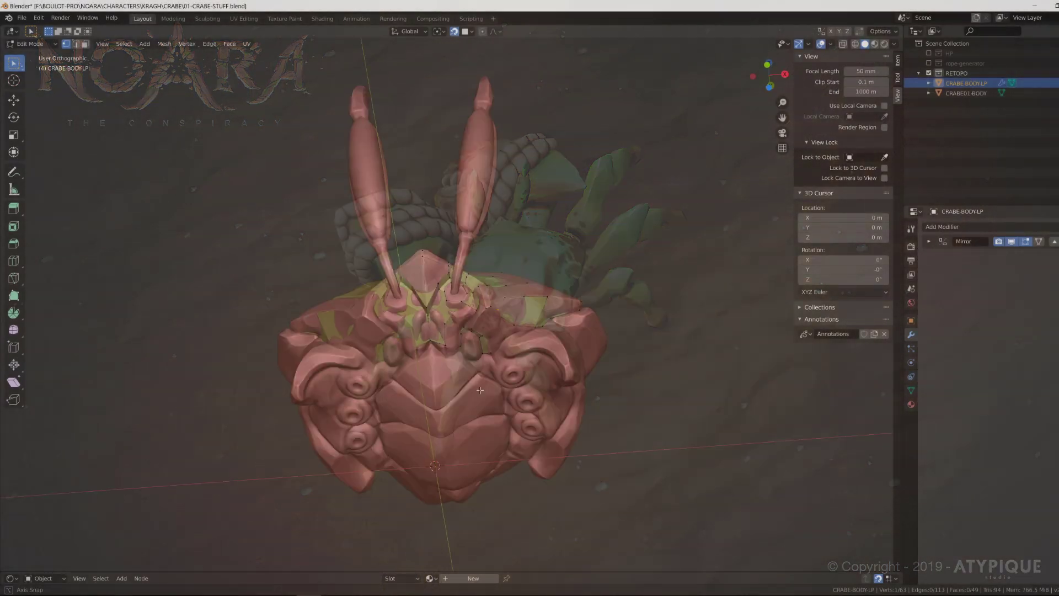
# Step: Extrude retopology vertices from beside the lower face cavity down to the upper edge of the first belly plate
pyautogui.scroll(4, 448, 351)
pyautogui.moveTo(480, 390); pyautogui.dragTo(475, 347, button='middle')
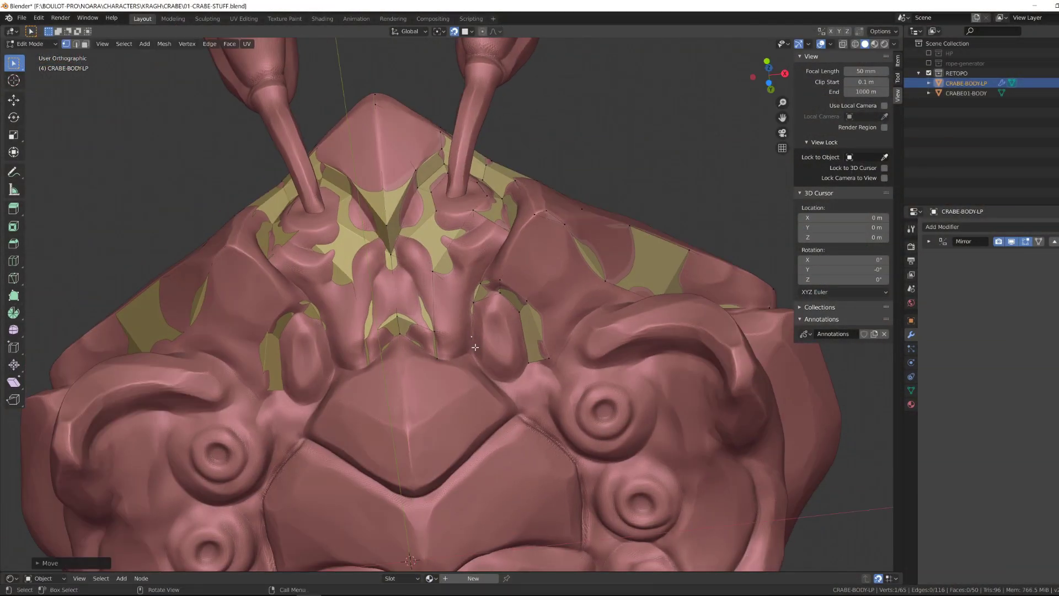
pyautogui.press('e')
pyautogui.click(472, 387)
pyautogui.moveTo(472, 388); pyautogui.dragTo(448, 414, button='middle')
pyautogui.click(426, 443)
pyautogui.press('e')
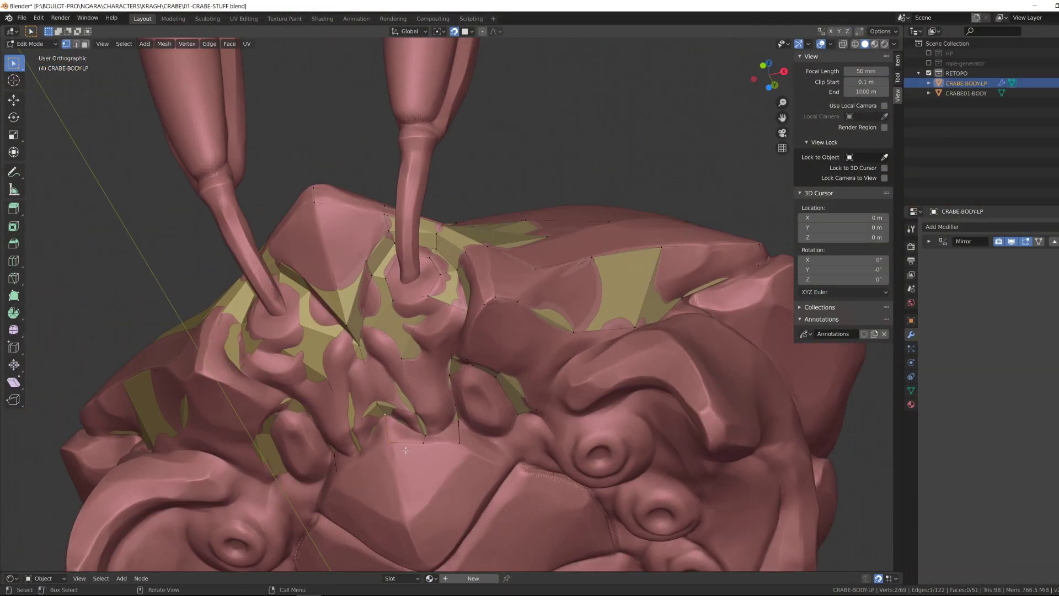
# Step: Extend the low-poly vertices across the first belly plate to outline its side corner and surface
pyautogui.moveTo(405, 450); pyautogui.dragTo(445, 453, button='middle')
pyautogui.click(504, 427)
pyautogui.moveTo(504, 427); pyautogui.dragTo(417, 312, button='middle')
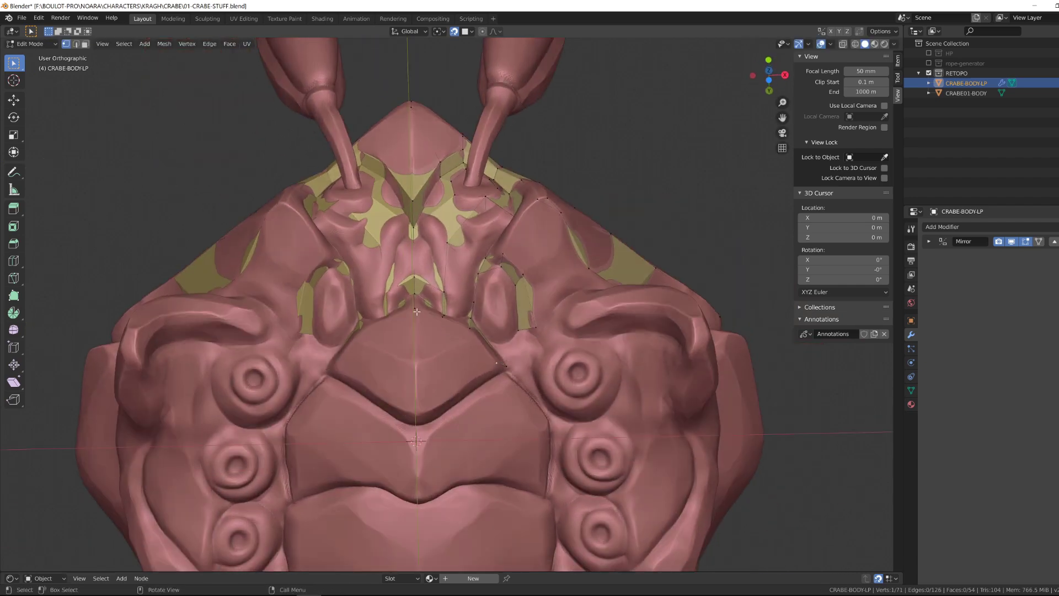
pyautogui.click(454, 344)
pyautogui.moveTo(453, 344); pyautogui.dragTo(439, 308, button='middle')
pyautogui.press('e')
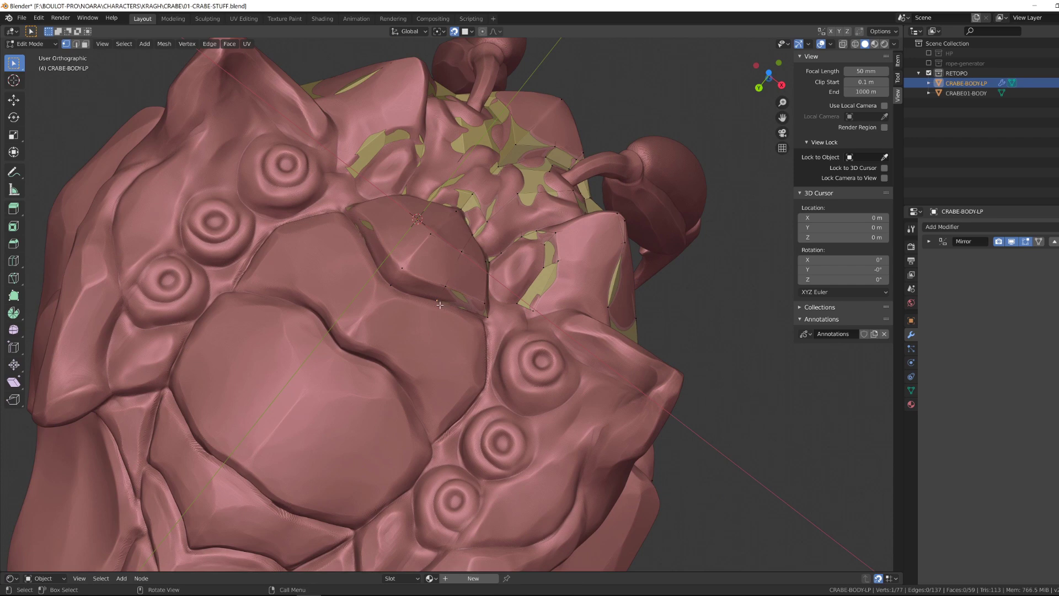
# Step: Fill a face at the first belly plate's lower edge and extrude a vertex towards the second plate
pyautogui.keyDown('shift'); pyautogui.click(392, 284); pyautogui.keyUp('shift')
pyautogui.press('f')
pyautogui.moveTo(469, 381); pyautogui.dragTo(411, 377, button='middle')
pyautogui.click(406, 320)
pyautogui.press('e')
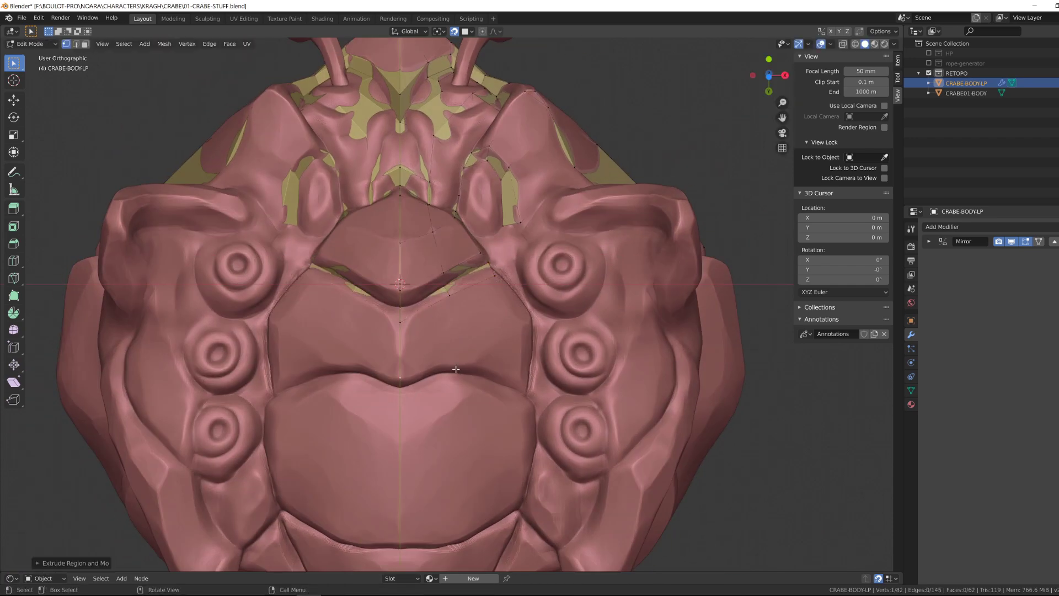
# Step: Fill the groove faces between the first and second belly plates and place vertices along the second plate's lower edge
pyautogui.press('f')
pyautogui.press('f')
pyautogui.press('f')
pyautogui.keyDown('shift'); pyautogui.moveTo(405, 392); pyautogui.dragTo(263, 368, button='middle'); pyautogui.keyUp('shift')
pyautogui.click(316, 341)
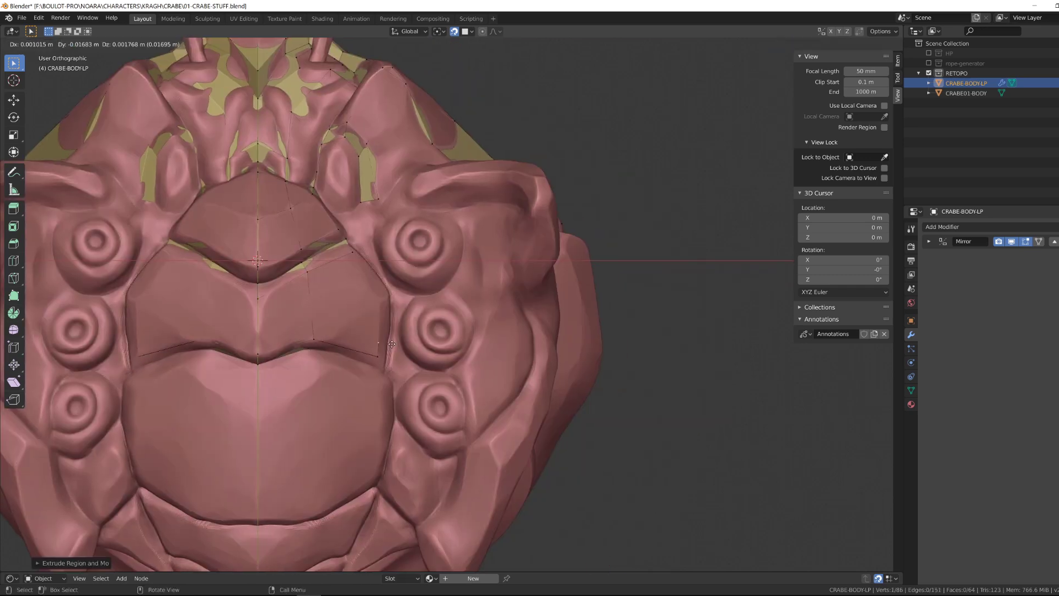
pyautogui.press('f')
pyautogui.click(316, 323)
pyautogui.press('g')
pyautogui.click(319, 326)
# Step: Extrude vertices from the second belly plate's lower edge across the groove onto the third plate
pyautogui.moveTo(373, 354); pyautogui.dragTo(365, 293, button='middle')
pyautogui.click(339, 304)
pyautogui.press('e')
pyautogui.click(340, 354)
pyautogui.press('e')
pyautogui.click(330, 348)
# Step: Extrude more vertices at the second plate's outer side and fill faces joining it to the third plate
pyautogui.click(392, 256)
pyautogui.press('e')
pyautogui.press('e')
pyautogui.press('f')
pyautogui.press('f')
pyautogui.press('f')
pyautogui.click(406, 249)
pyautogui.moveTo(406, 249); pyautogui.dragTo(422, 228, button='middle')
# Step: Extrude vertices around the third belly plate's lower outer corner and fill its remaining surface faces
pyautogui.press('e')
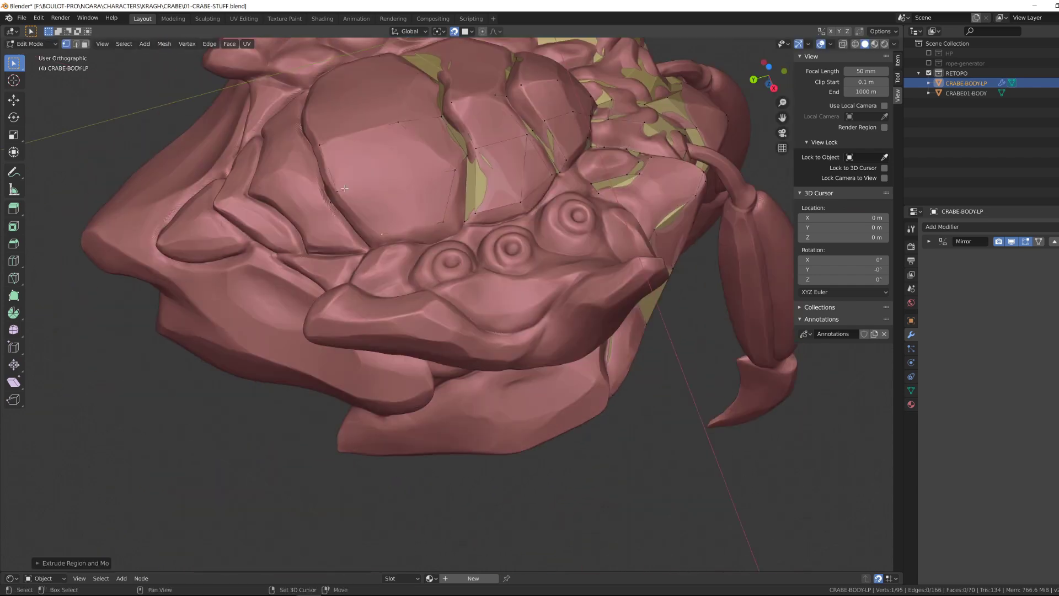
pyautogui.moveTo(344, 189); pyautogui.dragTo(389, 289, button='middle')
pyautogui.press('e')
pyautogui.press('f')
pyautogui.moveTo(330, 249); pyautogui.dragTo(370, 306, button='middle')
pyautogui.click(462, 272)
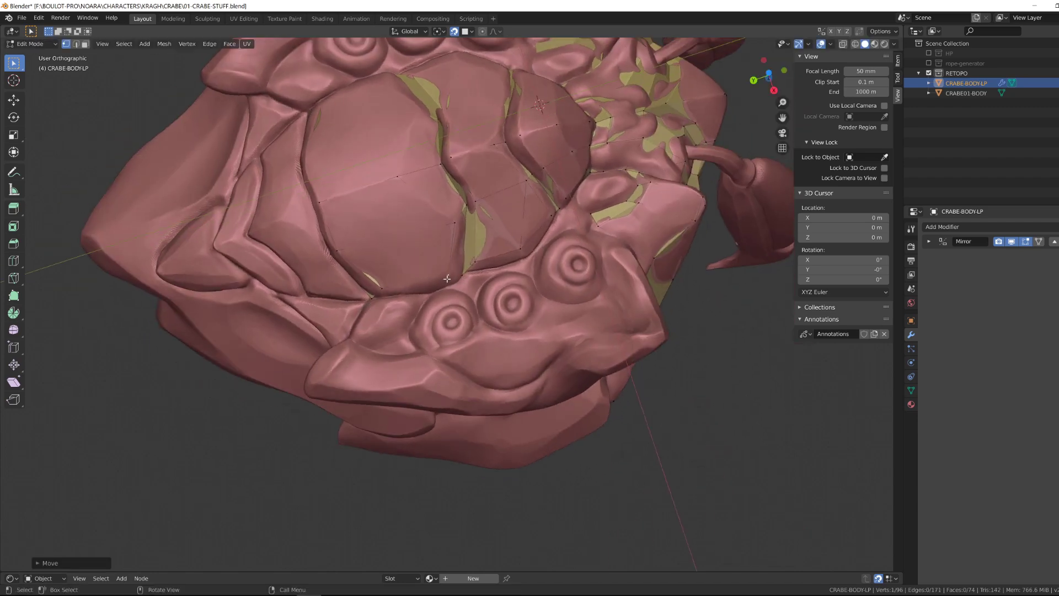
# Step: Extrude vertices from the third plate's lower edge and fill a face in the groove above the fourth plate
pyautogui.press('KP_Divide')
pyautogui.keyDown('alt'); pyautogui.moveTo(447, 278); pyautogui.dragTo(364, 237); pyautogui.keyUp('alt')
pyautogui.press('KP_Divide')
pyautogui.click(364, 227)
pyautogui.press('e')
pyautogui.click(356, 397)
pyautogui.moveTo(357, 397)
pyautogui.keyDown('alt'); pyautogui.mouseDown()
pyautogui.moveTo(361, 318)
pyautogui.moveTo(418, 255)
pyautogui.moveTo(308, 193)
pyautogui.moveTo(355, 216)
pyautogui.mouseUp(); pyautogui.keyUp('alt')
pyautogui.press('f')
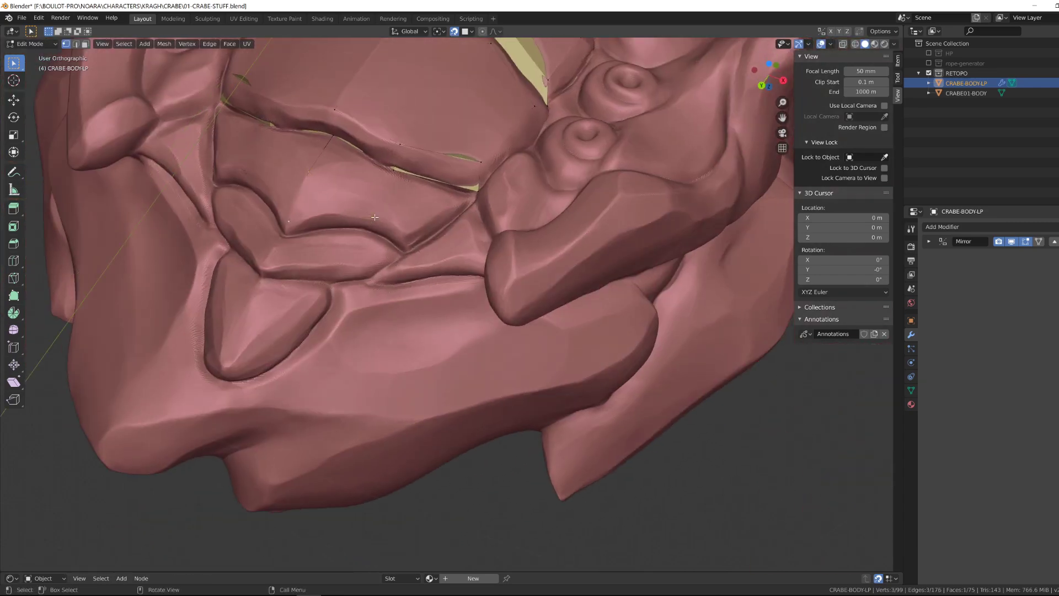
# Step: Extrude an edge from the groove down the fourth belly plate, checking the low-poly mesh in isolation
pyautogui.keyDown('shift'); pyautogui.click(334, 138); pyautogui.keyUp('shift')
pyautogui.moveTo(333, 163); pyautogui.dragTo(320, 308, button='middle')
pyautogui.press('e')
pyautogui.click(410, 286)
pyautogui.press('KP_Divide')
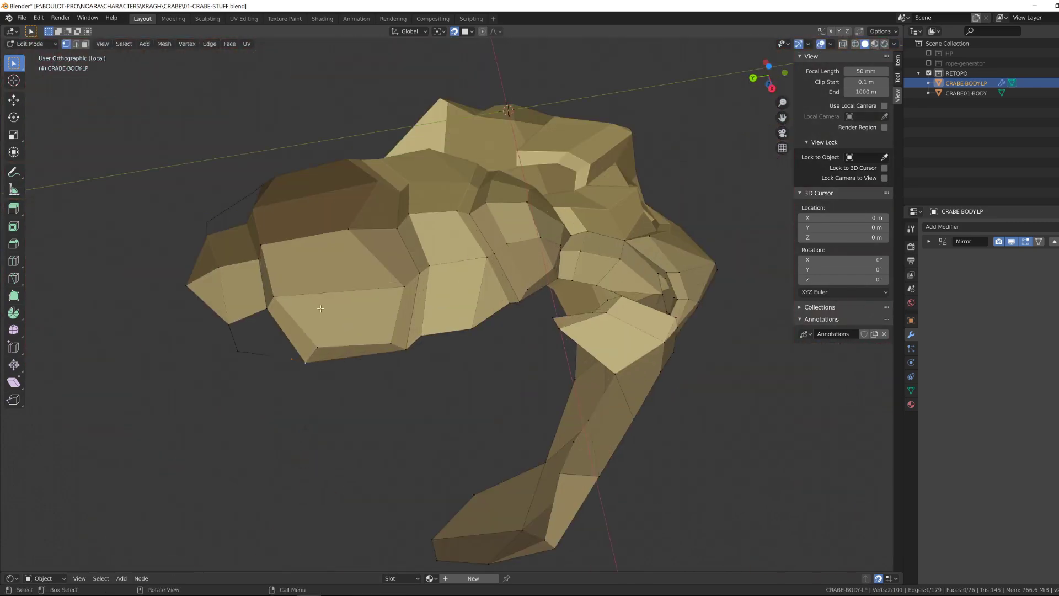
pyautogui.click(230, 323)
pyautogui.press('KP_Divide')
# Step: Extrude vertices along the fourth belly plate's lower edge and fill the faces down to the fifth plate's groove
pyautogui.press('e')
pyautogui.moveTo(435, 243); pyautogui.dragTo(485, 302, button='middle')
pyautogui.press('f')
pyautogui.click(436, 337)
pyautogui.press('e')
pyautogui.click(402, 330)
pyautogui.keyDown('shift'); pyautogui.click(322, 346); pyautogui.keyUp('shift')
pyautogui.press('f')
pyautogui.press('f')
pyautogui.press('f')
# Step: Extrude a vertex onto the fifth belly plate and reposition it on the sculpt's surface
pyautogui.moveTo(322, 346); pyautogui.dragTo(264, 319, button='middle')
pyautogui.press('e')
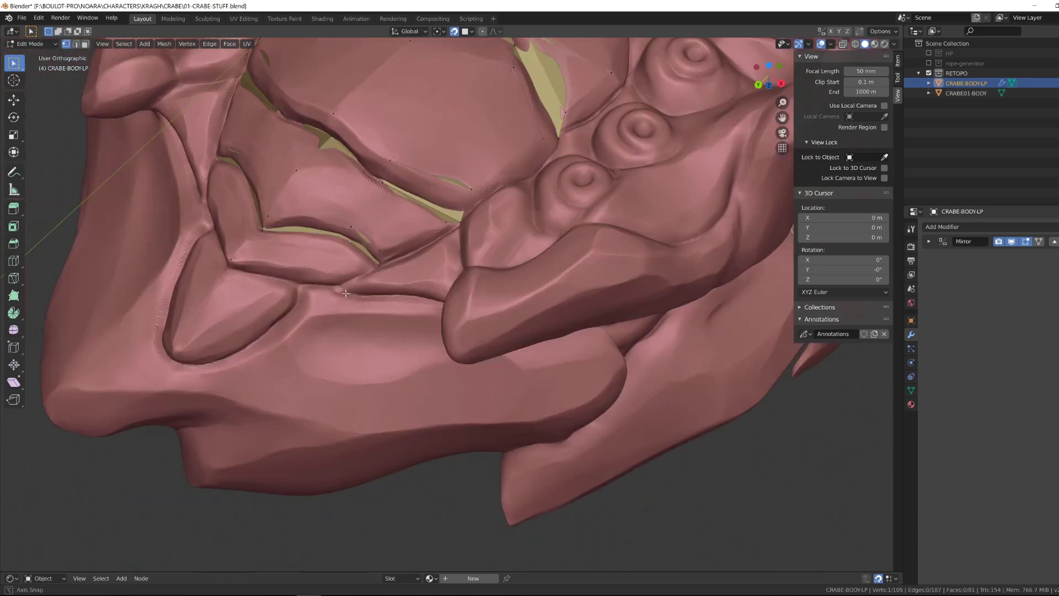
pyautogui.press('g')
pyautogui.click(331, 353)
# Step: Extrude vertices along the fifth belly plate's lower edge and fill the plate's faces
pyautogui.moveTo(331, 353); pyautogui.dragTo(386, 386, button='middle')
pyautogui.press('e')
pyautogui.click(324, 410)
pyautogui.moveTo(323, 410); pyautogui.dragTo(380, 418, button='middle')
pyautogui.press('KP_Divide')
pyautogui.press('f')
pyautogui.click(381, 418)
pyautogui.press('KP_Divide')
pyautogui.moveTo(308, 358); pyautogui.dragTo(290, 311, button='middle')
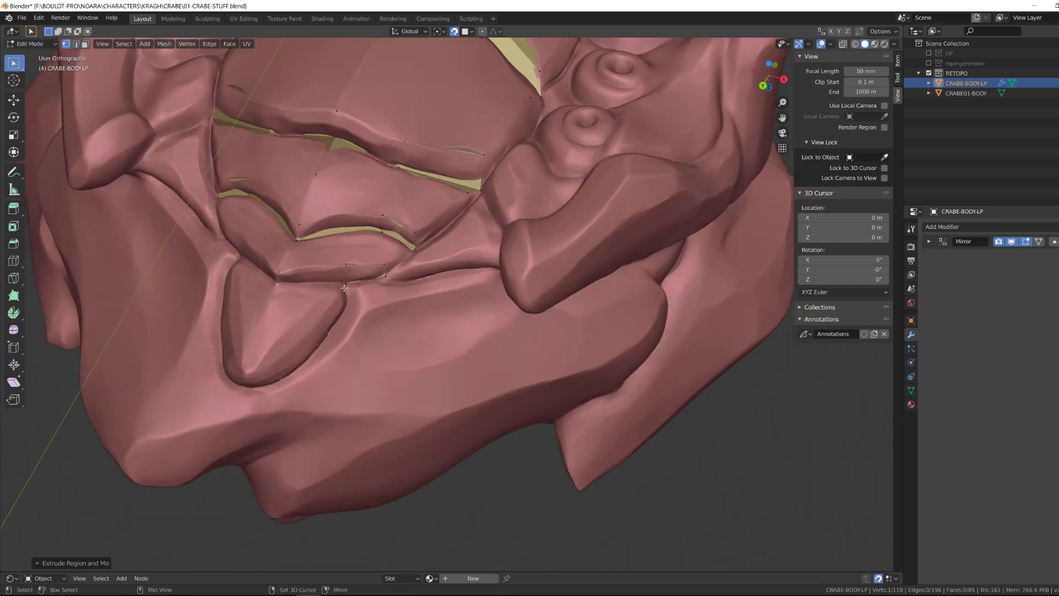
# Step: Extrude vertices around the triangular tail-tip plate and fill its faces
pyautogui.moveTo(343, 287); pyautogui.dragTo(337, 301, button='middle')
pyautogui.press('e')
pyautogui.click(267, 371)
pyautogui.moveTo(267, 372); pyautogui.dragTo(256, 334, button='middle')
pyautogui.click(335, 229)
pyautogui.moveTo(336, 229); pyautogui.dragTo(268, 304, button='middle')
pyautogui.press('f')
pyautogui.press('f')
pyautogui.scroll(-2, 259, 284)
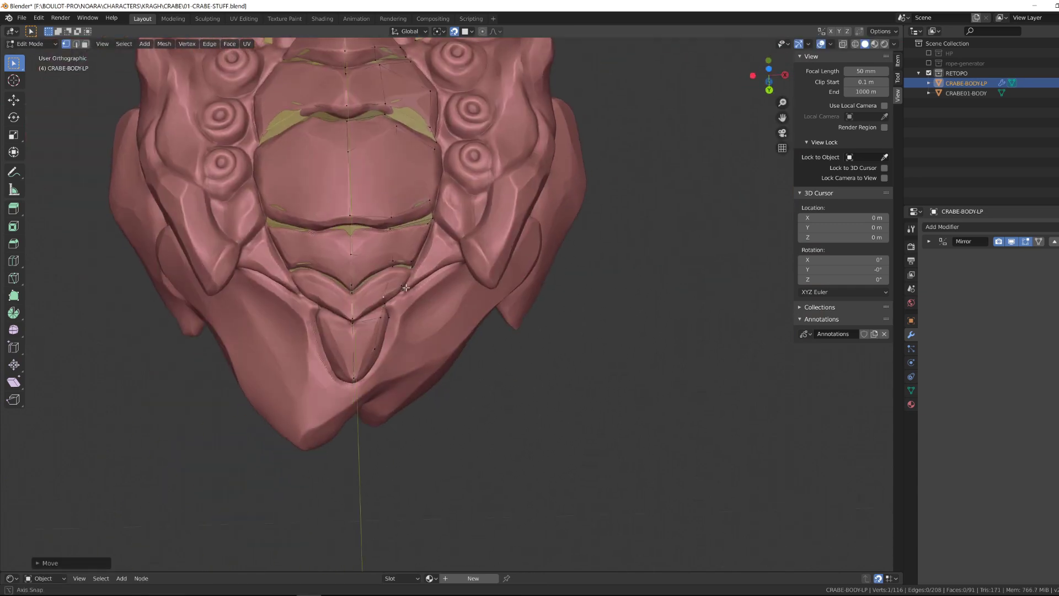
# Step: Extrude vertices from the belly plates' outer edge towards the round side sockets and fill a face there
pyautogui.moveTo(384, 254)
pyautogui.mouseDown(button='middle')
pyautogui.moveTo(395, 426)
pyautogui.moveTo(456, 307)
pyautogui.moveTo(399, 234)
pyautogui.moveTo(422, 243)
pyautogui.moveTo(407, 244)
pyautogui.moveTo(379, 300)
pyautogui.moveTo(347, 260)
pyautogui.moveTo(276, 331)
pyautogui.moveTo(244, 339)
pyautogui.moveTo(273, 235)
pyautogui.moveTo(273, 262)
pyautogui.moveTo(263, 259)
pyautogui.mouseUp(button='middle')
pyautogui.press('KP_Divide')
pyautogui.press('KP_Divide')
pyautogui.press('e')
pyautogui.click(425, 249)
pyautogui.press('f')
# Step: Extend the strip between the belly plates and the upper round sockets with extruded vertices and filled faces
pyautogui.press('e')
pyautogui.click(265, 345)
pyautogui.press('e')
pyautogui.click(302, 246)
pyautogui.keyDown('shift'); pyautogui.click(272, 235); pyautogui.keyUp('shift')
pyautogui.press('f')
pyautogui.press('f')
# Step: Extrude another vertex beside the middle round socket to continue the strip along the belly plates
pyautogui.keyDown('shift'); pyautogui.moveTo(263, 259); pyautogui.dragTo(372, 222, button='middle'); pyautogui.keyUp('shift')
pyautogui.click(207, 289)
pyautogui.press('e')
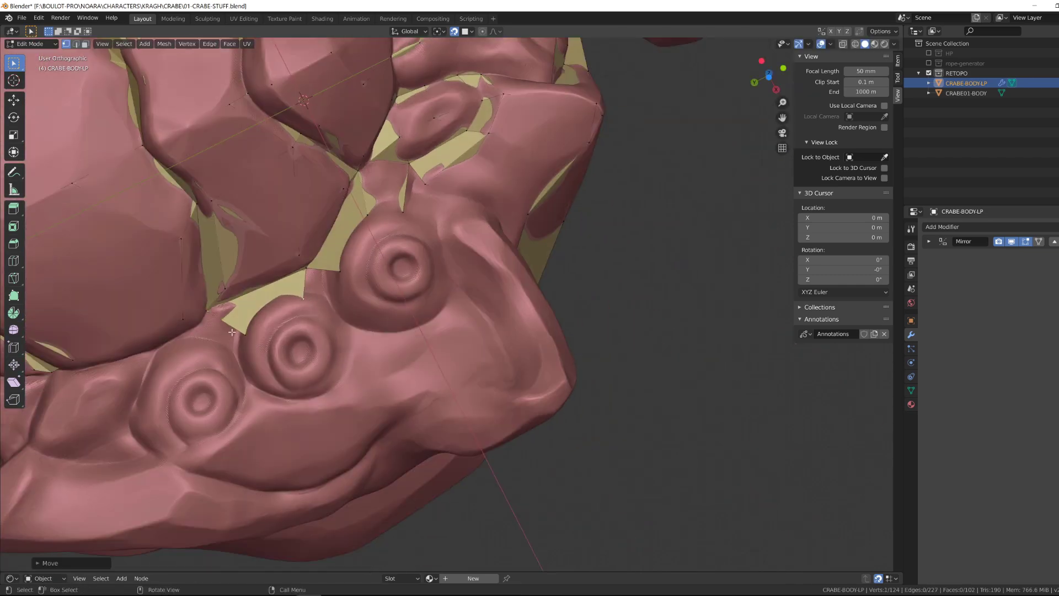
pyautogui.moveTo(231, 332)
pyautogui.mouseDown(button='middle')
pyautogui.moveTo(296, 345)
pyautogui.moveTo(258, 300)
pyautogui.moveTo(226, 314)
pyautogui.mouseUp(button='middle')
pyautogui.click(384, 268)
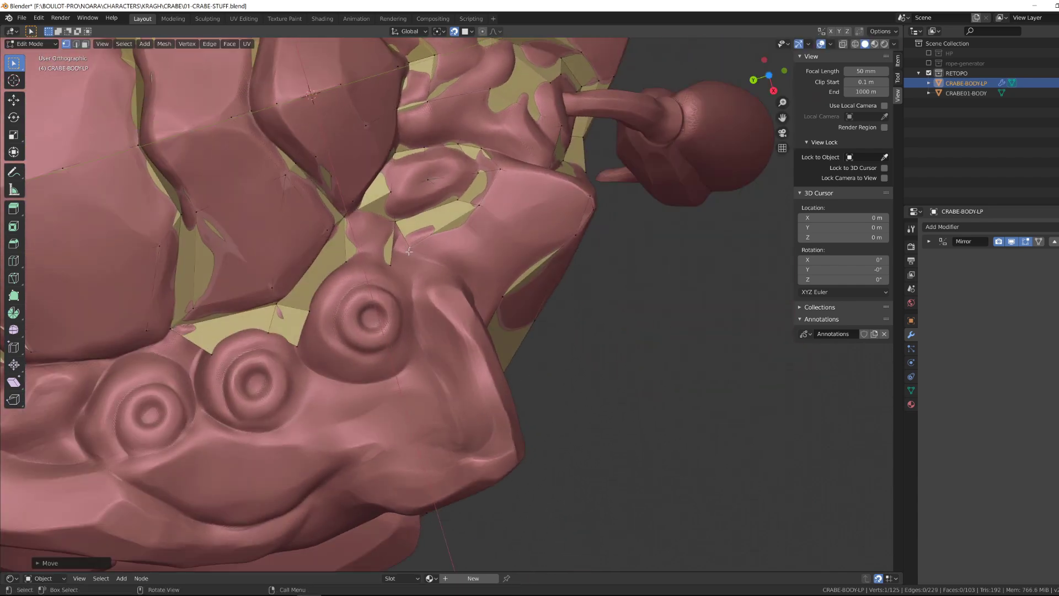
# Step: Try to reposition a vertex near the uppermost round socket and undo the attempt
pyautogui.press('KP_Divide')
pyautogui.moveTo(409, 251); pyautogui.dragTo(381, 267, button='middle')
pyautogui.click(522, 358)
pyautogui.press('KP_Divide')
pyautogui.moveTo(522, 358)
pyautogui.mouseDown(button='middle')
pyautogui.moveTo(446, 349)
pyautogui.moveTo(461, 355)
pyautogui.moveTo(390, 405)
pyautogui.moveTo(434, 407)
pyautogui.moveTo(461, 381)
pyautogui.moveTo(557, 353)
pyautogui.moveTo(397, 336)
pyautogui.moveTo(473, 288)
pyautogui.moveTo(318, 358)
pyautogui.moveTo(331, 337)
pyautogui.moveTo(325, 353)
pyautogui.moveTo(364, 345)
pyautogui.moveTo(358, 358)
pyautogui.moveTo(462, 330)
pyautogui.moveTo(455, 294)
pyautogui.mouseUp(button='middle')
pyautogui.press('g')
pyautogui.click(461, 355)
pyautogui.hotkey('ctrl', 'z')
pyautogui.hotkey('ctrl', 'z')
pyautogui.hotkey('ctrl', 'z')
pyautogui.press('KP_Divide')
pyautogui.press('KP_Divide')
pyautogui.press('KP_Divide')
# Step: Fill a face near the upper socket and extrude a chain of vertices along the pointed side shell plate
pyautogui.click(461, 350)
pyautogui.press('f')
pyautogui.press('KP_Divide')
pyautogui.press('e')
pyautogui.click(353, 337)
pyautogui.press('e')
pyautogui.click(381, 353)
pyautogui.press('e')
pyautogui.click(352, 353)
# Step: Fill faces on the pointed side shell plate and isolate the low-poly body mesh
pyautogui.press('f')
pyautogui.click(423, 243)
pyautogui.moveTo(423, 244)
pyautogui.mouseDown(button='middle')
pyautogui.moveTo(461, 248)
pyautogui.moveTo(450, 295)
pyautogui.moveTo(406, 218)
pyautogui.mouseUp(button='middle')
pyautogui.press('f')
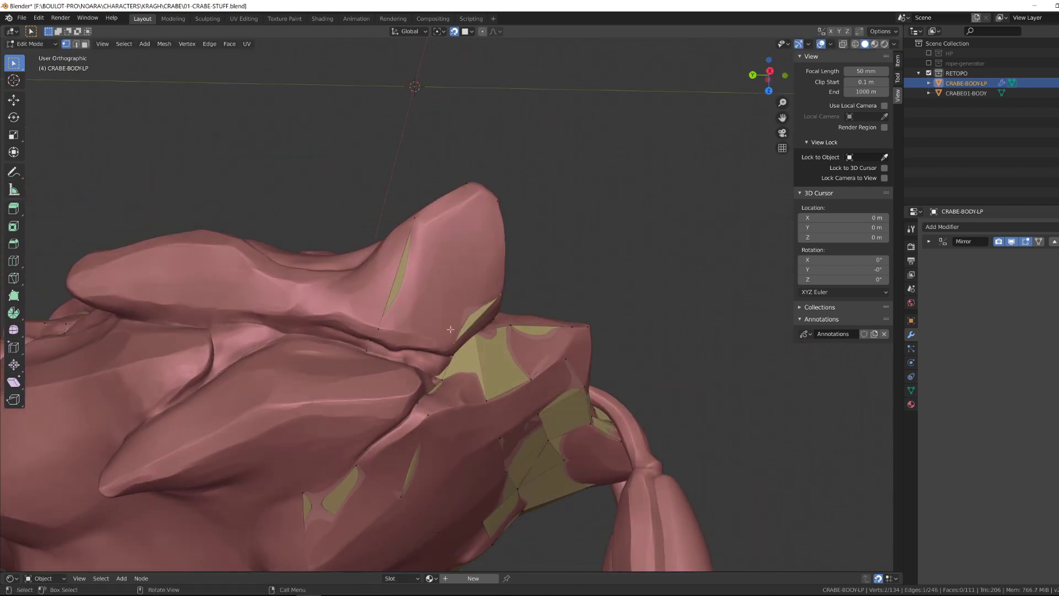
pyautogui.press('KP_Divide')
pyautogui.moveTo(450, 329); pyautogui.dragTo(427, 303, button='middle')
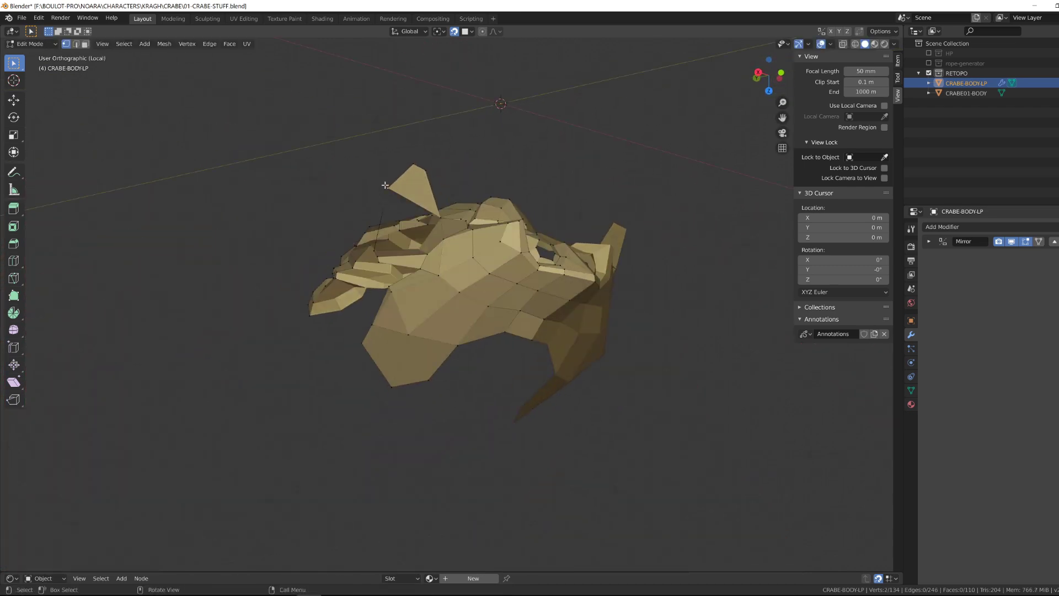
# Step: Reposition a vertex on the low-poly side shell and extrude the neighbouring vertex pair outward along the pointed plate
pyautogui.moveTo(388, 211); pyautogui.dragTo(377, 325, button='middle')
pyautogui.click(406, 336)
pyautogui.press('g')
pyautogui.click(403, 331)
pyautogui.click(377, 325)
pyautogui.keyDown('shift'); pyautogui.click(370, 333); pyautogui.keyUp('shift')
pyautogui.press('e')
pyautogui.click(325, 295)
# Step: Adjust the extruded vertices on the pointed plate and fill the faces connecting them to the neighbouring vertices
pyautogui.moveTo(325, 295); pyautogui.dragTo(266, 323, button='middle')
pyautogui.press('g')
pyautogui.click(320, 281)
pyautogui.press('g')
pyautogui.keyDown('shift'); pyautogui.click(381, 262); pyautogui.keyUp('shift')
pyautogui.press('f')
pyautogui.press('f')
pyautogui.press('e')
# Step: Extrude two more vertices along the pointed plate and fill the adjoining face
pyautogui.click(305, 288)
pyautogui.press('e')
pyautogui.click(329, 243)
pyautogui.moveTo(330, 243); pyautogui.dragTo(386, 358, button='middle')
pyautogui.keyDown('shift'); pyautogui.click(480, 230); pyautogui.keyUp('shift')
pyautogui.press('f')
pyautogui.keyDown('shift'); pyautogui.click(379, 415); pyautogui.keyUp('shift')
# Step: Extrude vertices along the curved inner rim of the pointed plate, beside the round socket nearest the face
pyautogui.press('KP_Divide')
pyautogui.press('KP_Divide')
pyautogui.moveTo(339, 290); pyautogui.dragTo(431, 309, button='middle')
pyautogui.scroll(4, 475, 221)
pyautogui.click(477, 214)
pyautogui.moveTo(477, 214); pyautogui.dragTo(559, 365, button='middle')
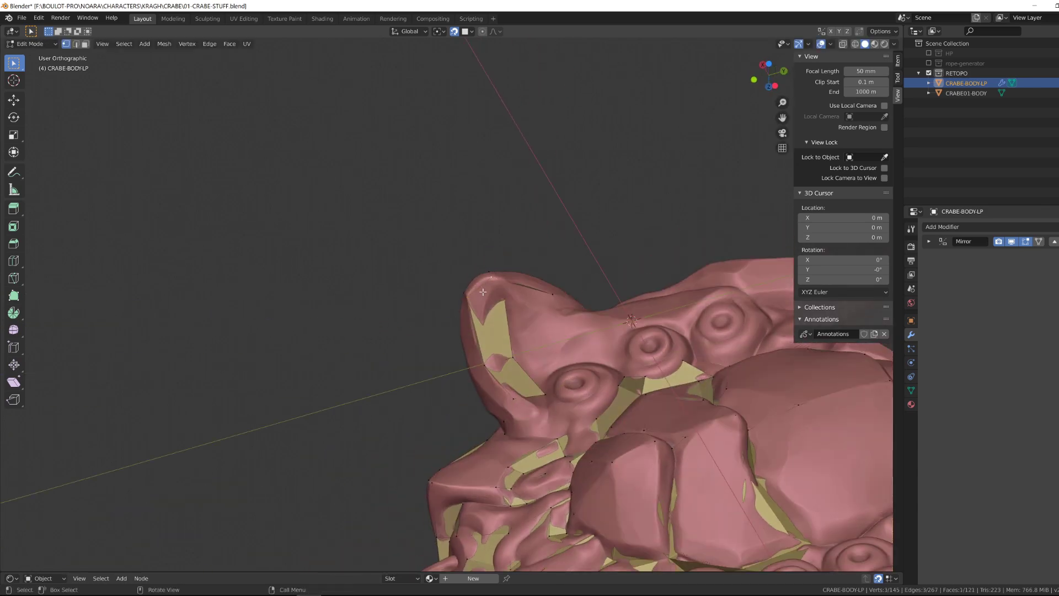
pyautogui.moveTo(545, 354); pyautogui.dragTo(535, 408, button='middle')
pyautogui.press('e')
pyautogui.click(505, 388)
pyautogui.click(527, 433)
pyautogui.press('g')
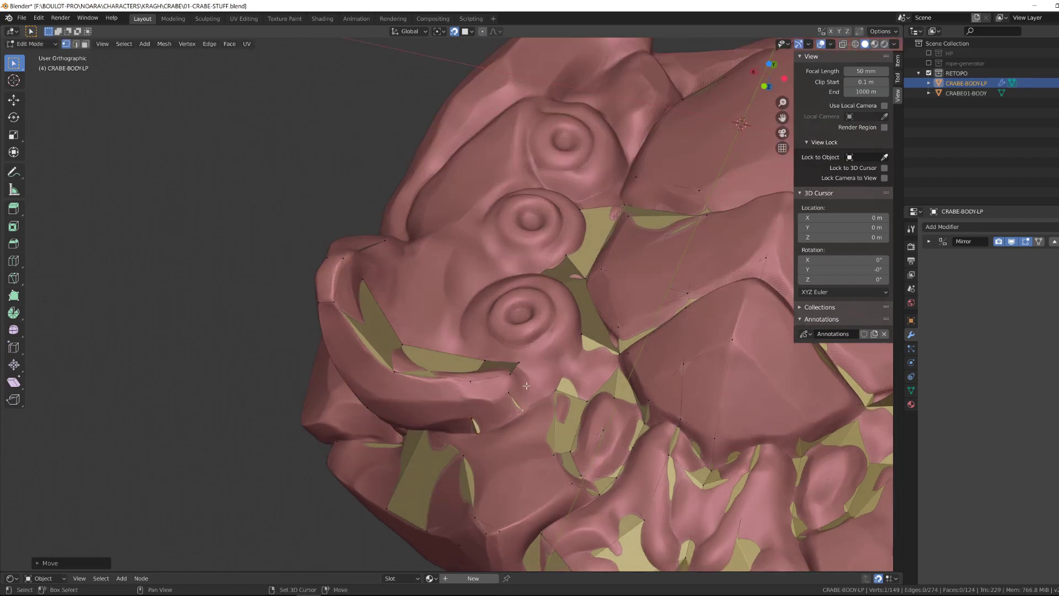
# Step: Reposition the inner rim vertices beside the socket nearest the face and fill the faces between them
pyautogui.click(531, 343)
pyautogui.moveTo(531, 343); pyautogui.dragTo(408, 265, button='middle')
pyautogui.press('g')
pyautogui.click(488, 358)
pyautogui.press('KP_Divide')
pyautogui.moveTo(441, 375); pyautogui.dragTo(392, 421, button='middle')
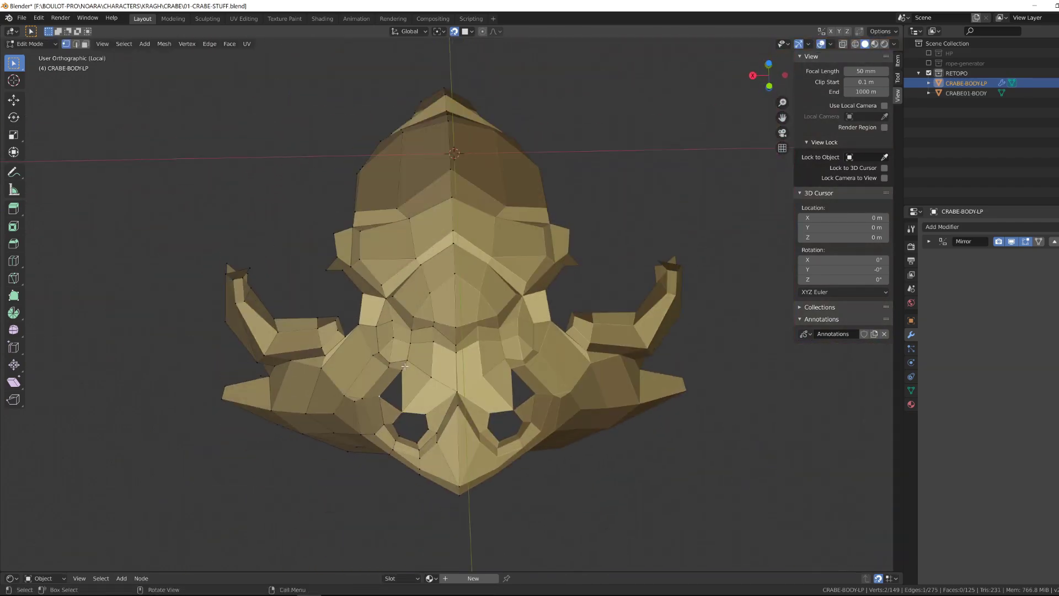
pyautogui.scroll(3, 453, 432)
pyautogui.press('KP_Divide')
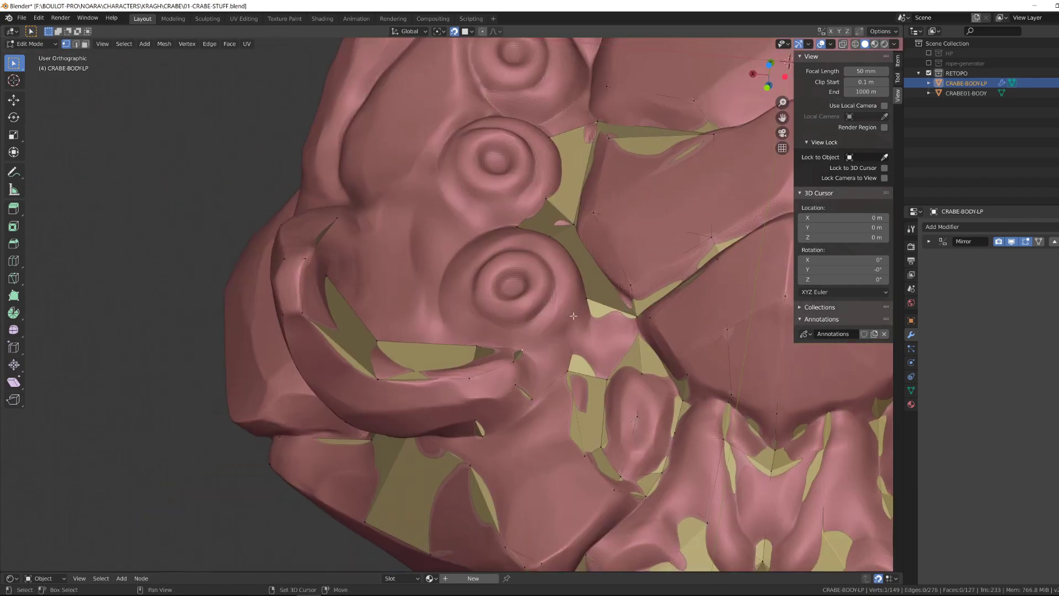
pyautogui.press('f')
pyautogui.press('f')
# Step: Check the isolated body mesh and extrude a vertex chain along the upper edge of the long side plate to its rounded tip
pyautogui.press('KP_Divide')
pyautogui.moveTo(532, 385); pyautogui.dragTo(457, 397, button='middle')
pyautogui.press('KP_Divide')
pyautogui.press('KP_Divide')
pyautogui.press('KP_Divide')
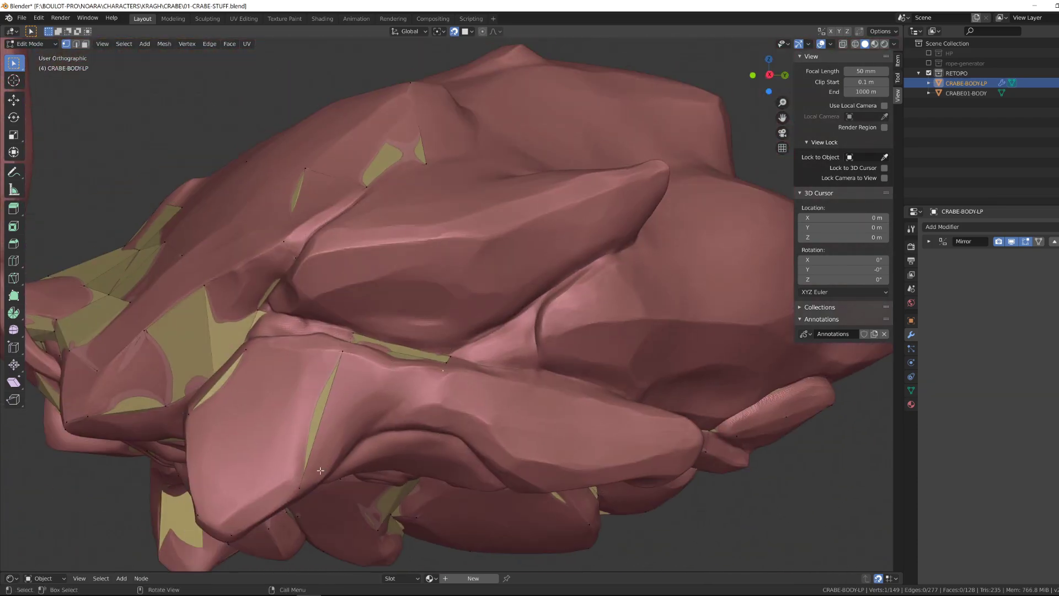
pyautogui.moveTo(321, 472); pyautogui.dragTo(380, 441, button='middle')
pyautogui.press('e')
pyautogui.click(458, 441)
pyautogui.moveTo(458, 442); pyautogui.dragTo(334, 381, button='middle')
pyautogui.press('e')
pyautogui.click(452, 398)
pyautogui.press('e')
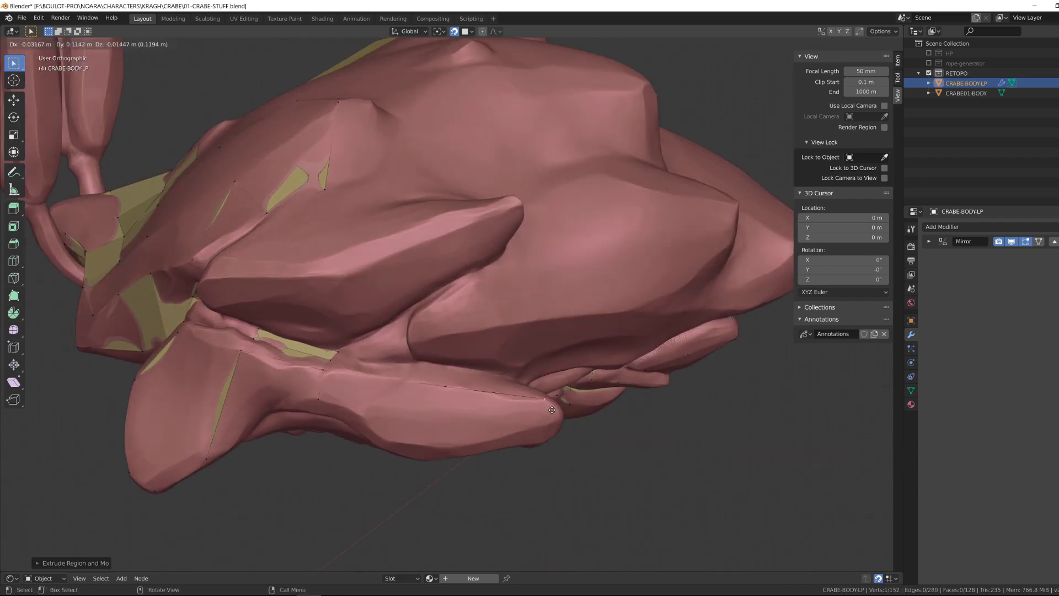
# Step: Extrude vertices along the lower edge of the long side plate and fill the faces joining them to its upper edge
pyautogui.press('e')
pyautogui.moveTo(394, 437); pyautogui.dragTo(420, 425, button='middle')
pyautogui.click(459, 449)
pyautogui.moveTo(469, 449); pyautogui.dragTo(513, 453, button='middle')
pyautogui.keyDown('shift'); pyautogui.click(552, 441); pyautogui.keyUp('shift')
pyautogui.press('f')
pyautogui.press('f')
pyautogui.moveTo(474, 496); pyautogui.dragTo(435, 478, button='middle')
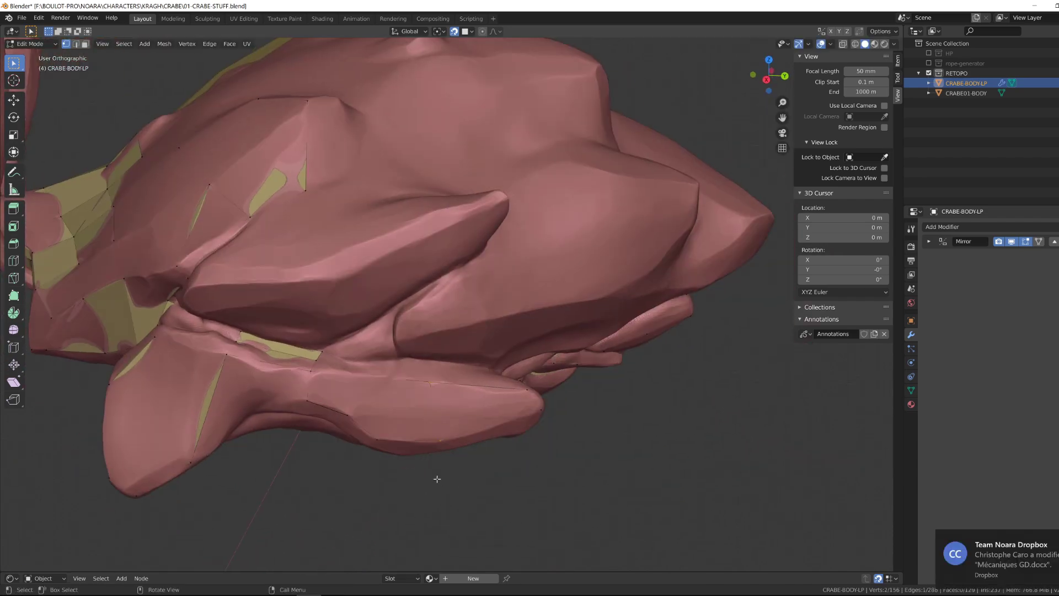
# Step: Extrude vertices along the crease between the long side plate and the back shell, and fill the faces there
pyautogui.moveTo(358, 381); pyautogui.dragTo(350, 339, button='middle')
pyautogui.click(340, 317)
pyautogui.press('e')
pyautogui.moveTo(405, 320); pyautogui.dragTo(353, 293, button='middle')
pyautogui.press('e')
pyautogui.click(467, 368)
pyautogui.keyDown('shift'); pyautogui.click(485, 380); pyautogui.keyUp('shift')
pyautogui.press('f')
pyautogui.press('f')
pyautogui.moveTo(342, 441); pyautogui.dragTo(304, 419, button='middle')
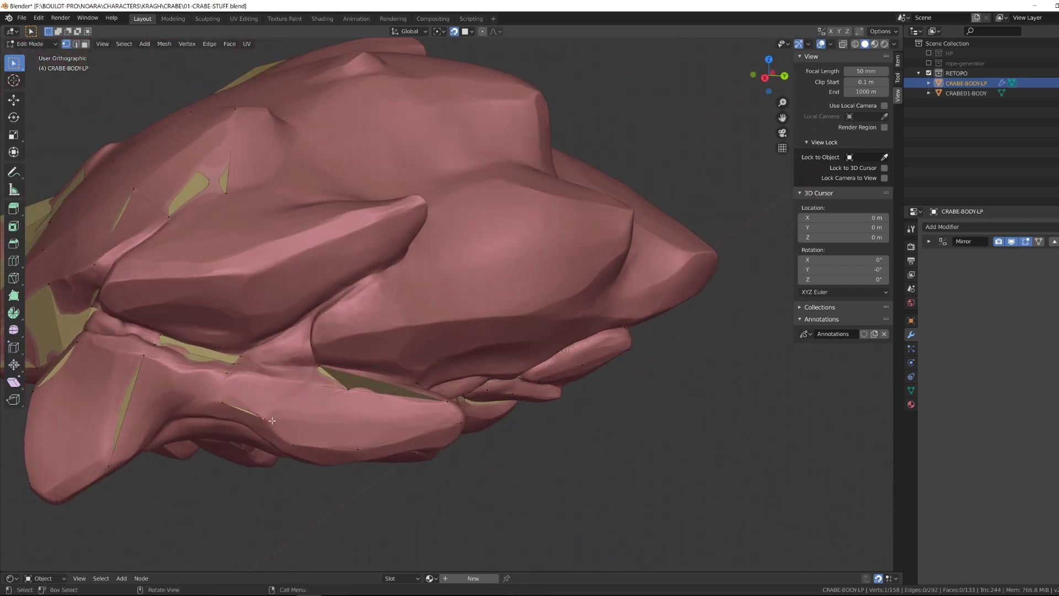
pyautogui.press('f')
# Step: Extrude a chain of vertices along the underside of the long side plate above the round sockets and fill a face
pyautogui.press('KP_Divide')
pyautogui.press('KP_Divide')
pyautogui.moveTo(366, 432)
pyautogui.mouseDown(button='middle')
pyautogui.moveTo(489, 398)
pyautogui.moveTo(419, 419)
pyautogui.moveTo(396, 394)
pyautogui.moveTo(353, 425)
pyautogui.mouseUp(button='middle')
pyautogui.click(463, 413)
pyautogui.press('e')
pyautogui.click(469, 422)
pyautogui.press('e')
pyautogui.click(381, 436)
pyautogui.press('e')
pyautogui.click(419, 449)
pyautogui.press('e')
pyautogui.click(469, 469)
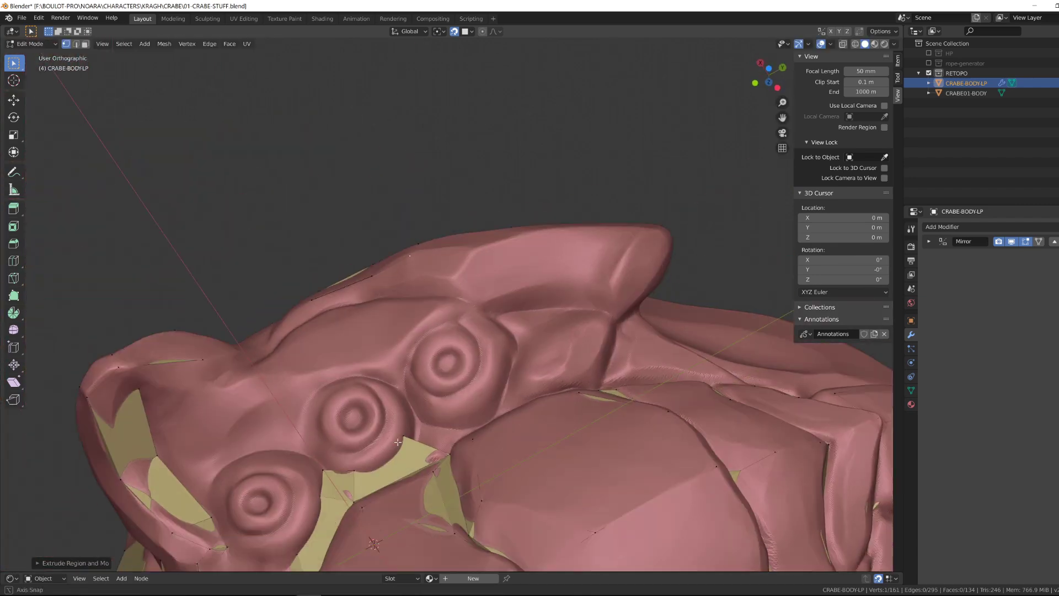
pyautogui.moveTo(496, 458); pyautogui.dragTo(473, 496, button='middle')
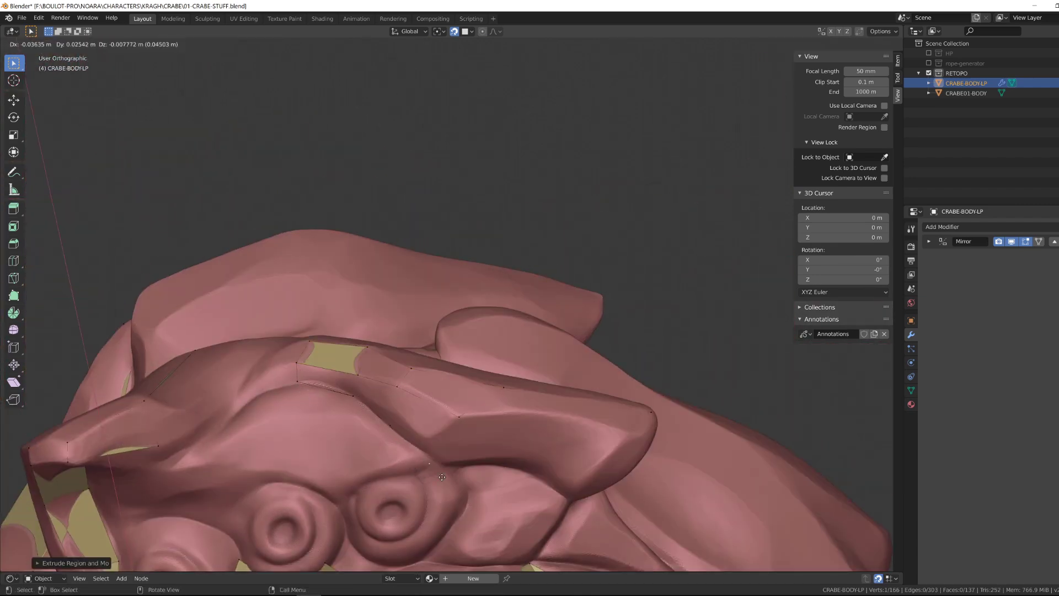
pyautogui.press('f')
# Step: Fill the face closing the mesh near the rounded tip of the long side plate
pyautogui.scroll(-2, 366, 403)
pyautogui.moveTo(367, 402); pyautogui.dragTo(531, 471, button='middle')
pyautogui.scroll(1, 455, 490)
pyautogui.click(462, 494)
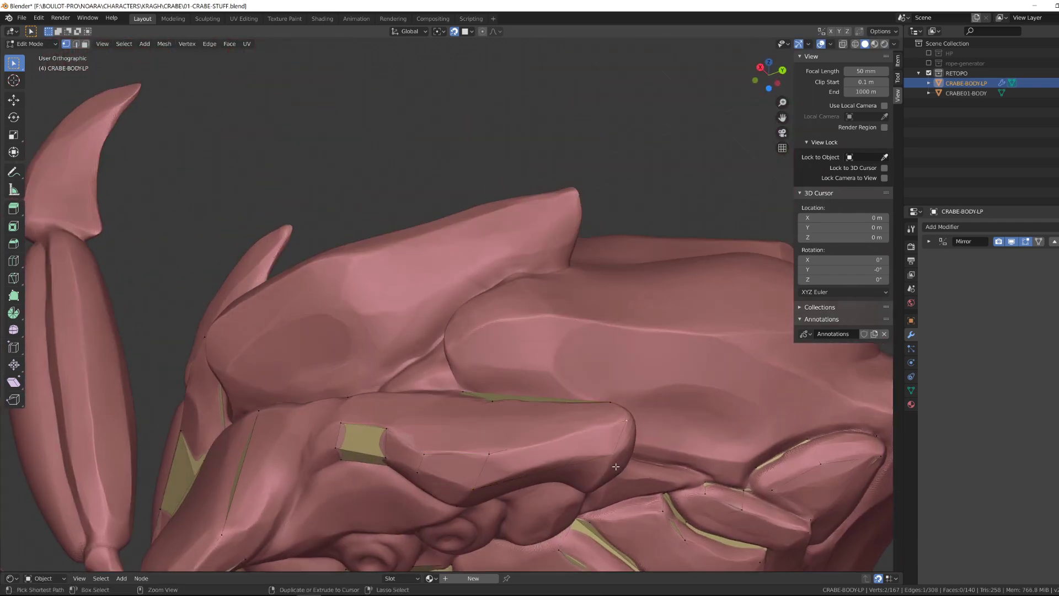
pyautogui.press('f')
# Step: Extrude vertices along the arched underside edge in the middle of the long side plate
pyautogui.scroll(-3, 567, 433)
pyautogui.moveTo(563, 432); pyautogui.dragTo(516, 380, button='middle')
pyautogui.scroll(2, 451, 430)
pyautogui.click(501, 304)
pyautogui.press('e')
pyautogui.click(450, 295)
pyautogui.moveTo(449, 295); pyautogui.dragTo(414, 333, button='middle')
pyautogui.press('e')
pyautogui.click(380, 375)
pyautogui.moveTo(386, 370); pyautogui.dragTo(425, 331, button='middle')
# Step: Adjust the arch vertices, extrude one more and fill the faces connecting the arch to the side plate
pyautogui.press('g')
pyautogui.press('f')
pyautogui.press('e')
pyautogui.click(454, 311)
pyautogui.keyDown('shift'); pyautogui.click(447, 272); pyautogui.keyUp('shift')
pyautogui.press('f')
pyautogui.press('f')
pyautogui.press('f')
pyautogui.scroll(-3, 444, 308)
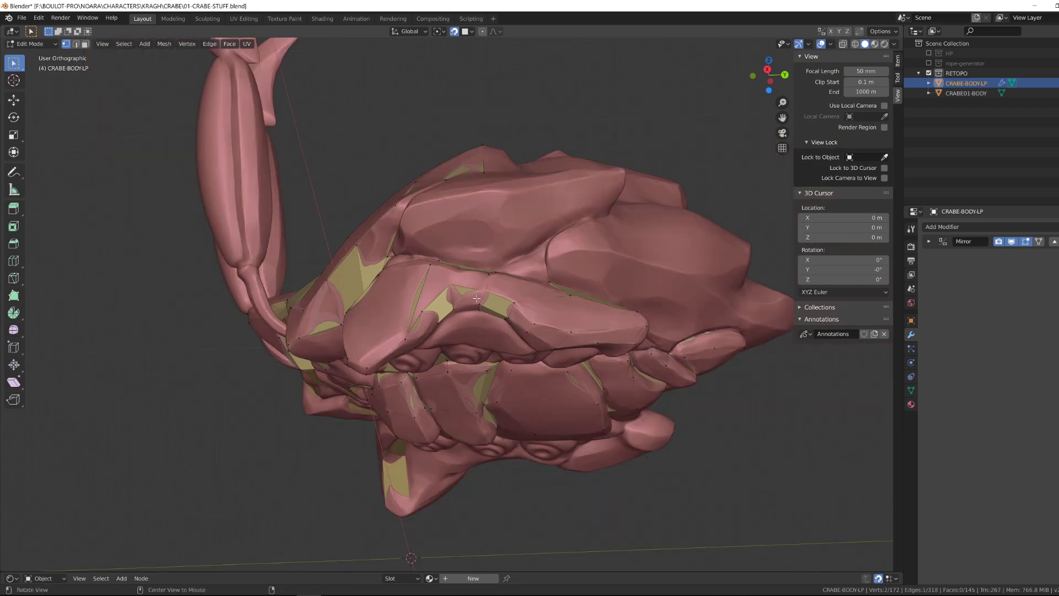
# Step: Inspect the side plate's edges on the isolated mesh, reposition a vertex and extrude a new one under the arch
pyautogui.press('KP_Divide')
pyautogui.moveTo(435, 406); pyautogui.dragTo(432, 436, button='middle')
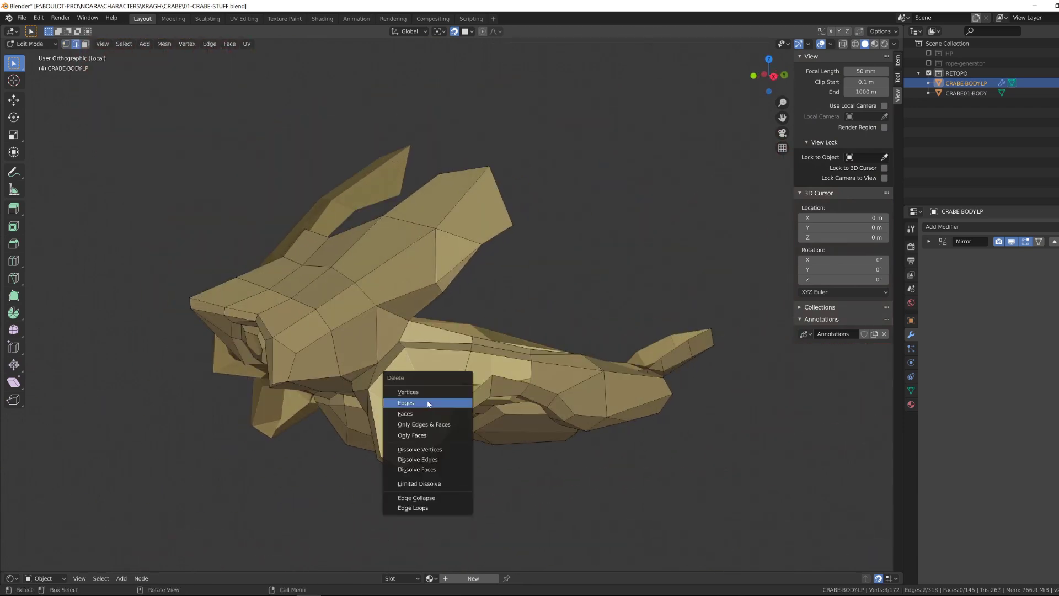
pyautogui.press('KP_Divide')
pyautogui.press('g')
pyautogui.moveTo(388, 351)
pyautogui.mouseDown(button='middle')
pyautogui.moveTo(364, 331)
pyautogui.moveTo(454, 338)
pyautogui.moveTo(360, 337)
pyautogui.moveTo(374, 393)
pyautogui.moveTo(381, 381)
pyautogui.moveTo(424, 400)
pyautogui.moveTo(449, 267)
pyautogui.moveTo(407, 359)
pyautogui.mouseUp(button='middle')
pyautogui.click(361, 353)
pyautogui.press('e')
pyautogui.click(362, 372)
# Step: Fill the row of faces along the arch between the pointed front end and the middle of the side plate
pyautogui.press('f')
pyautogui.press('f')
pyautogui.press('f')
pyautogui.keyDown('shift'); pyautogui.click(377, 316); pyautogui.keyUp('shift')
pyautogui.press('f')
pyautogui.press('f')
pyautogui.press('f')
pyautogui.press('f')
pyautogui.press('f')
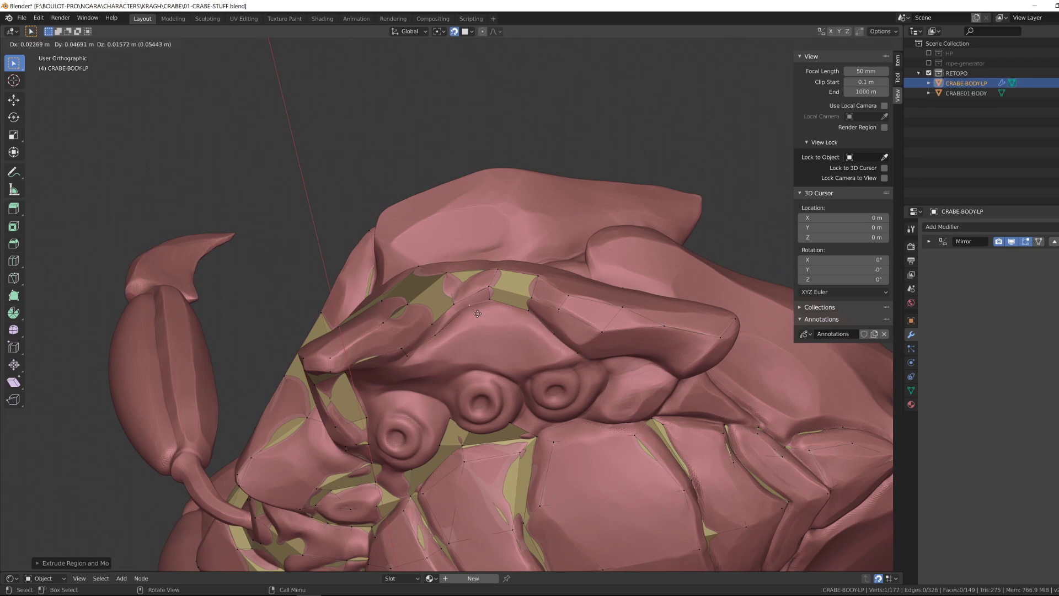
pyautogui.press('f')
# Step: Reposition a vertex on the isolated body mesh and fill another face under the arched side plate
pyautogui.moveTo(470, 310); pyautogui.dragTo(505, 392, button='middle')
pyautogui.press('KP_Divide')
pyautogui.press('g')
pyautogui.click(504, 397)
pyautogui.press('KP_Divide')
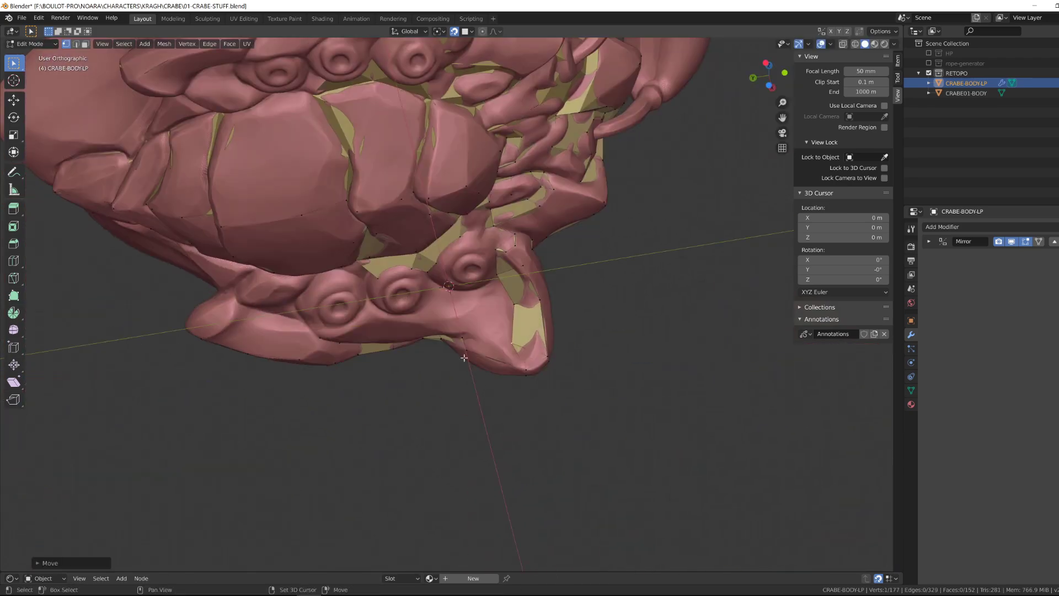
pyautogui.press('f')
pyautogui.moveTo(464, 356); pyautogui.dragTo(627, 246, button='middle')
pyautogui.scroll(-4, 607, 259)
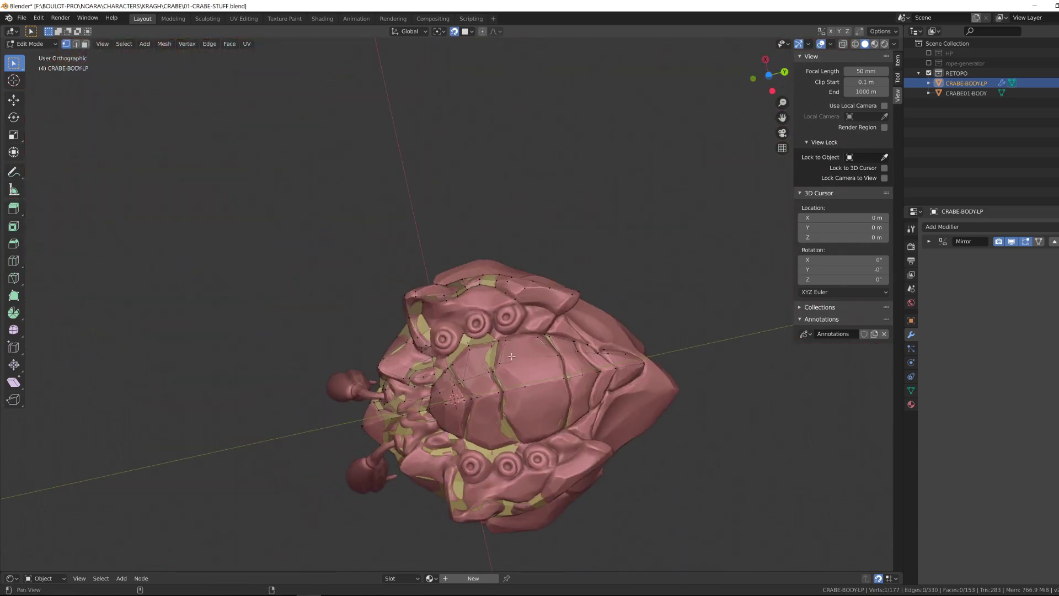
# Step: Extrude vertices under the rounded tip of the long side plate and fill the faces between them
pyautogui.scroll(4, 485, 320)
pyautogui.click(478, 313)
pyautogui.moveTo(477, 314); pyautogui.dragTo(504, 286, button='middle')
pyautogui.press('e')
pyautogui.click(524, 353)
pyautogui.press('f')
pyautogui.moveTo(518, 347); pyautogui.dragTo(485, 358, button='middle')
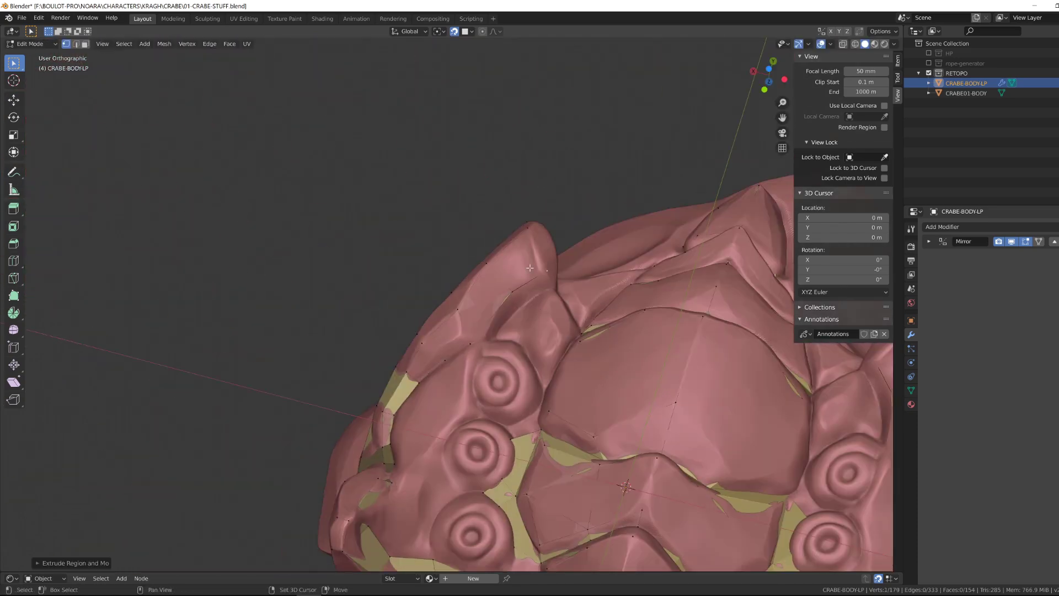
pyautogui.press('f')
# Step: Reposition a vertex on the plate's underside and extrude a new vertex into the recess above the round sockets
pyautogui.moveTo(530, 309); pyautogui.dragTo(440, 381, button='middle')
pyautogui.press('g')
pyautogui.click(471, 318)
pyautogui.click(490, 394)
pyautogui.press('e')
pyautogui.click(549, 392)
# Step: Continue the vertex chain along the upper edge of the round sockets and fill faces up to the arched plate
pyautogui.moveTo(549, 393); pyautogui.dragTo(343, 356, button='middle')
pyautogui.press('e')
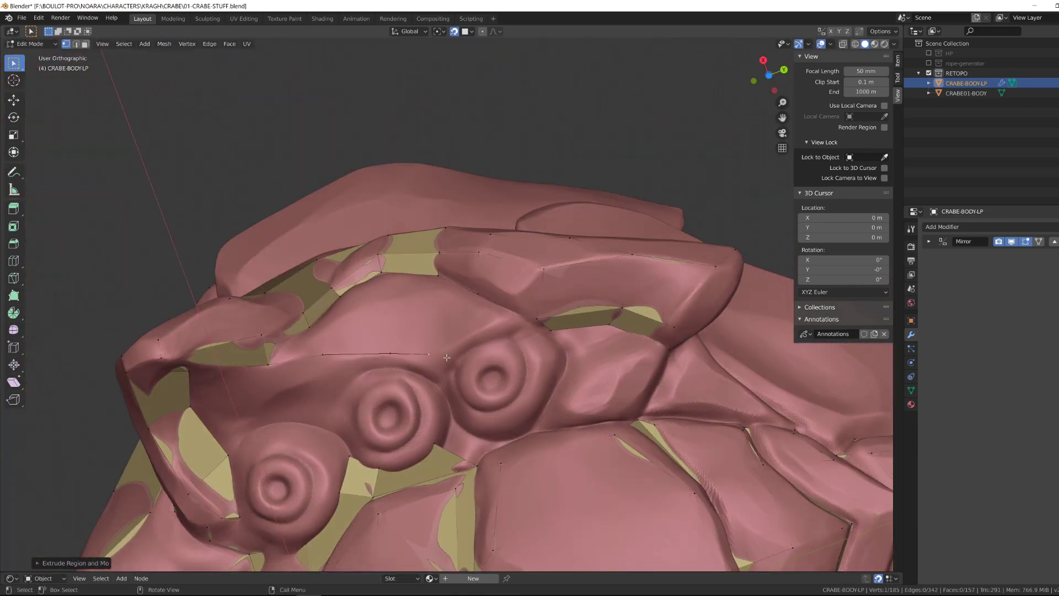
pyautogui.click(451, 350)
pyautogui.moveTo(451, 350); pyautogui.dragTo(538, 334, button='middle')
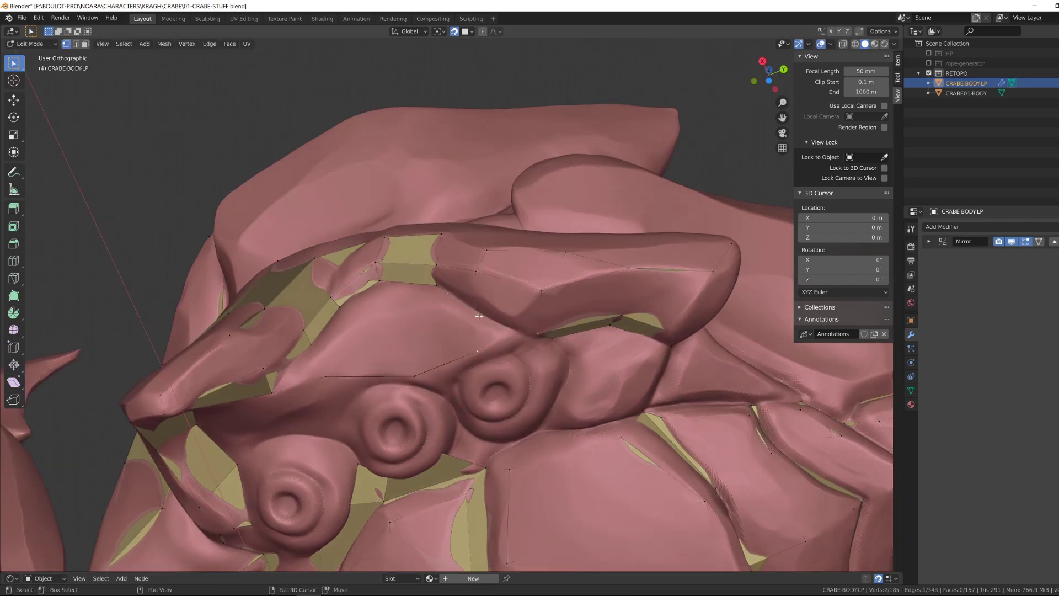
pyautogui.press('f')
pyautogui.moveTo(478, 316); pyautogui.dragTo(293, 296, button='middle')
pyautogui.press('KP_Divide')
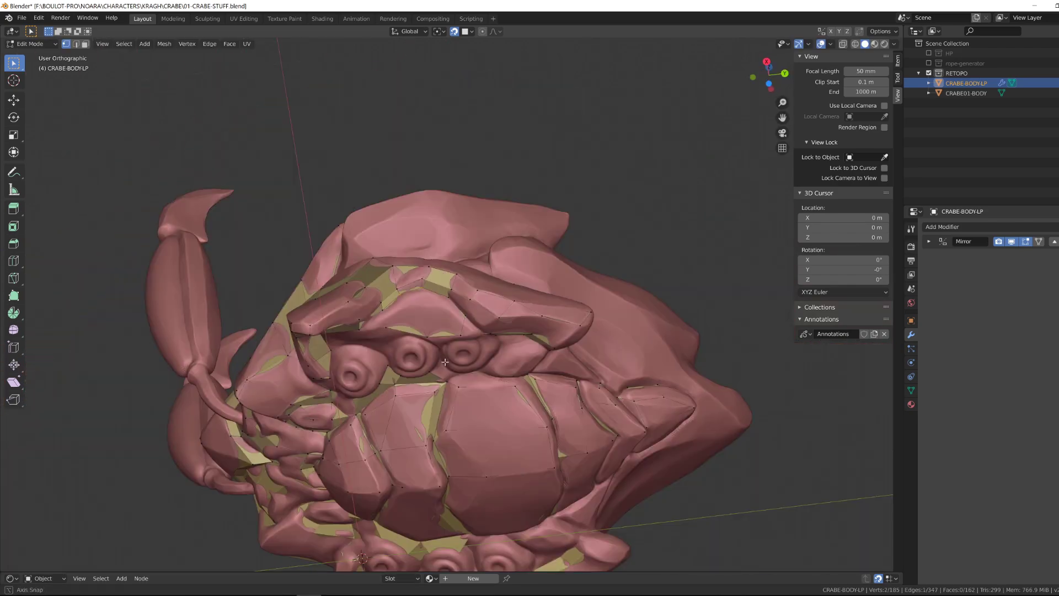
# Step: Extrude a vertex along the gap between the round sockets and the belly plates and fill the adjoining faces
pyautogui.scroll(2, 458, 388)
pyautogui.moveTo(444, 362); pyautogui.dragTo(413, 346, button='middle')
pyautogui.click(438, 418)
pyautogui.press('e')
pyautogui.click(486, 409)
pyautogui.scroll(2, 413, 345)
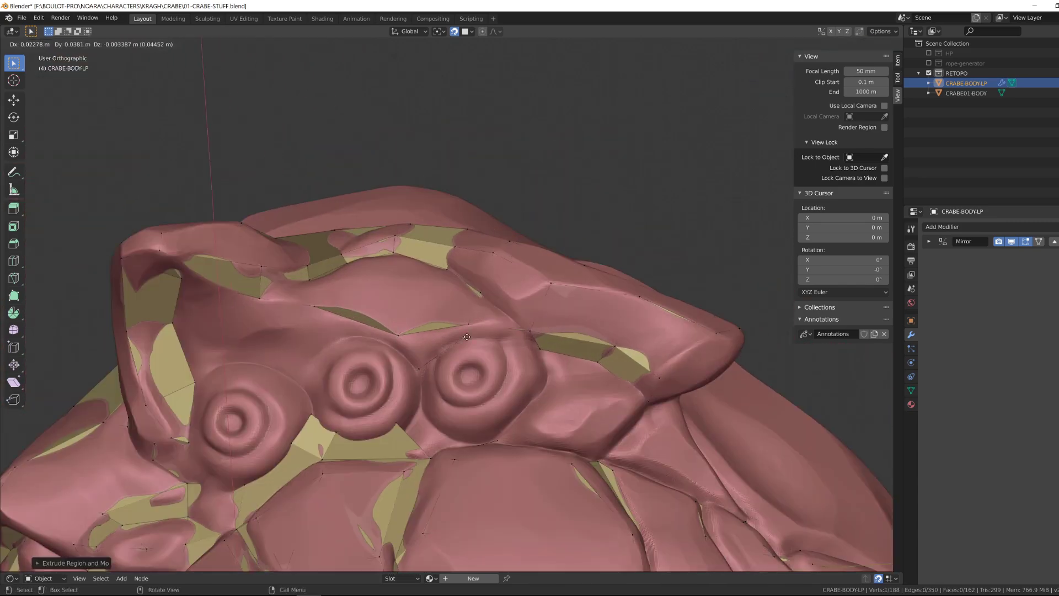
pyautogui.press('f')
pyautogui.press('f')
pyautogui.scroll(-5, 519, 353)
pyautogui.moveTo(496, 353); pyautogui.dragTo(446, 356, button='middle')
pyautogui.press('KP_Divide')
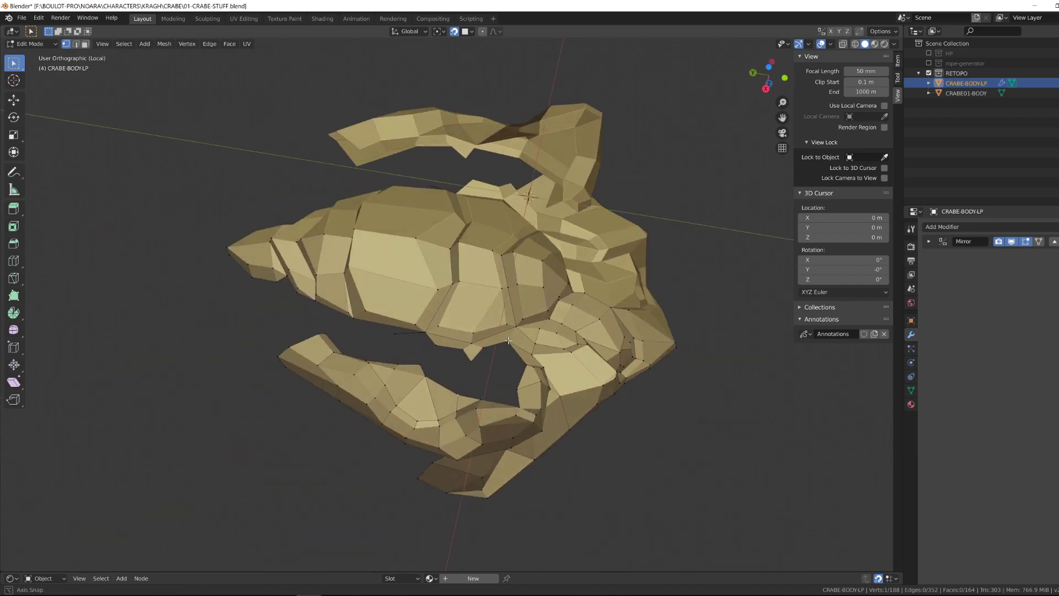
pyautogui.moveTo(508, 340); pyautogui.dragTo(563, 353, button='middle')
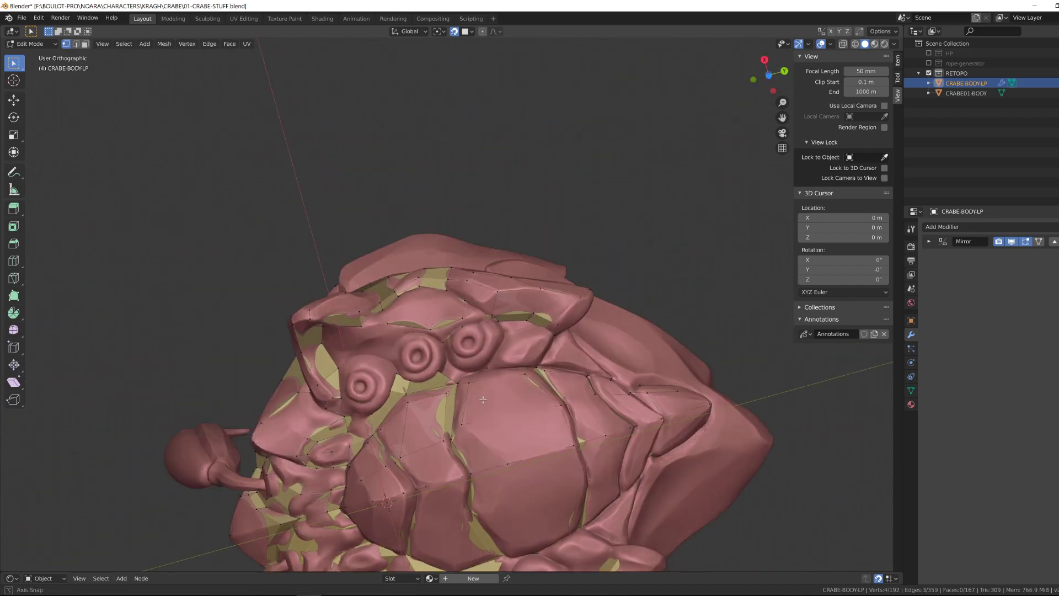
# Step: Reposition vertices along the large belly plate's edge below the round sockets to follow the sculpt
pyautogui.scroll(3, 483, 399)
pyautogui.click(409, 373)
pyautogui.press('g')
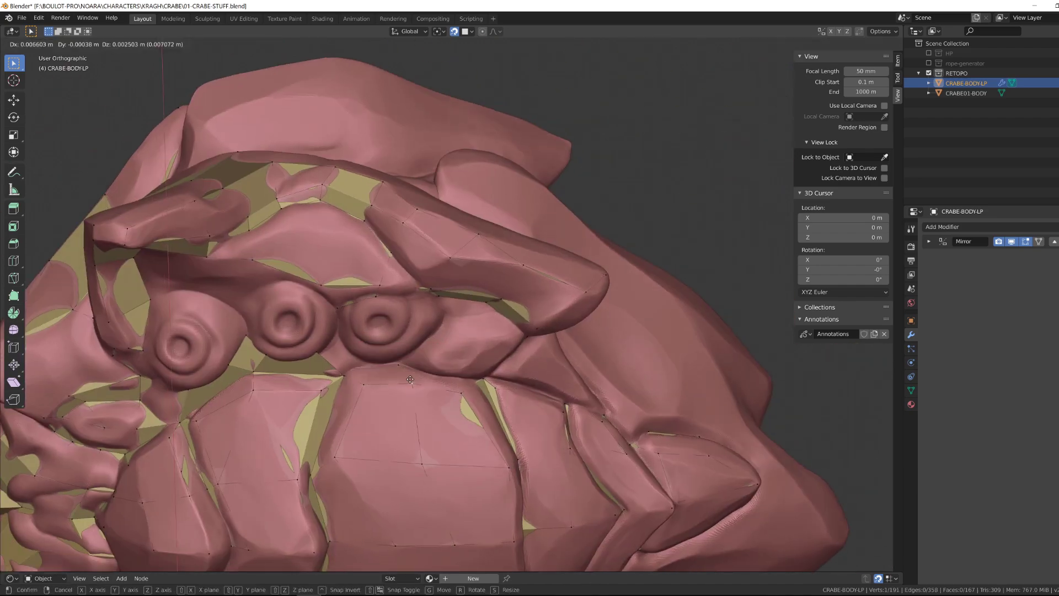
pyautogui.scroll(-3, 406, 367)
pyautogui.click(440, 392)
pyautogui.press('g')
pyautogui.click(419, 444)
pyautogui.moveTo(419, 444); pyautogui.dragTo(484, 446, button='middle')
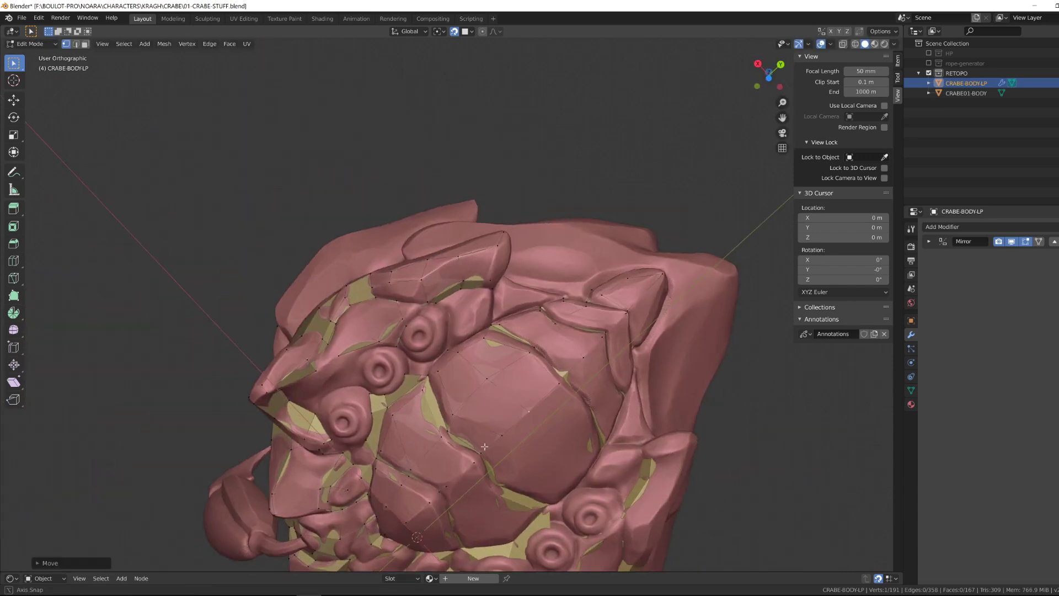
pyautogui.scroll(4, 517, 437)
pyautogui.press('g')
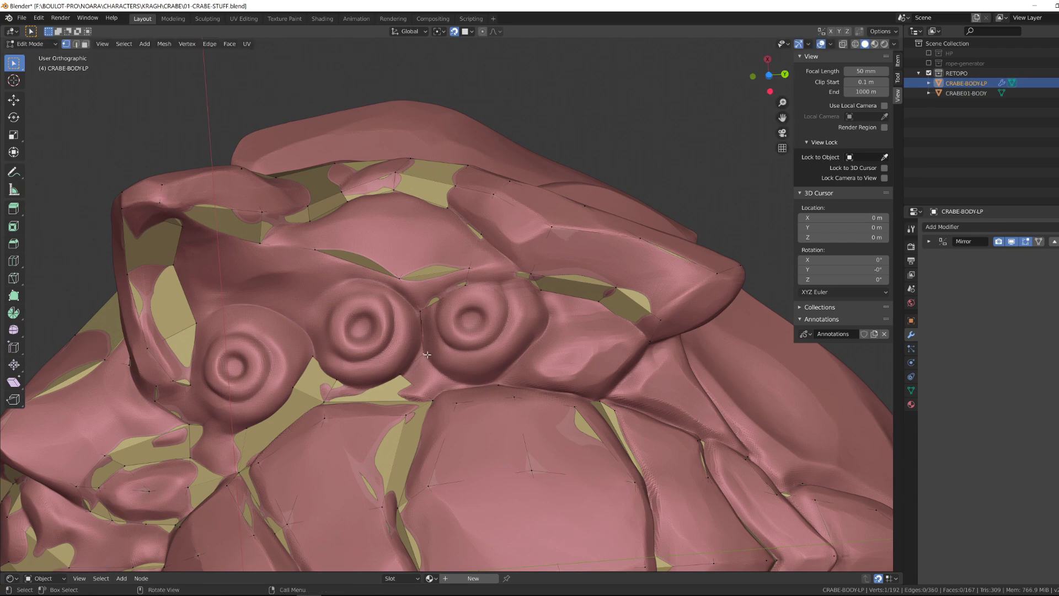
# Step: Reposition a vertex below the third round socket and extrude new vertices around it toward the neighbouring bulge
pyautogui.press('KP_Divide')
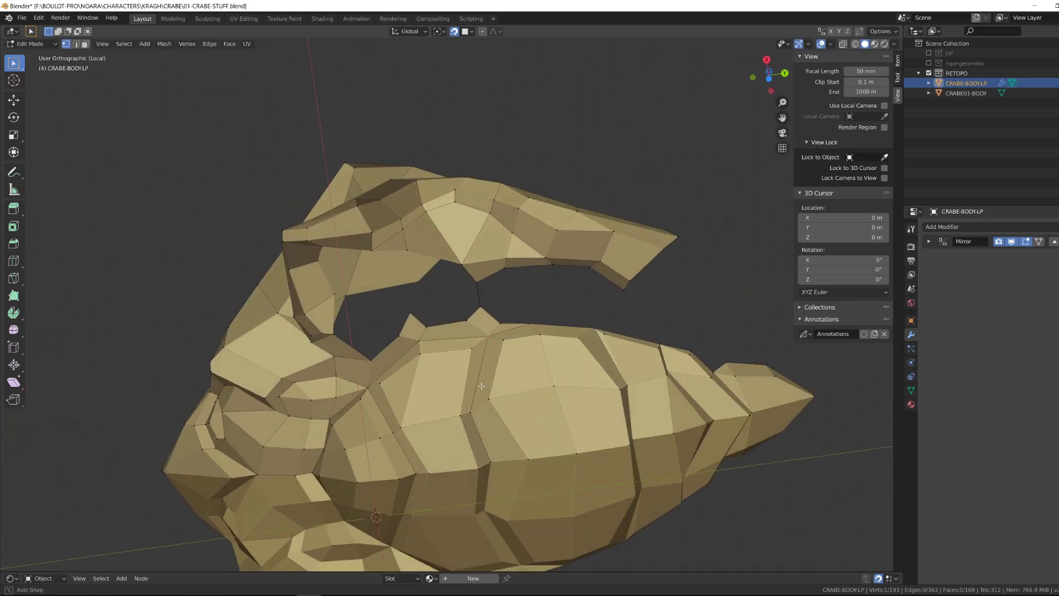
pyautogui.press('KP_Divide')
pyautogui.click(498, 385)
pyautogui.press('g')
pyautogui.click(494, 379)
pyautogui.moveTo(493, 379); pyautogui.dragTo(536, 358, button='middle')
pyautogui.press('e')
pyautogui.click(546, 285)
pyautogui.moveTo(546, 285)
pyautogui.mouseDown(button='middle')
pyautogui.moveTo(531, 249)
pyautogui.moveTo(530, 295)
pyautogui.mouseUp(button='middle')
pyautogui.press('e')
pyautogui.moveTo(525, 235); pyautogui.dragTo(497, 376, button='middle')
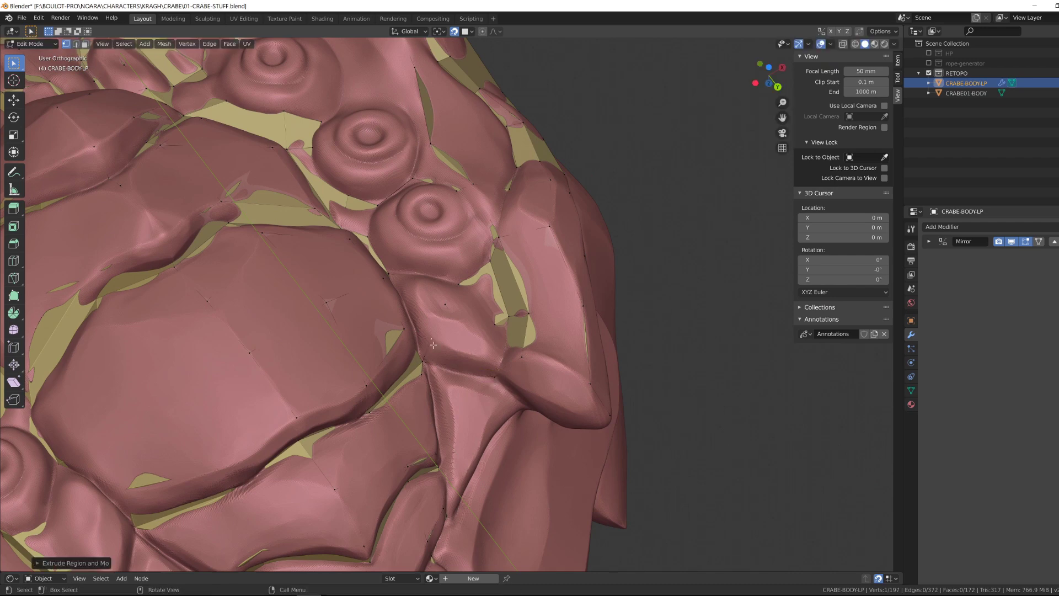
# Step: Undo the last extrusion and fill a face on the isolated mesh in the gap beside the side plate
pyautogui.hotkey('ctrl', 'z')
pyautogui.press('KP_Divide')
pyautogui.keyDown('alt'); pyautogui.moveTo(433, 345); pyautogui.dragTo(508, 386); pyautogui.keyUp('alt')
pyautogui.press('KP_Divide')
pyautogui.scroll(1, 419, 341)
pyautogui.press('KP_Divide')
pyautogui.scroll(3, 507, 385)
pyautogui.keyDown('shift'); pyautogui.click(585, 374); pyautogui.keyUp('shift')
pyautogui.press('f')
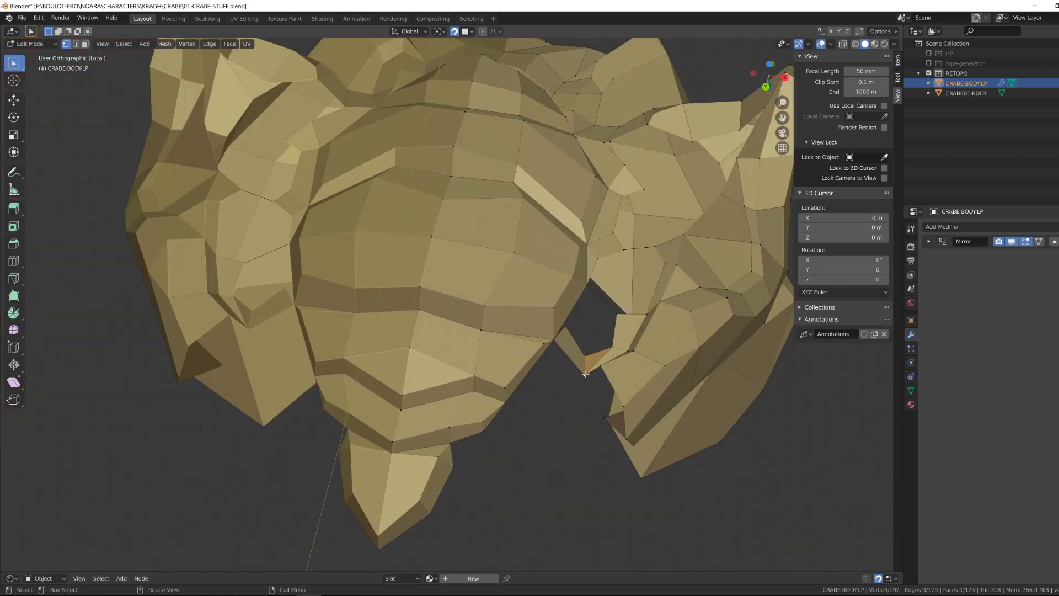
pyautogui.keyDown('shift'); pyautogui.click(585, 374); pyautogui.keyUp('shift')
# Step: Check the gap against the sculpt and fill another face between the belly plates and the side plate
pyautogui.press('KP_Divide')
pyautogui.moveTo(411, 323); pyautogui.dragTo(441, 331, button='middle')
pyautogui.press('KP_Divide')
pyautogui.scroll(4, 551, 353)
pyautogui.moveTo(530, 331); pyautogui.dragTo(499, 276, button='middle')
pyautogui.press('f')
# Step: Extrude a vertex between the first and second round sockets and fill the faces around it
pyautogui.press('KP_Divide')
pyautogui.scroll(-3, 556, 314)
pyautogui.press('e')
pyautogui.click(452, 248)
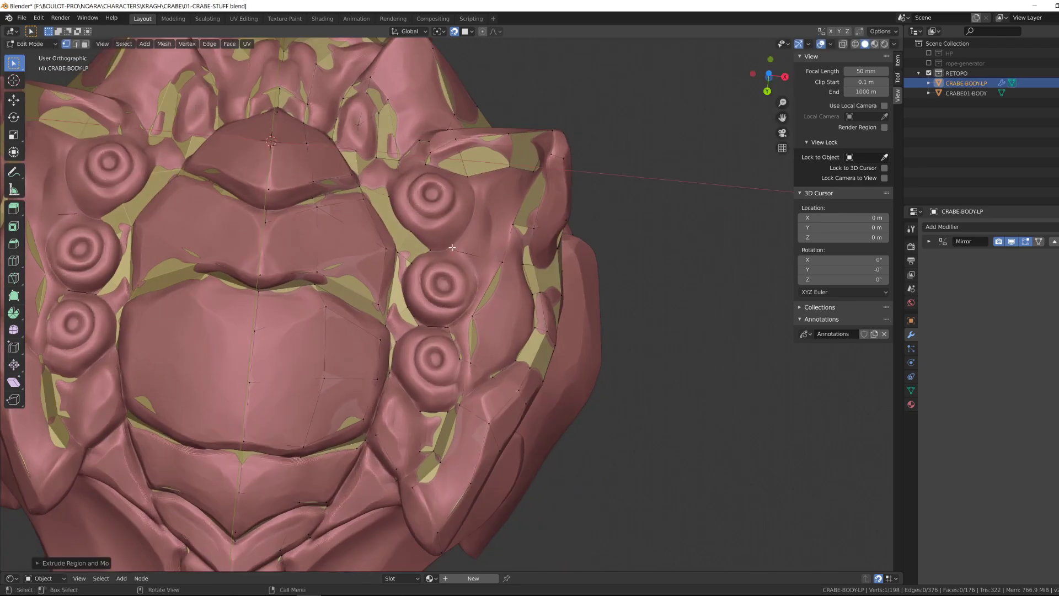
pyautogui.scroll(-4, 452, 248)
pyautogui.moveTo(452, 248); pyautogui.dragTo(485, 204, button='middle')
pyautogui.press('f')
pyautogui.moveTo(441, 276); pyautogui.dragTo(497, 325, button='middle')
# Step: Extrude the middle socket's border inward, scale it down, and move its vertices onto the sculpted ring
pyautogui.keyDown('shift'); pyautogui.click(476, 337); pyautogui.keyUp('shift')
pyautogui.press('e')
pyautogui.press('s')
pyautogui.click(543, 320)
pyautogui.press('g')
pyautogui.click(565, 318)
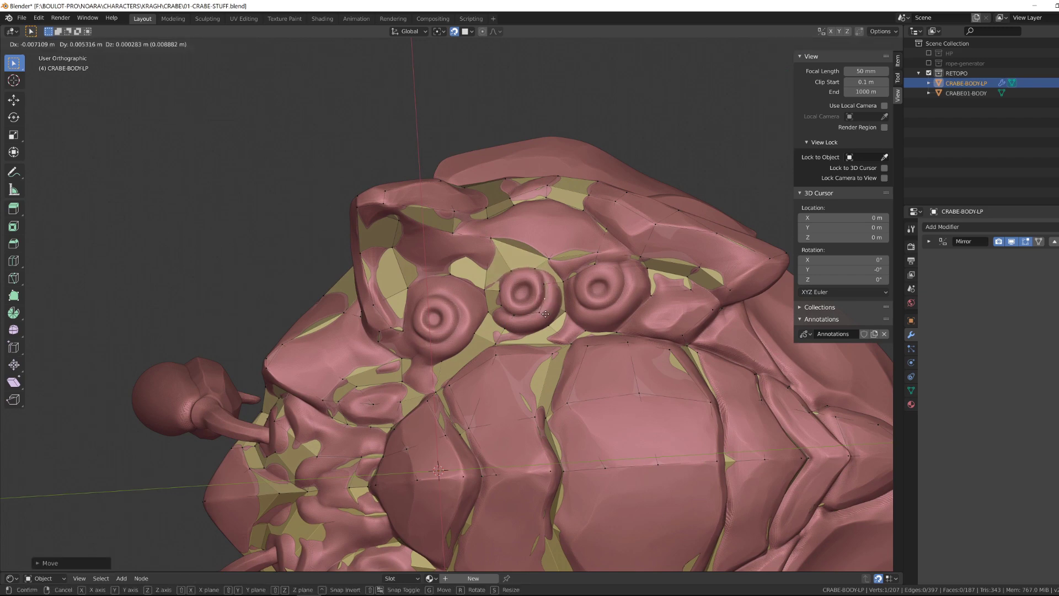
pyautogui.click(542, 312)
# Step: Scale and reposition the middle socket's inner edge loop on the sculpt and cap it with a triangle fan
pyautogui.scroll(2, 538, 317)
pyautogui.click(534, 322)
pyautogui.keyDown('alt'); pyautogui.click(584, 295); pyautogui.keyUp('alt')
pyautogui.moveTo(583, 295)
pyautogui.mouseDown(button='middle')
pyautogui.moveTo(561, 294)
pyautogui.moveTo(590, 314)
pyautogui.mouseUp(button='middle')
pyautogui.press('s')
pyautogui.click(582, 309)
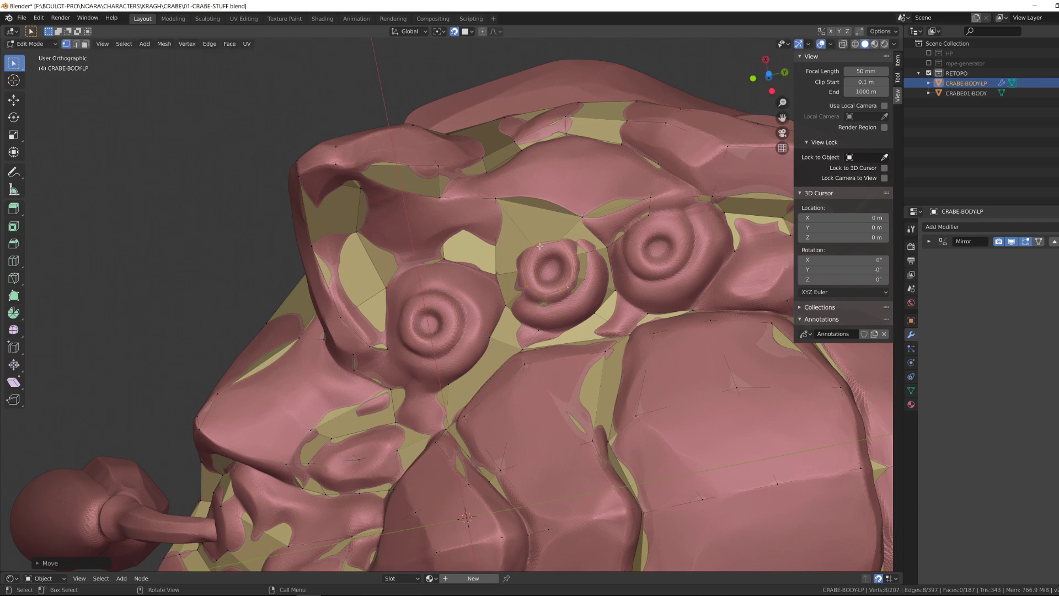
pyautogui.click(587, 296)
pyautogui.scroll(-5, 586, 300)
pyautogui.moveTo(586, 303); pyautogui.dragTo(559, 292, button='middle')
pyautogui.press('g')
pyautogui.click(601, 331)
pyautogui.scroll(4, 597, 344)
# Step: Extrude the first round socket's border inward, scale the new loop, and fit it to the sculpted ring
pyautogui.press('e')
pyautogui.press('s')
pyautogui.click(563, 342)
pyautogui.press('g')
pyautogui.click(529, 278)
pyautogui.keyDown('alt'); pyautogui.click(527, 276); pyautogui.keyUp('alt')
pyautogui.click(551, 281)
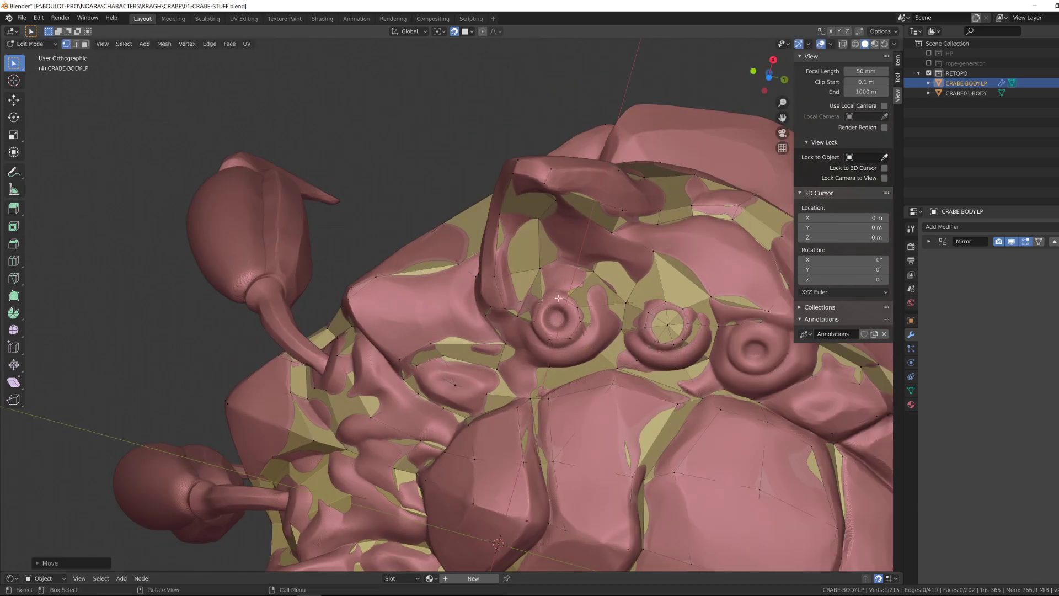
# Step: Cap the first socket with a triangle fan and build the same inset, capped ring on the third socket
pyautogui.click(580, 323)
pyautogui.keyDown('alt'); pyautogui.click(581, 322); pyautogui.keyUp('alt')
pyautogui.moveTo(580, 322); pyautogui.dragTo(497, 366, button='middle')
pyautogui.click(578, 323)
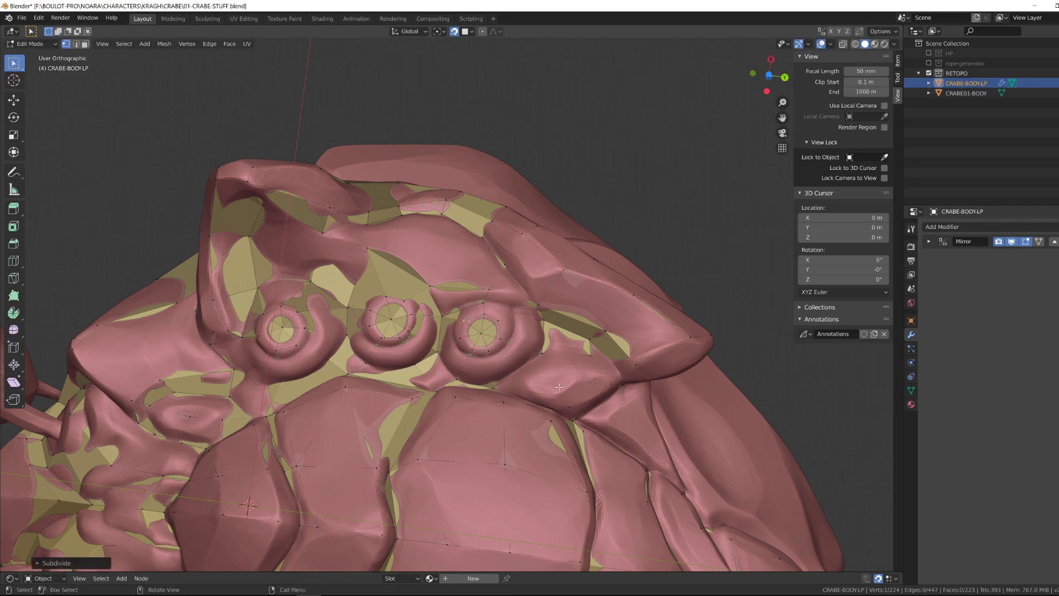
# Step: Extrude a vertex into the crease under the side plate's rounded tip and fill the adjoining face
pyautogui.moveTo(559, 387); pyautogui.dragTo(364, 325, button='middle')
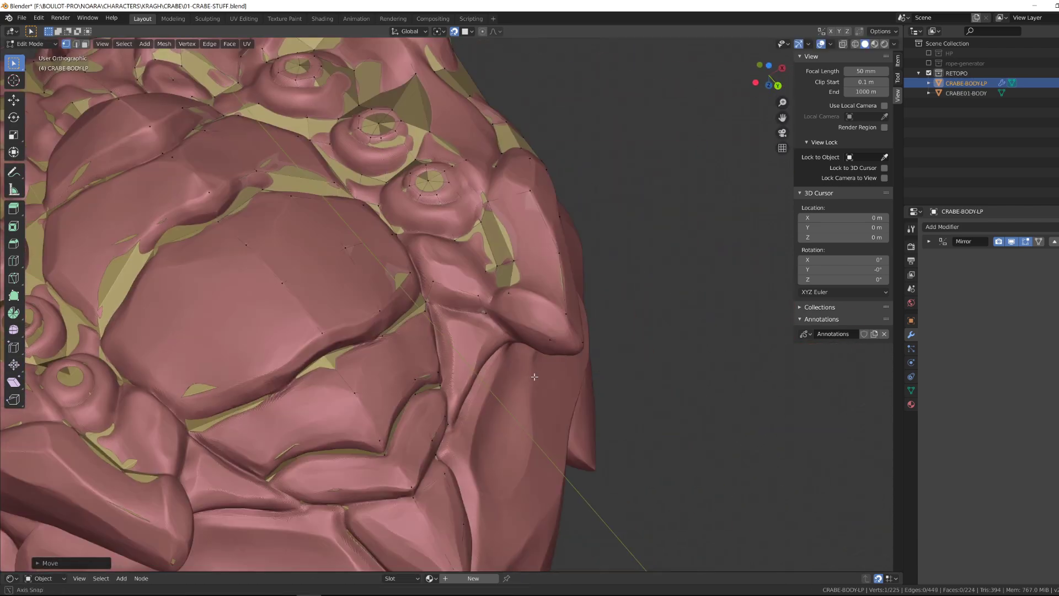
pyautogui.moveTo(535, 376); pyautogui.dragTo(556, 316, button='middle')
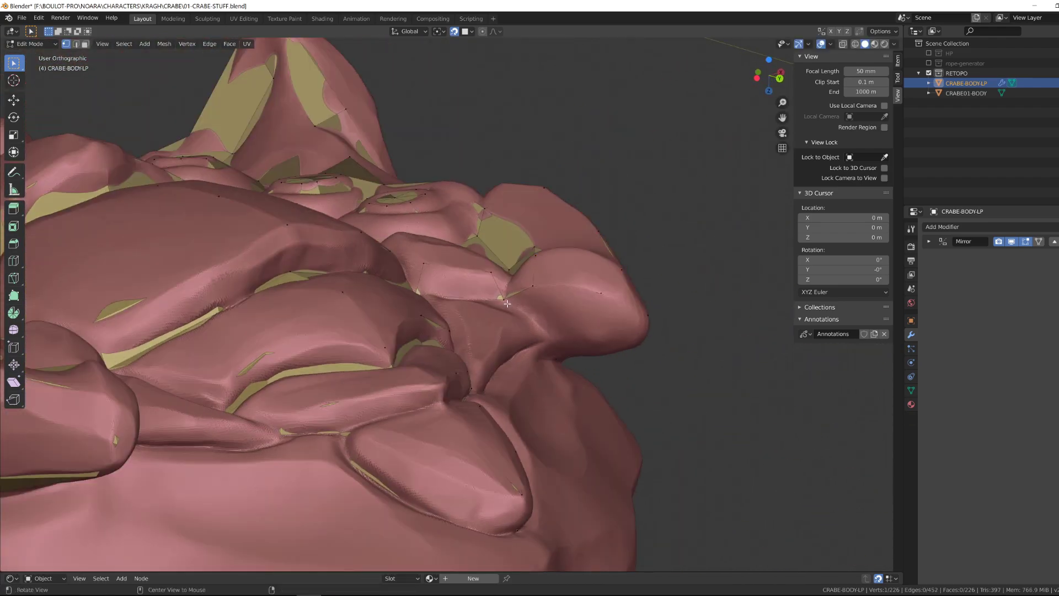
pyautogui.press('e')
pyautogui.moveTo(506, 303); pyautogui.dragTo(562, 338, button='middle')
pyautogui.press('f')
pyautogui.press('KP_Divide')
pyautogui.moveTo(532, 402)
pyautogui.mouseDown(button='middle')
pyautogui.moveTo(591, 334)
pyautogui.moveTo(532, 371)
pyautogui.moveTo(496, 463)
pyautogui.moveTo(482, 419)
pyautogui.moveTo(381, 404)
pyautogui.moveTo(485, 389)
pyautogui.mouseUp(button='middle')
pyautogui.scroll(2, 563, 364)
pyautogui.press('KP_Divide')
# Step: Extrude vertices from the crease toward the lower belly plates and fill the faces between them
pyautogui.scroll(2, 380, 403)
pyautogui.press('e')
pyautogui.moveTo(413, 302); pyautogui.dragTo(334, 360, button='middle')
pyautogui.press('f')
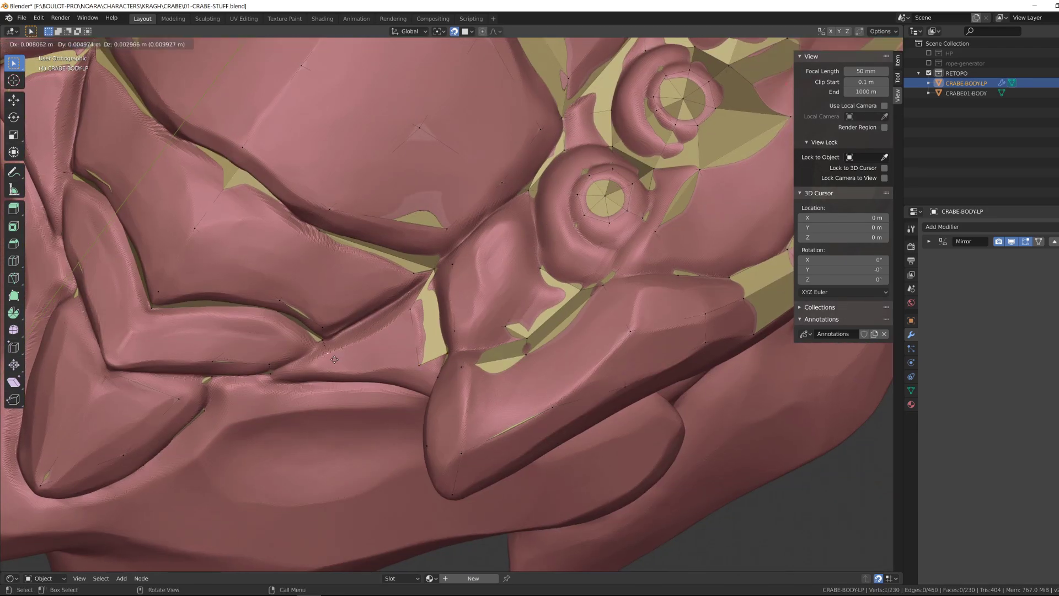
pyautogui.press('KP_Divide')
pyautogui.moveTo(392, 291)
pyautogui.keyDown('alt'); pyautogui.mouseDown()
pyautogui.moveTo(469, 309)
pyautogui.moveTo(409, 421)
pyautogui.moveTo(439, 419)
pyautogui.mouseUp(); pyautogui.keyUp('alt')
pyautogui.press('KP_Divide')
pyautogui.press('f')
pyautogui.scroll(3, 439, 419)
pyautogui.scroll(-3, 463, 314)
pyautogui.press('f')
pyautogui.press('f')
# Step: Extrude a vertex beside the lowest belly plates and fill the faces reaching back to the side plate's tip
pyautogui.keyDown('alt'); pyautogui.moveTo(440, 365); pyautogui.dragTo(375, 400); pyautogui.keyUp('alt')
pyautogui.scroll(-4, 442, 276)
pyautogui.scroll(4, 375, 399)
pyautogui.moveTo(375, 400); pyautogui.dragTo(351, 410, button='middle')
pyautogui.scroll(2, 370, 425)
pyautogui.click(374, 443)
pyautogui.press('e')
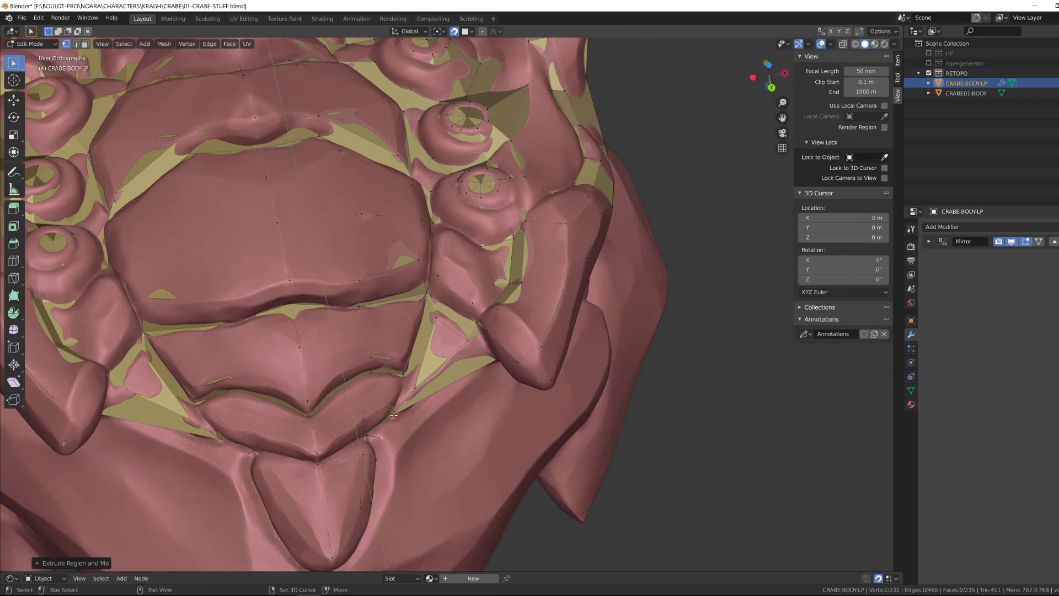
pyautogui.press('f')
pyautogui.scroll(-6, 398, 448)
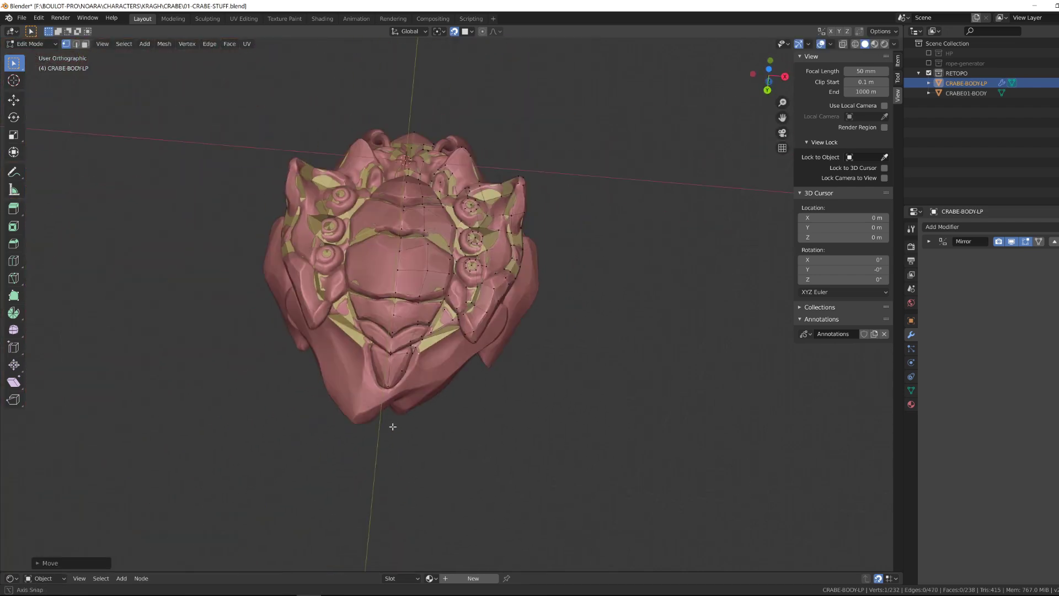
# Step: Extrude two vertices from the long side plate's underside into the crease between the large shell lobes
pyautogui.moveTo(390, 425); pyautogui.dragTo(375, 389, button='middle')
pyautogui.scroll(6, 496, 326)
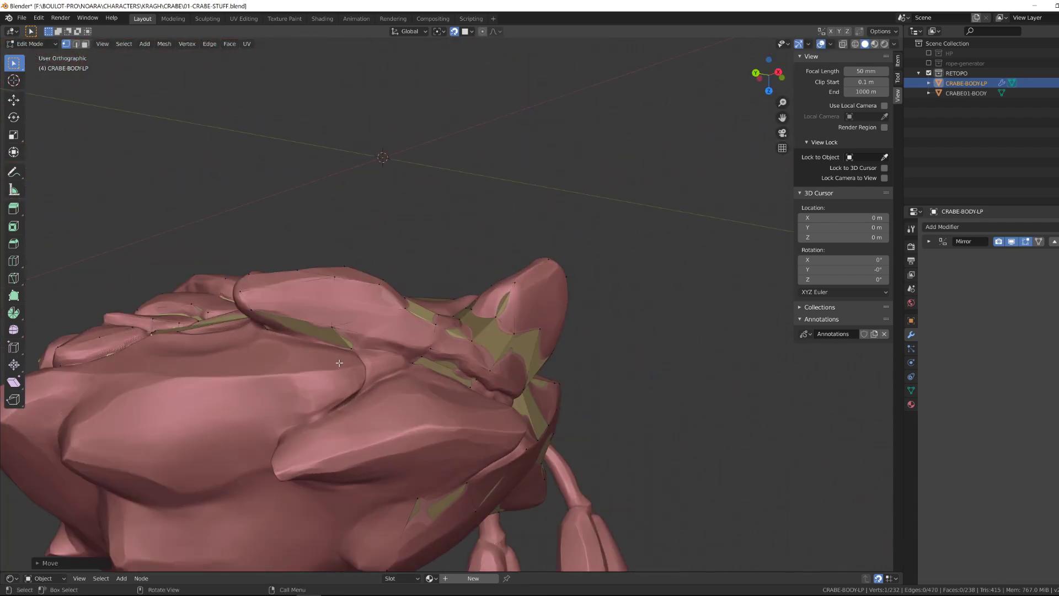
pyautogui.moveTo(463, 337); pyautogui.dragTo(420, 341, button='middle')
pyautogui.press('e')
pyautogui.click(353, 350)
pyautogui.press('e')
pyautogui.click(346, 390)
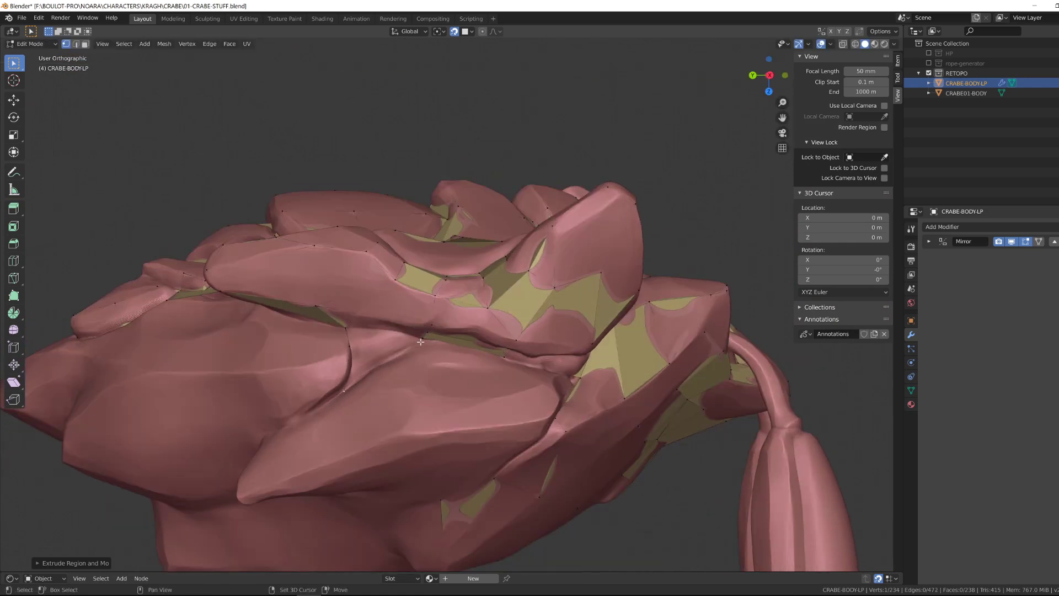
pyautogui.moveTo(347, 338); pyautogui.dragTo(646, 208, button='middle')
# Step: Separate the two eye stalks from the sculpted body into an object named CRABE01-EYES and hide it
pyautogui.press('KP_Divide')
pyautogui.press('Tab')
pyautogui.scroll(-2, 502, 342)
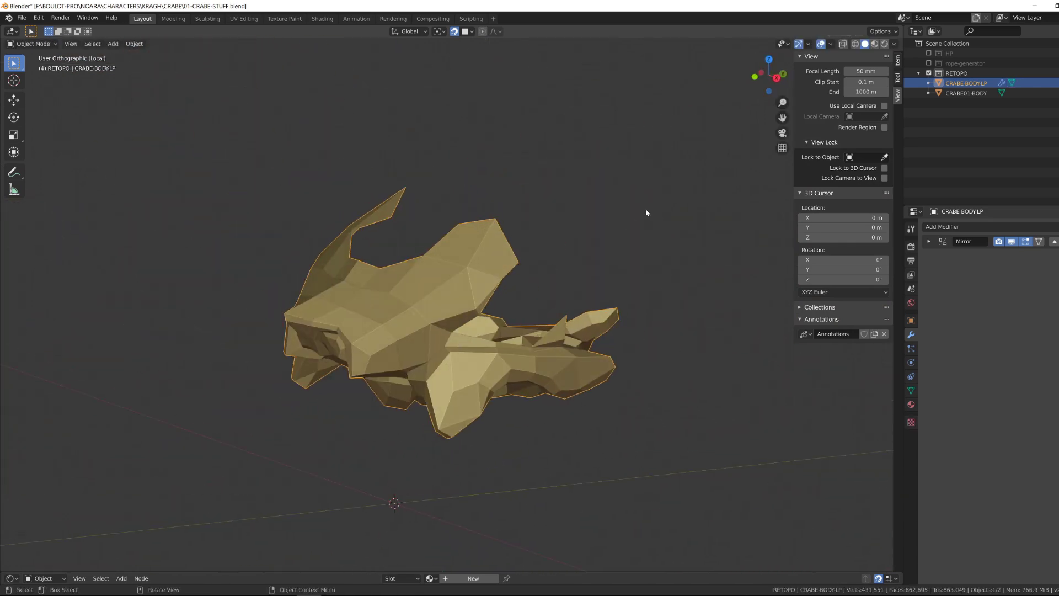
pyautogui.press('KP_Divide')
pyautogui.click(558, 324)
pyautogui.scroll(-4, 558, 325)
pyautogui.press('Tab')
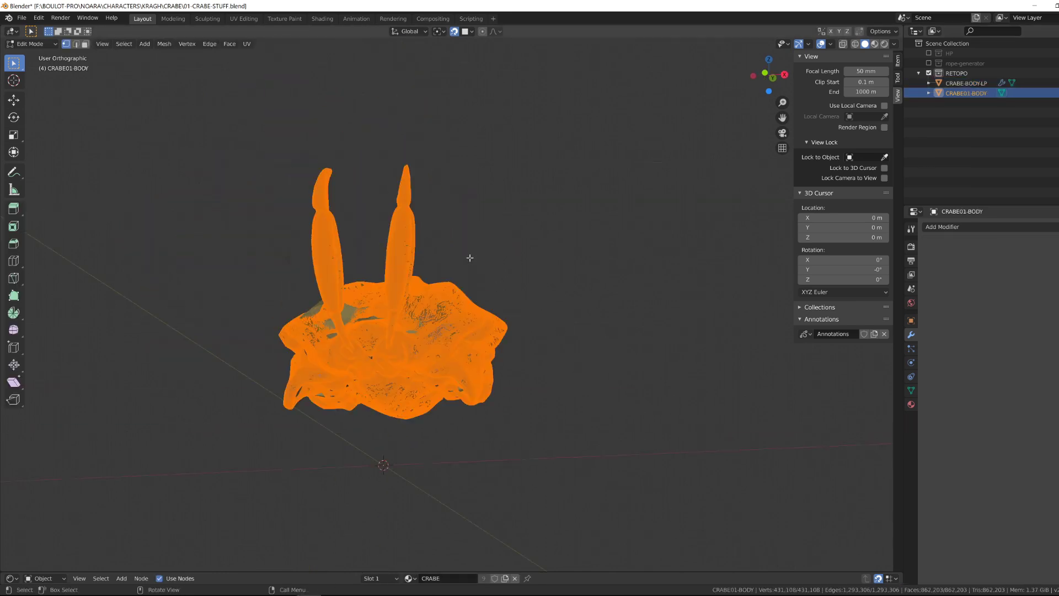
pyautogui.hotkey('alt', 'a')
pyautogui.scroll(-1, 415, 250)
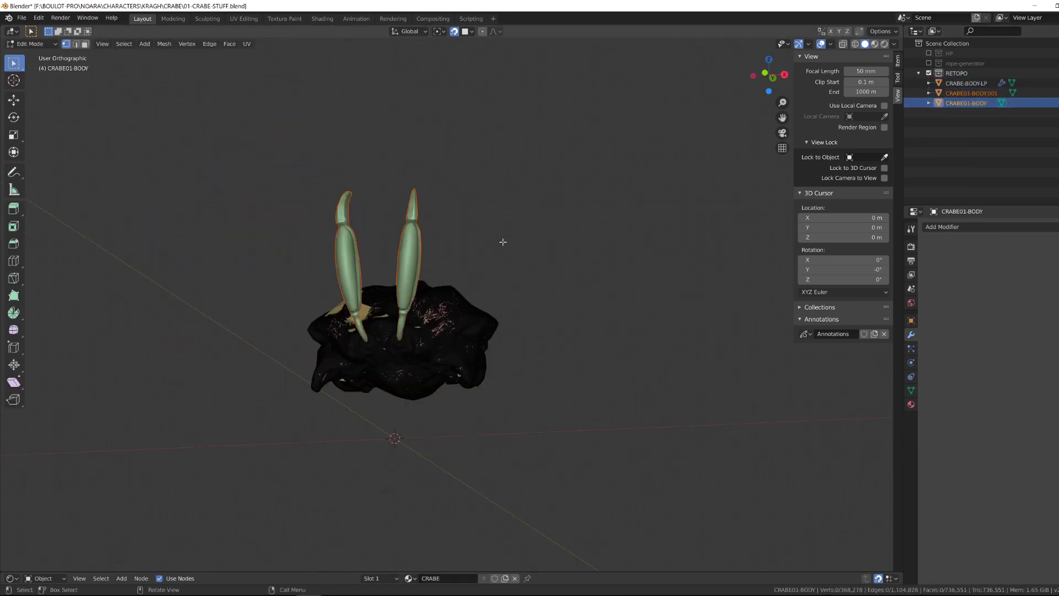
pyautogui.click(982, 94)
pyautogui.scroll(2, 518, 341)
pyautogui.moveTo(681, 259); pyautogui.dragTo(600, 289, button='middle')
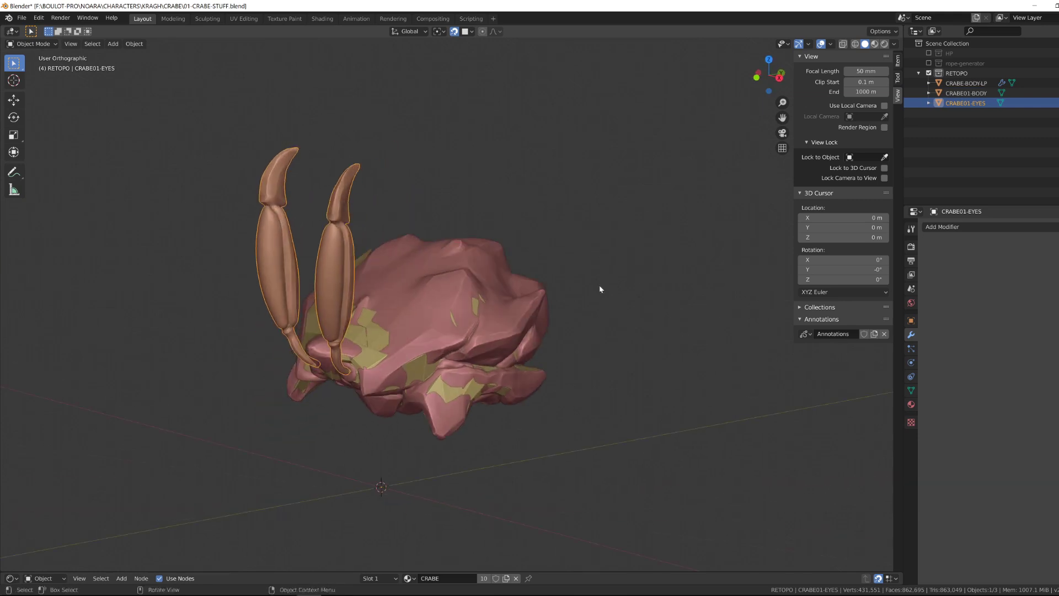
pyautogui.press('h')
# Step: Apply the Mirror modifier on CRABE-BODY-LP and resume editing its mesh
pyautogui.click(325, 347)
pyautogui.press('Tab')
pyautogui.press('Tab')
pyautogui.click(929, 242)
pyautogui.click(936, 261)
pyautogui.press('Tab')
# Step: Reposition a vertex of the low-poly mesh on the front of the shell
pyautogui.moveTo(358, 309); pyautogui.dragTo(408, 381, button='middle')
pyautogui.click(376, 329)
pyautogui.press('g')
pyautogui.scroll(-2, 380, 331)
pyautogui.scroll(3, 342, 397)
pyautogui.click(259, 595)
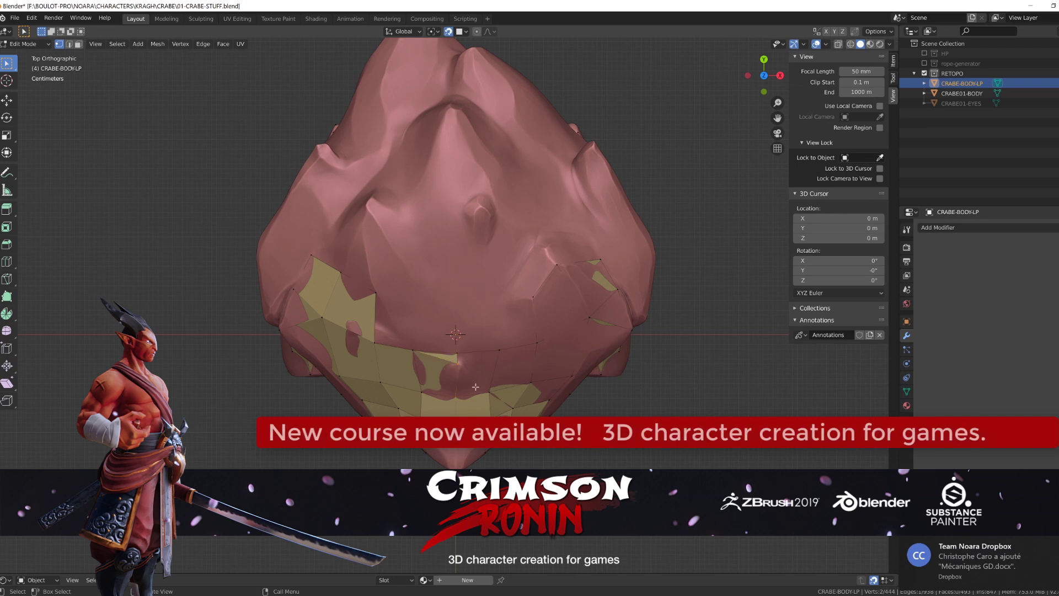
# Step: Delete the unwanted edge on the isolated body mesh, fill the opening, and show the sculpt from the top again
pyautogui.press('KP_Divide')
pyautogui.moveTo(476, 386); pyautogui.dragTo(397, 403, button='middle')
pyautogui.click(331, 428)
pyautogui.press('x')
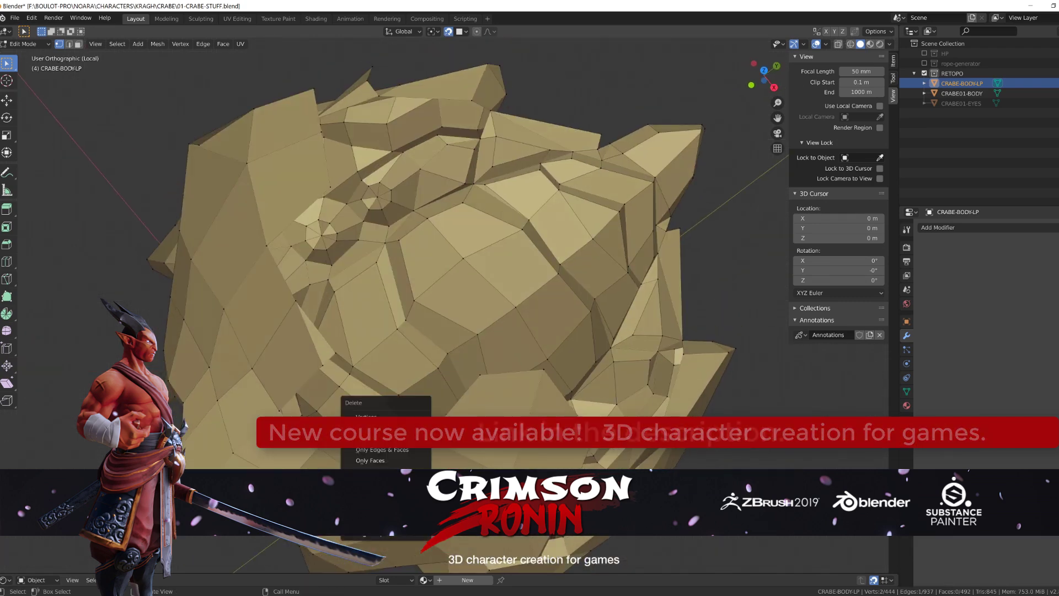
pyautogui.click(402, 429)
pyautogui.press('f')
pyautogui.press('KP_7')
pyautogui.press('KP_Divide')
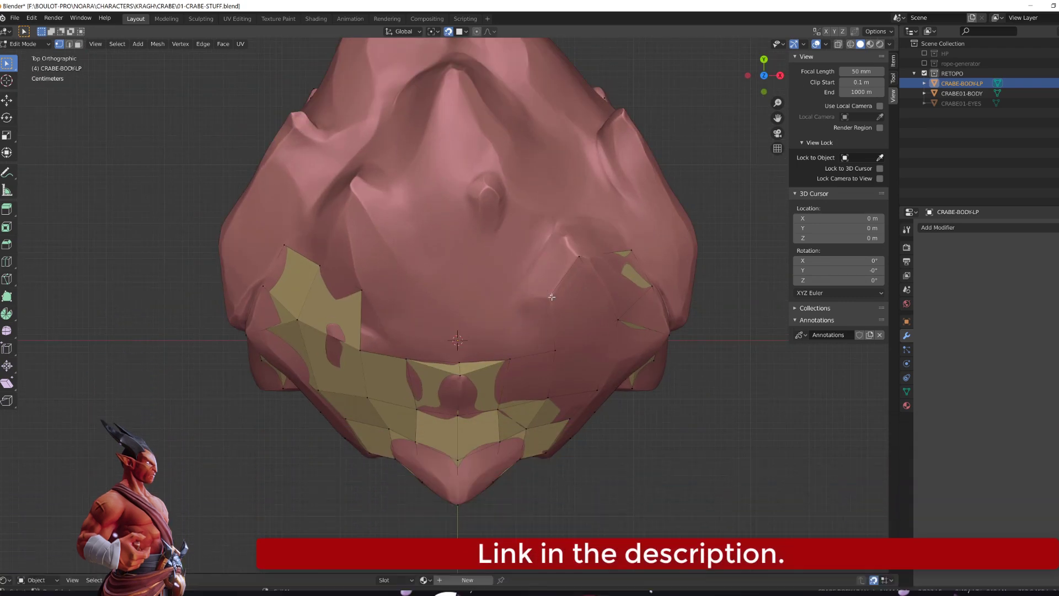
# Step: Subdivide the edge spanning the front of the shell with 3 cuts
pyautogui.rightClick(365, 288)
pyautogui.click(366, 289)
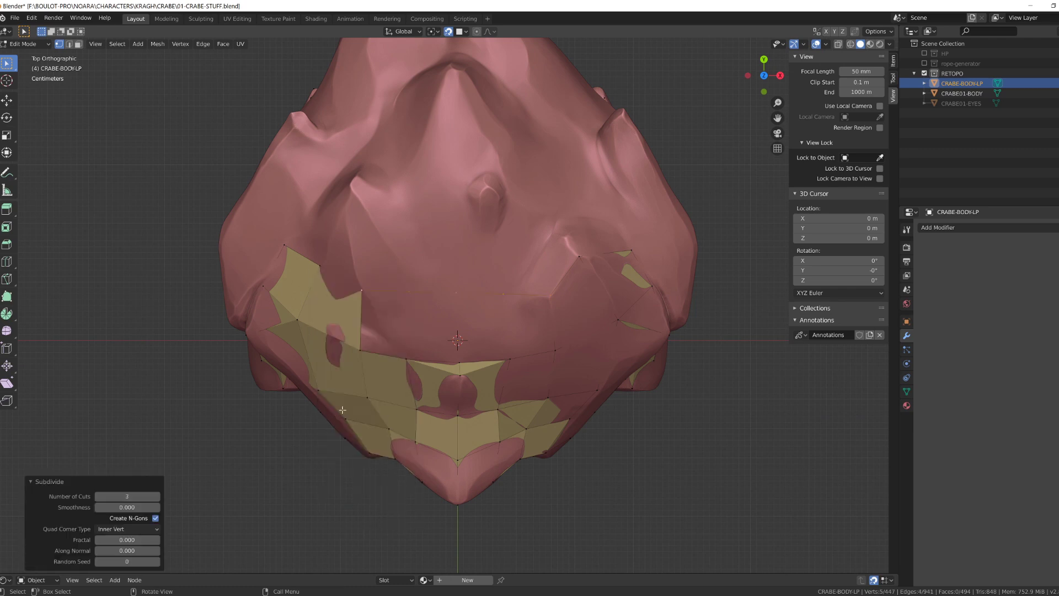
# Step: Fill a row of quads behind the subdivided front edge of the upper shell
pyautogui.click(359, 350)
pyautogui.keyDown('shift'); pyautogui.click(361, 291); pyautogui.keyUp('shift')
pyautogui.press('f')
pyautogui.press('f')
pyautogui.press('f')
# Step: Extrude the rear edge row of the new quads along Y up to the central ridge and add three loop cuts
pyautogui.keyDown('ctrl'); pyautogui.click(548, 299); pyautogui.keyUp('ctrl')
pyautogui.keyDown('shift'); pyautogui.moveTo(506, 335); pyautogui.dragTo(501, 437, button='middle'); pyautogui.keyUp('shift')
pyautogui.press('e')
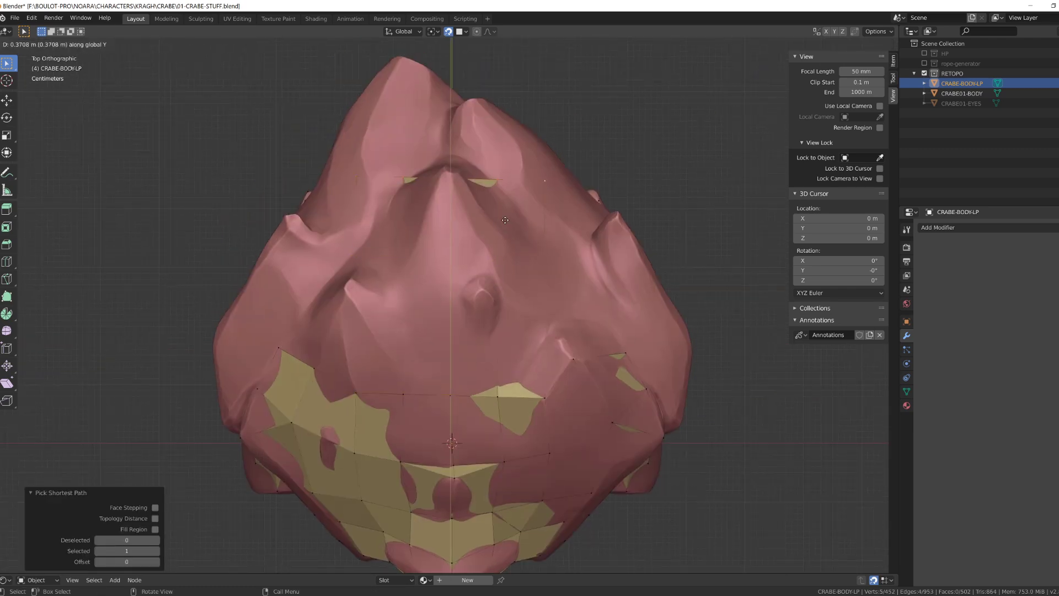
pyautogui.scroll(2, 395, 283)
pyautogui.click(395, 284)
pyautogui.rightClick(395, 283)
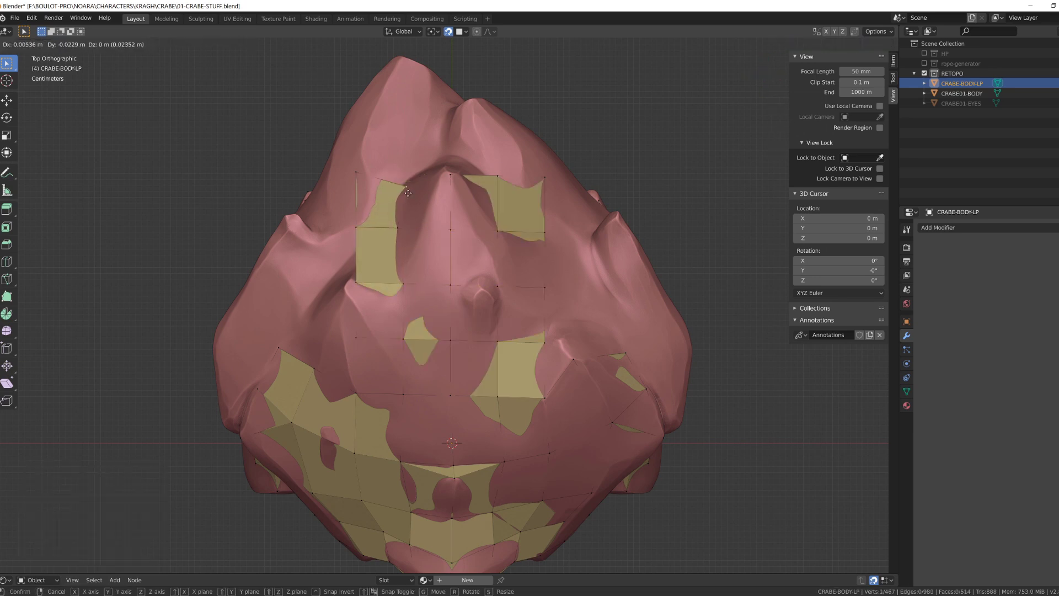
# Step: Reposition the outer vertices at the back of the new grid so they follow the hollows beside the central ridge
pyautogui.click(497, 207)
pyautogui.click(545, 181)
pyautogui.press('g')
pyautogui.click(544, 204)
pyautogui.click(544, 236)
pyautogui.press('g')
pyautogui.click(543, 248)
pyautogui.click(357, 235)
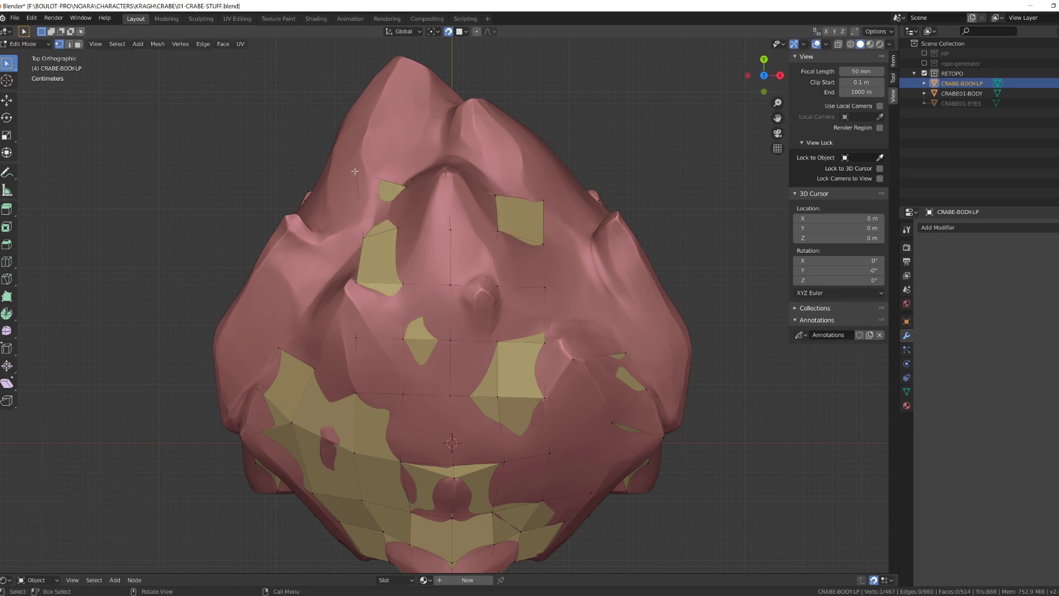
pyautogui.press('g')
pyautogui.click(370, 196)
# Step: Adjust the vertex beside the small bump and knife new edges there, placing vertices on the bump and the nearby spike tip
pyautogui.keyDown('shift'); pyautogui.moveTo(425, 325); pyautogui.dragTo(424, 313, button='middle'); pyautogui.keyUp('shift')
pyautogui.click(497, 275)
pyautogui.press('g')
pyautogui.click(498, 267)
pyautogui.scroll(1, 464, 306)
pyautogui.press('k')
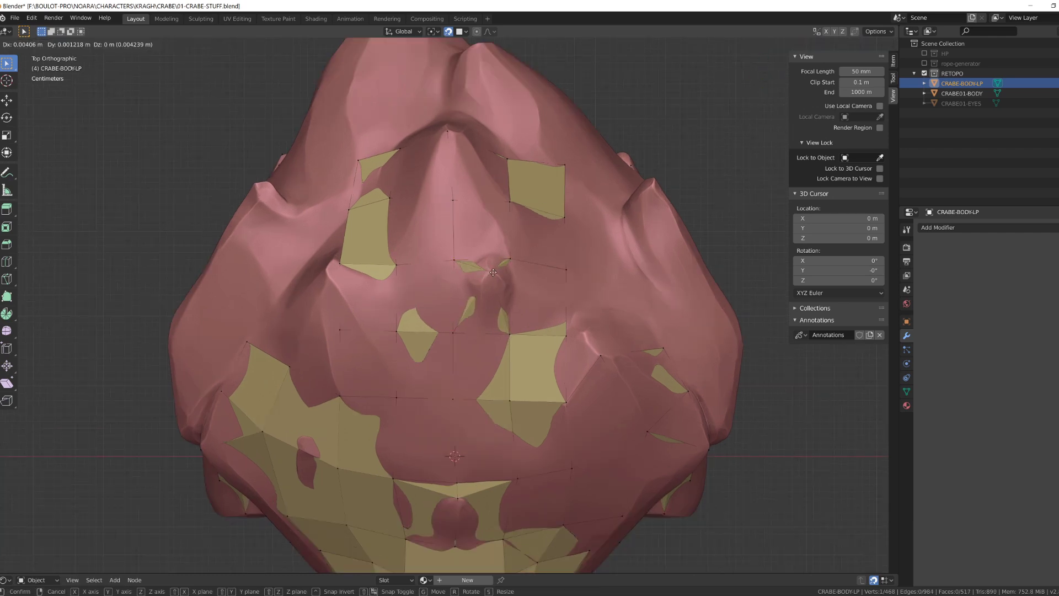
pyautogui.click(326, 276)
# Step: Extrude a new face outward near the spike on the other side of the shell
pyautogui.moveTo(345, 266); pyautogui.dragTo(551, 409, button='middle')
pyautogui.press('e')
pyautogui.click(617, 353)
pyautogui.scroll(2, 552, 386)
pyautogui.moveTo(596, 375); pyautogui.dragTo(585, 397, button='middle')
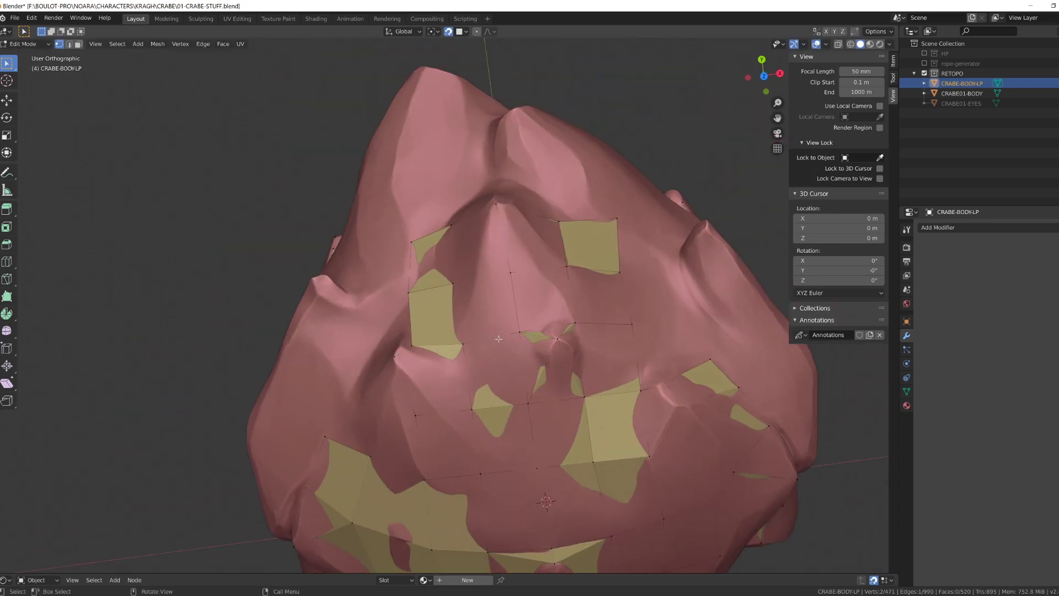
# Step: Extrude two new sections of low-poly geometry along the flank of the upper shell
pyautogui.moveTo(453, 276); pyautogui.dragTo(502, 303, button='middle')
pyautogui.press('e')
pyautogui.click(395, 235)
pyautogui.moveTo(395, 234); pyautogui.dragTo(420, 276, button='middle')
pyautogui.press('e')
pyautogui.click(393, 193)
# Step: Extrude an edge outward from the side of the top grid and adjust its new position on the sculpt
pyautogui.hotkey('alt', 'a')
pyautogui.press('e')
pyautogui.click(537, 355)
pyautogui.moveTo(585, 331); pyautogui.dragTo(651, 392, button='middle')
pyautogui.press('g')
pyautogui.click(539, 358)
# Step: Fill quads between the extruded strip and the side spike, and knife an extra cut beside the spike
pyautogui.click(525, 351)
pyautogui.keyDown('shift'); pyautogui.click(571, 387); pyautogui.keyUp('shift')
pyautogui.press('f')
pyautogui.press('f')
pyautogui.scroll(3, 662, 397)
pyautogui.press('k')
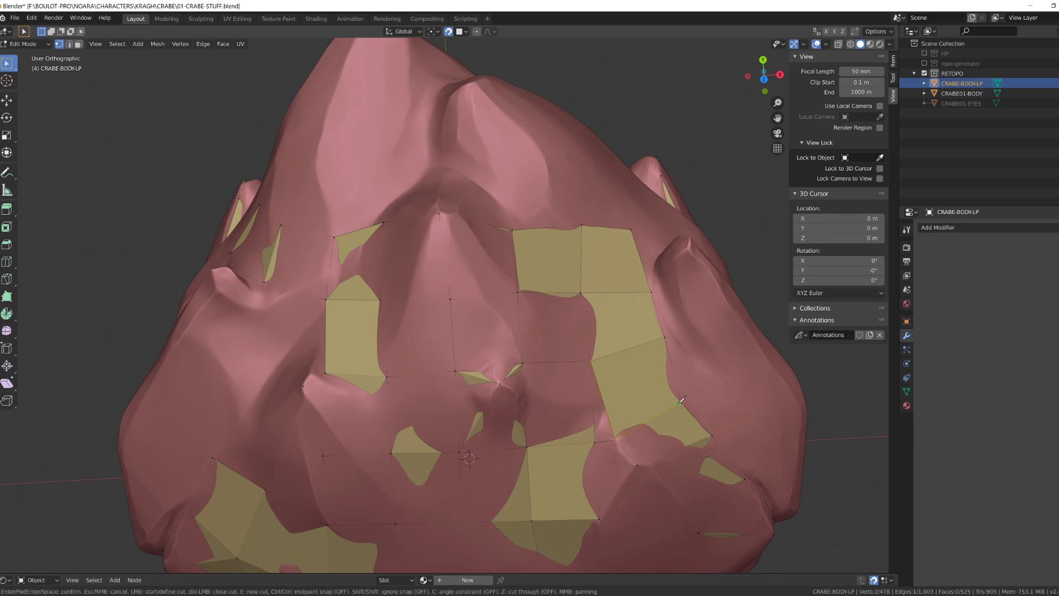
pyautogui.press('f')
pyautogui.scroll(-2, 597, 362)
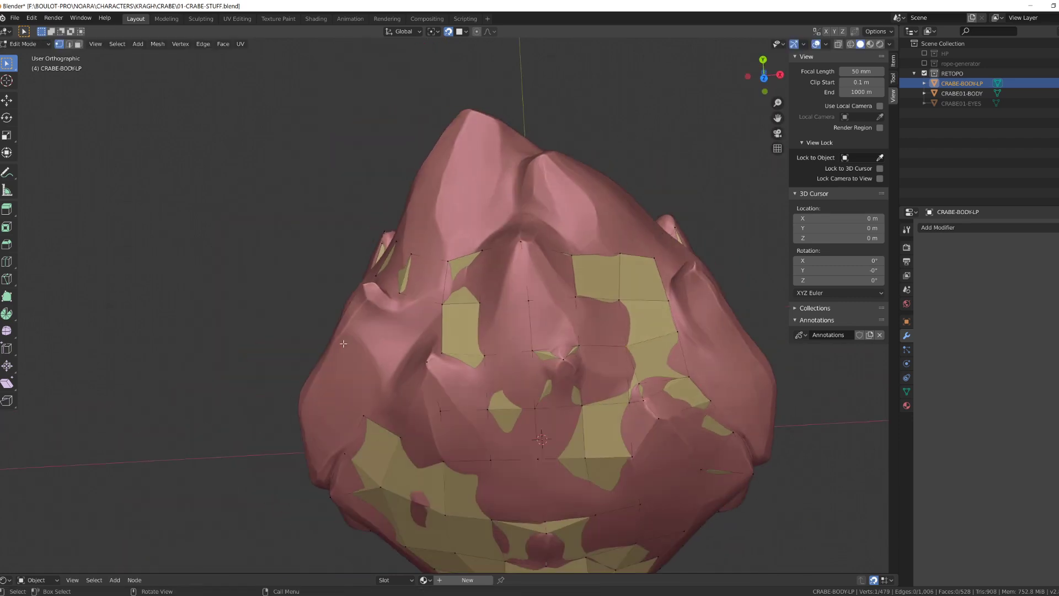
# Step: Extrude geometry from the opposite side of the top grid and fill two faces beside it
pyautogui.moveTo(343, 345); pyautogui.dragTo(386, 320, button='middle')
pyautogui.press('e')
pyautogui.click(380, 316)
pyautogui.press('f')
pyautogui.press('f')
# Step: Reposition the vertices around the newly filled faces near the spike, isolating the low-poly mesh to check its hidden edges
pyautogui.moveTo(392, 386); pyautogui.dragTo(475, 353, button='middle')
pyautogui.scroll(3, 425, 397)
pyautogui.click(425, 285)
pyautogui.press('g')
pyautogui.click(428, 286)
pyautogui.press('KP_Divide')
pyautogui.moveTo(442, 298); pyautogui.dragTo(446, 259, button='middle')
pyautogui.press('KP_Divide')
pyautogui.press('g')
pyautogui.click(445, 253)
pyautogui.press('g')
pyautogui.click(444, 252)
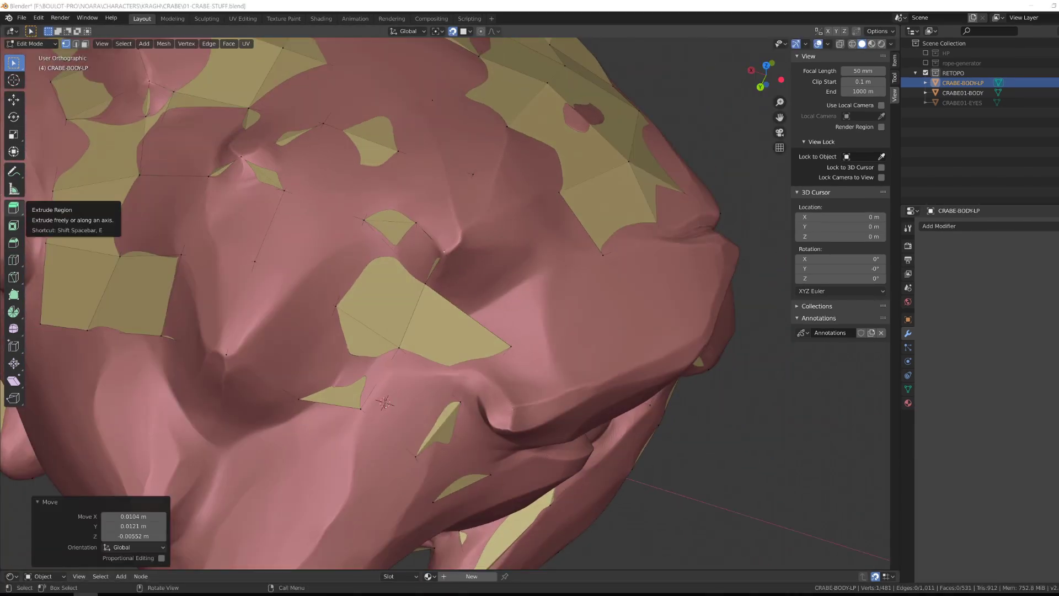
# Step: Fill the remaining gaps beside the spike, isolating the low-poly mesh to reach the hidden edges
pyautogui.press('f')
pyautogui.scroll(-5, 435, 281)
pyautogui.moveTo(439, 280); pyautogui.dragTo(527, 331, button='middle')
pyautogui.press('KP_Divide')
pyautogui.scroll(3, 469, 331)
pyautogui.press('f')
pyautogui.press('KP_Divide')
# Step: Fine-tune the vertices bordering the filled gaps on the sculpt, switching between the isolated mesh and the full view
pyautogui.press('g')
pyautogui.click(461, 284)
pyautogui.press('g')
pyautogui.click(439, 303)
pyautogui.press('KP_Divide')
pyautogui.scroll(3, 469, 314)
pyautogui.press('g')
pyautogui.click(531, 328)
pyautogui.press('KP_Divide')
pyautogui.press('g')
pyautogui.click(430, 303)
# Step: Fill the next face on the side of the shell and extrude new geometry behind the central ridge
pyautogui.moveTo(430, 304); pyautogui.dragTo(353, 388, button='middle')
pyautogui.press('f')
pyautogui.press('e')
pyautogui.click(399, 422)
pyautogui.moveTo(400, 422); pyautogui.dragTo(383, 382, button='middle')
pyautogui.keyDown('shift'); pyautogui.moveTo(382, 382); pyautogui.dragTo(420, 369, button='middle'); pyautogui.keyUp('shift')
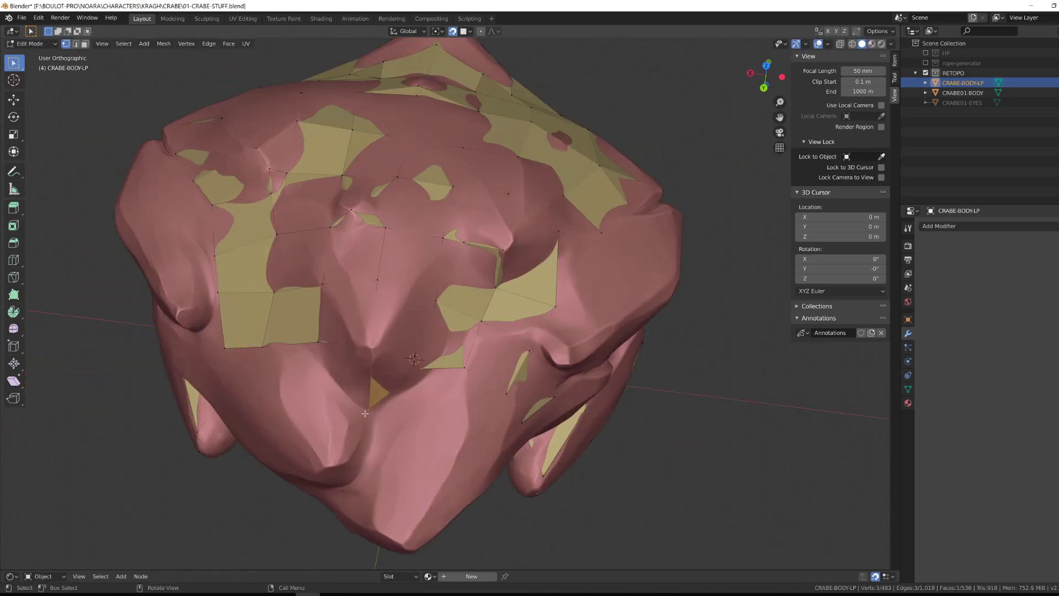
# Step: Fill a face behind the central ridge, joining the new extrusion to the corner of the top grid
pyautogui.click(366, 412)
pyautogui.keyDown('shift'); pyautogui.click(373, 347); pyautogui.keyUp('shift')
pyautogui.keyDown('shift'); pyautogui.click(319, 342); pyautogui.keyUp('shift')
pyautogui.press('f')
# Step: Set CRABE-BODY-LP to display in front of the sculpt and turn on backface culling in the viewport shading
pyautogui.moveTo(353, 364); pyautogui.dragTo(271, 359, button='middle')
pyautogui.scroll(-2, 386, 353)
pyautogui.click(907, 320)
pyautogui.click(943, 438)
pyautogui.click(956, 475)
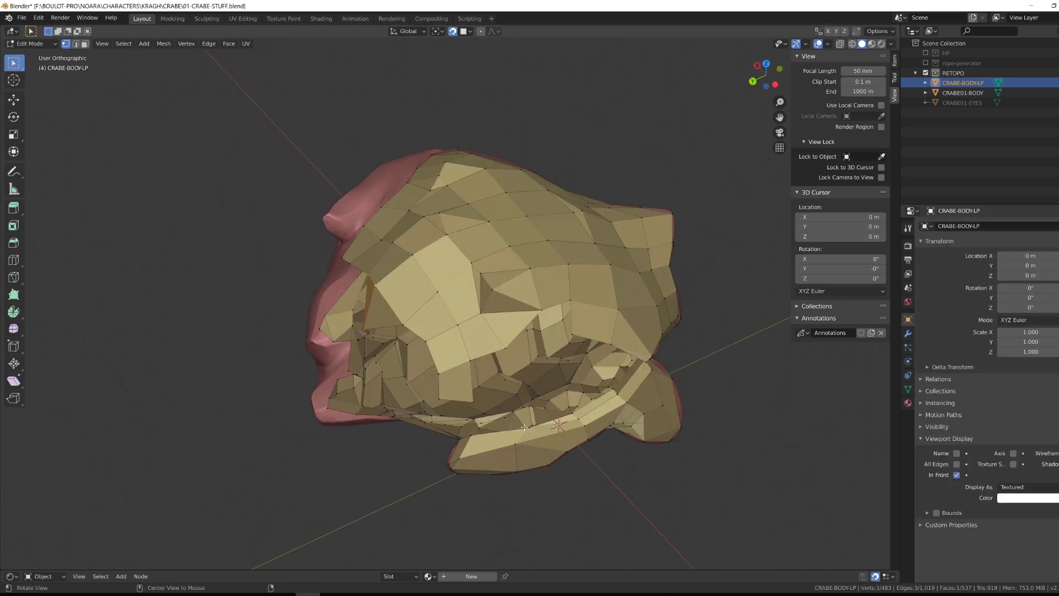
pyautogui.click(892, 44)
pyautogui.click(834, 218)
pyautogui.click(695, 243)
# Step: From the right side view, clip the visible region to a box around the upper shell, excluding the lower plates
pyautogui.moveTo(441, 381)
pyautogui.mouseDown(button='middle')
pyautogui.moveTo(427, 448)
pyautogui.moveTo(479, 436)
pyautogui.moveTo(486, 408)
pyautogui.mouseUp(button='middle')
pyautogui.scroll(2, 486, 409)
pyautogui.moveTo(485, 408); pyautogui.dragTo(504, 350, button='middle')
pyautogui.press('KP_3')
pyautogui.scroll(-4, 441, 331)
pyautogui.hotkey('alt', 'b')
pyautogui.moveTo(102, 199); pyautogui.dragTo(636, 390)
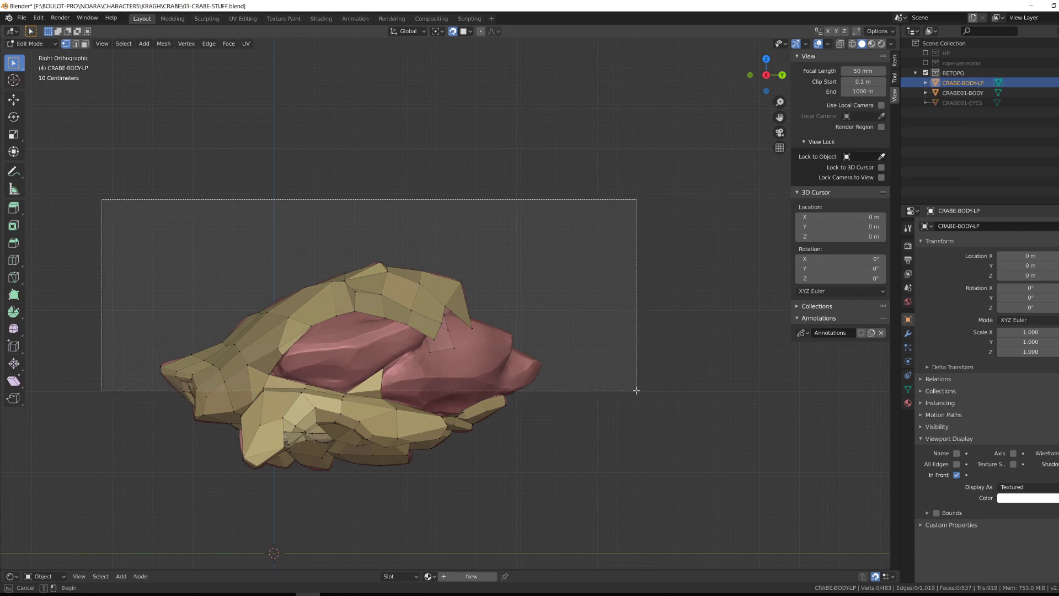
# Step: Reposition a vertex on the rear border of the shell mesh and extrude a new section from it
pyautogui.scroll(3, 623, 386)
pyautogui.moveTo(618, 381); pyautogui.dragTo(482, 330, button='middle')
pyautogui.press('g')
pyautogui.click(448, 366)
pyautogui.moveTo(448, 366); pyautogui.dragTo(485, 276, button='middle')
pyautogui.press('e')
pyautogui.click(469, 331)
# Step: Extrude two more sections along the rear border of the shell and adjust the end vertex
pyautogui.moveTo(469, 331); pyautogui.dragTo(518, 301, button='middle')
pyautogui.moveTo(496, 231)
pyautogui.mouseDown(button='middle')
pyautogui.moveTo(448, 322)
pyautogui.moveTo(496, 232)
pyautogui.mouseUp(button='middle')
pyautogui.press('e')
pyautogui.click(469, 320)
pyautogui.press('e')
pyautogui.click(463, 371)
pyautogui.moveTo(469, 353); pyautogui.dragTo(441, 331, button='middle')
pyautogui.press('g')
pyautogui.click(402, 381)
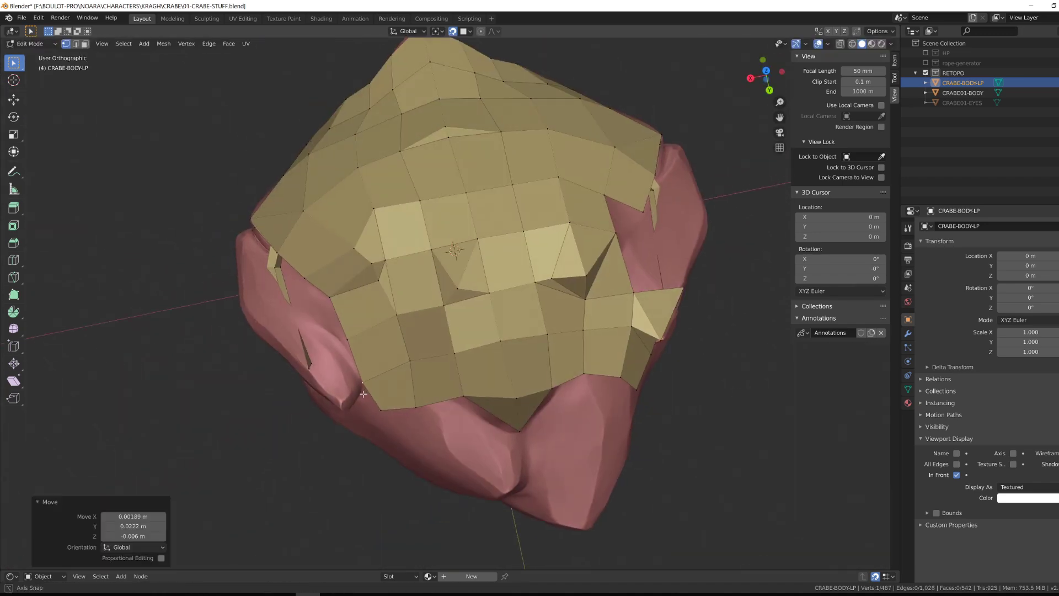
# Step: Extend the rear rows of the shell mesh with further extrusions and fill the faces between them
pyautogui.press('e')
pyautogui.click(380, 405)
pyautogui.press('e')
pyautogui.click(411, 366)
pyautogui.moveTo(379, 409); pyautogui.dragTo(480, 370, button='middle')
pyautogui.press('f')
pyautogui.press('e')
pyautogui.click(468, 359)
pyautogui.press('f')
pyautogui.press('e')
pyautogui.press('f')
# Step: Reposition two vertices on the rear border of the low-poly shell to fit the sculpt
pyautogui.moveTo(512, 335); pyautogui.dragTo(462, 332, button='middle')
pyautogui.press('g')
pyautogui.click(483, 358)
pyautogui.click(424, 375)
pyautogui.press('g')
pyautogui.click(424, 377)
# Step: Extrude a rear border edge down to the tip of the shell's rear point and adjust its end
pyautogui.keyDown('shift'); pyautogui.click(452, 353); pyautogui.keyUp('shift')
pyautogui.press('e')
pyautogui.click(364, 387)
pyautogui.press('g')
pyautogui.click(365, 388)
# Step: Extrude beside the long rear strip and fill the adjoining face along the shell's rear point
pyautogui.moveTo(366, 389); pyautogui.dragTo(479, 292, button='middle')
pyautogui.press('e')
pyautogui.press('f')
pyautogui.moveTo(491, 331); pyautogui.dragTo(441, 306, button='middle')
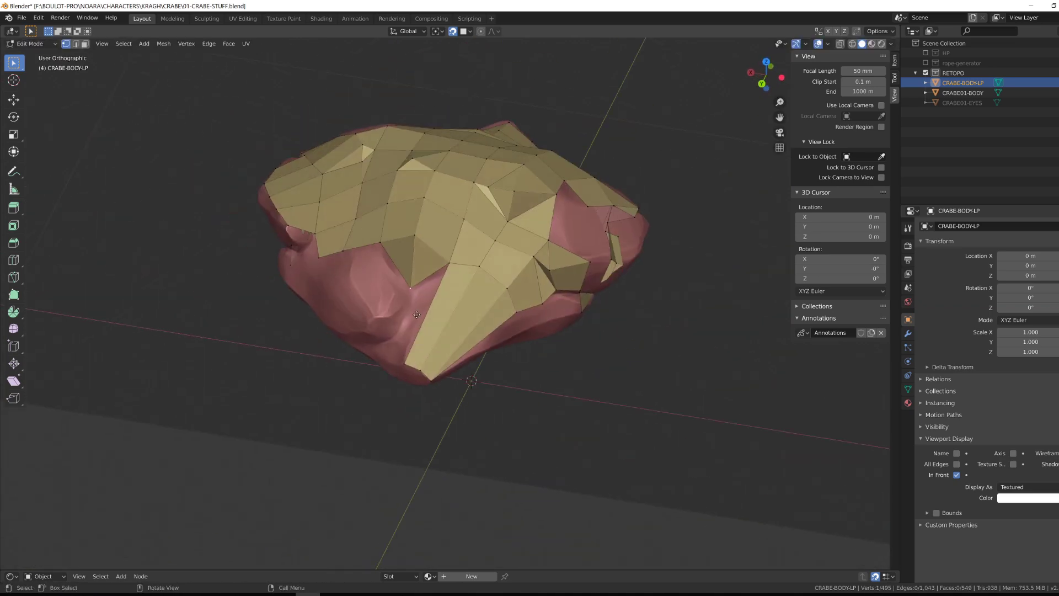
# Step: Extrude a chain of vertices around the tip of the small rear bump beside the long rear strip, and undo the last extrusion
pyautogui.click(391, 292)
pyautogui.press('e')
pyautogui.click(369, 314)
pyautogui.moveTo(369, 314); pyautogui.dragTo(397, 317, button='middle')
pyautogui.press('e')
pyautogui.click(334, 281)
pyautogui.press('e')
pyautogui.click(375, 333)
pyautogui.press('e')
pyautogui.click(424, 358)
pyautogui.hotkey('ctrl', 'z')
# Step: Fill the cap face on the small rear bump's tip and adjust its vertices to fit the sculpt
pyautogui.moveTo(442, 370); pyautogui.dragTo(408, 360, button='middle')
pyautogui.click(380, 273)
pyautogui.press('g')
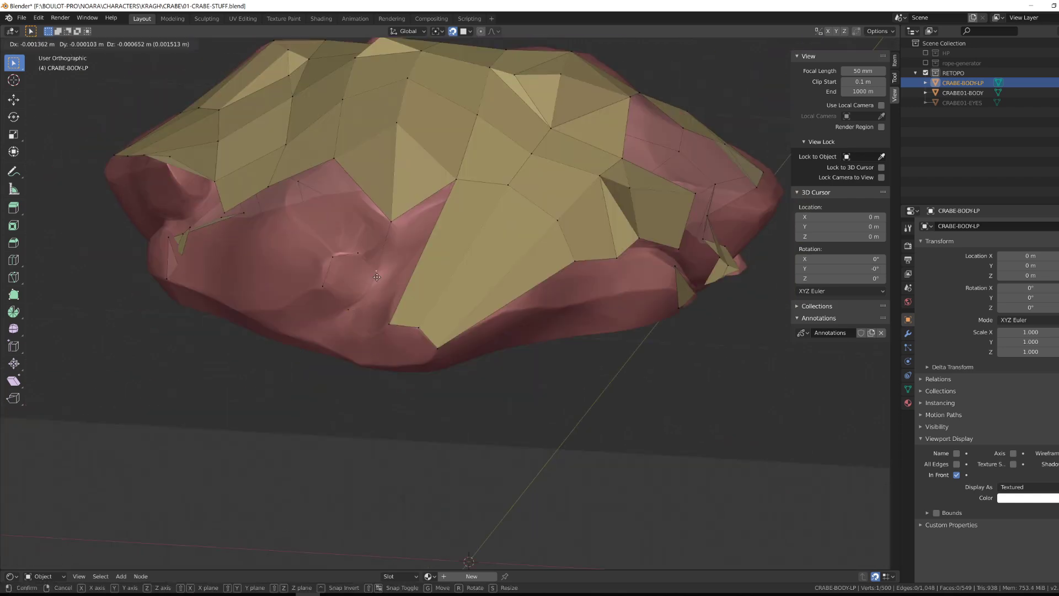
pyautogui.press('f')
pyautogui.press('f')
pyautogui.press('f')
pyautogui.moveTo(366, 299); pyautogui.dragTo(334, 366, button='middle')
pyautogui.click(338, 212)
pyautogui.press('g')
pyautogui.click(334, 225)
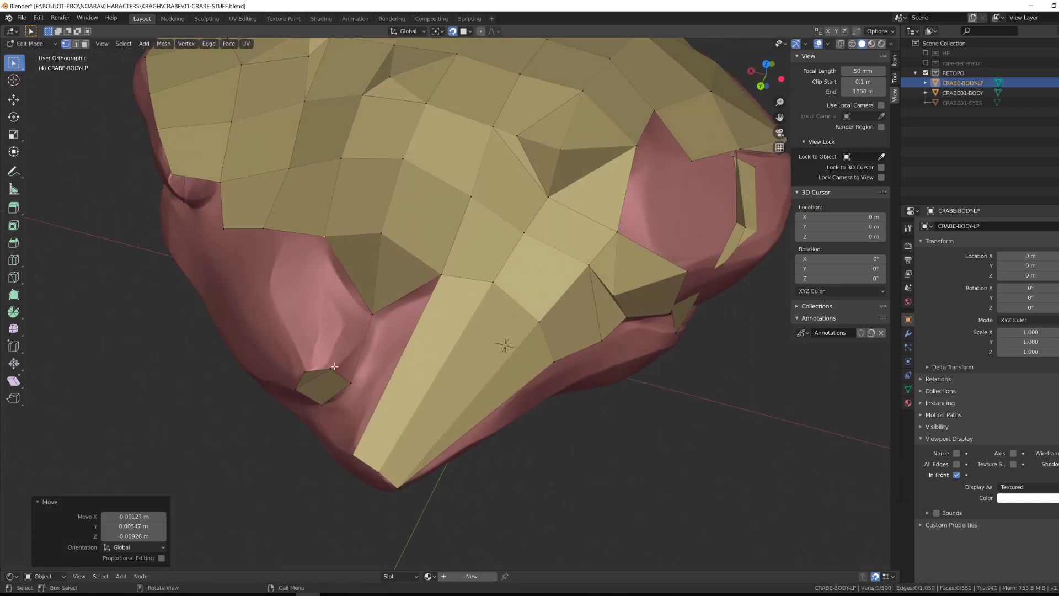
# Step: Fill the faces joining the rear bump's cap to the shell border and reposition a vertex there
pyautogui.press('f')
pyautogui.press('f')
pyautogui.moveTo(313, 236); pyautogui.dragTo(414, 284, button='middle')
pyautogui.click(444, 335)
pyautogui.press('g')
pyautogui.click(442, 342)
pyautogui.scroll(-3, 447, 353)
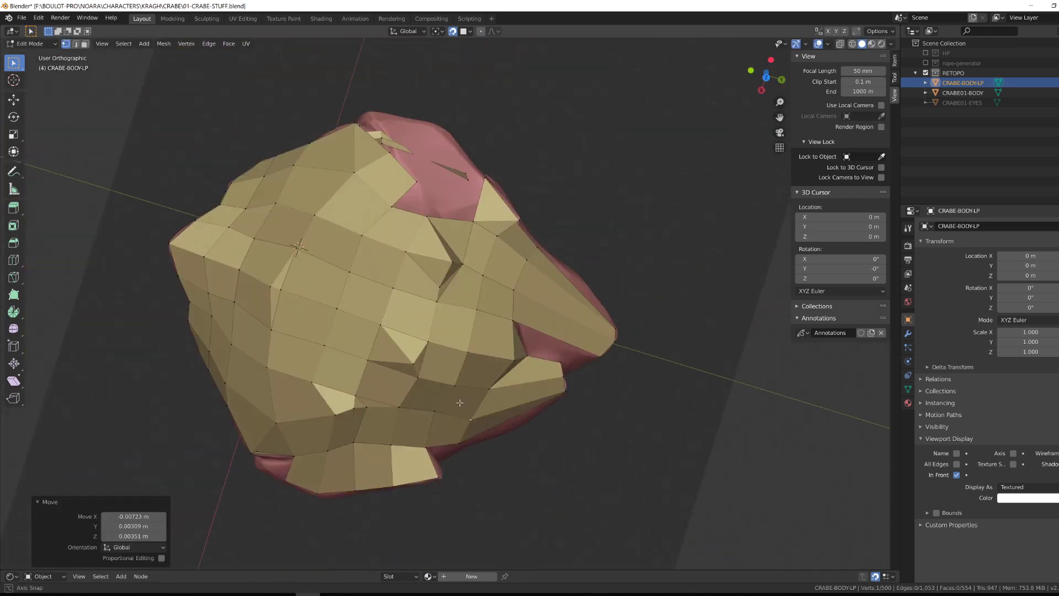
# Step: Knife-cut new edges across the long rear strips and move a vertex to fit the sculpt
pyautogui.moveTo(458, 397); pyautogui.dragTo(442, 360, button='middle')
pyautogui.press('k')
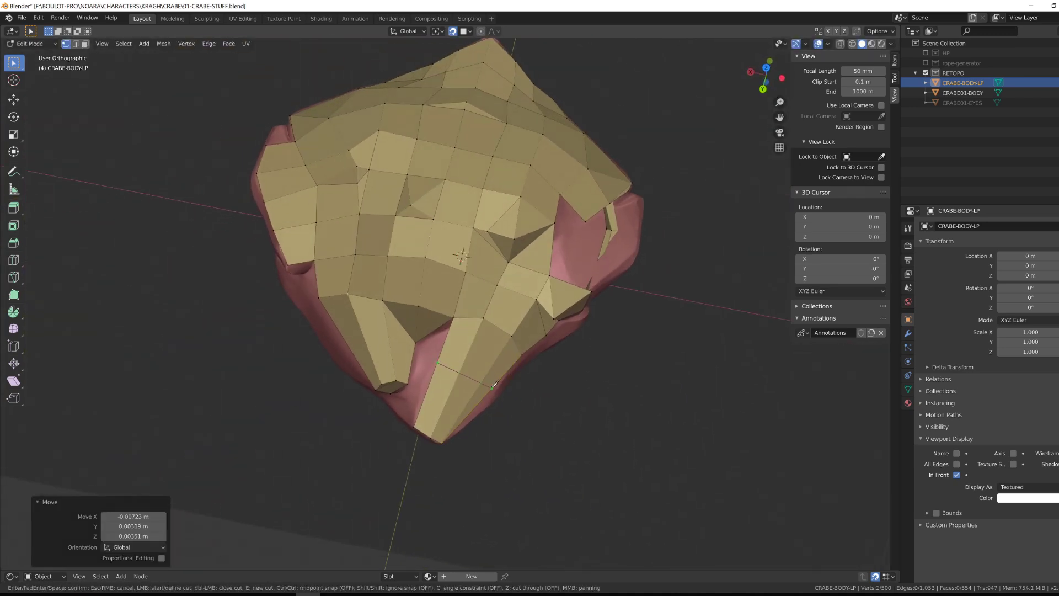
pyautogui.click(371, 374)
pyautogui.moveTo(372, 374); pyautogui.dragTo(273, 273, button='middle')
pyautogui.press('g')
pyautogui.click(301, 184)
pyautogui.moveTo(288, 209); pyautogui.dragTo(468, 429, button='middle')
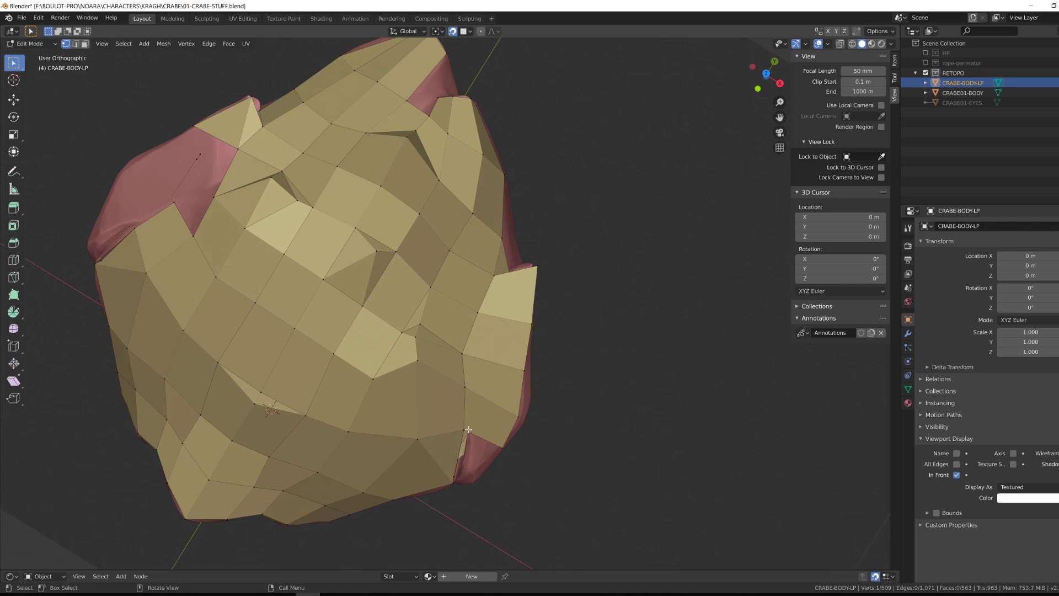
# Step: Reposition several vertices along the shell's side border so that they follow the sculpt
pyautogui.moveTo(532, 376); pyautogui.dragTo(532, 377)
pyautogui.moveTo(533, 376); pyautogui.dragTo(568, 336, button='middle')
pyautogui.moveTo(543, 284); pyautogui.dragTo(546, 286)
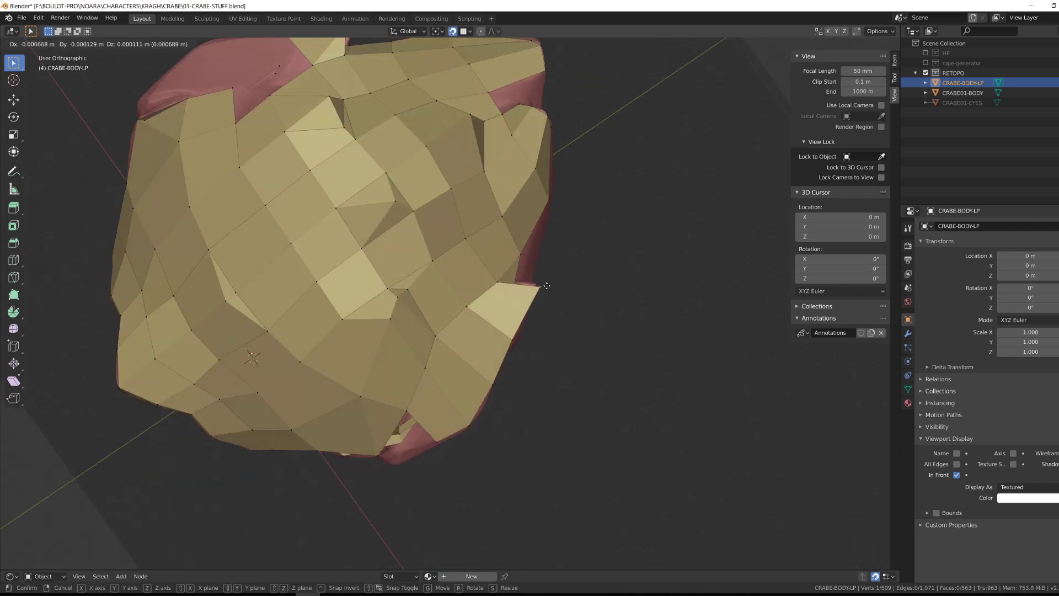
pyautogui.moveTo(525, 341); pyautogui.dragTo(491, 368, button='middle')
pyautogui.press('g')
pyautogui.moveTo(435, 402)
pyautogui.mouseDown(button='middle')
pyautogui.moveTo(312, 292)
pyautogui.moveTo(428, 407)
pyautogui.mouseUp(button='middle')
pyautogui.moveTo(434, 407); pyautogui.dragTo(412, 410)
pyautogui.moveTo(411, 410); pyautogui.dragTo(380, 387, button='middle')
pyautogui.moveTo(381, 386); pyautogui.dragTo(381, 389)
pyautogui.click(382, 388)
pyautogui.moveTo(382, 388); pyautogui.dragTo(415, 347, button='middle')
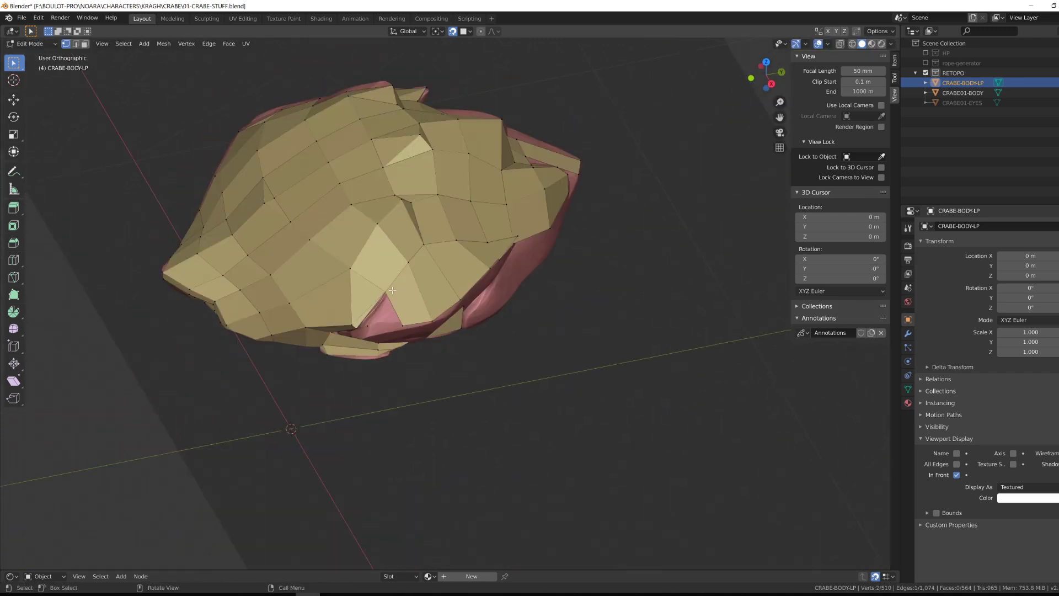
# Step: Fill the missing faces around the notch in the shell's lower side border
pyautogui.keyDown('shift'); pyautogui.click(389, 318); pyautogui.keyUp('shift')
pyautogui.press('f')
pyautogui.moveTo(543, 353); pyautogui.dragTo(471, 307, button='middle')
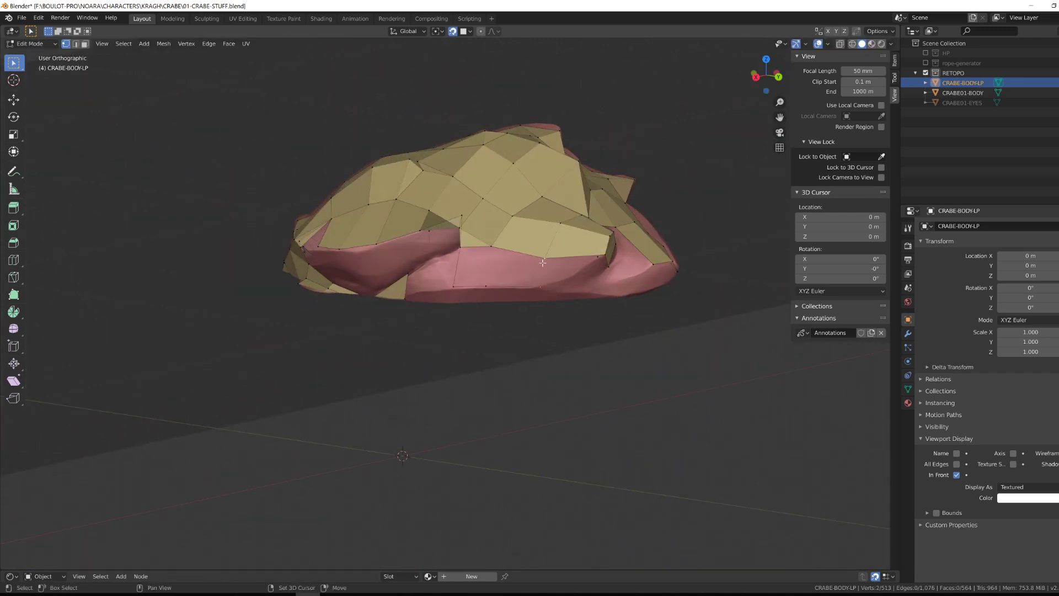
pyautogui.press('f')
pyautogui.press('f')
pyautogui.press('f')
# Step: Move a shell border vertex into place, extrude from it and fill the adjoining faces
pyautogui.moveTo(543, 263); pyautogui.dragTo(291, 293, button='middle')
pyautogui.click(457, 401)
pyautogui.press('g')
pyautogui.click(458, 403)
pyautogui.press('e')
pyautogui.press('f')
pyautogui.press('f')
# Step: Turn off In Front display for the low-poly mesh and extrude its border along the underside of the large pointed shell plate
pyautogui.click(956, 474)
pyautogui.keyDown('shift'); pyautogui.moveTo(379, 132); pyautogui.dragTo(461, 249, button='middle'); pyautogui.keyUp('shift')
pyautogui.scroll(4, 461, 249)
pyautogui.press('e')
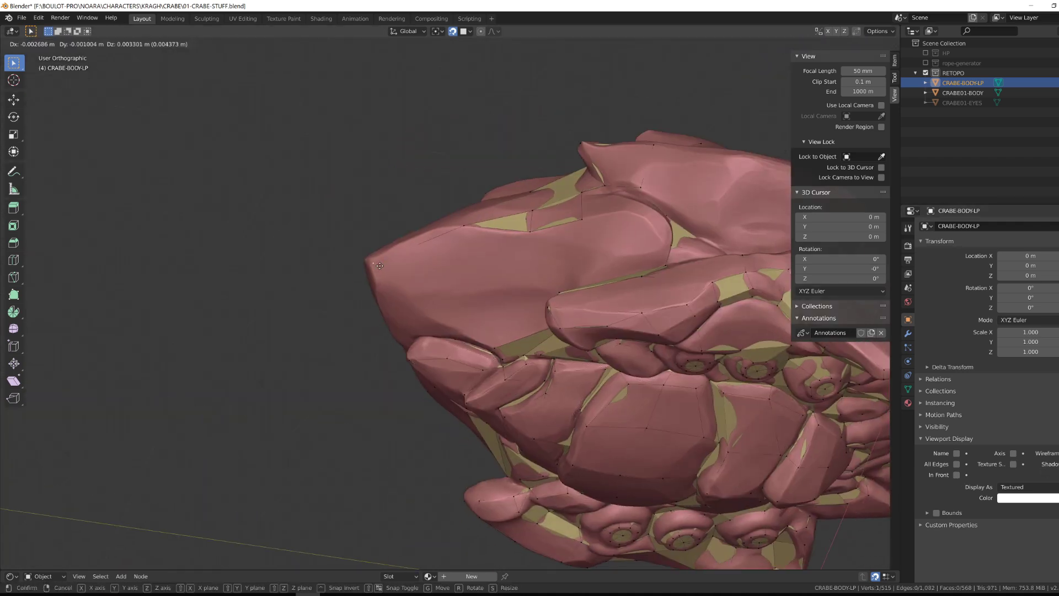
pyautogui.click(469, 283)
pyautogui.click(472, 261)
pyautogui.press('g')
pyautogui.click(530, 294)
pyautogui.moveTo(530, 294); pyautogui.dragTo(585, 351, button='middle')
pyautogui.press('e')
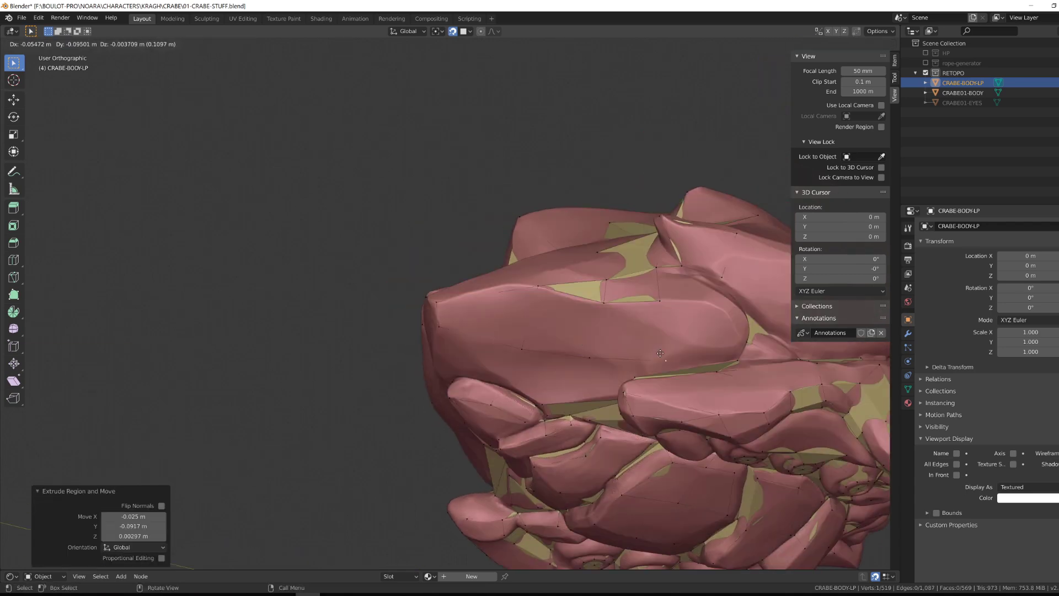
pyautogui.click(520, 352)
# Step: Add a Displace modifier to the low-poly body, set its strength and check the mesh isolated from the sculpt
pyautogui.click(907, 333)
pyautogui.click(966, 225)
pyautogui.click(959, 281)
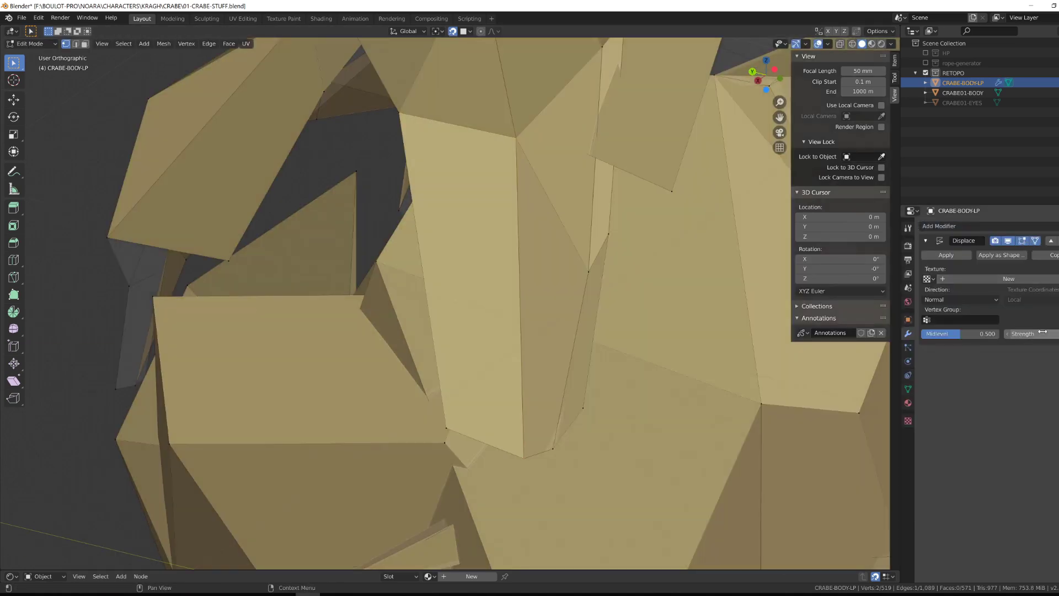
pyautogui.press('Return')
pyautogui.moveTo(469, 353); pyautogui.dragTo(496, 276, button='middle')
pyautogui.press('Tab')
pyautogui.scroll(-6, 537, 339)
pyautogui.press('KP_Divide')
pyautogui.press('Tab')
pyautogui.press('Tab')
pyautogui.press('KP_Divide')
pyautogui.press('Tab')
pyautogui.scroll(2, 543, 331)
# Step: Extrude new vertices from the shell border across the rear underside and fill beside the central tail plate
pyautogui.click(516, 231)
pyautogui.press('e')
pyautogui.click(456, 251)
pyautogui.press('e')
pyautogui.click(498, 317)
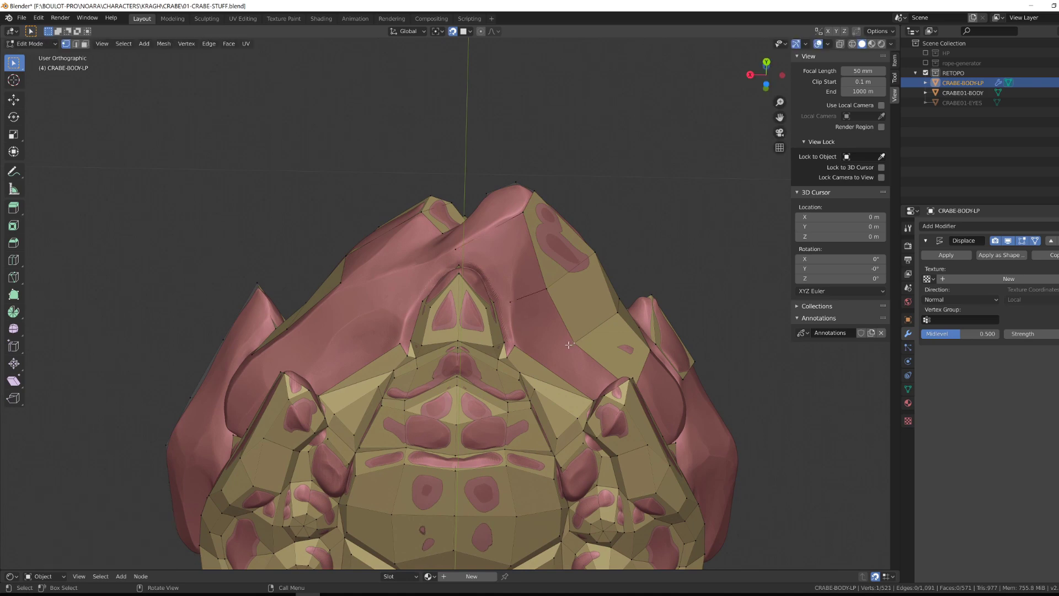
pyautogui.press('f')
# Step: Reposition a vertex beside the central tail plate and fill the faces between it and the shell border
pyautogui.moveTo(501, 346); pyautogui.dragTo(527, 315, button='middle')
pyautogui.click(489, 320)
pyautogui.press('g')
pyautogui.click(474, 318)
pyautogui.click(484, 320)
pyautogui.press('f')
pyautogui.press('f')
pyautogui.press('f')
# Step: Adjust the vertices around the top of the central tail plate to follow the sculpted fold
pyautogui.click(485, 267)
pyautogui.press('g')
pyautogui.click(477, 264)
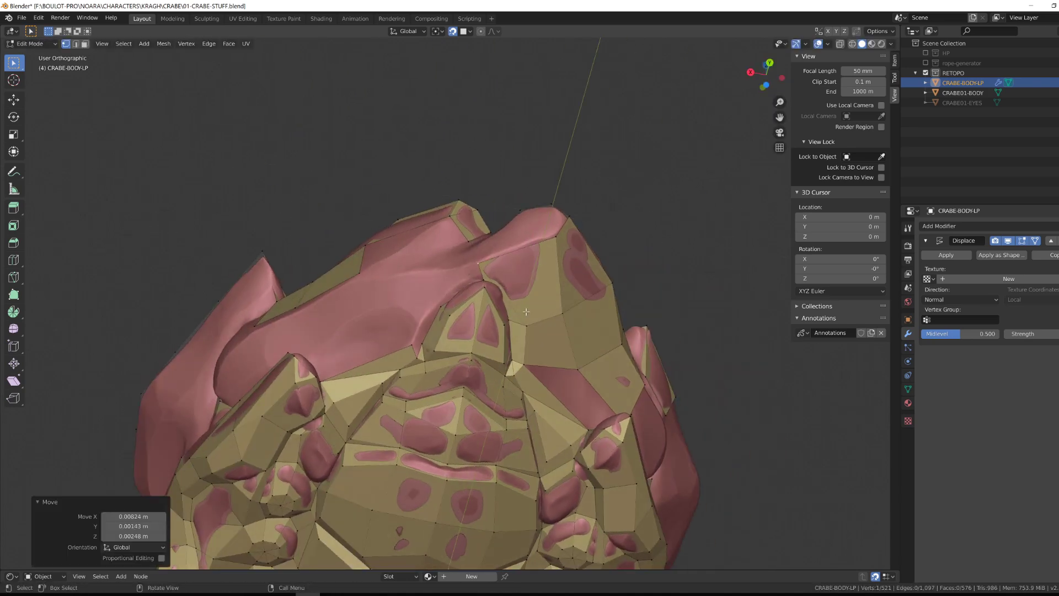
pyautogui.press('Escape')
pyautogui.press('g')
pyautogui.rightClick(490, 280)
pyautogui.moveTo(490, 281)
pyautogui.mouseDown(button='middle')
pyautogui.moveTo(408, 270)
pyautogui.moveTo(439, 348)
pyautogui.moveTo(445, 290)
pyautogui.moveTo(479, 309)
pyautogui.moveTo(419, 419)
pyautogui.mouseUp(button='middle')
pyautogui.click(462, 266)
pyautogui.click(474, 273)
pyautogui.press('g')
pyautogui.click(471, 271)
# Step: Hide the Displace modifier's effect in the viewport and reposition vertices on the underside next to the tail plates
pyautogui.press('KP_Divide')
pyautogui.scroll(2, 524, 336)
pyautogui.press('KP_Divide')
pyautogui.click(1008, 240)
pyautogui.click(411, 446)
pyautogui.press('g')
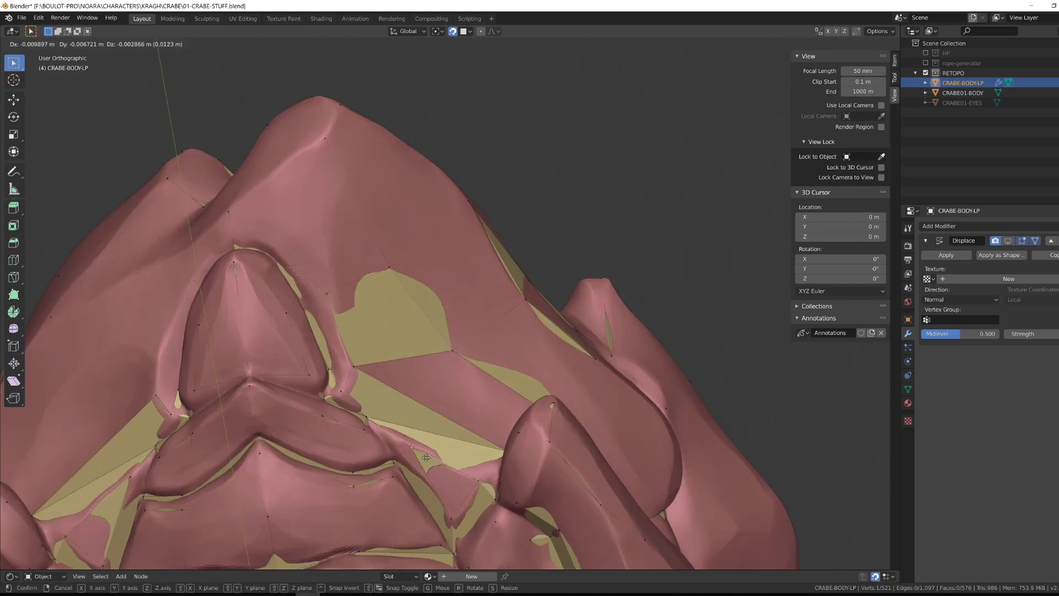
pyautogui.click(426, 458)
pyautogui.keyDown('alt'); pyautogui.moveTo(426, 457); pyautogui.dragTo(428, 424); pyautogui.keyUp('alt')
pyautogui.press('g')
pyautogui.click(428, 424)
# Step: Isolate the low-poly body to fill two faces on the rear underside, and bring the sculpt back into view
pyautogui.press('KP_Divide')
pyautogui.scroll(3, 474, 309)
pyautogui.moveTo(430, 353)
pyautogui.keyDown('alt'); pyautogui.mouseDown()
pyautogui.moveTo(474, 309)
pyautogui.moveTo(549, 382)
pyautogui.moveTo(504, 312)
pyautogui.moveTo(457, 364)
pyautogui.mouseUp(); pyautogui.keyUp('alt')
pyautogui.press('f')
pyautogui.press('f')
pyautogui.press('KP_Divide')
pyautogui.scroll(3, 419, 331)
# Step: Select border vertices on the shell's side and fill two faces between the shell's border rows
pyautogui.keyDown('alt'); pyautogui.moveTo(420, 331); pyautogui.dragTo(296, 379); pyautogui.keyUp('alt')
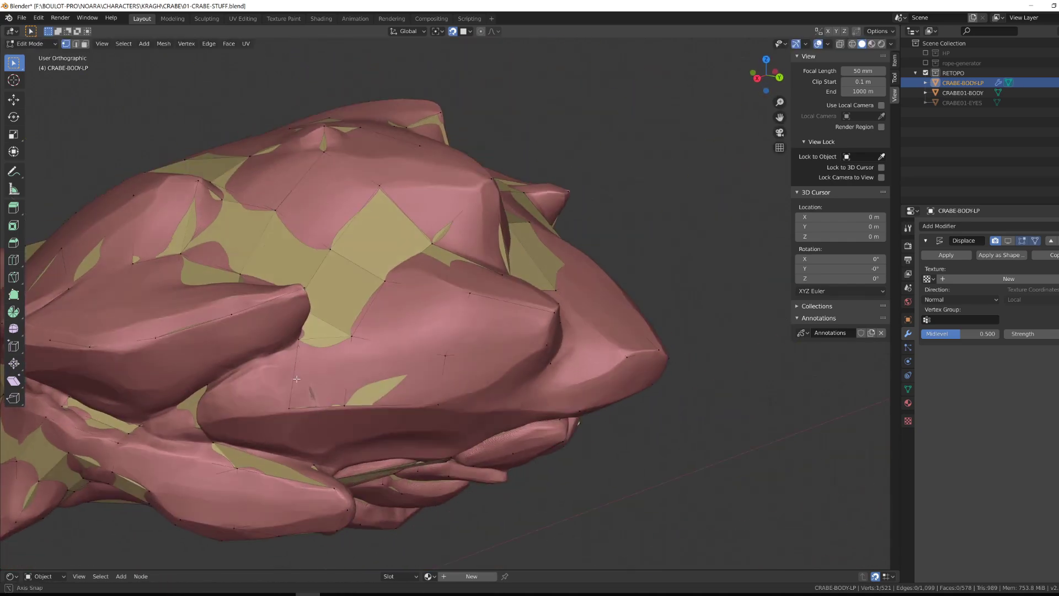
pyautogui.moveTo(297, 379); pyautogui.dragTo(271, 274, button='middle')
pyautogui.keyDown('shift'); pyautogui.click(270, 272); pyautogui.keyUp('shift')
pyautogui.click(362, 291)
pyautogui.keyDown('shift'); pyautogui.click(397, 337); pyautogui.keyUp('shift')
pyautogui.press('f')
pyautogui.press('f')
# Step: Extrude a vertex under the shell's side lobe, fill the adjoining faces and adjust the vertex
pyautogui.moveTo(397, 337); pyautogui.dragTo(420, 386, button='middle')
pyautogui.click(319, 405)
pyautogui.press('e')
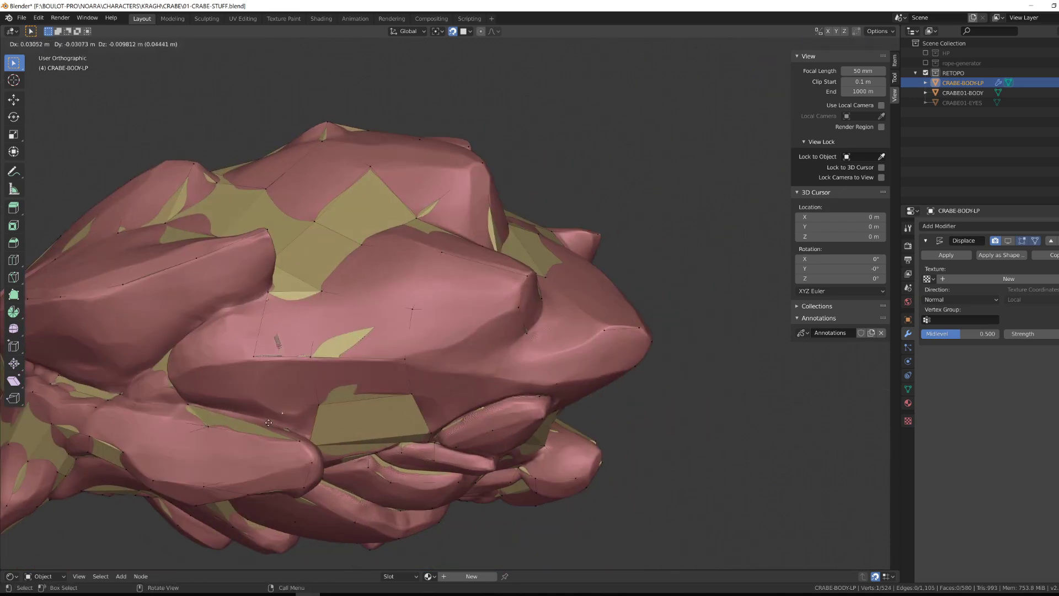
pyautogui.press('f')
pyautogui.click(315, 406)
pyautogui.moveTo(279, 410); pyautogui.dragTo(258, 432, button='middle')
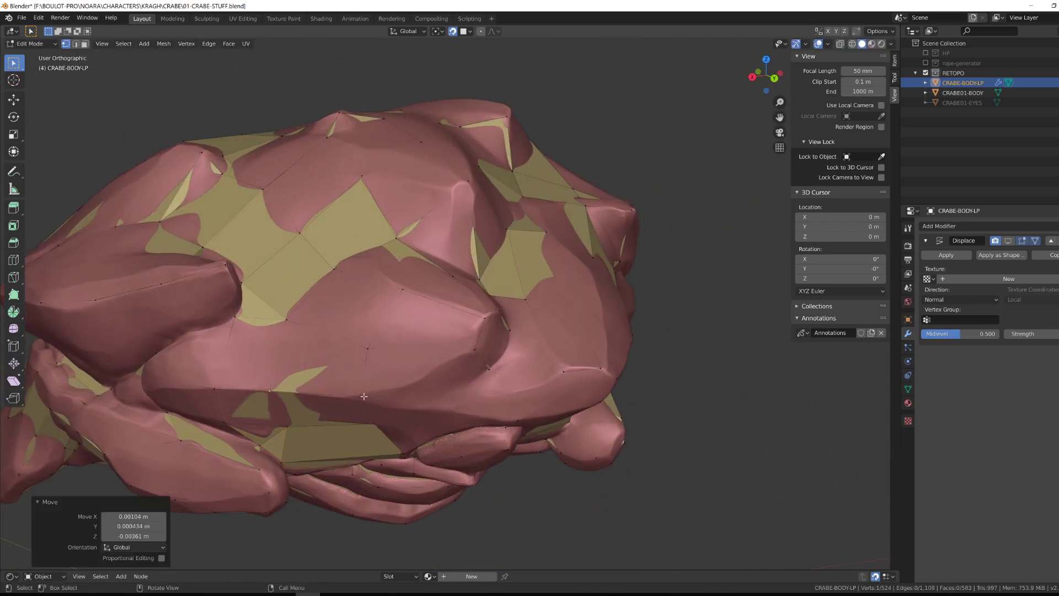
# Step: Extrude the lower side border further along the lobe and check the low-poly body in isolation
pyautogui.moveTo(363, 396); pyautogui.dragTo(527, 369, button='middle')
pyautogui.press('KP_Divide')
pyautogui.press('KP_Divide')
pyautogui.press('e')
pyautogui.click(507, 375)
pyautogui.press('a')
pyautogui.press('KP_Divide')
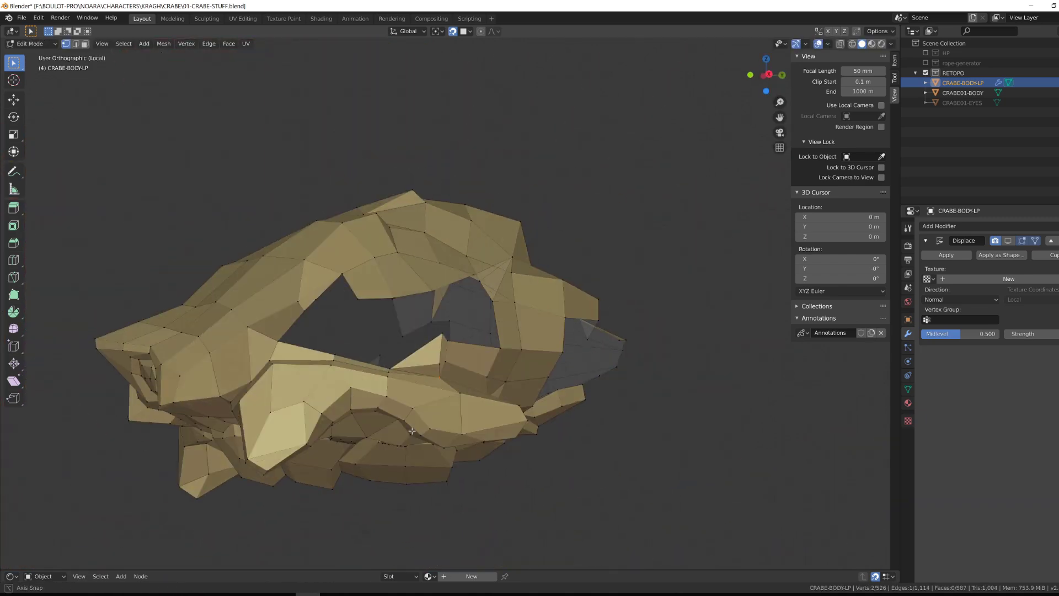
pyautogui.press('KP_Divide')
# Step: Extrude vertices around the front end of the side lobe, fill the faces there and isolate the low-poly mesh
pyautogui.moveTo(412, 430); pyautogui.dragTo(265, 444, button='middle')
pyautogui.click(176, 472)
pyautogui.press('e')
pyautogui.click(173, 428)
pyautogui.press('e')
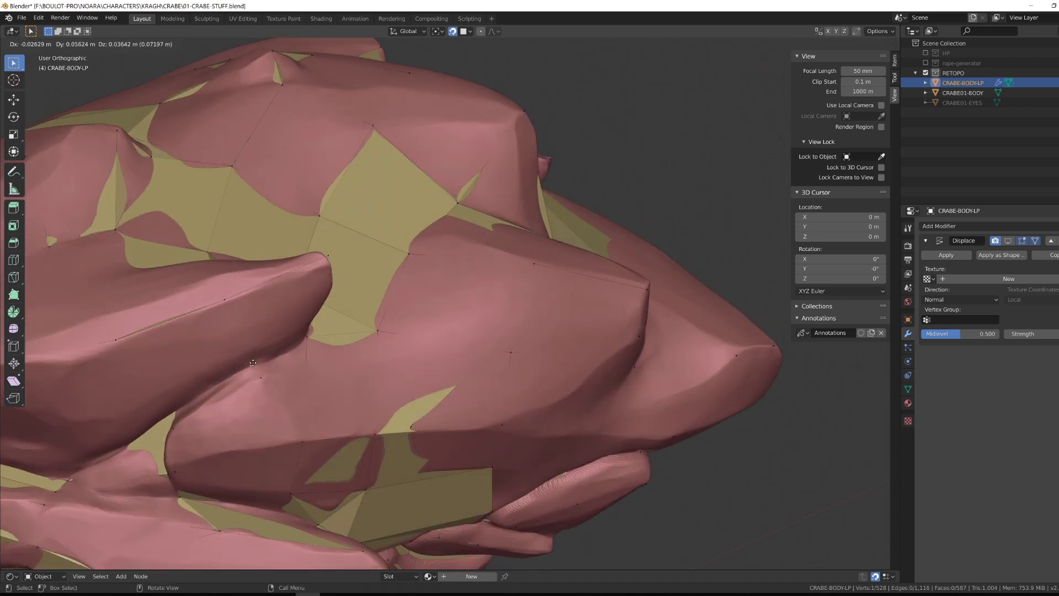
pyautogui.press('f')
pyautogui.press('KP_Divide')
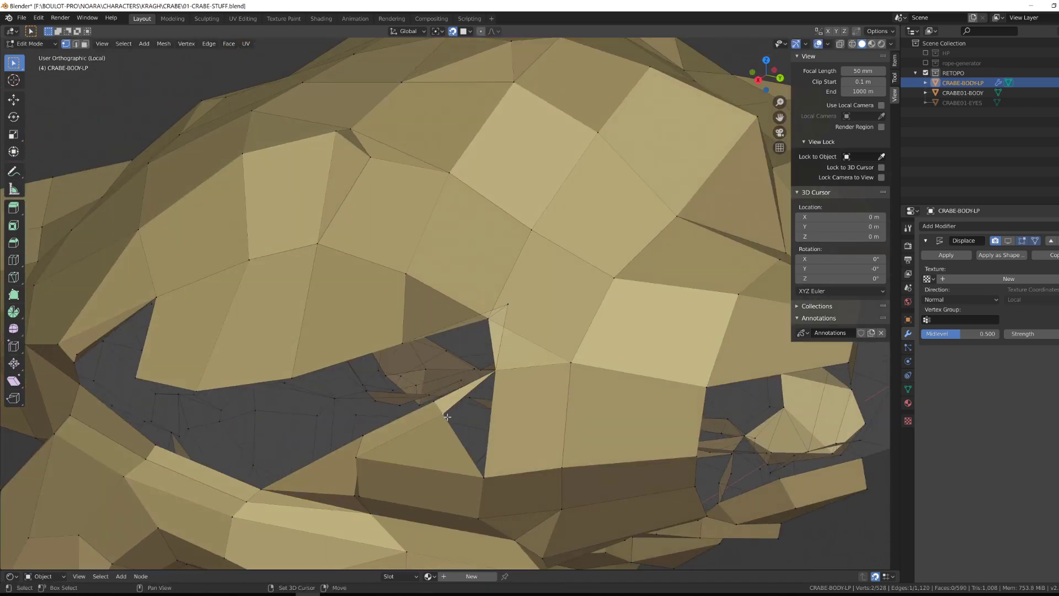
# Step: Fill the open faces around the front end of the side lobe and check the low-poly mesh in isolation
pyautogui.moveTo(448, 417); pyautogui.dragTo(468, 204, button='middle')
pyautogui.press('f')
pyautogui.press('f')
pyautogui.press('f')
pyautogui.press('KP_Divide')
pyautogui.press('KP_Divide')
# Step: Knife a new edge across the faces beside the side lobe and move the nearby vertices onto the sculpt
pyautogui.press('k')
pyautogui.click(333, 205)
pyautogui.click(388, 195)
pyautogui.click(397, 308)
pyautogui.press('Return')
pyautogui.moveTo(397, 308); pyautogui.dragTo(364, 342, button='middle')
pyautogui.press('g')
pyautogui.click(343, 276)
pyautogui.moveTo(343, 275); pyautogui.dragTo(265, 353, button='middle')
pyautogui.press('k')
pyautogui.press('KP_Divide')
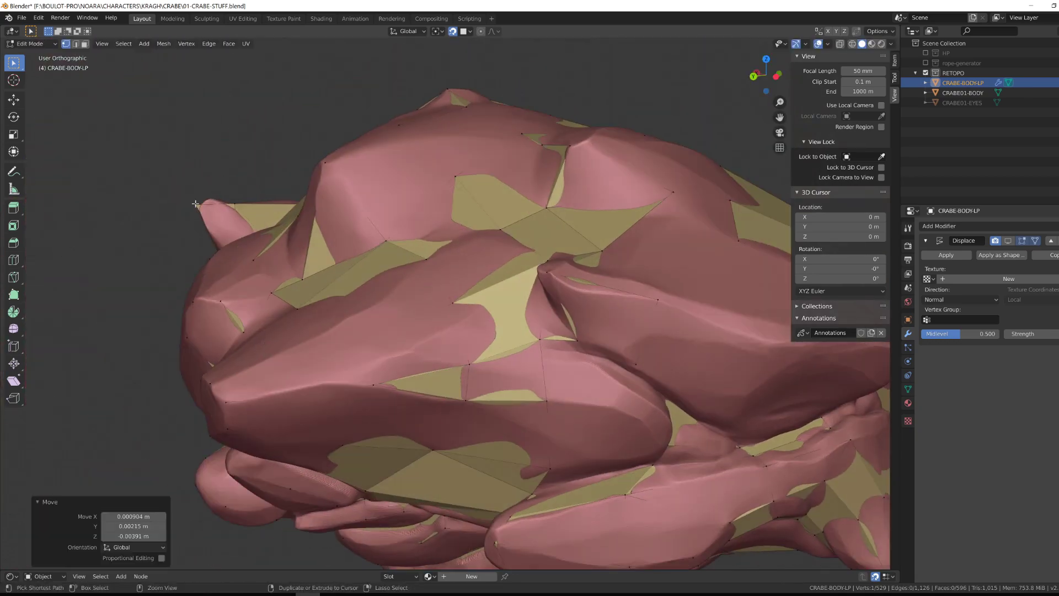
pyautogui.press('g')
pyautogui.click(201, 207)
# Step: Knife another edge across the shell's lower side faces towards the triangular gap above the lobe
pyautogui.moveTo(201, 207); pyautogui.dragTo(376, 243, button='middle')
pyautogui.click(241, 279)
pyautogui.press('KP_Divide')
pyautogui.press('KP_Divide')
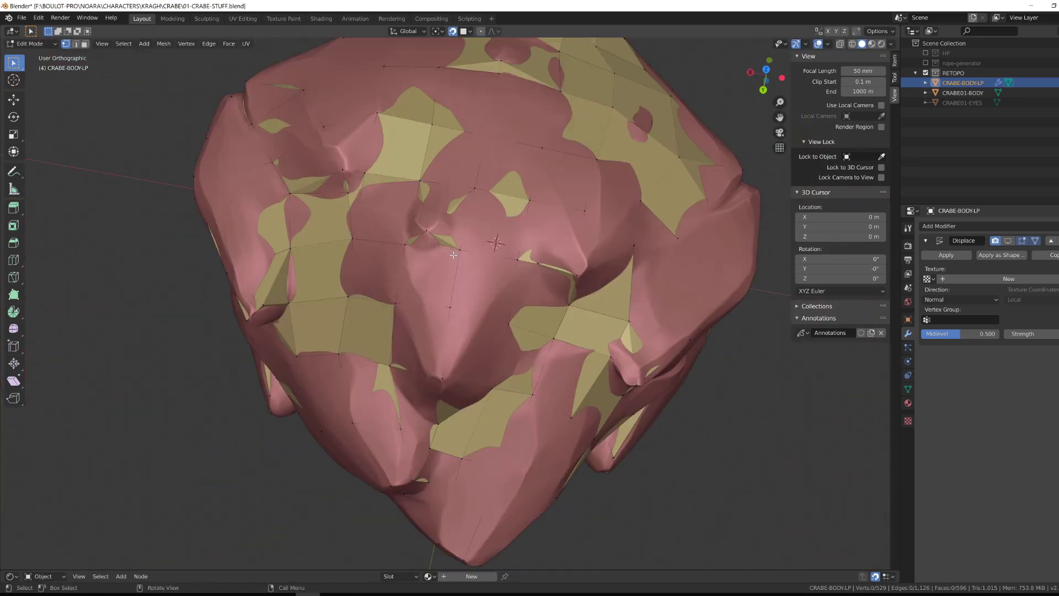
pyautogui.moveTo(453, 255); pyautogui.dragTo(451, 395, button='middle')
pyautogui.click(393, 398)
pyautogui.press('KP_Divide')
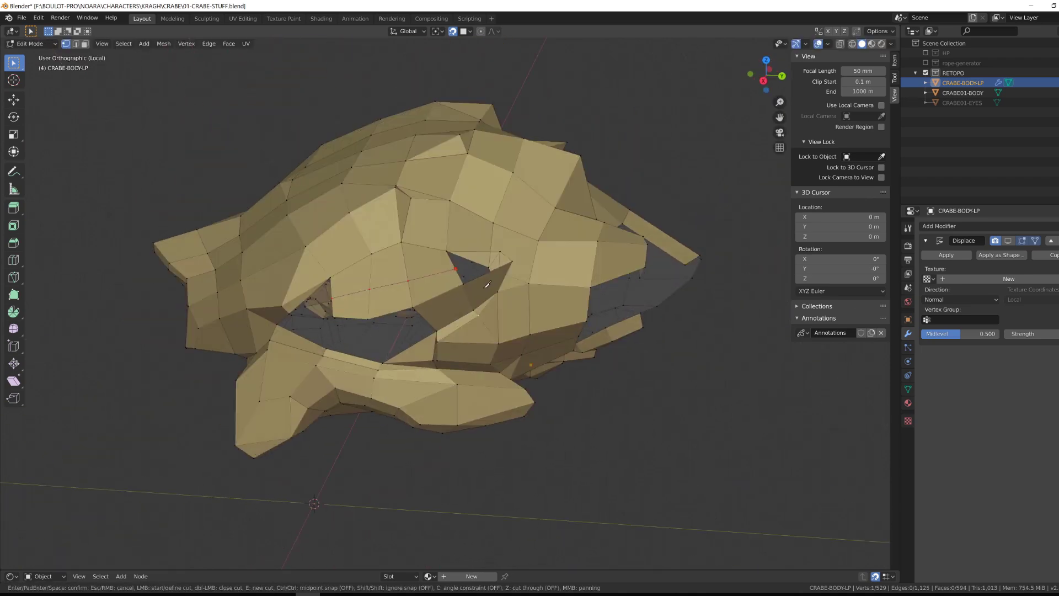
pyautogui.press('Return')
pyautogui.moveTo(447, 297); pyautogui.dragTo(482, 358, button='middle')
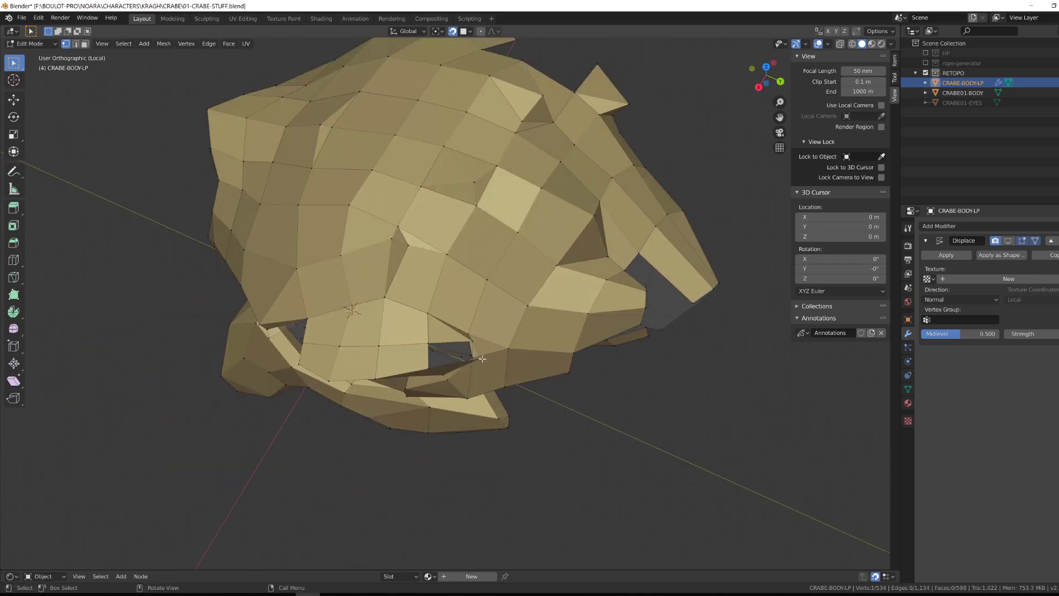
# Step: Fill the face at the side gap and reposition a vertex along the shell's lower side border
pyautogui.press('f')
pyautogui.press('KP_Divide')
pyautogui.moveTo(366, 347); pyautogui.dragTo(402, 331, button='middle')
pyautogui.scroll(4, 419, 342)
pyautogui.moveTo(485, 353); pyautogui.dragTo(436, 369, button='middle')
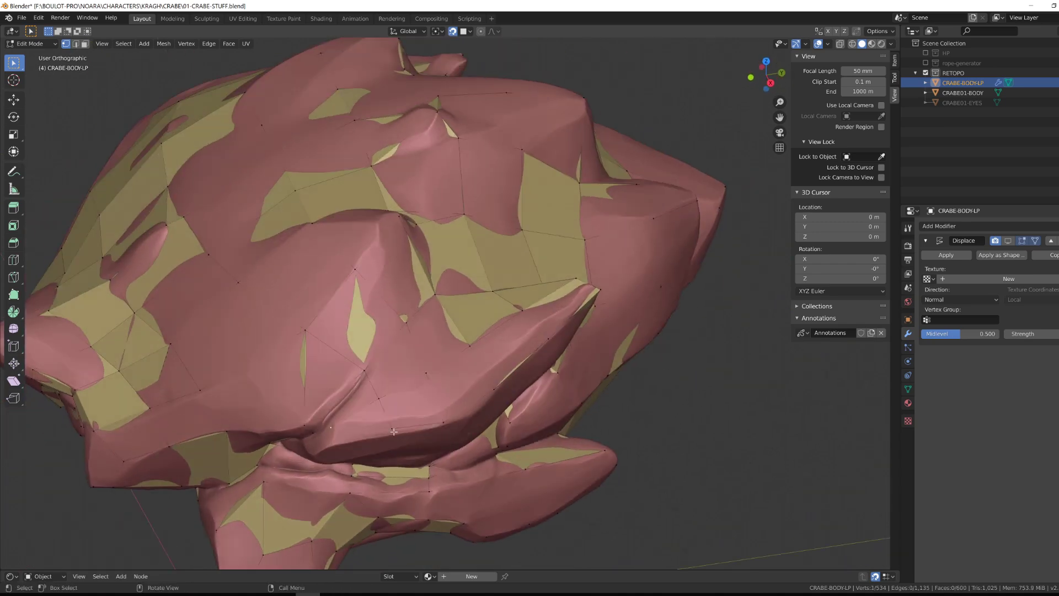
pyautogui.click(440, 423)
pyautogui.press('g')
pyautogui.click(443, 430)
# Step: Move the border vertex at the tip of the shell's side lobe and extrude a new vertex beside it
pyautogui.press('KP_Divide')
pyautogui.keyDown('alt'); pyautogui.moveTo(494, 493); pyautogui.dragTo(524, 441); pyautogui.keyUp('alt')
pyautogui.press('g')
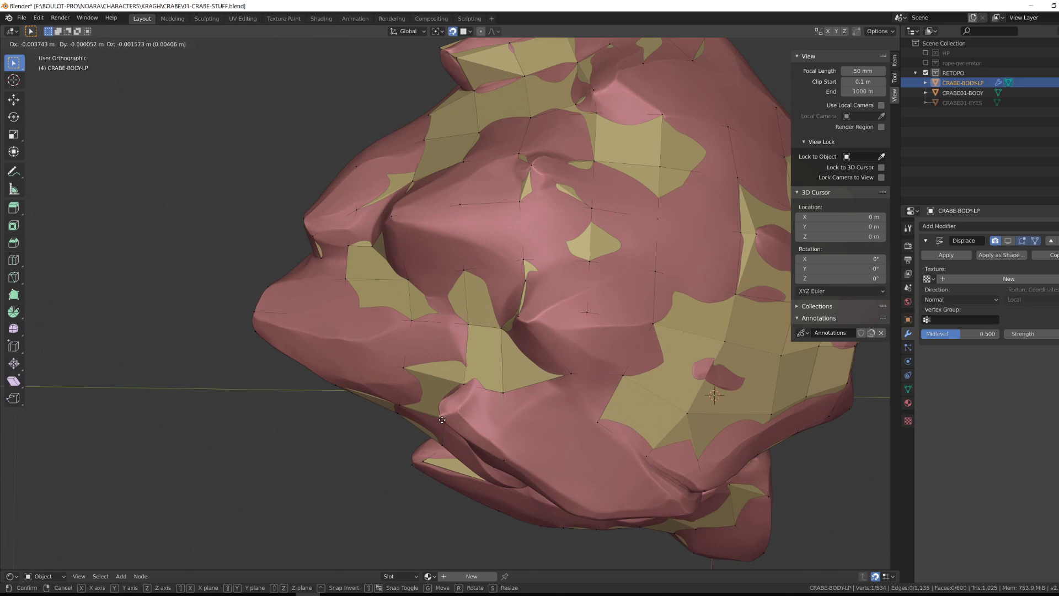
pyautogui.click(519, 430)
pyautogui.scroll(4, 513, 397)
pyautogui.keyDown('shift'); pyautogui.click(513, 379); pyautogui.keyUp('shift')
pyautogui.keyDown('alt'); pyautogui.moveTo(513, 379); pyautogui.dragTo(510, 309); pyautogui.keyUp('alt')
pyautogui.rightClick(507, 305)
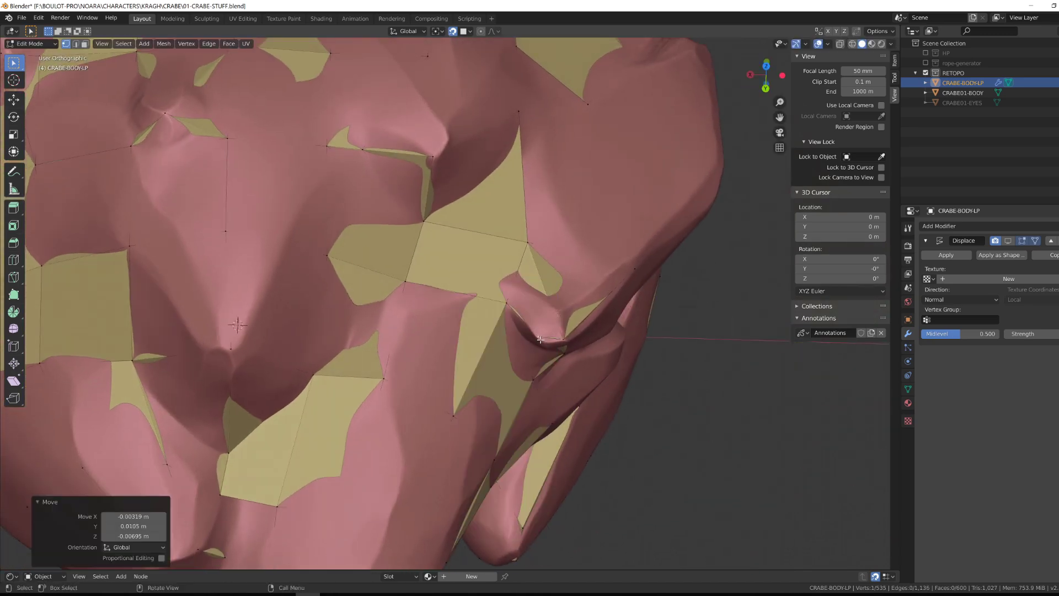
# Step: Delete the unwanted element near the side lobe's tip and select the neighbouring border vertices
pyautogui.press('KP_Divide')
pyautogui.moveTo(541, 340); pyautogui.dragTo(428, 309, button='middle')
pyautogui.press('x')
pyautogui.click(425, 288)
pyautogui.press('KP_Divide')
pyautogui.keyDown('shift'); pyautogui.click(542, 257); pyautogui.keyUp('shift')
# Step: Try to fill a face between the selected border vertices near the side lobe's tip
pyautogui.moveTo(518, 342); pyautogui.dragTo(424, 361, button='middle')
pyautogui.press('f')
pyautogui.press('KP_Divide')
pyautogui.scroll(2, 513, 232)
pyautogui.press('KP_Divide')
pyautogui.hotkey('ctrl', 'z')
pyautogui.hotkey('ctrl', 'z')
# Step: Extrude a new vertex beside the side lobe's tip and fill the adjoining faces in the isolated mesh
pyautogui.moveTo(513, 408); pyautogui.dragTo(544, 427, button='middle')
pyautogui.press('e')
pyautogui.click(530, 463)
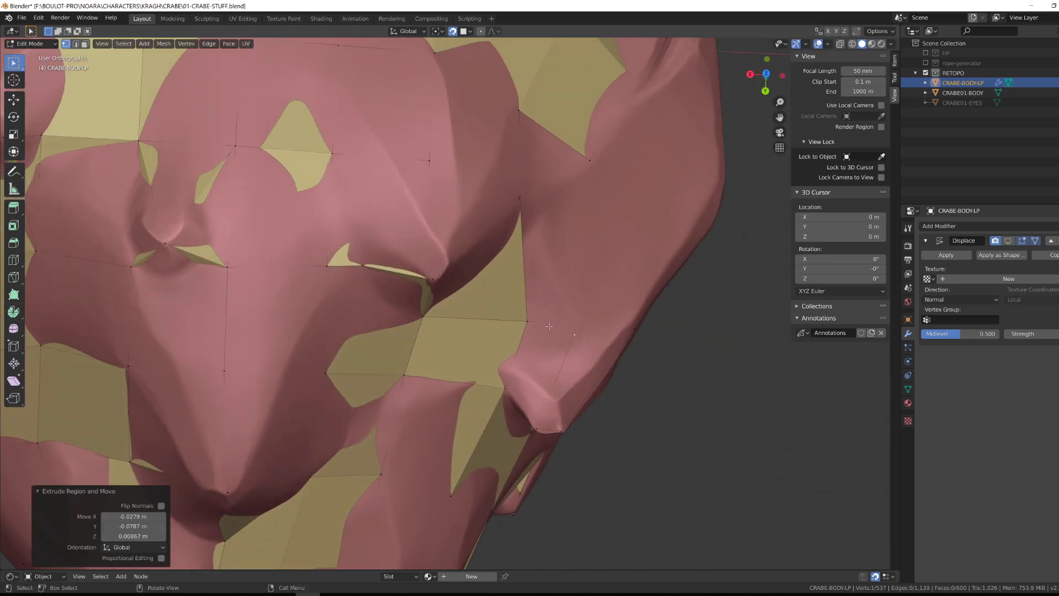
pyautogui.press('KP_Divide')
pyautogui.moveTo(683, 353); pyautogui.dragTo(598, 387, button='middle')
pyautogui.scroll(4, 472, 385)
pyautogui.moveTo(472, 385)
pyautogui.keyDown('alt'); pyautogui.mouseDown()
pyautogui.moveTo(563, 366)
pyautogui.moveTo(489, 373)
pyautogui.moveTo(591, 263)
pyautogui.mouseUp(); pyautogui.keyUp('alt')
pyautogui.press('f')
pyautogui.press('f')
# Step: Fill two more faces along the underside of the side lobe and adjust the border vertex over the sculpt
pyautogui.press('KP_Divide')
pyautogui.scroll(-6, 591, 263)
pyautogui.keyDown('alt'); pyautogui.moveTo(397, 287); pyautogui.dragTo(419, 312); pyautogui.keyUp('alt')
pyautogui.press('f')
pyautogui.press('f')
pyautogui.press('g')
pyautogui.click(380, 270)
# Step: Extrude the border vertex under the side lobe and fill the face next to it
pyautogui.press('e')
pyautogui.moveTo(419, 313); pyautogui.dragTo(361, 459, button='middle')
pyautogui.click(435, 337)
pyautogui.press('f')
pyautogui.click(422, 325)
# Step: Extrude a further vertex from the lobe's border and delete the surplus element in the isolated mesh
pyautogui.scroll(4, 409, 320)
pyautogui.press('e')
pyautogui.press('KP_Divide')
pyautogui.scroll(3, 433, 210)
pyautogui.press('x')
pyautogui.click(432, 210)
pyautogui.scroll(-4, 433, 209)
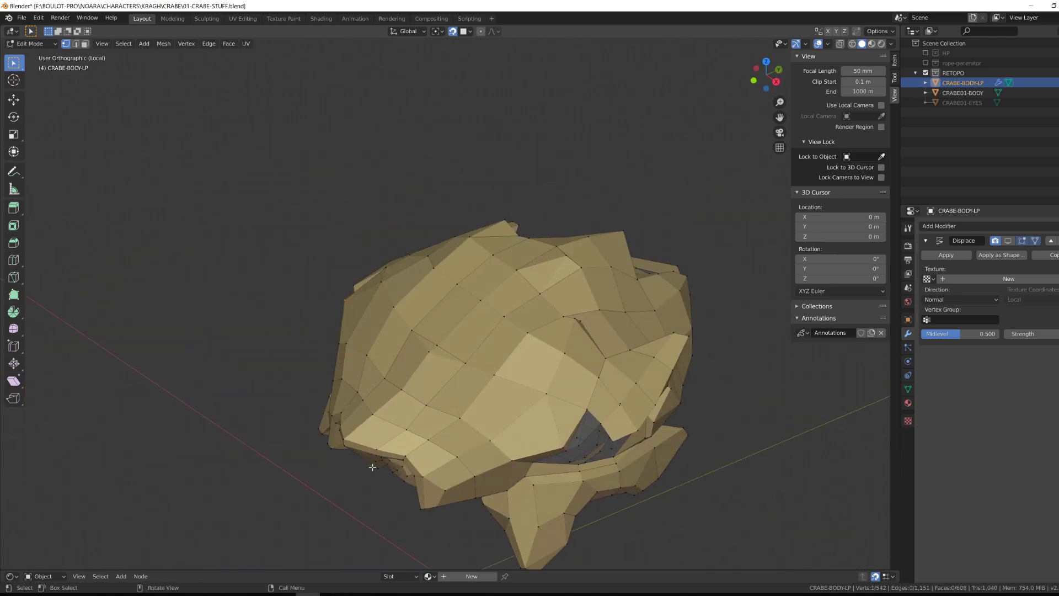
# Step: Frame the low-poly body and move the border vertex beneath the pointed side lobe onto the sculpt
pyautogui.press('a')
pyautogui.press('KP_Decimal')
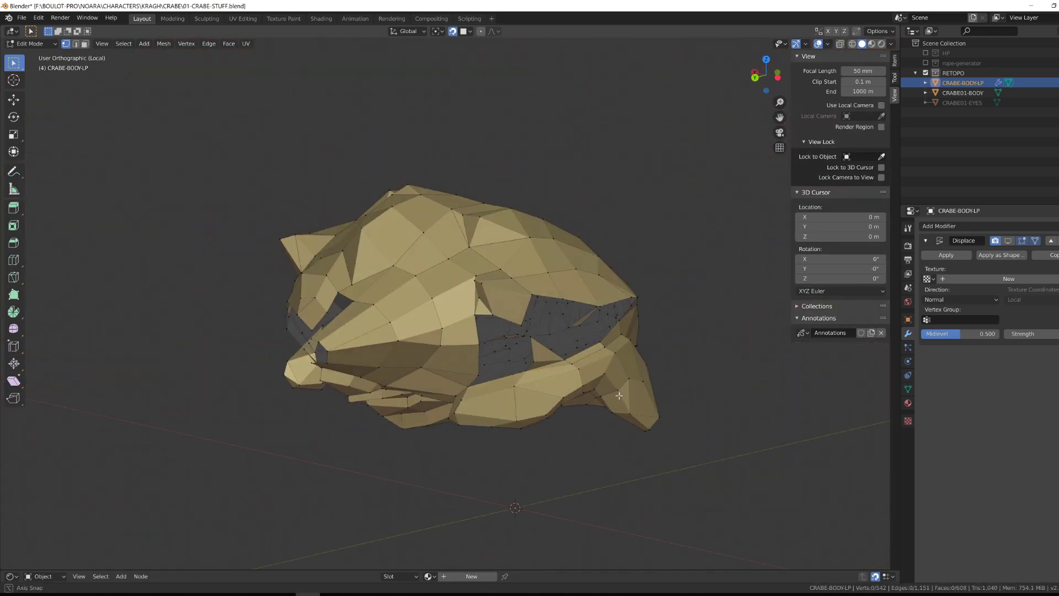
pyautogui.press('KP_Divide')
pyautogui.moveTo(498, 343); pyautogui.dragTo(411, 242, button='middle')
pyautogui.click(407, 234)
pyautogui.press('g')
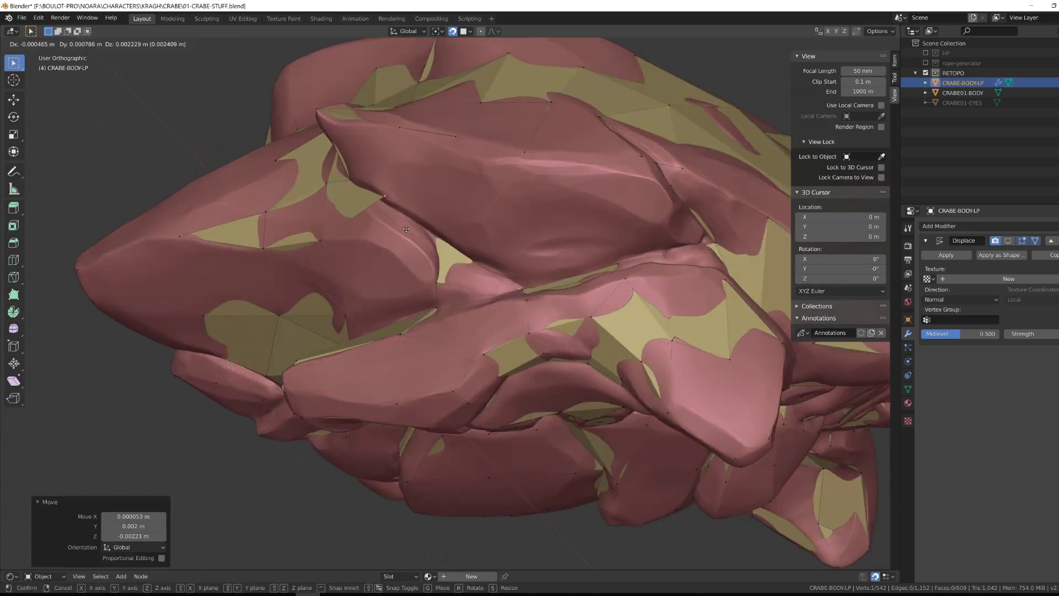
pyautogui.click(365, 206)
pyautogui.press('Return')
# Step: Knife an extra vertex into the border strip beneath the pointed side lobe and check the mesh in isolation
pyautogui.keyDown('shift'); pyautogui.moveTo(366, 206); pyautogui.dragTo(473, 297, button='middle'); pyautogui.keyUp('shift')
pyautogui.scroll(3, 472, 353)
pyautogui.scroll(-7, 473, 353)
pyautogui.moveTo(473, 353); pyautogui.dragTo(381, 365, button='middle')
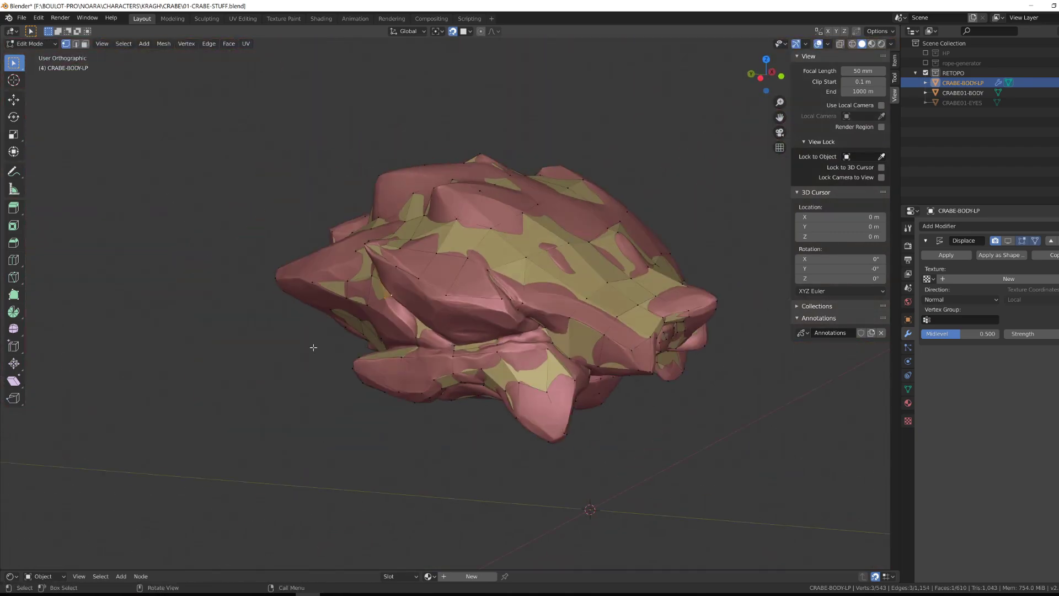
pyautogui.scroll(5, 314, 347)
pyautogui.press('k')
pyautogui.scroll(-4, 460, 218)
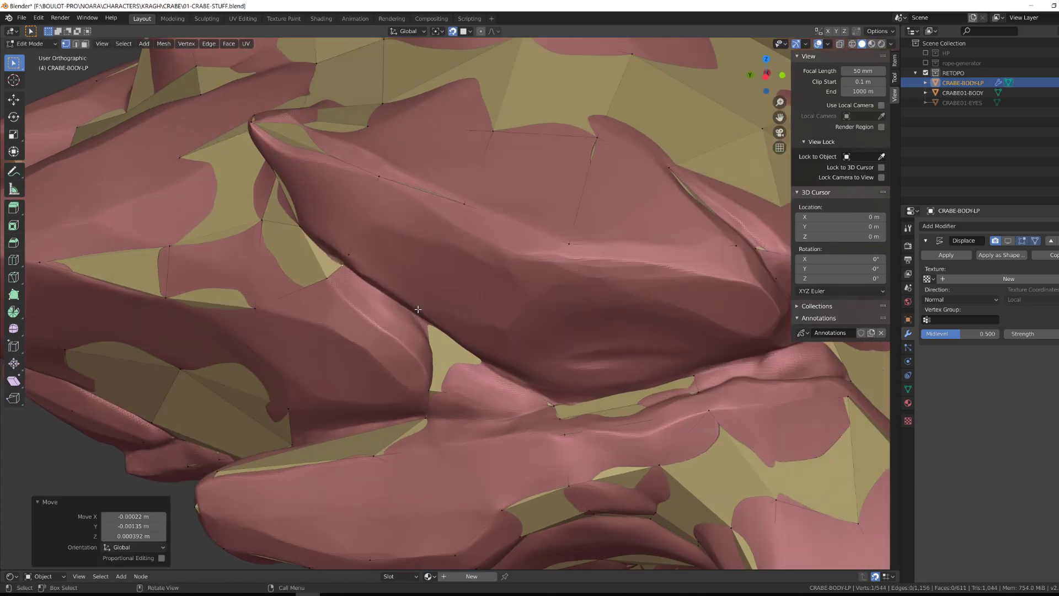
pyautogui.press('KP_Divide')
pyautogui.press('KP_Divide')
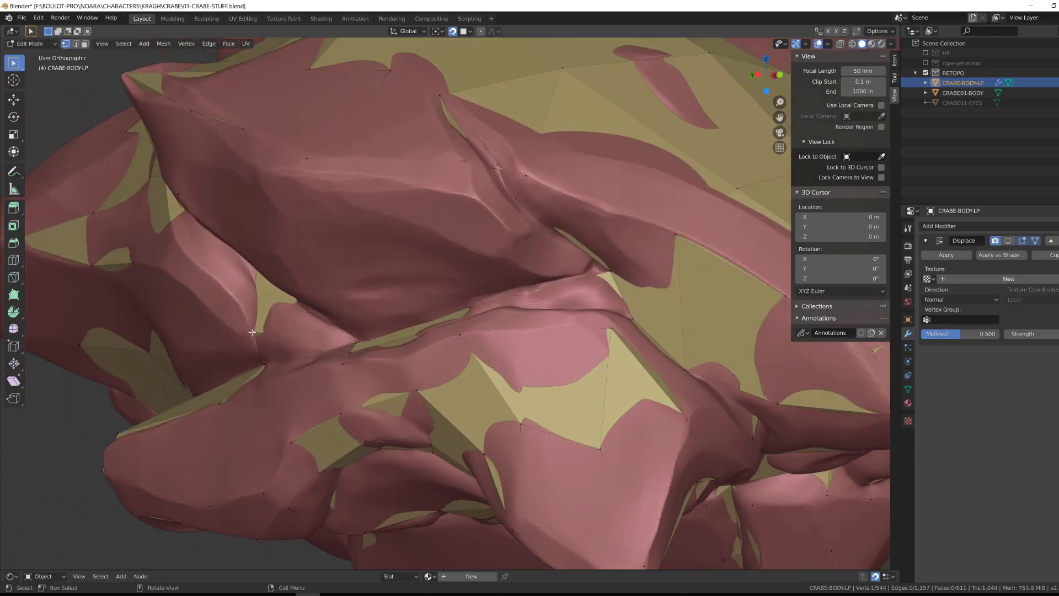
# Step: Adjust a vertex in the crease between the side lobe and the underside and fill a face there
pyautogui.click(258, 266)
pyautogui.press('KP_Divide')
pyautogui.press('KP_Divide')
pyautogui.moveTo(353, 309); pyautogui.dragTo(436, 309, button='middle')
pyautogui.press('g')
pyautogui.press('KP_Divide')
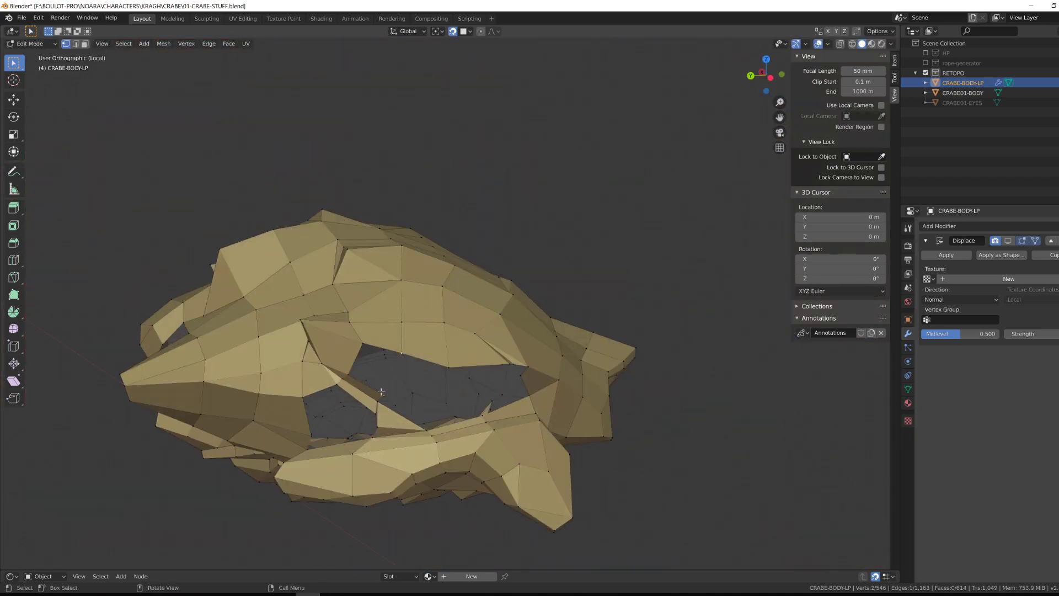
pyautogui.press('f')
# Step: Move two vertices along the shell's outer side edge onto the sculpt
pyautogui.press('KP_Divide')
pyautogui.moveTo(393, 385); pyautogui.dragTo(293, 400, button='middle')
pyautogui.press('g')
pyautogui.click(286, 398)
pyautogui.click(292, 469)
pyautogui.press('g')
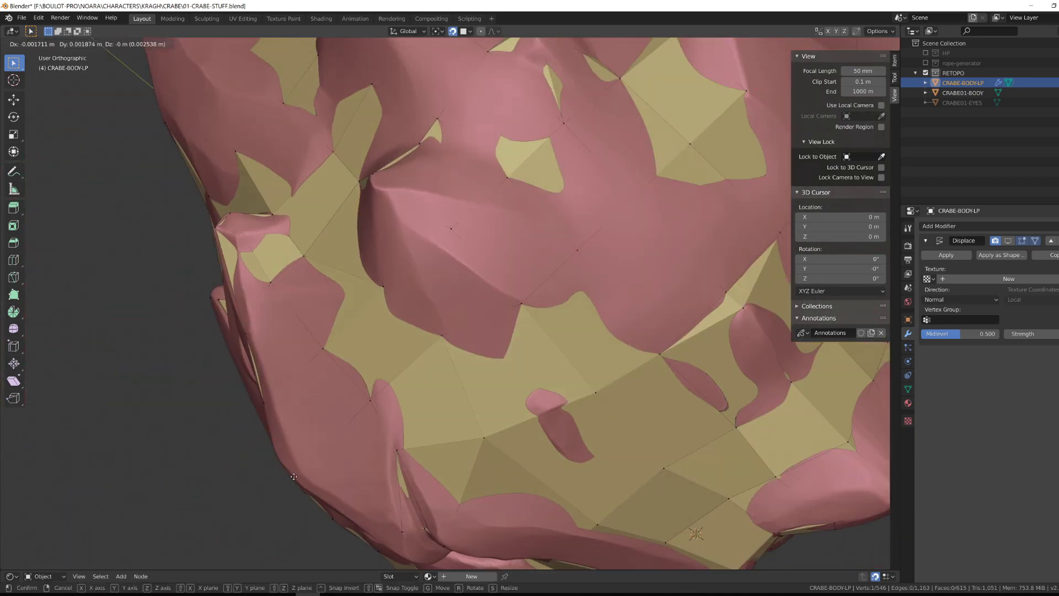
pyautogui.click(294, 476)
# Step: Fill a face under the side lobe and extrude the border vertex forward along the crease
pyautogui.moveTo(309, 458); pyautogui.dragTo(475, 254, button='middle')
pyautogui.press('f')
pyautogui.moveTo(309, 320); pyautogui.dragTo(454, 305, button='middle')
pyautogui.press('KP_Divide')
pyautogui.press('KP_Divide')
pyautogui.click(395, 258)
pyautogui.press('e')
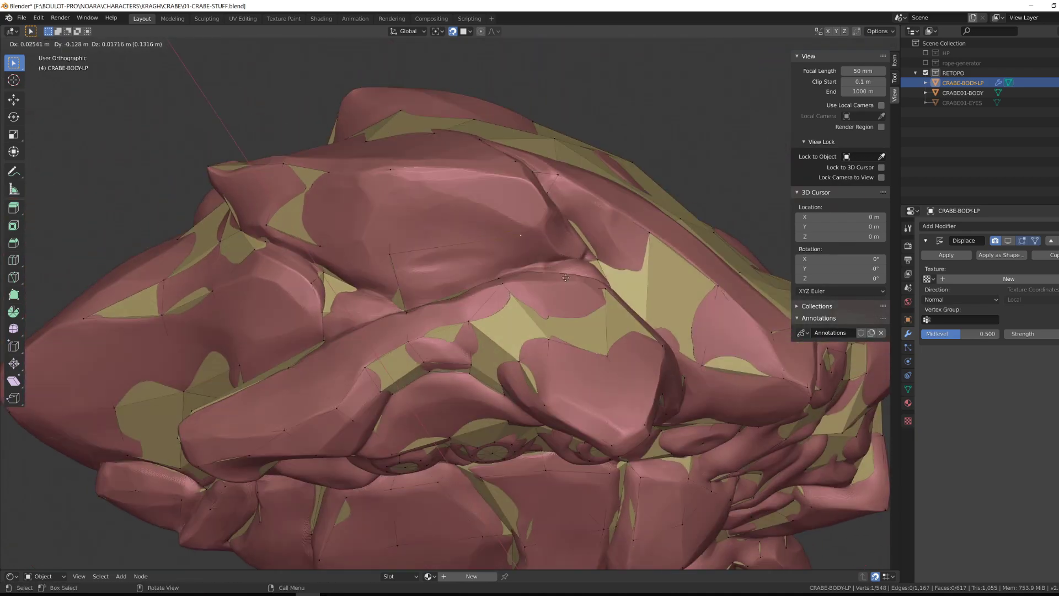
pyautogui.click(565, 278)
# Step: Move the new crease vertex onto the sculpt and extrude another vertex from the lobe's lower border
pyautogui.moveTo(565, 278); pyautogui.dragTo(441, 325, button='middle')
pyautogui.scroll(-5, 441, 325)
pyautogui.scroll(6, 463, 281)
pyautogui.press('g')
pyautogui.click(478, 277)
pyautogui.press('e')
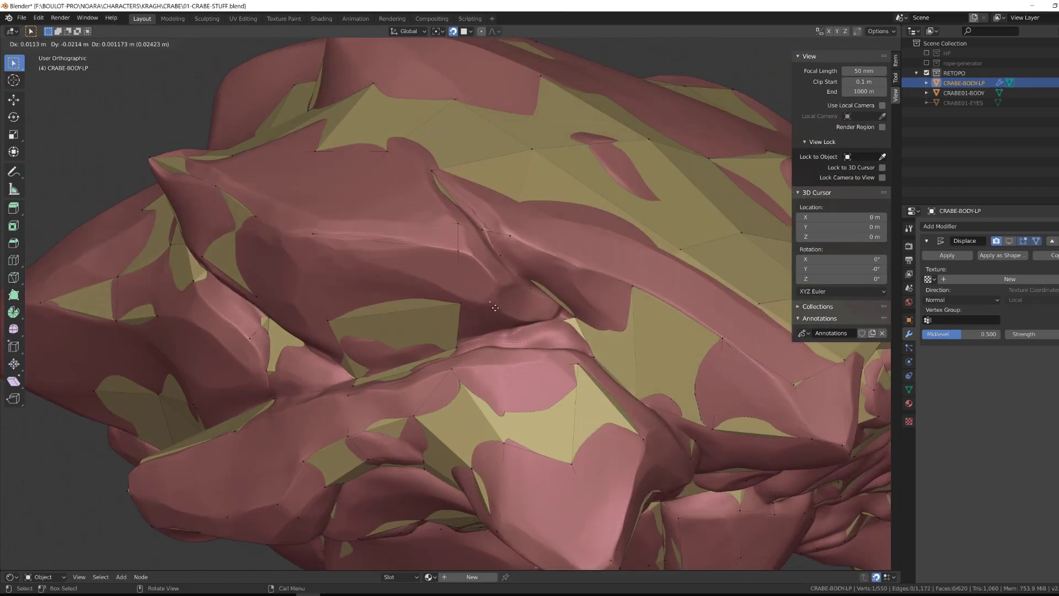
# Step: Fill the faces between the lobe's lower border and the crease, and check the isolated mesh
pyautogui.moveTo(492, 296); pyautogui.dragTo(406, 378, button='middle')
pyautogui.press('f')
pyautogui.press('f')
pyautogui.press('f')
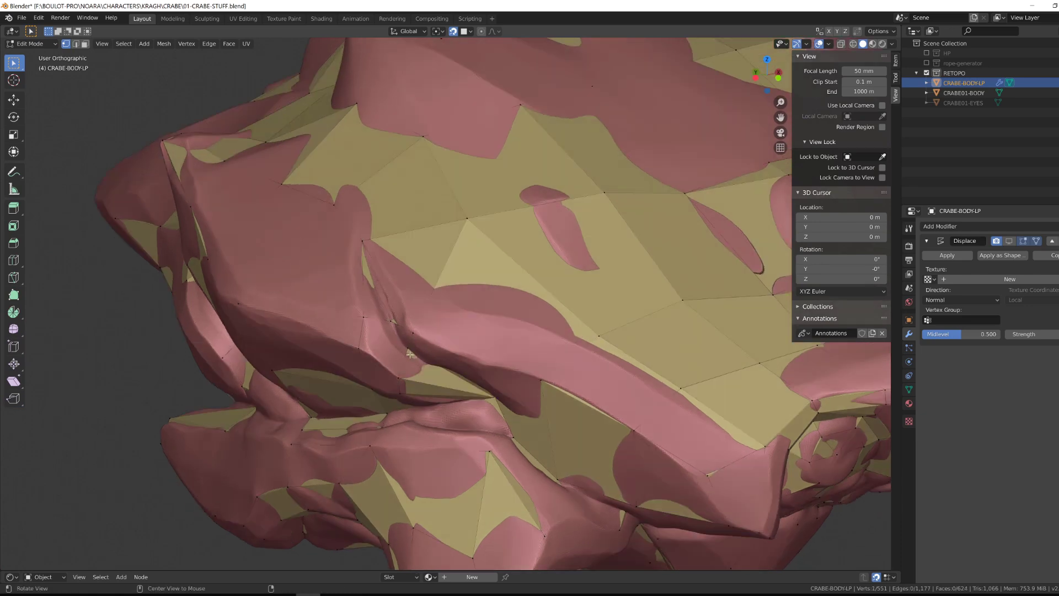
pyautogui.keyDown('alt'); pyautogui.moveTo(409, 355); pyautogui.dragTo(418, 406); pyautogui.keyUp('alt')
pyautogui.press('f')
pyautogui.press('f')
pyautogui.press('a')
pyautogui.press('KP_Divide')
pyautogui.press('KP_Divide')
# Step: Clip the front view to one half of the crab and enable In Front display for CRABE-BODY-LP
pyautogui.moveTo(531, 415); pyautogui.dragTo(441, 422, button='middle')
pyautogui.scroll(3, 466, 419)
pyautogui.moveTo(366, 416); pyautogui.dragTo(381, 381, button='middle')
pyautogui.keyDown('alt'); pyautogui.moveTo(496, 342); pyautogui.dragTo(584, 337); pyautogui.keyUp('alt')
pyautogui.scroll(-6, 496, 304)
pyautogui.hotkey('alt', 'b')
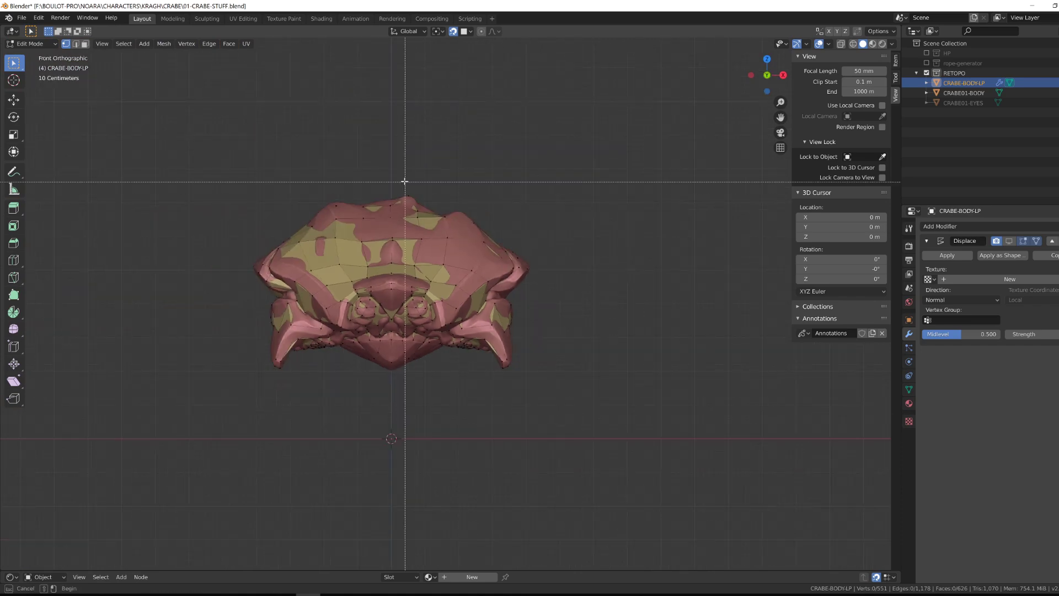
pyautogui.moveTo(404, 180); pyautogui.dragTo(606, 410)
pyautogui.moveTo(661, 353)
pyautogui.keyDown('alt'); pyautogui.mouseDown()
pyautogui.moveTo(496, 358)
pyautogui.moveTo(669, 348)
pyautogui.mouseUp(); pyautogui.keyUp('alt')
pyautogui.click(909, 320)
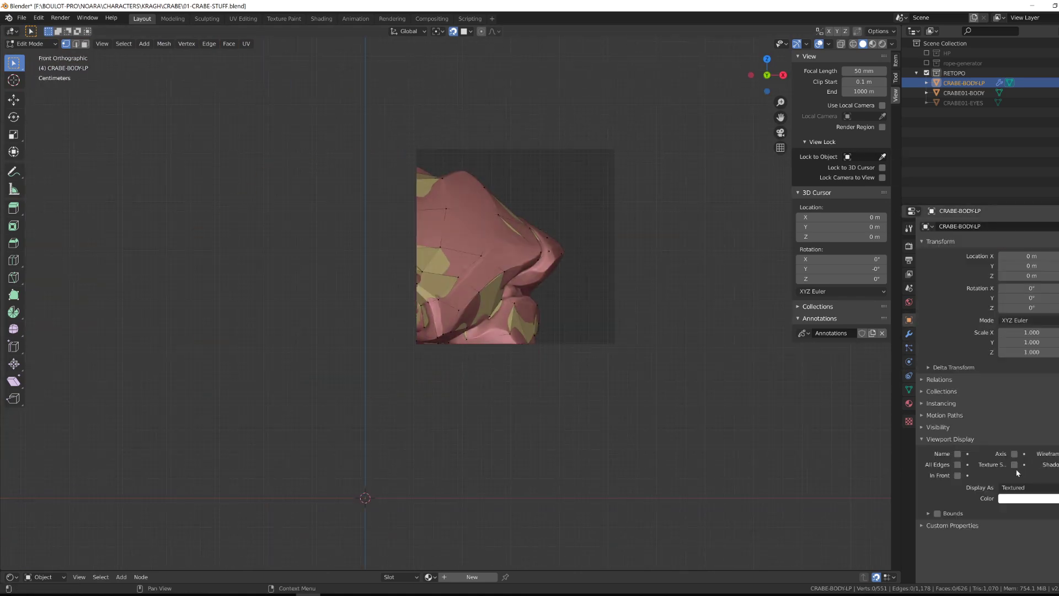
pyautogui.click(957, 475)
pyautogui.hotkey('alt', 'b')
# Step: Extrude new vertices from the corner of the remaining side gap to extend its border strip
pyautogui.moveTo(634, 318); pyautogui.dragTo(560, 352, button='middle')
pyautogui.scroll(4, 557, 353)
pyautogui.moveTo(523, 386); pyautogui.dragTo(485, 397, button='middle')
pyautogui.click(393, 287)
pyautogui.press('e')
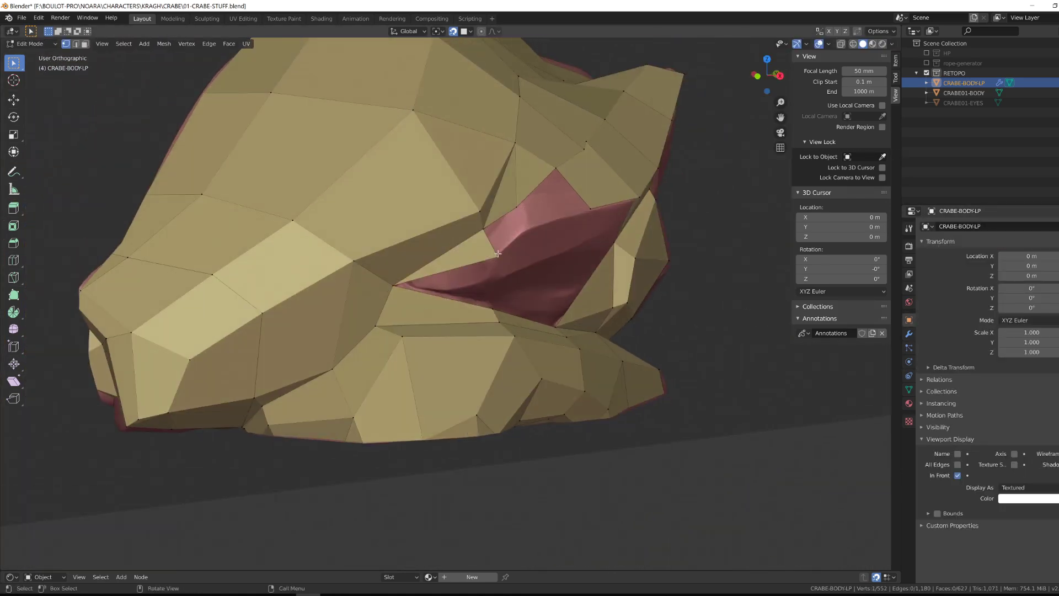
pyautogui.scroll(-2, 498, 253)
pyautogui.moveTo(474, 294); pyautogui.dragTo(380, 232, button='middle')
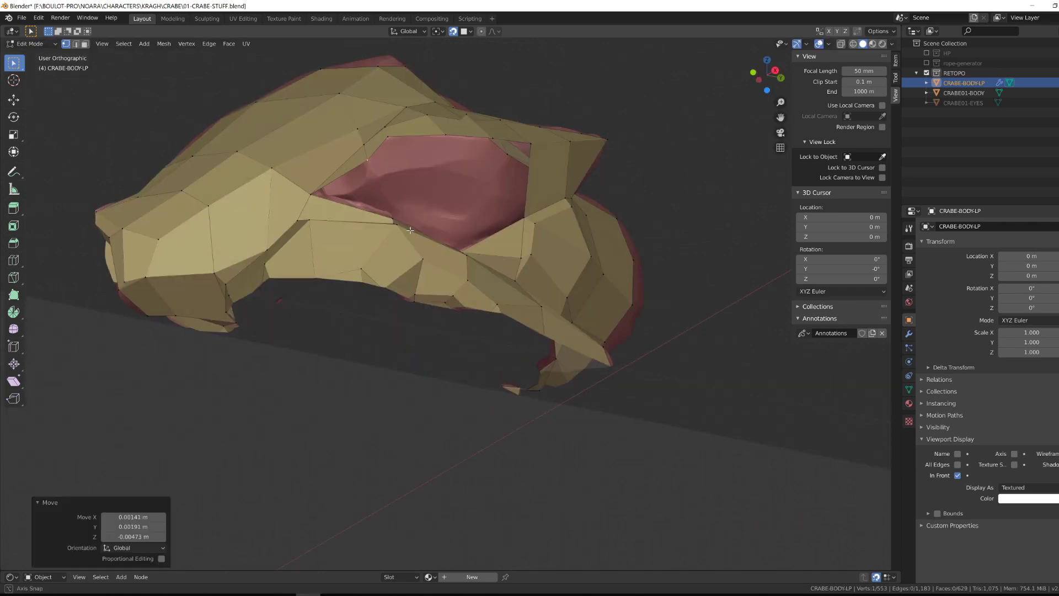
# Step: Extrude new vertices and an edge from the side gap's upper border into the opening and place them on the sculpt
pyautogui.click(357, 175)
pyautogui.press('e')
pyautogui.click(364, 196)
pyautogui.moveTo(358, 193); pyautogui.dragTo(364, 282, button='middle')
pyautogui.click(400, 207)
pyautogui.keyDown('shift'); pyautogui.click(436, 205); pyautogui.keyUp('shift')
pyautogui.press('e')
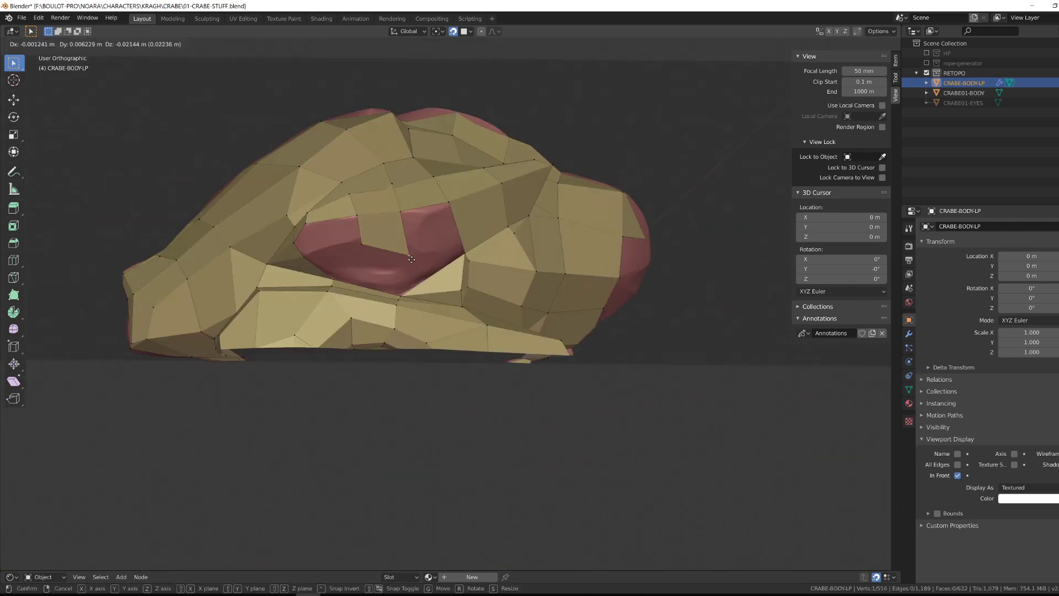
pyautogui.click(427, 242)
pyautogui.press('g')
pyautogui.click(403, 242)
# Step: Fill a face beside the new side-gap strip and move its free vertex toward the crease
pyautogui.moveTo(394, 245); pyautogui.dragTo(309, 276, button='middle')
pyautogui.keyDown('shift'); pyautogui.click(462, 238); pyautogui.keyUp('shift')
pyautogui.press('f')
pyautogui.press('g')
pyautogui.click(380, 309)
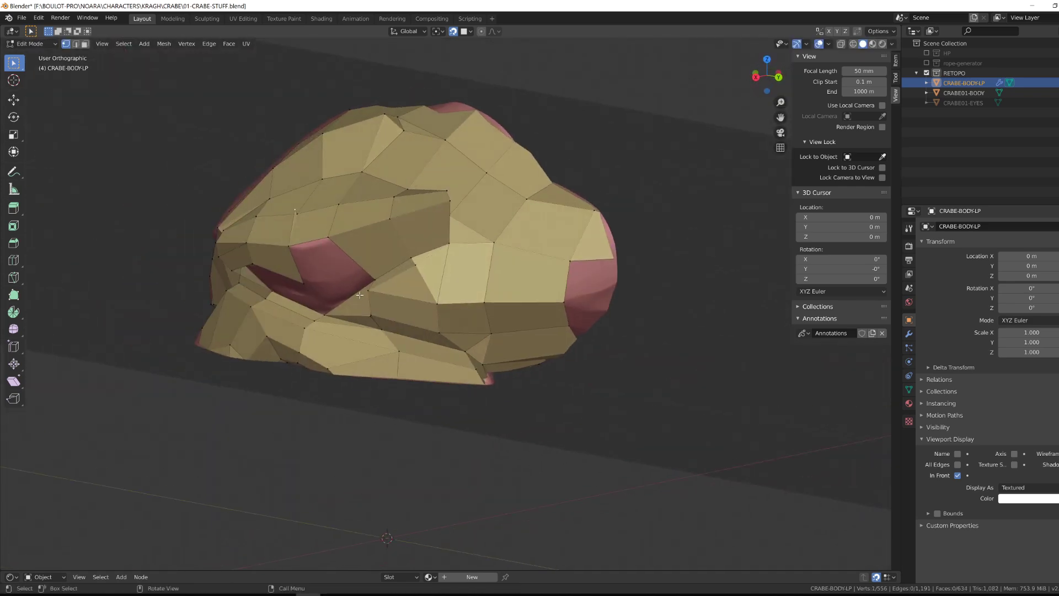
# Step: Fill the last faces of the side gap and isolate CRABE-BODY-LP to check it for holes
pyautogui.scroll(1, 280, 264)
pyautogui.press('f')
pyautogui.moveTo(362, 254)
pyautogui.mouseDown(button='middle')
pyautogui.moveTo(428, 243)
pyautogui.moveTo(325, 287)
pyautogui.moveTo(367, 242)
pyautogui.mouseUp(button='middle')
pyautogui.click(367, 244)
pyautogui.press('f')
pyautogui.scroll(2, 358, 237)
pyautogui.press('f')
pyautogui.scroll(-2, 310, 273)
pyautogui.moveTo(237, 265); pyautogui.dragTo(367, 321, button='middle')
pyautogui.press('KP_Divide')
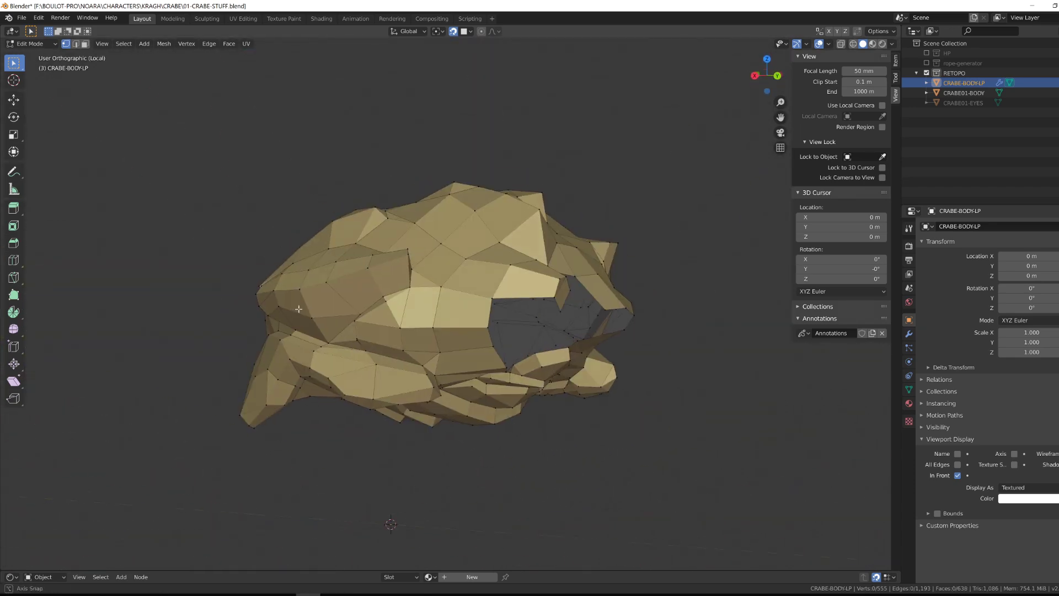
# Step: Fill faces along the rear opening's border between shell and underside, comparing the isolated mesh with the sculpt
pyautogui.moveTo(299, 309); pyautogui.dragTo(182, 309, button='middle')
pyautogui.click(503, 383)
pyautogui.press('f')
pyautogui.press('KP_Divide')
pyautogui.moveTo(431, 309); pyautogui.dragTo(436, 271, button='middle')
pyautogui.press('f')
pyautogui.press('f')
pyautogui.press('KP_Divide')
pyautogui.press('KP_Divide')
# Step: Extrude a new vertex from the rear opening's lower corner onto the sculpt
pyautogui.scroll(4, 436, 271)
pyautogui.click(406, 247)
pyautogui.press('e')
pyautogui.click(416, 217)
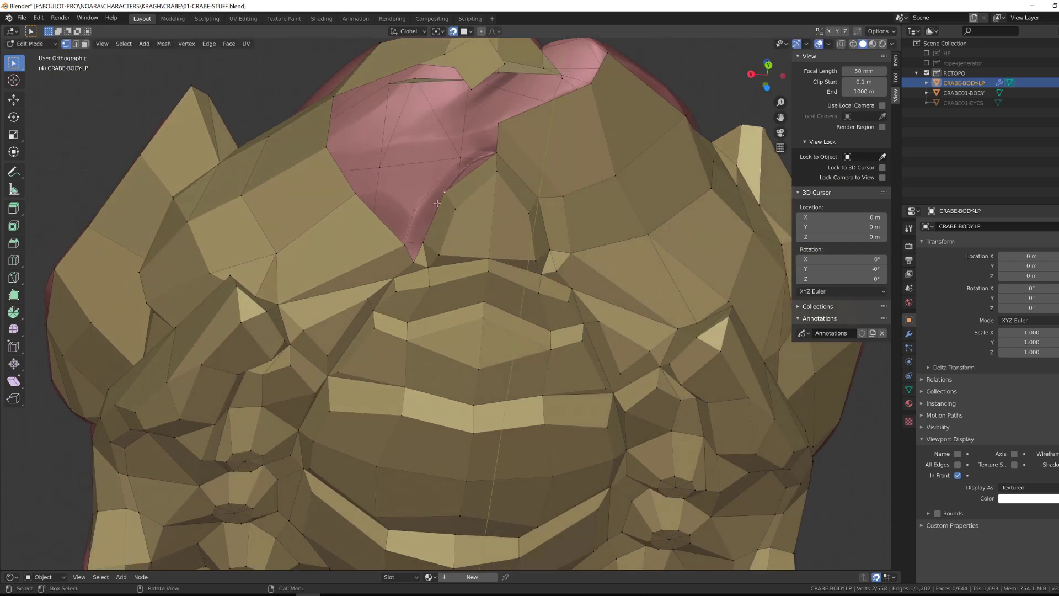
pyautogui.moveTo(416, 217); pyautogui.dragTo(509, 251, button='middle')
pyautogui.scroll(-3, 509, 250)
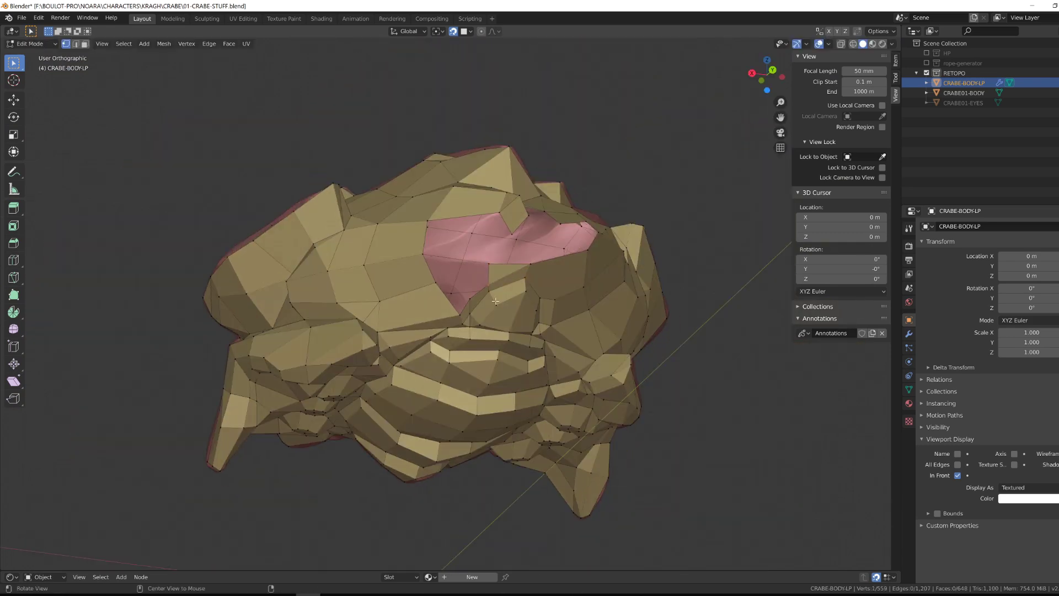
# Step: Fill faces beside the new rear vertices and reposition one vertex on the sculpted surface
pyautogui.scroll(3, 470, 287)
pyautogui.moveTo(496, 300); pyautogui.dragTo(485, 359, button='middle')
pyautogui.press('f')
pyautogui.press('f')
pyautogui.click(463, 311)
pyautogui.press('g')
pyautogui.click(449, 309)
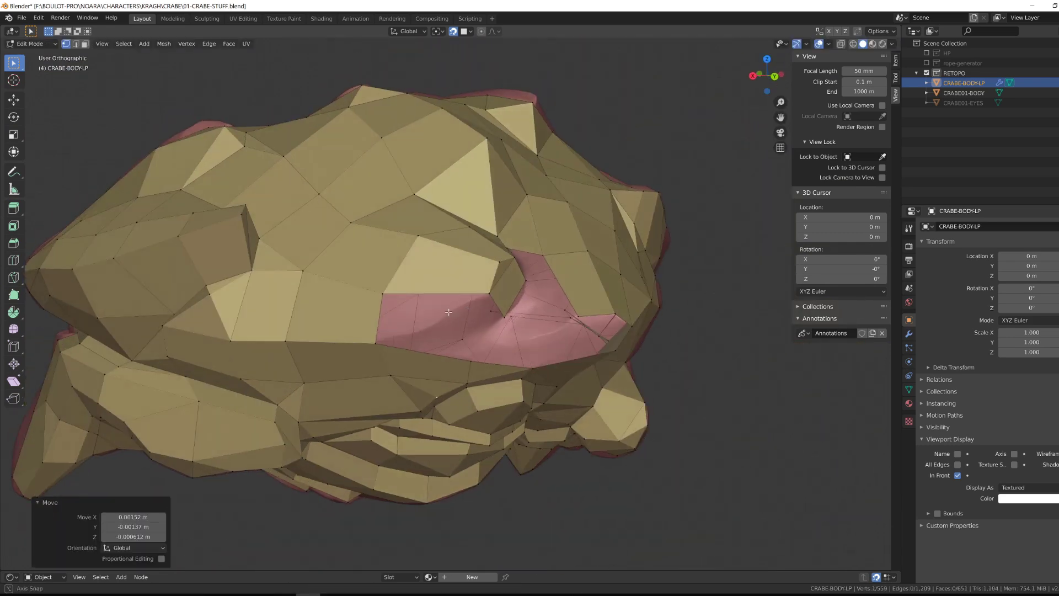
# Step: Fill the remaining faces of the rear opening until the shell joins the underside
pyautogui.moveTo(450, 309); pyautogui.dragTo(460, 258, button='middle')
pyautogui.keyDown('shift'); pyautogui.click(402, 370); pyautogui.keyUp('shift')
pyautogui.press('f')
pyautogui.press('f')
pyautogui.press('f')
pyautogui.press('f')
pyautogui.press('f')
pyautogui.press('f')
pyautogui.press('f')
pyautogui.press('f')
pyautogui.scroll(-4, 408, 325)
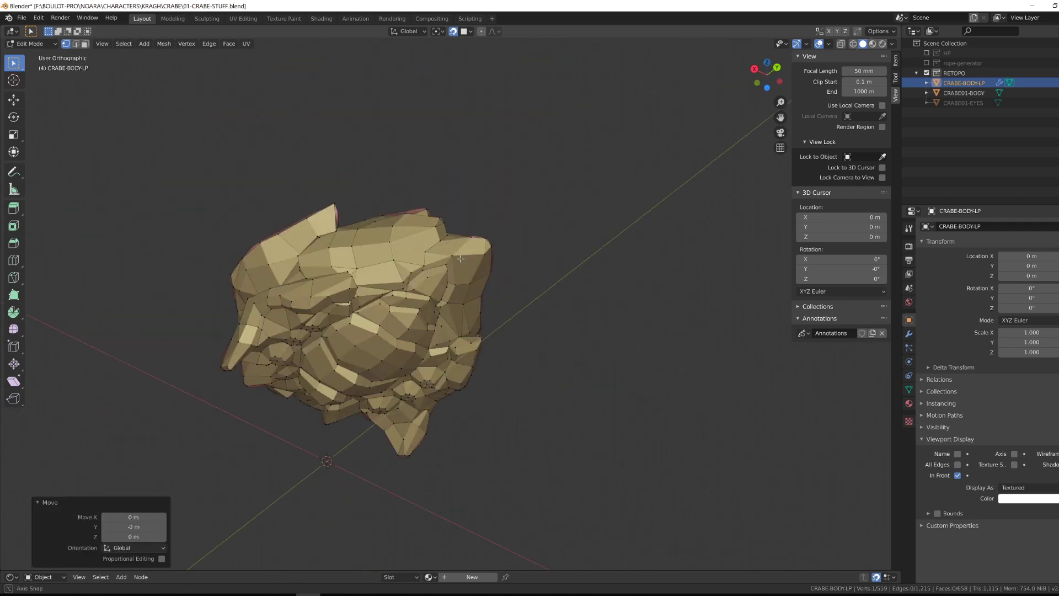
# Step: Move a single vertex of the closed body mesh to fit the sculpted surface
pyautogui.scroll(2, 607, 291)
pyautogui.click(572, 290)
pyautogui.press('g')
pyautogui.moveTo(576, 289); pyautogui.dragTo(535, 373, button='middle')
pyautogui.click(572, 287)
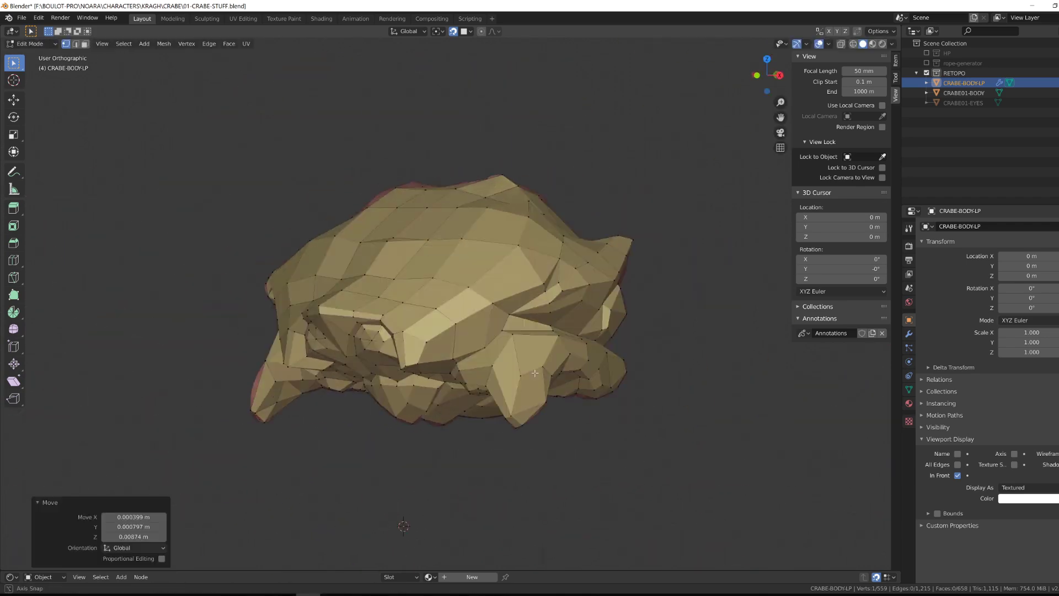
# Step: Add a loop cut near the open leg tip, adjust its vertices and fill the adjoining faces
pyautogui.keyDown('alt'); pyautogui.moveTo(475, 401); pyautogui.dragTo(553, 404); pyautogui.keyUp('alt')
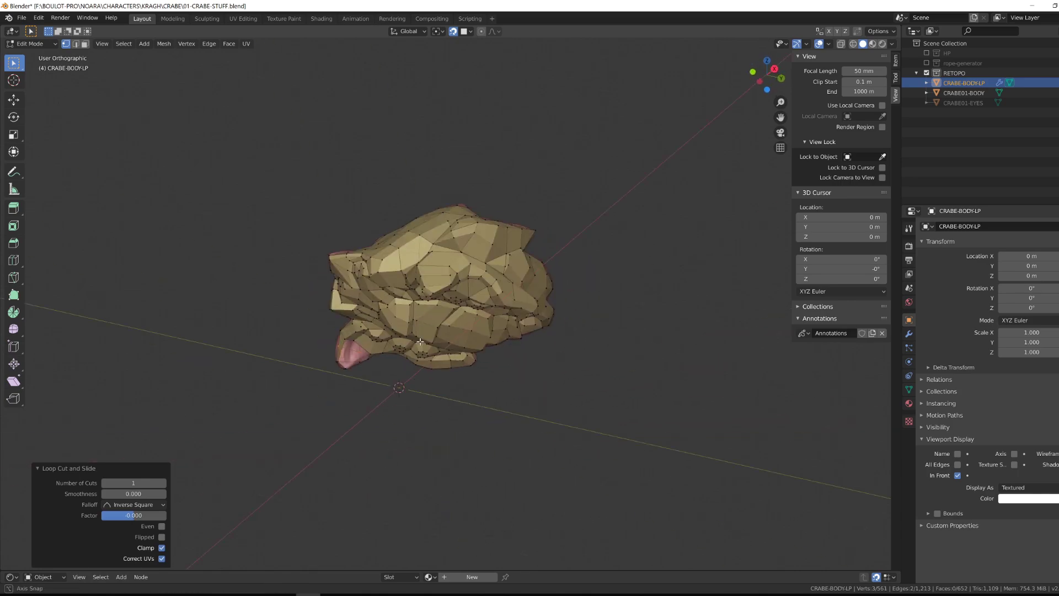
pyautogui.moveTo(451, 350); pyautogui.dragTo(397, 352, button='middle')
pyautogui.press('g')
pyautogui.moveTo(485, 349); pyautogui.dragTo(421, 389, button='middle')
pyautogui.click(421, 357)
pyautogui.scroll(5, 552, 347)
pyautogui.scroll(-4, 561, 351)
pyautogui.click(316, 388)
pyautogui.keyDown('shift'); pyautogui.click(421, 389); pyautogui.keyUp('shift')
pyautogui.press('f')
pyautogui.press('f')
# Step: Fill the last face around the leg tip and recalculate the normals of the whole isolated mesh
pyautogui.scroll(-5, 488, 344)
pyautogui.moveTo(487, 344); pyautogui.dragTo(650, 358, button='middle')
pyautogui.scroll(5, 441, 364)
pyautogui.click(441, 356)
pyautogui.press('f')
pyautogui.moveTo(469, 386); pyautogui.dragTo(447, 401, button='middle')
pyautogui.scroll(-5, 382, 355)
pyautogui.moveTo(382, 356); pyautogui.dragTo(260, 397, button='middle')
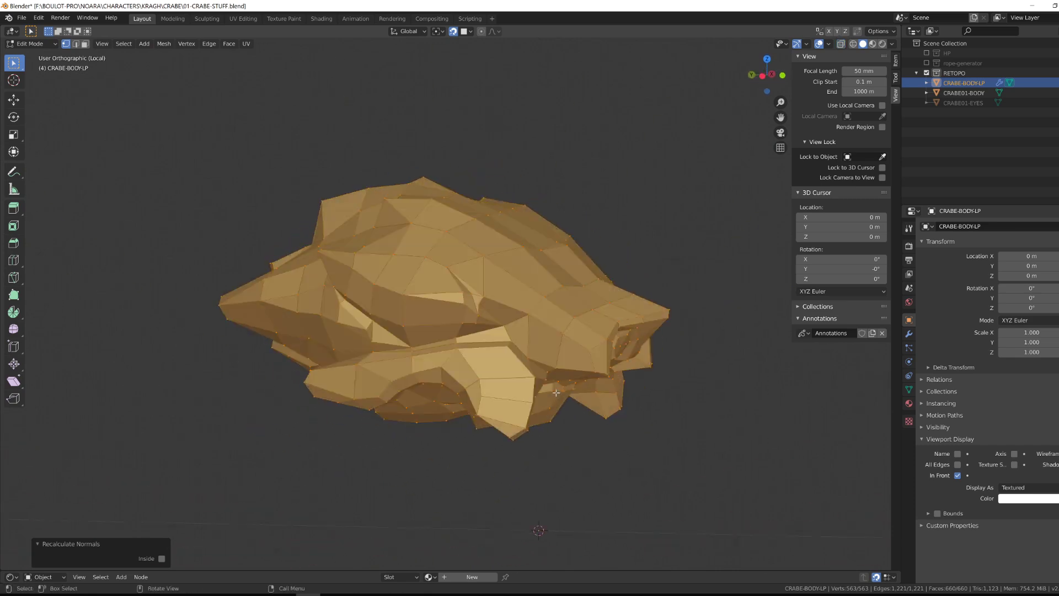
# Step: Turn off In Front display for CRABE-BODY-LP and clear its modifier stack
pyautogui.click(958, 476)
pyautogui.moveTo(794, 408); pyautogui.dragTo(755, 405, button='middle')
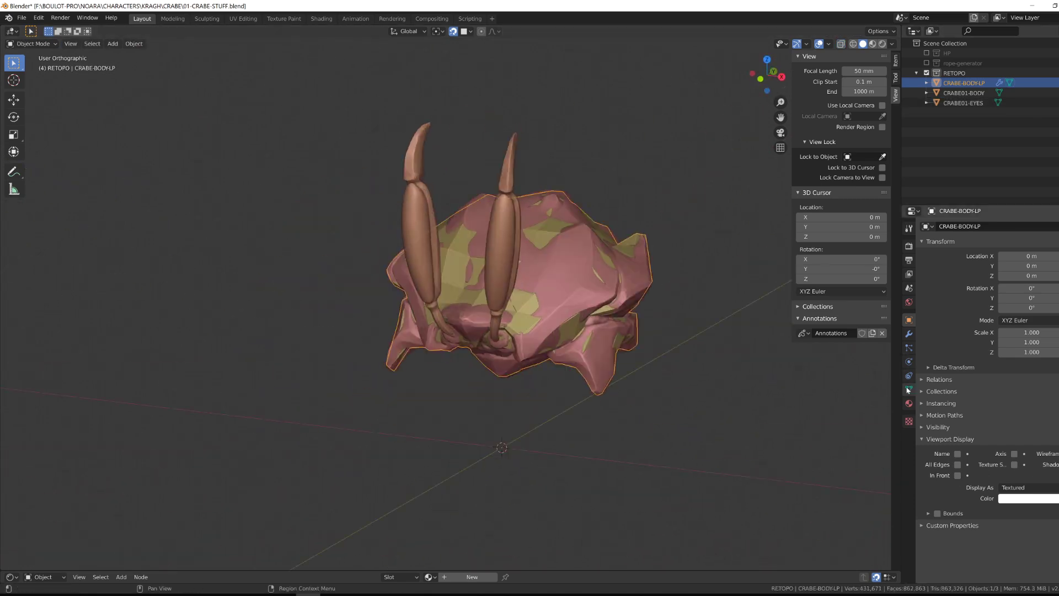
pyautogui.click(909, 334)
pyautogui.moveTo(778, 356); pyautogui.dragTo(717, 357, button='middle')
pyautogui.click(1009, 241)
# Step: Add a six-vertex circle, scale it down and position it around the base of one sculpted eyestalk
pyautogui.press('KP_1')
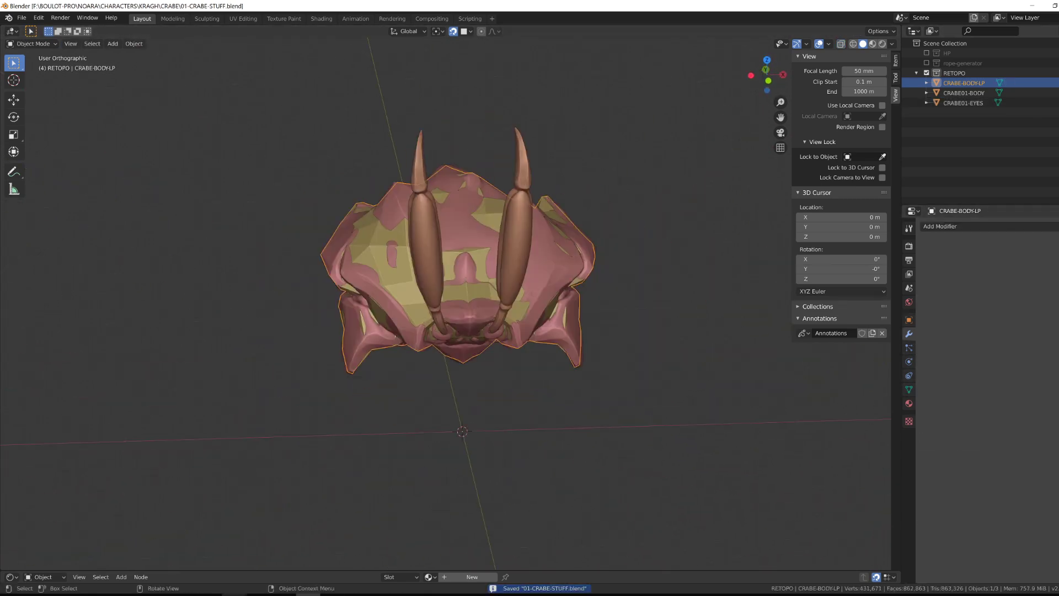
pyautogui.write('8')
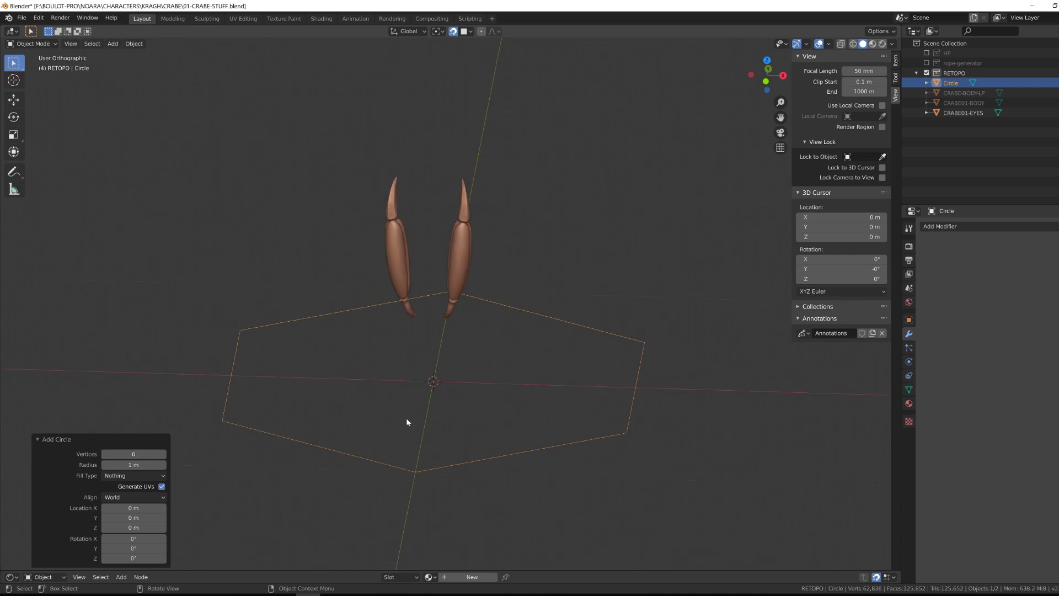
pyautogui.write('g')
pyautogui.click(507, 371)
pyautogui.press('KP_3')
pyautogui.scroll(3, 613, 392)
pyautogui.press('g')
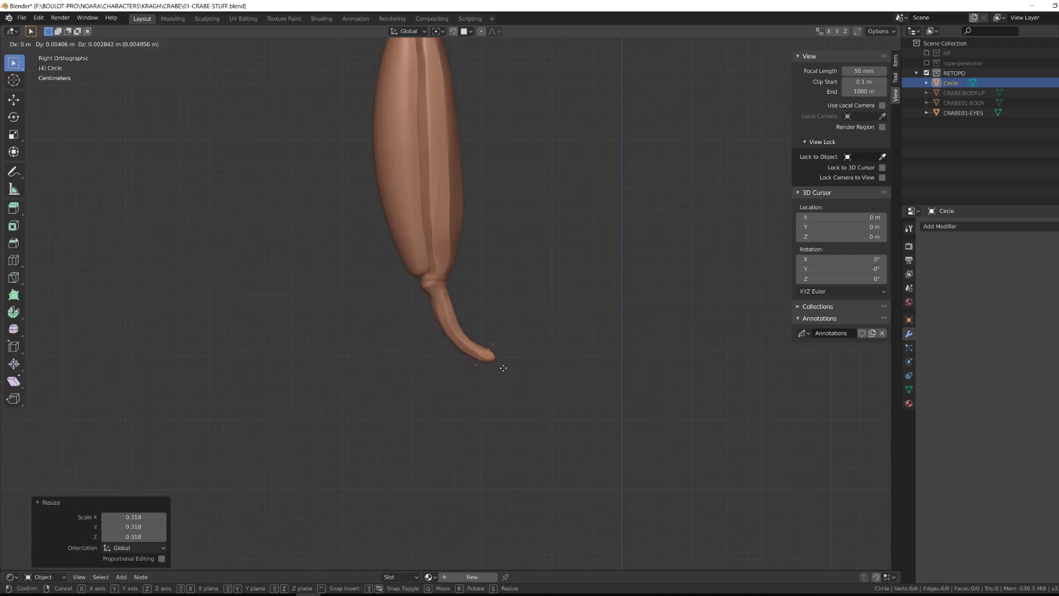
pyautogui.press('KP_1')
pyautogui.press('g')
pyautogui.click(544, 333)
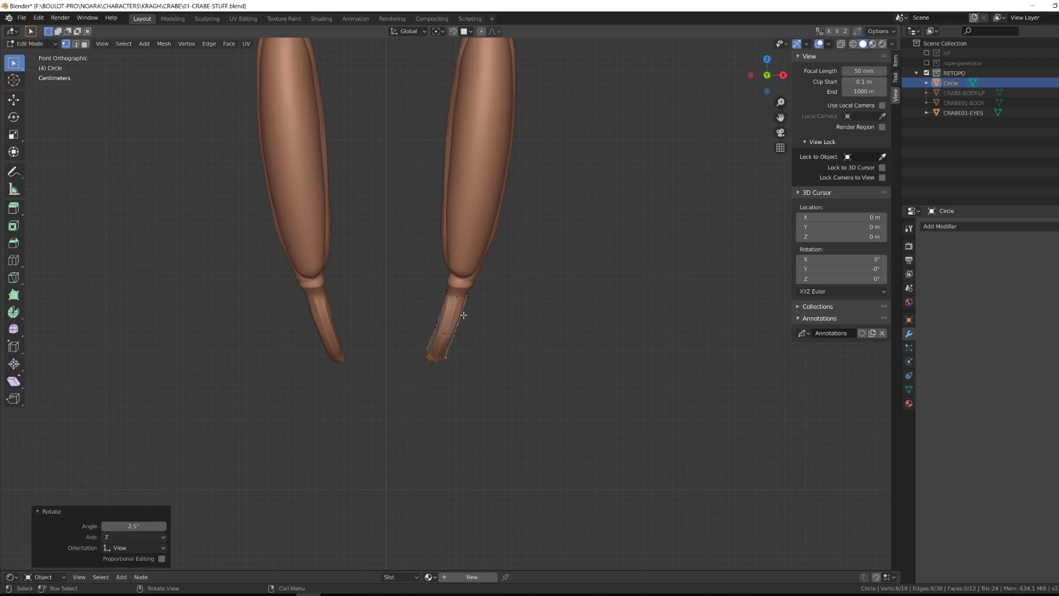
# Step: Move the upper ring of the extruded tube to fit the joint at the top of the eyestalk's thin base
pyautogui.keyDown('alt'); pyautogui.click(462, 297); pyautogui.keyUp('alt')
pyautogui.press('KP_3')
pyautogui.press('g')
pyautogui.click(488, 307)
pyautogui.moveTo(488, 307); pyautogui.dragTo(465, 300, button='middle')
pyautogui.click(471, 284)
# Step: Extrude the joint ring up into the eyestalk's thick segment, then enlarge and rotate it to match the shape
pyautogui.press('KP_1')
pyautogui.press('e')
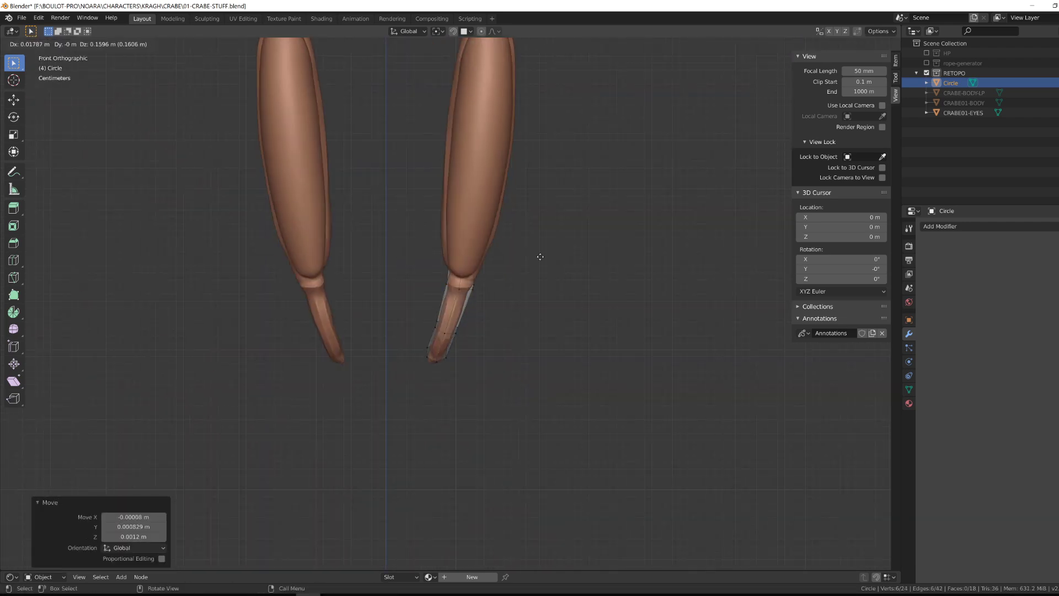
pyautogui.click(538, 246)
pyautogui.press('s')
pyautogui.click(621, 336)
pyautogui.press('KP_3')
pyautogui.click(586, 269)
pyautogui.press('KP_1')
pyautogui.press('r')
pyautogui.press('KP_3')
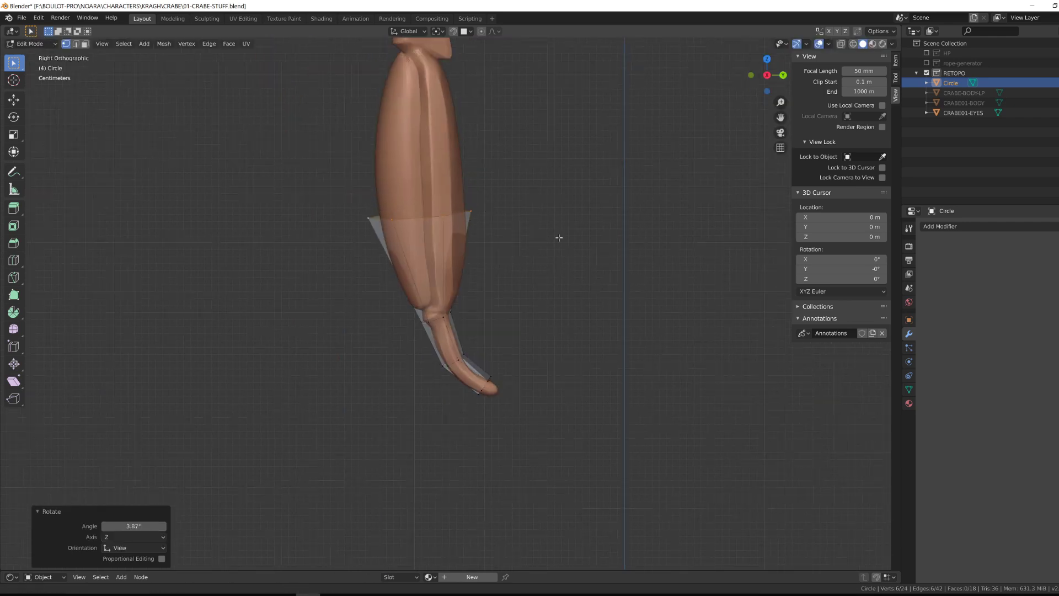
# Step: Extrude further rings up to the top of the thick eyestalk segment and align them in front and side views
pyautogui.keyDown('shift'); pyautogui.moveTo(558, 237); pyautogui.dragTo(572, 434, button='middle'); pyautogui.keyUp('shift')
pyautogui.press('e')
pyautogui.press('r')
pyautogui.click(545, 374)
pyautogui.press('r')
pyautogui.click(558, 329)
pyautogui.press('KP_1')
pyautogui.press('g')
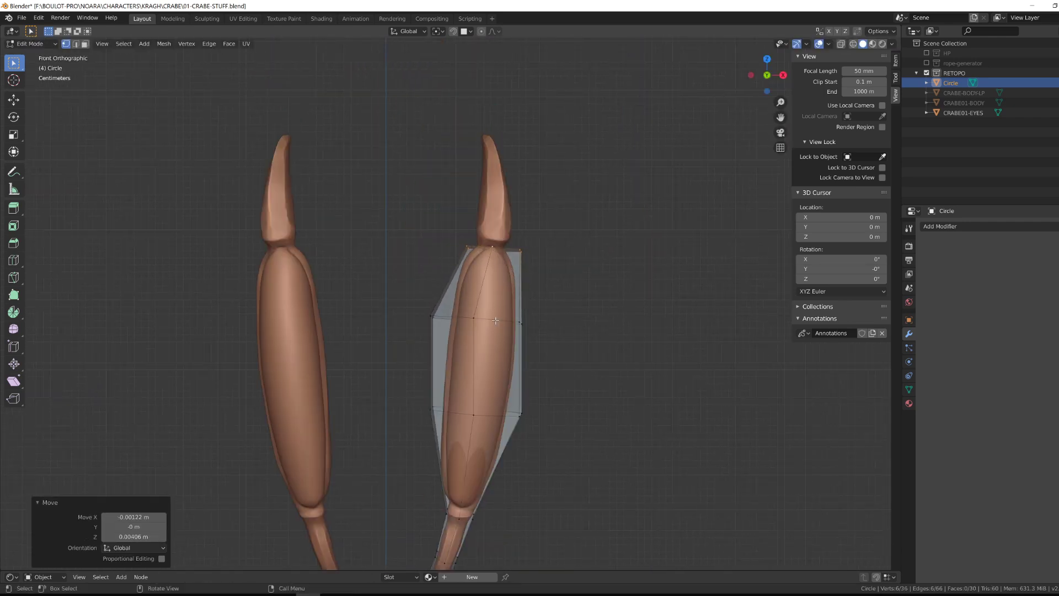
pyautogui.press('KP_3')
pyautogui.press('g')
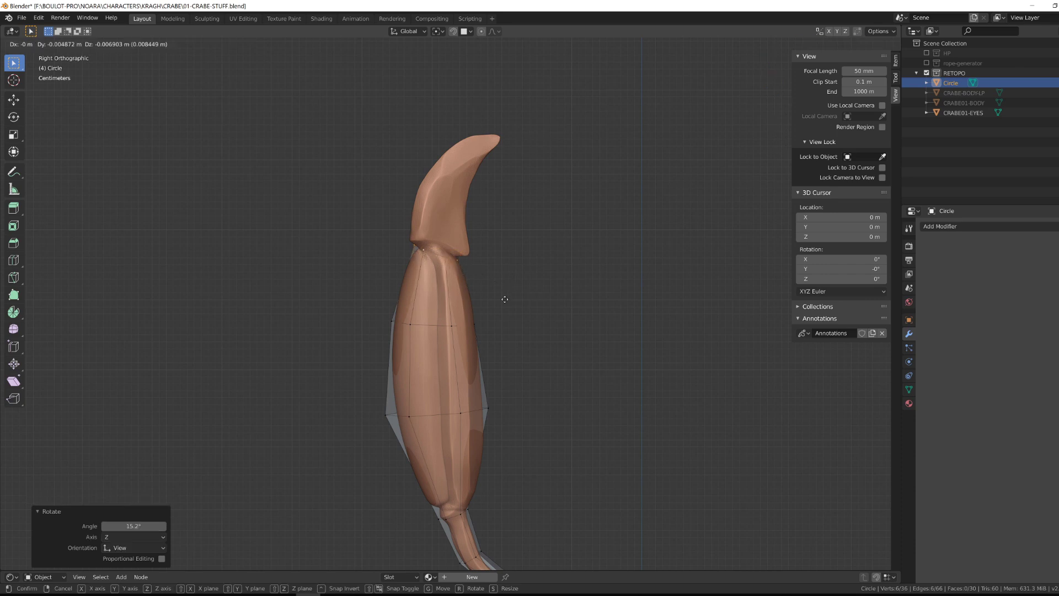
# Step: Add a Shrinkwrap modifier to the tube targeting CRABE01-EYES, with On Surface snapping and a 0 m offset
pyautogui.click(939, 226)
pyautogui.click(947, 346)
pyautogui.click(995, 279)
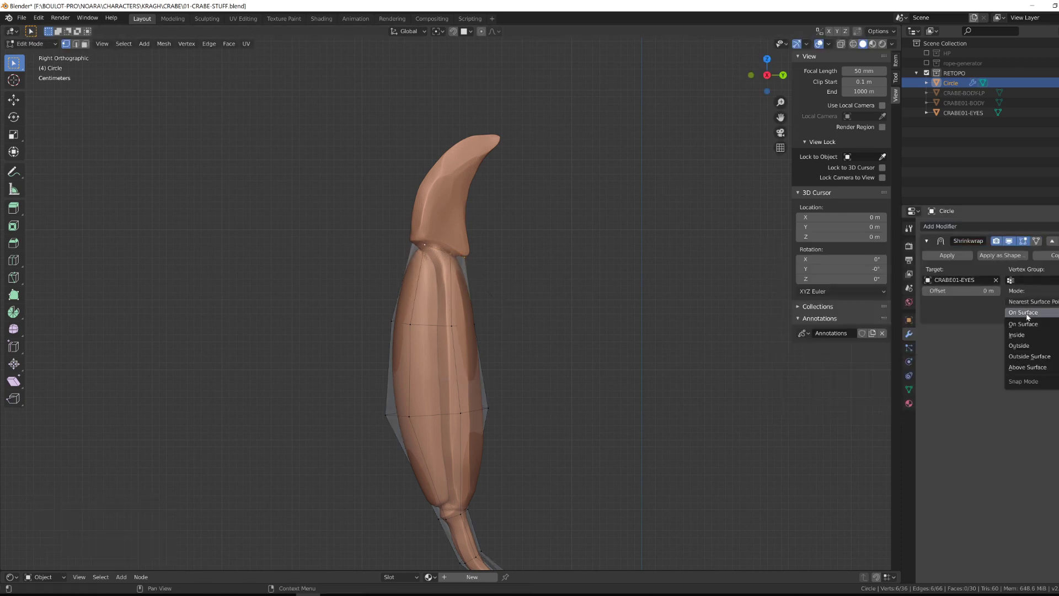
pyautogui.scroll(-1, 698, 435)
pyautogui.doubleClick(962, 291)
pyautogui.moveTo(649, 432); pyautogui.dragTo(708, 425, button='middle')
pyautogui.write('0')
pyautogui.press('Return')
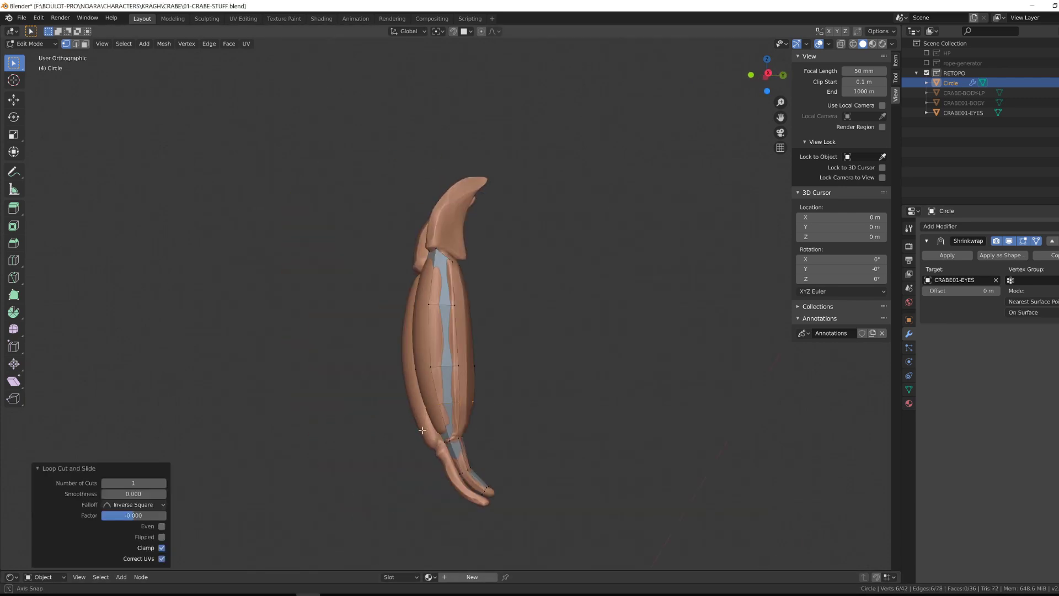
# Step: Show CRABE-BODY-LP and add more loop cuts around the eyestalk mesh
pyautogui.click(1057, 93)
pyautogui.scroll(-5, 620, 447)
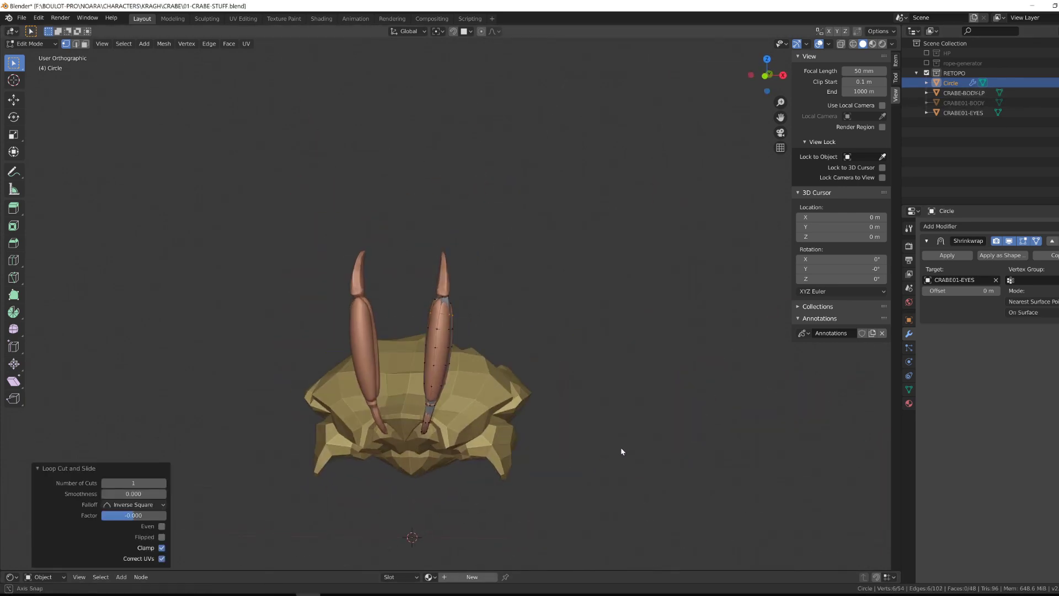
pyautogui.moveTo(620, 447); pyautogui.dragTo(524, 337, button='middle')
# Step: Move individual vertices around the lower part of the eyestalk mesh to follow the sculpted surface
pyautogui.scroll(5, 524, 338)
pyautogui.press('g')
pyautogui.click(449, 441)
pyautogui.moveTo(449, 441); pyautogui.dragTo(513, 447, button='middle')
pyautogui.click(461, 484)
pyautogui.press('g')
pyautogui.click(434, 490)
pyautogui.moveTo(425, 490); pyautogui.dragTo(452, 491, button='middle')
pyautogui.press('g')
pyautogui.click(453, 34)
pyautogui.press('g')
pyautogui.click(455, 477)
# Step: Move individual vertices near the top of the thick eyestalk segment onto the sculpted surface
pyautogui.scroll(-3, 455, 441)
pyautogui.moveTo(452, 381); pyautogui.dragTo(524, 364, button='middle')
pyautogui.click(434, 360)
pyautogui.press('g')
pyautogui.click(476, 359)
pyautogui.press('g')
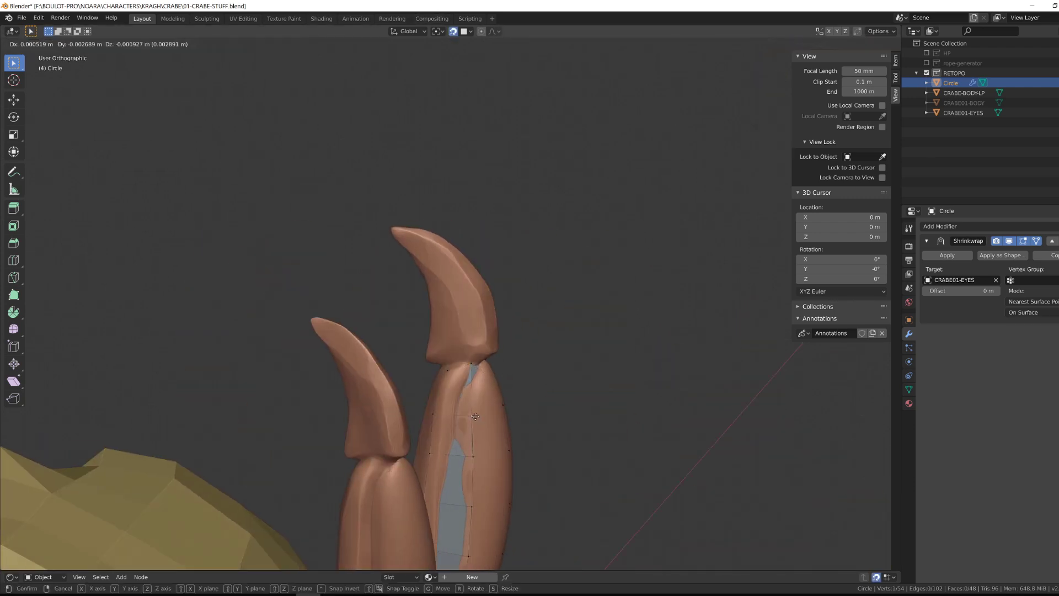
pyautogui.click(477, 363)
pyautogui.scroll(-3, 463, 386)
# Step: Add a loop cut near the bottom of the thick eyestalk segment and move vertices to follow its groove
pyautogui.hotkey('ctrl', 'r')
pyautogui.click(434, 467)
pyautogui.click(443, 485)
pyautogui.press('g')
pyautogui.click(442, 481)
pyautogui.keyDown('alt'); pyautogui.moveTo(441, 481); pyautogui.dragTo(513, 469); pyautogui.keyUp('alt')
pyautogui.press('g')
pyautogui.click(518, 475)
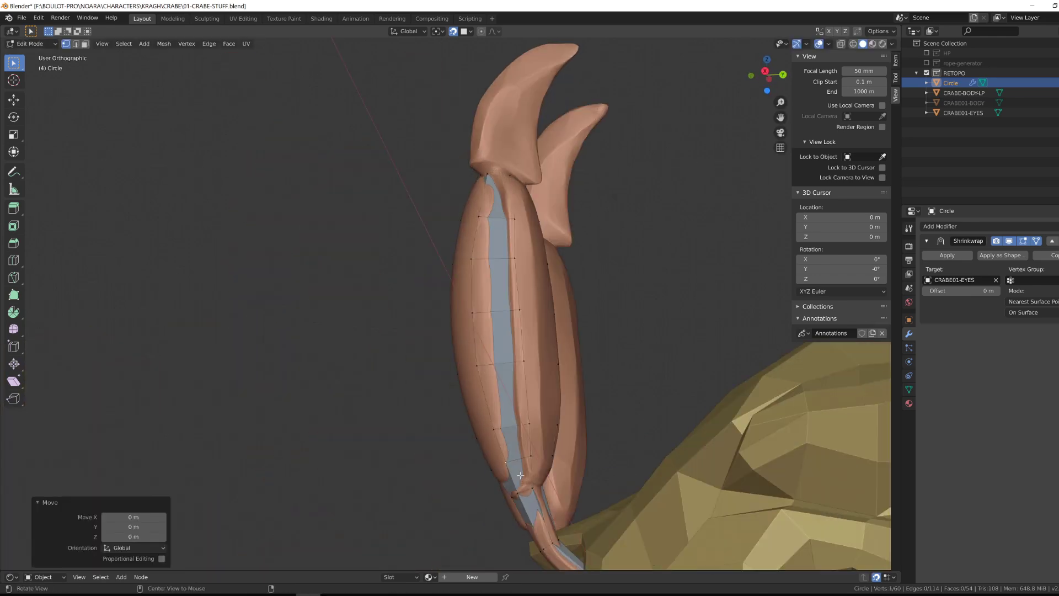
pyautogui.click(516, 424)
pyautogui.moveTo(516, 424); pyautogui.dragTo(515, 342, button='middle')
pyautogui.click(510, 246)
pyautogui.moveTo(510, 246); pyautogui.dragTo(536, 338, button='middle')
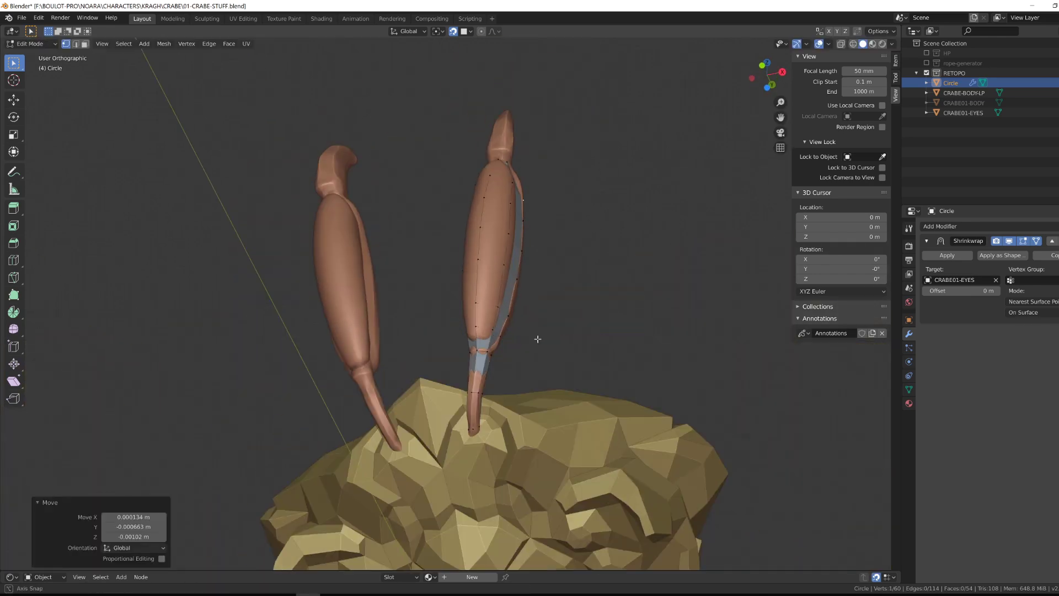
# Step: Add loop cuts around the joint between the thick eyestalk segment and its thin base
pyautogui.hotkey('ctrl', 'r')
pyautogui.click(487, 343)
pyautogui.press('g')
pyautogui.press('g')
pyautogui.hotkey('ctrl', 'r')
pyautogui.click(481, 334)
# Step: Extrude rings from the top of the thick segment along the curved eyestalk tip, undoing the last unwanted edits
pyautogui.moveTo(486, 364); pyautogui.dragTo(518, 424, button='middle')
pyautogui.scroll(4, 506, 491)
pyautogui.keyDown('shift'); pyautogui.moveTo(516, 342); pyautogui.dragTo(507, 495, button='middle'); pyautogui.keyUp('shift')
pyautogui.press('e')
pyautogui.rightClick(554, 415)
pyautogui.scroll(-5, 554, 416)
pyautogui.moveTo(555, 415); pyautogui.dragTo(513, 408, button='middle')
pyautogui.scroll(3, 497, 397)
pyautogui.hotkey('ctrl', 'z')
pyautogui.hotkey('ctrl', 'z')
pyautogui.hotkey('ctrl', 'z')
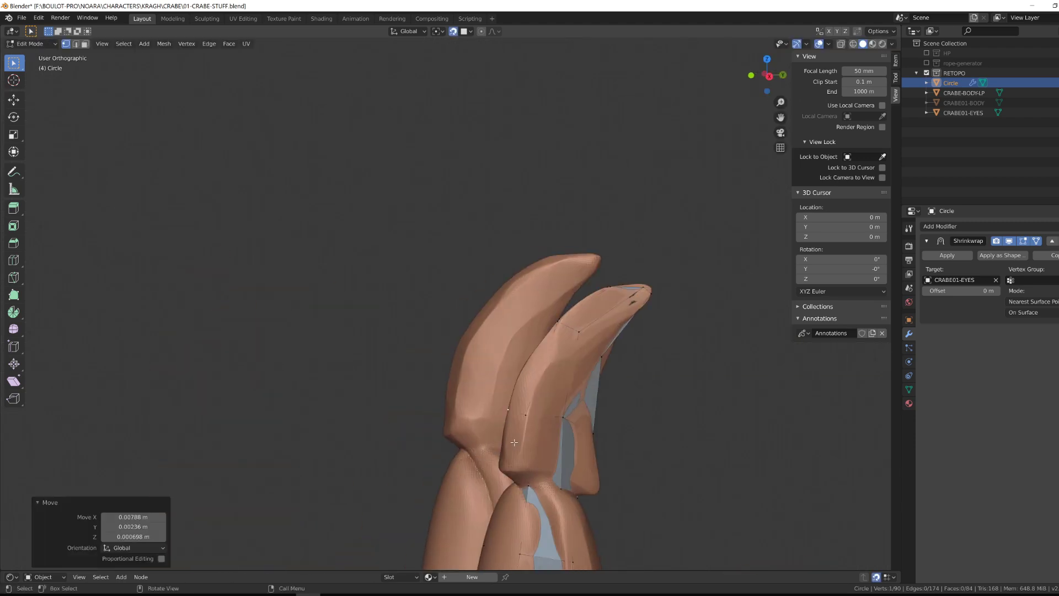
# Step: Move vertices of the curved tip segment so the rings follow the sculpted shape from several angles
pyautogui.moveTo(514, 442); pyautogui.dragTo(524, 391, button='middle')
pyautogui.press('g')
pyautogui.click(387, 351)
pyautogui.scroll(2, 551, 358)
pyautogui.press('g')
pyautogui.click(557, 350)
pyautogui.click(515, 371)
pyautogui.moveTo(557, 351); pyautogui.dragTo(513, 385, button='middle')
pyautogui.moveTo(523, 345); pyautogui.dragTo(478, 325, button='middle')
pyautogui.press('g')
pyautogui.click(402, 419)
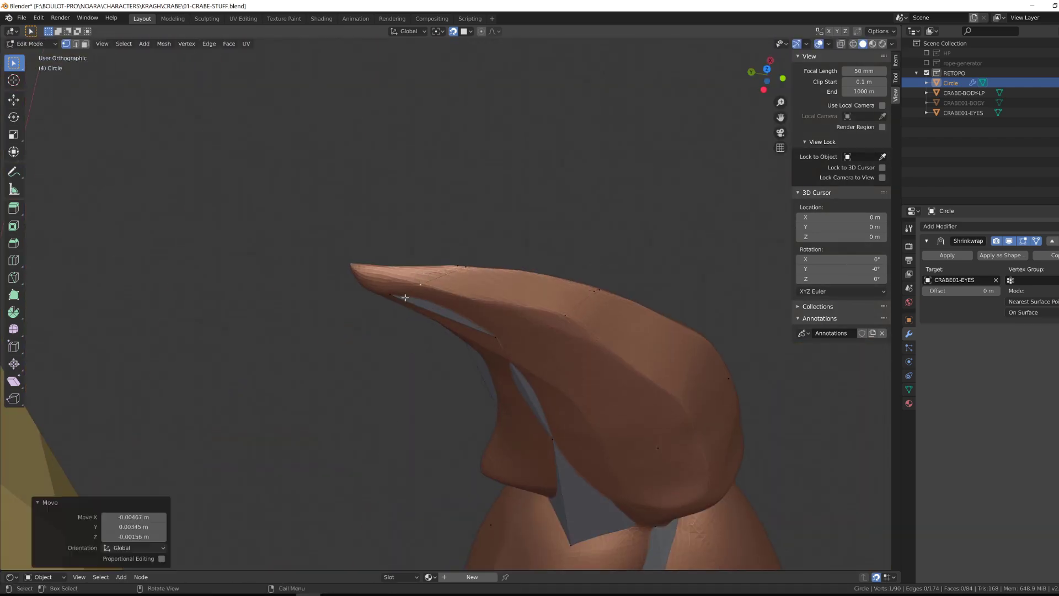
# Step: Reposition the vertices near the pointed end of the curved eyestalk tip
pyautogui.press('g')
pyautogui.moveTo(405, 298); pyautogui.dragTo(515, 243, button='middle')
pyautogui.click(443, 246)
pyautogui.press('g')
pyautogui.click(355, 308)
pyautogui.click(464, 208)
pyautogui.press('g')
pyautogui.click(436, 365)
# Step: Merge pairs of vertices at the pointed end of the eyestalk tip and adjust the neighbouring vertices
pyautogui.keyDown('shift'); pyautogui.click(394, 162); pyautogui.keyUp('shift')
pyautogui.hotkey('alt', 'm')
pyautogui.click(411, 283)
pyautogui.press('g')
pyautogui.click(386, 237)
pyautogui.keyDown('shift'); pyautogui.click(467, 278); pyautogui.keyUp('shift')
pyautogui.hotkey('alt', 'm')
pyautogui.click(467, 278)
pyautogui.press('g')
pyautogui.click(453, 248)
pyautogui.press('g')
pyautogui.click(455, 335)
# Step: Extrude from the open tip of the eyestalk mesh and fill the remaining gaps with faces
pyautogui.press('e')
pyautogui.press('f')
pyautogui.press('f')
pyautogui.press('f')
pyautogui.press('f')
pyautogui.scroll(-4, 505, 357)
pyautogui.scroll(-3, 515, 242)
# Step: Duplicate the Shrinkwrap modifier on the eyestalk mesh and apply one copy, keeping the other active
pyautogui.click(1025, 241)
pyautogui.click(1037, 241)
pyautogui.press('Tab')
pyautogui.click(1054, 255)
pyautogui.moveTo(651, 276); pyautogui.dragTo(472, 354, button='middle')
pyautogui.click(947, 256)
pyautogui.press('Tab')
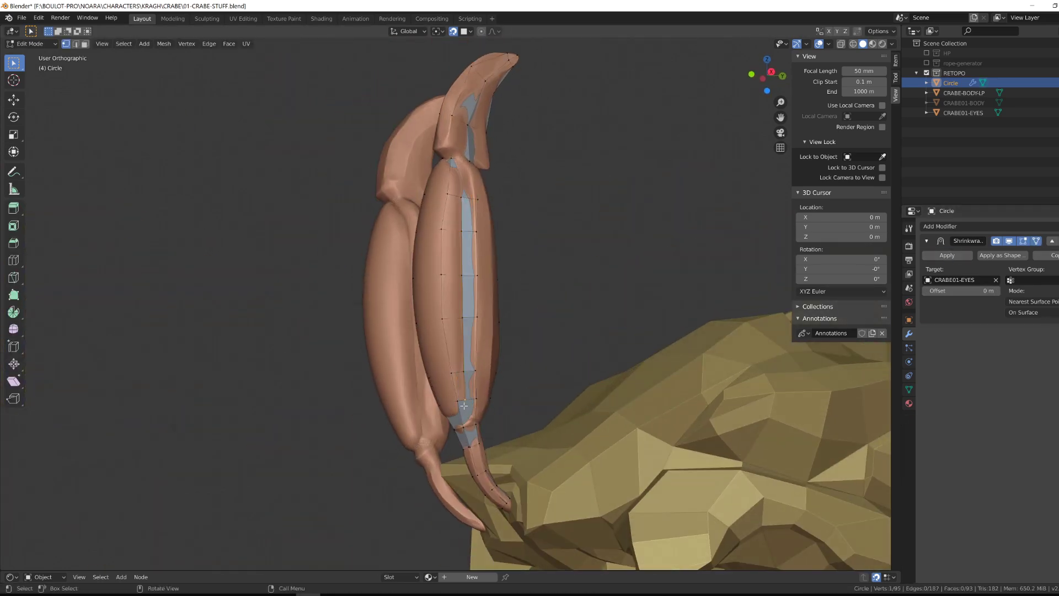
# Step: Move vertices along the middle of the thick segment closer to the edge of its groove
pyautogui.press('g')
pyautogui.click(468, 321)
pyautogui.scroll(2, 469, 276)
pyautogui.click(488, 275)
pyautogui.press('g')
pyautogui.click(492, 276)
pyautogui.moveTo(492, 276); pyautogui.dragTo(474, 265, button='middle')
pyautogui.moveTo(331, 232); pyautogui.dragTo(455, 243, button='middle')
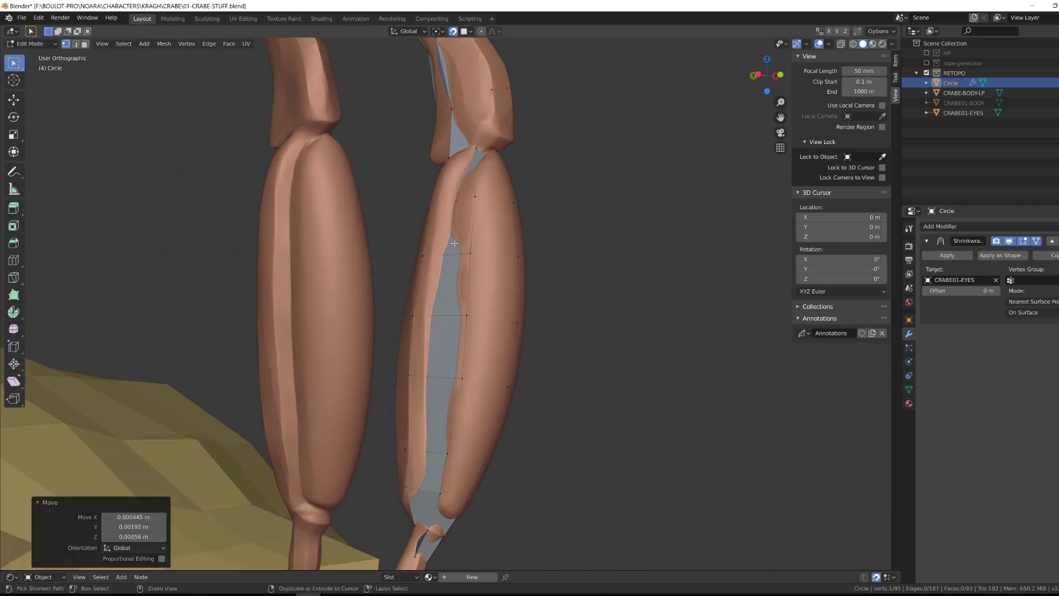
# Step: Add a loop at the lower end of the thick segment and align the vertices along its groove
pyautogui.click(429, 489)
pyautogui.press('g')
pyautogui.click(434, 489)
pyautogui.moveTo(434, 485); pyautogui.dragTo(448, 474, button='middle')
pyautogui.click(435, 379)
pyautogui.press('g')
pyautogui.click(440, 380)
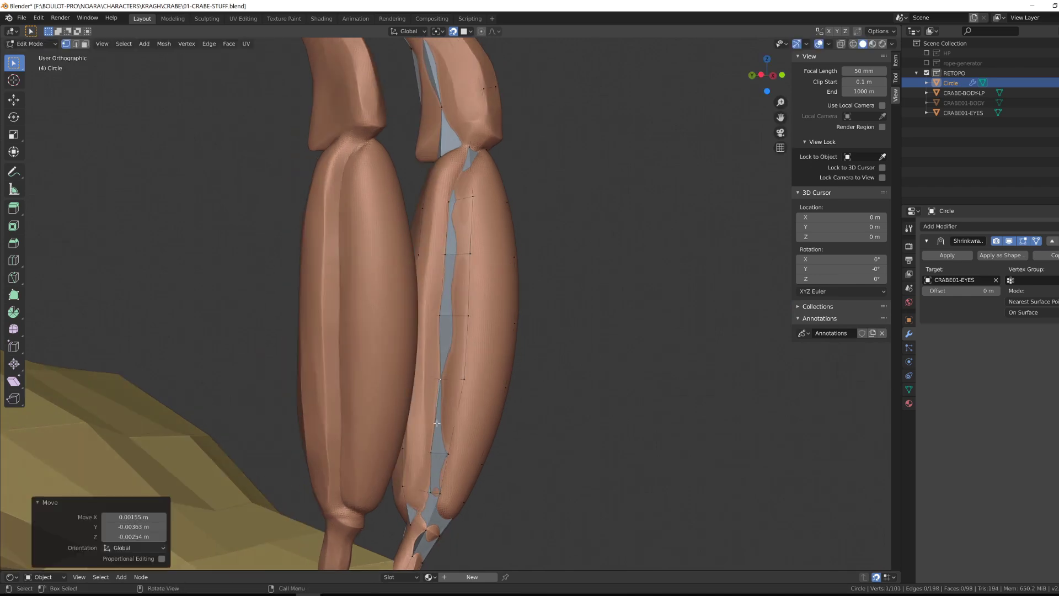
pyautogui.moveTo(449, 492); pyautogui.dragTo(447, 491)
pyautogui.moveTo(447, 491); pyautogui.dragTo(436, 323, button='middle')
pyautogui.moveTo(448, 253); pyautogui.dragTo(448, 252)
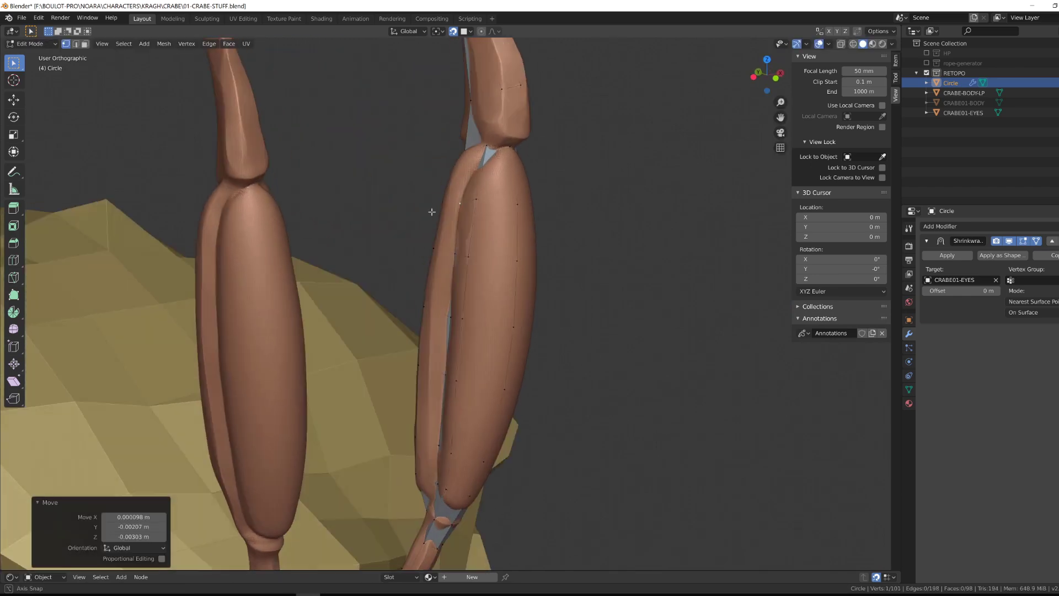
# Step: Cut new edges along the thick segment's groove with the Knife tool and move the resulting vertices into it
pyautogui.press('KP_Divide')
pyautogui.press('KP_Divide')
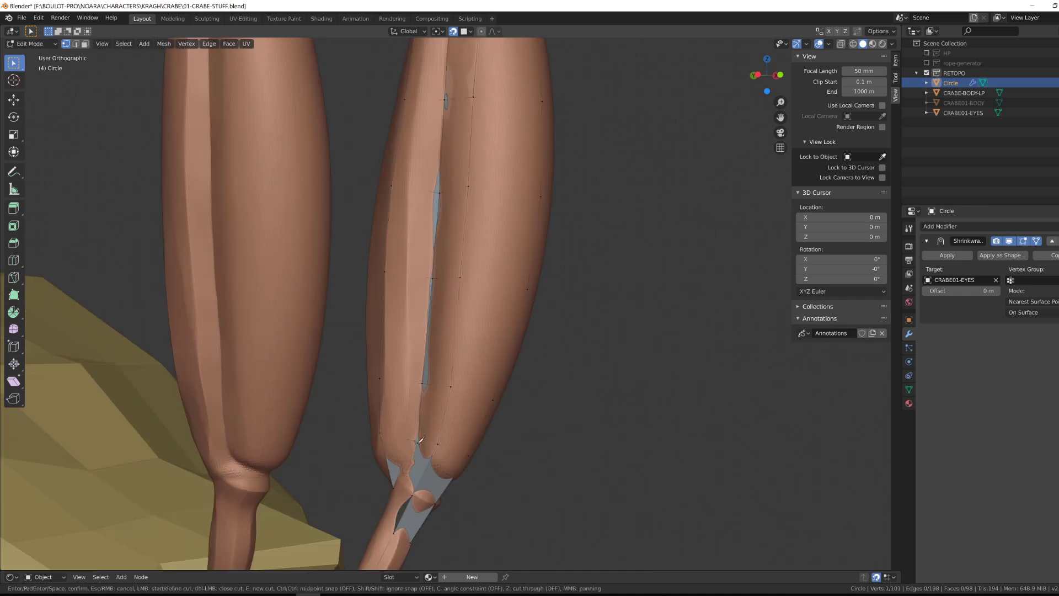
pyautogui.moveTo(492, 396); pyautogui.dragTo(424, 458, button='middle')
pyautogui.press('g')
pyautogui.click(462, 437)
pyautogui.keyDown('shift'); pyautogui.moveTo(425, 238); pyautogui.dragTo(438, 435, button='middle'); pyautogui.keyUp('shift')
pyautogui.scroll(3, 383, 483)
pyautogui.moveTo(423, 381); pyautogui.dragTo(380, 424, button='middle')
pyautogui.click(386, 303)
pyautogui.scroll(-8, 466, 470)
# Step: Check the eyestalk mesh in isolation, and move a vertex near the joint below the curved tip
pyautogui.press('KP_Divide')
pyautogui.press('KP_Divide')
pyautogui.scroll(3, 408, 441)
pyautogui.keyDown('shift'); pyautogui.moveTo(408, 474); pyautogui.dragTo(430, 358, button='middle'); pyautogui.keyUp('shift')
pyautogui.moveTo(530, 353); pyautogui.dragTo(457, 423, button='middle')
pyautogui.press('KP_Divide')
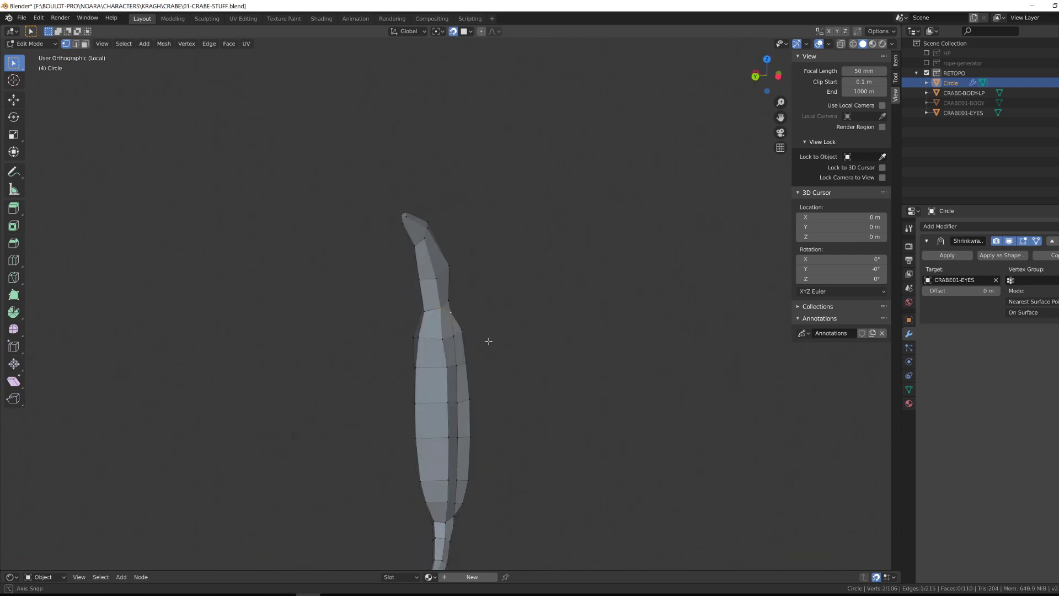
pyautogui.press('KP_Divide')
pyautogui.click(488, 378)
pyautogui.press('g')
# Step: Reposition vertices around the joint between the thick segment and the curved tip to match the sculpt
pyautogui.moveTo(445, 368); pyautogui.dragTo(596, 270, button='middle')
pyautogui.click(489, 380)
pyautogui.press('g')
pyautogui.click(503, 421)
pyautogui.click(362, 295)
pyautogui.press('g')
pyautogui.click(518, 274)
pyautogui.moveTo(381, 248); pyautogui.dragTo(447, 221, button='middle')
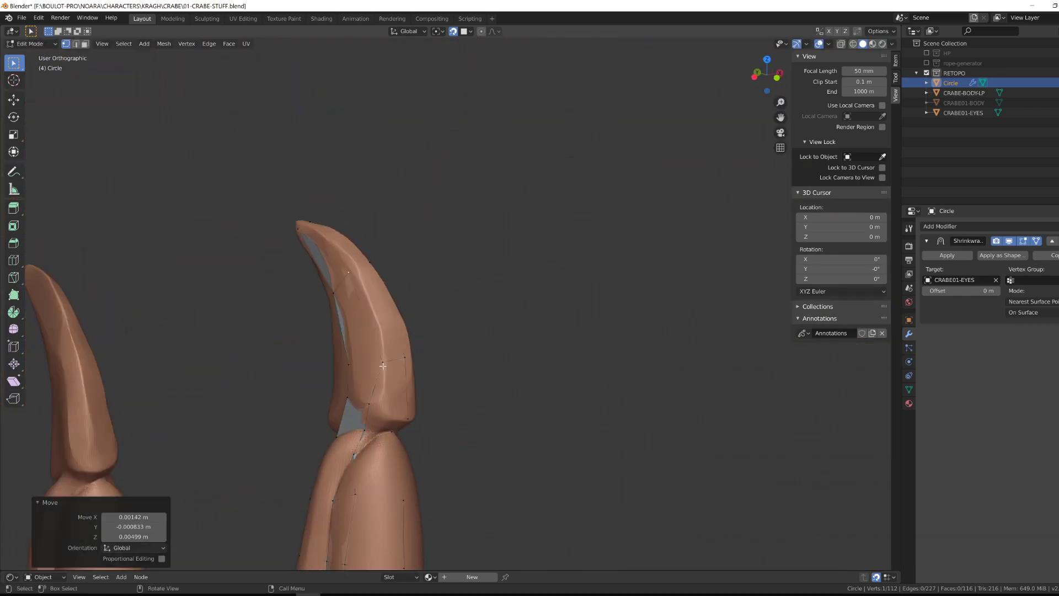
# Step: Adjust one more vertex at the base of the curved tip and isolate the eyestalk mesh
pyautogui.click(439, 404)
pyautogui.press('g')
pyautogui.moveTo(380, 380); pyautogui.dragTo(372, 400, button='middle')
pyautogui.click(442, 407)
pyautogui.press('KP_Divide')
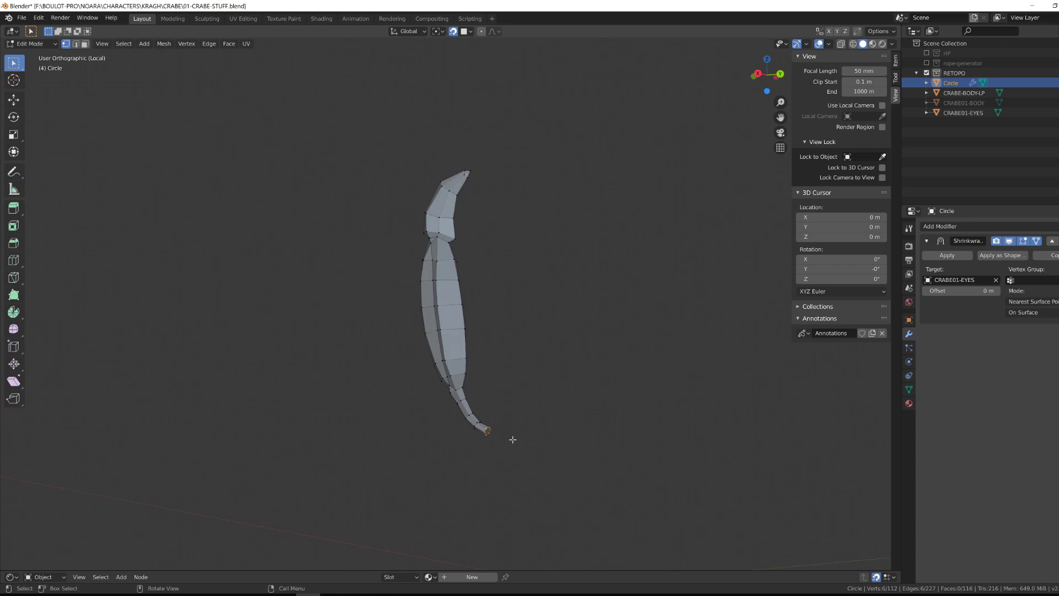
# Step: Exit the isolated view and apply the remaining Shrinkwrap modifier to the eyestalk mesh
pyautogui.press('KP_Divide')
pyautogui.press('Tab')
pyautogui.click(947, 255)
pyautogui.press('Tab')
# Step: Turn off snapping, extrude the open ring at the eyestalk's base and scale it by 1.228
pyautogui.hotkey('shift', 'Tab')
pyautogui.press('e')
pyautogui.press('s')
pyautogui.click(362, 378)
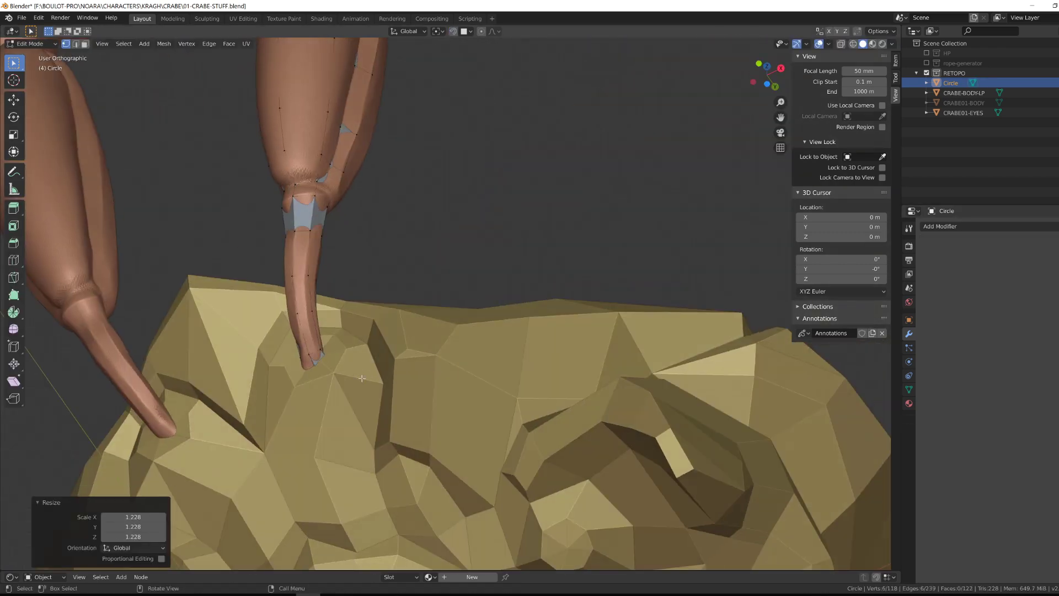
# Step: Isolate the eyestalk mesh and, in right side view, rotate the base ring and scale it 0.639 along Y
pyautogui.press('KP_Divide')
pyautogui.press('KP_3')
pyautogui.press('r')
pyautogui.click(452, 393)
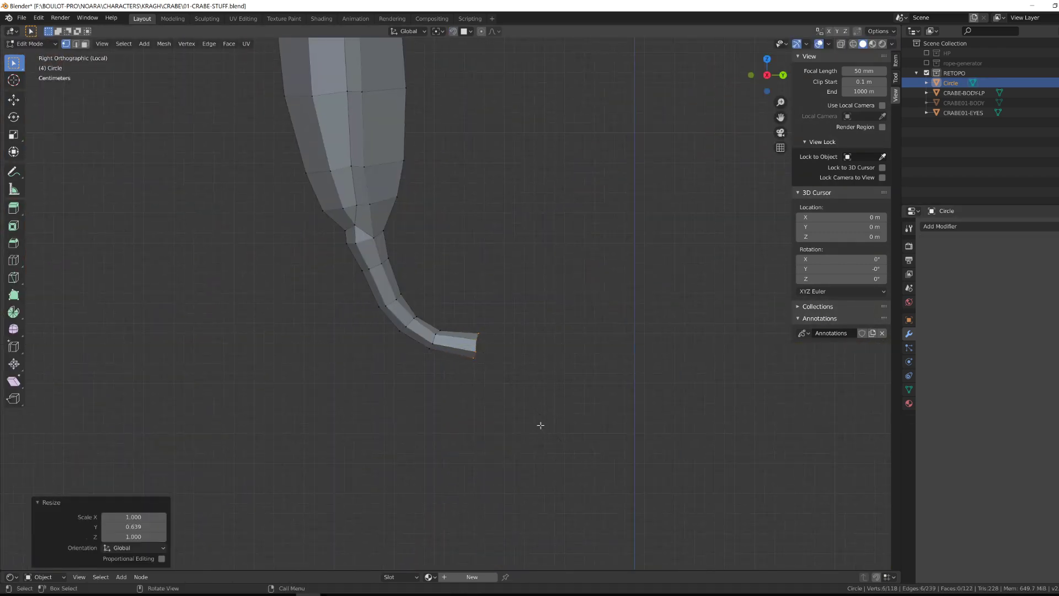
# Step: Move the eyestalk's base ring into position at the end of the curved stem
pyautogui.press('g')
pyautogui.click(374, 348)
pyautogui.moveTo(541, 425); pyautogui.dragTo(529, 358, button='middle')
# Step: Add a Mirror modifier on the X axis to the eyestalk mesh and exit the isolated view
pyautogui.press('KP_1')
pyautogui.press('Tab')
pyautogui.click(941, 226)
pyautogui.click(893, 327)
pyautogui.press('KP_Divide')
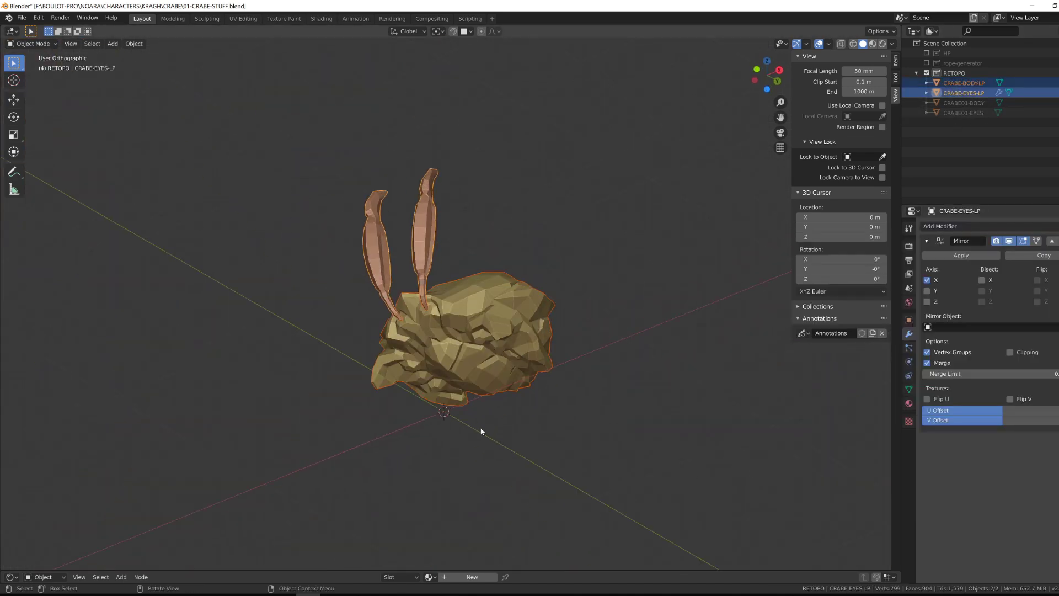
pyautogui.moveTo(539, 438); pyautogui.dragTo(538, 391, button='middle')
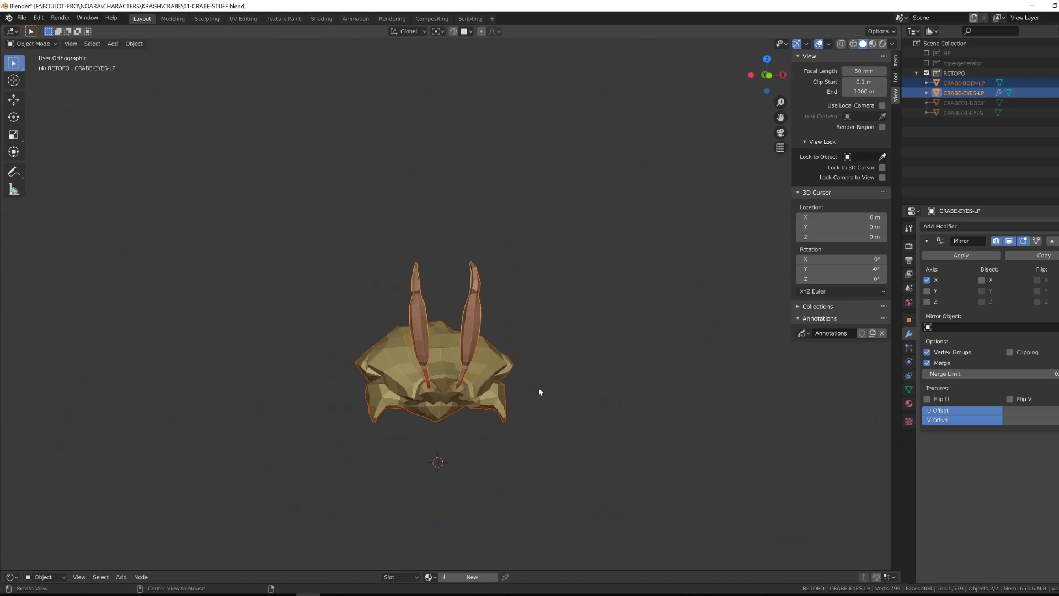
# Step: Move CRABE01-BODY and CRABE01-EYES into the HP collection and make that collection visible
pyautogui.click(917, 75)
pyautogui.click(963, 103)
pyautogui.keyDown('shift'); pyautogui.click(963, 113); pyautogui.keyUp('shift')
pyautogui.moveTo(962, 113); pyautogui.dragTo(947, 54)
pyautogui.click(927, 53)
pyautogui.moveTo(671, 263); pyautogui.dragTo(624, 314, button='middle')
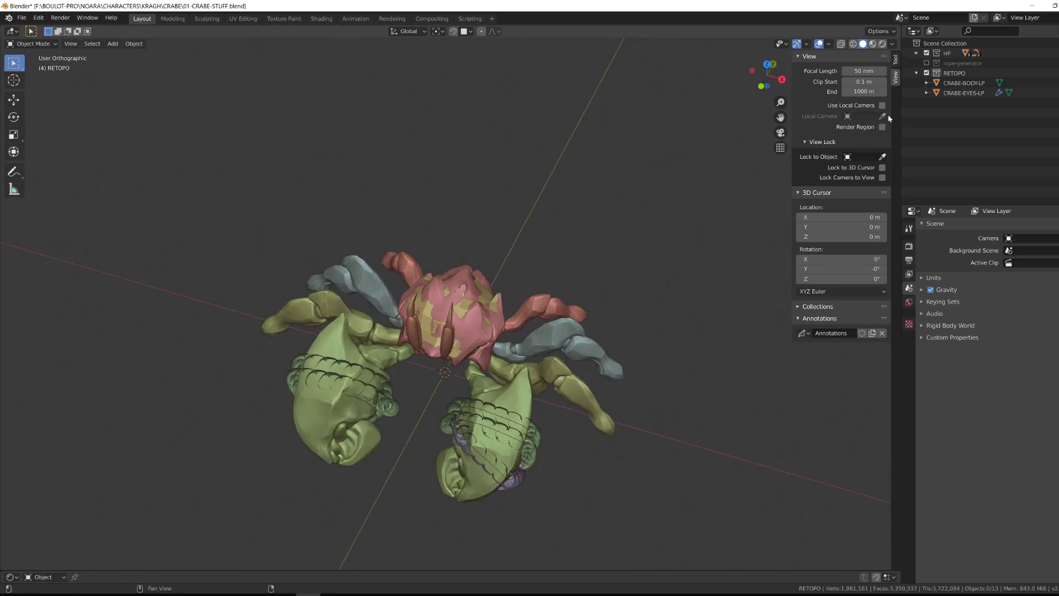
# Step: Select the ropes around the claws and inspect their modifier stacks
pyautogui.click(519, 469)
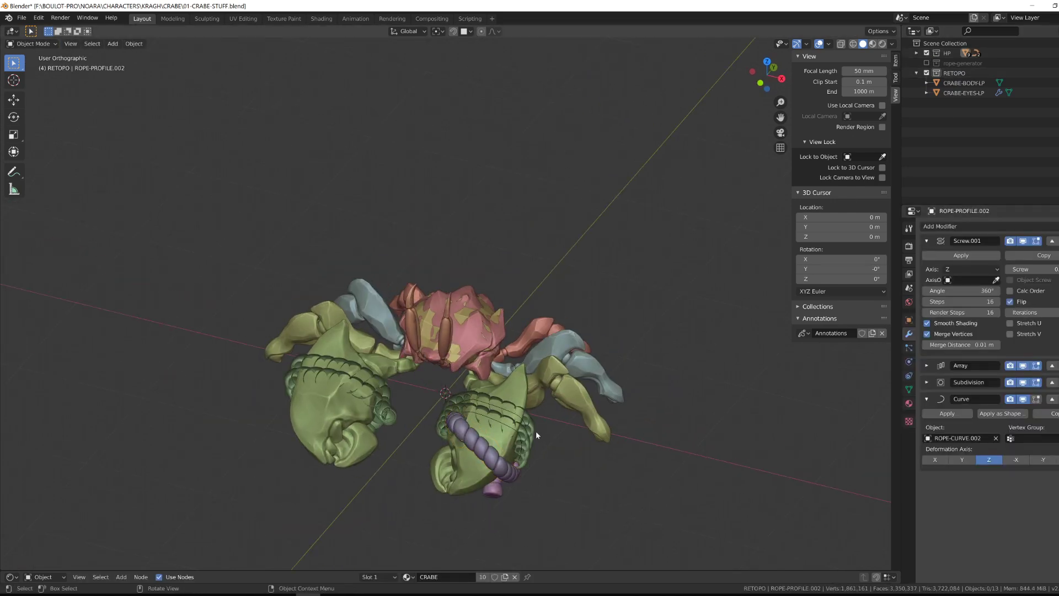
pyautogui.click(537, 435)
pyautogui.click(926, 241)
pyautogui.moveTo(463, 467)
pyautogui.mouseDown(button='middle')
pyautogui.moveTo(487, 416)
pyautogui.moveTo(458, 468)
pyautogui.mouseUp(button='middle')
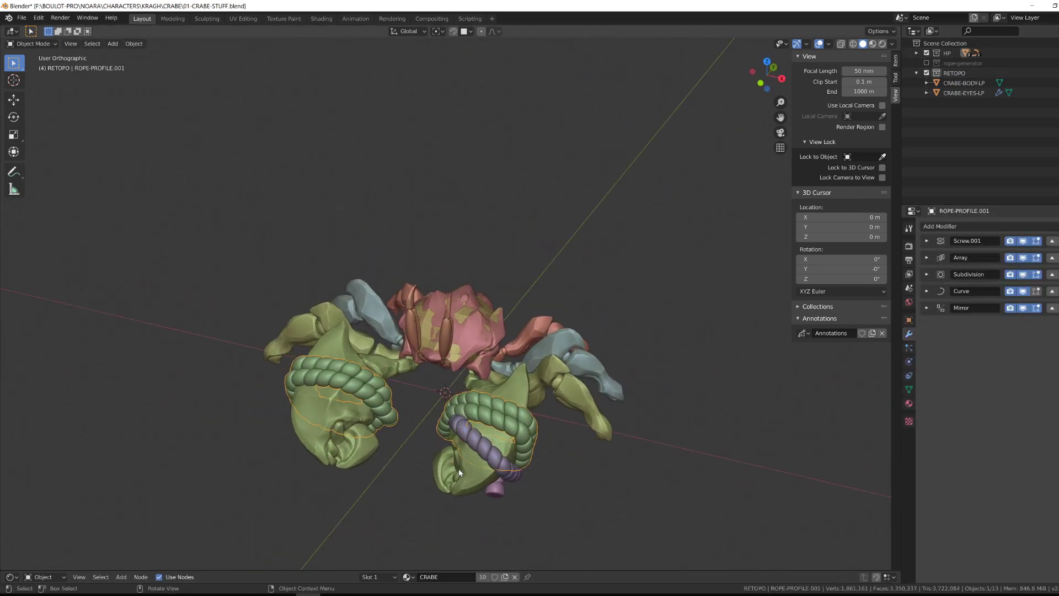
# Step: Move the front legs, CRABE01-PATES-AVANT, into the RETOPO collection and hide the HP collection
pyautogui.scroll(1, 458, 468)
pyautogui.click(618, 422)
pyautogui.moveTo(699, 179); pyautogui.dragTo(715, 196, button='middle')
pyautogui.click(927, 54)
pyautogui.press('KP_1')
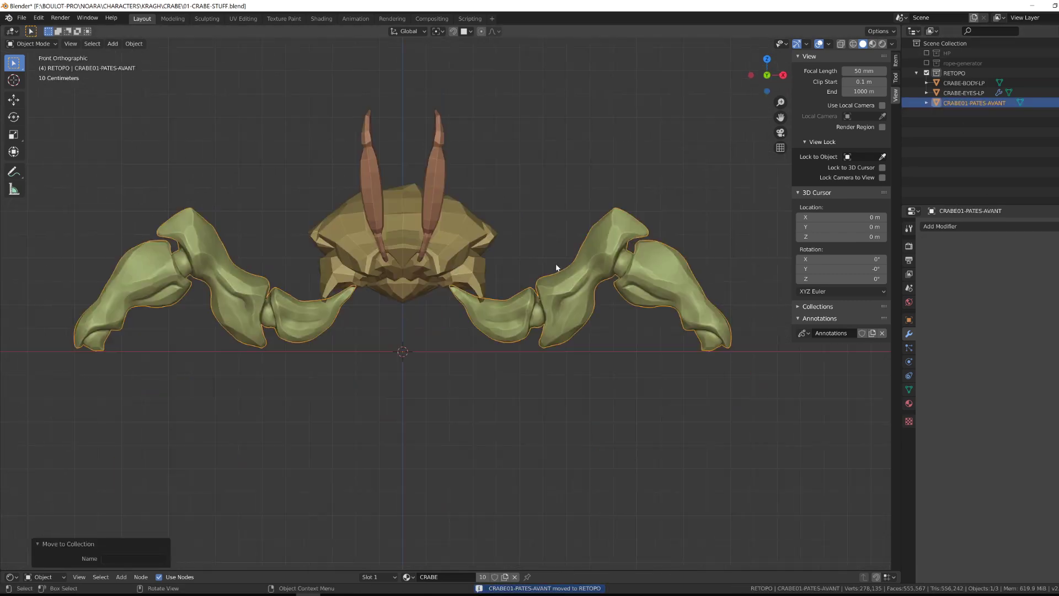
# Step: Add a circle with 10 vertices and scale it to 0.112 in Edit Mode
pyautogui.hotkey('shift', 'a')
pyautogui.click(480, 386)
pyautogui.doubleClick(135, 451)
pyautogui.write('10')
pyautogui.press('Tab')
pyautogui.press('s')
pyautogui.click(430, 352)
pyautogui.press('KP_1')
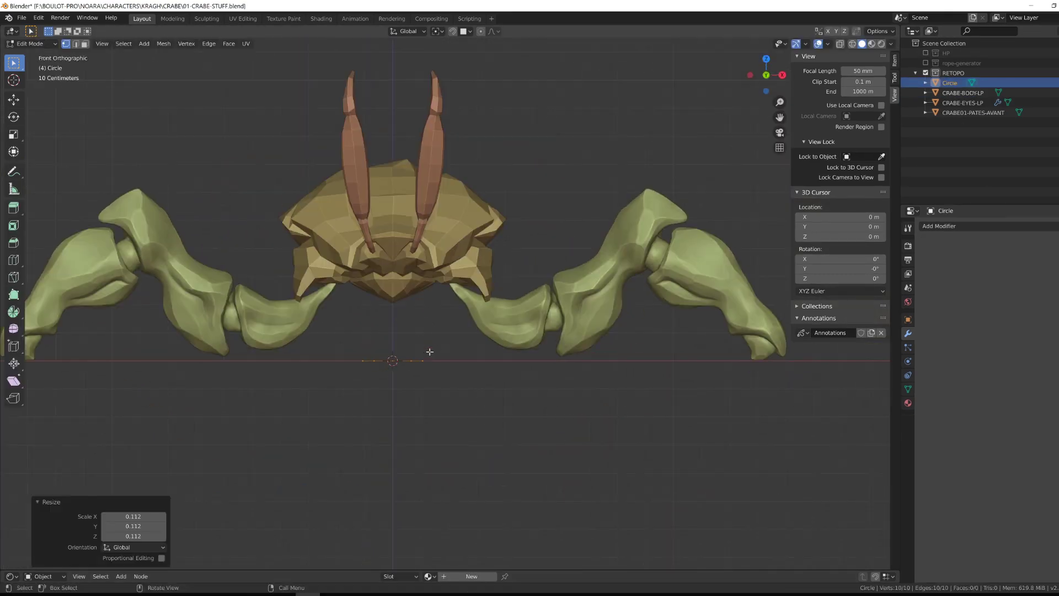
# Step: Move and rotate the circle so it surrounds the front leg's segment nearest the body
pyautogui.press('KP_7')
pyautogui.press('g')
pyautogui.click(560, 268)
pyautogui.moveTo(552, 371); pyautogui.dragTo(557, 349, button='middle')
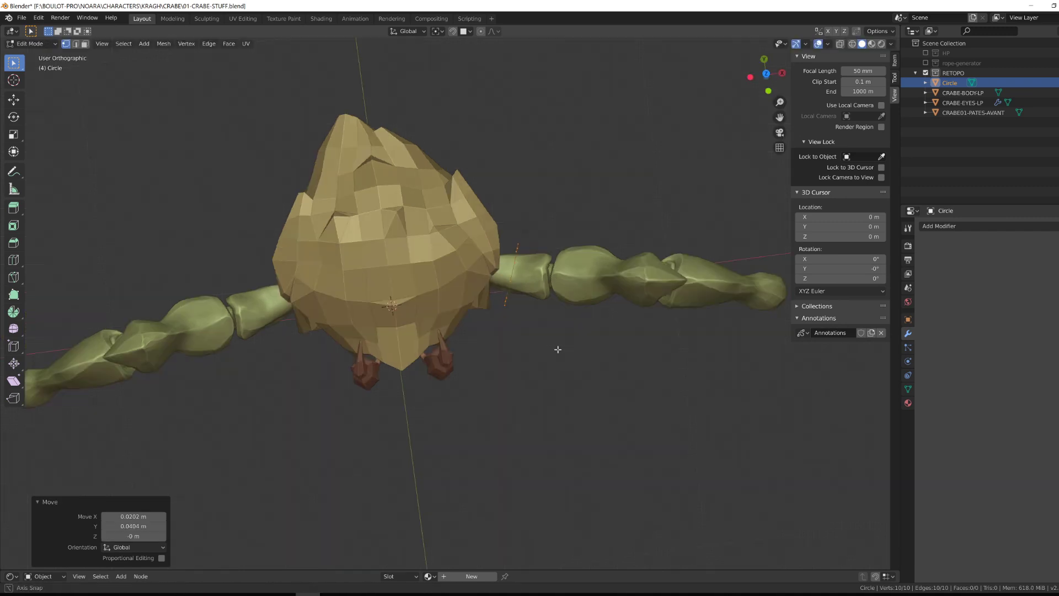
pyautogui.press('KP_1')
pyautogui.press('r')
pyautogui.press('g')
pyautogui.moveTo(567, 421); pyautogui.dragTo(529, 480, button='middle')
# Step: Add a Shrinkwrap modifier to the circle with CRABE01-PATES-AVANT as its target
pyautogui.click(943, 227)
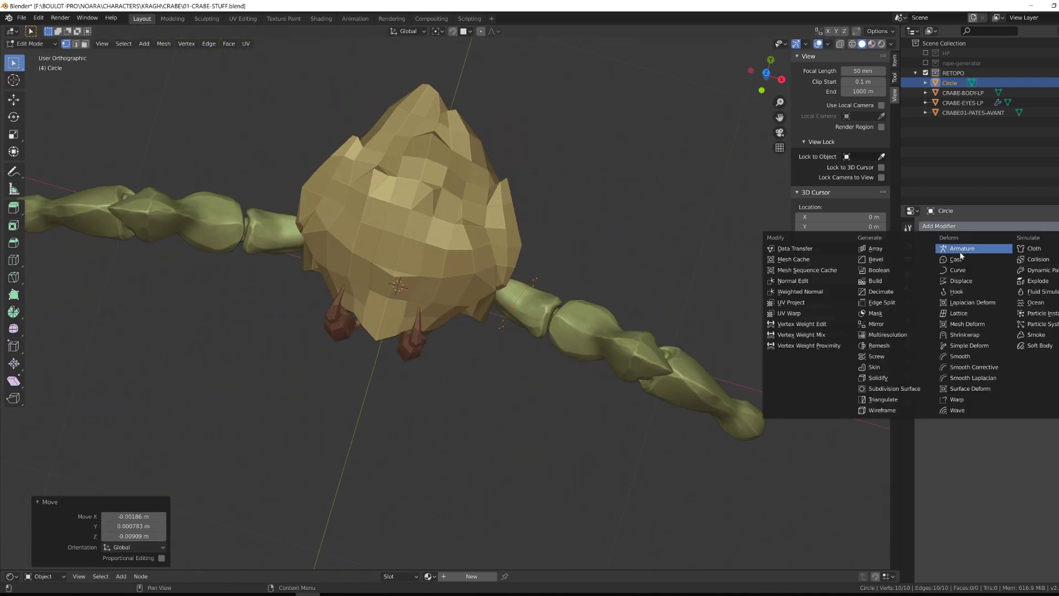
pyautogui.click(965, 335)
pyautogui.click(995, 280)
pyautogui.click(651, 353)
# Step: Reposition individual vertices of the ring with snapping so they sit on the leg segment's surface
pyautogui.scroll(3, 544, 404)
pyautogui.click(550, 343)
pyautogui.press('g')
pyautogui.moveTo(544, 404); pyautogui.dragTo(547, 315, button='middle')
pyautogui.scroll(2, 560, 279)
pyautogui.click(599, 401)
pyautogui.scroll(-5, 593, 323)
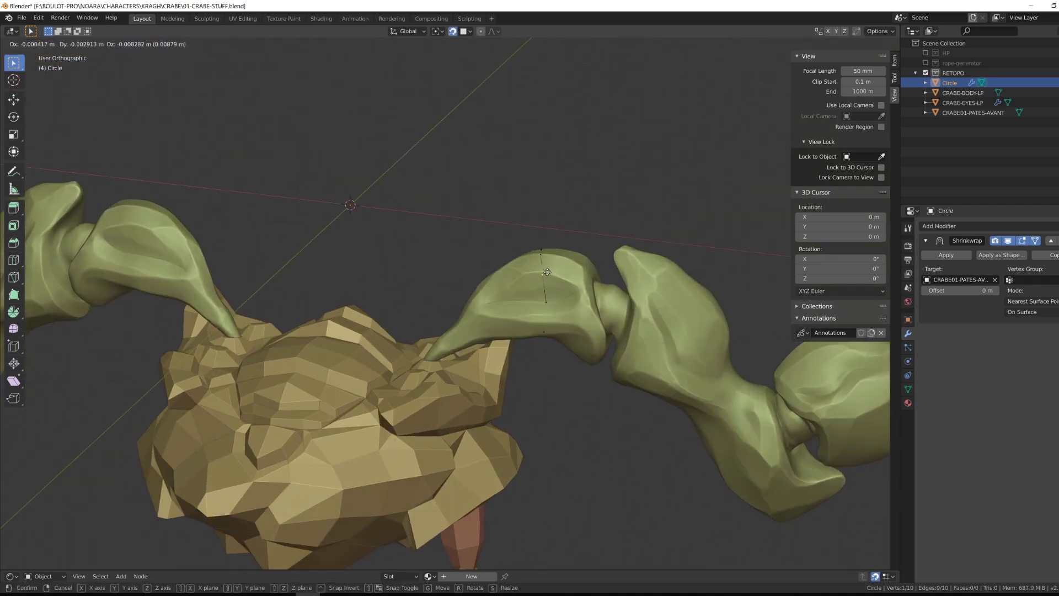
pyautogui.click(547, 272)
pyautogui.click(558, 238)
pyautogui.press('g')
pyautogui.moveTo(547, 272); pyautogui.dragTo(557, 165, button='middle')
pyautogui.click(560, 241)
# Step: Turn off snapping, select the whole ring and extrude it along the leg segment toward the body
pyautogui.click(453, 31)
pyautogui.moveTo(524, 308); pyautogui.dragTo(535, 282, button='middle')
pyautogui.press('a')
pyautogui.press('e')
pyautogui.click(543, 405)
pyautogui.press('g')
pyautogui.click(563, 435)
pyautogui.moveTo(604, 398); pyautogui.dragTo(496, 398, button='middle')
# Step: Rotate and move the extruded ring to follow the leg segment's direction
pyautogui.press('g')
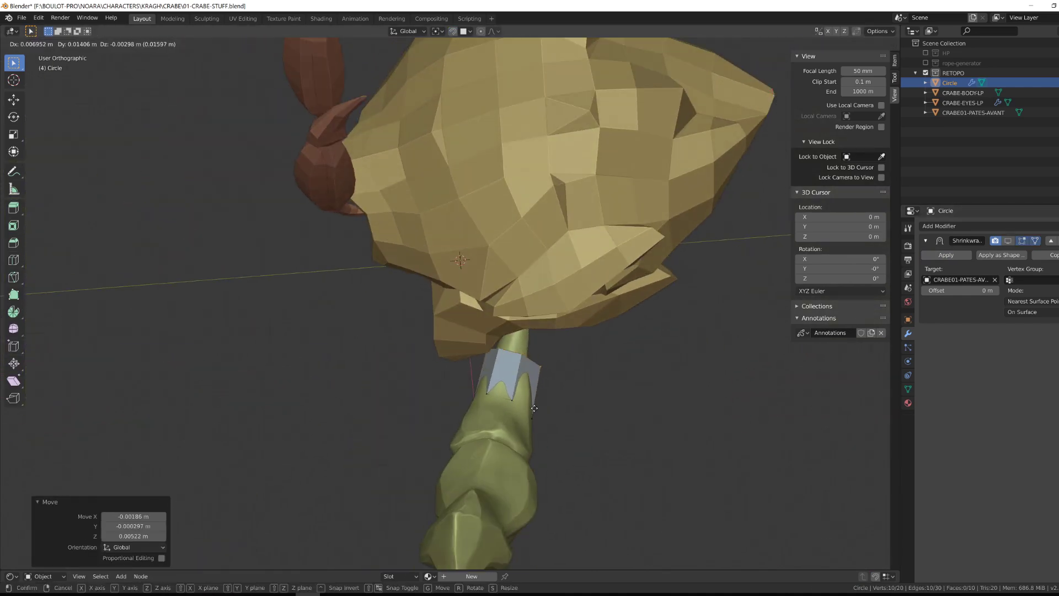
pyautogui.click(508, 387)
pyautogui.press('r')
pyautogui.moveTo(606, 386); pyautogui.dragTo(473, 426, button='middle')
pyautogui.press('g')
pyautogui.click(386, 408)
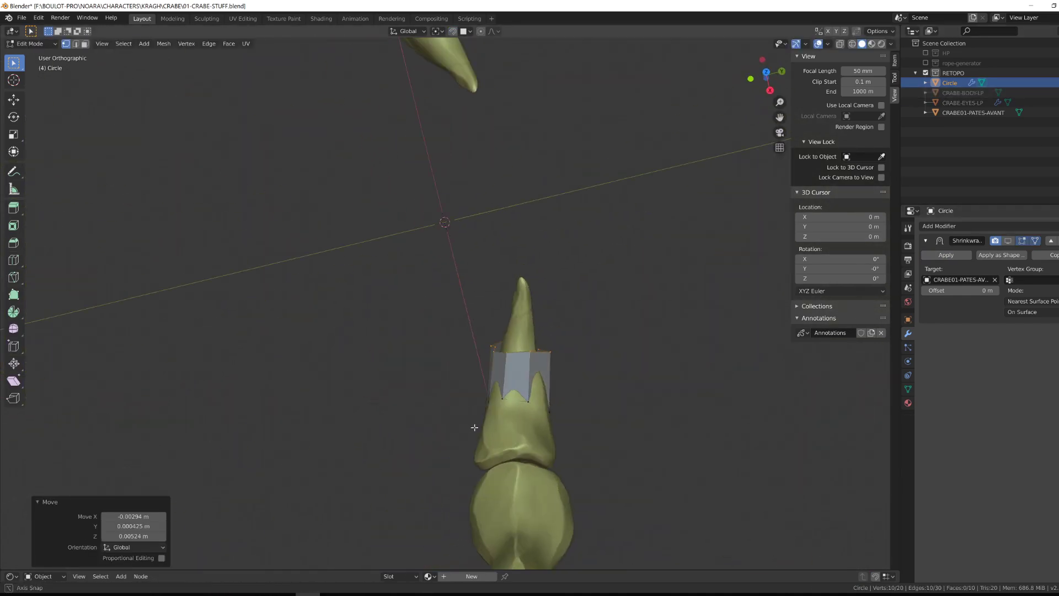
# Step: Extend the leg mesh with a scaled-down ring near the segment's tip and another ring at the joint end
pyautogui.press('e')
pyautogui.click(532, 371)
pyautogui.press('s')
pyautogui.moveTo(496, 353); pyautogui.dragTo(434, 346, button='middle')
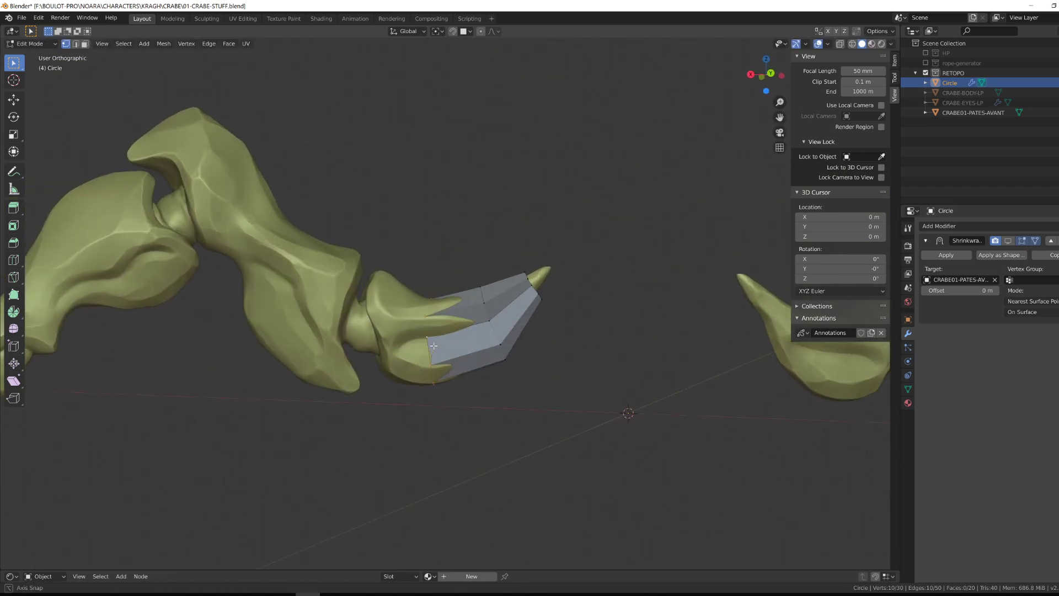
pyautogui.press('g')
pyautogui.click(394, 413)
pyautogui.moveTo(469, 375); pyautogui.dragTo(370, 434, button='middle')
# Step: Snap the vertices of the joint-end ring onto the rim of the leg segment one by one
pyautogui.click(480, 327)
pyautogui.moveTo(480, 327); pyautogui.dragTo(535, 340, button='middle')
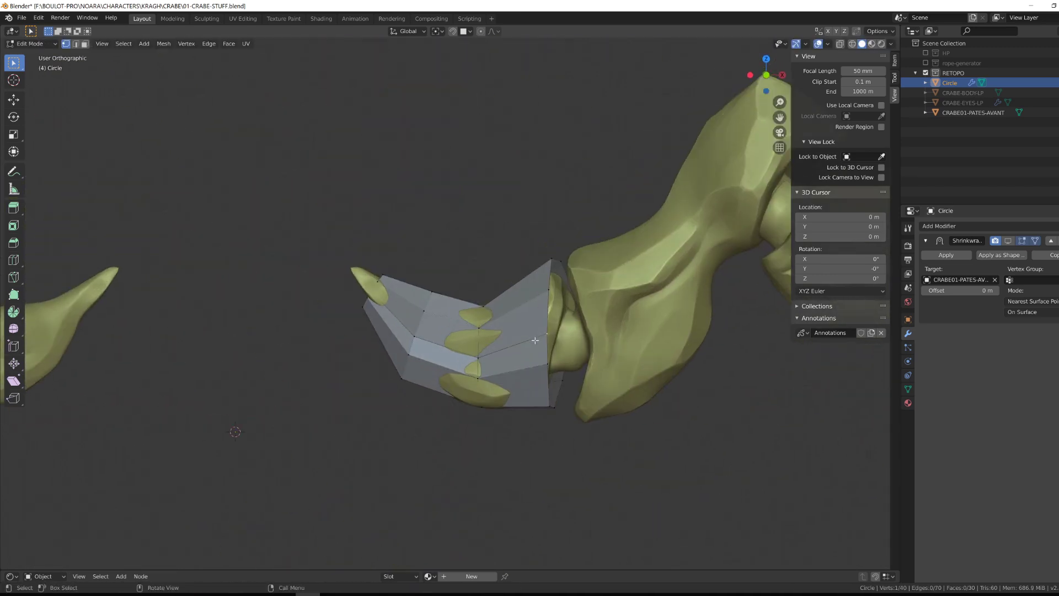
pyautogui.press('g')
pyautogui.moveTo(549, 298); pyautogui.dragTo(441, 363, button='middle')
pyautogui.click(546, 320)
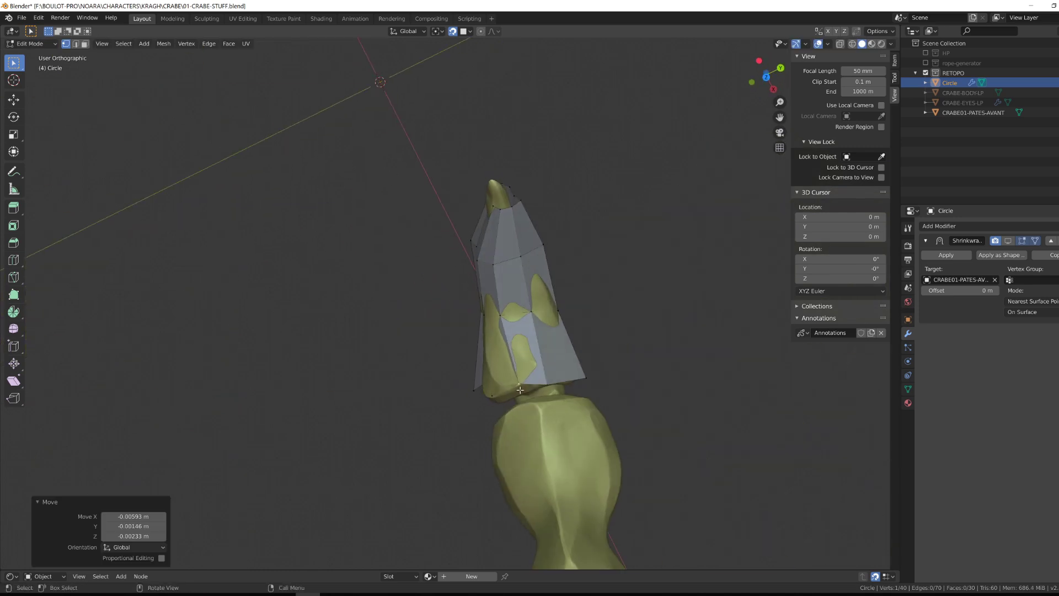
pyautogui.moveTo(571, 381); pyautogui.dragTo(452, 315, button='middle')
pyautogui.click(365, 340)
pyautogui.press('g')
pyautogui.moveTo(387, 350); pyautogui.dragTo(535, 372, button='middle')
pyautogui.click(380, 334)
pyautogui.press('g')
pyautogui.click(380, 342)
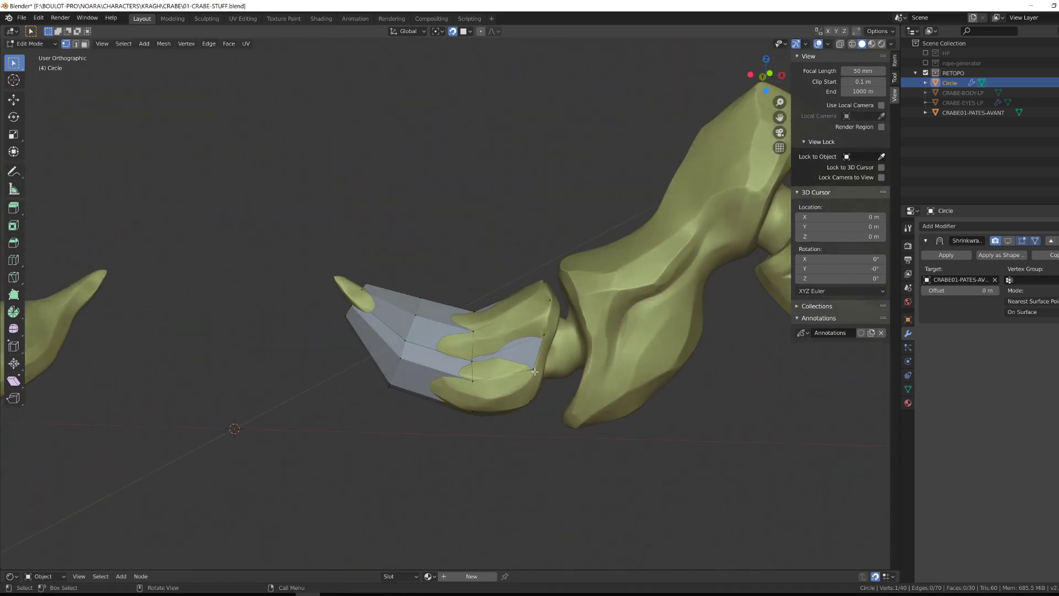
# Step: Conform the mesh to the leg with the Shrinkwrap modifier and cut extra edge loops around the segment
pyautogui.click(946, 255)
pyautogui.press('Tab')
pyautogui.press('g')
pyautogui.press('g')
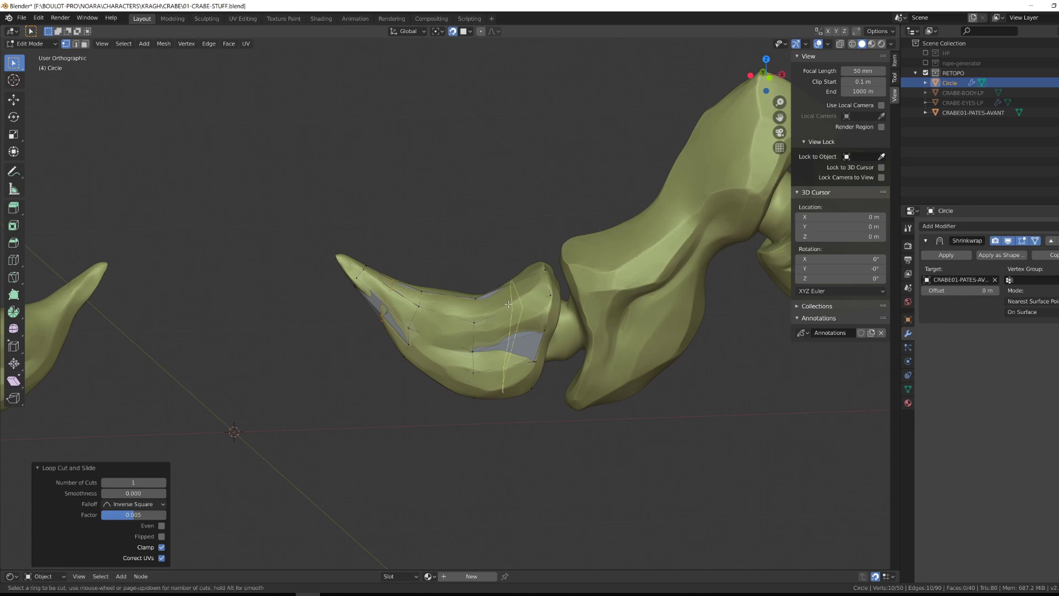
pyautogui.click(508, 304)
pyautogui.moveTo(507, 304); pyautogui.dragTo(426, 368, button='middle')
pyautogui.click(407, 335)
pyautogui.hotkey('alt', 'z')
pyautogui.press('g')
pyautogui.click(399, 332)
pyautogui.press('g')
pyautogui.click(391, 345)
pyautogui.click(396, 321)
pyautogui.hotkey('ctrl', 'z')
pyautogui.hotkey('ctrl', 'z')
pyautogui.hotkey('ctrl', 'z')
pyautogui.hotkey('ctrl', 'z')
pyautogui.hotkey('ctrl', 'z')
pyautogui.hotkey('ctrl', 'z')
# Step: Toggle snapping and reposition a vertex in the middle of the leg segment
pyautogui.scroll(2, 449, 346)
pyautogui.hotkey('shift', 'Tab')
pyautogui.click(434, 310)
pyautogui.press('g')
pyautogui.click(433, 316)
pyautogui.press('g')
pyautogui.moveTo(433, 315); pyautogui.dragTo(455, 238, button='middle')
pyautogui.moveTo(456, 362); pyautogui.dragTo(468, 359, button='middle')
# Step: Select an edge loop on the leg segment and slide it along the surface
pyautogui.keyDown('alt'); pyautogui.click(400, 329); pyautogui.keyUp('alt')
pyautogui.press('g')
pyautogui.press('g')
pyautogui.rightClick(419, 326)
pyautogui.hotkey('shift', 'Tab')
pyautogui.moveTo(450, 298); pyautogui.dragTo(464, 314, button='middle')
pyautogui.press('g')
pyautogui.press('g')
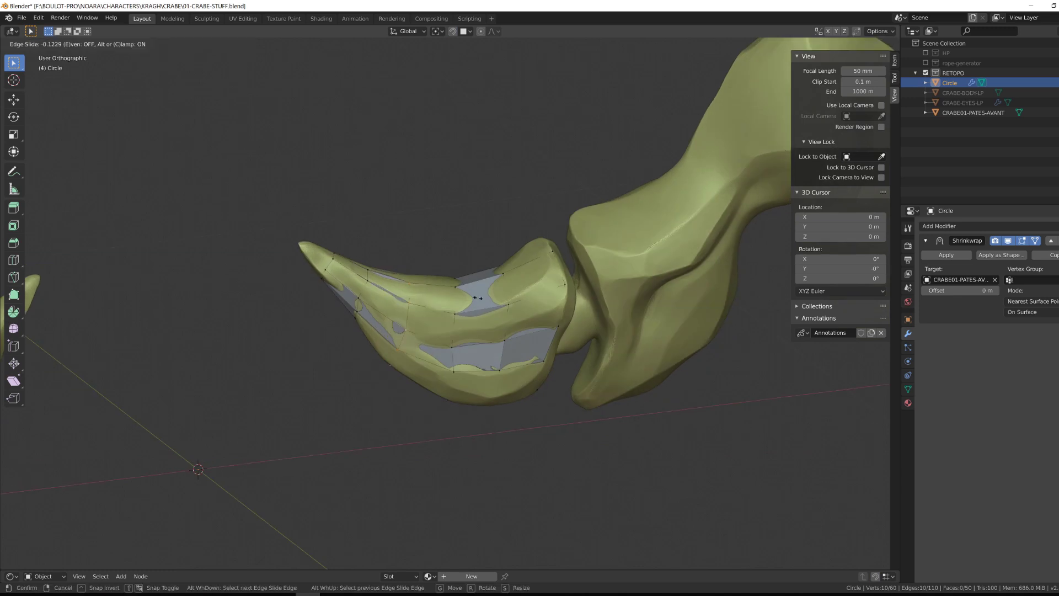
# Step: Close the segment's pointed tip with a single vertex and adjust the neighbouring vertices
pyautogui.moveTo(314, 264); pyautogui.dragTo(388, 393, button='middle')
pyautogui.press('g')
pyautogui.click(457, 358)
pyautogui.press('g')
pyautogui.click(488, 389)
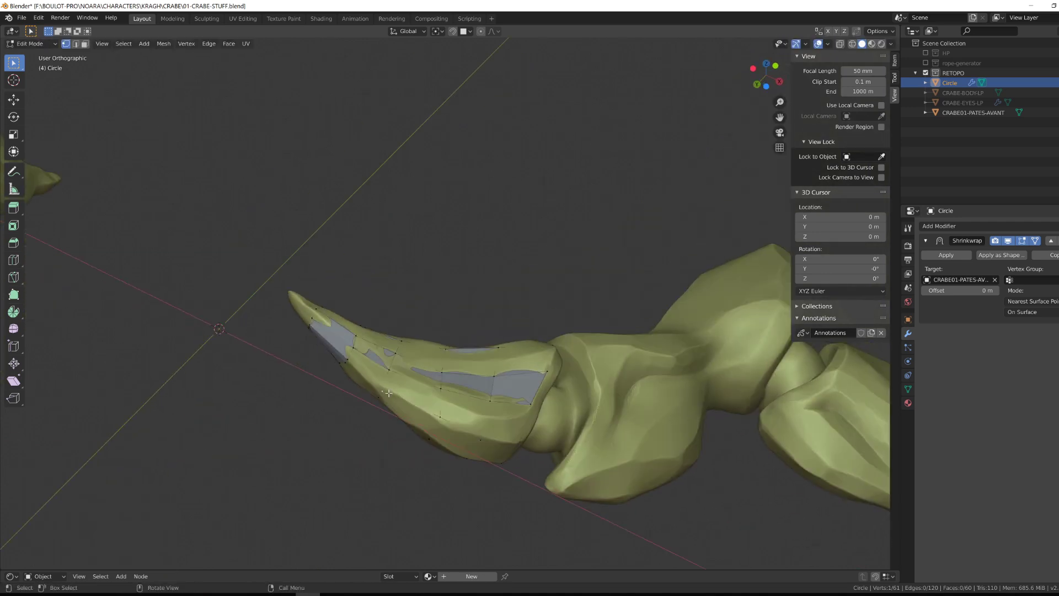
# Step: Switch to Object Mode, apply the leg mesh's Shrinkwrap modifier and duplicate the modifier
pyautogui.press('Tab')
pyautogui.click(946, 255)
pyautogui.click(1053, 255)
pyautogui.moveTo(447, 287); pyautogui.dragTo(419, 325, button='middle')
# Step: Slide and move the selected edges of the leg segment in Edit Mode
pyautogui.press('Tab')
pyautogui.press('g')
pyautogui.press('g')
pyautogui.press('g')
pyautogui.click(430, 352)
# Step: Extrude at the joint end of the leg segment and fill faces between the vertices with X-ray on
pyautogui.press('e')
pyautogui.click(441, 371)
pyautogui.click(340, 341)
pyautogui.hotkey('alt', 'z')
pyautogui.moveTo(413, 333); pyautogui.dragTo(455, 372)
pyautogui.press('f')
pyautogui.press('f')
pyautogui.press('f')
pyautogui.press('f')
pyautogui.press('f')
pyautogui.moveTo(489, 322); pyautogui.dragTo(408, 442, button='middle')
# Step: Extrude further edges at the leg segment's joint end and select its open edge loop
pyautogui.hotkey('alt', 'z')
pyautogui.press('e')
pyautogui.click(270, 284)
pyautogui.press('e')
pyautogui.click(449, 194)
pyautogui.press('e')
pyautogui.click(436, 221)
pyautogui.press('e')
pyautogui.moveTo(437, 221); pyautogui.dragTo(428, 336, button='middle')
pyautogui.moveTo(406, 260); pyautogui.dragTo(429, 306, button='middle')
pyautogui.keyDown('alt'); pyautogui.click(466, 309); pyautogui.keyUp('alt')
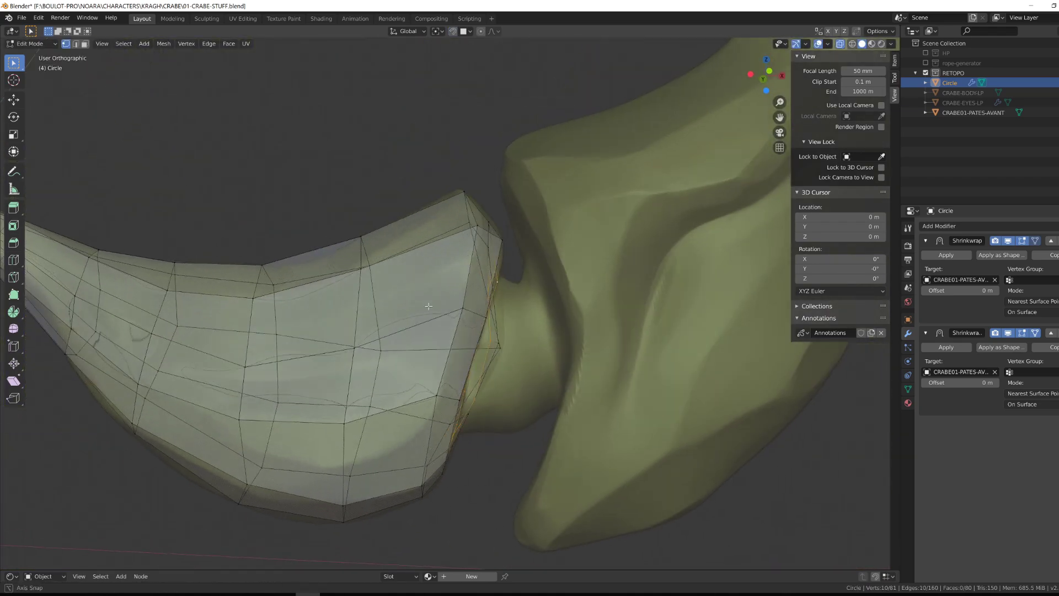
# Step: Extrude and rotate the first leg segment's open edge loop onto the ball joint, and move its vertices into place
pyautogui.moveTo(539, 412); pyautogui.dragTo(541, 404, button='middle')
pyautogui.press('r')
pyautogui.scroll(-4, 541, 404)
pyautogui.scroll(2, 524, 331)
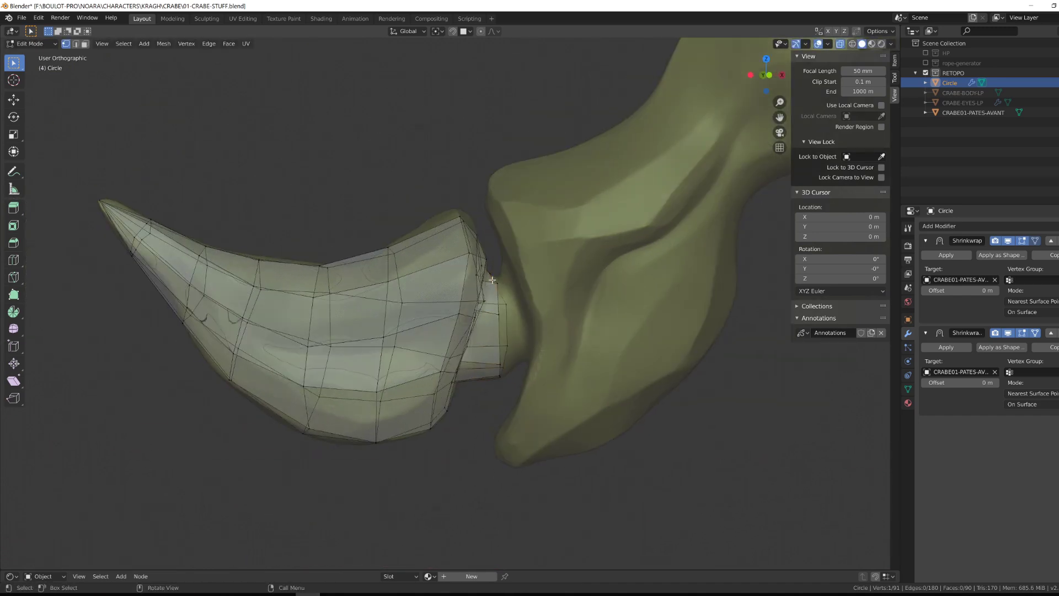
pyautogui.press('g')
pyautogui.moveTo(497, 275); pyautogui.dragTo(415, 428, button='middle')
pyautogui.click(494, 249)
pyautogui.press('g')
pyautogui.click(491, 243)
# Step: Move individual vertices around the first leg segment's joint opening so they follow the sculpt
pyautogui.scroll(3, 491, 237)
pyautogui.keyDown('ctrl'); pyautogui.click(414, 381); pyautogui.keyUp('ctrl')
pyautogui.click(410, 421)
pyautogui.press('g')
pyautogui.click(376, 407)
pyautogui.press('g')
pyautogui.click(433, 353)
pyautogui.press('g')
pyautogui.click(485, 376)
pyautogui.click(411, 347)
pyautogui.press('g')
pyautogui.click(398, 360)
pyautogui.press('g')
pyautogui.click(449, 309)
# Step: Select an edge loop around the joint and reposition it and its neighbouring vertices on the sculpted surface
pyautogui.keyDown('alt'); pyautogui.click(489, 331); pyautogui.keyUp('alt')
pyautogui.scroll(4, 482, 364)
pyautogui.press('g')
pyautogui.click(482, 364)
pyautogui.press('g')
pyautogui.click(527, 391)
pyautogui.press('g')
pyautogui.click(477, 410)
pyautogui.press('g')
pyautogui.click(406, 389)
pyautogui.press('g')
pyautogui.click(381, 401)
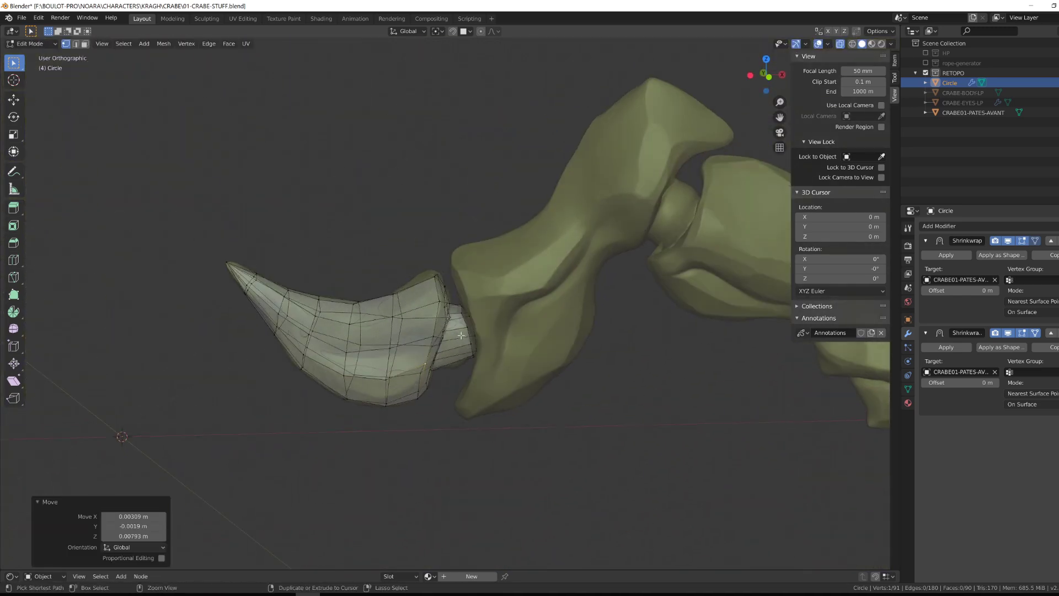
# Step: Extrude and scale the joint's open loop toward the second leg segment and move its vertices onto the sculpt
pyautogui.press('e')
pyautogui.press('s')
pyautogui.moveTo(461, 335); pyautogui.dragTo(469, 300, button='middle')
pyautogui.click(504, 366)
pyautogui.press('g')
pyautogui.click(474, 394)
pyautogui.press('g')
pyautogui.click(430, 298)
pyautogui.press('g')
pyautogui.click(416, 285)
pyautogui.press('g')
pyautogui.click(506, 312)
# Step: Apply the leg mesh's Shrinkwrap modifier in Object Mode, duplicate the remaining one, and return to Edit Mode
pyautogui.press('Tab')
pyautogui.click(947, 255)
pyautogui.click(1050, 255)
pyautogui.press('Tab')
# Step: Extrude the open loop along the second leg segment, scale it along X, rotate it and slide its vertices
pyautogui.moveTo(450, 386); pyautogui.dragTo(458, 381, button='middle')
pyautogui.press('e')
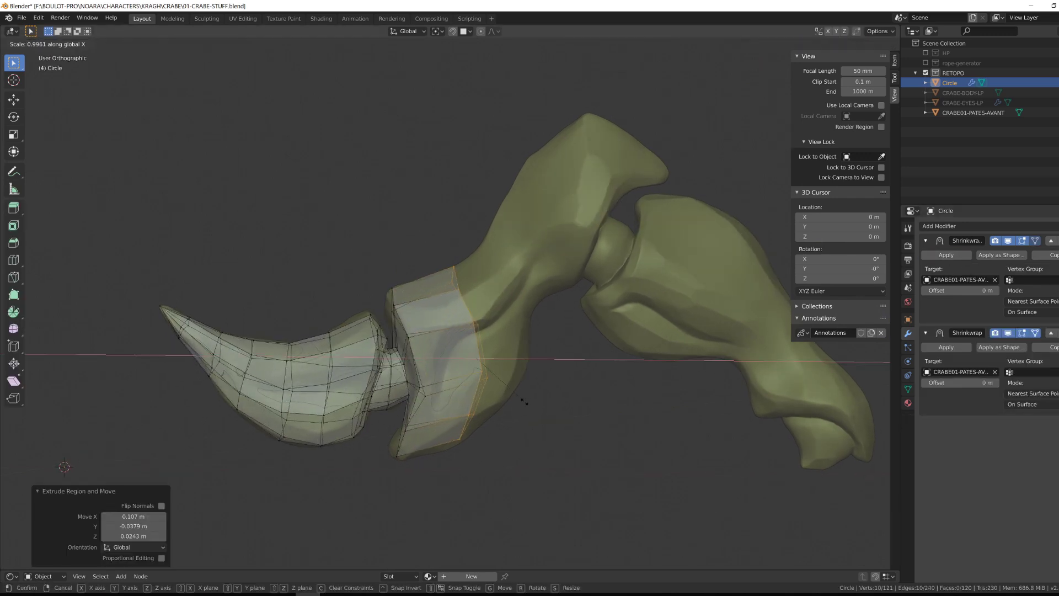
pyautogui.press('r')
pyautogui.moveTo(552, 426); pyautogui.dragTo(479, 386, button='middle')
pyautogui.click(635, 442)
pyautogui.press('g')
pyautogui.press('g')
pyautogui.click(481, 385)
# Step: Extrude the second segment's open loop up to its narrow part, rotate it and adjust a vertex
pyautogui.scroll(-2, 482, 386)
pyautogui.keyDown('alt'); pyautogui.click(477, 383); pyautogui.keyUp('alt')
pyautogui.press('e')
pyautogui.click(532, 339)
pyautogui.press('r')
pyautogui.moveTo(497, 328); pyautogui.dragTo(494, 353, button='middle')
pyautogui.click(466, 312)
pyautogui.press('g')
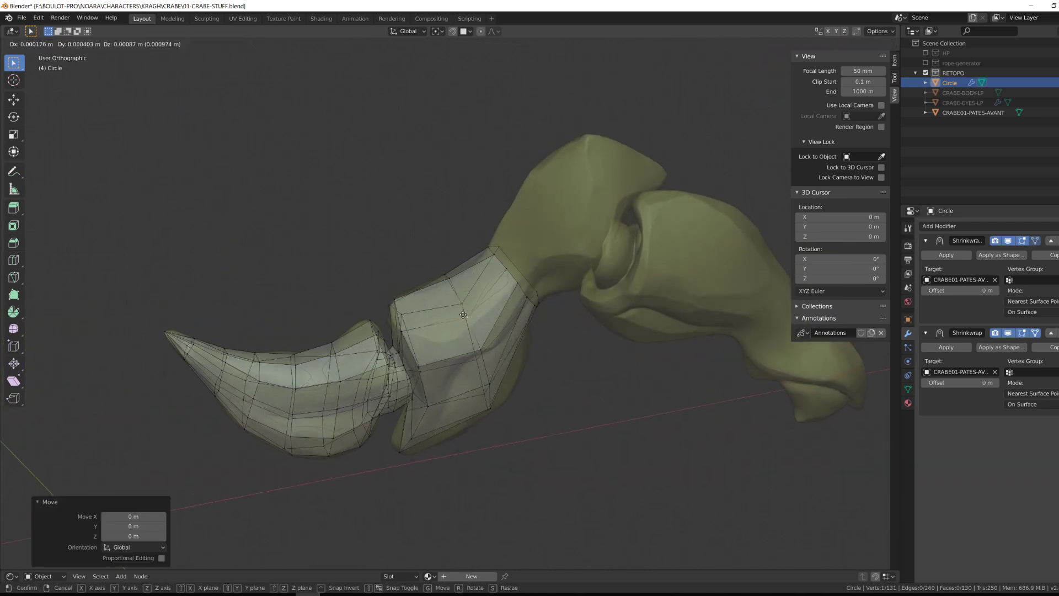
pyautogui.click(465, 311)
# Step: Display the leg mesh in front of the sculpt and turn off X-ray
pyautogui.click(908, 320)
pyautogui.click(956, 475)
pyautogui.scroll(4, 455, 289)
pyautogui.hotkey('alt', 'z')
pyautogui.scroll(-4, 455, 289)
pyautogui.moveTo(455, 289); pyautogui.dragTo(467, 240, button='middle')
# Step: Move vertices on the front and sides of the second leg segment to match the sculpted silhouette
pyautogui.press('g')
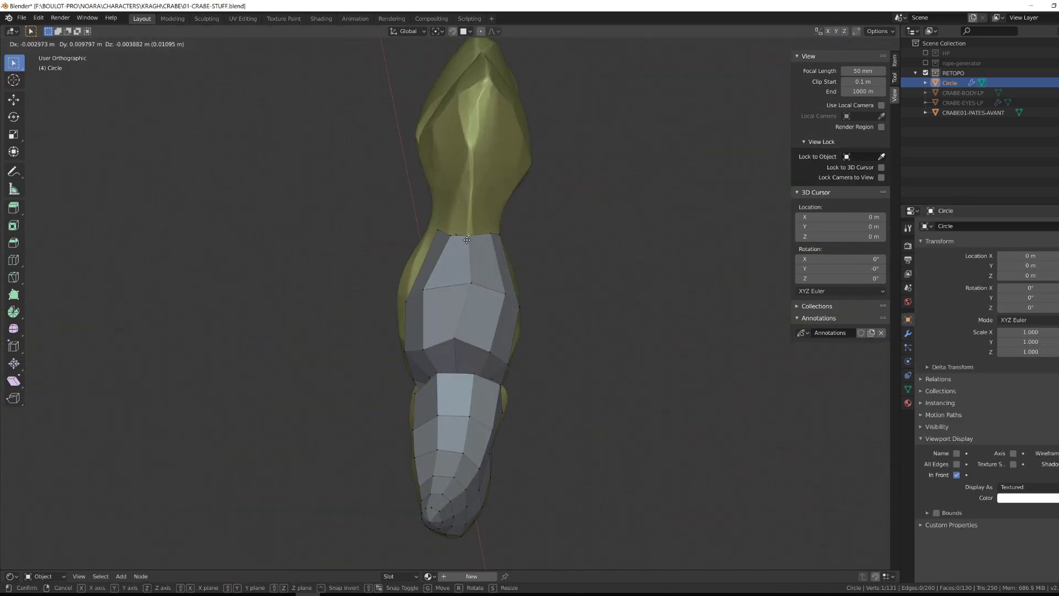
pyautogui.moveTo(438, 336); pyautogui.dragTo(410, 401, button='middle')
pyautogui.hotkey('alt', 'z')
pyautogui.press('g')
pyautogui.click(444, 314)
pyautogui.press('g')
pyautogui.click(419, 244)
pyautogui.press('g')
pyautogui.click(512, 266)
# Step: Add a loop cut around the second leg segment and move the surrounding vertices to fit the sculpt
pyautogui.hotkey('ctrl', 'r')
pyautogui.click(393, 334)
pyautogui.press('g')
pyautogui.click(436, 298)
pyautogui.moveTo(436, 298); pyautogui.dragTo(475, 331, button='middle')
pyautogui.press('g')
pyautogui.click(466, 342)
pyautogui.hotkey('alt', 'z')
pyautogui.moveTo(480, 380); pyautogui.dragTo(425, 414, button='middle')
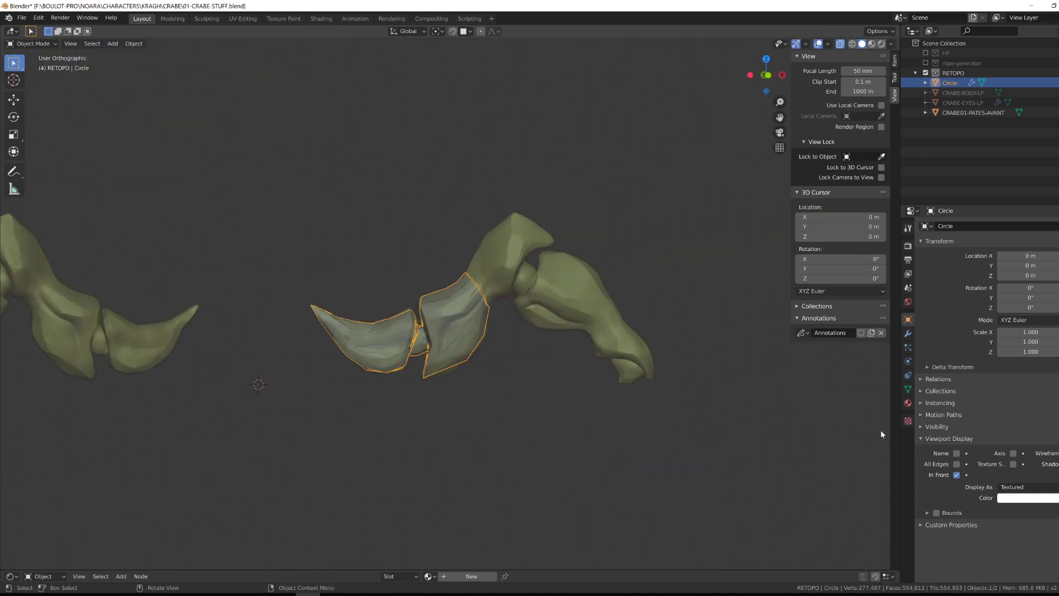
# Step: Add a Mirror modifier on the X axis, check the leg mesh with the sculpt hidden, and resume editing in front view
pyautogui.click(908, 333)
pyautogui.click(939, 226)
pyautogui.click(925, 254)
pyautogui.click(925, 241)
pyautogui.click(925, 256)
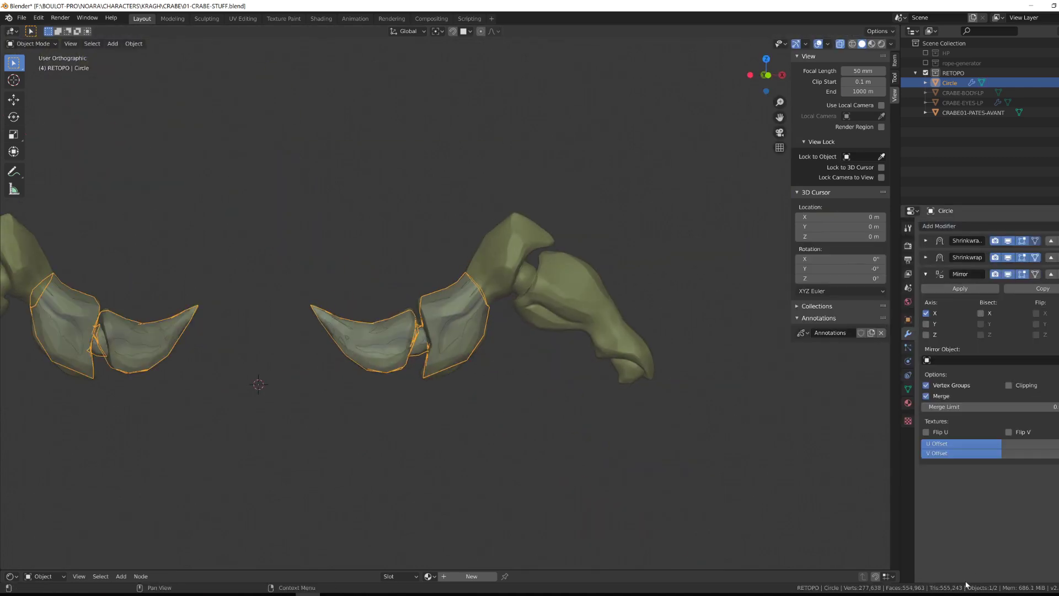
pyautogui.click(1058, 112)
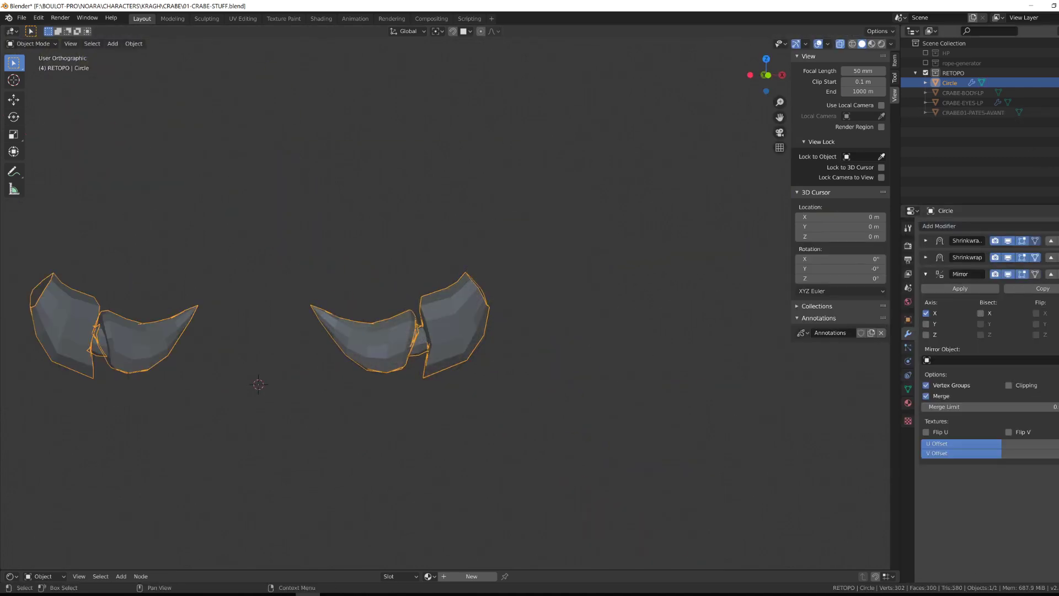
pyautogui.hotkey('alt', 'h')
pyautogui.press('KP_1')
pyautogui.press('Tab')
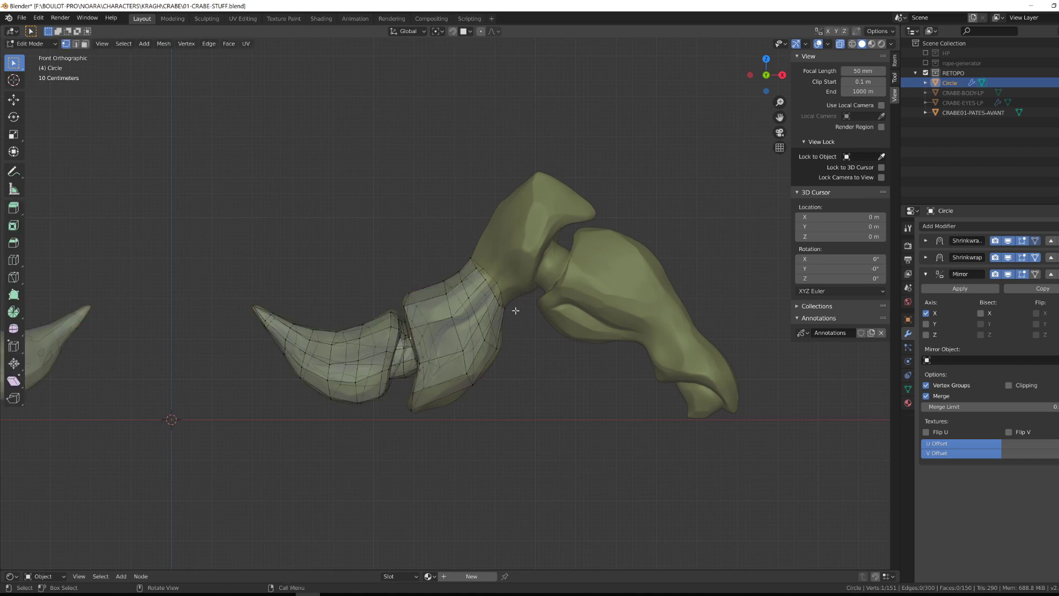
# Step: Move a vertex at the second segment's open end and slide the edge loop across its middle
pyautogui.click(485, 280)
pyautogui.press('g')
pyautogui.click(487, 282)
pyautogui.keyDown('alt'); pyautogui.click(465, 337); pyautogui.keyUp('alt')
pyautogui.press('g')
pyautogui.press('g')
pyautogui.click(452, 338)
# Step: Extend the second leg segment's mesh toward its upper joint and move the end vertices onto the sculpt
pyautogui.moveTo(491, 298); pyautogui.dragTo(356, 274, button='middle')
pyautogui.moveTo(357, 274)
pyautogui.keyDown('alt'); pyautogui.mouseDown()
pyautogui.moveTo(359, 342)
pyautogui.moveTo(369, 259)
pyautogui.mouseUp(); pyautogui.keyUp('alt')
pyautogui.press('g')
pyautogui.click(353, 287)
pyautogui.press('g')
pyautogui.click(353, 237)
pyautogui.moveTo(384, 247); pyautogui.dragTo(515, 276, button='middle')
pyautogui.click(561, 296)
pyautogui.click(515, 276)
pyautogui.press('g')
pyautogui.moveTo(515, 234); pyautogui.dragTo(303, 203, button='middle')
pyautogui.click(360, 320)
pyautogui.press('g')
pyautogui.click(353, 270)
# Step: Add a loop cut to the upper part of the second leg segment and move a vertex beside it
pyautogui.hotkey('ctrl', 'r')
pyautogui.doubleClick(512, 273)
pyautogui.moveTo(513, 273); pyautogui.dragTo(521, 301, button='middle')
pyautogui.click(521, 300)
pyautogui.press('g')
pyautogui.moveTo(523, 338); pyautogui.dragTo(466, 435, button='middle')
pyautogui.click(498, 376)
# Step: Move vertices on the lower, wide part of the second leg segment to match the sculpt from both sides
pyautogui.click(425, 364)
pyautogui.press('g')
pyautogui.click(424, 367)
pyautogui.press('g')
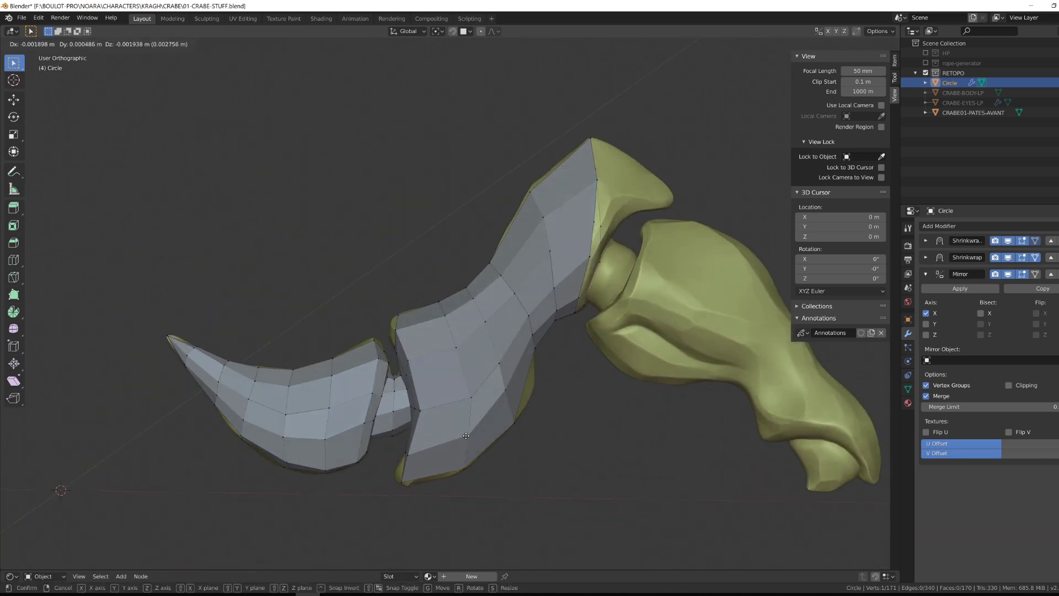
pyautogui.moveTo(450, 351); pyautogui.dragTo(439, 389, button='middle')
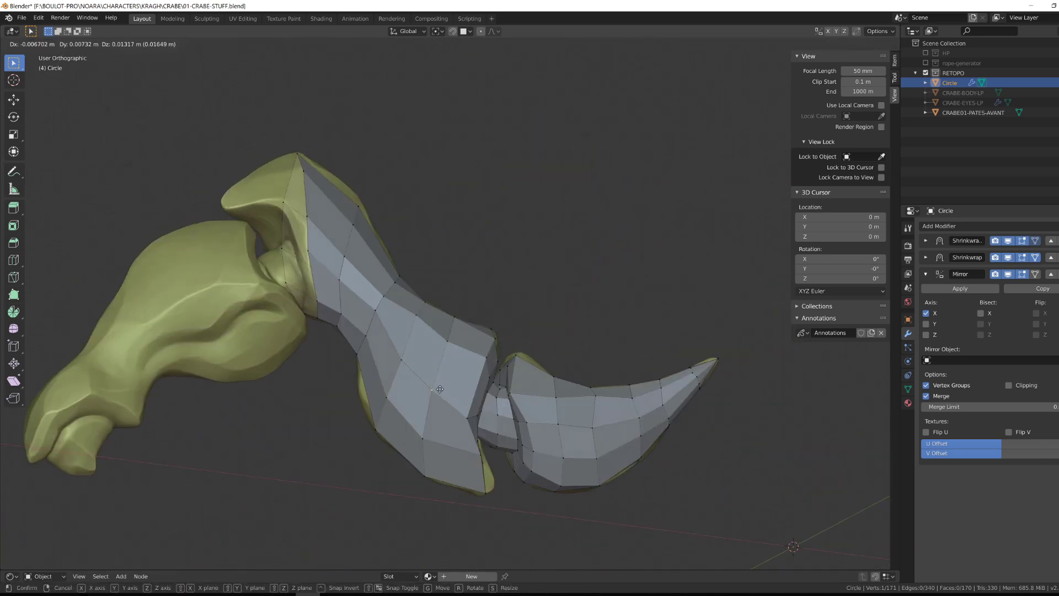
# Step: Cut a new vertex into the second leg segment with the Knife and connect it to a neighbouring vertex
pyautogui.press('k')
pyautogui.moveTo(429, 427); pyautogui.dragTo(469, 367, button='middle')
pyautogui.press('Escape')
pyautogui.press('w')
pyautogui.keyDown('shift'); pyautogui.click(443, 386); pyautogui.keyUp('shift')
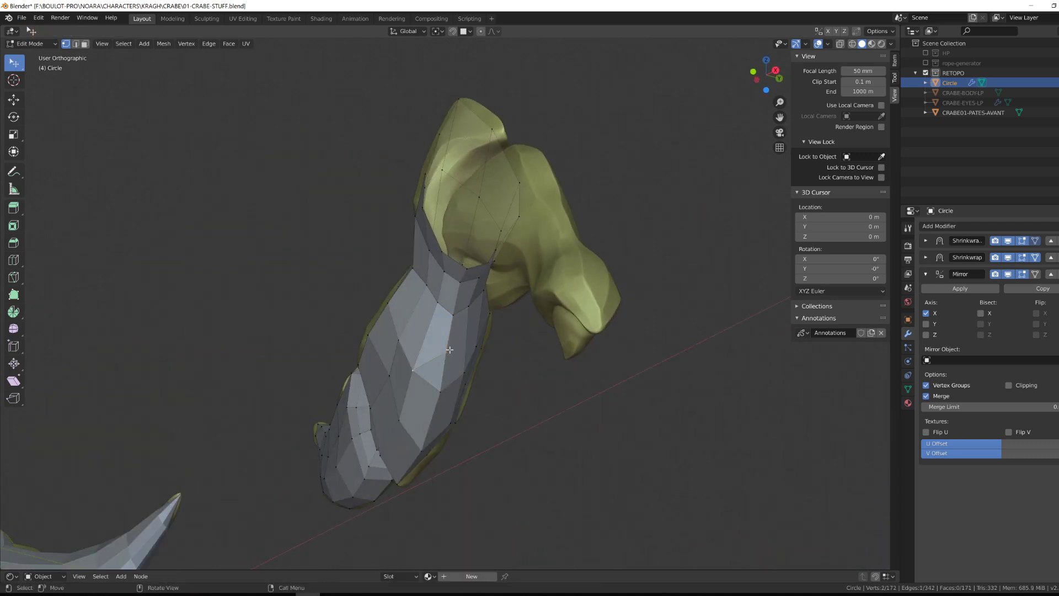
pyautogui.press('j')
# Step: Move and slide the vertices on the underside of the second leg segment to even out its faces
pyautogui.moveTo(441, 359); pyautogui.dragTo(429, 465, button='middle')
pyautogui.click(421, 357)
pyautogui.press('g')
pyautogui.click(418, 386)
pyautogui.press('g')
pyautogui.press('g')
pyautogui.click(464, 390)
pyautogui.press('g')
pyautogui.click(475, 408)
pyautogui.scroll(2, 429, 465)
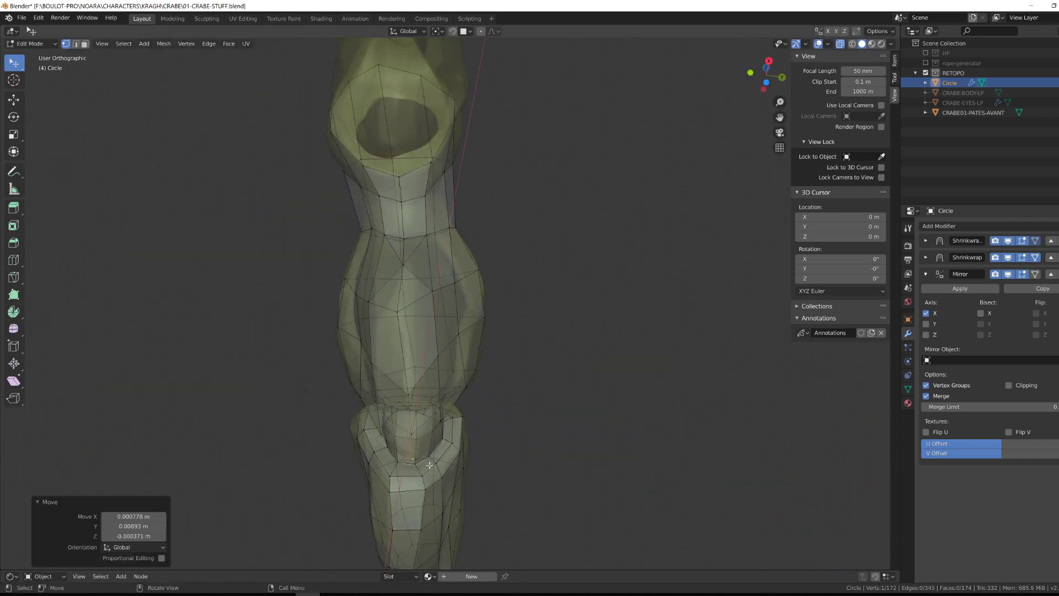
# Step: Extrude edges at the second leg segment's open upper end and fill a face between them
pyautogui.click(436, 300)
pyautogui.moveTo(435, 300); pyautogui.dragTo(449, 303, button='middle')
pyautogui.press('e')
pyautogui.keyDown('alt'); pyautogui.moveTo(471, 364); pyautogui.dragTo(461, 274); pyautogui.keyUp('alt')
pyautogui.click(428, 265)
pyautogui.press('f')
pyautogui.moveTo(461, 274); pyautogui.dragTo(463, 275, button='middle')
pyautogui.press('e')
pyautogui.click(441, 309)
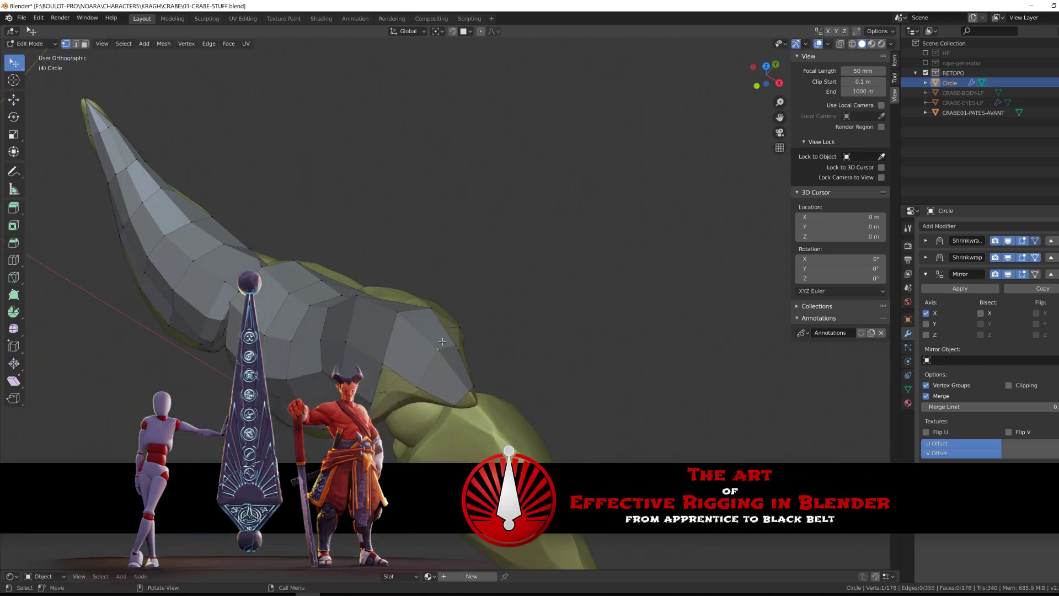
# Step: Fill the open gaps at the second leg segment's upper end and extrude a new edge along the joint socket
pyautogui.press('f')
pyautogui.moveTo(436, 320); pyautogui.dragTo(527, 323, button='middle')
pyautogui.click(408, 353)
pyautogui.press('f')
pyautogui.moveTo(533, 313); pyautogui.dragTo(494, 325)
pyautogui.moveTo(495, 326); pyautogui.dragTo(408, 331, button='middle')
pyautogui.press('f')
pyautogui.press('e')
pyautogui.click(389, 353)
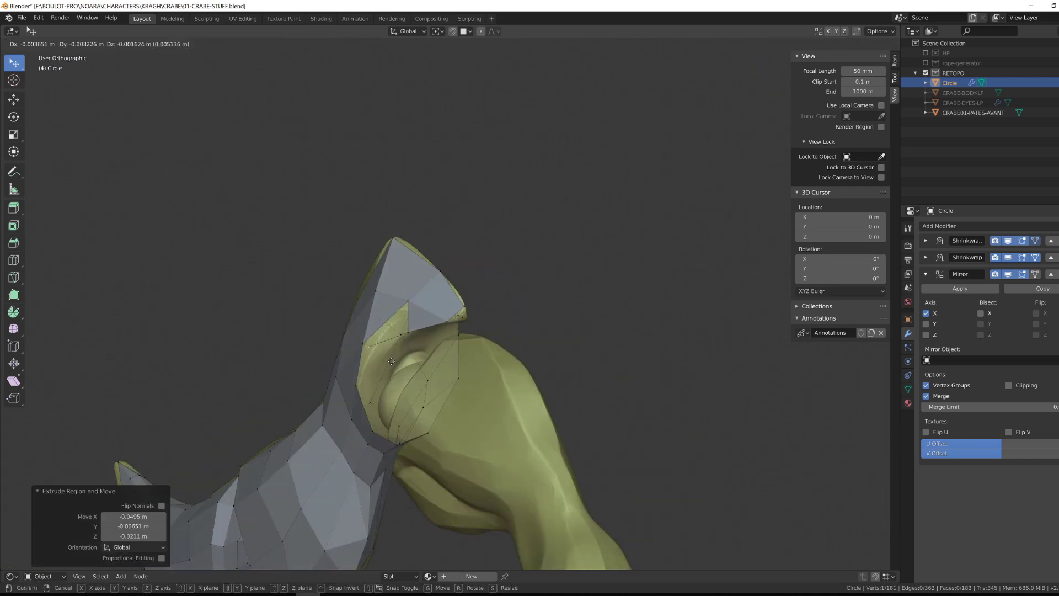
# Step: Move the new rim vertex and extrude further edges around the joint socket at the second segment's upper end
pyautogui.moveTo(383, 359); pyautogui.dragTo(380, 374)
pyautogui.click(380, 374)
pyautogui.moveTo(380, 373); pyautogui.dragTo(416, 353, button='middle')
pyautogui.press('e')
pyautogui.click(406, 334)
pyautogui.press('e')
pyautogui.click(428, 390)
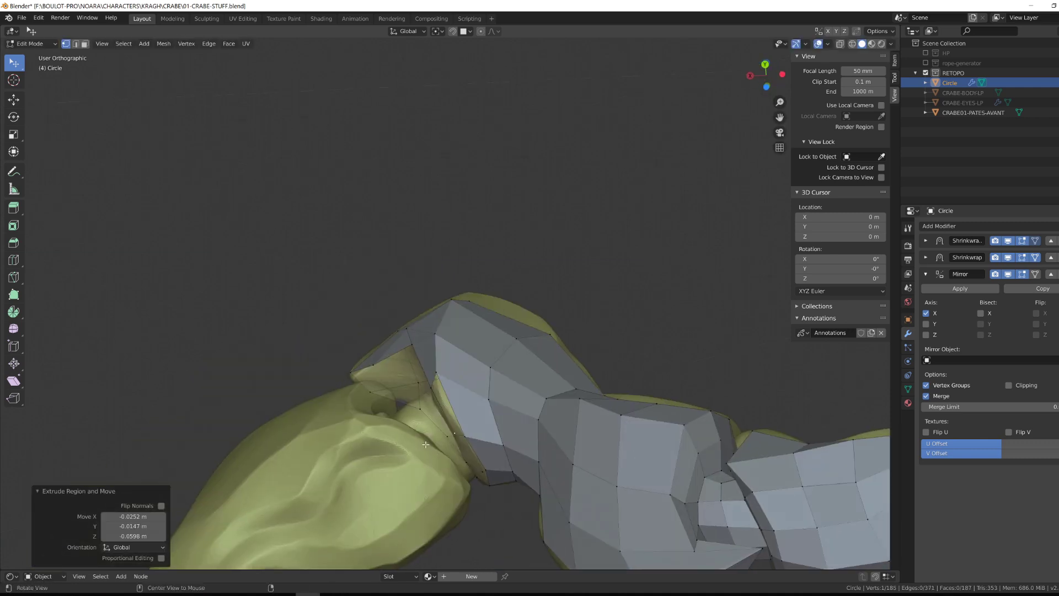
# Step: Extrude the rim edge to the underside of the joint socket and fill the faces beside it
pyautogui.moveTo(436, 397); pyautogui.dragTo(453, 411, button='middle')
pyautogui.press('e')
pyautogui.click(454, 451)
pyautogui.press('f')
pyautogui.press('f')
pyautogui.press('f')
pyautogui.moveTo(453, 451); pyautogui.dragTo(474, 469, button='middle')
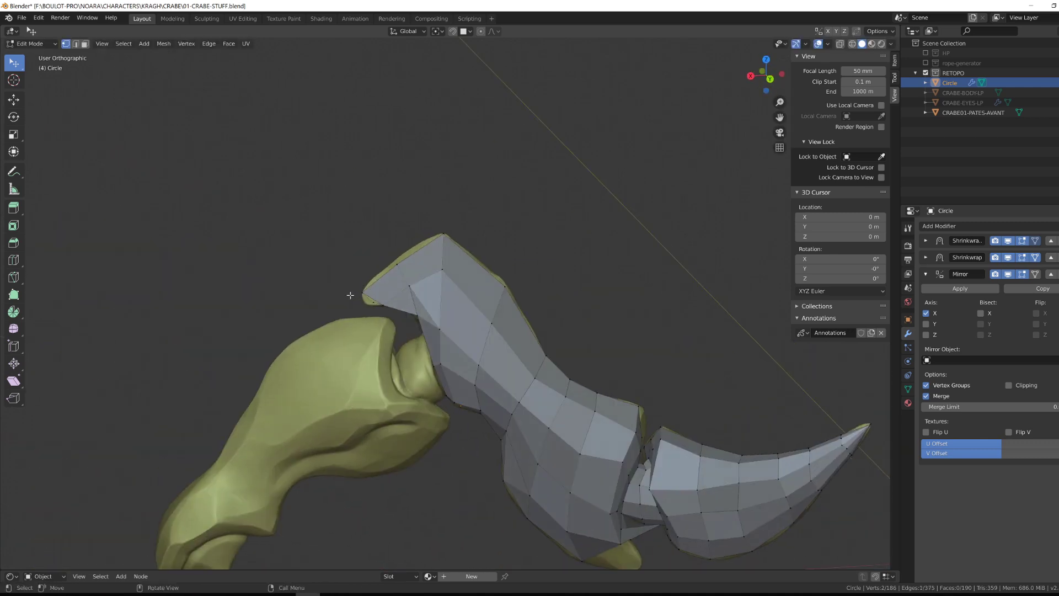
# Step: Clean up the geometry at the second segment's hooked tip, filling faces on its lower edge and repositioning its vertices
pyautogui.moveTo(350, 296); pyautogui.dragTo(353, 284)
pyautogui.moveTo(353, 284); pyautogui.dragTo(460, 279, button='middle')
pyautogui.press('e')
pyautogui.rightClick(406, 324)
pyautogui.press('x')
pyautogui.press('f')
pyautogui.moveTo(418, 318); pyautogui.dragTo(394, 326, button='middle')
pyautogui.press('f')
pyautogui.moveTo(394, 325); pyautogui.dragTo(390, 320)
pyautogui.moveTo(391, 320); pyautogui.dragTo(287, 309, button='middle')
# Step: Move the hooked tip's vertices to match the sculpt, using X-ray display to see through the mesh
pyautogui.hotkey('alt', 'z')
pyautogui.moveTo(321, 294); pyautogui.dragTo(317, 307)
pyautogui.moveTo(317, 308); pyautogui.dragTo(380, 325, button='middle')
pyautogui.moveTo(337, 286); pyautogui.dragTo(342, 297)
pyautogui.hotkey('alt', 'z')
pyautogui.moveTo(380, 315); pyautogui.dragTo(587, 333, button='middle')
pyautogui.click(325, 320)
pyautogui.scroll(-8, 325, 320)
pyautogui.scroll(7, 331, 320)
pyautogui.press('KP_Divide')
pyautogui.press('Tab')
pyautogui.press('Tab')
pyautogui.press('KP_Divide')
pyautogui.keyDown('alt'); pyautogui.moveTo(587, 333); pyautogui.dragTo(479, 369); pyautogui.keyUp('alt')
# Step: Extrude edges inward along the socket's lower inner side and fill the faces between them
pyautogui.click(379, 390)
pyautogui.press('e')
pyautogui.moveTo(379, 389); pyautogui.dragTo(552, 435, button='middle')
pyautogui.press('f')
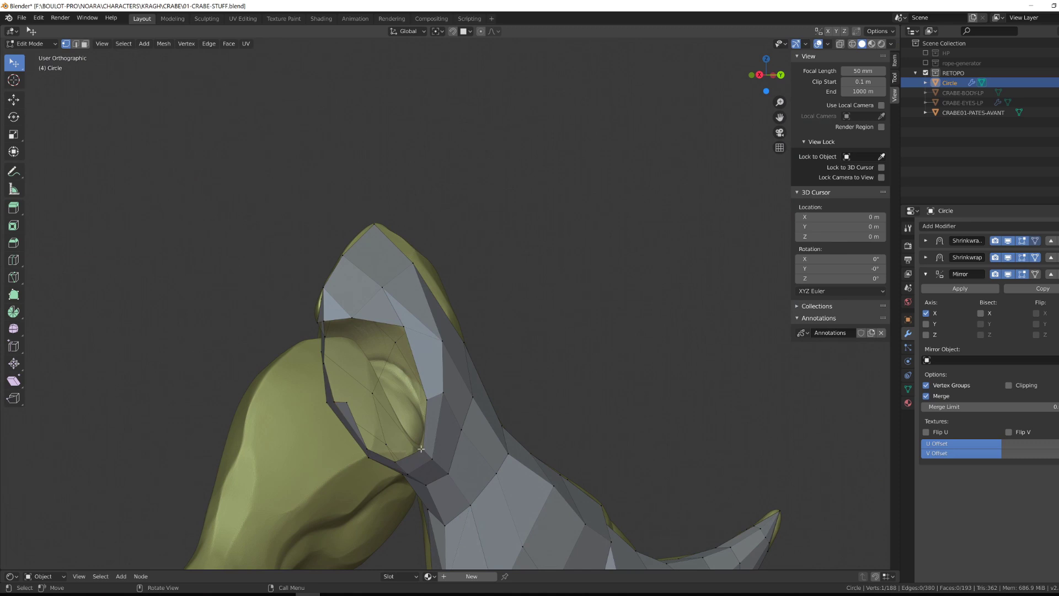
pyautogui.click(415, 430)
pyautogui.press('e')
pyautogui.press('f')
pyautogui.press('f')
pyautogui.press('e')
pyautogui.click(406, 400)
pyautogui.moveTo(406, 400); pyautogui.dragTo(530, 375, button='middle')
# Step: Continue the inner socket rim beneath the hooked tip with extruded edges and filled faces
pyautogui.press('f')
pyautogui.press('e')
pyautogui.click(428, 358)
pyautogui.press('f')
pyautogui.click(423, 398)
pyautogui.press('f')
pyautogui.press('e')
pyautogui.click(379, 362)
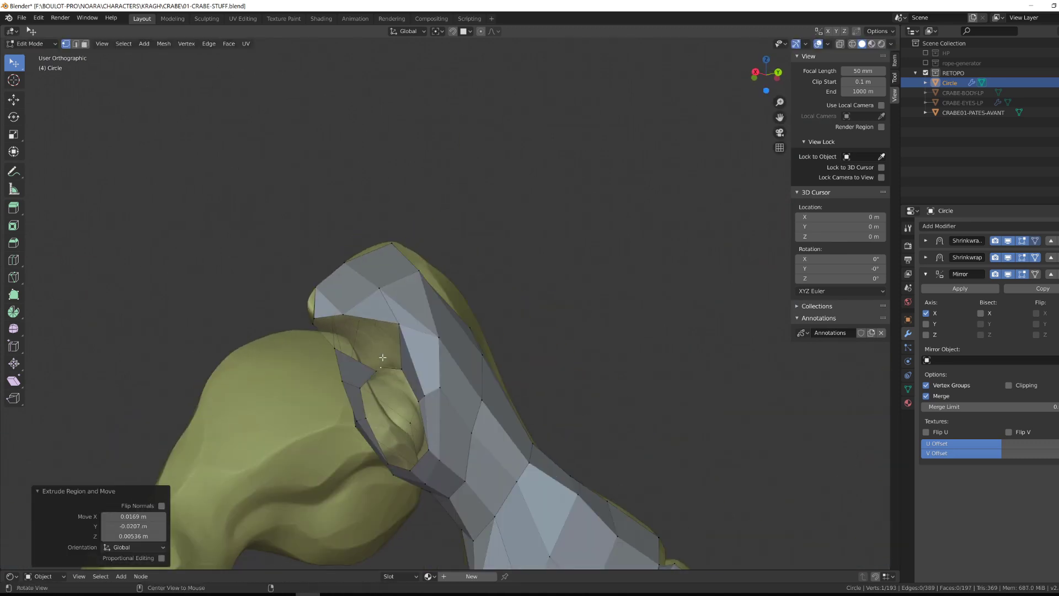
# Step: Extrude another vertex on the inner socket rim and undo the last two changes
pyautogui.moveTo(379, 362); pyautogui.dragTo(329, 328, button='middle')
pyautogui.moveTo(377, 358); pyautogui.dragTo(396, 369, button='middle')
pyautogui.press('e')
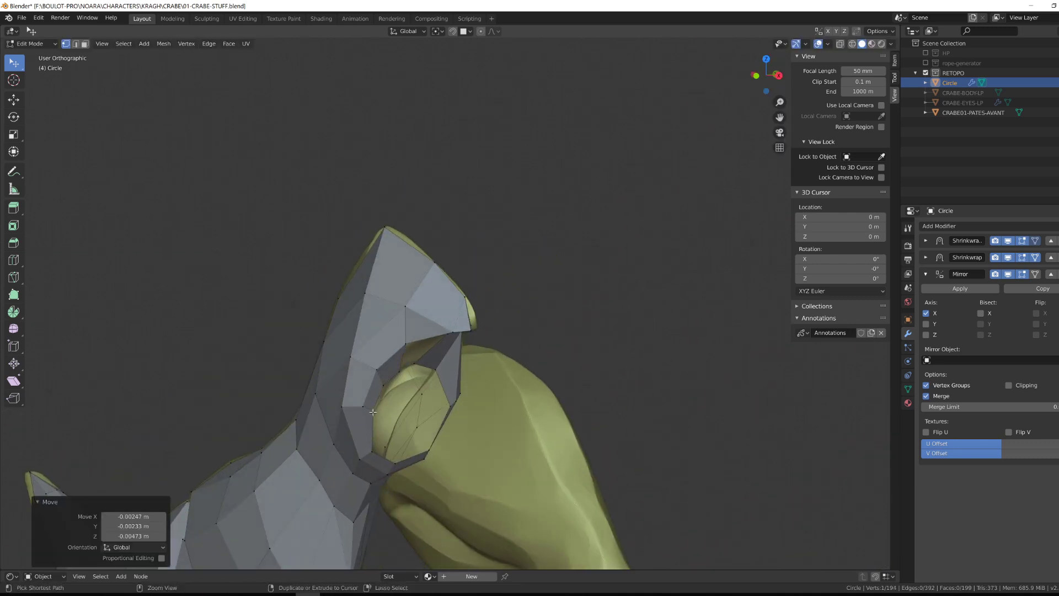
pyautogui.hotkey('ctrl', 'z')
pyautogui.hotkey('ctrl', 'z')
pyautogui.moveTo(373, 411); pyautogui.dragTo(432, 335, button='middle')
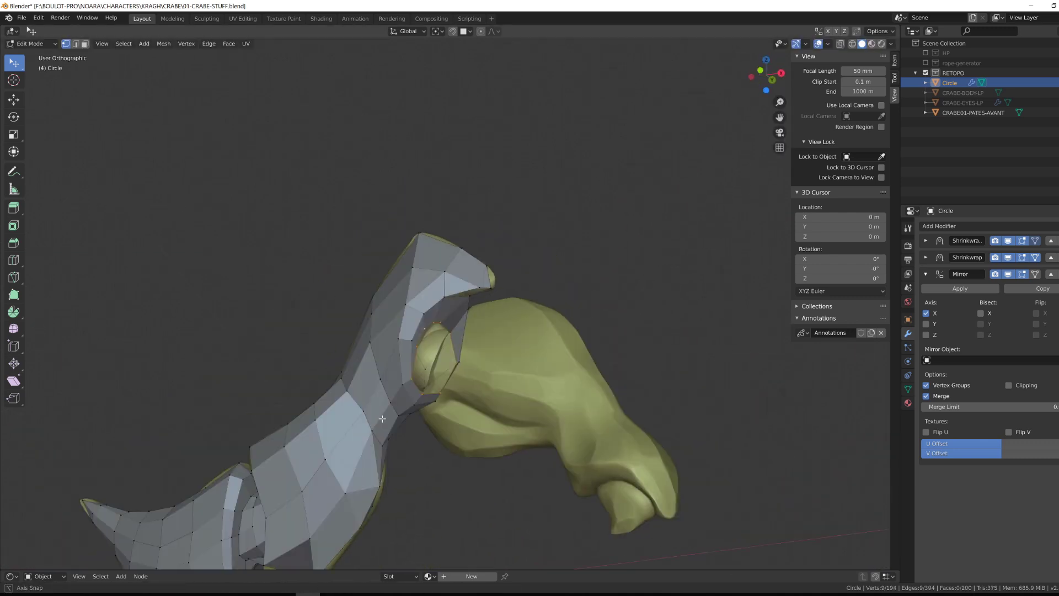
# Step: Delete the misplaced face beneath the hooked tip with X-ray display turned on
pyautogui.moveTo(529, 326); pyautogui.dragTo(380, 315, button='middle')
pyautogui.moveTo(441, 293); pyautogui.dragTo(367, 285, button='middle')
pyautogui.scroll(4, 366, 284)
pyautogui.hotkey('alt', 'z')
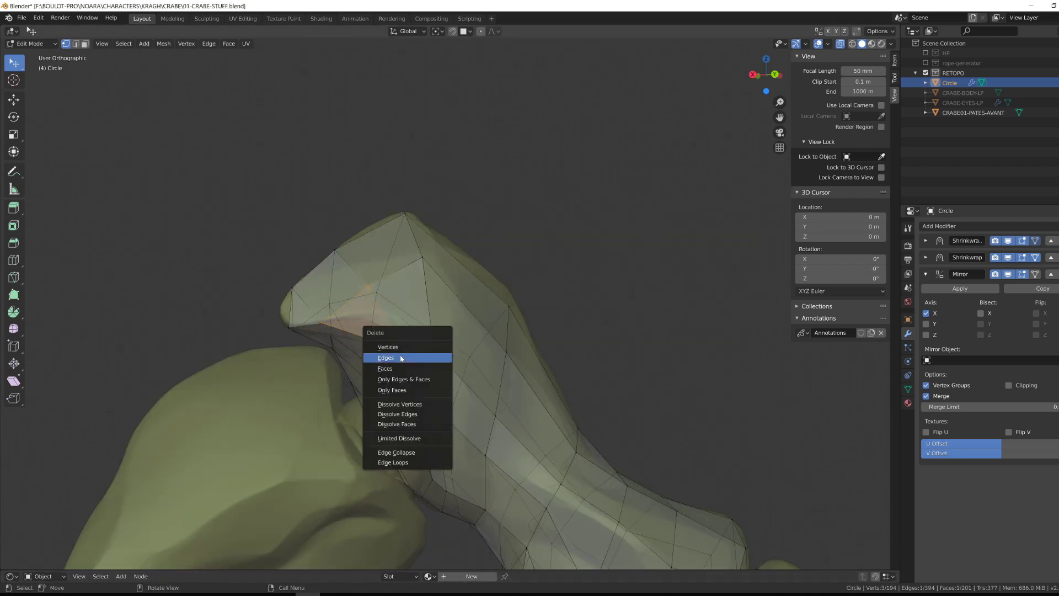
pyautogui.click(395, 368)
pyautogui.moveTo(395, 373); pyautogui.dragTo(410, 356, button='middle')
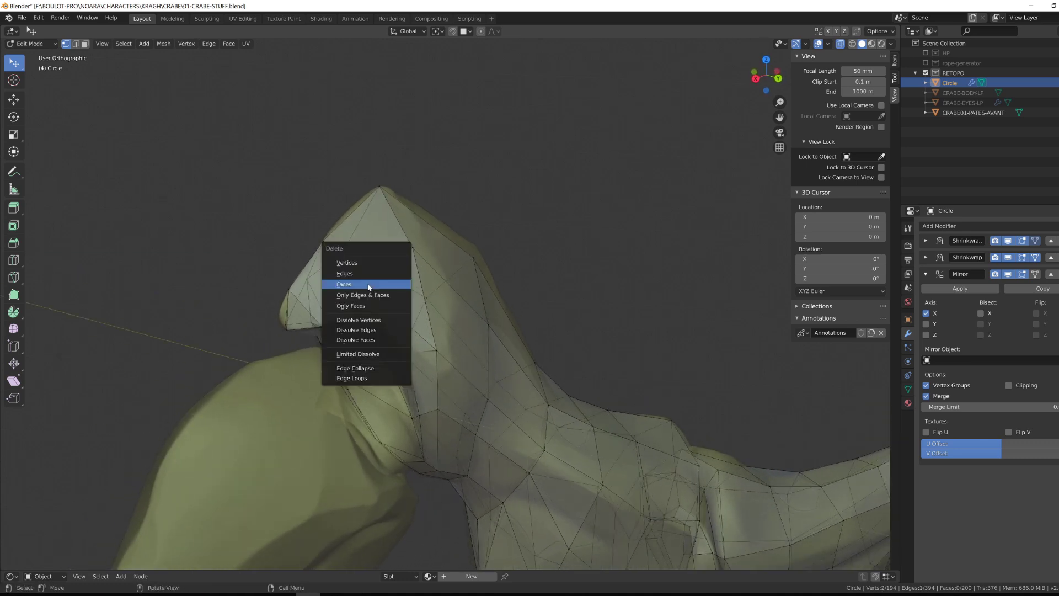
pyautogui.moveTo(329, 328); pyautogui.dragTo(324, 323, button='middle')
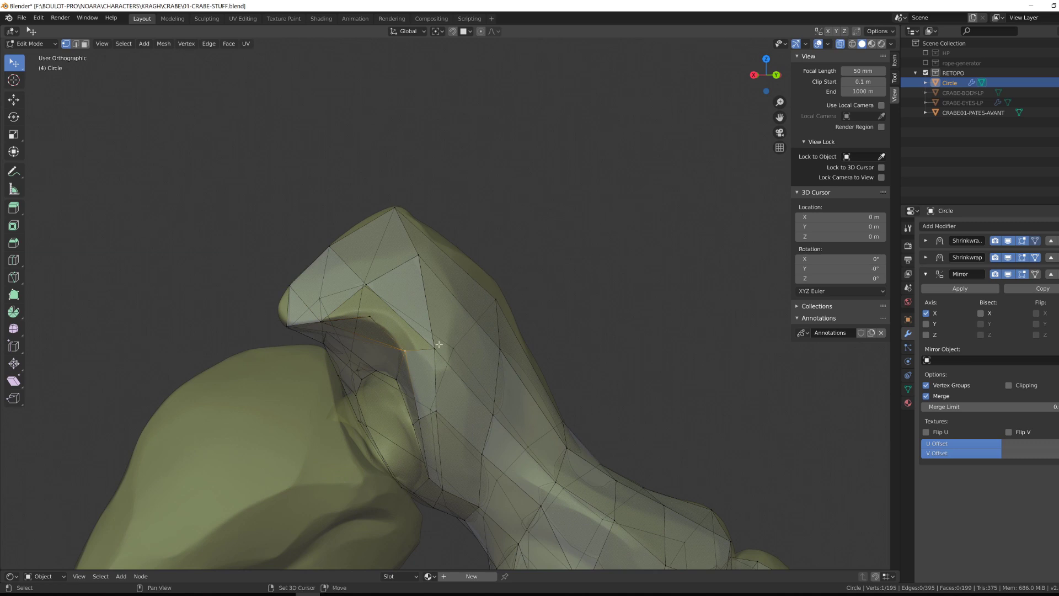
# Step: Fill in beneath the hooked tip and move the vertices along the socket's inner side to fit the sculpt
pyautogui.moveTo(347, 335); pyautogui.dragTo(354, 313, button='middle')
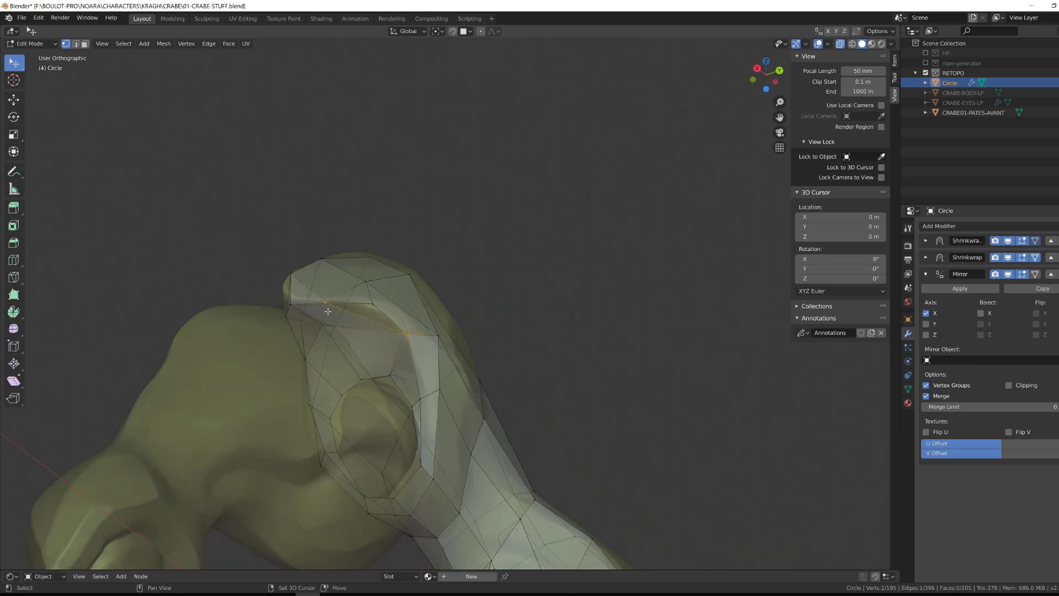
pyautogui.moveTo(403, 383); pyautogui.dragTo(431, 425, button='middle')
pyautogui.click(408, 419)
pyautogui.click(428, 430)
pyautogui.click(445, 425)
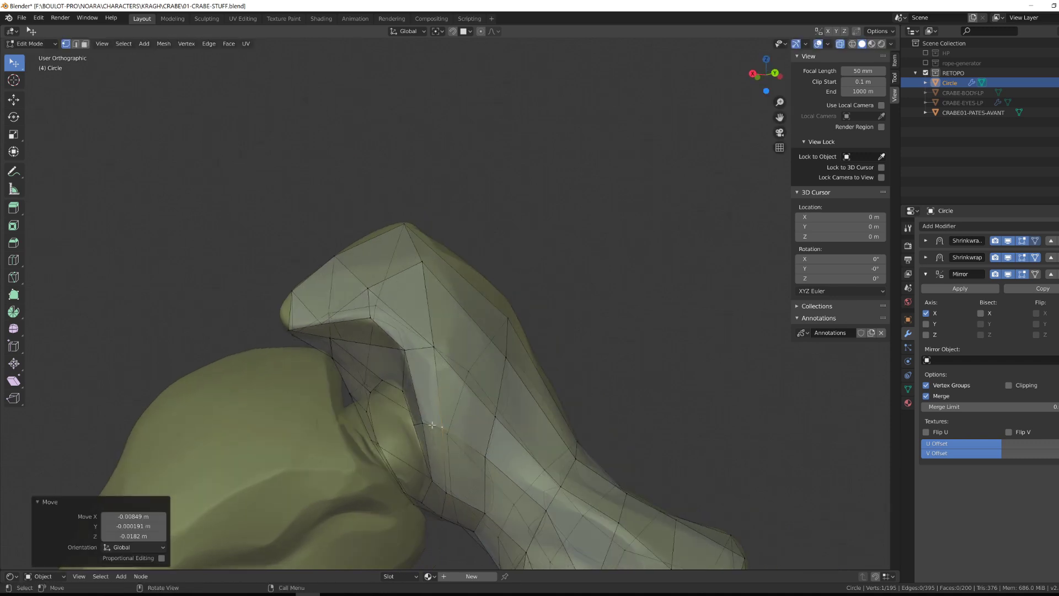
pyautogui.click(424, 428)
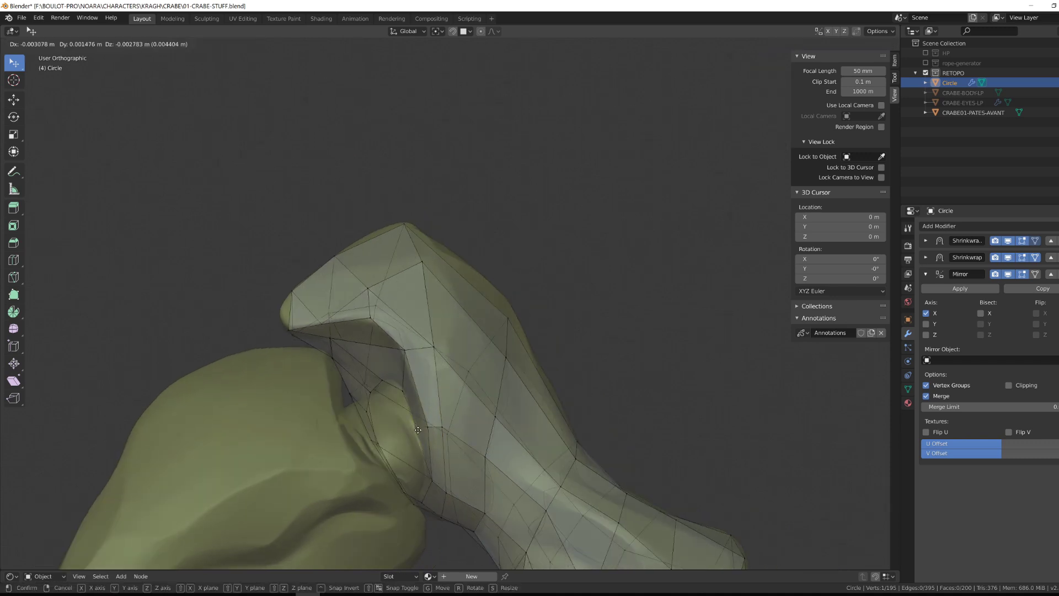
# Step: Add one loop cut through the faces above the socket opening and move a rim vertex to round the opening
pyautogui.moveTo(415, 425); pyautogui.dragTo(397, 380, button='middle')
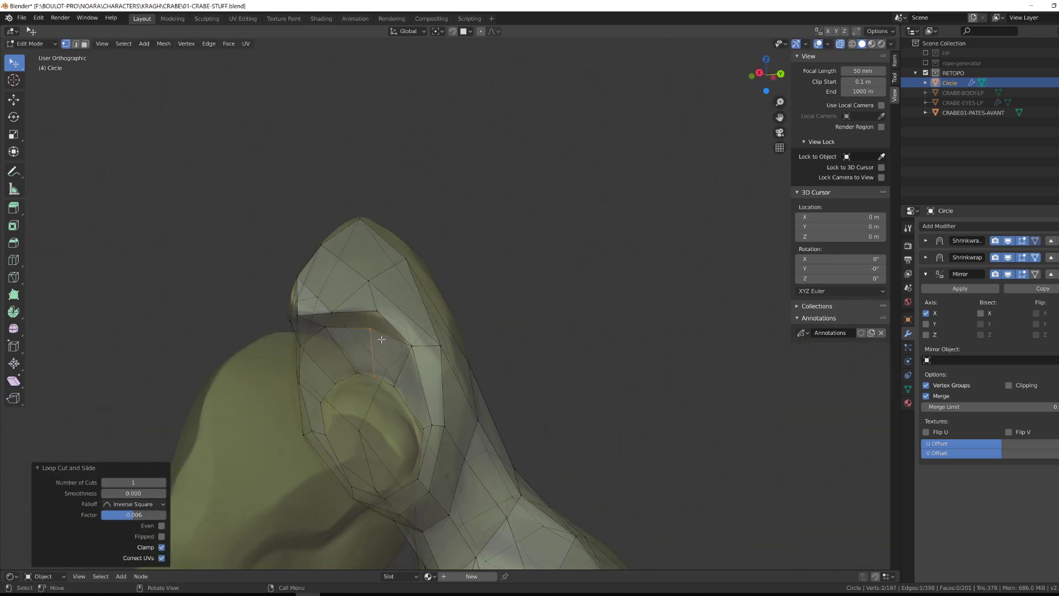
pyautogui.moveTo(381, 339); pyautogui.dragTo(379, 369, button='middle')
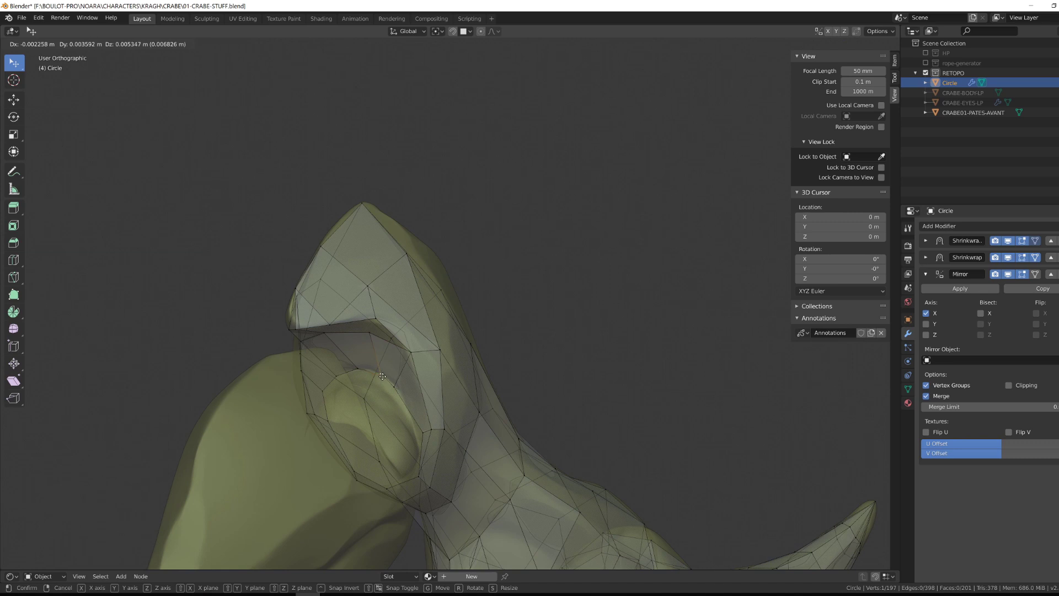
pyautogui.click(408, 395)
pyautogui.moveTo(408, 395); pyautogui.dragTo(371, 321, button='middle')
# Step: Slide and move the vertices between the socket rim and the hooked tip's underside to even out their spacing
pyautogui.click(433, 388)
pyautogui.click(440, 369)
pyautogui.press('g')
pyautogui.press('g')
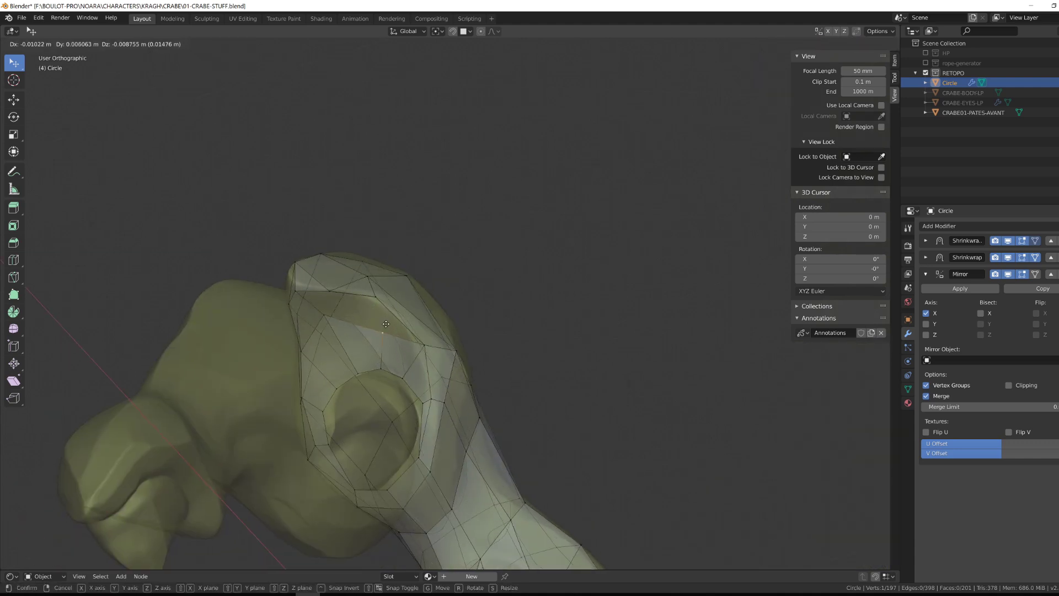
pyautogui.click(326, 308)
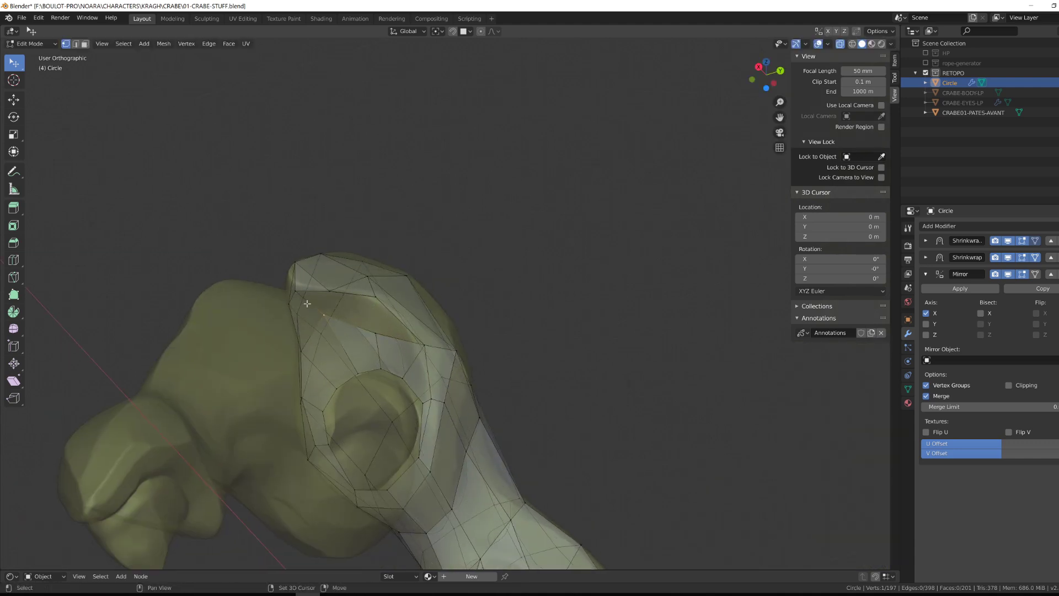
# Step: Fill the remaining gap between the hooked tip's underside and the socket faces, and select the socket's edge loop
pyautogui.moveTo(447, 365)
pyautogui.mouseDown(button='middle')
pyautogui.moveTo(419, 363)
pyautogui.moveTo(438, 361)
pyautogui.mouseUp(button='middle')
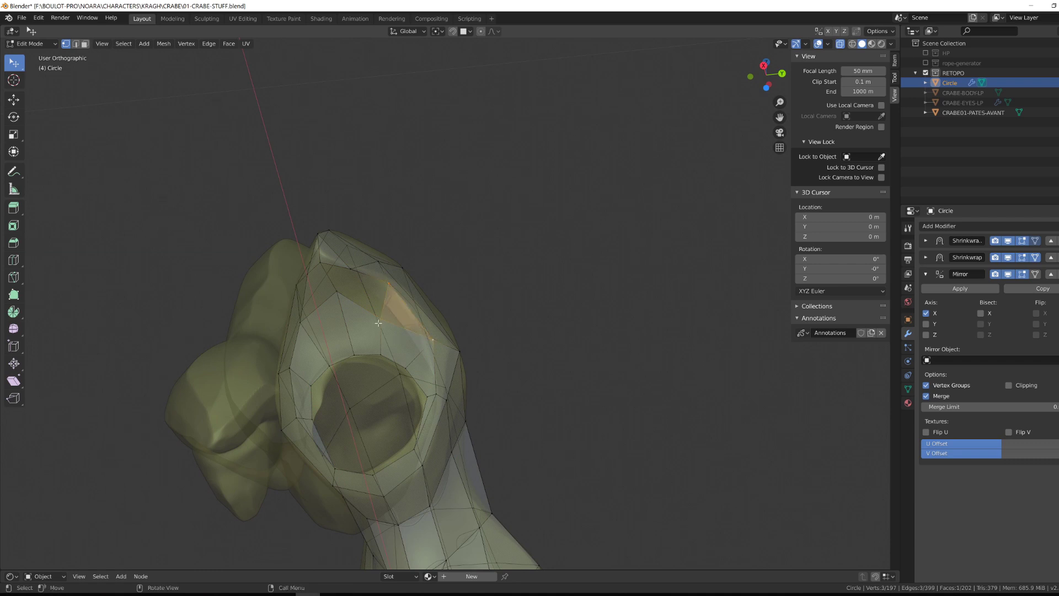
pyautogui.moveTo(340, 284); pyautogui.dragTo(333, 306, button='middle')
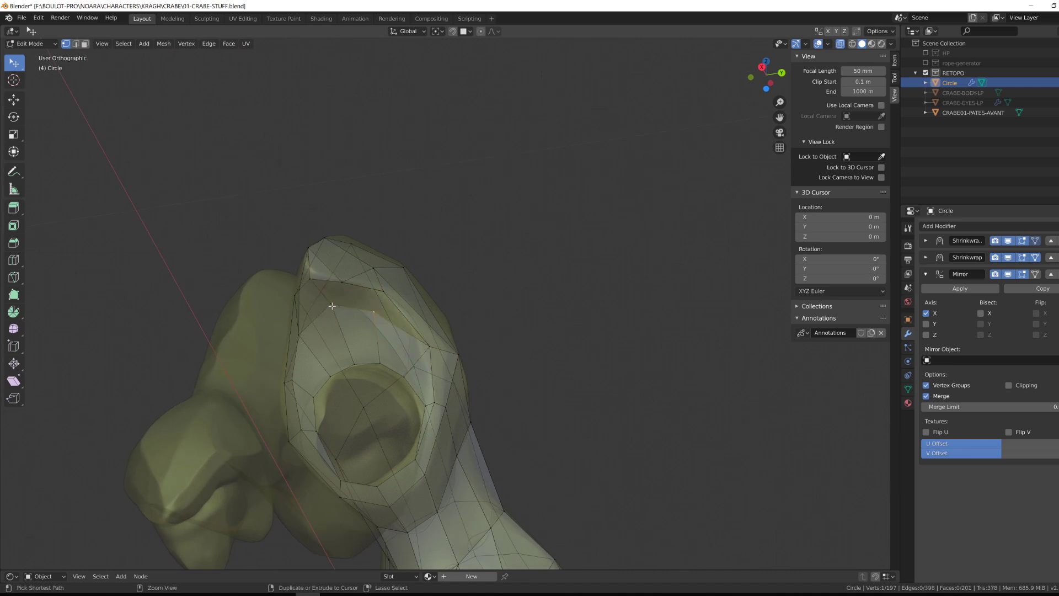
pyautogui.moveTo(363, 316); pyautogui.dragTo(311, 291, button='middle')
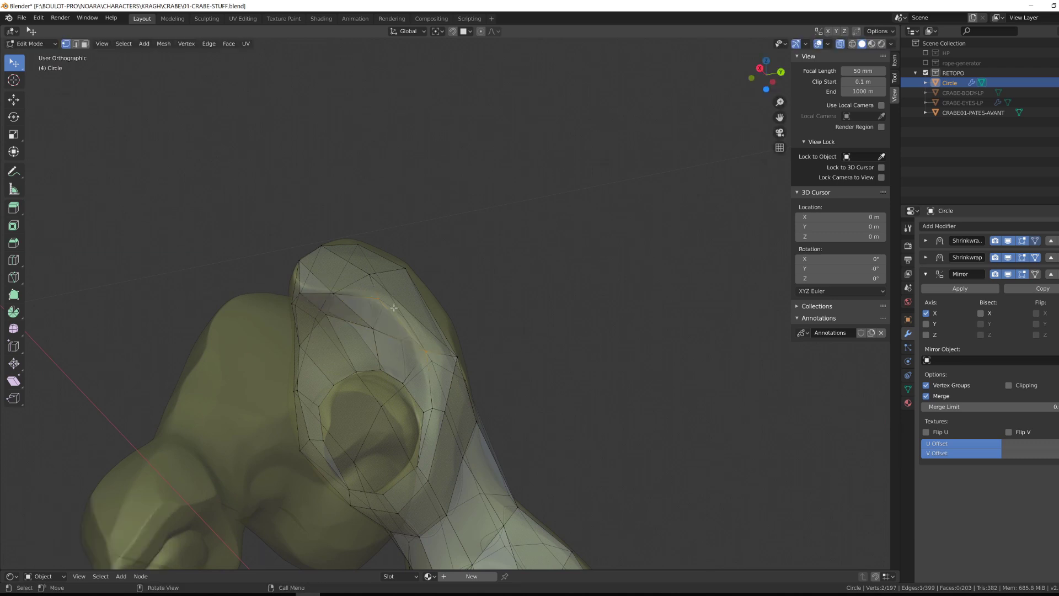
pyautogui.moveTo(394, 307); pyautogui.dragTo(379, 398, button='middle')
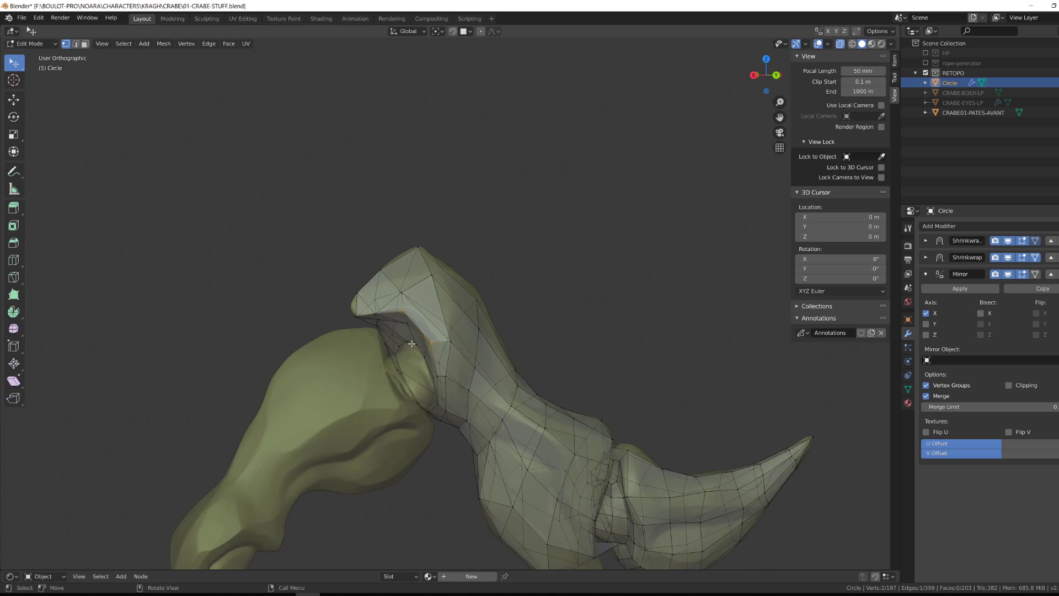
pyautogui.moveTo(411, 343); pyautogui.dragTo(385, 354, button='middle')
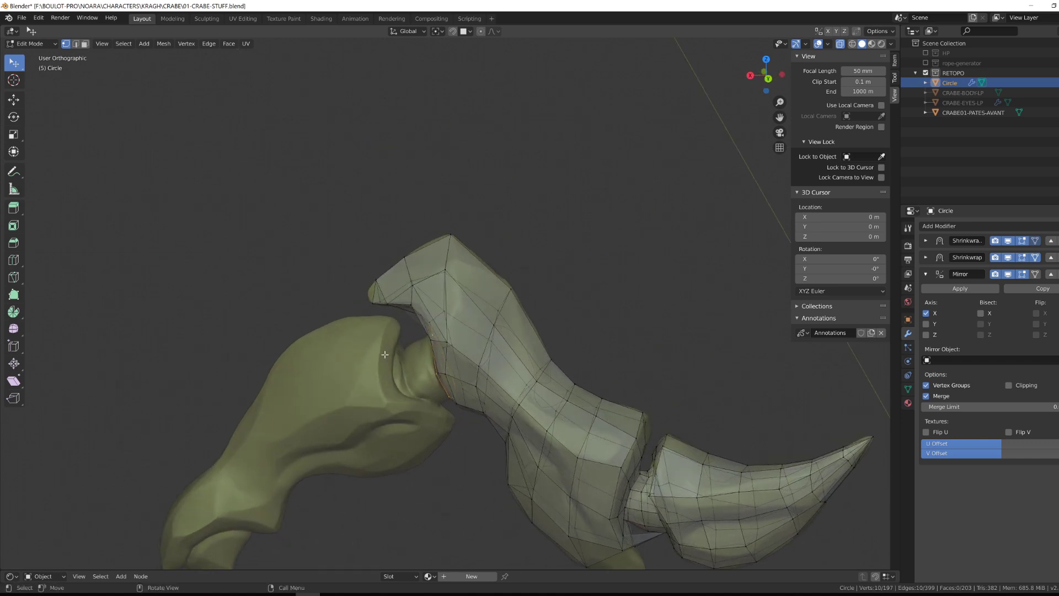
# Step: Extrude the socket's edge loop outward to form the joint's neck toward the next leg segment
pyautogui.scroll(2, 401, 367)
pyautogui.moveTo(421, 389); pyautogui.dragTo(443, 436, button='middle')
pyautogui.keyDown('alt'); pyautogui.scroll(-1, 422, 395); pyautogui.keyUp('alt')
pyautogui.scroll(-1, 421, 396)
pyautogui.press('e')
pyautogui.click(401, 398)
pyautogui.click(406, 399)
# Step: Move individual vertices of the extruded neck ring onto the sculpted joint
pyautogui.press('g')
pyautogui.click(392, 407)
pyautogui.click(428, 419)
pyautogui.press('g')
pyautogui.click(429, 420)
pyautogui.click(476, 454)
pyautogui.press('g')
pyautogui.click(474, 452)
pyautogui.click(484, 403)
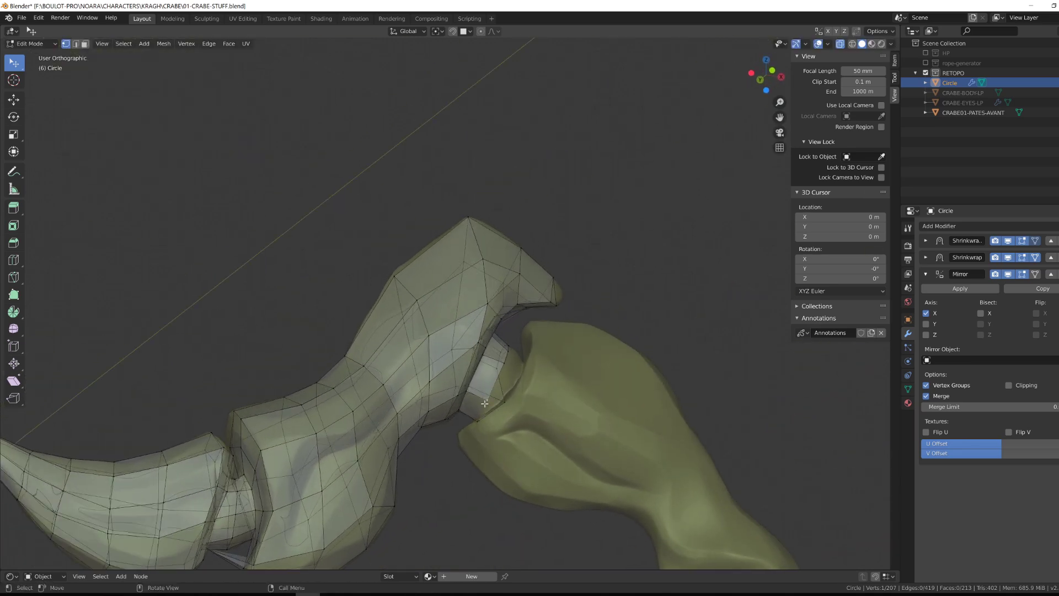
# Step: Adjust the neck ring's vertices on the opposite side of the leg to follow the sculpted joint
pyautogui.moveTo(484, 403)
pyautogui.mouseDown(button='middle')
pyautogui.moveTo(501, 411)
pyautogui.moveTo(479, 404)
pyautogui.mouseUp(button='middle')
pyautogui.press('g')
pyautogui.click(498, 423)
pyautogui.click(498, 387)
pyautogui.press('g')
pyautogui.click(514, 423)
pyautogui.press('g')
pyautogui.click(506, 418)
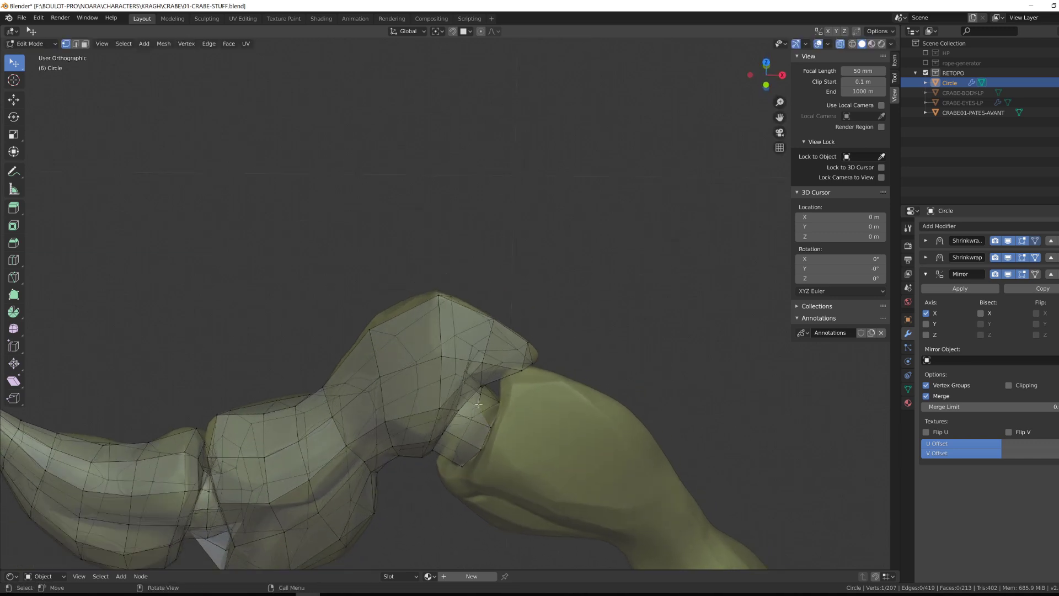
# Step: Move the neck ring's vertices beside the third leg segment closer to the sculpted joint
pyautogui.scroll(2, 506, 439)
pyautogui.press('g')
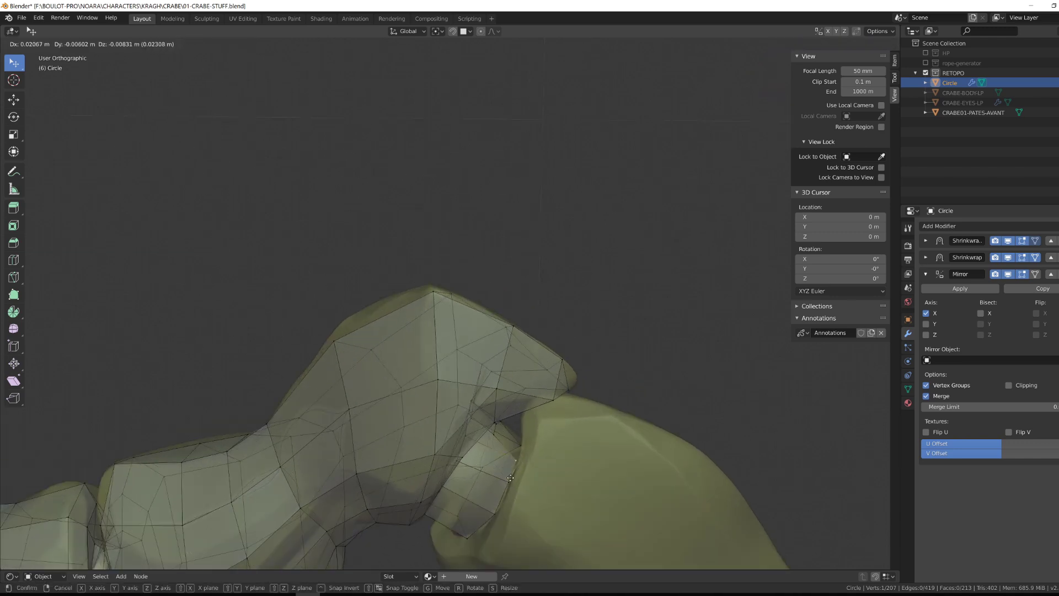
pyautogui.click(510, 479)
pyautogui.moveTo(509, 479); pyautogui.dragTo(522, 319, button='middle')
pyautogui.press('g')
pyautogui.click(519, 465)
pyautogui.press('g')
pyautogui.click(528, 467)
pyautogui.press('g')
# Step: Reposition the vertices around the joint neck one by one to even out its faces
pyautogui.click(401, 434)
pyautogui.press('g')
pyautogui.click(378, 403)
pyautogui.press('g')
pyautogui.click(364, 389)
pyautogui.press('g')
pyautogui.click(408, 476)
pyautogui.press('g')
pyautogui.click(461, 501)
pyautogui.click(497, 512)
pyautogui.press('g')
pyautogui.click(496, 511)
pyautogui.press('g')
# Step: Refine the remaining joint neck vertices from both sides of the leg so the open ring hugs the sculpt
pyautogui.click(354, 442)
pyautogui.press('g')
pyautogui.click(337, 375)
pyautogui.press('g')
pyautogui.click(332, 307)
pyautogui.press('g')
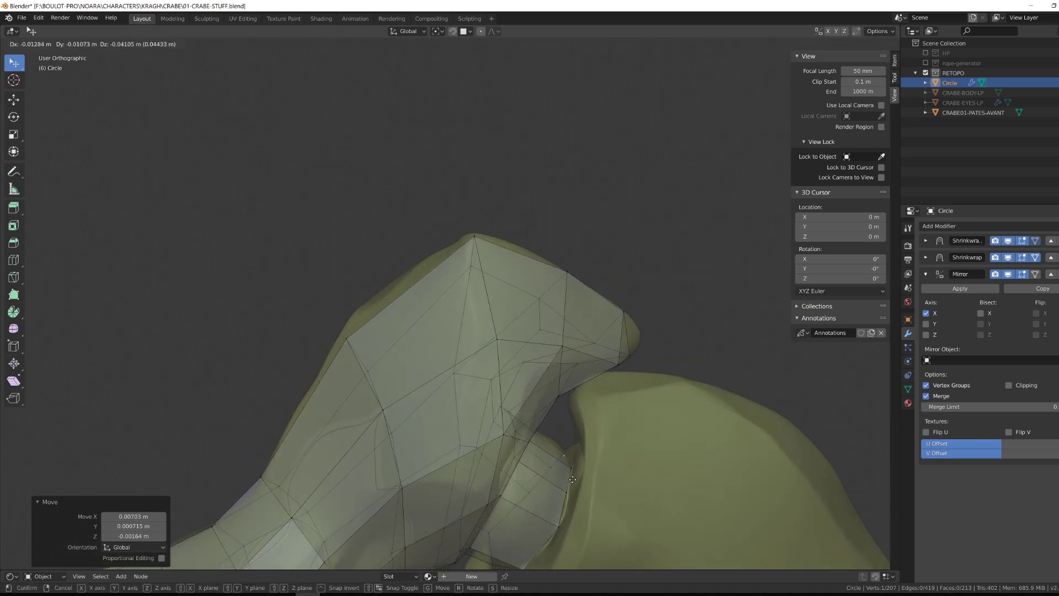
pyautogui.click(575, 477)
pyautogui.moveTo(576, 478); pyautogui.dragTo(328, 493, button='middle')
pyautogui.press('g')
pyautogui.click(402, 346)
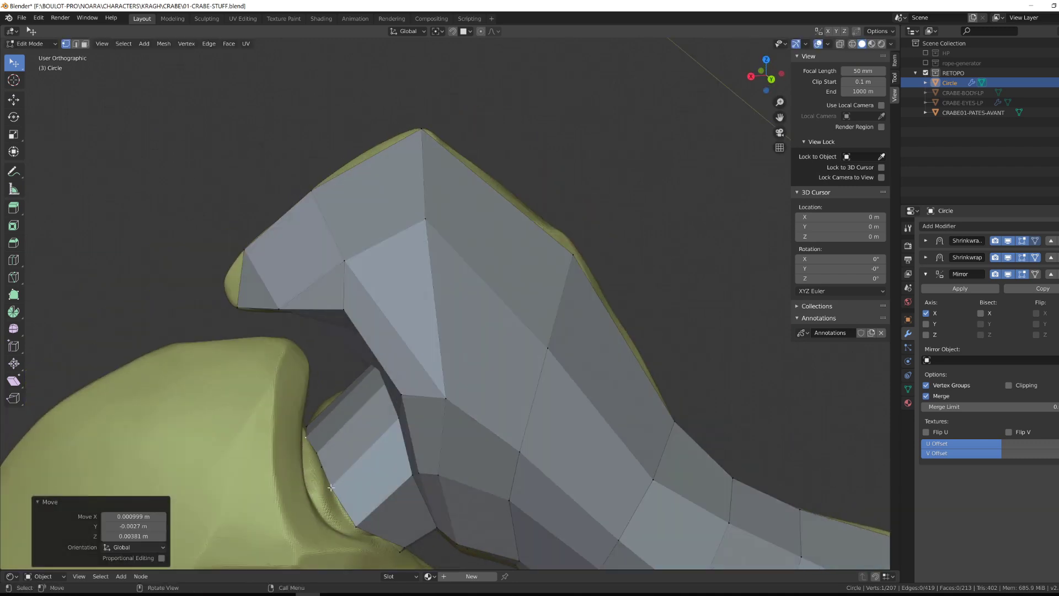
# Step: Nudge the lower vertices of the neck's open ring against the third leg segment's sculpted surface
pyautogui.press('g')
pyautogui.click(350, 520)
pyautogui.press('g')
pyautogui.click(353, 524)
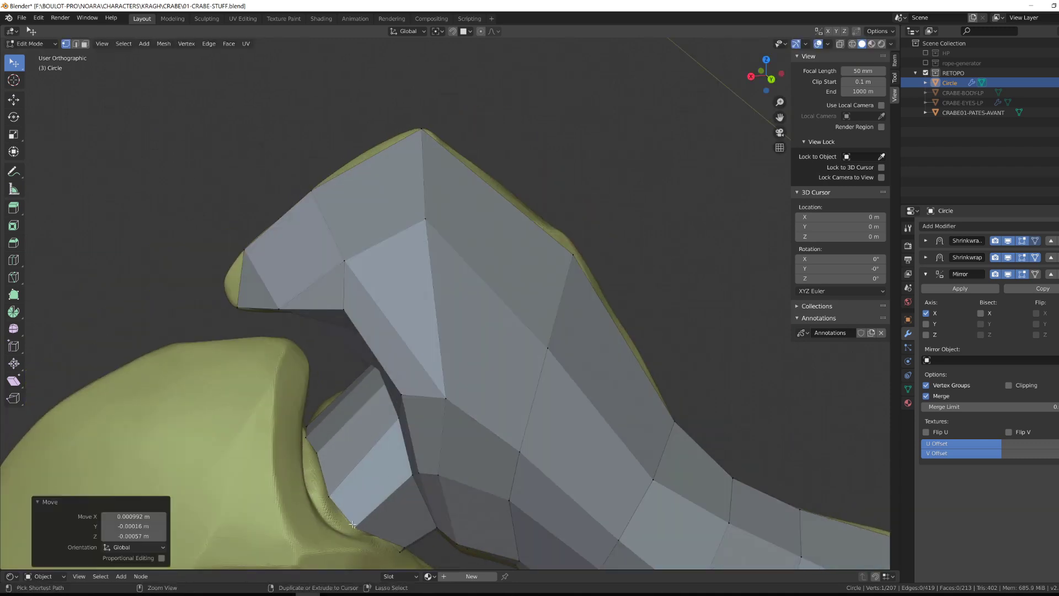
# Step: Move the joint neck's lower ring vertex against the sculpt and cut an extra edge loop around the neck
pyautogui.moveTo(353, 524); pyautogui.dragTo(453, 478, button='middle')
pyautogui.press('g')
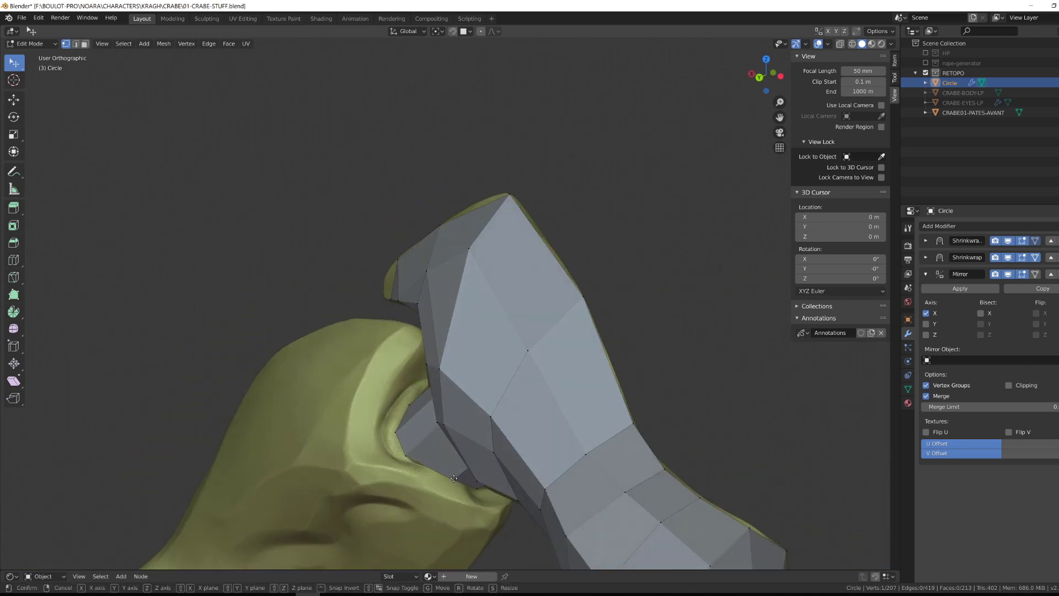
pyautogui.click(446, 475)
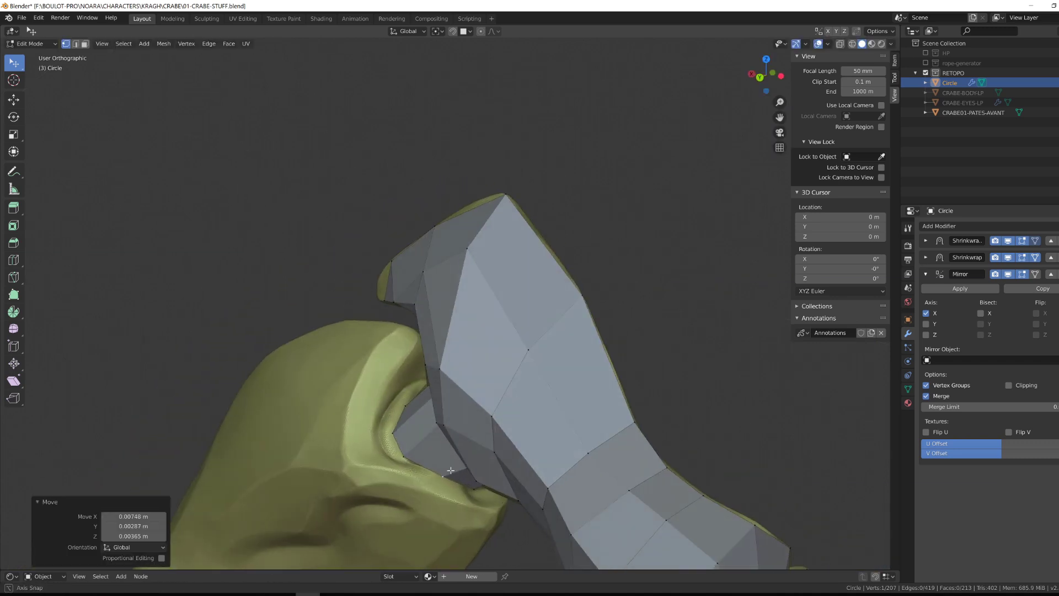
pyautogui.moveTo(446, 474)
pyautogui.mouseDown(button='middle')
pyautogui.moveTo(475, 465)
pyautogui.moveTo(464, 467)
pyautogui.mouseUp(button='middle')
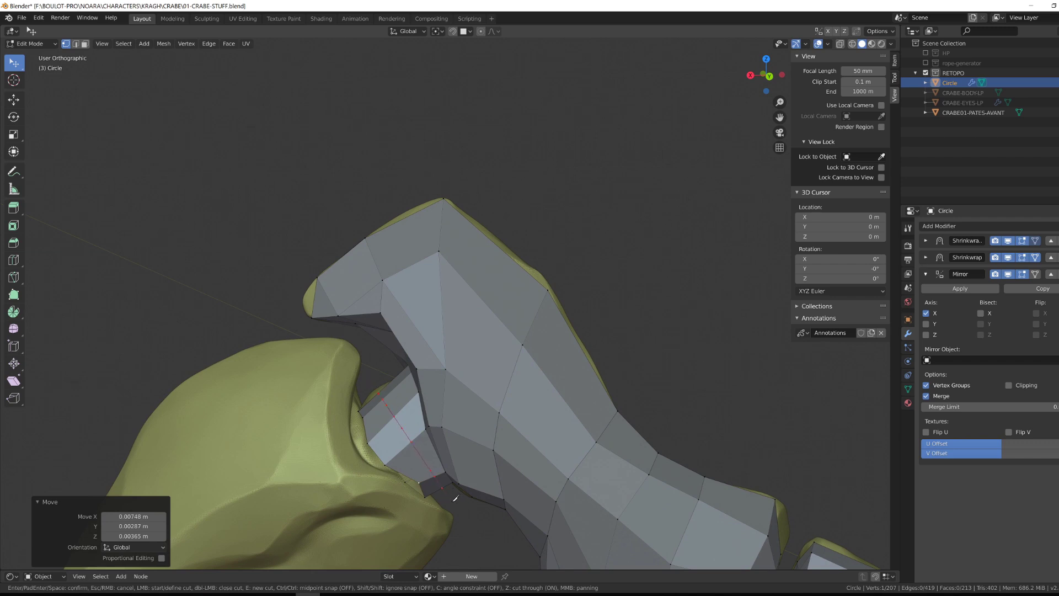
pyautogui.press('Return')
pyautogui.moveTo(451, 501); pyautogui.dragTo(485, 503, button='middle')
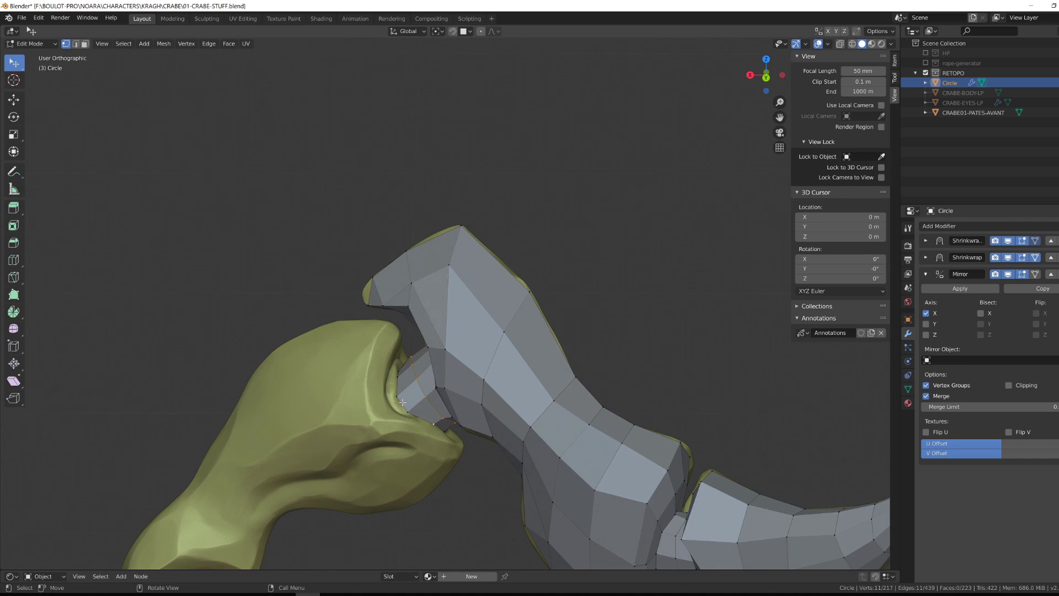
# Step: Extrude the neck's open ring over the third leg segment and scale it up by about 3.734
pyautogui.scroll(-3, 402, 402)
pyautogui.moveTo(402, 402); pyautogui.dragTo(421, 422, button='middle')
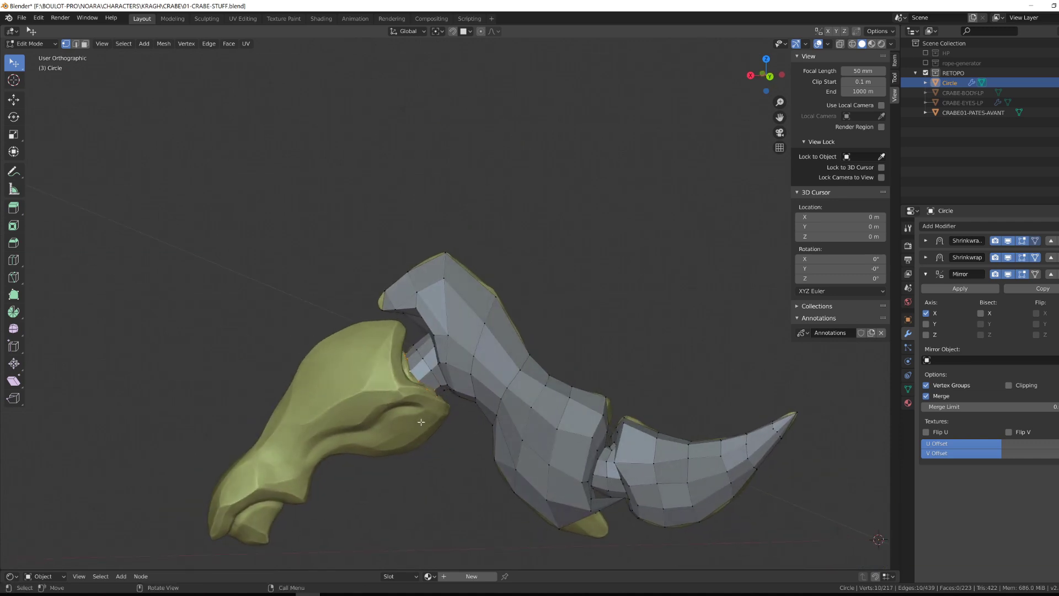
pyautogui.press('e')
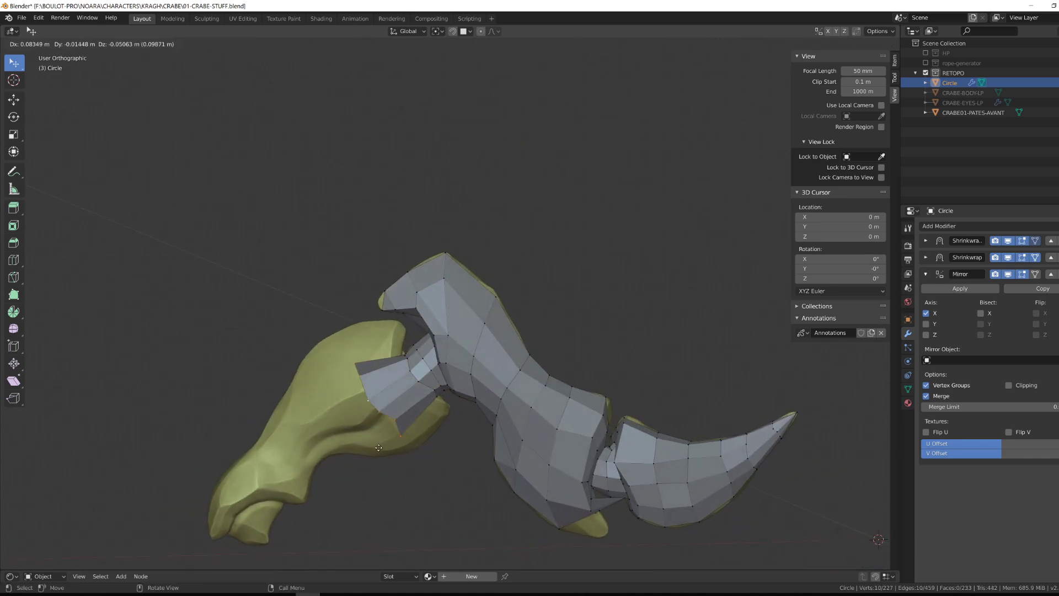
pyautogui.click(379, 447)
pyautogui.press('s')
pyautogui.click(458, 552)
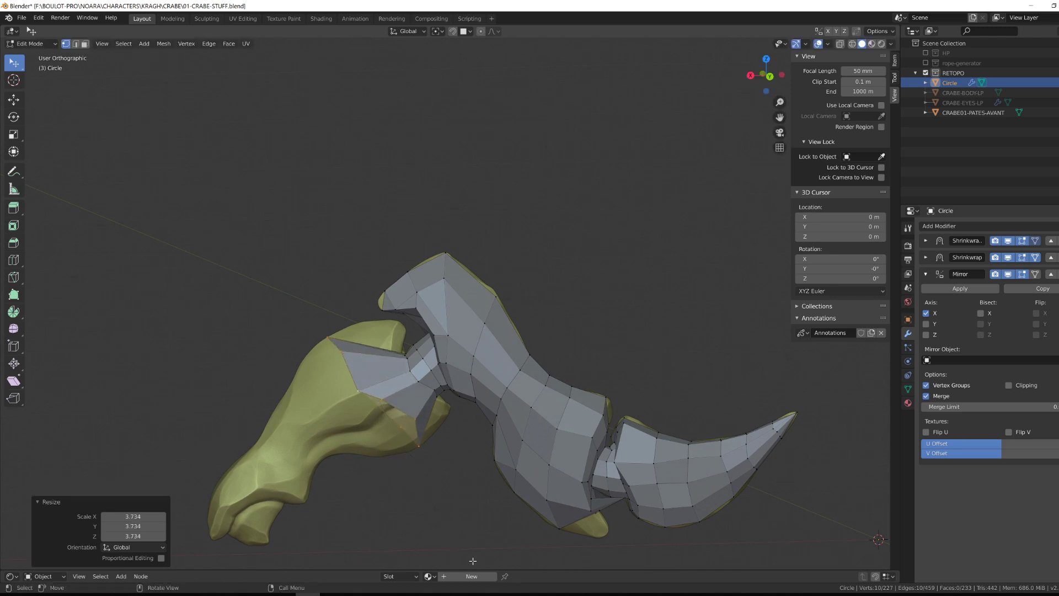
# Step: Flatten the extruded ring along the global X axis and move it farther along the third leg segment
pyautogui.moveTo(458, 551); pyautogui.dragTo(429, 539, button='middle')
pyautogui.press('s')
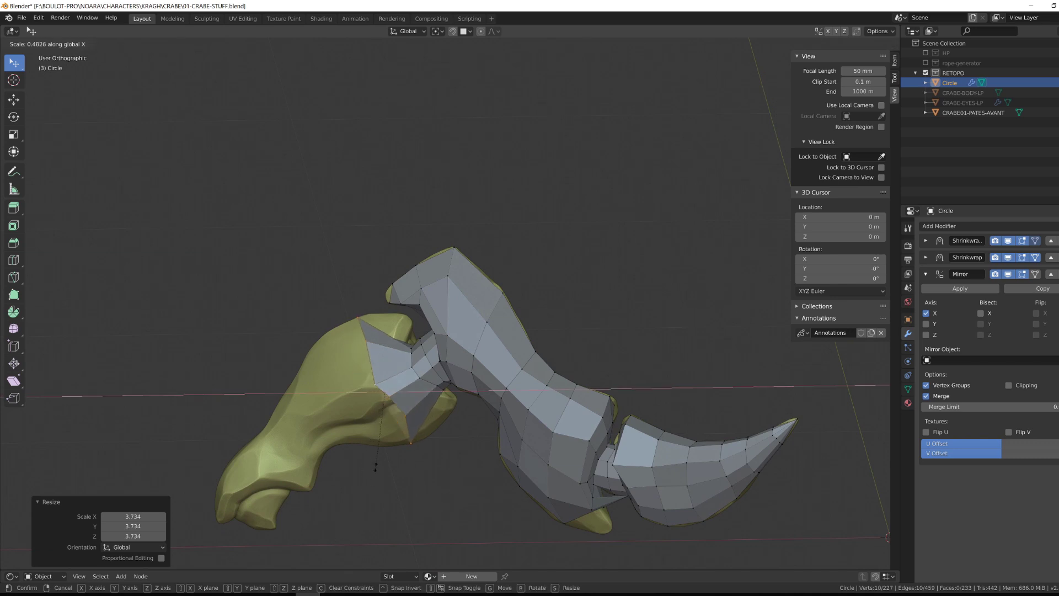
pyautogui.click(379, 447)
pyautogui.press('g')
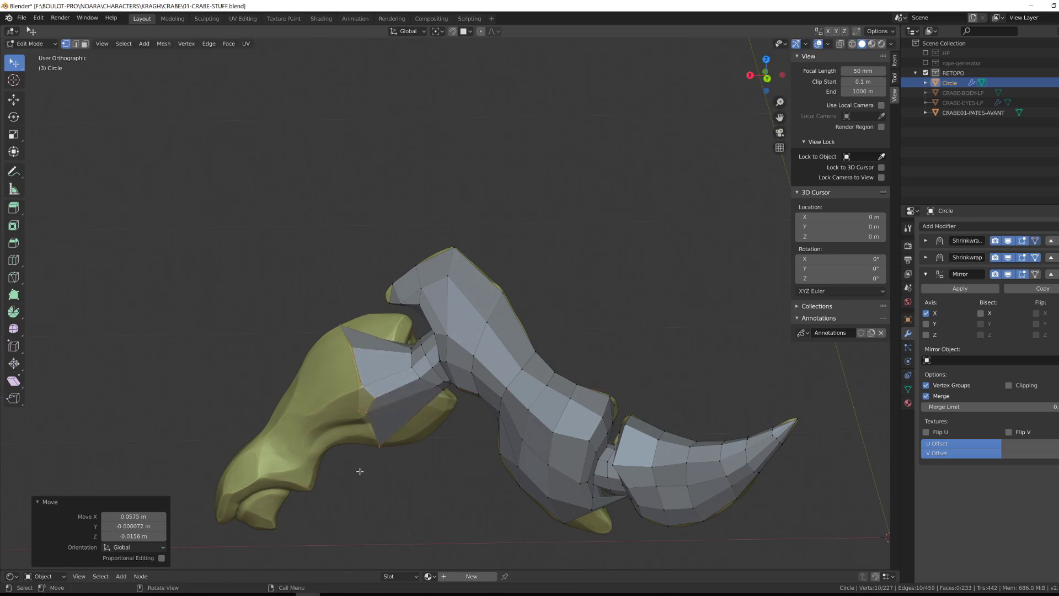
pyautogui.click(359, 468)
pyautogui.press('s')
pyautogui.press('x')
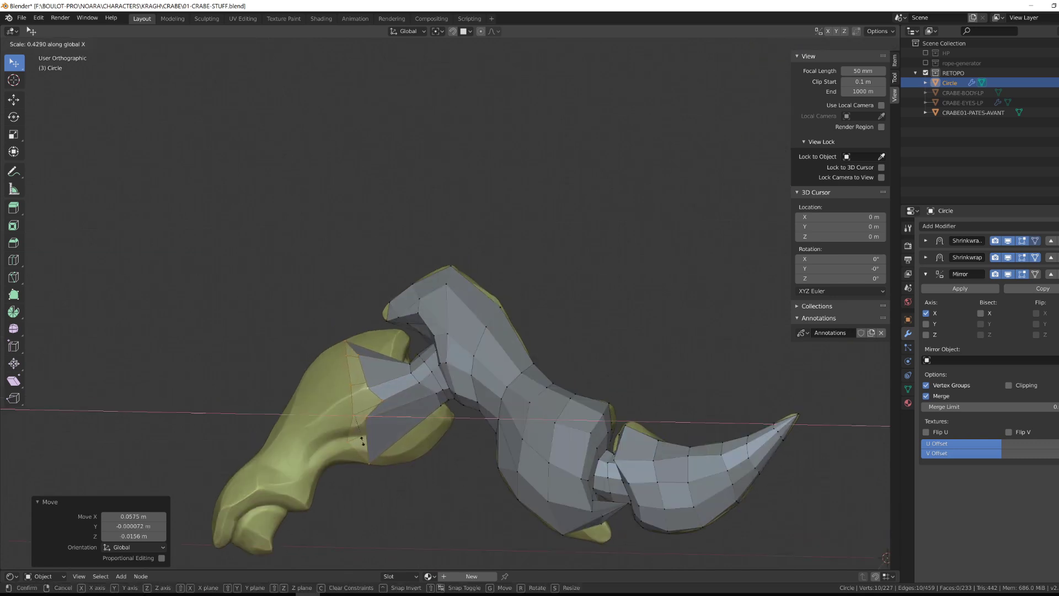
pyautogui.click(378, 460)
# Step: Rotate the extruded ring to align with the third segment's cross-section and enlarge it by a factor of about 1.078
pyautogui.moveTo(379, 462); pyautogui.dragTo(448, 518, button='middle')
pyautogui.press('r')
pyautogui.click(471, 477)
pyautogui.moveTo(472, 476); pyautogui.dragTo(433, 474, button='middle')
pyautogui.press('r')
pyautogui.click(431, 475)
pyautogui.press('s')
pyautogui.click(439, 482)
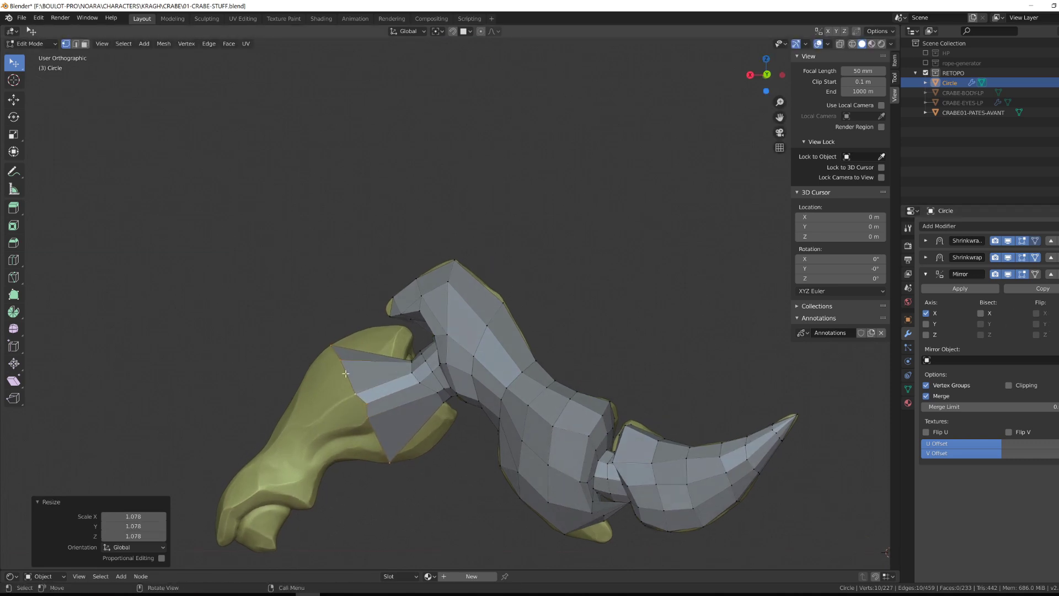
# Step: Shift single side vertices of the extruded ring to begin evening out their spacing
pyautogui.hotkey('alt', 'a')
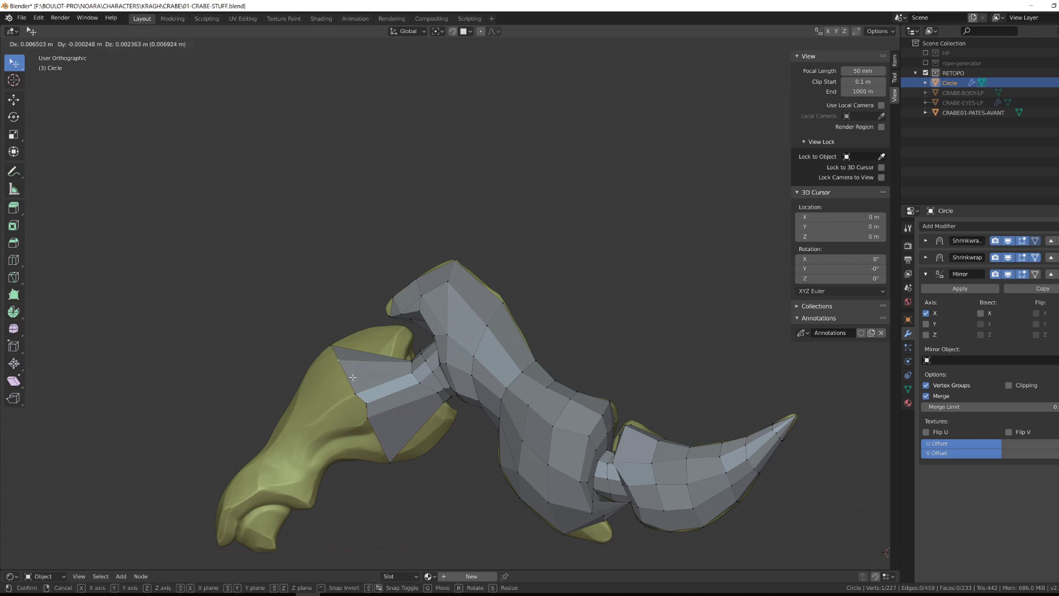
pyautogui.press('g')
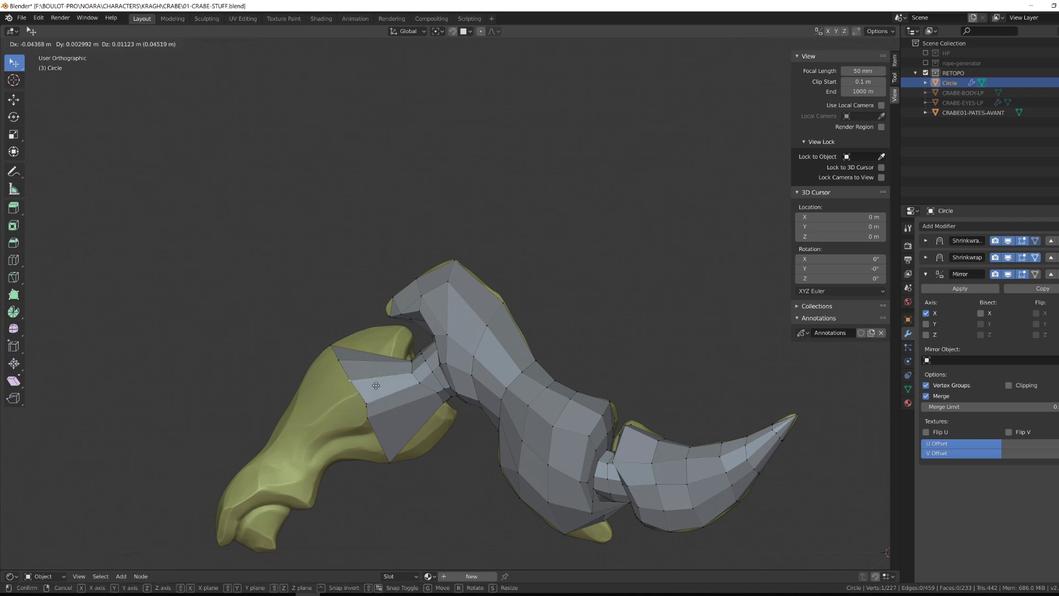
pyautogui.click(376, 385)
# Step: Apply the first Shrinkwrap modifier on the retopology mesh, duplicate the remaining one and return to mesh editing
pyautogui.press('Tab')
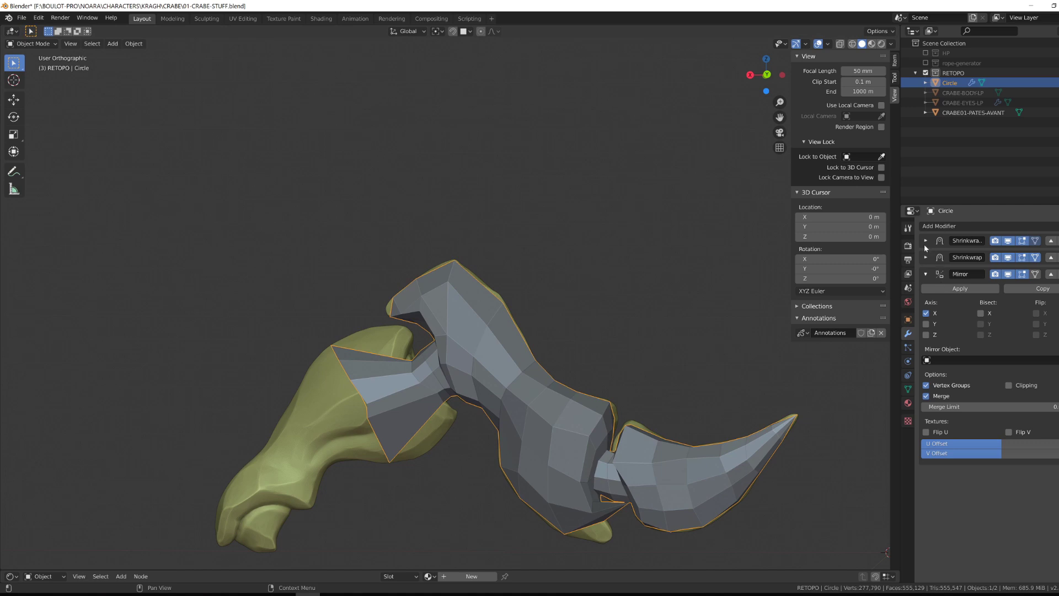
pyautogui.click(924, 242)
pyautogui.click(936, 256)
pyautogui.click(930, 243)
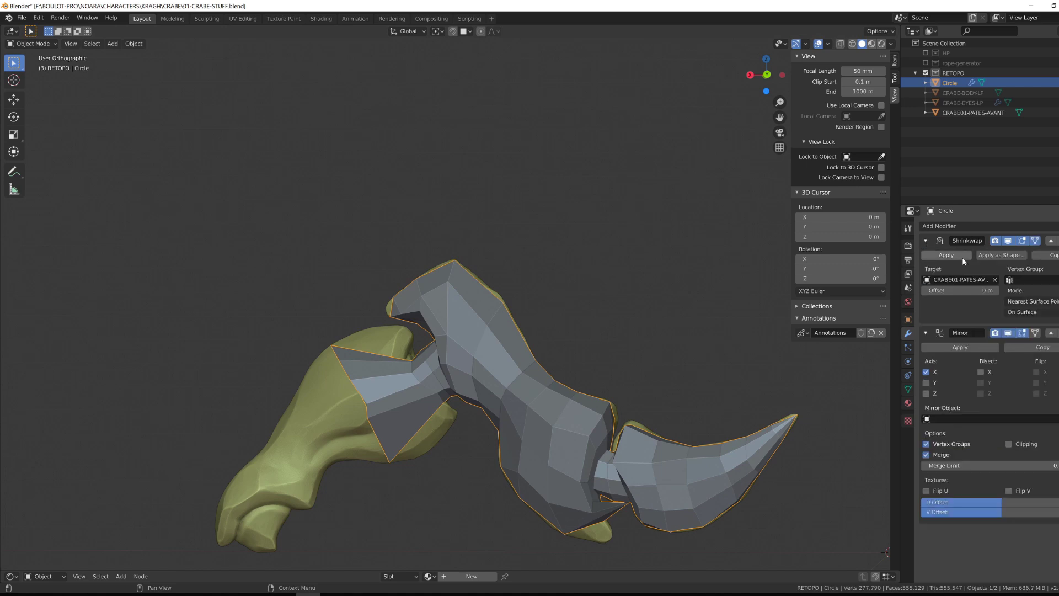
pyautogui.click(1054, 255)
pyautogui.press('Tab')
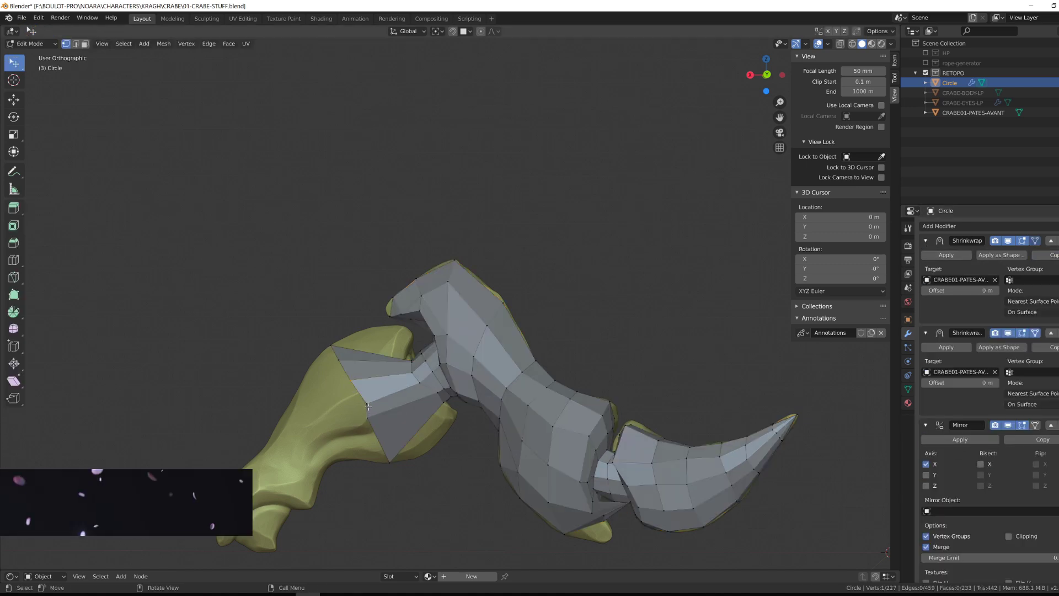
# Step: Reposition the middle and upper side vertices of the third segment's open ring on the sculpt
pyautogui.moveTo(380, 441); pyautogui.dragTo(359, 390, button='middle')
pyautogui.press('g')
pyautogui.click(370, 422)
pyautogui.hotkey('ctrl', 'g')
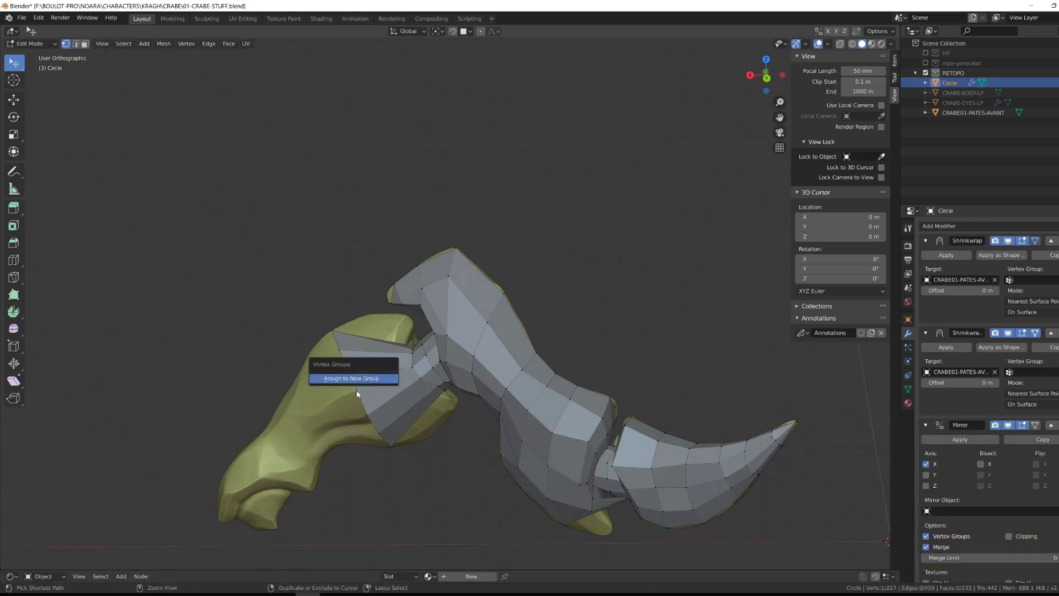
pyautogui.press('Escape')
pyautogui.moveTo(351, 374); pyautogui.dragTo(341, 358)
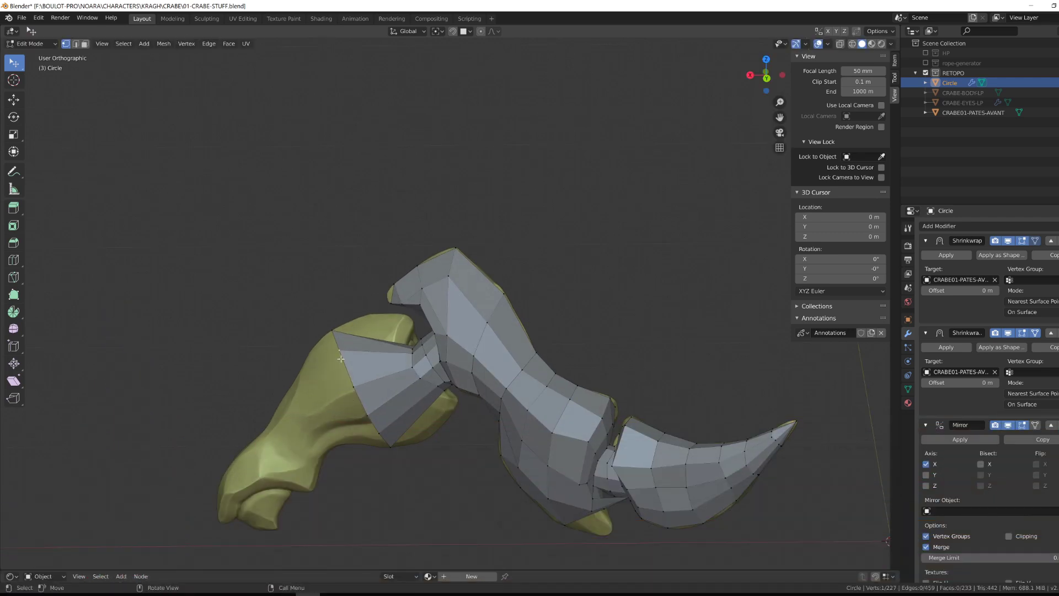
# Step: Reposition the upper and middle ring vertices on the opposite side of the third leg segment
pyautogui.moveTo(341, 358); pyautogui.dragTo(483, 349, button='middle')
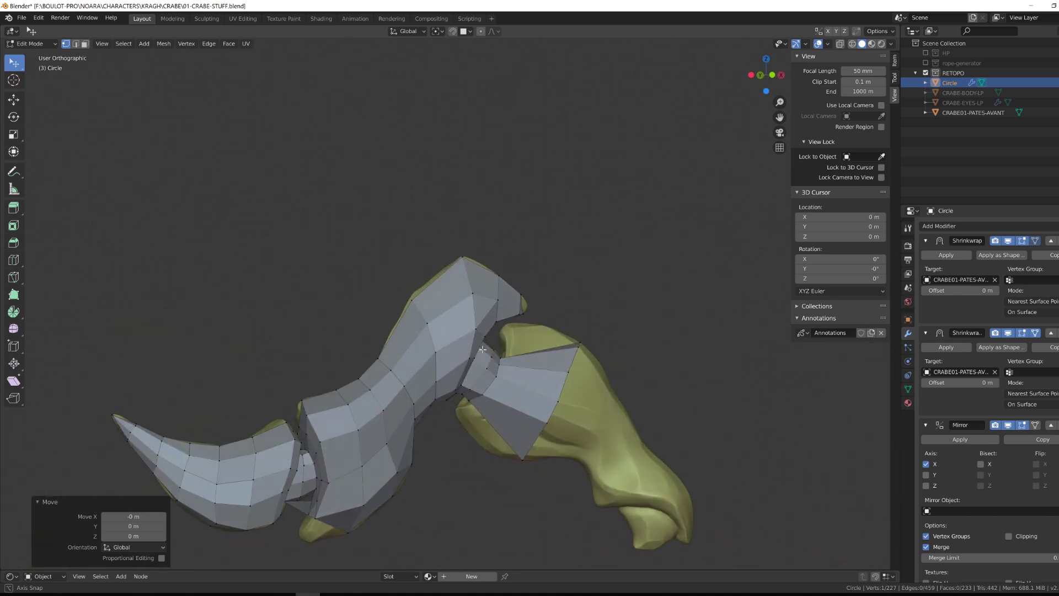
pyautogui.moveTo(568, 366); pyautogui.dragTo(571, 366)
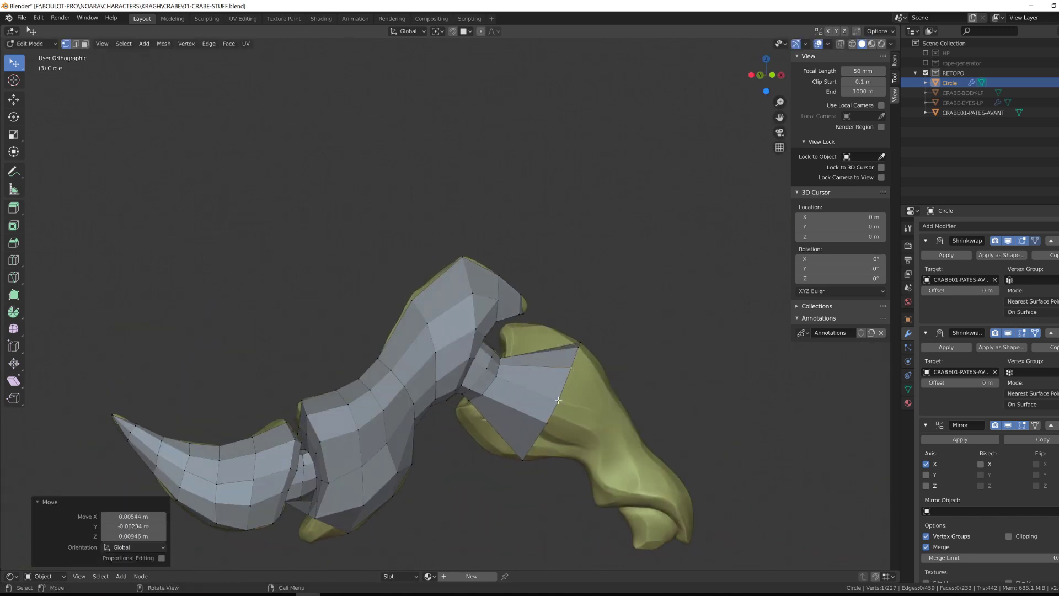
pyautogui.moveTo(557, 402); pyautogui.dragTo(558, 403)
pyautogui.click(559, 404)
pyautogui.moveTo(558, 403); pyautogui.dragTo(470, 421, button='middle')
pyautogui.press('g')
pyautogui.click(545, 379)
# Step: Move an outer vertex of the third segment's open ring into line with the sculpted surface
pyautogui.click(404, 306)
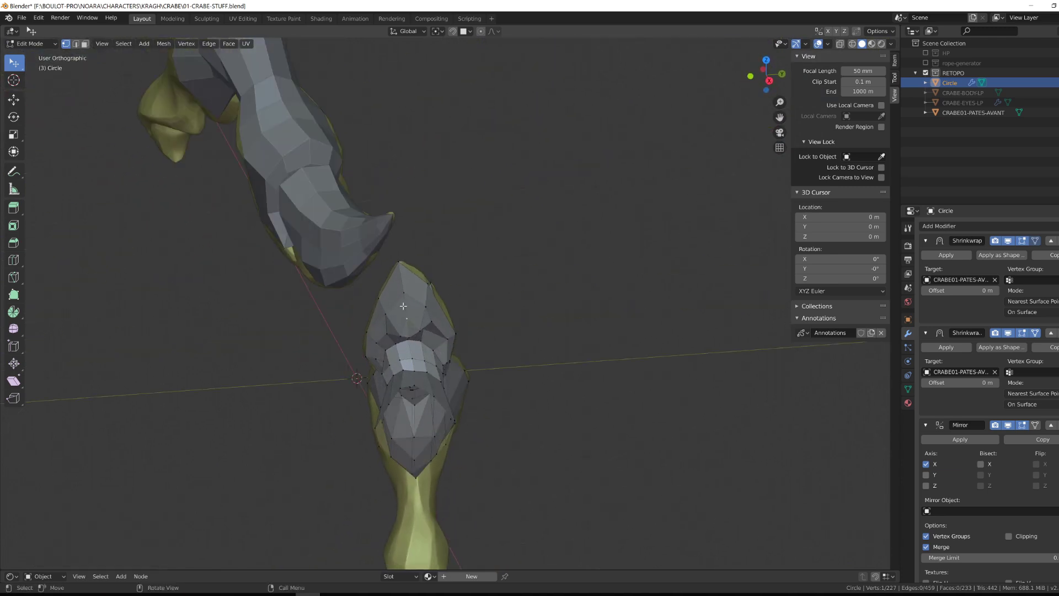
pyautogui.moveTo(405, 307); pyautogui.dragTo(532, 377, button='middle')
pyautogui.click(371, 408)
pyautogui.press('g')
pyautogui.click(371, 408)
# Step: Slide the opposite side's ring vertices downward along the third segment to space them more evenly
pyautogui.click(574, 367)
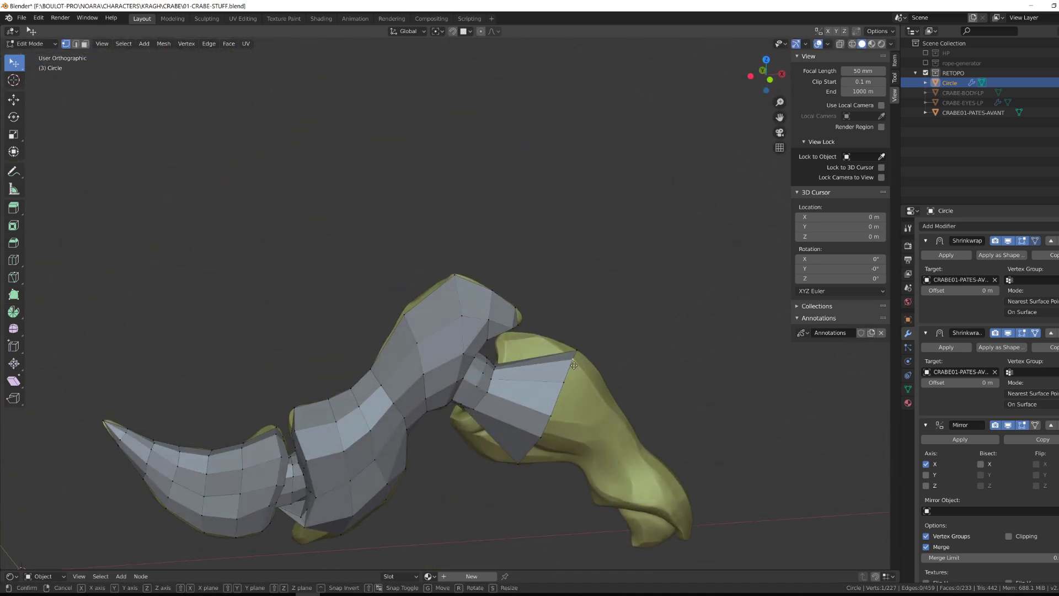
pyautogui.press('g')
pyautogui.click(569, 377)
pyautogui.moveTo(569, 377); pyautogui.dragTo(554, 396, button='middle')
pyautogui.press('g')
pyautogui.click(563, 401)
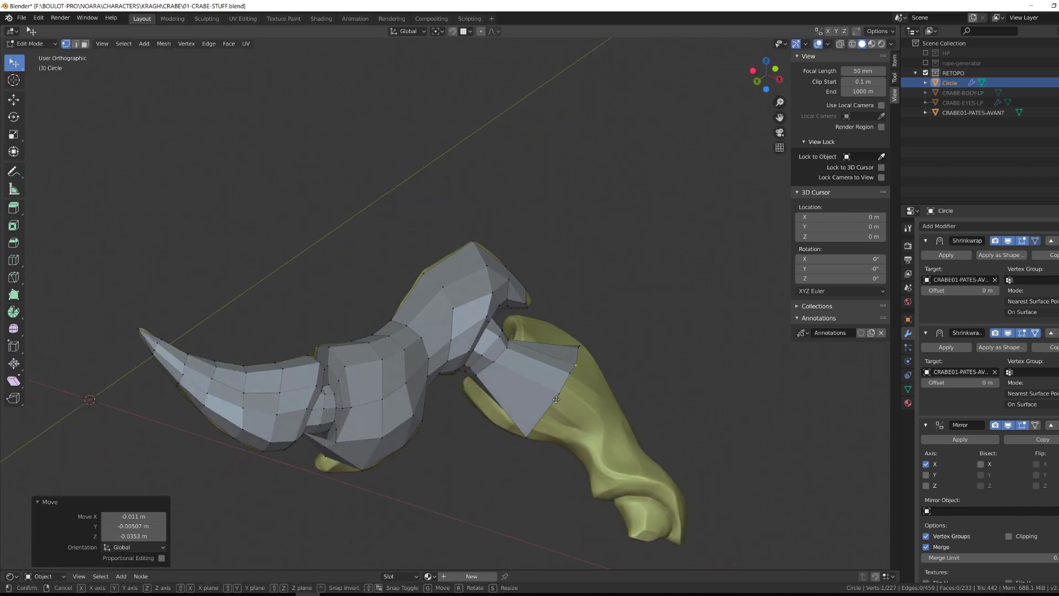
pyautogui.click(551, 415)
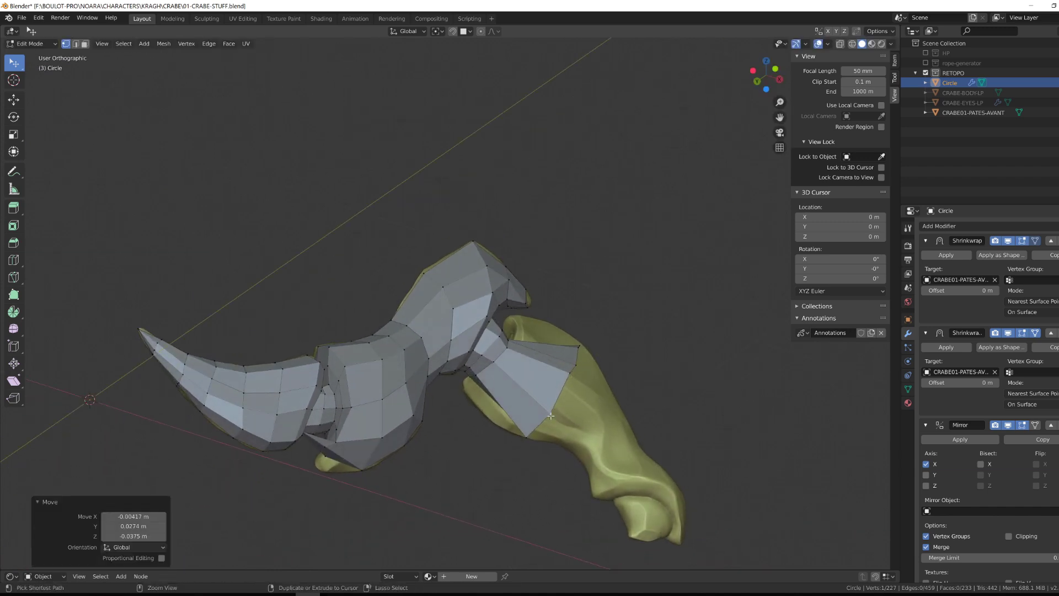
# Step: Adjust the vertex just above the open ring's lowest corner to follow the third segment's sculpted underside
pyautogui.press('g')
pyautogui.click(550, 413)
pyautogui.moveTo(550, 413)
pyautogui.mouseDown(button='middle')
pyautogui.moveTo(534, 411)
pyautogui.moveTo(540, 426)
pyautogui.mouseUp(button='middle')
pyautogui.press('g')
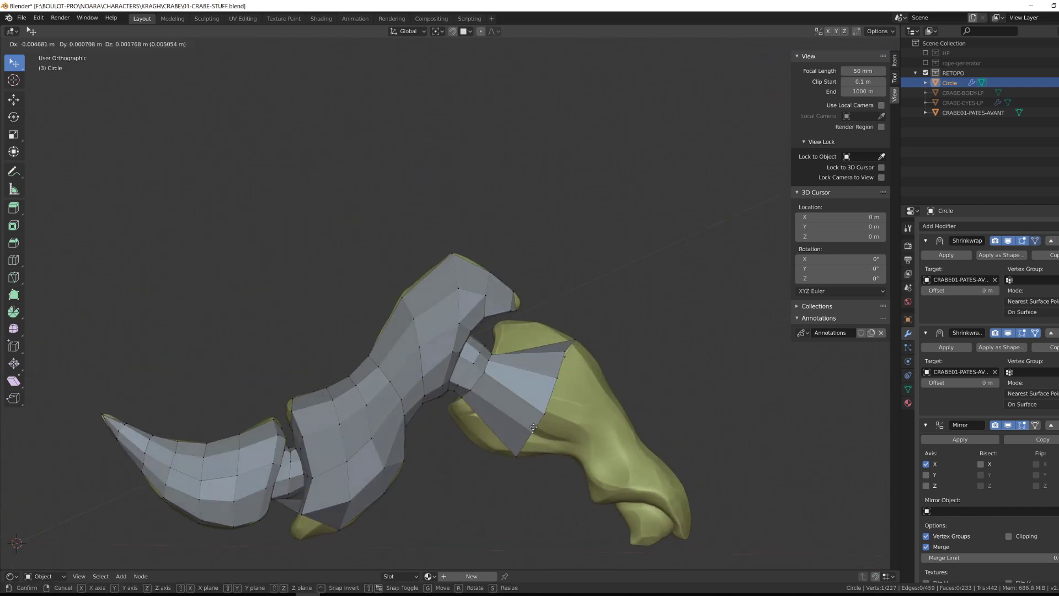
pyautogui.moveTo(534, 427); pyautogui.dragTo(539, 410)
# Step: Fine-tune the upper side vertices of the open ring to straighten its edge across the third segment
pyautogui.click(553, 377)
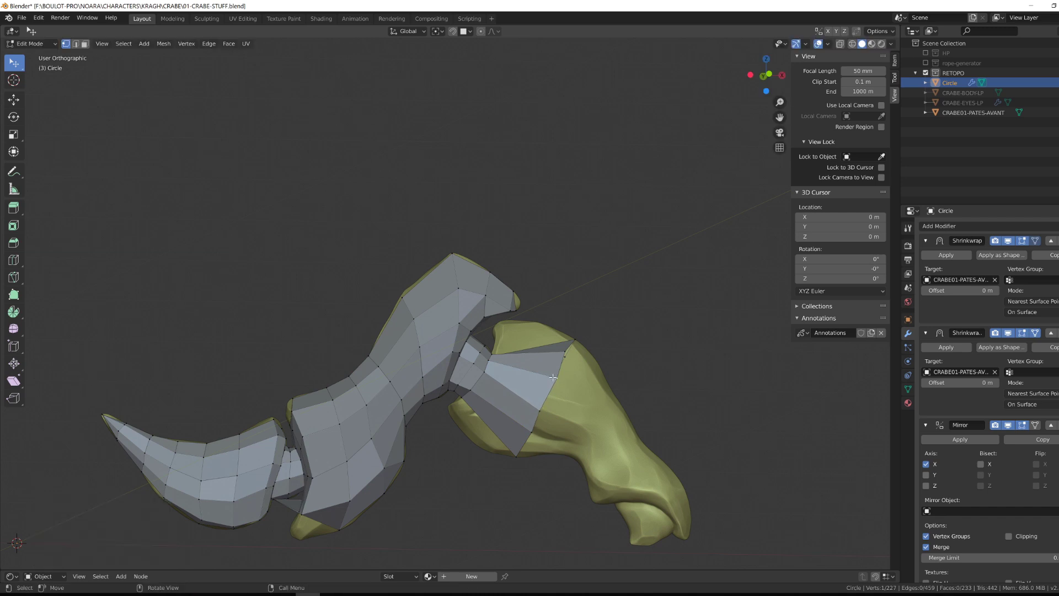
pyautogui.press('g')
pyautogui.click(562, 370)
pyautogui.press('g')
pyautogui.click(571, 366)
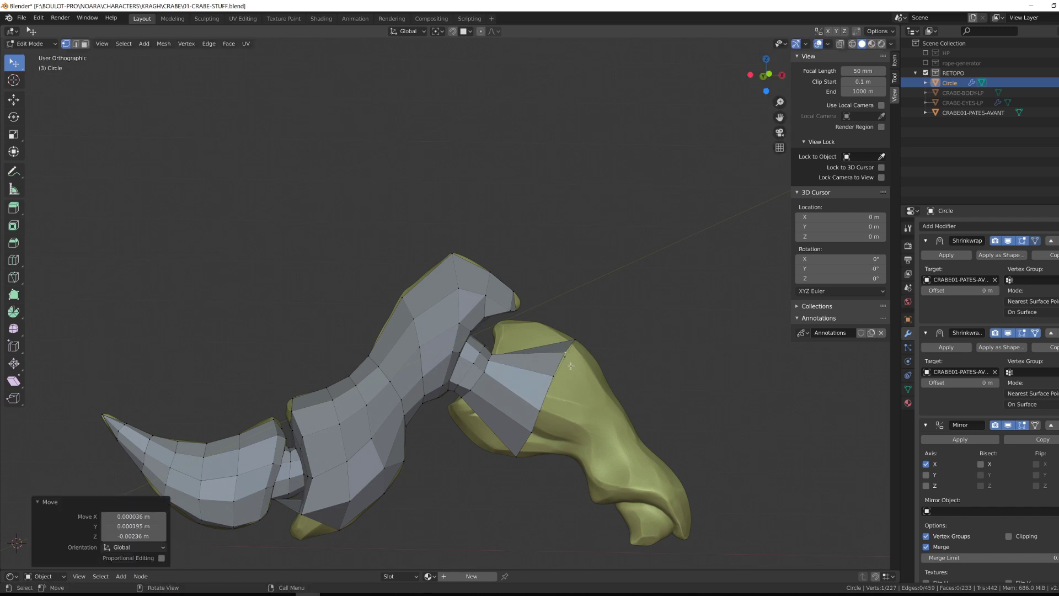
# Step: Cut an edge loop around the third segment's new section, midway between the neck and the open ring
pyautogui.moveTo(571, 366); pyautogui.dragTo(417, 390, button='middle')
pyautogui.moveTo(432, 392); pyautogui.dragTo(423, 358, button='middle')
pyautogui.scroll(1, 434, 392)
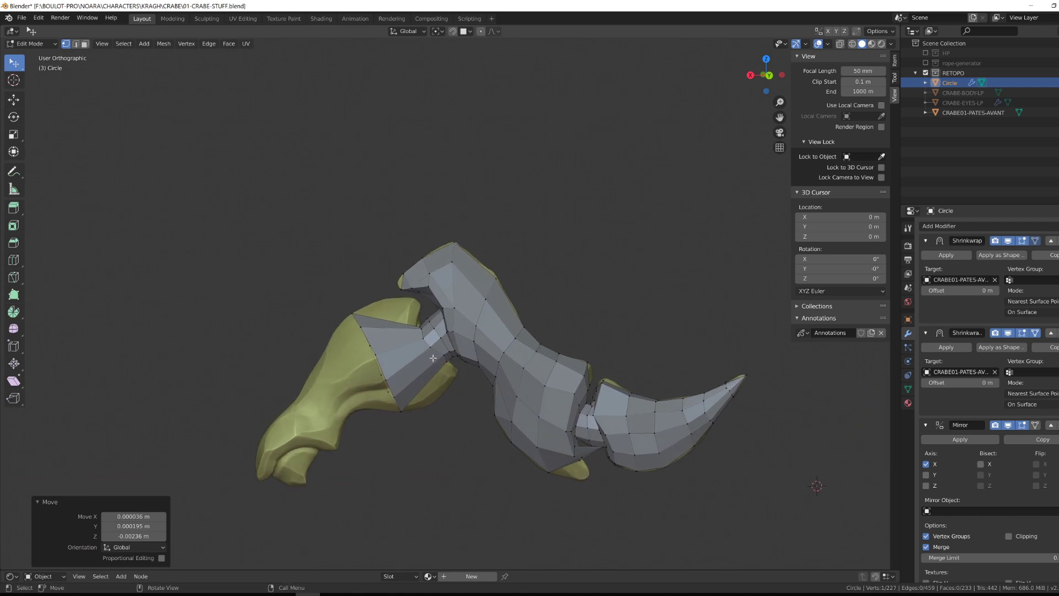
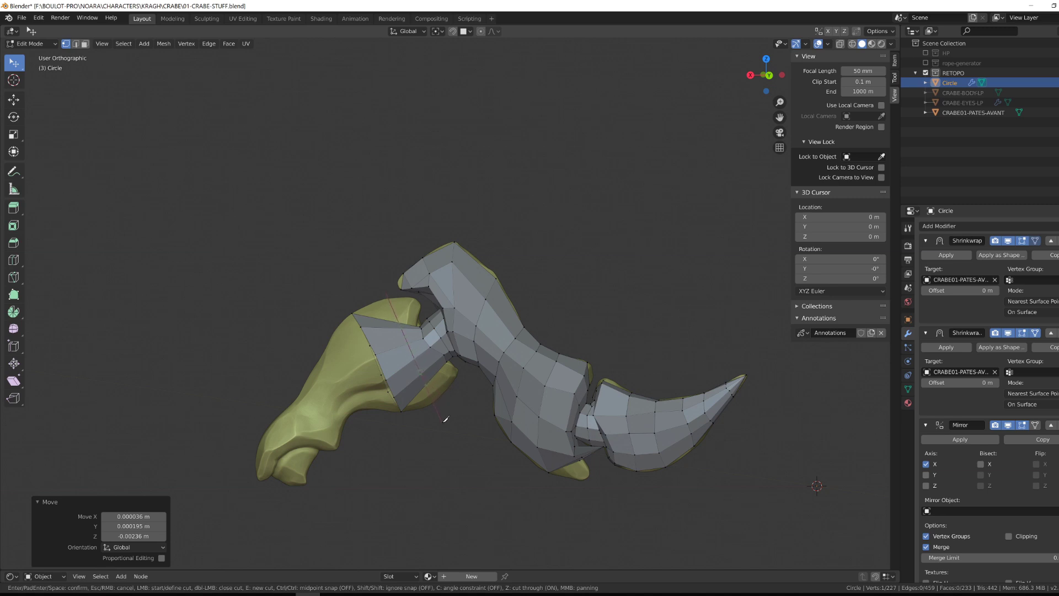
pyautogui.press('Return')
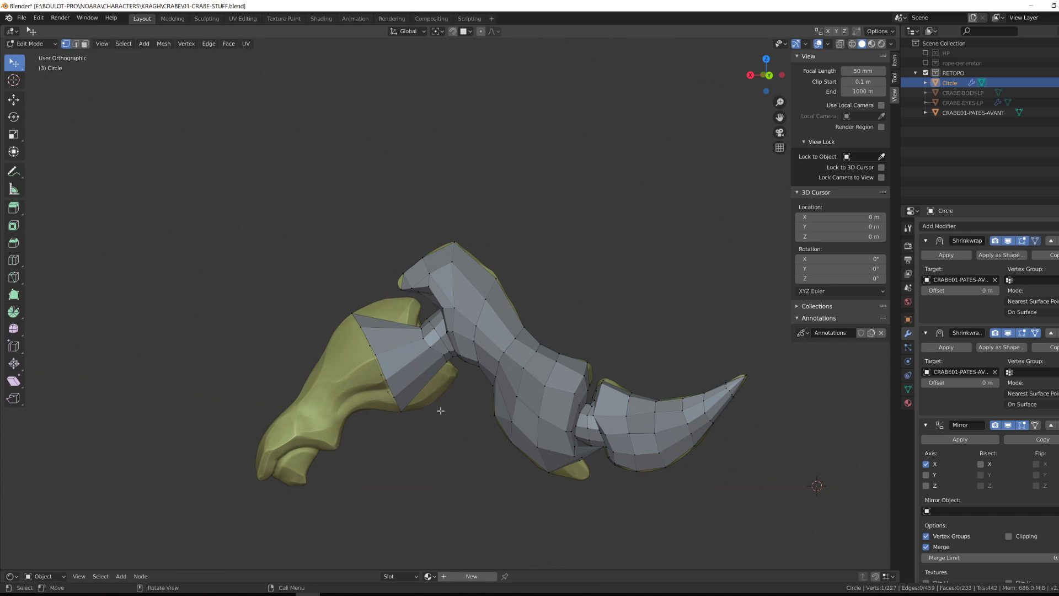
pyautogui.click(429, 357)
pyautogui.click(402, 331)
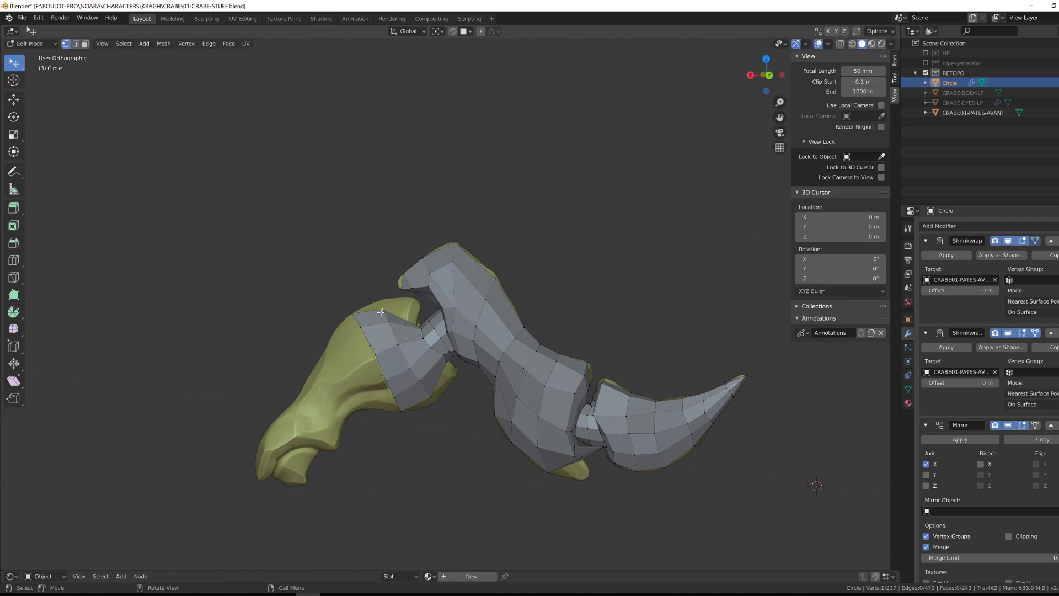
# Step: Move the new middle loop's vertices one by one to match the third segment's sculpted bulge
pyautogui.moveTo(402, 331); pyautogui.dragTo(435, 386, button='middle')
pyautogui.press('g')
pyautogui.click(434, 361)
pyautogui.click(400, 315)
pyautogui.press('g')
pyautogui.click(397, 318)
pyautogui.press('g')
pyautogui.click(405, 343)
# Step: Reposition the middle loop's underside vertices, using X-ray display to check them through the sculpt
pyautogui.keyDown('alt'); pyautogui.moveTo(435, 387); pyautogui.dragTo(468, 404); pyautogui.keyUp('alt')
pyautogui.press('g')
pyautogui.click(467, 389)
pyautogui.hotkey('alt', 'z')
pyautogui.keyDown('alt'); pyautogui.scroll(1, 468, 404); pyautogui.keyUp('alt')
pyautogui.scroll(2, 469, 404)
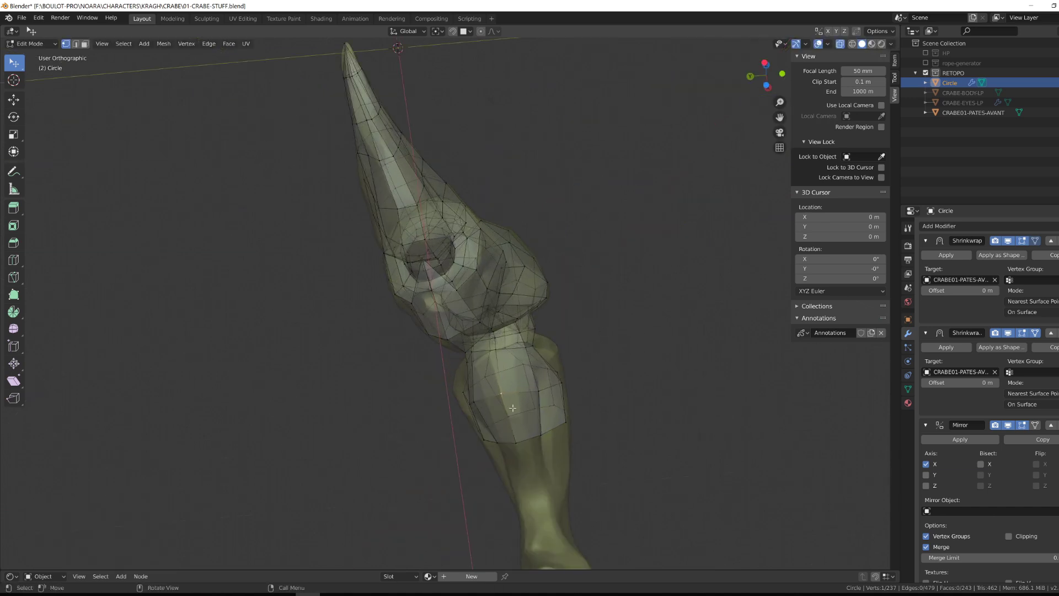
pyautogui.moveTo(543, 391); pyautogui.dragTo(541, 426, button='middle')
pyautogui.press('g')
pyautogui.click(500, 403)
pyautogui.hotkey('alt', 'z')
# Step: Move the lower vertices of the open ring and middle loop to even out the third segment's side faces
pyautogui.press('g')
pyautogui.click(538, 435)
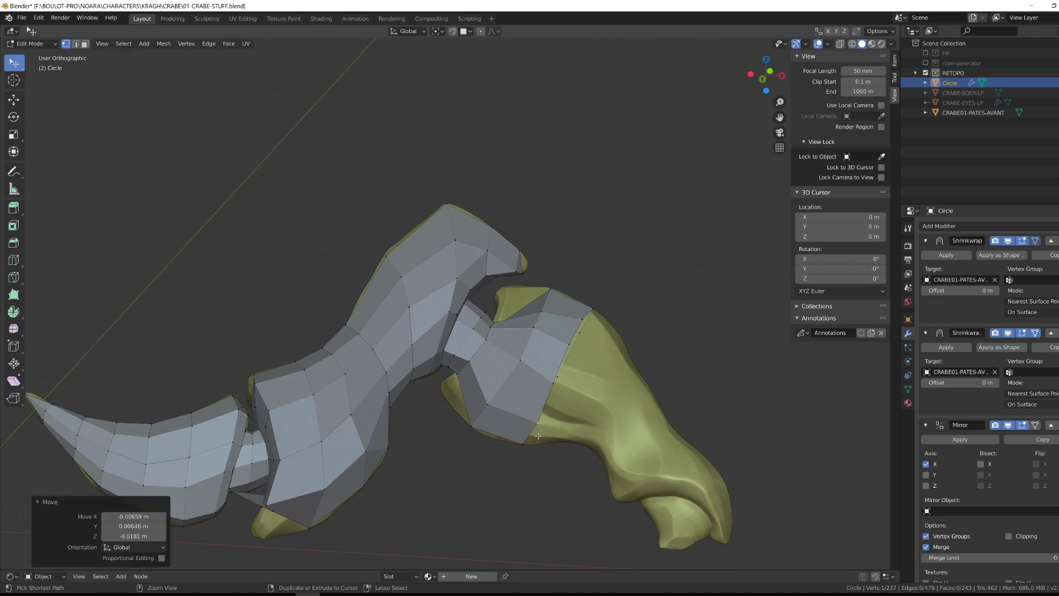
pyautogui.press('g')
pyautogui.moveTo(556, 381); pyautogui.dragTo(555, 381)
pyautogui.moveTo(530, 363); pyautogui.dragTo(520, 382)
# Step: Nudge the open ring's middle and upper vertices on the opposite side into a smoother line
pyautogui.click(573, 386)
pyautogui.press('g')
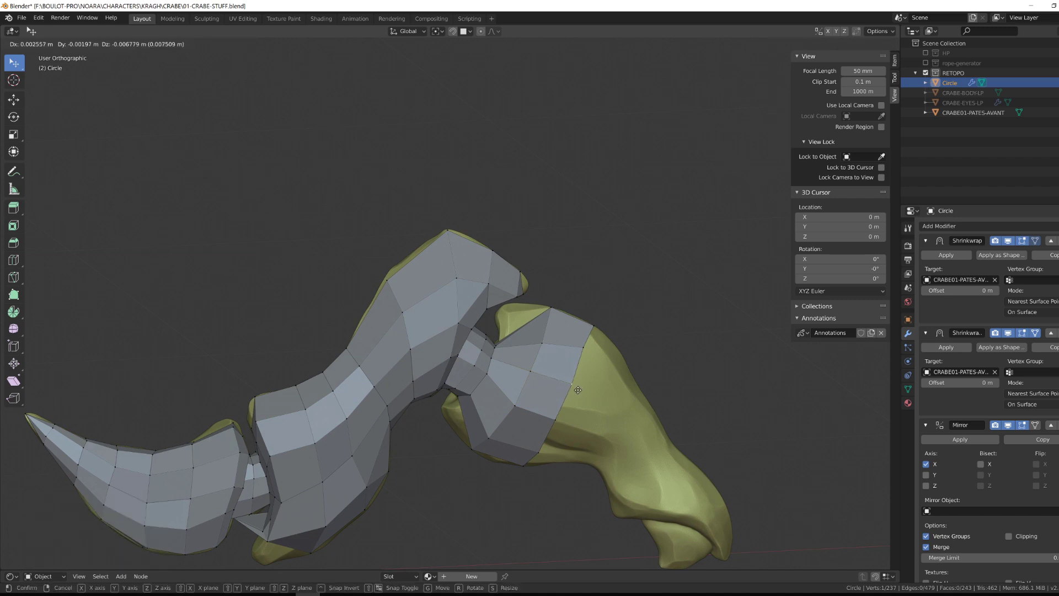
pyautogui.click(576, 385)
pyautogui.press('g')
pyautogui.click(577, 356)
pyautogui.moveTo(577, 357); pyautogui.dragTo(406, 351, button='middle')
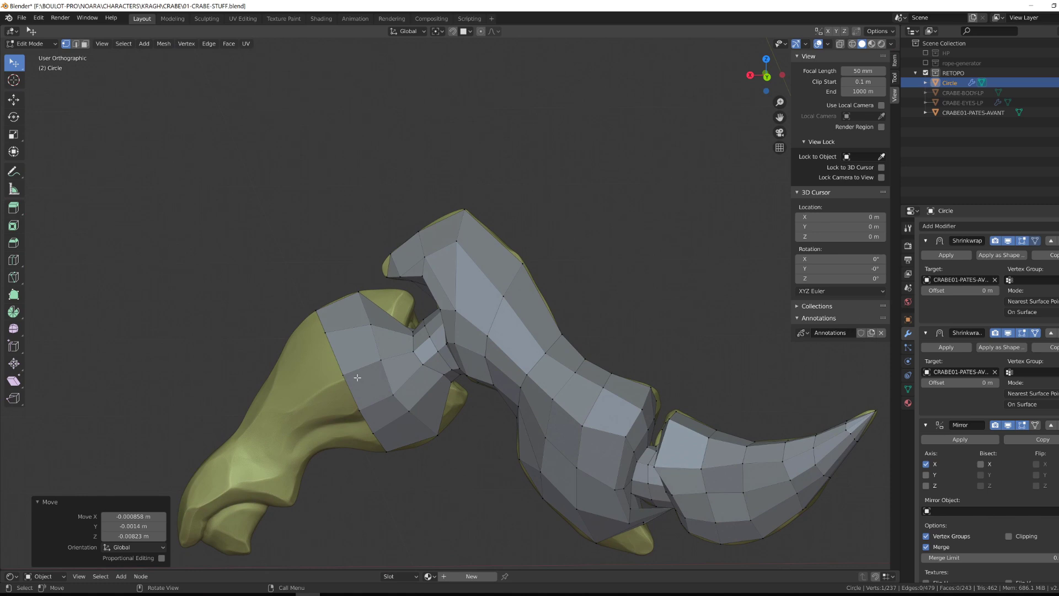
# Step: Move the open ring's side and lower vertices individually to even out the edge on the third segment
pyautogui.click(355, 381)
pyautogui.press('g')
pyautogui.click(345, 391)
pyautogui.click(361, 411)
pyautogui.moveTo(364, 412); pyautogui.dragTo(376, 437, button='middle')
pyautogui.press('g')
pyautogui.click(360, 404)
pyautogui.press('g')
pyautogui.click(391, 395)
pyautogui.moveTo(375, 441); pyautogui.dragTo(365, 446)
pyautogui.moveTo(400, 426); pyautogui.dragTo(402, 431)
pyautogui.click(403, 432)
pyautogui.moveTo(403, 432); pyautogui.dragTo(442, 396, button='middle')
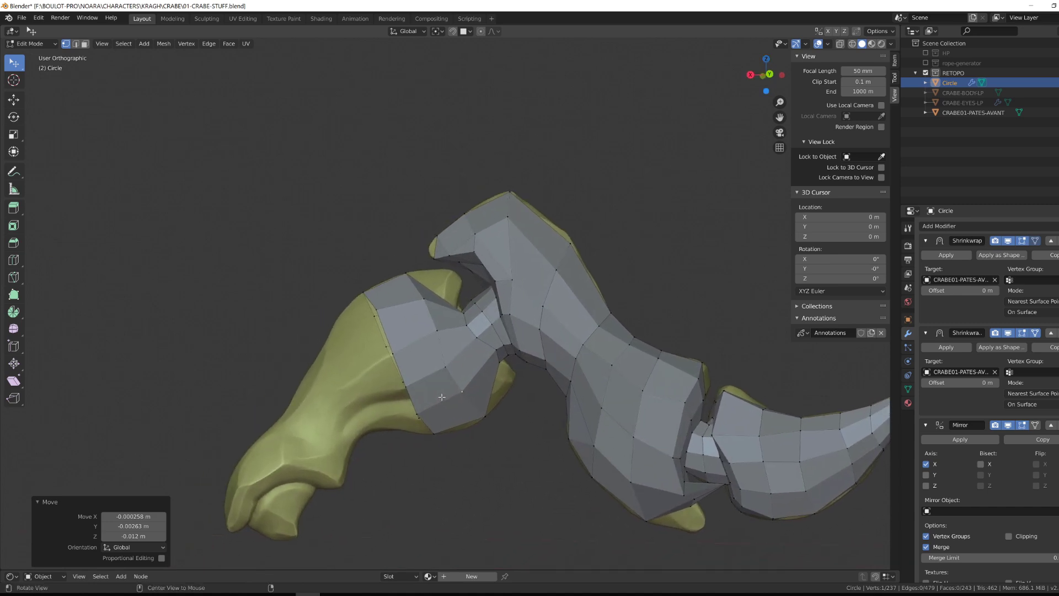
# Step: Nudge the lower vertices of the open ring and middle loop on the third segment's opposite side
pyautogui.doubleClick(399, 369)
pyautogui.keyDown('alt'); pyautogui.moveTo(407, 368); pyautogui.dragTo(544, 366); pyautogui.keyUp('alt')
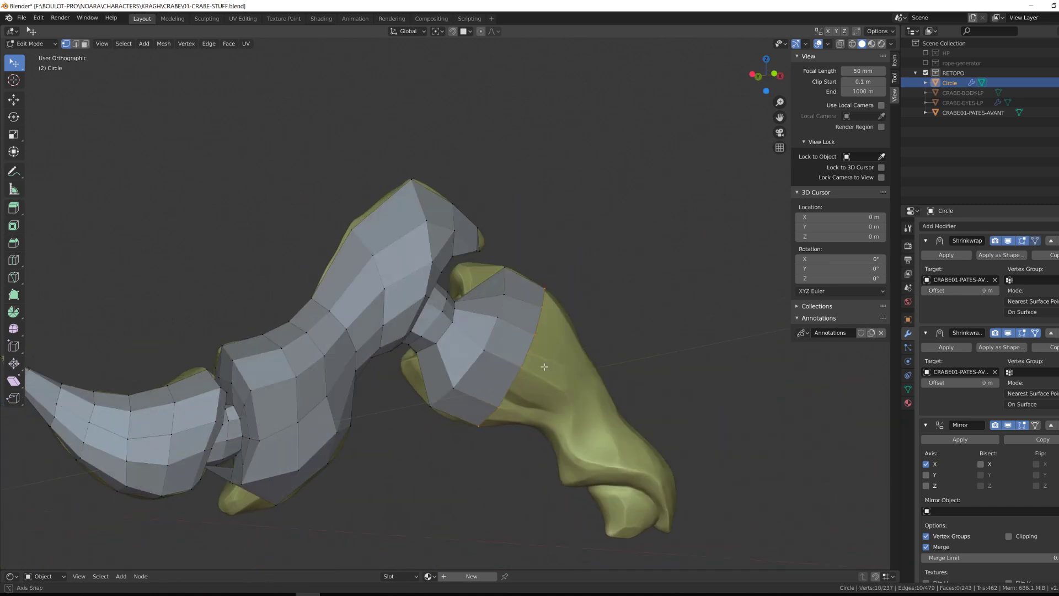
pyautogui.moveTo(544, 366); pyautogui.dragTo(522, 365, button='middle')
pyautogui.click(496, 405)
pyautogui.press('g')
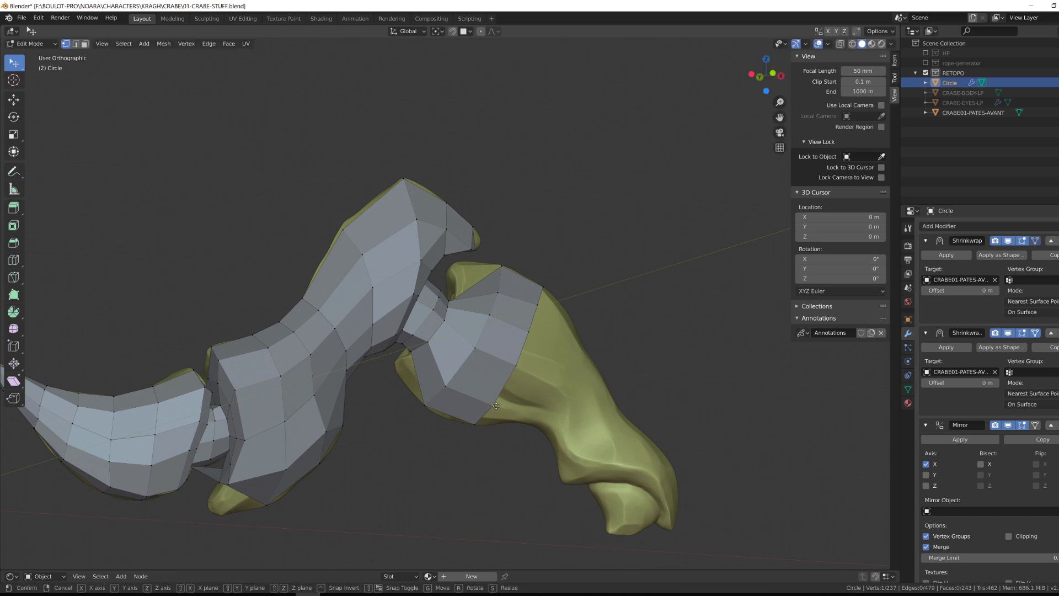
pyautogui.click(496, 405)
pyautogui.click(453, 387)
pyautogui.press('g')
pyautogui.click(453, 385)
# Step: Check the open ring from both sides and move its lower side vertex slightly upward
pyautogui.moveTo(540, 382); pyautogui.dragTo(389, 343, button='middle')
pyautogui.keyDown('alt'); pyautogui.click(389, 343); pyautogui.keyUp('alt')
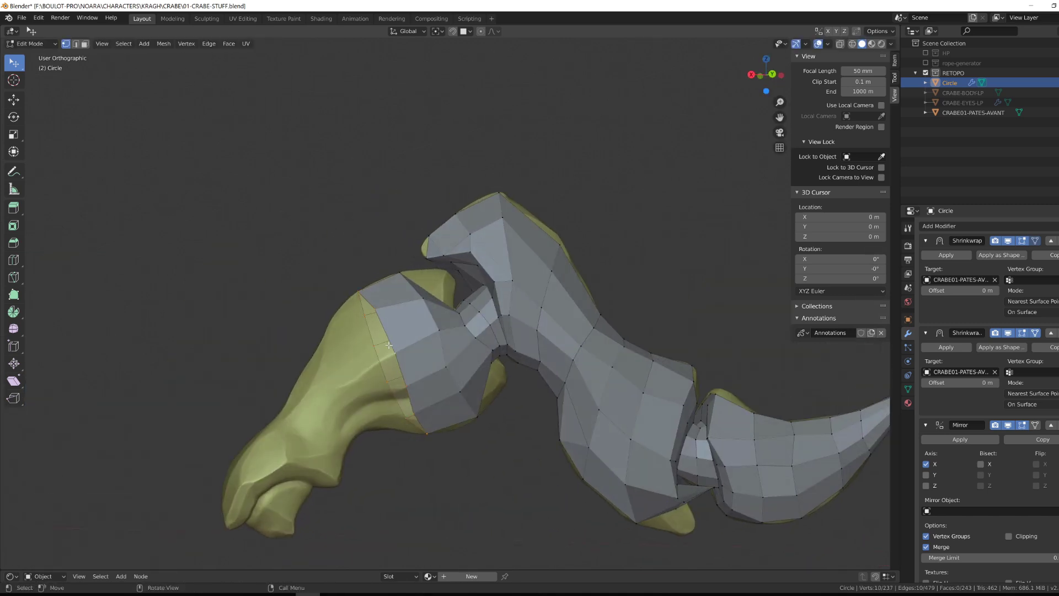
pyautogui.press('KP_1')
pyautogui.keyDown('shift'); pyautogui.moveTo(439, 374); pyautogui.dragTo(436, 327, button='middle'); pyautogui.keyUp('shift')
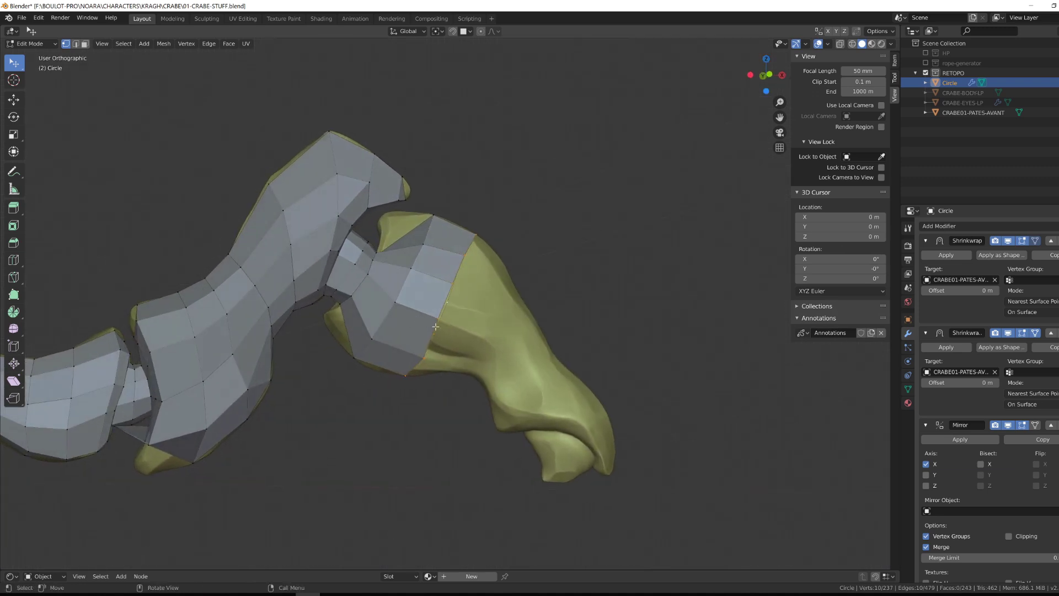
pyautogui.click(430, 367)
pyautogui.press('g')
pyautogui.click(424, 354)
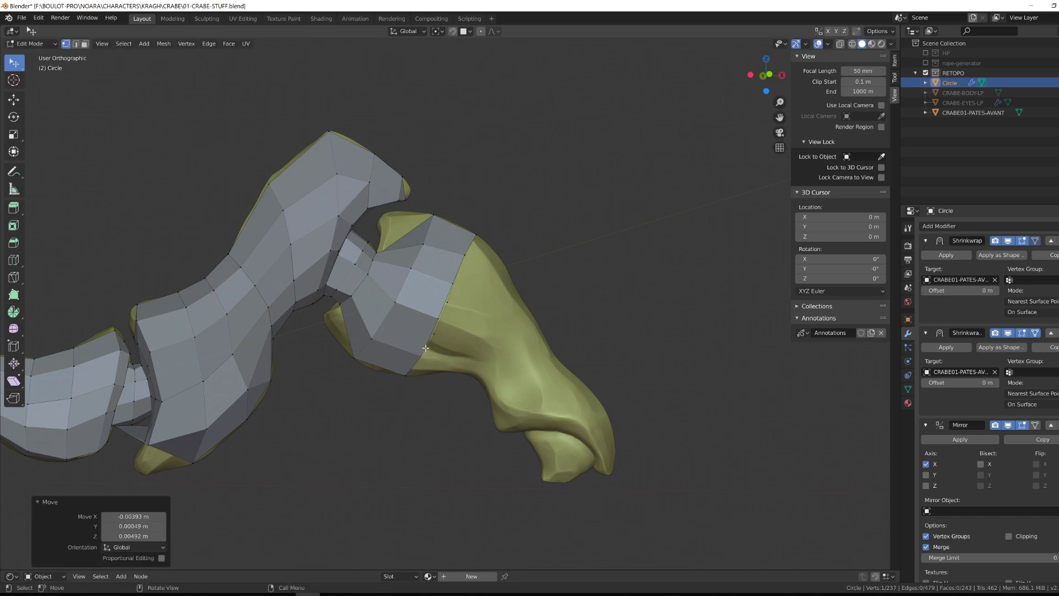
# Step: Extrude the whole open ring down to the narrow ankle, rotating it 26.4° and then 4.28° to follow the bend
pyautogui.keyDown('alt'); pyautogui.click(427, 345); pyautogui.keyUp('alt')
pyautogui.moveTo(427, 344); pyautogui.dragTo(404, 306, button='middle')
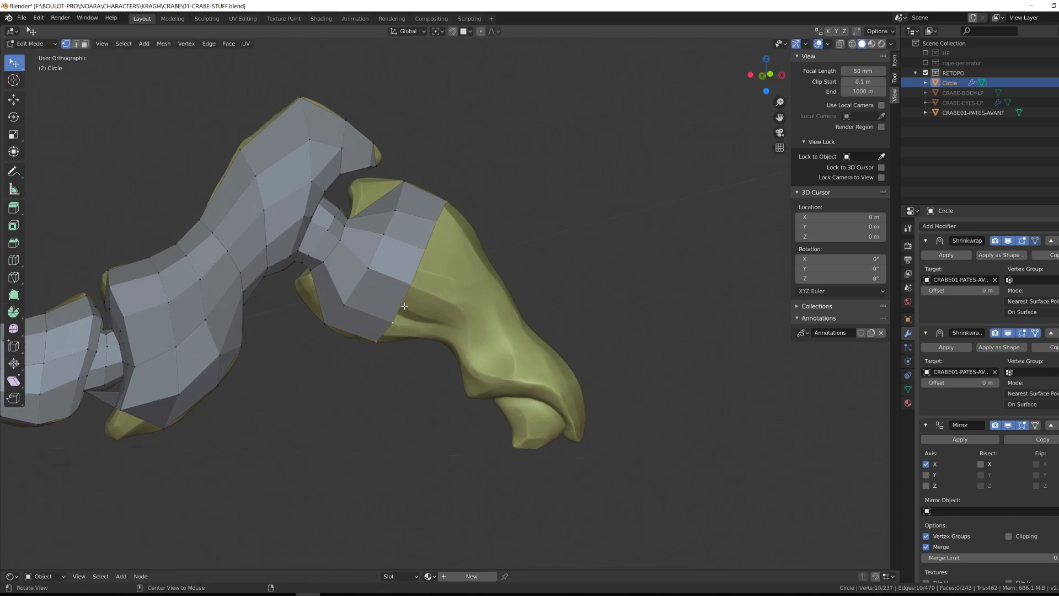
pyautogui.press('e')
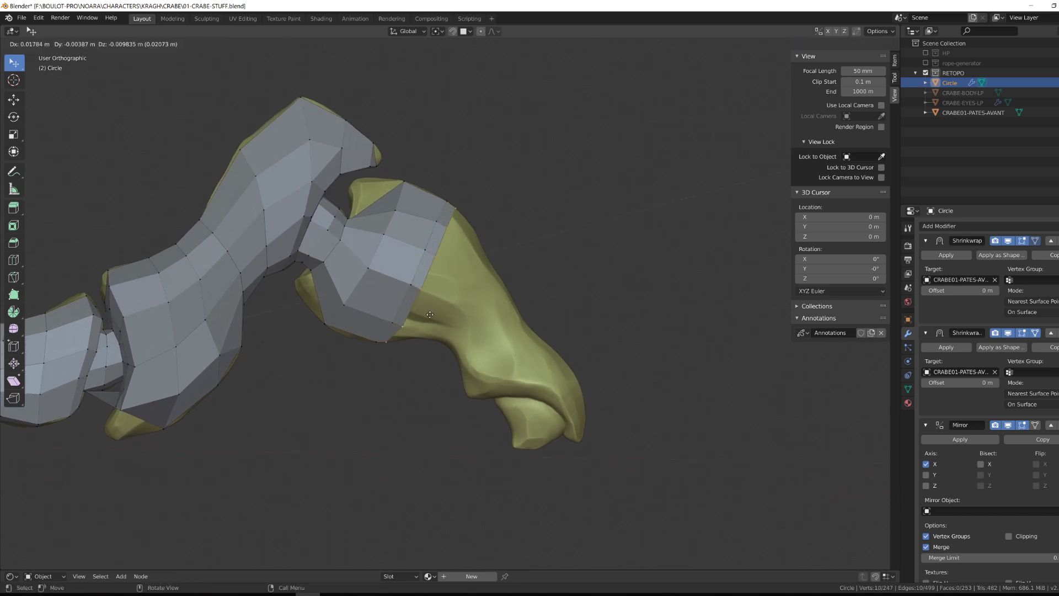
pyautogui.click(493, 340)
pyautogui.press('r')
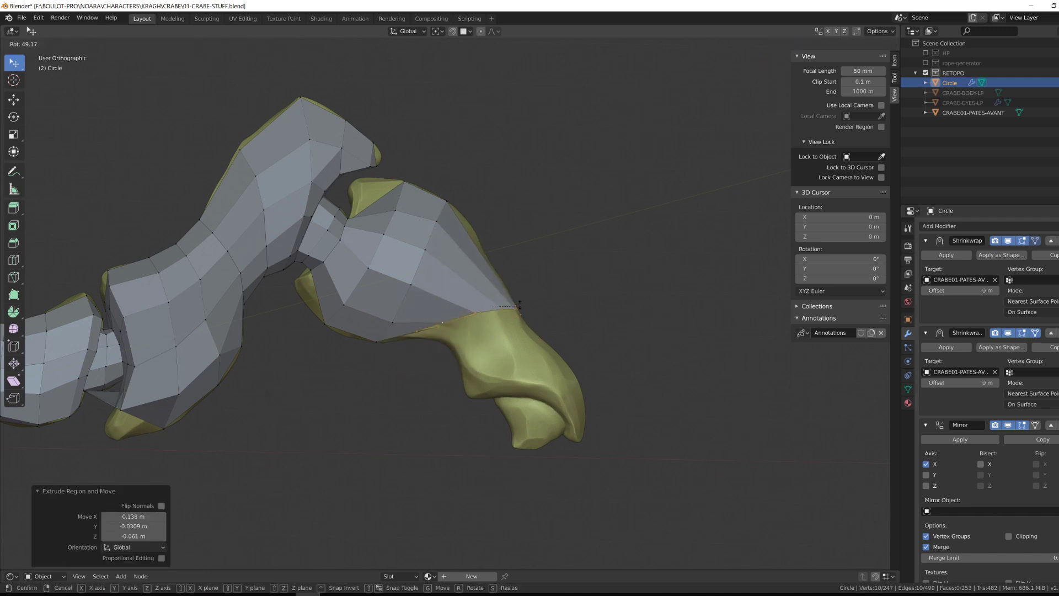
pyautogui.click(518, 295)
pyautogui.press('g')
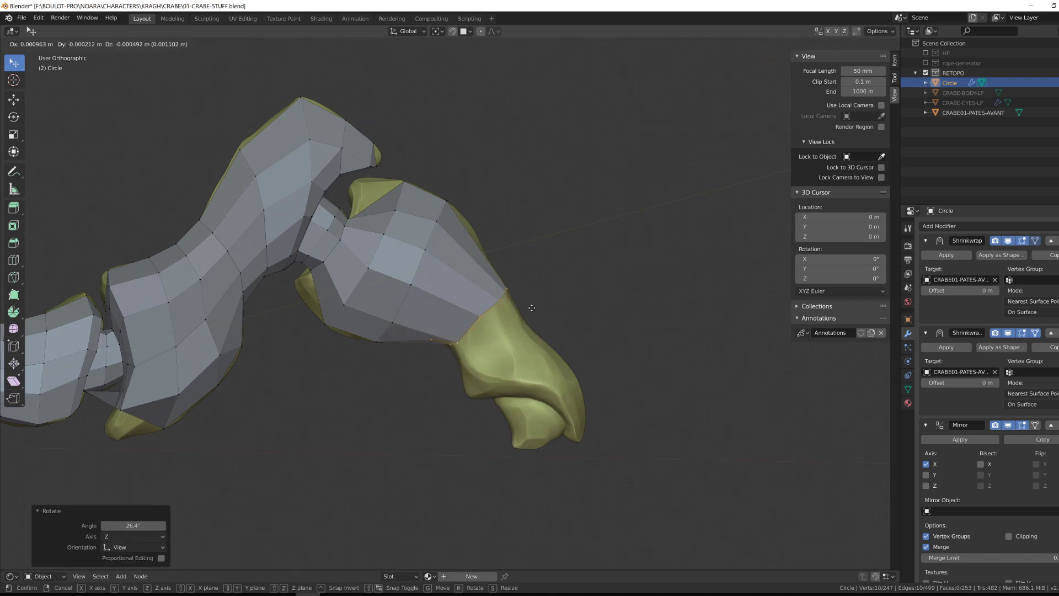
pyautogui.click(536, 311)
pyautogui.press('r')
pyautogui.click(540, 311)
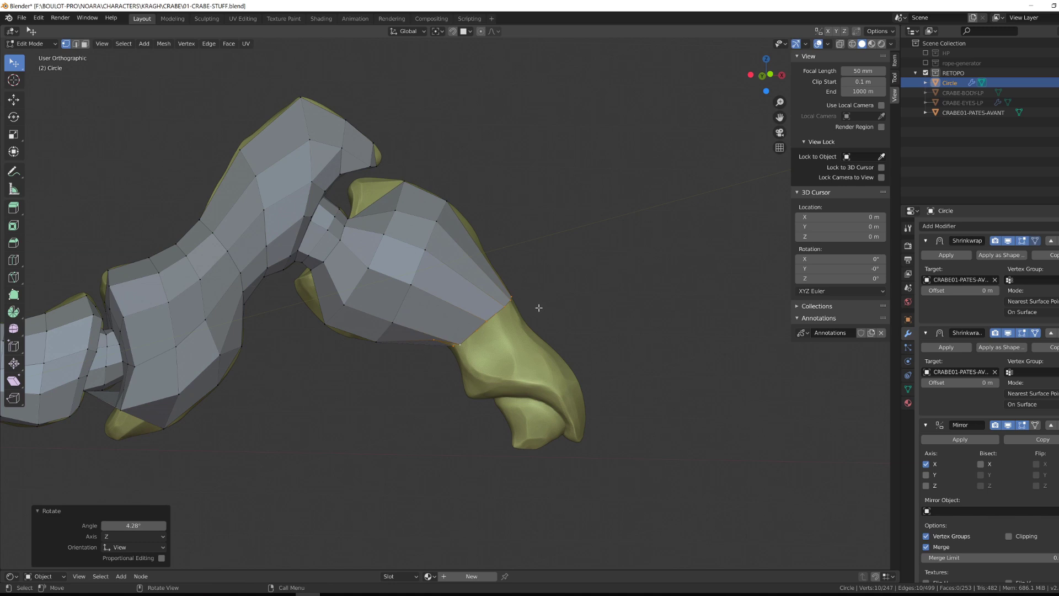
# Step: Move the new ankle ring's front and upper vertices one by one to fit the sculpted ankle's outline
pyautogui.scroll(2, 506, 368)
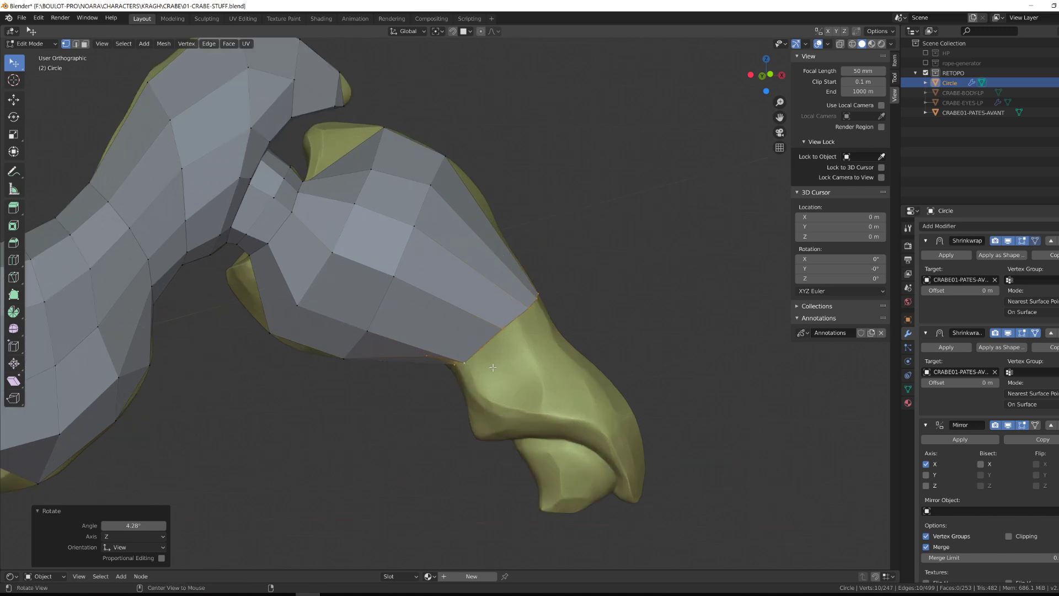
pyautogui.keyDown('alt'); pyautogui.moveTo(506, 368); pyautogui.dragTo(572, 299); pyautogui.keyUp('alt')
pyautogui.click(509, 282)
pyautogui.press('g')
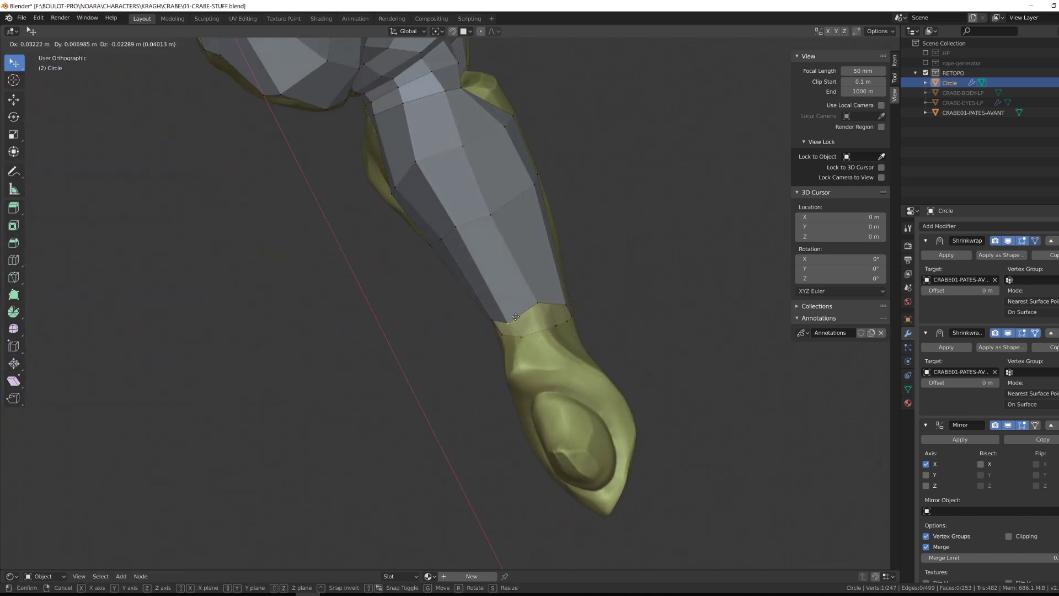
pyautogui.click(517, 307)
pyautogui.moveTo(516, 307); pyautogui.dragTo(390, 323, button='middle')
pyautogui.press('g')
pyautogui.click(494, 325)
pyautogui.click(360, 311)
pyautogui.press('g')
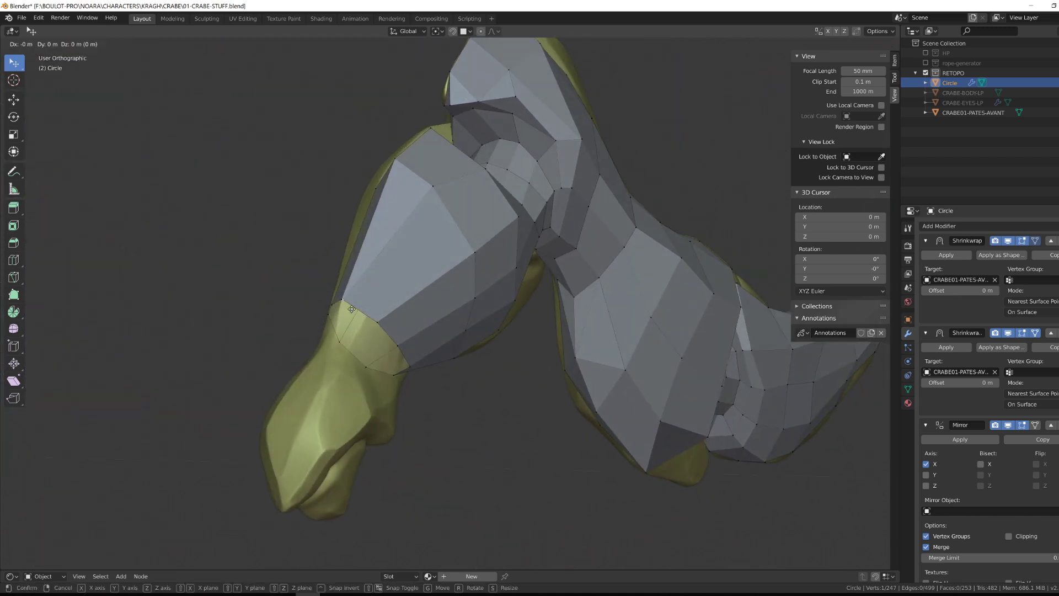
pyautogui.click(378, 330)
pyautogui.press('g')
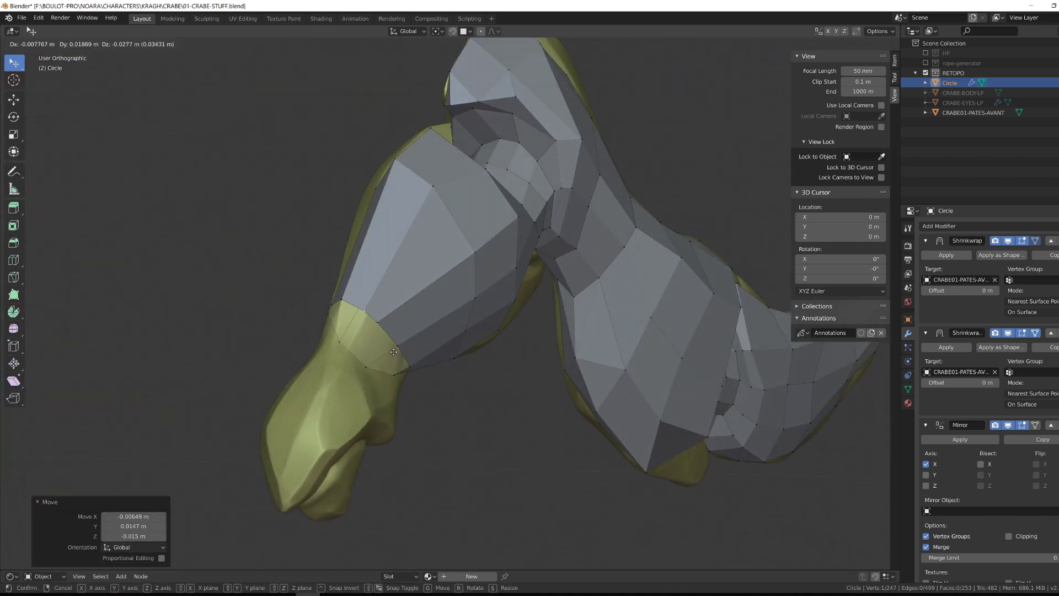
pyautogui.click(393, 352)
# Step: Reposition the ankle ring's lower vertices and space out the adjacent side vertex on the far side
pyautogui.moveTo(393, 352)
pyautogui.mouseDown(button='middle')
pyautogui.moveTo(443, 380)
pyautogui.moveTo(411, 347)
pyautogui.mouseUp(button='middle')
pyautogui.click(443, 380)
pyautogui.press('g')
pyautogui.click(430, 367)
pyautogui.click(430, 369)
pyautogui.press('g')
pyautogui.click(444, 384)
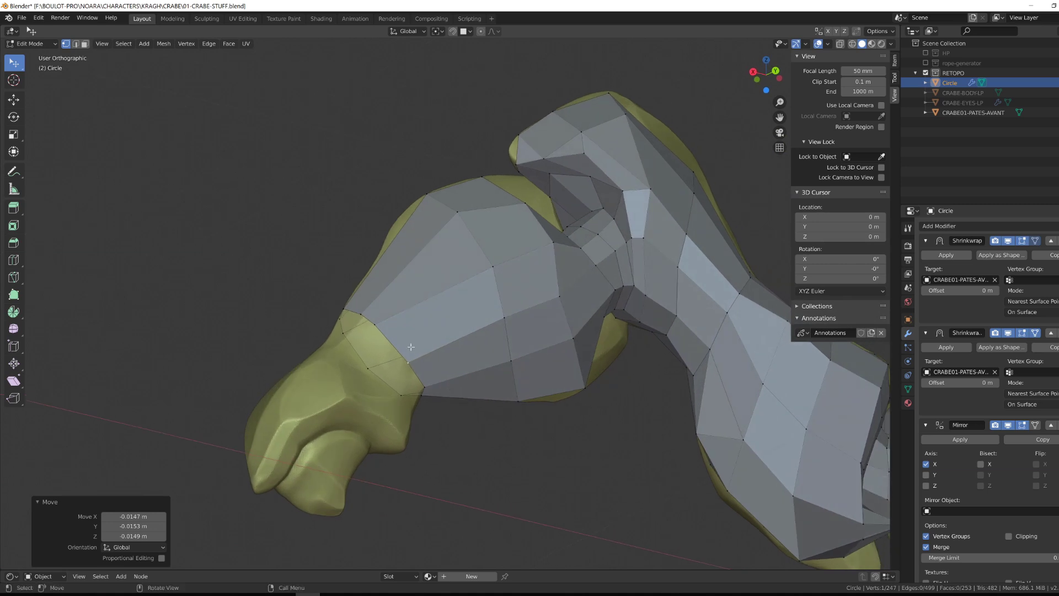
pyautogui.press('g')
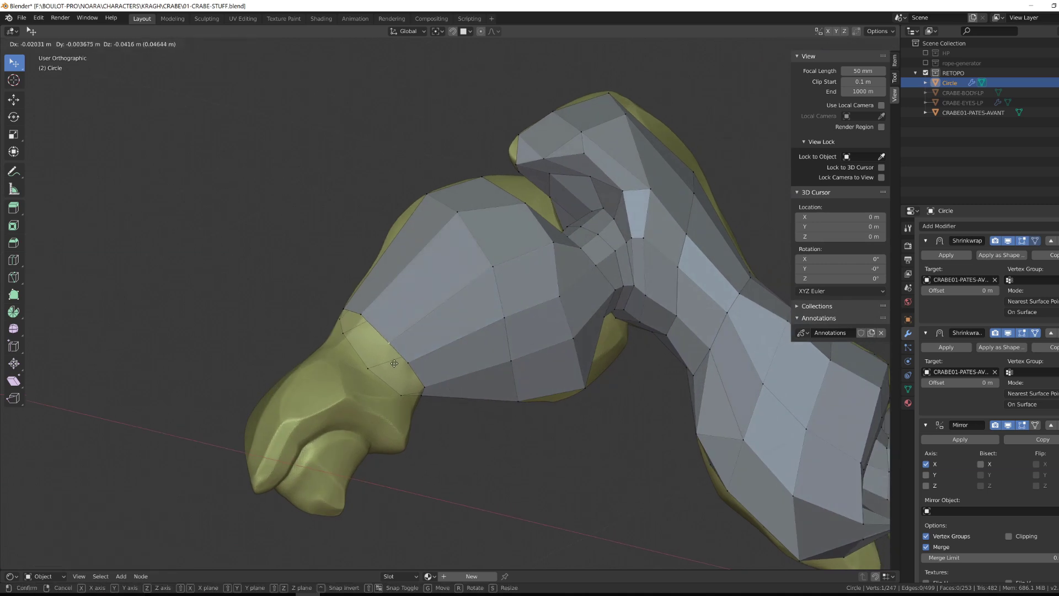
pyautogui.click(395, 355)
# Step: Select the complete ankle ring and rotate it slightly to align it with the leg seen from the front
pyautogui.moveTo(395, 355); pyautogui.dragTo(408, 312, button='middle')
pyautogui.keyDown('alt'); pyautogui.click(408, 312); pyautogui.keyUp('alt')
pyautogui.scroll(2, 397, 367)
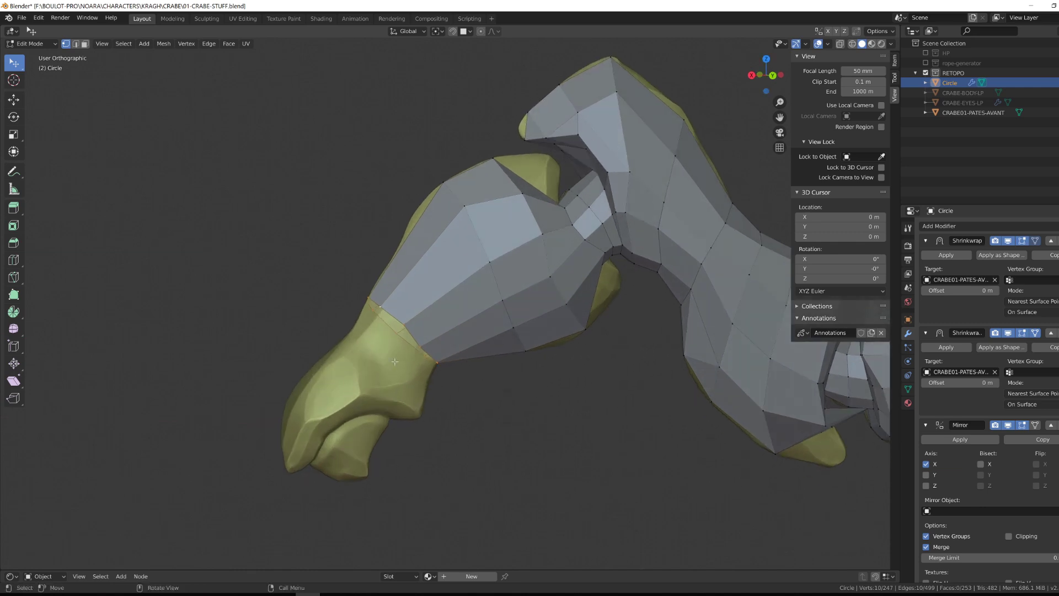
pyautogui.press('KP_3')
pyautogui.press('KP_1')
pyautogui.press('KP_3')
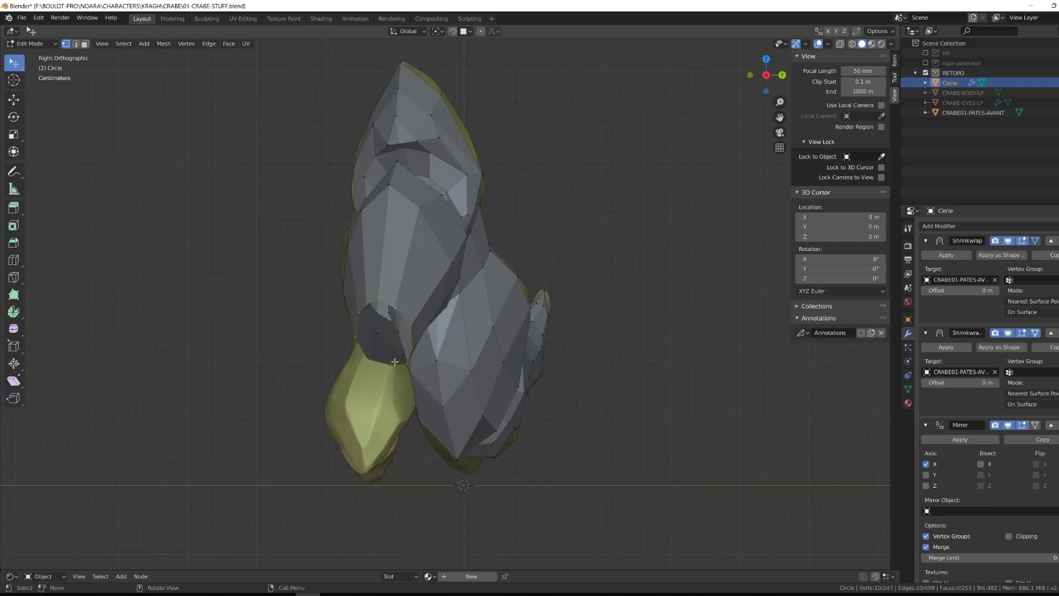
pyautogui.moveTo(395, 361); pyautogui.dragTo(438, 405, button='middle')
pyautogui.press('r')
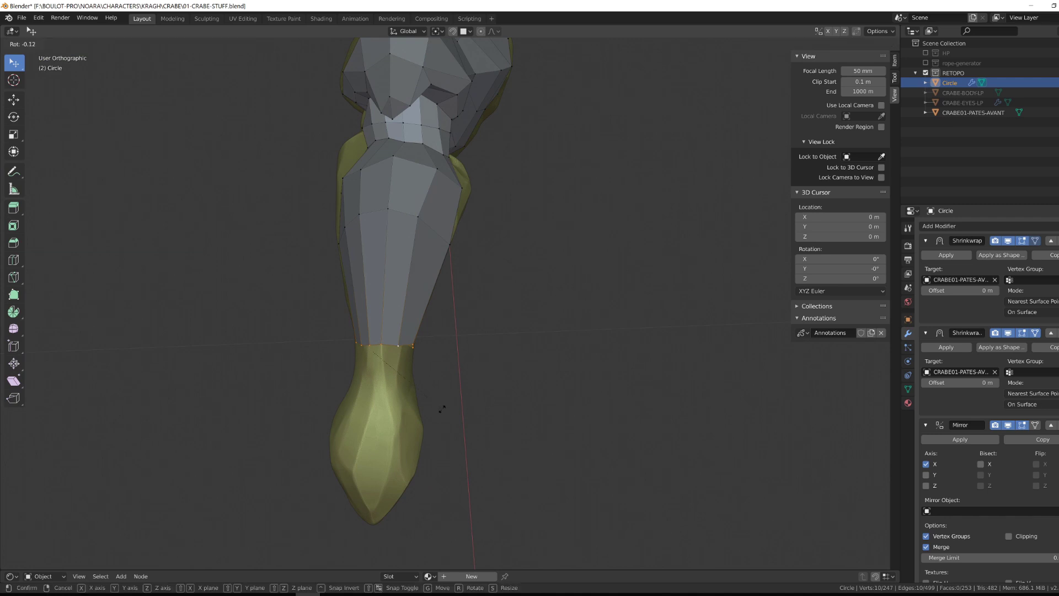
pyautogui.click(444, 412)
# Step: Extrude the ankle ring over the foot, rotate and reposition it along the foot's lower edge, and scale it by 1.188
pyautogui.keyDown('alt'); pyautogui.moveTo(442, 412); pyautogui.dragTo(550, 393); pyautogui.keyUp('alt')
pyautogui.keyDown('shift'); pyautogui.moveTo(550, 393); pyautogui.dragTo(481, 361, button='middle'); pyautogui.keyUp('shift')
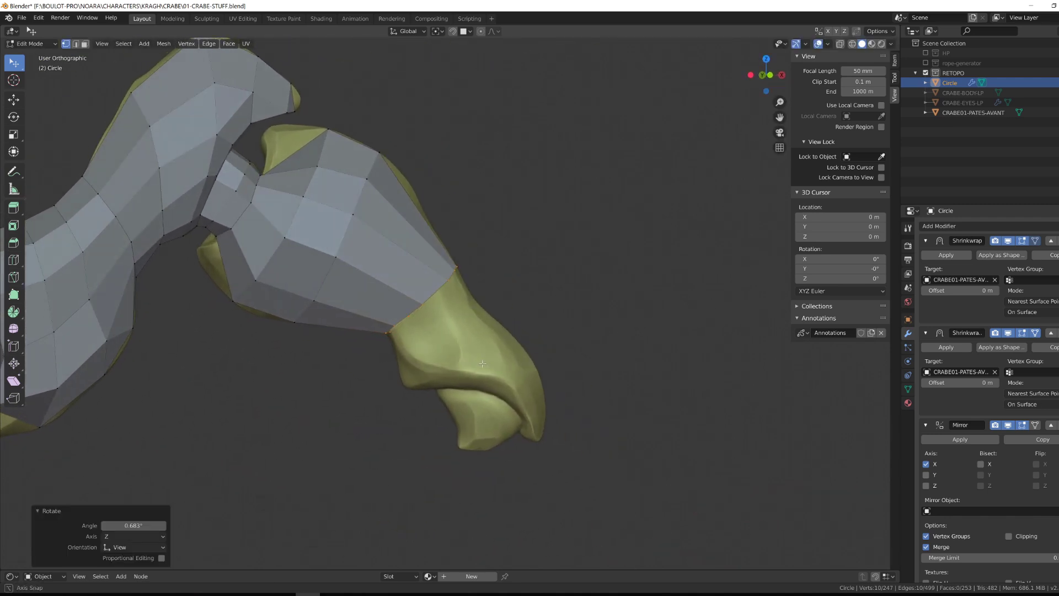
pyautogui.press('e')
pyautogui.click(541, 425)
pyautogui.press('r')
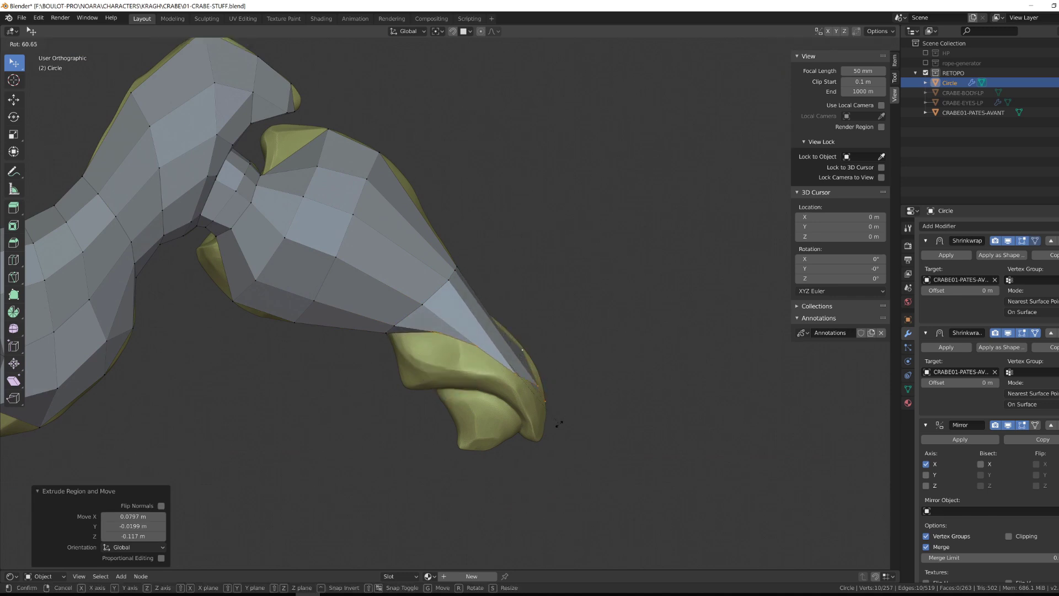
pyautogui.click(557, 400)
pyautogui.press('g')
pyautogui.click(551, 417)
pyautogui.press('s')
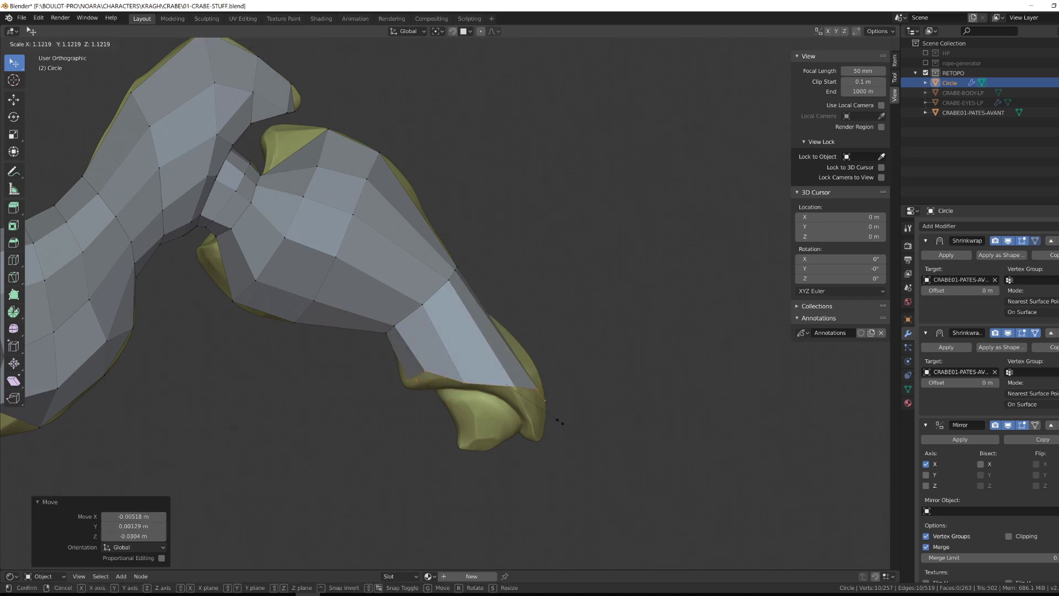
pyautogui.click(564, 423)
pyautogui.press('g')
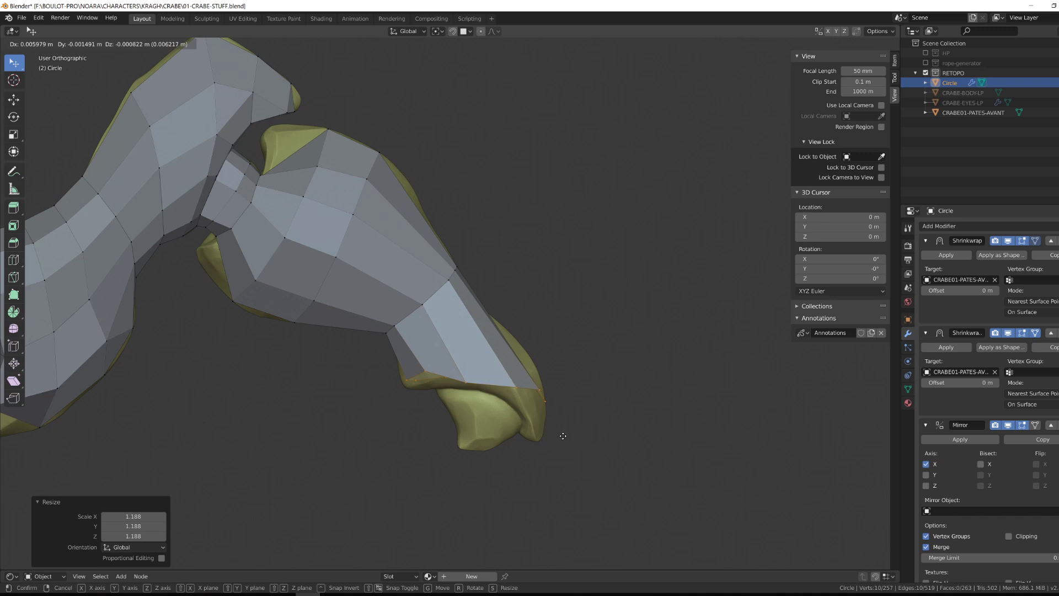
pyautogui.click(563, 435)
# Step: Move the new foot ring's side vertices onto the sculpted ridge along the foot's lower edge
pyautogui.click(409, 381)
pyautogui.moveTo(398, 382); pyautogui.dragTo(458, 389, button='middle')
pyautogui.press('g')
pyautogui.click(506, 404)
pyautogui.click(507, 404)
pyautogui.press('g')
pyautogui.click(468, 394)
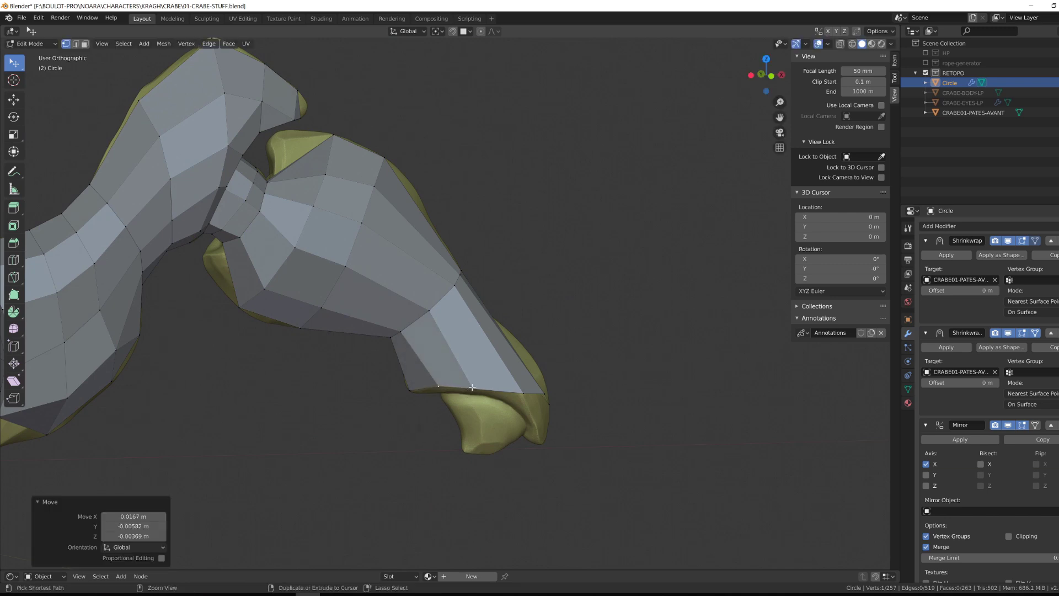
pyautogui.press('g')
pyautogui.click(477, 379)
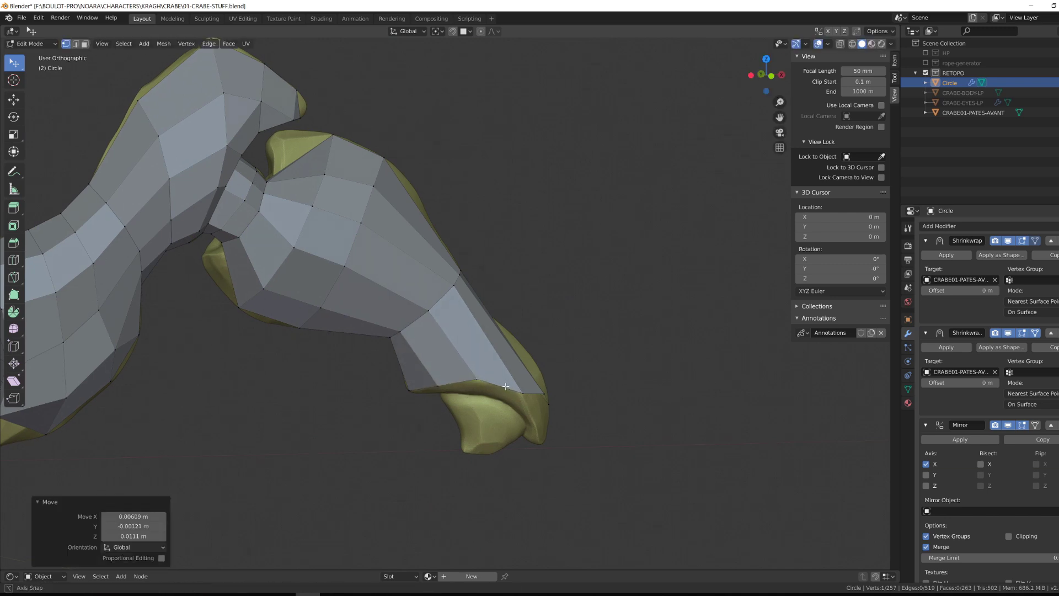
# Step: Move the foot ring's vertices one by one around its open edge to follow the sculpted foot's outline
pyautogui.moveTo(477, 379); pyautogui.dragTo(428, 433, button='middle')
pyautogui.press('g')
pyautogui.click(475, 427)
pyautogui.press('g')
pyautogui.click(417, 470)
pyautogui.press('g')
pyautogui.click(389, 464)
pyautogui.press('g')
pyautogui.click(369, 402)
pyautogui.press('g')
pyautogui.click(417, 379)
pyautogui.press('g')
pyautogui.click(467, 365)
pyautogui.press('g')
pyautogui.click(502, 369)
pyautogui.press('g')
pyautogui.click(502, 373)
pyautogui.press('g')
pyautogui.click(468, 358)
# Step: Nudge the vertices on either side of the foot's pointed tip and adjust the foot ring's side vertex
pyautogui.click(419, 434)
pyautogui.press('g')
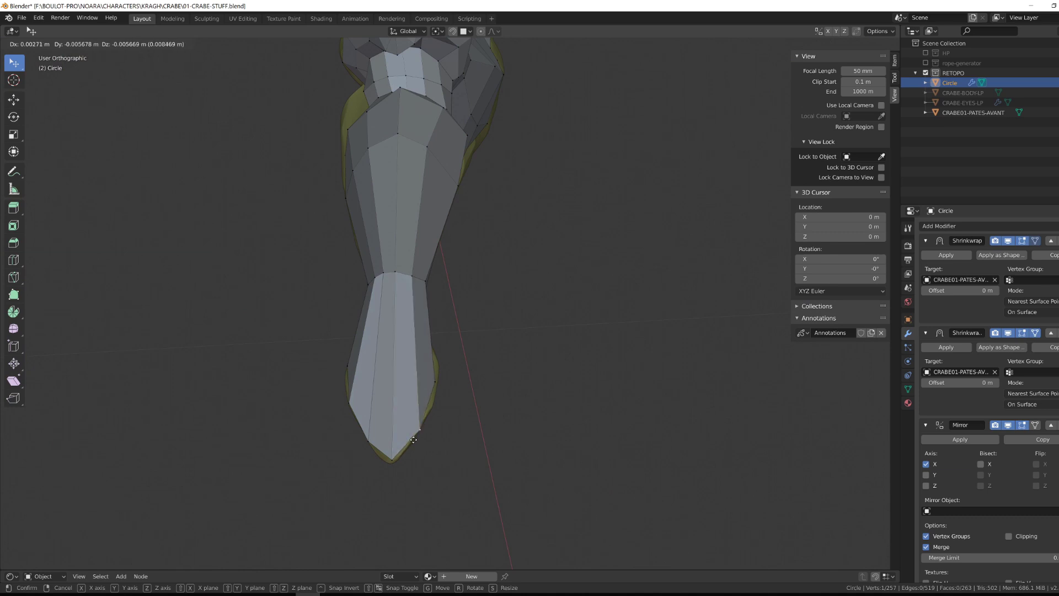
pyautogui.click(413, 440)
pyautogui.click(368, 441)
pyautogui.press('g')
pyautogui.click(367, 436)
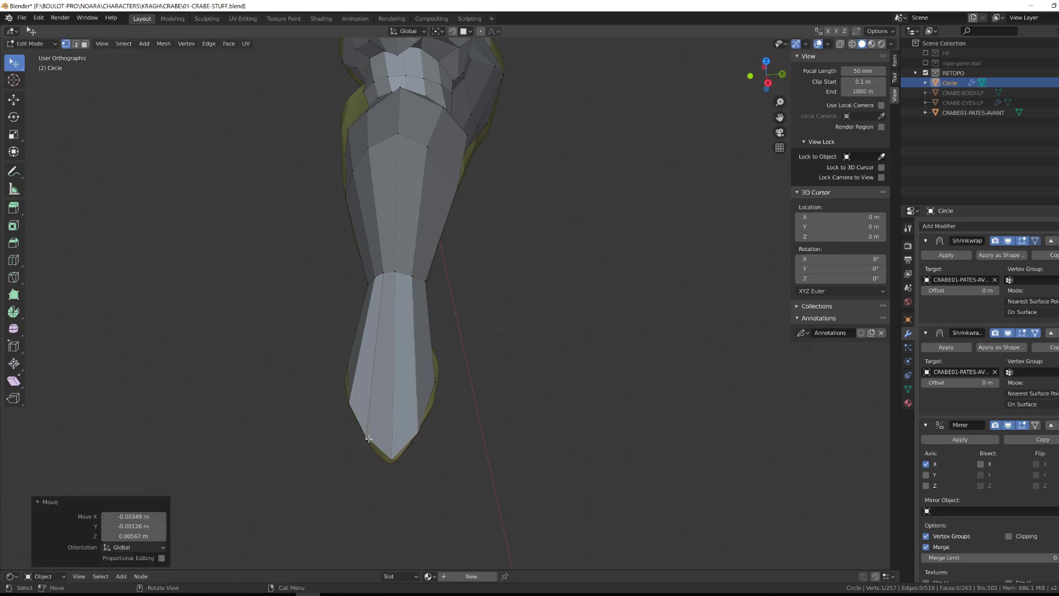
pyautogui.moveTo(365, 436); pyautogui.dragTo(383, 434, button='middle')
pyautogui.click(439, 385)
pyautogui.press('g')
pyautogui.moveTo(440, 385); pyautogui.dragTo(479, 379, button='middle')
pyautogui.click(424, 398)
pyautogui.scroll(-2, 386, 418)
pyautogui.scroll(3, 510, 398)
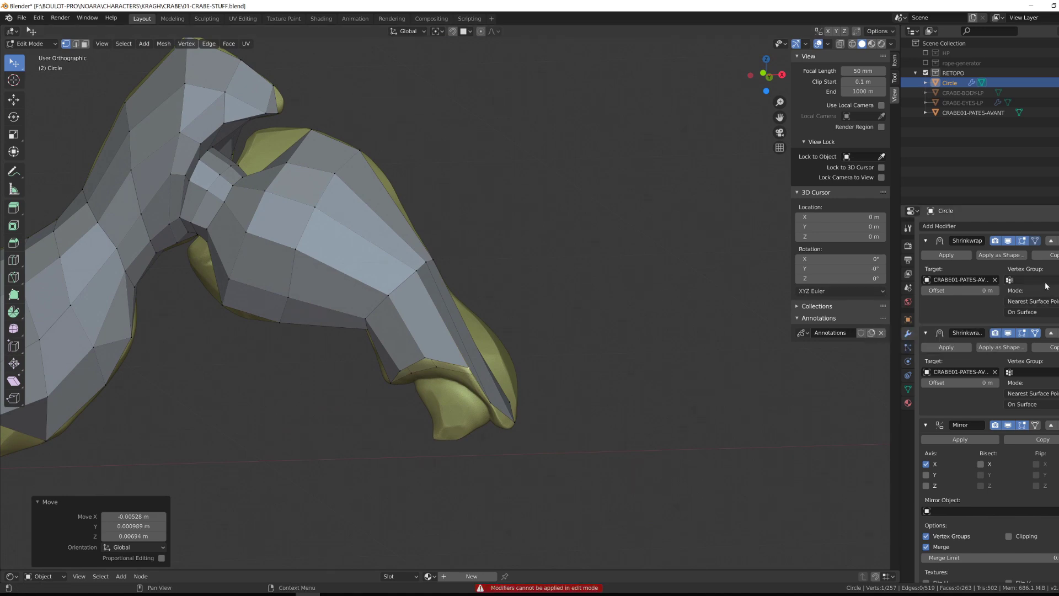
# Step: Apply the second Shrinkwrap modifier in Object Mode and duplicate the remaining one before resuming mesh editing
pyautogui.press('Tab')
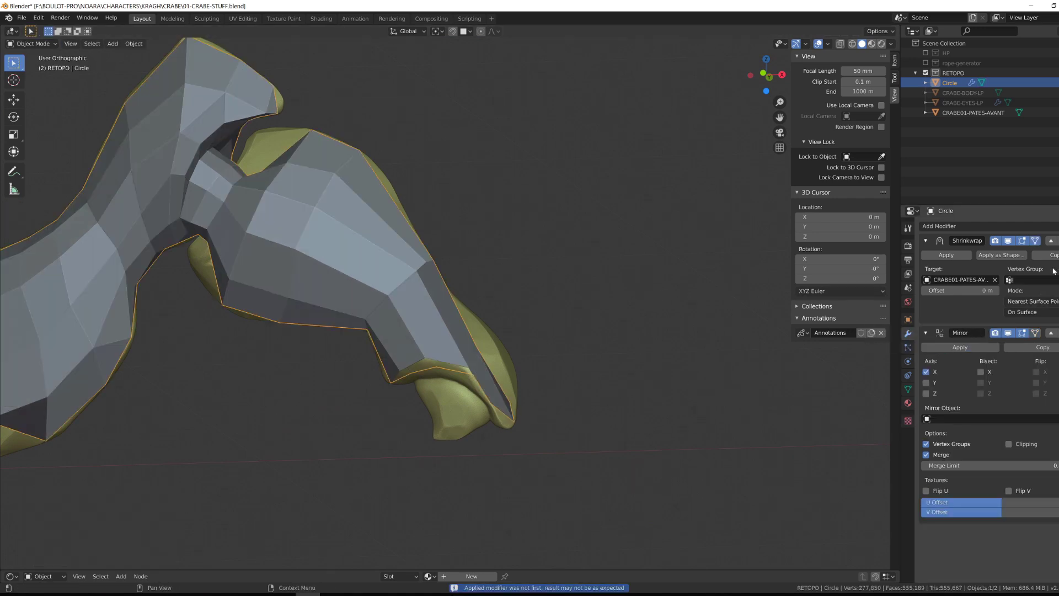
pyautogui.click(945, 348)
pyautogui.press('Tab')
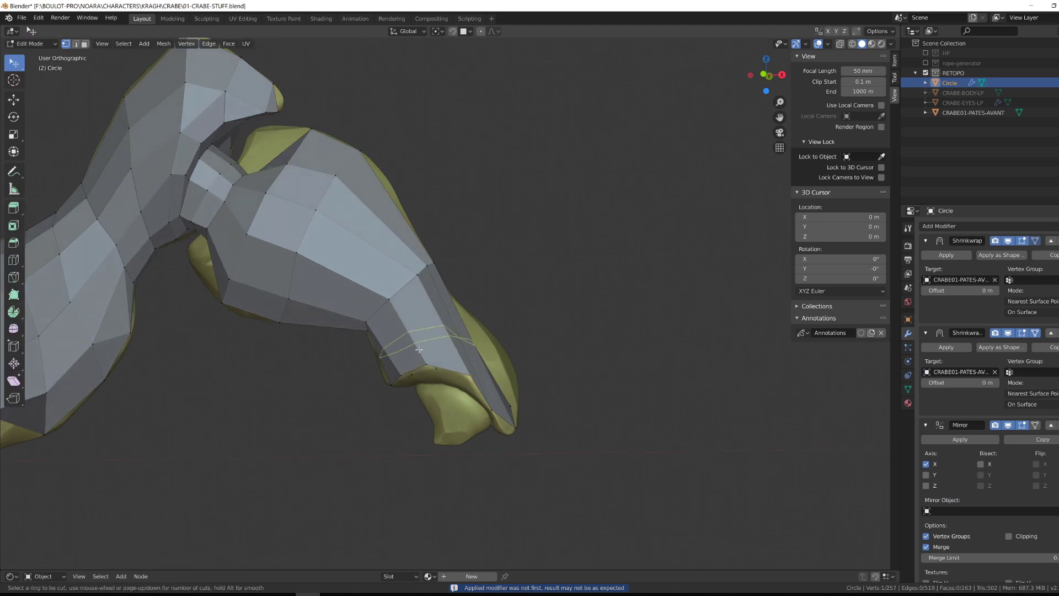
# Step: Add one centred edge loop between the ankle and foot rings and another across the third segment above the ankle
pyautogui.moveTo(418, 350); pyautogui.dragTo(433, 354, button='middle')
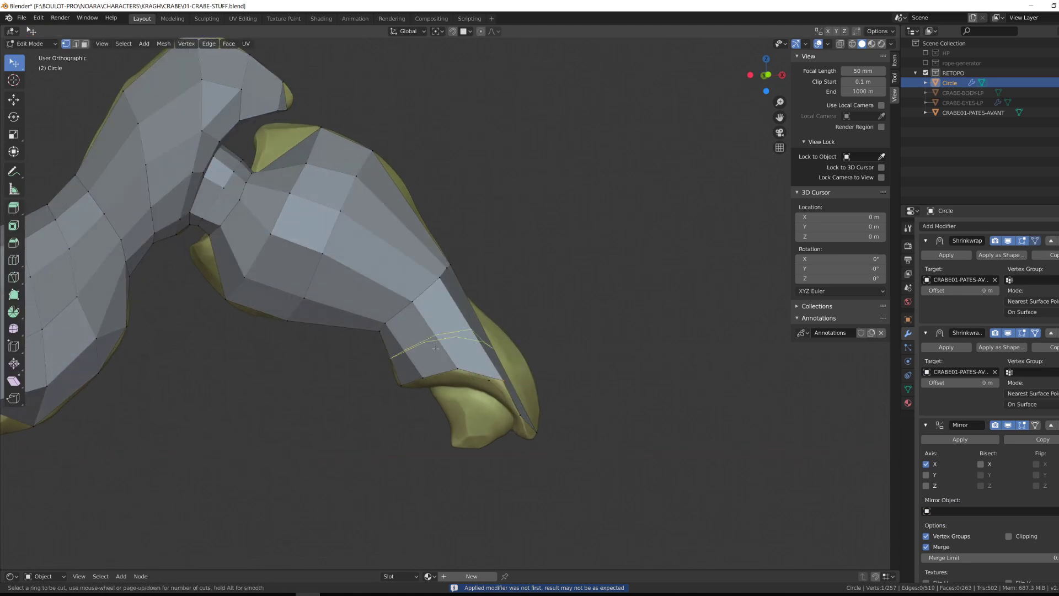
pyautogui.click(435, 349)
pyautogui.rightClick(436, 349)
pyautogui.moveTo(478, 350); pyautogui.dragTo(523, 352, button='middle')
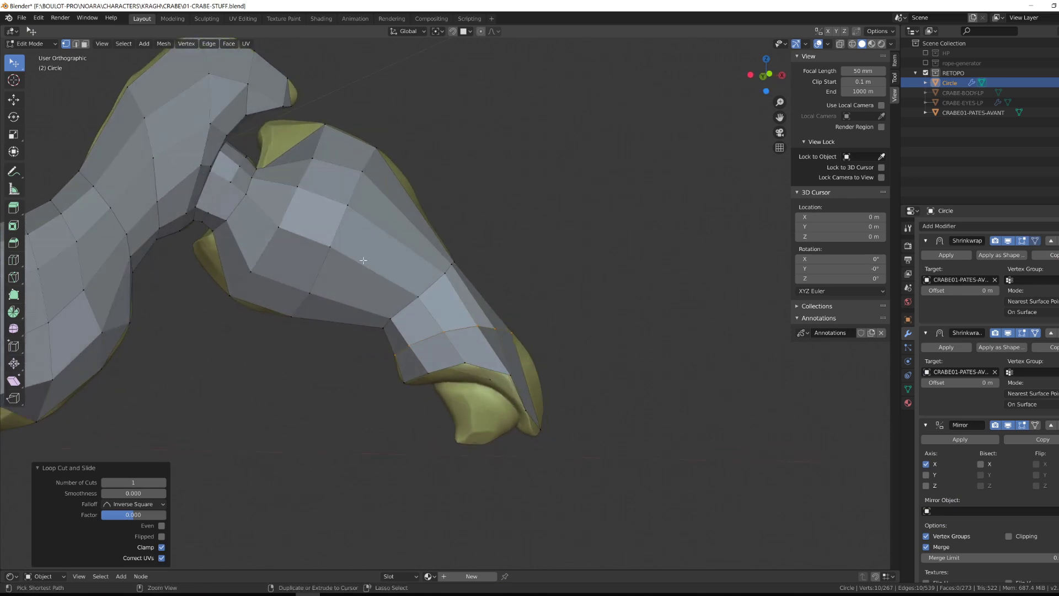
pyautogui.click(384, 239)
pyautogui.moveTo(383, 239); pyautogui.dragTo(363, 271, button='middle')
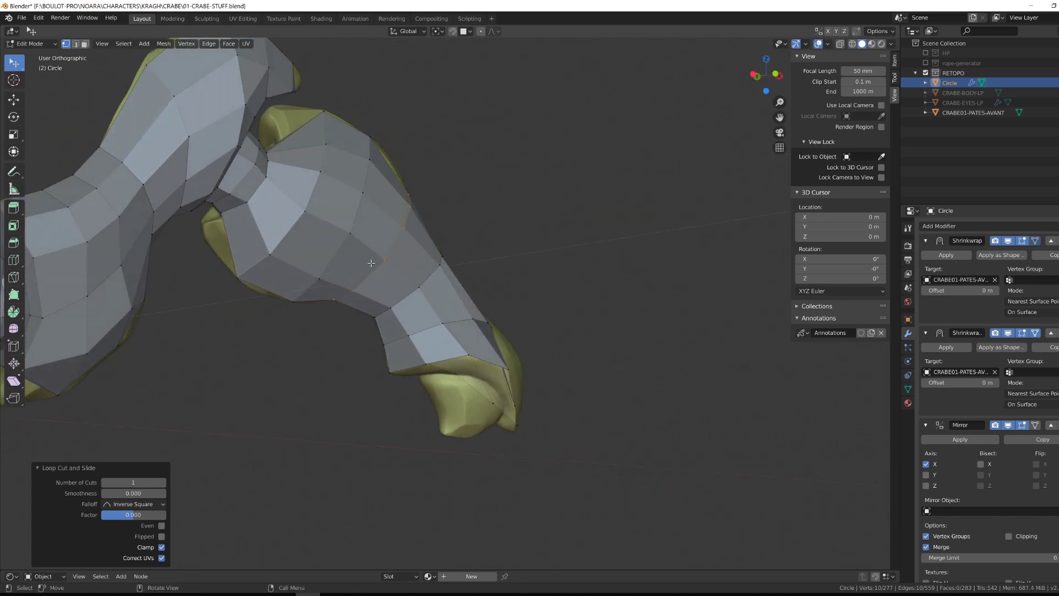
# Step: Move side vertices of the new loop between ankle and foot to match the sculpted surface
pyautogui.moveTo(513, 350); pyautogui.dragTo(442, 423, button='middle')
pyautogui.click(396, 345)
pyautogui.press('g')
pyautogui.click(397, 343)
pyautogui.press('g')
pyautogui.click(433, 332)
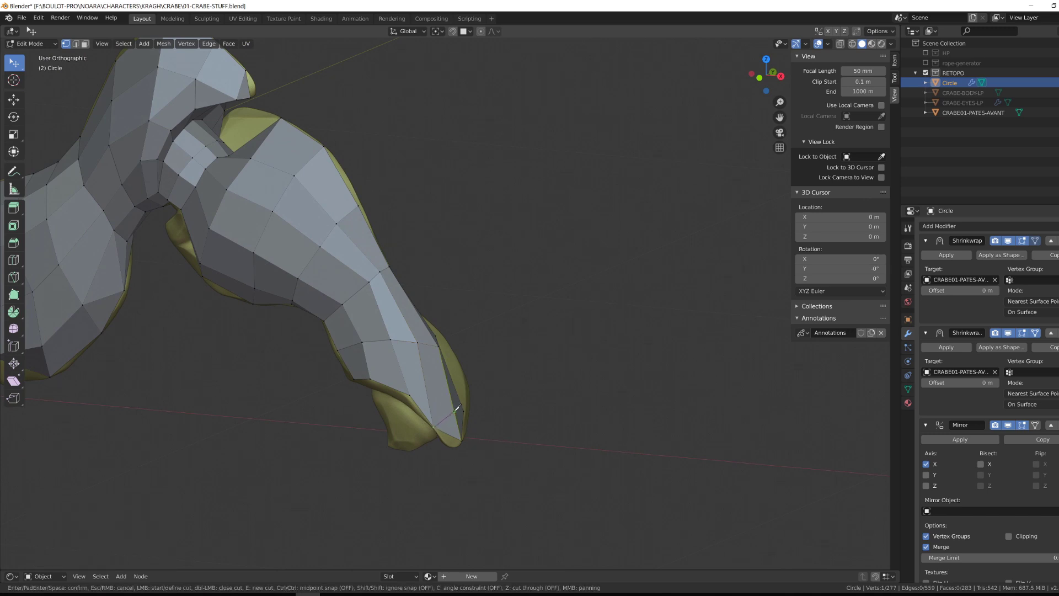
# Step: Cut a new row of edges around the foot between the ankle and the tip with the Knife tool, nudging a vertex between cuts
pyautogui.moveTo(457, 406); pyautogui.dragTo(435, 404, button='middle')
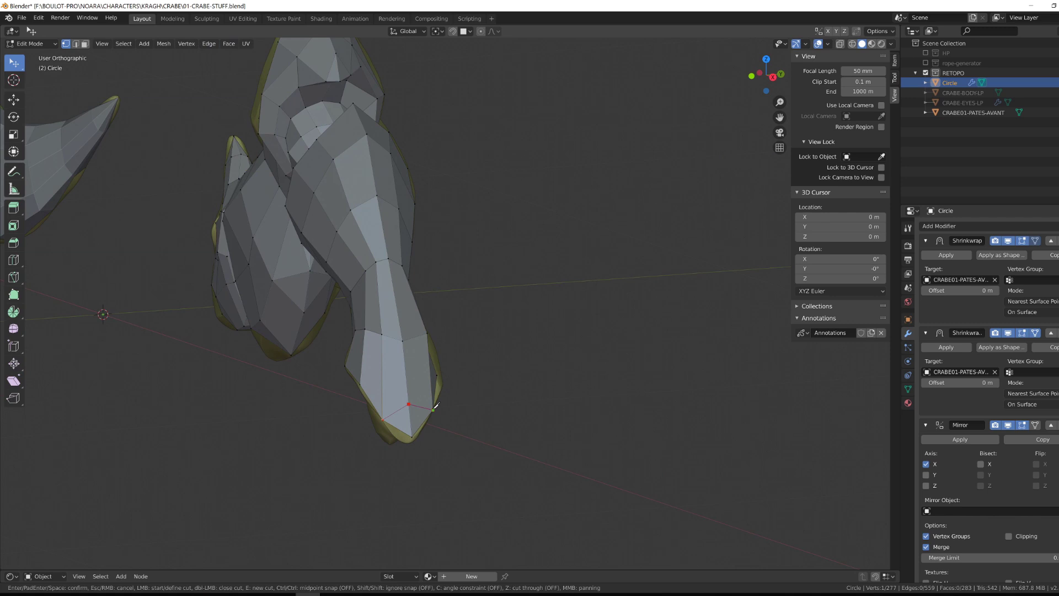
pyautogui.press('Return')
pyautogui.moveTo(422, 430); pyautogui.dragTo(436, 406, button='middle')
pyautogui.press('g')
pyautogui.click(498, 395)
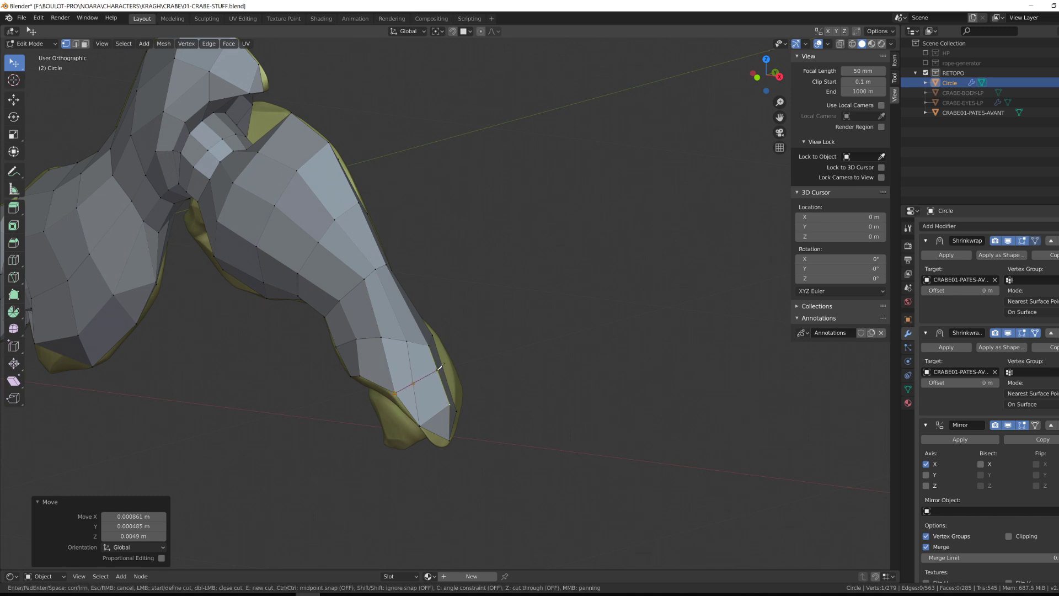
pyautogui.moveTo(440, 366); pyautogui.dragTo(434, 366, button='middle')
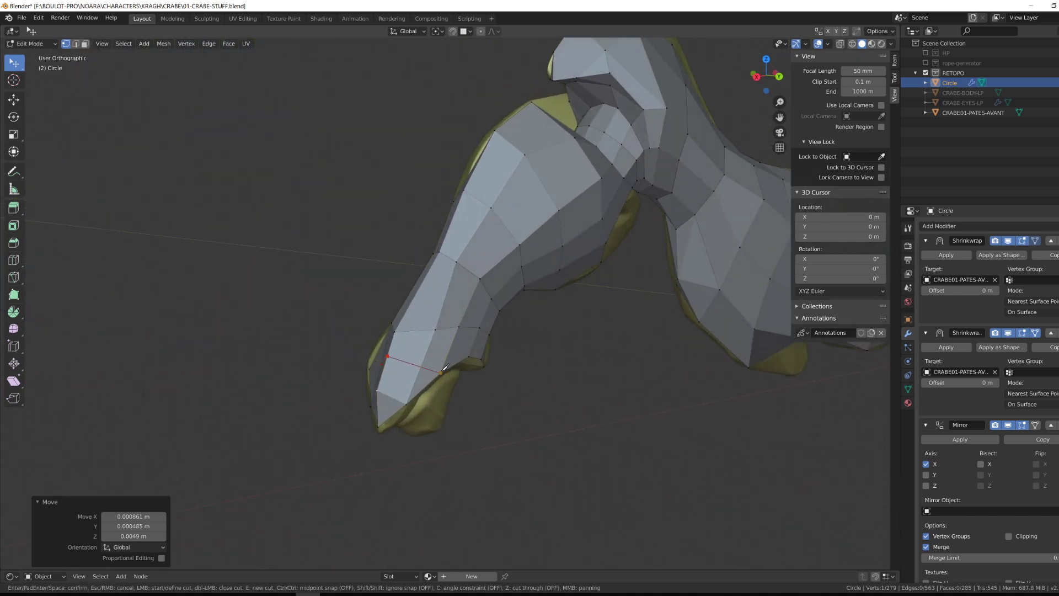
pyautogui.press('Return')
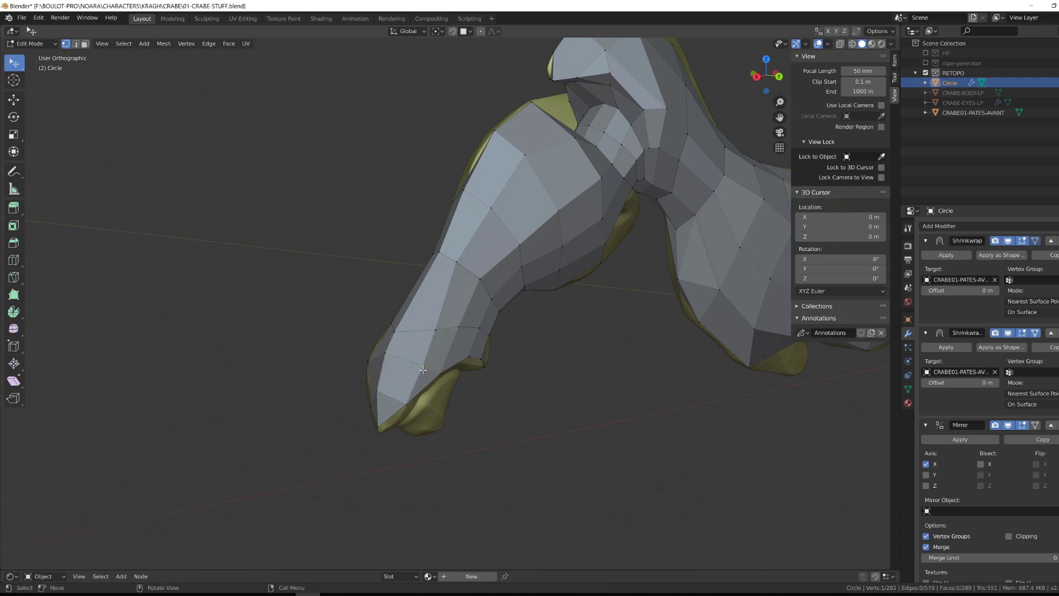
# Step: Move the vertices of the newly cut row around the foot to follow the sculpted surface
pyautogui.moveTo(423, 370); pyautogui.dragTo(406, 368, button='middle')
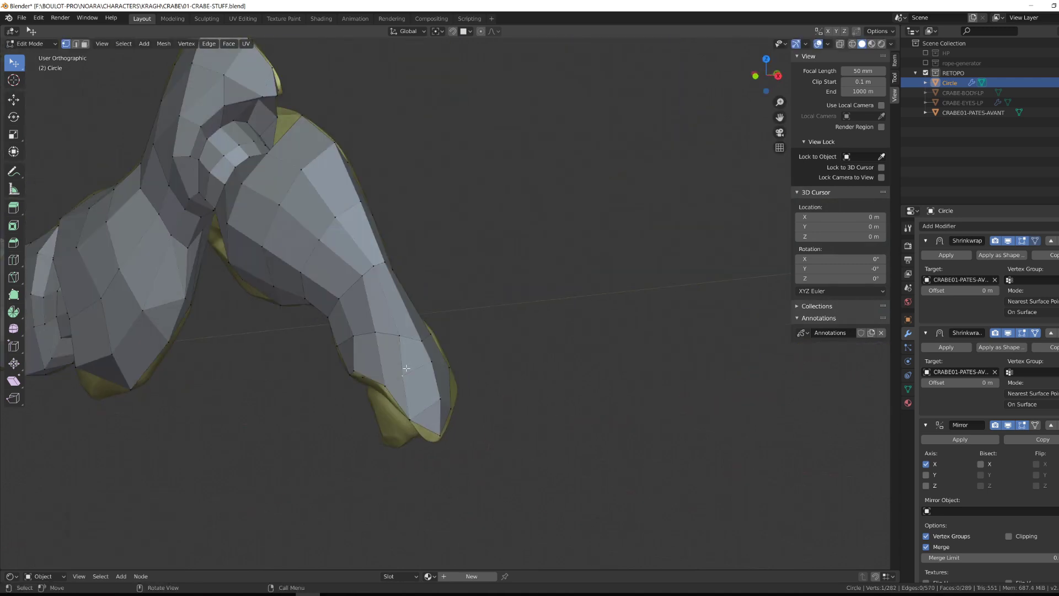
pyautogui.moveTo(406, 368); pyautogui.dragTo(407, 361)
pyautogui.moveTo(407, 360); pyautogui.dragTo(379, 396, button='middle')
pyautogui.click(446, 365)
pyautogui.click(455, 368)
pyautogui.moveTo(380, 395); pyautogui.dragTo(381, 405)
pyautogui.moveTo(380, 405); pyautogui.dragTo(407, 440, button='middle')
pyautogui.click(408, 420)
pyautogui.moveTo(407, 440); pyautogui.dragTo(405, 451)
pyautogui.click(403, 457)
# Step: Reposition the vertices on the foot's front and side in X-ray view to even out the faces near the tip
pyautogui.moveTo(407, 456); pyautogui.dragTo(365, 336, button='middle')
pyautogui.press('g')
pyautogui.click(385, 416)
pyautogui.press('g')
pyautogui.click(401, 384)
pyautogui.click(393, 356)
pyautogui.click(387, 344)
pyautogui.press('g')
pyautogui.click(386, 330)
pyautogui.click(434, 319)
pyautogui.press('g')
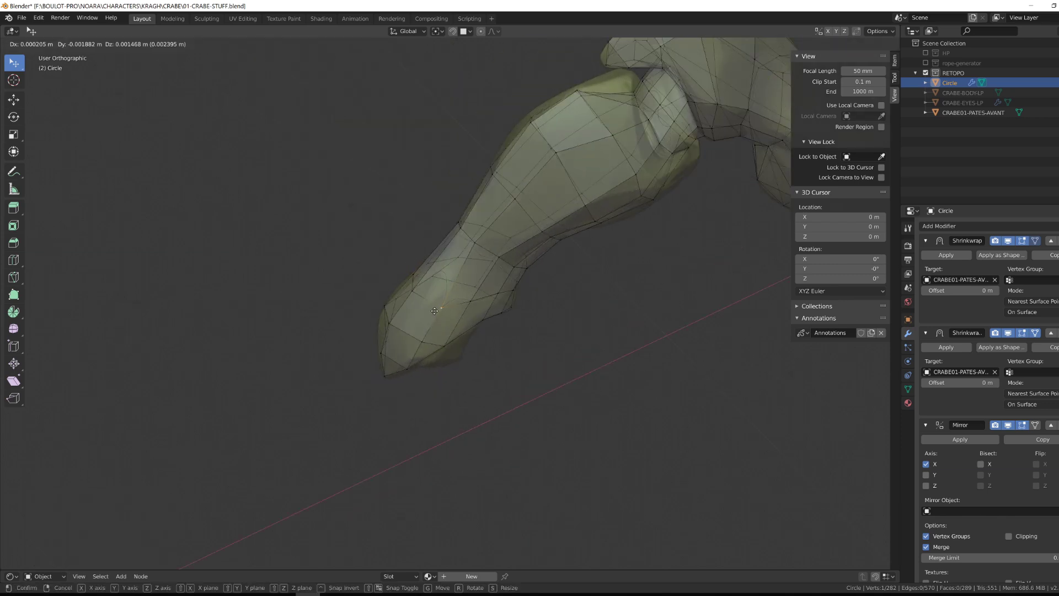
pyautogui.click(435, 317)
# Step: Adjust the side vertices of the ankle loop and the foot's open border to match the sculpted side surface
pyautogui.moveTo(434, 317); pyautogui.dragTo(475, 303, button='middle')
pyautogui.click(476, 304)
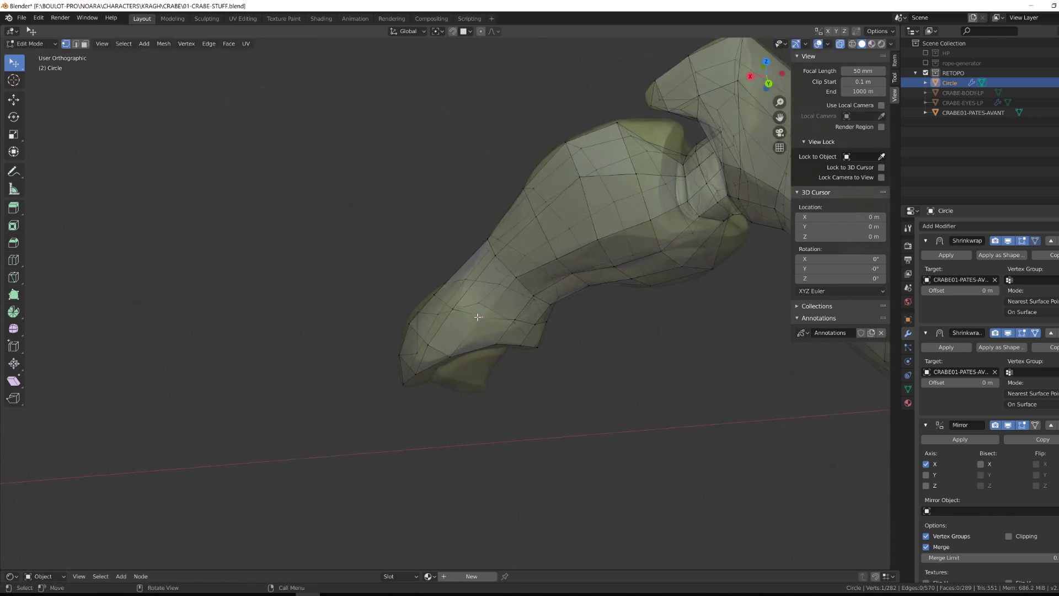
pyautogui.click(474, 317)
pyautogui.moveTo(431, 337); pyautogui.dragTo(489, 324, button='middle')
pyautogui.scroll(3, 489, 323)
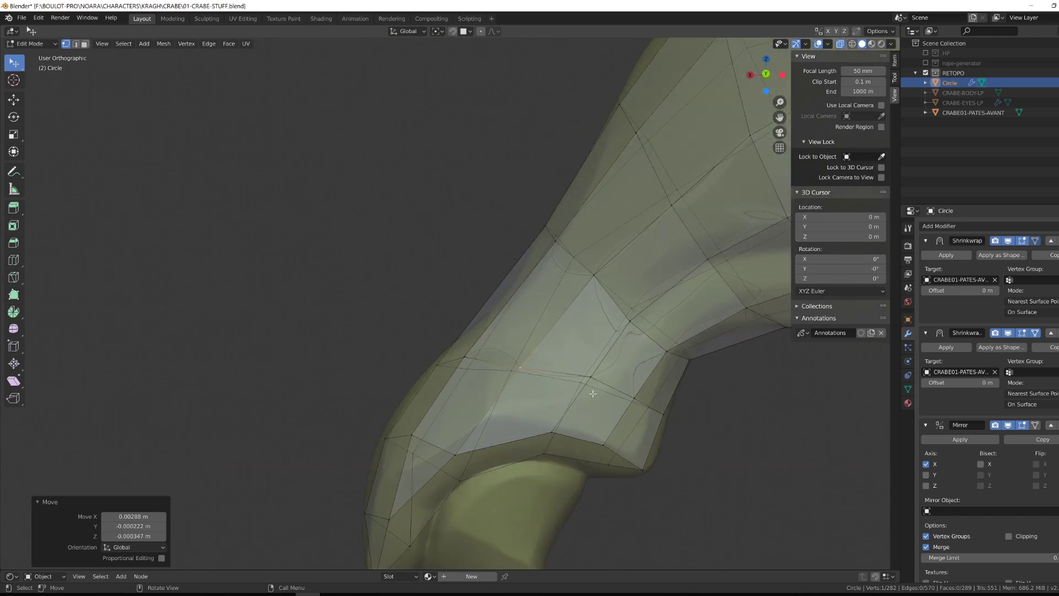
pyautogui.click(595, 377)
pyautogui.press('g')
pyautogui.click(579, 378)
pyautogui.click(555, 433)
pyautogui.press('g')
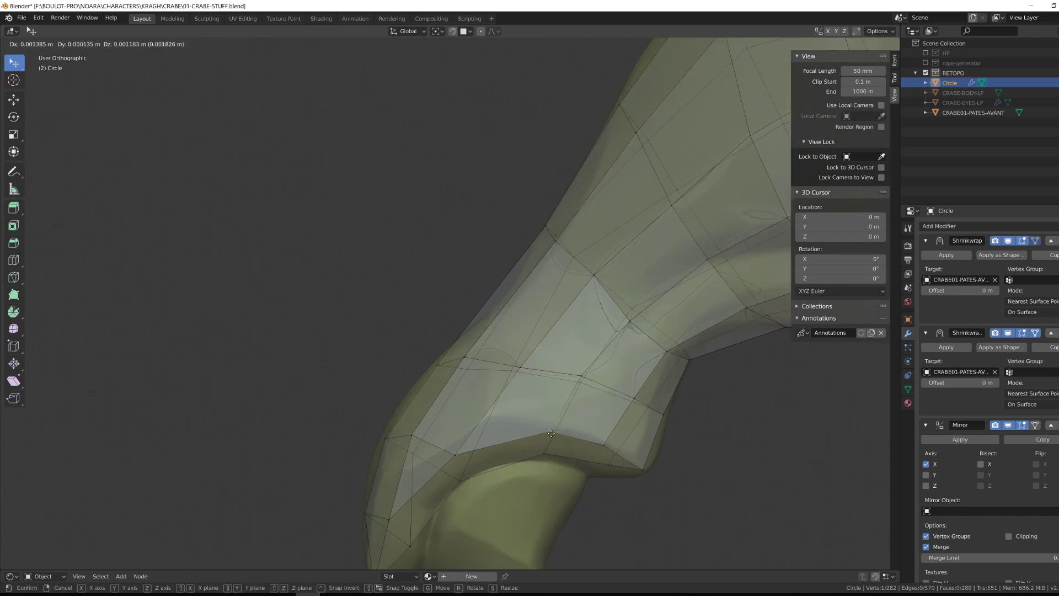
pyautogui.click(555, 431)
# Step: Align the rear vertices of the foot border and the ankle loops along the back of the leg
pyautogui.moveTo(603, 444); pyautogui.dragTo(605, 444)
pyautogui.keyDown('alt'); pyautogui.moveTo(605, 445); pyautogui.dragTo(547, 425); pyautogui.keyUp('alt')
pyautogui.click(534, 358)
pyautogui.click(547, 360)
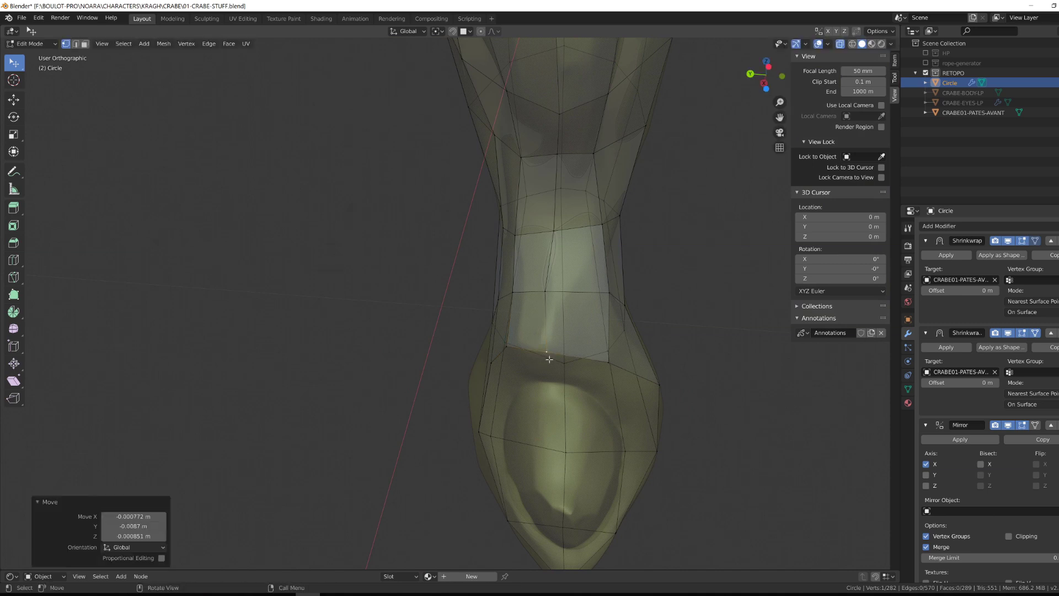
pyautogui.click(542, 301)
pyautogui.moveTo(557, 304); pyautogui.dragTo(557, 302)
pyautogui.moveTo(552, 241); pyautogui.dragTo(555, 244)
# Step: Move the side vertices of the ring above the ankle to fit the narrow part of the third segment
pyautogui.moveTo(554, 244); pyautogui.dragTo(594, 313, button='middle')
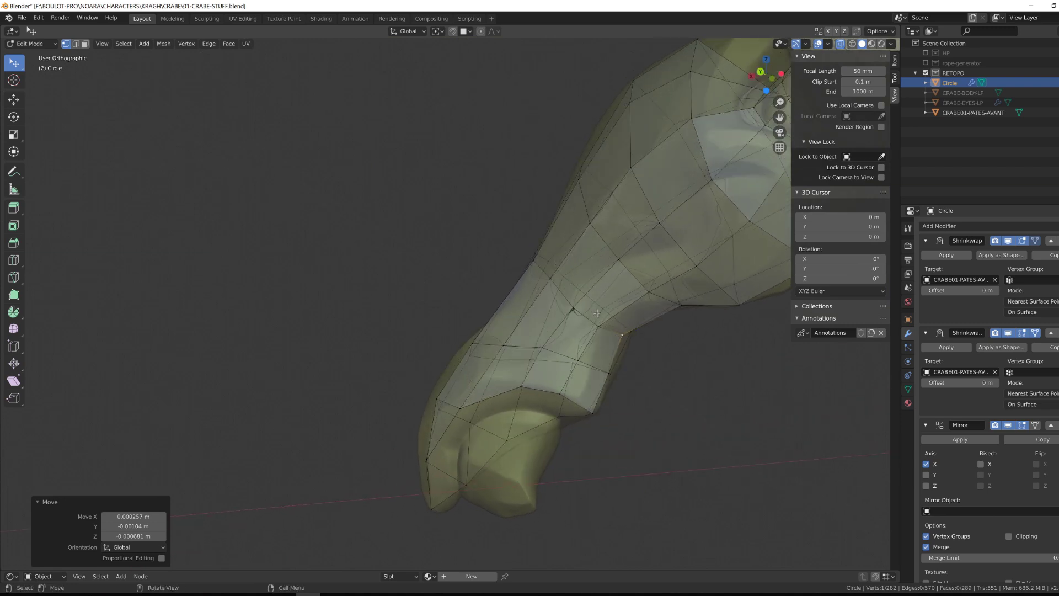
pyautogui.moveTo(604, 325); pyautogui.dragTo(611, 321)
pyautogui.moveTo(611, 321); pyautogui.dragTo(624, 334, button='middle')
pyautogui.click(567, 320)
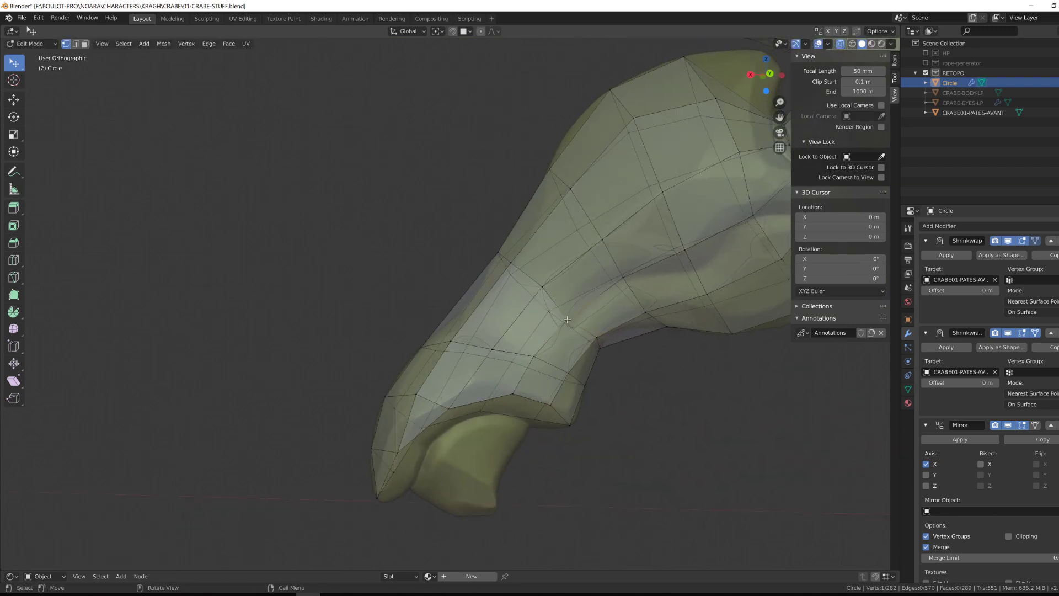
pyautogui.click(571, 314)
pyautogui.moveTo(571, 314); pyautogui.dragTo(487, 354, button='middle')
pyautogui.scroll(1, 480, 392)
pyautogui.keyDown('alt'); pyautogui.scroll(1, 410, 391); pyautogui.keyUp('alt')
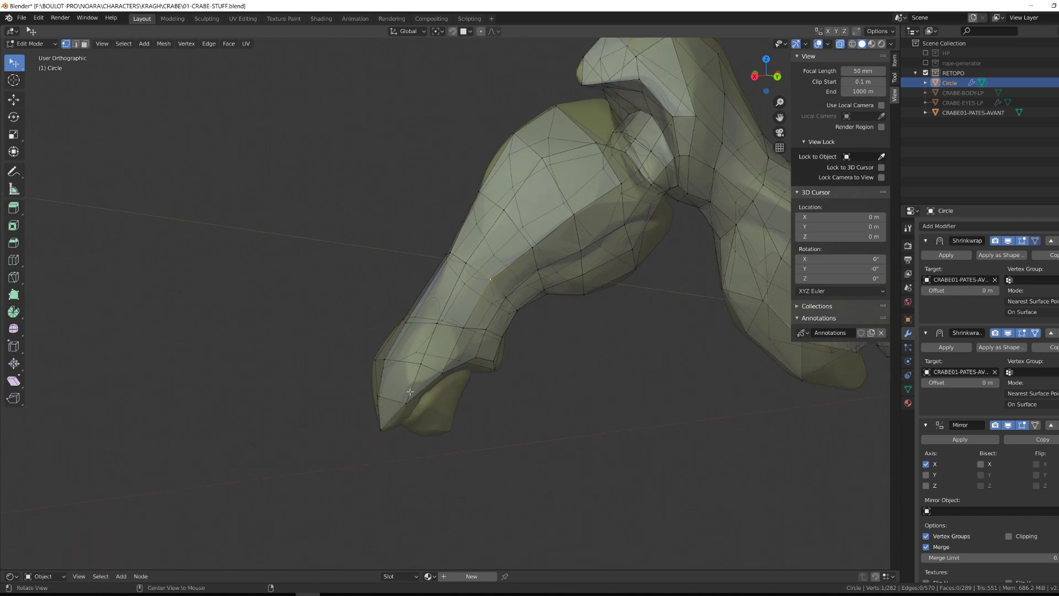
# Step: Select the foot's open border loop and extrude it inward into a new ring around the sole
pyautogui.keyDown('alt'); pyautogui.moveTo(411, 391); pyautogui.dragTo(393, 390); pyautogui.keyUp('alt')
pyautogui.scroll(2, 429, 401)
pyautogui.moveTo(428, 401); pyautogui.dragTo(530, 345, button='middle')
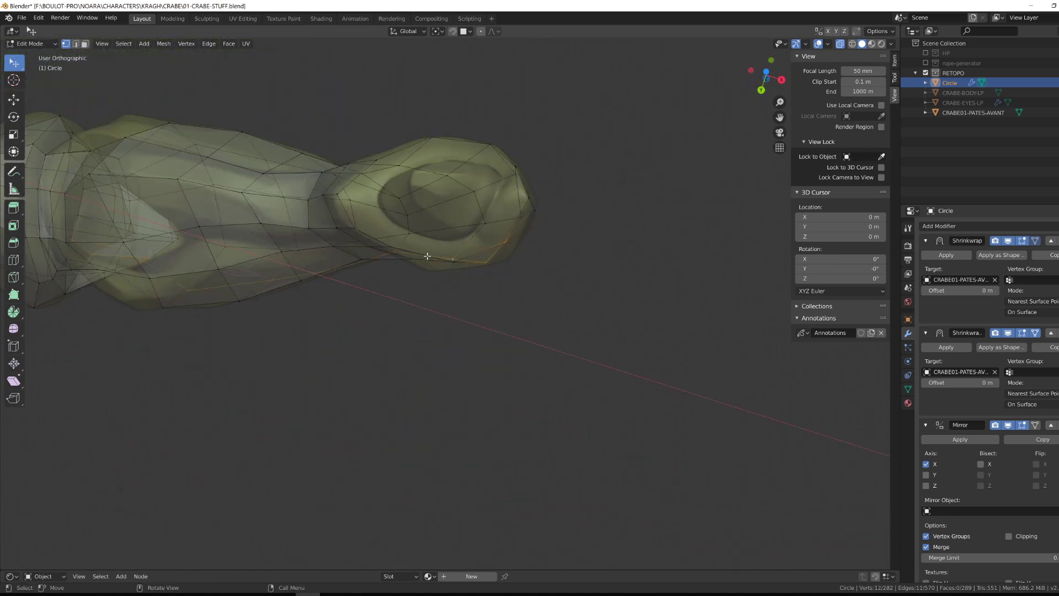
pyautogui.keyDown('alt'); pyautogui.click(352, 218); pyautogui.keyUp('alt')
pyautogui.keyDown('shift'); pyautogui.moveTo(374, 249); pyautogui.dragTo(363, 330, button='middle'); pyautogui.keyUp('shift')
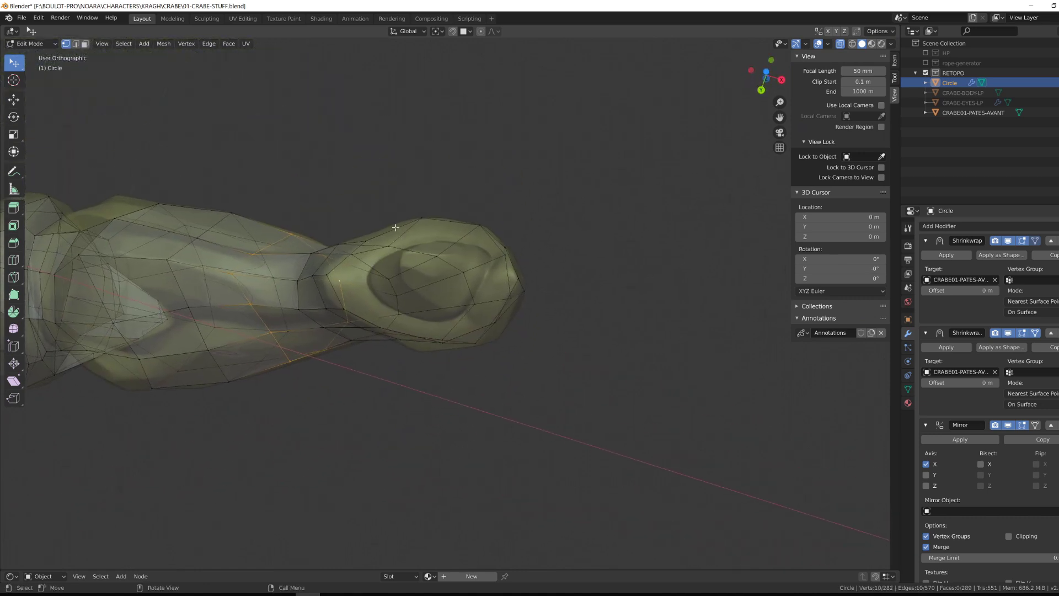
pyautogui.click(508, 293)
# Step: Move the heel-side vertices of the new inner ring onto the rim of the sole's sculpted bulge
pyautogui.click(356, 282)
pyautogui.press('g')
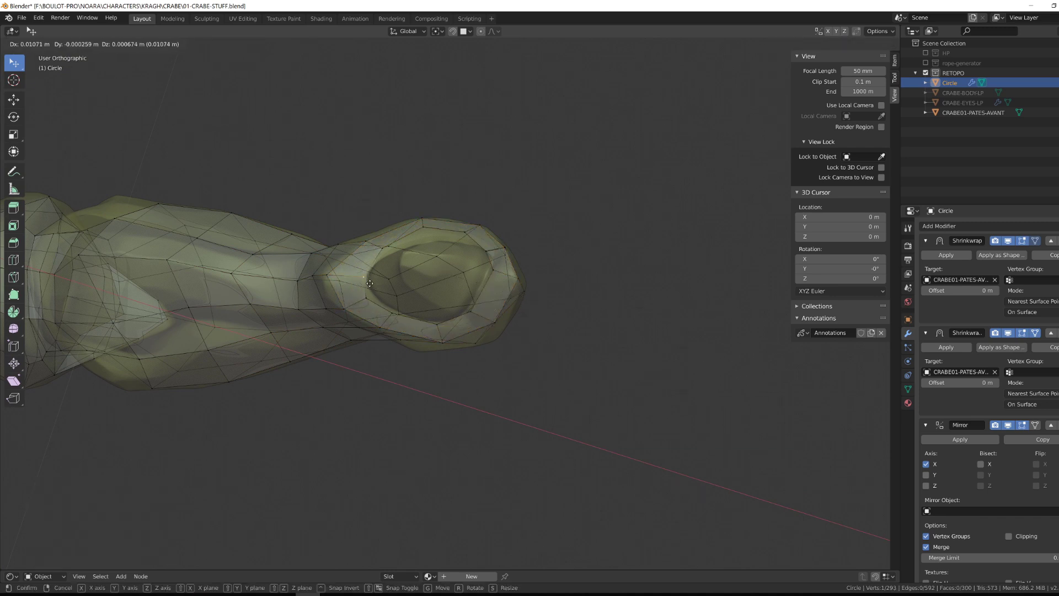
pyautogui.click(371, 283)
pyautogui.press('g')
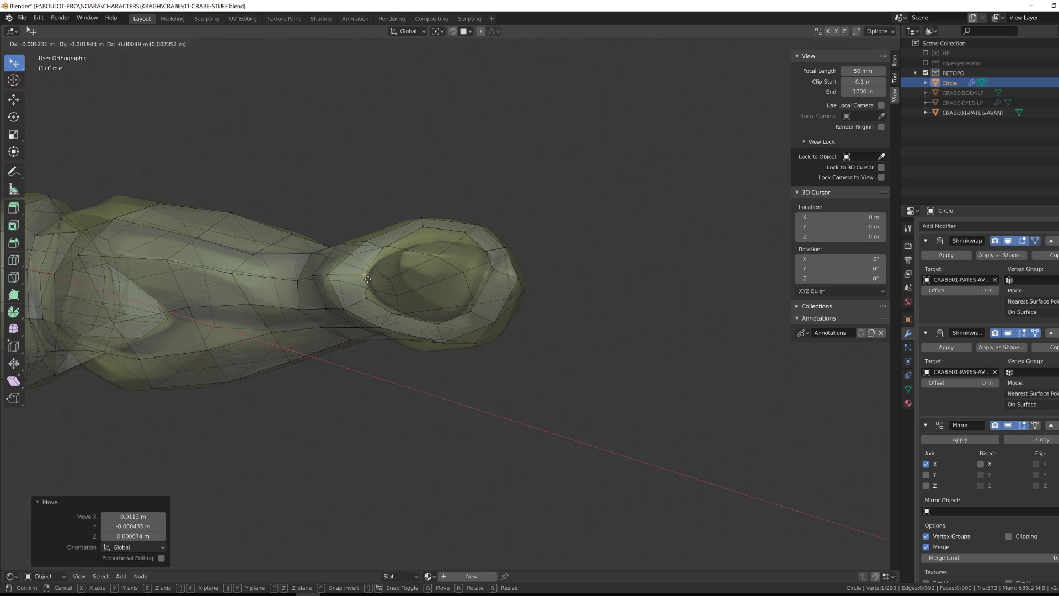
pyautogui.rightClick(369, 296)
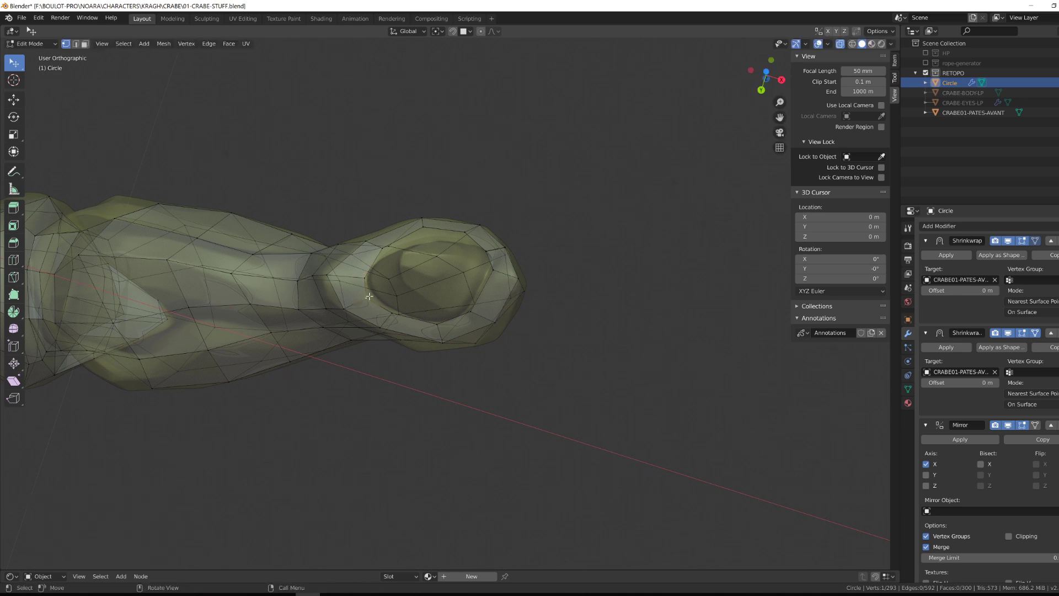
pyautogui.click(403, 317)
pyautogui.hotkey('alt', 'z')
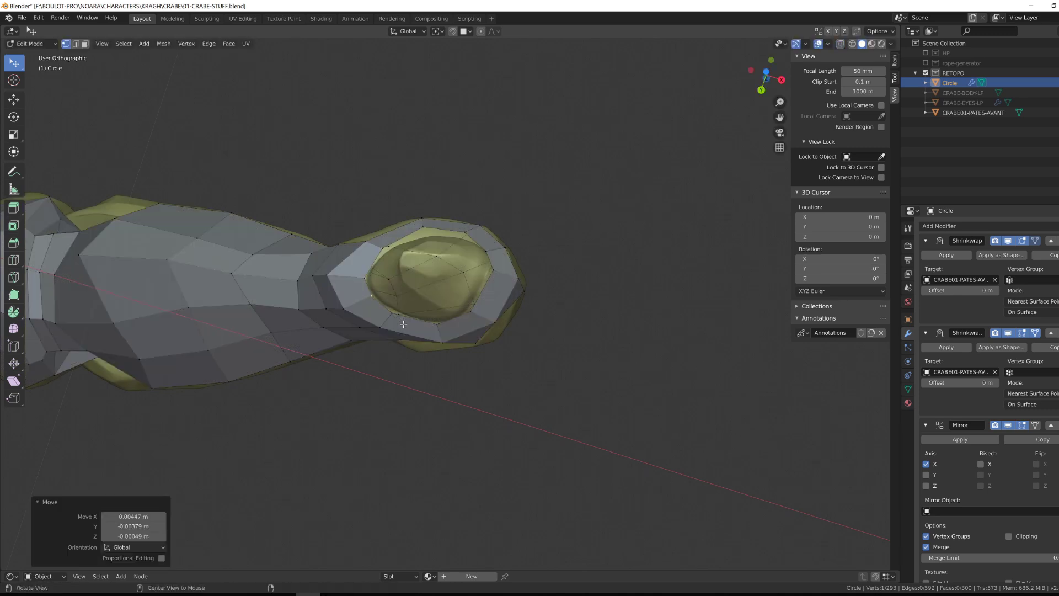
pyautogui.click(396, 316)
pyautogui.moveTo(396, 315); pyautogui.dragTo(396, 304, button='middle')
pyautogui.press('g')
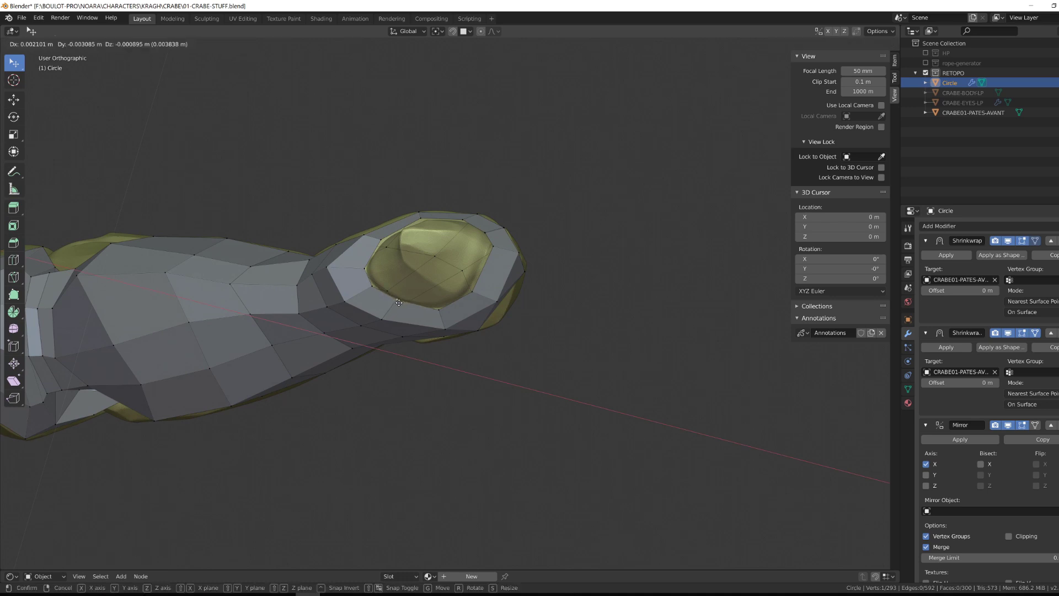
pyautogui.moveTo(398, 302); pyautogui.dragTo(471, 292)
# Step: Move the remaining inner ring vertices toward the foot's tip to follow the rim of the sculpted bulge
pyautogui.click(475, 295)
pyautogui.press('g')
pyautogui.click(466, 290)
pyautogui.moveTo(466, 290); pyautogui.dragTo(470, 384, button='middle')
pyautogui.press('g')
pyautogui.click(473, 277)
pyautogui.press('g')
pyautogui.click(491, 288)
pyautogui.press('g')
pyautogui.click(488, 317)
pyautogui.press('g')
pyautogui.click(470, 383)
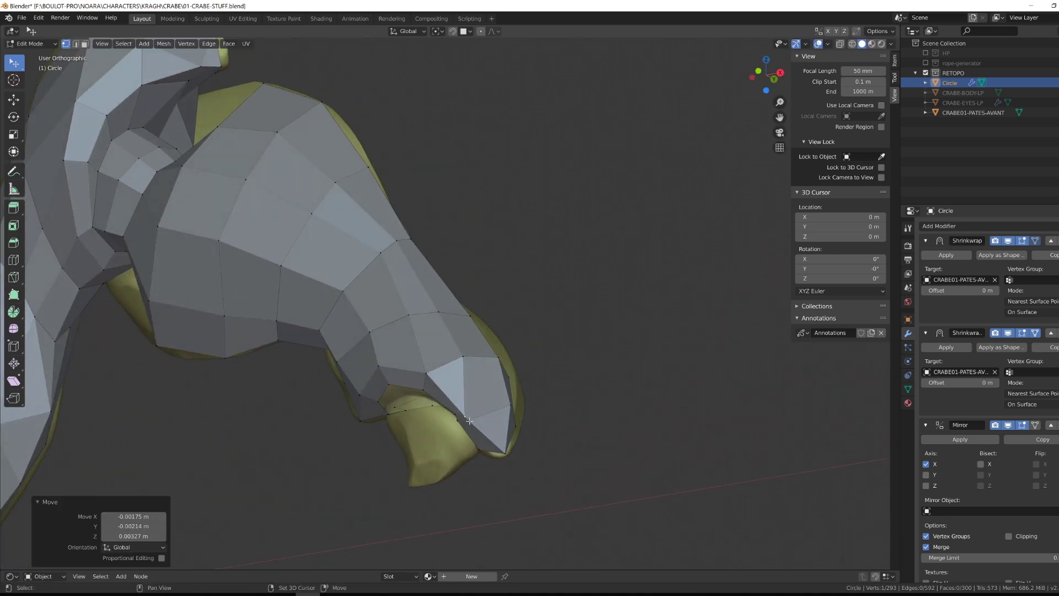
# Step: Merge two pairs of neighbouring vertices on the inner side of the foot near the tip
pyautogui.keyDown('shift'); pyautogui.click(469, 420); pyautogui.keyUp('shift')
pyautogui.moveTo(469, 421)
pyautogui.mouseDown(button='middle')
pyautogui.moveTo(401, 432)
pyautogui.moveTo(469, 418)
pyautogui.mouseUp(button='middle')
pyautogui.press('m')
pyautogui.click(469, 418)
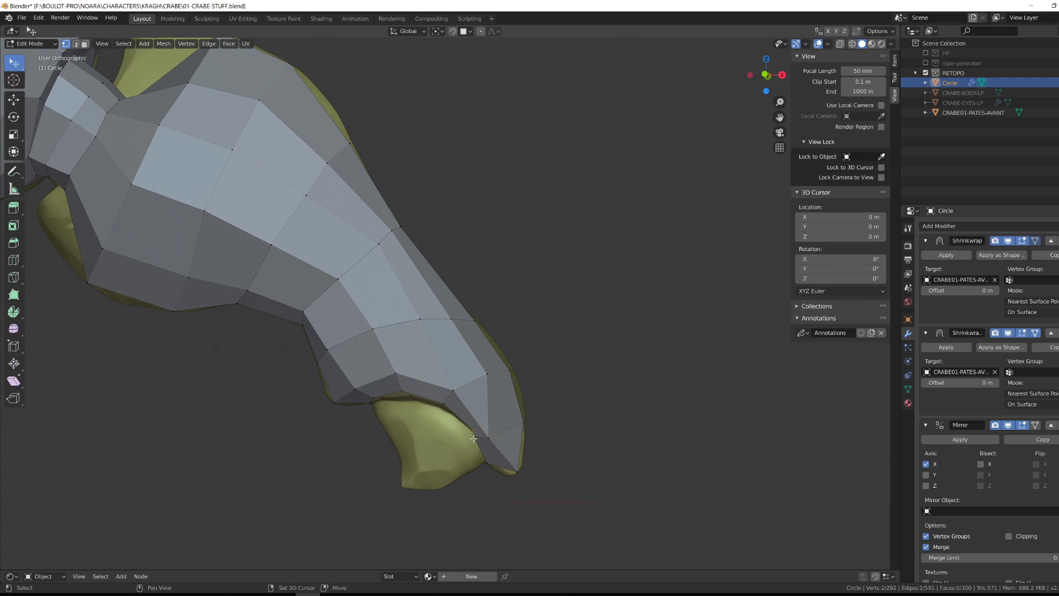
pyautogui.press('m')
pyautogui.click(473, 439)
# Step: Reposition the inner ring vertices along the side of the foot opening to cover more of the sculpted bulge
pyautogui.scroll(2, 473, 437)
pyautogui.keyDown('alt'); pyautogui.moveTo(472, 437); pyautogui.dragTo(450, 409); pyautogui.keyUp('alt')
pyautogui.click(398, 393)
pyautogui.hotkey('alt', 'z')
pyautogui.hotkey('alt', 'z')
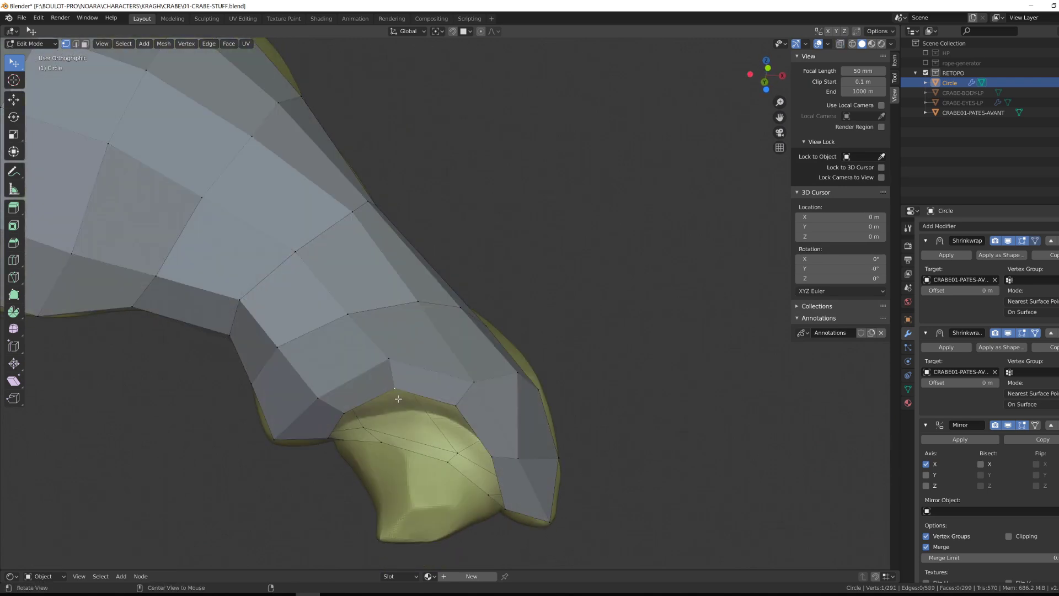
pyautogui.press('g')
pyautogui.click(402, 425)
pyautogui.keyDown('alt'); pyautogui.moveTo(402, 425); pyautogui.dragTo(402, 411); pyautogui.keyUp('alt')
pyautogui.click(350, 404)
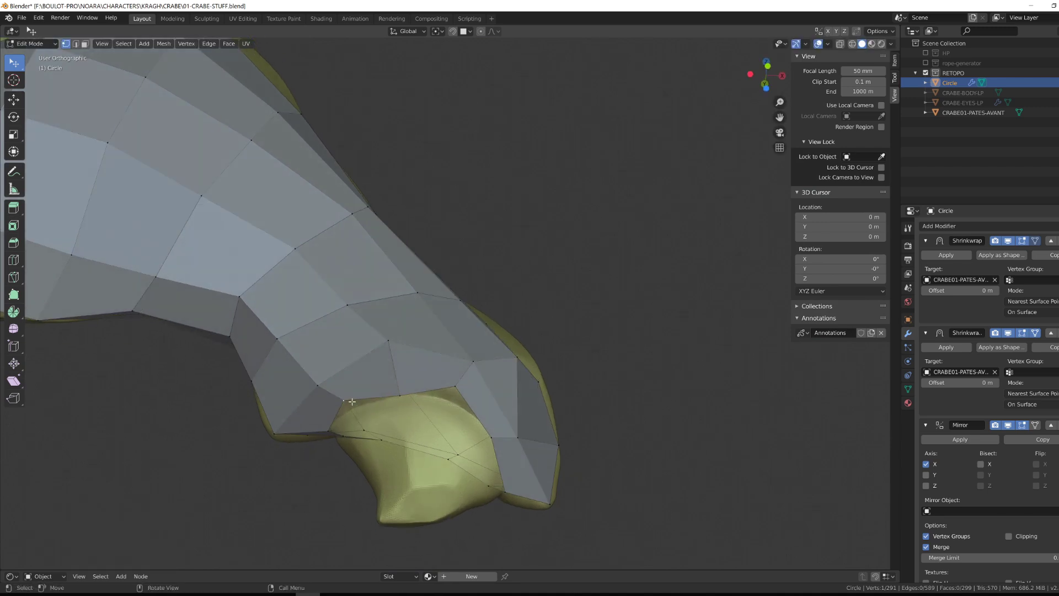
pyautogui.press('g')
pyautogui.click(356, 411)
pyautogui.click(455, 392)
pyautogui.click(455, 408)
pyautogui.moveTo(455, 408); pyautogui.dragTo(490, 370, button='middle')
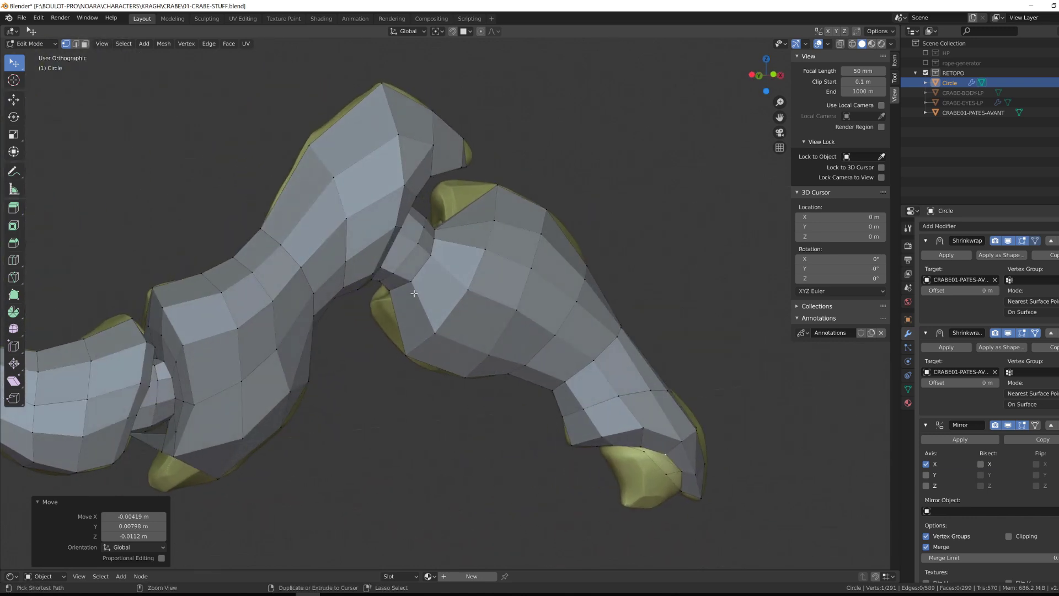
# Step: Add one centred edge loop across the start of the third segment, beside the joint with the second segment
pyautogui.moveTo(426, 295); pyautogui.dragTo(458, 243, button='middle')
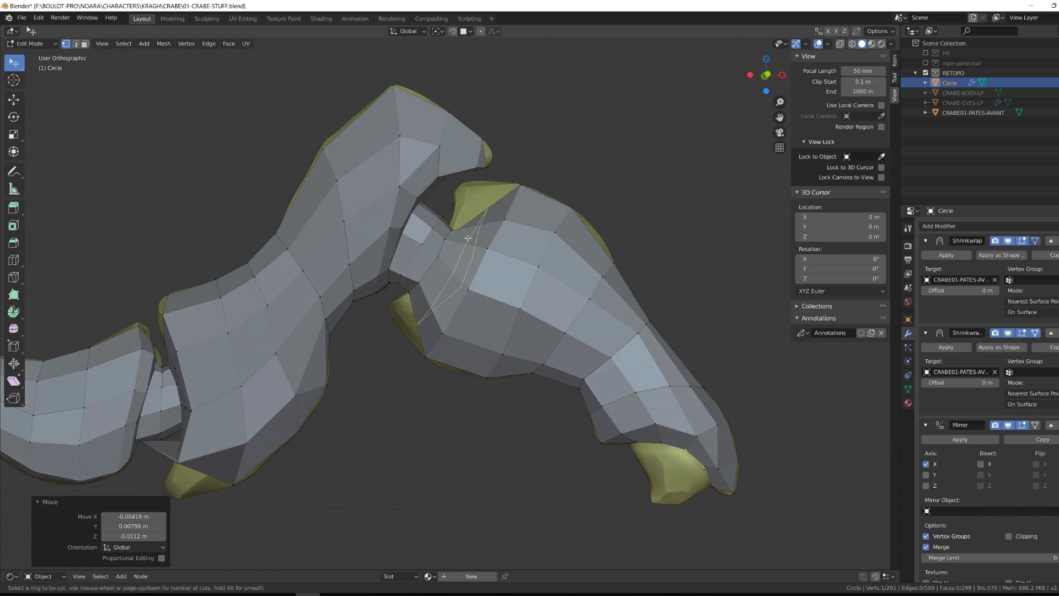
pyautogui.click(467, 238)
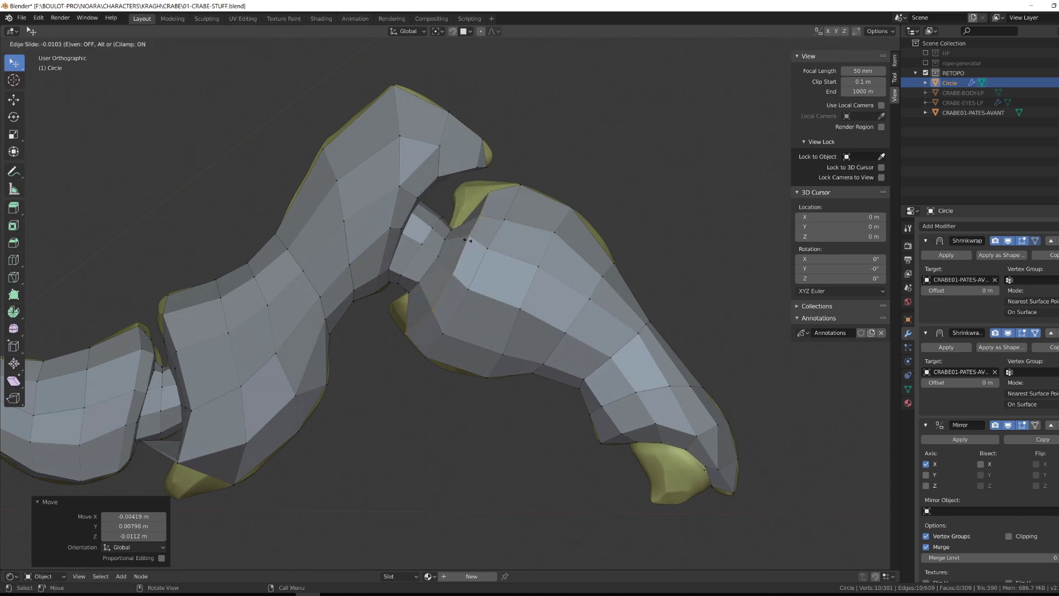
pyautogui.click(467, 240)
pyautogui.moveTo(468, 240); pyautogui.dragTo(455, 252, button='middle')
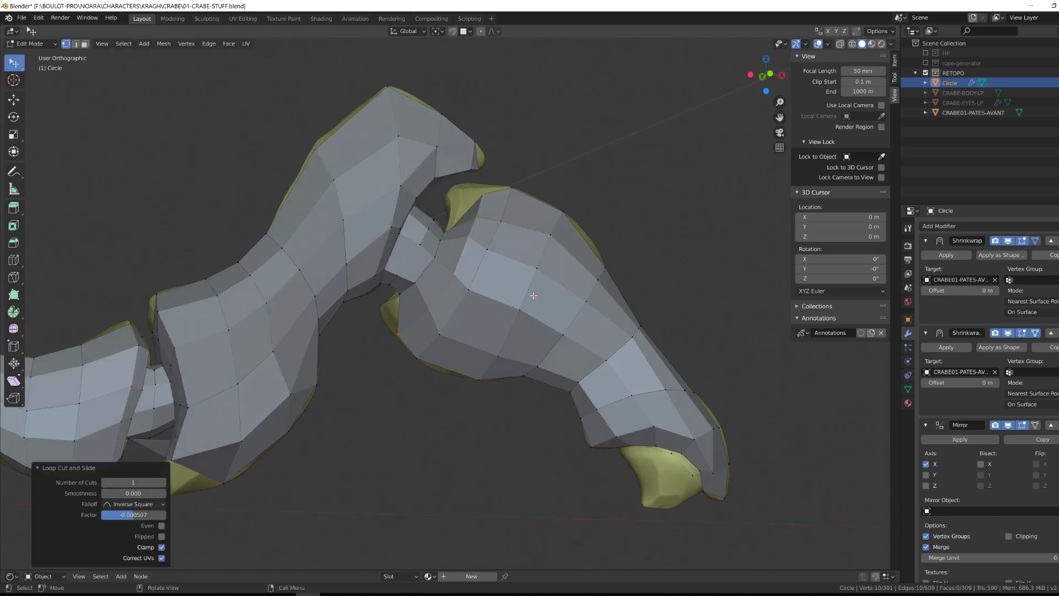
# Step: Apply the first Shrinkwrap modifier in Object Mode, duplicate the remaining one, and return to mesh editing
pyautogui.press('Tab')
pyautogui.click(946, 256)
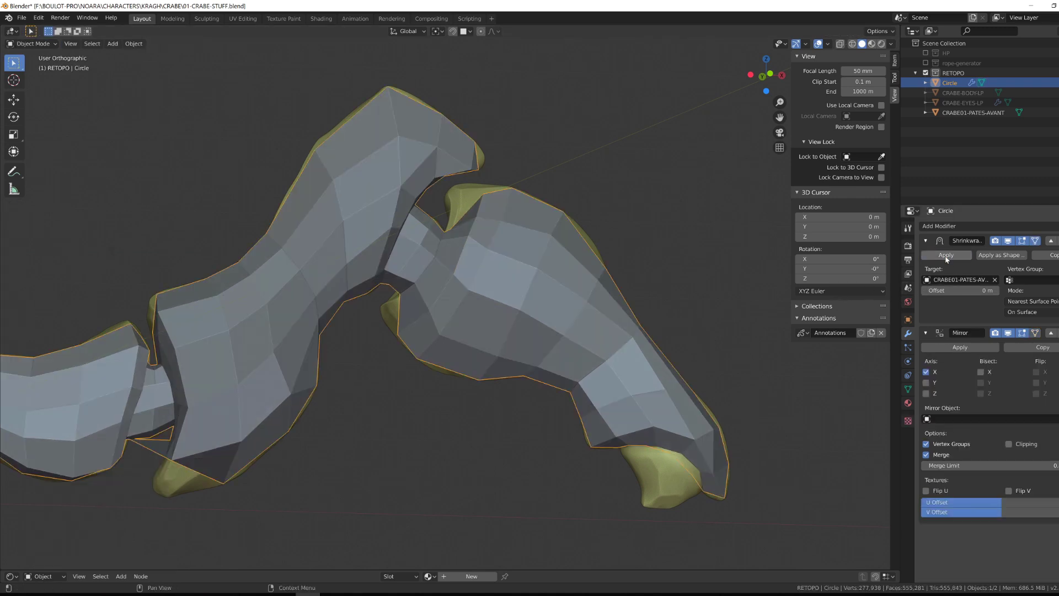
pyautogui.click(1051, 255)
pyautogui.press('Tab')
# Step: Move the lower and side vertices at the start of the third segment to follow the joint socket's sculpted rim
pyautogui.moveTo(392, 338)
pyautogui.mouseDown(button='middle')
pyautogui.moveTo(406, 320)
pyautogui.moveTo(384, 331)
pyautogui.moveTo(419, 343)
pyautogui.moveTo(399, 326)
pyautogui.moveTo(331, 343)
pyautogui.moveTo(380, 303)
pyautogui.moveTo(417, 294)
pyautogui.moveTo(378, 331)
pyautogui.moveTo(392, 341)
pyautogui.mouseUp(button='middle')
pyautogui.hotkey('alt', 'z')
pyautogui.press('g')
pyautogui.click(380, 302)
pyautogui.press('g')
pyautogui.click(332, 326)
pyautogui.press('g')
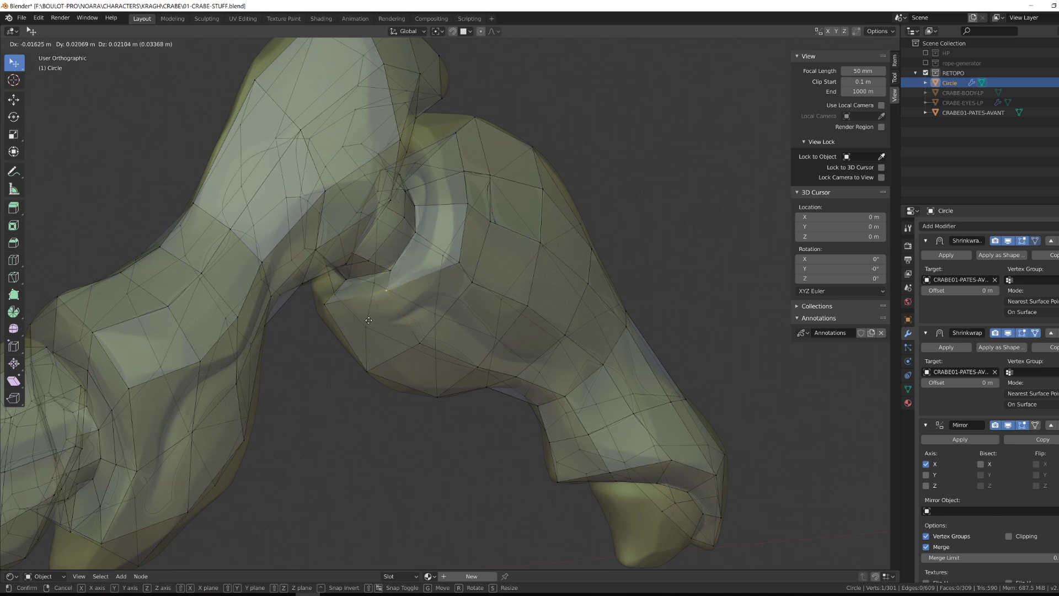
pyautogui.click(369, 320)
pyautogui.moveTo(440, 307); pyautogui.dragTo(471, 219, button='middle')
pyautogui.click(432, 262)
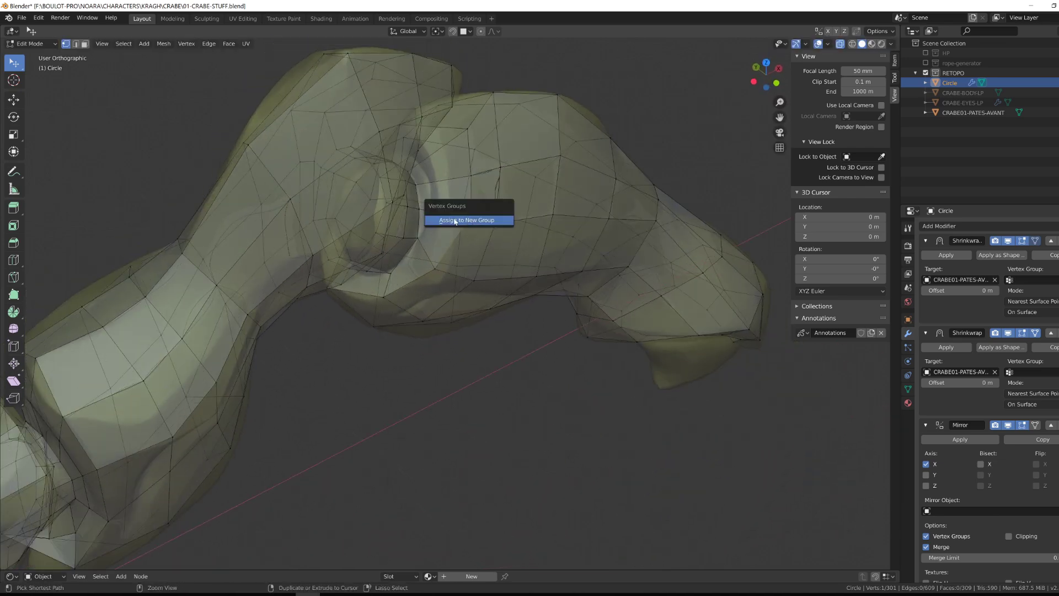
pyautogui.moveTo(451, 229); pyautogui.dragTo(451, 229)
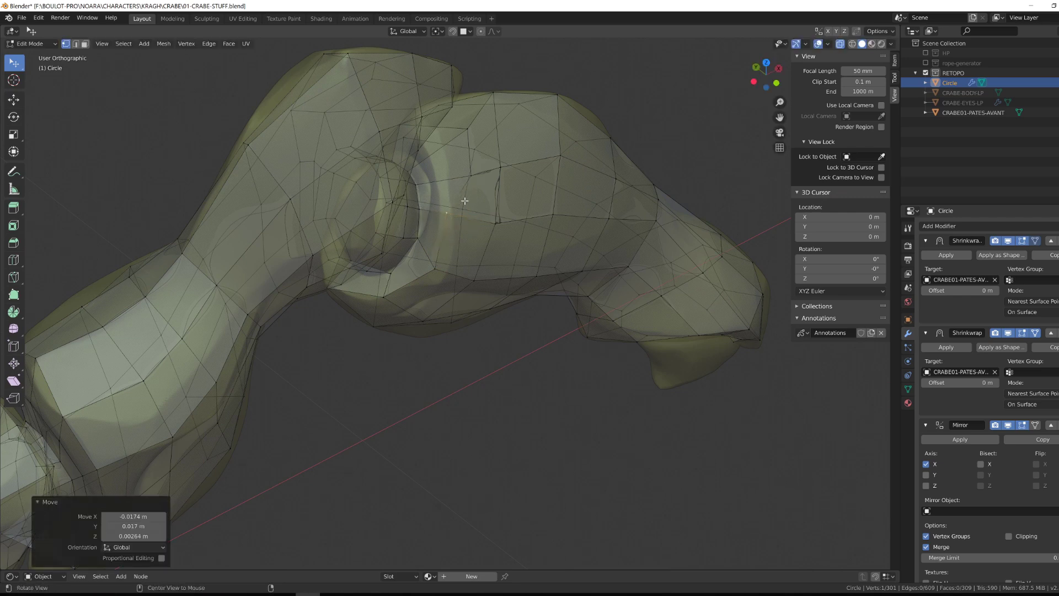
# Step: Move the upper and far-side vertices of the third segment's first loops around the joint socket
pyautogui.click(469, 175)
pyautogui.click(438, 166)
pyautogui.moveTo(438, 166)
pyautogui.mouseDown(button='middle')
pyautogui.moveTo(500, 170)
pyautogui.moveTo(475, 151)
pyautogui.moveTo(505, 154)
pyautogui.moveTo(447, 177)
pyautogui.mouseUp(button='middle')
pyautogui.click(460, 150)
pyautogui.press('g')
pyautogui.click(508, 151)
pyautogui.moveTo(454, 291); pyautogui.dragTo(480, 230, button='middle')
pyautogui.press('g')
pyautogui.click(499, 294)
pyautogui.press('g')
pyautogui.click(482, 240)
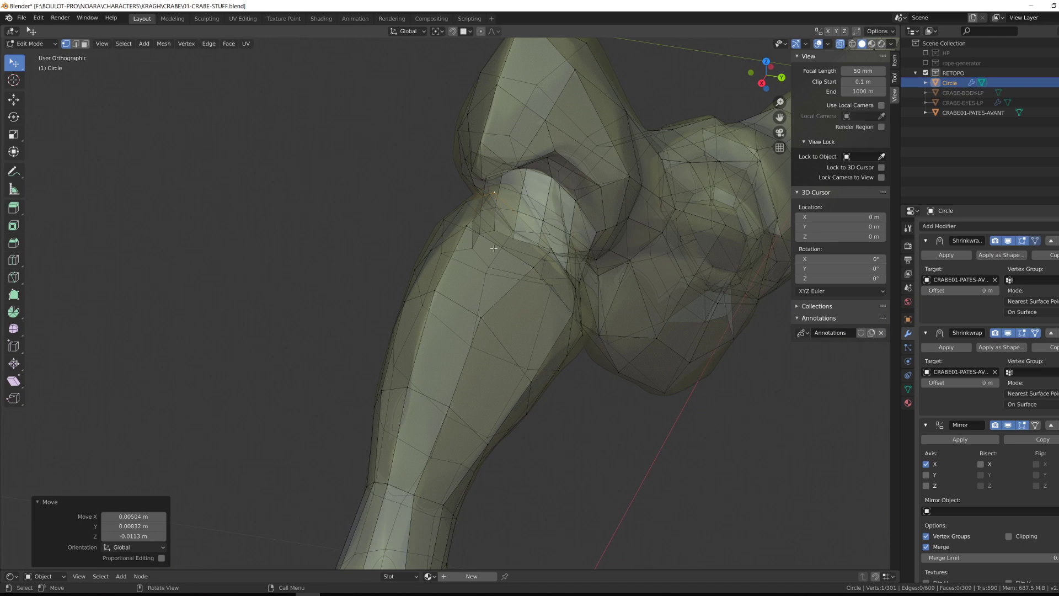
# Step: Reposition the vertices on top of the joint between the second and third leg segments
pyautogui.scroll(5, 469, 366)
pyautogui.press('g')
pyautogui.moveTo(469, 367); pyautogui.dragTo(430, 276, button='middle')
pyautogui.click(483, 339)
pyautogui.click(364, 281)
pyautogui.press('g')
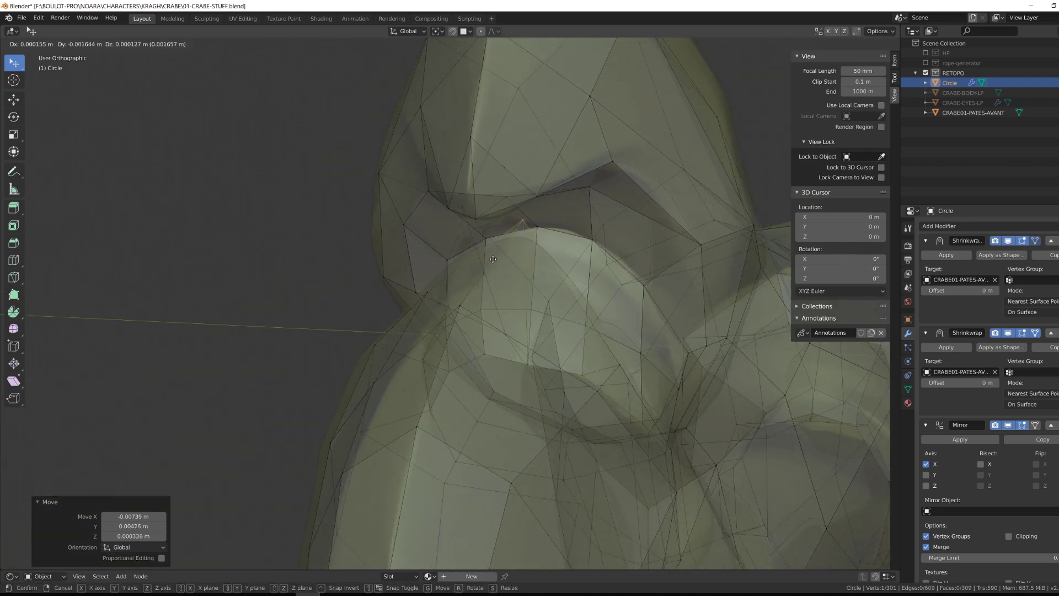
pyautogui.click(482, 280)
pyautogui.scroll(-3, 475, 342)
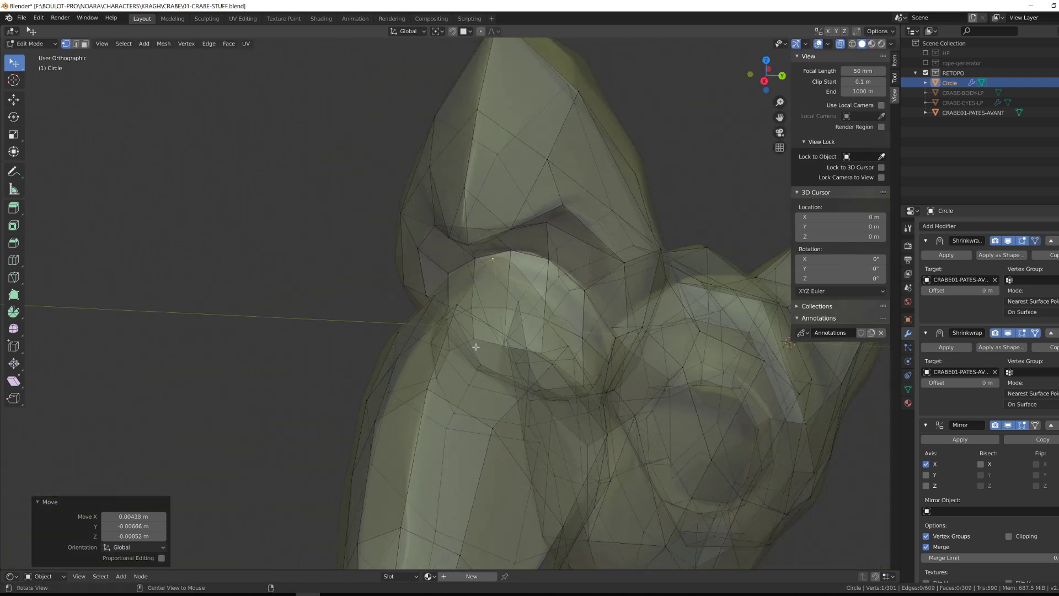
# Step: Move the vertices along one side of the third segment's joint socket to follow the sculpted rim and crease
pyautogui.moveTo(474, 346); pyautogui.dragTo(243, 340, button='middle')
pyautogui.click(299, 335)
pyautogui.press('g')
pyautogui.click(311, 313)
pyautogui.click(246, 343)
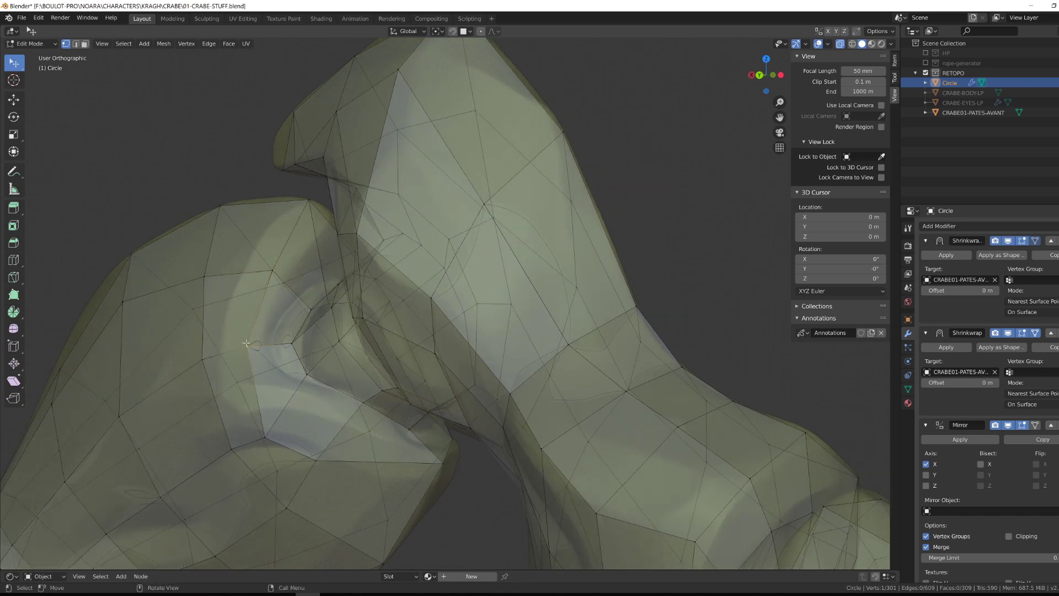
pyautogui.moveTo(246, 343); pyautogui.dragTo(257, 343)
pyautogui.click(267, 439)
pyautogui.scroll(-2, 298, 436)
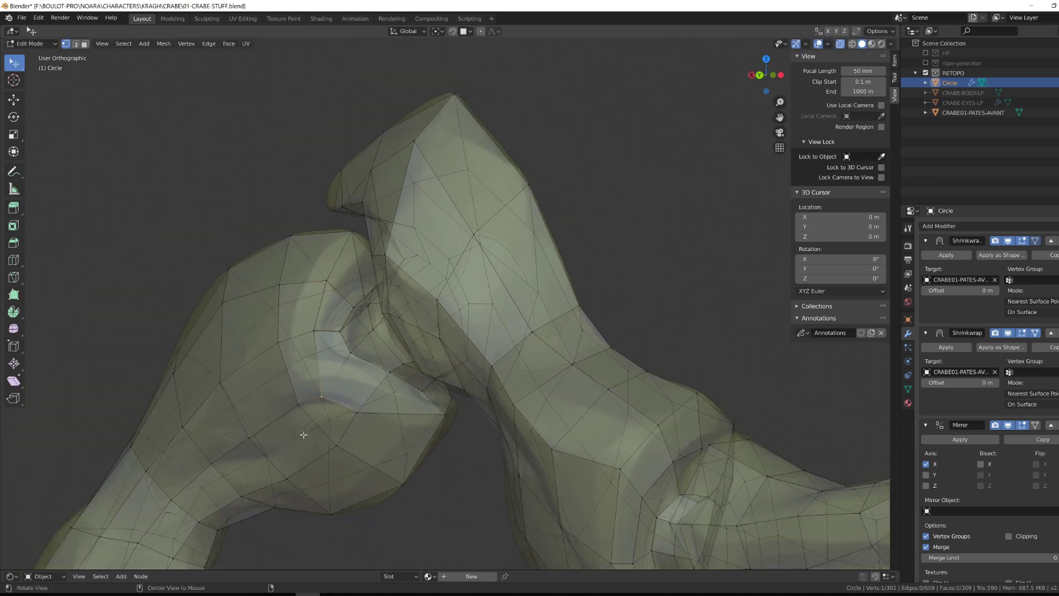
pyautogui.moveTo(303, 434); pyautogui.dragTo(318, 436, button='middle')
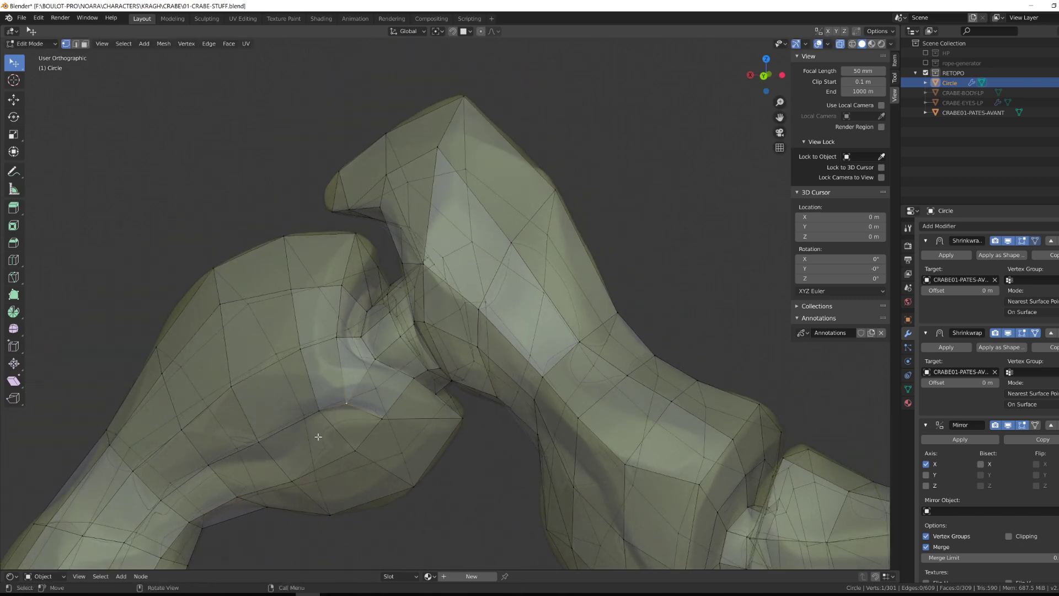
pyautogui.click(342, 405)
pyautogui.click(346, 417)
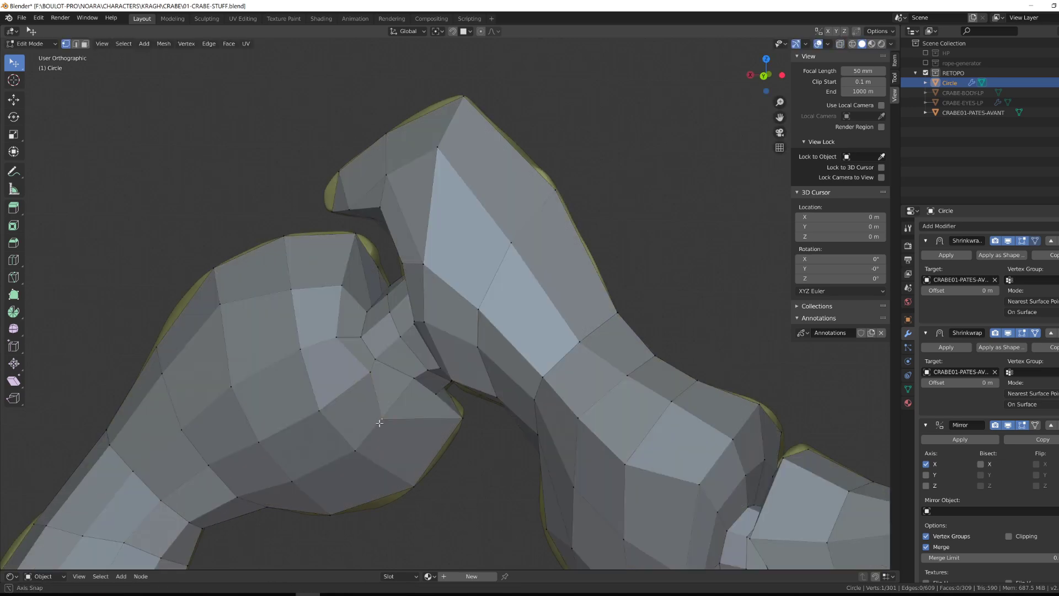
# Step: Reposition the lower rim vertices on the opposite side of the third segment's joint socket
pyautogui.moveTo(346, 417); pyautogui.dragTo(448, 402, button='middle')
pyautogui.click(371, 414)
pyautogui.click(371, 414)
pyautogui.click(392, 419)
pyautogui.hotkey('alt', 'z')
pyautogui.click(401, 415)
pyautogui.click(444, 382)
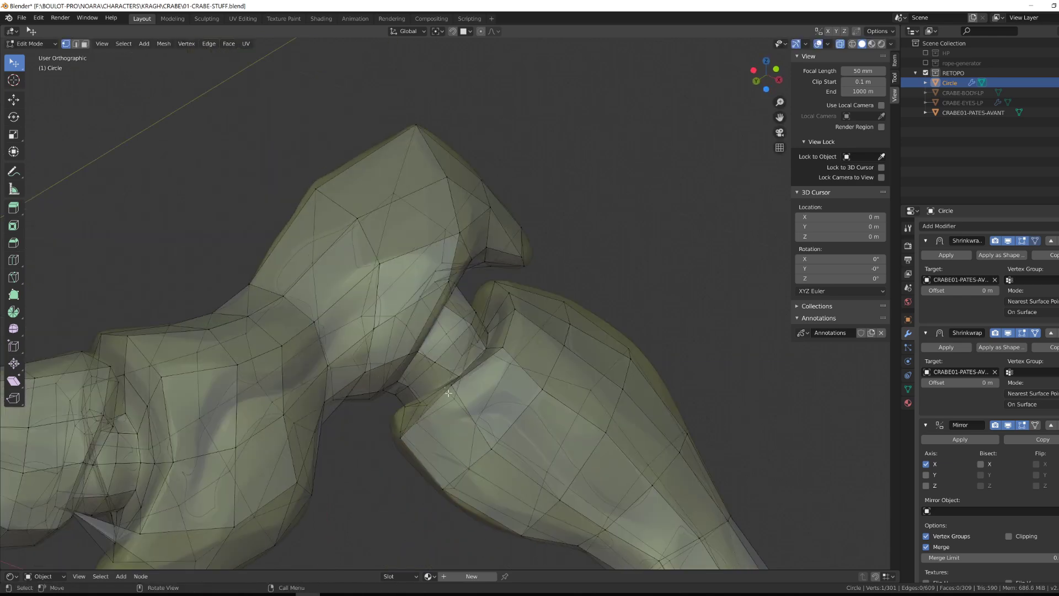
pyautogui.click(453, 407)
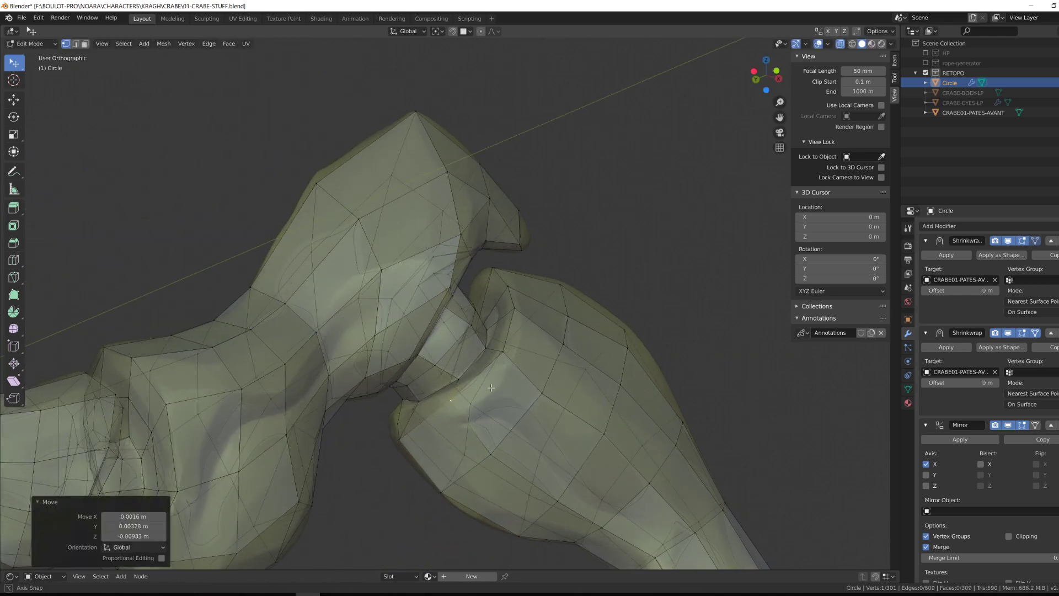
# Step: Move the side and upper rim vertices of the third segment's socket to match the sculpt on that opposite side
pyautogui.moveTo(452, 407); pyautogui.dragTo(474, 253, button='middle')
pyautogui.press('g')
pyautogui.click(515, 369)
pyautogui.press('g')
pyautogui.click(523, 300)
pyautogui.click(528, 230)
pyautogui.scroll(-4, 474, 252)
pyautogui.moveTo(436, 441)
pyautogui.mouseDown(button='middle')
pyautogui.moveTo(477, 451)
pyautogui.moveTo(435, 442)
pyautogui.mouseUp(button='middle')
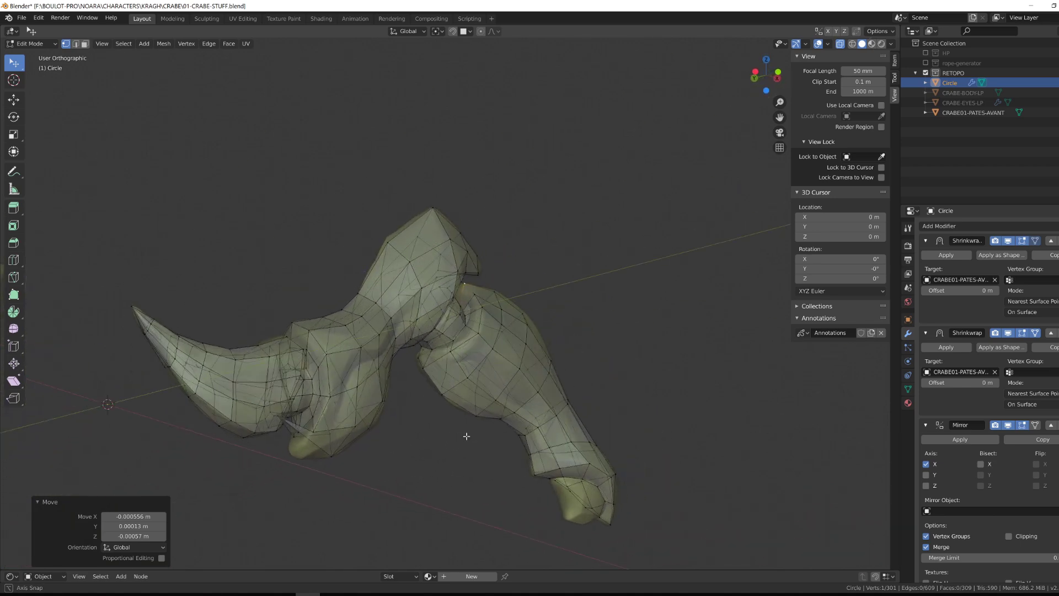
# Step: Reposition the protruding vertex under the joint between the pointed first segment and the second segment
pyautogui.click(278, 411)
pyautogui.moveTo(276, 412); pyautogui.dragTo(423, 321, button='middle')
pyautogui.press('g')
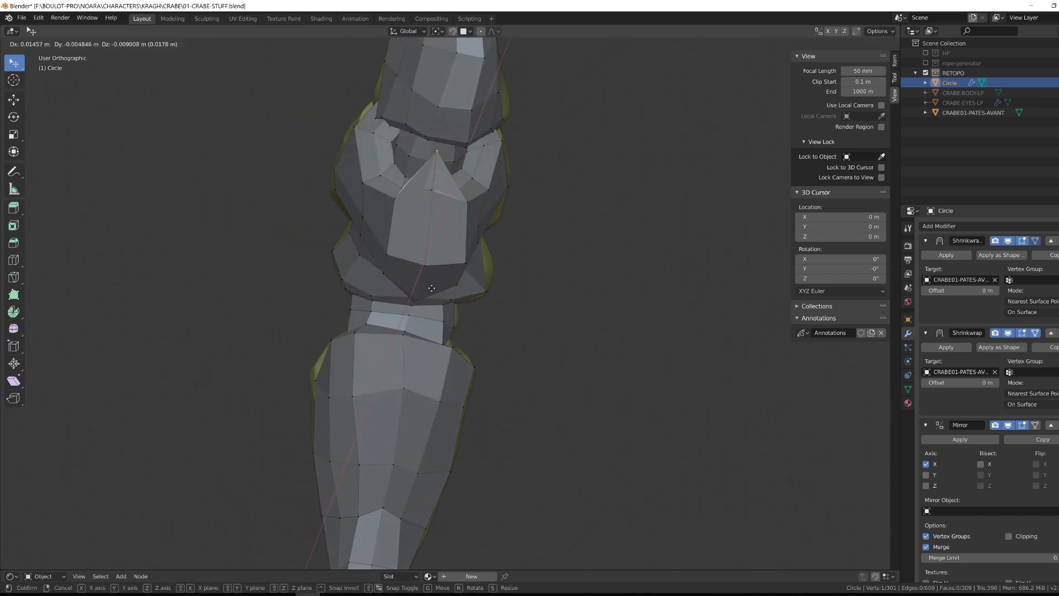
pyautogui.click(425, 330)
pyautogui.scroll(-5, 425, 330)
# Step: Move the tip vertex of the third segment's lower socket lip onto the sculpted edge
pyautogui.moveTo(426, 330); pyautogui.dragTo(458, 362, button='middle')
pyautogui.click(456, 360)
pyautogui.scroll(3, 448, 368)
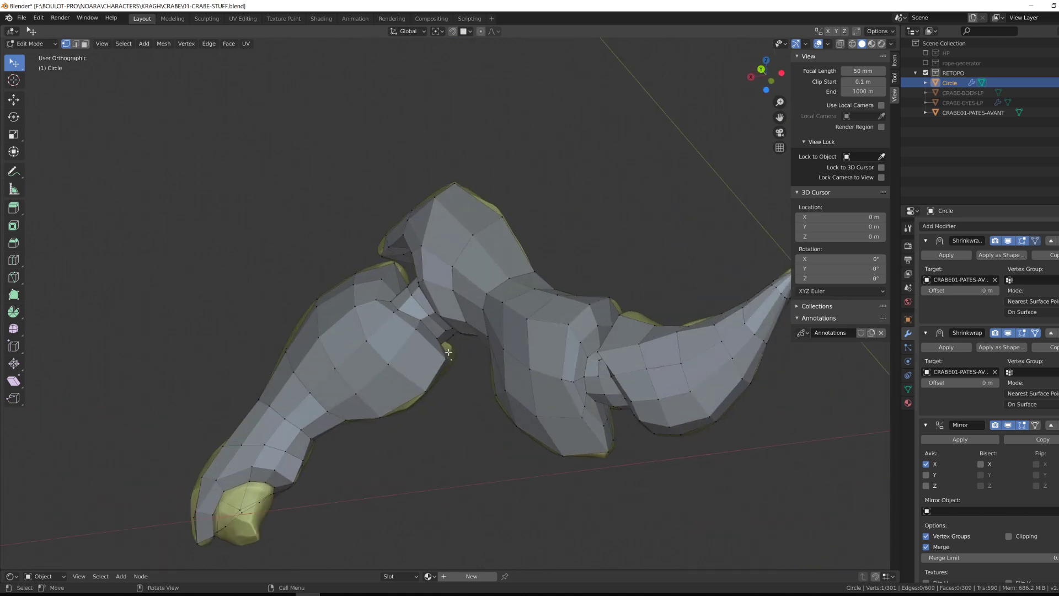
pyautogui.keyDown('alt'); pyautogui.moveTo(444, 392); pyautogui.dragTo(438, 390); pyautogui.keyUp('alt')
pyautogui.moveTo(434, 380); pyautogui.dragTo(462, 423, button='middle')
pyautogui.click(446, 382)
pyautogui.scroll(-4, 445, 419)
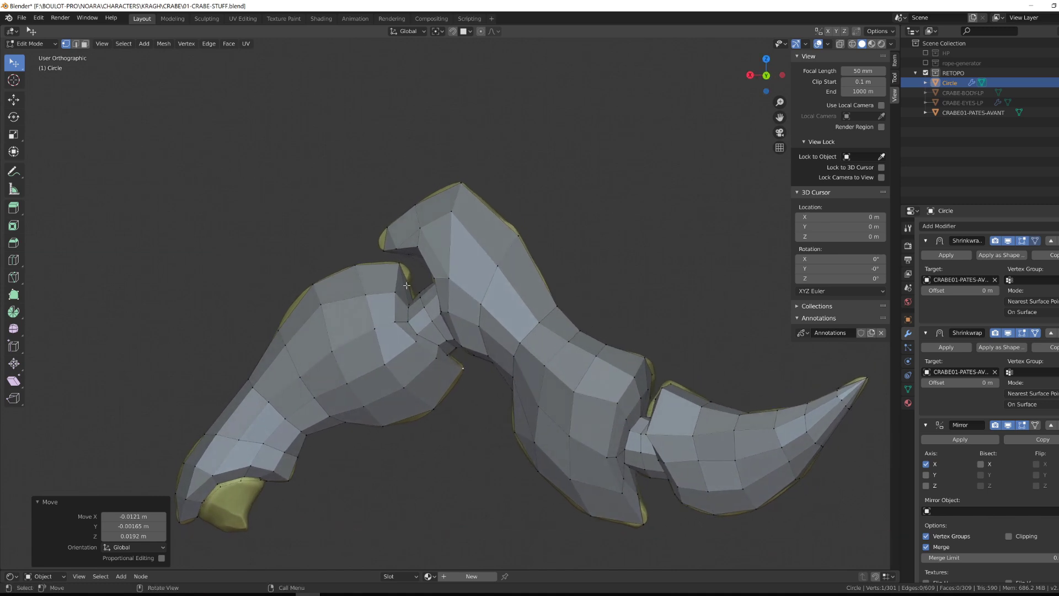
# Step: Move the vertex on top of the third segment, just behind its socket rim, to fit the sculpted outline
pyautogui.scroll(2, 427, 342)
pyautogui.click(378, 246)
pyautogui.moveTo(379, 246); pyautogui.dragTo(322, 302, button='middle')
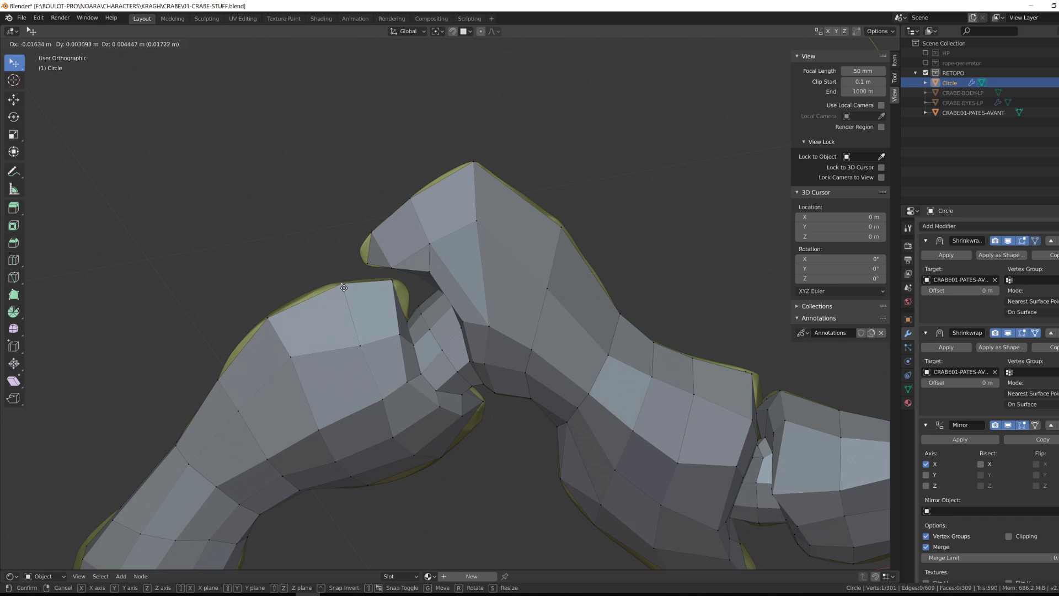
pyautogui.click(344, 287)
pyautogui.moveTo(344, 288); pyautogui.dragTo(429, 445, button='middle')
pyautogui.click(377, 262)
pyautogui.press('Escape')
# Step: Extrude the foot opening's edge loop and move it down to the end of the sculpted foot in front view
pyautogui.moveTo(426, 229); pyautogui.dragTo(476, 490, button='middle')
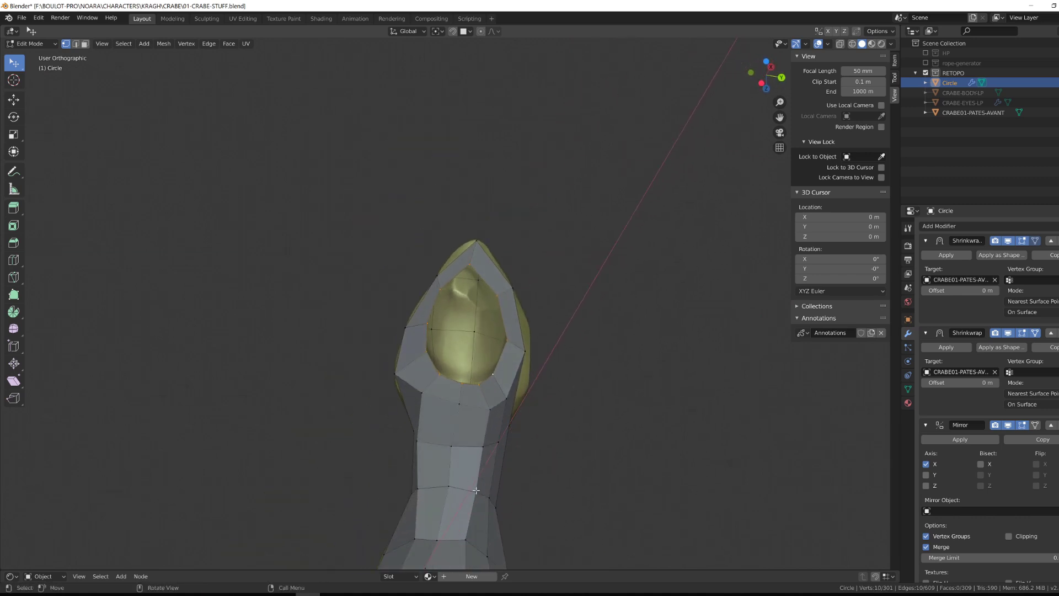
pyautogui.rightClick(457, 447)
pyautogui.press('s')
pyautogui.click(541, 414)
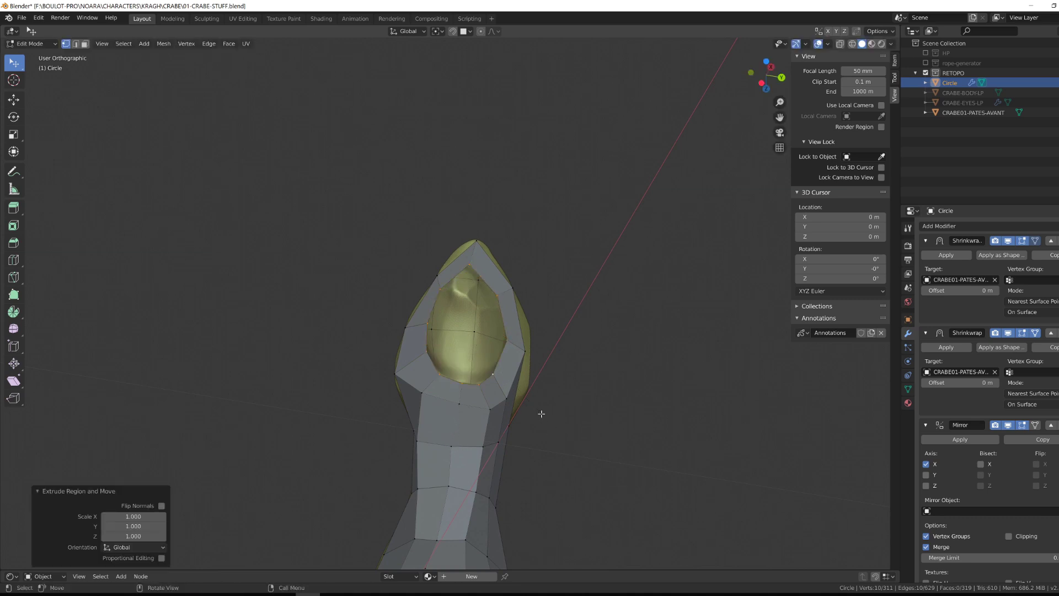
pyautogui.press('KP_3')
pyautogui.press('Right')
pyautogui.press('KP_1')
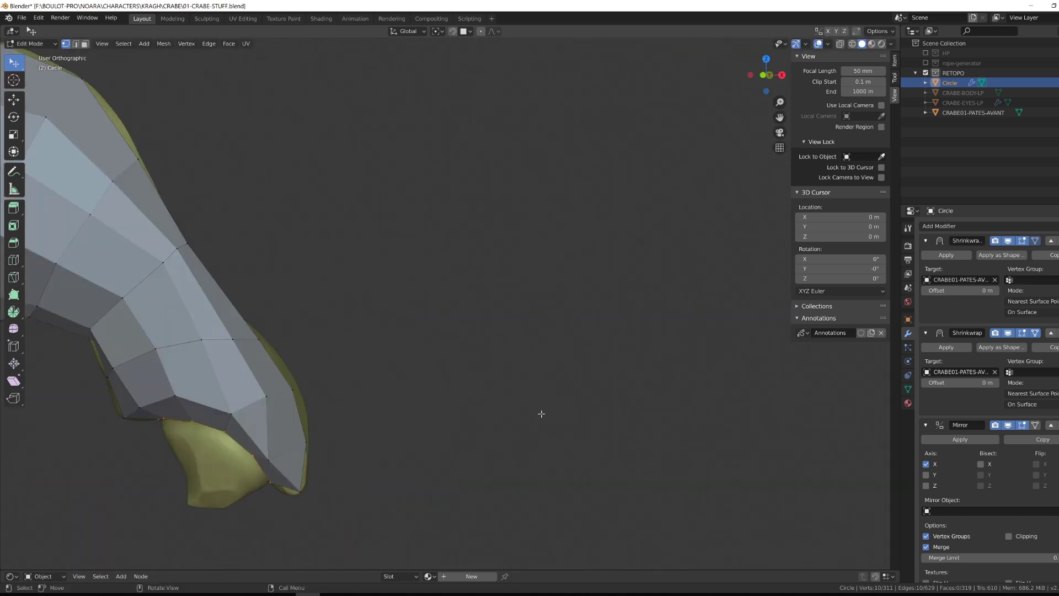
pyautogui.keyDown('shift'); pyautogui.moveTo(515, 442); pyautogui.dragTo(654, 295, button='middle'); pyautogui.keyUp('shift')
pyautogui.press('g')
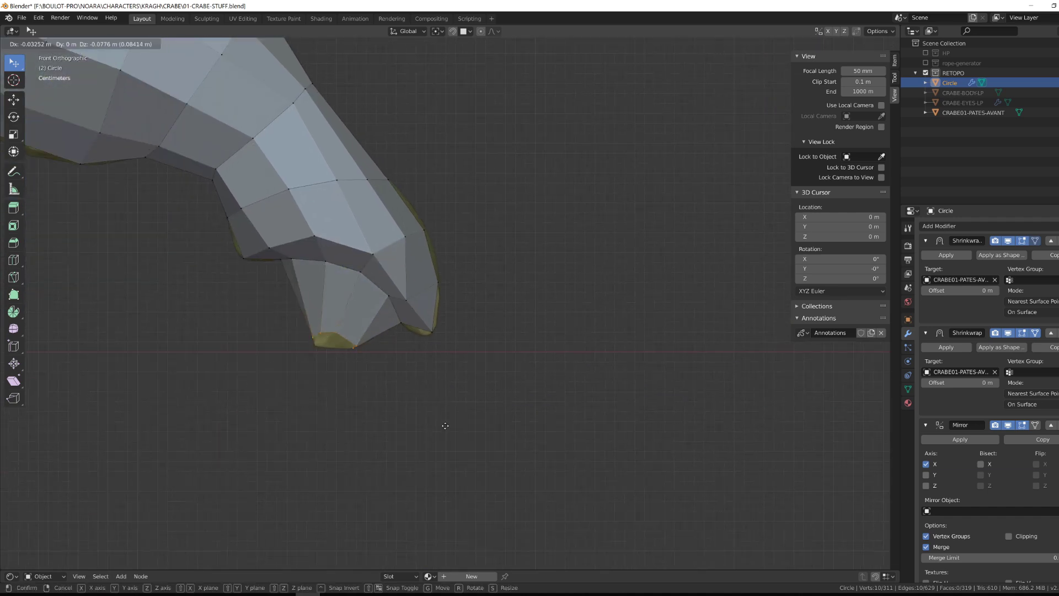
pyautogui.click(436, 440)
# Step: Merge the extruded loop's vertices at center and place the resulting point on the foot's tip
pyautogui.press('m')
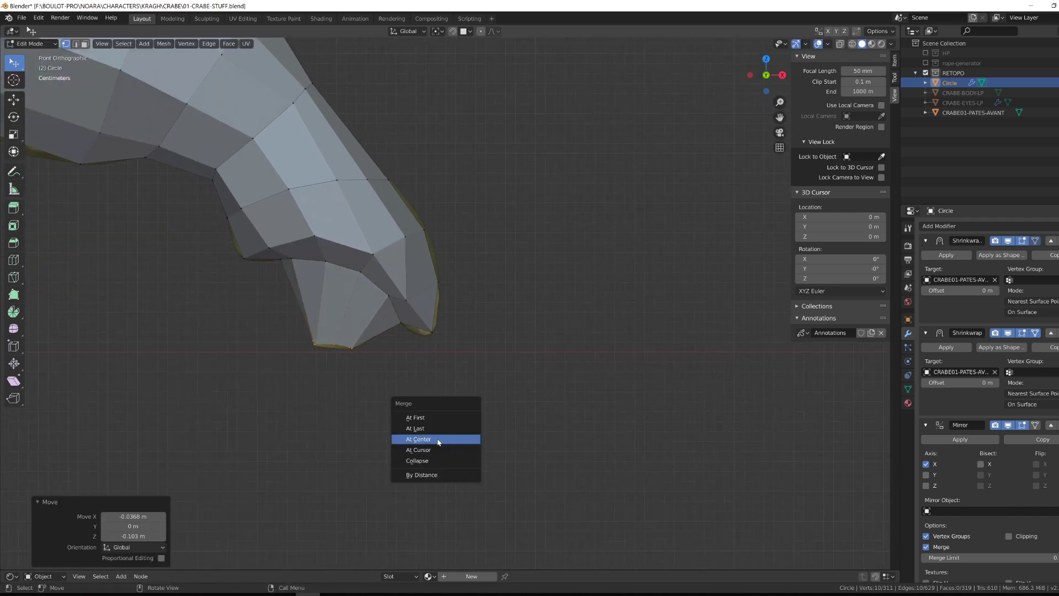
pyautogui.click(439, 440)
pyautogui.press('g')
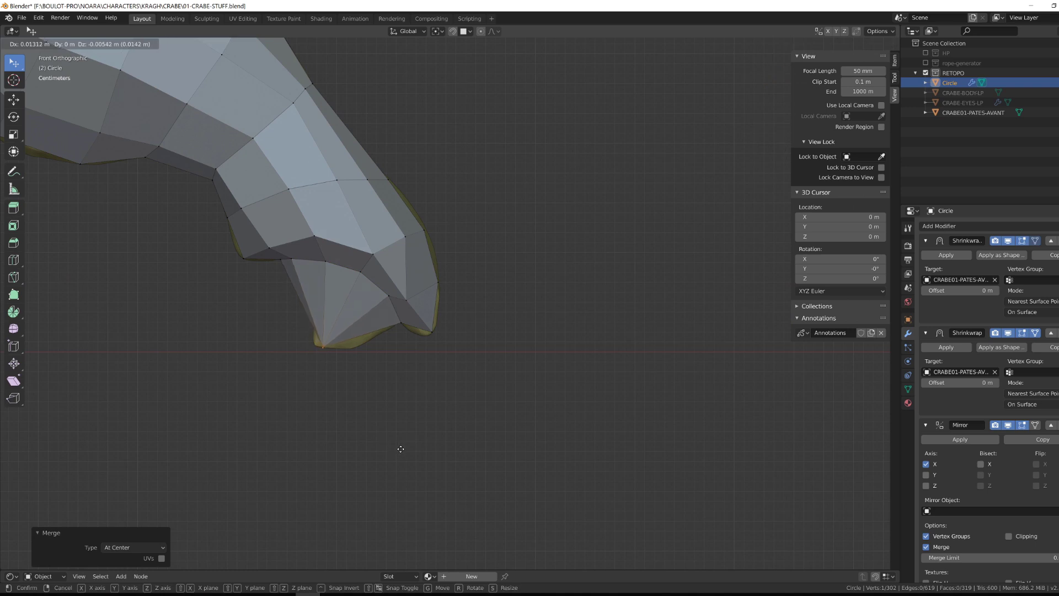
pyautogui.click(385, 438)
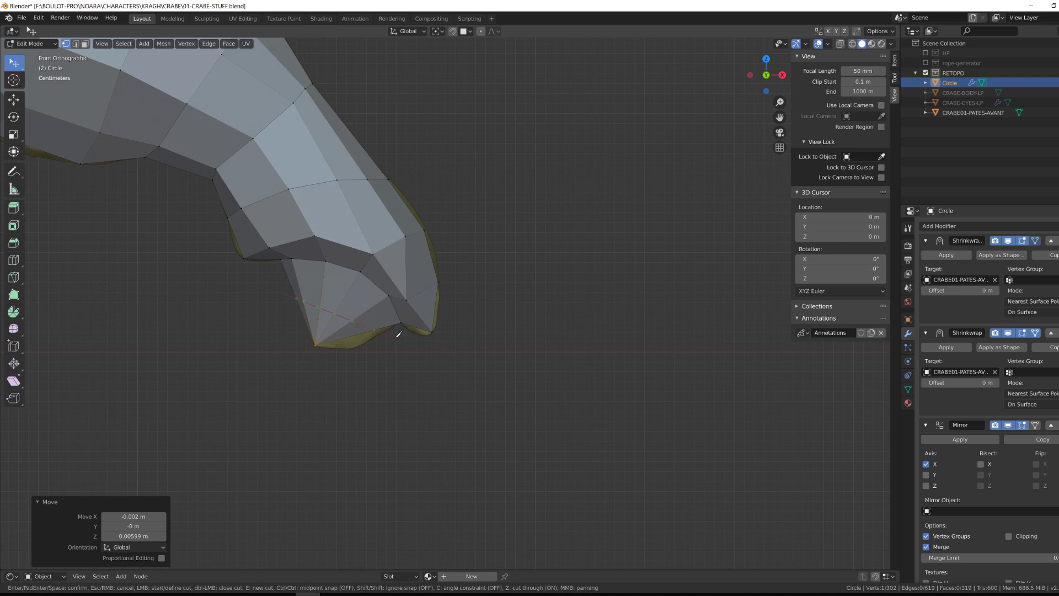
# Step: Cut a loop through the pointed foot with the cut-through Knife and move its lower front vertices onto the sculpt
pyautogui.press('Escape')
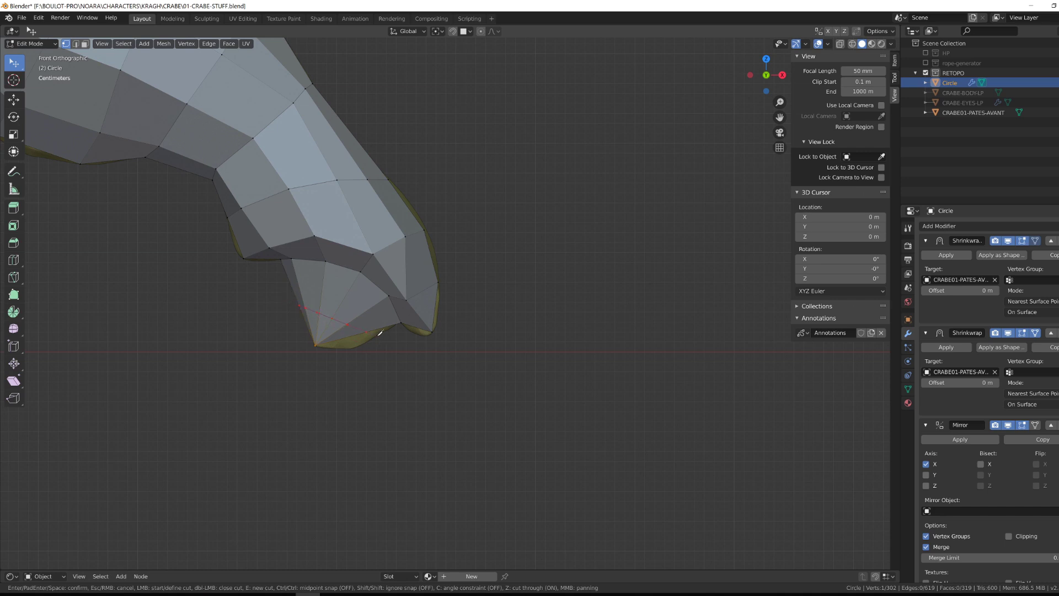
pyautogui.moveTo(366, 342)
pyautogui.mouseDown(button='middle')
pyautogui.moveTo(347, 332)
pyautogui.moveTo(365, 347)
pyautogui.moveTo(362, 377)
pyautogui.moveTo(367, 348)
pyautogui.mouseUp(button='middle')
pyautogui.keyDown('alt'); pyautogui.click(365, 359); pyautogui.keyUp('alt')
pyautogui.press('g')
pyautogui.click(378, 361)
pyautogui.click(367, 348)
pyautogui.press('g')
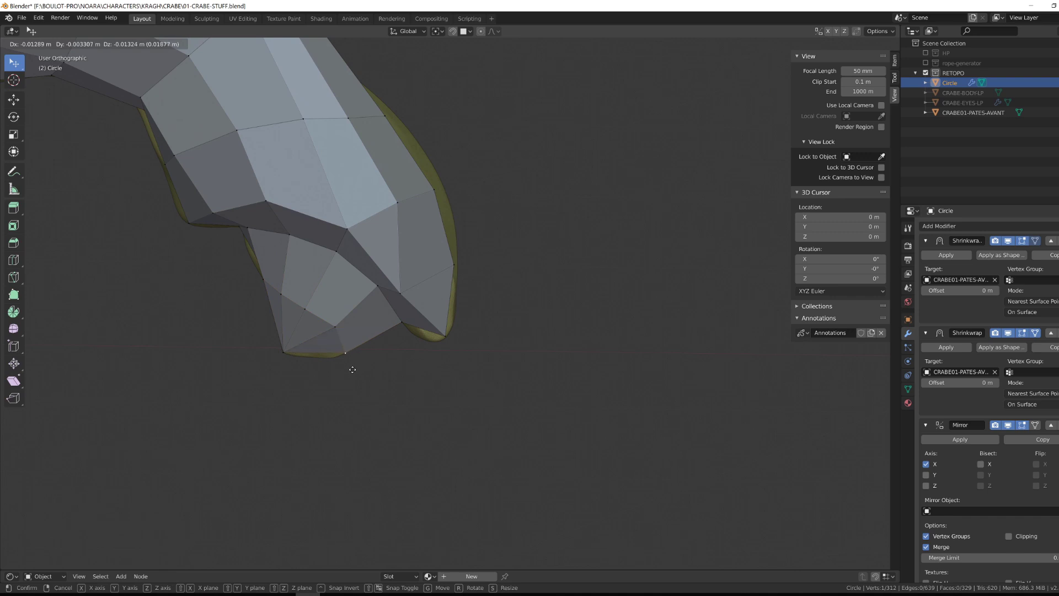
pyautogui.click(353, 369)
pyautogui.click(334, 327)
pyautogui.press('g')
pyautogui.click(312, 313)
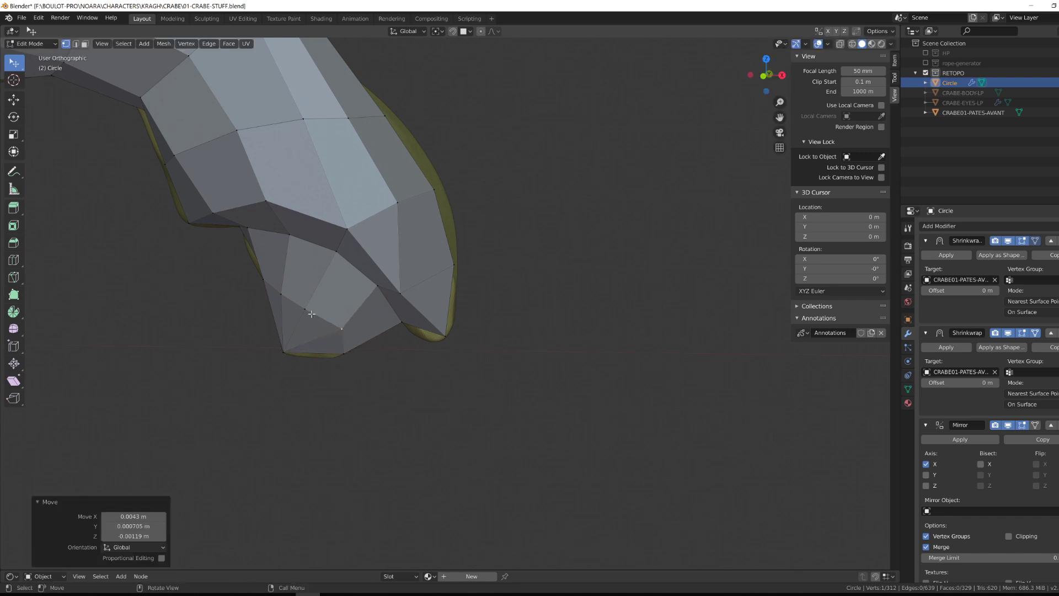
# Step: Reposition the remaining front vertices of the foot's new loop to even out its faces
pyautogui.click(306, 311)
pyautogui.press('g')
pyautogui.click(307, 304)
pyautogui.press('g')
pyautogui.click(299, 304)
pyautogui.click(293, 299)
pyautogui.press('g')
pyautogui.click(319, 283)
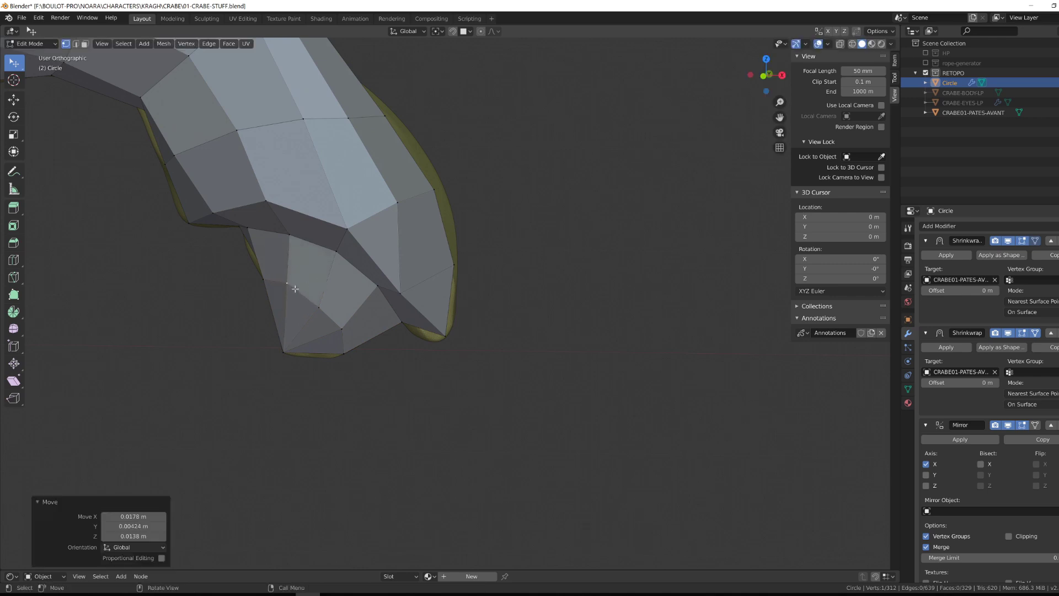
pyautogui.moveTo(318, 283); pyautogui.dragTo(289, 284, button='middle')
pyautogui.press('g')
pyautogui.click(318, 221)
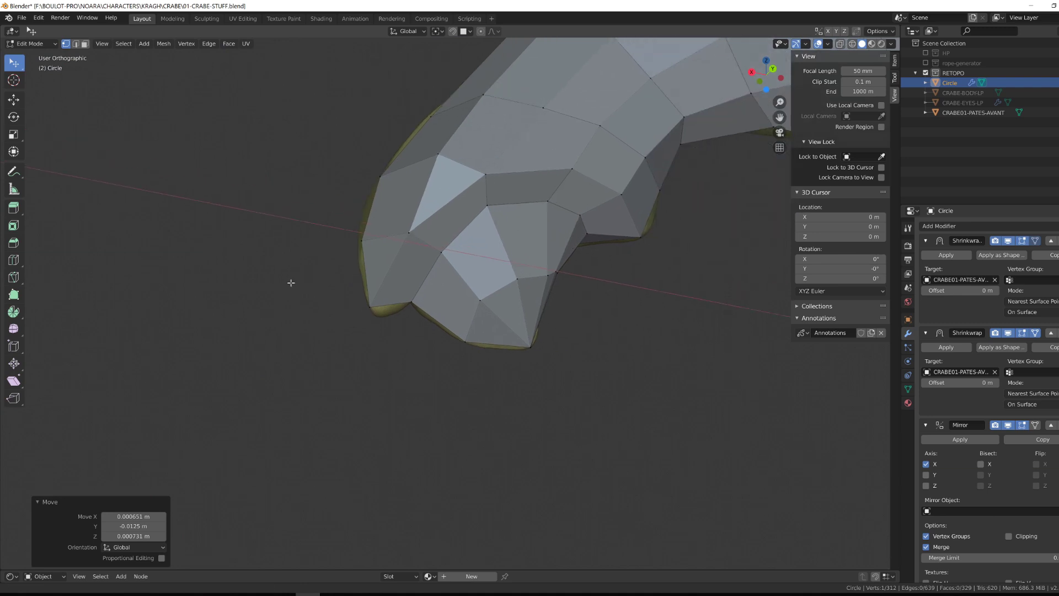
# Step: Move the new loop's vertices on the back of the foot to follow the sculpted shape
pyautogui.click(465, 341)
pyautogui.press('g')
pyautogui.click(469, 311)
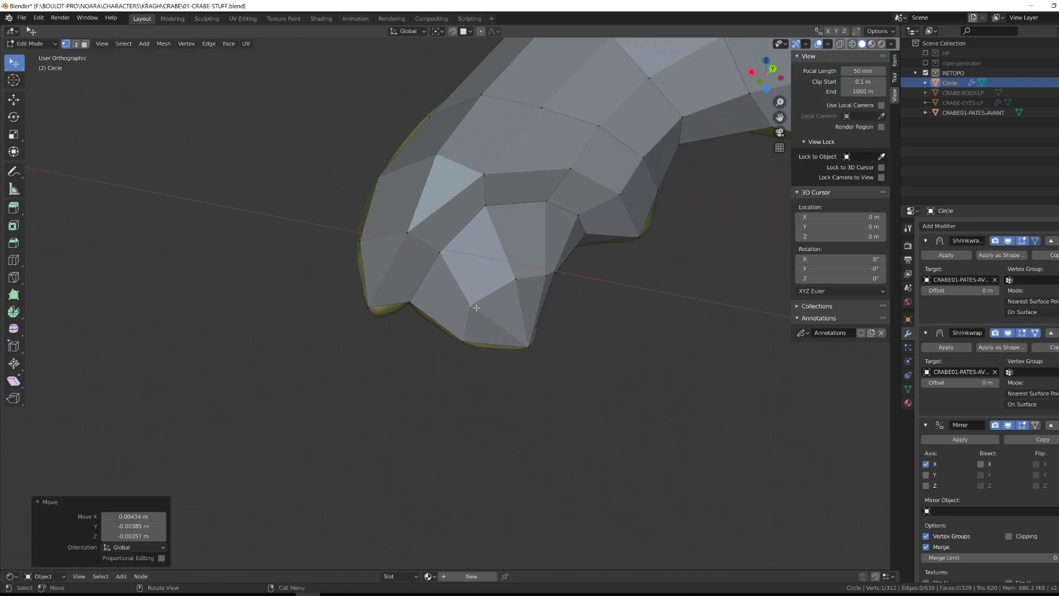
pyautogui.press('g')
pyautogui.click(495, 279)
pyautogui.moveTo(507, 278); pyautogui.dragTo(384, 438, button='middle')
pyautogui.click(497, 270)
pyautogui.press('g')
# Step: Adjust the remaining vertices around the foot's end loop so they are spaced evenly over the sculpt
pyautogui.click(471, 258)
pyautogui.click(439, 262)
pyautogui.press('g')
pyautogui.click(423, 260)
pyautogui.click(393, 264)
pyautogui.press('g')
pyautogui.click(393, 264)
pyautogui.click(425, 262)
pyautogui.press('g')
pyautogui.click(423, 285)
# Step: Check the overall shape of the retopologized leg in Object Mode
pyautogui.scroll(-5, 386, 381)
pyautogui.press('Tab')
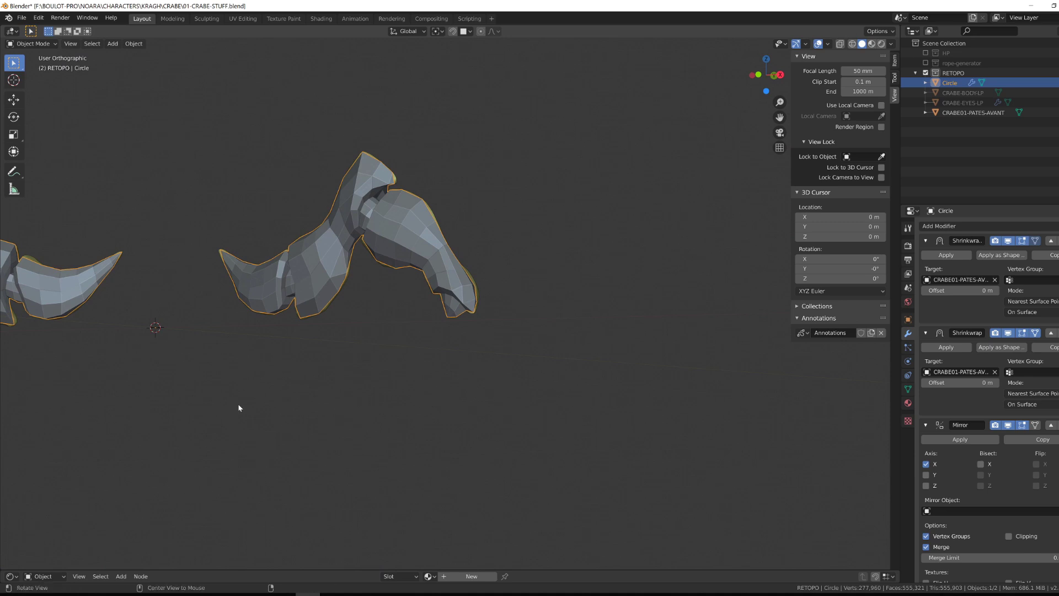
pyautogui.moveTo(232, 393); pyautogui.dragTo(296, 398, button='middle')
pyautogui.scroll(2, 381, 286)
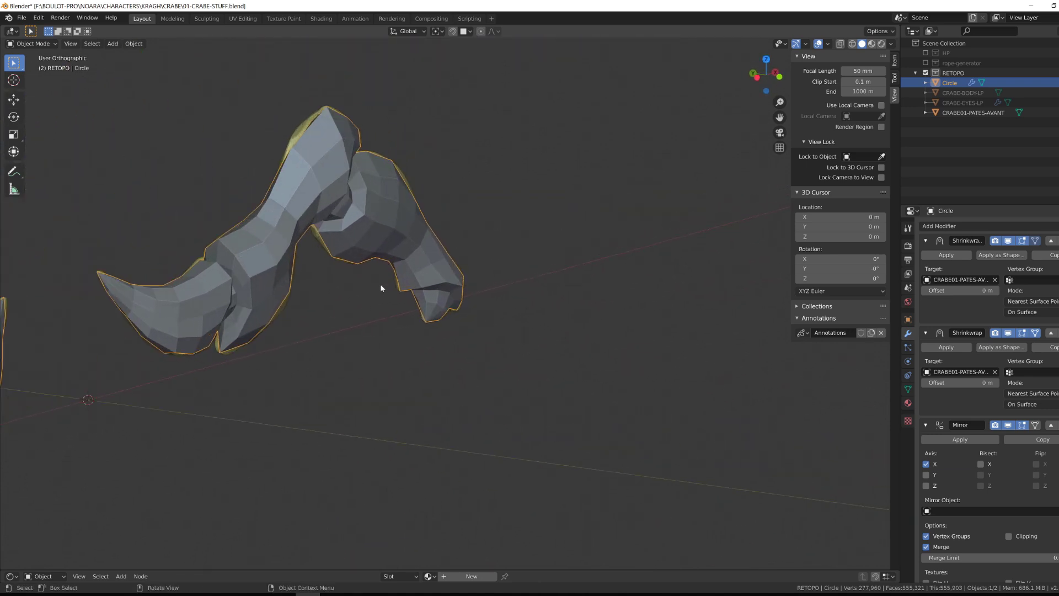
pyautogui.keyDown('shift'); pyautogui.moveTo(398, 277); pyautogui.dragTo(459, 356, button='middle'); pyautogui.keyUp('shift')
# Step: Return to mesh editing and add one centered edge loop around the third segment near its joint socket
pyautogui.press('Tab')
pyautogui.scroll(4, 458, 356)
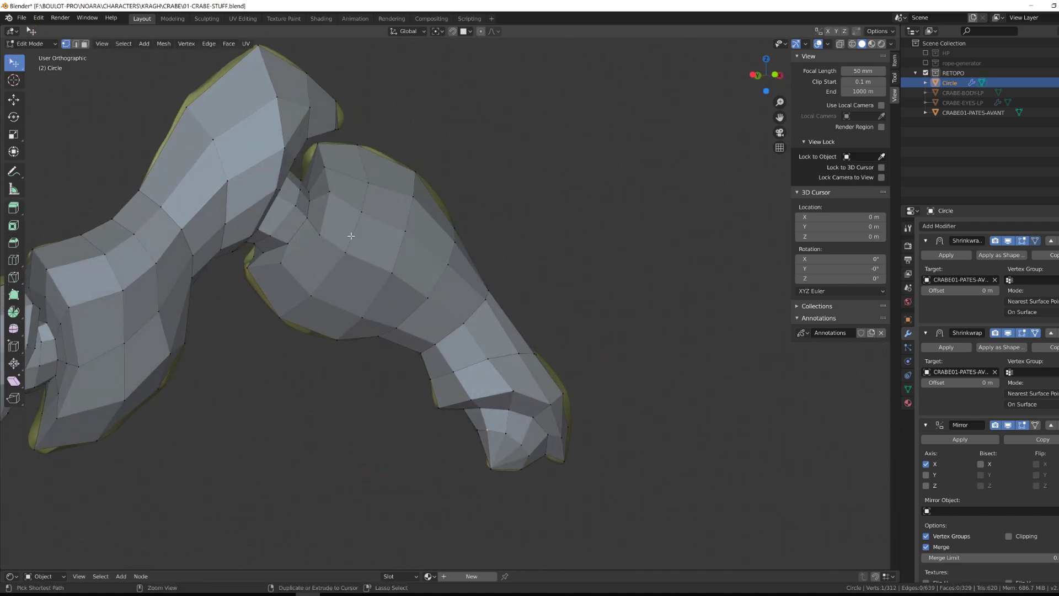
pyautogui.click(320, 191)
pyautogui.rightClick(320, 191)
pyautogui.moveTo(320, 191); pyautogui.dragTo(301, 325, button='middle')
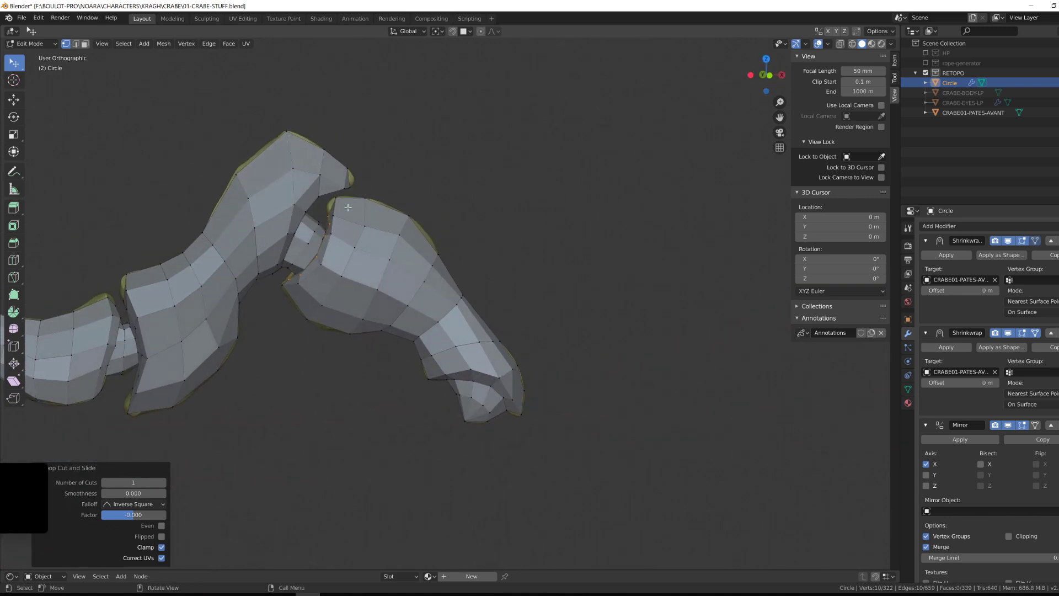
# Step: Cut an extra edge with the Knife at the top of the third segment's socket rim
pyautogui.scroll(3, 348, 207)
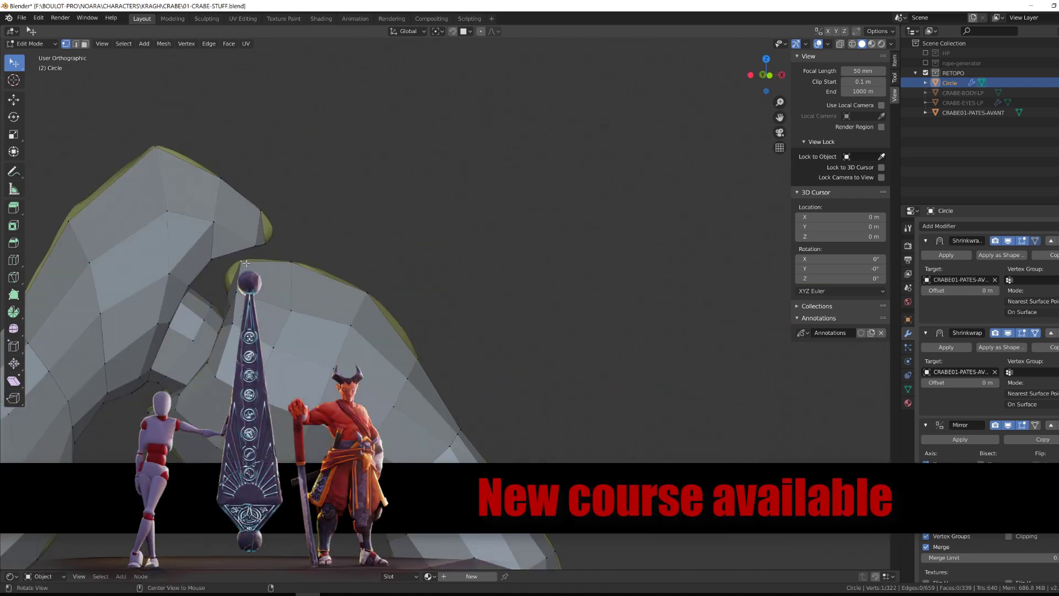
pyautogui.moveTo(246, 263); pyautogui.dragTo(257, 273, button='middle')
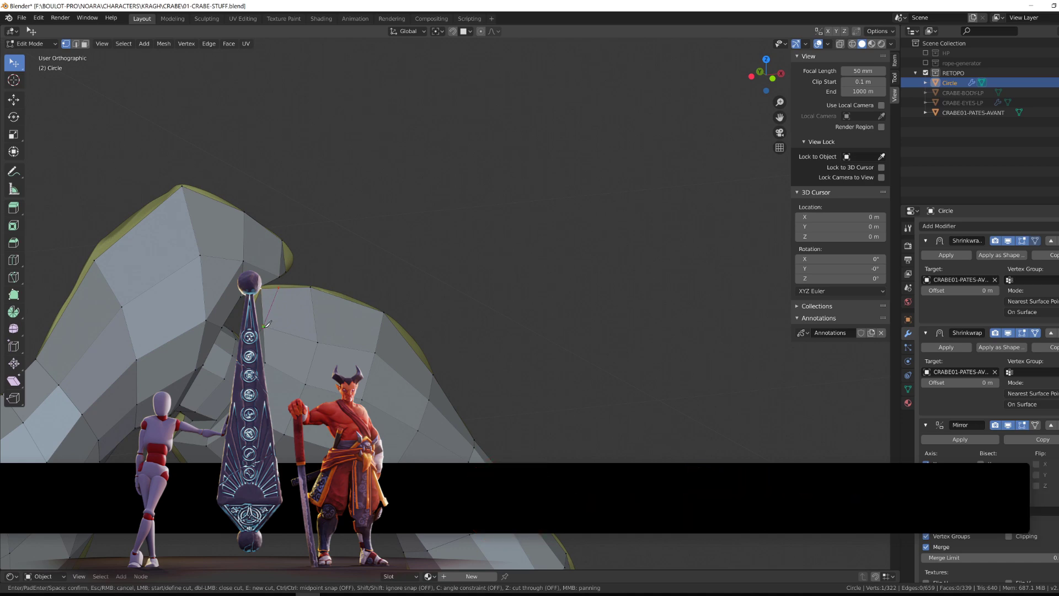
pyautogui.press('Return')
pyautogui.moveTo(382, 331); pyautogui.dragTo(267, 334, button='middle')
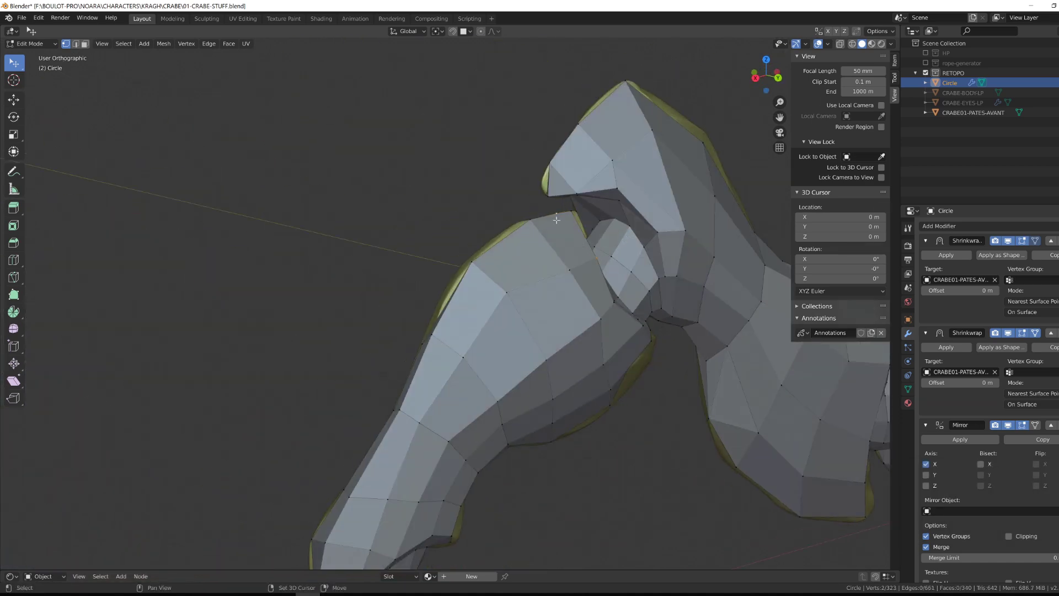
# Step: Move the vertices around the new cut to shape the top of the third segment's socket rim
pyautogui.moveTo(576, 233); pyautogui.dragTo(579, 321, button='middle')
pyautogui.scroll(2, 521, 295)
pyautogui.press('g')
pyautogui.click(587, 305)
pyautogui.click(516, 297)
pyautogui.press('g')
pyautogui.click(544, 295)
pyautogui.press('g')
pyautogui.click(575, 323)
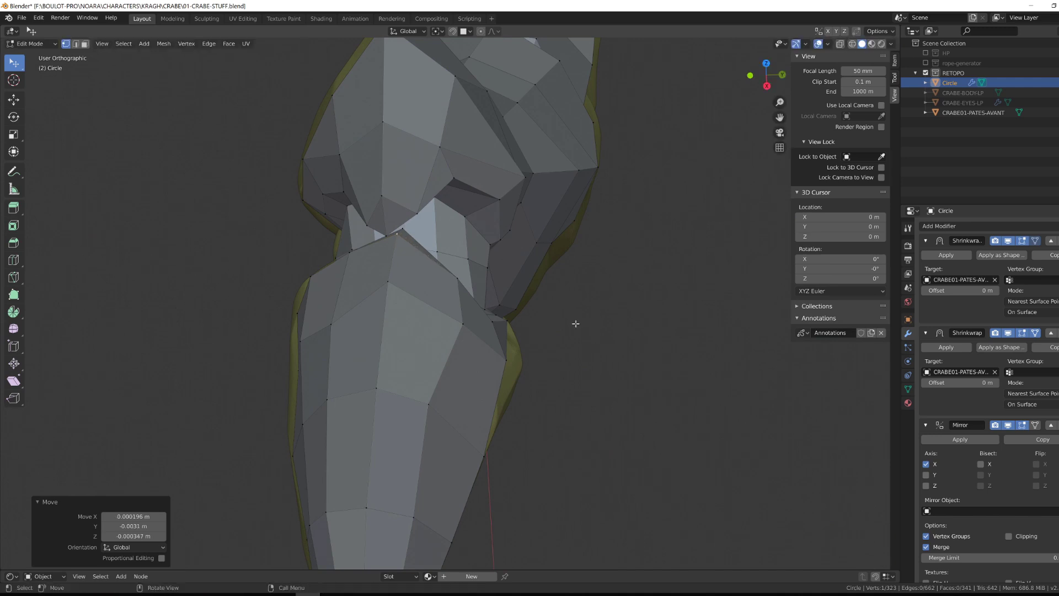
# Step: Reposition the retopo mesh vertices around the joint between the middle and outer leg segments
pyautogui.click(410, 225)
pyautogui.press('g')
pyautogui.click(407, 223)
pyautogui.moveTo(407, 223); pyautogui.dragTo(462, 354, button='middle')
pyautogui.click(479, 315)
pyautogui.moveTo(480, 314); pyautogui.dragTo(531, 376, button='middle')
pyautogui.press('g')
pyautogui.click(463, 356)
# Step: Turn off In Front in the viewport display of the leg retopo mesh Circle
pyautogui.moveTo(382, 359); pyautogui.dragTo(464, 348, button='middle')
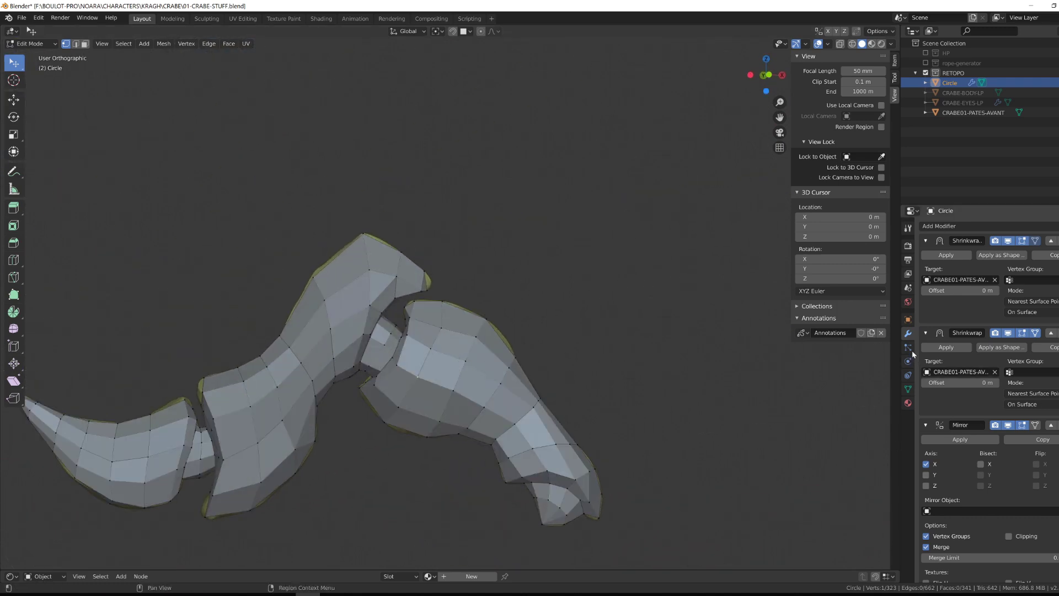
pyautogui.click(908, 320)
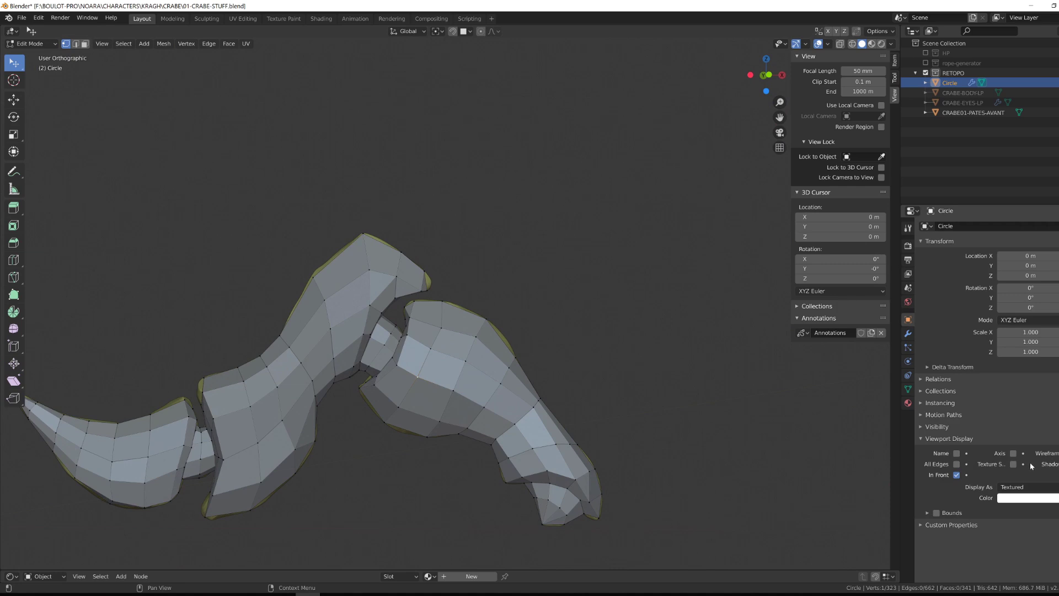
pyautogui.click(957, 475)
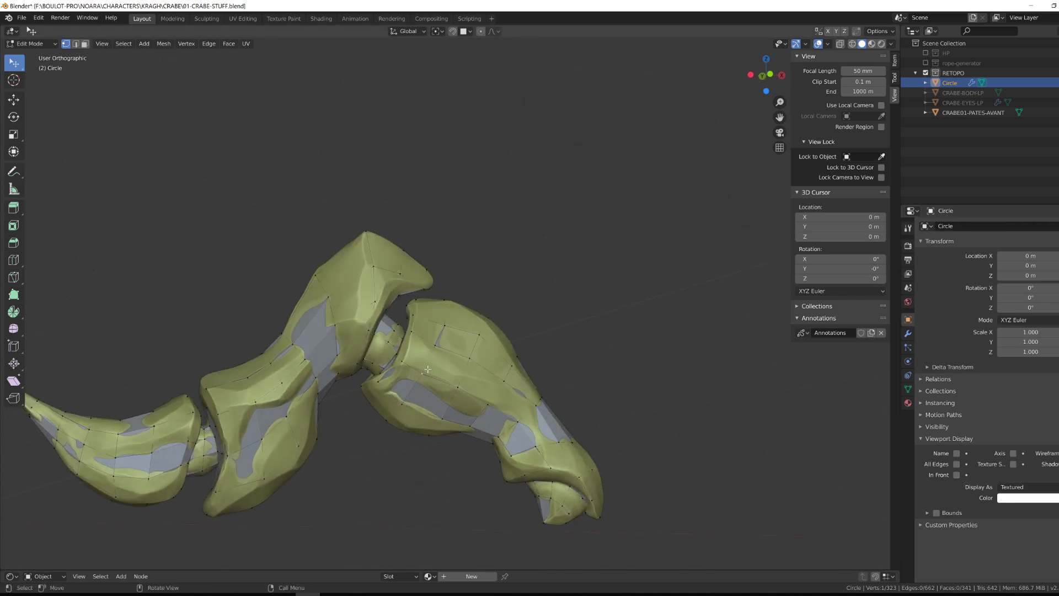
# Step: Slide individual vertices along the front of the outer leg segment to fit the sculpted surface more closely
pyautogui.moveTo(426, 372); pyautogui.dragTo(427, 371)
pyautogui.click(459, 389)
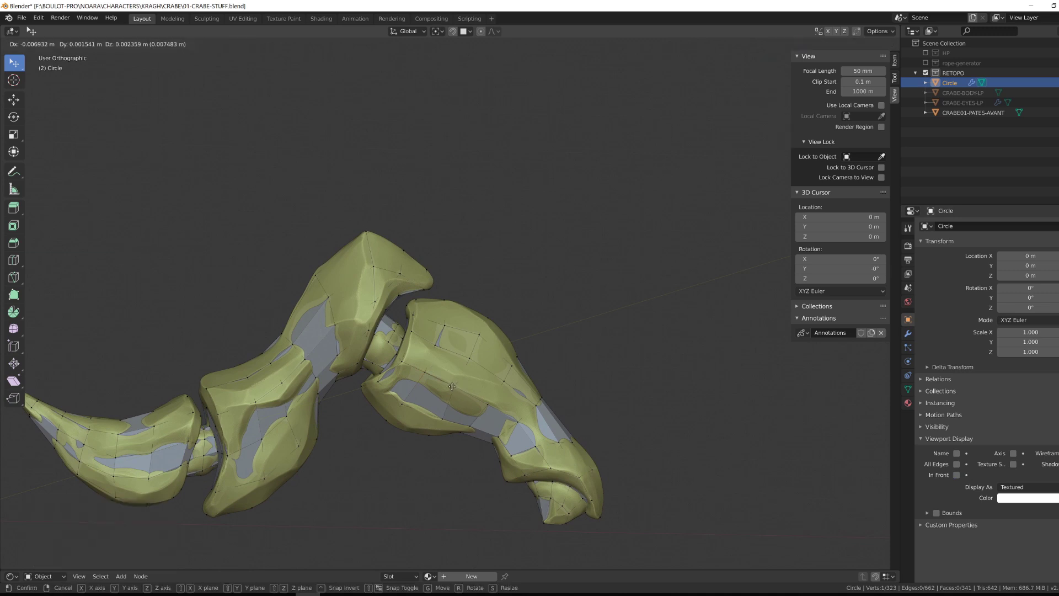
pyautogui.click(452, 386)
pyautogui.moveTo(452, 387)
pyautogui.mouseDown(button='middle')
pyautogui.moveTo(435, 380)
pyautogui.moveTo(435, 398)
pyautogui.mouseUp(button='middle')
pyautogui.click(433, 383)
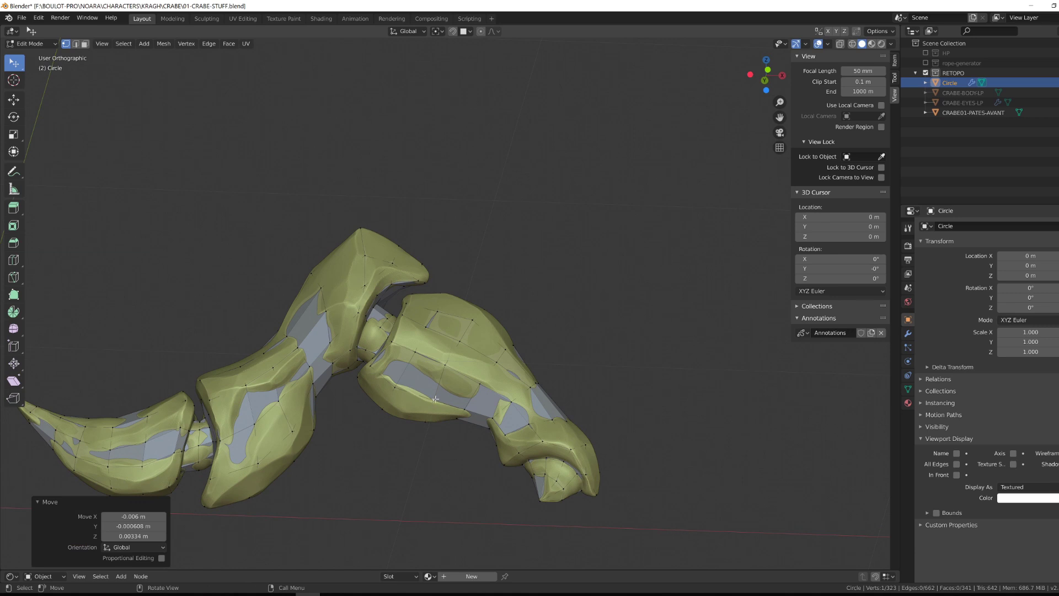
pyautogui.press('g')
pyautogui.click(449, 374)
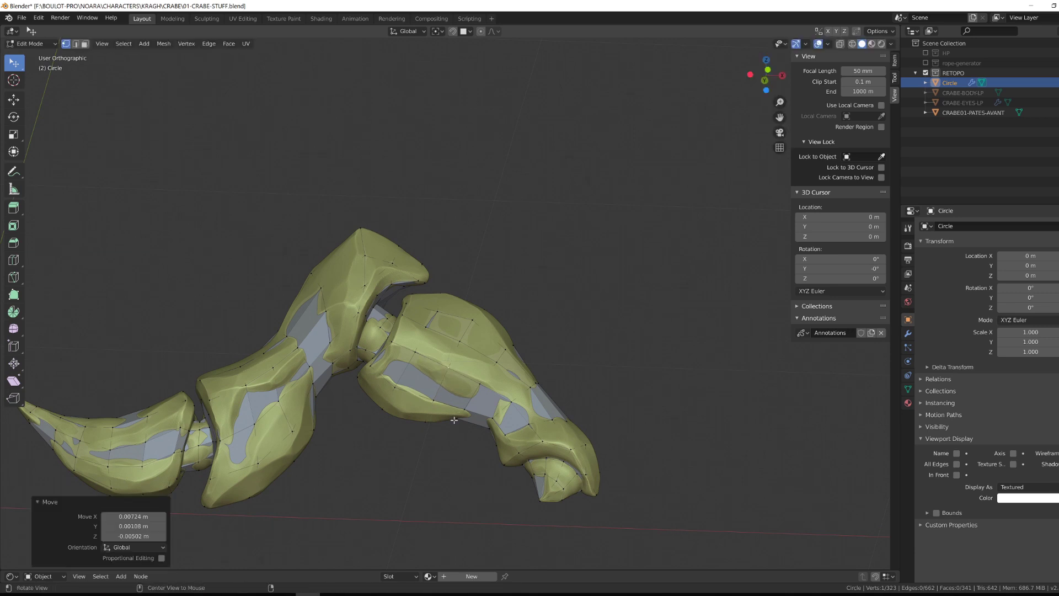
pyautogui.moveTo(449, 375); pyautogui.dragTo(396, 429, button='middle')
pyautogui.press('g')
pyautogui.click(469, 389)
pyautogui.press('g')
pyautogui.click(462, 368)
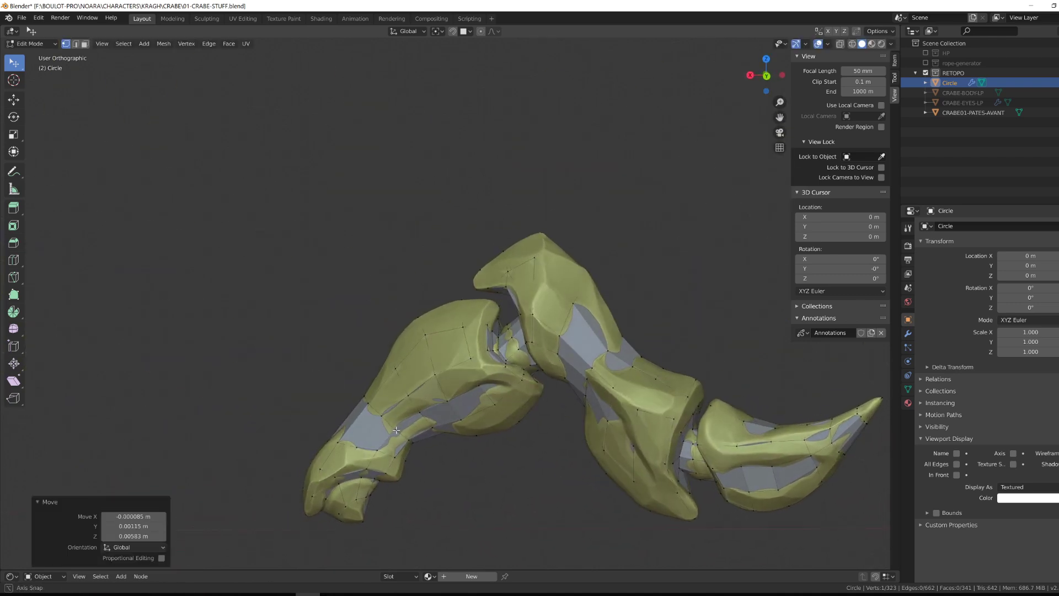
# Step: Adjust the vertices near the narrow end of the outer leg segment on its back side
pyautogui.moveTo(338, 444); pyautogui.dragTo(339, 441)
pyautogui.click(356, 444)
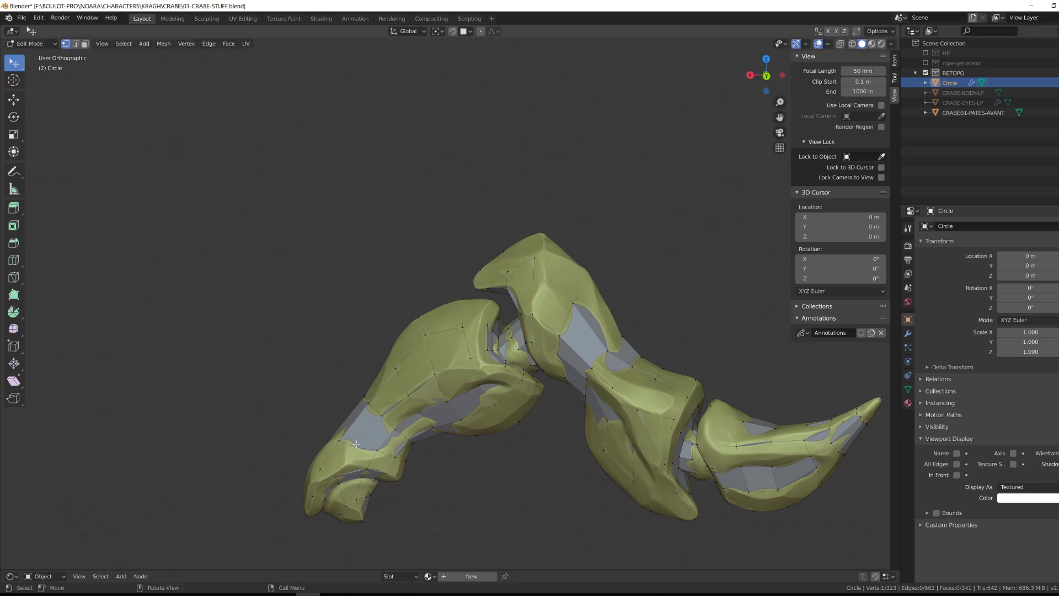
pyautogui.click(356, 442)
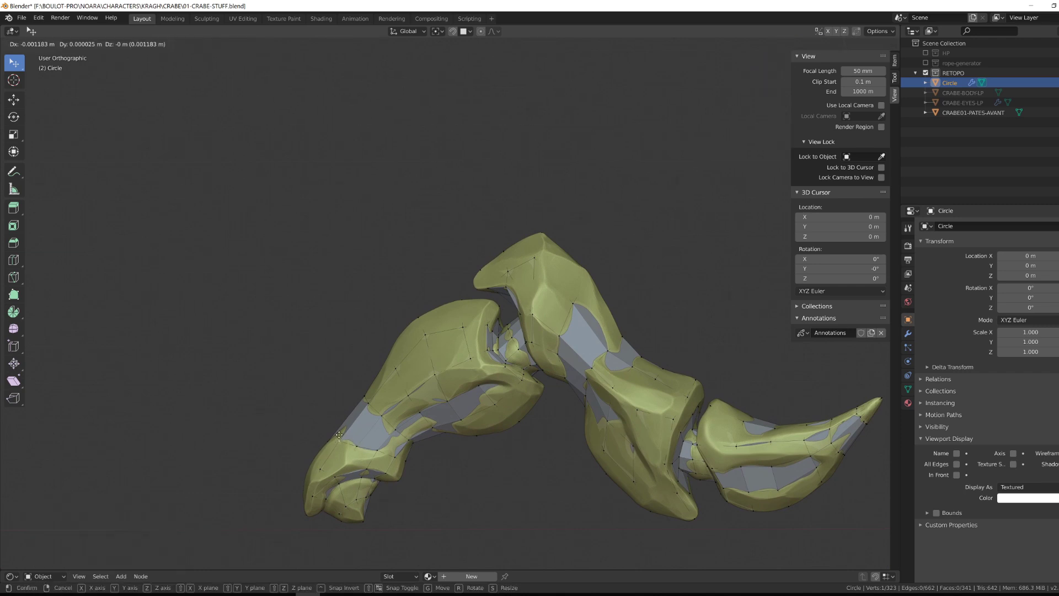
pyautogui.click(340, 432)
pyautogui.click(387, 451)
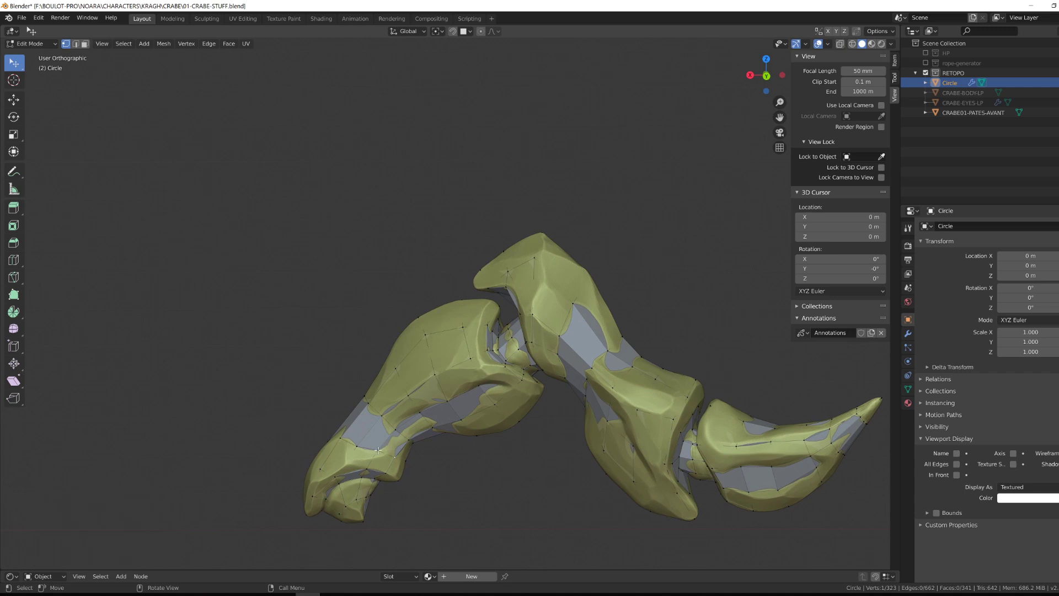
pyautogui.click(382, 460)
pyautogui.moveTo(382, 460); pyautogui.dragTo(495, 455, button='middle')
pyautogui.click(416, 462)
pyautogui.moveTo(491, 458); pyautogui.dragTo(559, 424, button='middle')
pyautogui.click(586, 384)
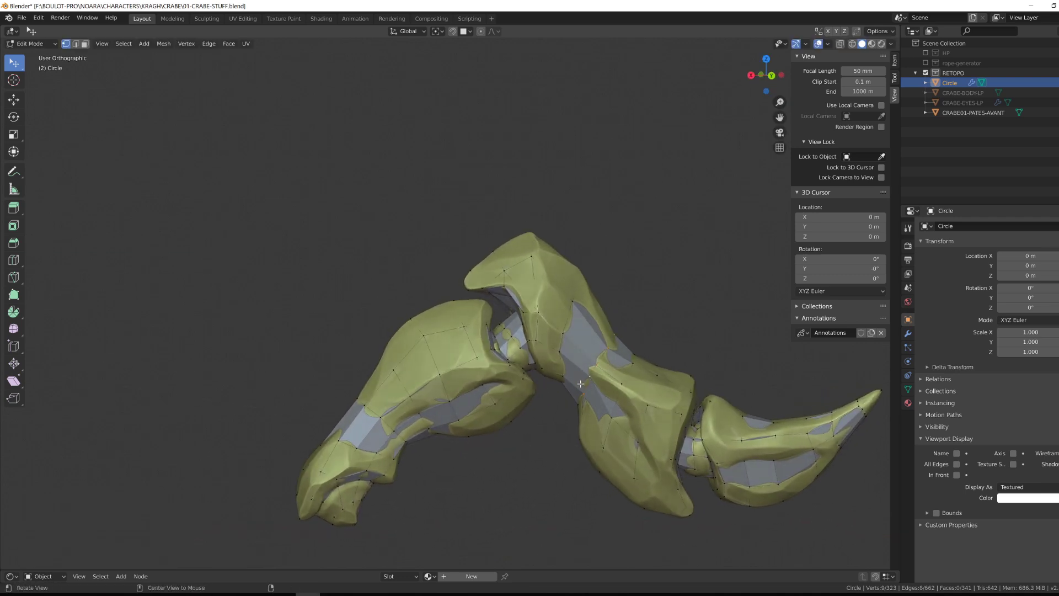
pyautogui.moveTo(580, 382); pyautogui.dragTo(652, 402, button='middle')
# Step: Leave mesh editing and unhide CRABE-BODY-LP and CRABE-EYES-LP so the full model shows outside local view
pyautogui.press('KP_Divide')
pyautogui.press('Tab')
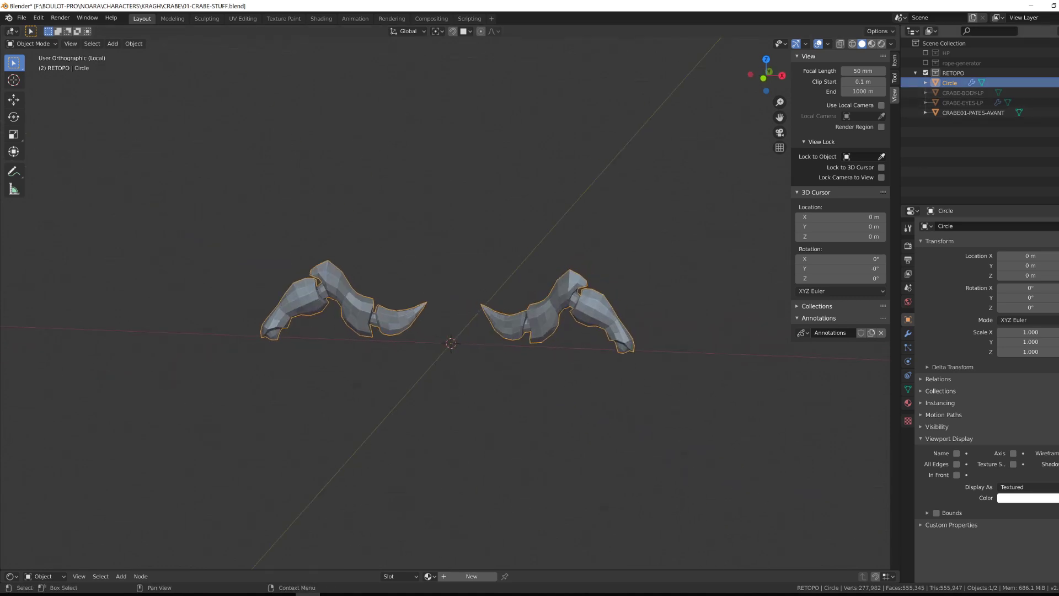
pyautogui.moveTo(1058, 92); pyautogui.dragTo(1058, 103)
pyautogui.press('KP_Divide')
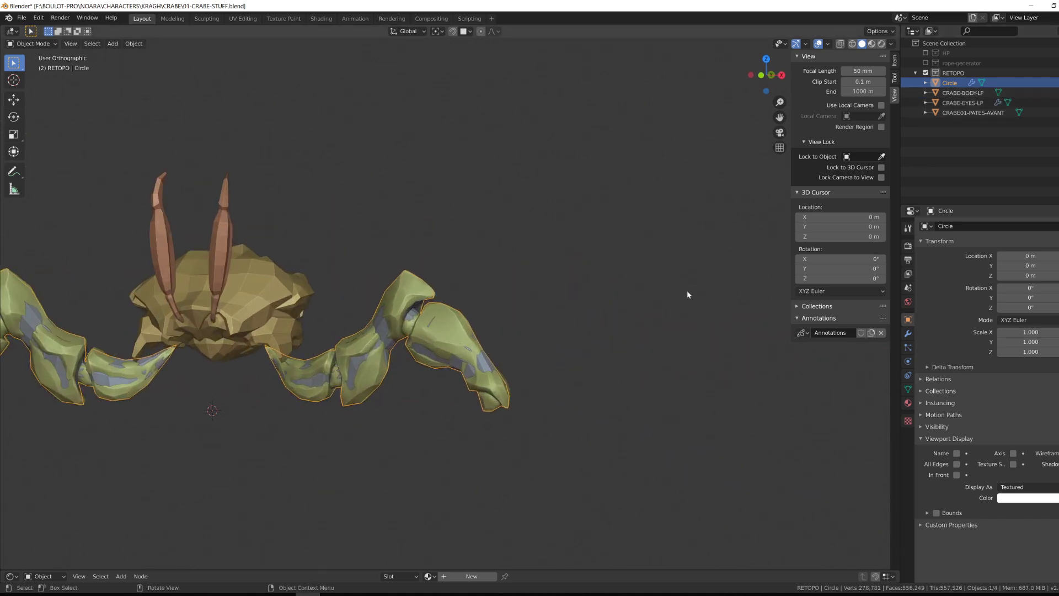
# Step: Temporarily hide CRABE01-PATES-AVANT and examine the low-poly legs together with the crab's body
pyautogui.press('h')
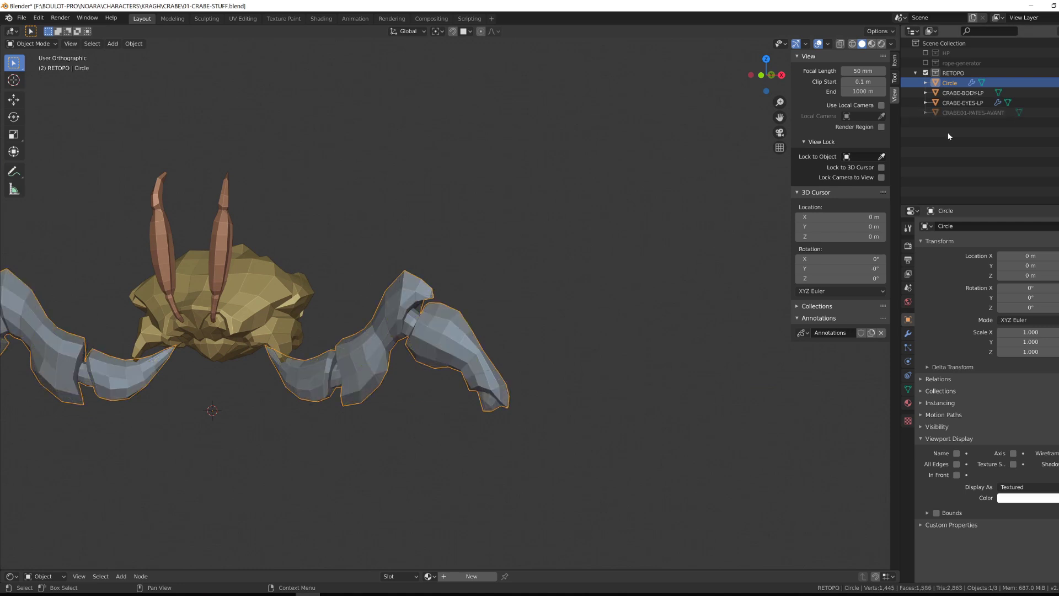
pyautogui.scroll(-3, 320, 309)
pyautogui.moveTo(460, 378); pyautogui.dragTo(548, 374, button='middle')
pyautogui.scroll(2, 381, 373)
pyautogui.press('Tab')
pyautogui.press('Tab')
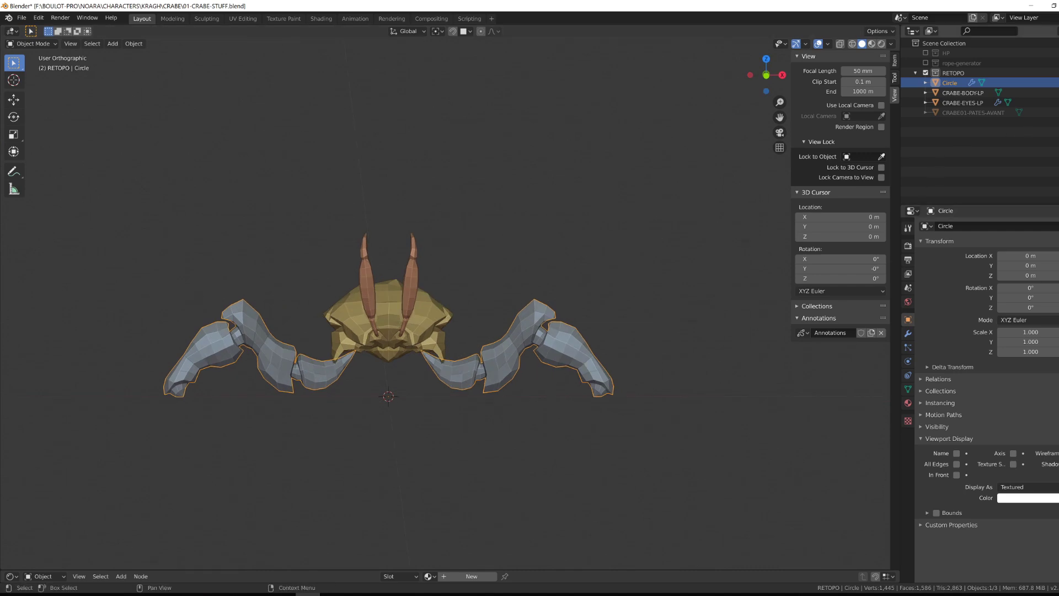
pyautogui.click(1058, 113)
# Step: Edit the leg mesh again and move two vertices on the underside of the inner leg segment
pyautogui.moveTo(627, 348); pyautogui.dragTo(583, 371, button='middle')
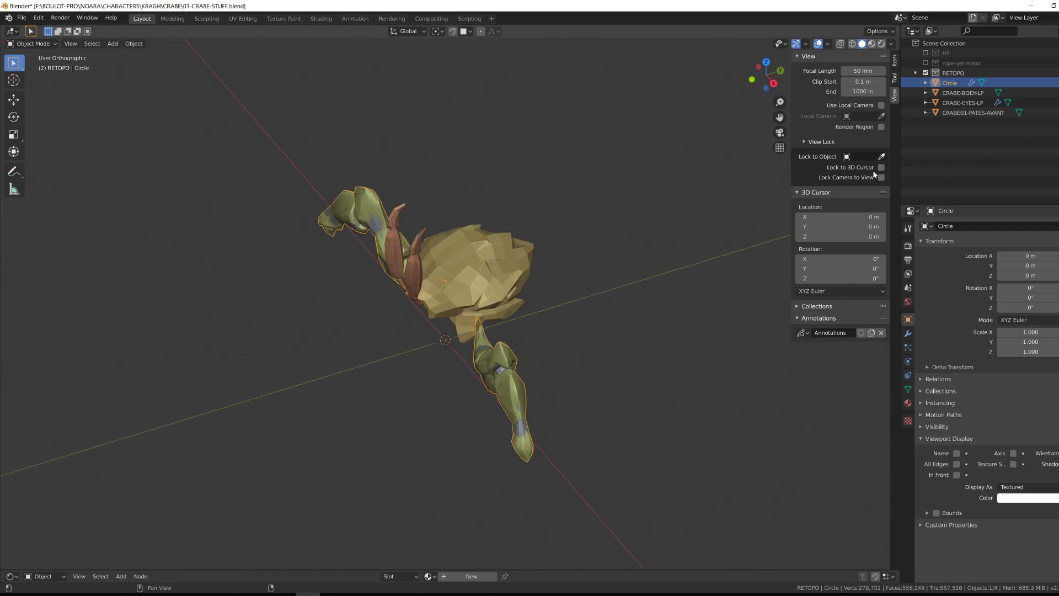
pyautogui.press('Tab')
pyautogui.moveTo(546, 452); pyautogui.dragTo(452, 405, button='middle')
pyautogui.scroll(5, 426, 397)
pyautogui.click(425, 396)
pyautogui.press('g')
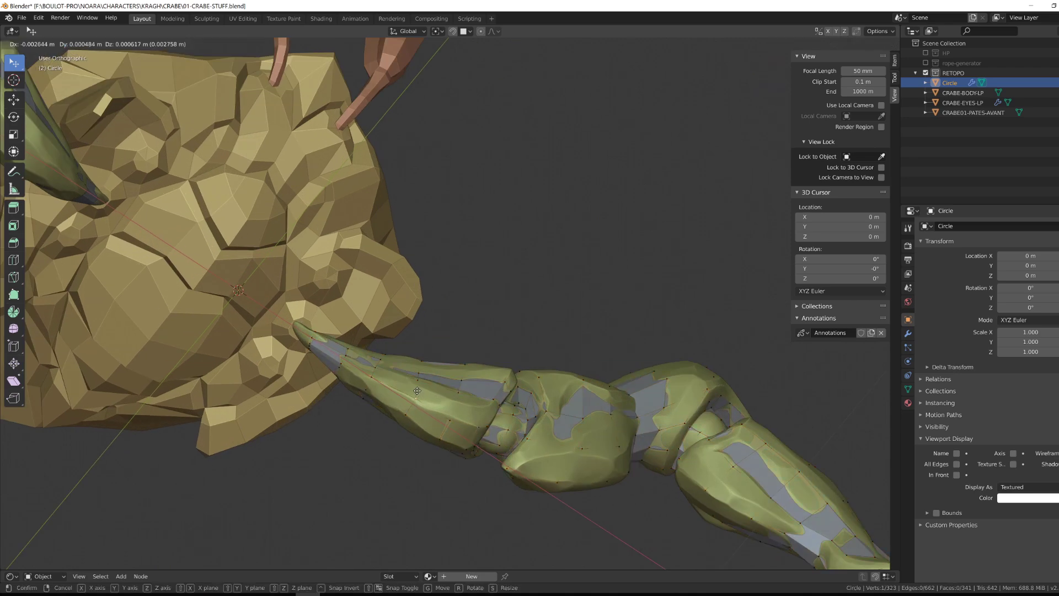
pyautogui.click(397, 371)
pyautogui.click(397, 411)
pyautogui.press('g')
pyautogui.click(406, 423)
# Step: Reposition the vertices along the back side of the inner leg segment to follow the sculpt
pyautogui.moveTo(405, 423); pyautogui.dragTo(438, 172, button='middle')
pyautogui.click(435, 97)
pyautogui.press('g')
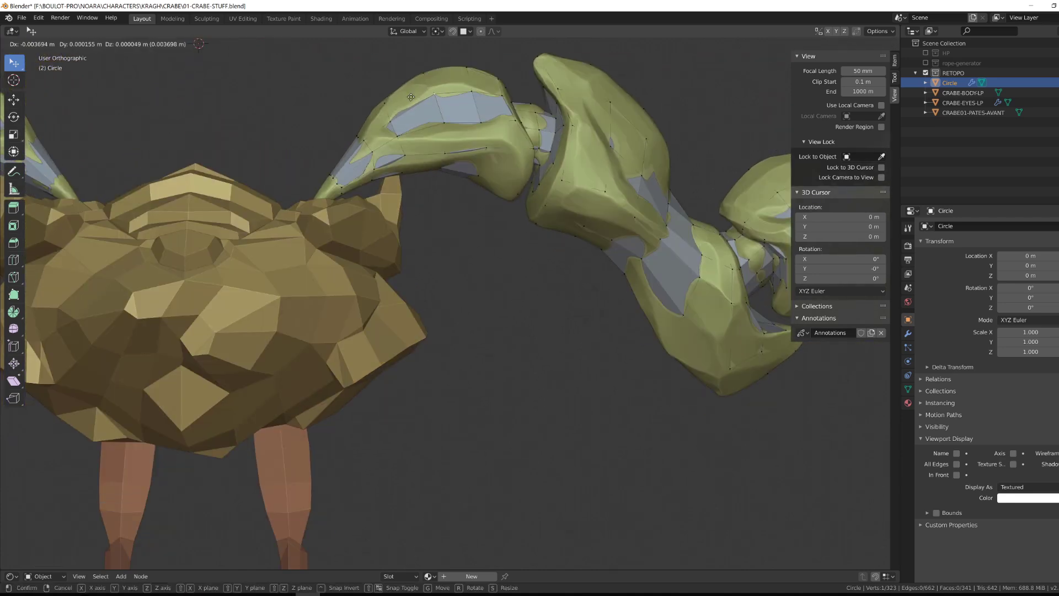
pyautogui.click(411, 96)
pyautogui.click(447, 121)
pyautogui.press('g')
pyautogui.click(453, 167)
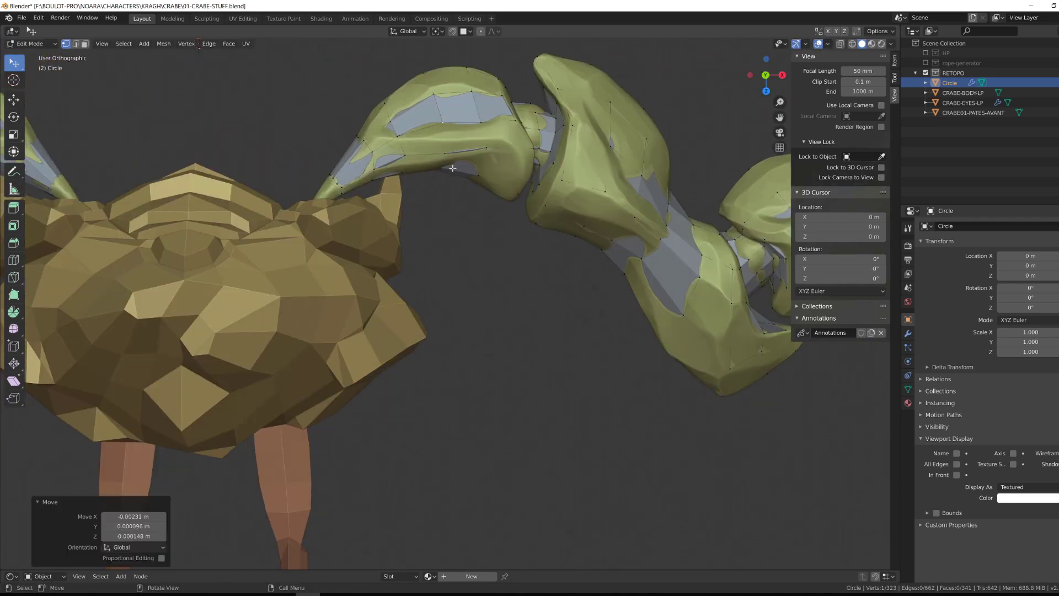
pyautogui.click(445, 153)
pyautogui.press('g')
pyautogui.click(431, 130)
pyautogui.moveTo(431, 130); pyautogui.dragTo(480, 399, button='middle')
pyautogui.click(479, 133)
pyautogui.press('g')
pyautogui.click(465, 131)
# Step: Shift the vertices along the lower front of the inner leg segment toward the sculpted surface
pyautogui.press('a')
pyautogui.scroll(3, 478, 389)
pyautogui.moveTo(456, 445); pyautogui.dragTo(457, 444)
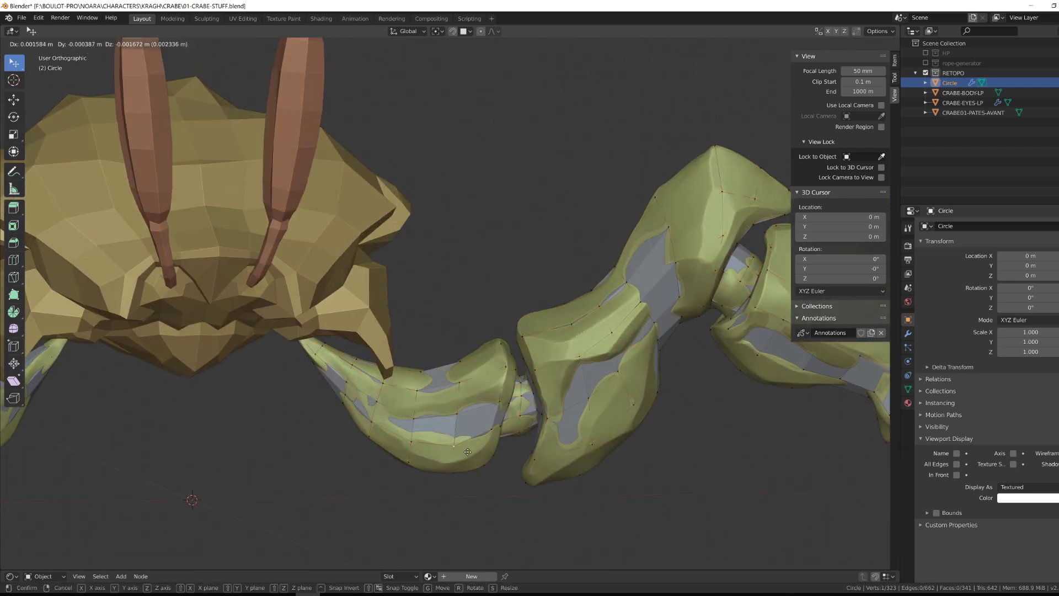
pyautogui.click(452, 423)
pyautogui.press('g')
pyautogui.click(458, 434)
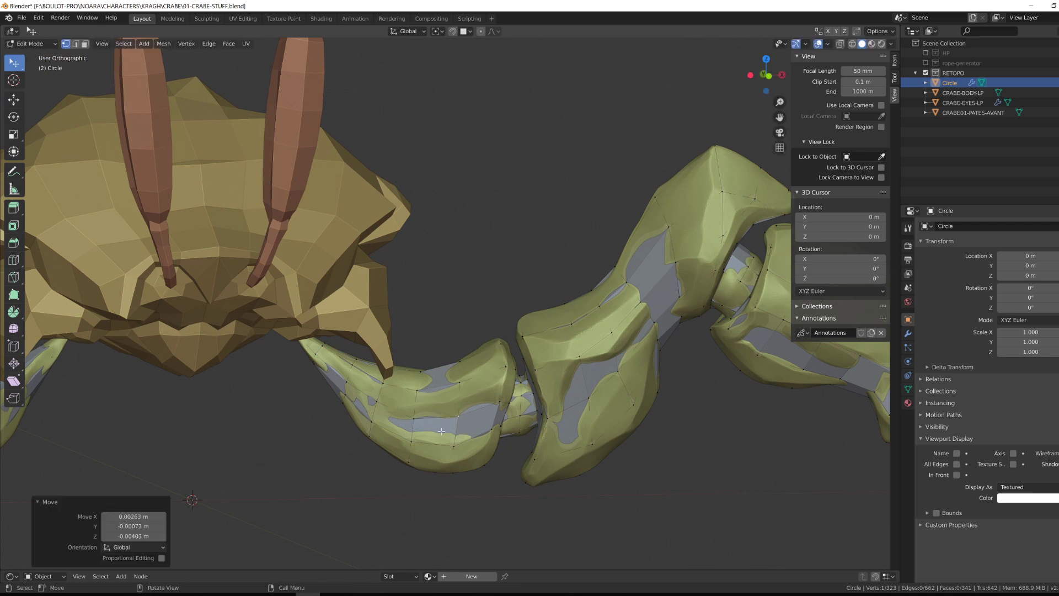
pyautogui.press('g')
pyautogui.click(417, 392)
# Step: Fine-tune the vertices across the upper and middle front of the inner leg segment
pyautogui.press('g')
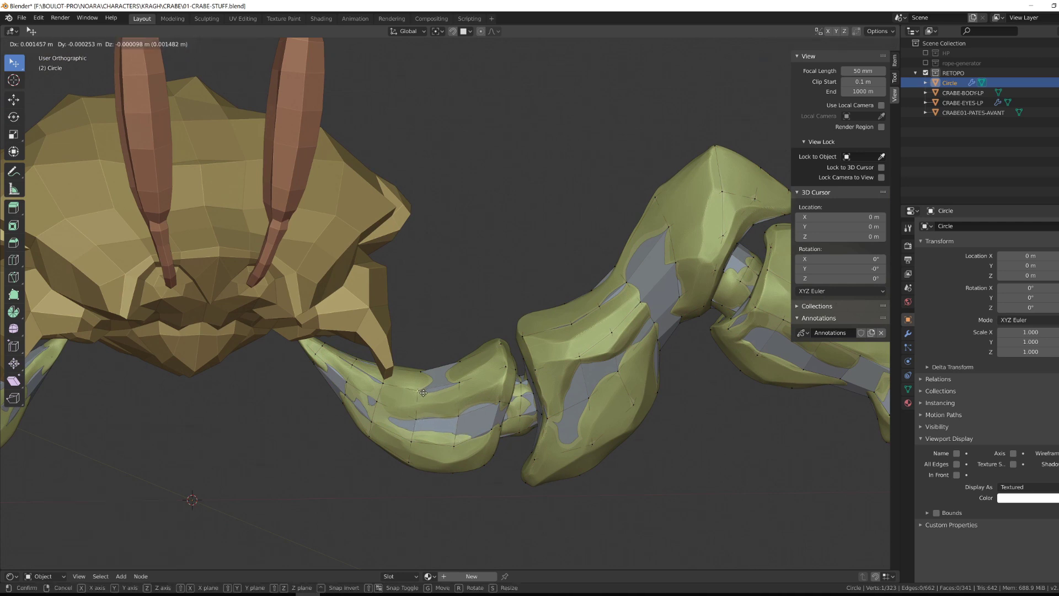
pyautogui.click(433, 393)
pyautogui.click(420, 424)
pyautogui.press('g')
pyautogui.click(413, 414)
pyautogui.click(454, 385)
pyautogui.press('g')
pyautogui.click(455, 386)
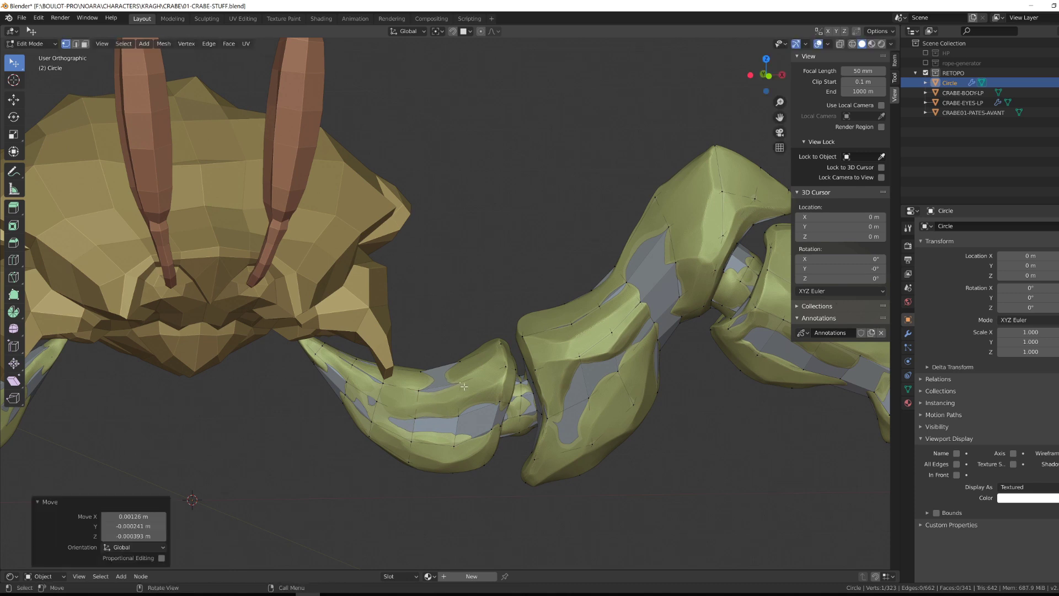
# Step: Move a vertex near the joint between the inner and middle leg segments
pyautogui.press('a')
pyautogui.press('KP_Decimal')
pyautogui.moveTo(509, 390); pyautogui.dragTo(514, 366, button='middle')
pyautogui.click(514, 366)
pyautogui.press('g')
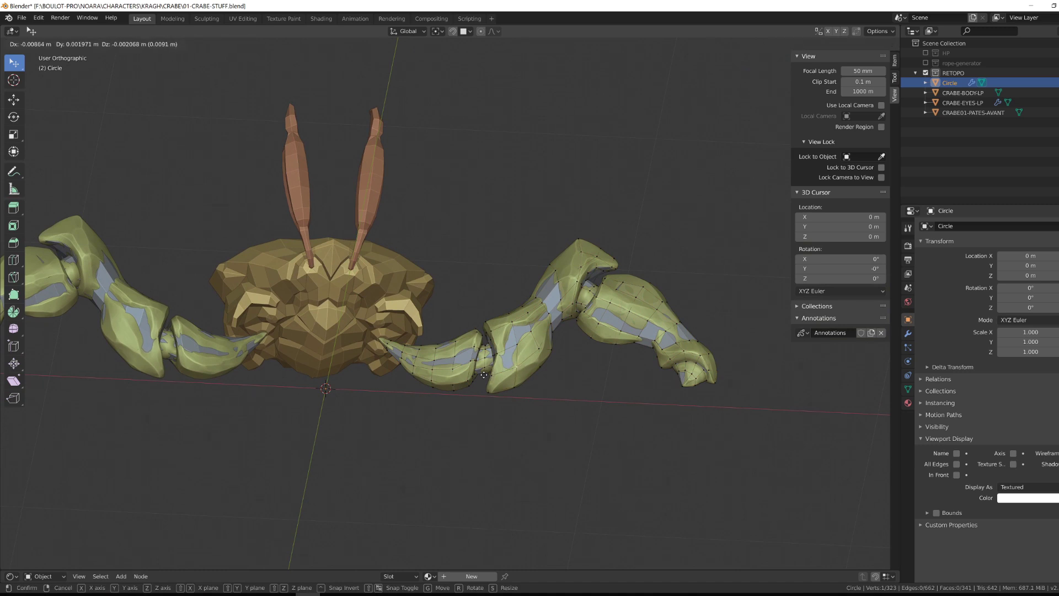
pyautogui.click(480, 375)
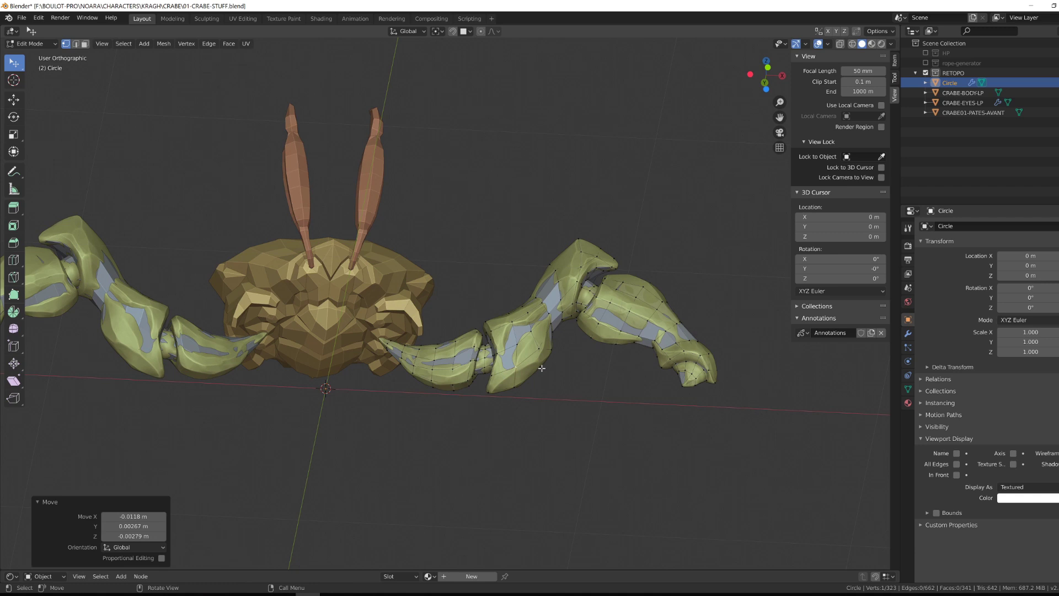
# Step: Return to Object Mode, check the legs from the front and hide the leg mesh Circle
pyautogui.press('Tab')
pyautogui.scroll(-2, 551, 375)
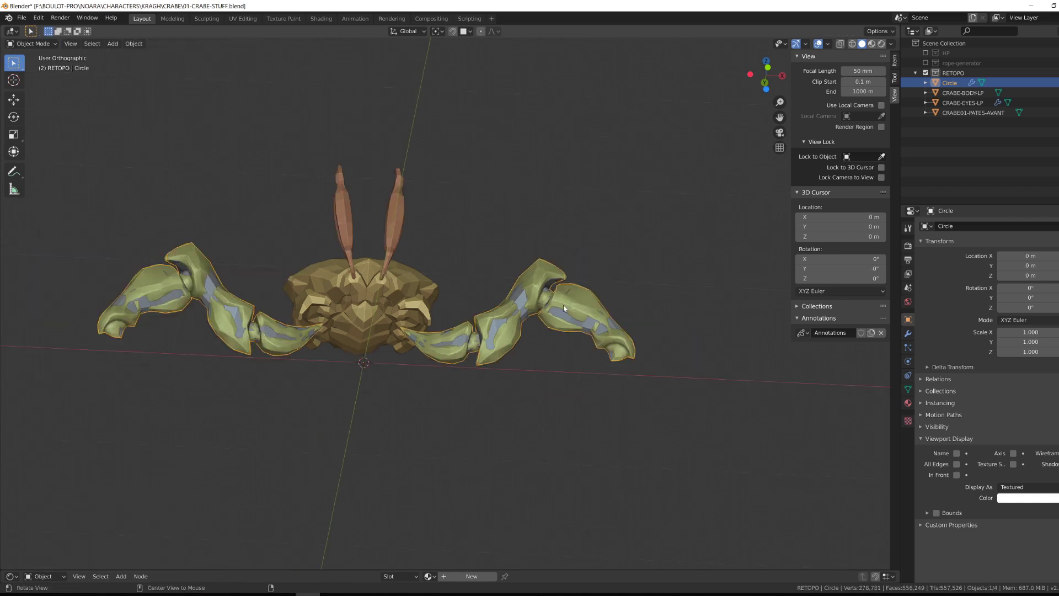
pyautogui.moveTo(564, 306); pyautogui.dragTo(546, 338, button='middle')
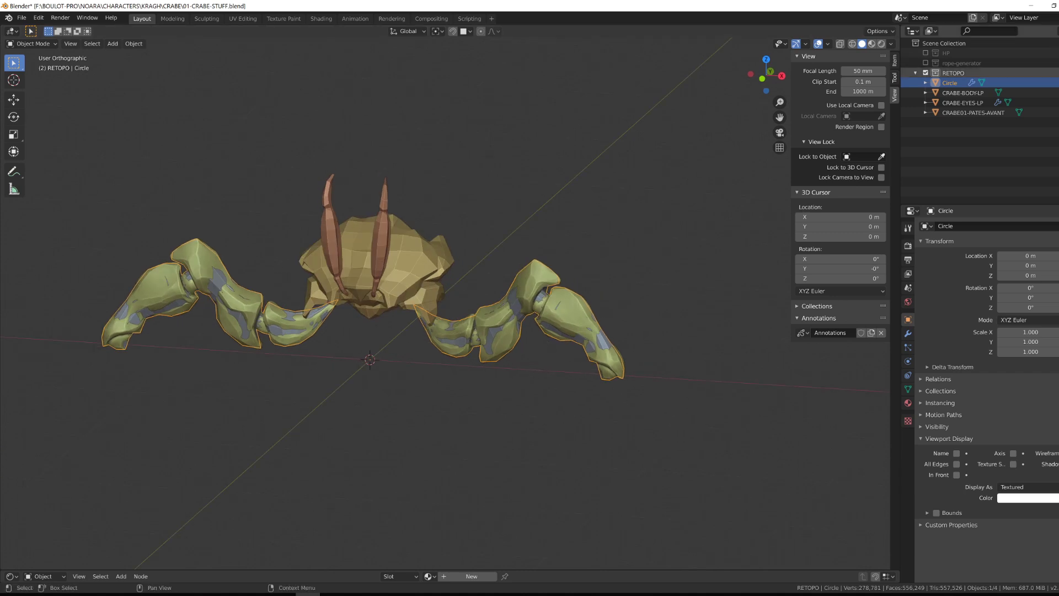
pyautogui.press('h')
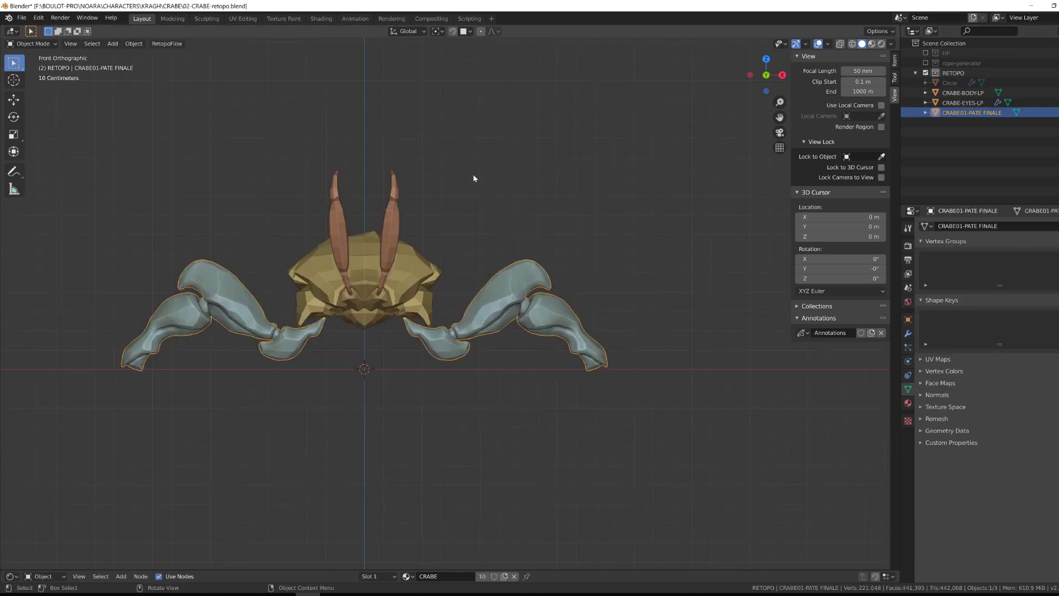
# Step: Start RetopoFlow with the Contours tool, expand the PolyStrips, PolyPen and Relax options, and open the Contours help
pyautogui.click(167, 44)
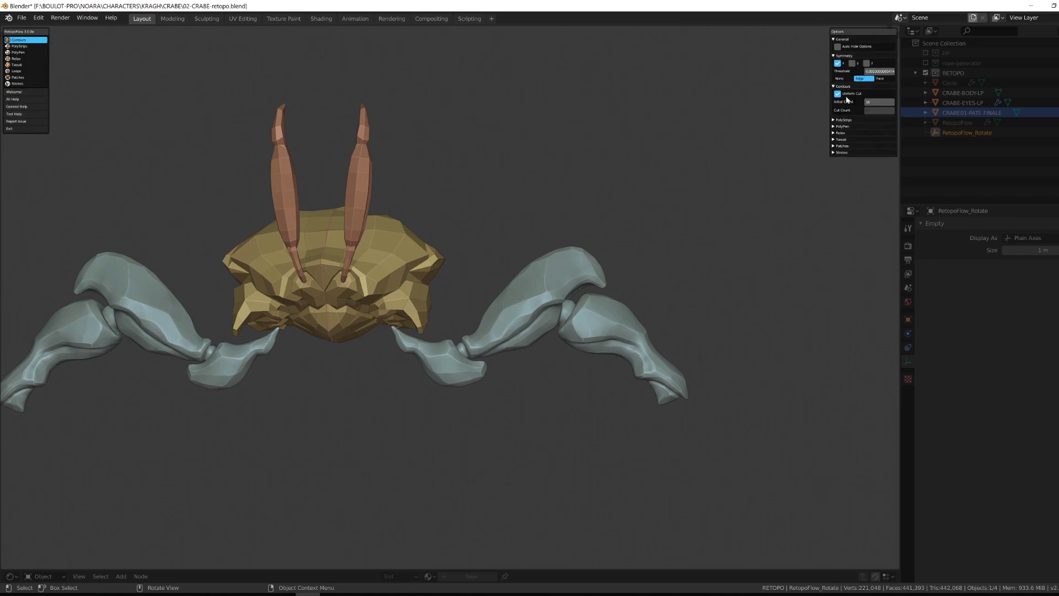
pyautogui.click(840, 133)
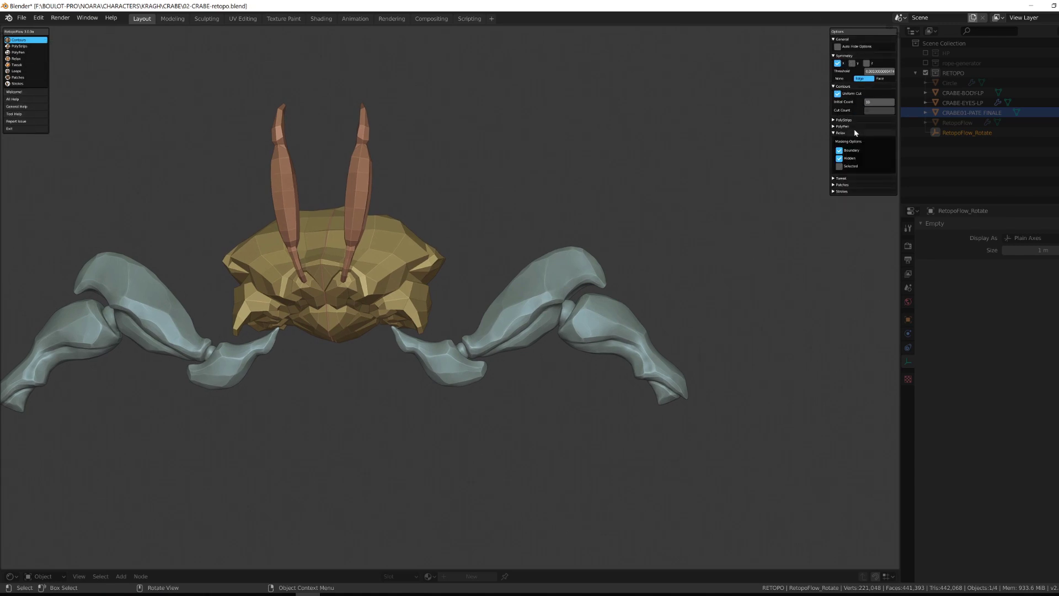
pyautogui.moveTo(414, 421); pyautogui.dragTo(386, 340, button='middle')
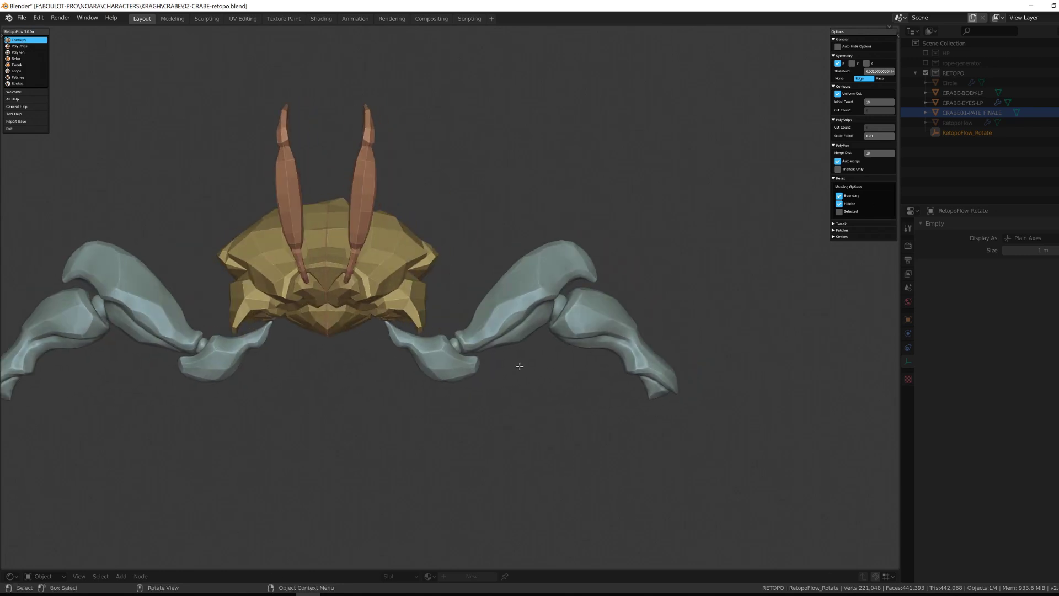
pyautogui.click(21, 94)
pyautogui.click(35, 32)
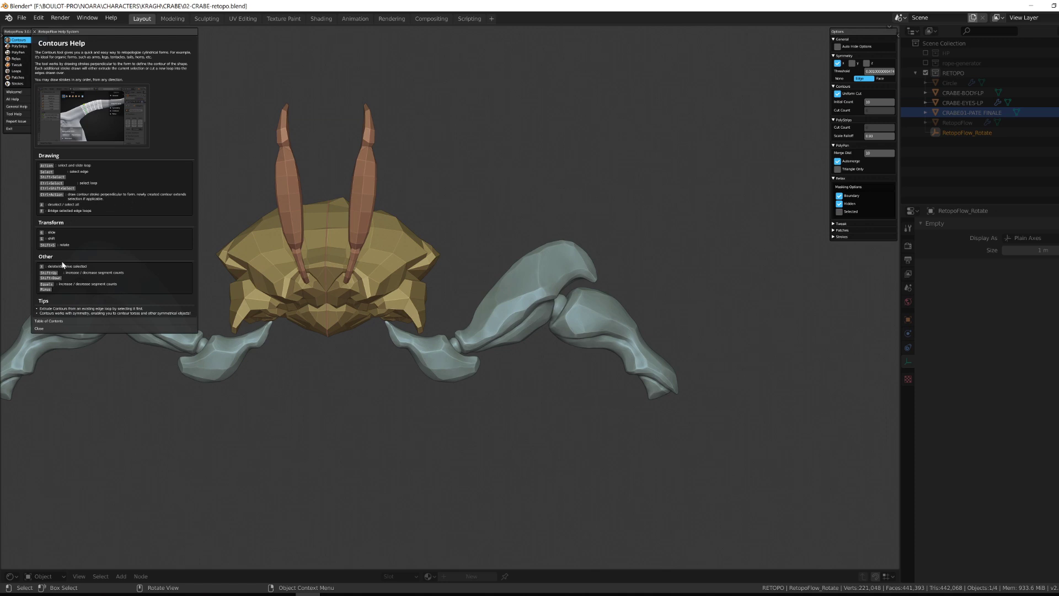
# Step: Draw Contours cuts around the middle segment of the CRABE01-PATE FINALE leg, and close the clip-start warning and the help
pyautogui.moveTo(504, 363); pyautogui.dragTo(415, 312, button='middle')
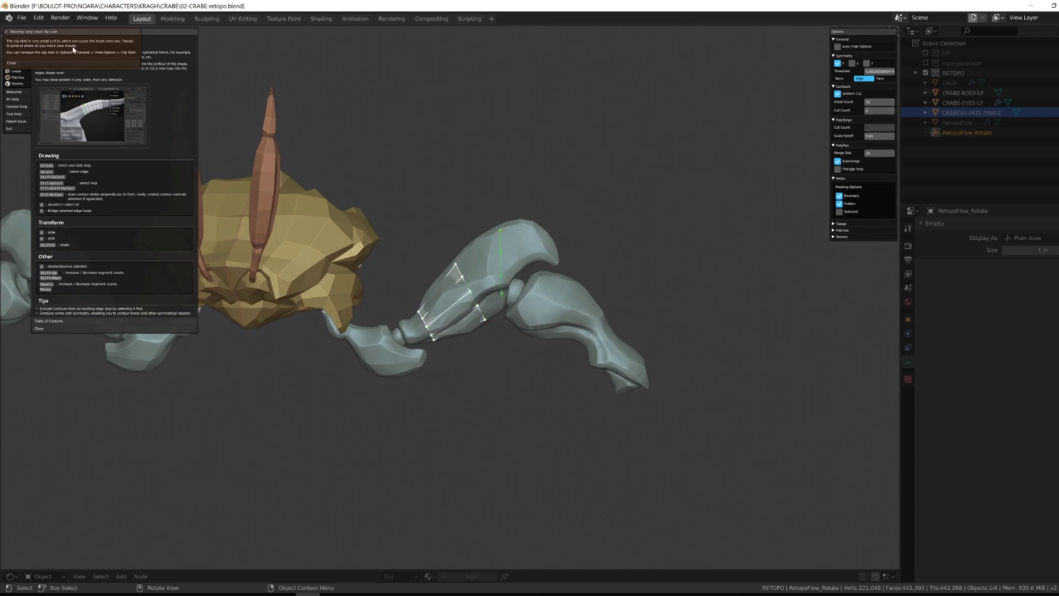
pyautogui.click(111, 64)
pyautogui.click(36, 31)
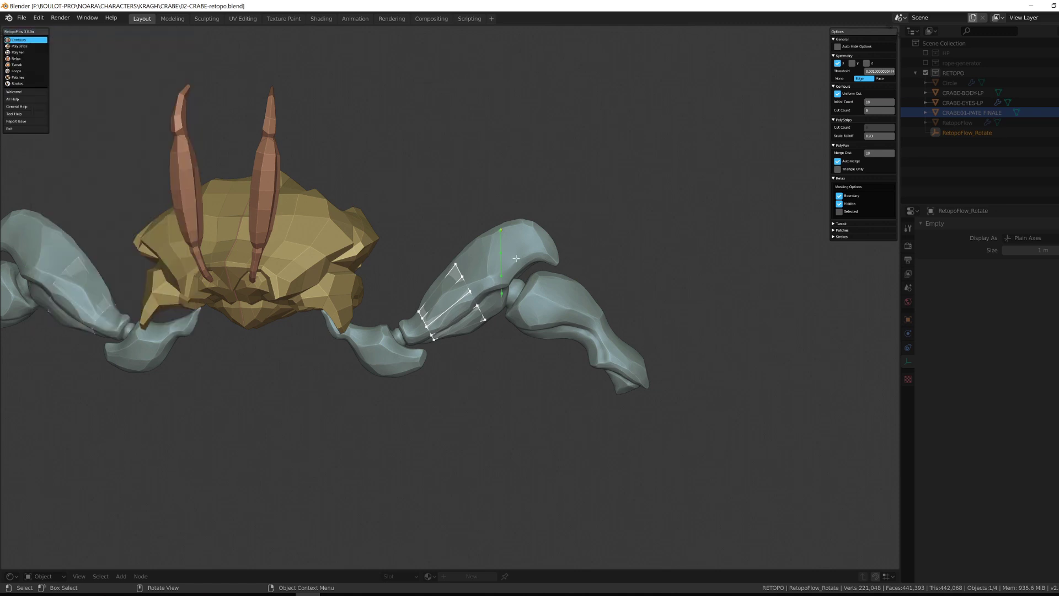
pyautogui.scroll(5, 502, 353)
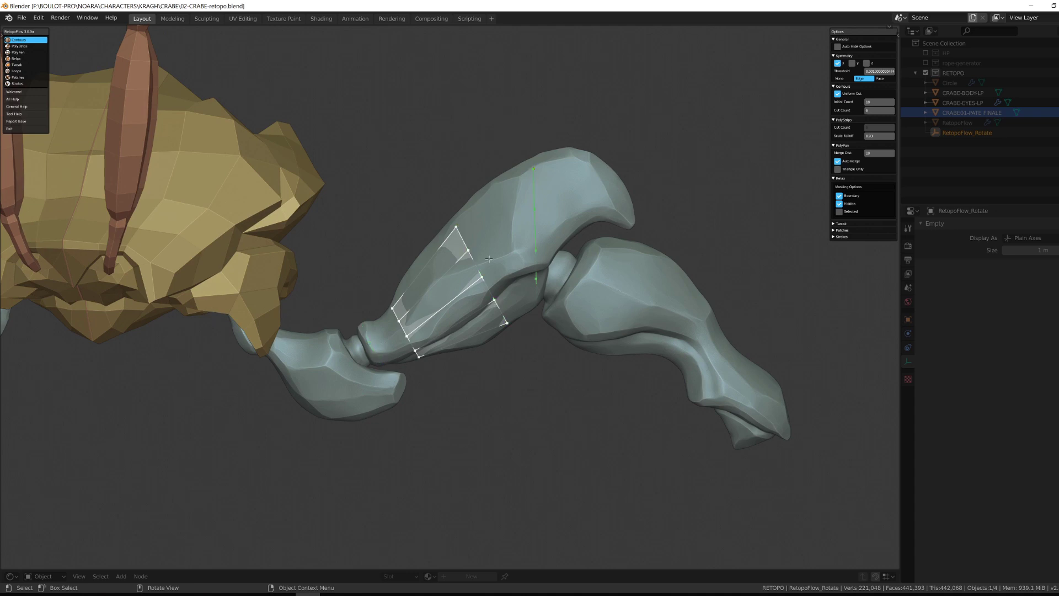
# Step: Delete the last Contours cut around the upper part of the middle leg segment and leave RetopoFlow for Edit Mode
pyautogui.keyDown('alt'); pyautogui.moveTo(489, 259); pyautogui.dragTo(519, 256); pyautogui.keyUp('alt')
pyautogui.press('x')
pyautogui.press('Tab')
pyautogui.rightClick(505, 182)
pyautogui.press('Escape')
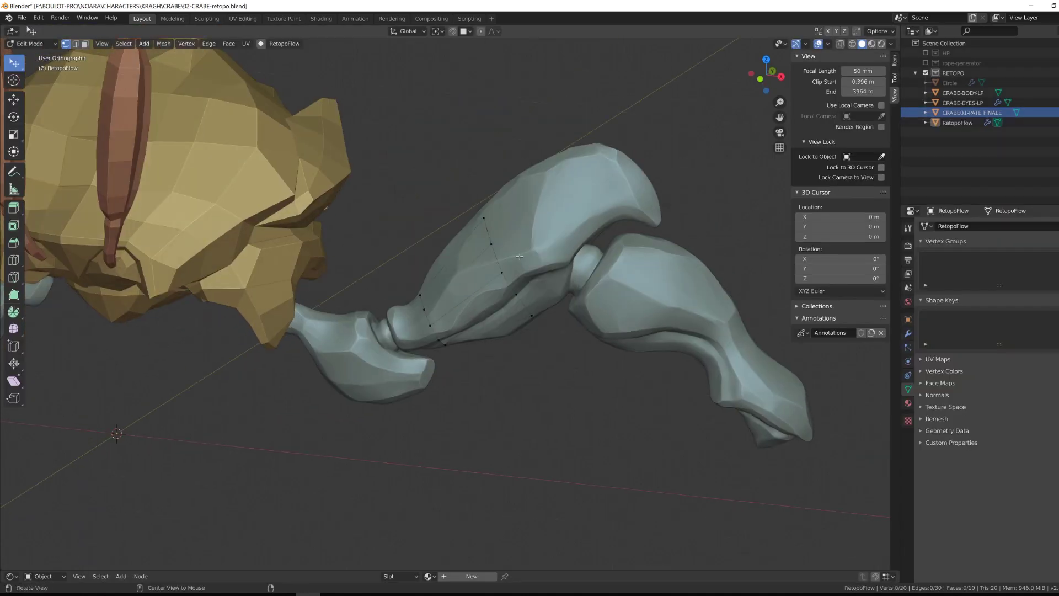
# Step: Hide the body and eyes to isolate the leg, select its upper contour ring, and restart RetopoFlow with the Contours tool
pyautogui.scroll(-3, 519, 257)
pyautogui.doubleClick(466, 269)
pyautogui.keyDown('alt'); pyautogui.moveTo(458, 268); pyautogui.dragTo(441, 251); pyautogui.keyUp('alt')
pyautogui.press('Tab')
pyautogui.hotkey('shift', 'h')
pyautogui.press('Tab')
pyautogui.click(284, 44)
pyautogui.click(298, 55)
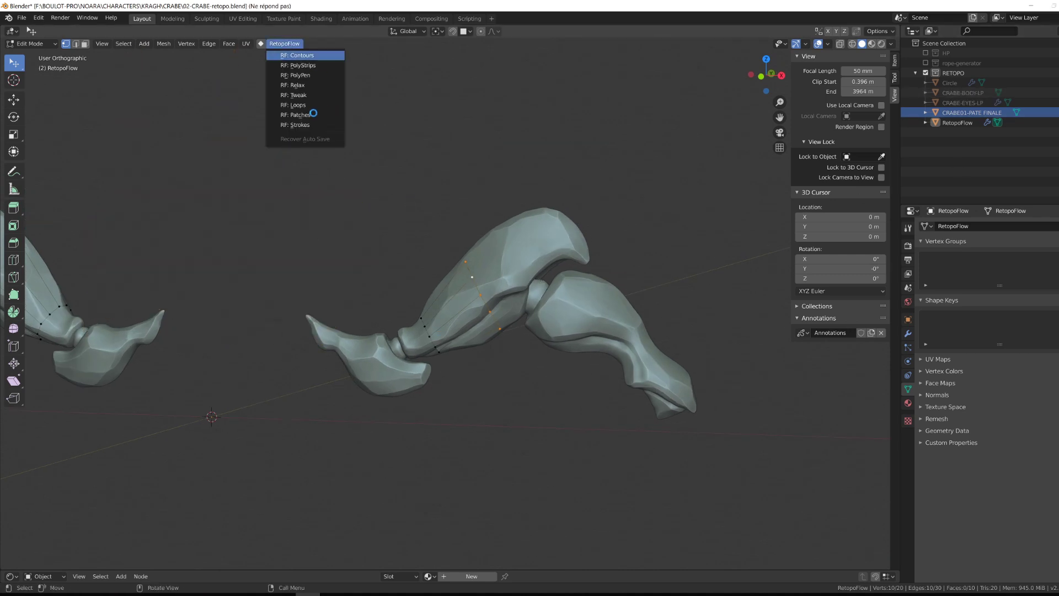
# Step: Draw a Contours cut around the wide upper part of the middle leg segment and deselect it
pyautogui.moveTo(499, 381)
pyautogui.mouseDown(button='middle')
pyautogui.moveTo(530, 385)
pyautogui.moveTo(521, 371)
pyautogui.mouseUp(button='middle')
pyautogui.moveTo(497, 182); pyautogui.dragTo(521, 324)
pyautogui.moveTo(520, 324)
pyautogui.mouseDown(button='middle')
pyautogui.moveTo(529, 324)
pyautogui.moveTo(507, 311)
pyautogui.mouseUp(button='middle')
pyautogui.hotkey('alt', 'a')
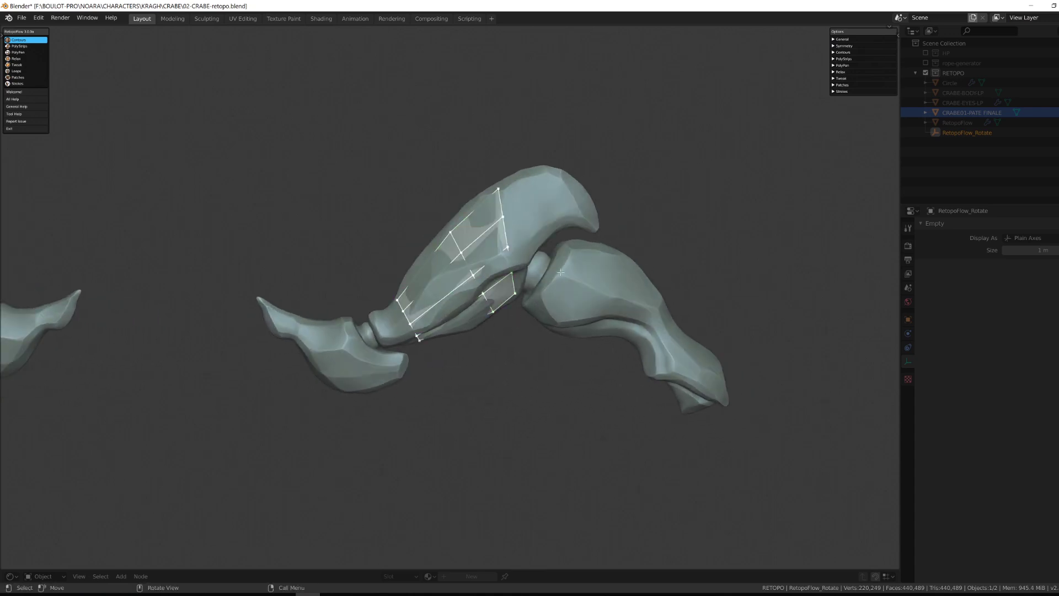
# Step: Draw Contours cuts around the outer leg segment from the joint down to its narrow end
pyautogui.moveTo(546, 235); pyautogui.dragTo(564, 252, button='middle')
pyautogui.keyDown('ctrl'); pyautogui.moveTo(585, 254); pyautogui.dragTo(529, 343); pyautogui.keyUp('ctrl')
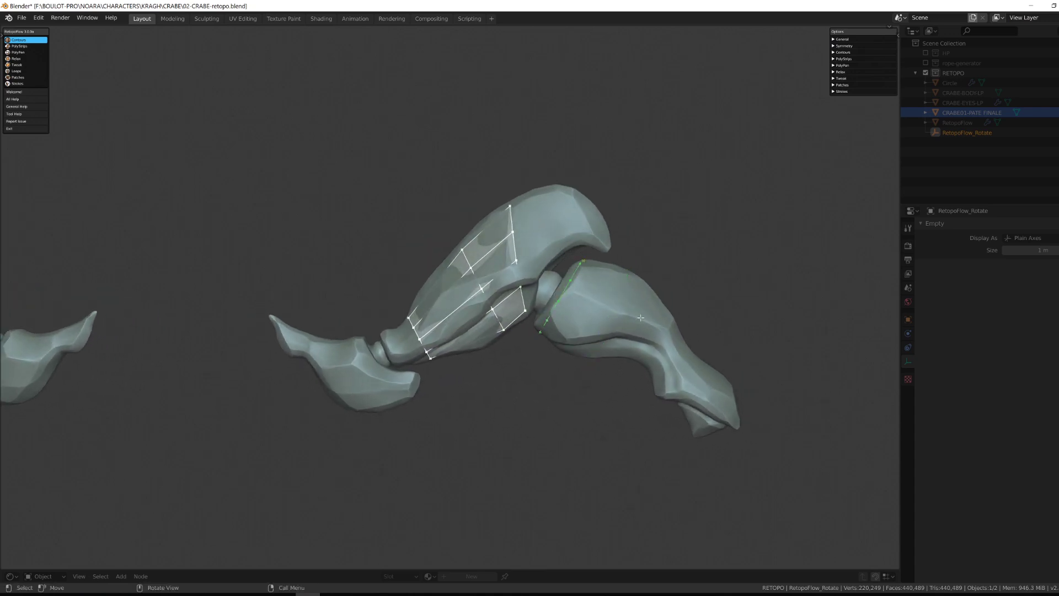
pyautogui.keyDown('ctrl'); pyautogui.moveTo(630, 258); pyautogui.dragTo(586, 370); pyautogui.keyUp('ctrl')
pyautogui.moveTo(713, 359); pyautogui.dragTo(631, 421)
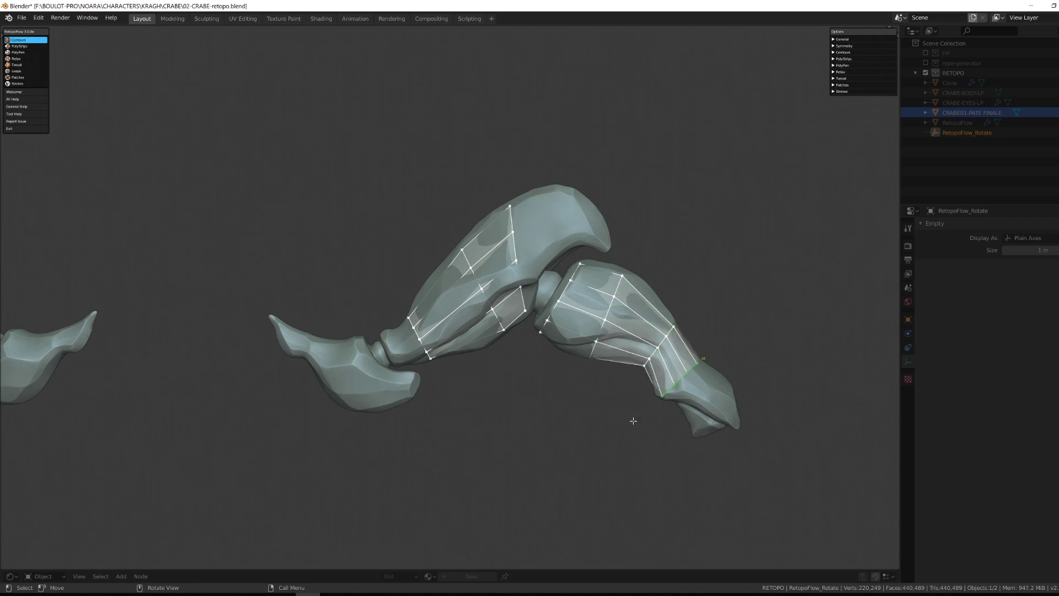
pyautogui.press('a')
pyautogui.press('a')
# Step: Draw Contours cuts around the pointed end segment and one around the narrow end of the middle segment
pyautogui.moveTo(321, 438); pyautogui.dragTo(321, 438)
pyautogui.moveTo(358, 323); pyautogui.dragTo(365, 444)
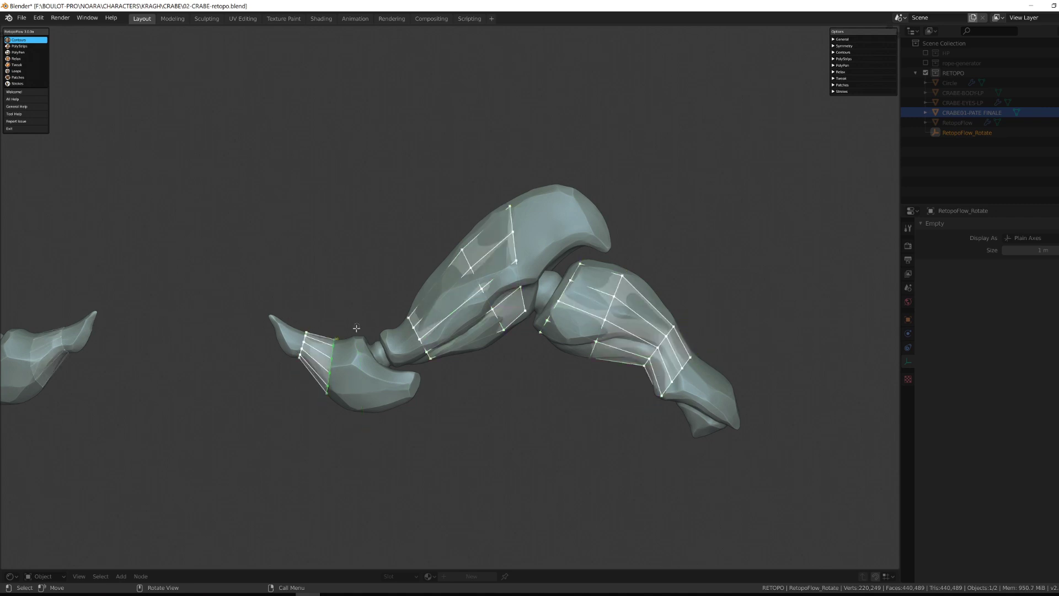
pyautogui.moveTo(356, 328); pyautogui.dragTo(365, 441)
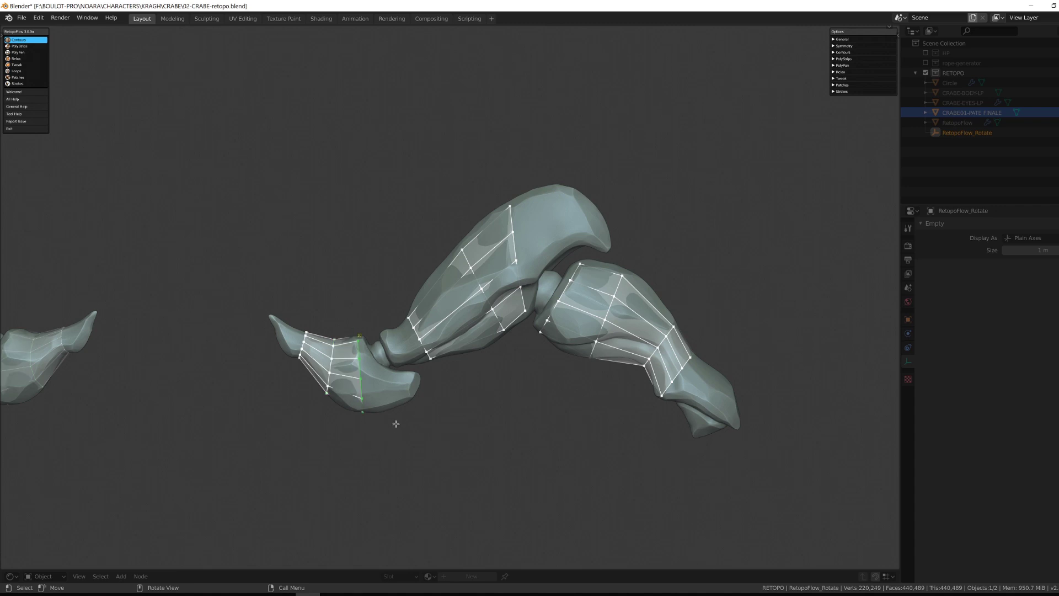
pyautogui.click(415, 334)
pyautogui.moveTo(407, 379)
pyautogui.mouseDown()
pyautogui.moveTo(421, 365)
pyautogui.moveTo(371, 341)
pyautogui.mouseUp()
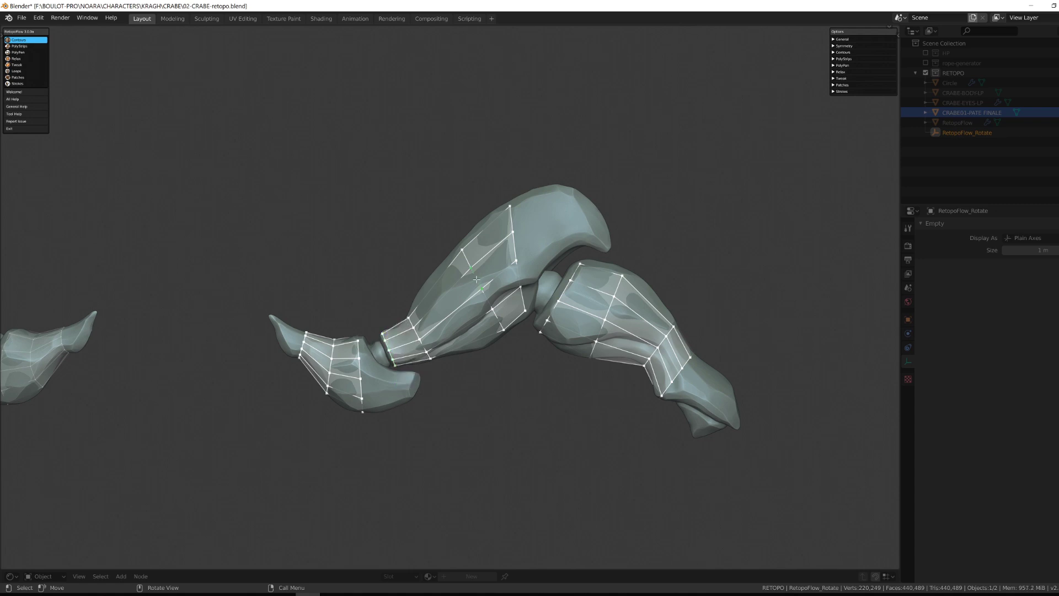
# Step: Switch to the Loops tool, open its help and save the file
pyautogui.click(17, 70)
pyautogui.click(22, 113)
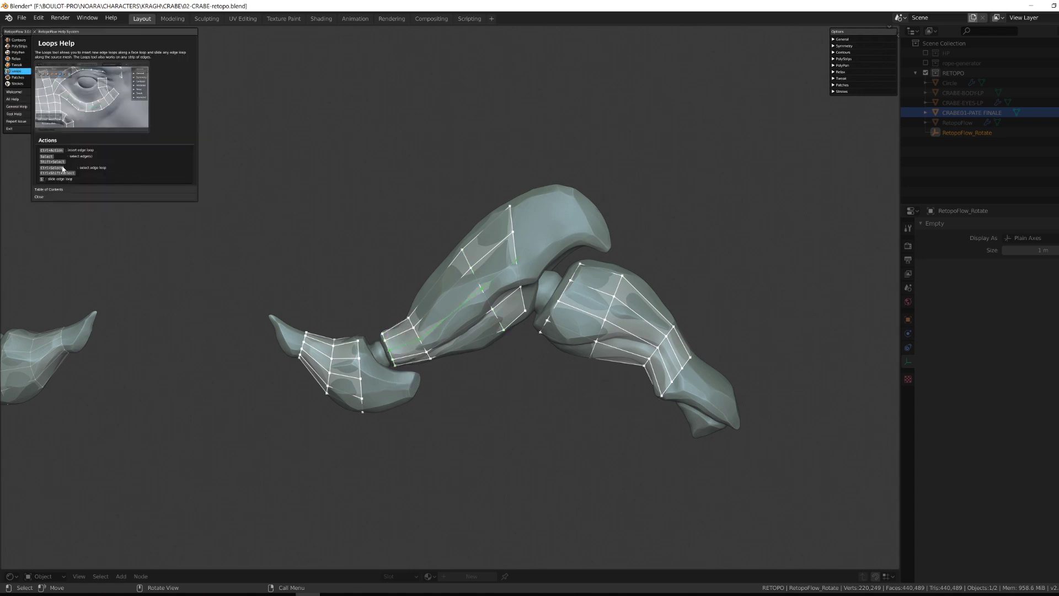
pyautogui.hotkey('ctrl', 's')
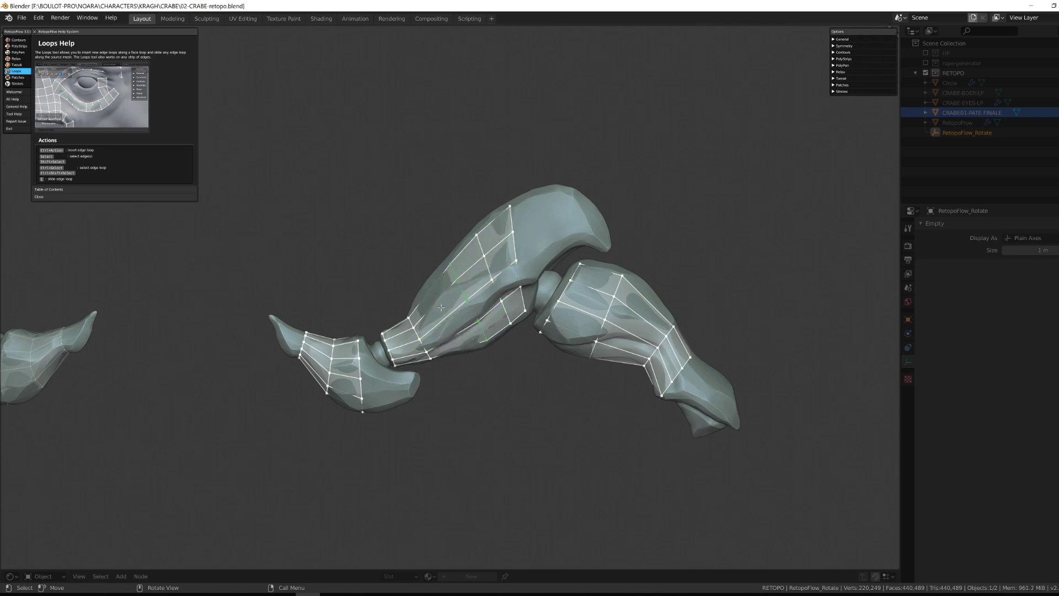
# Step: Insert edge loops across the middle and outer leg segments, and draw a Contours cut around the joint between them
pyautogui.keyDown('ctrl'); pyautogui.click(434, 306); pyautogui.keyUp('ctrl')
pyautogui.keyDown('ctrl'); pyautogui.click(404, 343); pyautogui.keyUp('ctrl')
pyautogui.moveTo(489, 405)
pyautogui.keyDown('shift'); pyautogui.mouseDown(button='middle')
pyautogui.moveTo(480, 397)
pyautogui.moveTo(493, 407)
pyautogui.mouseUp(button='middle'); pyautogui.keyUp('shift')
pyautogui.keyDown('ctrl'); pyautogui.click(637, 341); pyautogui.keyUp('ctrl')
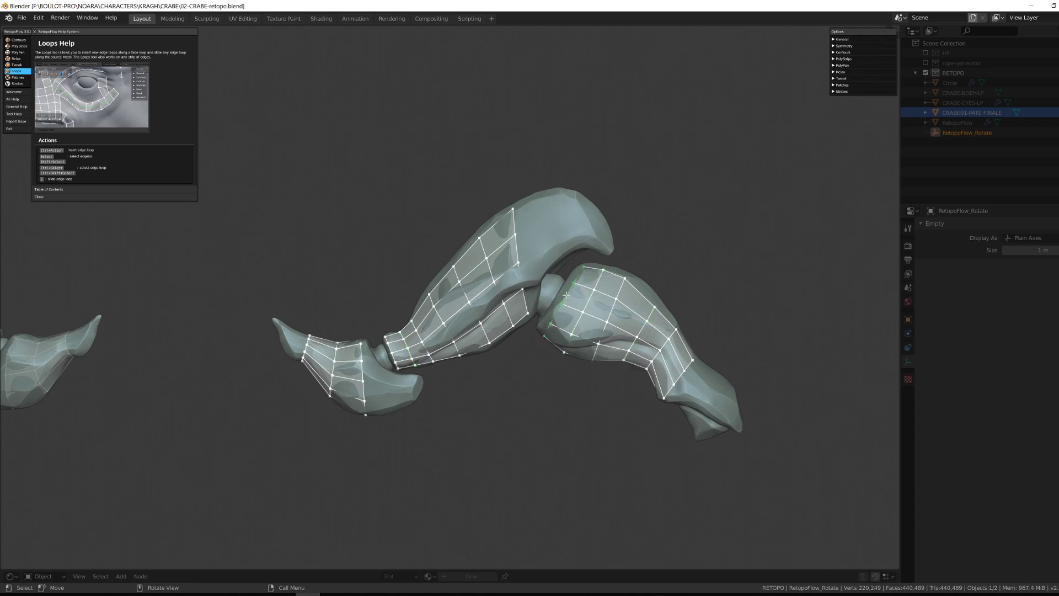
pyautogui.moveTo(568, 267); pyautogui.dragTo(558, 265, button='middle')
pyautogui.keyDown('ctrl'); pyautogui.moveTo(515, 333); pyautogui.dragTo(514, 335); pyautogui.keyUp('ctrl')
pyautogui.moveTo(473, 356); pyautogui.dragTo(467, 353, button='middle')
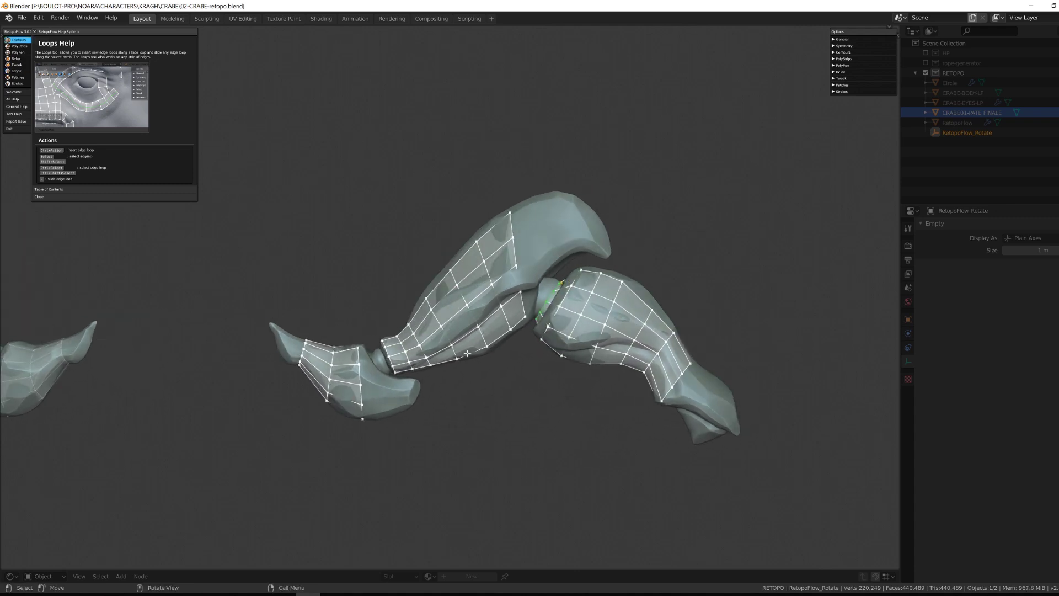
# Step: Adjust the lengthwise edge loop along the side of the middle leg segment to follow its groove
pyautogui.scroll(4, 388, 357)
pyautogui.moveTo(384, 404); pyautogui.dragTo(211, 564, button='middle')
pyautogui.moveTo(331, 238); pyautogui.dragTo(309, 232)
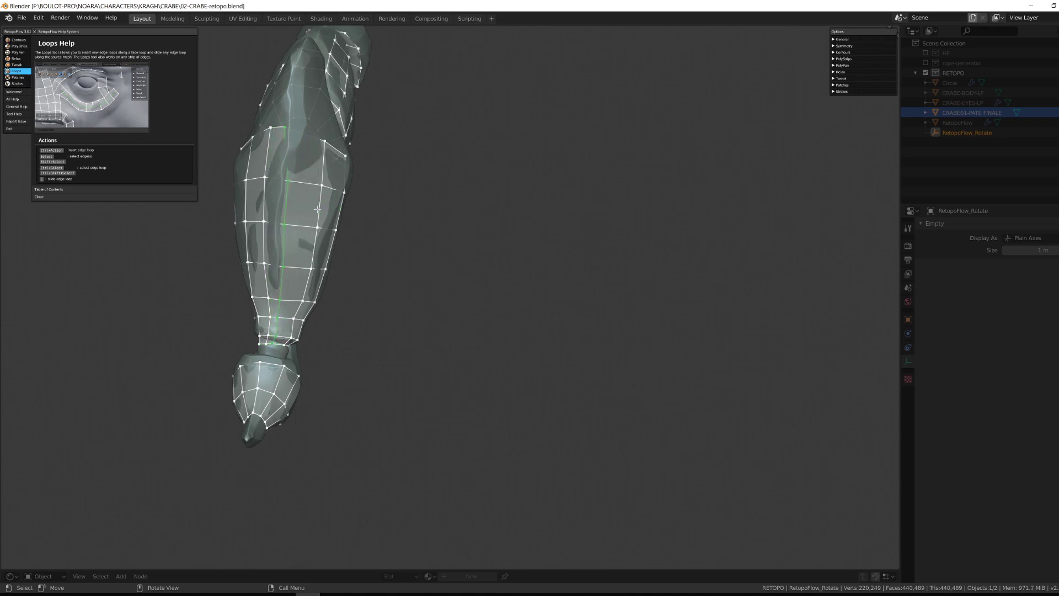
pyautogui.moveTo(317, 209); pyautogui.dragTo(284, 205, button='middle')
pyautogui.moveTo(358, 211); pyautogui.dragTo(396, 237)
pyautogui.moveTo(456, 274); pyautogui.dragTo(380, 284, button='middle')
pyautogui.scroll(2, 384, 283)
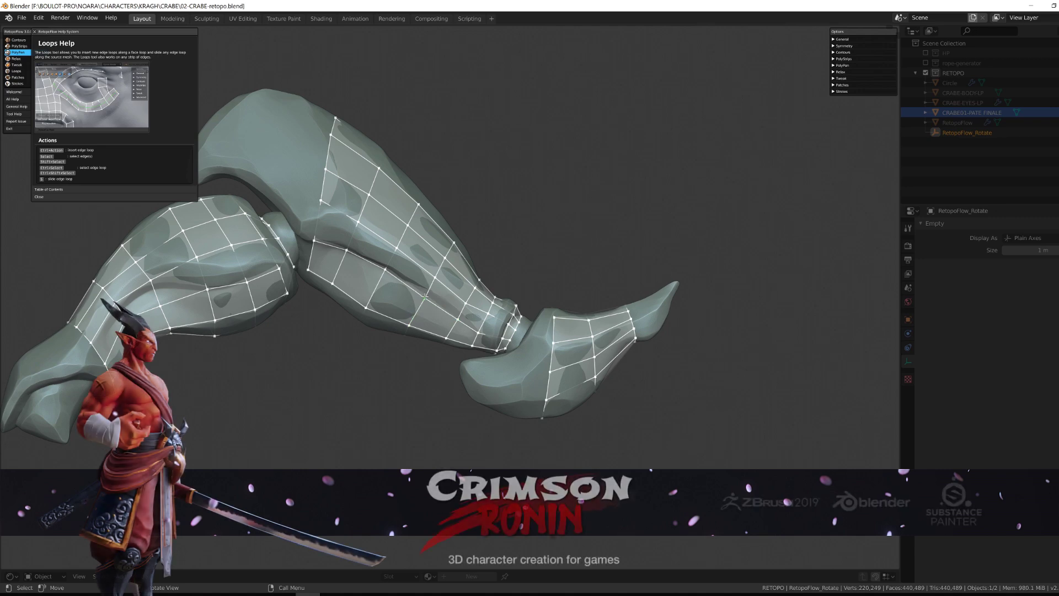
# Step: Insert and slide lengthwise edge loops on the back side of the middle leg segment with the Loops tool
pyautogui.moveTo(458, 323); pyautogui.dragTo(563, 251, button='middle')
pyautogui.click(17, 71)
pyautogui.moveTo(353, 237); pyautogui.dragTo(523, 251, button='middle')
pyautogui.keyDown('ctrl'); pyautogui.moveTo(674, 254); pyautogui.dragTo(651, 253); pyautogui.keyUp('ctrl')
pyautogui.moveTo(651, 252); pyautogui.dragTo(392, 261, button='middle')
pyautogui.keyDown('ctrl'); pyautogui.moveTo(392, 268); pyautogui.dragTo(392, 293); pyautogui.keyUp('ctrl')
pyautogui.keyDown('ctrl'); pyautogui.moveTo(392, 241); pyautogui.dragTo(392, 250); pyautogui.keyUp('ctrl')
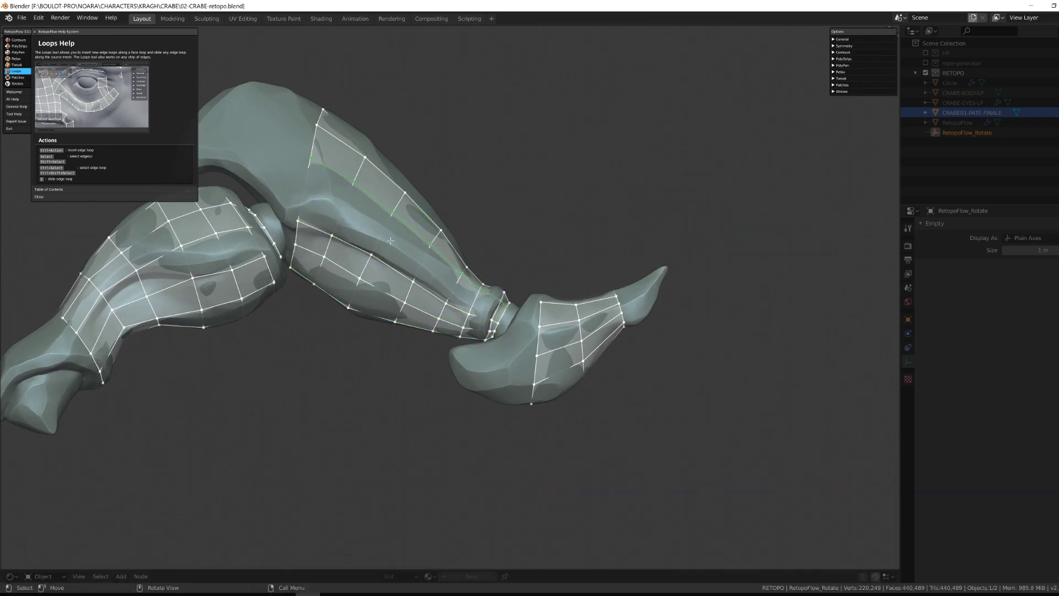
pyautogui.moveTo(391, 241); pyautogui.dragTo(651, 199, button='middle')
pyautogui.moveTo(538, 244); pyautogui.dragTo(399, 330, button='middle')
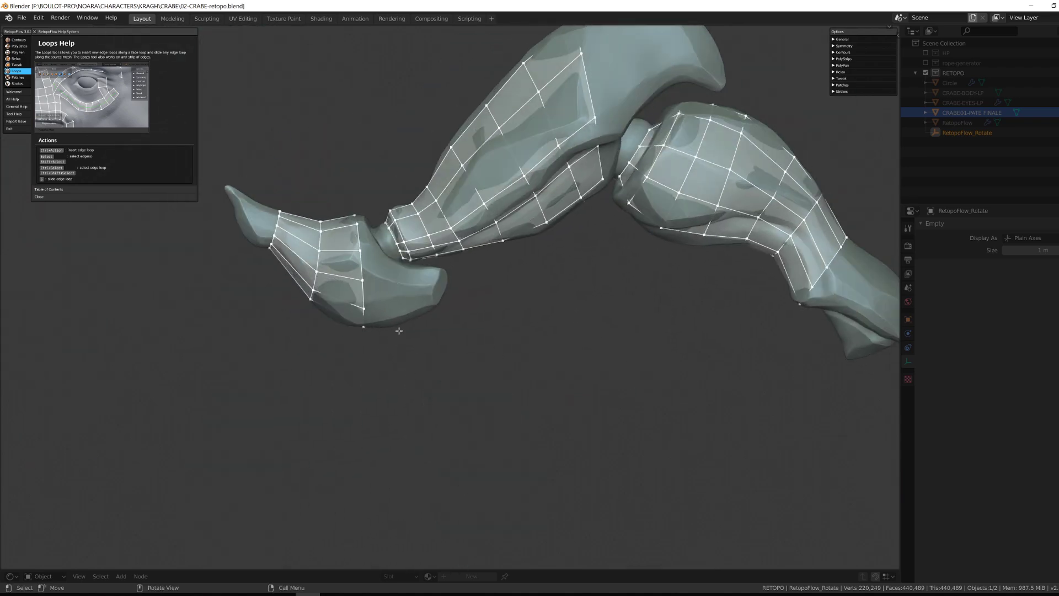
# Step: Leave RetopoFlow and move single vertices on the middle leg segment in Edit Mode
pyautogui.click(21, 55)
pyautogui.moveTo(389, 286); pyautogui.dragTo(414, 370, button='middle')
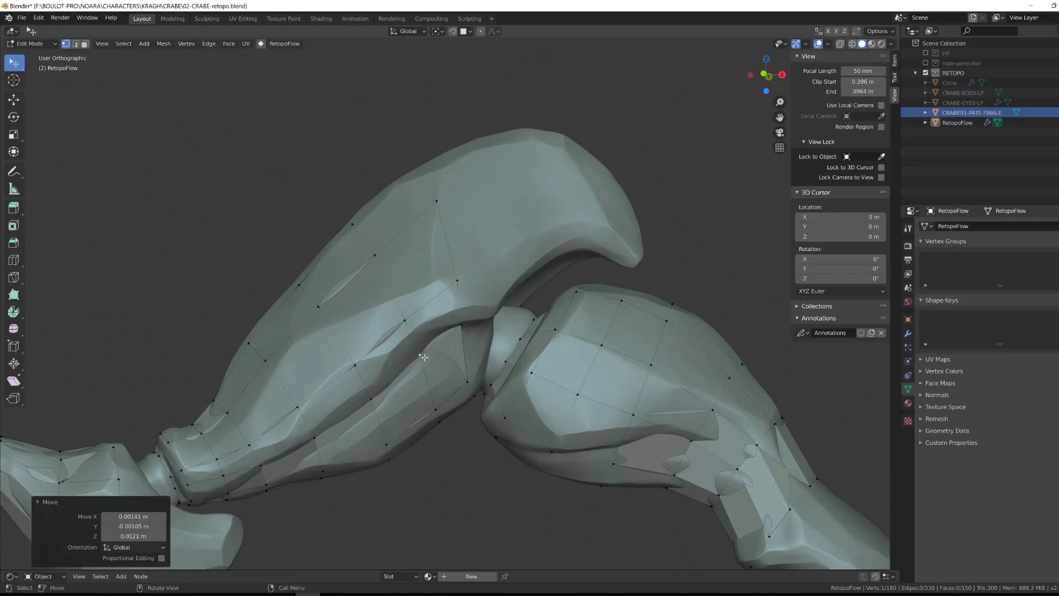
pyautogui.moveTo(424, 357); pyautogui.dragTo(464, 346, button='middle')
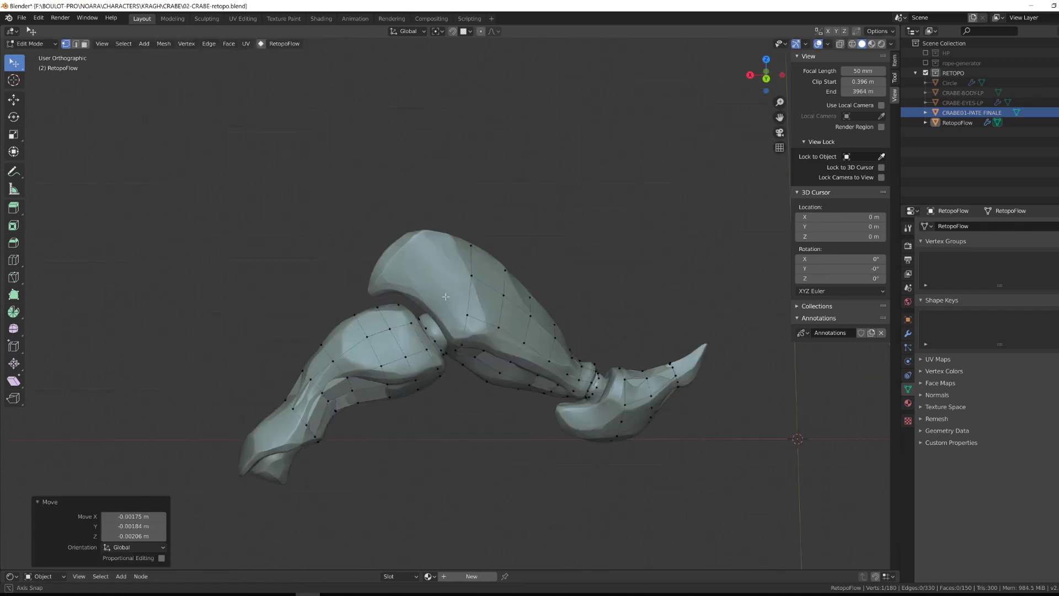
pyautogui.scroll(4, 446, 296)
pyautogui.press('g')
pyautogui.moveTo(510, 261); pyautogui.dragTo(436, 310, button='middle')
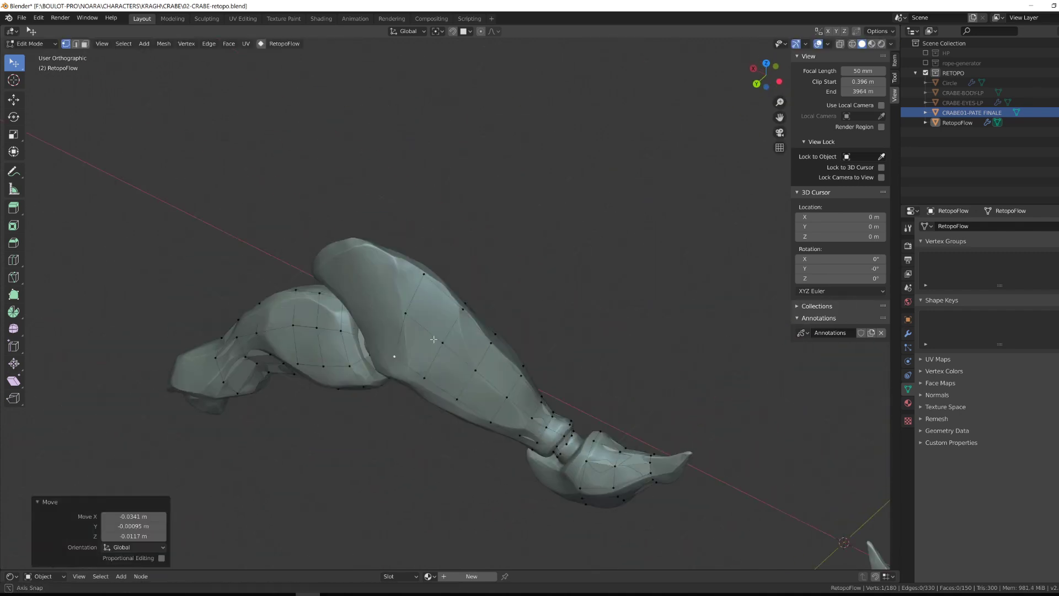
# Step: Move another vertex on the middle leg segment and turn on snapping
pyautogui.scroll(3, 433, 339)
pyautogui.keyDown('shift'); pyautogui.moveTo(557, 436); pyautogui.dragTo(436, 411, button='middle'); pyautogui.keyUp('shift')
pyautogui.moveTo(436, 411); pyautogui.dragTo(454, 370, button='middle')
pyautogui.moveTo(453, 371); pyautogui.dragTo(461, 366)
pyautogui.hotkey('shift', 'Tab')
# Step: Reposition vertices around the middle leg segment with snapping so they sit on the sculpted surface
pyautogui.moveTo(461, 366); pyautogui.dragTo(398, 234, button='middle')
pyautogui.scroll(3, 442, 378)
pyautogui.moveTo(398, 234); pyautogui.dragTo(410, 223)
pyautogui.moveTo(411, 223); pyautogui.dragTo(294, 230, button='middle')
pyautogui.moveTo(293, 229); pyautogui.dragTo(282, 239)
pyautogui.moveTo(336, 237); pyautogui.dragTo(495, 270, button='middle')
pyautogui.keyDown('alt'); pyautogui.moveTo(495, 271); pyautogui.dragTo(361, 237); pyautogui.keyUp('alt')
pyautogui.moveTo(361, 237); pyautogui.dragTo(359, 240)
pyautogui.keyDown('alt'); pyautogui.moveTo(358, 240); pyautogui.dragTo(441, 264); pyautogui.keyUp('alt')
pyautogui.scroll(-6, 386, 276)
pyautogui.scroll(3, 364, 309)
pyautogui.moveTo(356, 325); pyautogui.dragTo(385, 288)
pyautogui.scroll(-2, 331, 209)
pyautogui.moveTo(345, 211); pyautogui.dragTo(367, 231, button='middle')
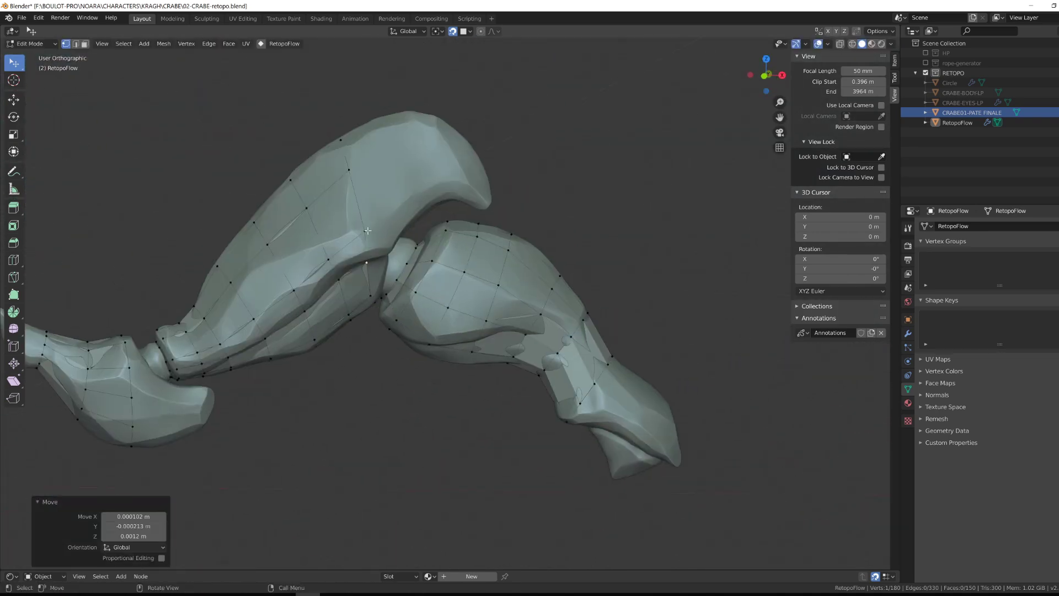
# Step: Move further vertices along the ridges and groove of the middle leg segment to match the sculpt's shape
pyautogui.moveTo(238, 327); pyautogui.dragTo(238, 325)
pyautogui.moveTo(243, 326); pyautogui.dragTo(469, 309, button='middle')
pyautogui.moveTo(469, 295); pyautogui.dragTo(464, 290)
pyautogui.moveTo(465, 290)
pyautogui.mouseDown(button='middle')
pyautogui.moveTo(513, 278)
pyautogui.moveTo(458, 282)
pyautogui.mouseUp(button='middle')
pyautogui.moveTo(449, 282); pyautogui.dragTo(444, 282)
pyautogui.moveTo(444, 282)
pyautogui.mouseDown(button='middle')
pyautogui.moveTo(411, 312)
pyautogui.moveTo(458, 295)
pyautogui.moveTo(444, 284)
pyautogui.mouseUp(button='middle')
pyautogui.moveTo(434, 258); pyautogui.dragTo(413, 300)
pyautogui.moveTo(327, 316); pyautogui.dragTo(408, 265)
pyautogui.moveTo(428, 170); pyautogui.dragTo(435, 162)
# Step: Move a vertex near the narrow lower end of the outer leg segment
pyautogui.keyDown('alt'); pyautogui.moveTo(436, 162); pyautogui.dragTo(410, 326); pyautogui.keyUp('alt')
pyautogui.click(512, 353)
pyautogui.moveTo(512, 353); pyautogui.dragTo(301, 485, button='middle')
pyautogui.scroll(3, 373, 407)
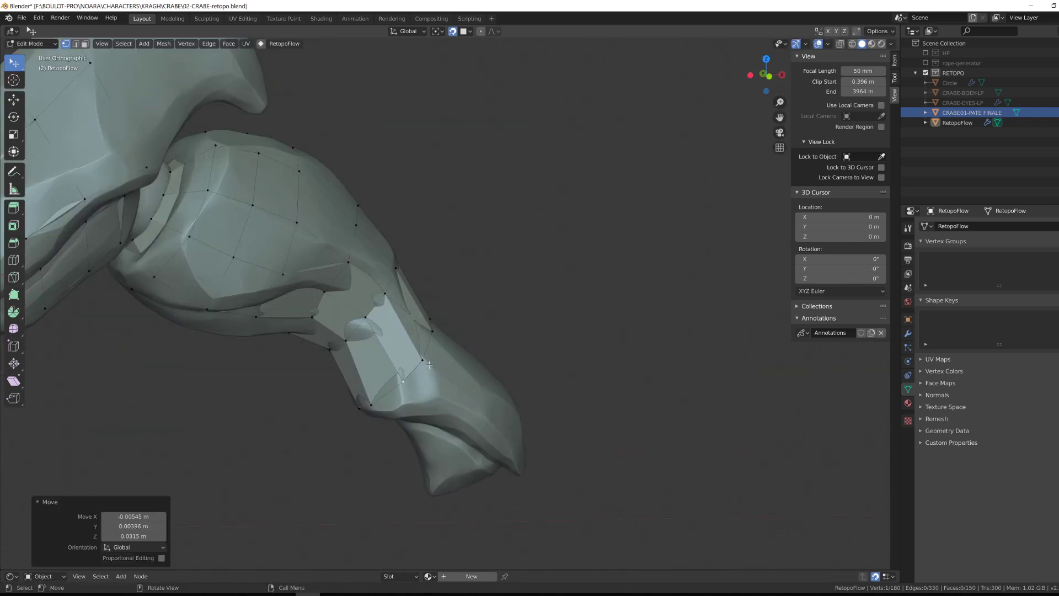
# Step: Extrude a vertex from the middle segment's upper contour onto the corner beside the joint
pyautogui.scroll(-4, 429, 365)
pyautogui.moveTo(429, 365); pyautogui.dragTo(365, 316, button='middle')
pyautogui.press('g')
pyautogui.click(533, 306)
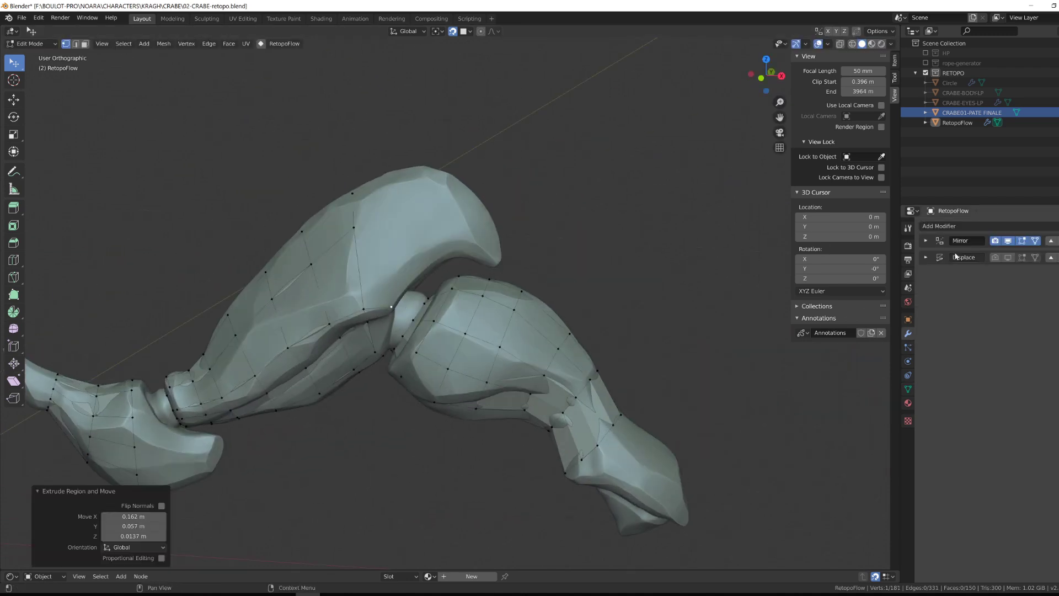
# Step: Enable and expand the Displace modifier of the RetopoFlow mesh and adjust its strength
pyautogui.click(958, 123)
pyautogui.press('Tab')
pyautogui.moveTo(496, 309); pyautogui.dragTo(899, 34, button='middle')
pyautogui.click(925, 257)
pyautogui.click(1032, 351)
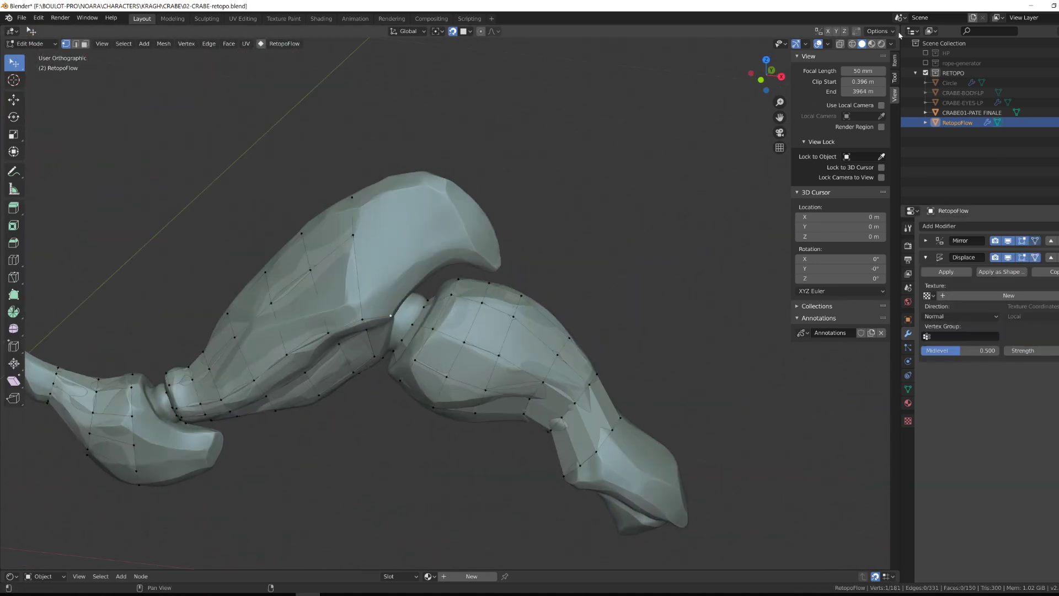
# Step: Rename the two low-poly leg meshes CRABE-LEG-FRONT-LP and CRABE-LEG-MID-LP
pyautogui.moveTo(441, 287); pyautogui.dragTo(461, 306, button='middle')
pyautogui.scroll(1, 441, 298)
pyautogui.click(347, 269)
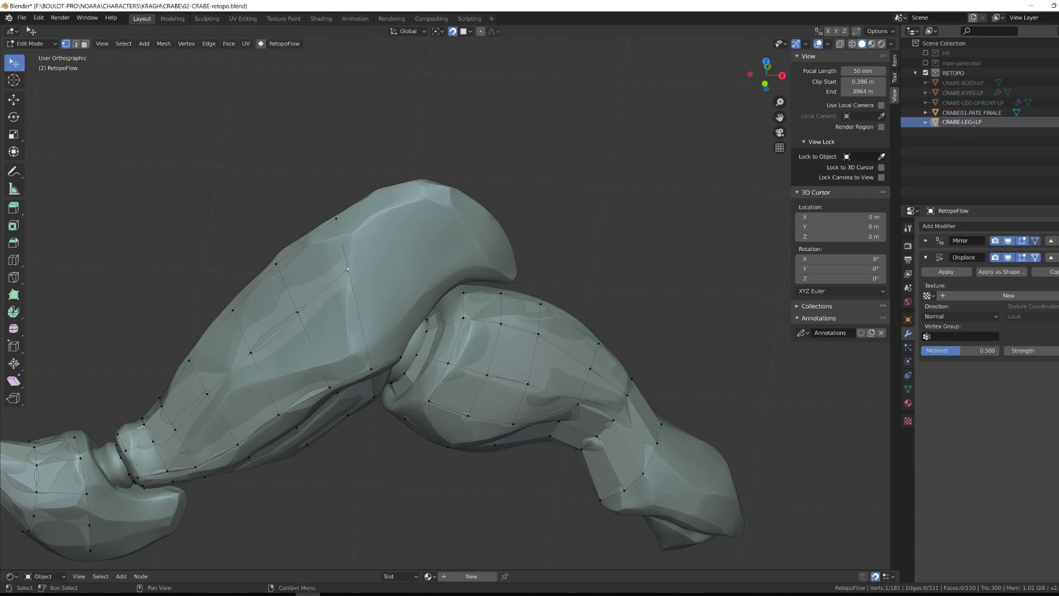
pyautogui.moveTo(392, 314); pyautogui.dragTo(355, 243, button='middle')
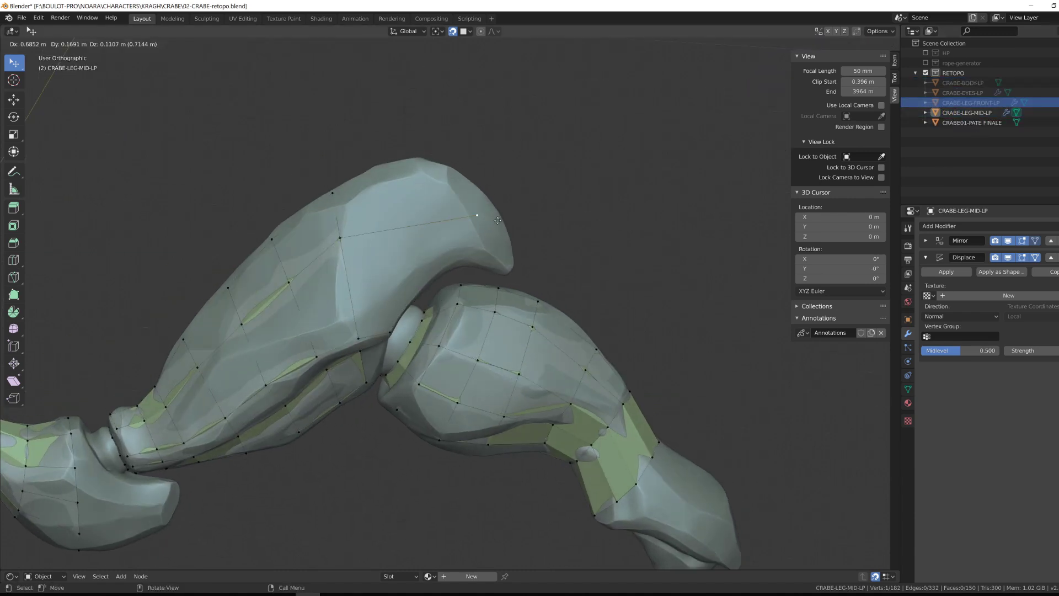
# Step: Extrude vertices from the middle segment's upper contour along the underside of its hooked end and fill between them
pyautogui.press('e')
pyautogui.click(417, 281)
pyautogui.press('e')
pyautogui.moveTo(388, 329); pyautogui.dragTo(552, 237, button='middle')
pyautogui.press('f')
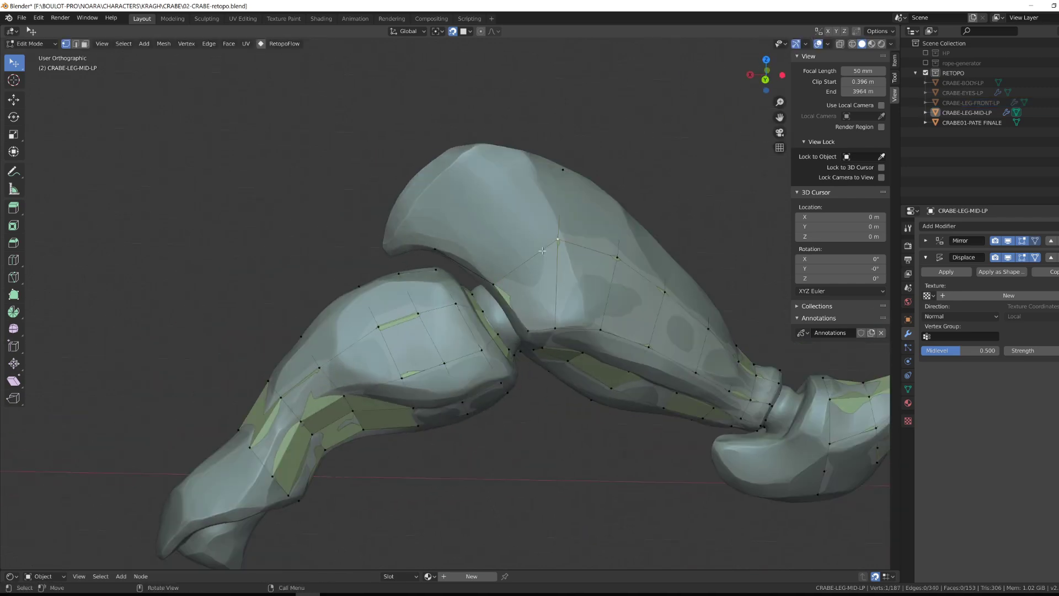
# Step: Extrude a vertex onto the back side of the hooked end, fill the face and adjust the vertices beside it
pyautogui.press('e')
pyautogui.click(443, 197)
pyautogui.press('f')
pyautogui.moveTo(445, 210)
pyautogui.mouseDown(button='middle')
pyautogui.moveTo(435, 243)
pyautogui.moveTo(447, 200)
pyautogui.mouseUp(button='middle')
pyautogui.press('g')
pyautogui.click(435, 246)
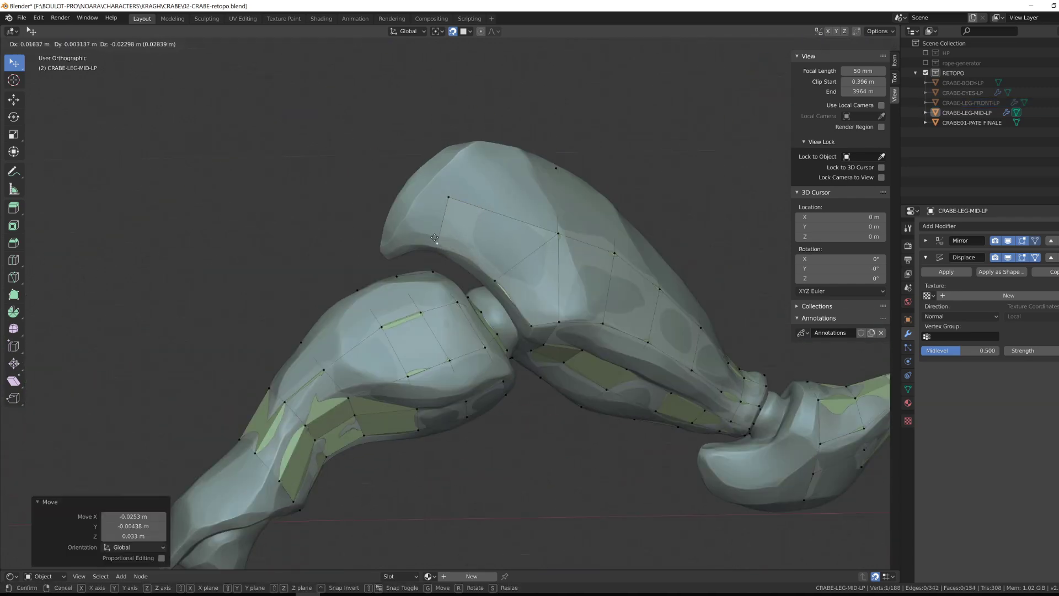
pyautogui.click(434, 238)
# Step: Fill two faces on the side of the hooked end and extrude further vertices around its tip
pyautogui.moveTo(435, 237); pyautogui.dragTo(530, 265, button='middle')
pyautogui.press('f')
pyautogui.press('f')
pyautogui.moveTo(436, 259)
pyautogui.mouseDown(button='middle')
pyautogui.moveTo(541, 251)
pyautogui.moveTo(433, 257)
pyautogui.moveTo(380, 237)
pyautogui.moveTo(499, 253)
pyautogui.moveTo(464, 232)
pyautogui.moveTo(441, 254)
pyautogui.mouseUp(button='middle')
pyautogui.press('e')
pyautogui.click(375, 260)
pyautogui.press('e')
pyautogui.click(474, 222)
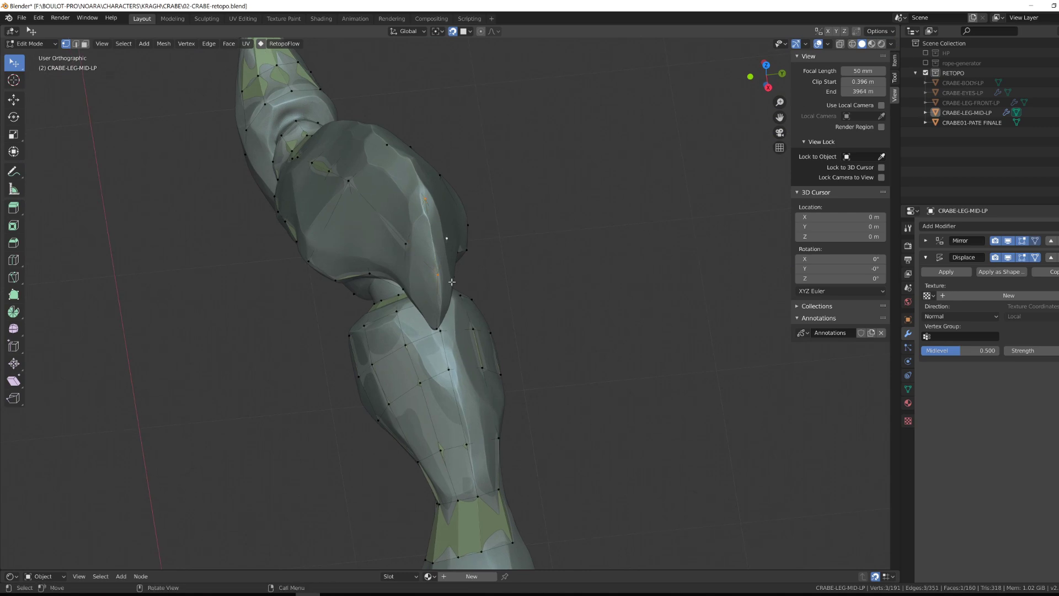
# Step: Select the hook's tip vertex and the vertex at the inner corner near the joint, and fill between them
pyautogui.keyDown('alt'); pyautogui.moveTo(452, 282); pyautogui.dragTo(348, 220); pyautogui.keyUp('alt')
pyautogui.scroll(3, 345, 231)
pyautogui.click(342, 240)
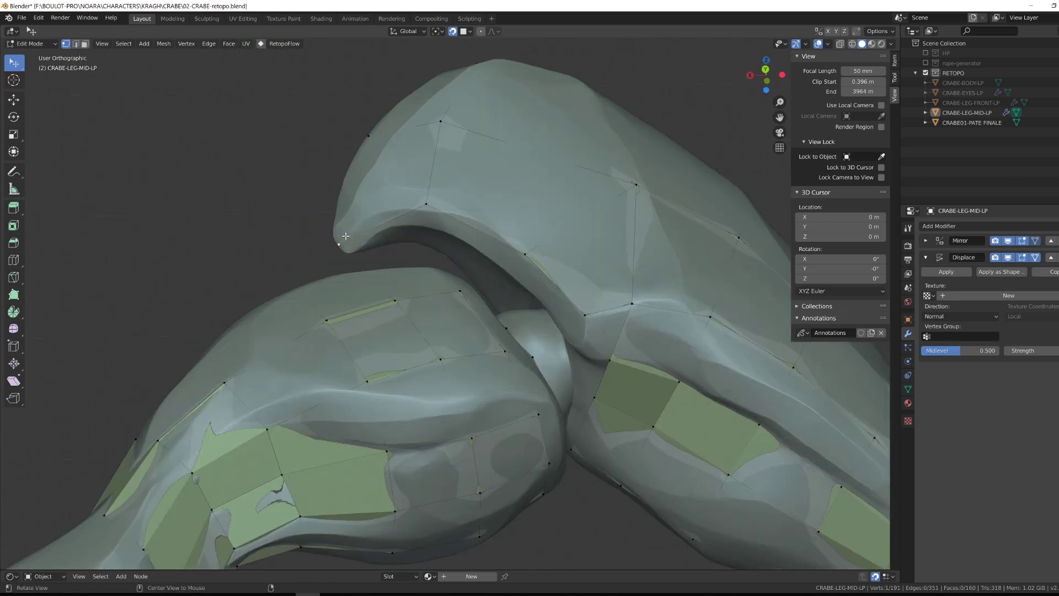
pyautogui.keyDown('shift'); pyautogui.click(584, 318); pyautogui.keyUp('shift')
pyautogui.press('f')
pyautogui.moveTo(582, 320); pyautogui.dragTo(438, 209, button='middle')
# Step: Extrude two more vertices on the middle segment near the joint and fill the face between them
pyautogui.click(497, 235)
pyautogui.press('e')
pyautogui.click(443, 226)
pyautogui.press('e')
pyautogui.press('f')
pyautogui.moveTo(276, 271); pyautogui.dragTo(549, 307, button='middle')
pyautogui.scroll(-3, 397, 296)
# Step: Fill the open faces on the underside of the middle segment near the joint and move one of their vertices
pyautogui.moveTo(380, 362); pyautogui.dragTo(429, 322, button='middle')
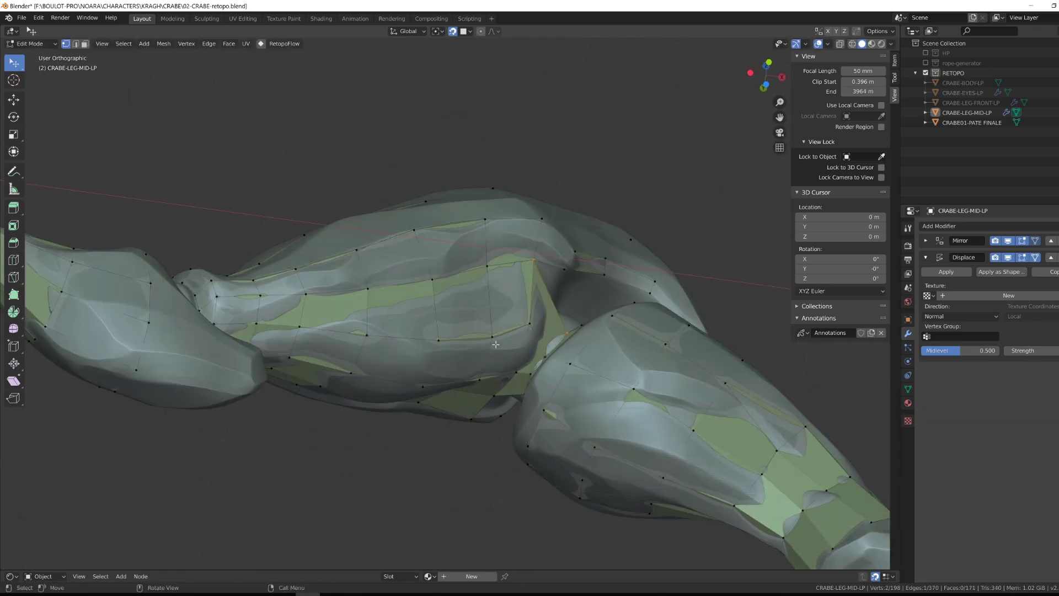
pyautogui.press('f')
pyautogui.press('f')
pyautogui.keyDown('alt'); pyautogui.moveTo(495, 344); pyautogui.dragTo(287, 331); pyautogui.keyUp('alt')
pyautogui.press('f')
pyautogui.press('f')
pyautogui.press('f')
pyautogui.moveTo(138, 347); pyautogui.dragTo(146, 353)
pyautogui.keyDown('alt'); pyautogui.moveTo(397, 331); pyautogui.dragTo(492, 322); pyautogui.keyUp('alt')
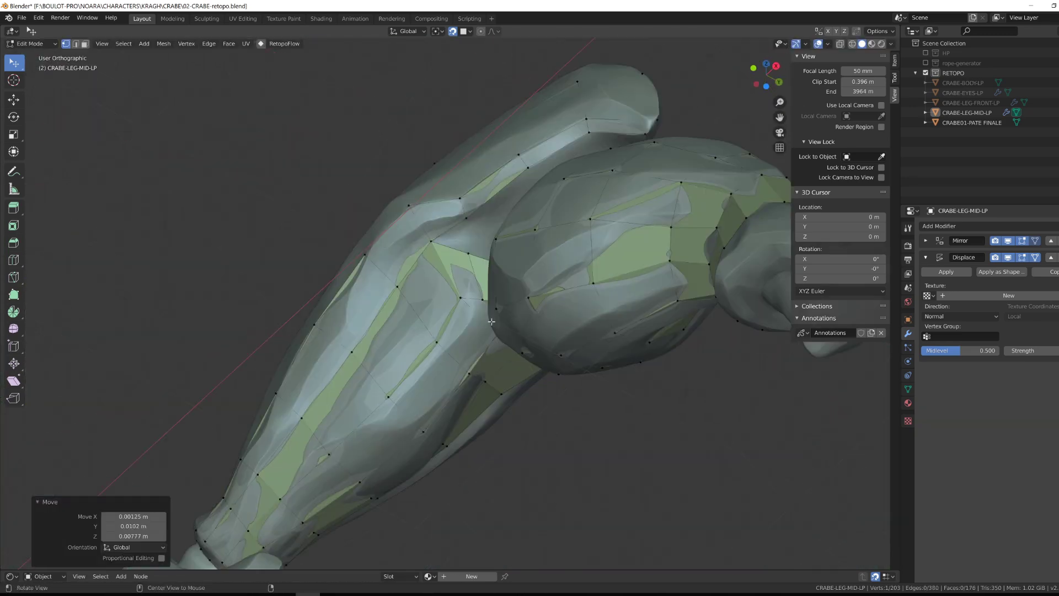
# Step: Move a vertex beside the joint with the outer segment and fill four faces around it
pyautogui.moveTo(490, 321); pyautogui.dragTo(521, 326, button='middle')
pyautogui.moveTo(525, 362); pyautogui.dragTo(572, 332, button='middle')
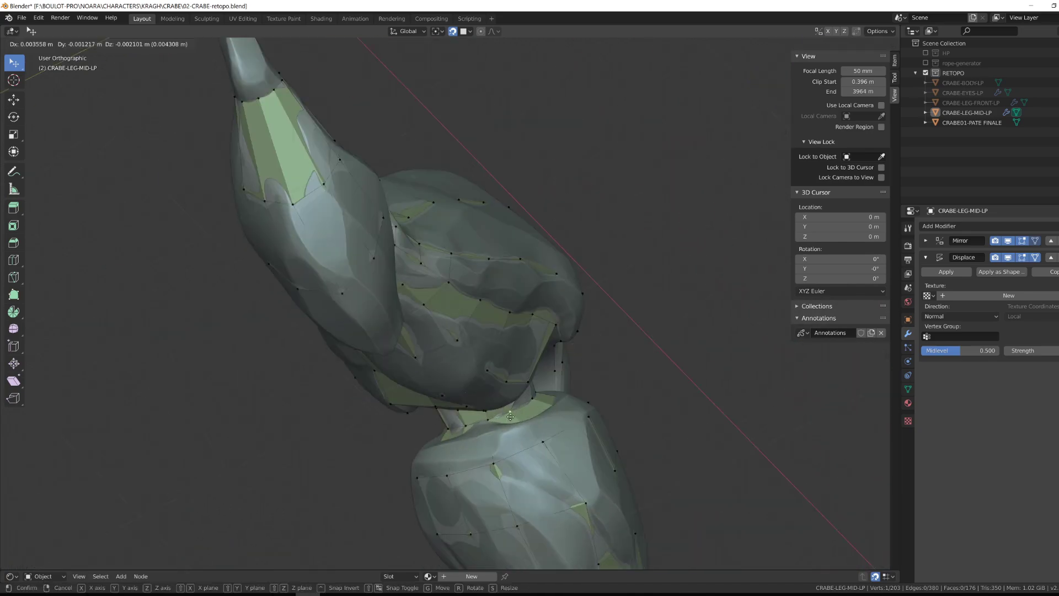
pyautogui.click(510, 416)
pyautogui.moveTo(511, 416); pyautogui.dragTo(488, 369, button='middle')
pyautogui.press('f')
pyautogui.press('f')
pyautogui.press('f')
pyautogui.press('f')
# Step: Connect the two opposite vertices beneath the hooked end of the middle segment with an edge
pyautogui.scroll(-7, 618, 347)
pyautogui.scroll(4, 617, 347)
pyautogui.click(424, 277)
pyautogui.keyDown('shift'); pyautogui.click(533, 304); pyautogui.keyUp('shift')
pyautogui.press('f')
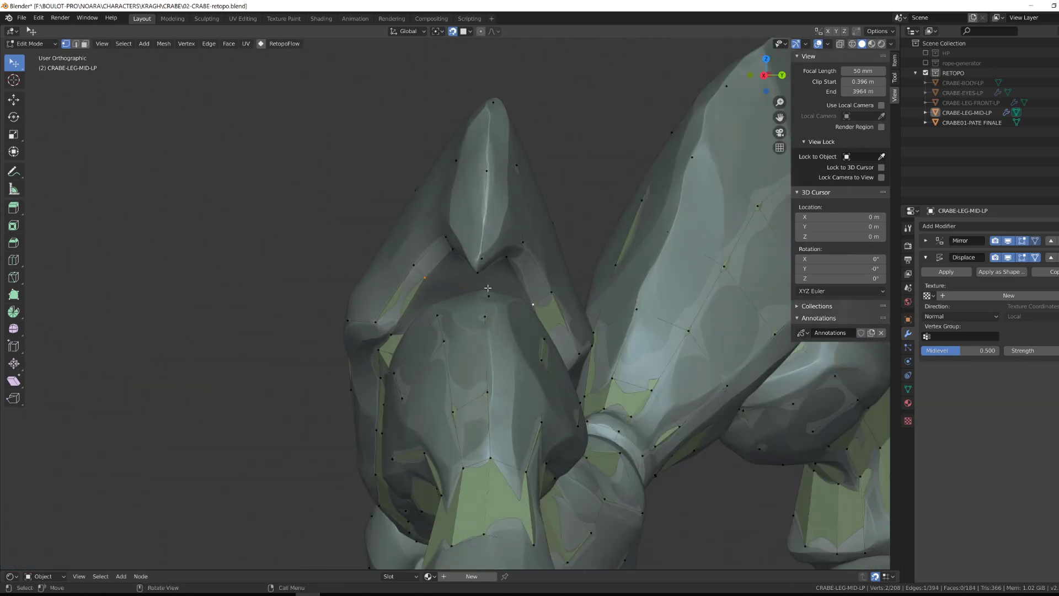
# Step: Move the Shrinkwrap modifier to the head of the modifier stack, above Mirror, and turn snapping on
pyautogui.moveTo(488, 288); pyautogui.dragTo(526, 224, button='middle')
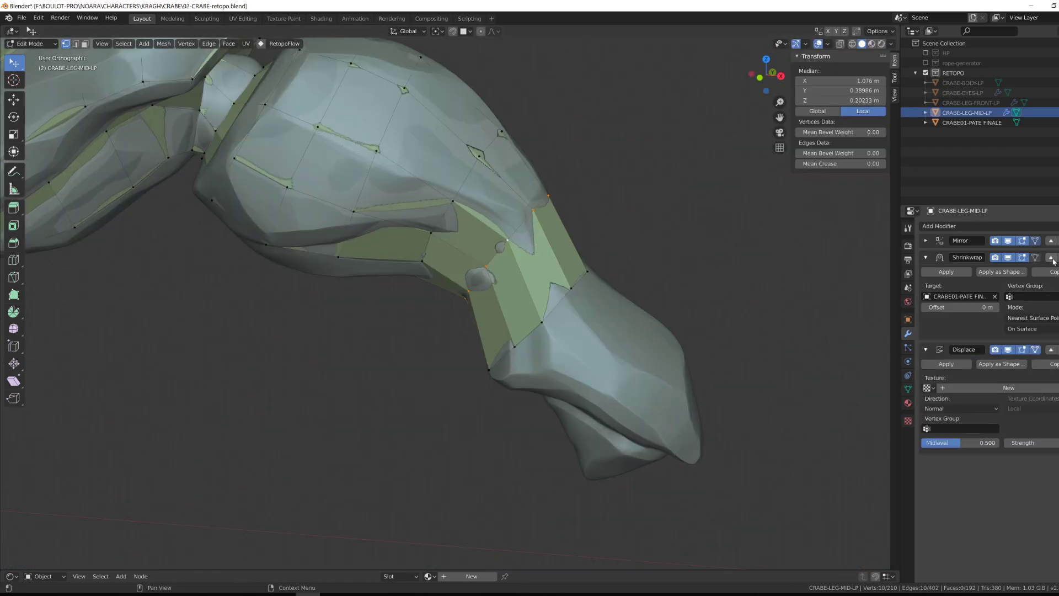
pyautogui.click(1050, 257)
pyautogui.moveTo(552, 238); pyautogui.dragTo(243, 325, button='middle')
pyautogui.hotkey('shift', 'Tab')
# Step: Extrude vertices from the underside of the outer segment's neck toward the hooded end and fill the face between them
pyautogui.click(295, 309)
pyautogui.press('e')
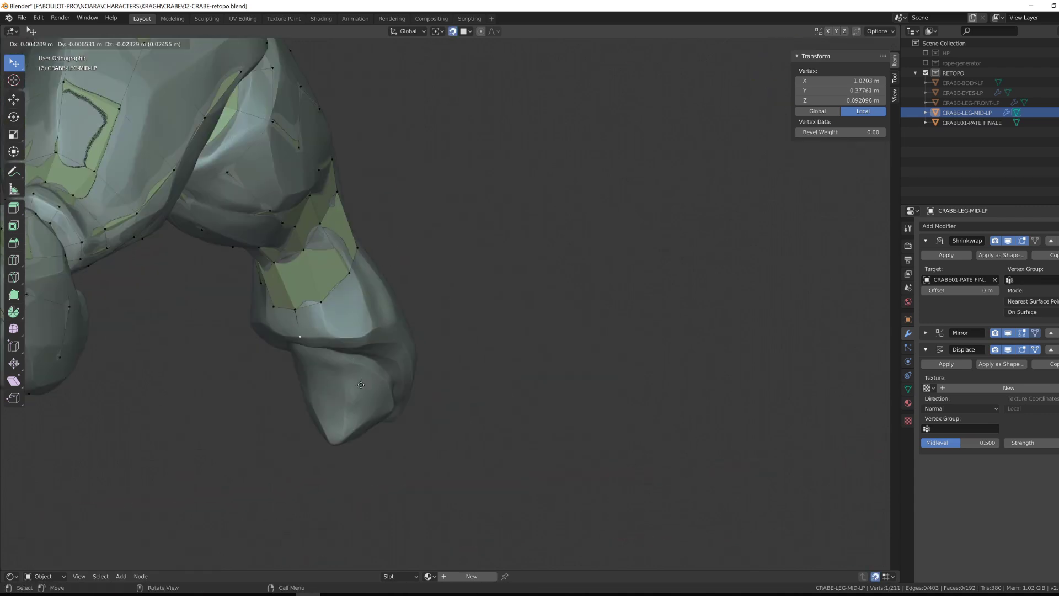
pyautogui.keyDown('alt'); pyautogui.moveTo(380, 362); pyautogui.dragTo(337, 347); pyautogui.keyUp('alt')
pyautogui.press('f')
pyautogui.keyDown('alt'); pyautogui.moveTo(309, 309); pyautogui.dragTo(375, 317); pyautogui.keyUp('alt')
pyautogui.moveTo(265, 309)
pyautogui.keyDown('alt'); pyautogui.mouseDown()
pyautogui.moveTo(386, 314)
pyautogui.moveTo(279, 296)
pyautogui.mouseUp(); pyautogui.keyUp('alt')
pyautogui.keyDown('ctrl'); pyautogui.rightClick(270, 317); pyautogui.keyUp('ctrl')
# Step: Select the open vertices on the side of the outer segment's neck and fill the face between them
pyautogui.moveTo(341, 303); pyautogui.dragTo(654, 283, button='middle')
pyautogui.keyDown('shift'); pyautogui.click(520, 317); pyautogui.keyUp('shift')
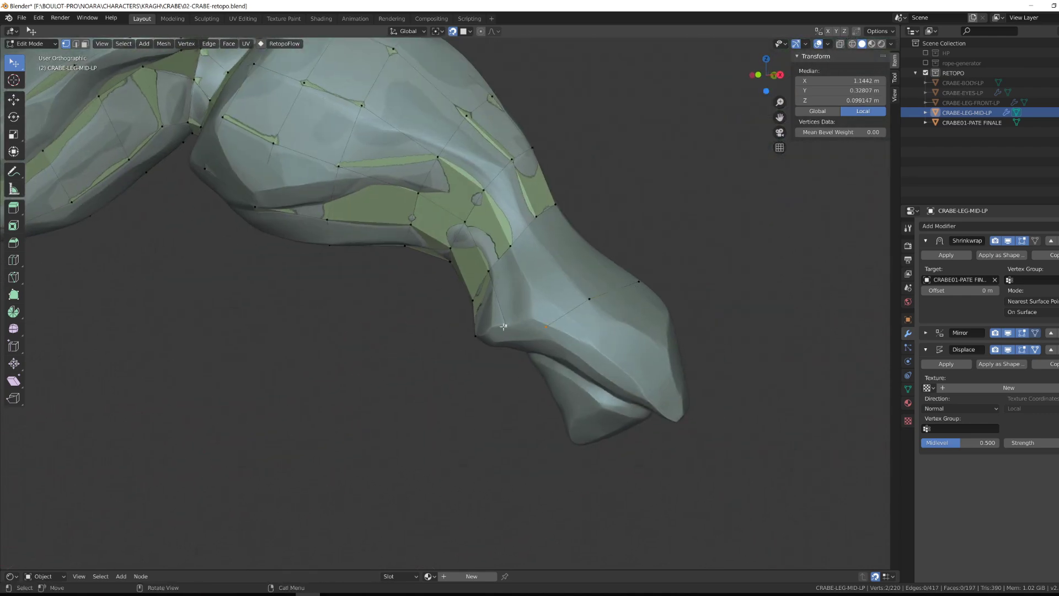
pyautogui.keyDown('shift'); pyautogui.click(488, 246); pyautogui.keyUp('shift')
pyautogui.press('f')
# Step: Move a vertex on the side of the hooded end and extrude new vertices along its edge toward the tip
pyautogui.moveTo(662, 326); pyautogui.dragTo(442, 292, button='middle')
pyautogui.click(701, 314)
pyautogui.press('g')
pyautogui.click(432, 293)
pyautogui.keyDown('ctrl'); pyautogui.rightClick(485, 315); pyautogui.keyUp('ctrl')
pyautogui.keyDown('alt'); pyautogui.moveTo(436, 309); pyautogui.dragTo(651, 353); pyautogui.keyUp('alt')
pyautogui.keyDown('ctrl'); pyautogui.rightClick(490, 326); pyautogui.keyUp('ctrl')
pyautogui.keyDown('ctrl'); pyautogui.rightClick(530, 351); pyautogui.keyUp('ctrl')
# Step: Split the faces at the hooded end's tip with a three-cut loop cut and fill the faces beside them
pyautogui.keyDown('alt'); pyautogui.moveTo(496, 375); pyautogui.dragTo(541, 409); pyautogui.keyUp('alt')
pyautogui.moveTo(541, 410); pyautogui.dragTo(573, 312, button='middle')
pyautogui.press('f')
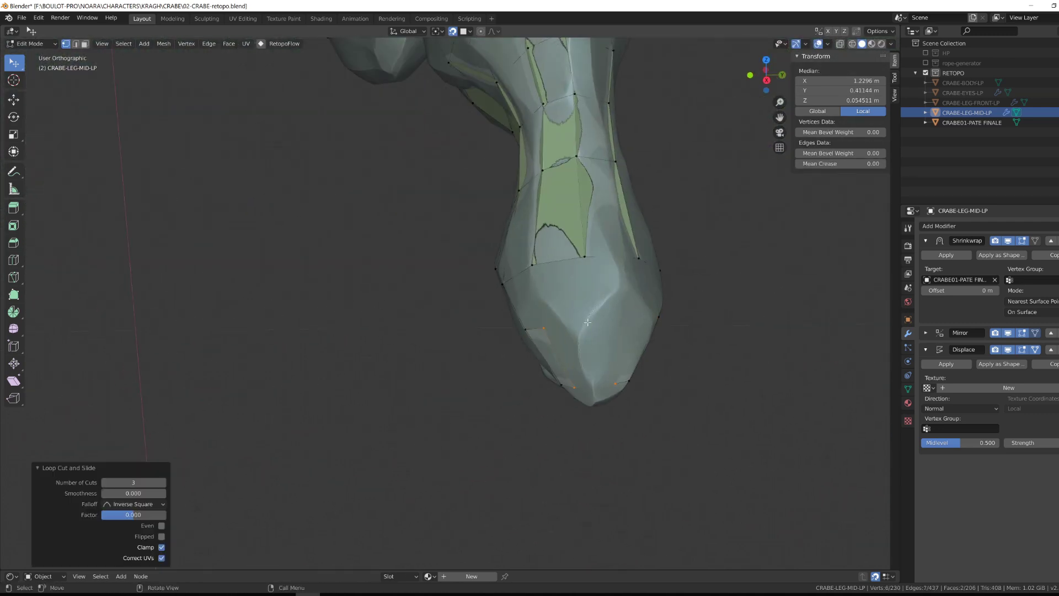
pyautogui.press('f')
# Step: Extrude a chain of vertices along the rim of the hooded end, starting from its tip
pyautogui.moveTo(683, 294); pyautogui.dragTo(538, 300, button='middle')
pyautogui.click(419, 336)
pyautogui.moveTo(441, 336); pyautogui.dragTo(422, 338, button='middle')
pyautogui.keyDown('ctrl'); pyautogui.rightClick(420, 339); pyautogui.keyUp('ctrl')
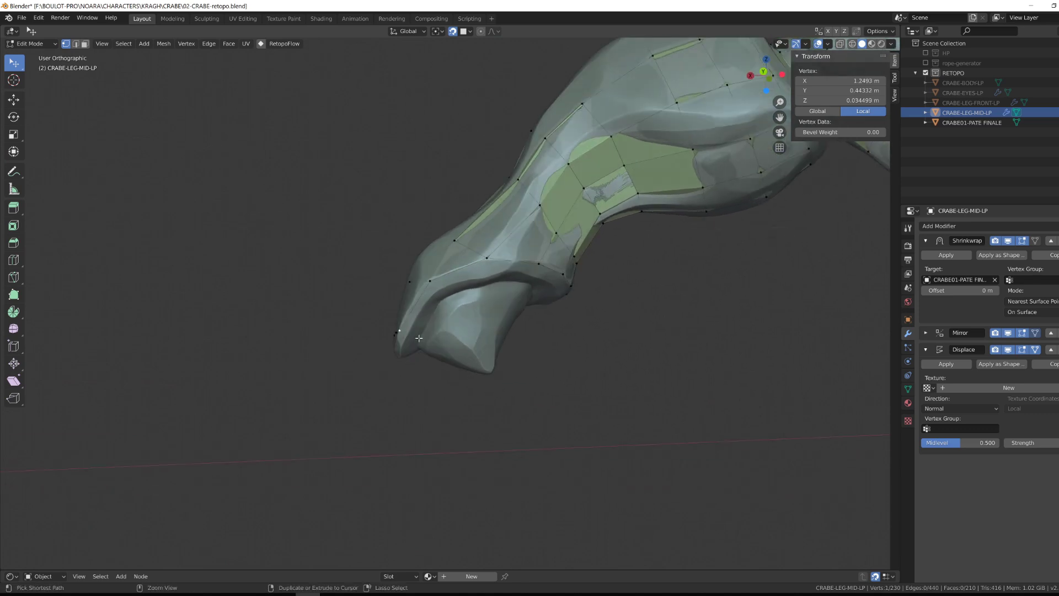
pyautogui.keyDown('ctrl'); pyautogui.rightClick(442, 300); pyautogui.keyUp('ctrl')
pyautogui.moveTo(480, 287); pyautogui.dragTo(397, 265, button='middle')
pyautogui.keyDown('ctrl'); pyautogui.rightClick(467, 280); pyautogui.keyUp('ctrl')
pyautogui.keyDown('ctrl'); pyautogui.rightClick(409, 278); pyautogui.keyUp('ctrl')
pyautogui.keyDown('ctrl'); pyautogui.rightClick(439, 285); pyautogui.keyUp('ctrl')
# Step: Extend the vertex chain around the inner rim beneath the hood and reposition its vertices against the claw
pyautogui.moveTo(375, 256); pyautogui.dragTo(390, 322)
pyautogui.keyDown('ctrl'); pyautogui.rightClick(326, 286); pyautogui.keyUp('ctrl')
pyautogui.keyDown('ctrl'); pyautogui.rightClick(348, 292); pyautogui.keyUp('ctrl')
pyautogui.moveTo(326, 268); pyautogui.dragTo(361, 270, button='middle')
pyautogui.moveTo(356, 276); pyautogui.dragTo(358, 280)
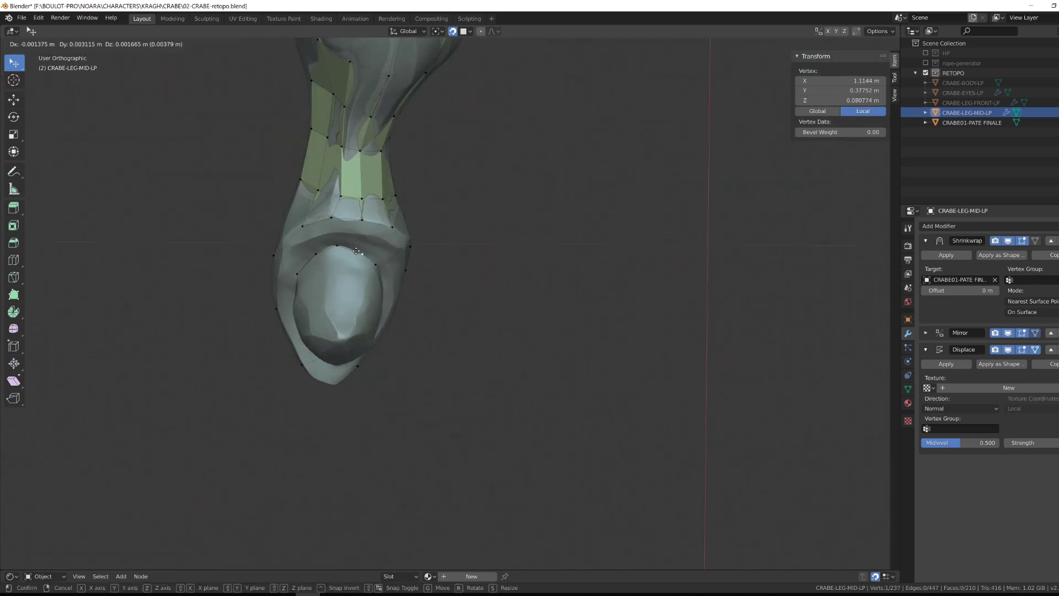
# Step: Fill the row of faces between the inner vertex chain and the hood's outer rim near the neck
pyautogui.click(331, 293)
pyautogui.keyDown('shift'); pyautogui.click(313, 287); pyautogui.keyUp('shift')
pyautogui.moveTo(360, 280); pyautogui.dragTo(331, 295, button='middle')
pyautogui.press('f')
pyautogui.press('f')
pyautogui.press('f')
pyautogui.press('f')
pyautogui.press('f')
pyautogui.click(347, 290)
pyautogui.click(339, 289)
# Step: Extrude three more vertices along the hood's inner rim toward the tip and fill two faces beside them
pyautogui.keyDown('ctrl'); pyautogui.rightClick(359, 353); pyautogui.keyUp('ctrl')
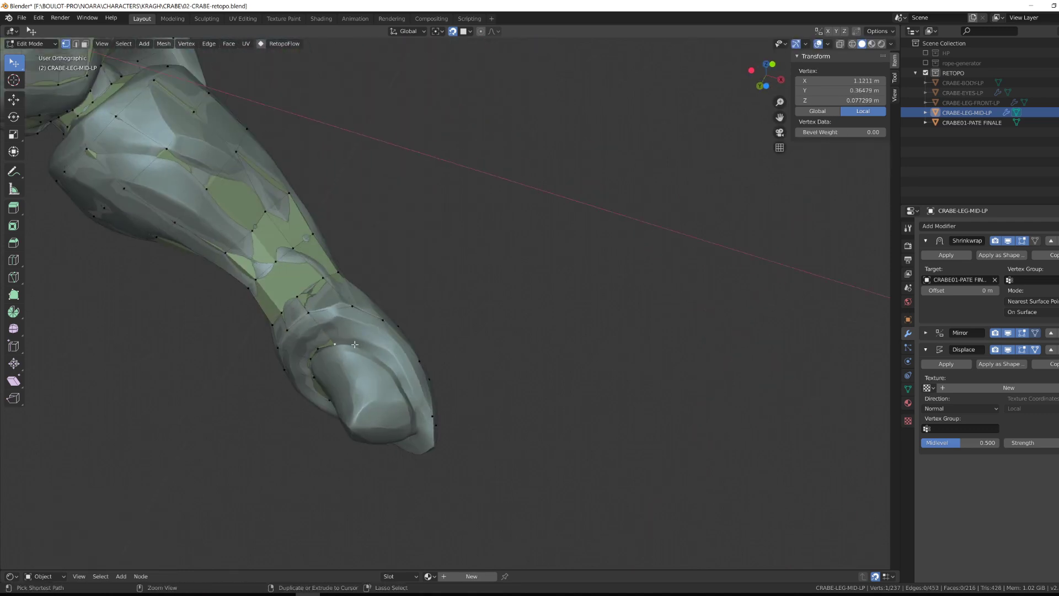
pyautogui.moveTo(413, 353); pyautogui.dragTo(358, 351, button='middle')
pyautogui.keyDown('ctrl'); pyautogui.rightClick(386, 361); pyautogui.keyUp('ctrl')
pyautogui.moveTo(425, 375); pyautogui.dragTo(403, 369, button='middle')
pyautogui.keyDown('ctrl'); pyautogui.rightClick(400, 370); pyautogui.keyUp('ctrl')
pyautogui.press('f')
pyautogui.press('f')
# Step: Fill the remaining faces around the hood's tip, closing the rim, and move an inner-rim vertex into place
pyautogui.moveTo(380, 333)
pyautogui.mouseDown(button='middle')
pyautogui.moveTo(270, 336)
pyautogui.moveTo(375, 342)
pyautogui.mouseUp(button='middle')
pyautogui.moveTo(469, 364); pyautogui.dragTo(359, 375, button='middle')
pyautogui.click(373, 394)
pyautogui.press('f')
pyautogui.moveTo(452, 390); pyautogui.dragTo(405, 397, button='middle')
pyautogui.moveTo(405, 409); pyautogui.dragTo(393, 406)
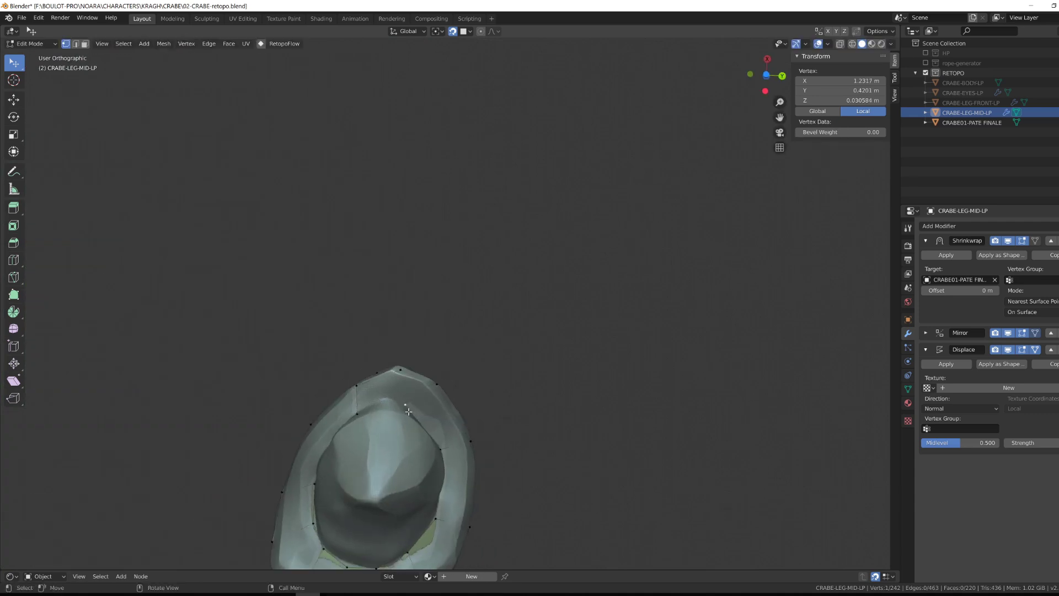
pyautogui.press('f')
pyautogui.moveTo(390, 382); pyautogui.dragTo(437, 411, button='middle')
pyautogui.press('f')
# Step: Adjust vertices around the outer segment's neck and hooded end and fill the gap between two of them
pyautogui.keyDown('alt'); pyautogui.click(436, 411); pyautogui.keyUp('alt')
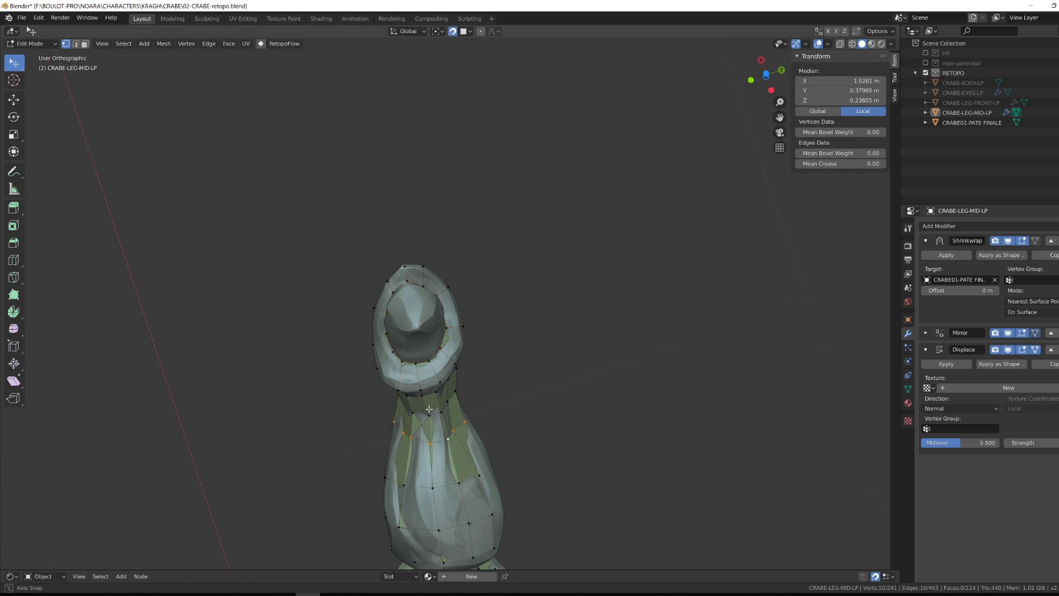
pyautogui.moveTo(429, 409); pyautogui.dragTo(427, 279, button='middle')
pyautogui.moveTo(415, 389); pyautogui.dragTo(411, 382)
pyautogui.moveTo(412, 353); pyautogui.dragTo(314, 397, button='middle')
pyautogui.click(404, 306)
pyautogui.moveTo(403, 320); pyautogui.dragTo(403, 319)
pyautogui.press('f')
# Step: Connect the vertices on the front of the hooded end and fill the open faces down to its tip
pyautogui.moveTo(405, 320)
pyautogui.mouseDown(button='middle')
pyautogui.moveTo(475, 306)
pyautogui.moveTo(325, 304)
pyautogui.moveTo(440, 333)
pyautogui.moveTo(412, 320)
pyautogui.mouseUp(button='middle')
pyautogui.hotkey('alt', 'z')
pyautogui.hotkey('alt', 'z')
pyautogui.keyDown('shift'); pyautogui.click(449, 258); pyautogui.keyUp('shift')
pyautogui.press('f')
pyautogui.click(362, 307)
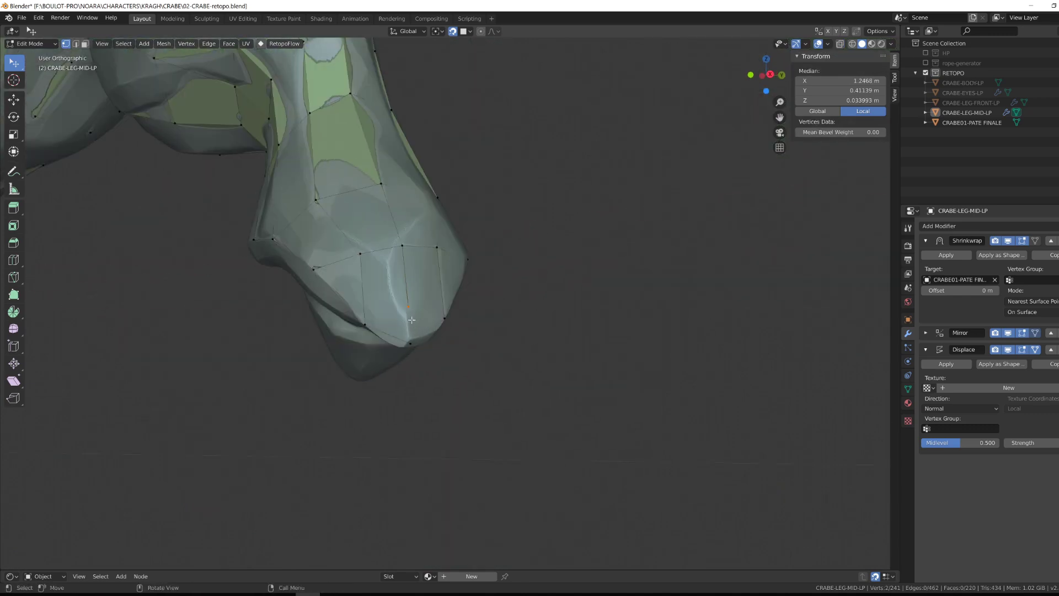
pyautogui.keyDown('shift'); pyautogui.click(357, 253); pyautogui.keyUp('shift')
pyautogui.press('f')
pyautogui.press('f')
# Step: Show the CRABE-LEG-FRONT-LP mesh for reference and scale the edge loop around the middle leg's claw by 0.829
pyautogui.scroll(-5, 364, 260)
pyautogui.moveTo(369, 276); pyautogui.dragTo(375, 298, button='middle')
pyautogui.click(1055, 103)
pyautogui.moveTo(243, 309); pyautogui.dragTo(389, 257, button='middle')
pyautogui.keyDown('alt'); pyautogui.click(431, 307); pyautogui.keyUp('alt')
pyautogui.press('s')
pyautogui.click(404, 315)
# Step: Add an edge loop around the pointed claw inside the hooded end
pyautogui.hotkey('ctrl', 'r')
pyautogui.click(385, 305)
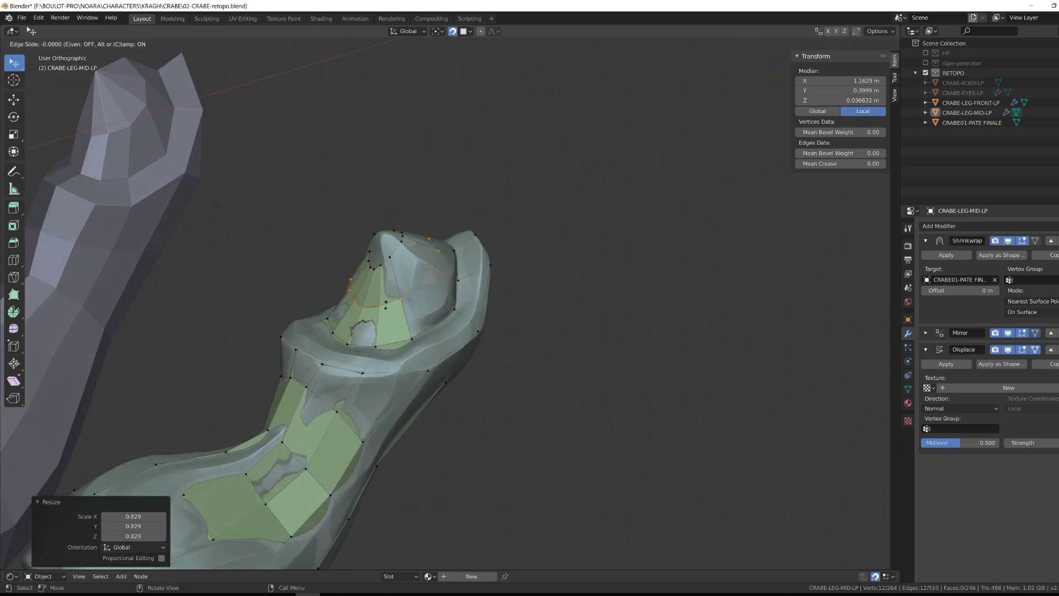
pyautogui.click(447, 345)
pyautogui.moveTo(446, 344); pyautogui.dragTo(342, 375, button='middle')
pyautogui.click(376, 294)
pyautogui.scroll(-3, 386, 309)
pyautogui.scroll(4, 353, 330)
# Step: Reposition vertices on the underside and sides of the outer segment near its joint with the middle segment
pyautogui.click(317, 425)
pyautogui.moveTo(317, 426); pyautogui.dragTo(408, 474, button='middle')
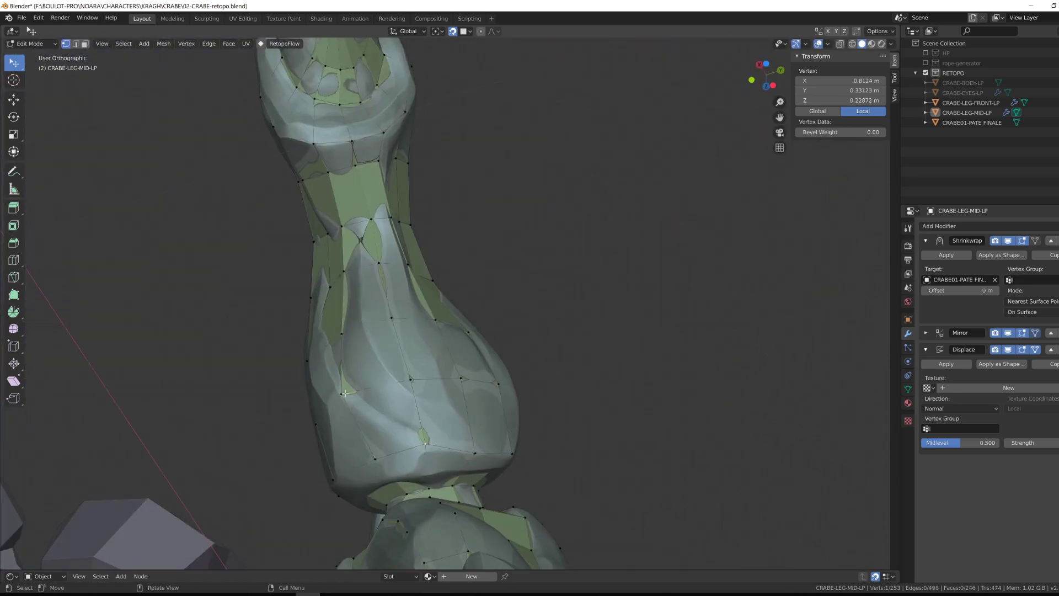
pyautogui.moveTo(414, 488); pyautogui.dragTo(411, 486)
pyautogui.moveTo(411, 485); pyautogui.dragTo(634, 353, button='middle')
pyautogui.moveTo(636, 351); pyautogui.dragTo(640, 359)
pyautogui.moveTo(640, 359); pyautogui.dragTo(507, 295, button='middle')
pyautogui.moveTo(507, 296); pyautogui.dragTo(510, 297)
pyautogui.moveTo(510, 296); pyautogui.dragTo(473, 291, button='middle')
# Step: Add edge loops at the joint between the middle segment's rounded end and the outer segment
pyautogui.hotkey('ctrl', 'r')
pyautogui.click(472, 291)
pyautogui.rightClick(473, 291)
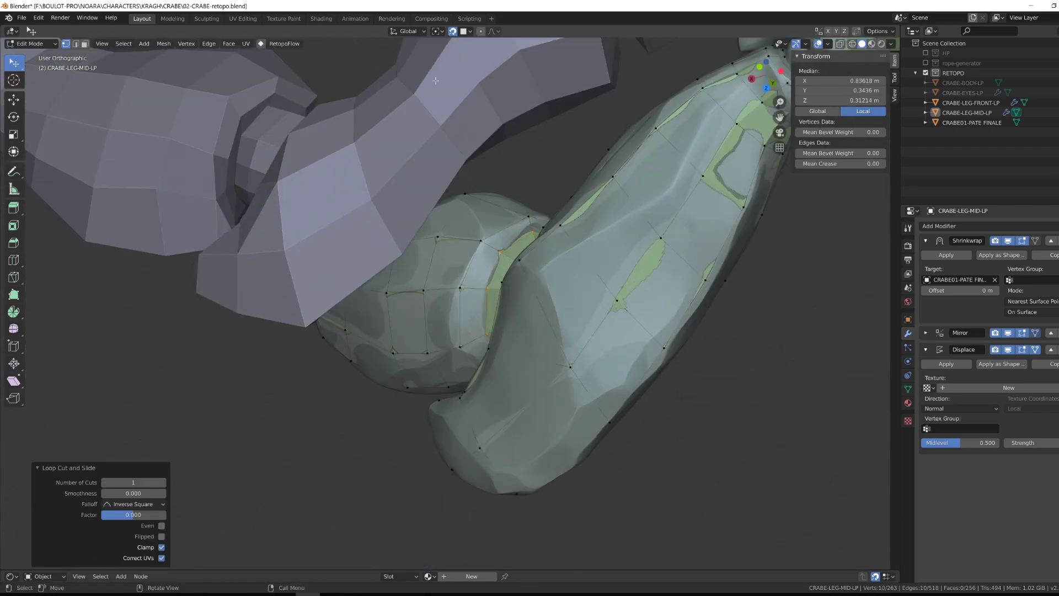
pyautogui.moveTo(414, 335)
pyautogui.mouseDown(button='middle')
pyautogui.moveTo(532, 323)
pyautogui.moveTo(441, 287)
pyautogui.moveTo(427, 303)
pyautogui.moveTo(419, 380)
pyautogui.moveTo(386, 309)
pyautogui.moveTo(408, 353)
pyautogui.mouseUp(button='middle')
pyautogui.hotkey('ctrl', 'r')
pyautogui.scroll(4, 386, 282)
pyautogui.click(428, 275)
# Step: Extrude three new vertices on the open leg surface beyond the joint and fill the face between them
pyautogui.keyDown('ctrl'); pyautogui.rightClick(426, 309); pyautogui.keyUp('ctrl')
pyautogui.keyDown('ctrl'); pyautogui.rightClick(415, 387); pyautogui.keyUp('ctrl')
pyautogui.keyDown('ctrl'); pyautogui.rightClick(386, 308); pyautogui.keyUp('ctrl')
pyautogui.keyDown('shift'); pyautogui.click(397, 342); pyautogui.keyUp('shift')
pyautogui.press('f')
pyautogui.moveTo(408, 265); pyautogui.dragTo(422, 353, button='middle')
# Step: Extend the new face strip along the leg with three more extruded vertices
pyautogui.keyDown('ctrl'); pyautogui.rightClick(422, 248); pyautogui.keyUp('ctrl')
pyautogui.moveTo(422, 176); pyautogui.dragTo(425, 300, button='middle')
pyautogui.keyDown('ctrl'); pyautogui.rightClick(433, 208); pyautogui.keyUp('ctrl')
pyautogui.keyDown('ctrl'); pyautogui.rightClick(423, 301); pyautogui.keyUp('ctrl')
# Step: Toggle snapping, move a vertex of the new strip, and check the leg mesh in Object Mode
pyautogui.click(453, 32)
pyautogui.moveTo(435, 221); pyautogui.dragTo(427, 259, button='middle')
pyautogui.moveTo(414, 275); pyautogui.dragTo(418, 272)
pyautogui.press('Tab')
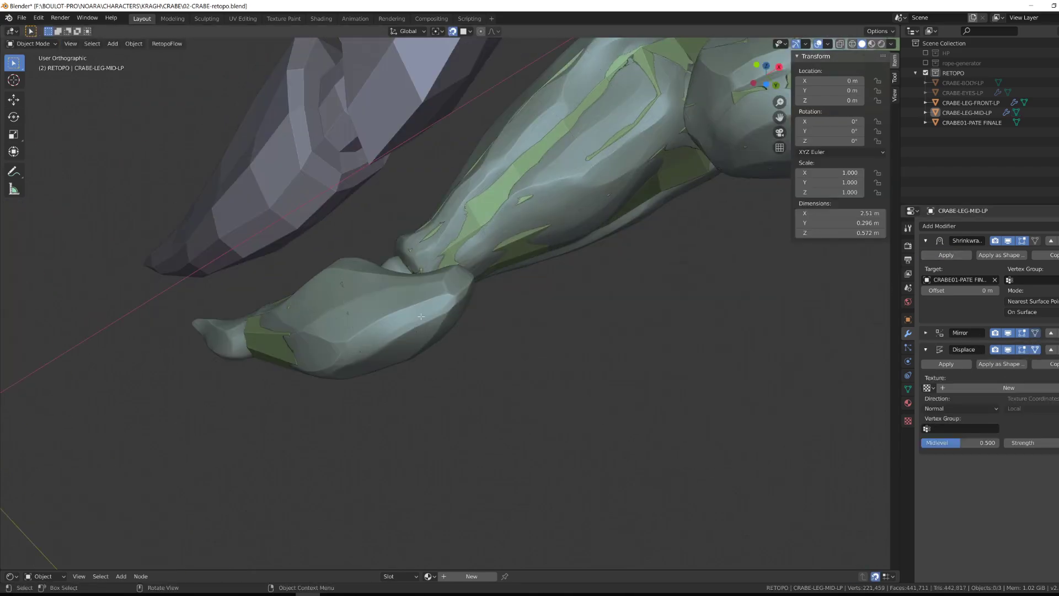
pyautogui.press('Tab')
# Step: Fill the open faces on the leg's base segment, move one vertex and extrude another beside it
pyautogui.press('f')
pyautogui.press('f')
pyautogui.press('f')
pyautogui.moveTo(434, 392); pyautogui.dragTo(425, 243, button='middle')
pyautogui.moveTo(423, 235); pyautogui.dragTo(425, 248)
pyautogui.moveTo(426, 248); pyautogui.dragTo(427, 281, button='middle')
pyautogui.press('f')
pyautogui.keyDown('ctrl'); pyautogui.rightClick(449, 275); pyautogui.keyUp('ctrl')
# Step: Extrude a vertex along the base segment's side and fill the face beside it
pyautogui.moveTo(436, 326); pyautogui.dragTo(495, 352, button='middle')
pyautogui.click(533, 331)
pyautogui.press('e')
pyautogui.moveTo(559, 276)
pyautogui.mouseDown(button='middle')
pyautogui.moveTo(519, 298)
pyautogui.moveTo(386, 243)
pyautogui.moveTo(409, 229)
pyautogui.moveTo(518, 254)
pyautogui.mouseUp(button='middle')
pyautogui.click(496, 286)
pyautogui.press('f')
# Step: Hide the CRABE-LEG-FRONT-LP mesh and extrude a new vertex on the side of the base segment's rounded end
pyautogui.click(1058, 123)
pyautogui.click(1058, 102)
pyautogui.click(331, 238)
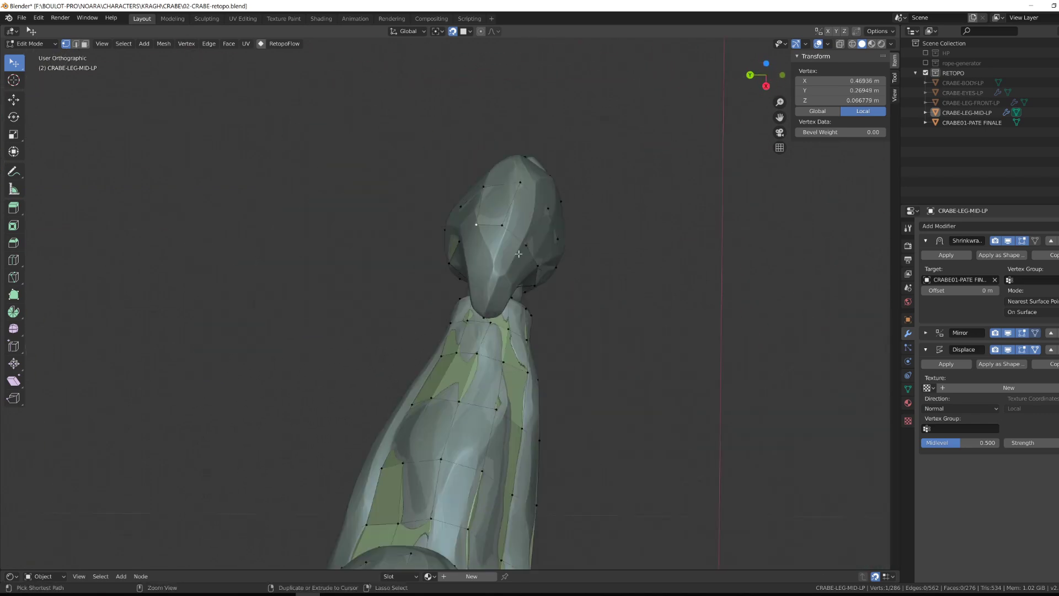
pyautogui.click(531, 337)
pyautogui.keyDown('alt'); pyautogui.moveTo(532, 337); pyautogui.dragTo(524, 275); pyautogui.keyUp('alt')
pyautogui.click(514, 271)
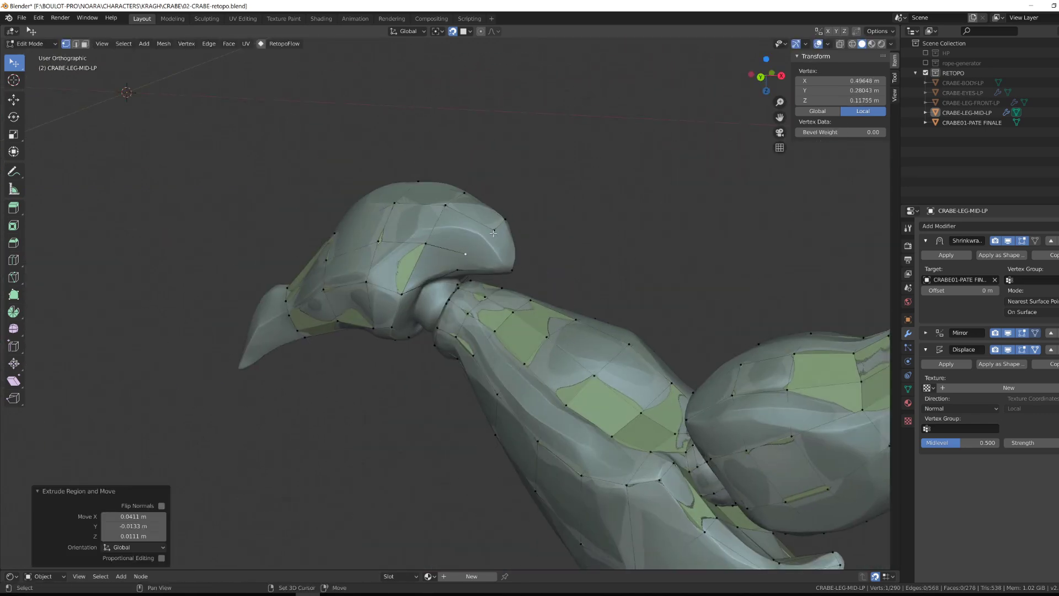
# Step: Fill three faces around the new vertices on the side of the base segment's rounded end
pyautogui.keyDown('shift'); pyautogui.click(493, 232); pyautogui.keyUp('shift')
pyautogui.press('f')
pyautogui.press('f')
pyautogui.moveTo(493, 233); pyautogui.dragTo(408, 237, button='middle')
pyautogui.click(432, 237)
pyautogui.press('f')
# Step: Reposition the vertices at the base segment's rounded end beside the joint with the middle segment
pyautogui.moveTo(476, 217); pyautogui.dragTo(391, 284, button='middle')
pyautogui.moveTo(481, 266); pyautogui.dragTo(477, 271)
pyautogui.moveTo(478, 271)
pyautogui.mouseDown(button='middle')
pyautogui.moveTo(398, 269)
pyautogui.moveTo(458, 267)
pyautogui.mouseUp(button='middle')
pyautogui.moveTo(475, 270); pyautogui.dragTo(473, 265)
pyautogui.moveTo(473, 266); pyautogui.dragTo(540, 262, button='middle')
pyautogui.click(474, 284)
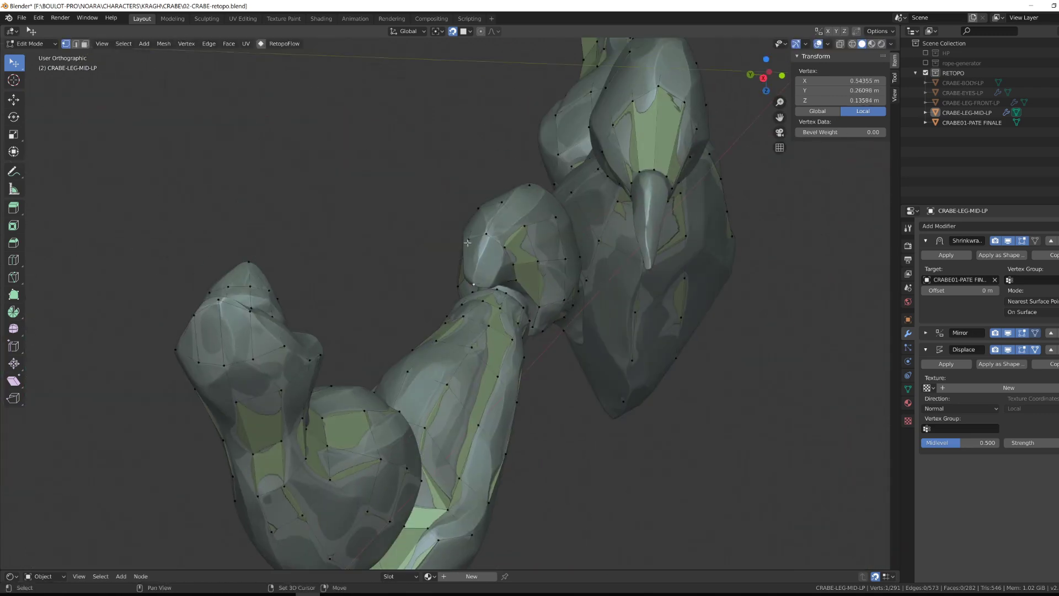
# Step: Fill the open faces around the claw segment's rounded heel and the adjoining joint
pyautogui.press('f')
pyautogui.moveTo(488, 238); pyautogui.dragTo(466, 238, button='middle')
pyautogui.press('g')
pyautogui.press('f')
pyautogui.moveTo(409, 265); pyautogui.dragTo(525, 305, button='middle')
pyautogui.press('f')
pyautogui.keyDown('alt'); pyautogui.click(423, 320); pyautogui.keyUp('alt')
# Step: Reposition the vertices around the joint between the claw and the middle segment
pyautogui.scroll(2, 424, 320)
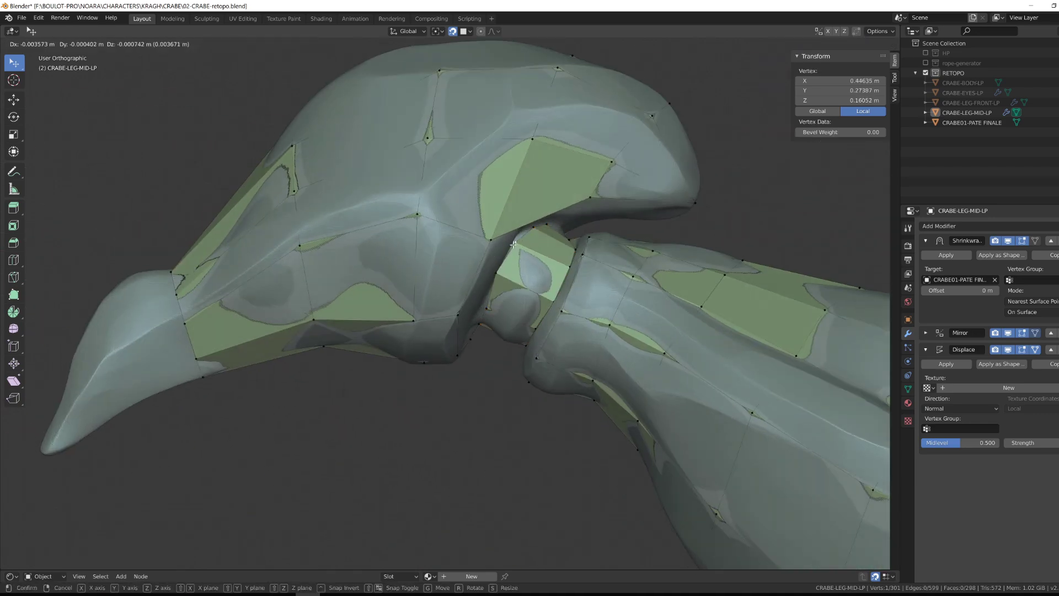
pyautogui.click(512, 244)
pyautogui.moveTo(513, 244); pyautogui.dragTo(397, 353, button='middle')
pyautogui.moveTo(430, 368); pyautogui.dragTo(441, 356)
pyautogui.moveTo(442, 357); pyautogui.dragTo(259, 361, button='middle')
pyautogui.moveTo(345, 383); pyautogui.dragTo(358, 370)
pyautogui.moveTo(358, 369); pyautogui.dragTo(762, 352, button='middle')
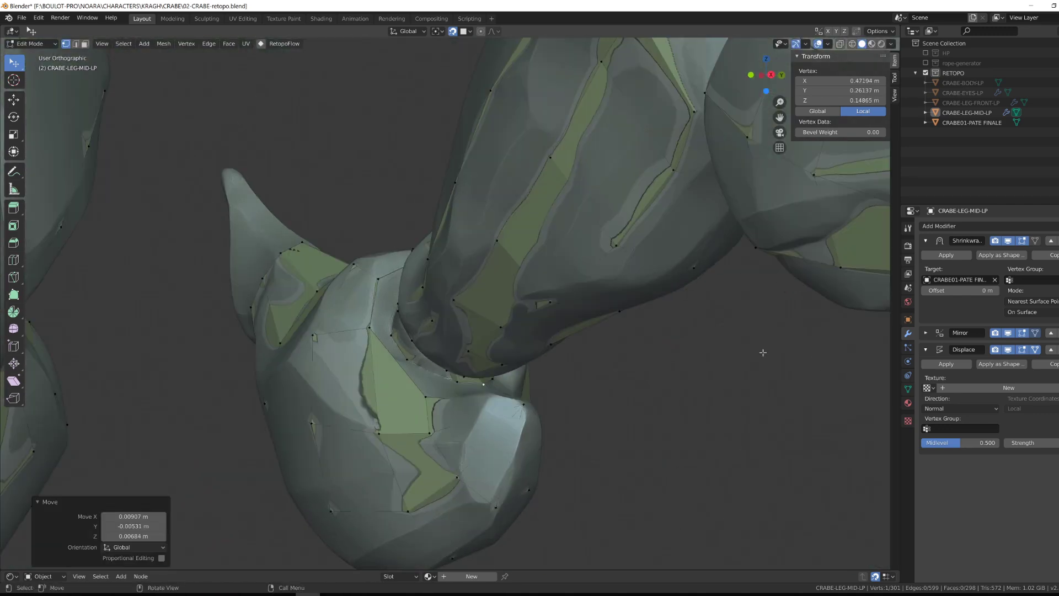
# Step: Duplicate the Shrinkwrap modifier on CRABE-LEG-MID-LP and apply one of the two in object mode, returning to mesh editing
pyautogui.press('Tab')
pyautogui.click(1052, 254)
pyautogui.click(953, 255)
pyautogui.press('Tab')
# Step: Adjust a vertex on the claw segment and fill the missing faces between its side and the joint
pyautogui.moveTo(607, 342); pyautogui.dragTo(552, 309, button='middle')
pyautogui.moveTo(490, 331); pyautogui.dragTo(499, 325)
pyautogui.moveTo(265, 331); pyautogui.dragTo(469, 466, button='middle')
pyautogui.keyDown('shift'); pyautogui.click(397, 353); pyautogui.keyUp('shift')
pyautogui.press('f')
pyautogui.press('f')
pyautogui.press('f')
pyautogui.press('f')
pyautogui.press('f')
pyautogui.press('f')
# Step: Cut a new edge with the Knife across the claw segment's faces near the heel, and adjust a nearby vertex
pyautogui.press('k')
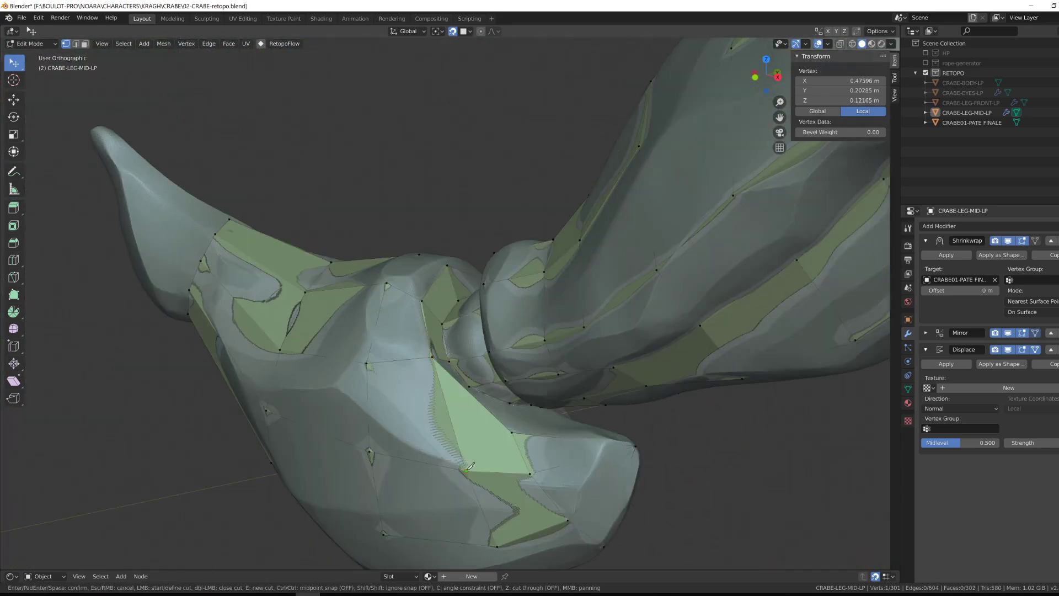
pyautogui.moveTo(477, 413); pyautogui.dragTo(468, 426)
pyautogui.moveTo(475, 436); pyautogui.dragTo(383, 451, button='middle')
pyautogui.press('Return')
pyautogui.moveTo(364, 380); pyautogui.dragTo(486, 422, button='middle')
pyautogui.click(490, 353)
pyautogui.moveTo(463, 411); pyautogui.dragTo(448, 411)
pyautogui.moveTo(497, 397); pyautogui.dragTo(455, 431, button='middle')
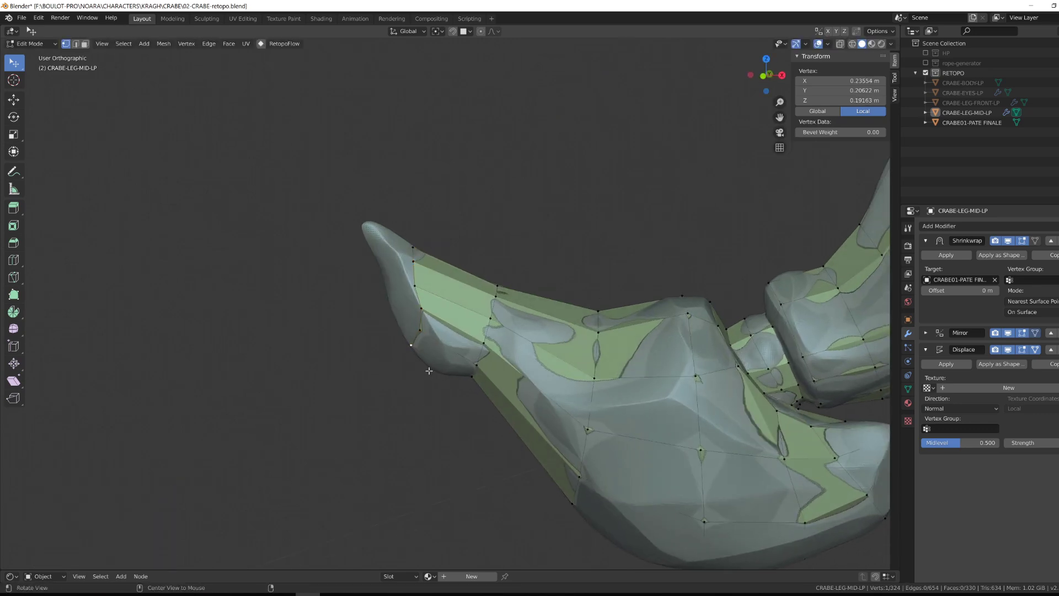
# Step: Reposition the vertices along the mesh's open edge just behind the claw tip
pyautogui.press('g')
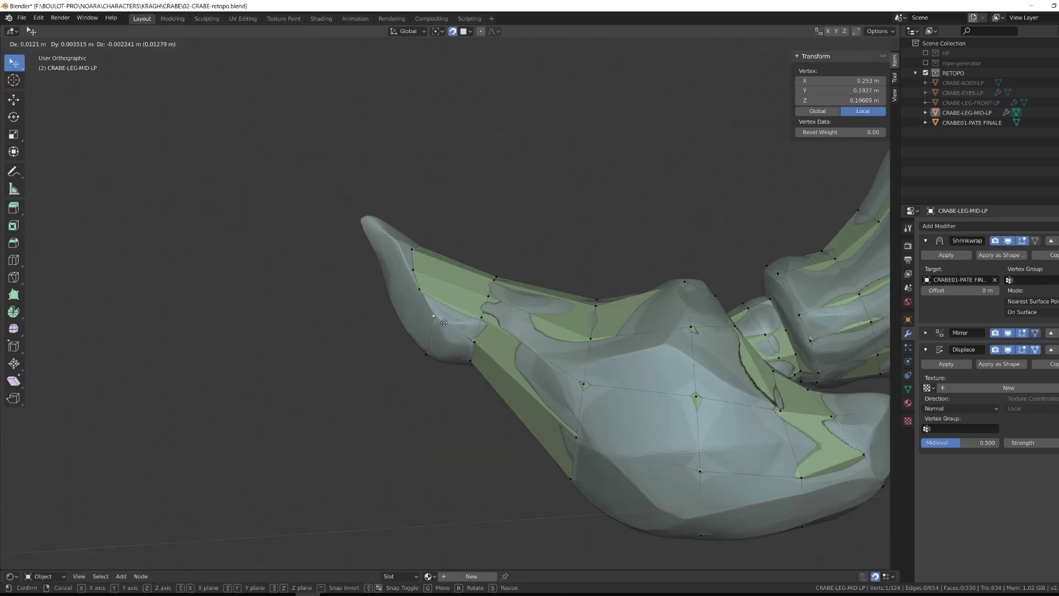
pyautogui.click(444, 322)
pyautogui.moveTo(444, 322); pyautogui.dragTo(490, 298, button='middle')
pyautogui.press('g')
pyautogui.click(492, 297)
pyautogui.keyDown('alt'); pyautogui.moveTo(492, 298); pyautogui.dragTo(386, 287); pyautogui.keyUp('alt')
pyautogui.click(485, 320)
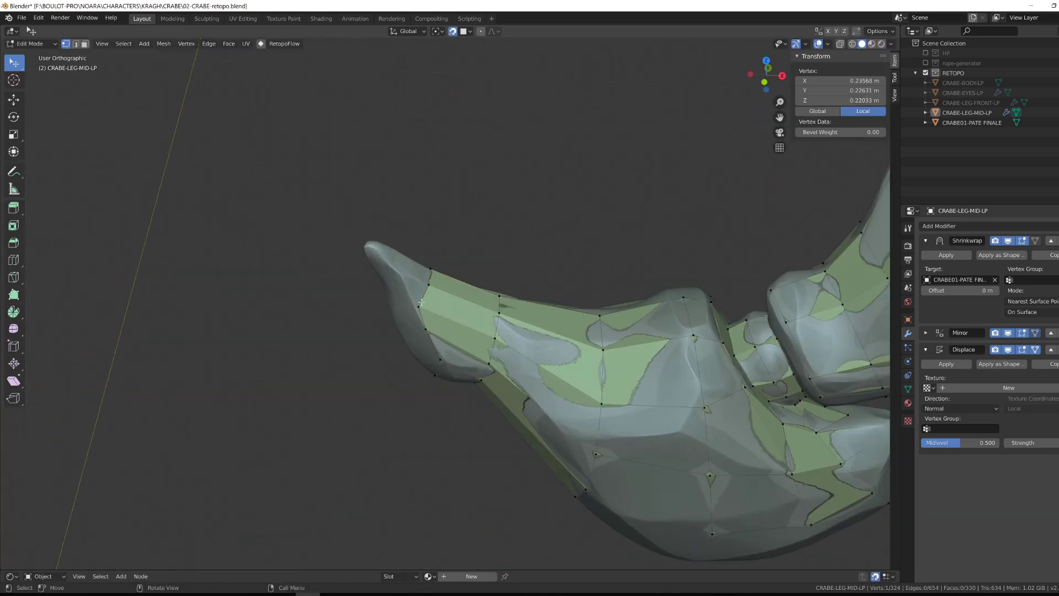
pyautogui.press('g')
pyautogui.click(480, 317)
# Step: Extrude vertices along the claw's underside toward the tip and fill the faces beside them
pyautogui.moveTo(480, 317)
pyautogui.keyDown('alt'); pyautogui.mouseDown()
pyautogui.moveTo(458, 326)
pyautogui.moveTo(472, 328)
pyautogui.mouseUp(); pyautogui.keyUp('alt')
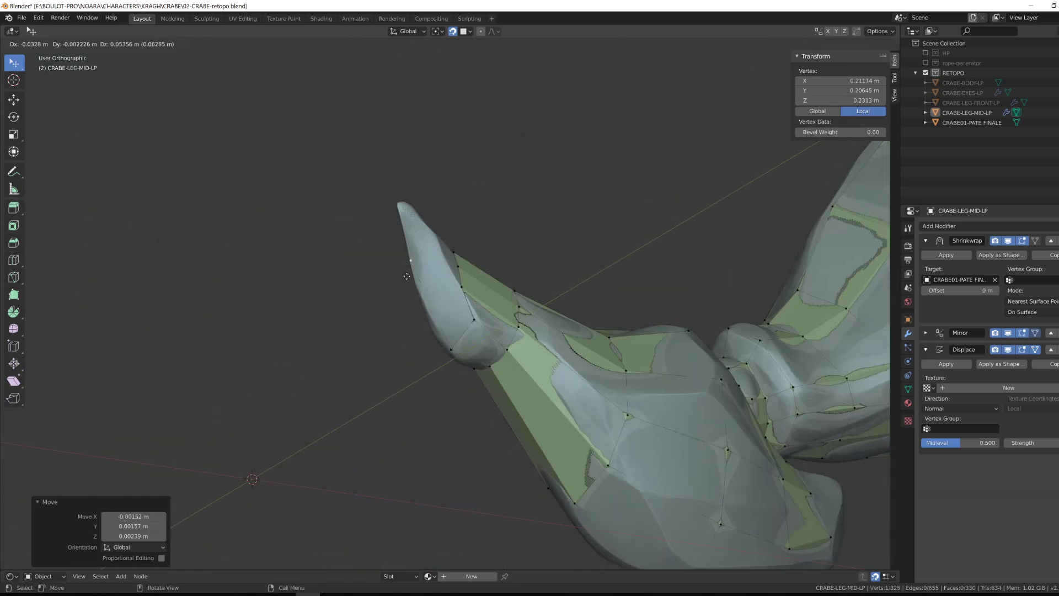
pyautogui.click(420, 276)
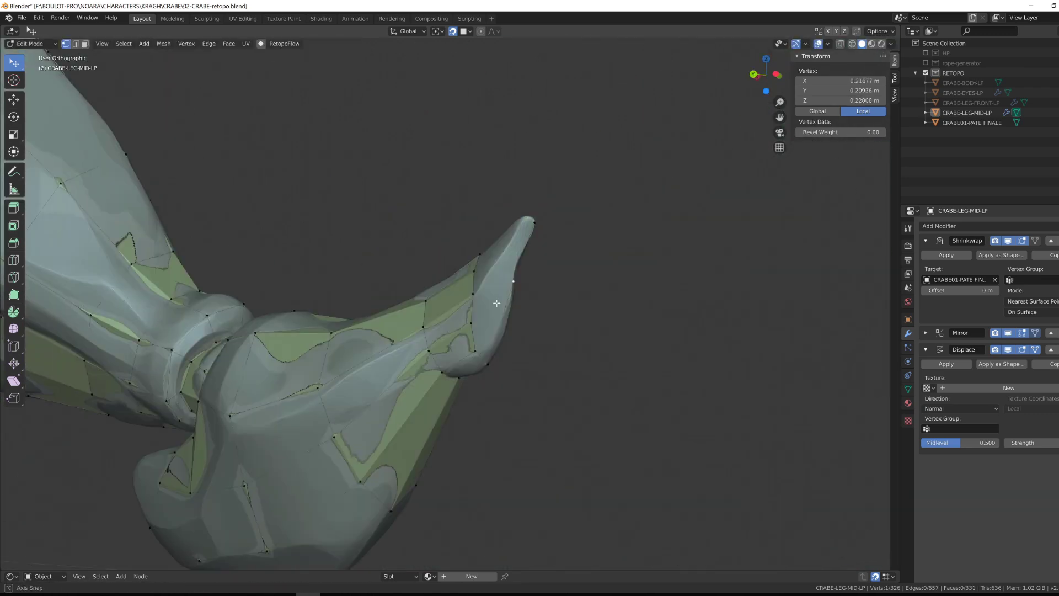
pyautogui.press('f')
pyautogui.moveTo(488, 324); pyautogui.dragTo(422, 309, button='middle')
pyautogui.keyDown('shift'); pyautogui.click(504, 312); pyautogui.keyUp('shift')
pyautogui.press('f')
pyautogui.click(420, 297)
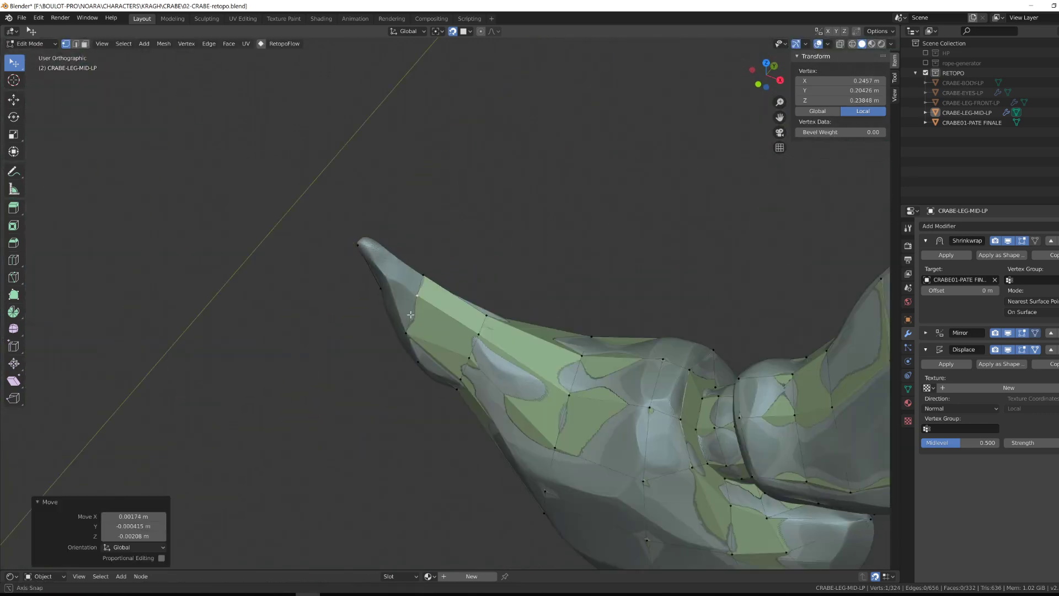
pyautogui.press('f')
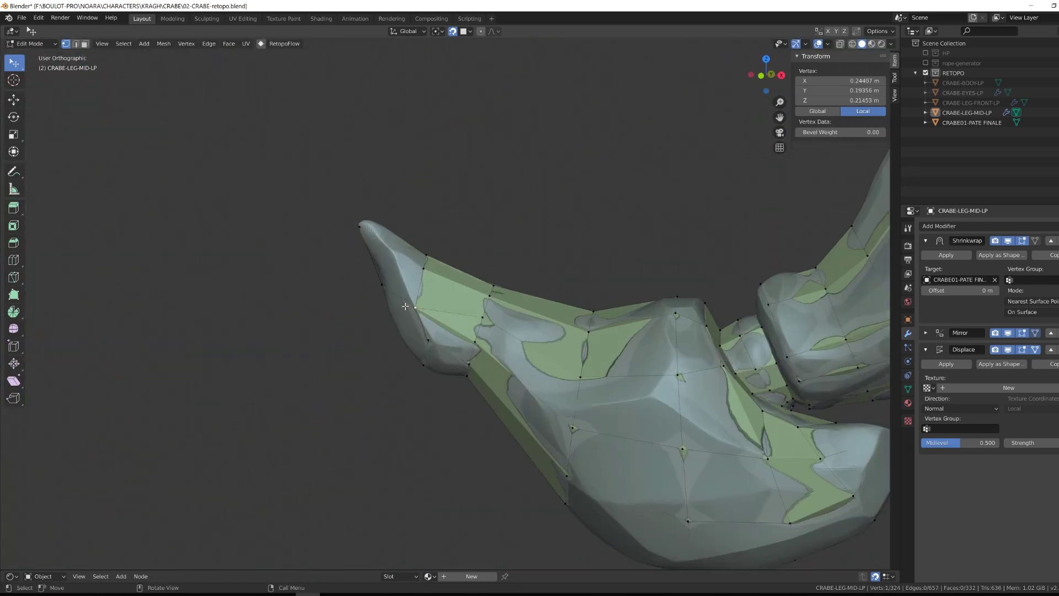
# Step: Extrude a vertex between the claw's point and underside, and connect it to the vertex below
pyautogui.moveTo(405, 306); pyautogui.dragTo(441, 276, button='middle')
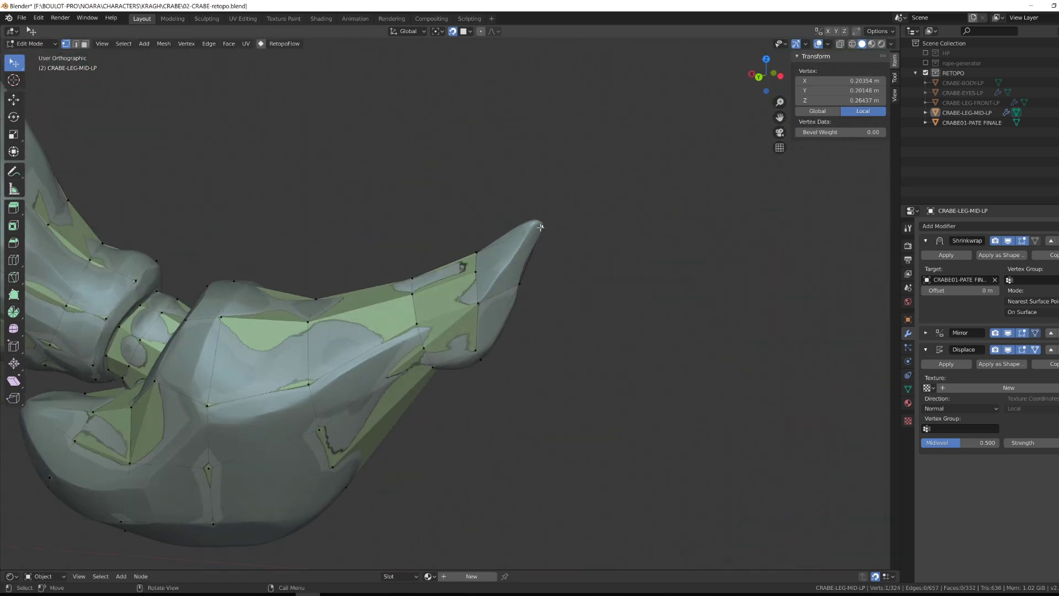
pyautogui.moveTo(413, 267); pyautogui.dragTo(416, 265)
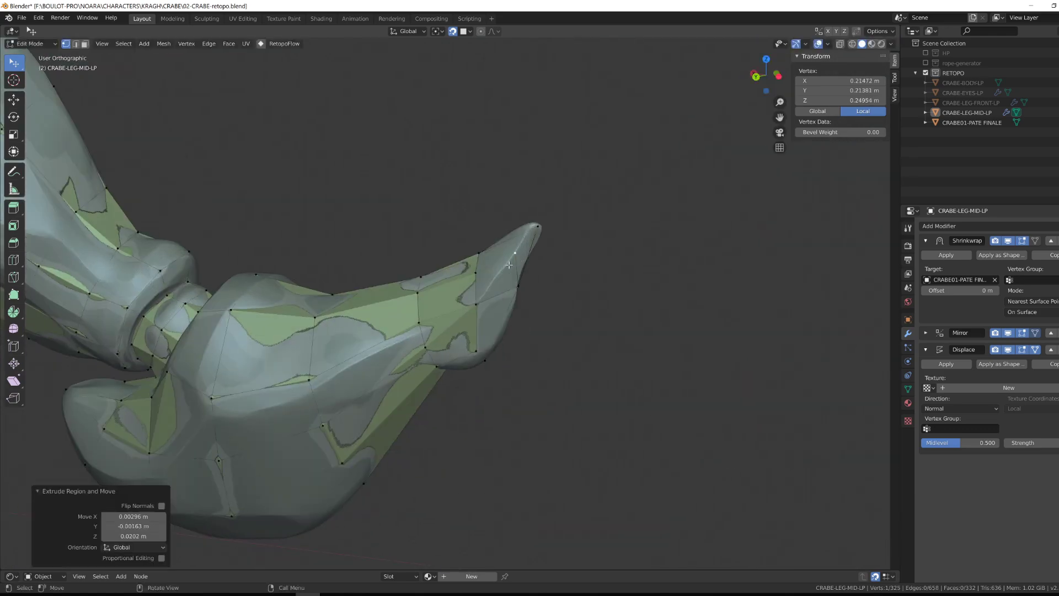
pyautogui.keyDown('shift'); pyautogui.click(518, 285); pyautogui.keyUp('shift')
pyautogui.press('f')
pyautogui.moveTo(517, 285); pyautogui.dragTo(711, 293, button='middle')
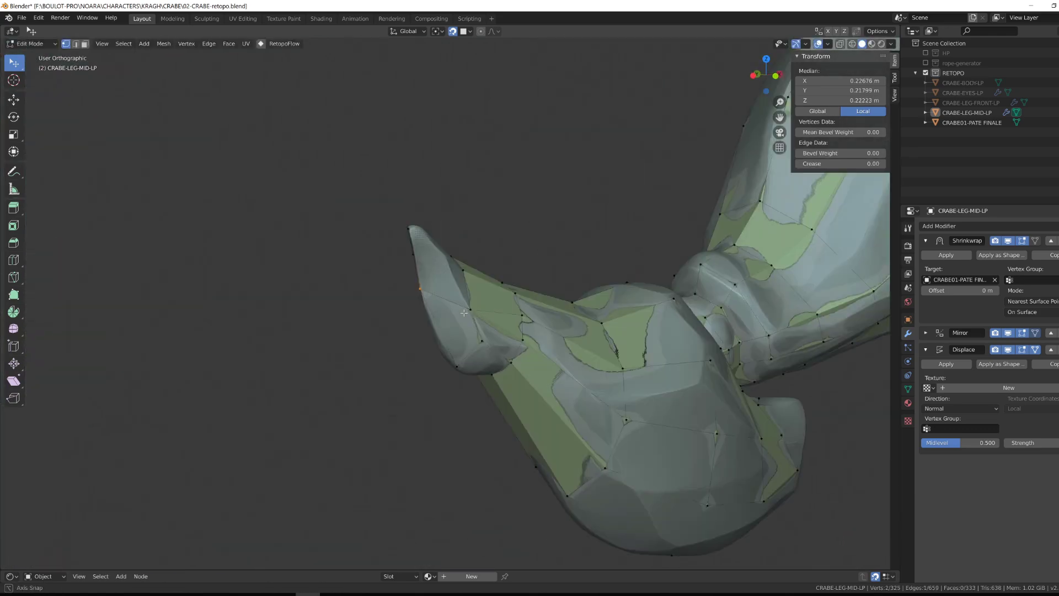
# Step: Fill the remaining faces around the claw's pointed tip
pyautogui.click(461, 300)
pyautogui.moveTo(469, 309); pyautogui.dragTo(574, 325, button='middle')
pyautogui.moveTo(546, 233); pyautogui.dragTo(545, 232)
pyautogui.keyDown('shift'); pyautogui.click(545, 275); pyautogui.keyUp('shift')
pyautogui.press('f')
pyautogui.moveTo(543, 270); pyautogui.dragTo(408, 260, button='middle')
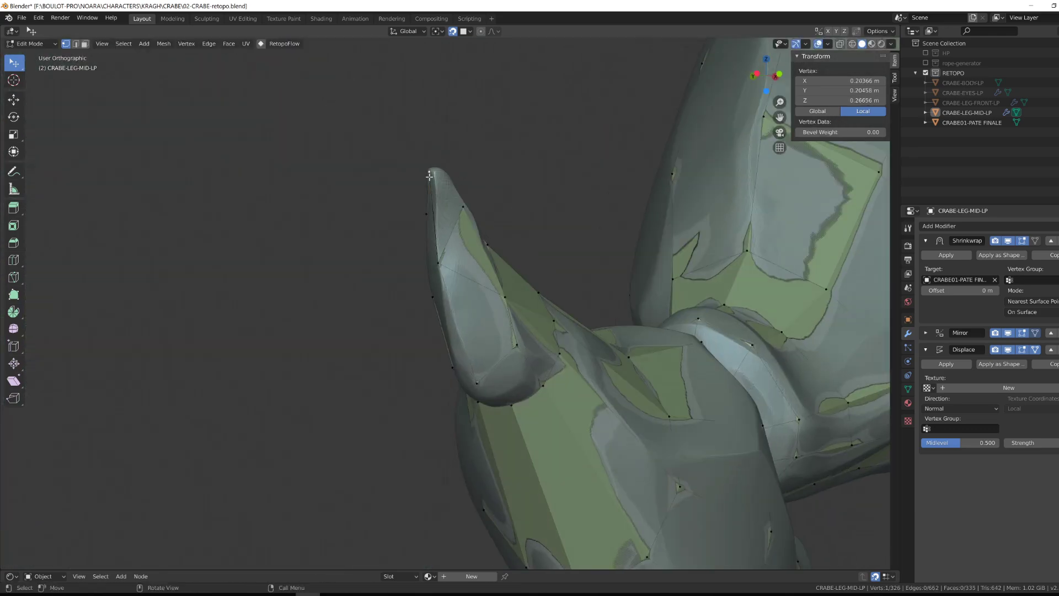
pyautogui.press('f')
pyautogui.moveTo(430, 220); pyautogui.dragTo(472, 316, button='middle')
# Step: Isolate CRABE-LEG-MID-LP in local view and recalculate the normals of the whole mesh outward
pyautogui.press('KP_Divide')
pyautogui.scroll(5, 471, 316)
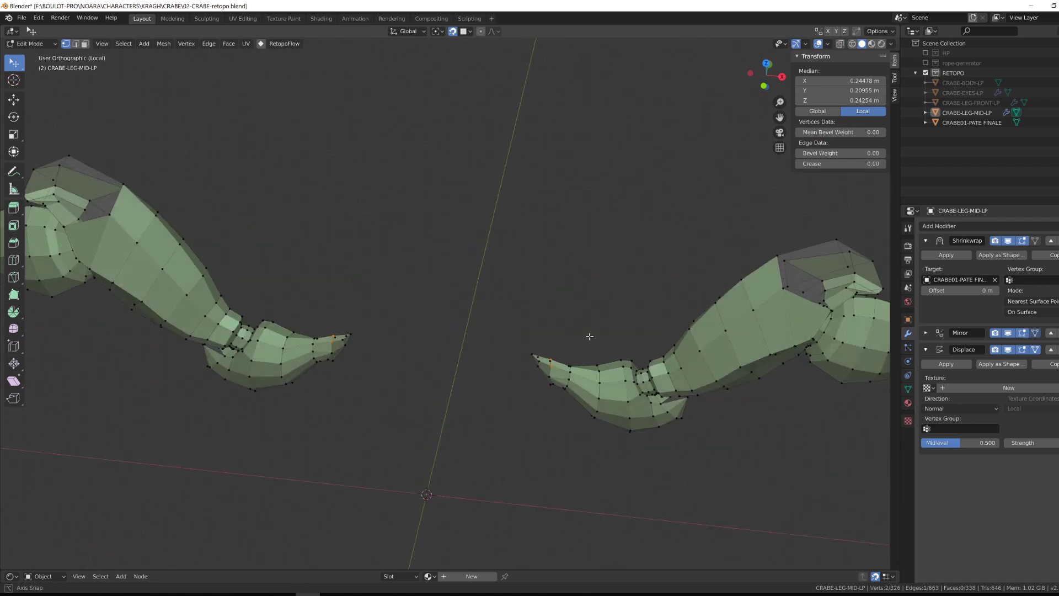
pyautogui.press('a')
pyautogui.hotkey('shift', 'n')
# Step: Fill the remaining holes on the claw's heel next to the joint
pyautogui.moveTo(558, 339); pyautogui.dragTo(497, 400, button='middle')
pyautogui.click(453, 434)
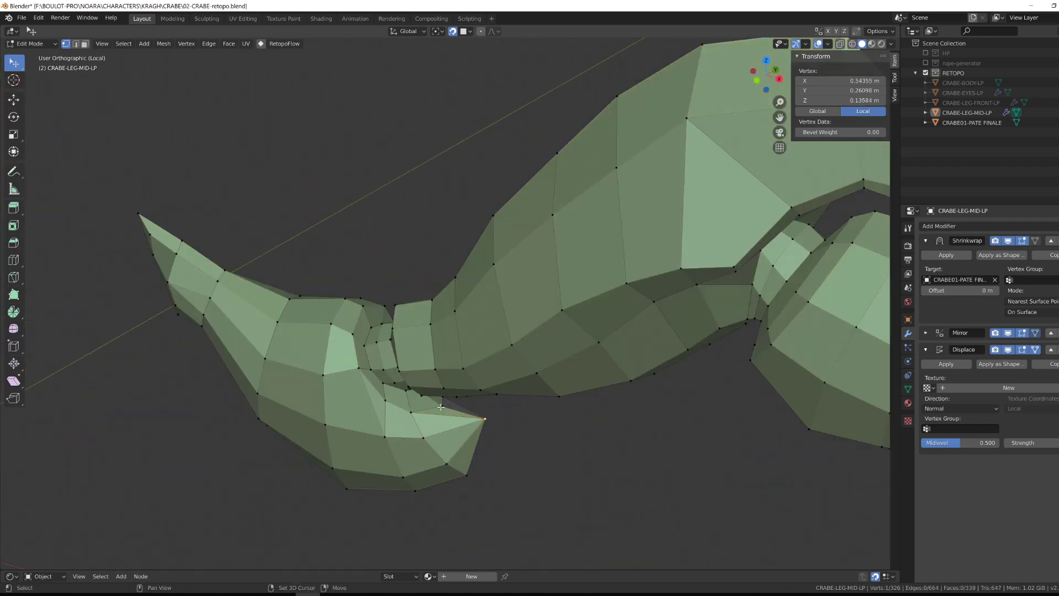
pyautogui.keyDown('alt'); pyautogui.moveTo(485, 416); pyautogui.dragTo(442, 369); pyautogui.keyUp('alt')
pyautogui.keyDown('shift'); pyautogui.click(407, 379); pyautogui.keyUp('shift')
pyautogui.press('f')
pyautogui.press('f')
# Step: Recalculate the normals of all faces again with the heel faces included
pyautogui.scroll(-4, 415, 397)
pyautogui.scroll(-3, 442, 369)
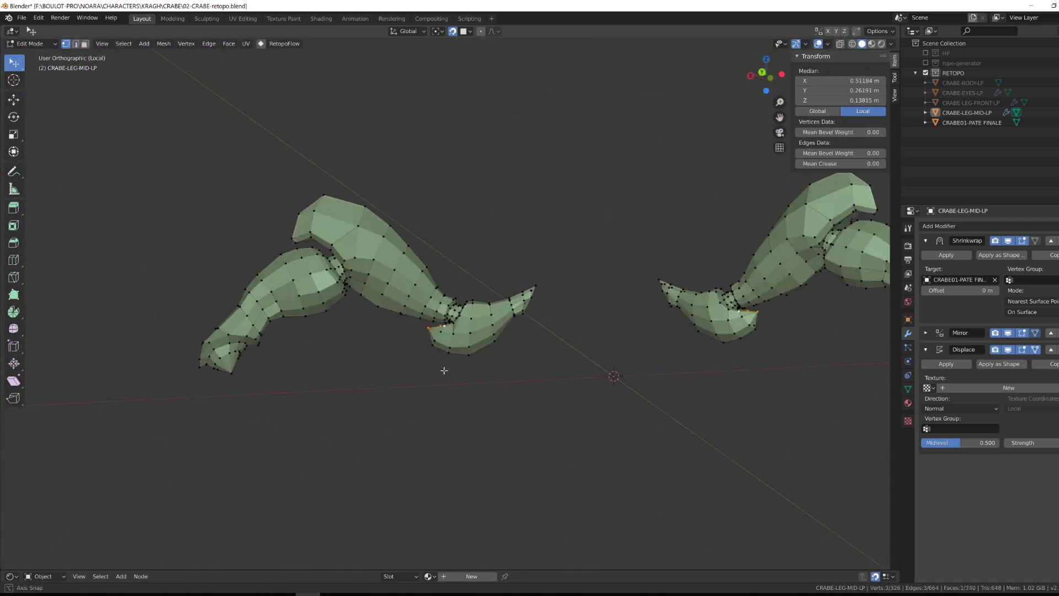
pyautogui.scroll(8, 441, 369)
pyautogui.press('a')
pyautogui.hotkey('shift', 'n')
# Step: Connect two vertices with an edge across the large face below the claw's tip
pyautogui.click(279, 270)
pyautogui.keyDown('alt'); pyautogui.moveTo(352, 331); pyautogui.dragTo(510, 368); pyautogui.keyUp('alt')
pyautogui.moveTo(511, 367); pyautogui.dragTo(527, 368, button='middle')
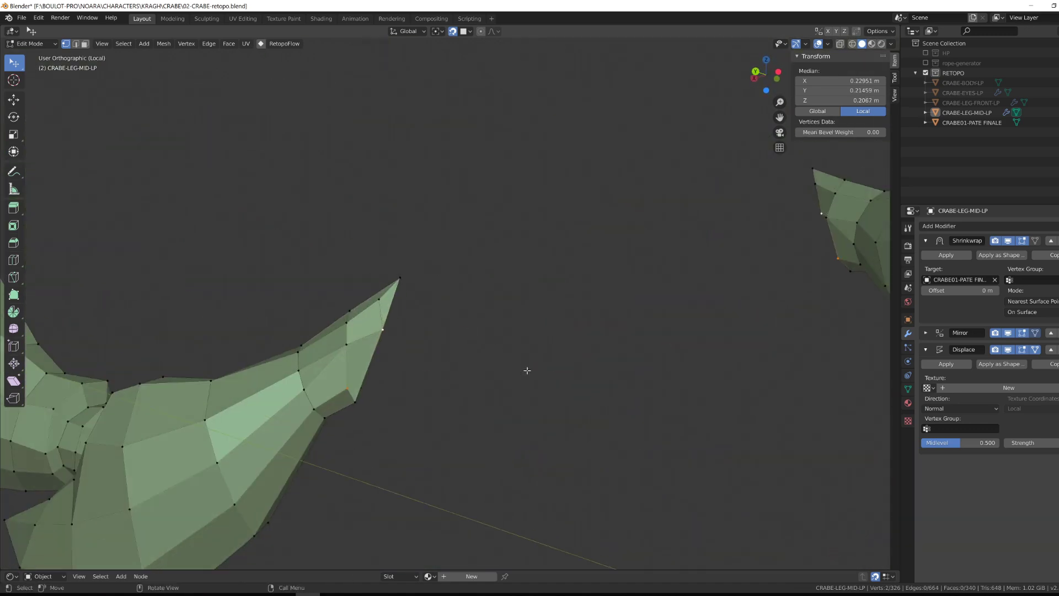
pyautogui.scroll(5, 461, 386)
pyautogui.press('j')
pyautogui.scroll(-2, 461, 386)
# Step: Join further vertex pairs with edges to split the oversized faces, and return to object mode outside local view
pyautogui.click(740, 437)
pyautogui.keyDown('shift'); pyautogui.click(683, 339); pyautogui.keyUp('shift')
pyautogui.moveTo(598, 421); pyautogui.dragTo(667, 265, button='middle')
pyautogui.press('j')
pyautogui.press('j')
pyautogui.press('j')
pyautogui.scroll(-5, 465, 340)
pyautogui.press('KP_Divide')
pyautogui.press('Tab')
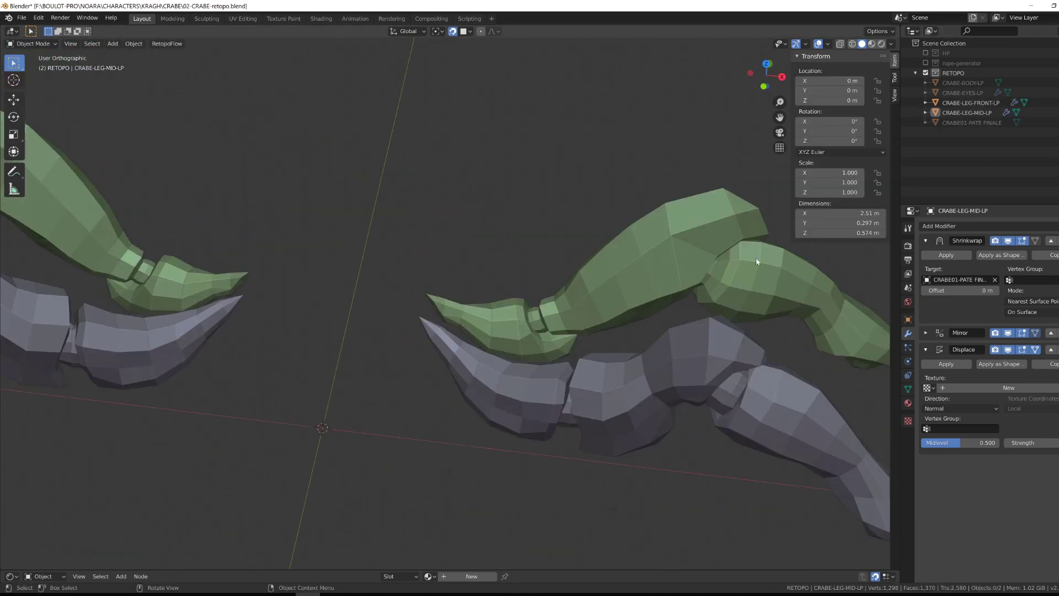
# Step: Enable the wireframe overlay so the edges of both leg meshes show in object mode
pyautogui.moveTo(756, 259); pyautogui.dragTo(717, 215, button='middle')
pyautogui.scroll(-3, 728, 231)
pyautogui.click(891, 44)
pyautogui.click(827, 44)
pyautogui.click(765, 219)
pyautogui.moveTo(742, 356)
pyautogui.mouseDown(button='middle')
pyautogui.moveTo(726, 341)
pyautogui.moveTo(671, 355)
pyautogui.moveTo(693, 329)
pyautogui.mouseUp(button='middle')
pyautogui.scroll(5, 662, 309)
# Step: Edit CRABE-LEG-FRONT-LP and reposition vertices on the outer side of the segment behind its claw
pyautogui.click(543, 314)
pyautogui.press('Tab')
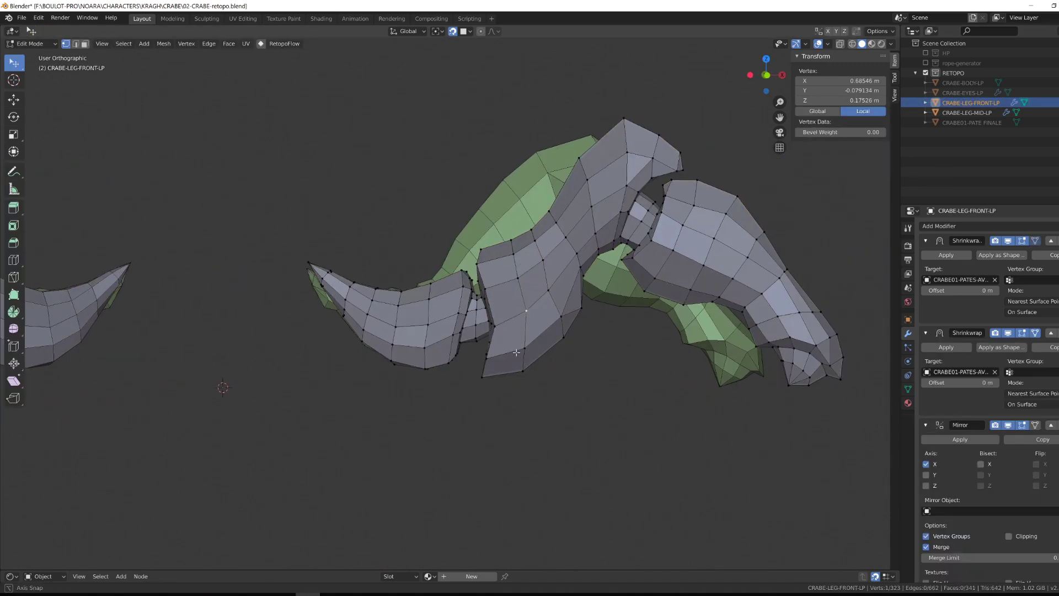
pyautogui.moveTo(600, 271); pyautogui.dragTo(601, 314, button='middle')
pyautogui.moveTo(552, 331); pyautogui.dragTo(556, 328)
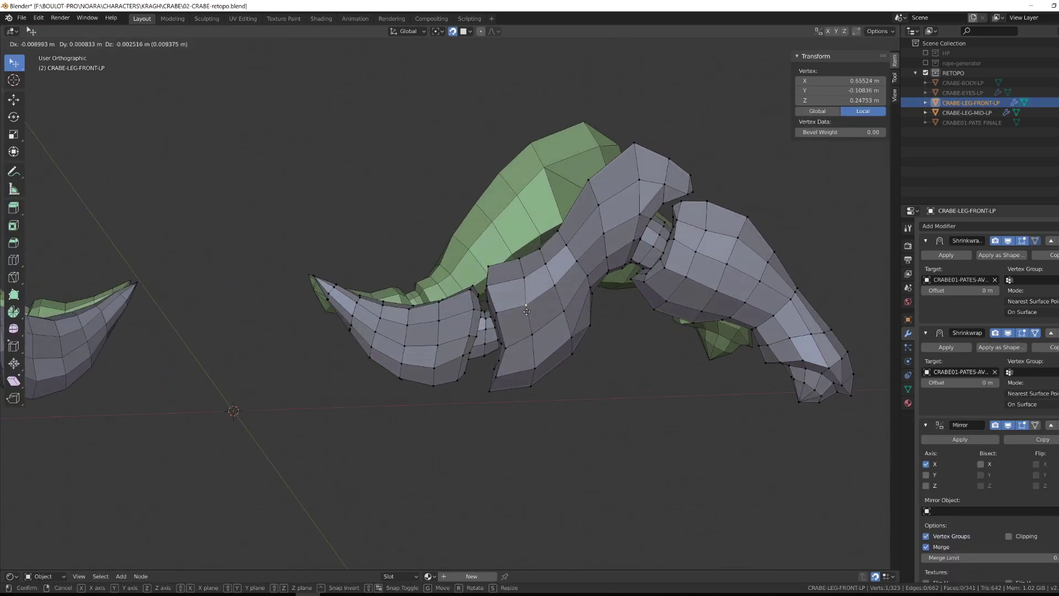
pyautogui.moveTo(556, 328); pyautogui.dragTo(552, 392, button='middle')
pyautogui.moveTo(531, 397); pyautogui.dragTo(524, 395)
# Step: Even out the vertices on the rear side of the front leg's segment behind the claw
pyautogui.scroll(3, 352, 295)
pyautogui.moveTo(524, 394); pyautogui.dragTo(400, 182, button='middle')
pyautogui.click(373, 297)
pyautogui.click(336, 370)
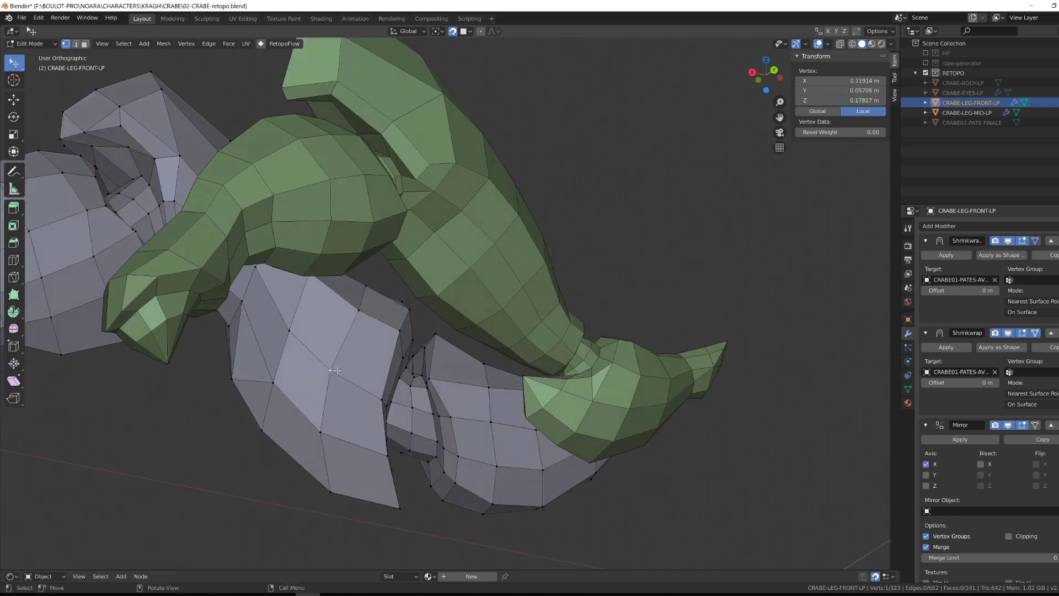
pyautogui.moveTo(334, 431); pyautogui.dragTo(397, 364, button='middle')
pyautogui.scroll(-1, 397, 364)
pyautogui.moveTo(398, 364); pyautogui.dragTo(402, 361)
pyautogui.moveTo(402, 361); pyautogui.dragTo(427, 381, button='middle')
# Step: Turn off snapping, reposition more vertices on the front leg, and return to object mode
pyautogui.scroll(-2, 421, 390)
pyautogui.click(512, 299)
pyautogui.hotkey('shift', 'Tab')
pyautogui.scroll(1, 517, 302)
pyautogui.moveTo(517, 300); pyautogui.dragTo(522, 304)
pyautogui.moveTo(523, 304); pyautogui.dragTo(546, 303, button='middle')
pyautogui.click(555, 308)
pyautogui.moveTo(556, 308); pyautogui.dragTo(485, 353, button='middle')
pyautogui.press('Tab')
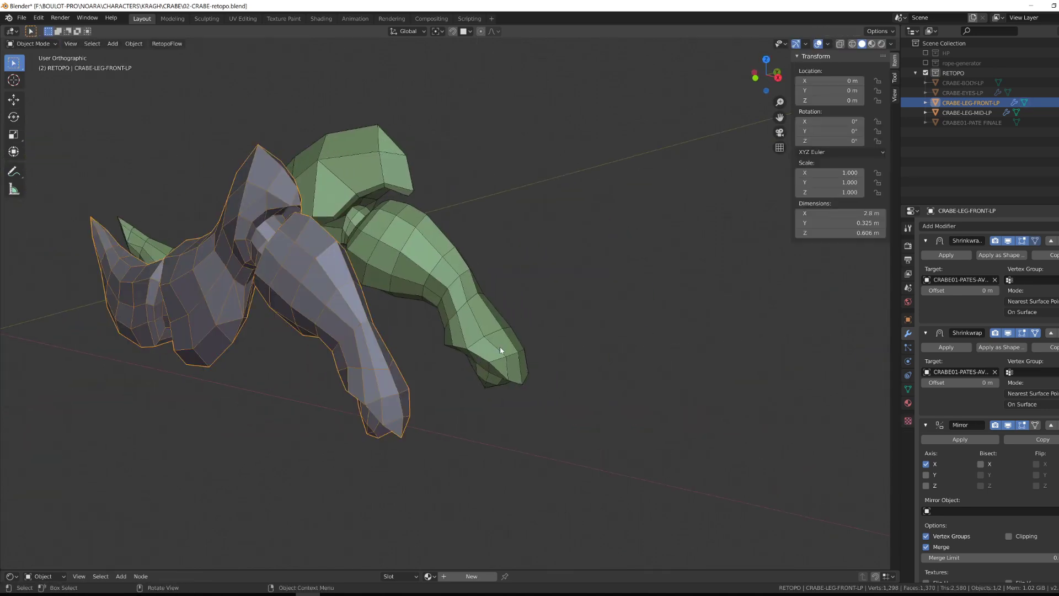
# Step: Edit CRABE-LEG-MID-LP and reposition vertices around the narrow part of the base segment
pyautogui.click(499, 346)
pyautogui.press('Tab')
pyautogui.scroll(2, 508, 342)
pyautogui.press('g')
pyautogui.click(532, 314)
pyautogui.moveTo(532, 314); pyautogui.dragTo(505, 276, button='middle')
pyautogui.scroll(2, 504, 276)
pyautogui.keyDown('shift'); pyautogui.click(514, 258); pyautogui.keyUp('shift')
pyautogui.press('g')
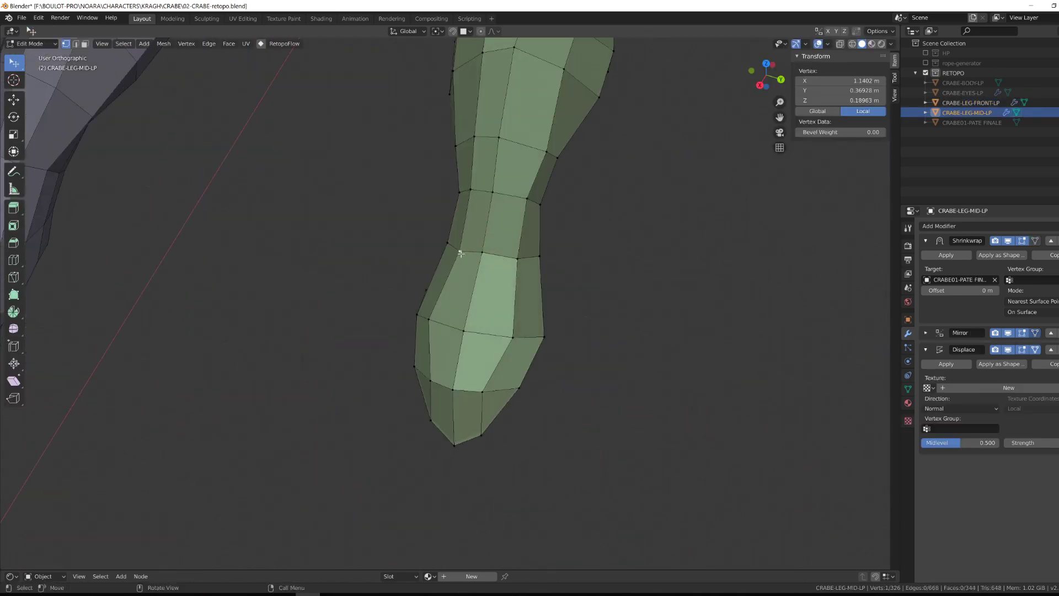
pyautogui.moveTo(461, 253); pyautogui.dragTo(465, 255)
pyautogui.keyDown('alt'); pyautogui.moveTo(465, 255); pyautogui.dragTo(395, 201); pyautogui.keyUp('alt')
# Step: Move further vertices on the base segment to even out its edge flow
pyautogui.moveTo(613, 422); pyautogui.dragTo(617, 424)
pyautogui.keyDown('alt'); pyautogui.moveTo(616, 424); pyautogui.dragTo(621, 365); pyautogui.keyUp('alt')
pyautogui.press('g')
pyautogui.moveTo(647, 323)
pyautogui.mouseDown(button='middle')
pyautogui.moveTo(652, 299)
pyautogui.moveTo(645, 319)
pyautogui.mouseUp(button='middle')
pyautogui.click(653, 299)
pyautogui.keyDown('alt'); pyautogui.click(579, 242); pyautogui.keyUp('alt')
pyautogui.press('g')
pyautogui.press('g')
pyautogui.click(574, 245)
# Step: Reposition a vertex on the base segment's rounded end near the joint
pyautogui.moveTo(573, 246); pyautogui.dragTo(349, 163, button='middle')
pyautogui.scroll(2, 349, 163)
pyautogui.moveTo(397, 134); pyautogui.dragTo(392, 129)
pyautogui.scroll(3, 584, 182)
pyautogui.moveTo(392, 129); pyautogui.dragTo(717, 210, button='middle')
# Step: Duplicate the middle leg's Shrinkwrap modifier, apply the original outside Edit mode, and resume editing the mesh
pyautogui.click(1045, 254)
pyautogui.press('Tab')
pyautogui.click(946, 255)
pyautogui.press('Tab')
# Step: Reposition a vertex beside the joint on the middle leg and return to Object mode
pyautogui.moveTo(697, 188); pyautogui.dragTo(696, 186)
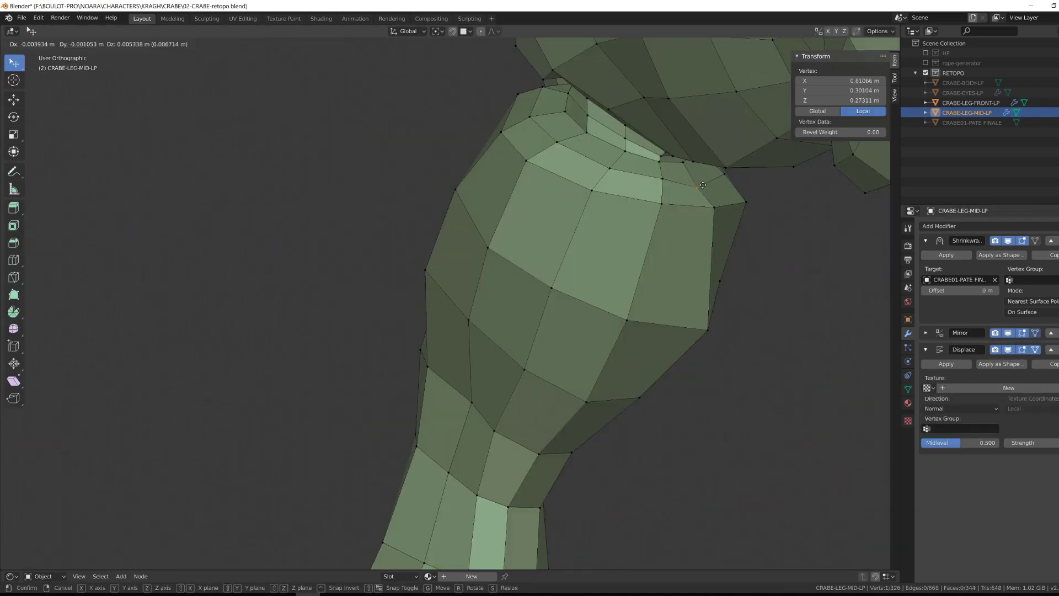
pyautogui.moveTo(696, 186); pyautogui.dragTo(432, 320, button='middle')
pyautogui.click(351, 223)
pyautogui.press('Tab')
# Step: Enable the HP collection, move CRABE01-PATES-ARRIERES into the RETOPO collection, and disable HP again
pyautogui.scroll(-8, 412, 237)
pyautogui.moveTo(412, 237); pyautogui.dragTo(441, 347, button='middle')
pyautogui.scroll(-4, 441, 347)
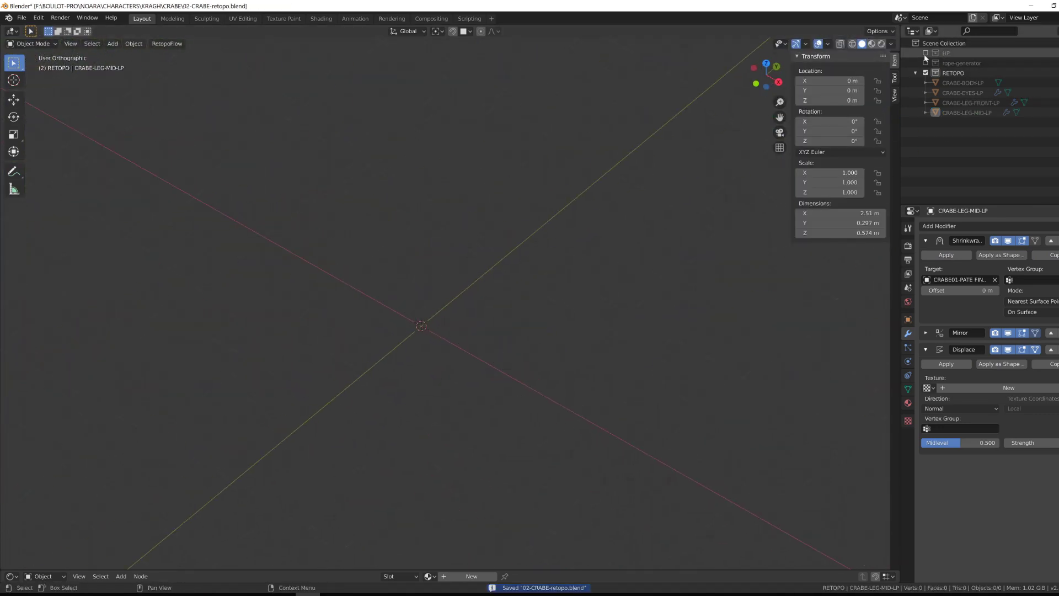
pyautogui.click(925, 53)
pyautogui.click(658, 296)
pyautogui.scroll(-1, 926, 50)
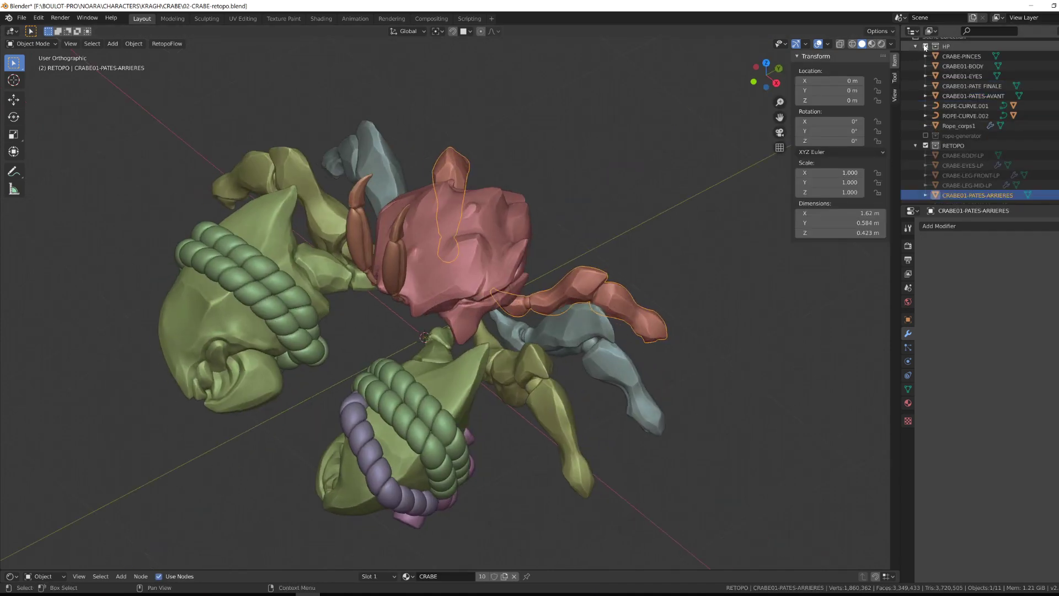
pyautogui.click(926, 47)
# Step: Frame the rear legs from the front, create a new RetopoFlow target, and draw contour loops around the middle segment
pyautogui.press('KP_Decimal')
pyautogui.press('KP_1')
pyautogui.click(894, 93)
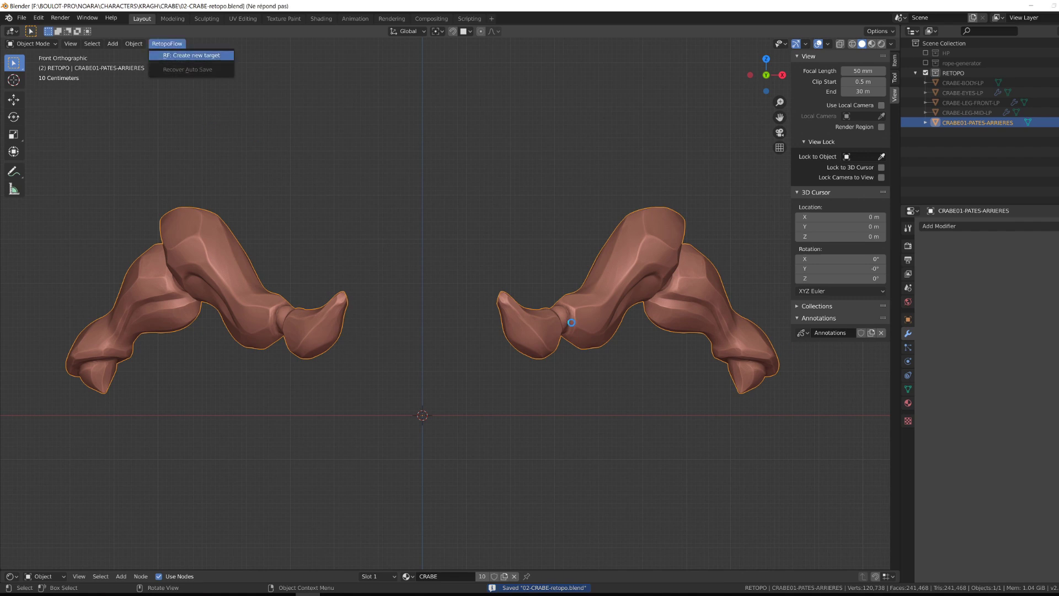
pyautogui.scroll(4, 639, 419)
pyautogui.moveTo(638, 418); pyautogui.dragTo(530, 230, button='middle')
pyautogui.moveTo(557, 353); pyautogui.dragTo(519, 329, button='middle')
pyautogui.moveTo(531, 381)
pyautogui.mouseDown(button='middle')
pyautogui.moveTo(551, 369)
pyautogui.moveTo(519, 405)
pyautogui.moveTo(543, 345)
pyautogui.moveTo(586, 302)
pyautogui.moveTo(650, 354)
pyautogui.moveTo(492, 402)
pyautogui.moveTo(81, 164)
pyautogui.mouseUp(button='middle')
pyautogui.moveTo(586, 320); pyautogui.dragTo(630, 339, button='middle')
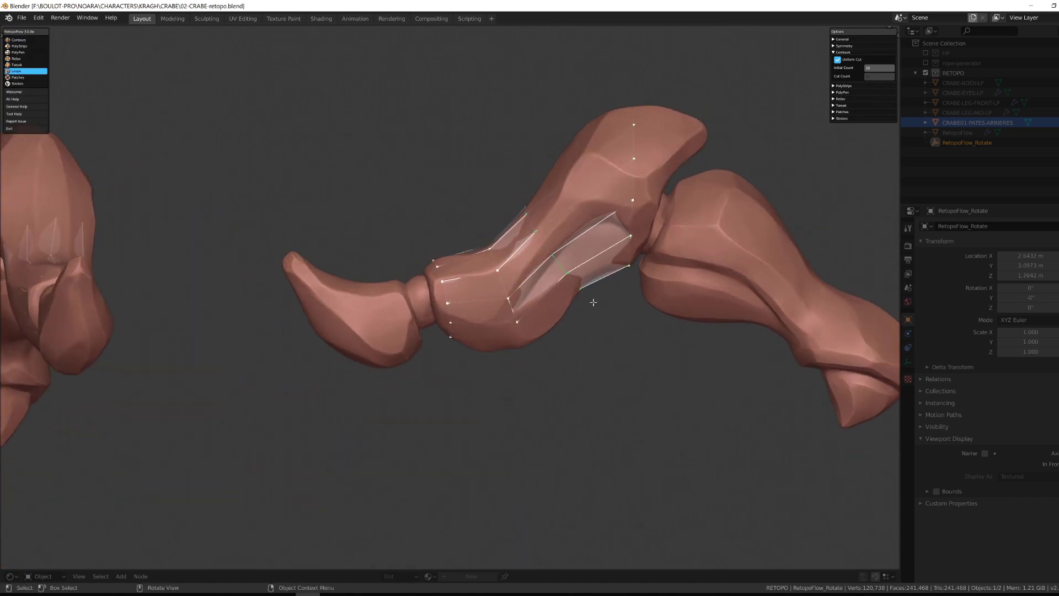
# Step: Insert additional edge loops along the rear leg's middle segment with the Loops tool
pyautogui.scroll(-3, 653, 222)
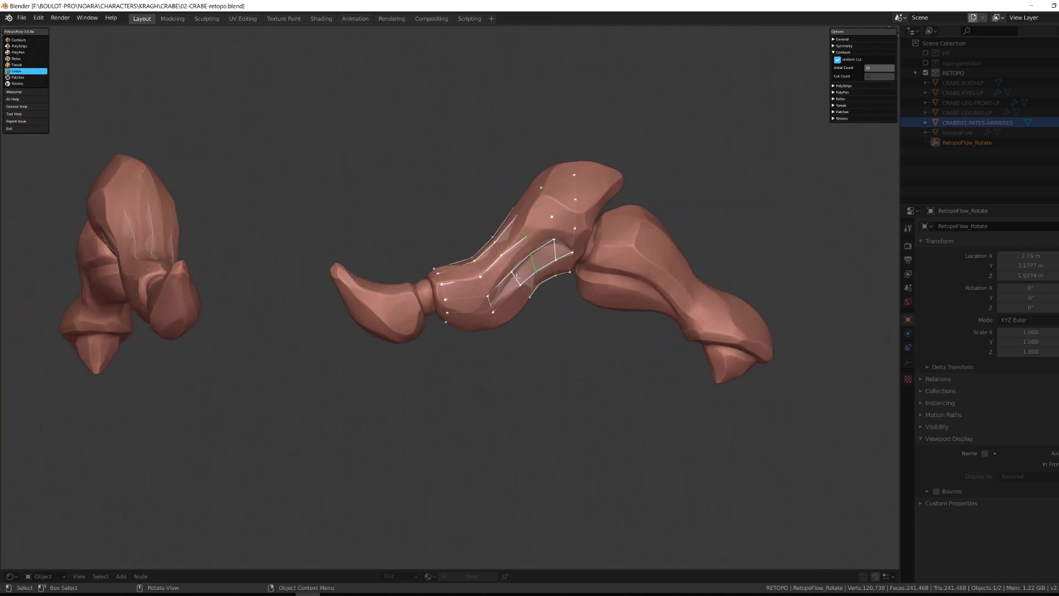
pyautogui.moveTo(568, 346); pyautogui.dragTo(523, 372, button='middle')
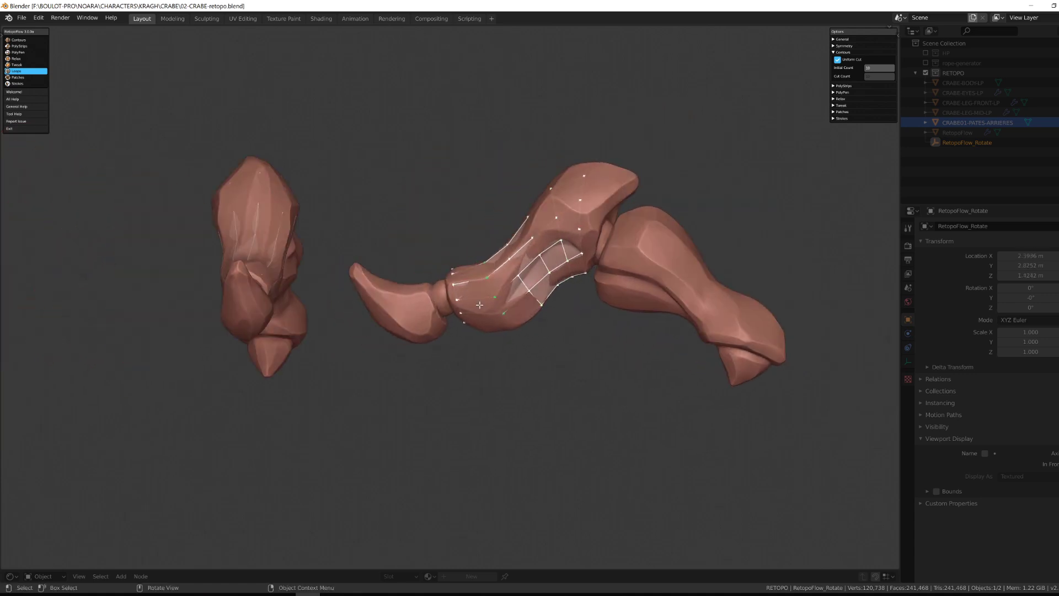
pyautogui.moveTo(479, 305); pyautogui.dragTo(489, 342, button='middle')
pyautogui.scroll(2, 499, 383)
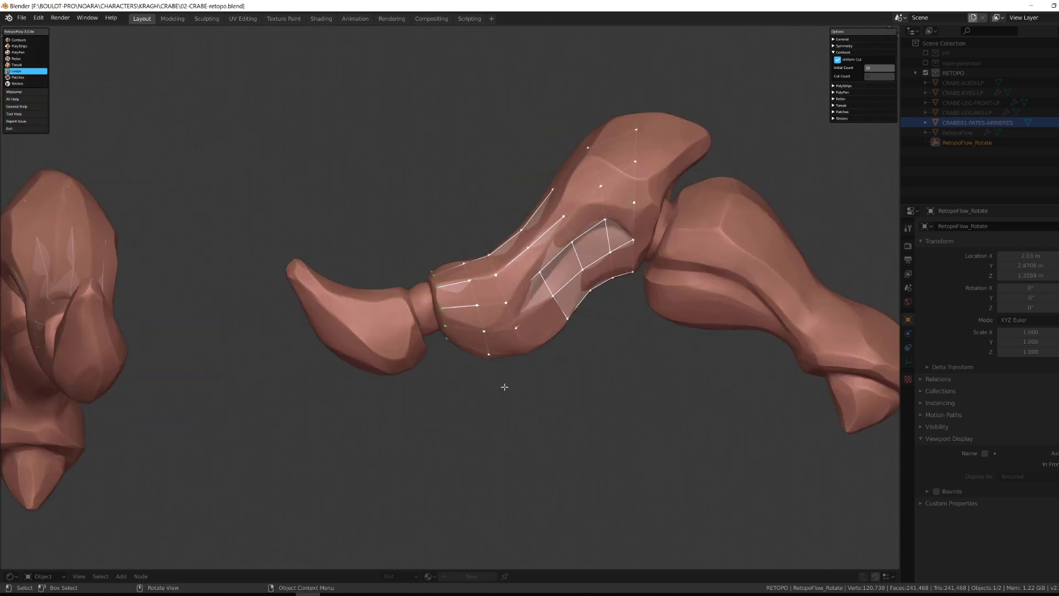
# Step: Draw contour loops across the narrow joint and around the pointed inner segment of the rear leg
pyautogui.press('1')
pyautogui.scroll(2, 500, 384)
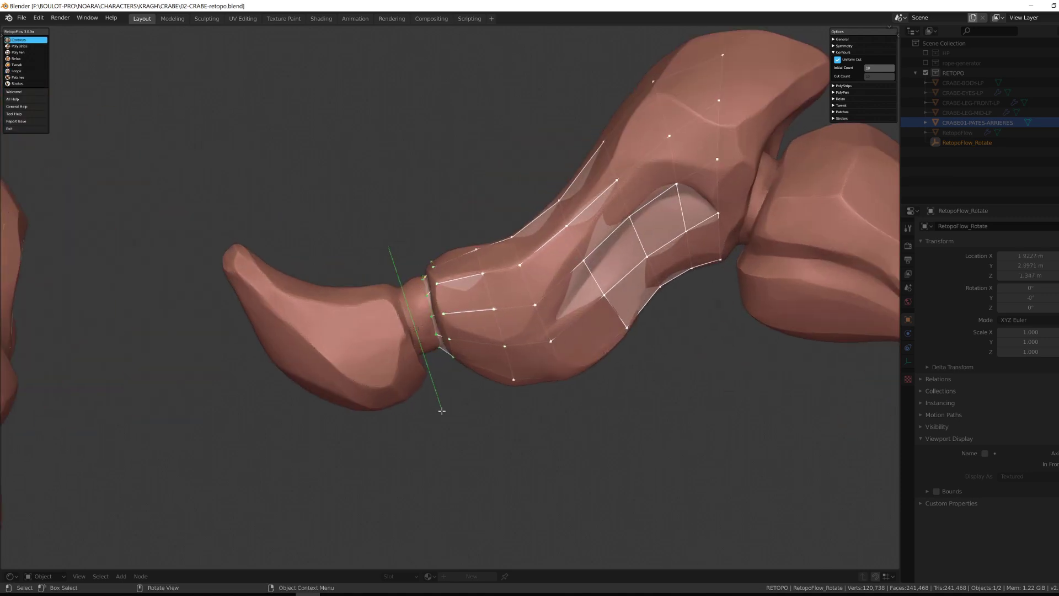
pyautogui.keyDown('ctrl'); pyautogui.moveTo(280, 375); pyautogui.dragTo(273, 421); pyautogui.keyUp('ctrl')
pyautogui.scroll(-2, 634, 297)
pyautogui.keyDown('shift'); pyautogui.moveTo(635, 296); pyautogui.dragTo(504, 307, button='middle'); pyautogui.keyUp('shift')
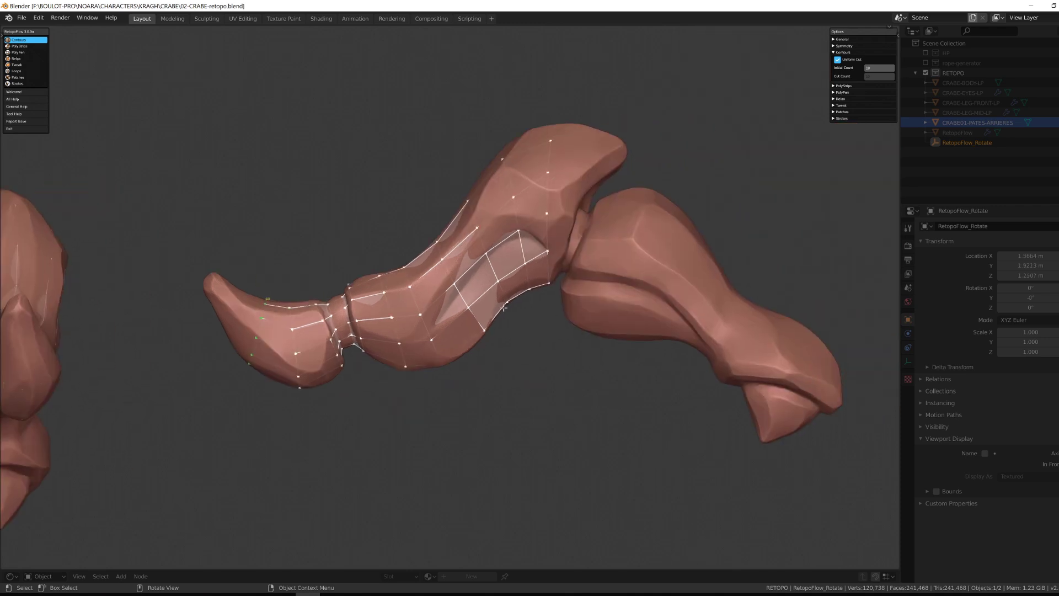
# Step: Start the outer segment's mesh with contour loops at its thick end, and open the Loops tool help
pyautogui.moveTo(618, 198); pyautogui.dragTo(602, 192, button='middle')
pyautogui.moveTo(624, 374); pyautogui.dragTo(543, 270, button='middle')
pyautogui.press('4')
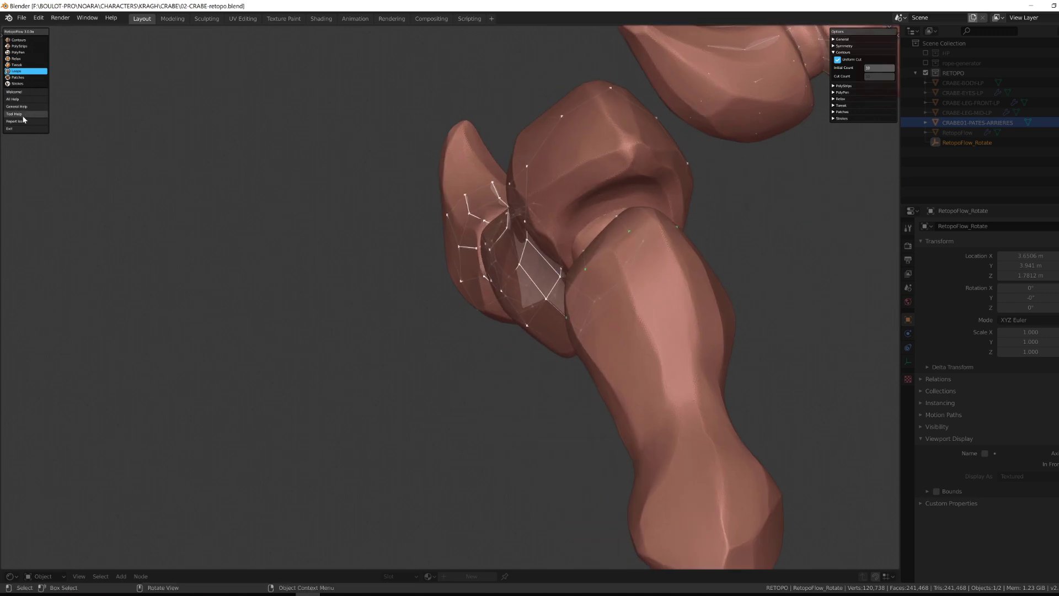
pyautogui.click(22, 115)
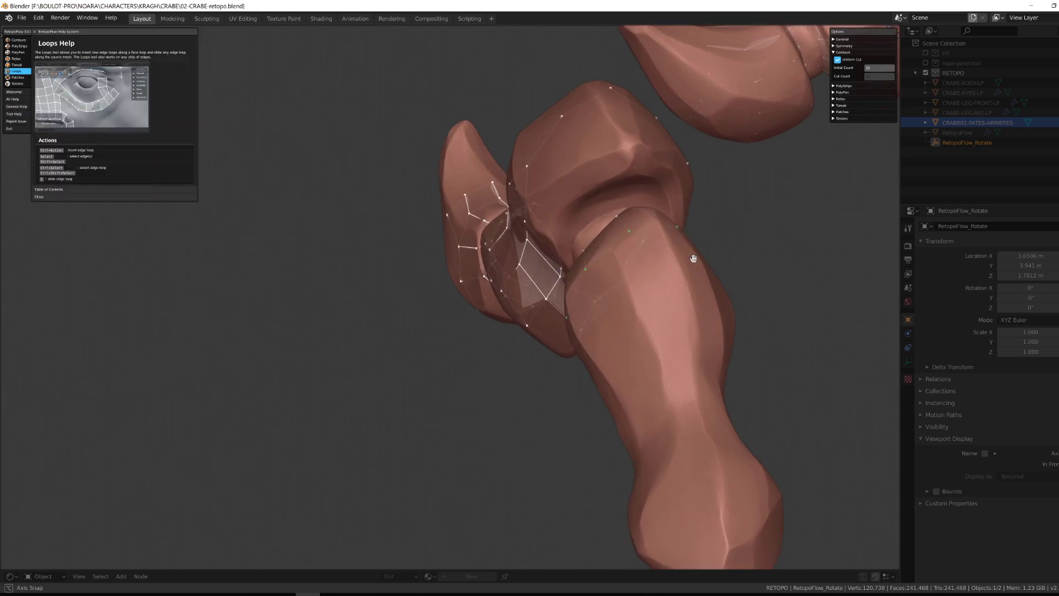
pyautogui.moveTo(693, 258); pyautogui.dragTo(353, 238, button='middle')
pyautogui.moveTo(371, 282); pyautogui.dragTo(538, 351, button='middle')
pyautogui.moveTo(522, 305); pyautogui.dragTo(497, 213, button='middle')
pyautogui.moveTo(493, 273); pyautogui.dragTo(432, 229, button='middle')
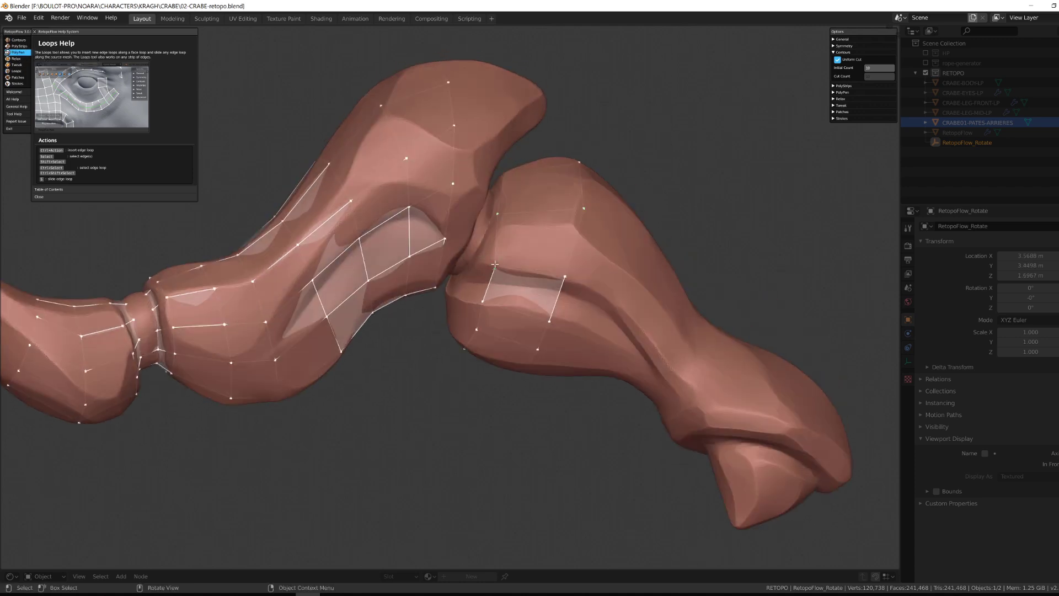
# Step: Expand the PolyPen options and examine the new faces on the outer segment
pyautogui.scroll(4, 486, 308)
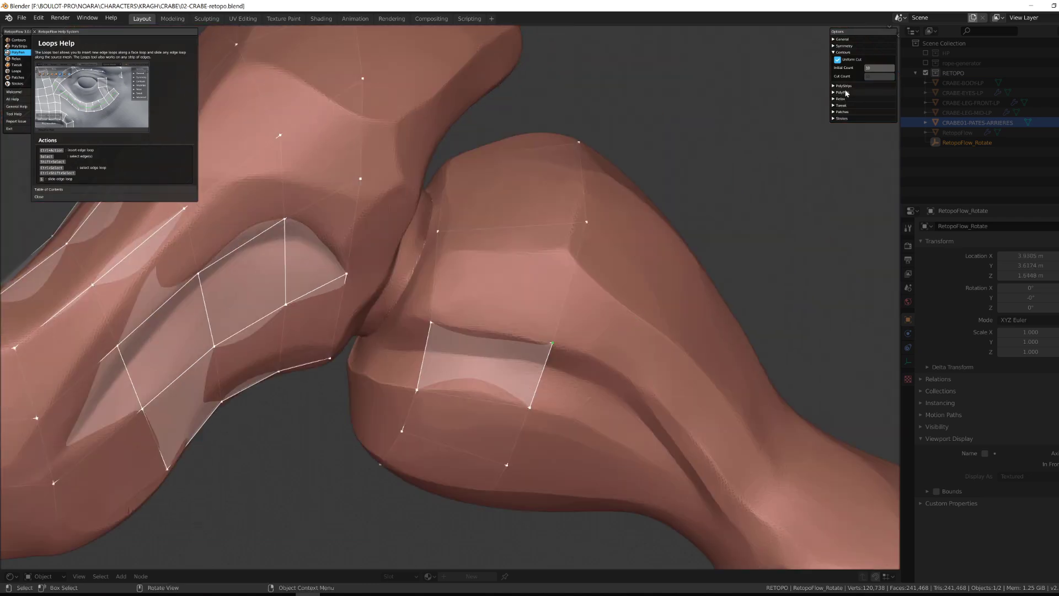
pyautogui.click(846, 92)
pyautogui.scroll(2, 607, 251)
pyautogui.scroll(-2, 608, 251)
pyautogui.moveTo(582, 223); pyautogui.dragTo(291, 289, button='middle')
pyautogui.scroll(-3, 389, 249)
pyautogui.moveTo(389, 250); pyautogui.dragTo(101, 141, button='middle')
# Step: Continue the contour loops along the outer segment through its narrow part toward the foot
pyautogui.click(21, 41)
pyautogui.scroll(4, 553, 294)
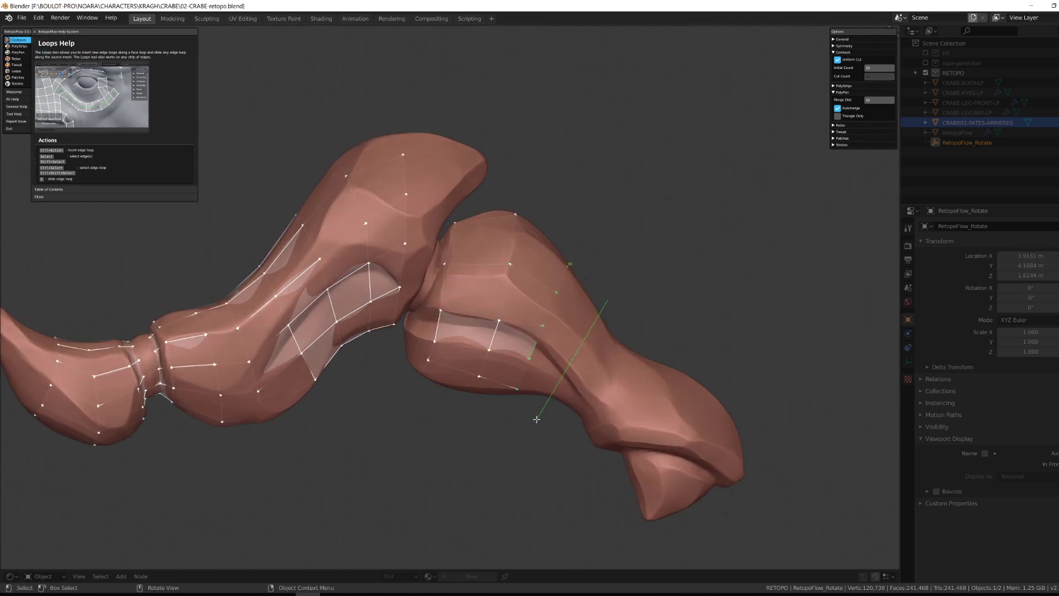
pyautogui.moveTo(444, 263); pyautogui.dragTo(445, 267, button='middle')
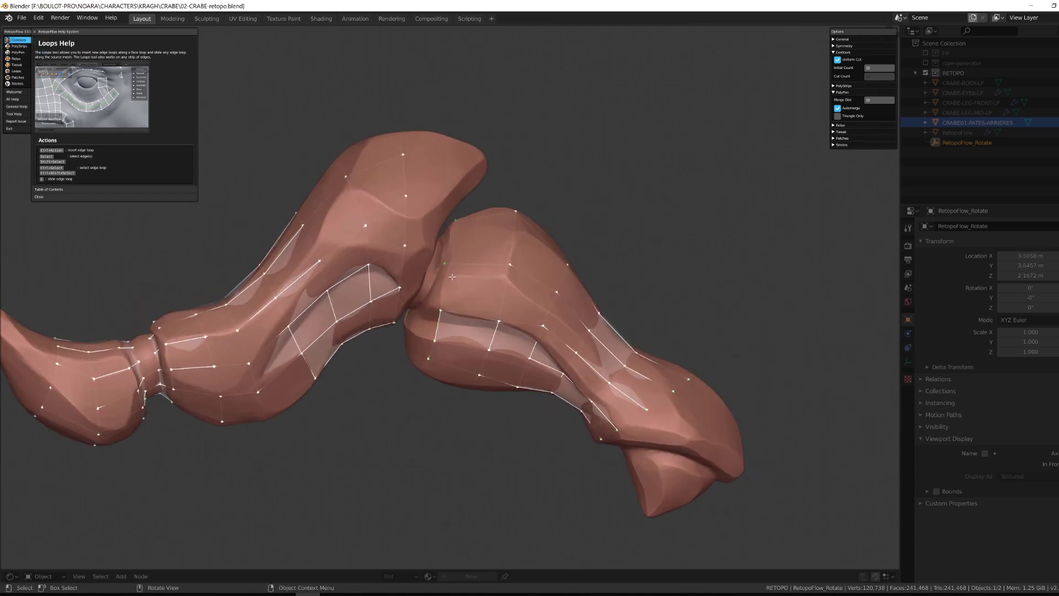
pyautogui.scroll(1, 439, 258)
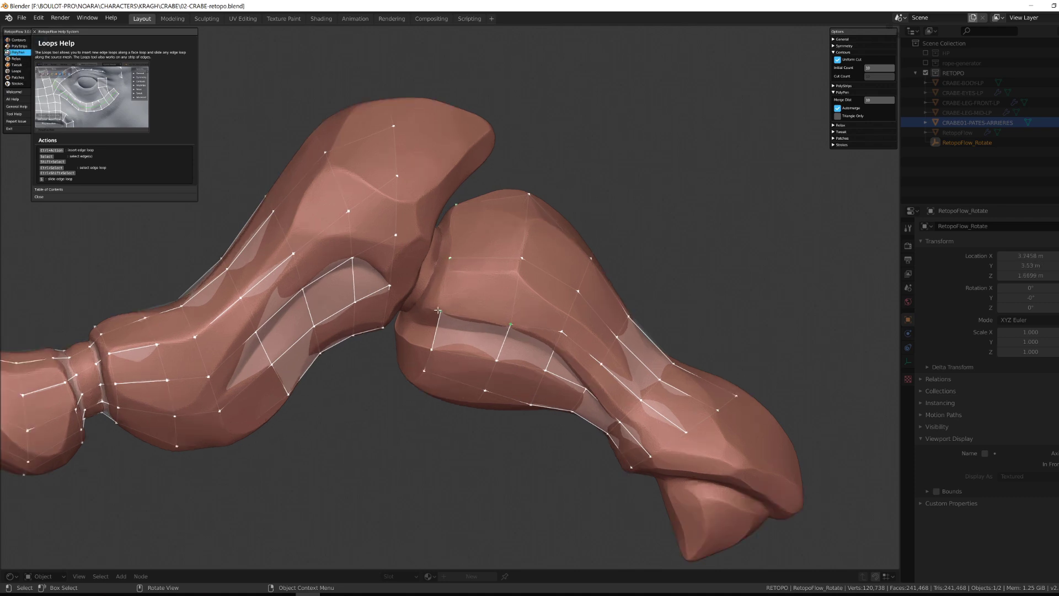
pyautogui.moveTo(438, 311); pyautogui.dragTo(467, 309, button='middle')
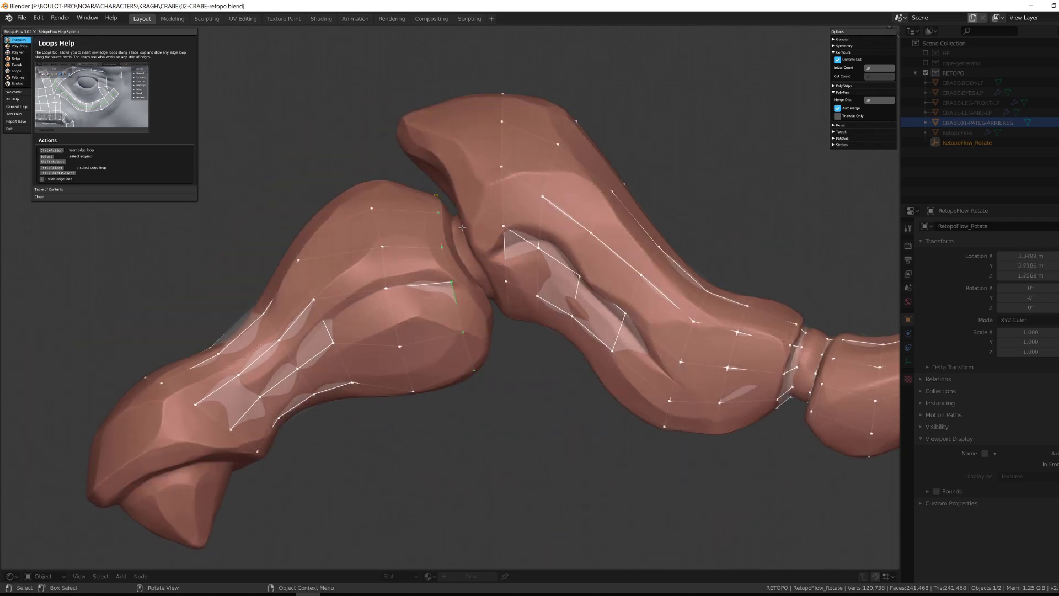
# Step: Draw a contour loop around the joint between the middle and outer segments, and adjust the neighbouring loops
pyautogui.moveTo(462, 227); pyautogui.dragTo(469, 227, button='middle')
pyautogui.keyDown('ctrl'); pyautogui.moveTo(452, 209); pyautogui.dragTo(508, 346); pyautogui.keyUp('ctrl')
pyautogui.moveTo(524, 350)
pyautogui.mouseDown(button='middle')
pyautogui.moveTo(459, 305)
pyautogui.moveTo(419, 259)
pyautogui.mouseUp(button='middle')
pyautogui.moveTo(329, 399); pyautogui.dragTo(338, 424, button='middle')
pyautogui.click(354, 387)
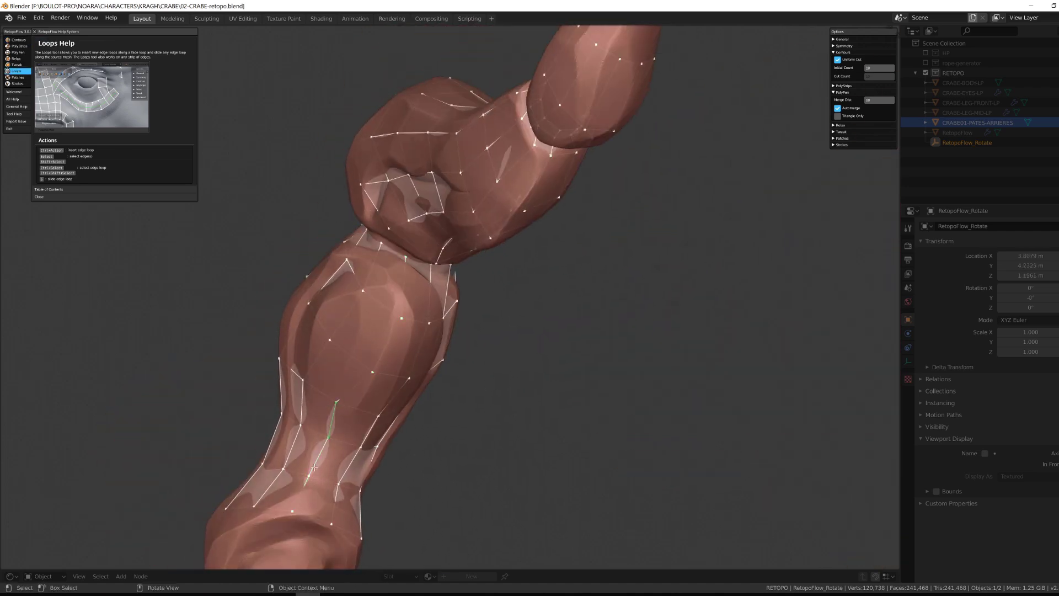
pyautogui.moveTo(314, 467); pyautogui.dragTo(328, 495, button='middle')
# Step: Leave RetopoFlow for Edit mode, enable snapping, and reposition vertices on the outer segment's underside and narrow part
pyautogui.press('Tab')
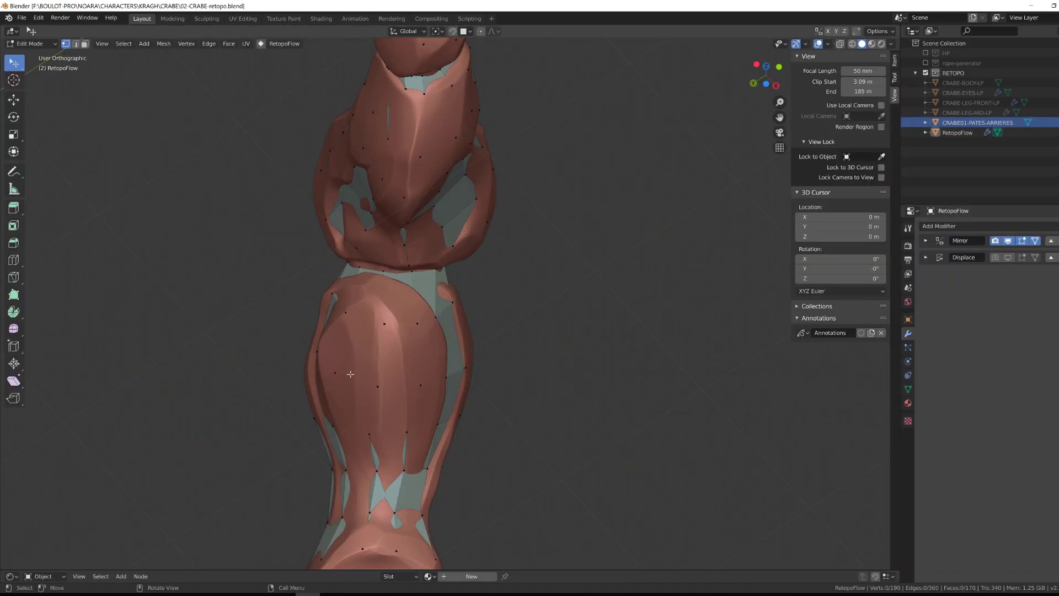
pyautogui.moveTo(386, 331); pyautogui.dragTo(385, 326)
pyautogui.moveTo(384, 326); pyautogui.dragTo(419, 326, button='middle')
pyautogui.moveTo(408, 375); pyautogui.dragTo(474, 409, button='middle')
pyautogui.moveTo(449, 436); pyautogui.dragTo(446, 430)
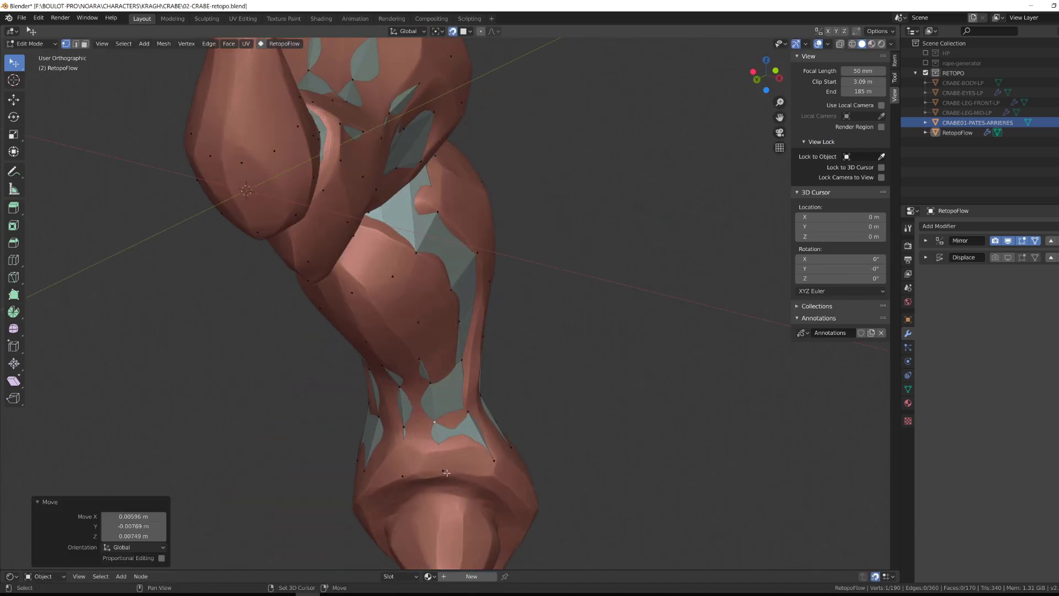
pyautogui.moveTo(445, 431); pyautogui.dragTo(386, 353, button='middle')
pyautogui.moveTo(386, 325); pyautogui.dragTo(387, 317)
pyautogui.moveTo(386, 317); pyautogui.dragTo(398, 292, button='middle')
pyautogui.click(398, 255)
pyautogui.moveTo(398, 254); pyautogui.dragTo(481, 260, button='middle')
pyautogui.press('g')
pyautogui.click(414, 299)
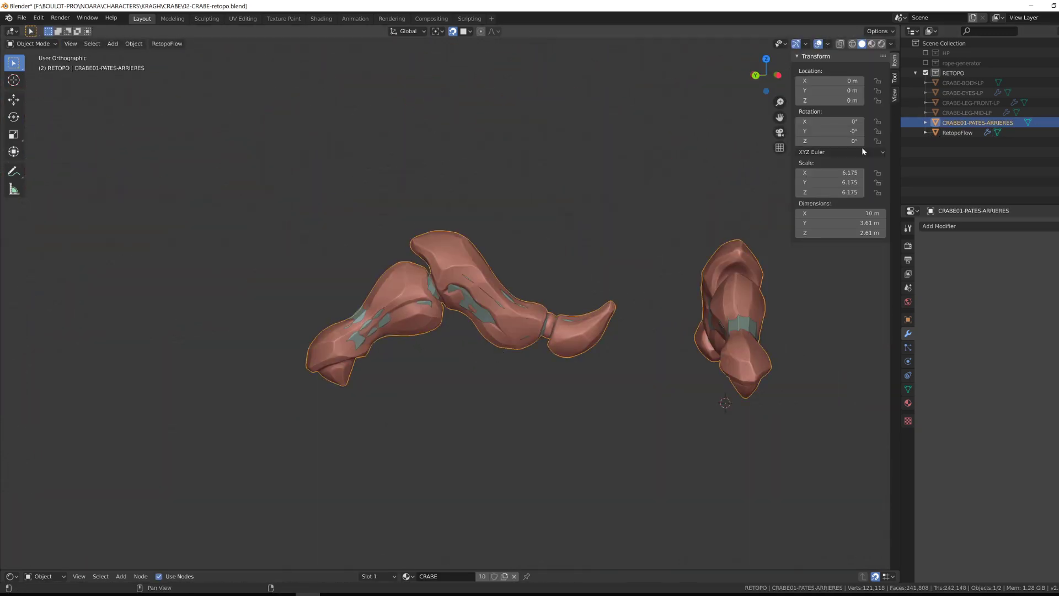
# Step: Scale the RetopoFlow mesh back down together with the rear legs, and apply its rotation and scale
pyautogui.scroll(2, 773, 231)
pyautogui.click(483, 315)
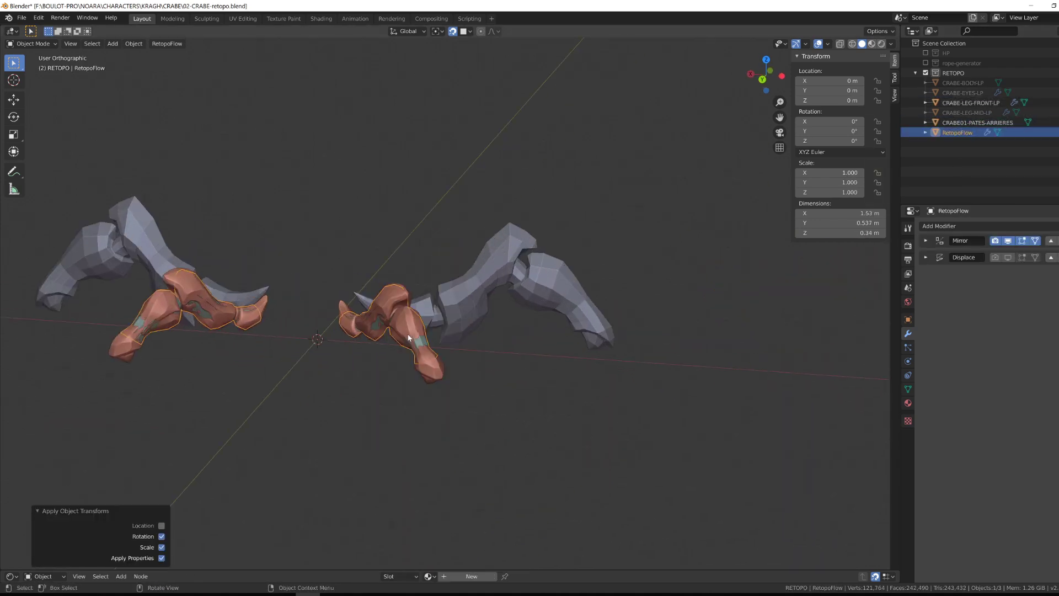
pyautogui.scroll(3, 408, 337)
# Step: Enable the RetopoFlow mesh's Displace modifier and add a Shrinkwrap modifier targeting CRABE01-PATES-ARRIERES above the Mirror
pyautogui.click(1008, 258)
pyautogui.click(995, 258)
pyautogui.click(925, 257)
pyautogui.moveTo(743, 412); pyautogui.dragTo(630, 336, button='middle')
pyautogui.click(939, 225)
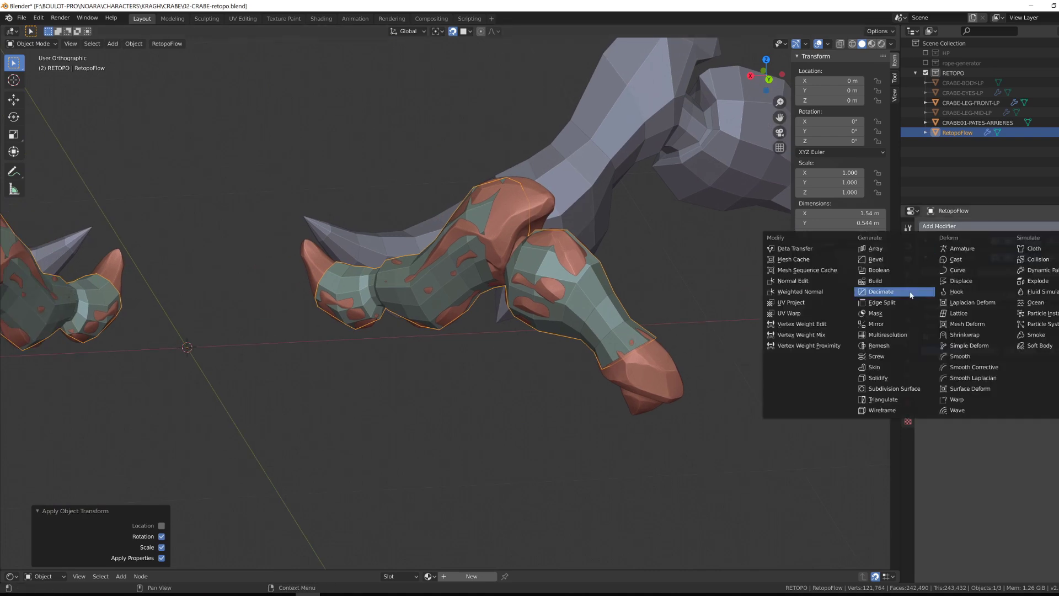
pyautogui.click(965, 335)
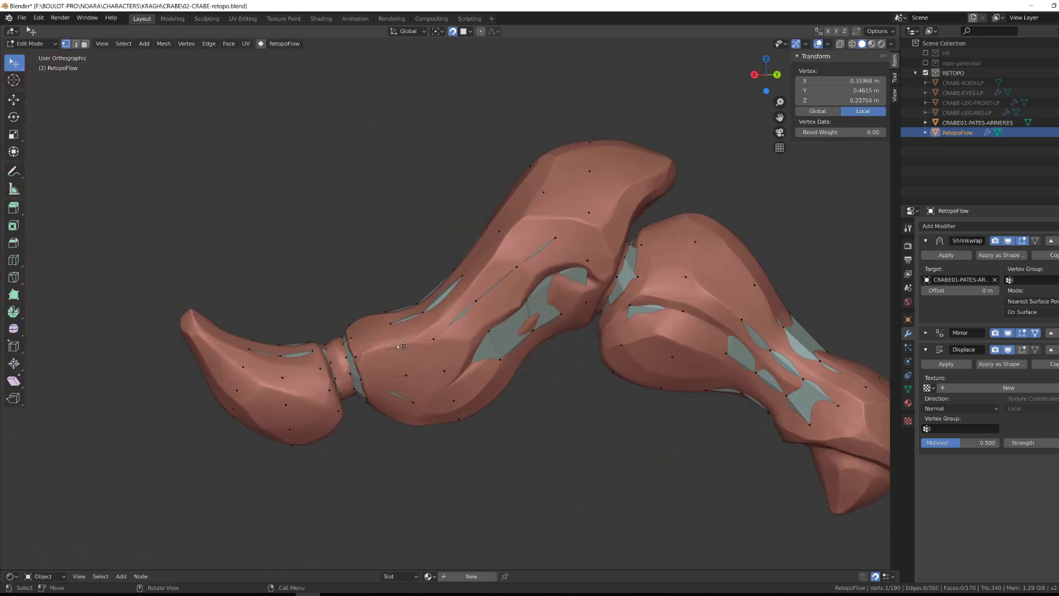
# Step: Edit the RetopoFlow mesh and reposition vertices along the rear leg's middle segment
pyautogui.moveTo(404, 346); pyautogui.dragTo(410, 344)
pyautogui.moveTo(409, 343); pyautogui.dragTo(428, 288, button='middle')
pyautogui.moveTo(427, 289); pyautogui.dragTo(410, 288)
pyautogui.scroll(-6, 524, 419)
pyautogui.press('KP_1')
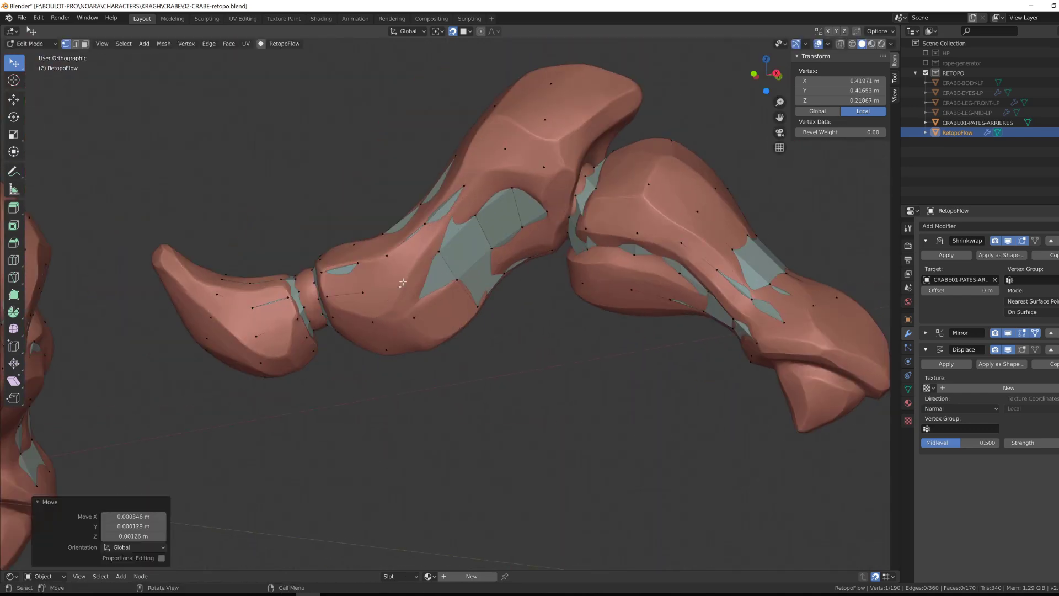
pyautogui.scroll(5, 403, 282)
pyautogui.click(414, 302)
pyautogui.press('g')
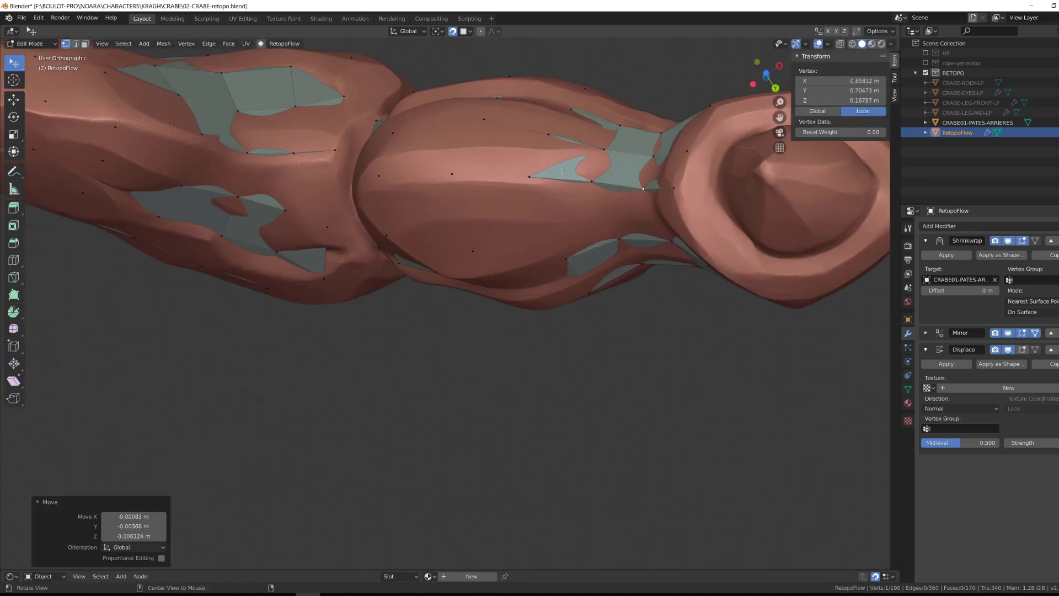
# Step: Reposition vertices on the outer segment's underside to even out the spacing toward the narrow part
pyautogui.keyDown('alt'); pyautogui.moveTo(562, 172); pyautogui.dragTo(557, 298); pyautogui.keyUp('alt')
pyautogui.moveTo(557, 297); pyautogui.dragTo(485, 256)
pyautogui.moveTo(485, 256); pyautogui.dragTo(503, 287)
pyautogui.moveTo(504, 287); pyautogui.dragTo(422, 169)
pyautogui.click(415, 150)
pyautogui.moveTo(422, 169); pyautogui.dragTo(469, 190, button='middle')
pyautogui.click(481, 177)
pyautogui.moveTo(456, 194); pyautogui.dragTo(459, 199)
# Step: Reposition vertices around the outer segment's thick end where it meets the joint
pyautogui.moveTo(459, 200); pyautogui.dragTo(629, 309, button='middle')
pyautogui.moveTo(629, 309); pyautogui.dragTo(634, 314)
pyautogui.moveTo(634, 313); pyautogui.dragTo(543, 237, button='middle')
pyautogui.moveTo(543, 237); pyautogui.dragTo(546, 243)
pyautogui.moveTo(546, 243); pyautogui.dragTo(358, 259, button='middle')
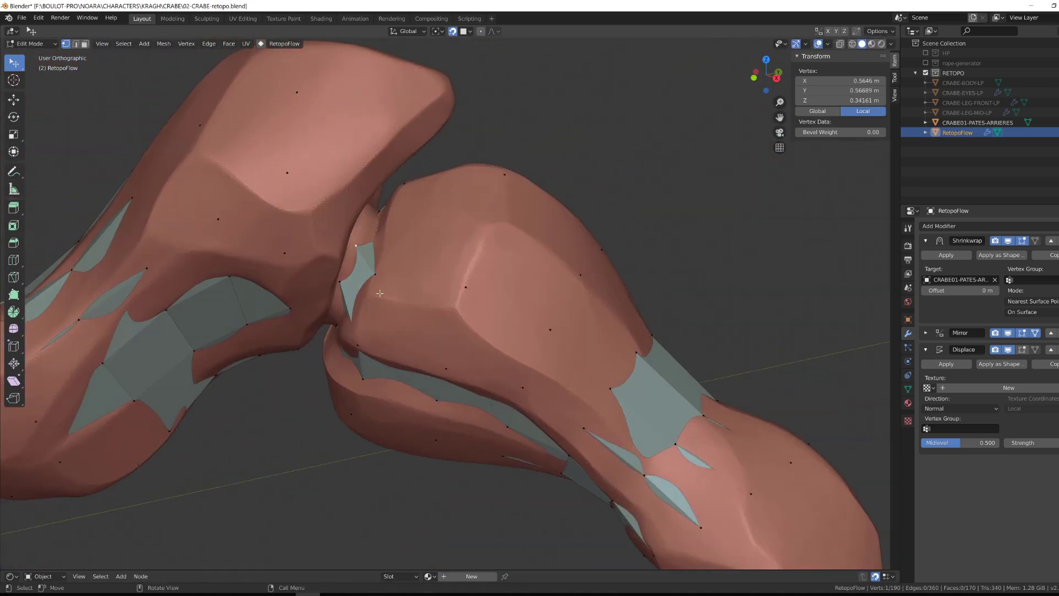
pyautogui.moveTo(359, 259); pyautogui.dragTo(361, 276)
pyautogui.moveTo(361, 275); pyautogui.dragTo(425, 220, button='middle')
pyautogui.moveTo(425, 221); pyautogui.dragTo(428, 229)
pyautogui.moveTo(428, 230); pyautogui.dragTo(452, 238, button='middle')
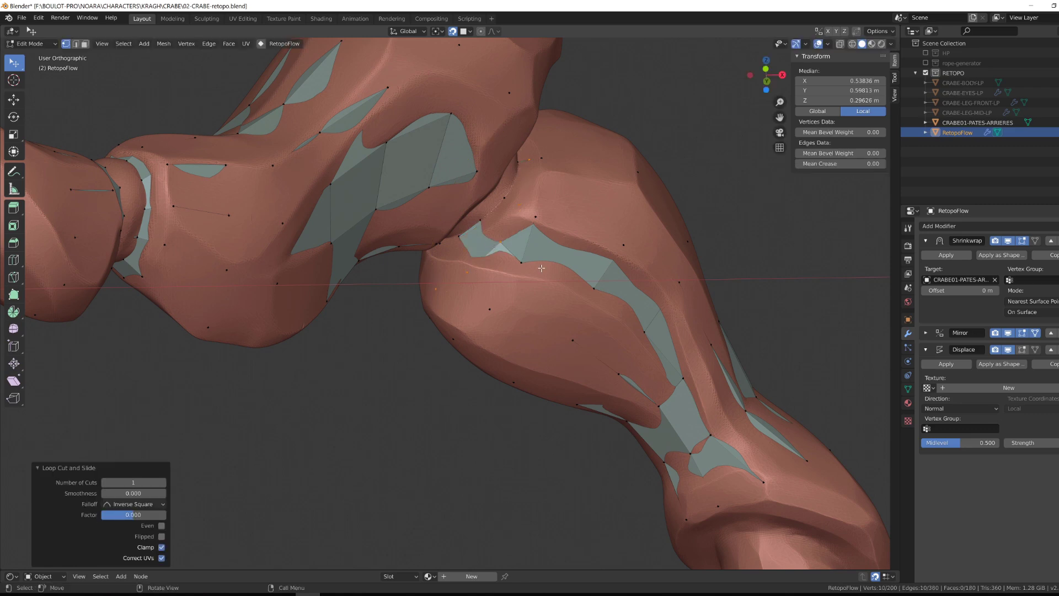
# Step: Add a single loop cut around the outer segment's thick end beside the joint and slide it into place
pyautogui.keyDown('alt'); pyautogui.click(466, 276); pyautogui.keyUp('alt')
pyautogui.moveTo(472, 280); pyautogui.dragTo(507, 298, button='middle')
pyautogui.press('g')
pyautogui.press('g')
pyautogui.click(470, 276)
# Step: Adjust individual vertices of the new loop to follow the crease at the outer segment's thick end
pyautogui.moveTo(512, 281); pyautogui.dragTo(516, 285)
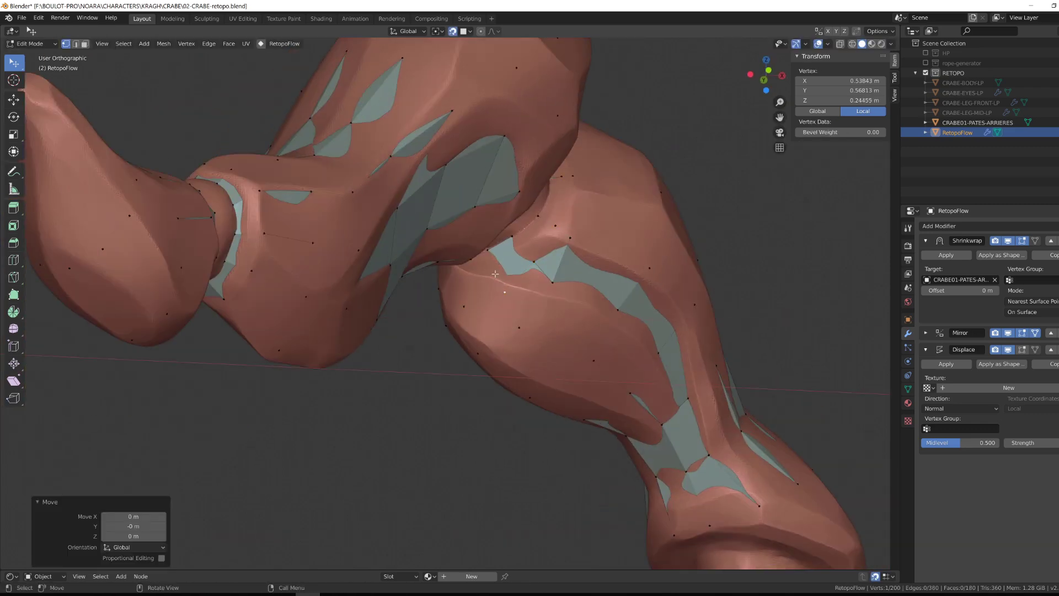
pyautogui.moveTo(515, 286); pyautogui.dragTo(572, 284, button='middle')
pyautogui.moveTo(573, 283); pyautogui.dragTo(572, 279)
pyautogui.moveTo(572, 279); pyautogui.dragTo(510, 193, button='middle')
pyautogui.moveTo(510, 193); pyautogui.dragTo(508, 188)
pyautogui.moveTo(508, 187); pyautogui.dragTo(497, 209, button='middle')
pyautogui.click(485, 157)
pyautogui.moveTo(485, 157); pyautogui.dragTo(300, 318, button='middle')
# Step: Reposition vertices between the outer segment's narrow part and the rounded foot
pyautogui.click(489, 310)
pyautogui.scroll(-5, 506, 295)
pyautogui.scroll(4, 364, 254)
pyautogui.click(379, 243)
pyautogui.moveTo(301, 319); pyautogui.dragTo(307, 330)
pyautogui.moveTo(386, 309); pyautogui.dragTo(336, 298, button='middle')
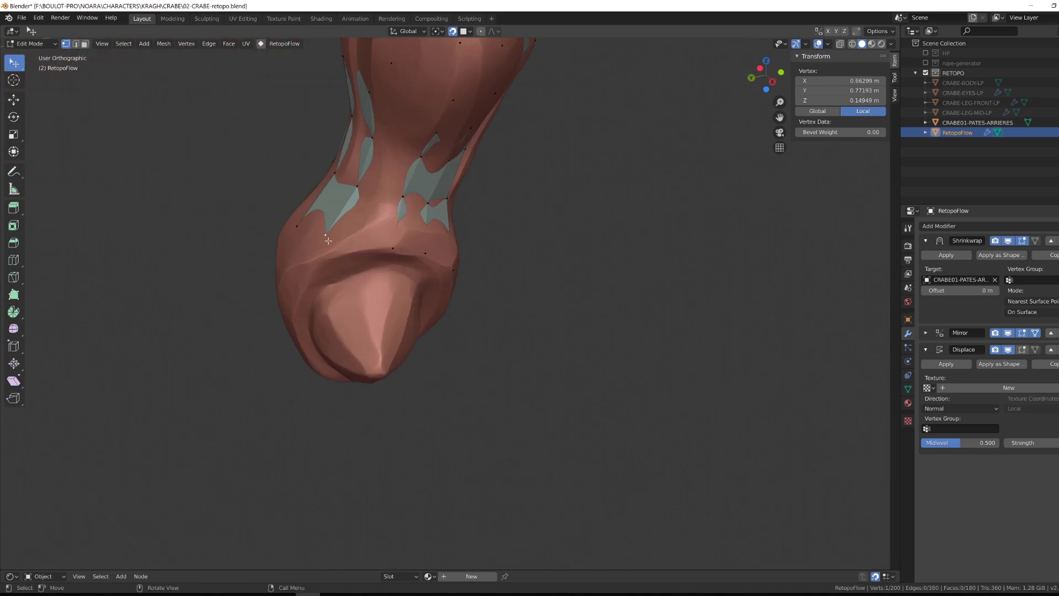
pyautogui.moveTo(496, 248); pyautogui.dragTo(430, 265, button='middle')
pyautogui.moveTo(353, 265); pyautogui.dragTo(411, 255, button='middle')
pyautogui.moveTo(411, 255); pyautogui.dragTo(414, 253)
# Step: Move vertices on the far side of the outer segment to even out its edge flow
pyautogui.scroll(-3, 419, 243)
pyautogui.moveTo(419, 243); pyautogui.dragTo(435, 220, button='middle')
pyautogui.click(435, 220)
pyautogui.scroll(2, 435, 221)
pyautogui.moveTo(417, 218); pyautogui.dragTo(414, 201)
pyautogui.moveTo(414, 275); pyautogui.dragTo(527, 208, button='middle')
pyautogui.moveTo(562, 234); pyautogui.dragTo(555, 242)
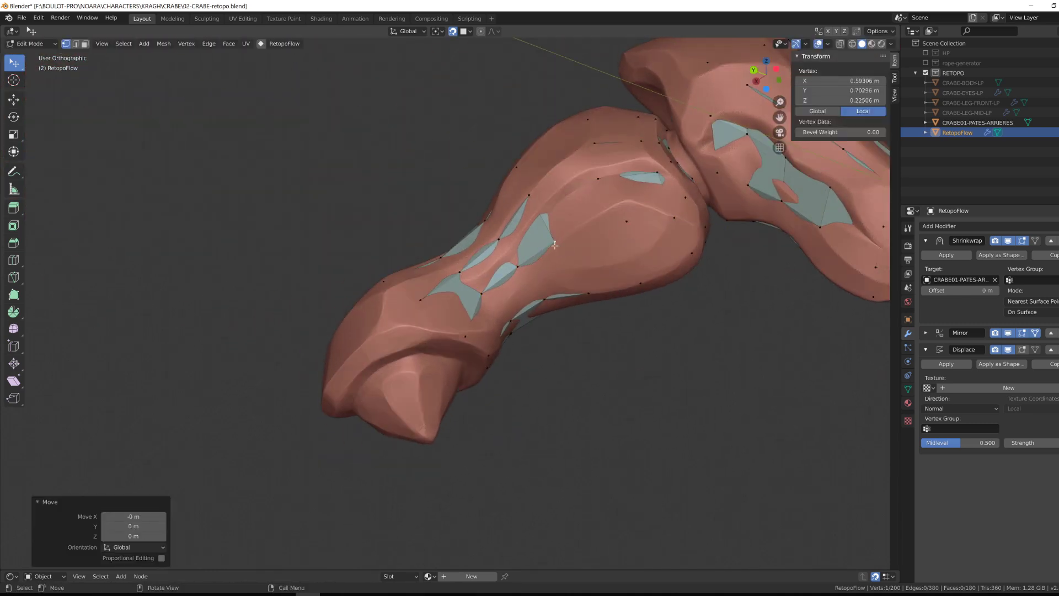
# Step: Reposition vertices at the outer segment's narrow part and along the crease on its far side
pyautogui.moveTo(486, 304); pyautogui.dragTo(486, 305)
pyautogui.moveTo(486, 306); pyautogui.dragTo(505, 327, button='middle')
pyautogui.moveTo(509, 322); pyautogui.dragTo(512, 324)
pyautogui.moveTo(587, 271); pyautogui.dragTo(546, 269, button='middle')
pyautogui.moveTo(573, 242); pyautogui.dragTo(572, 246)
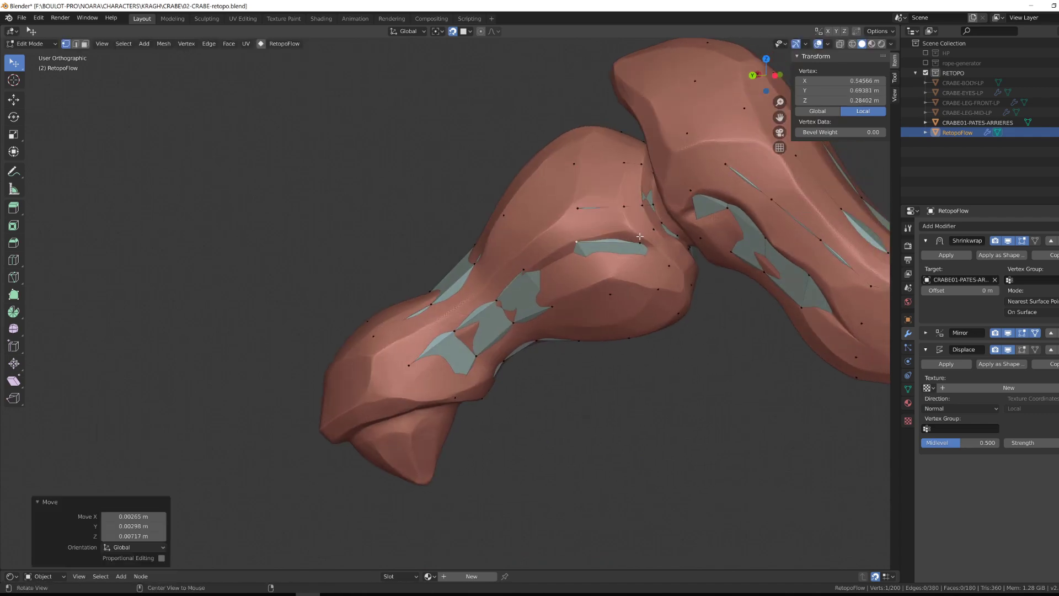
pyautogui.moveTo(557, 243); pyautogui.dragTo(568, 276, button='middle')
pyautogui.moveTo(580, 232); pyautogui.dragTo(576, 235)
# Step: Move a vertex on the upper side of the outer leg segment's thick part to even out its lengthwise edge flow
pyautogui.moveTo(425, 231); pyautogui.dragTo(528, 198, button='middle')
pyautogui.moveTo(259, 223)
pyautogui.mouseDown(button='middle')
pyautogui.moveTo(356, 249)
pyautogui.moveTo(490, 190)
pyautogui.moveTo(503, 215)
pyautogui.moveTo(414, 170)
pyautogui.moveTo(492, 182)
pyautogui.mouseUp(button='middle')
pyautogui.keyDown('alt'); pyautogui.click(502, 176); pyautogui.keyUp('alt')
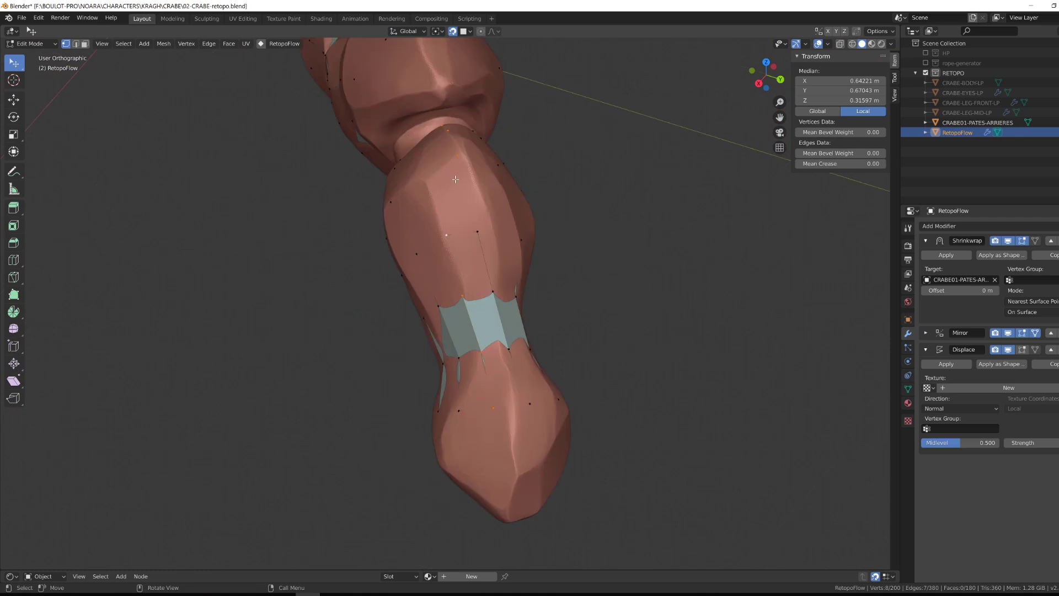
pyautogui.press('KP_Divide')
pyautogui.moveTo(474, 221)
pyautogui.mouseDown(button='middle')
pyautogui.moveTo(442, 170)
pyautogui.moveTo(618, 237)
pyautogui.moveTo(489, 123)
pyautogui.moveTo(414, 319)
pyautogui.mouseUp(button='middle')
pyautogui.press('KP_Divide')
pyautogui.click(504, 254)
pyautogui.press('g')
pyautogui.click(516, 265)
pyautogui.moveTo(516, 265); pyautogui.dragTo(530, 221, button='middle')
# Step: Slide, rotate and move selected vertices around the outer segment's narrow part to even out their spacing
pyautogui.keyDown('ctrl'); pyautogui.click(481, 382); pyautogui.keyUp('ctrl')
pyautogui.press('g')
pyautogui.press('g')
pyautogui.keyDown('ctrl'); pyautogui.click(476, 329); pyautogui.keyUp('ctrl')
pyautogui.press('g')
pyautogui.click(479, 326)
pyautogui.press('r')
pyautogui.press('g')
pyautogui.click(439, 252)
# Step: Reposition a vertex on the outer segment's thick end near the joint and slide another one beside the foot
pyautogui.moveTo(386, 265); pyautogui.dragTo(430, 237, button='middle')
pyautogui.click(314, 270)
pyautogui.press('g')
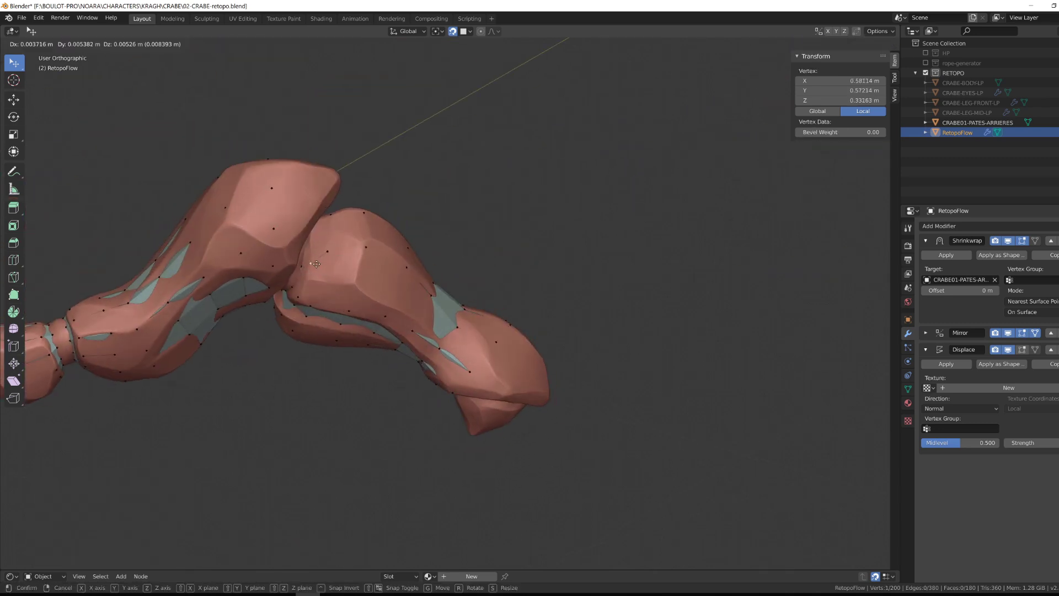
pyautogui.click(313, 267)
pyautogui.moveTo(298, 287)
pyautogui.mouseDown(button='middle')
pyautogui.moveTo(353, 276)
pyautogui.moveTo(298, 292)
pyautogui.mouseUp(button='middle')
pyautogui.press('g')
pyautogui.press('g')
pyautogui.click(441, 331)
pyautogui.moveTo(496, 331); pyautogui.dragTo(445, 355, button='middle')
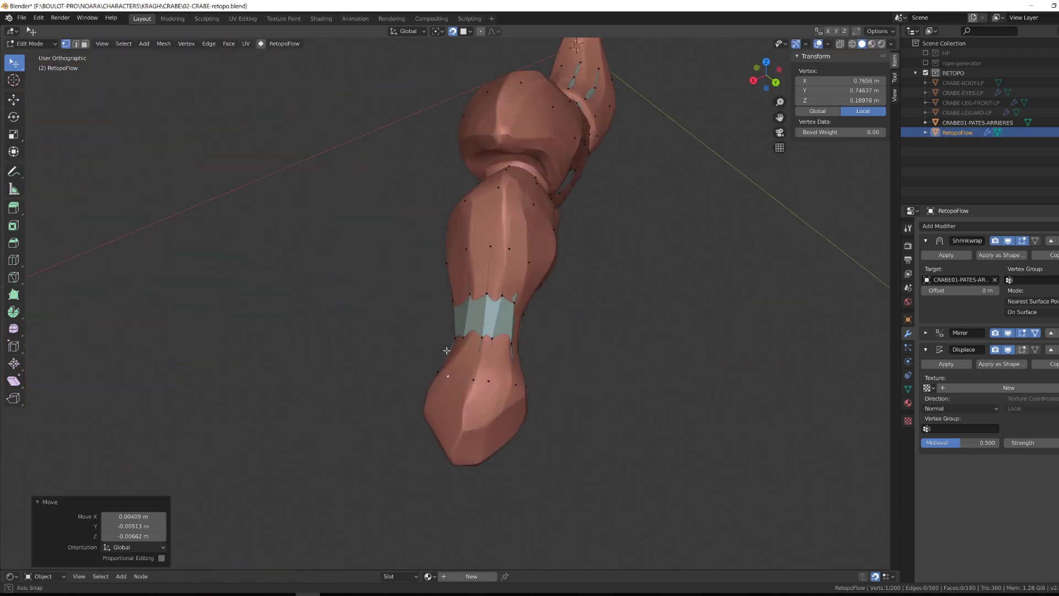
# Step: Adjust vertices on the top and underside of the outer segment between the thick part and the foot
pyautogui.keyDown('alt'); pyautogui.click(499, 292); pyautogui.keyUp('alt')
pyautogui.moveTo(529, 284); pyautogui.dragTo(515, 309, button='middle')
pyautogui.click(516, 309)
pyautogui.press('g')
pyautogui.moveTo(405, 383); pyautogui.dragTo(496, 308, button='middle')
pyautogui.moveTo(428, 218); pyautogui.dragTo(430, 213)
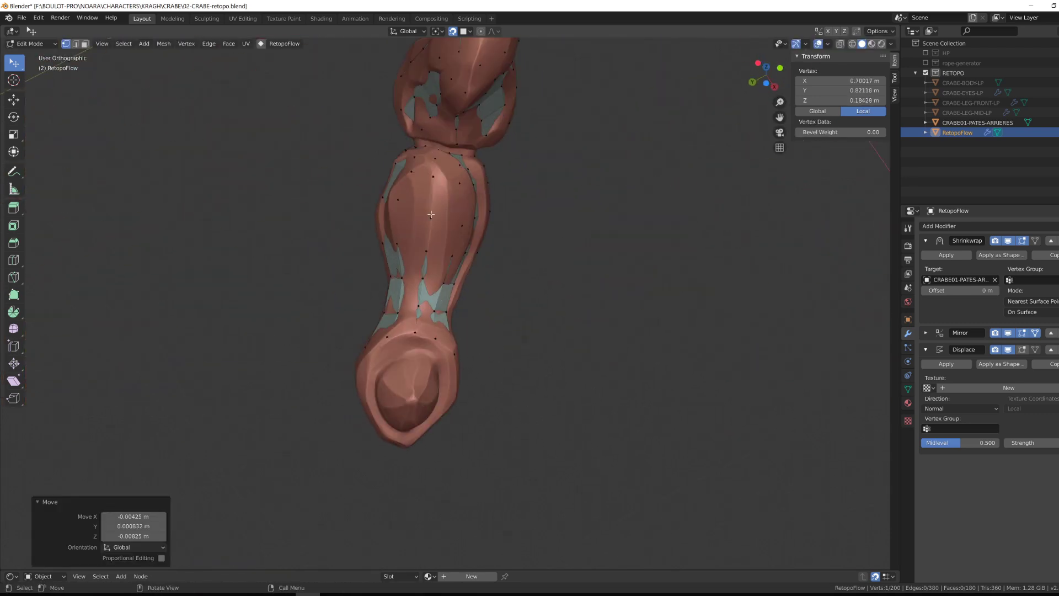
pyautogui.moveTo(430, 213)
pyautogui.mouseDown(button='middle')
pyautogui.moveTo(486, 232)
pyautogui.moveTo(541, 276)
pyautogui.moveTo(351, 295)
pyautogui.mouseUp(button='middle')
# Step: Isolate the retopology mesh and even out uneven vertices around the outer segment's thick part
pyautogui.press('KP_Divide')
pyautogui.scroll(7, 436, 386)
pyautogui.moveTo(435, 386); pyautogui.dragTo(408, 309, button='middle')
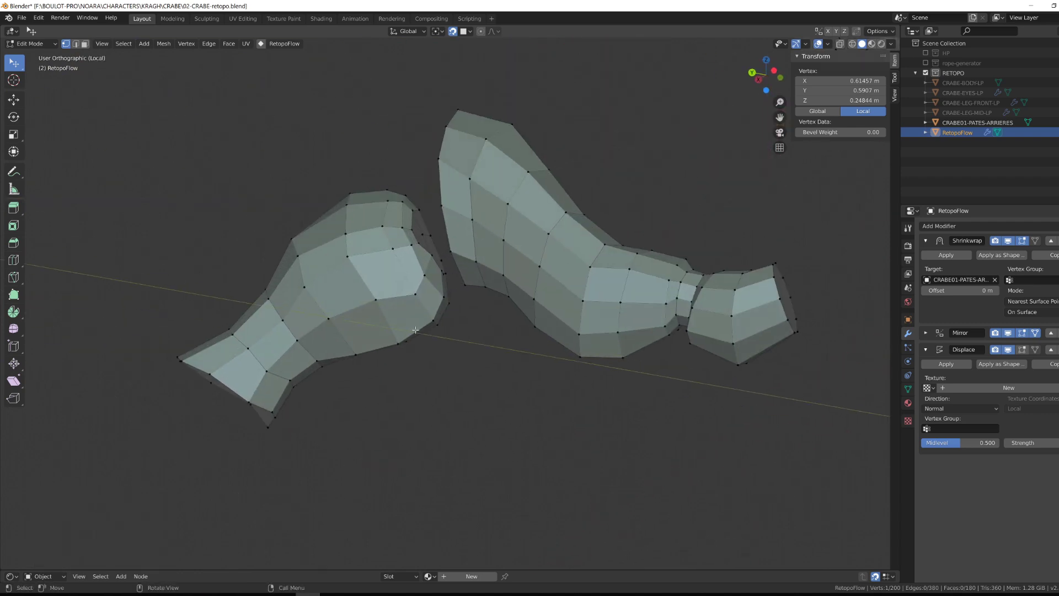
pyautogui.moveTo(408, 259); pyautogui.dragTo(410, 254)
pyautogui.moveTo(469, 254); pyautogui.dragTo(538, 242, button='middle')
pyautogui.moveTo(511, 262); pyautogui.dragTo(512, 264)
pyautogui.moveTo(511, 264); pyautogui.dragTo(397, 132, button='middle')
pyautogui.press('g')
pyautogui.press('g')
pyautogui.moveTo(397, 133); pyautogui.dragTo(393, 141)
pyautogui.moveTo(392, 140)
pyautogui.mouseDown(button='middle')
pyautogui.moveTo(422, 194)
pyautogui.moveTo(433, 165)
pyautogui.mouseUp(button='middle')
pyautogui.moveTo(433, 187); pyautogui.dragTo(440, 197)
pyautogui.moveTo(440, 198); pyautogui.dragTo(447, 243, button='middle')
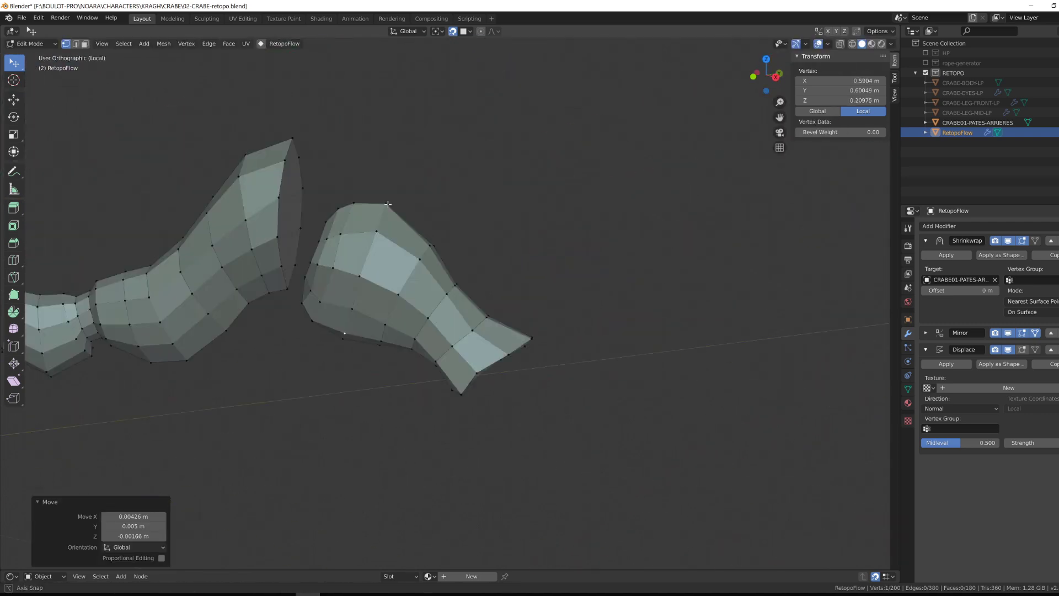
# Step: Show the sculpt again and reposition vertices around the foot, just above the pointed tip
pyautogui.press('KP_Divide')
pyautogui.moveTo(530, 238)
pyautogui.mouseDown(button='middle')
pyautogui.moveTo(428, 250)
pyautogui.moveTo(452, 220)
pyautogui.mouseUp(button='middle')
pyautogui.scroll(3, 458, 251)
pyautogui.moveTo(458, 255); pyautogui.dragTo(458, 253)
pyautogui.moveTo(458, 253); pyautogui.dragTo(412, 251, button='middle')
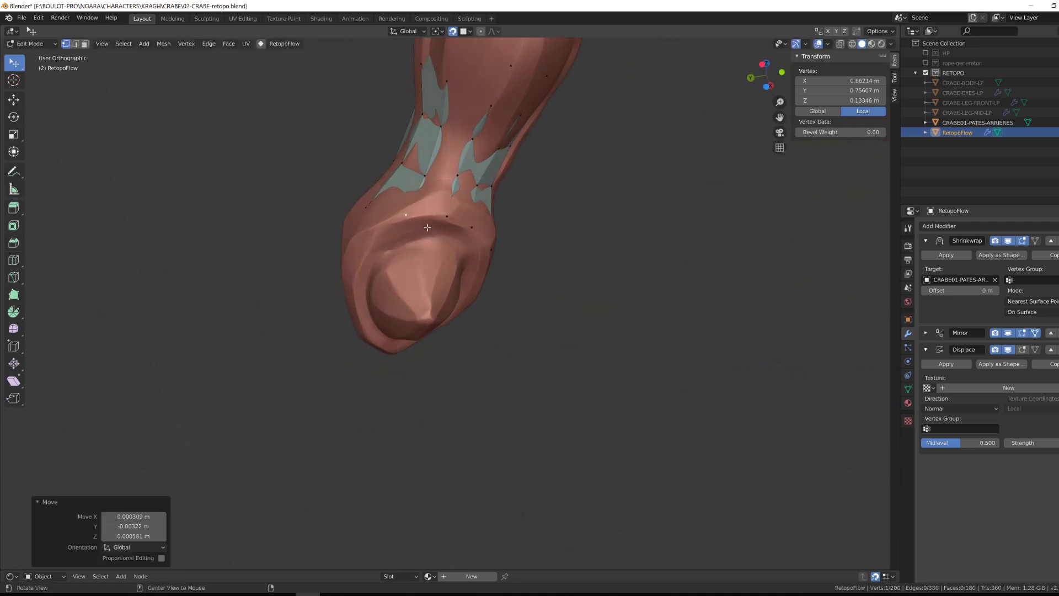
pyautogui.keyDown('alt'); pyautogui.moveTo(427, 227); pyautogui.dragTo(411, 223); pyautogui.keyUp('alt')
pyautogui.moveTo(411, 224); pyautogui.dragTo(408, 227)
pyautogui.keyDown('alt'); pyautogui.moveTo(408, 227); pyautogui.dragTo(397, 280); pyautogui.keyUp('alt')
pyautogui.keyDown('alt'); pyautogui.moveTo(397, 281); pyautogui.dragTo(406, 254); pyautogui.keyUp('alt')
pyautogui.moveTo(405, 254); pyautogui.dragTo(414, 259)
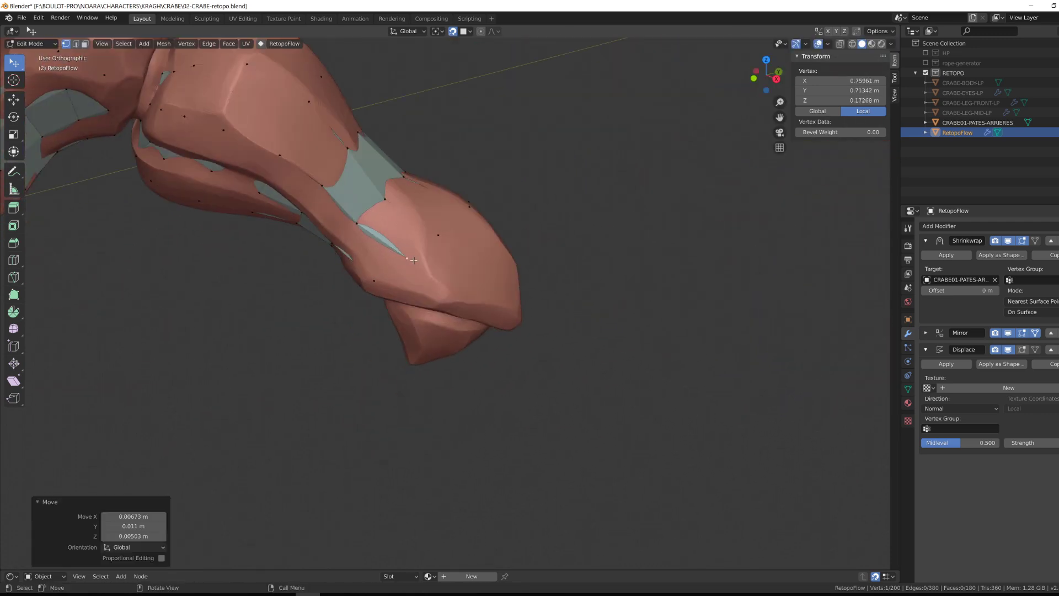
# Step: Nudge the foot loop's vertices on both sides of the outer segment to even out their spacing
pyautogui.moveTo(413, 260); pyautogui.dragTo(500, 262, button='middle')
pyautogui.click(500, 263)
pyautogui.keyDown('shift'); pyautogui.moveTo(510, 259); pyautogui.dragTo(508, 262); pyautogui.keyUp('shift')
pyautogui.moveTo(508, 263); pyautogui.dragTo(425, 263, button='middle')
pyautogui.moveTo(425, 263); pyautogui.dragTo(431, 268)
pyautogui.moveTo(431, 268); pyautogui.dragTo(411, 265, button='middle')
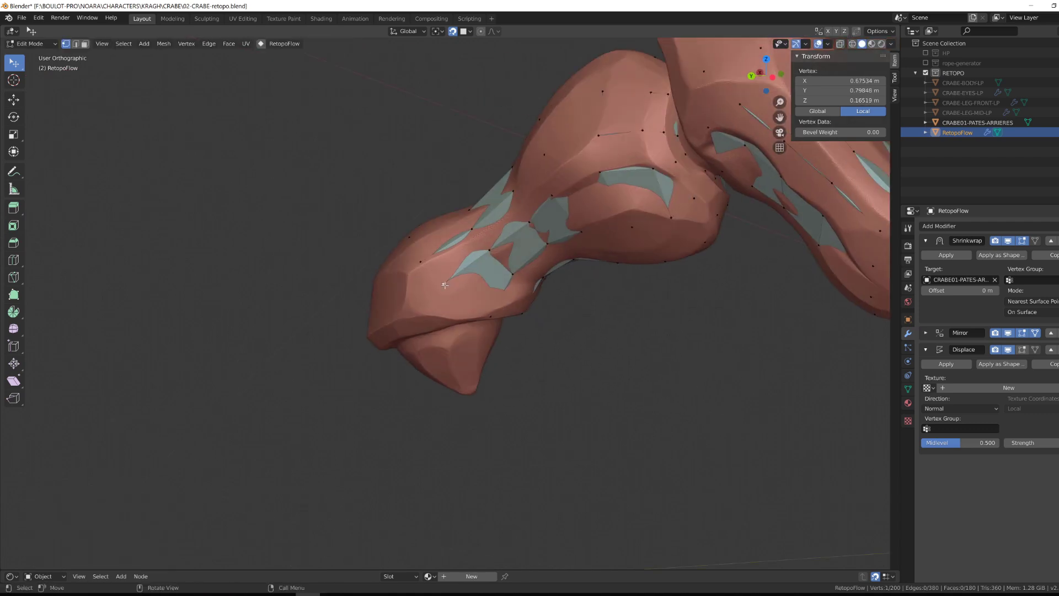
pyautogui.moveTo(444, 270); pyautogui.dragTo(447, 276)
pyautogui.moveTo(448, 276); pyautogui.dragTo(449, 301, button='middle')
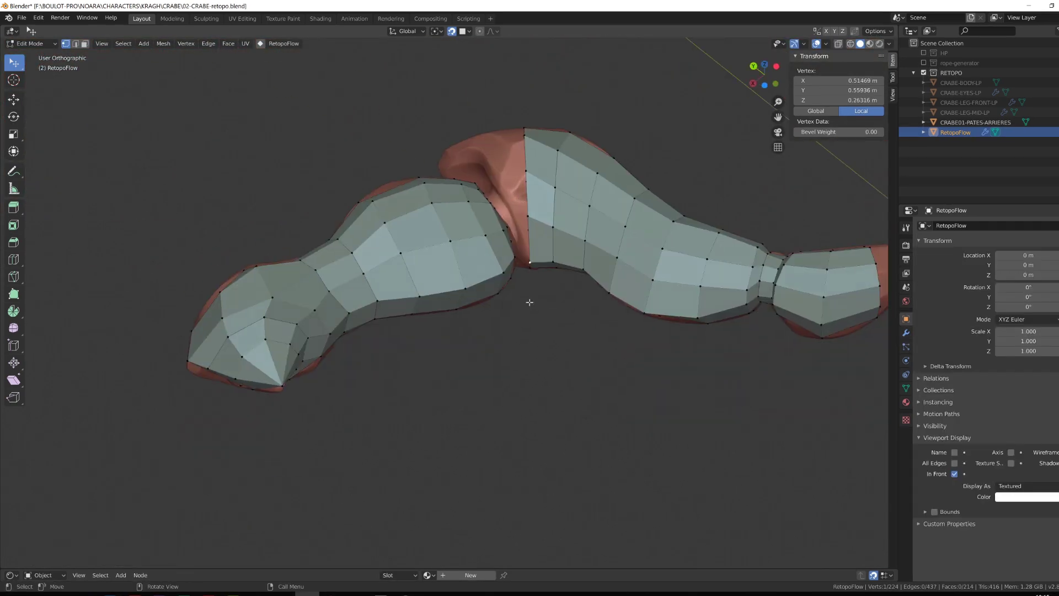
# Step: Extrude new vertices from the middle segment's open end at the joint and fill the first faces along its rim
pyautogui.moveTo(537, 306); pyautogui.dragTo(540, 308)
pyautogui.moveTo(540, 309); pyautogui.dragTo(531, 312, button='middle')
pyautogui.click(541, 285)
pyautogui.keyDown('ctrl'); pyautogui.rightClick(513, 287); pyautogui.keyUp('ctrl')
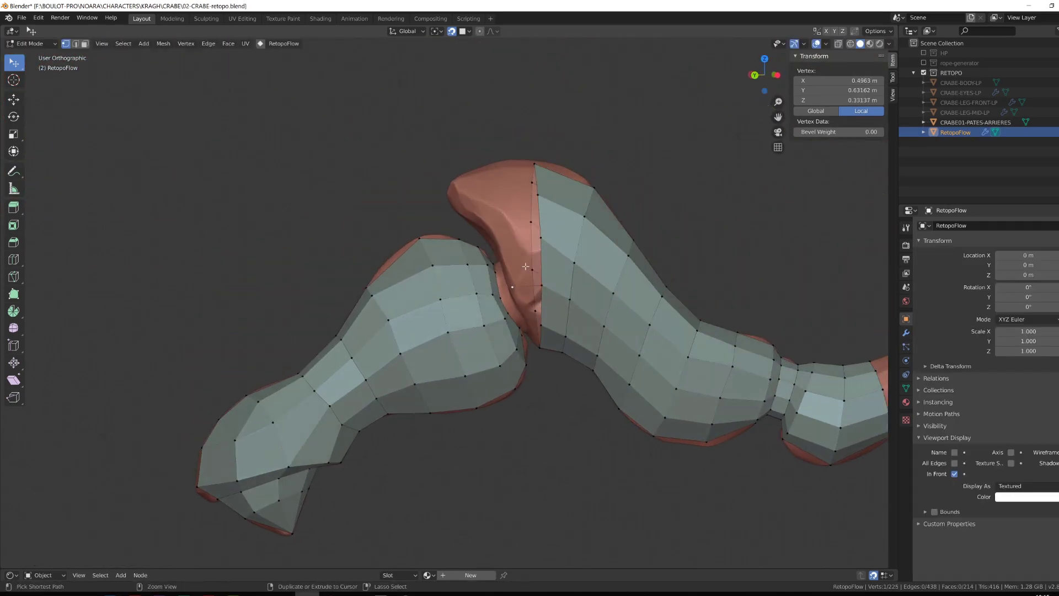
pyautogui.press('f')
pyautogui.press('f')
pyautogui.press('f')
pyautogui.moveTo(547, 223); pyautogui.dragTo(510, 326, button='middle')
pyautogui.press('f')
# Step: Extend the rim strip toward the middle segment's upper end with extruded vertices and a new face
pyautogui.click(515, 229)
pyautogui.keyDown('ctrl'); pyautogui.rightClick(473, 233); pyautogui.keyUp('ctrl')
pyautogui.moveTo(472, 234)
pyautogui.mouseDown(button='middle')
pyautogui.moveTo(460, 213)
pyautogui.moveTo(477, 238)
pyautogui.mouseUp(button='middle')
pyautogui.keyDown('ctrl'); pyautogui.rightClick(460, 214); pyautogui.keyUp('ctrl')
pyautogui.moveTo(477, 238); pyautogui.dragTo(478, 237)
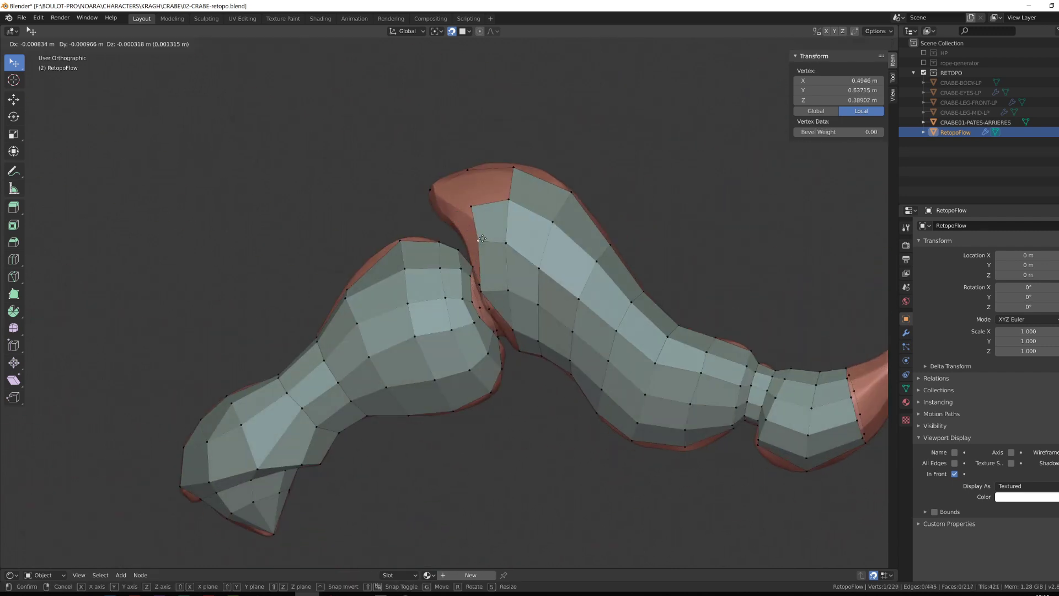
pyautogui.moveTo(426, 193); pyautogui.dragTo(441, 195, button='middle')
pyautogui.moveTo(476, 206); pyautogui.dragTo(485, 200)
pyautogui.press('f')
# Step: Reposition the rim vertices and extend the strip of faces around the middle segment's tip to its other side
pyautogui.moveTo(485, 201); pyautogui.dragTo(491, 207, button='middle')
pyautogui.moveTo(491, 209); pyautogui.dragTo(496, 207)
pyautogui.moveTo(496, 208); pyautogui.dragTo(556, 263, button='middle')
pyautogui.keyDown('ctrl'); pyautogui.rightClick(525, 261); pyautogui.keyUp('ctrl')
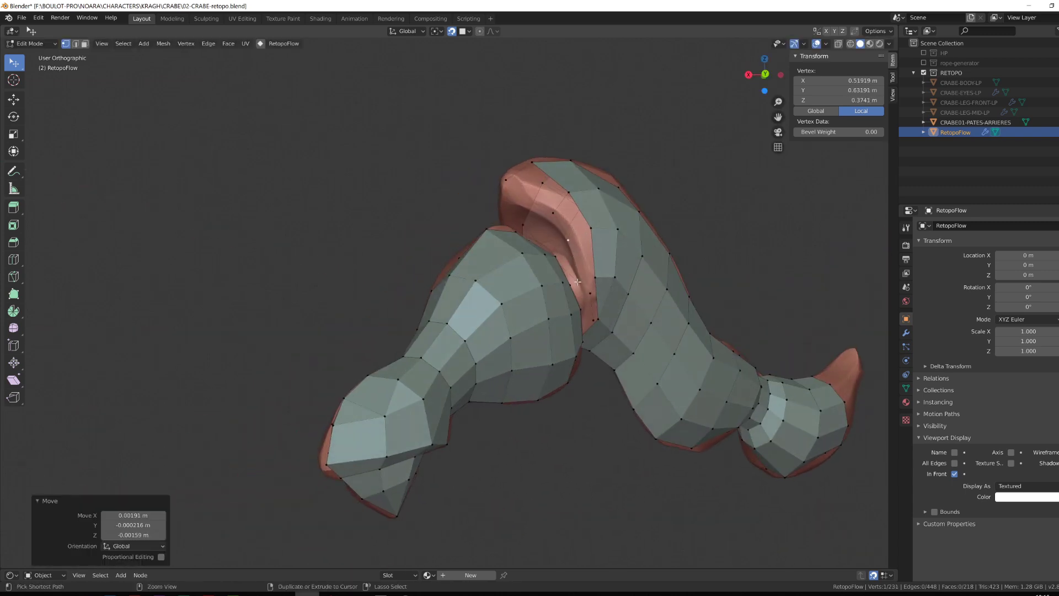
pyautogui.press('f')
pyautogui.moveTo(529, 197); pyautogui.dragTo(585, 221, button='middle')
pyautogui.moveTo(488, 150); pyautogui.dragTo(490, 148)
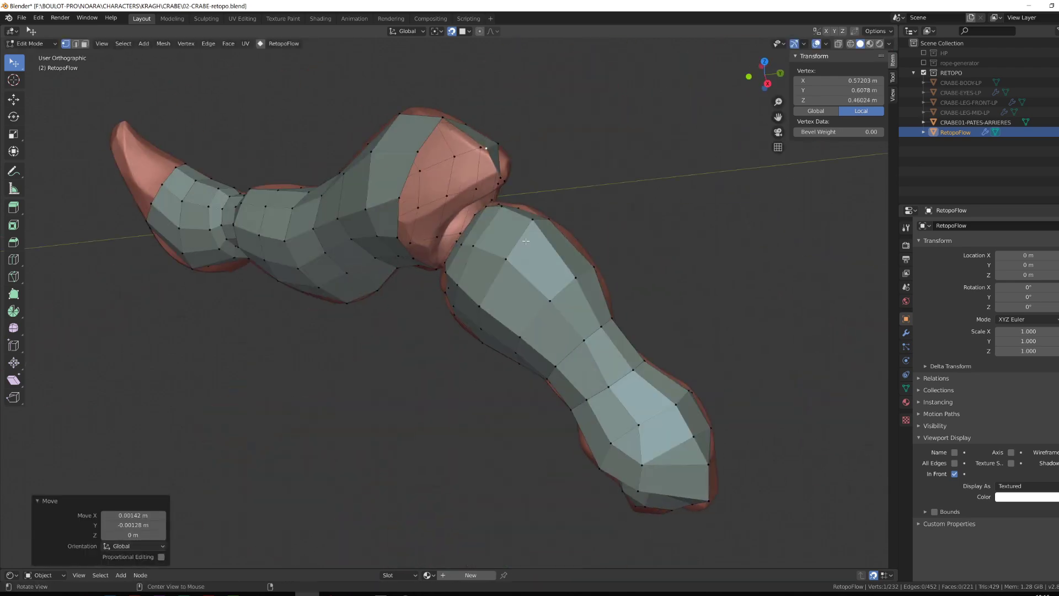
pyautogui.moveTo(489, 149); pyautogui.dragTo(442, 190, button='middle')
pyautogui.moveTo(504, 216); pyautogui.dragTo(503, 214)
pyautogui.moveTo(503, 214); pyautogui.dragTo(695, 255, button='middle')
pyautogui.press('f')
# Step: Extrude a row of vertices down the far side of the middle segment's open end and fill the faces between
pyautogui.keyDown('ctrl'); pyautogui.rightClick(407, 135); pyautogui.keyUp('ctrl')
pyautogui.keyDown('ctrl'); pyautogui.rightClick(393, 167); pyautogui.keyUp('ctrl')
pyautogui.keyDown('ctrl'); pyautogui.rightClick(381, 227); pyautogui.keyUp('ctrl')
pyautogui.moveTo(381, 264); pyautogui.dragTo(441, 209, button='middle')
pyautogui.keyDown('ctrl'); pyautogui.rightClick(388, 329); pyautogui.keyUp('ctrl')
pyautogui.keyDown('shift'); pyautogui.click(363, 331); pyautogui.keyUp('shift')
pyautogui.press('f')
pyautogui.press('f')
pyautogui.press('f')
pyautogui.press('f')
pyautogui.press('f')
# Step: Extrude a second row of vertices beside the first on the middle segment's far side and fill its faces
pyautogui.click(421, 161)
pyautogui.moveTo(422, 165); pyautogui.dragTo(441, 210, button='middle')
pyautogui.keyDown('ctrl'); pyautogui.rightClick(440, 174); pyautogui.keyUp('ctrl')
pyautogui.keyDown('ctrl'); pyautogui.rightClick(426, 237); pyautogui.keyUp('ctrl')
pyautogui.keyDown('ctrl'); pyautogui.rightClick(414, 275); pyautogui.keyUp('ctrl')
pyautogui.keyDown('shift'); pyautogui.click(466, 225); pyautogui.keyUp('shift')
pyautogui.press('f')
pyautogui.press('f')
pyautogui.press('f')
pyautogui.press('f')
# Step: Adjust the new rim vertices and fill the remaining gaps around the outside of the middle segment's end
pyautogui.moveTo(541, 215); pyautogui.dragTo(479, 223, button='middle')
pyautogui.moveTo(485, 188); pyautogui.dragTo(481, 179)
pyautogui.moveTo(469, 221); pyautogui.dragTo(540, 260, button='middle')
pyautogui.scroll(2, 386, 342)
pyautogui.click(381, 307)
pyautogui.keyDown('shift'); pyautogui.click(409, 302); pyautogui.keyUp('shift')
pyautogui.press('f')
pyautogui.moveTo(405, 325); pyautogui.dragTo(409, 435, button='middle')
pyautogui.press('f')
pyautogui.scroll(-2, 408, 435)
pyautogui.scroll(2, 409, 419)
pyautogui.moveTo(411, 356); pyautogui.dragTo(409, 352)
pyautogui.click(381, 408)
pyautogui.moveTo(308, 386); pyautogui.dragTo(411, 366, button='middle')
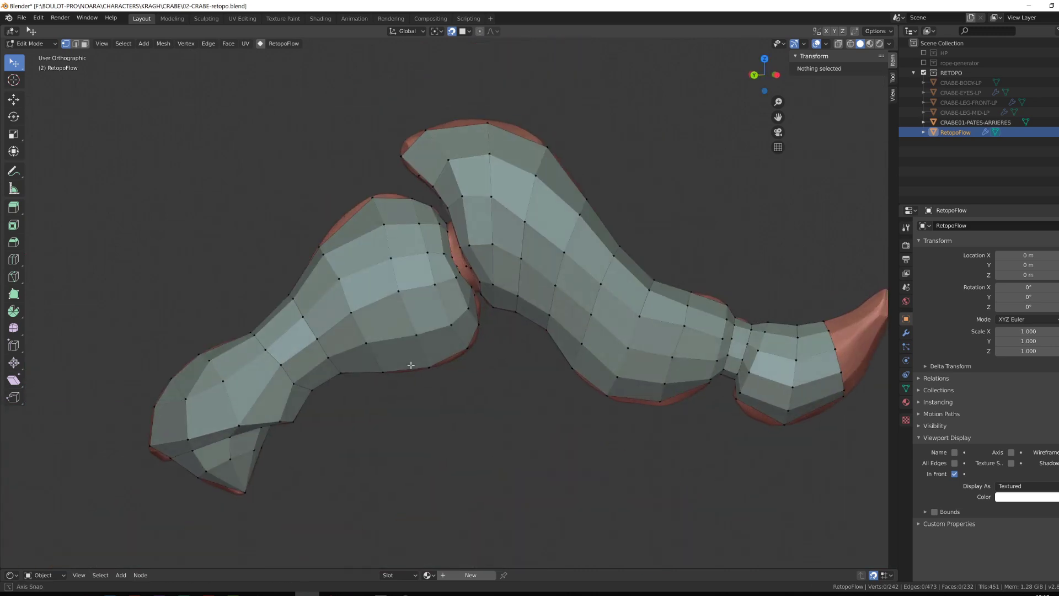
# Step: Reposition a rim vertex at the joint and extrude new vertices across the recess under the middle segment's end
pyautogui.moveTo(458, 303); pyautogui.dragTo(492, 309, button='middle')
pyautogui.scroll(3, 524, 320)
pyautogui.click(605, 360)
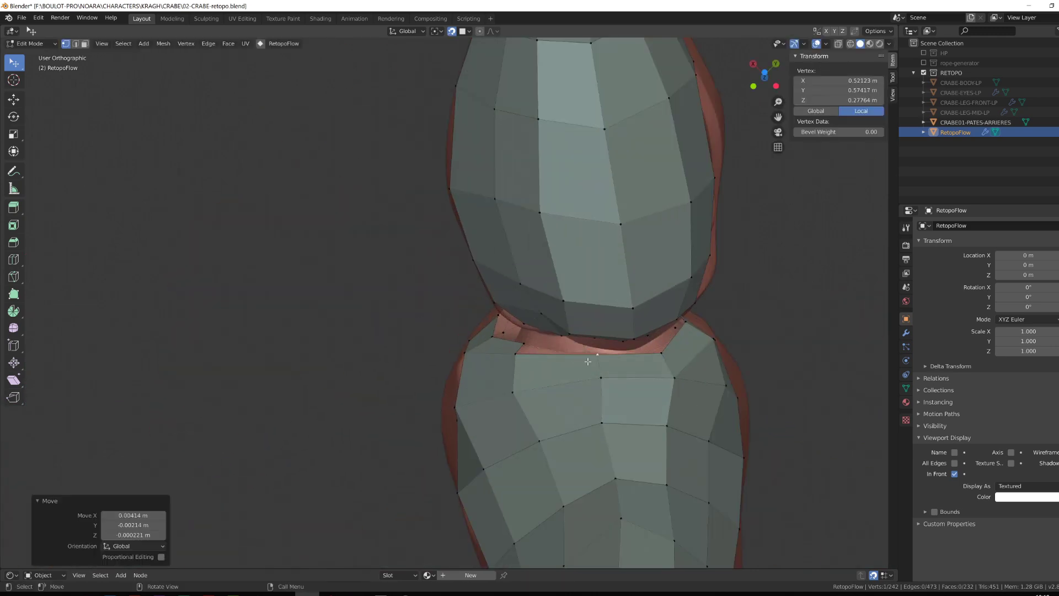
pyautogui.moveTo(526, 343); pyautogui.dragTo(550, 294, button='middle')
pyautogui.click(536, 328)
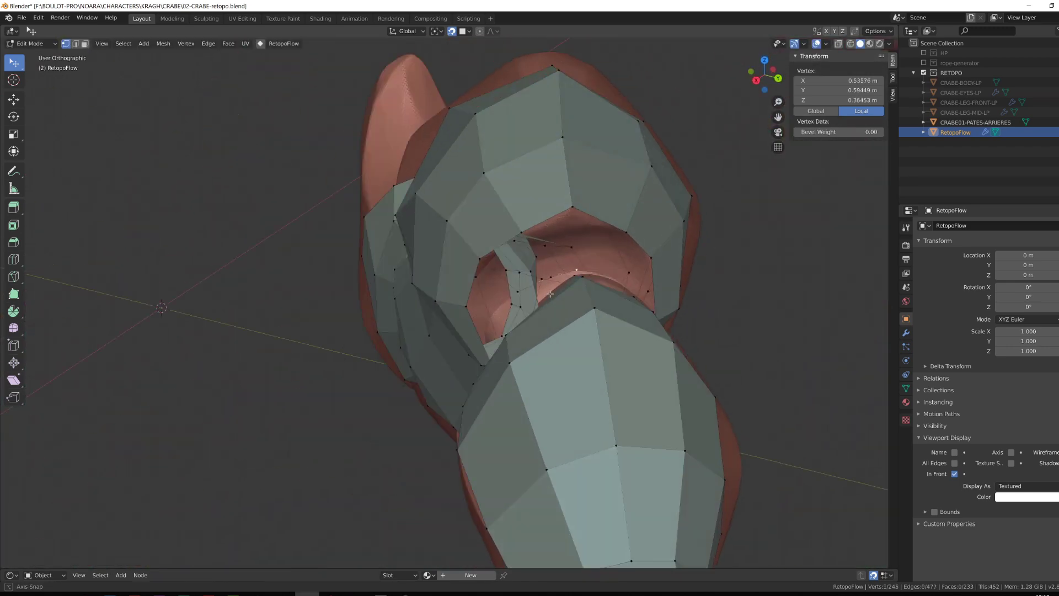
pyautogui.keyDown('ctrl'); pyautogui.rightClick(612, 271); pyautogui.keyUp('ctrl')
pyautogui.moveTo(612, 271); pyautogui.dragTo(637, 288, button='middle')
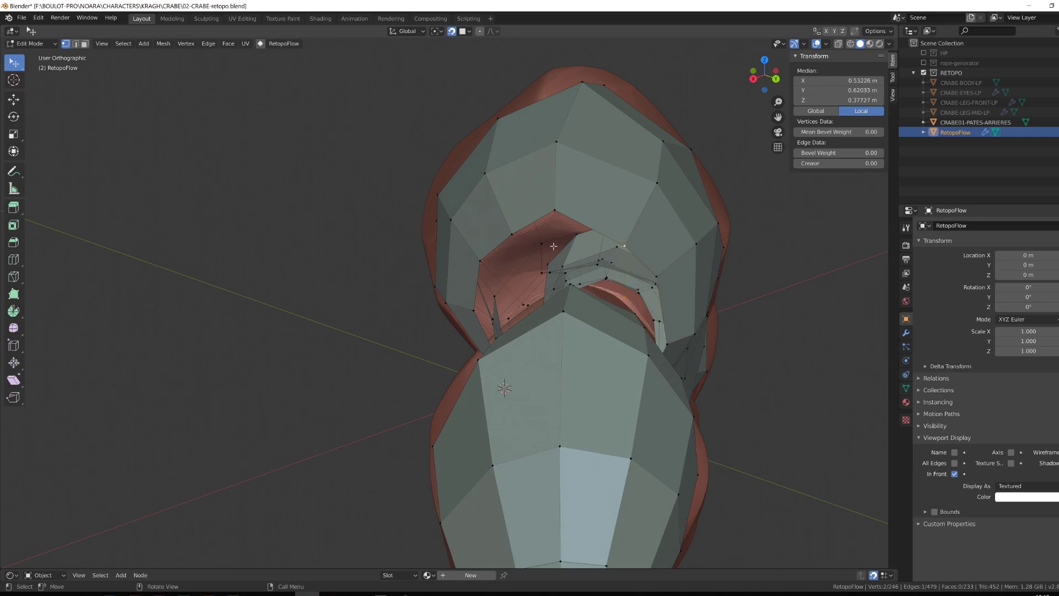
# Step: Fill the remaining open side of the recess under the middle segment's end with faces
pyautogui.keyDown('alt'); pyautogui.moveTo(554, 246); pyautogui.dragTo(662, 221); pyautogui.keyUp('alt')
pyautogui.click(475, 322)
pyautogui.keyDown('alt'); pyautogui.moveTo(475, 321); pyautogui.dragTo(463, 341); pyautogui.keyUp('alt')
pyautogui.press('f')
pyautogui.press('f')
pyautogui.press('f')
pyautogui.press('f')
pyautogui.keyDown('alt'); pyautogui.moveTo(464, 408); pyautogui.dragTo(453, 440); pyautogui.keyUp('alt')
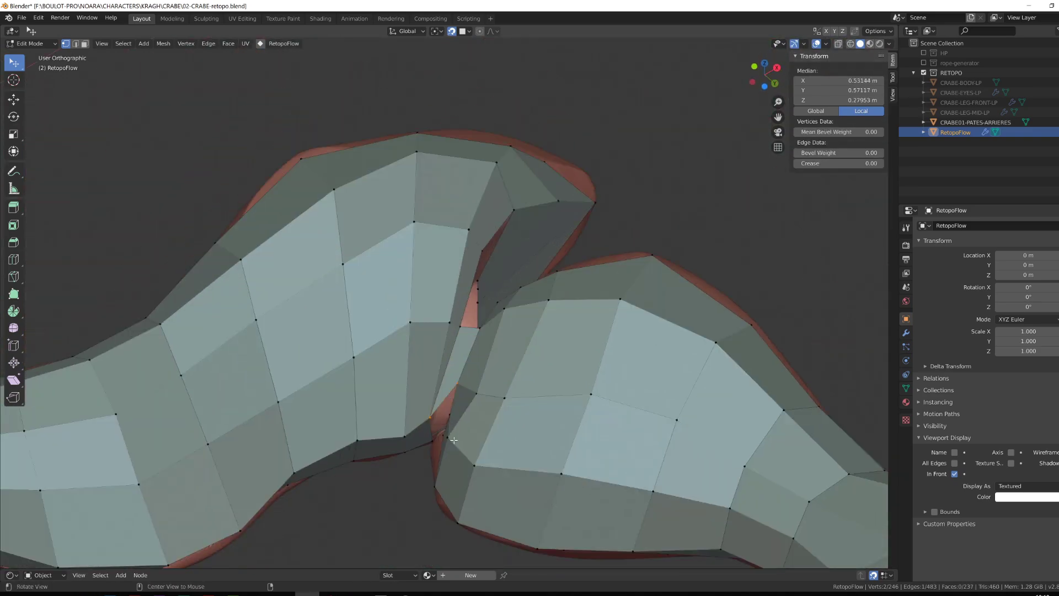
# Step: Adjust a vertex at the lower edge of the joint recess and fill the adjoining gap with a face
pyautogui.moveTo(454, 439); pyautogui.dragTo(490, 417, button='middle')
pyautogui.moveTo(379, 333); pyautogui.dragTo(345, 331, button='middle')
pyautogui.moveTo(434, 373); pyautogui.dragTo(439, 369)
pyautogui.moveTo(439, 370); pyautogui.dragTo(472, 364, button='middle')
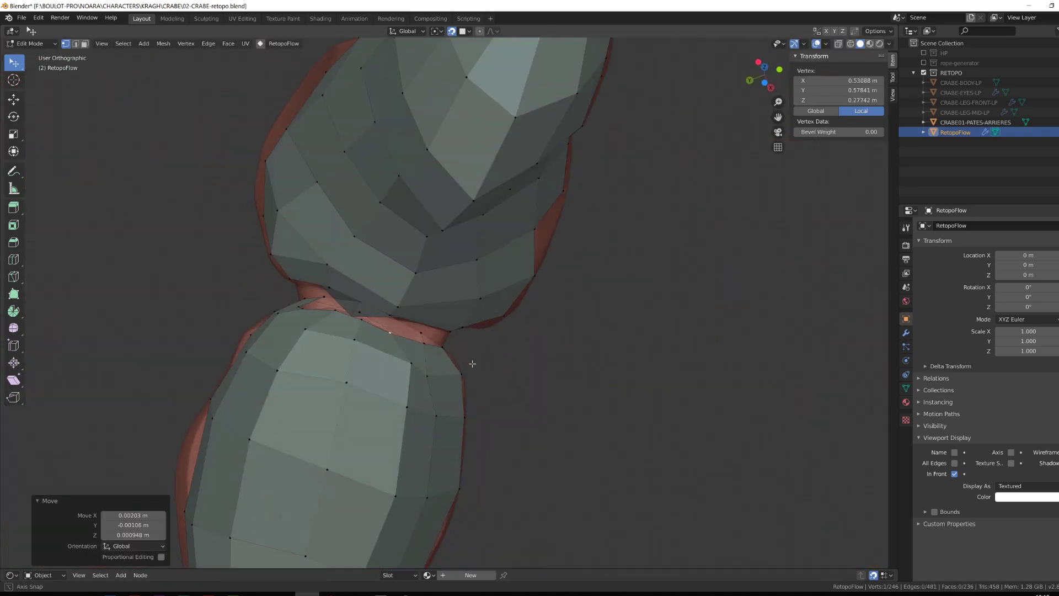
pyautogui.moveTo(404, 369); pyautogui.dragTo(427, 382, button='middle')
pyautogui.press('f')
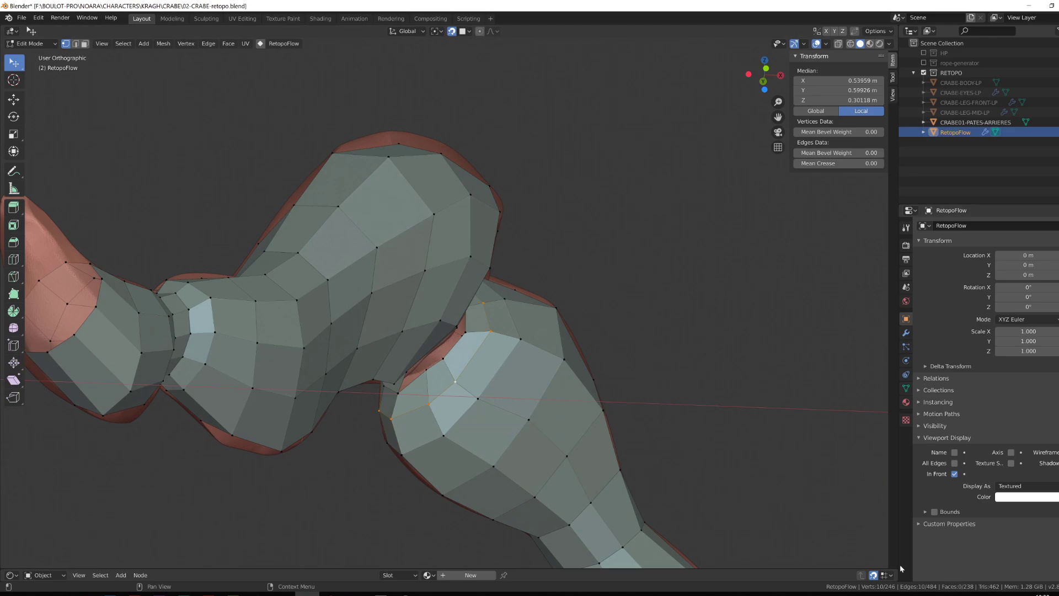
pyautogui.moveTo(364, 336); pyautogui.dragTo(426, 345, button='middle')
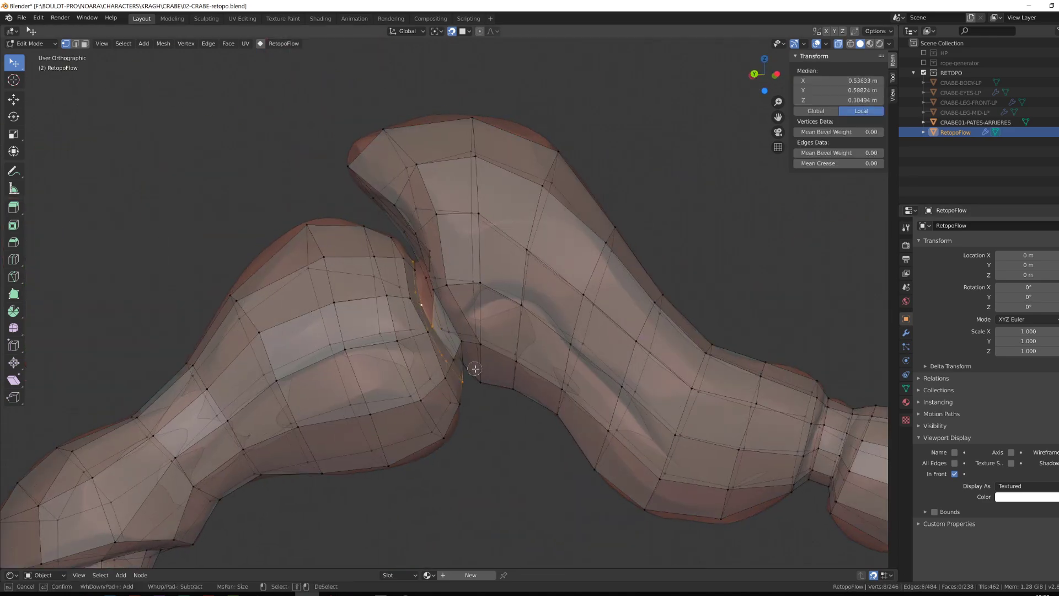
# Step: Reposition a rim vertex at the joint and fill the adjoining part of the open recess with faces
pyautogui.moveTo(416, 286); pyautogui.dragTo(439, 297, button='middle')
pyautogui.click(468, 376)
pyautogui.press('g')
pyautogui.keyDown('shift'); pyautogui.click(493, 287); pyautogui.keyUp('shift')
pyautogui.press('f')
pyautogui.click(473, 318)
pyautogui.press('f')
pyautogui.hotkey('ctrl', 'z')
pyautogui.press('f')
pyautogui.keyDown('shift'); pyautogui.click(437, 275); pyautogui.keyUp('shift')
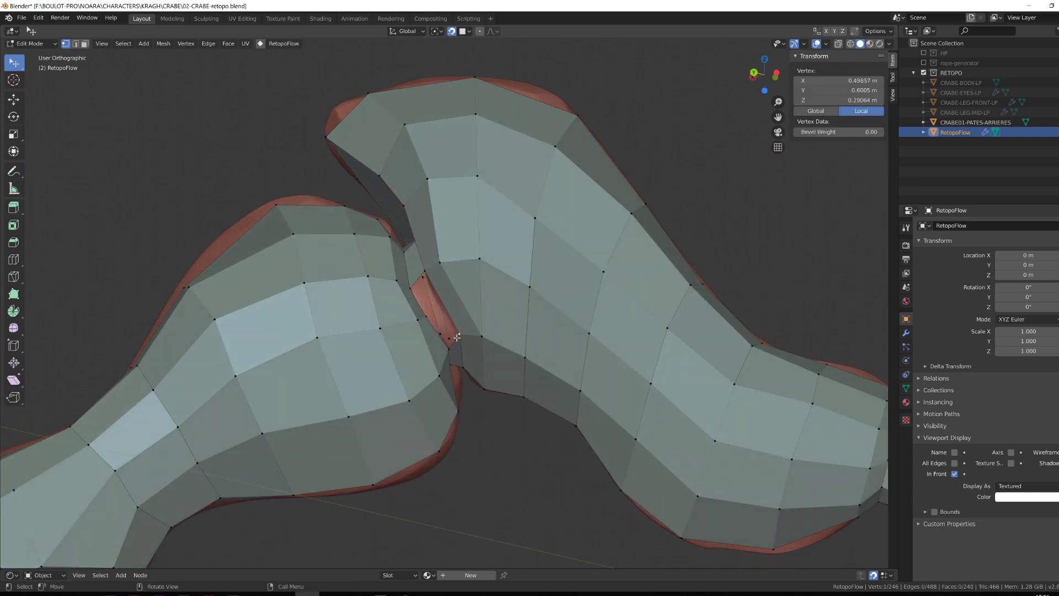
# Step: Undo the last face fill and fill the gap between the two segments' rims with faces from underneath
pyautogui.hotkey('ctrl', 'z')
pyautogui.hotkey('ctrl', 'z')
pyautogui.moveTo(457, 337); pyautogui.dragTo(398, 369, button='middle')
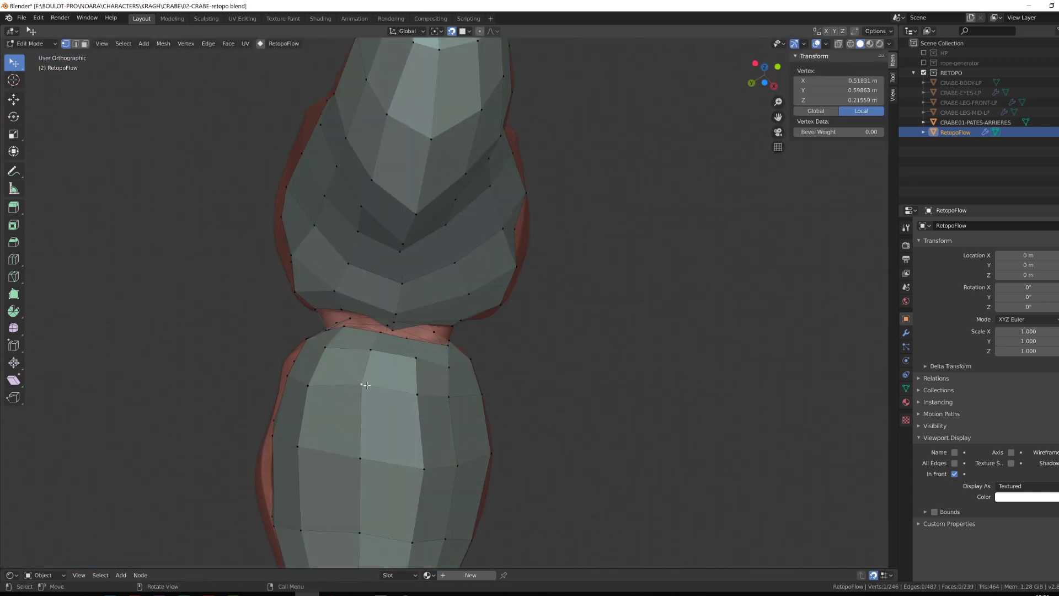
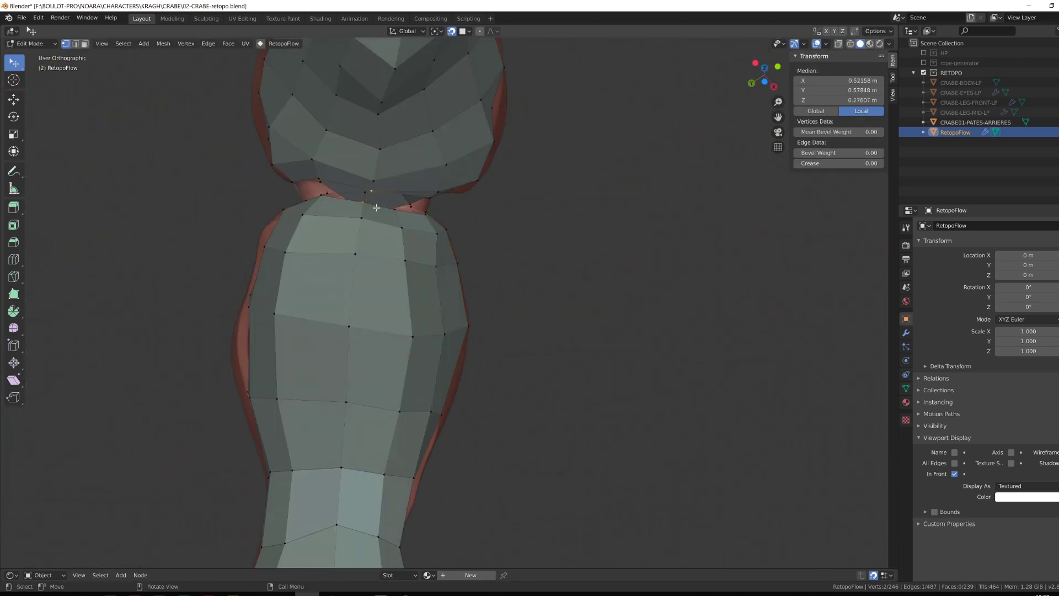
pyautogui.press('f')
pyautogui.press('f')
pyautogui.moveTo(376, 207); pyautogui.dragTo(472, 326, button='middle')
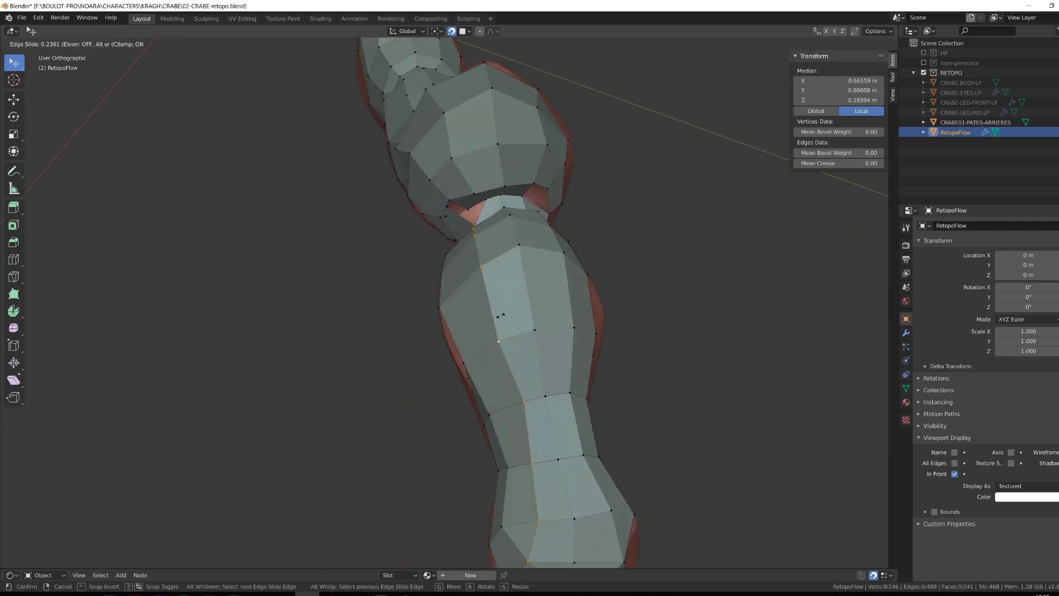
# Step: Slide the lengthwise edge loop of the leg segment and adjust nearby vertices at the joint
pyautogui.click(534, 317)
pyautogui.moveTo(534, 317); pyautogui.dragTo(557, 320, button='middle')
pyautogui.moveTo(526, 309); pyautogui.dragTo(531, 311)
pyautogui.moveTo(532, 312); pyautogui.dragTo(675, 231, button='middle')
pyautogui.press('x')
pyautogui.moveTo(659, 222); pyautogui.dragTo(654, 211)
pyautogui.moveTo(654, 212); pyautogui.dragTo(619, 210, button='middle')
# Step: Fill the open areas along the side of the joint recess with successive faces
pyautogui.press('f')
pyautogui.rightClick(642, 188)
pyautogui.click(642, 187)
pyautogui.press('f')
pyautogui.press('f')
pyautogui.press('f')
pyautogui.keyDown('alt'); pyautogui.moveTo(620, 210); pyautogui.dragTo(640, 225); pyautogui.keyUp('alt')
pyautogui.press('f')
pyautogui.press('f')
pyautogui.keyDown('alt'); pyautogui.moveTo(640, 225); pyautogui.dragTo(574, 275); pyautogui.keyUp('alt')
# Step: Reposition the rim vertices around the filled side of the joint to even out the topology
pyautogui.click(538, 280)
pyautogui.moveTo(563, 273); pyautogui.dragTo(543, 271)
pyautogui.moveTo(541, 273); pyautogui.dragTo(496, 276)
pyautogui.click(499, 277)
pyautogui.keyDown('alt'); pyautogui.moveTo(469, 276); pyautogui.dragTo(493, 274); pyautogui.keyUp('alt')
pyautogui.moveTo(493, 274); pyautogui.dragTo(477, 284, button='middle')
pyautogui.press('g')
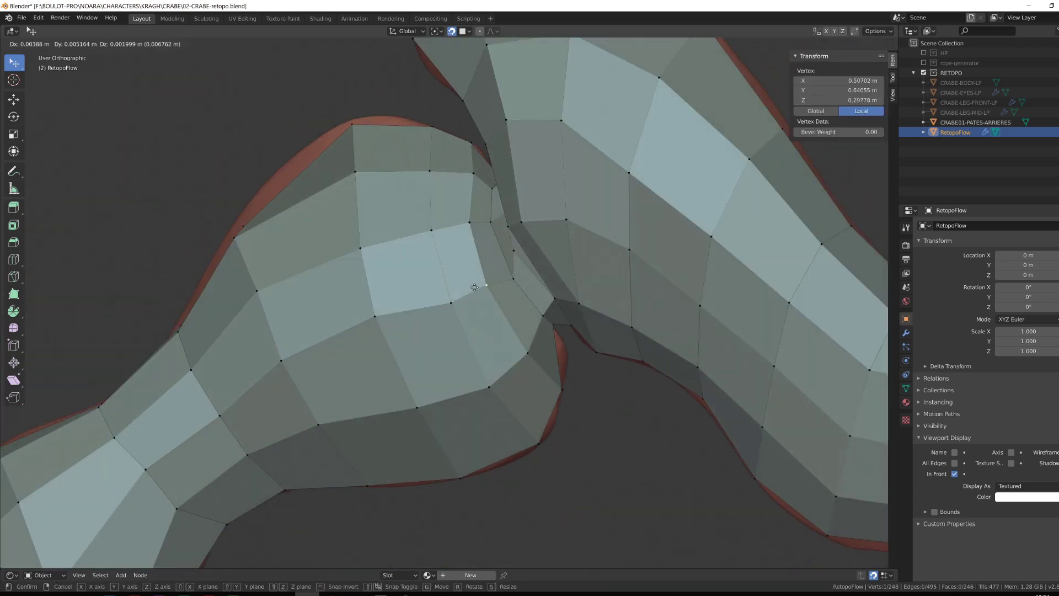
pyautogui.keyDown('alt'); pyautogui.moveTo(536, 268); pyautogui.dragTo(364, 314); pyautogui.keyUp('alt')
pyautogui.keyDown('alt'); pyautogui.moveTo(364, 315); pyautogui.dragTo(445, 312); pyautogui.keyUp('alt')
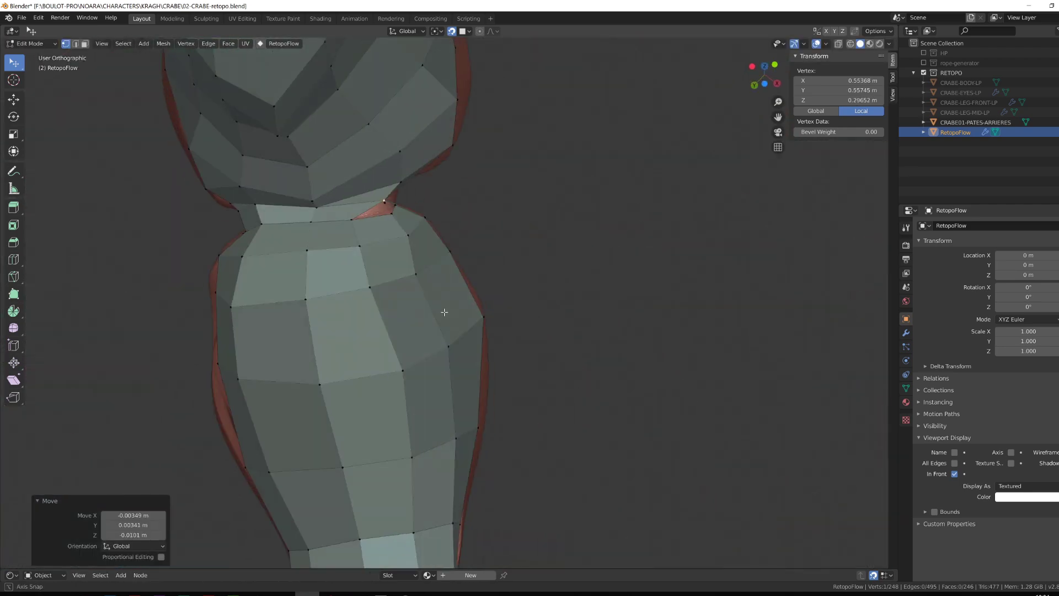
# Step: Adjust a rim vertex on the opposite side of the joint and fill a face at the edge of its open gap
pyautogui.click(429, 419)
pyautogui.moveTo(429, 419); pyautogui.dragTo(417, 339, button='middle')
pyautogui.keyDown('alt'); pyautogui.click(415, 335); pyautogui.keyUp('alt')
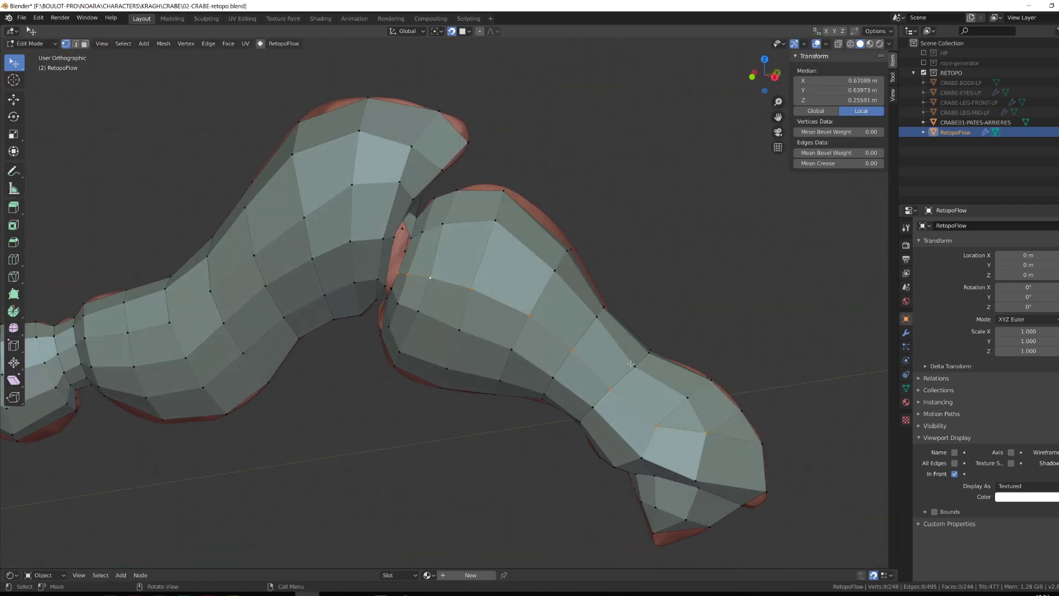
pyautogui.moveTo(453, 283); pyautogui.dragTo(378, 310, button='middle')
pyautogui.scroll(4, 377, 310)
pyautogui.moveTo(331, 353); pyautogui.dragTo(326, 361)
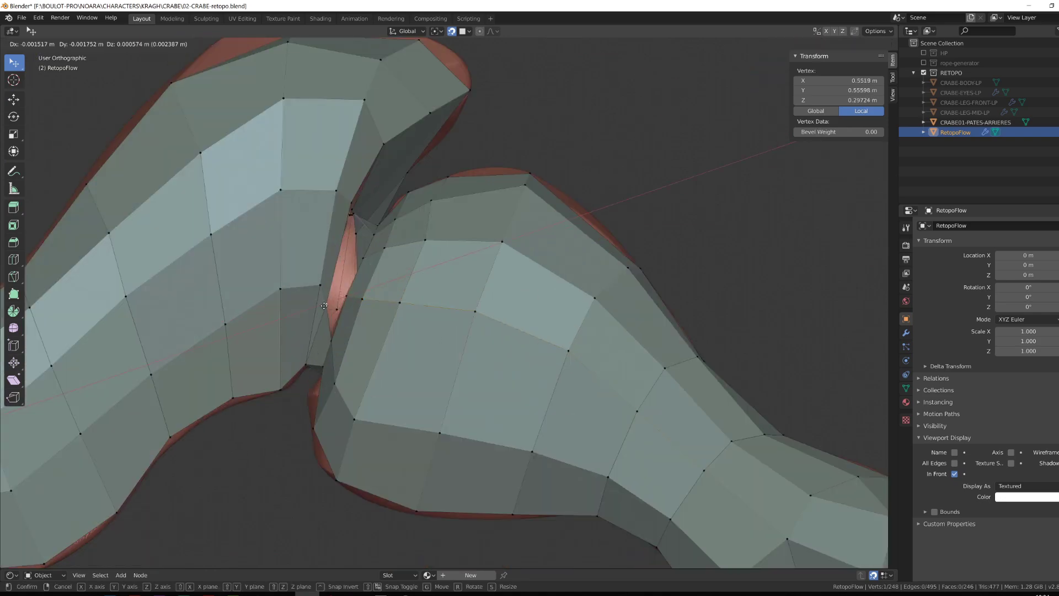
pyautogui.moveTo(326, 361); pyautogui.dragTo(415, 353, button='middle')
pyautogui.keyDown('shift'); pyautogui.click(378, 353); pyautogui.keyUp('shift')
pyautogui.press('f')
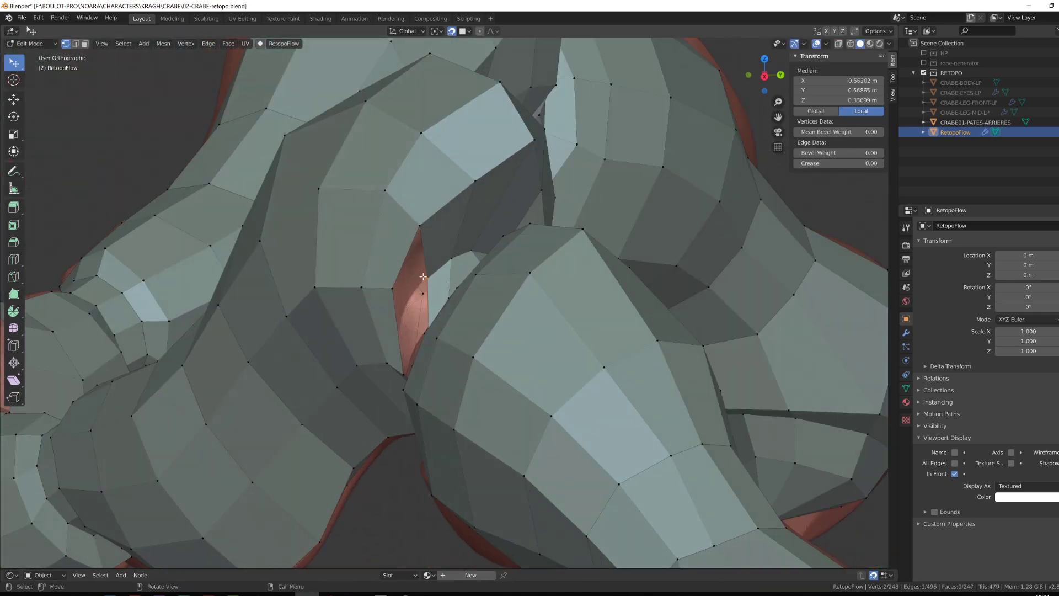
pyautogui.moveTo(415, 331); pyautogui.dragTo(405, 330)
pyautogui.moveTo(405, 330); pyautogui.dragTo(384, 325, button='middle')
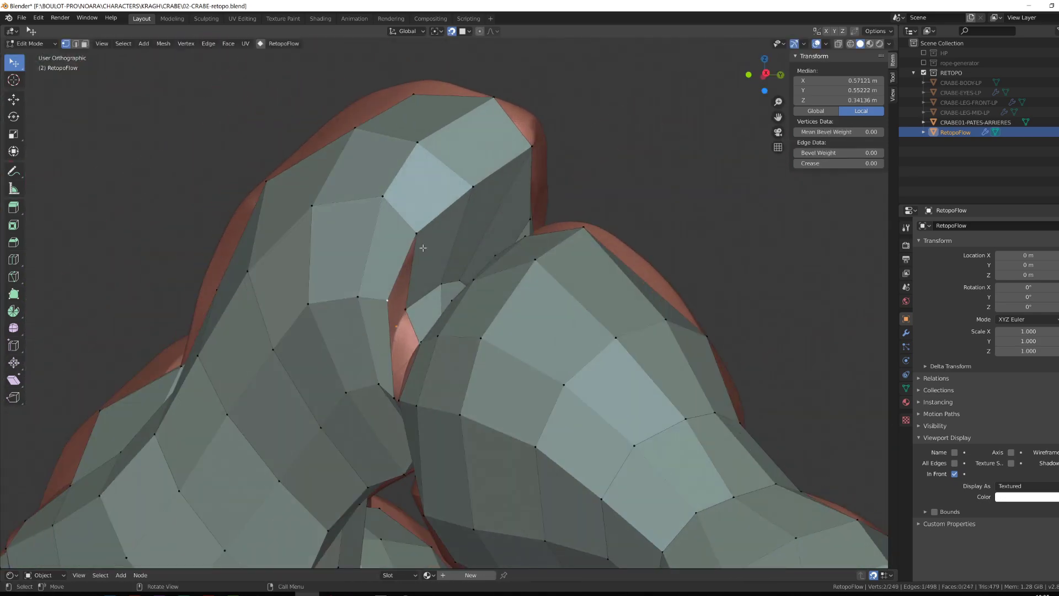
# Step: Fill the remaining gap on the opposite side of the joint with faces
pyautogui.press('f')
pyautogui.press('f')
pyautogui.moveTo(423, 248); pyautogui.dragTo(383, 380, button='middle')
pyautogui.moveTo(381, 394); pyautogui.dragTo(378, 402)
pyautogui.moveTo(377, 402)
pyautogui.mouseDown(button='middle')
pyautogui.moveTo(360, 426)
pyautogui.moveTo(366, 402)
pyautogui.mouseUp(button='middle')
pyautogui.keyDown('shift'); pyautogui.click(358, 430); pyautogui.keyUp('shift')
pyautogui.press('f')
pyautogui.press('f')
# Step: Reposition the vertices along the newly closed joint so the faces follow the sculpted surface
pyautogui.moveTo(370, 381); pyautogui.dragTo(377, 370)
pyautogui.moveTo(377, 371)
pyautogui.mouseDown(button='middle')
pyautogui.moveTo(411, 338)
pyautogui.moveTo(375, 389)
pyautogui.mouseUp(button='middle')
pyautogui.moveTo(375, 388); pyautogui.dragTo(379, 368)
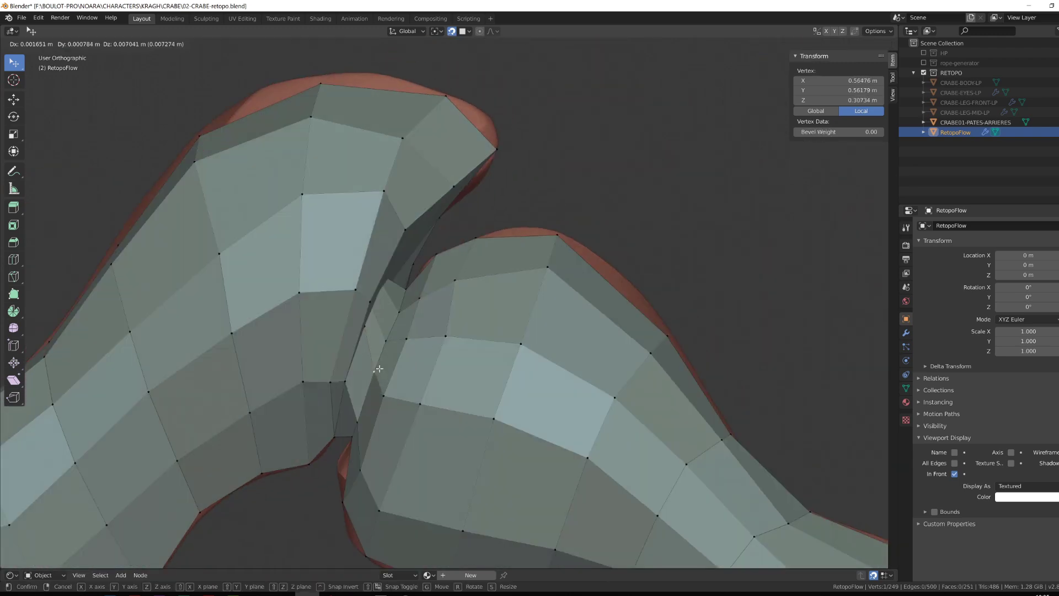
pyautogui.click(379, 368)
pyautogui.moveTo(379, 368); pyautogui.dragTo(401, 306, button='middle')
pyautogui.moveTo(402, 307); pyautogui.dragTo(406, 302)
pyautogui.moveTo(406, 302); pyautogui.dragTo(612, 253, button='middle')
pyautogui.moveTo(612, 254); pyautogui.dragTo(619, 248)
# Step: Move the vertex at the rear leg's pointed foot tip to fit the sculpted leg
pyautogui.scroll(-10, 613, 254)
pyautogui.moveTo(601, 264); pyautogui.dragTo(504, 354, button='middle')
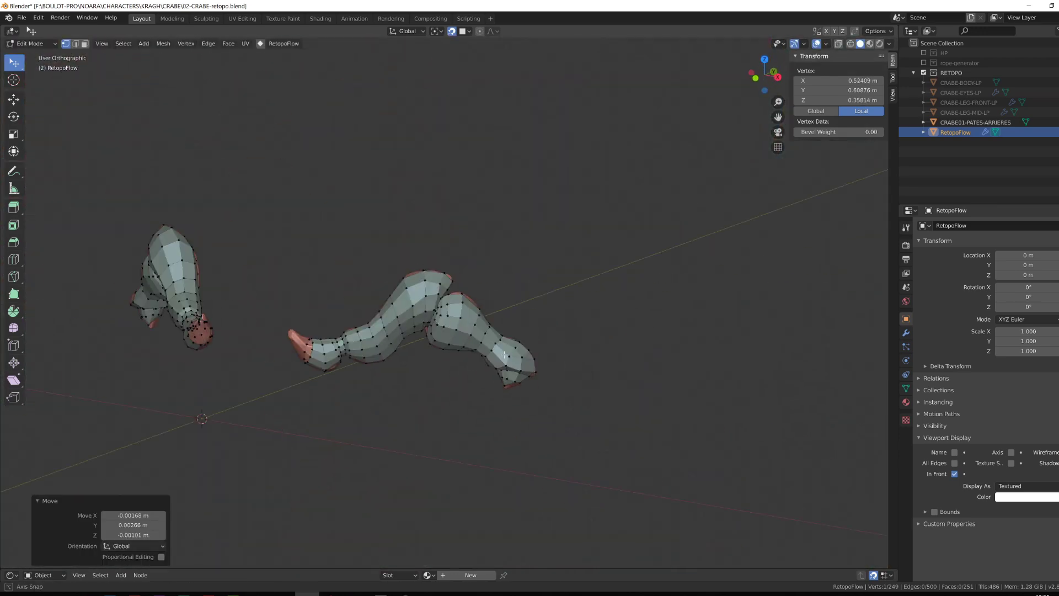
pyautogui.moveTo(402, 427); pyautogui.dragTo(389, 386, button='middle')
pyautogui.scroll(-3, 389, 386)
pyautogui.moveTo(381, 372); pyautogui.dragTo(375, 383)
pyautogui.moveTo(375, 383); pyautogui.dragTo(358, 464, button='middle')
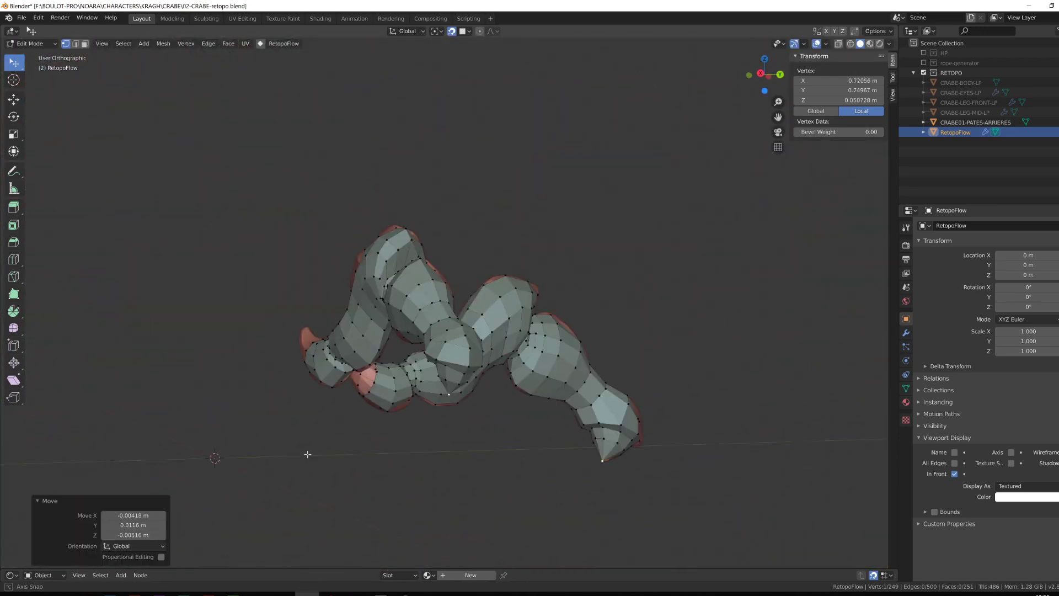
pyautogui.moveTo(393, 404); pyautogui.dragTo(237, 401, button='middle')
pyautogui.scroll(3, 237, 401)
pyautogui.scroll(-4, 237, 401)
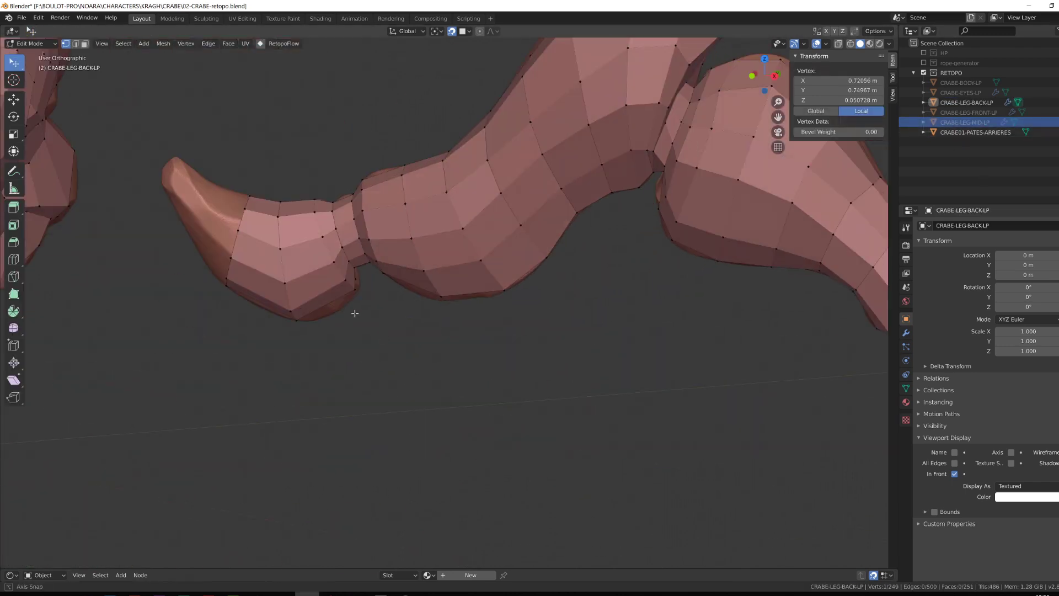
# Step: Extrude the open ring toward the leg's narrow upper end and apply the first Shrinkwrap modifier
pyautogui.keyDown('shift'); pyautogui.moveTo(241, 72); pyautogui.dragTo(461, 144, button='middle'); pyautogui.keyUp('shift')
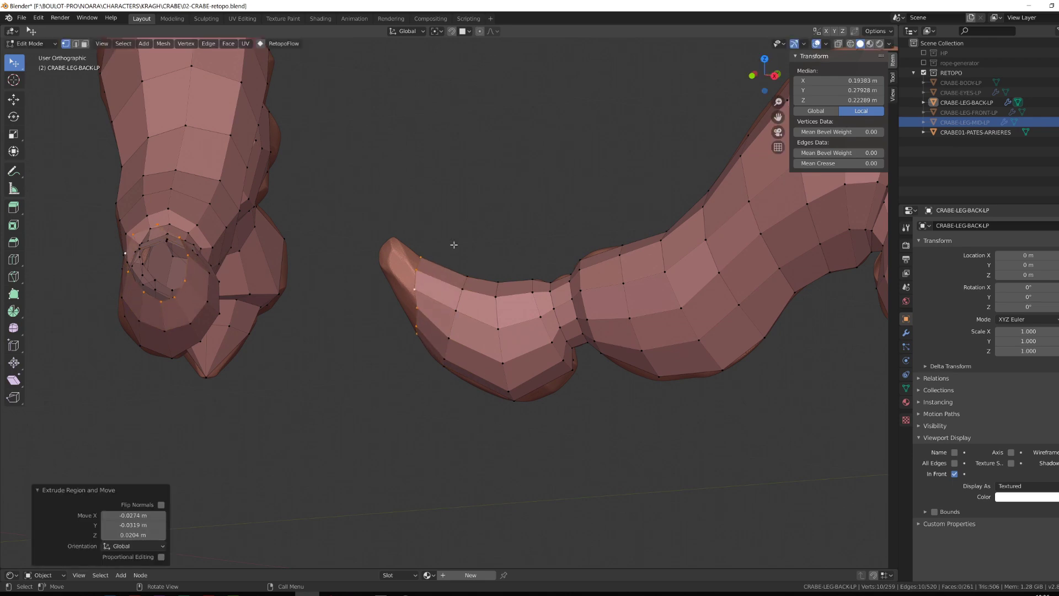
pyautogui.moveTo(453, 245); pyautogui.dragTo(458, 286, button='middle')
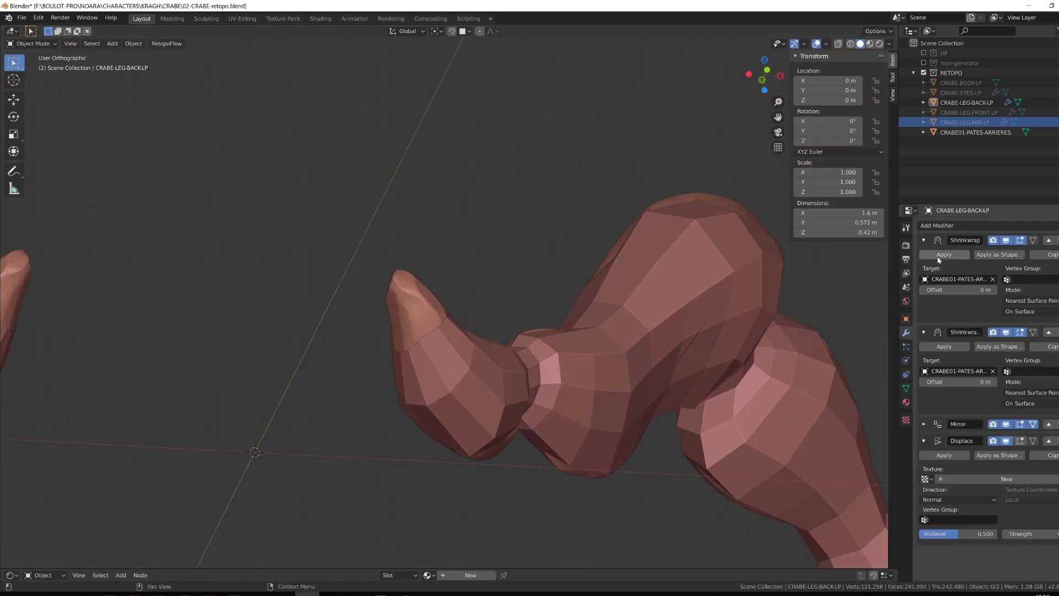
pyautogui.moveTo(457, 331); pyautogui.dragTo(463, 353, button='middle')
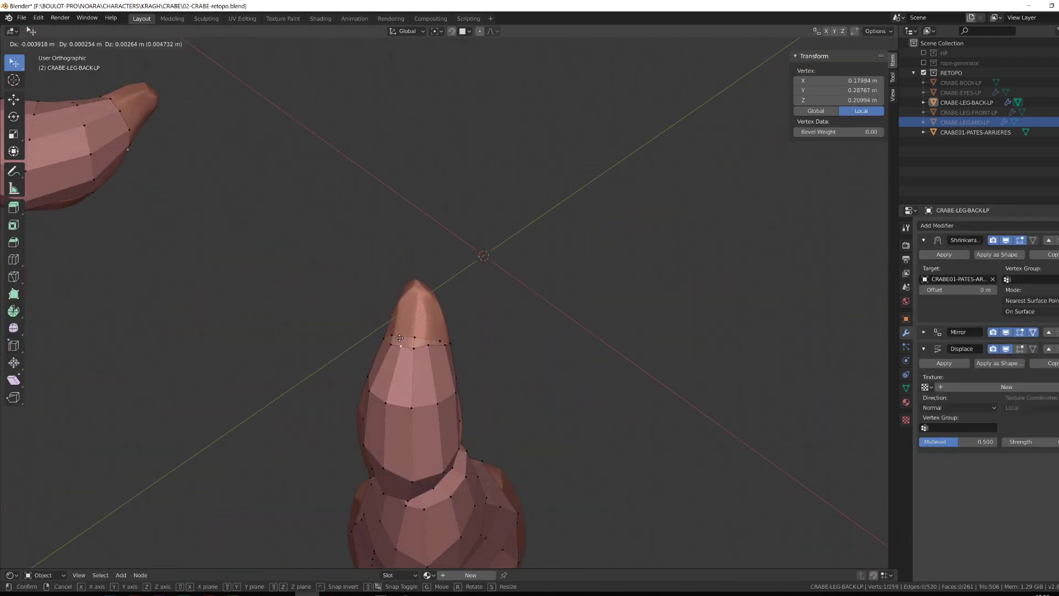
# Step: Reposition individual vertices of the extruded ring to even its spacing around the leg
pyautogui.moveTo(399, 338); pyautogui.dragTo(398, 337)
pyautogui.moveTo(398, 336); pyautogui.dragTo(529, 386, button='middle')
pyautogui.moveTo(551, 363); pyautogui.dragTo(556, 366)
pyautogui.moveTo(555, 367); pyautogui.dragTo(474, 430, button='middle')
pyautogui.moveTo(440, 455); pyautogui.dragTo(435, 458)
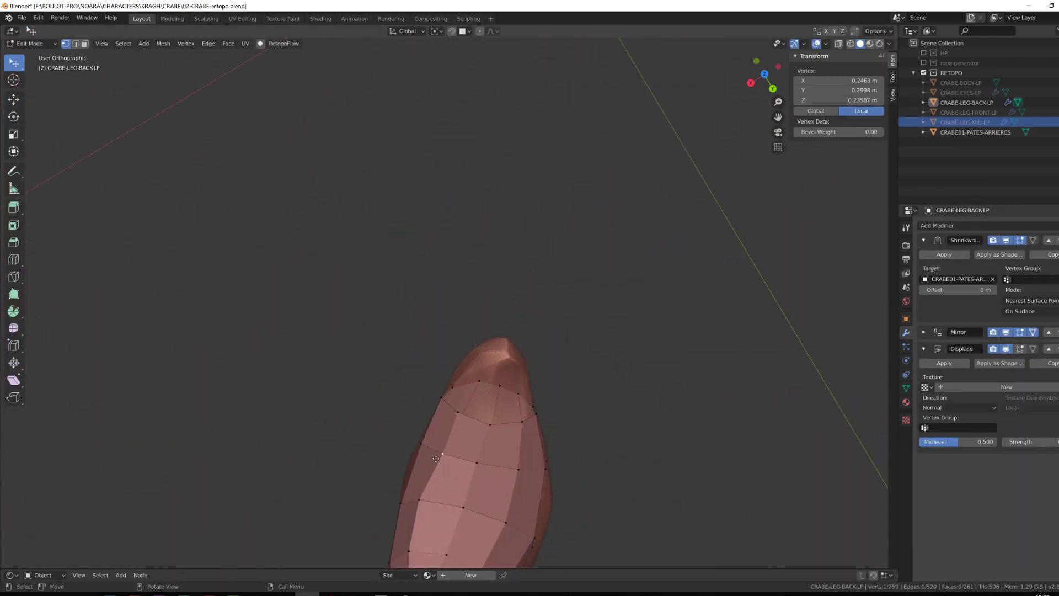
pyautogui.moveTo(436, 458); pyautogui.dragTo(397, 436, button='middle')
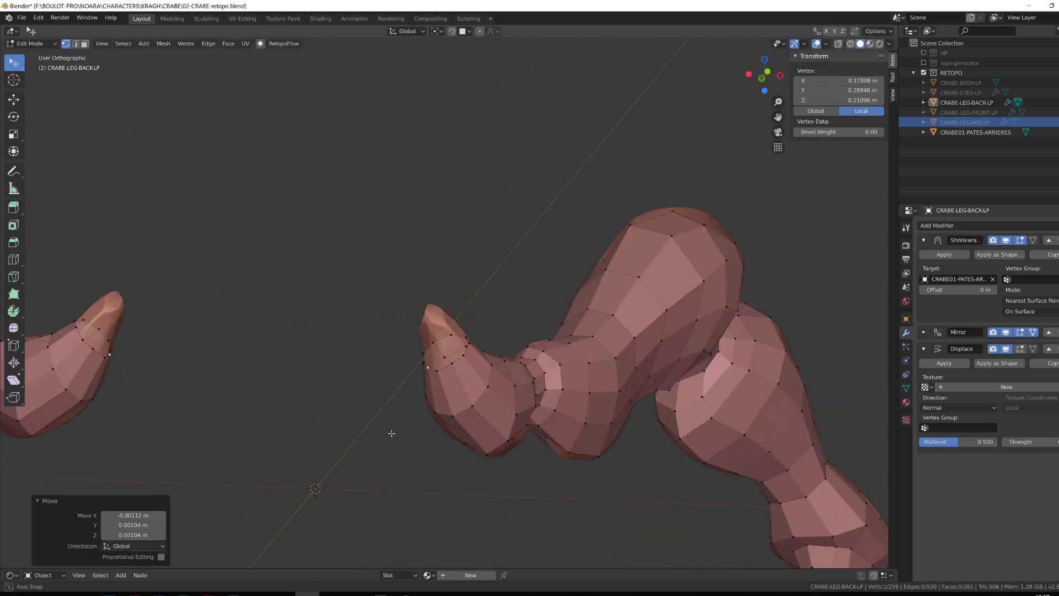
pyautogui.moveTo(390, 432); pyautogui.dragTo(529, 392, button='middle')
pyautogui.moveTo(531, 356); pyautogui.dragTo(536, 357)
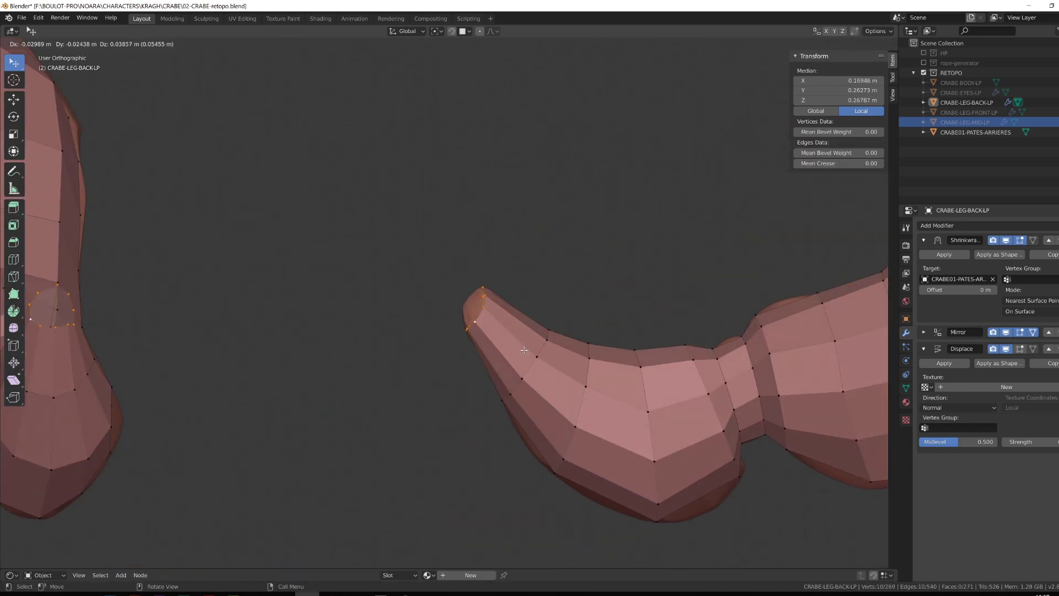
# Step: Extrude the ring out to the leg's narrow end and merge neighbouring rim vertices at center
pyautogui.click(524, 350)
pyautogui.click(489, 305)
pyautogui.keyDown('shift'); pyautogui.click(481, 317); pyautogui.keyUp('shift')
pyautogui.moveTo(524, 350); pyautogui.dragTo(411, 320, button='middle')
pyautogui.press('m')
pyautogui.scroll(3, 394, 317)
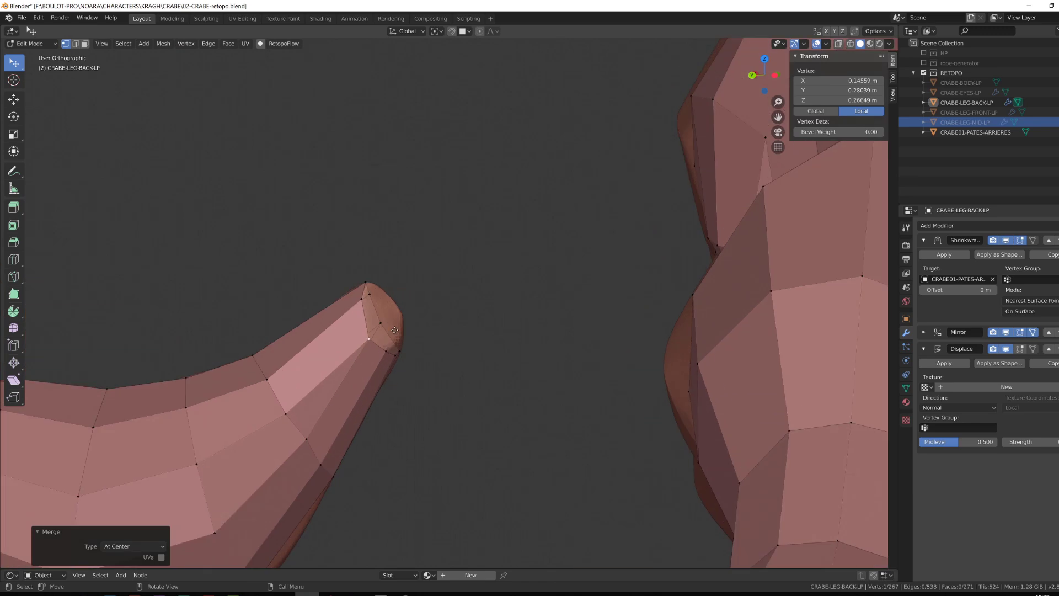
# Step: Adjust the vertices around the leg's narrow end to match the rounded tip
pyautogui.moveTo(386, 309); pyautogui.dragTo(390, 303)
pyautogui.moveTo(390, 304); pyautogui.dragTo(411, 386, button='middle')
pyautogui.scroll(-4, 419, 401)
pyautogui.scroll(3, 411, 386)
pyautogui.moveTo(411, 386); pyautogui.dragTo(408, 378)
pyautogui.moveTo(408, 378); pyautogui.dragTo(306, 381, button='middle')
pyautogui.moveTo(306, 380); pyautogui.dragTo(298, 376)
pyautogui.moveTo(298, 376); pyautogui.dragTo(375, 342, button='middle')
# Step: Refine the end cap by scaling and moving its vertices, and leave mesh editing
pyautogui.scroll(4, 375, 341)
pyautogui.moveTo(358, 338); pyautogui.dragTo(354, 334)
pyautogui.scroll(-4, 354, 333)
pyautogui.moveTo(354, 334); pyautogui.dragTo(408, 309, button='middle')
pyautogui.click(386, 333)
pyautogui.press('s')
pyautogui.scroll(2, 397, 309)
pyautogui.moveTo(389, 300); pyautogui.dragTo(383, 293)
pyautogui.press('Tab')
pyautogui.scroll(-6, 442, 308)
pyautogui.moveTo(441, 309); pyautogui.dragTo(640, 270, button='middle')
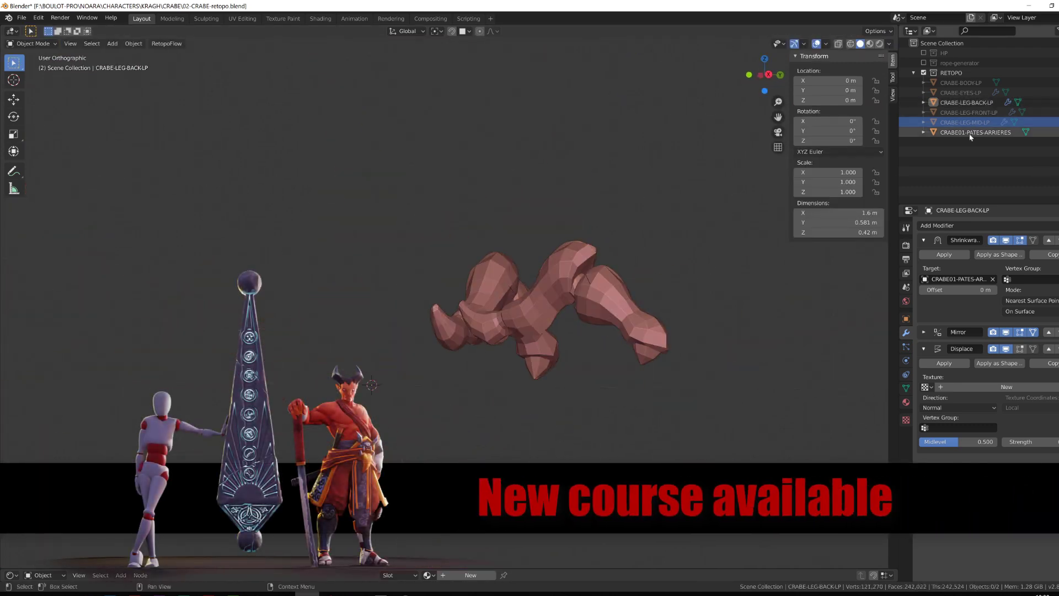
# Step: Show all the low-poly crab parts and collapse the back leg's expanded modifiers
pyautogui.moveTo(1057, 83); pyautogui.dragTo(1057, 122)
pyautogui.moveTo(684, 276); pyautogui.dragTo(563, 281, button='middle')
pyautogui.click(906, 319)
pyautogui.click(905, 333)
pyautogui.click(923, 241)
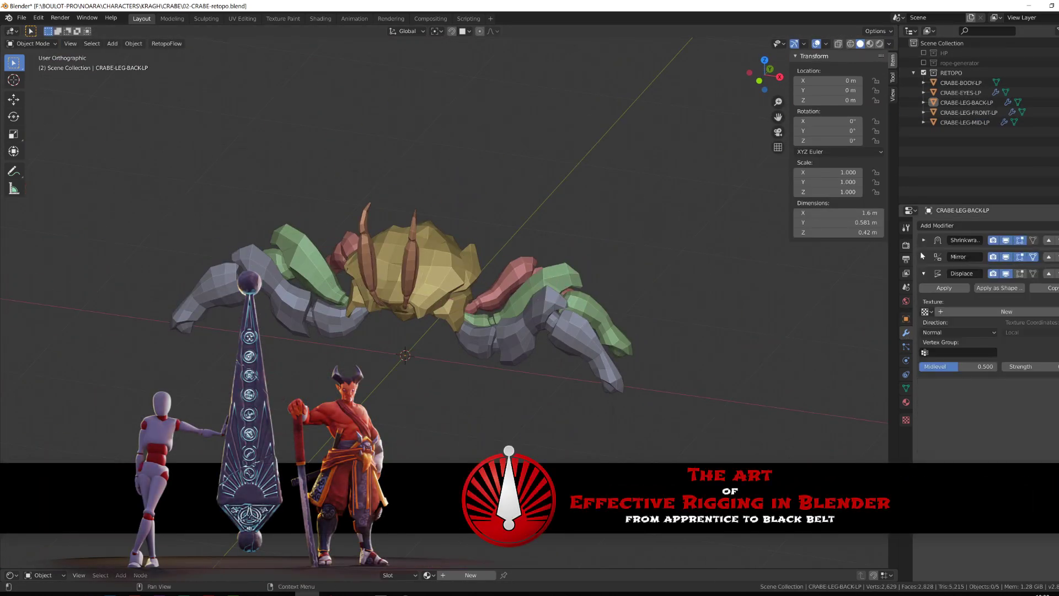
pyautogui.click(924, 273)
# Step: Save the file and enable the HP collection
pyautogui.scroll(1, 772, 341)
pyautogui.moveTo(773, 342); pyautogui.dragTo(701, 381, button='middle')
pyautogui.hotkey('ctrl', 's')
pyautogui.click(924, 53)
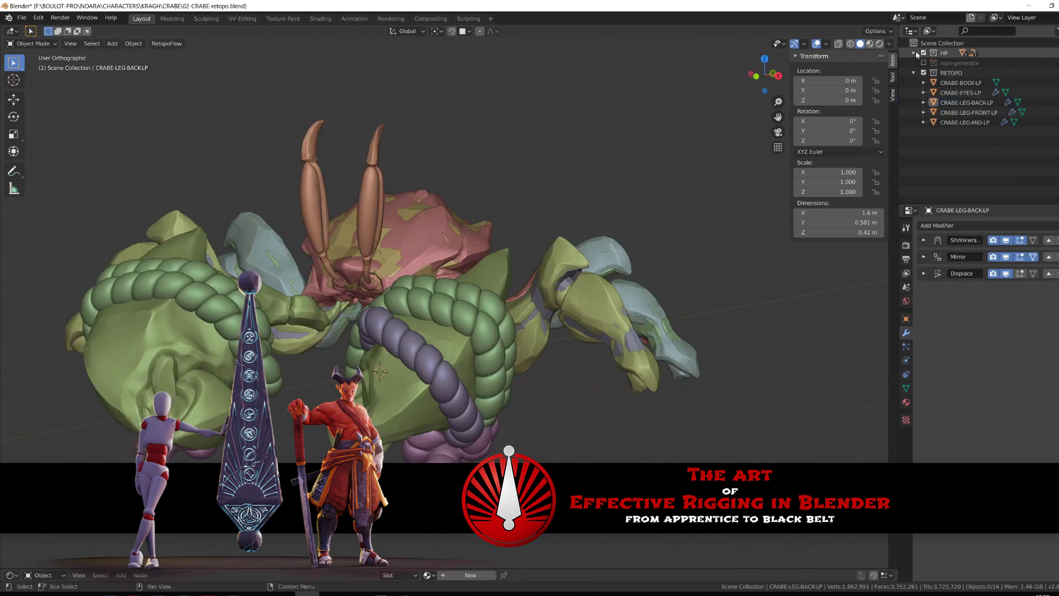
# Step: Move the CRABE-PINCES mesh from the HP collection into the RETOPO collection
pyautogui.click(962, 132)
pyautogui.click(963, 132)
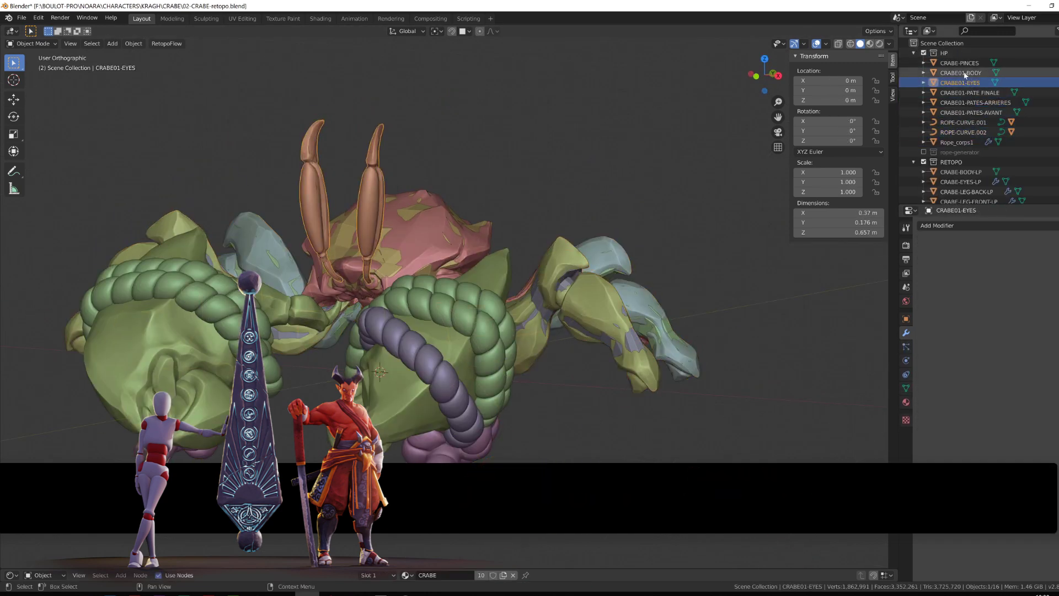
pyautogui.click(960, 63)
pyautogui.scroll(-1, 960, 63)
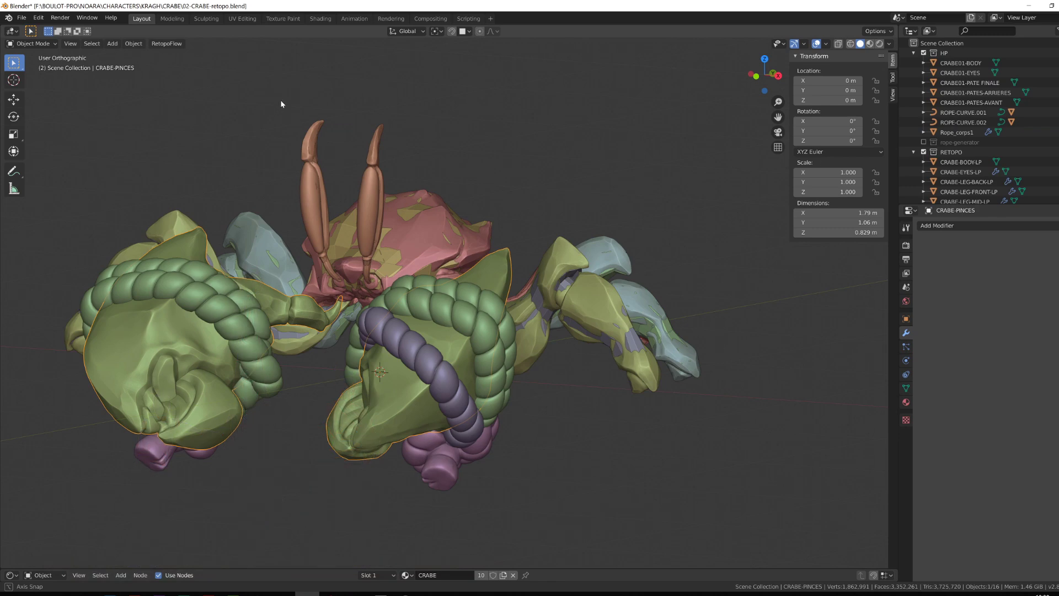
pyautogui.moveTo(281, 104); pyautogui.dragTo(579, 147, button='middle')
pyautogui.press('1')
pyautogui.hotkey('ctrl', 'z')
# Step: Hide the HP collection and select the crab's low-poly body mesh
pyautogui.click(924, 53)
pyautogui.click(924, 53)
pyautogui.moveTo(426, 374); pyautogui.dragTo(438, 374, button='middle')
pyautogui.click(415, 259)
pyautogui.click(942, 226)
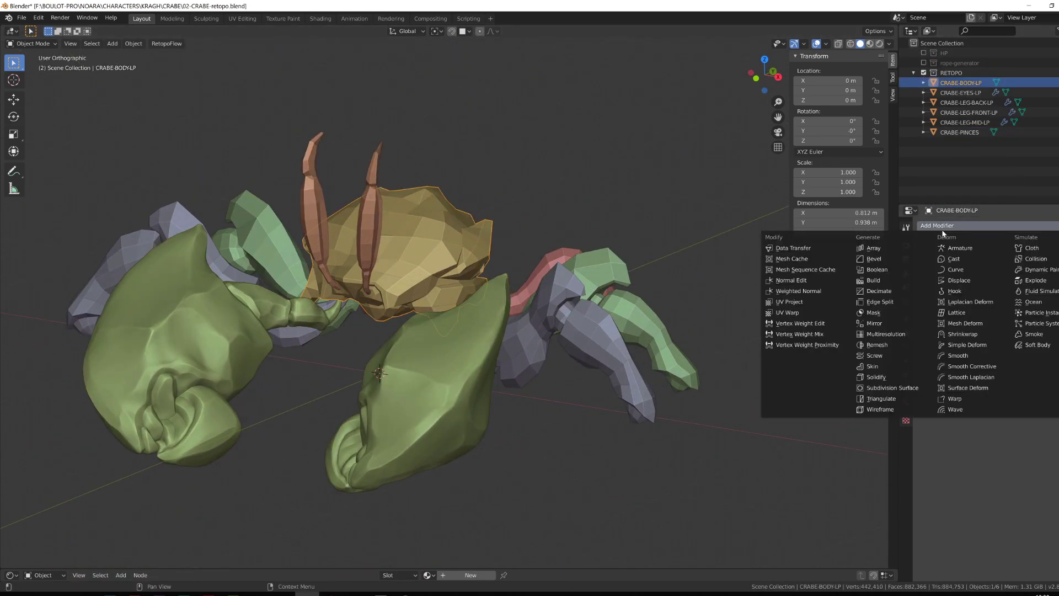
pyautogui.click(600, 335)
# Step: Select CRABE-LEG-MID-LP and turn off the viewport display of its Displace modifier
pyautogui.click(635, 316)
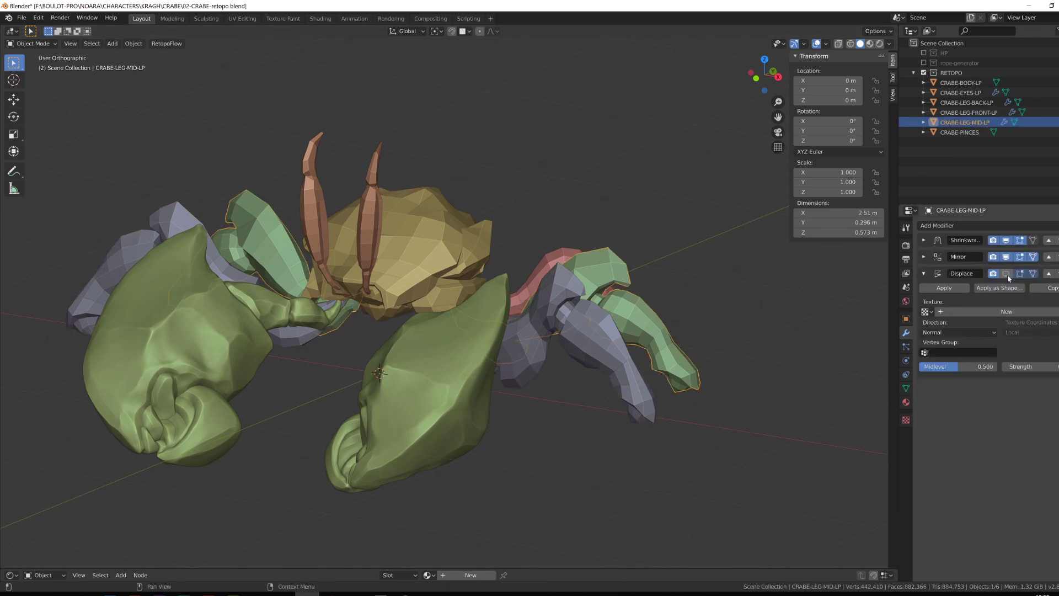
pyautogui.click(1056, 273)
pyautogui.moveTo(496, 397); pyautogui.dragTo(540, 382, button='middle')
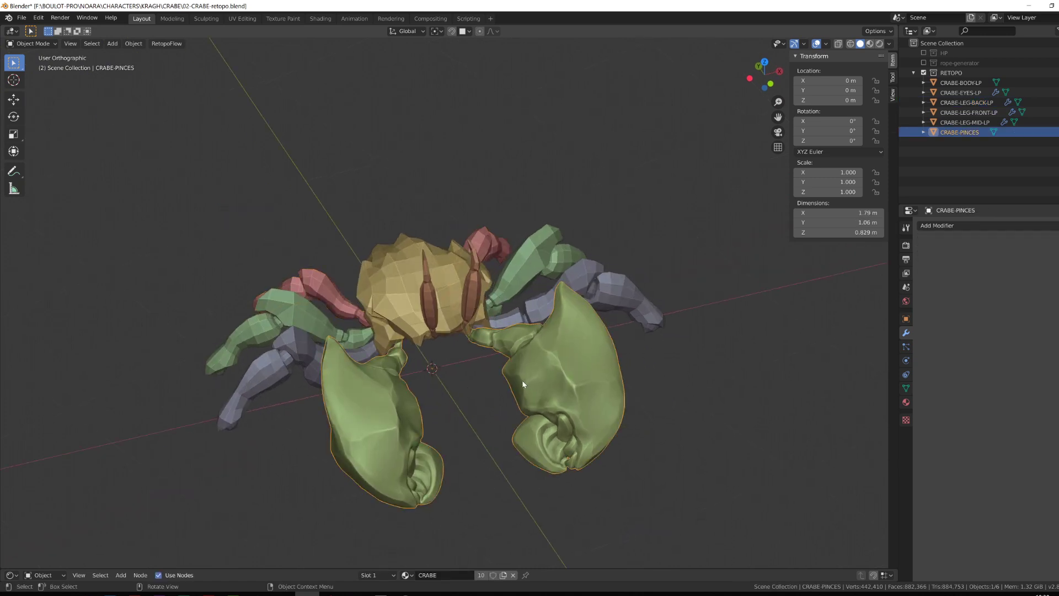
# Step: Separate the small pincer part of each claw from CRABE-PINCES and move the new object into the HP collection
pyautogui.press('Tab')
pyautogui.click(658, 490)
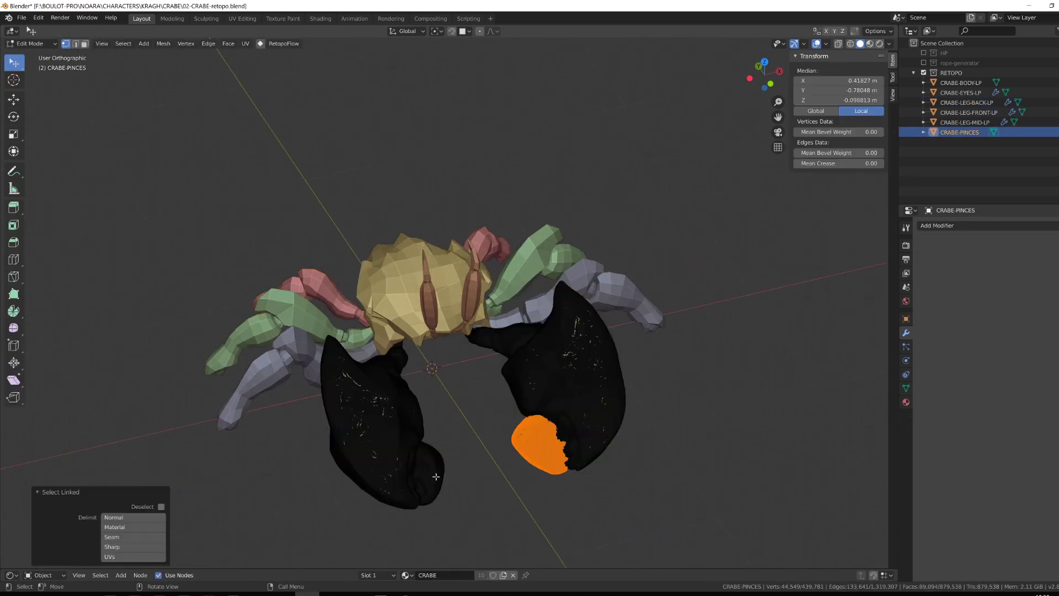
pyautogui.press('Return')
pyautogui.press('Tab')
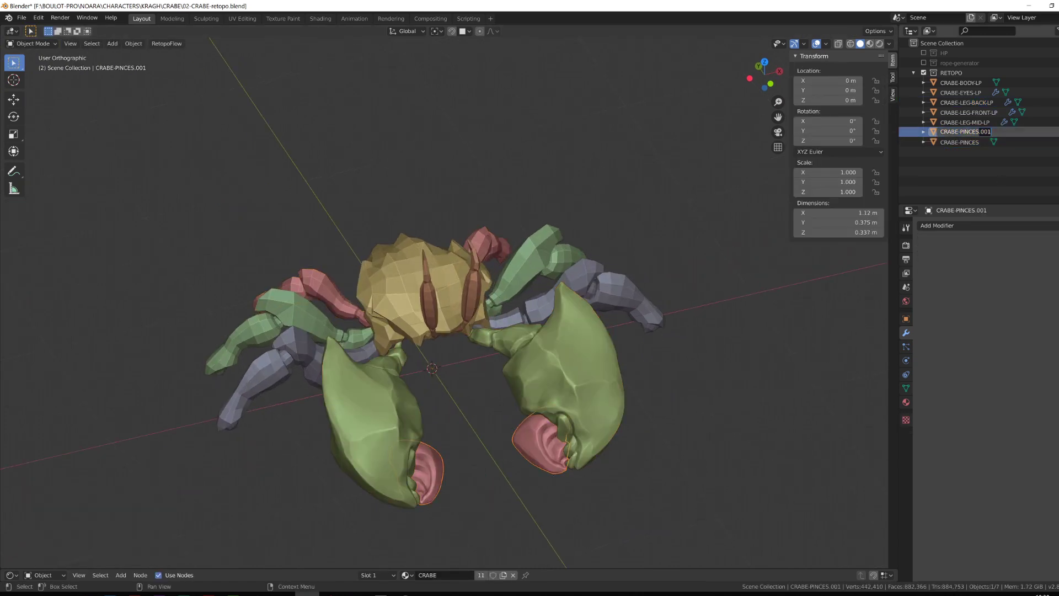
pyautogui.moveTo(689, 309); pyautogui.dragTo(670, 275, button='middle')
pyautogui.moveTo(969, 142); pyautogui.dragTo(944, 53)
# Step: Add a plane as the base mesh for retopologizing the crab's claws
pyautogui.click(557, 325)
pyautogui.moveTo(557, 326); pyautogui.dragTo(518, 359, button='middle')
pyautogui.hotkey('shift', 'a')
pyautogui.click(566, 359)
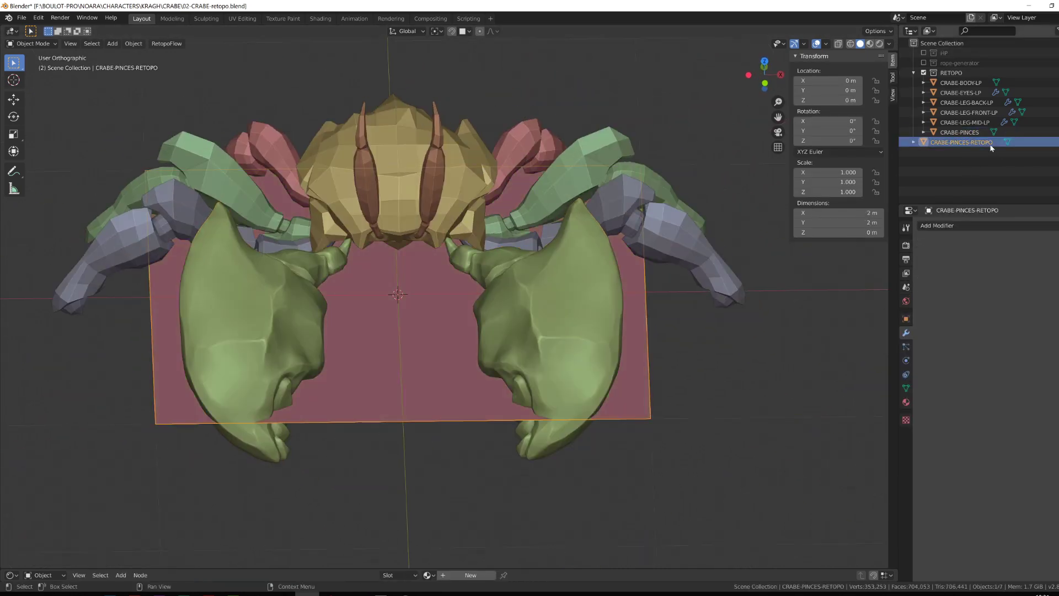
# Step: Enable snapping and place the plane's vertices on the claw's surface as the first quad
pyautogui.press('Tab')
pyautogui.moveTo(623, 250); pyautogui.dragTo(560, 368, button='middle')
pyautogui.hotkey('shift', 'Tab')
pyautogui.click(568, 343)
pyautogui.scroll(5, 568, 343)
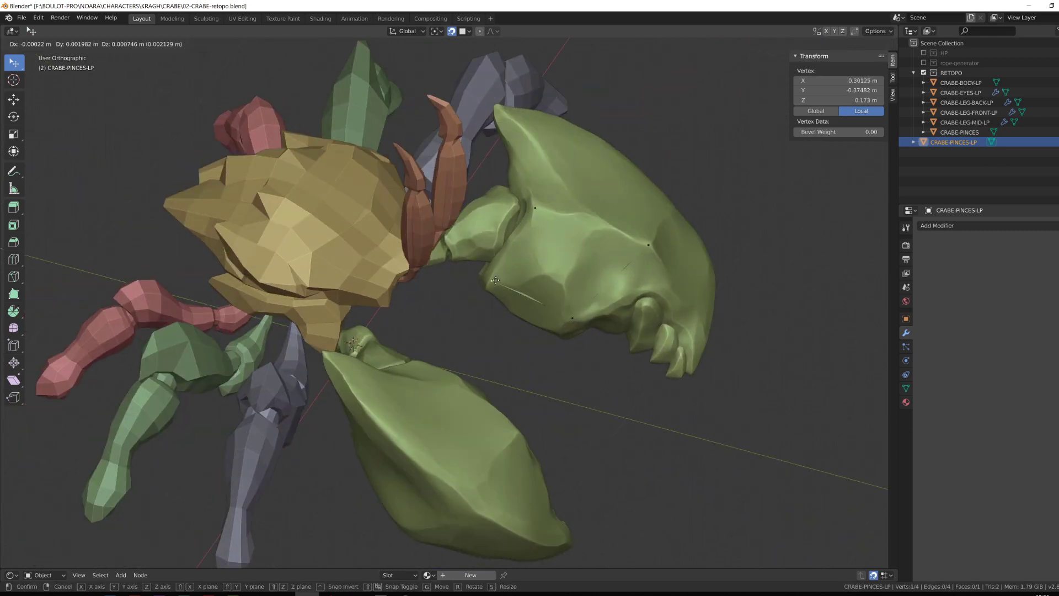
pyautogui.click(496, 280)
# Step: Extrude a new vertex from the first quad up to the claw's pointed spike
pyautogui.moveTo(496, 280); pyautogui.dragTo(513, 309, button='middle')
pyautogui.press('e')
pyautogui.click(579, 185)
pyautogui.moveTo(579, 185); pyautogui.dragTo(567, 209, button='middle')
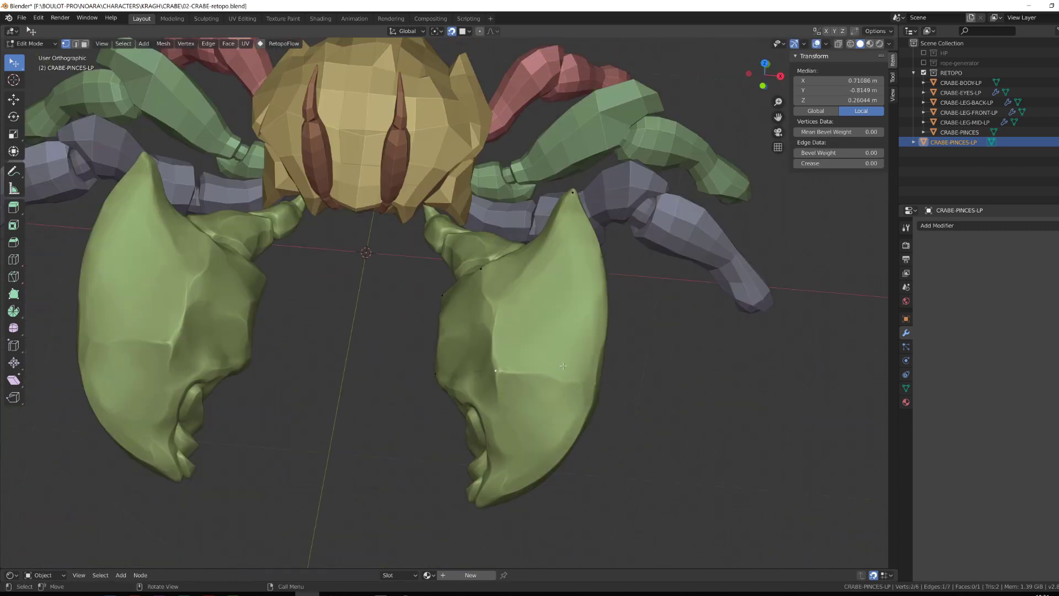
# Step: Fill the second face between the first quad and the spike vertices, and adjust its vertices on the claw's surface
pyautogui.press('f')
pyautogui.moveTo(563, 366); pyautogui.dragTo(441, 276, button='middle')
pyautogui.moveTo(408, 353); pyautogui.dragTo(397, 364)
pyautogui.moveTo(397, 364); pyautogui.dragTo(497, 309, button='middle')
pyautogui.click(522, 355)
pyautogui.keyDown('shift'); pyautogui.click(530, 353); pyautogui.keyUp('shift')
pyautogui.moveTo(529, 353); pyautogui.dragTo(416, 345, button='middle')
# Step: Extrude the strip's end edge around the side of the claw toward its underside
pyautogui.keyDown('shift'); pyautogui.click(462, 301); pyautogui.keyUp('shift')
pyautogui.press('e')
pyautogui.click(397, 387)
pyautogui.hotkey('alt', 'z')
pyautogui.moveTo(397, 388); pyautogui.dragTo(436, 404, button='middle')
pyautogui.click(425, 441)
# Step: Snap the extruded vertices onto the claw's underside, around the base where the arm joins
pyautogui.press('g')
pyautogui.moveTo(425, 441); pyautogui.dragTo(427, 226, button='middle')
pyautogui.click(419, 248)
pyautogui.hotkey('alt', 'z')
pyautogui.click(428, 226)
pyautogui.press('g')
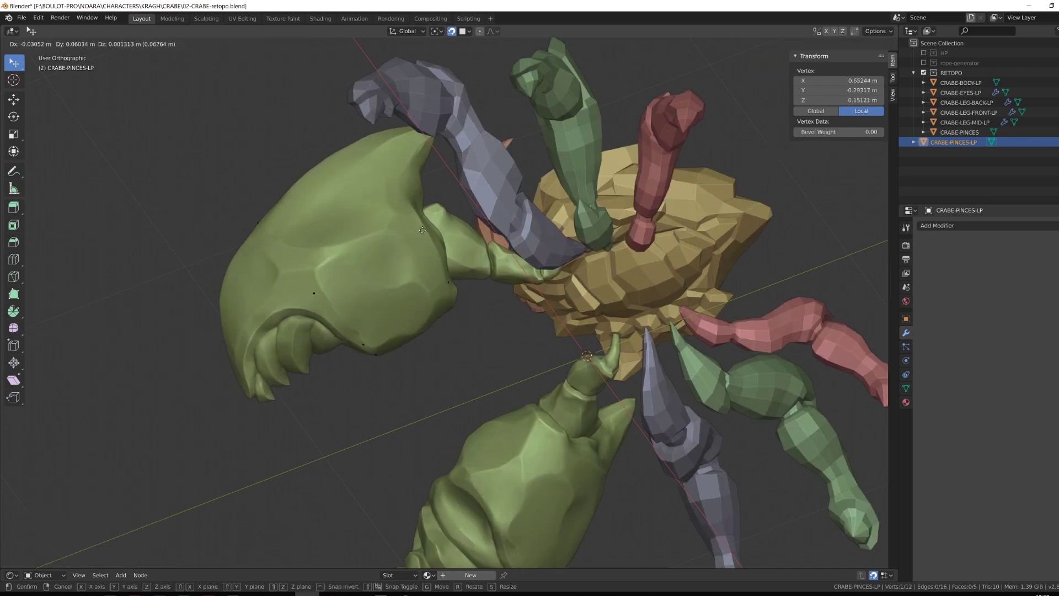
pyautogui.click(302, 295)
# Step: Fill a face between the strip's two open ends to close it into a ring around the claw
pyautogui.moveTo(301, 295); pyautogui.dragTo(386, 331, button='middle')
pyautogui.keyDown('shift'); pyautogui.click(262, 232); pyautogui.keyUp('shift')
pyautogui.press('f')
pyautogui.press('f')
pyautogui.hotkey('alt', 'z')
# Step: Add a loop cut across the ring and snap its vertices onto the claw's surface
pyautogui.hotkey('ctrl', 'r')
pyautogui.click(369, 368)
pyautogui.click(368, 368)
pyautogui.click(422, 221)
pyautogui.press('g')
pyautogui.click(425, 232)
pyautogui.moveTo(426, 232); pyautogui.dragTo(515, 323, button='middle')
pyautogui.click(538, 357)
pyautogui.press('g')
pyautogui.click(441, 287)
pyautogui.hotkey('alt', 'z')
# Step: Divide the ring's wide faces with more loop cuts and align the new vertices with the claw's contours
pyautogui.hotkey('ctrl', 'r')
pyautogui.press('g')
pyautogui.keyDown('alt'); pyautogui.moveTo(515, 323); pyautogui.dragTo(345, 353); pyautogui.keyUp('alt')
pyautogui.hotkey('ctrl', 'r')
pyautogui.click(331, 176)
pyautogui.keyDown('alt'); pyautogui.moveTo(342, 331); pyautogui.dragTo(425, 381); pyautogui.keyUp('alt')
pyautogui.moveTo(433, 386); pyautogui.dragTo(413, 281)
pyautogui.moveTo(419, 279); pyautogui.dragTo(458, 281)
pyautogui.moveTo(459, 277); pyautogui.dragTo(461, 278)
# Step: Divide the ring further into twelve faces and reposition the vertices along its front and back borders
pyautogui.moveTo(460, 278); pyautogui.dragTo(375, 304, button='middle')
pyautogui.hotkey('alt', 'z')
pyautogui.keyDown('shift'); pyautogui.click(557, 359); pyautogui.keyUp('shift')
pyautogui.moveTo(557, 359); pyautogui.dragTo(542, 361)
pyautogui.moveTo(552, 353); pyautogui.dragTo(463, 327, button='middle')
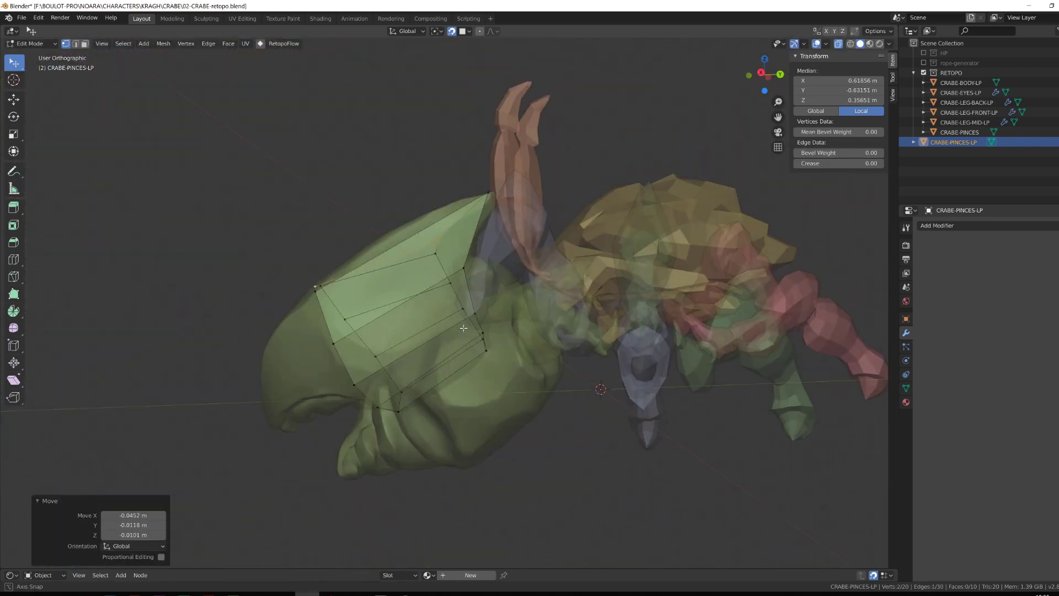
pyautogui.press('e')
pyautogui.click(470, 235)
pyautogui.moveTo(486, 227); pyautogui.dragTo(490, 226)
pyautogui.moveTo(386, 265); pyautogui.dragTo(508, 386, button='middle')
pyautogui.moveTo(511, 239); pyautogui.dragTo(514, 248)
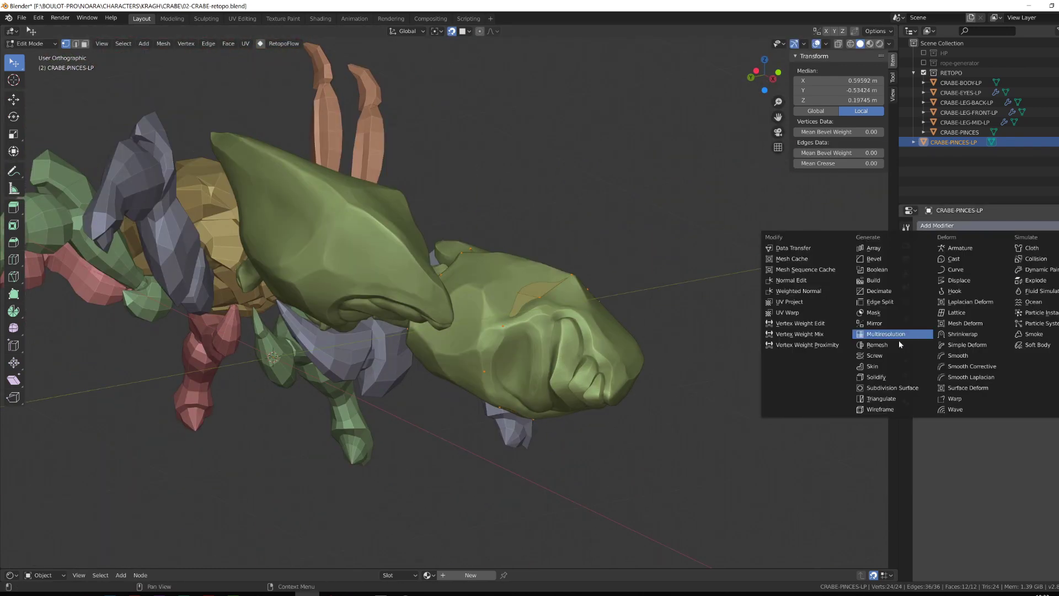
# Step: Add a Shrinkwrap modifier targeting CRABE-PINCES and an X-axis Mirror modifier using CRABE-PINCES as the mirror object
pyautogui.click(899, 335)
pyautogui.click(638, 371)
pyautogui.click(937, 226)
pyautogui.click(970, 312)
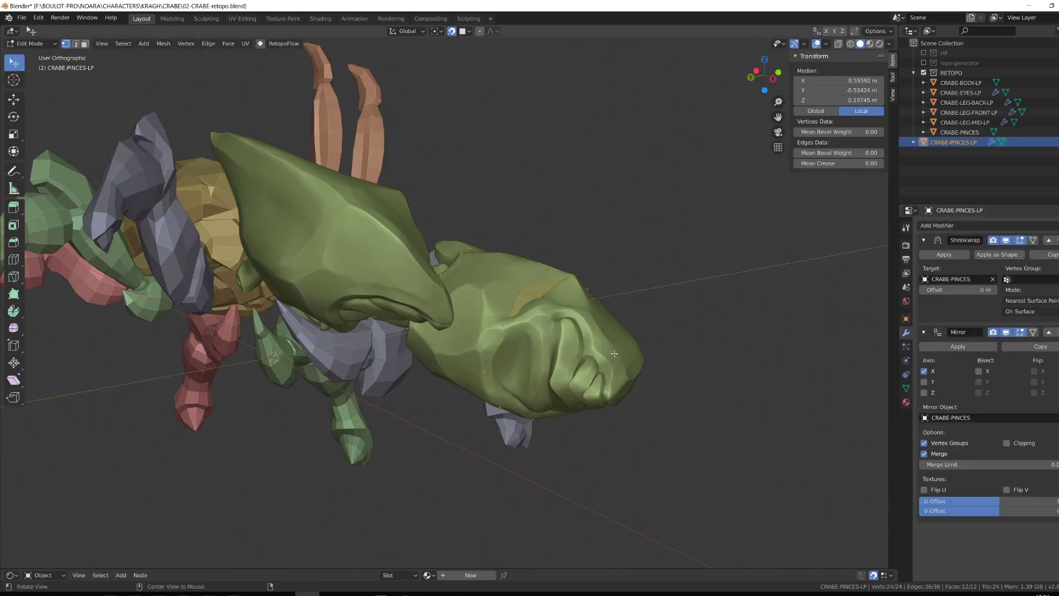
pyautogui.click(923, 332)
# Step: Adjust a front border vertex, enable In Front display for CRABE-PINCES-LP and move it into the RETOPO collection
pyautogui.keyDown('alt'); pyautogui.moveTo(614, 353); pyautogui.dragTo(595, 430); pyautogui.keyUp('alt')
pyautogui.moveTo(503, 406); pyautogui.dragTo(503, 404)
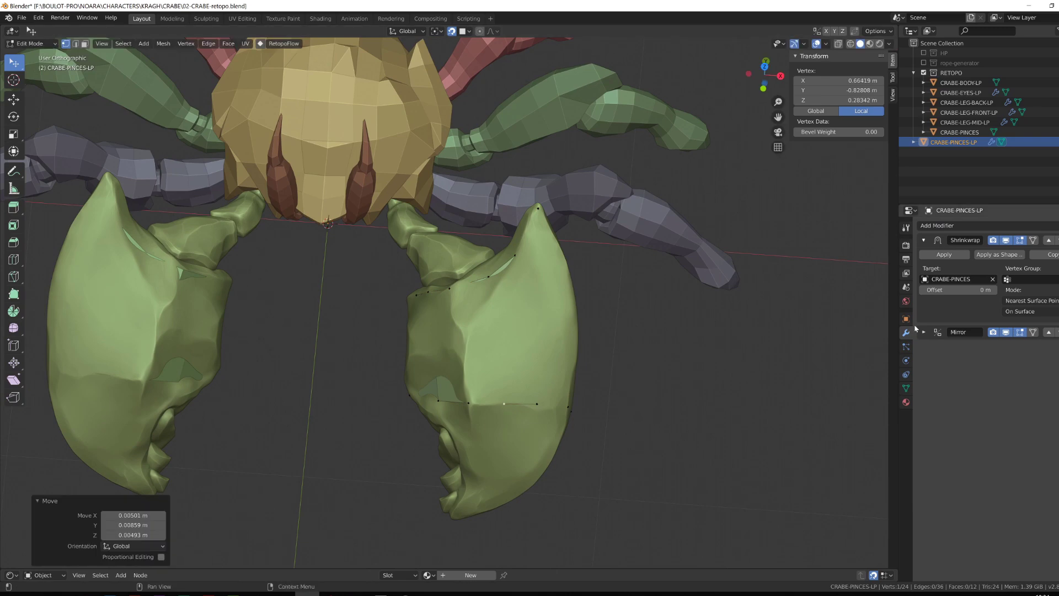
pyautogui.click(906, 319)
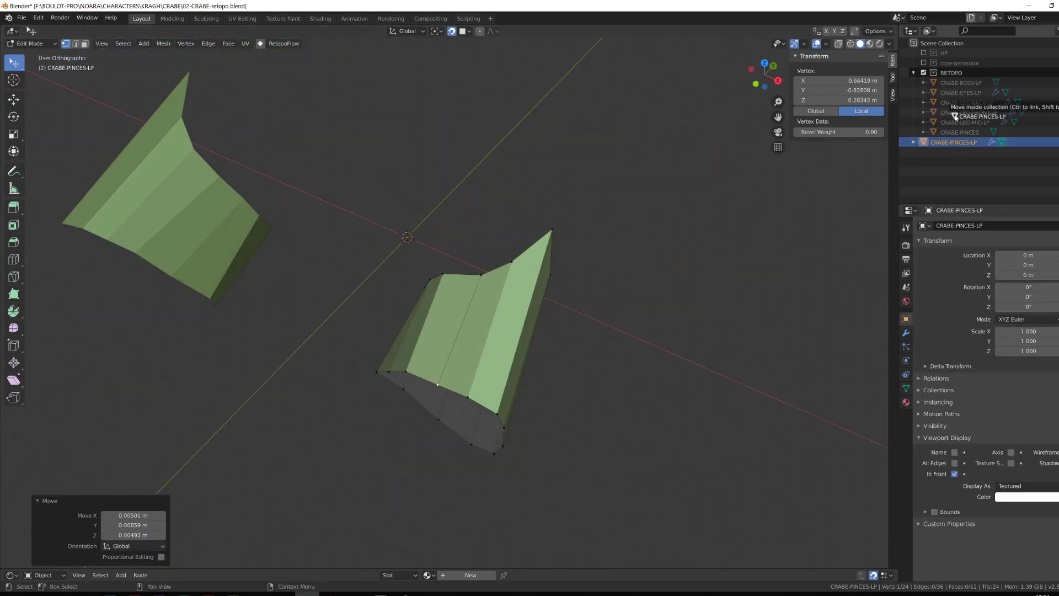
# Step: Reposition the ring's border vertices around the back of the claw, where the arm attaches
pyautogui.moveTo(496, 331); pyautogui.dragTo(441, 309, button='middle')
pyautogui.moveTo(300, 350); pyautogui.dragTo(305, 345)
pyautogui.moveTo(442, 308); pyautogui.dragTo(518, 386, button='middle')
pyautogui.click(406, 256)
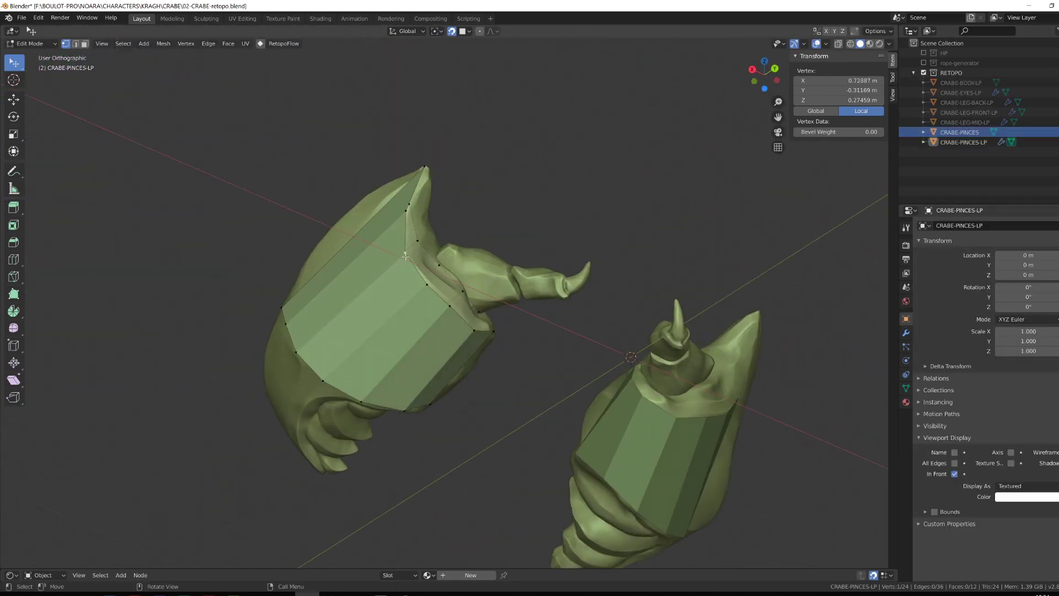
pyautogui.moveTo(406, 256); pyautogui.dragTo(557, 287, button='middle')
pyautogui.moveTo(469, 309); pyautogui.dragTo(472, 312)
pyautogui.moveTo(472, 312); pyautogui.dragTo(529, 298, button='middle')
pyautogui.moveTo(430, 306); pyautogui.dragTo(434, 303)
pyautogui.keyDown('alt'); pyautogui.click(441, 301); pyautogui.keyUp('alt')
pyautogui.moveTo(434, 302); pyautogui.dragTo(512, 353, button='middle')
# Step: Shift the edge on the claw's inner side, divide the ring into thirteen faces and adjust the vertices beside the mouth hollow
pyautogui.click(521, 355)
pyautogui.keyDown('shift'); pyautogui.click(430, 281); pyautogui.keyUp('shift')
pyautogui.press('g')
pyautogui.click(475, 317)
pyautogui.moveTo(474, 317); pyautogui.dragTo(487, 322, button='middle')
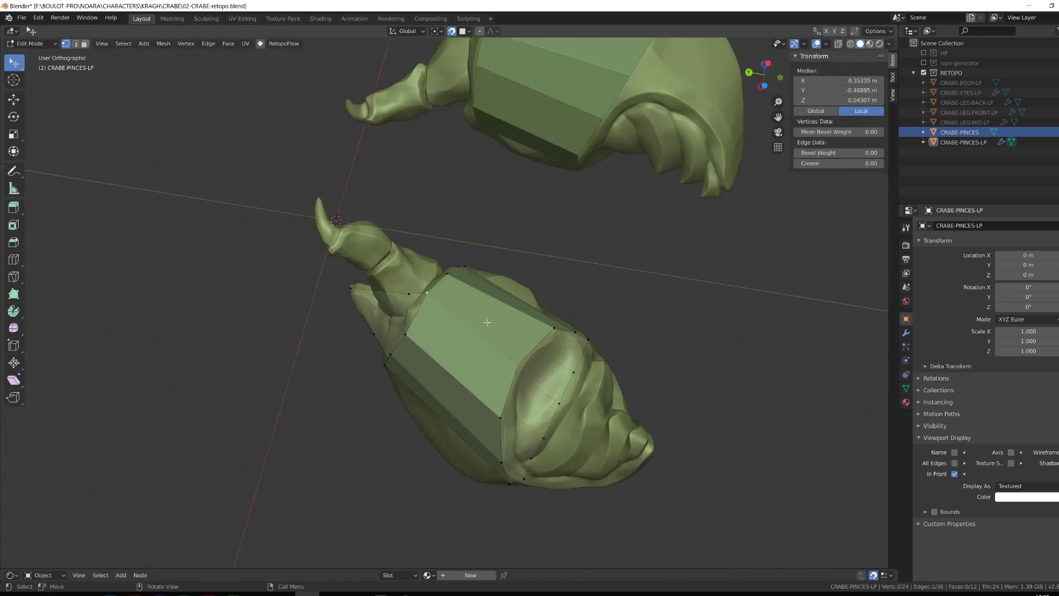
pyautogui.click(562, 378)
pyautogui.moveTo(562, 379); pyautogui.dragTo(519, 298, button='middle')
pyautogui.moveTo(513, 353); pyautogui.dragTo(516, 350)
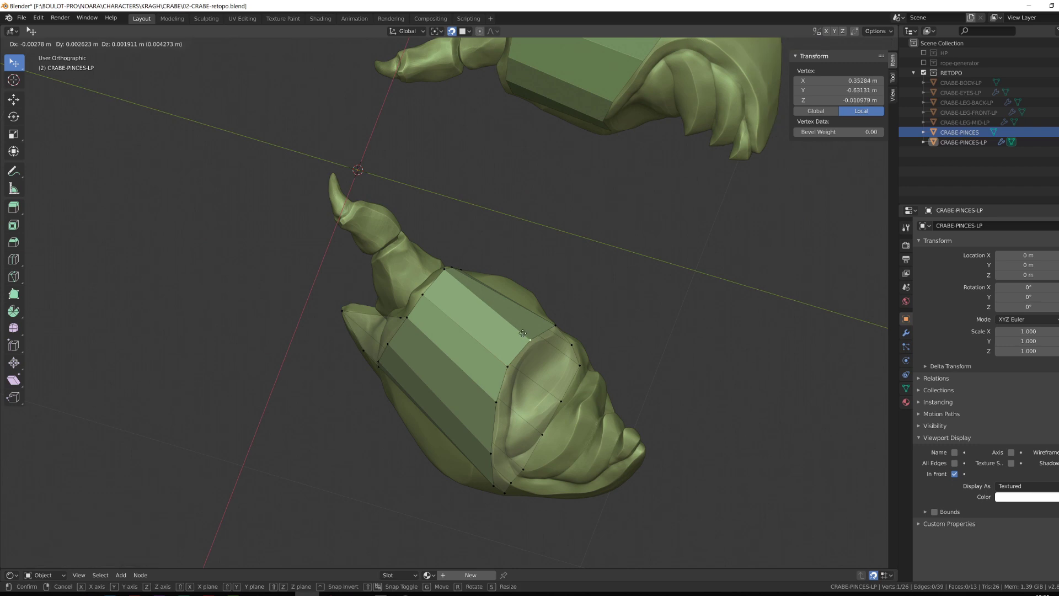
pyautogui.moveTo(517, 350); pyautogui.dragTo(486, 276, button='middle')
# Step: Select the two main claw parts of CRABE-PINCES by linked geometry and separate them into their own object
pyautogui.press('Tab')
pyautogui.click(483, 337)
pyautogui.press('Tab')
pyautogui.press('l')
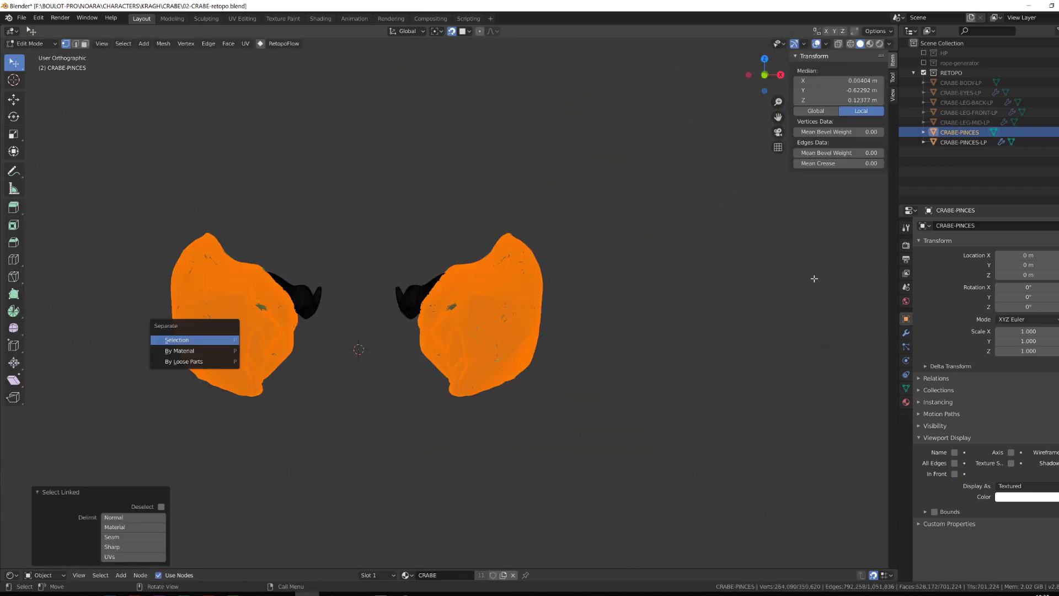
pyautogui.press('Return')
pyautogui.press('Tab')
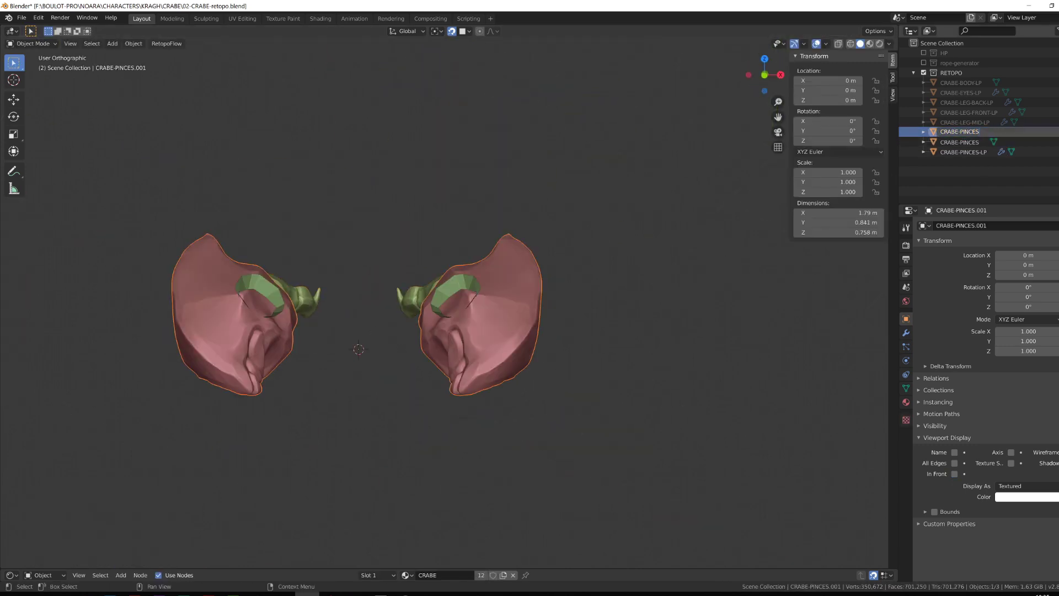
# Step: Rename the leftover arms CRABE-PINCES-ARMS and hide them, and set the Shrinkwrap target to the separated claws, CRABE-PINCES
pyautogui.click(461, 285)
pyautogui.moveTo(461, 285); pyautogui.dragTo(405, 314, button='middle')
pyautogui.click(906, 333)
pyautogui.click(992, 279)
pyautogui.click(993, 279)
pyautogui.click(577, 334)
# Step: Add three loop cuts around the low-poly claw ring
pyautogui.press('Tab')
pyautogui.hotkey('ctrl', 'r')
pyautogui.click(465, 309)
# Step: Duplicate the Shrinkwrap modifier and apply one copy to CRABE-PINCES-LP in Object Mode
pyautogui.click(1045, 255)
pyautogui.click(945, 256)
pyautogui.press('Tab')
pyautogui.click(945, 255)
pyautogui.press('Tab')
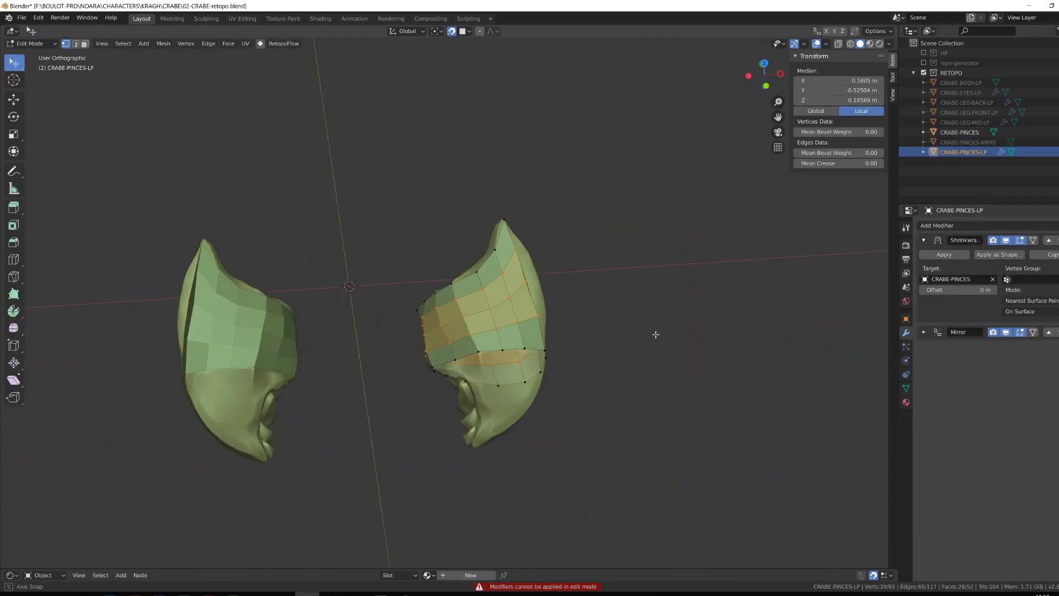
# Step: Turn off In Front display for the low-poly claw and move its vertices onto the sculpt's ridges and creases
pyautogui.moveTo(654, 333); pyautogui.dragTo(562, 342, button='middle')
pyautogui.click(906, 319)
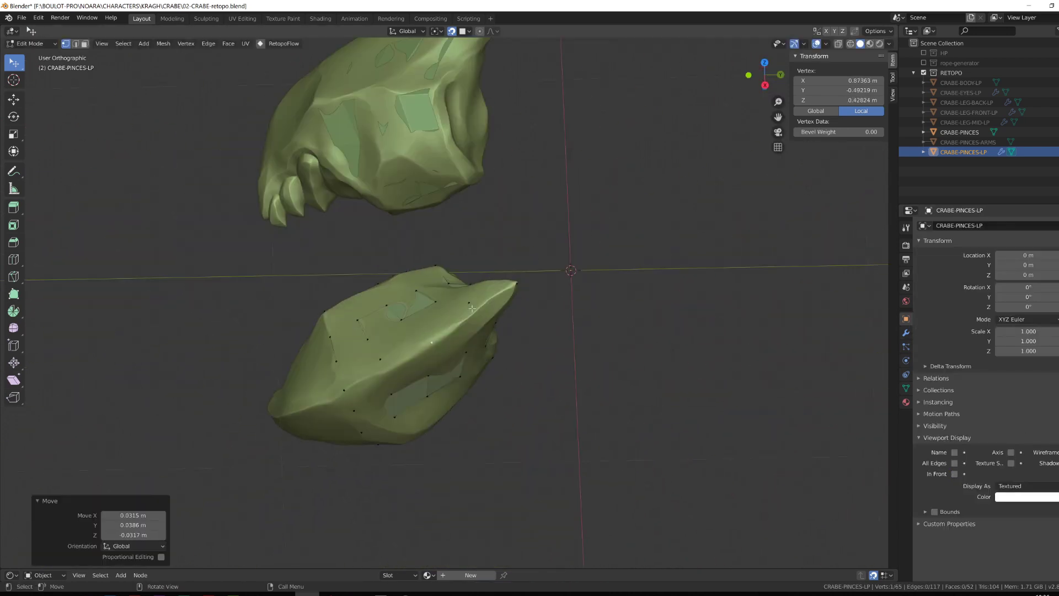
pyautogui.moveTo(386, 370); pyautogui.dragTo(524, 287, button='middle')
pyautogui.moveTo(524, 287); pyautogui.dragTo(534, 264)
pyautogui.moveTo(534, 264); pyautogui.dragTo(386, 259, button='middle')
pyautogui.moveTo(357, 267); pyautogui.dragTo(361, 262)
pyautogui.click(360, 263)
pyautogui.moveTo(360, 263); pyautogui.dragTo(535, 293, button='middle')
pyautogui.moveTo(535, 292); pyautogui.dragTo(539, 288)
pyautogui.moveTo(539, 288); pyautogui.dragTo(400, 251, button='middle')
pyautogui.click(410, 251)
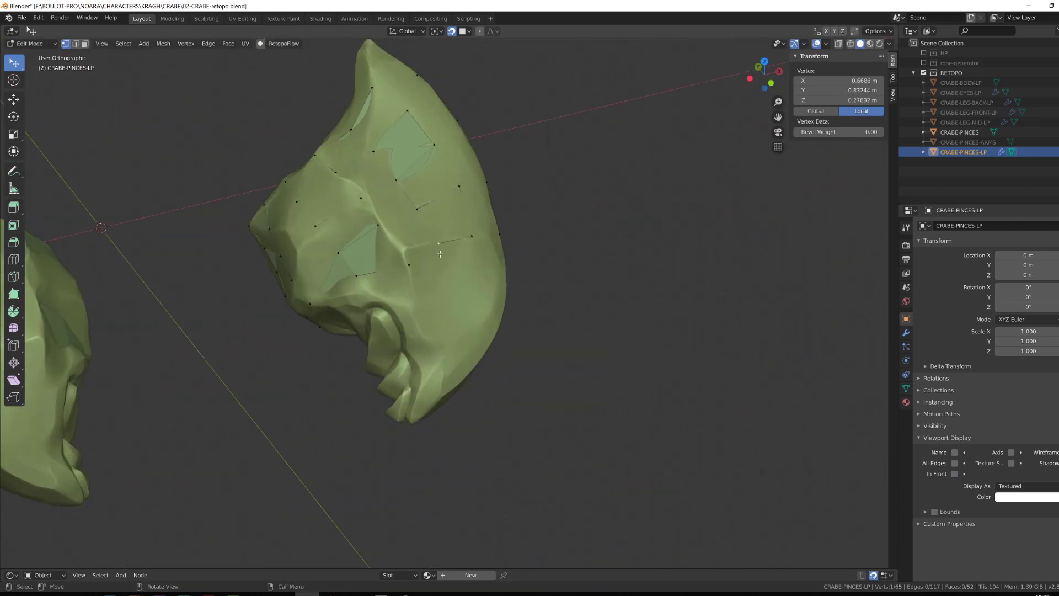
# Step: Select the front border vertices on the claw's outer side and extrude them toward the claw's tip
pyautogui.keyDown('ctrl'); pyautogui.click(513, 240); pyautogui.keyUp('ctrl')
pyautogui.moveTo(513, 240); pyautogui.dragTo(541, 260, button='middle')
pyautogui.press('e')
pyautogui.click(532, 337)
# Step: Snap the newly extruded vertices onto the claw's surface near its tip
pyautogui.moveTo(424, 336); pyautogui.dragTo(441, 359)
pyautogui.moveTo(474, 353); pyautogui.dragTo(441, 336, button='middle')
pyautogui.click(484, 345)
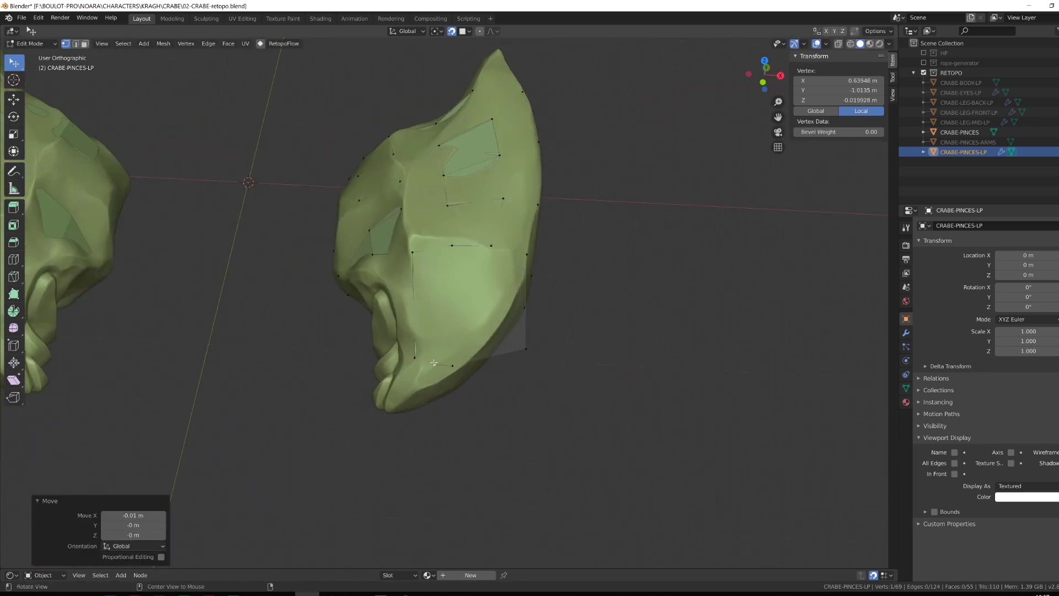
pyautogui.keyDown('alt'); pyautogui.moveTo(434, 362); pyautogui.dragTo(460, 353); pyautogui.keyUp('alt')
pyautogui.moveTo(460, 353); pyautogui.dragTo(479, 323)
pyautogui.keyDown('alt'); pyautogui.moveTo(479, 323); pyautogui.dragTo(538, 302); pyautogui.keyUp('alt')
pyautogui.click(525, 269)
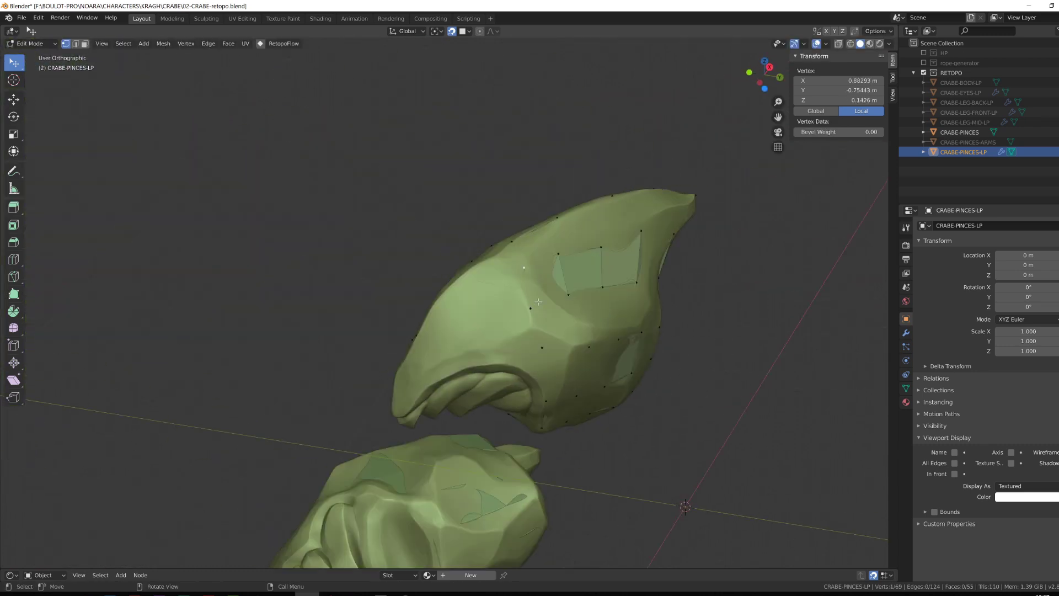
# Step: Extrude the front border edges above the mouth hollow toward the claw's tip and scale them
pyautogui.moveTo(538, 301); pyautogui.dragTo(525, 301, button='middle')
pyautogui.keyDown('ctrl'); pyautogui.click(538, 338); pyautogui.keyUp('ctrl')
pyautogui.press('e')
pyautogui.click(469, 358)
pyautogui.press('s')
pyautogui.click(449, 384)
# Step: Adjust the extruded vertices and fill a face joining the two extensions near the claw's tip
pyautogui.moveTo(434, 352); pyautogui.dragTo(439, 350)
pyautogui.moveTo(438, 350)
pyautogui.mouseDown(button='middle')
pyautogui.moveTo(491, 309)
pyautogui.moveTo(463, 341)
pyautogui.moveTo(397, 353)
pyautogui.moveTo(439, 338)
pyautogui.mouseUp(button='middle')
pyautogui.keyDown('shift'); pyautogui.click(457, 349); pyautogui.keyUp('shift')
pyautogui.press('f')
pyautogui.moveTo(439, 338); pyautogui.dragTo(446, 336)
pyautogui.moveTo(446, 336); pyautogui.dragTo(333, 307, button='middle')
# Step: Add a loop cut across the new faces near the tip and bring up the low-poly claw's modifiers
pyautogui.hotkey('ctrl', 'r')
pyautogui.click(419, 309)
pyautogui.click(419, 308)
pyautogui.moveTo(419, 309)
pyautogui.mouseDown(button='middle')
pyautogui.moveTo(657, 303)
pyautogui.moveTo(552, 322)
pyautogui.moveTo(432, 309)
pyautogui.mouseUp(button='middle')
pyautogui.press('Tab')
pyautogui.click(906, 332)
pyautogui.press('Tab')
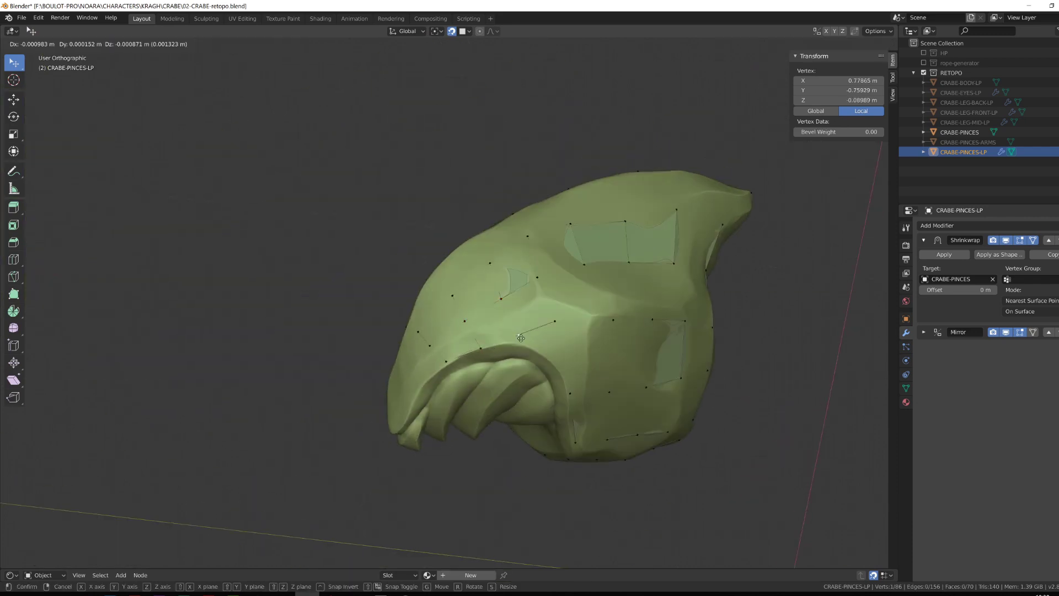
# Step: Move the new vertices onto the rim above the mouth hollow and the claw's outer ridge
pyautogui.moveTo(521, 338); pyautogui.dragTo(522, 338)
pyautogui.moveTo(546, 332); pyautogui.dragTo(469, 333, button='middle')
pyautogui.moveTo(479, 337); pyautogui.dragTo(489, 343)
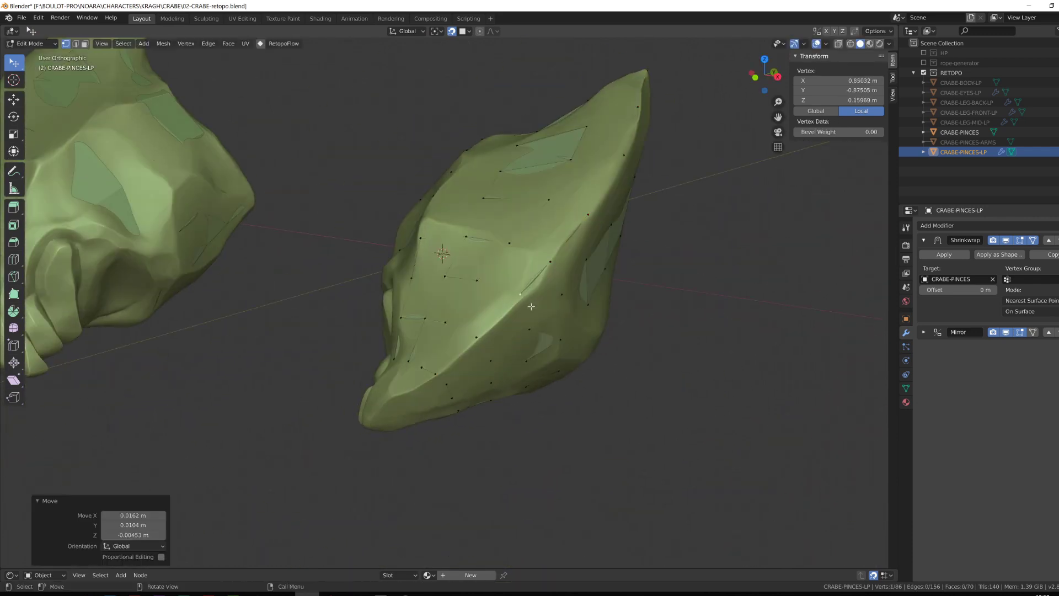
pyautogui.moveTo(531, 306); pyautogui.dragTo(642, 395, button='middle')
pyautogui.click(479, 324)
# Step: Fine-tune the mesh vertices on the claw's inner side and near its tip
pyautogui.moveTo(607, 364); pyautogui.dragTo(381, 352, button='middle')
pyautogui.keyDown('alt'); pyautogui.click(397, 291); pyautogui.keyUp('alt')
pyautogui.click(353, 331)
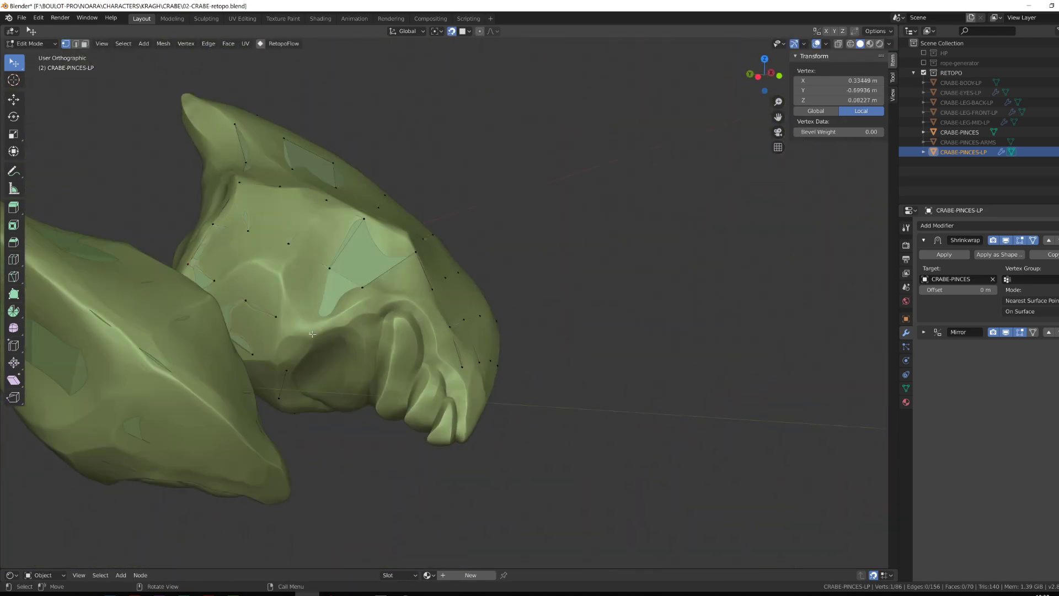
pyautogui.moveTo(419, 309); pyautogui.dragTo(345, 288, button='middle')
pyautogui.click(456, 353)
pyautogui.moveTo(456, 353); pyautogui.dragTo(496, 331, button='middle')
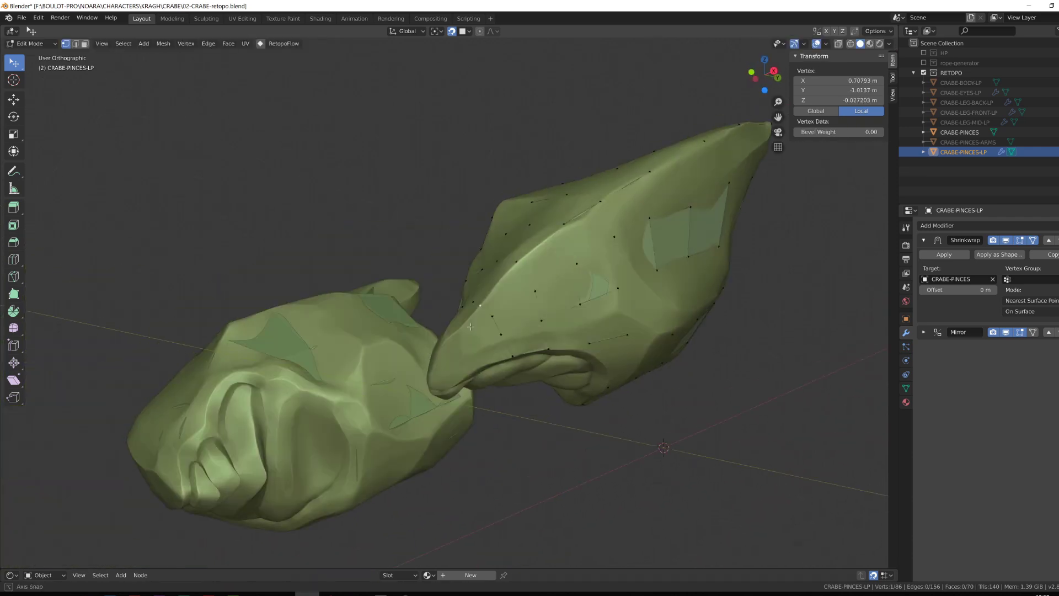
# Step: Extrude vertices from the claw's inner side toward its pointed tip and fill the face between them
pyautogui.press('e')
pyautogui.click(441, 353)
pyautogui.press('e')
pyautogui.moveTo(441, 353); pyautogui.dragTo(431, 388, button='middle')
pyautogui.click(508, 325)
pyautogui.press('e')
pyautogui.click(447, 380)
pyautogui.keyDown('shift'); pyautogui.click(446, 371); pyautogui.keyUp('shift')
pyautogui.press('f')
# Step: Extrude and place further vertices around the claw's pointed tip and fill the two faces beside them
pyautogui.click(430, 389)
pyautogui.press('e')
pyautogui.click(444, 343)
pyautogui.press('g')
pyautogui.moveTo(444, 343); pyautogui.dragTo(436, 298, button='middle')
pyautogui.click(416, 344)
pyautogui.keyDown('shift'); pyautogui.click(425, 379); pyautogui.keyUp('shift')
pyautogui.press('f')
pyautogui.press('f')
# Step: Isolate the low-poly claw in local view, fill the open faces near its tip, and exit local view
pyautogui.press('KP_Divide')
pyautogui.press('a')
pyautogui.moveTo(421, 386); pyautogui.dragTo(511, 402, button='middle')
pyautogui.click(541, 421)
pyautogui.keyDown('shift'); pyautogui.click(483, 344); pyautogui.keyUp('shift')
pyautogui.press('f')
pyautogui.press('f')
pyautogui.press('f')
pyautogui.press('KP_Divide')
# Step: Adjust a vertex near the tip, extrude another, and fill the adjoining faces
pyautogui.moveTo(511, 402); pyautogui.dragTo(505, 394)
pyautogui.moveTo(505, 395); pyautogui.dragTo(705, 276, button='middle')
pyautogui.press('KP_Divide')
pyautogui.press('KP_Divide')
pyautogui.press('e')
pyautogui.press('f')
pyautogui.press('f')
pyautogui.click(528, 329)
# Step: Extrude and position vertices along the rim above the toothed mouth hollow and fill two faces there
pyautogui.moveTo(435, 282); pyautogui.dragTo(441, 275)
pyautogui.press('e')
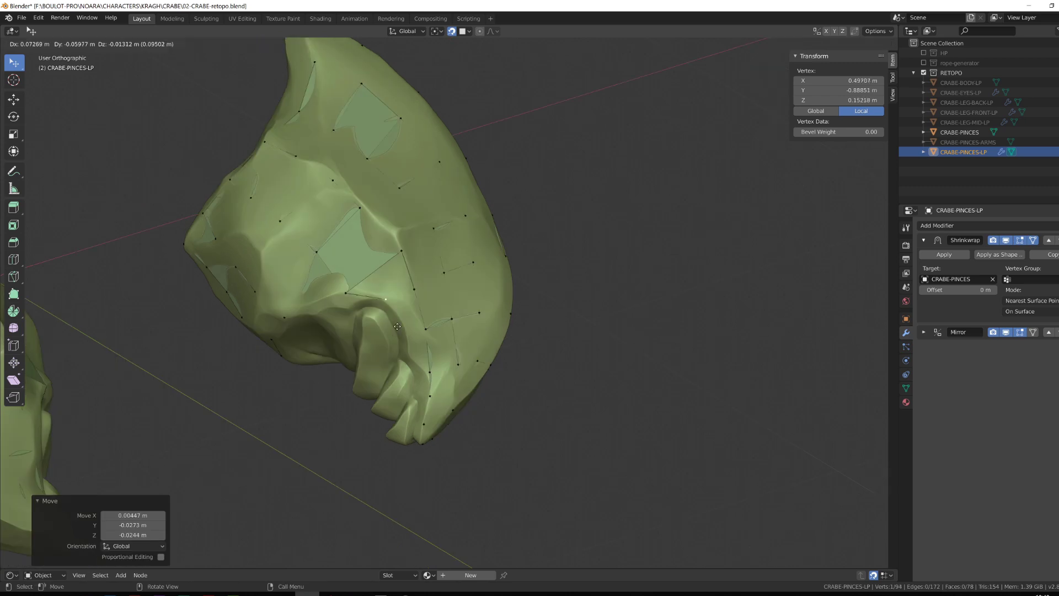
pyautogui.click(453, 281)
pyautogui.moveTo(452, 281); pyautogui.dragTo(497, 276, button='middle')
pyautogui.press('g')
pyautogui.press('f')
pyautogui.press('f')
pyautogui.moveTo(423, 353); pyautogui.dragTo(420, 350)
# Step: Extrude a chain of vertices along the rim of the mouth hollow toward the claw's tip
pyautogui.moveTo(485, 276); pyautogui.dragTo(342, 381, button='middle')
pyautogui.press('e')
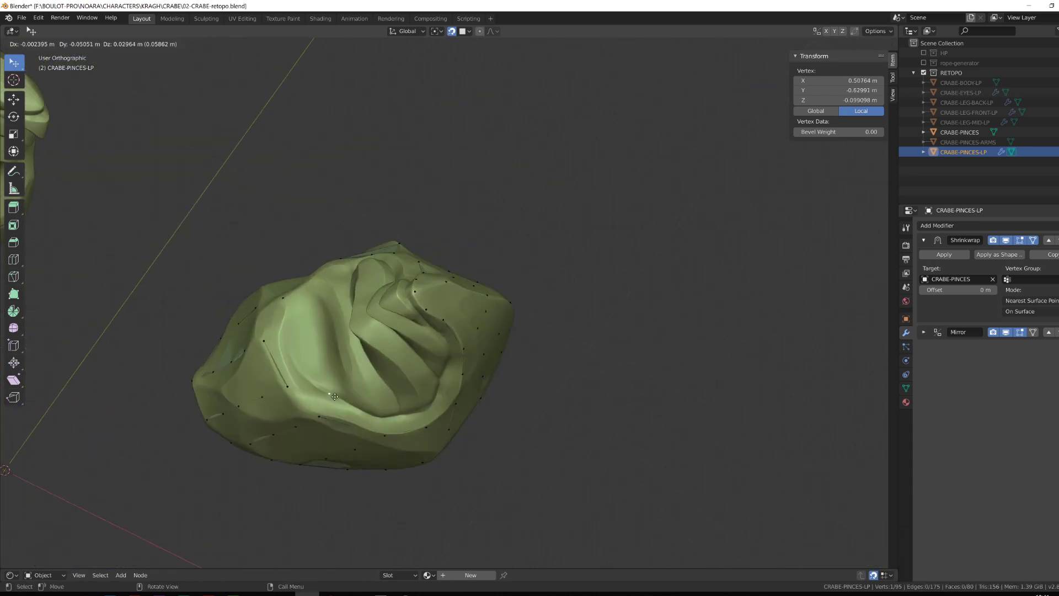
pyautogui.keyDown('ctrl'); pyautogui.rightClick(451, 342); pyautogui.keyUp('ctrl')
pyautogui.keyDown('ctrl'); pyautogui.rightClick(433, 320); pyautogui.keyUp('ctrl')
pyautogui.moveTo(418, 353); pyautogui.dragTo(463, 367, button='middle')
pyautogui.scroll(2, 462, 367)
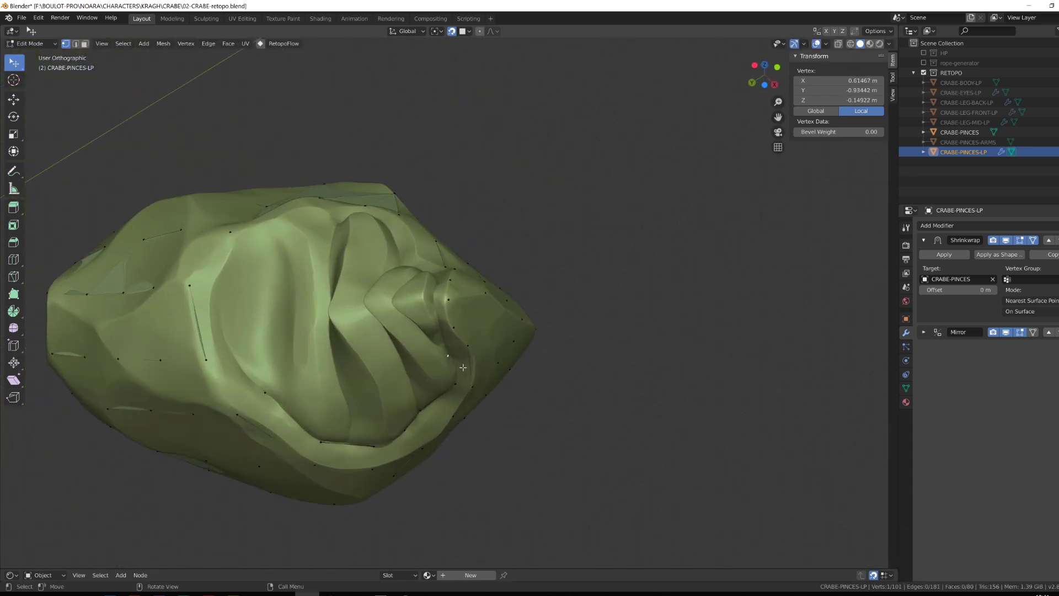
# Step: Extend vertex chains along the inner edge of the mouth hollow, from beside the teeth to its far end
pyautogui.keyDown('ctrl'); pyautogui.rightClick(434, 300); pyautogui.keyUp('ctrl')
pyautogui.moveTo(434, 302); pyautogui.dragTo(446, 441, button='middle')
pyautogui.keyDown('ctrl'); pyautogui.rightClick(451, 481); pyautogui.keyUp('ctrl')
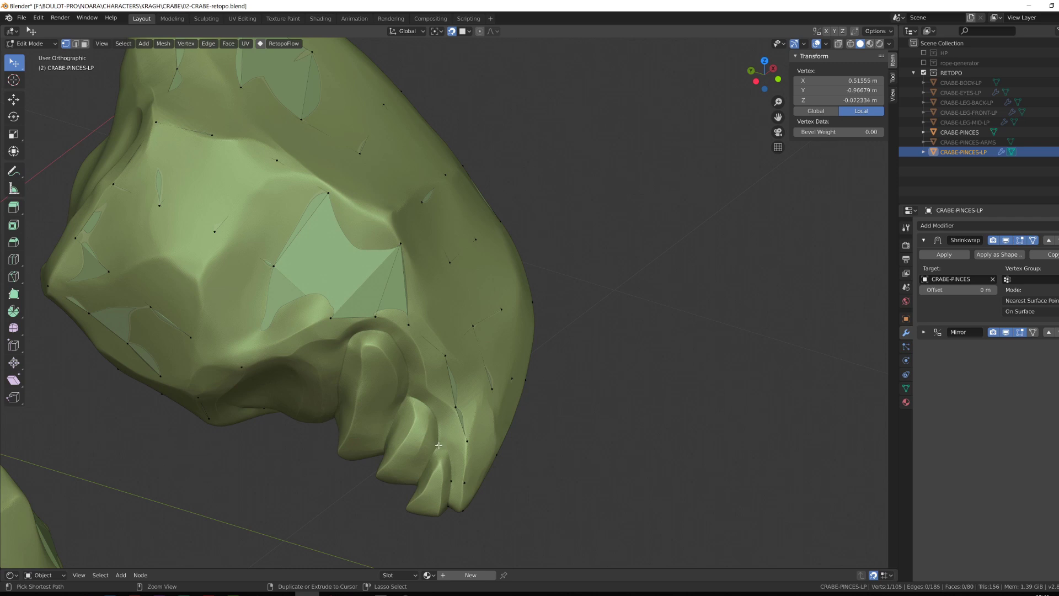
pyautogui.keyDown('ctrl'); pyautogui.rightClick(375, 329); pyautogui.keyUp('ctrl')
pyautogui.keyDown('ctrl'); pyautogui.rightClick(346, 346); pyautogui.keyUp('ctrl')
pyautogui.moveTo(345, 345); pyautogui.dragTo(323, 281, button='middle')
pyautogui.keyDown('ctrl'); pyautogui.rightClick(281, 246); pyautogui.keyUp('ctrl')
pyautogui.keyDown('ctrl'); pyautogui.rightClick(253, 284); pyautogui.keyUp('ctrl')
pyautogui.moveTo(256, 381); pyautogui.dragTo(258, 344, button='middle')
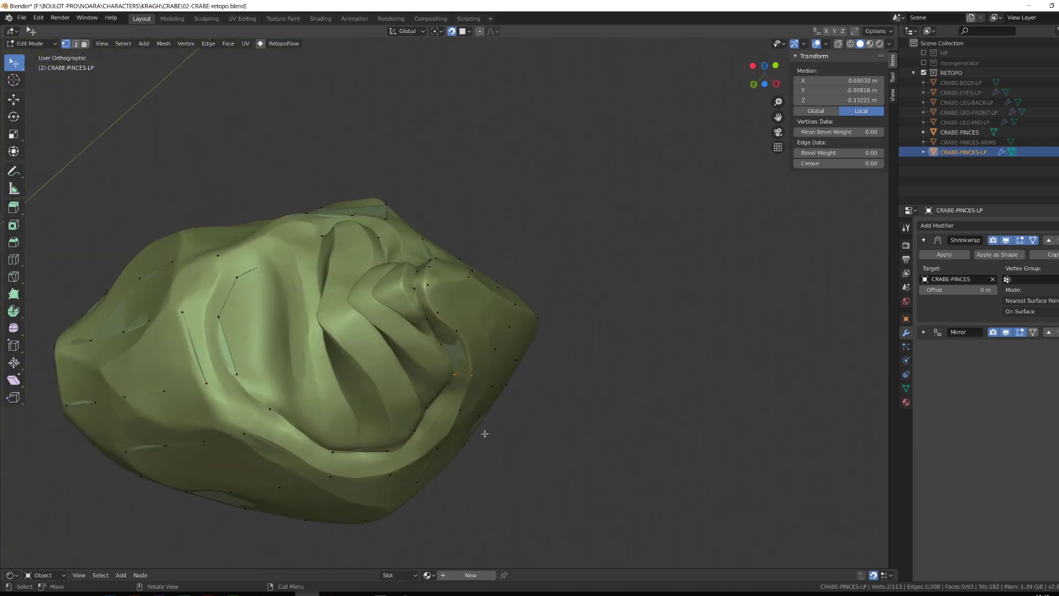
# Step: Fill the faces between the vertex chains around the mouth hollow and add a connecting vertex inside it
pyautogui.press('f')
pyautogui.press('f')
pyautogui.press('f')
pyautogui.press('f')
pyautogui.press('f')
pyautogui.press('f')
pyautogui.moveTo(484, 434); pyautogui.dragTo(447, 314, button='middle')
pyautogui.keyDown('ctrl'); pyautogui.rightClick(369, 270); pyautogui.keyUp('ctrl')
pyautogui.moveTo(375, 309); pyautogui.dragTo(411, 325, button='middle')
pyautogui.keyDown('shift'); pyautogui.click(383, 299); pyautogui.keyUp('shift')
pyautogui.press('f')
# Step: Enable In Front display for the low-poly claw and adjust a vertex beside the teeth
pyautogui.click(905, 318)
pyautogui.click(954, 474)
pyautogui.moveTo(469, 353); pyautogui.dragTo(441, 419, button='middle')
pyautogui.moveTo(430, 353); pyautogui.dragTo(423, 358)
pyautogui.click(465, 281)
# Step: Extrude a vertex from the hollow's rim beside the teeth and fill the adjoining faces
pyautogui.moveTo(309, 342); pyautogui.dragTo(524, 248, button='middle')
pyautogui.keyDown('shift'); pyautogui.click(508, 271); pyautogui.keyUp('shift')
pyautogui.click(513, 256)
pyautogui.press('e')
pyautogui.press('f')
pyautogui.press('f')
# Step: Extrude a vertex into the gap between the smallest and middle teeth and fill a face
pyautogui.click(516, 315)
pyautogui.moveTo(515, 314)
pyautogui.mouseDown(button='middle')
pyautogui.moveTo(532, 295)
pyautogui.moveTo(524, 309)
pyautogui.mouseUp(button='middle')
pyautogui.click(509, 327)
pyautogui.press('e')
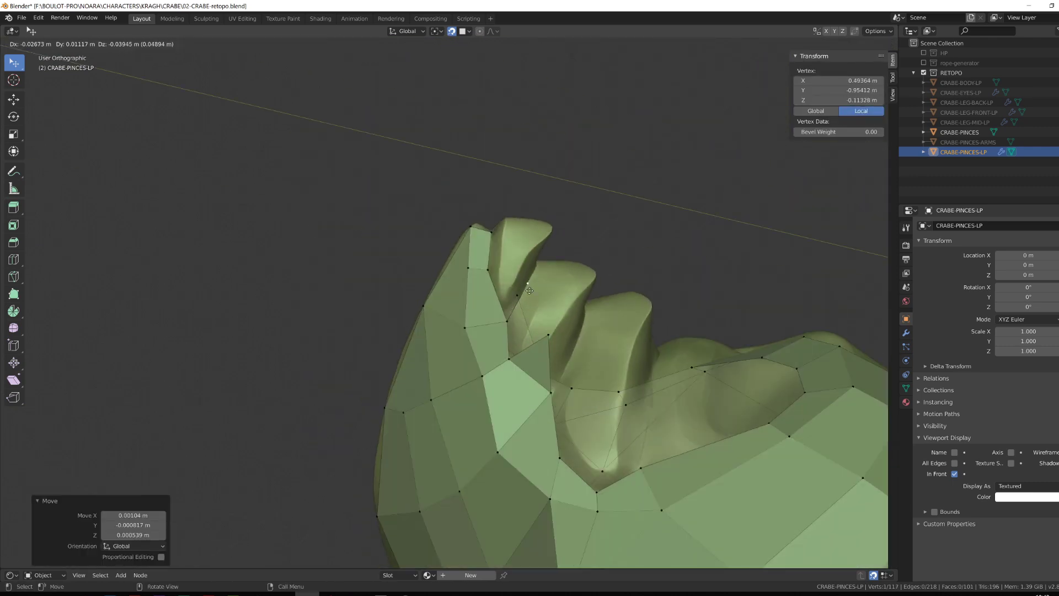
pyautogui.press('f')
# Step: Extrude vertices onto the middle tooth and fill two faces on its side
pyautogui.moveTo(514, 346); pyautogui.dragTo(403, 260, button='middle')
pyautogui.click(393, 332)
pyautogui.press('e')
pyautogui.click(387, 291)
pyautogui.keyDown('shift'); pyautogui.click(349, 340); pyautogui.keyUp('shift')
pyautogui.press('f')
pyautogui.press('f')
pyautogui.click(351, 341)
# Step: Extrude further vertices around the middle tooth's end and fill the faces between them
pyautogui.press('e')
pyautogui.click(364, 334)
pyautogui.press('e')
pyautogui.press('f')
pyautogui.press('f')
pyautogui.keyDown('alt'); pyautogui.moveTo(403, 260); pyautogui.dragTo(404, 291); pyautogui.keyUp('alt')
pyautogui.press('e')
pyautogui.press('e')
pyautogui.click(400, 301)
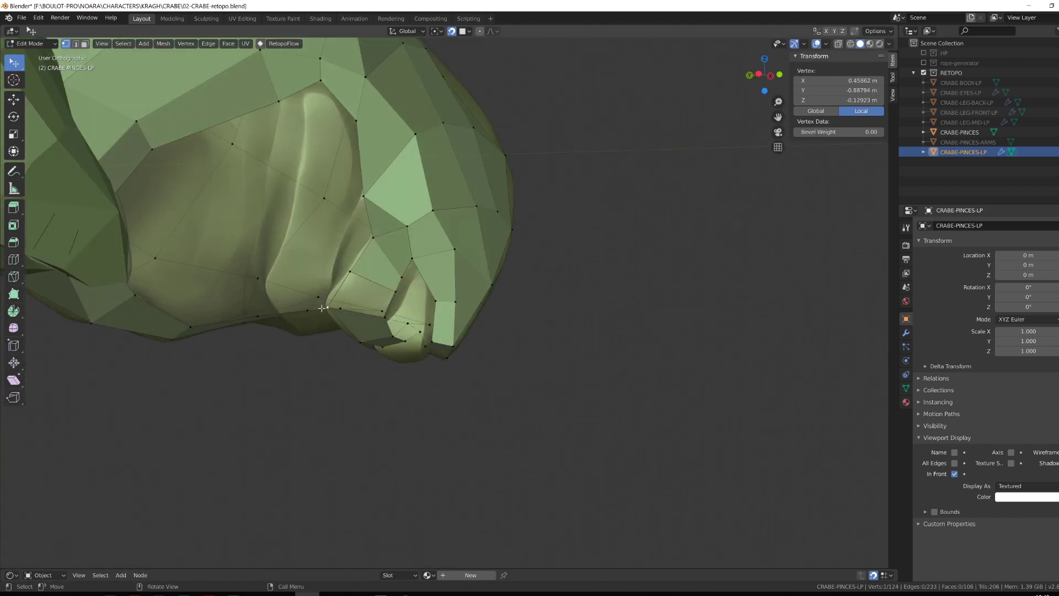
# Step: Fill the remaining faces around the middle tooth and merge its overlapping vertices
pyautogui.moveTo(321, 307); pyautogui.dragTo(560, 333, button='middle')
pyautogui.press('f')
pyautogui.click(475, 321)
pyautogui.press('f')
pyautogui.press('f')
pyautogui.keyDown('shift'); pyautogui.click(485, 258); pyautogui.keyUp('shift')
pyautogui.press('f')
pyautogui.press('f')
pyautogui.press('m')
# Step: Extrude vertices from the middle tooth's base toward the smallest tooth near the claw's tip
pyautogui.click(488, 331)
pyautogui.press('e')
pyautogui.click(492, 337)
pyautogui.click(494, 410)
pyautogui.keyDown('ctrl'); pyautogui.rightClick(495, 411); pyautogui.keyUp('ctrl')
pyautogui.hotkey('alt', 'a')
pyautogui.click(488, 400)
# Step: Extrude a vertex at the smallest tooth's base and fill the faces covering that tooth
pyautogui.moveTo(486, 436); pyautogui.dragTo(447, 478, button='middle')
pyautogui.press('e')
pyautogui.click(464, 410)
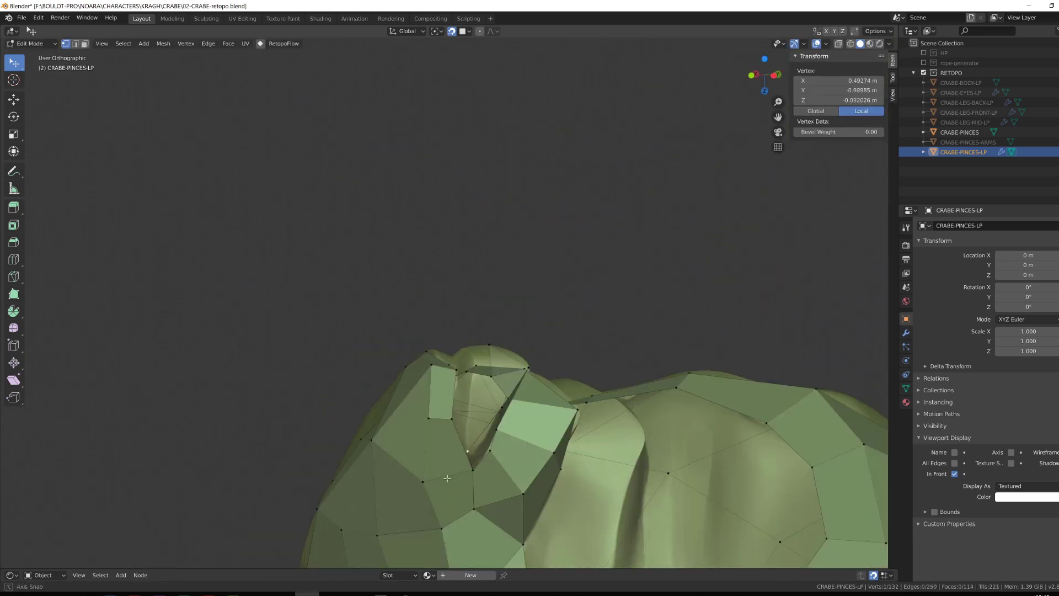
pyautogui.keyDown('shift'); pyautogui.click(460, 414); pyautogui.keyUp('shift')
pyautogui.press('f')
pyautogui.press('f')
pyautogui.moveTo(463, 403); pyautogui.dragTo(530, 435, button='middle')
pyautogui.press('f')
# Step: Fill the open faces in the gap between the smallest and middle teeth
pyautogui.moveTo(456, 269); pyautogui.dragTo(440, 316, button='middle')
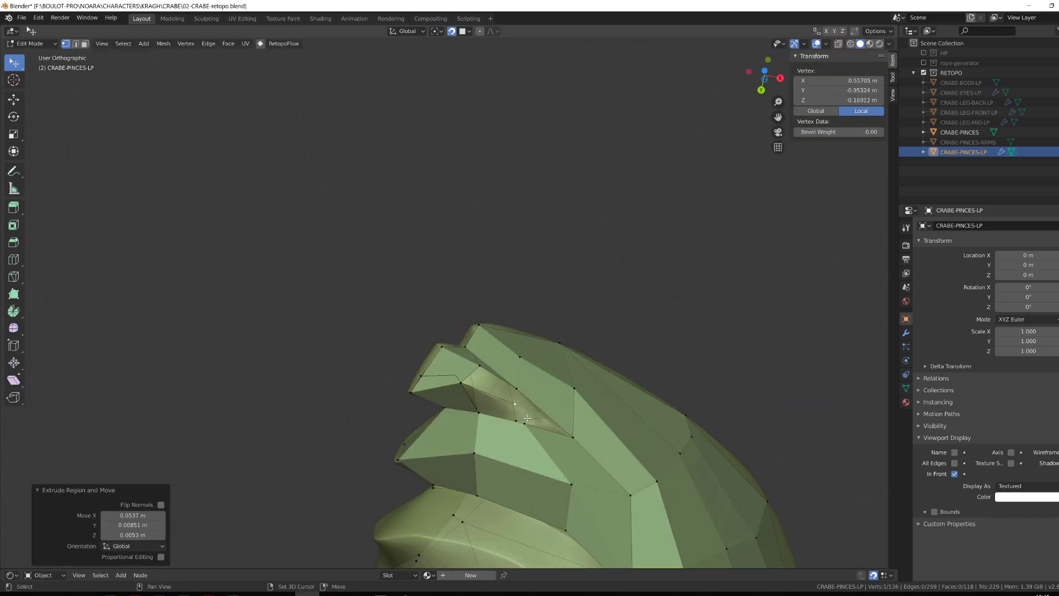
pyautogui.press('f')
pyautogui.moveTo(520, 393); pyautogui.dragTo(558, 337, button='middle')
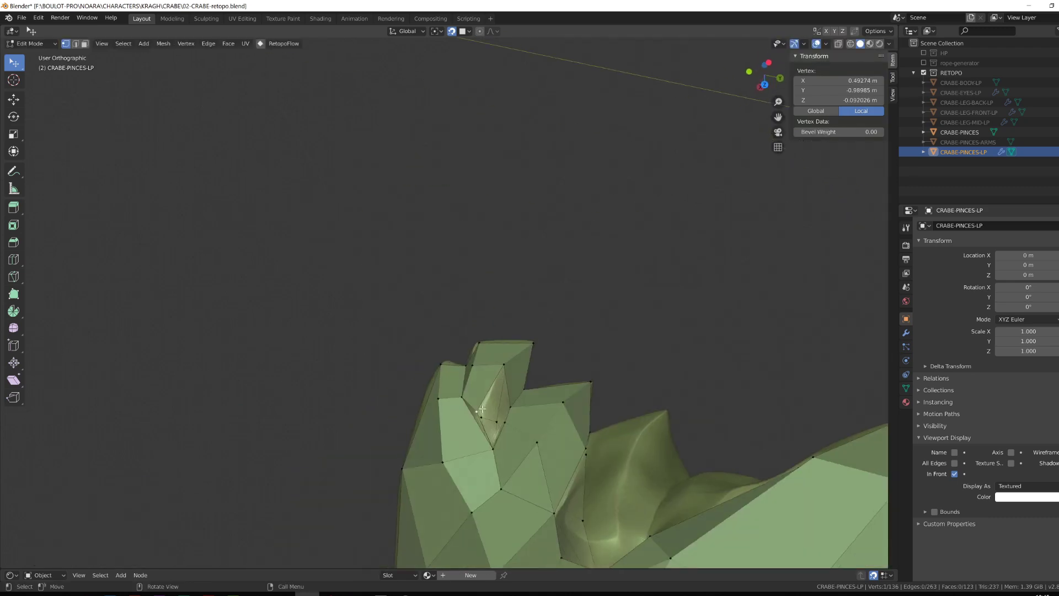
pyautogui.press('f')
pyautogui.moveTo(470, 405); pyautogui.dragTo(479, 461, button='middle')
# Step: Extrude two vertices along the ridge of the largest tooth inside the mouth hollow
pyautogui.click(565, 257)
pyautogui.press('e')
pyautogui.click(594, 267)
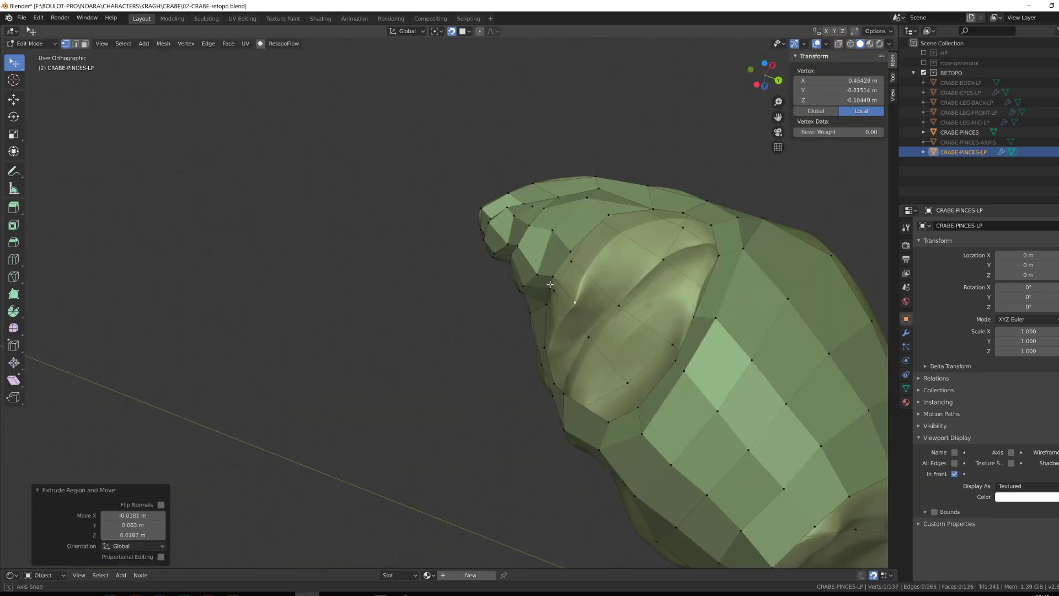
pyautogui.press('e')
pyautogui.click(603, 280)
pyautogui.moveTo(603, 280); pyautogui.dragTo(662, 356, button='middle')
# Step: Extrude the largest tooth's vertices across its side to form its first face
pyautogui.press('e')
pyautogui.click(551, 295)
pyautogui.moveTo(552, 295); pyautogui.dragTo(527, 342, button='middle')
pyautogui.click(486, 363)
pyautogui.press('e')
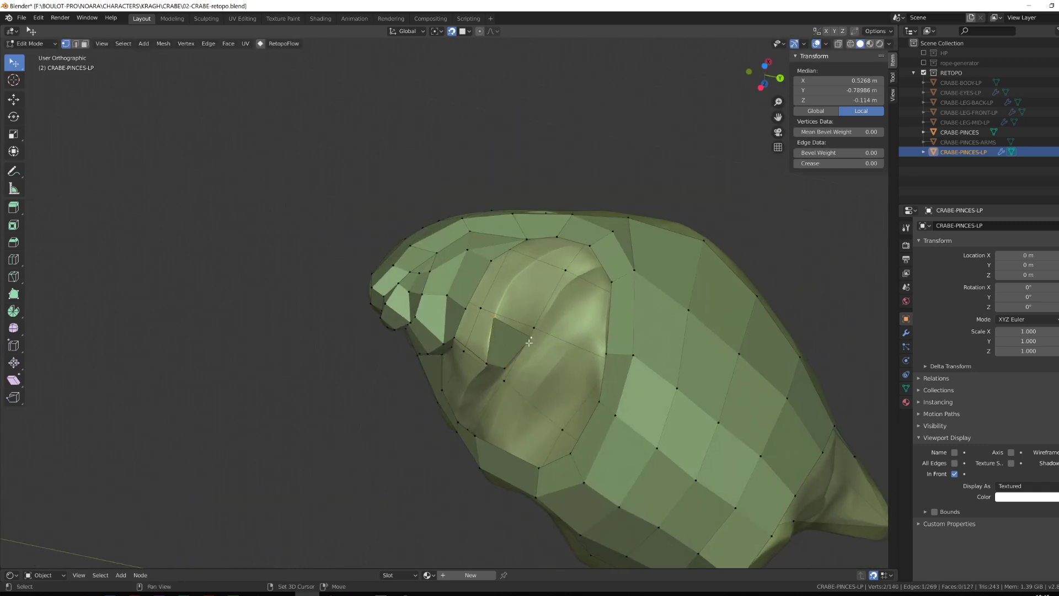
# Step: Extrude an edge of the largest tooth toward the upper rim of the mouth hollow
pyautogui.keyDown('shift'); pyautogui.click(516, 277); pyautogui.keyUp('shift')
pyautogui.press('e')
pyautogui.click(568, 250)
pyautogui.moveTo(569, 250); pyautogui.dragTo(576, 266, button='middle')
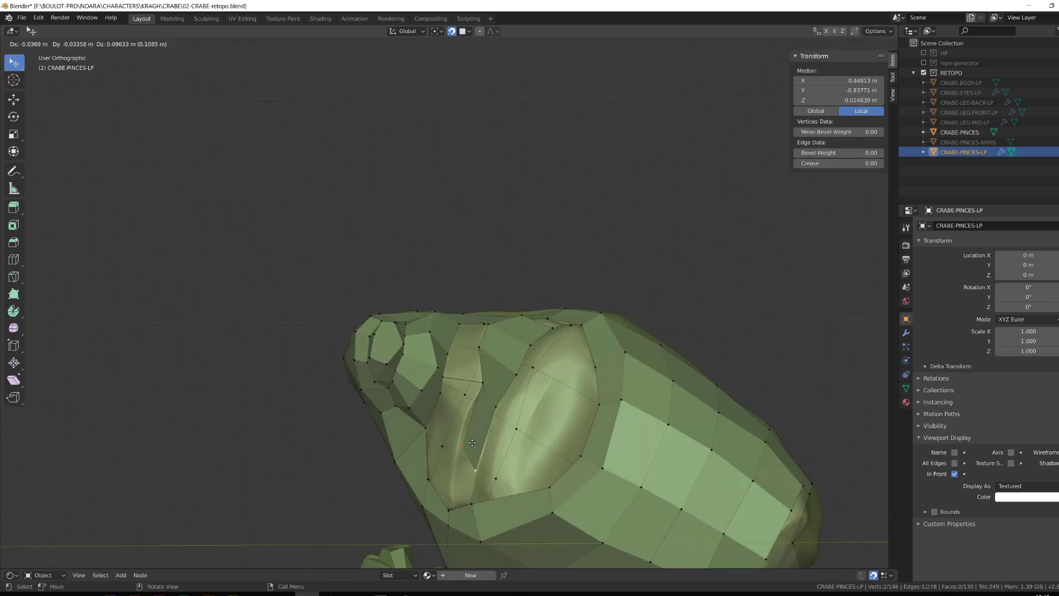
# Step: Position the extruded vertices along the largest tooth's side and fill the first faces toward the middle tooth
pyautogui.moveTo(514, 464); pyautogui.dragTo(510, 455)
pyautogui.keyDown('alt'); pyautogui.keyDown('shift'); pyautogui.moveTo(509, 454); pyautogui.dragTo(588, 421); pyautogui.keyUp('shift'); pyautogui.keyUp('alt')
pyautogui.keyDown('alt'); pyautogui.moveTo(588, 420); pyautogui.dragTo(578, 443); pyautogui.keyUp('alt')
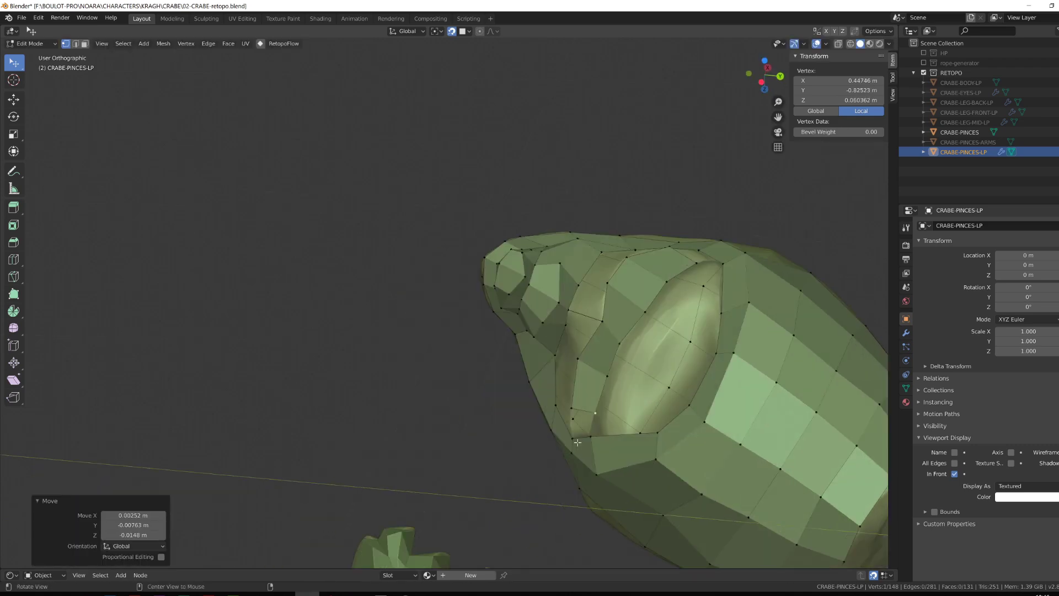
pyautogui.hotkey('ctrl', 'z')
pyautogui.moveTo(469, 375); pyautogui.dragTo(572, 326, button='middle')
pyautogui.press('f')
pyautogui.press('f')
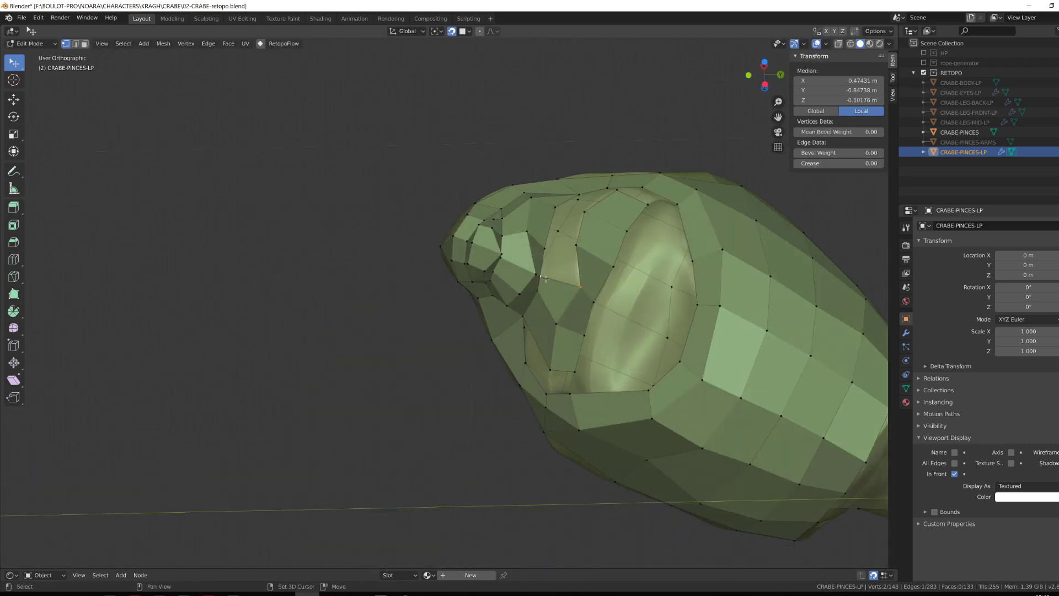
pyautogui.moveTo(529, 390); pyautogui.dragTo(524, 296, button='middle')
pyautogui.press('f')
# Step: Extrude another vertex at the tooth base and fill the remaining faces in the gap between the middle and largest teeth
pyautogui.keyDown('alt'); pyautogui.moveTo(524, 296); pyautogui.dragTo(443, 233); pyautogui.keyUp('alt')
pyautogui.click(475, 322)
pyautogui.press('e')
pyautogui.click(481, 301)
pyautogui.moveTo(443, 233); pyautogui.dragTo(465, 150, button='middle')
pyautogui.press('f')
pyautogui.moveTo(465, 288); pyautogui.dragTo(507, 305, button='middle')
pyautogui.press('f')
pyautogui.press('g')
pyautogui.scroll(-3, 535, 303)
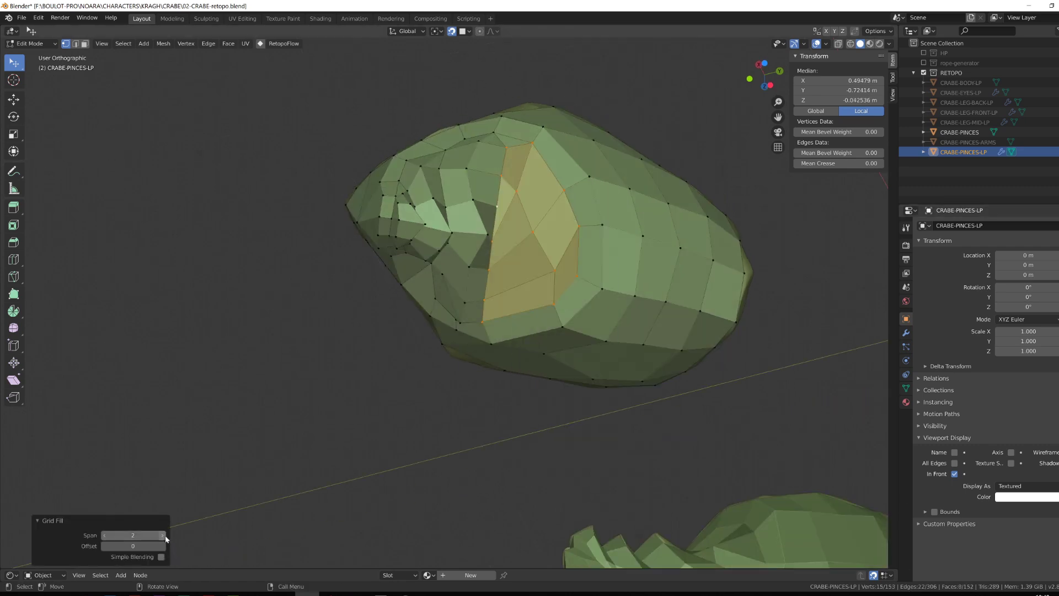
# Step: Try covering the largest tooth with a Grid Fill using an increased span, and remove the result
pyautogui.click(163, 535)
pyautogui.click(163, 534)
pyautogui.moveTo(232, 475); pyautogui.dragTo(256, 456, button='middle')
pyautogui.moveTo(342, 419); pyautogui.dragTo(507, 286, button='middle')
pyautogui.click(531, 263)
pyautogui.click(529, 267)
pyautogui.press('x')
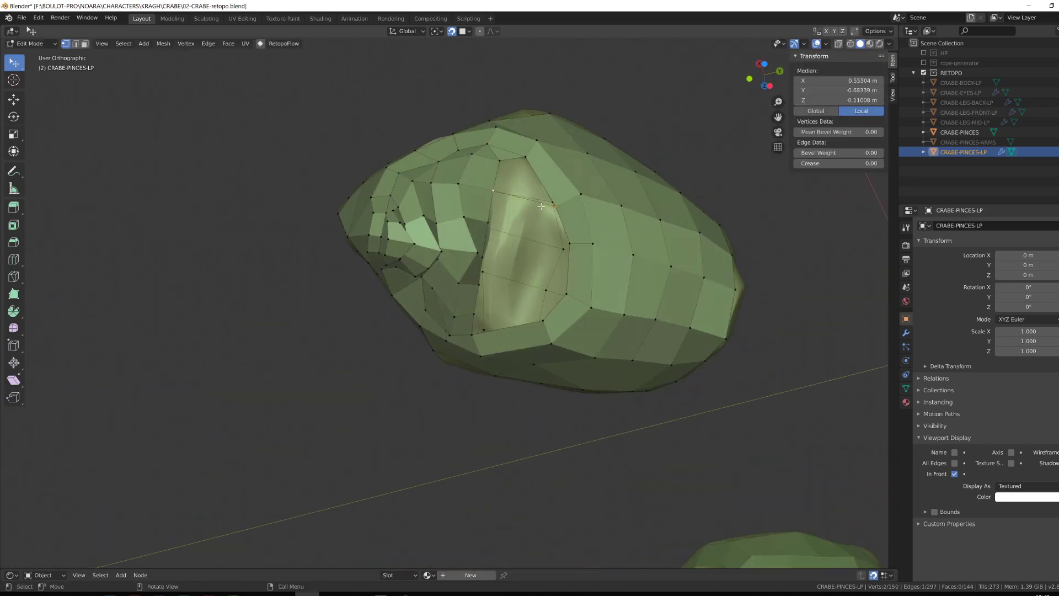
# Step: Fill faces across the largest tooth between its side vertices and the hollow's rim, and add a loop cut through them
pyautogui.press('f')
pyautogui.press('f')
pyautogui.press('f')
pyautogui.moveTo(518, 231); pyautogui.dragTo(675, 235, button='middle')
pyautogui.hotkey('ctrl', 'r')
pyautogui.click(526, 225)
pyautogui.click(526, 224)
# Step: Fill the remaining open faces at the upper and lower ends of the largest tooth
pyautogui.click(499, 188)
pyautogui.press('f')
pyautogui.press('f')
pyautogui.click(478, 297)
pyautogui.press('f')
pyautogui.scroll(-4, 497, 298)
# Step: Extrude a vertex from the rim on the claw's other open side and place a row of vertices just inside the rim
pyautogui.press('Tab')
pyautogui.press('Tab')
pyautogui.press('e')
pyautogui.click(584, 232)
pyautogui.press('g')
pyautogui.click(586, 234)
pyautogui.keyDown('ctrl'); pyautogui.rightClick(660, 257); pyautogui.keyUp('ctrl')
pyautogui.keyDown('ctrl'); pyautogui.rightClick(670, 310); pyautogui.keyUp('ctrl')
pyautogui.keyDown('ctrl'); pyautogui.rightClick(669, 349); pyautogui.keyUp('ctrl')
pyautogui.moveTo(669, 348); pyautogui.dragTo(678, 326, button='middle')
pyautogui.keyDown('ctrl'); pyautogui.rightClick(661, 391); pyautogui.keyUp('ctrl')
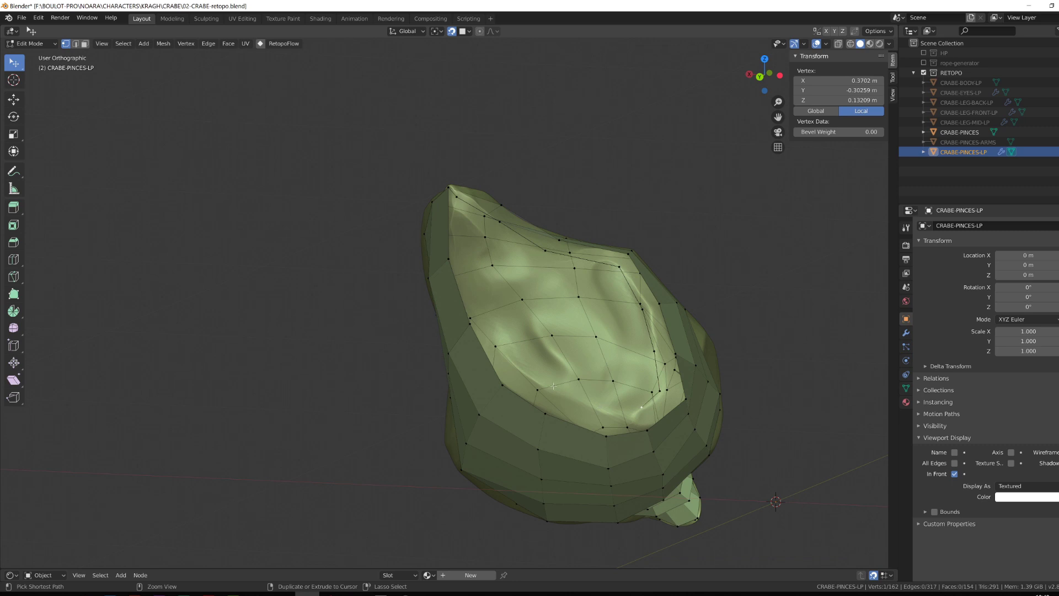
# Step: Extend the inner vertex row along the lower rim and up the opposite side toward the claw's tip
pyautogui.keyDown('ctrl'); pyautogui.rightClick(553, 385); pyautogui.keyUp('ctrl')
pyautogui.keyDown('ctrl'); pyautogui.rightClick(523, 366); pyautogui.keyUp('ctrl')
pyautogui.moveTo(524, 366); pyautogui.dragTo(455, 248, button='middle')
pyautogui.keyDown('ctrl'); pyautogui.rightClick(442, 304); pyautogui.keyUp('ctrl')
pyautogui.keyDown('ctrl'); pyautogui.rightClick(449, 231); pyautogui.keyUp('ctrl')
# Step: Fill the strip of faces between the rim and the inner vertex row up to the claw's tip
pyautogui.press('f')
pyautogui.moveTo(640, 408); pyautogui.dragTo(558, 402, button='middle')
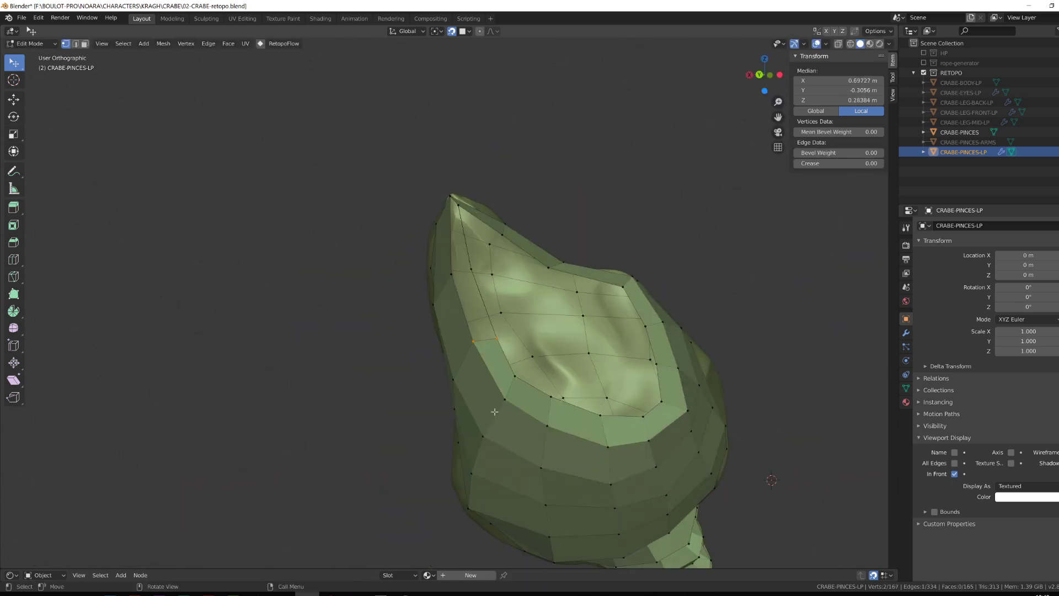
pyautogui.press('f')
pyautogui.press('f')
pyautogui.moveTo(495, 412)
pyautogui.mouseDown(button='middle')
pyautogui.moveTo(574, 400)
pyautogui.moveTo(497, 406)
pyautogui.mouseUp(button='middle')
pyautogui.click(458, 205)
pyautogui.press('f')
pyautogui.click(490, 246)
pyautogui.moveTo(491, 246)
pyautogui.mouseDown(button='middle')
pyautogui.moveTo(469, 249)
pyautogui.moveTo(486, 253)
pyautogui.mouseUp(button='middle')
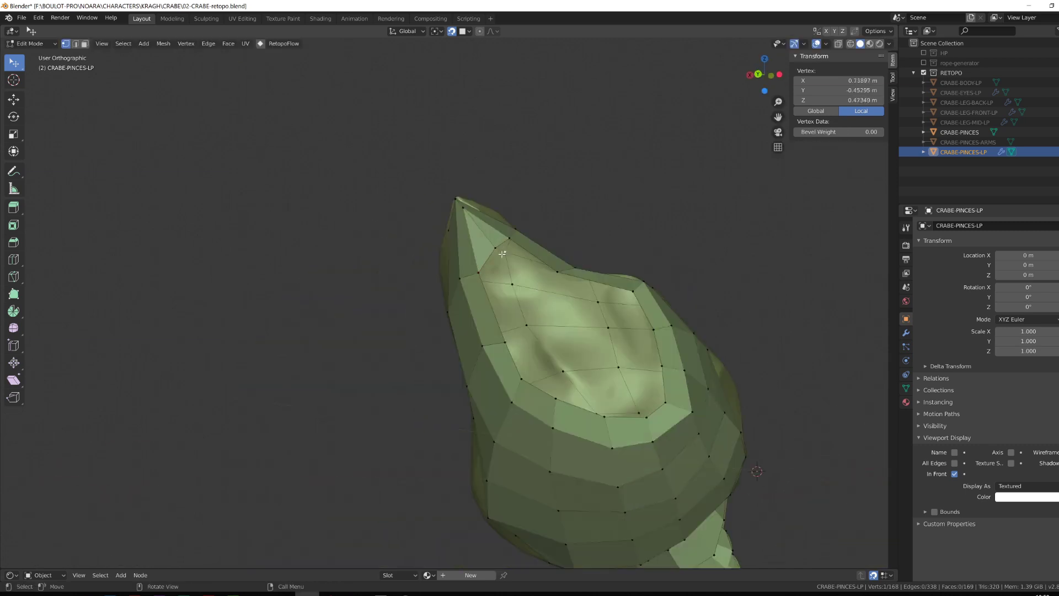
pyautogui.press('f')
# Step: Fill the central opening of the claw's side with faces and leave mesh editing
pyautogui.scroll(-3, 479, 286)
pyautogui.moveTo(485, 292); pyautogui.dragTo(488, 315, button='middle')
pyautogui.scroll(2, 513, 331)
pyautogui.keyDown('alt'); pyautogui.click(466, 326); pyautogui.keyUp('alt')
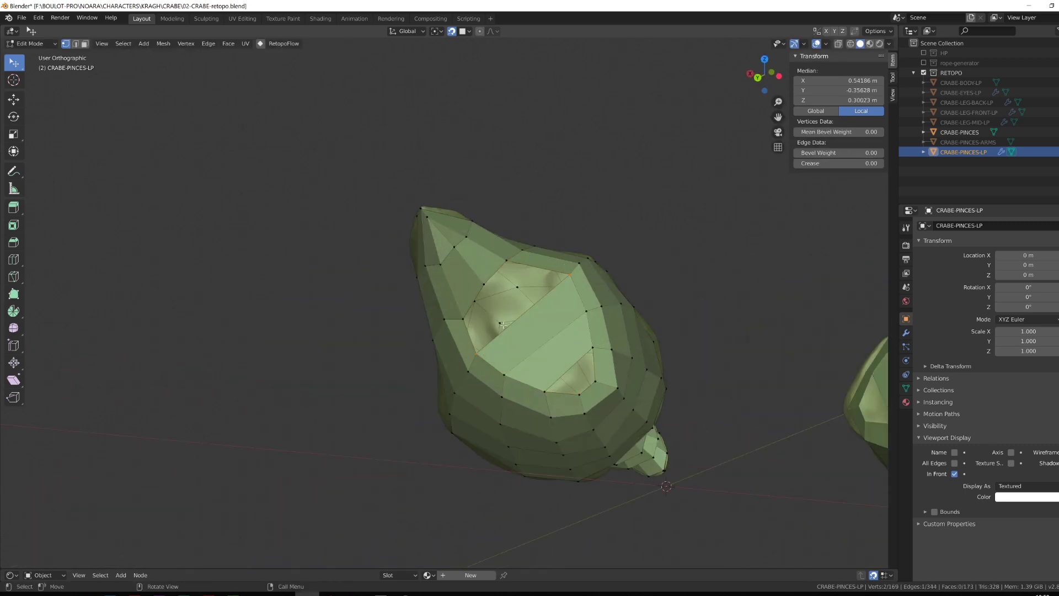
pyautogui.moveTo(599, 392); pyautogui.dragTo(579, 359, button='middle')
pyautogui.click(506, 259)
pyautogui.press('f')
pyautogui.moveTo(547, 298); pyautogui.dragTo(523, 312)
pyautogui.click(462, 319)
pyautogui.press('f')
pyautogui.moveTo(523, 312); pyautogui.dragTo(591, 380, button='middle')
pyautogui.press('f')
pyautogui.press('Tab')
pyautogui.scroll(-4, 544, 290)
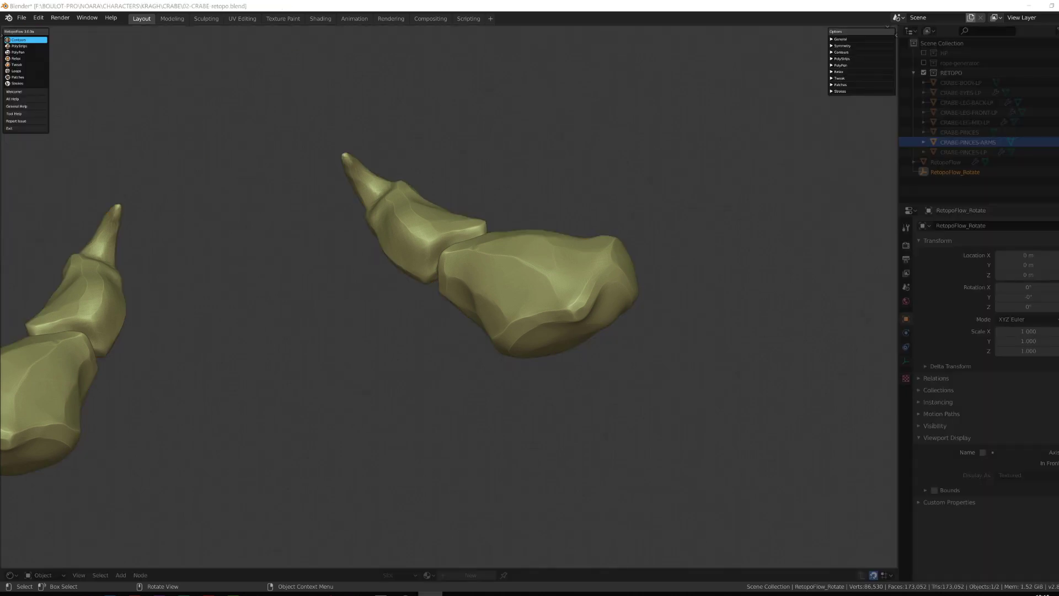
# Step: Show the Contours options in RetopoFlow and draw a contour loop around the middle arm segment
pyautogui.moveTo(568, 7); pyautogui.dragTo(413, 345, button='middle')
pyautogui.click(833, 53)
pyautogui.moveTo(398, 274); pyautogui.dragTo(515, 361, button='middle')
pyautogui.scroll(2, 515, 361)
pyautogui.keyDown('ctrl'); pyautogui.moveTo(405, 300); pyautogui.dragTo(532, 287); pyautogui.keyUp('ctrl')
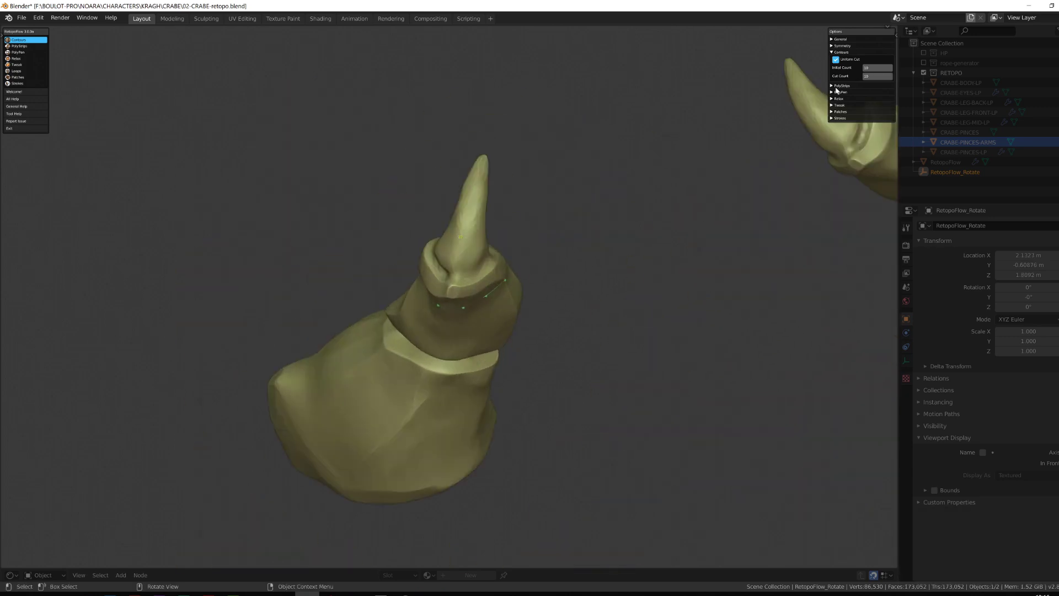
# Step: Open RetopoFlow's general help and the help page for the Contours tool
pyautogui.click(19, 107)
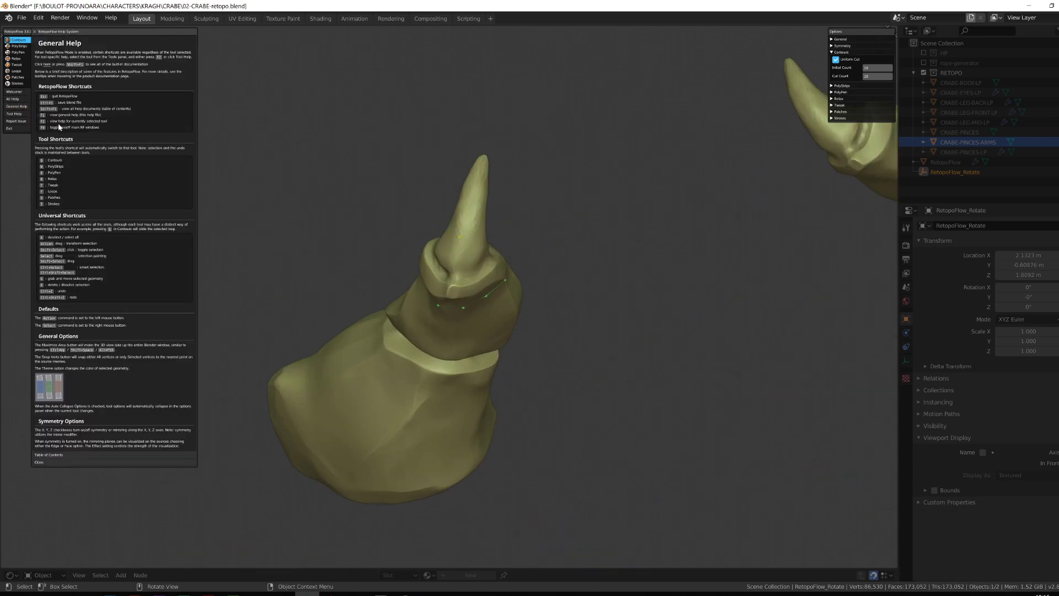
pyautogui.click(16, 114)
pyautogui.moveTo(462, 321); pyautogui.dragTo(483, 356, button='middle')
# Step: Try rotating the contour loop on the middle arm segment, and undo both the rotation and the loop
pyautogui.hotkey('shift', 's')
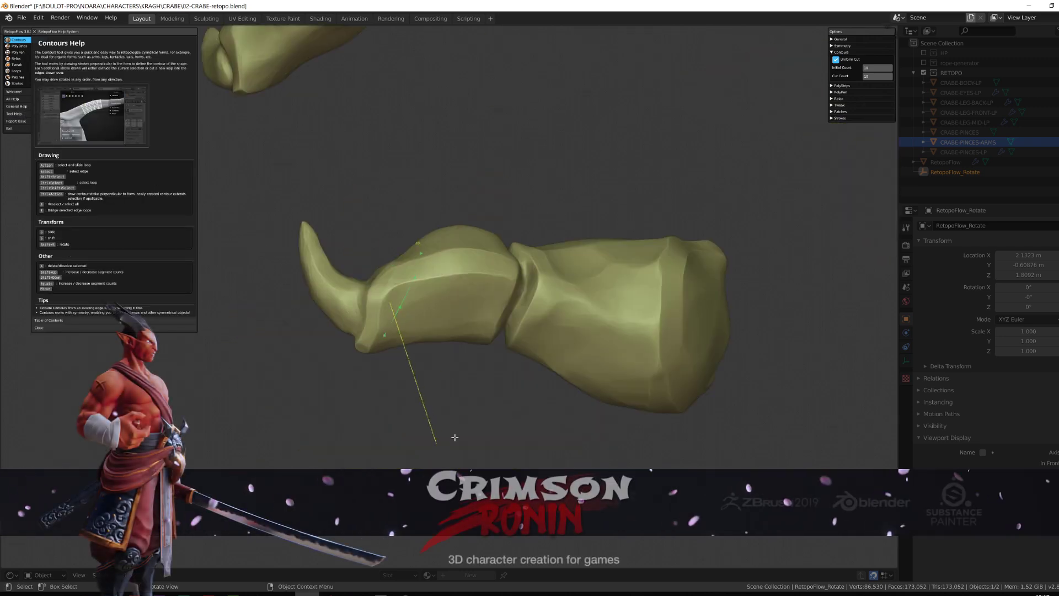
pyautogui.click(509, 430)
pyautogui.hotkey('ctrl', 'z')
pyautogui.moveTo(497, 415); pyautogui.dragTo(420, 353, button='middle')
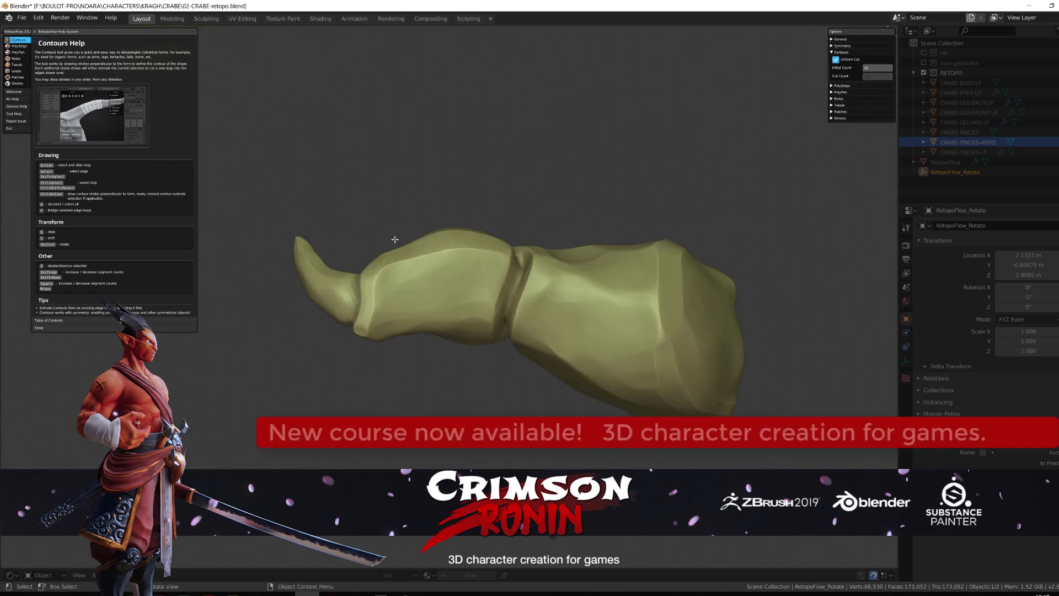
pyautogui.hotkey('ctrl', 'z')
# Step: Draw three connected contour loops around the middle arm segment and rotate the last one to follow the joint
pyautogui.moveTo(397, 301); pyautogui.dragTo(403, 277, button='middle')
pyautogui.keyDown('ctrl'); pyautogui.moveTo(386, 353); pyautogui.dragTo(385, 357); pyautogui.keyUp('ctrl')
pyautogui.moveTo(386, 358)
pyautogui.mouseDown(button='middle')
pyautogui.moveTo(320, 317)
pyautogui.moveTo(389, 259)
pyautogui.mouseUp(button='middle')
pyautogui.keyDown('ctrl'); pyautogui.moveTo(447, 386); pyautogui.dragTo(447, 392); pyautogui.keyUp('ctrl')
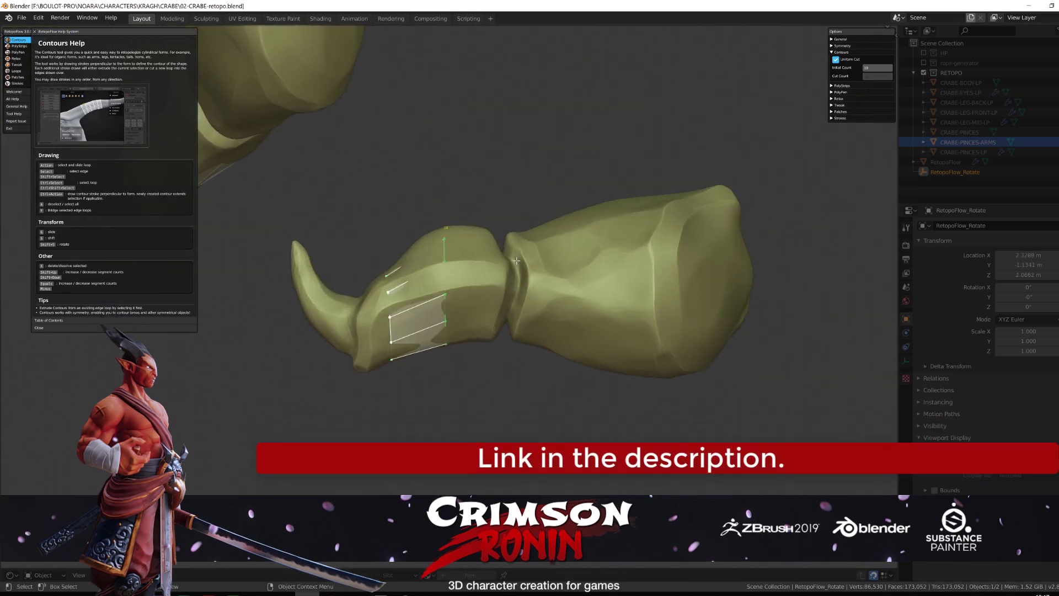
pyautogui.keyDown('ctrl'); pyautogui.moveTo(497, 209); pyautogui.dragTo(499, 364); pyautogui.keyUp('ctrl')
pyautogui.moveTo(500, 364); pyautogui.dragTo(509, 420, button='middle')
pyautogui.hotkey('shift', 's')
pyautogui.moveTo(513, 425); pyautogui.dragTo(513, 425)
pyautogui.moveTo(513, 425)
pyautogui.mouseDown(button='middle')
pyautogui.moveTo(524, 444)
pyautogui.moveTo(463, 350)
pyautogui.moveTo(485, 430)
pyautogui.mouseUp(button='middle')
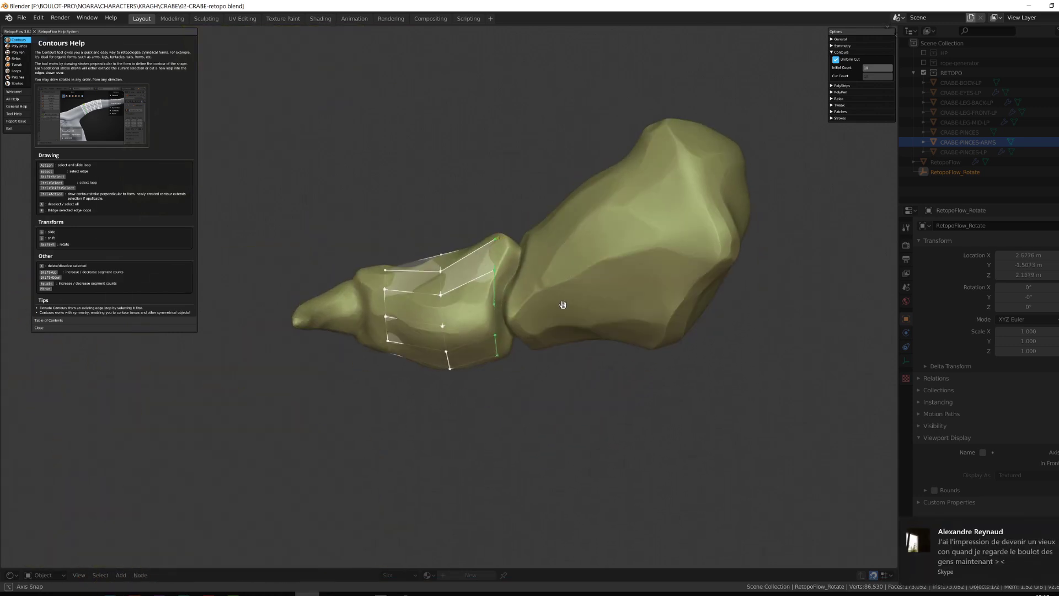
# Step: Draw connected contour loops along the large arm segment
pyautogui.moveTo(524, 200); pyautogui.dragTo(559, 361)
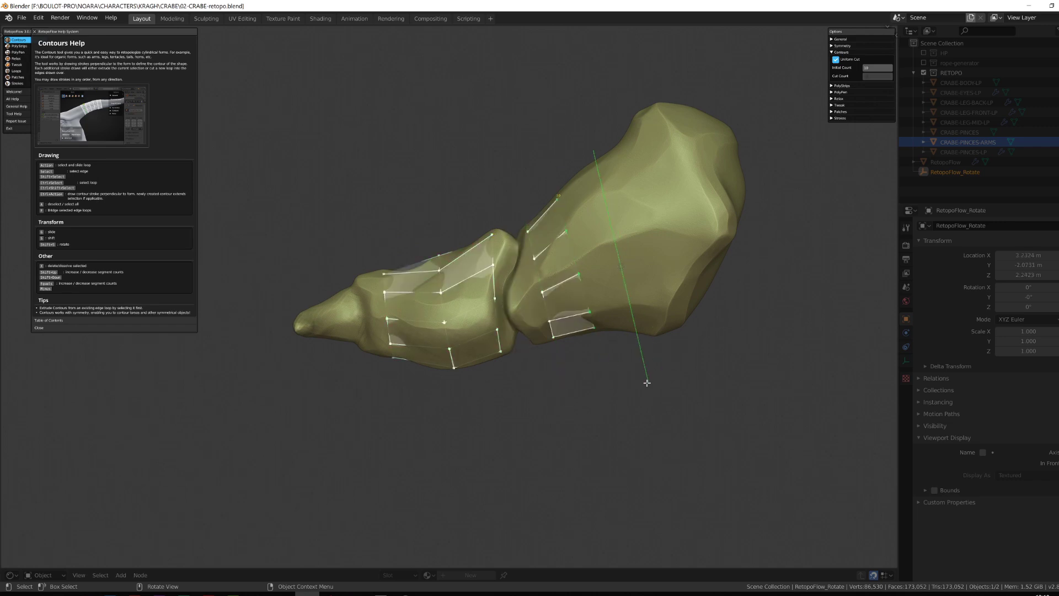
pyautogui.moveTo(527, 365); pyautogui.dragTo(524, 303, button='middle')
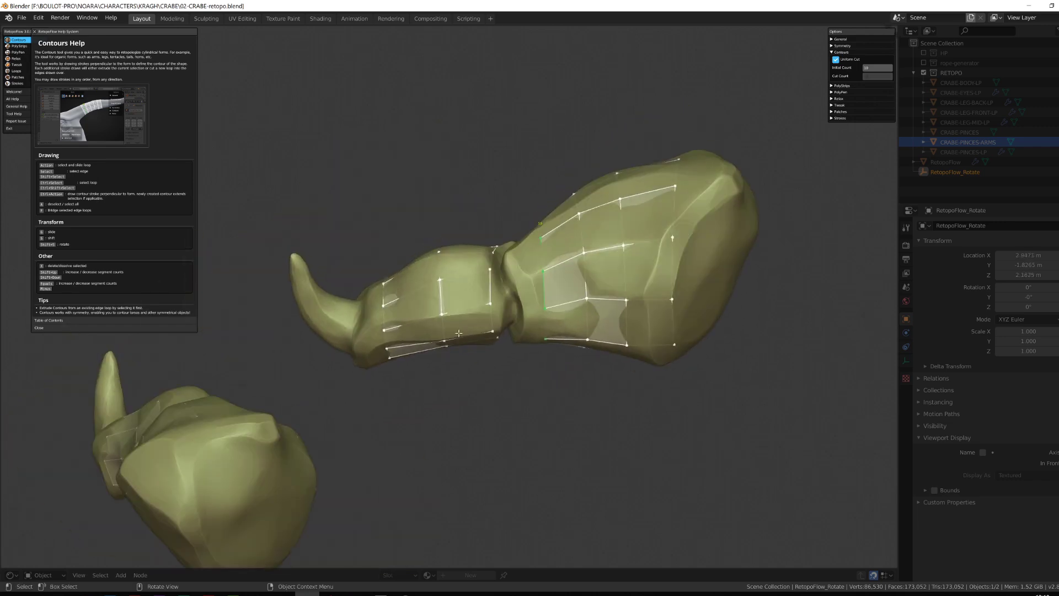
# Step: Draw connected contour loops around the small curved segment at the arm's end
pyautogui.click(388, 309)
pyautogui.moveTo(383, 301); pyautogui.dragTo(379, 332, button='middle')
pyautogui.moveTo(386, 416); pyautogui.dragTo(333, 324, button='middle')
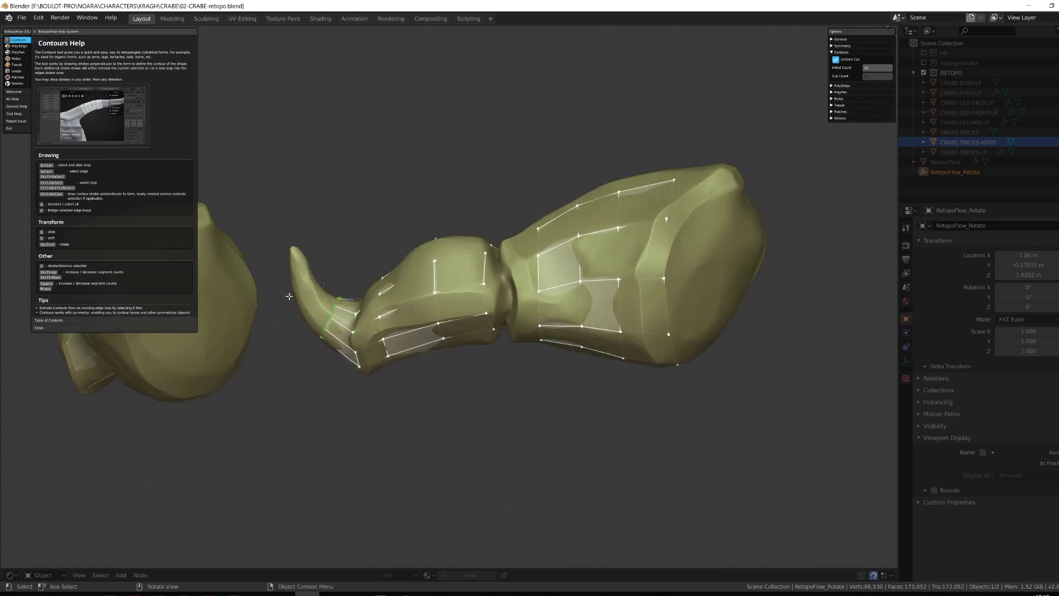
pyautogui.moveTo(300, 406); pyautogui.dragTo(438, 299, button='middle')
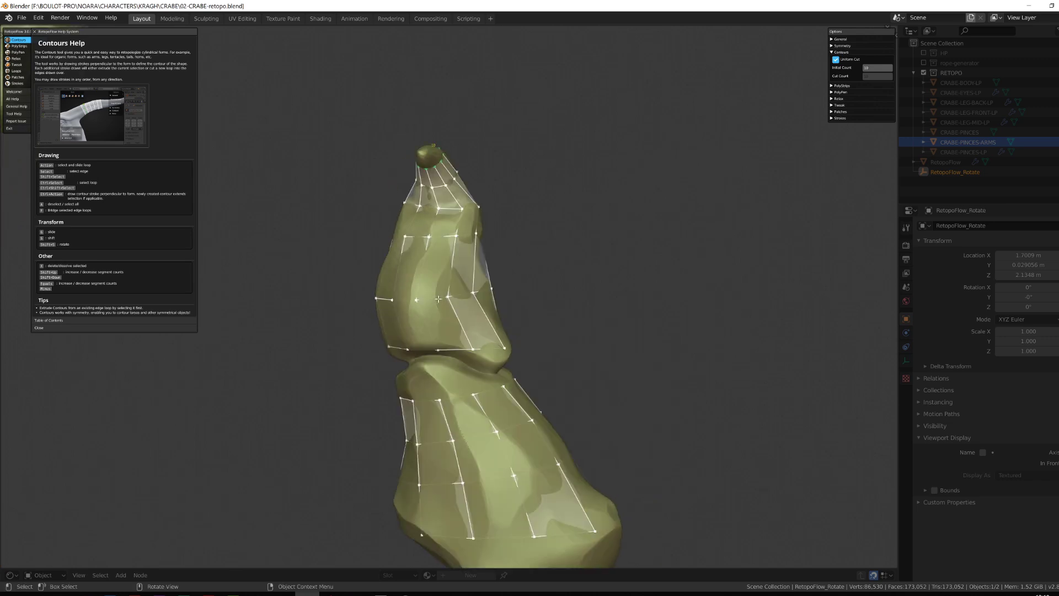
# Step: Adjust the middle segment's contour loops and rotate the large segment's first loop to follow the joint
pyautogui.moveTo(563, 352); pyautogui.dragTo(520, 358, button='middle')
pyautogui.moveTo(499, 185); pyautogui.dragTo(264, 282, button='middle')
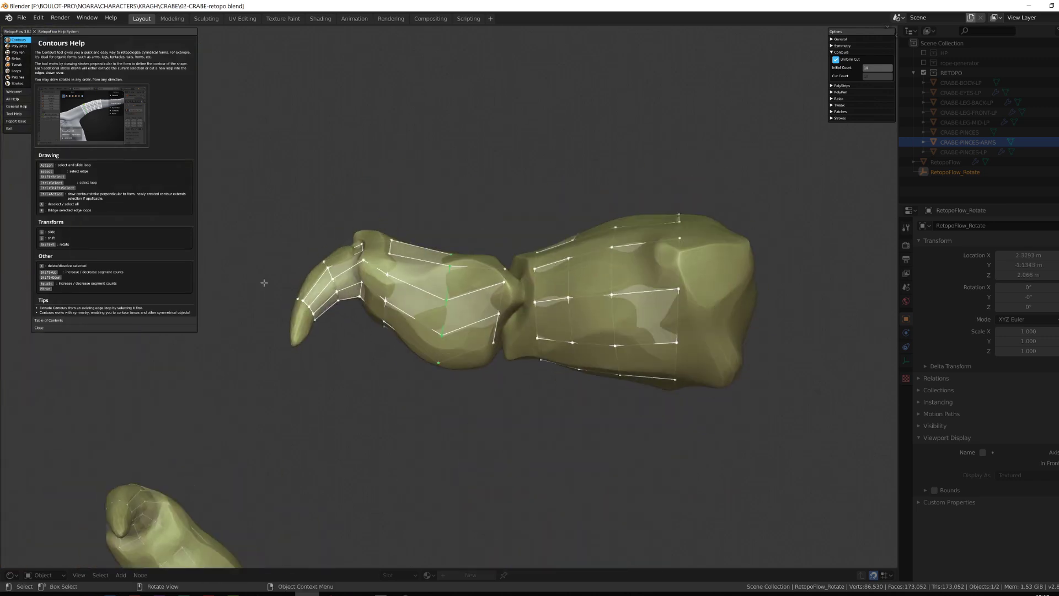
pyautogui.moveTo(459, 334); pyautogui.dragTo(396, 291, button='middle')
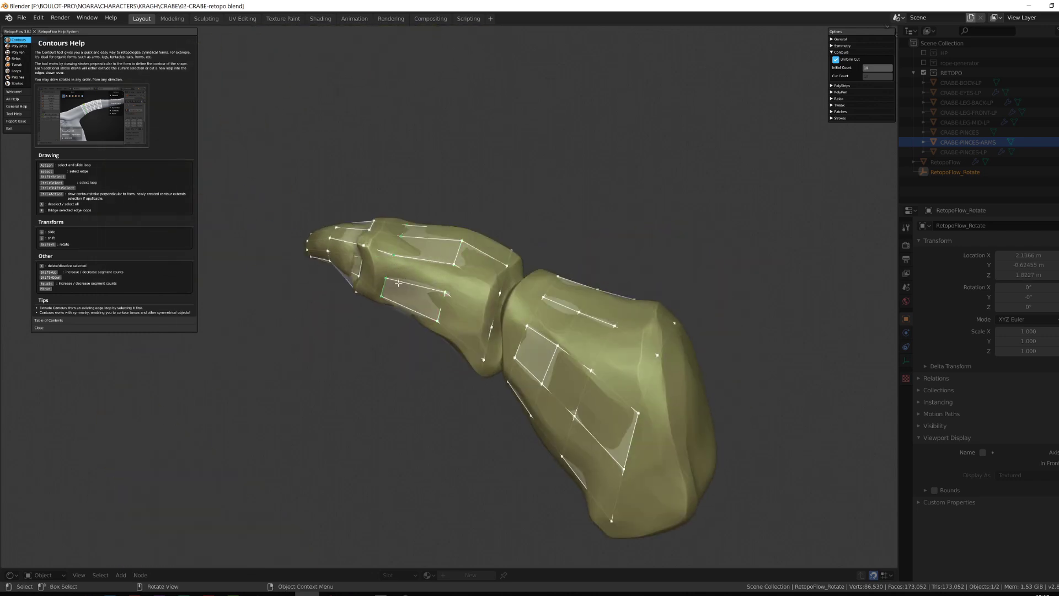
pyautogui.moveTo(475, 284); pyautogui.dragTo(532, 408, button='middle')
pyautogui.click(539, 320)
pyautogui.hotkey('shift', 's')
pyautogui.keyDown('ctrl'); pyautogui.moveTo(560, 467); pyautogui.dragTo(560, 468); pyautogui.keyUp('ctrl')
pyautogui.scroll(2, 572, 374)
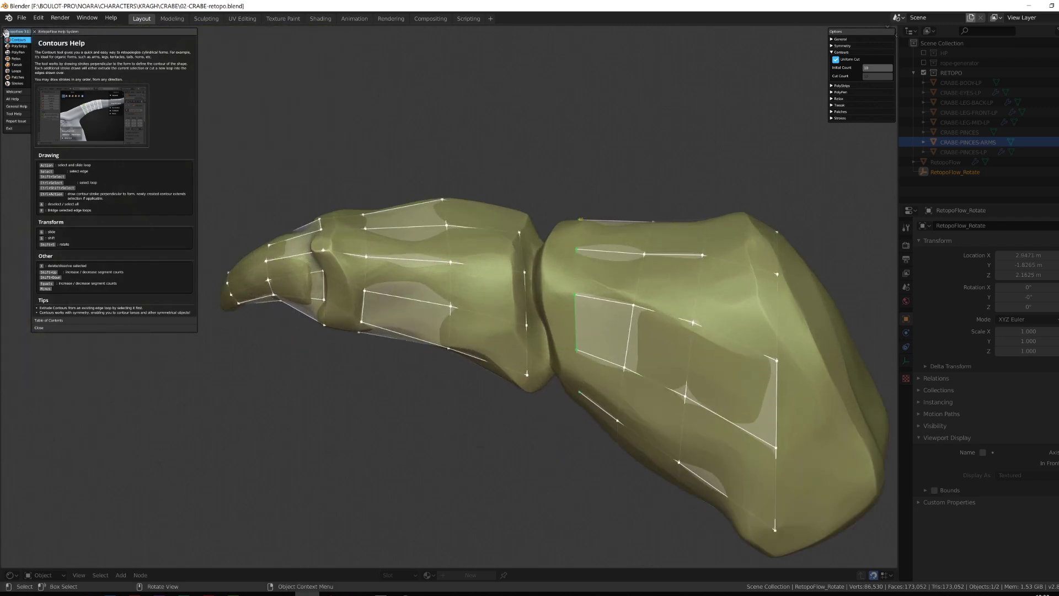
# Step: Adjust the angle of the large segment's second contour loop and exit RetopoFlow
pyautogui.scroll(-3, 612, 293)
pyautogui.moveTo(612, 293); pyautogui.dragTo(565, 317, button='middle')
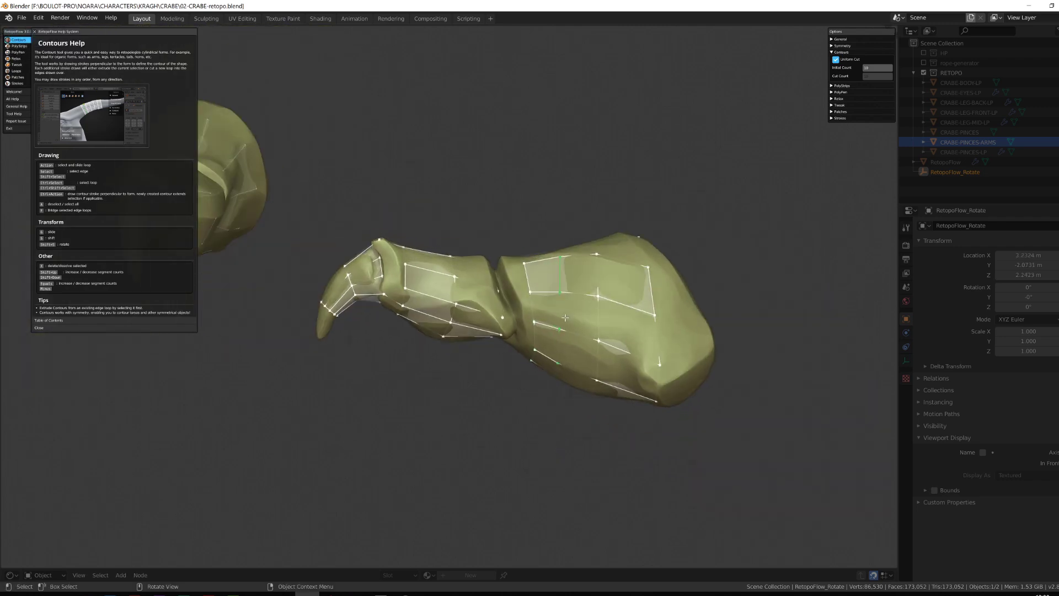
pyautogui.moveTo(261, 376); pyautogui.dragTo(580, 421, button='middle')
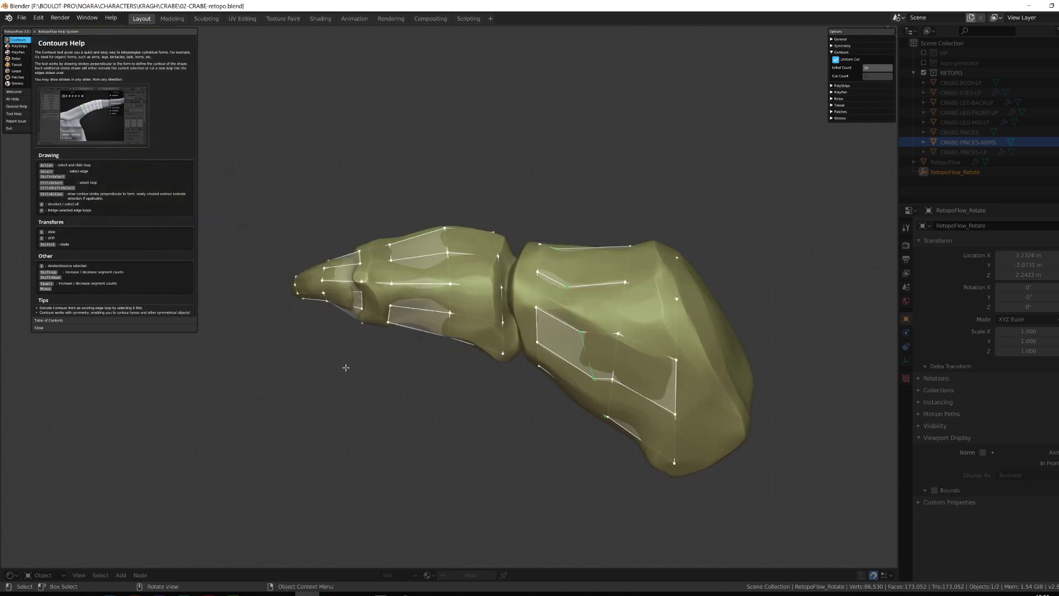
pyautogui.moveTo(531, 277); pyautogui.dragTo(593, 395, button='middle')
pyautogui.press('Tab')
pyautogui.press('Tab')
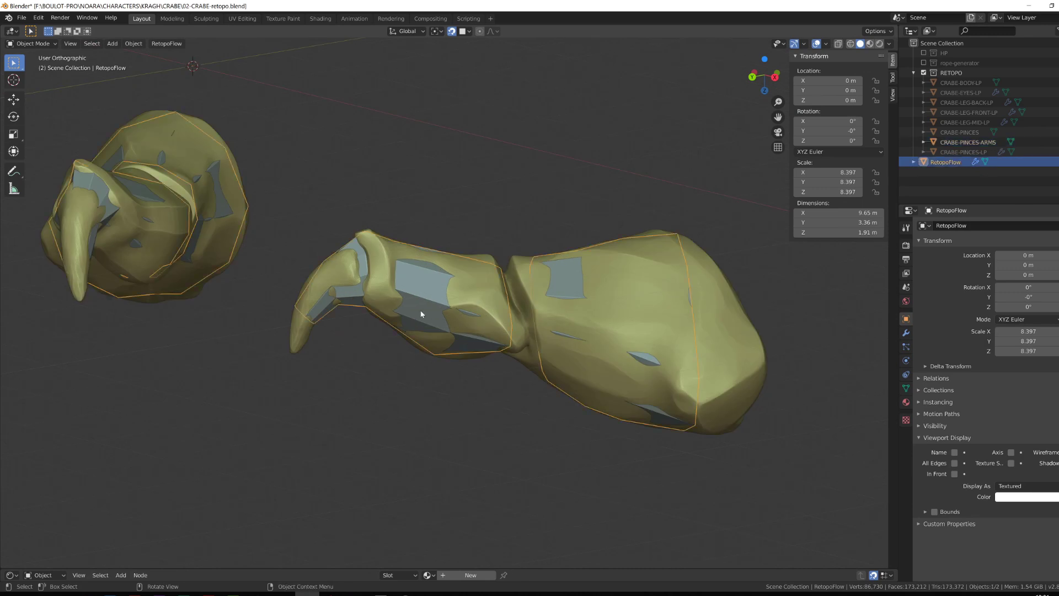
# Step: Clear the new arm mesh's scale and rename it CRABE-PINCES-ARMS-LP
pyautogui.click(414, 349)
pyautogui.hotkey('alt', 's')
pyautogui.keyDown('shift'); pyautogui.moveTo(307, 141); pyautogui.dragTo(407, 364, button='middle'); pyautogui.keyUp('shift')
pyautogui.scroll(3, 407, 364)
pyautogui.click(274, 257)
pyautogui.hotkey('ctrl', 'a')
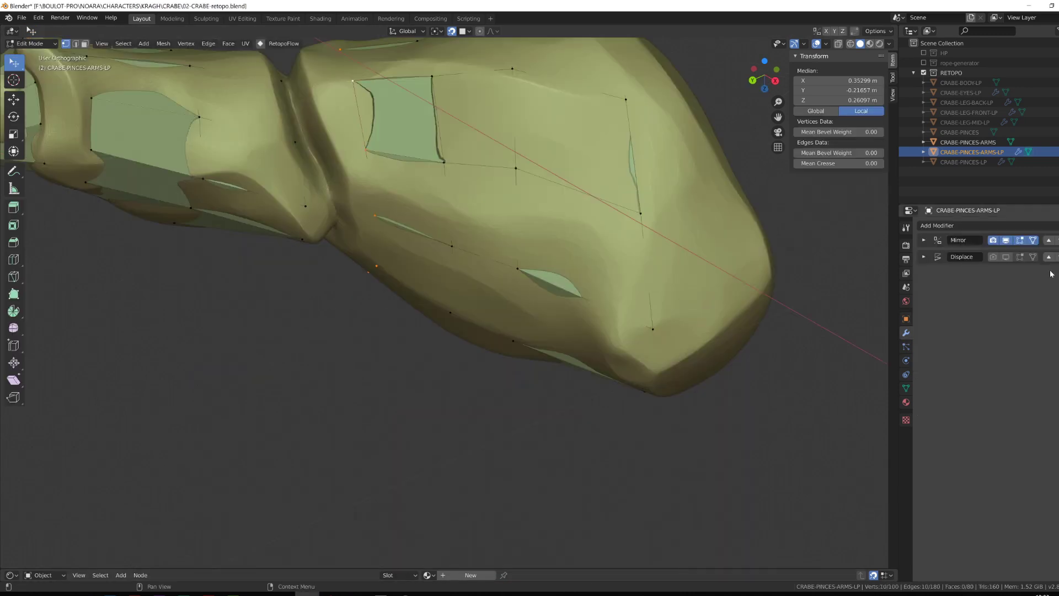
# Step: Add a Shrinkwrap modifier targeting CRABE-PINCES-ARMS to the low-poly arm and place it above the Mirror modifier
pyautogui.click(962, 225)
pyautogui.click(960, 337)
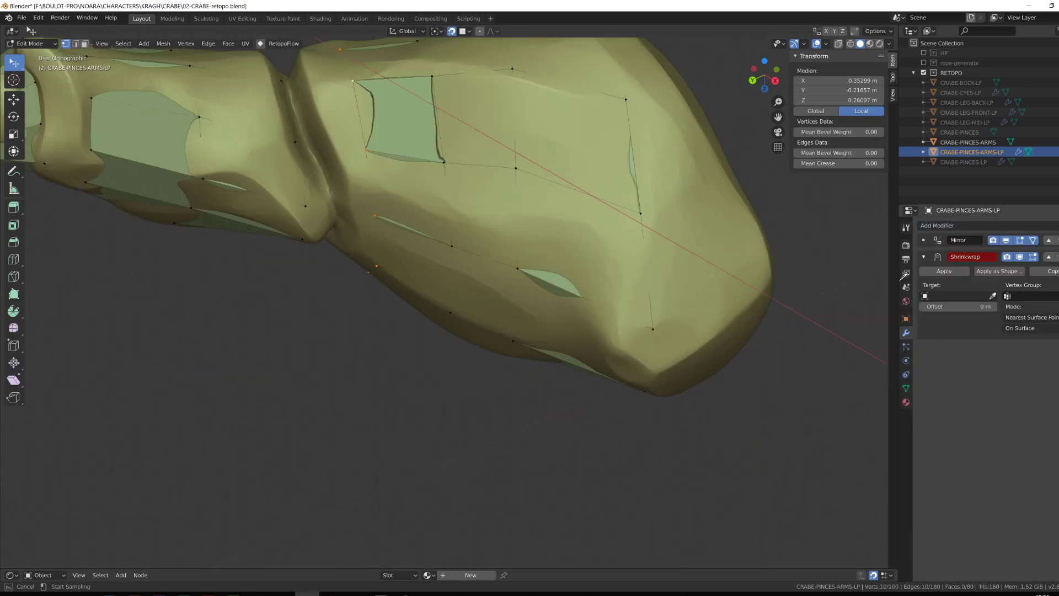
pyautogui.click(957, 295)
pyautogui.click(1049, 256)
pyautogui.scroll(-4, 496, 298)
pyautogui.moveTo(499, 336); pyautogui.dragTo(474, 358, button='middle')
pyautogui.click(968, 142)
pyautogui.scroll(3, 408, 331)
# Step: Extrude the large segment's end loop toward the joint, and move its vertices onto the joint's rim with snapping enabled
pyautogui.click(452, 32)
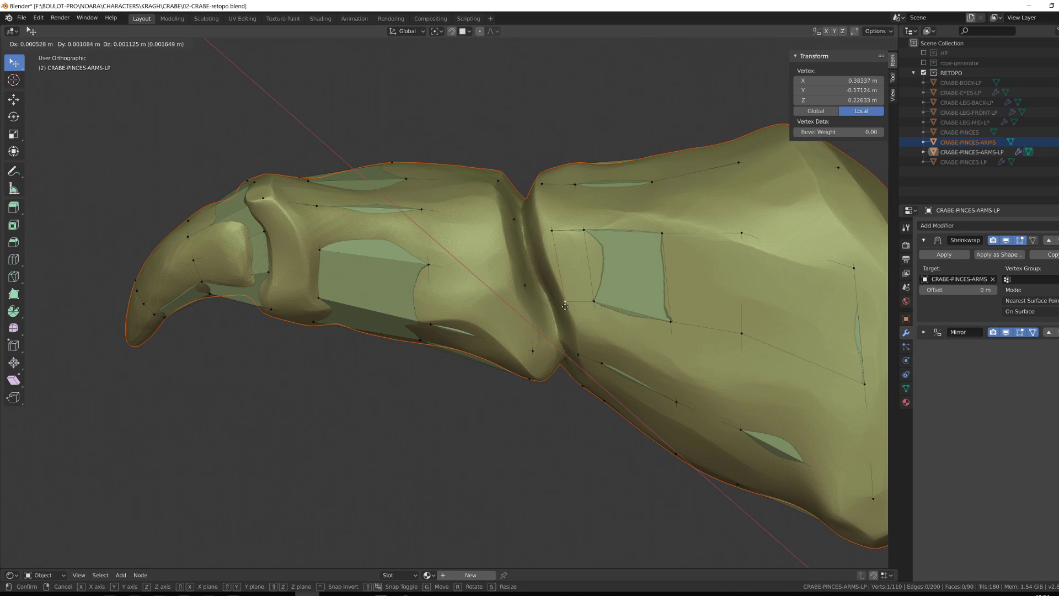
pyautogui.moveTo(545, 233); pyautogui.dragTo(544, 231)
pyautogui.moveTo(544, 230); pyautogui.dragTo(573, 380, button='middle')
pyautogui.moveTo(573, 380); pyautogui.dragTo(571, 383)
pyautogui.moveTo(570, 383); pyautogui.dragTo(428, 351, button='middle')
pyautogui.click(428, 351)
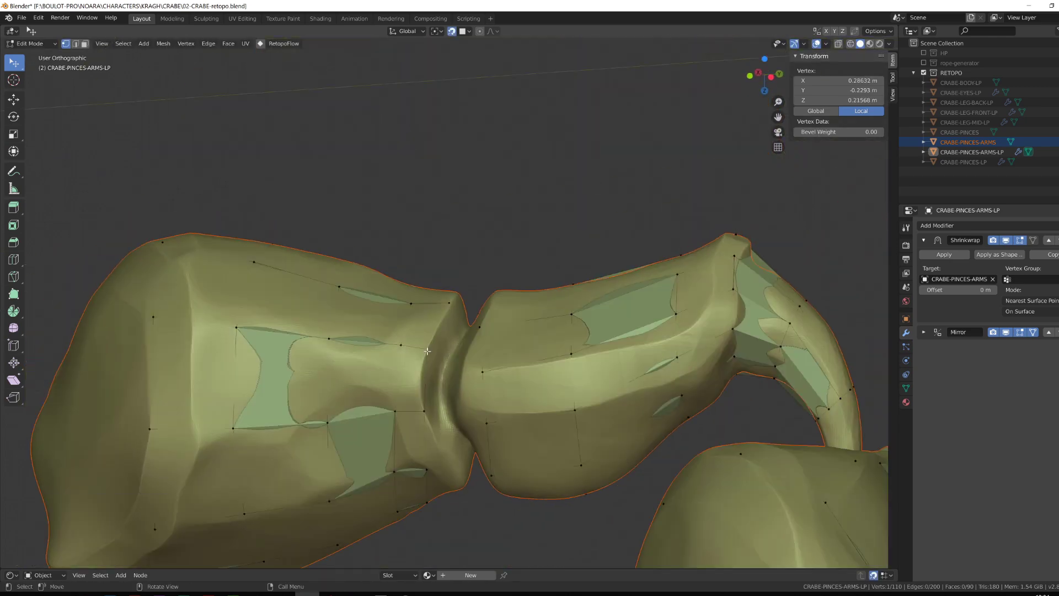
pyautogui.moveTo(421, 406); pyautogui.dragTo(226, 348, button='middle')
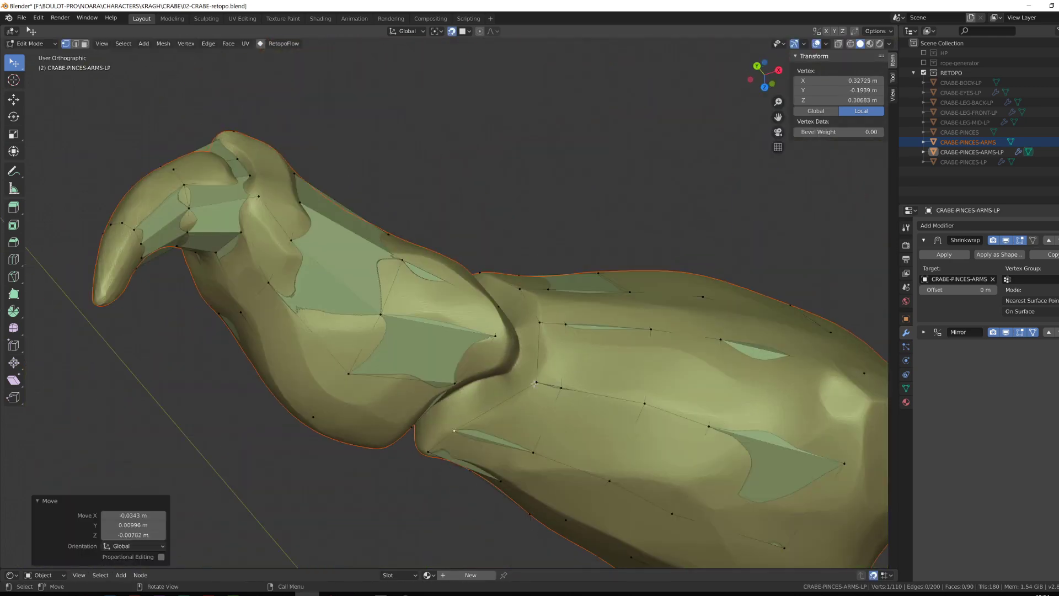
pyautogui.moveTo(559, 392); pyautogui.dragTo(563, 396)
pyautogui.moveTo(563, 396); pyautogui.dragTo(452, 364, button='middle')
# Step: Move the extruded loop's remaining vertices onto the surface around the large segment's joint rim, with snapping enabled
pyautogui.moveTo(389, 411); pyautogui.dragTo(383, 414)
pyautogui.moveTo(384, 414); pyautogui.dragTo(486, 353, button='middle')
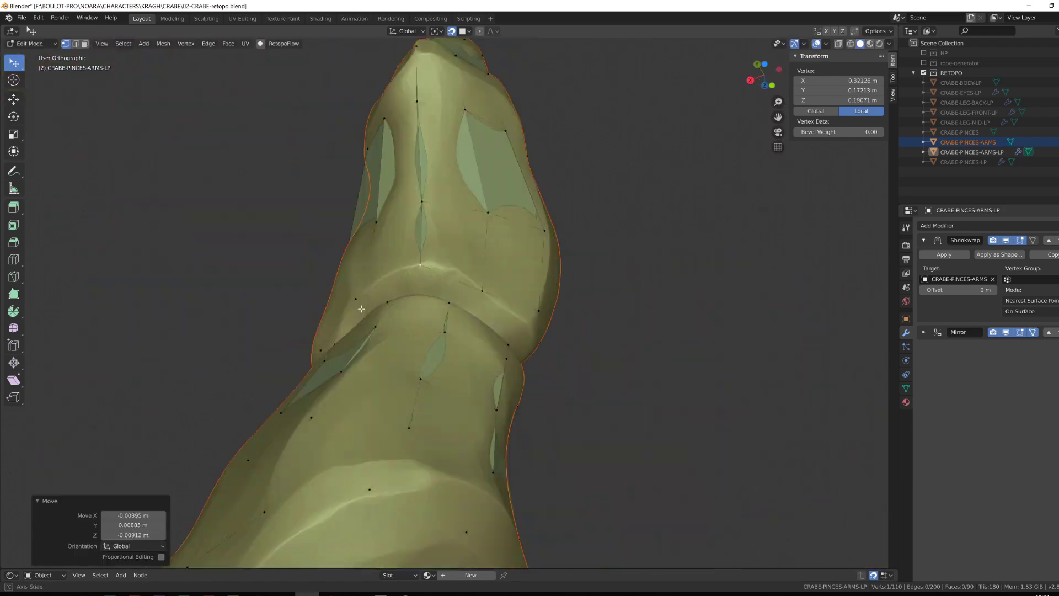
pyautogui.moveTo(425, 353); pyautogui.dragTo(429, 350)
pyautogui.moveTo(429, 349); pyautogui.dragTo(513, 375, button='middle')
pyautogui.moveTo(517, 377); pyautogui.dragTo(503, 379)
pyautogui.moveTo(503, 379); pyautogui.dragTo(469, 262, button='middle')
pyautogui.moveTo(469, 262); pyautogui.dragTo(466, 259)
pyautogui.moveTo(466, 260); pyautogui.dragTo(499, 221, button='middle')
pyautogui.moveTo(500, 220); pyautogui.dragTo(492, 229)
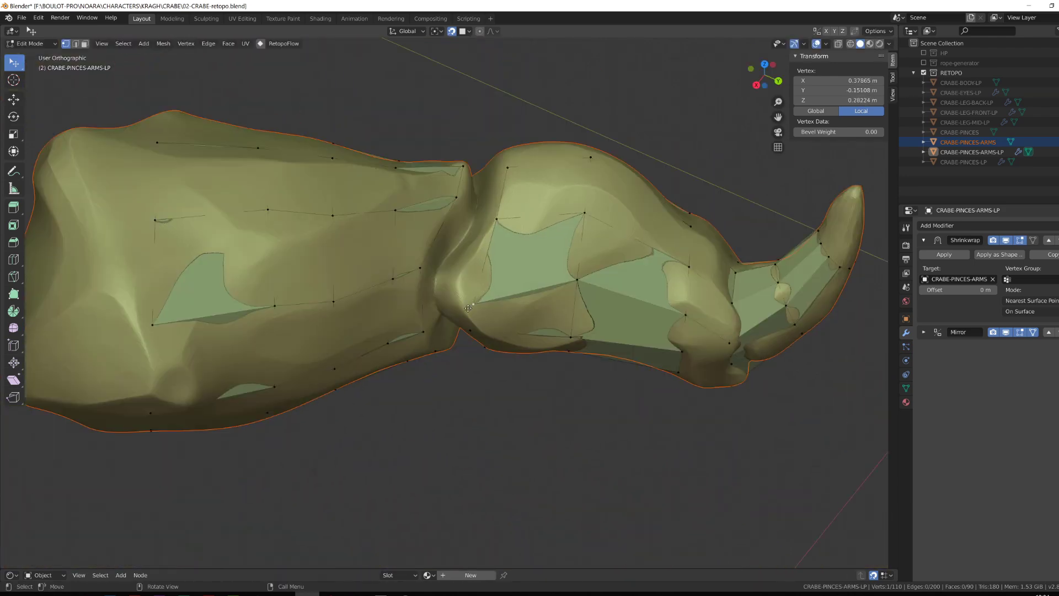
pyautogui.moveTo(492, 229); pyautogui.dragTo(462, 240, button='middle')
pyautogui.moveTo(462, 239); pyautogui.dragTo(464, 231)
pyautogui.moveTo(464, 231); pyautogui.dragTo(469, 361, button='middle')
# Step: Bridge the gap between the large and middle arm segments and add a loop cut across the new faces
pyautogui.scroll(2, 497, 265)
pyautogui.press('Tab')
pyautogui.press('Tab')
pyautogui.press('f')
pyautogui.press('Tab')
pyautogui.hotkey('alt', 'a')
pyautogui.click(507, 256)
pyautogui.press('Tab')
pyautogui.hotkey('ctrl', 'r')
pyautogui.doubleClick(428, 313)
# Step: Snap the new loop's vertices into the crease between the large and middle segments
pyautogui.moveTo(467, 361); pyautogui.dragTo(479, 367)
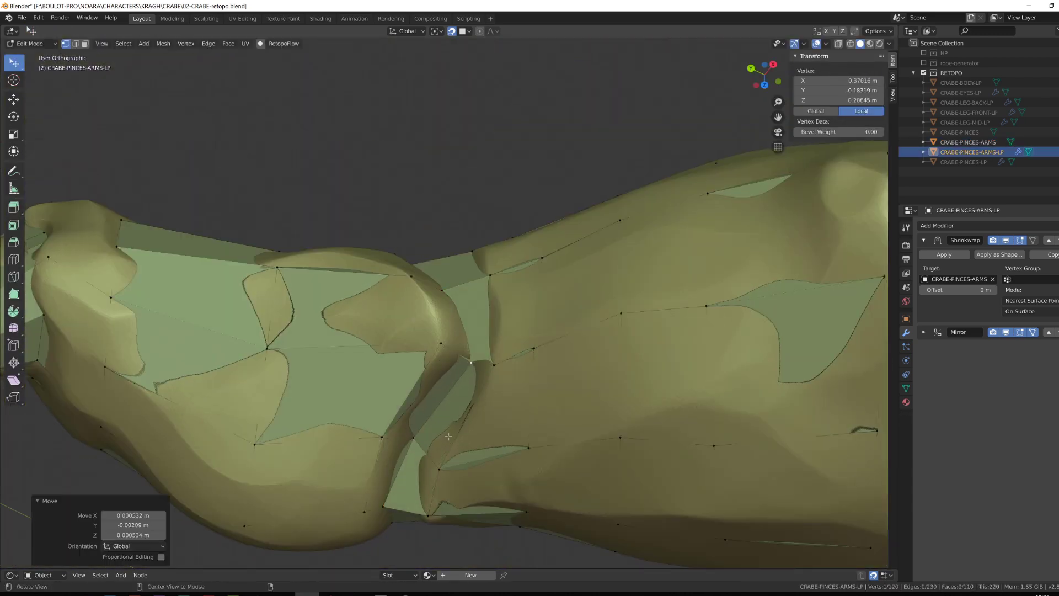
pyautogui.moveTo(449, 436); pyautogui.dragTo(422, 218, button='middle')
pyautogui.click(421, 215)
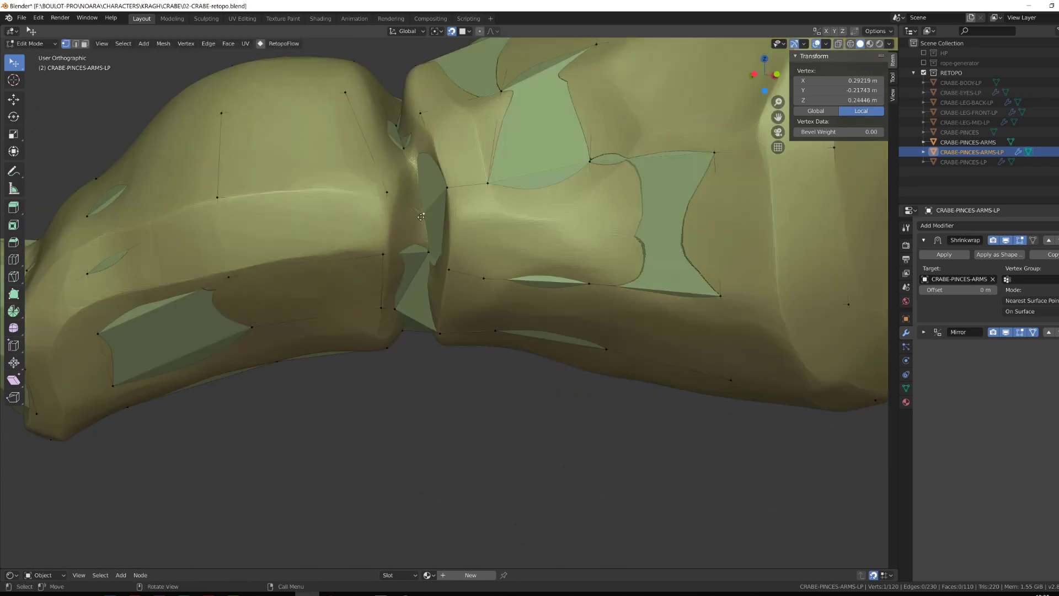
pyautogui.moveTo(420, 217); pyautogui.dragTo(418, 222)
pyautogui.keyDown('alt'); pyautogui.moveTo(418, 222); pyautogui.dragTo(433, 282); pyautogui.keyUp('alt')
pyautogui.keyDown('alt'); pyautogui.moveTo(432, 283); pyautogui.dragTo(449, 398); pyautogui.keyUp('alt')
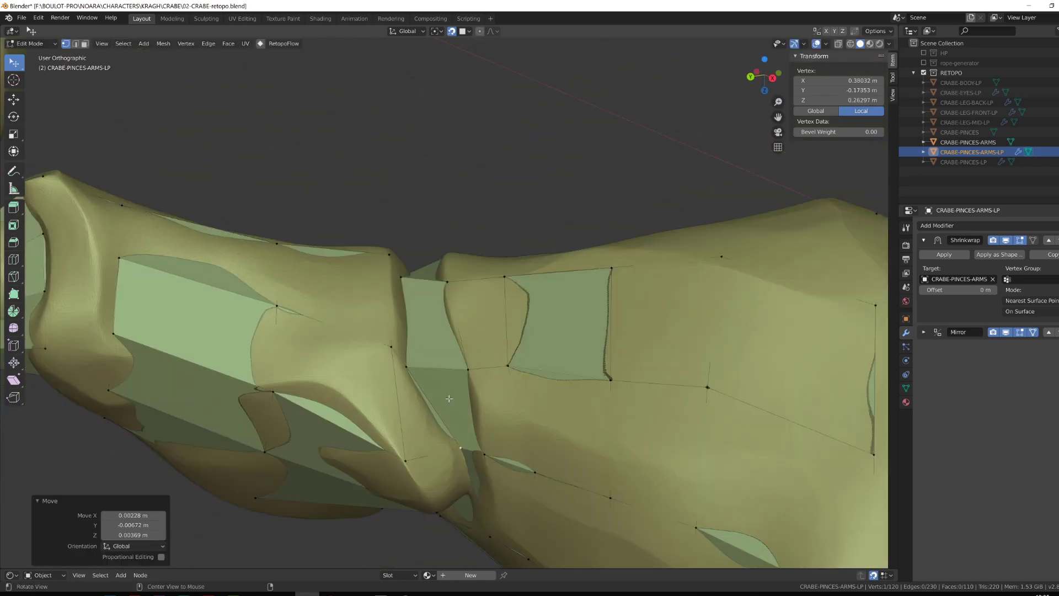
pyautogui.moveTo(407, 365); pyautogui.dragTo(415, 362)
pyautogui.keyDown('alt'); pyautogui.moveTo(415, 361); pyautogui.dragTo(423, 411); pyautogui.keyUp('alt')
pyautogui.moveTo(420, 259); pyautogui.dragTo(461, 341)
# Step: Reposition the rim and crease vertices around the underside of the joint so they follow the sculpted surface
pyautogui.click(487, 246)
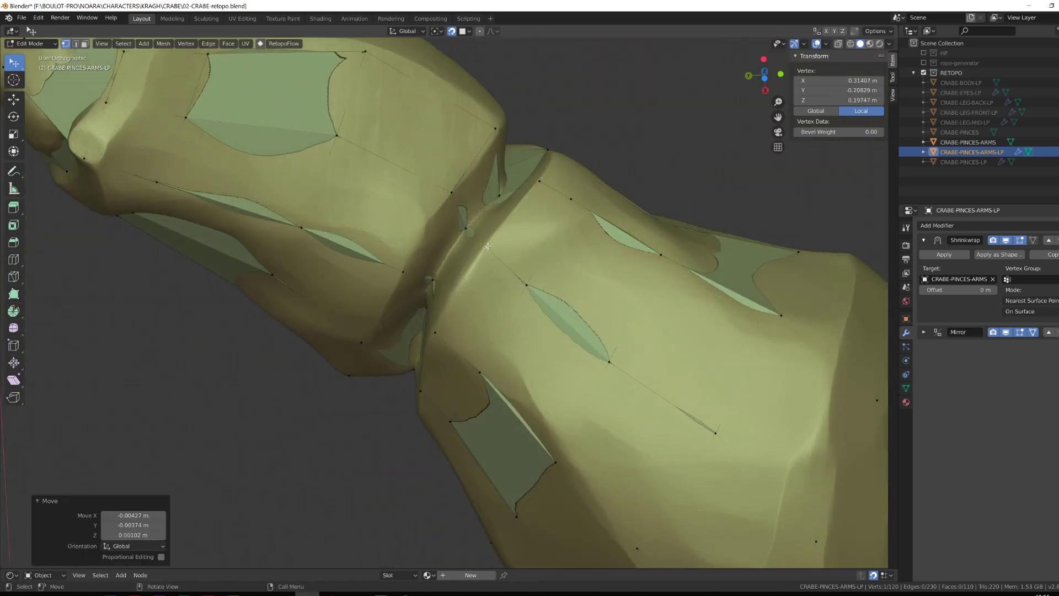
pyautogui.moveTo(487, 246); pyautogui.dragTo(423, 262, button='middle')
pyautogui.moveTo(423, 262); pyautogui.dragTo(424, 268)
pyautogui.moveTo(424, 268); pyautogui.dragTo(401, 234, button='middle')
pyautogui.moveTo(401, 235); pyautogui.dragTo(402, 242)
pyautogui.moveTo(402, 243); pyautogui.dragTo(353, 256, button='middle')
pyautogui.moveTo(353, 256); pyautogui.dragTo(355, 260)
pyautogui.moveTo(355, 260); pyautogui.dragTo(349, 201, button='middle')
pyautogui.moveTo(348, 201); pyautogui.dragTo(354, 206)
# Step: Extrude edges from the large segment's open end toward its rounded end, scale the new edge to 0.644 and move it along the surface
pyautogui.moveTo(354, 206); pyautogui.dragTo(530, 265, button='middle')
pyautogui.click(486, 274)
pyautogui.press('f')
pyautogui.press('f')
pyautogui.moveTo(477, 222); pyautogui.dragTo(499, 308, button='middle')
pyautogui.moveTo(500, 270); pyautogui.dragTo(503, 274)
pyautogui.moveTo(503, 274); pyautogui.dragTo(507, 300, button='middle')
pyautogui.keyDown('shift'); pyautogui.click(503, 348); pyautogui.keyUp('shift')
pyautogui.press('e')
pyautogui.click(535, 363)
pyautogui.moveTo(535, 363); pyautogui.dragTo(526, 346, button='middle')
pyautogui.moveTo(527, 346); pyautogui.dragTo(529, 350)
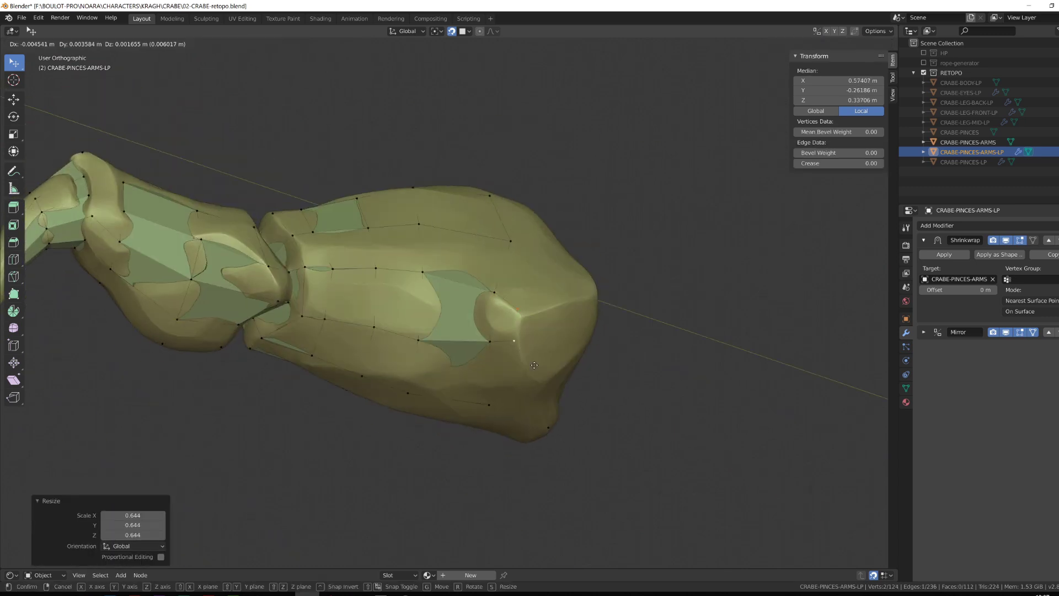
# Step: Fill faces between the extruded vertices and the large segment's end contour, adjusting vertices on the ridge
pyautogui.moveTo(528, 350); pyautogui.dragTo(474, 309, button='middle')
pyautogui.click(435, 381)
pyautogui.press('f')
pyautogui.moveTo(485, 358); pyautogui.dragTo(530, 311, button='middle')
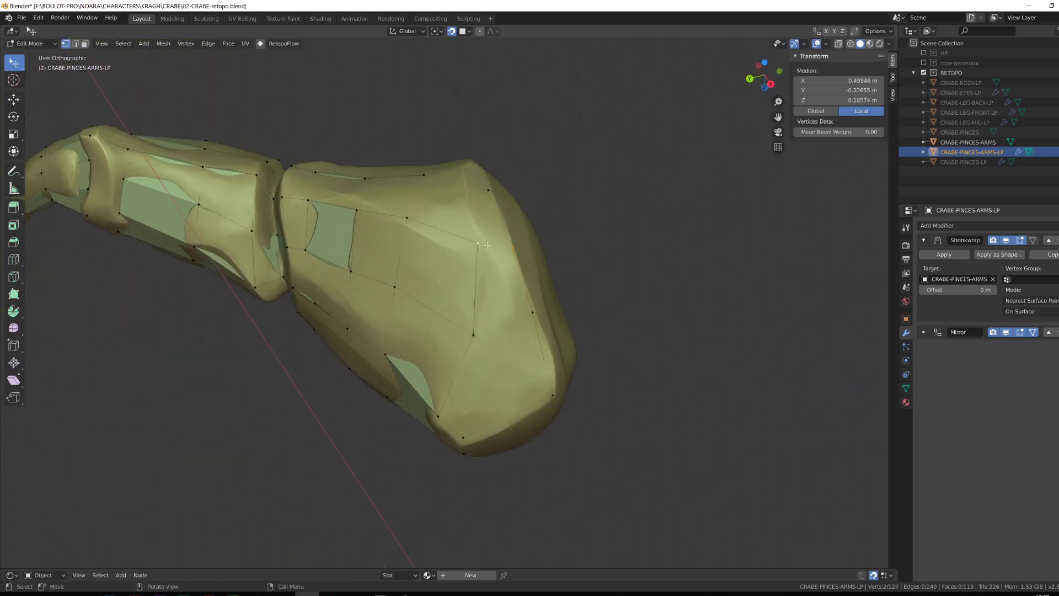
pyautogui.press('f')
pyautogui.moveTo(487, 245); pyautogui.dragTo(474, 260, button='middle')
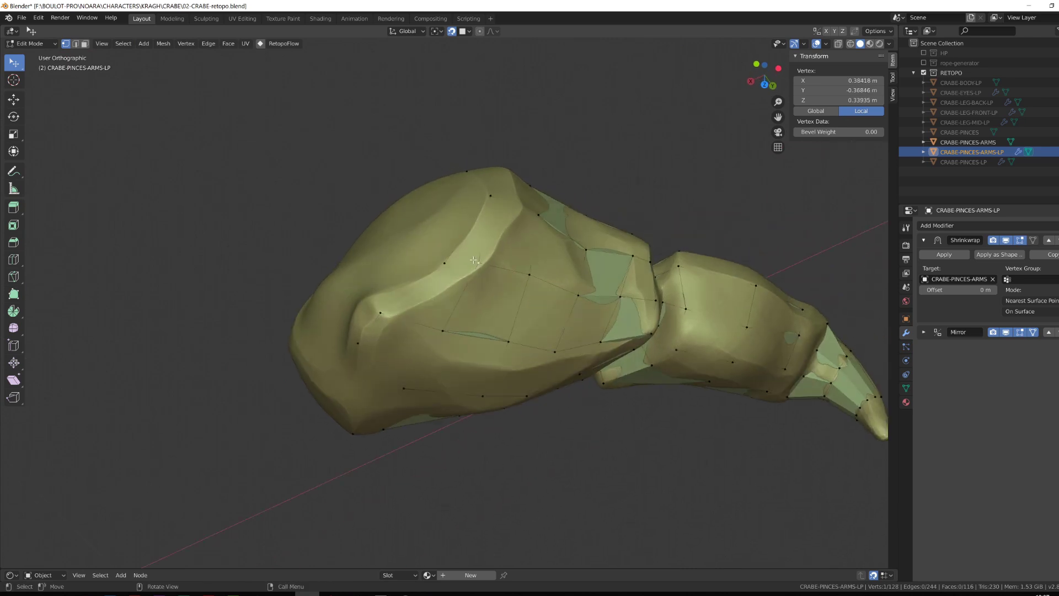
pyautogui.moveTo(451, 260); pyautogui.dragTo(449, 260)
pyautogui.press('f')
# Step: Fill the remaining gaps around the large segment's end contour to complete the outer face ring
pyautogui.moveTo(450, 260); pyautogui.dragTo(411, 330, button='middle')
pyautogui.click(359, 286)
pyautogui.keyDown('shift'); pyautogui.click(468, 382); pyautogui.keyUp('shift')
pyautogui.press('f')
pyautogui.moveTo(468, 381); pyautogui.dragTo(498, 303, button='middle')
pyautogui.keyDown('shift'); pyautogui.click(454, 250); pyautogui.keyUp('shift')
pyautogui.press('f')
pyautogui.press('f')
pyautogui.moveTo(469, 264); pyautogui.dragTo(433, 278, button='middle')
# Step: Extrude the large segment's end loop inward and slide or move its vertices evenly over the rounded end
pyautogui.keyDown('alt'); pyautogui.click(456, 349); pyautogui.keyUp('alt')
pyautogui.scroll(-3, 456, 349)
pyautogui.moveTo(464, 279); pyautogui.dragTo(460, 272)
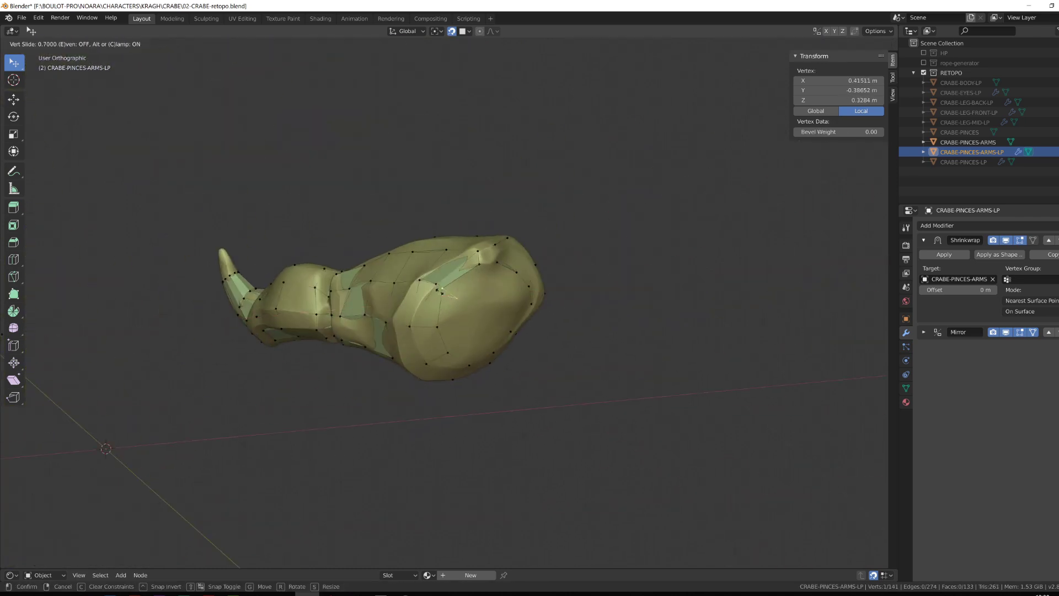
pyautogui.moveTo(406, 320); pyautogui.dragTo(470, 306, button='middle')
pyautogui.moveTo(470, 307); pyautogui.dragTo(466, 303)
pyautogui.moveTo(466, 303); pyautogui.dragTo(448, 288, button='middle')
pyautogui.moveTo(448, 288); pyautogui.dragTo(442, 292)
pyautogui.moveTo(443, 292)
pyautogui.mouseDown(button='middle')
pyautogui.moveTo(475, 298)
pyautogui.moveTo(443, 311)
pyautogui.mouseUp(button='middle')
pyautogui.moveTo(443, 311); pyautogui.dragTo(448, 307)
pyautogui.moveTo(448, 306); pyautogui.dragTo(405, 287, button='middle')
pyautogui.moveTo(480, 243); pyautogui.dragTo(478, 291, button='middle')
pyautogui.moveTo(479, 291); pyautogui.dragTo(447, 269)
pyautogui.moveTo(448, 269); pyautogui.dragTo(524, 272, button='middle')
pyautogui.moveTo(462, 276); pyautogui.dragTo(447, 280)
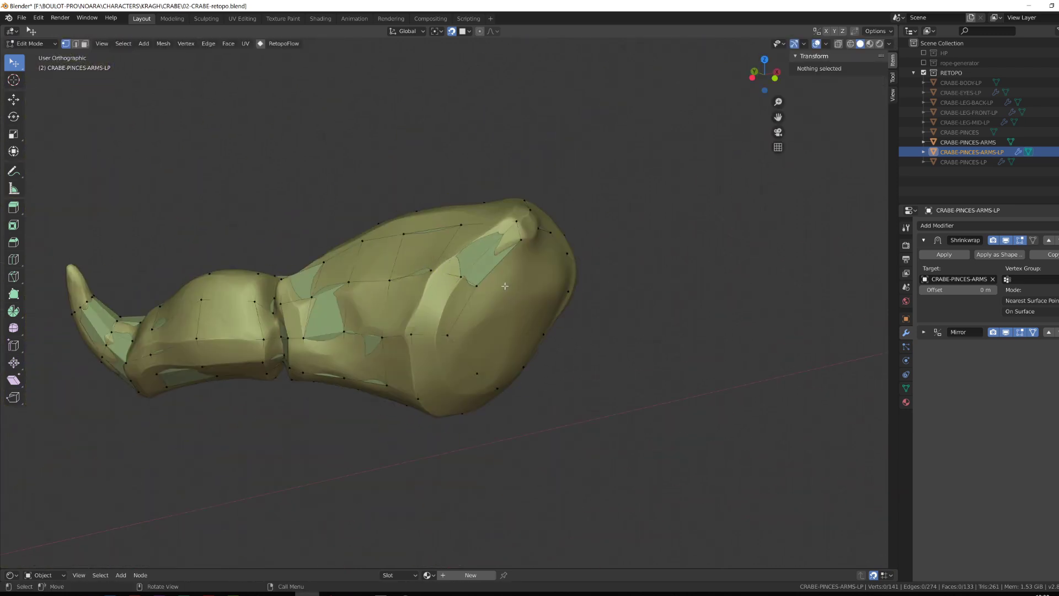
# Step: Extrude the rounded end's inner loop inward at 0.5 scale and enable the LoopTools add-on
pyautogui.moveTo(505, 286); pyautogui.dragTo(549, 310, button='middle')
pyautogui.keyDown('alt'); pyautogui.click(549, 310); pyautogui.keyUp('alt')
pyautogui.click(38, 18)
pyautogui.click(57, 162)
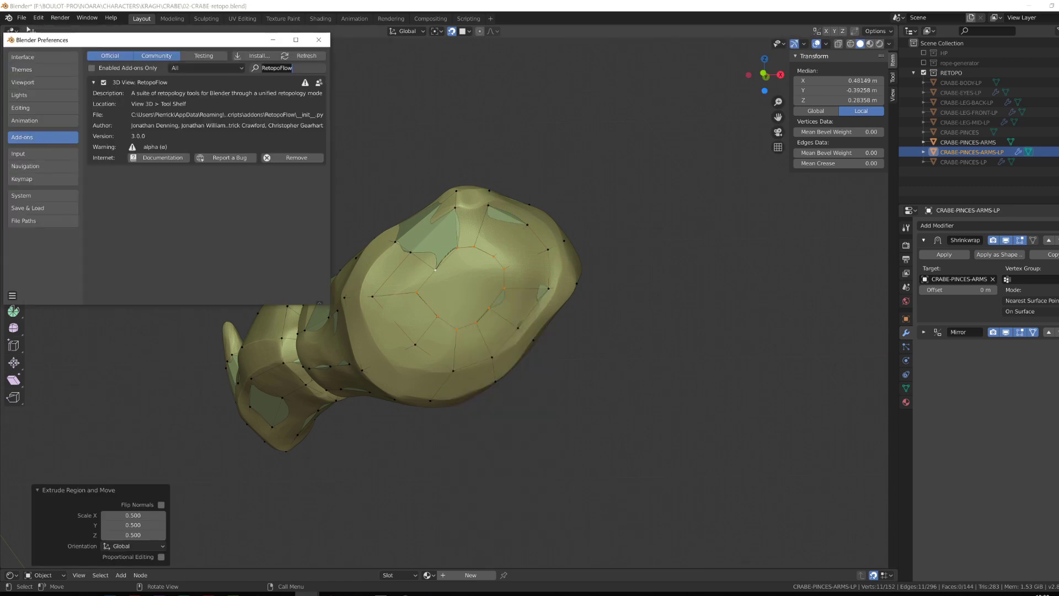
pyautogui.click(319, 39)
# Step: Relax the inner loop with LoopTools using cubic interpolation, and close the rounded end with a triangle fan
pyautogui.rightClick(442, 254)
pyautogui.click(521, 296)
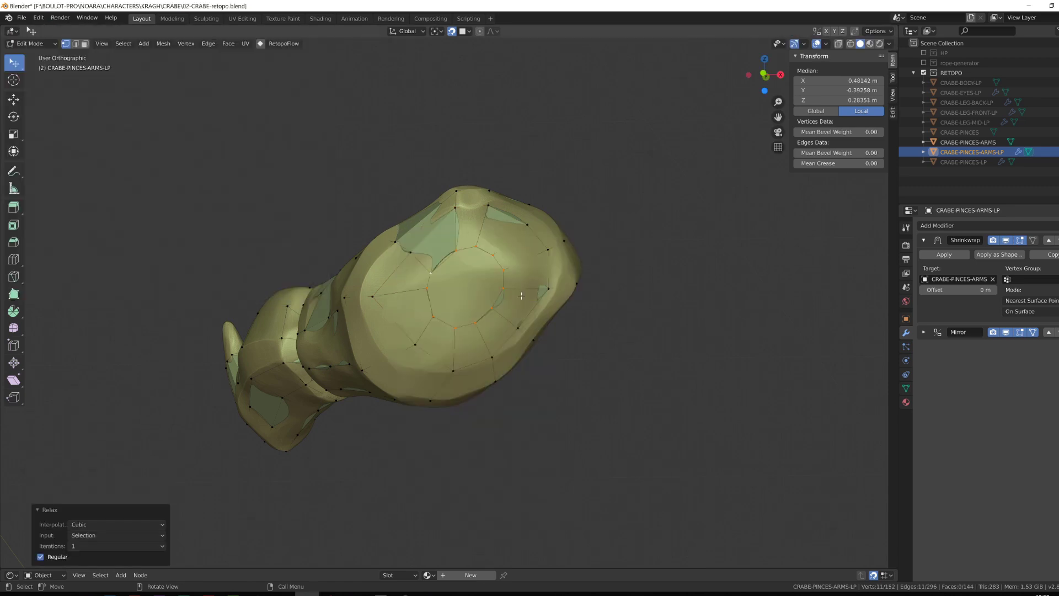
pyautogui.rightClick(390, 282)
pyautogui.click(480, 338)
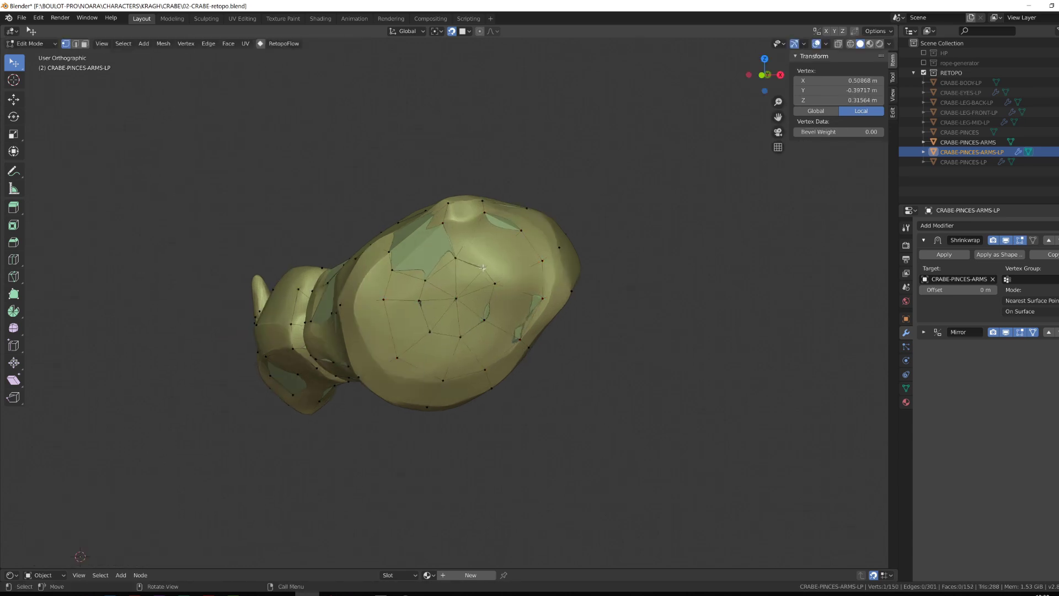
# Step: Add two loop cuts around the arm's middle segment
pyautogui.moveTo(382, 315); pyautogui.dragTo(331, 204, button='middle')
pyautogui.hotkey('ctrl', 'r')
pyautogui.click(402, 326)
pyautogui.rightClick(403, 325)
pyautogui.scroll(2, 367, 259)
pyautogui.hotkey('ctrl', 'r')
pyautogui.click(353, 248)
pyautogui.click(256, 265)
# Step: Reposition the vertices around the base of the claw tip to follow the sculpt
pyautogui.moveTo(265, 259); pyautogui.dragTo(276, 149, button='middle')
pyautogui.moveTo(244, 175); pyautogui.dragTo(234, 183)
pyautogui.moveTo(235, 184); pyautogui.dragTo(300, 242, button='middle')
pyautogui.moveTo(301, 242); pyautogui.dragTo(303, 248)
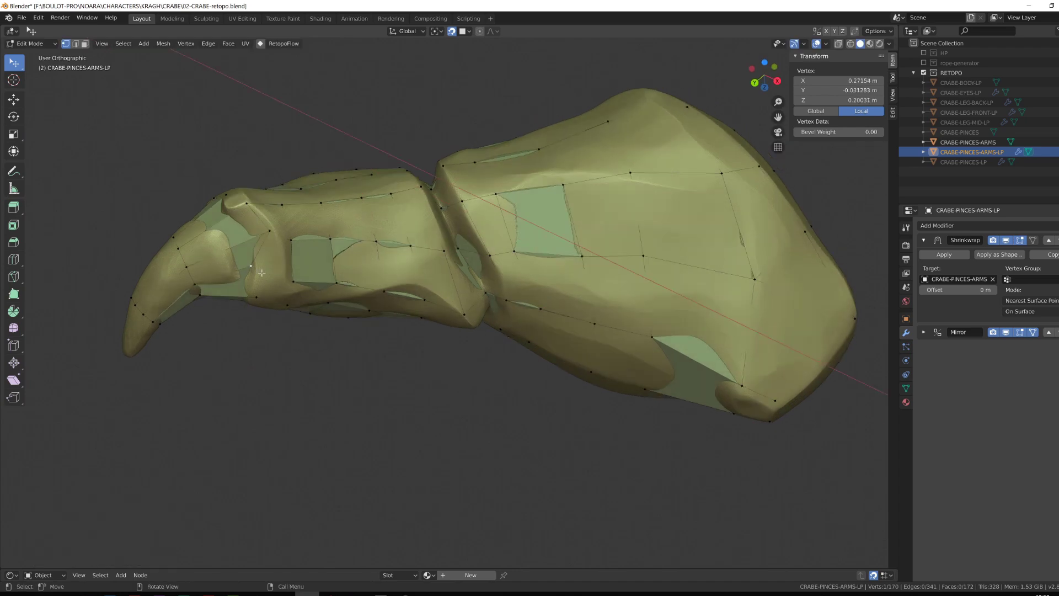
pyautogui.moveTo(303, 248); pyautogui.dragTo(301, 220, button='middle')
pyautogui.click(298, 252)
pyautogui.moveTo(299, 251); pyautogui.dragTo(303, 253)
# Step: Add an edge loop between the claw tip and the middle segment, and move its vertices into the crease
pyautogui.keyDown('alt'); pyautogui.moveTo(302, 254); pyautogui.dragTo(342, 297); pyautogui.keyUp('alt')
pyautogui.moveTo(342, 298); pyautogui.dragTo(414, 287)
pyautogui.moveTo(350, 301); pyautogui.dragTo(361, 292)
pyautogui.moveTo(361, 237); pyautogui.dragTo(424, 281)
pyautogui.moveTo(424, 281); pyautogui.dragTo(429, 276)
pyautogui.moveTo(429, 276)
pyautogui.keyDown('alt'); pyautogui.mouseDown()
pyautogui.moveTo(441, 298)
pyautogui.moveTo(438, 261)
pyautogui.mouseUp(); pyautogui.keyUp('alt')
pyautogui.moveTo(437, 262); pyautogui.dragTo(320, 301, button='middle')
pyautogui.moveTo(320, 300); pyautogui.dragTo(329, 295)
pyautogui.moveTo(338, 279); pyautogui.dragTo(338, 336, button='middle')
pyautogui.moveTo(338, 336); pyautogui.dragTo(341, 334)
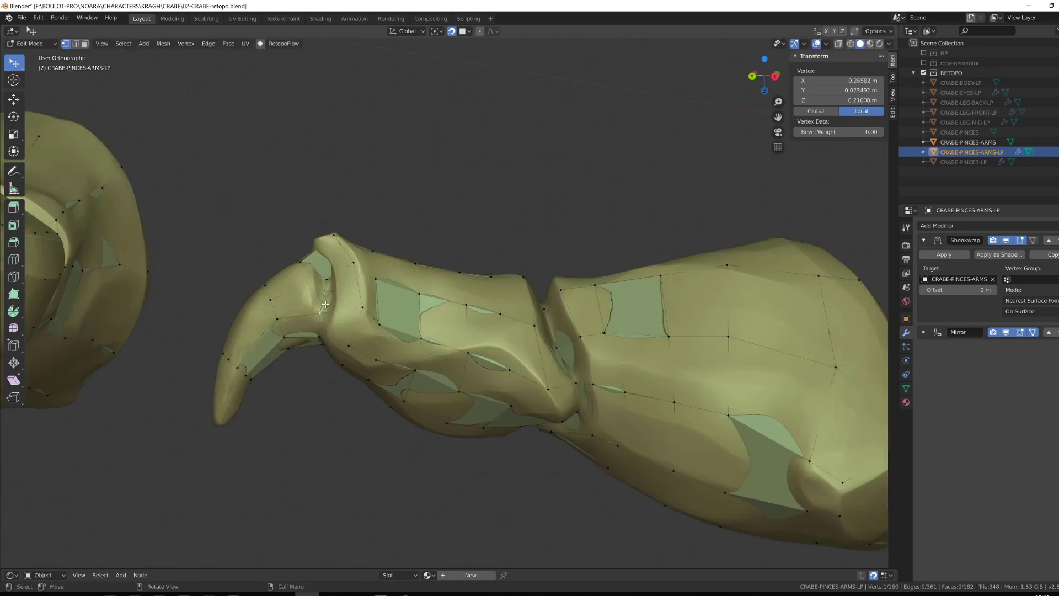
pyautogui.moveTo(341, 333); pyautogui.dragTo(397, 331, button='middle')
pyautogui.moveTo(353, 342); pyautogui.dragTo(356, 345)
pyautogui.moveTo(356, 345); pyautogui.dragTo(389, 358, button='middle')
pyautogui.moveTo(364, 364); pyautogui.dragTo(367, 366)
pyautogui.moveTo(367, 367); pyautogui.dragTo(264, 389, button='middle')
# Step: Merge neighbouring vertices at last around the claw tip's open end loop and reposition the merged vertices on the surface
pyautogui.click(255, 395)
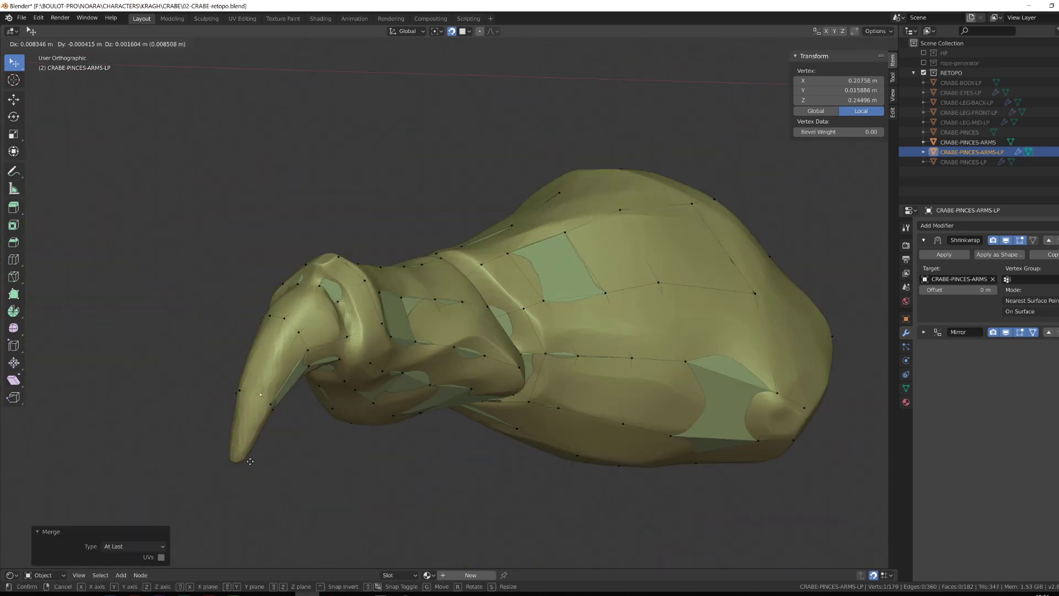
pyautogui.moveTo(250, 461); pyautogui.dragTo(247, 461)
pyautogui.moveTo(247, 461); pyautogui.dragTo(159, 404, button='middle')
pyautogui.keyDown('shift'); pyautogui.click(307, 421); pyautogui.keyUp('shift')
pyautogui.press('m')
pyautogui.moveTo(307, 420); pyautogui.dragTo(321, 425)
pyautogui.moveTo(321, 425); pyautogui.dragTo(506, 502, button='middle')
pyautogui.keyDown('shift'); pyautogui.click(590, 336); pyautogui.keyUp('shift')
pyautogui.press('m')
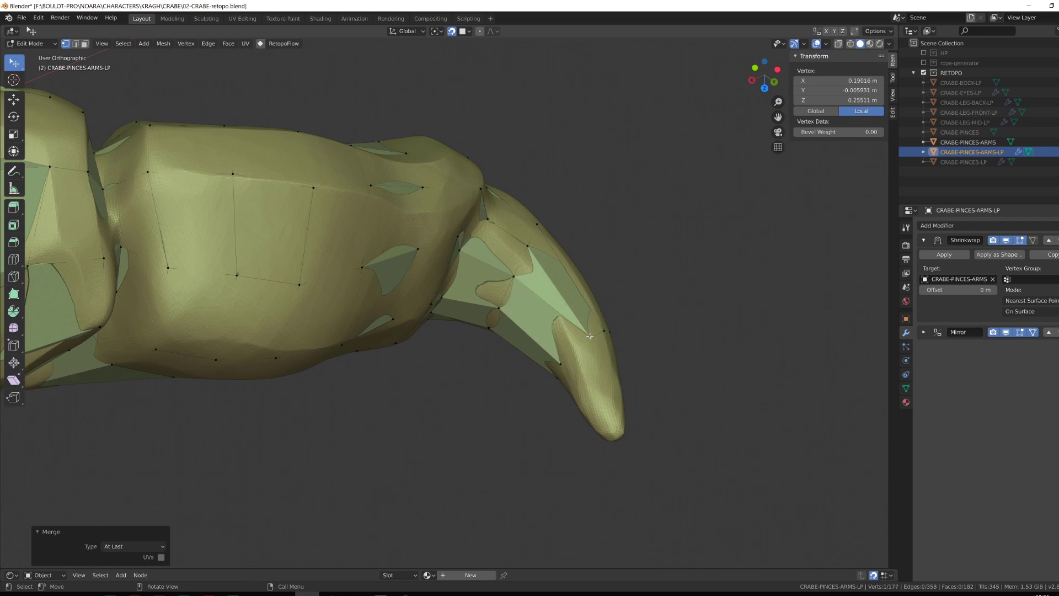
pyautogui.moveTo(590, 336); pyautogui.dragTo(585, 340)
pyautogui.moveTo(585, 339); pyautogui.dragTo(539, 385, button='middle')
pyautogui.moveTo(398, 389); pyautogui.dragTo(438, 343, button='middle')
pyautogui.keyDown('shift'); pyautogui.click(457, 417); pyautogui.keyUp('shift')
pyautogui.press('m')
pyautogui.click(456, 417)
# Step: Extrude the claw tip's end loop, scale it down and move it onto the tip's point
pyautogui.keyDown('alt'); pyautogui.click(478, 421); pyautogui.keyUp('alt')
pyautogui.scroll(-3, 438, 344)
pyautogui.press('e')
pyautogui.press('s')
pyautogui.click(439, 344)
pyautogui.moveTo(442, 358); pyautogui.dragTo(443, 358)
# Step: Recalculate the normals of the whole low-poly arm mesh and exit Edit Mode
pyautogui.scroll(-6, 443, 357)
pyautogui.moveTo(443, 358); pyautogui.dragTo(503, 421, button='middle')
pyautogui.press('a')
pyautogui.hotkey('shift', 'n')
pyautogui.press('Tab')
# Step: Hide CRABE-PINCES-ARMS and show CRABE-PINCES-LP to view the low-poly arms and claws together
pyautogui.click(1057, 142)
pyautogui.click(1056, 162)
pyautogui.click(543, 375)
pyautogui.moveTo(543, 375); pyautogui.dragTo(497, 370, button='middle')
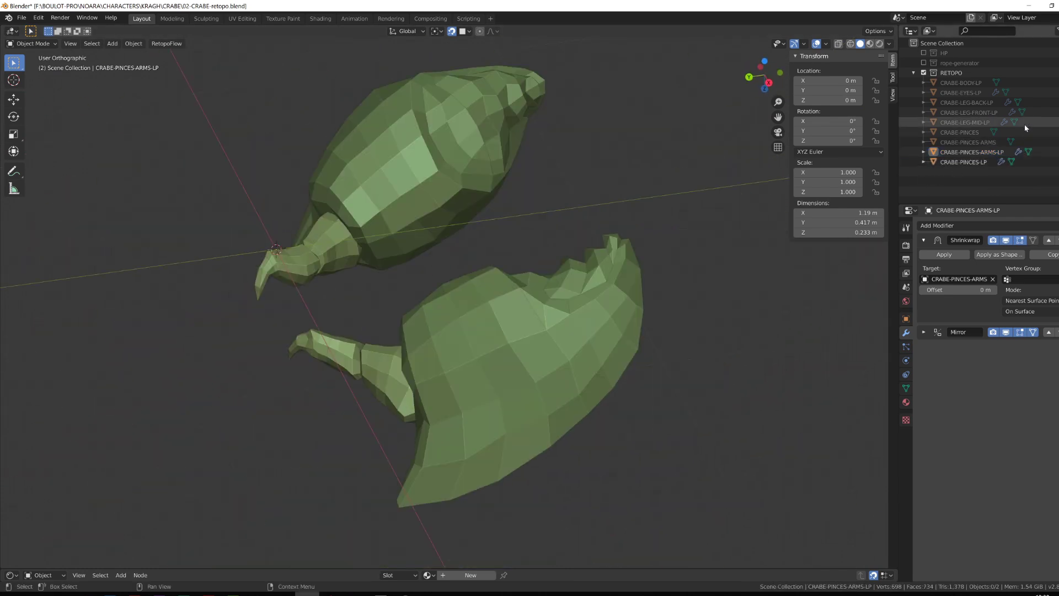
# Step: Reveal all hidden objects in the RETOPO collection and delete CRABE-PINCES-ARMS-LP
pyautogui.click(923, 53)
pyautogui.click(924, 54)
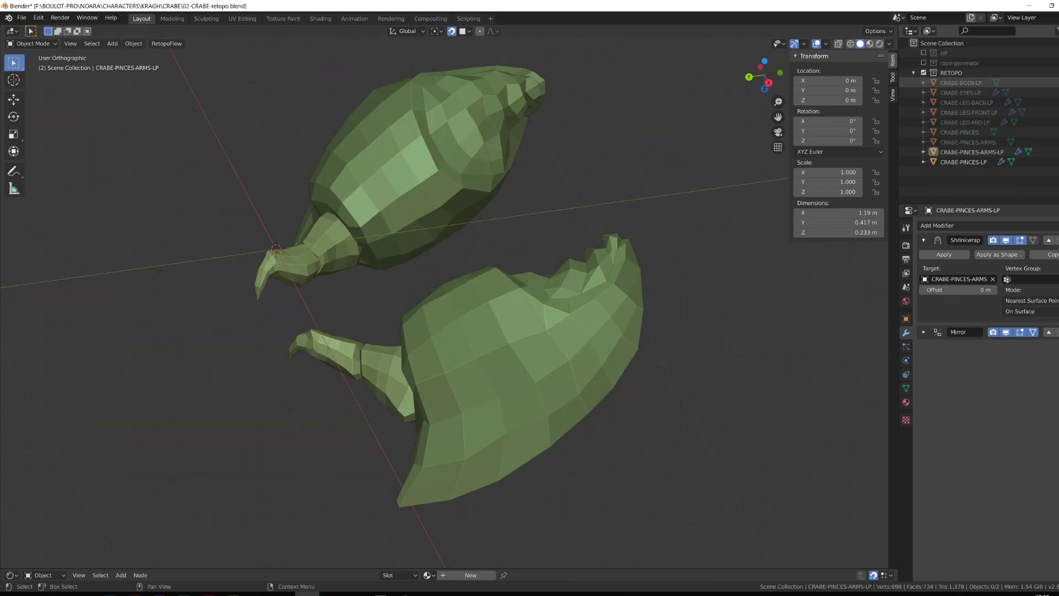
pyautogui.click(924, 72)
pyautogui.click(964, 152)
pyautogui.press('Delete')
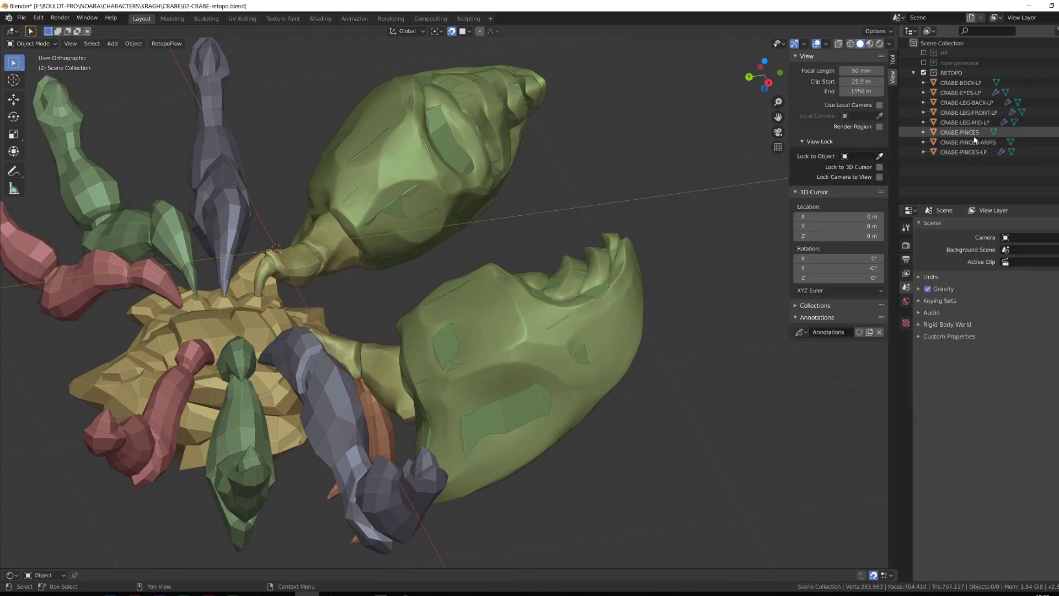
# Step: Move CRABE-PINCES-ARMS into the HP collection and CRABE-PINCES-ARMS-LP into RETOPO, and exclude HP from the view layer again
pyautogui.click(974, 142)
pyautogui.click(923, 54)
pyautogui.scroll(-2, 971, 138)
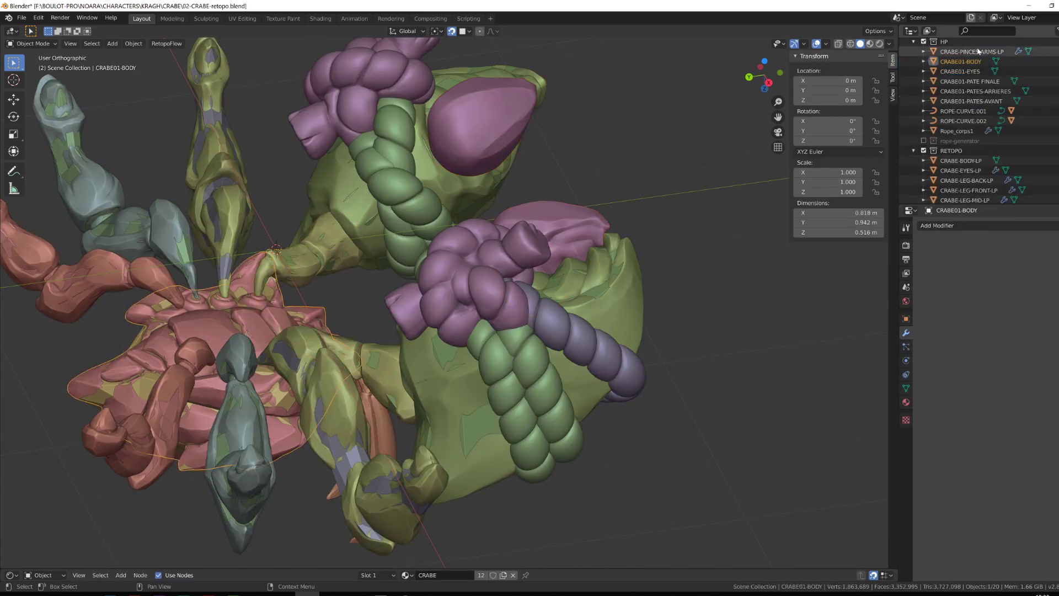
pyautogui.click(968, 175)
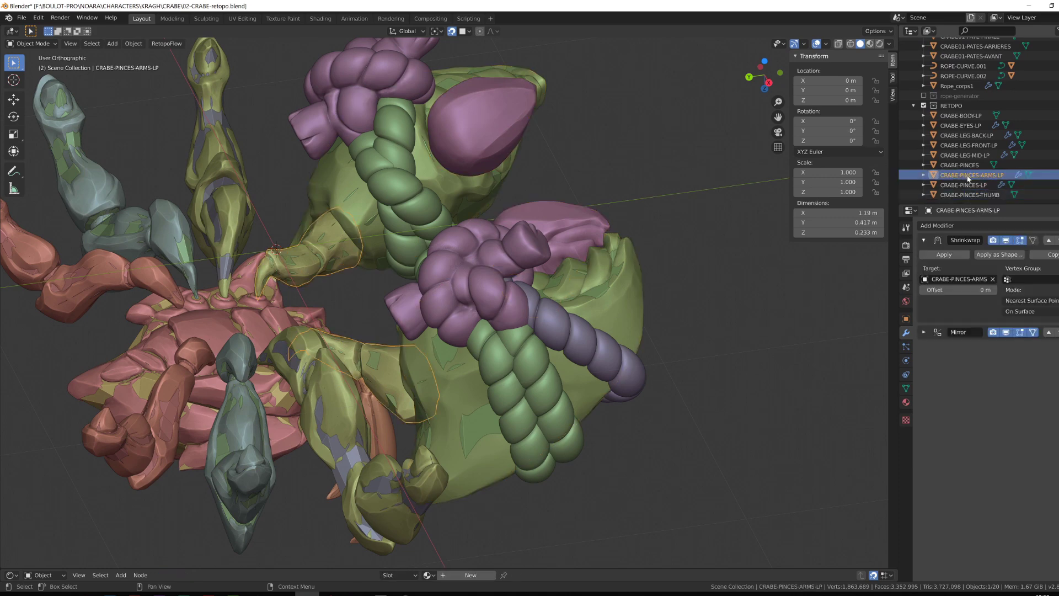
pyautogui.scroll(3, 964, 63)
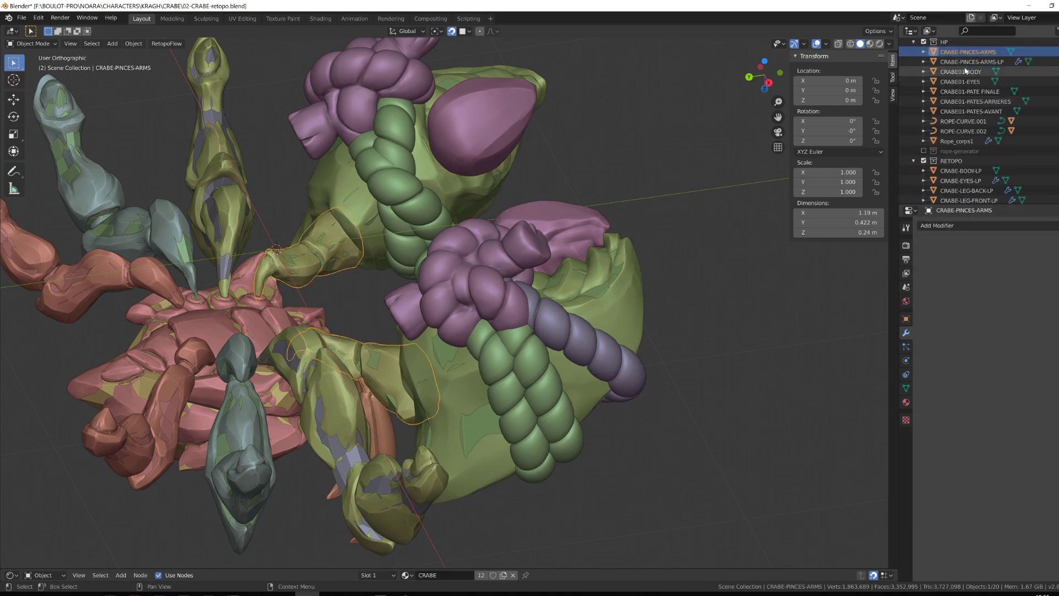
pyautogui.moveTo(969, 62); pyautogui.dragTo(953, 161)
pyautogui.click(923, 42)
# Step: Select the claw thumb CRABE-PINCES-THUMB and isolate it by hiding all other objects
pyautogui.scroll(-2, 552, 308)
pyautogui.keyDown('alt'); pyautogui.moveTo(497, 248); pyautogui.dragTo(543, 364); pyautogui.keyUp('alt')
pyautogui.click(433, 376)
pyautogui.click(510, 265)
pyautogui.press('Tab')
pyautogui.keyDown('alt'); pyautogui.moveTo(511, 276); pyautogui.dragTo(532, 248); pyautogui.keyUp('alt')
pyautogui.press('Tab')
pyautogui.click(524, 367)
pyautogui.scroll(1, 524, 366)
pyautogui.hotkey('shift', 'h')
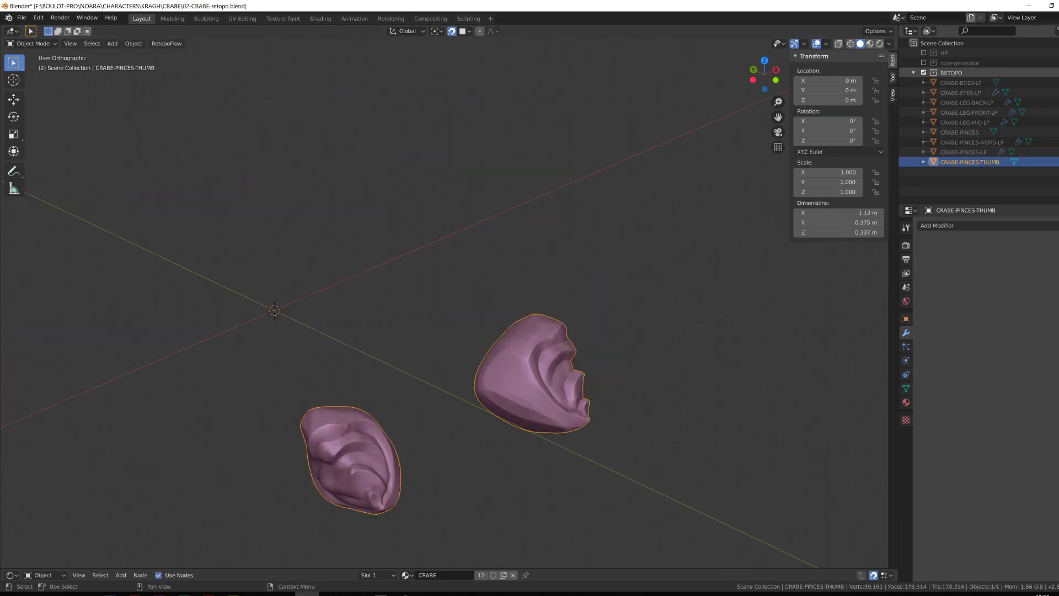
# Step: Add a plane, enter Edit Mode, and scale it down and move it onto one thumb's outer side
pyautogui.hotkey('shift', 'a')
pyautogui.click(485, 299)
pyautogui.press('Tab')
pyautogui.press('s')
pyautogui.scroll(-3, 400, 362)
pyautogui.press('g')
pyautogui.scroll(3, 524, 370)
pyautogui.press('s')
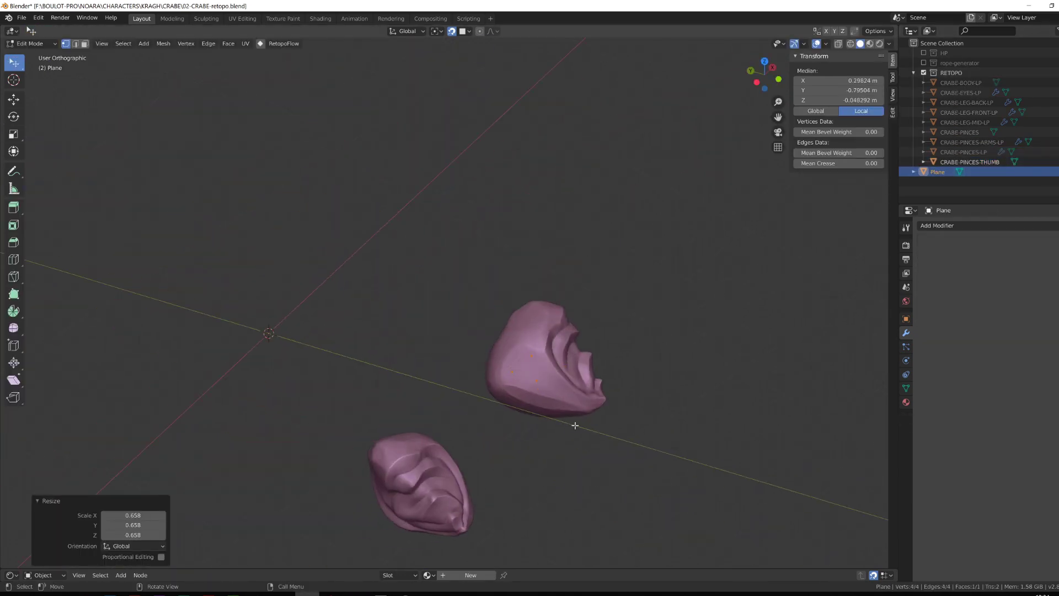
# Step: Add a Mirror modifier on the X axis to the plane, with CRABE-PINCES-THUMB as the mirror object
pyautogui.scroll(2, 575, 425)
pyautogui.click(936, 225)
pyautogui.click(863, 326)
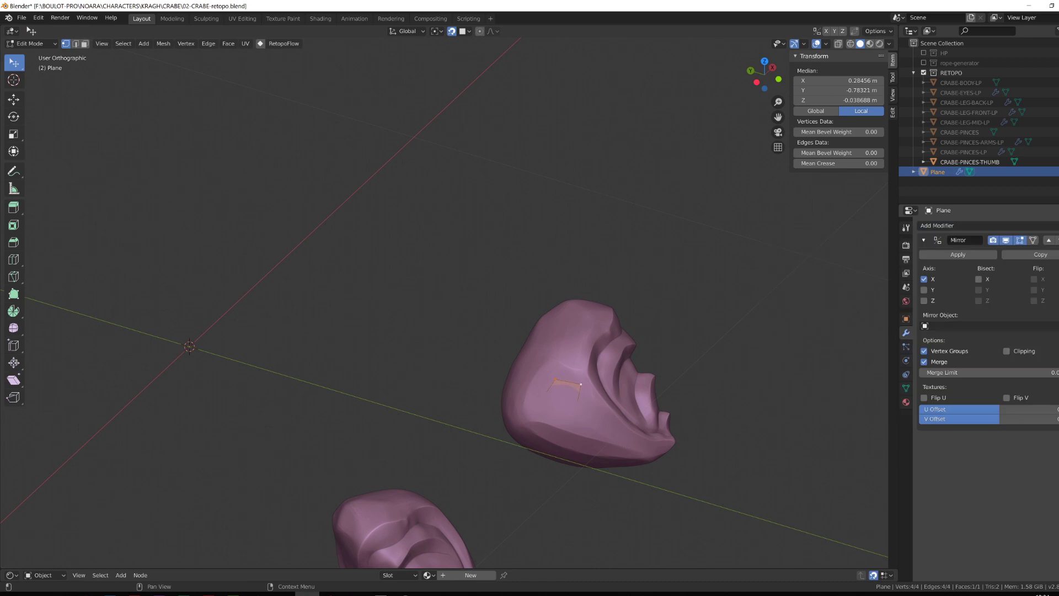
pyautogui.click(626, 393)
# Step: Add a Shrinkwrap modifier above the Mirror, targeting CRABE-PINCES-THUMB with an offset of 0 m
pyautogui.click(936, 226)
pyautogui.click(968, 332)
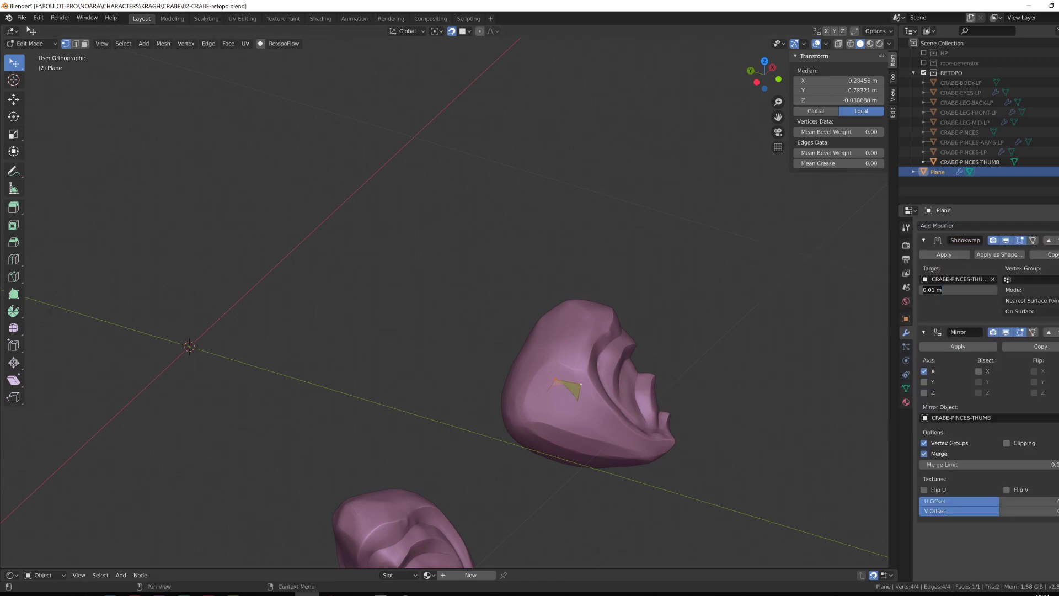
pyautogui.write('0')
pyautogui.press('Return')
# Step: Move the plane's vertices apart so the first face covers the middle of the thumb's outer side
pyautogui.scroll(-1, 601, 408)
pyautogui.scroll(2, 584, 411)
pyautogui.moveTo(572, 413); pyautogui.dragTo(553, 429)
pyautogui.click(582, 389)
pyautogui.moveTo(598, 382); pyautogui.dragTo(605, 407, button='middle')
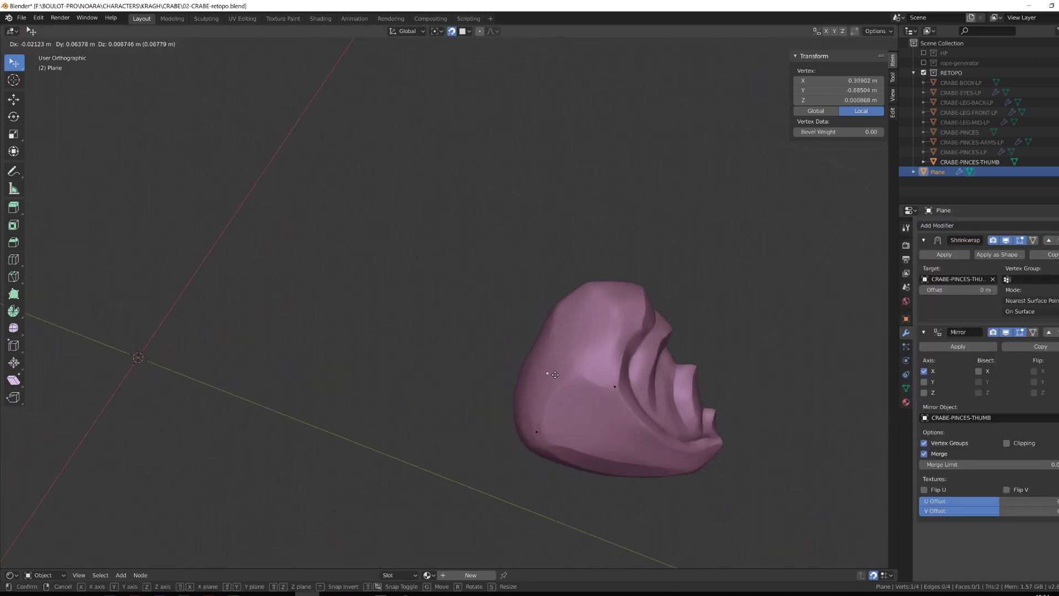
pyautogui.click(555, 374)
pyautogui.moveTo(555, 374); pyautogui.dragTo(433, 309, button='middle')
# Step: Extrude new edges from the first face and fill faces across the thumb's outer side
pyautogui.press('e')
pyautogui.click(617, 364)
pyautogui.press('e')
pyautogui.click(623, 390)
pyautogui.press('e')
pyautogui.press('e')
pyautogui.keyDown('shift'); pyautogui.click(561, 272); pyautogui.keyUp('shift')
pyautogui.press('f')
pyautogui.press('f')
# Step: Extend the low-poly mesh over the thumb's upper part and reposition its new edge vertices on the surface
pyautogui.click(432, 350)
pyautogui.moveTo(433, 350); pyautogui.dragTo(441, 342)
pyautogui.moveTo(441, 342); pyautogui.dragTo(463, 298, button='middle')
pyautogui.keyDown('shift'); pyautogui.click(504, 236); pyautogui.keyUp('shift')
pyautogui.click(463, 308)
pyautogui.moveTo(463, 309); pyautogui.dragTo(466, 312)
pyautogui.moveTo(466, 312); pyautogui.dragTo(478, 353, button='middle')
pyautogui.moveTo(483, 353); pyautogui.dragTo(485, 356)
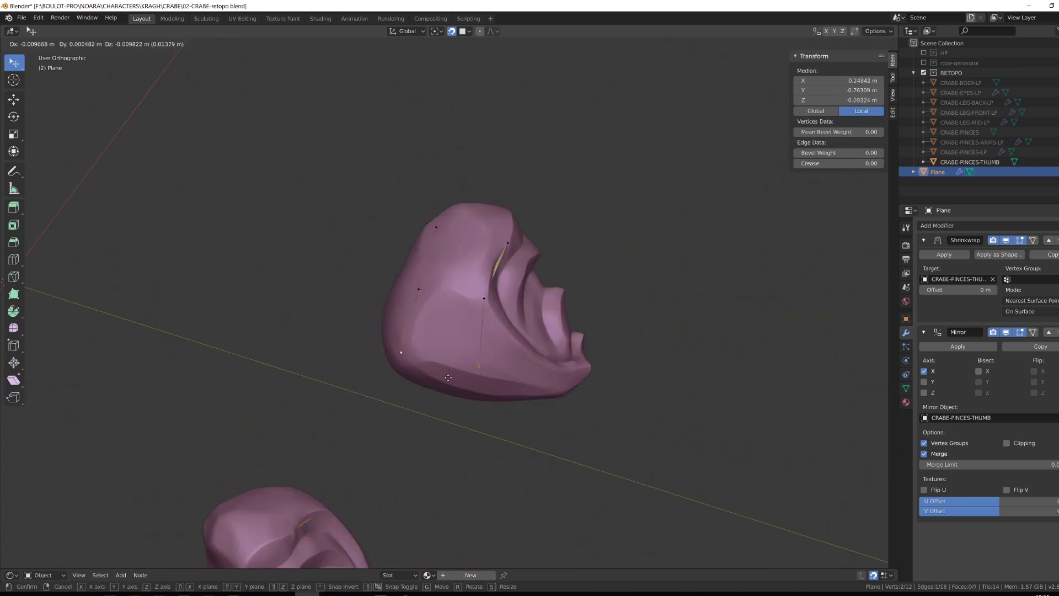
# Step: Fill the gaps between the border vertices with faces and carry the mesh around the thumb's rounded base
pyautogui.keyDown('shift'); pyautogui.click(411, 353); pyautogui.keyUp('shift')
pyautogui.moveTo(441, 381); pyautogui.dragTo(504, 328, button='middle')
pyautogui.moveTo(442, 294); pyautogui.dragTo(470, 301, button='middle')
pyautogui.moveTo(470, 300); pyautogui.dragTo(475, 307)
pyautogui.moveTo(476, 307); pyautogui.dragTo(496, 319, button='middle')
pyautogui.moveTo(497, 319); pyautogui.dragTo(499, 322)
pyautogui.moveTo(499, 322); pyautogui.dragTo(449, 323, button='middle')
pyautogui.keyDown('shift'); pyautogui.click(440, 324); pyautogui.keyUp('shift')
pyautogui.press('f')
pyautogui.keyDown('alt'); pyautogui.moveTo(441, 326); pyautogui.dragTo(491, 315); pyautogui.keyUp('alt')
pyautogui.press('f')
pyautogui.moveTo(491, 314); pyautogui.dragTo(494, 322)
pyautogui.moveTo(494, 322); pyautogui.dragTo(474, 286, button='middle')
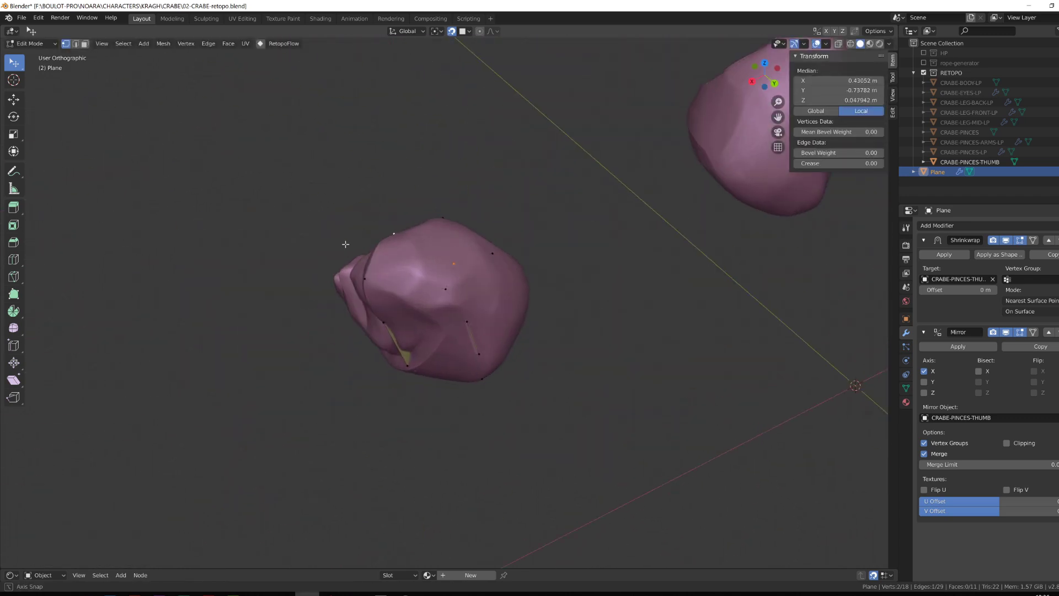
# Step: Continue the face strip around the thumb's base onto its other side and fill the faces between
pyautogui.moveTo(446, 274)
pyautogui.keyDown('alt'); pyautogui.mouseDown()
pyautogui.moveTo(468, 232)
pyautogui.moveTo(448, 274)
pyautogui.mouseUp(); pyautogui.keyUp('alt')
pyautogui.moveTo(447, 274); pyautogui.dragTo(417, 273)
pyautogui.keyDown('alt'); pyautogui.moveTo(417, 273); pyautogui.dragTo(450, 296); pyautogui.keyUp('alt')
pyautogui.keyDown('alt'); pyautogui.moveTo(450, 295); pyautogui.dragTo(430, 282); pyautogui.keyUp('alt')
pyautogui.moveTo(430, 281); pyautogui.dragTo(444, 289)
pyautogui.keyDown('alt'); pyautogui.moveTo(443, 289); pyautogui.dragTo(474, 301); pyautogui.keyUp('alt')
pyautogui.moveTo(474, 301); pyautogui.dragTo(494, 322)
pyautogui.keyDown('alt'); pyautogui.moveTo(494, 322); pyautogui.dragTo(546, 331); pyautogui.keyUp('alt')
pyautogui.keyDown('alt'); pyautogui.moveTo(546, 331); pyautogui.dragTo(508, 336); pyautogui.keyUp('alt')
pyautogui.moveTo(508, 336); pyautogui.dragTo(423, 325)
pyautogui.press('f')
# Step: Extrude the mesh border along the thumb's rounded back toward the pointed tip and adjust the new vertices
pyautogui.click(513, 342)
pyautogui.scroll(2, 426, 321)
pyautogui.moveTo(423, 326); pyautogui.dragTo(495, 301, button='middle')
pyautogui.moveTo(495, 301); pyautogui.dragTo(498, 304)
pyautogui.moveTo(498, 305); pyautogui.dragTo(492, 260, button='middle')
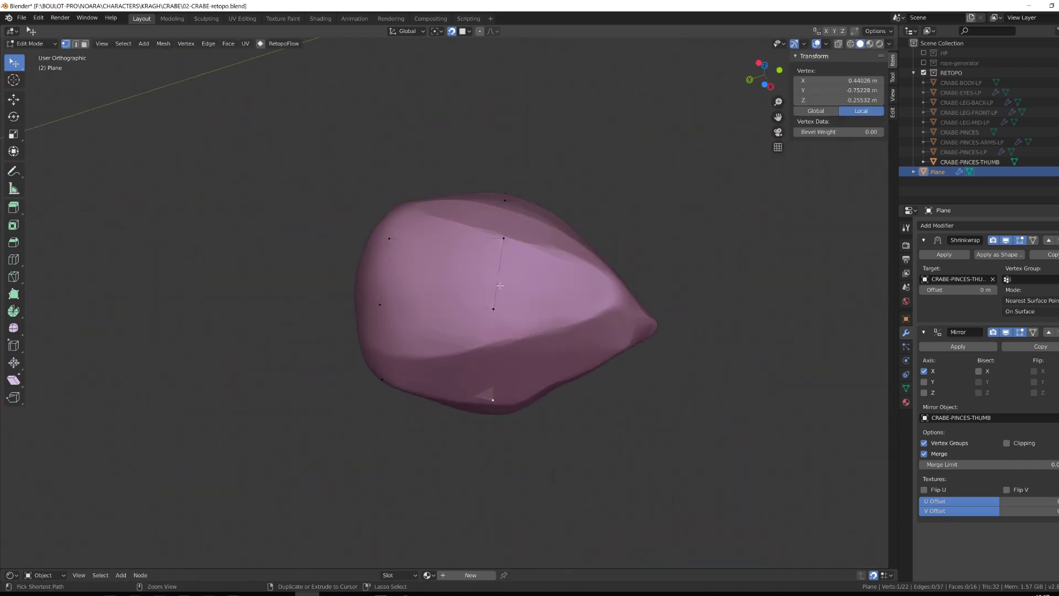
pyautogui.keyDown('ctrl'); pyautogui.click(503, 240); pyautogui.keyUp('ctrl')
pyautogui.keyDown('shift'); pyautogui.moveTo(496, 309); pyautogui.dragTo(462, 311, button='middle'); pyautogui.keyUp('shift')
pyautogui.press('e')
pyautogui.click(556, 401)
pyautogui.press('s')
# Step: Display the low-poly thumb mesh in front of the sculpt and enable the Shrinkwrap modifier's on-cage display
pyautogui.press('a')
pyautogui.click(905, 319)
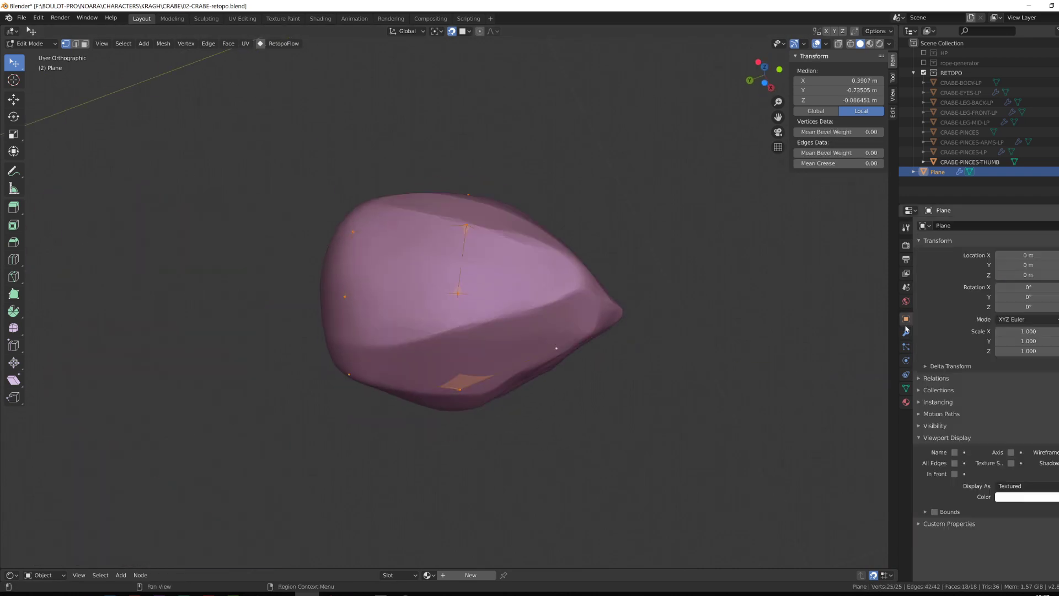
pyautogui.press('g')
pyautogui.click(562, 325)
pyautogui.moveTo(563, 326); pyautogui.dragTo(577, 259, button='middle')
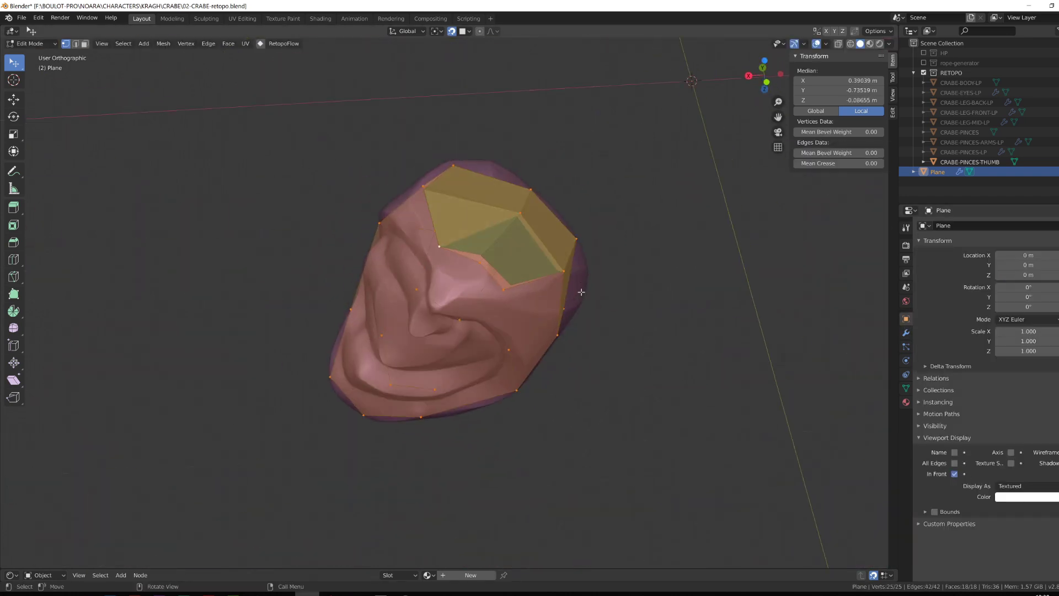
pyautogui.click(905, 333)
pyautogui.click(1033, 240)
# Step: Extrude vertices from the mesh border toward the toothed side of the thumb and fill a face
pyautogui.moveTo(561, 300); pyautogui.dragTo(570, 303)
pyautogui.moveTo(571, 304); pyautogui.dragTo(463, 427, button='middle')
pyautogui.click(435, 297)
pyautogui.click(395, 298)
pyautogui.press('e')
pyautogui.click(386, 320)
pyautogui.press('f')
pyautogui.click(442, 332)
pyautogui.press('e')
pyautogui.click(466, 334)
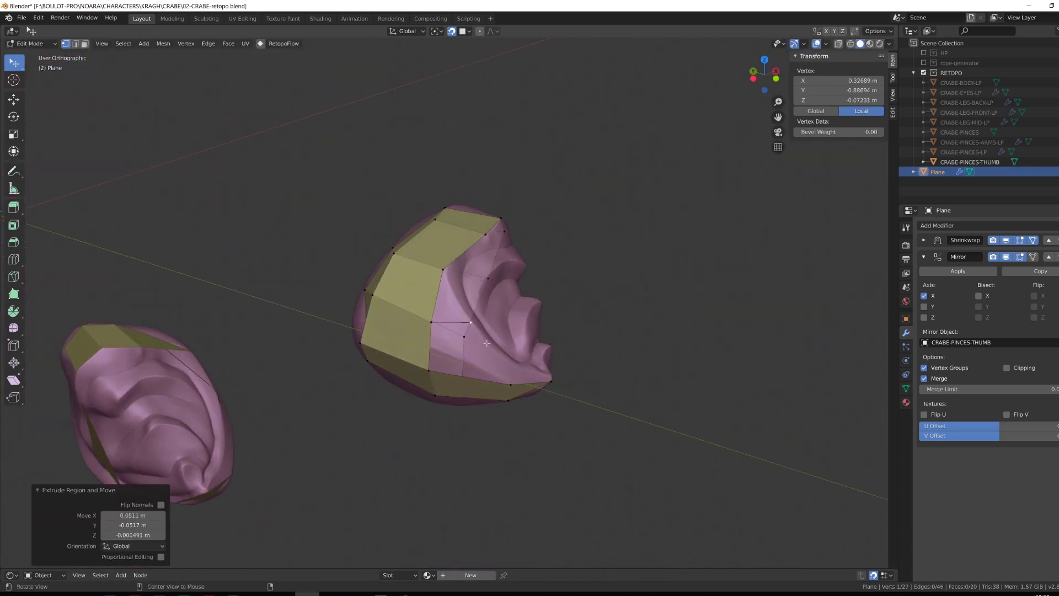
# Step: Fill the faces along the thumb's flank beside the teeth and move a border vertex on the opposite flank
pyautogui.press('f')
pyautogui.moveTo(465, 334)
pyautogui.mouseDown(button='middle')
pyautogui.moveTo(450, 353)
pyautogui.moveTo(458, 333)
pyautogui.mouseUp(button='middle')
pyautogui.keyDown('shift'); pyautogui.click(438, 275); pyautogui.keyUp('shift')
pyautogui.moveTo(436, 275); pyautogui.dragTo(447, 349, button='middle')
pyautogui.click(447, 351)
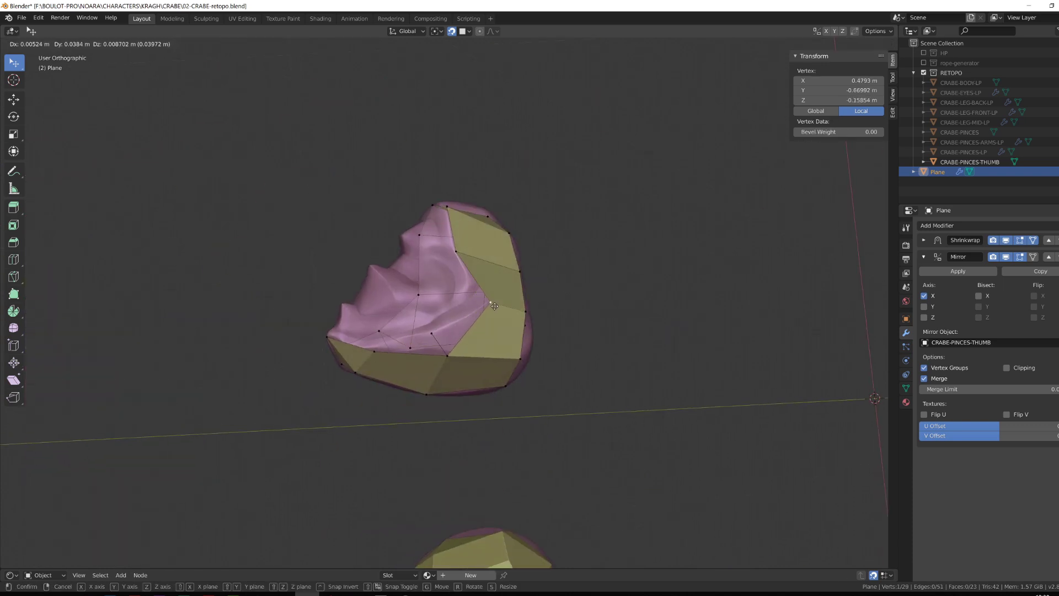
pyautogui.click(478, 313)
# Step: Delete a badly placed face on the thumb's flank and reposition the neighbouring border vertex
pyautogui.moveTo(478, 313); pyautogui.dragTo(459, 335, button='middle')
pyautogui.press('x')
pyautogui.moveTo(486, 281); pyautogui.dragTo(461, 309, button='middle')
pyautogui.click(504, 269)
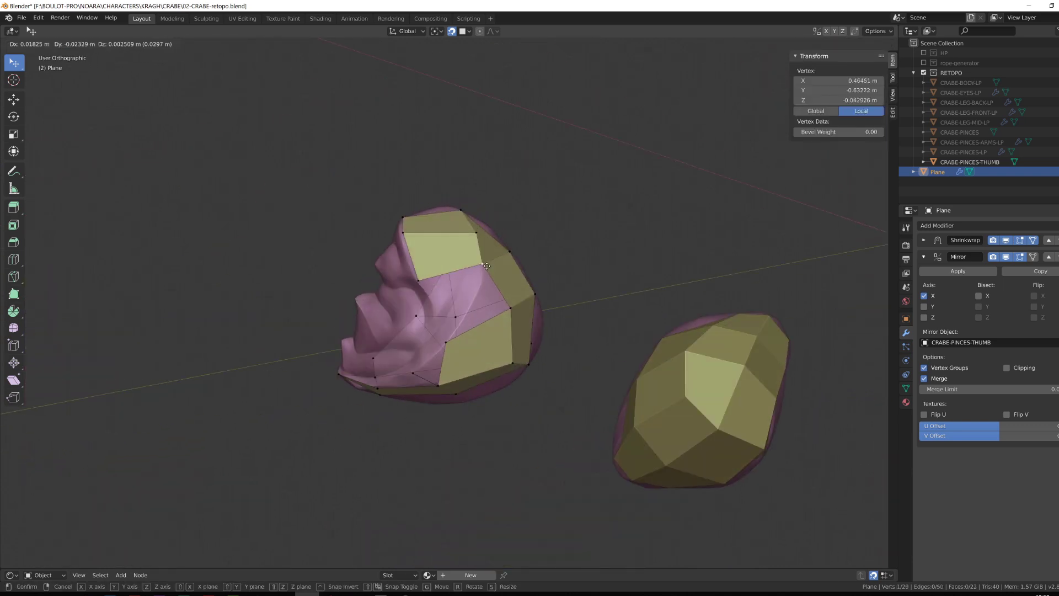
pyautogui.moveTo(487, 266); pyautogui.dragTo(487, 265)
# Step: Fill the open gap on the thumb's flank with new faces and adjust their shared vertex
pyautogui.moveTo(487, 266); pyautogui.dragTo(458, 336, button='middle')
pyautogui.press('f')
pyautogui.press('f')
pyautogui.moveTo(458, 338); pyautogui.dragTo(460, 338)
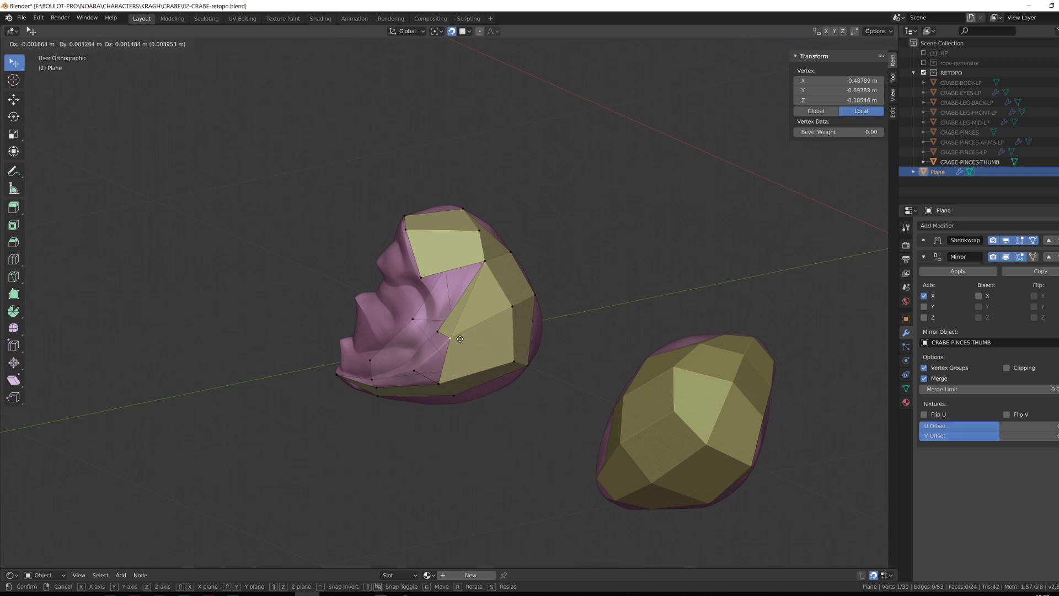
pyautogui.moveTo(480, 271); pyautogui.dragTo(446, 386, button='middle')
pyautogui.press('f')
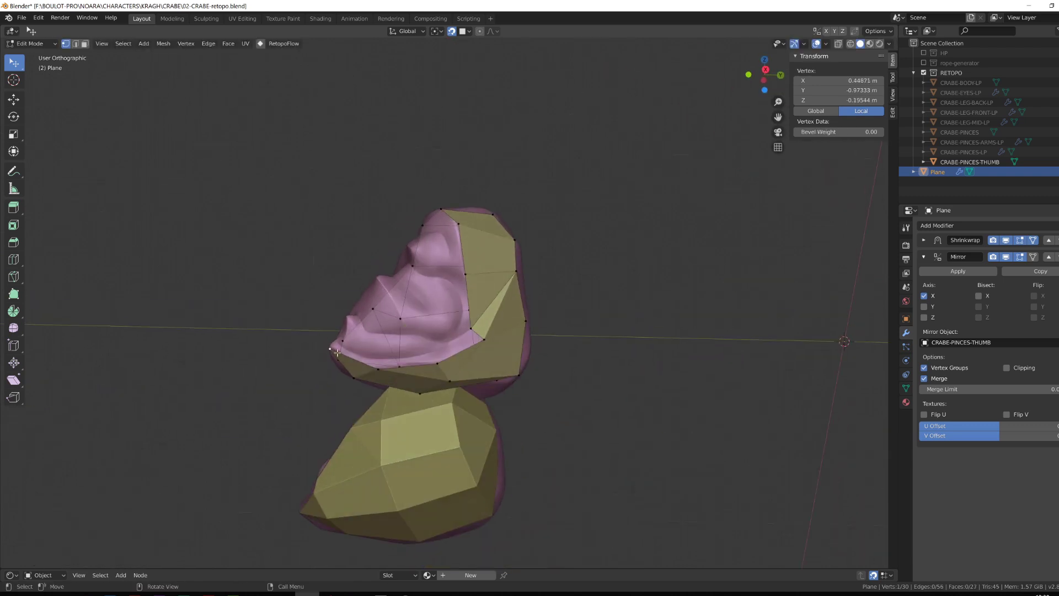
# Step: Extrude vertices from the thumb's tip along the base of the teeth and fill faces between them
pyautogui.moveTo(337, 352); pyautogui.dragTo(332, 347, button='middle')
pyautogui.keyDown('ctrl'); pyautogui.rightClick(338, 345); pyautogui.keyUp('ctrl')
pyautogui.keyDown('ctrl'); pyautogui.rightClick(382, 355); pyautogui.keyUp('ctrl')
pyautogui.press('f')
pyautogui.moveTo(483, 335); pyautogui.dragTo(431, 369, button='middle')
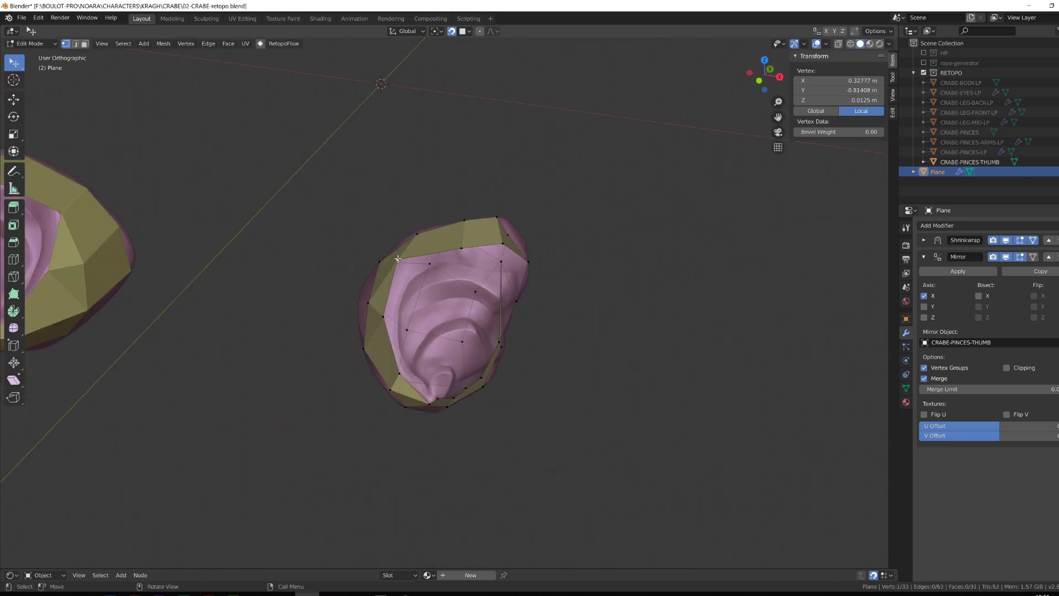
# Step: Fill the remaining faces around the toothed opening to close the ring bordering the thumb's teeth
pyautogui.moveTo(396, 312); pyautogui.dragTo(408, 350, button='middle')
pyautogui.click(467, 277)
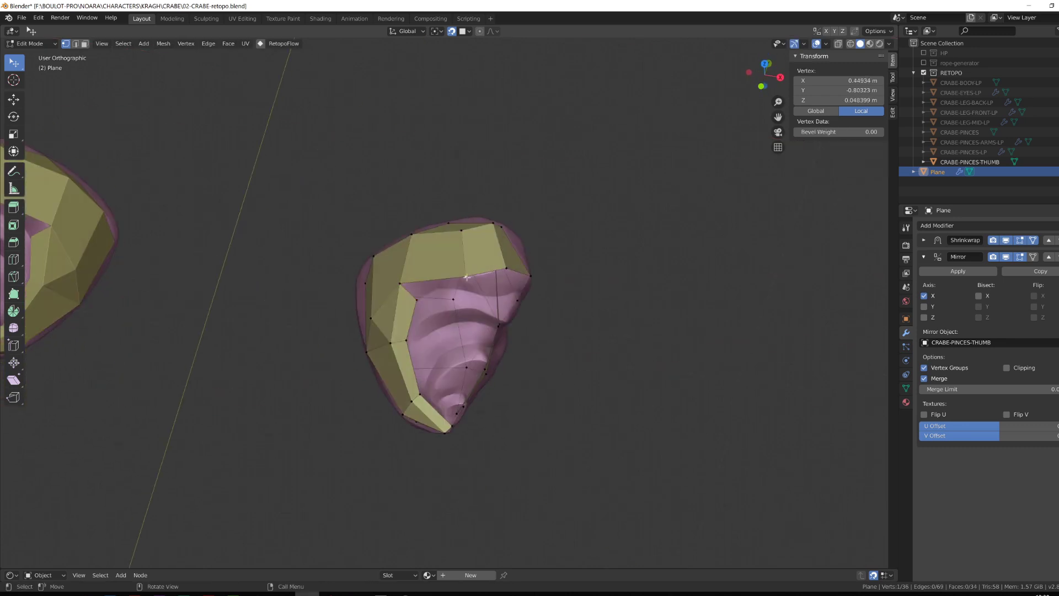
pyautogui.keyDown('alt'); pyautogui.moveTo(476, 291); pyautogui.dragTo(493, 330); pyautogui.keyUp('alt')
pyautogui.click(462, 243)
pyautogui.press('f')
pyautogui.keyDown('shift'); pyautogui.click(470, 255); pyautogui.keyUp('shift')
pyautogui.keyDown('alt'); pyautogui.moveTo(470, 255); pyautogui.dragTo(499, 249); pyautogui.keyUp('alt')
pyautogui.click(478, 226)
pyautogui.press('f')
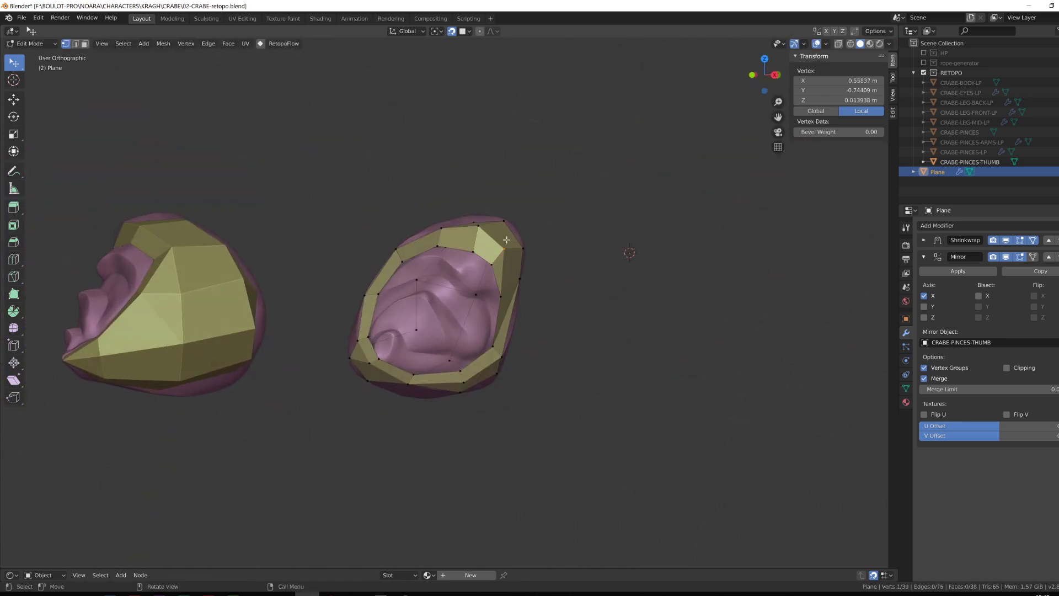
# Step: Show CRABE-PINCES-LP alongside the low-poly thumb, exit Edit Mode and select the low-poly claw
pyautogui.moveTo(506, 239); pyautogui.dragTo(373, 314, button='middle')
pyautogui.scroll(4, 450, 302)
pyautogui.moveTo(450, 302); pyautogui.dragTo(585, 204, button='middle')
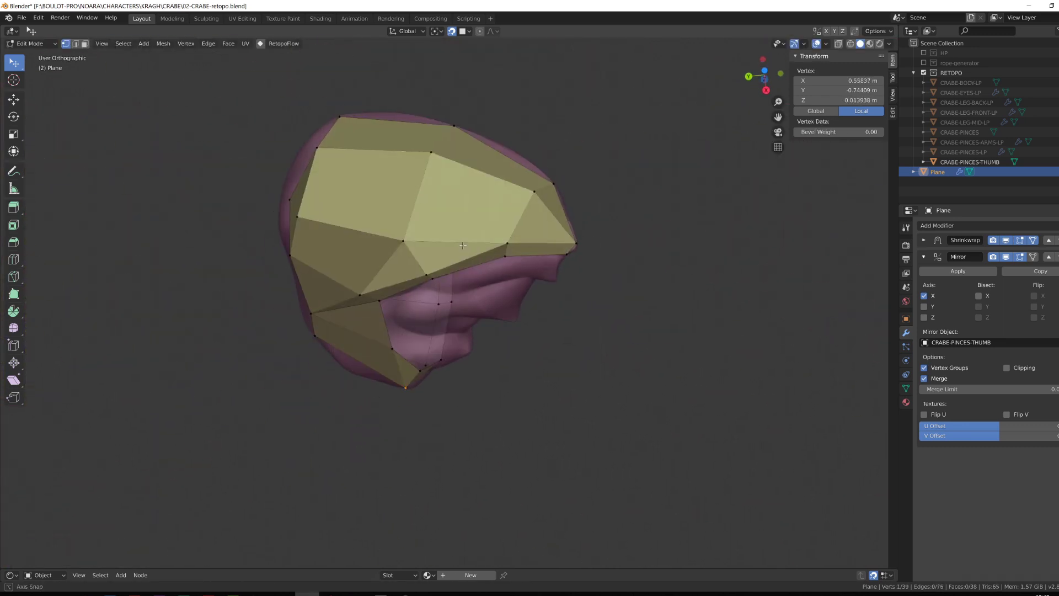
pyautogui.scroll(-4, 585, 204)
pyautogui.click(1057, 153)
pyautogui.moveTo(866, 221); pyautogui.dragTo(834, 199, button='middle')
pyautogui.click(826, 44)
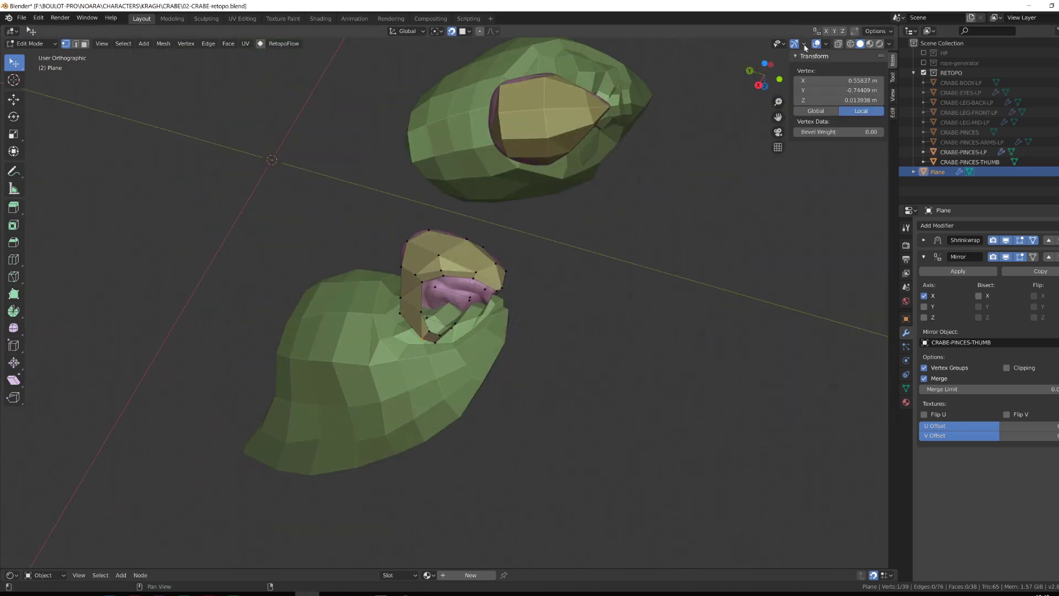
pyautogui.press('Tab')
pyautogui.click(553, 189)
pyautogui.moveTo(553, 189); pyautogui.dragTo(476, 178, button='middle')
# Step: Check the low-poly claw and thumb surfaces with a viewport overlay switched on, and switch it off again
pyautogui.click(826, 44)
pyautogui.click(889, 44)
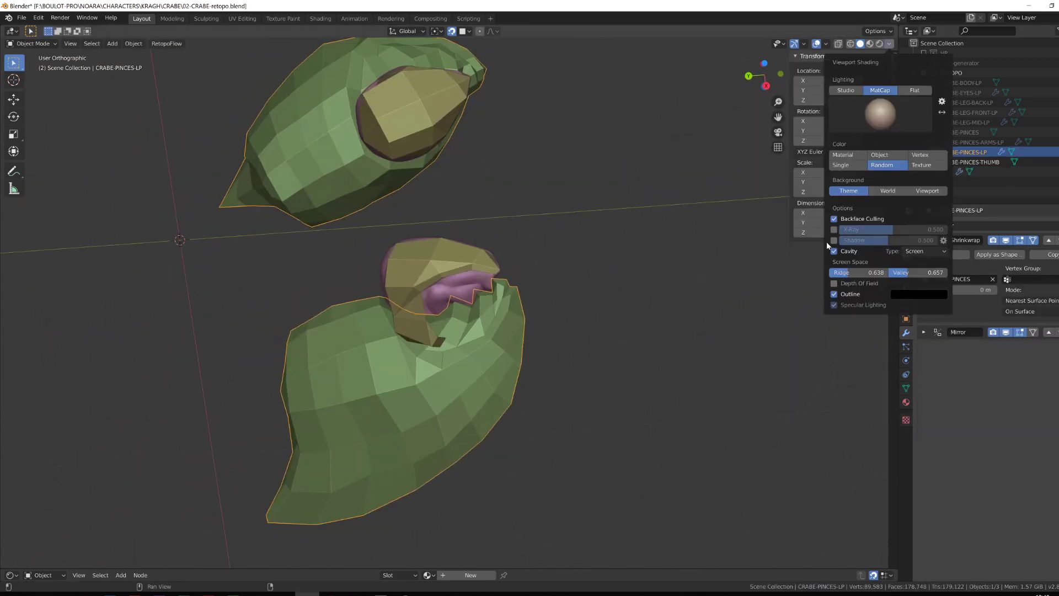
pyautogui.click(826, 44)
pyautogui.click(765, 209)
pyautogui.moveTo(534, 374); pyautogui.dragTo(523, 389, button='middle')
pyautogui.click(826, 44)
pyautogui.click(765, 208)
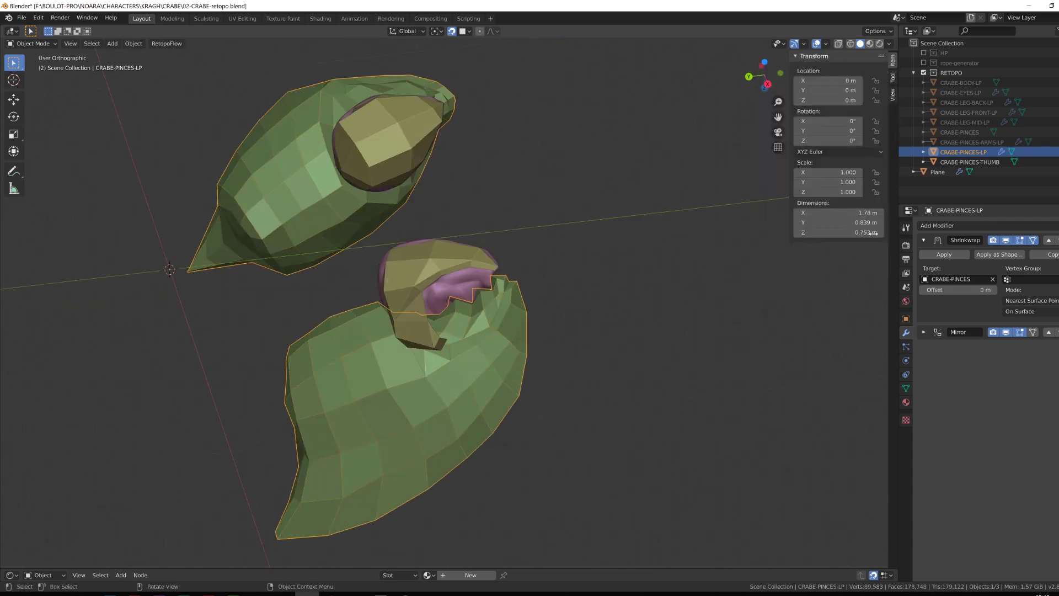
# Step: Hide the low-poly claw and open CRABE-PINCES-THUMB-LP in Edit Mode
pyautogui.press('h')
pyautogui.click(409, 260)
pyautogui.scroll(2, 409, 261)
pyautogui.moveTo(408, 260); pyautogui.dragTo(504, 311, button='middle')
pyautogui.click(955, 171)
pyautogui.press('Tab')
# Step: Add a loop cut across the low-poly thumb, reposition nearby vertices and connect two of them with an edge
pyautogui.hotkey('ctrl', 'e')
pyautogui.hotkey('ctrl', 'r')
pyautogui.doubleClick(540, 266)
pyautogui.moveTo(505, 311); pyautogui.dragTo(496, 316)
pyautogui.moveTo(496, 317); pyautogui.dragTo(472, 292, button='middle')
pyautogui.moveTo(472, 293); pyautogui.dragTo(464, 326)
pyautogui.moveTo(465, 326); pyautogui.dragTo(387, 287, button='middle')
pyautogui.moveTo(386, 282); pyautogui.dragTo(385, 284)
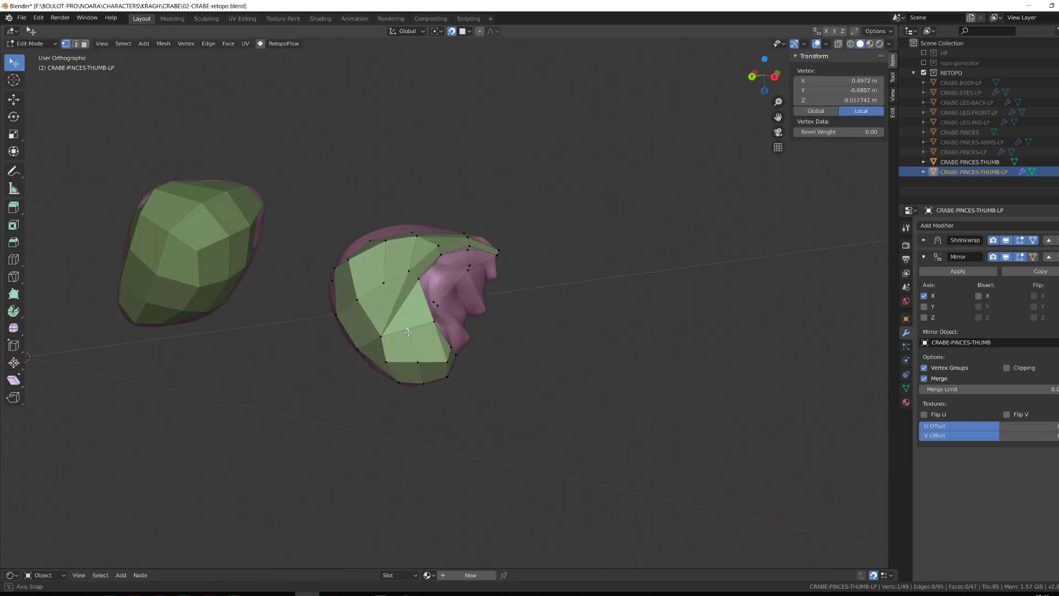
pyautogui.keyDown('shift'); pyautogui.click(383, 283); pyautogui.keyUp('shift')
pyautogui.press('j')
# Step: Turn off the low-poly thumb's In Front display and adjust its vertices against the sculpt
pyautogui.moveTo(385, 285)
pyautogui.mouseDown(button='middle')
pyautogui.moveTo(403, 329)
pyautogui.moveTo(375, 309)
pyautogui.mouseUp(button='middle')
pyautogui.click(905, 319)
pyautogui.click(954, 474)
pyautogui.moveTo(370, 308); pyautogui.dragTo(366, 313)
pyautogui.moveTo(366, 314); pyautogui.dragTo(394, 348, button='middle')
pyautogui.moveTo(395, 348); pyautogui.dragTo(402, 355)
pyautogui.moveTo(402, 355)
pyautogui.mouseDown(button='middle')
pyautogui.moveTo(403, 308)
pyautogui.moveTo(450, 260)
pyautogui.mouseUp(button='middle')
pyautogui.moveTo(449, 259); pyautogui.dragTo(452, 262)
pyautogui.moveTo(452, 262); pyautogui.dragTo(399, 344, button='middle')
pyautogui.keyDown('alt'); pyautogui.moveTo(399, 344); pyautogui.dragTo(516, 278); pyautogui.keyUp('alt')
# Step: Extrude an edge from the opening's inner rim across the base of the teeth and add a loop cut to the new strip
pyautogui.click(476, 221)
pyautogui.keyDown('shift'); pyautogui.click(538, 287); pyautogui.keyUp('shift')
pyautogui.press('e')
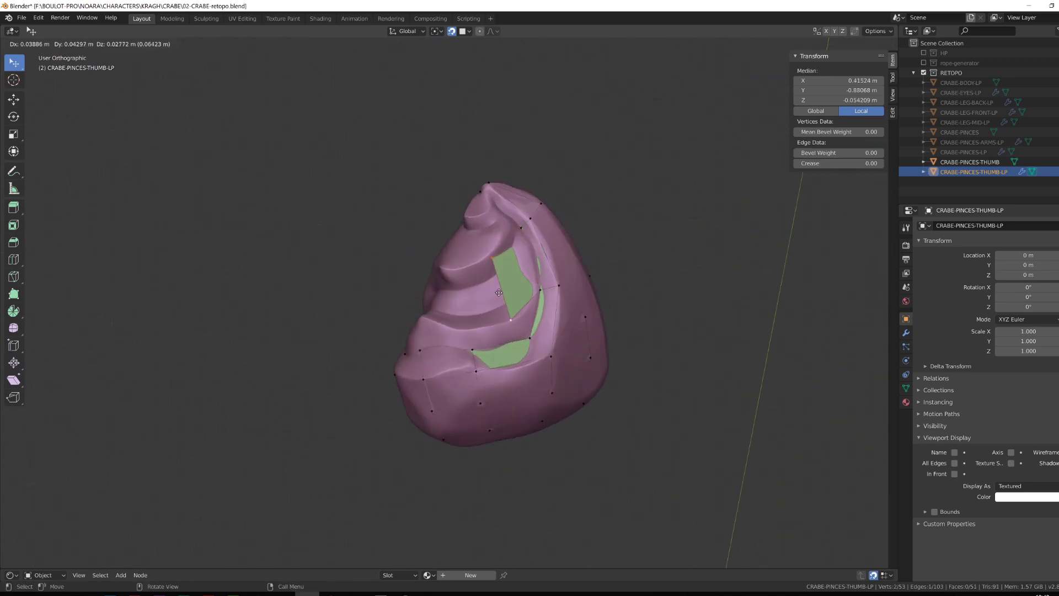
pyautogui.click(524, 335)
pyautogui.moveTo(524, 336); pyautogui.dragTo(544, 353, button='middle')
pyautogui.press('e')
pyautogui.click(462, 325)
pyautogui.moveTo(462, 325); pyautogui.dragTo(477, 344, button='middle')
pyautogui.hotkey('ctrl', 'r')
pyautogui.click(478, 327)
pyautogui.press('g')
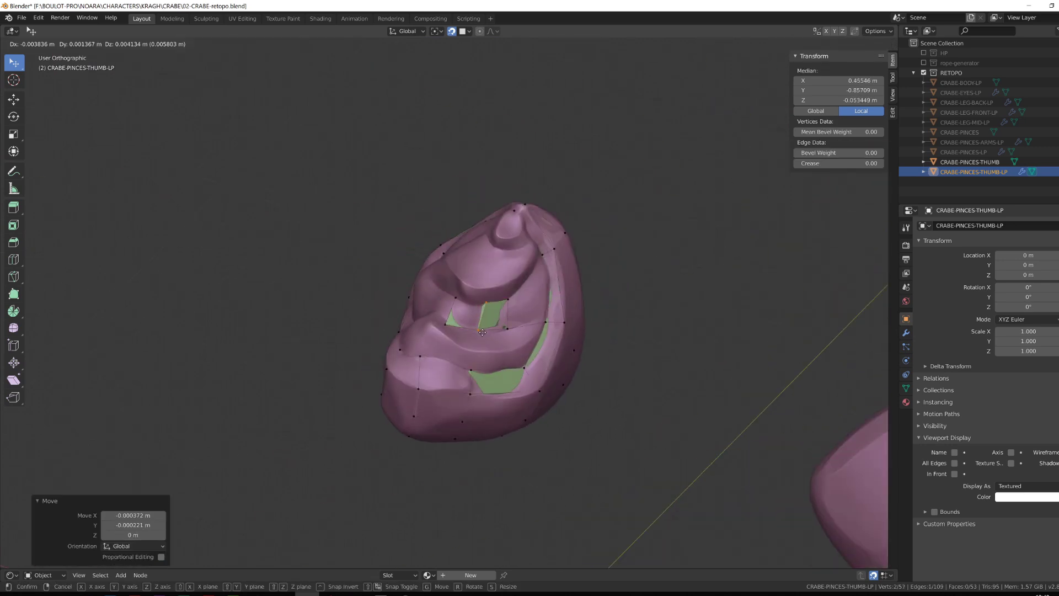
# Step: Move the new vertices into the gap between the teeth, extrude another edge and fill faces toward the opposite rim
pyautogui.click(485, 269)
pyautogui.keyDown('shift'); pyautogui.click(498, 297); pyautogui.keyUp('shift')
pyautogui.press('g')
pyautogui.moveTo(486, 309); pyautogui.dragTo(458, 303, button='middle')
pyautogui.click(503, 309)
pyautogui.press('g')
pyautogui.click(481, 337)
pyautogui.keyDown('shift'); pyautogui.click(486, 353); pyautogui.keyUp('shift')
pyautogui.press('e')
pyautogui.moveTo(443, 285); pyautogui.dragTo(440, 280)
pyautogui.moveTo(441, 300); pyautogui.dragTo(422, 308, button='middle')
pyautogui.keyDown('shift'); pyautogui.click(415, 306); pyautogui.keyUp('shift')
pyautogui.press('f')
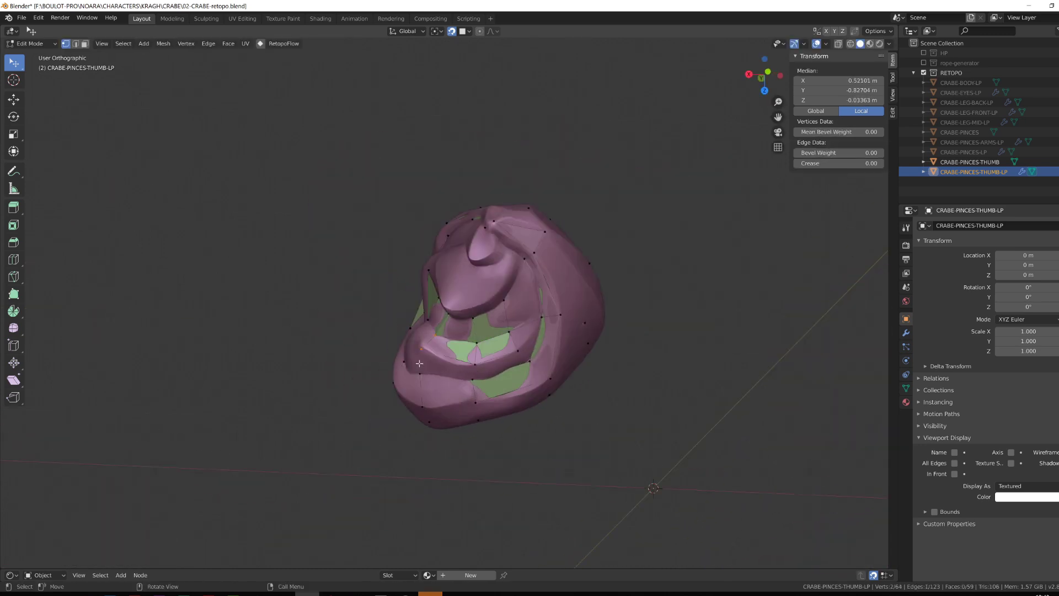
# Step: Fill successive faces around the middle teeth to join the inner strip to the thumb's rim
pyautogui.press('f')
pyautogui.moveTo(419, 362); pyautogui.dragTo(469, 331, button='middle')
pyautogui.press('f')
pyautogui.press('f')
pyautogui.moveTo(522, 293); pyautogui.dragTo(471, 349, button='middle')
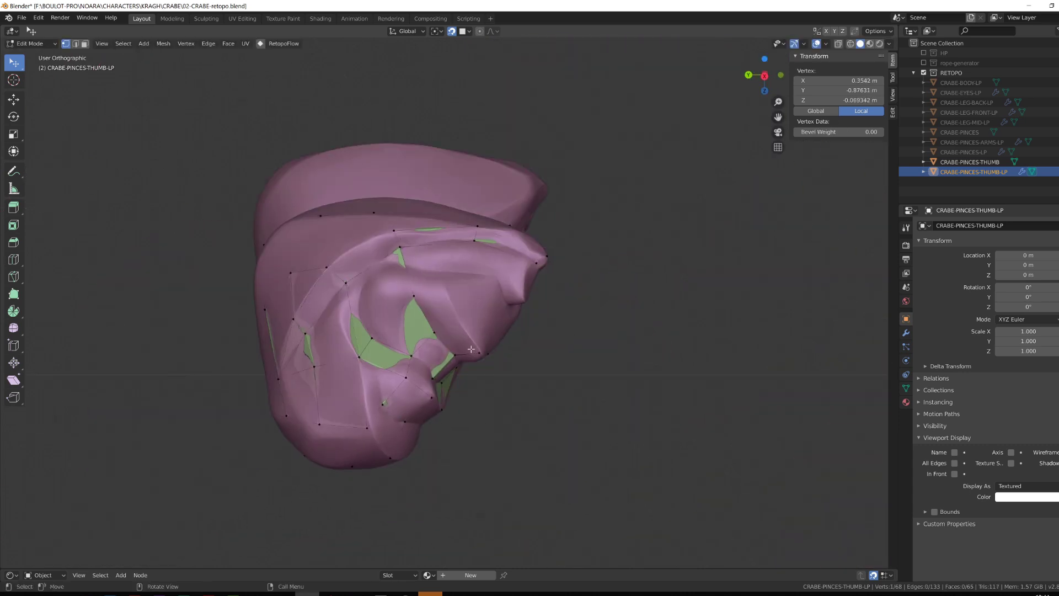
pyautogui.keyDown('shift'); pyautogui.click(413, 295); pyautogui.keyUp('shift')
pyautogui.press('f')
pyautogui.press('f')
pyautogui.press('f')
pyautogui.press('f')
pyautogui.press('f')
# Step: Fill a face beside the teeth near the tip, extrude new vertices there and adjust their placement
pyautogui.keyDown('alt'); pyautogui.moveTo(412, 292); pyautogui.dragTo(498, 299); pyautogui.keyUp('alt')
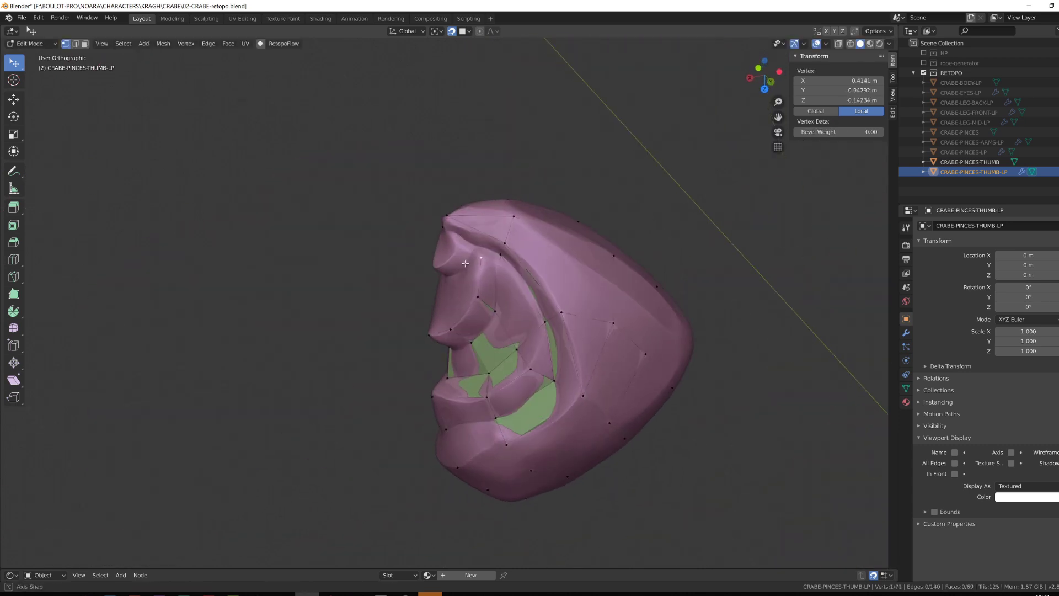
pyautogui.moveTo(465, 264); pyautogui.dragTo(500, 295, button='middle')
pyautogui.click(462, 246)
pyautogui.keyDown('shift'); pyautogui.click(479, 264); pyautogui.keyUp('shift')
pyautogui.press('f')
pyautogui.keyDown('ctrl'); pyautogui.rightClick(518, 281); pyautogui.keyUp('ctrl')
pyautogui.keyDown('ctrl'); pyautogui.rightClick(494, 283); pyautogui.keyUp('ctrl')
pyautogui.moveTo(524, 304); pyautogui.dragTo(527, 303)
pyautogui.moveTo(521, 300); pyautogui.dragTo(439, 322, button='middle')
# Step: Extrude another vertex and fill faces over the side of the large middle tooth
pyautogui.keyDown('ctrl'); pyautogui.rightClick(498, 278); pyautogui.keyUp('ctrl')
pyautogui.keyDown('shift'); pyautogui.click(466, 338); pyautogui.keyUp('shift')
pyautogui.press('f')
pyautogui.click(483, 286)
pyautogui.press('f')
pyautogui.moveTo(514, 291); pyautogui.dragTo(574, 292, button='middle')
pyautogui.moveTo(458, 331); pyautogui.dragTo(510, 300, button='middle')
pyautogui.press('f')
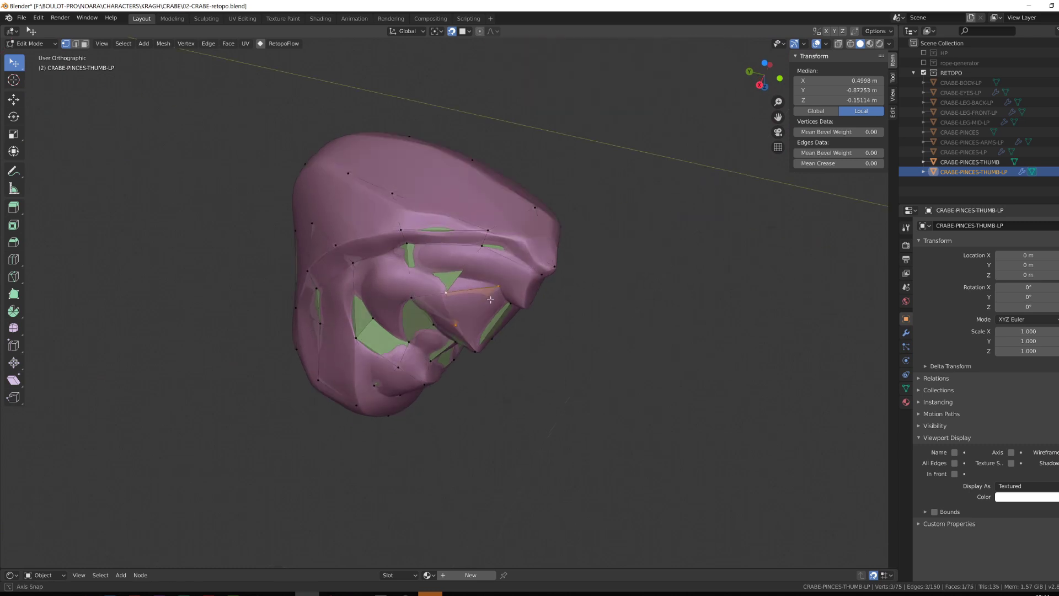
# Step: Extrude a vertex beside the small tooth at the thumb's tip and fill the faces around its base
pyautogui.moveTo(491, 300); pyautogui.dragTo(488, 303)
pyautogui.moveTo(513, 286)
pyautogui.mouseDown(button='middle')
pyautogui.moveTo(440, 260)
pyautogui.moveTo(505, 270)
pyautogui.mouseUp(button='middle')
pyautogui.click(445, 288)
pyautogui.press('e')
pyautogui.moveTo(447, 291); pyautogui.dragTo(590, 290, button='middle')
pyautogui.press('f')
pyautogui.click(519, 303)
pyautogui.keyDown('shift'); pyautogui.click(498, 281); pyautogui.keyUp('shift')
pyautogui.press('f')
pyautogui.moveTo(497, 281); pyautogui.dragTo(639, 265, button='middle')
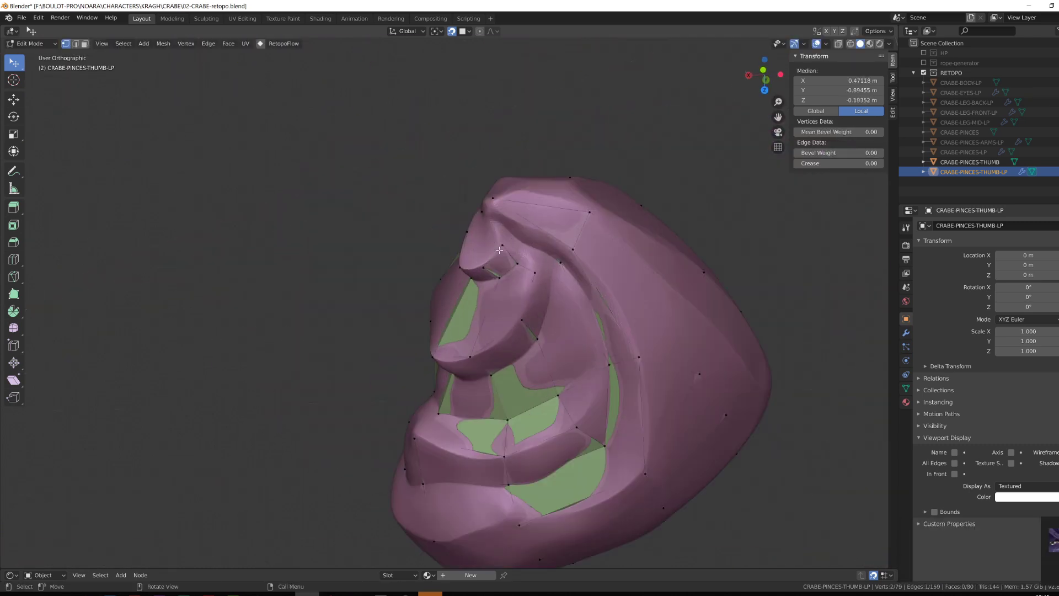
# Step: Isolate the low-poly thumb, fill another face near the tip and recalculate all its normals
pyautogui.press('KP_Divide')
pyautogui.moveTo(529, 265); pyautogui.dragTo(513, 234, button='middle')
pyautogui.scroll(-2, 497, 248)
pyautogui.press('f')
pyautogui.click(411, 328)
pyautogui.keyDown('alt'); pyautogui.moveTo(433, 356); pyautogui.dragTo(472, 365); pyautogui.keyUp('alt')
pyautogui.press('a')
pyautogui.hotkey('shift', 'n')
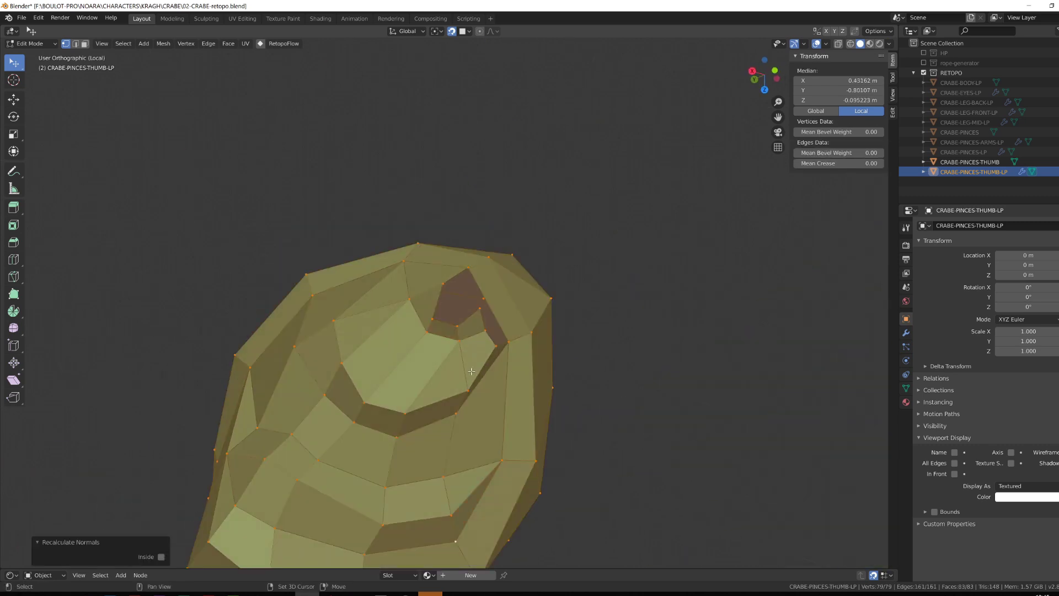
# Step: Add a loop cut near the tip tooth, leave the isolated view and move a new vertex onto the sculpt
pyautogui.hotkey('alt', 'a')
pyautogui.keyDown('alt'); pyautogui.moveTo(496, 331); pyautogui.dragTo(466, 322); pyautogui.keyUp('alt')
pyautogui.hotkey('ctrl', 'r')
pyautogui.click(456, 312)
pyautogui.press('KP_Divide')
pyautogui.moveTo(456, 312); pyautogui.dragTo(499, 253, button='middle')
pyautogui.moveTo(499, 254); pyautogui.dragTo(503, 244)
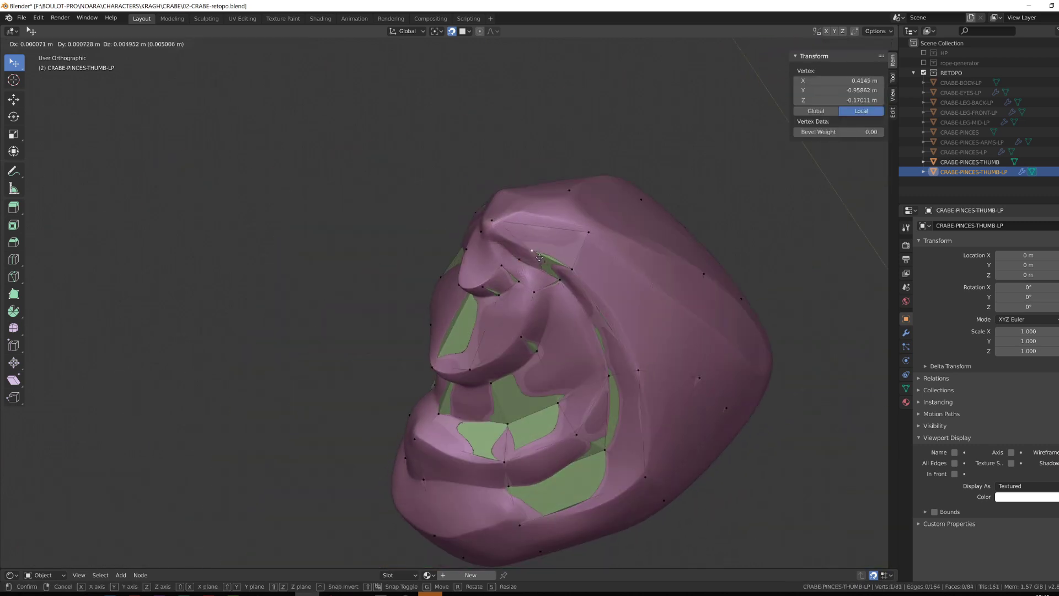
# Step: Connect vertices around the tip tooth, adjust a vertex on it and fill a remaining gap
pyautogui.scroll(2, 504, 243)
pyautogui.press('j')
pyautogui.moveTo(505, 243); pyautogui.dragTo(584, 227, button='middle')
pyautogui.click(594, 224)
pyautogui.moveTo(584, 228); pyautogui.dragTo(588, 232)
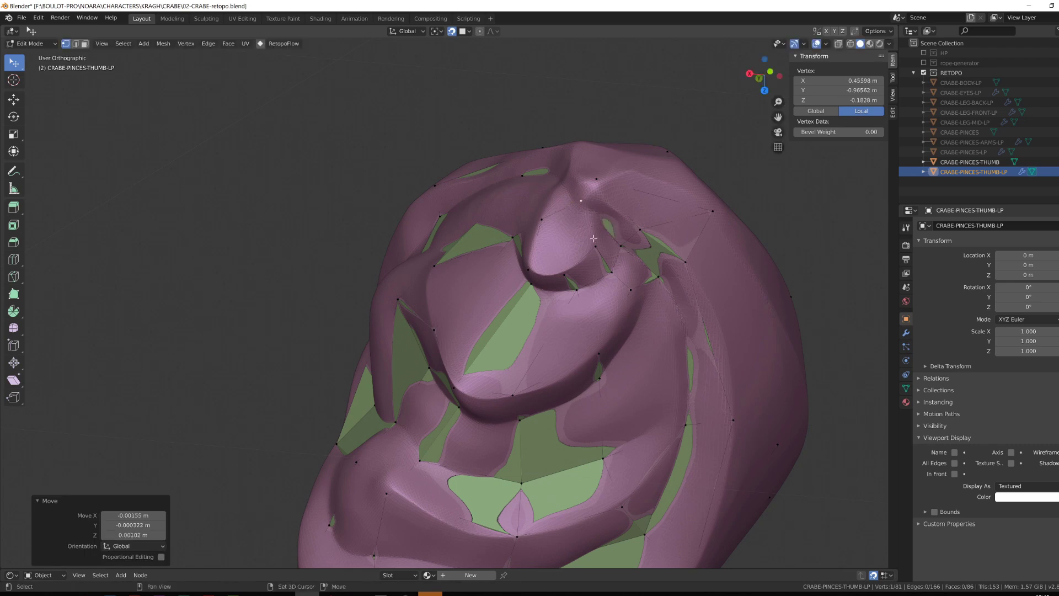
pyautogui.moveTo(588, 233); pyautogui.dragTo(513, 274, button='middle')
pyautogui.press('f')
# Step: Recalculate the normals of the whole low-poly thumb in isolated view and leave Edit Mode
pyautogui.press('KP_Divide')
pyautogui.press('a')
pyautogui.hotkey('shift', 'n')
pyautogui.press('KP_Divide')
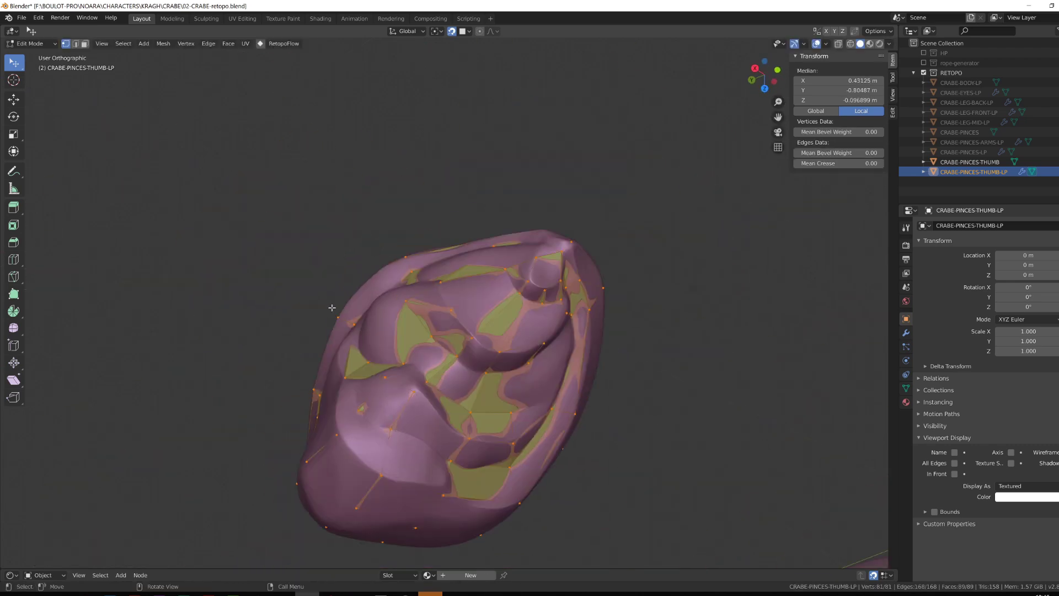
pyautogui.press('Tab')
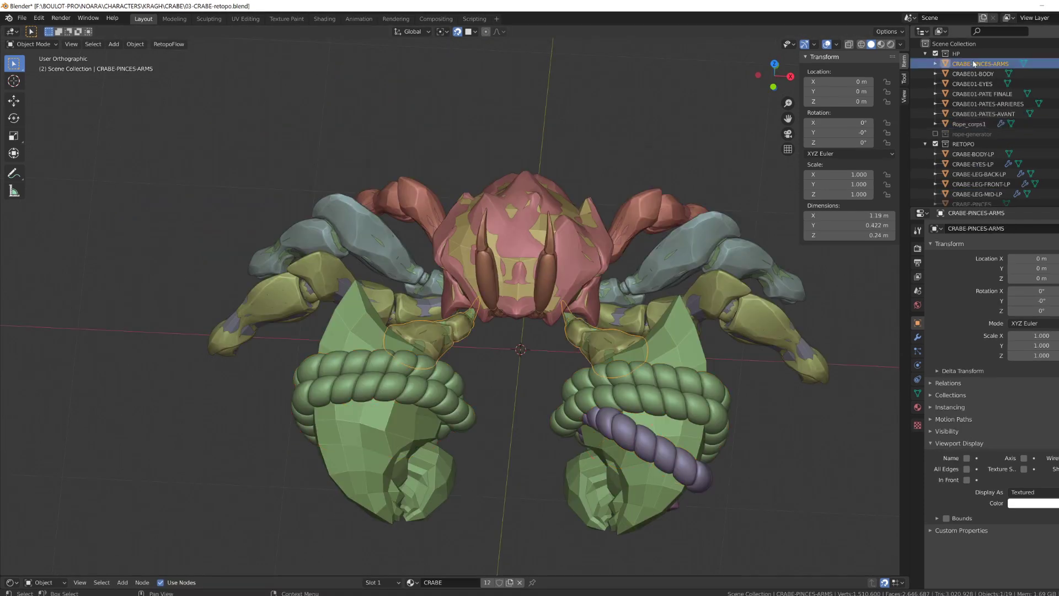
# Step: Hide the HP collection and CRABE-PINCES-ARMS-LP, and open CRABE-PINCES-LP in Edit Mode
pyautogui.click(935, 54)
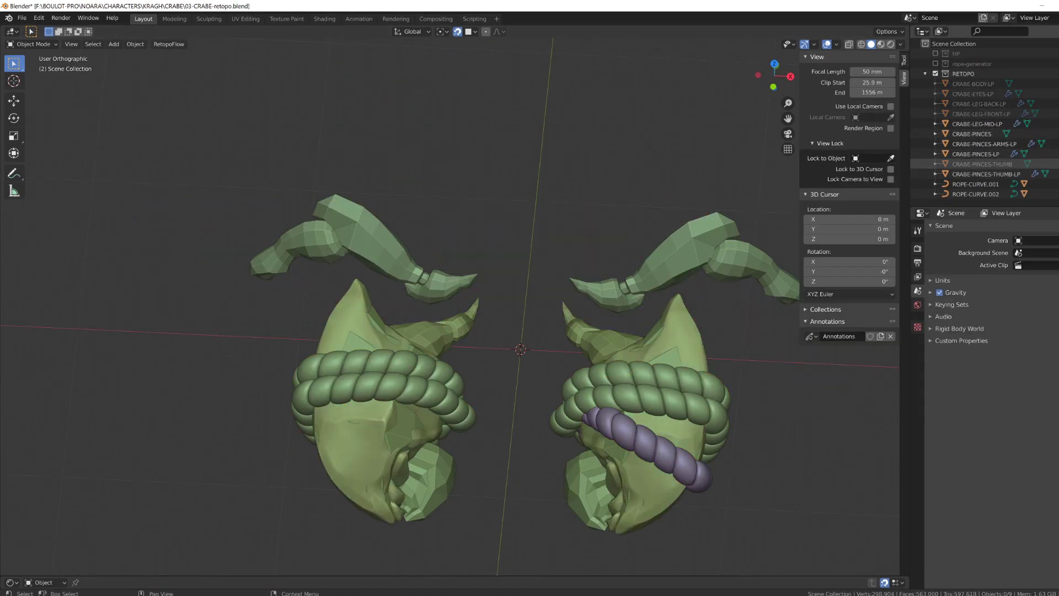
pyautogui.click(987, 144)
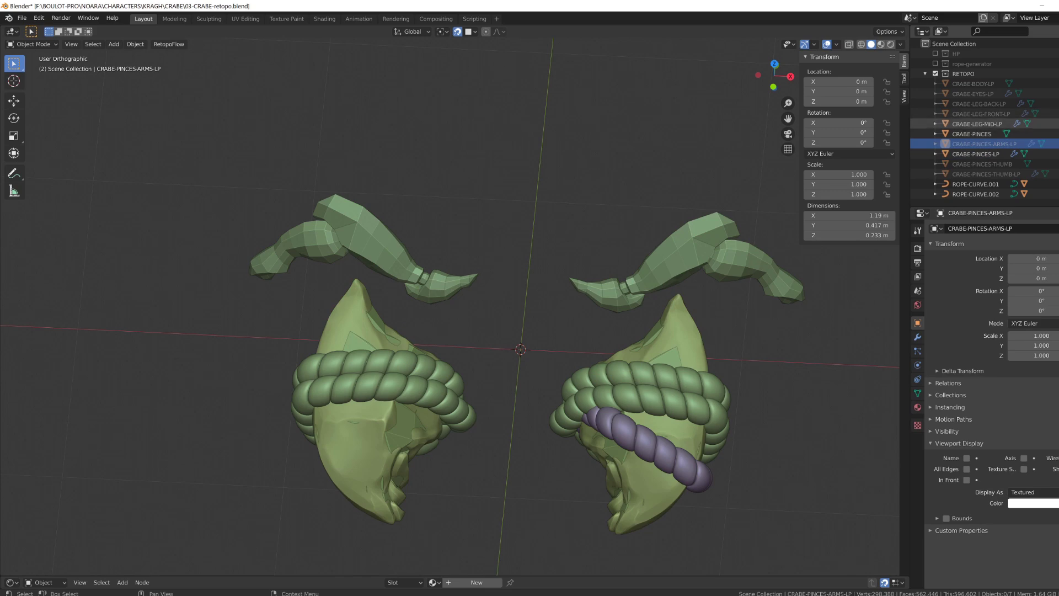
pyautogui.moveTo(624, 406)
pyautogui.mouseDown(button='middle')
pyautogui.moveTo(620, 347)
pyautogui.moveTo(615, 400)
pyautogui.mouseUp(button='middle')
pyautogui.click(601, 358)
pyautogui.press('Tab')
pyautogui.press('Tab')
pyautogui.click(987, 155)
pyautogui.press('Tab')
# Step: Reposition vertices of the low-poly claw near the ropes so its surface follows the high-poly claw more closely
pyautogui.scroll(2, 684, 379)
pyautogui.moveTo(683, 380); pyautogui.dragTo(603, 364, button='middle')
pyautogui.moveTo(599, 310); pyautogui.dragTo(372, 187, button='middle')
pyautogui.click(384, 224)
pyautogui.scroll(2, 384, 224)
pyautogui.keyDown('shift'); pyautogui.moveTo(384, 225); pyautogui.dragTo(403, 278, button='middle'); pyautogui.keyUp('shift')
pyautogui.click(388, 290)
pyautogui.click(330, 247)
pyautogui.click(303, 204)
pyautogui.moveTo(303, 204); pyautogui.dragTo(291, 299, button='middle')
pyautogui.scroll(-4, 307, 329)
pyautogui.scroll(3, 292, 314)
pyautogui.moveTo(383, 290); pyautogui.dragTo(413, 263, button='middle')
pyautogui.press('Return')
pyautogui.moveTo(469, 367); pyautogui.dragTo(453, 347, button='middle')
pyautogui.moveTo(450, 368); pyautogui.dragTo(462, 382)
pyautogui.moveTo(463, 381); pyautogui.dragTo(425, 339, button='middle')
pyautogui.moveTo(423, 328); pyautogui.dragTo(410, 321)
pyautogui.moveTo(411, 321); pyautogui.dragTo(441, 286, button='middle')
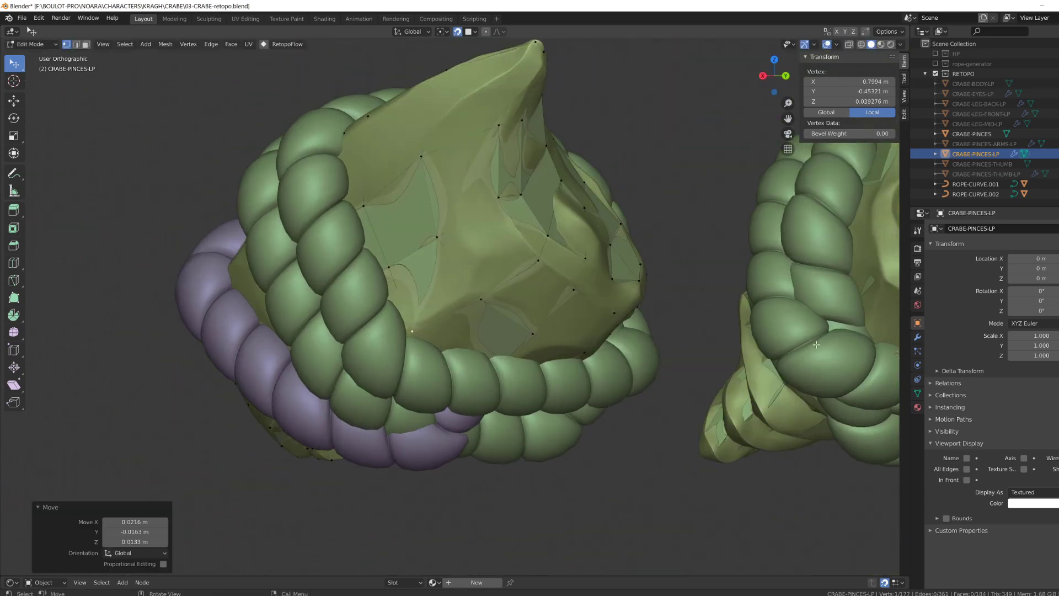
# Step: Apply the low-poly claw's Mirror modifier in Object Mode and return to Edit Mode
pyautogui.click(917, 337)
pyautogui.click(960, 257)
pyautogui.press('Tab')
pyautogui.click(961, 257)
pyautogui.press('Tab')
# Step: With X-ray view on, connect two vertices of the low-poly claw beneath the ropes with a new edge
pyautogui.moveTo(530, 298); pyautogui.dragTo(440, 309, button='middle')
pyautogui.moveTo(439, 308); pyautogui.dragTo(429, 294)
pyautogui.moveTo(429, 295); pyautogui.dragTo(495, 299, button='middle')
pyautogui.moveTo(447, 262); pyautogui.dragTo(453, 262)
pyautogui.moveTo(454, 262); pyautogui.dragTo(469, 282, button='middle')
pyautogui.moveTo(468, 281); pyautogui.dragTo(475, 289)
pyautogui.moveTo(476, 289); pyautogui.dragTo(452, 303, button='middle')
pyautogui.moveTo(453, 303); pyautogui.dragTo(462, 309)
pyautogui.moveTo(462, 309); pyautogui.dragTo(384, 302, button='middle')
pyautogui.hotkey('alt', 'z')
pyautogui.click(471, 295)
pyautogui.keyDown('shift'); pyautogui.click(496, 307); pyautogui.keyUp('shift')
pyautogui.press('j')
pyautogui.hotkey('alt', 'z')
# Step: Knife-cut new edges across the low-poly claw along the line of the purple rope
pyautogui.press('k')
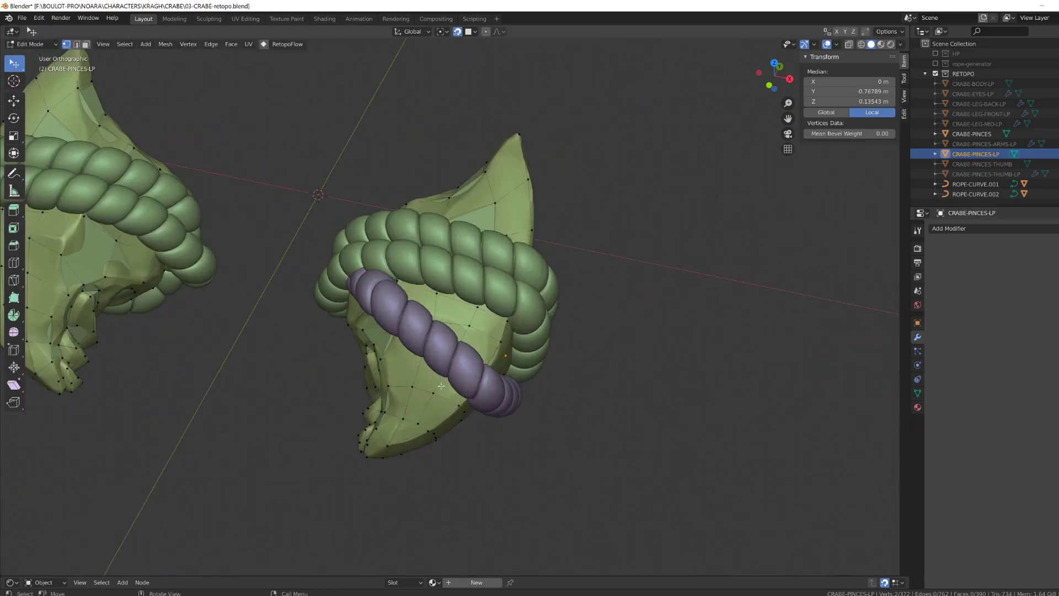
pyautogui.moveTo(386, 308); pyautogui.dragTo(398, 354, button='middle')
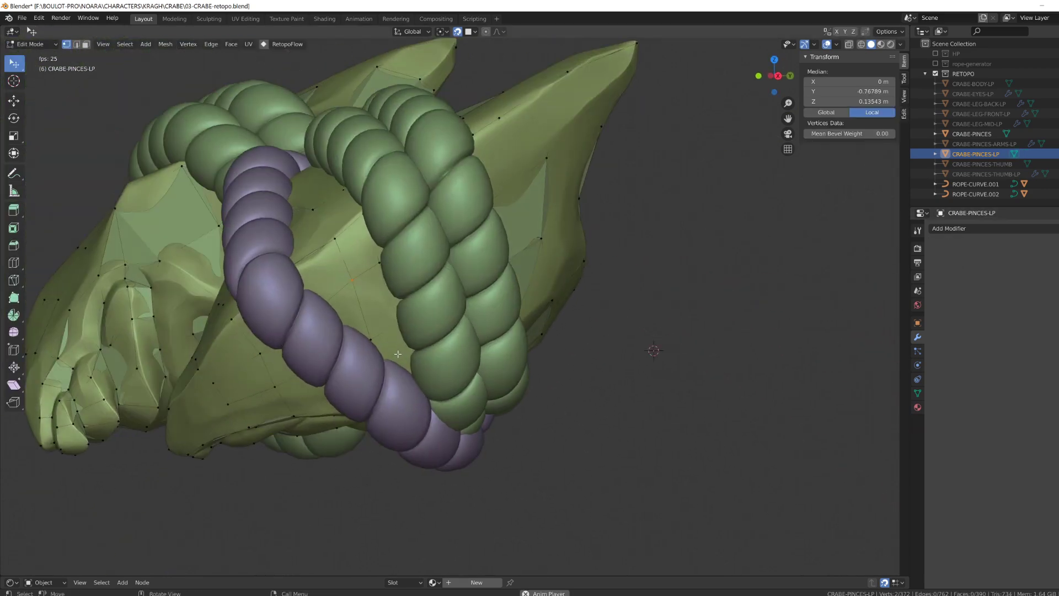
pyautogui.press('Return')
pyautogui.moveTo(401, 326); pyautogui.dragTo(377, 351, button='middle')
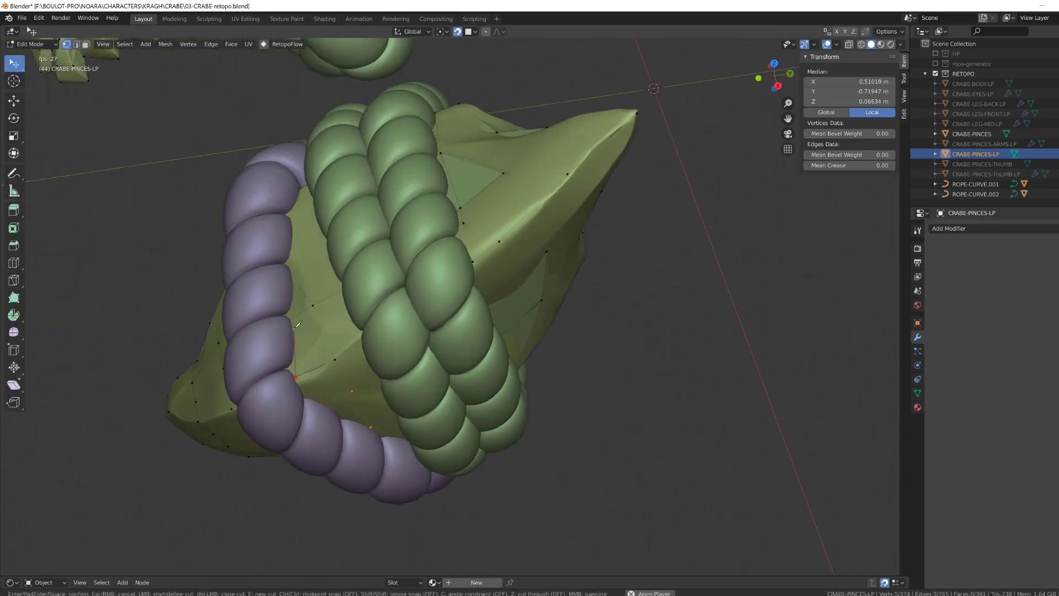
pyautogui.moveTo(342, 308); pyautogui.dragTo(284, 301, button='middle')
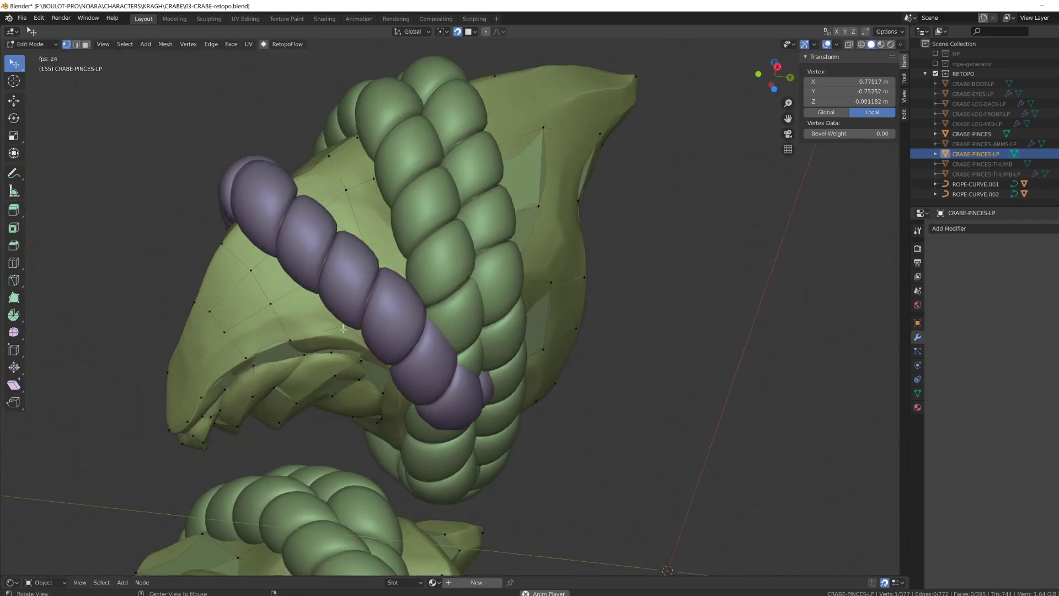
pyautogui.press('k')
pyautogui.click(408, 403)
pyautogui.moveTo(333, 331); pyautogui.dragTo(518, 328, button='middle')
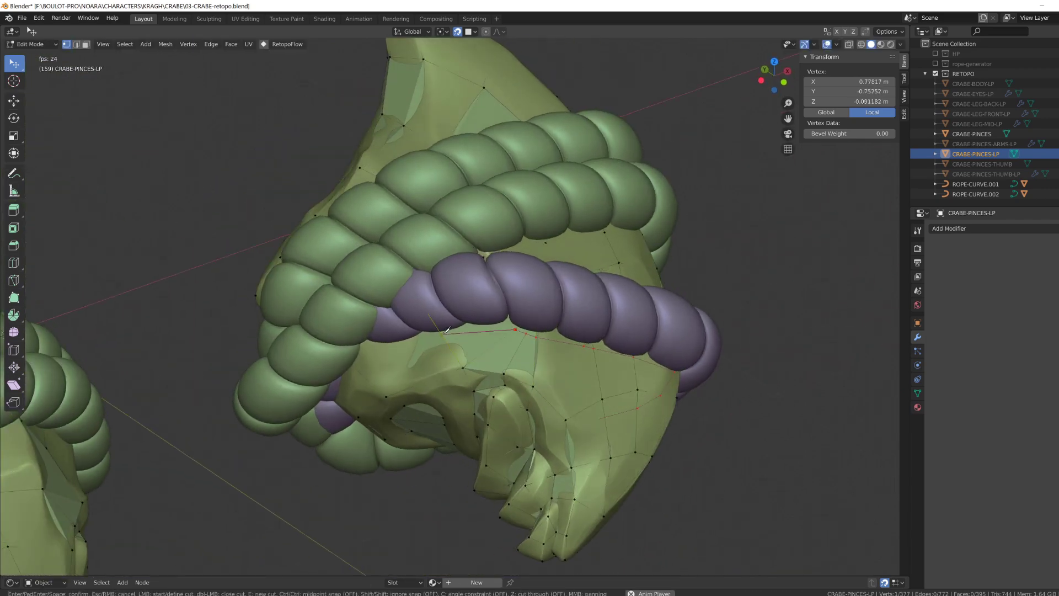
pyautogui.moveTo(447, 329); pyautogui.dragTo(419, 309, button='middle')
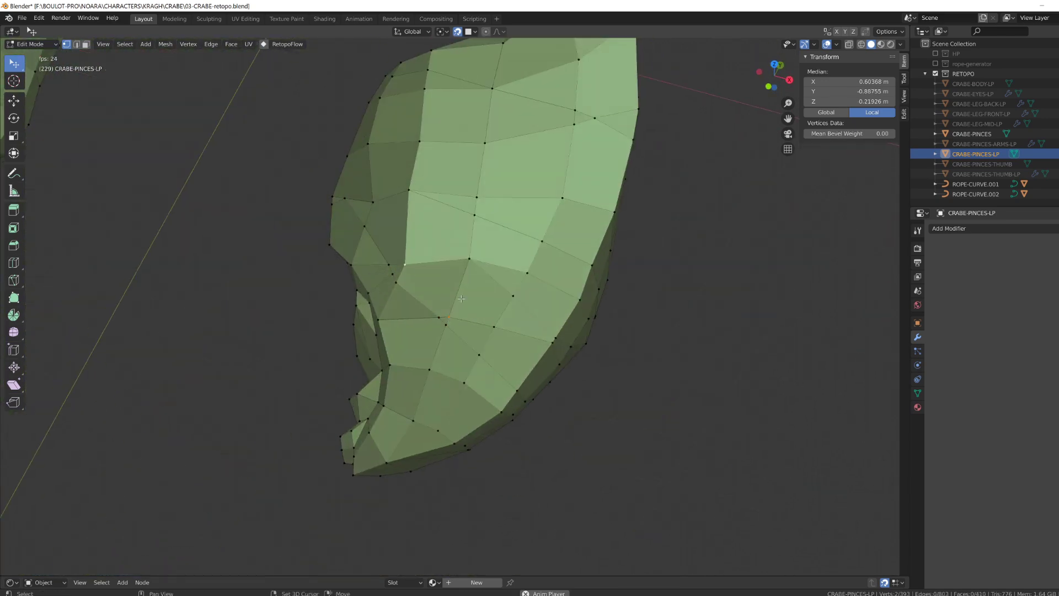
# Step: Select the claw faces hidden beneath the purple rope and delete them
pyautogui.click(461, 285)
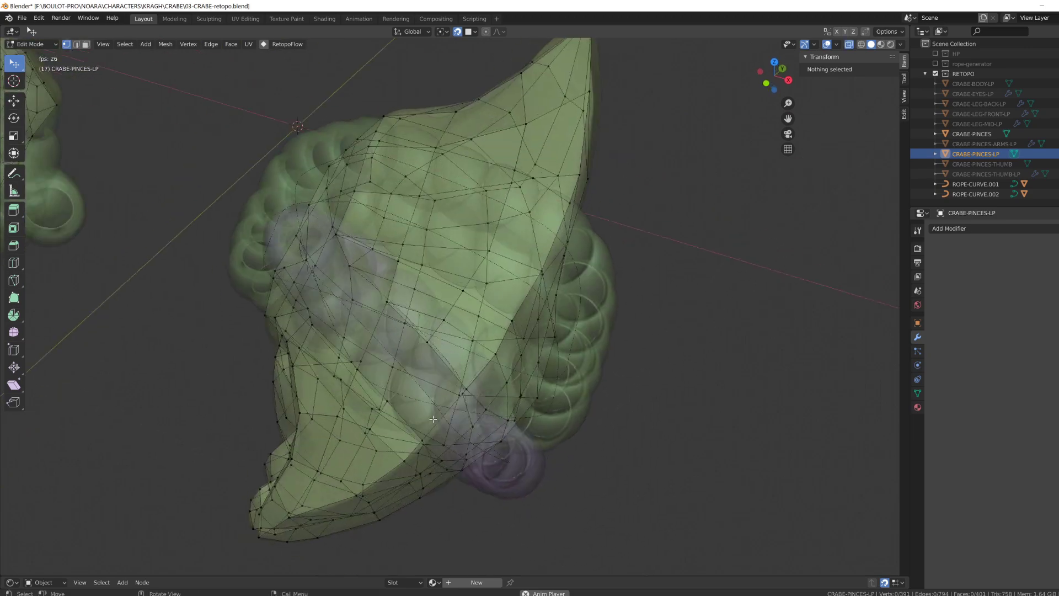
pyautogui.hotkey('alt', 'z')
pyautogui.click(485, 359)
pyautogui.moveTo(486, 358); pyautogui.dragTo(456, 349, button='middle')
pyautogui.hotkey('alt', 'z')
pyautogui.press('x')
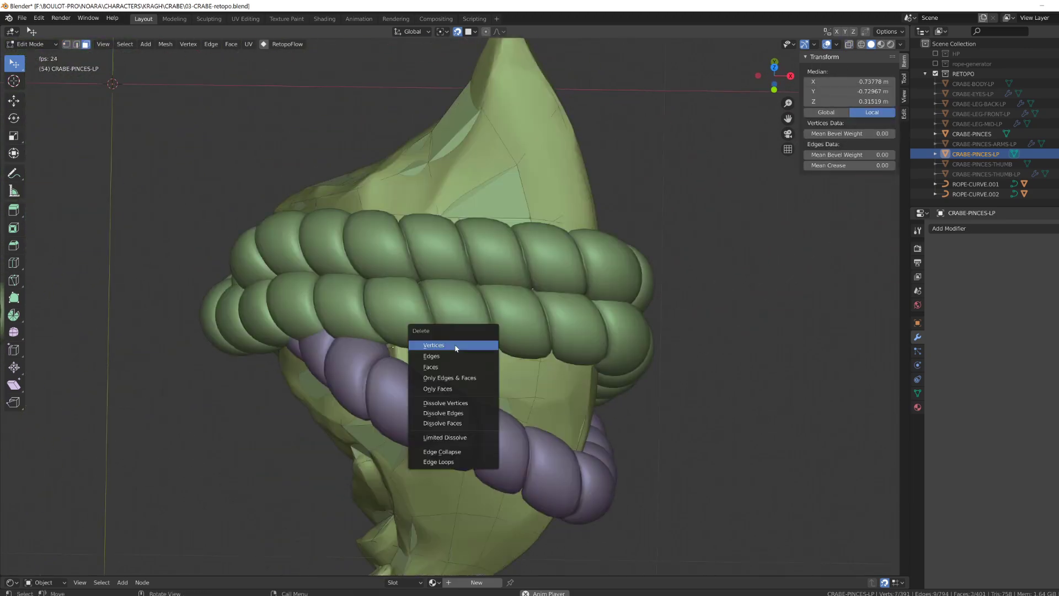
pyautogui.click(454, 365)
pyautogui.click(433, 278)
pyautogui.press('x')
pyautogui.click(421, 268)
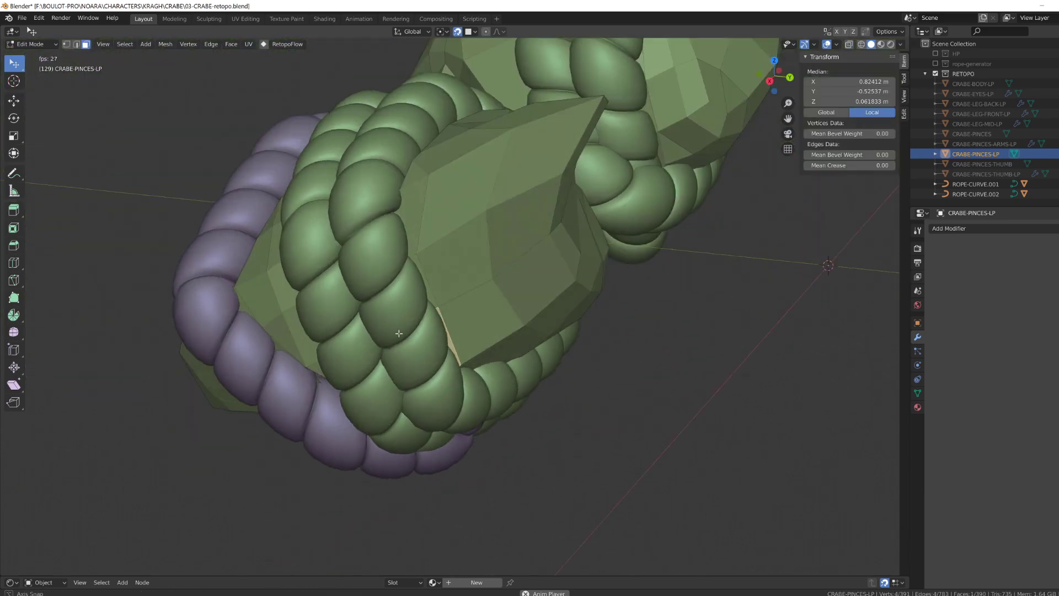
# Step: Add the remaining covered faces around the ropes to the selection and remove them from the low-poly claw
pyautogui.moveTo(388, 277); pyautogui.dragTo(473, 334, button='middle')
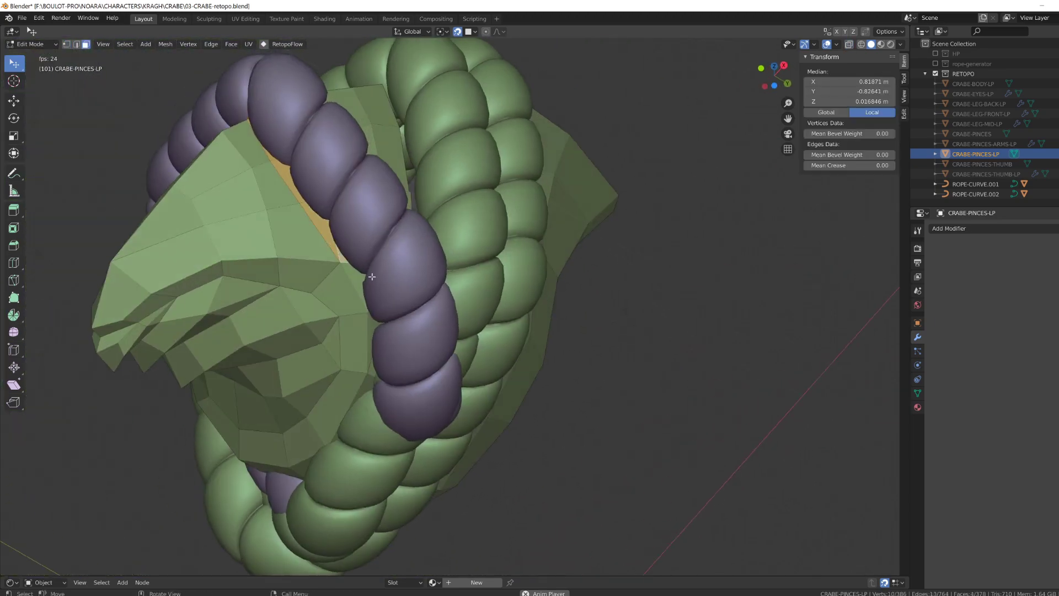
pyautogui.keyDown('shift'); pyautogui.click(372, 276); pyautogui.keyUp('shift')
pyautogui.moveTo(372, 276); pyautogui.dragTo(475, 413, button='middle')
pyautogui.keyDown('shift'); pyautogui.click(483, 449); pyautogui.keyUp('shift')
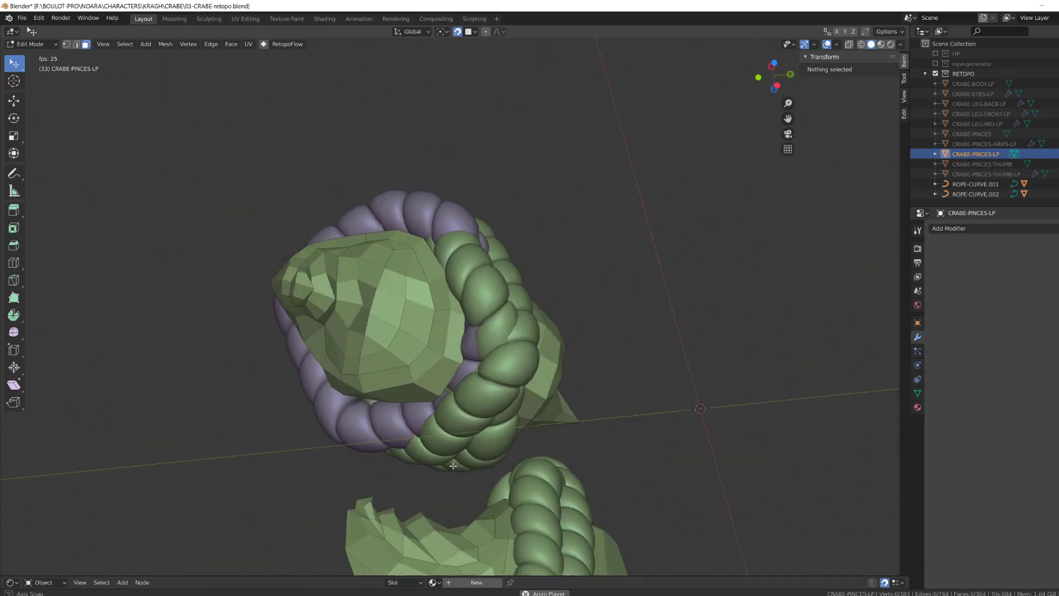
pyautogui.moveTo(485, 425); pyautogui.dragTo(454, 419, button='middle')
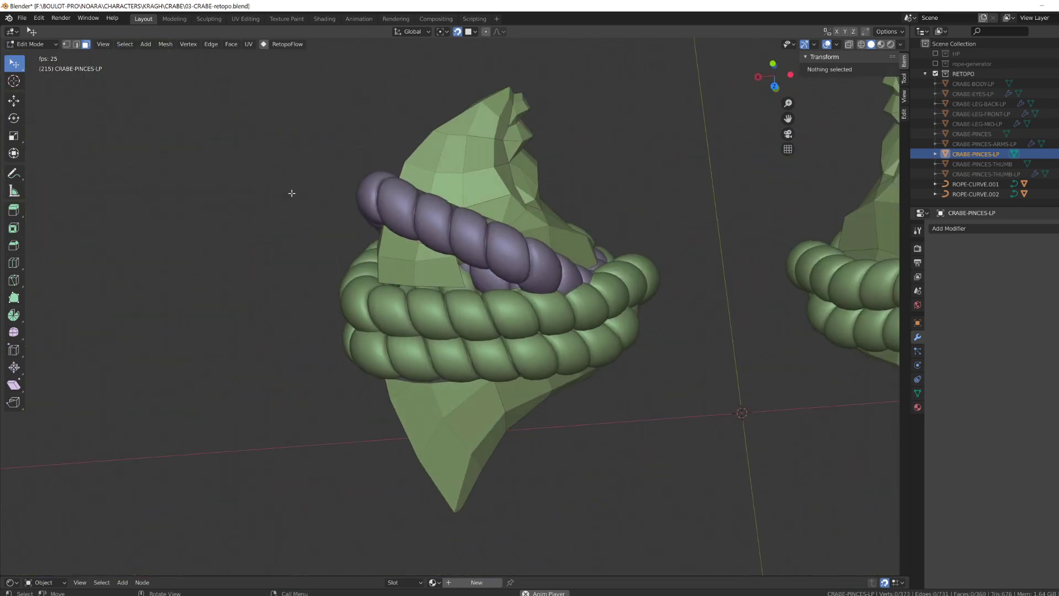
# Step: Extrude the claw's open border outward onto the purple rope, placing the new vertices along its strands
pyautogui.press('g')
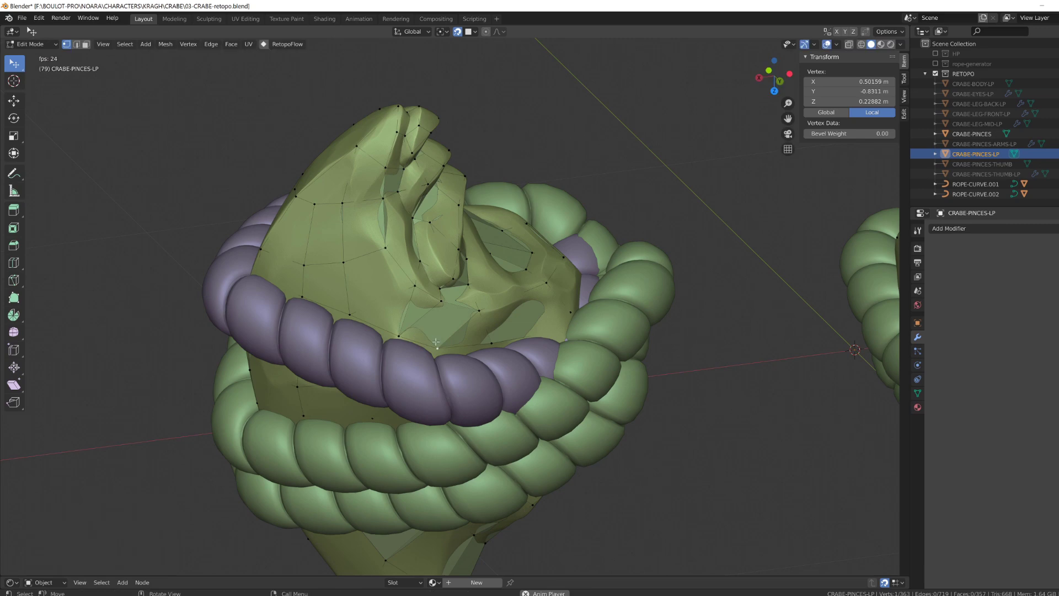
pyautogui.press('e')
pyautogui.click(401, 362)
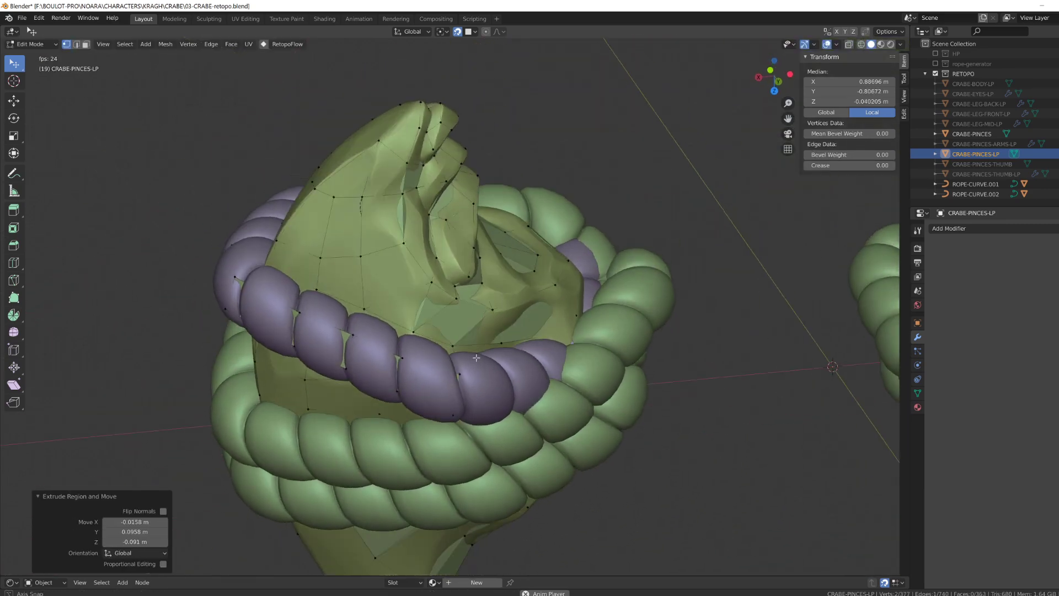
pyautogui.moveTo(419, 353); pyautogui.dragTo(400, 367, button='middle')
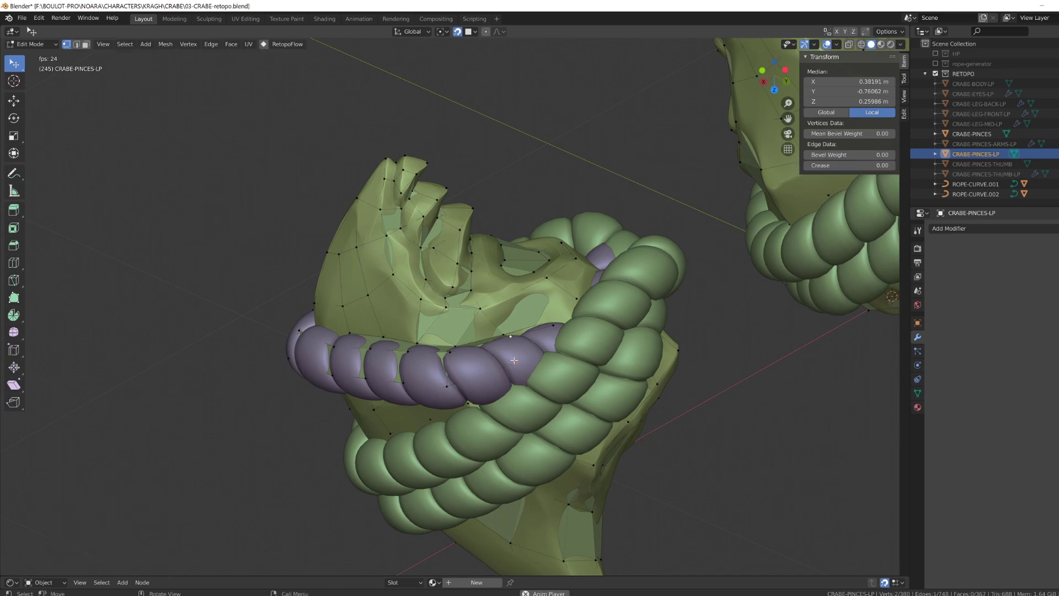
pyautogui.moveTo(514, 360); pyautogui.dragTo(366, 296, button='middle')
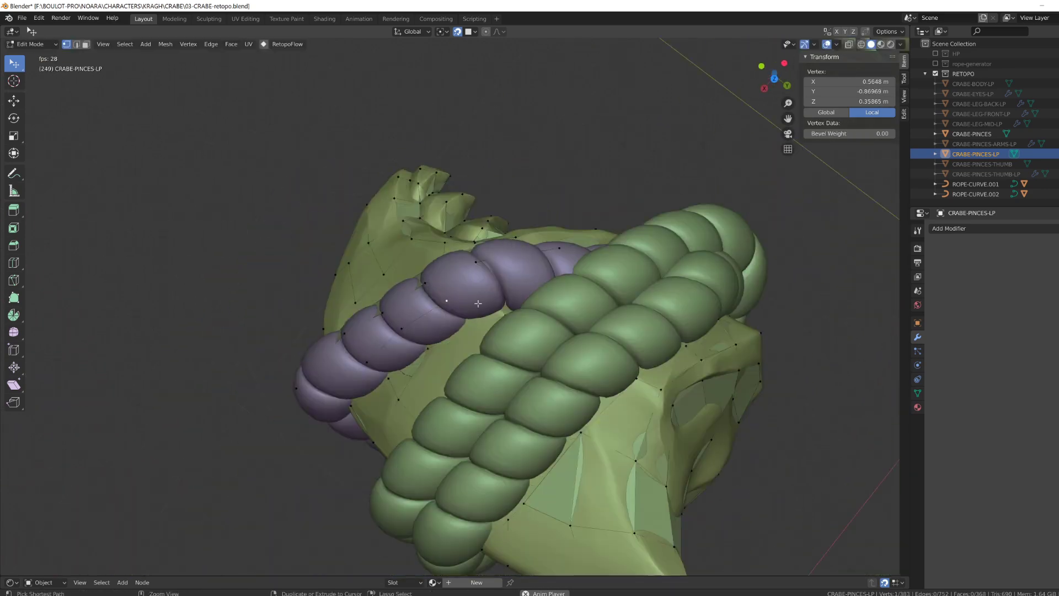
# Step: Reposition a vertex of the new strip on the purple rope and toggle the isolated view
pyautogui.moveTo(497, 303); pyautogui.dragTo(216, 319, button='middle')
pyautogui.click(387, 348)
pyautogui.press('g')
pyautogui.click(388, 348)
pyautogui.press('KP_Divide')
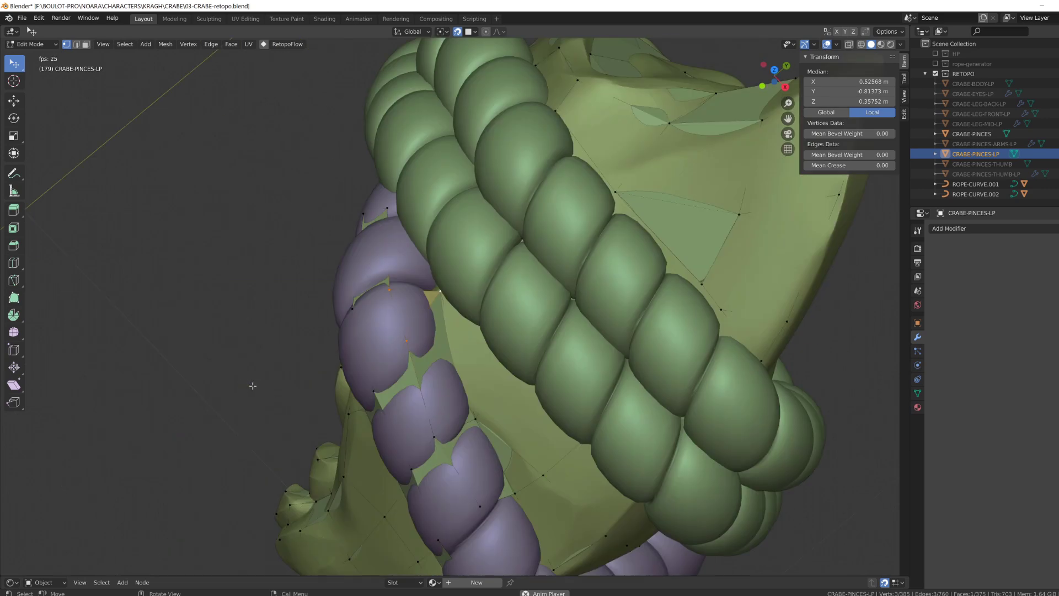
# Step: Fill faces between the strip on the purple rope and the claw's adjacent open border
pyautogui.moveTo(420, 309); pyautogui.dragTo(541, 337, button='middle')
pyautogui.click(496, 312)
pyautogui.keyDown('shift'); pyautogui.click(487, 336); pyautogui.keyUp('shift')
pyautogui.press('f')
pyautogui.click(524, 329)
pyautogui.keyDown('shift'); pyautogui.click(478, 375); pyautogui.keyUp('shift')
pyautogui.keyDown('alt'); pyautogui.moveTo(469, 348); pyautogui.dragTo(427, 379); pyautogui.keyUp('alt')
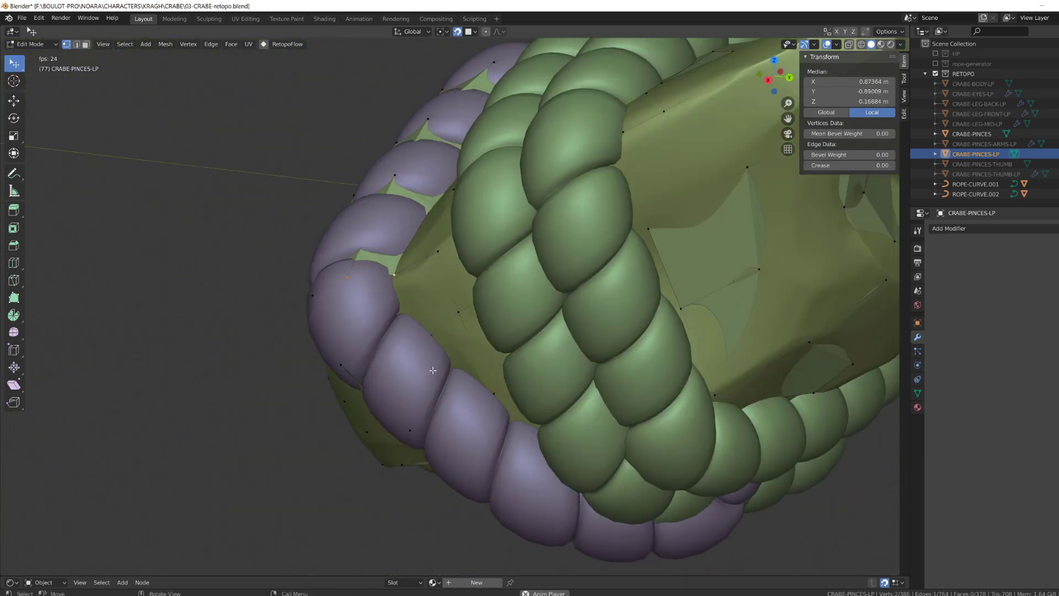
# Step: Extend the low-poly strip further along the purple rope around the claw's outer side
pyautogui.moveTo(432, 370); pyautogui.dragTo(458, 378, button='middle')
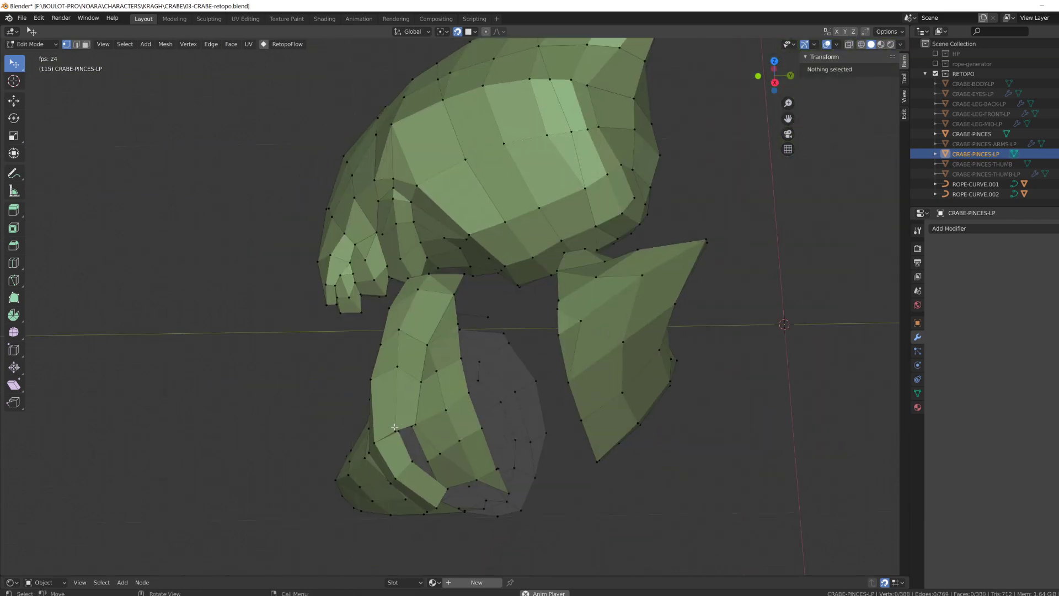
pyautogui.moveTo(388, 434); pyautogui.dragTo(539, 411, button='middle')
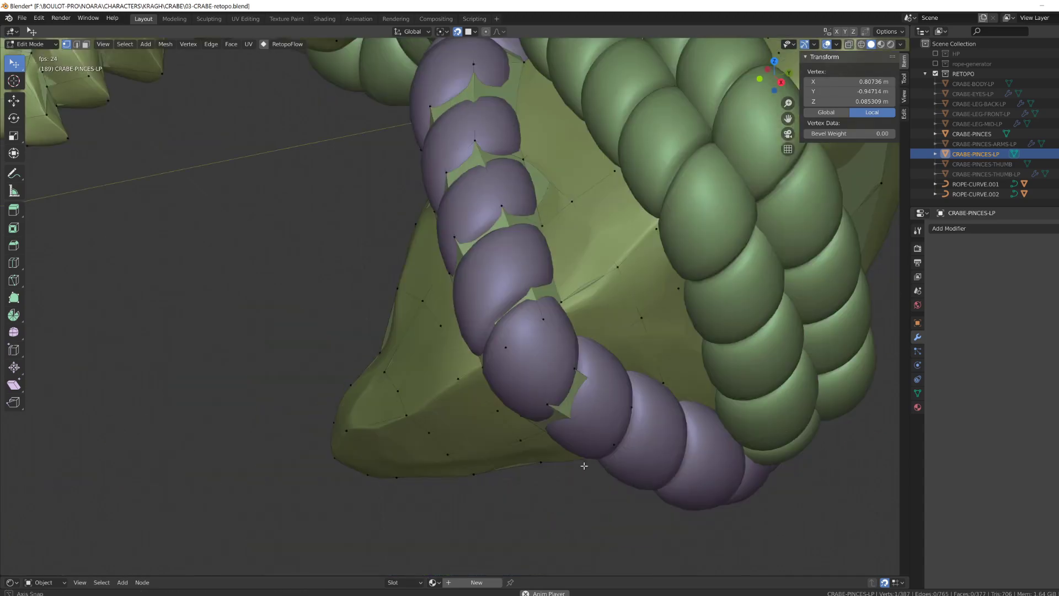
pyautogui.moveTo(579, 463); pyautogui.dragTo(581, 240, button='middle')
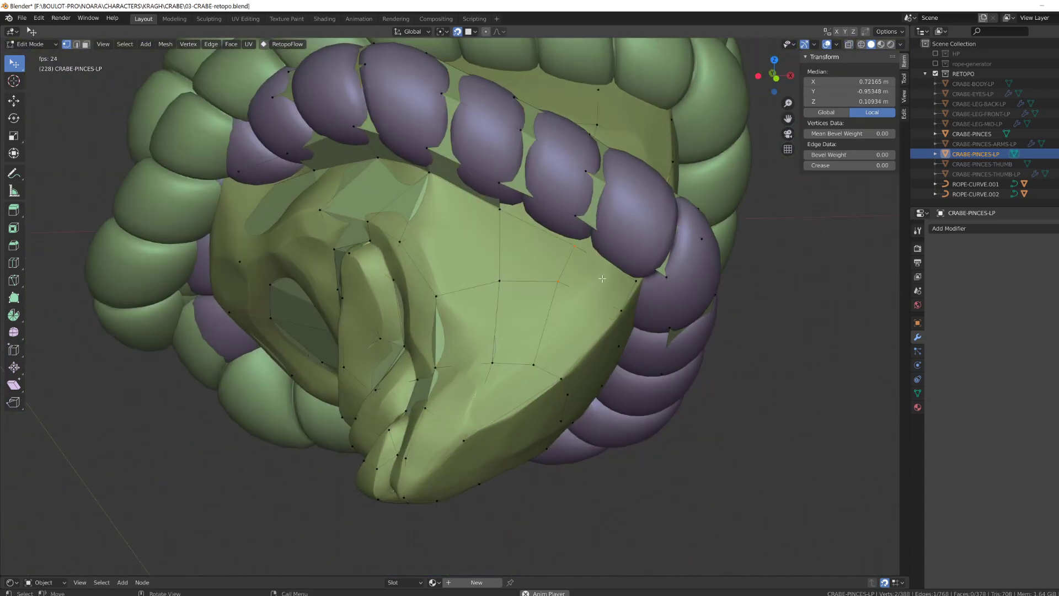
pyautogui.moveTo(601, 279); pyautogui.dragTo(419, 331, button='middle')
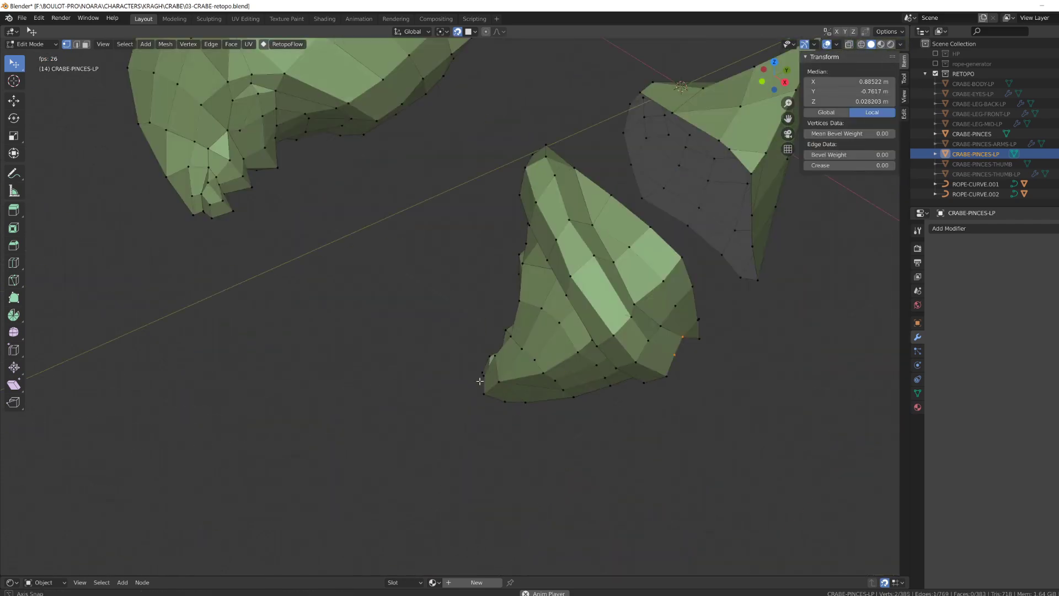
# Step: Delete an unneeded edge of the claw mesh in isolated view and bring the ropes back
pyautogui.click(590, 249)
pyautogui.moveTo(479, 381); pyautogui.dragTo(701, 265, button='middle')
pyautogui.click(581, 246)
pyautogui.press('x')
pyautogui.click(643, 286)
pyautogui.press('KP_Divide')
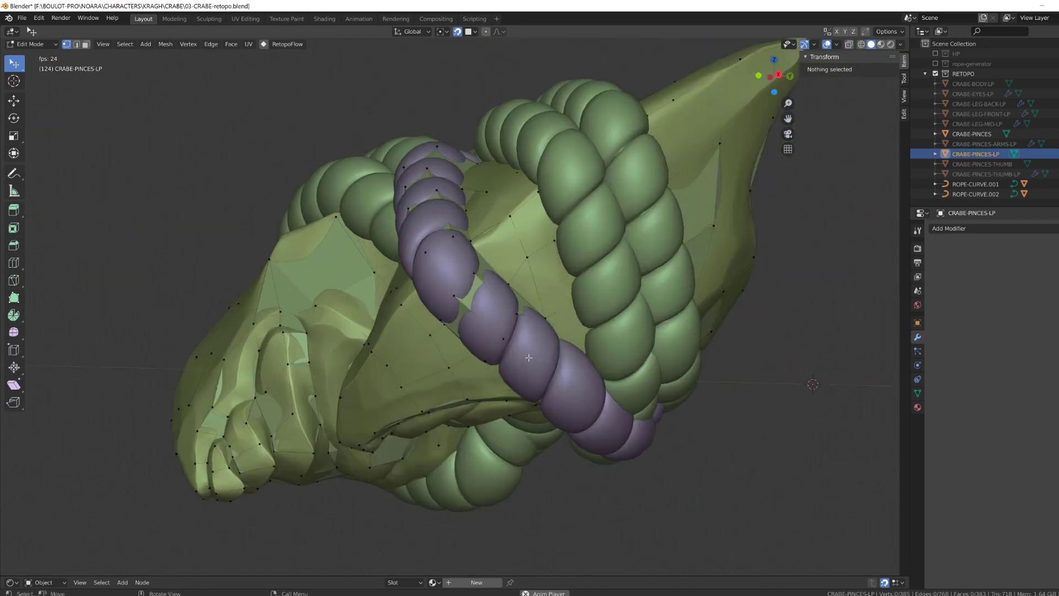
# Step: Rotate and move the strip's open end edge so it follows the purple rope's direction
pyautogui.keyDown('shift'); pyautogui.click(518, 321); pyautogui.keyUp('shift')
pyautogui.press('s')
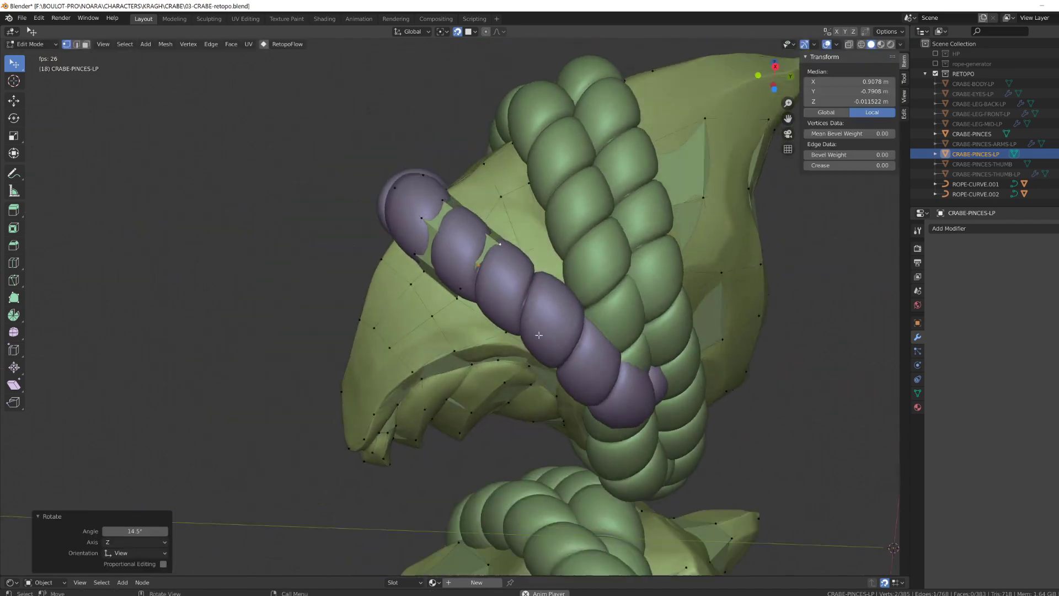
pyautogui.moveTo(552, 352); pyautogui.dragTo(574, 381, button='middle')
pyautogui.press('g')
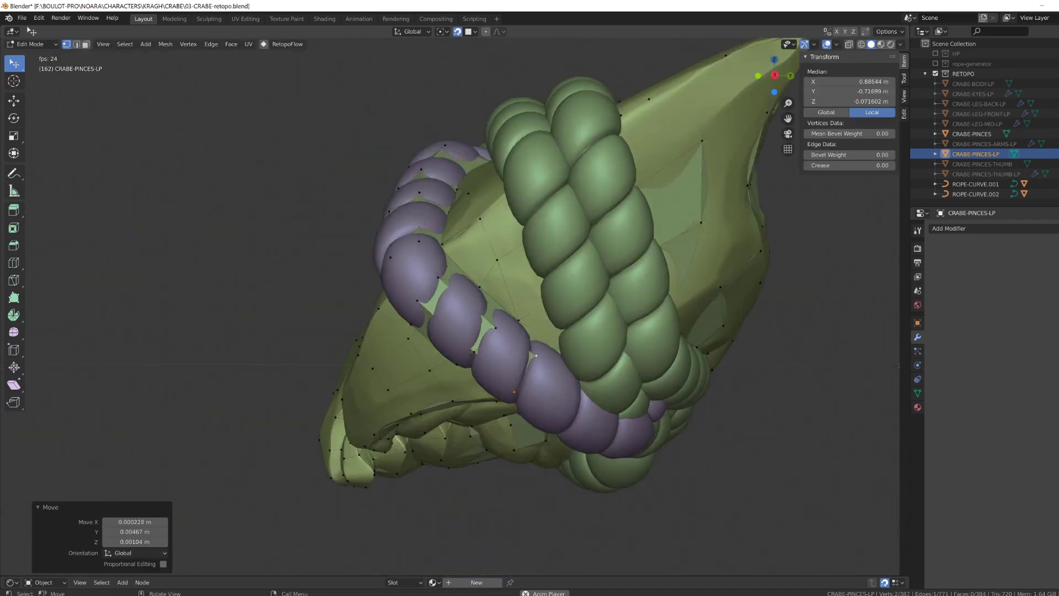
# Step: In X-ray view, fill the gap between the purple rope's strip and the claw border
pyautogui.hotkey('alt', 'z')
pyautogui.keyDown('shift'); pyautogui.click(553, 371); pyautogui.keyUp('shift')
pyautogui.moveTo(528, 340); pyautogui.dragTo(552, 355, button='middle')
pyautogui.press('f')
pyautogui.click(550, 356)
pyautogui.keyDown('shift'); pyautogui.click(605, 348); pyautogui.keyUp('shift')
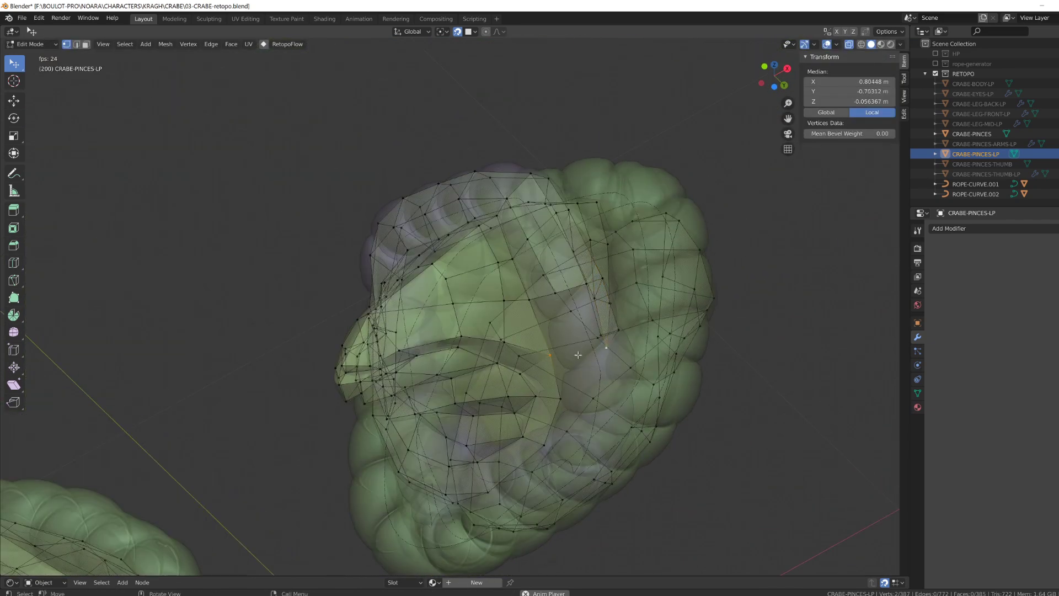
# Step: Merge two neighbouring vertices where the purple rope's strip meets the claw border
pyautogui.moveTo(586, 287); pyautogui.dragTo(552, 276, button='middle')
pyautogui.click(574, 267)
pyautogui.keyDown('shift'); pyautogui.click(550, 282); pyautogui.keyUp('shift')
pyautogui.press('m')
pyautogui.click(533, 308)
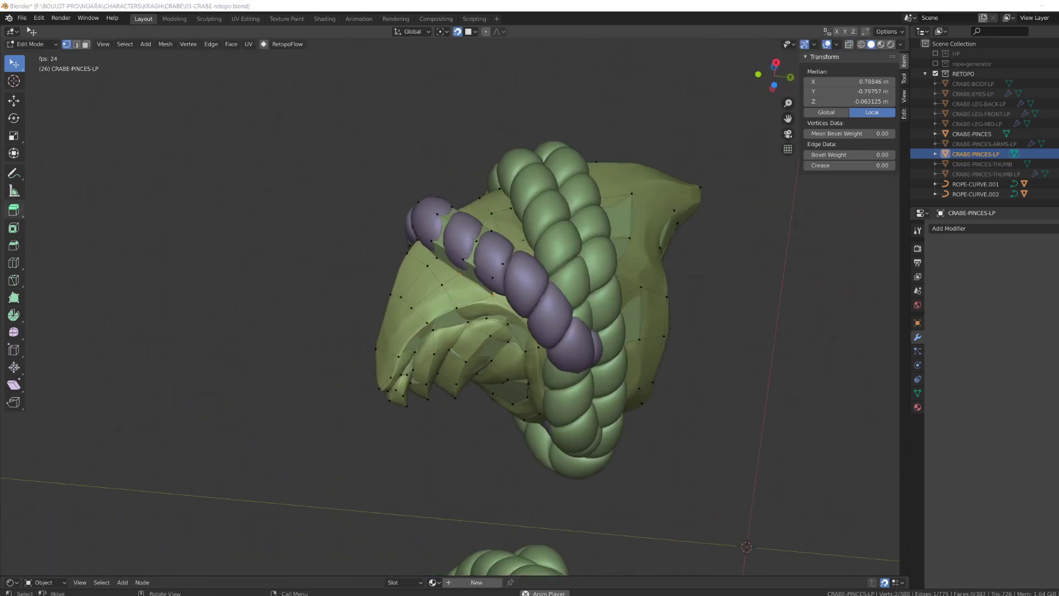
# Step: Select the claw's border vertices beneath the green ropes through X-ray and extrude them onto the rope
pyautogui.moveTo(147, 245); pyautogui.dragTo(525, 320, button='middle')
pyautogui.hotkey('alt', 'z')
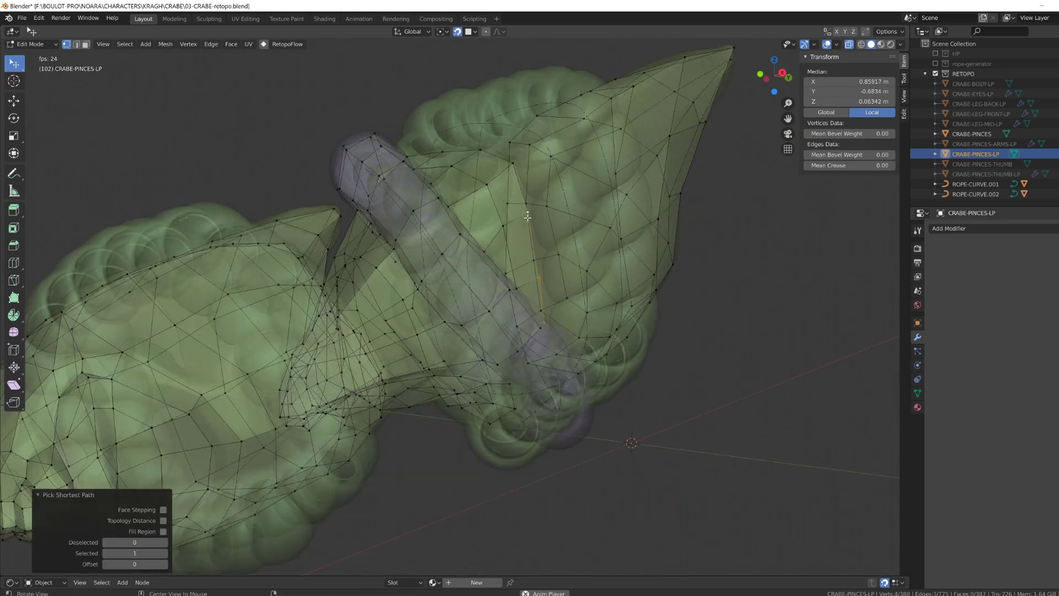
pyautogui.hotkey('alt', 'z')
pyautogui.moveTo(497, 275); pyautogui.dragTo(563, 298, button='middle')
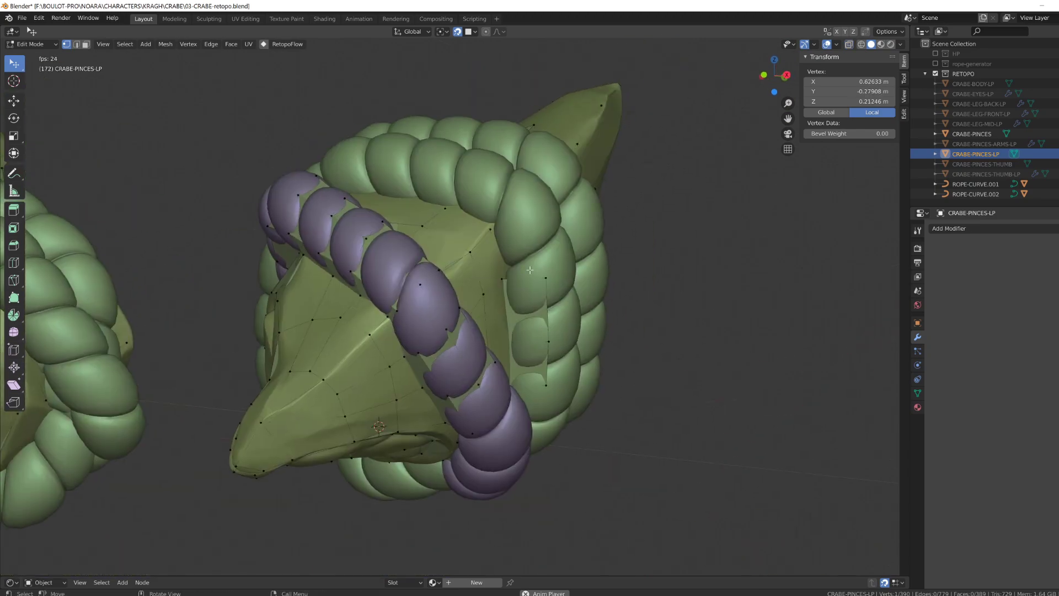
# Step: Merge vertices around the strip on the green rope and check the remaining opening in isolated view
pyautogui.keyDown('alt'); pyautogui.moveTo(529, 269); pyautogui.dragTo(432, 264); pyautogui.keyUp('alt')
pyautogui.hotkey('alt', 'z')
pyautogui.press('m')
pyautogui.hotkey('alt', 'z')
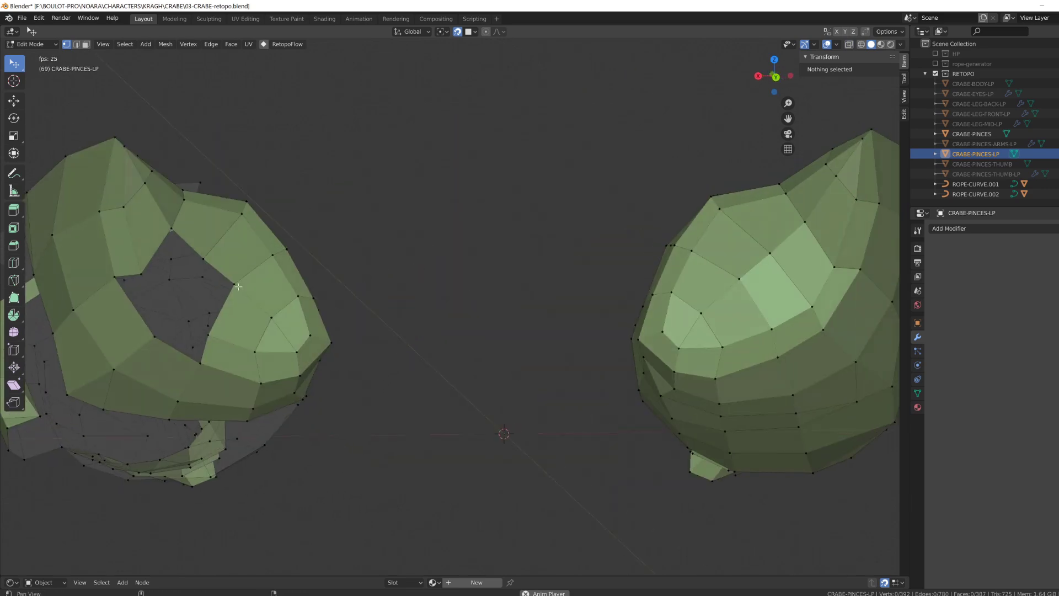
pyautogui.keyDown('ctrl'); pyautogui.rightClick(166, 323); pyautogui.keyUp('ctrl')
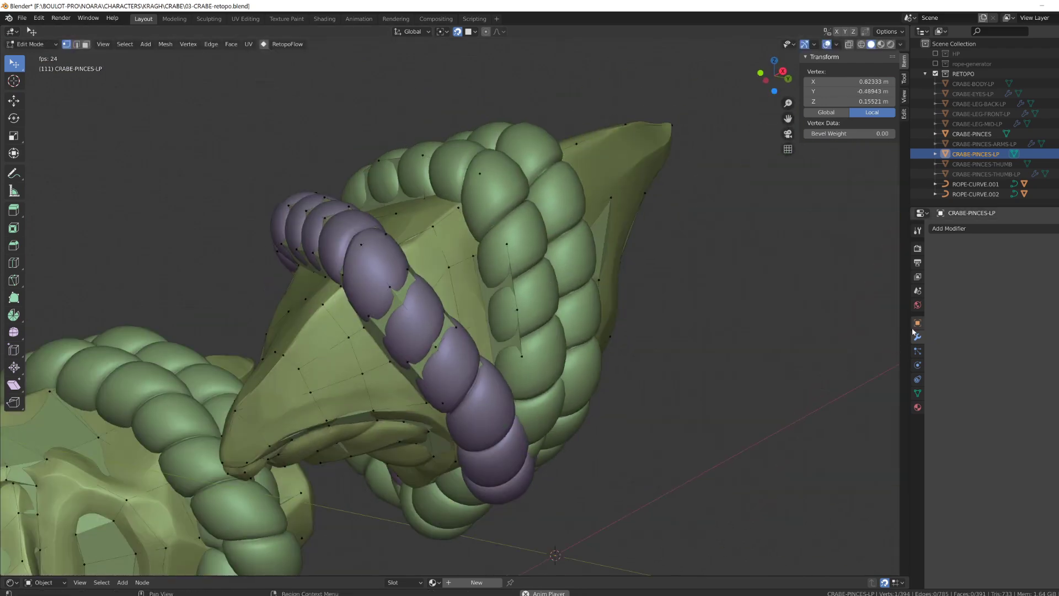
# Step: Enable In Front display for CRABE-PINCES-LP so its mesh draws over the ropes
pyautogui.click(917, 323)
pyautogui.click(966, 480)
pyautogui.scroll(-4, 438, 308)
pyautogui.moveTo(437, 307); pyautogui.dragTo(496, 265, button='middle')
pyautogui.press('v')
pyautogui.press('Tab')
pyautogui.moveTo(412, 156); pyautogui.dragTo(593, 432, button='middle')
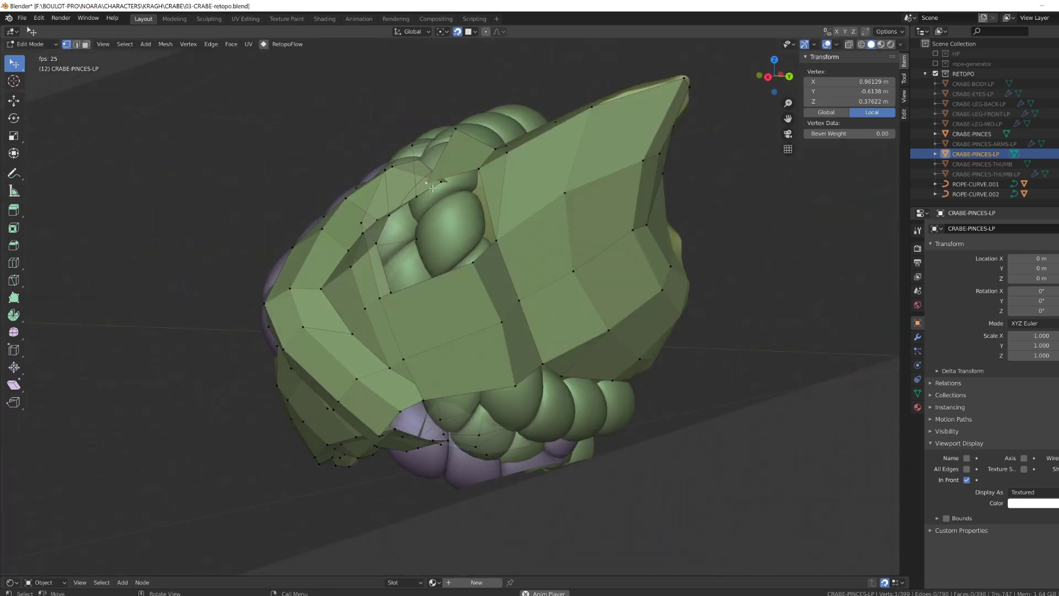
# Step: Shape the low-poly band over the green ropes by repositioning its vertices and adding a loop cut
pyautogui.click(505, 175)
pyautogui.press('g')
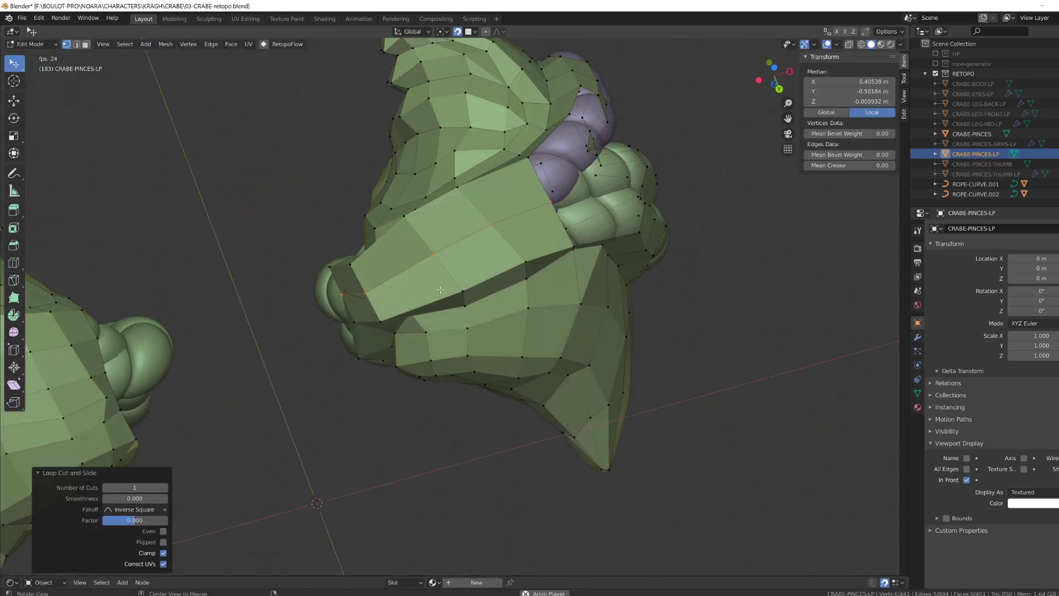
pyautogui.moveTo(440, 290); pyautogui.dragTo(464, 220, button='middle')
pyautogui.moveTo(468, 214); pyautogui.dragTo(474, 220)
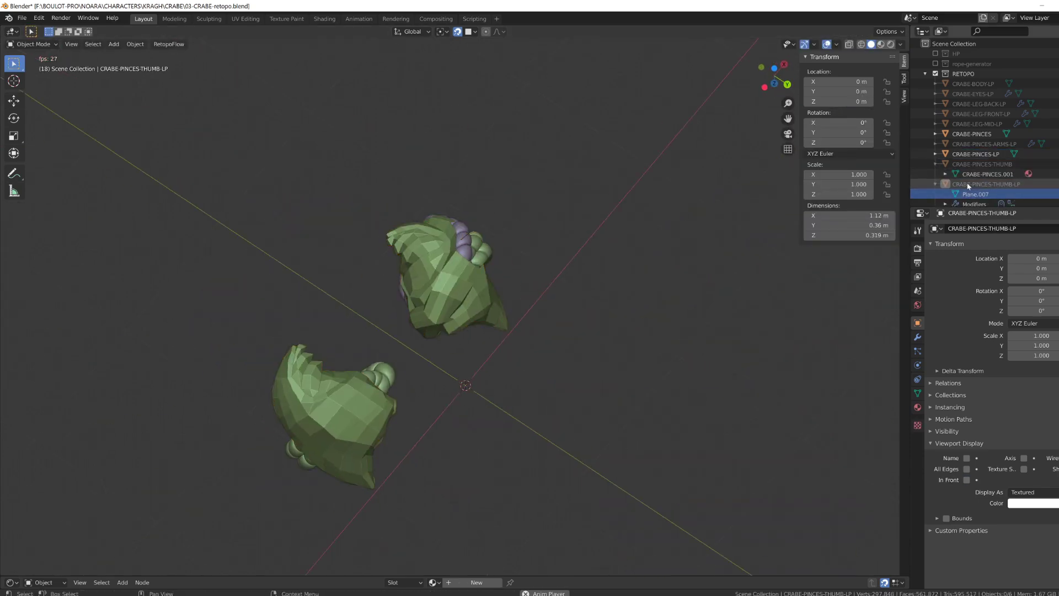
# Step: Clear the parents of ROPE-PROFILE.001 and ROPE-PROFILE.002 so both become independent of their rope curves
pyautogui.moveTo(945, 187); pyautogui.dragTo(945, 198)
pyautogui.scroll(-2, 971, 177)
pyautogui.click(983, 167)
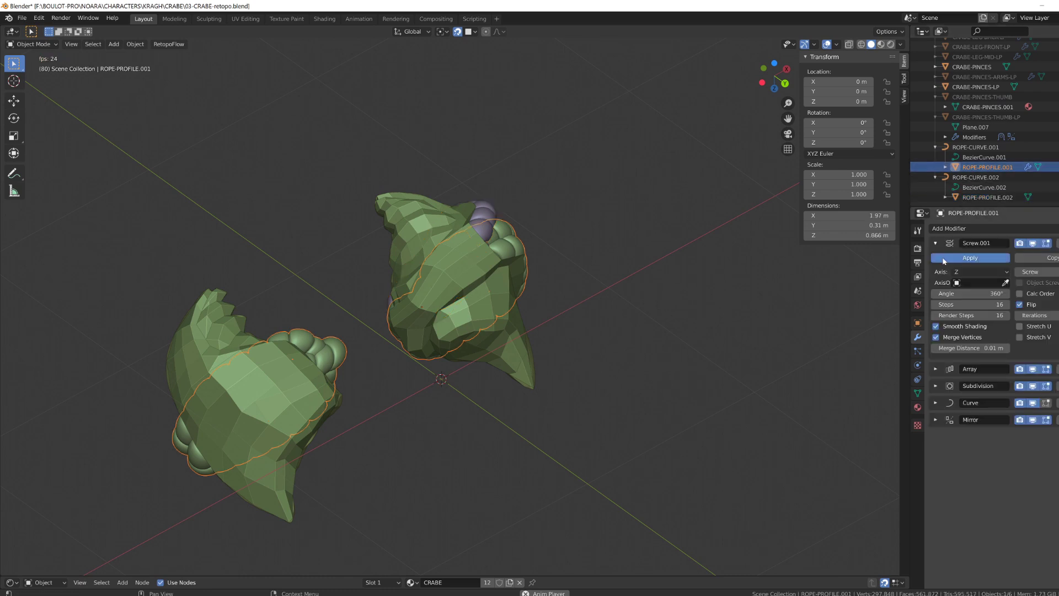
pyautogui.click(936, 243)
pyautogui.keyDown('ctrl'); pyautogui.click(975, 197); pyautogui.keyUp('ctrl')
pyautogui.hotkey('alt', 'p')
pyautogui.click(643, 296)
# Step: Apply the rotation and scale of both rope profiles and delete the leftover rope curve ROPE-CURVE.002
pyautogui.hotkey('ctrl', 'a')
pyautogui.click(643, 296)
pyautogui.hotkey('ctrl', 'a')
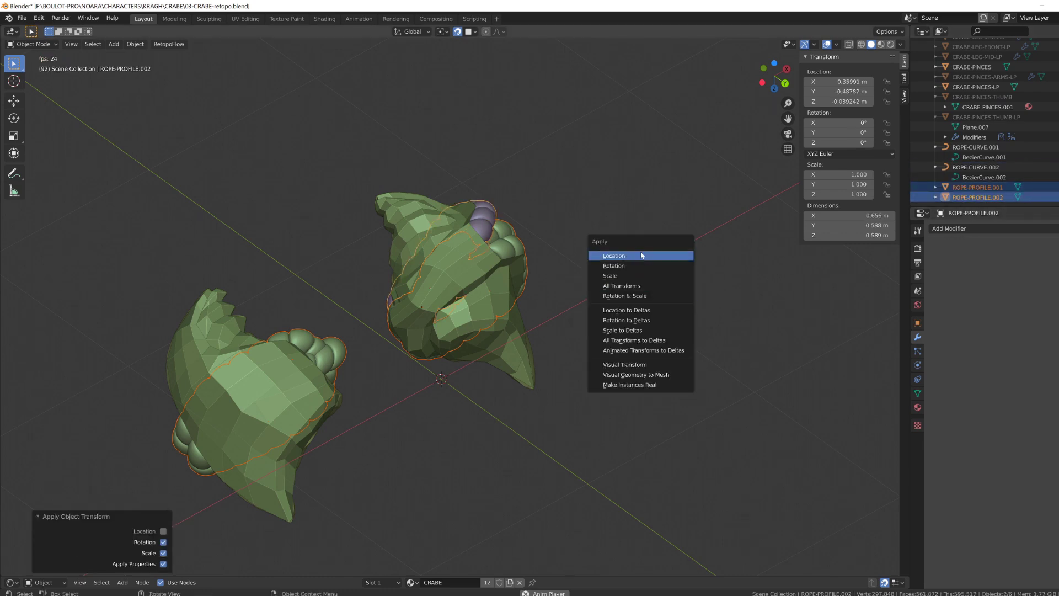
pyautogui.click(975, 167)
pyautogui.press('Delete')
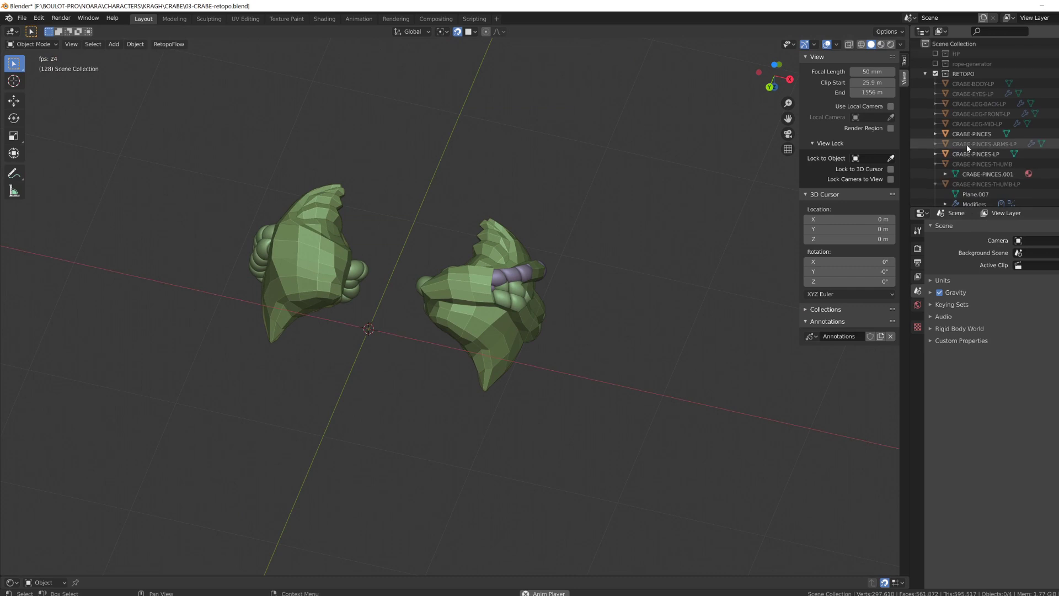
# Step: Show the HP collection to check the high-poly rope pieces on the pincers, and hide it again
pyautogui.click(936, 53)
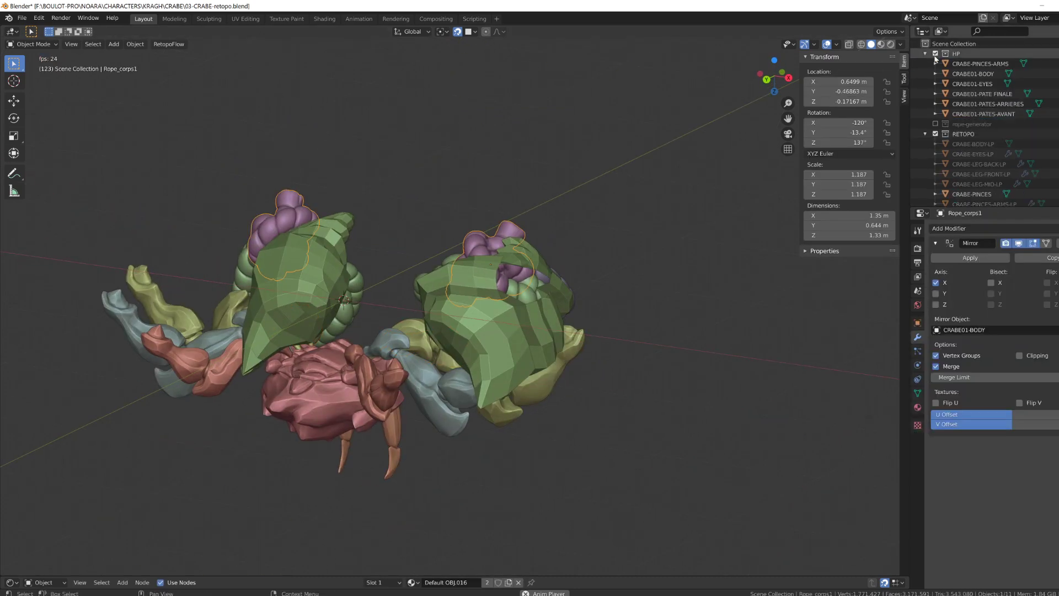
pyautogui.click(936, 54)
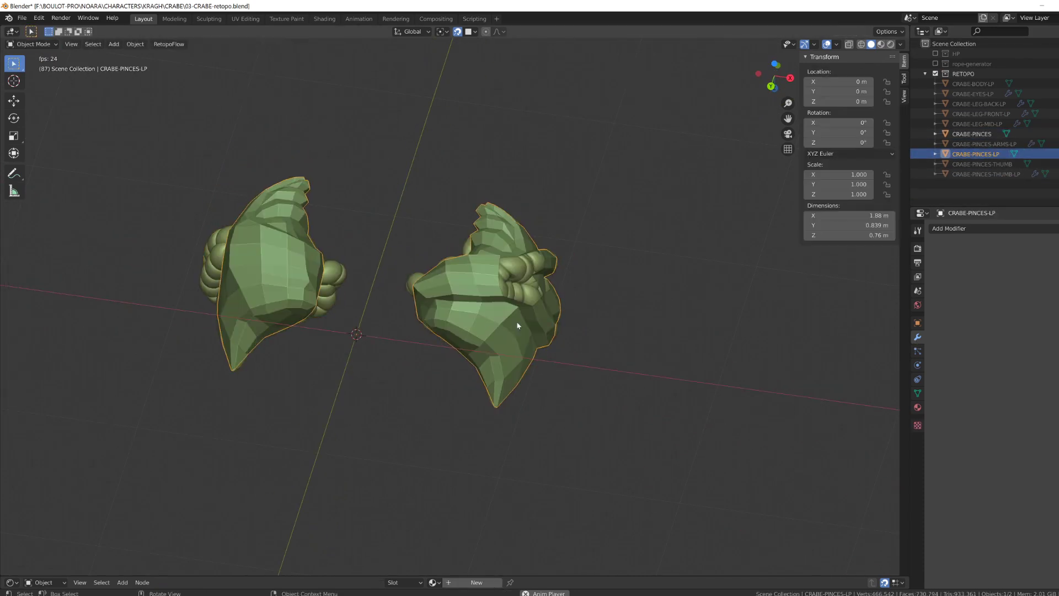
# Step: Add a Shrinkwrap modifier targeting CRABE-PINCES to CRABE-PINCES-LP and enter Edit Mode
pyautogui.click(889, 228)
pyautogui.click(974, 338)
pyautogui.press('Tab')
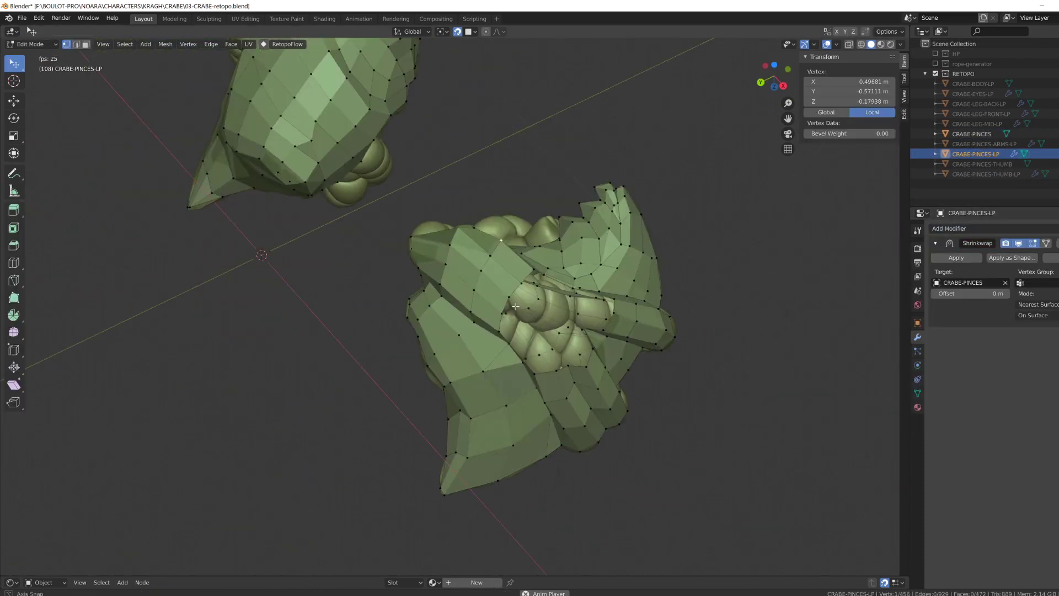
pyautogui.click(917, 323)
pyautogui.click(967, 480)
pyautogui.click(967, 480)
# Step: Move a vertex beneath the ropes of the knotted pincer and delete unneeded low-poly geometry there using X-ray display
pyautogui.press('g')
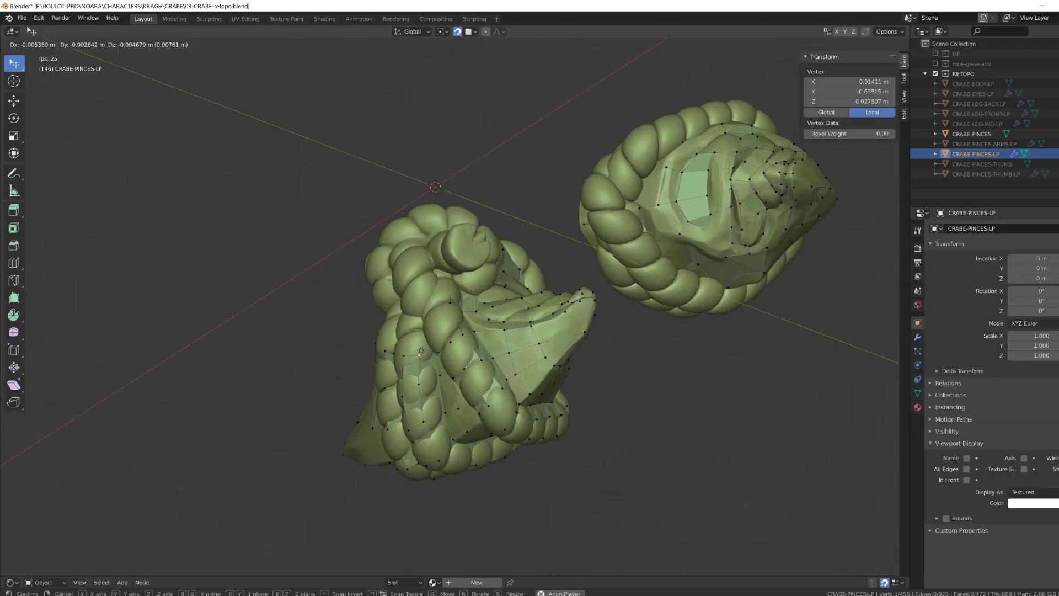
pyautogui.hotkey('alt', 'z')
pyautogui.moveTo(530, 341); pyautogui.dragTo(505, 257, button='middle')
pyautogui.press('x')
pyautogui.click(428, 233)
pyautogui.hotkey('alt', 'z')
# Step: Reposition a low-poly vertex near the knot and delete the surplus geometry beside it
pyautogui.press('g')
pyautogui.hotkey('alt', 'z')
pyautogui.hotkey('alt', 'z')
pyautogui.keyDown('shift'); pyautogui.click(420, 269); pyautogui.keyUp('shift')
pyautogui.press('x')
pyautogui.click(421, 269)
pyautogui.scroll(-4, 514, 262)
pyautogui.scroll(4, 505, 257)
pyautogui.moveTo(508, 256); pyautogui.dragTo(513, 263)
pyautogui.scroll(-4, 513, 262)
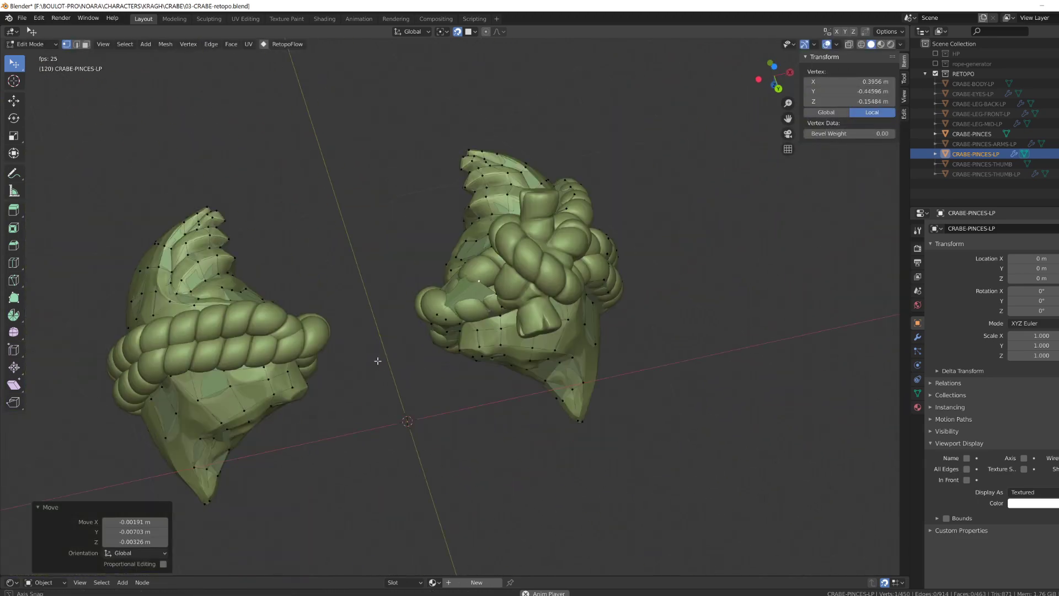
# Step: Extrude a chain of vertices along the rope wrapped around the unknotted pincer, starting from its lower edge
pyautogui.moveTo(378, 359); pyautogui.dragTo(505, 353, button='middle')
pyautogui.scroll(3, 501, 364)
pyautogui.click(498, 375)
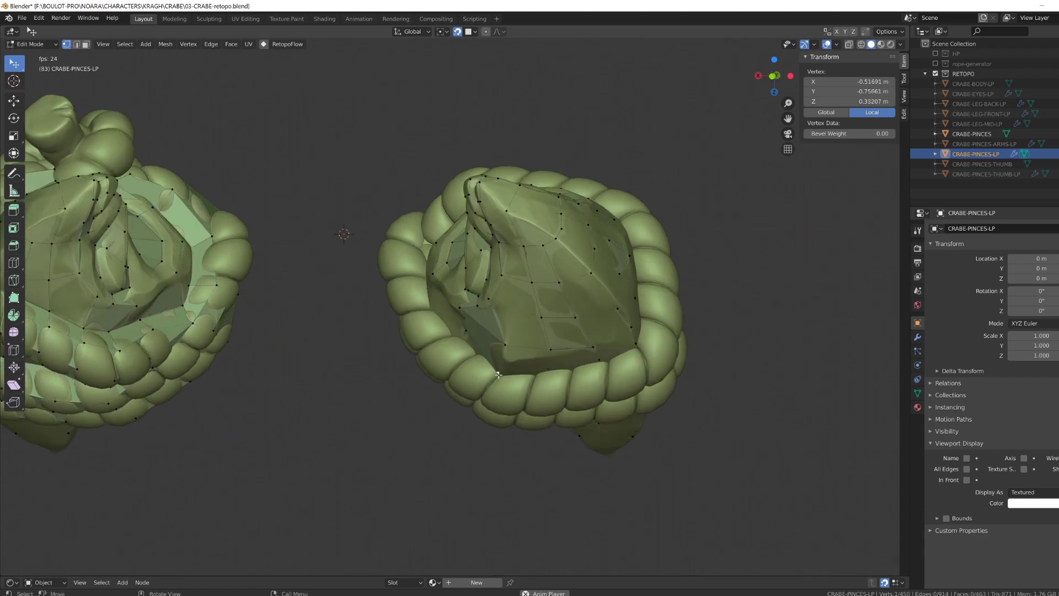
pyautogui.keyDown('ctrl'); pyautogui.rightClick(545, 397); pyautogui.keyUp('ctrl')
pyautogui.moveTo(545, 397)
pyautogui.mouseDown(button='middle')
pyautogui.moveTo(595, 358)
pyautogui.moveTo(552, 394)
pyautogui.mouseUp(button='middle')
pyautogui.moveTo(552, 394); pyautogui.dragTo(557, 393)
pyautogui.moveTo(557, 393); pyautogui.dragTo(597, 285, button='middle')
pyautogui.keyDown('ctrl'); pyautogui.rightClick(600, 414); pyautogui.keyUp('ctrl')
pyautogui.keyDown('ctrl'); pyautogui.rightClick(603, 365); pyautogui.keyUp('ctrl')
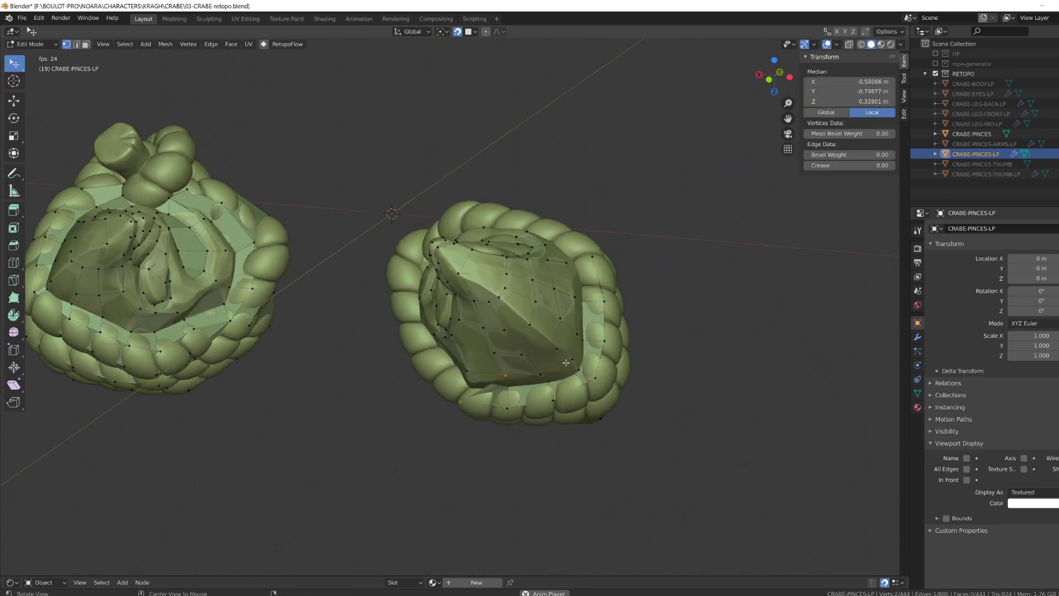
# Step: Extrude more vertices around the unknotted pincer's rope and fill faces between them and the claw mesh
pyautogui.moveTo(566, 362); pyautogui.dragTo(463, 342, button='middle')
pyautogui.keyDown('ctrl'); pyautogui.rightClick(505, 252); pyautogui.keyUp('ctrl')
pyautogui.keyDown('shift'); pyautogui.click(555, 345); pyautogui.keyUp('shift')
pyautogui.click(560, 349)
pyautogui.keyDown('ctrl'); pyautogui.rightClick(529, 333); pyautogui.keyUp('ctrl')
pyautogui.keyDown('ctrl'); pyautogui.rightClick(499, 331); pyautogui.keyUp('ctrl')
pyautogui.keyDown('ctrl'); pyautogui.rightClick(457, 312); pyautogui.keyUp('ctrl')
pyautogui.press('f')
pyautogui.press('f')
pyautogui.press('f')
pyautogui.press('f')
# Step: Check the unknotted pincer's inner surface in X-ray display and undo the last series of edits
pyautogui.keyDown('alt'); pyautogui.moveTo(496, 255); pyautogui.dragTo(566, 279); pyautogui.keyUp('alt')
pyautogui.hotkey('alt', 'z')
pyautogui.click(545, 271)
pyautogui.keyDown('alt'); pyautogui.moveTo(565, 279); pyautogui.dragTo(544, 280); pyautogui.keyUp('alt')
pyautogui.hotkey('alt', 'z')
pyautogui.hotkey('ctrl', 'z')
pyautogui.hotkey('ctrl', 'z')
pyautogui.hotkey('ctrl', 'z')
pyautogui.hotkey('ctrl', 'z')
pyautogui.hotkey('ctrl', 'z')
pyautogui.hotkey('ctrl', 'z')
pyautogui.hotkey('ctrl', 'z')
pyautogui.hotkey('ctrl', 'z')
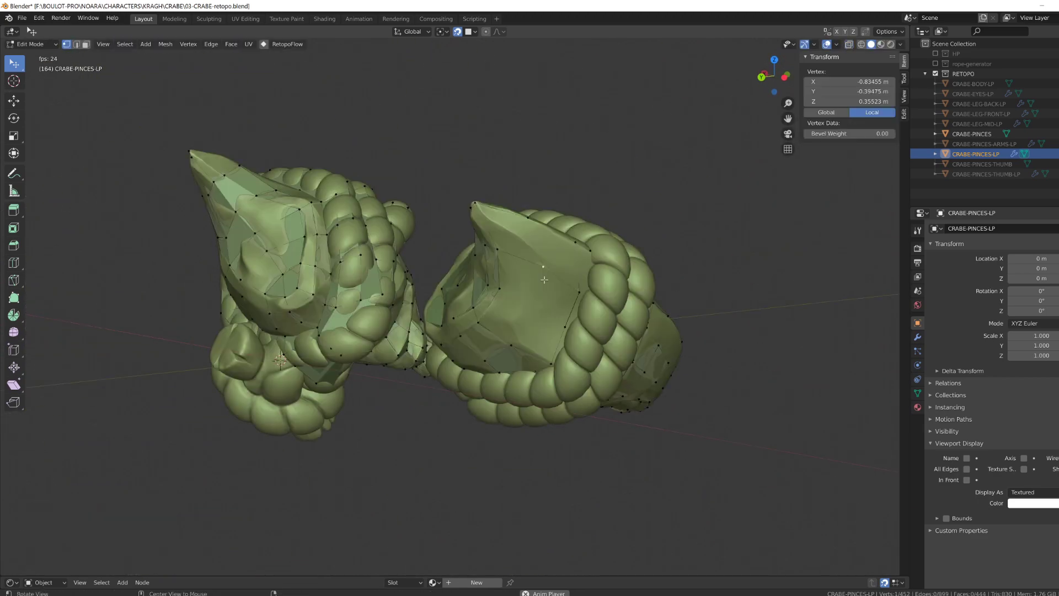
# Step: Extrude a vertex over the unknotted pincer's rope and fill faces bridging the rope and the claw base
pyautogui.moveTo(578, 285); pyautogui.dragTo(464, 415, button='middle')
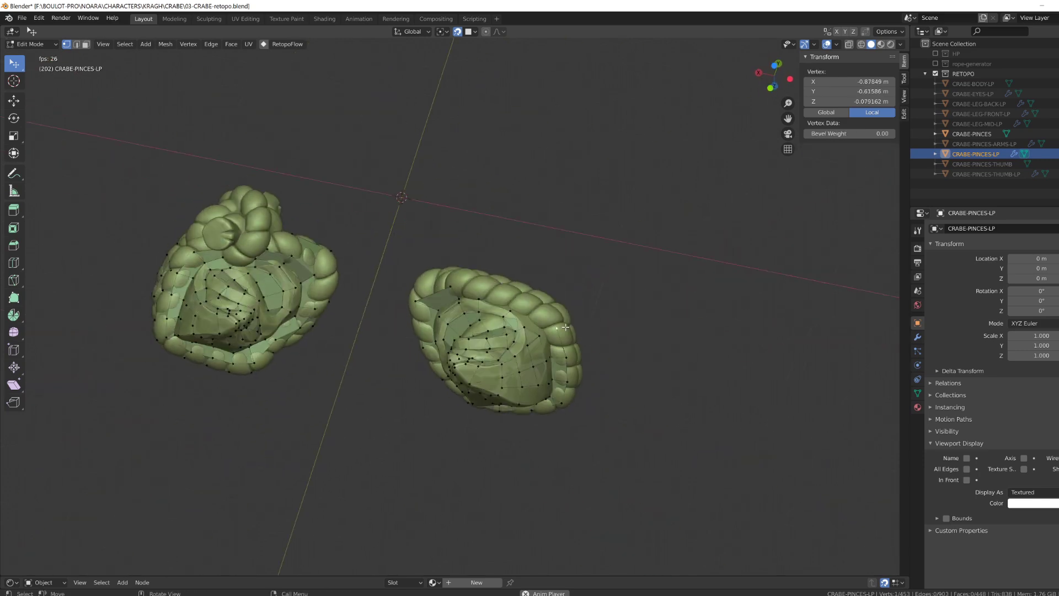
pyautogui.scroll(4, 436, 353)
pyautogui.moveTo(565, 327); pyautogui.dragTo(557, 261, button='middle')
pyautogui.click(405, 378)
pyautogui.press('e')
pyautogui.click(422, 382)
pyautogui.keyDown('shift'); pyautogui.click(433, 339); pyautogui.keyUp('shift')
pyautogui.hotkey('ctrl', 'z')
pyautogui.press('f')
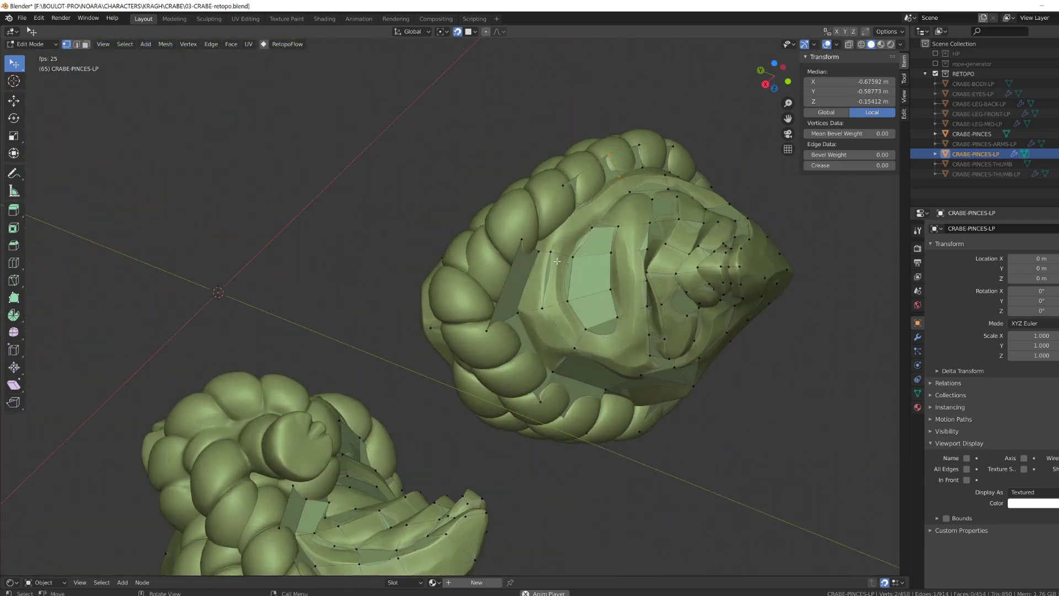
pyautogui.press('f')
pyautogui.moveTo(557, 192); pyautogui.dragTo(309, 330, button='middle')
pyautogui.press('f')
# Step: Delete the unwanted vertices hidden around the unknotted pincer's rope with the help of X-ray display
pyautogui.hotkey('alt', 'z')
pyautogui.moveTo(220, 331); pyautogui.dragTo(441, 309, button='middle')
pyautogui.press('x')
pyautogui.click(245, 250)
pyautogui.hotkey('alt', 'z')
pyautogui.click(306, 281)
pyautogui.hotkey('alt', 'z')
pyautogui.press('x')
pyautogui.hotkey('alt', 'z')
pyautogui.moveTo(474, 419); pyautogui.dragTo(496, 309, button='middle')
pyautogui.hotkey('alt', 'z')
pyautogui.hotkey('alt', 'z')
# Step: Extrude a vertex chain along the inner rope strand of the unknotted pincer
pyautogui.moveTo(496, 353); pyautogui.dragTo(458, 265, button='middle')
pyautogui.click(375, 366)
pyautogui.press('e')
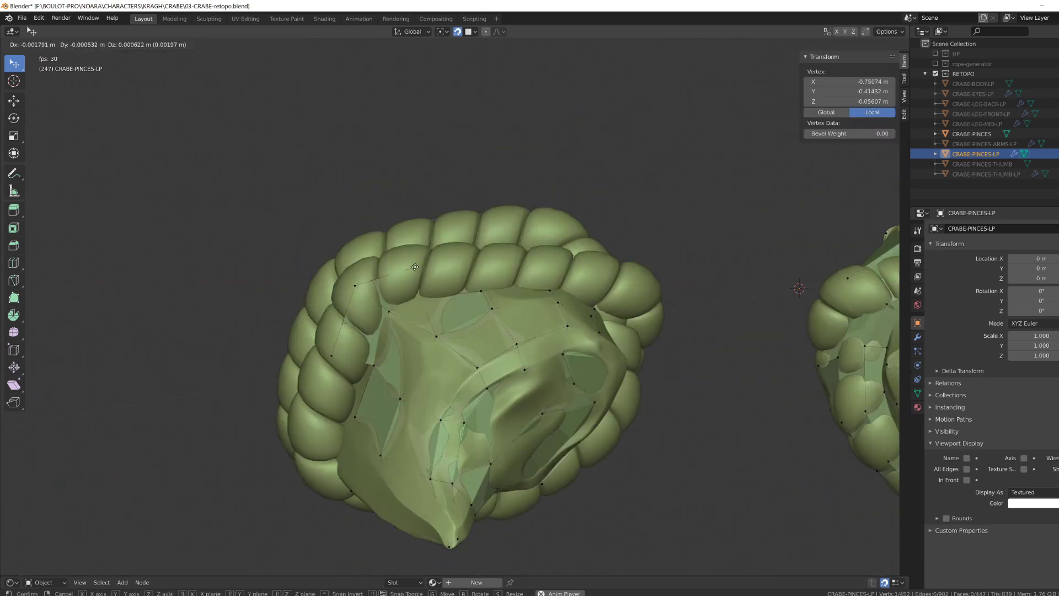
pyautogui.moveTo(540, 270); pyautogui.dragTo(540, 440, button='middle')
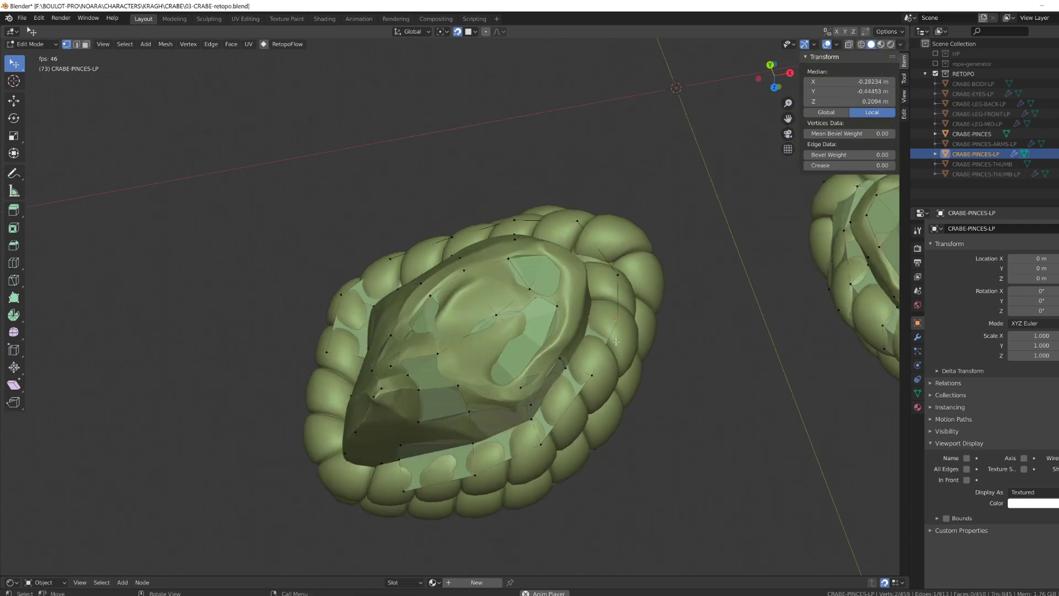
pyautogui.moveTo(615, 342); pyautogui.dragTo(380, 349, button='middle')
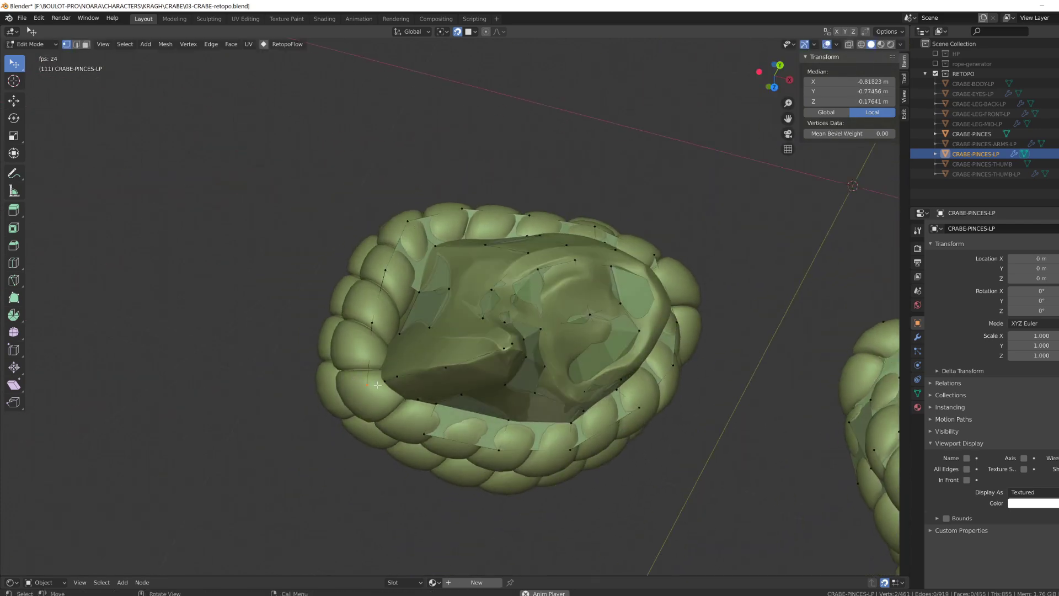
# Step: Fill faces between the vertices along the rope and the claw's edge to extend the rope strip
pyautogui.moveTo(403, 407); pyautogui.dragTo(417, 406, button='middle')
pyautogui.click(417, 406)
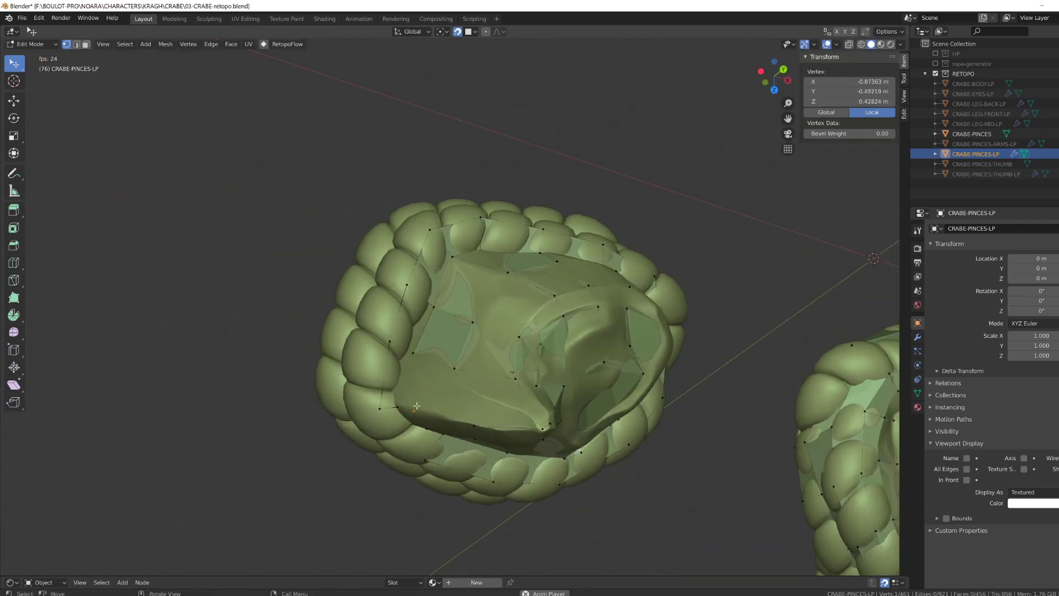
pyautogui.click(438, 314)
pyautogui.moveTo(438, 314); pyautogui.dragTo(364, 352, button='middle')
pyautogui.moveTo(426, 390); pyautogui.dragTo(394, 343, button='middle')
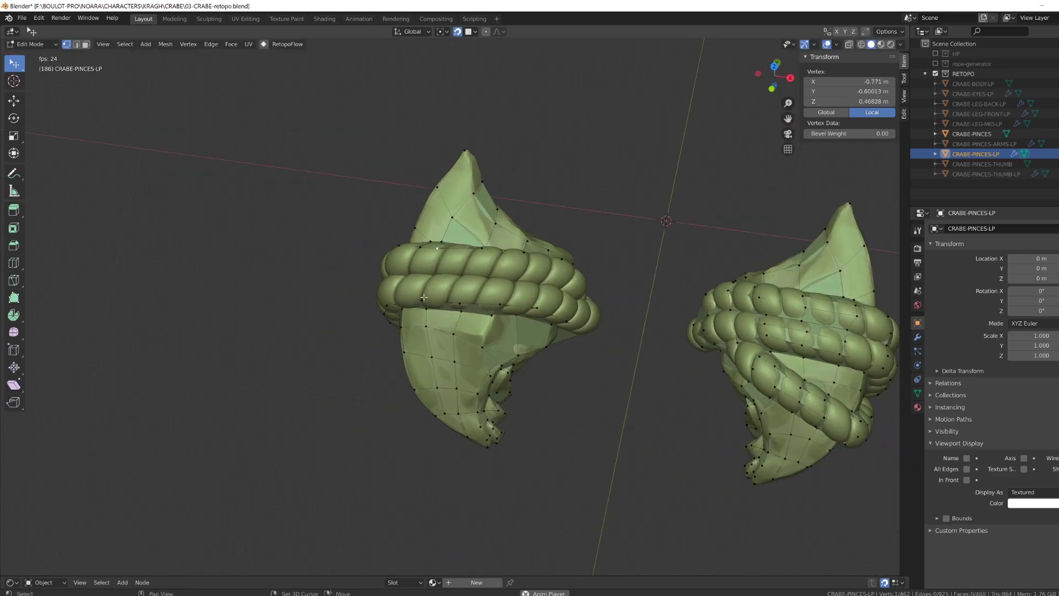
pyautogui.click(423, 297)
pyautogui.moveTo(423, 297); pyautogui.dragTo(471, 347, button='middle')
pyautogui.press('f')
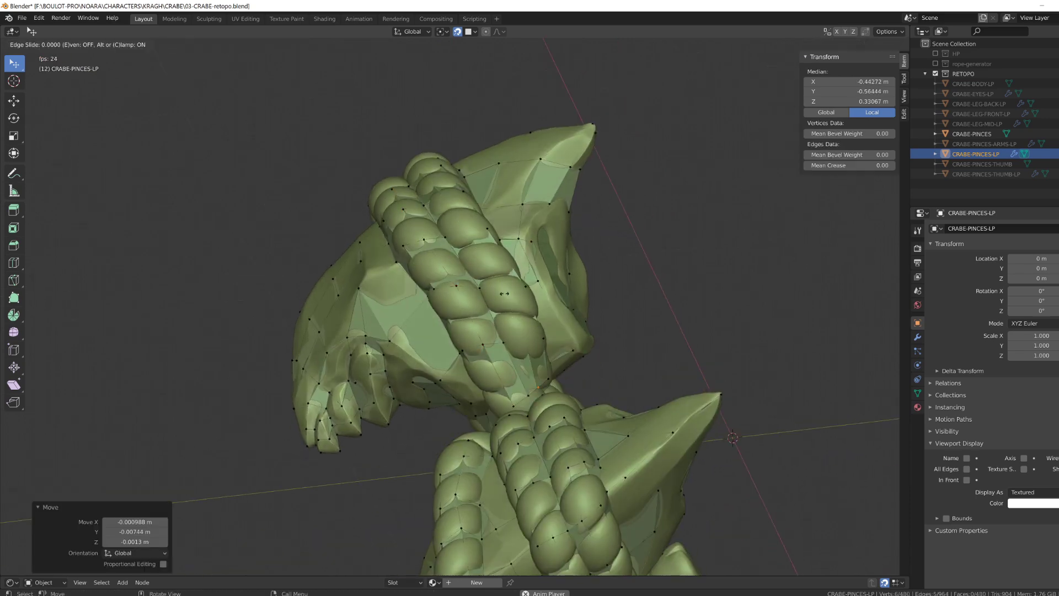
# Step: Place an edge loop in the faces covering the double rope without sliding it
pyautogui.click(505, 293)
pyautogui.moveTo(504, 294); pyautogui.dragTo(458, 331, button='middle')
pyautogui.click(466, 422)
pyautogui.click(402, 233)
pyautogui.moveTo(402, 233); pyautogui.dragTo(372, 235, button='middle')
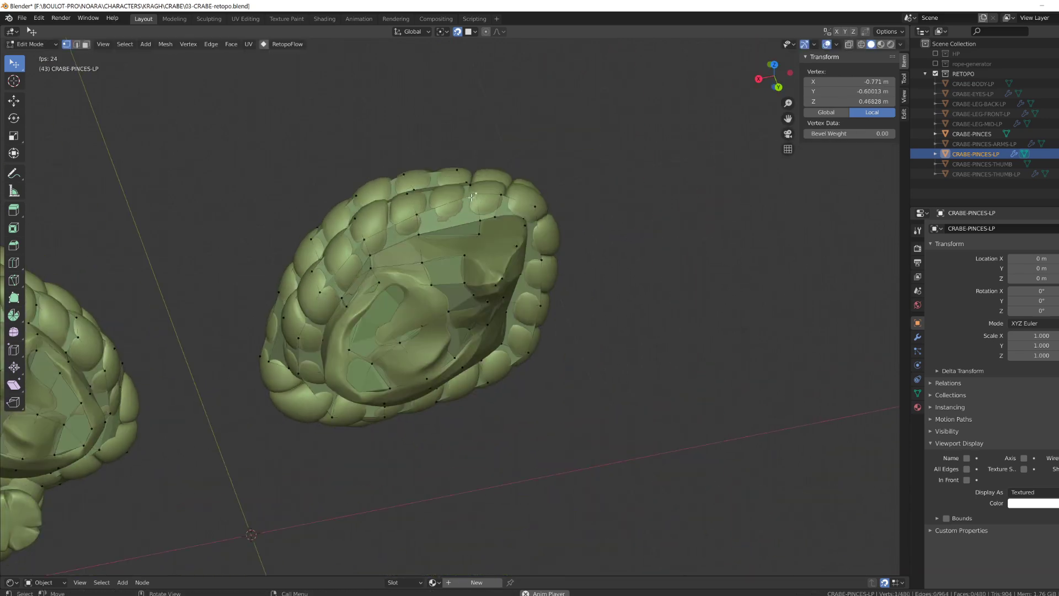
# Step: Select an edge loop on the rope strip around the claw opening and insert a loop cut there
pyautogui.moveTo(472, 198); pyautogui.dragTo(474, 192)
pyautogui.moveTo(474, 192); pyautogui.dragTo(543, 166, button='middle')
pyautogui.moveTo(543, 138); pyautogui.dragTo(543, 135)
pyautogui.click(497, 198)
pyautogui.moveTo(543, 135); pyautogui.dragTo(409, 232, button='middle')
pyautogui.click(435, 230)
pyautogui.keyDown('alt'); pyautogui.click(496, 221); pyautogui.keyUp('alt')
pyautogui.hotkey('ctrl', 'r')
# Step: Clear the selection and add more loop cuts through the rope faces on the unknotted pincer's outer side
pyautogui.moveTo(408, 287); pyautogui.dragTo(459, 314, button='middle')
pyautogui.hotkey('alt', 'a')
pyautogui.rightClick(548, 264)
pyautogui.moveTo(603, 250); pyautogui.dragTo(603, 248)
pyautogui.moveTo(603, 247); pyautogui.dragTo(530, 275, button='middle')
pyautogui.hotkey('ctrl', 'r')
pyautogui.moveTo(469, 309); pyautogui.dragTo(425, 353, button='middle')
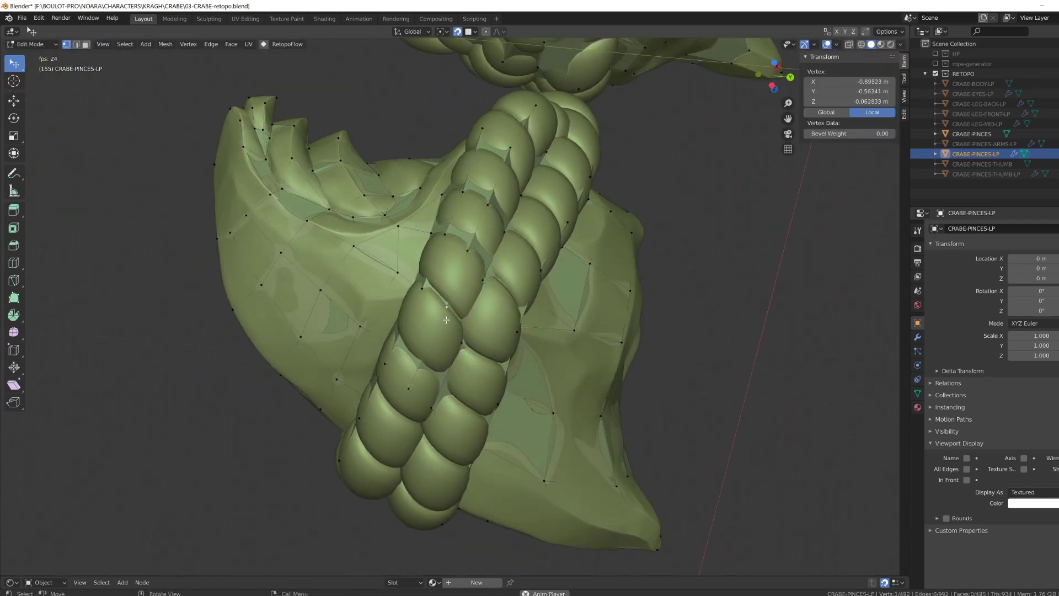
pyautogui.moveTo(417, 373); pyautogui.dragTo(429, 364)
pyautogui.moveTo(429, 364); pyautogui.dragTo(474, 309, button='middle')
pyautogui.hotkey('ctrl', 'r')
pyautogui.moveTo(474, 309); pyautogui.dragTo(494, 304)
pyautogui.moveTo(494, 305); pyautogui.dragTo(388, 292, button='middle')
pyautogui.moveTo(387, 293); pyautogui.dragTo(391, 283)
# Step: Connect two vertices of the rope strip with a new edge
pyautogui.moveTo(529, 244); pyautogui.dragTo(473, 349, button='middle')
pyautogui.keyDown('shift'); pyautogui.click(512, 316); pyautogui.keyUp('shift')
pyautogui.press('j')
pyautogui.moveTo(473, 349); pyautogui.dragTo(477, 344)
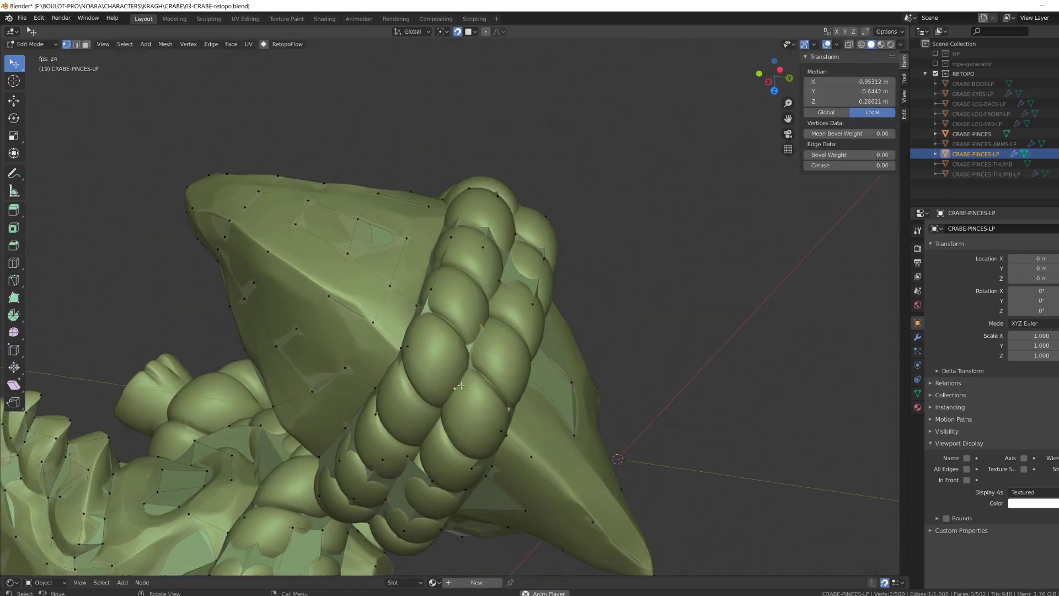
# Step: Move a single rope strip vertex into place on the rope surface, using X-ray display to see the topology
pyautogui.moveTo(477, 344); pyautogui.dragTo(457, 328, button='middle')
pyautogui.click(395, 338)
pyautogui.click(458, 329)
pyautogui.press('g')
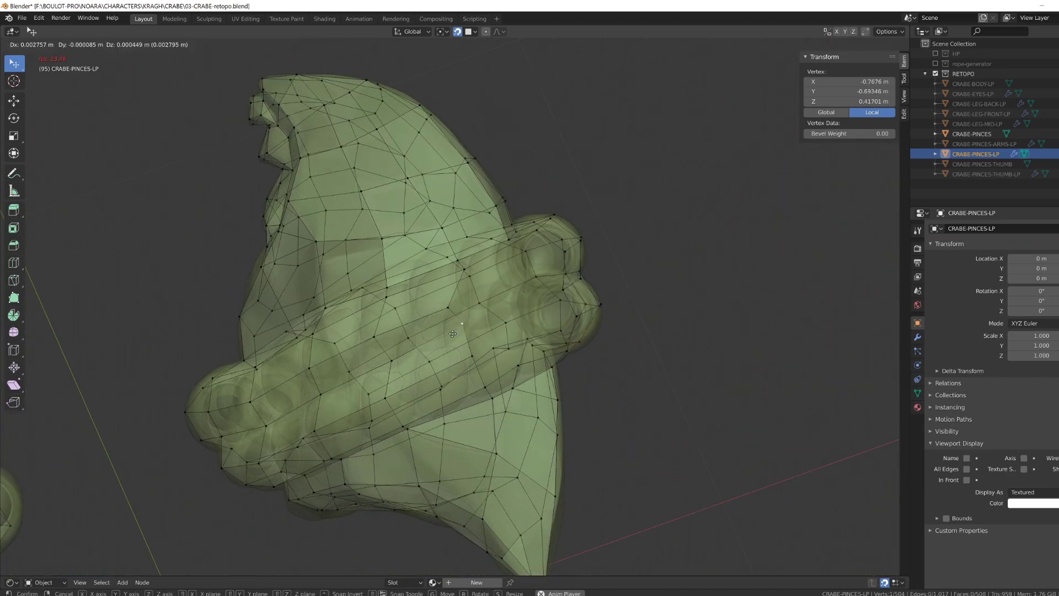
pyautogui.hotkey('alt', 'z')
pyautogui.moveTo(474, 349)
pyautogui.keyDown('alt'); pyautogui.mouseDown()
pyautogui.moveTo(469, 386)
pyautogui.moveTo(430, 397)
pyautogui.mouseUp(); pyautogui.keyUp('alt')
# Step: Fill the remaining gaps in the rope strip with new faces between neighbouring vertices
pyautogui.click(399, 375)
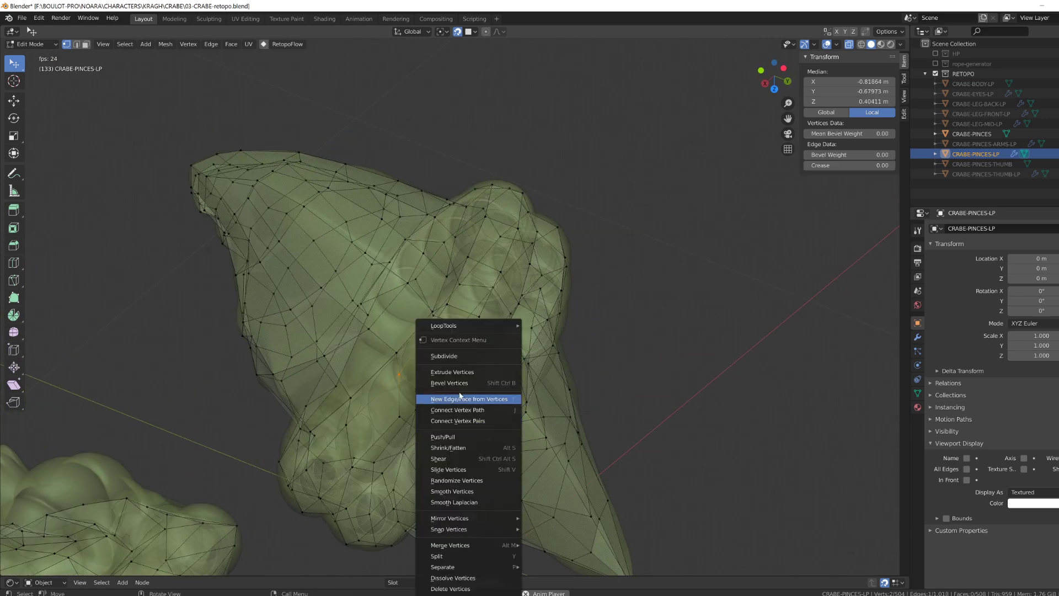
pyautogui.press('f')
pyautogui.press('f')
pyautogui.press('f')
pyautogui.press('f')
pyautogui.moveTo(482, 342); pyautogui.dragTo(496, 309, button='middle')
pyautogui.click(413, 377)
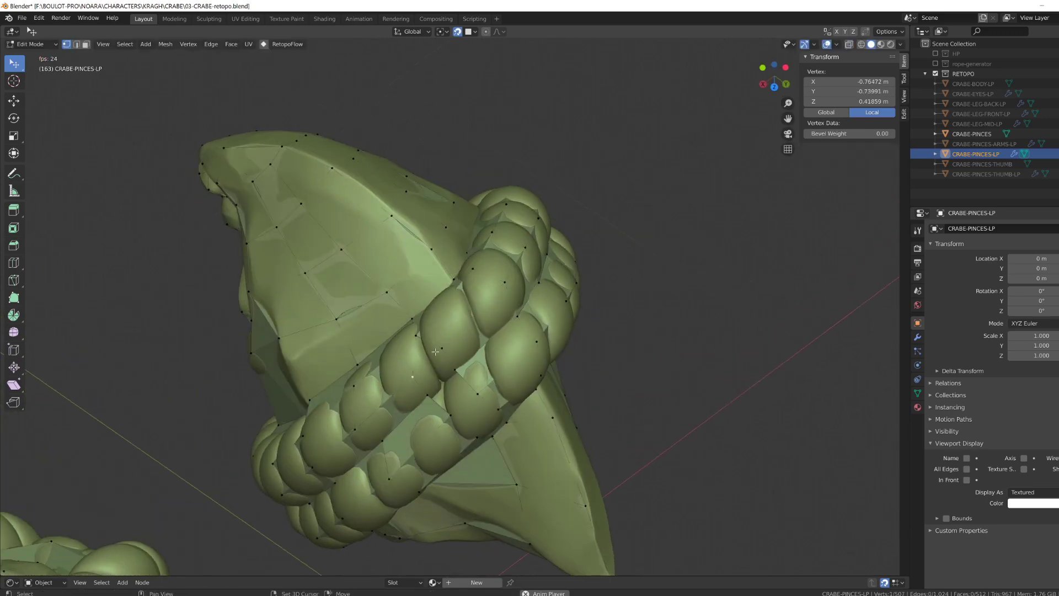
pyautogui.keyDown('shift'); pyautogui.click(439, 350); pyautogui.keyUp('shift')
pyautogui.press('f')
pyautogui.press('f')
# Step: Isolate the low-poly pincers in local view and fill the gap beside the unknotted pincer's rope strip with a new face
pyautogui.press('Tab')
pyautogui.scroll(-4, 478, 402)
pyautogui.moveTo(477, 402); pyautogui.dragTo(420, 337, button='middle')
pyautogui.press('KP_Divide')
pyautogui.press('Tab')
pyautogui.click(325, 287)
pyautogui.keyDown('shift'); pyautogui.click(346, 285); pyautogui.keyUp('shift')
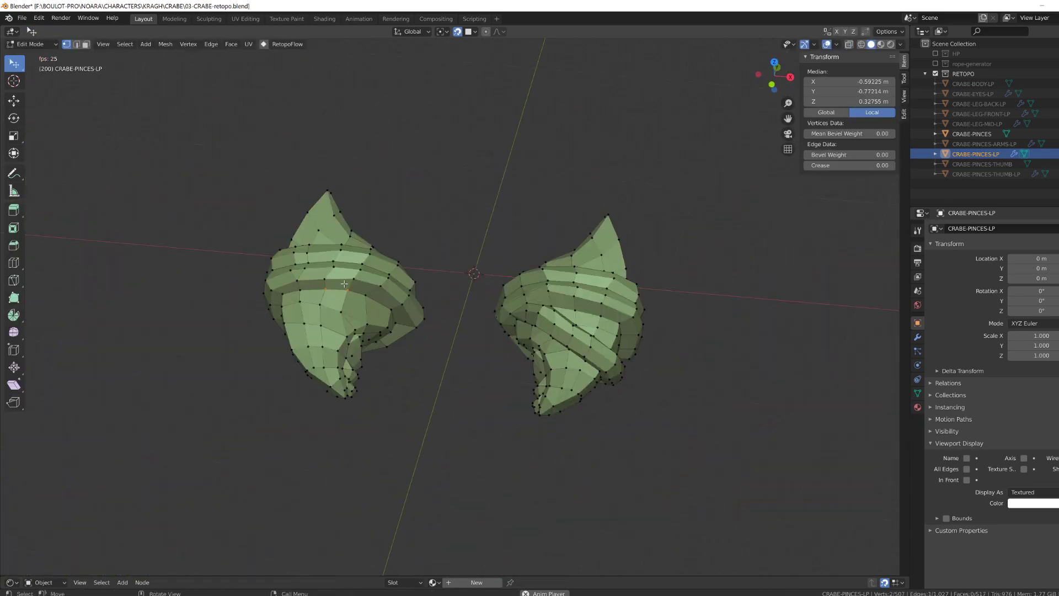
pyautogui.keyDown('shift'); pyautogui.click(375, 282); pyautogui.keyUp('shift')
pyautogui.press('f')
# Step: Leave local view so the high-poly pincers show again, and nudge a low-poly vertex beside the rope
pyautogui.moveTo(377, 281)
pyautogui.mouseDown(button='middle')
pyautogui.moveTo(397, 237)
pyautogui.moveTo(435, 248)
pyautogui.mouseUp(button='middle')
pyautogui.press('a')
pyautogui.click(917, 337)
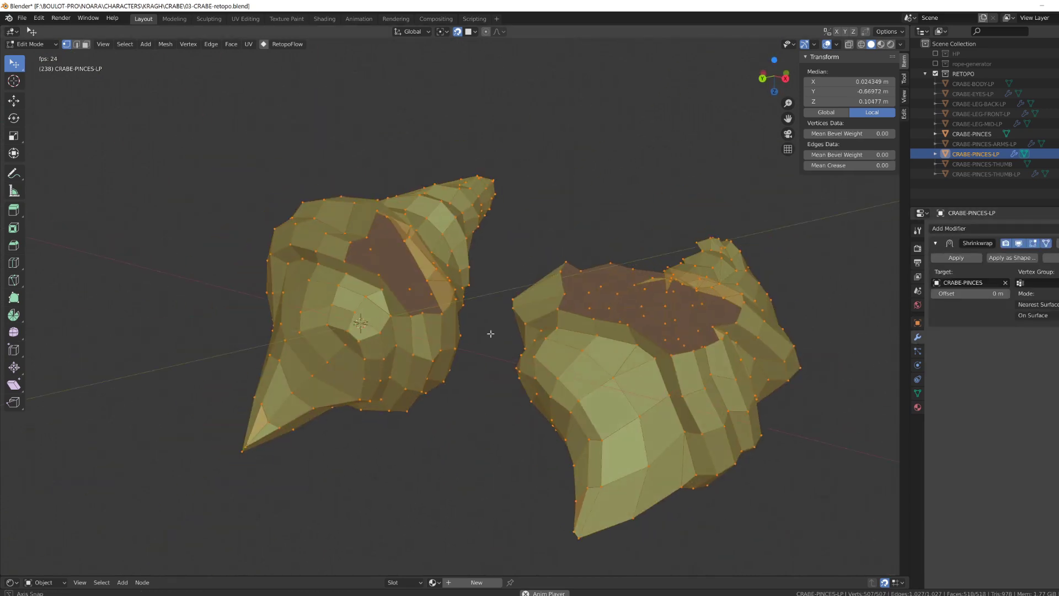
pyautogui.press('KP_Divide')
pyautogui.moveTo(491, 333)
pyautogui.mouseDown(button='middle')
pyautogui.moveTo(445, 274)
pyautogui.moveTo(480, 182)
pyautogui.moveTo(419, 364)
pyautogui.mouseUp(button='middle')
pyautogui.hotkey('alt', 'a')
pyautogui.click(469, 309)
pyautogui.moveTo(468, 309); pyautogui.dragTo(473, 317)
pyautogui.moveTo(473, 317); pyautogui.dragTo(518, 287, button='middle')
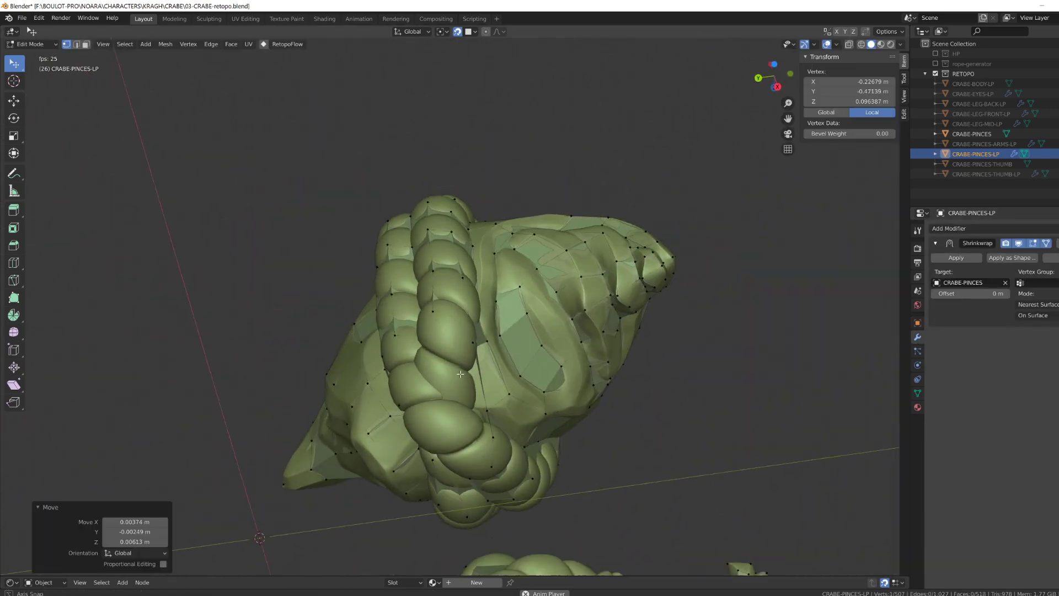
# Step: Add and reposition low-poly vertices along the wrapped rope, and delete the unneeded geometry at its edge
pyautogui.click(427, 359)
pyautogui.keyDown('ctrl'); pyautogui.click(466, 332); pyautogui.keyUp('ctrl')
pyautogui.moveTo(478, 390); pyautogui.dragTo(419, 380, button='middle')
pyautogui.moveTo(499, 393); pyautogui.dragTo(504, 397)
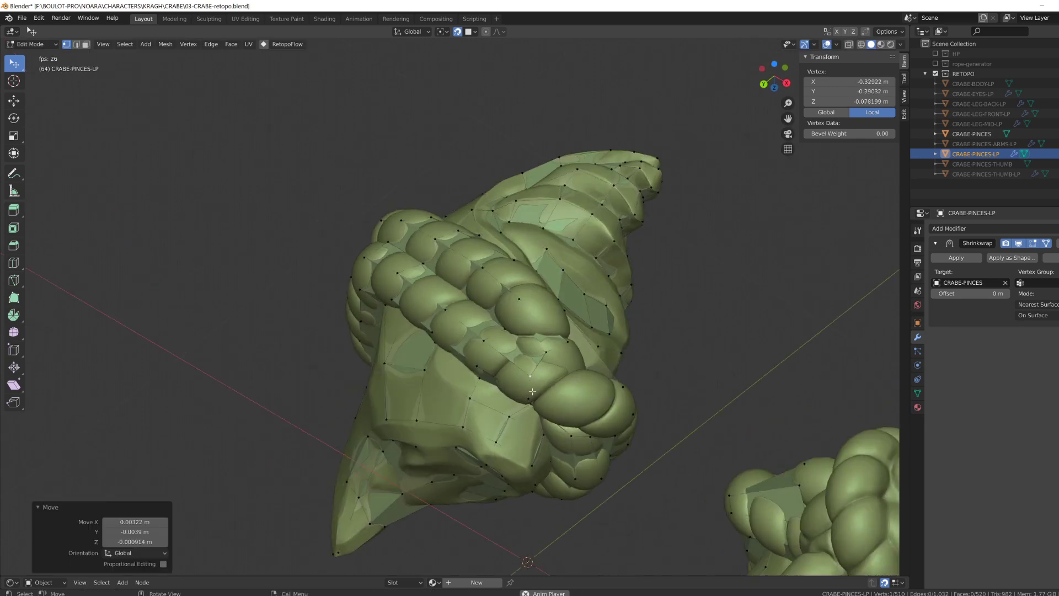
pyautogui.moveTo(485, 397); pyautogui.dragTo(546, 394, button='middle')
pyautogui.scroll(-3, 529, 397)
pyautogui.press('x')
pyautogui.click(530, 398)
# Step: Show the HP collection and open the high-poly CRABE-PINCES mesh for editing in front view with nothing selected
pyautogui.press('Tab')
pyautogui.click(936, 54)
pyautogui.scroll(-1, 588, 299)
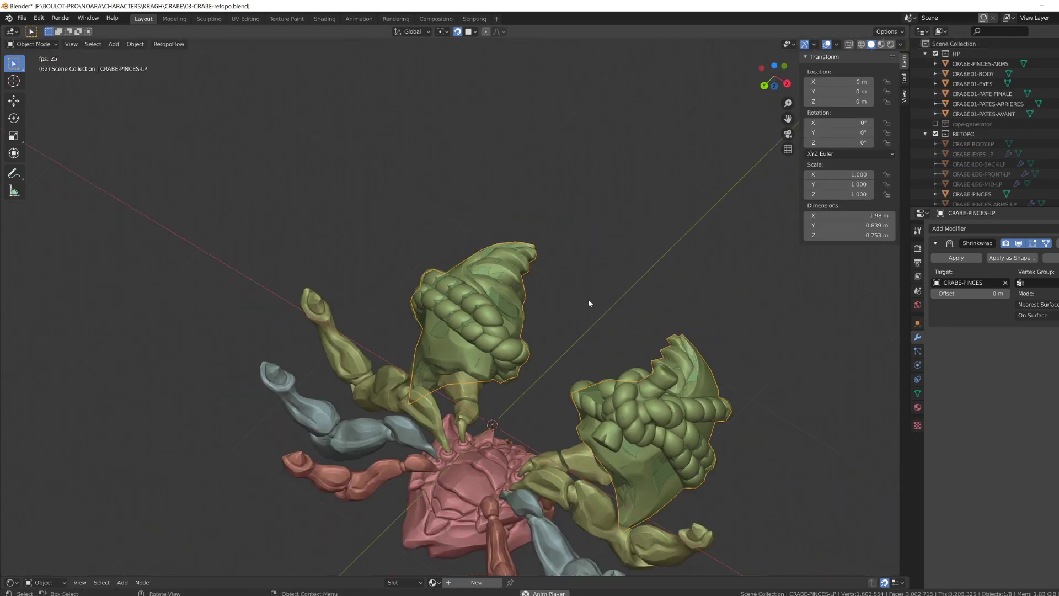
pyautogui.moveTo(588, 299); pyautogui.dragTo(640, 380, button='middle')
pyautogui.click(706, 329)
pyautogui.press('Tab')
pyautogui.press('KP_1')
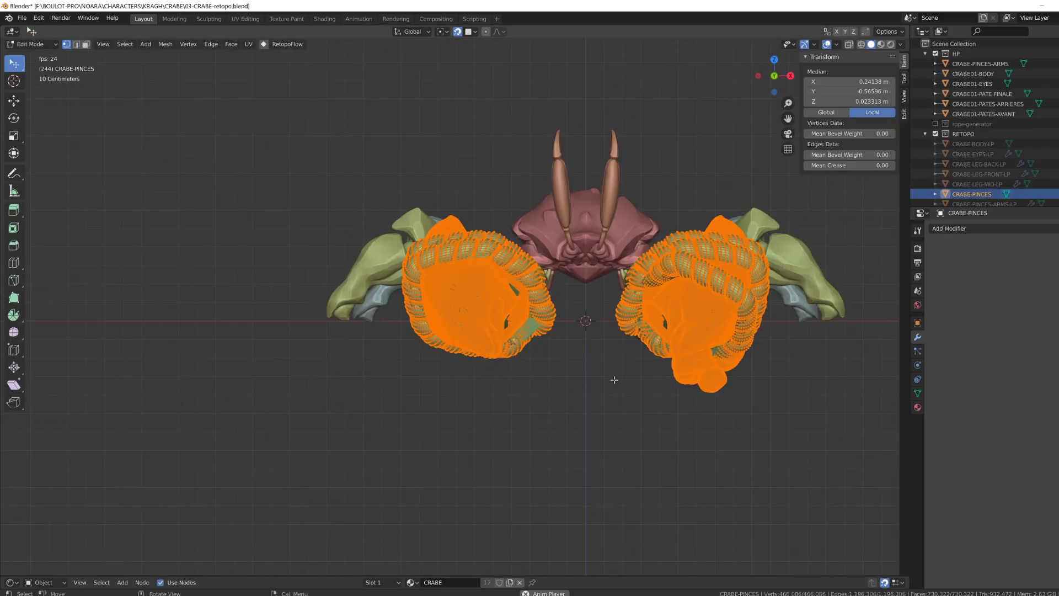
pyautogui.hotkey('alt', 'a')
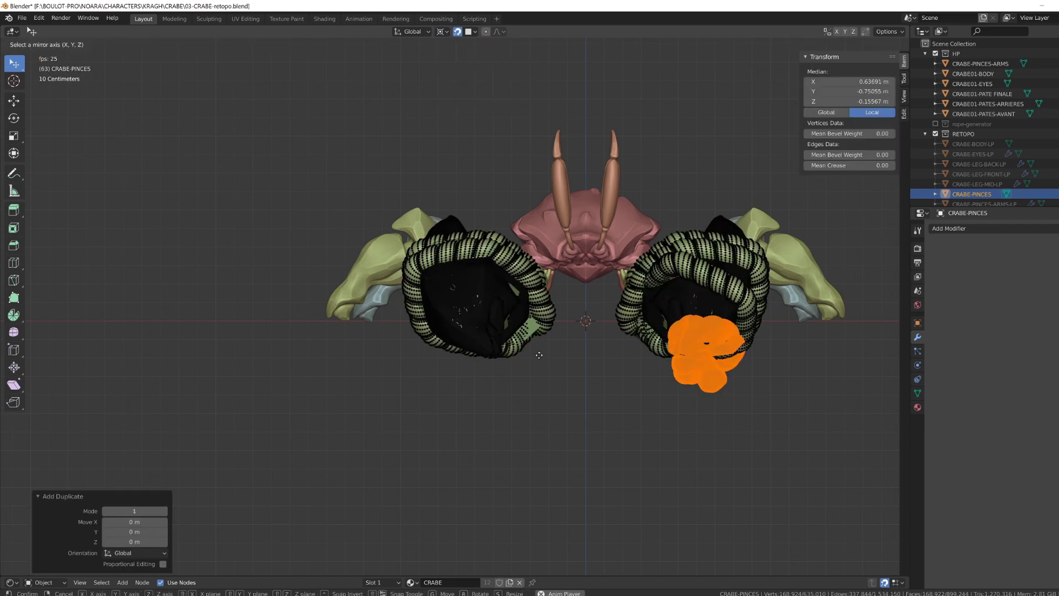
pyautogui.moveTo(551, 320); pyautogui.dragTo(606, 357, button='middle')
pyautogui.hotkey('ctrl', 'z')
pyautogui.hotkey('ctrl', 'z')
pyautogui.press('KP_1')
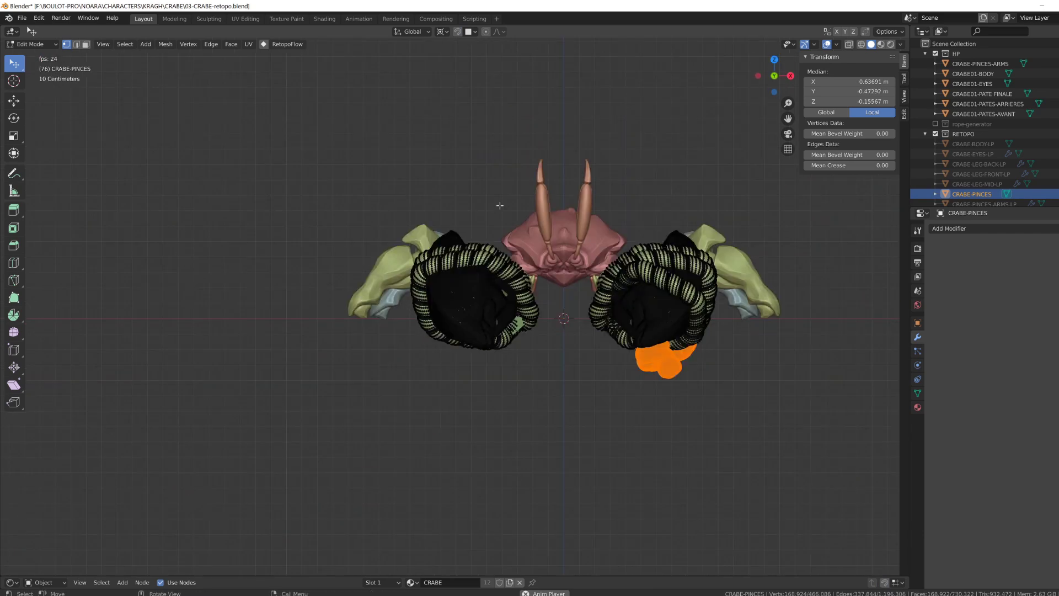
pyautogui.press('KP_2')
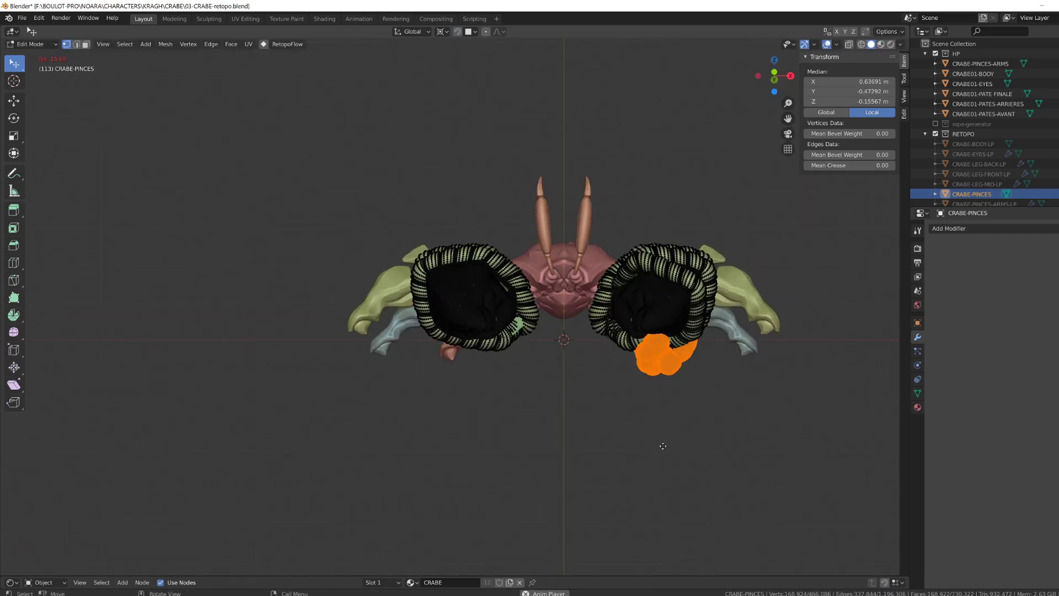
pyautogui.press('KP_1')
pyautogui.scroll(-2, 562, 370)
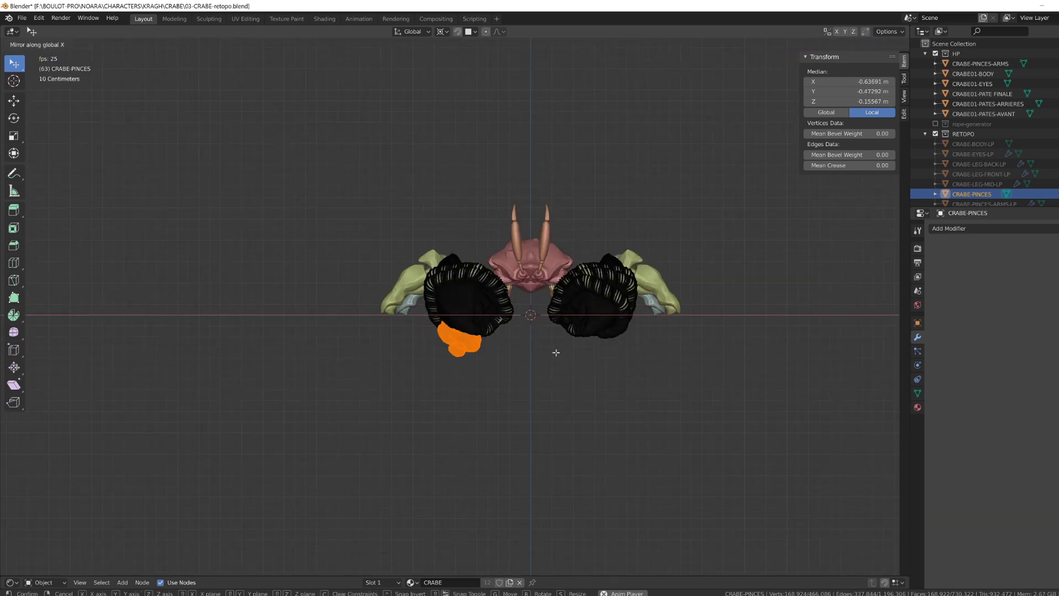
pyautogui.rightClick(556, 353)
pyautogui.moveTo(556, 353); pyautogui.dragTo(563, 359, button='middle')
# Step: Duplicate the high-poly rope knot in place and separate the copy into its own object
pyautogui.scroll(3, 715, 448)
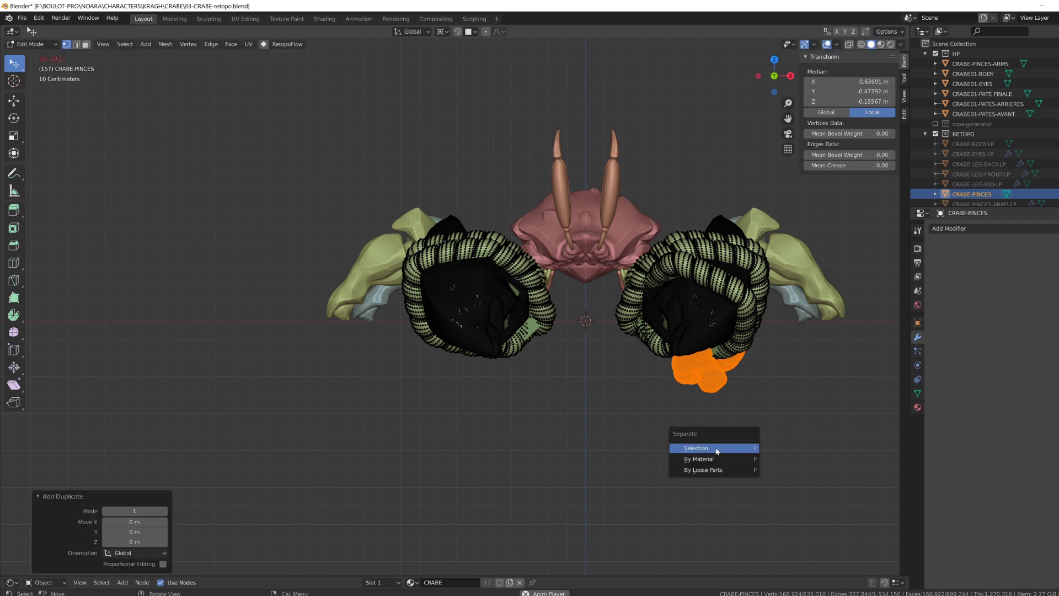
pyautogui.press('Return')
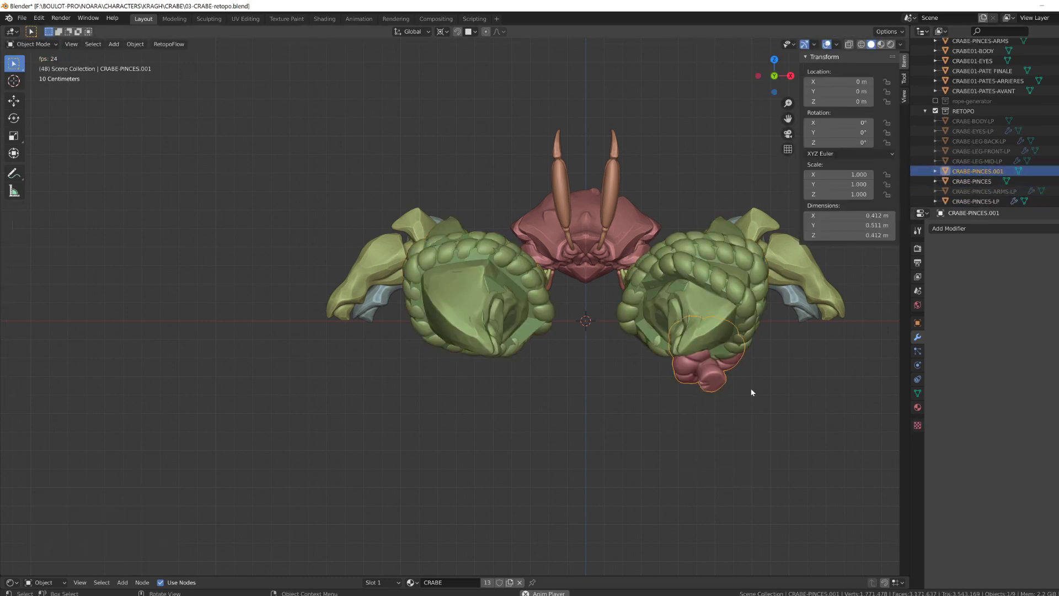
pyautogui.click(523, 210)
pyautogui.click(523, 209)
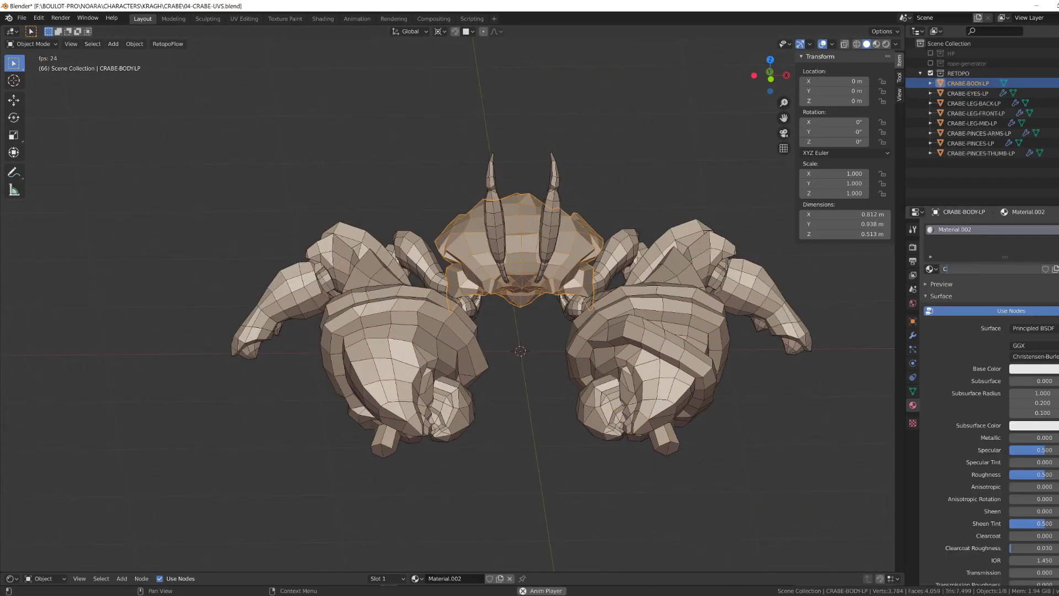
# Step: Enlarge the Shader Editor and feed the CRABE material's Base Color from an image texture with mapping nodes and a new blank image
pyautogui.moveTo(33, 572); pyautogui.dragTo(33, 303)
pyautogui.scroll(6, 378, 436)
pyautogui.hotkey('ctrl', 't')
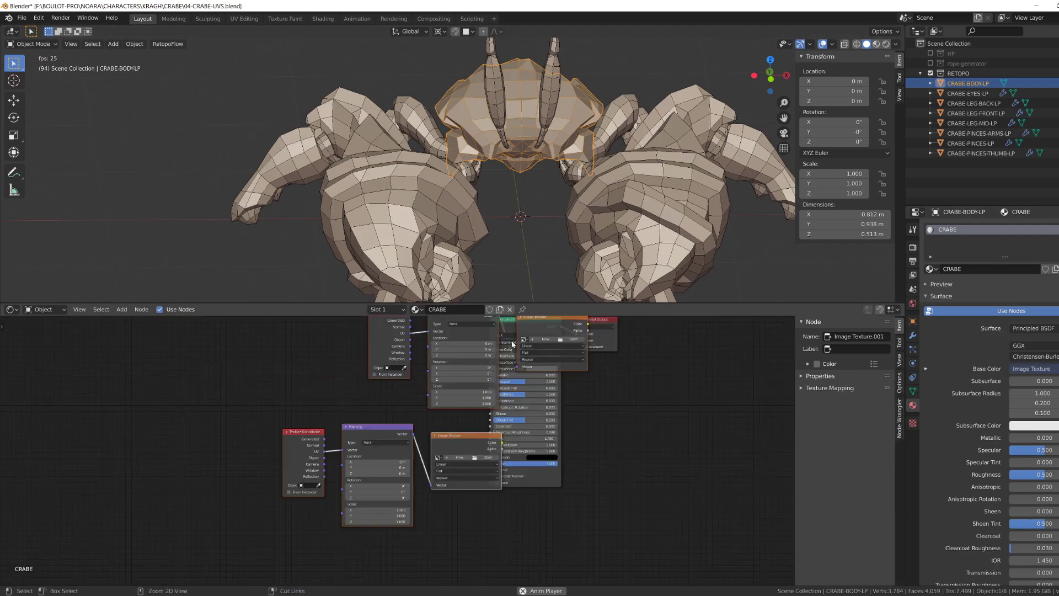
pyautogui.hotkey('ctrl', 'z')
pyautogui.scroll(4, 474, 353)
pyautogui.hotkey('ctrl', 't')
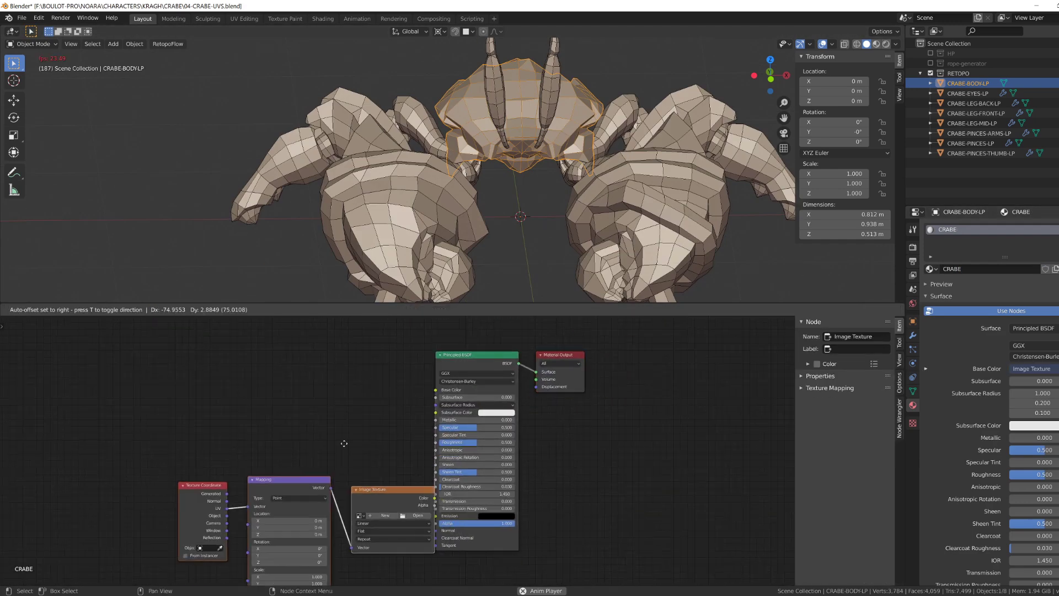
pyautogui.click(309, 423)
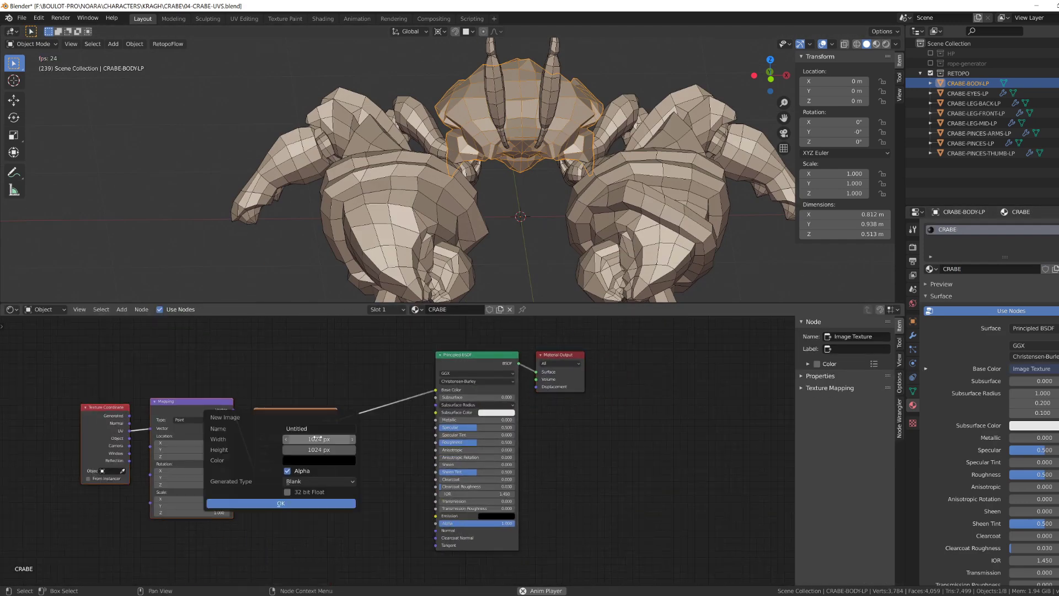
pyautogui.click(303, 507)
# Step: Set the viewport shading colour to Texture with MatCap lighting, and reduce the Shader Editor's height
pyautogui.click(895, 44)
pyautogui.click(934, 167)
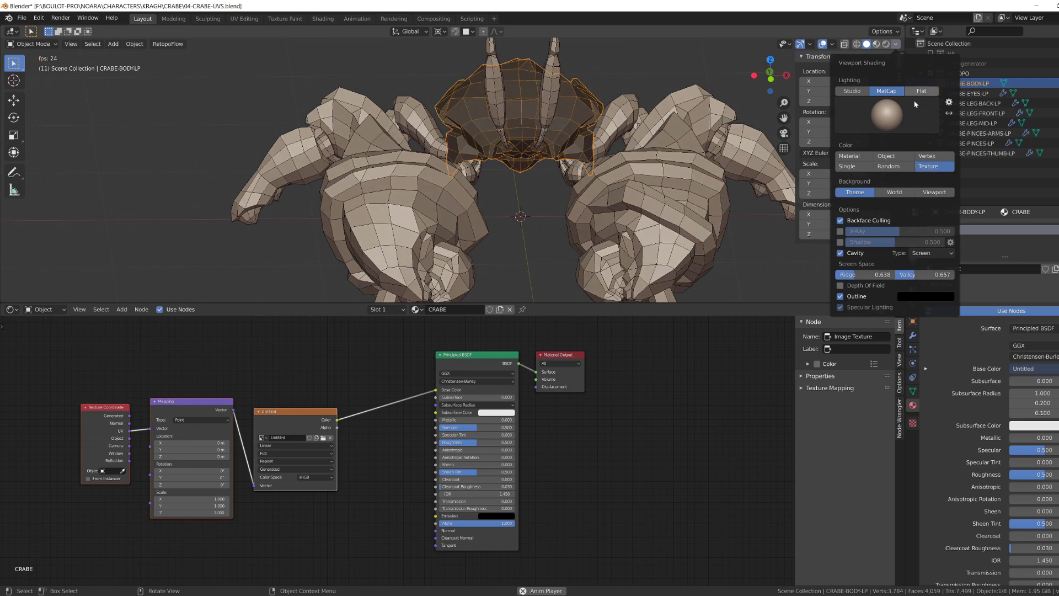
pyautogui.click(924, 90)
pyautogui.moveTo(608, 302); pyautogui.dragTo(607, 449)
pyautogui.click(895, 44)
pyautogui.click(889, 90)
# Step: Link the CRABE material from the body to all the other low-poly crab parts
pyautogui.scroll(-2, 587, 328)
pyautogui.keyDown('shift'); pyautogui.moveTo(588, 328); pyautogui.dragTo(485, 313, button='middle'); pyautogui.keyUp('shift')
pyautogui.scroll(2, 485, 314)
pyautogui.press('a')
pyautogui.hotkey('ctrl', 'l')
pyautogui.click(435, 149)
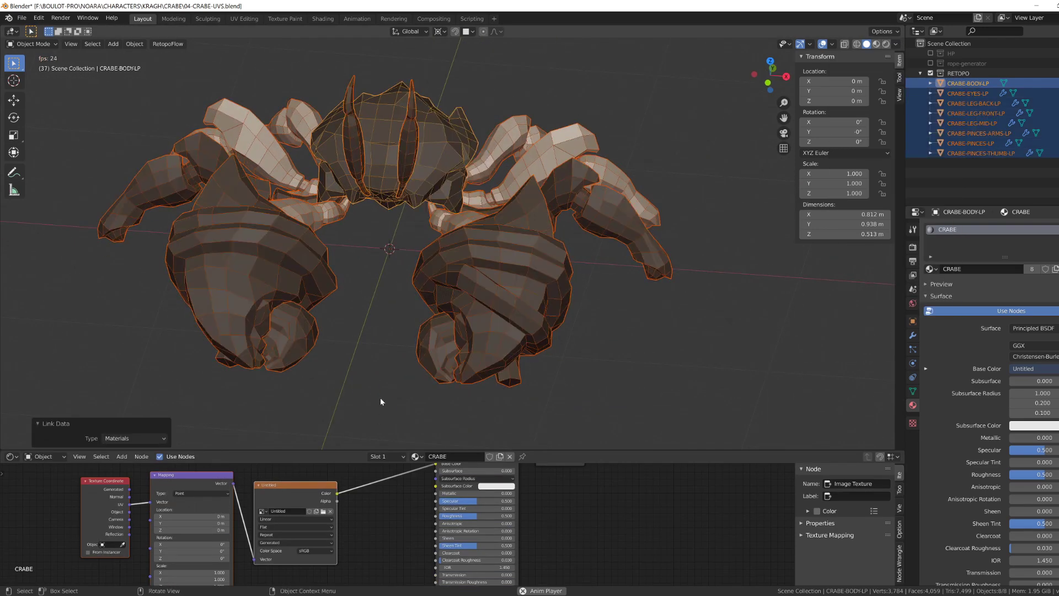
# Step: Examine how the legs, body and eyes display the linked material from several angles
pyautogui.moveTo(380, 399); pyautogui.dragTo(425, 387, button='middle')
pyautogui.click(912, 321)
pyautogui.click(469, 165)
pyautogui.moveTo(678, 325); pyautogui.dragTo(656, 365, button='middle')
pyautogui.keyDown('shift'); pyautogui.click(462, 222); pyautogui.keyUp('shift')
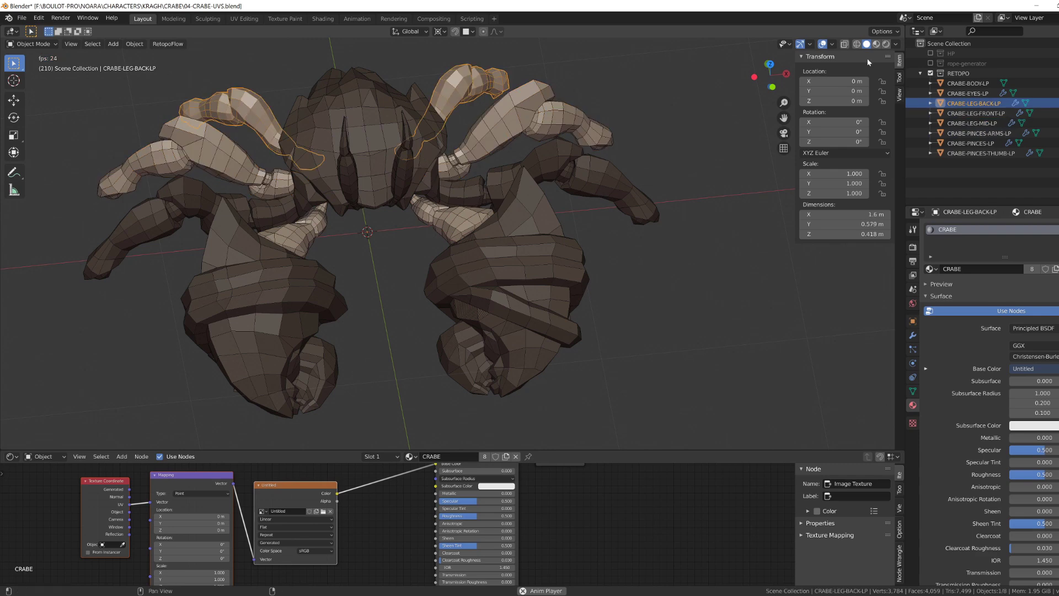
pyautogui.click(895, 44)
pyautogui.moveTo(378, 427); pyautogui.dragTo(361, 384, button='middle')
pyautogui.click(361, 138)
pyautogui.moveTo(405, 135)
pyautogui.mouseDown(button='middle')
pyautogui.moveTo(409, 106)
pyautogui.moveTo(473, 135)
pyautogui.mouseUp(button='middle')
pyautogui.click(410, 106)
pyautogui.press('Tab')
pyautogui.press('Tab')
# Step: Apply the modifiers on the low-poly eyes and pincers, and the Shrinkwrap modifier on the pincer thumbs
pyautogui.click(913, 321)
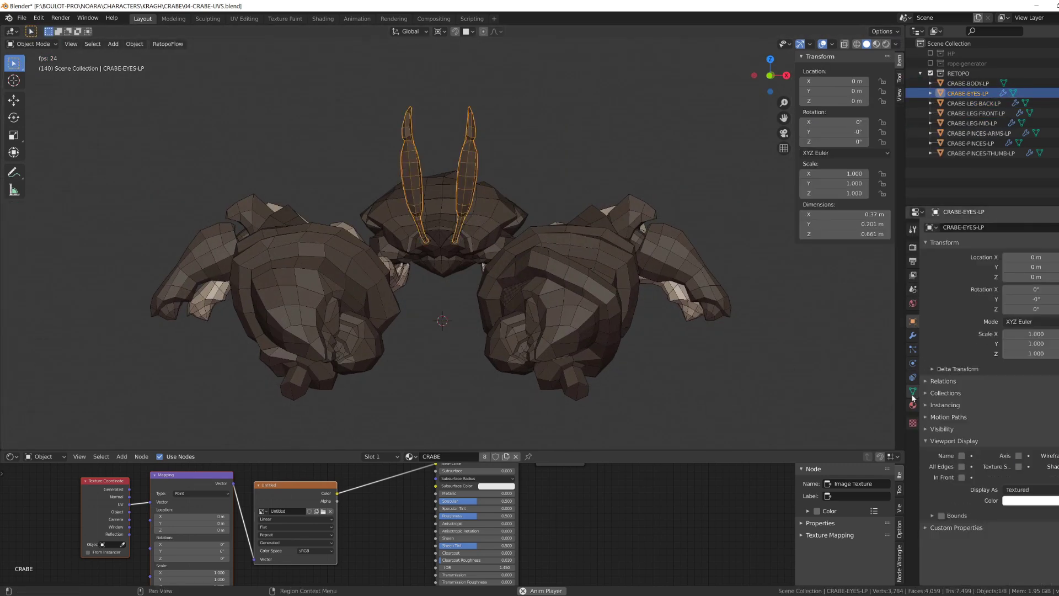
pyautogui.click(912, 335)
pyautogui.click(955, 258)
pyautogui.click(595, 308)
pyautogui.click(955, 257)
pyautogui.click(518, 342)
pyautogui.click(931, 241)
pyautogui.click(956, 259)
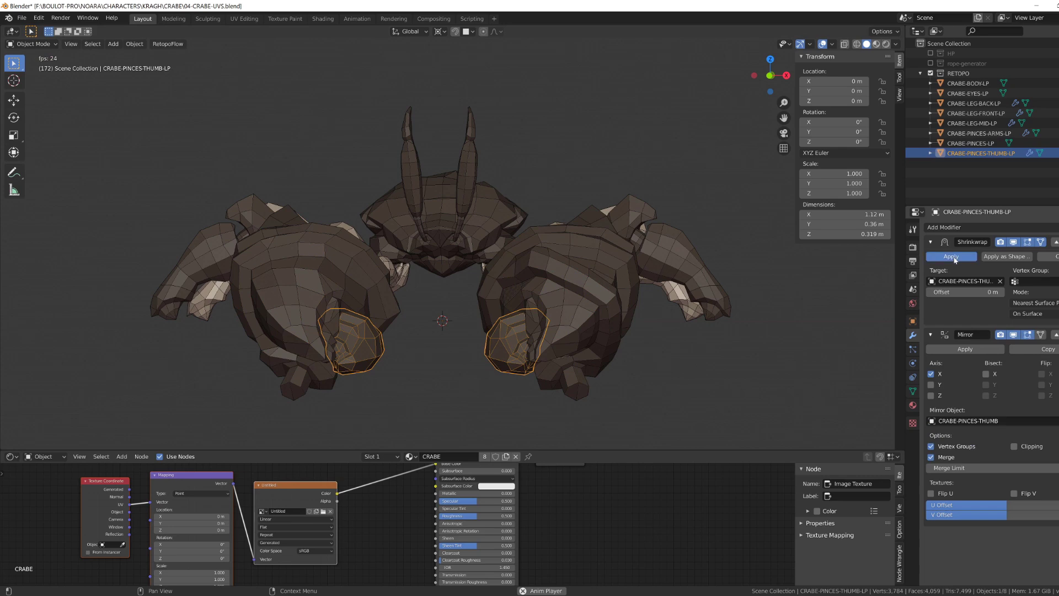
# Step: Apply the Shrinkwrap modifiers on the low-poly pincer arms and back legs
pyautogui.click(620, 251)
pyautogui.moveTo(684, 276); pyautogui.dragTo(637, 270, button='middle')
pyautogui.click(930, 242)
pyautogui.click(953, 257)
pyautogui.click(687, 271)
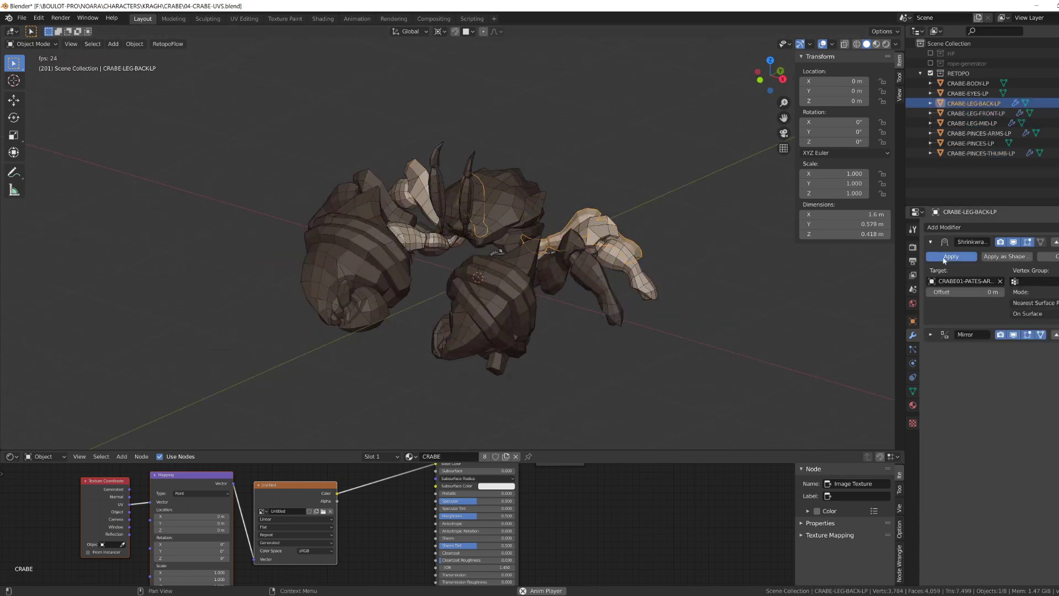
# Step: Hide everything except the low-poly crab body, and join the Shader Editor area into the 3D viewport
pyautogui.click(473, 205)
pyautogui.moveTo(436, 220); pyautogui.dragTo(508, 279, button='middle')
pyautogui.scroll(4, 475, 207)
pyautogui.click(503, 248)
pyautogui.hotkey('shift', 'h')
pyautogui.click(12, 456)
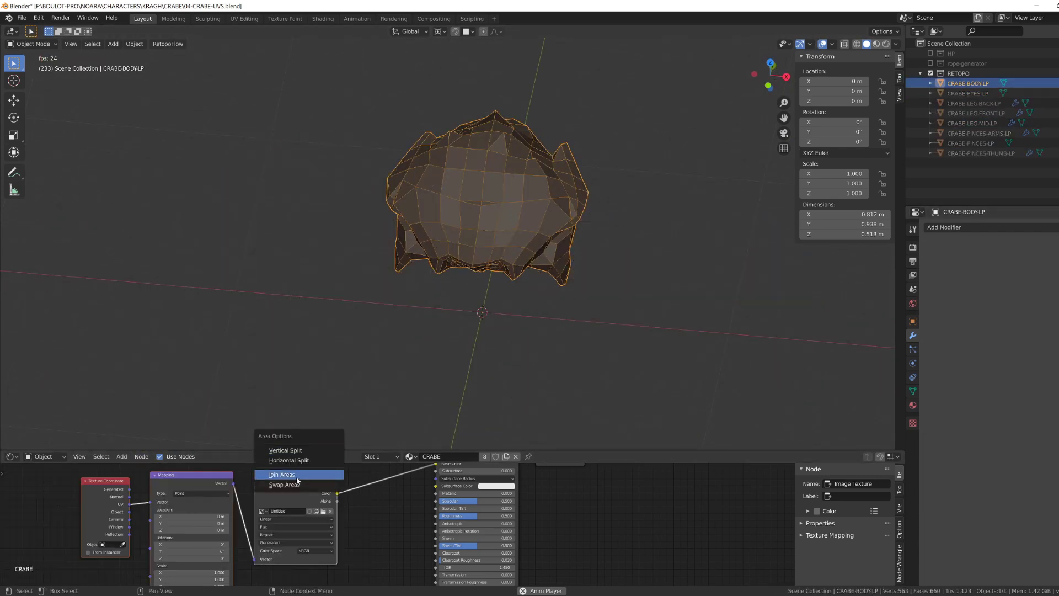
pyautogui.click(297, 479)
pyautogui.click(298, 496)
# Step: Edit the body mesh in edge mode and select an edge path around the front rim of the shell above the eyes
pyautogui.press('Tab')
pyautogui.scroll(4, 297, 452)
pyautogui.moveTo(298, 453); pyautogui.dragTo(423, 401, button='middle')
pyautogui.press('2')
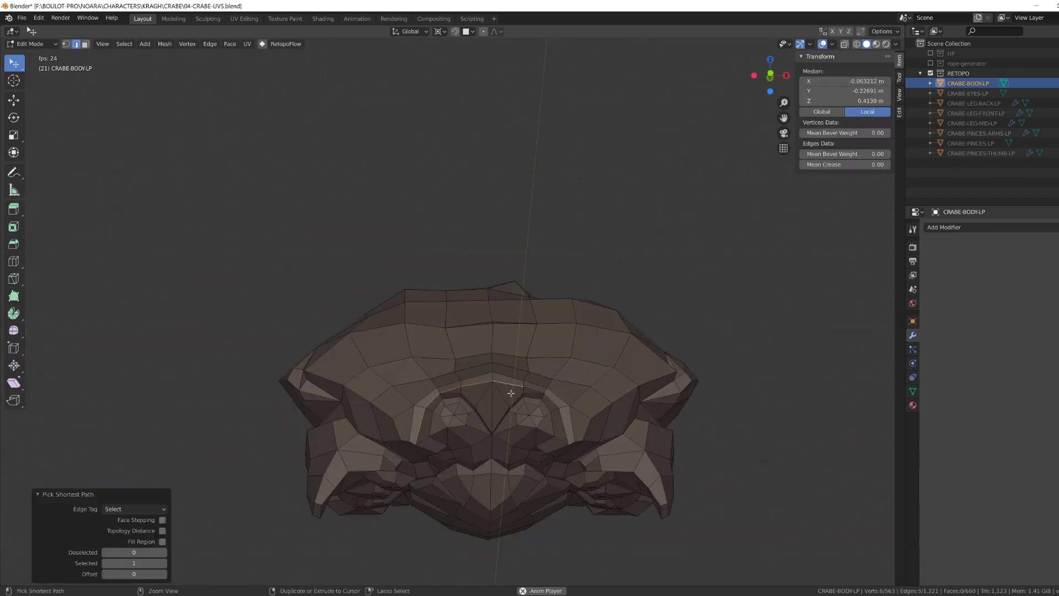
pyautogui.moveTo(511, 394)
pyautogui.mouseDown(button='middle')
pyautogui.moveTo(494, 366)
pyautogui.moveTo(462, 382)
pyautogui.moveTo(514, 381)
pyautogui.mouseUp(button='middle')
pyautogui.keyDown('ctrl'); pyautogui.click(462, 381); pyautogui.keyUp('ctrl')
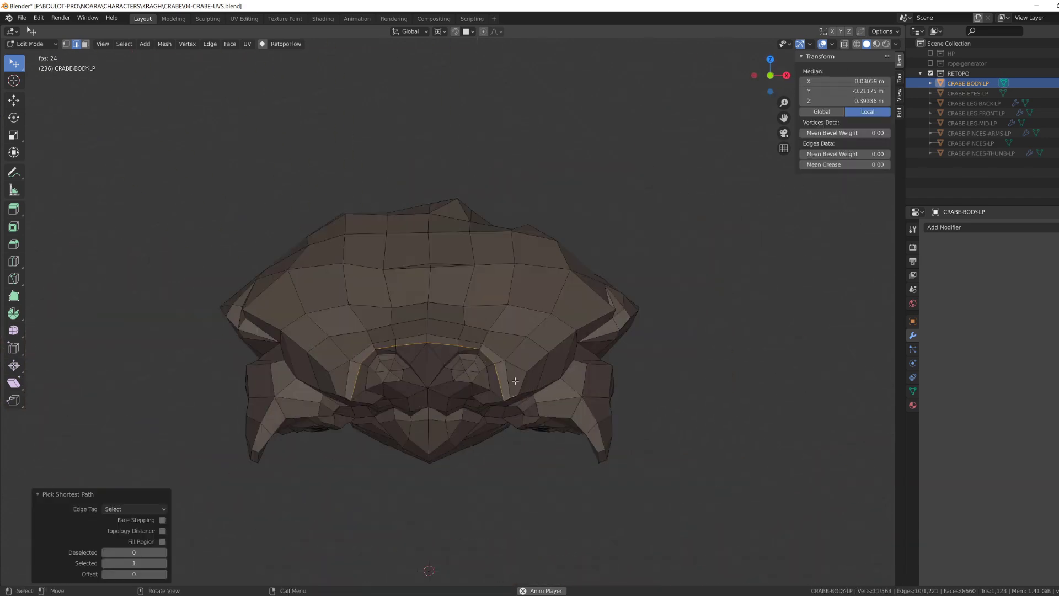
pyautogui.keyDown('ctrl'); pyautogui.click(359, 362); pyautogui.keyUp('ctrl')
# Step: Extend the selected edge path along the shell's side and around its back
pyautogui.moveTo(359, 362); pyautogui.dragTo(407, 409, button='middle')
pyautogui.keyDown('ctrl'); pyautogui.click(530, 283); pyautogui.keyUp('ctrl')
pyautogui.keyDown('ctrl'); pyautogui.click(519, 422); pyautogui.keyUp('ctrl')
pyautogui.moveTo(518, 422); pyautogui.dragTo(402, 385, button='middle')
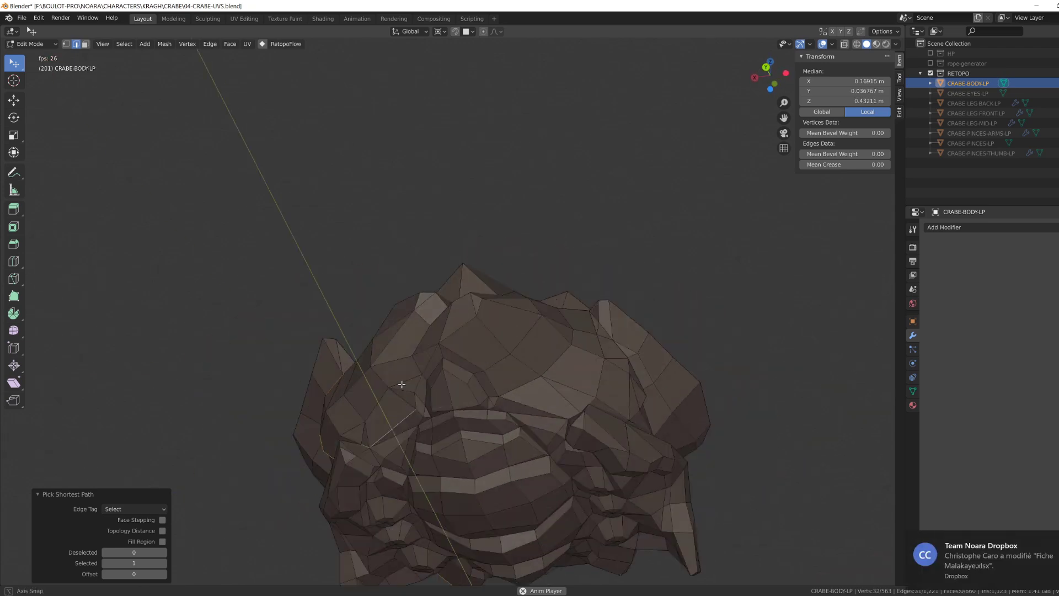
pyautogui.moveTo(578, 407); pyautogui.dragTo(566, 361, button='middle')
pyautogui.keyDown('ctrl'); pyautogui.click(613, 402); pyautogui.keyUp('ctrl')
pyautogui.keyDown('ctrl'); pyautogui.click(566, 360); pyautogui.keyUp('ctrl')
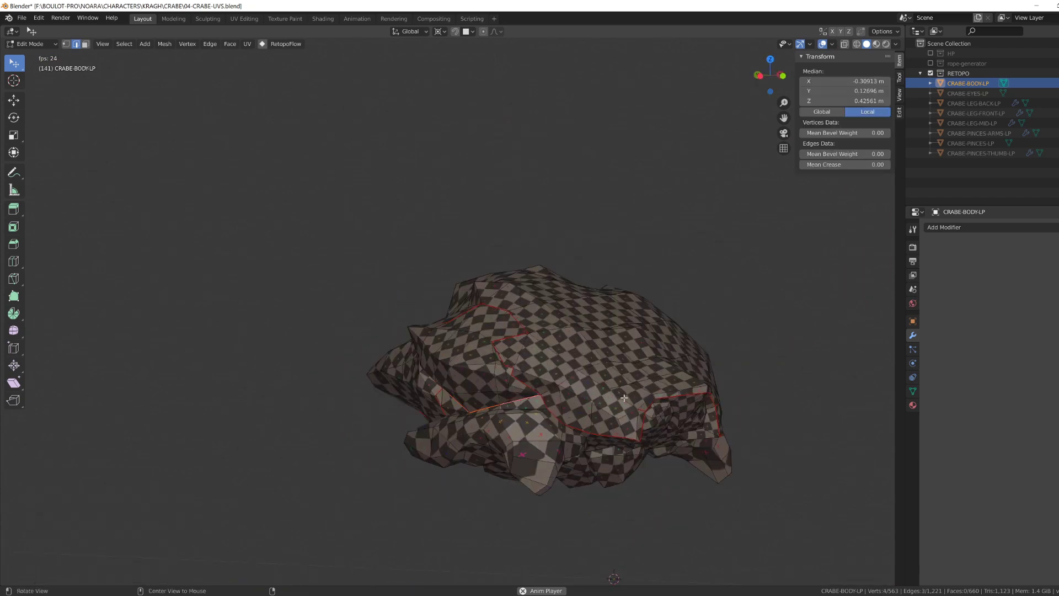
# Step: Select an edge path along the lower side of the shell and mark it as a UV seam
pyautogui.click(220, 398)
pyautogui.keyDown('alt'); pyautogui.moveTo(624, 398); pyautogui.dragTo(378, 425); pyautogui.keyUp('alt')
pyautogui.keyDown('ctrl'); pyautogui.click(368, 400); pyautogui.keyUp('ctrl')
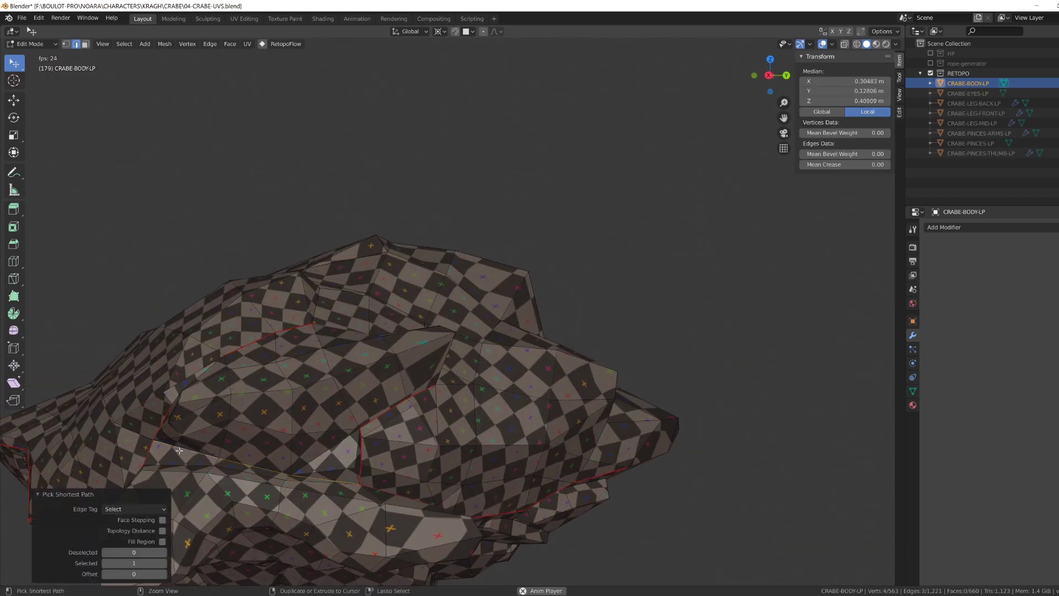
pyautogui.hotkey('ctrl', 'e')
pyautogui.moveTo(179, 450); pyautogui.dragTo(392, 378, button='middle')
pyautogui.click(526, 424)
pyautogui.rightClick(566, 420)
pyautogui.click(566, 426)
# Step: Unwrap the whole body mesh to update the checker texture, and clear the selection
pyautogui.moveTo(680, 383); pyautogui.dragTo(755, 436, button='middle')
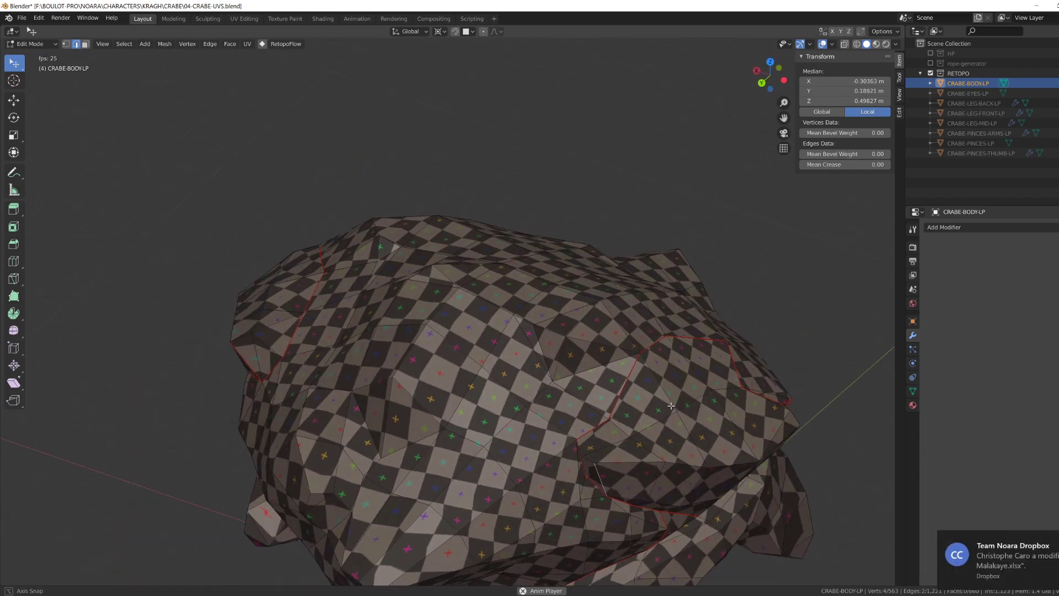
pyautogui.scroll(-3, 634, 430)
pyautogui.press('a')
pyautogui.press('u')
pyautogui.click(607, 441)
pyautogui.hotkey('alt', 'a')
pyautogui.moveTo(624, 463); pyautogui.dragTo(567, 416, button='middle')
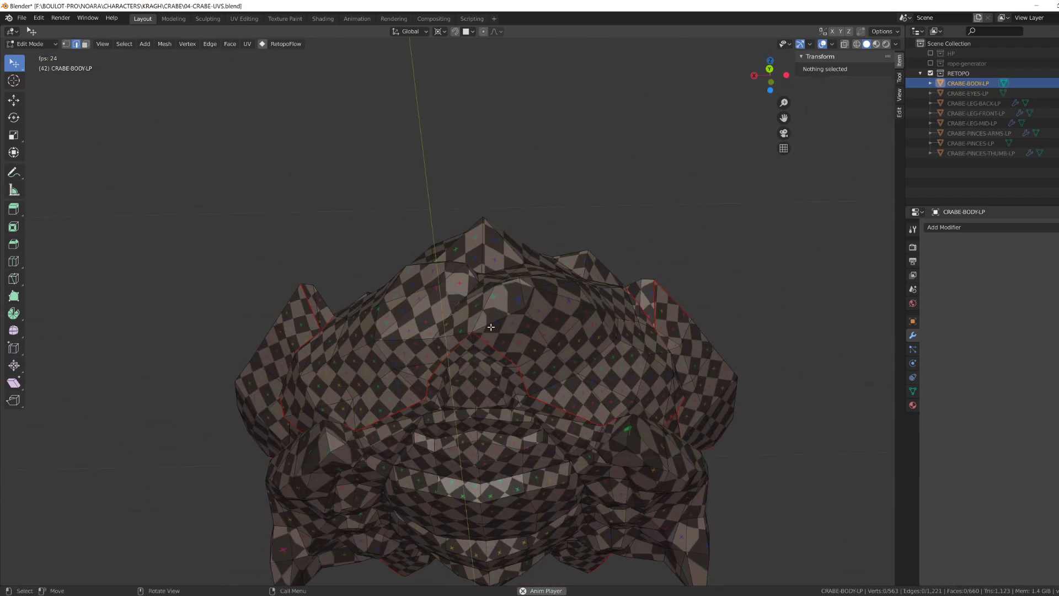
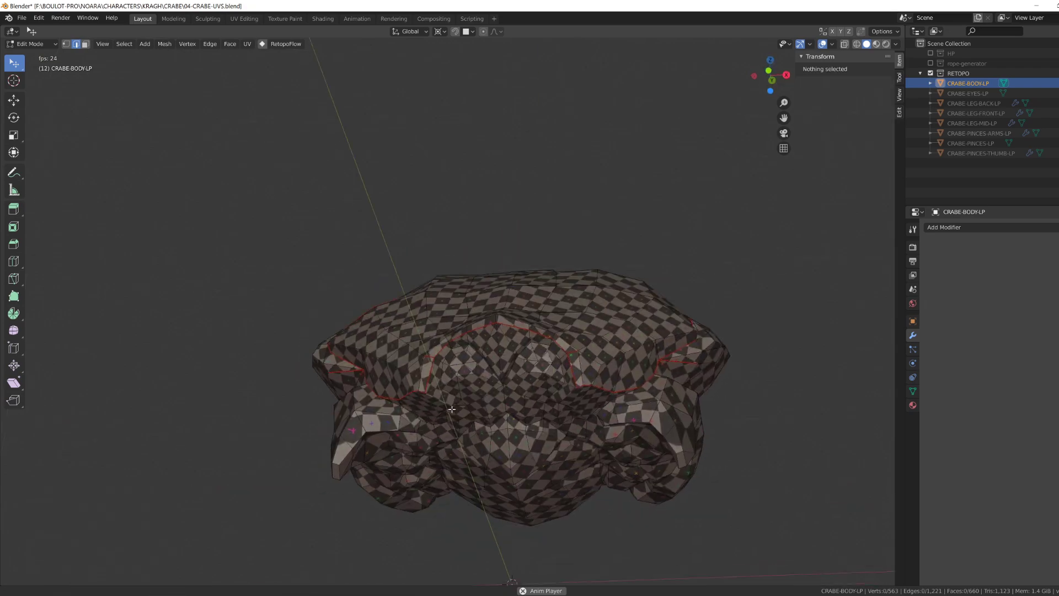
# Step: Select an edge path from beneath the shell rim around the side bulge to the pointed tip below
pyautogui.click(451, 410)
pyautogui.moveTo(452, 409); pyautogui.dragTo(460, 330, button='middle')
pyautogui.keyDown('ctrl'); pyautogui.click(524, 393); pyautogui.keyUp('ctrl')
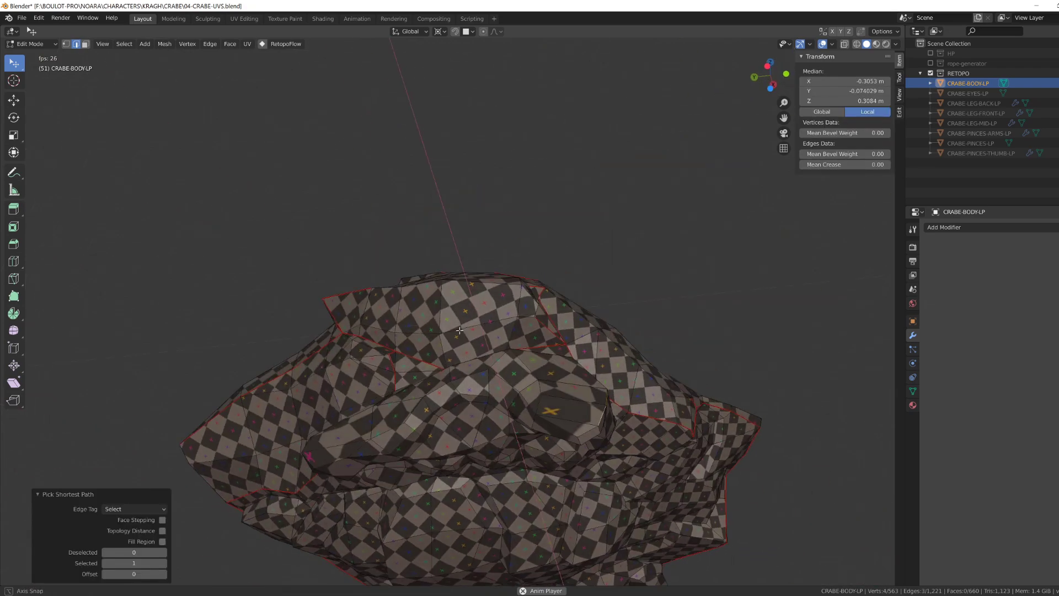
pyautogui.moveTo(510, 375); pyautogui.dragTo(546, 316, button='middle')
pyautogui.keyDown('ctrl'); pyautogui.click(575, 227); pyautogui.keyUp('ctrl')
pyautogui.moveTo(372, 347); pyautogui.dragTo(445, 422, button='middle')
pyautogui.keyDown('ctrl'); pyautogui.click(445, 422); pyautogui.keyUp('ctrl')
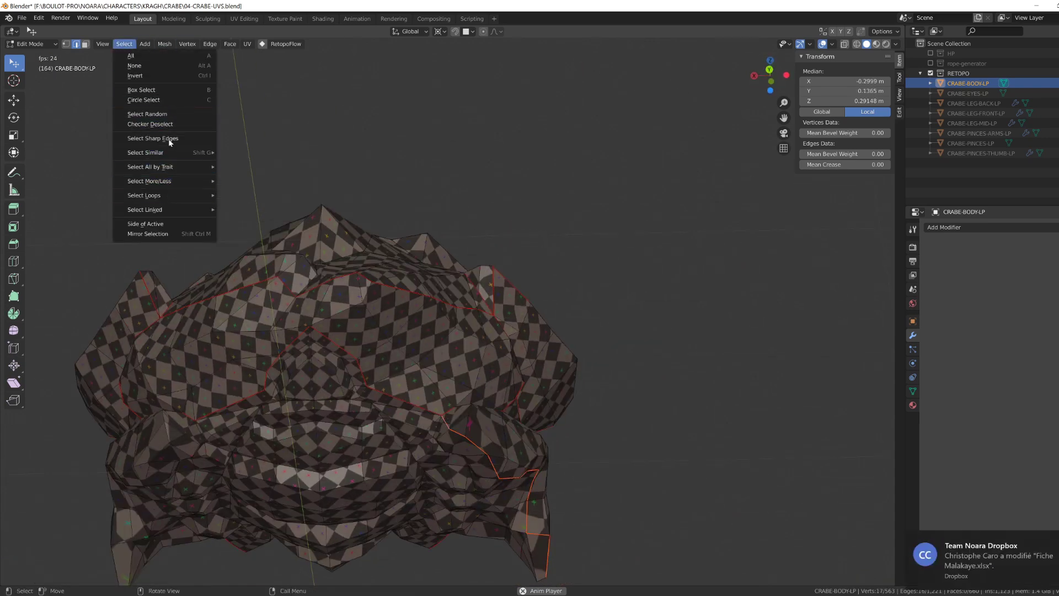
# Step: Mirror the edge selection to the opposite side of the body and mark those edges as seams
pyautogui.click(152, 234)
pyautogui.hotkey('ctrl', 'e')
pyautogui.click(337, 294)
pyautogui.moveTo(337, 294); pyautogui.dragTo(397, 320, button='middle')
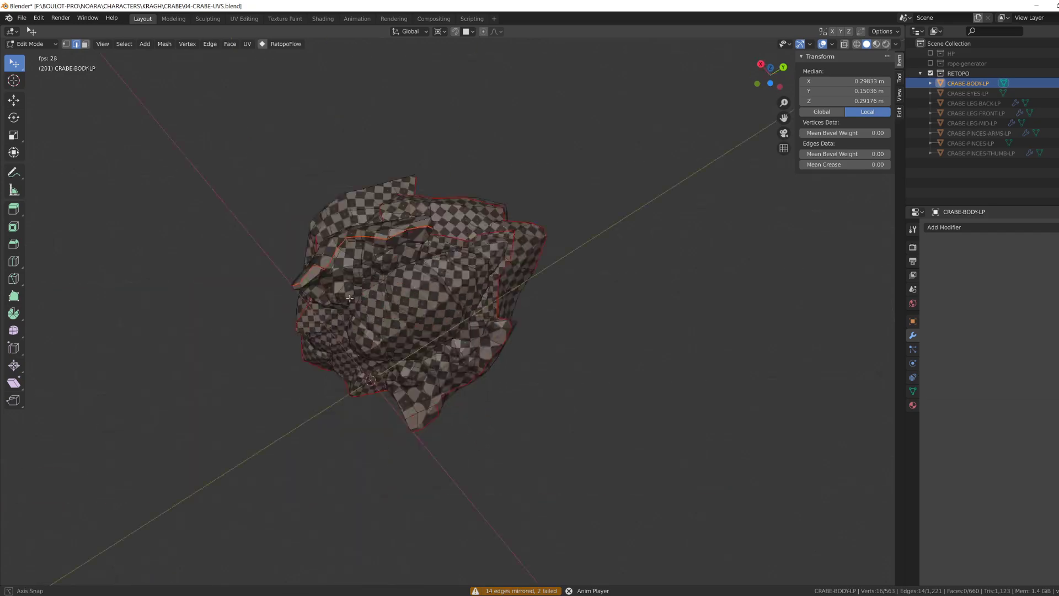
# Step: Unwrap the entire body again using the newly marked side seams
pyautogui.press('a')
pyautogui.press('u')
pyautogui.click(405, 281)
pyautogui.moveTo(405, 282); pyautogui.dragTo(586, 341, button='middle')
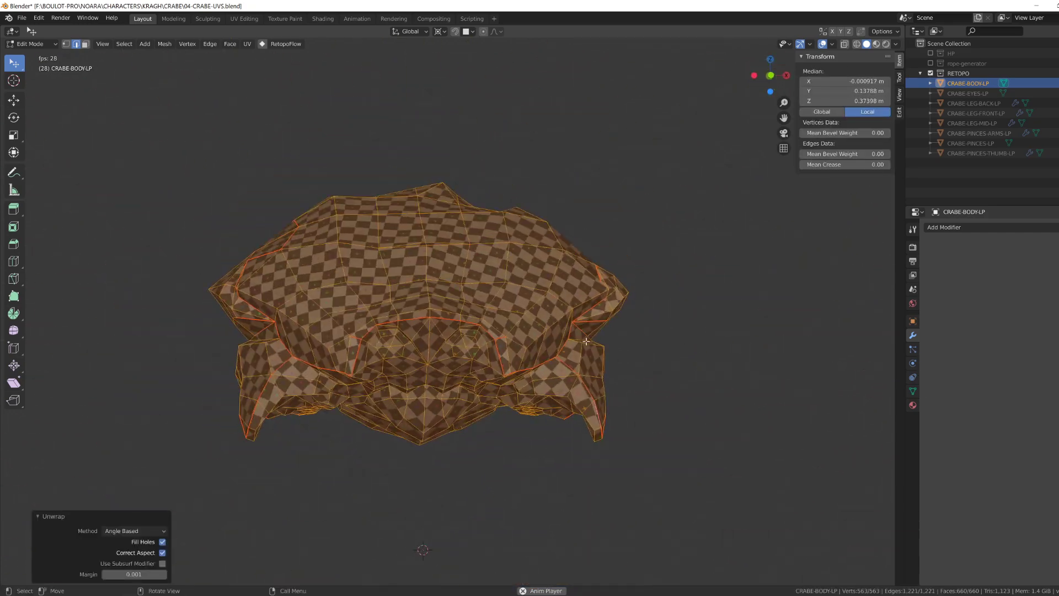
# Step: Switch to the UV Editing workspace, enlarge the UV editor, and move the body's UV islands outside the texture tile
pyautogui.click(234, 19)
pyautogui.moveTo(457, 331); pyautogui.dragTo(599, 330)
pyautogui.press('Home')
pyautogui.moveTo(416, 343); pyautogui.dragTo(237, 355, button='middle')
pyautogui.scroll(1, 221, 356)
pyautogui.press('g')
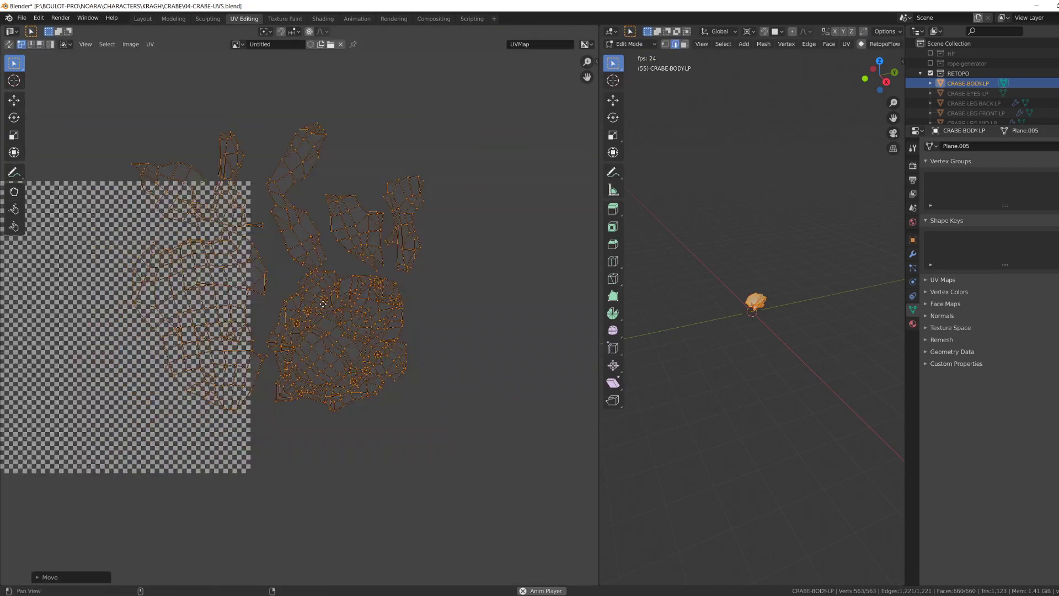
pyautogui.click(486, 330)
pyautogui.scroll(1, 485, 330)
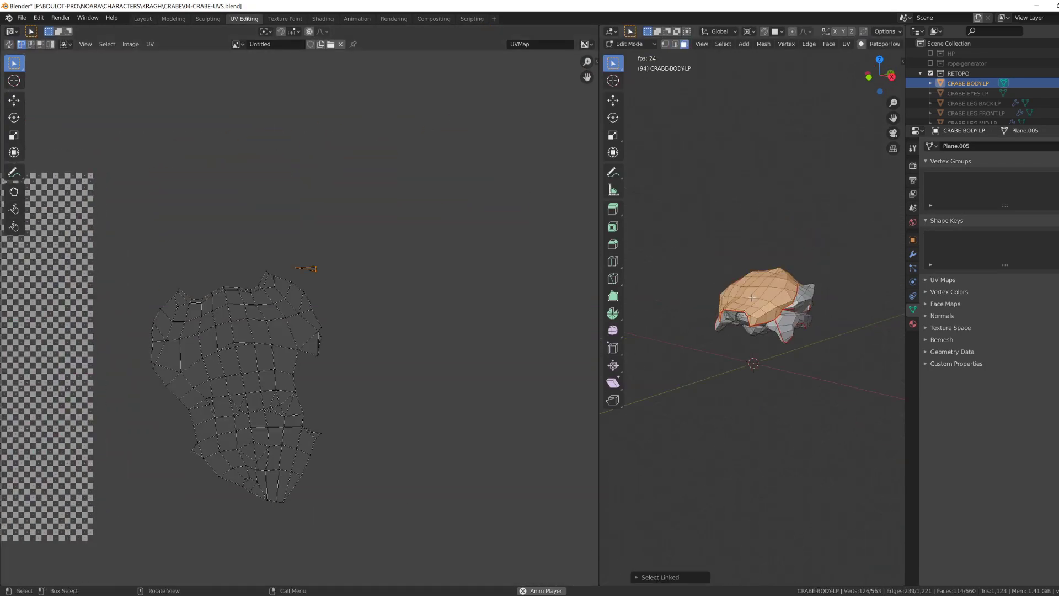
# Step: Focus on the stray triangular face detached from the shell's UV island and reposition one of its vertices on the body mesh
pyautogui.moveTo(752, 297); pyautogui.dragTo(776, 338, button='middle')
pyautogui.moveTo(716, 257); pyautogui.dragTo(830, 339, button='middle')
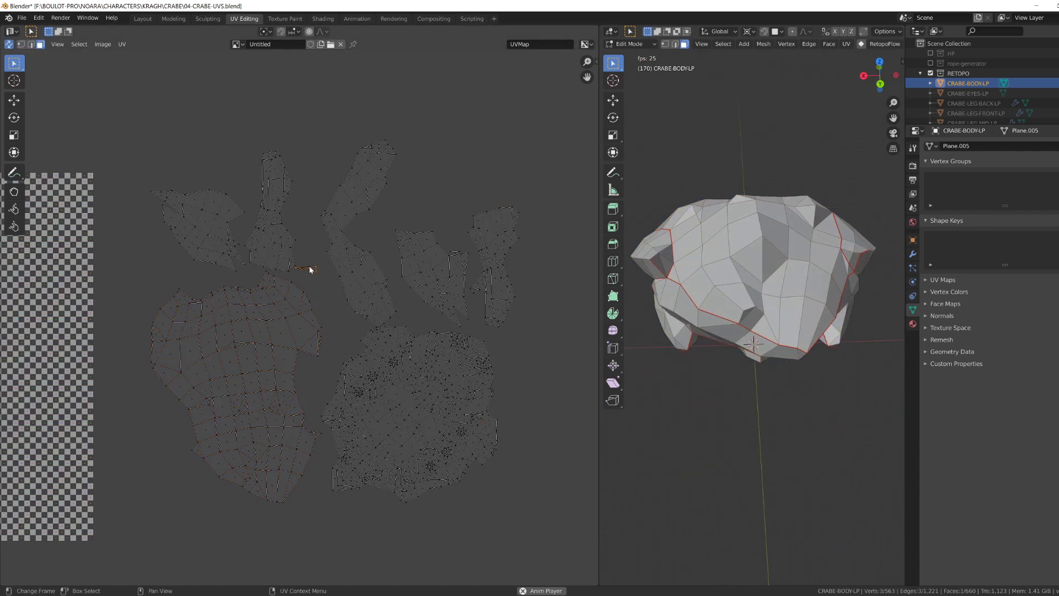
pyautogui.moveTo(739, 298); pyautogui.dragTo(738, 345, button='middle')
pyautogui.press('KP_Decimal')
pyautogui.press('g')
pyautogui.rightClick(776, 314)
pyautogui.press('1')
pyautogui.click(754, 314)
pyautogui.press('g')
pyautogui.click(743, 320)
# Step: Unwrap the entire corrected body mesh and move its UV islands beside the texture tile
pyautogui.moveTo(712, 287); pyautogui.dragTo(675, 270, button='middle')
pyautogui.press('a')
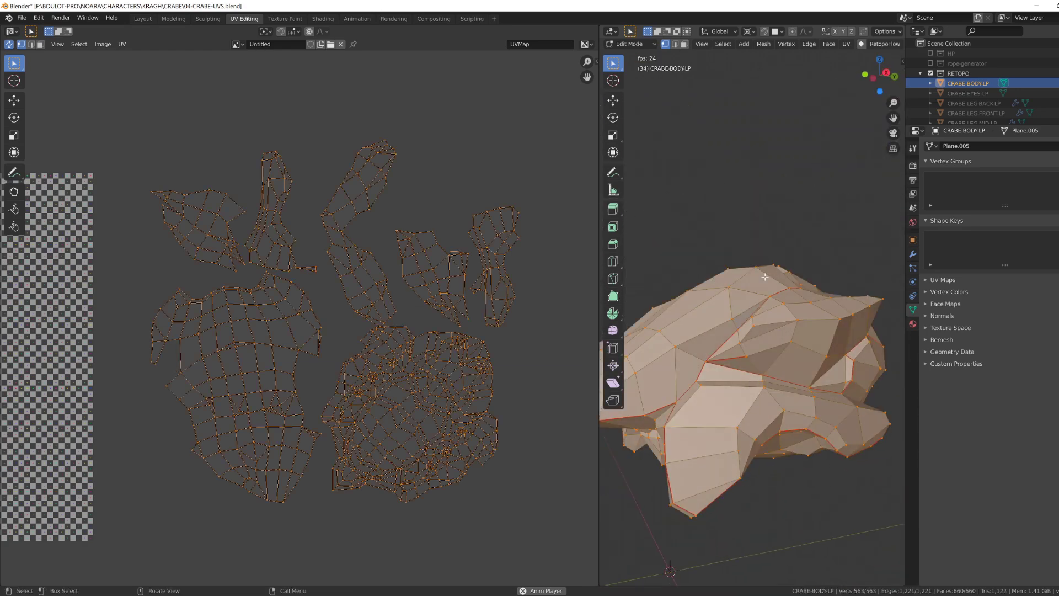
pyautogui.press('u')
pyautogui.click(676, 253)
pyautogui.scroll(-4, 302, 320)
pyautogui.scroll(3, 214, 335)
pyautogui.press('g')
pyautogui.click(507, 365)
# Step: Enlarge the 3D viewport next to the UV editor and set its shading to display the checker texture
pyautogui.moveTo(902, 66); pyautogui.dragTo(1028, 75)
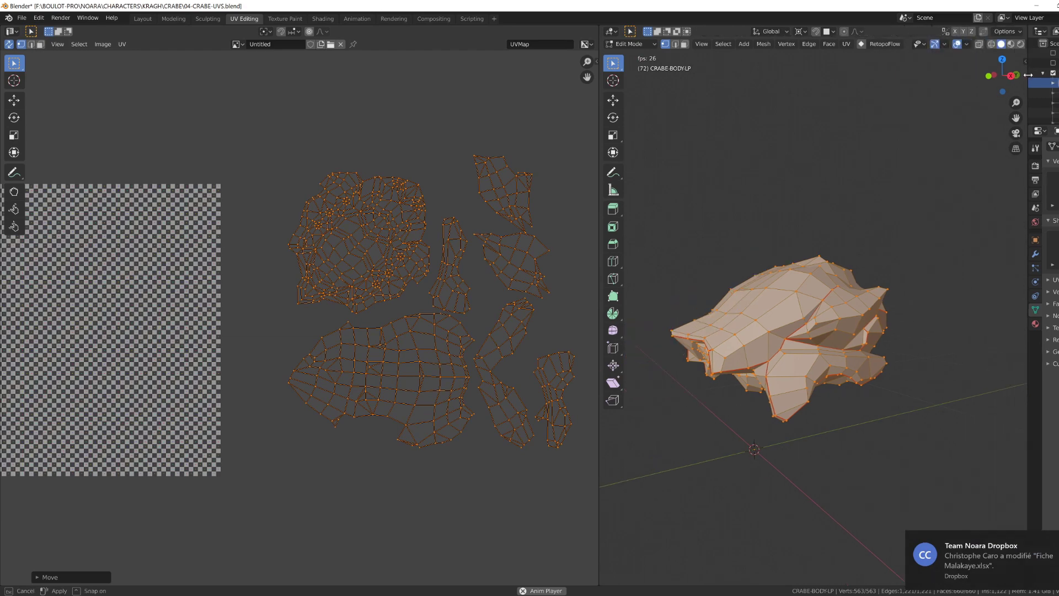
pyautogui.moveTo(771, 271); pyautogui.dragTo(816, 284, button='middle')
pyautogui.scroll(-2, 1015, 44)
pyautogui.click(1019, 44)
pyautogui.click(1051, 179)
pyautogui.scroll(1, 794, 309)
pyautogui.moveTo(740, 342)
pyautogui.mouseDown(button='middle')
pyautogui.moveTo(785, 312)
pyautogui.moveTo(793, 204)
pyautogui.mouseUp(button='middle')
pyautogui.moveTo(600, 276); pyautogui.dragTo(515, 276)
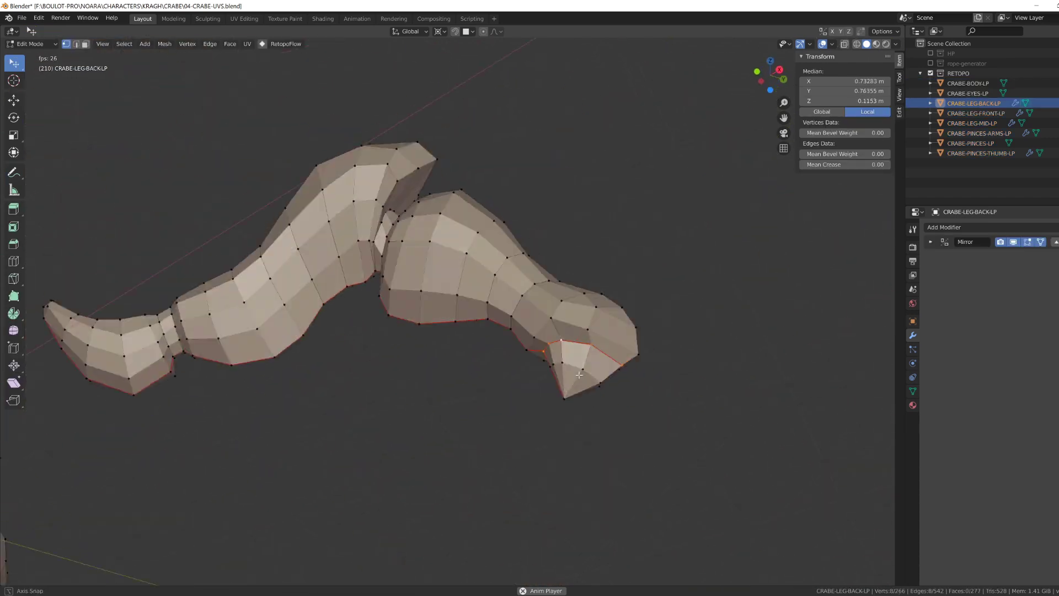
# Step: Mark seams around the back leg's foot and around the knee joint between its two large segments
pyautogui.moveTo(593, 342); pyautogui.dragTo(579, 369, button='middle')
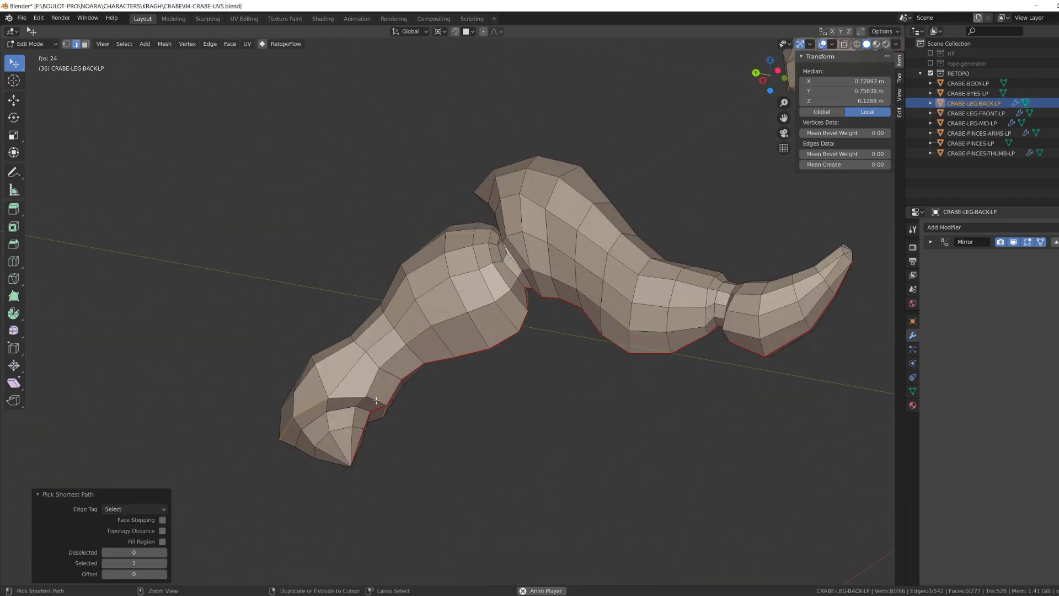
pyautogui.moveTo(359, 364); pyautogui.dragTo(610, 417, button='middle')
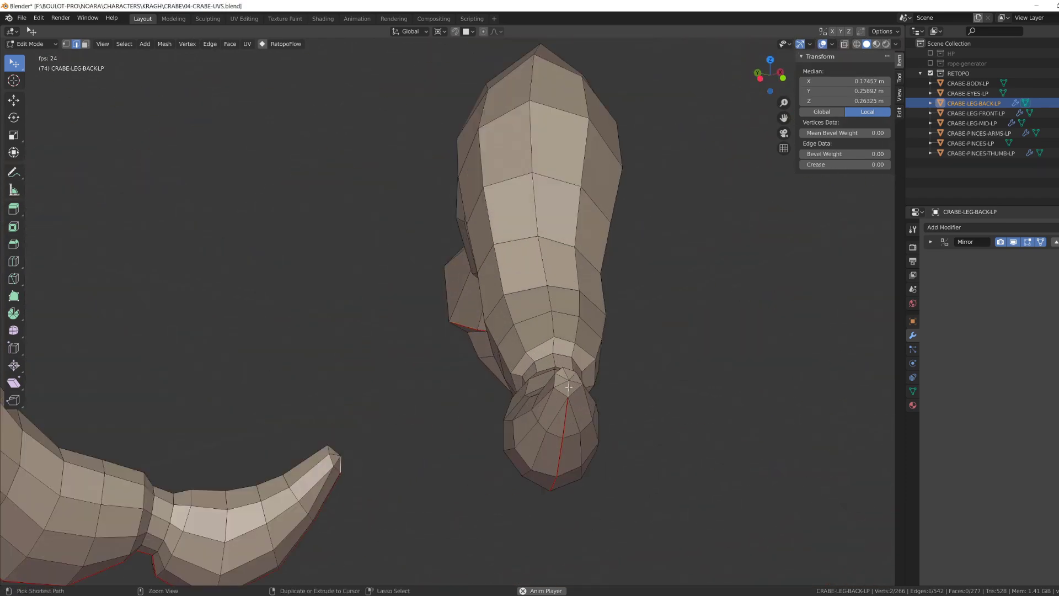
pyautogui.click(601, 507)
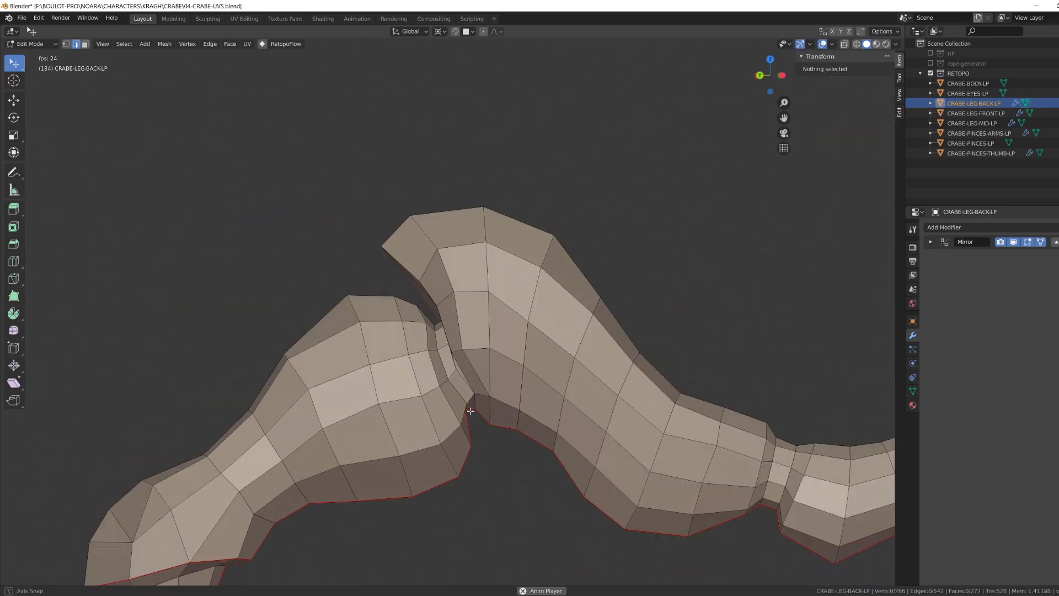
pyautogui.scroll(3, 472, 386)
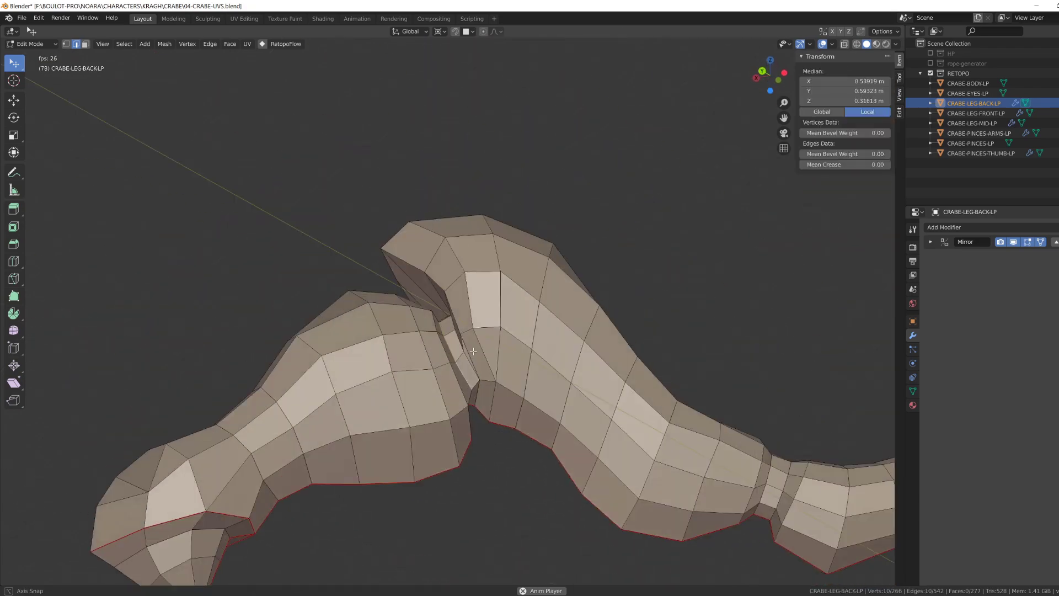
pyautogui.hotkey('ctrl', 'e')
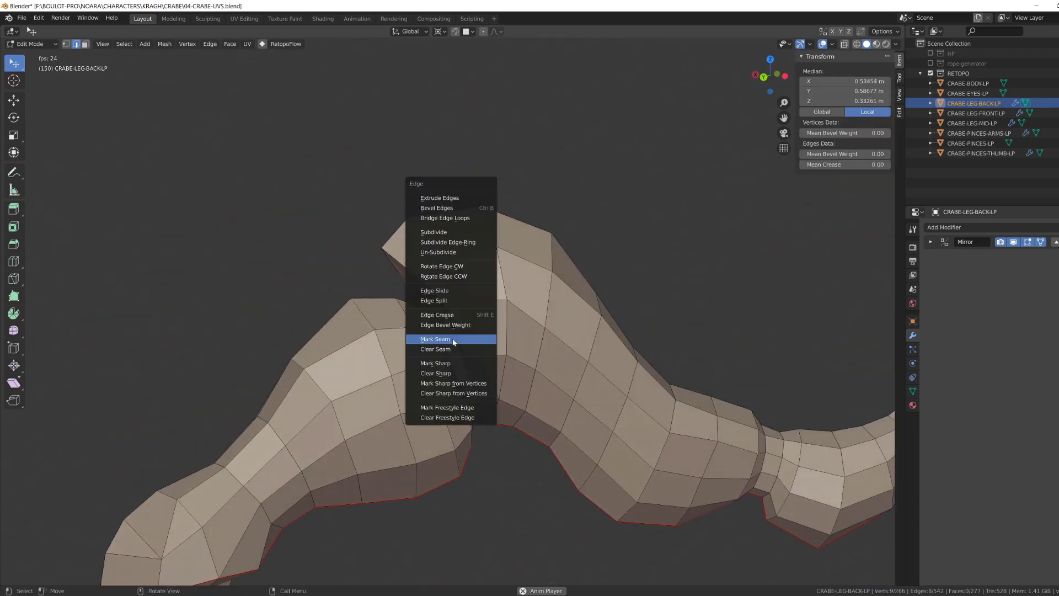
pyautogui.click(438, 338)
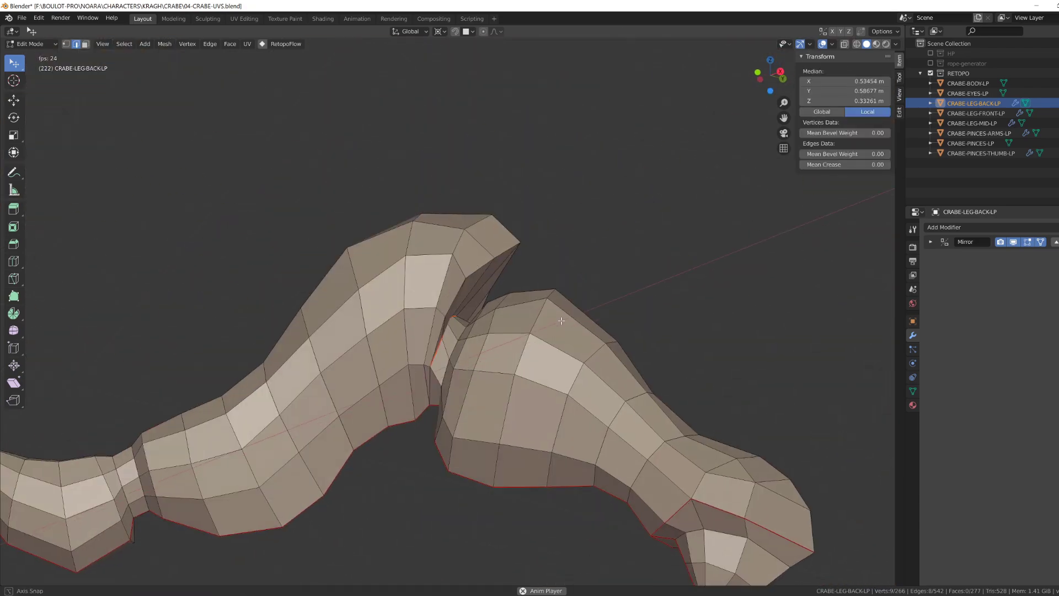
# Step: Display the checker texture in the Layout viewport's shading and unwrap the whole back leg
pyautogui.moveTo(468, 386); pyautogui.dragTo(476, 405, button='middle')
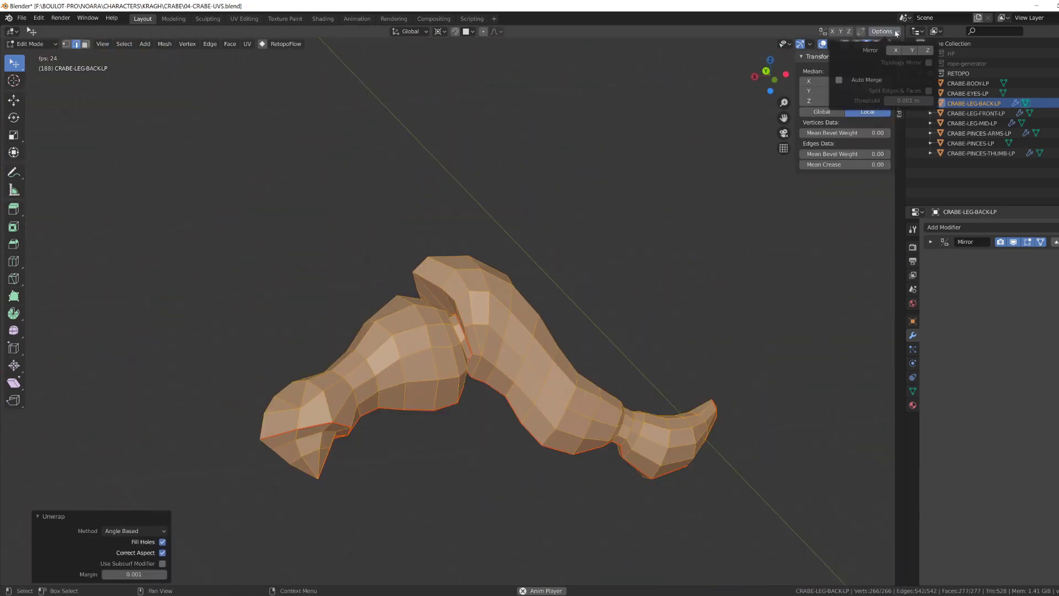
pyautogui.click(895, 43)
pyautogui.click(938, 232)
pyautogui.press('u')
pyautogui.press('Return')
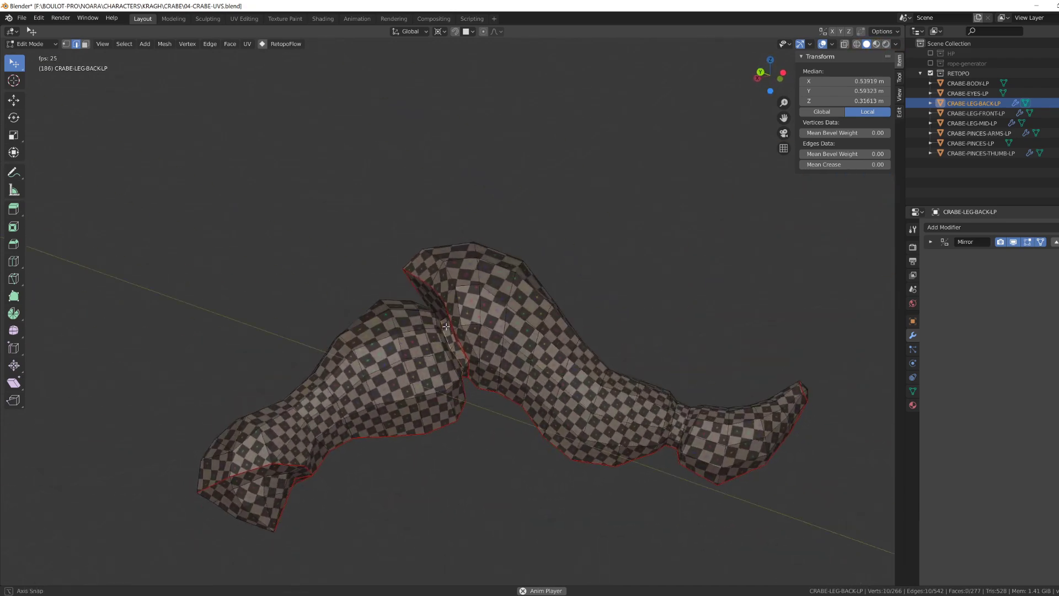
# Step: Select the edge loop at the back leg's knee joint for a seam and unwrap the whole leg again
pyautogui.moveTo(447, 327); pyautogui.dragTo(519, 314, button='middle')
pyautogui.scroll(2, 485, 353)
pyautogui.keyDown('alt'); pyautogui.click(485, 362); pyautogui.keyUp('alt')
pyautogui.scroll(-3, 485, 353)
pyautogui.press('a')
pyautogui.press('u')
pyautogui.press('Return')
# Step: Return to the UV Editing workspace and move the back leg's UV islands outside the texture tile
pyautogui.click(244, 19)
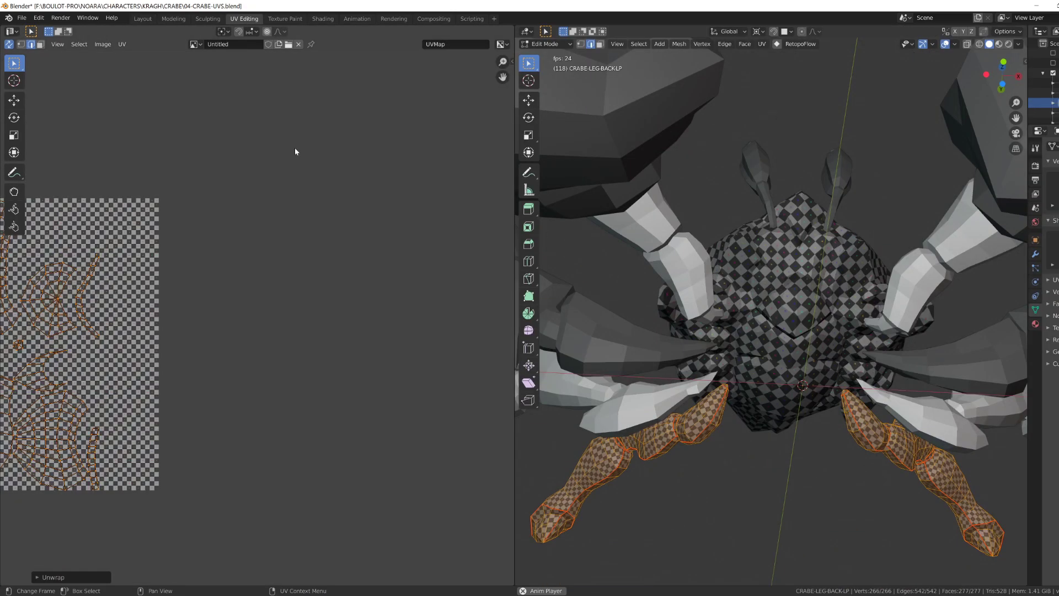
pyautogui.scroll(-2, 172, 348)
pyautogui.moveTo(173, 348); pyautogui.dragTo(266, 336, button='middle')
pyautogui.scroll(-2, 266, 335)
pyautogui.press('g')
pyautogui.click(335, 383)
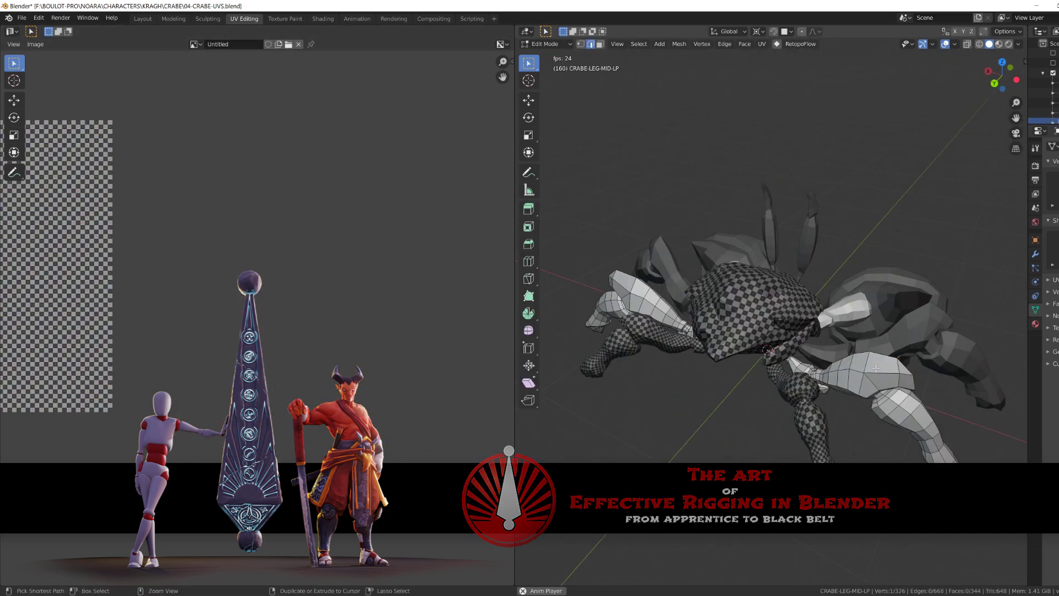
# Step: Isolate the mid leg in a maximized viewport and mark its first edge loops as seams
pyautogui.hotkey('ctrl', 'space')
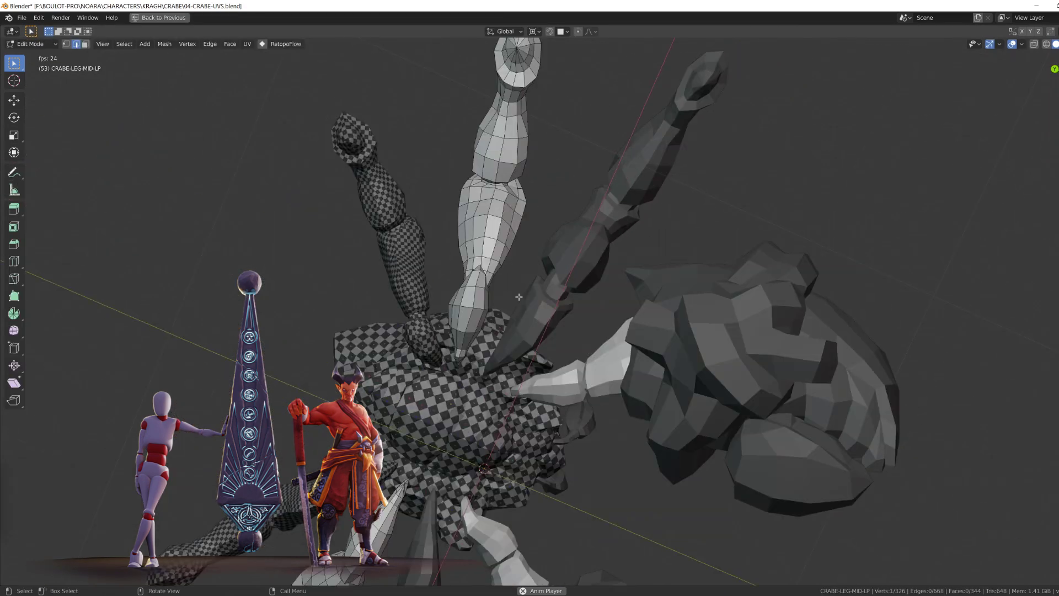
pyautogui.press('KP_Divide')
pyautogui.moveTo(519, 297); pyautogui.dragTo(435, 340, button='middle')
pyautogui.keyDown('alt'); pyautogui.click(584, 265); pyautogui.keyUp('alt')
pyautogui.hotkey('ctrl', 'e')
pyautogui.click(560, 281)
pyautogui.keyDown('alt'); pyautogui.click(581, 261); pyautogui.keyUp('alt')
pyautogui.hotkey('ctrl', 'e')
pyautogui.click(581, 261)
# Step: Mark further edge loops around the mid leg's segments as seams
pyautogui.keyDown('alt'); pyautogui.click(458, 277); pyautogui.keyUp('alt')
pyautogui.hotkey('ctrl', 'e')
pyautogui.click(459, 277)
pyautogui.keyDown('alt'); pyautogui.keyDown('shift'); pyautogui.click(478, 389); pyautogui.keyUp('shift'); pyautogui.keyUp('alt')
pyautogui.hotkey('ctrl', 'e')
pyautogui.click(557, 359)
pyautogui.keyDown('alt'); pyautogui.click(508, 416); pyautogui.keyUp('alt')
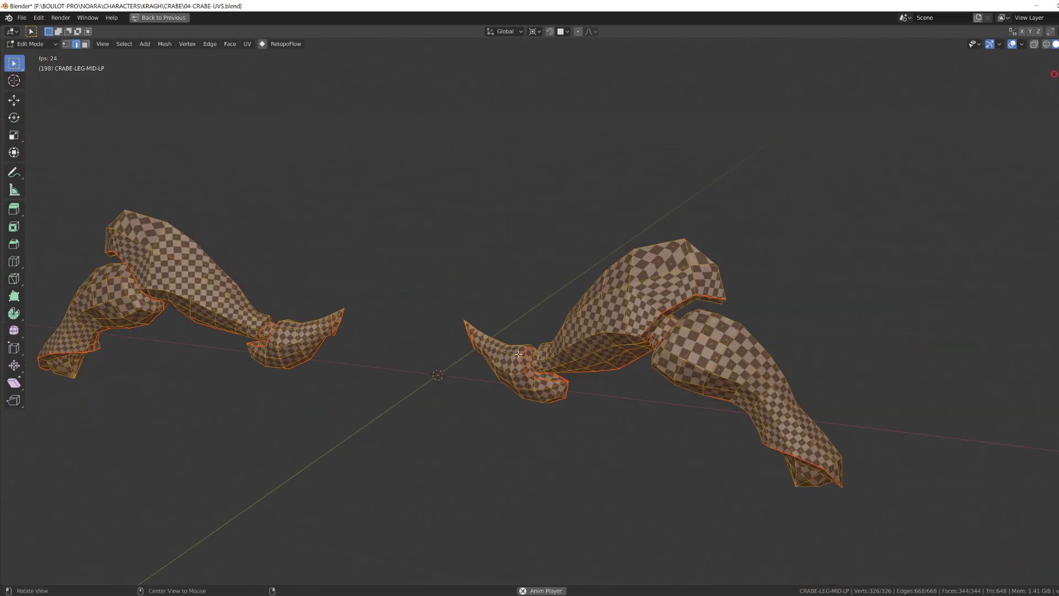
# Step: Rotate and stack the mid leg's large UV islands vertically beside the texture tile, and move the small islands next to them
pyautogui.hotkey('ctrl', 'space')
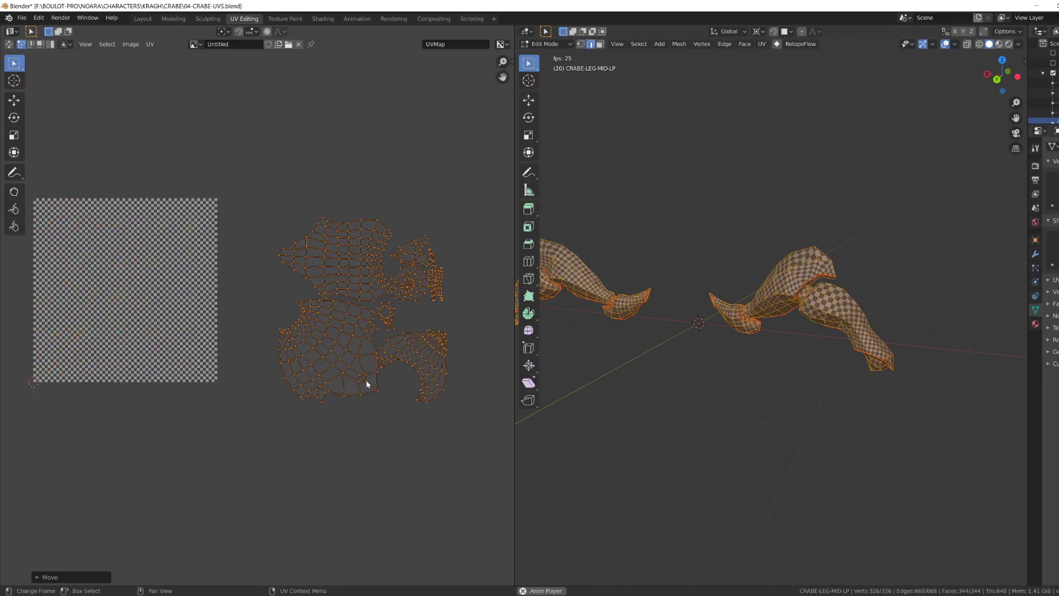
pyautogui.scroll(2, 351, 283)
pyautogui.press('r')
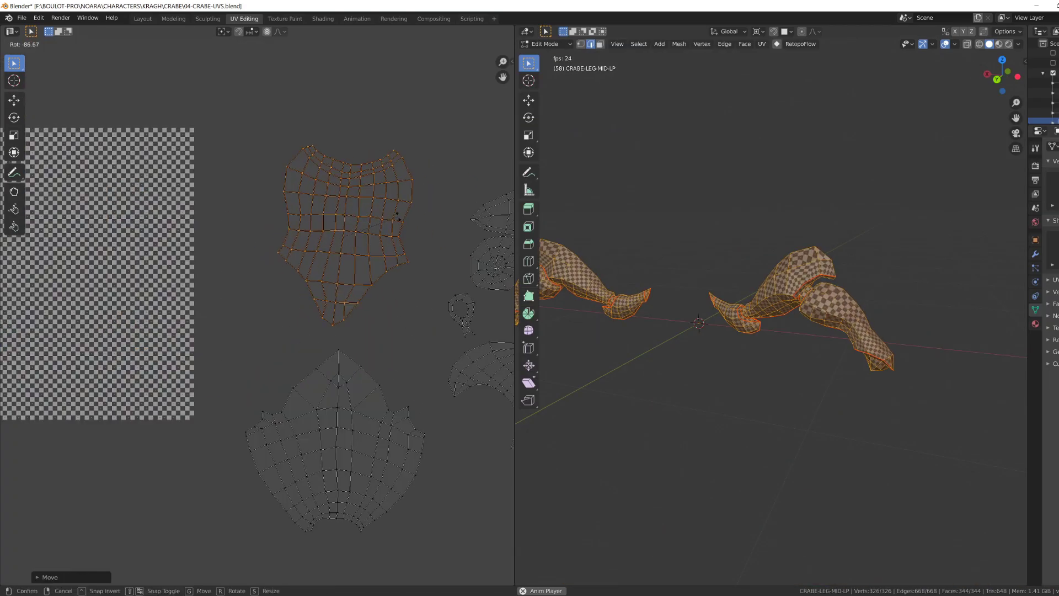
pyautogui.click(339, 406)
pyautogui.scroll(-2, 375, 392)
pyautogui.press('l')
pyautogui.press('g')
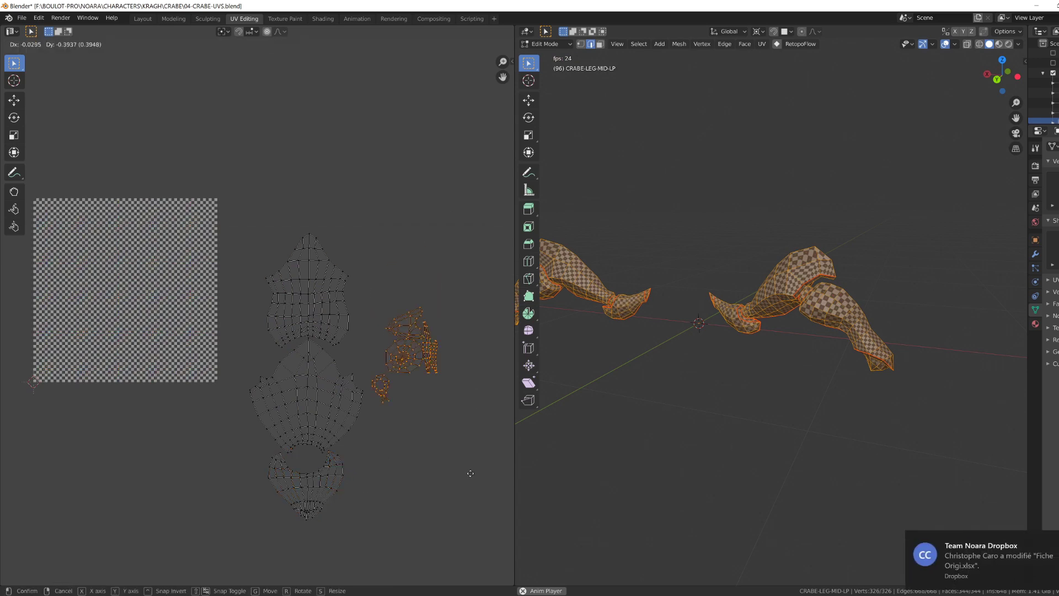
pyautogui.click(378, 415)
# Step: Select the underside edge path and the loops around the foot and joints of the front leg in a maximized viewport for seams
pyautogui.hotkey('ctrl', 'space')
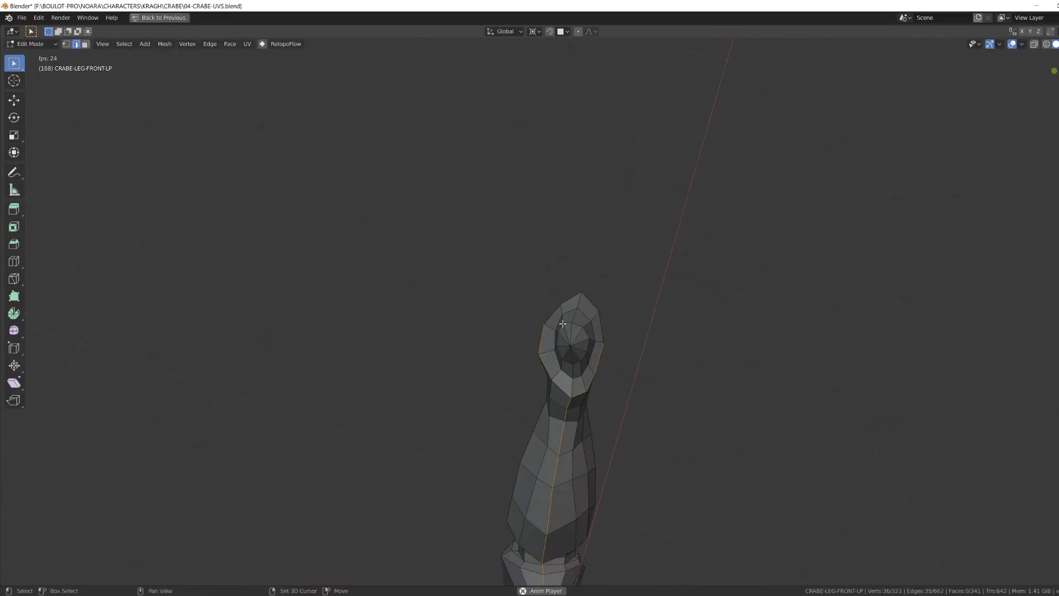
pyautogui.moveTo(553, 319); pyautogui.dragTo(486, 309, button='middle')
pyautogui.keyDown('alt'); pyautogui.keyDown('shift'); pyautogui.click(499, 262); pyautogui.keyUp('shift'); pyautogui.keyUp('alt')
pyautogui.keyDown('ctrl'); pyautogui.click(351, 354); pyautogui.keyUp('ctrl')
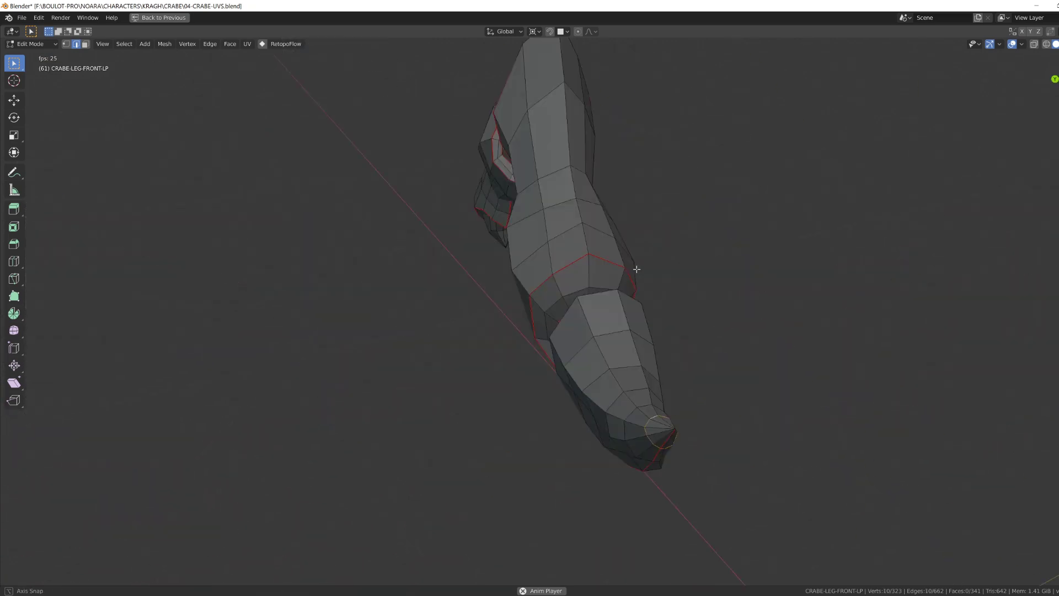
pyautogui.click(354, 386)
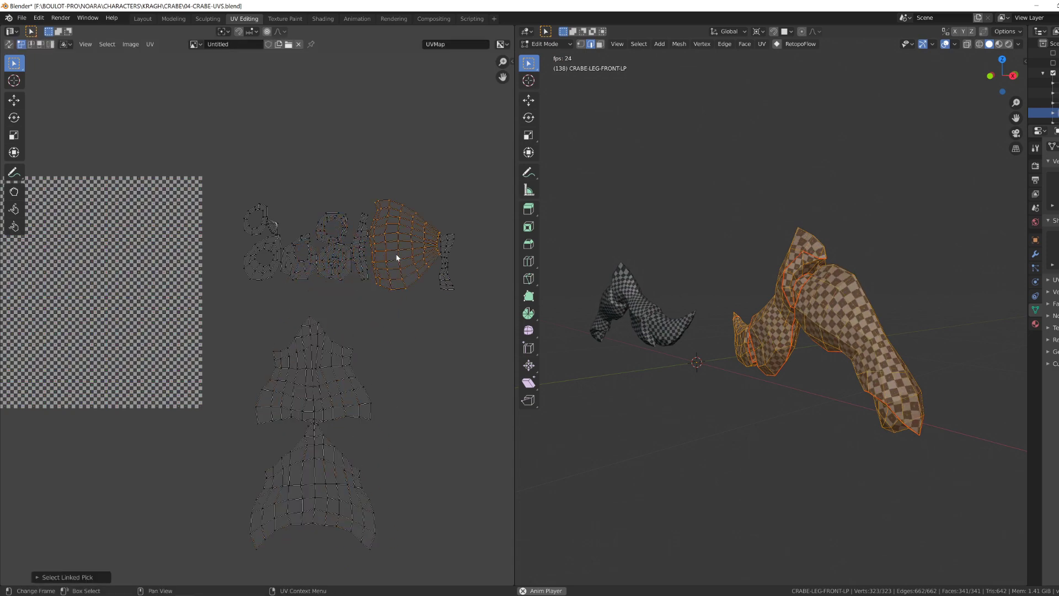
# Step: Place the front leg's remaining large UV island with the others and select the group of small islands
pyautogui.click(460, 305)
pyautogui.scroll(-3, 397, 379)
pyautogui.moveTo(230, 194); pyautogui.dragTo(426, 298)
pyautogui.scroll(-3, 437, 482)
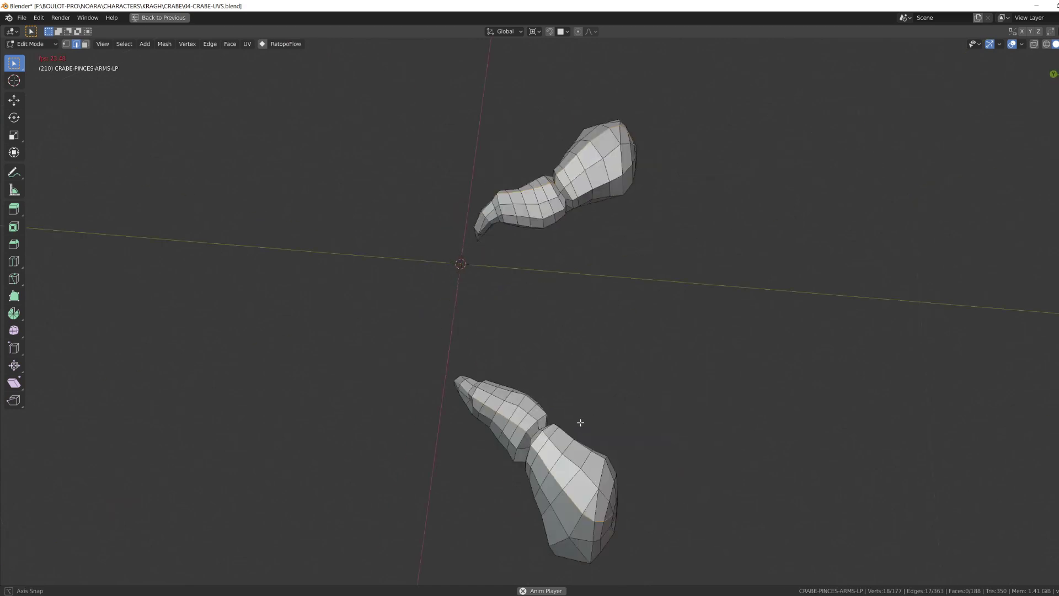
# Step: Unwrap the whole pincer arms mesh and bring back the layout with the UV editor
pyautogui.moveTo(584, 397); pyautogui.dragTo(527, 419, button='middle')
pyautogui.press('a')
pyautogui.press('u')
pyautogui.click(544, 426)
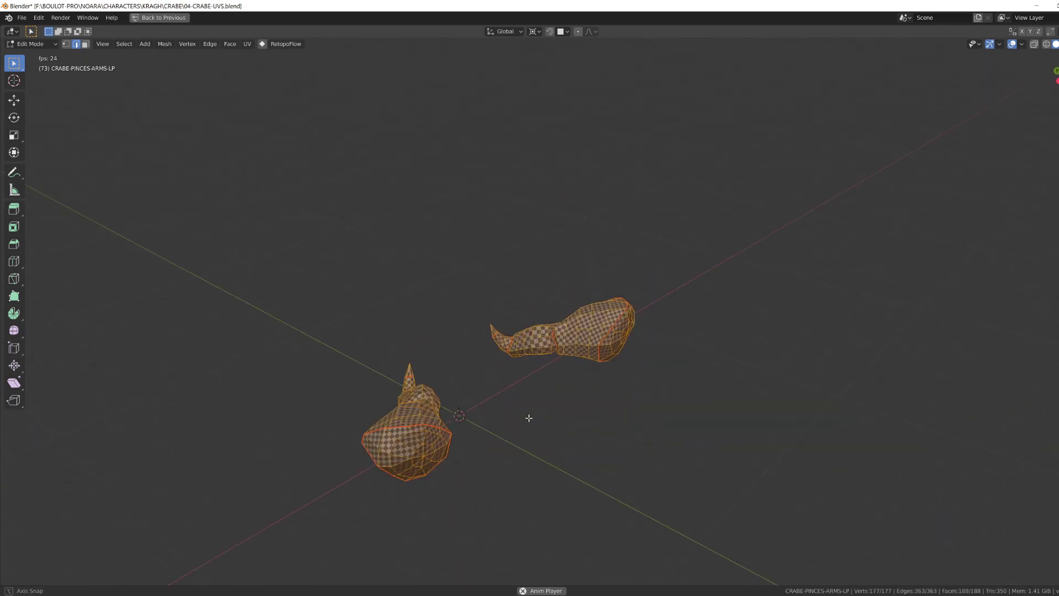
pyautogui.hotkey('ctrl', 'space')
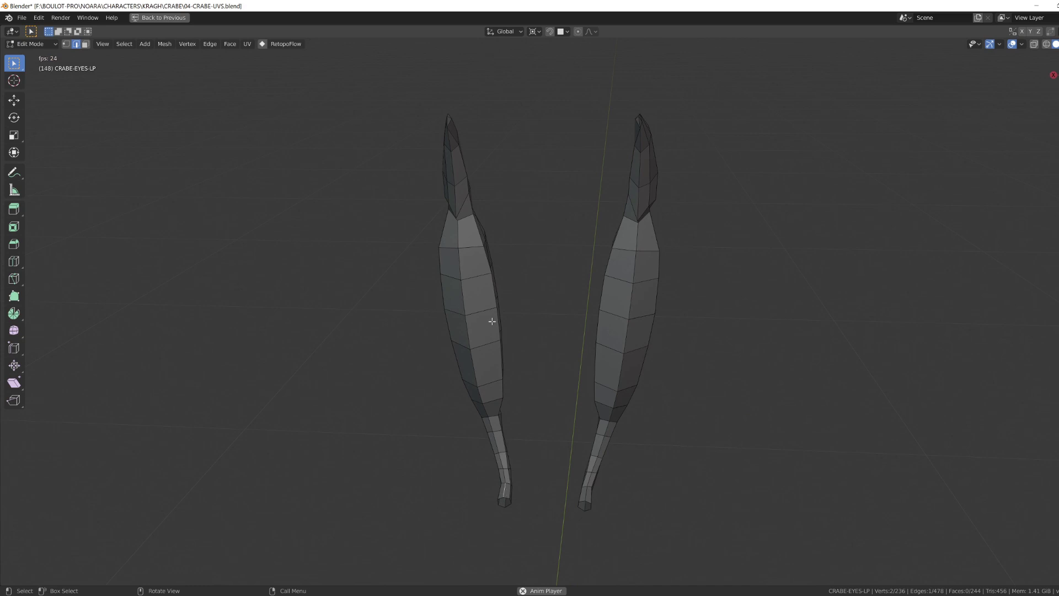
# Step: Mark the edge path running along one eye stalk as a seam and mirror the selection to the other eye
pyautogui.keyDown('ctrl'); pyautogui.click(450, 132); pyautogui.keyUp('ctrl')
pyautogui.hotkey('ctrl', 'e')
pyautogui.click(438, 177)
pyautogui.hotkey('ctrl', 'shift', 'm')
# Step: Select the edge loops around the eye where the thin stalk and the upper segment join for additional seams
pyautogui.moveTo(651, 320); pyautogui.dragTo(529, 364, button='middle')
pyautogui.click(577, 458)
pyautogui.keyDown('shift'); pyautogui.click(589, 459); pyautogui.keyUp('shift')
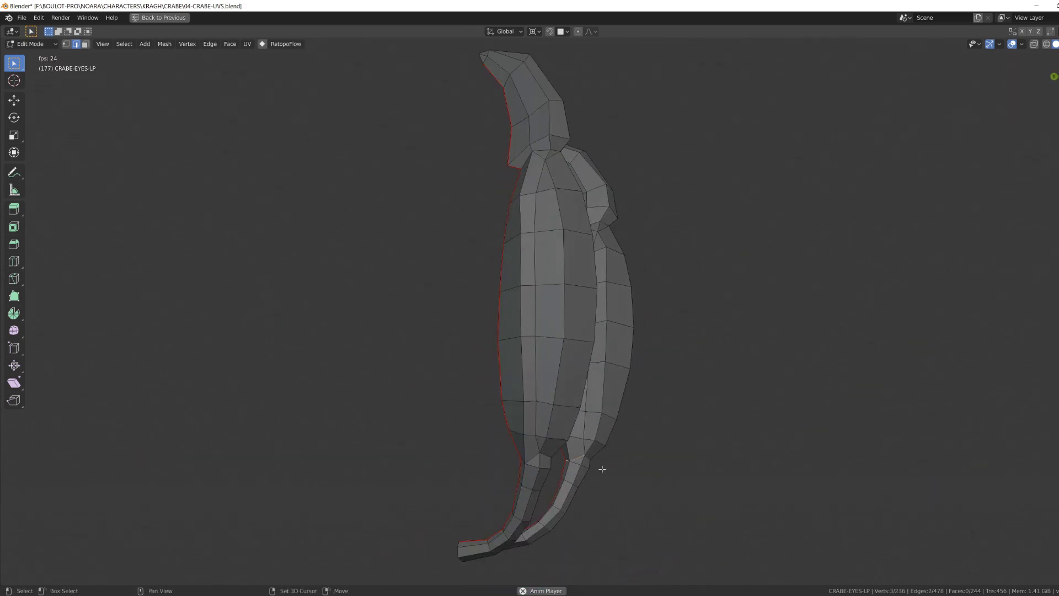
pyautogui.moveTo(602, 469); pyautogui.dragTo(571, 579, button='middle')
pyautogui.keyDown('alt'); pyautogui.keyDown('shift'); pyautogui.click(549, 429); pyautogui.keyUp('shift'); pyautogui.keyUp('alt')
pyautogui.keyDown('alt'); pyautogui.keyDown('shift'); pyautogui.click(550, 332); pyautogui.keyUp('shift'); pyautogui.keyUp('alt')
pyautogui.moveTo(549, 332); pyautogui.dragTo(583, 336, button='middle')
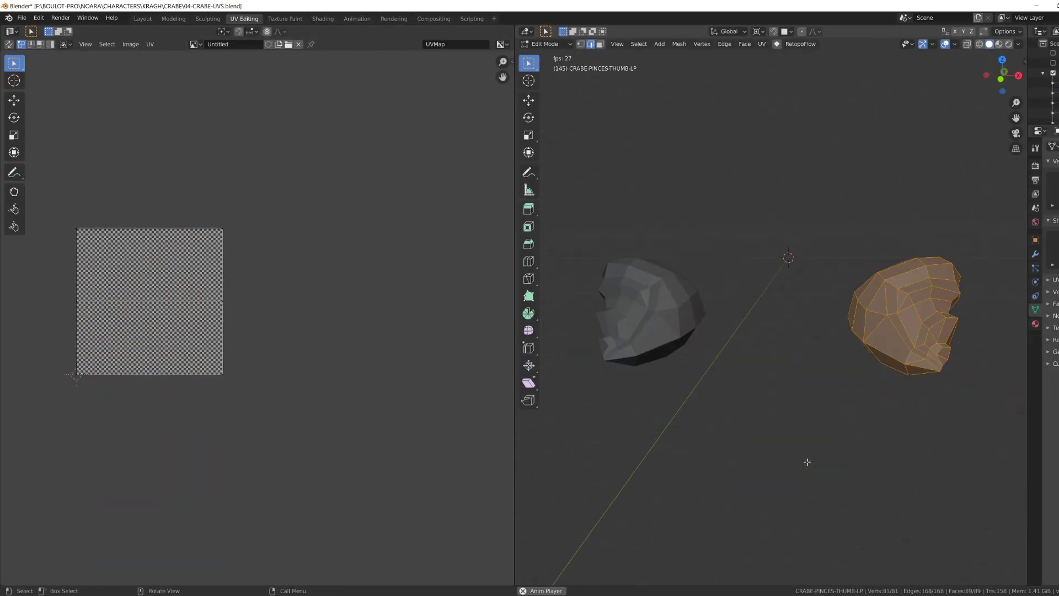
# Step: Trace a seam path around the pincer thumb's inner face and unwrap the whole thumb, with its UV islands beside the texture tile
pyautogui.hotkey('ctrl', 'space')
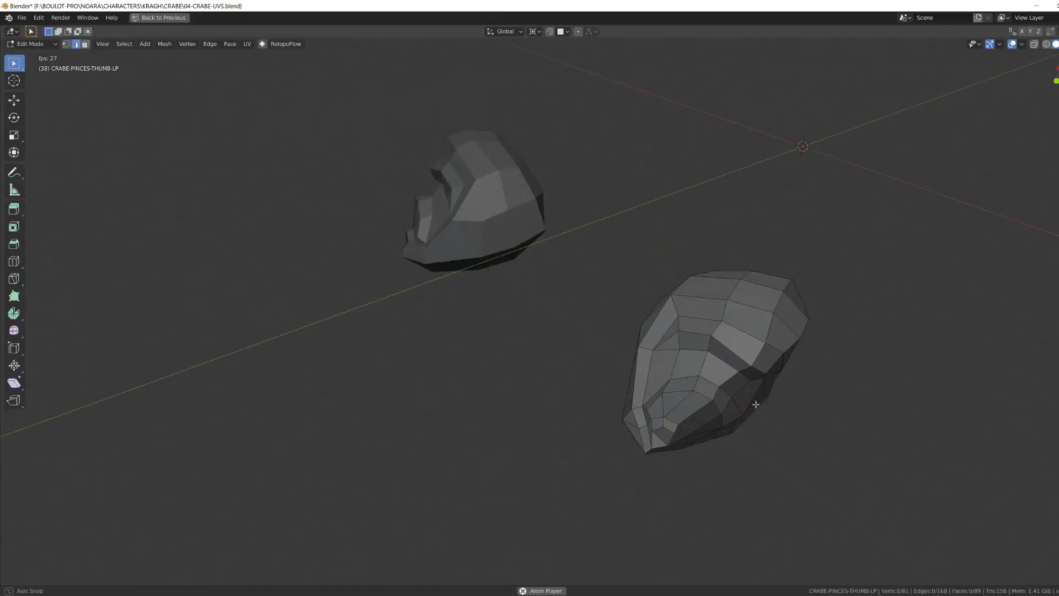
pyautogui.click(664, 421)
pyautogui.moveTo(756, 404); pyautogui.dragTo(716, 362, button='middle')
pyautogui.keyDown('ctrl'); pyautogui.click(761, 371); pyautogui.keyUp('ctrl')
pyautogui.keyDown('ctrl'); pyautogui.click(662, 402); pyautogui.keyUp('ctrl')
pyautogui.keyDown('ctrl'); pyautogui.click(697, 404); pyautogui.keyUp('ctrl')
pyautogui.moveTo(697, 404); pyautogui.dragTo(631, 383, button='middle')
pyautogui.press('a')
pyautogui.press('u')
pyautogui.click(631, 383)
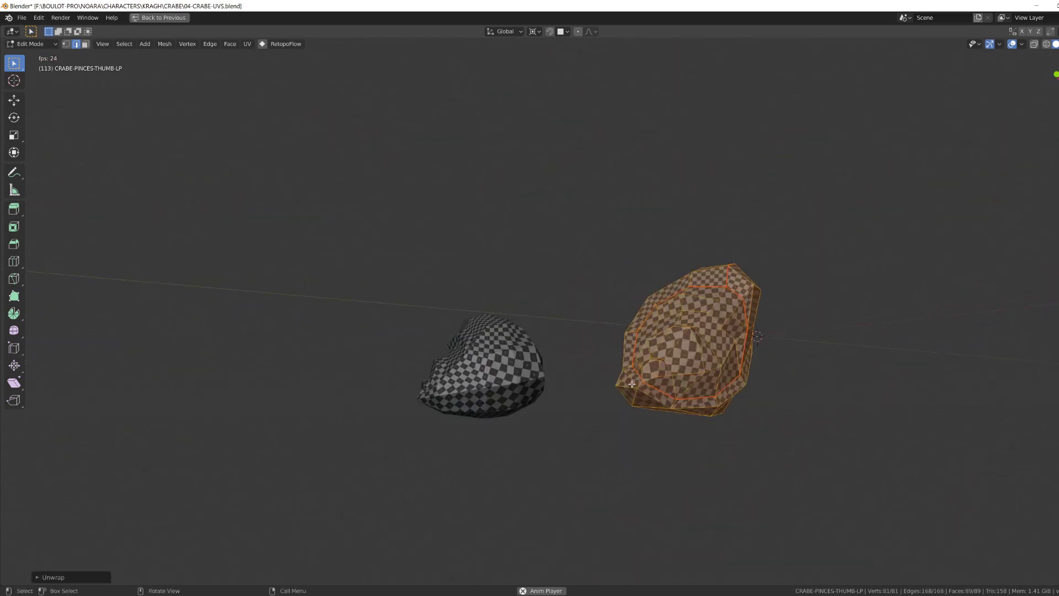
pyautogui.press('g')
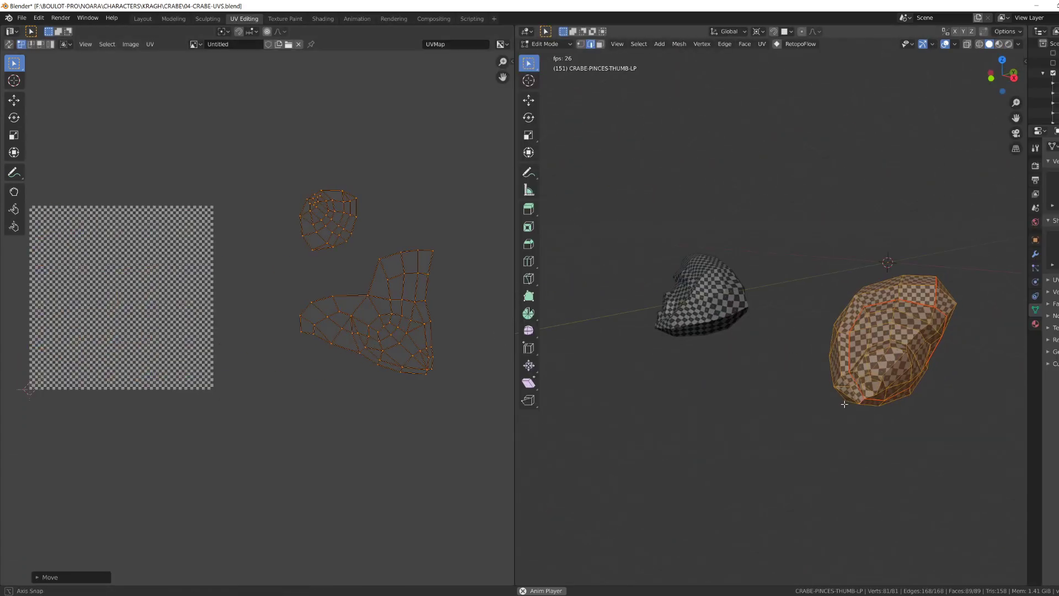
# Step: Add a lengthwise seam path along the pincer thumb's outer side, unwrap it again and move the new UV islands beside the texture tile
pyautogui.moveTo(844, 404); pyautogui.dragTo(684, 282, button='middle')
pyautogui.click(709, 342)
pyautogui.keyDown('ctrl'); pyautogui.click(659, 271); pyautogui.keyUp('ctrl')
pyautogui.press('a')
pyautogui.press('u')
pyautogui.press('g')
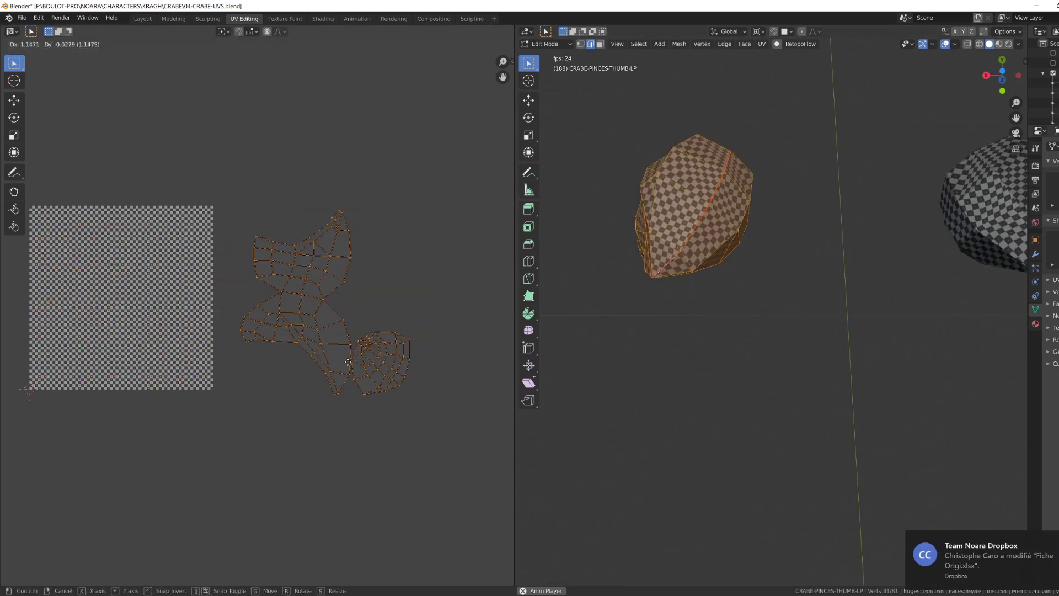
# Step: Leave edit mode on the pincer thumb and select the large pincers object
pyautogui.press('Tab')
pyautogui.scroll(-6, 717, 342)
pyautogui.click(811, 407)
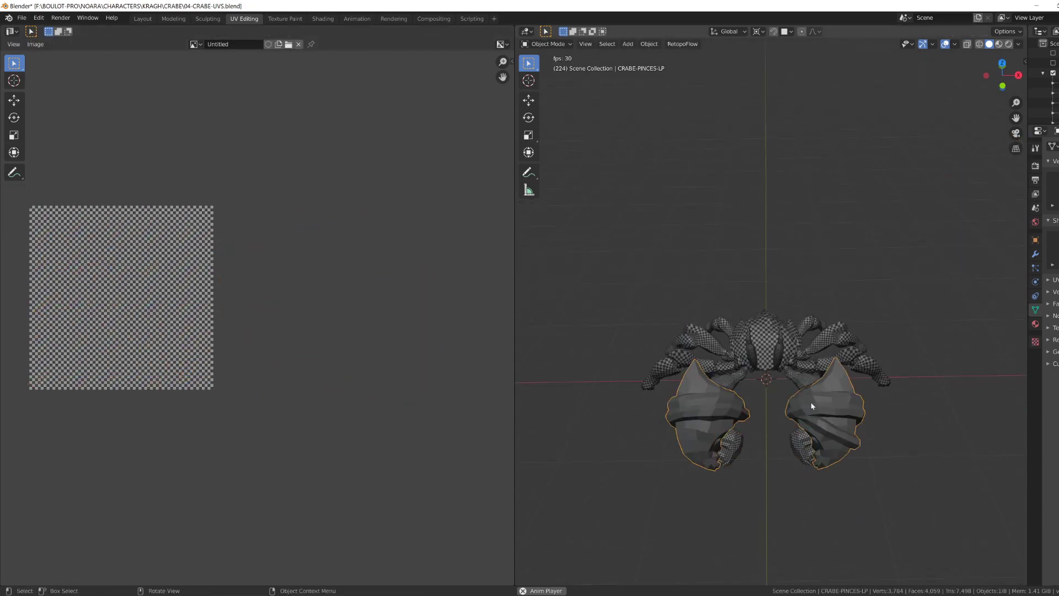
# Step: Start editing the large pincers mesh, isolated from the other crab parts in a maximized 3D view
pyautogui.press('Tab')
pyautogui.hotkey('ctrl', 'space')
pyautogui.moveTo(683, 487); pyautogui.dragTo(716, 447, button='middle')
pyautogui.keyDown('alt'); pyautogui.click(383, 284); pyautogui.keyUp('alt')
pyautogui.hotkey('ctrl', 'shift', 'm')
pyautogui.press('KP_Divide')
# Step: Trace the first seam paths around one large pincer and unwrap the whole mesh
pyautogui.click(716, 447)
pyautogui.keyDown('ctrl'); pyautogui.click(662, 402); pyautogui.keyUp('ctrl')
pyautogui.moveTo(662, 402); pyautogui.dragTo(441, 342, button='middle')
pyautogui.keyDown('ctrl'); pyautogui.click(733, 439); pyautogui.keyUp('ctrl')
pyautogui.keyDown('ctrl'); pyautogui.click(642, 421); pyautogui.keyUp('ctrl')
pyautogui.press('a')
pyautogui.press('u')
pyautogui.press('Tab')
pyautogui.press('Tab')
# Step: Add more seam paths across the front and side of the large pincer and unwrap the mesh again
pyautogui.click(670, 436)
pyautogui.keyDown('ctrl'); pyautogui.click(654, 386); pyautogui.keyUp('ctrl')
pyautogui.keyDown('ctrl'); pyautogui.click(662, 358); pyautogui.keyUp('ctrl')
pyautogui.click(353, 259)
pyautogui.keyDown('ctrl'); pyautogui.click(481, 374); pyautogui.keyUp('ctrl')
pyautogui.click(435, 309)
pyautogui.moveTo(481, 373); pyautogui.dragTo(593, 445, button='middle')
pyautogui.keyDown('ctrl'); pyautogui.click(452, 309); pyautogui.keyUp('ctrl')
pyautogui.press('a')
pyautogui.press('u')
# Step: Extend the pincer seams with another short path and re-unwrap all faces to check the checker distribution
pyautogui.hotkey('alt', 'a')
pyautogui.keyDown('ctrl'); pyautogui.click(688, 331); pyautogui.keyUp('ctrl')
pyautogui.press('a')
pyautogui.press('u')
pyautogui.click(496, 408)
pyautogui.moveTo(496, 408); pyautogui.dragTo(381, 368, button='middle')
pyautogui.press('a')
pyautogui.press('u')
# Step: Trace seam paths along the edge loop on the pincer's other side and unwrap all faces
pyautogui.moveTo(324, 394); pyautogui.dragTo(579, 408, button='middle')
pyautogui.hotkey('alt', 'a')
pyautogui.keyDown('alt'); pyautogui.click(373, 395); pyautogui.keyUp('alt')
pyautogui.keyDown('ctrl'); pyautogui.click(530, 382); pyautogui.keyUp('ctrl')
pyautogui.keyDown('ctrl'); pyautogui.click(353, 425); pyautogui.keyUp('ctrl')
pyautogui.moveTo(353, 424); pyautogui.dragTo(557, 375, button='middle')
pyautogui.press('a')
pyautogui.press('u')
# Step: Undo the last pincer unwrap, try unwrapping once more and undo that attempt too
pyautogui.scroll(-4, 338, 312)
pyautogui.hotkey('ctrl', 'z')
pyautogui.hotkey('ctrl', 'z')
pyautogui.keyDown('alt'); pyautogui.moveTo(557, 374); pyautogui.dragTo(408, 265); pyautogui.keyUp('alt')
pyautogui.press('a')
pyautogui.press('u')
pyautogui.hotkey('ctrl', 'z')
pyautogui.hotkey('ctrl', 'z')
# Step: Pick edge paths over the upper part of the pincer and adjust their seam marking
pyautogui.click(408, 117)
pyautogui.keyDown('ctrl'); pyautogui.click(504, 275); pyautogui.keyUp('ctrl')
pyautogui.keyDown('ctrl'); pyautogui.click(470, 210); pyautogui.keyUp('ctrl')
pyautogui.keyDown('ctrl'); pyautogui.click(373, 232); pyautogui.keyUp('ctrl')
pyautogui.hotkey('ctrl', 'e')
pyautogui.click(408, 266)
pyautogui.keyDown('ctrl'); pyautogui.click(370, 310); pyautogui.keyUp('ctrl')
# Step: Trace seam paths along the raised band from the pincer's side towards its pointed tip
pyautogui.keyDown('alt'); pyautogui.moveTo(369, 310); pyautogui.dragTo(371, 349); pyautogui.keyUp('alt')
pyautogui.moveTo(372, 348); pyautogui.dragTo(530, 288, button='middle')
pyautogui.keyDown('ctrl'); pyautogui.click(432, 251); pyautogui.keyUp('ctrl')
pyautogui.click(574, 243)
pyautogui.keyDown('ctrl'); pyautogui.click(568, 343); pyautogui.keyUp('ctrl')
pyautogui.keyDown('ctrl'); pyautogui.click(551, 259); pyautogui.keyUp('ctrl')
pyautogui.click(530, 288)
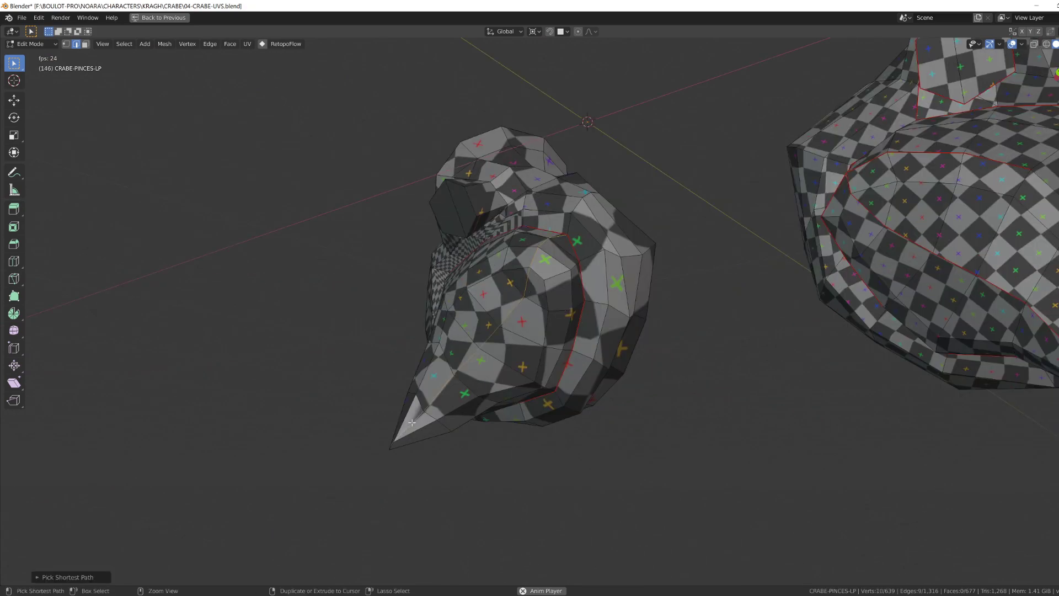
# Step: Rework the seam path inside the pincer's recessed inner face using a short edge path
pyautogui.moveTo(411, 422); pyautogui.dragTo(551, 339, button='middle')
pyautogui.click(550, 340)
pyautogui.click(519, 370)
pyautogui.moveTo(520, 371); pyautogui.dragTo(643, 300, button='middle')
pyautogui.click(568, 276)
pyautogui.keyDown('ctrl'); pyautogui.click(615, 298); pyautogui.keyUp('ctrl')
pyautogui.hotkey('ctrl', 'e')
pyautogui.click(572, 264)
pyautogui.click(642, 300)
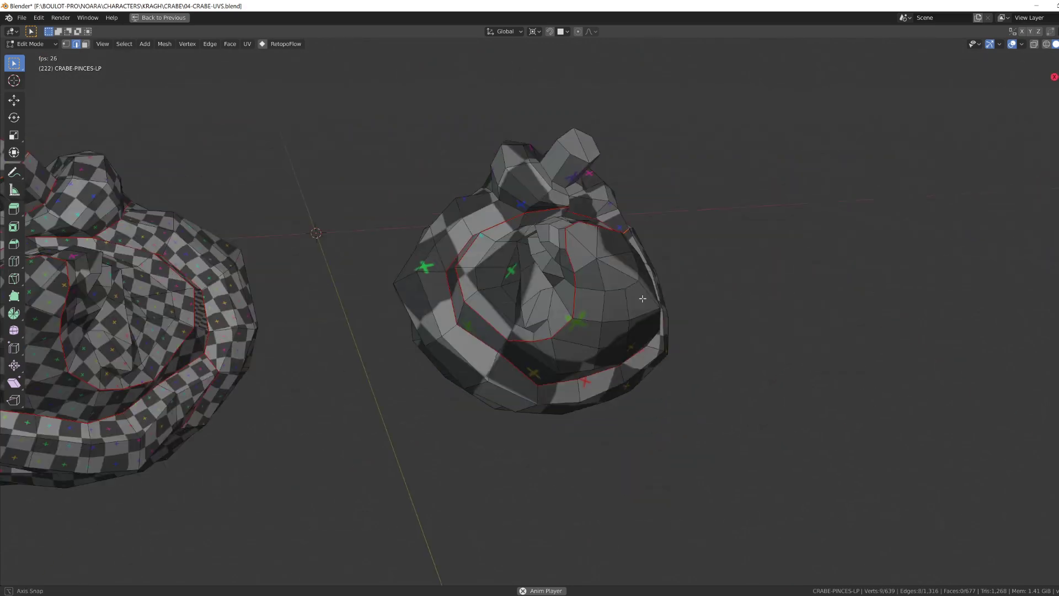
# Step: Continue the seam path near the pincer's joint end and unwrap the whole mesh
pyautogui.moveTo(552, 297); pyautogui.dragTo(563, 248, button='middle')
pyautogui.keyDown('ctrl'); pyautogui.click(563, 249); pyautogui.keyUp('ctrl')
pyautogui.moveTo(496, 270); pyautogui.dragTo(603, 248, button='middle')
pyautogui.scroll(-3, 584, 309)
pyautogui.press('a')
pyautogui.press('u')
# Step: Revise the seam marking on an edge path beside the pincer's joint and unwrap all faces again
pyautogui.click(585, 309)
pyautogui.keyDown('ctrl'); pyautogui.click(530, 265); pyautogui.keyUp('ctrl')
pyautogui.hotkey('ctrl', 'e')
pyautogui.keyDown('alt'); pyautogui.moveTo(602, 249); pyautogui.dragTo(577, 226); pyautogui.keyUp('alt')
pyautogui.click(638, 287)
pyautogui.keyDown('shift'); pyautogui.click(575, 227); pyautogui.keyUp('shift')
pyautogui.click(564, 216)
pyautogui.press('a')
pyautogui.press('u')
# Step: Add seams around and along the small stub at the pincer's joint, then unwrap the whole mesh
pyautogui.click(552, 220)
pyautogui.keyDown('ctrl'); pyautogui.click(557, 243); pyautogui.keyUp('ctrl')
pyautogui.moveTo(552, 220); pyautogui.dragTo(535, 329, button='middle')
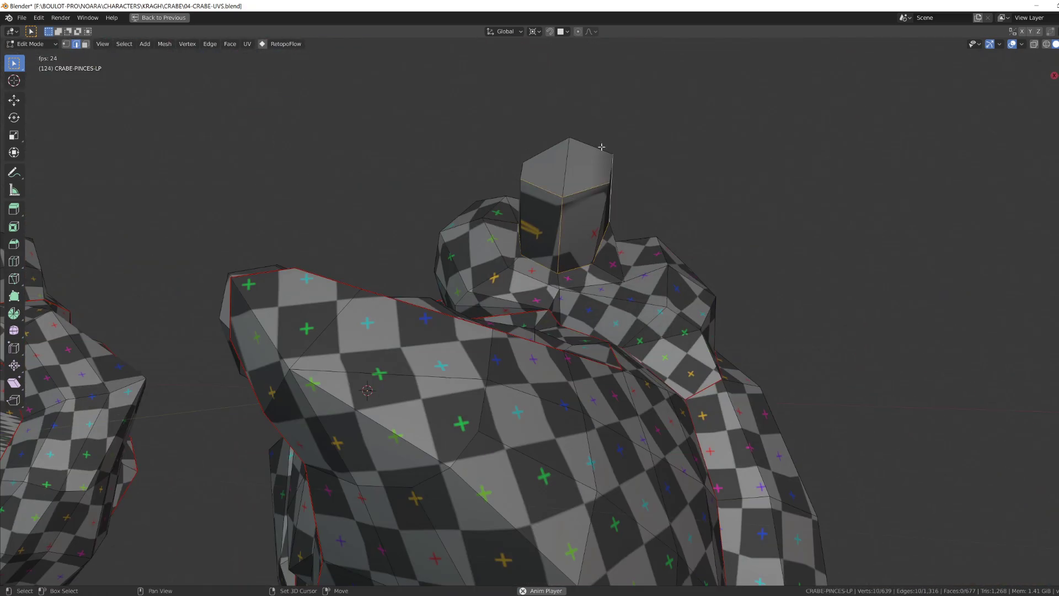
pyautogui.keyDown('shift'); pyautogui.click(602, 147); pyautogui.keyUp('shift')
pyautogui.keyDown('shift'); pyautogui.click(547, 149); pyautogui.keyUp('shift')
pyautogui.moveTo(547, 150); pyautogui.dragTo(508, 157, button='middle')
pyautogui.click(567, 189)
pyautogui.moveTo(568, 194); pyautogui.dragTo(595, 331, button='middle')
pyautogui.scroll(-4, 573, 237)
pyautogui.click(553, 293)
pyautogui.press('a')
pyautogui.press('u')
# Step: Restore the split view with the UV editor and move the pincer UV islands below the texture tile
pyautogui.click(543, 309)
pyautogui.scroll(-4, 596, 331)
pyautogui.hotkey('ctrl', 'space')
pyautogui.scroll(-3, 165, 340)
pyautogui.press('g')
pyautogui.click(223, 442)
pyautogui.moveTo(223, 442); pyautogui.dragTo(336, 395, button='middle')
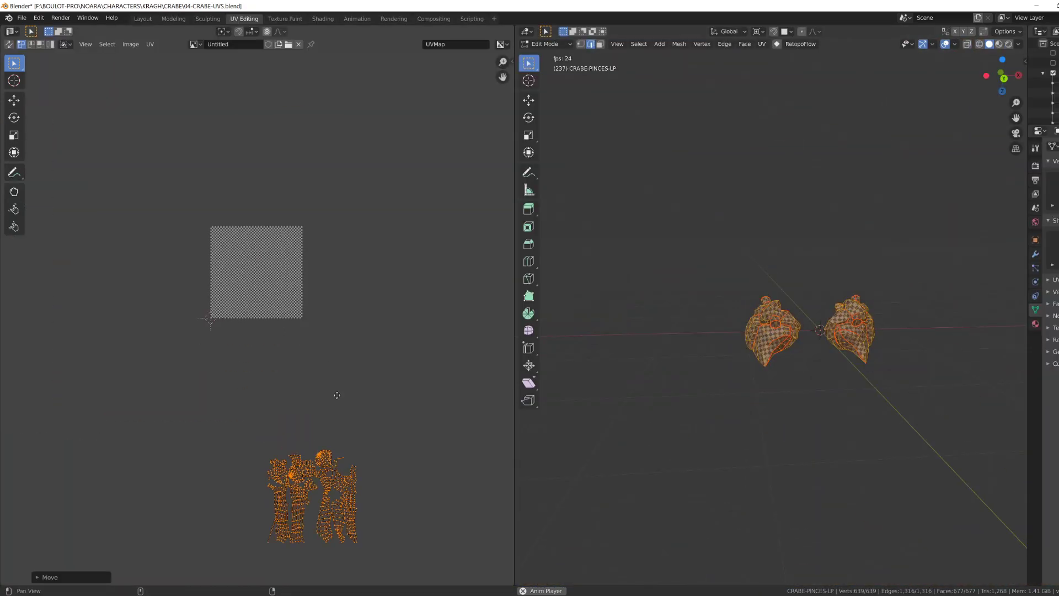
# Step: Examine the stretched face in the pincer's fold by moving its corner vertex
pyautogui.scroll(5, 827, 330)
pyautogui.moveTo(828, 331); pyautogui.dragTo(773, 358, button='middle')
pyautogui.press('a')
pyautogui.press('1')
pyautogui.click(358, 530)
pyautogui.press('KP_Decimal')
pyautogui.press('g')
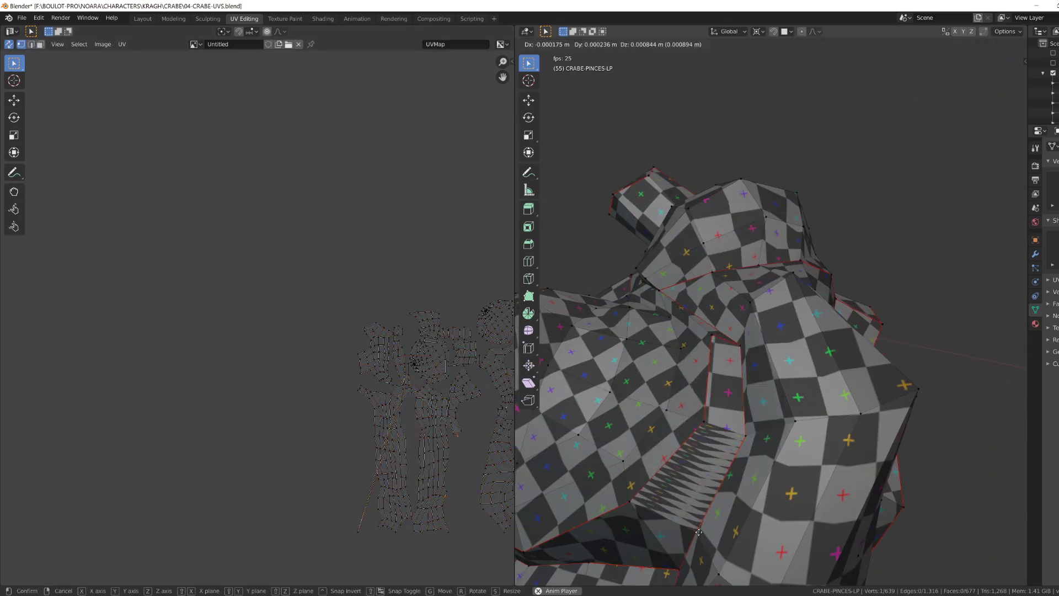
pyautogui.keyDown('alt'); pyautogui.moveTo(704, 503); pyautogui.dragTo(736, 481); pyautogui.keyUp('alt')
# Step: Select the vertices around the gap in the pincer's fold and fill it with a face
pyautogui.click(765, 433)
pyautogui.keyDown('shift'); pyautogui.click(809, 528); pyautogui.keyUp('shift')
pyautogui.moveTo(855, 373); pyautogui.dragTo(663, 451, button='middle')
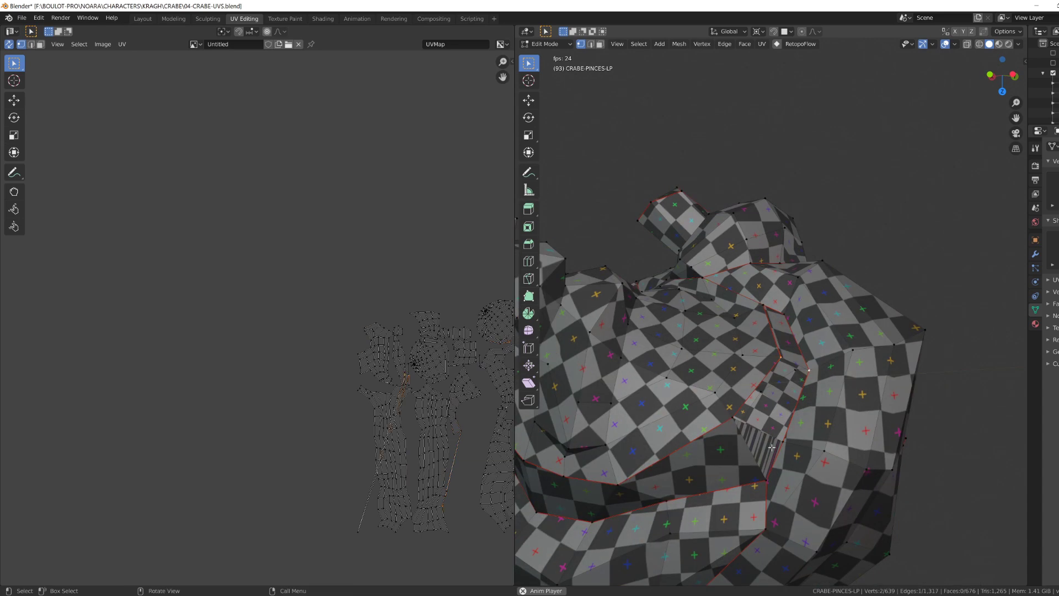
pyautogui.keyDown('shift'); pyautogui.click(663, 452); pyautogui.keyUp('shift')
pyautogui.press('g')
pyautogui.hotkey('ctrl', 'z')
pyautogui.keyDown('shift'); pyautogui.click(663, 454); pyautogui.keyUp('shift')
pyautogui.press('f')
# Step: Select the whole pincers mesh and merge its duplicate vertices by distance at 0.0001 m
pyautogui.scroll(4, 806, 491)
pyautogui.press('a')
pyautogui.click(679, 45)
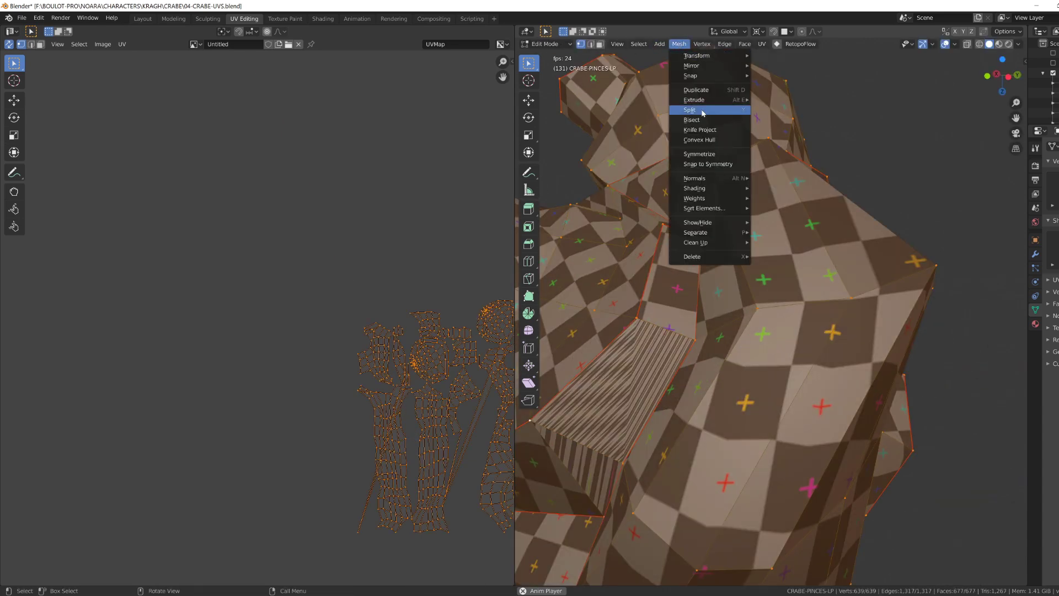
pyautogui.press('space')
pyautogui.click(679, 44)
pyautogui.click(790, 320)
pyautogui.click(562, 579)
pyautogui.keyDown('alt'); pyautogui.moveTo(595, 508); pyautogui.dragTo(661, 442); pyautogui.keyUp('alt')
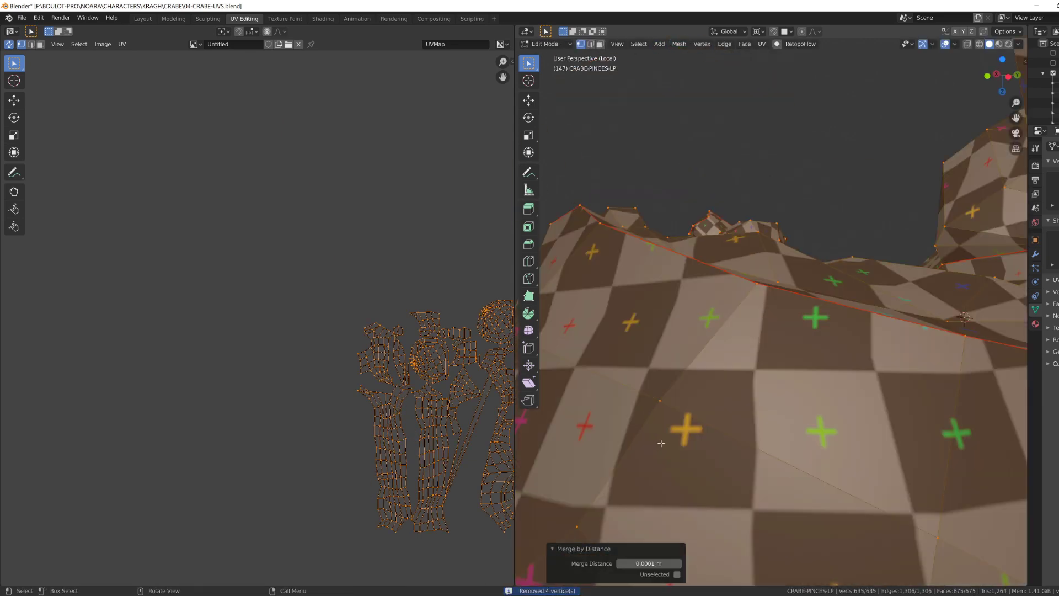
# Step: Unwrap the cleaned pincers mesh again and move its UV islands below the texture tile
pyautogui.scroll(-6, 662, 442)
pyautogui.press('u')
pyautogui.click(661, 430)
pyautogui.keyDown('alt'); pyautogui.moveTo(336, 138); pyautogui.dragTo(330, 272); pyautogui.keyUp('alt')
pyautogui.press('g')
pyautogui.click(307, 529)
# Step: Leave the isolated view of the pincers and open all crab parts together for editing
pyautogui.press('Tab')
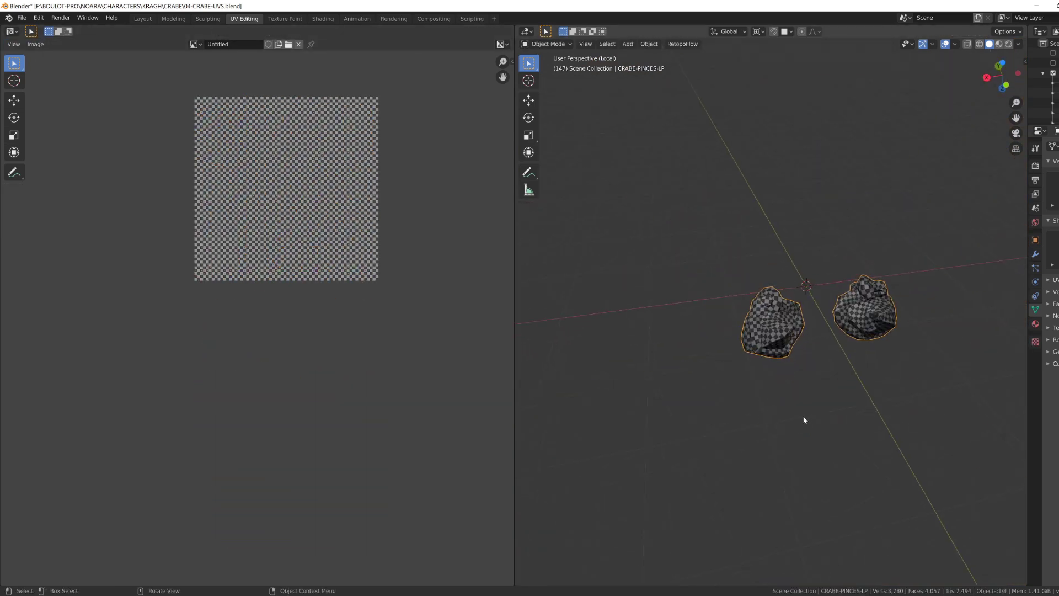
pyautogui.press('KP_Divide')
pyautogui.press('a')
pyautogui.press('Tab')
pyautogui.scroll(-4, 296, 358)
pyautogui.rightClick(295, 358)
pyautogui.click(310, 481)
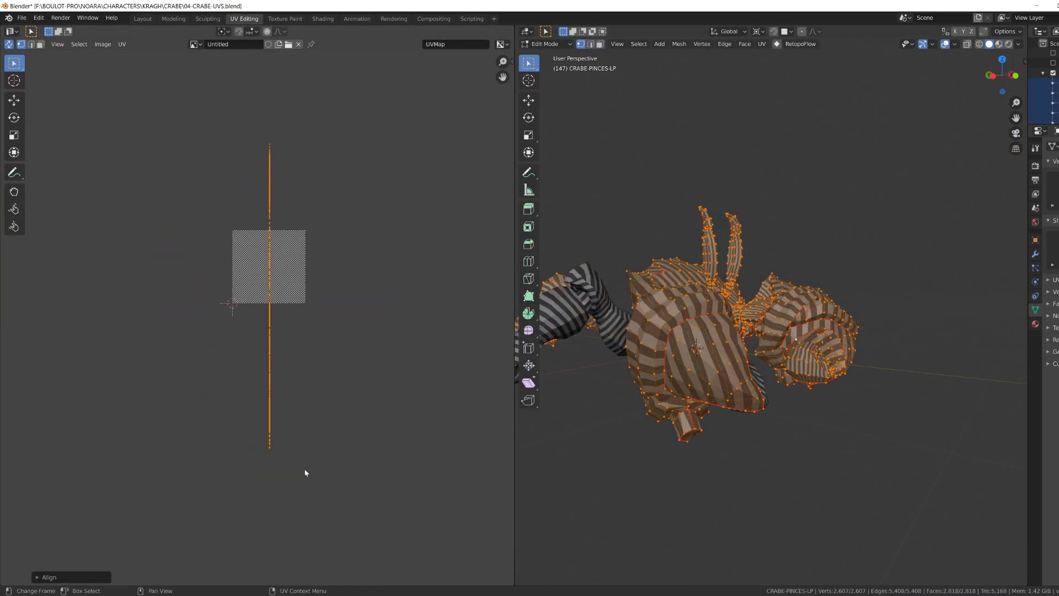
pyautogui.hotkey('ctrl', 'z')
# Step: Average the scale of all the crab's UV islands and check the checker density around the model
pyautogui.click(122, 43)
pyautogui.click(144, 204)
pyautogui.moveTo(600, 369); pyautogui.dragTo(734, 276, button='middle')
pyautogui.scroll(5, 689, 308)
pyautogui.scroll(-4, 733, 276)
pyautogui.hotkey('ctrl', 'space')
pyautogui.keyDown('alt'); pyautogui.click(537, 201); pyautogui.keyUp('alt')
pyautogui.moveTo(538, 201); pyautogui.dragTo(485, 274, button='middle')
pyautogui.scroll(-5, 486, 275)
pyautogui.hotkey('ctrl', 'space')
pyautogui.press('a')
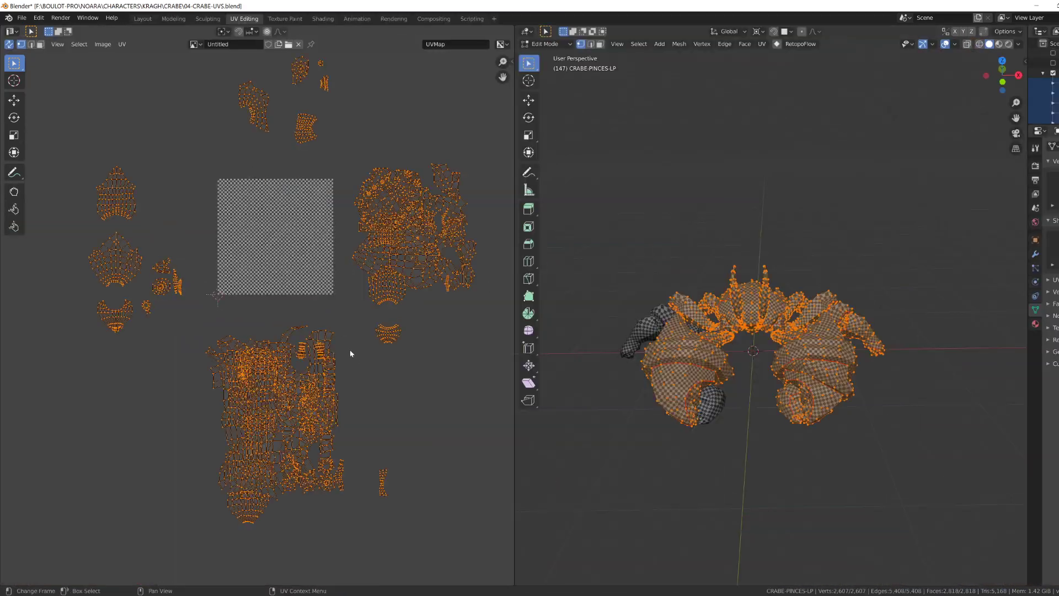
# Step: Deselect everything and use UV sync selection to match the straightened eye-stalk island with its place on the eye mesh
pyautogui.scroll(-1, 350, 350)
pyautogui.hotkey('alt', 'a')
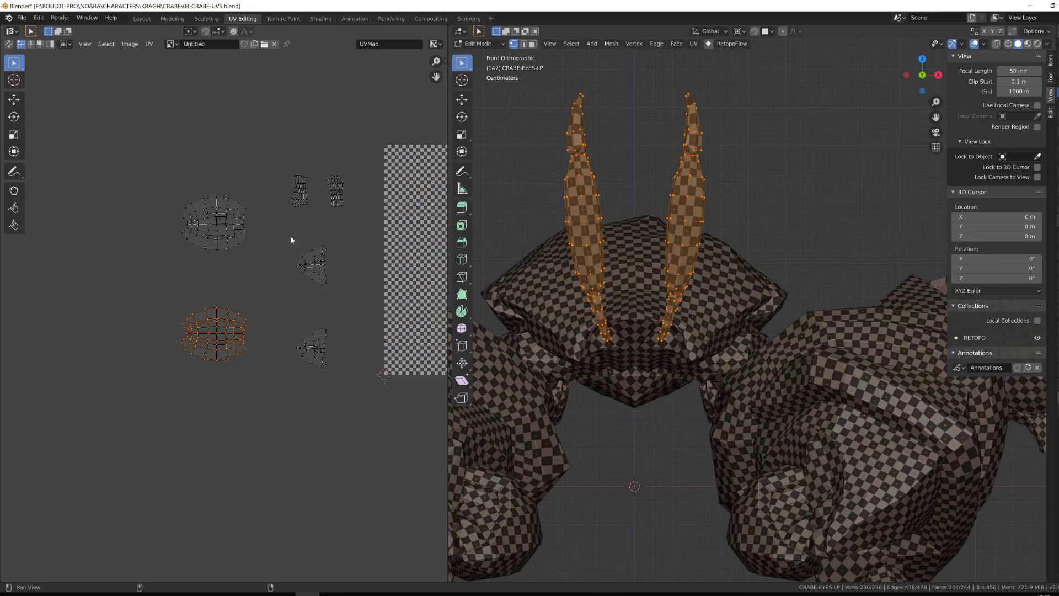
pyautogui.scroll(3, 271, 282)
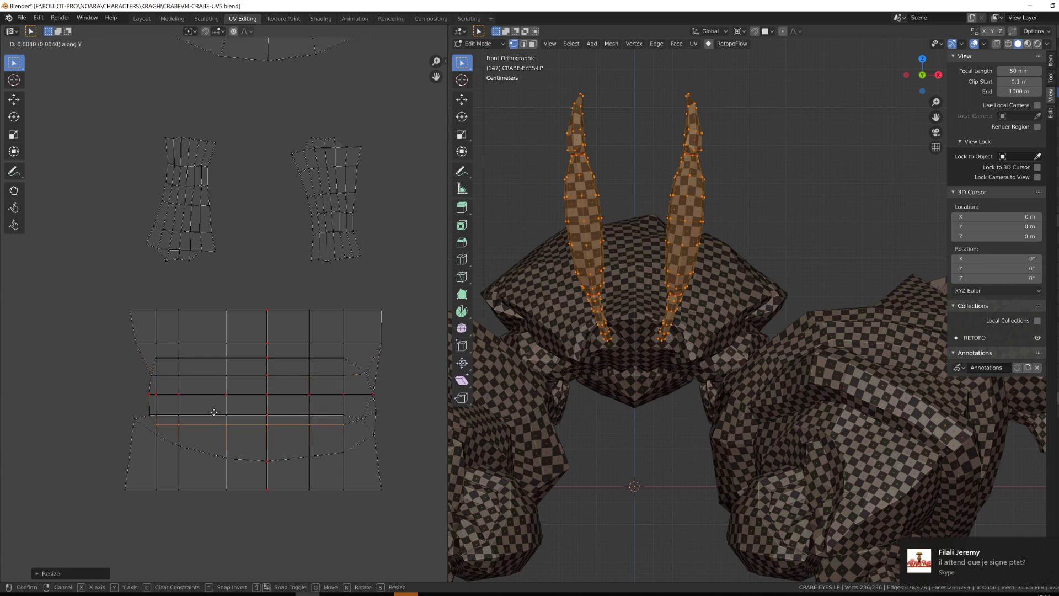
pyautogui.click(9, 44)
pyautogui.hotkey('alt', 'a')
pyautogui.press('l')
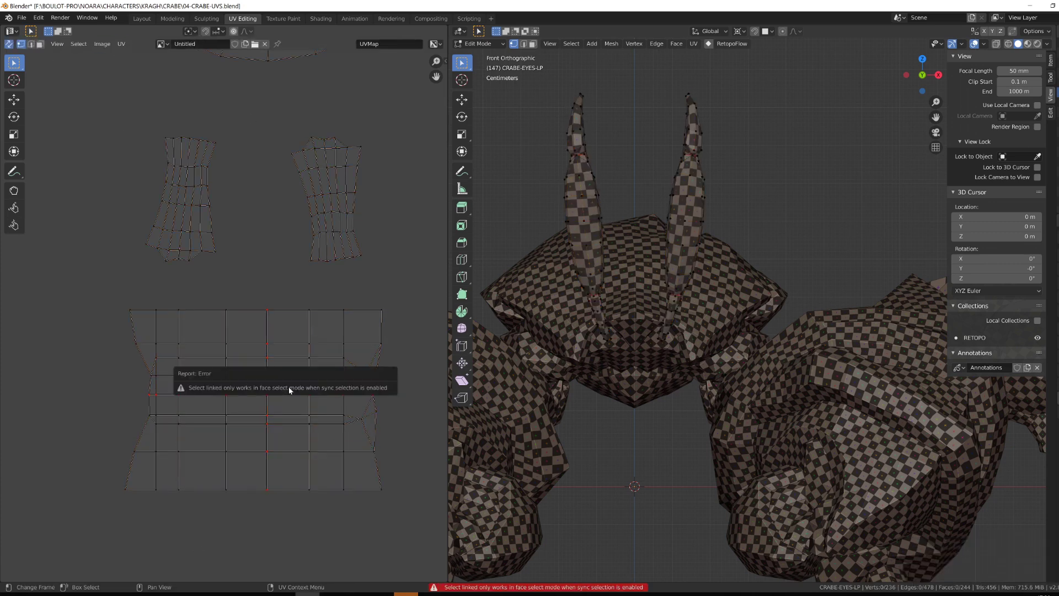
pyautogui.hotkey('alt', 'a')
pyautogui.scroll(3, 532, 228)
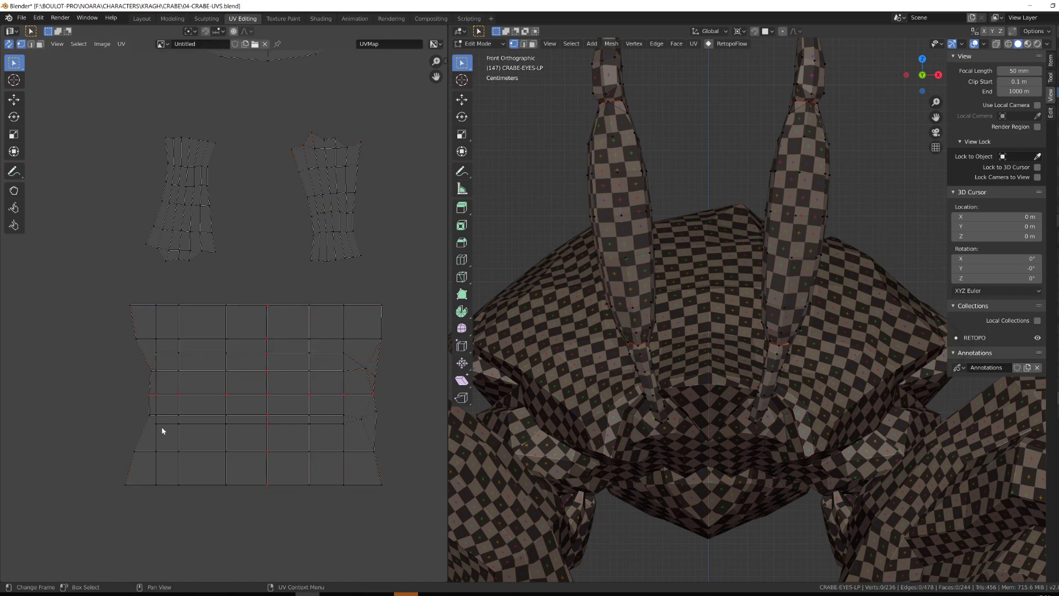
# Step: Turn off UV sync selection and shift the lower rows of the straightened eye-stalk island down along Y
pyautogui.press('a')
pyautogui.click(7, 44)
pyautogui.press('b')
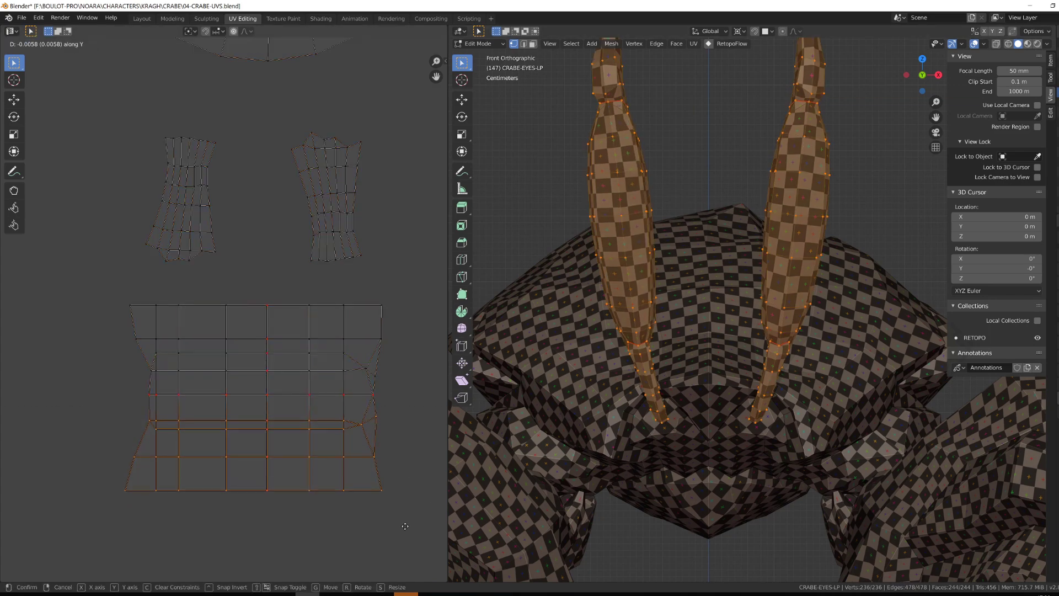
pyautogui.click(405, 527)
pyautogui.moveTo(683, 347); pyautogui.dragTo(409, 363, button='middle')
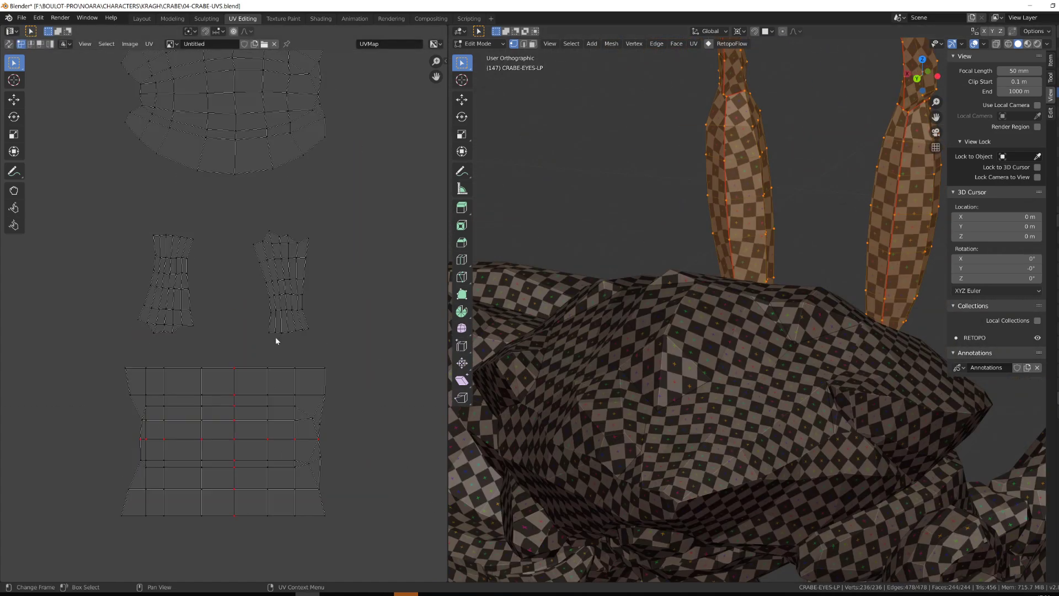
# Step: Move the narrow eye-stem island beside the straightened stalk island and select only the linked faces of one stem segment
pyautogui.moveTo(783, 252); pyautogui.dragTo(605, 255, button='middle')
pyautogui.press('g')
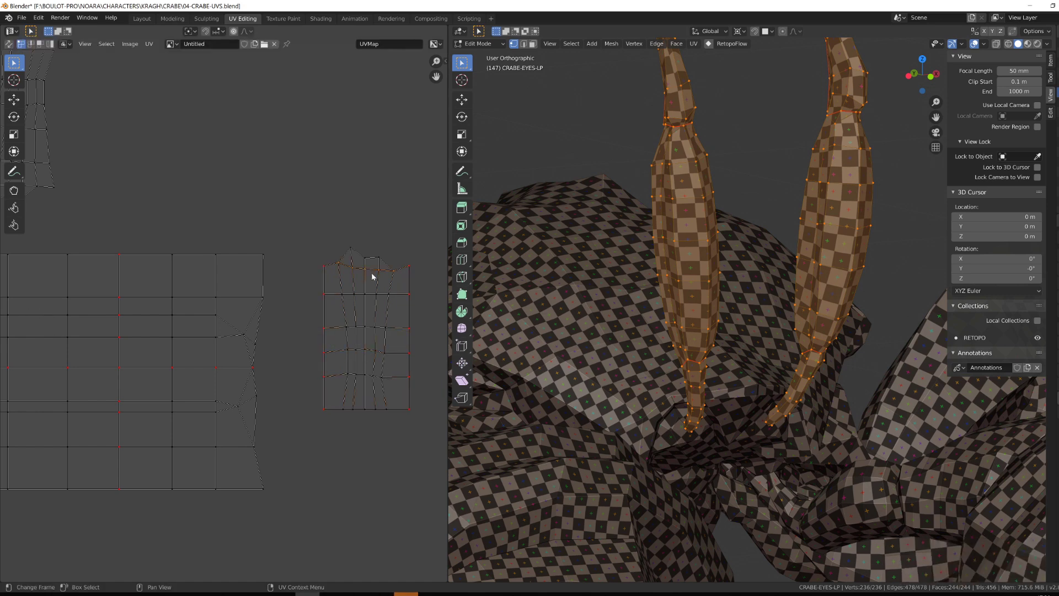
pyautogui.click(808, 385)
pyautogui.press('l')
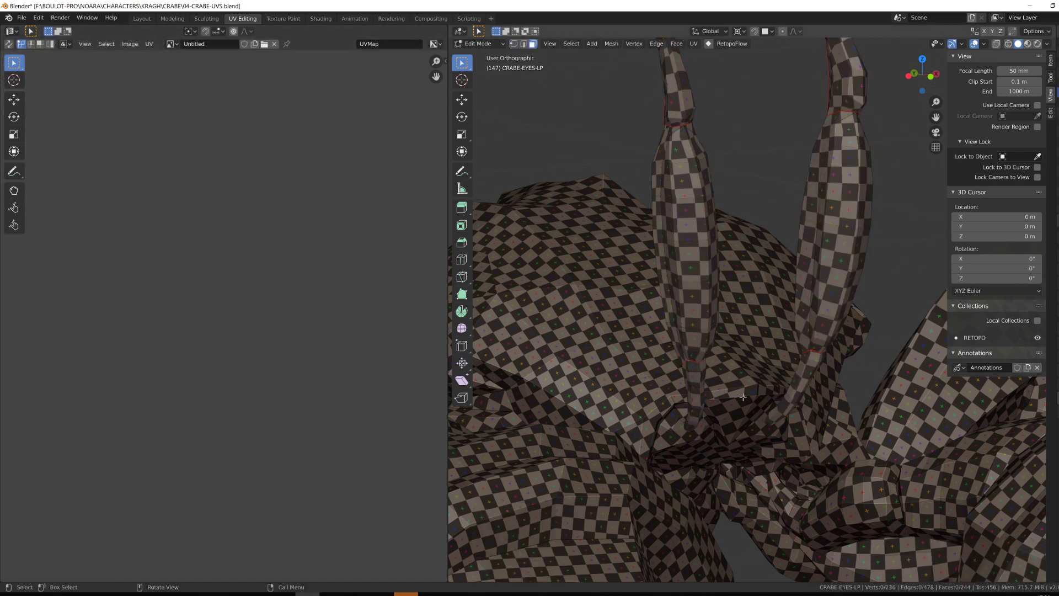
# Step: Unpin the stray vertices of the eye-stem island and unwrap it again within its squared, pinned outline
pyautogui.rightClick(256, 304)
pyautogui.moveTo(623, 353); pyautogui.dragTo(602, 298, button='middle')
pyautogui.scroll(1, 269, 253)
pyautogui.moveTo(336, 419); pyautogui.dragTo(337, 420)
pyautogui.hotkey('alt', 'p')
pyautogui.moveTo(190, 149); pyautogui.dragTo(410, 430)
pyautogui.press('u')
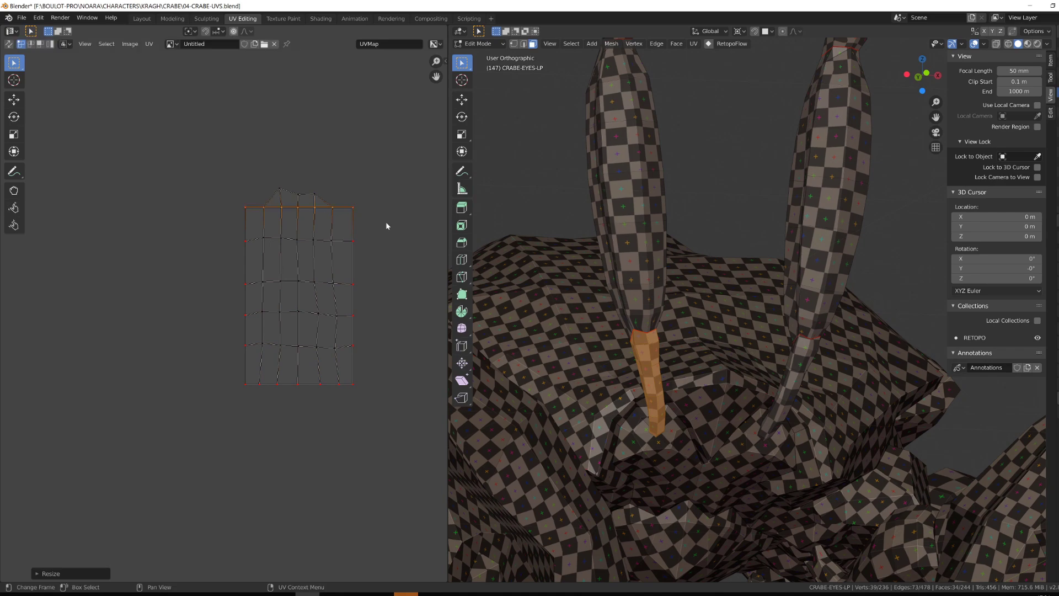
# Step: Select the linked faces of the same eye's pointed tip segment and rotate its UV island upright
pyautogui.scroll(-3, 333, 364)
pyautogui.keyDown('shift'); pyautogui.moveTo(650, 248); pyautogui.dragTo(629, 392, button='middle'); pyautogui.keyUp('shift')
pyautogui.moveTo(628, 331); pyautogui.dragTo(662, 276, button='middle')
pyautogui.scroll(-2, 656, 248)
pyautogui.click(639, 173)
pyautogui.press('l')
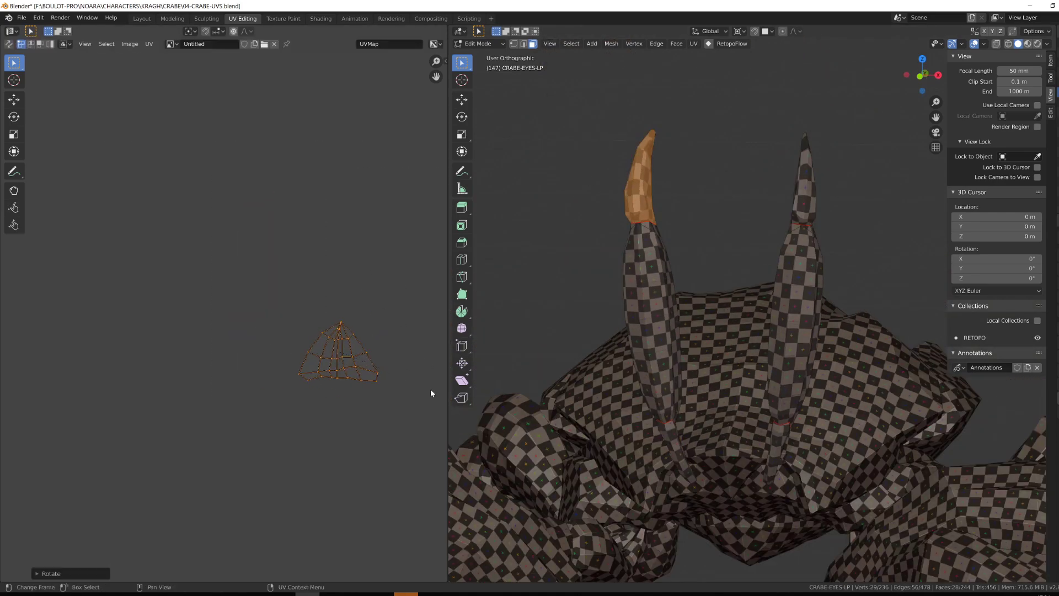
# Step: Flatten the bottom edge of the eye-tip island and straighten its central column along X
pyautogui.scroll(3, 342, 358)
pyautogui.moveTo(596, 286); pyautogui.dragTo(645, 319, button='middle')
pyautogui.scroll(4, 645, 320)
pyautogui.scroll(2, 326, 336)
pyautogui.click(326, 336)
pyautogui.scroll(5, 326, 319)
pyautogui.moveTo(552, 287); pyautogui.dragTo(506, 444, button='middle')
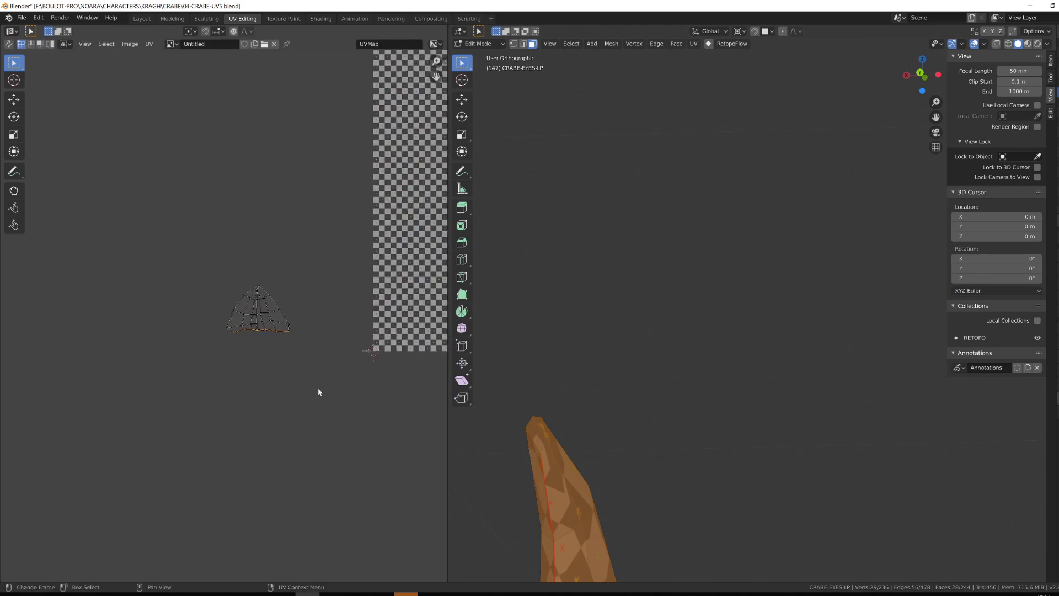
pyautogui.scroll(6, 318, 390)
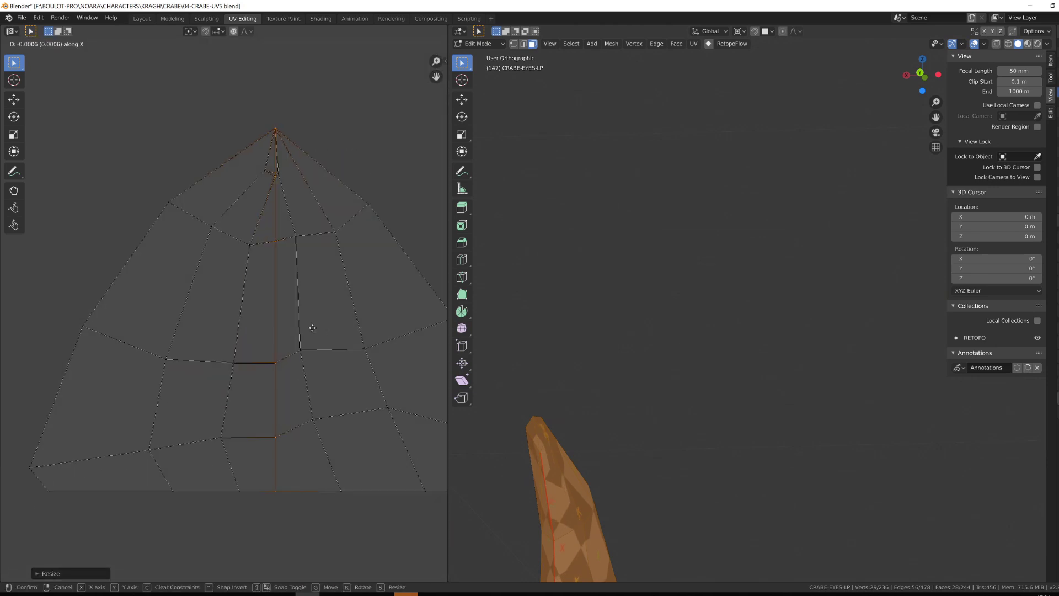
# Step: Add the linked stalk and stem segments of the same eye to the selection and select all their UV islands
pyautogui.scroll(-5, 607, 308)
pyautogui.scroll(-6, 388, 386)
pyautogui.moveTo(772, 331); pyautogui.dragTo(717, 353, button='middle')
pyautogui.press('l')
pyautogui.press('l')
pyautogui.press('a')
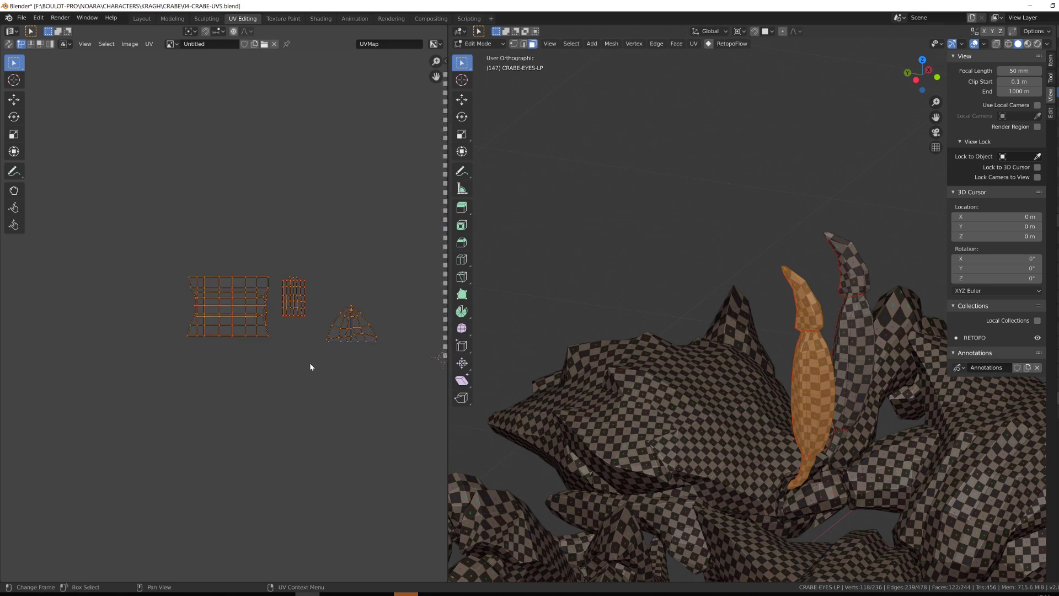
# Step: Move the lower rows of the large eye-stalk island down along Y to even out the checker pattern
pyautogui.scroll(4, 309, 362)
pyautogui.moveTo(893, 405); pyautogui.dragTo(800, 412, button='middle')
pyautogui.moveTo(82, 306); pyautogui.dragTo(189, 348)
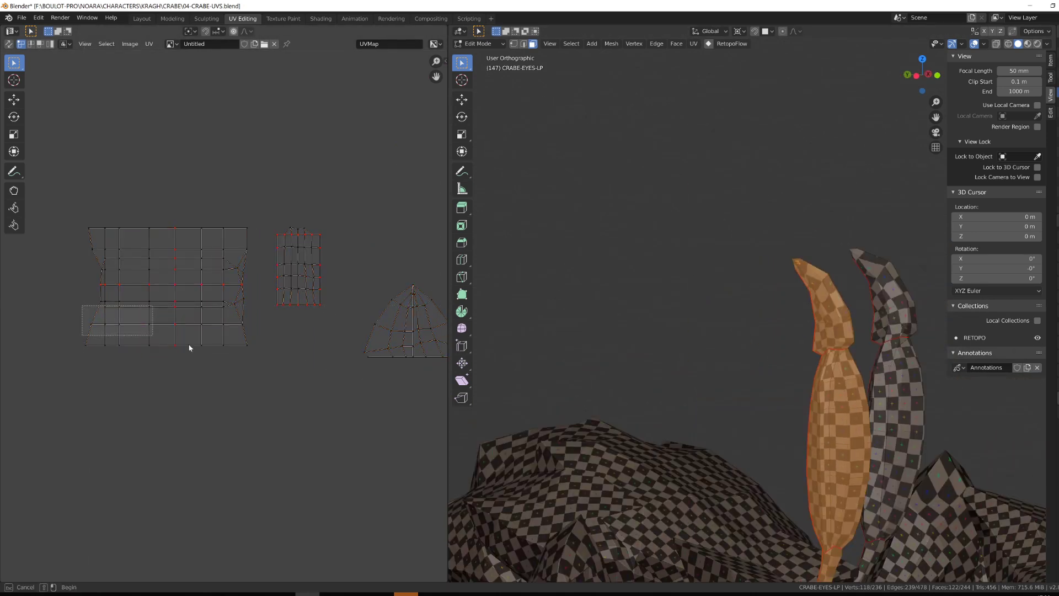
pyautogui.click(312, 439)
pyautogui.moveTo(313, 439); pyautogui.dragTo(296, 345, button='middle')
pyautogui.moveTo(772, 342); pyautogui.dragTo(595, 342, button='middle')
pyautogui.click(211, 381)
pyautogui.moveTo(598, 408); pyautogui.dragTo(761, 426, button='middle')
pyautogui.moveTo(132, 242); pyautogui.dragTo(247, 319, button='middle')
# Step: Nudge the top and bottom edge rows of the large eye-stalk island outward along Y
pyautogui.moveTo(159, 175); pyautogui.dragTo(355, 247)
pyautogui.moveTo(651, 386); pyautogui.dragTo(772, 389, button='middle')
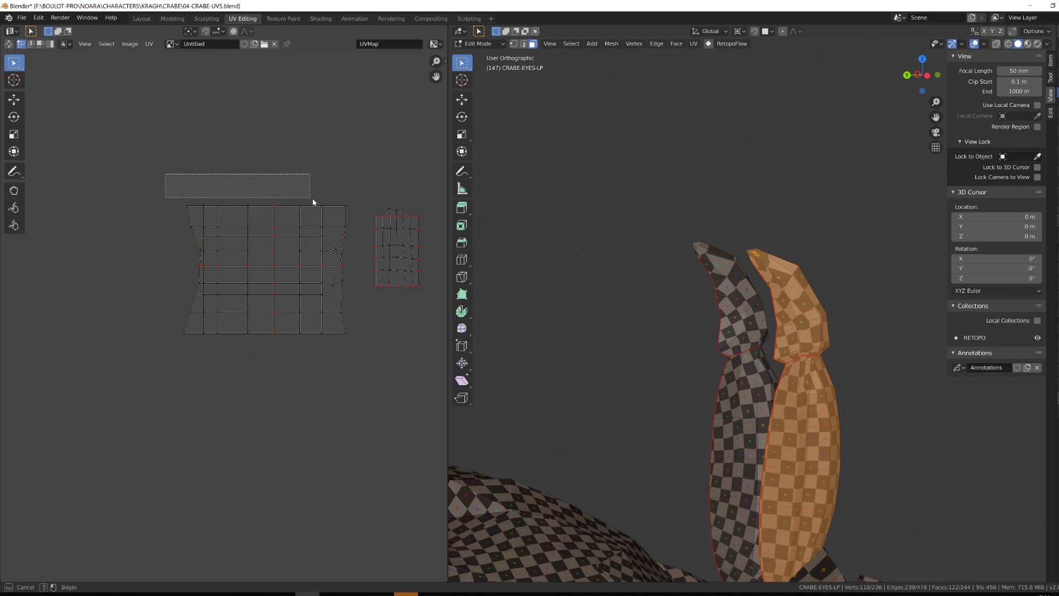
pyautogui.click(350, 206)
pyautogui.hotkey('alt', 'a')
pyautogui.press('b')
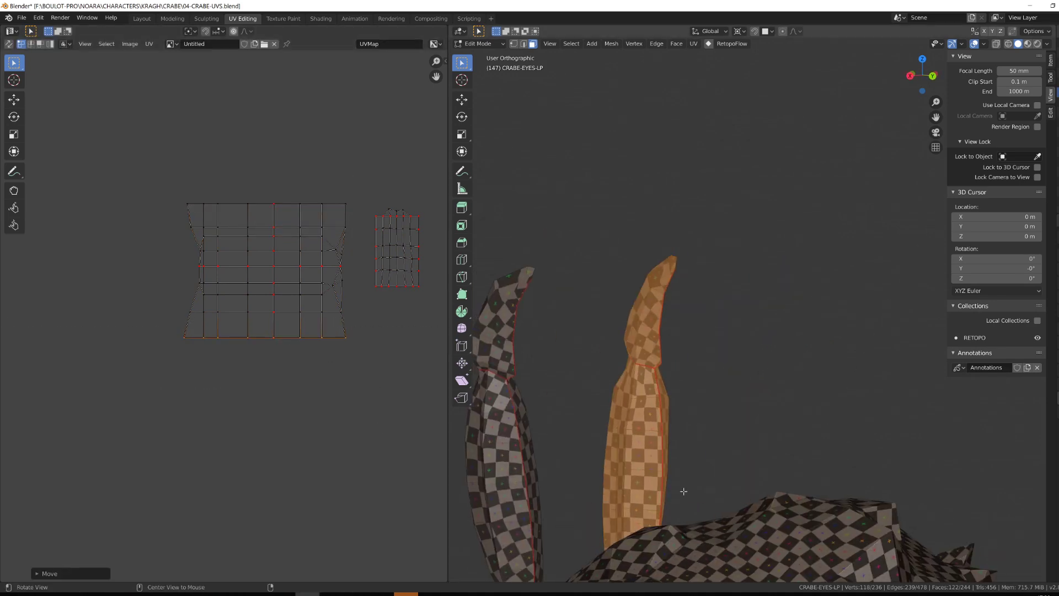
# Step: Flatten the right edge of the eye-stalk island by scaling it to 0 along X and move it slightly outward
pyautogui.keyDown('alt'); pyautogui.moveTo(684, 491); pyautogui.dragTo(544, 490); pyautogui.keyUp('alt')
pyautogui.moveTo(361, 187); pyautogui.dragTo(338, 353)
pyautogui.press('s')
pyautogui.press('x')
pyautogui.press('0')
pyautogui.press('Return')
pyautogui.keyDown('alt'); pyautogui.moveTo(524, 386); pyautogui.dragTo(623, 389); pyautogui.keyUp('alt')
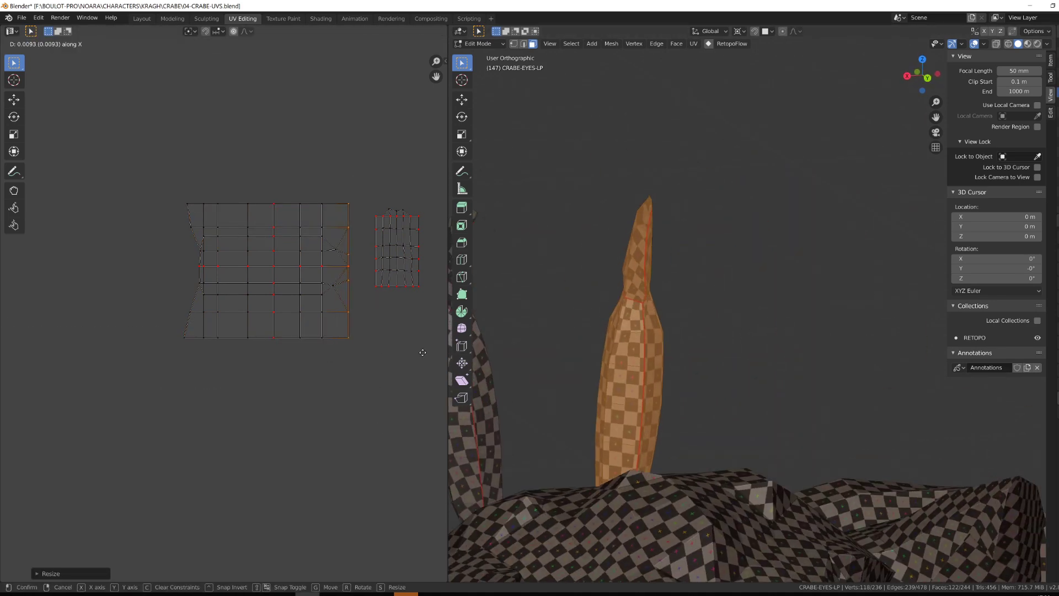
# Step: Flatten the left edge of the eye-stalk island by scaling it to 0 along X, completing the rectangle
pyautogui.press('s')
pyautogui.press('x')
pyautogui.press('0')
pyautogui.press('Return')
pyautogui.scroll(-2, 331, 248)
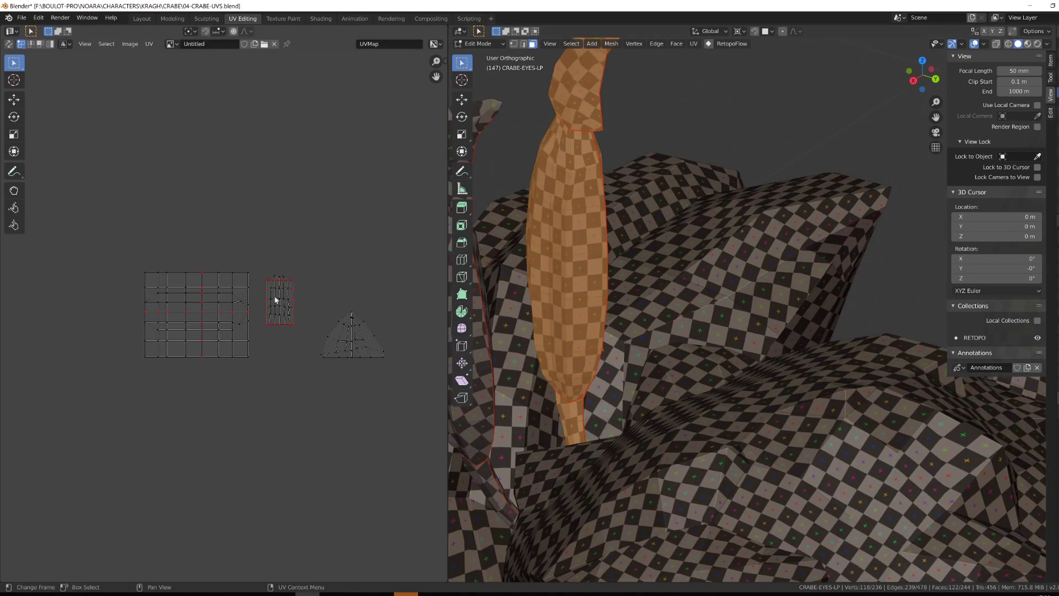
# Step: Select the UVs of both eyes and copy the straightened layout to the mirrored eye
pyautogui.press('l')
pyautogui.scroll(-5, 307, 336)
pyautogui.scroll(-3, 607, 342)
pyautogui.moveTo(607, 342); pyautogui.dragTo(687, 345, button='middle')
pyautogui.scroll(4, 221, 309)
pyautogui.moveTo(253, 309); pyautogui.dragTo(176, 370, button='middle')
pyautogui.press('a')
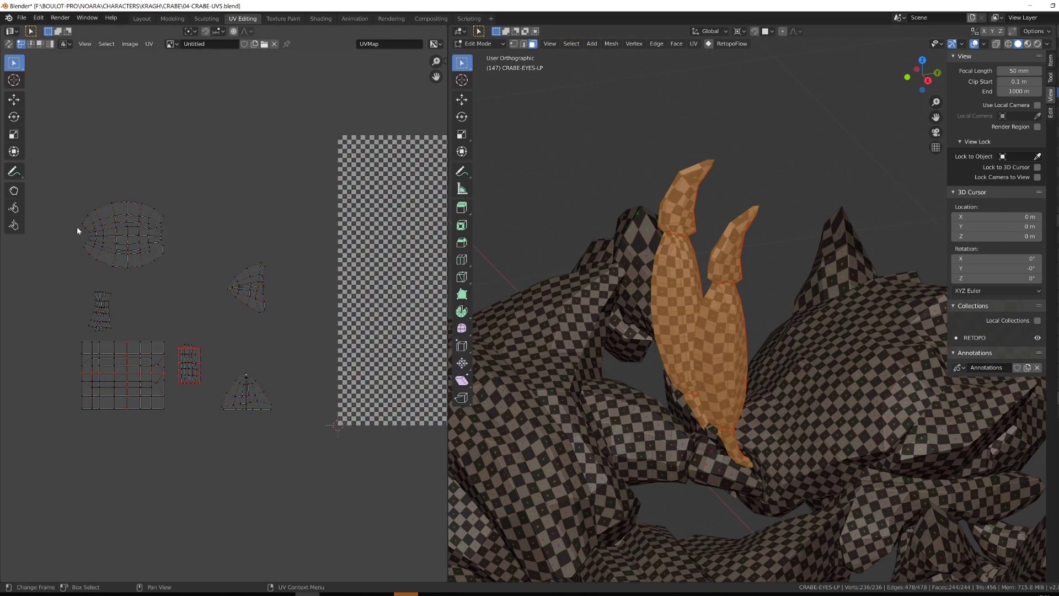
pyautogui.press('a')
pyautogui.click(149, 44)
pyautogui.moveTo(203, 67)
pyautogui.click(287, 66)
# Step: Move the mirrored eye's islands from the far side of the texture tile over beside the original eye's islands
pyautogui.scroll(-4, 136, 386)
pyautogui.moveTo(292, 303); pyautogui.dragTo(404, 366)
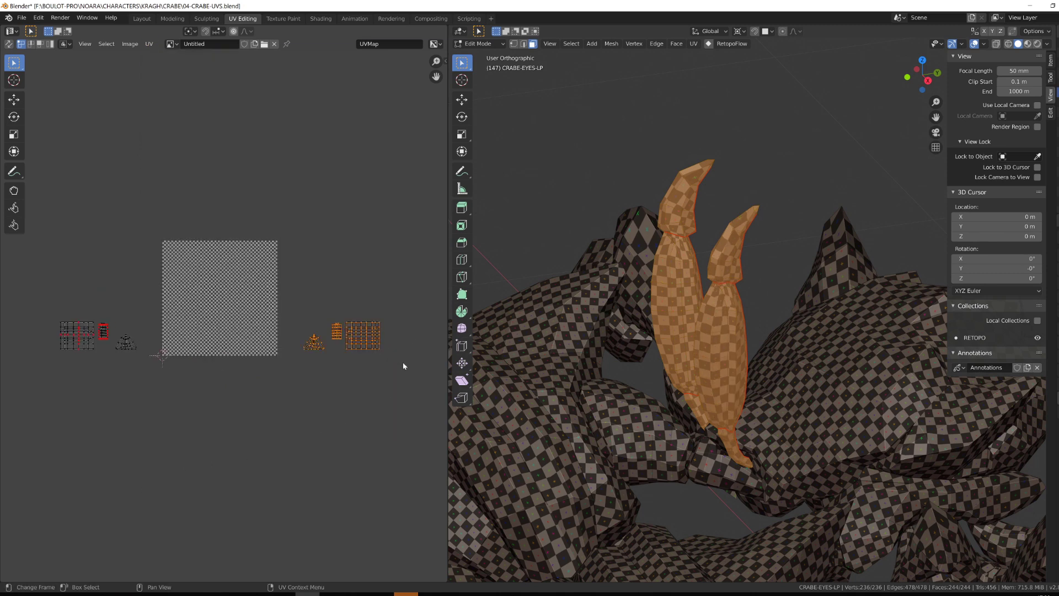
pyautogui.press('g')
# Step: Rotate and nest the two eye-tip islands together beside the stacked stalk and stem islands
pyautogui.scroll(3, 209, 314)
pyautogui.scroll(3, 121, 333)
pyautogui.press('l')
pyautogui.press('g')
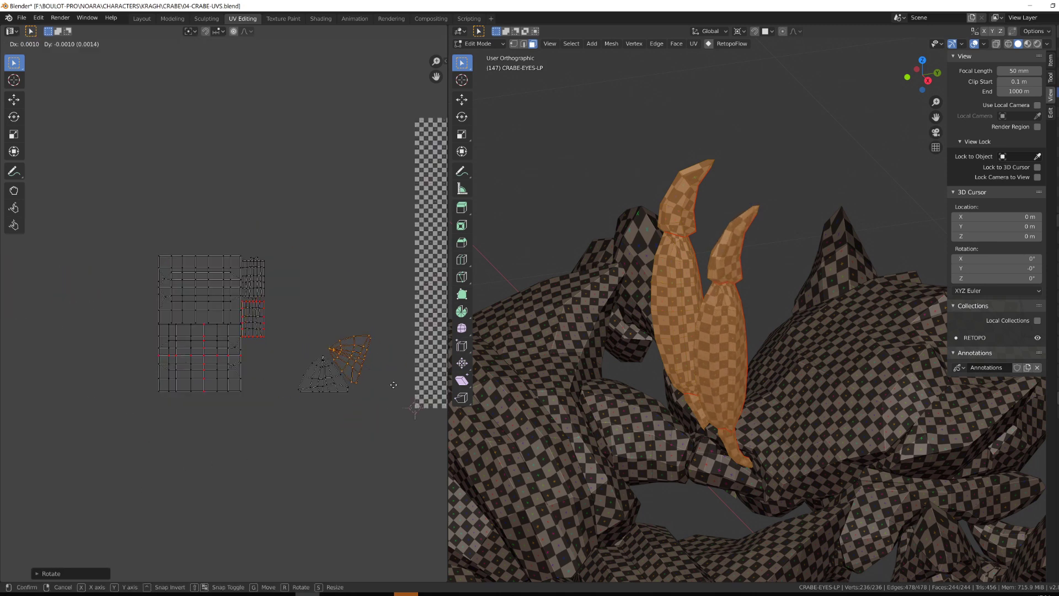
pyautogui.scroll(2, 272, 386)
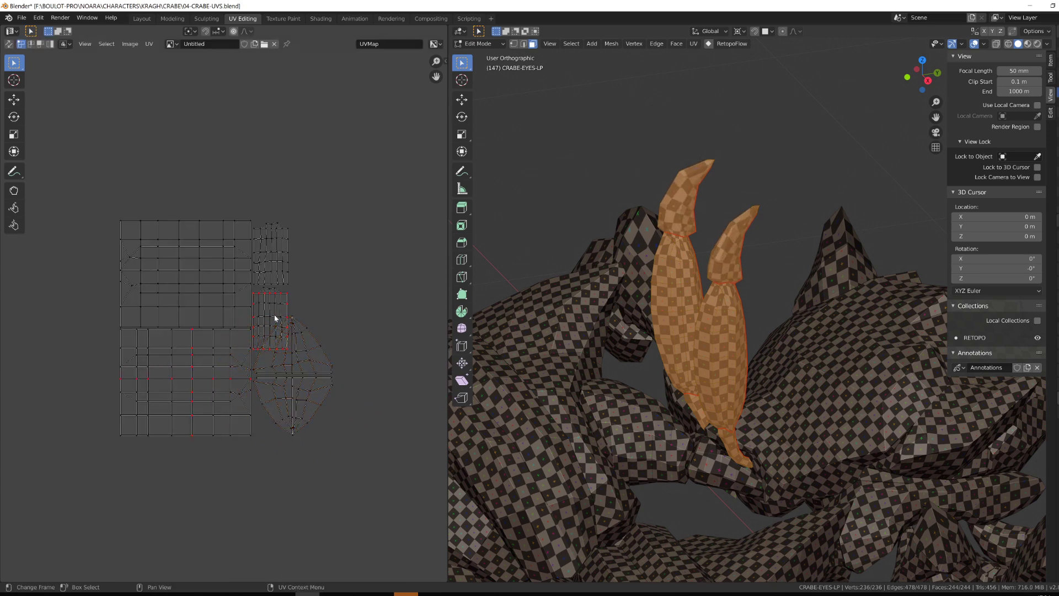
pyautogui.click(369, 331)
pyautogui.scroll(-5, 337, 369)
# Step: Pin all the eye UVs and move the compact block of eye islands to a new spot outside the texture tile
pyautogui.press('a')
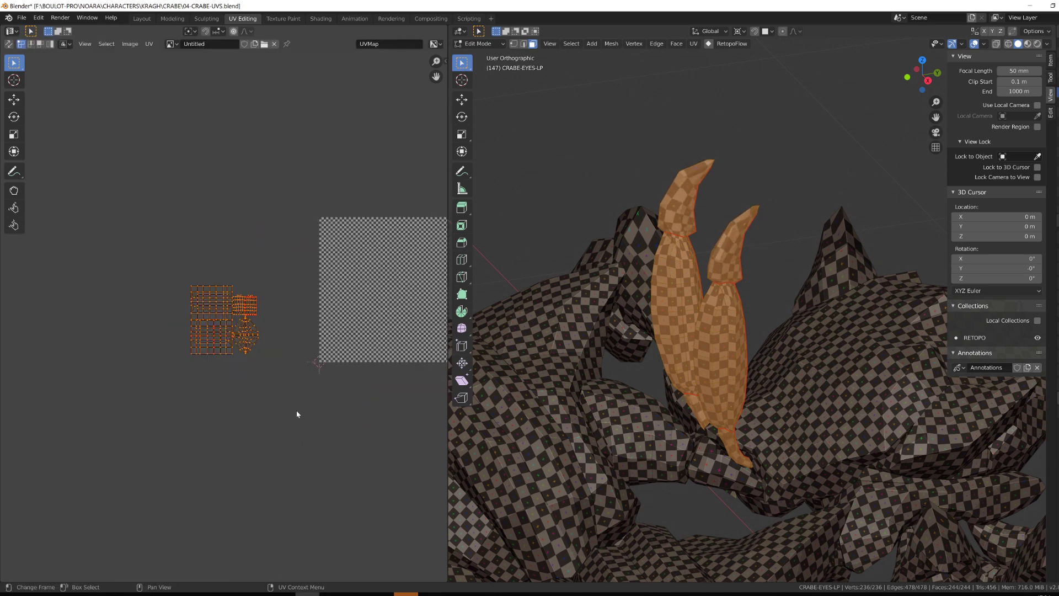
pyautogui.press('p')
pyautogui.press('g')
pyautogui.click(289, 237)
# Step: Switch editing from the eyes to the CRABE-PINCES-ARMS-LP mesh and align the central loop of its arm-segment island
pyautogui.moveTo(651, 342); pyautogui.dragTo(712, 380, button='middle')
pyautogui.press('Tab')
pyautogui.click(674, 402)
pyautogui.press('Tab')
pyautogui.moveTo(232, 309); pyautogui.dragTo(268, 307, button='middle')
pyautogui.moveTo(711, 359); pyautogui.dragTo(673, 403, button='middle')
pyautogui.scroll(-3, 265, 319)
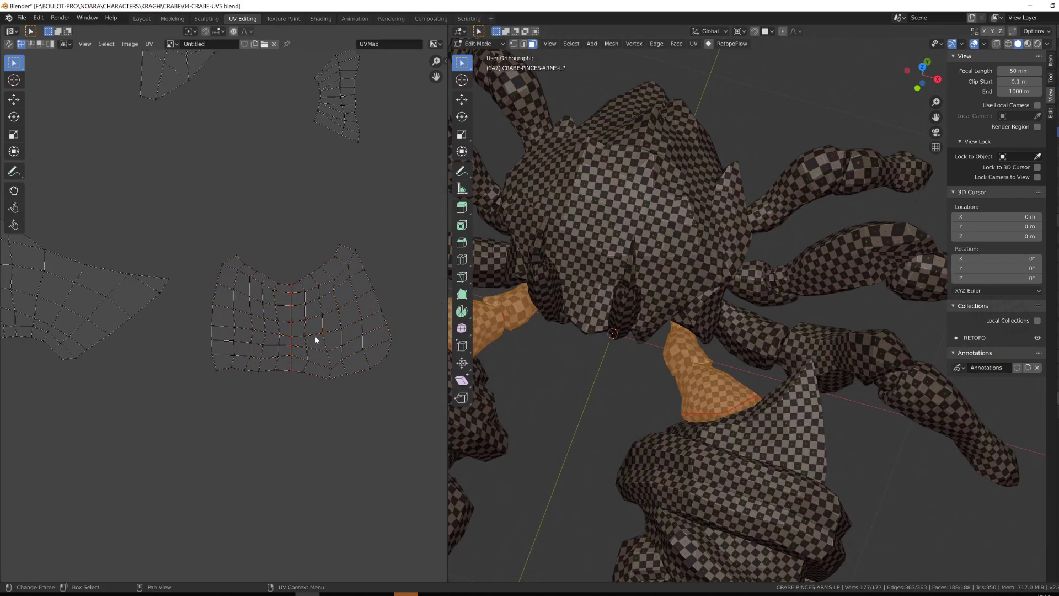
pyautogui.scroll(-2, 711, 359)
pyautogui.scroll(-4, 298, 323)
pyautogui.scroll(2, 711, 358)
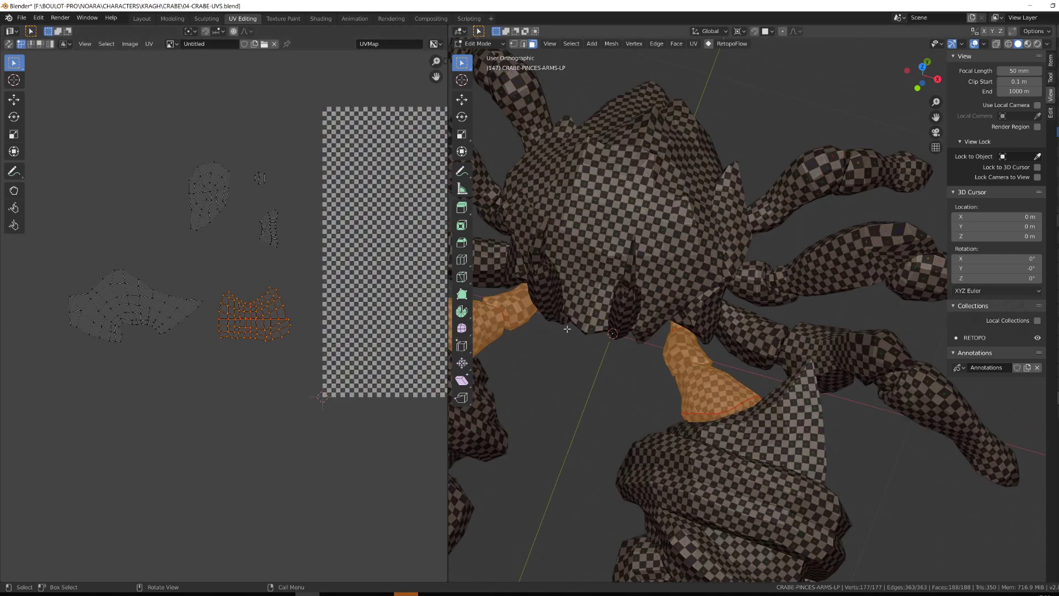
# Step: Select only the linked arm segment nearest the body and unwrap it again
pyautogui.hotkey('alt', 'a')
pyautogui.press('l')
pyautogui.press('u')
pyautogui.scroll(4, 260, 329)
pyautogui.moveTo(260, 329); pyautogui.dragTo(288, 339, button='middle')
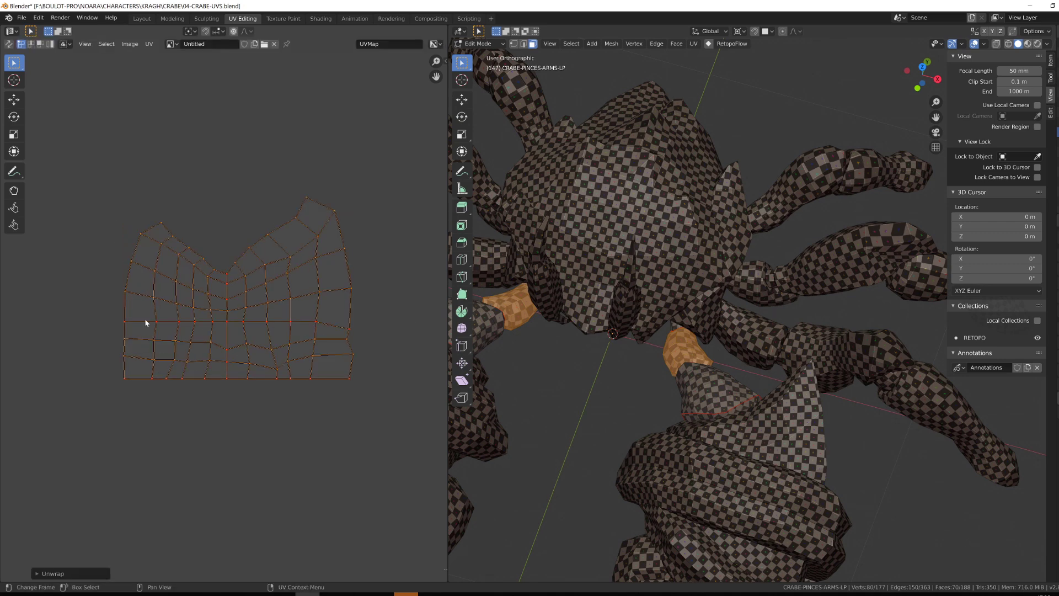
# Step: Flatten the side edges of the arm-segment island by scaling them to 0 along X, and unwrap it again
pyautogui.click(141, 235)
pyautogui.press('s')
pyautogui.press('x')
pyautogui.press('0')
pyautogui.press('g')
pyautogui.click(128, 213)
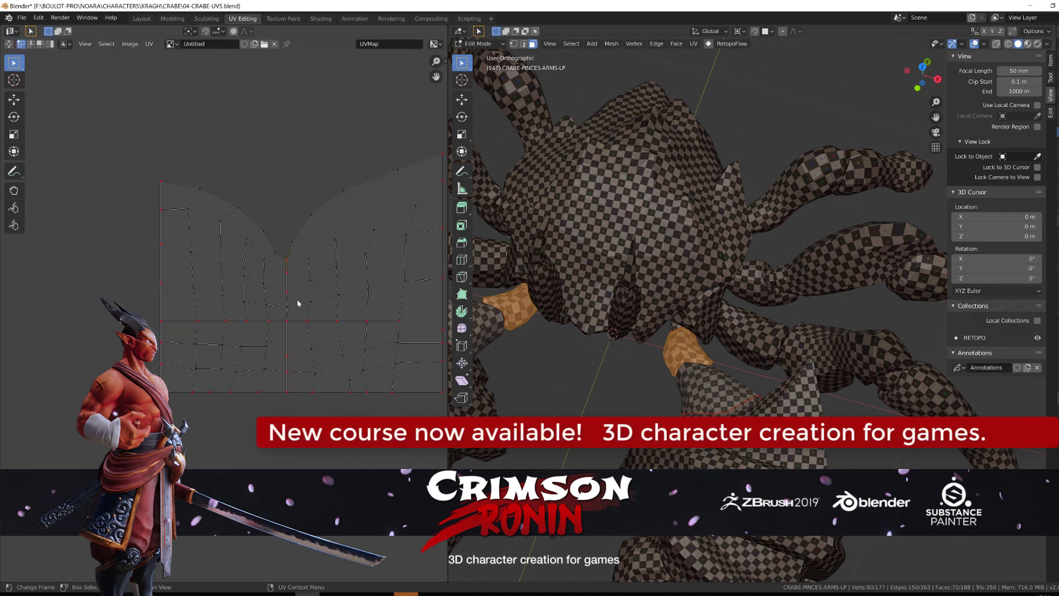
pyautogui.press('u')
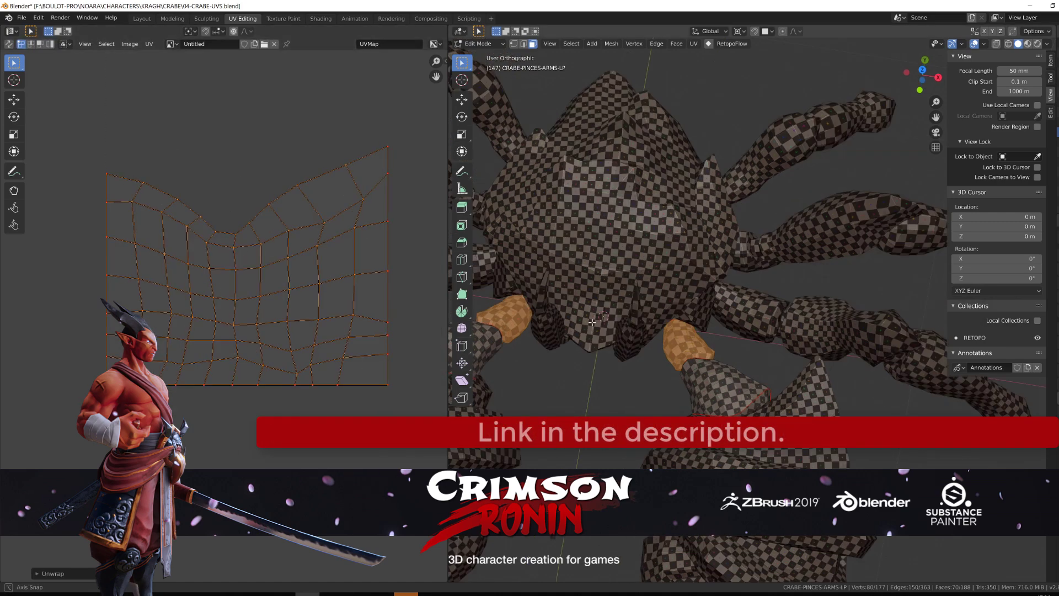
# Step: Isolate the pincer arms in local view and straighten the arm-segment island's rows and columns into a grid
pyautogui.press('KP_Divide')
pyautogui.scroll(4, 677, 284)
pyautogui.moveTo(676, 283); pyautogui.dragTo(644, 261, button='middle')
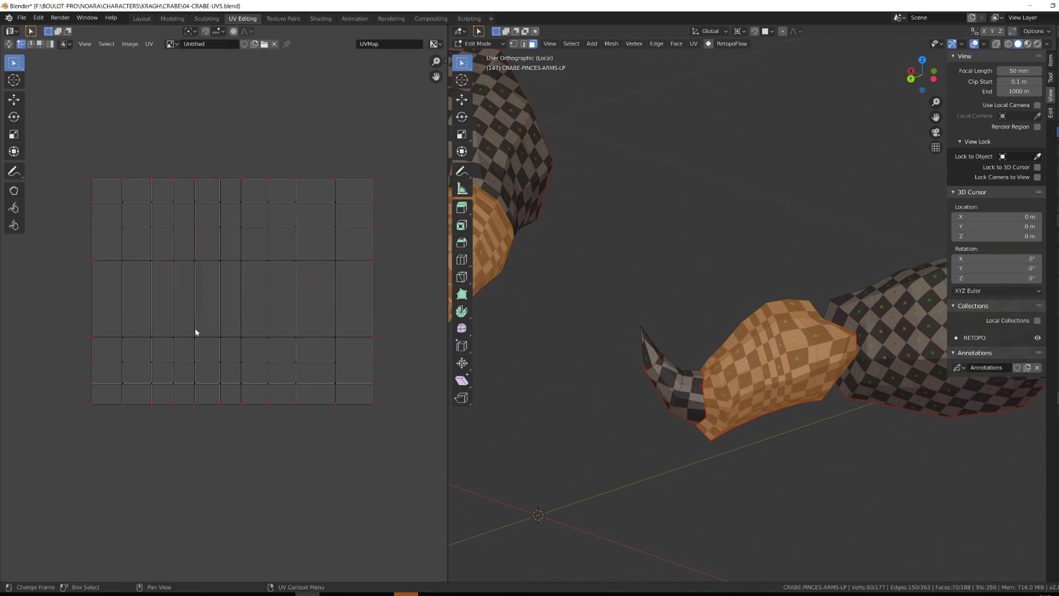
# Step: Move the lower rows of the arm-segment grid up along Y one by one to even out the checker pattern
pyautogui.keyDown('alt'); pyautogui.click(195, 337); pyautogui.keyUp('alt')
pyautogui.press('g')
pyautogui.press('y')
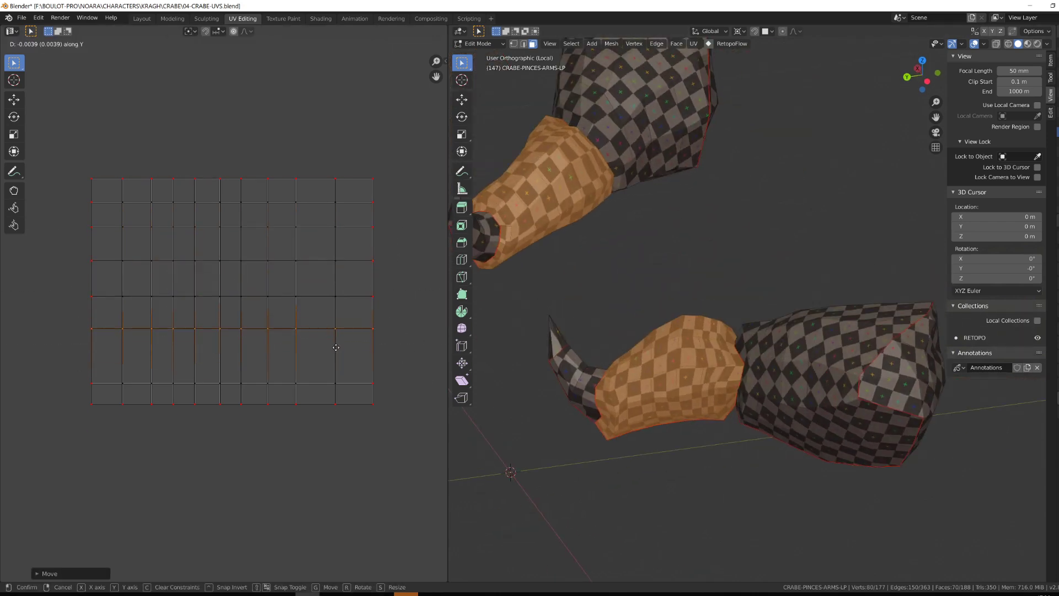
pyautogui.press('y')
pyautogui.click(402, 369)
pyautogui.keyDown('alt'); pyautogui.click(357, 404); pyautogui.keyUp('alt')
pyautogui.press('g')
pyautogui.press('y')
pyautogui.click(397, 421)
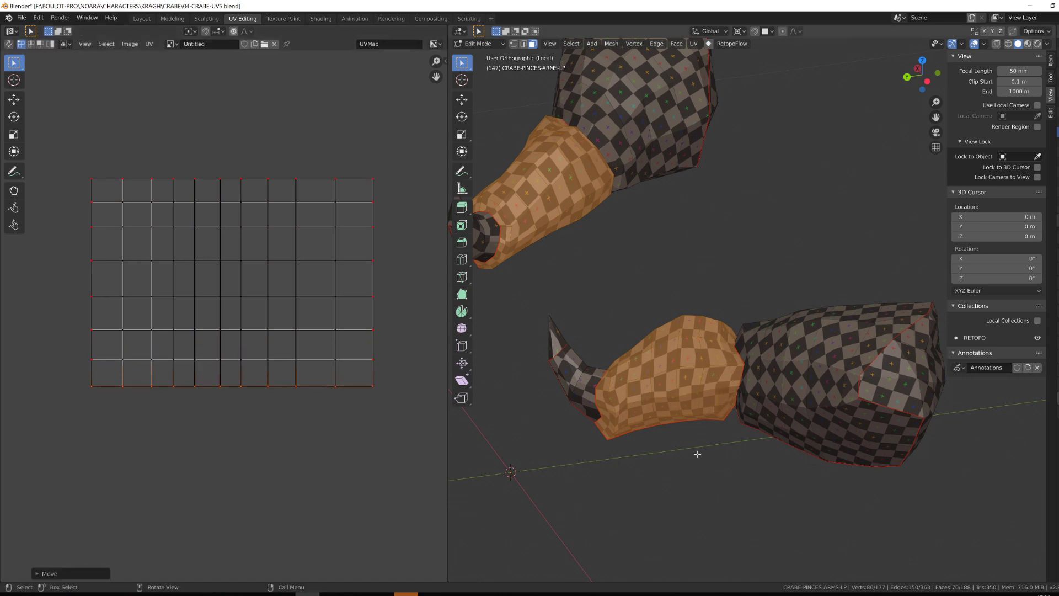
pyautogui.moveTo(697, 454); pyautogui.dragTo(623, 368, button='middle')
# Step: Move the right-hand columns of the arm-segment grid along X to even out the checker pattern
pyautogui.press('b')
pyautogui.moveTo(322, 158); pyautogui.dragTo(343, 402)
pyautogui.press('ctrl+KP_Add')
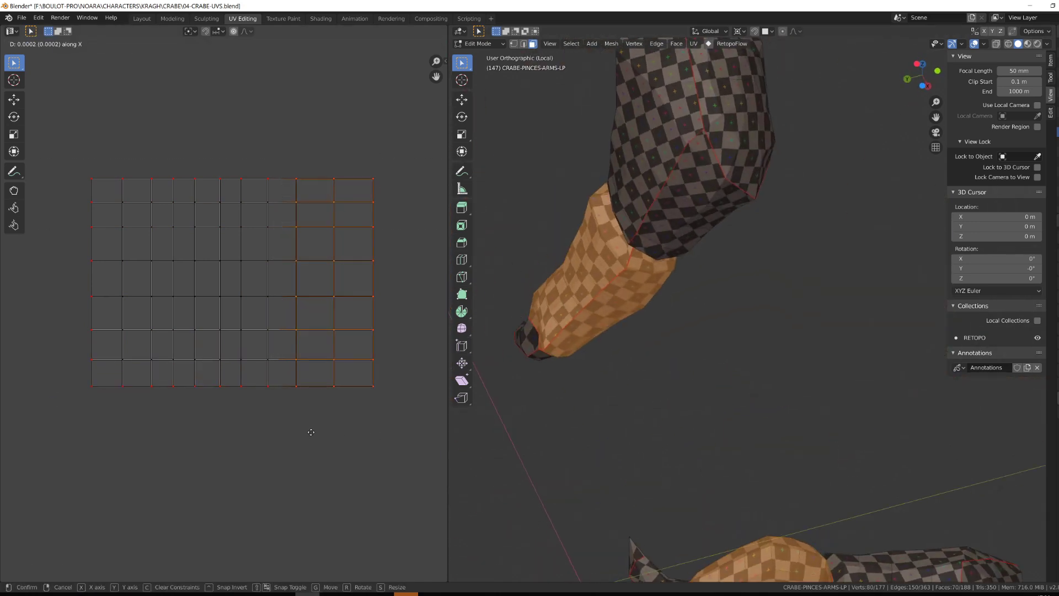
pyautogui.press('g')
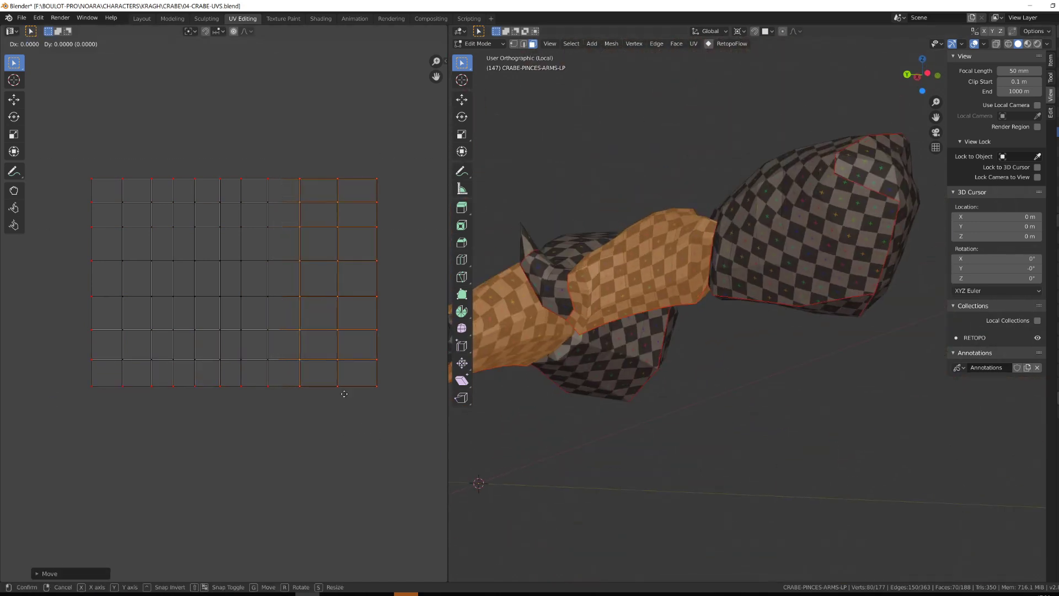
pyautogui.press('x')
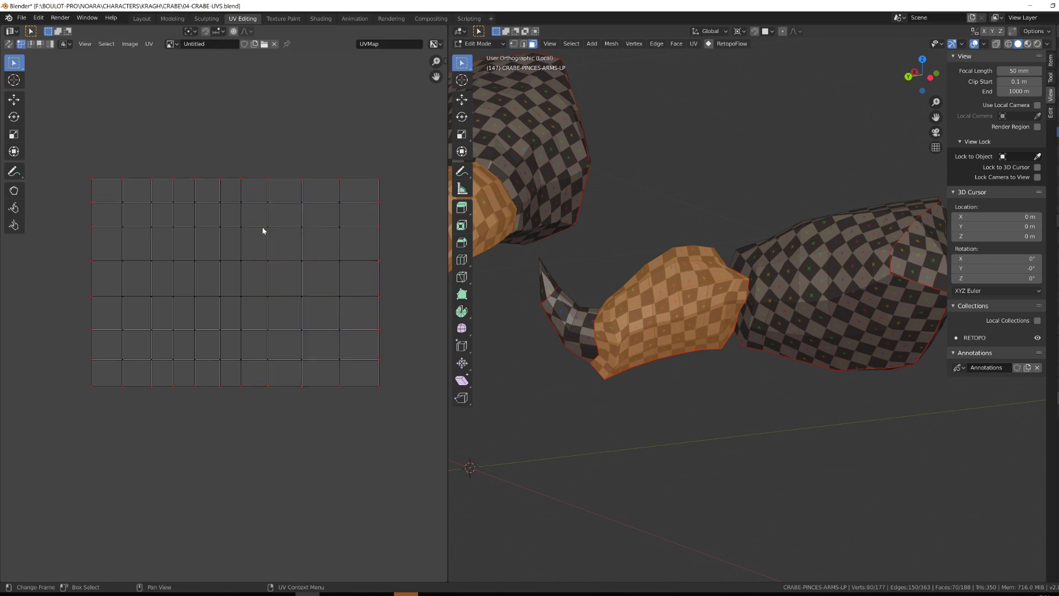
pyautogui.click(362, 468)
pyautogui.press('b')
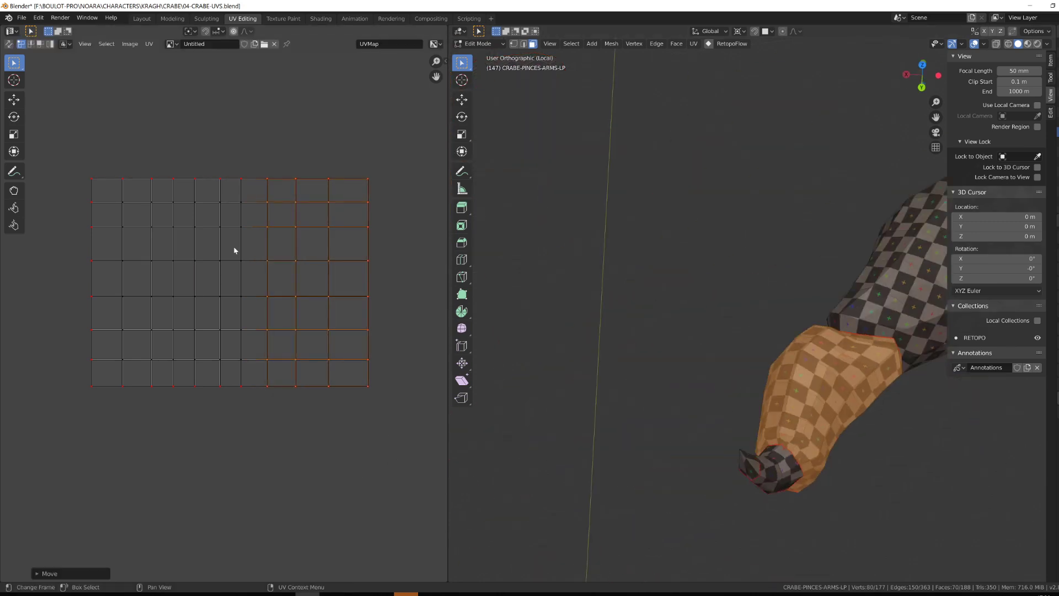
# Step: Spread the middle and left columns of the arm-segment grid along X until the checker squares look even
pyautogui.press('b')
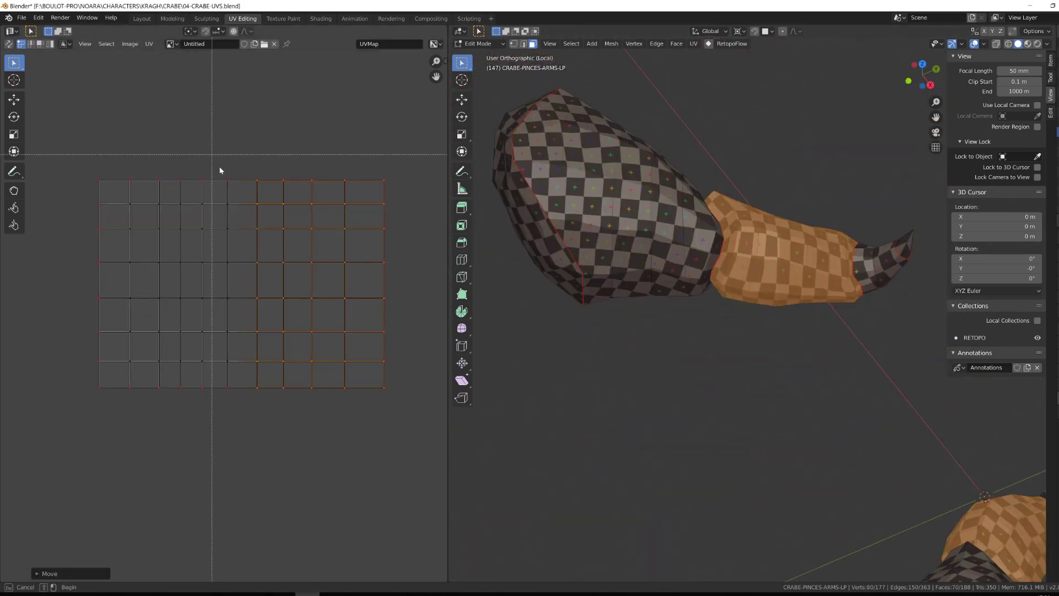
pyautogui.moveTo(220, 166); pyautogui.dragTo(397, 428)
pyautogui.press('g')
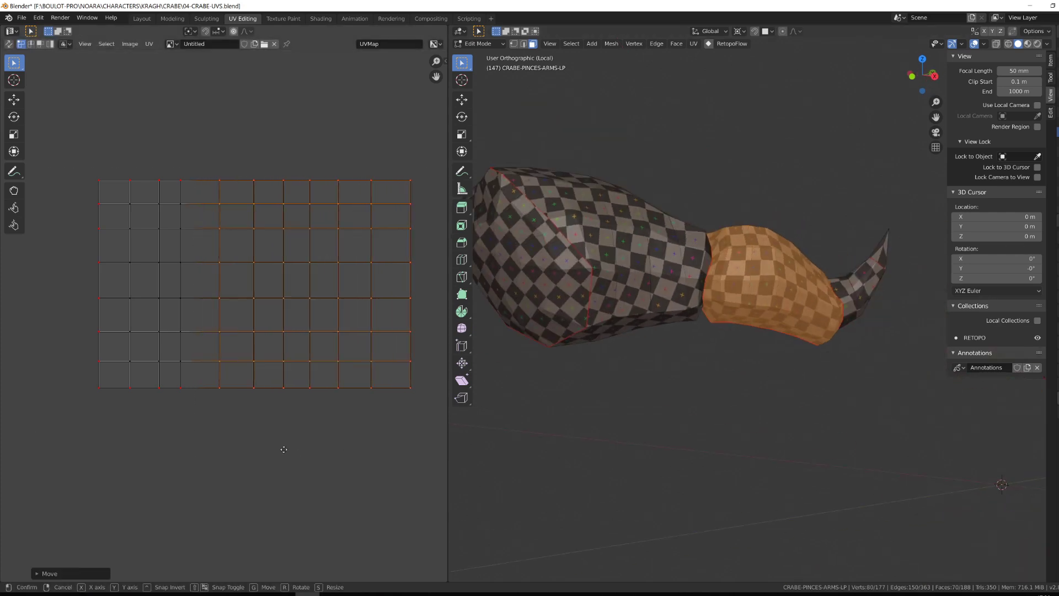
pyautogui.click(284, 448)
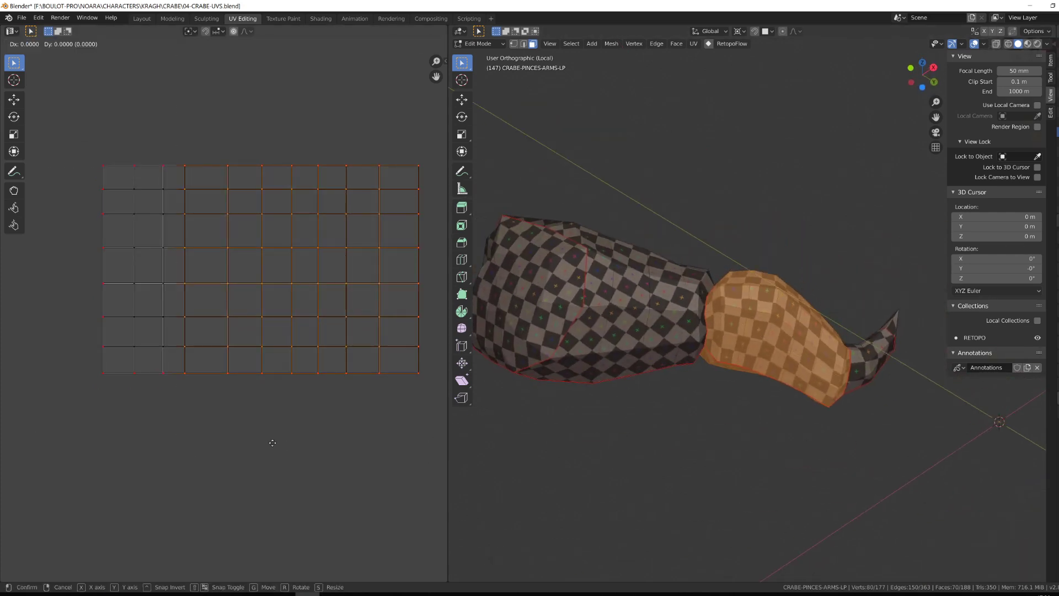
pyautogui.moveTo(148, 156); pyautogui.dragTo(432, 446)
pyautogui.press('g')
pyautogui.press('x')
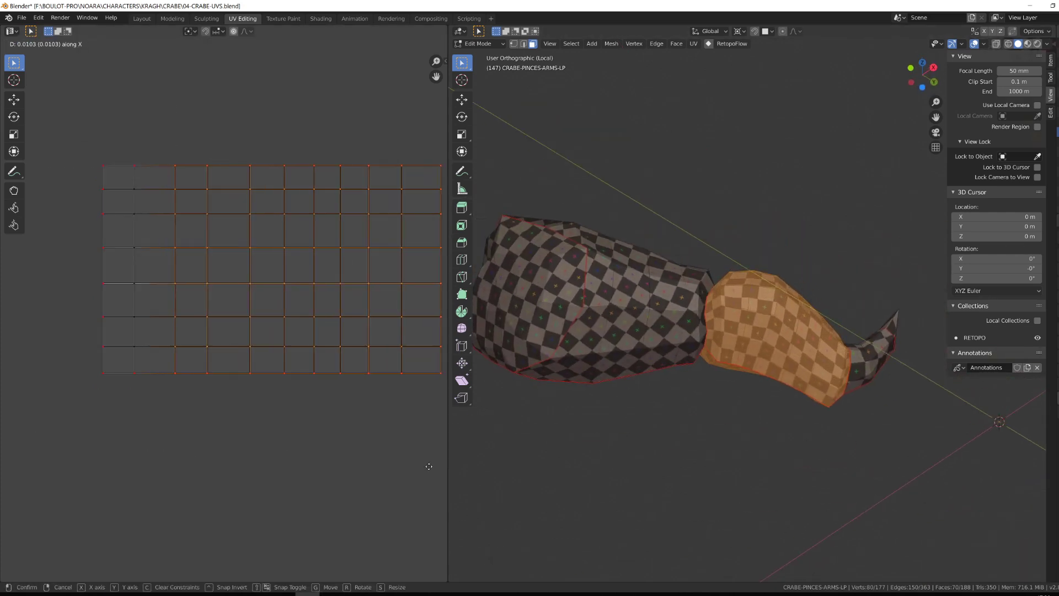
pyautogui.click(428, 466)
# Step: Select the whole mesh to show all islands, and start straightening the large curved arm island by rotating its right half
pyautogui.press('b')
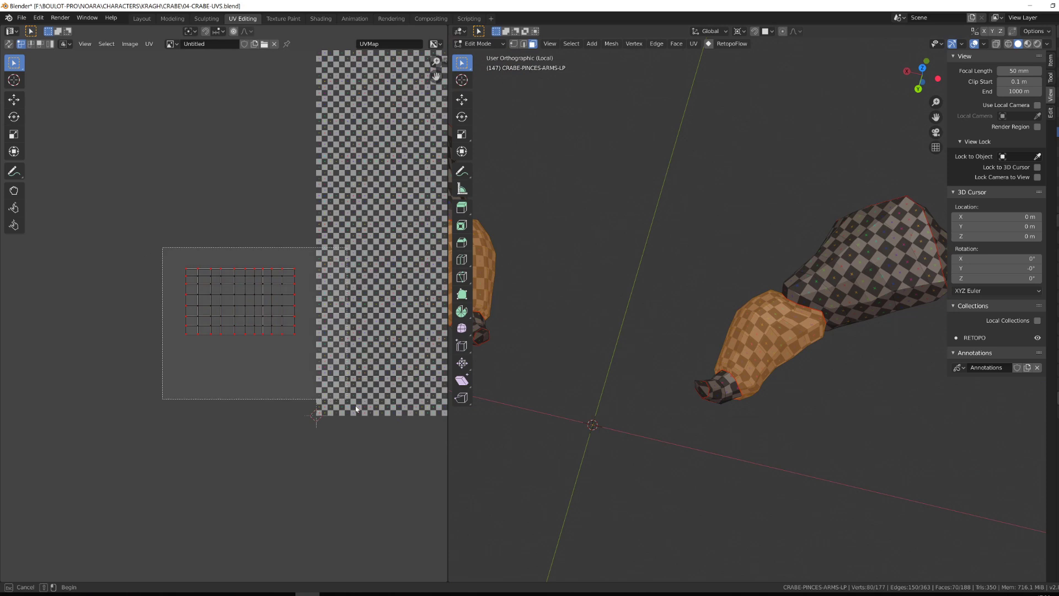
pyautogui.moveTo(356, 409); pyautogui.dragTo(356, 410)
pyautogui.press('a')
pyautogui.scroll(2, 118, 305)
pyautogui.moveTo(118, 304); pyautogui.dragTo(193, 367, button='middle')
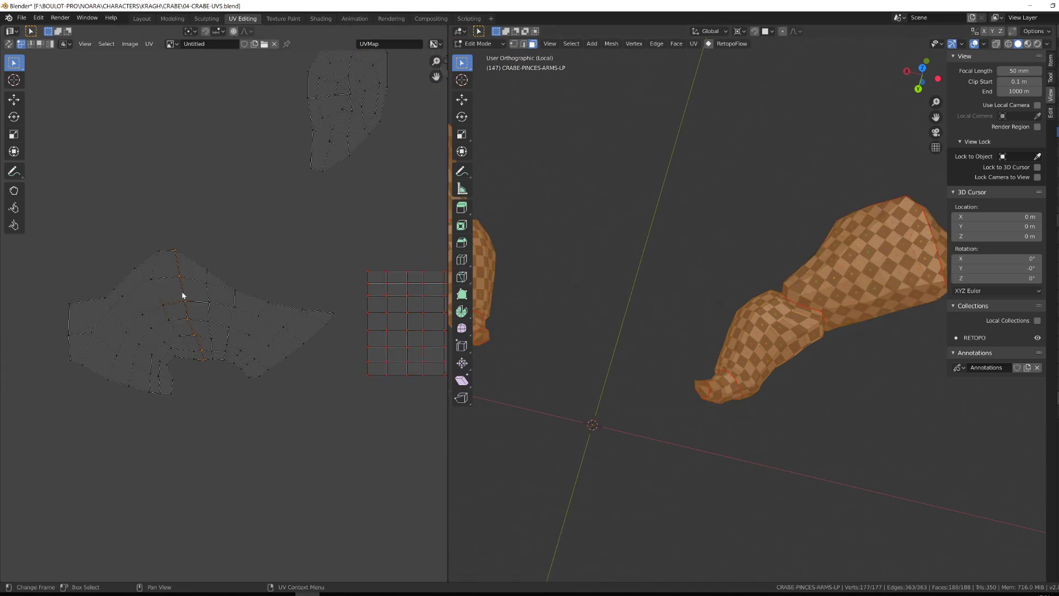
pyautogui.press('r')
pyautogui.click(231, 359)
# Step: Rotate the right-end columns of the curved island in successive groups to straighten that side
pyautogui.moveTo(216, 285); pyautogui.dragTo(343, 423)
pyautogui.press('r')
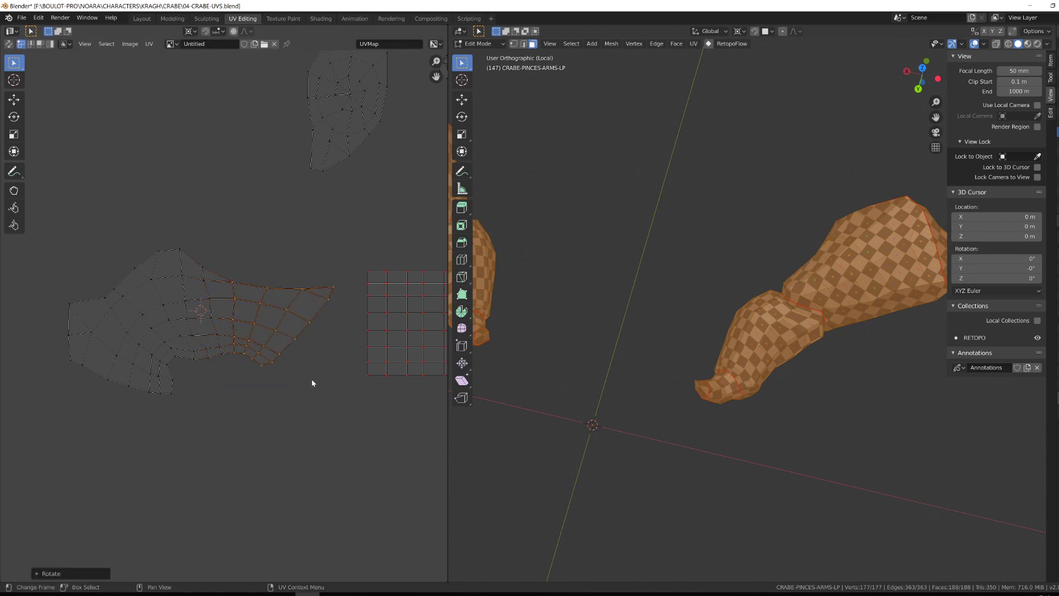
pyautogui.click(234, 266)
pyautogui.click(268, 284)
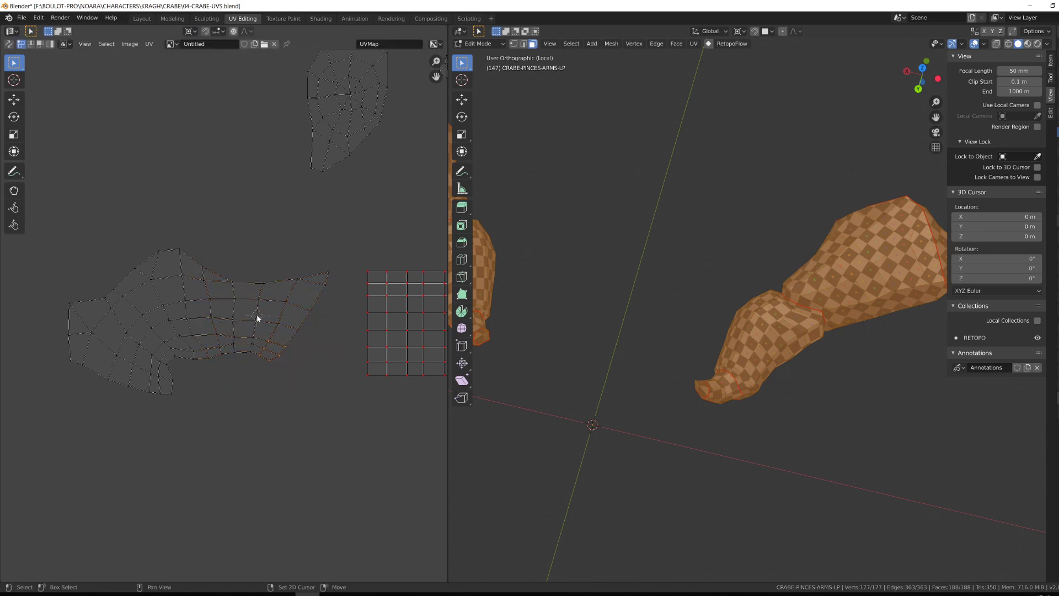
pyautogui.press('r')
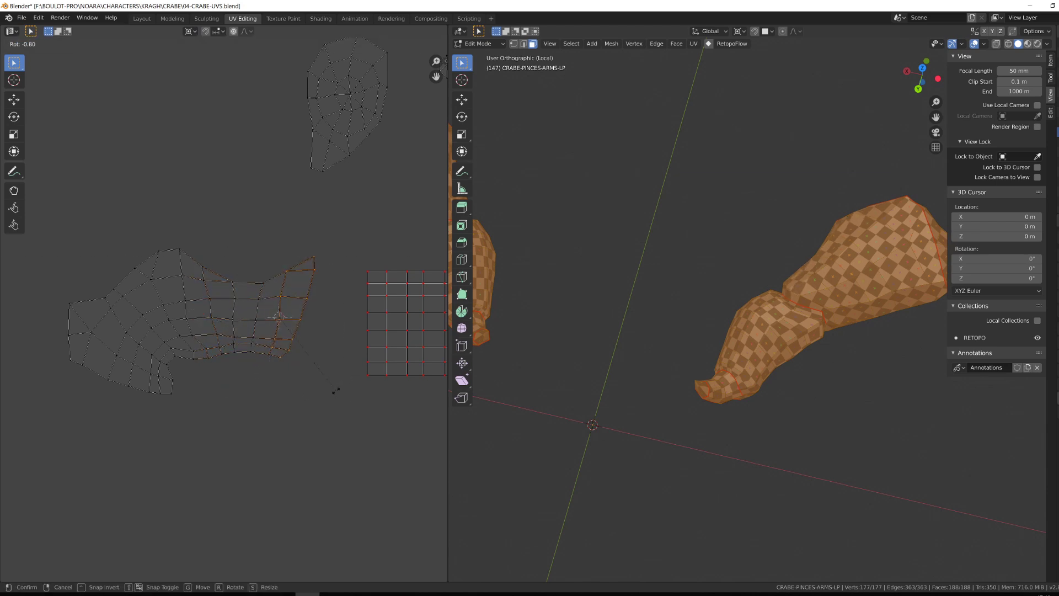
pyautogui.click(319, 383)
pyautogui.moveTo(319, 383); pyautogui.dragTo(280, 353)
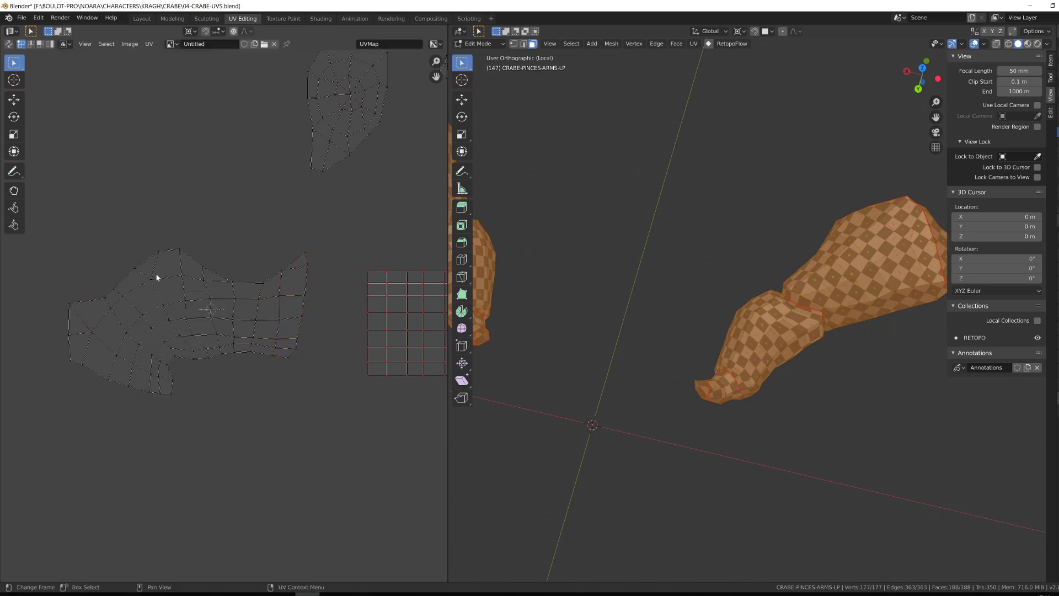
pyautogui.hotkey('ctrl', 'z')
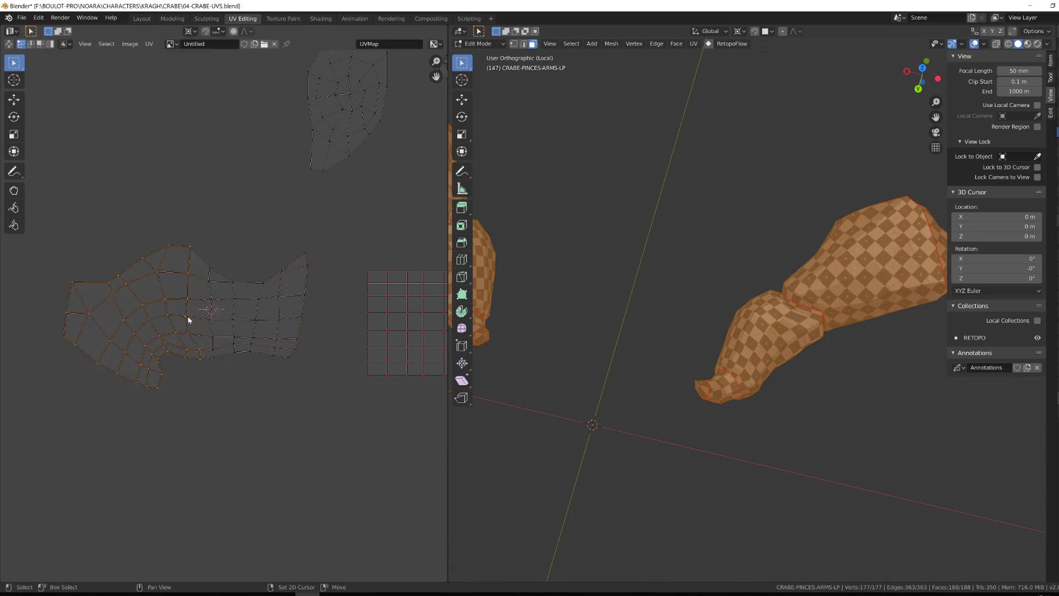
# Step: Rotate the left half of the curved island in stages around the 2D cursor and reposition its points to straighten it
pyautogui.keyDown('shift'); pyautogui.rightClick(189, 308); pyautogui.keyUp('shift')
pyautogui.press('r')
pyautogui.click(123, 350)
pyautogui.moveTo(123, 351); pyautogui.dragTo(203, 354, button='middle')
pyautogui.moveTo(251, 318); pyautogui.dragTo(266, 368)
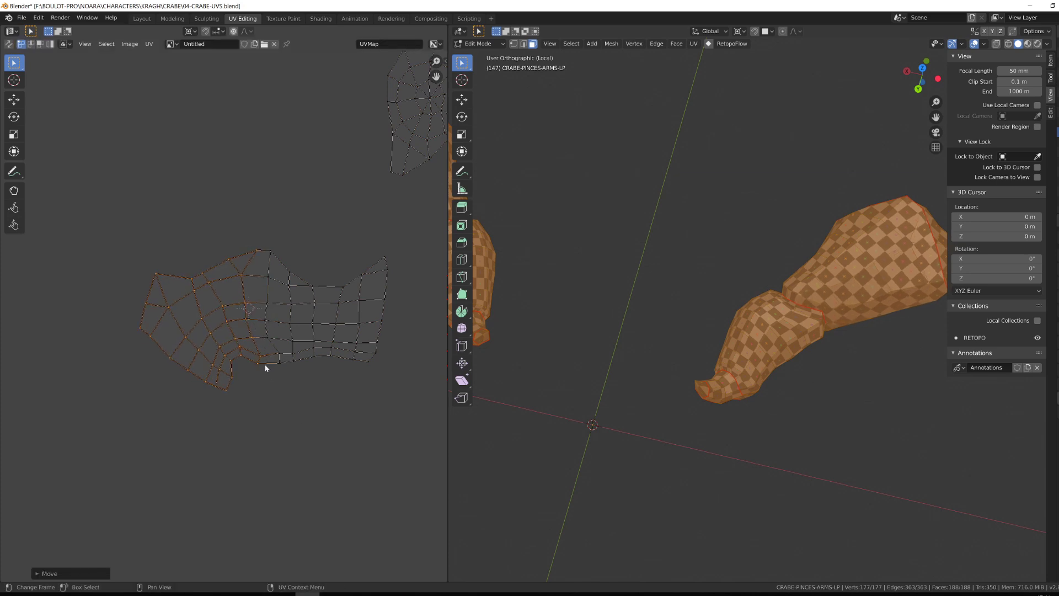
pyautogui.press('r')
pyautogui.click(199, 424)
pyautogui.press('g')
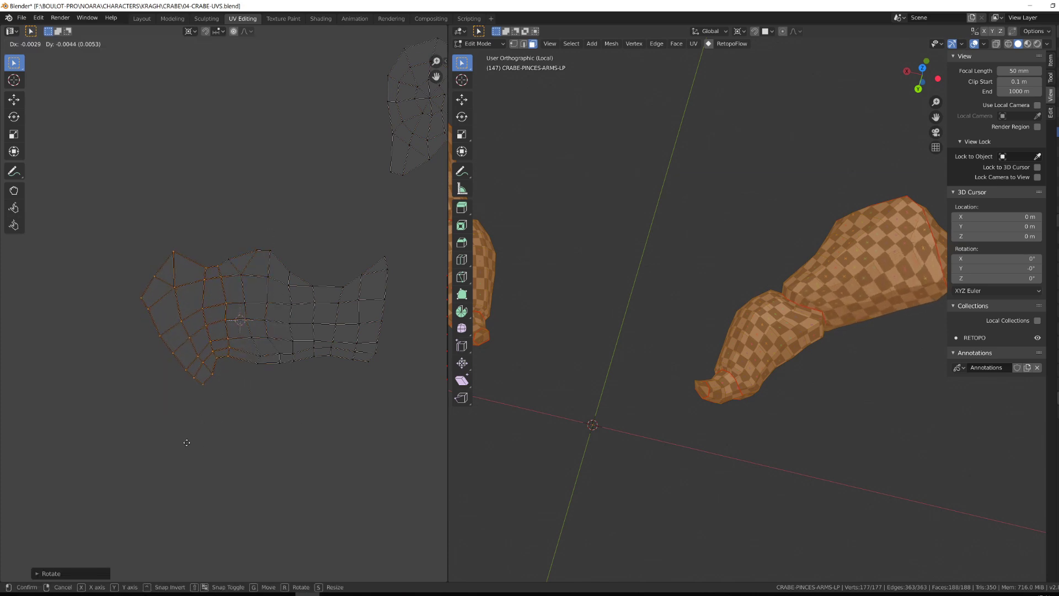
pyautogui.click(241, 421)
pyautogui.moveTo(249, 349); pyautogui.dragTo(262, 380)
pyautogui.press('g')
pyautogui.click(256, 381)
# Step: Place the 2D cursor at the left end of the island and rotate its outermost columns upright
pyautogui.moveTo(114, 215); pyautogui.dragTo(217, 422)
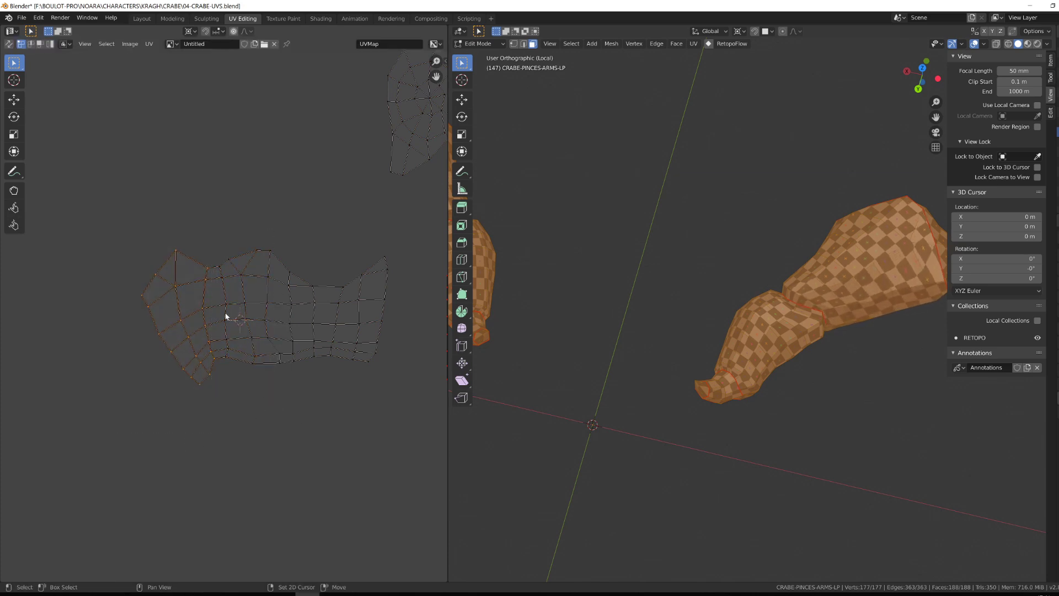
pyautogui.keyDown('shift'); pyautogui.rightClick(197, 315); pyautogui.keyUp('shift')
pyautogui.press('r')
pyautogui.click(207, 393)
pyautogui.press('g')
pyautogui.click(205, 391)
pyautogui.rightClick(205, 392)
pyautogui.click(209, 418)
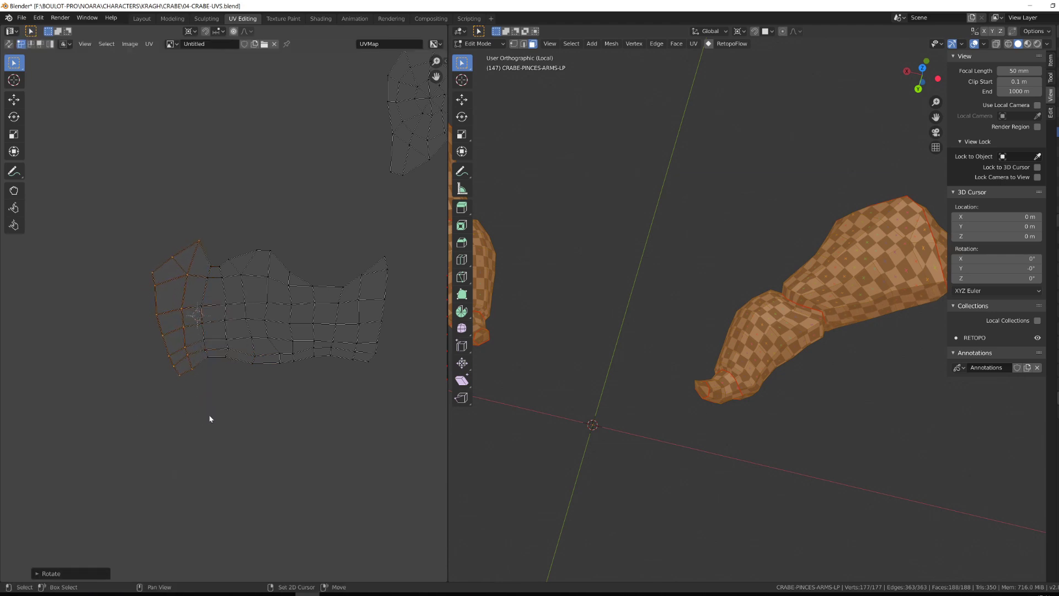
pyautogui.click(171, 402)
# Step: Try to flatten the island's central row by scaling it to 0 along Y around the 2D cursor
pyautogui.moveTo(131, 296); pyautogui.dragTo(396, 317)
pyautogui.press('s')
pyautogui.press('y')
pyautogui.press('0')
pyautogui.press('Return')
pyautogui.hotkey('ctrl', 'z')
# Step: Switch the pivot point away from the 2D cursor and flatten the central row by scaling it to 0 along Y
pyautogui.click(190, 31)
pyautogui.click(213, 41)
pyautogui.press('s')
pyautogui.press('y')
pyautogui.press('0')
pyautogui.press('Return')
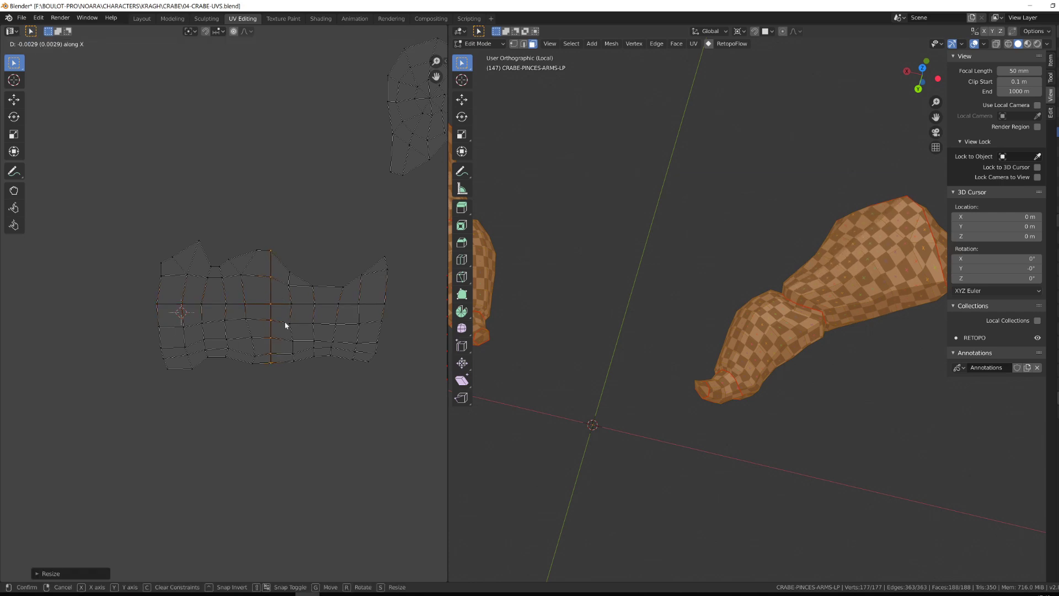
# Step: Flatten the lower edge of the large arm island by scaling it to 0 along Y, and shift it along Y
pyautogui.scroll(-2, 284, 324)
pyautogui.keyDown('alt'); pyautogui.click(185, 300); pyautogui.keyUp('alt')
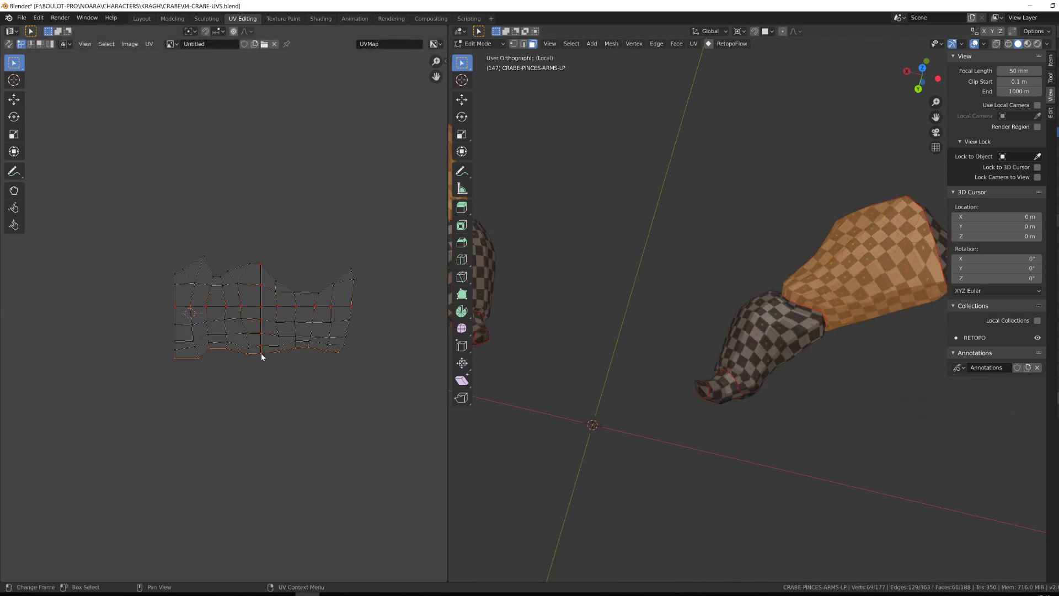
pyautogui.press('s')
pyautogui.press('y')
pyautogui.press('0')
pyautogui.press('Return')
pyautogui.press('g')
pyautogui.press('y')
pyautogui.click(264, 458)
# Step: Pin the flattened lower edge and unwrap the whole large arm segment again
pyautogui.press('p')
pyautogui.press('a')
pyautogui.press('u')
# Step: Flatten the island's left side edge to 0 along X and a lower interior row to 0 along Y
pyautogui.keyDown('alt'); pyautogui.click(177, 331); pyautogui.keyUp('alt')
pyautogui.press('s')
pyautogui.press('x')
pyautogui.press('0')
pyautogui.press('Return')
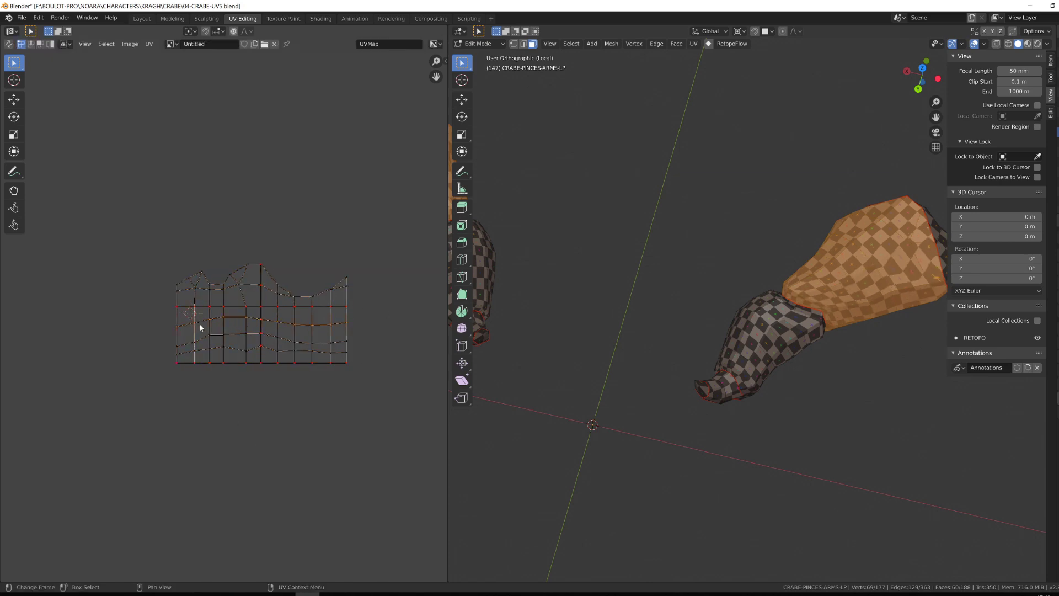
pyautogui.keyDown('alt'); pyautogui.click(203, 350); pyautogui.keyUp('alt')
pyautogui.press('s')
pyautogui.press('y')
pyautogui.press('0')
pyautogui.press('Return')
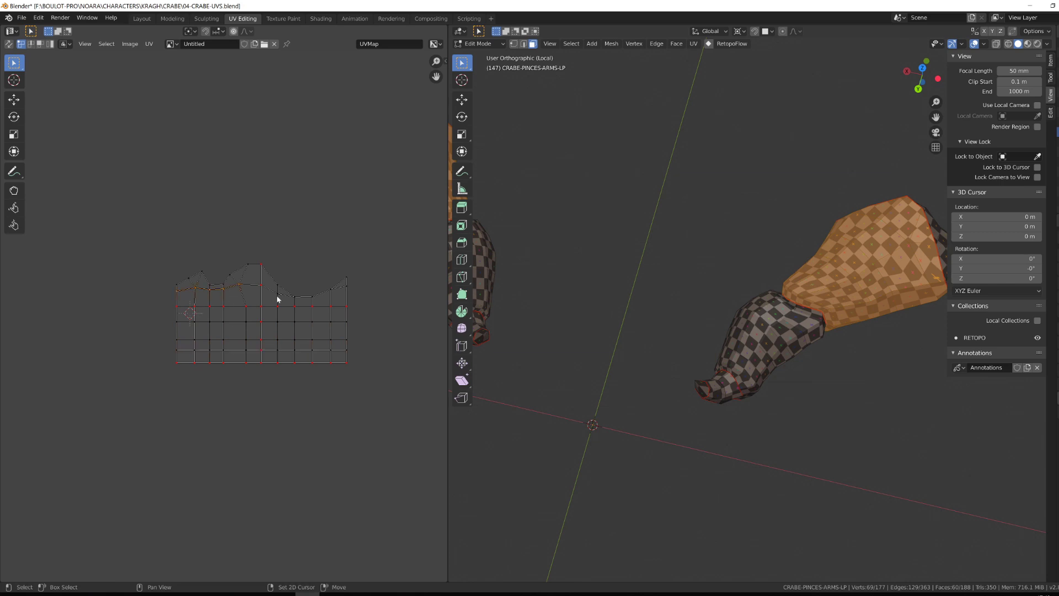
# Step: Adjust the row beneath the jagged upper edge along Y, and raise the island's upper rows along Y
pyautogui.press('g')
pyautogui.press('y')
pyautogui.click(263, 294)
pyautogui.moveTo(142, 237); pyautogui.dragTo(368, 286)
pyautogui.press('g')
pyautogui.press('y')
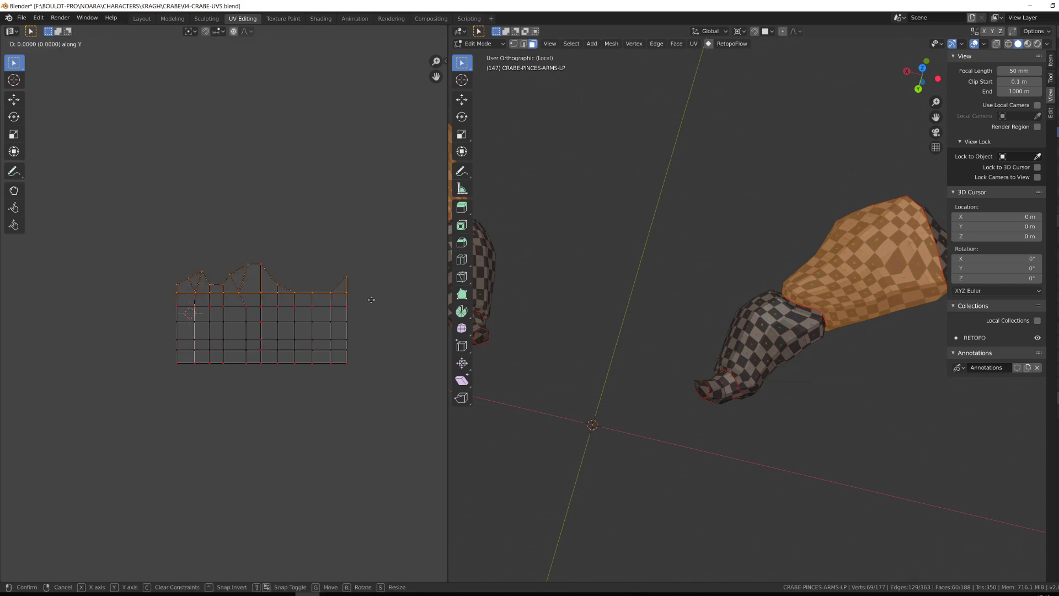
pyautogui.click(371, 292)
# Step: Move the lower rows of the large arm island along Y while checking the checker squares on the model
pyautogui.moveTo(634, 342); pyautogui.dragTo(584, 220, button='middle')
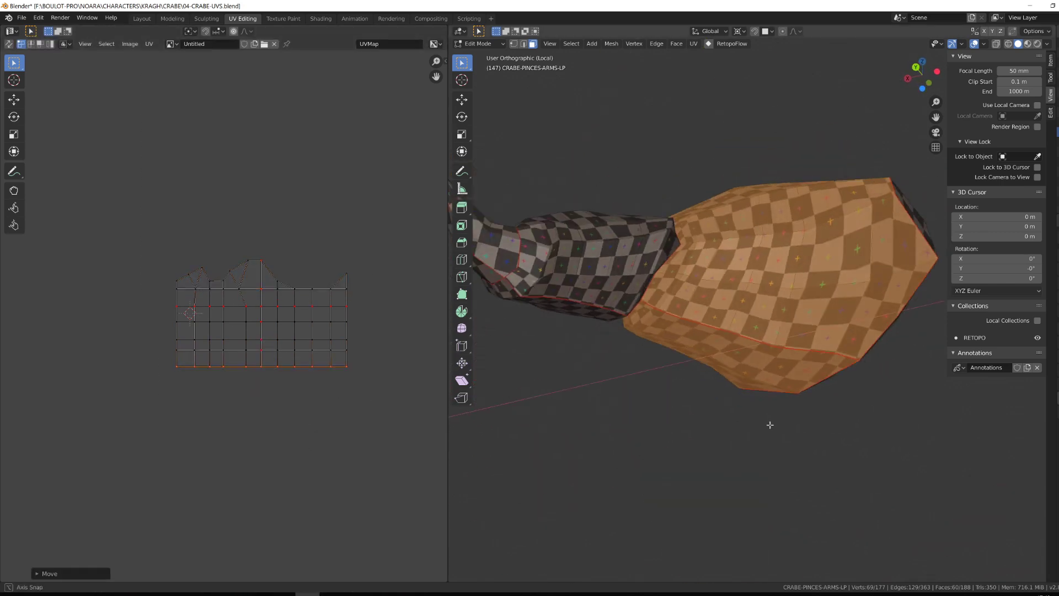
pyautogui.click(335, 408)
pyautogui.moveTo(156, 331); pyautogui.dragTo(352, 385)
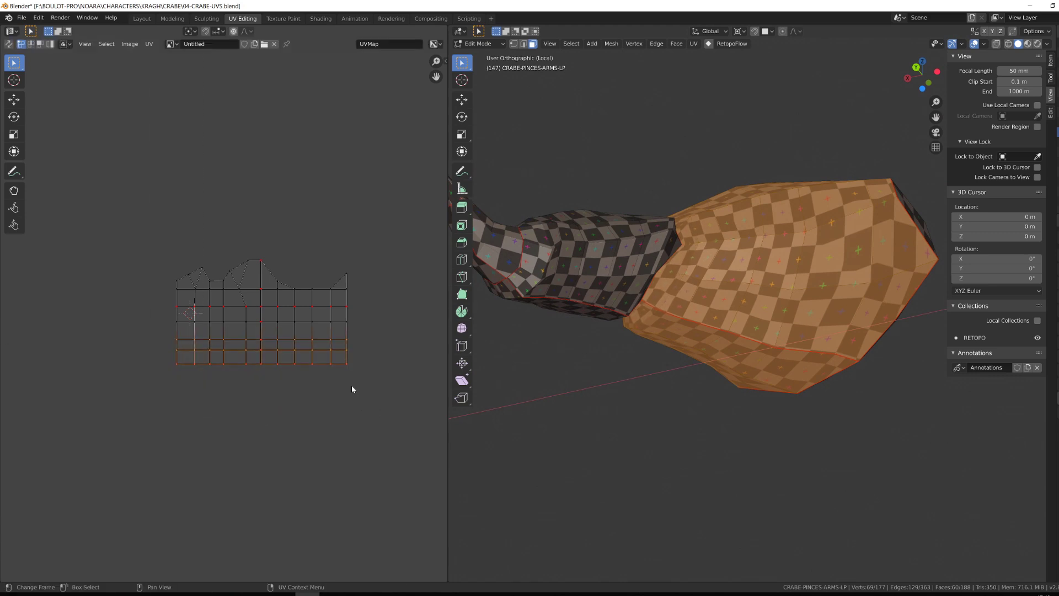
pyautogui.press('g')
pyautogui.press('y')
pyautogui.click(352, 388)
pyautogui.press('g')
pyautogui.press('y')
pyautogui.moveTo(161, 313); pyautogui.dragTo(354, 368)
pyautogui.click(343, 417)
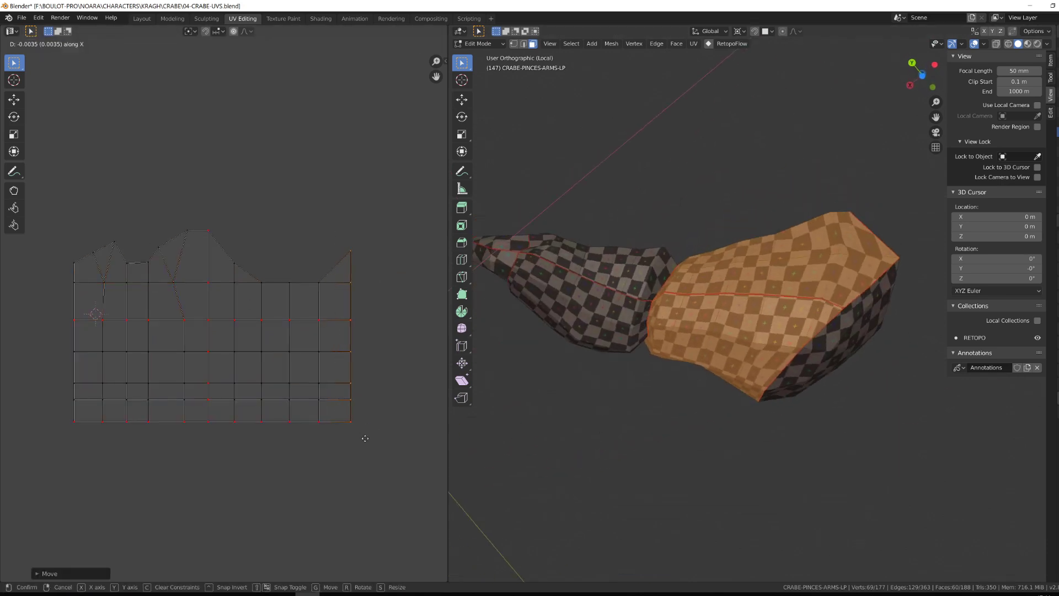
# Step: Widen the island's right-hand columns along X and move its lowest rows down along Y
pyautogui.click(375, 436)
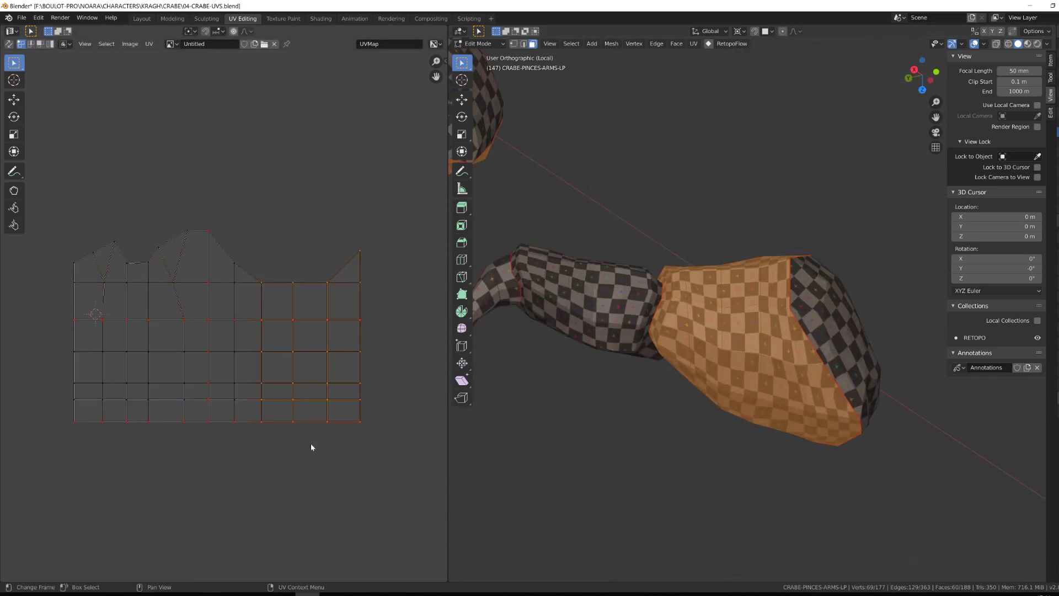
pyautogui.moveTo(220, 231); pyautogui.dragTo(393, 422)
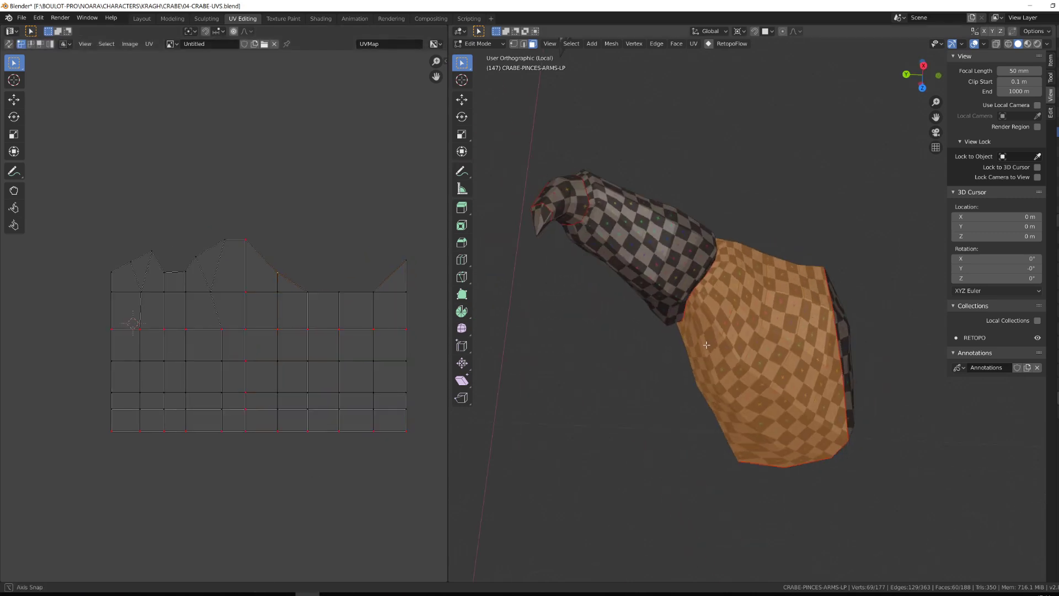
pyautogui.moveTo(94, 394); pyautogui.dragTo(386, 446)
pyautogui.press('g')
pyautogui.press('y')
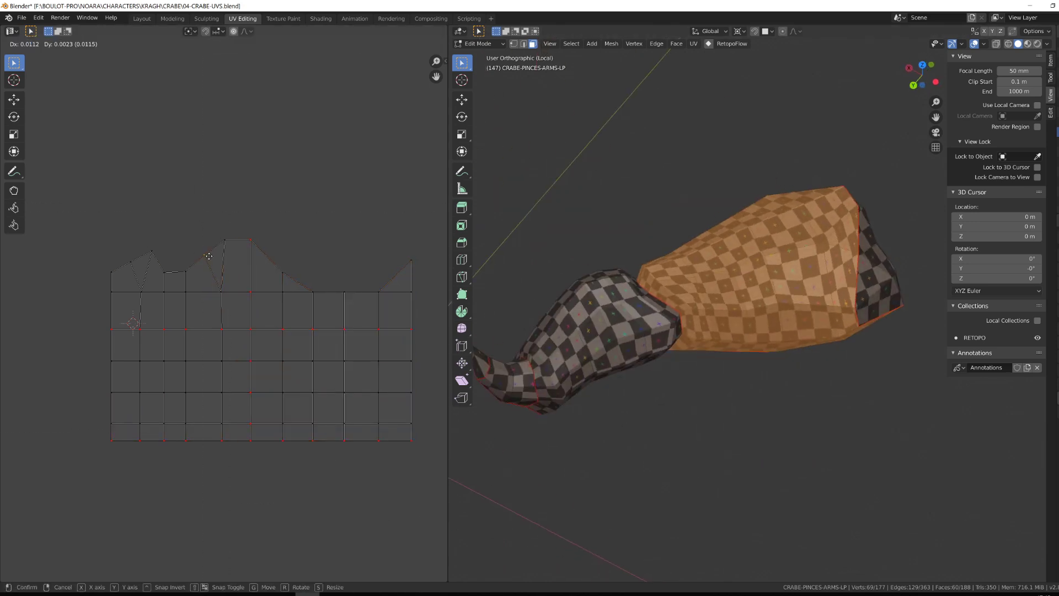
# Step: Reposition a point on the jagged upper edge and spread the island's middle columns along X
pyautogui.click(209, 255)
pyautogui.moveTo(199, 196); pyautogui.dragTo(429, 457)
pyautogui.press('g')
pyautogui.press('x')
pyautogui.moveTo(180, 224); pyautogui.dragTo(433, 461)
pyautogui.moveTo(728, 480); pyautogui.dragTo(647, 448, button='middle')
pyautogui.moveTo(158, 193); pyautogui.dragTo(438, 454)
pyautogui.press('g')
pyautogui.press('x')
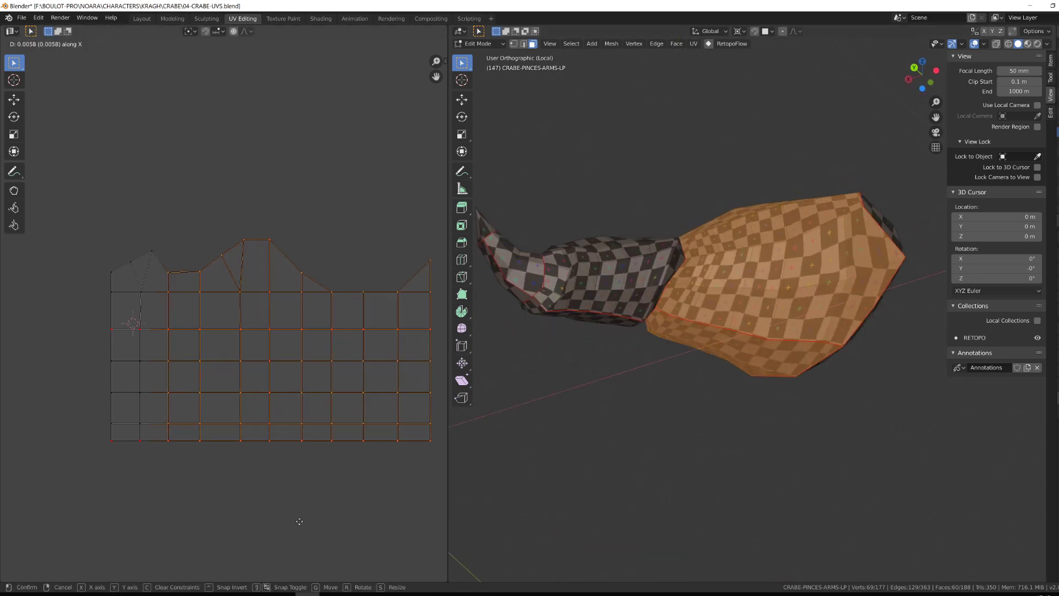
pyautogui.click(305, 520)
# Step: Move the peak vertex near the upper-left corner of the island and widen the leftmost column along X
pyautogui.click(152, 254)
pyautogui.press('g')
pyautogui.click(148, 285)
pyautogui.scroll(-2, 188, 295)
pyautogui.moveTo(161, 249); pyautogui.dragTo(390, 457)
pyautogui.press('g')
pyautogui.press('x')
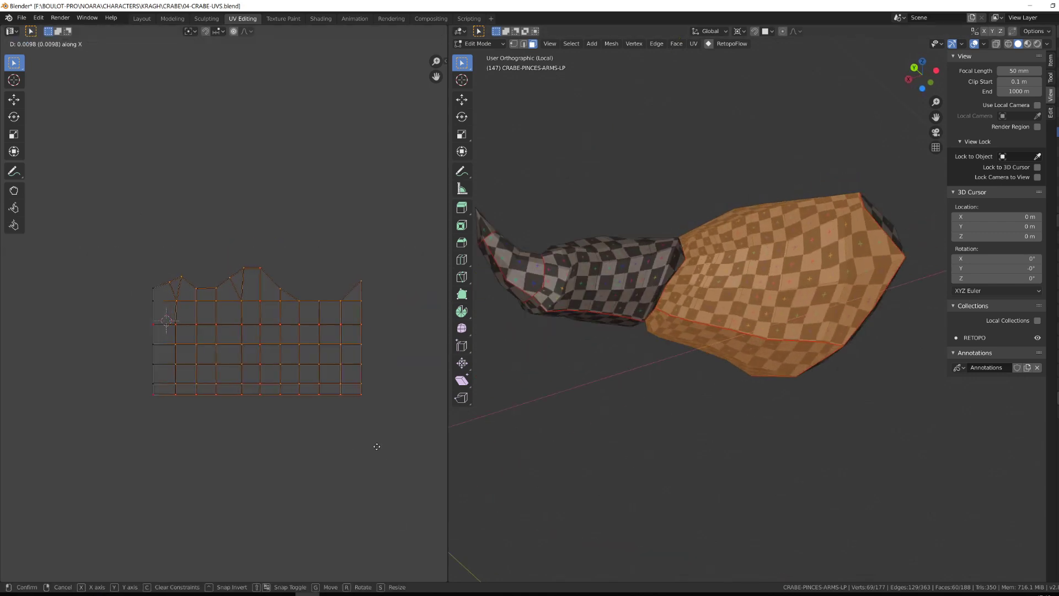
pyautogui.click(377, 444)
# Step: Select the entire straightened large arm island and pin it
pyautogui.press('a')
pyautogui.scroll(-3, 276, 408)
pyautogui.press('a')
pyautogui.moveTo(122, 274); pyautogui.dragTo(308, 395)
pyautogui.press('p')
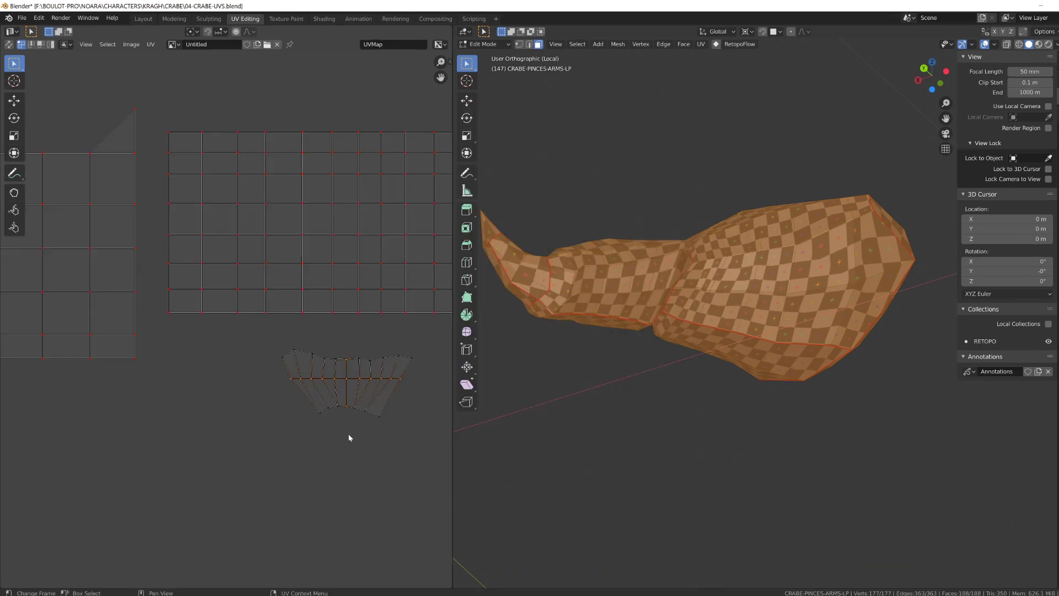
# Step: Select only the linked curved claw segment next to the tip and unwrap it again
pyautogui.scroll(-4, 291, 337)
pyautogui.press('a')
pyautogui.scroll(-1, 293, 338)
pyautogui.press('a')
pyautogui.press('l')
pyautogui.hotkey('shift', 'h')
pyautogui.press('u')
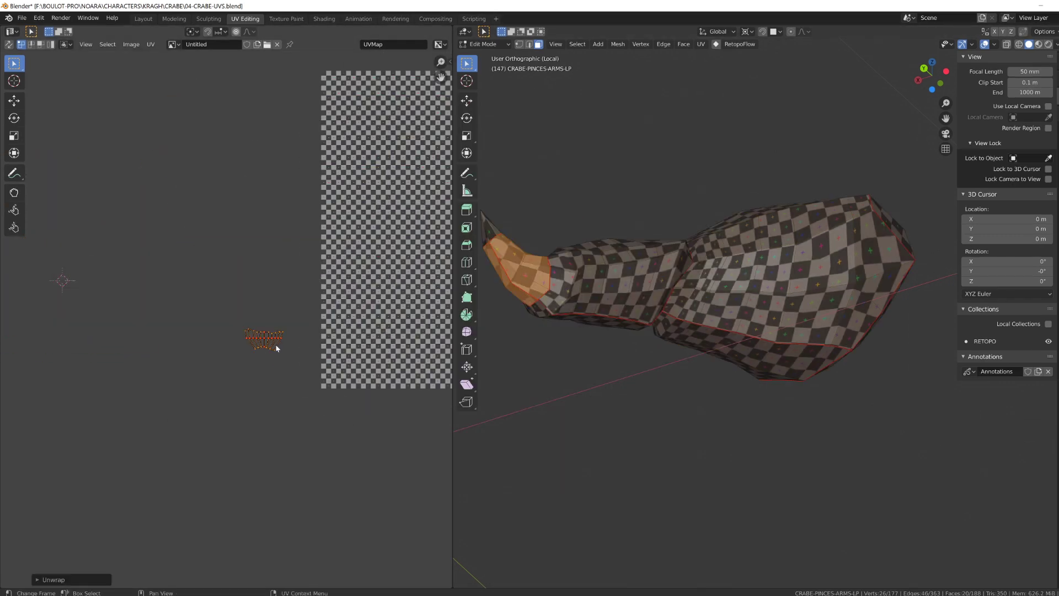
pyautogui.scroll(6, 278, 348)
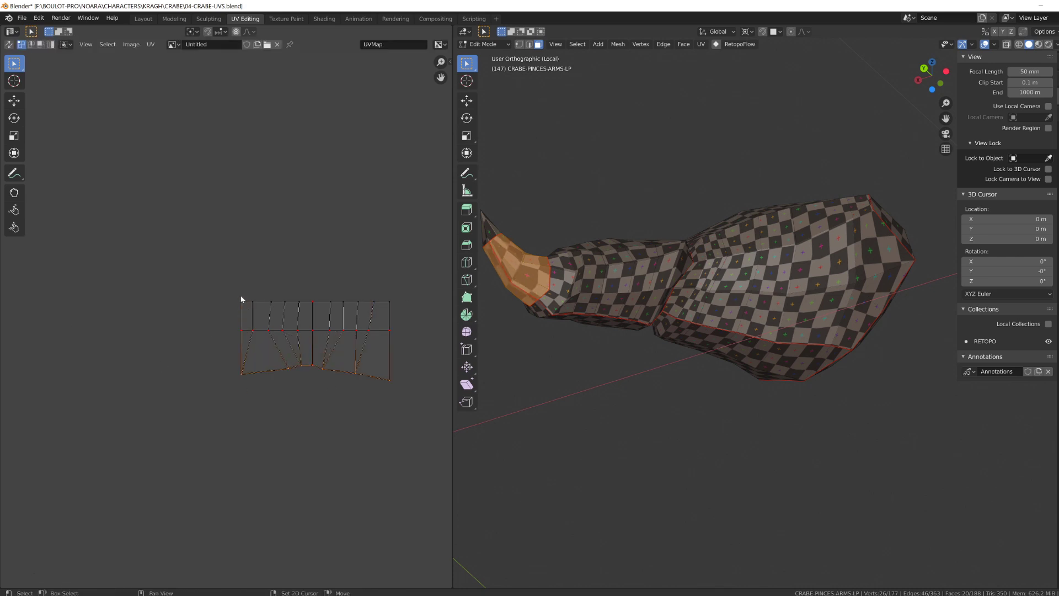
# Step: Shift the selected lower-edge vertices of the claw segment island along X
pyautogui.press('g')
pyautogui.press('x')
pyautogui.click(378, 415)
pyautogui.moveTo(601, 359); pyautogui.dragTo(695, 353, button='middle')
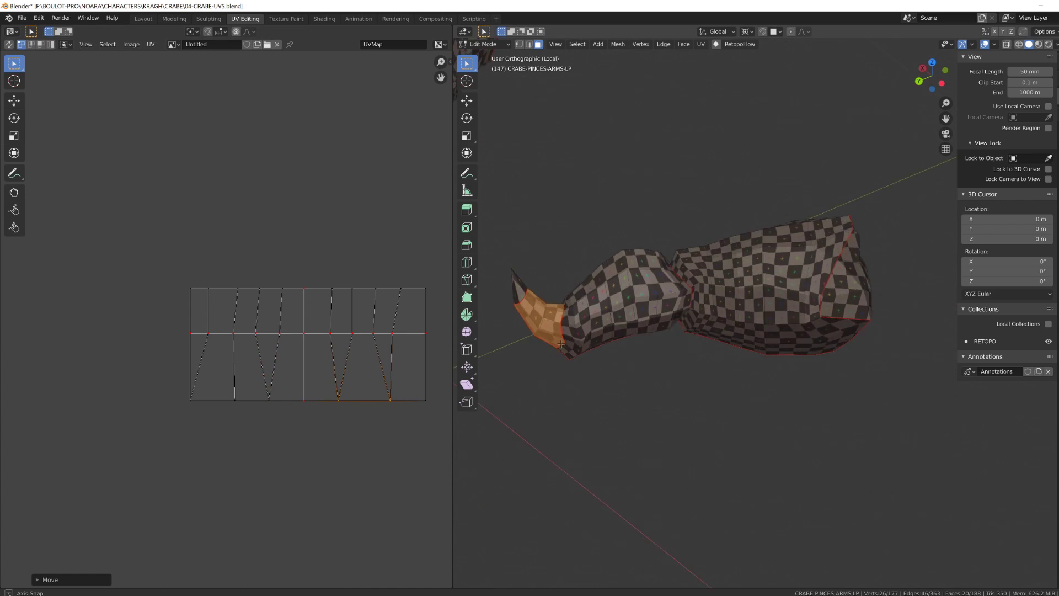
# Step: Reveal all hidden faces of the claw arm and move the rounded cap island below the straightened grids
pyautogui.scroll(-8, 232, 331)
pyautogui.hotkey('alt', 'h')
pyautogui.press('l')
pyautogui.scroll(2, 221, 231)
pyautogui.press('l')
pyautogui.scroll(-2, 237, 193)
pyautogui.press('l')
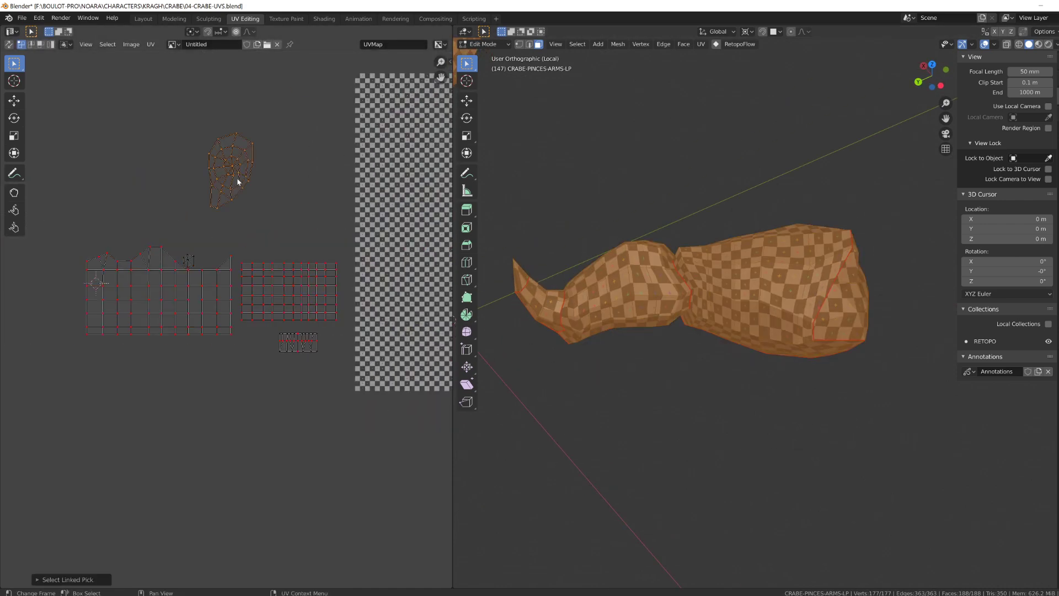
pyautogui.moveTo(584, 259); pyautogui.dragTo(480, 226, button='middle')
pyautogui.press('g')
pyautogui.click(161, 524)
# Step: Pack the middle arm grid and small claw grid beneath the large grid, with the cap island over its upper edge
pyautogui.press('l')
pyautogui.press('g')
pyautogui.click(131, 346)
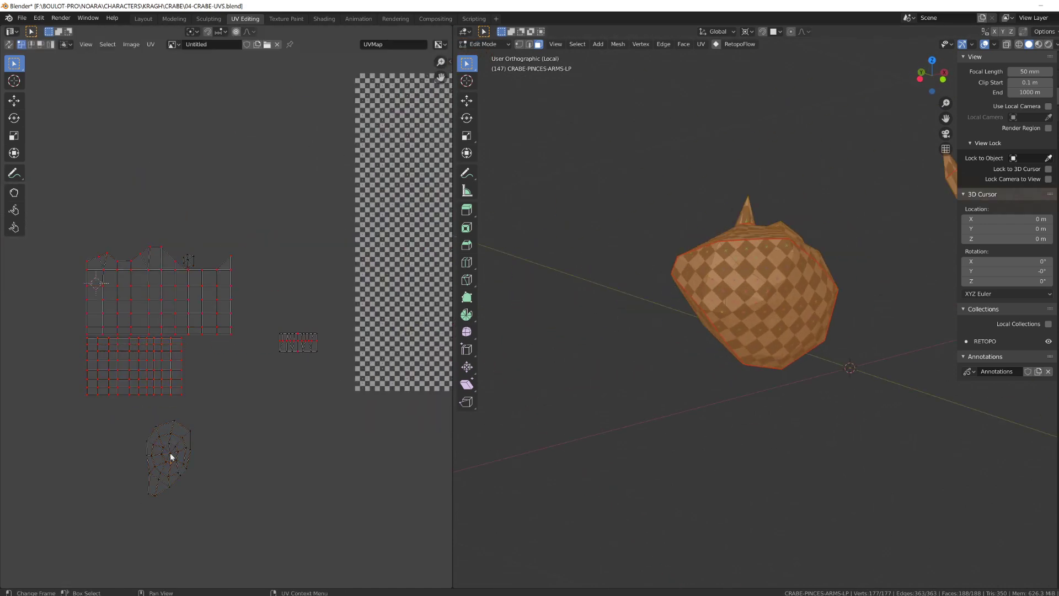
pyautogui.press('l')
pyautogui.press('g')
pyautogui.click(249, 271)
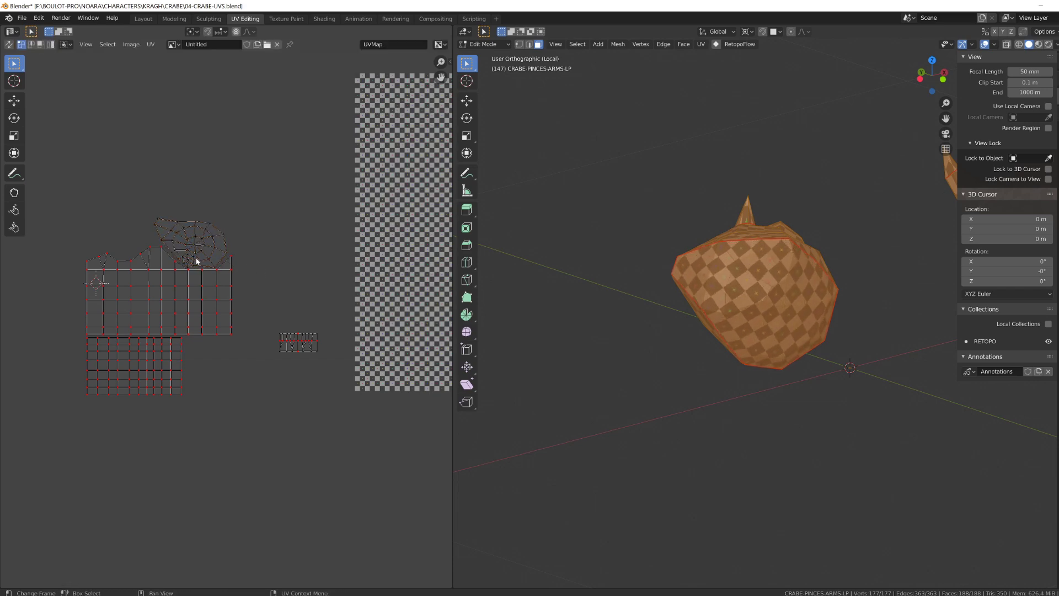
pyautogui.scroll(1, 226, 325)
pyautogui.press('l')
pyautogui.moveTo(695, 364); pyautogui.dragTo(478, 414, button='middle')
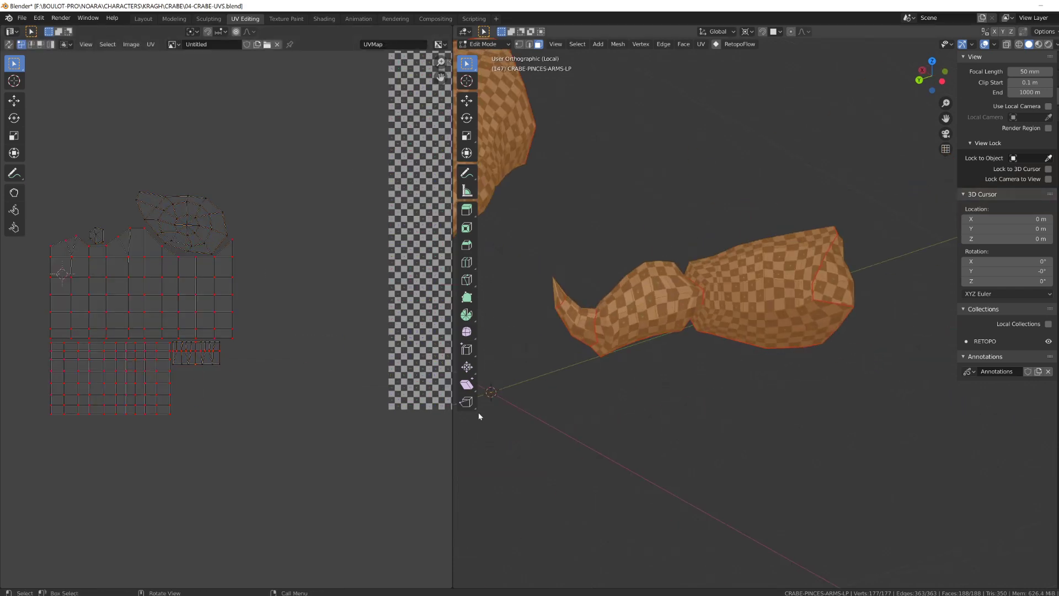
# Step: Select all of the claw arm's islands and move them together as one group
pyautogui.scroll(-4, 227, 331)
pyautogui.press('a')
pyautogui.press('g')
pyautogui.click(161, 301)
# Step: Leave the claw arm's local view and open the front leg (CRABE-LEG-FRONT-LP) for editing
pyautogui.press('Tab')
pyautogui.press('KP_Divide')
pyautogui.click(833, 298)
pyautogui.keyDown('shift'); pyautogui.moveTo(842, 322); pyautogui.dragTo(738, 300, button='middle'); pyautogui.keyUp('shift')
pyautogui.press('Tab')
pyautogui.scroll(-3, 226, 331)
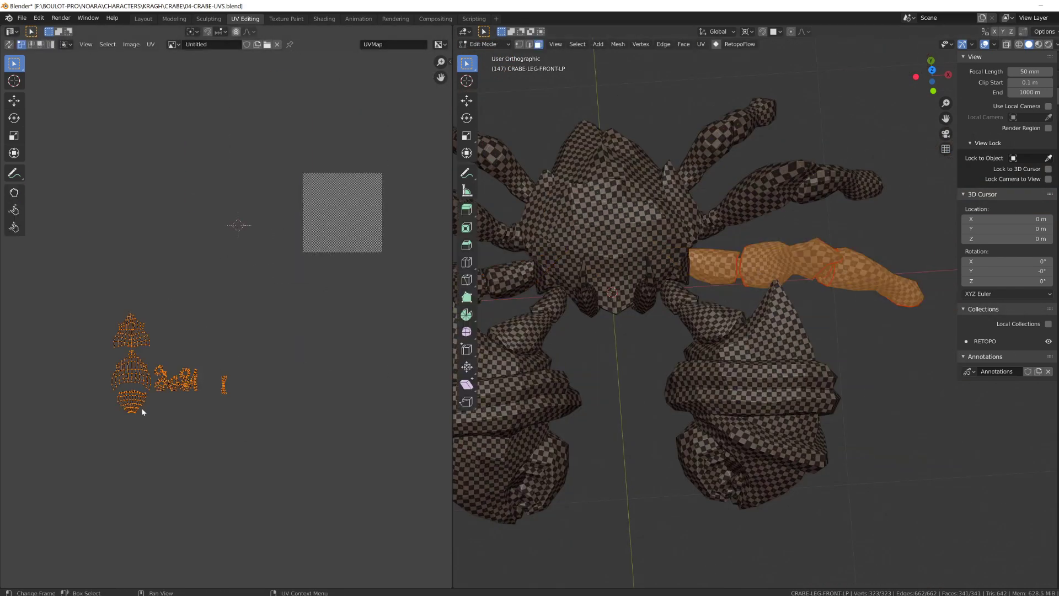
# Step: Move the front leg's UV islands beside the checker image and scale the uppermost island's edge loop
pyautogui.press('g')
pyautogui.scroll(7, 279, 166)
pyautogui.moveTo(236, 221); pyautogui.dragTo(251, 265, button='middle')
pyautogui.keyDown('alt'); pyautogui.click(251, 264); pyautogui.keyUp('alt')
pyautogui.press('s')
pyautogui.scroll(2, 755, 309)
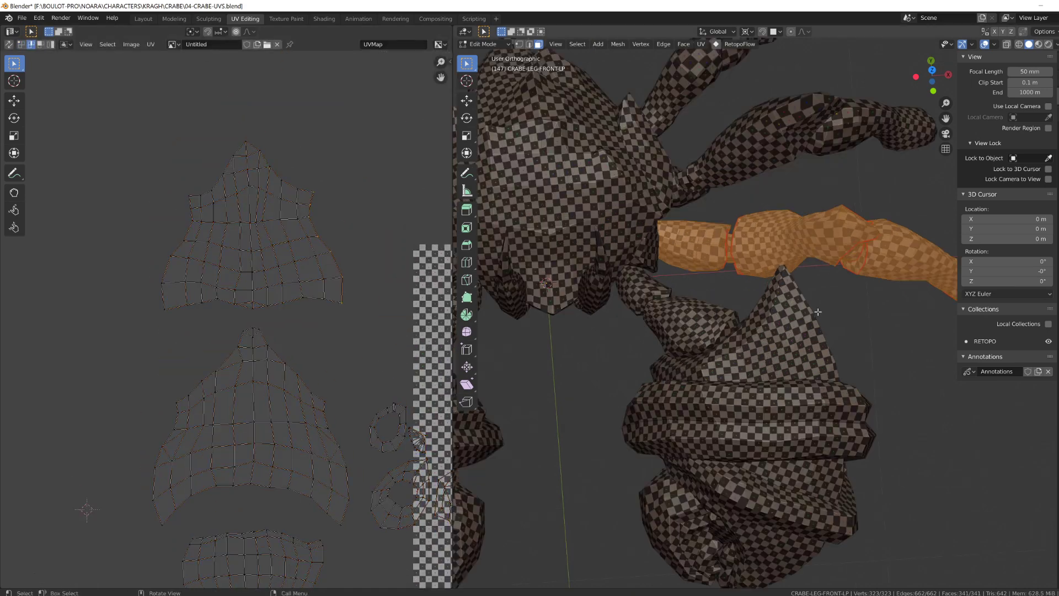
# Step: Flatten the right border of the uppermost front leg island into a vertical line by scaling it to 0 along X
pyautogui.moveTo(755, 309); pyautogui.dragTo(717, 257, button='middle')
pyautogui.keyDown('alt'); pyautogui.click(332, 256); pyautogui.keyUp('alt')
pyautogui.scroll(-2, 348, 283)
pyautogui.moveTo(347, 283); pyautogui.dragTo(384, 282, button='middle')
pyautogui.press('x')
pyautogui.press('0')
pyautogui.press('Return')
# Step: Flatten the left border of the uppermost leg island with an X scale of 0 and adjust it along X
pyautogui.scroll(5, 302, 286)
pyautogui.scroll(-3, 302, 287)
pyautogui.keyDown('alt'); pyautogui.click(189, 238); pyautogui.keyUp('alt')
pyautogui.press('s')
pyautogui.press('x')
pyautogui.press('0')
pyautogui.press('Return')
pyautogui.press('g')
pyautogui.press('x')
pyautogui.click(187, 240)
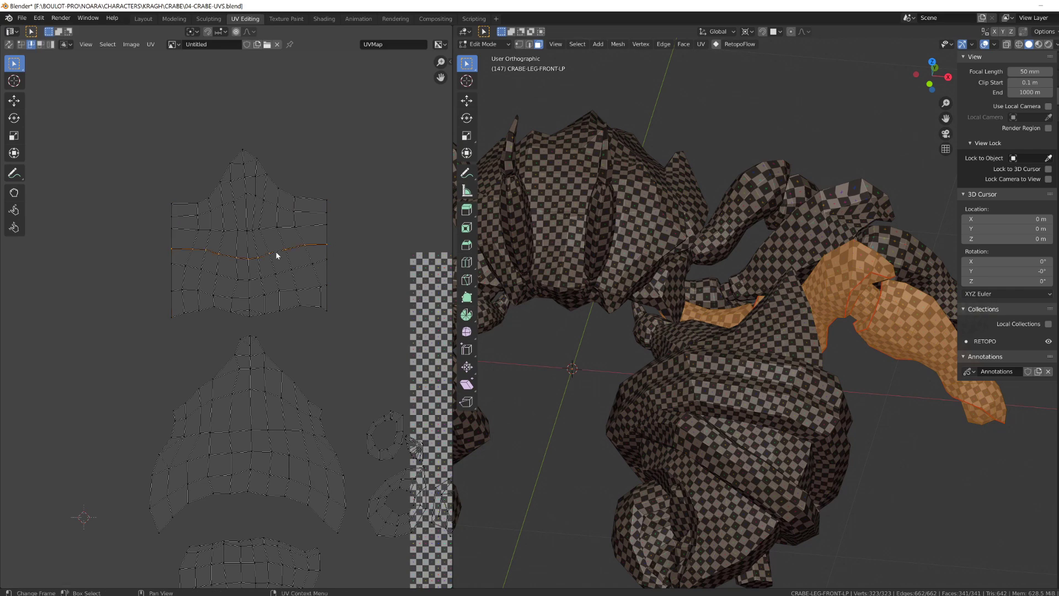
# Step: Pin the middle horizontal loop of the uppermost leg island, then select the linked island and unwrap it again
pyautogui.press('p')
pyautogui.hotkey('alt', 'a')
pyautogui.press('l')
pyautogui.press('a')
pyautogui.press('u')
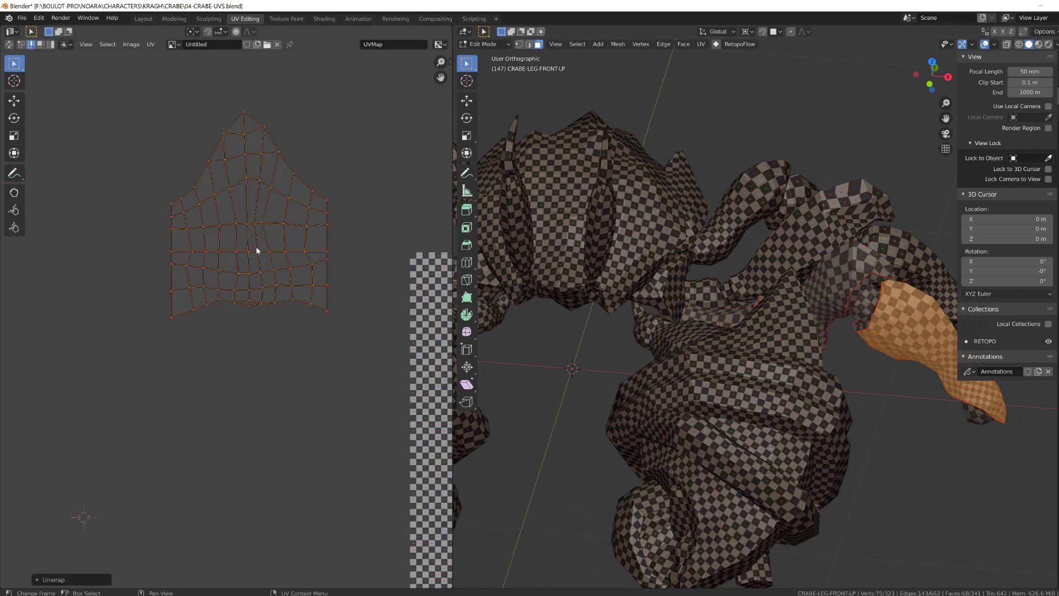
# Step: Level the lower edge of the uppermost leg island and adjust the row just above it along Y
pyautogui.scroll(2, 808, 366)
pyautogui.moveTo(808, 367); pyautogui.dragTo(728, 358, button='middle')
pyautogui.scroll(2, 754, 300)
pyautogui.keyDown('alt'); pyautogui.click(283, 302); pyautogui.keyUp('alt')
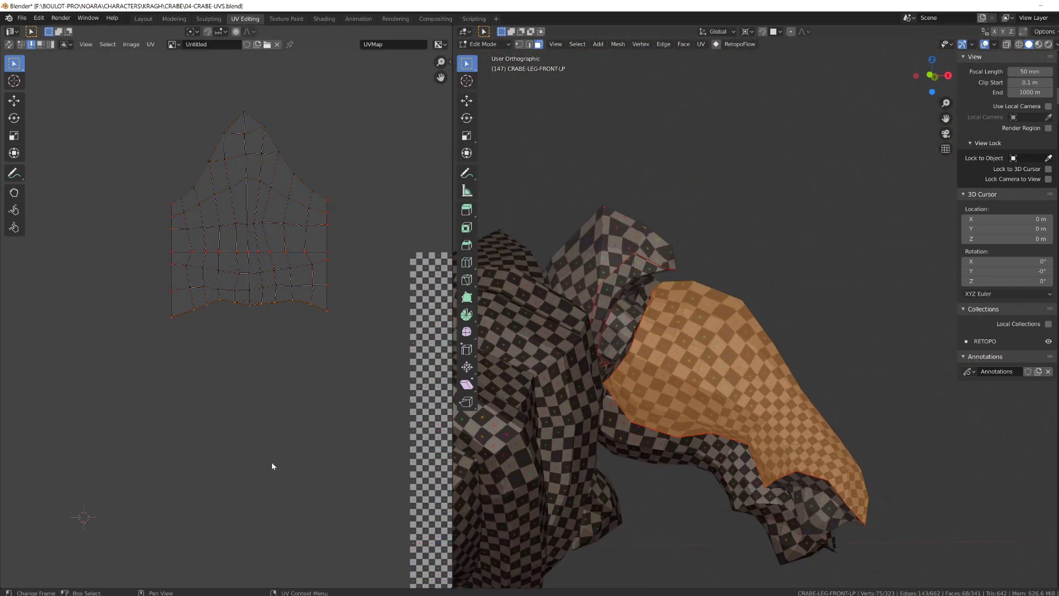
pyautogui.press('s')
pyautogui.press('y')
pyautogui.click(265, 331)
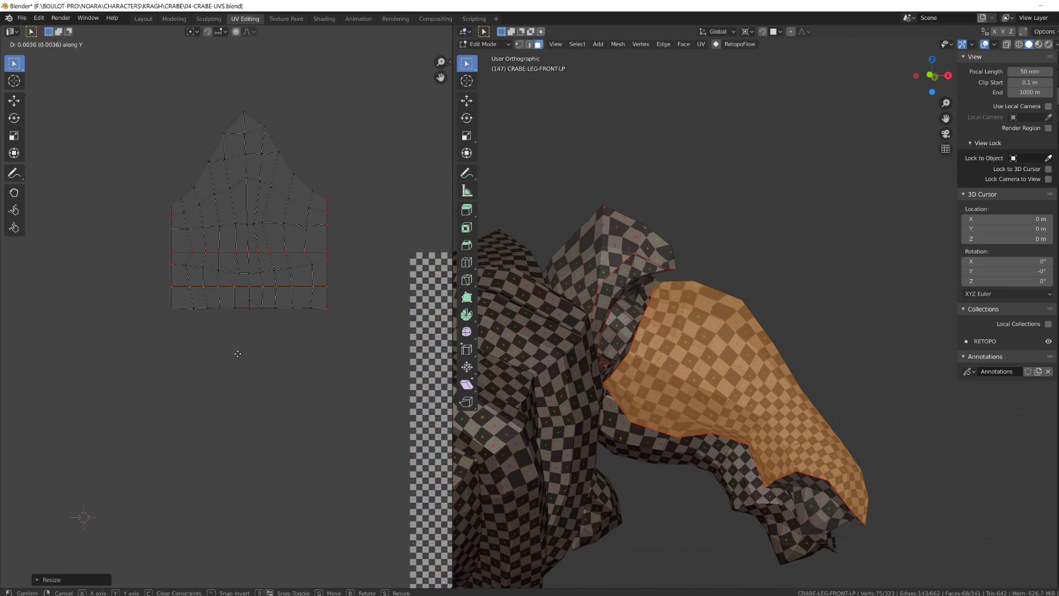
pyautogui.press('g')
pyautogui.press('y')
pyautogui.click(352, 352)
# Step: Flatten the horizontal loop just below the island's pinned row by scaling it to 0 along Y
pyautogui.keyDown('alt'); pyautogui.click(283, 267); pyautogui.keyUp('alt')
pyautogui.press('s')
pyautogui.press('y')
pyautogui.press('0')
pyautogui.press('Return')
pyautogui.click(363, 257)
# Step: Level the row above the pinned loop and move the lower rows down about 0.024 along Y
pyautogui.keyDown('alt'); pyautogui.click(211, 229); pyautogui.keyUp('alt')
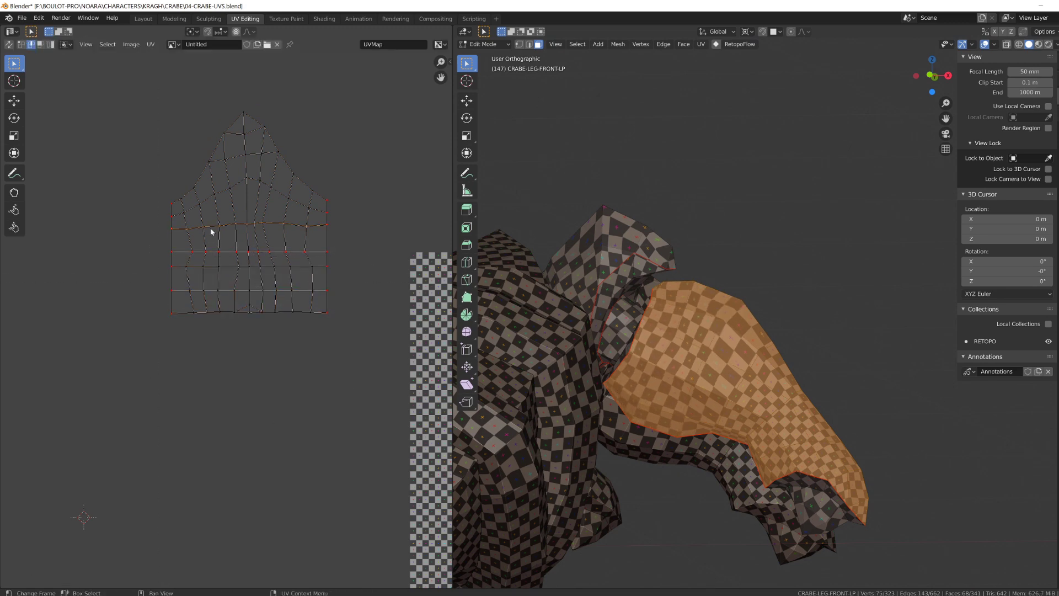
pyautogui.press('b')
pyautogui.press('g')
pyautogui.press('y')
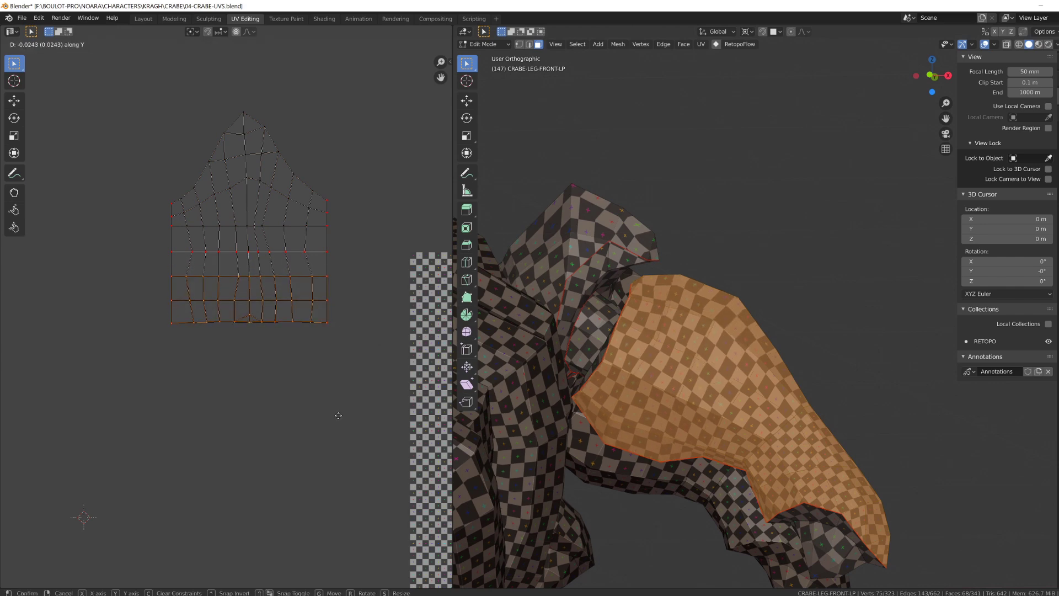
pyautogui.click(338, 414)
# Step: Grow the lower-row selection and adjust its position along Y, checking the checker pattern on the leg
pyautogui.moveTo(690, 399); pyautogui.dragTo(692, 425, button='middle')
pyautogui.press('ctrl+KP_Add')
pyautogui.press('g')
pyautogui.press('y')
pyautogui.click(345, 339)
pyautogui.hotkey('alt', 'a')
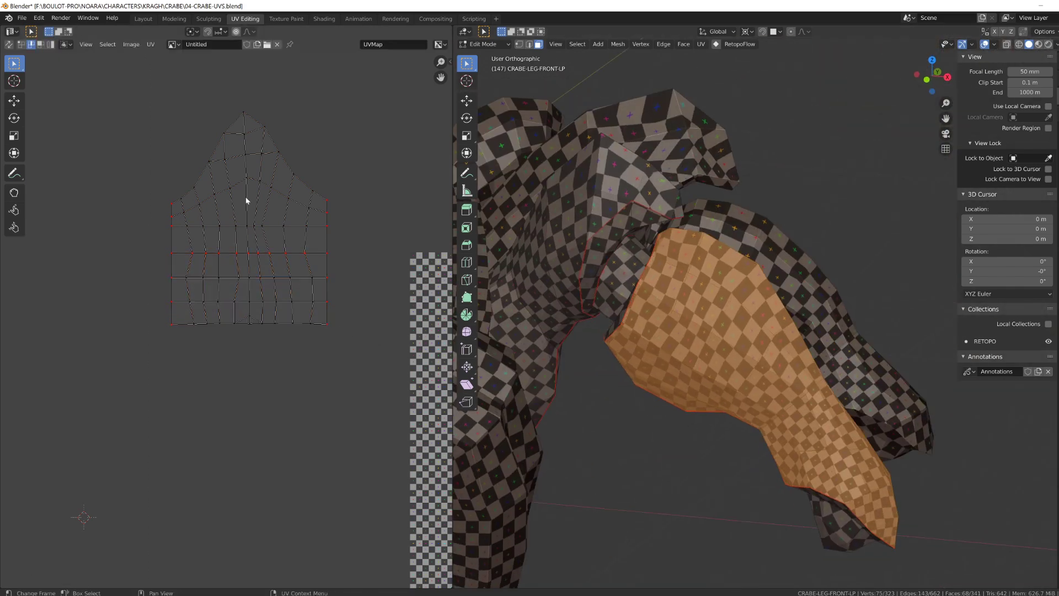
# Step: Select the vertices around the island's peak and lower them along Y
pyautogui.press('b')
pyautogui.moveTo(172, 97); pyautogui.dragTo(297, 167)
pyautogui.press('g')
pyautogui.press('y')
pyautogui.click(272, 241)
# Step: Select the left half of the uppermost leg island and shift it outward along X
pyautogui.keyDown('alt'); pyautogui.click(193, 239); pyautogui.keyUp('alt')
pyautogui.moveTo(107, 91); pyautogui.dragTo(243, 383)
pyautogui.press('g')
pyautogui.press('y')
pyautogui.click(209, 381)
pyautogui.moveTo(689, 386); pyautogui.dragTo(552, 381, button='middle')
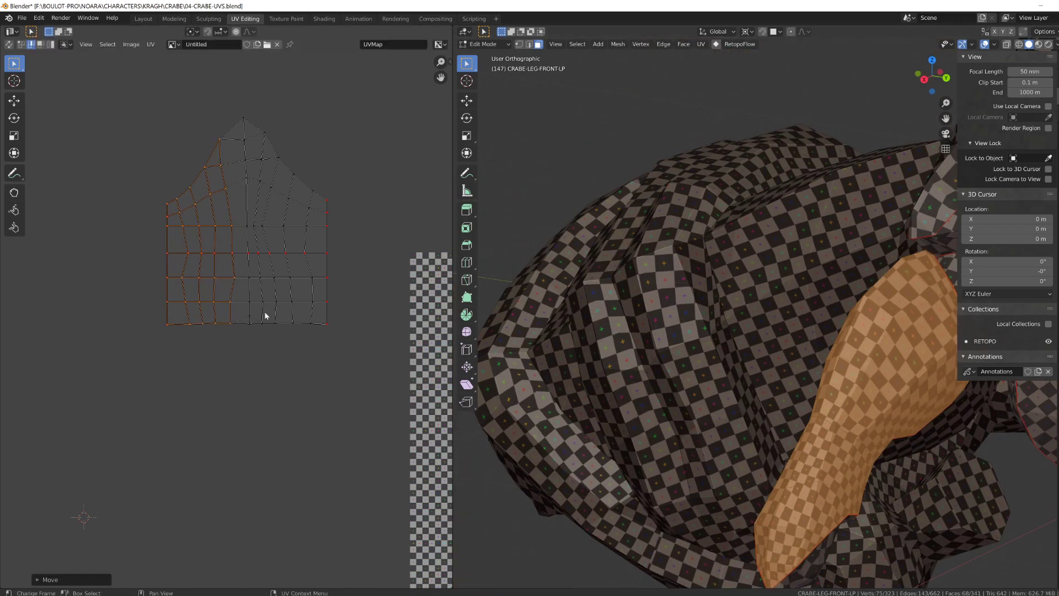
# Step: Select the right half of the uppermost leg island and shift it outward along X
pyautogui.moveTo(251, 110); pyautogui.dragTo(348, 353)
pyautogui.press('g')
pyautogui.press('x')
pyautogui.click(320, 409)
pyautogui.moveTo(618, 381); pyautogui.dragTo(755, 381, button='middle')
# Step: Straighten and pin the lower edge of the uppermost leg island, then clear the selection
pyautogui.keyDown('alt'); pyautogui.click(255, 324); pyautogui.keyUp('alt')
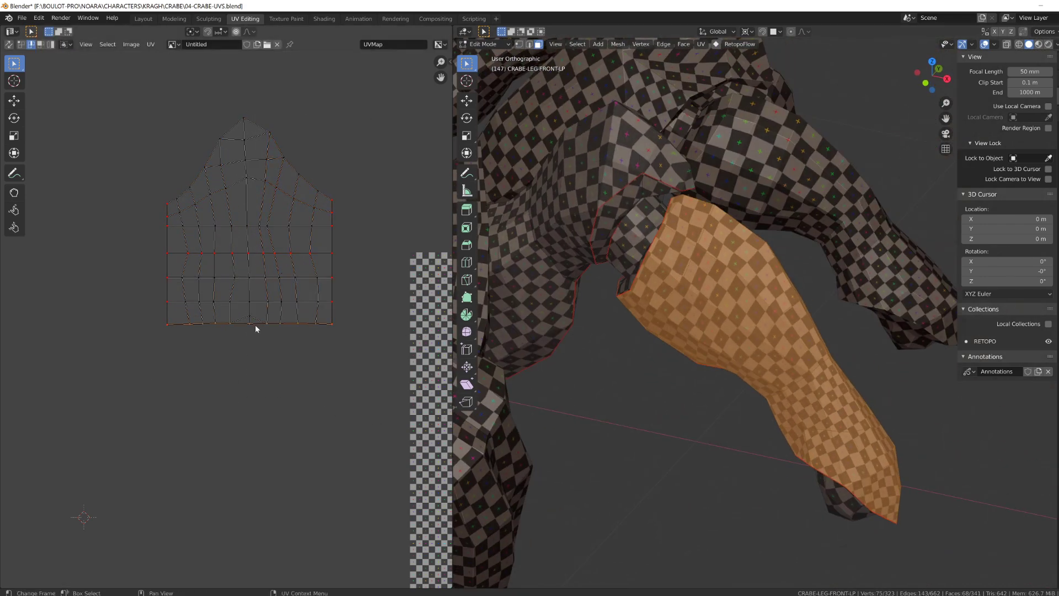
pyautogui.hotkey('shift', 'w')
pyautogui.press('p')
pyautogui.hotkey('alt', 'a')
pyautogui.scroll(-4, 308, 218)
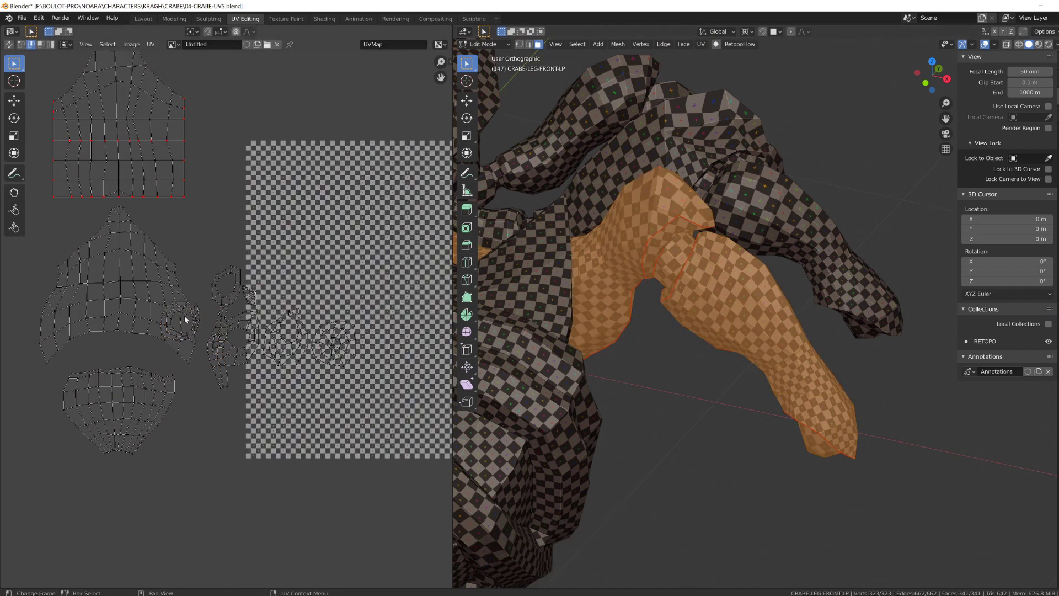
# Step: Select the small ring-shaped and round leg islands and move them to the left of the large ones
pyautogui.press('l')
pyautogui.press('l')
pyautogui.press('l')
pyautogui.press('l')
pyautogui.press('l')
pyautogui.press('l')
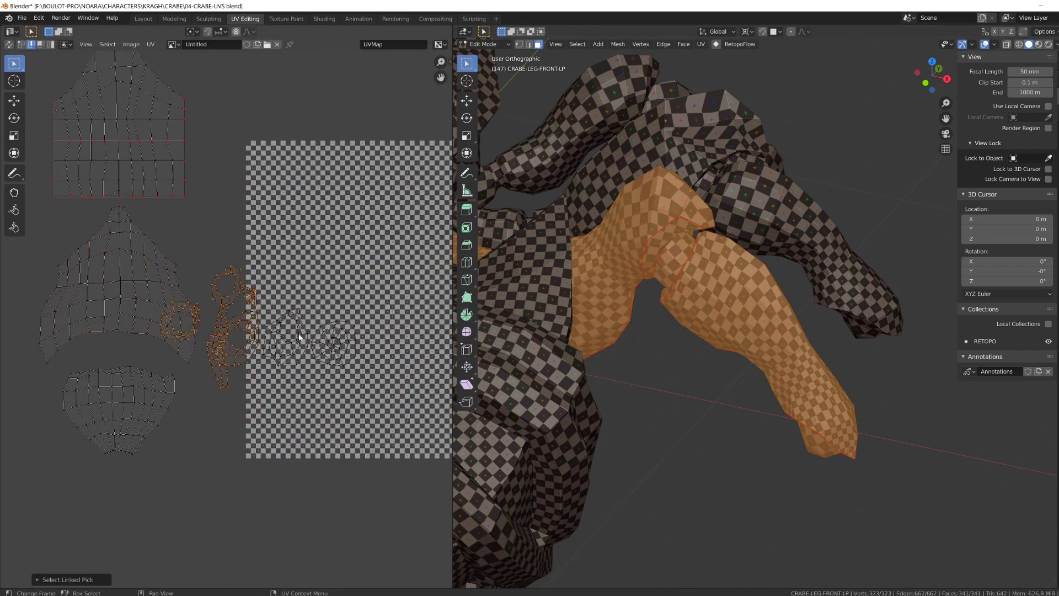
pyautogui.scroll(-3, 326, 341)
pyautogui.press('g')
pyautogui.click(157, 279)
# Step: Select the narrow strip island and place it below the small round islands
pyautogui.press('l')
pyautogui.press('g')
pyautogui.click(83, 322)
pyautogui.moveTo(131, 333); pyautogui.dragTo(257, 340, button='middle')
pyautogui.scroll(2, 258, 342)
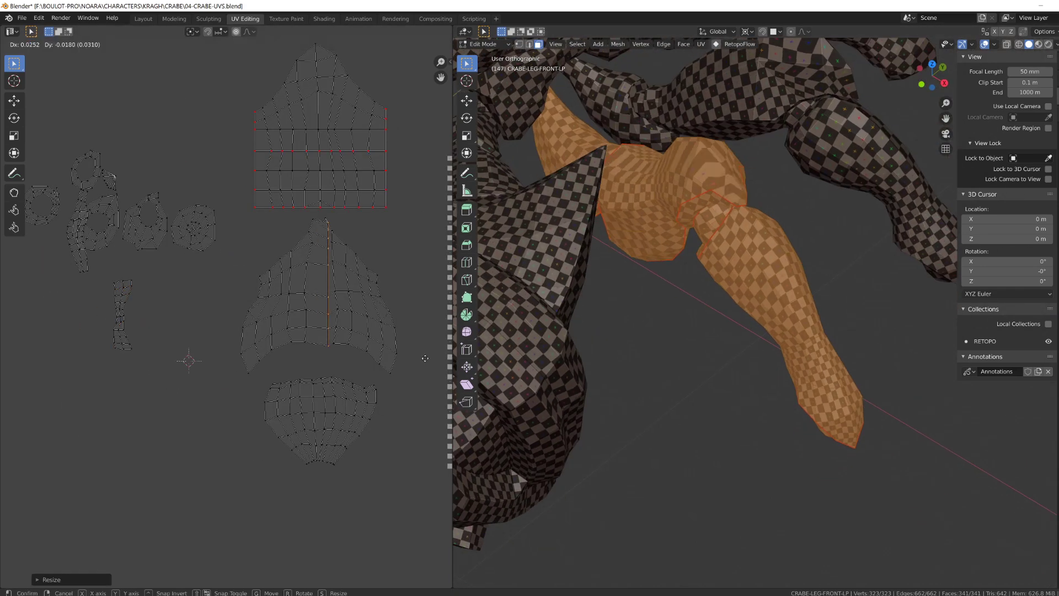
# Step: Try to adjust the left half and an inner edge of the middle leg island, then undo the attempt
pyautogui.scroll(2, 221, 309)
pyautogui.moveTo(108, 163); pyautogui.dragTo(256, 389)
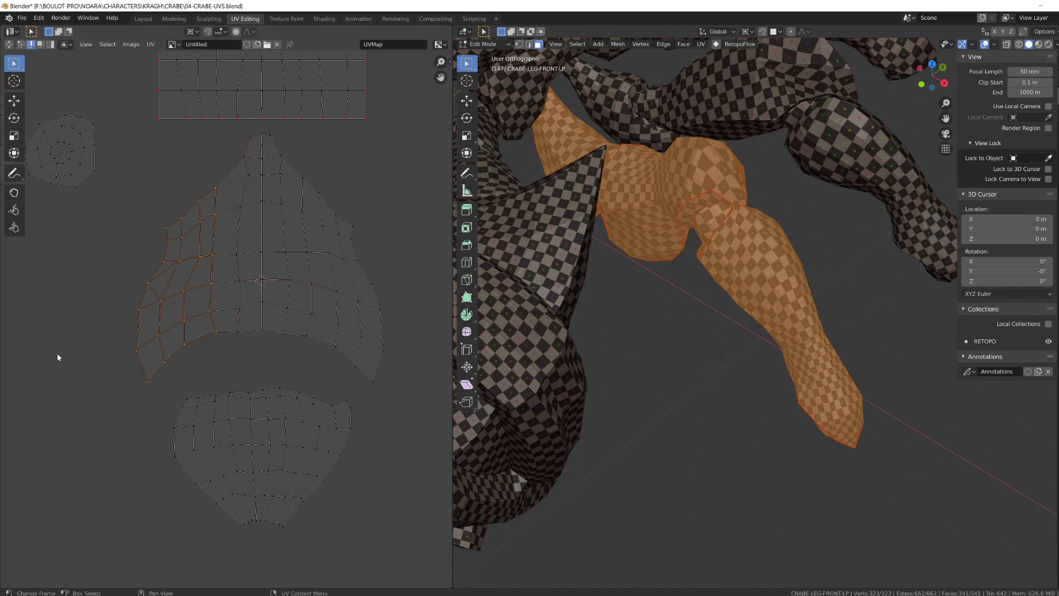
pyautogui.click(305, 283)
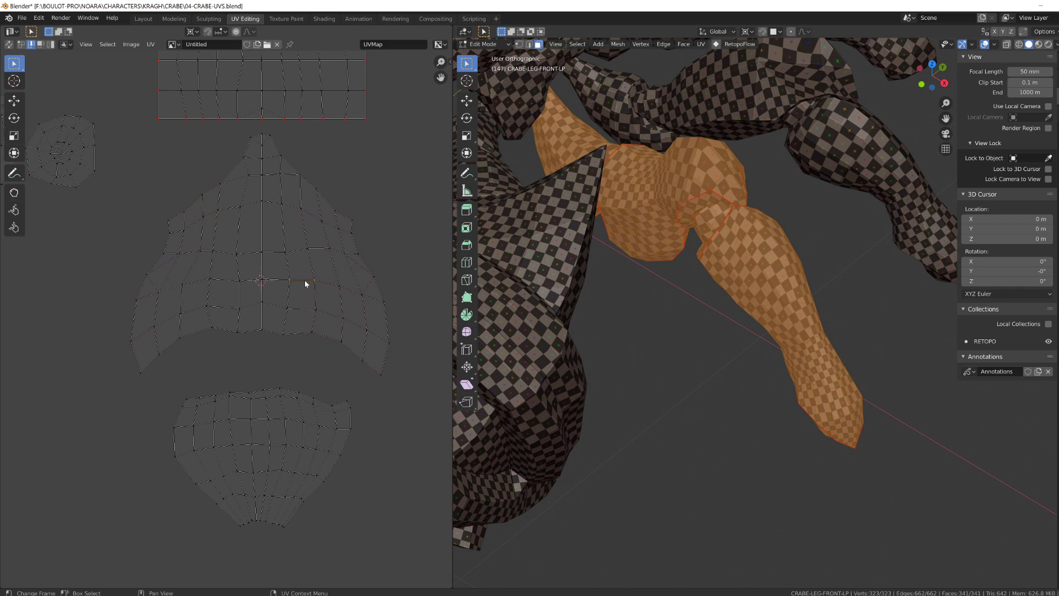
pyautogui.click(208, 32)
pyautogui.hotkey('ctrl', 'z')
pyautogui.hotkey('ctrl', 'z')
pyautogui.hotkey('ctrl', 'z')
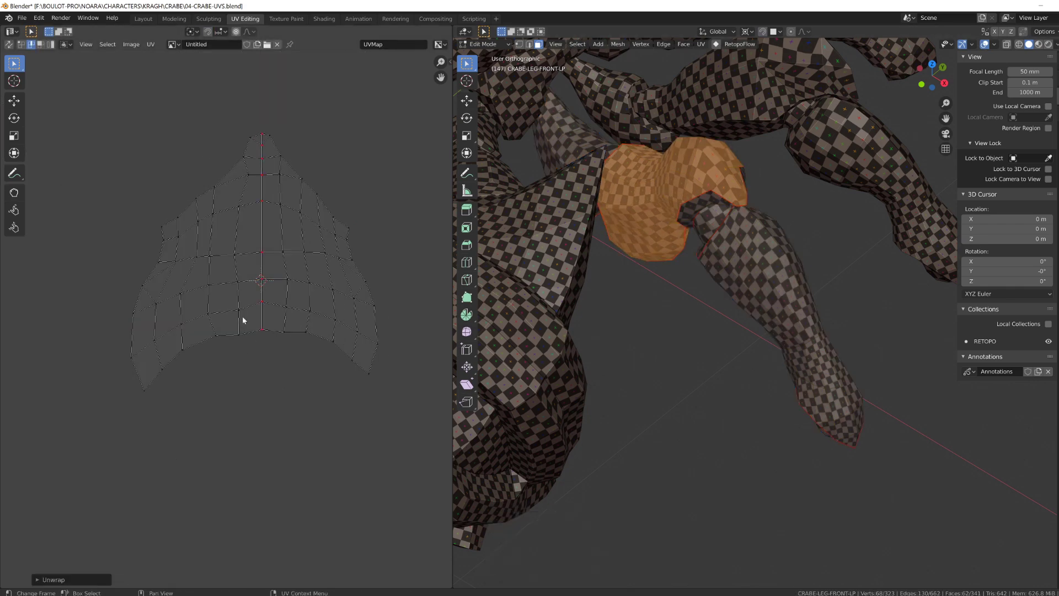
# Step: Flatten the lower edge of the middle leg island with a Y scale of 0 and pin it
pyautogui.press('s')
pyautogui.press('y')
pyautogui.press('0')
pyautogui.press('Return')
pyautogui.press('p')
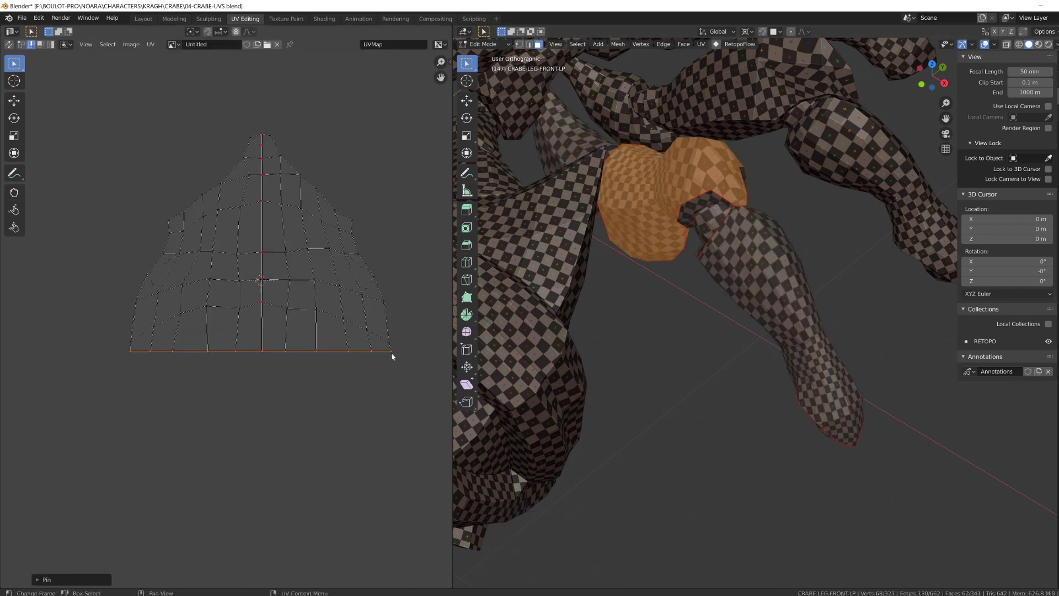
# Step: Unwrap the whole middle leg island again and scale its upper outline along Y
pyautogui.press('a')
pyautogui.press('e')
pyautogui.keyDown('alt'); pyautogui.click(217, 214); pyautogui.keyUp('alt')
pyautogui.press('s')
pyautogui.press('y')
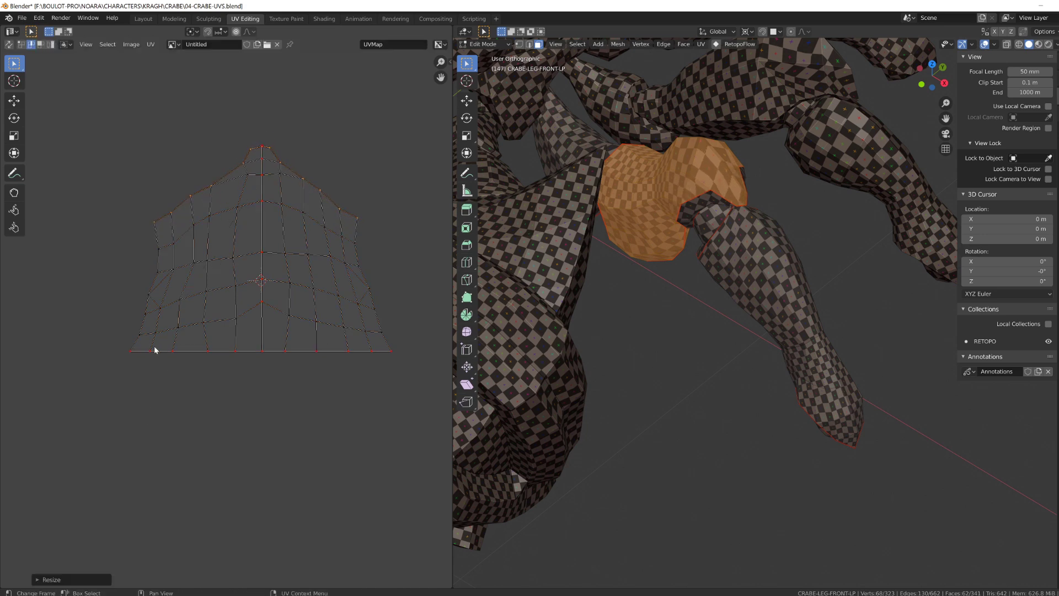
# Step: Flatten the middle leg island's side borders with an X scale of 0 and adjust the right border along X
pyautogui.click(150, 258)
pyautogui.keyDown('alt'); pyautogui.click(360, 266); pyautogui.keyUp('alt')
pyautogui.press('s')
pyautogui.press('x')
pyautogui.press('0')
pyautogui.press('Return')
pyautogui.press('g')
pyautogui.press('x')
pyautogui.click(377, 260)
# Step: Unwrap the middle leg island again around its straightened borders and undo the repeated unwrap
pyautogui.moveTo(369, 198); pyautogui.dragTo(378, 236)
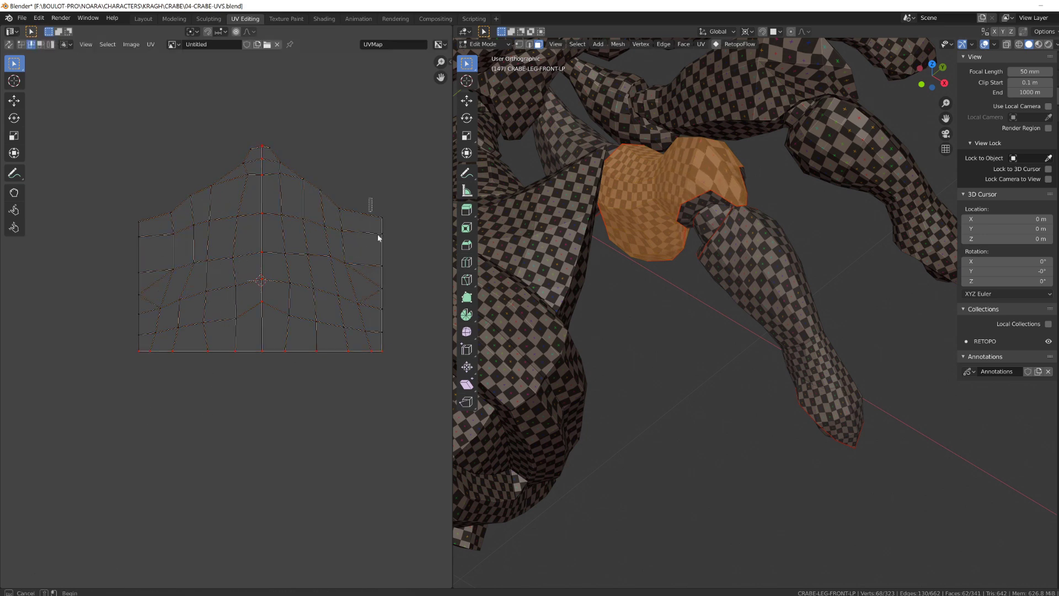
pyautogui.press('e')
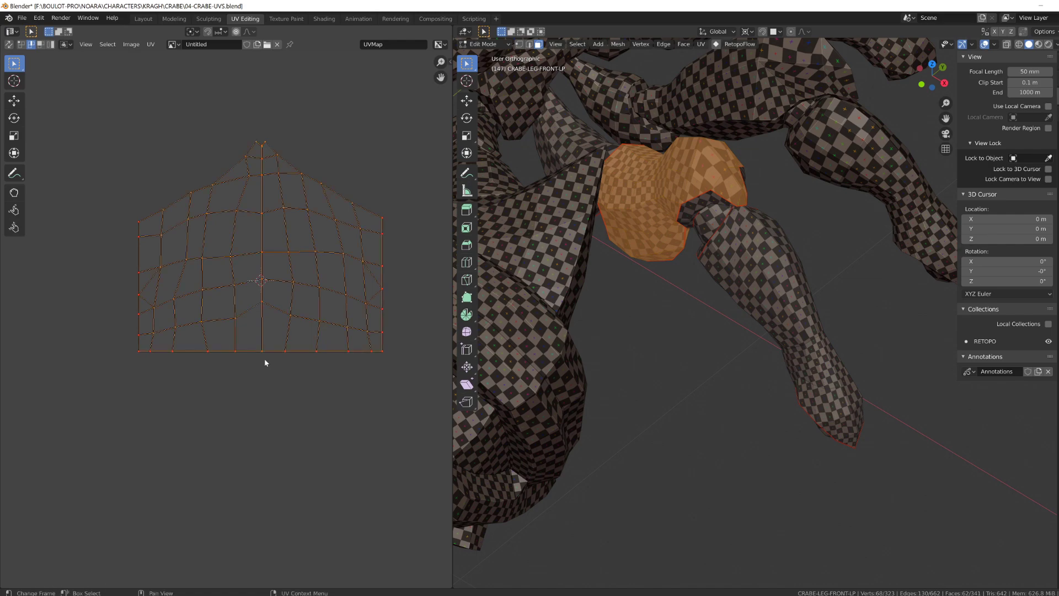
pyautogui.press('e')
pyautogui.hotkey('ctrl', 'z')
# Step: Spread the two vertices below the island's peak about 1.34 times along X and reposition a vertex on the upper-left slope
pyautogui.press('s')
pyautogui.press('x')
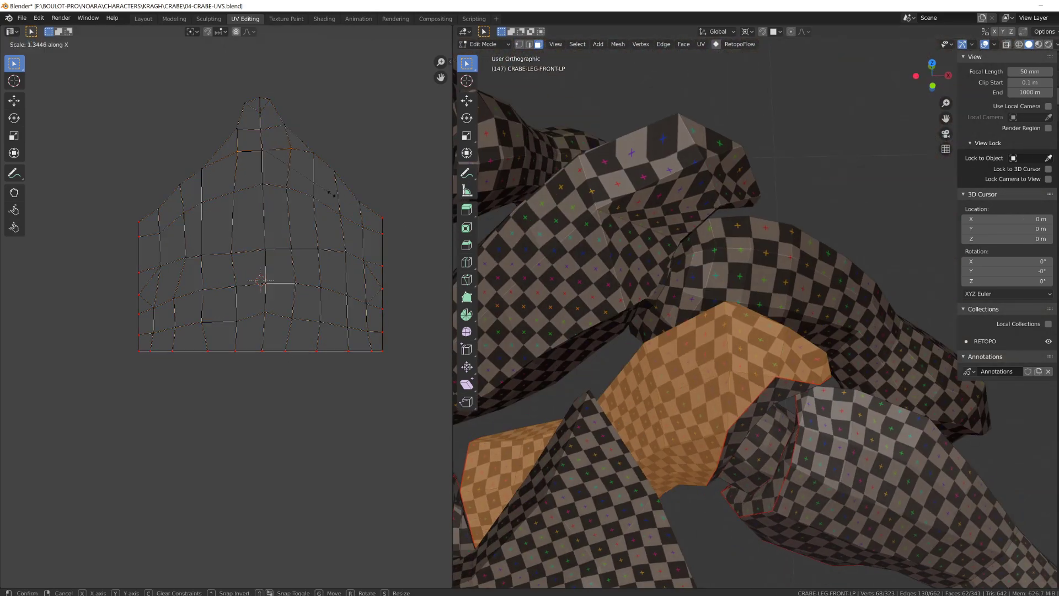
pyautogui.click(332, 194)
pyautogui.click(202, 169)
pyautogui.press('g')
pyautogui.click(202, 160)
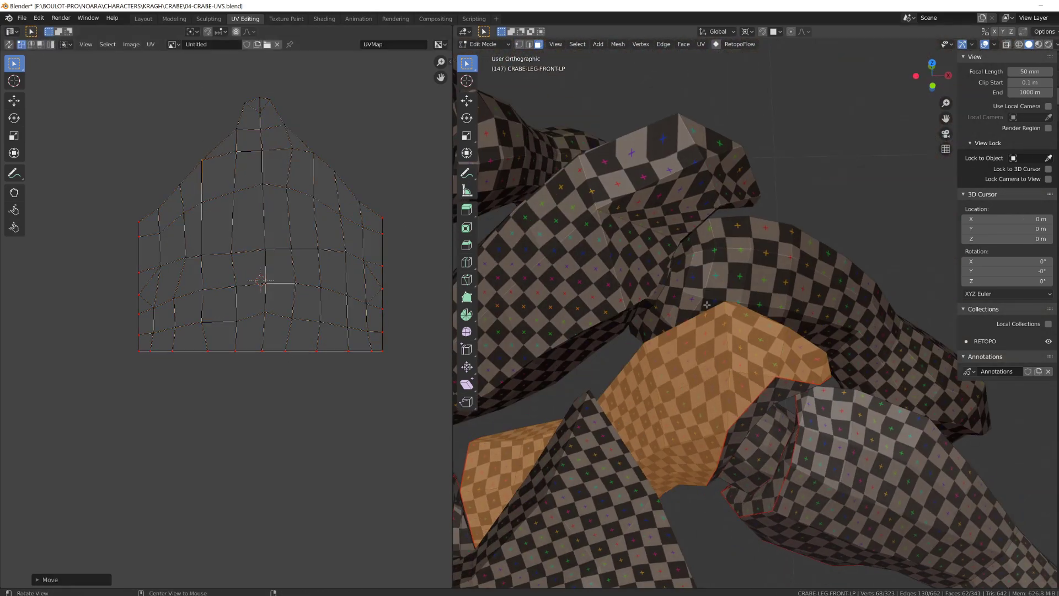
# Step: Spread the columns beside the middle leg island's centre along X, straighten them, and raise the peak vertices
pyautogui.moveTo(772, 331); pyautogui.dragTo(651, 353, button='middle')
pyautogui.press('s')
pyautogui.press('x')
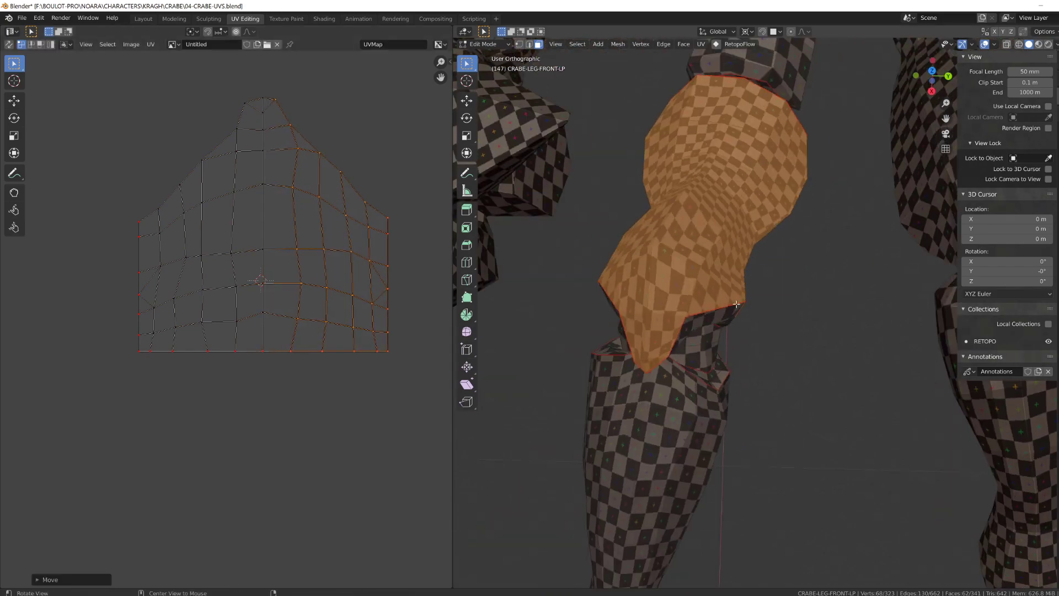
pyautogui.click(370, 234)
pyautogui.click(267, 201)
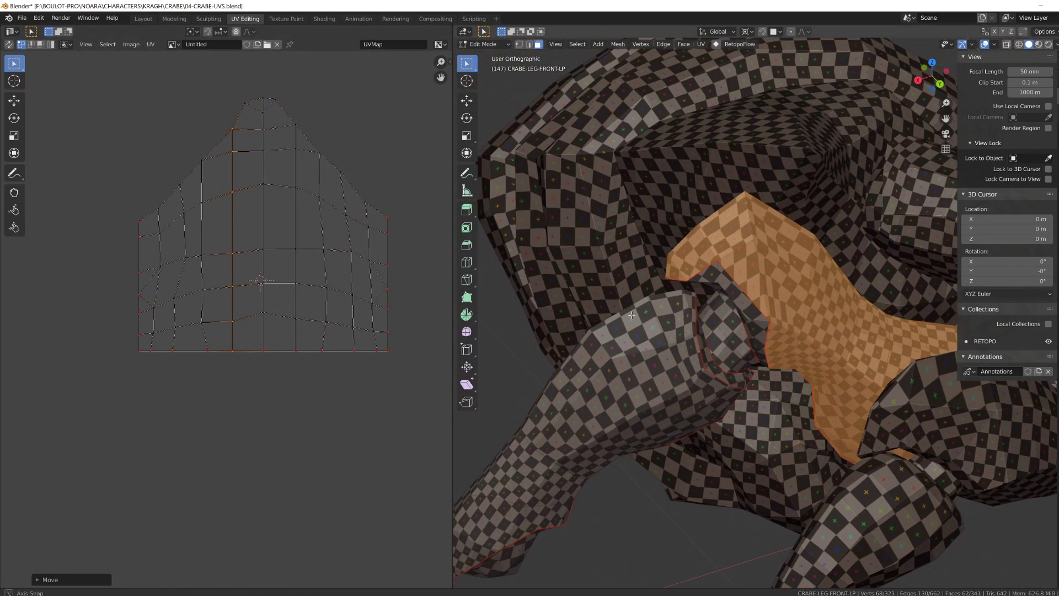
pyautogui.press('g')
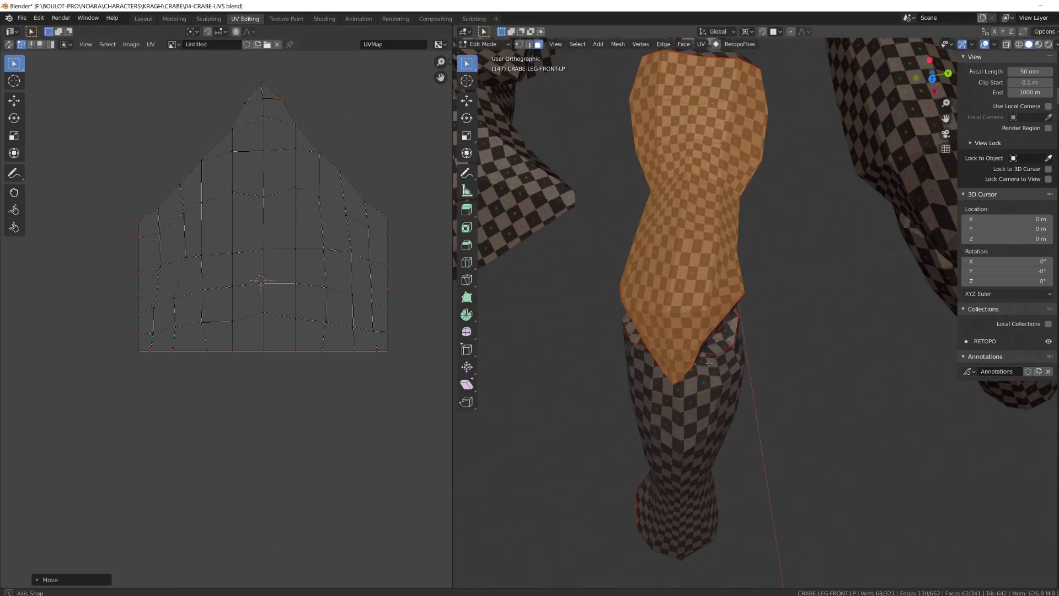
# Step: Move the middle leg island's upper rows upward along Y to lengthen its pointed section
pyautogui.moveTo(142, 71); pyautogui.dragTo(378, 165)
pyautogui.press('g')
pyautogui.press('y')
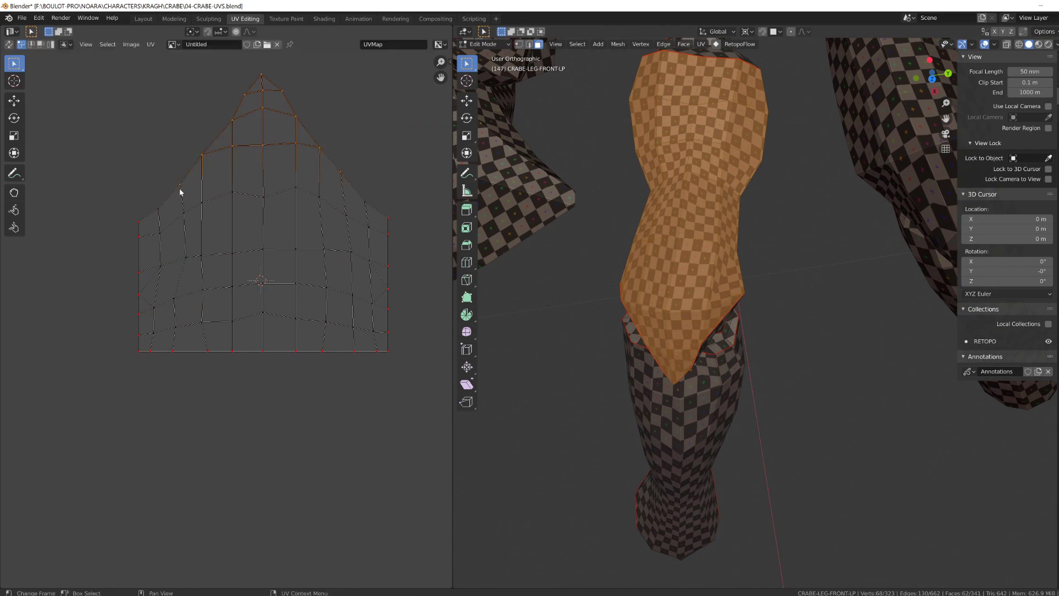
pyautogui.press('g')
pyautogui.press('y')
pyautogui.click(179, 178)
# Step: Reposition the vertices on the middle leg island's slopes and raise its outer shoulder corners
pyautogui.moveTo(541, 138); pyautogui.dragTo(574, 100, button='middle')
pyautogui.click(340, 158)
pyautogui.press('g')
pyautogui.moveTo(551, 210); pyautogui.dragTo(640, 248, button='middle')
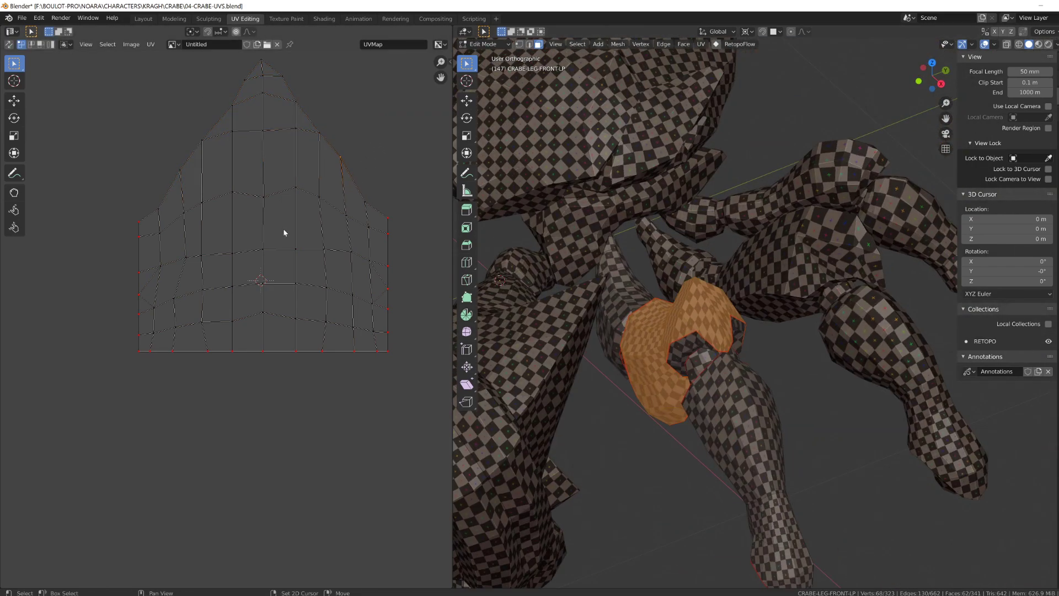
pyautogui.moveTo(284, 233); pyautogui.dragTo(305, 236, button='middle')
pyautogui.press('g')
pyautogui.moveTo(662, 309); pyautogui.dragTo(772, 265, button='middle')
pyautogui.press('g')
pyautogui.click(409, 371)
pyautogui.moveTo(662, 275); pyautogui.dragTo(728, 309, button='middle')
pyautogui.click(340, 136)
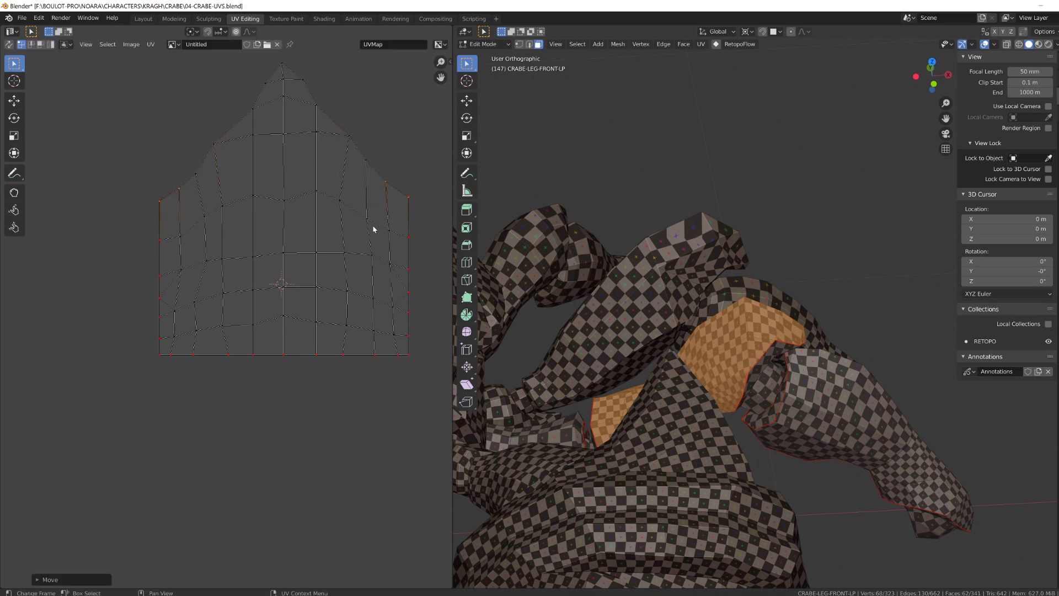
# Step: Select the middle leg island's two lowest rows and shift them along Y
pyautogui.moveTo(640, 331); pyautogui.dragTo(563, 221, button='middle')
pyautogui.moveTo(221, 331); pyautogui.dragTo(229, 261, button='middle')
pyautogui.moveTo(145, 251); pyautogui.dragTo(430, 338)
pyautogui.moveTo(439, 341); pyautogui.dragTo(157, 243)
pyautogui.moveTo(151, 250); pyautogui.dragTo(164, 261)
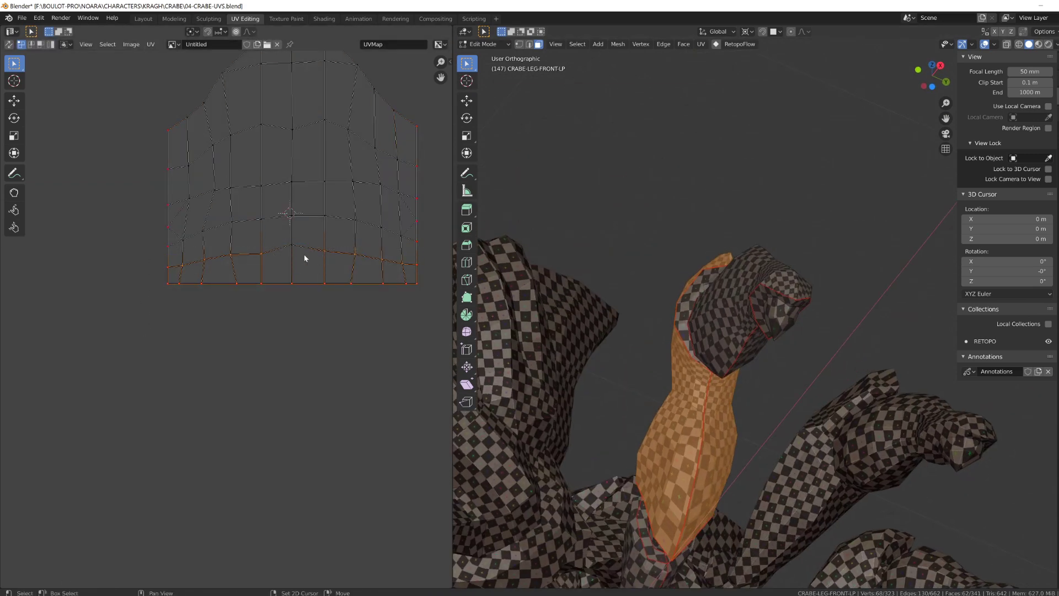
pyautogui.press('g')
pyautogui.press('y')
pyautogui.click(314, 297)
# Step: Move both side borders of the middle leg island outward along X to even out the checker squares
pyautogui.moveTo(551, 276); pyautogui.dragTo(585, 328, button='middle')
pyautogui.scroll(-1, 388, 275)
pyautogui.moveTo(406, 147); pyautogui.dragTo(369, 317)
pyautogui.press('g')
pyautogui.press('x')
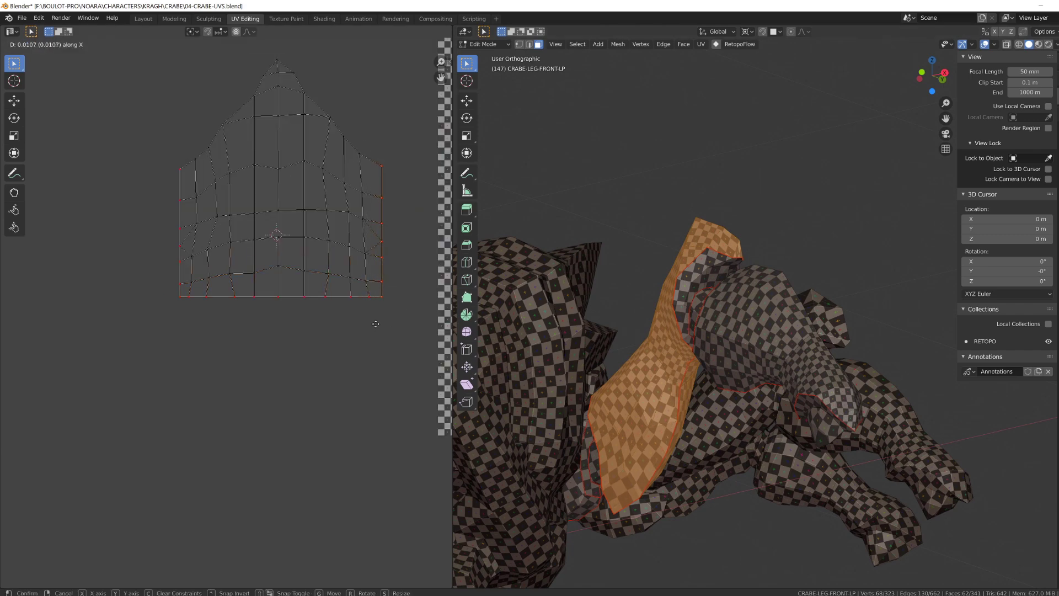
pyautogui.click(380, 324)
pyautogui.moveTo(157, 151); pyautogui.dragTo(187, 315)
pyautogui.press('g')
pyautogui.press('x')
pyautogui.moveTo(596, 353); pyautogui.dragTo(689, 359, button='middle')
pyautogui.click(303, 406)
# Step: Lower the middle leg island's bottom border, flatten the rows above it along Y, and adjust the lower rows' spacing
pyautogui.moveTo(149, 291); pyautogui.dragTo(399, 352)
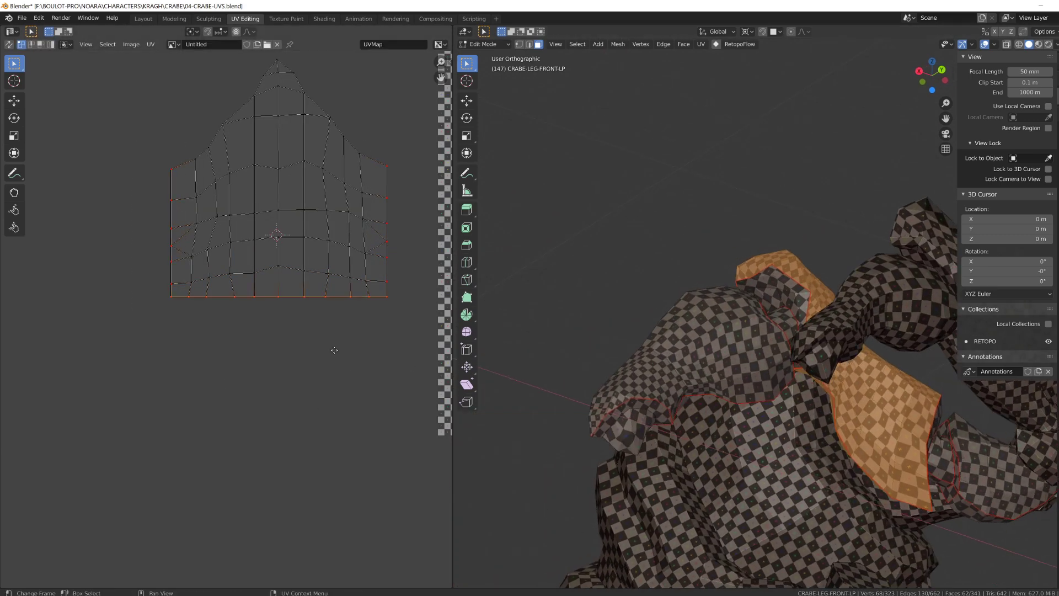
pyautogui.press('s')
pyautogui.click(292, 253)
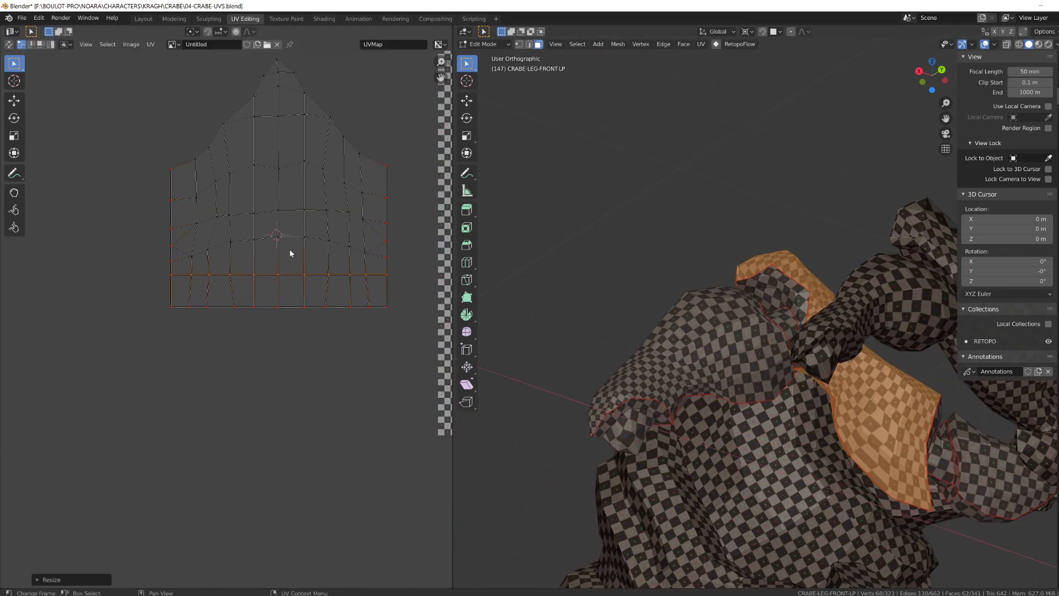
pyautogui.press('y')
pyautogui.click(370, 261)
pyautogui.moveTo(130, 263); pyautogui.dragTo(433, 346)
pyautogui.press('g')
pyautogui.press('y')
pyautogui.click(367, 423)
# Step: Select all the leg's islands, square the claw island's top and side borders, and pin the border vertices
pyautogui.moveTo(882, 342); pyautogui.dragTo(887, 370, button='middle')
pyautogui.scroll(-3, 276, 198)
pyautogui.press('a')
pyautogui.moveTo(279, 381); pyautogui.dragTo(391, 287, button='middle')
pyautogui.scroll(2, 390, 285)
pyautogui.scroll(2, 329, 261)
pyautogui.keyDown('alt'); pyautogui.click(323, 280); pyautogui.keyUp('alt')
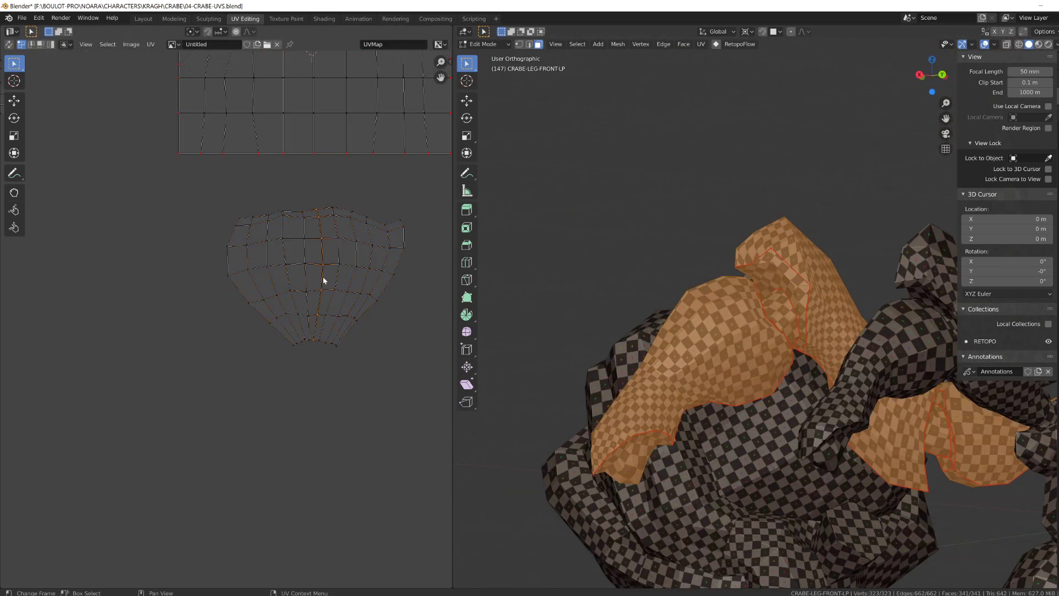
pyautogui.moveTo(323, 281); pyautogui.dragTo(276, 282, button='middle')
pyautogui.keyDown('alt'); pyautogui.click(329, 226); pyautogui.keyUp('alt')
pyautogui.press('s')
pyautogui.press('y')
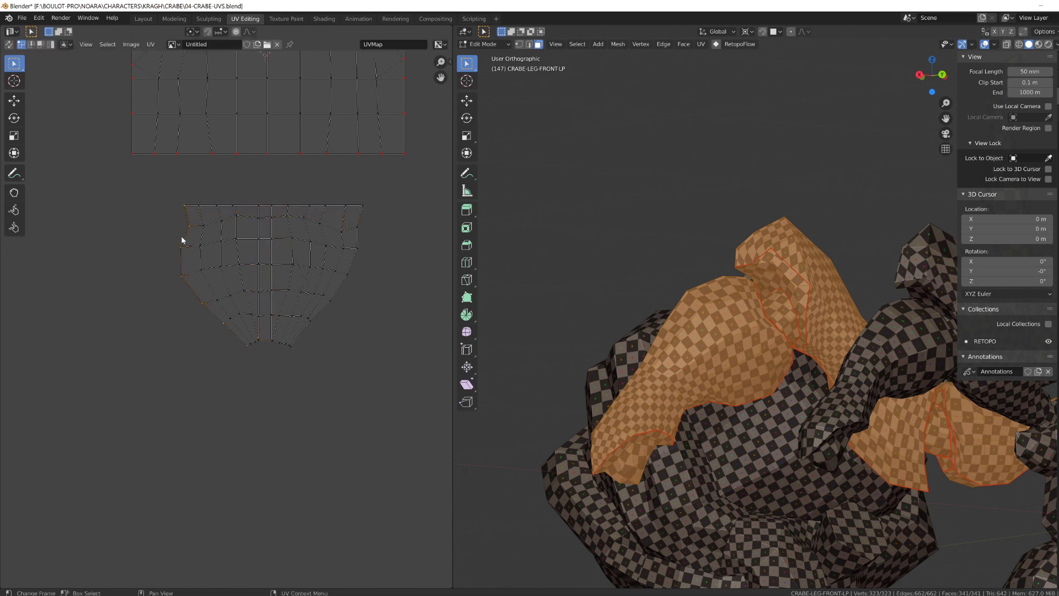
pyautogui.click(394, 245)
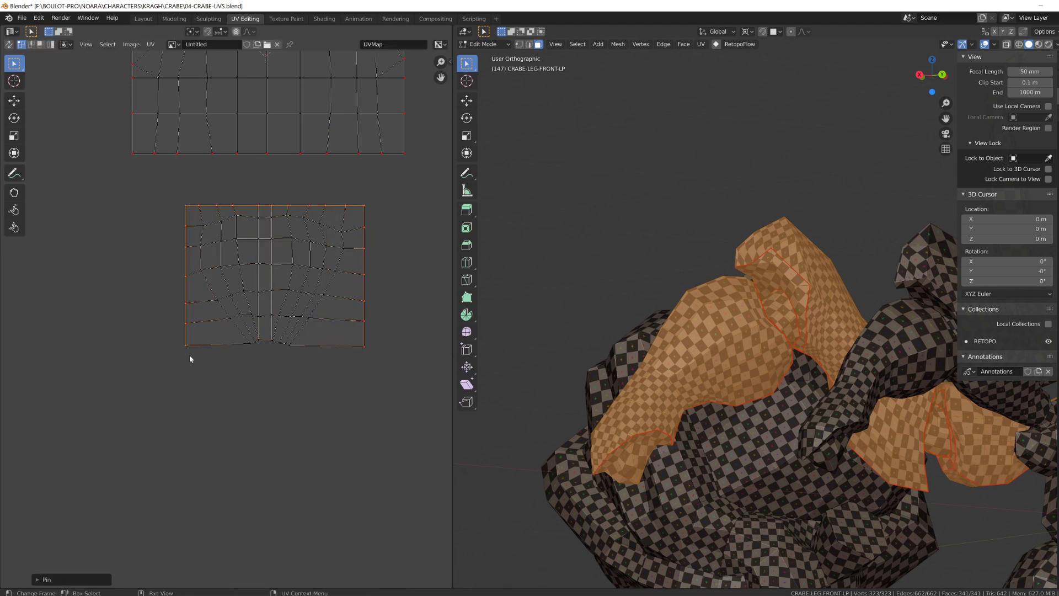
# Step: Unwrap the claw island around its pinned borders and isolate the leg in local view
pyautogui.hotkey('alt', 'a')
pyautogui.press('l')
pyautogui.press('a')
pyautogui.press('u')
pyautogui.press('KP_Divide')
pyautogui.scroll(5, 734, 399)
pyautogui.moveTo(847, 367); pyautogui.dragTo(772, 287, button='middle')
# Step: Show only the claw island and straighten its central vertical columns
pyautogui.hotkey('alt', 'a')
pyautogui.press('l')
pyautogui.keyDown('alt'); pyautogui.click(281, 254); pyautogui.keyUp('alt')
pyautogui.hotkey('shift', 'w')
pyautogui.keyDown('alt'); pyautogui.click(296, 254); pyautogui.keyUp('alt')
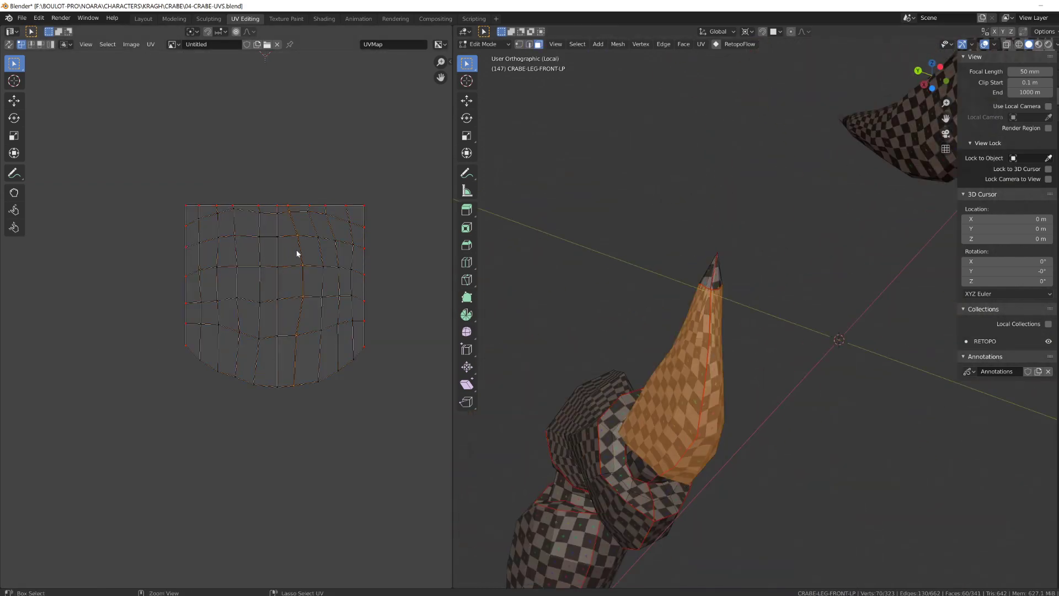
# Step: Move the claw island's left and right borders outward along X to widen the grid
pyautogui.moveTo(359, 187); pyautogui.dragTo(397, 359)
pyautogui.press('g')
pyautogui.press('x')
pyautogui.moveTo(772, 320); pyautogui.dragTo(651, 326, button='middle')
pyautogui.moveTo(165, 184); pyautogui.dragTo(193, 355)
pyautogui.press('g')
pyautogui.press('x')
pyautogui.moveTo(551, 331)
pyautogui.mouseDown(button='middle')
pyautogui.moveTo(643, 338)
pyautogui.moveTo(568, 331)
pyautogui.mouseUp(button='middle')
pyautogui.moveTo(361, 177); pyautogui.dragTo(401, 333)
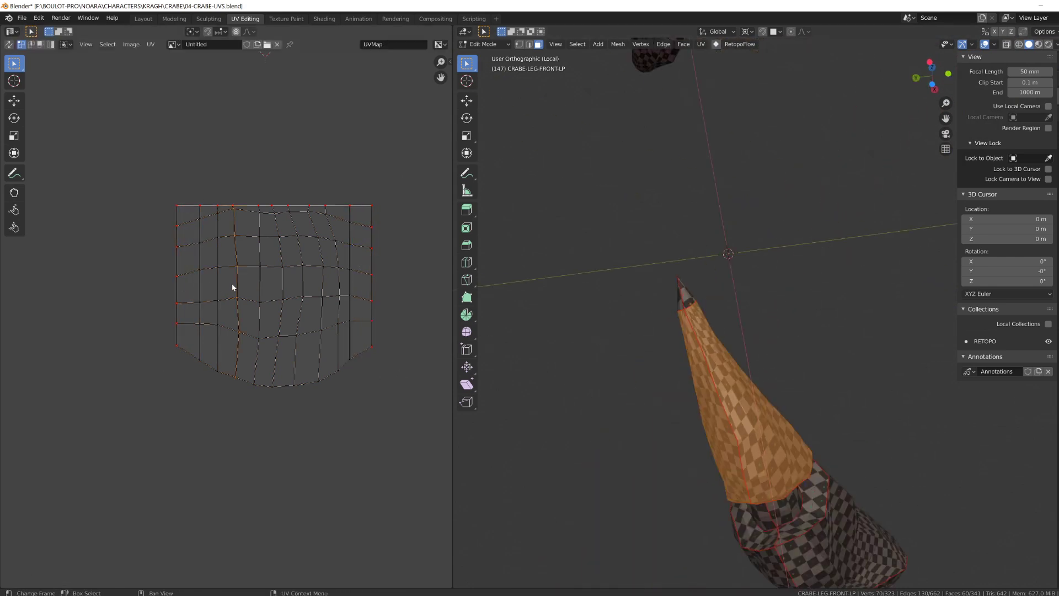
# Step: Straighten the claw island's remaining vertical columns one after another
pyautogui.hotkey('shift', 'w')
pyautogui.keyDown('alt'); pyautogui.click(340, 285); pyautogui.keyUp('alt')
pyautogui.hotkey('shift', 'w')
pyautogui.keyDown('alt'); pyautogui.click(350, 284); pyautogui.keyUp('alt')
pyautogui.moveTo(800, 438); pyautogui.dragTo(724, 519, button='middle')
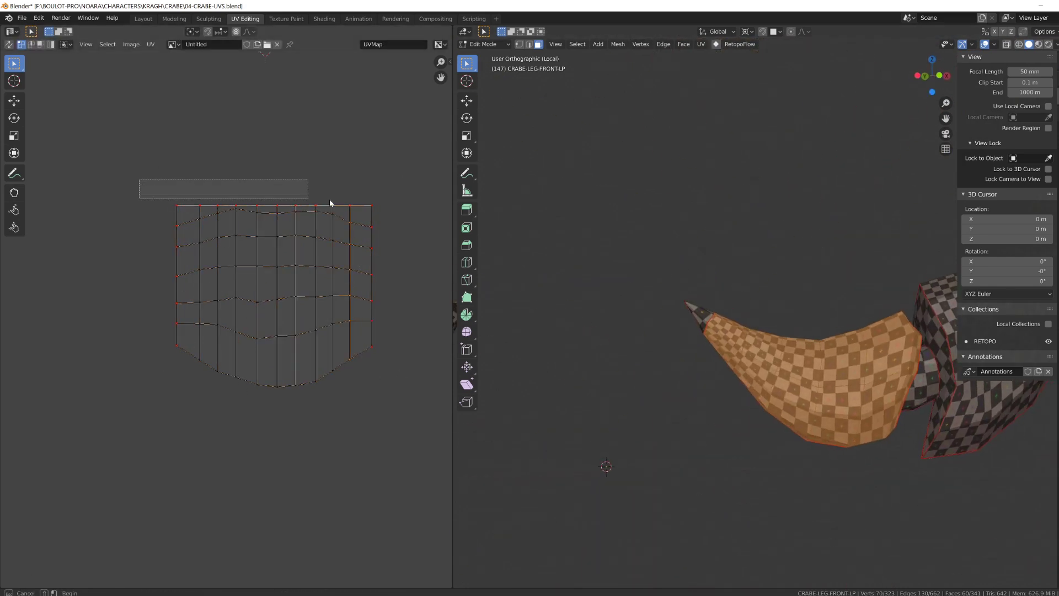
# Step: Adjust the claw island's second row along Y, raise its top border, and reduce the bottom border's curve
pyautogui.moveTo(499, 200); pyautogui.dragTo(474, 210, button='middle')
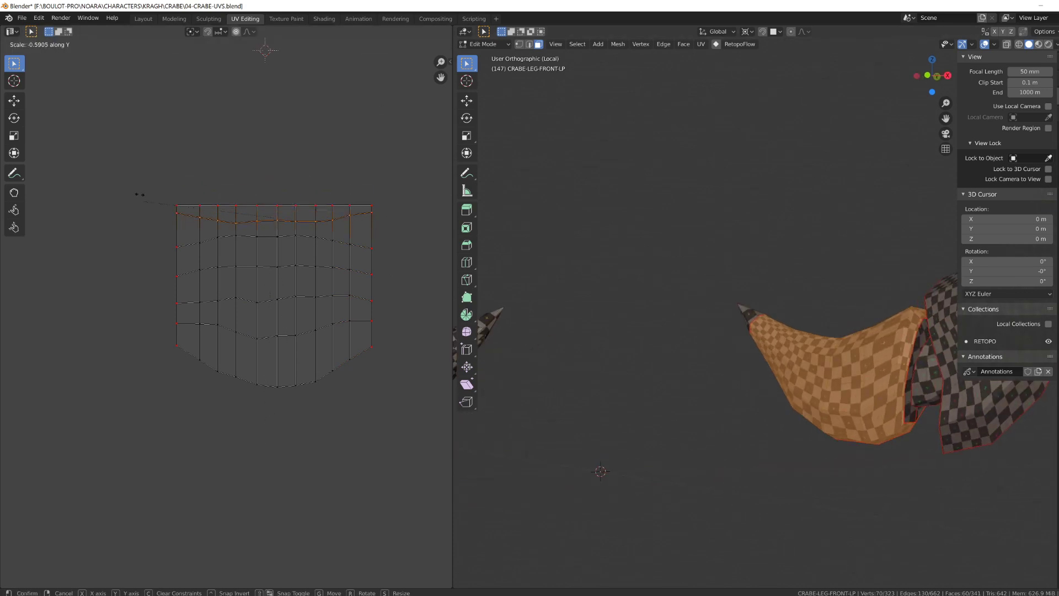
pyautogui.click(342, 220)
pyautogui.keyDown('alt'); pyautogui.keyDown('shift'); pyautogui.click(359, 205); pyautogui.keyUp('shift'); pyautogui.keyUp('alt')
pyautogui.press('g')
pyautogui.press('y')
pyautogui.click(389, 336)
pyautogui.moveTo(590, 353); pyautogui.dragTo(607, 353, button='middle')
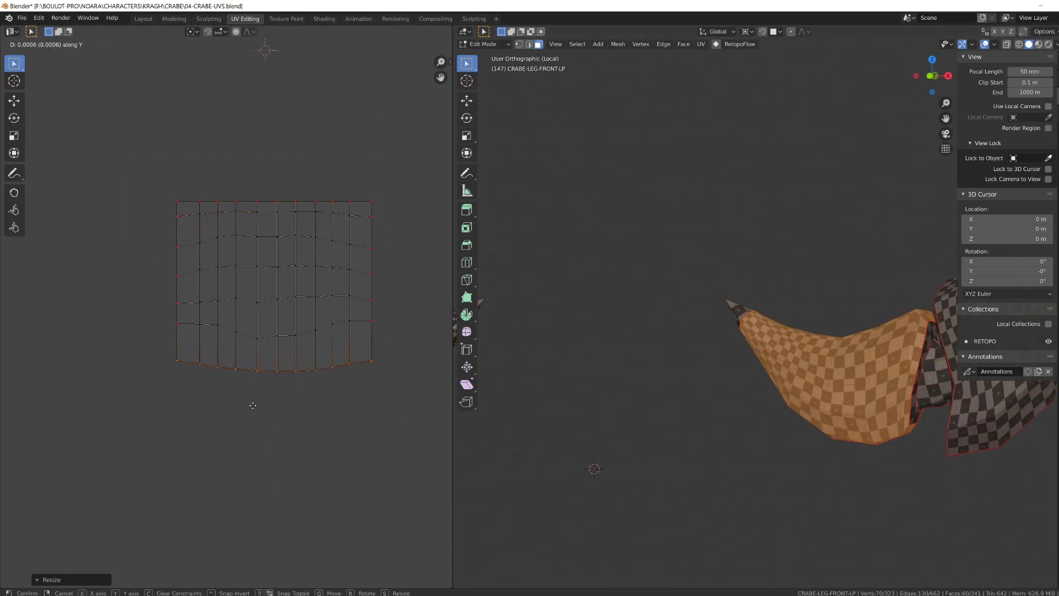
pyautogui.click(298, 401)
# Step: Select all the leg's islands again and place the claw island directly under the middle leg island
pyautogui.scroll(-5, 231, 328)
pyautogui.moveTo(232, 309); pyautogui.dragTo(282, 310, button='middle')
pyautogui.press('a')
pyautogui.scroll(1, 284, 265)
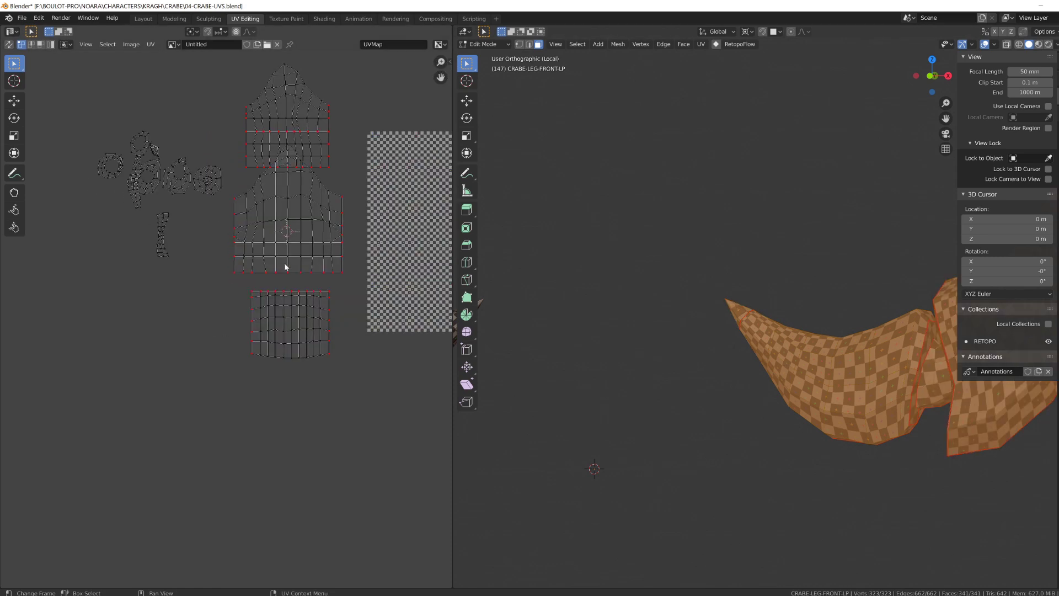
pyautogui.press('g')
pyautogui.click(309, 305)
pyautogui.click(308, 310)
pyautogui.scroll(1, 310, 381)
pyautogui.press('l')
pyautogui.press('g')
pyautogui.click(292, 381)
pyautogui.scroll(-2, 292, 380)
pyautogui.press('g')
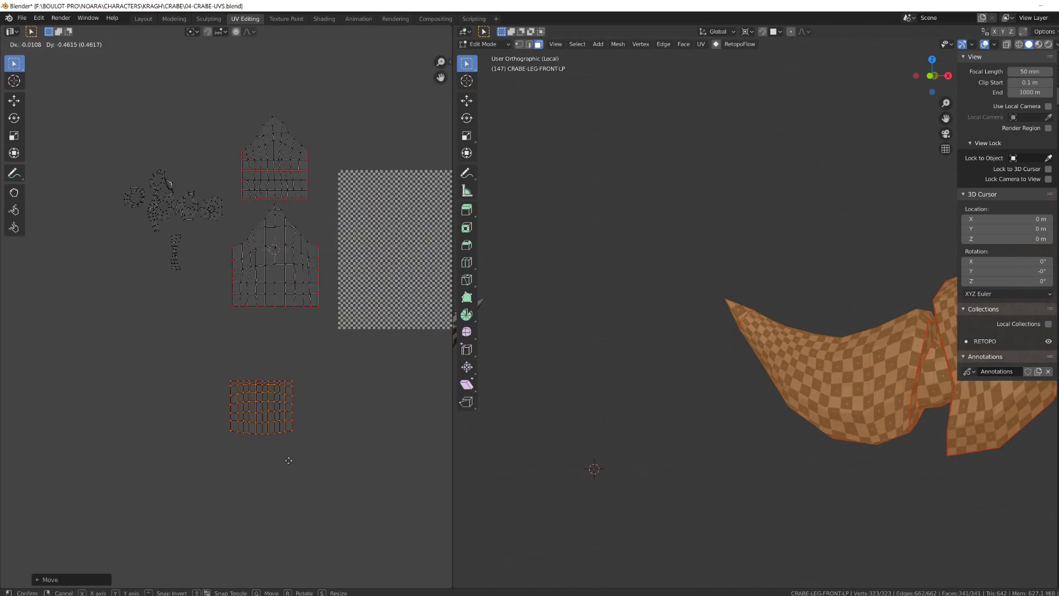
pyautogui.click(292, 383)
# Step: Move the upper leg island to a new place and shift all the leg's islands away from the checker image
pyautogui.press('l')
pyautogui.scroll(-6, 551, 276)
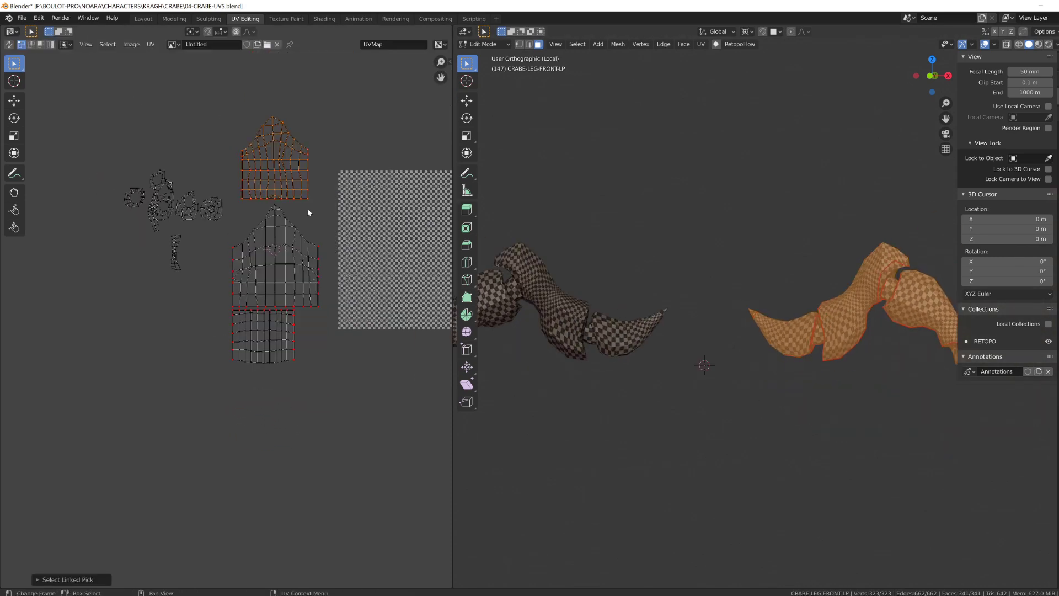
pyautogui.press('g')
pyautogui.click(353, 292)
pyautogui.press('a')
pyautogui.press('g')
# Step: Group the upper leg and claw islands side by side underneath the middle leg island
pyautogui.press('l')
pyautogui.press('g')
pyautogui.click(317, 367)
pyautogui.press('l')
pyautogui.press('g')
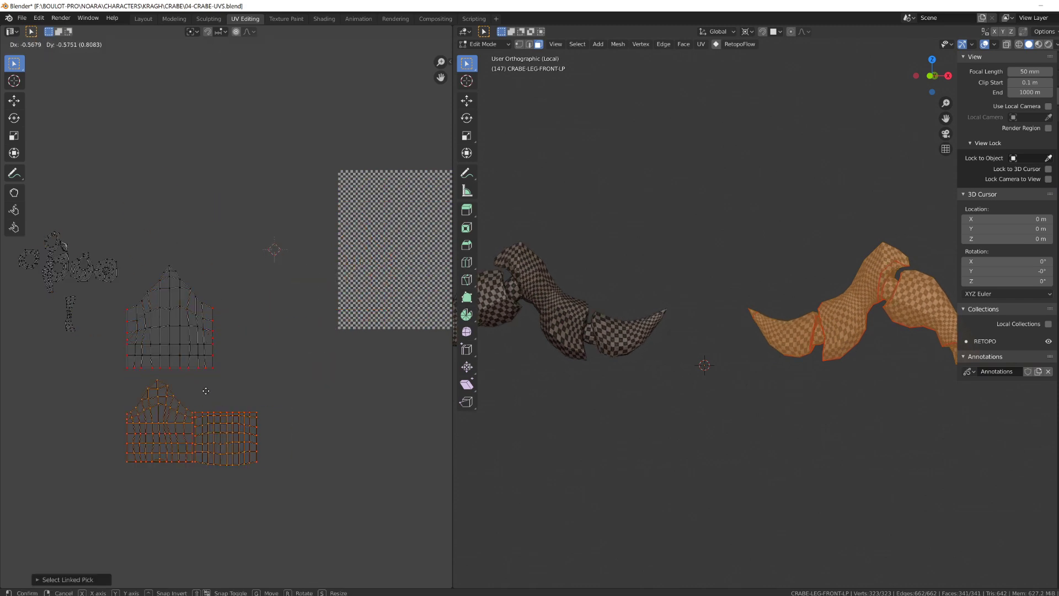
pyautogui.click(165, 428)
# Step: Move the narrow strip island into free space away from the small joint islands
pyautogui.scroll(6, 111, 303)
pyautogui.keyDown('alt'); pyautogui.click(283, 344); pyautogui.keyUp('alt')
pyautogui.press('l')
pyautogui.press('g')
pyautogui.click(280, 346)
# Step: Straighten the strip island's inner column and left border with an X scale of 0
pyautogui.scroll(2, 772, 352)
pyautogui.keyDown('alt'); pyautogui.click(281, 358); pyautogui.keyUp('alt')
pyautogui.press('s')
pyautogui.press('x')
pyautogui.press('0')
pyautogui.press('Return')
pyautogui.scroll(3, 281, 386)
pyautogui.keyDown('alt'); pyautogui.click(319, 439); pyautogui.keyUp('alt')
pyautogui.press('s')
pyautogui.press('x')
pyautogui.press('0')
pyautogui.press('Return')
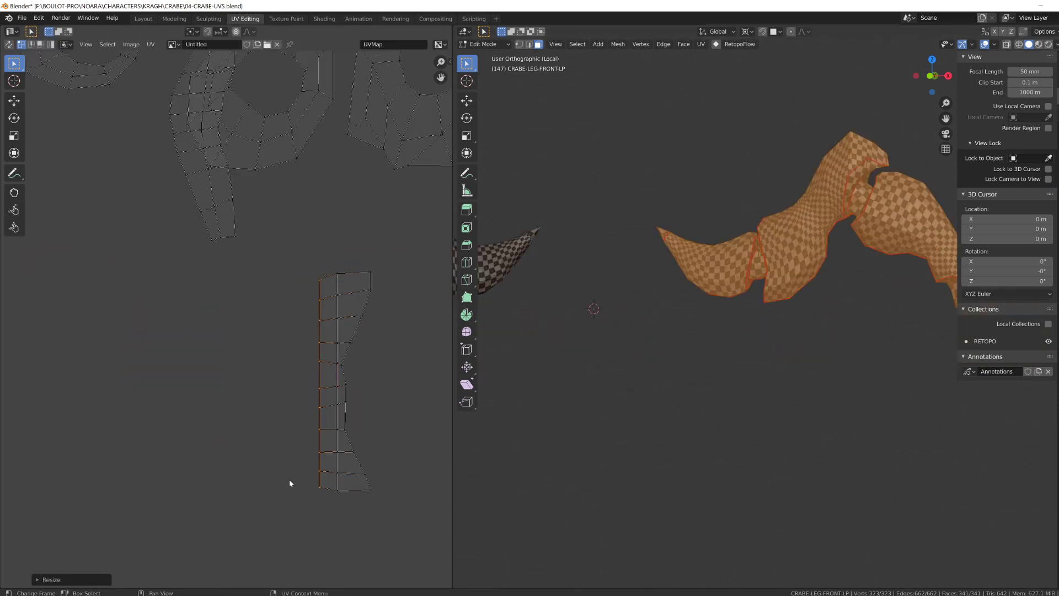
# Step: Align the strip island's outer border along X and level its rows with a Y scale of 0
pyautogui.click(105, 483)
pyautogui.scroll(5, 750, 265)
pyautogui.moveTo(748, 265); pyautogui.dragTo(810, 309, button='middle')
pyautogui.press('g')
pyautogui.press('x')
pyautogui.click(348, 496)
pyautogui.press('s')
pyautogui.press('y')
pyautogui.press('0')
pyautogui.press('Return')
# Step: Shift the strip's inner column along X and rescale the whole strip island along X
pyautogui.keyDown('alt'); pyautogui.click(338, 441); pyautogui.keyUp('alt')
pyautogui.press('g')
pyautogui.press('x')
pyautogui.click(347, 447)
pyautogui.press('l')
pyautogui.press('s')
pyautogui.press('x')
pyautogui.click(449, 525)
# Step: Move the round web-shaped island next to the straightened strip island
pyautogui.scroll(-4, 290, 420)
pyautogui.press('g')
pyautogui.click(283, 407)
pyautogui.scroll(-6, 739, 275)
pyautogui.moveTo(304, 302); pyautogui.dragTo(296, 322, button='middle')
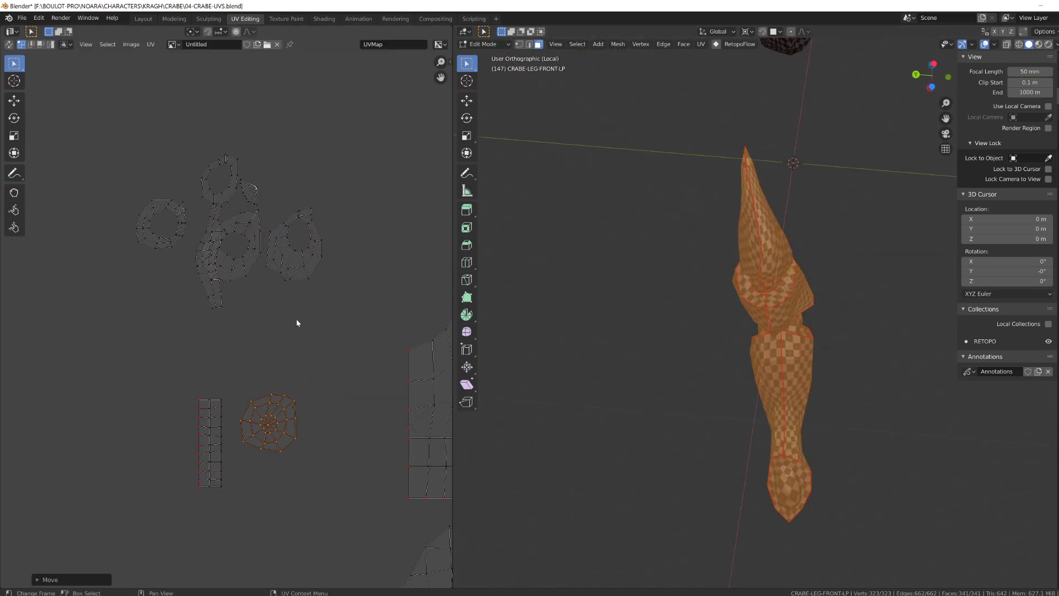
# Step: Unfold the right half of the split ring island by rotating its sections outward, and move the island
pyautogui.moveTo(563, 347); pyautogui.dragTo(775, 353, button='middle')
pyautogui.moveTo(537, 359); pyautogui.dragTo(678, 190, button='middle')
pyautogui.scroll(4, 292, 256)
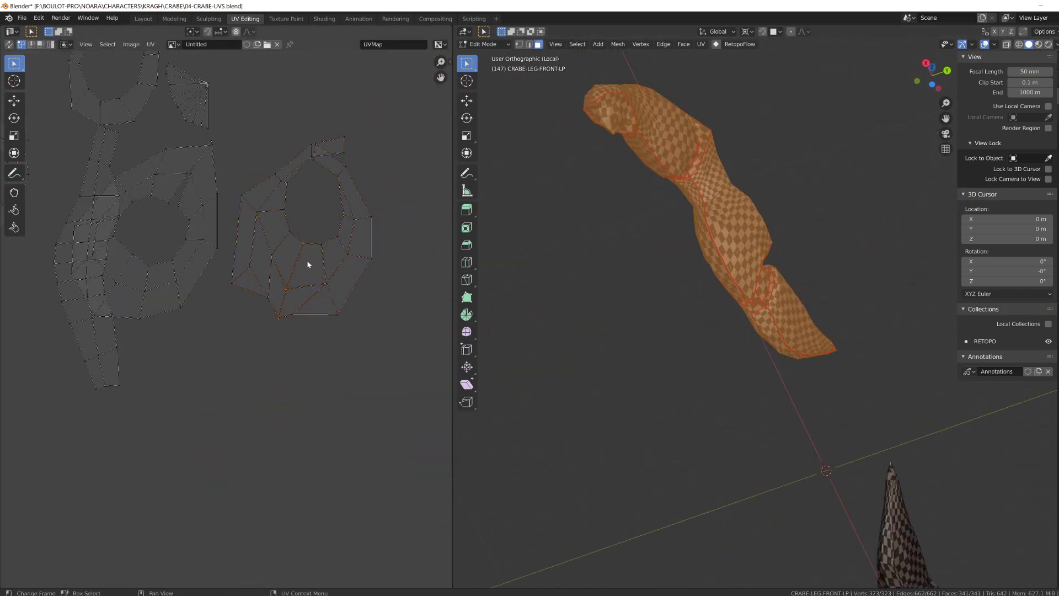
pyautogui.click(300, 352)
pyautogui.scroll(-1, 300, 351)
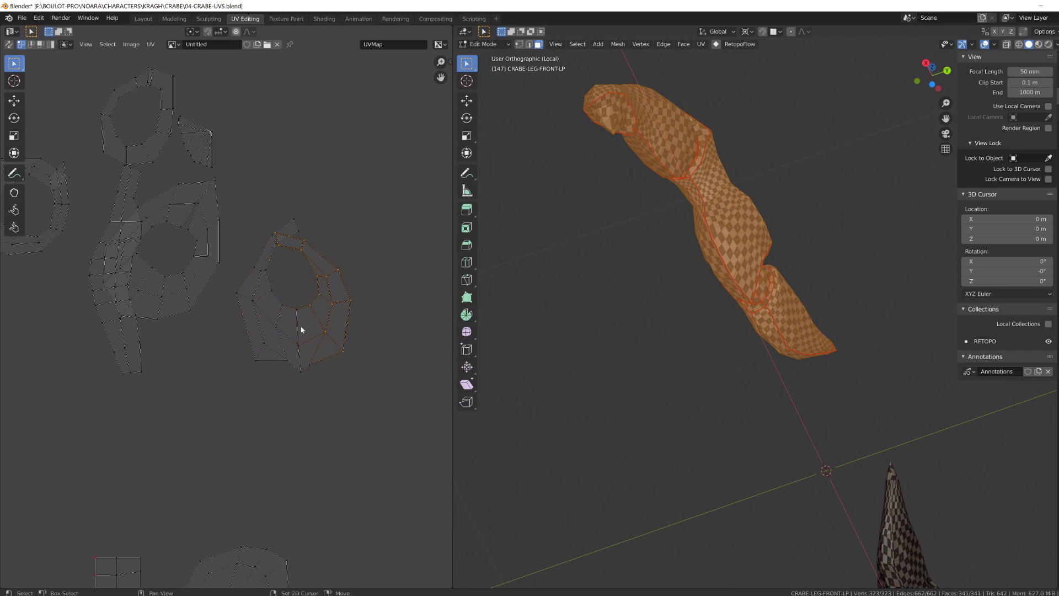
pyautogui.scroll(-2, 257, 228)
pyautogui.press('r')
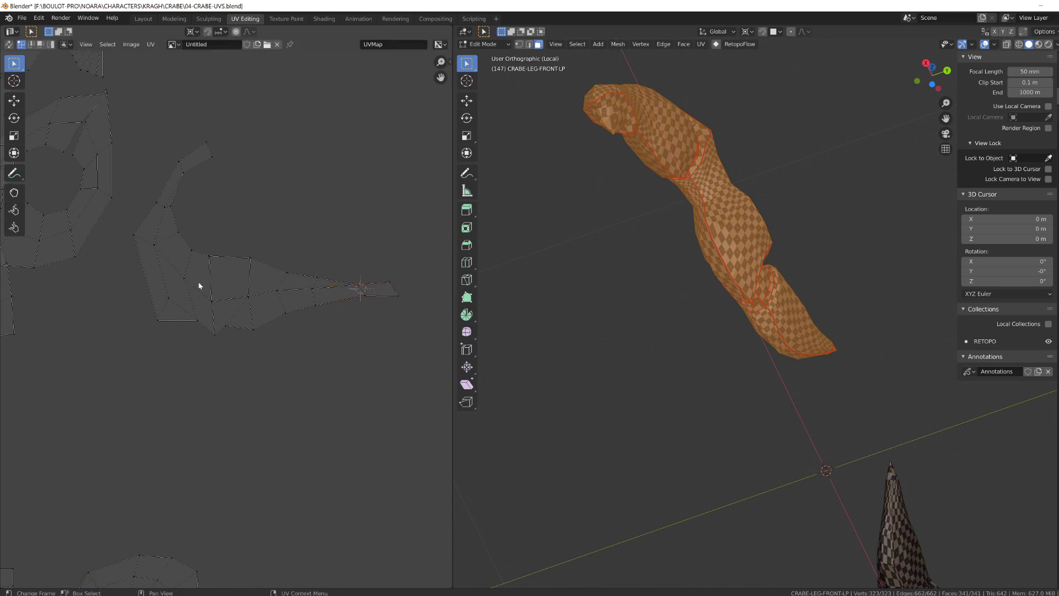
pyautogui.press('g')
pyautogui.click(302, 401)
# Step: Swing the left half of the ring island outward, rotating progressively smaller sections around the 2D cursor
pyautogui.click(318, 304)
pyautogui.moveTo(213, 230); pyautogui.dragTo(287, 430)
pyautogui.press('g')
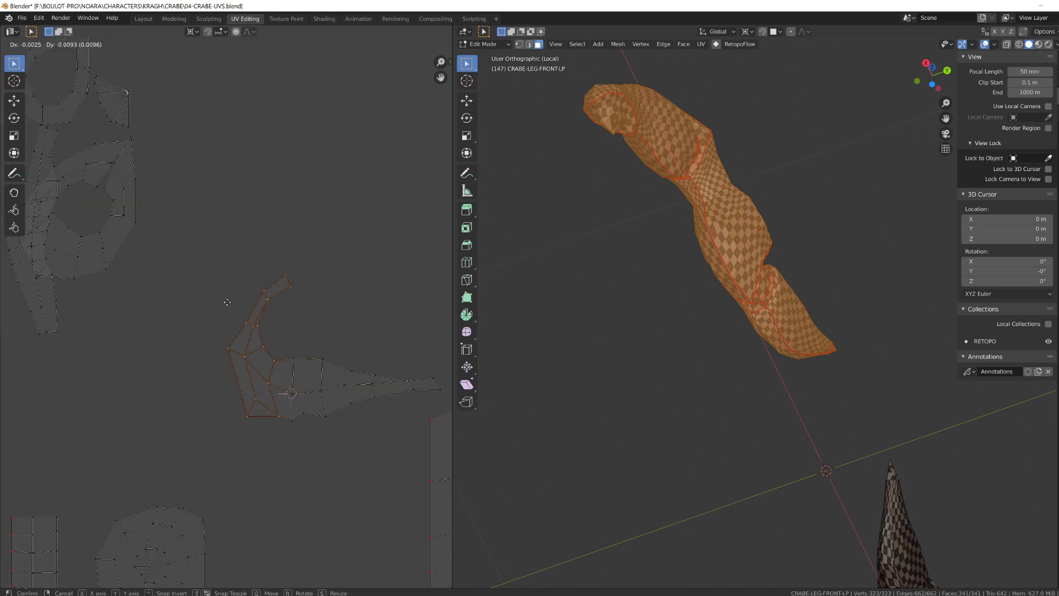
pyautogui.moveTo(208, 320); pyautogui.dragTo(264, 433)
pyautogui.press('r')
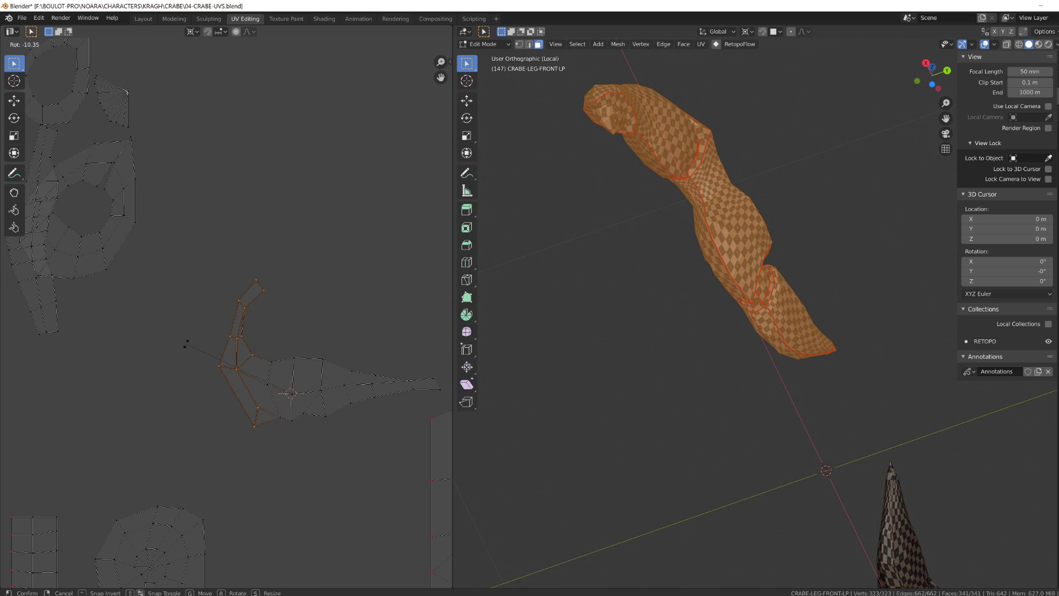
pyautogui.moveTo(205, 254); pyautogui.dragTo(268, 382)
pyautogui.press('r')
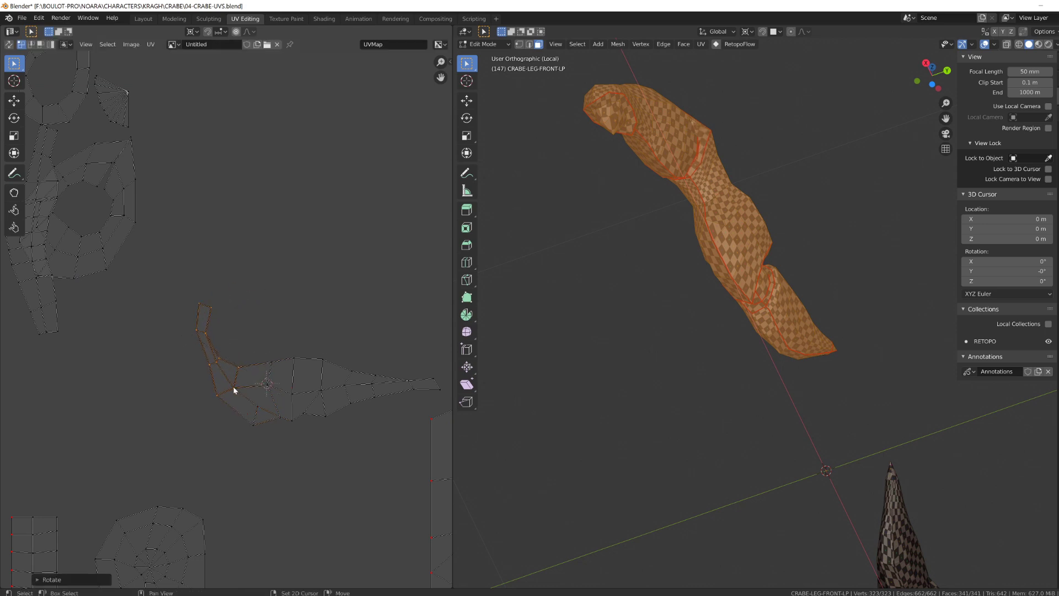
# Step: Rotate the remaining end section to complete a horizontal strip and move the unfolded island into free space
pyautogui.moveTo(142, 330); pyautogui.dragTo(210, 403)
pyautogui.press('r')
pyautogui.click(172, 391)
pyautogui.press('l')
pyautogui.press('g')
pyautogui.click(364, 338)
# Step: Select the unfolded island's middle row and, with the pivot switched away from the 2D cursor, flatten it with a Y scale of 0
pyautogui.moveTo(676, 215); pyautogui.dragTo(770, 254, button='middle')
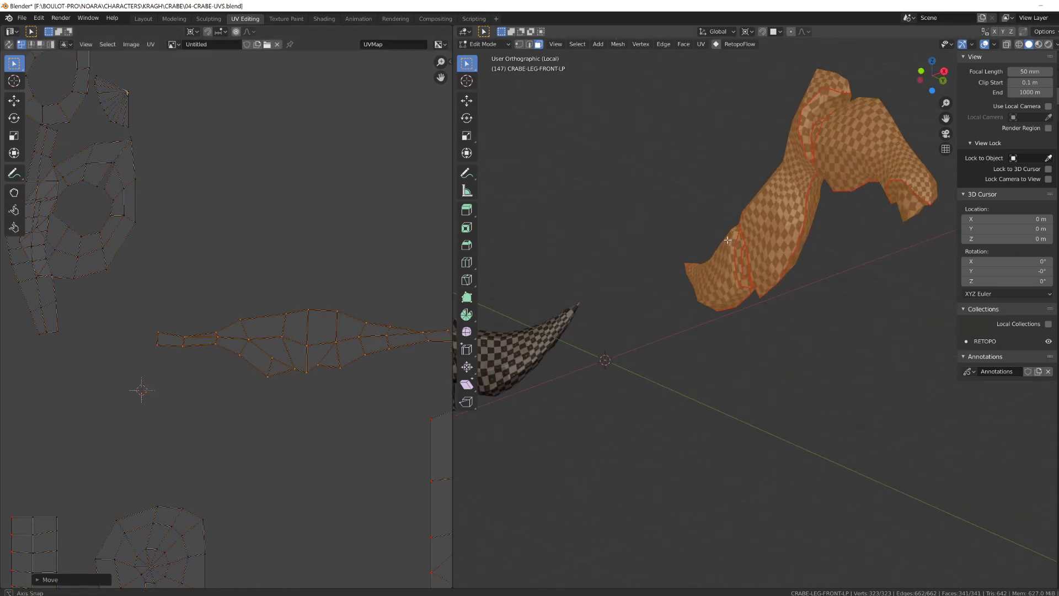
pyautogui.scroll(3, 770, 254)
pyautogui.click(321, 350)
pyautogui.scroll(-3, 318, 386)
pyautogui.moveTo(317, 389); pyautogui.dragTo(230, 355, button='middle')
pyautogui.scroll(3, 231, 355)
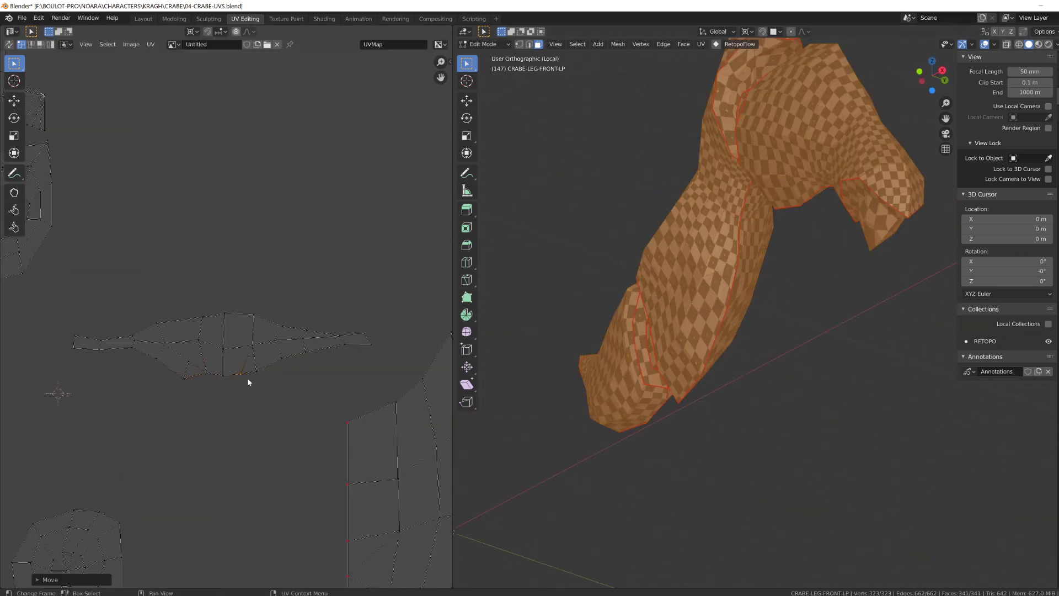
pyautogui.keyDown('shift'); pyautogui.click(276, 341); pyautogui.keyUp('shift')
pyautogui.keyDown('shift'); pyautogui.click(304, 338); pyautogui.keyUp('shift')
pyautogui.keyDown('shift'); pyautogui.click(361, 335); pyautogui.keyUp('shift')
pyautogui.press('s')
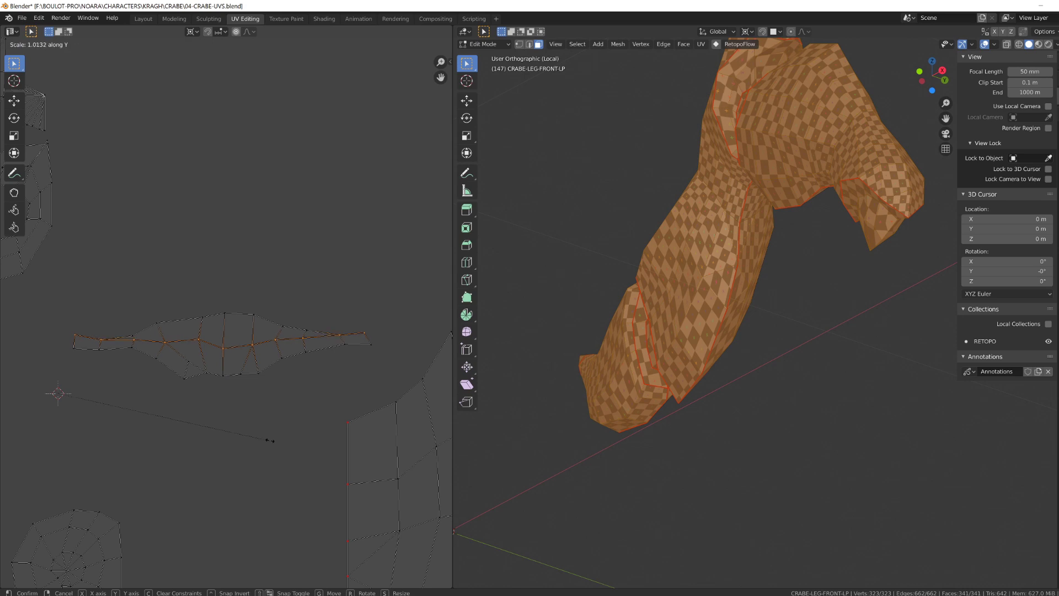
pyautogui.press('Escape')
pyautogui.click(192, 31)
pyautogui.click(215, 57)
pyautogui.press('s')
pyautogui.press('y')
pyautogui.press('0')
pyautogui.press('Return')
# Step: Unwrap the unfolded island again around its flattened middle row and rescale it
pyautogui.hotkey('alt', 'a')
pyautogui.press('l')
pyautogui.press('a')
pyautogui.press('u')
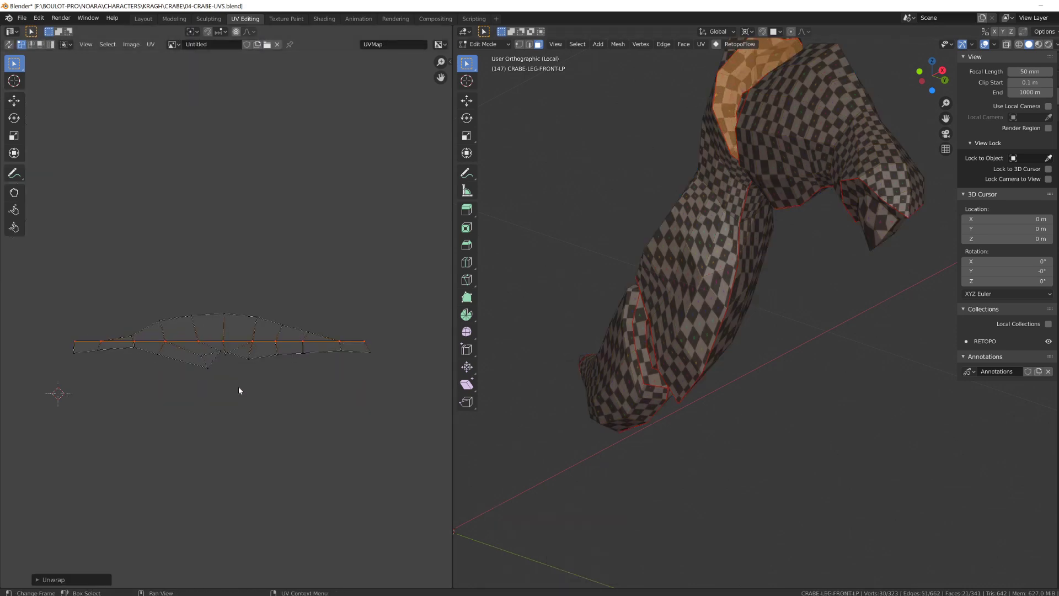
pyautogui.moveTo(689, 210); pyautogui.dragTo(684, 276, button='middle')
pyautogui.press('s')
pyautogui.click(281, 399)
# Step: Shift the slit vertices at the tip of the drop-shaped ring island
pyautogui.moveTo(849, 171); pyautogui.dragTo(717, 210, button='middle')
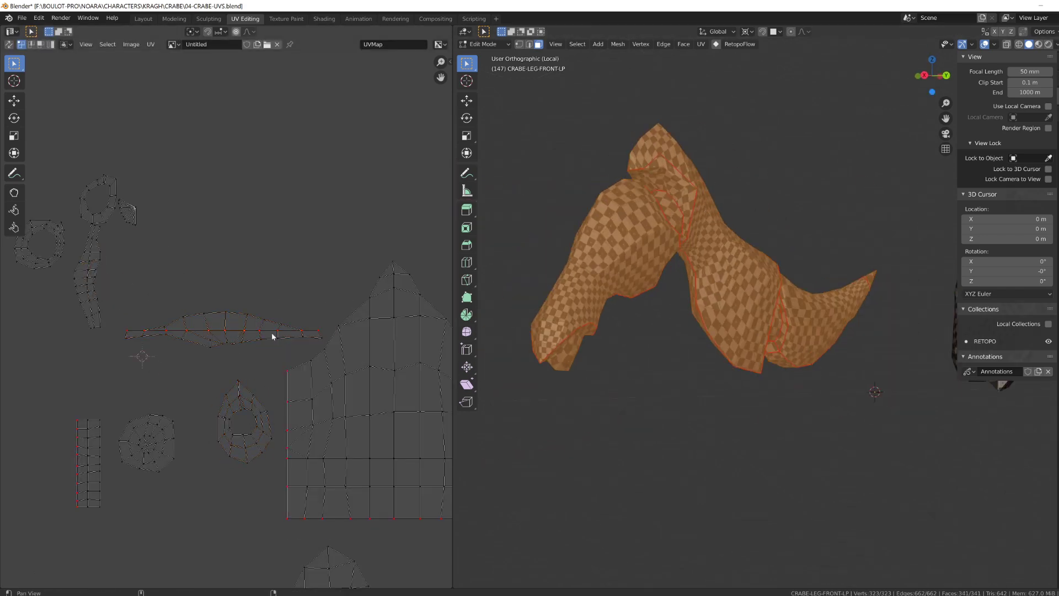
pyautogui.scroll(3, 225, 313)
pyautogui.moveTo(253, 425); pyautogui.dragTo(253, 367, button='middle')
pyautogui.moveTo(246, 353); pyautogui.dragTo(277, 433)
pyautogui.press('g')
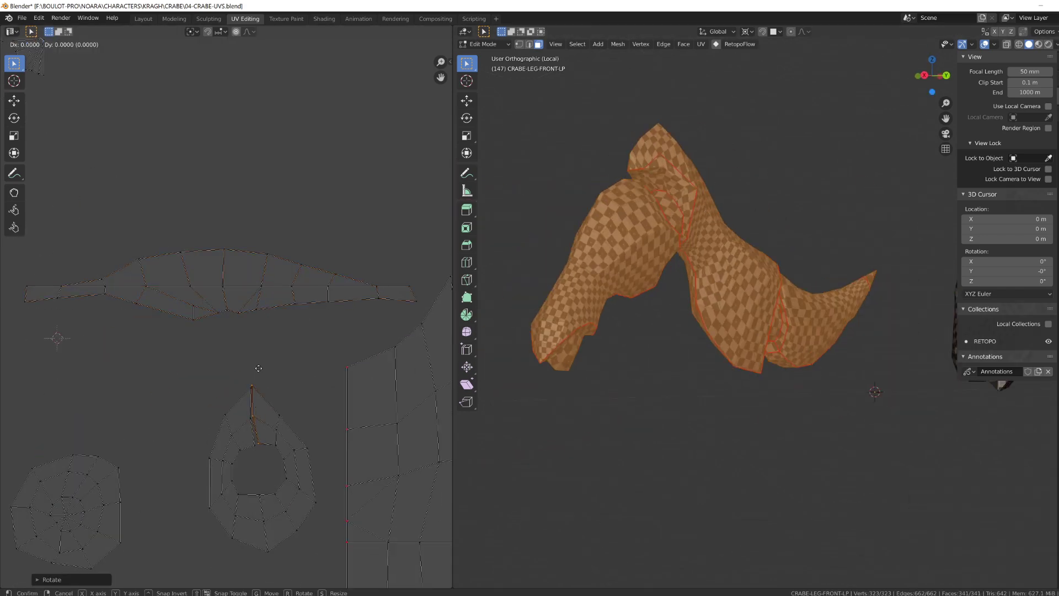
pyautogui.click(265, 375)
# Step: Unwrap the unfolded horizontal island afresh, scale it down and move it towards the other joint islands
pyautogui.scroll(-3, 308, 313)
pyautogui.hotkey('alt', 'a')
pyautogui.press('l')
pyautogui.press('u')
pyautogui.scroll(-10, 265, 314)
pyautogui.press('g')
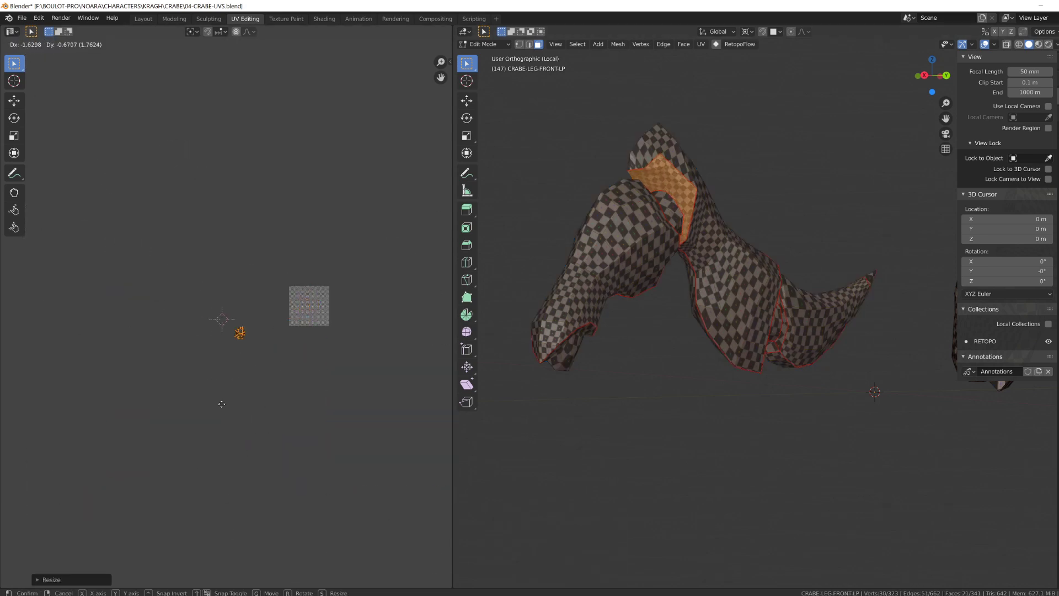
# Step: Maximize the UV editor and show its sidebar
pyautogui.press('a')
pyautogui.hotkey('ctrl', 'space')
pyautogui.press('n')
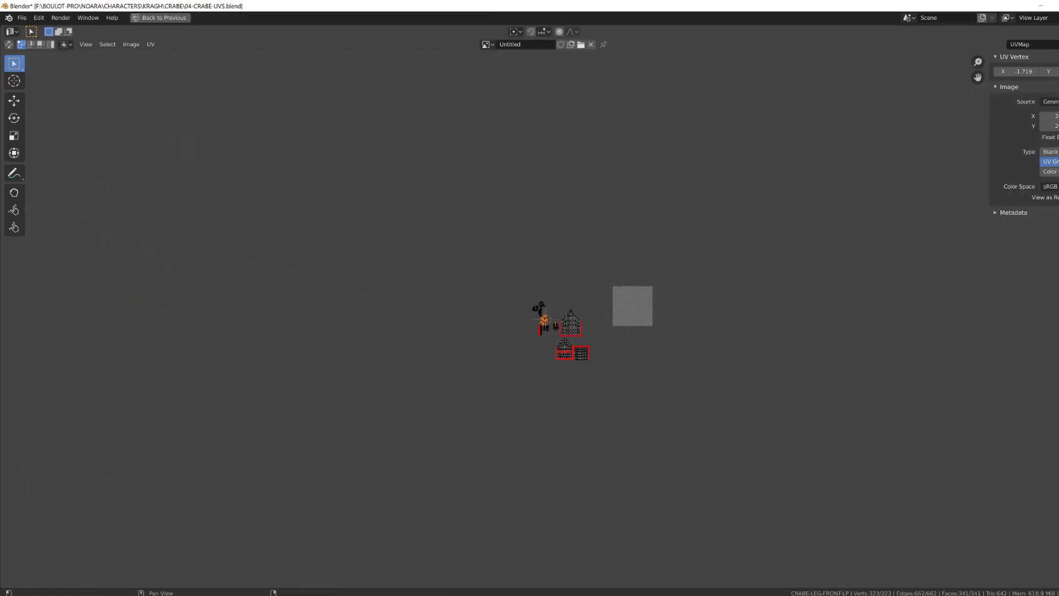
pyautogui.keyDown('ctrl'); pyautogui.scroll(1, 998, 217); pyautogui.keyUp('ctrl')
pyautogui.scroll(7, 615, 331)
pyautogui.click(86, 44)
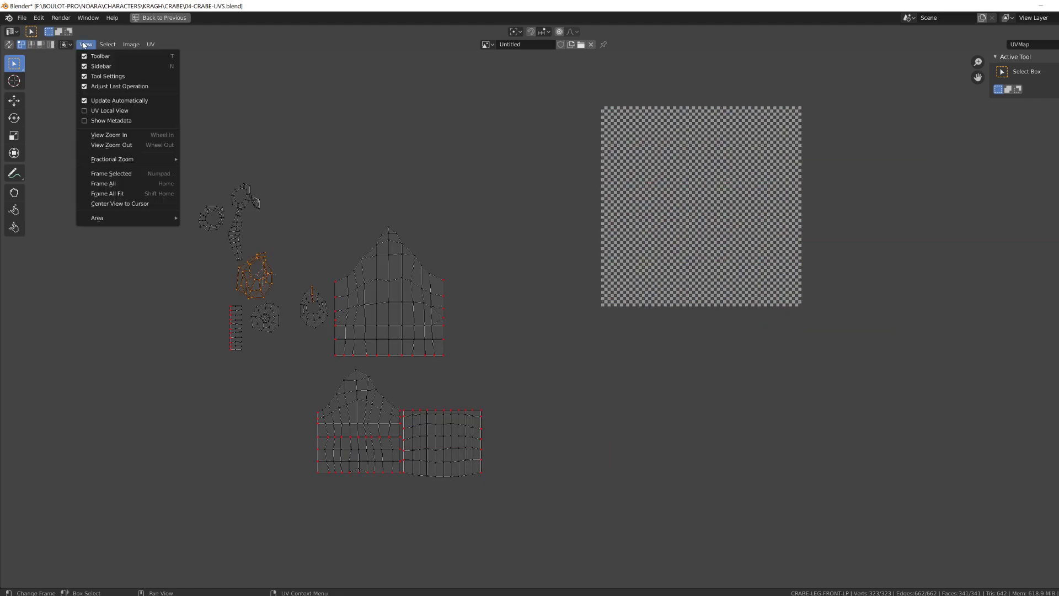
pyautogui.click(151, 44)
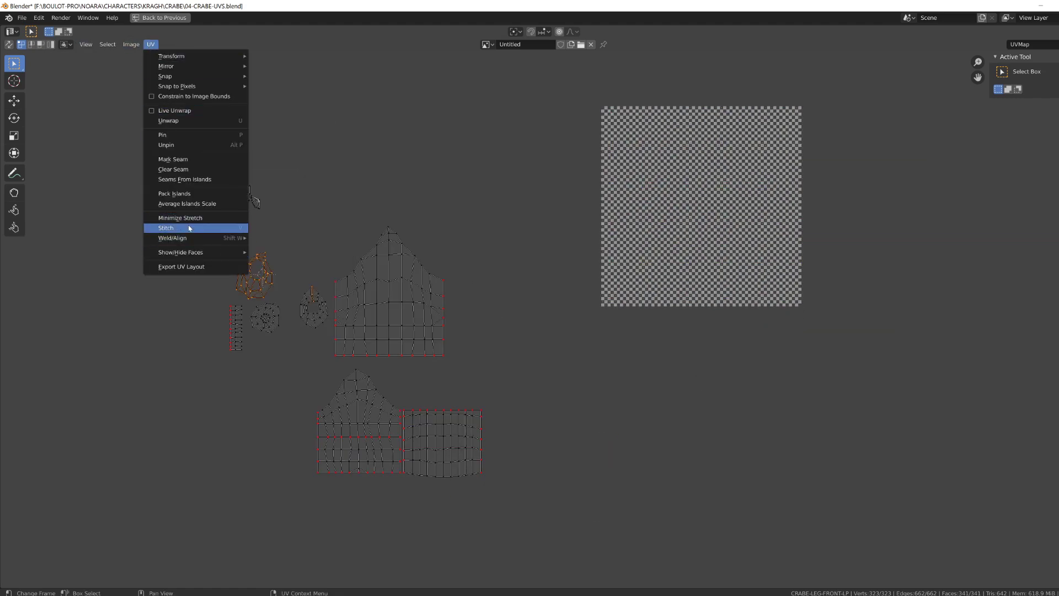
pyautogui.scroll(3, 207, 331)
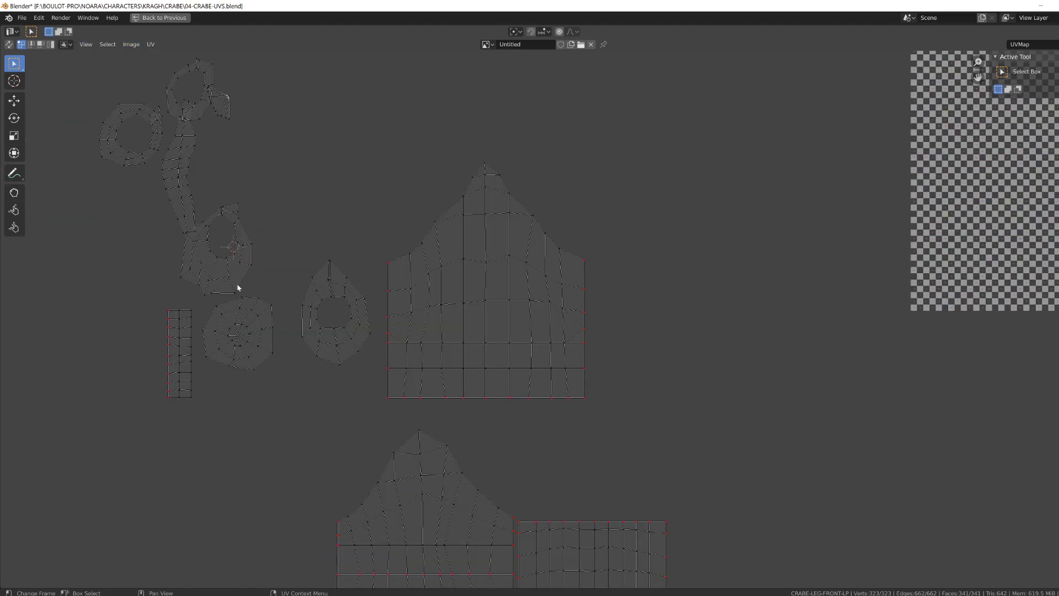
# Step: Rotate the newly unwrapped ring island upright and swing its right half about the 2D cursor to separate its overlapping ends
pyautogui.press('r')
pyautogui.click(386, 218)
pyautogui.scroll(3, 108, 136)
pyautogui.keyDown('alt'); pyautogui.click(139, 144); pyautogui.keyUp('alt')
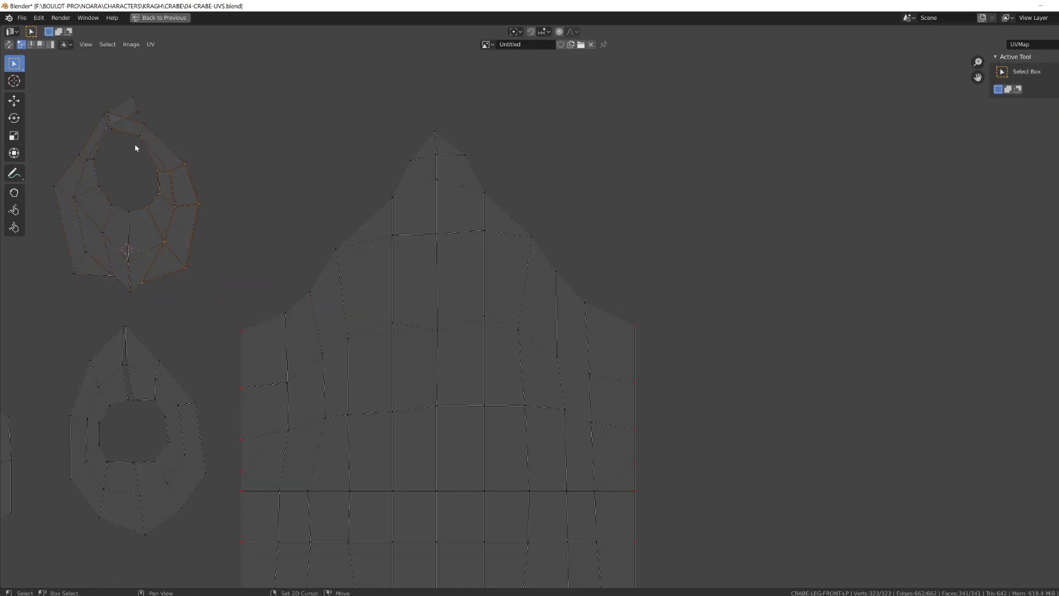
pyautogui.click(515, 32)
pyautogui.click(534, 75)
pyautogui.press('r')
pyautogui.click(230, 156)
pyautogui.hotkey('alt', 'a')
# Step: Change the pivot point back and rotate the small ring island so that its split points upward
pyautogui.scroll(-2, 229, 157)
pyautogui.moveTo(230, 156); pyautogui.dragTo(513, 204, button='middle')
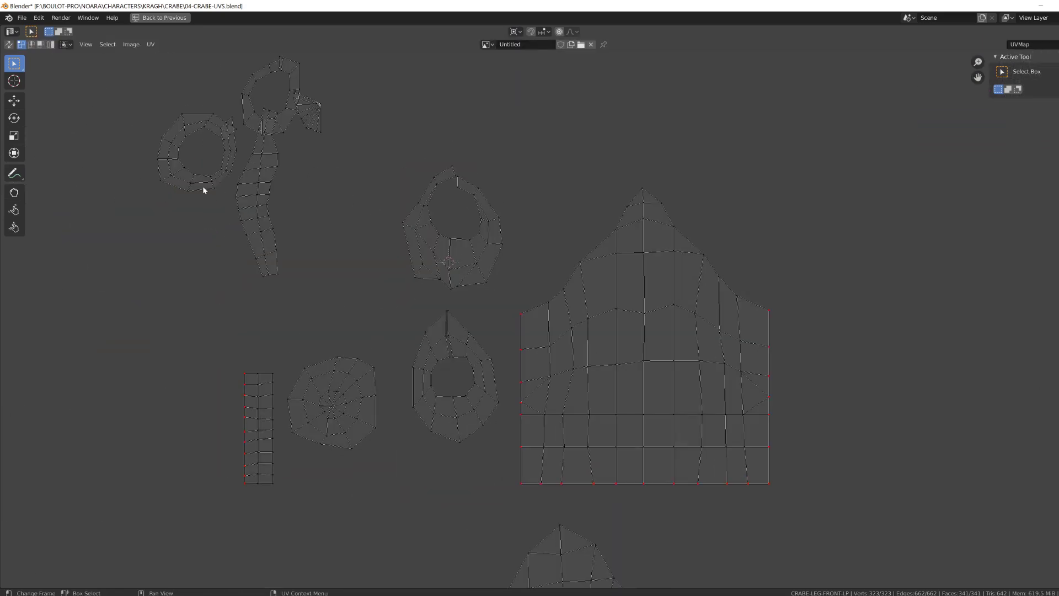
pyautogui.click(516, 32)
pyautogui.click(528, 54)
pyautogui.press('r')
pyautogui.click(356, 197)
pyautogui.scroll(2, 212, 144)
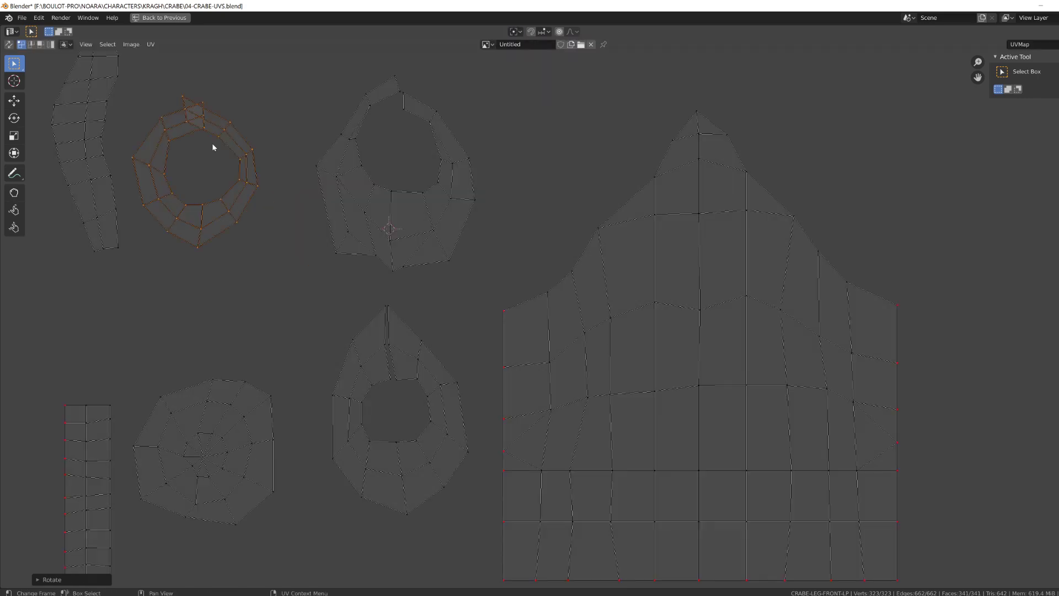
# Step: Rotate the curved strip island to lie horizontally below the ring islands
pyautogui.click(216, 115)
pyautogui.scroll(-2, 433, 286)
pyautogui.press('r')
pyautogui.click(405, 279)
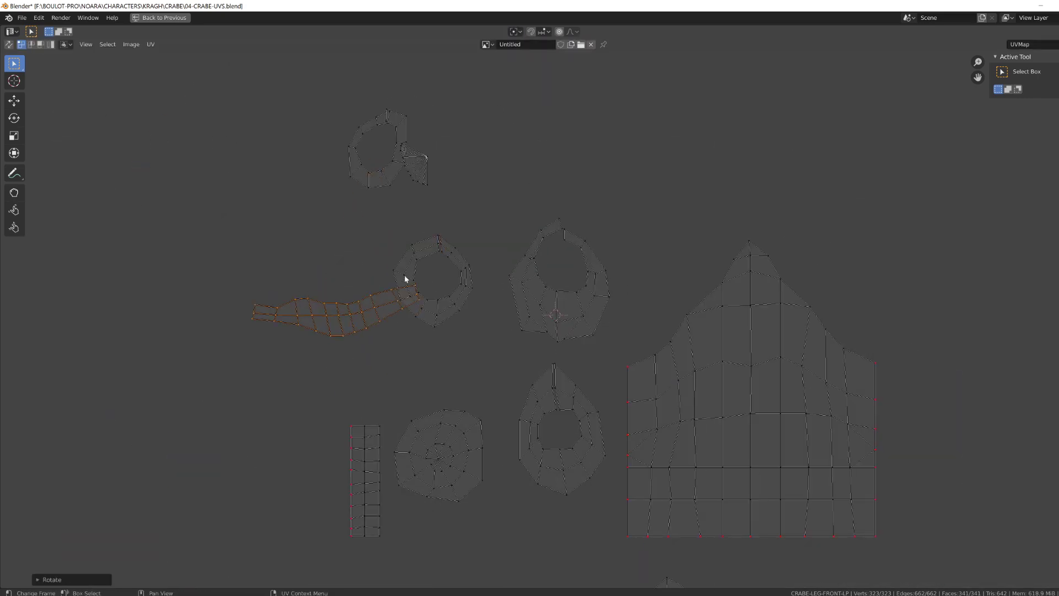
# Step: Move the small flap island away from its ring to the space above the rectangular grid island
pyautogui.press('l')
pyautogui.scroll(-3, 413, 166)
pyautogui.press('g')
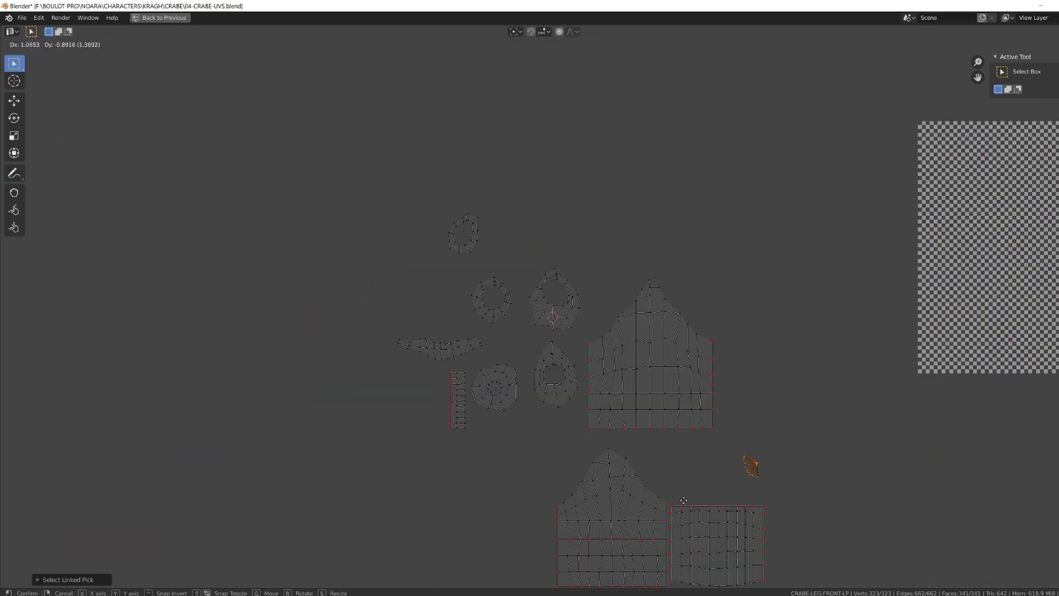
pyautogui.click(684, 385)
# Step: Rotate the curved strip island level and make a quad in its middle the active face
pyautogui.moveTo(685, 384); pyautogui.dragTo(626, 276, button='middle')
pyautogui.press('r')
pyautogui.click(510, 306)
pyautogui.scroll(2, 503, 306)
pyautogui.scroll(3, 384, 294)
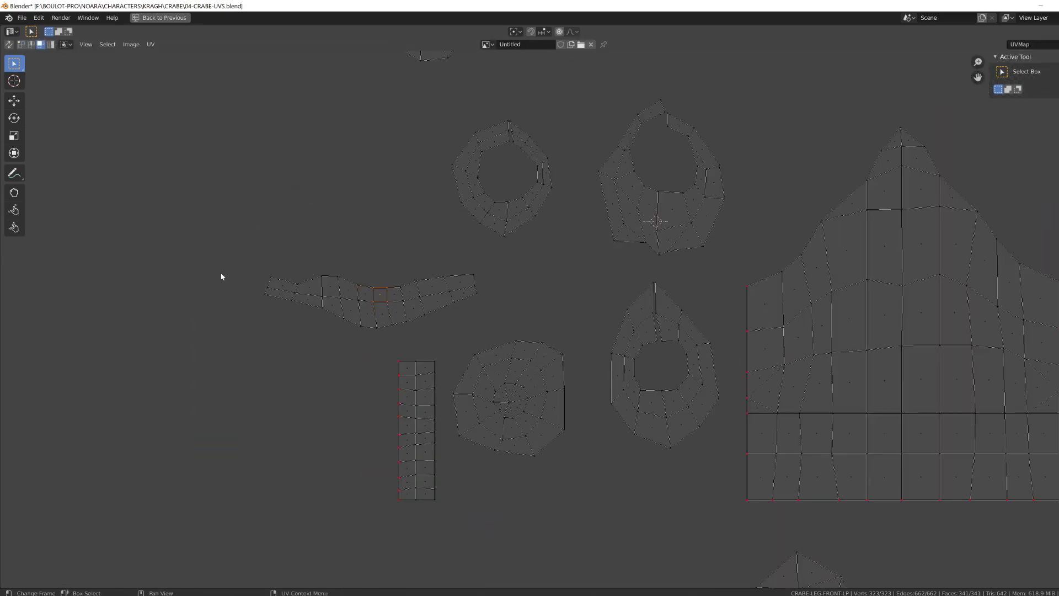
# Step: Restore the split editor layout and unwrap the curved strip into an even straight grid with Follow Active Quads
pyautogui.hotkey('ctrl', 'space')
pyautogui.hotkey('alt', 'a')
pyautogui.scroll(-2, 662, 238)
pyautogui.press('l')
pyautogui.scroll(-2, 189, 305)
pyautogui.moveTo(189, 305); pyautogui.dragTo(371, 319, button='middle')
pyautogui.scroll(3, 371, 319)
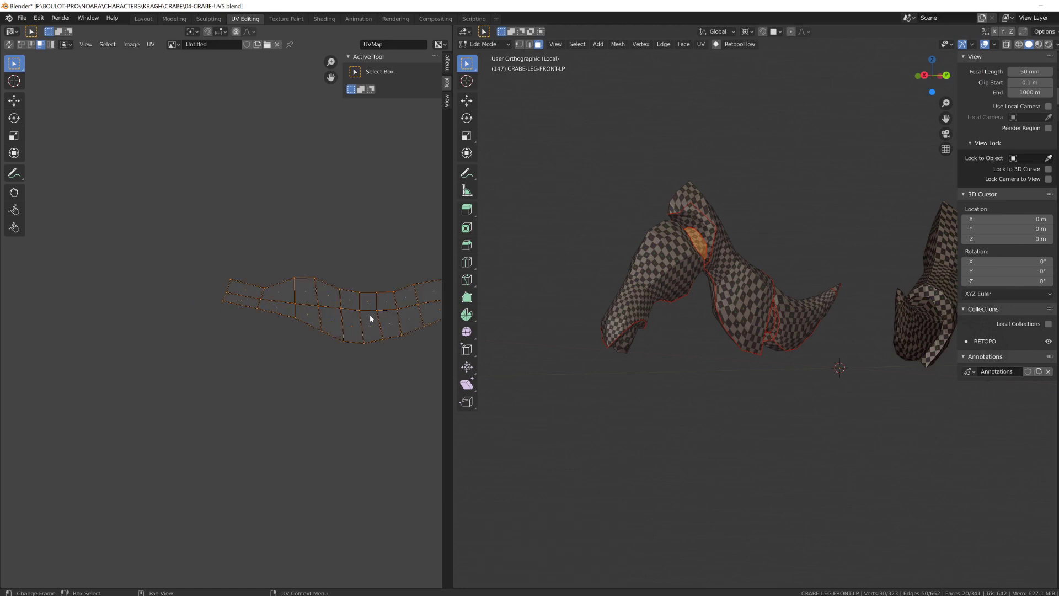
pyautogui.scroll(3, 684, 265)
pyautogui.moveTo(634, 287); pyautogui.dragTo(781, 262, button='middle')
pyautogui.press('u')
pyautogui.click(778, 305)
pyautogui.click(782, 325)
pyautogui.scroll(-3, 371, 362)
pyautogui.moveTo(756, 314); pyautogui.dragTo(667, 275, button='middle')
# Step: Move the new grid strip beneath the joint islands and rotate the vertical strip island to horizontal
pyautogui.press('a')
pyautogui.moveTo(276, 324); pyautogui.dragTo(206, 289, button='middle')
pyautogui.scroll(1, 206, 288)
pyautogui.press('l')
pyautogui.press('g')
pyautogui.click(223, 442)
pyautogui.hotkey('alt', 'a')
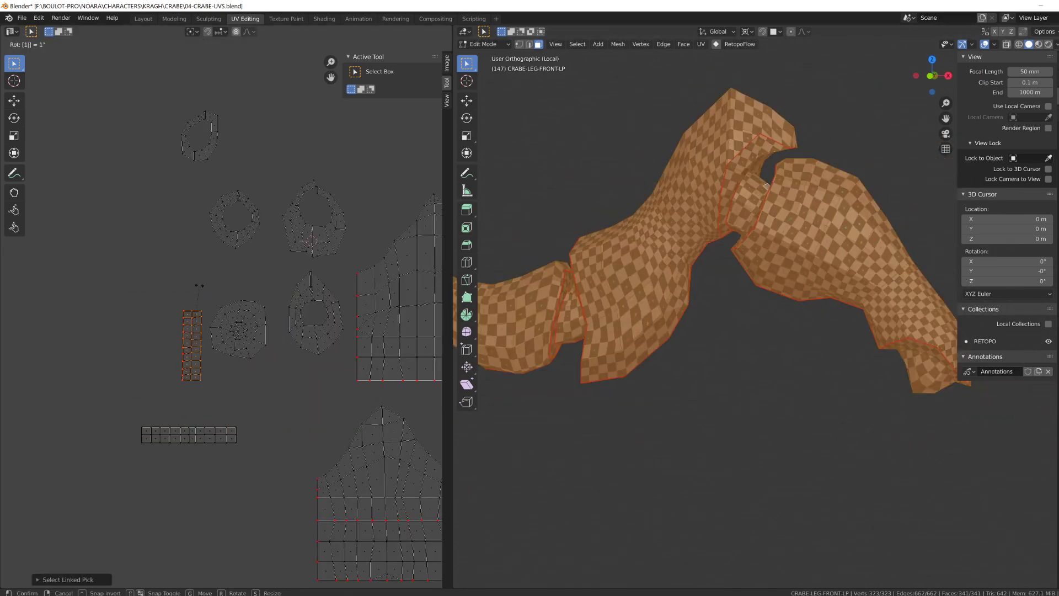
pyautogui.click(203, 305)
# Step: Shift the two horizontal strip islands down along the Y axis
pyautogui.hotkey('alt', 'a')
pyautogui.press('l')
pyautogui.press('g')
pyautogui.press('y')
pyautogui.click(200, 402)
pyautogui.press('l')
pyautogui.press('g')
pyautogui.press('y')
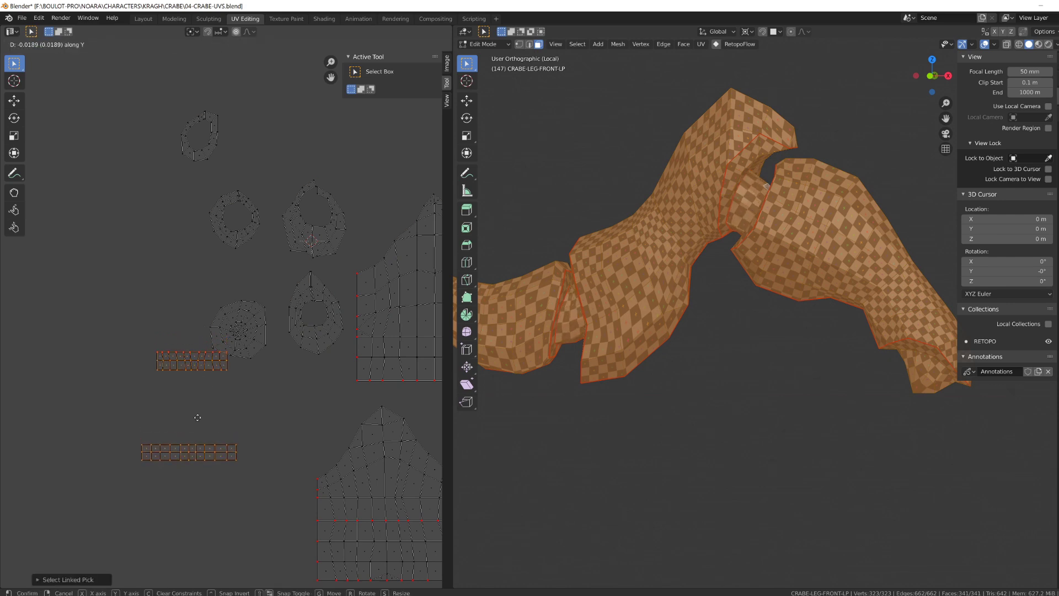
pyautogui.click(197, 417)
# Step: Move the two horizontal strip islands across to the space around the large leg islands
pyautogui.scroll(-2, 231, 413)
pyautogui.press('l')
pyautogui.press('l')
pyautogui.hotkey('alt', 'a')
pyautogui.press('l')
pyautogui.press('g')
pyautogui.click(371, 367)
pyautogui.press('l')
pyautogui.press('g')
pyautogui.click(361, 366)
pyautogui.scroll(-3, 388, 383)
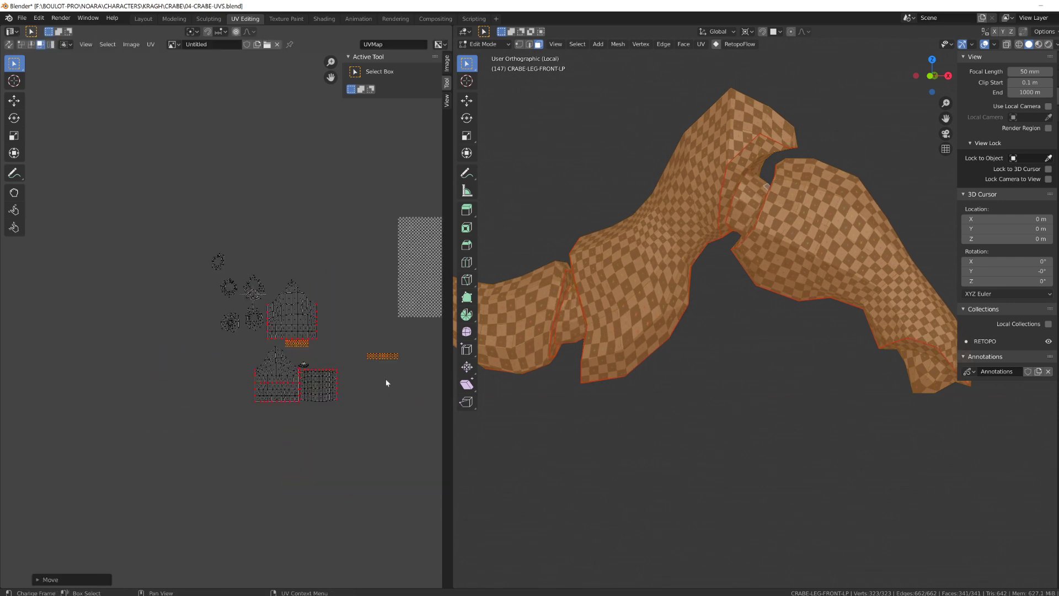
# Step: Move the outlying horizontal strip island directly beneath the small strip under the upper leg island
pyautogui.hotkey('alt', 'a')
pyautogui.press('4')
pyautogui.click(370, 354)
pyautogui.scroll(7, 232, 323)
pyautogui.scroll(-3, 241, 334)
pyautogui.press('l')
pyautogui.press('g')
pyautogui.click(290, 434)
# Step: Move the teardrop joint ring island into open space and square up one of its lower quads
pyautogui.press('l')
pyautogui.press('g')
pyautogui.click(268, 349)
pyautogui.scroll(-2, 673, 387)
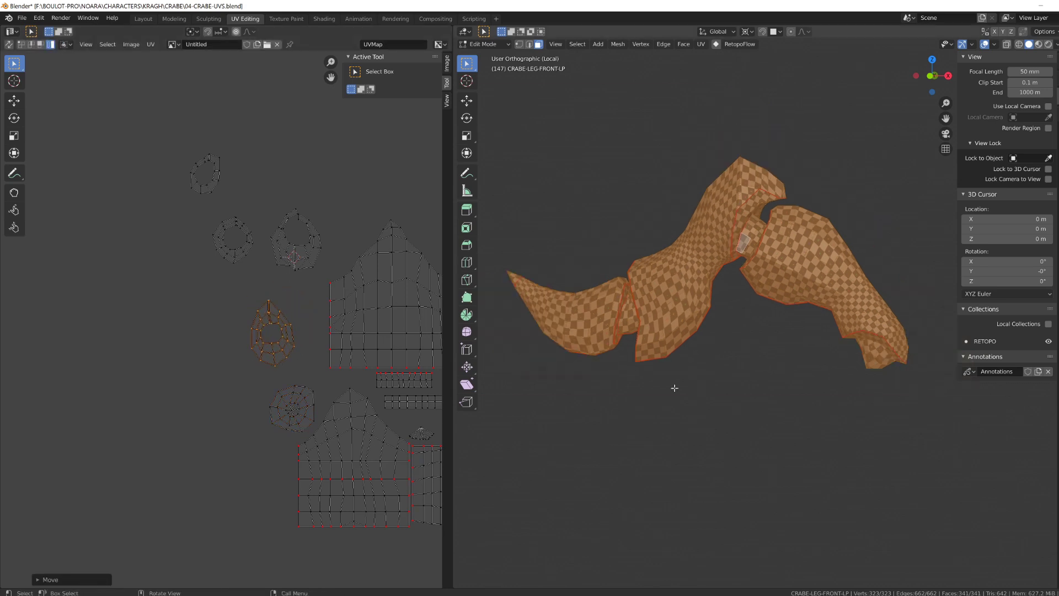
pyautogui.moveTo(673, 387); pyautogui.dragTo(736, 394, button='middle')
pyautogui.press('g')
pyautogui.click(382, 342)
pyautogui.scroll(5, 273, 366)
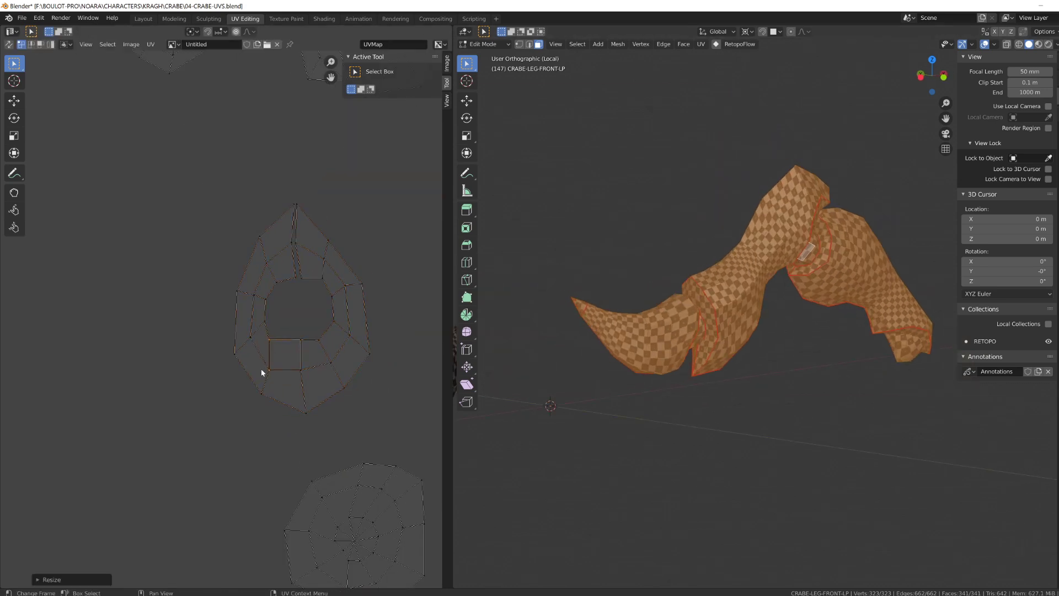
# Step: Unwrap the linked ring faces between the claw tip and the leg segment into a straight grid with Follow Active Quads
pyautogui.click(705, 319)
pyautogui.press('l')
pyautogui.press('u')
pyautogui.click(714, 324)
pyautogui.click(713, 343)
pyautogui.press('a')
pyautogui.scroll(2, 712, 336)
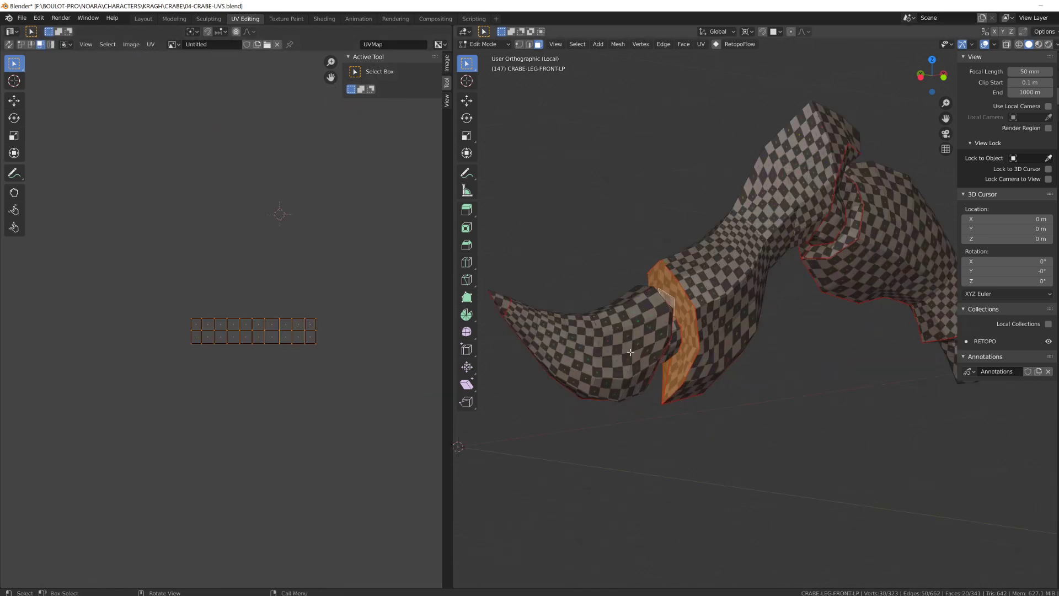
# Step: Move the new two-row grid strip beneath the lower leg island
pyautogui.moveTo(712, 336); pyautogui.dragTo(877, 339, button='middle')
pyautogui.scroll(-3, 162, 382)
pyautogui.press('a')
pyautogui.scroll(3, 226, 318)
pyautogui.hotkey('alt', 'a')
pyautogui.scroll(-2, 279, 343)
pyautogui.press('l')
pyautogui.press('g')
pyautogui.click(300, 498)
pyautogui.moveTo(374, 487); pyautogui.dragTo(319, 480, button='middle')
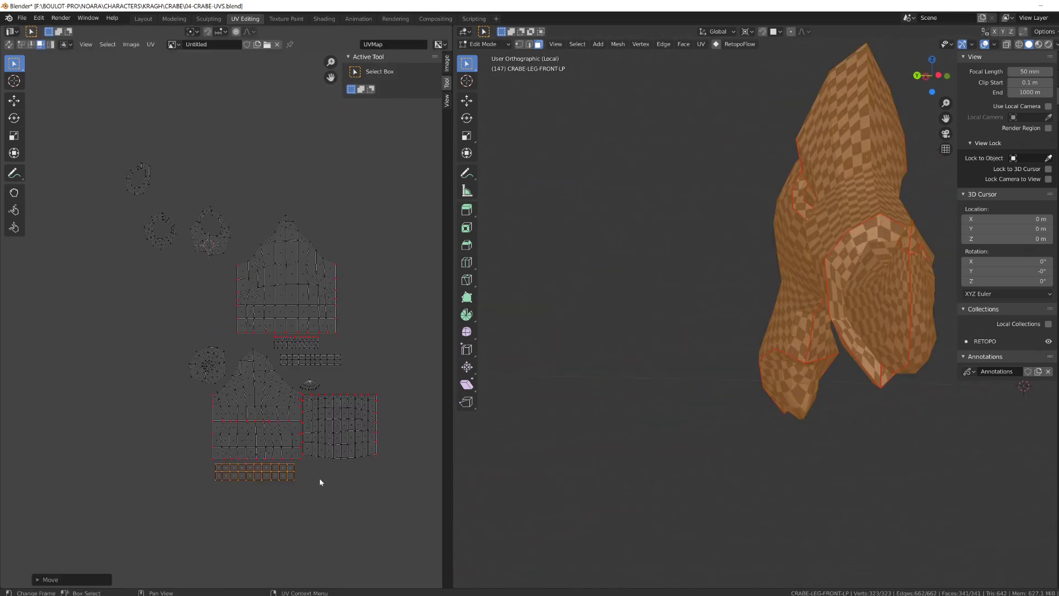
# Step: Move the two-row grid strip beneath the upper leg island and scale it to match that island's width
pyautogui.moveTo(251, 497); pyautogui.dragTo(289, 507, button='middle')
pyautogui.press('l')
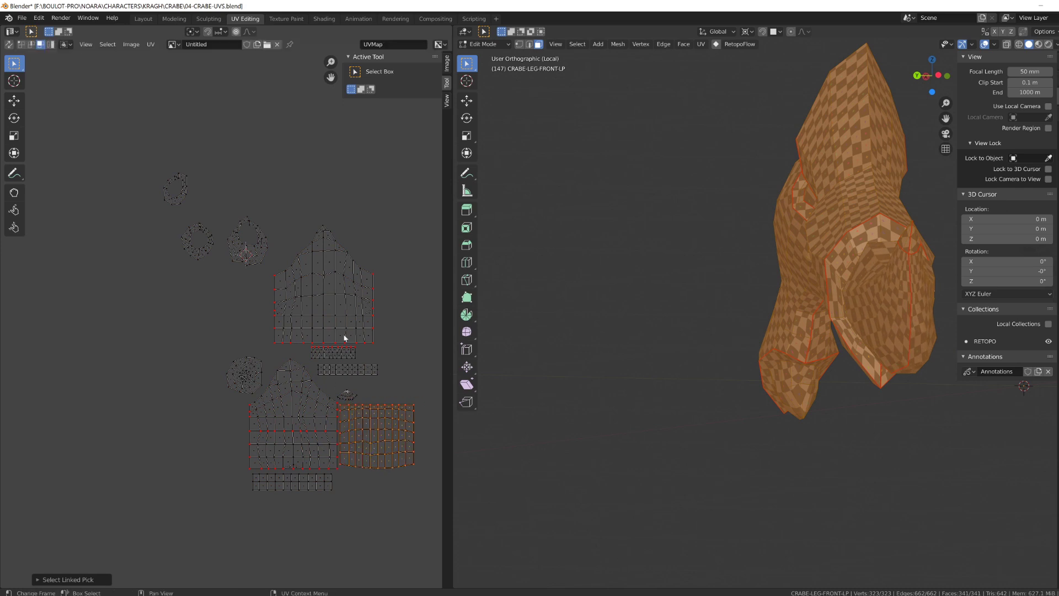
pyautogui.press('g')
pyautogui.click(378, 396)
pyautogui.press('g')
pyautogui.click(378, 392)
pyautogui.press('s')
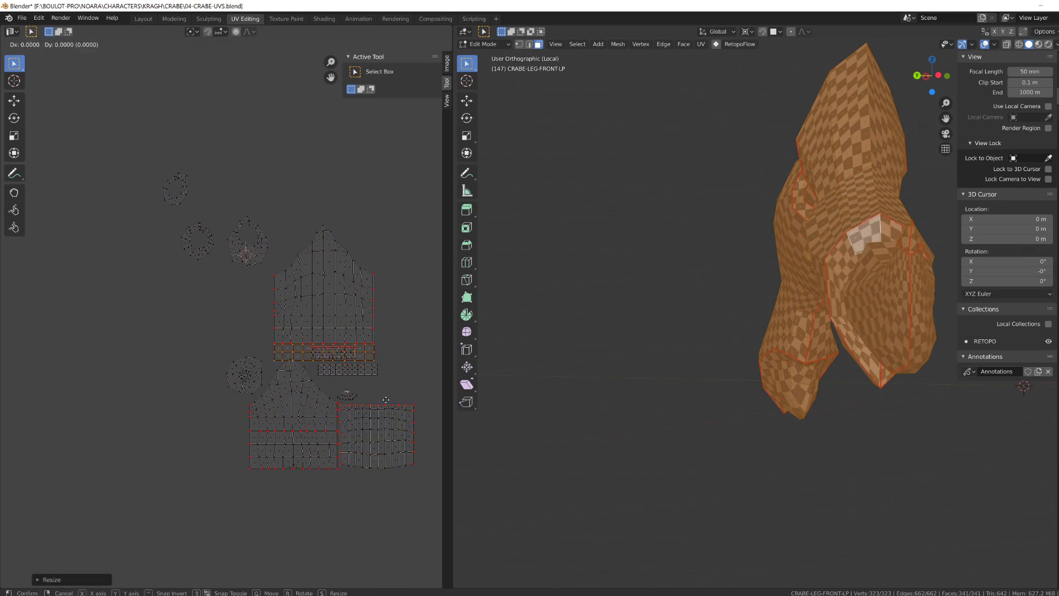
pyautogui.click(377, 404)
# Step: Try to shift the upper leg island together with its matching strip upward along the Y axis
pyautogui.scroll(2, 354, 306)
pyautogui.moveTo(607, 320); pyautogui.dragTo(717, 317, button='middle')
pyautogui.write('l')
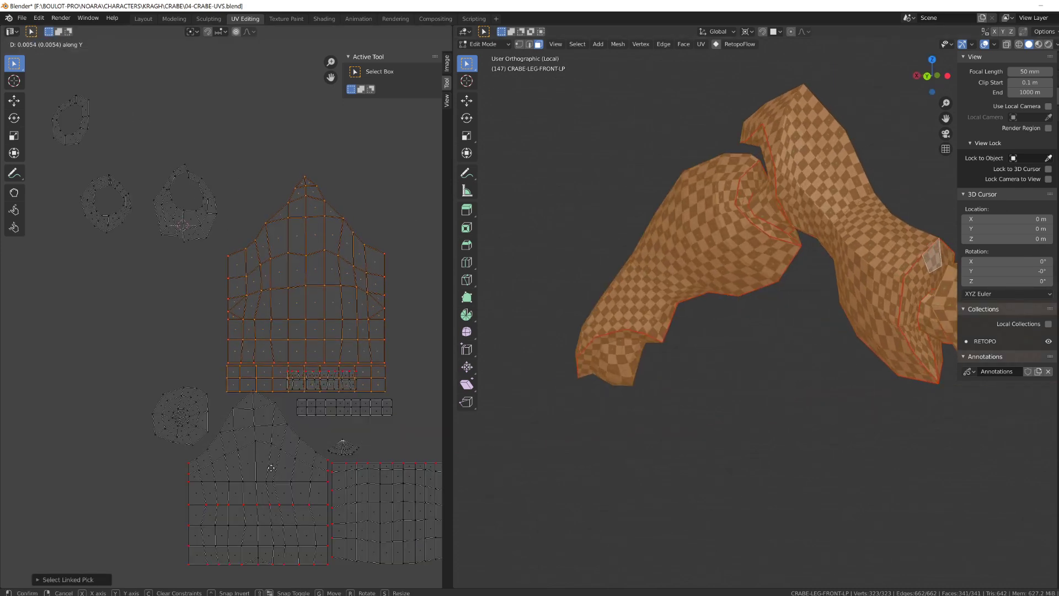
pyautogui.write('lr1980')
pyautogui.press('Return')
pyautogui.press('l')
pyautogui.press('g')
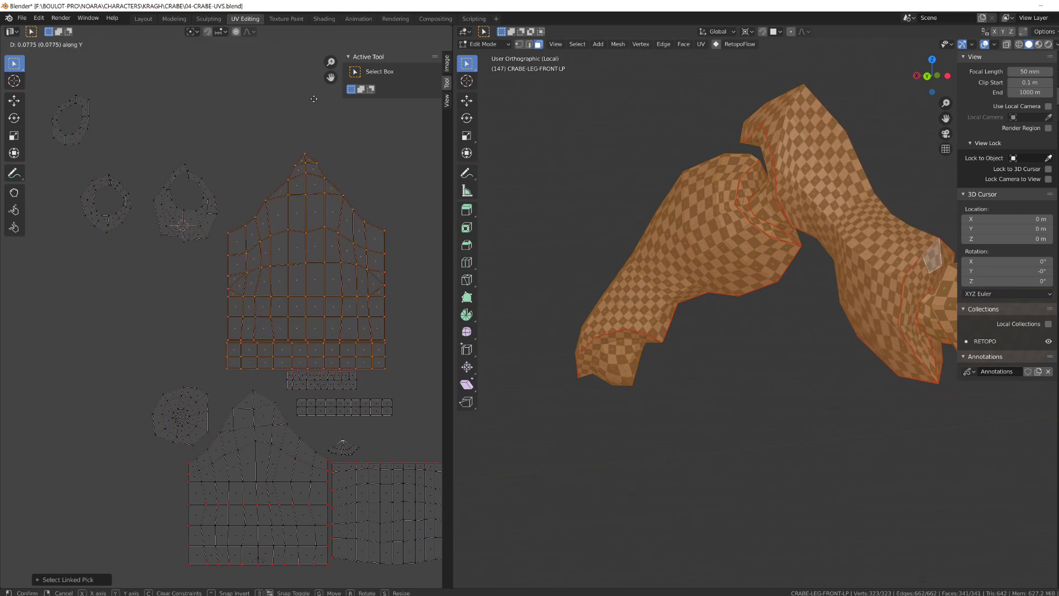
pyautogui.rightClick(292, 390)
# Step: Move the round joint ring island into open space and square up one of its lower quads
pyautogui.scroll(-3, 229, 330)
pyautogui.click(124, 289)
pyautogui.scroll(4, 113, 288)
pyautogui.press('l')
pyautogui.press('g')
pyautogui.click(280, 388)
pyautogui.scroll(3, 273, 379)
pyautogui.moveTo(271, 378); pyautogui.dragTo(279, 395, button='middle')
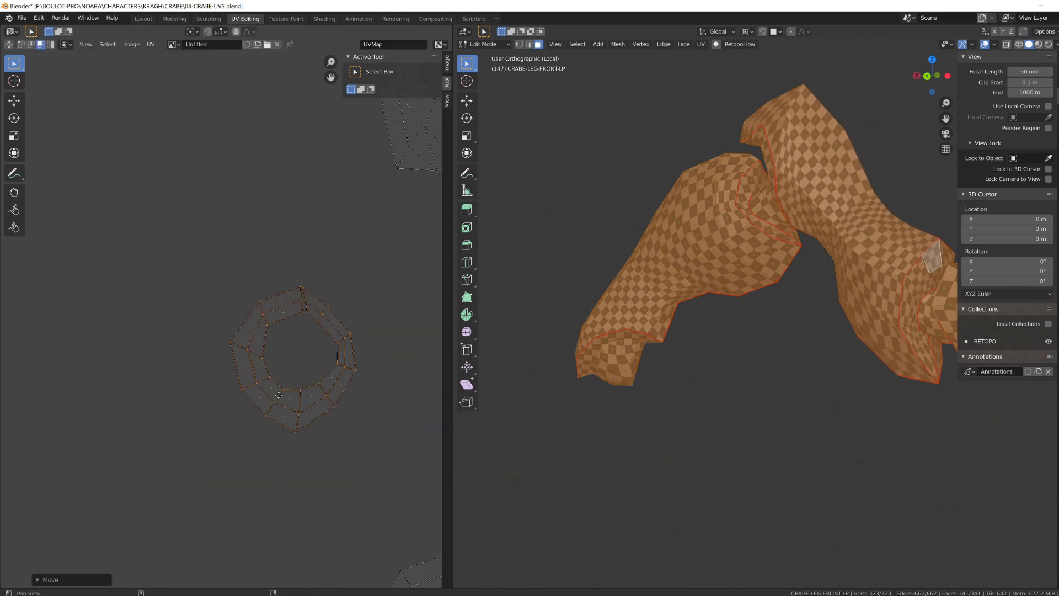
pyautogui.click(272, 366)
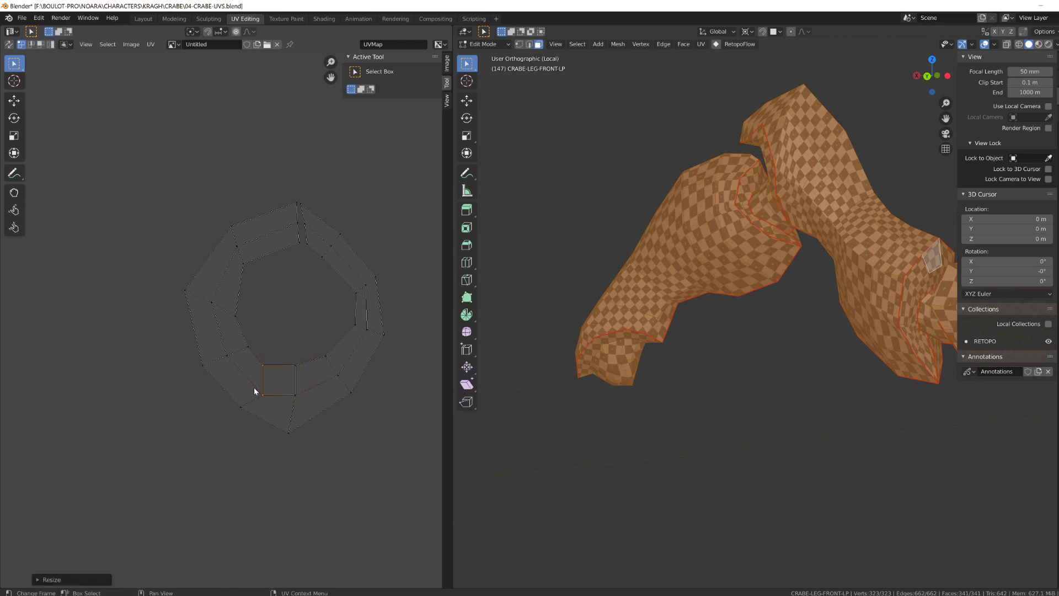
# Step: Unwrap the round joint ring into a straight two-row strip with Follow Active Quads
pyautogui.moveTo(719, 336); pyautogui.dragTo(683, 334, button='middle')
pyautogui.moveTo(325, 337); pyautogui.dragTo(194, 327, button='middle')
pyautogui.hotkey('alt', 'a')
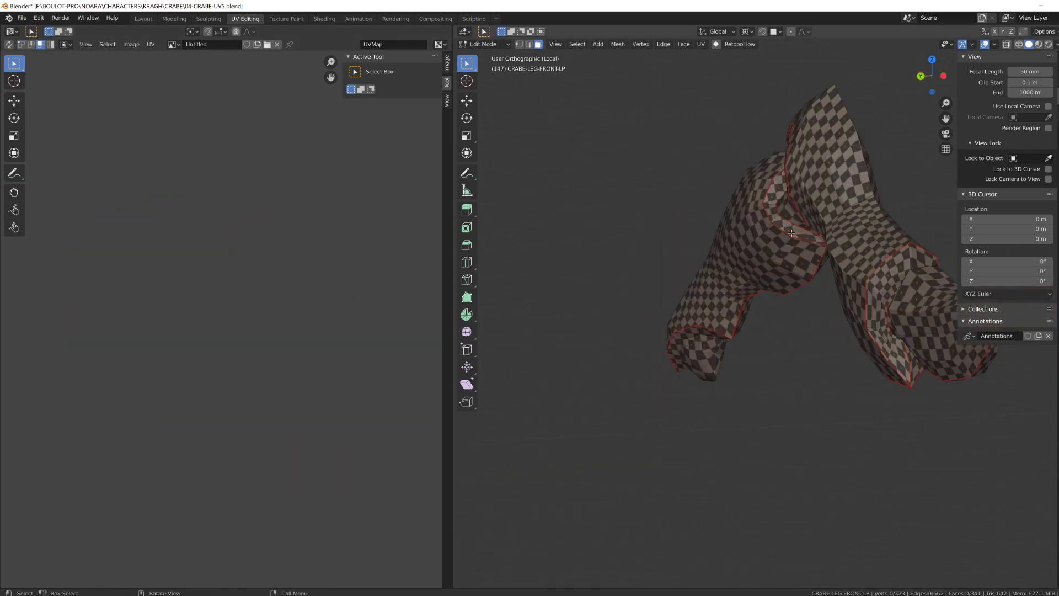
pyautogui.press('l')
pyautogui.moveTo(883, 253); pyautogui.dragTo(783, 271, button='middle')
pyautogui.press('u')
pyautogui.click(791, 269)
pyautogui.click(791, 276)
pyautogui.press('a')
pyautogui.hotkey('alt', 'a')
pyautogui.scroll(-3, 234, 338)
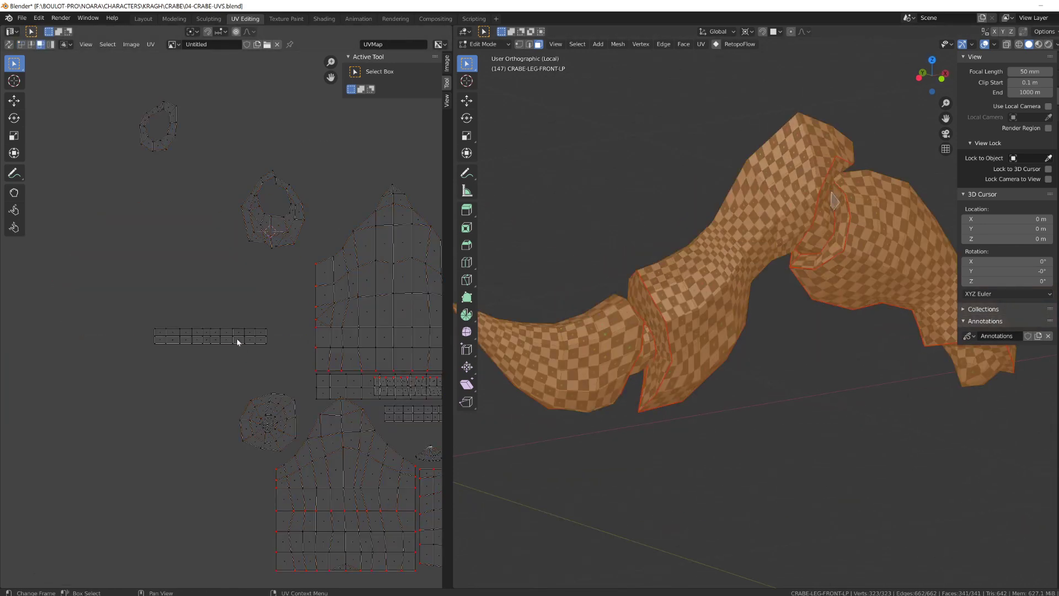
# Step: Rotate the new two-row strip and place it directly beneath the lower leg island
pyautogui.rightClick(337, 339)
pyautogui.press('g')
pyautogui.click(379, 485)
pyautogui.moveTo(380, 485); pyautogui.dragTo(276, 317, button='middle')
pyautogui.press('g')
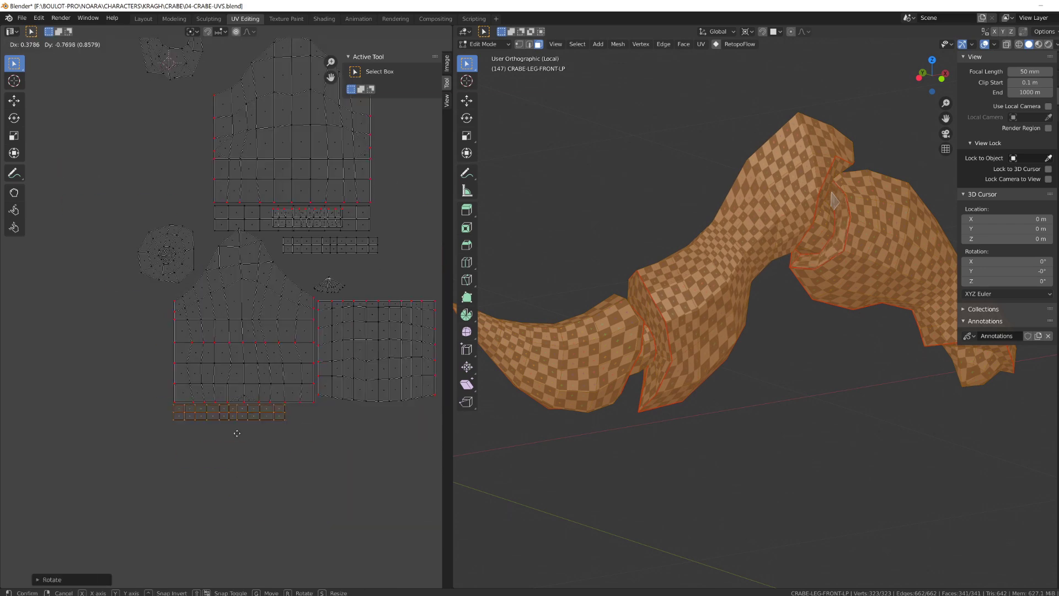
pyautogui.click(330, 284)
# Step: Move the small strip overlapping the upper leg's strip down beneath the strip under the lower leg island
pyautogui.hotkey('alt', 'a')
pyautogui.moveTo(329, 221); pyautogui.dragTo(356, 275, button='middle')
pyautogui.press('g')
pyautogui.click(257, 495)
pyautogui.hotkey('alt', 'a')
# Step: Move the elongated single-row ring island into open space and square up its bottom quad
pyautogui.moveTo(154, 111); pyautogui.dragTo(235, 262, button='middle')
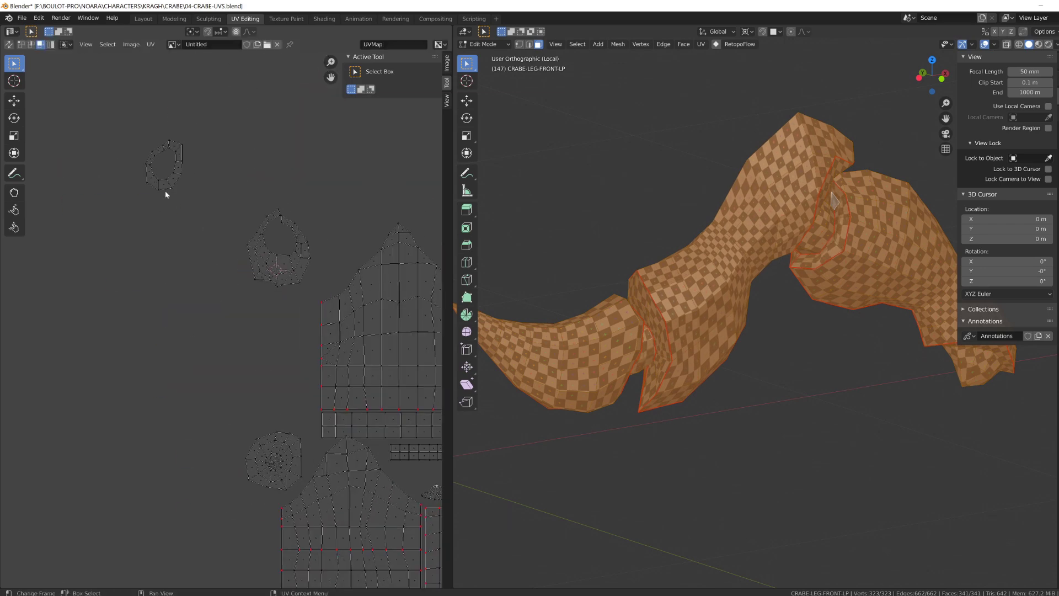
pyautogui.press('l')
pyautogui.press('g')
pyautogui.click(218, 368)
pyautogui.scroll(5, 234, 338)
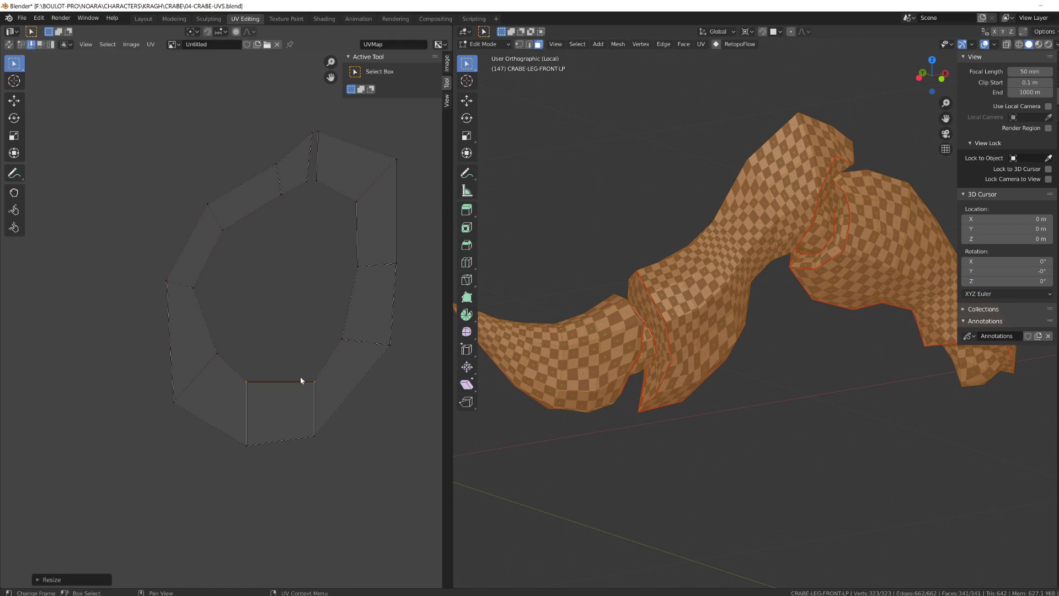
pyautogui.moveTo(878, 315); pyautogui.dragTo(739, 282, button='middle')
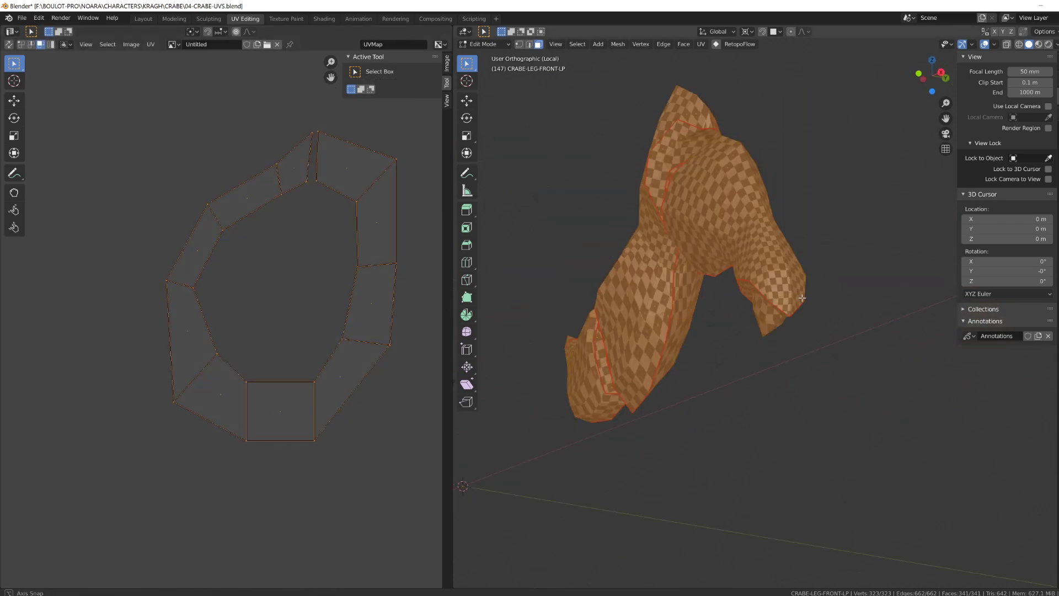
# Step: Unwrap the linked faces of the elongated ring into a straight strip with Follow Active Quads
pyautogui.click(584, 320)
pyautogui.press('l')
pyautogui.moveTo(634, 342); pyautogui.dragTo(684, 353, button='middle')
pyautogui.scroll(2, 684, 359)
pyautogui.press('u')
pyautogui.click(685, 375)
pyautogui.click(685, 378)
pyautogui.press('a')
# Step: Place the new single-row strip below the other strips under the lower leg island
pyautogui.scroll(-9, 315, 324)
pyautogui.press('g')
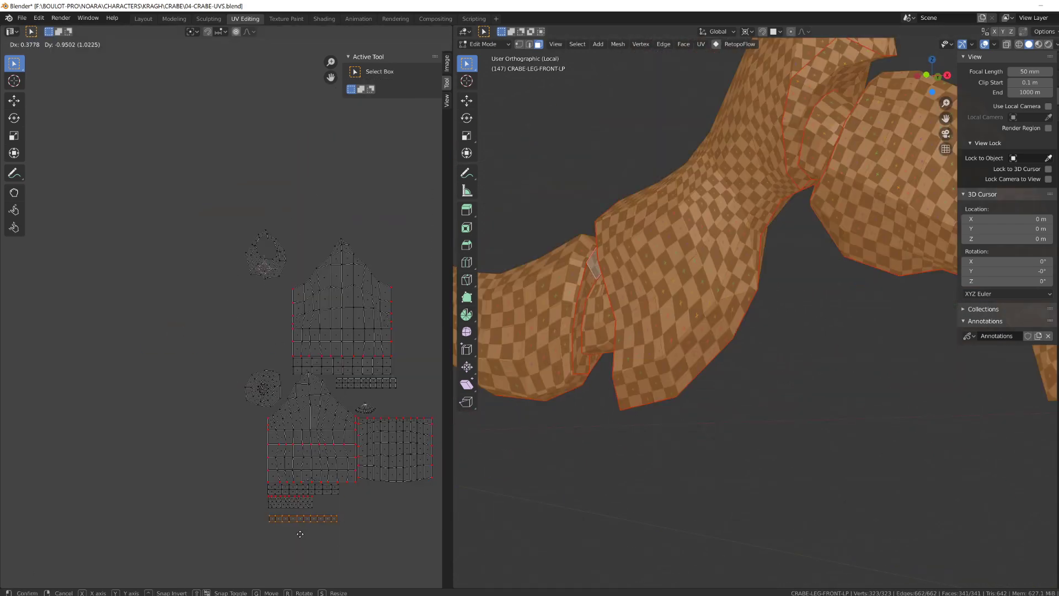
pyautogui.click(300, 527)
pyautogui.hotkey('alt', 'a')
# Step: Move the remaining irregular joint ring island into open space
pyautogui.press('l')
pyautogui.press('g')
pyautogui.press('g')
pyautogui.click(217, 328)
# Step: Align the vertical sides of the ring's lower middle quad by scaling their vertices to 0 on X
pyautogui.moveTo(243, 267); pyautogui.dragTo(274, 334)
pyautogui.press('s')
pyautogui.press('x')
pyautogui.press('0')
pyautogui.press('Return')
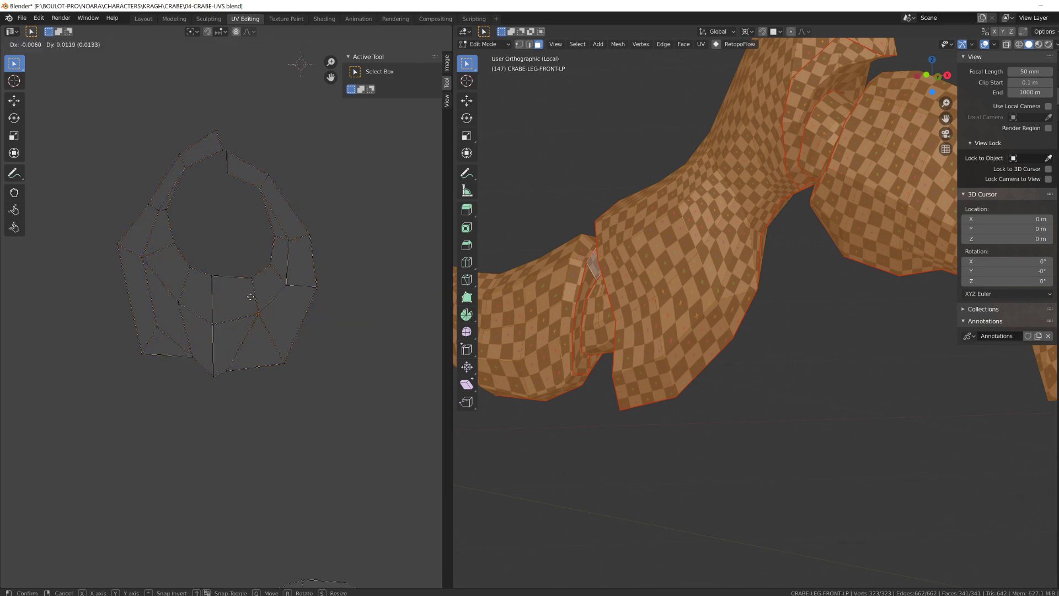
pyautogui.press('s')
pyautogui.press('x')
pyautogui.press('0')
pyautogui.press('Return')
# Step: Align the horizontal edges of the ring's lower middle quad by scaling their vertices to 0 on Y
pyautogui.moveTo(199, 267); pyautogui.dragTo(269, 339)
pyautogui.press('s')
pyautogui.press('y')
pyautogui.press('0')
pyautogui.press('Return')
pyautogui.press('s')
pyautogui.press('y')
pyautogui.press('0')
pyautogui.press('Return')
pyautogui.press('3')
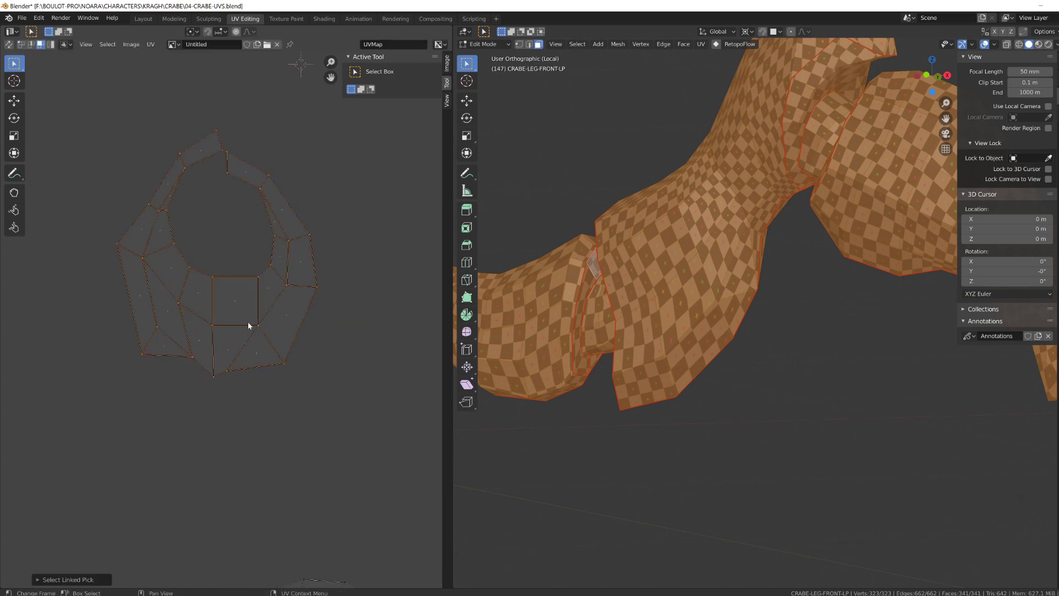
# Step: Unwrap the irregular joint ring from its squared quad into a grid with Follow Active Quads
pyautogui.click(236, 301)
pyautogui.hotkey('alt', 'a')
pyautogui.press('l')
pyautogui.press('u')
pyautogui.click(795, 100)
pyautogui.click(795, 102)
pyautogui.click(257, 355)
pyautogui.press('g')
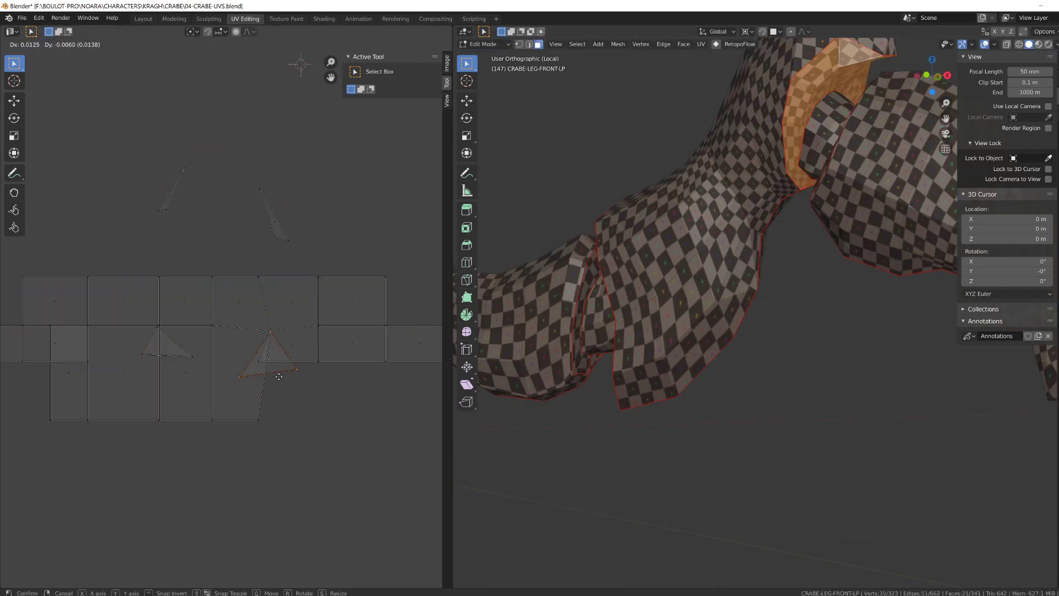
pyautogui.rightClick(266, 364)
# Step: Move the loose triangle piece on the other side of the grid into the open space below it
pyautogui.click(170, 359)
pyautogui.hotkey('alt', 'a')
pyautogui.press('1')
pyautogui.moveTo(131, 373); pyautogui.dragTo(216, 363, button='middle')
pyautogui.scroll(-1, 232, 356)
pyautogui.press('l')
pyautogui.press('g')
pyautogui.click(265, 453)
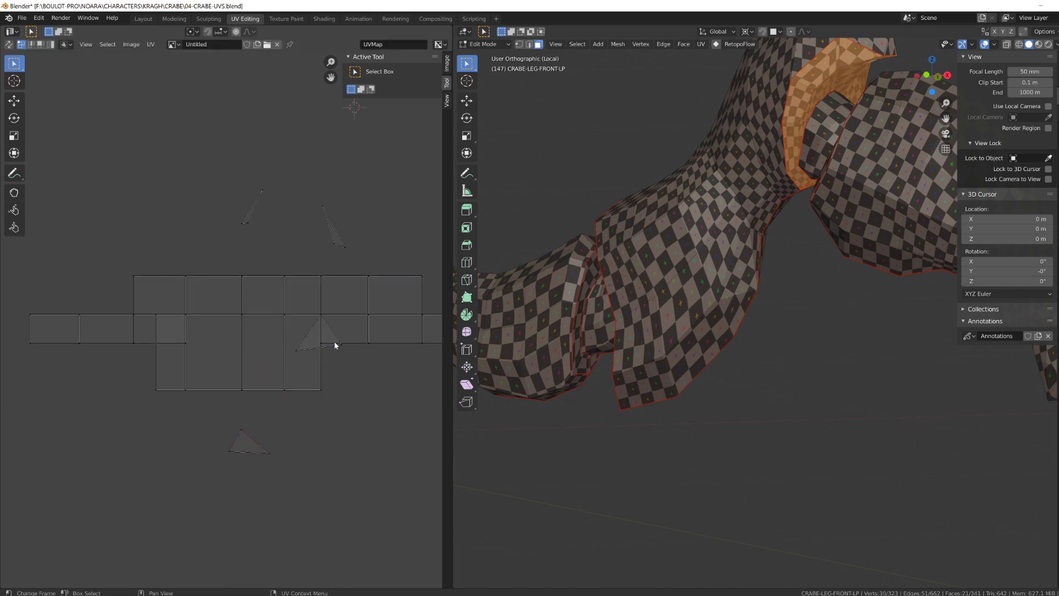
# Step: Weld the overlapping vertices where the remaining triangle piece meets the grid's lower corner
pyautogui.moveTo(360, 359); pyautogui.dragTo(256, 369, button='middle')
pyautogui.scroll(2, 256, 369)
pyautogui.press('KP_Decimal')
pyautogui.click(233, 361)
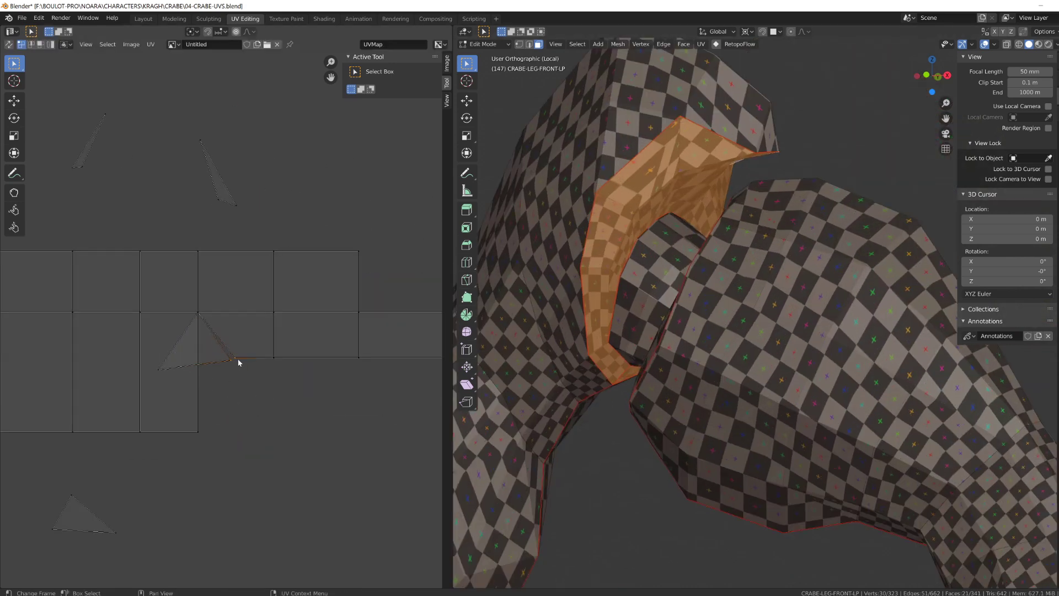
pyautogui.press('w')
pyautogui.click(230, 364)
pyautogui.rightClick(230, 362)
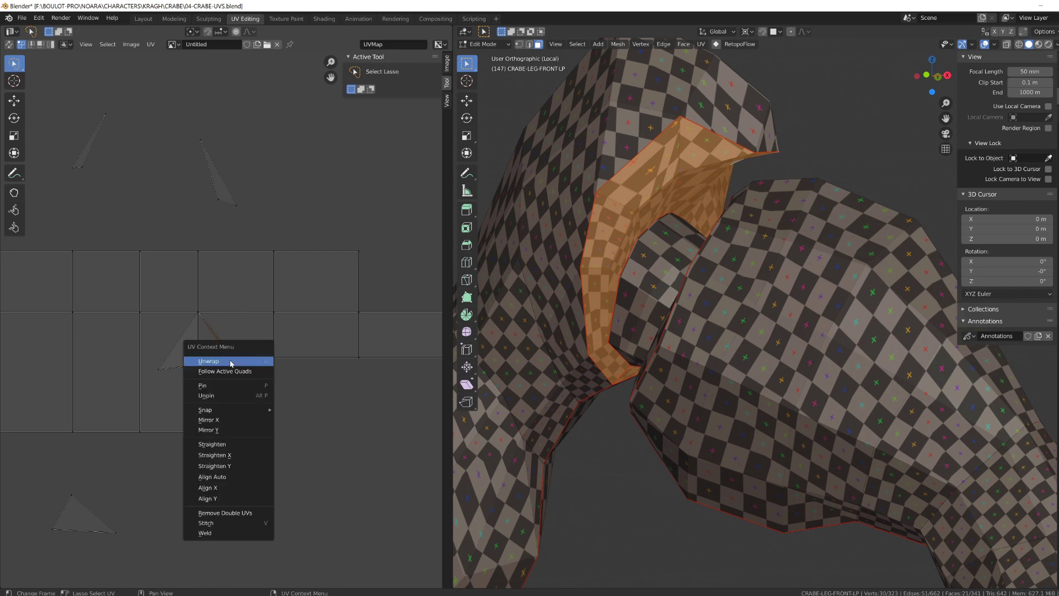
pyautogui.click(229, 533)
# Step: Pull the free corner of the triangle beside the grid's right column onto the column's bottom corner and weld the overlapping vertices
pyautogui.click(160, 369)
pyautogui.press('g')
pyautogui.click(206, 394)
pyautogui.click(196, 429)
pyautogui.moveTo(661, 419); pyautogui.dragTo(551, 430, button='middle')
pyautogui.press('g')
pyautogui.click(295, 459)
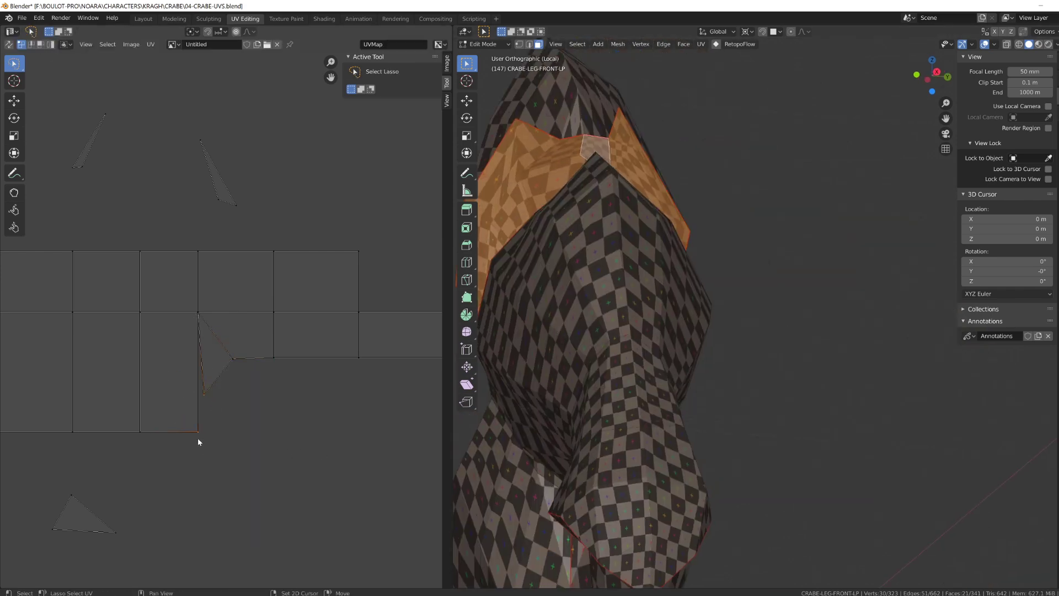
pyautogui.rightClick(197, 438)
pyautogui.click(197, 438)
pyautogui.moveTo(155, 439); pyautogui.dragTo(441, 412, button='middle')
# Step: Weld the triangle's corners into the gap between the grid's left row and its lower block
pyautogui.click(273, 338)
pyautogui.moveTo(617, 342); pyautogui.dragTo(529, 342, button='middle')
pyautogui.click(232, 287)
pyautogui.press('g')
pyautogui.click(279, 333)
pyautogui.rightClick(279, 335)
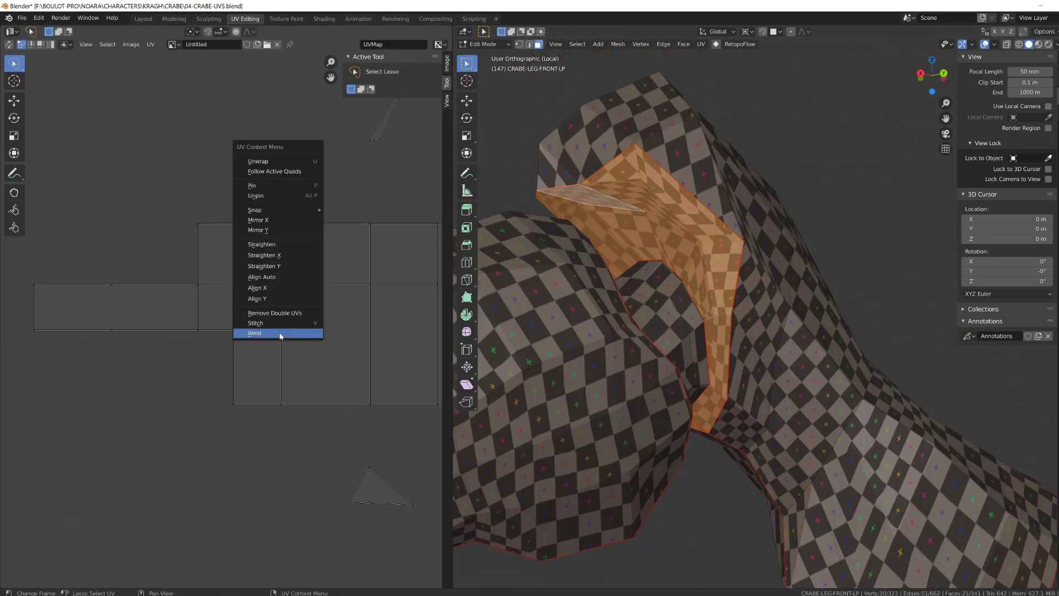
pyautogui.click(279, 334)
pyautogui.press('g')
pyautogui.click(232, 334)
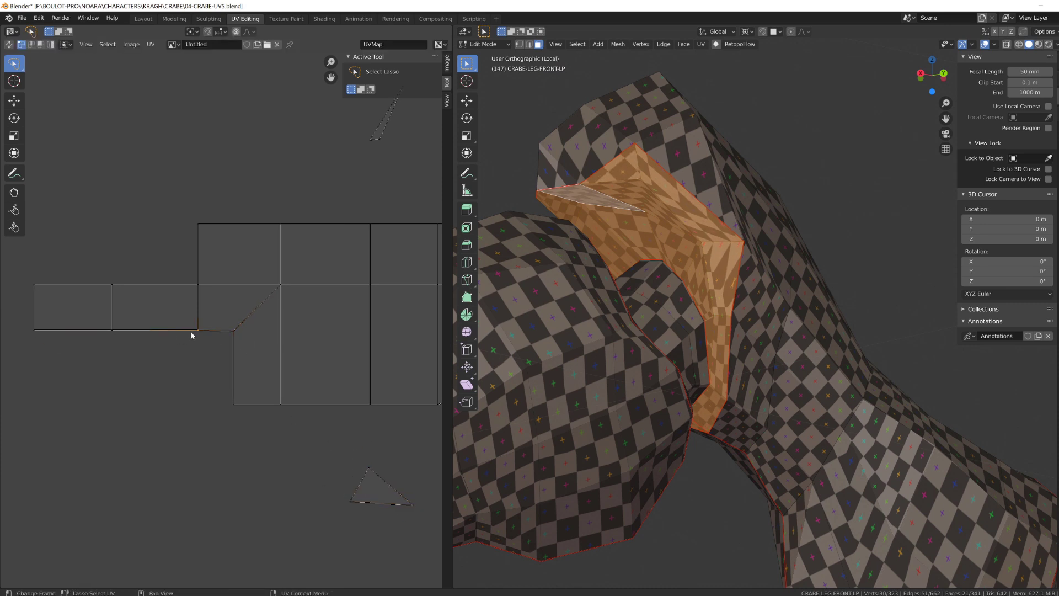
# Step: Identify the lower triangle piece's corners with synced selection, and rotate and move it close under the lower block
pyautogui.moveTo(235, 338)
pyautogui.mouseDown()
pyautogui.moveTo(264, 218)
pyautogui.moveTo(195, 287)
pyautogui.mouseUp()
pyautogui.click(364, 472)
pyautogui.press('1')
pyautogui.click(375, 522)
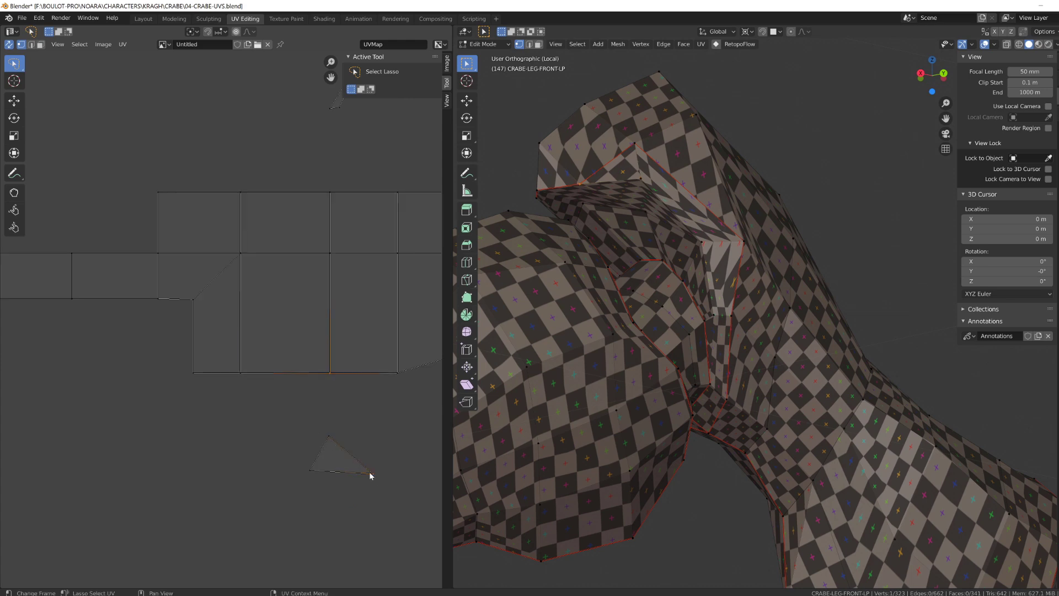
pyautogui.press('a')
pyautogui.press('g')
pyautogui.press('y')
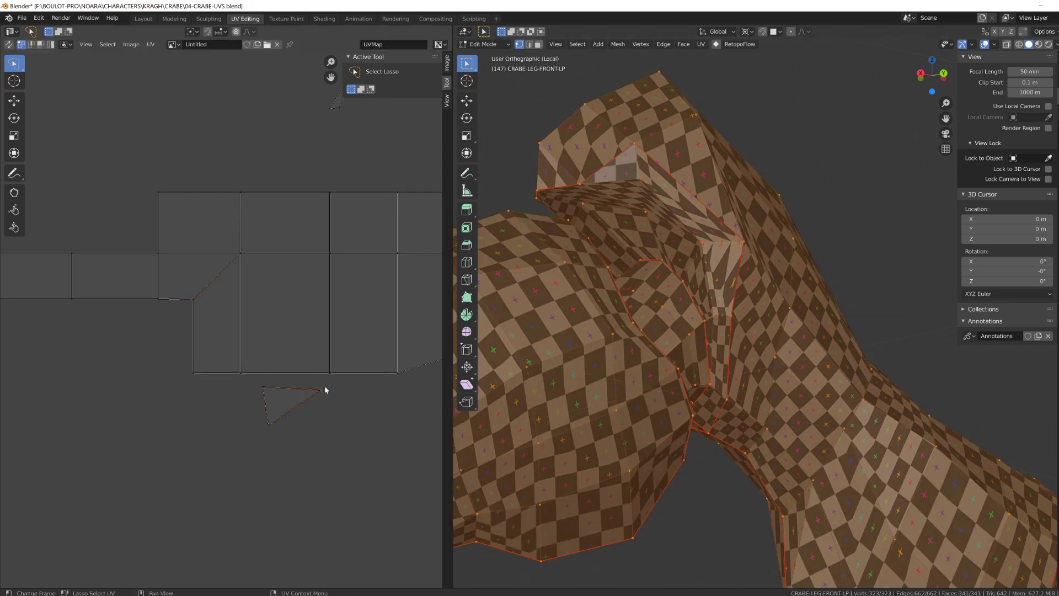
# Step: Weld the triangle piece's upper edge to the matching vertices on the lower block's bottom edge
pyautogui.click(320, 292)
pyautogui.moveTo(259, 361); pyautogui.dragTo(241, 376)
pyautogui.rightClick(241, 376)
pyautogui.click(241, 376)
pyautogui.press('g')
pyautogui.press('y')
pyautogui.click(244, 372)
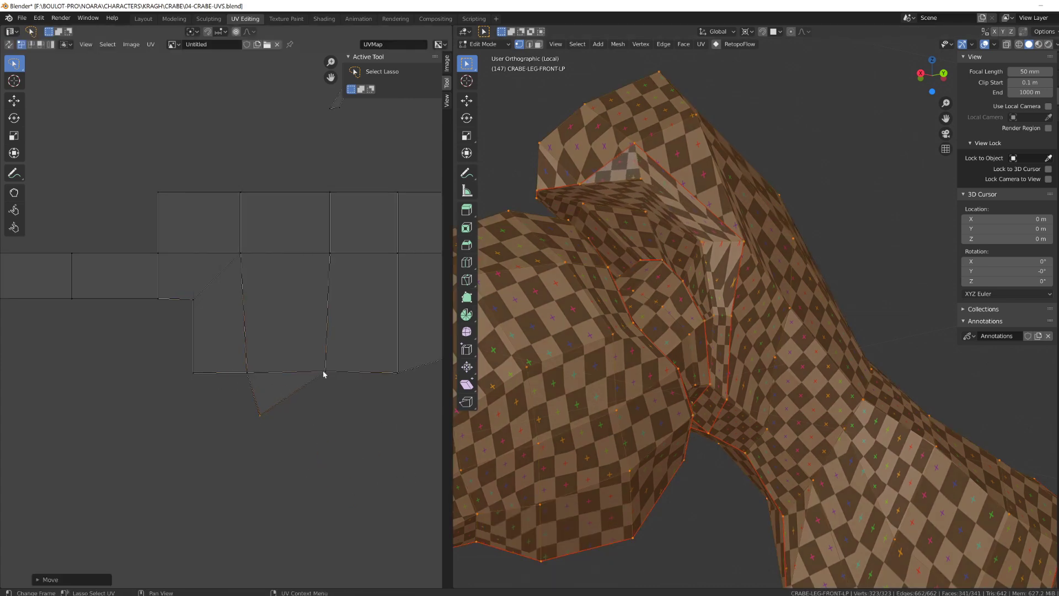
# Step: Select the whole thin triangle above the grid's right side and move it closer to the top row
pyautogui.scroll(-2, 341, 309)
pyautogui.click(385, 207)
pyautogui.press('l')
pyautogui.press('g')
pyautogui.moveTo(601, 309); pyautogui.dragTo(756, 306, button='middle')
pyautogui.press('g')
pyautogui.click(373, 230)
pyautogui.moveTo(373, 231); pyautogui.dragTo(236, 247, button='middle')
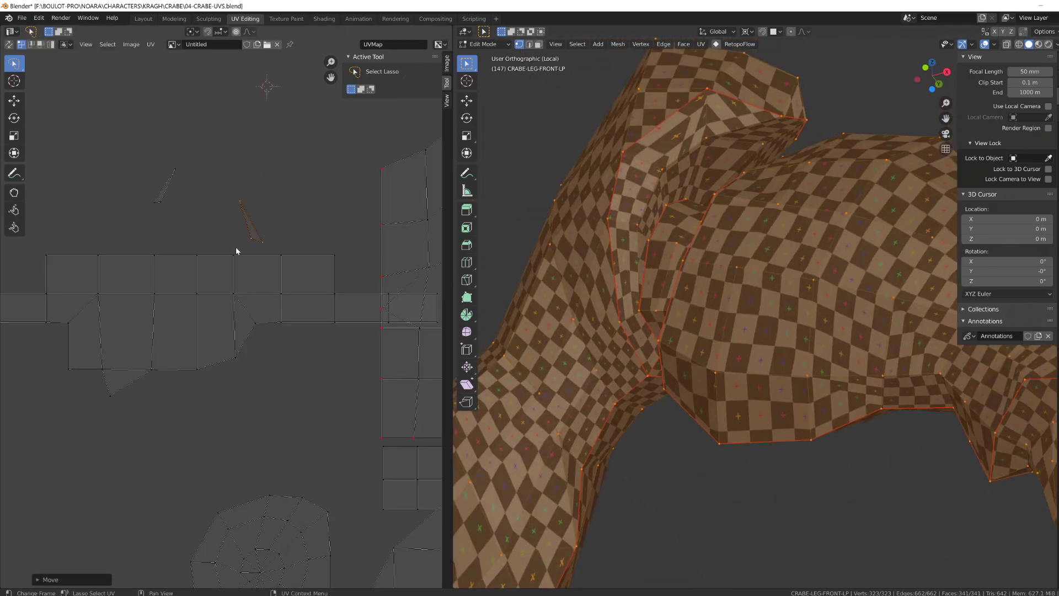
# Step: Rotate the thin triangle towards horizontal and identify its corner on the mesh with synced selection
pyautogui.press('r')
pyautogui.press('l')
pyautogui.click(9, 45)
pyautogui.click(227, 231)
pyautogui.press('g')
pyautogui.rightClick(270, 214)
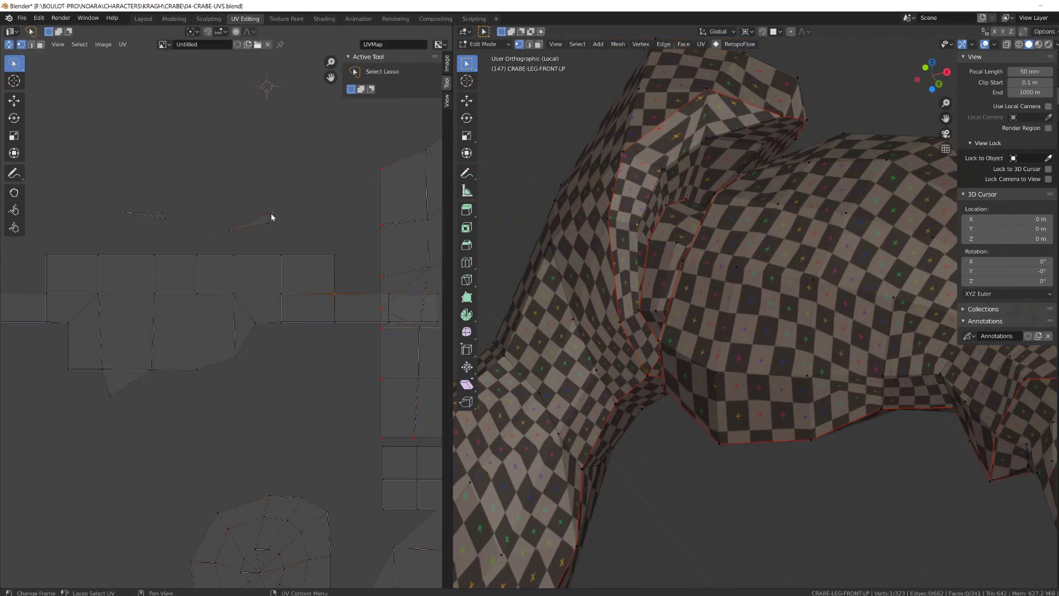
# Step: Restore the ring's face selection and position the thin triangle at the right end of the grid's top row
pyautogui.click(10, 45)
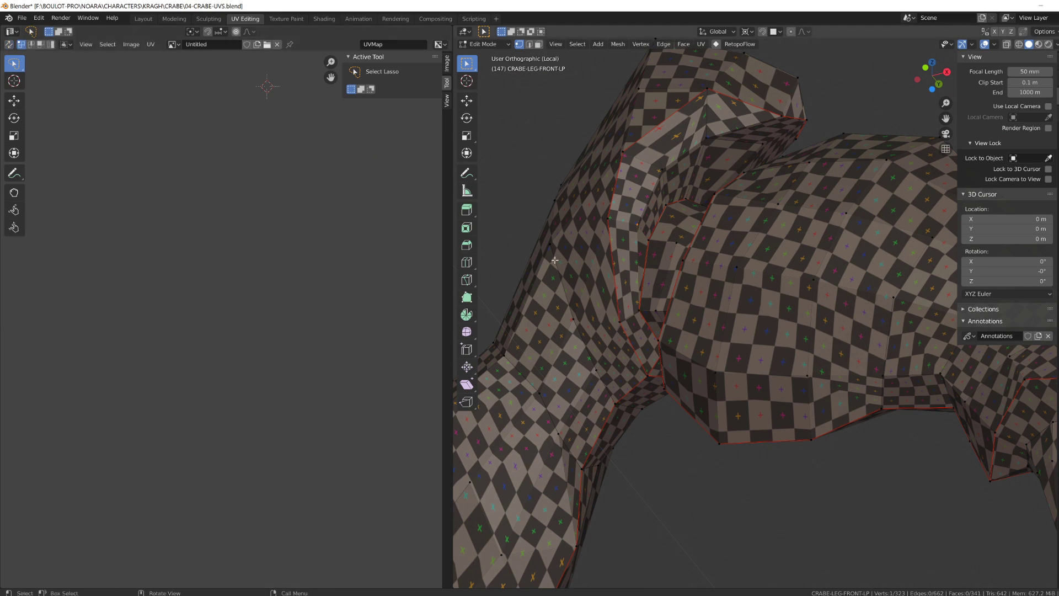
pyautogui.hotkey('ctrl', 'z')
pyautogui.hotkey('ctrl', 'z')
pyautogui.press('r')
pyautogui.click(237, 197)
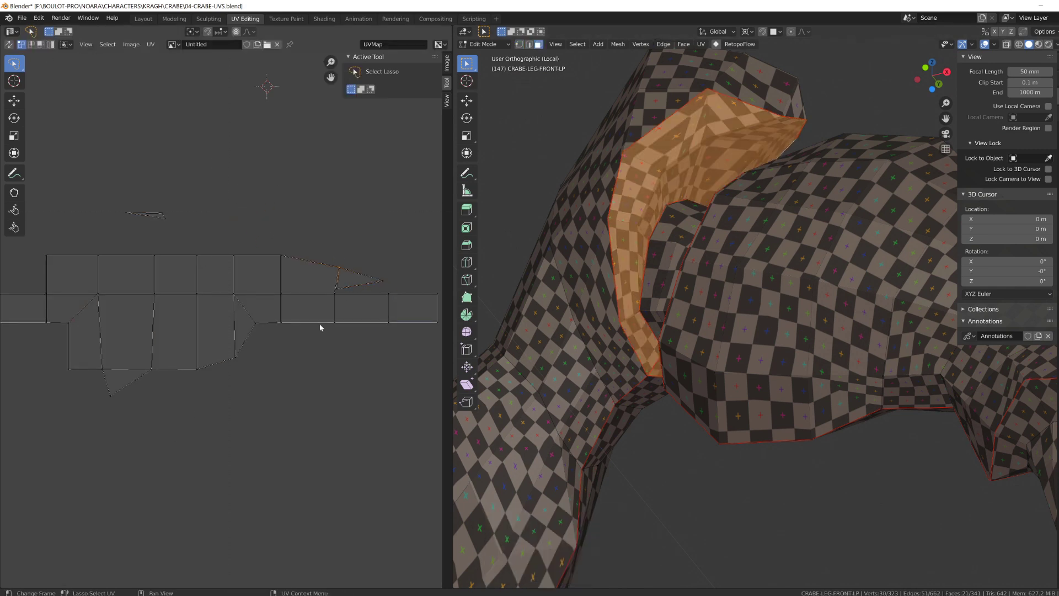
pyautogui.press('g')
pyautogui.click(334, 294)
# Step: Weld the thin triangle's remaining corners to the vertices at the grid's upper right end
pyautogui.click(220, 32)
pyautogui.click(209, 71)
pyautogui.scroll(2, 415, 315)
pyautogui.press('g')
pyautogui.click(380, 266)
pyautogui.rightClick(372, 286)
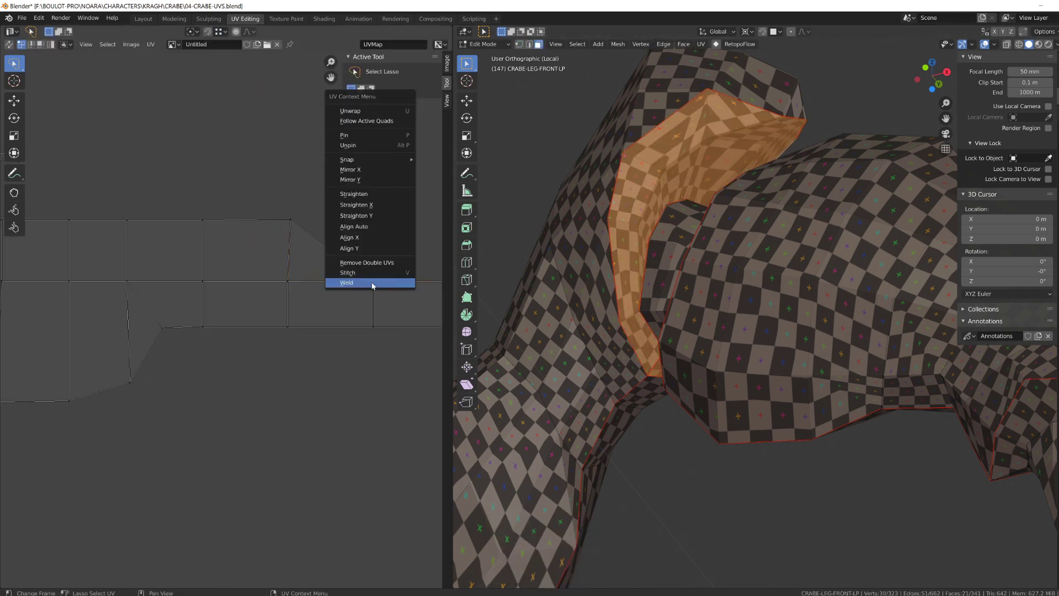
pyautogui.click(373, 285)
# Step: Reposition the last thin triangle's corners above the grid's left end and check their match on the mesh
pyautogui.scroll(-2, 227, 245)
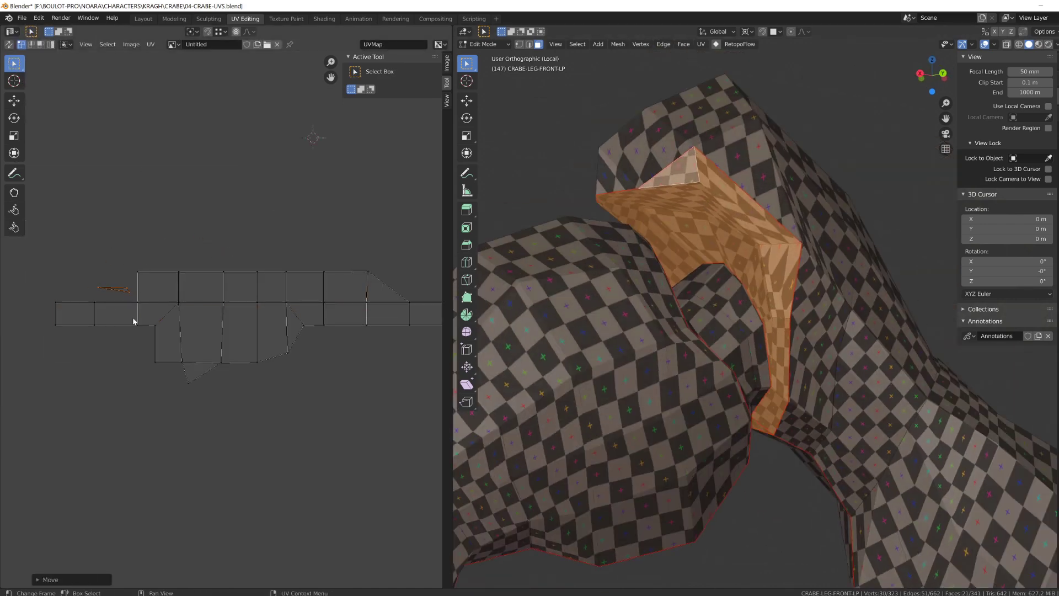
pyautogui.press('g')
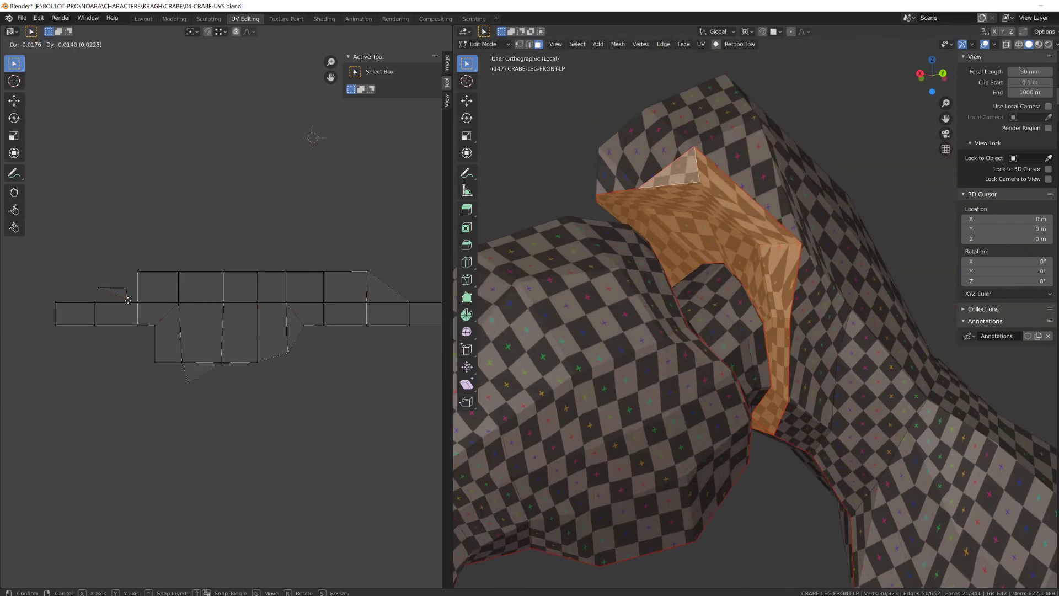
pyautogui.click(123, 286)
pyautogui.click(99, 287)
pyautogui.press('g')
pyautogui.click(110, 292)
pyautogui.click(95, 303)
pyautogui.press('g')
pyautogui.rightClick(97, 307)
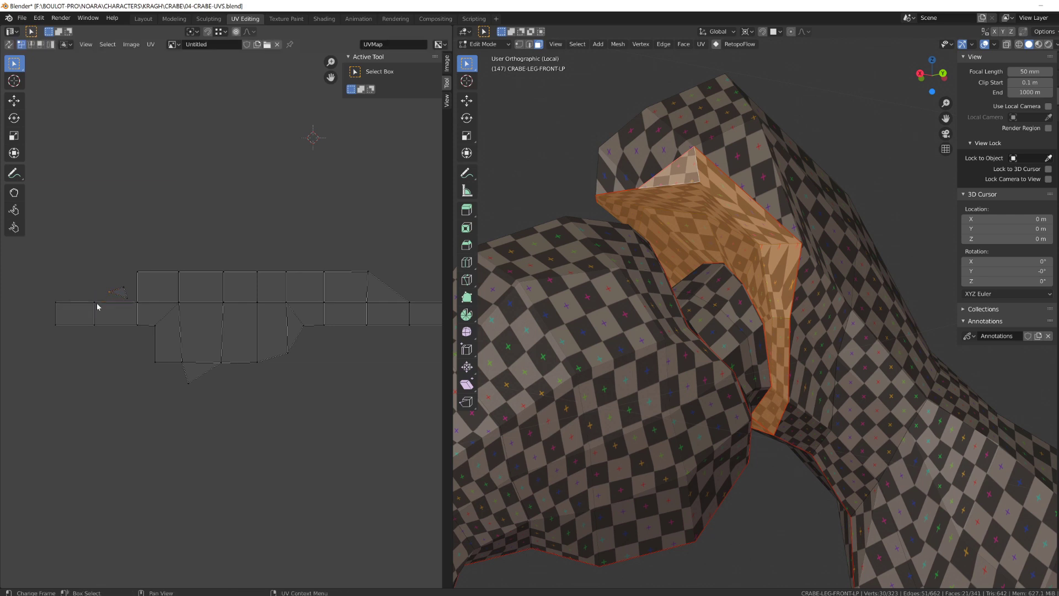
pyautogui.click(99, 289)
pyautogui.click(9, 44)
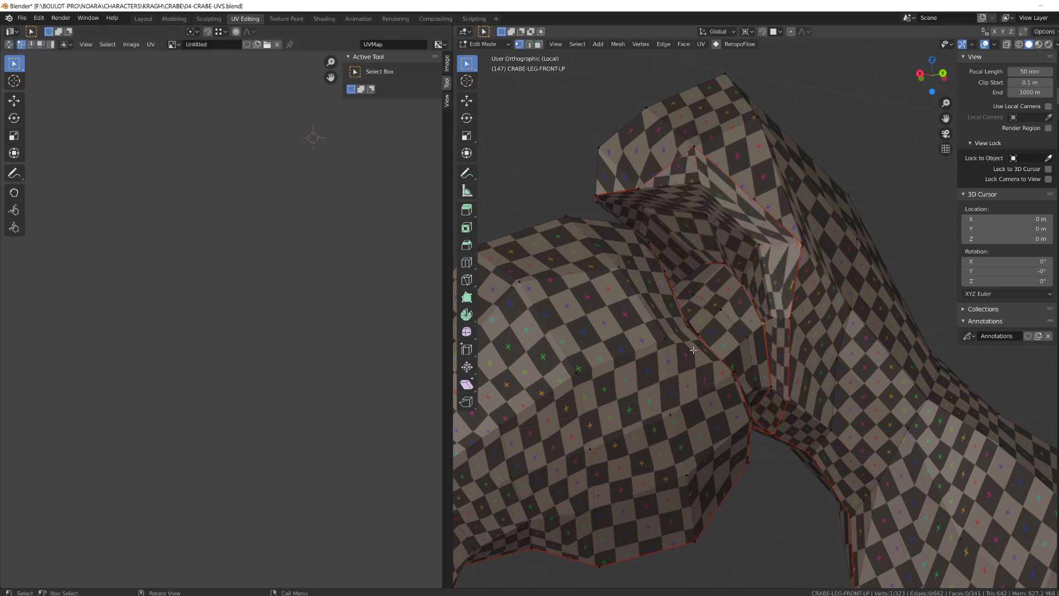
# Step: Reselect the ring's faces and weld the last triangle's corners to the grid's upper left end
pyautogui.press('3')
pyautogui.press('l')
pyautogui.scroll(2, 66, 286)
pyautogui.click(66, 286)
pyautogui.press('g')
pyautogui.click(85, 256)
pyautogui.rightClick(87, 247)
pyautogui.click(62, 245)
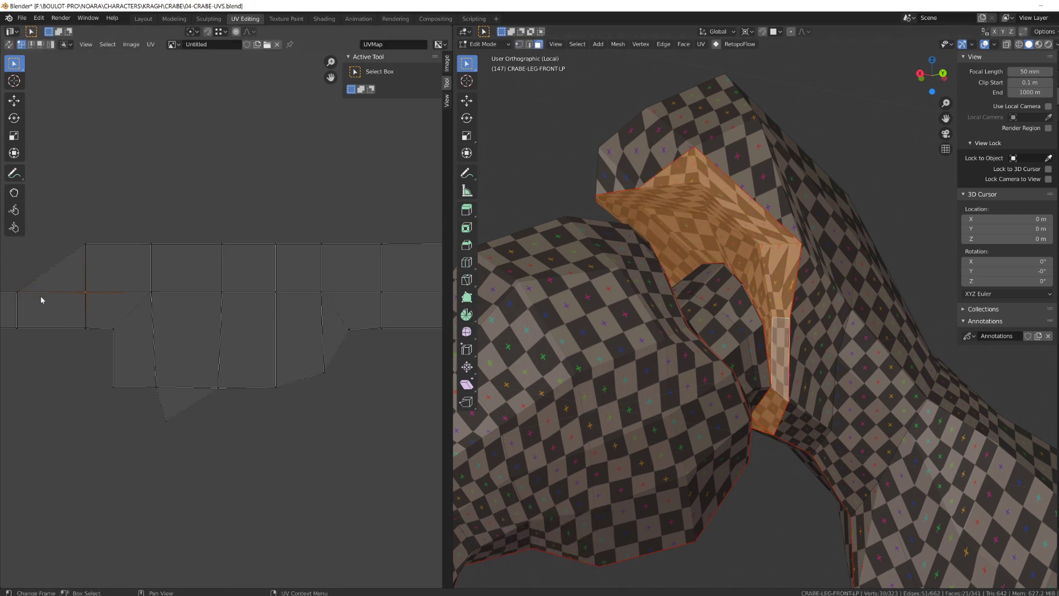
# Step: Move the finished joint ring island below the other leg islands
pyautogui.scroll(-5, 41, 296)
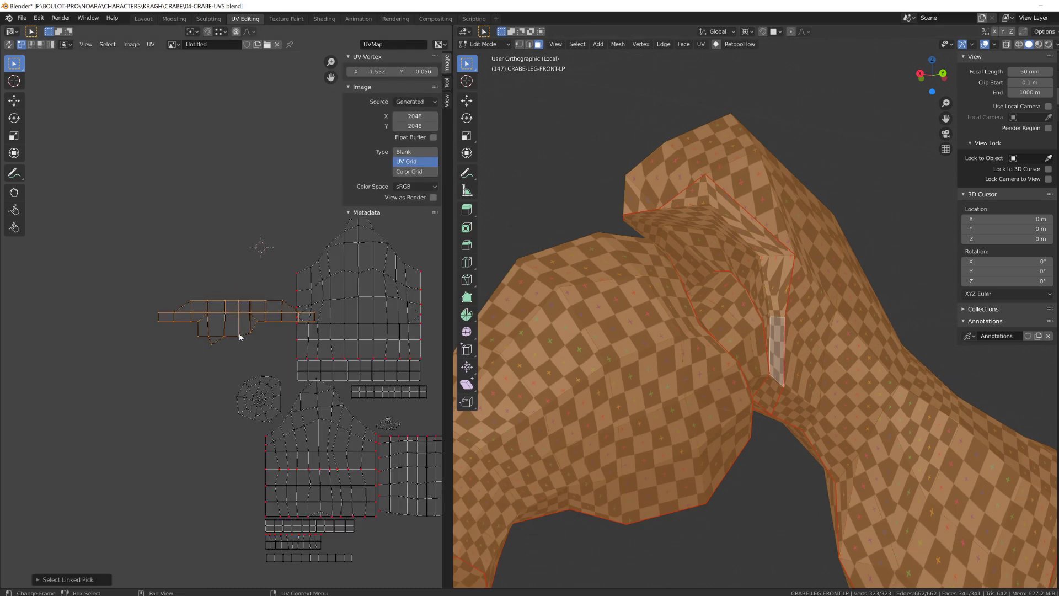
pyautogui.moveTo(204, 311); pyautogui.dragTo(269, 445)
pyautogui.moveTo(617, 325); pyautogui.dragTo(579, 350, button='middle')
pyautogui.click(354, 87)
pyautogui.click(174, 45)
pyautogui.click(13, 32)
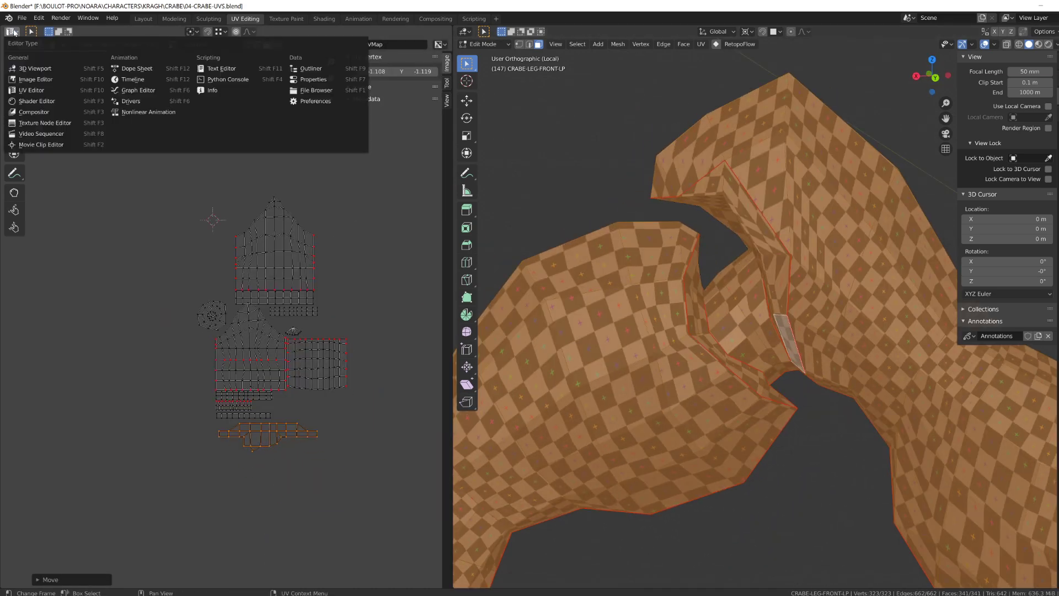
pyautogui.click(440, 45)
pyautogui.click(107, 45)
pyautogui.moveTo(86, 44)
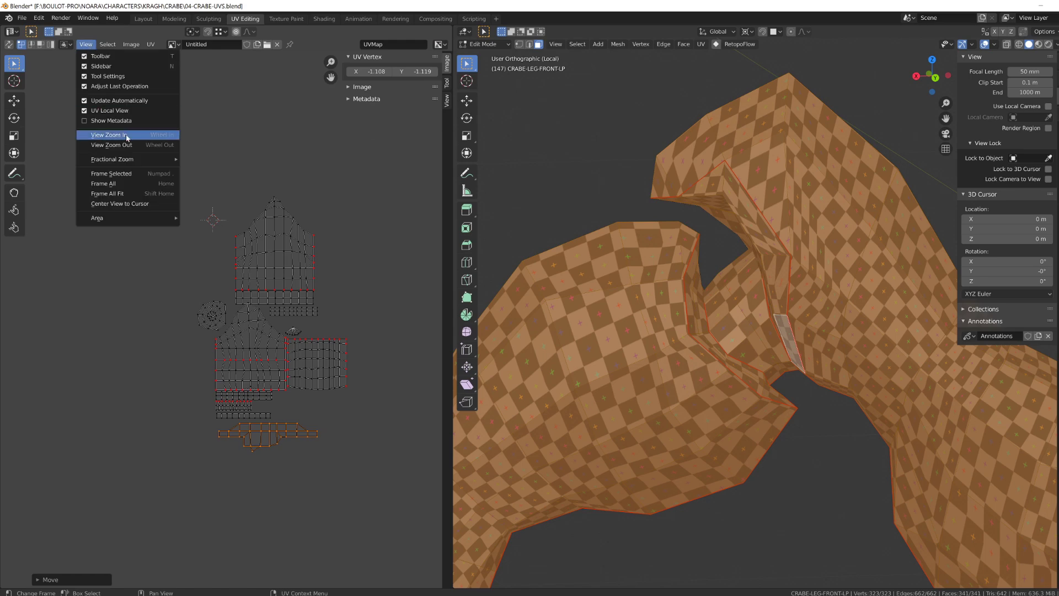
pyautogui.moveTo(159, 48)
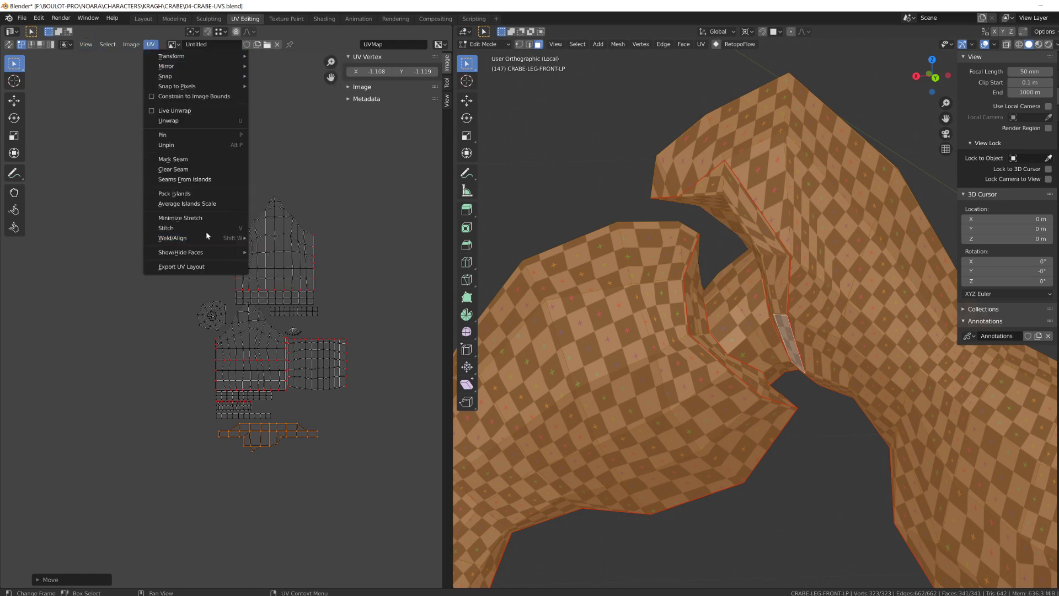
# Step: Scale down the joint ring island and place it directly beneath the lowest strip islands
pyautogui.scroll(2, 282, 523)
pyautogui.press('g')
pyautogui.press('y')
pyautogui.click(270, 434)
pyautogui.moveTo(623, 386); pyautogui.dragTo(690, 353, button='middle')
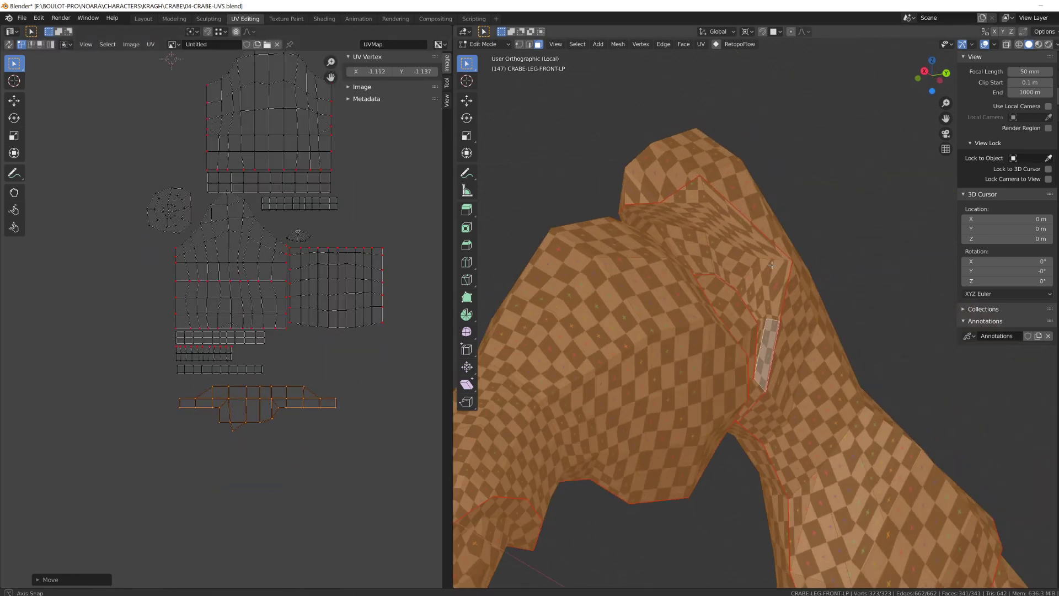
pyautogui.press('s')
pyautogui.click(287, 420)
pyautogui.press('g')
pyautogui.click(309, 454)
pyautogui.hotkey('alt', 'a')
pyautogui.scroll(-1, 294, 232)
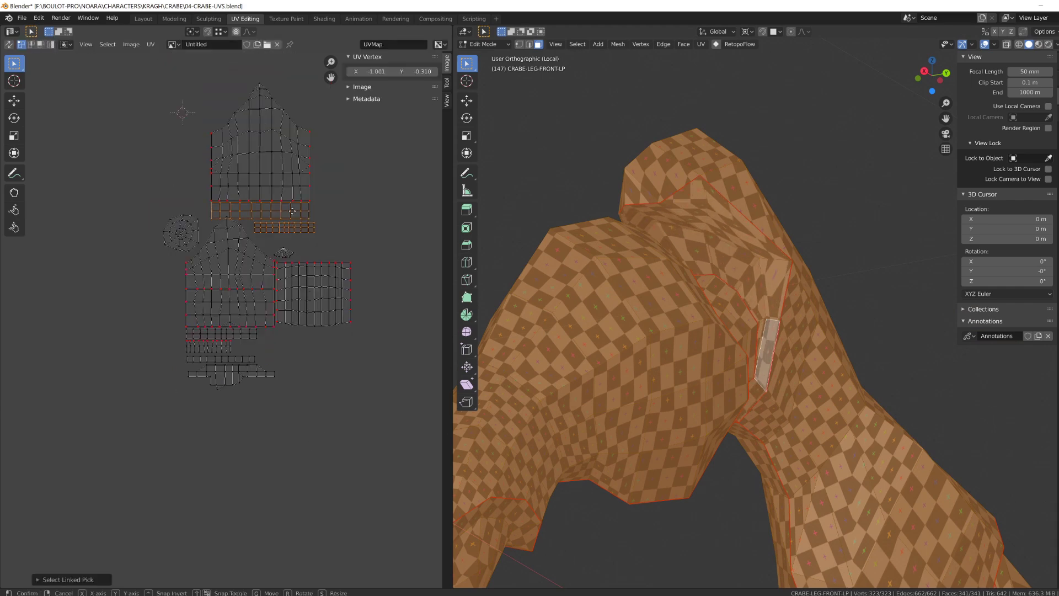
# Step: Shift the lower group of leg islands so it lines up beneath the upper segment's islands
pyautogui.press('g')
pyautogui.click(262, 392)
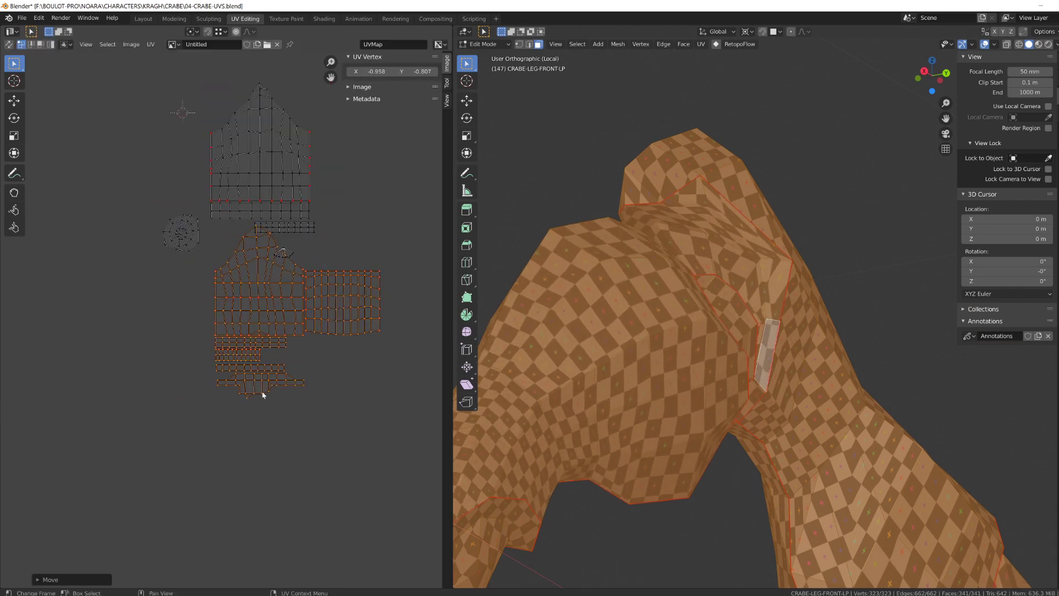
pyautogui.hotkey('alt', 'a')
pyautogui.press('l')
pyautogui.press('g')
pyautogui.click(262, 388)
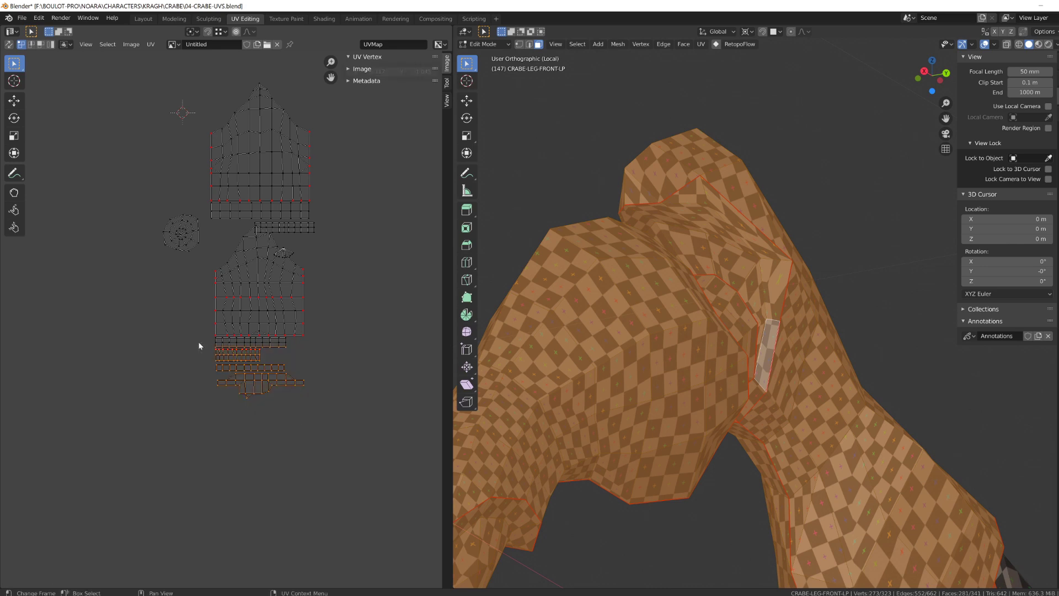
# Step: Move the narrow strips and joint ring into the empty space further down and reveal all hidden islands
pyautogui.press('g')
pyautogui.click(363, 419)
pyautogui.hotkey('alt', 'h')
pyautogui.hotkey('alt', 'a')
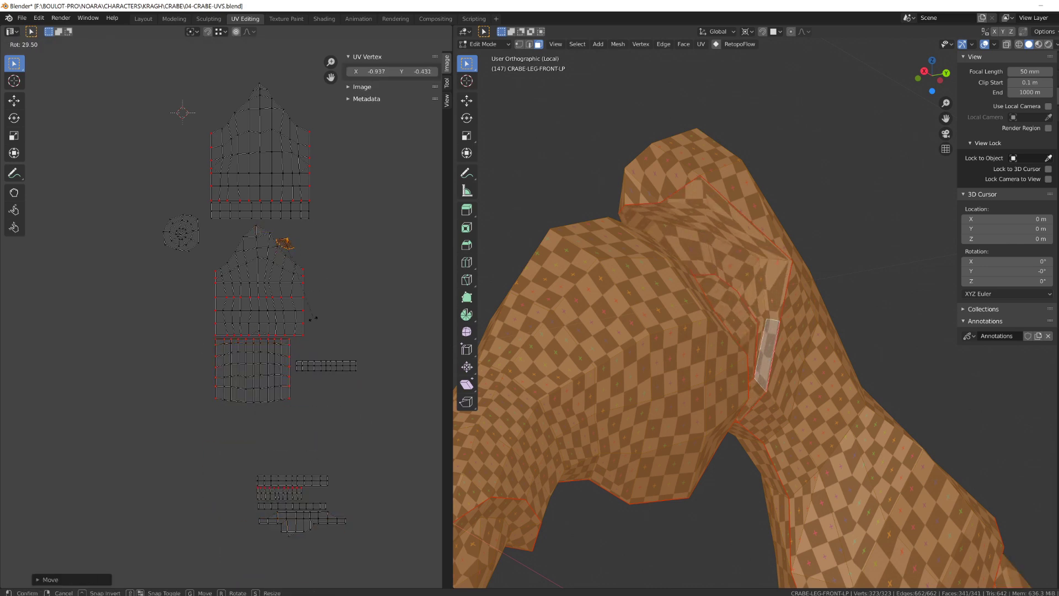
# Step: Rotate the round cap island and place it beside the top of the upper leg segment
pyautogui.hotkey('ctrl', 'l')
pyautogui.press('g')
pyautogui.click(226, 270)
pyautogui.press('r')
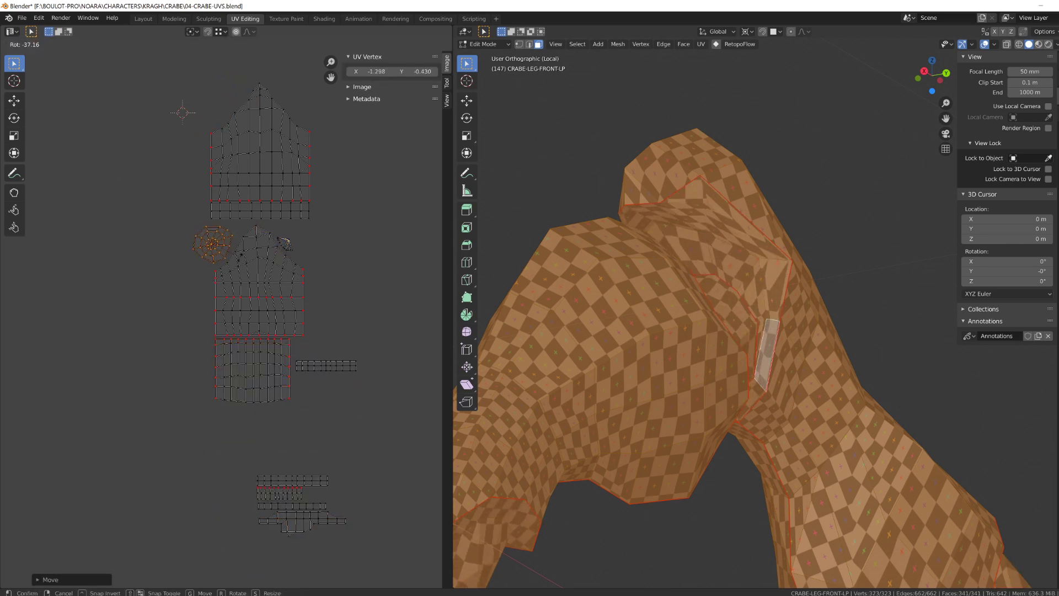
pyautogui.click(276, 131)
pyautogui.click(334, 374)
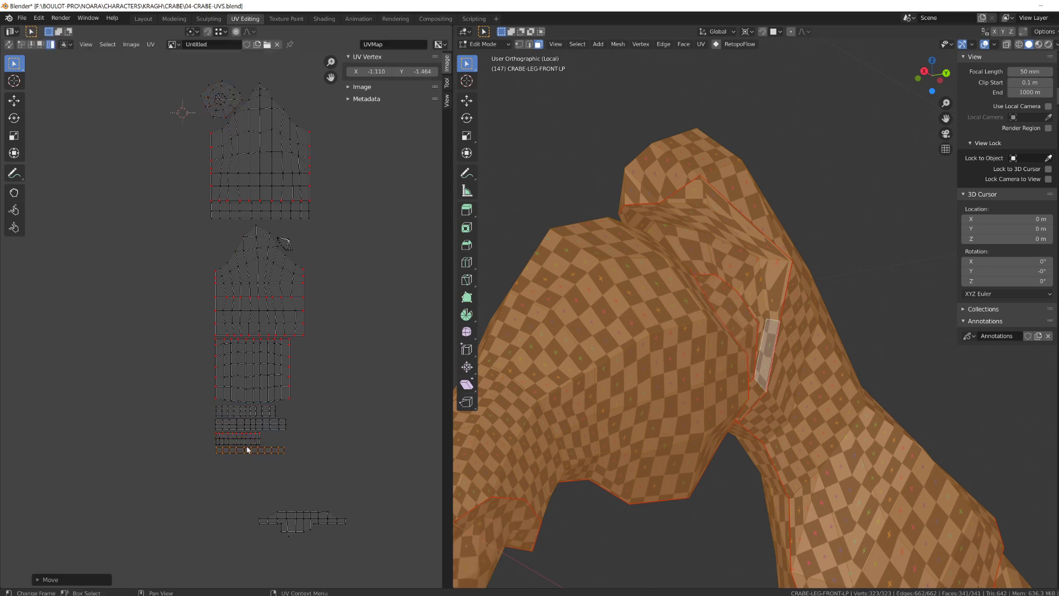
# Step: Place the joint ring island beneath the stacked strips in the leg's column, adjusting its height along Y
pyautogui.click(298, 521)
pyautogui.press('g')
pyautogui.click(254, 381)
pyautogui.press('g')
pyautogui.press('y')
pyautogui.click(254, 467)
pyautogui.moveTo(326, 499); pyautogui.dragTo(179, 236)
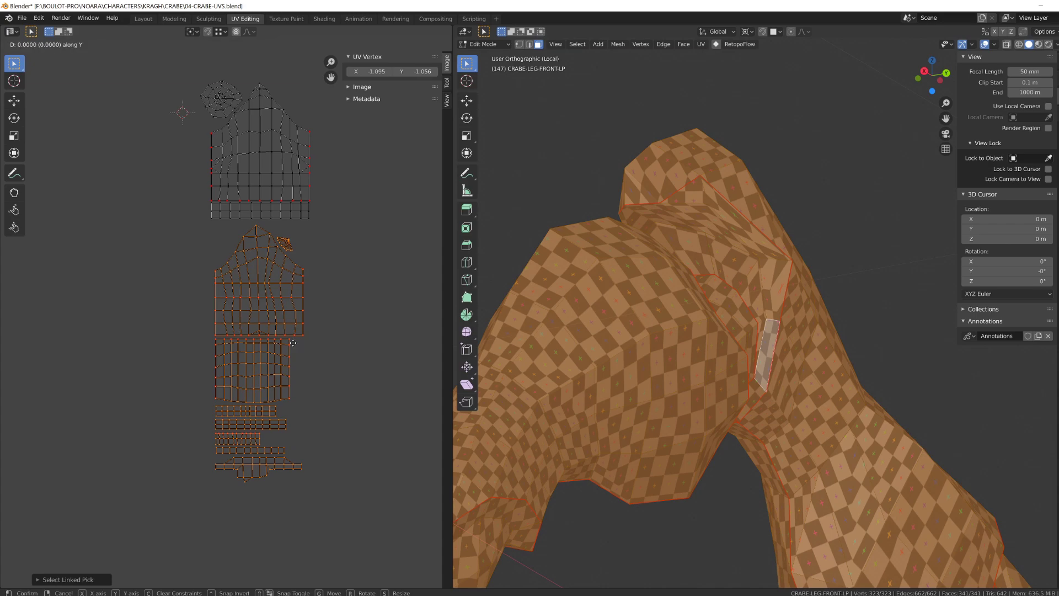
pyautogui.press('Escape')
pyautogui.hotkey('ctrl', 'z')
pyautogui.hotkey('ctrl', 'z')
pyautogui.hotkey('ctrl', 'z')
pyautogui.hotkey('ctrl', 'z')
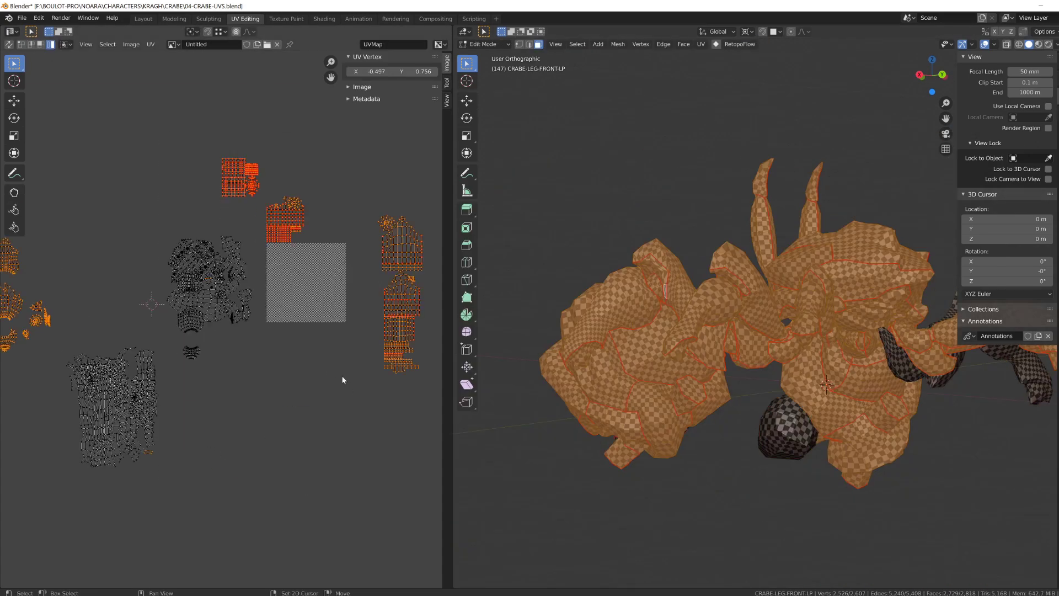
# Step: Select all the crab parts' UV islands and equalize their size with Average Islands Scale
pyautogui.scroll(2, 251, 190)
pyautogui.moveTo(251, 191); pyautogui.dragTo(123, 190, button='middle')
pyautogui.press('a')
pyautogui.click(151, 44)
pyautogui.click(188, 203)
pyautogui.moveTo(719, 358); pyautogui.dragTo(836, 399, button='middle')
pyautogui.press('Tab')
pyautogui.press('Tab')
pyautogui.press('a')
pyautogui.click(150, 44)
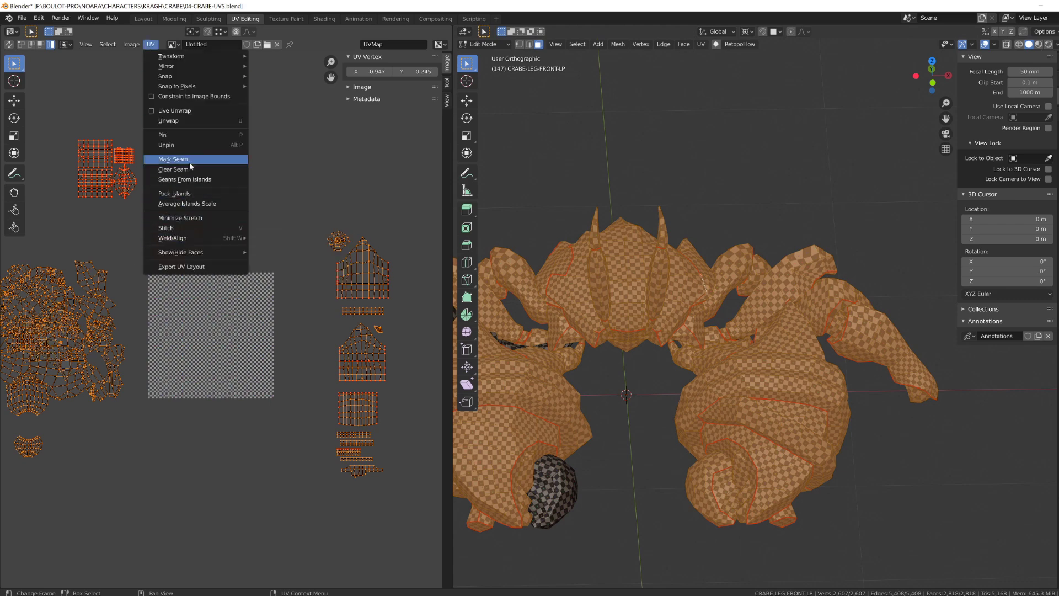
pyautogui.click(191, 203)
# Step: Move the lower leg segment and the islands under it along Y to tighten the vertical stack
pyautogui.hotkey('alt', 'a')
pyautogui.scroll(2, 358, 353)
pyautogui.moveTo(369, 454); pyautogui.dragTo(259, 453, button='middle')
pyautogui.moveTo(200, 272); pyautogui.dragTo(323, 520)
pyautogui.press('g')
pyautogui.press('y')
pyautogui.click(341, 515)
pyautogui.press('g')
pyautogui.press('y')
pyautogui.click(288, 450)
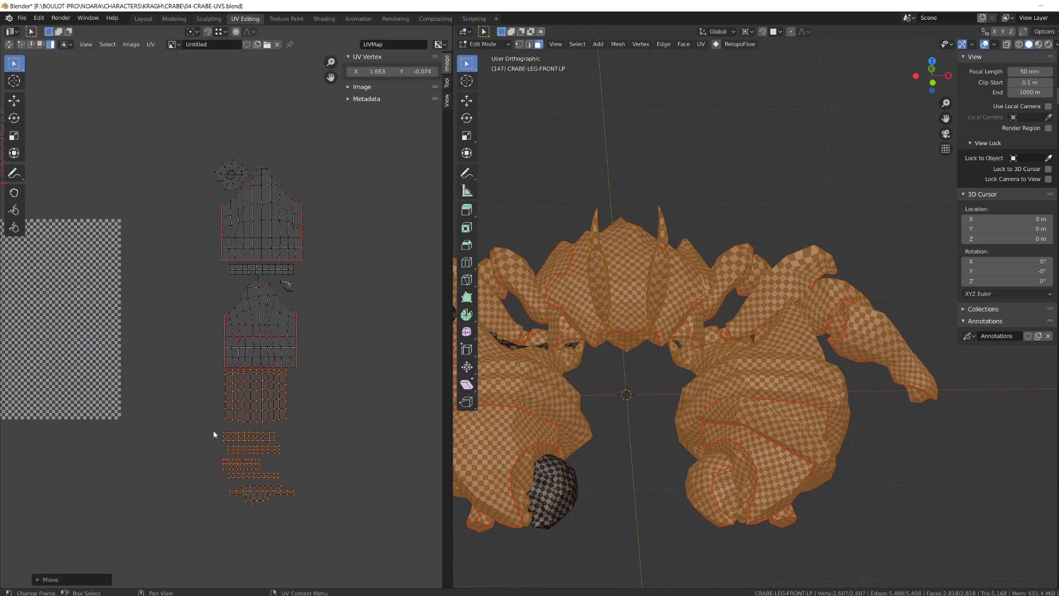
# Step: Tighten the front leg's vertical column by moving its bottom joint strips and lower segments closer to the islands above
pyautogui.moveTo(210, 435); pyautogui.dragTo(307, 498)
pyautogui.scroll(2, 301, 499)
pyautogui.press('g')
pyautogui.click(292, 517)
pyautogui.moveTo(292, 517); pyautogui.dragTo(292, 430, button='middle')
pyautogui.moveTo(210, 435); pyautogui.dragTo(353, 513)
pyautogui.press('g')
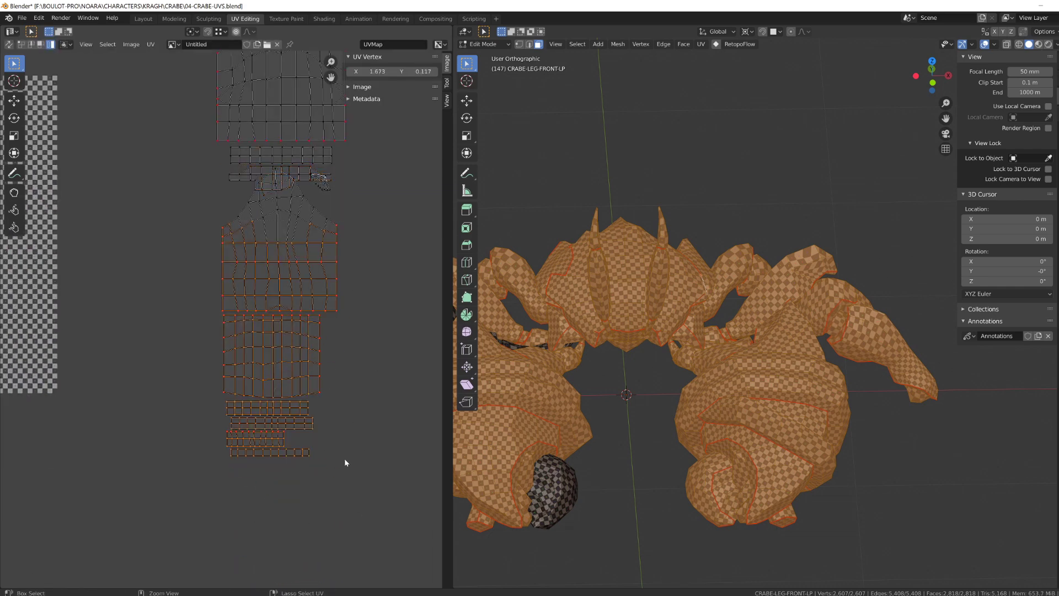
pyautogui.press('g')
pyautogui.click(344, 484)
# Step: Move the whole front leg island column next to the island group above the checker texture
pyautogui.scroll(-2, 277, 154)
pyautogui.scroll(-3, 199, 291)
pyautogui.moveTo(199, 291); pyautogui.dragTo(355, 376, button='middle')
pyautogui.press('g')
pyautogui.click(298, 242)
pyautogui.scroll(6, 298, 242)
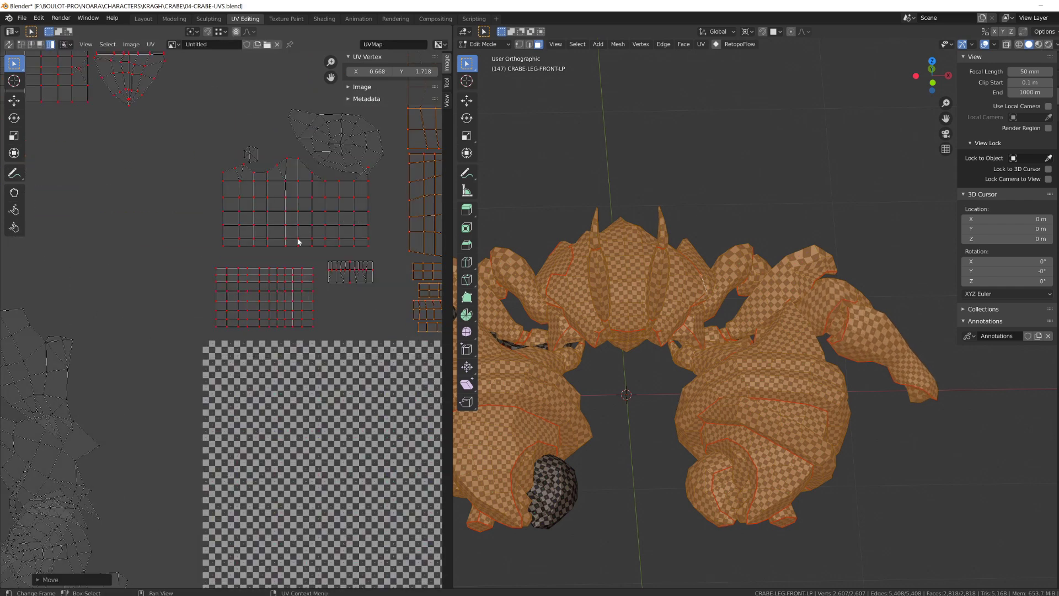
# Step: Close the gaps within the island groups, moving the small cap toward its peaked grid and starting to shift the lower square grid along Y
pyautogui.moveTo(298, 240); pyautogui.dragTo(203, 326, button='middle')
pyautogui.click(216, 380)
pyautogui.press('g')
pyautogui.click(224, 363)
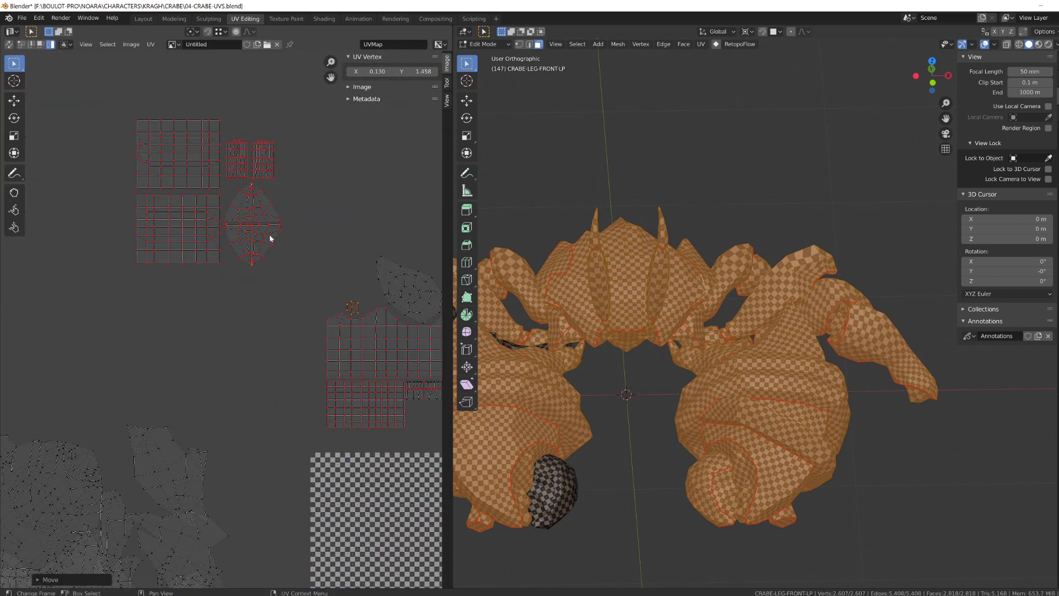
pyautogui.click(262, 241)
pyautogui.click(192, 246)
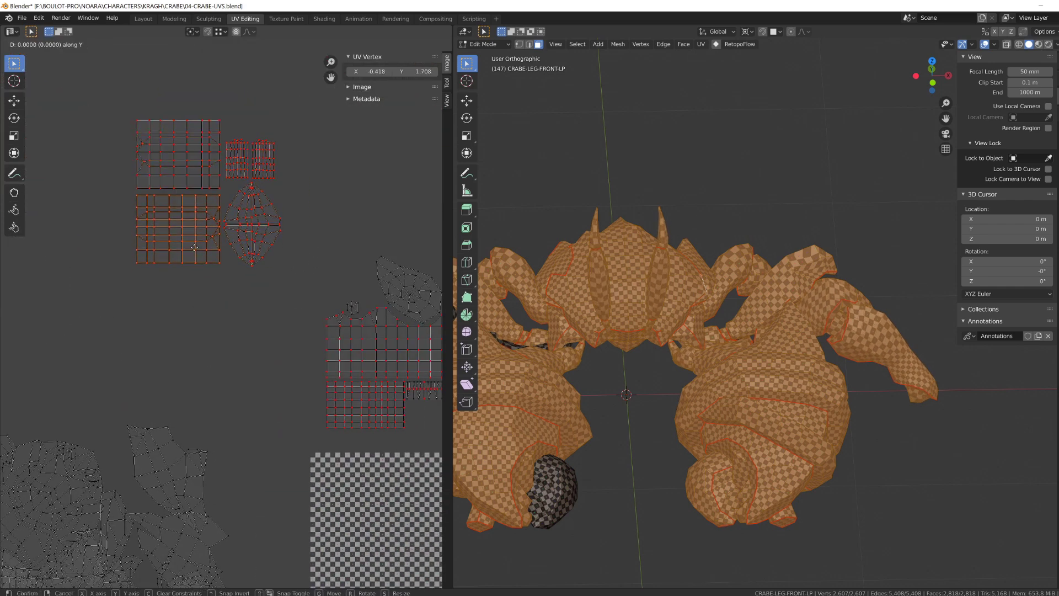
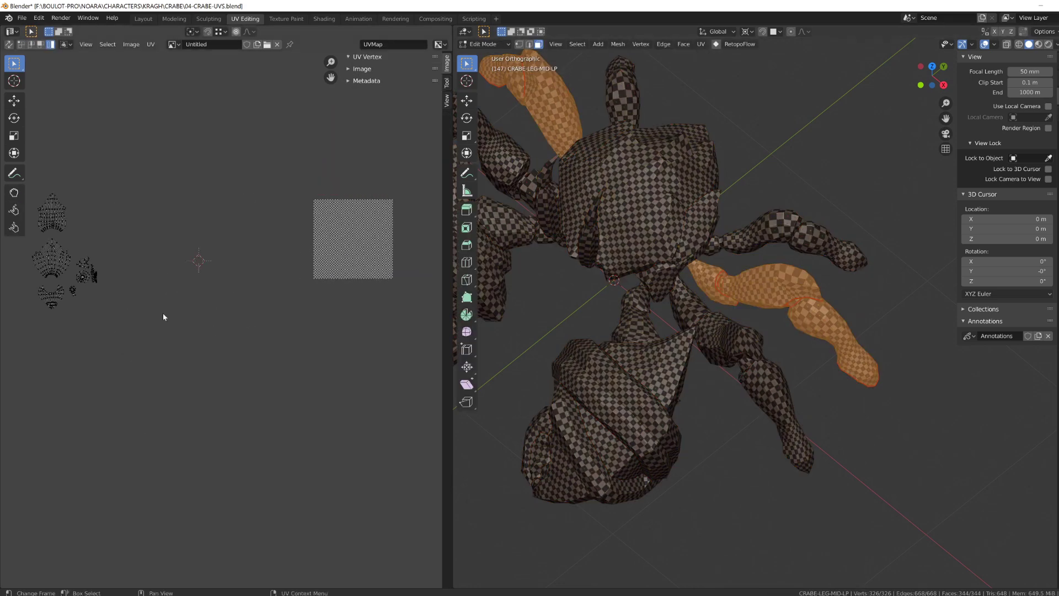
# Step: Straighten the central row horizontally and the central column vertically on the middle leg's upper UV island
pyautogui.press('a')
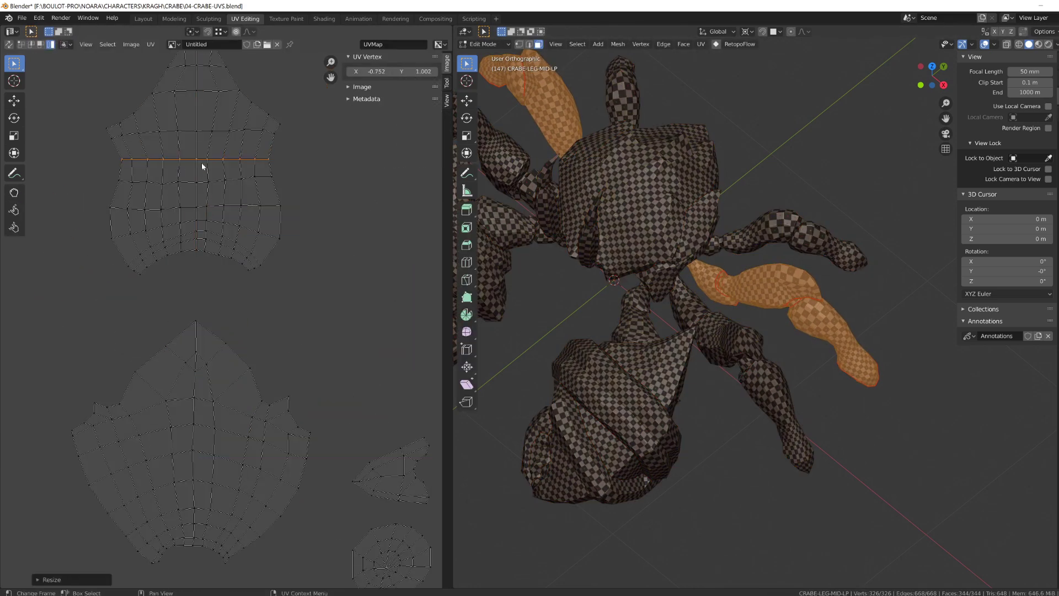
pyautogui.moveTo(289, 162); pyautogui.dragTo(290, 163)
pyautogui.moveTo(243, 116); pyautogui.dragTo(248, 178, button='middle')
pyautogui.moveTo(196, 83); pyautogui.dragTo(198, 107)
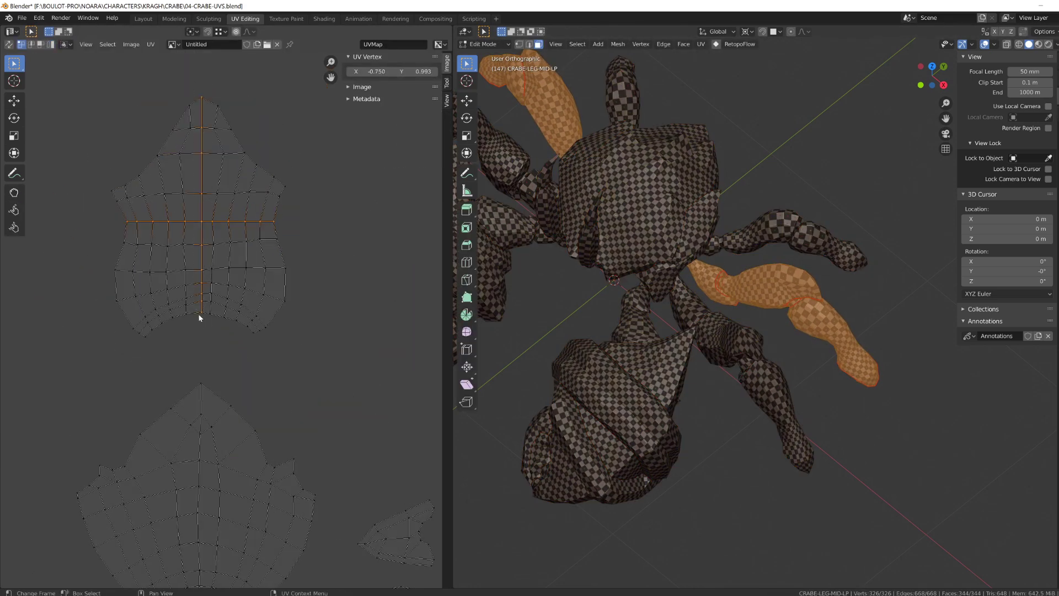
# Step: Flatten the island's left edge into a vertical line by scaling X to 0, and shift it along X
pyautogui.moveTo(66, 155); pyautogui.dragTo(129, 383)
pyautogui.press('s')
pyautogui.press('x')
pyautogui.press('0')
pyautogui.press('Return')
pyautogui.press('g')
pyautogui.press('x')
pyautogui.click(126, 277)
# Step: Adjust the heights of the vertices at the island's lower left corner along Y
pyautogui.click(115, 336)
pyautogui.press('g')
pyautogui.press('y')
pyautogui.click(118, 340)
pyautogui.click(118, 338)
pyautogui.press('g')
pyautogui.press('y')
pyautogui.click(124, 341)
pyautogui.press('g')
pyautogui.press('y')
pyautogui.click(123, 343)
# Step: Flatten the island's right edge into a vertical line by scaling X to 0, and move it outward along X
pyautogui.moveTo(83, 364); pyautogui.dragTo(128, 171)
pyautogui.moveTo(315, 172); pyautogui.dragTo(271, 339)
pyautogui.press('s')
pyautogui.press('x')
pyautogui.press('0')
pyautogui.press('Return')
pyautogui.press('g')
pyautogui.press('x')
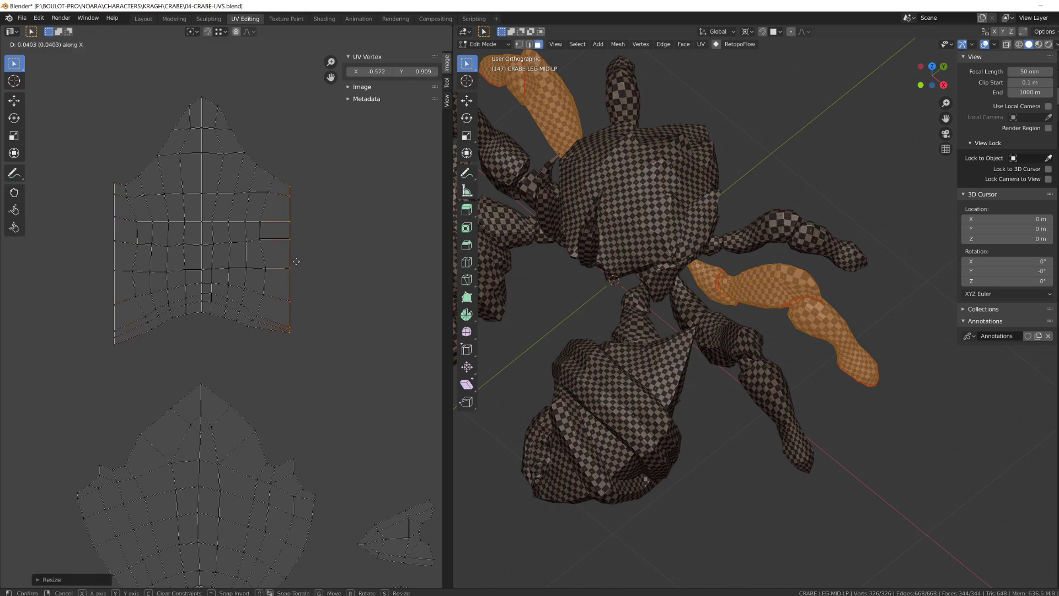
pyautogui.click(296, 260)
# Step: Scale the right edge along Y and adjust the height of its bottom corner vertex
pyautogui.scroll(2, 298, 309)
pyautogui.keyDown('alt'); pyautogui.click(330, 271); pyautogui.keyUp('alt')
pyautogui.press('s')
pyautogui.press('y')
pyautogui.click(357, 348)
pyautogui.click(329, 350)
pyautogui.press('g')
pyautogui.press('y')
pyautogui.click(49, 348)
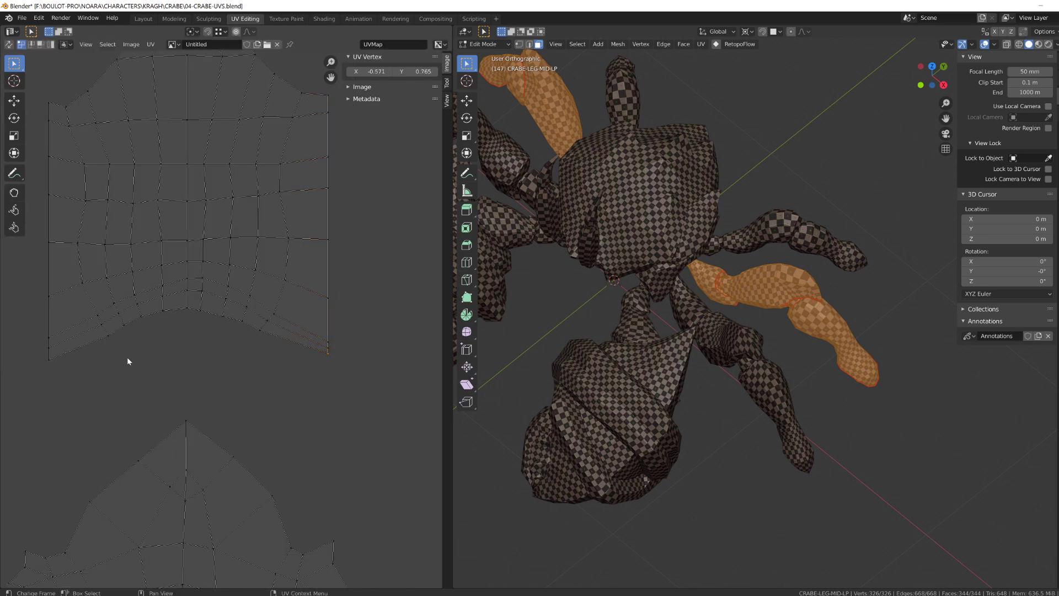
# Step: Adjust the height of the left edge's bottom corner along Y to match the right side
pyautogui.press('g')
pyautogui.press('y')
pyautogui.click(50, 360)
pyautogui.press('g')
pyautogui.press('y')
pyautogui.click(50, 360)
# Step: Turn on UV sync selection and level two lower pairs of matching seam vertices by scaling Y to 0
pyautogui.scroll(-1, 50, 360)
pyautogui.click(9, 44)
pyautogui.click(307, 305)
pyautogui.press('s')
pyautogui.press('y')
pyautogui.press('0')
pyautogui.press('Return')
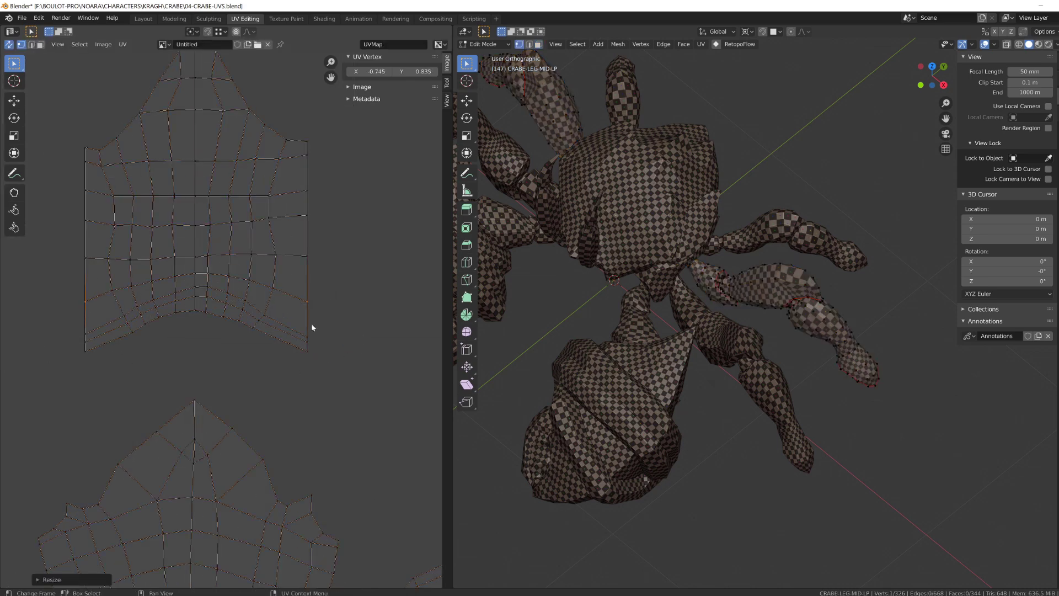
pyautogui.click(307, 337)
pyautogui.press('s')
pyautogui.press('y')
pyautogui.press('0')
pyautogui.press('Return')
# Step: Level the matching seam vertices just above the island's bottom corners by scaling Y to 0
pyautogui.click(307, 350)
pyautogui.press('s')
pyautogui.press('y')
pyautogui.press('0')
pyautogui.press('Escape')
pyautogui.click(307, 342)
pyautogui.press('s')
pyautogui.press('y')
pyautogui.press('0')
pyautogui.press('Return')
# Step: Try to level the top corner vertices of the two side edges by scaling Y to 0, and undo it
pyautogui.click(307, 139)
pyautogui.press('s')
pyautogui.press('y')
pyautogui.press('0')
pyautogui.press('Return')
pyautogui.hotkey('ctrl', 'z')
# Step: Turn off UV sync selection and isolate the middle leg's outer segment by selecting its seam-delimited faces
pyautogui.scroll(-1, 185, 240)
pyautogui.click(9, 44)
pyautogui.press('a')
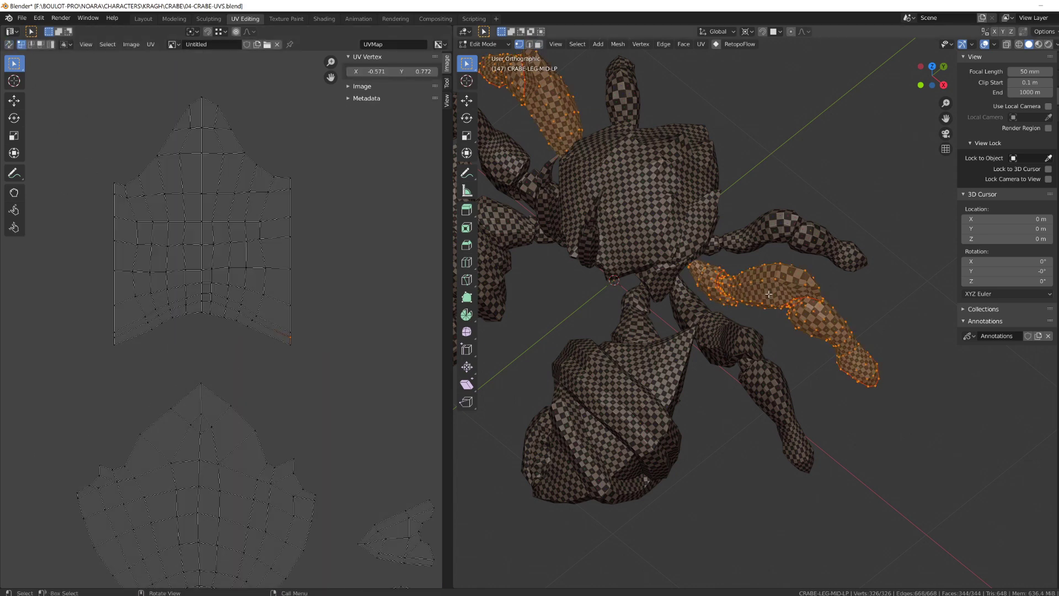
pyautogui.hotkey('alt', 'a')
pyautogui.press('l')
pyautogui.hotkey('alt', 'a')
pyautogui.press('3')
pyautogui.press('l')
pyautogui.hotkey('alt', 'a')
pyautogui.press('l')
pyautogui.hotkey('alt', 'a')
pyautogui.press('l')
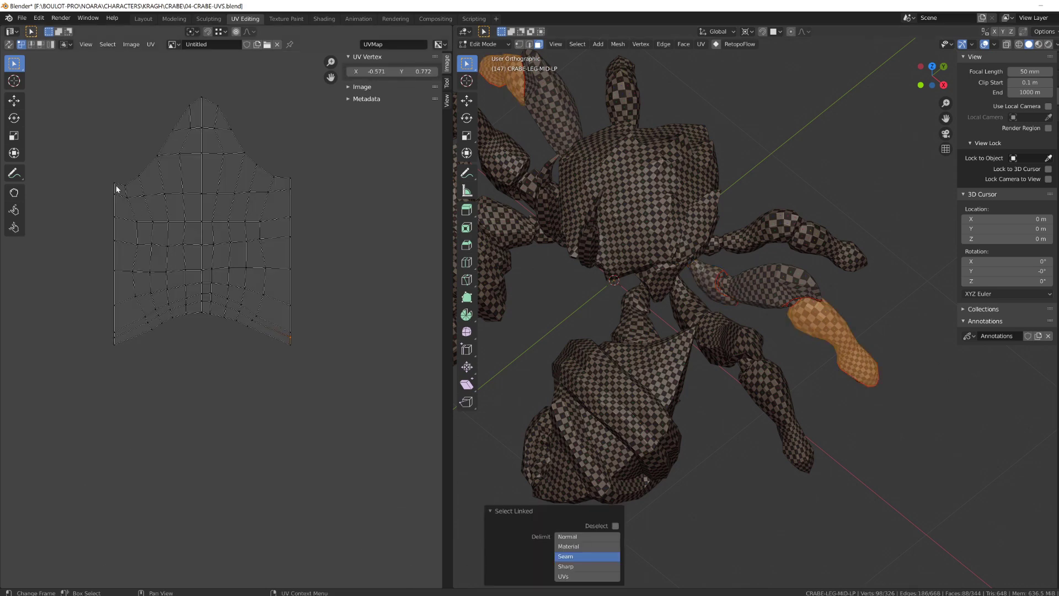
# Step: Move the outer segment island's left edge outward along X to widen the island
pyautogui.keyDown('alt'); pyautogui.click(115, 185); pyautogui.keyUp('alt')
pyautogui.press('g')
pyautogui.press('x')
pyautogui.click(169, 202)
pyautogui.press('g')
pyautogui.press('x')
pyautogui.click(162, 202)
# Step: Pin both side edges of the outer segment's island and unwrap it again
pyautogui.keyDown('alt'); pyautogui.click(291, 195); pyautogui.keyUp('alt')
pyautogui.press('p')
pyautogui.moveTo(78, 152); pyautogui.dragTo(127, 361)
pyautogui.press('p')
pyautogui.press('a')
pyautogui.press('u')
# Step: Move the island's bottom row along Y to square off the lower border, and pin it
pyautogui.press('g')
pyautogui.press('y')
pyautogui.click(223, 373)
pyautogui.press('p')
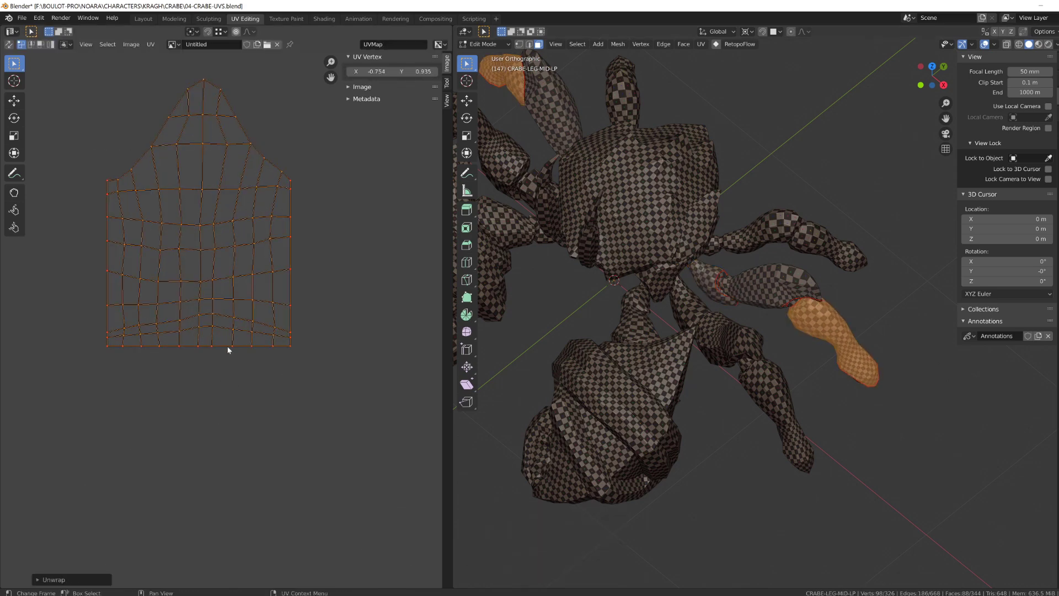
# Step: Level the island's horizontal rows by scaling Y to 0, and unwrap again with the pinned borders
pyautogui.scroll(2, 226, 320)
pyautogui.keyDown('alt'); pyautogui.click(223, 315); pyautogui.keyUp('alt')
pyautogui.press('s')
pyautogui.press('y')
pyautogui.press('0')
pyautogui.press('Return')
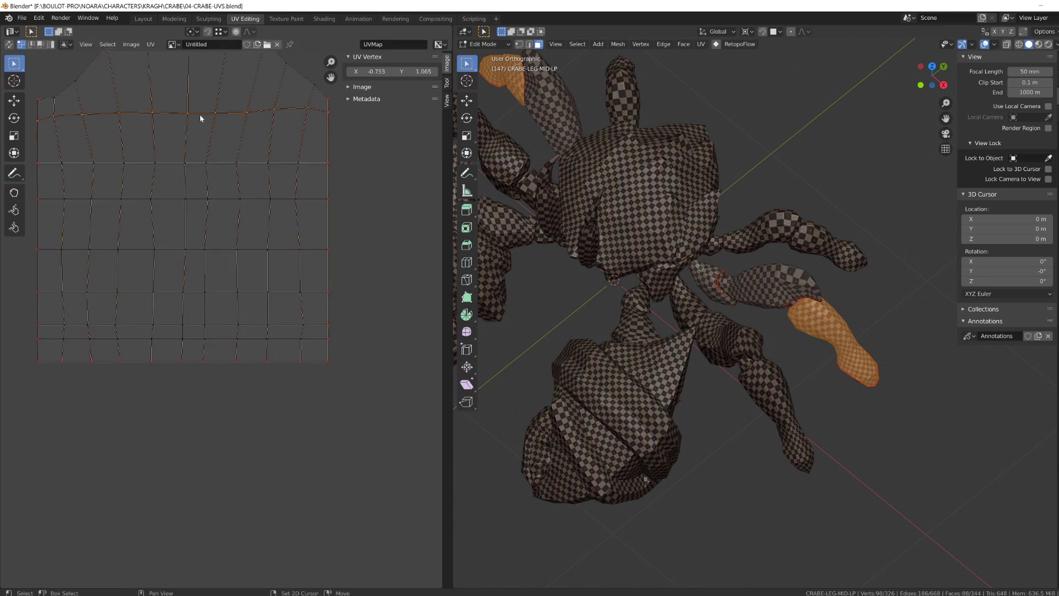
pyautogui.press('s')
pyautogui.press('y')
pyautogui.press('0')
pyautogui.press('Return')
pyautogui.press('a')
pyautogui.press('u')
# Step: Check the checker pattern on the outer leg segment and move the island's bottom three rows down along Y
pyautogui.scroll(-3, 328, 378)
pyautogui.scroll(1, 328, 377)
pyautogui.moveTo(709, 386); pyautogui.dragTo(510, 317, button='middle')
pyautogui.scroll(3, 520, 346)
pyautogui.moveTo(83, 309); pyautogui.dragTo(321, 383)
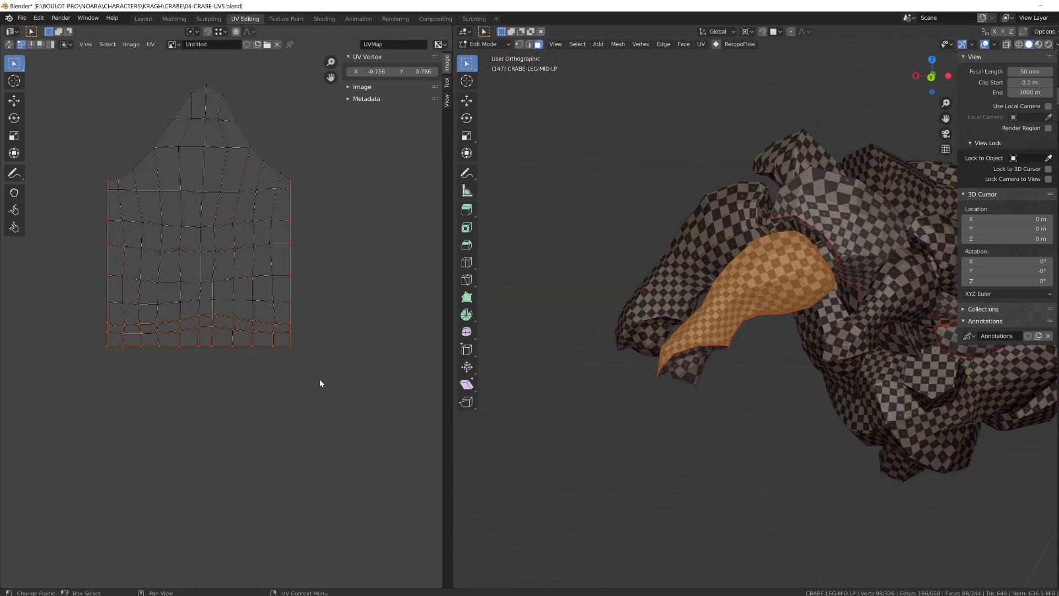
pyautogui.press('g')
pyautogui.press('y')
pyautogui.click(319, 380)
# Step: Move the island's bottom four rows down along Y and inspect the checker pattern on the leg's underside
pyautogui.moveTo(85, 291); pyautogui.dragTo(325, 377)
pyautogui.press('g')
pyautogui.press('y')
pyautogui.click(326, 382)
pyautogui.moveTo(645, 386); pyautogui.dragTo(770, 259, button='middle')
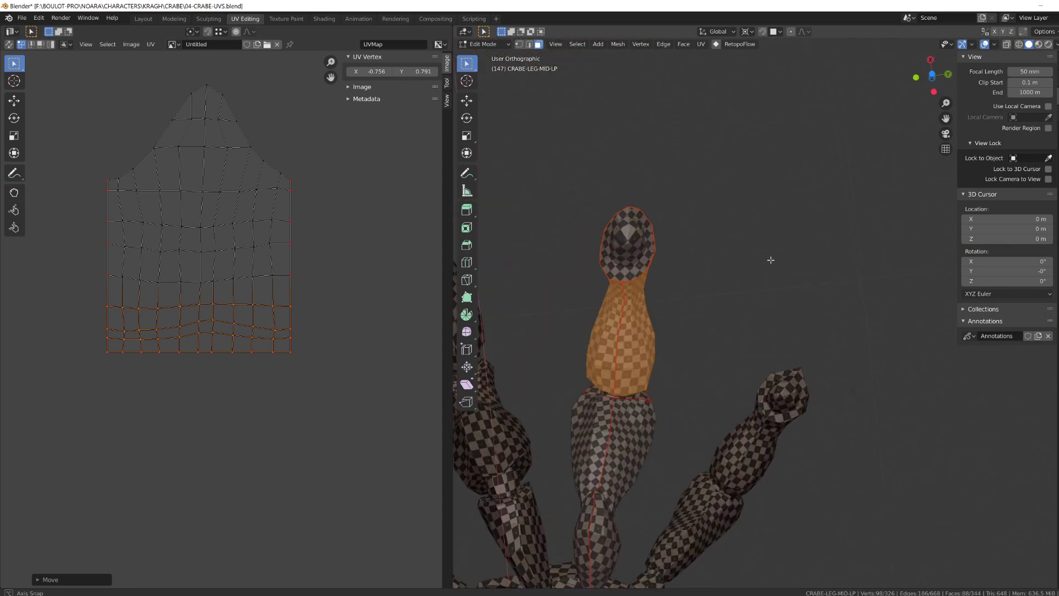
# Step: Widen the leg segment's island by moving its two vertical border columns outward along X
pyautogui.moveTo(288, 156); pyautogui.dragTo(385, 405)
pyautogui.press('g')
pyautogui.press('x')
pyautogui.click(392, 407)
pyautogui.moveTo(82, 157); pyautogui.dragTo(113, 372)
pyautogui.press('g')
pyautogui.press('x')
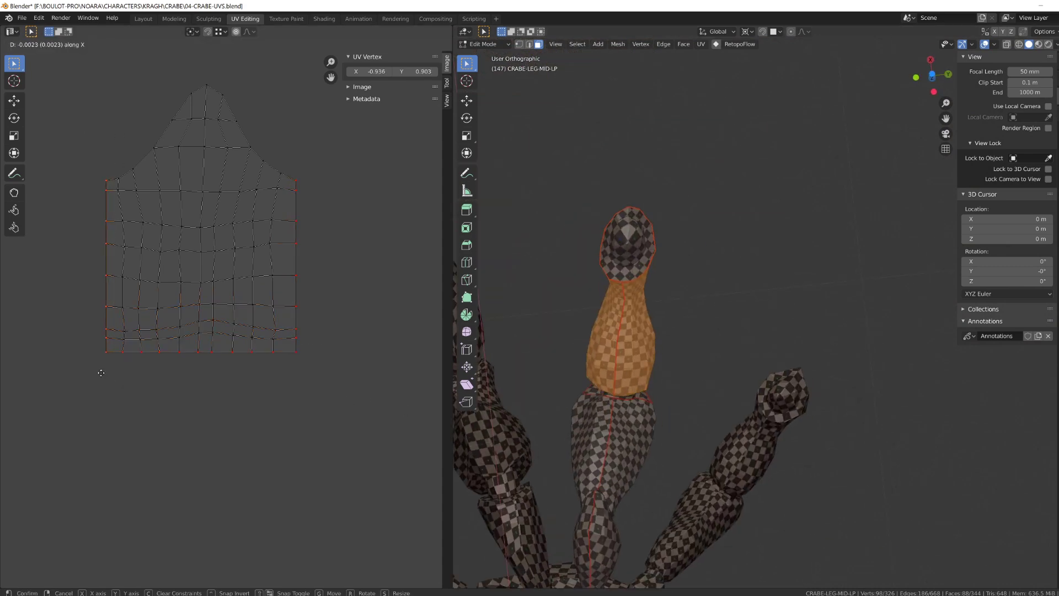
pyautogui.click(101, 373)
# Step: Isolate the neighbouring leg segment, and rotate and move its island's curved side borders into straight vertical columns
pyautogui.moveTo(650, 287); pyautogui.dragTo(657, 431, button='middle')
pyautogui.press('a')
pyautogui.hotkey('alt', 'a')
pyautogui.press('l')
pyautogui.scroll(5, 270, 300)
pyautogui.keyDown('alt'); pyautogui.click(108, 311); pyautogui.keyUp('alt')
pyautogui.press('r')
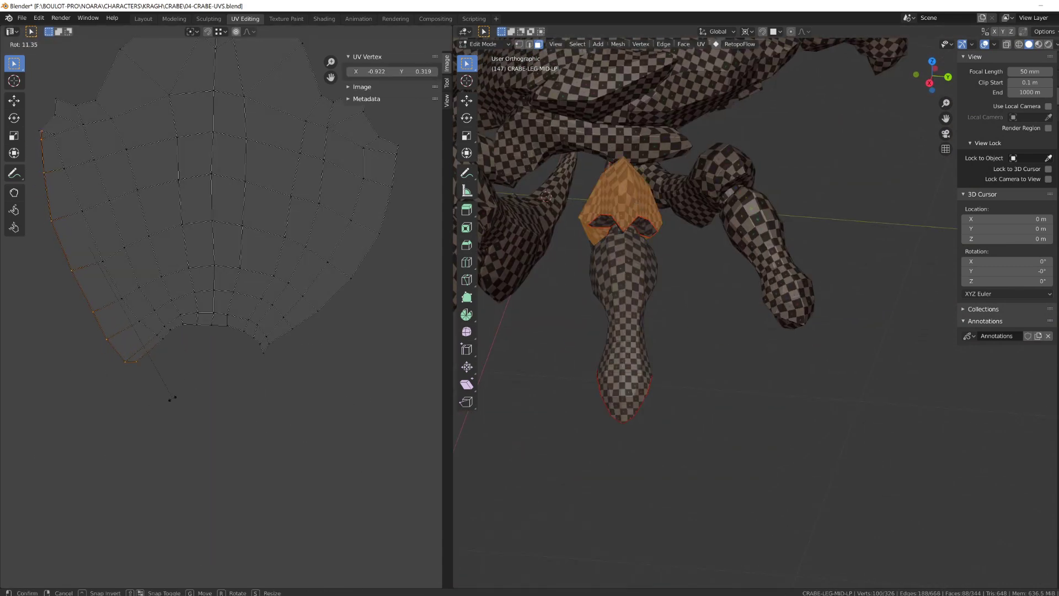
pyautogui.click(171, 397)
pyautogui.scroll(-4, 288, 378)
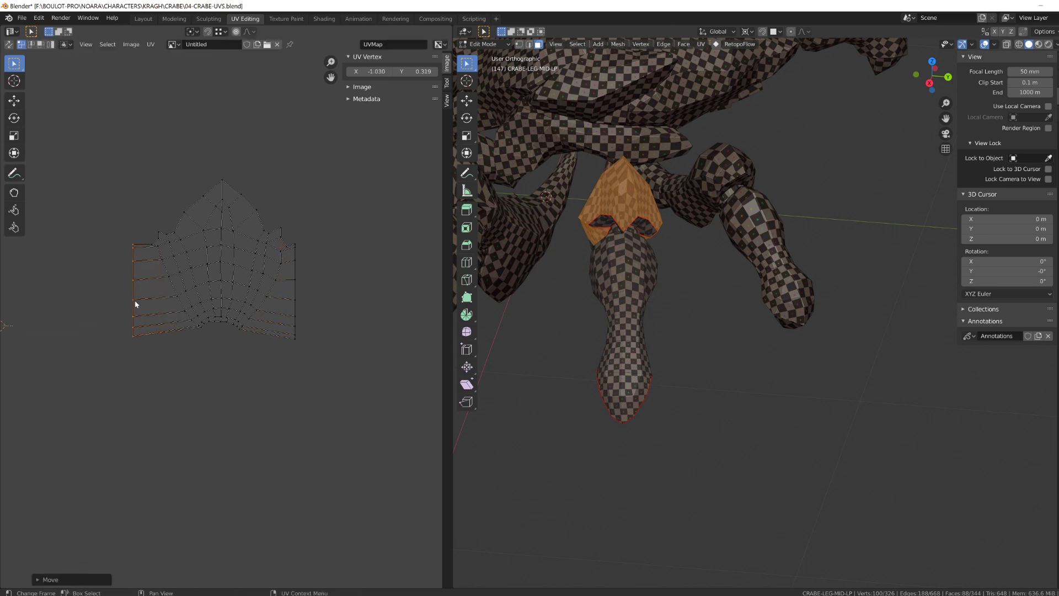
pyautogui.click(78, 348)
pyautogui.press('g')
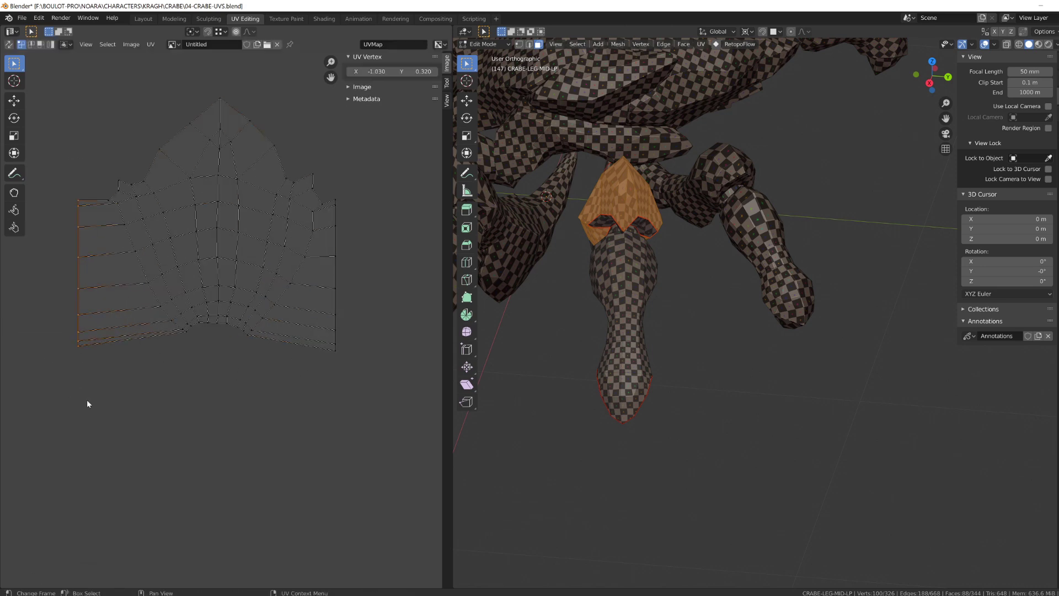
# Step: Pin the island's two side columns, and move its horizontal middle row along Y
pyautogui.press('p')
pyautogui.moveTo(359, 371); pyautogui.dragTo(329, 188)
pyautogui.press('p')
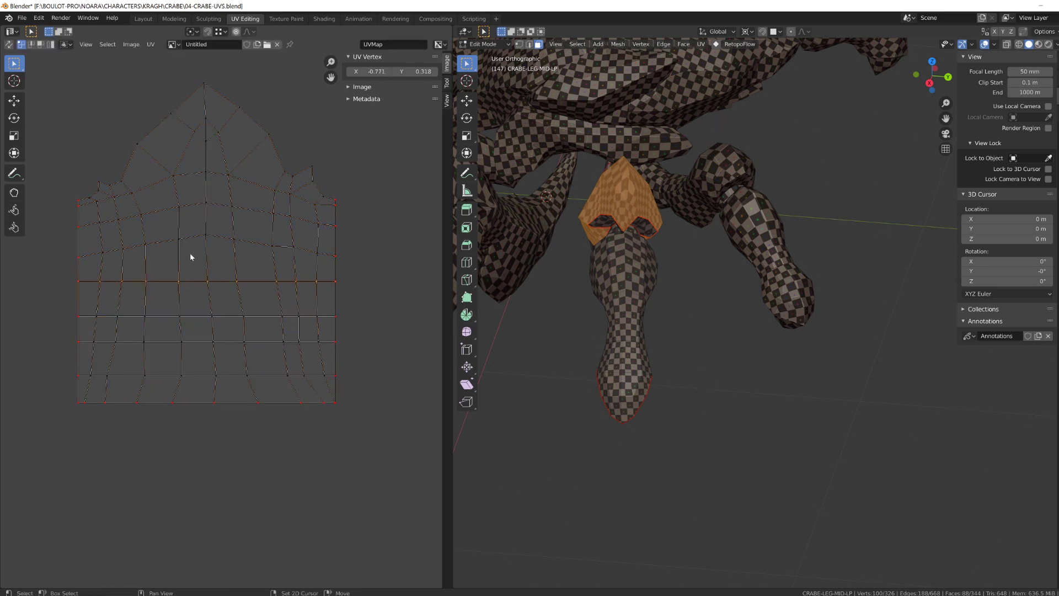
pyautogui.press('g')
pyautogui.press('y')
pyautogui.click(353, 225)
# Step: Unwrap the island again with the pinned borders and check the checker pattern around the leg segment
pyautogui.press('a')
pyautogui.press('e')
pyautogui.moveTo(584, 264); pyautogui.dragTo(700, 231, button='middle')
pyautogui.moveTo(360, 423); pyautogui.dragTo(62, 365)
pyautogui.moveTo(646, 309); pyautogui.dragTo(562, 303, button='middle')
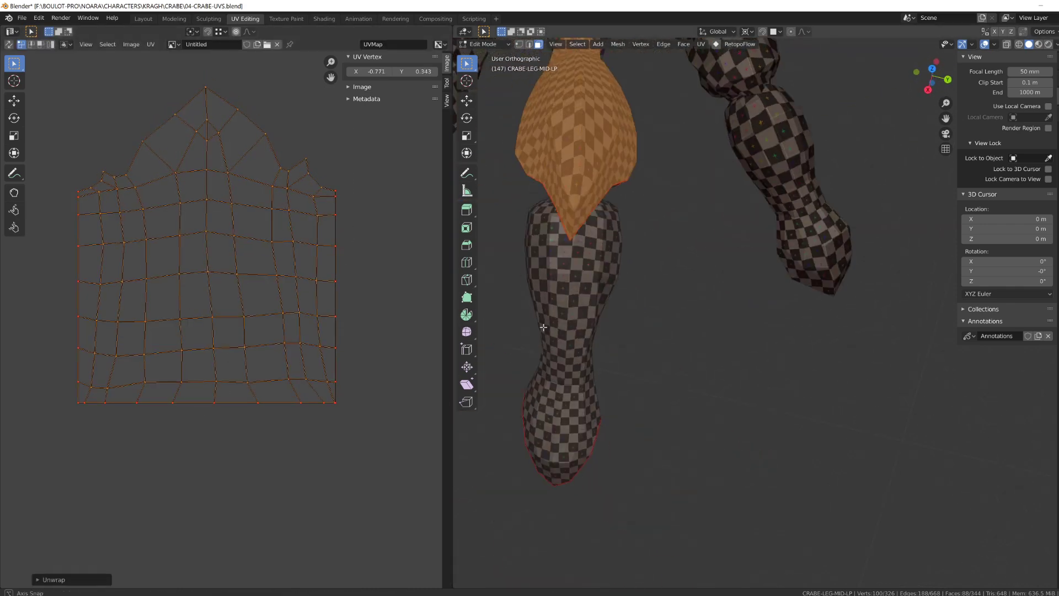
pyautogui.keyDown('shift'); pyautogui.moveTo(568, 259); pyautogui.dragTo(585, 327, button='middle'); pyautogui.keyUp('shift')
pyautogui.moveTo(309, 182); pyautogui.dragTo(290, 246, button='middle')
# Step: Move the vertices near the island's pointed tip along Y to even out the checker pattern there
pyautogui.moveTo(140, 138); pyautogui.dragTo(223, 229)
pyautogui.press('g')
pyautogui.press('y')
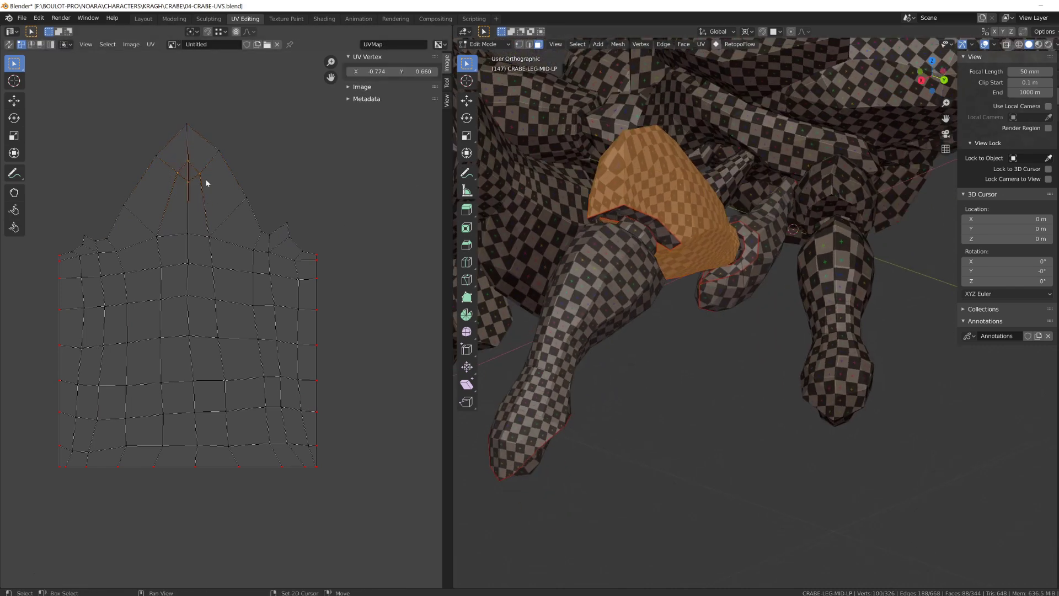
pyautogui.press('g')
pyautogui.press('y')
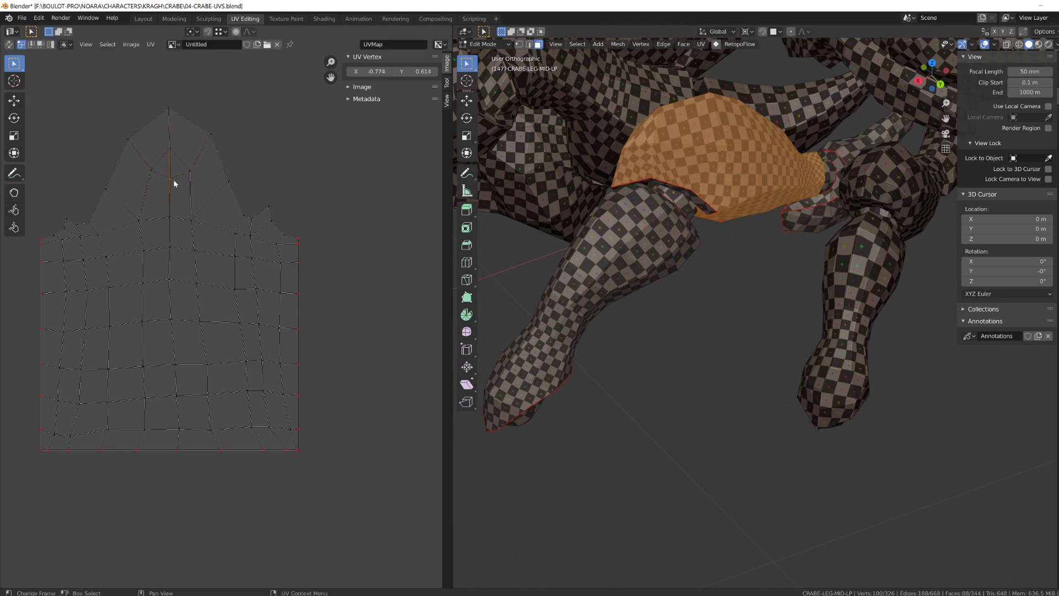
pyautogui.click(180, 194)
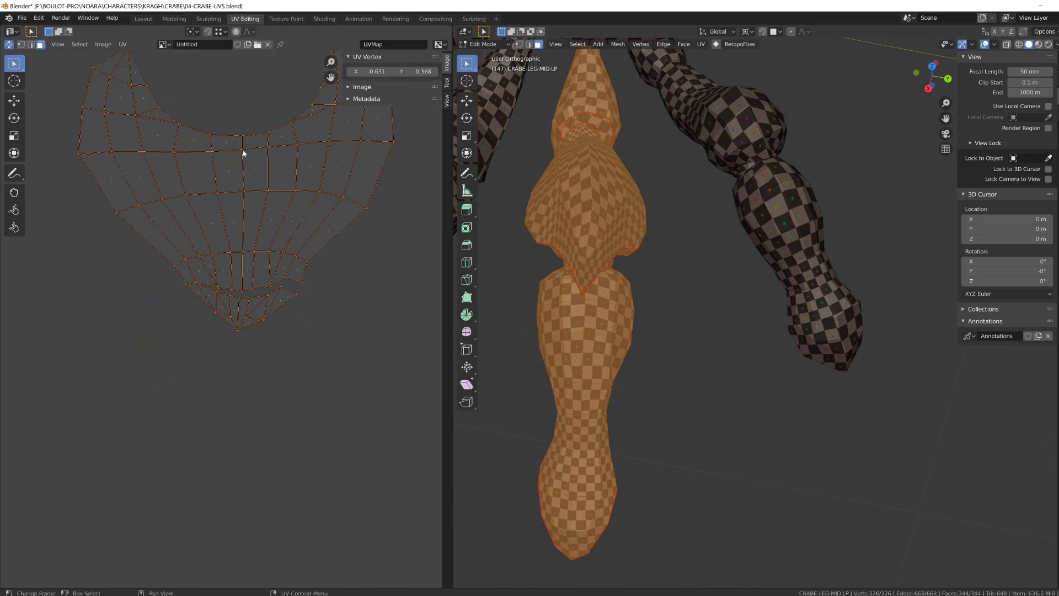
# Step: Locate the curved island's tip on the leg's base segment and update the seam on the edge there
pyautogui.click(270, 295)
pyautogui.moveTo(659, 276); pyautogui.dragTo(610, 168, button='middle')
pyautogui.scroll(5, 619, 384)
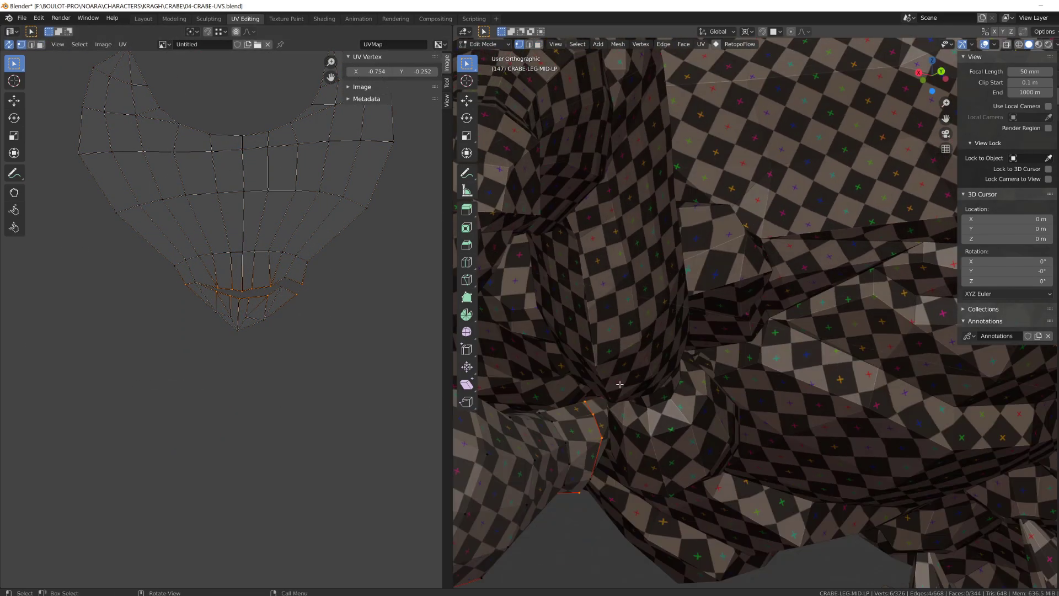
pyautogui.moveTo(596, 388); pyautogui.dragTo(679, 292, button='middle')
pyautogui.press('3')
pyautogui.press('l')
pyautogui.scroll(1, 343, 335)
pyautogui.press('2')
pyautogui.click(679, 292)
pyautogui.hotkey('ctrl', 'e')
pyautogui.click(685, 426)
pyautogui.scroll(-4, 686, 386)
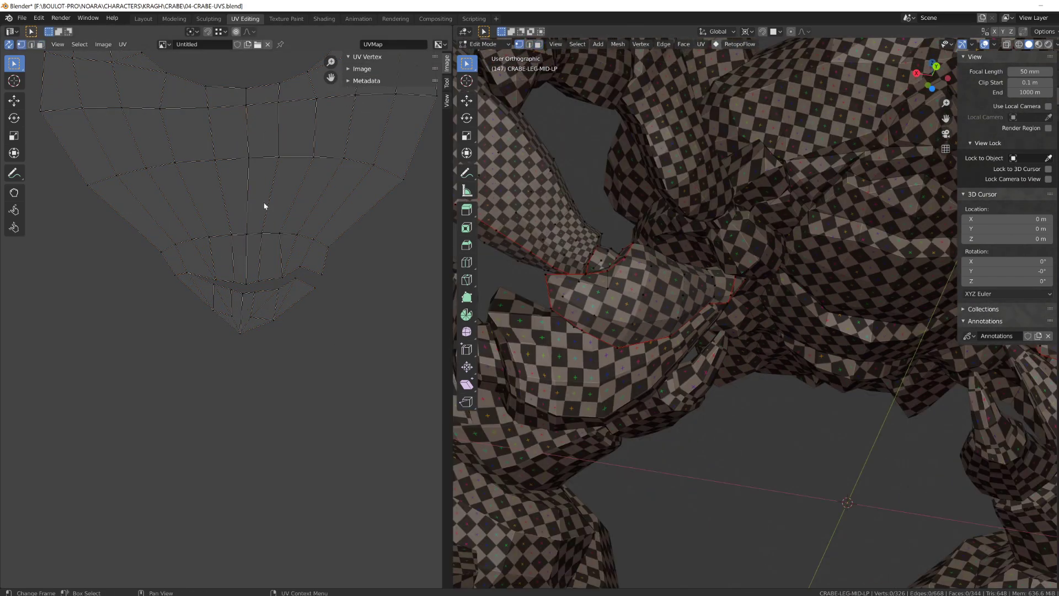
# Step: Select only the leg's base segment and unwrap it with the updated seam
pyautogui.press('a')
pyautogui.scroll(-7, 265, 206)
pyautogui.moveTo(52, 184); pyautogui.dragTo(66, 317, button='middle')
pyautogui.click(10, 45)
pyautogui.moveTo(208, 332); pyautogui.dragTo(292, 386)
pyautogui.press('a')
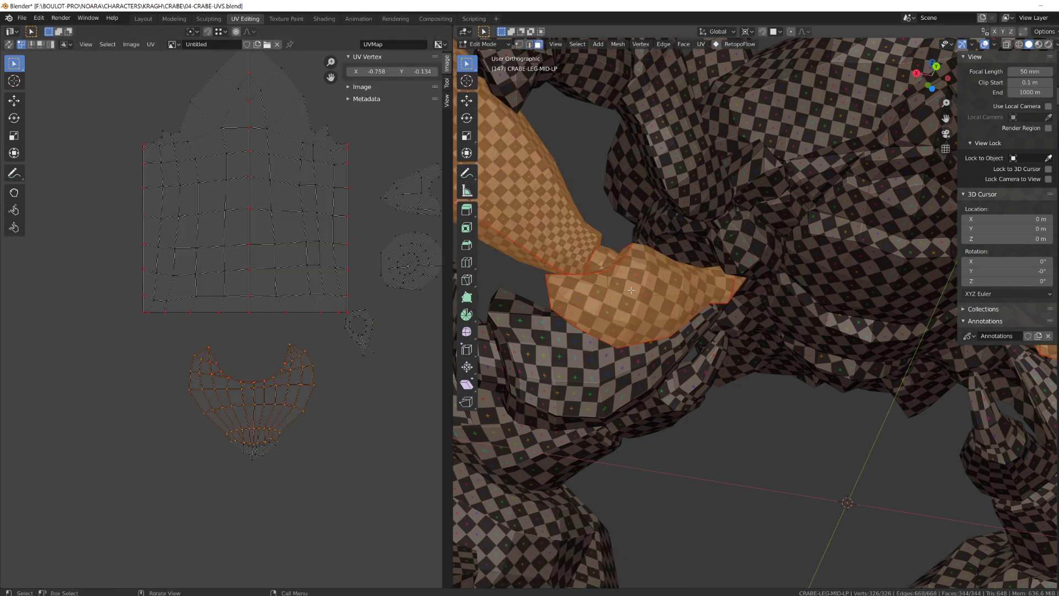
pyautogui.moveTo(292, 380); pyautogui.dragTo(292, 311, button='middle')
pyautogui.hotkey('alt', 'a')
pyautogui.press('l')
pyautogui.press('l')
pyautogui.press('u')
pyautogui.click(723, 236)
# Step: Scale, rotate and move the base segment's island beside the others, and straighten its central edge loop with an X scale of 0
pyautogui.scroll(-8, 226, 318)
pyautogui.scroll(3, 229, 319)
pyautogui.press('l')
pyautogui.press('s')
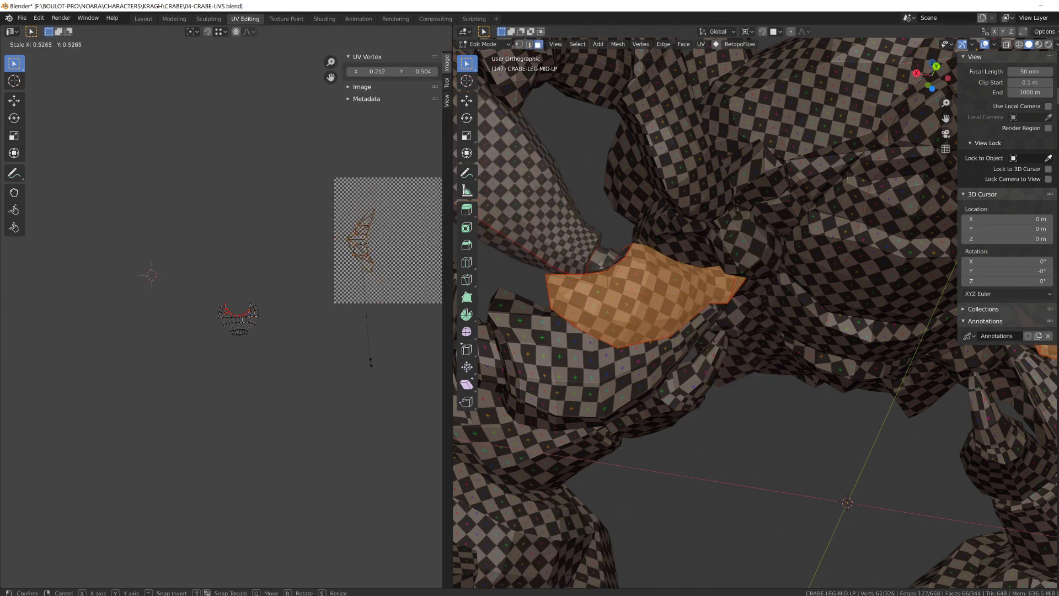
pyautogui.click(366, 287)
pyautogui.press('g')
pyautogui.press('r')
pyautogui.press('s')
pyautogui.scroll(6, 225, 318)
pyautogui.press('2')
pyautogui.keyDown('alt'); pyautogui.click(280, 348); pyautogui.keyUp('alt')
pyautogui.press('s')
pyautogui.press('x')
pyautogui.press('0')
pyautogui.press('Return')
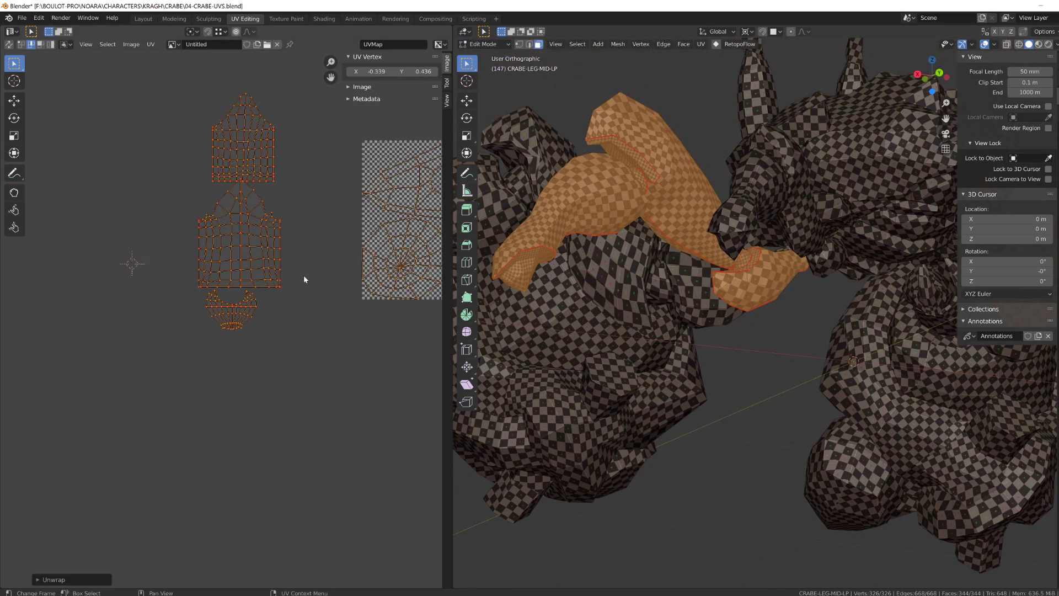
# Step: Average the scale of all the leg's islands, and unwrap the long strip from its squared middle faces into a straight grid
pyautogui.click(150, 44)
pyautogui.click(187, 203)
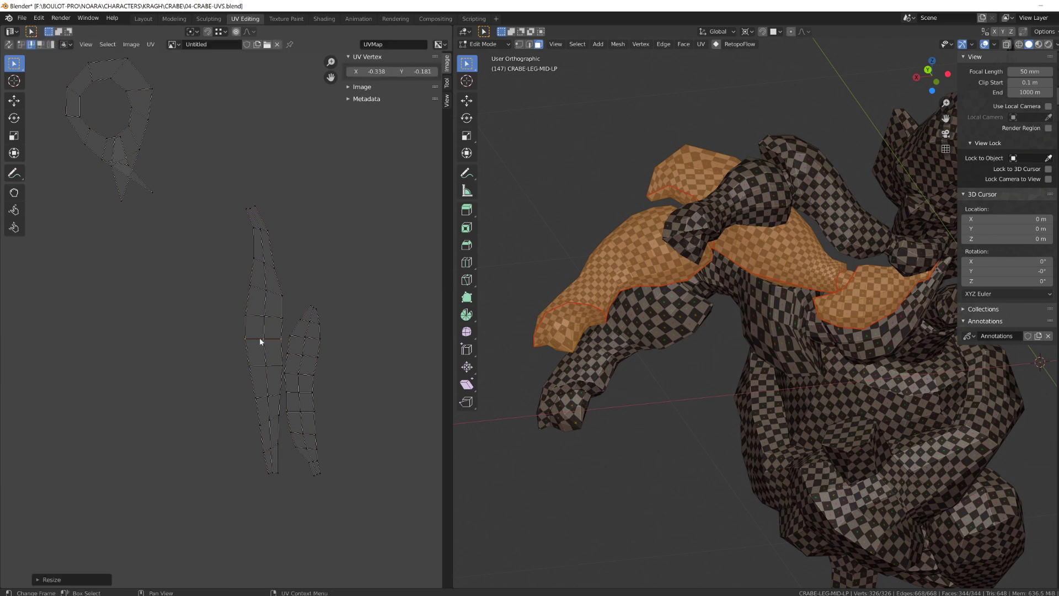
pyautogui.keyDown('shift'); pyautogui.click(260, 320); pyautogui.keyUp('shift')
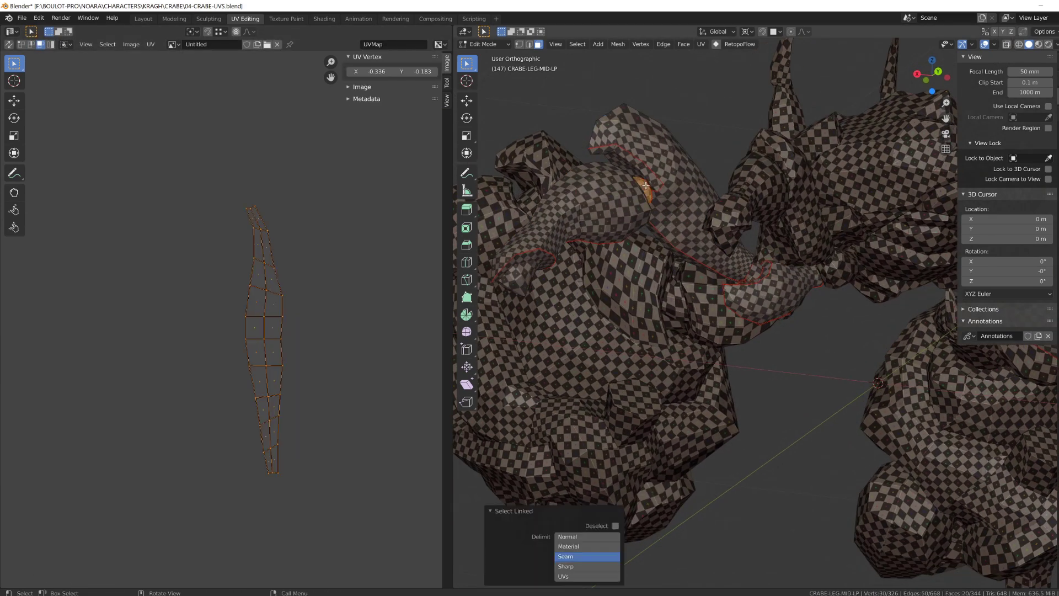
pyautogui.press('u')
pyautogui.click(660, 274)
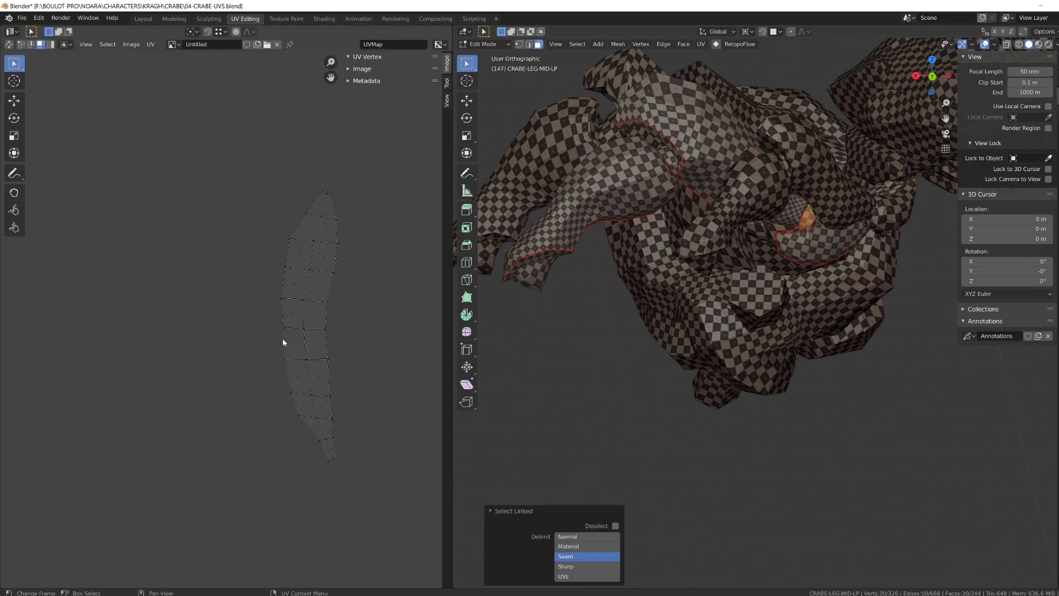
# Step: Square off a middle face of the second strip island by scaling its edges straight
pyautogui.press('s')
pyautogui.click(331, 313)
pyautogui.click(317, 328)
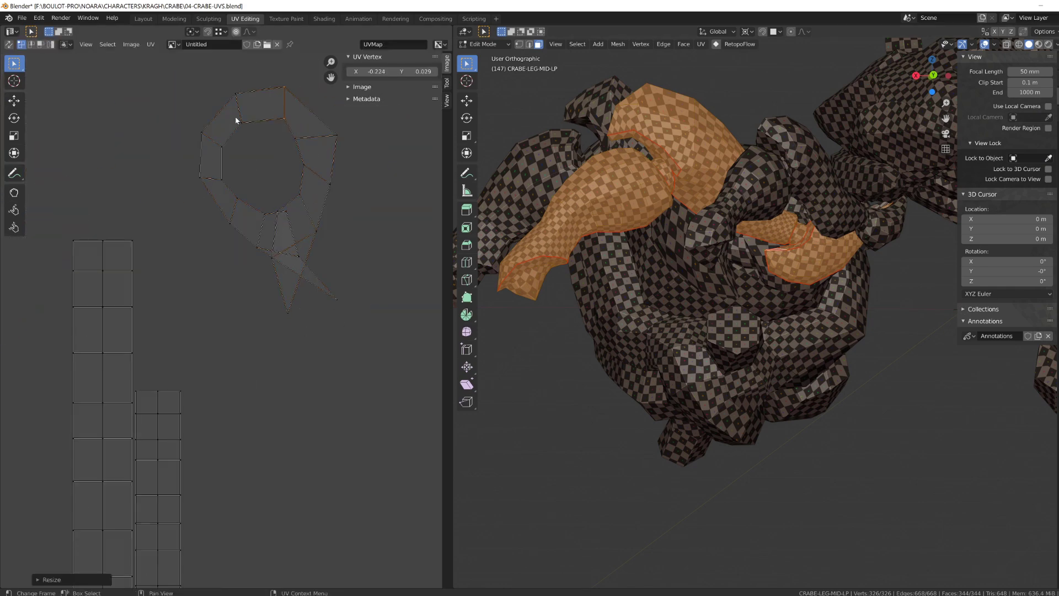
# Step: Square off the ring island's top face by scaling both of its horizontal edges to 0 on Y
pyautogui.press('s')
pyautogui.press('y')
pyautogui.press('0')
pyautogui.press('Return')
pyautogui.moveTo(303, 131); pyautogui.dragTo(221, 98)
pyautogui.press('s')
pyautogui.press('y')
pyautogui.press('0')
pyautogui.press('Return')
pyautogui.press('3')
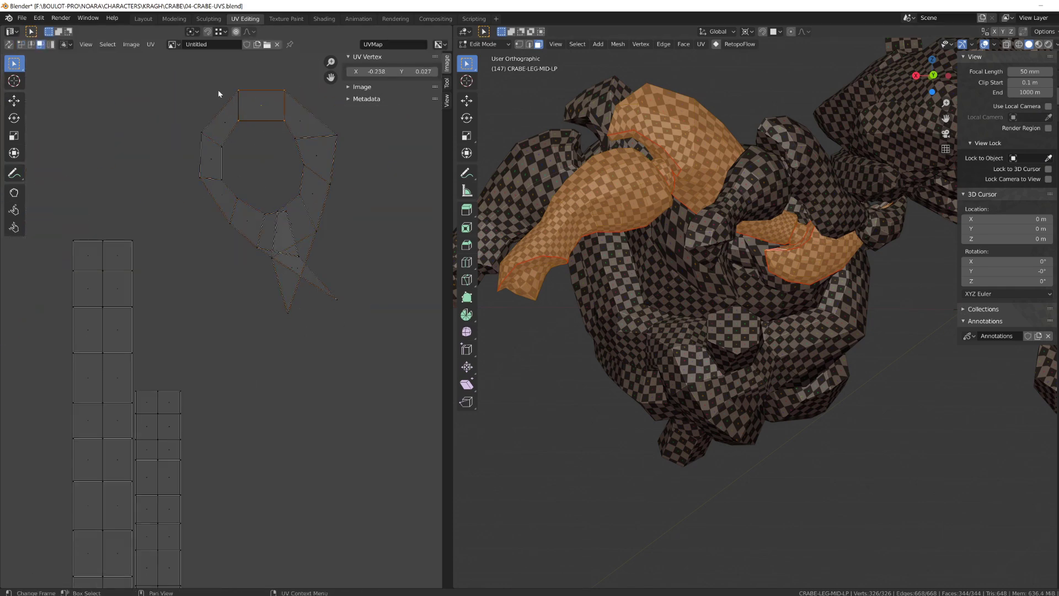
# Step: Select the whole ring island and unwrap it from the squared face into a straight strip
pyautogui.press('l')
pyautogui.moveTo(772, 220); pyautogui.dragTo(778, 248, button='middle')
pyautogui.hotkey('alt', 'a')
pyautogui.press('l')
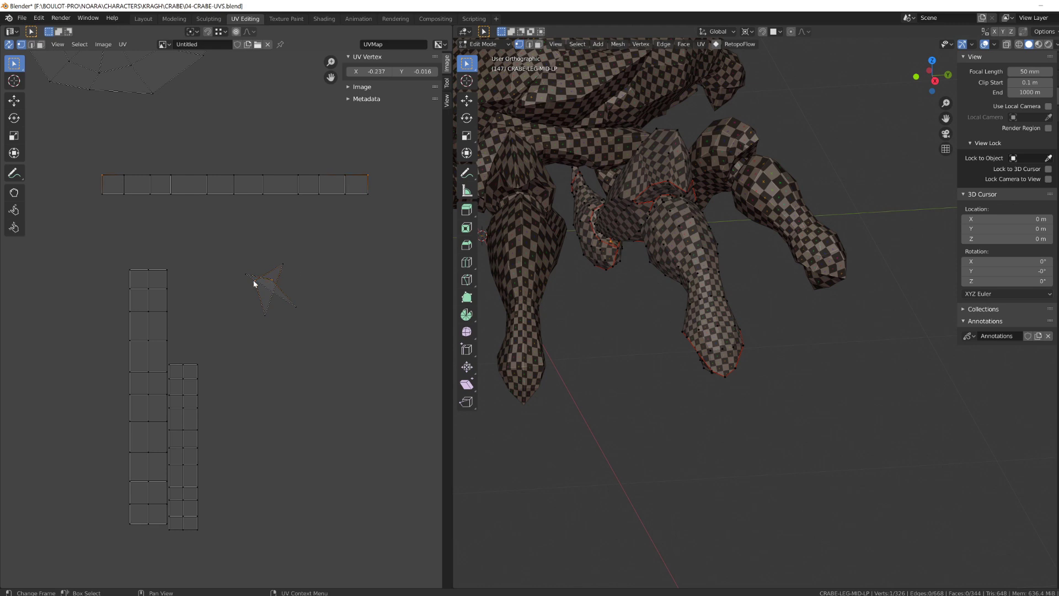
# Step: Move two vertices of the star-shaped remnant to form a triangle above the straight strip's last quad
pyautogui.press('a')
pyautogui.click(9, 44)
pyautogui.press('1')
pyautogui.click(284, 262)
pyautogui.press('g')
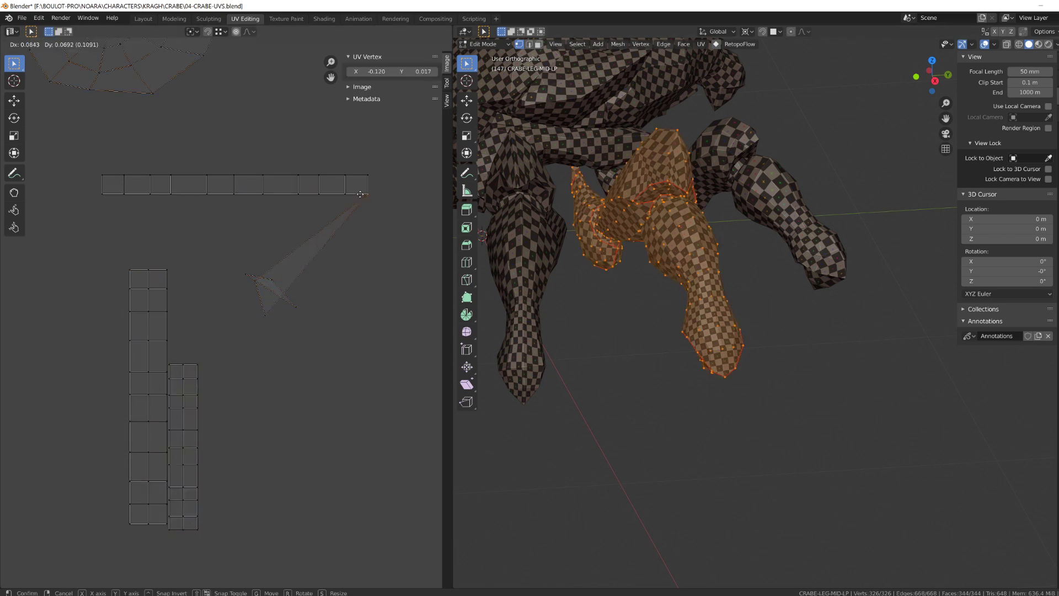
pyautogui.keyDown('ctrl'); pyautogui.click(348, 176); pyautogui.keyUp('ctrl')
pyautogui.click(265, 315)
pyautogui.press('g')
pyautogui.click(354, 154)
# Step: Find the corner shared by the triangle and the strip's last quad, and adjust the triangle's matching vertex
pyautogui.click(9, 44)
pyautogui.hotkey('alt', 'a')
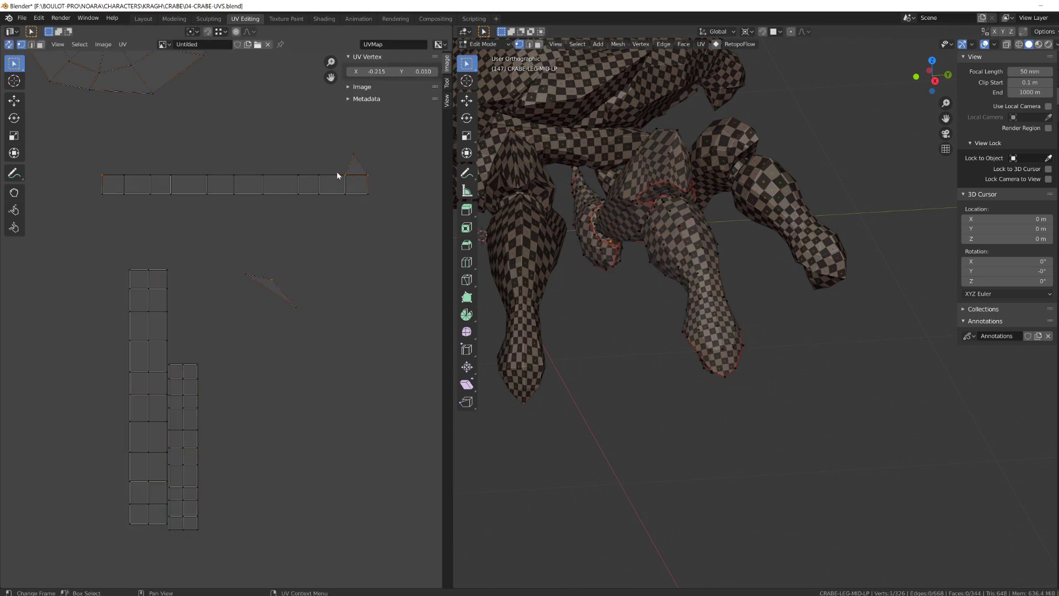
pyautogui.click(343, 175)
pyautogui.moveTo(315, 234); pyautogui.dragTo(188, 385, button='middle')
pyautogui.scroll(4, 188, 385)
pyautogui.press('a')
pyautogui.press('g')
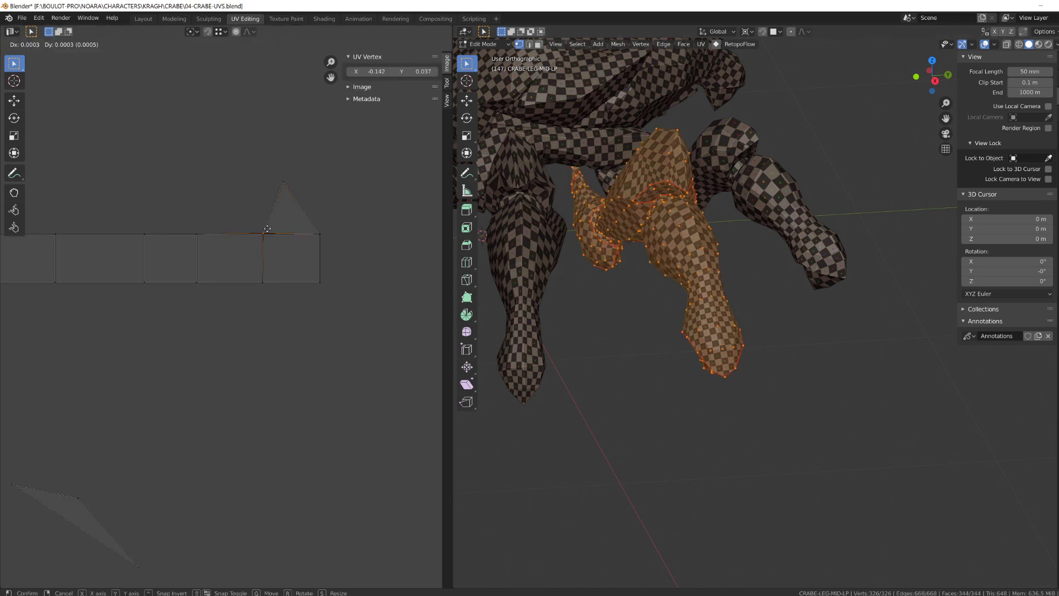
# Step: Align the triangle's base corners with the upper edge of the strip's last quad
pyautogui.click(9, 44)
pyautogui.hotkey('alt', 'a')
pyautogui.click(262, 220)
pyautogui.press('g')
pyautogui.rightClick(262, 221)
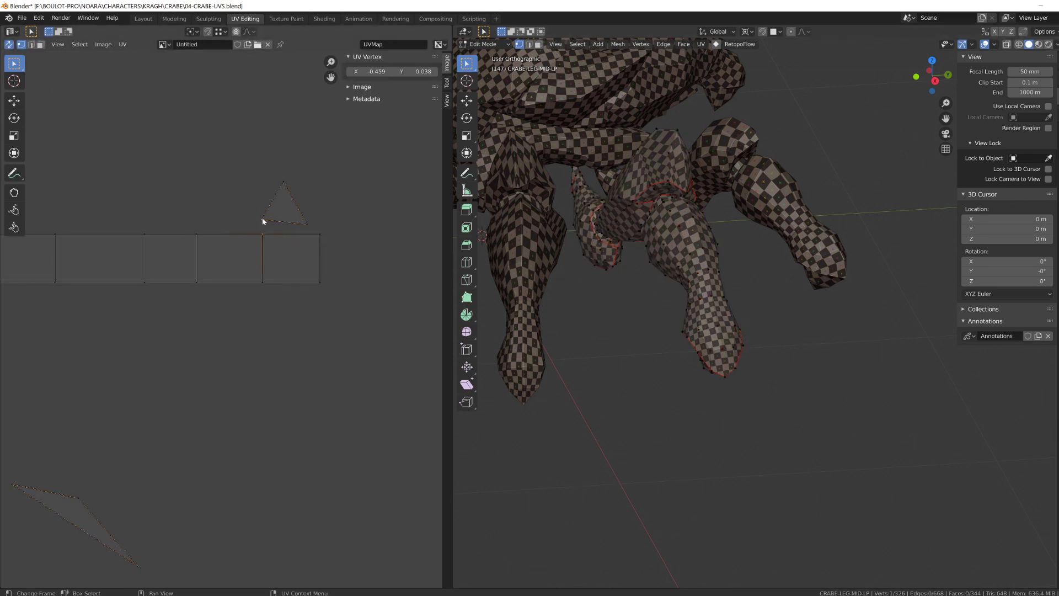
pyautogui.press('a')
pyautogui.click(9, 45)
pyautogui.click(263, 219)
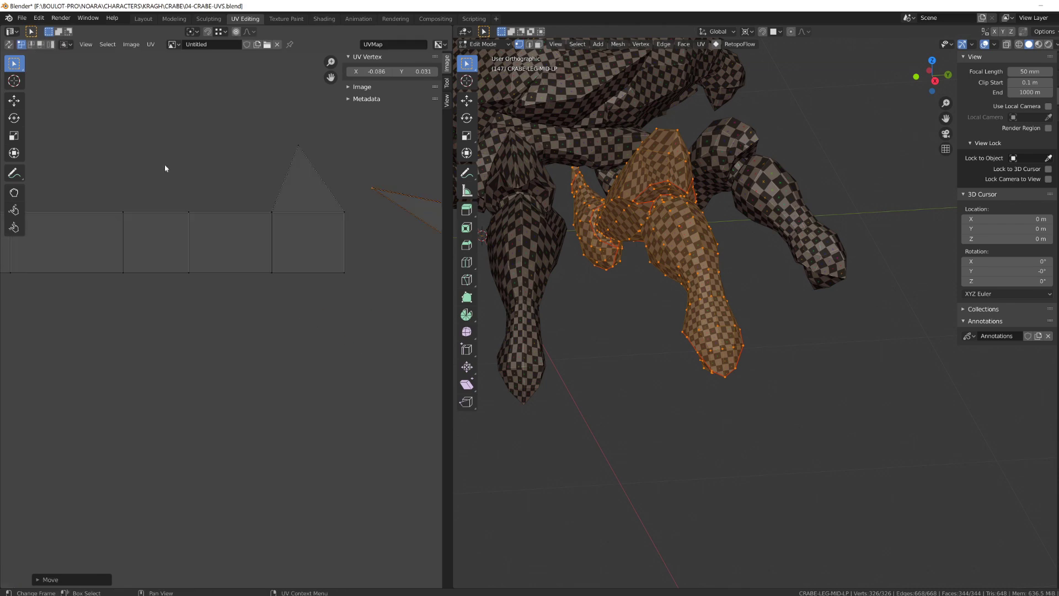
# Step: Match the remaining triangle to the mesh and move it above the quad at the strip's opposite end
pyautogui.click(9, 44)
pyautogui.click(345, 212)
pyautogui.moveTo(386, 204); pyautogui.dragTo(305, 305, button='middle')
pyautogui.scroll(-7, 305, 305)
pyautogui.scroll(2, 335, 342)
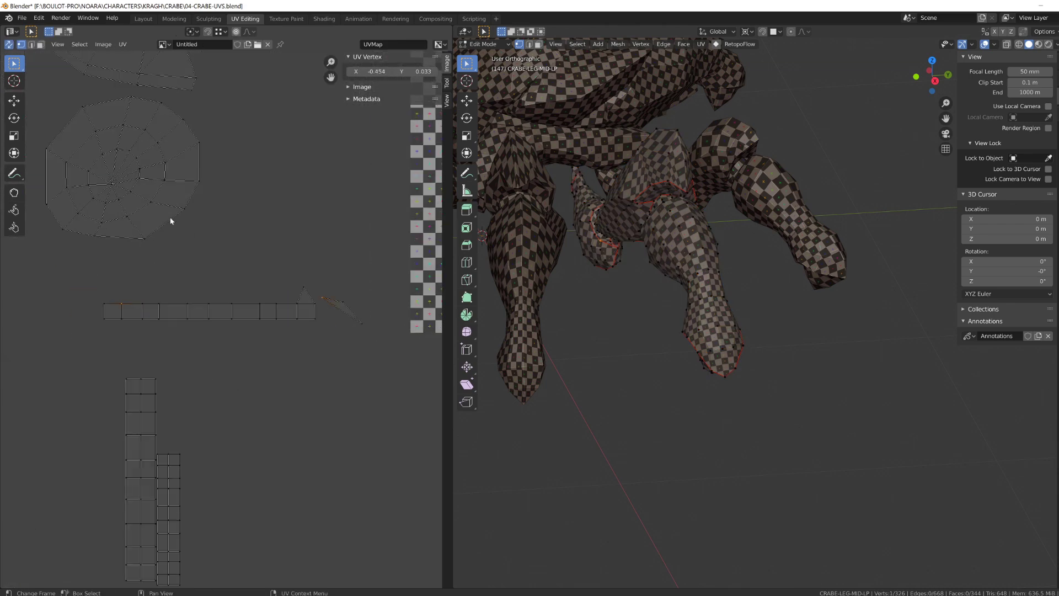
pyautogui.press('a')
pyautogui.press('g')
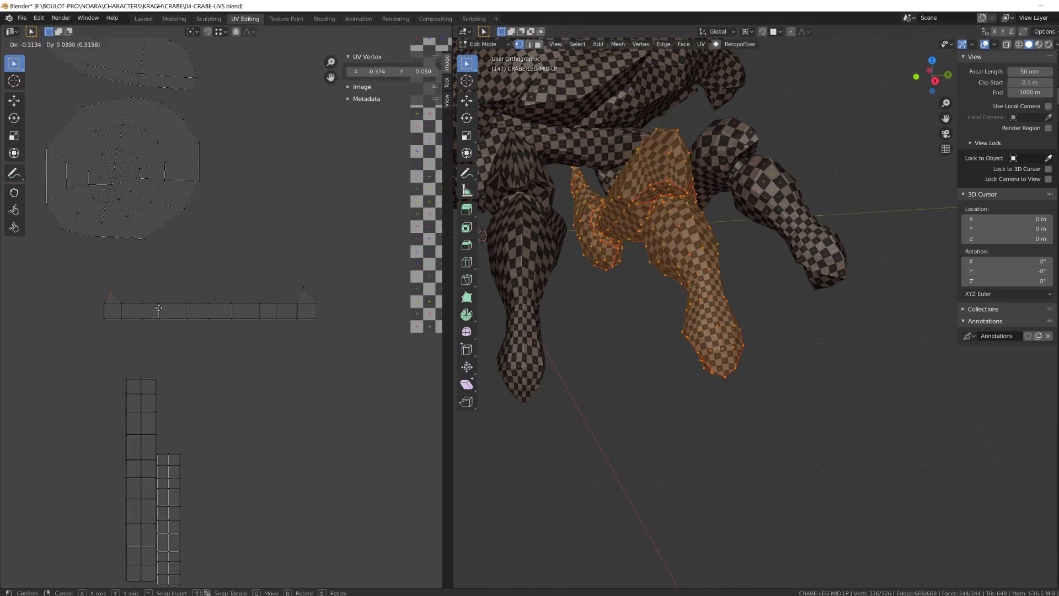
pyautogui.click(158, 307)
# Step: Select all of the mid-leg's UV islands and shift them together along the Y axis
pyautogui.scroll(-4, 224, 317)
pyautogui.press('a')
pyautogui.hotkey('alt', 'a')
pyautogui.moveTo(273, 325); pyautogui.dragTo(314, 304, button='middle')
pyautogui.press('l')
pyautogui.press('l')
pyautogui.press('a')
pyautogui.press('g')
pyautogui.press('y')
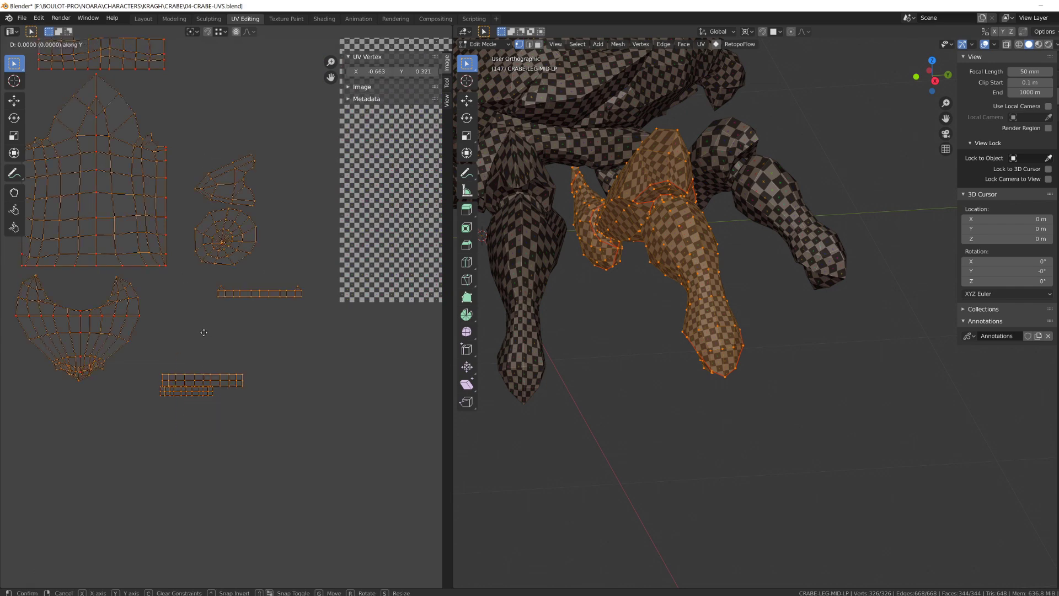
pyautogui.click(200, 309)
# Step: Select a single linked island of the mid-leg and rotate it by 180 degrees
pyautogui.press('3')
pyautogui.hotkey('alt', 'a')
pyautogui.press('l')
pyautogui.press('r')
pyautogui.press('1')
pyautogui.press('8')
pyautogui.press('0')
pyautogui.press('Return')
# Step: Move the mid-leg's complete set of islands vertically again, constrained to the Y axis
pyautogui.press('a')
pyautogui.press('g')
pyautogui.press('y')
pyautogui.click(247, 319)
pyautogui.moveTo(574, 386); pyautogui.dragTo(817, 331, button='middle')
pyautogui.press('g')
pyautogui.press('y')
pyautogui.click(237, 434)
# Step: Centre the large middle island beneath the upper island and line up the tapered lower island below it
pyautogui.scroll(-2, 299, 92)
pyautogui.moveTo(300, 92); pyautogui.dragTo(383, 192, button='middle')
pyautogui.hotkey('alt', 'a')
pyautogui.press('l')
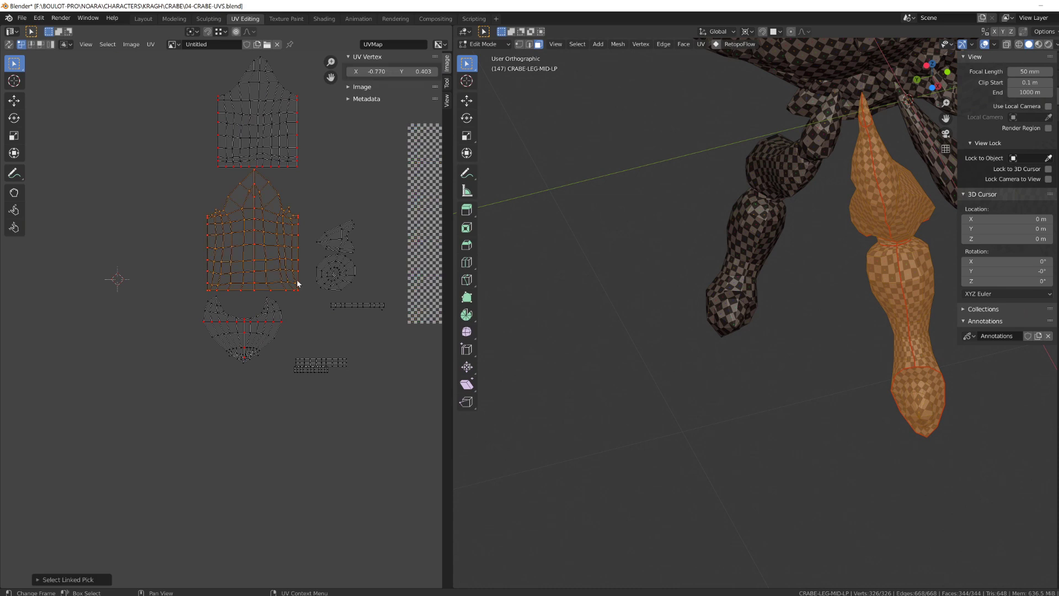
pyautogui.press('g')
pyautogui.click(300, 286)
pyautogui.press('4')
pyautogui.click(247, 362)
pyautogui.press('g')
pyautogui.press('Escape')
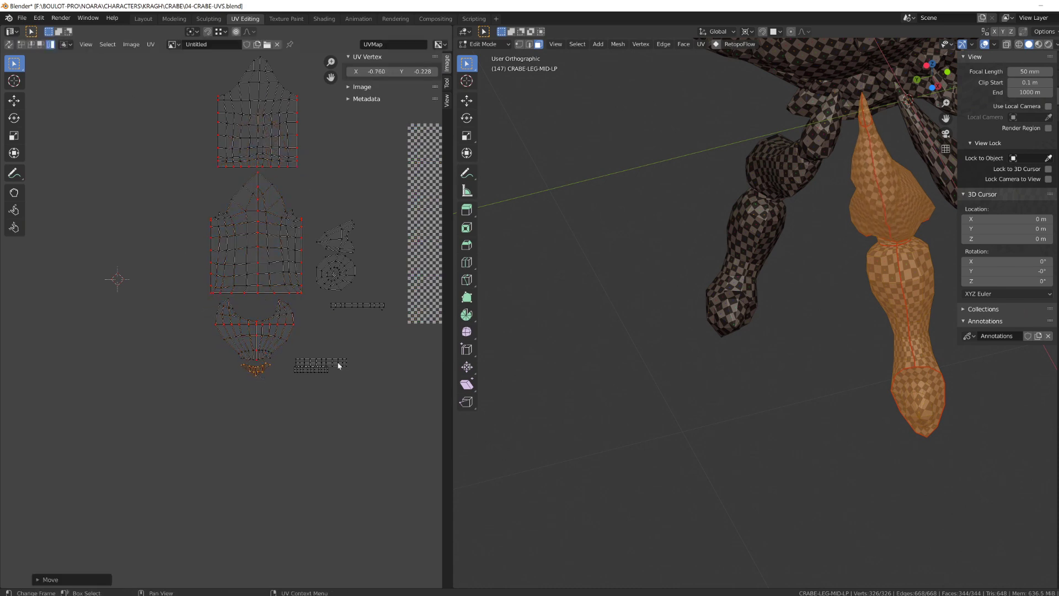
# Step: Place the two-row strip and the shorter narrow strip side by side beneath the middle island's flat edge
pyautogui.click(338, 364)
pyautogui.press('g')
pyautogui.click(253, 302)
pyautogui.click(312, 370)
pyautogui.press('g')
pyautogui.click(281, 298)
# Step: Place the strip with the end triangles beneath the other strips and bring the tapered island up close below it
pyautogui.click(364, 304)
pyautogui.press('g')
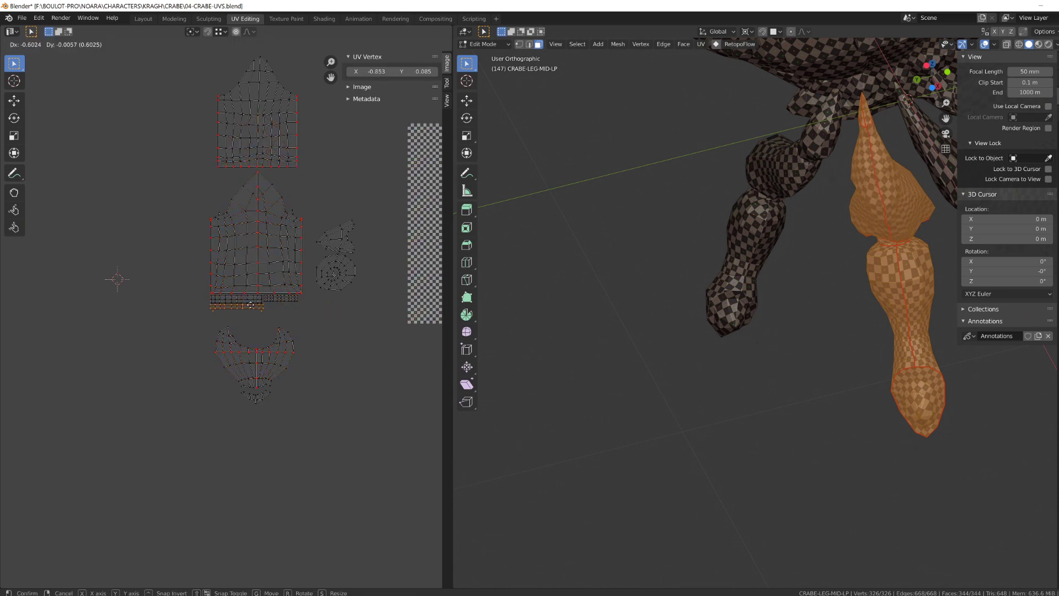
pyautogui.press('y')
pyautogui.click(261, 380)
# Step: Rotate the fan-shaped island upright and move it beside the tip of the middle island
pyautogui.scroll(1, 309, 320)
pyautogui.click(334, 270)
pyautogui.click(293, 345)
pyautogui.scroll(-2, 298, 380)
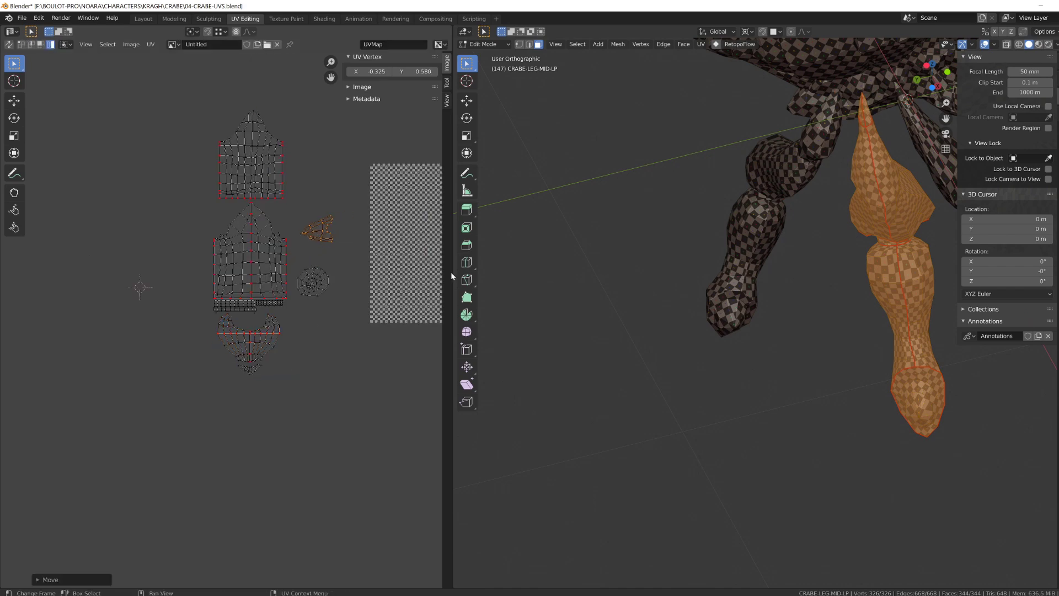
pyautogui.moveTo(617, 282)
pyautogui.mouseDown(button='middle')
pyautogui.moveTo(754, 336)
pyautogui.moveTo(635, 276)
pyautogui.mouseUp(button='middle')
pyautogui.scroll(2, 711, 309)
pyautogui.press('r')
pyautogui.click(375, 221)
pyautogui.scroll(2, 380, 213)
pyautogui.press('g')
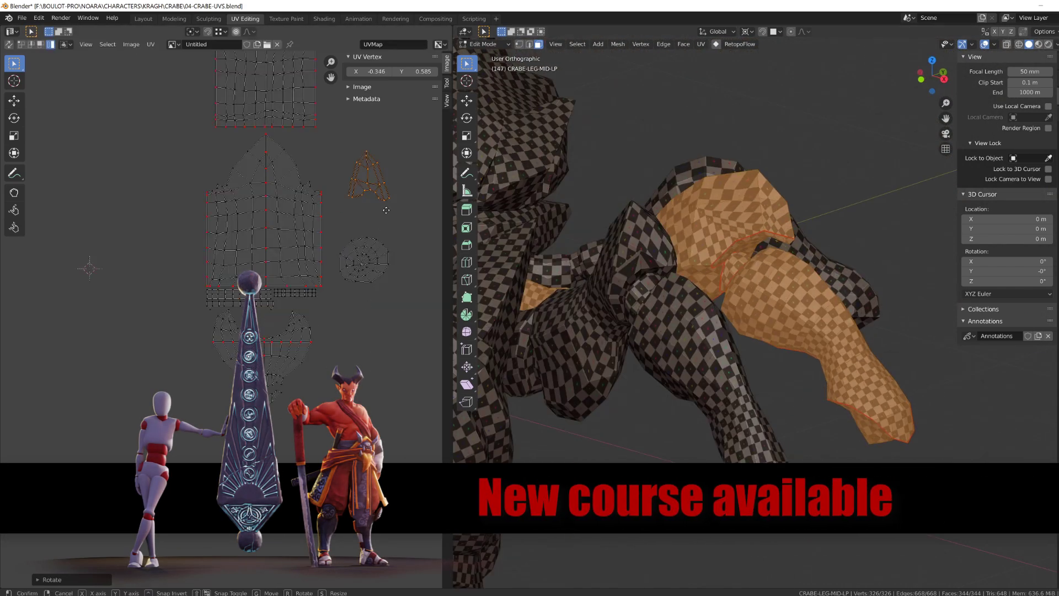
pyautogui.click(248, 181)
# Step: Fit the fan-shaped island between the two large islands and move the circular island beside the upper island's tip
pyautogui.moveTo(248, 181); pyautogui.dragTo(275, 297, button='middle')
pyautogui.press('r')
pyautogui.click(306, 314)
pyautogui.press('g')
pyautogui.click(310, 313)
pyautogui.click(287, 80)
pyautogui.press('g')
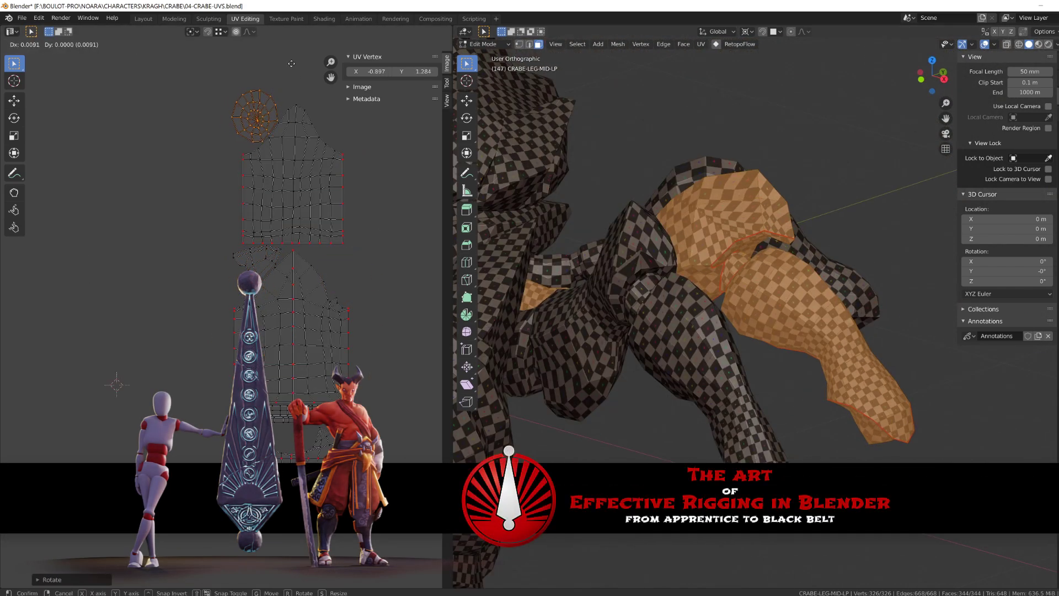
pyautogui.click(291, 77)
# Step: Apply Average Islands Scale to the islands of all crab parts together and save the file
pyautogui.press('a')
pyautogui.scroll(-8, 226, 319)
pyautogui.press('Tab')
pyautogui.press('Tab')
pyautogui.press('a')
pyautogui.click(150, 44)
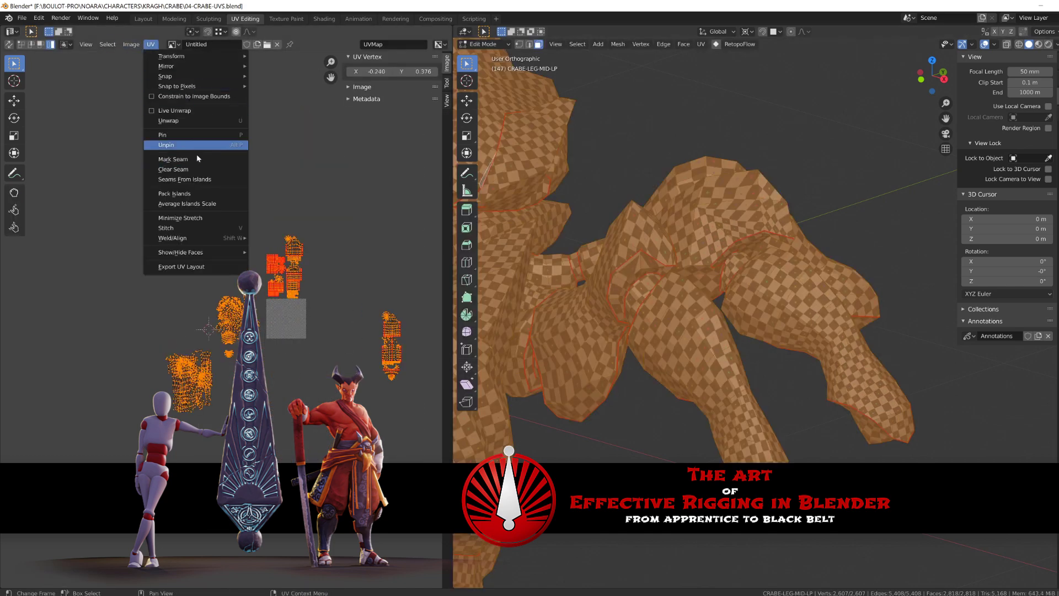
pyautogui.click(190, 204)
pyautogui.scroll(3, 361, 320)
pyautogui.moveTo(361, 321); pyautogui.dragTo(208, 298, button='middle')
pyautogui.hotkey('ctrl', 's')
# Step: Reposition the mid-leg's group of islands within the overall UV layout
pyautogui.moveTo(209, 272); pyautogui.dragTo(414, 470)
pyautogui.press('g')
pyautogui.click(266, 317)
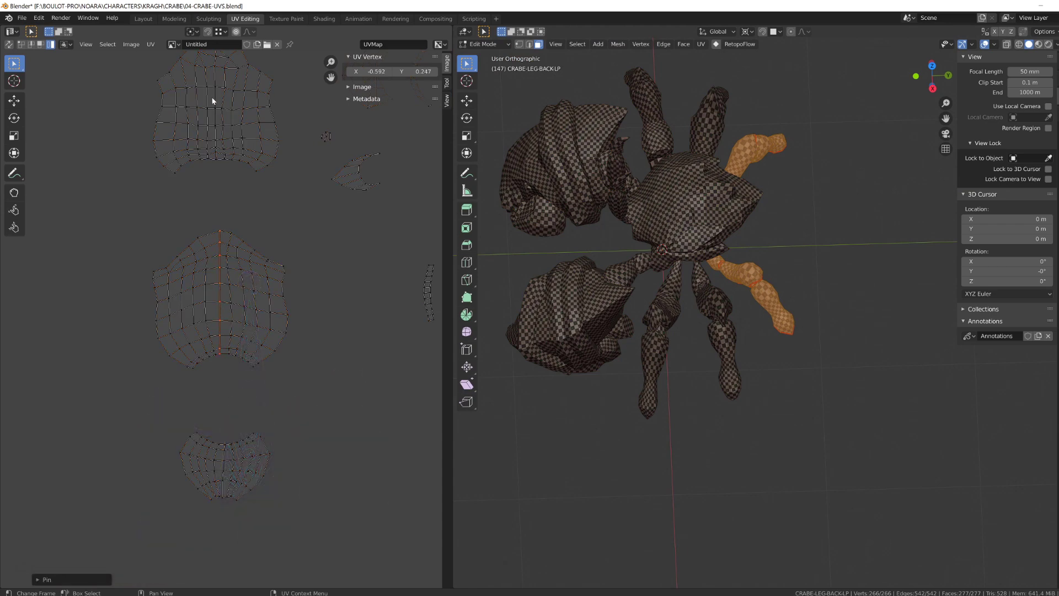
# Step: Select the centre edge line of the back leg's upper island, then select the leg's seam-bounded segments on the mesh
pyautogui.keyDown('alt'); pyautogui.click(223, 173); pyautogui.keyUp('alt')
pyautogui.hotkey('alt', 'a')
pyautogui.press('l')
pyautogui.press('l')
pyautogui.press('l')
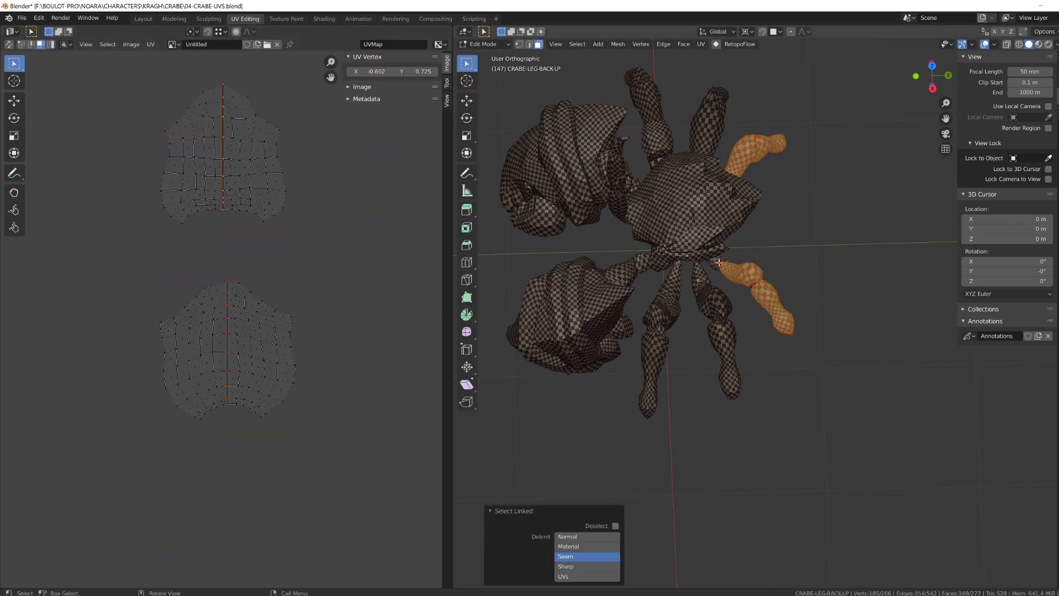
# Step: Unwrap the selected leg faces and straighten the left edge of the middle UV island into a vertical line
pyautogui.scroll(-1, 224, 326)
pyautogui.press('a')
pyautogui.press('u')
pyautogui.scroll(2, 230, 397)
pyautogui.moveTo(226, 380); pyautogui.dragTo(215, 282, button='middle')
pyautogui.hotkey('ctrl', 'z')
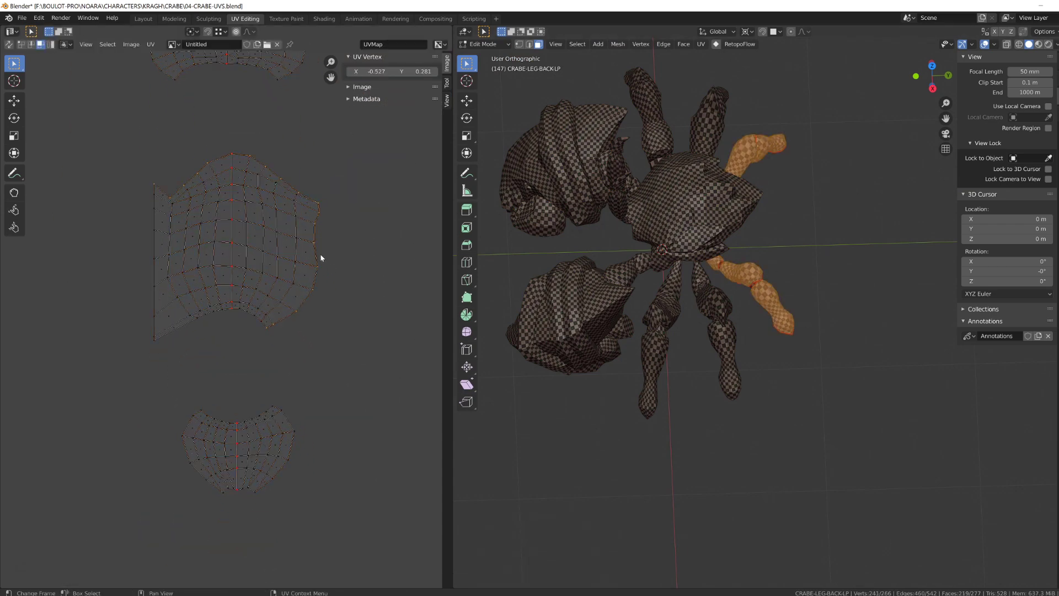
# Step: Straighten the middle island's right edge vertically, stretch it along Y to match the left edge, and pin both side edges
pyautogui.press('x')
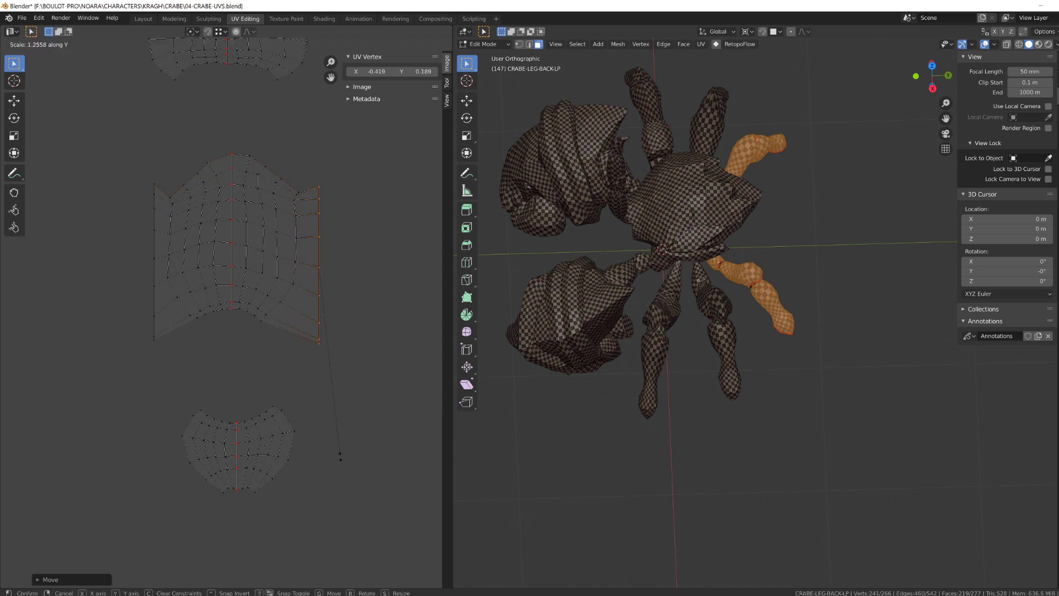
pyautogui.click(341, 457)
pyautogui.moveTo(158, 364); pyautogui.dragTo(114, 166)
pyautogui.moveTo(99, 142); pyautogui.dragTo(326, 364)
pyautogui.hotkey('ctrl', 'z')
pyautogui.press('p')
pyautogui.moveTo(141, 146); pyautogui.dragTo(137, 191)
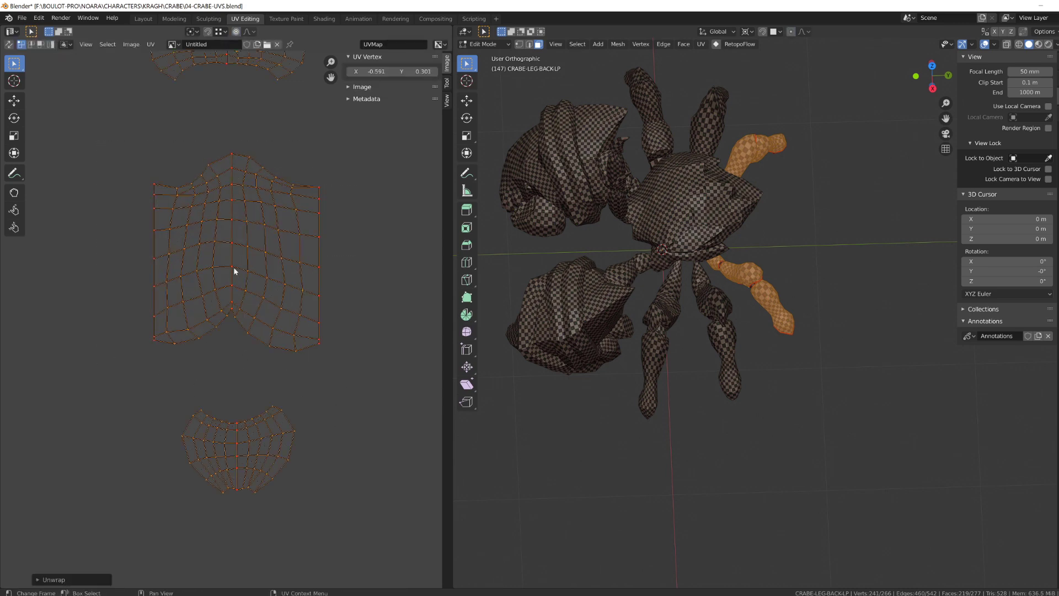
# Step: Flatten the middle island's lower edge, move it down along Y, and unwrap the islands again
pyautogui.press('g')
pyautogui.press('y')
pyautogui.click(235, 365)
pyautogui.press('a')
pyautogui.press('u')
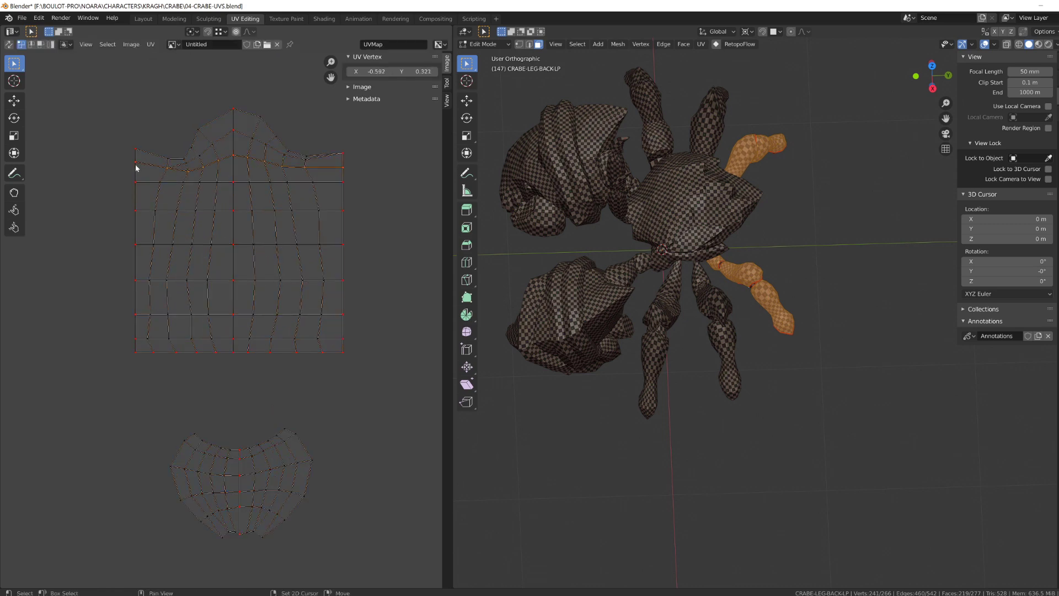
# Step: Flatten the selected upper horizontal row of the middle island by scaling it to 0 along Y
pyautogui.press('s')
pyautogui.press('y')
pyautogui.press('0')
pyautogui.press('Return')
# Step: Select the vertices along the middle island's uneven upper edge and move them along Y
pyautogui.moveTo(94, 160); pyautogui.dragTo(358, 91)
pyautogui.scroll(2, 189, 167)
pyautogui.moveTo(189, 167); pyautogui.dragTo(211, 319, button='middle')
pyautogui.press('g')
pyautogui.press('y')
pyautogui.click(219, 316)
pyautogui.scroll(-3, 224, 316)
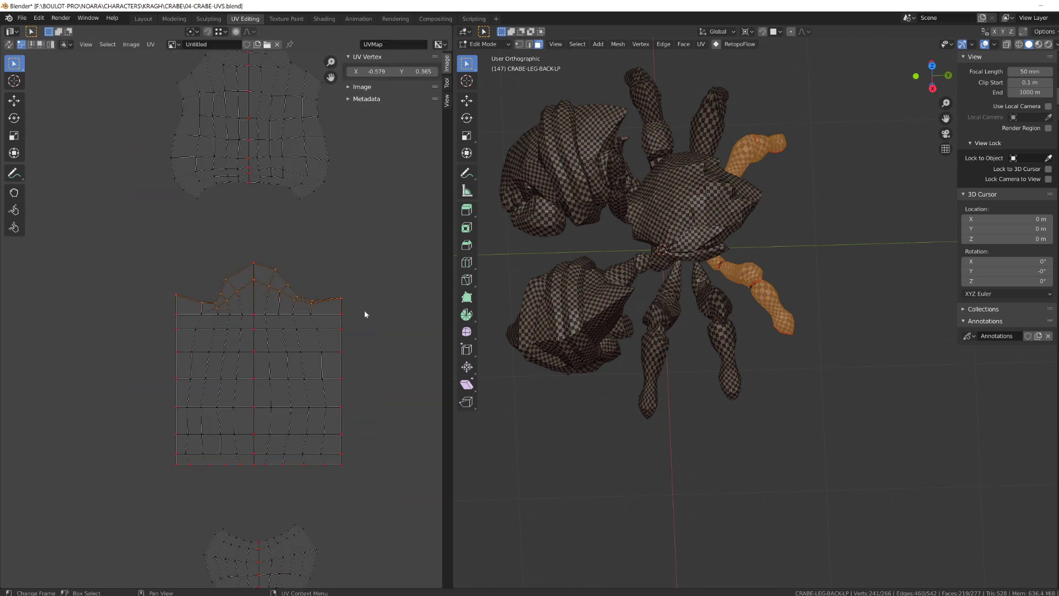
# Step: Try to unpin the middle island's central column and unwrap all the islands again
pyautogui.keyDown('alt'); pyautogui.click(253, 350); pyautogui.keyUp('alt')
pyautogui.hotkey('alt', 'p')
pyautogui.press('a')
pyautogui.press('u')
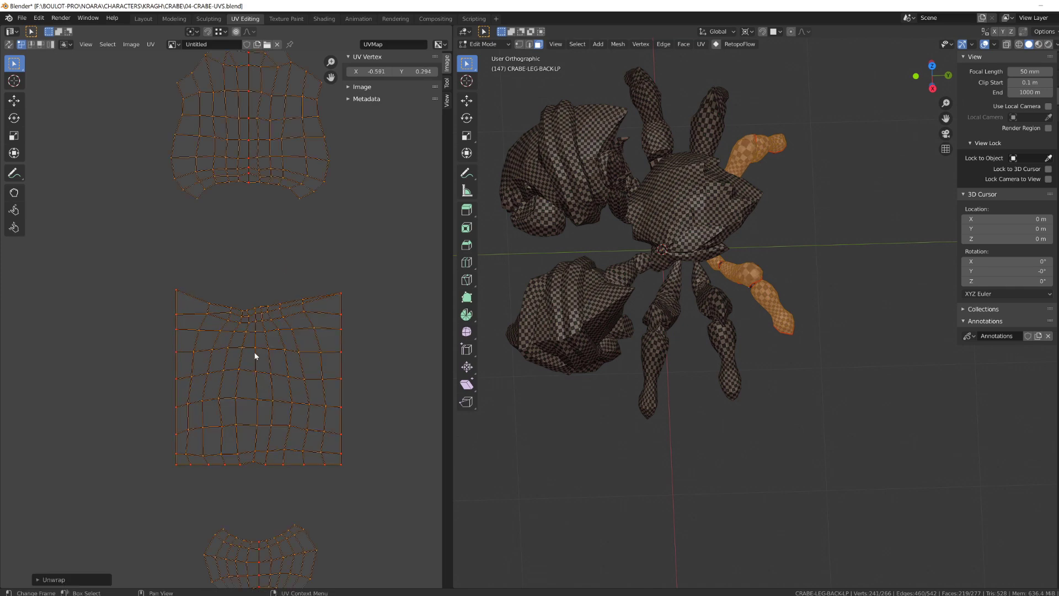
pyautogui.press('l')
pyautogui.moveTo(712, 403); pyautogui.dragTo(648, 362, button='middle')
pyautogui.scroll(6, 648, 362)
pyautogui.hotkey('ctrl', 'z')
pyautogui.hotkey('ctrl', 'z')
pyautogui.hotkey('ctrl', 'z')
# Step: Move the two uppermost rows of the middle island up along Y to make the grid spacing more even
pyautogui.keyDown('alt'); pyautogui.click(199, 297); pyautogui.keyUp('alt')
pyautogui.moveTo(689, 331); pyautogui.dragTo(601, 375, button='middle')
pyautogui.press('g')
pyautogui.press('y')
pyautogui.click(298, 304)
pyautogui.press('g')
pyautogui.press('y')
pyautogui.click(355, 317)
# Step: Straighten the column next to the middle island's left edge by scaling it to 0 along X
pyautogui.moveTo(259, 231); pyautogui.dragTo(263, 239)
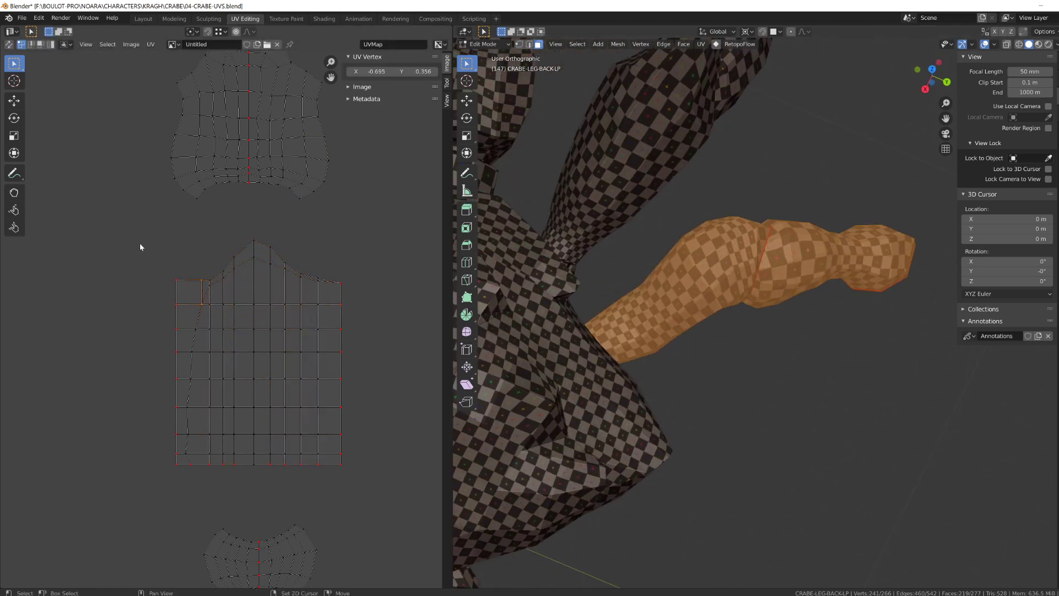
pyautogui.moveTo(183, 293); pyautogui.dragTo(205, 472)
pyautogui.press('s')
pyautogui.press('x')
pyautogui.press('0')
pyautogui.press('Return')
# Step: Try to unwrap the linked middle island again with its straightened columns
pyautogui.press('l')
pyautogui.press('u')
pyautogui.hotkey('ctrl', 'z')
# Step: Adjust the spacing of the middle island's inner columns by moving them along X
pyautogui.click(137, 319)
pyautogui.moveTo(778, 350); pyautogui.dragTo(762, 316, button='middle')
pyautogui.moveTo(282, 256); pyautogui.dragTo(375, 486)
pyautogui.press('g')
pyautogui.press('x')
pyautogui.click(259, 466)
pyautogui.press('g')
pyautogui.press('x')
pyautogui.click(212, 448)
# Step: Widen the middle island by moving its left and right outer columns outward along X
pyautogui.moveTo(124, 234); pyautogui.dragTo(228, 473)
pyautogui.press('g')
pyautogui.press('x')
pyautogui.click(182, 467)
pyautogui.moveTo(552, 353); pyautogui.dragTo(733, 369, button='middle')
pyautogui.moveTo(284, 247); pyautogui.dragTo(399, 478)
pyautogui.press('g')
pyautogui.press('x')
pyautogui.click(405, 475)
pyautogui.moveTo(568, 353); pyautogui.dragTo(800, 342, button='middle')
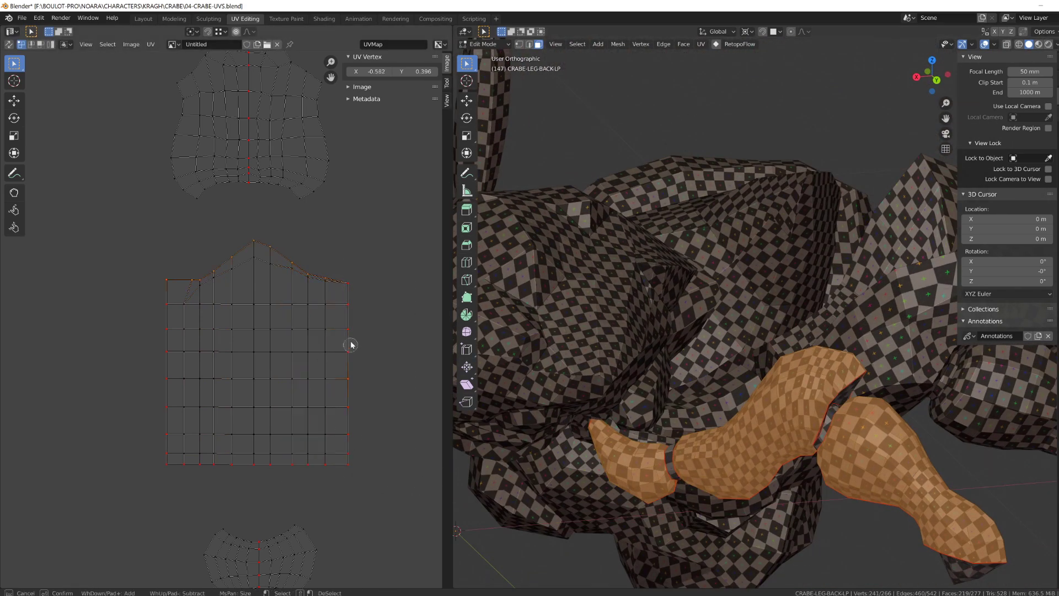
# Step: Move the middle island's second row and the vertices above it along Y to even out the checker pattern
pyautogui.moveTo(335, 390); pyautogui.dragTo(364, 220)
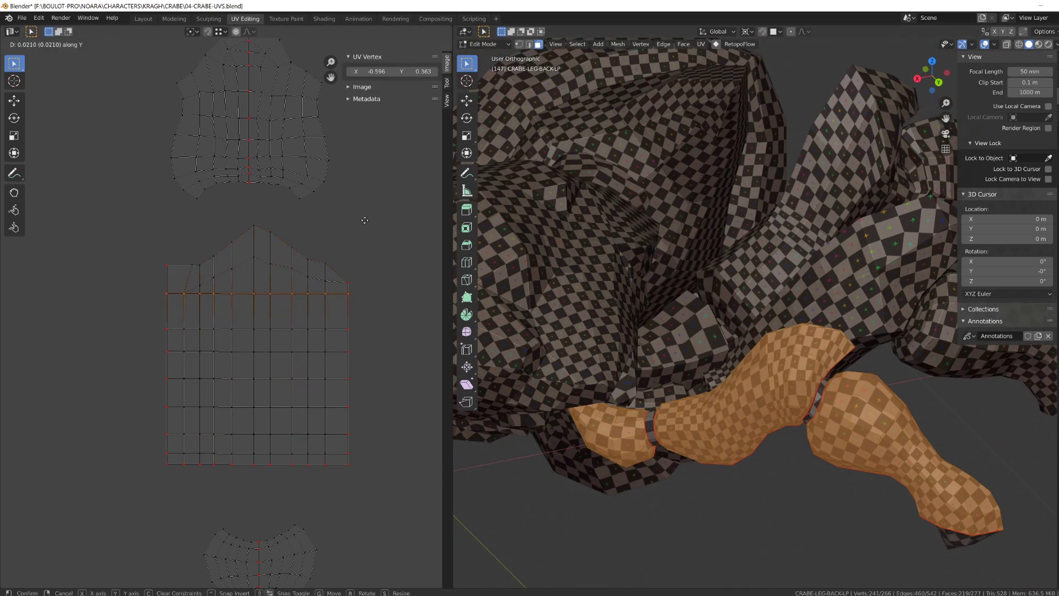
pyautogui.press('y')
pyautogui.click(234, 351)
pyautogui.moveTo(607, 331); pyautogui.dragTo(643, 355, button='middle')
pyautogui.moveTo(135, 228); pyautogui.dragTo(388, 329)
pyautogui.press('g')
pyautogui.press('y')
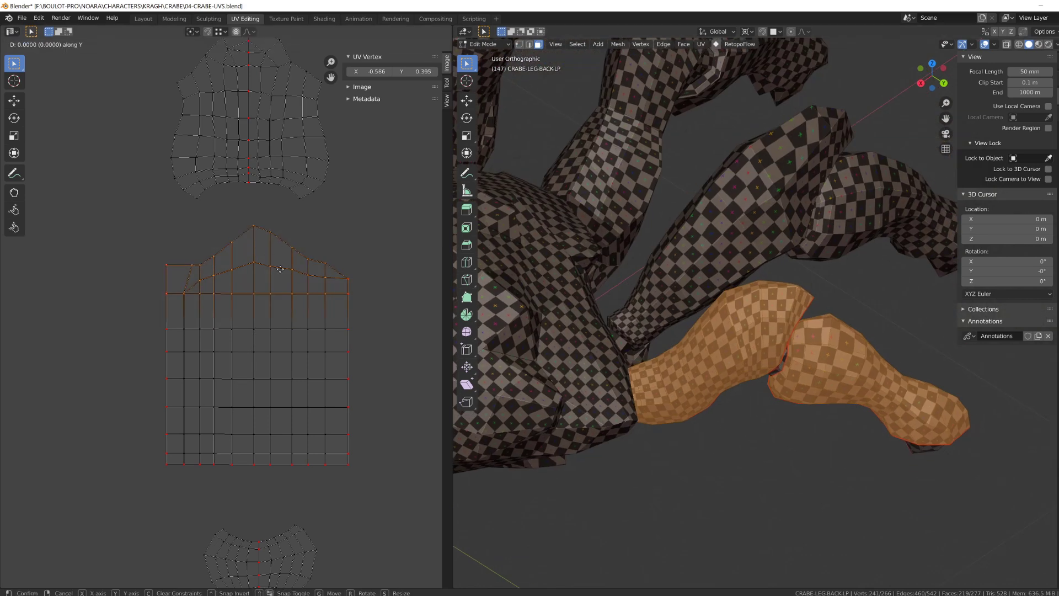
pyautogui.click(276, 278)
# Step: Extend the selection one row further down and move the middle island's whole upper group of rows along Y
pyautogui.moveTo(135, 237); pyautogui.dragTo(406, 356)
pyautogui.press('g')
pyautogui.press('y')
pyautogui.click(388, 294)
pyautogui.moveTo(607, 342); pyautogui.dragTo(637, 325, button='middle')
pyautogui.scroll(-3, 226, 325)
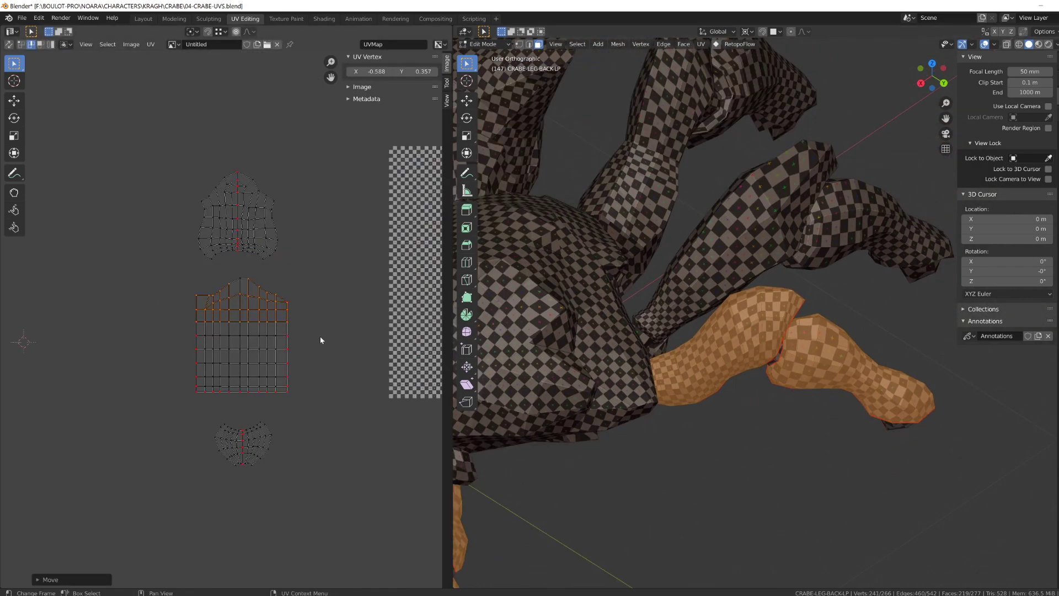
# Step: Isolate the UV island of the outer leg segment and straighten its two side edges into vertical lines
pyautogui.press('2')
pyautogui.hotkey('alt', 'a')
pyautogui.press('l')
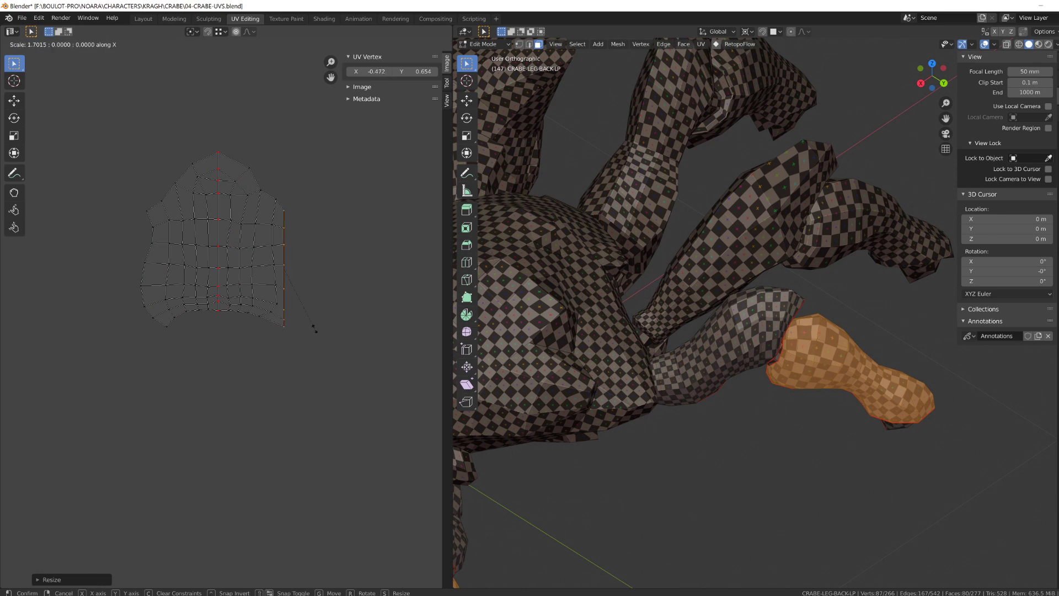
pyautogui.press('g')
pyautogui.click(329, 311)
pyautogui.hotkey('ctrl', 'z')
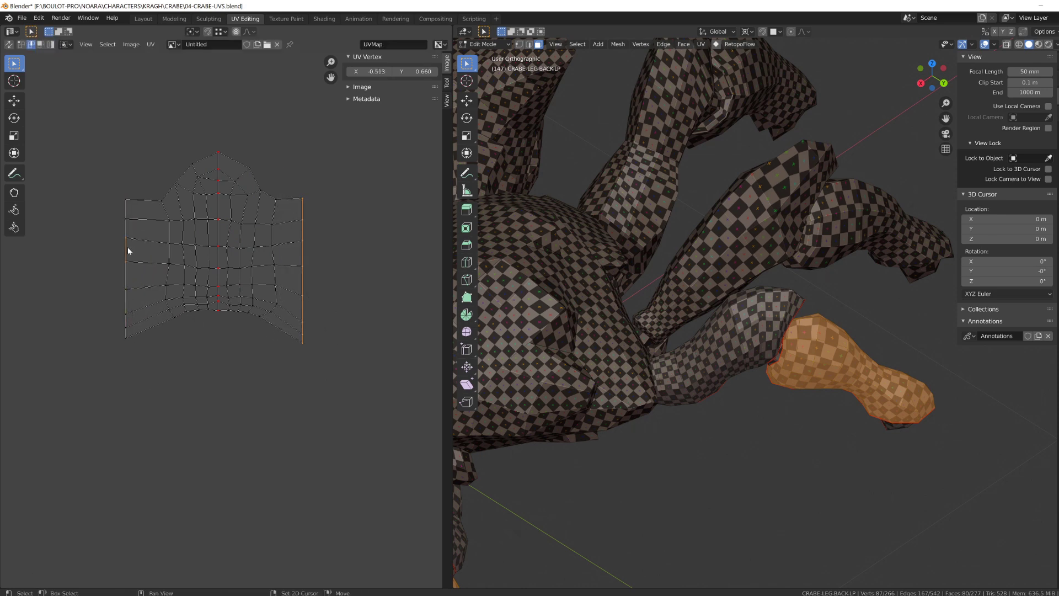
# Step: Pin the outer segment island's straightened side edges, unpin its central column, and unwrap the island again
pyautogui.press('p')
pyautogui.keyDown('alt'); pyautogui.click(217, 229); pyautogui.keyUp('alt')
pyautogui.hotkey('alt', 'p')
pyautogui.press('a')
pyautogui.press('u')
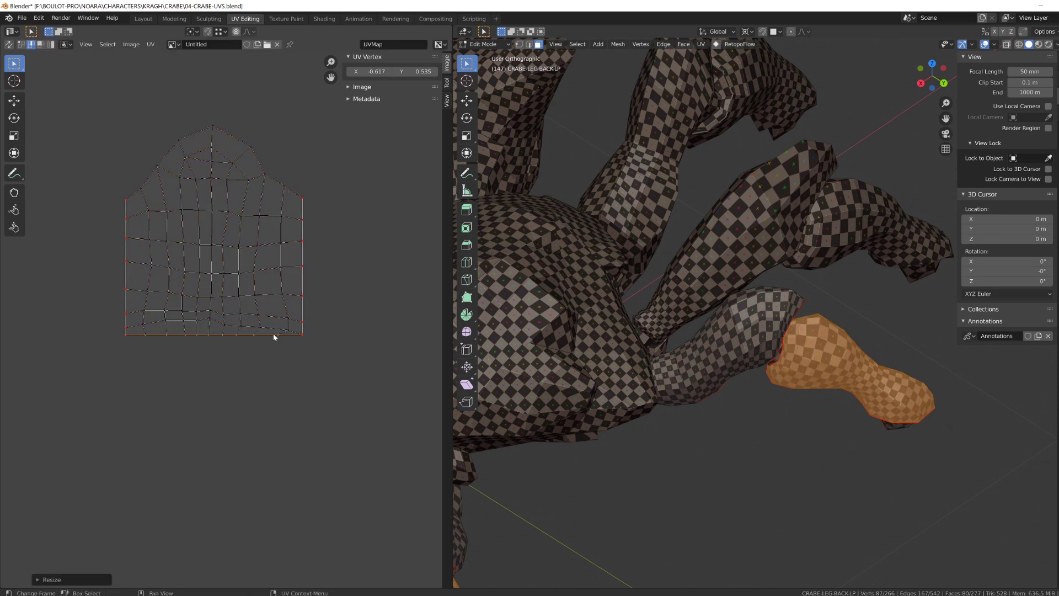
# Step: Move the outer segment island's flattened lower edge down and try unwrapping with both side edges unpinned
pyautogui.press('g')
pyautogui.click(226, 392)
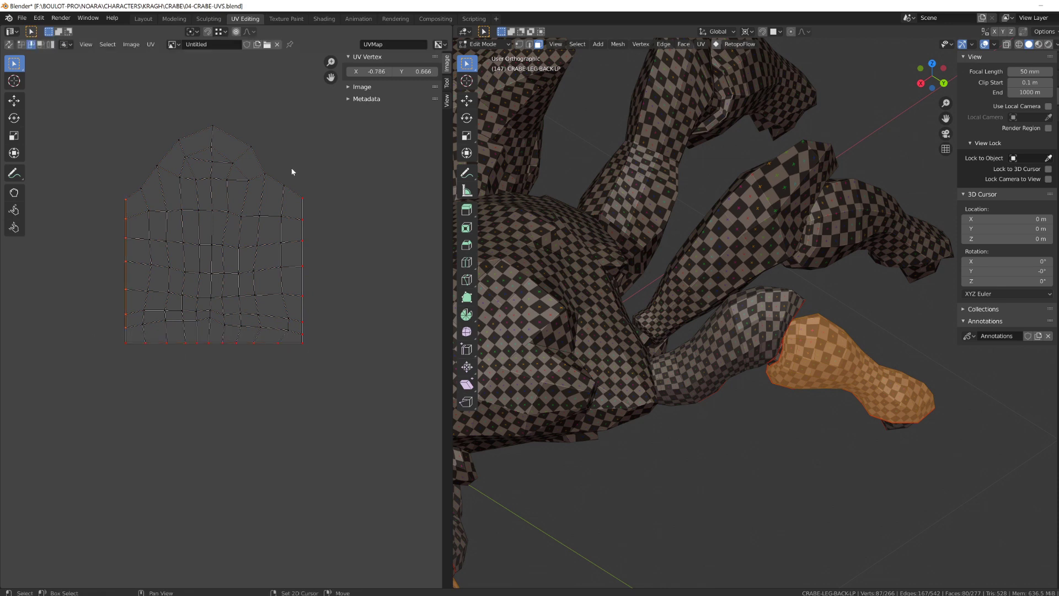
pyautogui.keyDown('alt'); pyautogui.keyDown('shift'); pyautogui.click(302, 282); pyautogui.keyUp('shift'); pyautogui.keyUp('alt')
pyautogui.hotkey('alt', 'p')
pyautogui.press('a')
pyautogui.press('a')
pyautogui.press('u')
pyautogui.hotkey('ctrl', 'z')
# Step: Flatten the outer segment island's horizontal rows by scaling each to 0 along Y, and straighten its vertical columns
pyautogui.keyDown('alt'); pyautogui.click(237, 214); pyautogui.keyUp('alt')
pyautogui.press('s')
pyautogui.press('y')
pyautogui.press('0')
pyautogui.press('Return')
pyautogui.keyDown('alt'); pyautogui.click(238, 247); pyautogui.keyUp('alt')
pyautogui.press('s')
pyautogui.press('y')
pyautogui.press('0')
pyautogui.press('Return')
pyautogui.keyDown('alt'); pyautogui.click(241, 275); pyautogui.keyUp('alt')
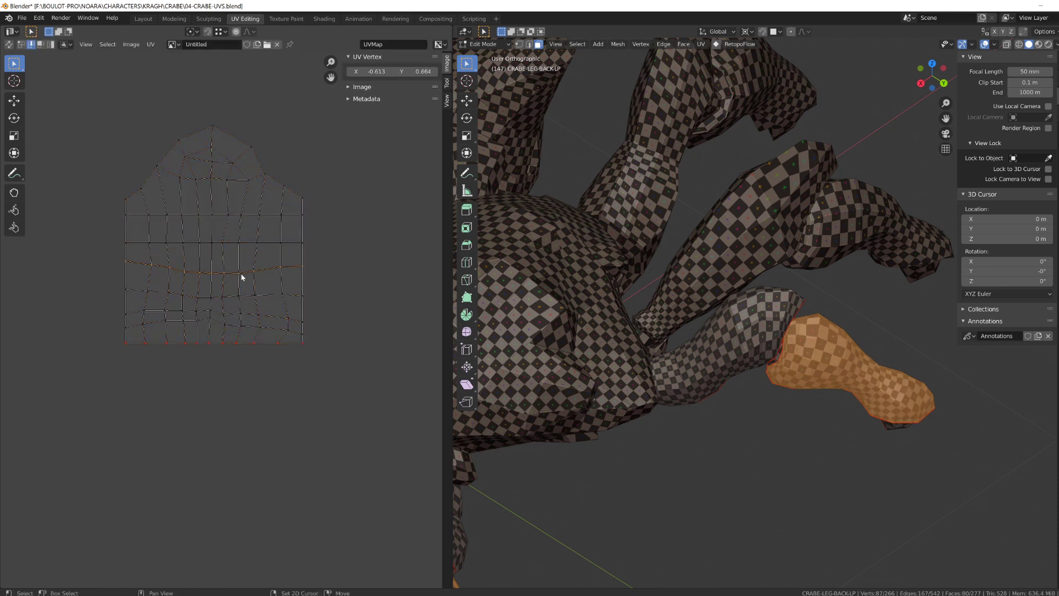
pyautogui.keyDown('alt'); pyautogui.click(150, 265); pyautogui.keyUp('alt')
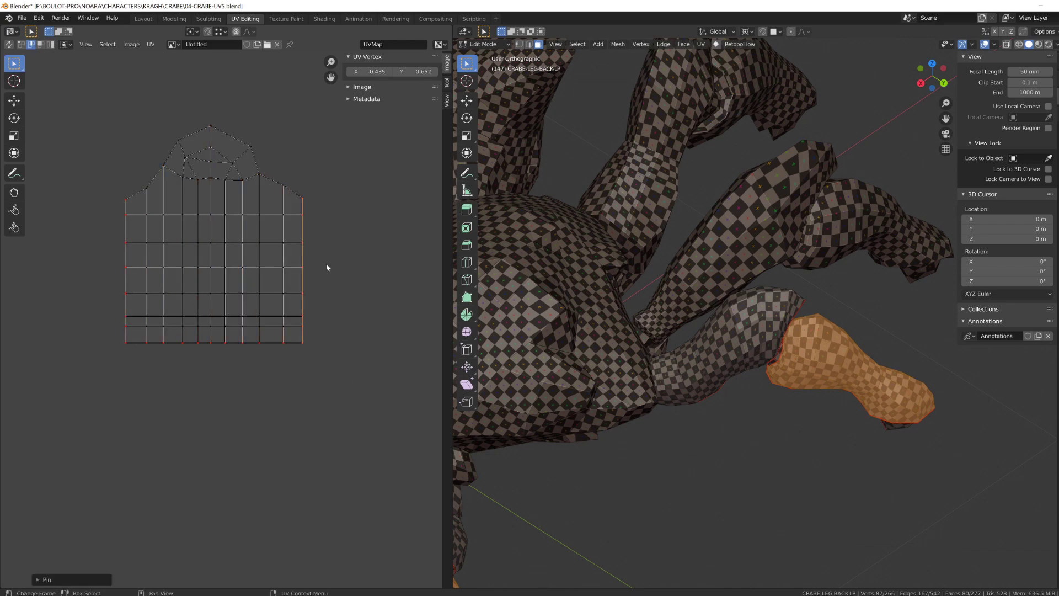
# Step: Unwrap the outer segment island again around its pinned edges and select the whole leg mesh
pyautogui.press('a')
pyautogui.press('u')
pyautogui.moveTo(860, 397); pyautogui.dragTo(783, 397, button='middle')
pyautogui.press('a')
pyautogui.scroll(-5, 246, 381)
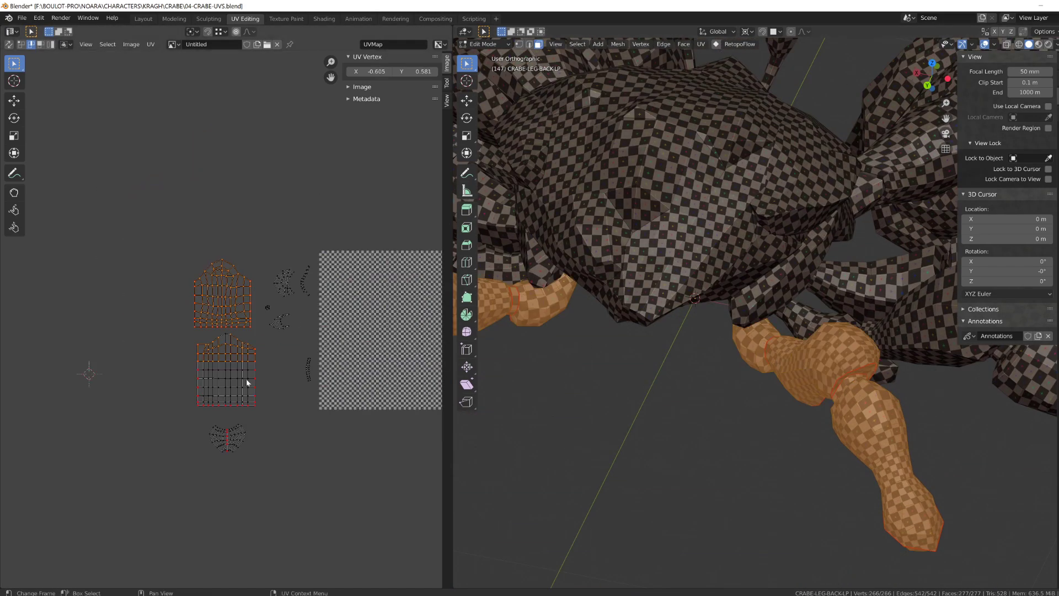
# Step: Isolate the small inner leg segment's island, then flatten and pin its second horizontal row
pyautogui.scroll(5, 223, 449)
pyautogui.hotkey('alt', 'a')
pyautogui.scroll(1, 259, 400)
pyautogui.moveTo(629, 442); pyautogui.dragTo(670, 417, button='middle')
pyautogui.hotkey('alt', 'a')
pyautogui.press('l')
pyautogui.keyDown('alt'); pyautogui.click(246, 406); pyautogui.keyUp('alt')
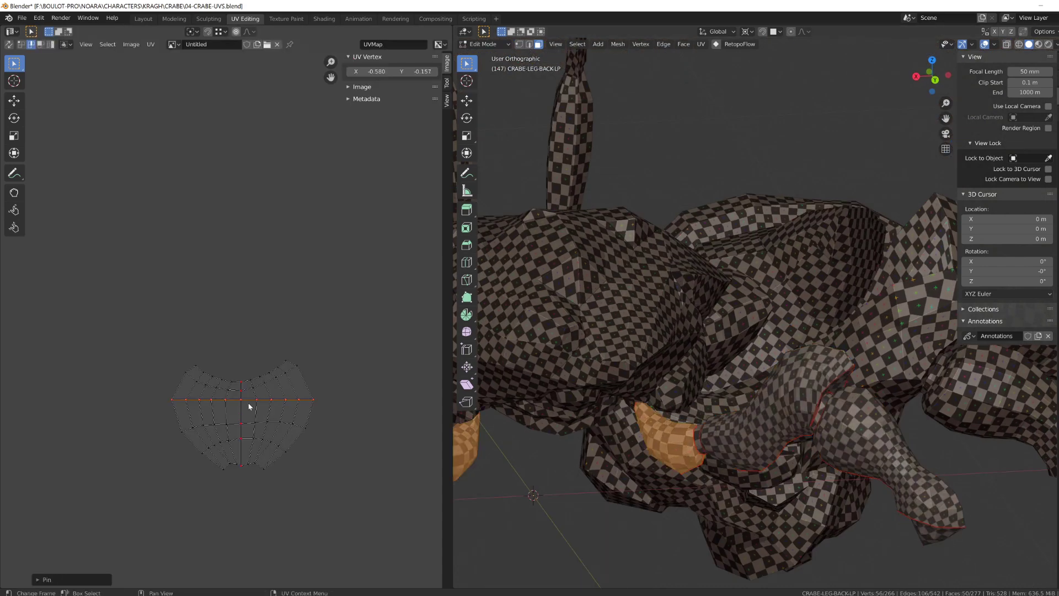
pyautogui.press('s')
pyautogui.press('x')
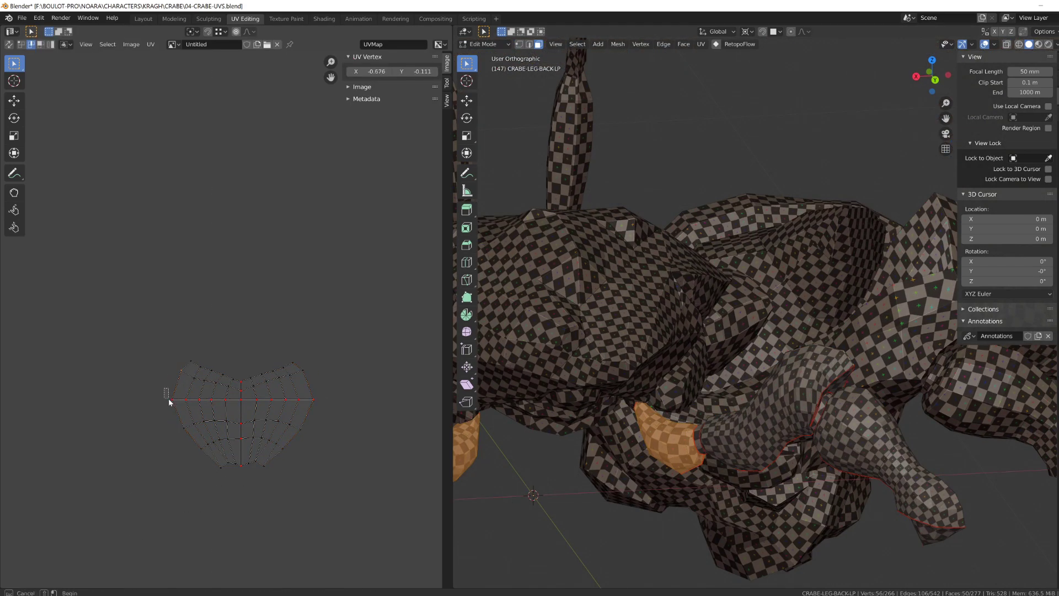
# Step: Try to straighten the small island's left edge by scaling its vertices to 0 along X
pyautogui.moveTo(169, 399); pyautogui.dragTo(169, 399)
pyautogui.press('1')
pyautogui.keyDown('alt'); pyautogui.click(173, 389); pyautogui.keyUp('alt')
pyautogui.press('s')
pyautogui.press('x')
pyautogui.press('0')
pyautogui.press('Return')
pyautogui.press('g')
pyautogui.press('x')
pyautogui.press('Escape')
pyautogui.hotkey('ctrl', 'z')
# Step: Widen the small island by scaling and moving its side vertices along X
pyautogui.press('s')
pyautogui.press('x')
pyautogui.click(305, 492)
pyautogui.press('g')
pyautogui.press('x')
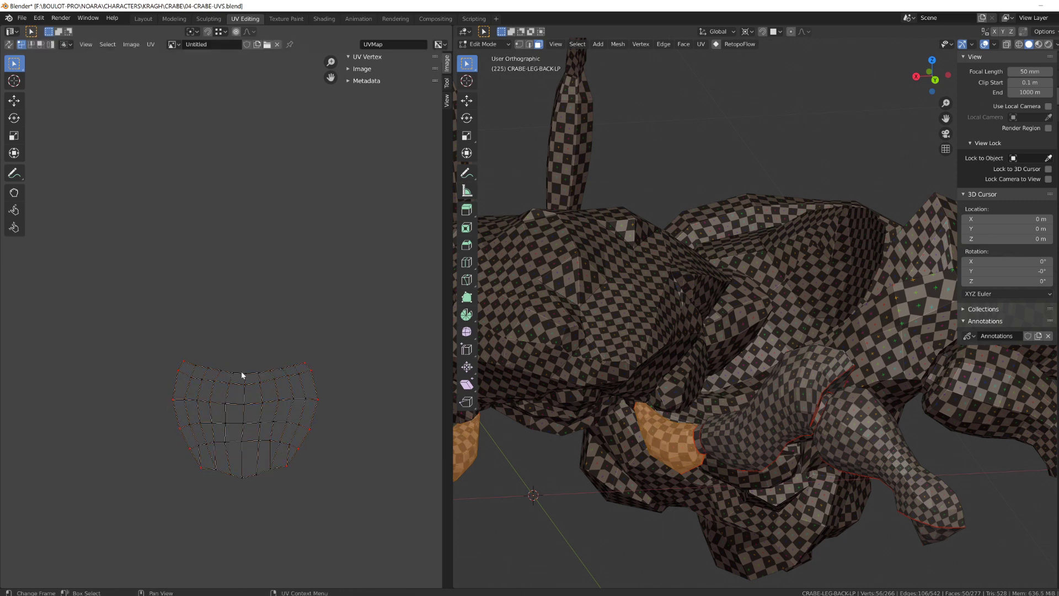
# Step: Flatten the small island's lower edge by scaling its vertices to 0 along Y
pyautogui.moveTo(279, 500); pyautogui.dragTo(308, 506)
pyautogui.press('s')
pyautogui.press('y')
pyautogui.press('0')
pyautogui.press('Return')
# Step: Flatten the small island's upper and lower edges along Y and straighten its left edge along X
pyautogui.press('s')
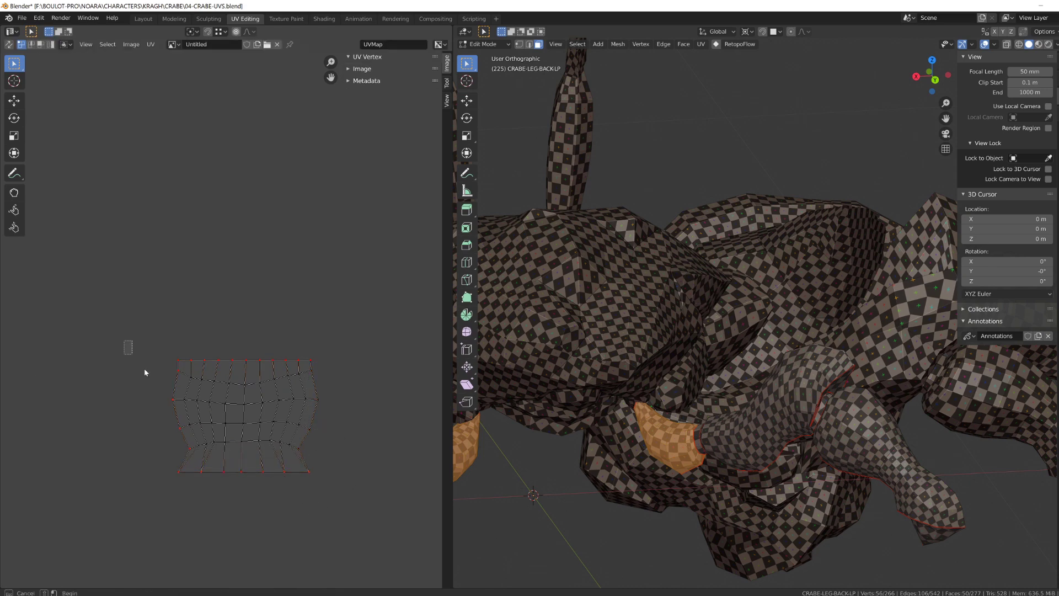
pyautogui.click(264, 475)
pyautogui.moveTo(298, 464); pyautogui.dragTo(303, 449, button='middle')
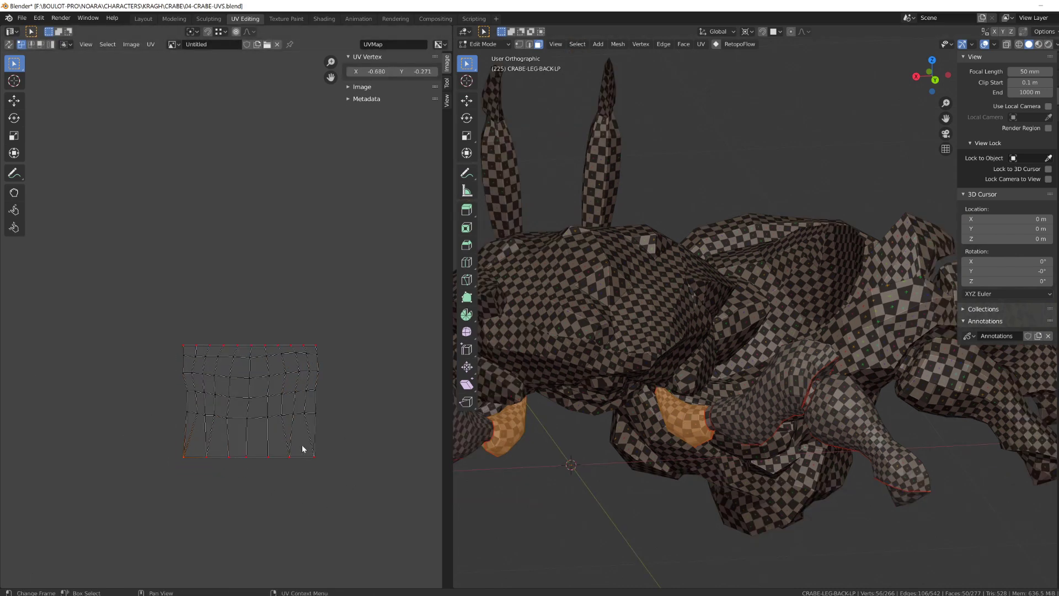
pyautogui.moveTo(689, 397); pyautogui.dragTo(662, 254, button='middle')
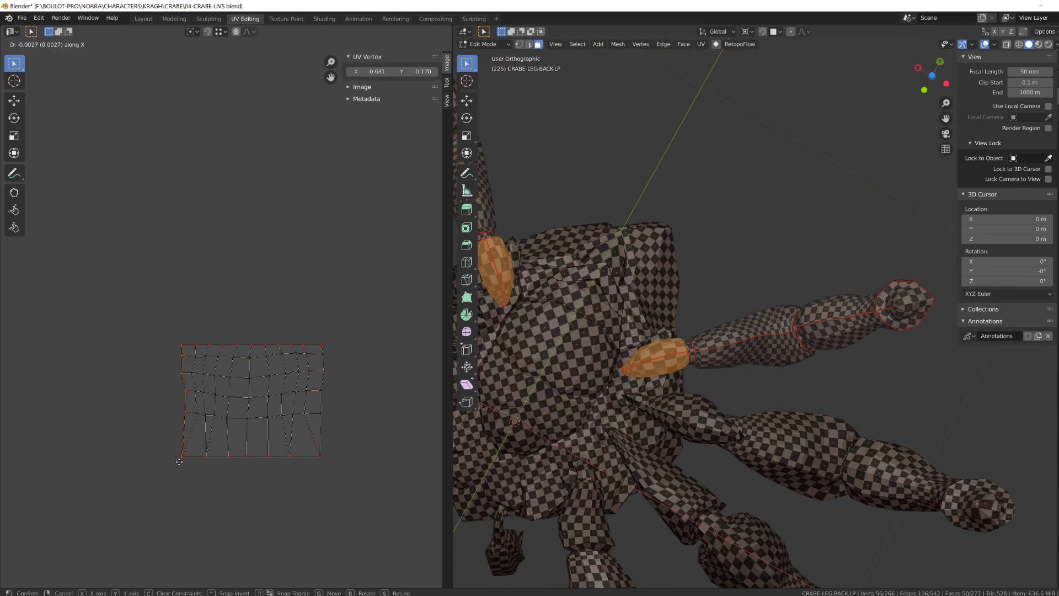
# Step: Straighten the small island's right edge along X, then flatten its lowest inner row and move it along Y
pyautogui.moveTo(314, 331); pyautogui.dragTo(378, 541)
pyautogui.press('s')
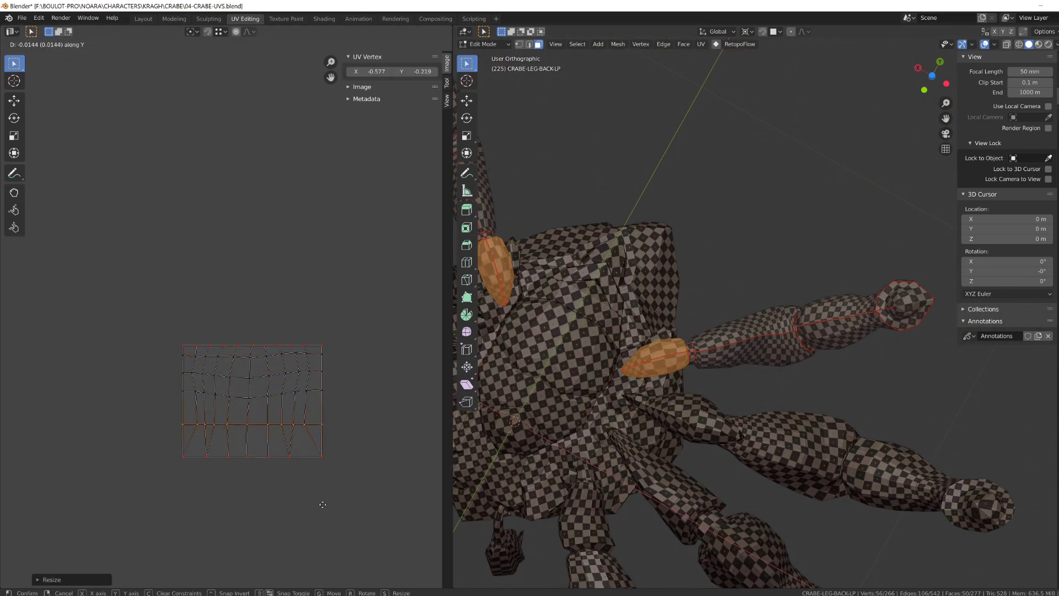
pyautogui.click(323, 504)
pyautogui.moveTo(673, 380); pyautogui.dragTo(574, 458, button='middle')
pyautogui.press('g')
pyautogui.press('y')
pyautogui.click(282, 500)
# Step: Space out the small island's upper edge and upper rows by moving them along Y
pyautogui.moveTo(157, 312); pyautogui.dragTo(342, 356)
pyautogui.press('g')
pyautogui.press('y')
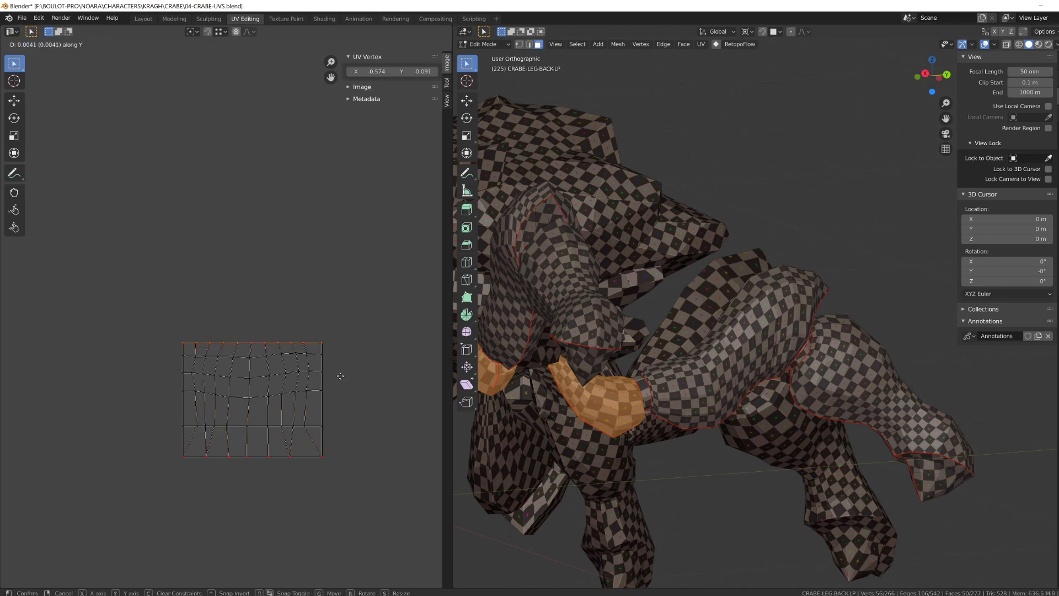
pyautogui.click(340, 374)
pyautogui.moveTo(128, 296); pyautogui.dragTo(336, 368)
pyautogui.press('g')
pyautogui.press('y')
pyautogui.click(335, 364)
pyautogui.moveTo(149, 309); pyautogui.dragTo(343, 388)
pyautogui.press('g')
pyautogui.press('y')
pyautogui.click(337, 378)
# Step: Bring back all of the back leg's islands and place the straightened small island beneath the two large ones
pyautogui.moveTo(697, 466); pyautogui.dragTo(634, 341, button='middle')
pyautogui.press('a')
pyautogui.scroll(-4, 271, 380)
pyautogui.moveTo(198, 312); pyautogui.dragTo(273, 388)
pyautogui.press('g')
pyautogui.click(256, 375)
pyautogui.press('a')
pyautogui.click(153, 45)
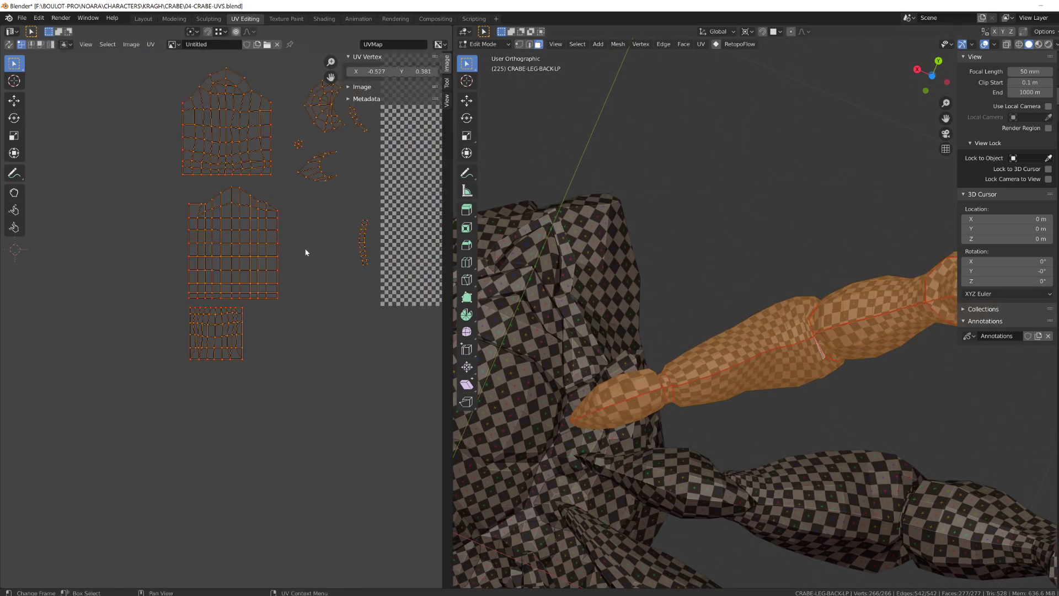
# Step: Arrange the curved strips and the small cap islands around the back leg's larger islands
pyautogui.click(305, 250)
pyautogui.moveTo(323, 126); pyautogui.dragTo(248, 228, button='middle')
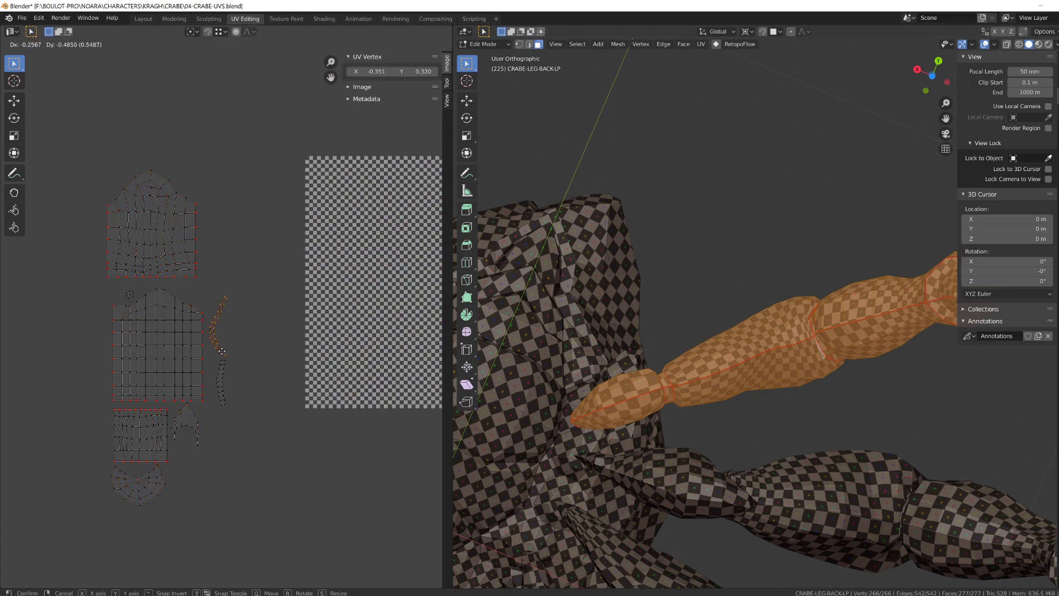
pyautogui.click(221, 351)
pyautogui.scroll(6, 255, 285)
pyautogui.press('Escape')
# Step: Straighten the lower narrow strip from its squared quad using Follow Active Quads with Length Average
pyautogui.click(259, 308)
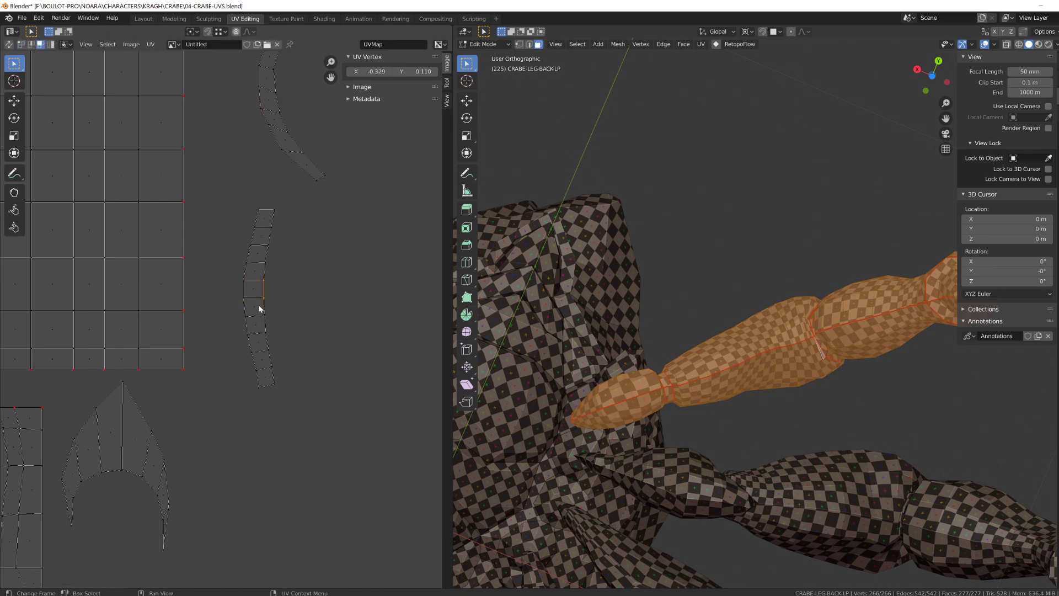
pyautogui.hotkey('alt', 'a')
pyautogui.press('l')
pyautogui.press('u')
pyautogui.click(731, 377)
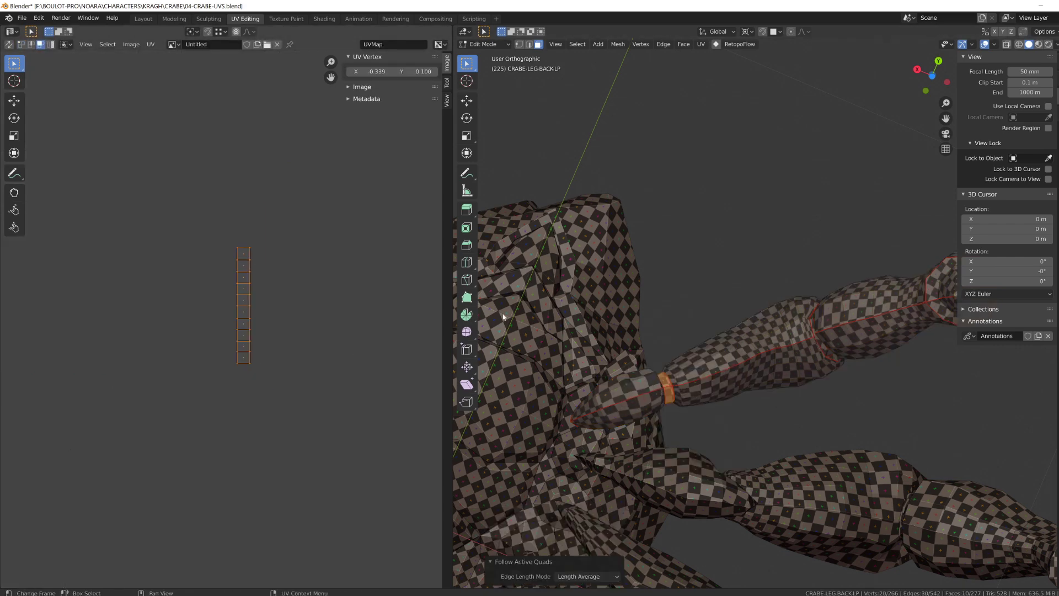
pyautogui.press('a')
# Step: Square a middle quad of the upper curved strip by scaling its horizontal edges to 0 along Y
pyautogui.moveTo(270, 75); pyautogui.dragTo(221, 193, button='middle')
pyautogui.click(220, 193)
pyautogui.press('1')
pyautogui.press('y')
pyautogui.press('0')
pyautogui.press('Return')
pyautogui.moveTo(198, 203); pyautogui.dragTo(240, 217)
pyautogui.press('s')
pyautogui.press('y')
pyautogui.press('0')
pyautogui.press('Return')
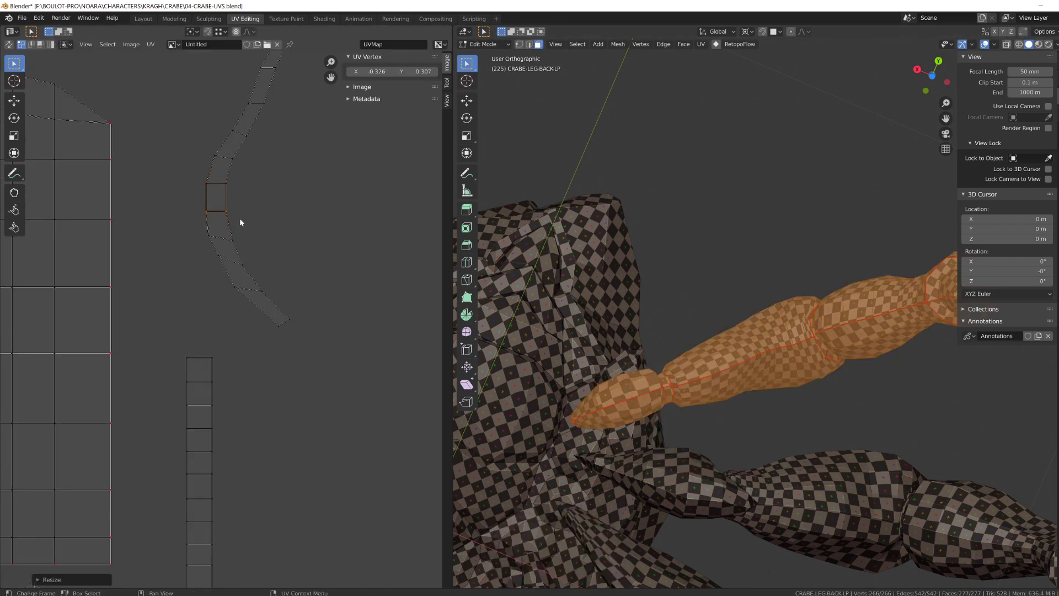
# Step: Straighten the whole upper curved strip from its squared quad using Follow Active Quads
pyautogui.press('3')
pyautogui.click(218, 196)
pyautogui.moveTo(739, 309); pyautogui.dragTo(797, 353, button='middle')
pyautogui.hotkey('alt', 'a')
pyautogui.press('l')
pyautogui.press('u')
pyautogui.click(847, 326)
pyautogui.press('a')
pyautogui.scroll(-5, 253, 333)
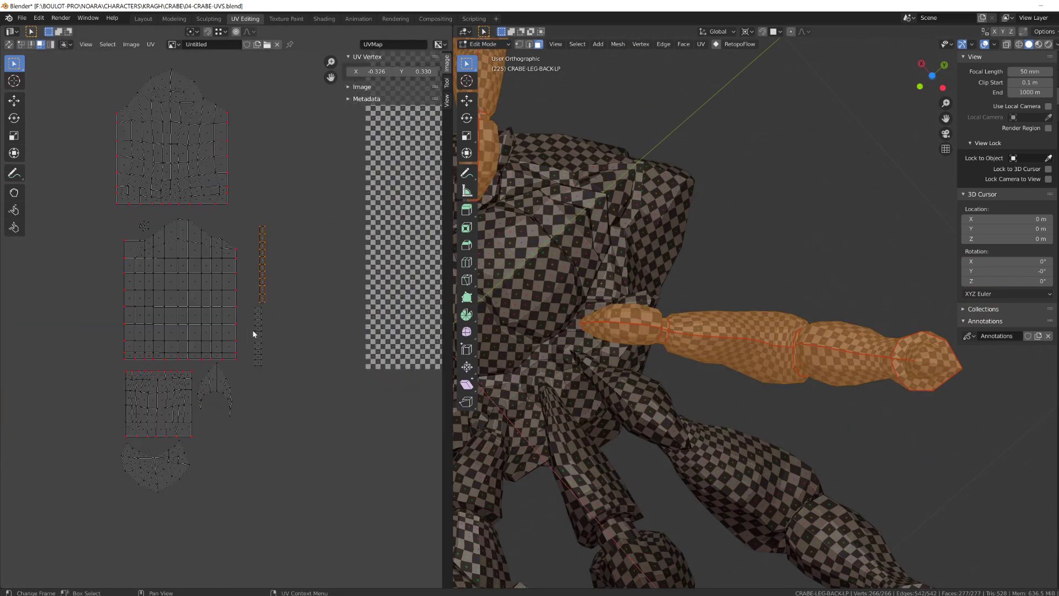
# Step: Rotate the two straightened strips by 90 degrees so they lie horizontally
pyautogui.hotkey('alt', 'a')
pyautogui.press('l')
pyautogui.press('r')
pyautogui.press('9')
pyautogui.press('0')
pyautogui.press('Return')
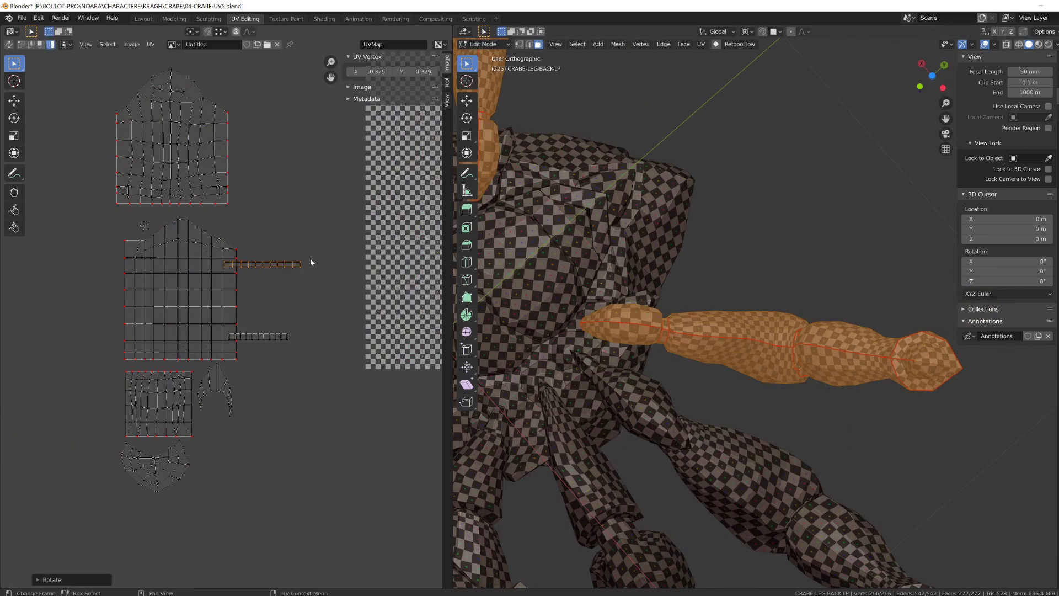
# Step: Reposition the tiny round island and tidy the back leg's island group
pyautogui.press('a')
pyautogui.click(157, 221)
pyautogui.press('l')
pyautogui.press('g')
pyautogui.click(188, 187)
pyautogui.press('g')
pyautogui.press('a')
# Step: Edit the crab parts together and move the back leg's islands beside the other finished groups above the texture square
pyautogui.press('Tab')
pyautogui.press('a')
pyautogui.press('Tab')
pyautogui.scroll(-6, 286, 358)
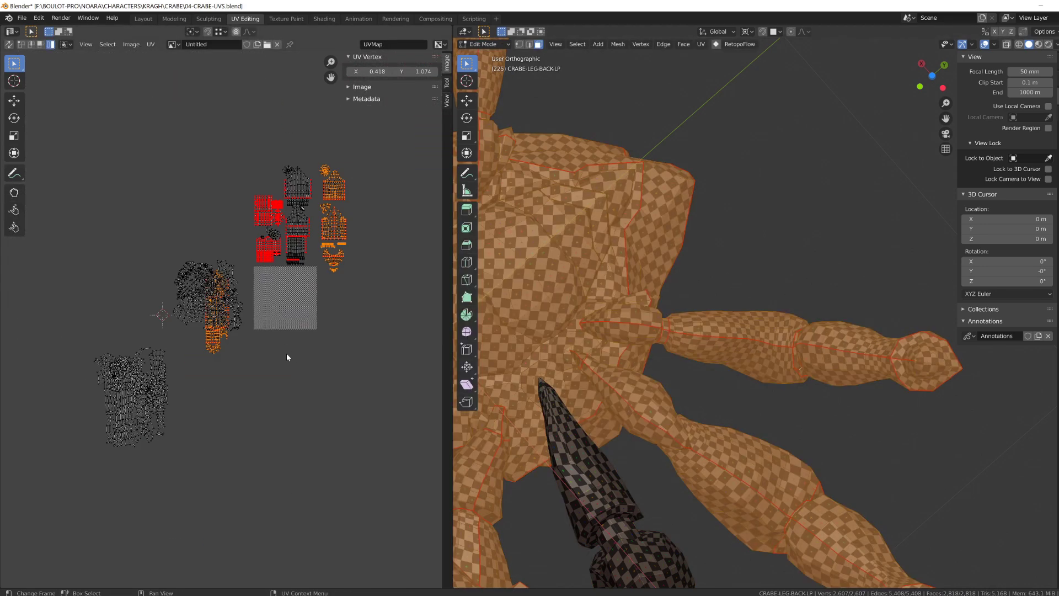
pyautogui.press('b')
pyautogui.moveTo(313, 155); pyautogui.dragTo(395, 281, button='middle')
pyautogui.press('g')
pyautogui.click(361, 220)
pyautogui.hotkey('alt', 'a')
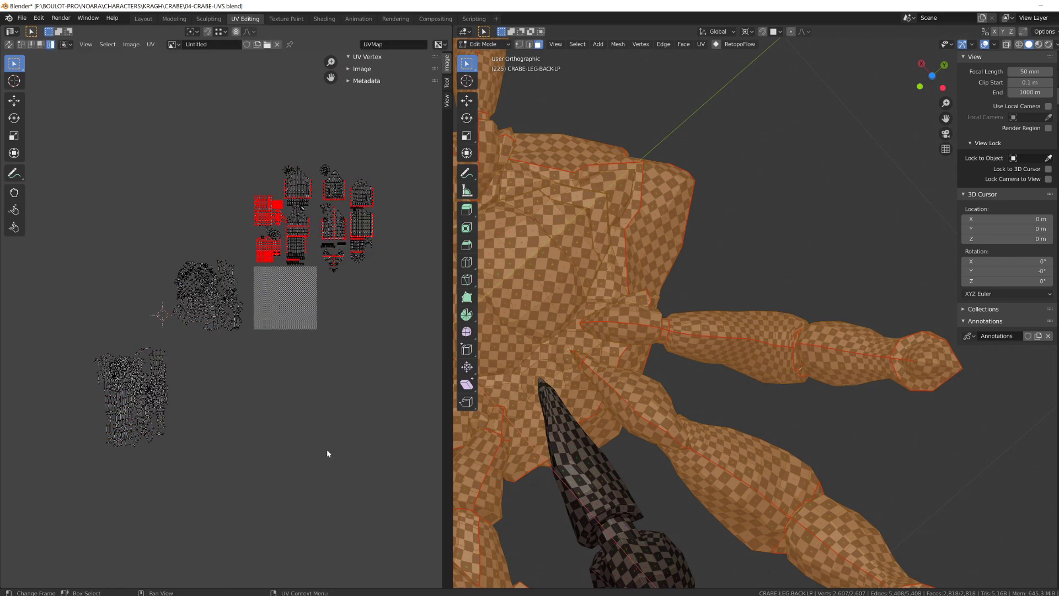
# Step: Leave the multi-part editing and open the claw arms in Edit Mode to check their UV layout
pyautogui.scroll(-4, 794, 320)
pyautogui.moveTo(810, 314); pyautogui.dragTo(764, 534, button='middle')
pyautogui.hotkey('alt', 'a')
pyautogui.press('a')
pyautogui.scroll(3, 312, 338)
pyautogui.moveTo(468, 328); pyautogui.dragTo(649, 330, button='middle')
pyautogui.press('Tab')
pyautogui.click(877, 463)
pyautogui.press('Tab')
pyautogui.click(904, 378)
pyautogui.scroll(-4, 226, 319)
pyautogui.click(676, 409)
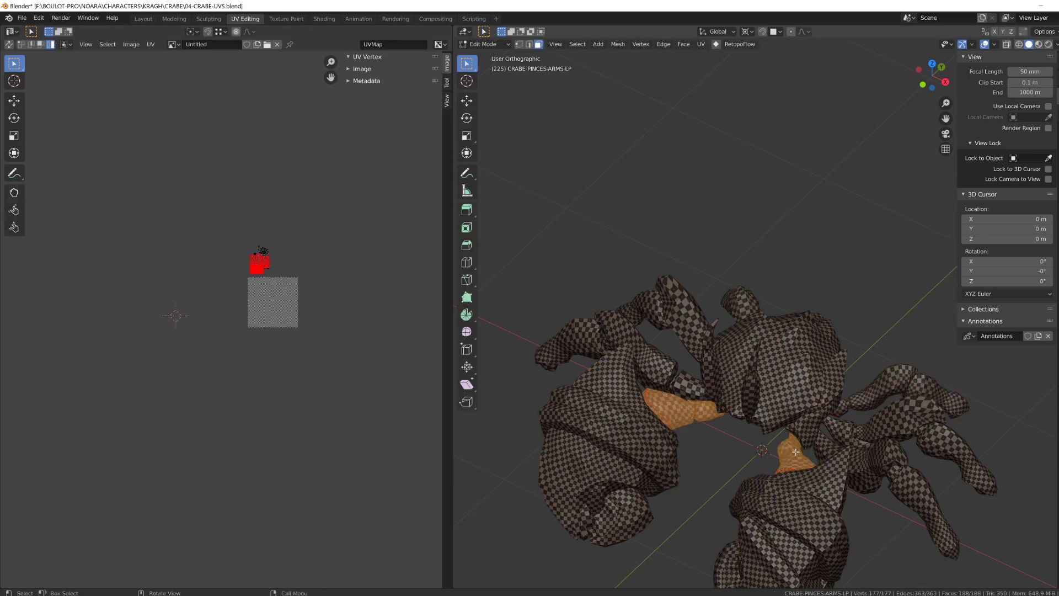
# Step: Switch editing to the claws object, select all its UVs, and unwrap them
pyautogui.click(623, 442)
pyautogui.moveTo(683, 436); pyautogui.dragTo(733, 405, button='middle')
pyautogui.scroll(3, 171, 387)
pyautogui.moveTo(171, 387); pyautogui.dragTo(317, 290, button='middle')
pyautogui.press('a')
pyautogui.click(151, 44)
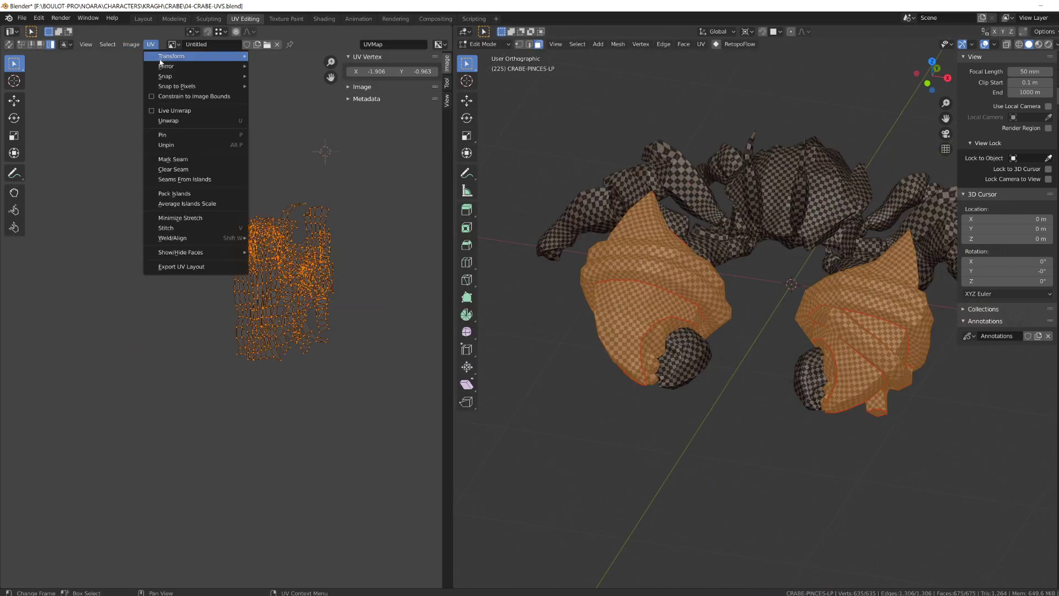
pyautogui.press('u')
pyautogui.click(756, 311)
# Step: Move all the claws' islands together to an empty part of the UV space
pyautogui.moveTo(428, 220); pyautogui.dragTo(302, 278, button='middle')
pyautogui.press('g')
pyautogui.click(149, 277)
pyautogui.scroll(4, 166, 265)
pyautogui.moveTo(182, 257); pyautogui.dragTo(312, 352, button='middle')
pyautogui.scroll(1, 604, 342)
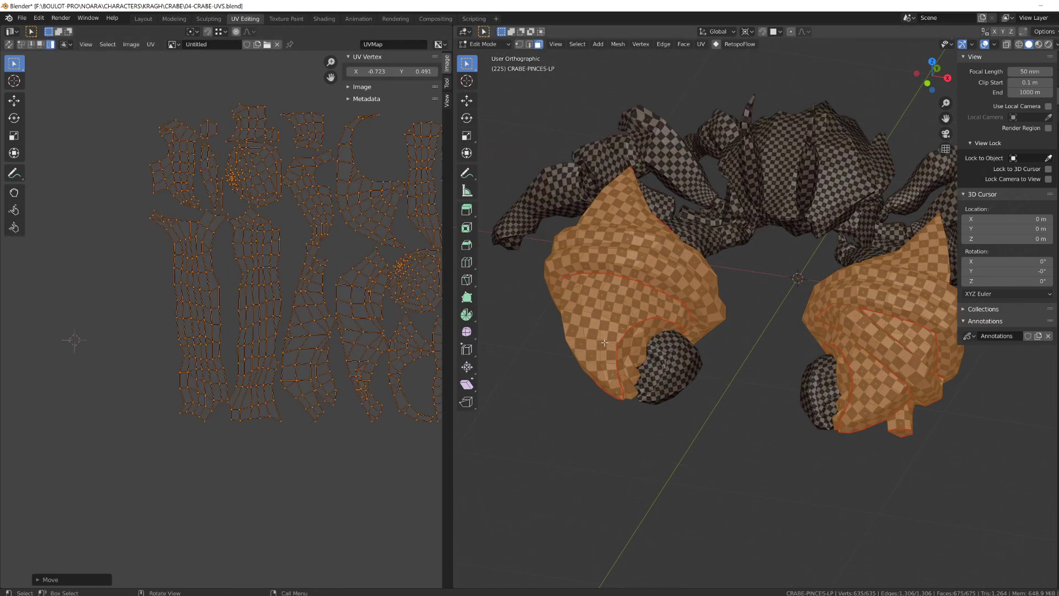
# Step: Move one long claw island away from the others into an empty area
pyautogui.moveTo(604, 343); pyautogui.dragTo(643, 357, button='middle')
pyautogui.click(267, 293)
pyautogui.press('l')
pyautogui.press('g')
pyautogui.click(90, 305)
pyautogui.scroll(2, 111, 338)
pyautogui.moveTo(111, 338); pyautogui.dragTo(307, 273, button='middle')
# Step: Straighten the long claw island's left edge by scaling it to 0 along X, and move it outward along X
pyautogui.keyDown('alt'); pyautogui.click(228, 253); pyautogui.keyUp('alt')
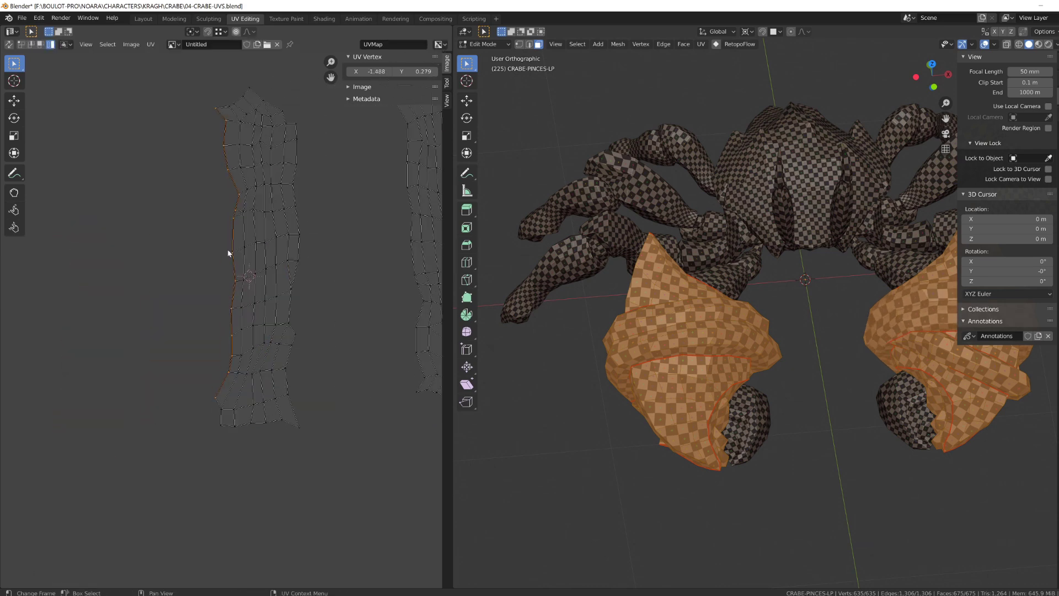
pyautogui.press('s')
pyautogui.press('x')
pyautogui.press('0')
pyautogui.press('Return')
pyautogui.press('g')
pyautogui.press('x')
pyautogui.click(204, 248)
# Step: Straighten the long claw island's right edge by scaling it to 0 along X and pin it
pyautogui.keyDown('alt'); pyautogui.click(303, 230); pyautogui.keyUp('alt')
pyautogui.press('s')
pyautogui.press('x')
pyautogui.press('0')
pyautogui.press('Return')
pyautogui.press('g')
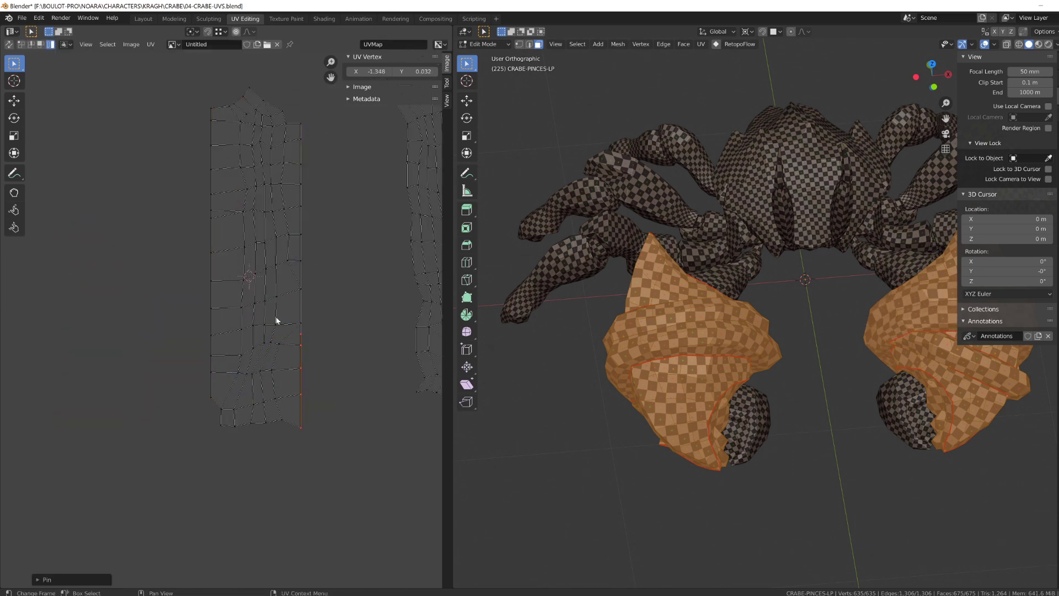
# Step: Isolate the long island's claw section by its seams and unwrap it around the pinned edges
pyautogui.hotkey('alt', 'a')
pyautogui.press('l')
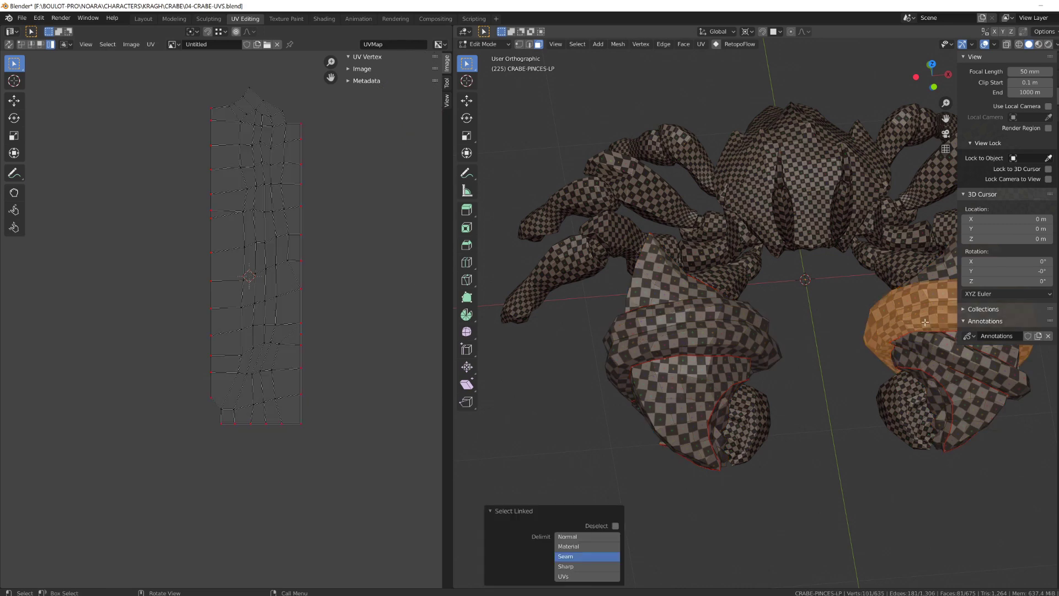
pyautogui.press('a')
pyautogui.press('u')
pyautogui.keyDown('shift'); pyautogui.moveTo(905, 334); pyautogui.dragTo(725, 296, button='middle'); pyautogui.keyUp('shift')
# Step: Isolate the narrow curved band across the claw and move its UV island into an empty area
pyautogui.hotkey('alt', 'a')
pyautogui.press('l')
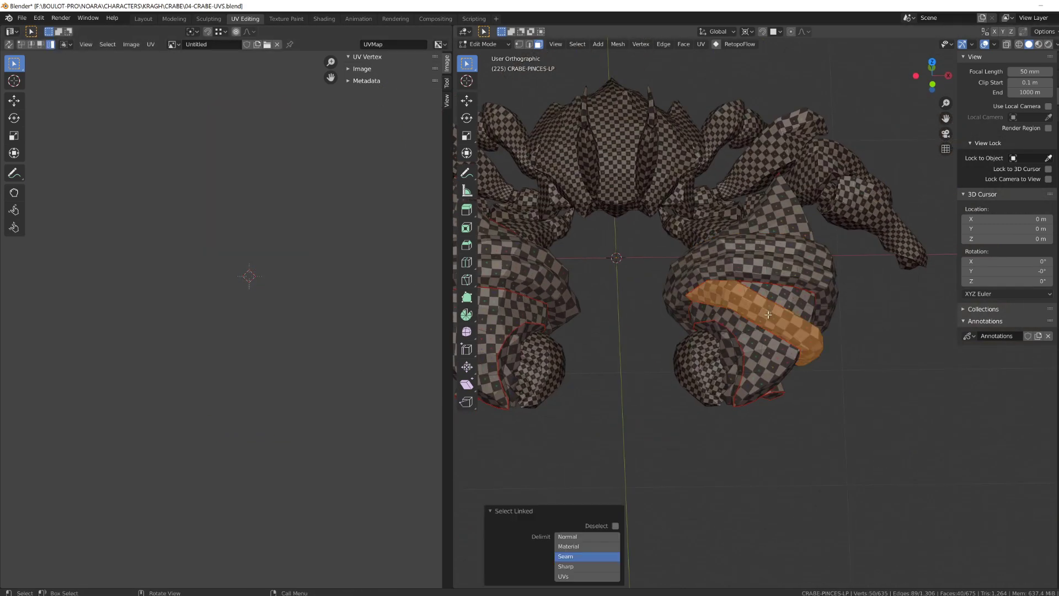
pyautogui.scroll(-6, 232, 320)
pyautogui.press('g')
pyautogui.click(173, 369)
pyautogui.scroll(6, 144, 314)
pyautogui.moveTo(144, 314); pyautogui.dragTo(282, 276, button='middle')
# Step: Straighten the narrow band island's right edge by scaling it to 0 along X, and move it along X
pyautogui.keyDown('alt'); pyautogui.click(282, 276); pyautogui.keyUp('alt')
pyautogui.moveTo(259, 170); pyautogui.dragTo(283, 369)
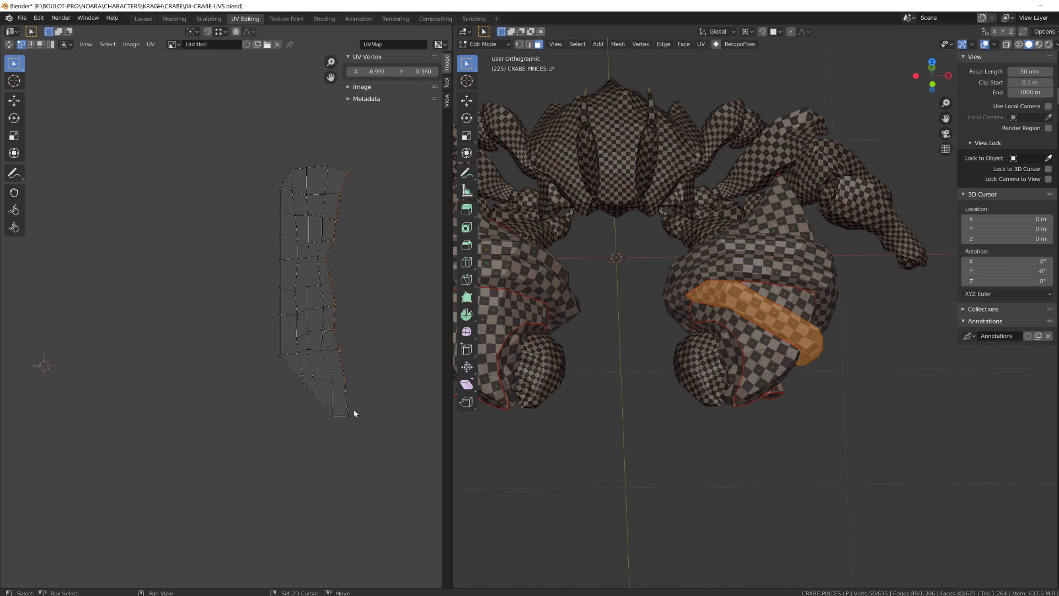
pyautogui.press('s')
pyautogui.press('x')
pyautogui.press('0')
pyautogui.press('Return')
pyautogui.press('g')
pyautogui.press('x')
pyautogui.click(403, 431)
pyautogui.moveTo(241, 147); pyautogui.dragTo(280, 380)
pyautogui.press('u')
pyautogui.hotkey('ctrl', 'z')
pyautogui.hotkey('alt', 'a')
# Step: Pin both straightened side edges of the narrow band island and unwrap it around them
pyautogui.moveTo(336, 156); pyautogui.dragTo(394, 436)
pyautogui.press('p')
pyautogui.moveTo(238, 145); pyautogui.dragTo(282, 377)
pyautogui.press('p')
pyautogui.press('u')
pyautogui.moveTo(822, 346); pyautogui.dragTo(716, 332, button='middle')
# Step: Shift the band island's inner edge loop near its left side along X and unwrap the island again
pyautogui.keyDown('alt'); pyautogui.click(303, 375); pyautogui.keyUp('alt')
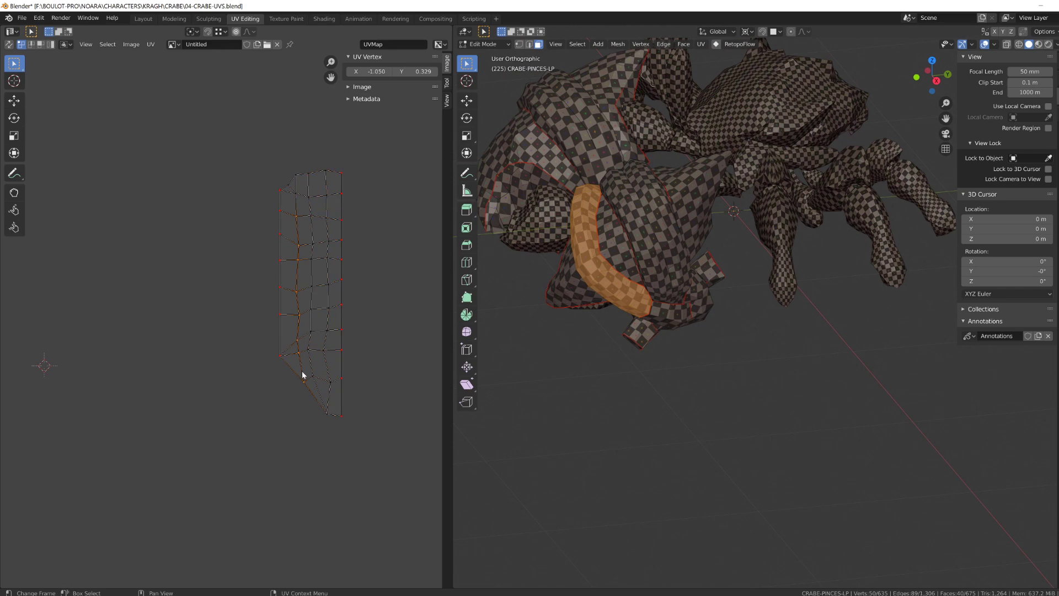
pyautogui.press('g')
pyautogui.press('x')
pyautogui.click(234, 325)
pyautogui.moveTo(535, 325); pyautogui.dragTo(642, 326, button='middle')
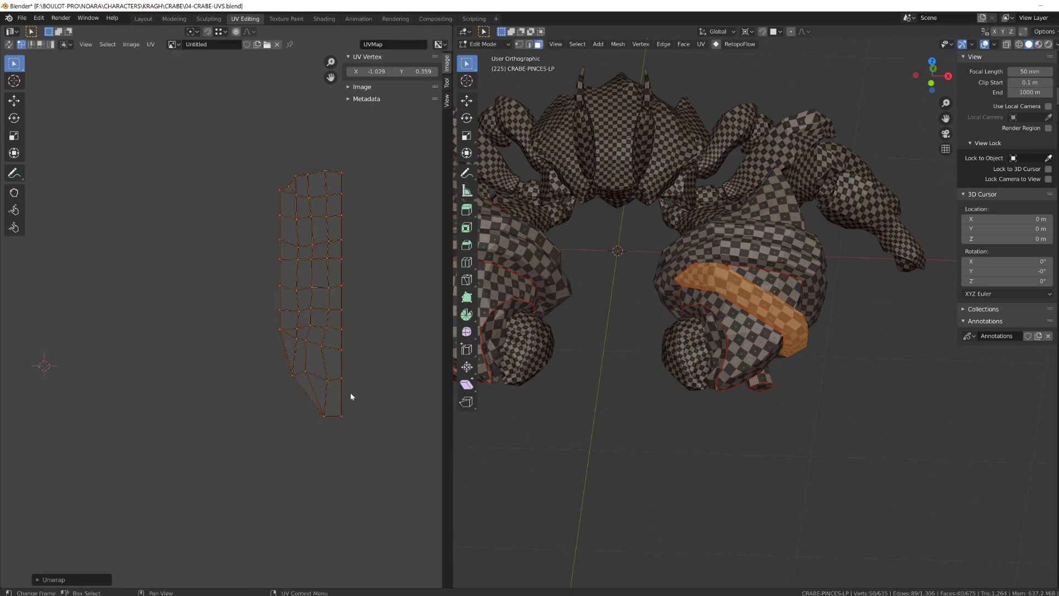
# Step: Move the lower rows of the band island along Y to even out their spacing
pyautogui.moveTo(651, 353); pyautogui.dragTo(607, 358, button='middle')
pyautogui.moveTo(270, 253); pyautogui.dragTo(395, 469)
pyautogui.press('g')
pyautogui.press('y')
pyautogui.click(375, 377)
# Step: Select the rows in the bottom part of the band island and lower them along Y
pyautogui.moveTo(607, 353); pyautogui.dragTo(562, 320, button='middle')
pyautogui.moveTo(255, 226); pyautogui.dragTo(361, 331)
pyautogui.click(295, 534)
pyautogui.moveTo(262, 307); pyautogui.dragTo(386, 458)
pyautogui.press('h')
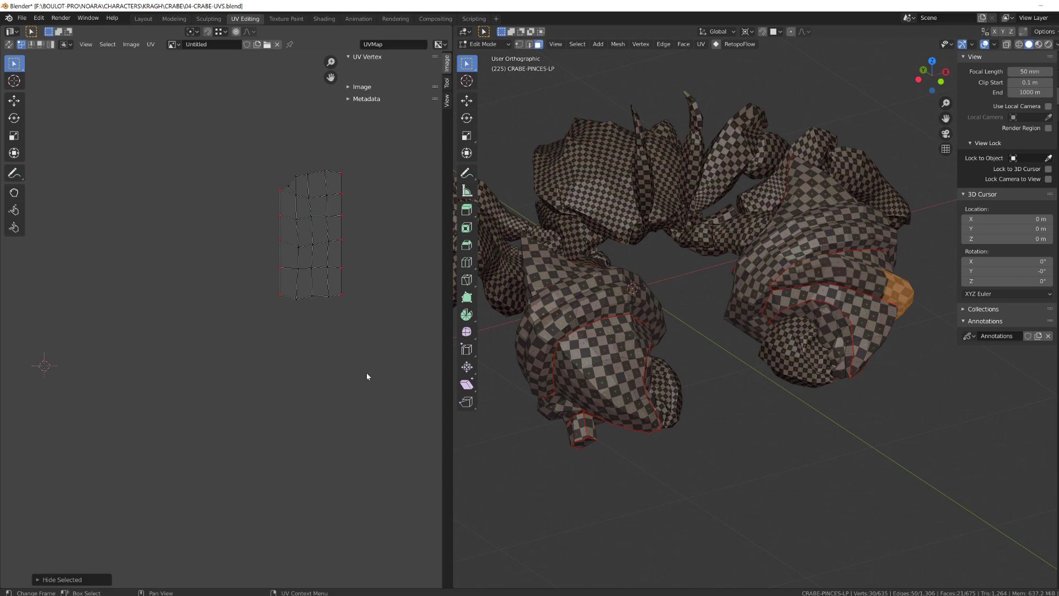
pyautogui.hotkey('ctrl', 'z')
pyautogui.press('g')
pyautogui.press('y')
pyautogui.click(364, 380)
# Step: Stretch the band island further by moving its bottom four to five rows down along Y
pyautogui.moveTo(262, 284); pyautogui.dragTo(395, 445)
pyautogui.press('g')
pyautogui.press('y')
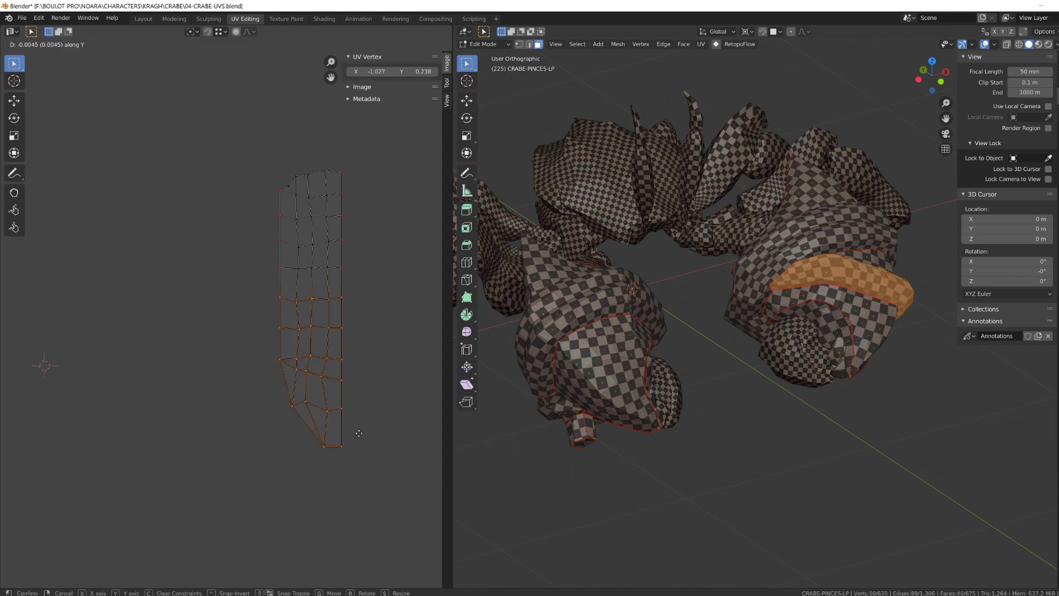
pyautogui.click(358, 441)
pyautogui.moveTo(252, 354); pyautogui.dragTo(389, 457)
pyautogui.press('g')
pyautogui.press('y')
pyautogui.rightClick(353, 427)
# Step: Adjust the tapered tip of the band island by moving its lowest vertices along Y
pyautogui.moveTo(268, 373); pyautogui.dragTo(374, 489)
pyautogui.press('g')
pyautogui.press('y')
pyautogui.click(356, 389)
pyautogui.click(355, 388)
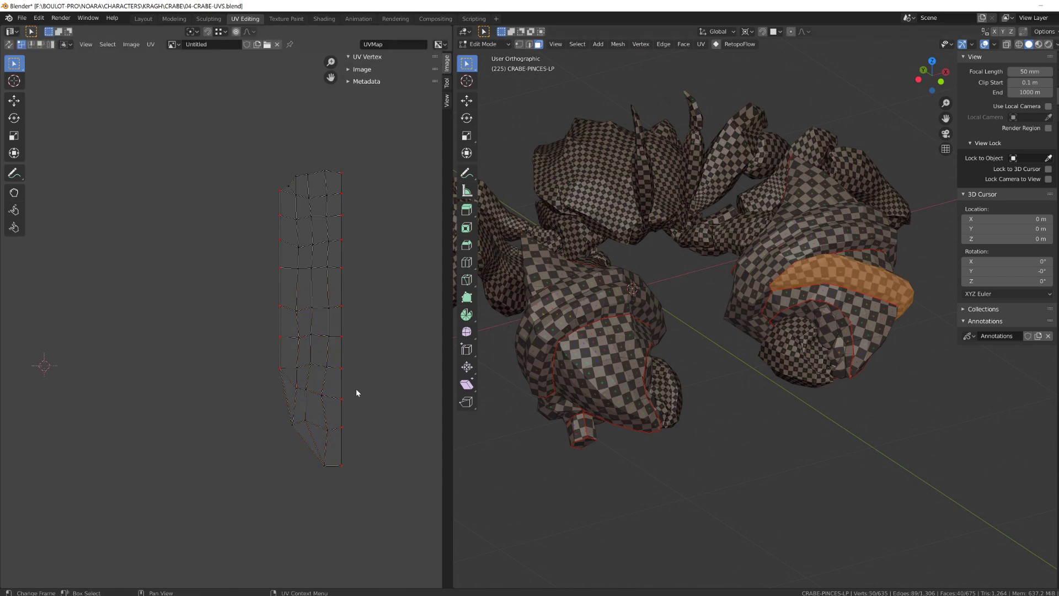
# Step: Bring back all claw UV islands and place the straightened narrow band beside the long claw island
pyautogui.press('a')
pyautogui.scroll(-4, 342, 342)
pyautogui.press('l')
pyautogui.press('g')
pyautogui.click(194, 309)
# Step: Move the long flared claw island into the empty area and rotate it upright
pyautogui.hotkey('alt', 'a')
pyautogui.press('l')
pyautogui.press('g')
pyautogui.click(270, 392)
pyautogui.press('r')
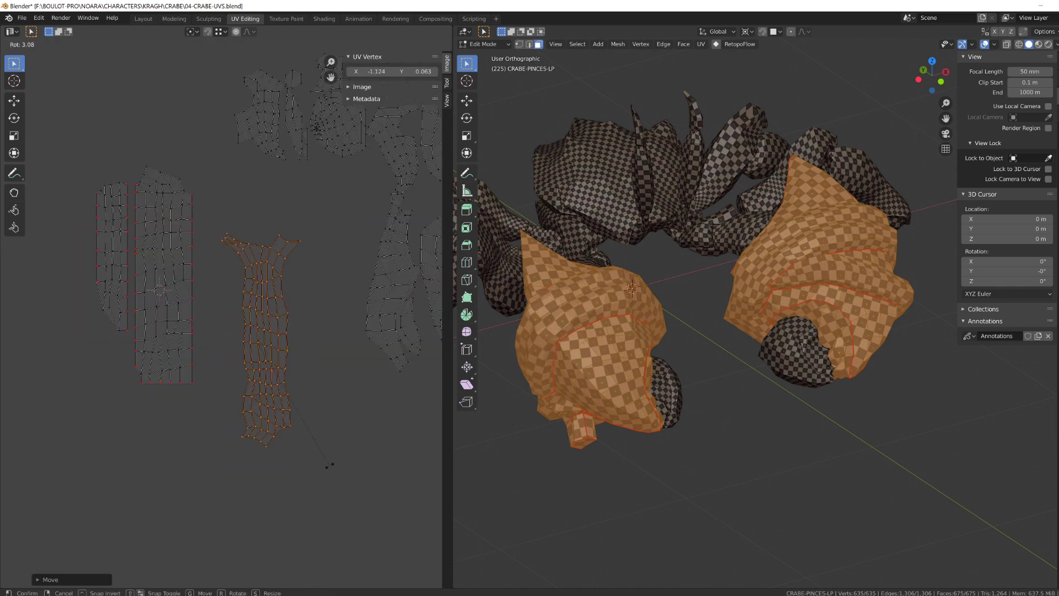
pyautogui.click(330, 465)
pyautogui.scroll(2, 227, 320)
pyautogui.click(283, 345)
# Step: Isolate the wide curved band across the claw by selecting its linked faces up to the seams
pyautogui.hotkey('alt', 'a')
pyautogui.press('a')
pyautogui.press('l')
pyautogui.click(583, 312)
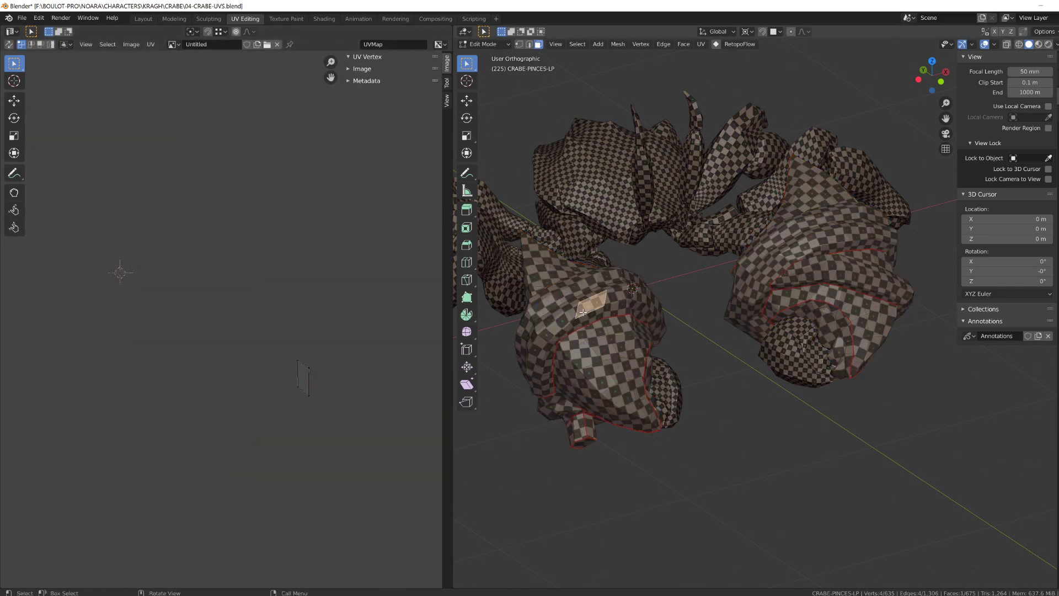
pyautogui.keyDown('alt'); pyautogui.click(583, 312); pyautogui.keyUp('alt')
pyautogui.press('u')
pyautogui.click(587, 544)
# Step: Align and pin the wide band island's side edges, and unwrap it around them
pyautogui.moveTo(277, 184); pyautogui.dragTo(277, 184)
pyautogui.press('g')
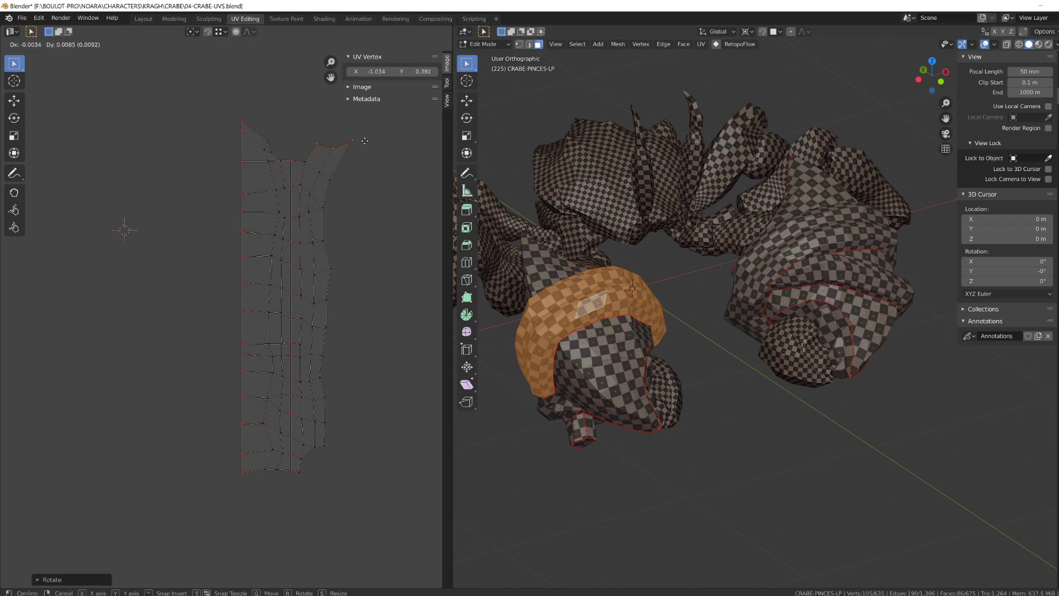
pyautogui.hotkey('alt', 'a')
pyautogui.press('u')
pyautogui.moveTo(538, 345); pyautogui.dragTo(469, 309, button='middle')
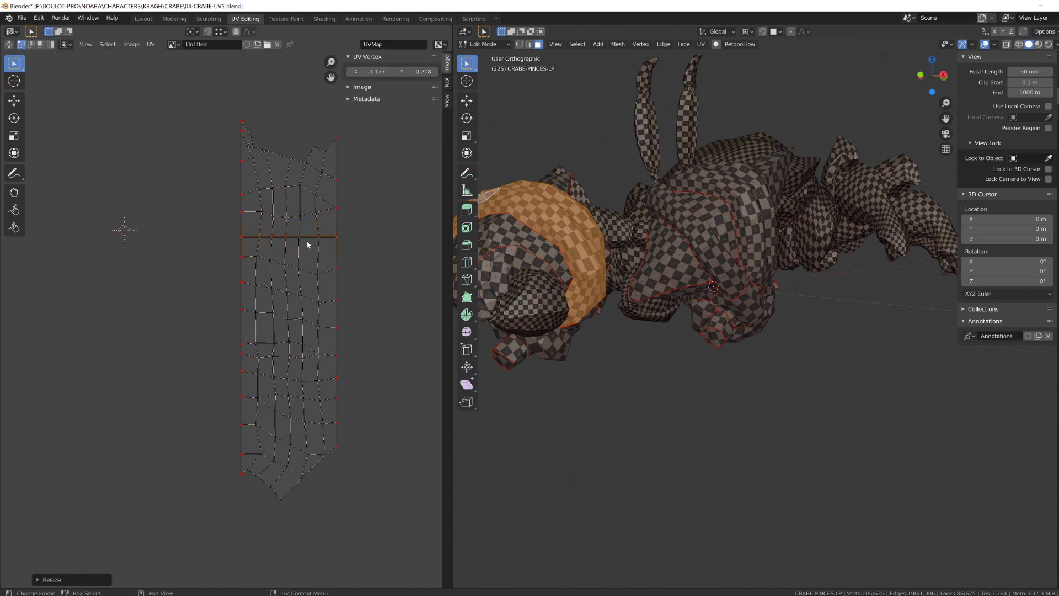
# Step: Move all rows below the wide band island's straightened horizontal row down along Y
pyautogui.moveTo(210, 249); pyautogui.dragTo(385, 503)
pyautogui.press('g')
pyautogui.press('y')
pyautogui.press('g')
pyautogui.click(342, 306)
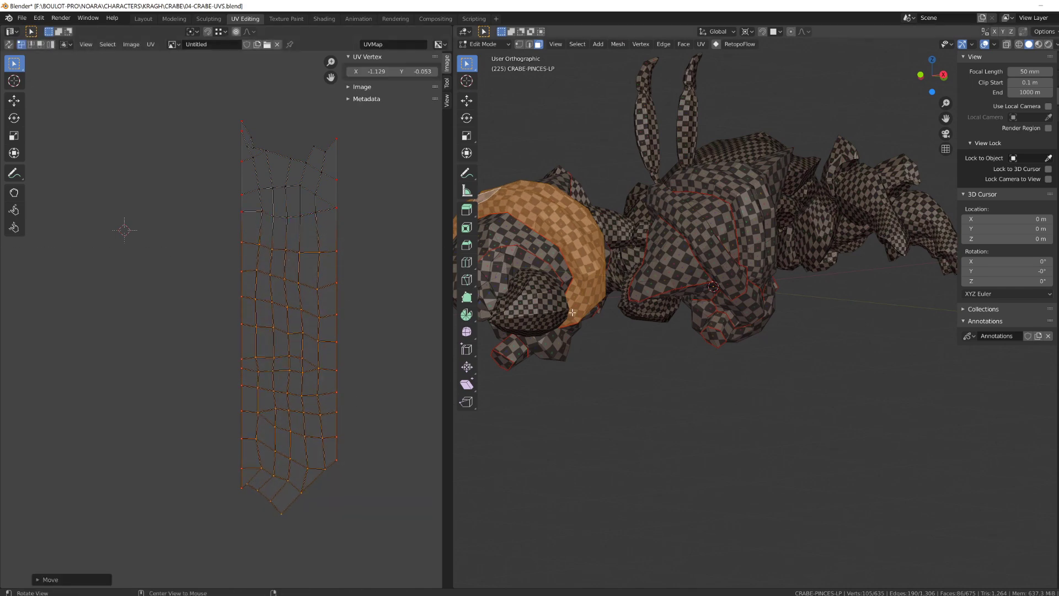
# Step: Show all claw islands and place the wide band island beside the two straightened ones
pyautogui.press('a')
pyautogui.moveTo(689, 265); pyautogui.dragTo(507, 312, button='middle')
pyautogui.scroll(-5, 227, 318)
pyautogui.press('l')
pyautogui.press('g')
pyautogui.click(176, 298)
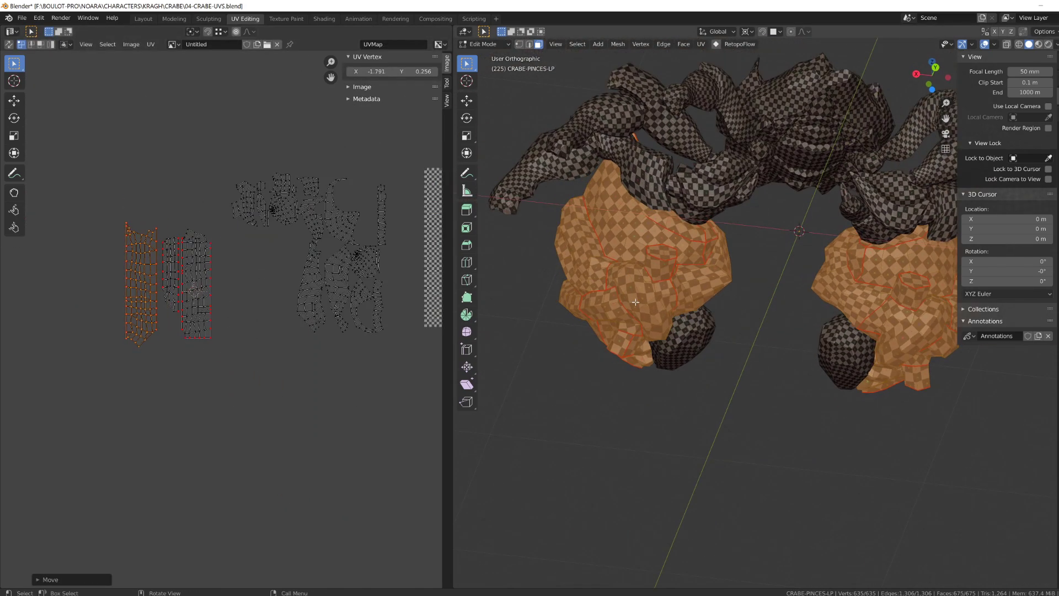
# Step: Pull an irregular claw island out of the overlapping cluster into free space
pyautogui.hotkey('alt', 'a')
pyautogui.press('l')
pyautogui.scroll(3, 354, 221)
pyautogui.press('a')
pyautogui.press('g')
pyautogui.click(280, 336)
# Step: Isolate another piece of the claw and rotate its UV island upright
pyautogui.moveTo(617, 306); pyautogui.dragTo(728, 286, button='middle')
pyautogui.hotkey('alt', 'a')
pyautogui.press('l')
pyautogui.press('a')
pyautogui.hotkey('alt', 'a')
pyautogui.press('l')
pyautogui.press('a')
pyautogui.press('r')
pyautogui.click(212, 252)
pyautogui.press('a')
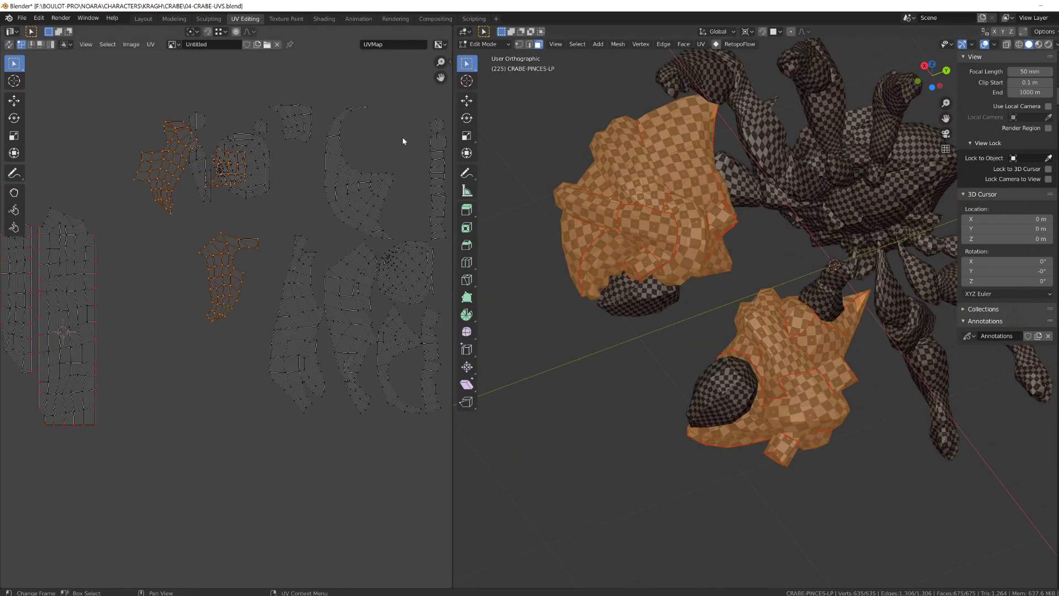
# Step: Switch the generated checker image to the Color Grid type
pyautogui.click(362, 87)
pyautogui.click(409, 171)
pyautogui.moveTo(697, 377); pyautogui.dragTo(678, 353, button='middle')
pyautogui.press('space')
pyautogui.press('space')
# Step: Isolate the irregular claw island with the side extension and reposition it in the empty area
pyautogui.scroll(-3, 276, 265)
pyautogui.hotkey('alt', 'a')
pyautogui.press('l')
pyautogui.scroll(2, 259, 275)
pyautogui.press('a')
pyautogui.press('g')
pyautogui.click(251, 267)
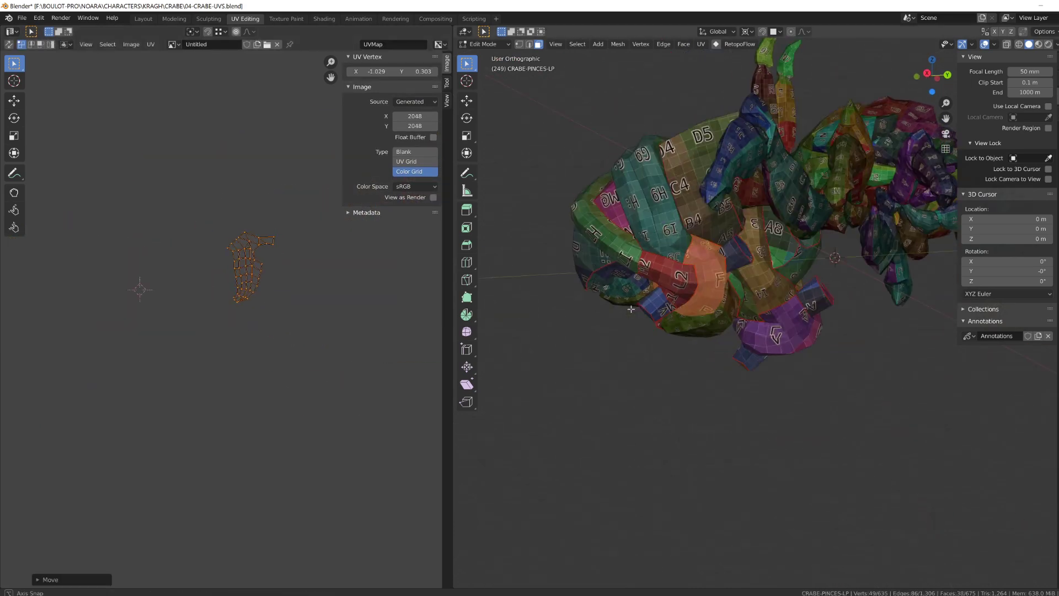
# Step: Isolate the small rectangular strip on the claw and move its UV island into free space
pyautogui.moveTo(711, 320); pyautogui.dragTo(634, 298, button='middle')
pyautogui.hotkey('alt', 'a')
pyautogui.press('l')
pyautogui.scroll(-1, 320, 334)
pyautogui.press('a')
pyautogui.press('g')
pyautogui.click(293, 356)
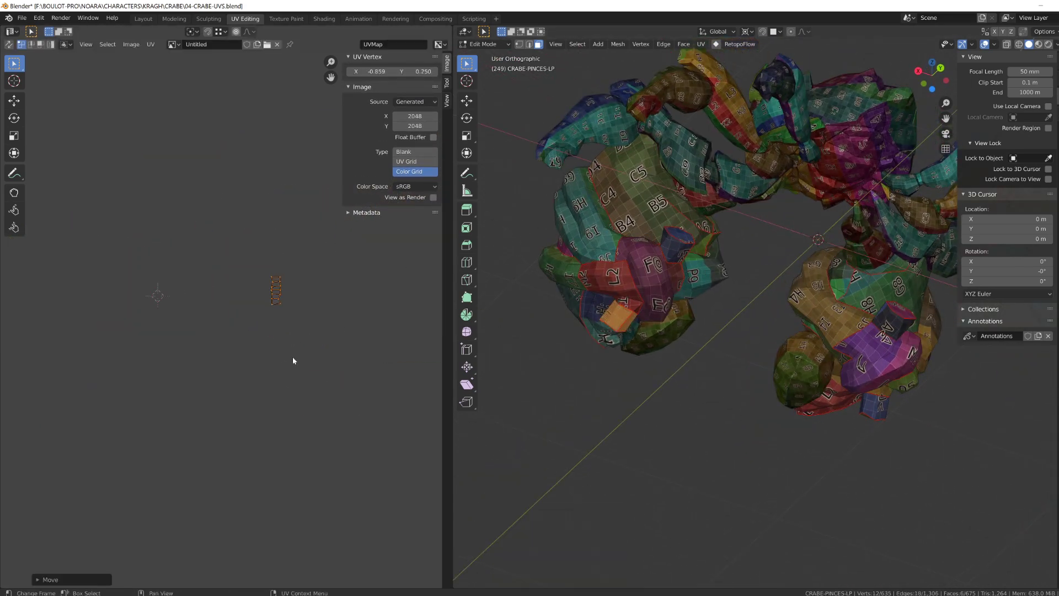
# Step: Rotate the small strip island, and move it and another claw island to new positions
pyautogui.press('r')
pyautogui.moveTo(689, 325); pyautogui.dragTo(828, 326, button='middle')
pyautogui.press('g')
pyautogui.click(380, 381)
pyautogui.hotkey('alt', 'a')
pyautogui.press('l')
pyautogui.press('a')
pyautogui.press('g')
pyautogui.click(382, 315)
# Step: Isolate the irregular patch on the claw's underside, rotate its UV island and move it into empty space
pyautogui.hotkey('alt', 'a')
pyautogui.press('l')
pyautogui.press('a')
pyautogui.press('r')
pyautogui.click(277, 311)
pyautogui.press('g')
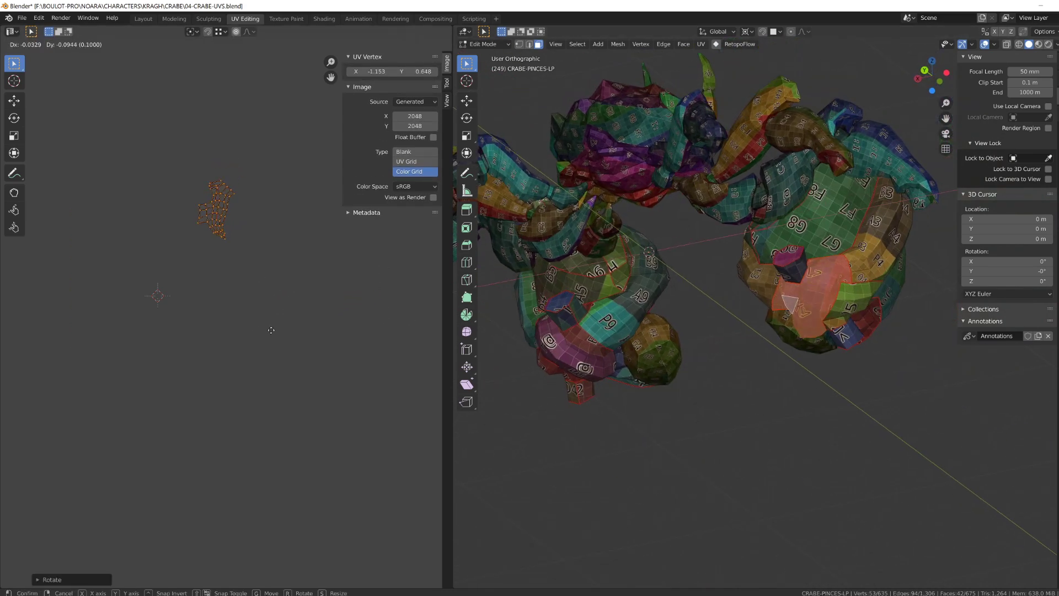
pyautogui.click(198, 367)
# Step: Place the irregular underside island below the straightened band islands
pyautogui.scroll(-1, 196, 317)
pyautogui.press('a')
pyautogui.scroll(2, 202, 313)
pyautogui.hotkey('alt', 'a')
pyautogui.press('l')
pyautogui.press('g')
pyautogui.click(102, 361)
# Step: Tuck the irregular island beside the straightened ones and move the tall tapered claw island into the freed space
pyautogui.press('l')
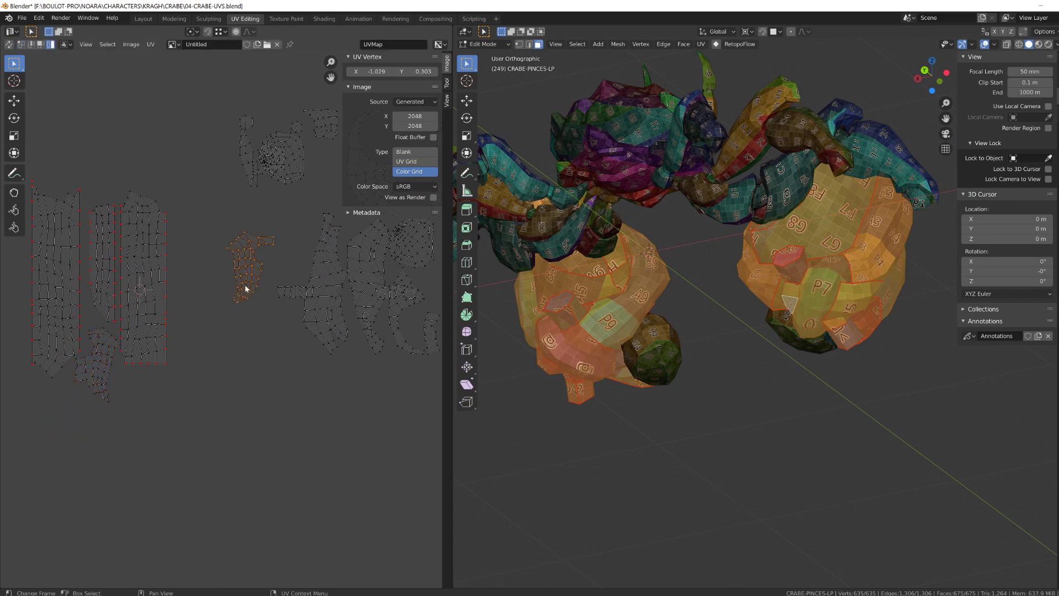
pyautogui.click(325, 300)
pyautogui.press('g')
pyautogui.click(257, 326)
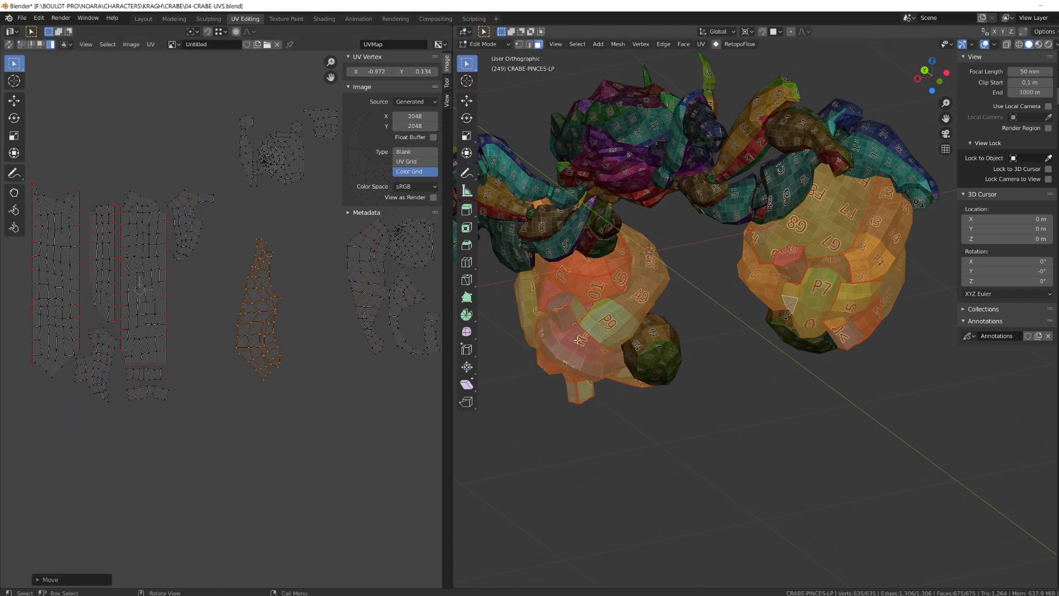
# Step: Move the leaf-shaped claw island next to the tall tapered island
pyautogui.moveTo(728, 281); pyautogui.dragTo(601, 377, button='middle')
pyautogui.click(362, 312)
pyautogui.press('g')
pyautogui.click(298, 331)
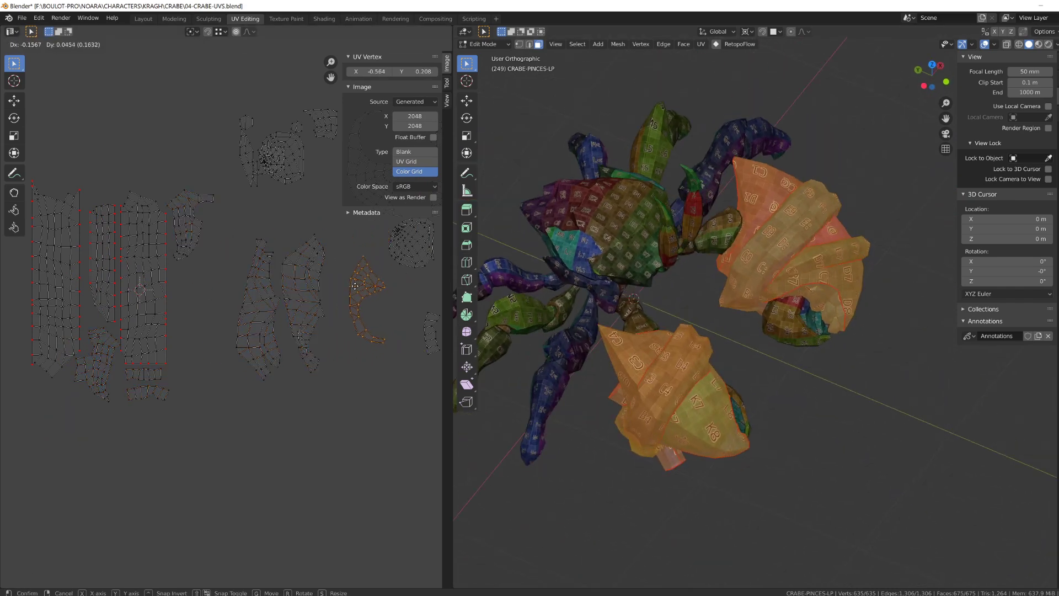
# Step: Place the crescent-shaped claw island beside the leaf-shaped one and move the large curved island next to it
pyautogui.click(329, 273)
pyautogui.moveTo(218, 238); pyautogui.dragTo(62, 254, button='middle')
pyautogui.click(220, 223)
pyautogui.press('g')
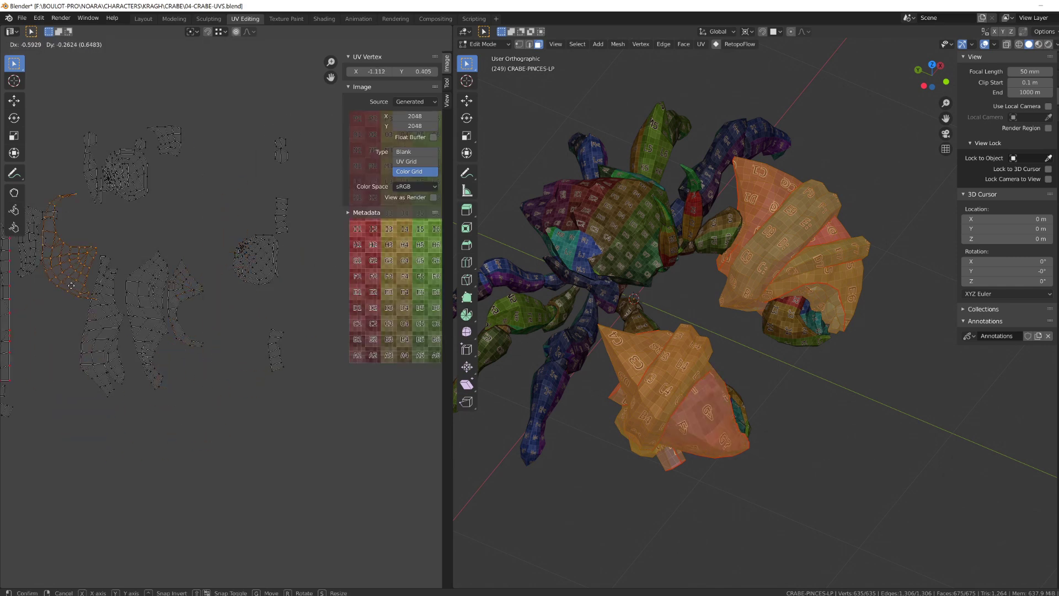
pyautogui.click(217, 407)
# Step: Move the small strip island below the straightened band islands
pyautogui.moveTo(217, 407); pyautogui.dragTo(435, 331, button='middle')
pyautogui.press('g')
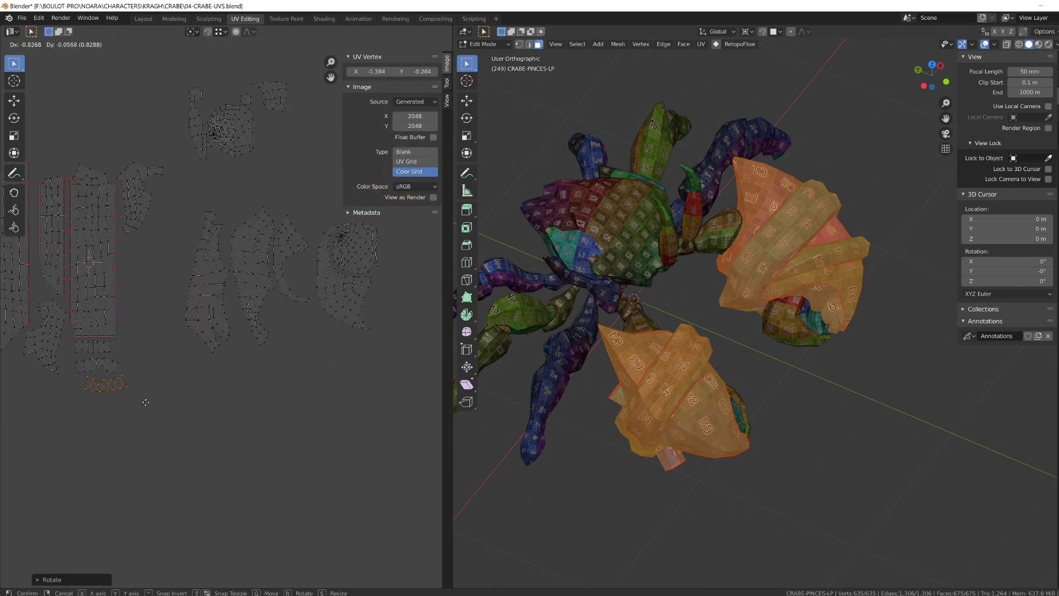
pyautogui.click(144, 402)
# Step: Rotate the round claw island and fit it into the gap beneath the crescent-shaped island
pyautogui.moveTo(386, 165); pyautogui.dragTo(165, 267, button='middle')
pyautogui.click(258, 263)
pyautogui.press('g')
pyautogui.moveTo(354, 209); pyautogui.dragTo(184, 306, button='middle')
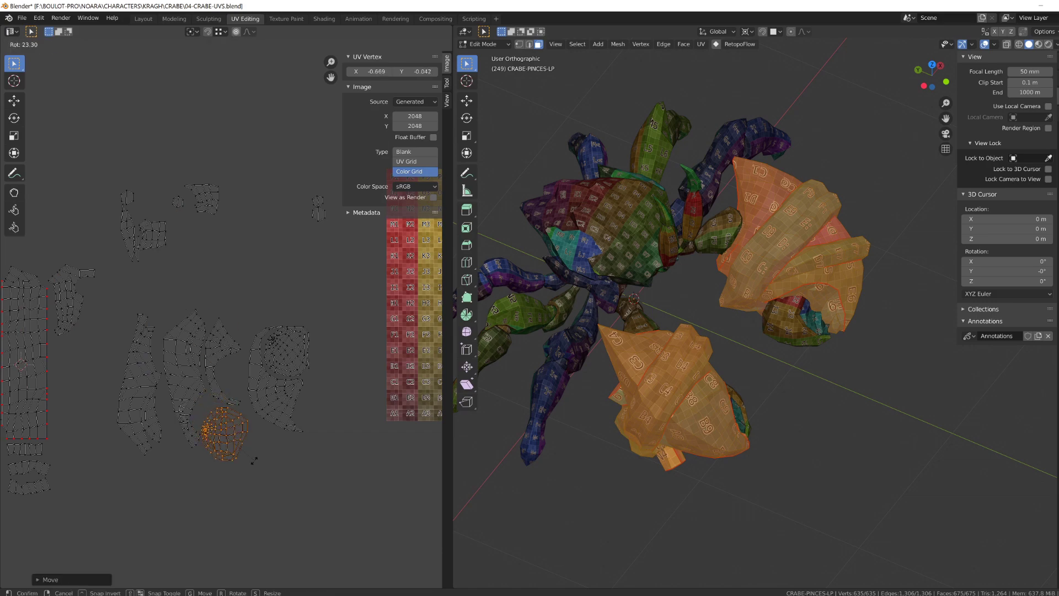
# Step: Move the small star-shaped island aside and place the small grid-like island beneath the irregular island beside the bands
pyautogui.press('g')
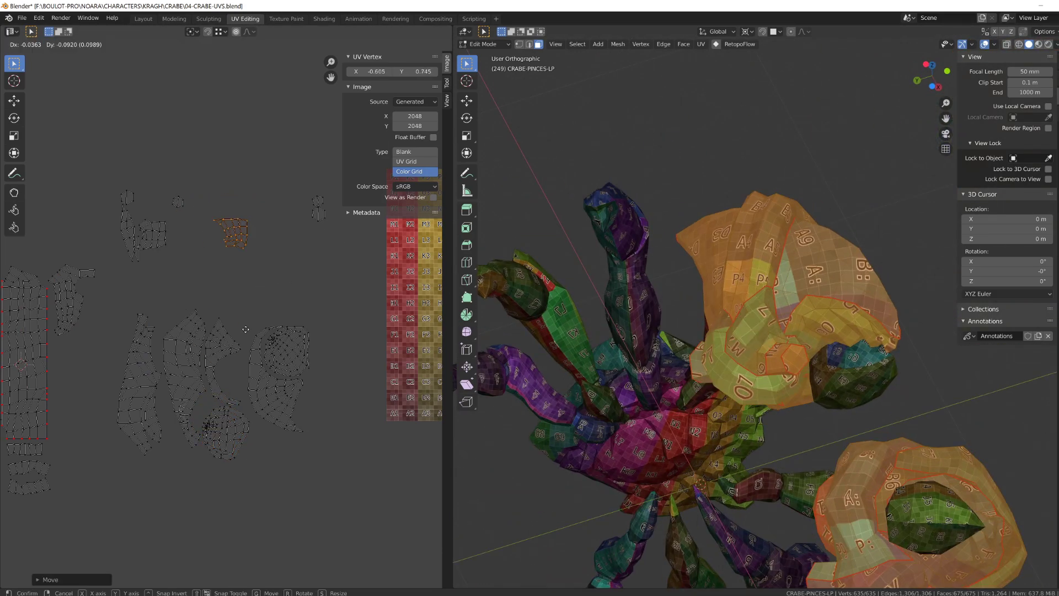
pyautogui.click(252, 339)
pyautogui.moveTo(541, 326); pyautogui.dragTo(527, 314, button='middle')
pyautogui.moveTo(338, 324); pyautogui.dragTo(451, 288, button='middle')
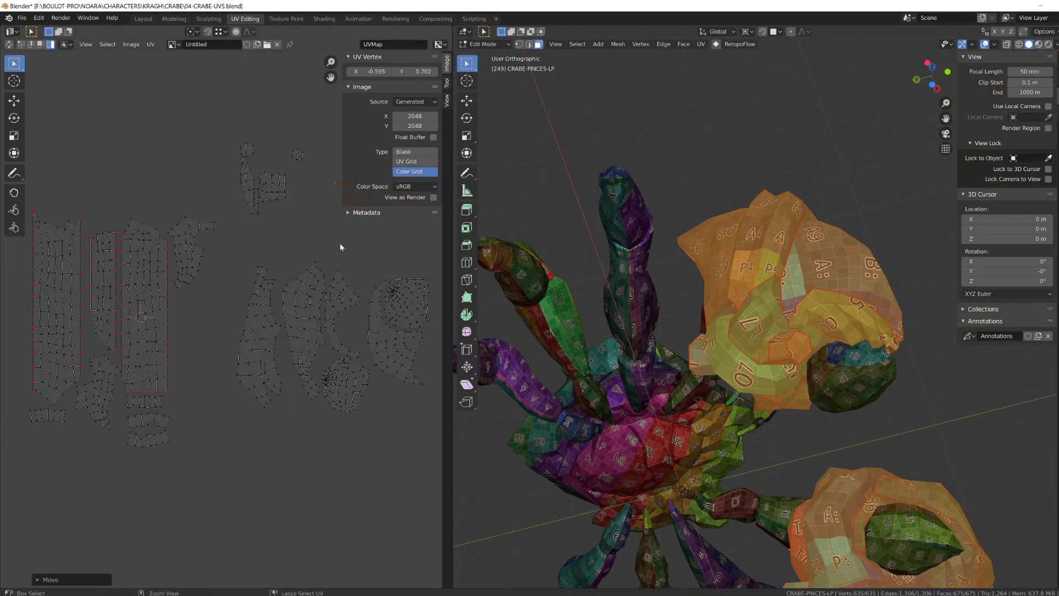
pyautogui.scroll(-2, 284, 243)
pyautogui.press('n')
pyautogui.scroll(1, 284, 242)
pyautogui.moveTo(348, 241); pyautogui.dragTo(298, 238, button='middle')
pyautogui.press('g')
pyautogui.click(178, 334)
# Step: Isolate the claws in local view and fit the small star-shaped island just above the grid-like one beside the widest band
pyautogui.click(167, 236)
pyautogui.click(201, 228)
pyautogui.moveTo(789, 309); pyautogui.dragTo(711, 308, button='middle')
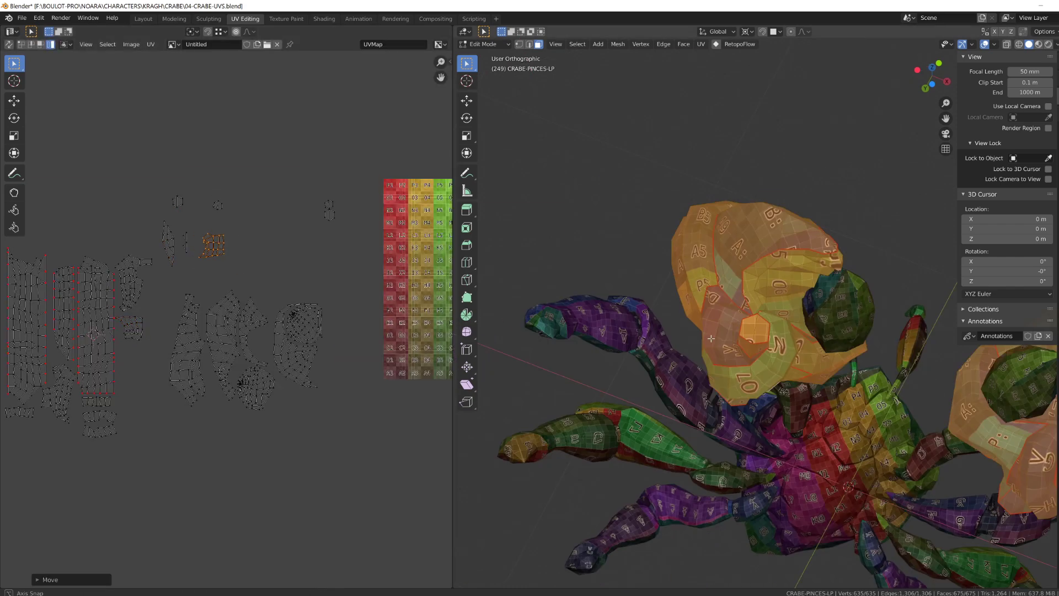
pyautogui.press('KP_Divide')
pyautogui.press('g')
pyautogui.click(211, 317)
pyautogui.scroll(2, 211, 316)
pyautogui.press('g')
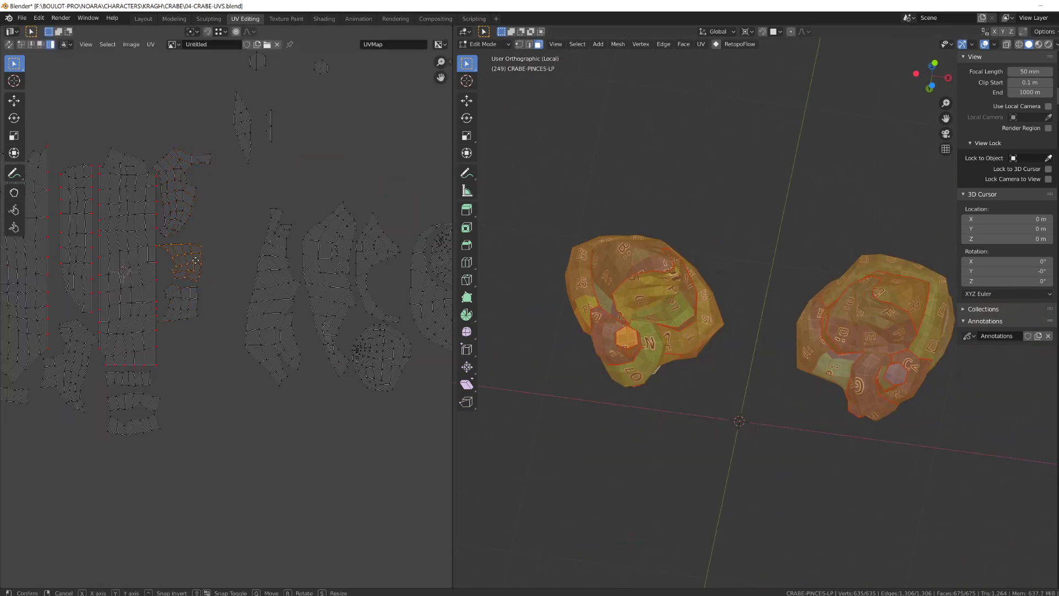
# Step: Tighten the small strip islands beneath the straightened bands
pyautogui.click(118, 382)
pyautogui.click(144, 383)
pyautogui.press('g')
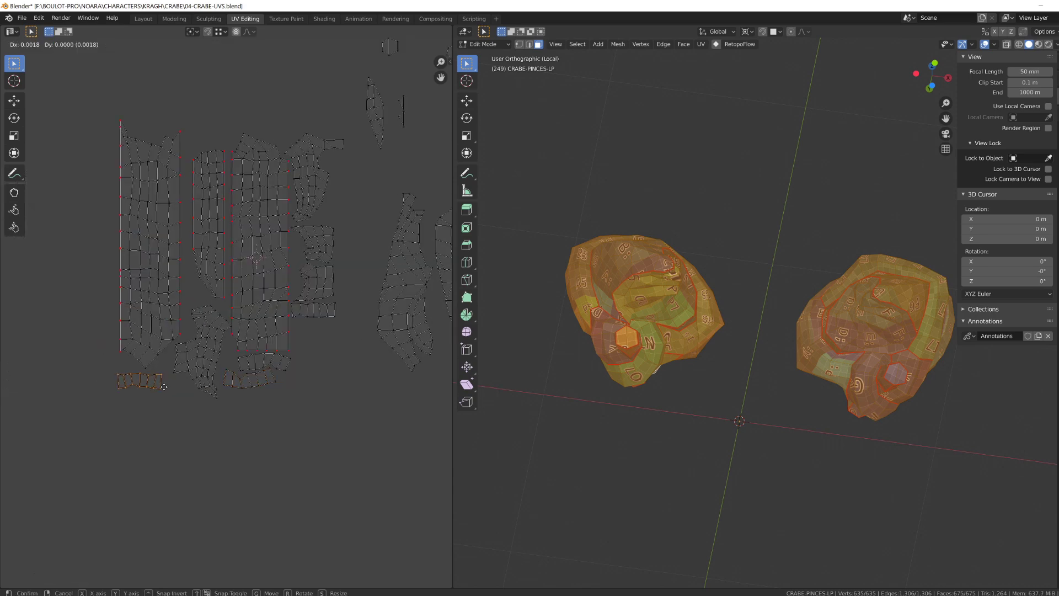
pyautogui.click(164, 386)
# Step: Fit the small round islands between the straightened bands and place the remaining small pieces near the grid-like island
pyautogui.click(160, 199)
pyautogui.moveTo(381, 71); pyautogui.dragTo(320, 173, button='middle')
pyautogui.press('g')
pyautogui.click(87, 370)
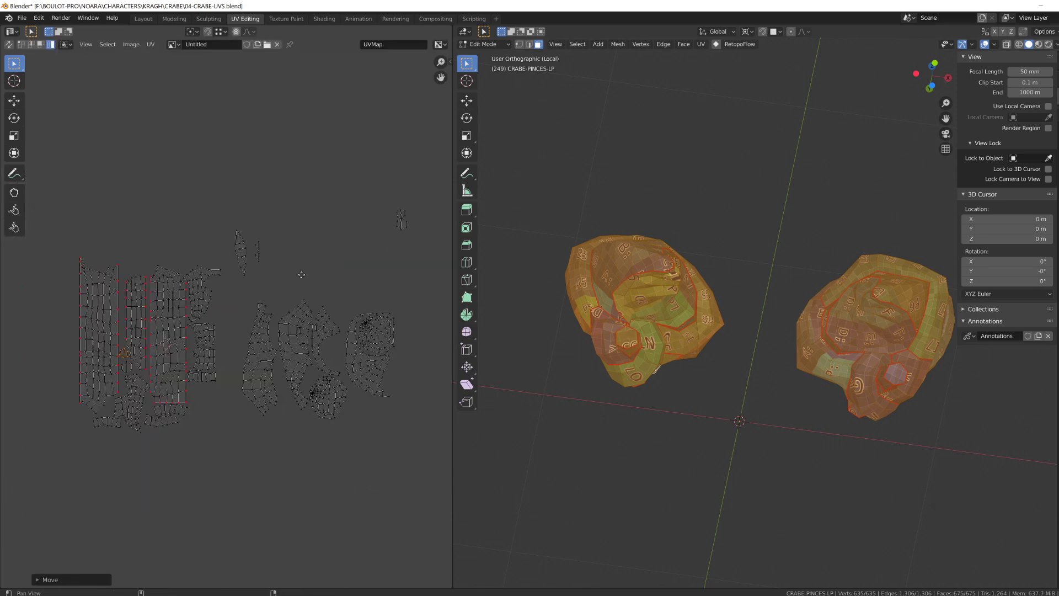
pyautogui.click(276, 243)
pyautogui.press('g')
pyautogui.click(168, 384)
pyautogui.click(209, 248)
pyautogui.press('g')
pyautogui.click(273, 246)
# Step: Rotate the narrow leaf-shaped sliver island and fit it between the two tall tapered claw islands
pyautogui.moveTo(728, 323)
pyautogui.mouseDown(button='middle')
pyautogui.moveTo(691, 324)
pyautogui.moveTo(726, 313)
pyautogui.moveTo(730, 331)
pyautogui.moveTo(711, 331)
pyautogui.mouseUp(button='middle')
pyautogui.scroll(2, 712, 331)
pyautogui.keyDown('shift'); pyautogui.moveTo(711, 330); pyautogui.dragTo(479, 320, button='middle'); pyautogui.keyUp('shift')
pyautogui.press('g')
pyautogui.click(331, 543)
pyautogui.scroll(2, 330, 538)
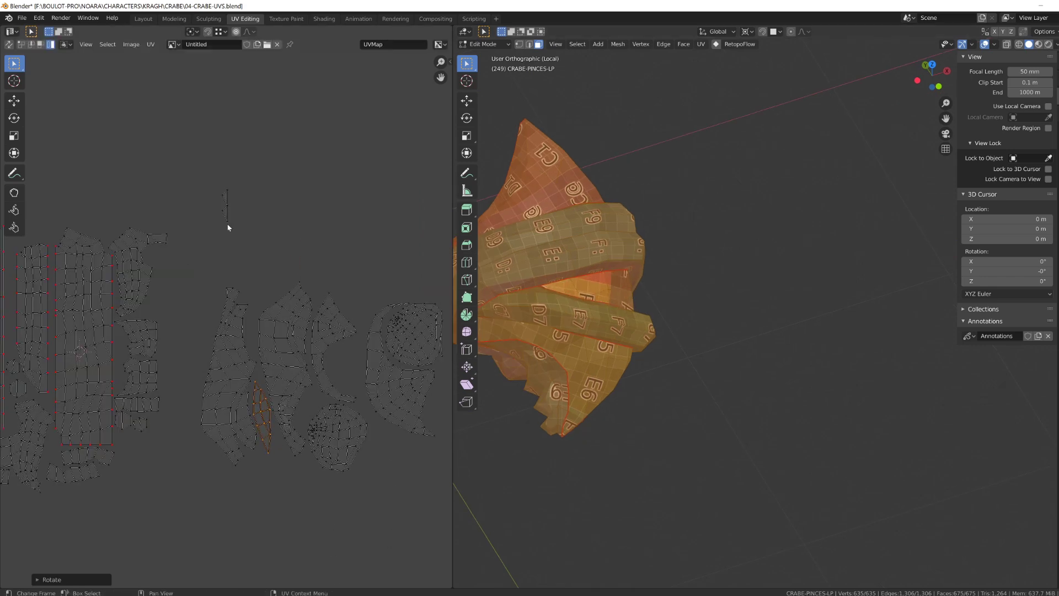
# Step: Select the remaining line-thin UV island and use UV sync selection to locate its faces on the claws
pyautogui.click(227, 221)
pyautogui.scroll(-5, 717, 272)
pyautogui.moveTo(717, 272); pyautogui.dragTo(711, 342, button='middle')
pyautogui.click(9, 44)
pyautogui.moveTo(210, 179); pyautogui.dragTo(243, 234)
pyautogui.scroll(5, 728, 331)
pyautogui.moveTo(728, 330); pyautogui.dragTo(804, 291, button='middle')
pyautogui.scroll(4, 704, 348)
pyautogui.scroll(-4, 820, 371)
pyautogui.scroll(4, 668, 359)
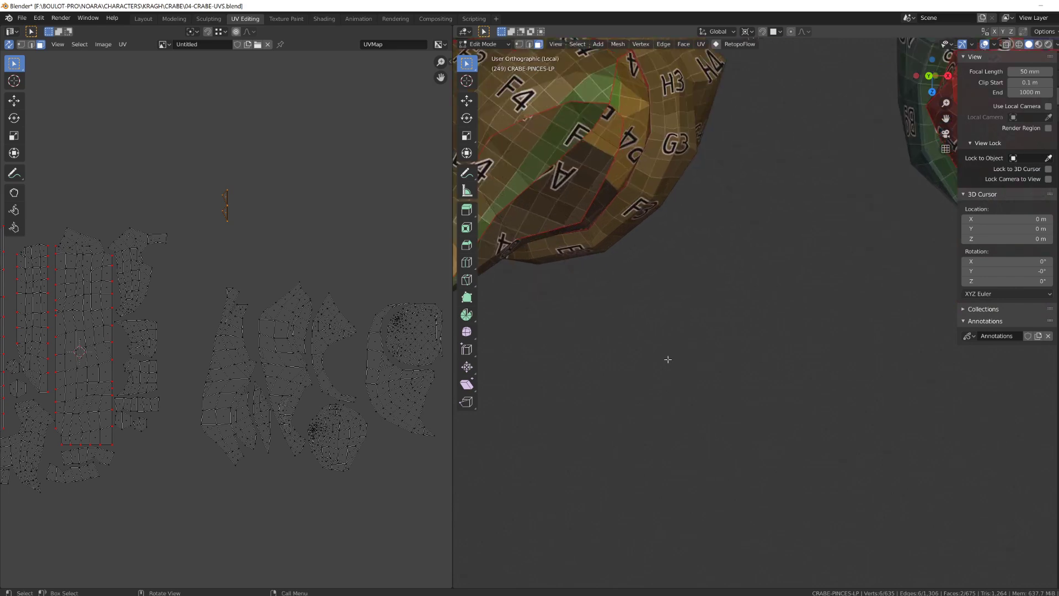
pyautogui.keyDown('shift'); pyautogui.moveTo(668, 359); pyautogui.dragTo(922, 330, button='middle'); pyautogui.keyUp('shift')
# Step: Select the degenerate sliver geometry near the claw's pointed tip and delete it
pyautogui.click(706, 232)
pyautogui.keyDown('shift'); pyautogui.click(716, 244); pyautogui.keyUp('shift')
pyautogui.press('1')
pyautogui.scroll(3, 709, 234)
pyautogui.press('x')
pyautogui.moveTo(708, 234); pyautogui.dragTo(684, 229, button='middle')
pyautogui.click(744, 281)
# Step: Fill the gap near the claw's pointed tip with a new face and select that face
pyautogui.press('1')
pyautogui.click(615, 176)
pyautogui.press('3')
pyautogui.moveTo(599, 189); pyautogui.dragTo(743, 246, button='middle')
pyautogui.hotkey('alt', 'z')
pyautogui.press('1')
pyautogui.press('f')
pyautogui.hotkey('alt', 'z')
pyautogui.press('3')
pyautogui.click(686, 223)
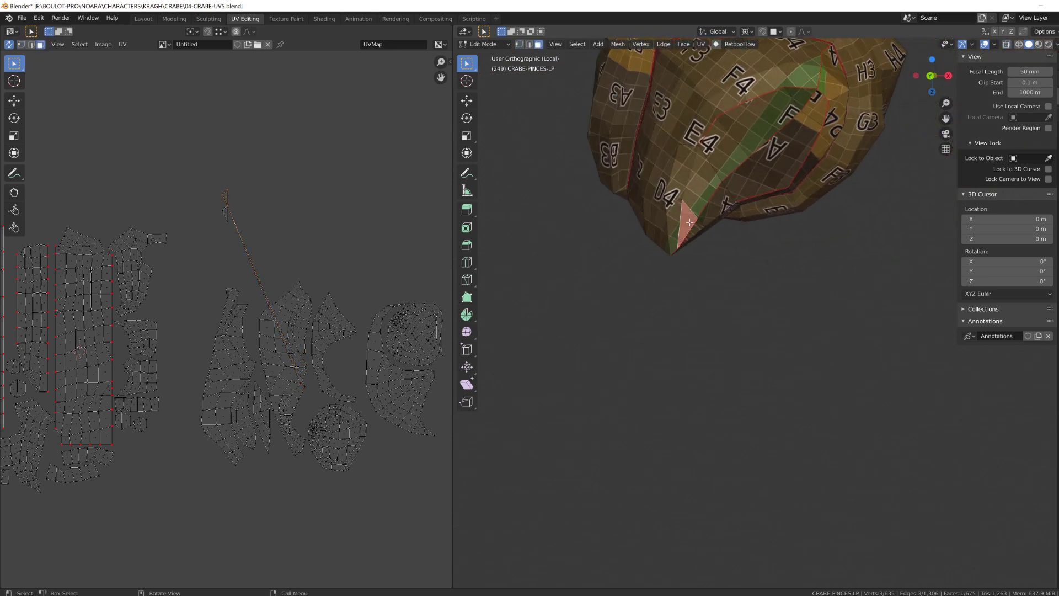
# Step: Repair the matching face at the other claw's tip and turn off UV sync selection
pyautogui.scroll(-6, 690, 226)
pyautogui.moveTo(690, 226); pyautogui.dragTo(619, 223, button='middle')
pyautogui.scroll(6, 619, 223)
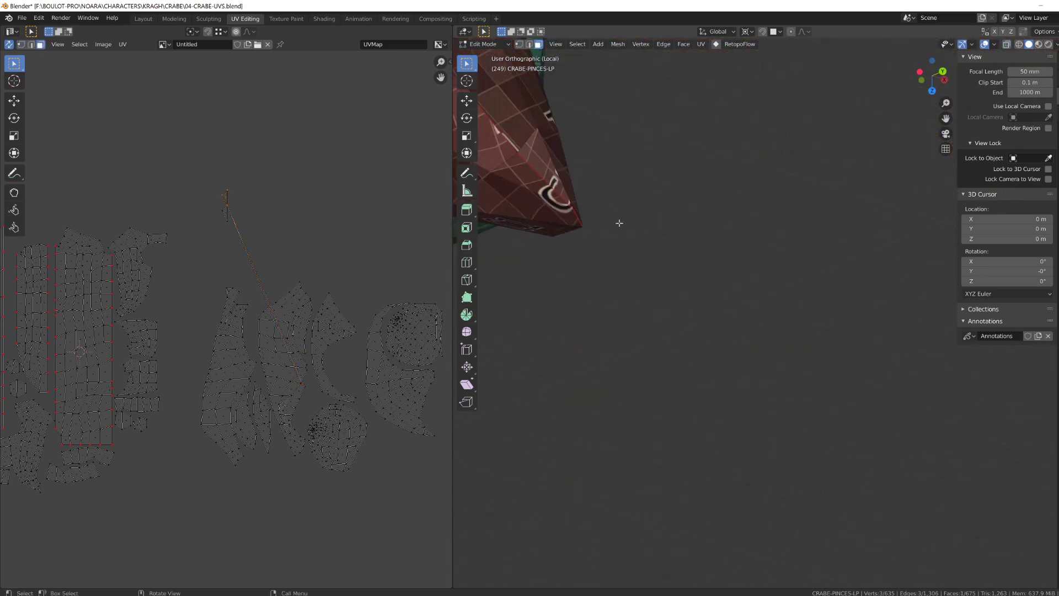
pyautogui.click(523, 153)
pyautogui.scroll(-6, 551, 188)
pyautogui.moveTo(551, 198); pyautogui.dragTo(695, 232, button='middle')
pyautogui.click(9, 44)
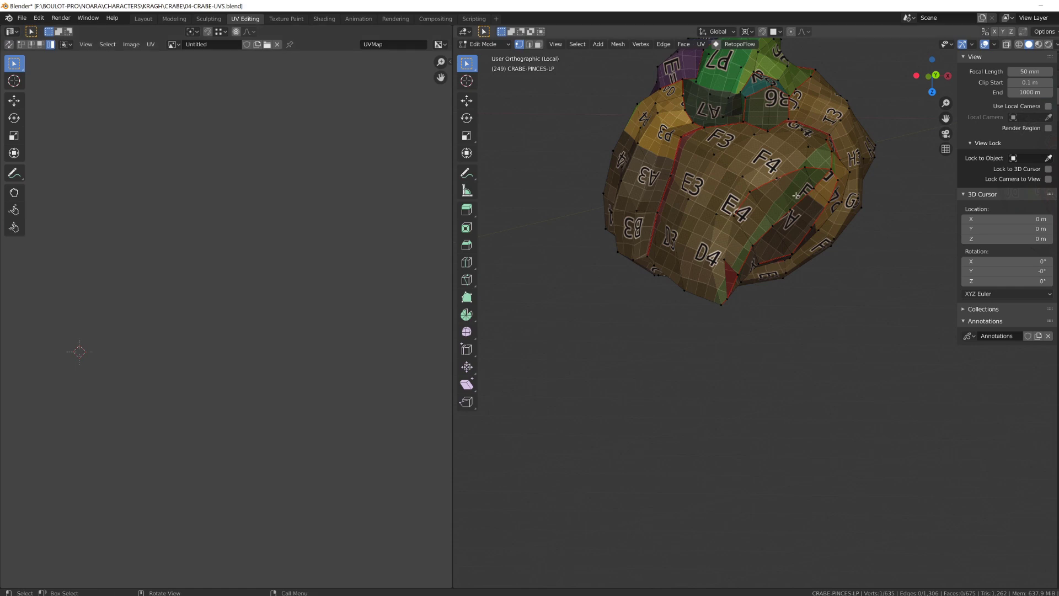
# Step: Pin the chosen claw UV vertices and unwrap the claws again with the repaired tip faces
pyautogui.scroll(-2, 796, 196)
pyautogui.press('a')
pyautogui.scroll(-1, 325, 274)
pyautogui.press('b')
pyautogui.moveTo(228, 339); pyautogui.dragTo(377, 377)
pyautogui.press('p')
pyautogui.press('u')
pyautogui.scroll(4, 232, 326)
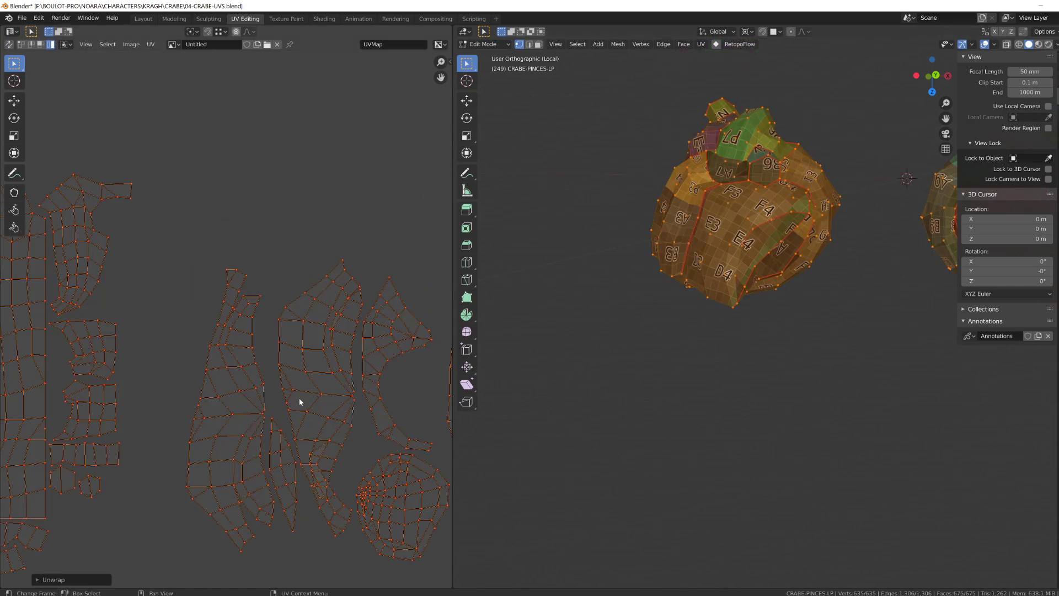
# Step: Select the group of curved claw islands and move it directly below the straightened bands
pyautogui.scroll(-3, 324, 380)
pyautogui.moveTo(433, 450); pyautogui.dragTo(197, 282)
pyautogui.scroll(-3, 221, 322)
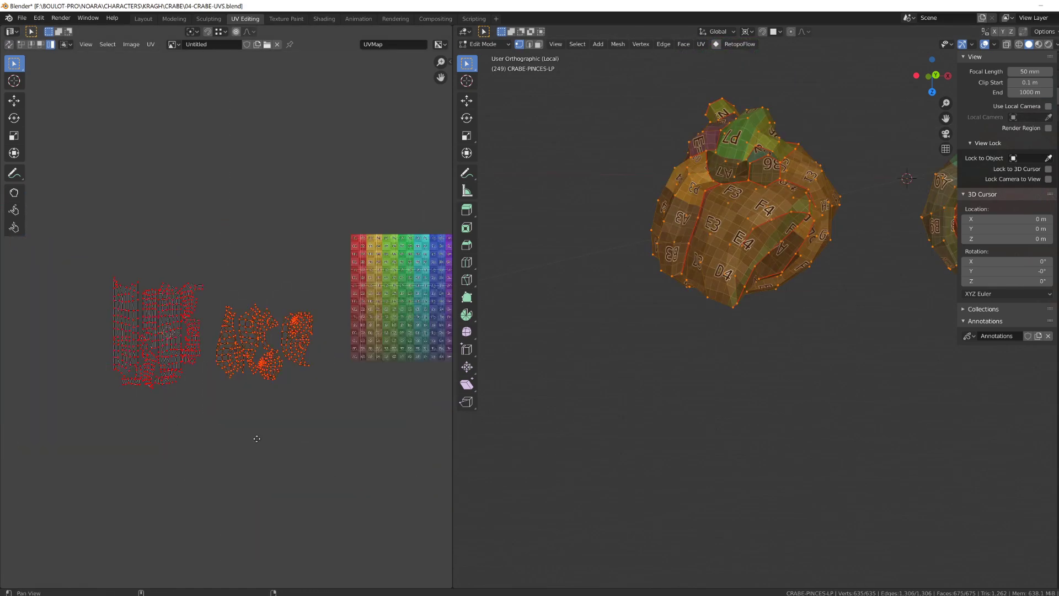
pyautogui.scroll(1, 77, 496)
pyautogui.press('g')
pyautogui.click(119, 496)
# Step: Select all claw islands and switch the generated image type to UV Grid to check the claws' checker pattern
pyautogui.moveTo(88, 491); pyautogui.dragTo(353, 188)
pyautogui.press('n')
pyautogui.click(411, 162)
pyautogui.moveTo(661, 182); pyautogui.dragTo(665, 408, button='middle')
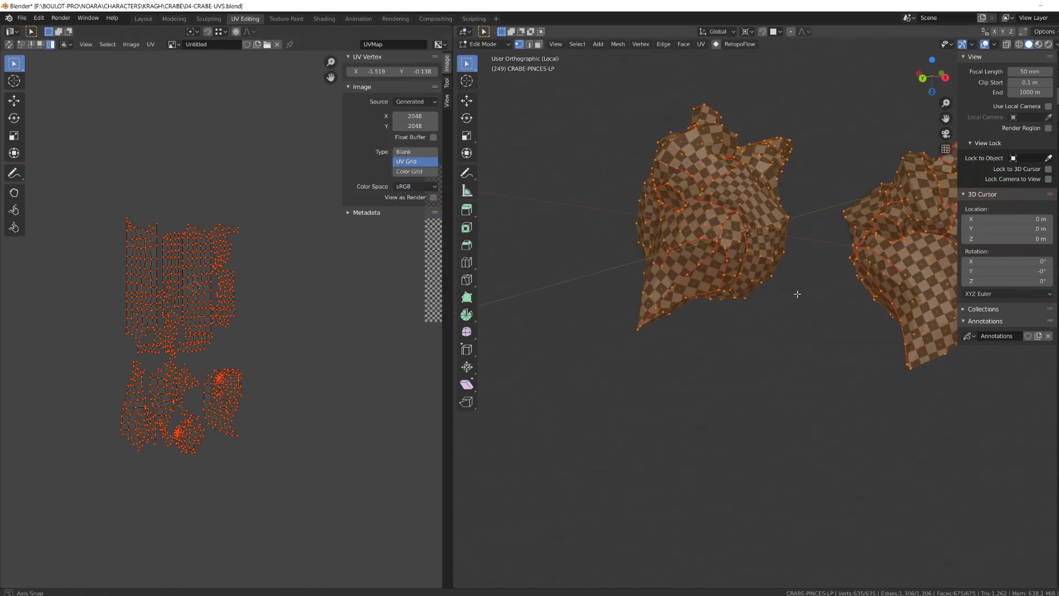
# Step: Leave local view, move the claw islands beside the other crab parts' islands and average the scale of all islands
pyautogui.press('KP_Divide')
pyautogui.press('a')
pyautogui.scroll(-4, 241, 360)
pyautogui.press('g')
pyautogui.click(303, 227)
pyautogui.press('a')
pyautogui.click(151, 44)
pyautogui.click(188, 204)
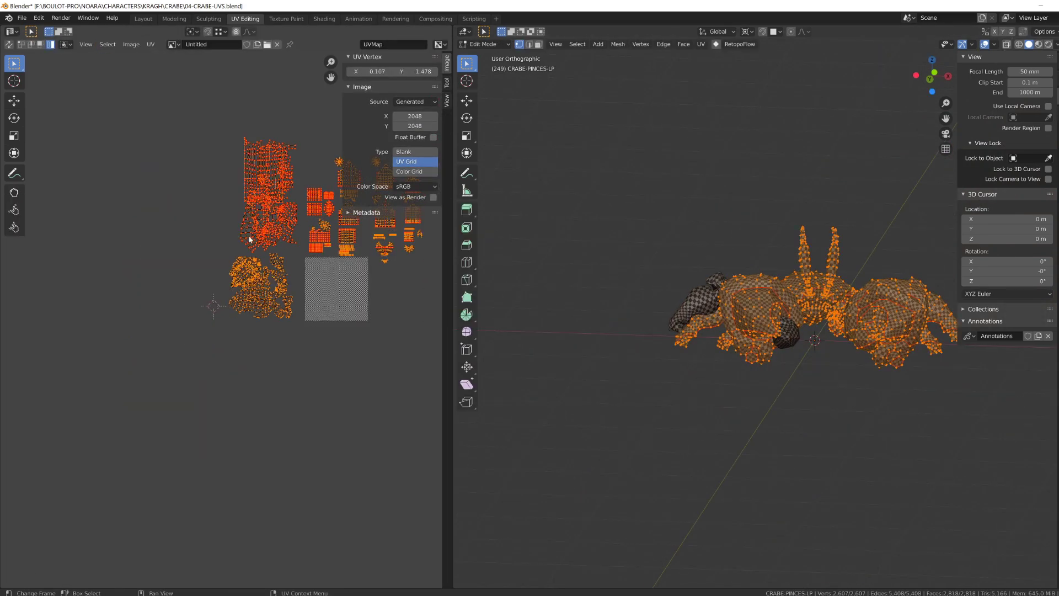
# Step: Select the claw island group and position it above the body islands
pyautogui.scroll(2, 251, 239)
pyautogui.moveTo(250, 239); pyautogui.dragTo(193, 325, button='middle')
pyautogui.click(151, 44)
pyautogui.moveTo(270, 337); pyautogui.dragTo(270, 337)
pyautogui.press('g')
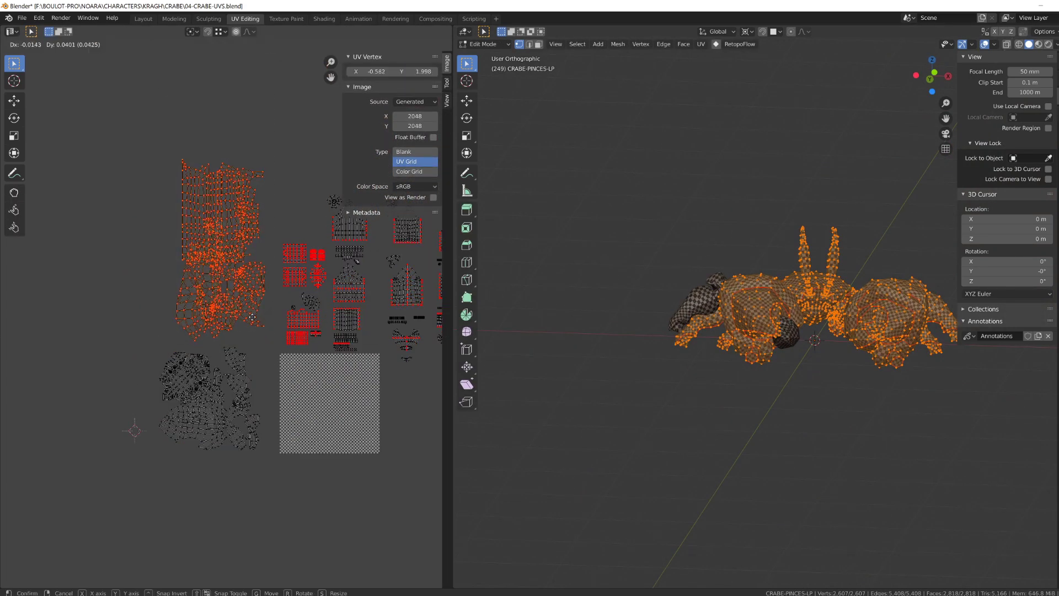
pyautogui.click(270, 327)
# Step: Open the claw thumb for editing and move its UV islands beside the image tile
pyautogui.moveTo(707, 284); pyautogui.dragTo(685, 349, button='middle')
pyautogui.press('Tab')
pyautogui.click(786, 387)
pyautogui.press('Tab')
pyautogui.scroll(3, 405, 354)
pyautogui.press('g')
pyautogui.scroll(-4, 364, 356)
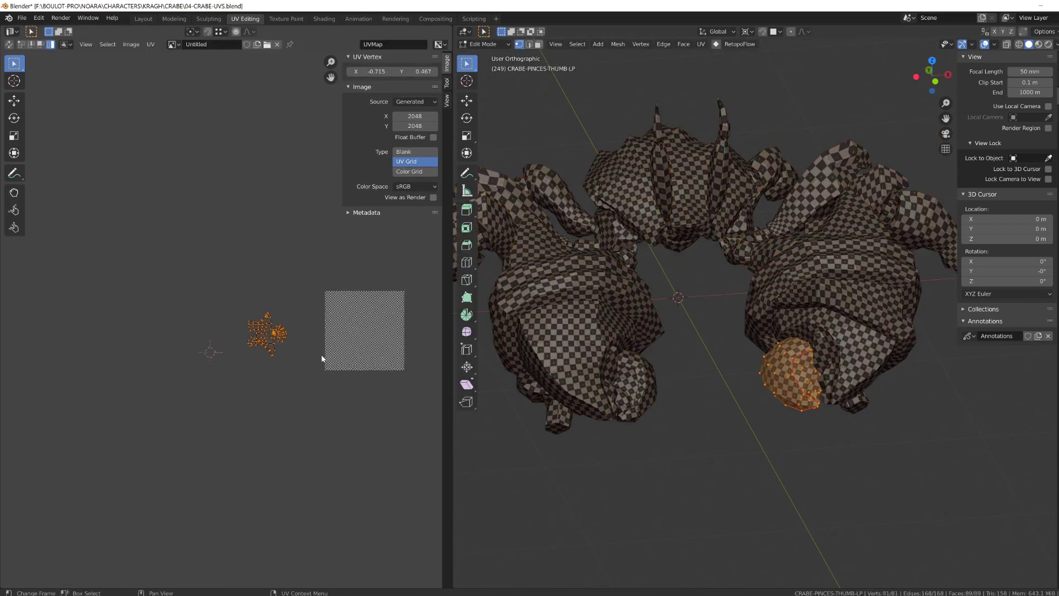
pyautogui.press('g')
pyautogui.press('Tab')
pyautogui.press('a')
pyautogui.press('Tab')
# Step: Open the crab's body for editing and move its round shell island above the large body island
pyautogui.moveTo(754, 358); pyautogui.dragTo(754, 236, button='middle')
pyautogui.press('Tab')
pyautogui.click(706, 171)
pyautogui.press('Tab')
pyautogui.scroll(5, 276, 331)
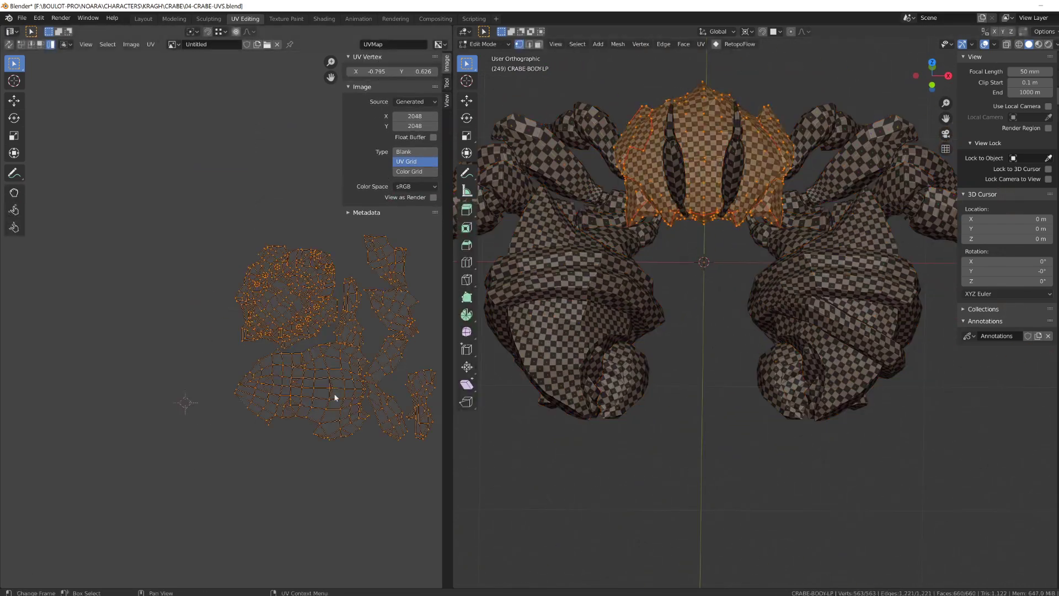
pyautogui.scroll(-2, 315, 400)
pyautogui.click(309, 369)
pyautogui.press('g')
pyautogui.click(312, 371)
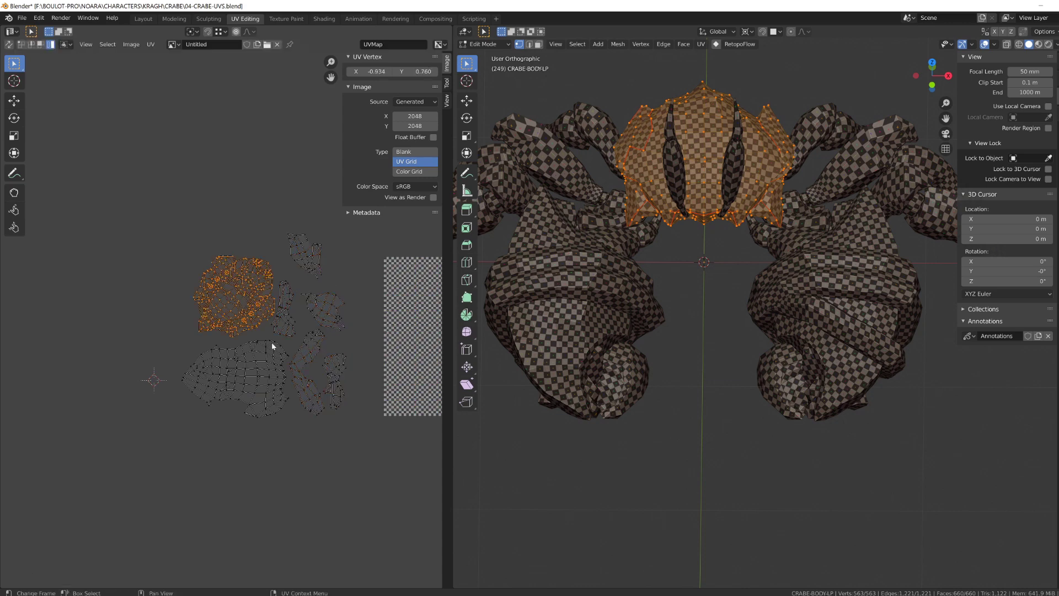
# Step: Rotate the body islands upright and align the two small islands as a V beneath the large one
pyautogui.scroll(2, 272, 346)
pyautogui.press('r')
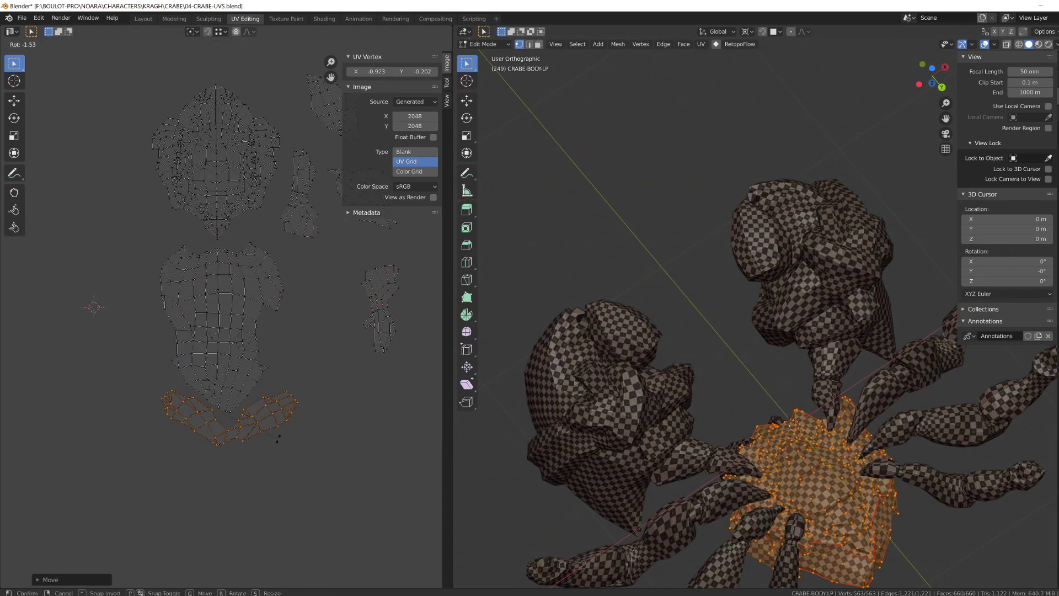
pyautogui.moveTo(651, 264); pyautogui.dragTo(539, 344, button='middle')
pyautogui.press('KP_Divide')
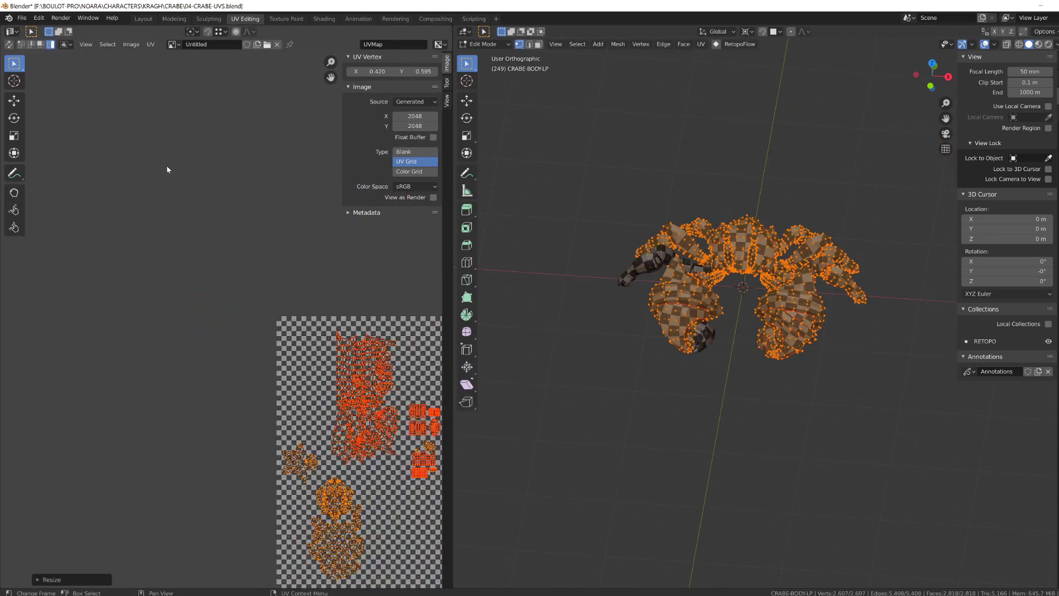
# Step: Set the generated image type to Blank and place the two widest claw bands side by side in the tile's upper-left corner
pyautogui.click(151, 44)
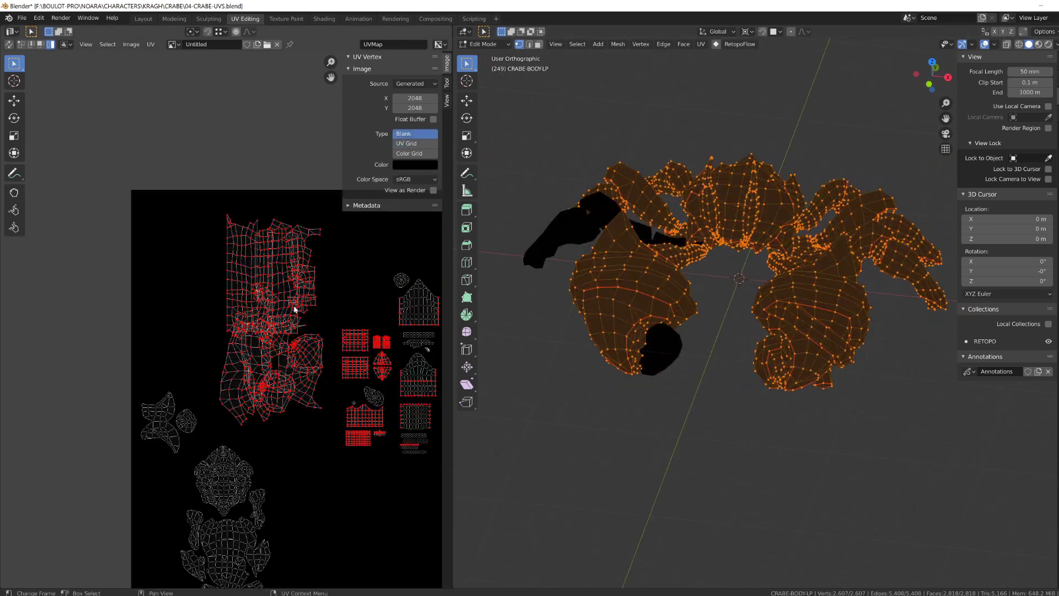
pyautogui.scroll(2, 295, 309)
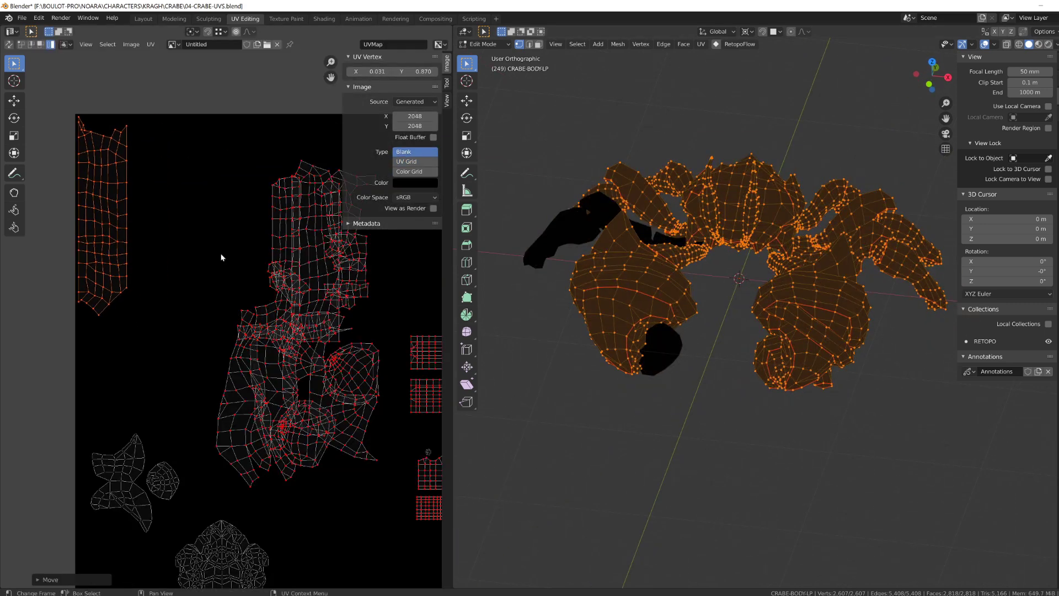
pyautogui.press('g')
pyautogui.click(138, 170)
pyautogui.click(301, 210)
pyautogui.press('g')
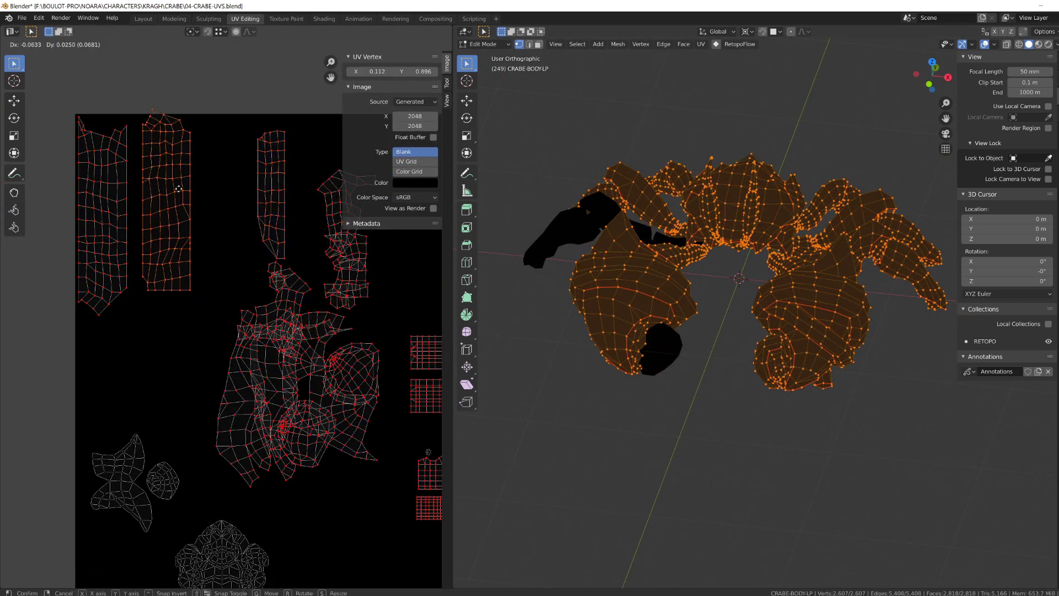
pyautogui.click(165, 191)
# Step: Place the narrow claw band and the irregular claw island in a row next to the wide bands
pyautogui.click(272, 206)
pyautogui.press('g')
pyautogui.click(194, 191)
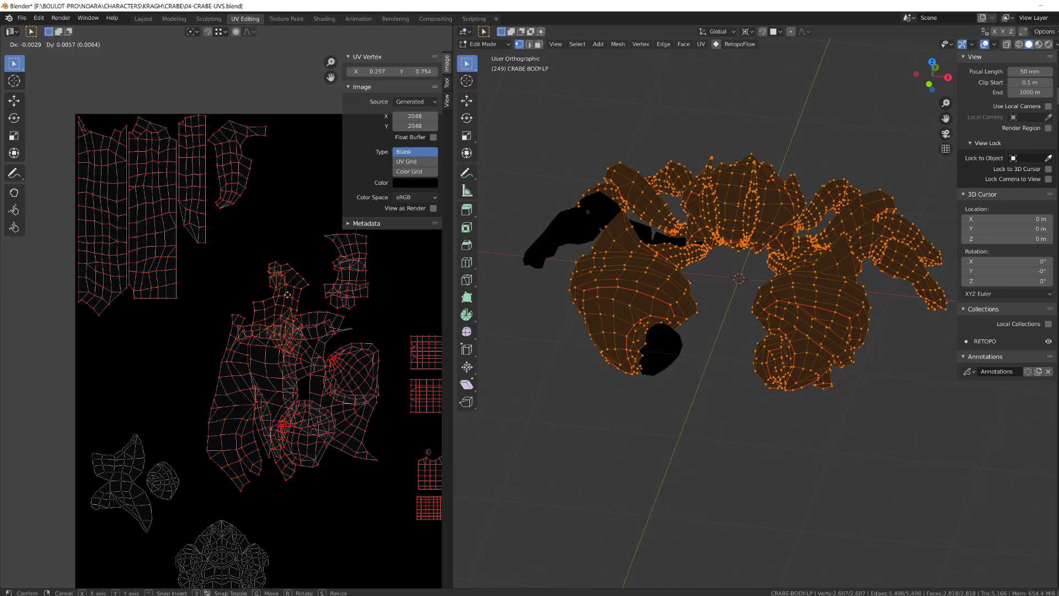
pyautogui.click(247, 244)
# Step: Set the generated image to Color Grid at 4096 by 4096 and select all UV islands
pyautogui.click(409, 171)
pyautogui.scroll(-5, 312, 345)
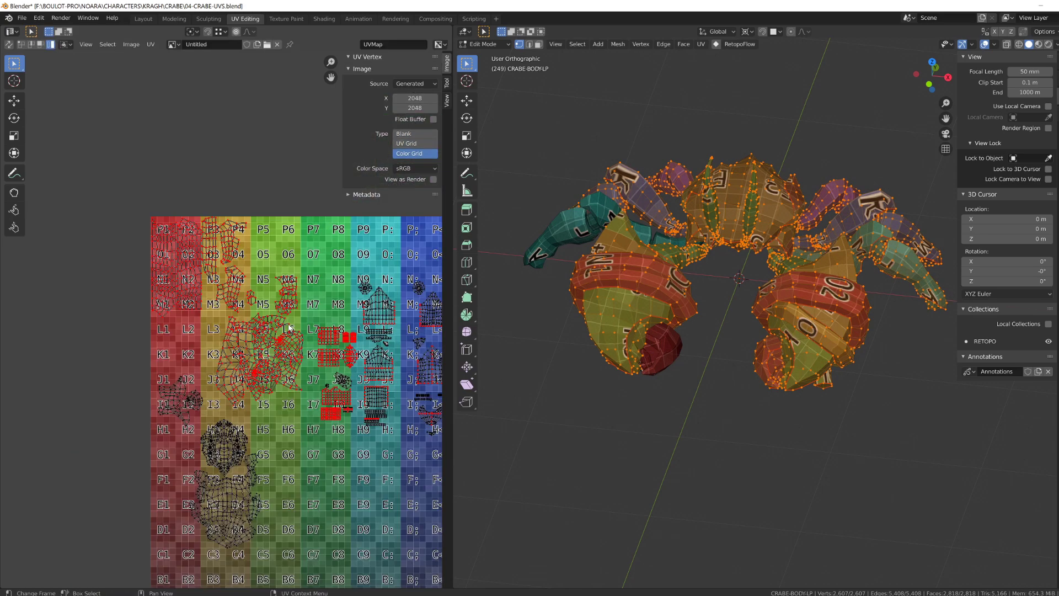
pyautogui.write('a4096')
pyautogui.press('Return')
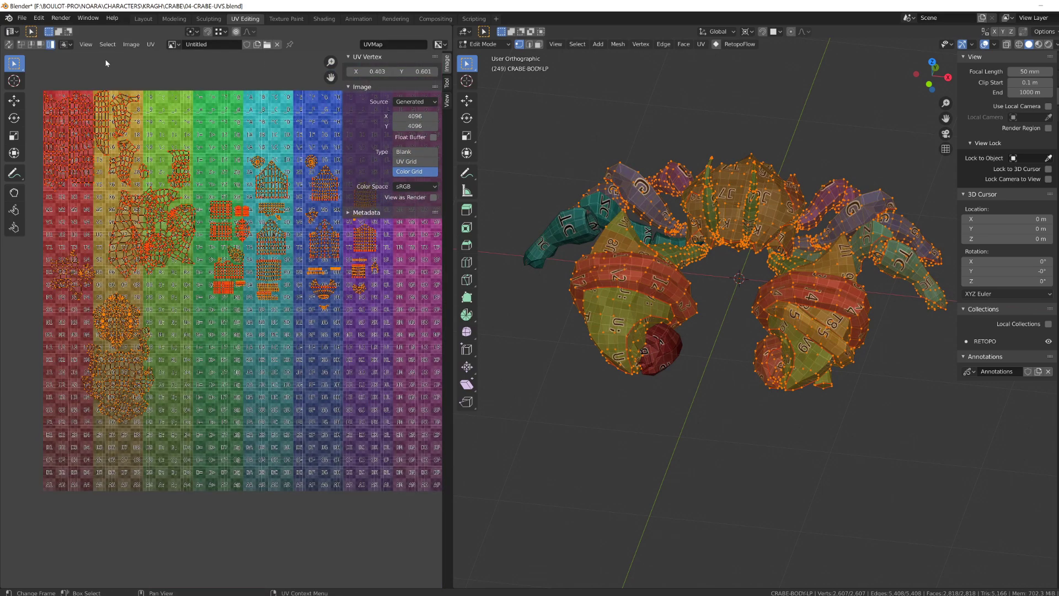
# Step: Enable the UV stretching overlay with the Angle type and set the UV edges to display as Black
pyautogui.click(446, 83)
pyautogui.click(446, 101)
pyautogui.click(354, 120)
pyautogui.click(356, 182)
pyautogui.click(364, 183)
pyautogui.click(410, 197)
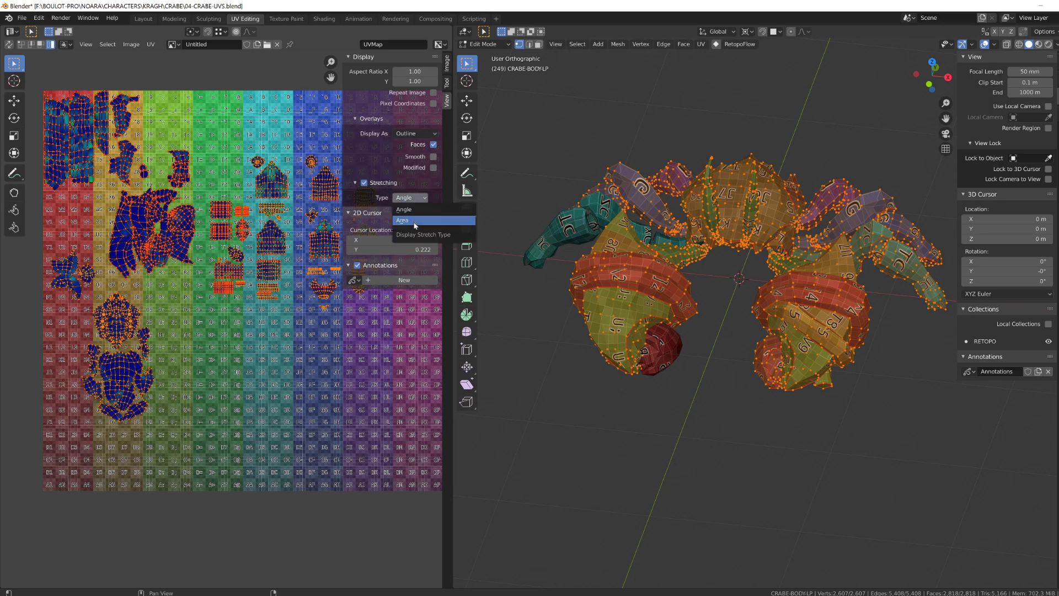
pyautogui.click(414, 222)
pyautogui.click(364, 183)
pyautogui.click(415, 134)
pyautogui.click(411, 168)
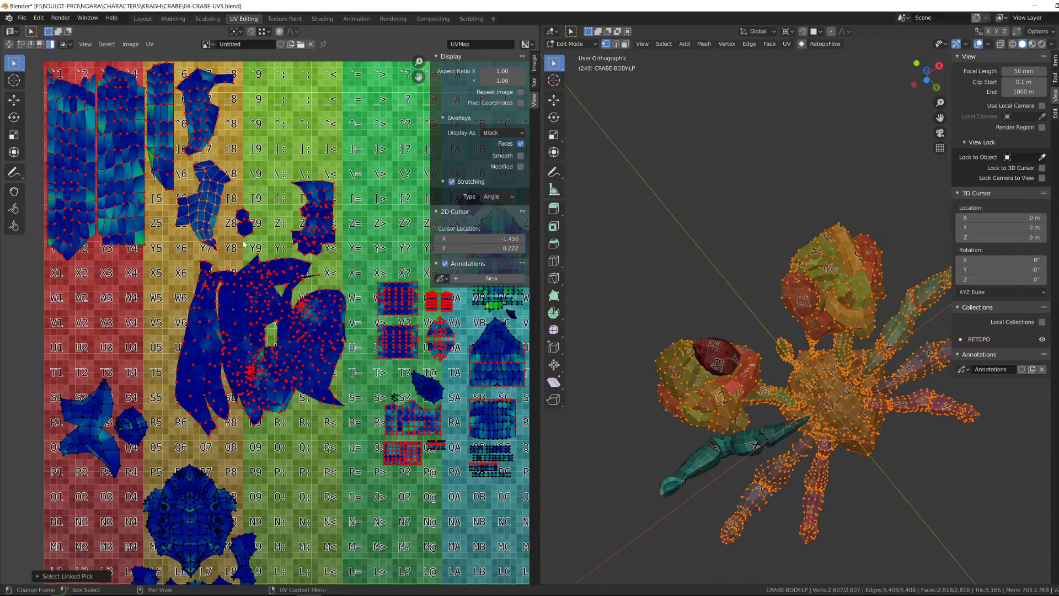
# Step: Pack the second irregular claw island, the small squarish islands, the short strip and the hexagonal caps around the narrow claw band
pyautogui.scroll(2, 244, 243)
pyautogui.press('g')
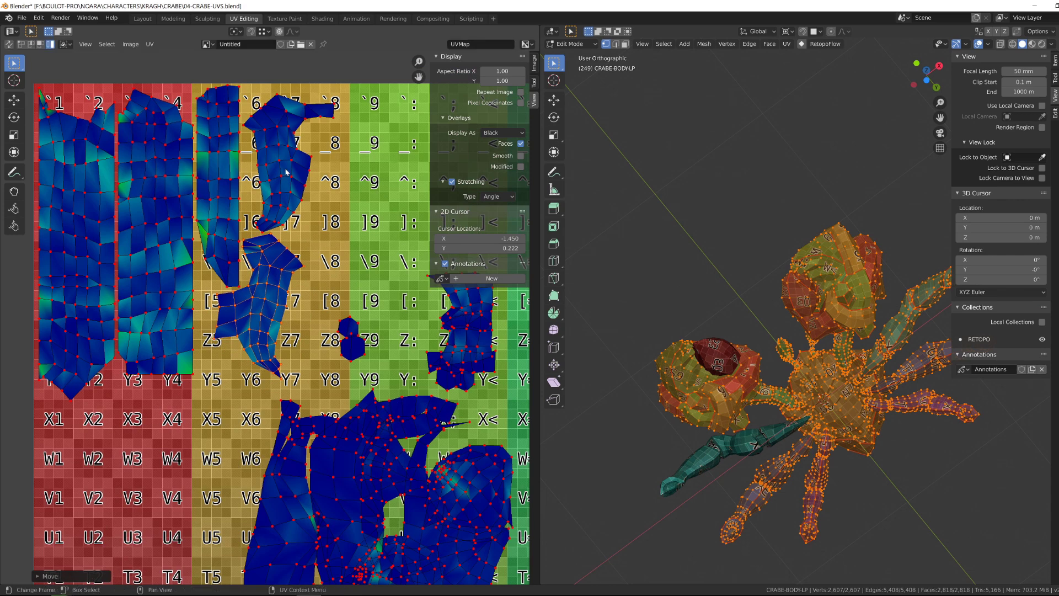
pyautogui.scroll(-2, 329, 358)
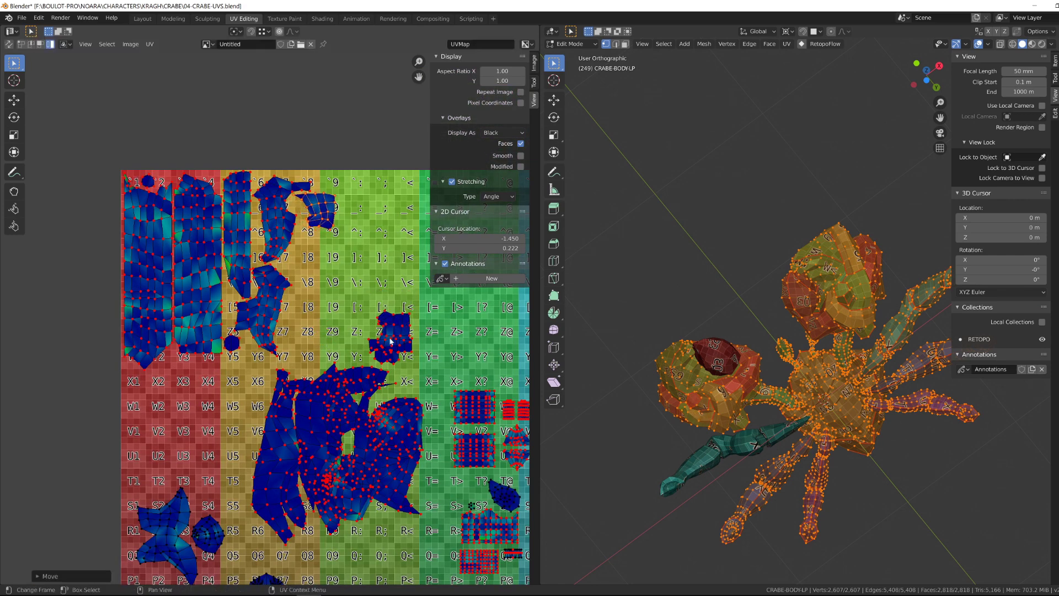
pyautogui.click(318, 273)
pyautogui.scroll(2, 448, 380)
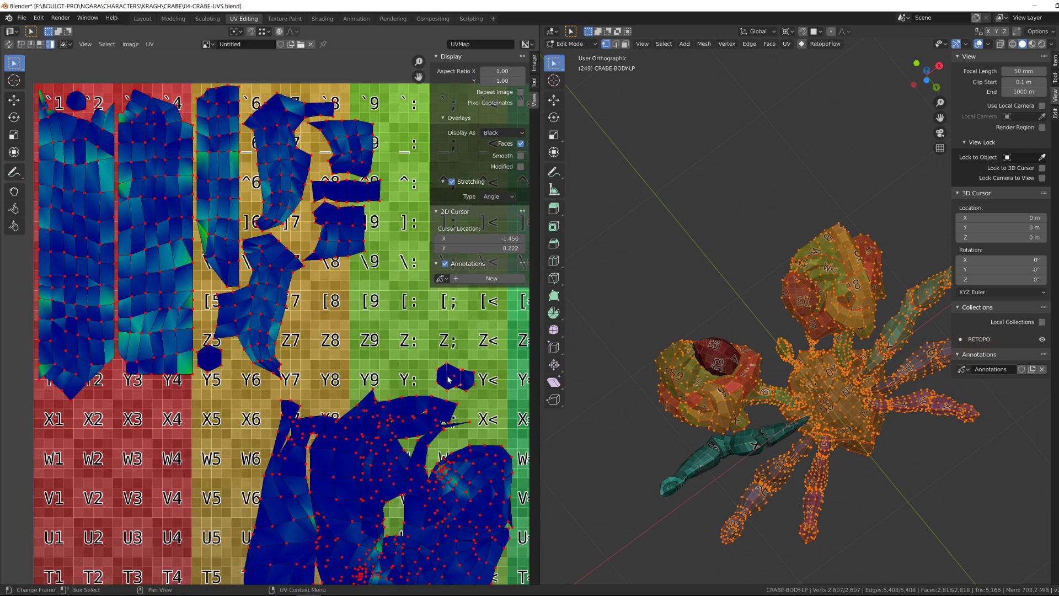
pyautogui.scroll(-2, 304, 145)
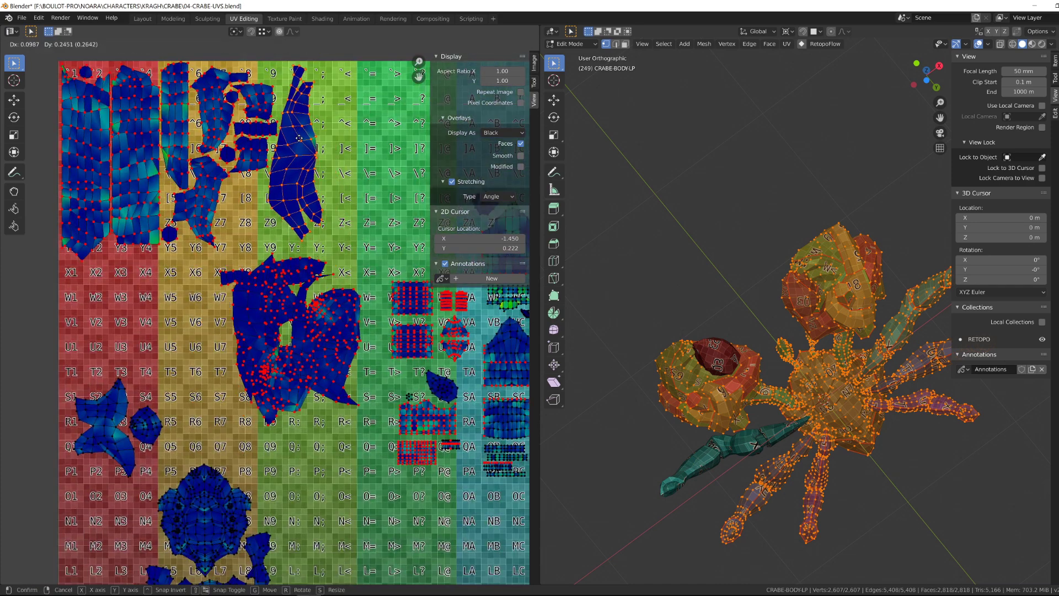
# Step: Line up the long pointed claw islands with the first round one, and rotate the curved island to fit beneath them
pyautogui.click(329, 213)
pyautogui.moveTo(329, 213); pyautogui.dragTo(266, 255, button='middle')
pyautogui.click(203, 388)
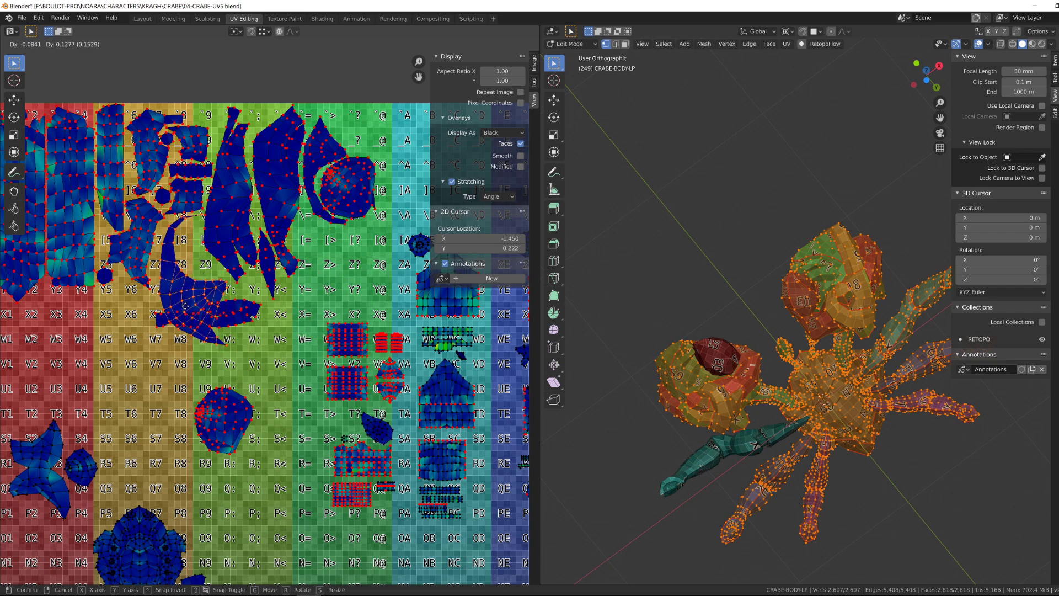
pyautogui.click(70, 298)
pyautogui.moveTo(69, 298); pyautogui.dragTo(147, 295, button='middle')
pyautogui.press('r')
pyautogui.click(193, 318)
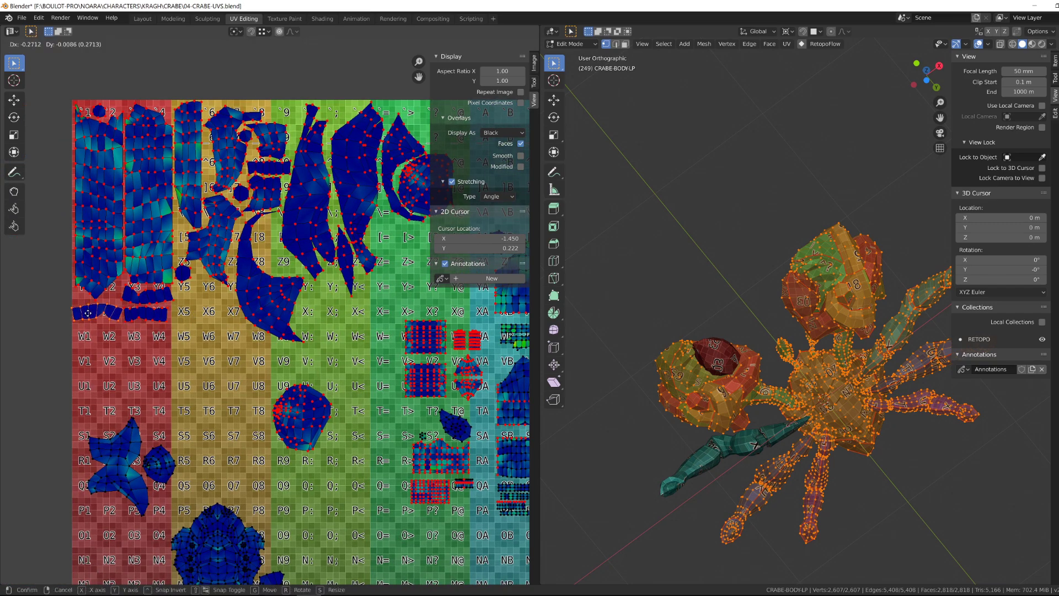
# Step: Place the thin strips beneath the wide claw bands and the second round island below the first one
pyautogui.press('g')
pyautogui.click(417, 268)
pyautogui.moveTo(417, 268); pyautogui.dragTo(318, 277, button='middle')
pyautogui.scroll(-2, 328, 271)
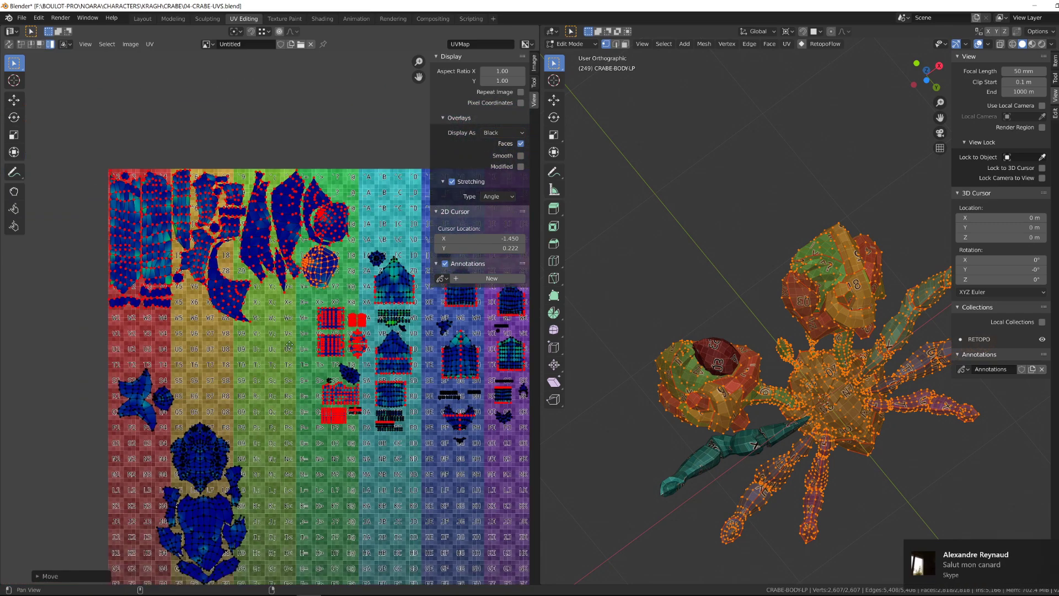
pyautogui.scroll(2, 127, 425)
# Step: Clear the star-shaped island and disc away and move the body islands up beneath the claw strips along the tile's left edge
pyautogui.click(148, 386)
pyautogui.press('g')
pyautogui.click(199, 373)
pyautogui.scroll(-4, 198, 249)
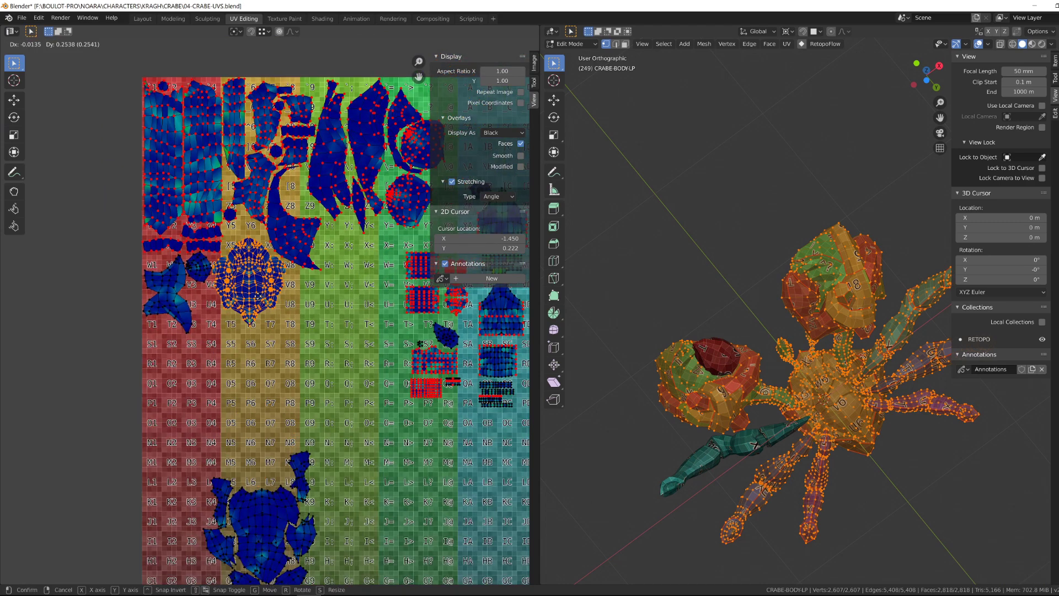
pyautogui.scroll(2, 287, 353)
pyautogui.click(367, 434)
pyautogui.moveTo(280, 348); pyautogui.dragTo(154, 552)
pyautogui.press('g')
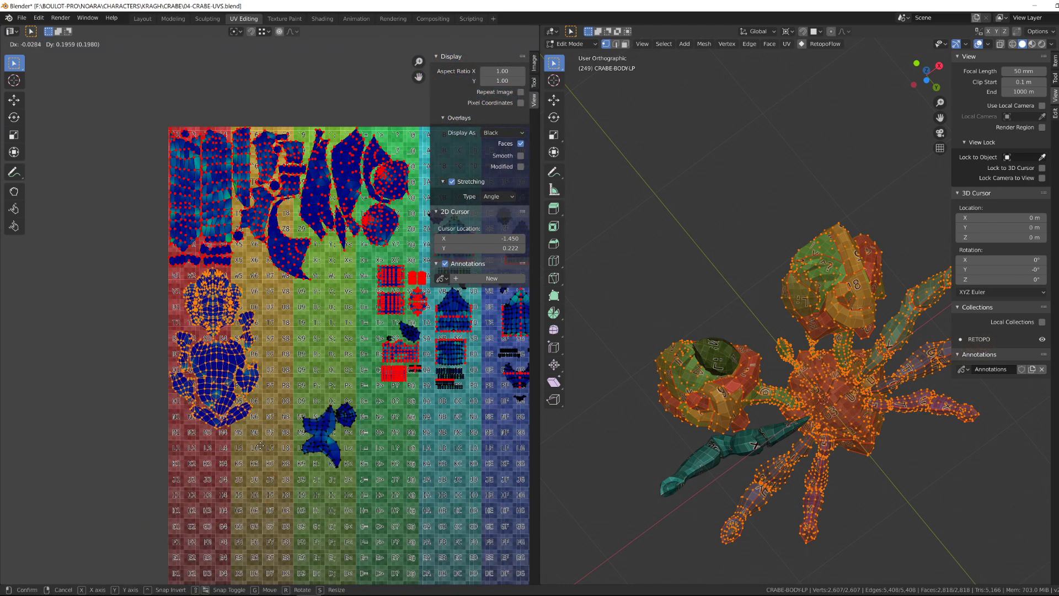
pyautogui.scroll(3, 270, 316)
pyautogui.click(222, 331)
# Step: Position the symmetrical shell island just below the claw strips and nudge the large body island beneath it
pyautogui.press('g')
pyautogui.click(144, 298)
pyautogui.press('g')
pyautogui.click(147, 298)
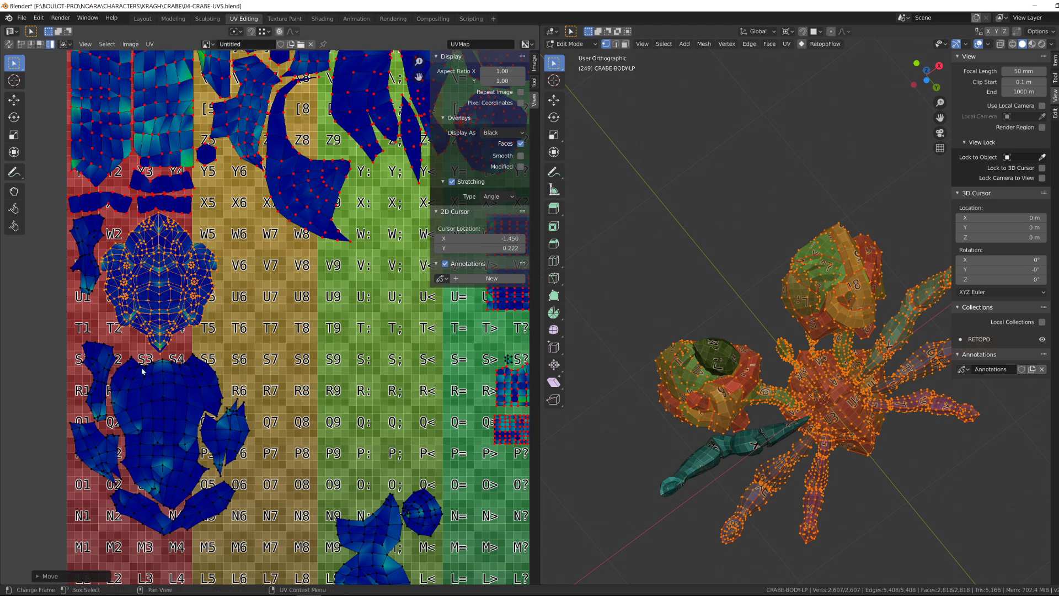
pyautogui.click(142, 378)
pyautogui.press('g')
pyautogui.click(138, 378)
# Step: Move the small side island up into the space between the shell island and the tile's left edge
pyautogui.click(102, 381)
pyautogui.press('g')
pyautogui.click(90, 335)
pyautogui.click(105, 445)
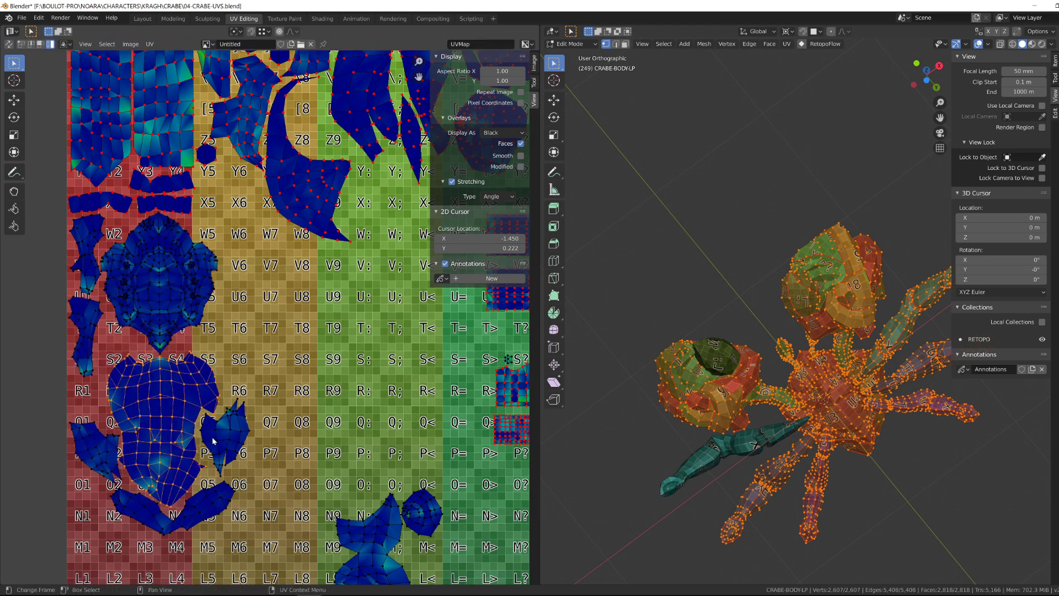
pyautogui.press('g')
pyautogui.scroll(-2, 257, 250)
pyautogui.rightClick(257, 250)
# Step: Place the disc beside the claw strips and the star-shaped island next to the shell island
pyautogui.click(365, 440)
pyautogui.press('g')
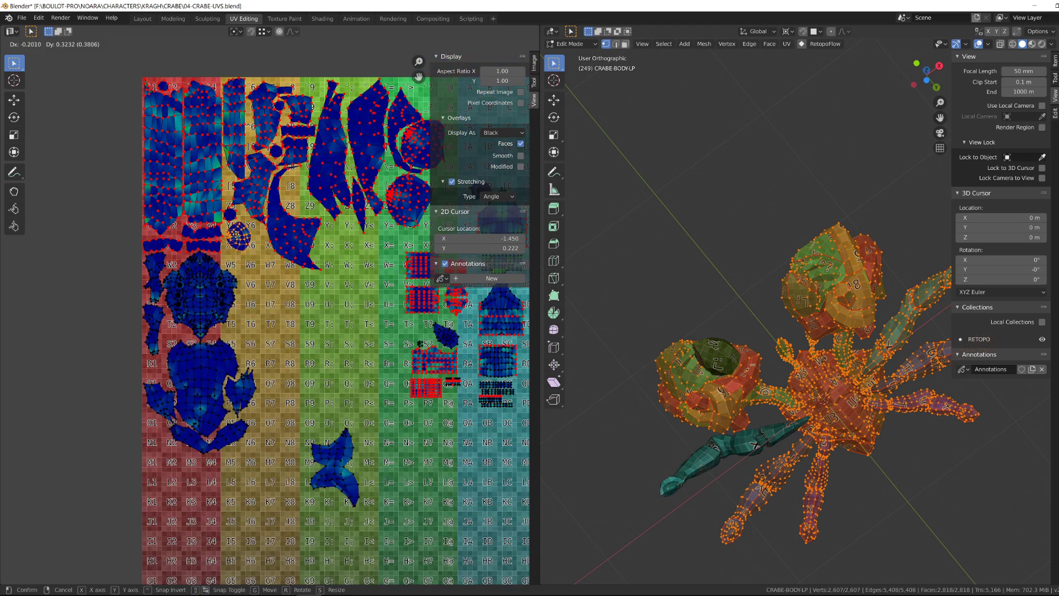
pyautogui.click(239, 236)
pyautogui.click(343, 482)
pyautogui.press('g')
pyautogui.scroll(3, 274, 317)
pyautogui.click(275, 317)
# Step: Select all linked leg islands and move them as a group closer to the packed claw and body islands
pyautogui.moveTo(292, 270); pyautogui.dragTo(473, 395)
pyautogui.moveTo(352, 248); pyautogui.dragTo(280, 275, button='middle')
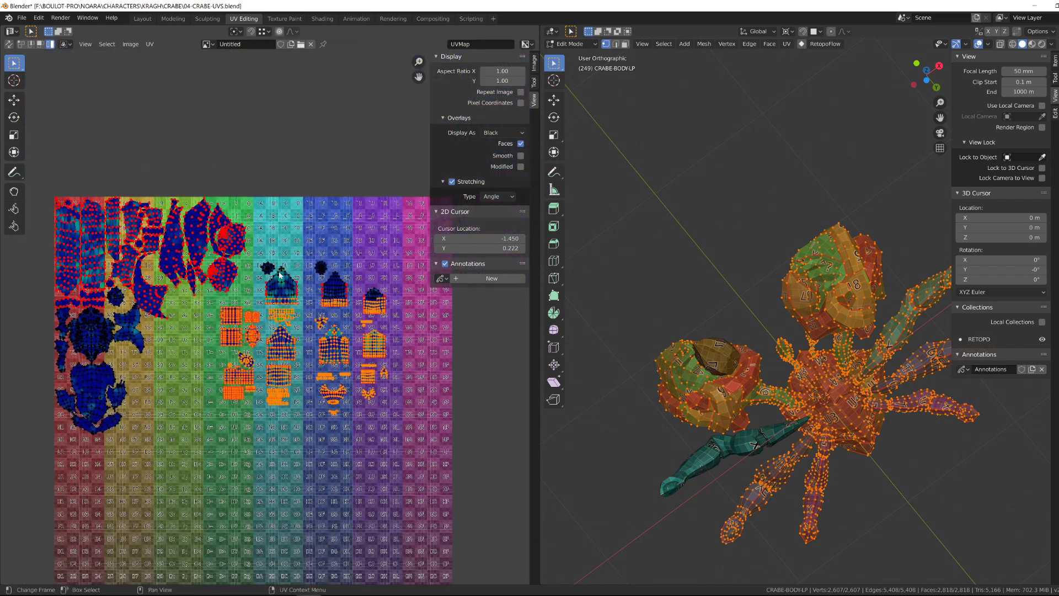
pyautogui.hotkey('ctrl', 'l')
pyautogui.press('g')
pyautogui.click(252, 311)
pyautogui.scroll(3, 149, 358)
# Step: Stack the star-shaped island, the disc and the second irregular claw island in a column beneath the narrow claw band
pyautogui.click(176, 353)
pyautogui.scroll(-2, 265, 248)
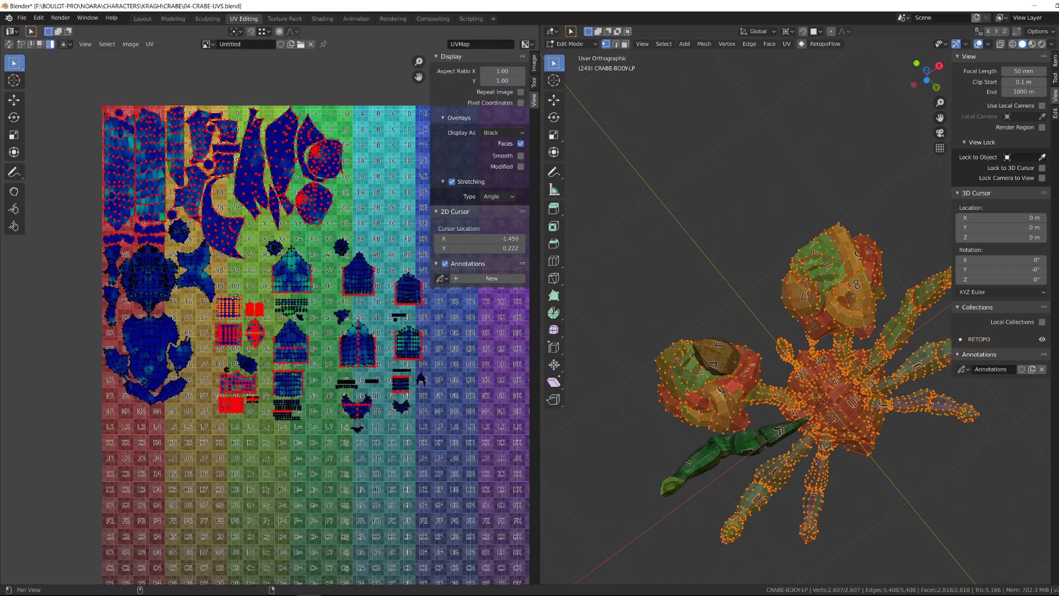
pyautogui.scroll(1, 264, 308)
pyautogui.click(277, 322)
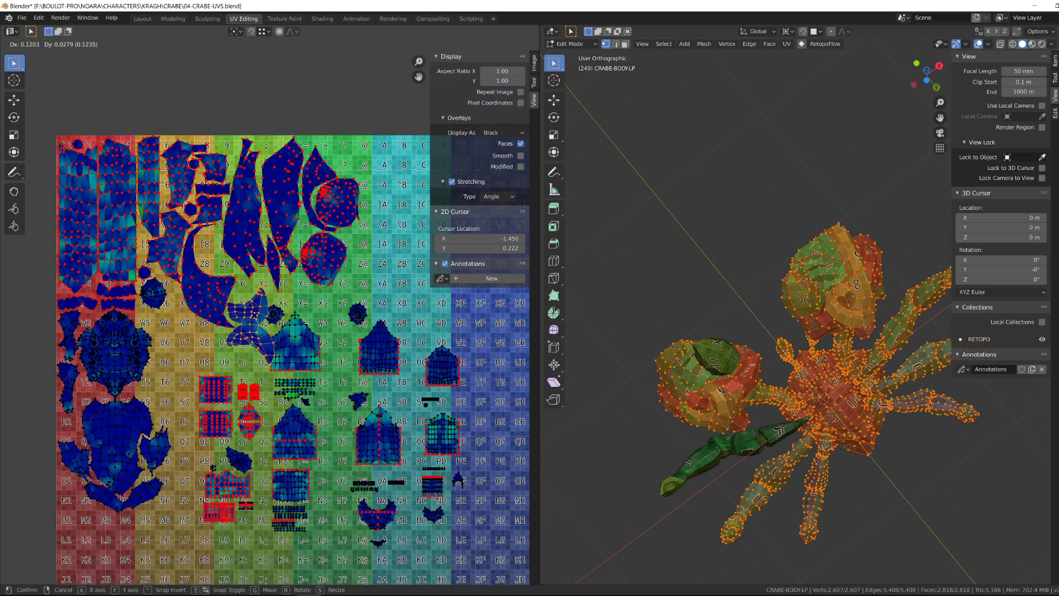
pyautogui.click(166, 292)
pyautogui.moveTo(184, 330); pyautogui.dragTo(246, 376, button='middle')
pyautogui.scroll(3, 251, 320)
pyautogui.click(156, 329)
pyautogui.press('g')
pyautogui.click(158, 268)
pyautogui.scroll(-1, 171, 276)
pyautogui.press('g')
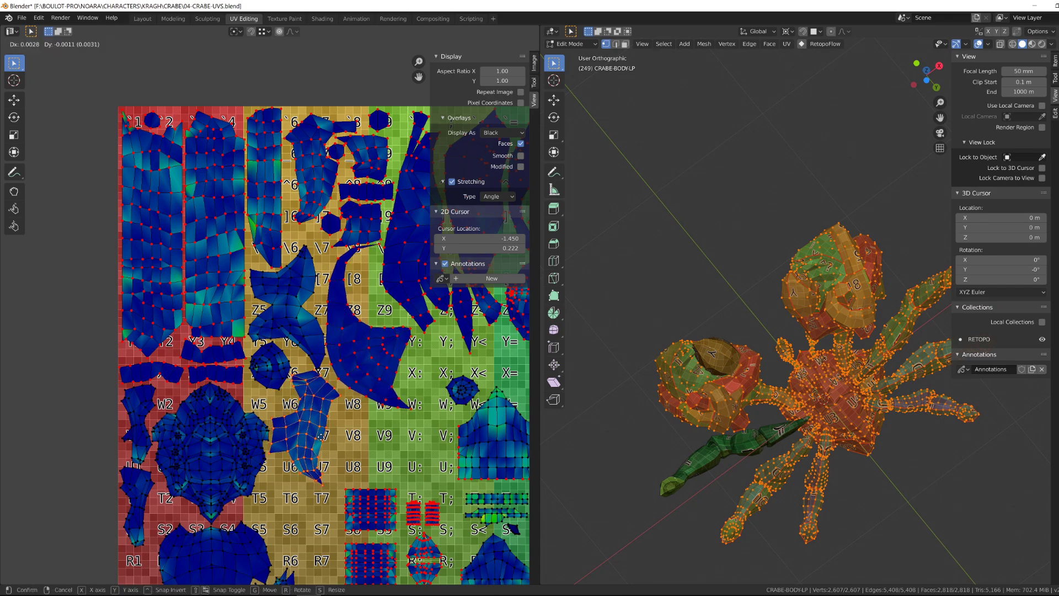
pyautogui.scroll(-1, 320, 436)
# Step: Stack the two square leg grids closely and gather the small rectangles and the two lens halves beside them
pyautogui.scroll(2, 178, 470)
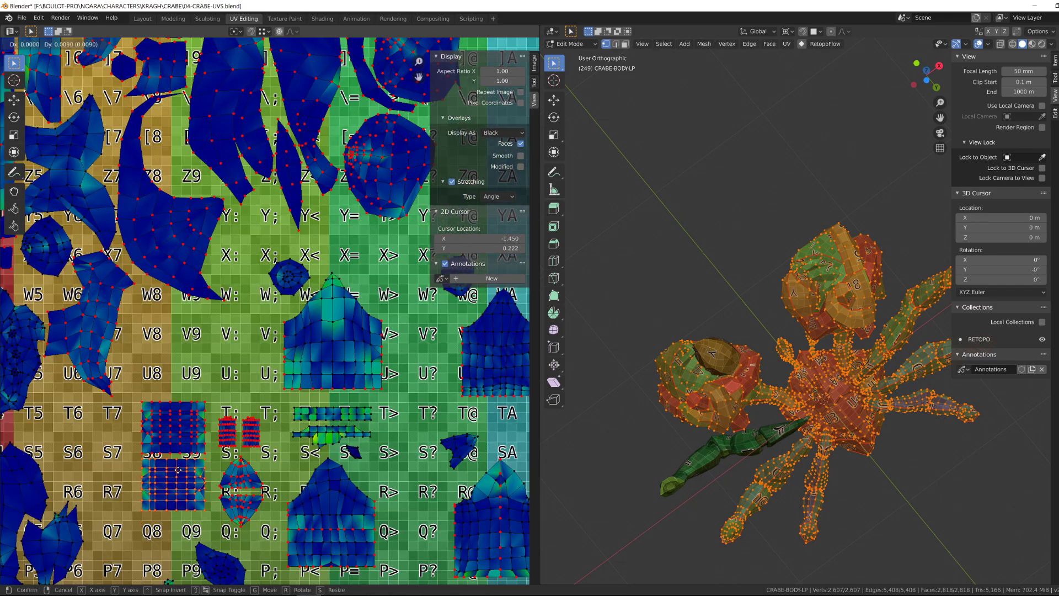
pyautogui.scroll(2, 188, 458)
pyautogui.click(199, 473)
pyautogui.scroll(-1, 265, 364)
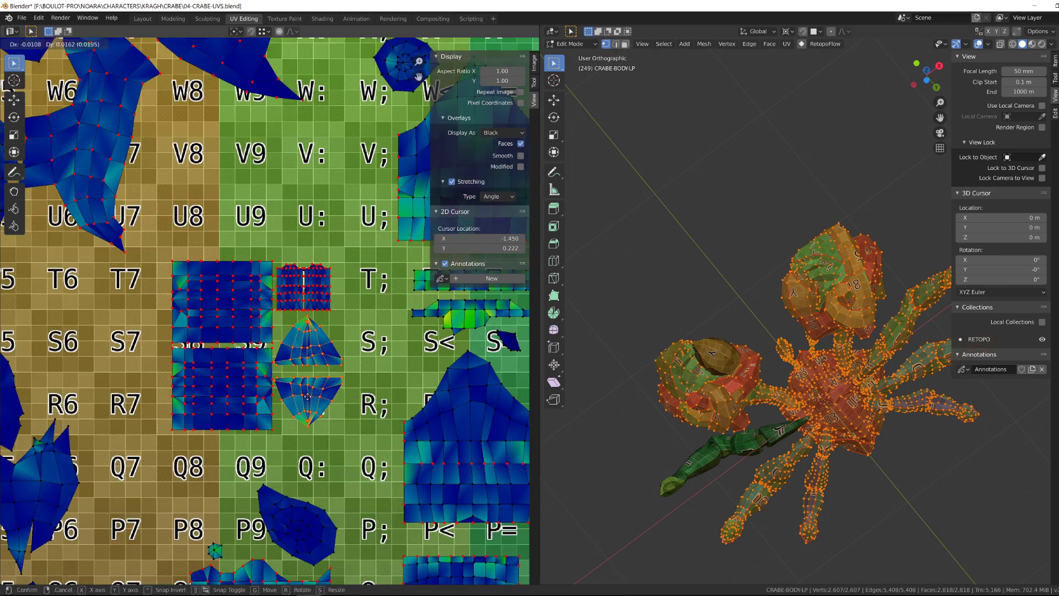
pyautogui.scroll(-4, 286, 331)
pyautogui.scroll(4, 282, 331)
# Step: Fit the leaf-shaped island against the wide leg grid and tuck the thin strips beneath the large pointed leg island
pyautogui.press('g')
pyautogui.click(279, 463)
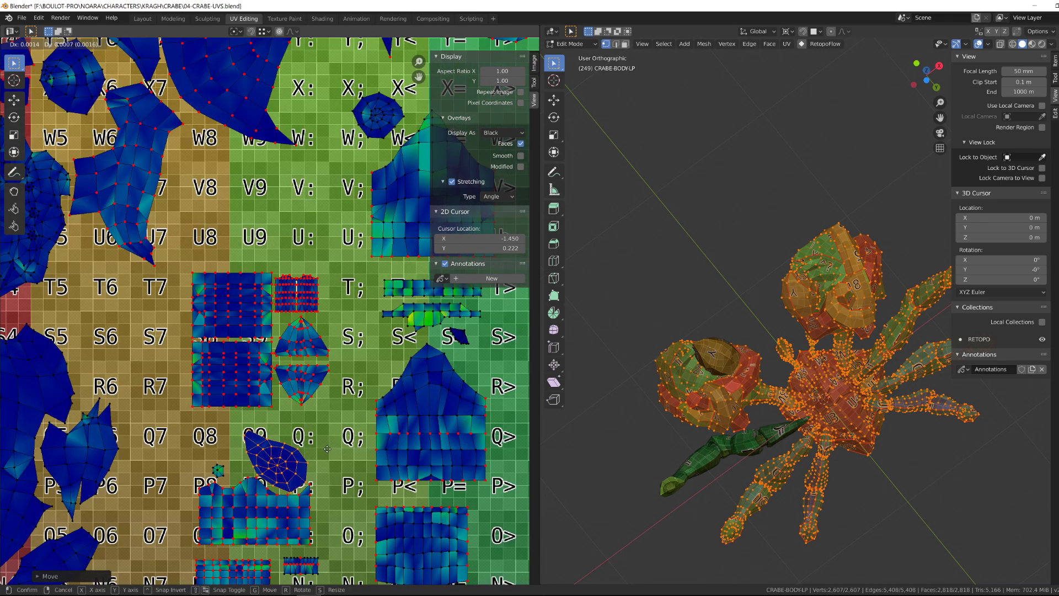
pyautogui.click(327, 449)
pyautogui.moveTo(327, 449); pyautogui.dragTo(342, 371, button='middle')
pyautogui.click(250, 492)
pyautogui.press('g')
pyautogui.scroll(-5, 296, 326)
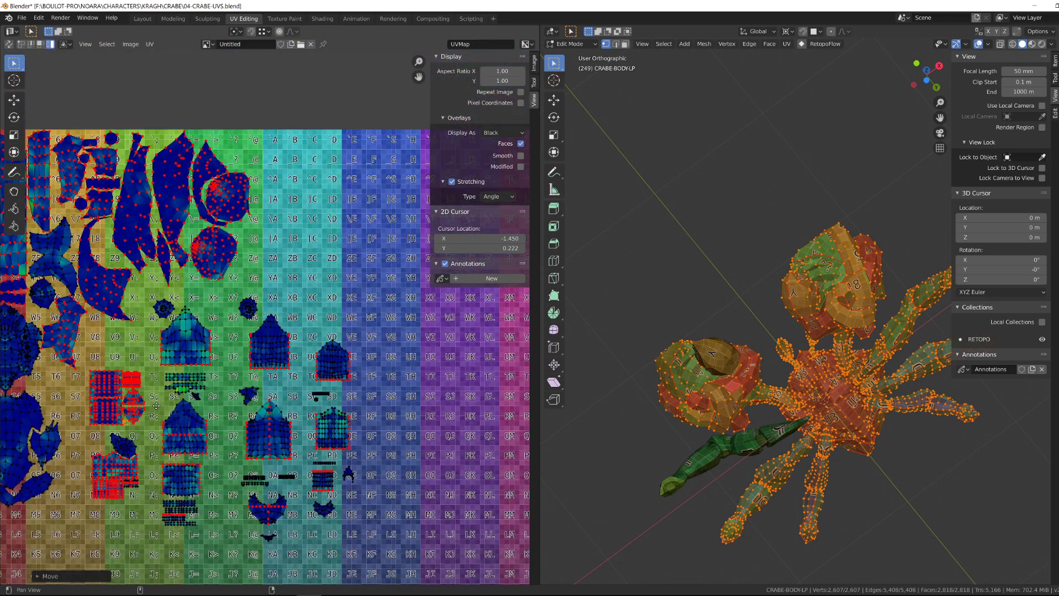
pyautogui.scroll(3, 314, 312)
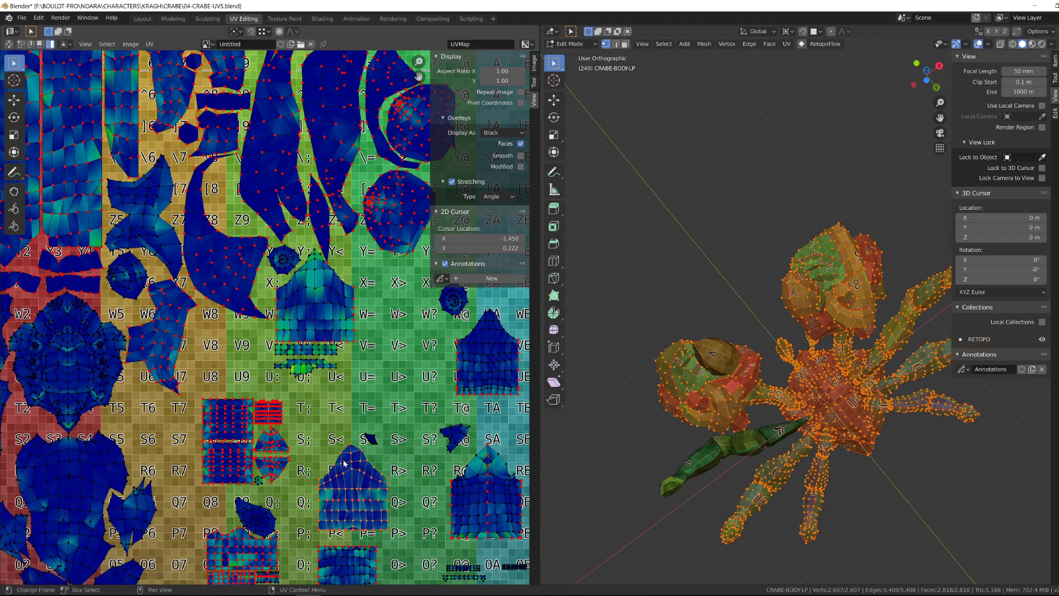
# Step: Move the square leg grids up beside the irregular claw island, with the leaf-shaped island and smaller grids packed around their lower side
pyautogui.moveTo(343, 463); pyautogui.dragTo(402, 348, button='middle')
pyautogui.moveTo(254, 279); pyautogui.dragTo(351, 381)
pyautogui.press('g')
pyautogui.click(318, 303)
pyautogui.moveTo(256, 380); pyautogui.dragTo(359, 498)
pyautogui.press('g')
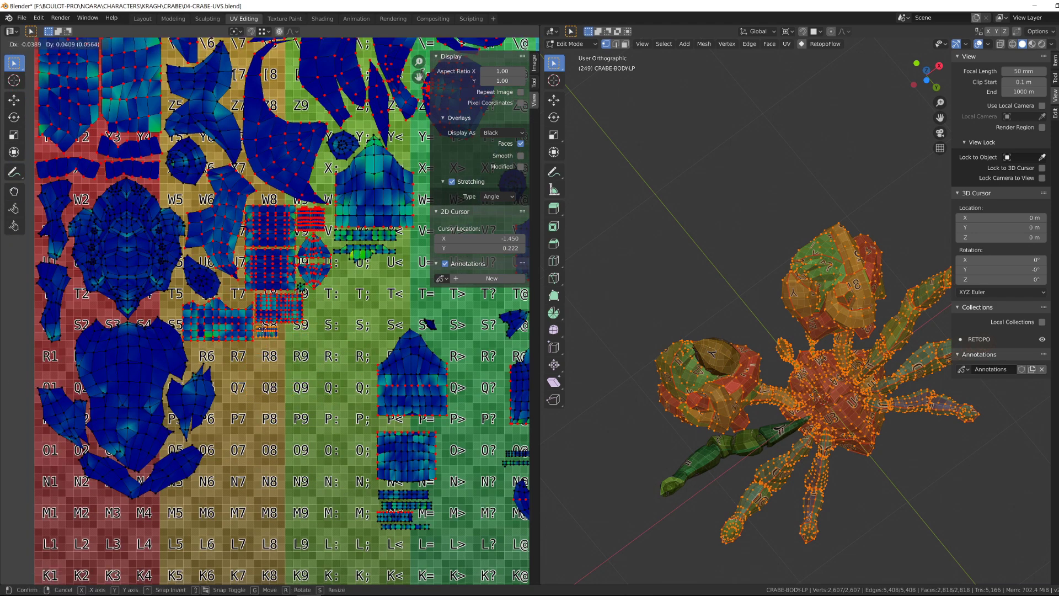
# Step: Place the second pointed leg island and its grid below the first one, and its thin strips under the smaller grids
pyautogui.scroll(-1, 262, 330)
pyautogui.keyDown('ctrl'); pyautogui.hscroll(2, 262, 330); pyautogui.keyUp('ctrl')
pyautogui.click(338, 489)
pyautogui.scroll(2, 204, 409)
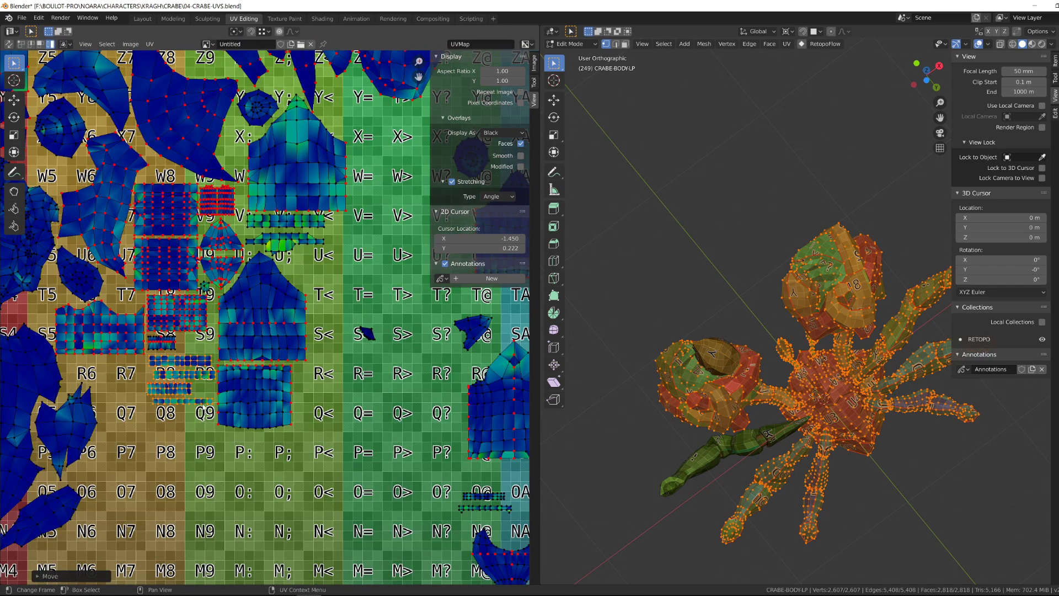
pyautogui.click(121, 379)
pyautogui.scroll(-1, 266, 317)
pyautogui.moveTo(350, 357); pyautogui.dragTo(285, 330, button='middle')
# Step: Tuck the small fin-shaped island between the curved claw island and the large pointed leg island
pyautogui.click(282, 303)
pyautogui.click(363, 302)
pyautogui.press('g')
pyautogui.moveTo(174, 190); pyautogui.dragTo(241, 319, button='middle')
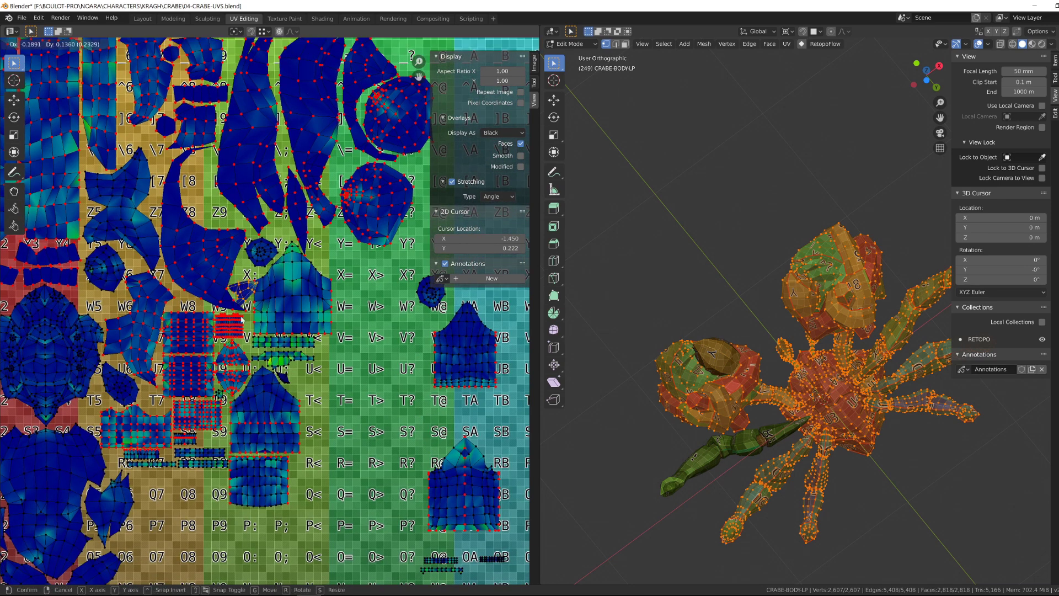
pyautogui.click(273, 311)
# Step: Arrange the remaining pointed leg islands and their small grid tightly beside and beneath the packed leg islands
pyautogui.click(465, 353)
pyautogui.press('g')
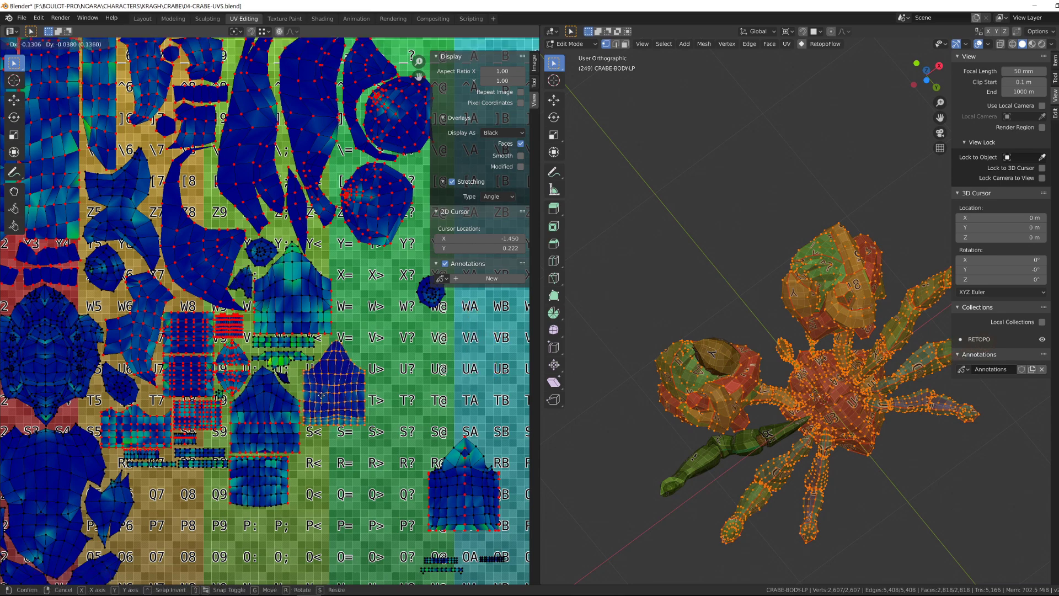
pyautogui.click(333, 391)
pyautogui.click(463, 490)
pyautogui.press('g')
pyautogui.scroll(-2, 333, 485)
pyautogui.click(410, 325)
pyautogui.scroll(1, 410, 326)
pyautogui.press('g')
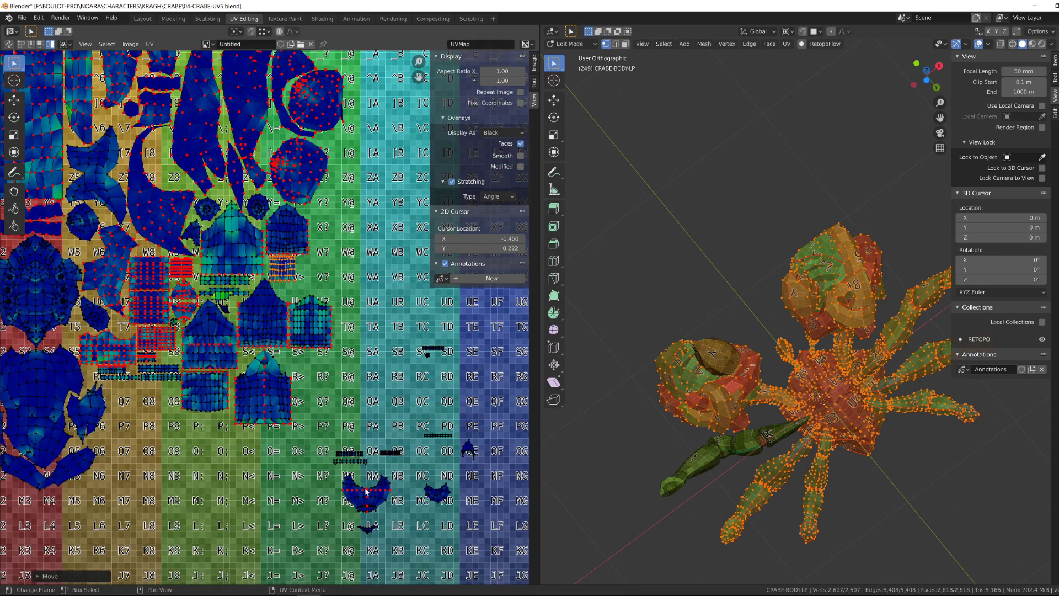
# Step: Place the large crescent island below the pointed leg islands and slot the loose thin strips into gaps around the grids
pyautogui.scroll(2, 268, 316)
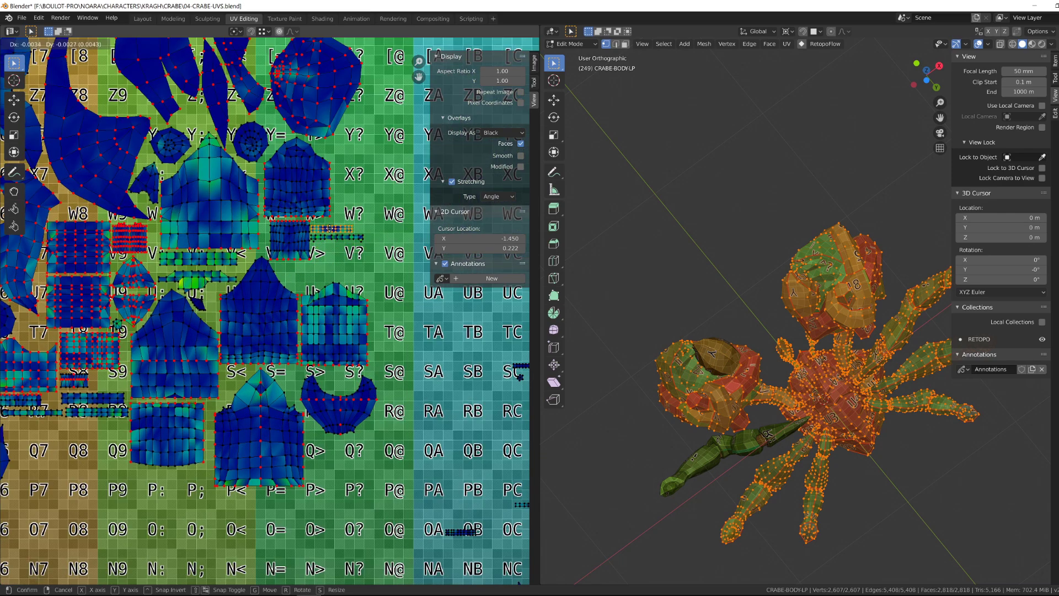
pyautogui.scroll(-2, 329, 228)
pyautogui.click(323, 360)
pyautogui.click(254, 189)
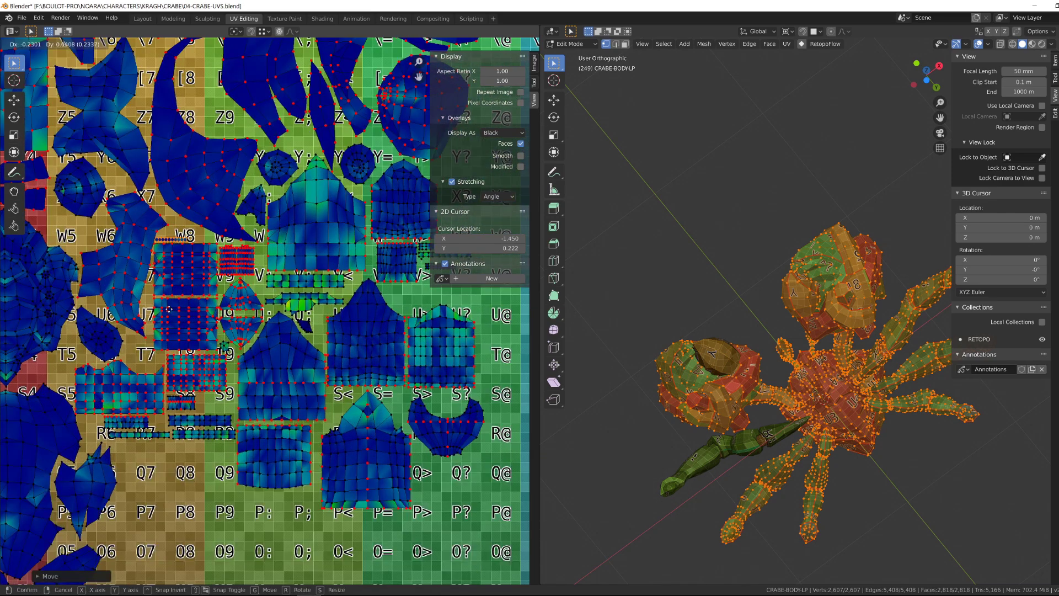
pyautogui.scroll(2, 382, 272)
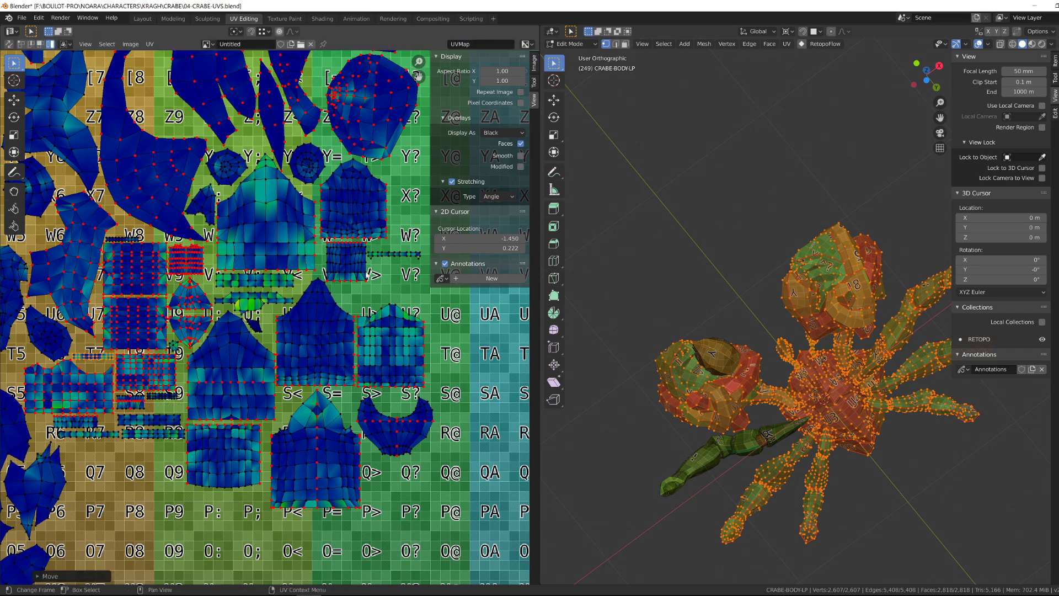
pyautogui.press('g')
pyautogui.click(365, 275)
# Step: Place the smaller crescent island beside the small grid under the upper pointed leg island
pyautogui.scroll(-4, 208, 293)
pyautogui.scroll(2, 311, 335)
pyautogui.click(388, 418)
pyautogui.press('g')
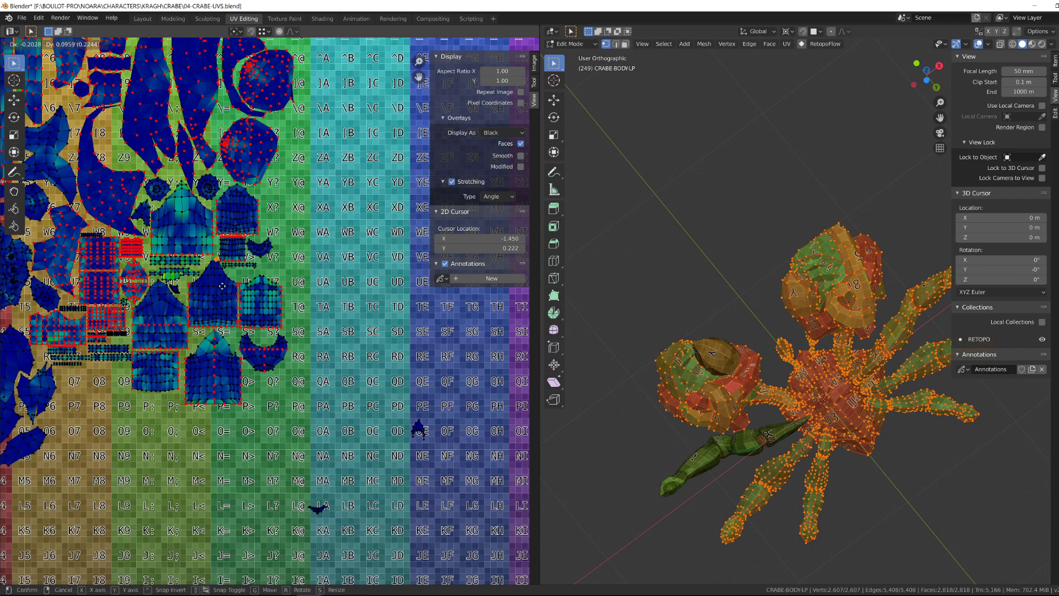
pyautogui.click(268, 259)
# Step: Move the V-shaped body pieces beneath the leg grids and nudge the side island closer to the large body island
pyautogui.moveTo(79, 417); pyautogui.dragTo(239, 468, button='middle')
pyautogui.scroll(-1, 371, 335)
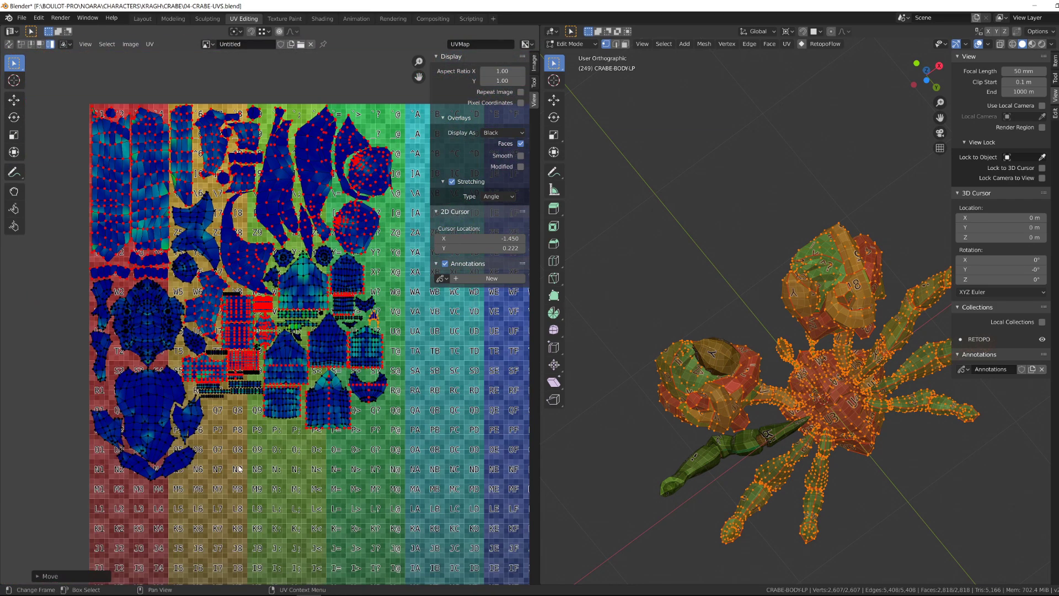
pyautogui.click(316, 444)
pyautogui.scroll(1, 182, 425)
pyautogui.click(150, 396)
pyautogui.press('g')
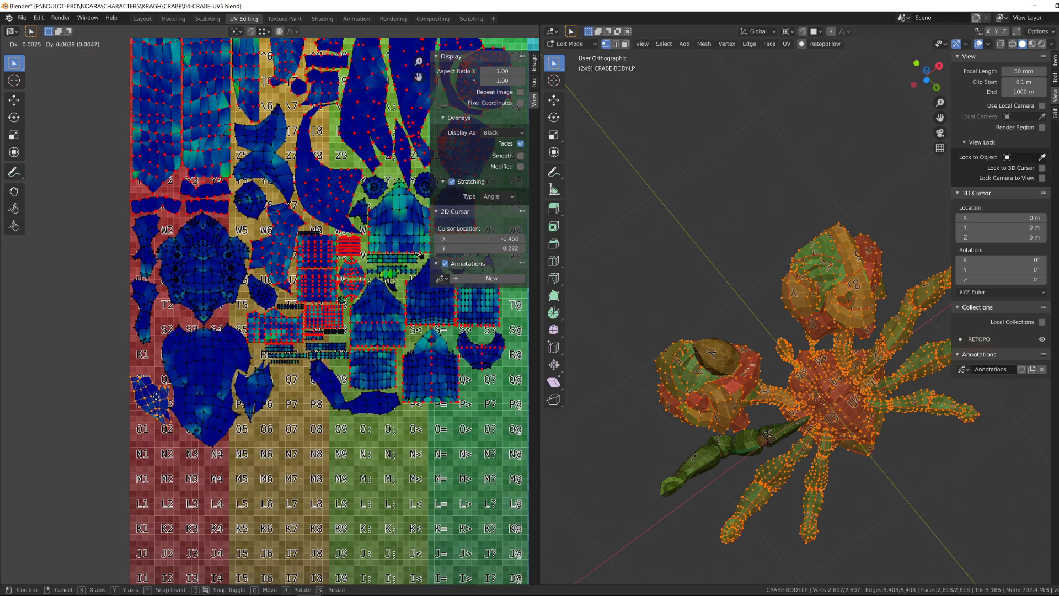
pyautogui.click(153, 396)
# Step: Place the 2D cursor at the tile's upper-left corner, scale all islands up from it and turn off the stretching display
pyautogui.scroll(-3, 193, 342)
pyautogui.press('a')
pyautogui.keyDown('shift'); pyautogui.rightClick(155, 154); pyautogui.keyUp('shift')
pyautogui.moveTo(281, 254); pyautogui.dragTo(213, 189, button='middle')
pyautogui.press('s')
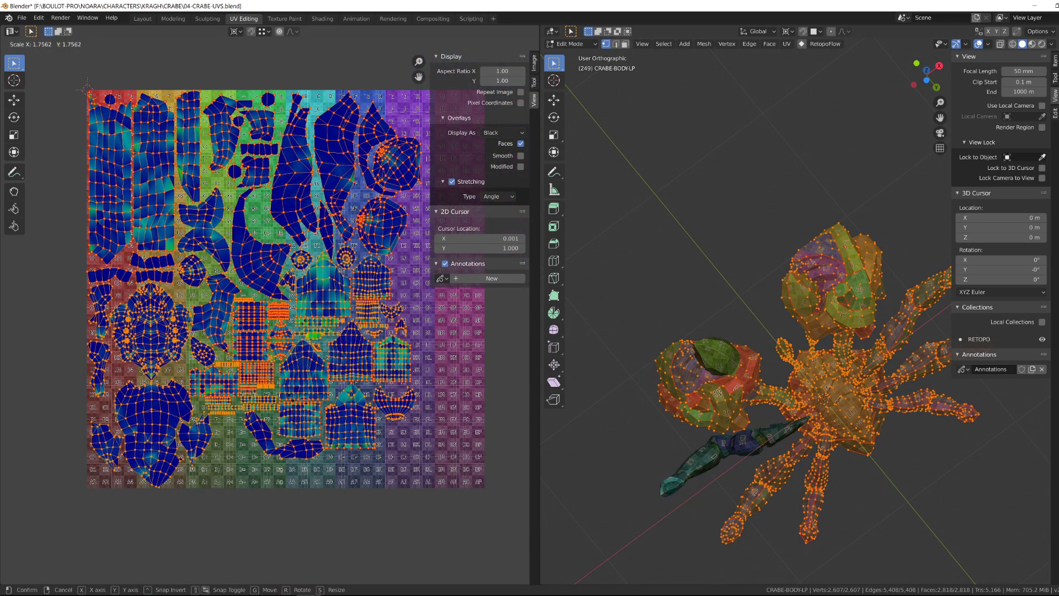
pyautogui.click(324, 275)
pyautogui.moveTo(324, 275); pyautogui.dragTo(355, 255, button='middle')
pyautogui.click(238, 33)
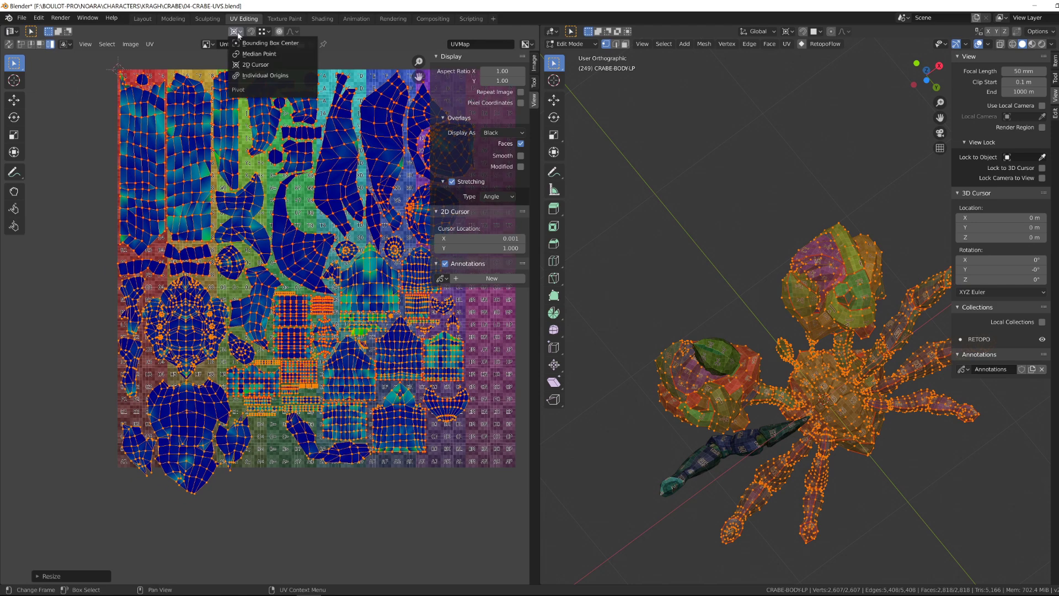
pyautogui.click(451, 181)
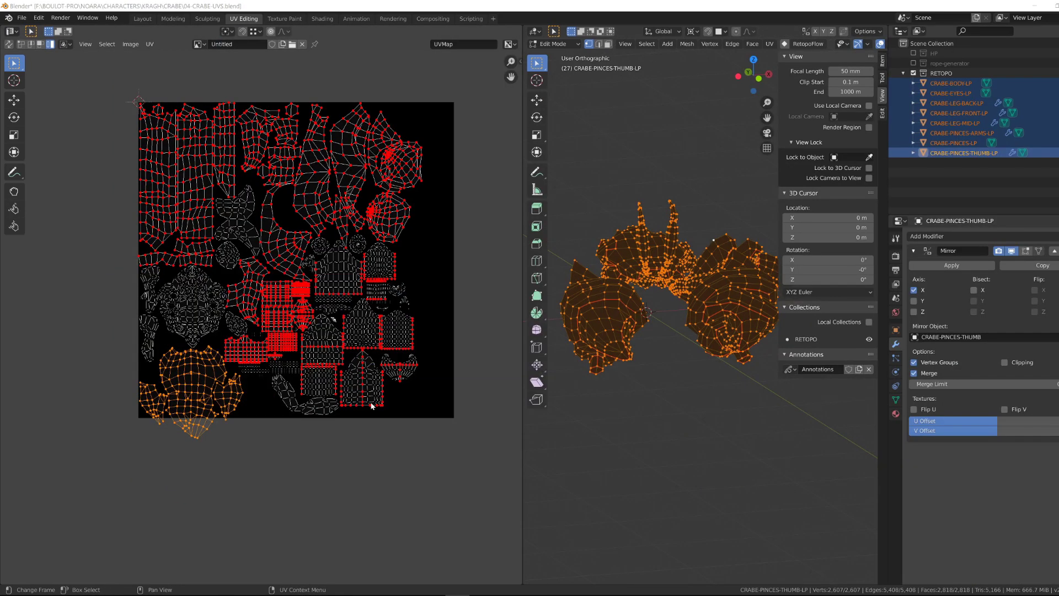
# Step: Maximize the UV editor and move the large body pieces and the upper pointed leg islands out of the tile
pyautogui.hotkey('ctrl', 'space')
pyautogui.press('g')
pyautogui.click(716, 284)
pyautogui.click(524, 242)
pyautogui.keyDown('shift'); pyautogui.click(517, 274); pyautogui.keyUp('shift')
pyautogui.keyDown('shift'); pyautogui.click(514, 286); pyautogui.keyUp('shift')
pyautogui.keyDown('shift'); pyautogui.click(554, 309); pyautogui.keyUp('shift')
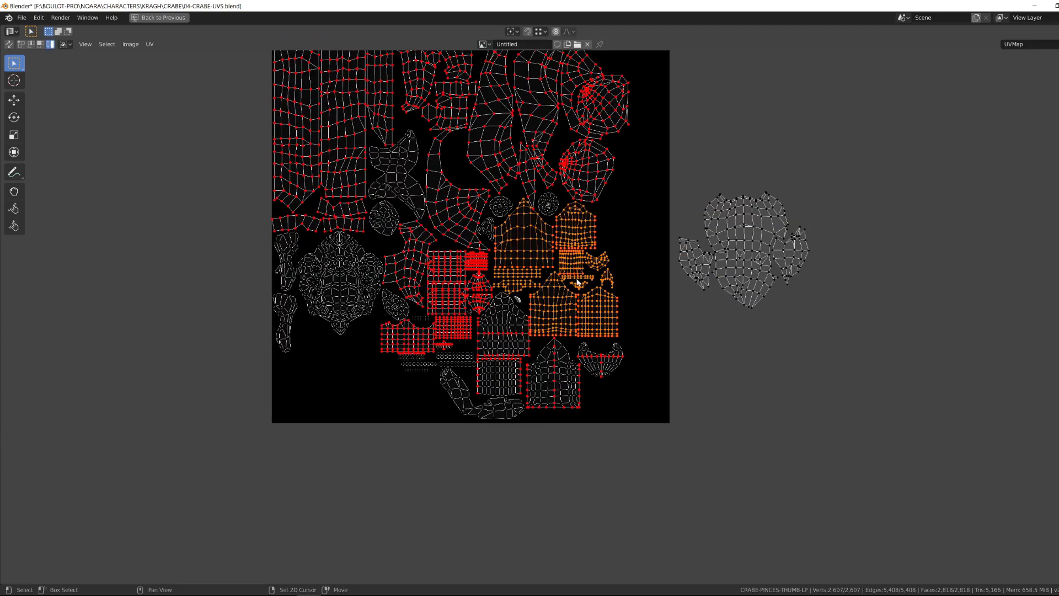
pyautogui.press('g')
pyautogui.click(778, 411)
# Step: Move the large body island and its side pieces into the gap beneath the claw islands
pyautogui.click(698, 265)
pyautogui.keyDown('shift'); pyautogui.click(764, 282); pyautogui.keyUp('shift')
pyautogui.keyDown('shift'); pyautogui.click(779, 268); pyautogui.keyUp('shift')
pyautogui.press('g')
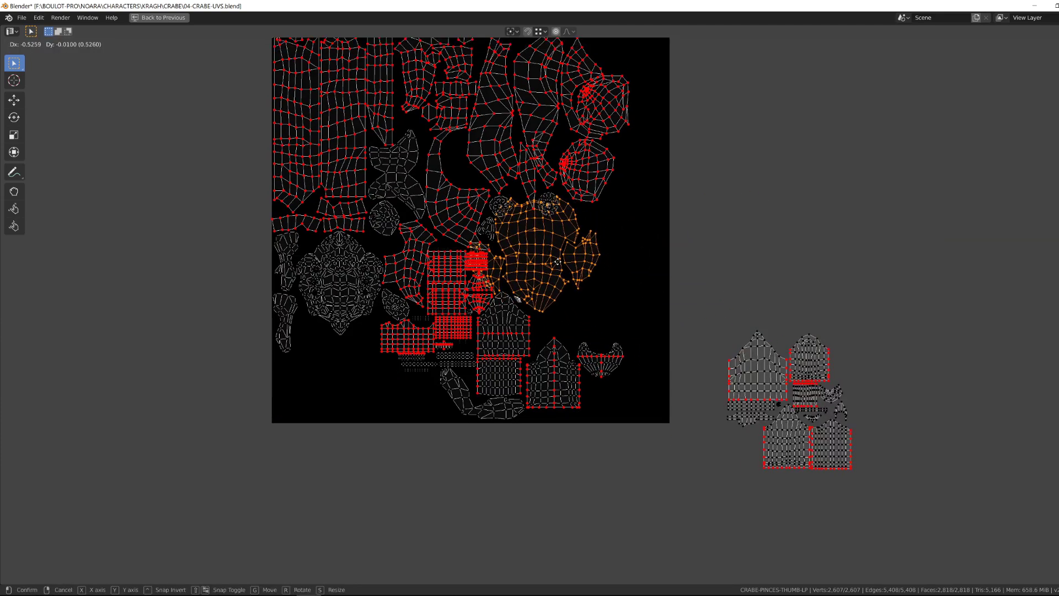
pyautogui.click(570, 274)
# Step: Shift the body's side islands apart and place the narrow sliver island beside the round claw island
pyautogui.scroll(2, 570, 274)
pyautogui.click(534, 324)
pyautogui.click(402, 337)
pyautogui.press('g')
pyautogui.click(627, 301)
pyautogui.click(468, 187)
pyautogui.press('g')
pyautogui.moveTo(623, 163); pyautogui.dragTo(667, 241, button='middle')
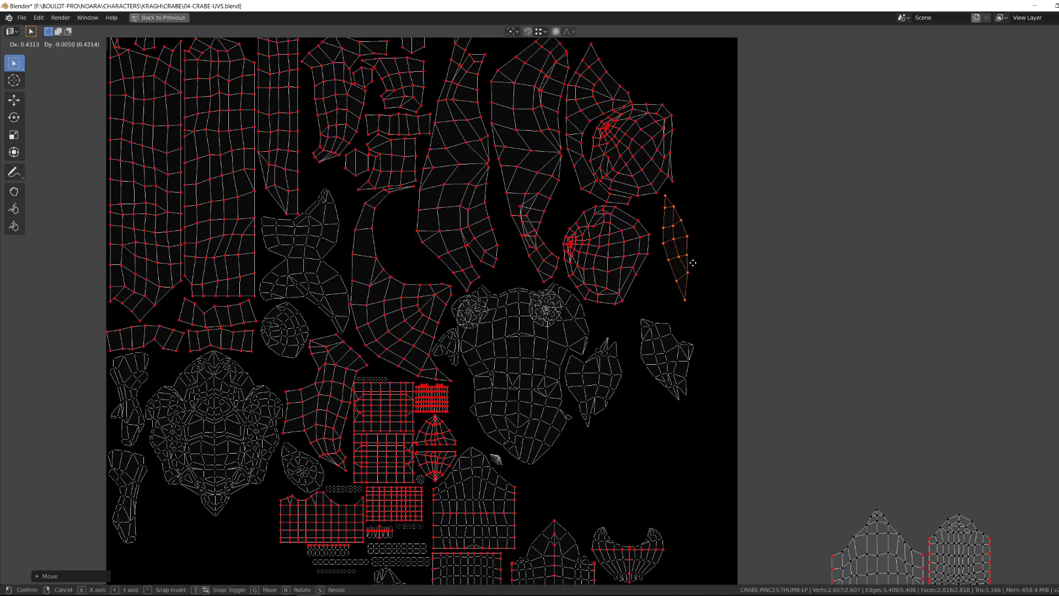
pyautogui.click(557, 308)
# Step: Place the two small round islands in the hollow of the curved claw island
pyautogui.click(550, 311)
pyautogui.press('g')
pyautogui.click(401, 219)
pyautogui.click(471, 313)
pyautogui.press('g')
pyautogui.click(402, 255)
# Step: Rotate the jagged side island beneath the body island and move a pointed leg island under the ornate shell island
pyautogui.moveTo(482, 345); pyautogui.dragTo(517, 253, button='middle')
pyautogui.click(703, 265)
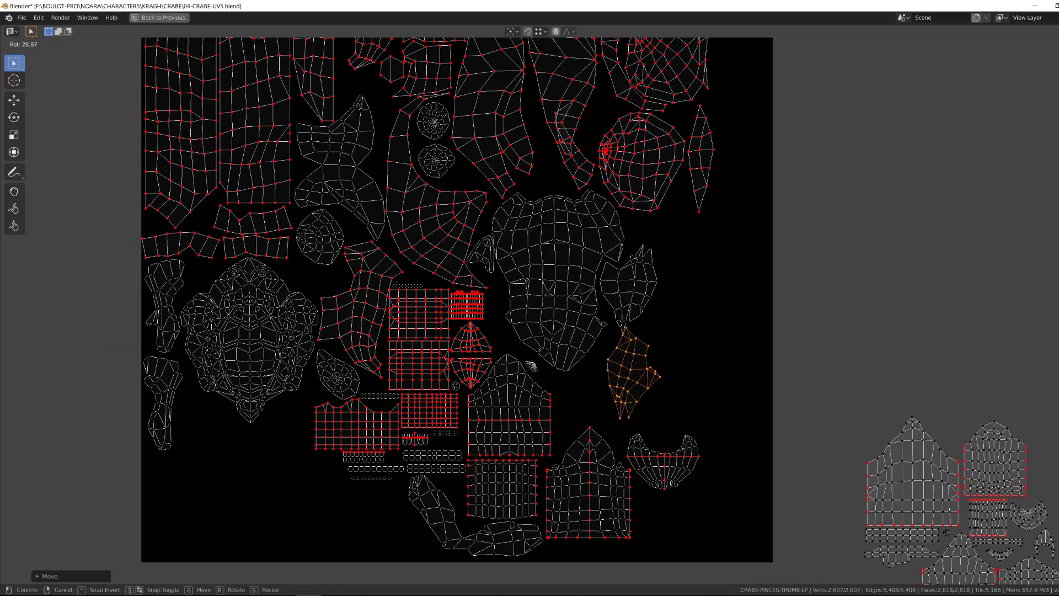
pyautogui.moveTo(613, 381); pyautogui.dragTo(567, 277, button='middle')
pyautogui.click(860, 451)
pyautogui.click(897, 483)
pyautogui.press('g')
pyautogui.click(157, 347)
# Step: Stand the bent island beside the body's side piece and nudge the central pointed leg island against the neighbouring grid
pyautogui.moveTo(386, 353); pyautogui.dragTo(314, 441, button='middle')
pyautogui.click(344, 510)
pyautogui.press('g')
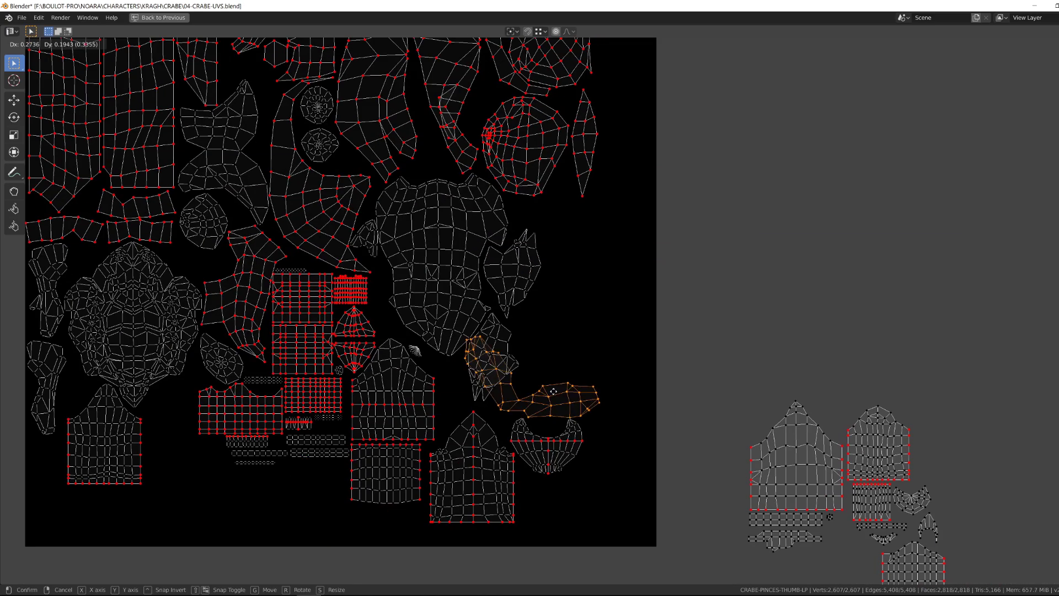
pyautogui.click(647, 450)
pyautogui.moveTo(648, 450); pyautogui.dragTo(700, 366, button='middle')
pyautogui.click(527, 398)
pyautogui.moveTo(526, 399); pyautogui.dragTo(525, 429, button='middle')
pyautogui.press('g')
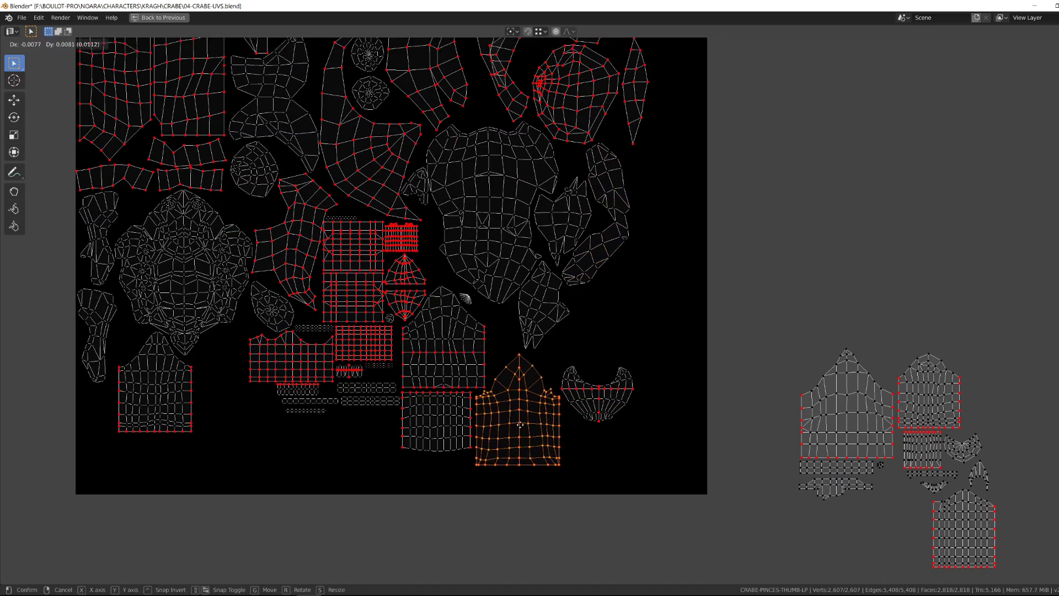
pyautogui.click(519, 426)
# Step: Nudge the pointed leg island under the ornate shell and move the lower narrow limb island aside
pyautogui.click(775, 399)
pyautogui.click(158, 401)
pyautogui.press('g')
pyautogui.click(155, 400)
pyautogui.click(90, 372)
pyautogui.press('g')
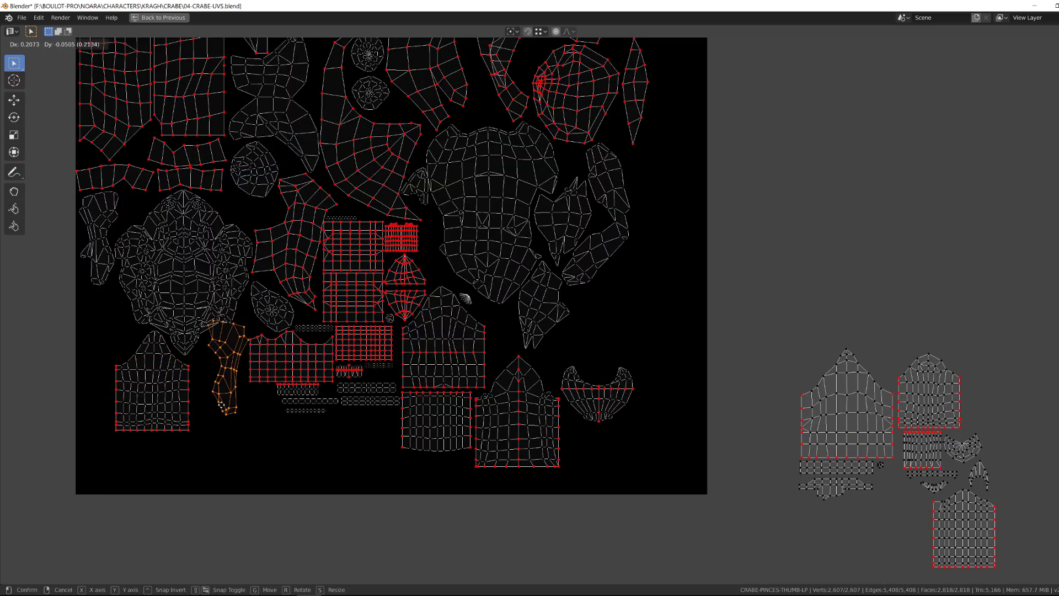
pyautogui.click(253, 422)
# Step: Pack a smaller leg island beside the one under the shell and return the narrow limb island to the tile's edge
pyautogui.click(931, 392)
pyautogui.press('g')
pyautogui.click(224, 382)
pyautogui.keyDown('shift'); pyautogui.click(165, 384); pyautogui.keyUp('shift')
pyautogui.press('g')
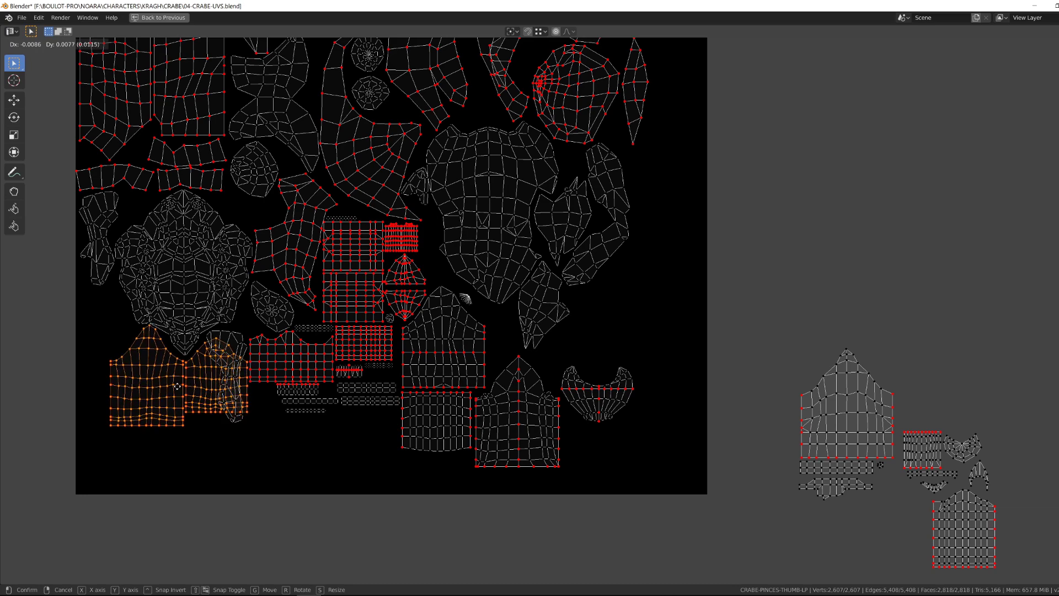
pyautogui.click(160, 379)
pyautogui.click(242, 347)
pyautogui.click(150, 309)
# Step: Place the largest pointed leg island beneath the bent island and move the crescent island to the upper edge of the tile
pyautogui.click(829, 411)
pyautogui.press('g')
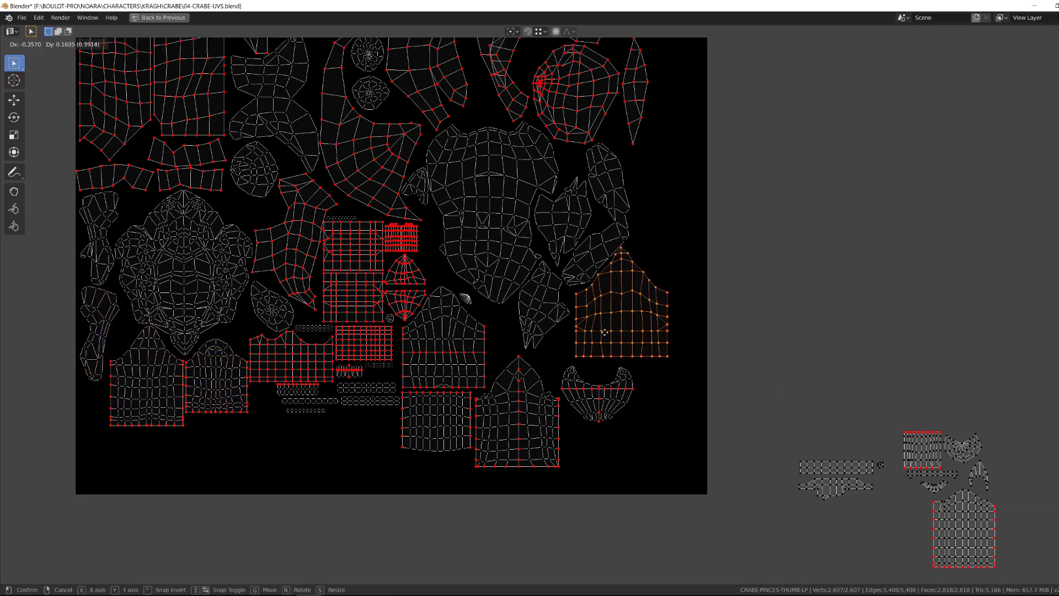
pyautogui.click(604, 332)
pyautogui.moveTo(604, 332); pyautogui.dragTo(608, 544, button='middle')
pyautogui.click(602, 508)
pyautogui.press('g')
pyautogui.click(614, 85)
# Step: Bring the remaining arched leg island and the winged strip into the tile below the largest pointed leg island
pyautogui.click(763, 461)
pyautogui.click(846, 516)
pyautogui.press('g')
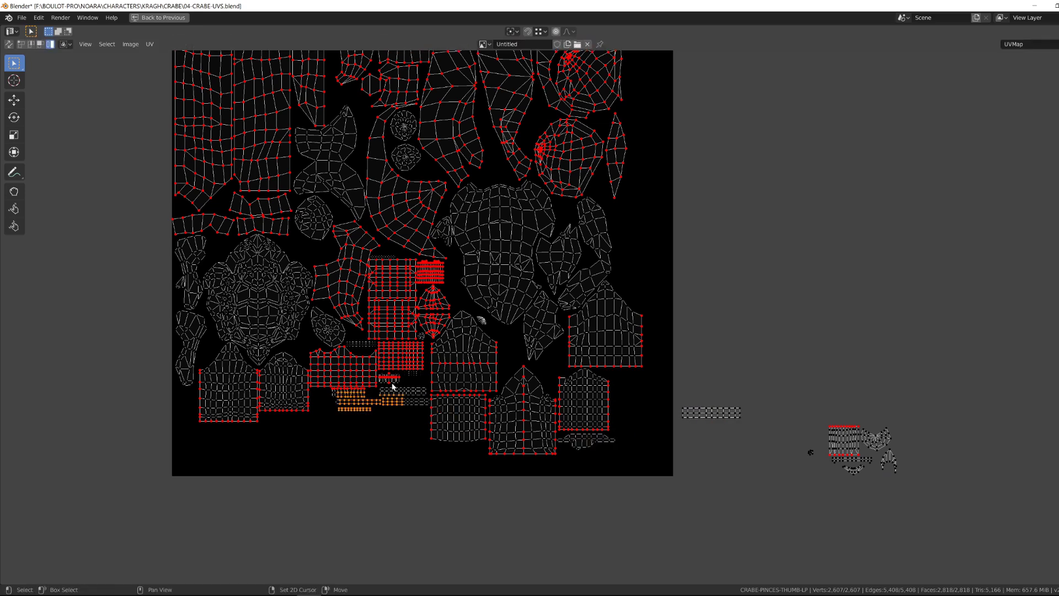
# Step: Move the small red grid and its strip out of the tile and shift the central pointed leg island beside the scalloped grid
pyautogui.scroll(2, 545, 317)
pyautogui.keyDown('shift'); pyautogui.click(347, 382); pyautogui.keyUp('shift')
pyautogui.press('g')
pyautogui.click(895, 370)
pyautogui.click(510, 469)
pyautogui.press('g')
pyautogui.click(337, 428)
# Step: Pack the neighbouring pointed leg island and its grid beside it, and move the small fan island next to the ornate shell
pyautogui.click(421, 476)
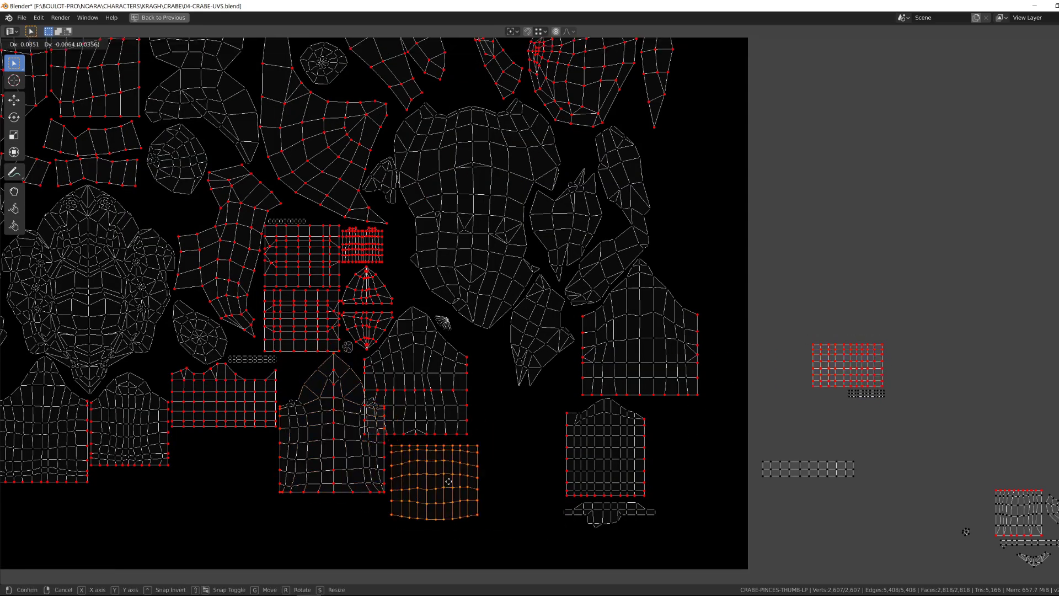
pyautogui.click(447, 476)
pyautogui.keyDown('shift'); pyautogui.click(440, 424); pyautogui.keyUp('shift')
pyautogui.press('g')
pyautogui.click(462, 419)
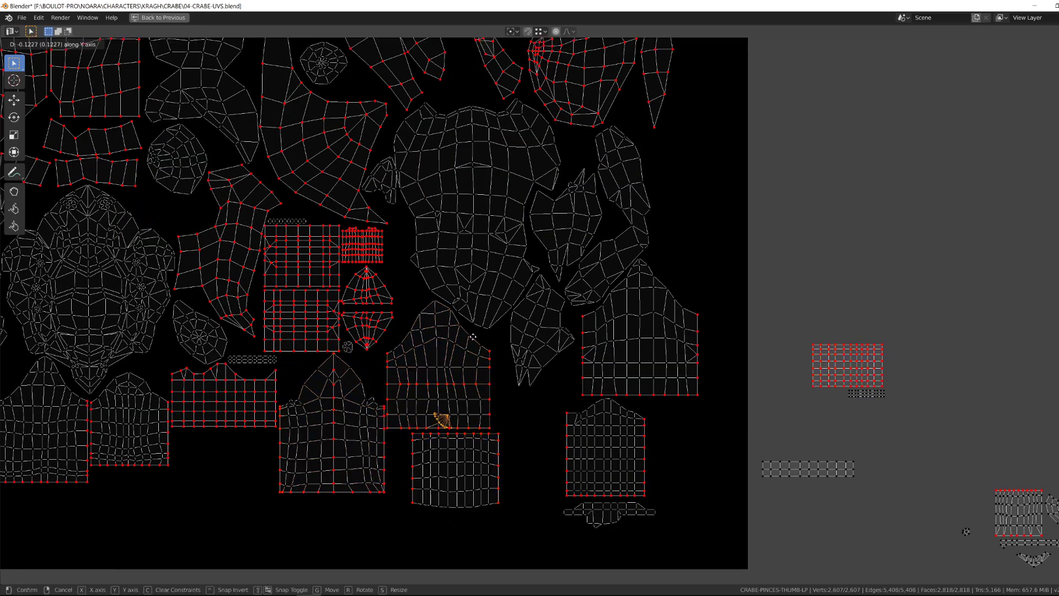
pyautogui.click(46, 160)
pyautogui.click(455, 469)
pyautogui.press('g')
pyautogui.click(430, 467)
# Step: Position the arched leg island beside the packed pointed leg island, below the jagged side island
pyautogui.click(623, 441)
pyautogui.press('g')
pyautogui.click(552, 361)
pyautogui.scroll(-3, 550, 365)
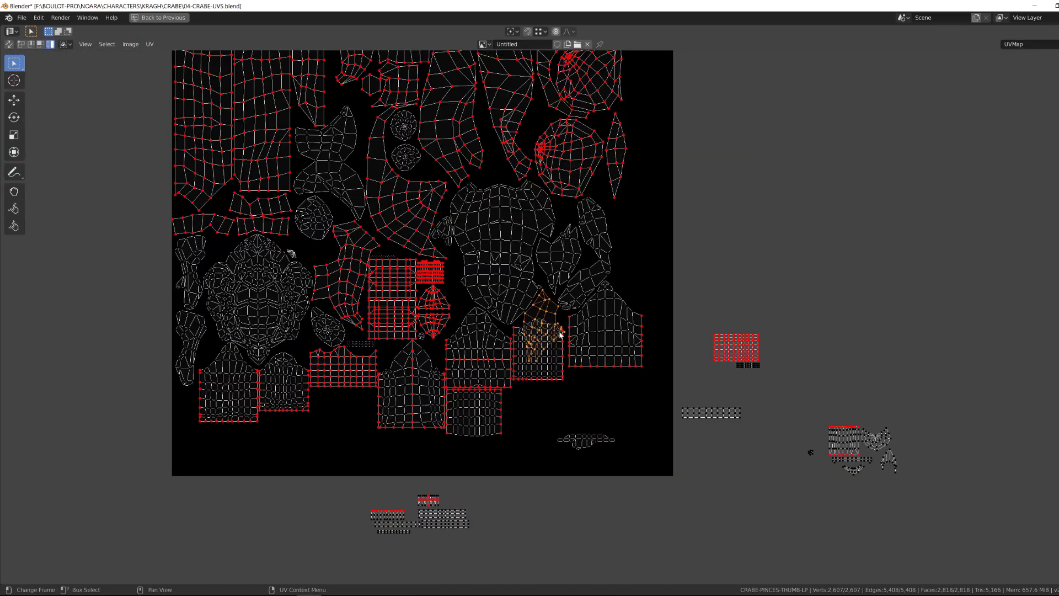
pyautogui.scroll(1, 550, 367)
pyautogui.press('g')
pyautogui.keyDown('shift'); pyautogui.moveTo(352, 419); pyautogui.dragTo(351, 367, button='middle'); pyautogui.keyUp('shift')
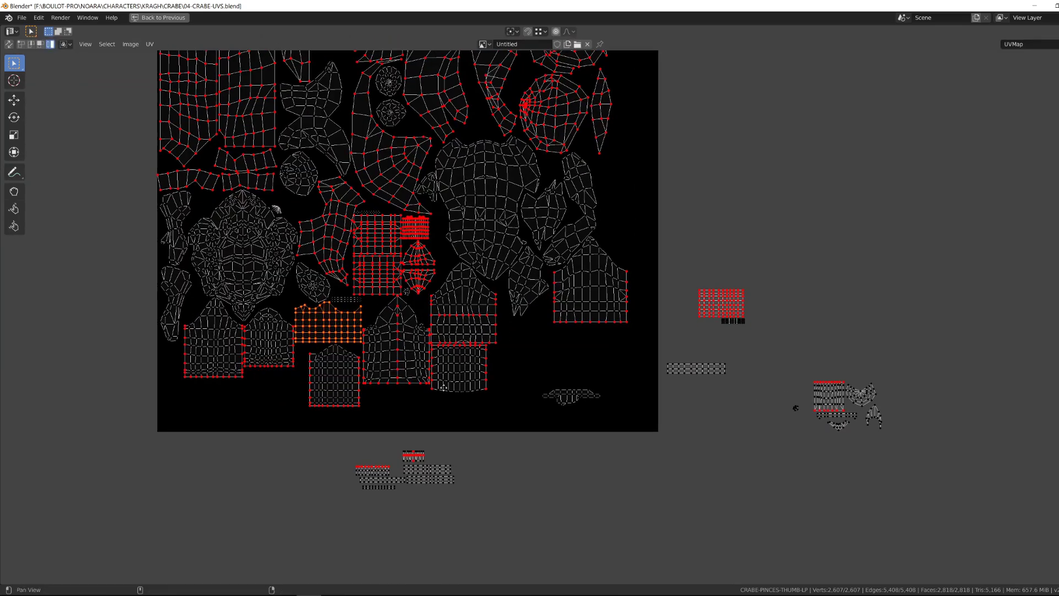
pyautogui.click(342, 394)
pyautogui.press('g')
pyautogui.click(531, 365)
# Step: Place the small grids beneath the scalloped grid row and fit the half-round and arch islands into gaps around the body island
pyautogui.click(607, 323)
pyautogui.keyDown('shift'); pyautogui.moveTo(613, 326); pyautogui.dragTo(572, 353, button='middle'); pyautogui.keyUp('shift')
pyautogui.click(650, 343)
pyautogui.press('g')
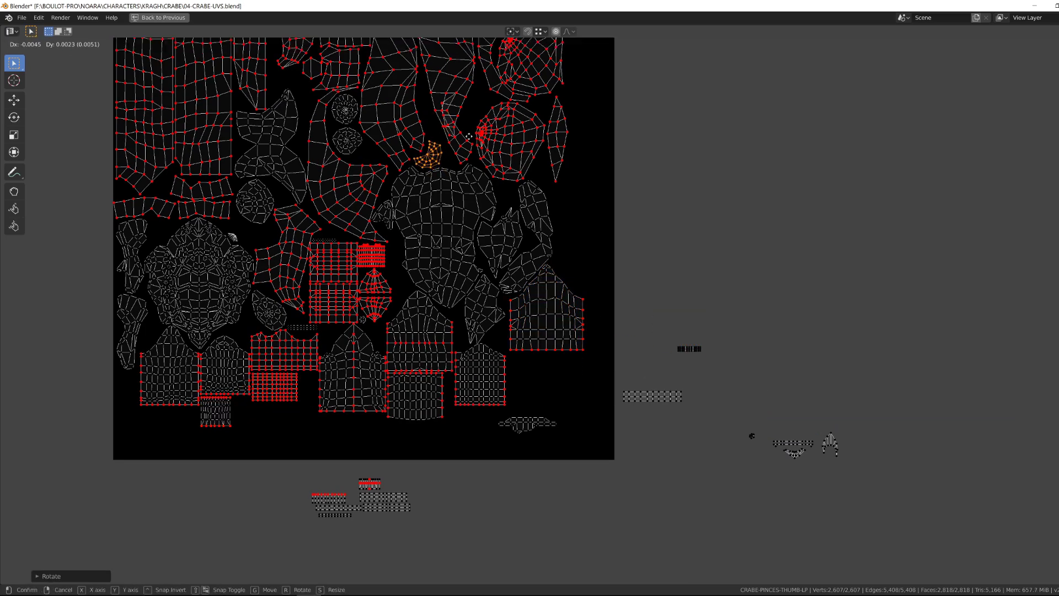
pyautogui.press('g')
pyautogui.click(369, 228)
pyautogui.scroll(3, 369, 232)
pyautogui.scroll(-2, 359, 386)
# Step: Rotate the small curved island into the gap between the jagged side island and the arched leg island
pyautogui.click(864, 485)
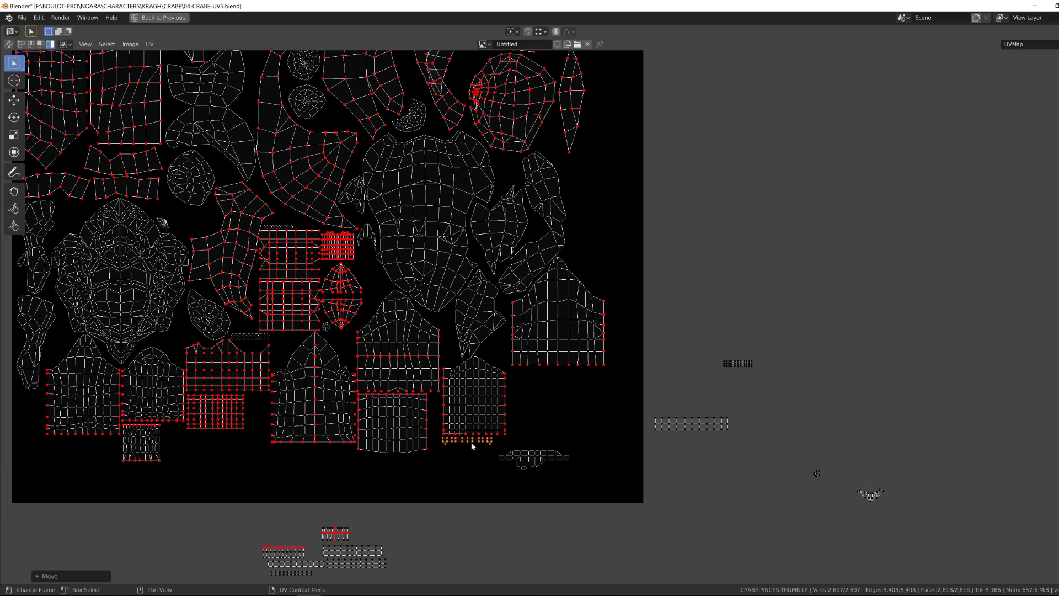
pyautogui.click(486, 353)
pyautogui.press('r')
pyautogui.click(545, 318)
pyautogui.scroll(2, 546, 316)
# Step: Rotate the jagged side island closer to the body island and refit the small curved island beside its tip
pyautogui.click(451, 312)
pyautogui.press('r')
pyautogui.click(512, 313)
pyautogui.press('g')
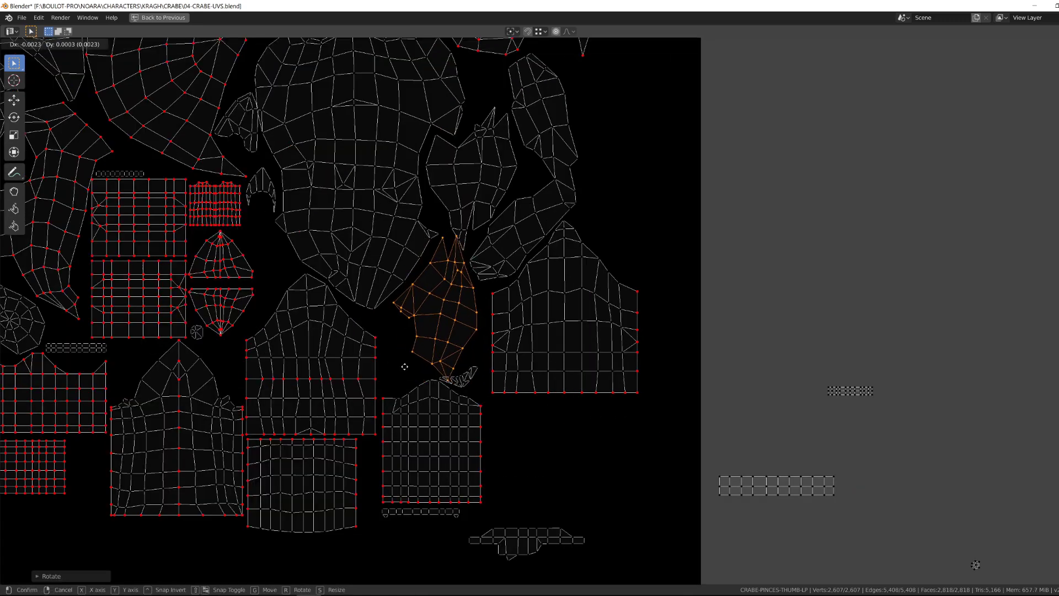
pyautogui.click(467, 388)
pyautogui.press('g')
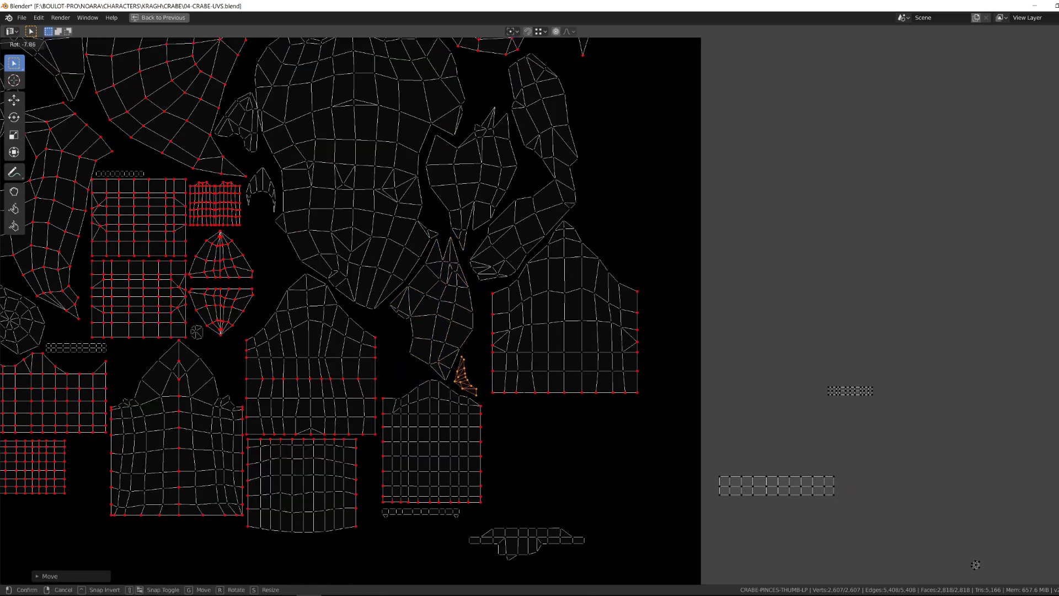
pyautogui.click(472, 380)
# Step: Move the loose thin strips from outside the tile into the gaps beneath and beside the lower leg islands
pyautogui.scroll(-1, 485, 364)
pyautogui.click(822, 349)
pyautogui.press('g')
pyautogui.click(312, 509)
pyautogui.press('g')
pyautogui.press('g')
pyautogui.click(497, 479)
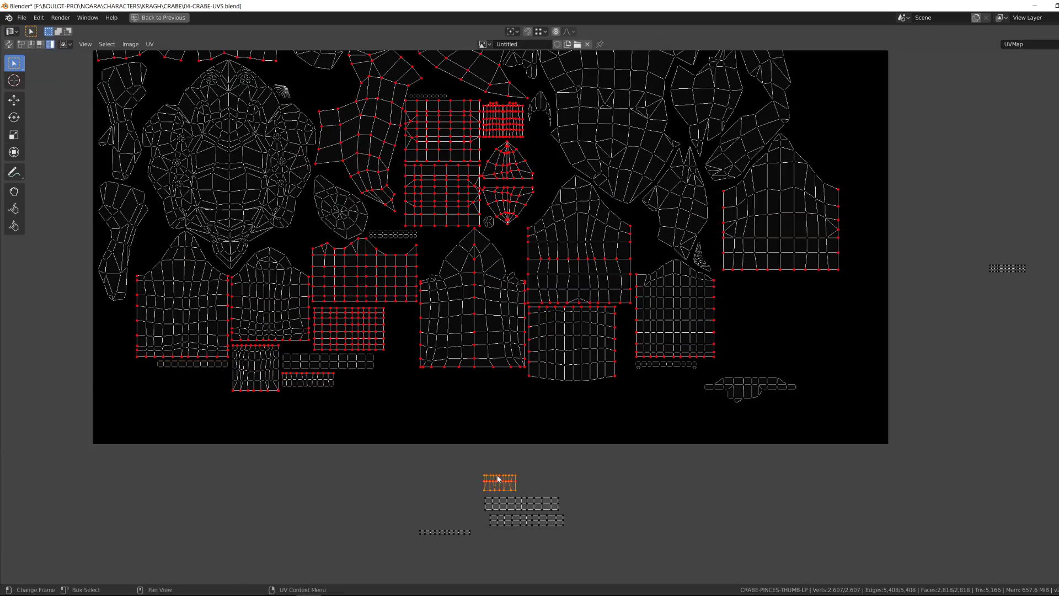
pyautogui.press('g')
pyautogui.press('Return')
pyautogui.scroll(-2, 582, 381)
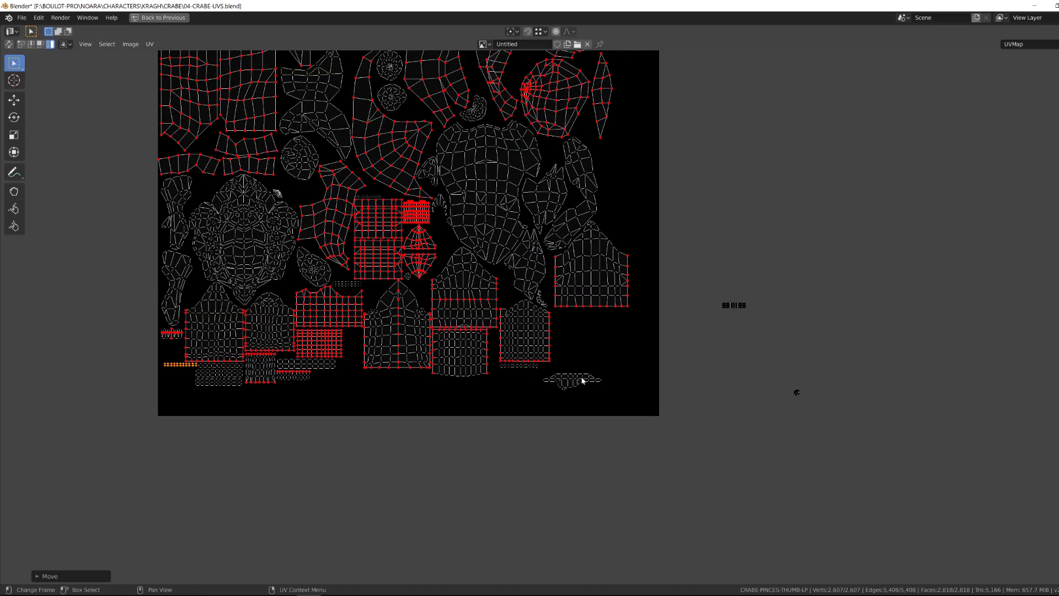
# Step: Bring the last small round island and short strip grid from outside into free gaps in the tile
pyautogui.click(797, 393)
pyautogui.scroll(2, 797, 392)
pyautogui.press('g')
pyautogui.click(190, 419)
pyautogui.scroll(-4, 526, 357)
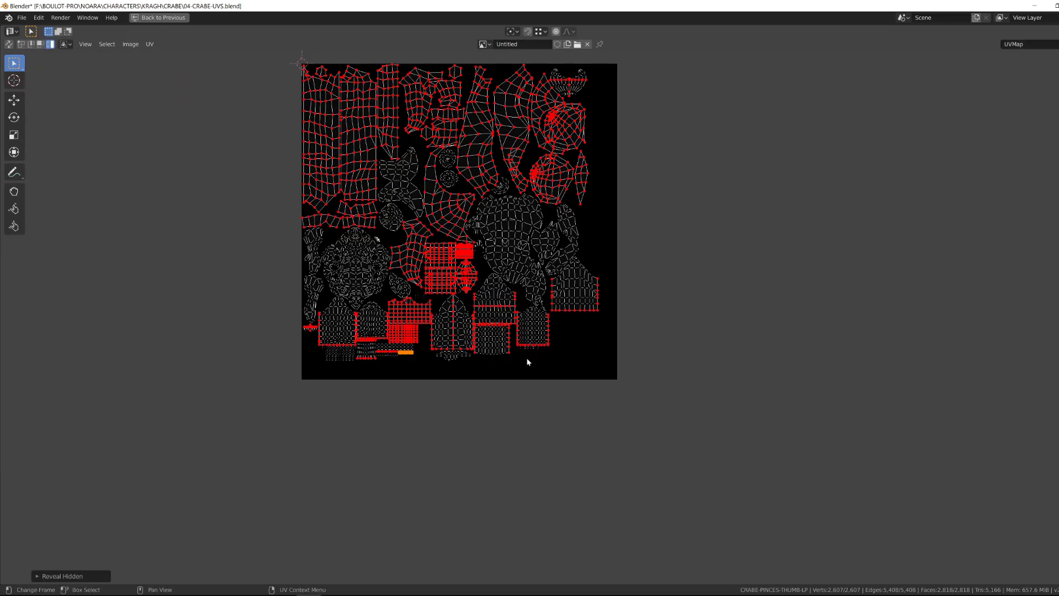
# Step: Change the pivot point and scale all islands up together from the tile's upper-left corner
pyautogui.press('a')
pyautogui.click(541, 32)
pyautogui.click(512, 31)
pyautogui.click(527, 76)
pyautogui.press('s')
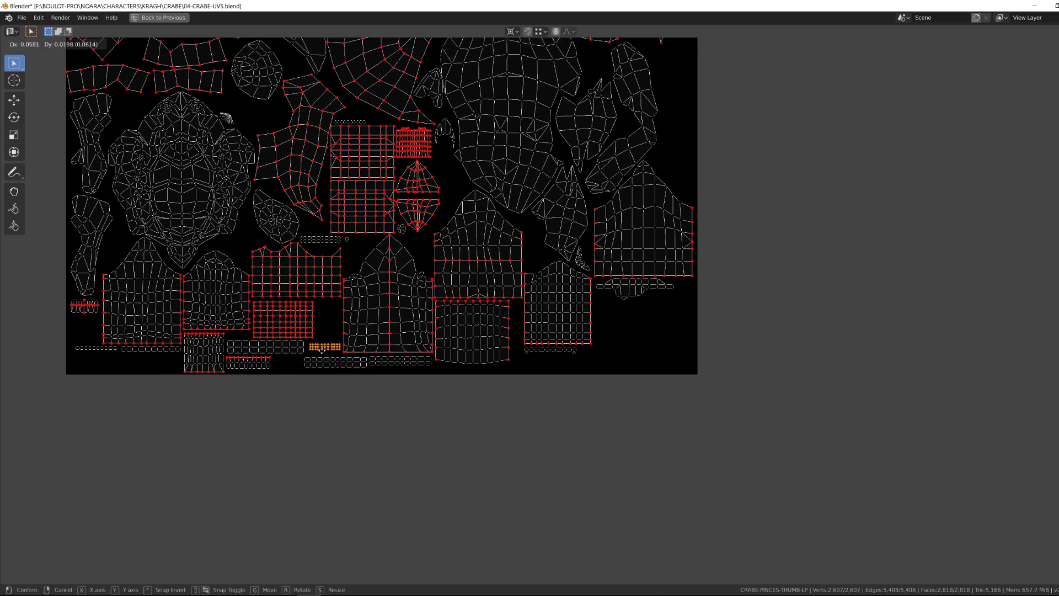
# Step: Nudge the largest pointed leg island, the body's side piece and the bent island closer to the body island
pyautogui.click(156, 352)
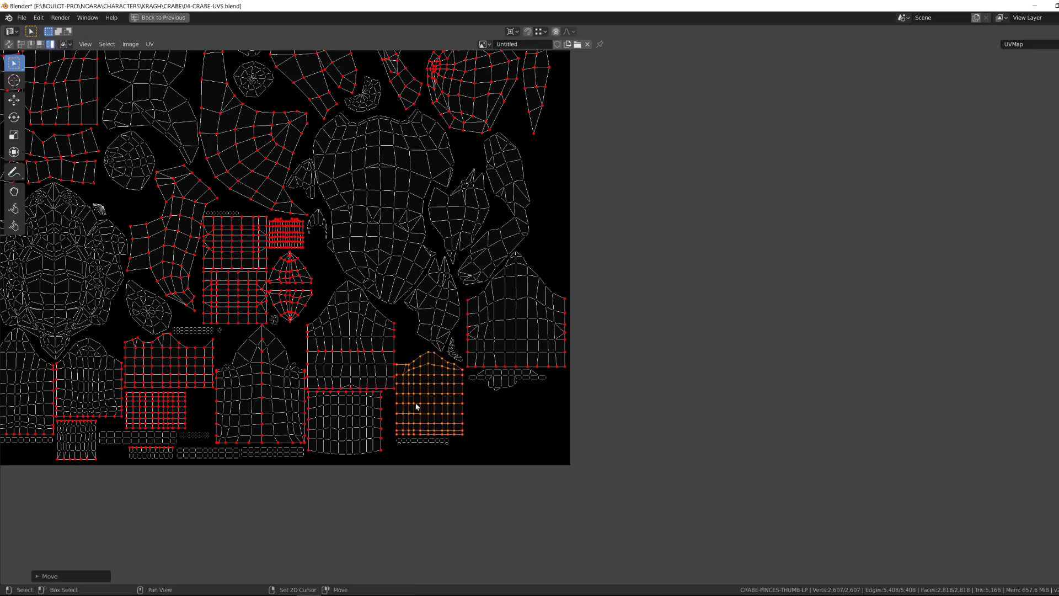
pyautogui.click(512, 331)
pyautogui.click(485, 259)
pyautogui.press('g')
pyautogui.click(459, 215)
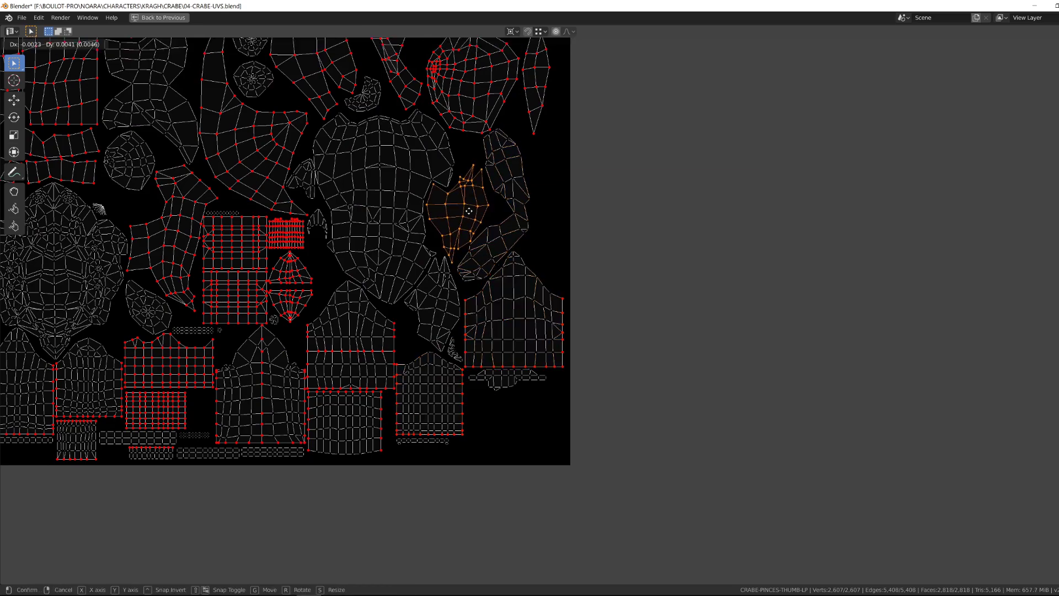
pyautogui.moveTo(499, 149); pyautogui.dragTo(488, 259, button='middle')
pyautogui.click(516, 201)
pyautogui.press('g')
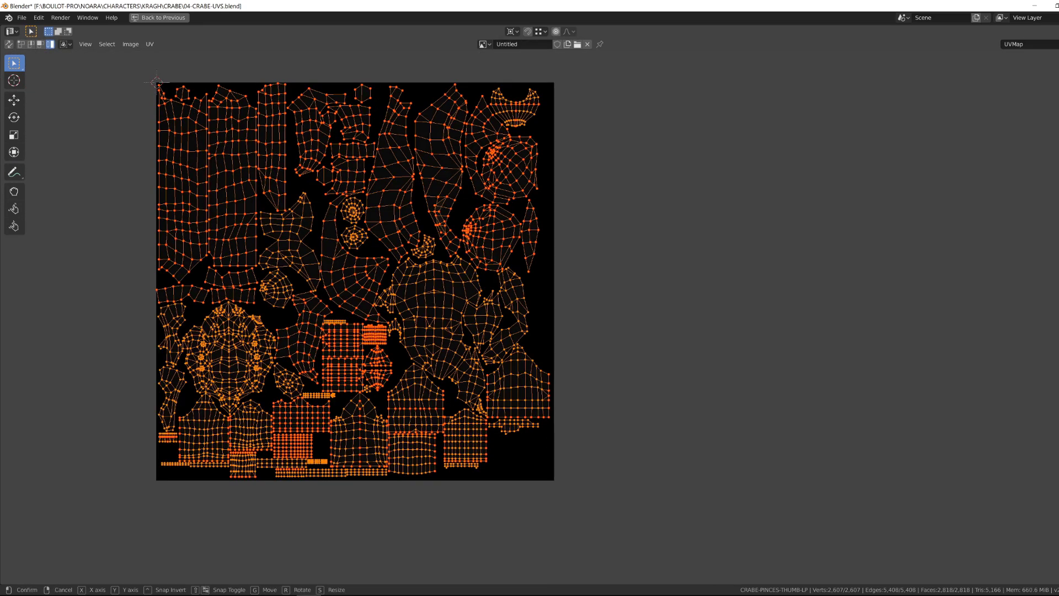
# Step: Move the strip grid directly beneath the smaller leg island below the ornate shell
pyautogui.click(251, 474)
pyautogui.click(251, 475)
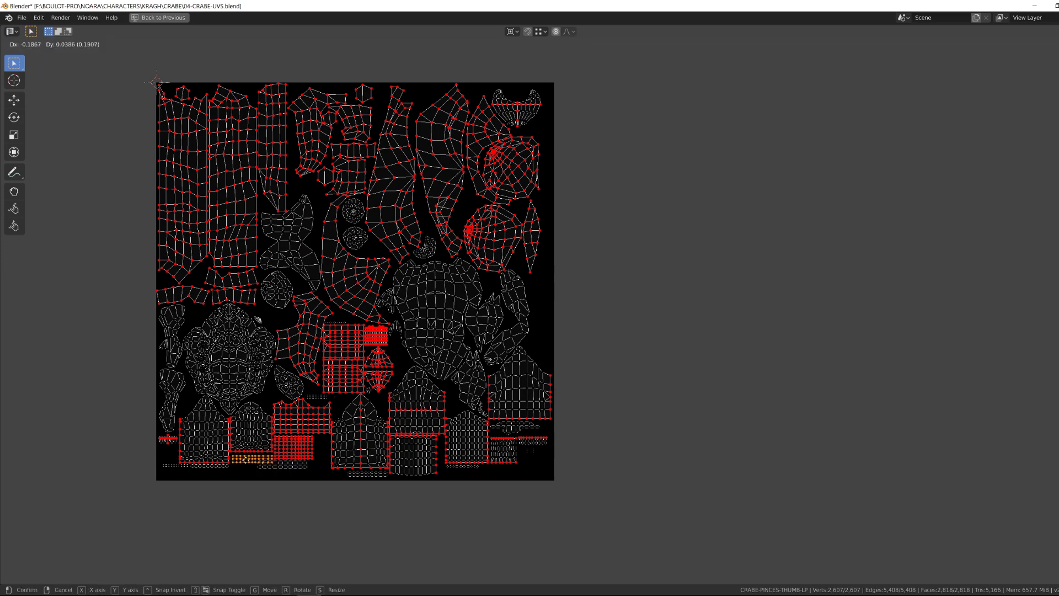
pyautogui.click(236, 469)
# Step: Nudge the small arched UV island into the gap beside the body island and restore the full workspace layout
pyautogui.press('a')
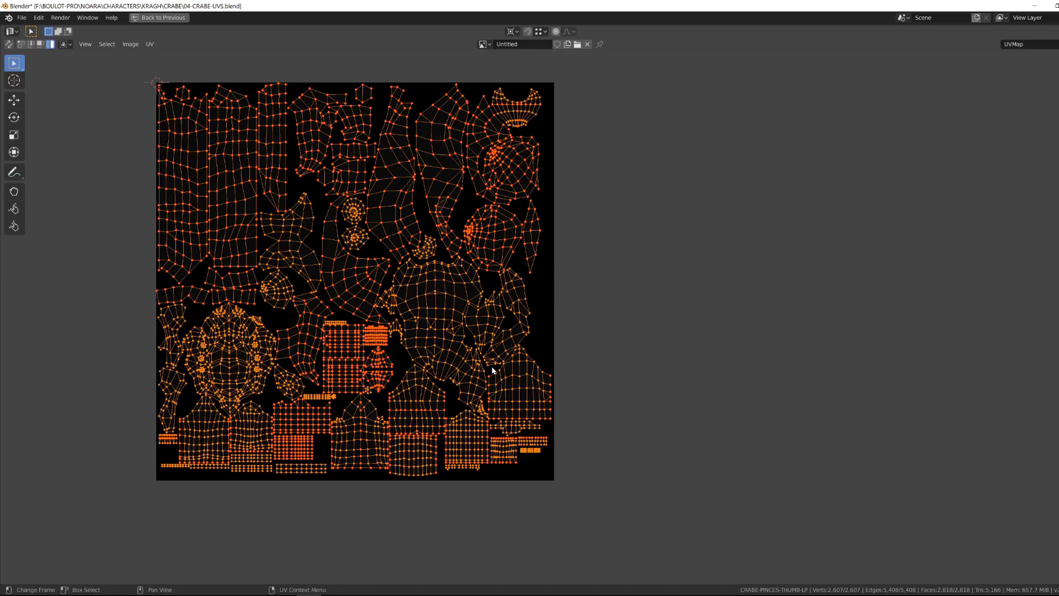
pyautogui.scroll(5, 386, 336)
pyautogui.click(417, 346)
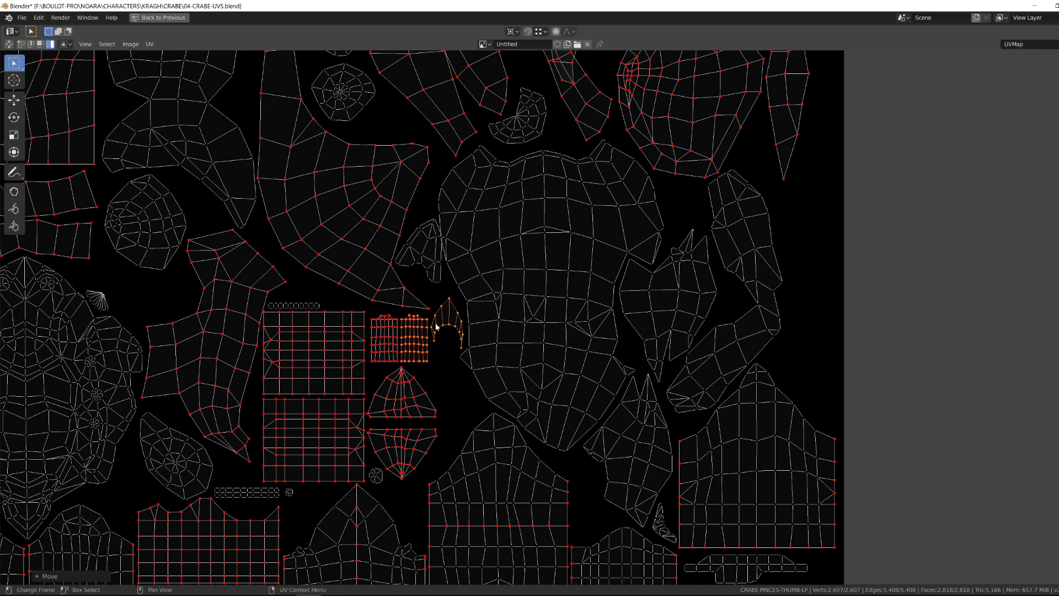
pyautogui.scroll(-5, 436, 327)
pyautogui.hotkey('ctrl', 'space')
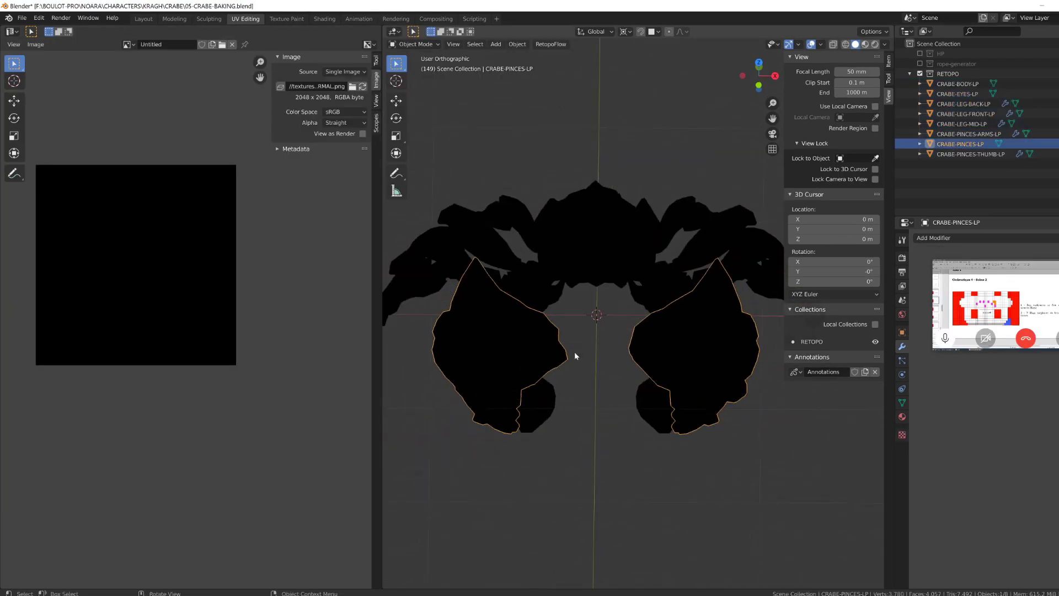
# Step: Show the HP collection together with RETOPO and colour the objects randomly in the 3D viewport
pyautogui.click(920, 53)
pyautogui.click(884, 44)
pyautogui.click(877, 167)
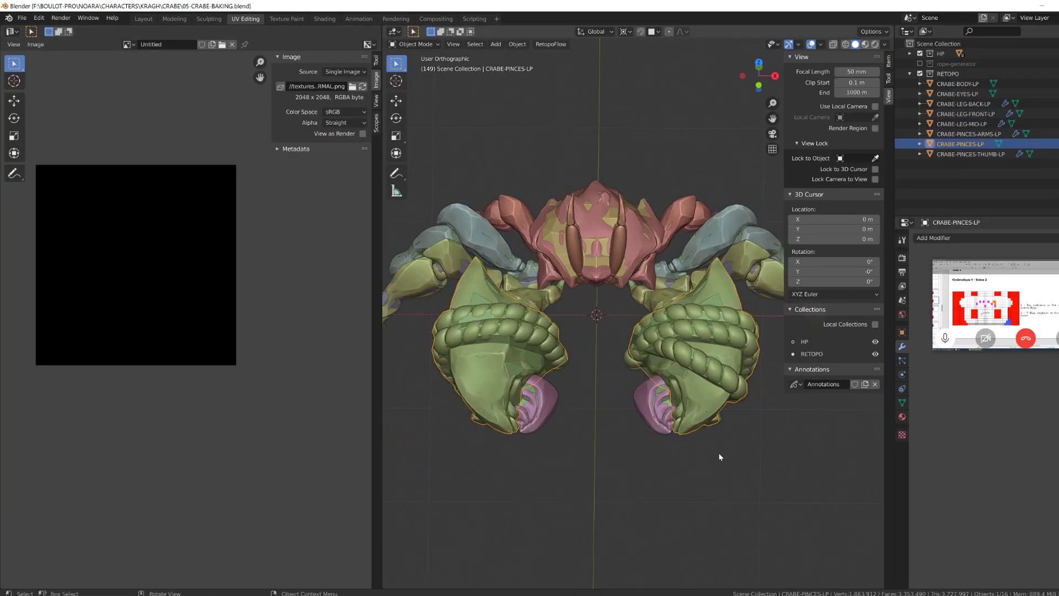
pyautogui.moveTo(721, 456); pyautogui.dragTo(758, 454, button='middle')
# Step: Duplicate all objects of the RETOPO collection in place, move the copies to a new collection named CAGES, and disable RETOPO
pyautogui.click(949, 85)
pyautogui.keyDown('shift'); pyautogui.click(956, 153); pyautogui.keyUp('shift')
pyautogui.scroll(-2, 737, 163)
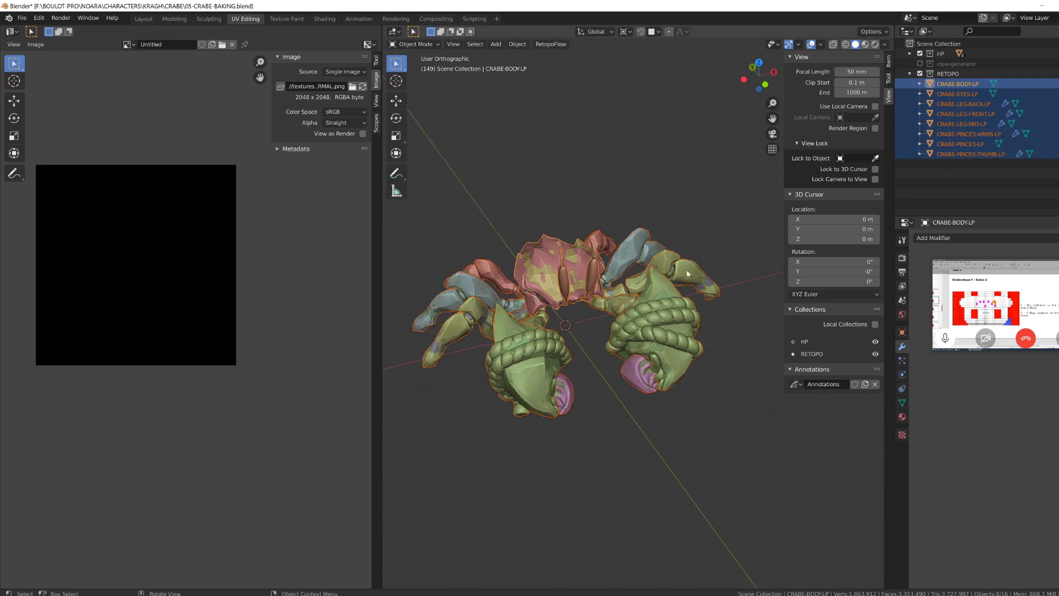
pyautogui.hotkey('shift', 'd')
pyautogui.rightClick(737, 164)
pyautogui.press('m')
pyautogui.click(736, 216)
pyautogui.write('CAGES')
pyautogui.click(919, 74)
# Step: Rename the duplicated body and eyes as CRABE-BODY-CAGE and CRABE-EYES-CAGE
pyautogui.click(963, 94)
pyautogui.click(902, 332)
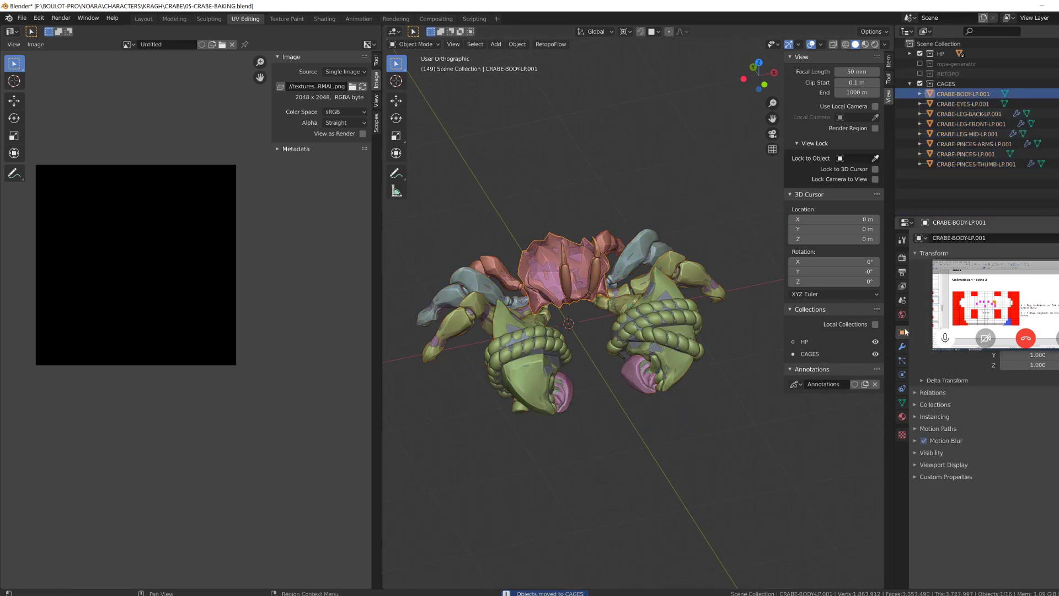
pyautogui.moveTo(993, 286); pyautogui.dragTo(994, 332)
pyautogui.doubleClick(993, 238)
pyautogui.press('BackSpace')
pyautogui.press('BackSpace')
pyautogui.press('BackSpace')
pyautogui.press('BackSpace')
pyautogui.press('BackSpace')
pyautogui.press('BackSpace')
pyautogui.press('BackSpace')
pyautogui.write('CAGE')
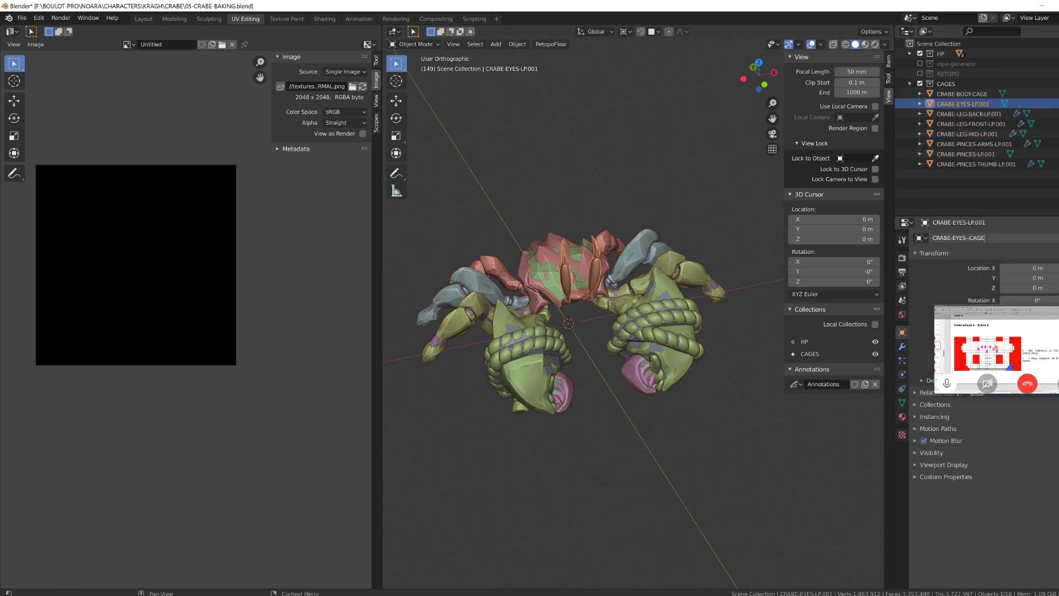
# Step: Rename the remaining duplicated legs, arms, claws and thumbs so their names end in CAGE instead of LP.001
pyautogui.click(968, 115)
pyautogui.click(979, 237)
pyautogui.moveTo(979, 238); pyautogui.dragTo(1005, 238)
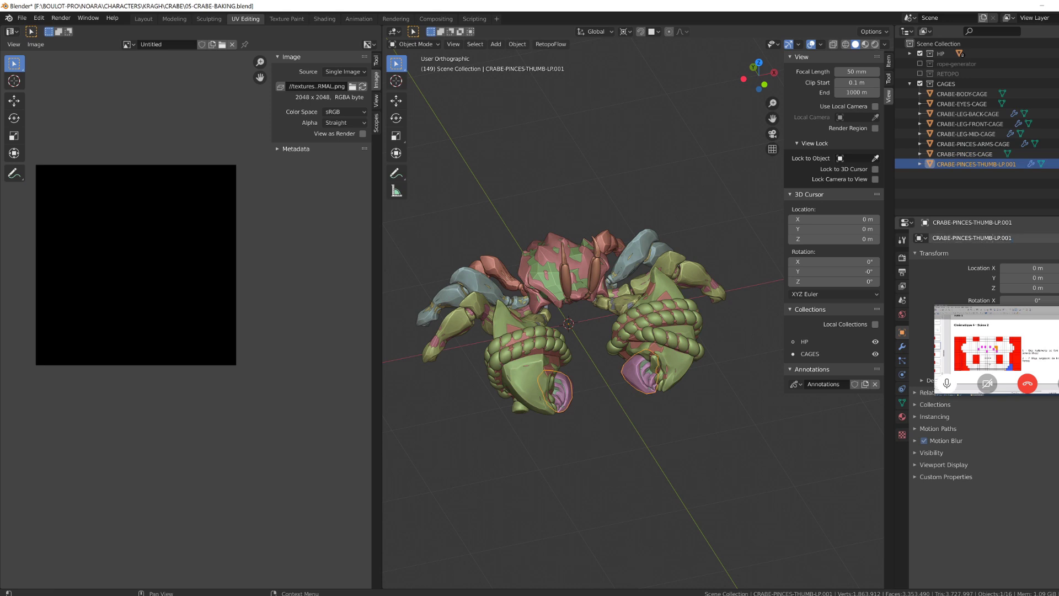
# Step: Edit CRABE-PINCES-THUMB-CAGE and expand its whole mesh with Shrink/Fatten by an offset of about -0.006 m
pyautogui.moveTo(635, 309); pyautogui.dragTo(623, 336, button='middle')
pyautogui.scroll(2, 634, 342)
pyautogui.press('Tab')
pyautogui.scroll(3, 634, 342)
pyautogui.keyDown('shift'); pyautogui.moveTo(557, 364); pyautogui.dragTo(640, 298, button='middle'); pyautogui.keyUp('shift')
pyautogui.scroll(2, 639, 297)
pyautogui.hotkey('alt', 's')
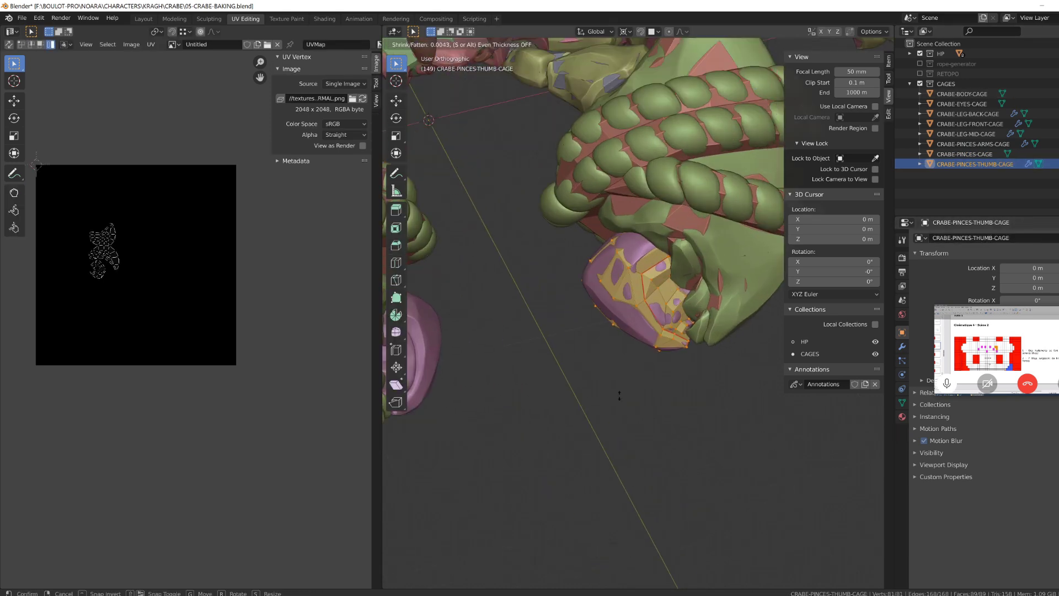
pyautogui.click(661, 287)
# Step: Expand the HP collection and hide all objects except CRABE-PINCES-THUMB and its cage
pyautogui.moveTo(1058, 94); pyautogui.dragTo(1058, 154)
pyautogui.click(909, 53)
pyautogui.moveTo(1058, 64); pyautogui.dragTo(1058, 134)
pyautogui.click(1058, 84)
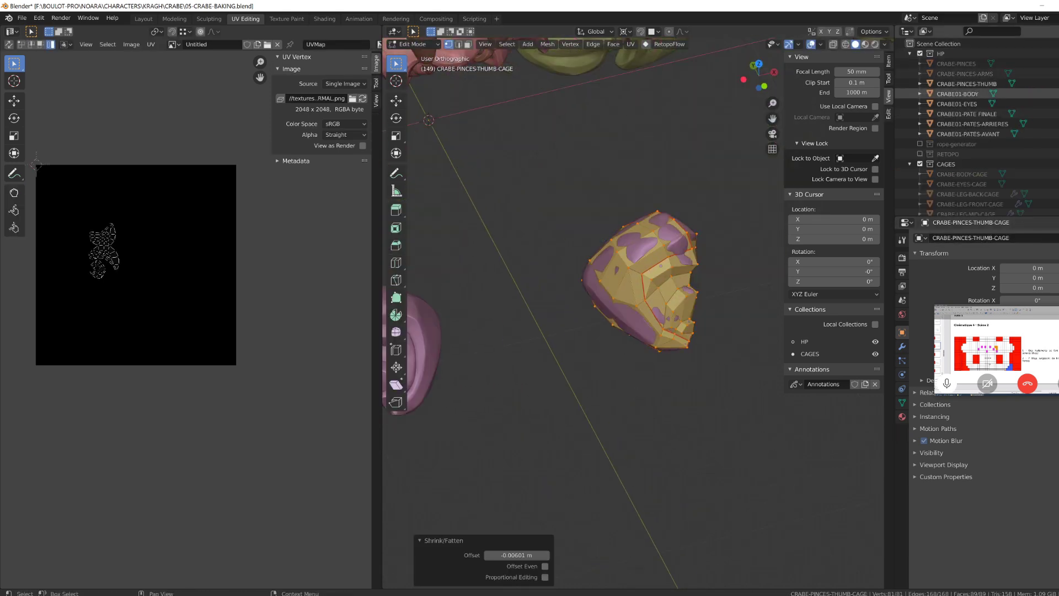
pyautogui.click(1058, 94)
# Step: Push individual thumb cage vertices outward with Shrink/Fatten where the high-poly thumb pokes through
pyautogui.scroll(4, 684, 319)
pyautogui.keyDown('alt'); pyautogui.moveTo(623, 337); pyautogui.dragTo(650, 287); pyautogui.keyUp('alt')
pyautogui.hotkey('alt', 's')
pyautogui.click(618, 306)
pyautogui.click(645, 182)
pyautogui.hotkey('alt', 's')
pyautogui.click(690, 248)
pyautogui.keyDown('alt'); pyautogui.moveTo(706, 248); pyautogui.dragTo(418, 262); pyautogui.keyUp('alt')
pyautogui.click(655, 342)
pyautogui.hotkey('alt', 's')
pyautogui.click(689, 358)
# Step: Orbit around the thumb and fatten further cage vertices on its other sides to cover the exposed high-poly areas
pyautogui.moveTo(689, 353); pyautogui.dragTo(613, 307, button='middle')
pyautogui.click(652, 326)
pyautogui.hotkey('alt', 's')
pyautogui.click(673, 328)
pyautogui.click(645, 225)
pyautogui.keyDown('shift'); pyautogui.moveTo(557, 342); pyautogui.dragTo(637, 249, button='middle'); pyautogui.keyUp('shift')
pyautogui.scroll(1, 636, 247)
pyautogui.click(634, 246)
pyautogui.click(685, 291)
pyautogui.moveTo(685, 292); pyautogui.dragTo(629, 346, button='middle')
pyautogui.moveTo(694, 351); pyautogui.dragTo(604, 309, button='middle')
pyautogui.hotkey('alt', 's')
pyautogui.click(620, 293)
# Step: Fatten the thumb cage along its outer edge and underside to cover the protruding high-poly bulges
pyautogui.scroll(-2, 620, 298)
pyautogui.click(641, 283)
pyautogui.keyDown('shift'); pyautogui.click(631, 307); pyautogui.keyUp('shift')
pyautogui.hotkey('alt', 's')
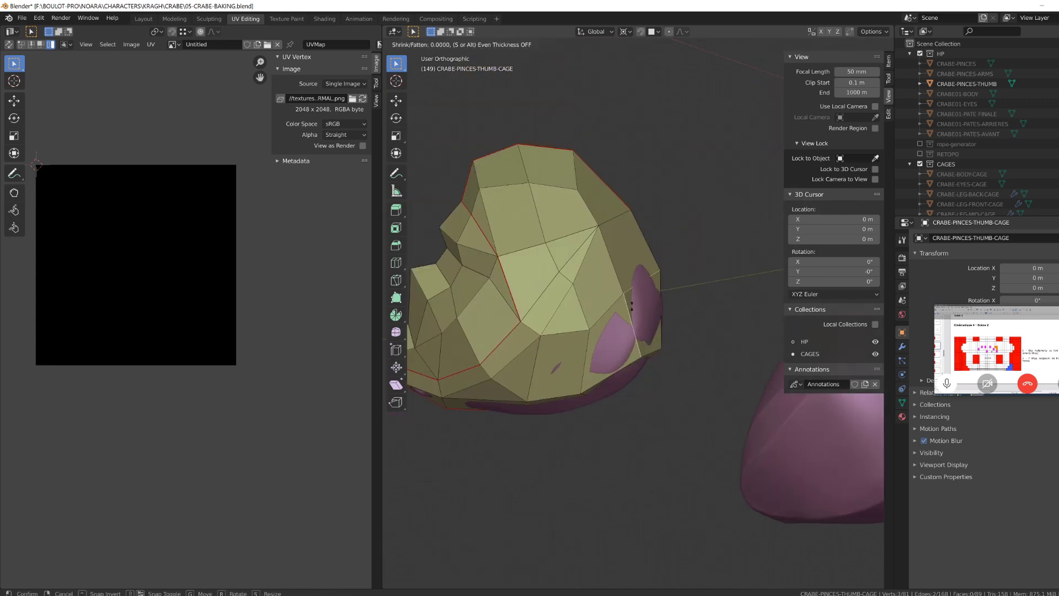
pyautogui.scroll(-3, 619, 361)
pyautogui.scroll(3, 704, 327)
pyautogui.hotkey('alt', 's')
pyautogui.moveTo(574, 389); pyautogui.dragTo(696, 417, button='middle')
pyautogui.click(702, 341)
pyautogui.hotkey('alt', 's')
pyautogui.click(764, 479)
pyautogui.click(656, 454)
pyautogui.hotkey('alt', 's')
pyautogui.click(663, 459)
# Step: Fatten the last thumb cage vertices until the high-poly thumb is fully enclosed, and leave mesh editing
pyautogui.moveTo(664, 458); pyautogui.dragTo(516, 314, button='middle')
pyautogui.hotkey('alt', 's')
pyautogui.hotkey('alt', 's')
pyautogui.hotkey('alt', 's')
pyautogui.hotkey('alt', 's')
pyautogui.hotkey('alt', 's')
pyautogui.click(655, 268)
pyautogui.hotkey('alt', 's')
pyautogui.click(662, 206)
pyautogui.click(577, 272)
pyautogui.hotkey('alt', 's')
pyautogui.click(577, 265)
pyautogui.press('Tab')
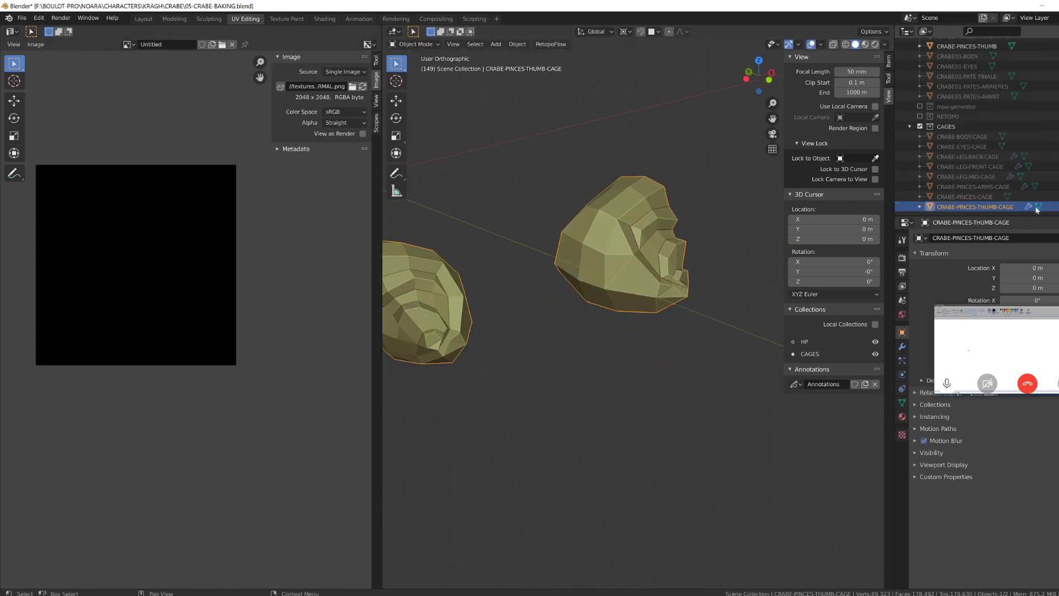
# Step: Show CRABE-PINCES and CRABE-PINCES-CAGE, and hide the high-poly thumb and its cage
pyautogui.click(1056, 200)
pyautogui.click(1056, 59)
pyautogui.click(1056, 59)
pyautogui.click(1055, 49)
pyautogui.click(1056, 69)
pyautogui.scroll(-1, 1055, 190)
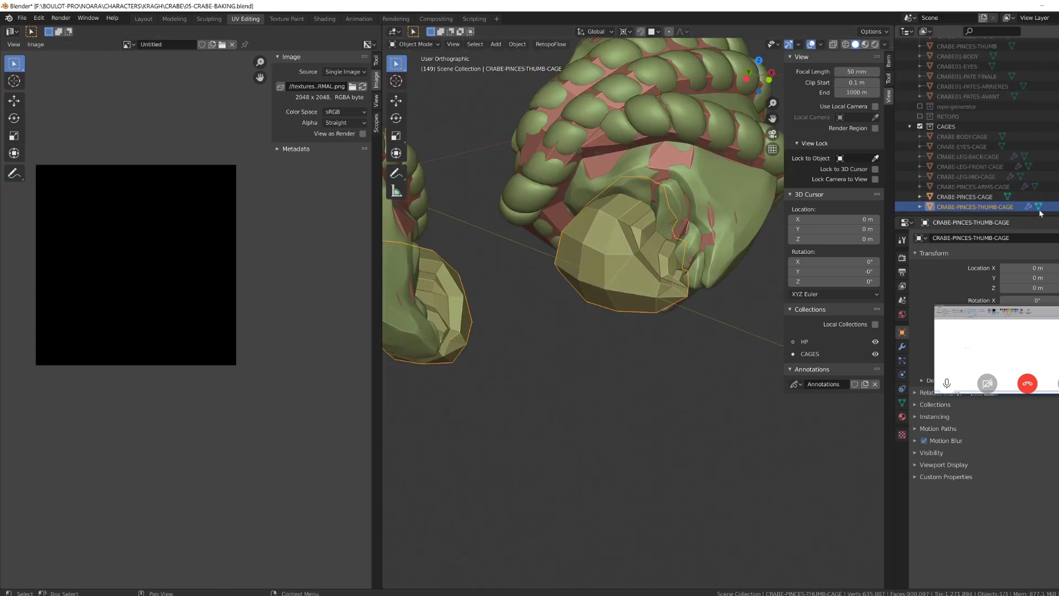
pyautogui.click(1056, 207)
# Step: Edit CRABE-PINCES-CAGE, select all the geometry of one claw and expand it with Shrink/Fatten
pyautogui.click(688, 161)
pyautogui.scroll(-3, 688, 166)
pyautogui.press('Tab')
pyautogui.press('a')
pyautogui.press('a')
pyautogui.hotkey('alt', 'z')
pyautogui.moveTo(538, 102); pyautogui.dragTo(729, 323)
pyautogui.hotkey('alt', 'z')
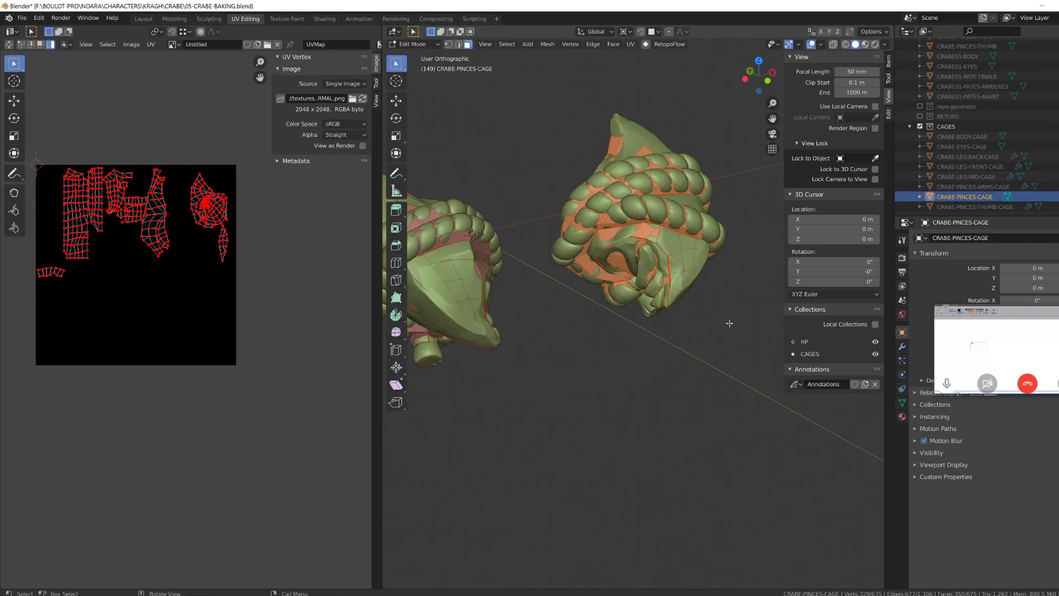
pyautogui.hotkey('alt', 's')
pyautogui.click(723, 303)
# Step: Fatten individual claw cage faces on the rope bands above the thumb socket where the high-poly shows
pyautogui.scroll(2, 652, 316)
pyautogui.click(640, 157)
pyautogui.hotkey('alt', 's')
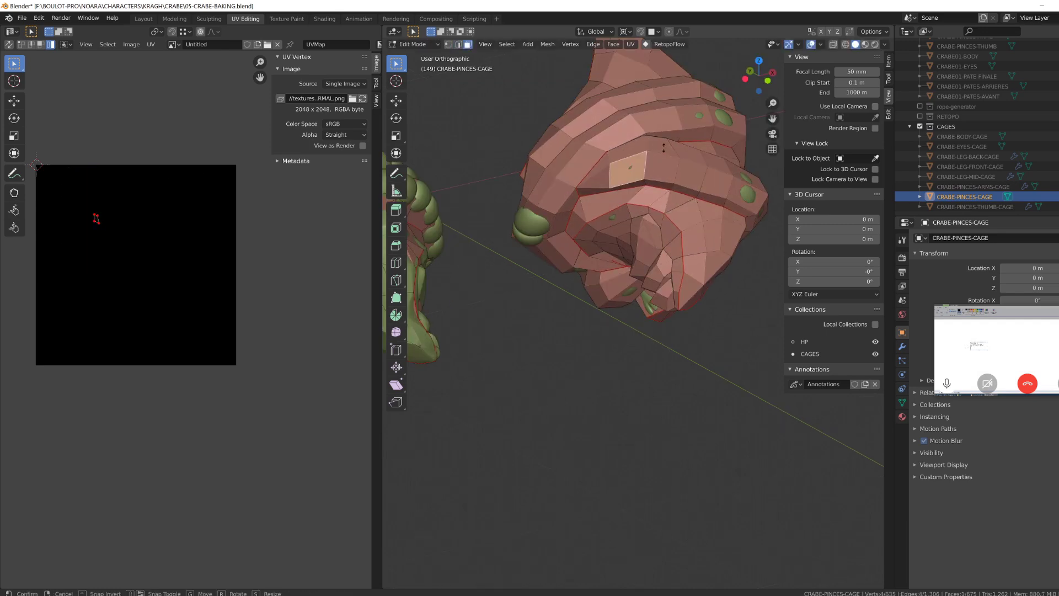
pyautogui.click(664, 146)
pyautogui.click(669, 211)
pyautogui.hotkey('alt', 's')
pyautogui.moveTo(663, 147); pyautogui.dragTo(596, 260, button='middle')
pyautogui.click(669, 205)
# Step: Push cage faces outward along the outermost rope coil and around the claw's side to cover the high-poly rope
pyautogui.click(702, 244)
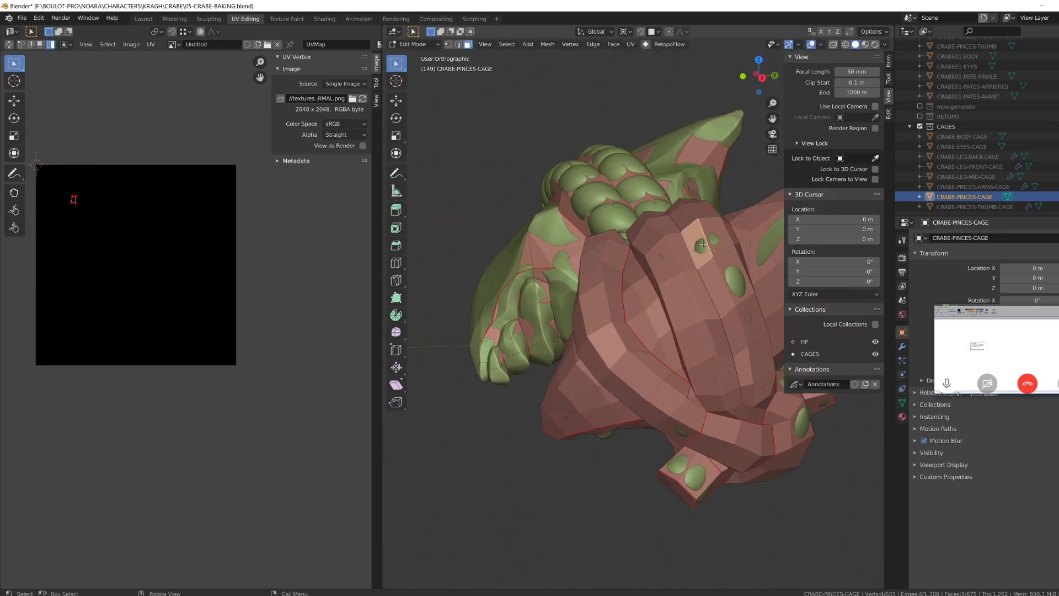
pyautogui.click(723, 277)
pyautogui.hotkey('alt', 's')
pyautogui.click(721, 279)
pyautogui.moveTo(721, 279); pyautogui.dragTo(653, 292, button='middle')
pyautogui.scroll(-2, 653, 292)
pyautogui.click(729, 258)
pyautogui.scroll(2, 729, 258)
pyautogui.moveTo(728, 258); pyautogui.dragTo(650, 285, button='middle')
pyautogui.click(644, 292)
pyautogui.hotkey('alt', 's')
pyautogui.click(683, 336)
pyautogui.hotkey('alt', 's')
pyautogui.click(648, 367)
# Step: Fatten the cage faces around the rope knot on the claw's underside to cover the exposed high-poly spots
pyautogui.moveTo(648, 367); pyautogui.dragTo(651, 343, button='middle')
pyautogui.click(664, 333)
pyautogui.click(657, 325)
pyautogui.click(636, 318)
pyautogui.hotkey('alt', 's')
pyautogui.click(634, 317)
pyautogui.click(651, 349)
pyautogui.hotkey('alt', 's')
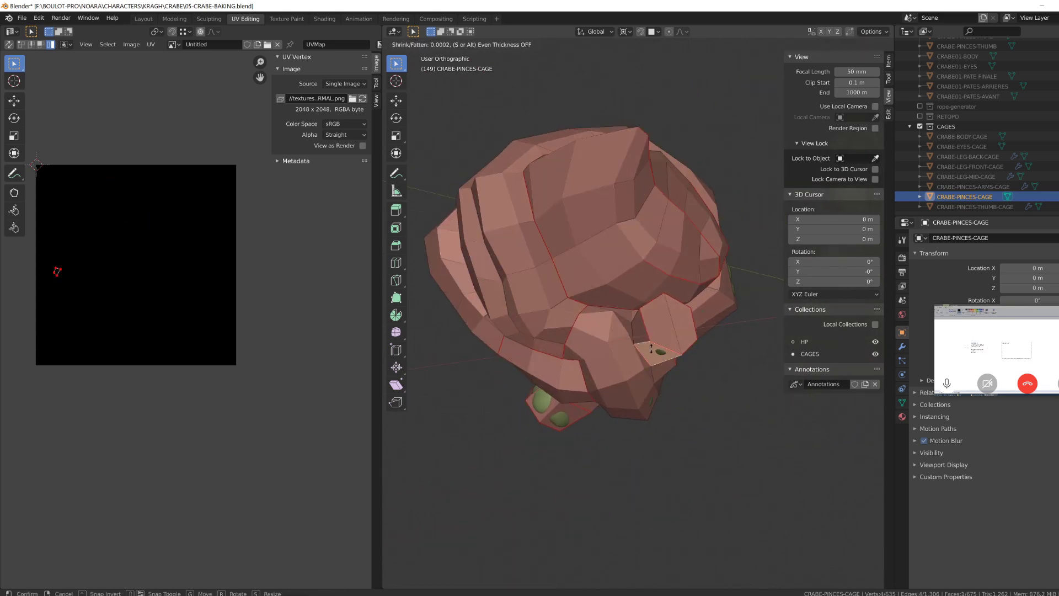
pyautogui.click(736, 329)
# Step: Fatten and nudge cage faces beside the rope knot and along the inner rim of the claw's opening
pyautogui.moveTo(539, 390); pyautogui.dragTo(684, 284, button='middle')
pyautogui.hotkey('alt', 's')
pyautogui.click(738, 332)
pyautogui.press('g')
pyautogui.click(684, 324)
pyautogui.click(722, 215)
pyautogui.click(681, 284)
pyautogui.hotkey('alt', 's')
pyautogui.click(610, 409)
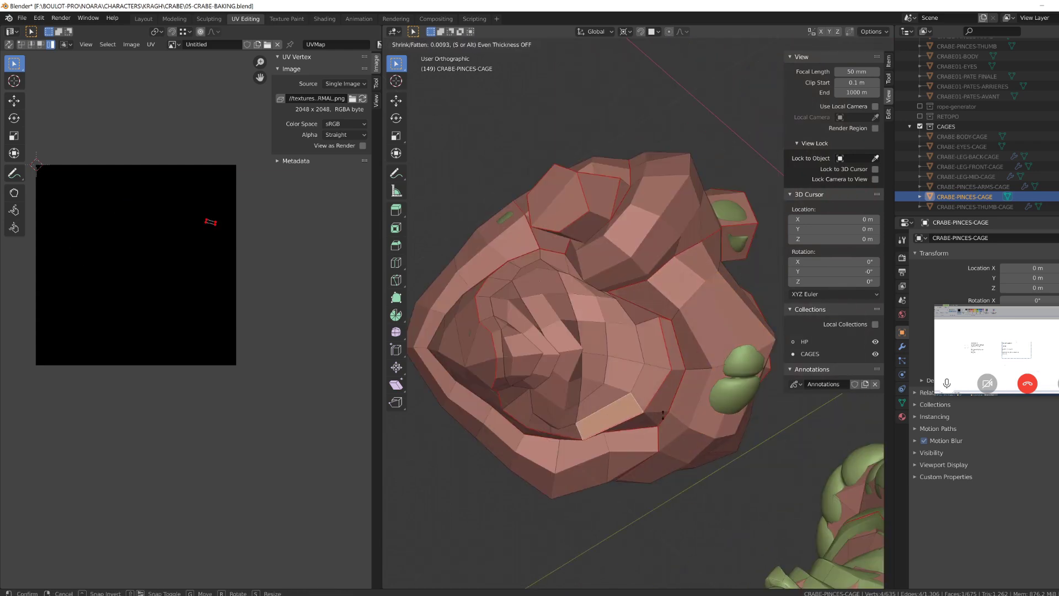
# Step: Fatten and adjust individual cage faces around the claw's opening and on the ridge of its outer side
pyautogui.click(637, 295)
pyautogui.moveTo(611, 409); pyautogui.dragTo(568, 336, button='middle')
pyautogui.hotkey('alt', 's')
pyautogui.click(620, 320)
pyautogui.hotkey('alt', 's')
pyautogui.click(591, 336)
pyautogui.press('g')
pyautogui.click(546, 345)
pyautogui.click(561, 225)
pyautogui.hotkey('alt', 's')
pyautogui.click(564, 227)
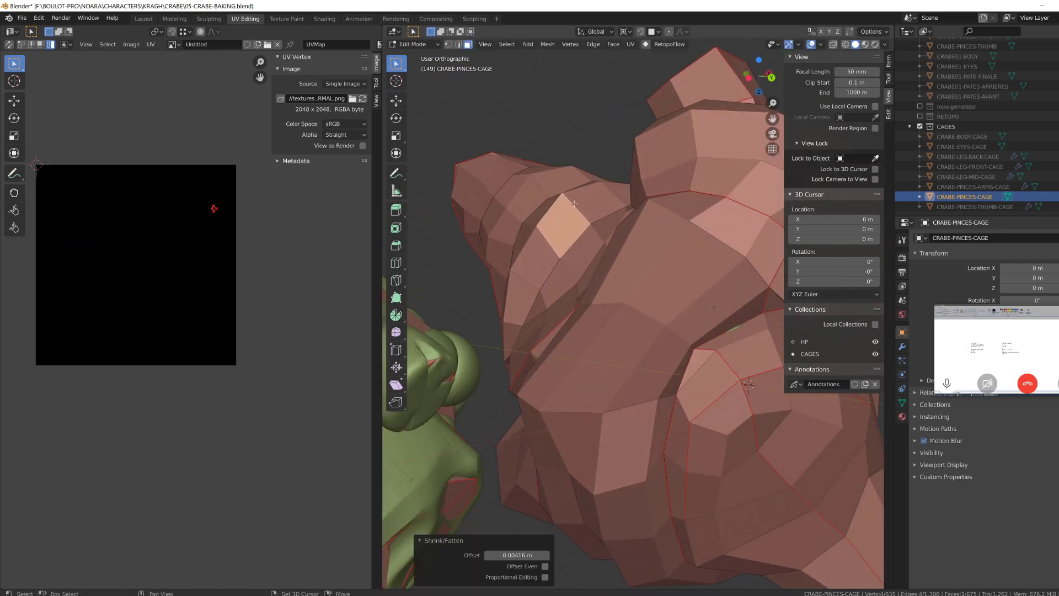
# Step: Fatten the large cage face on the claw's outer side where a small high-poly speck shows
pyautogui.click(711, 307)
pyautogui.hotkey('alt', 's')
pyautogui.click(719, 307)
pyautogui.moveTo(721, 306); pyautogui.dragTo(727, 317, button='middle')
pyautogui.moveTo(750, 268); pyautogui.dragTo(640, 251, button='middle')
# Step: Fatten cage faces on the thick diagonal rope band to cover the exposed high-poly spot
pyautogui.press('3')
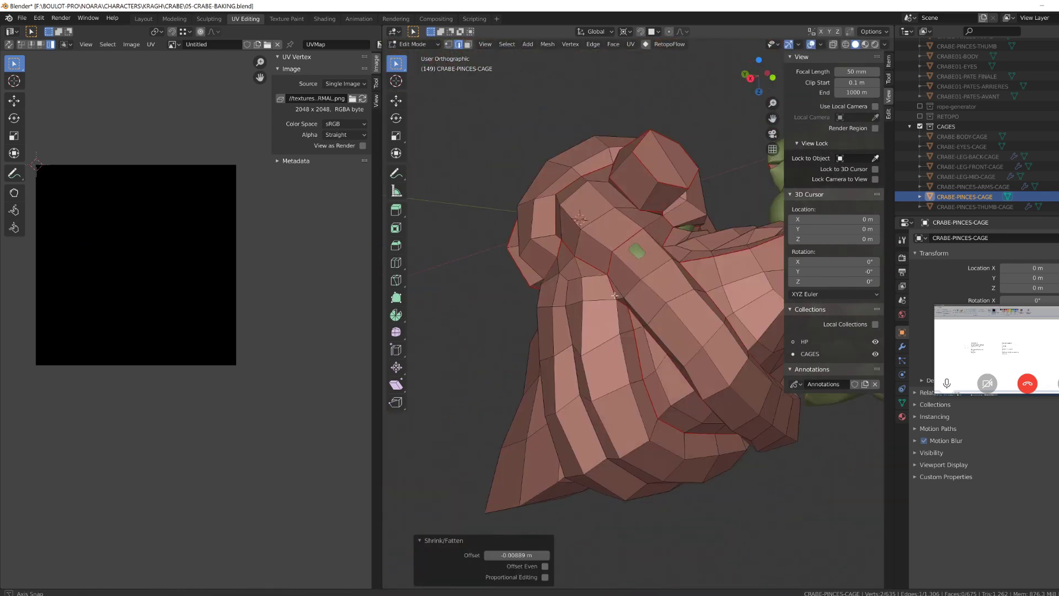
pyautogui.scroll(3, 638, 243)
pyautogui.click(622, 166)
pyautogui.hotkey('alt', 's')
pyautogui.click(622, 161)
pyautogui.click(585, 210)
pyautogui.hotkey('alt', 's')
pyautogui.click(585, 206)
# Step: Fatten the side faces of the protruding rope stub on the same claw
pyautogui.moveTo(586, 205); pyautogui.dragTo(621, 182, button='middle')
pyautogui.hotkey('alt', 's')
pyautogui.click(625, 157)
pyautogui.click(620, 190)
pyautogui.hotkey('alt', 's')
pyautogui.click(619, 243)
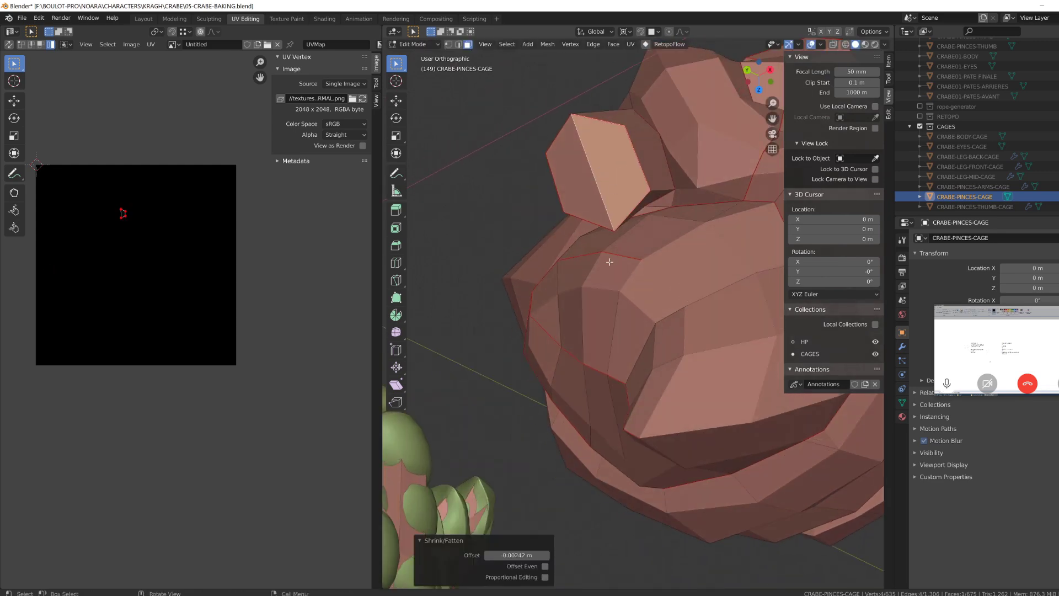
# Step: Scale cage edges around the protruding rope stub, using a factor of 0.927 for the last one
pyautogui.moveTo(609, 261); pyautogui.dragTo(681, 264, button='middle')
pyautogui.press('2')
pyautogui.click(643, 166)
pyautogui.press('s')
pyautogui.click(646, 82)
pyautogui.press('s')
pyautogui.click(657, 176)
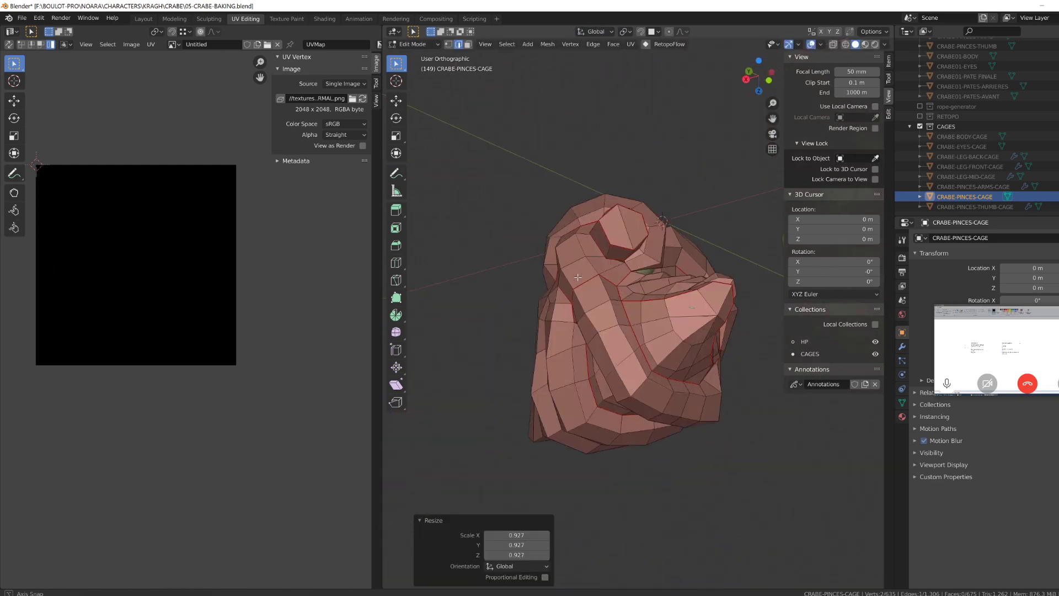
# Step: Fatten single cage vertices where the rope bands meet to cover the remaining high-poly gap
pyautogui.moveTo(624, 243); pyautogui.dragTo(557, 232, button='middle')
pyautogui.press('1')
pyautogui.hotkey('alt', 's')
pyautogui.click(513, 318)
pyautogui.hotkey('alt', 's')
pyautogui.click(537, 320)
pyautogui.scroll(-4, 537, 320)
pyautogui.moveTo(537, 319); pyautogui.dragTo(580, 302, button='middle')
pyautogui.scroll(4, 579, 276)
# Step: Maximize the 3D viewport and adjust the cage vertex beside the rope gap using the Normal transform orientation
pyautogui.click(546, 258)
pyautogui.hotkey('ctrl', 'space')
pyautogui.click(507, 31)
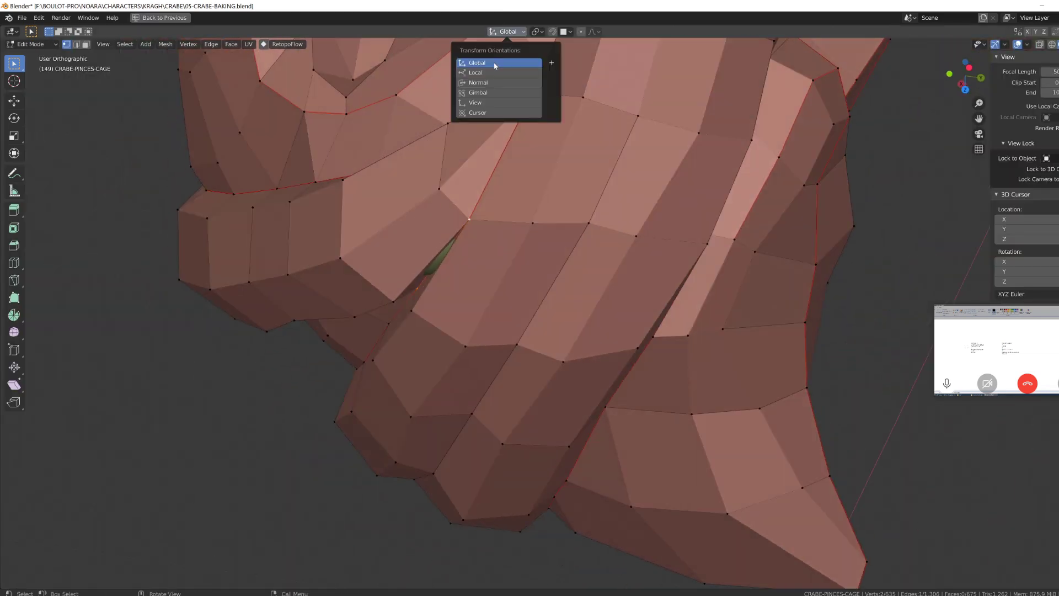
pyautogui.click(496, 77)
pyautogui.moveTo(381, 331); pyautogui.dragTo(405, 319, button='middle')
pyautogui.moveTo(406, 327); pyautogui.dragTo(422, 309)
pyautogui.press('s')
pyautogui.moveTo(442, 298); pyautogui.dragTo(454, 366, button='middle')
# Step: Select all the connected geometry of the second claw and expand it with Shrink/Fatten
pyautogui.click(543, 243)
pyautogui.scroll(-5, 502, 334)
pyautogui.hotkey('ctrl', 'l')
pyautogui.moveTo(501, 334); pyautogui.dragTo(424, 301, button='middle')
pyautogui.hotkey('alt', 's')
pyautogui.scroll(3, 425, 300)
pyautogui.click(409, 312)
# Step: Fatten cage vertices on the front rope band below the second claw's opening
pyautogui.keyDown('shift'); pyautogui.click(408, 336); pyautogui.keyUp('shift')
pyautogui.moveTo(408, 336); pyautogui.dragTo(381, 322, button='middle')
pyautogui.hotkey('alt', 's')
pyautogui.click(291, 312)
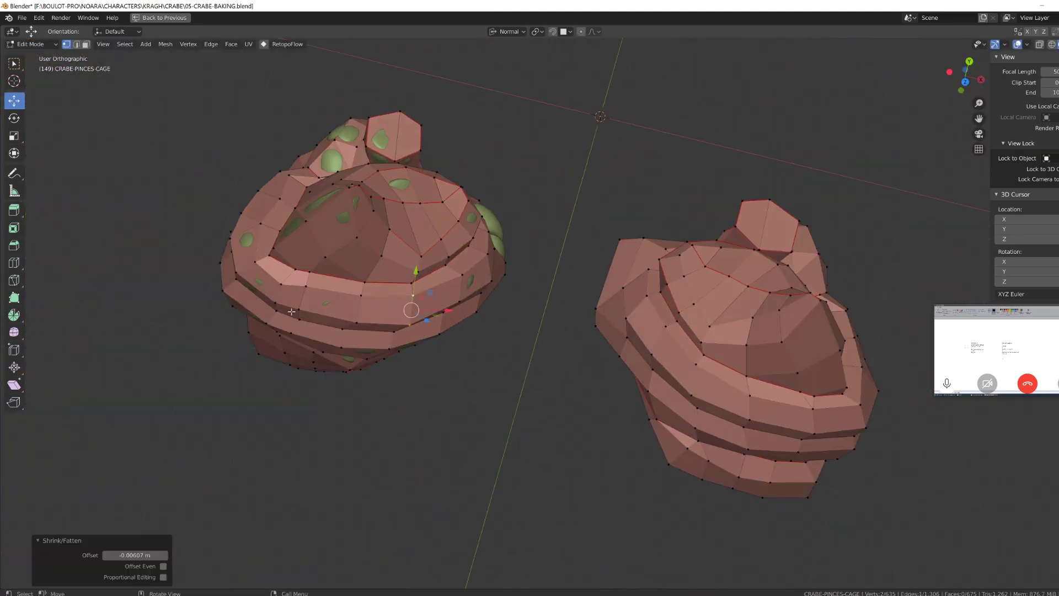
pyautogui.press('3')
pyautogui.click(266, 283)
pyautogui.moveTo(265, 282); pyautogui.dragTo(365, 243, button='middle')
# Step: Fatten the cage vertices on the domed surface inside the second claw's opening over the exposed high-poly
pyautogui.press('1')
pyautogui.hotkey('alt', 's')
pyautogui.keyDown('shift'); pyautogui.click(352, 225); pyautogui.keyUp('shift')
pyautogui.scroll(2, 352, 226)
pyautogui.press('w')
pyautogui.hotkey('alt', 's')
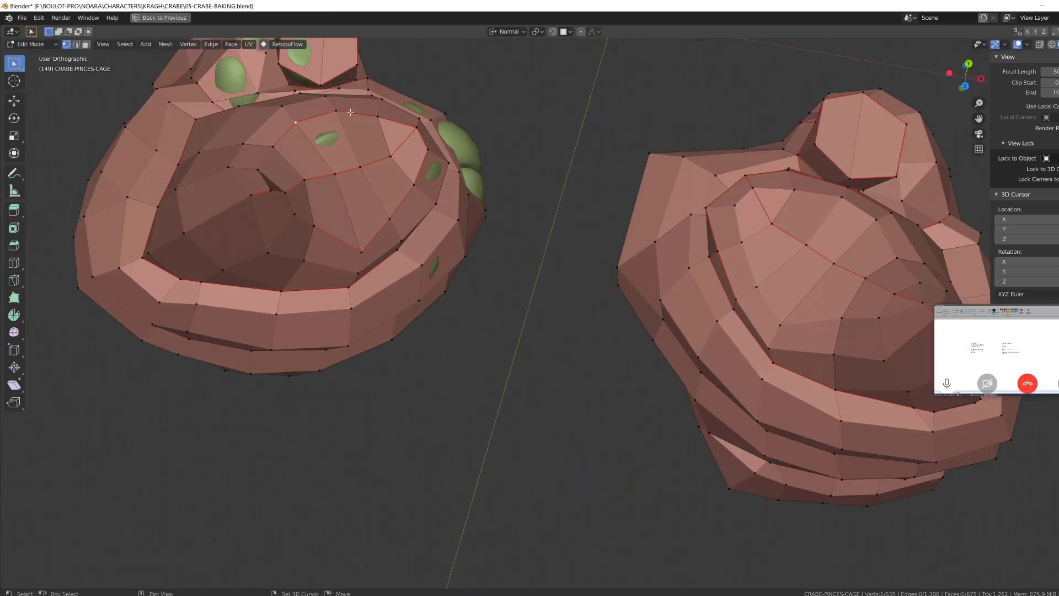
pyautogui.keyDown('shift'); pyautogui.click(336, 112); pyautogui.keyUp('shift')
pyautogui.keyDown('shift'); pyautogui.click(335, 173); pyautogui.keyUp('shift')
pyautogui.keyDown('shift'); pyautogui.click(360, 166); pyautogui.keyUp('shift')
pyautogui.hotkey('alt', 's')
pyautogui.click(353, 166)
# Step: Fatten cage vertices and faces on the second claw's vertical rope bands and toward its ridged tip
pyautogui.moveTo(353, 166); pyautogui.dragTo(365, 205, button='middle')
pyautogui.keyDown('shift'); pyautogui.click(473, 374); pyautogui.keyUp('shift')
pyautogui.hotkey('alt', 's')
pyautogui.moveTo(475, 380); pyautogui.dragTo(419, 370, button='middle')
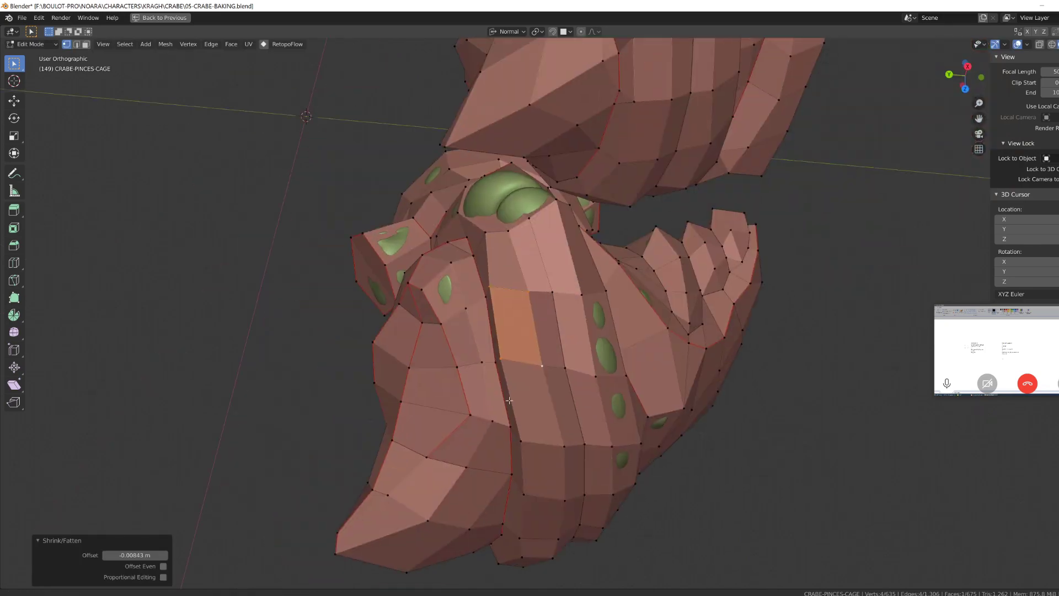
pyautogui.press('3')
pyautogui.hotkey('alt', 's')
pyautogui.click(717, 284)
pyautogui.click(744, 234)
pyautogui.hotkey('alt', 's')
pyautogui.click(745, 236)
# Step: Fatten cage edges on the second claw's rope coil where high-poly spots poke through
pyautogui.moveTo(746, 235); pyautogui.dragTo(486, 242, button='middle')
pyautogui.press('2')
pyautogui.hotkey('alt', 's')
pyautogui.click(497, 270)
pyautogui.click(481, 243)
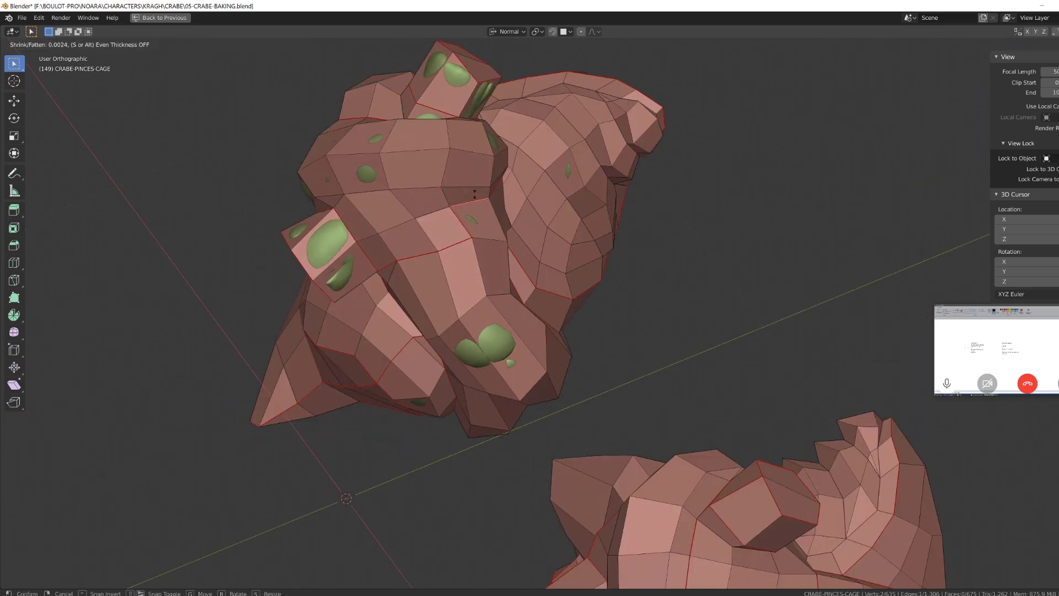
pyautogui.click(365, 186)
# Step: Select the loop of faces around the second claw's protruding rope stub and fatten it
pyautogui.moveTo(364, 186); pyautogui.dragTo(475, 221, button='middle')
pyautogui.press('3')
pyautogui.keyDown('alt'); pyautogui.click(355, 267); pyautogui.keyUp('alt')
pyautogui.hotkey('alt', 's')
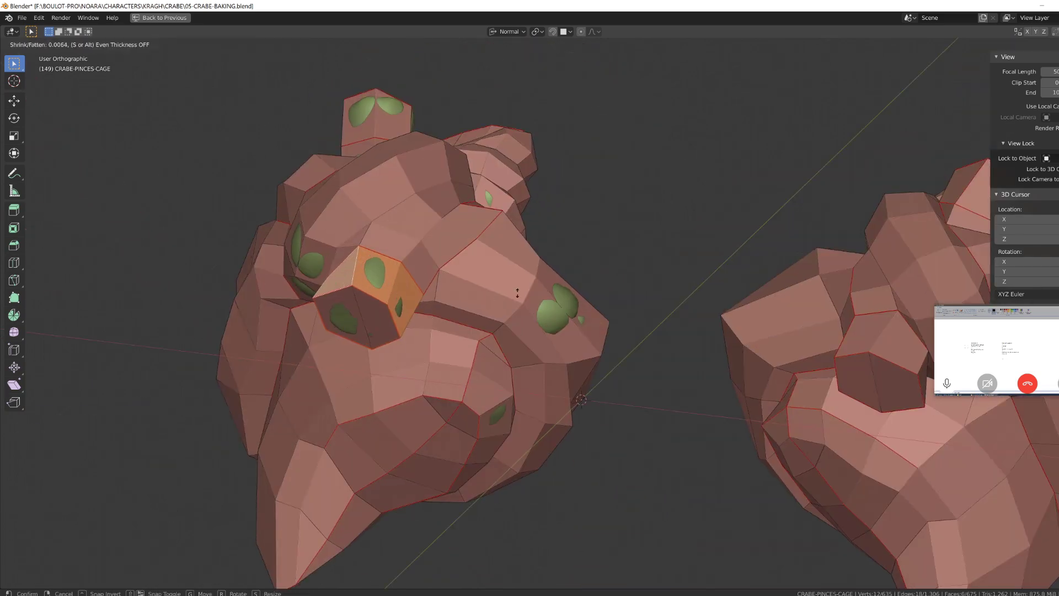
pyautogui.moveTo(380, 257); pyautogui.dragTo(534, 237, button='middle')
pyautogui.hotkey('alt', 's')
pyautogui.click(487, 199)
# Step: Fatten individual cage faces on the rope bands next to the second claw's rope stub
pyautogui.hotkey('alt', 's')
pyautogui.click(497, 212)
pyautogui.click(538, 283)
pyautogui.hotkey('alt', 's')
pyautogui.click(544, 273)
pyautogui.moveTo(543, 273); pyautogui.dragTo(564, 270, button='middle')
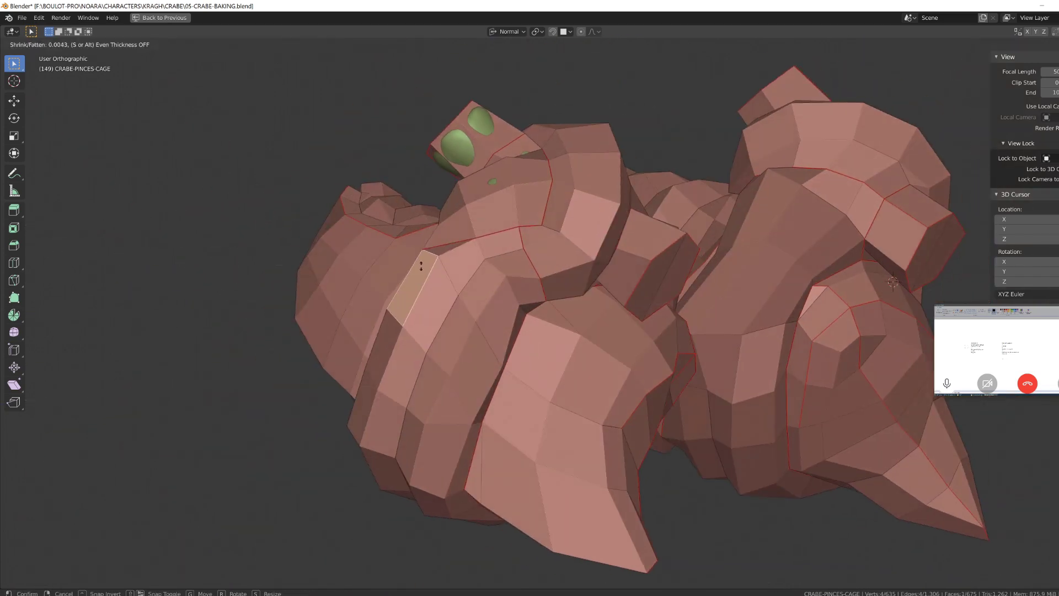
# Step: Fatten the cage faces at the upper end of the second claw's side rope bands and around the other rope stub
pyautogui.moveTo(421, 265); pyautogui.dragTo(425, 231, button='middle')
pyautogui.click(461, 284)
pyautogui.click(400, 169)
pyautogui.hotkey('alt', 's')
pyautogui.click(418, 173)
pyautogui.moveTo(418, 172); pyautogui.dragTo(496, 188, button='middle')
# Step: Fatten cage vertices at the junction of the rope coil and the second claw's inner surface
pyautogui.keyDown('shift'); pyautogui.click(518, 207); pyautogui.keyUp('shift')
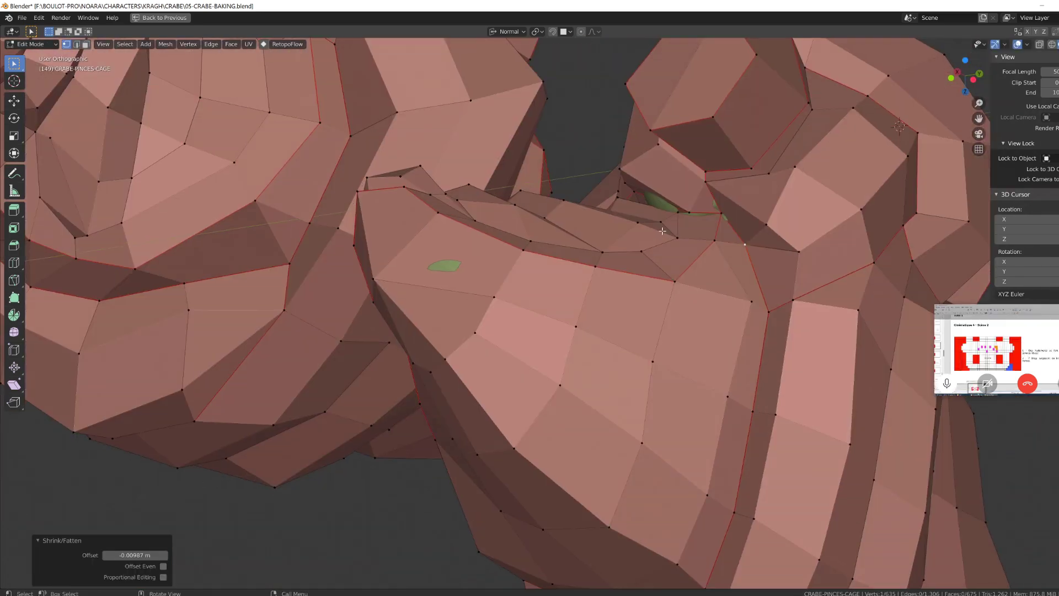
pyautogui.moveTo(369, 191); pyautogui.dragTo(513, 238, button='middle')
pyautogui.keyDown('shift'); pyautogui.click(513, 238); pyautogui.keyUp('shift')
pyautogui.keyDown('shift'); pyautogui.click(521, 238); pyautogui.keyUp('shift')
pyautogui.hotkey('alt', 's')
pyautogui.click(469, 287)
# Step: Move the cage vertices at the same junction outward with the Move tool to close the high-poly gap
pyautogui.moveTo(430, 320); pyautogui.dragTo(451, 305, button='middle')
pyautogui.click(389, 336)
pyautogui.keyDown('shift'); pyautogui.click(500, 256); pyautogui.keyUp('shift')
pyautogui.moveTo(491, 260)
pyautogui.mouseDown(button='middle')
pyautogui.moveTo(500, 254)
pyautogui.moveTo(485, 299)
pyautogui.moveTo(469, 228)
pyautogui.moveTo(482, 267)
pyautogui.mouseUp(button='middle')
pyautogui.click(15, 101)
pyautogui.moveTo(482, 267); pyautogui.dragTo(491, 261)
pyautogui.moveTo(491, 262); pyautogui.dragTo(673, 274, button='middle')
pyautogui.click(617, 297)
pyautogui.moveTo(609, 253); pyautogui.dragTo(619, 259)
# Step: Check both claws in X-ray, leave Edit Mode and restore the split UV editing layout
pyautogui.moveTo(619, 259); pyautogui.dragTo(517, 269, button='middle')
pyautogui.hotkey('alt', 'z')
pyautogui.hotkey('alt', 'z')
pyautogui.scroll(-4, 475, 347)
pyautogui.scroll(-6, 497, 286)
pyautogui.press('Tab')
pyautogui.hotkey('ctrl', 'space')
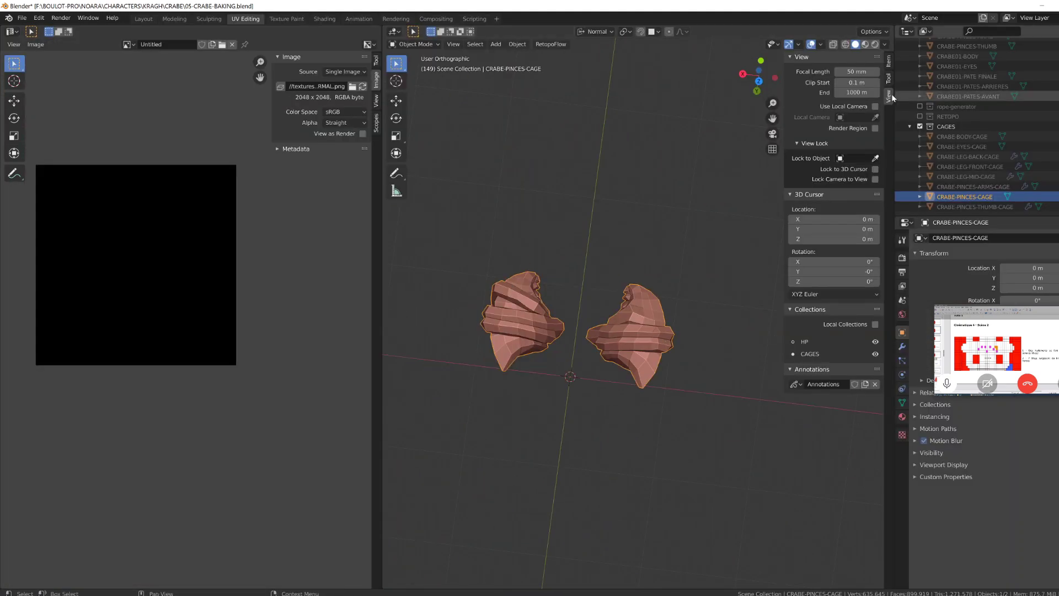
# Step: Hide CRABE-PINCES-CAGE and show CRABE-PINCES-ARMS-CAGE together with the CRABE01-PATE FINALE mesh
pyautogui.moveTo(576, 364); pyautogui.dragTo(544, 220, button='middle')
pyautogui.click(1057, 207)
pyautogui.click(1056, 207)
pyautogui.click(1057, 197)
pyautogui.click(1056, 186)
pyautogui.scroll(1, 1057, 105)
pyautogui.click(1056, 88)
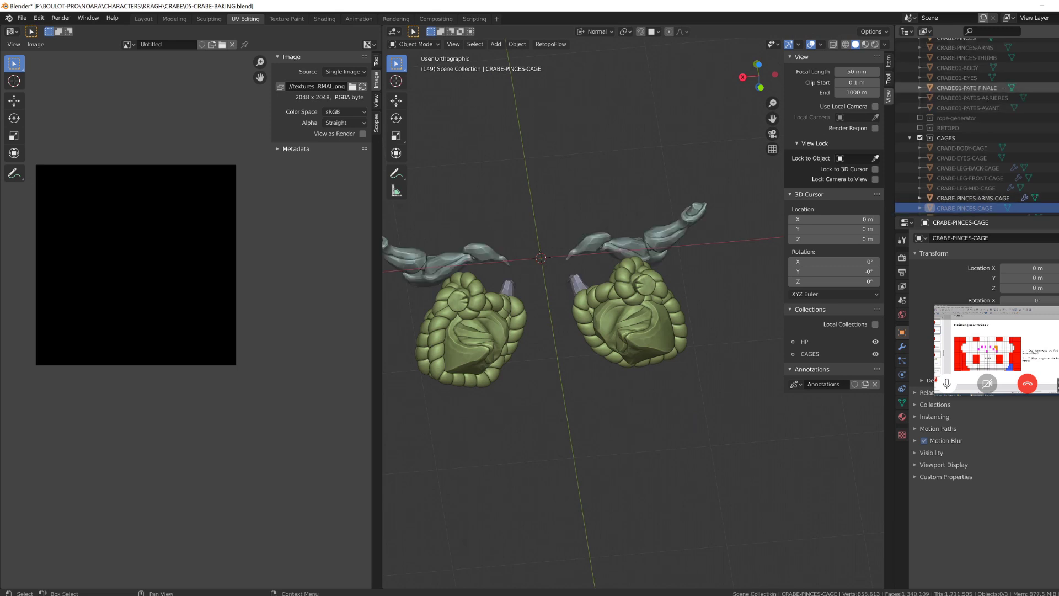
# Step: Hide the high-poly CRABE-PINCES and CRABE01-PATE FINALE meshes and show CRABE-PINCES-ARMS instead
pyautogui.scroll(2, 1057, 83)
pyautogui.click(1057, 64)
pyautogui.click(1057, 114)
pyautogui.click(1057, 74)
pyautogui.scroll(3, 752, 268)
# Step: Fatten the whole CRABE-PINCES-ARMS-CAGE mesh outward in Edit Mode
pyautogui.click(581, 312)
pyautogui.press('Tab')
pyautogui.hotkey('alt', 's')
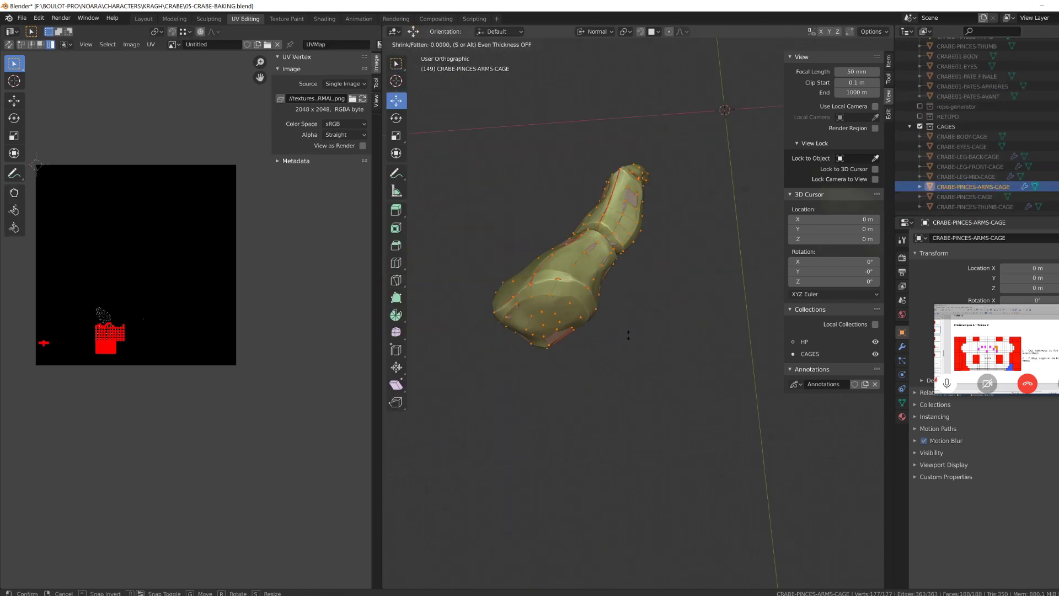
pyautogui.click(632, 333)
# Step: Fatten the face loops around the bend near the narrow end of the claw arm cage
pyautogui.moveTo(632, 333); pyautogui.dragTo(631, 345, button='middle')
pyautogui.scroll(5, 631, 336)
pyautogui.keyDown('alt'); pyautogui.click(761, 245); pyautogui.keyUp('alt')
pyautogui.hotkey('alt', 's')
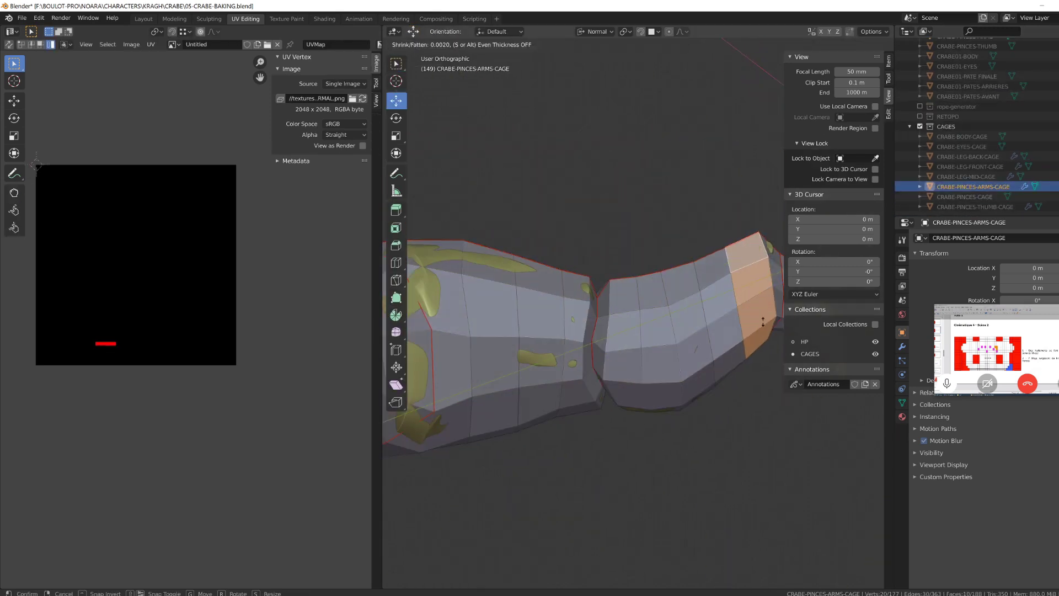
pyautogui.click(763, 244)
pyautogui.keyDown('alt'); pyautogui.click(755, 241); pyautogui.keyUp('alt')
pyautogui.hotkey('alt', 's')
pyautogui.click(755, 241)
# Step: Fatten the vertices around the pointed tip of the arm cage to enclose the high-poly tip
pyautogui.scroll(-1, 755, 241)
pyautogui.moveTo(755, 241); pyautogui.dragTo(704, 293, button='middle')
pyautogui.click(690, 325)
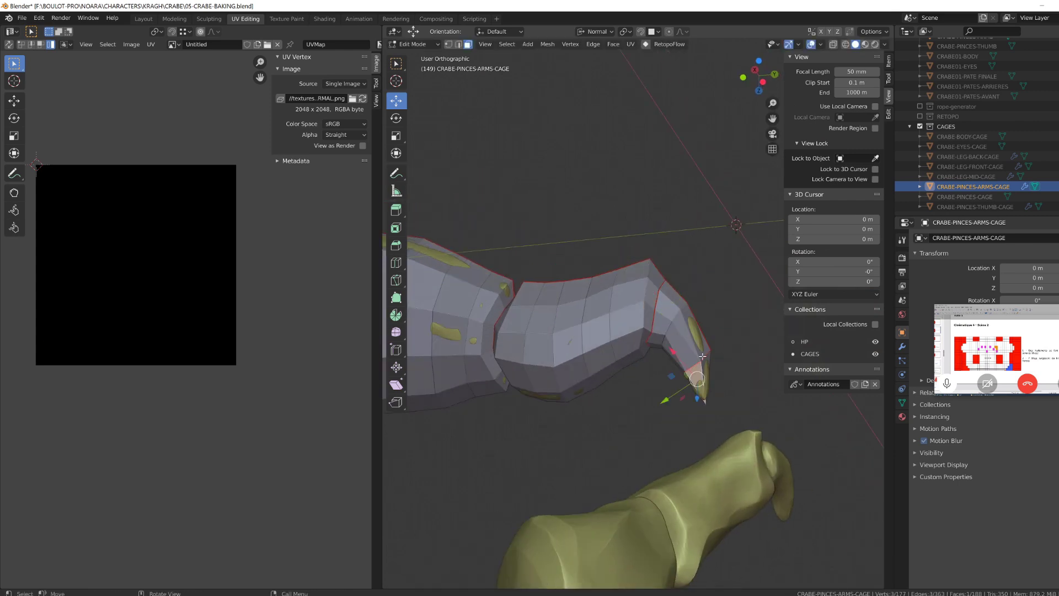
pyautogui.hotkey('alt', 'a')
pyautogui.press('1')
pyautogui.keyDown('shift'); pyautogui.moveTo(709, 411); pyautogui.dragTo(636, 359, button='middle'); pyautogui.keyUp('shift')
pyautogui.click(691, 298)
pyautogui.moveTo(691, 298); pyautogui.dragTo(588, 317, button='middle')
pyautogui.hotkey('alt', 's')
pyautogui.click(717, 325)
pyautogui.keyDown('shift'); pyautogui.click(611, 327); pyautogui.keyUp('shift')
pyautogui.hotkey('alt', 's')
# Step: Fatten the faces on the rim of the arm cage's wide rounded end
pyautogui.moveTo(648, 286); pyautogui.dragTo(463, 281, button='middle')
pyautogui.click(540, 294)
pyautogui.moveTo(540, 294); pyautogui.dragTo(544, 242, button='middle')
pyautogui.press('3')
pyautogui.click(533, 421)
pyautogui.keyDown('shift'); pyautogui.click(557, 439); pyautogui.keyUp('shift')
pyautogui.hotkey('alt', 's')
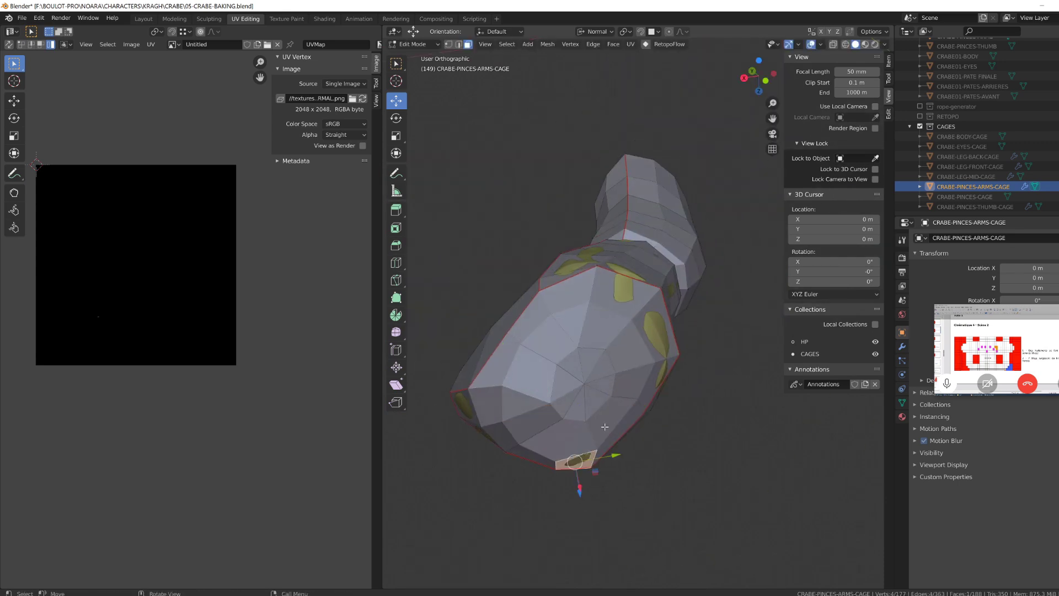
# Step: Fatten the paired faces along the side of the arm cage's wide segment where high-poly patches poke through
pyautogui.click(622, 295)
pyautogui.keyDown('shift'); pyautogui.click(656, 331); pyautogui.keyUp('shift')
pyautogui.hotkey('alt', 's')
pyautogui.moveTo(656, 331); pyautogui.dragTo(546, 353, button='middle')
pyautogui.click(554, 242)
pyautogui.keyDown('shift'); pyautogui.click(585, 209); pyautogui.keyUp('shift')
pyautogui.hotkey('alt', 's')
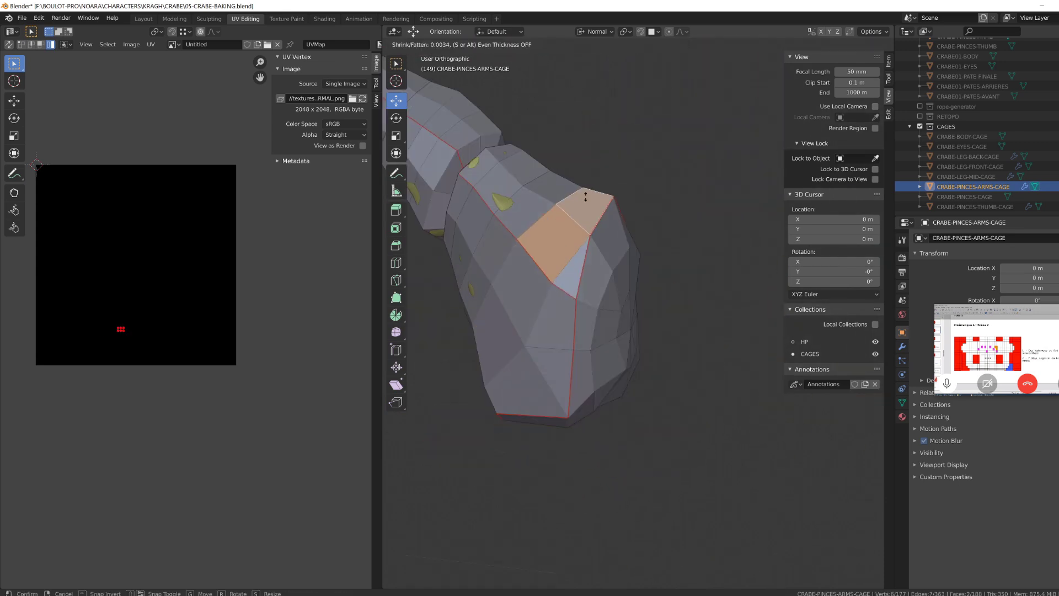
pyautogui.click(585, 198)
pyautogui.keyDown('shift'); pyautogui.moveTo(585, 198); pyautogui.dragTo(651, 227, button='middle'); pyautogui.keyUp('shift')
pyautogui.hotkey('alt', 's')
pyautogui.click(565, 216)
pyautogui.click(540, 315)
# Step: Fatten edges beside the joint between the two arm cage segments and along the wide segment's underside
pyautogui.moveTo(543, 314); pyautogui.dragTo(668, 422, button='middle')
pyautogui.click(678, 277)
pyautogui.press('2')
pyautogui.click(669, 421)
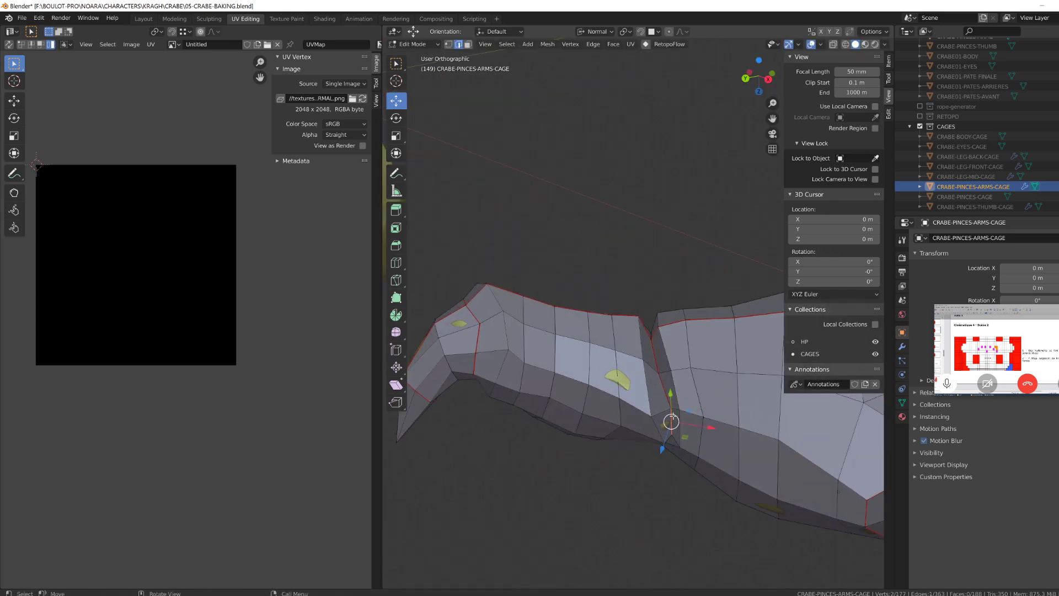
pyautogui.press('w')
pyautogui.hotkey('alt', 's')
pyautogui.click(688, 304)
pyautogui.moveTo(688, 303); pyautogui.dragTo(676, 397, button='middle')
pyautogui.click(756, 458)
pyautogui.hotkey('alt', 's')
pyautogui.click(740, 353)
pyautogui.hotkey('alt', 's')
pyautogui.click(674, 369)
# Step: Fatten the faces lining the joint gap and the remaining exposed faces of the arm cage
pyautogui.moveTo(534, 484); pyautogui.dragTo(579, 402, button='middle')
pyautogui.press('3')
pyautogui.click(579, 400)
pyautogui.moveTo(602, 352); pyautogui.dragTo(642, 338, button='middle')
pyautogui.click(645, 342)
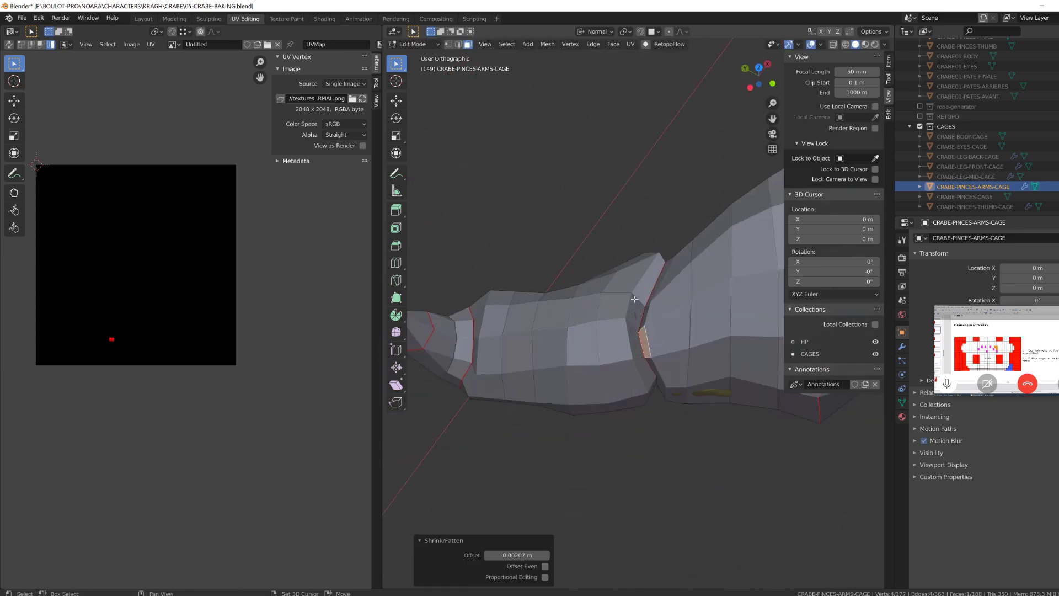
pyautogui.moveTo(634, 298); pyautogui.dragTo(568, 306, button='middle')
pyautogui.click(559, 312)
pyautogui.click(699, 296)
pyautogui.hotkey('alt', 's')
pyautogui.moveTo(696, 301); pyautogui.dragTo(564, 421, button='middle')
pyautogui.hotkey('alt', 's')
# Step: Leave Edit Mode, hide the arm cage and its high-poly mesh, and show CRABE-LEG-MID-CAGE with CRABE01-PATE FINALE
pyautogui.press('Tab')
pyautogui.scroll(-5, 564, 421)
pyautogui.click(1058, 187)
pyautogui.click(1058, 177)
pyautogui.scroll(2, 1058, 174)
pyautogui.click(1058, 74)
pyautogui.click(1058, 113)
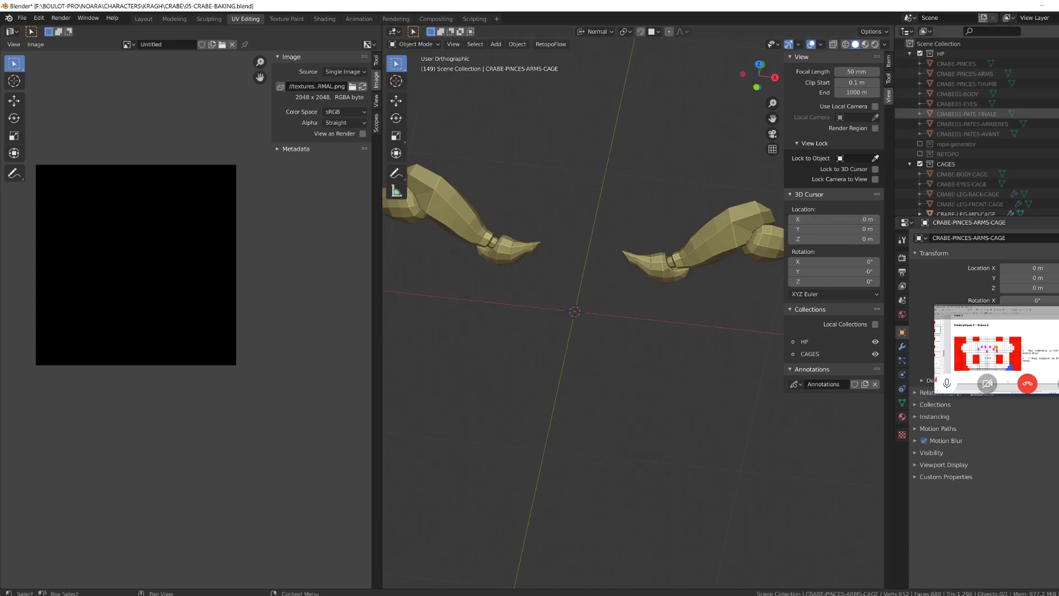
# Step: Maximize the 3D viewport and fatten the whole CRABE-LEG-MID-CAGE mesh in Edit Mode
pyautogui.click(733, 216)
pyautogui.hotkey('ctrl', 'space')
pyautogui.press('Tab')
pyautogui.keyDown('shift'); pyautogui.moveTo(733, 212); pyautogui.dragTo(633, 491, button='middle'); pyautogui.keyUp('shift')
pyautogui.press('a')
pyautogui.hotkey('alt', 's')
pyautogui.click(652, 419)
# Step: Fatten the face loops around the middle leg segment, down to its narrow end by the foot joint
pyautogui.scroll(2, 634, 491)
pyautogui.keyDown('alt'); pyautogui.click(486, 265); pyautogui.keyUp('alt')
pyautogui.hotkey('alt', 's')
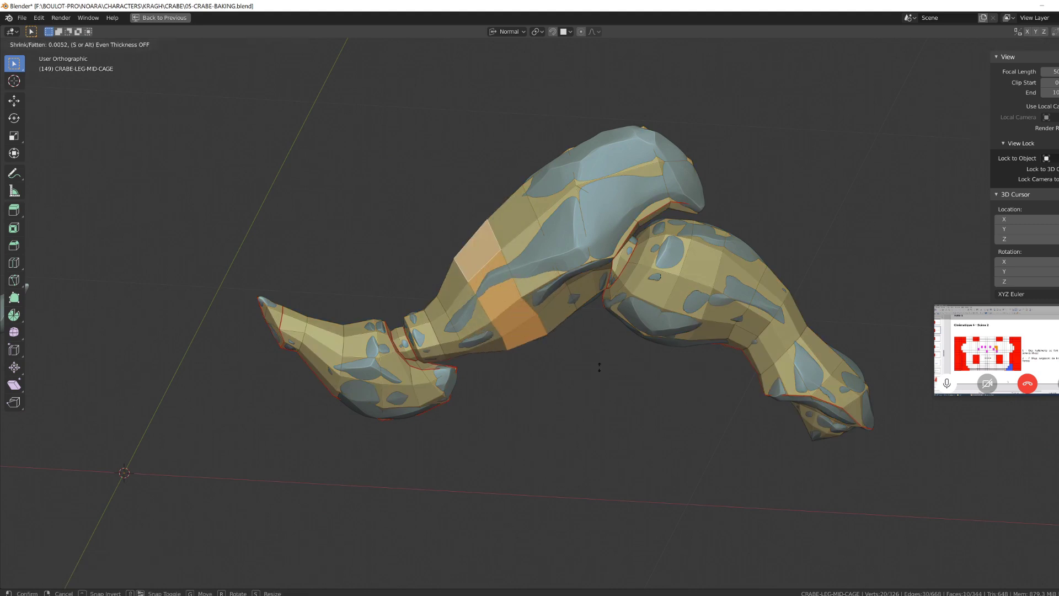
pyautogui.keyDown('alt'); pyautogui.click(516, 229); pyautogui.keyUp('alt')
pyautogui.hotkey('alt', 's')
pyautogui.click(550, 166)
pyautogui.hotkey('alt', 's')
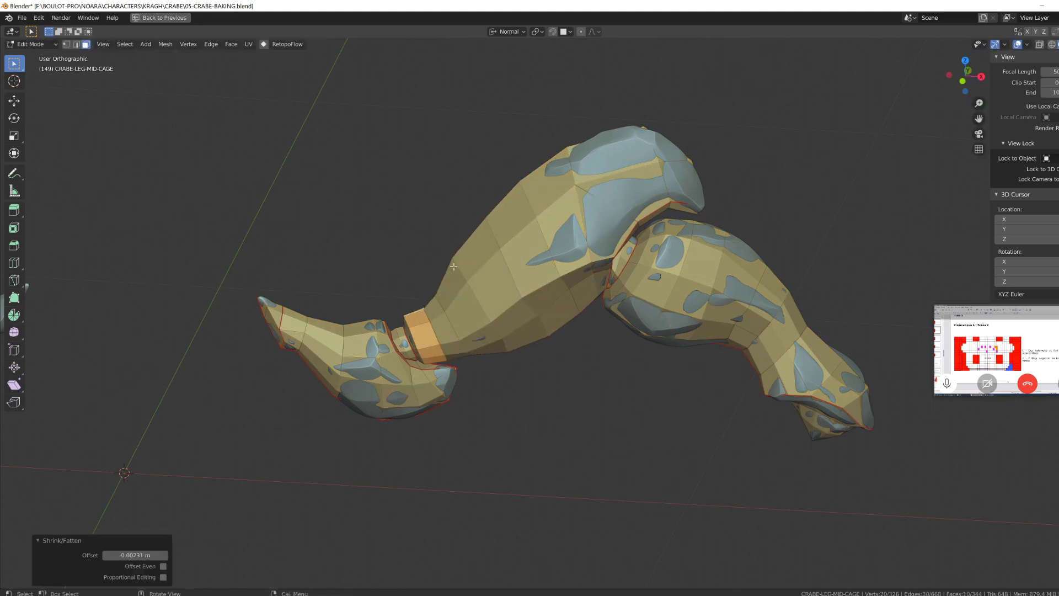
pyautogui.click(453, 266)
# Step: Fatten the individual faces on the opposite side of the middle leg segment's upper bulge
pyautogui.moveTo(453, 266); pyautogui.dragTo(551, 377, button='middle')
pyautogui.click(444, 344)
pyautogui.click(458, 324)
pyautogui.click(427, 291)
pyautogui.hotkey('alt', 's')
pyautogui.click(429, 284)
# Step: Fatten the face loops around the leg's base segment, from its thick part to its narrow body end
pyautogui.moveTo(429, 284); pyautogui.dragTo(468, 248, button='middle')
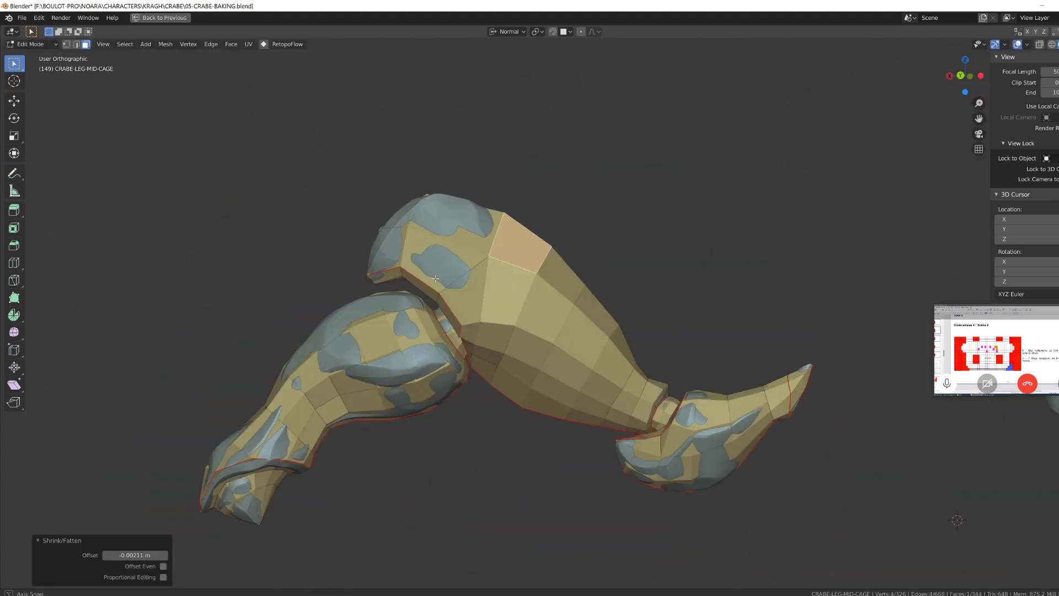
pyautogui.keyDown('shift'); pyautogui.moveTo(357, 361); pyautogui.dragTo(420, 342, button='middle'); pyautogui.keyUp('shift')
pyautogui.click(421, 342)
pyautogui.rightClick(513, 428)
pyautogui.click(471, 295)
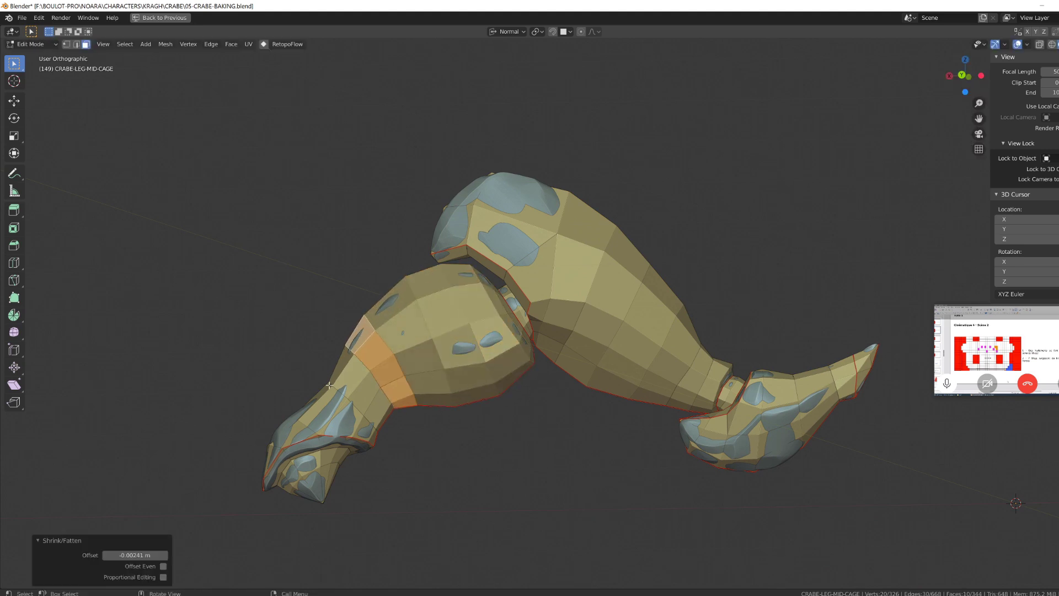
pyautogui.keyDown('alt'); pyautogui.click(331, 387); pyautogui.keyUp('alt')
pyautogui.hotkey('alt', 's')
pyautogui.keyDown('alt'); pyautogui.click(282, 412); pyautogui.keyUp('alt')
pyautogui.hotkey('alt', 's')
# Step: Fatten the faces at the pointed body-side end of the leg cage
pyautogui.moveTo(276, 405); pyautogui.dragTo(715, 314, button='middle')
pyautogui.click(472, 403)
pyautogui.hotkey('alt', 's')
pyautogui.hotkey('alt', 's')
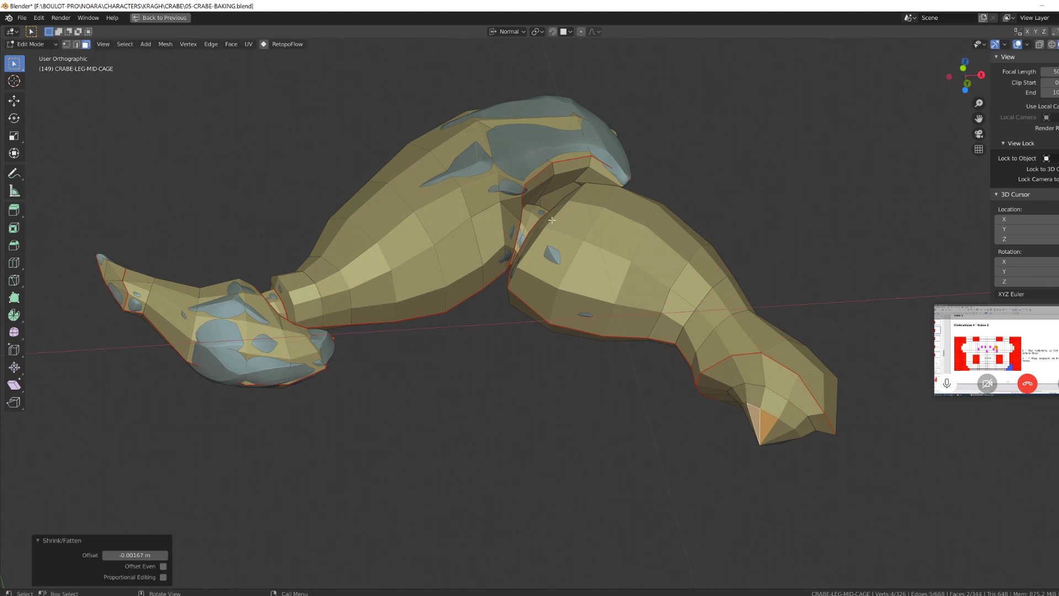
# Step: Fatten the individual faces on the upper bulge of the middle leg segment
pyautogui.moveTo(624, 241); pyautogui.dragTo(508, 211, button='middle')
pyautogui.click(508, 211)
pyautogui.hotkey('alt', 's')
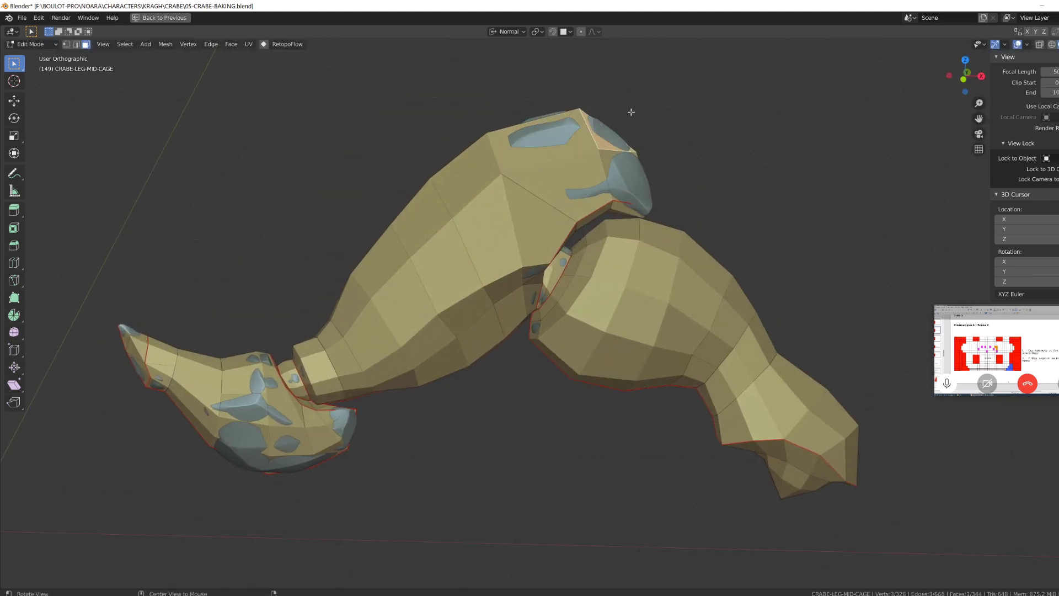
pyautogui.click(598, 193)
pyautogui.hotkey('alt', 's')
pyautogui.keyDown('alt'); pyautogui.moveTo(697, 151); pyautogui.dragTo(612, 166); pyautogui.keyUp('alt')
# Step: Fatten an edge and a neighbouring face at the upper bulge's outer end to cover the remaining high-poly patches
pyautogui.press('2')
pyautogui.click(681, 228)
pyautogui.hotkey('alt', 's')
pyautogui.press('3')
pyautogui.click(653, 190)
pyautogui.hotkey('alt', 's')
# Step: Fatten the cage faces around the joint between the base and middle leg segments
pyautogui.moveTo(612, 166); pyautogui.dragTo(588, 280, button='middle')
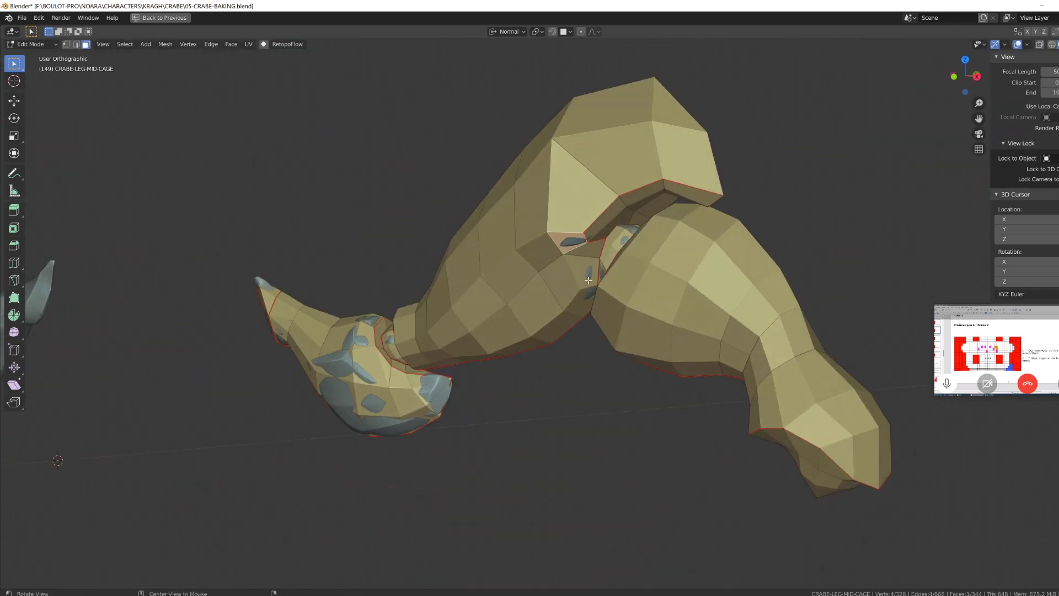
pyautogui.click(614, 235)
pyautogui.click(503, 288)
pyautogui.moveTo(614, 235); pyautogui.dragTo(494, 242, button='middle')
pyautogui.hotkey('alt', 's')
pyautogui.click(504, 267)
pyautogui.click(475, 238)
pyautogui.hotkey('alt', 's')
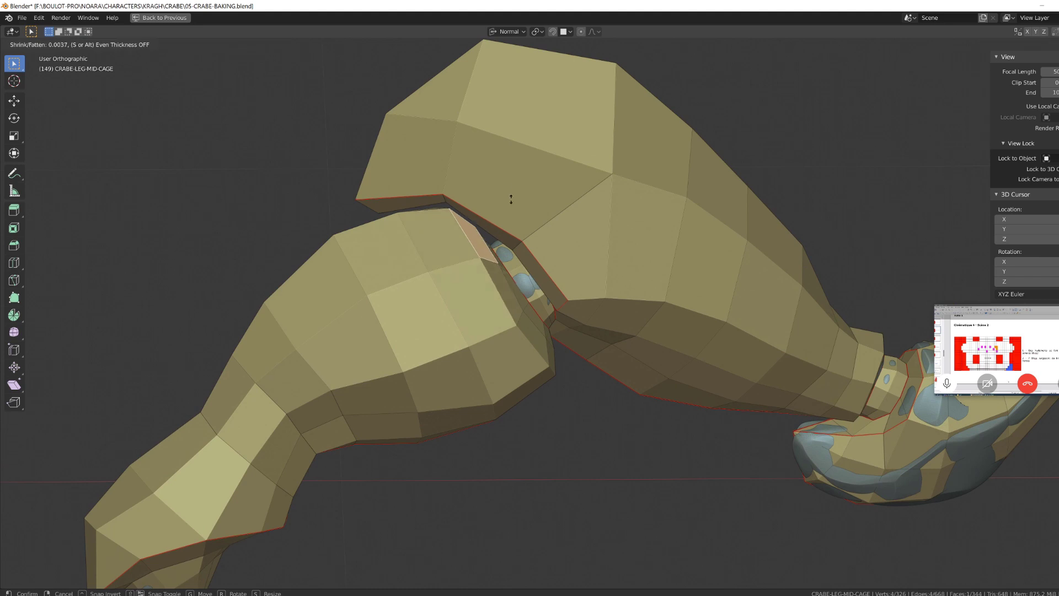
pyautogui.click(529, 206)
pyautogui.moveTo(529, 206); pyautogui.dragTo(568, 190, button='middle')
pyautogui.hotkey('alt', 's')
pyautogui.click(572, 184)
# Step: Fatten the face loops around the leg's foot segment
pyautogui.scroll(-2, 572, 185)
pyautogui.keyDown('alt'); pyautogui.click(405, 340); pyautogui.keyUp('alt')
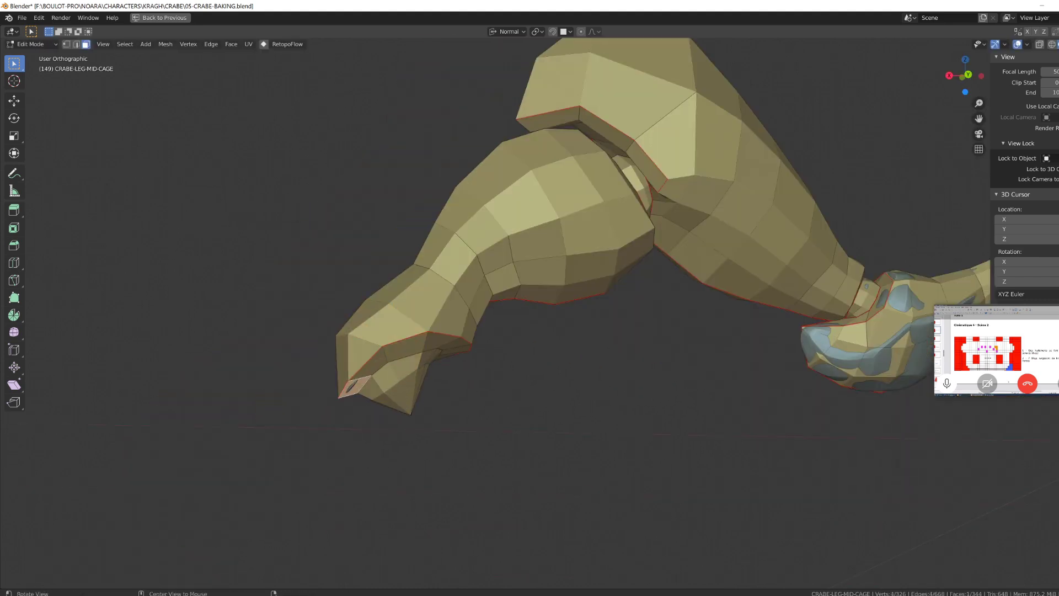
pyautogui.keyDown('alt'); pyautogui.keyDown('shift'); pyautogui.moveTo(915, 325); pyautogui.dragTo(686, 328); pyautogui.keyUp('shift'); pyautogui.keyUp('alt')
pyautogui.doubleClick(684, 331)
pyautogui.keyDown('alt'); pyautogui.moveTo(703, 245); pyautogui.dragTo(718, 234); pyautogui.keyUp('alt')
pyautogui.keyDown('alt'); pyautogui.click(766, 277); pyautogui.keyUp('alt')
pyautogui.hotkey('alt', 's')
pyautogui.click(767, 287)
# Step: Fatten the face at the foot segment's rear corner beside the joint
pyautogui.moveTo(764, 309); pyautogui.dragTo(758, 287, button='middle')
pyautogui.click(717, 359)
pyautogui.hotkey('alt', 's')
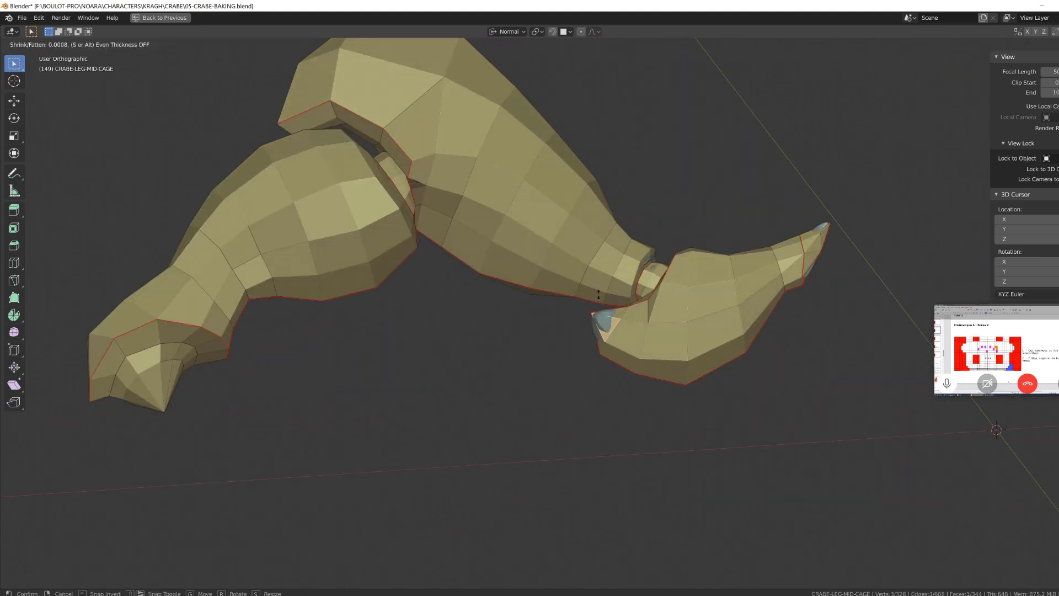
pyautogui.click(599, 295)
# Step: Move two vertices on the lower edge of the middle leg's foot segment outward to cover the high-poly mesh
pyautogui.press('1')
pyautogui.moveTo(599, 298); pyautogui.dragTo(544, 364, button='middle')
pyautogui.press('g')
pyautogui.click(574, 353)
pyautogui.click(421, 334)
pyautogui.press('g')
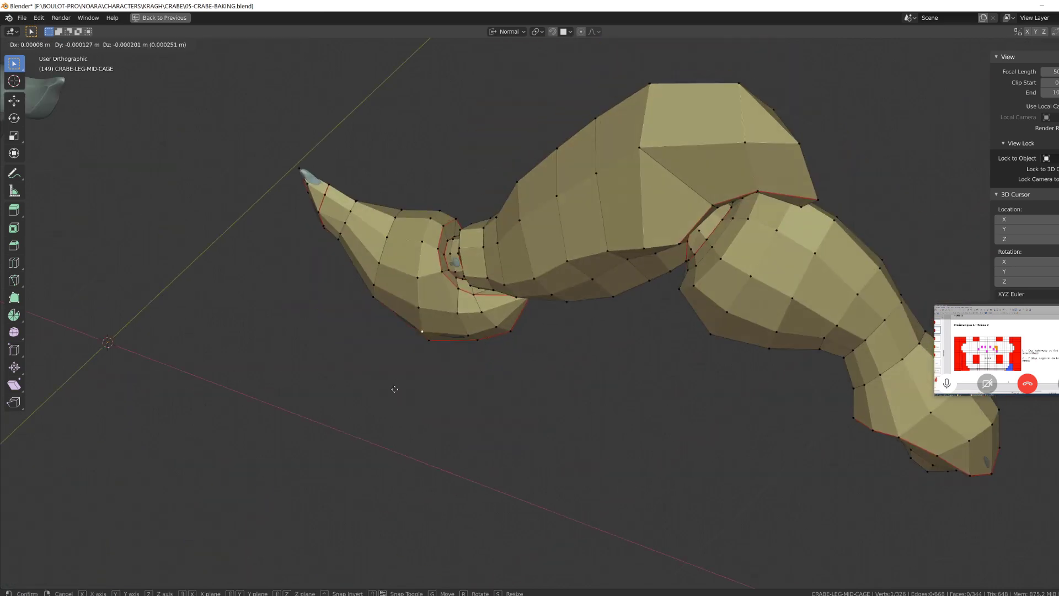
pyautogui.click(394, 389)
# Step: Fatten the edge loop near the foot's tip and move the tip vertex outward over the protruding high-poly point
pyautogui.moveTo(389, 381); pyautogui.dragTo(358, 331, button='middle')
pyautogui.keyDown('shift'); pyautogui.moveTo(242, 256); pyautogui.dragTo(331, 342, button='middle'); pyautogui.keyUp('shift')
pyautogui.scroll(2, 362, 305)
pyautogui.keyDown('alt'); pyautogui.click(323, 283); pyautogui.keyUp('alt')
pyautogui.hotkey('alt', 's')
pyautogui.click(359, 349)
pyautogui.click(333, 348)
pyautogui.press('g')
pyautogui.click(277, 308)
pyautogui.moveTo(278, 308); pyautogui.dragTo(268, 309, button='middle')
# Step: Move the vertex on the foot's upper edge near the tip outward and fatten the vertex on the underside opposite it
pyautogui.click(356, 269)
pyautogui.press('g')
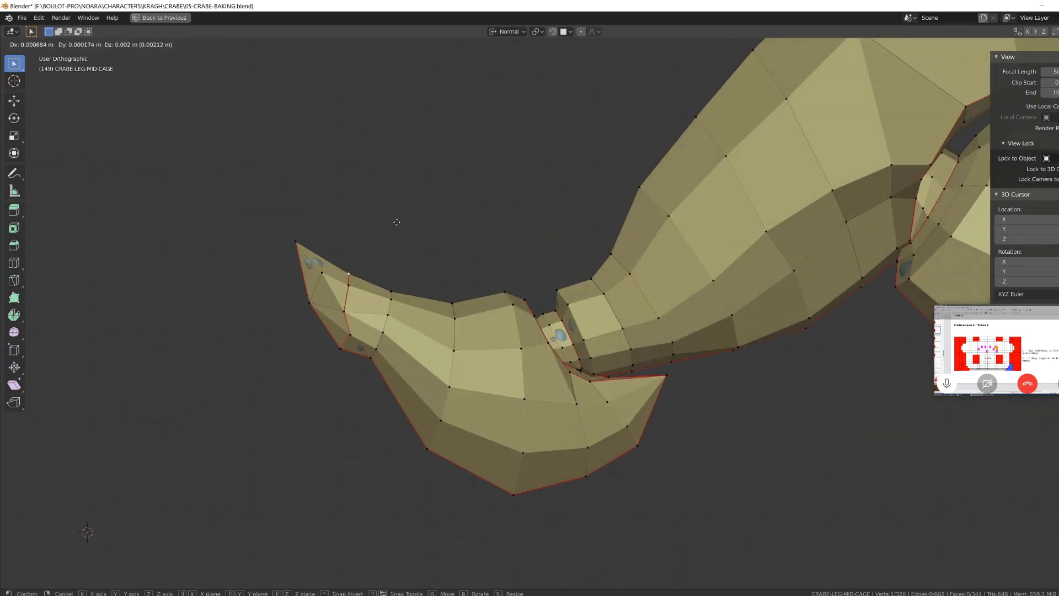
pyautogui.moveTo(346, 236); pyautogui.dragTo(388, 203, button='middle')
pyautogui.press('g')
pyautogui.click(593, 163)
pyautogui.moveTo(594, 163); pyautogui.dragTo(408, 309, button='middle')
pyautogui.click(406, 397)
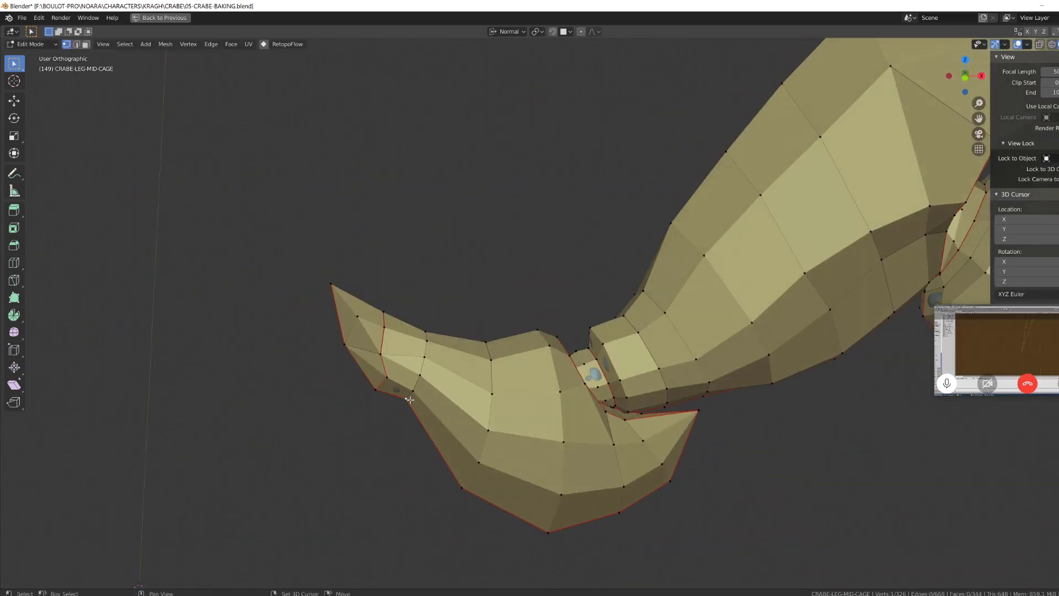
pyautogui.hotkey('alt', 's')
pyautogui.click(397, 391)
# Step: Fatten two vertices on the inner edge of the foot's rear spur below the joint
pyautogui.moveTo(381, 386); pyautogui.dragTo(542, 328, button='middle')
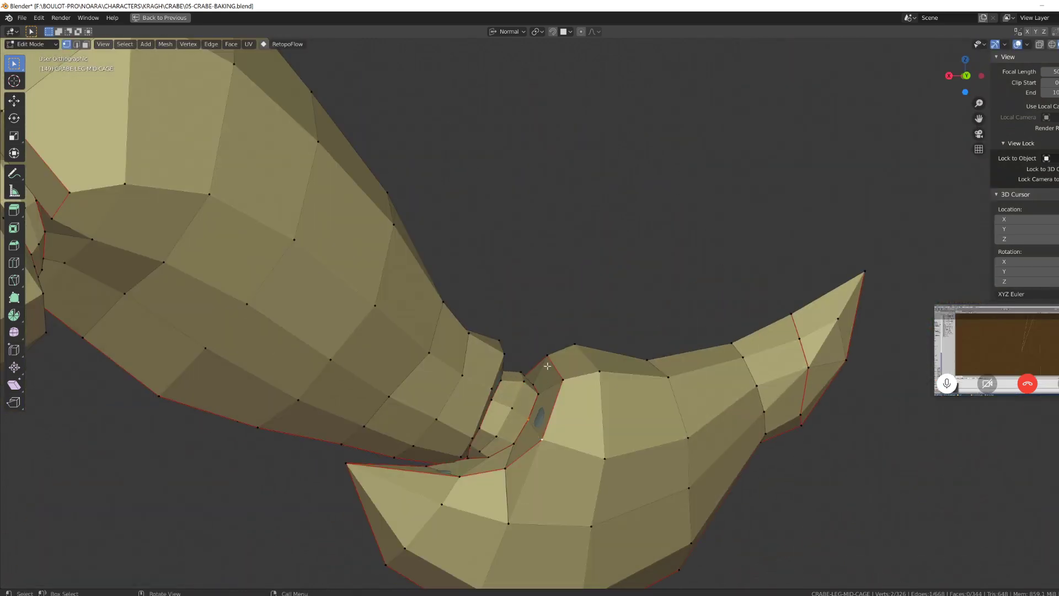
pyautogui.moveTo(547, 366); pyautogui.dragTo(485, 386, button='middle')
pyautogui.click(419, 470)
pyautogui.keyDown('shift'); pyautogui.click(423, 478); pyautogui.keyUp('shift')
pyautogui.hotkey('alt', 's')
pyautogui.click(420, 469)
# Step: Fatten individual vertices around the middle leg's joints to cover the last high-poly patches
pyautogui.moveTo(420, 441); pyautogui.dragTo(539, 416, button='middle')
pyautogui.click(467, 356)
pyautogui.scroll(-3, 532, 405)
pyautogui.scroll(3, 560, 402)
pyautogui.hotkey('alt', 's')
pyautogui.click(554, 475)
pyautogui.click(576, 426)
pyautogui.hotkey('alt', 's')
pyautogui.click(546, 426)
pyautogui.scroll(-3, 540, 416)
# Step: Finish the middle-leg cage, show CRABE01-PATES-AVANT and open CRABE-LEG-FRONT-CAGE for editing in the enlarged viewport
pyautogui.press('Tab')
pyautogui.hotkey('ctrl', 'space')
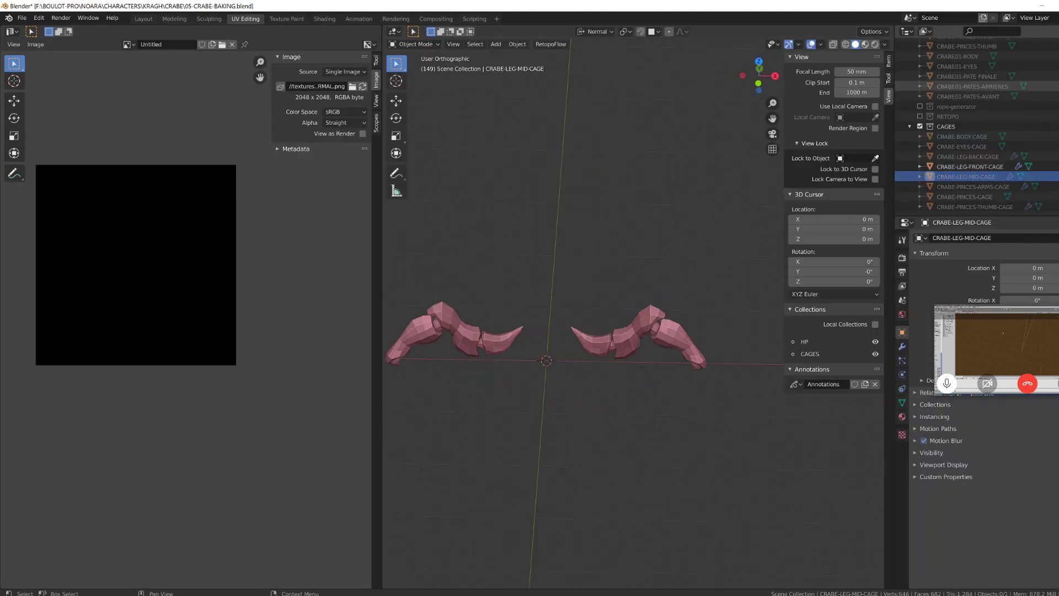
pyautogui.click(1057, 96)
pyautogui.scroll(4, 698, 337)
pyautogui.click(698, 337)
pyautogui.hotkey('ctrl', 'space')
pyautogui.press('Tab')
# Step: Fatten the first cage parts of the front leg's foot segment where the high-poly mesh pokes through
pyautogui.hotkey('alt', 's')
pyautogui.moveTo(596, 488); pyautogui.dragTo(557, 422, button='middle')
pyautogui.click(609, 460)
pyautogui.press('1')
pyautogui.click(510, 390)
pyautogui.hotkey('alt', 's')
pyautogui.rightClick(461, 361)
pyautogui.moveTo(461, 362); pyautogui.dragTo(442, 243, button='middle')
pyautogui.hotkey('alt', 's')
pyautogui.click(470, 324)
# Step: Fatten individual faces of the front foot segment, including the lower rear face beside the joint
pyautogui.scroll(3, 487, 331)
pyautogui.press('3')
pyautogui.click(485, 268)
pyautogui.hotkey('alt', 's')
pyautogui.hotkey('alt', 's')
pyautogui.click(412, 300)
pyautogui.click(418, 295)
pyautogui.hotkey('alt', 's')
pyautogui.click(484, 355)
pyautogui.moveTo(408, 427); pyautogui.dragTo(393, 389, button='middle')
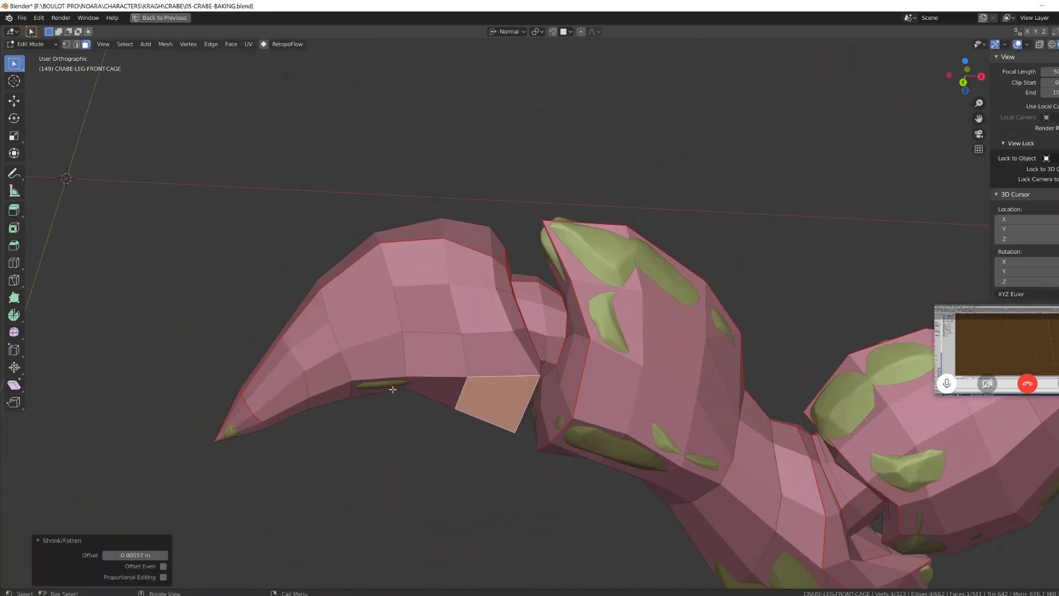
# Step: Fatten the faces at the second segment's upper end beside the foot joint and shift the end face outward
pyautogui.moveTo(689, 420); pyautogui.dragTo(669, 288, button='middle')
pyautogui.hotkey('alt', 's')
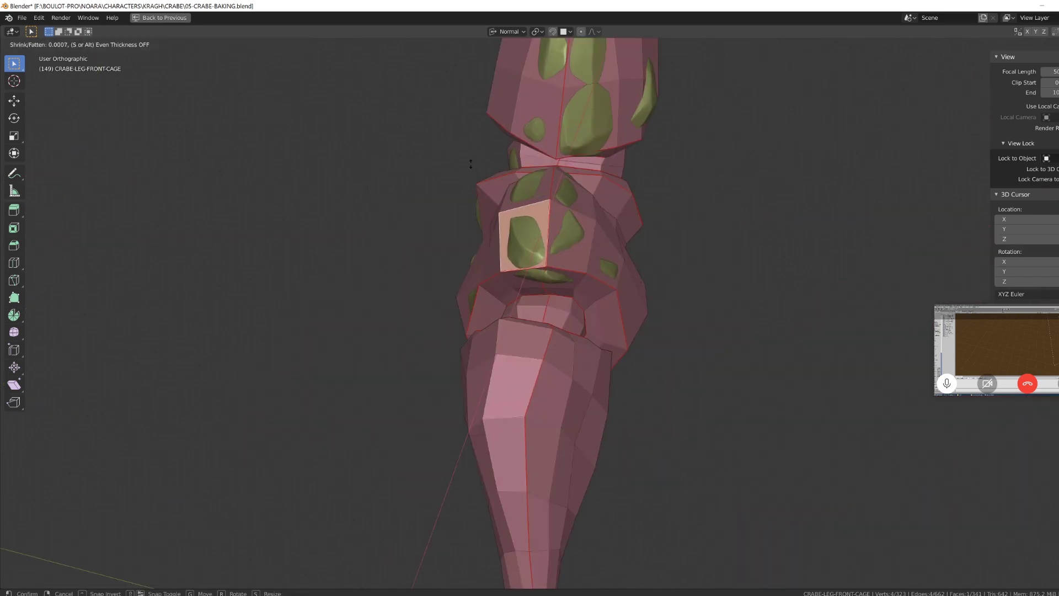
pyautogui.click(604, 166)
pyautogui.moveTo(604, 166); pyautogui.dragTo(522, 207, button='middle')
pyautogui.click(439, 338)
pyautogui.hotkey('alt', 's')
pyautogui.click(405, 270)
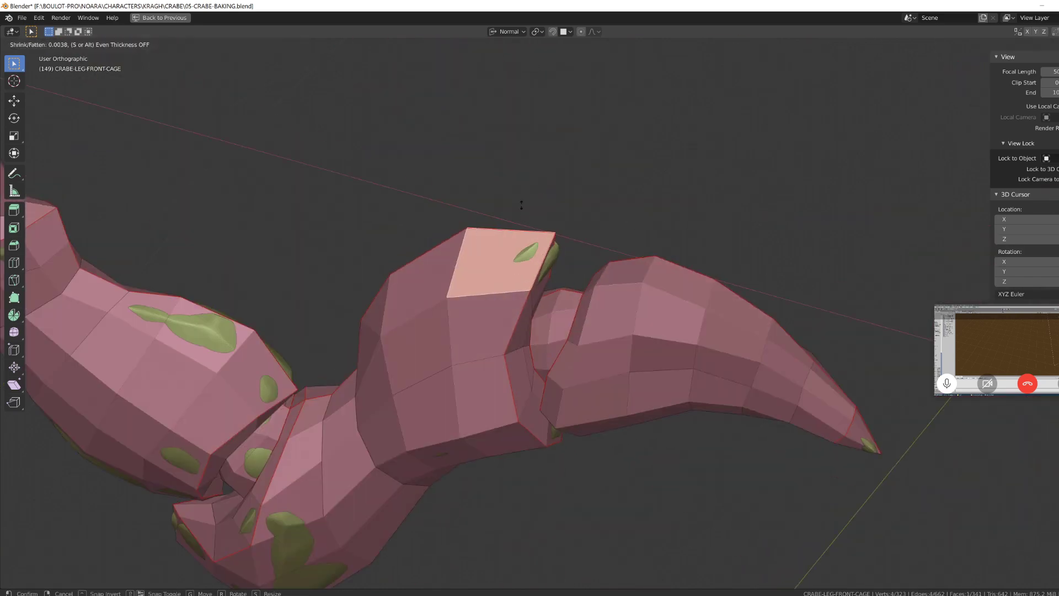
pyautogui.press('g')
pyautogui.click(618, 212)
# Step: Fatten another part of the second segment's upper end and adjust the position of a nearby cage element
pyautogui.moveTo(618, 211); pyautogui.dragTo(526, 207, button='middle')
pyautogui.click(541, 267)
pyautogui.hotkey('alt', 's')
pyautogui.click(551, 242)
pyautogui.moveTo(552, 243); pyautogui.dragTo(593, 249, button='middle')
pyautogui.click(664, 415)
pyautogui.press('g')
pyautogui.moveTo(529, 435); pyautogui.dragTo(603, 456, button='middle')
pyautogui.moveTo(662, 485); pyautogui.dragTo(468, 436, button='middle')
# Step: Fatten the narrow rear face of the front foot segment where it meets the joint
pyautogui.press('3')
pyautogui.hotkey('alt', 's')
pyautogui.click(516, 407)
pyautogui.hotkey('alt', 's')
pyautogui.click(510, 411)
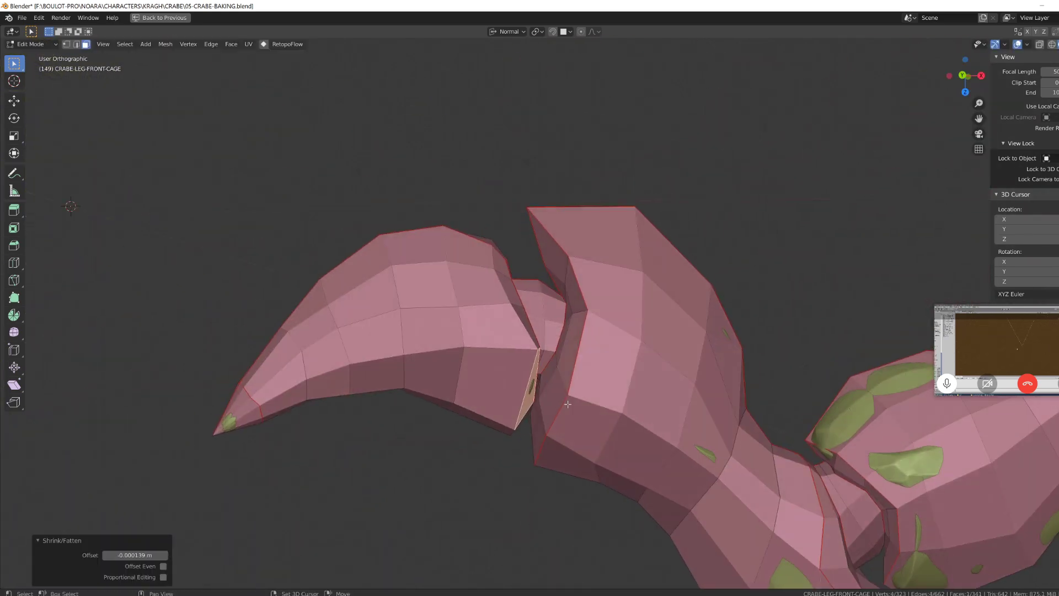
# Step: Select an edge at the foot segment's rear end and undo the latest changes
pyautogui.press('2')
pyautogui.click(526, 396)
pyautogui.hotkey('ctrl', 'z')
pyautogui.moveTo(246, 445); pyautogui.dragTo(577, 334, button='middle')
pyautogui.hotkey('ctrl', 'z')
pyautogui.moveTo(512, 368); pyautogui.dragTo(669, 392, button='middle')
# Step: Fatten protruding areas of the front leg, including two adjacent faces on the base segment's bulge
pyautogui.hotkey('alt', 's')
pyautogui.click(616, 431)
pyautogui.click(756, 320)
pyautogui.moveTo(756, 320); pyautogui.dragTo(645, 445, button='middle')
pyautogui.click(600, 393)
pyautogui.keyDown('shift'); pyautogui.click(593, 352); pyautogui.keyUp('shift')
pyautogui.hotkey('alt', 's')
pyautogui.click(610, 405)
pyautogui.moveTo(610, 406); pyautogui.dragTo(596, 393, button='middle')
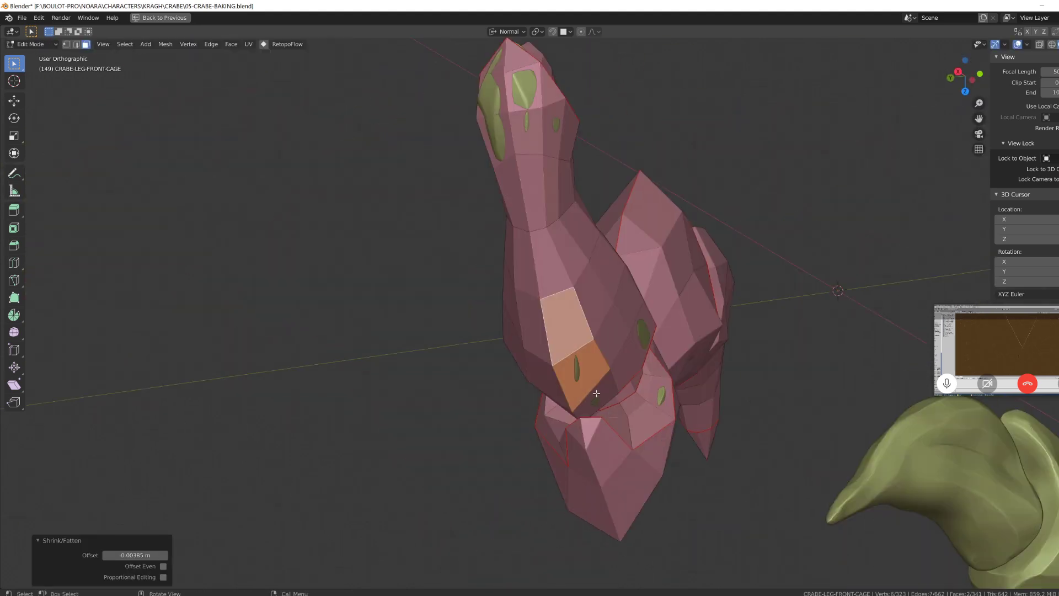
# Step: Fatten the faces at the body end of the front leg's base segment to cover the remaining patches
pyautogui.click(669, 313)
pyautogui.moveTo(670, 312); pyautogui.dragTo(465, 234, button='middle')
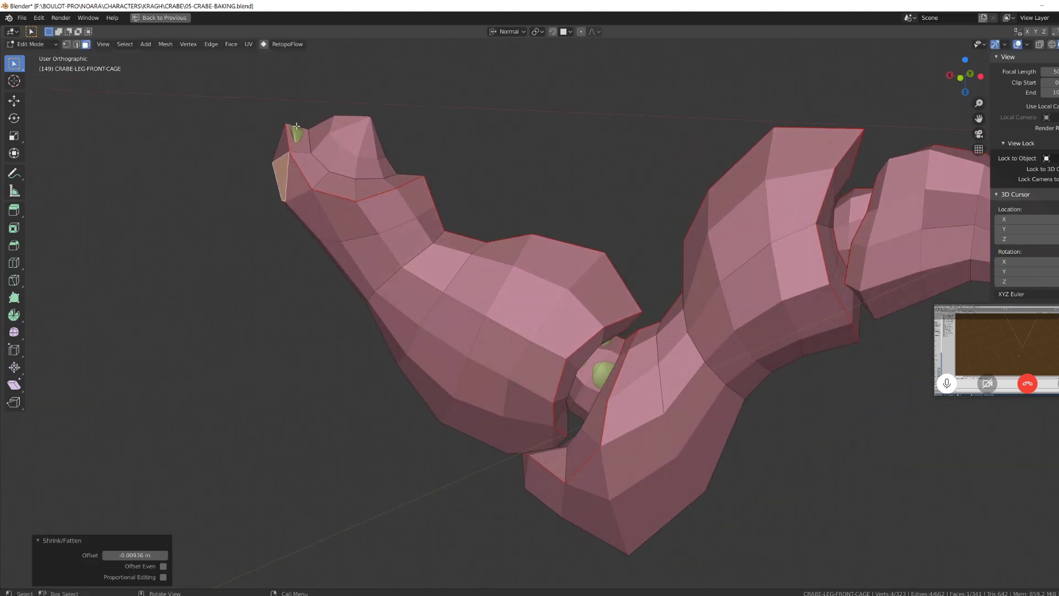
pyautogui.moveTo(297, 127); pyautogui.dragTo(712, 211, button='middle')
pyautogui.hotkey('alt', 's')
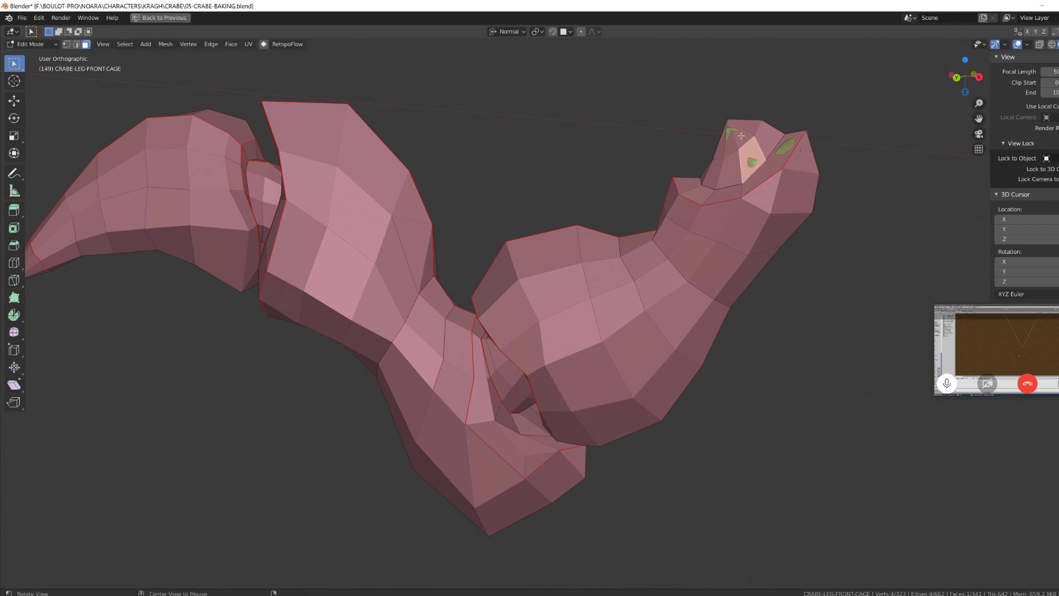
pyautogui.click(734, 134)
pyautogui.moveTo(734, 134); pyautogui.dragTo(560, 316, button='middle')
# Step: Fatten and shift the faces of the joint between the base and second segments, and finish editing the front-leg cage
pyautogui.scroll(4, 560, 317)
pyautogui.click(573, 361)
pyautogui.hotkey('alt', 's')
pyautogui.click(583, 366)
pyautogui.click(611, 365)
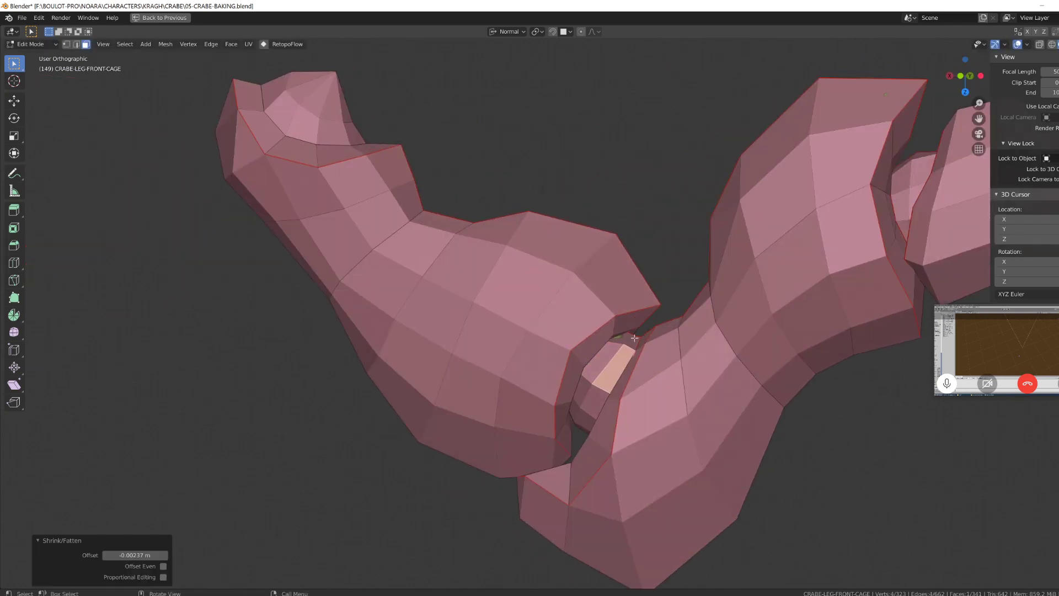
pyautogui.click(626, 343)
pyautogui.moveTo(634, 342); pyautogui.dragTo(670, 333, button='middle')
pyautogui.press('g')
pyautogui.click(672, 335)
pyautogui.scroll(-10, 622, 201)
pyautogui.press('Tab')
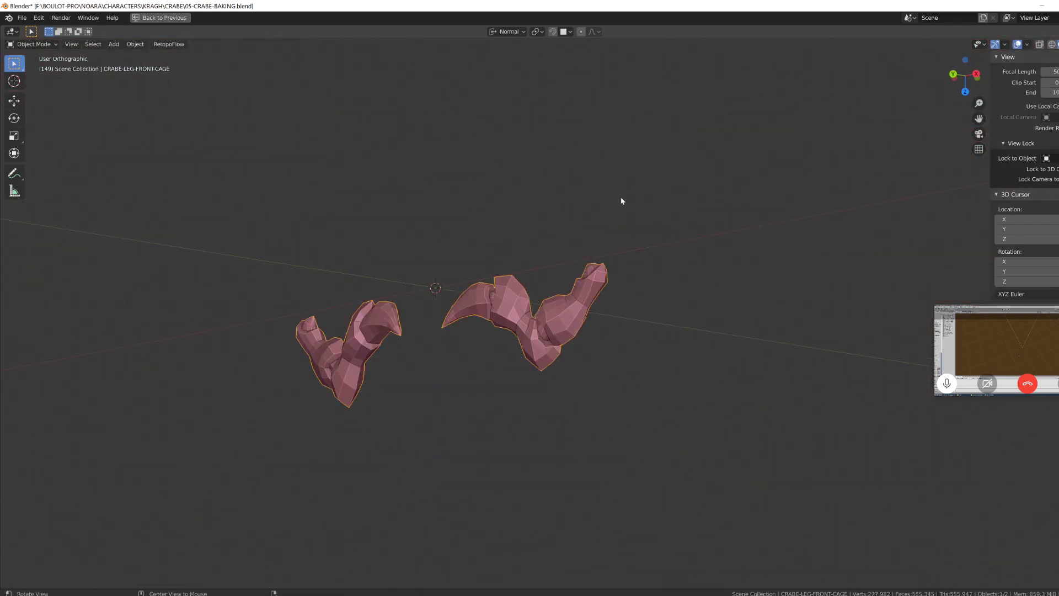
# Step: Hide the front legs, show CRABE01-PATES-ARRIERES and open CRABE-LEG-BACK-CAGE for editing in the enlarged viewport
pyautogui.moveTo(621, 200); pyautogui.dragTo(353, 342, button='middle')
pyautogui.hotkey('ctrl', 'space')
pyautogui.click(1058, 97)
pyautogui.click(1058, 87)
pyautogui.scroll(3, 640, 314)
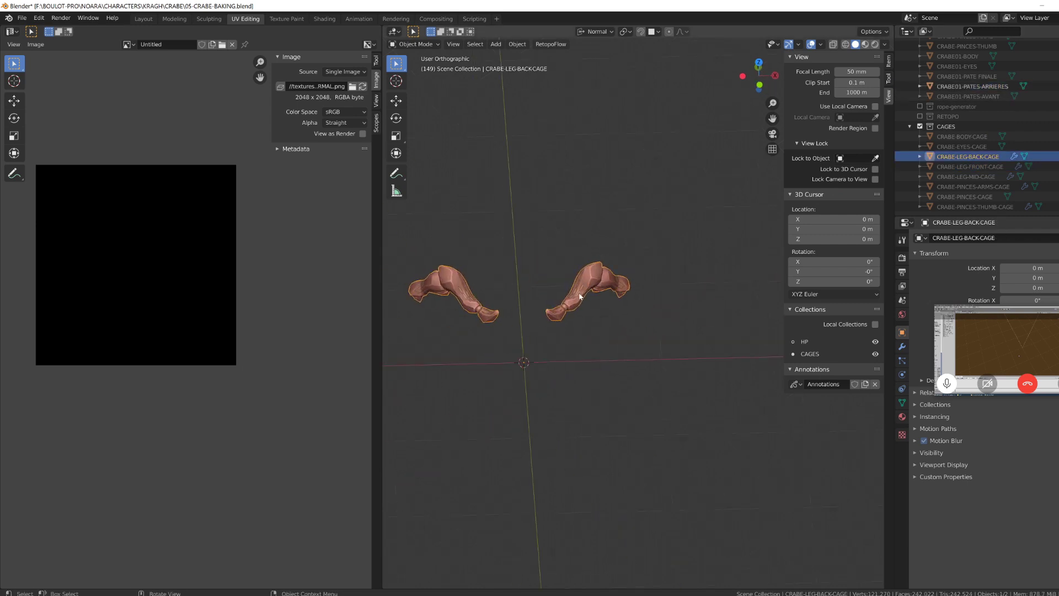
pyautogui.scroll(5, 580, 297)
pyautogui.hotkey('ctrl', 'space')
pyautogui.press('Tab')
# Step: Fatten the face loops around the back leg's second segment, from the foot joint up to its upper bulge
pyautogui.keyDown('alt'); pyautogui.moveTo(595, 320); pyautogui.dragTo(559, 327); pyautogui.keyUp('alt')
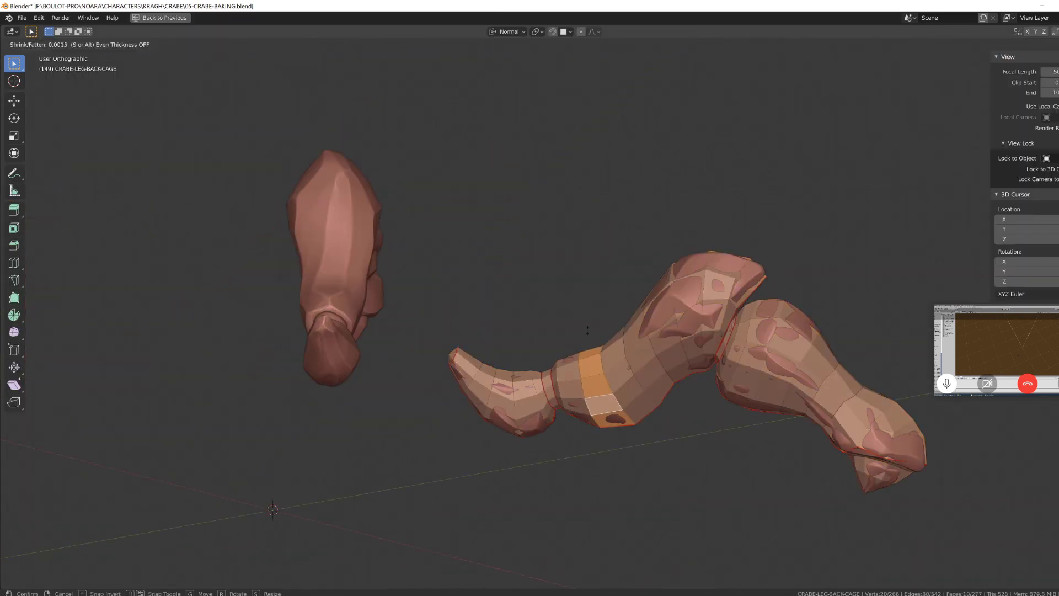
pyautogui.keyDown('alt'); pyautogui.click(692, 345); pyautogui.keyUp('alt')
pyautogui.moveTo(692, 345); pyautogui.dragTo(716, 345, button='middle')
pyautogui.hotkey('alt', 's')
pyautogui.click(623, 298)
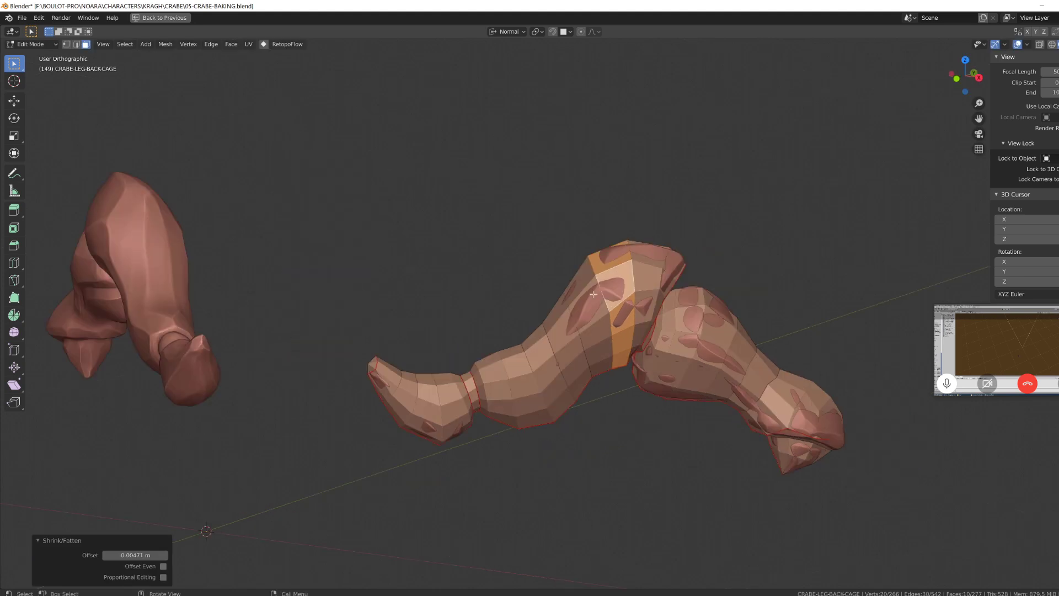
# Step: Fatten the face loops around the bulge of the back leg's base segment
pyautogui.keyDown('alt'); pyautogui.click(559, 314); pyautogui.keyUp('alt')
pyautogui.hotkey('alt', 's')
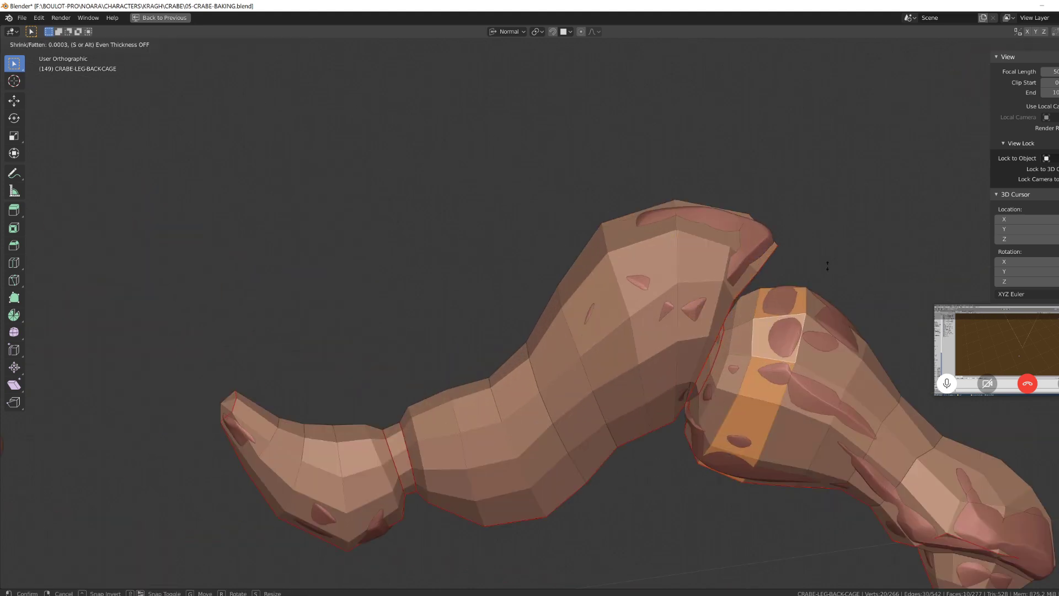
pyautogui.moveTo(654, 260); pyautogui.dragTo(579, 331, button='middle')
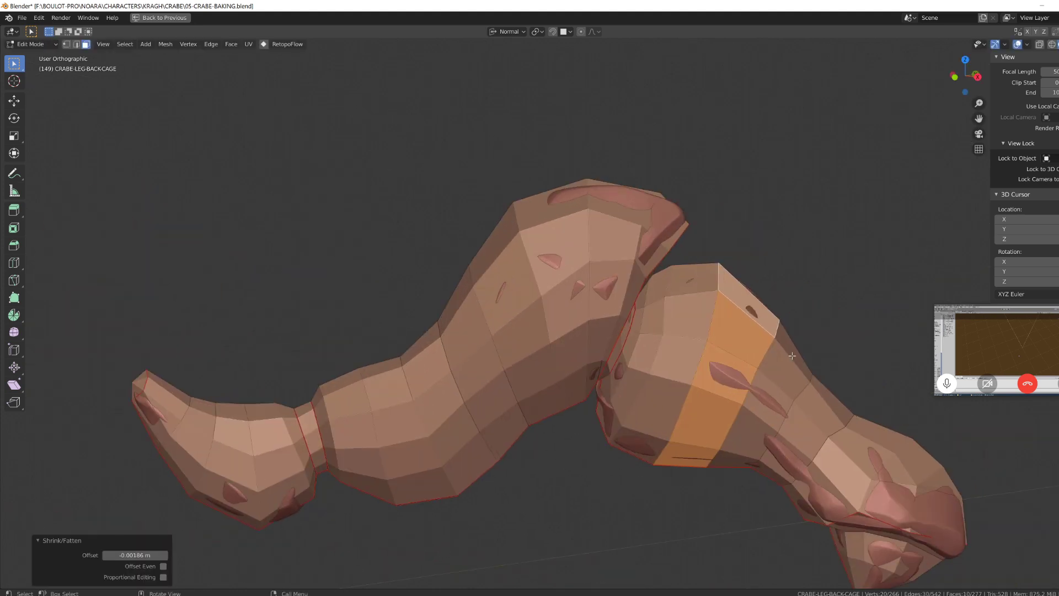
# Step: Fatten the group of faces at the body end of the back leg's base segment and the faces on its bulge
pyautogui.keyDown('alt'); pyautogui.keyDown('shift'); pyautogui.click(579, 331); pyautogui.keyUp('shift'); pyautogui.keyUp('alt')
pyautogui.scroll(2, 550, 419)
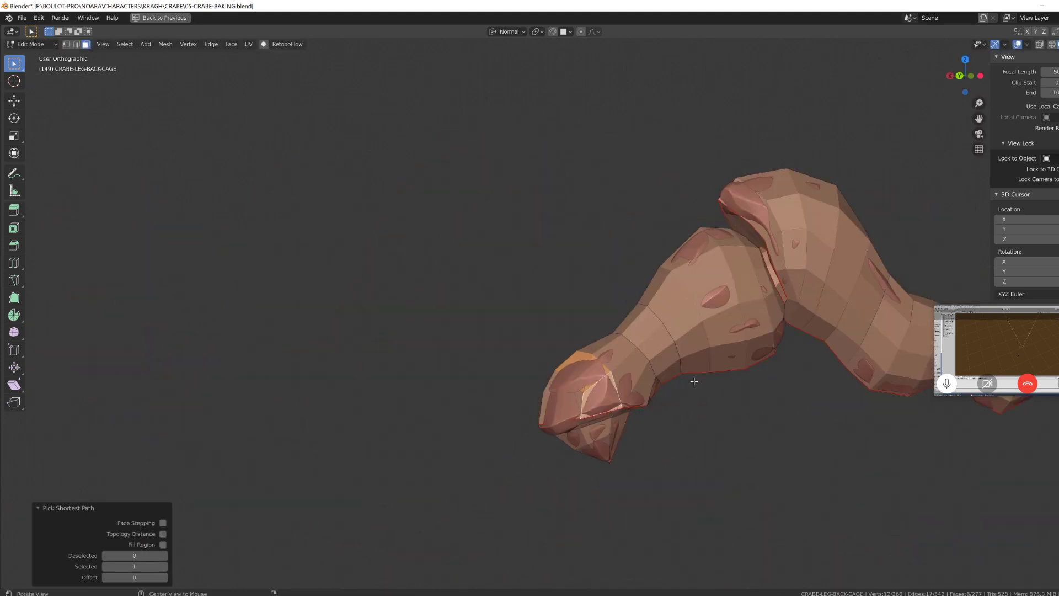
pyautogui.click(568, 386)
pyautogui.scroll(2, 568, 387)
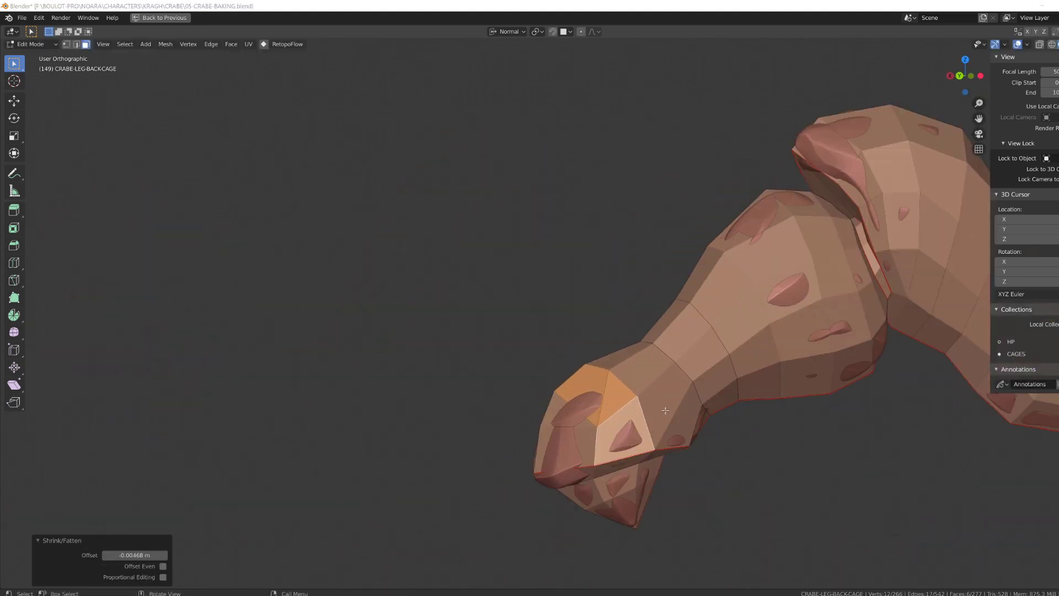
pyautogui.hotkey('alt', 's')
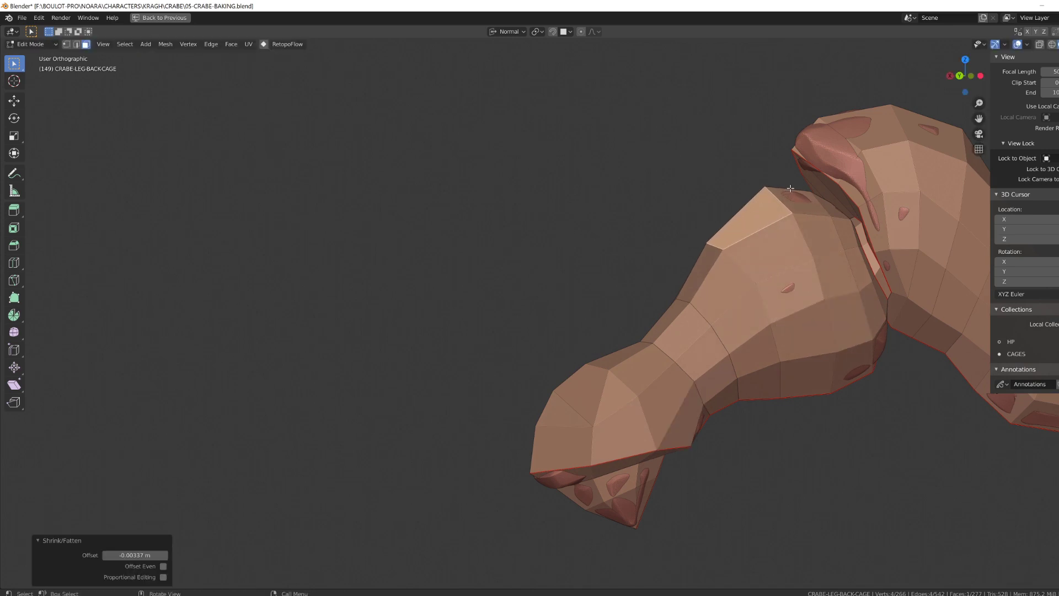
# Step: Move the points at the body end of the back leg's base segment outward over the high-poly mesh
pyautogui.moveTo(790, 188); pyautogui.dragTo(457, 513, button='middle')
pyautogui.press('g')
pyautogui.click(571, 511)
pyautogui.press('g')
pyautogui.press('g')
pyautogui.press('g')
pyautogui.moveTo(465, 459); pyautogui.dragTo(651, 496, button='middle')
pyautogui.click(535, 418)
pyautogui.press('g')
pyautogui.click(449, 397)
pyautogui.press('g')
pyautogui.press('g')
# Step: Fatten the faces around the body-end corner of the back leg's base segment
pyautogui.press('3')
pyautogui.click(579, 367)
pyautogui.hotkey('alt', 's')
pyautogui.click(527, 416)
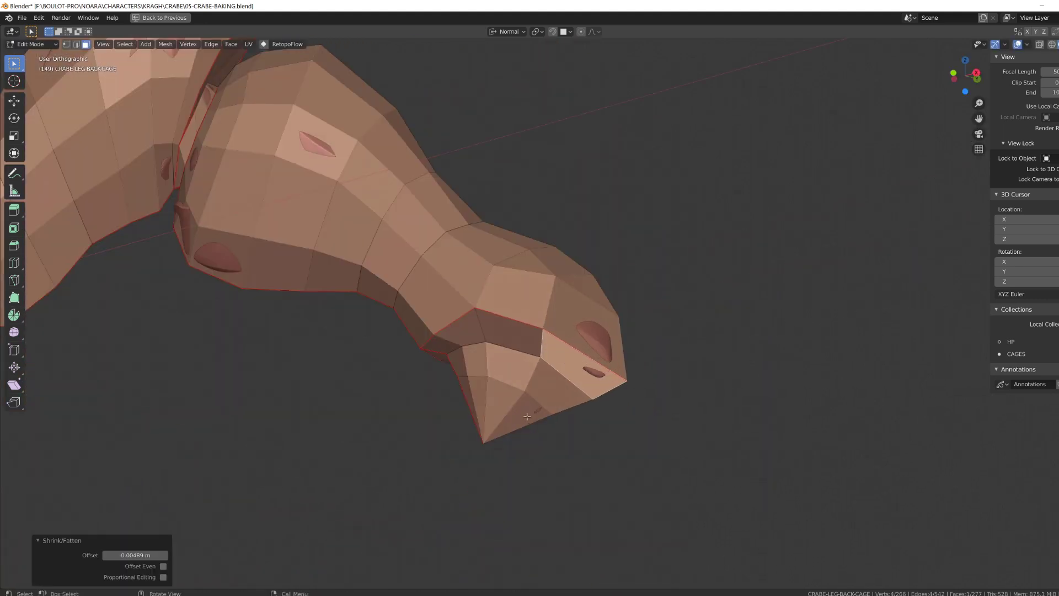
pyautogui.click(596, 373)
pyautogui.hotkey('alt', 's')
pyautogui.click(580, 381)
# Step: Fatten the faces on the upper bulge of the back leg's second segment and beside its joint with the base segment
pyautogui.scroll(-3, 530, 326)
pyautogui.click(406, 203)
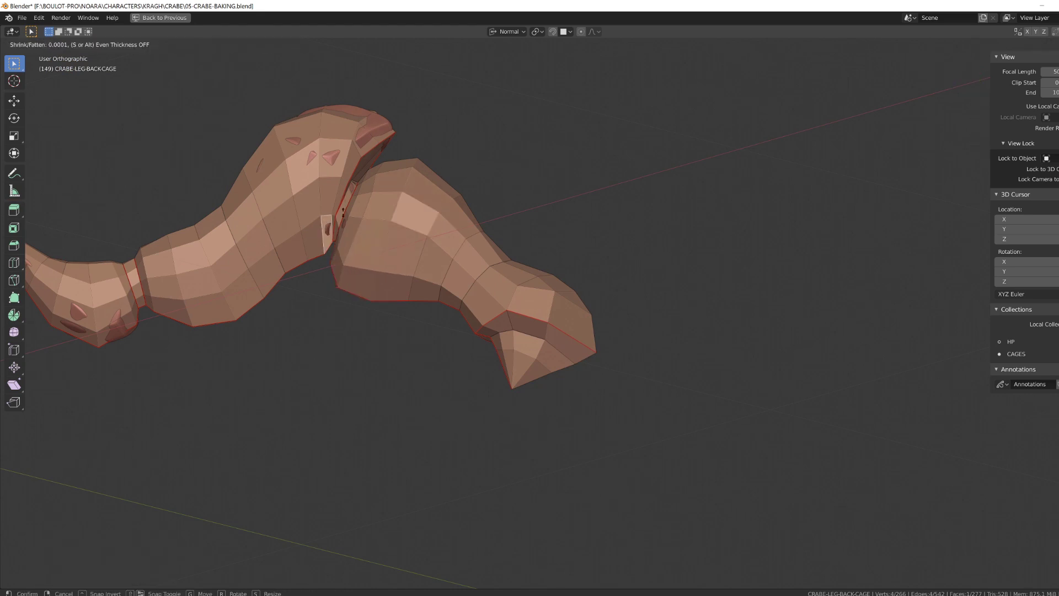
pyautogui.click(343, 212)
pyautogui.moveTo(343, 212); pyautogui.dragTo(335, 227, button='middle')
pyautogui.click(340, 214)
pyautogui.scroll(2, 341, 214)
pyautogui.click(288, 221)
pyautogui.hotkey('alt', 's')
pyautogui.click(338, 167)
pyautogui.hotkey('alt', 's')
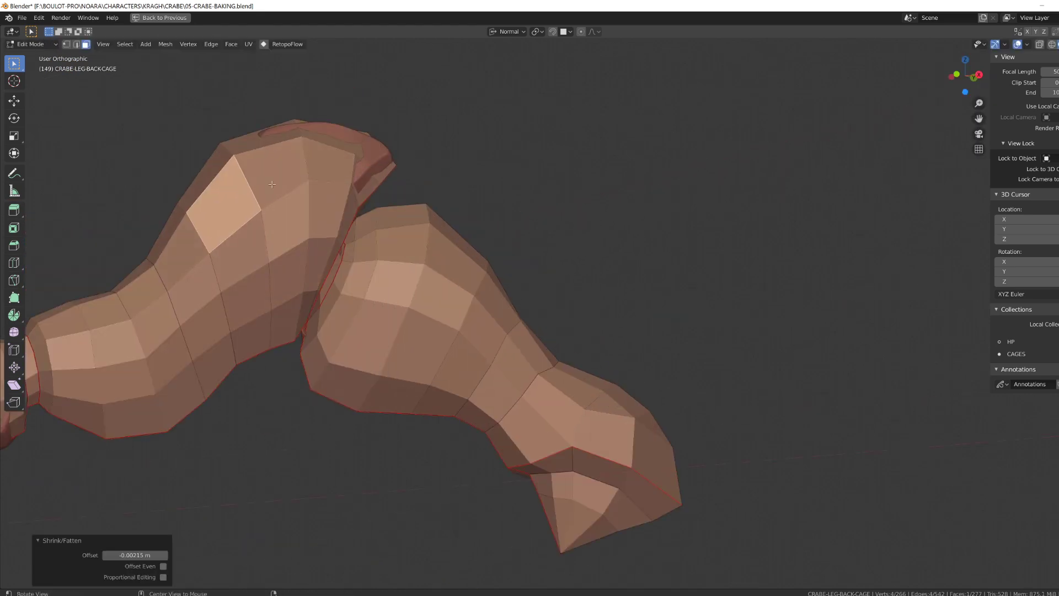
pyautogui.moveTo(271, 184); pyautogui.dragTo(309, 141, button='middle')
pyautogui.click(331, 105)
pyautogui.hotkey('alt', 's')
# Step: Fatten and move the vertices around the end of the second segment that overhangs the base segment
pyautogui.press('1')
pyautogui.moveTo(342, 105); pyautogui.dragTo(454, 90, button='middle')
pyautogui.hotkey('alt', 's')
pyautogui.click(601, 270)
pyautogui.hotkey('alt', 's')
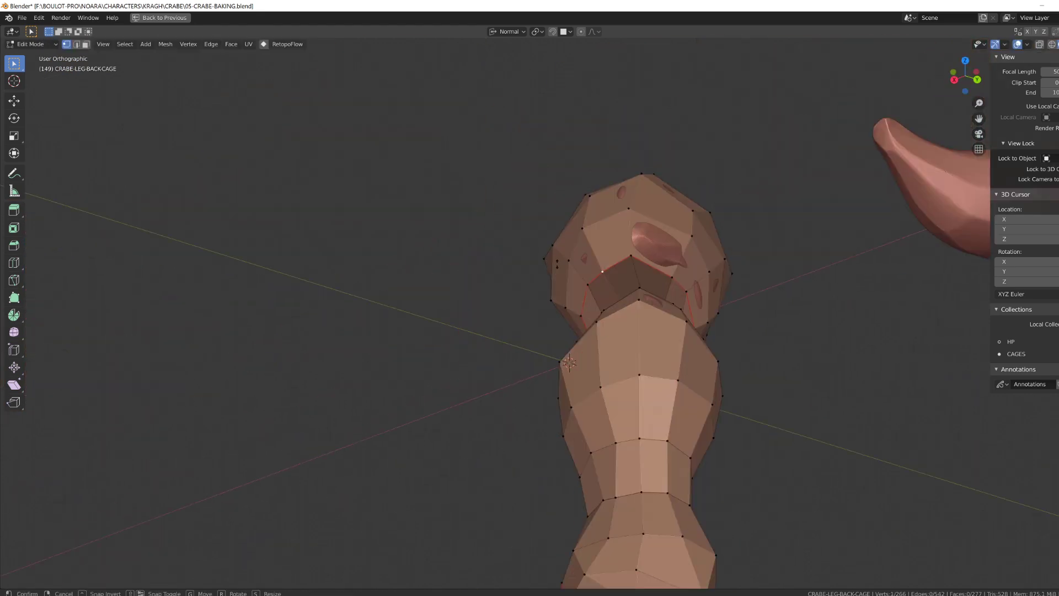
pyautogui.click(569, 363)
pyautogui.moveTo(569, 362); pyautogui.dragTo(579, 169, button='middle')
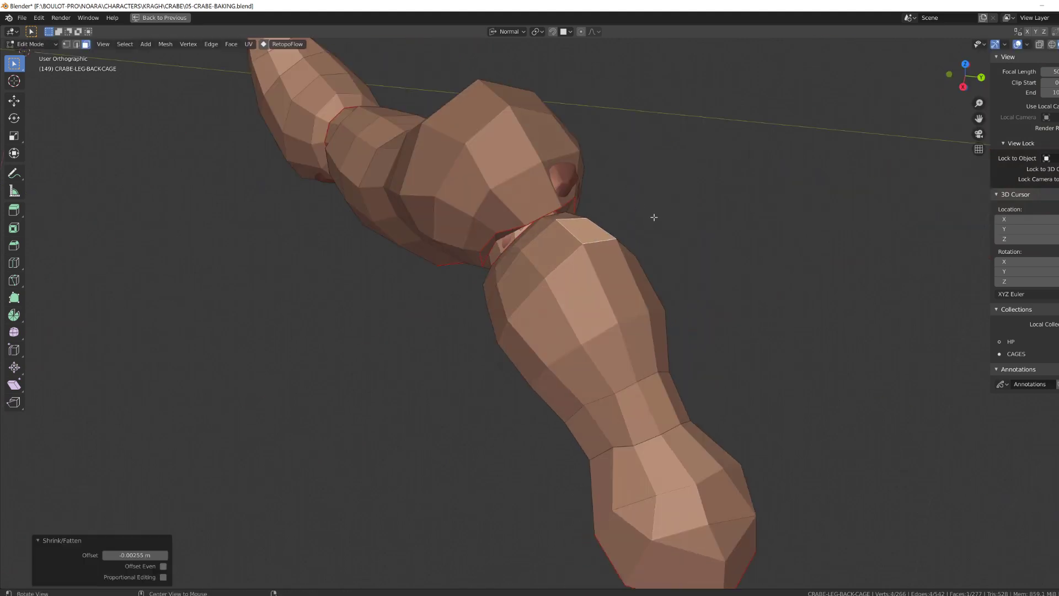
pyautogui.moveTo(654, 217); pyautogui.dragTo(595, 236, button='middle')
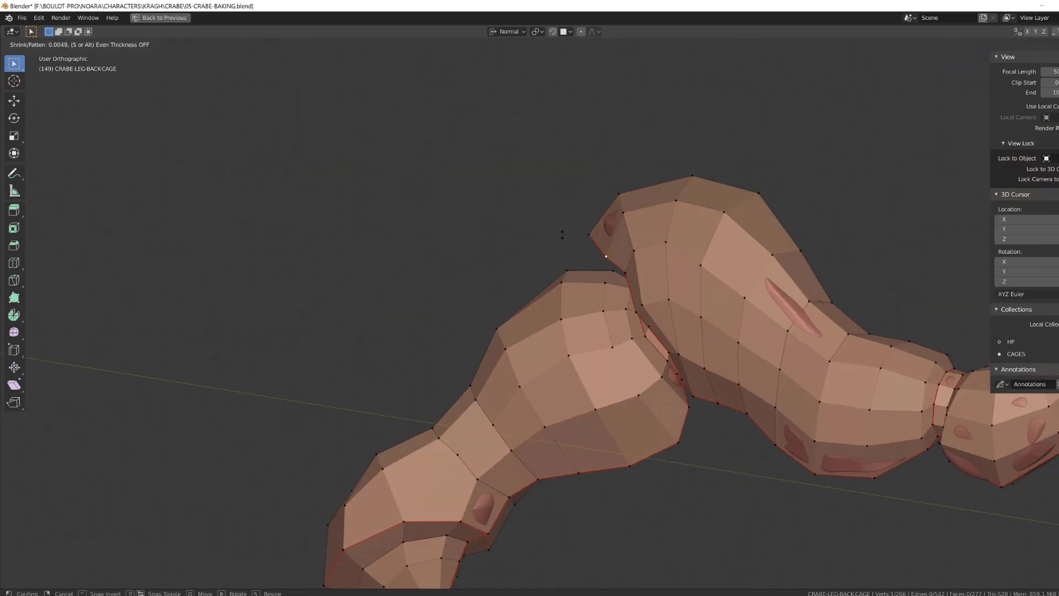
pyautogui.press('g')
pyautogui.click(599, 176)
pyautogui.moveTo(600, 175); pyautogui.dragTo(783, 397, button='middle')
# Step: Adjust the vertices on the second segment's underside and fatten its lower edge near the foot joint
pyautogui.scroll(2, 627, 370)
pyautogui.click(703, 395)
pyautogui.press('g')
pyautogui.click(721, 436)
pyautogui.click(901, 343)
pyautogui.keyDown('shift'); pyautogui.click(822, 340); pyautogui.keyUp('shift')
pyautogui.hotkey('alt', 's')
pyautogui.click(794, 245)
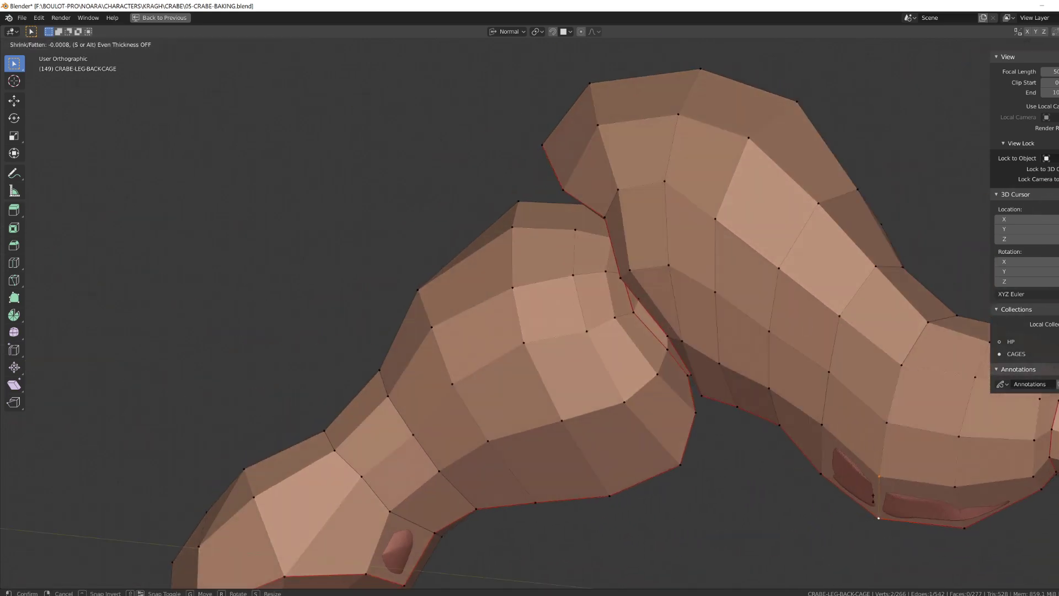
# Step: Fatten the face on the underside of the foot segment beside the foot joint
pyautogui.moveTo(794, 246); pyautogui.dragTo(408, 286, button='middle')
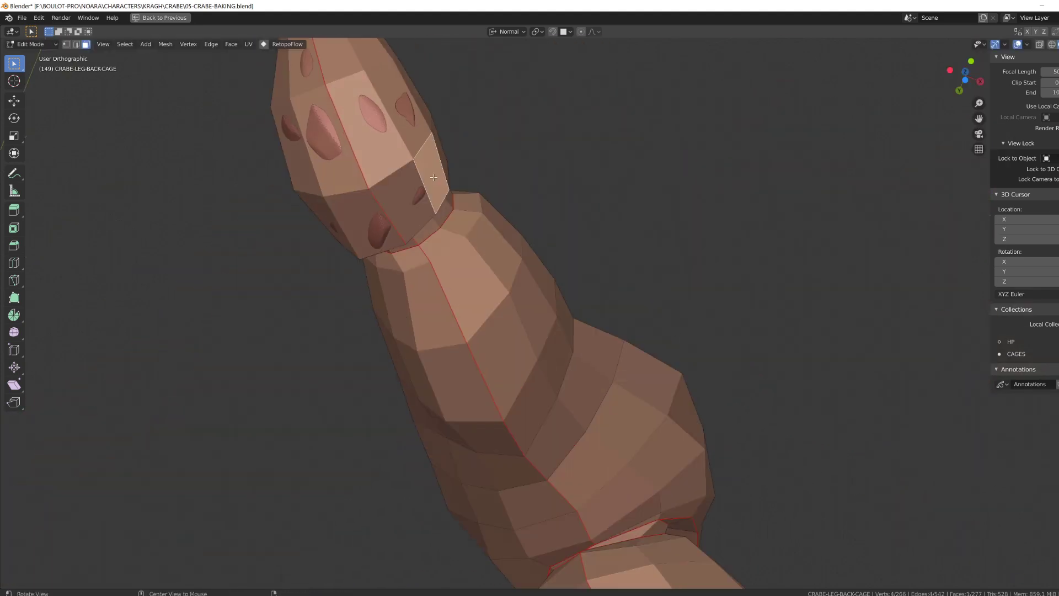
pyautogui.moveTo(394, 90); pyautogui.dragTo(474, 235, button='middle')
pyautogui.hotkey('alt', 's')
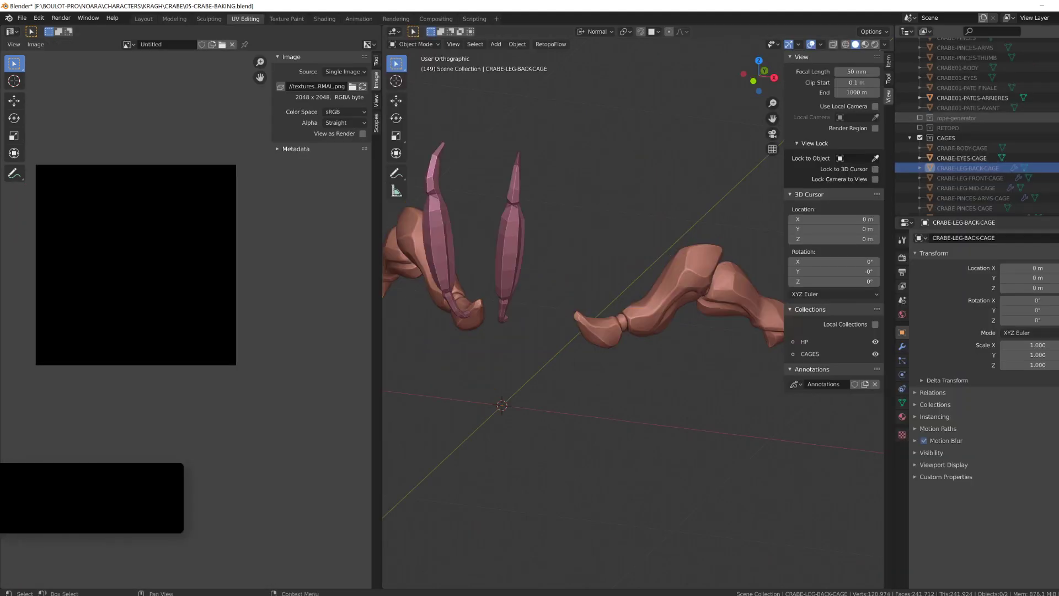
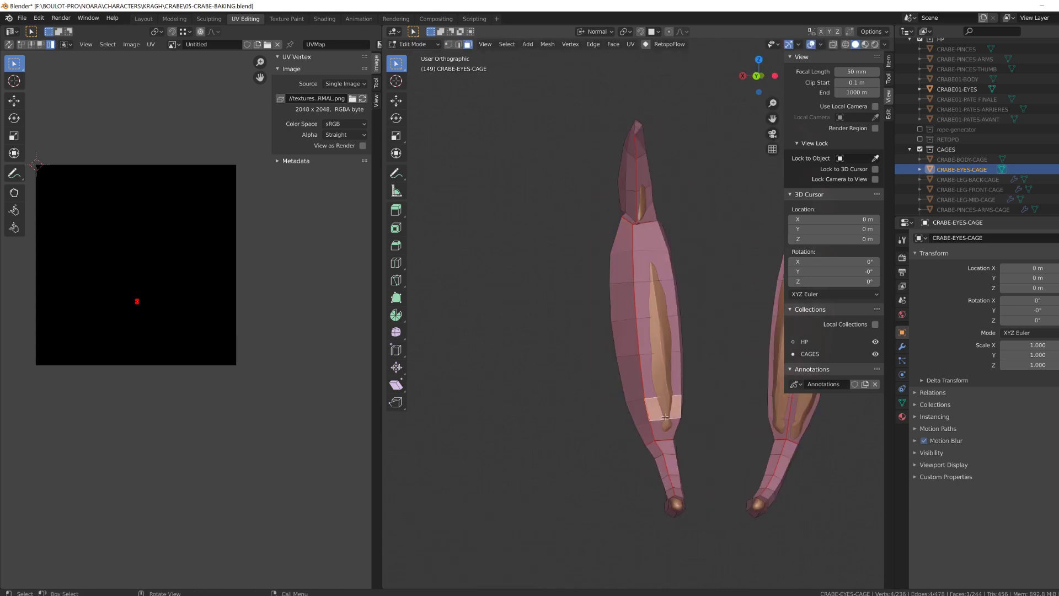
# Step: Fatten the faces of the positive-X eye stalk in CRABE-EYES-CAGE until they cover the high-poly eye
pyautogui.click(694, 209)
pyautogui.click(644, 205)
pyautogui.hotkey('alt', 's')
pyautogui.click(653, 202)
pyautogui.click(632, 198)
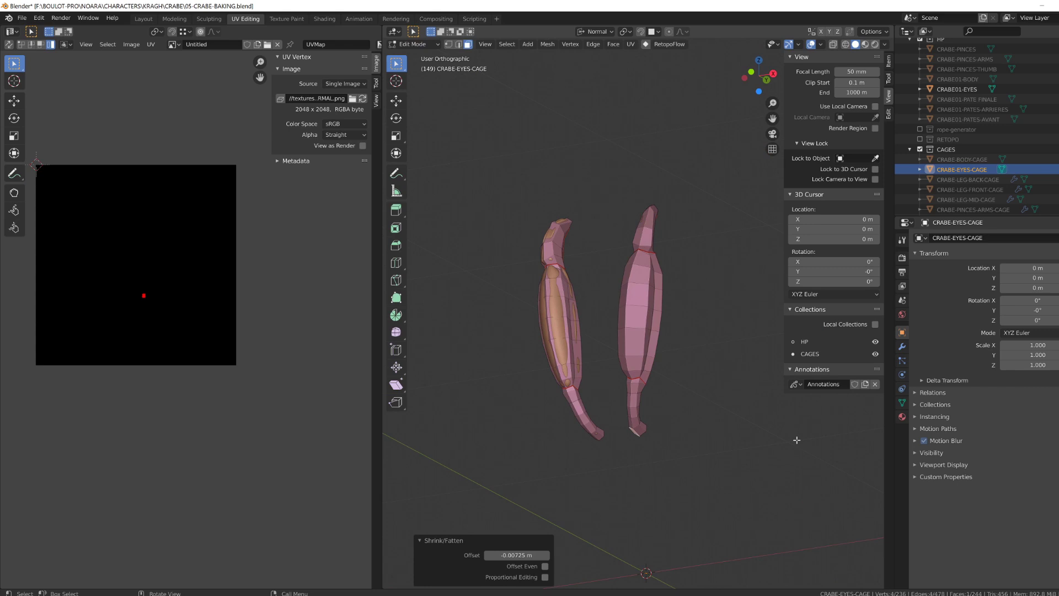
# Step: Delete the faces of the negative-X eye stalk from CRABE-EYES-CAGE
pyautogui.press('KP_1')
pyautogui.hotkey('alt', 'z')
pyautogui.press('1')
pyautogui.click(520, 307)
pyautogui.moveTo(529, 128); pyautogui.dragTo(601, 524)
pyautogui.press('x')
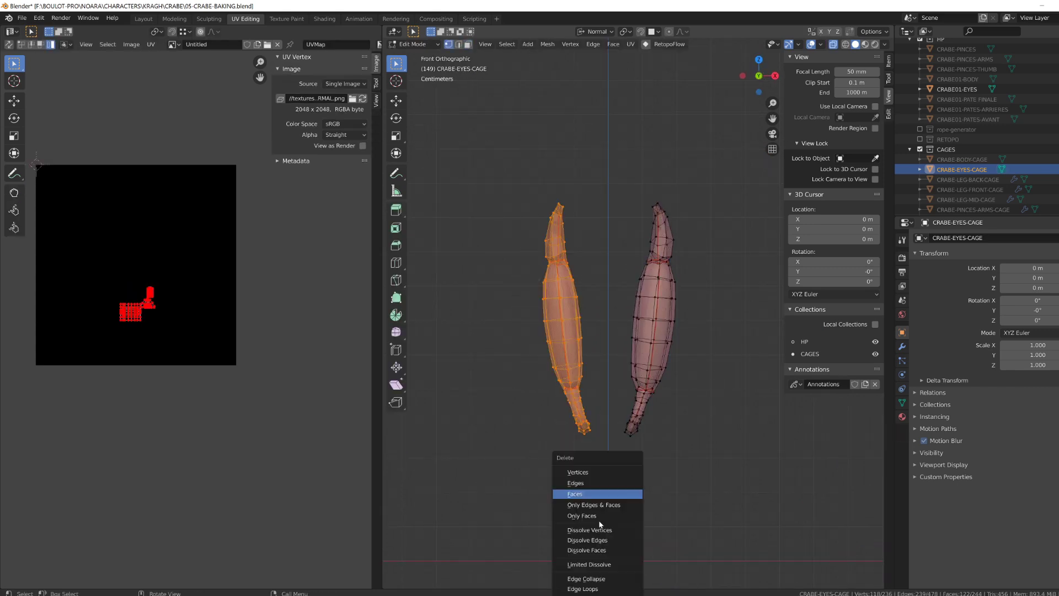
pyautogui.click(584, 493)
# Step: Mirror the remaining eye stalk to the other side with a Mirror modifier and apply it
pyautogui.click(902, 347)
pyautogui.click(963, 238)
pyautogui.click(877, 337)
pyautogui.press('Tab')
pyautogui.hotkey('alt', 'z')
pyautogui.moveTo(619, 378); pyautogui.dragTo(794, 409, button='middle')
pyautogui.click(956, 267)
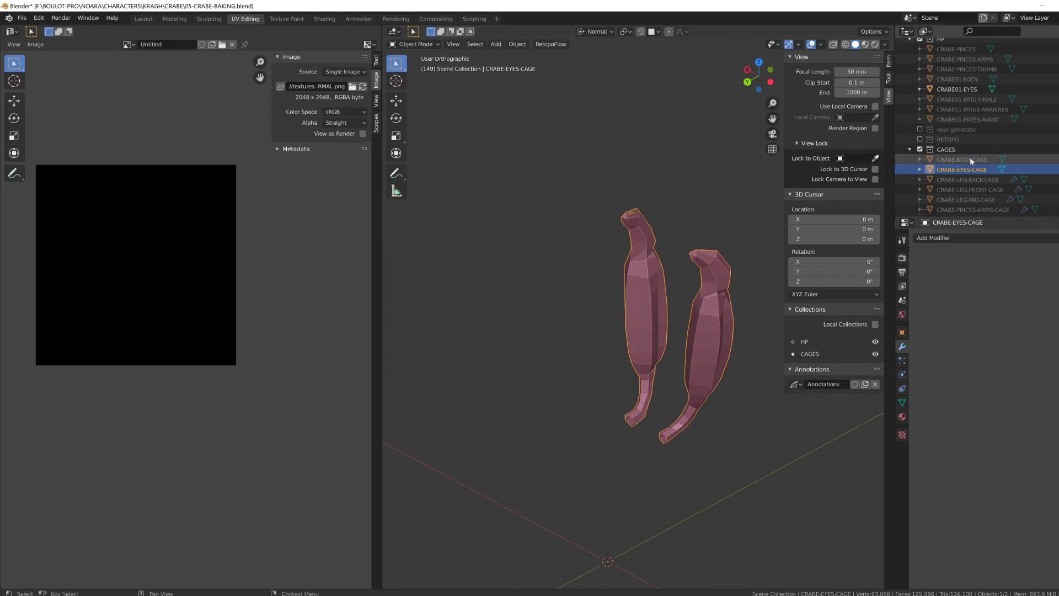
# Step: Open CRABE-BODY-CAGE for editing and fatten the entire mesh by about 0.006 m
pyautogui.click(970, 158)
pyautogui.press('Tab')
pyautogui.hotkey('alt', 's')
pyautogui.click(567, 375)
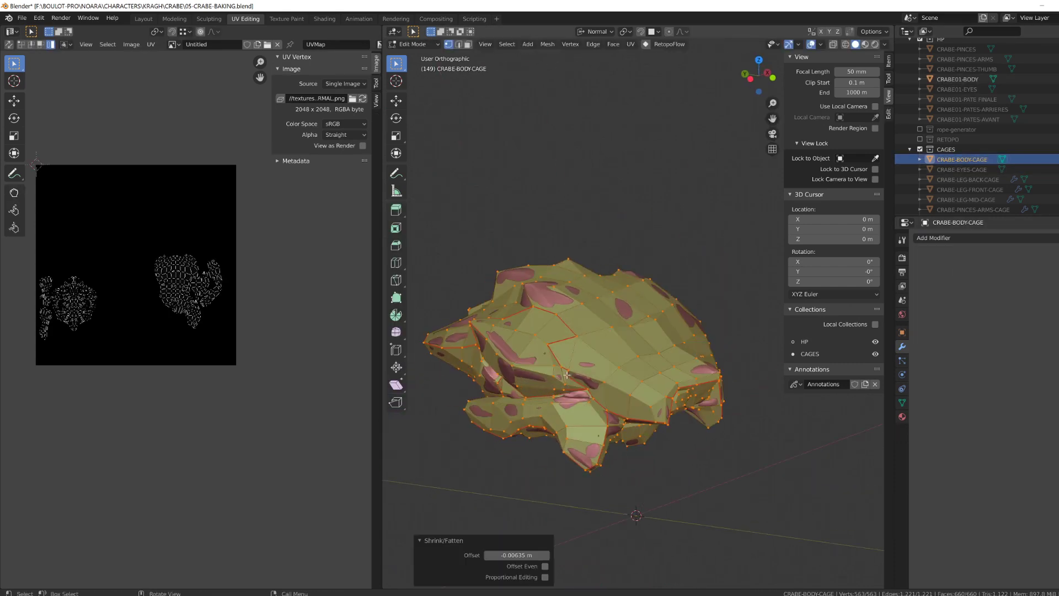
# Step: Fatten individual faces on the flank of the body cage where the high-poly mesh pokes through
pyautogui.press('3')
pyautogui.moveTo(567, 375); pyautogui.dragTo(540, 380, button='middle')
pyautogui.click(590, 385)
pyautogui.hotkey('alt', 's')
pyautogui.click(597, 383)
pyautogui.click(650, 385)
pyautogui.hotkey('alt', 's')
pyautogui.click(674, 317)
pyautogui.moveTo(674, 316); pyautogui.dragTo(690, 323, button='middle')
pyautogui.click(699, 324)
# Step: Fatten the faces on the upper shell around and below its central ridge
pyautogui.moveTo(677, 270); pyautogui.dragTo(683, 309, button='middle')
pyautogui.click(713, 252)
pyautogui.hotkey('alt', 's')
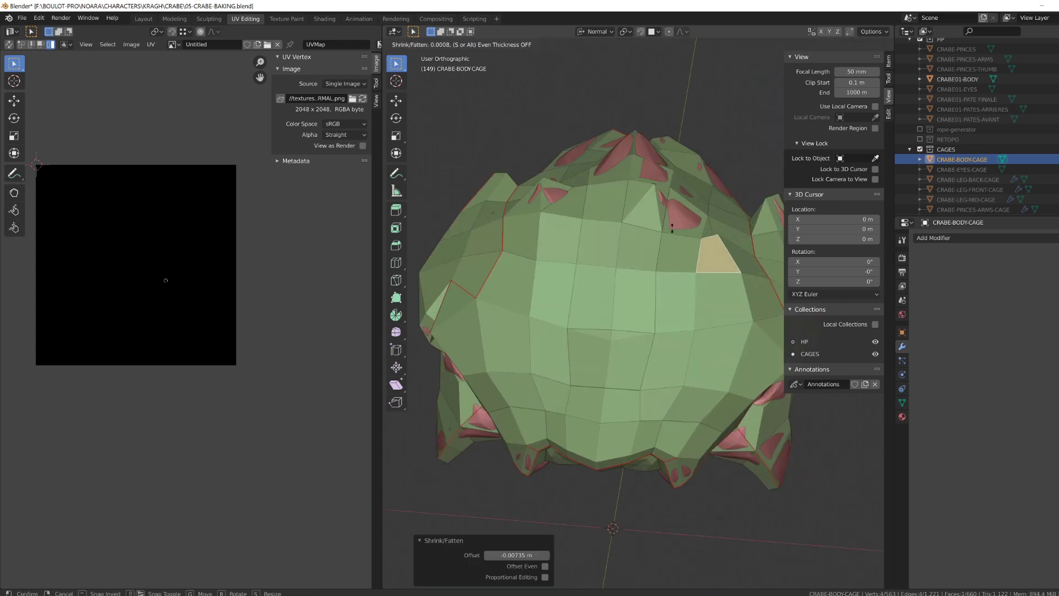
pyautogui.click(665, 205)
pyautogui.hotkey('alt', 's')
pyautogui.click(669, 176)
pyautogui.keyDown('shift'); pyautogui.click(637, 347); pyautogui.keyUp('shift')
pyautogui.hotkey('alt', 's')
pyautogui.click(657, 280)
# Step: Fatten the faces on the shell's side just above the rim seam
pyautogui.click(664, 467)
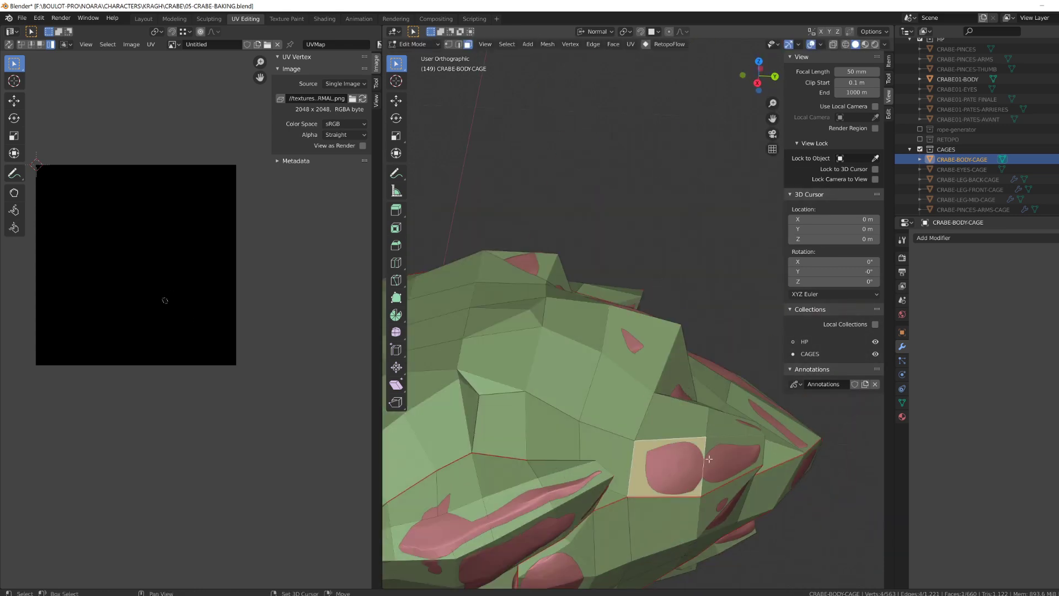
pyautogui.hotkey('alt', 's')
pyautogui.moveTo(722, 462); pyautogui.dragTo(661, 353, button='middle')
pyautogui.click(628, 277)
pyautogui.hotkey('alt', 's')
pyautogui.click(644, 338)
pyautogui.click(682, 321)
pyautogui.hotkey('alt', 's')
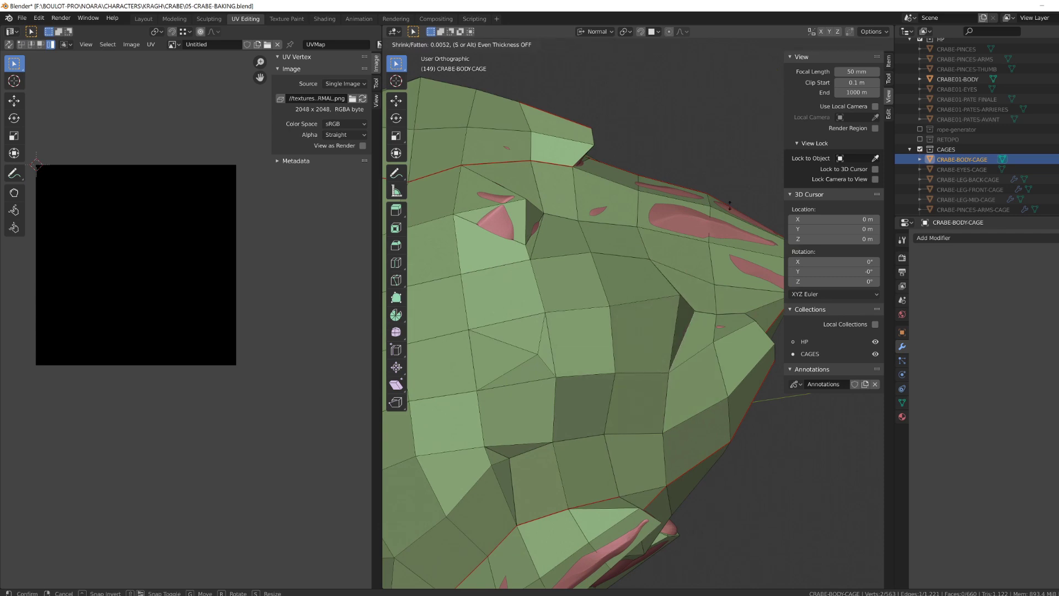
# Step: Fatten the long faces toward the pointed side corner of the shell
pyautogui.click(682, 265)
pyautogui.click(679, 216)
pyautogui.keyDown('shift'); pyautogui.click(739, 227); pyautogui.keyUp('shift')
pyautogui.hotkey('alt', 's')
pyautogui.moveTo(733, 242); pyautogui.dragTo(717, 270, button='middle')
pyautogui.click(731, 277)
pyautogui.rightClick(764, 205)
pyautogui.moveTo(764, 205); pyautogui.dragTo(701, 248, button='middle')
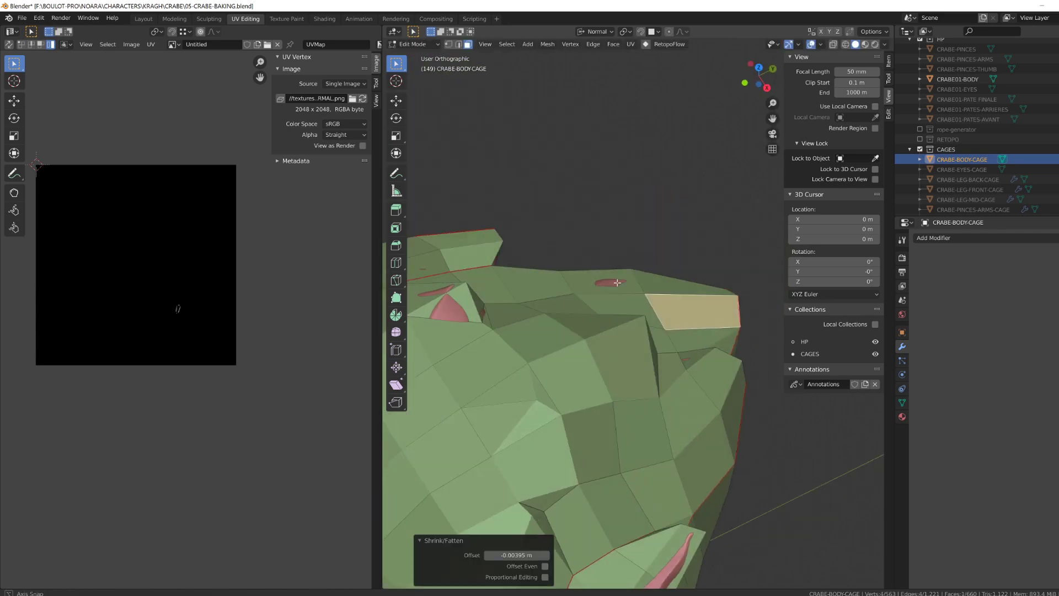
# Step: Fatten the face on top of the shell's side point and the faces of the neighbouring raised flap
pyautogui.click(609, 285)
pyautogui.hotkey('alt', 's')
pyautogui.moveTo(609, 276); pyautogui.dragTo(560, 295, button='middle')
pyautogui.hotkey('alt', 's')
pyautogui.click(539, 233)
pyautogui.hotkey('alt', 's')
pyautogui.click(553, 210)
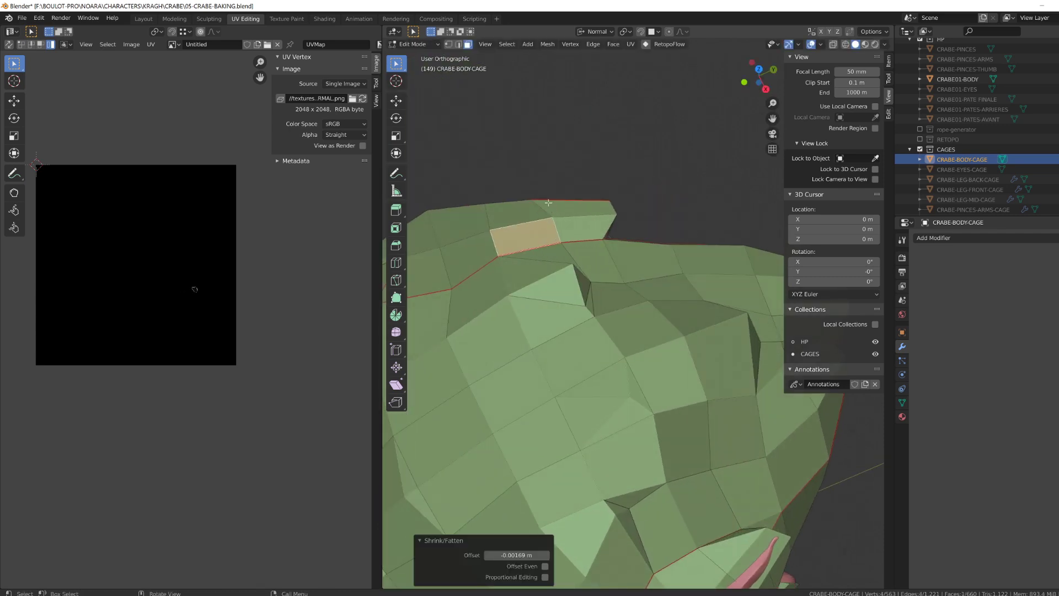
pyautogui.moveTo(552, 209); pyautogui.dragTo(689, 309, button='middle')
pyautogui.hotkey('alt', 's')
pyautogui.hotkey('alt', 's')
pyautogui.click(720, 349)
# Step: Enlarge the 3D viewport and fatten the large lower face of the shell lobe above the claw arm
pyautogui.hotkey('ctrl', 'space')
pyautogui.moveTo(720, 350); pyautogui.dragTo(657, 323, button='middle')
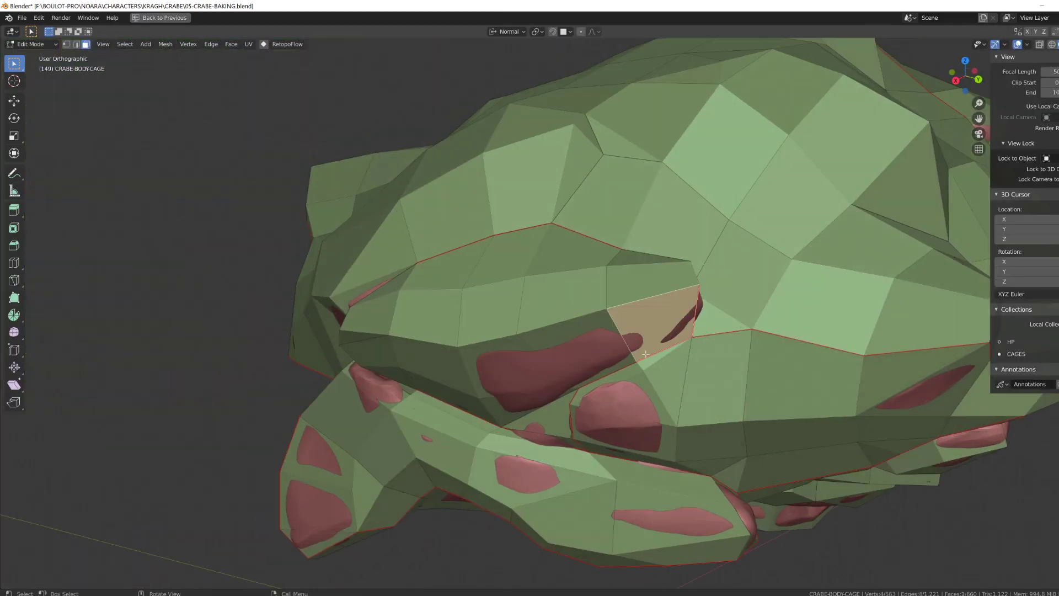
pyautogui.click(552, 353)
pyautogui.hotkey('alt', 's')
pyautogui.moveTo(574, 348); pyautogui.dragTo(634, 386, button='middle')
# Step: Enlarge the adjoining faces at the end and underside of the shell lobe to cover the high-poly mesh
pyautogui.keyDown('shift'); pyautogui.click(644, 444); pyautogui.keyUp('shift')
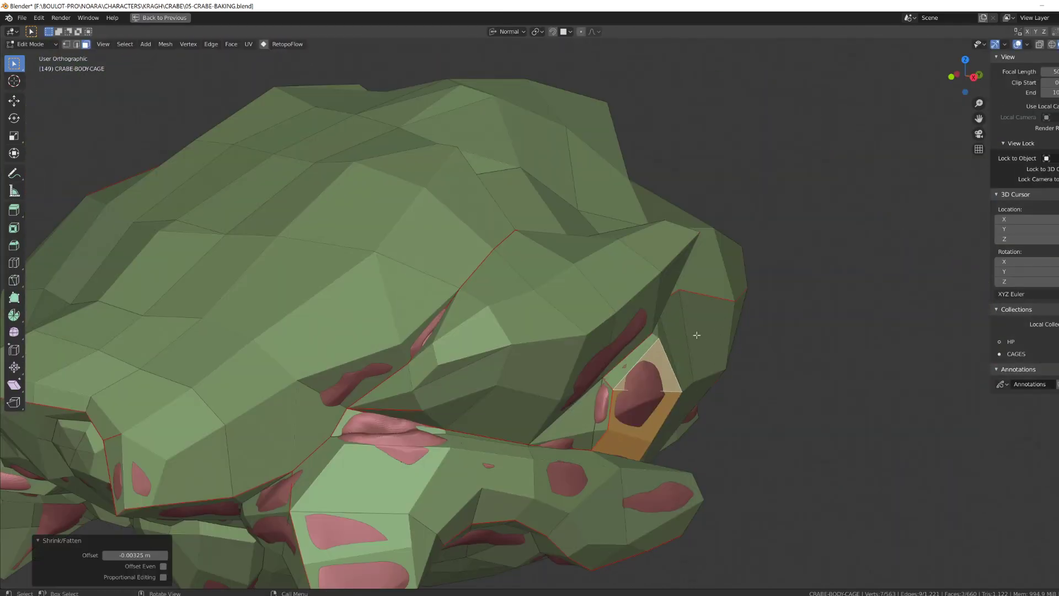
pyautogui.click(642, 326)
pyautogui.hotkey('alt', 's')
pyautogui.moveTo(662, 325); pyautogui.dragTo(574, 325, button='middle')
pyautogui.press('s')
pyautogui.moveTo(697, 331); pyautogui.dragTo(563, 358, button='middle')
pyautogui.click(505, 390)
pyautogui.moveTo(507, 381); pyautogui.dragTo(618, 309, button='middle')
# Step: Move the narrow face at the shell lobe's end and the face under the rim outward over the high-poly mesh
pyautogui.click(662, 290)
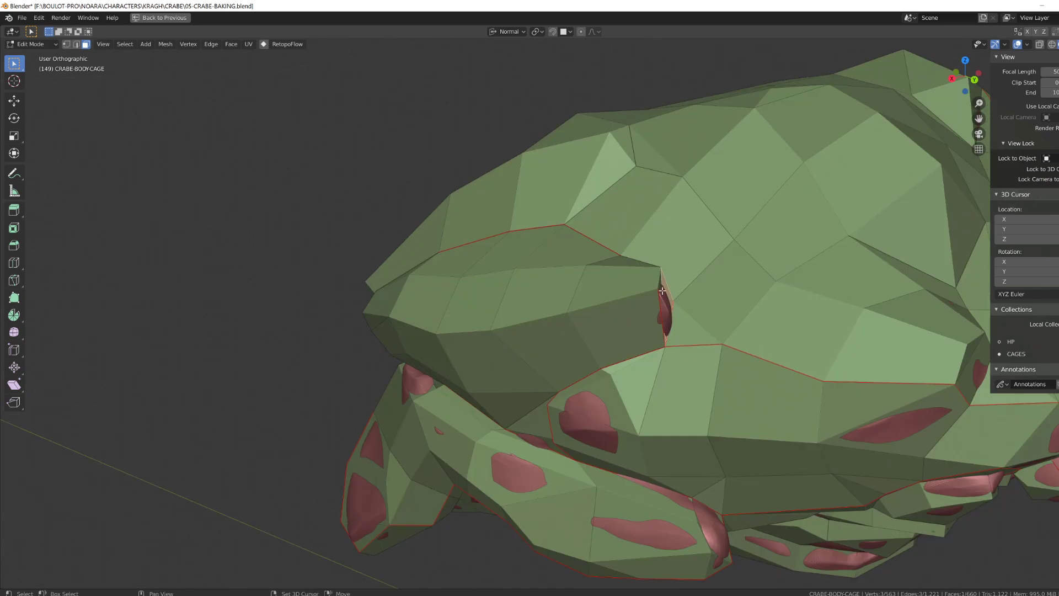
pyautogui.press('g')
pyautogui.keyDown('alt'); pyautogui.moveTo(662, 291); pyautogui.dragTo(544, 254); pyautogui.keyUp('alt')
pyautogui.click(749, 324)
pyautogui.click(510, 408)
pyautogui.press('g')
pyautogui.click(430, 432)
pyautogui.keyDown('alt'); pyautogui.moveTo(430, 432); pyautogui.dragTo(577, 344); pyautogui.keyUp('alt')
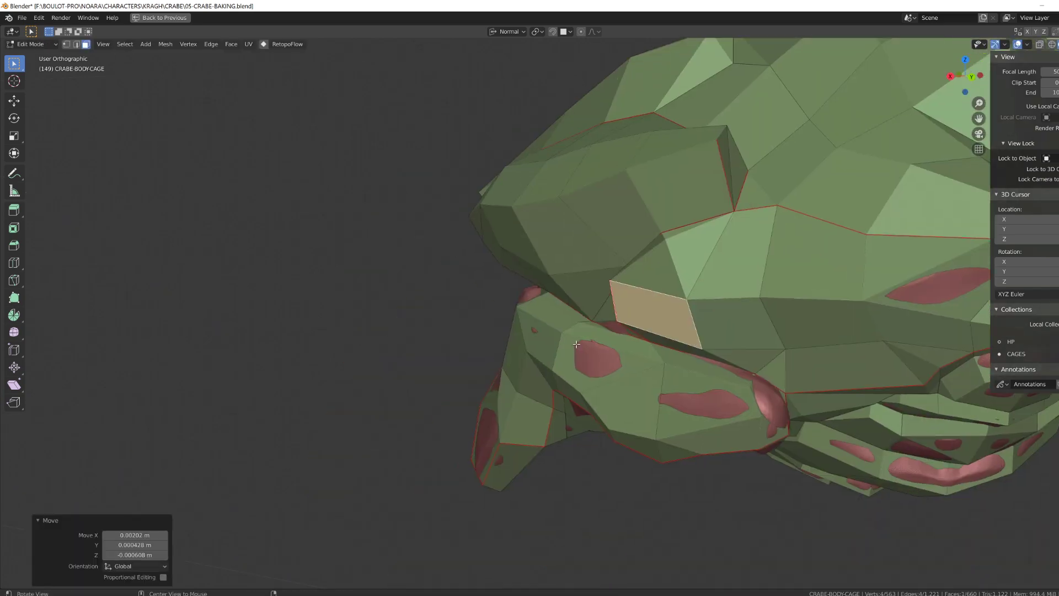
# Step: Move and fatten the faces at the front of the body, beside the mouth and where the arm joins
pyautogui.moveTo(696, 383); pyautogui.dragTo(344, 290, button='middle')
pyautogui.press('g')
pyautogui.click(492, 450)
pyautogui.press('g')
pyautogui.click(347, 425)
pyautogui.click(351, 407)
pyautogui.press('g')
pyautogui.click(207, 323)
pyautogui.press('g')
pyautogui.click(354, 325)
pyautogui.hotkey('alt', 's')
pyautogui.click(546, 300)
pyautogui.press('g')
pyautogui.click(543, 304)
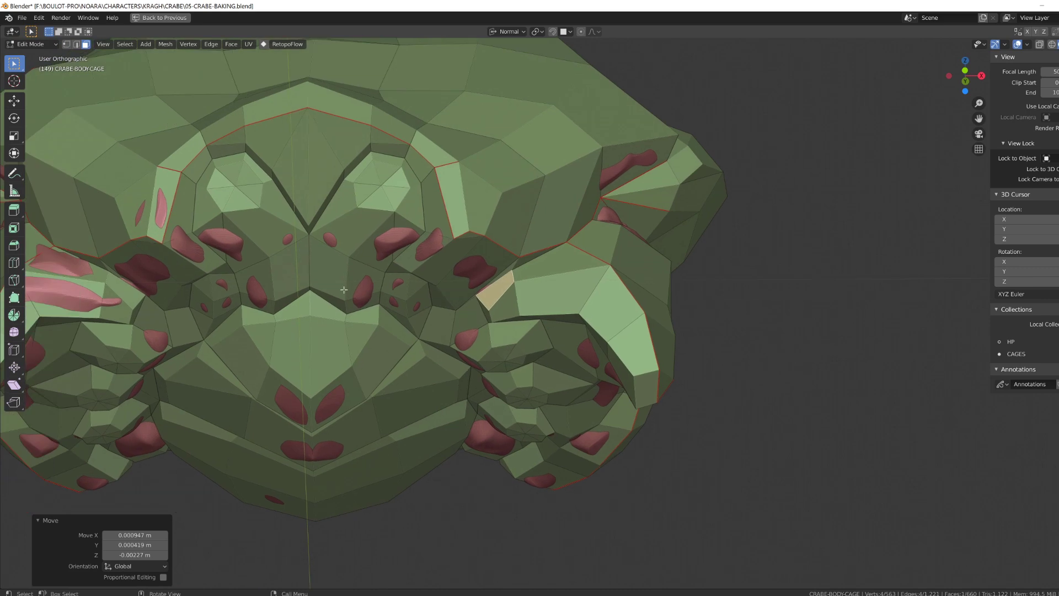
# Step: Fatten the dark faces beneath both eyes of the body cage over the high-poly mesh
pyautogui.click(391, 240)
pyautogui.hotkey('alt', 's')
pyautogui.click(398, 234)
pyautogui.keyDown('alt'); pyautogui.click(432, 246); pyautogui.keyUp('alt')
pyautogui.click(191, 249)
pyautogui.hotkey('alt', 's')
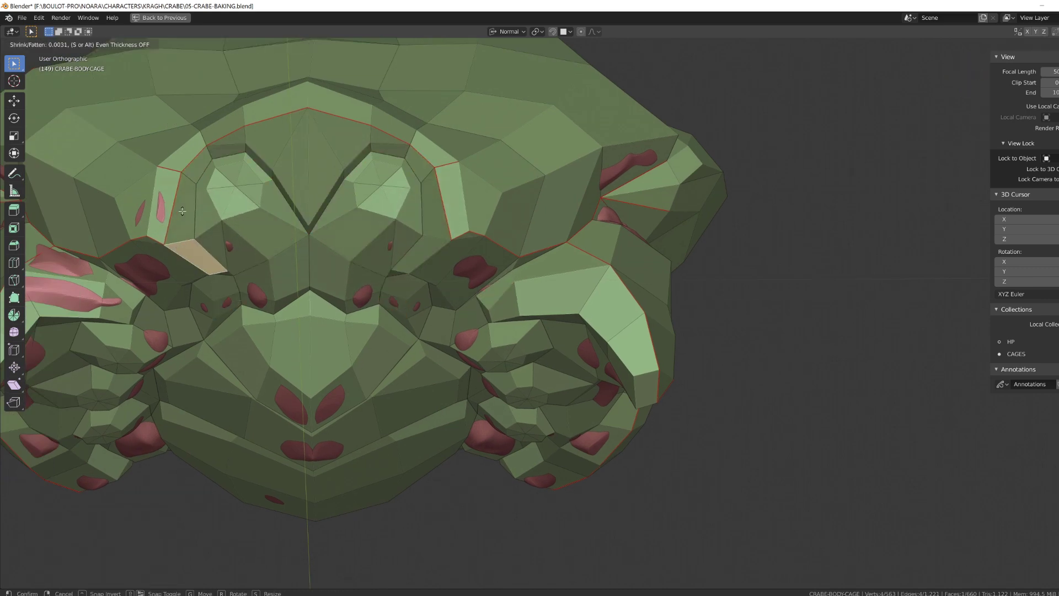
# Step: Fatten the faces around the pointed chin below the mouth to cover the high-poly mesh
pyautogui.click(301, 418)
pyautogui.hotkey('alt', 's')
pyautogui.click(308, 411)
pyautogui.scroll(-2, 397, 276)
# Step: Fatten the edges between the belly plates on the underside of the body cage
pyautogui.moveTo(314, 406); pyautogui.dragTo(458, 215, button='middle')
pyautogui.click(469, 191)
pyautogui.hotkey('alt', 's')
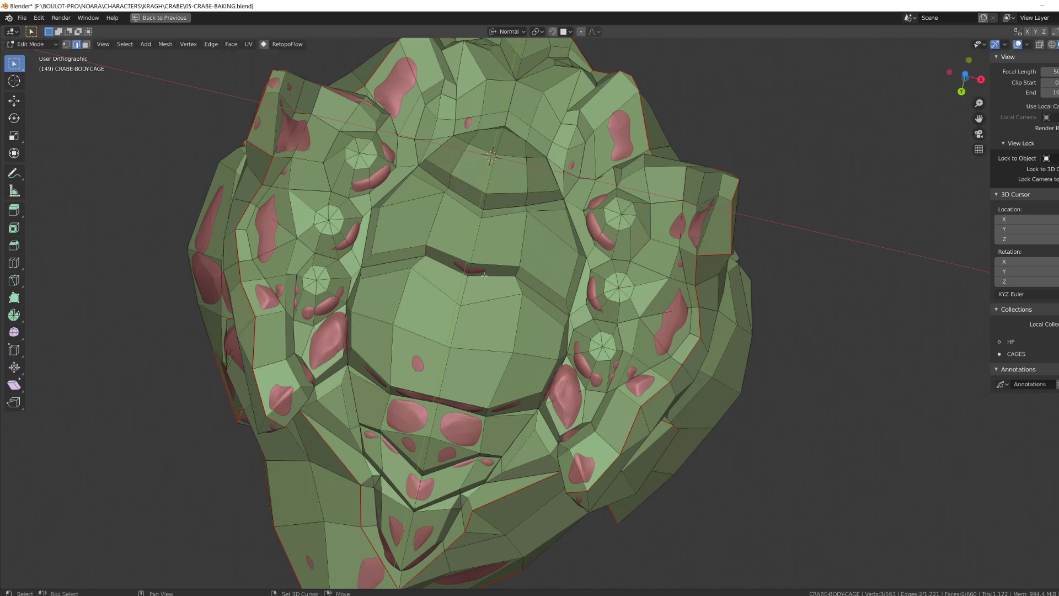
pyautogui.moveTo(504, 254); pyautogui.dragTo(504, 353, button='middle')
pyautogui.hotkey('alt', 's')
pyautogui.hotkey('alt', 's')
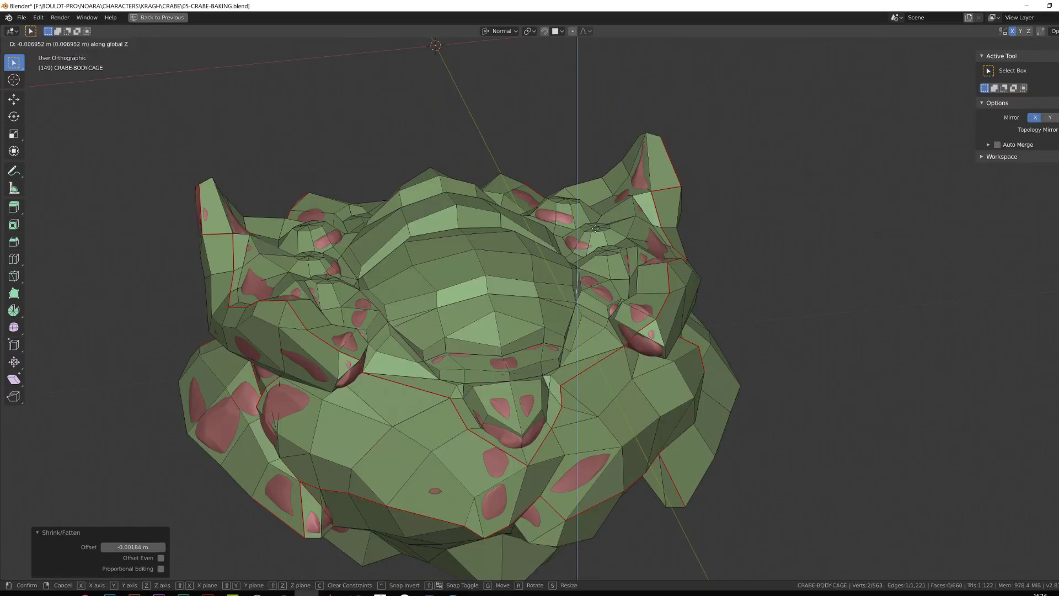
# Step: Move the edge beside the leg sockets along global Z over the high-poly mesh
pyautogui.click(579, 295)
pyautogui.moveTo(579, 295); pyautogui.dragTo(643, 339, button='middle')
pyautogui.press('g')
pyautogui.press('z')
pyautogui.click(628, 295)
# Step: Fatten the faces around the leg sockets beside the belly plates
pyautogui.moveTo(629, 295); pyautogui.dragTo(627, 268, button='middle')
pyautogui.press('3')
pyautogui.click(623, 281)
pyautogui.hotkey('alt', 's')
pyautogui.click(629, 237)
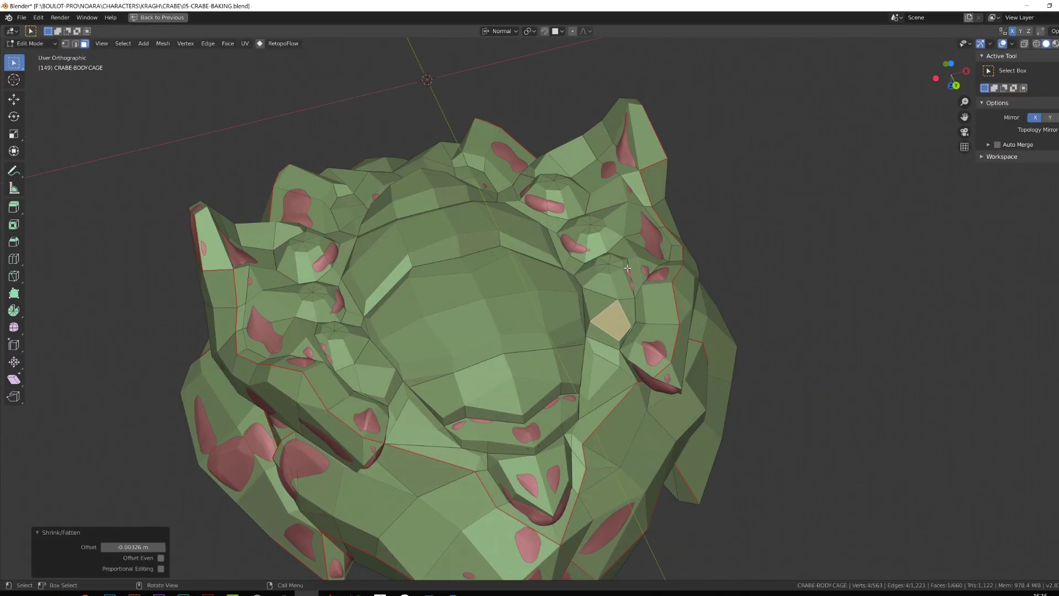
pyautogui.hotkey('alt', 's')
pyautogui.click(563, 243)
# Step: Fatten and move the edges around the leg sockets and front belly plates outward
pyautogui.moveTo(563, 242); pyautogui.dragTo(518, 286, button='middle')
pyautogui.hotkey('alt', 's')
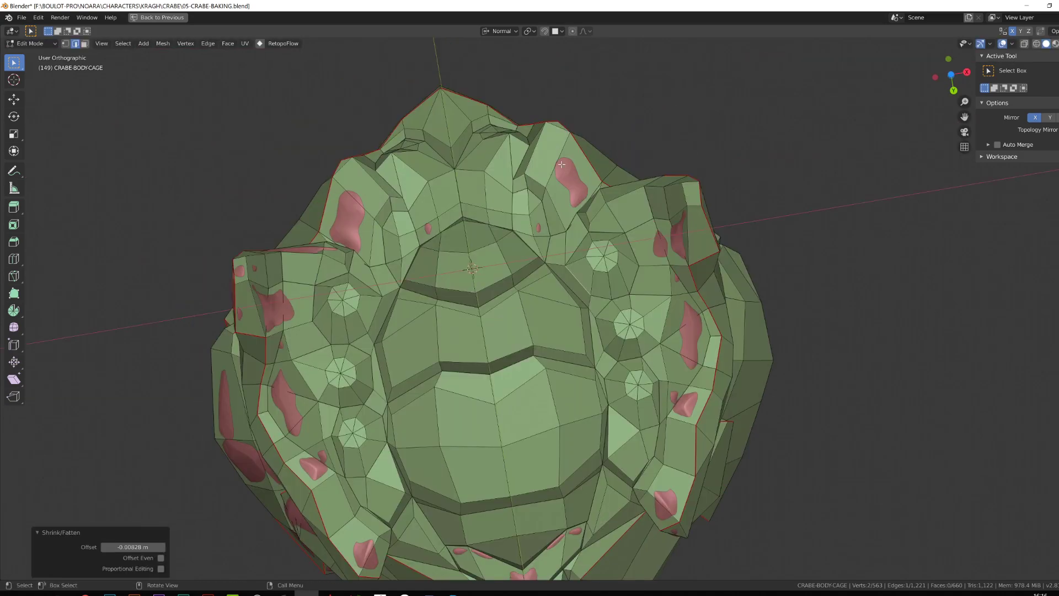
pyautogui.click(524, 201)
pyautogui.hotkey('alt', 's')
pyautogui.moveTo(441, 242); pyautogui.dragTo(513, 269, button='middle')
pyautogui.click(475, 249)
pyautogui.press('g')
pyautogui.moveTo(458, 334); pyautogui.dragTo(529, 343, button='middle')
pyautogui.hotkey('alt', 's')
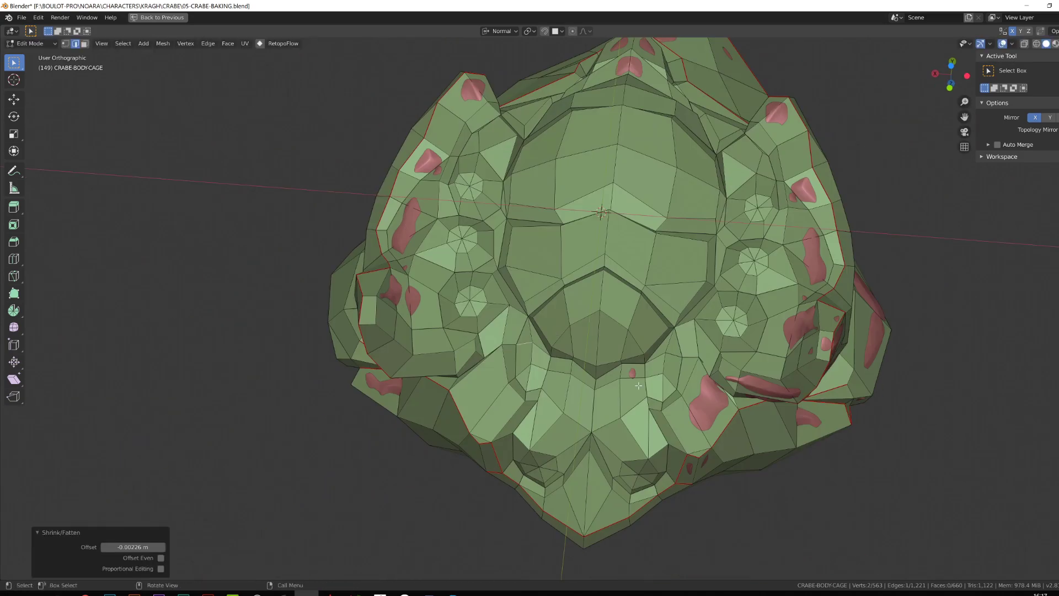
# Step: Fatten and move the edges between the mouth, the front lobe and the shell's front rim
pyautogui.moveTo(633, 373); pyautogui.dragTo(629, 271, button='middle')
pyautogui.hotkey('alt', 's')
pyautogui.press('g')
pyautogui.moveTo(650, 309); pyautogui.dragTo(598, 270, button='middle')
pyautogui.click(609, 332)
pyautogui.hotkey('alt', 's')
pyautogui.click(591, 263)
pyautogui.hotkey('alt', 's')
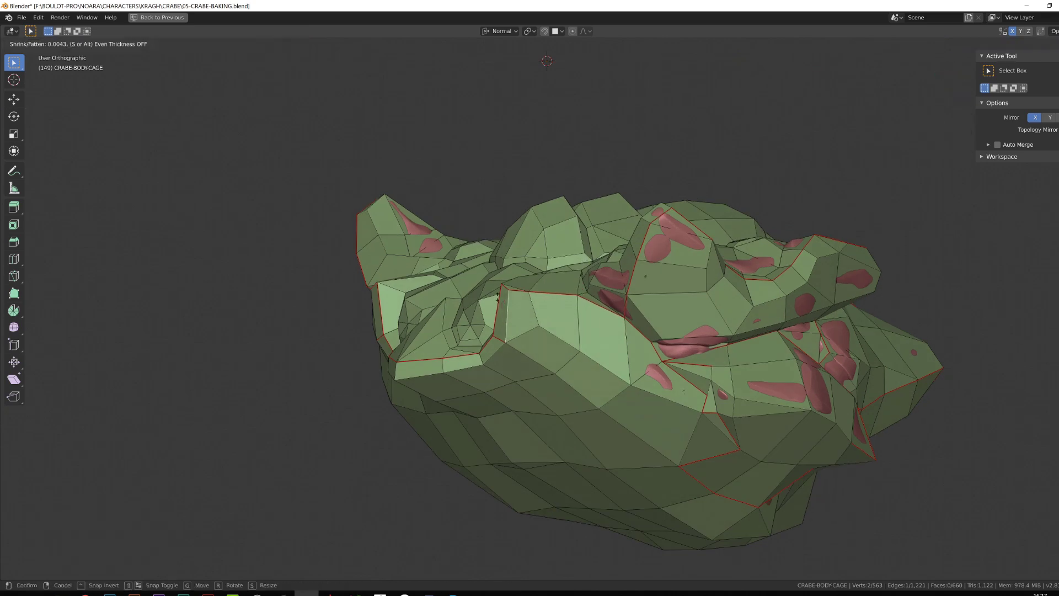
pyautogui.click(497, 297)
# Step: Enlarge the faces on the inner side of the side lobe, next to the leg sockets
pyautogui.moveTo(497, 298); pyautogui.dragTo(529, 347, button='middle')
pyautogui.press('3')
pyautogui.click(714, 314)
pyautogui.hotkey('alt', 's')
pyautogui.moveTo(714, 314); pyautogui.dragTo(783, 353, button='middle')
pyautogui.press('g')
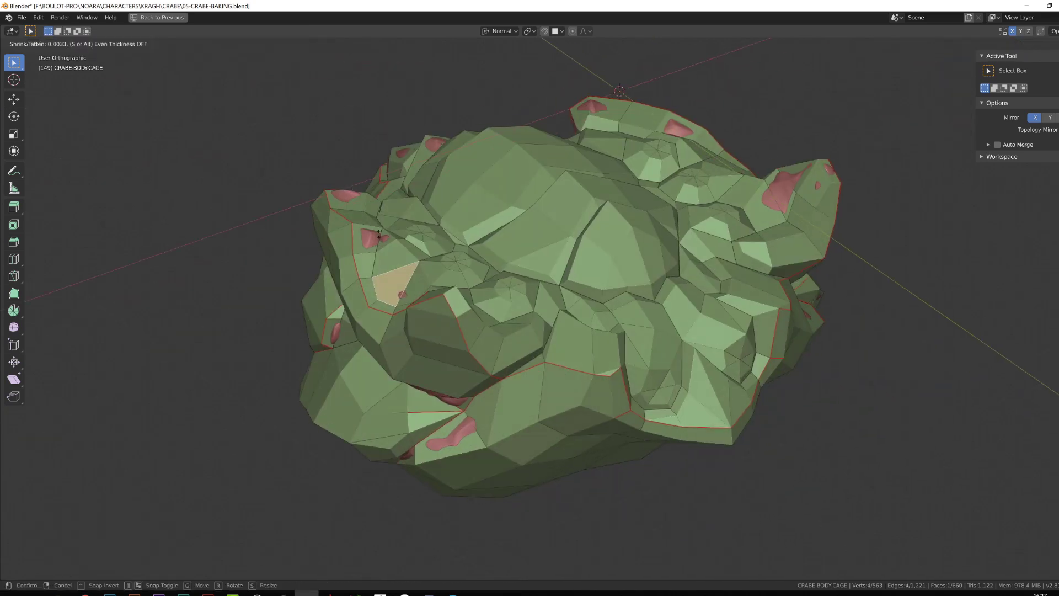
pyautogui.click(382, 240)
# Step: Fatten the edges at the tail tip and on the rear shell below it
pyautogui.moveTo(382, 239); pyautogui.dragTo(413, 362, button='middle')
pyautogui.hotkey('alt', 's')
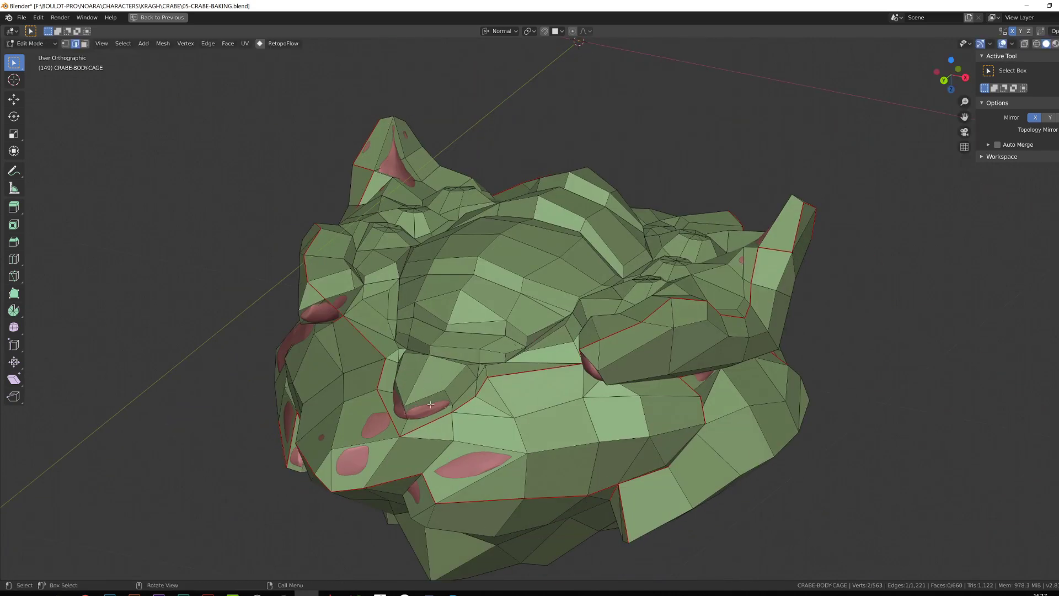
pyautogui.hotkey('alt', 's')
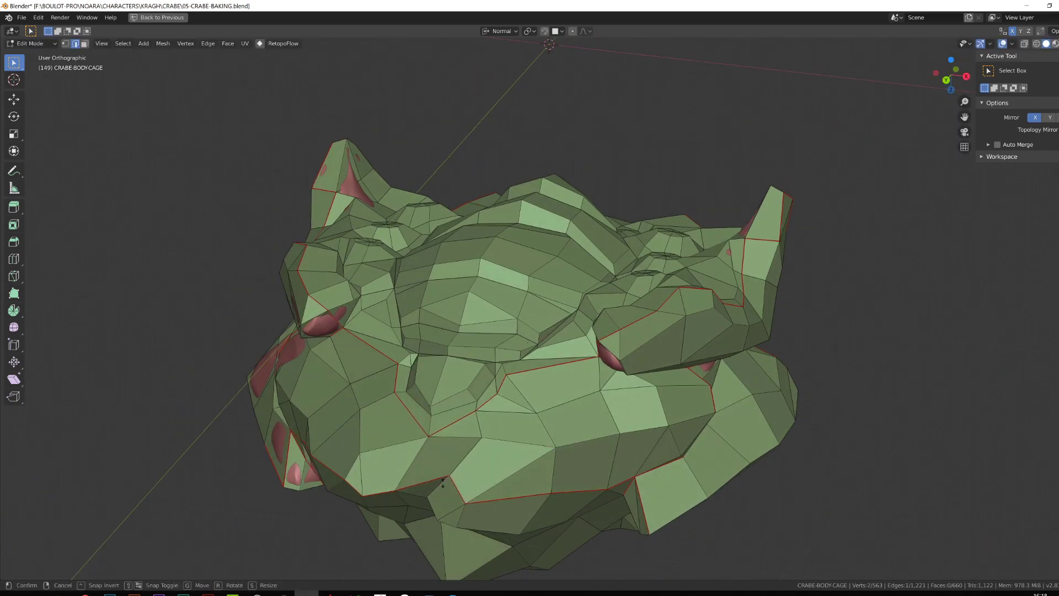
pyautogui.click(442, 483)
# Step: Fatten the large outer face of the raised side lobe over the high-poly mesh
pyautogui.moveTo(442, 481); pyautogui.dragTo(488, 449, button='middle')
pyautogui.press('3')
pyautogui.click(386, 310)
pyautogui.moveTo(386, 311); pyautogui.dragTo(385, 287, button='middle')
pyautogui.press('g')
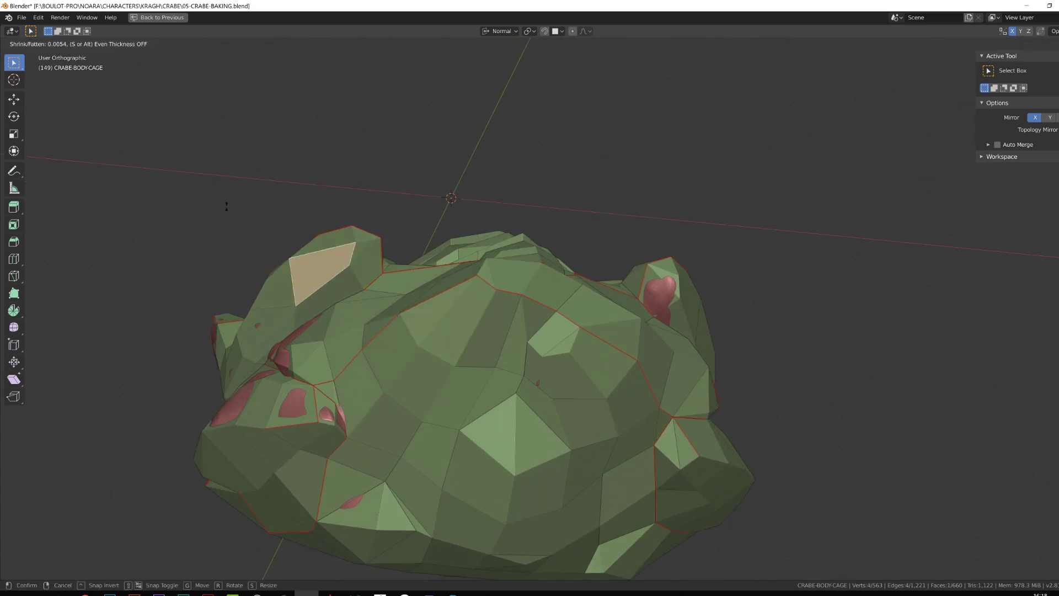
pyautogui.click(226, 206)
# Step: Fatten and move the faces of the lower shell lobe where the high-poly mesh pokes through
pyautogui.moveTo(226, 206); pyautogui.dragTo(309, 221, button='middle')
pyautogui.click(283, 428)
pyautogui.hotkey('alt', 's')
pyautogui.click(278, 378)
pyautogui.click(395, 431)
pyautogui.press('g')
pyautogui.moveTo(298, 419); pyautogui.dragTo(374, 370, button='middle')
# Step: Fatten the edges along the shell lobes and the small face at the long side lobe's end
pyautogui.press('2')
pyautogui.click(357, 369)
pyautogui.keyDown('alt'); pyautogui.moveTo(322, 441); pyautogui.dragTo(381, 394); pyautogui.keyUp('alt')
pyautogui.click(406, 375)
pyautogui.hotkey('alt', 's')
pyautogui.click(418, 350)
pyautogui.keyDown('alt'); pyautogui.moveTo(418, 349); pyautogui.dragTo(450, 406); pyautogui.keyUp('alt')
pyautogui.click(567, 281)
pyautogui.hotkey('alt', 's')
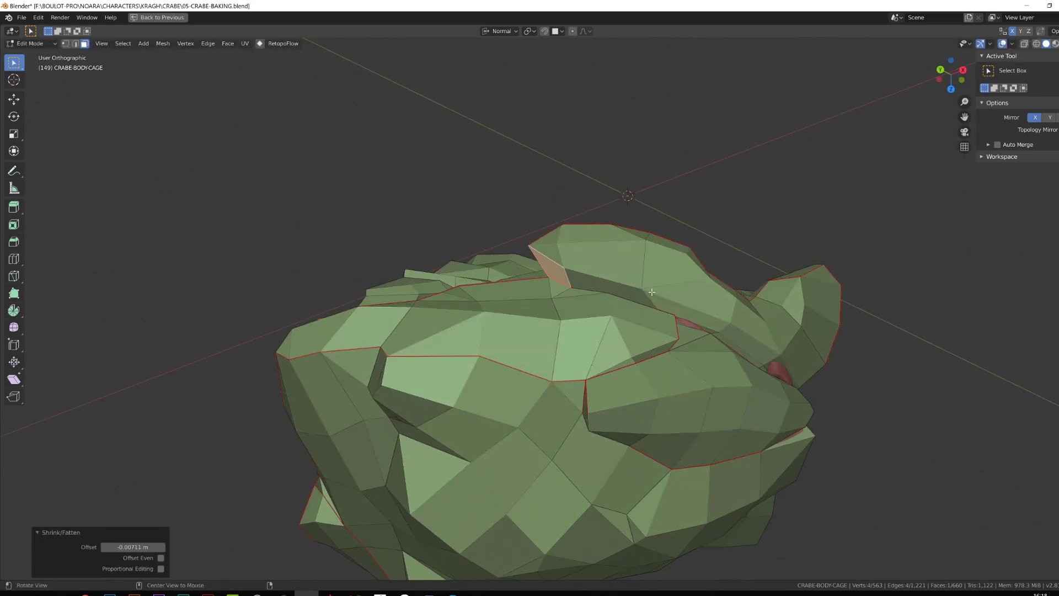
# Step: Move the edges in the narrow gap between the side lobe and the shell over the high-poly mesh
pyautogui.moveTo(652, 291); pyautogui.dragTo(448, 408, button='middle')
pyautogui.press('2')
pyautogui.scroll(4, 497, 374)
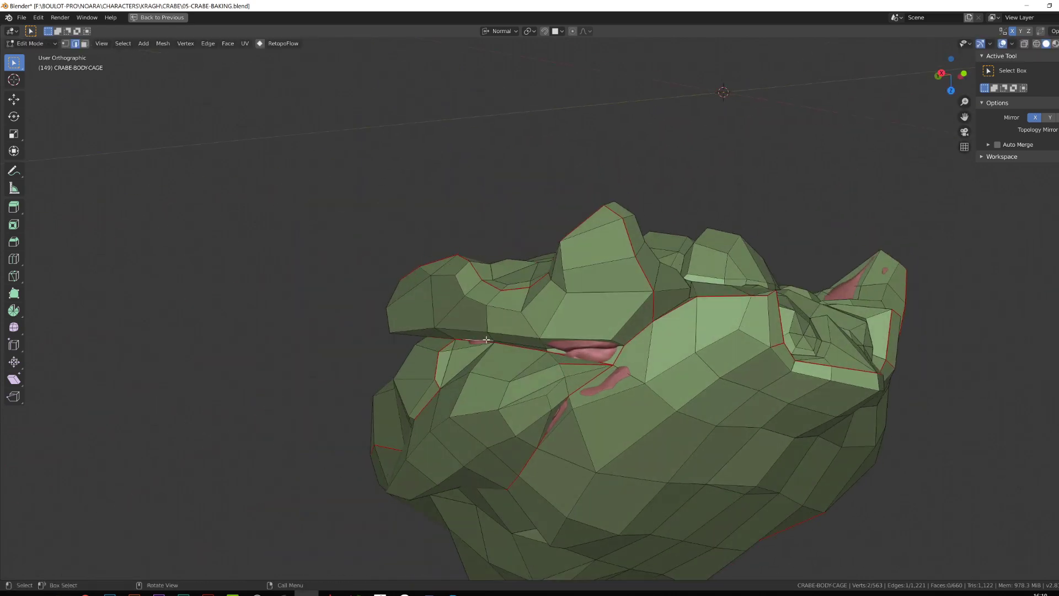
pyautogui.press('g')
pyautogui.moveTo(437, 432); pyautogui.dragTo(509, 414, button='middle')
pyautogui.press('g')
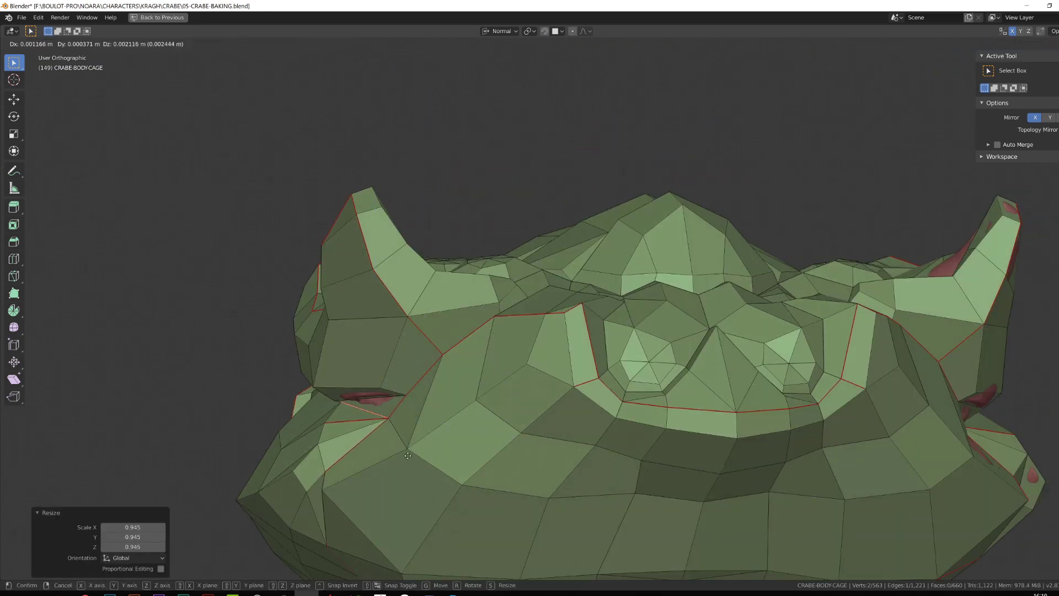
pyautogui.moveTo(387, 397); pyautogui.dragTo(468, 398, button='middle')
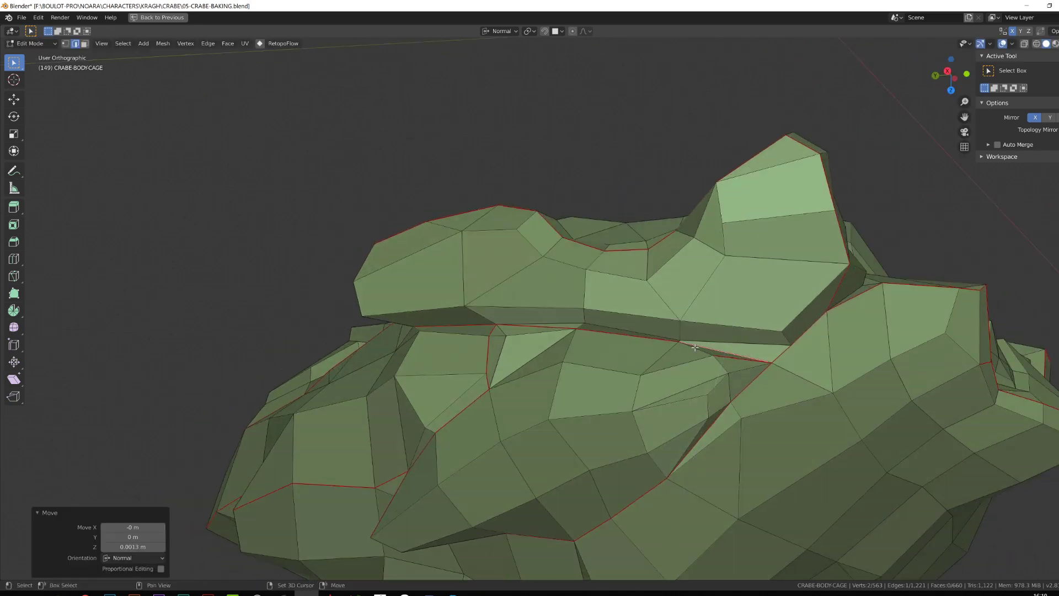
# Step: Turn off X mirroring and fatten the face under the shell rim beside the side lobe
pyautogui.moveTo(695, 347); pyautogui.dragTo(701, 529, button='middle')
pyautogui.scroll(-4, 695, 347)
pyautogui.scroll(2, 662, 309)
pyautogui.press('3')
pyautogui.click(1035, 117)
pyautogui.click(623, 344)
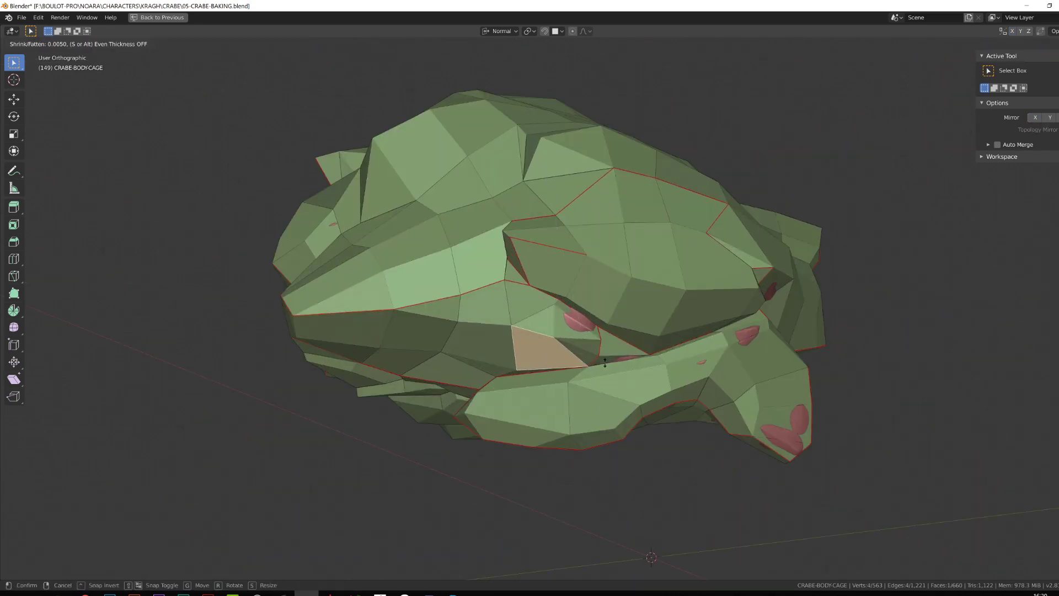
pyautogui.moveTo(577, 320); pyautogui.dragTo(821, 324, button='middle')
# Step: Fatten the remaining faces of the side lobe and its spike over the high-poly mesh
pyautogui.keyDown('alt'); pyautogui.moveTo(821, 323); pyautogui.dragTo(716, 314); pyautogui.keyUp('alt')
pyautogui.click(702, 282)
pyautogui.hotkey('alt', 's')
pyautogui.click(702, 292)
pyautogui.keyDown('alt'); pyautogui.moveTo(607, 320); pyautogui.dragTo(618, 397); pyautogui.keyUp('alt')
pyautogui.keyDown('shift'); pyautogui.click(673, 380); pyautogui.keyUp('shift')
pyautogui.hotkey('alt', 's')
pyautogui.moveTo(729, 358); pyautogui.dragTo(678, 336, button='middle')
pyautogui.click(619, 399)
pyautogui.hotkey('alt', 's')
# Step: Fatten the end face of one spike and the inner face of the opposite spike
pyautogui.moveTo(563, 386); pyautogui.dragTo(661, 419, button='middle')
pyautogui.click(601, 425)
pyautogui.hotkey('alt', 's')
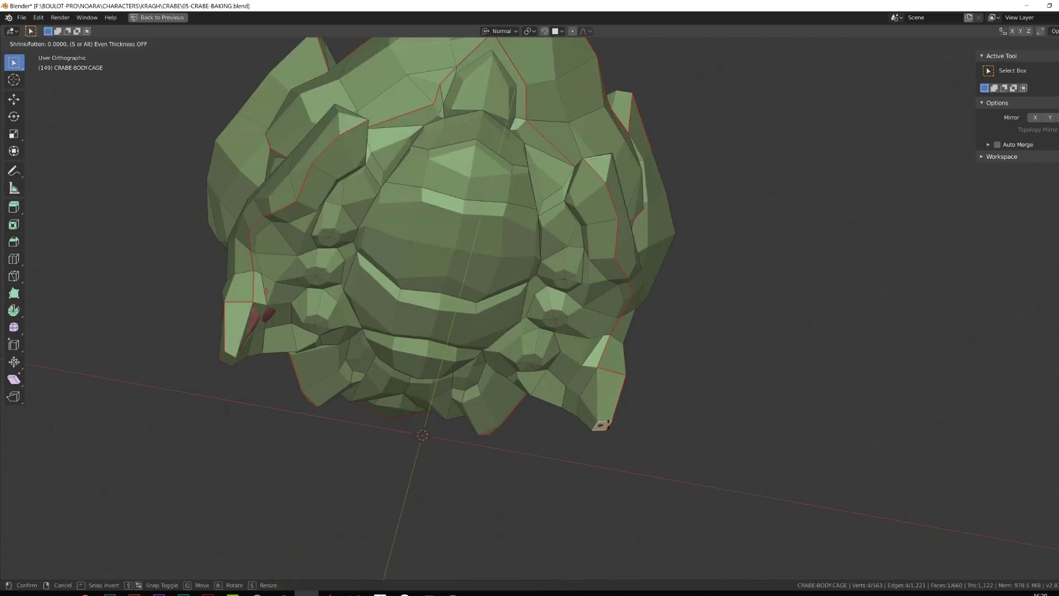
pyautogui.click(251, 333)
pyautogui.hotkey('alt', 's')
pyautogui.click(255, 320)
pyautogui.scroll(-3, 263, 361)
# Step: Save the file in Object Mode and hide the CAGES collection
pyautogui.moveTo(263, 362); pyautogui.dragTo(417, 403, button='middle')
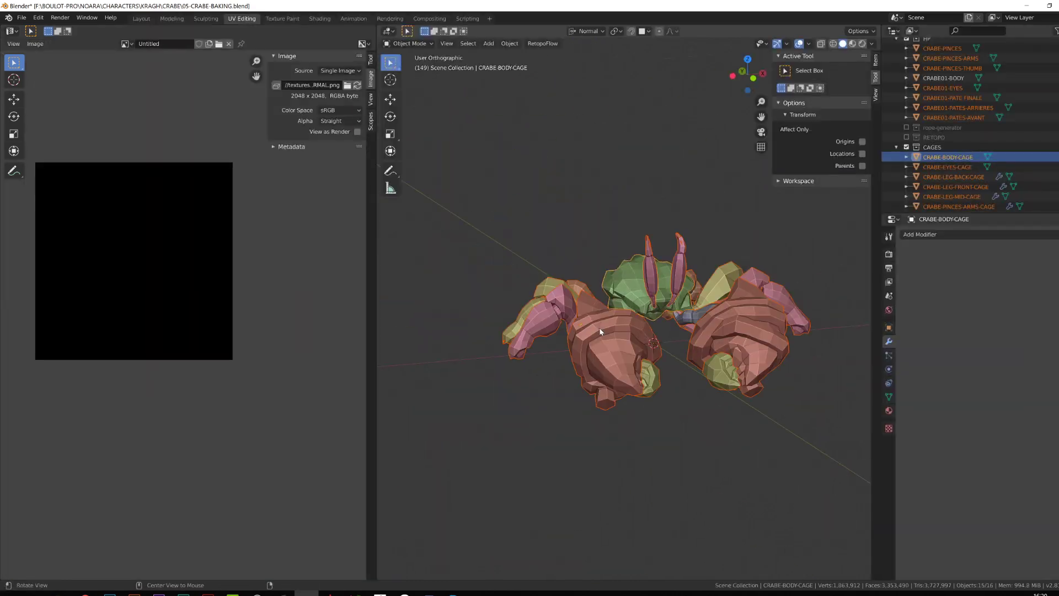
pyautogui.hotkey('ctrl', 's')
pyautogui.click(573, 360)
pyautogui.press('Tab')
pyautogui.click(546, 357)
pyautogui.press('Tab')
pyautogui.scroll(-5, 624, 355)
pyautogui.moveTo(624, 354); pyautogui.dragTo(670, 350, button='middle')
pyautogui.click(906, 115)
pyautogui.click(943, 162)
pyautogui.keyDown('shift'); pyautogui.click(942, 162); pyautogui.keyUp('shift')
pyautogui.scroll(2, 684, 331)
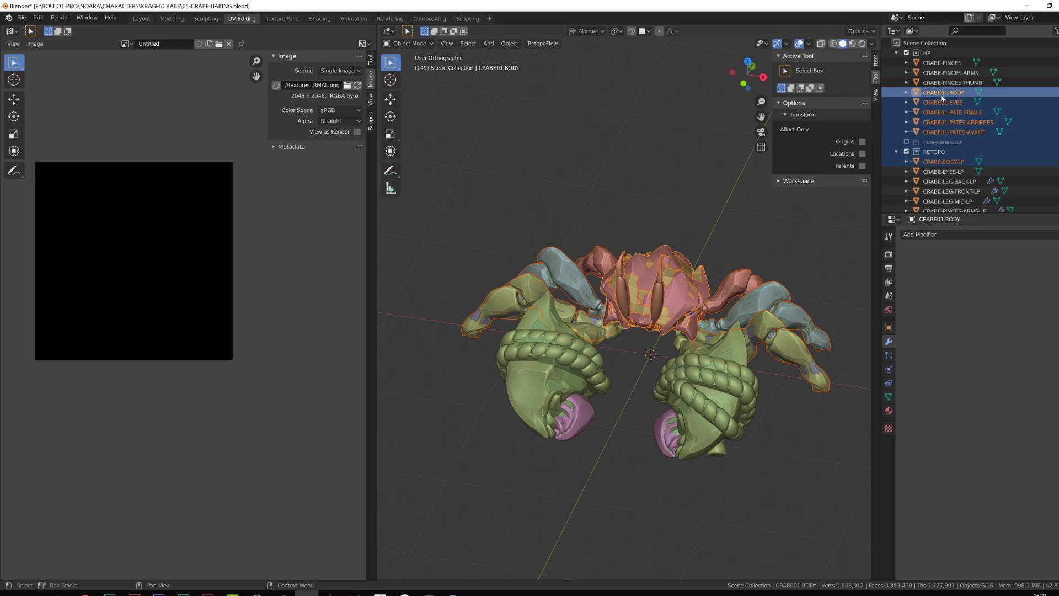
pyautogui.click(944, 162)
pyautogui.keyDown('shift'); pyautogui.click(945, 94); pyautogui.keyUp('shift')
# Step: Select CRABE01-BODY together with CRABE-BODY-LP, keeping the low-poly body as the active object
pyautogui.click(944, 162)
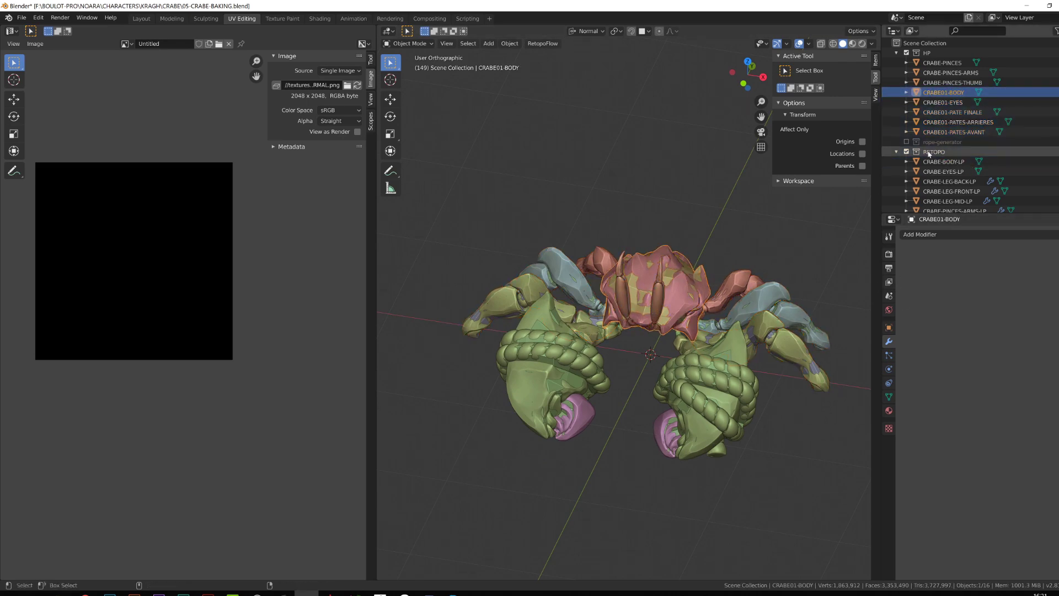
pyautogui.keyDown('ctrl'); pyautogui.click(943, 162); pyautogui.keyUp('ctrl')
pyautogui.scroll(5, 631, 359)
# Step: Set the bake type to Normal and enable Selected to Active in the render bake settings
pyautogui.click(912, 369)
pyautogui.click(1023, 407)
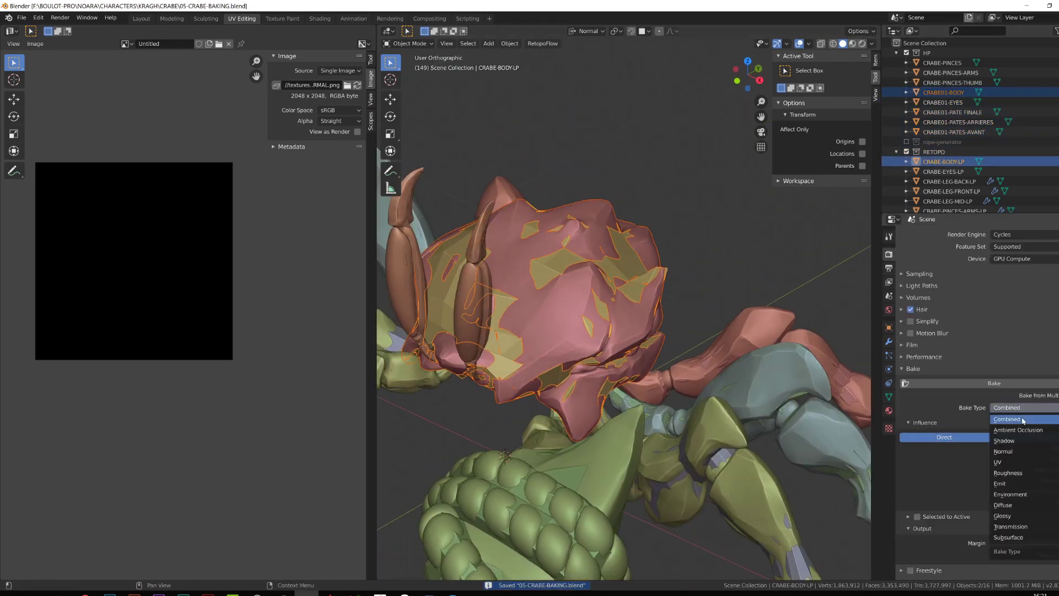
pyautogui.click(1021, 453)
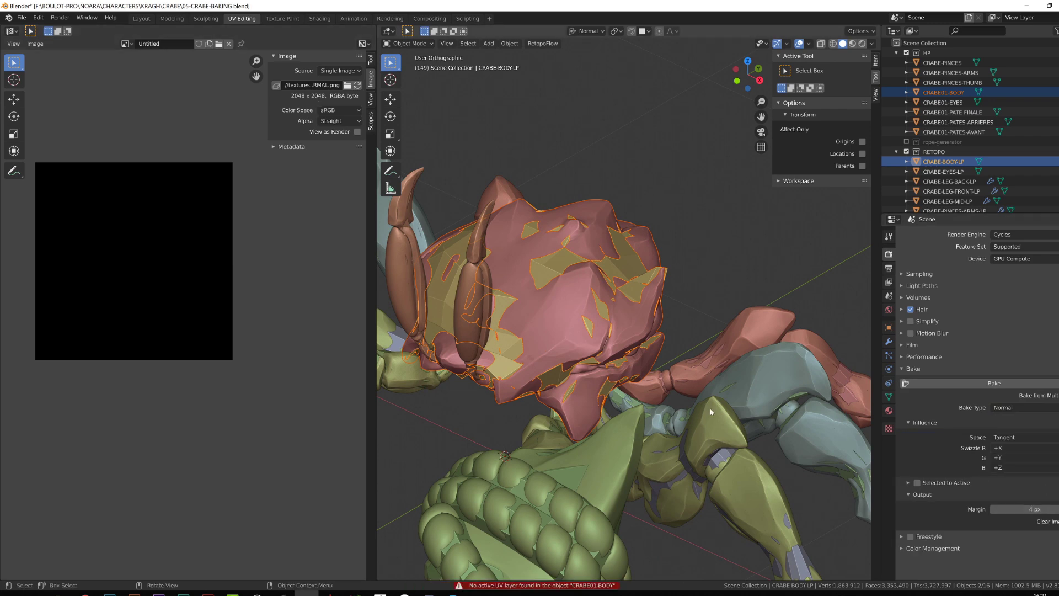
pyautogui.click(916, 483)
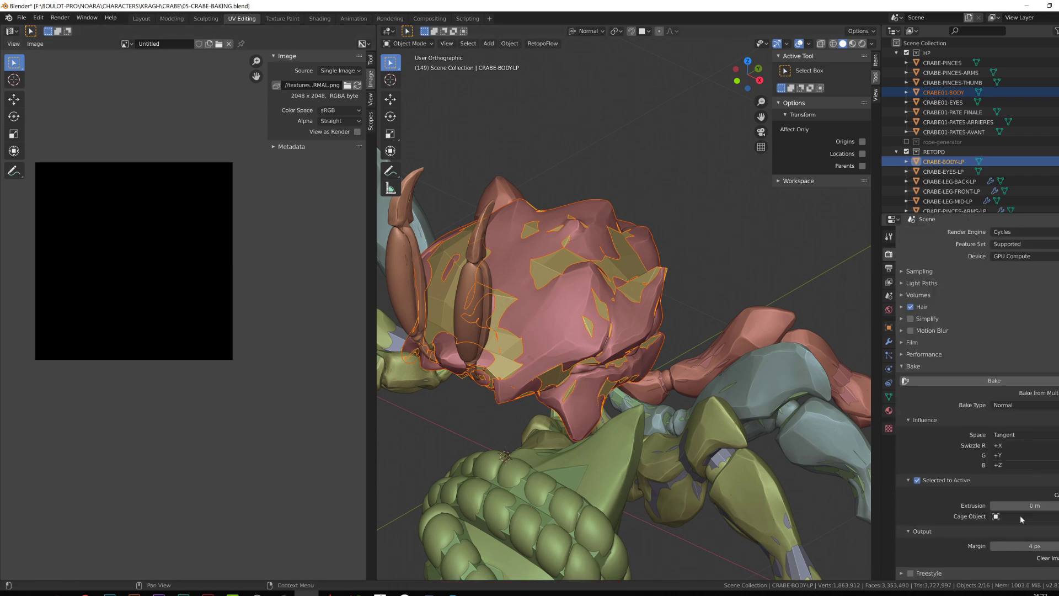
# Step: Set CRABE-BODY-CAGE as the cage object and bake the body's normal map, enlarging the image view
pyautogui.click(1020, 518)
pyautogui.write('body')
pyautogui.click(997, 414)
pyautogui.click(990, 382)
pyautogui.scroll(1, 184, 311)
pyautogui.moveTo(184, 312); pyautogui.dragTo(253, 331, button='middle')
pyautogui.press('n')
pyautogui.press('t')
pyautogui.scroll(1, 203, 279)
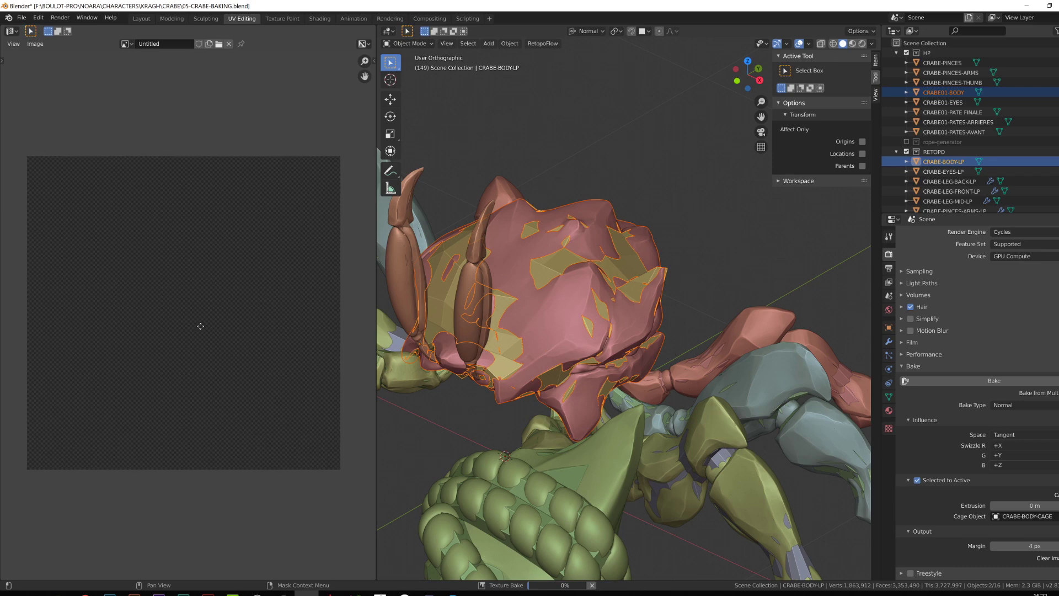
pyautogui.scroll(-3, 907, 152)
# Step: Show the CAGES collection, apply smooth shading to all objects, and hide the cages again
pyautogui.click(906, 147)
pyautogui.scroll(-5, 657, 270)
pyautogui.press('a')
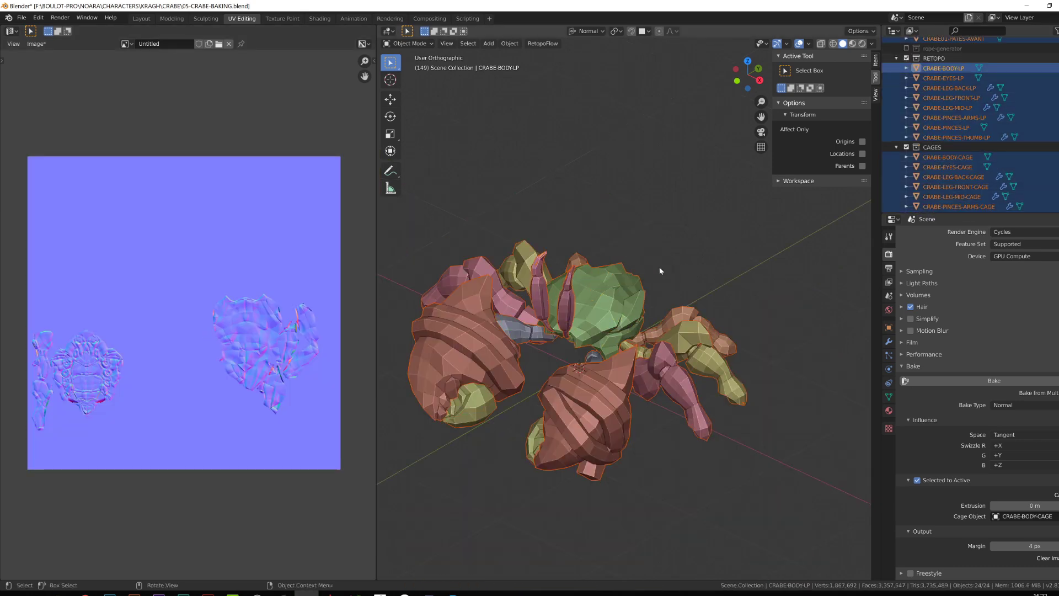
pyautogui.rightClick(624, 285)
pyautogui.click(624, 285)
pyautogui.click(906, 182)
# Step: Select CRABE01-BODY with CRABE-BODY-LP active, rebake the normal map and examine it up close
pyautogui.click(944, 93)
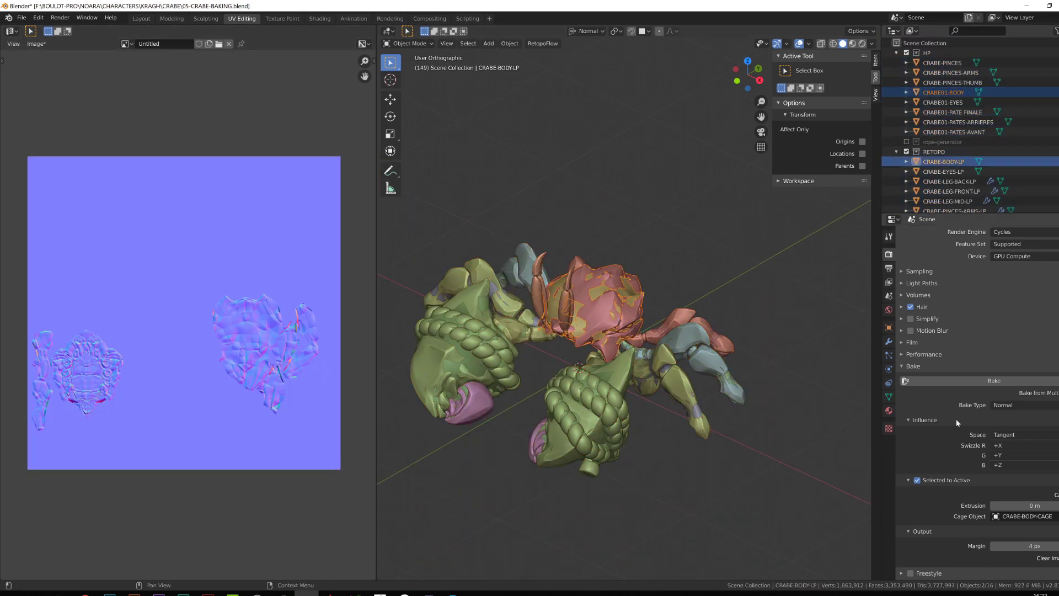
pyautogui.click(994, 380)
pyautogui.scroll(5, 165, 335)
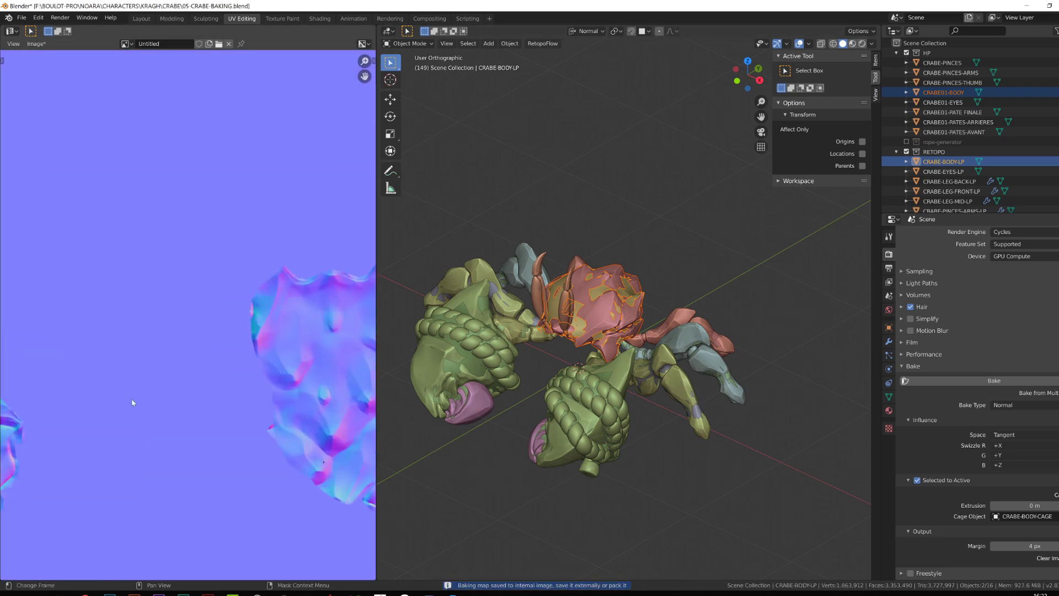
pyautogui.moveTo(135, 401); pyautogui.dragTo(386, 232, button='middle')
pyautogui.click(944, 64)
pyautogui.scroll(-2, 971, 193)
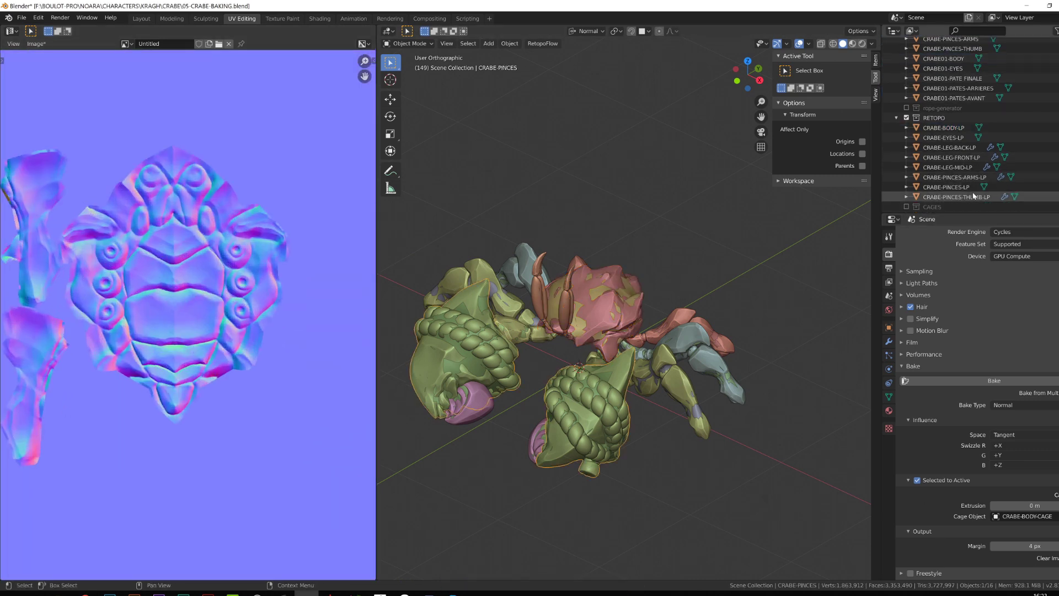
pyautogui.keyDown('shift'); pyautogui.click(969, 188); pyautogui.keyUp('shift')
pyautogui.scroll(2, 963, 166)
# Step: Enlarge the Outliner and select CRABE-PINCES together with CRABE-PINCES-LP as the active object
pyautogui.click(942, 64)
pyautogui.moveTo(966, 214); pyautogui.dragTo(969, 340)
pyautogui.scroll(-3, 969, 376)
pyautogui.keyDown('ctrl'); pyautogui.click(945, 221); pyautogui.keyUp('ctrl')
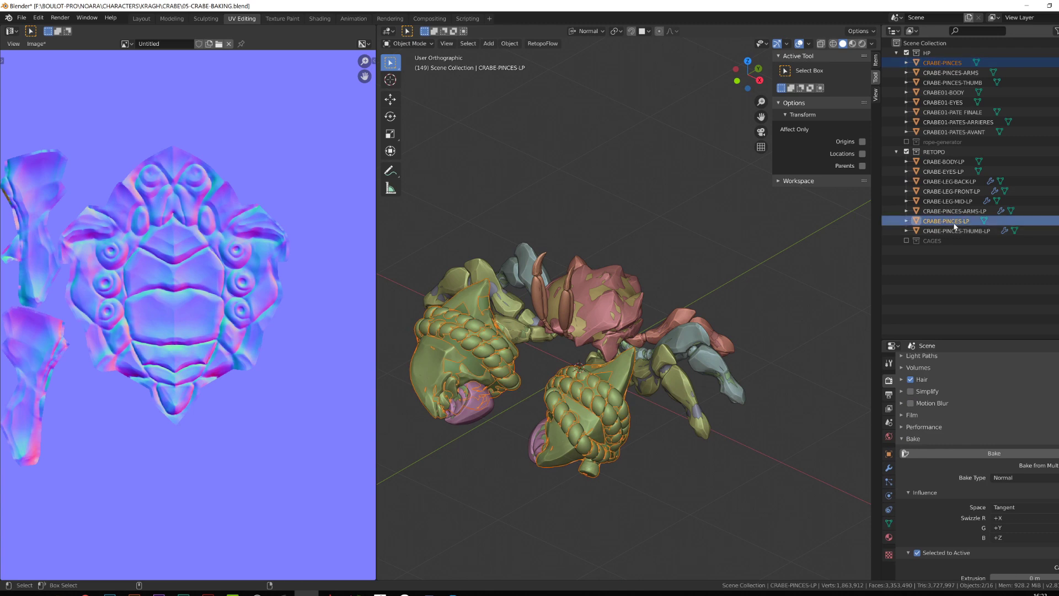
# Step: Set CRABE-PINCES-CAGE as the cage object and bake the pincers' normal map
pyautogui.scroll(-3, 970, 469)
pyautogui.click(1025, 532)
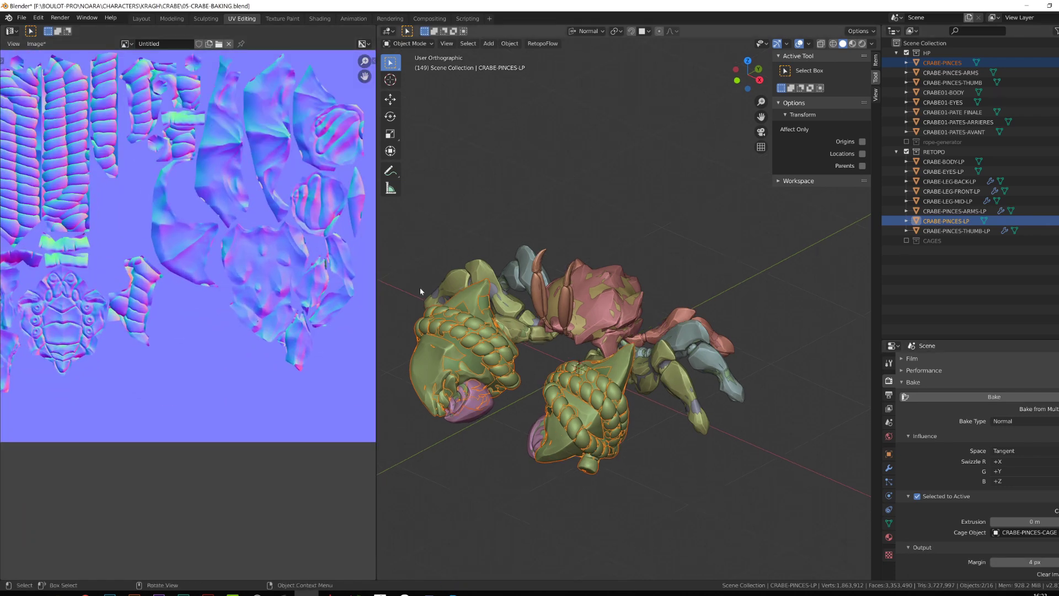
pyautogui.scroll(-2, 185, 259)
# Step: Select CRABE-PINCES-ARMS with CRABE-PINCES-ARMS-LP active, set the arms cage as the cage object, and try to bake
pyautogui.click(952, 73)
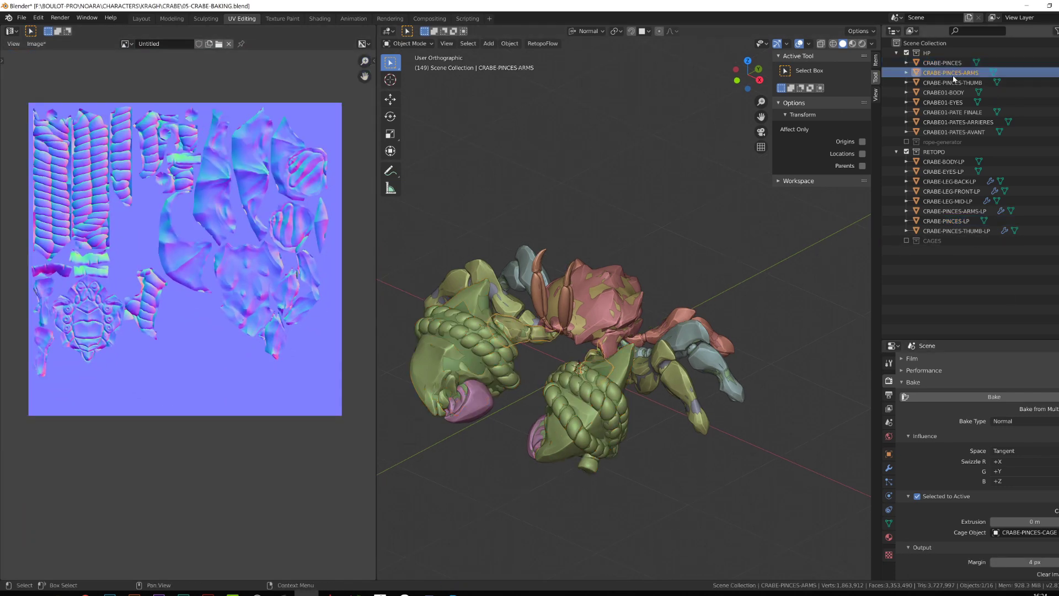
pyautogui.click(1006, 519)
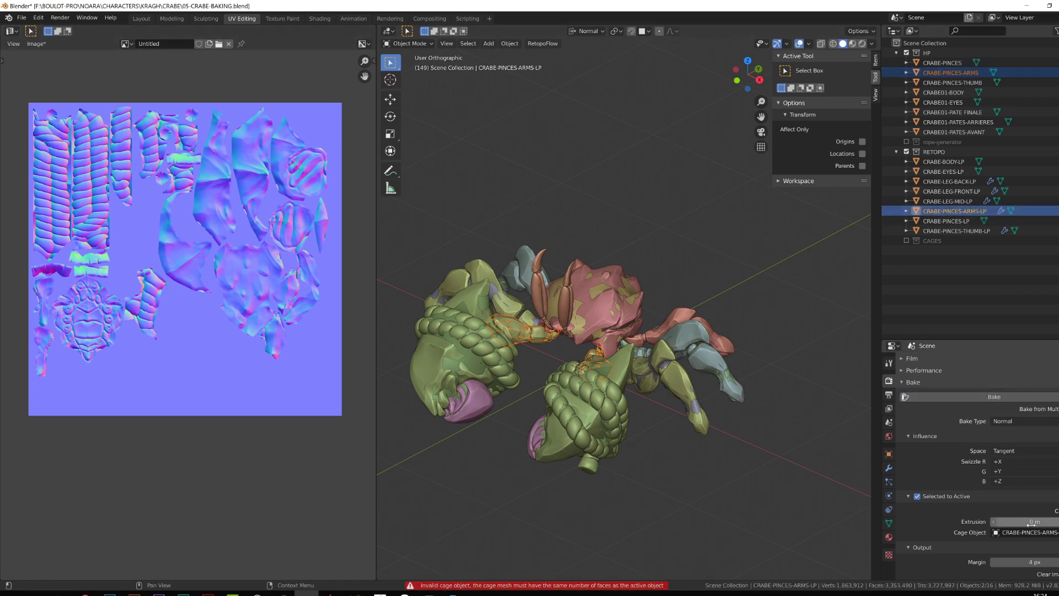
# Step: Show the CAGES collection and hide every cage in it except CRABE-PINCES-ARMS-CAGE
pyautogui.click(907, 240)
pyautogui.moveTo(1056, 250); pyautogui.dragTo(1056, 320)
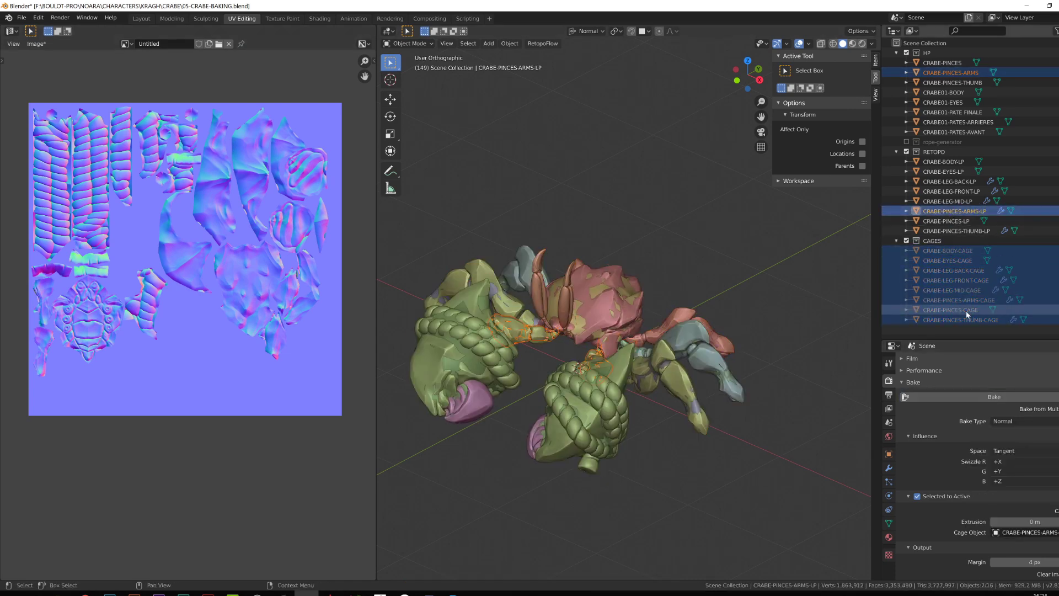
pyautogui.click(961, 301)
pyautogui.click(1056, 300)
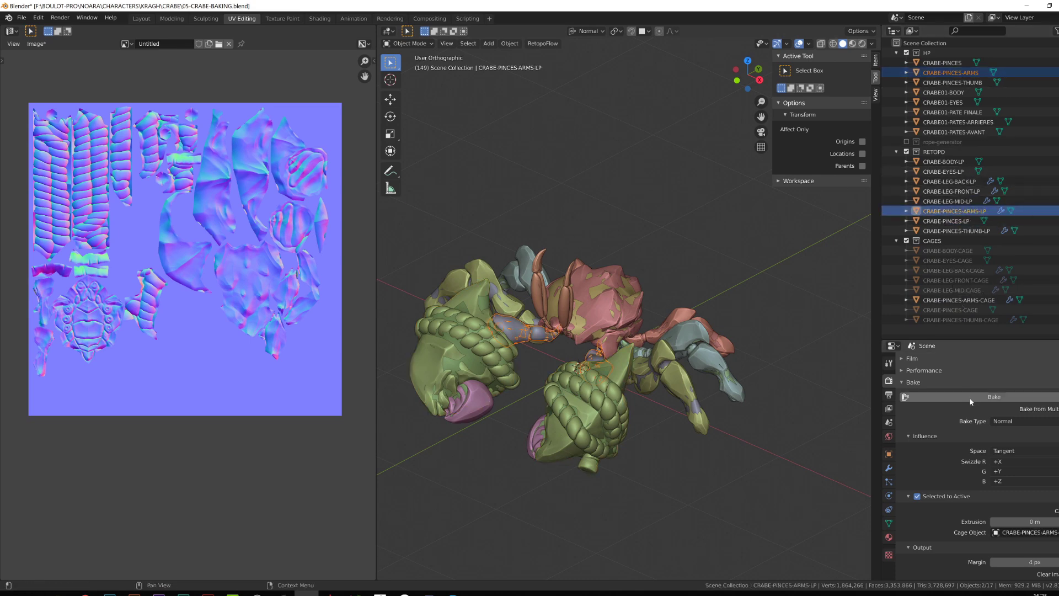
# Step: Inspect the high-poly pincer arms in Edit Mode, and reveal any hidden geometry on CRABE-PINCES-ARMS-LP
pyautogui.scroll(2, 555, 385)
pyautogui.moveTo(554, 386); pyautogui.dragTo(556, 415, button='middle')
pyautogui.click(951, 74)
pyautogui.press('Tab')
pyautogui.press('Tab')
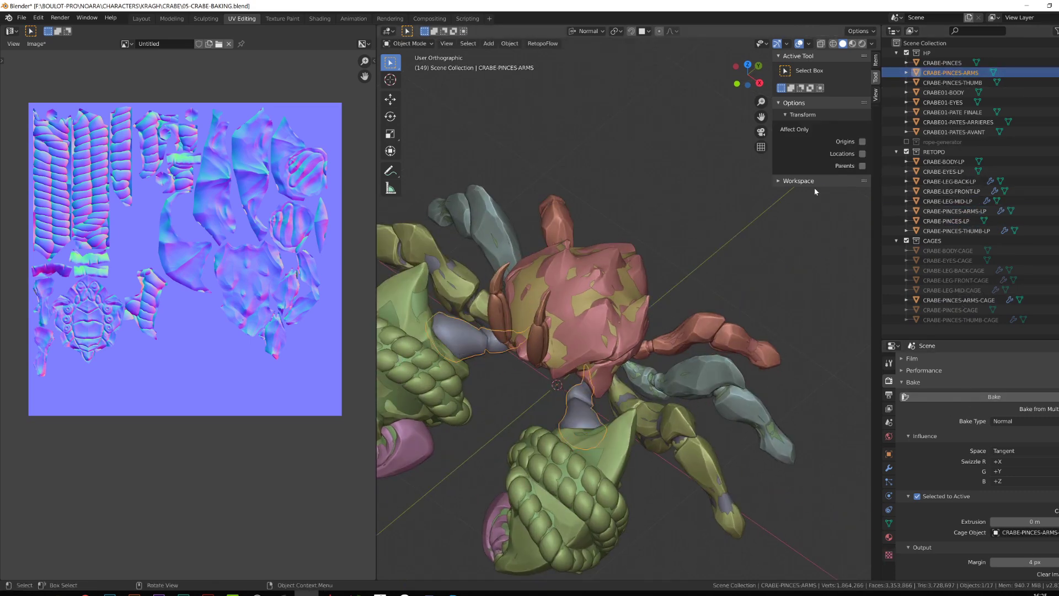
pyautogui.click(953, 216)
pyautogui.press('Tab')
pyautogui.hotkey('alt', 'h')
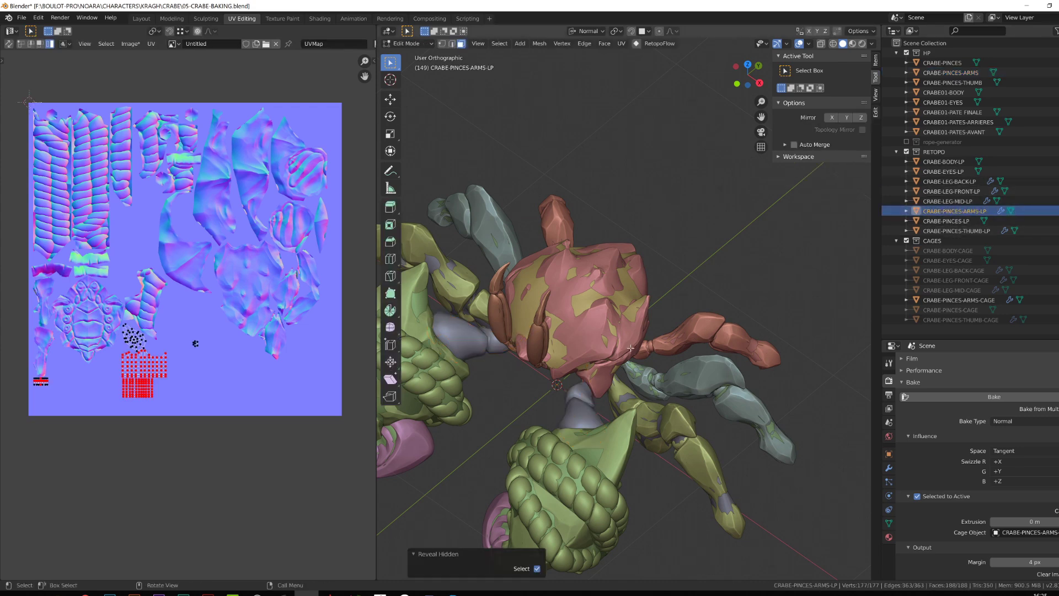
pyautogui.scroll(-1, 584, 353)
pyautogui.moveTo(585, 353); pyautogui.dragTo(594, 369, button='middle')
pyautogui.press('Tab')
# Step: Compare the Mirror modifier settings of CRABE-PINCES-ARMS-LP and CRABE-PINCES-ARMS-CAGE
pyautogui.click(889, 468)
pyautogui.click(906, 376)
pyautogui.click(907, 376)
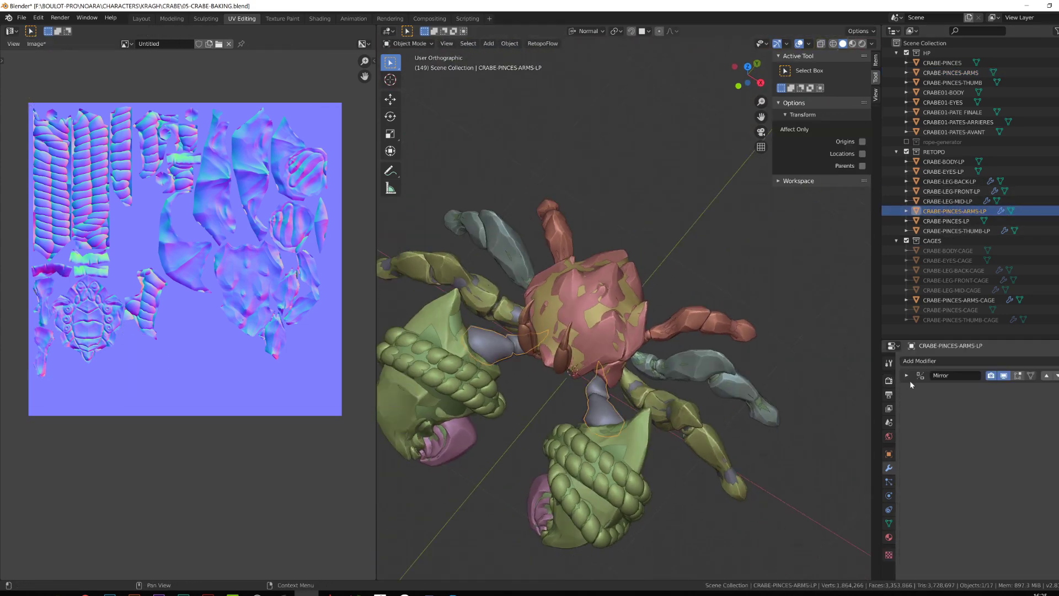
pyautogui.click(944, 300)
pyautogui.click(907, 376)
pyautogui.press('Tab')
pyautogui.click(959, 212)
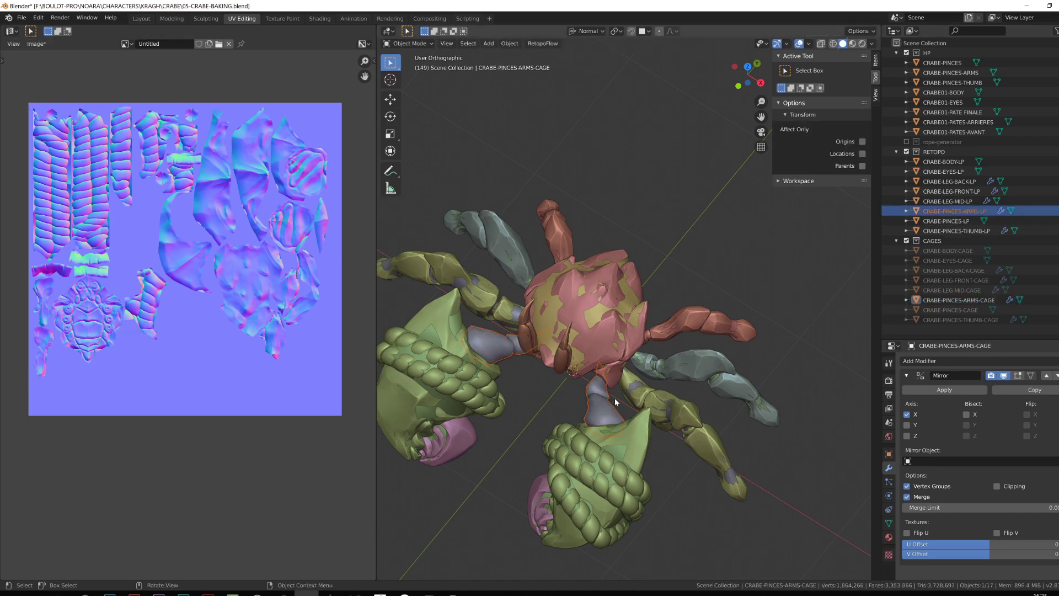
pyautogui.press('Tab')
pyautogui.click(955, 301)
# Step: Hide the HP collection and all low-poly objects except CRABE-PINCES-ARMS-LP
pyautogui.scroll(-4, 635, 353)
pyautogui.click(906, 53)
pyautogui.scroll(4, 623, 353)
pyautogui.moveTo(623, 353); pyautogui.dragTo(637, 339, button='middle')
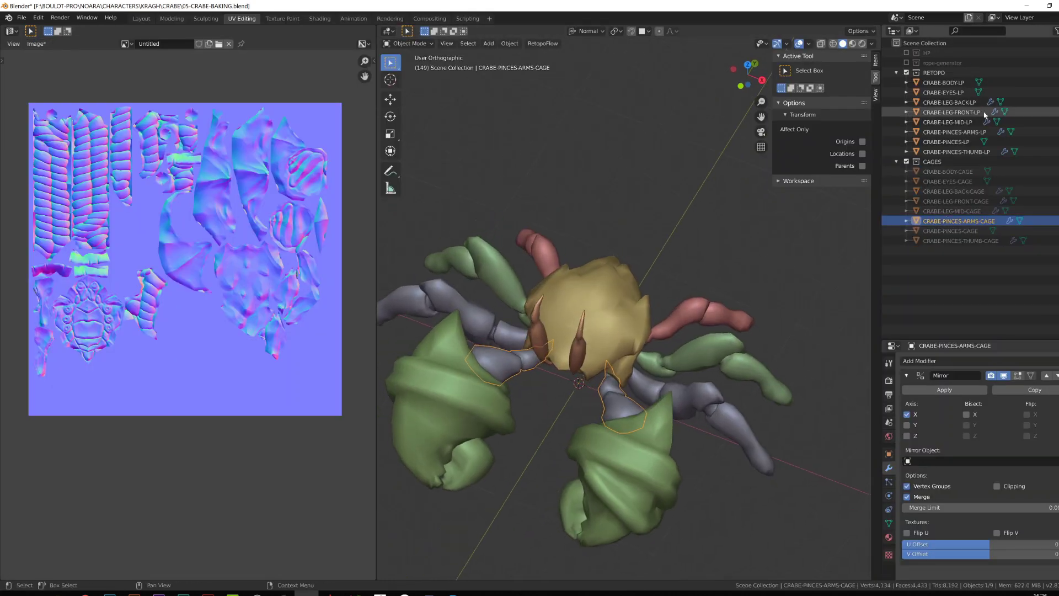
pyautogui.moveTo(1057, 82); pyautogui.dragTo(1058, 152)
# Step: Enable the Mirror modifier's Edit Mode display on CRABE-PINCES-ARMS-LP
pyautogui.click(957, 132)
pyautogui.press('Tab')
pyautogui.click(1017, 376)
pyautogui.press('Tab')
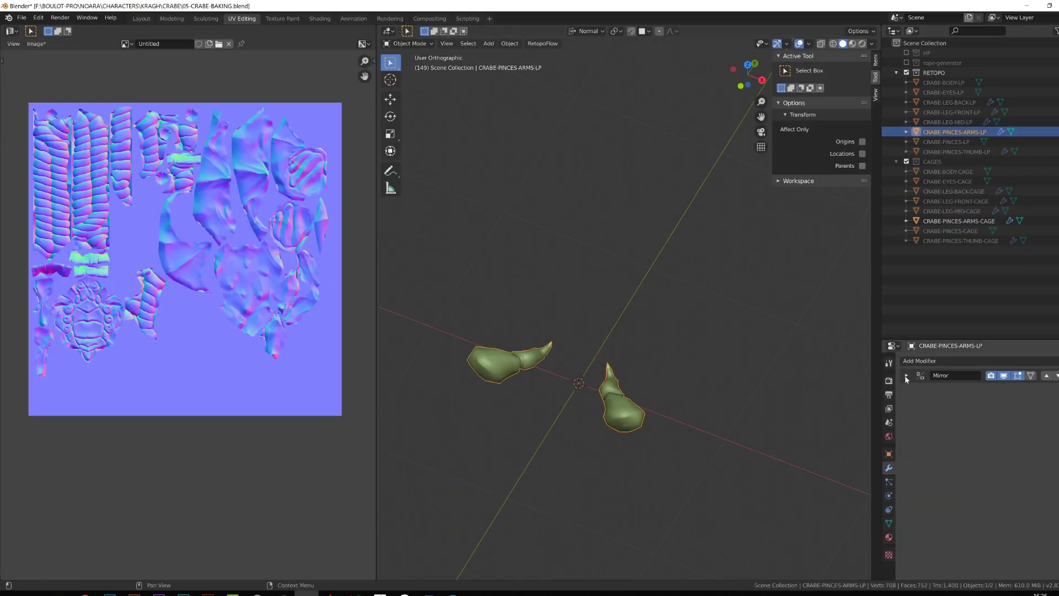
# Step: Reveal any hidden geometry on CRABE-PINCES-ARMS-CAGE and compare its mesh with CRABE-PINCES-ARMS-LP in Edit Mode
pyautogui.press('Tab')
pyautogui.click(971, 221)
pyautogui.press('Tab')
pyautogui.hotkey('alt', 'h')
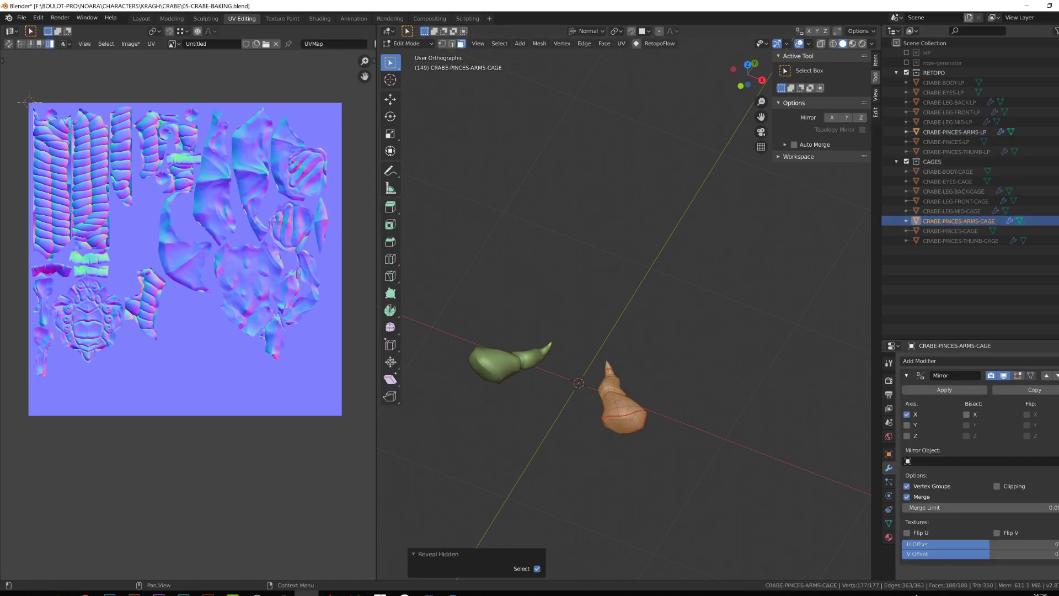
pyautogui.click(955, 132)
pyautogui.keyDown('shift'); pyautogui.click(608, 398); pyautogui.keyUp('shift')
pyautogui.press('Tab')
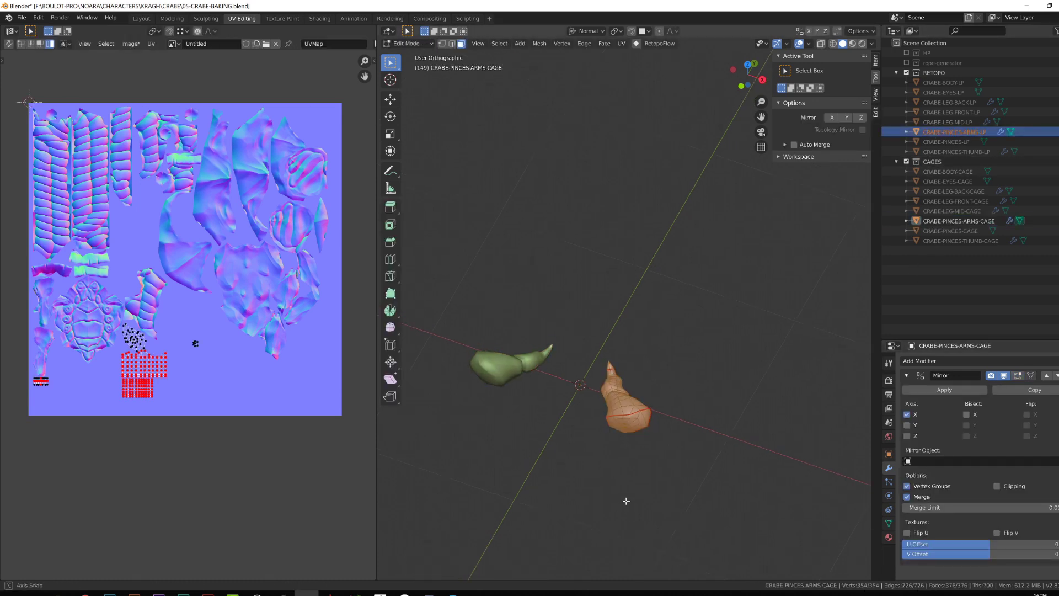
# Step: Turn off the Mirror modifier in viewport and render on CRABE-PINCES-ARMS-CAGE and CRABE-PINCES-ARMS-LP
pyautogui.click(1058, 221)
pyautogui.moveTo(599, 420); pyautogui.dragTo(614, 393, button='middle')
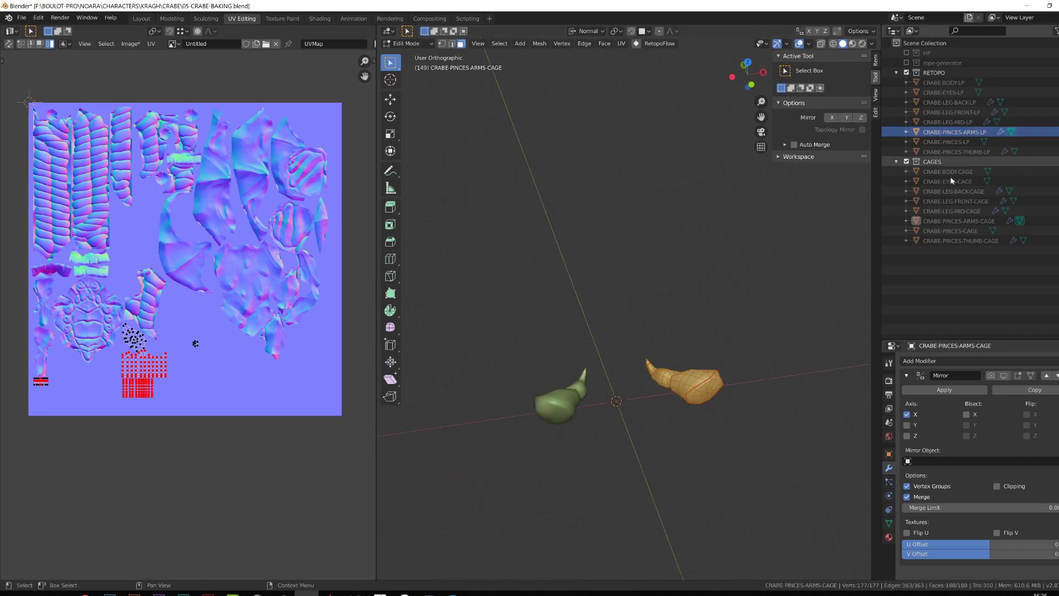
pyautogui.click(1058, 221)
pyautogui.click(962, 221)
pyautogui.click(957, 132)
pyautogui.click(1003, 375)
pyautogui.moveTo(772, 392); pyautogui.dragTo(727, 412, button='middle')
pyautogui.press('Tab')
pyautogui.press('a')
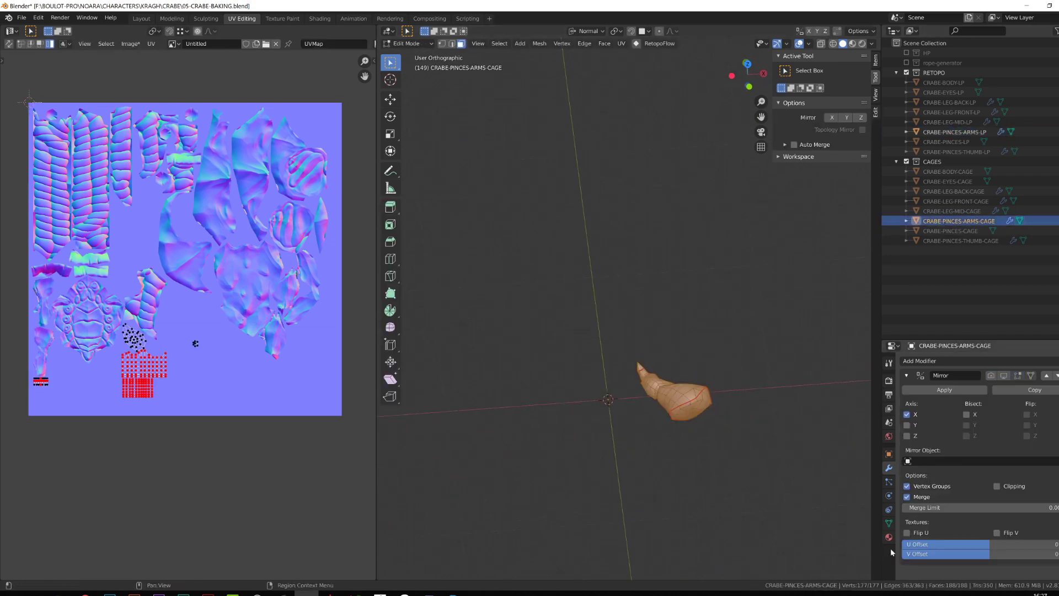
# Step: Show the HP collection, bake CRABE-PINCES-ARMS onto CRABE-PINCES-ARMS-LP, and examine the baked arms in the image
pyautogui.press('Tab')
pyautogui.click(906, 53)
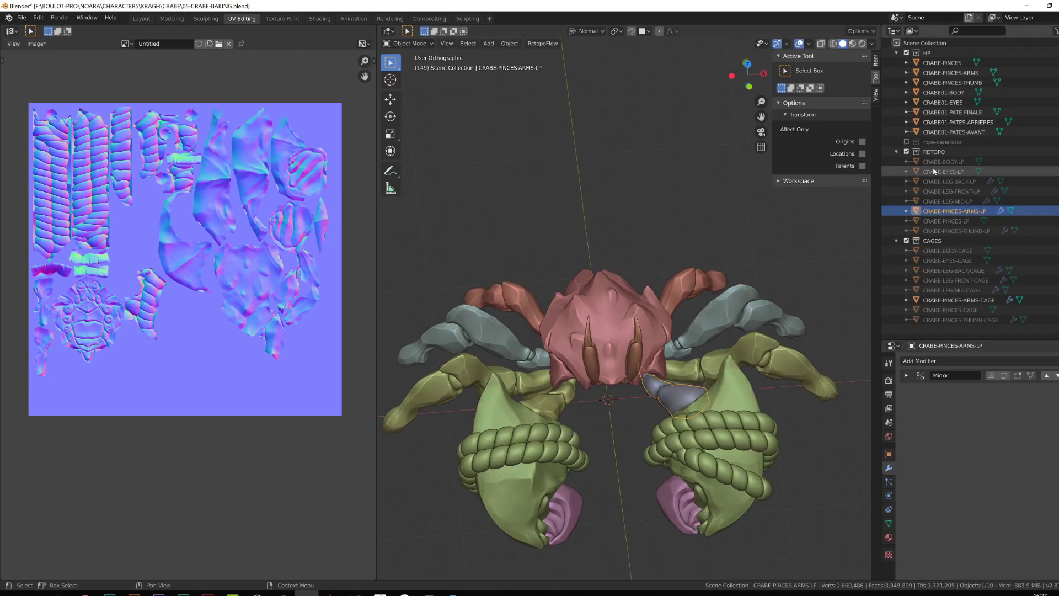
pyautogui.click(889, 381)
pyautogui.click(983, 398)
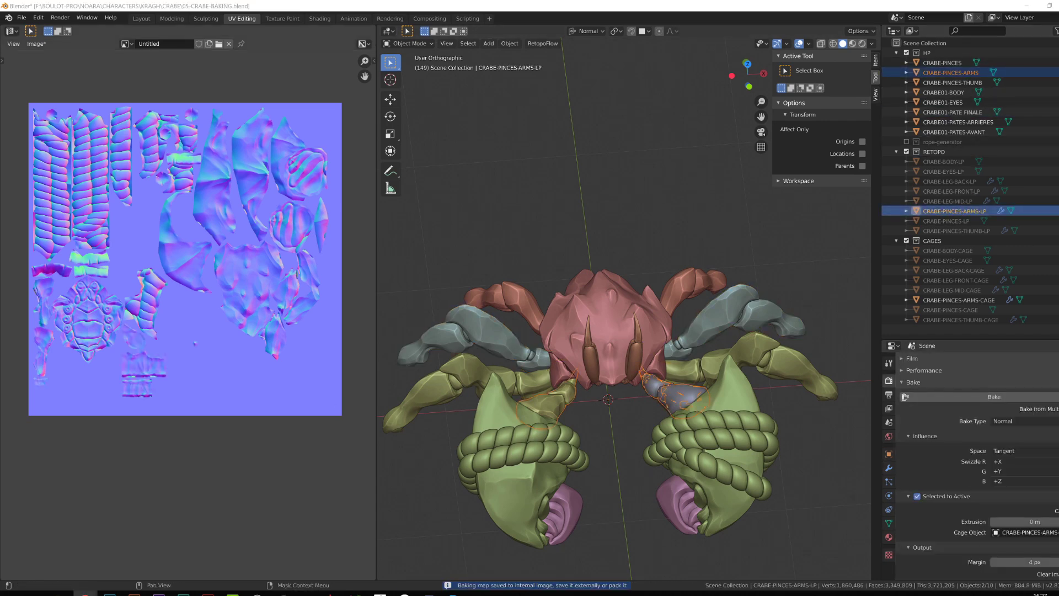
pyautogui.click(954, 212)
pyautogui.press('Tab')
pyautogui.press('Tab')
pyautogui.scroll(1, 145, 379)
pyautogui.moveTo(145, 380); pyautogui.dragTo(194, 348, button='middle')
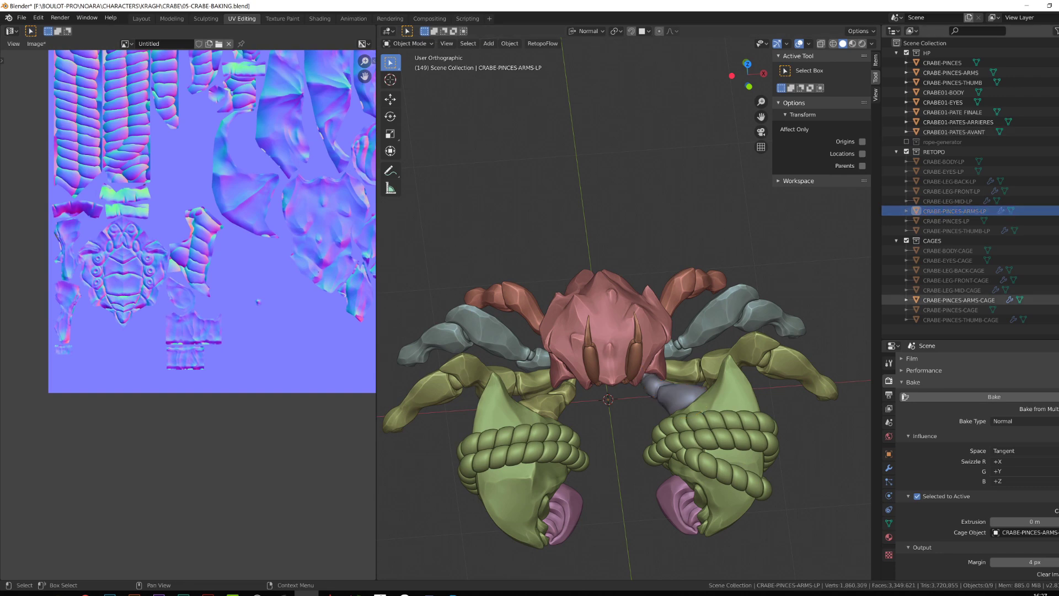
# Step: Hide the cages, select CRABE-PINCES-THUMB with CRABE-PINCES-THUMB-LP active, and try to bake with CRABE-PINCES-THUMB-CAGE
pyautogui.click(906, 240)
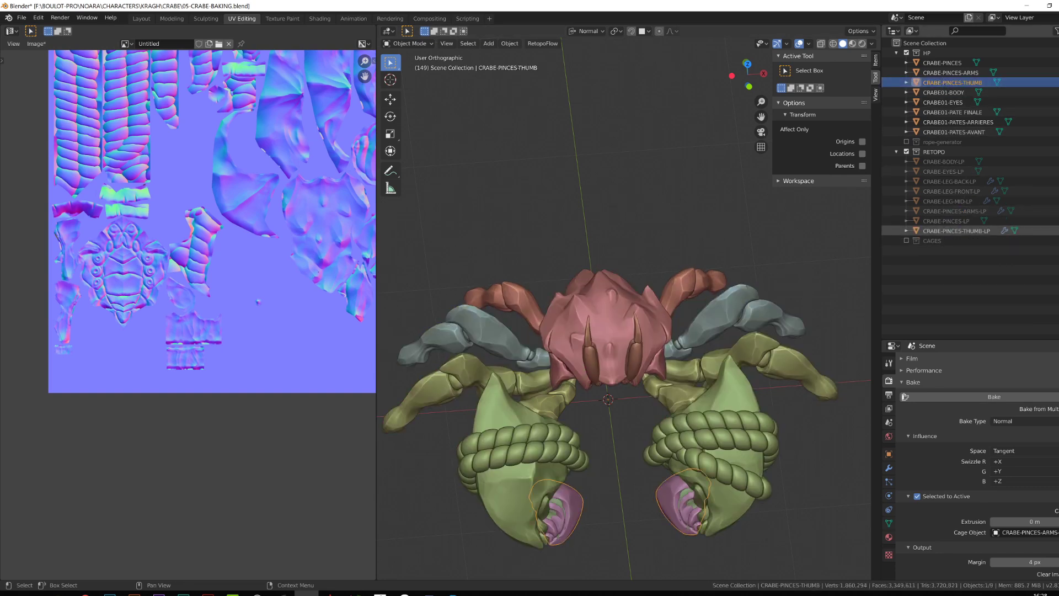
pyautogui.keyDown('ctrl'); pyautogui.click(955, 231); pyautogui.keyUp('ctrl')
pyautogui.click(888, 468)
pyautogui.keyDown('shift'); pyautogui.moveTo(634, 435); pyautogui.dragTo(570, 326, button='middle'); pyautogui.keyUp('shift')
pyautogui.click(889, 381)
pyautogui.scroll(-2, 993, 485)
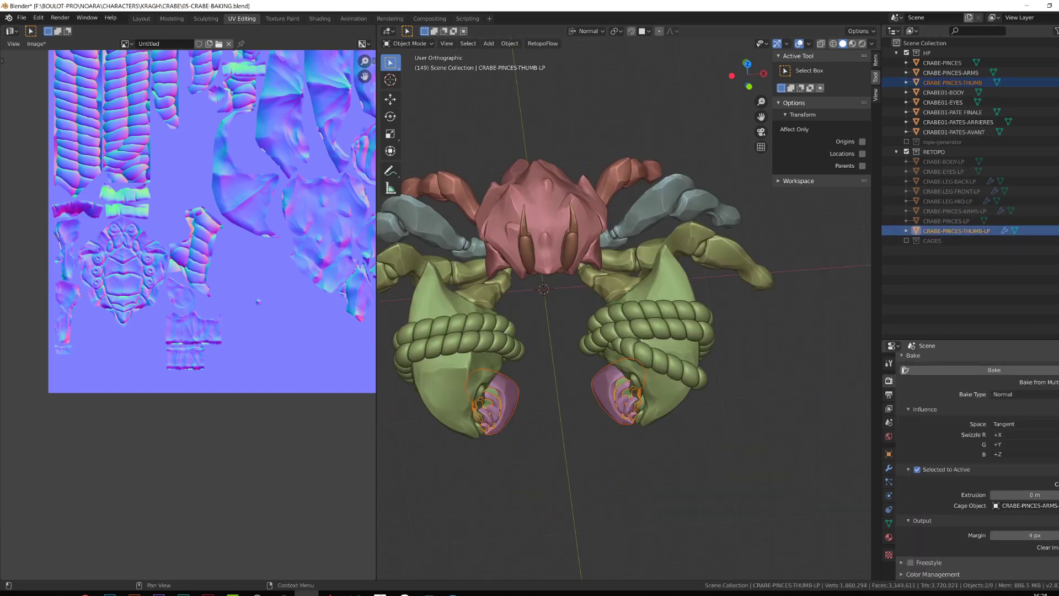
pyautogui.click(1004, 413)
pyautogui.click(971, 370)
# Step: Show the CAGES collection and turn off the Mirror modifier on the thumb and leg cages and on CRABE-PINCES-THUMB-LP
pyautogui.click(888, 468)
pyautogui.click(906, 241)
pyautogui.click(944, 311)
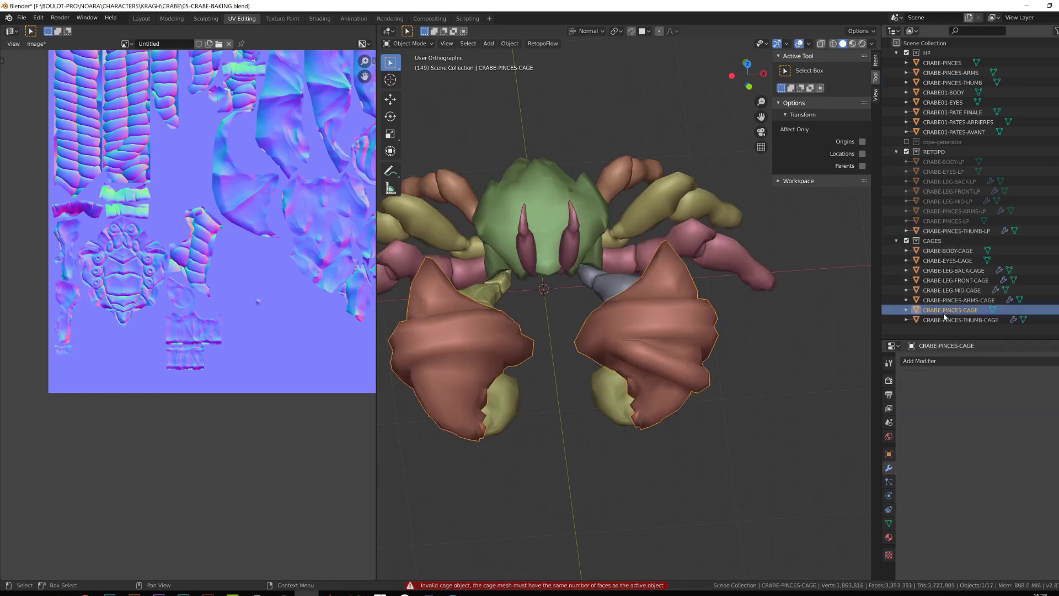
pyautogui.click(950, 321)
pyautogui.press('Up')
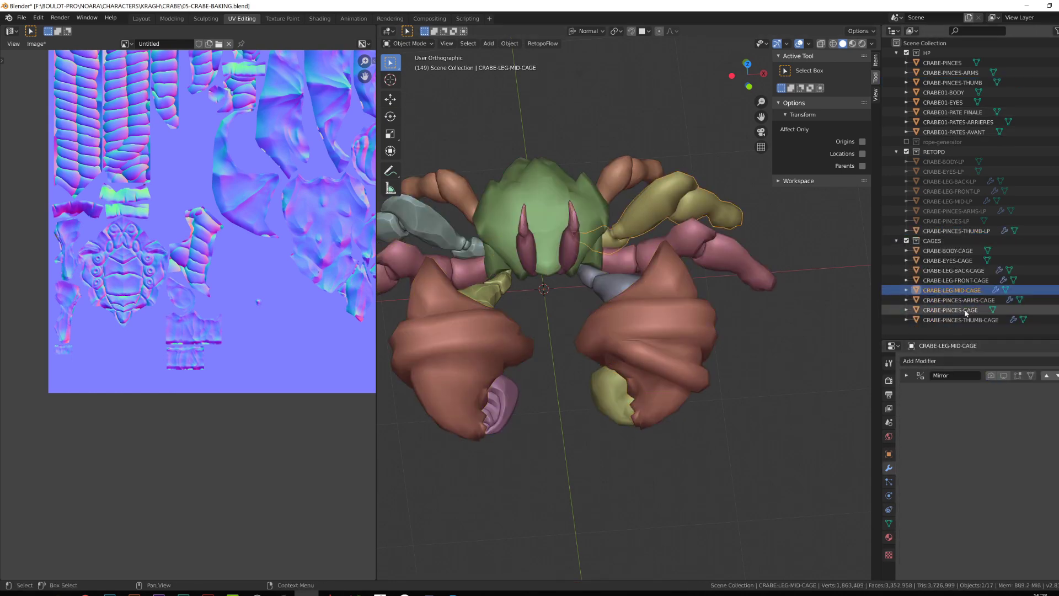
pyautogui.click(1004, 375)
pyautogui.click(949, 261)
pyautogui.click(963, 231)
# Step: Hide the CAGES collection again and bake CRABE-PINCES-THUMB onto CRABE-PINCES-THUMB-LP
pyautogui.click(906, 241)
pyautogui.click(970, 83)
pyautogui.keyDown('ctrl'); pyautogui.click(958, 231); pyautogui.keyUp('ctrl')
pyautogui.click(889, 381)
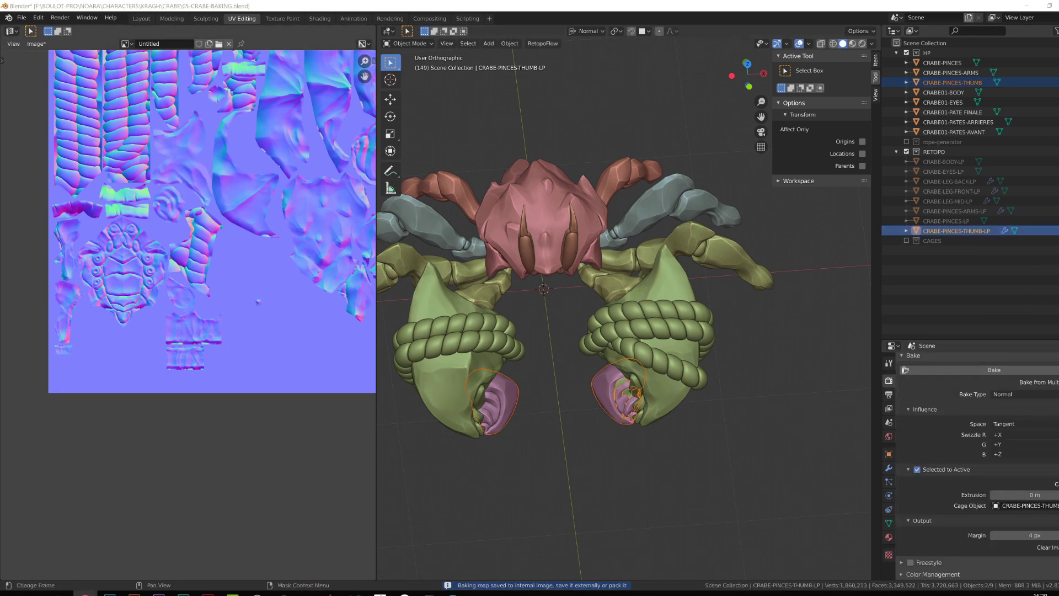
# Step: Select CRABE01-EYES with CRABE-EYES-LP active and set the eyes cage as the cage object
pyautogui.click(948, 92)
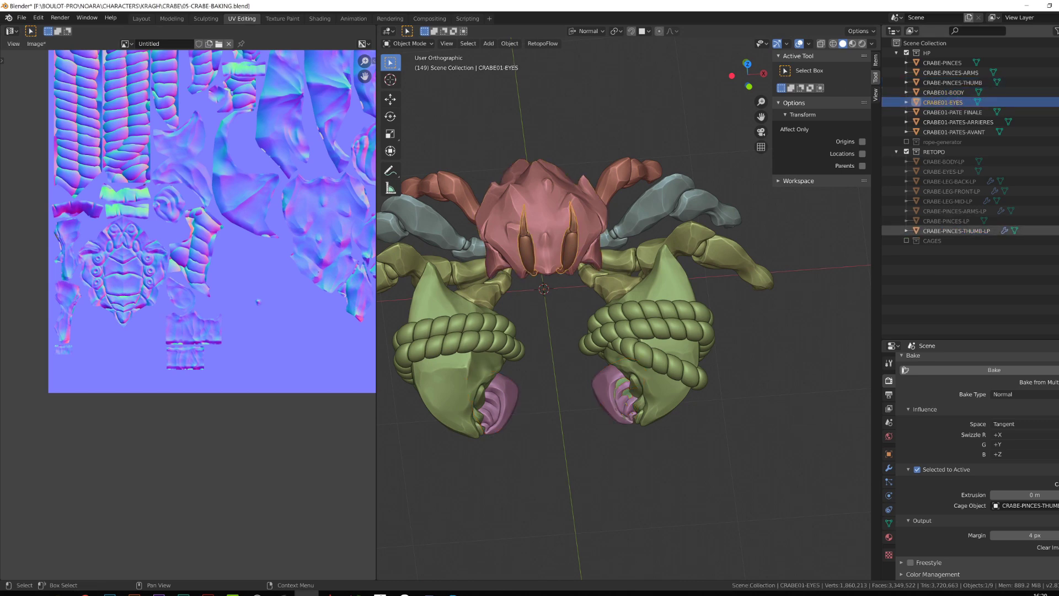
pyautogui.keyDown('ctrl'); pyautogui.click(943, 172); pyautogui.keyUp('ctrl')
pyautogui.click(1026, 505)
pyautogui.write('eye')
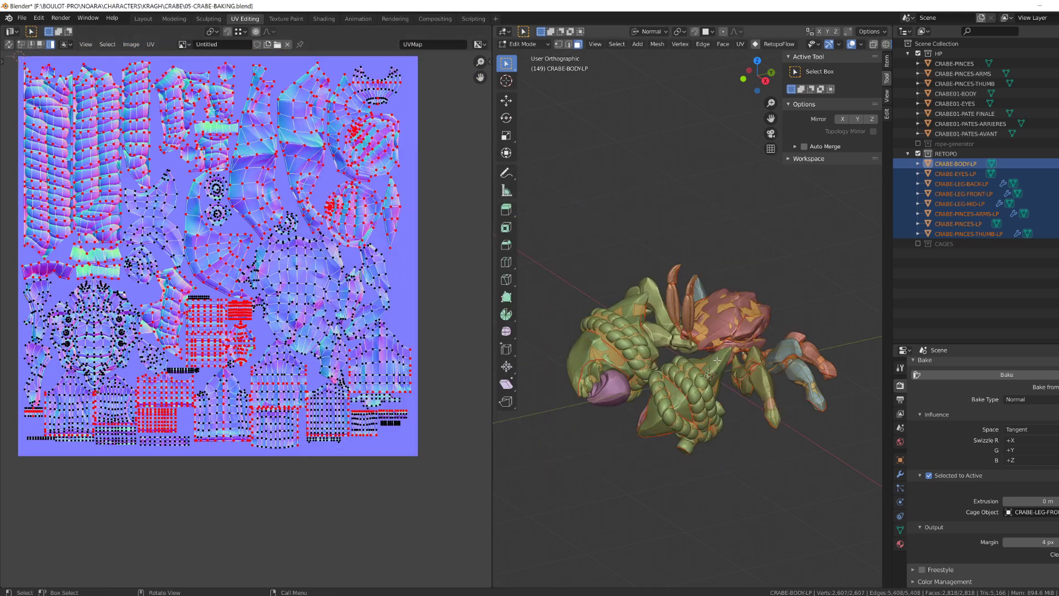
# Step: In the CRABE material's shader nodes, route the baked image through a Normal Map node into the Principled BSDF's Normal, and darken its base color
pyautogui.click(10, 31)
pyautogui.click(33, 104)
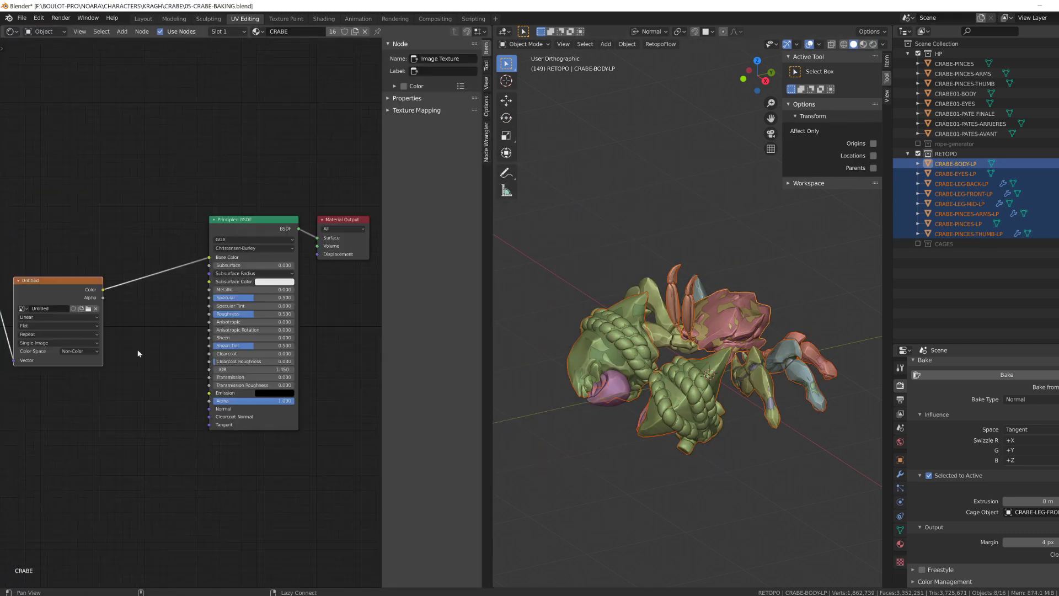
pyautogui.scroll(3, 194, 250)
pyautogui.hotkey('shift', 'a')
pyautogui.moveTo(216, 283); pyautogui.dragTo(104, 311, button='middle')
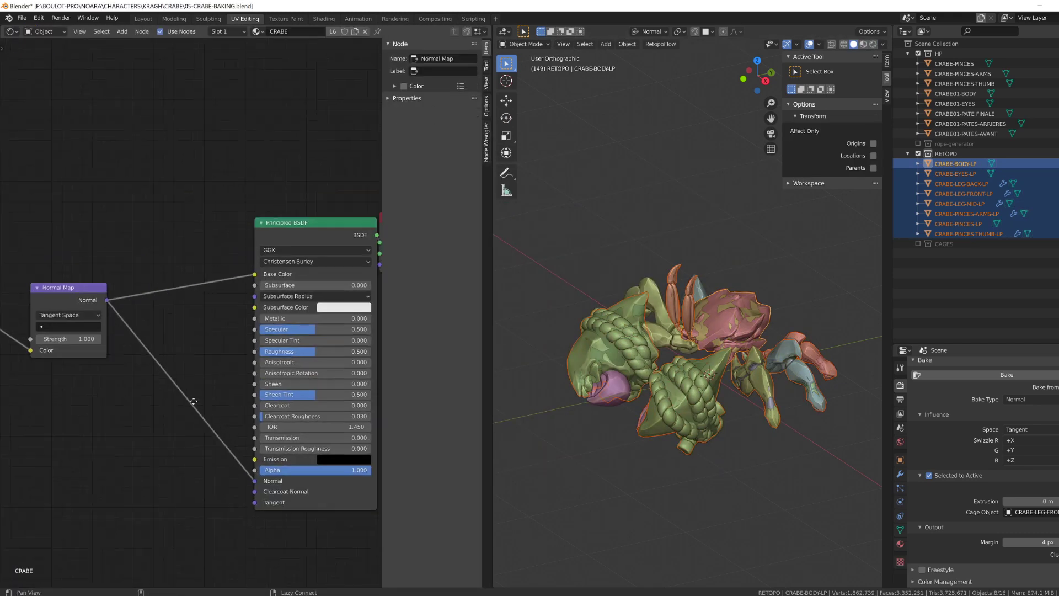
pyautogui.click(338, 278)
# Step: Hide the HP collection, save the file, and preview the low-poly crab in rendered shading with the World.001 environment nodes in view
pyautogui.click(917, 54)
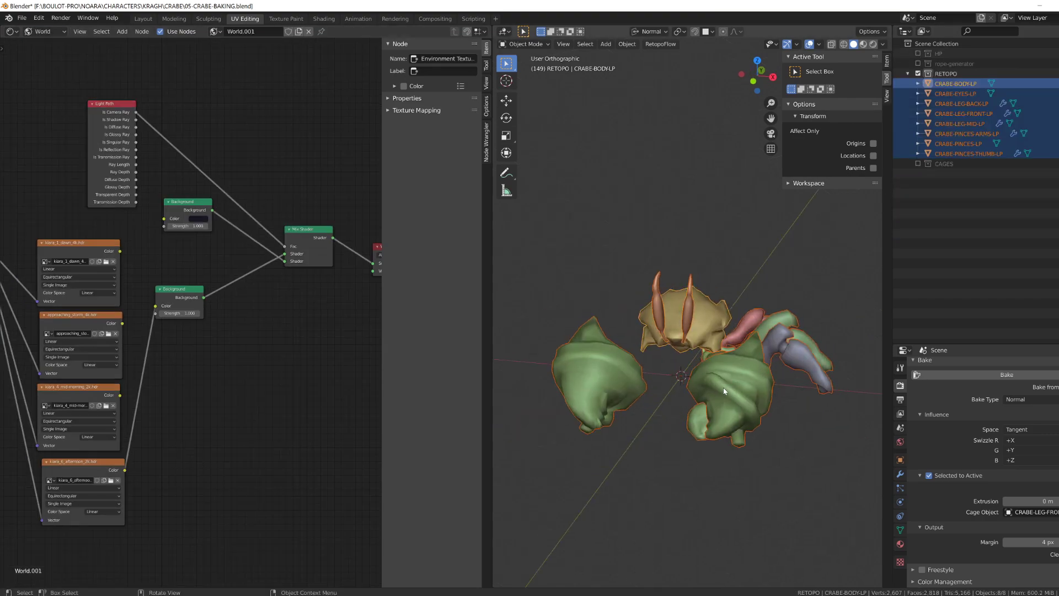
pyautogui.hotkey('ctrl', 's')
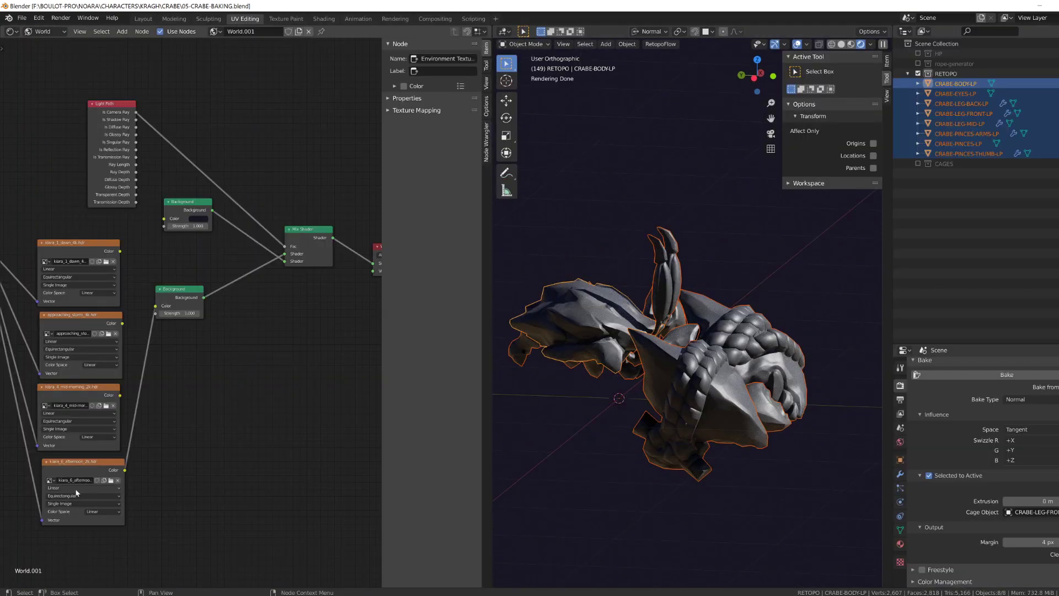
pyautogui.moveTo(76, 492); pyautogui.dragTo(261, 496, button='middle')
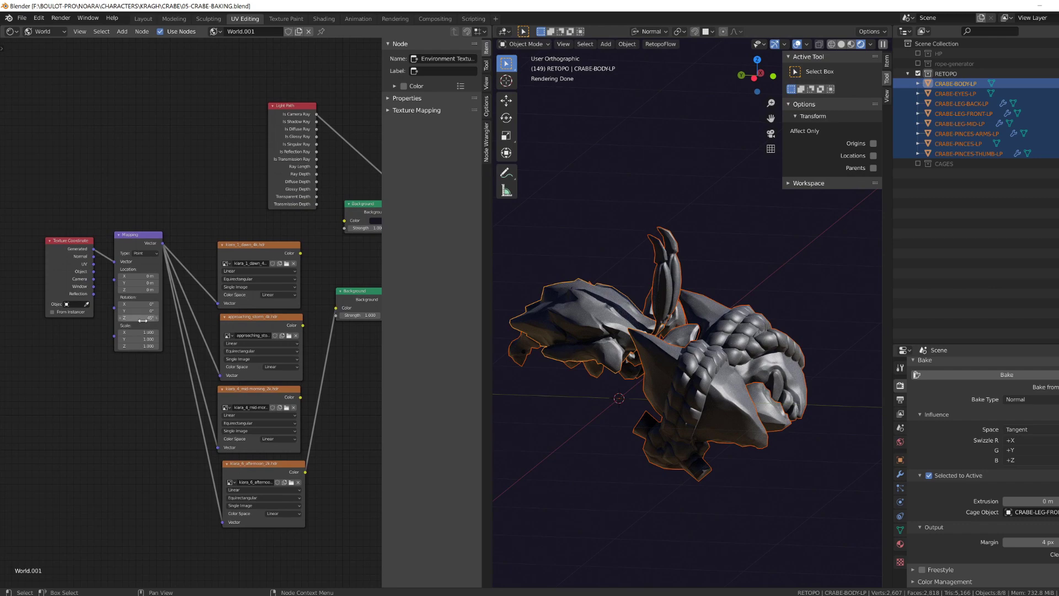
pyautogui.scroll(2, 597, 478)
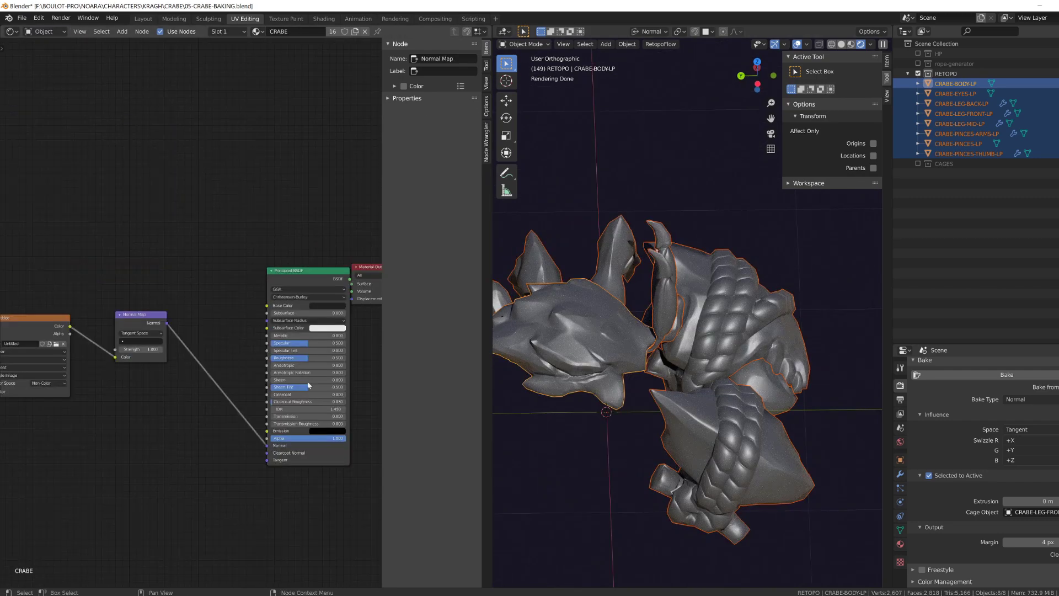
# Step: Set the Principled BSDF's roughness to 0.2 and save the file
pyautogui.write('0.2')
pyautogui.press('Return')
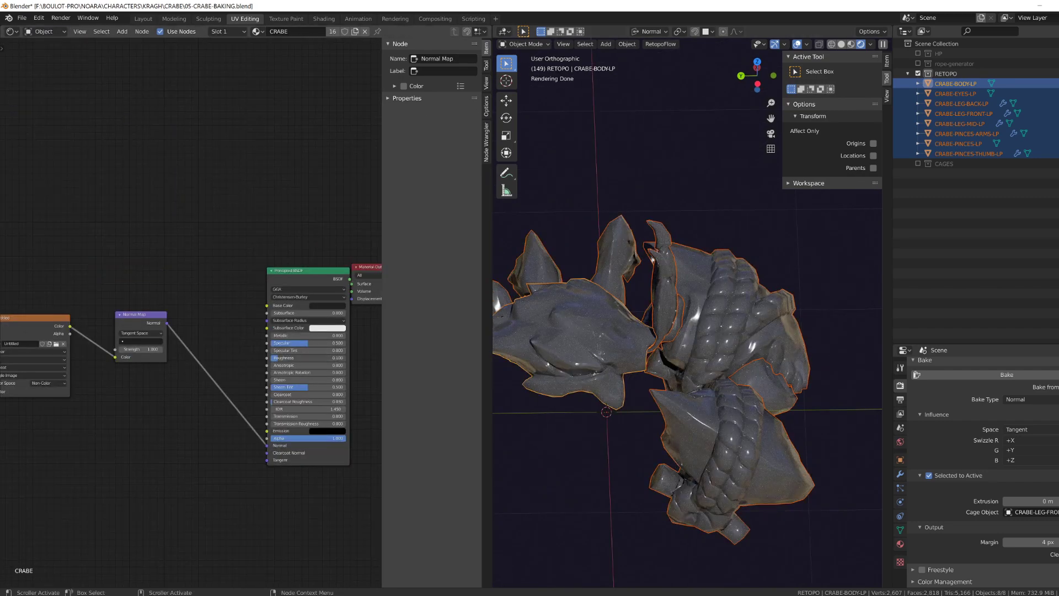
pyautogui.scroll(2, 852, 438)
pyautogui.moveTo(852, 439); pyautogui.dragTo(776, 424, button='middle')
pyautogui.click(836, 362)
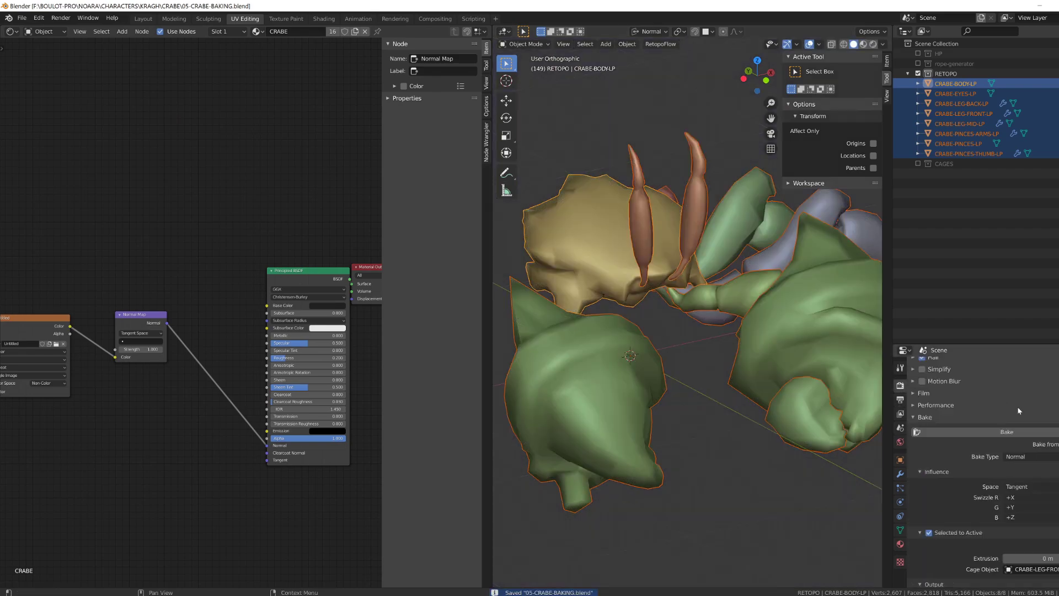
# Step: Maximize the 3D viewport and examine the baked normal map on the low-poly crab from several sides
pyautogui.click(851, 44)
pyautogui.hotkey('ctrl', 'space')
pyautogui.moveTo(705, 441); pyautogui.dragTo(547, 378, button='middle')
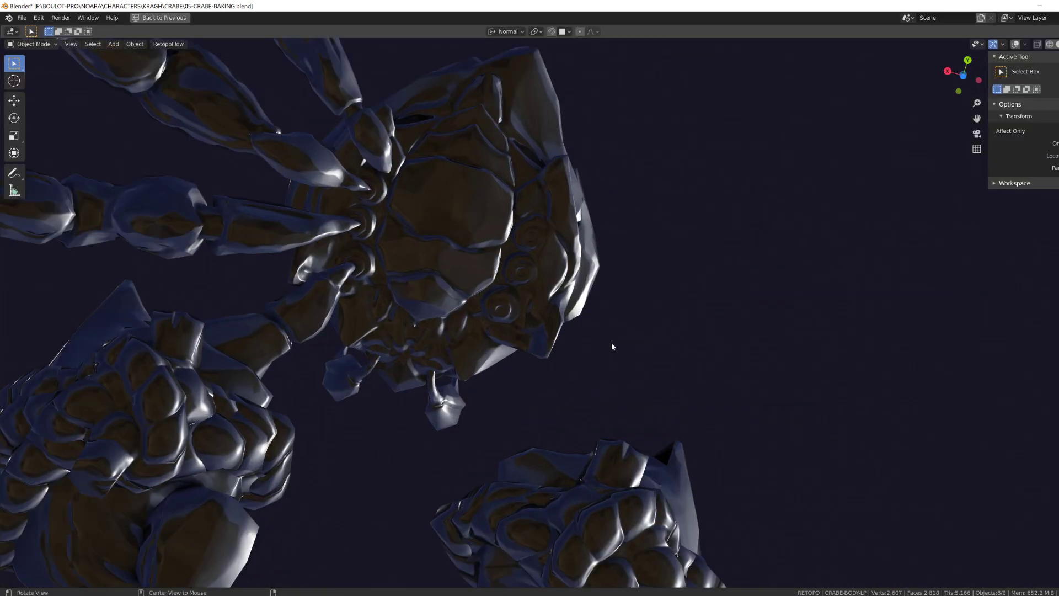
pyautogui.moveTo(611, 346); pyautogui.dragTo(604, 358, button='middle')
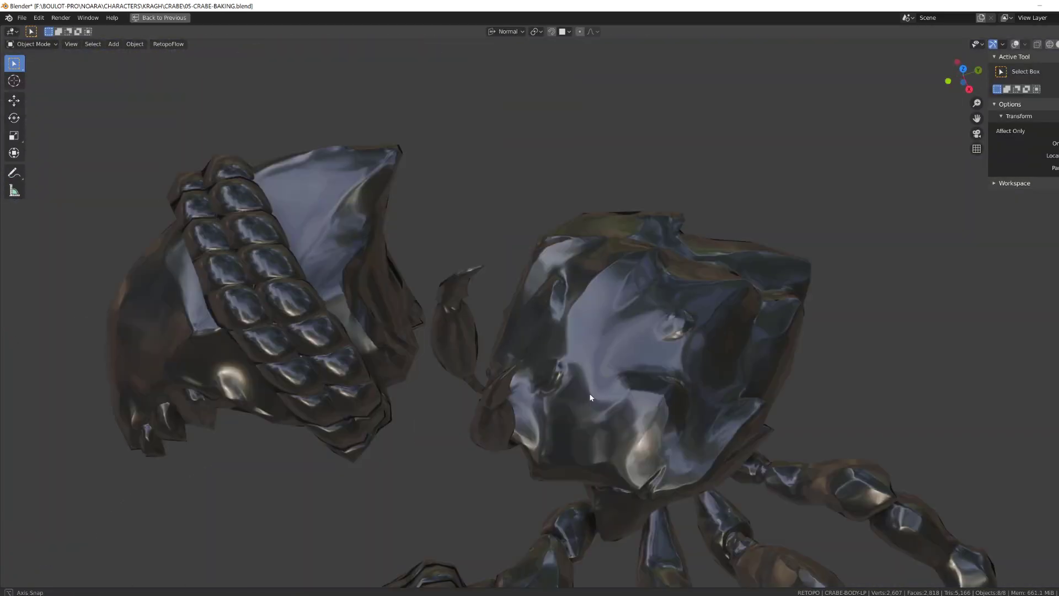
# Step: Display the baked normal map in the UV editor and examine the area of the selected CRABE-PINCES-LP face
pyautogui.moveTo(589, 393); pyautogui.dragTo(661, 353, button='middle')
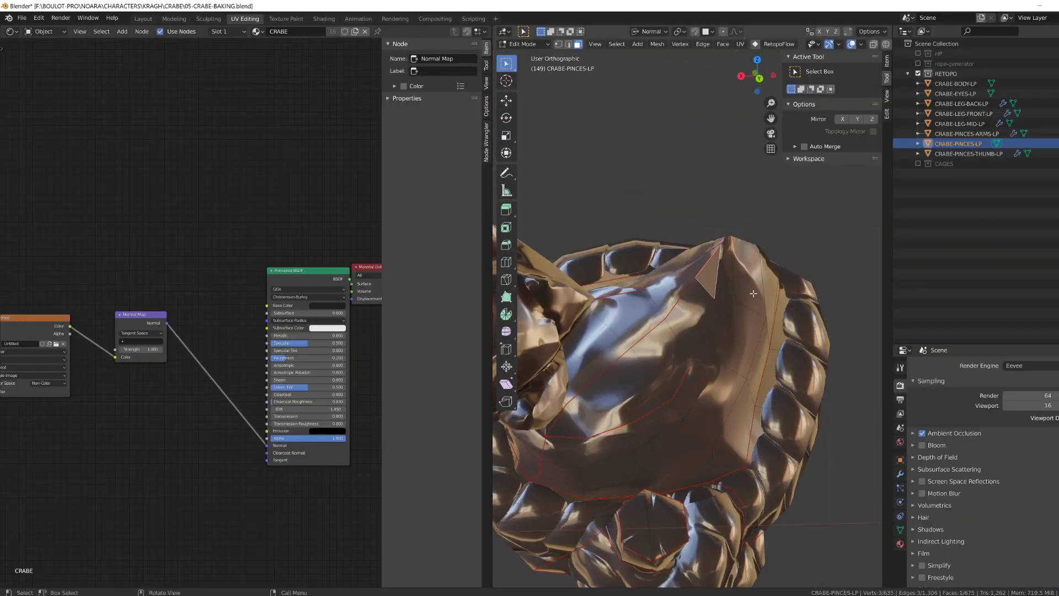
pyautogui.click(12, 32)
pyautogui.click(36, 79)
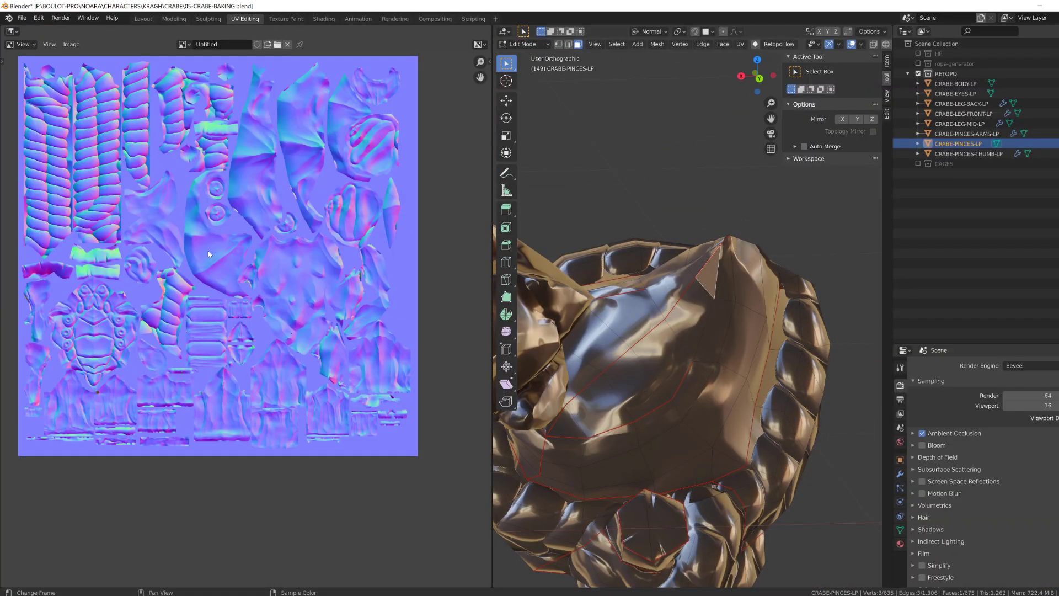
pyautogui.click(12, 31)
pyautogui.click(34, 90)
pyautogui.moveTo(265, 155); pyautogui.dragTo(276, 409, button='middle')
pyautogui.scroll(8, 276, 409)
pyautogui.moveTo(662, 353); pyautogui.dragTo(642, 345, button='middle')
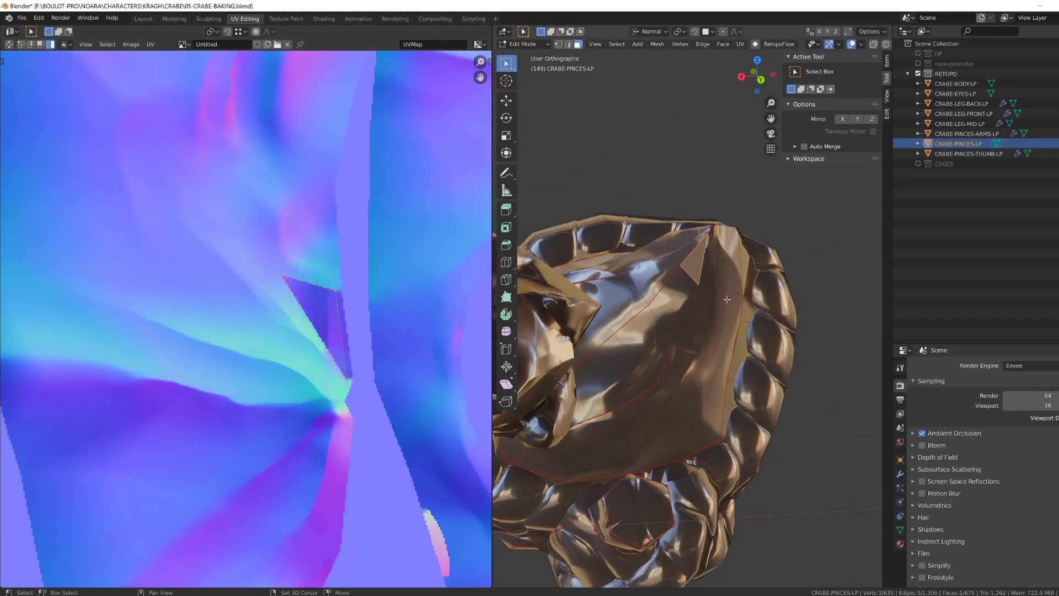
# Step: Turn on the Face Orientation overlay and check the face directions of the low-poly claws and the cages
pyautogui.press('a')
pyautogui.click(861, 44)
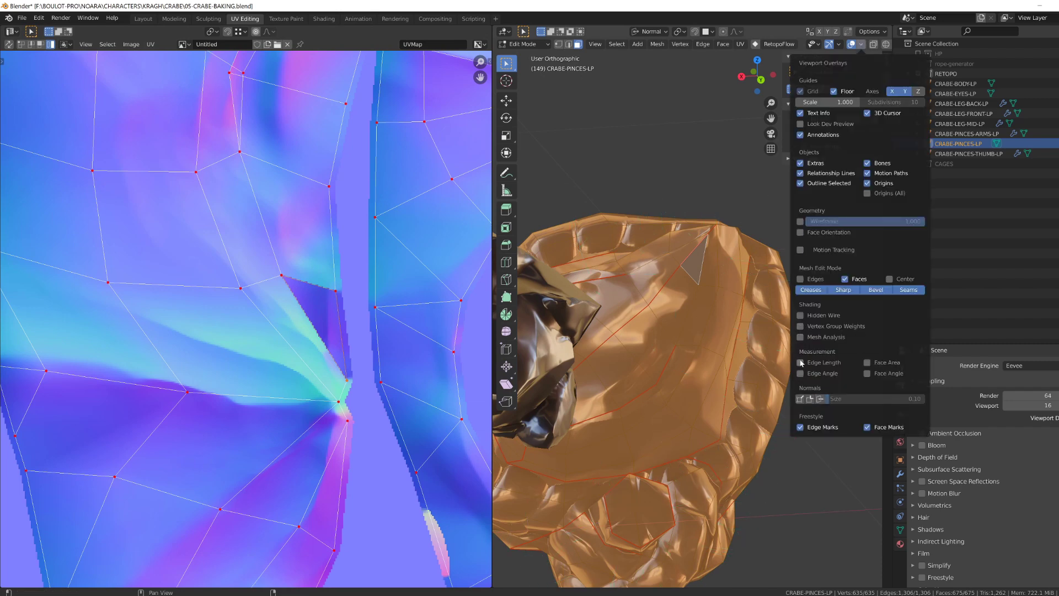
pyautogui.press('Tab')
pyautogui.click(819, 44)
pyautogui.click(759, 233)
pyautogui.press('Tab')
pyautogui.press('Tab')
pyautogui.click(918, 163)
pyautogui.click(960, 234)
pyautogui.press('Tab')
pyautogui.click(918, 164)
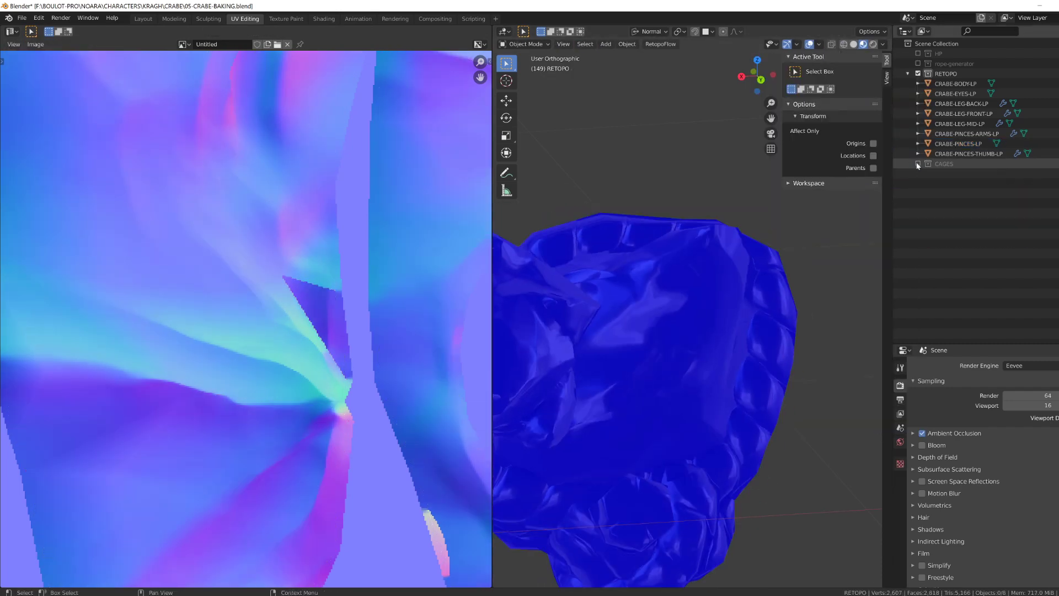
# Step: Show the HP collection, then in the CRABE shader nodes set the baked image's color space to sRGB and disconnect it from the Normal Map node
pyautogui.click(917, 54)
pyautogui.scroll(-7, 373, 328)
pyautogui.scroll(-6, 645, 348)
pyautogui.moveTo(662, 298); pyautogui.dragTo(645, 347, button='middle')
pyautogui.click(12, 32)
pyautogui.click(35, 100)
pyautogui.click(538, 300)
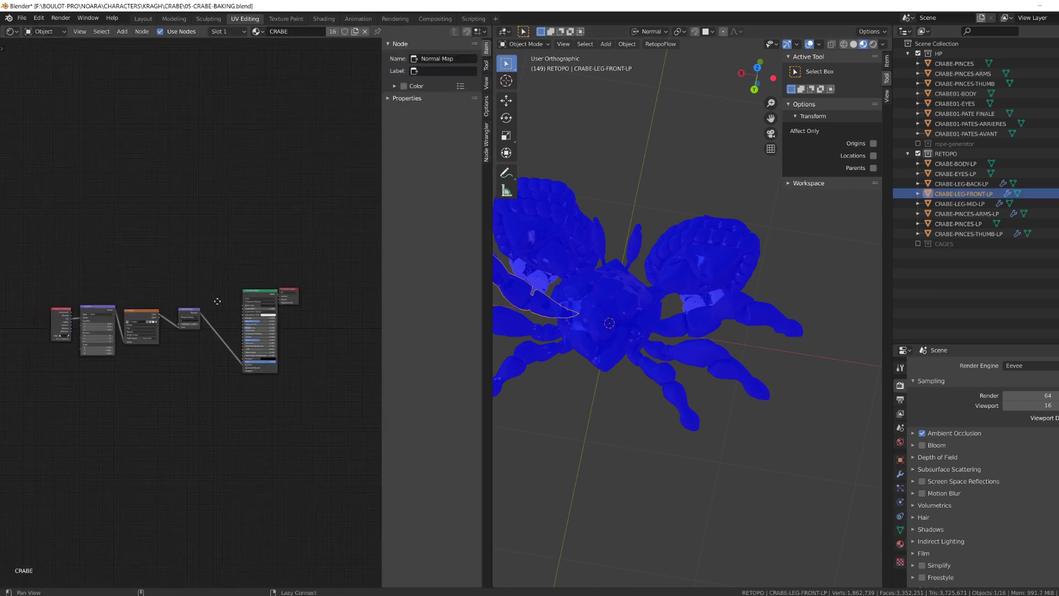
pyautogui.scroll(5, 217, 301)
pyautogui.click(117, 382)
pyautogui.click(118, 441)
pyautogui.moveTo(195, 349); pyautogui.dragTo(166, 351)
# Step: Try to bake CRABE-PINCES onto CRABE-PINCES-LP and check the low-poly claws' modifiers
pyautogui.scroll(3, 772, 276)
pyautogui.moveTo(792, 284); pyautogui.dragTo(751, 253, button='middle')
pyautogui.click(763, 270)
pyautogui.keyDown('ctrl'); pyautogui.click(958, 224); pyautogui.keyUp('ctrl')
pyautogui.click(1016, 403)
pyautogui.scroll(-10, 1015, 419)
pyautogui.click(1037, 516)
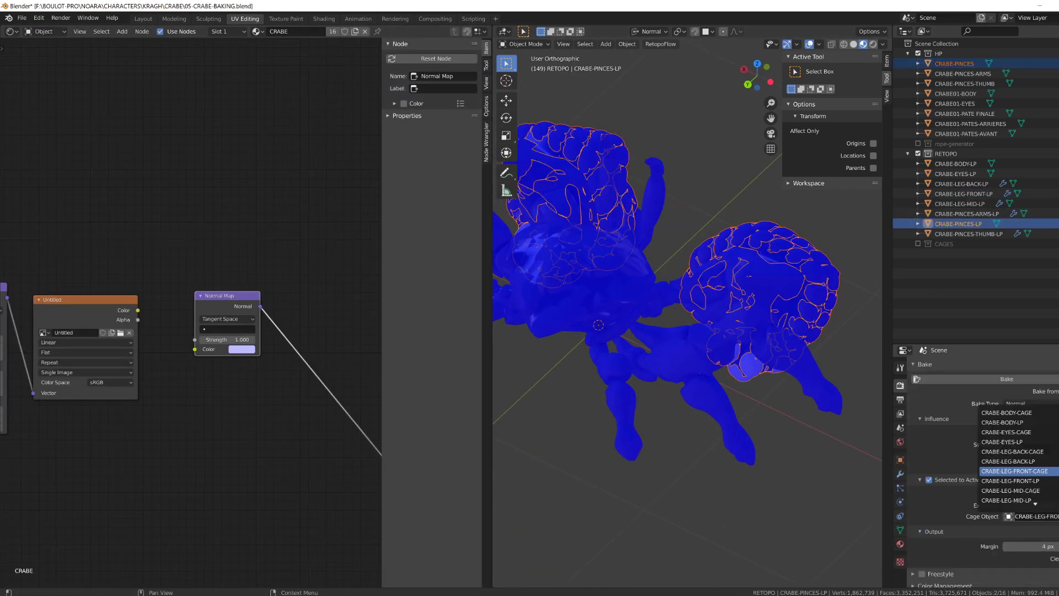
pyautogui.click(900, 474)
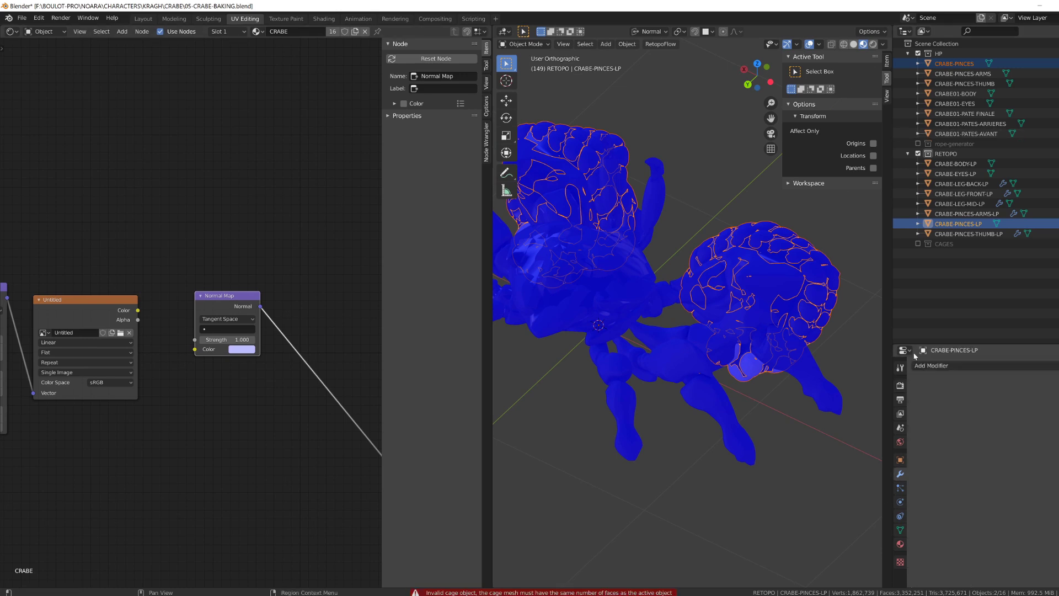
# Step: Bake the normals of CRABE-PINCES onto CRABE-PINCES-LP using the claws' own cage, with the baked image in view
pyautogui.click(954, 64)
pyautogui.keyDown('ctrl'); pyautogui.click(958, 224); pyautogui.keyUp('ctrl')
pyautogui.click(900, 385)
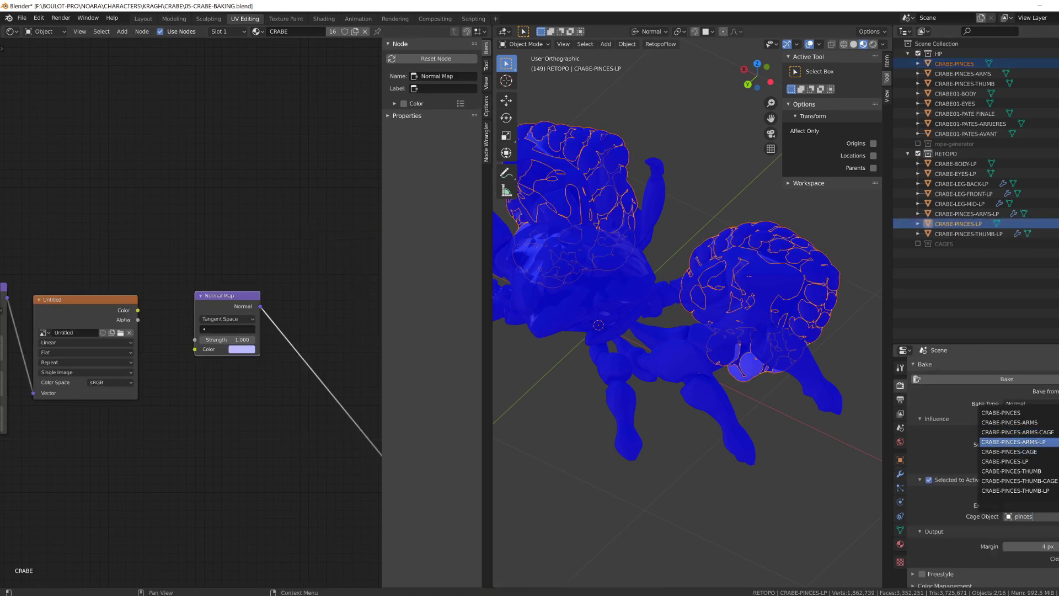
pyautogui.click(29, 91)
pyautogui.scroll(3, 243, 302)
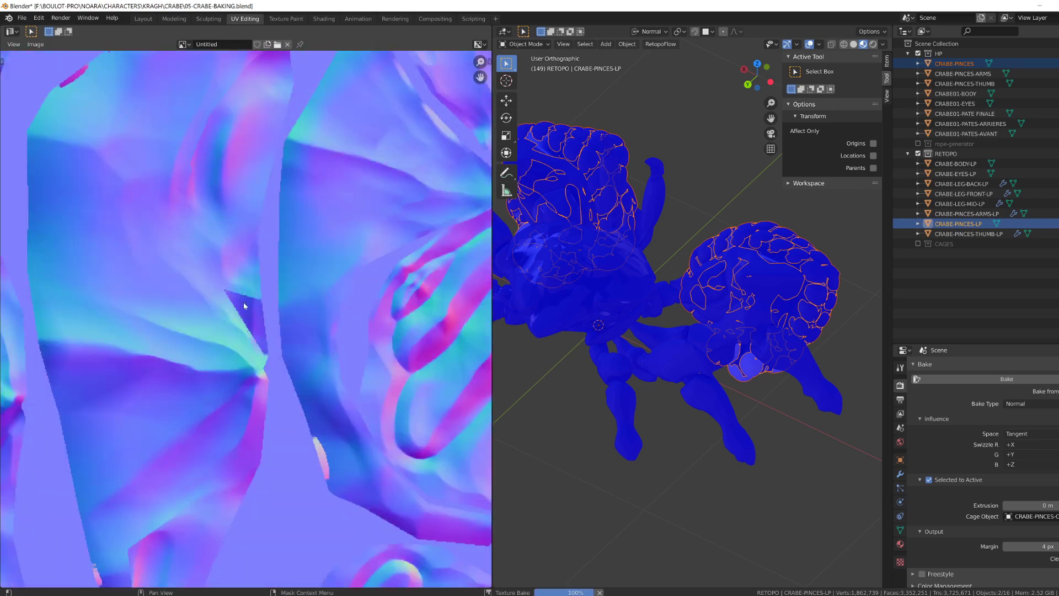
pyautogui.scroll(-6, 273, 392)
pyautogui.scroll(-1, 278, 417)
# Step: Hide the HP collection, show the low-poly crab in solid shading with texture color, and turn off Face Orientation
pyautogui.click(918, 54)
pyautogui.click(883, 44)
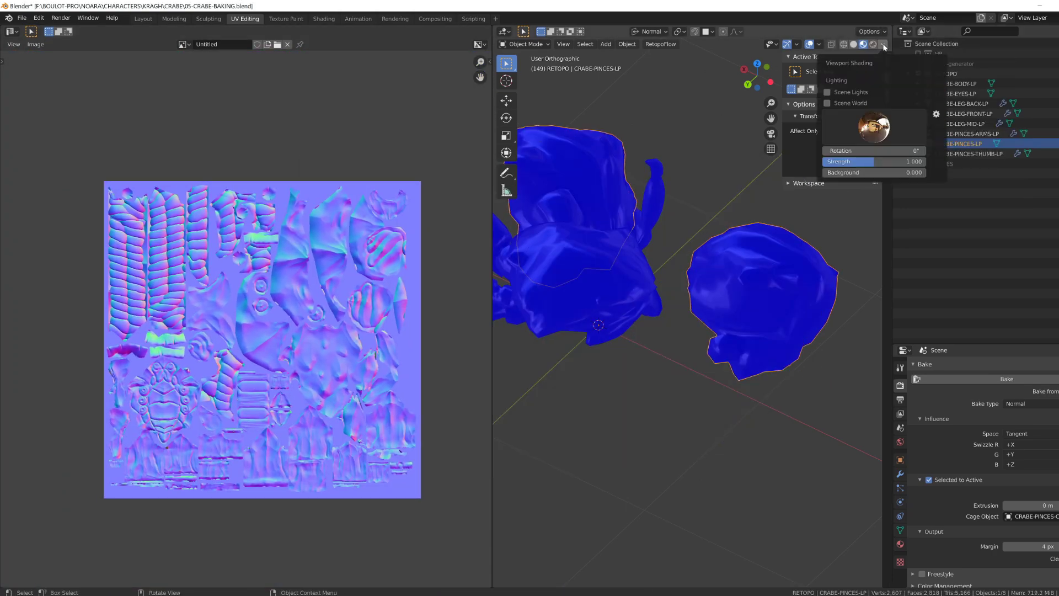
pyautogui.click(853, 44)
pyautogui.click(882, 44)
pyautogui.click(916, 167)
pyautogui.click(819, 44)
pyautogui.click(758, 221)
# Step: Examine the normal map on the crab and its cages from several sides, down to the leg tips
pyautogui.click(714, 395)
pyautogui.hotkey('ctrl', 'space')
pyautogui.moveTo(714, 395); pyautogui.dragTo(463, 475, button='middle')
pyautogui.scroll(4, 558, 449)
pyautogui.scroll(-4, 557, 449)
pyautogui.scroll(5, 604, 418)
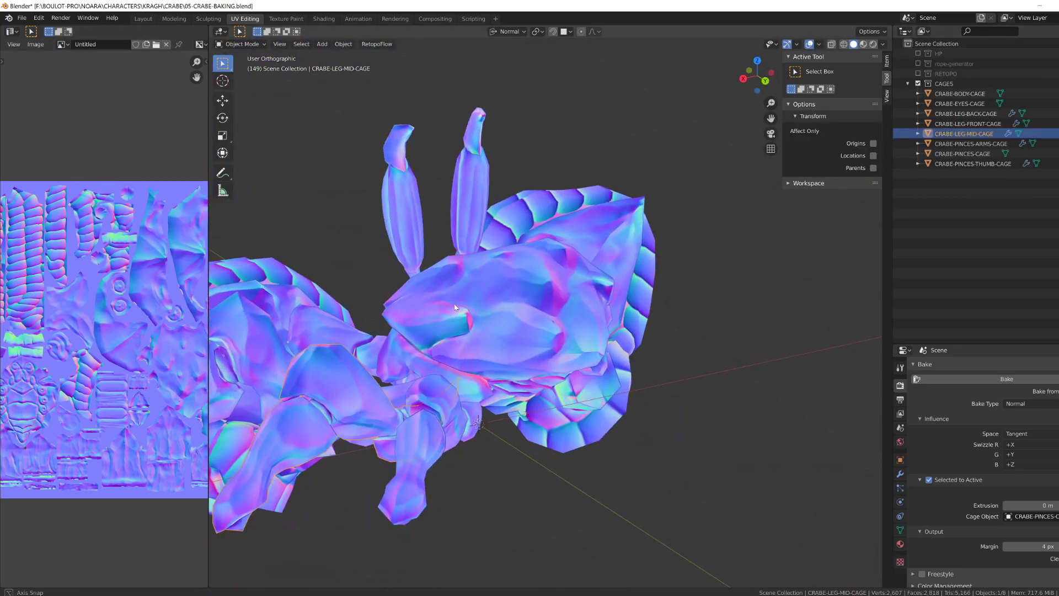
pyautogui.moveTo(455, 307); pyautogui.dragTo(557, 330, button='middle')
pyautogui.scroll(4, 466, 277)
pyautogui.scroll(5, 441, 331)
pyautogui.keyDown('shift'); pyautogui.moveTo(441, 331); pyautogui.dragTo(620, 266, button='middle'); pyautogui.keyUp('shift')
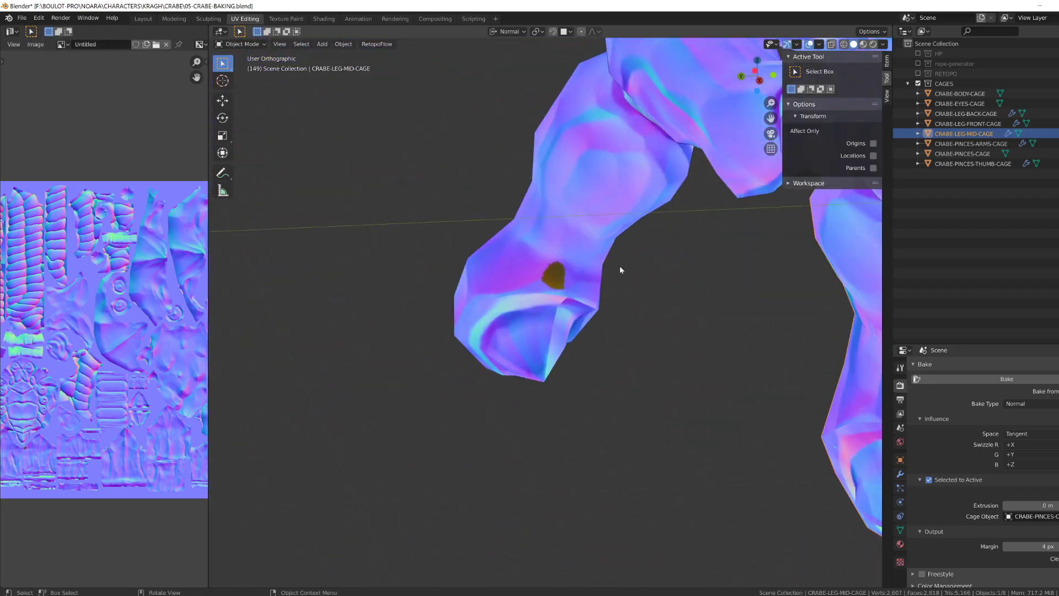
pyautogui.click(568, 259)
pyautogui.press('Tab')
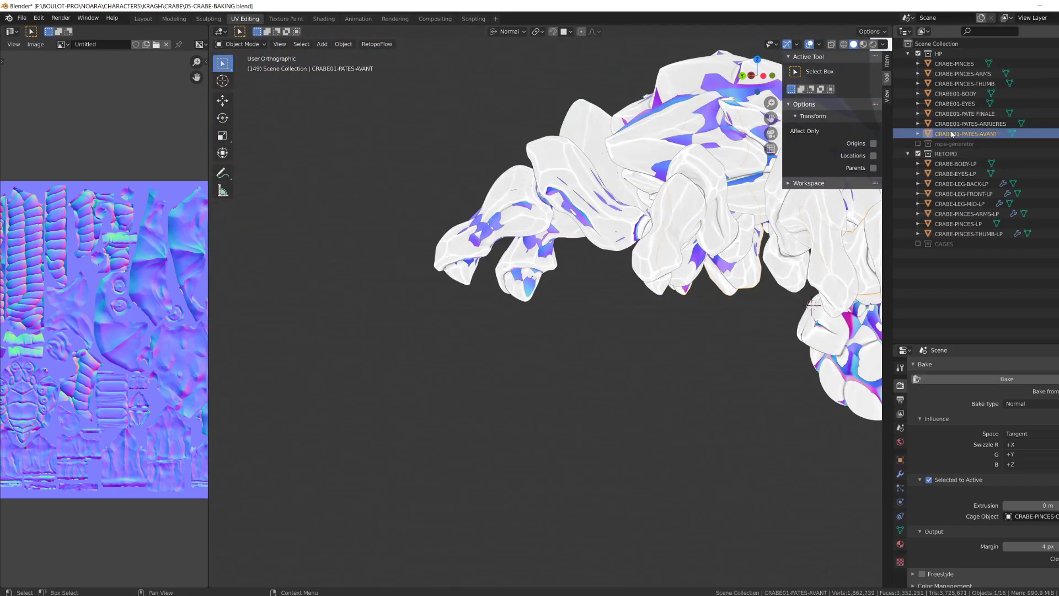
# Step: Bake an object-space normal map from CRABE01-PATE FINALE onto CRABE-LEG-MID-LP using the middle leg's cage
pyautogui.moveTo(975, 187); pyautogui.dragTo(1030, 517)
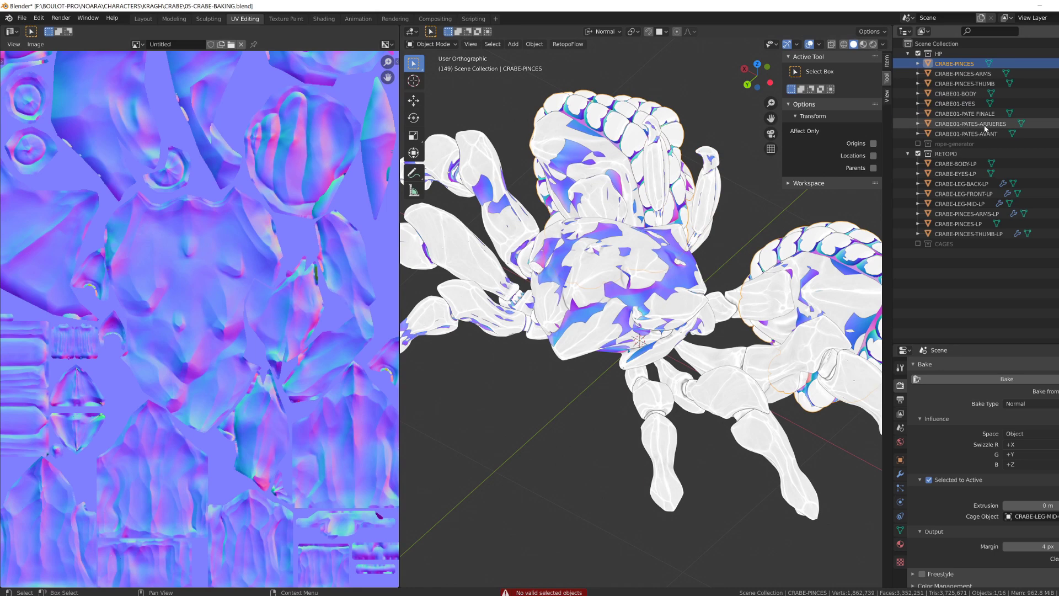
pyautogui.keyDown('ctrl'); pyautogui.click(977, 204); pyautogui.keyUp('ctrl')
pyautogui.scroll(-4, 267, 368)
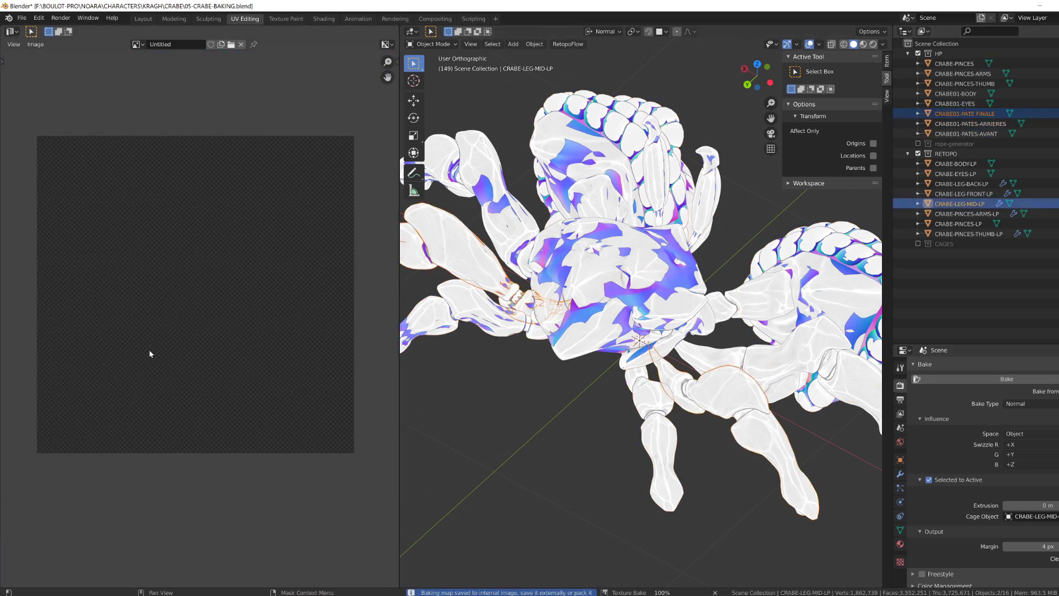
pyautogui.scroll(1, 150, 354)
# Step: Bake the object-space normals of CRABE01-PATES-ARRIERES onto CRABE-LEG-BACK-LP using CRABE-LEG-BACK-CAGE
pyautogui.keyDown('ctrl'); pyautogui.click(966, 184); pyautogui.keyUp('ctrl')
pyautogui.click(1034, 516)
pyautogui.click(1020, 451)
pyautogui.click(1012, 382)
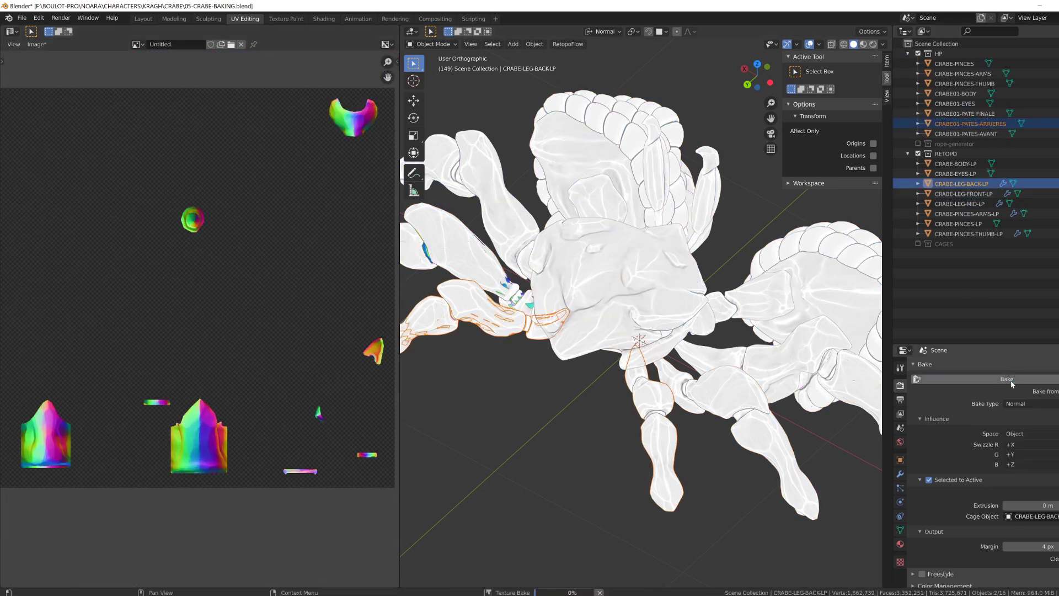
# Step: Bake the object-space normals of CRABE01-PATES-AVANT onto CRABE-LEG-FRONT-LP using CRABE-LEG-FRONT-CAGE
pyautogui.click(965, 134)
pyautogui.keyDown('ctrl'); pyautogui.click(962, 193); pyautogui.keyUp('ctrl')
pyautogui.click(1028, 516)
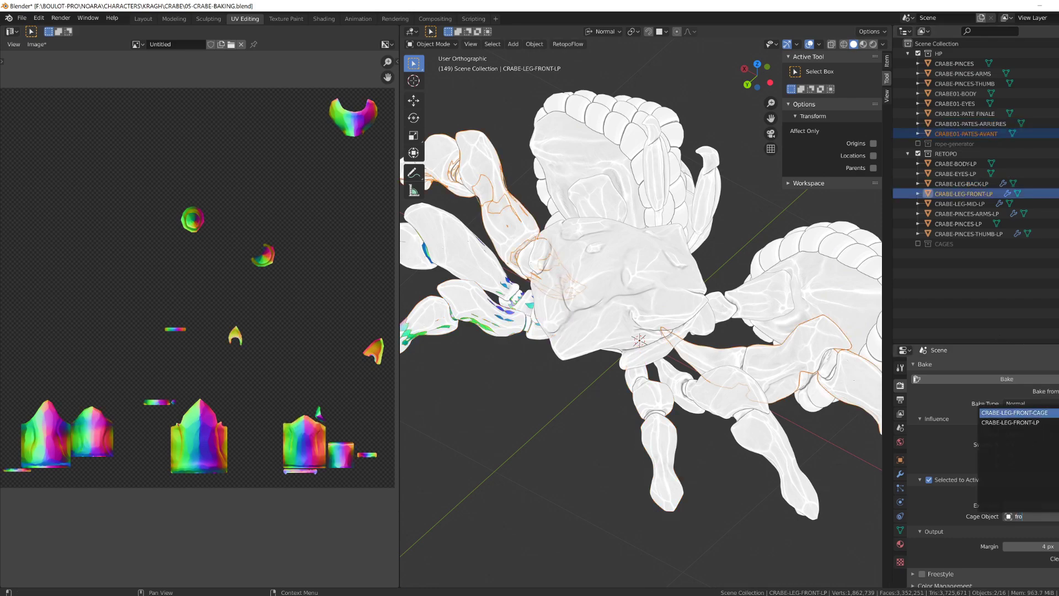
pyautogui.click(1010, 413)
pyautogui.click(1006, 379)
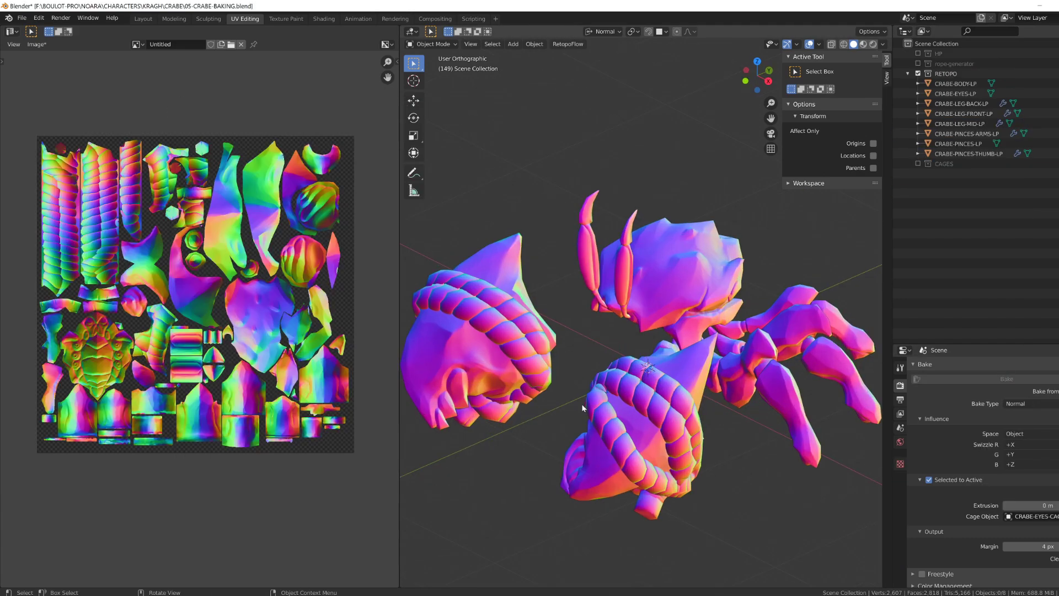
# Step: Inspect the object-space normals on the low-poly crab and save the baked image as CRABE-NORMAL-OBJ.png in the textures folder
pyautogui.moveTo(582, 402); pyautogui.dragTo(515, 435, button='middle')
pyautogui.scroll(-2, 621, 435)
pyautogui.hotkey('ctrl', 'space')
pyautogui.scroll(5, 515, 435)
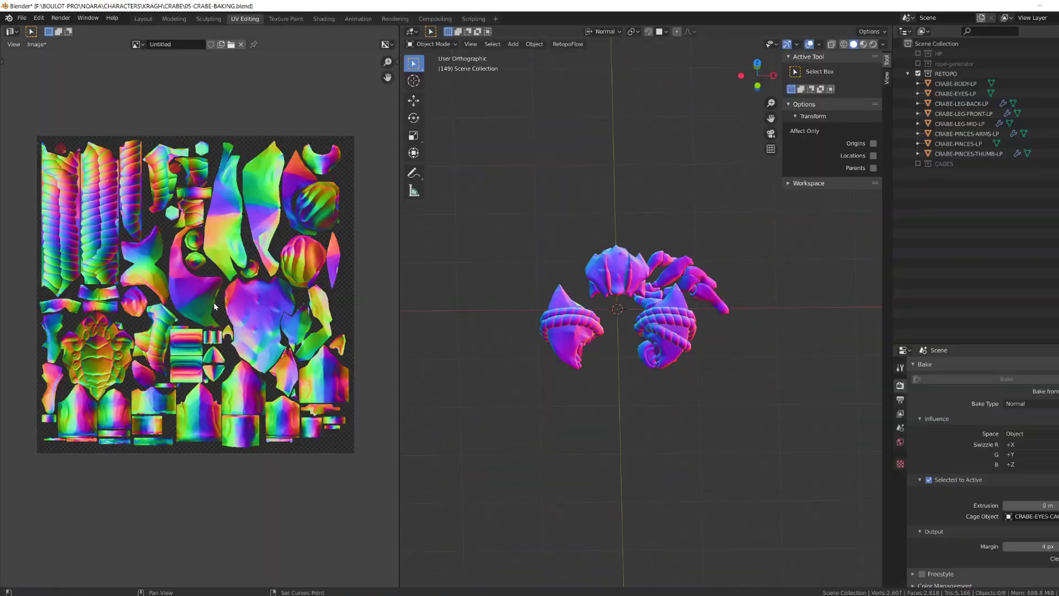
pyautogui.hotkey('shift', 'alt', 's')
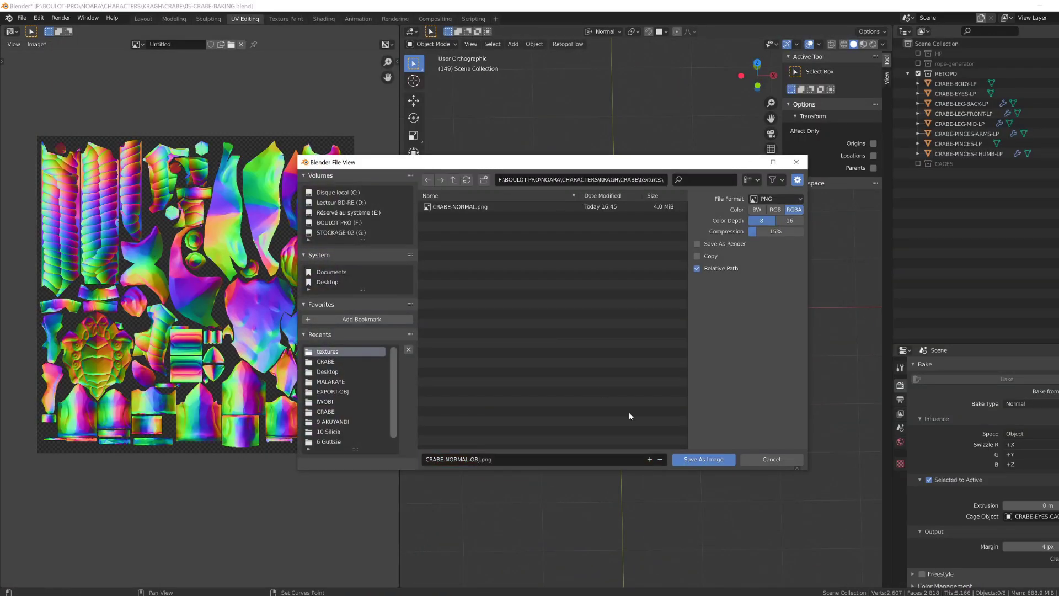
pyautogui.press('Return')
# Step: Show the HP collection again and set the bake type to Ambient Occlusion
pyautogui.click(918, 53)
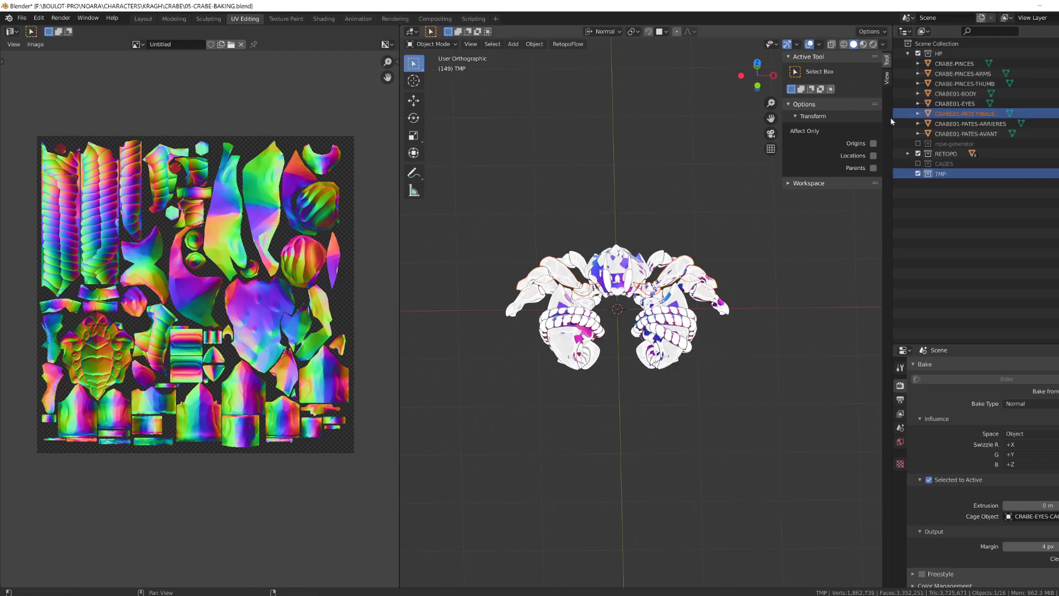
pyautogui.click(1058, 31)
pyautogui.moveTo(400, 293); pyautogui.dragTo(380, 293)
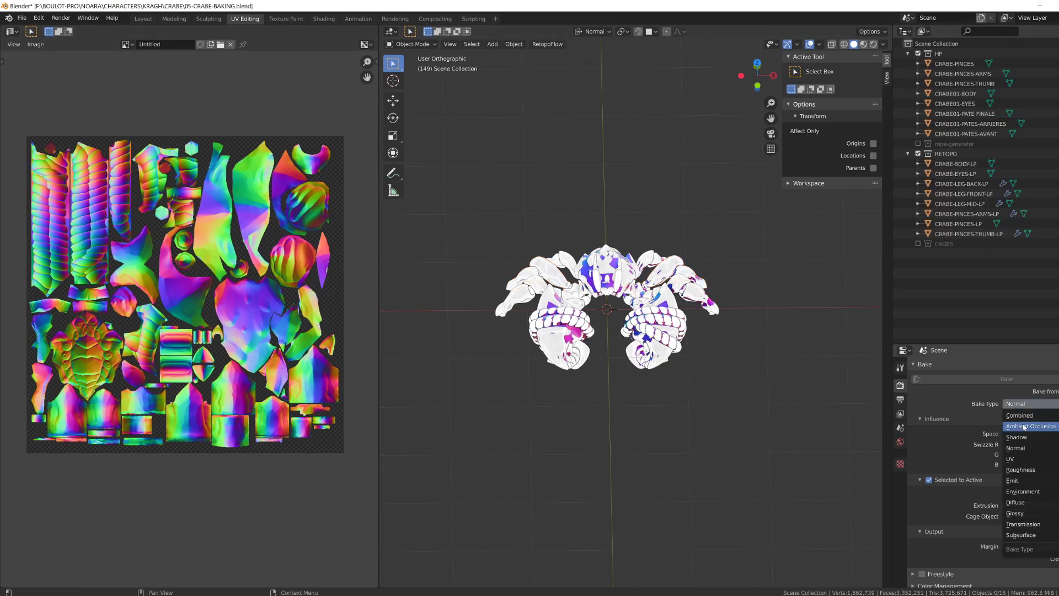
pyautogui.click(1023, 427)
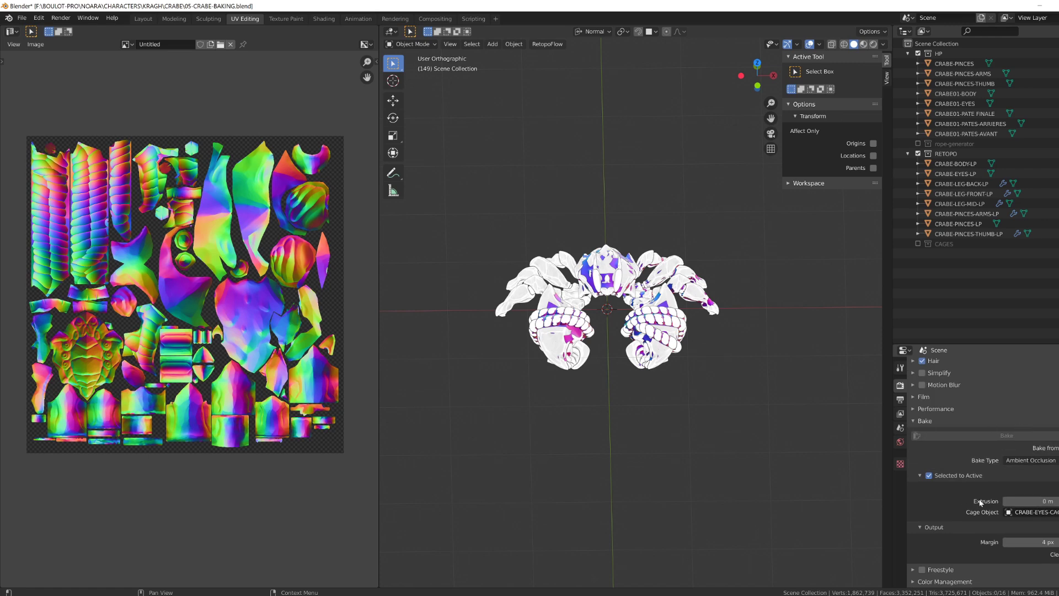
# Step: Bake ambient occlusion from CRABE-PINCES onto CRABE-PINCES-LP with the claws' cage, hiding all the other crab parts
pyautogui.keyDown('ctrl'); pyautogui.click(1048, 224); pyautogui.keyUp('ctrl')
pyautogui.click(1029, 512)
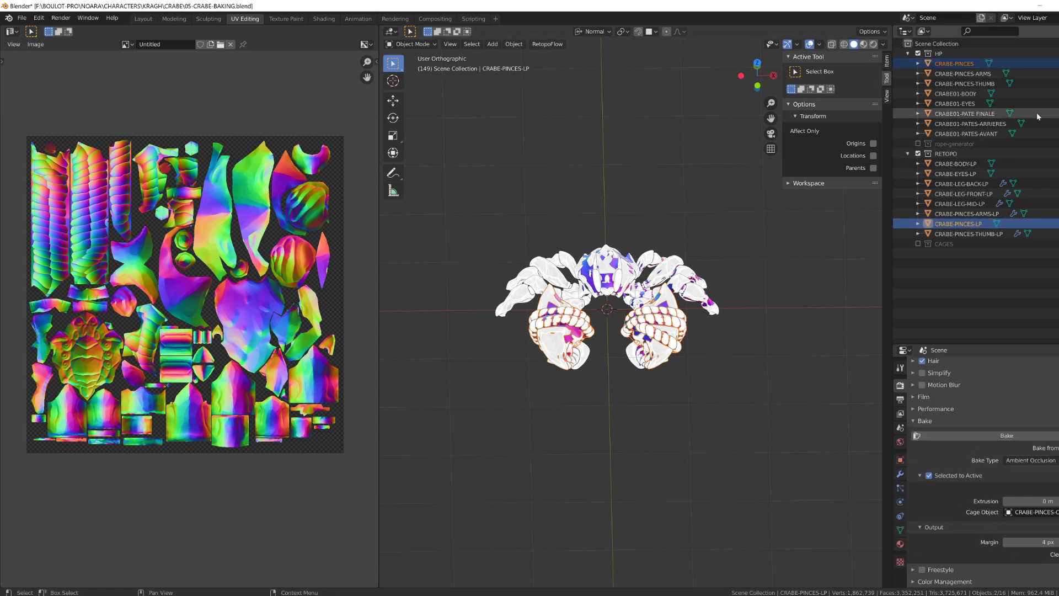
pyautogui.moveTo(1058, 173); pyautogui.dragTo(1058, 213)
pyautogui.scroll(2, 750, 405)
pyautogui.moveTo(750, 405)
pyautogui.mouseDown(button='middle')
pyautogui.moveTo(713, 409)
pyautogui.moveTo(766, 406)
pyautogui.mouseUp(button='middle')
pyautogui.click(1058, 234)
pyautogui.moveTo(706, 381); pyautogui.dragTo(651, 405, button='middle')
pyautogui.click(1058, 73)
pyautogui.click(994, 436)
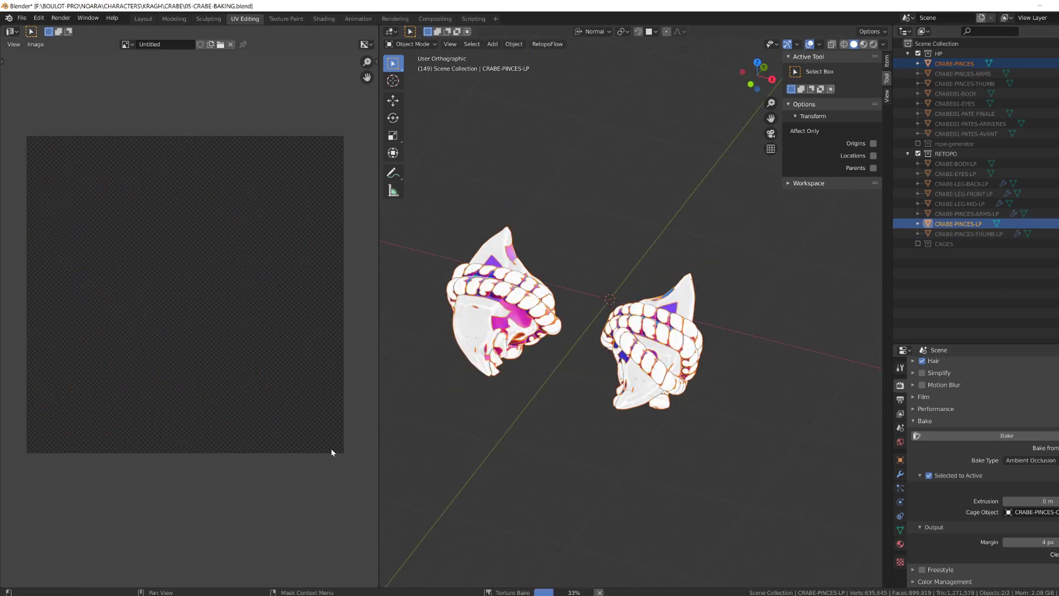
pyautogui.scroll(1, 193, 317)
pyautogui.moveTo(595, 308); pyautogui.dragTo(713, 326, button='middle')
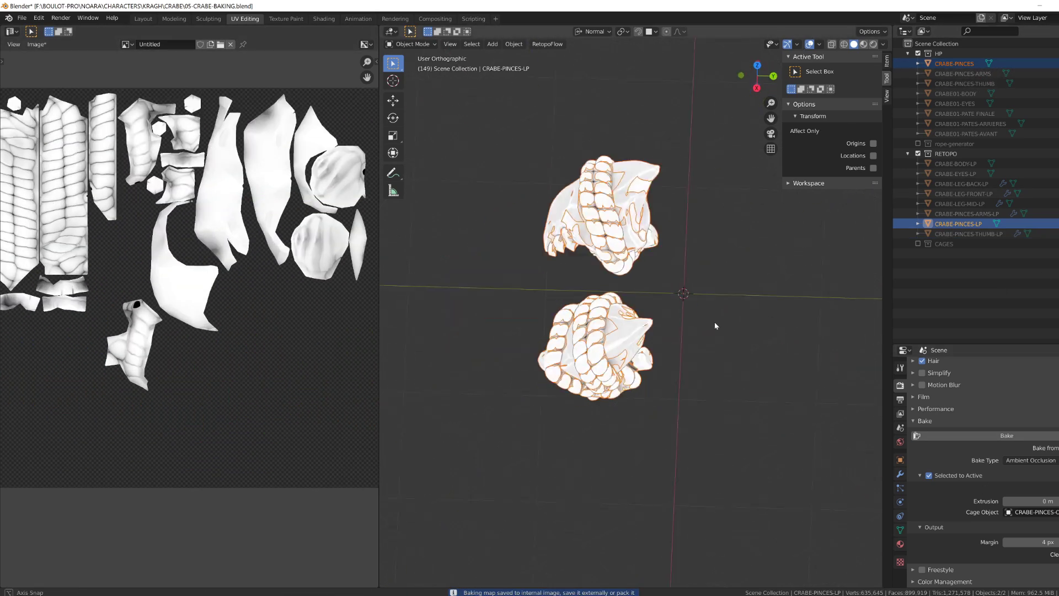
# Step: Reveal CRABE-PINCES-ARMS and bake the ambient occlusion onto CRABE-PINCES-LP again
pyautogui.click(1058, 64)
pyautogui.moveTo(783, 345); pyautogui.dragTo(828, 344, button='middle')
pyautogui.click(1058, 64)
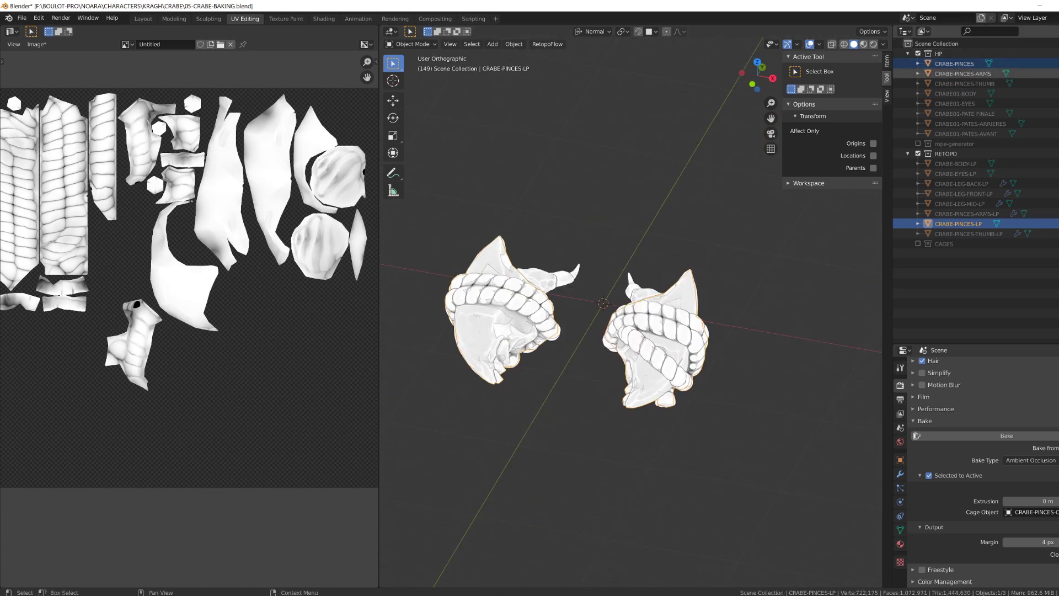
pyautogui.keyDown('ctrl'); pyautogui.click(958, 224); pyautogui.keyUp('ctrl')
pyautogui.click(1006, 436)
pyautogui.moveTo(562, 478); pyautogui.dragTo(593, 285, button='middle')
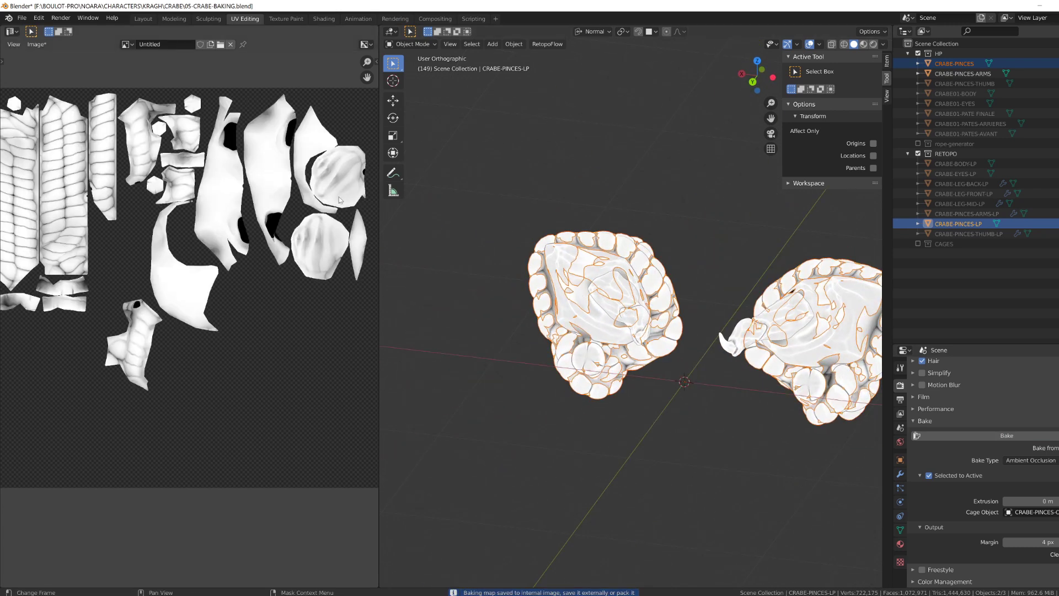
# Step: Hide the high-poly claws and arms, and examine the dark occlusion patches on CRABE-PINCES-LP and in its UV layout
pyautogui.click(1058, 73)
pyautogui.click(1058, 63)
pyautogui.moveTo(444, 364); pyautogui.dragTo(585, 381, button='middle')
pyautogui.scroll(3, 605, 352)
pyautogui.press('Tab')
pyautogui.press('Tab')
pyautogui.press('Tab')
pyautogui.scroll(2, 584, 364)
pyautogui.scroll(6, 172, 381)
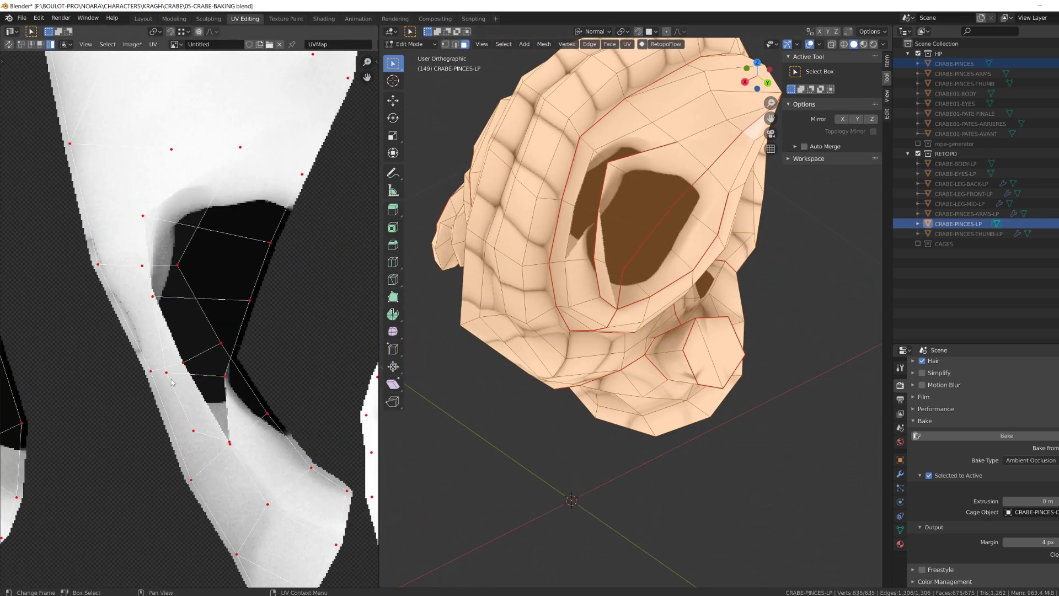
pyautogui.scroll(-2, 145, 217)
pyautogui.press('1')
pyautogui.scroll(-5, 145, 217)
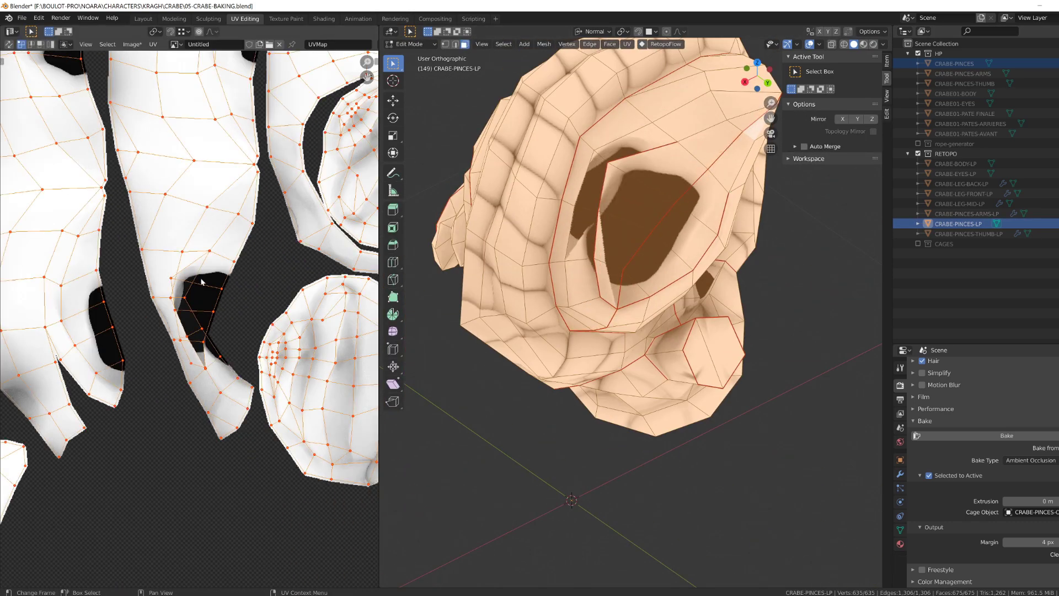
# Step: Maximize the UV editor and unlink the baked image from it to view the claws' bare UV layout
pyautogui.hotkey('ctrl', 'space')
pyautogui.scroll(1, 580, 275)
pyautogui.click(590, 45)
pyautogui.scroll(12, 511, 293)
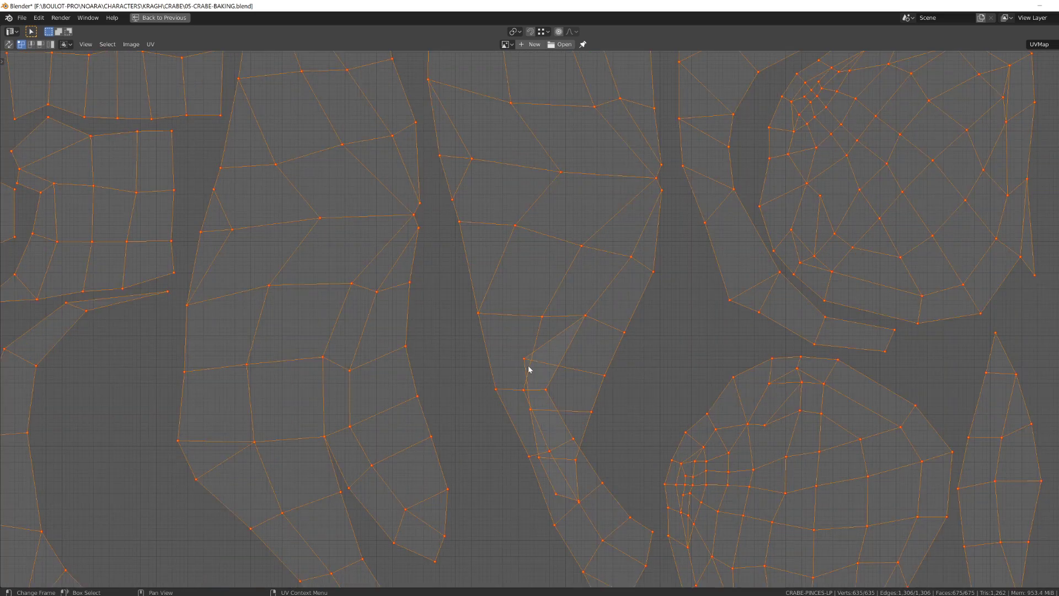
# Step: Try to stitch the UVs of the claws' islands
pyautogui.press('v')
pyautogui.click(527, 360)
pyautogui.scroll(-5, 551, 390)
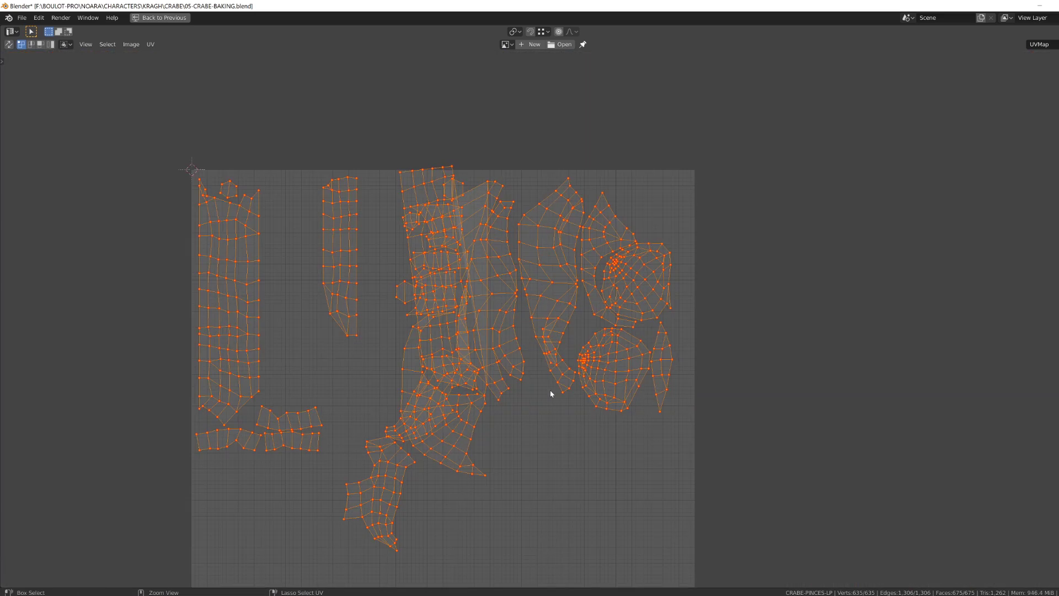
pyautogui.hotkey('ctrl', 'space')
pyautogui.scroll(1, 132, 290)
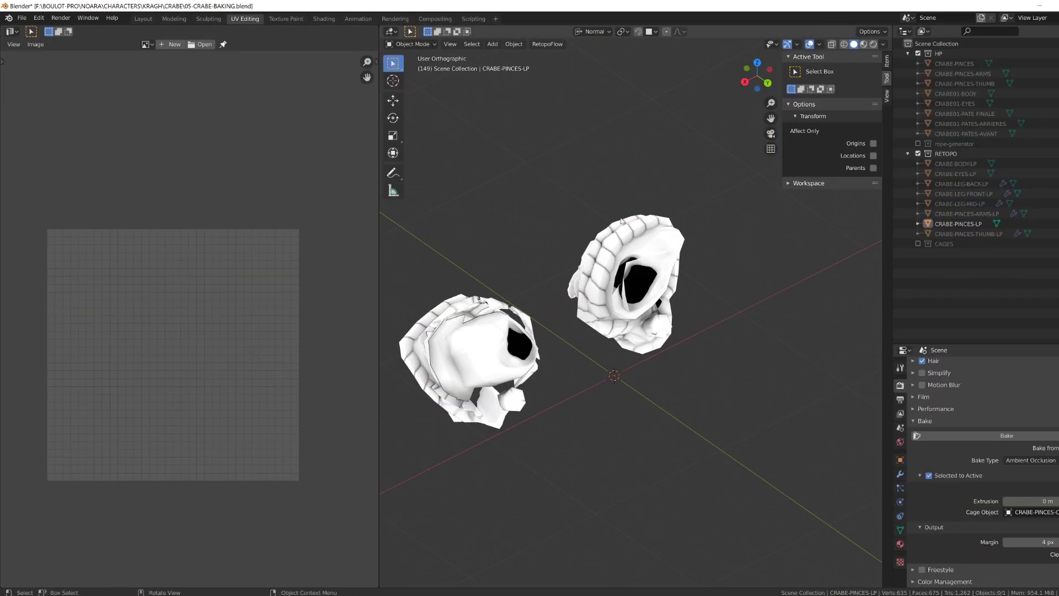
# Step: Enter Edit Mode on CRABE-PINCES-LP and select the whole mesh to display all of its UV islands
pyautogui.moveTo(622, 221); pyautogui.dragTo(670, 216, button='middle')
pyautogui.press('Tab')
pyautogui.press('a')
pyautogui.scroll(3, 634, 265)
pyautogui.scroll(6, 237, 292)
pyautogui.click(595, 227)
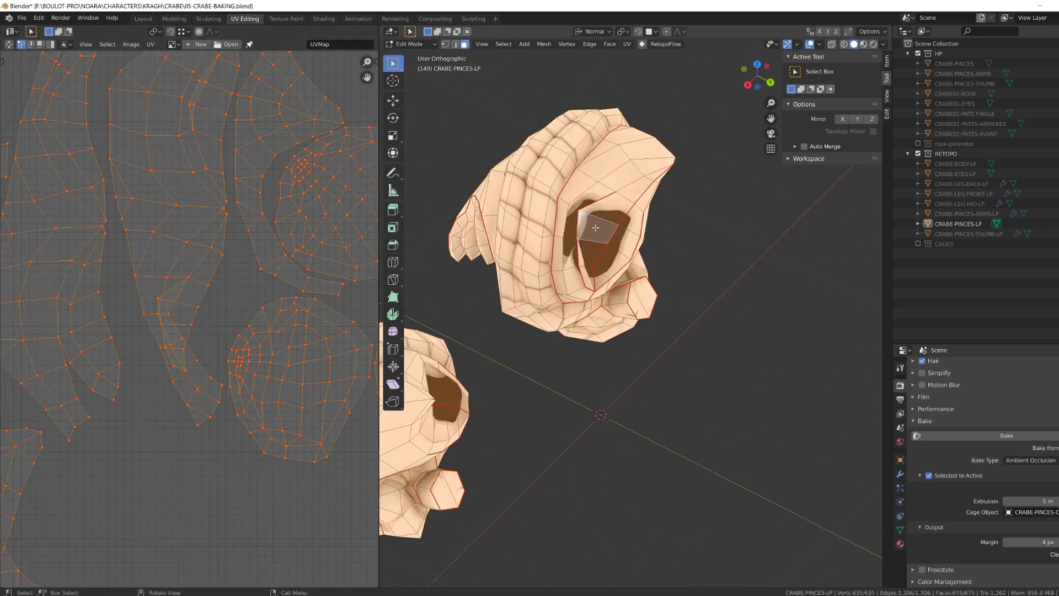
pyautogui.scroll(-4, 195, 354)
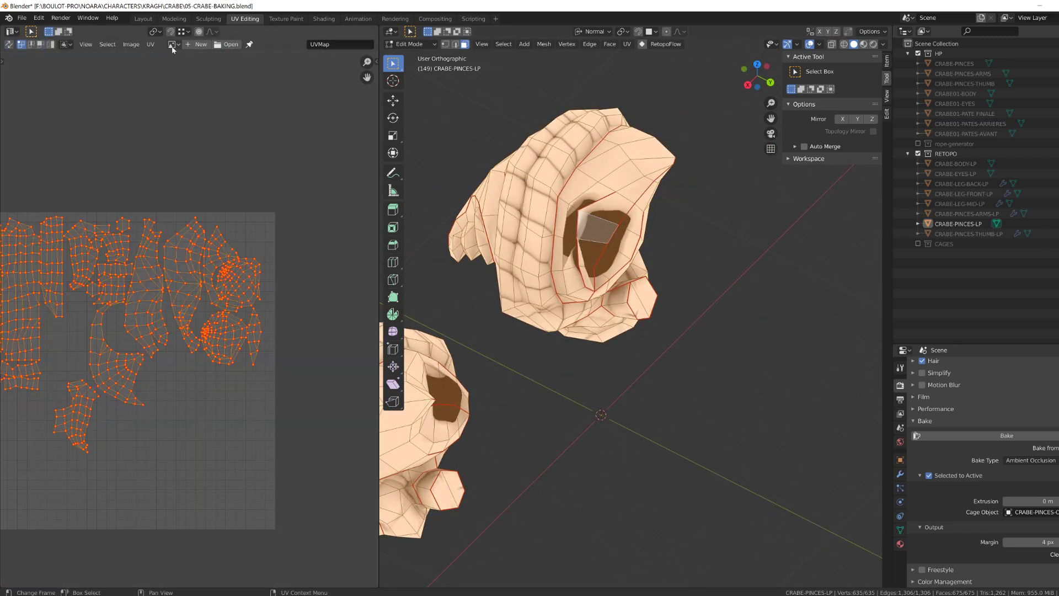
# Step: Pin the selected UVs and open the UV editor's display and overlay settings
pyautogui.rightClick(217, 313)
pyautogui.click(217, 313)
pyautogui.press('n')
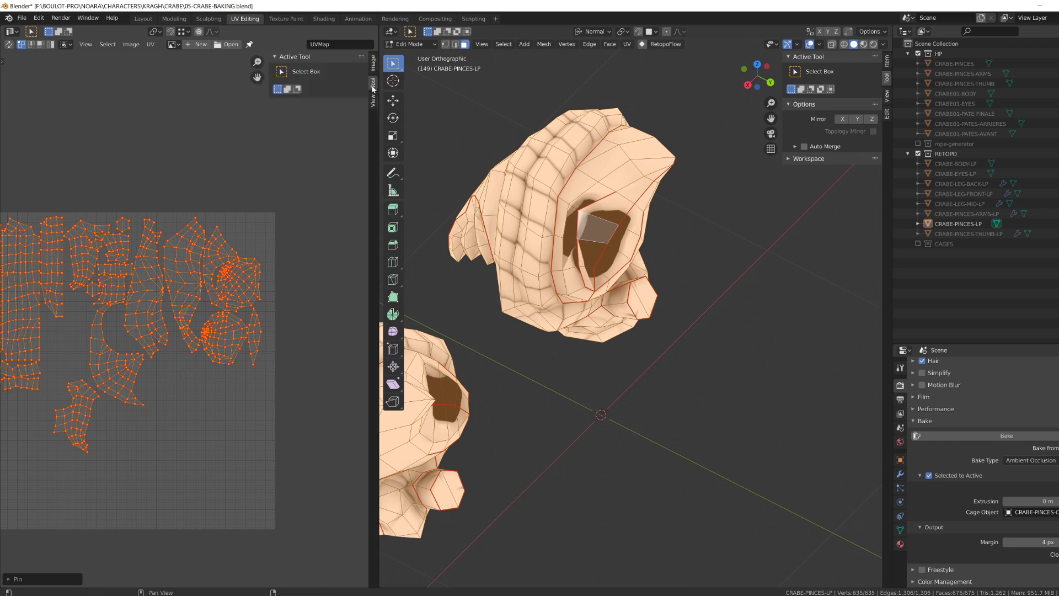
pyautogui.click(373, 98)
pyautogui.scroll(4, 202, 193)
# Step: Widen the UV editor and look through its available UV operations
pyautogui.rightClick(202, 193)
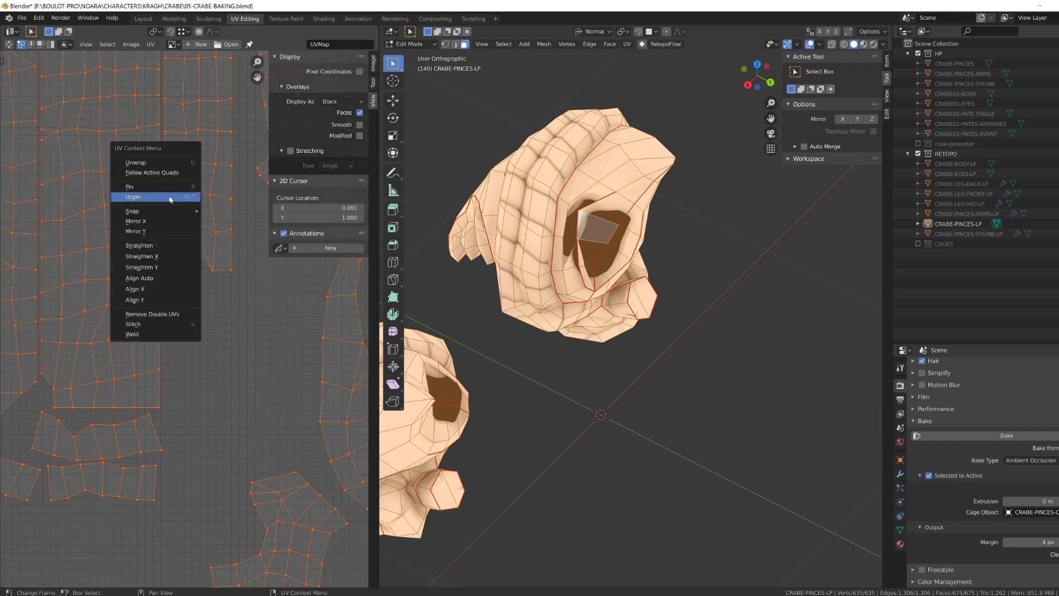
pyautogui.moveTo(667, 377); pyautogui.dragTo(670, 377)
pyautogui.scroll(-3, 334, 319)
pyautogui.click(21, 45)
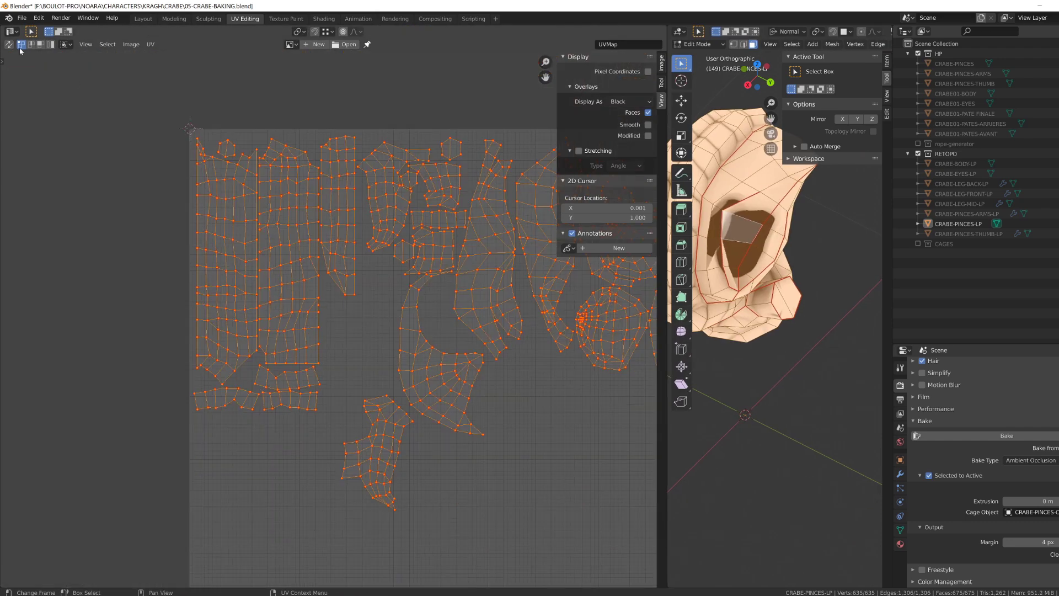
pyautogui.click(150, 46)
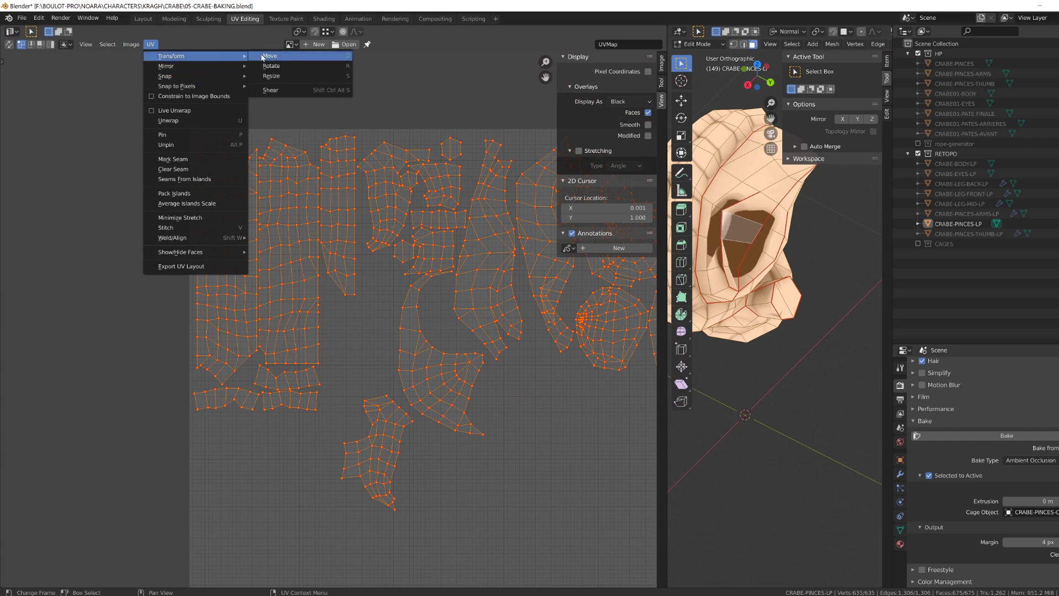
pyautogui.press('Escape')
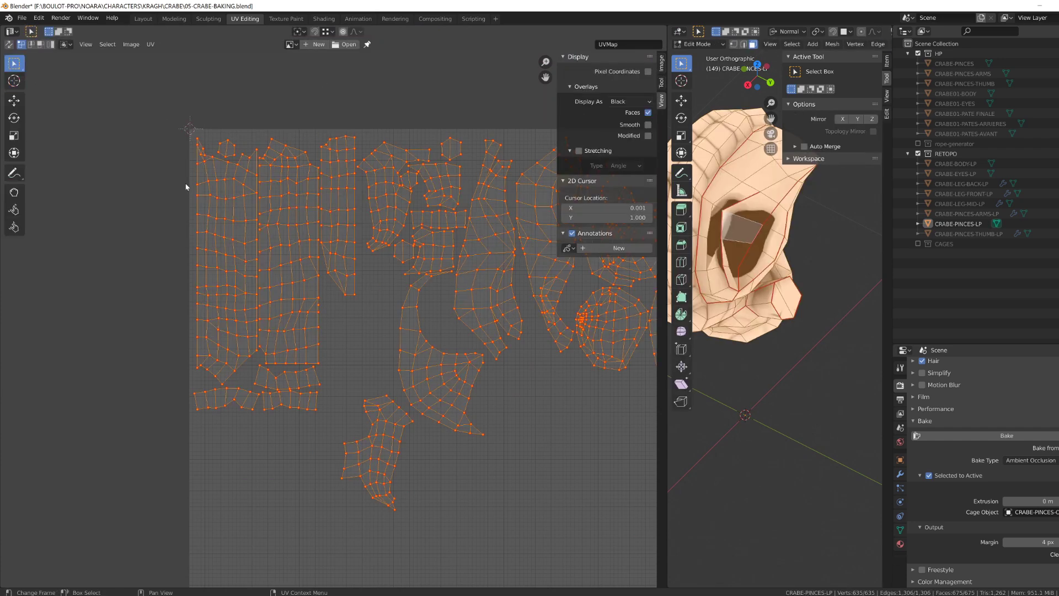
# Step: Select all faces of CRABE-PINCES-LP and unwrap the mesh again
pyautogui.scroll(-3, 284, 217)
pyautogui.hotkey('ctrl', 'space')
pyautogui.hotkey('ctrl', 'space')
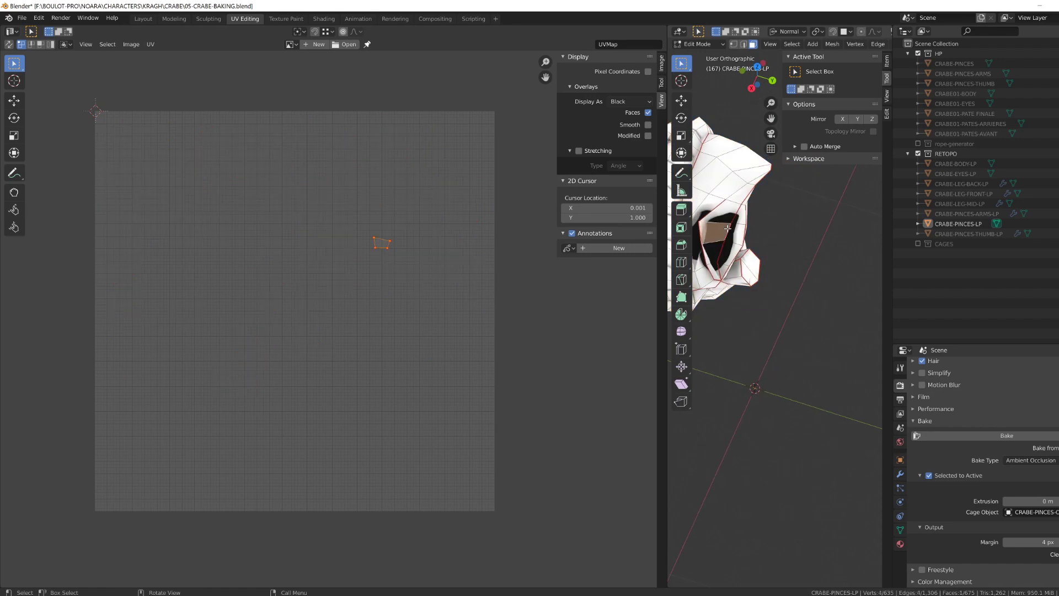
pyautogui.press('a')
pyautogui.press('u')
pyautogui.click(738, 233)
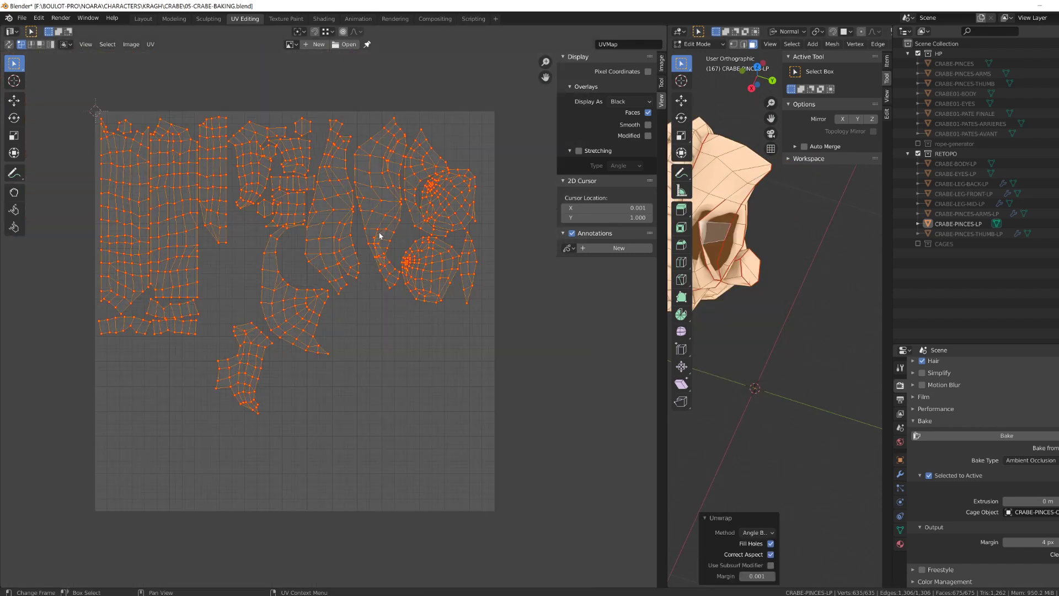
# Step: Switch the shader node area to the UV Editor
pyautogui.click(10, 31)
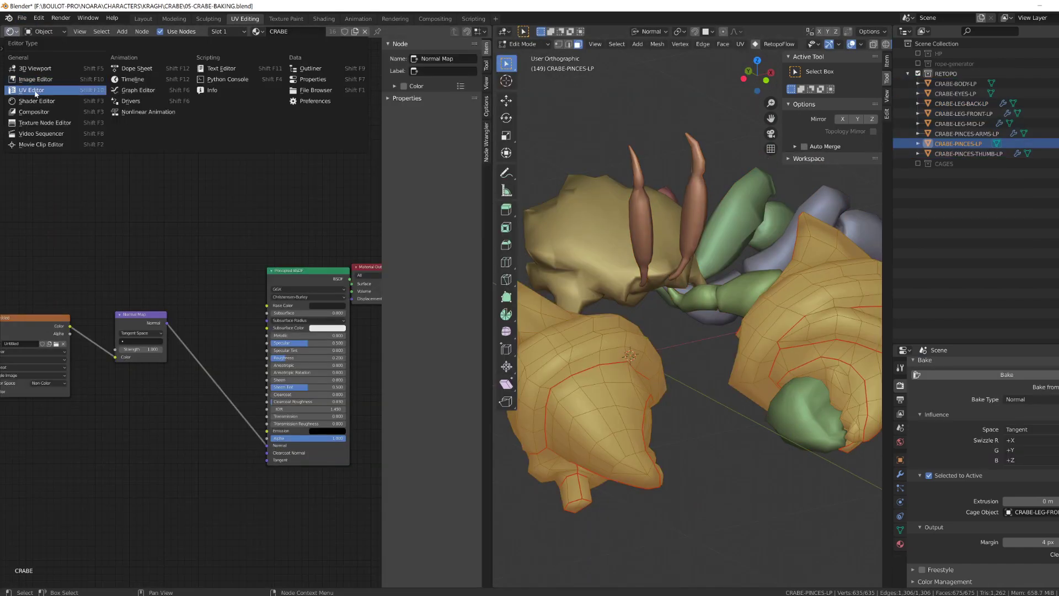
# Step: Switch the shader node area to the UV Editor and try moving the selected UVs of CRABE-PINCES-LP
pyautogui.click(35, 90)
pyautogui.scroll(4, 293, 261)
pyautogui.press('g')
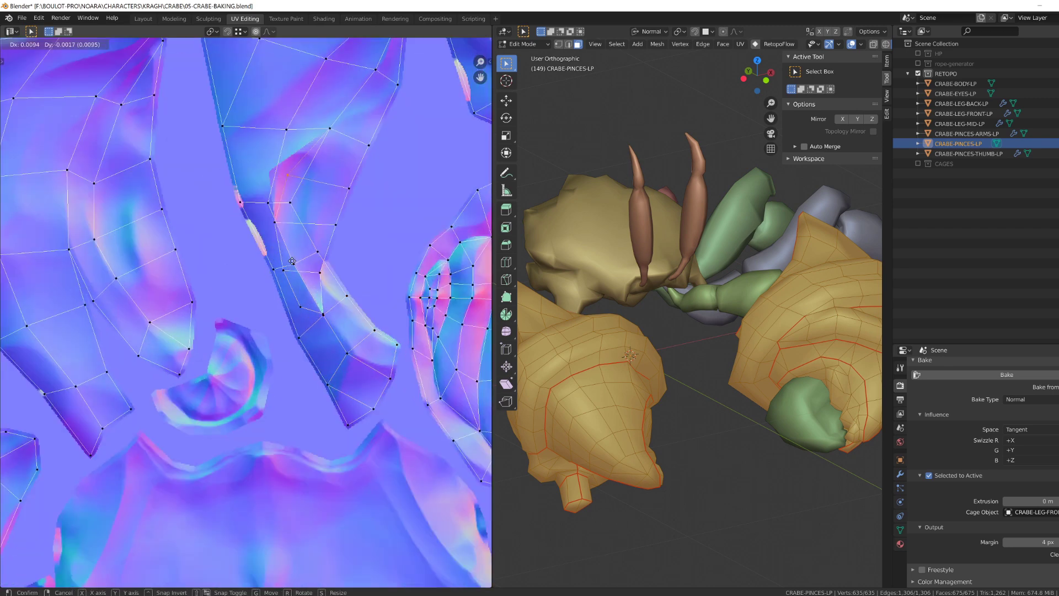
# Step: Mark a seam on an edge of the claw mesh's inner side to separate the overlapping UV area
pyautogui.moveTo(772, 331); pyautogui.dragTo(606, 331, button='middle')
pyautogui.press('2')
pyautogui.click(774, 265)
pyautogui.scroll(-3, 774, 264)
pyautogui.moveTo(774, 265); pyautogui.dragTo(740, 287, button='middle')
pyautogui.hotkey('ctrl', 'e')
pyautogui.click(740, 290)
# Step: Select the claw faces enclosed by the seam, unwrap them as their own island, and select the whole mesh
pyautogui.press('3')
pyautogui.press('l')
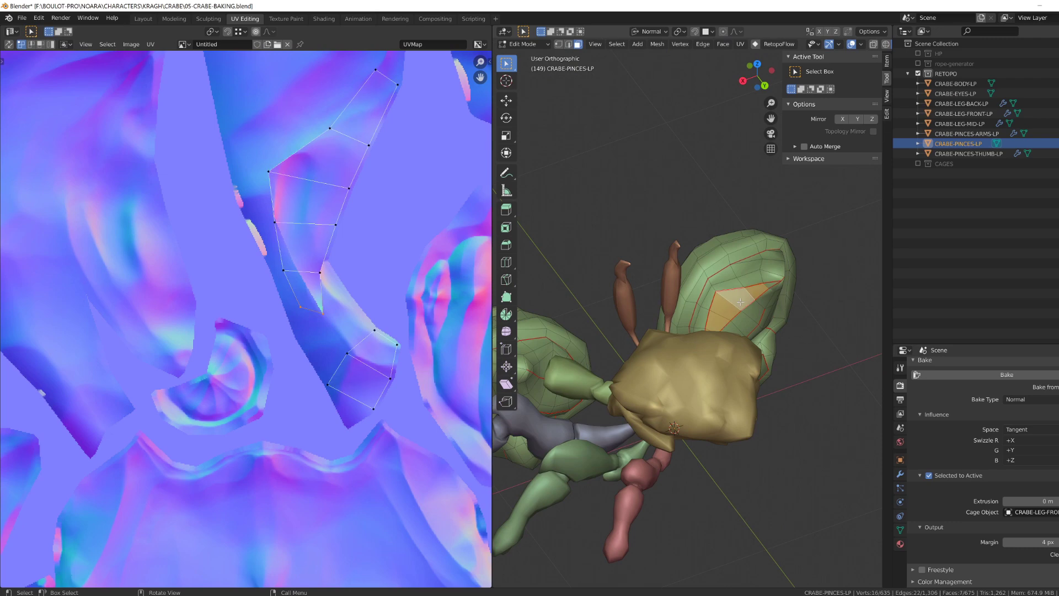
pyautogui.scroll(-2, 707, 324)
pyautogui.click(706, 323)
pyautogui.keyDown('ctrl'); pyautogui.click(747, 300); pyautogui.keyUp('ctrl')
pyautogui.press('u')
pyautogui.press('a')
# Step: Show the CAGES collection and examine the UV layout of CRABE-PINCES-CAGE
pyautogui.click(917, 163)
pyautogui.click(958, 243)
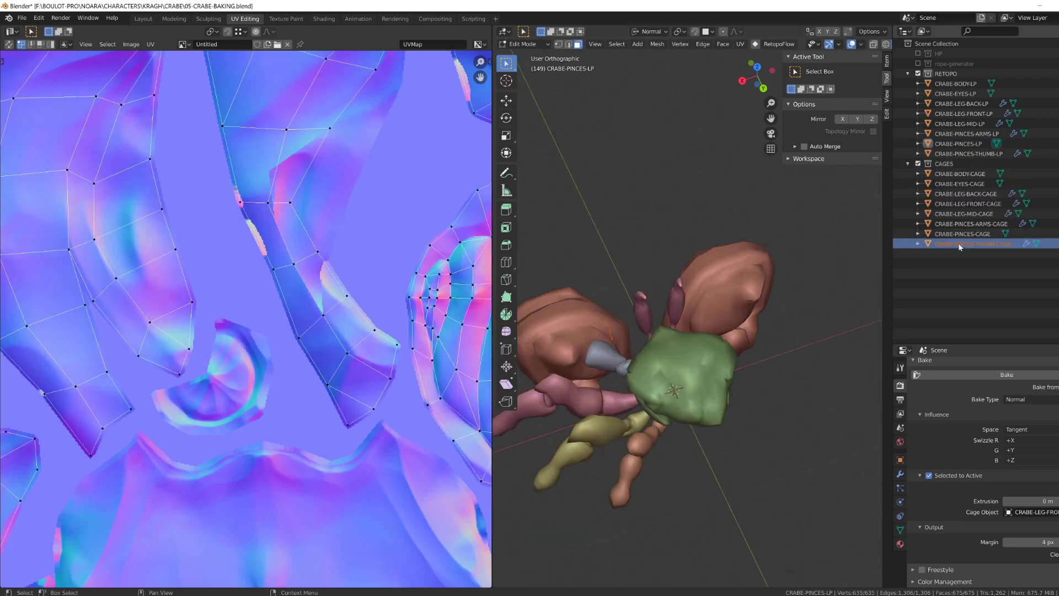
pyautogui.click(960, 234)
pyautogui.press('Tab')
pyautogui.press('Tab')
pyautogui.press('Tab')
# Step: Compare the UV layouts of CRABE-PINCES-LP, CRABE-PINCES-CAGE and CRABE-PINCES-THUMB-LP
pyautogui.click(959, 144)
pyautogui.press('Tab')
pyautogui.press('Tab')
pyautogui.click(963, 234)
pyautogui.click(969, 154)
pyautogui.scroll(-3, 248, 318)
pyautogui.press('Tab')
pyautogui.press('Tab')
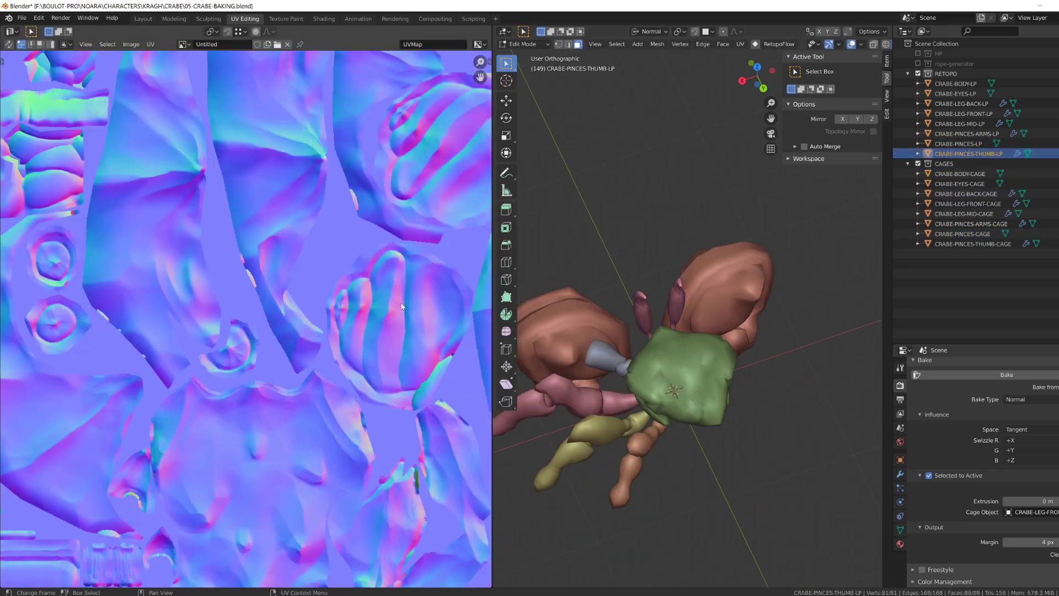
# Step: Edit CRABE-PINCES-LP and place its scaled-down new UV island in the gap beside the curved, pointed claw island
pyautogui.click(965, 234)
pyautogui.click(958, 143)
pyautogui.press('Tab')
pyautogui.scroll(-2, 248, 309)
pyautogui.scroll(6, 348, 351)
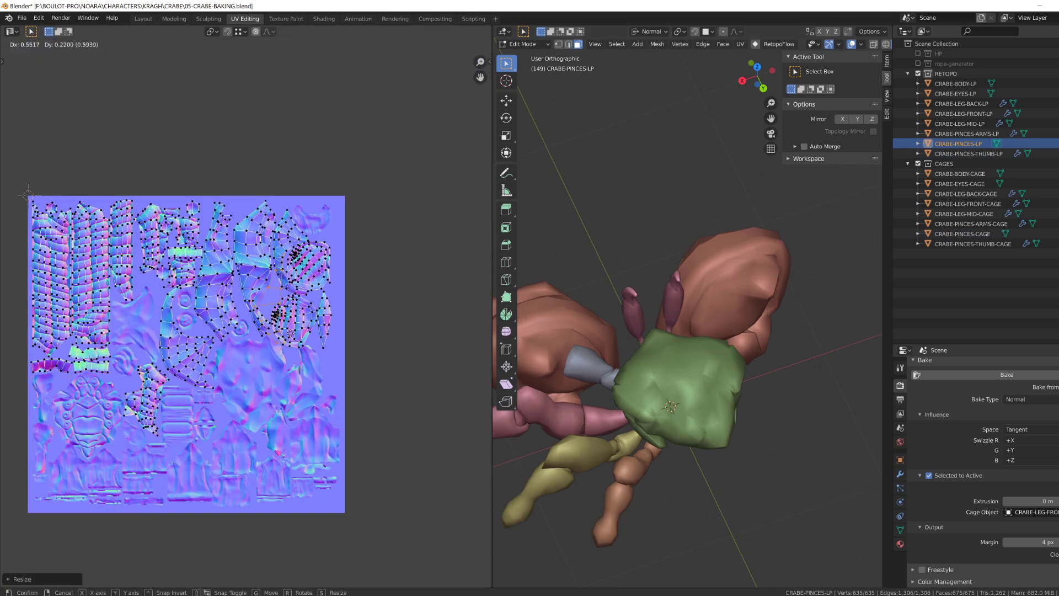
pyautogui.click(360, 359)
pyautogui.click(333, 168)
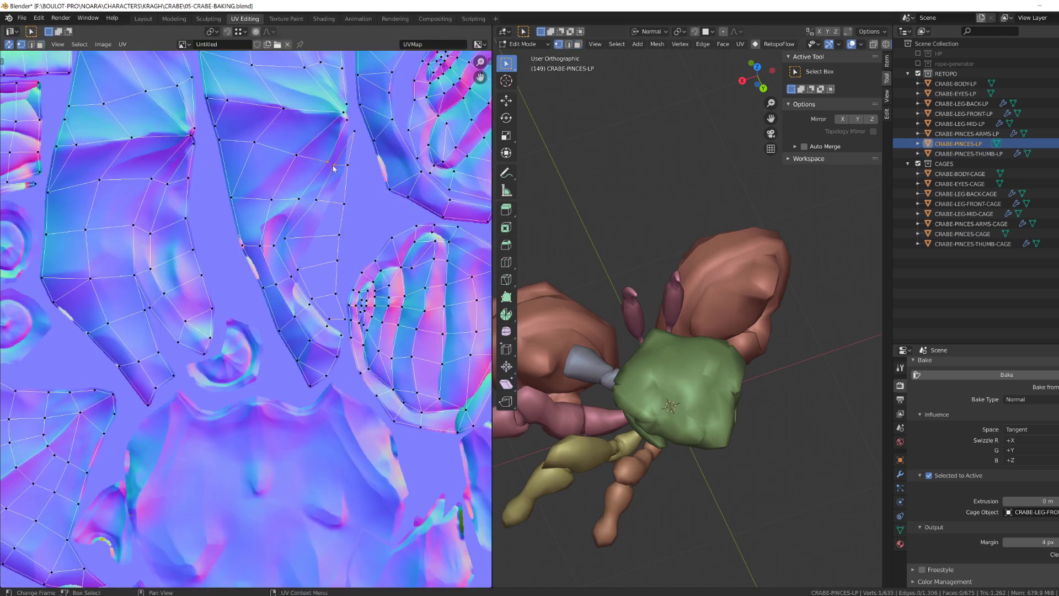
pyautogui.click(345, 319)
pyautogui.rightClick(345, 321)
pyautogui.click(343, 460)
pyautogui.scroll(-6, 343, 336)
pyautogui.press('a')
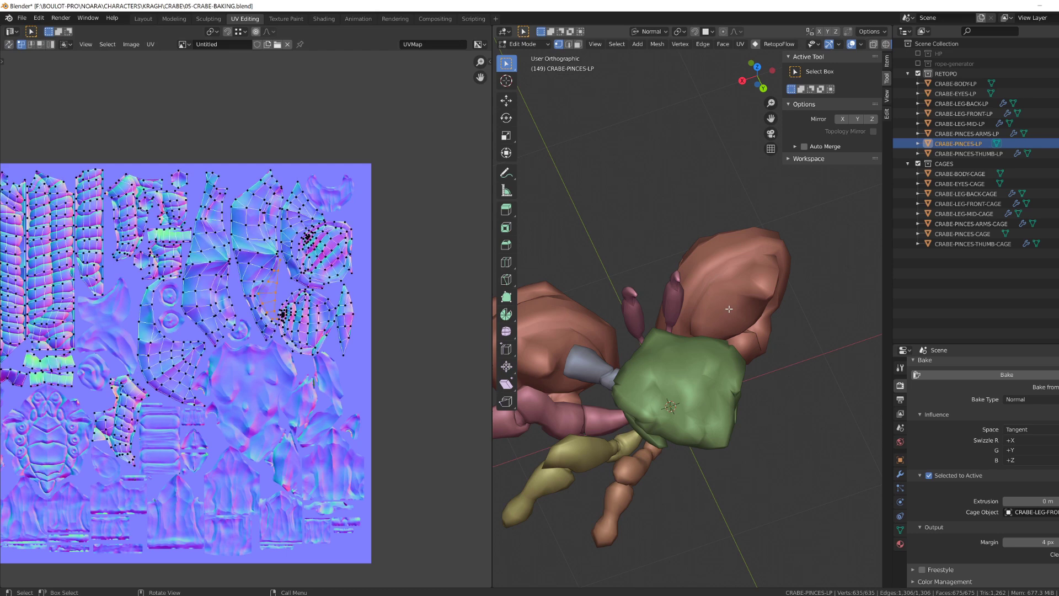
# Step: Open all low-poly and cage objects in Edit Mode with everything selected, and pick the linked new UV island
pyautogui.scroll(6, 343, 336)
pyautogui.click(9, 44)
pyautogui.click(345, 319)
pyautogui.press('Tab')
pyautogui.press('a')
pyautogui.press('Tab')
pyautogui.press('a')
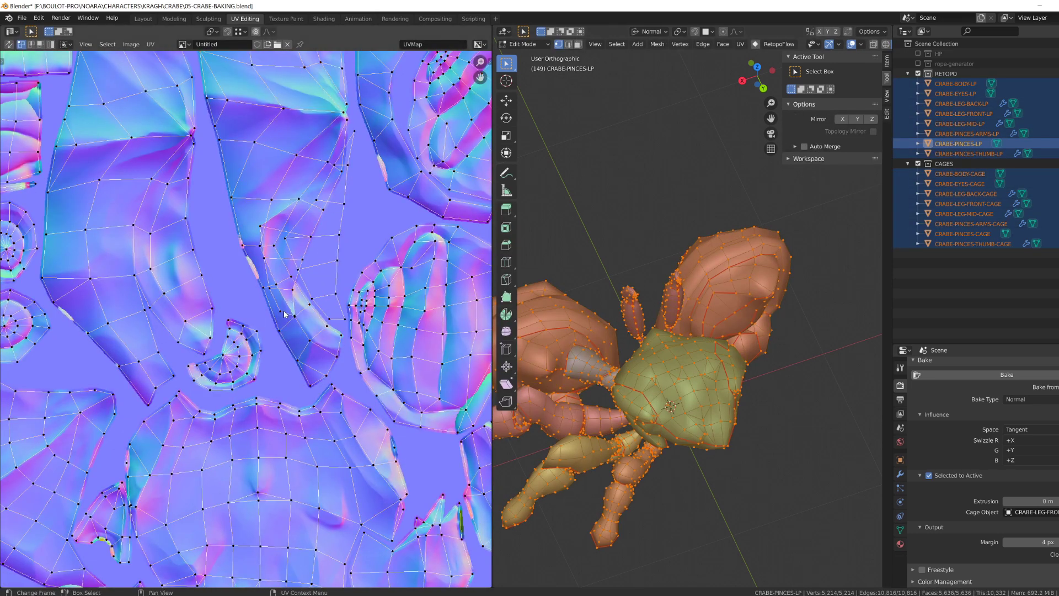
pyautogui.press('l')
# Step: Hide the CAGES collection and undo the last selection change
pyautogui.click(918, 163)
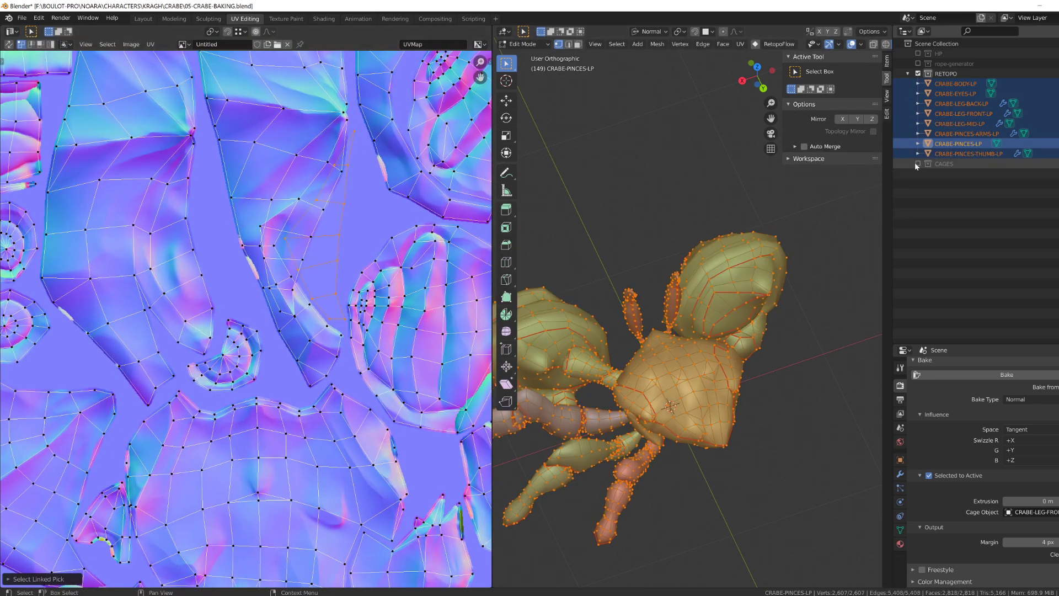
pyautogui.click(962, 145)
pyautogui.scroll(-2, 740, 288)
pyautogui.hotkey('ctrl', 'z')
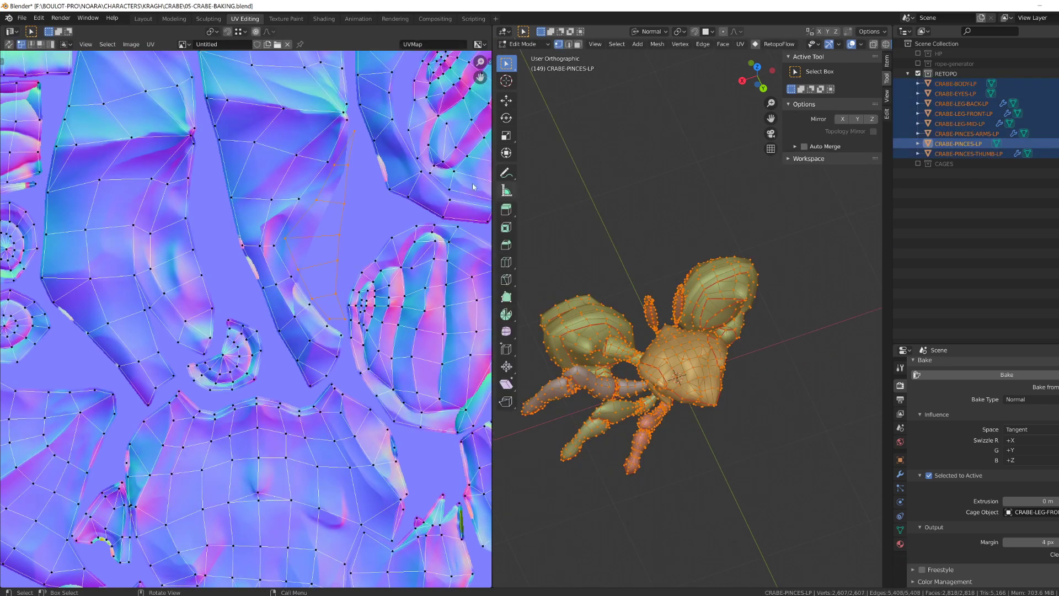
# Step: Fine-tune the new claw UV island's placement between the neighbouring islands, leave Edit Mode and save the file
pyautogui.click(330, 165)
pyautogui.click(299, 270)
pyautogui.press('g')
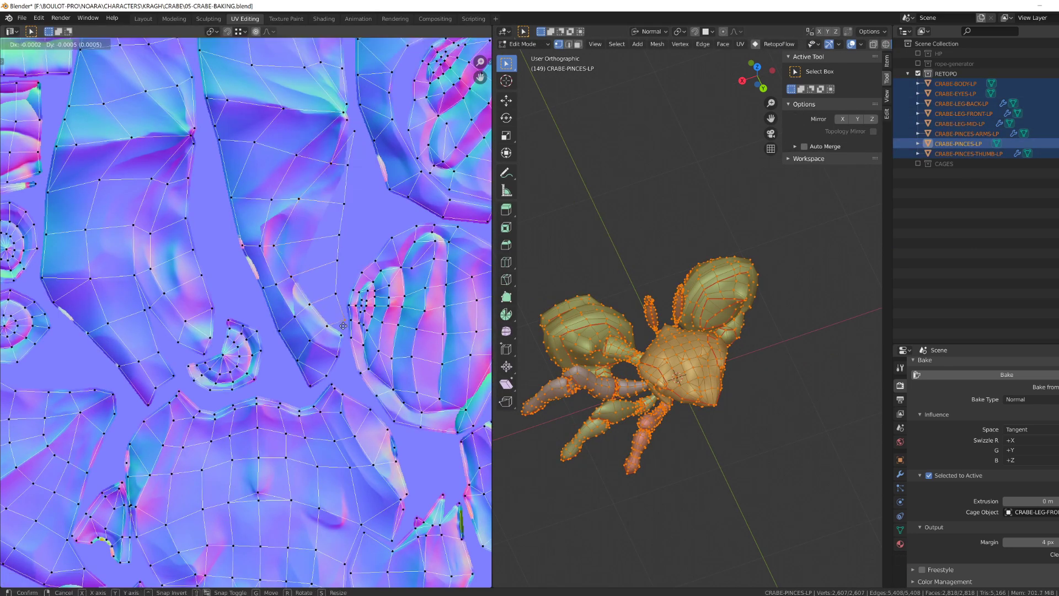
pyautogui.click(327, 325)
pyautogui.hotkey('shift', 'w')
pyautogui.click(300, 284)
pyautogui.click(275, 245)
pyautogui.click(298, 199)
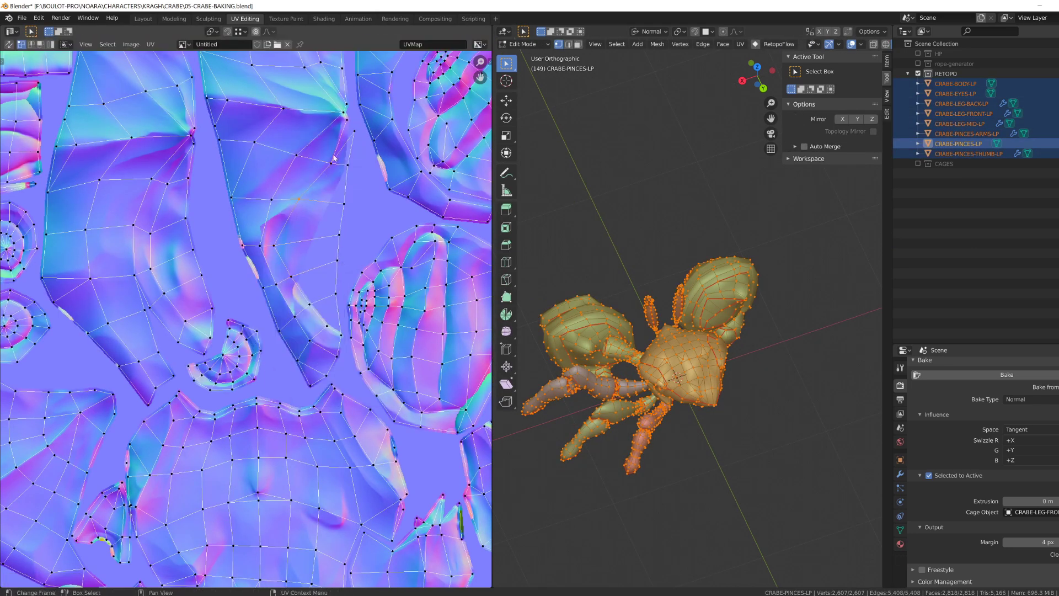
pyautogui.click(348, 130)
pyautogui.press('Tab')
pyautogui.hotkey('ctrl', 's')
# Step: Show the HP collection and select CRABE-PINCES with CRABE-PINCES-LP as the active object
pyautogui.click(918, 54)
pyautogui.click(962, 74)
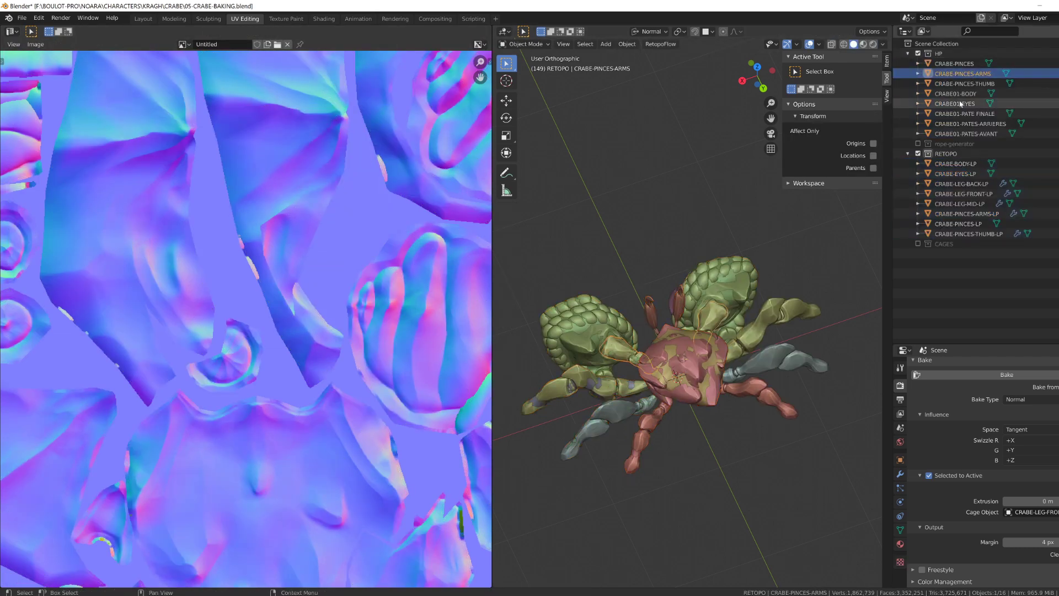
pyautogui.keyDown('ctrl'); pyautogui.click(958, 223); pyautogui.keyUp('ctrl')
# Step: Set the bake cage to CRABE-PINCES-CAGE and bake the tangent-space normal map onto CRABE-PINCES-LP
pyautogui.click(1031, 512)
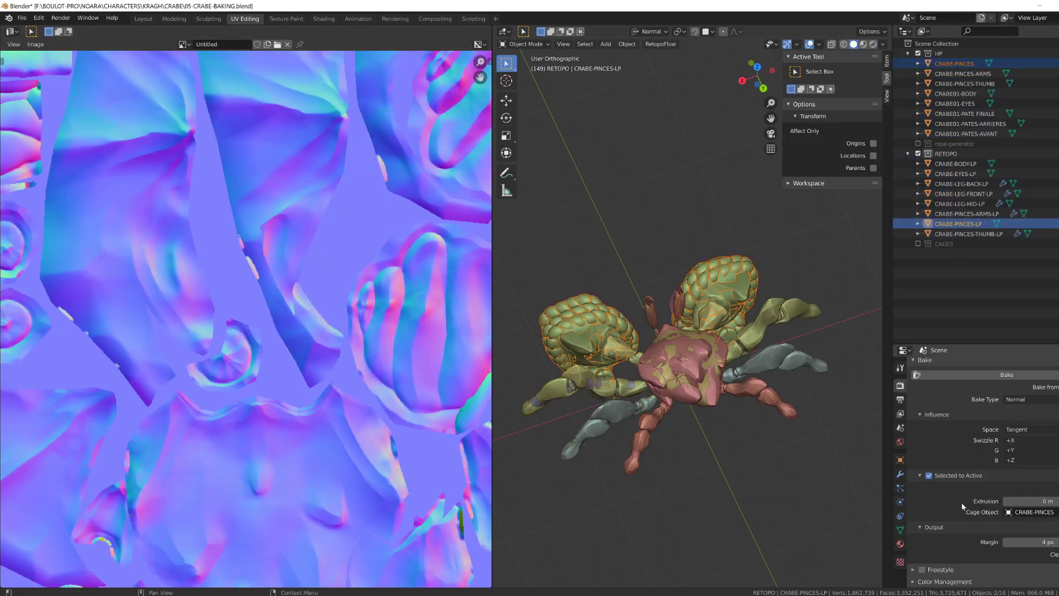
pyautogui.click(1031, 512)
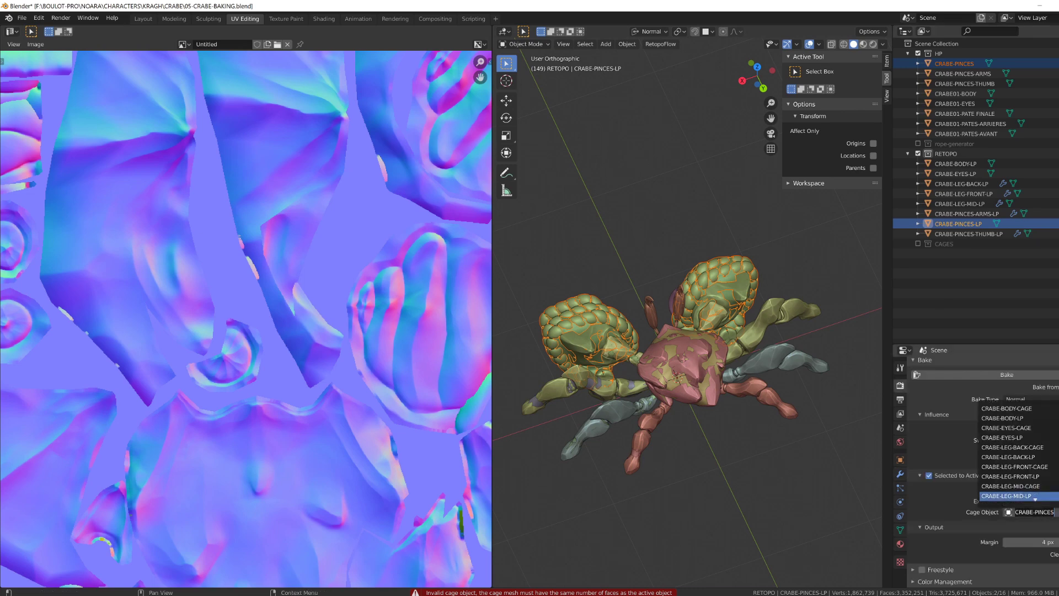
pyautogui.write('pinces-c')
pyautogui.press('Return')
pyautogui.click(1005, 375)
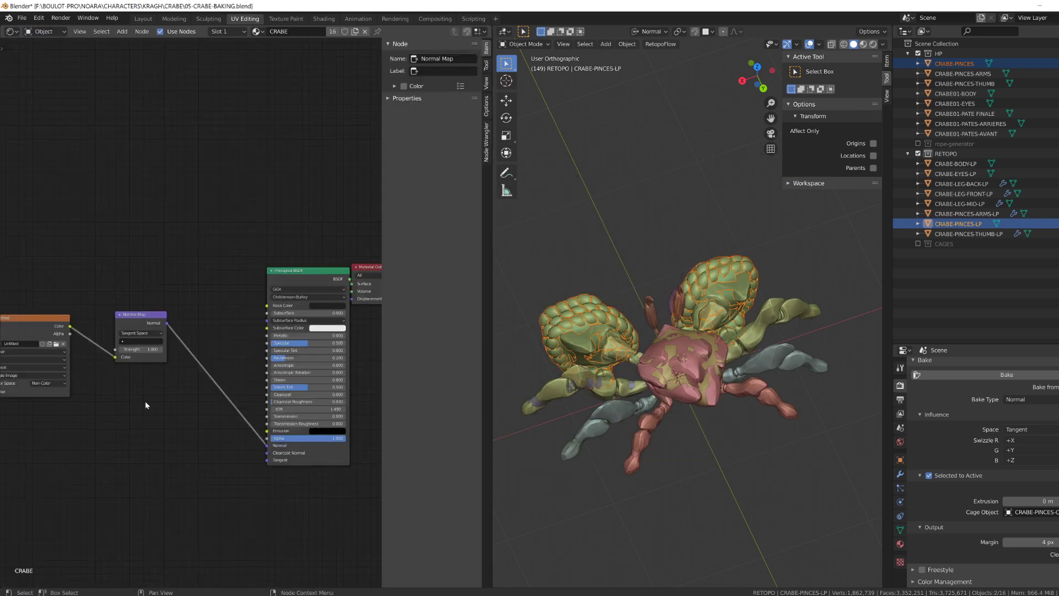
# Step: Examine the baked tangent normal map and compare it with CRABE-NORMAL-OBJ.png against the claw's UVs
pyautogui.click(131, 368)
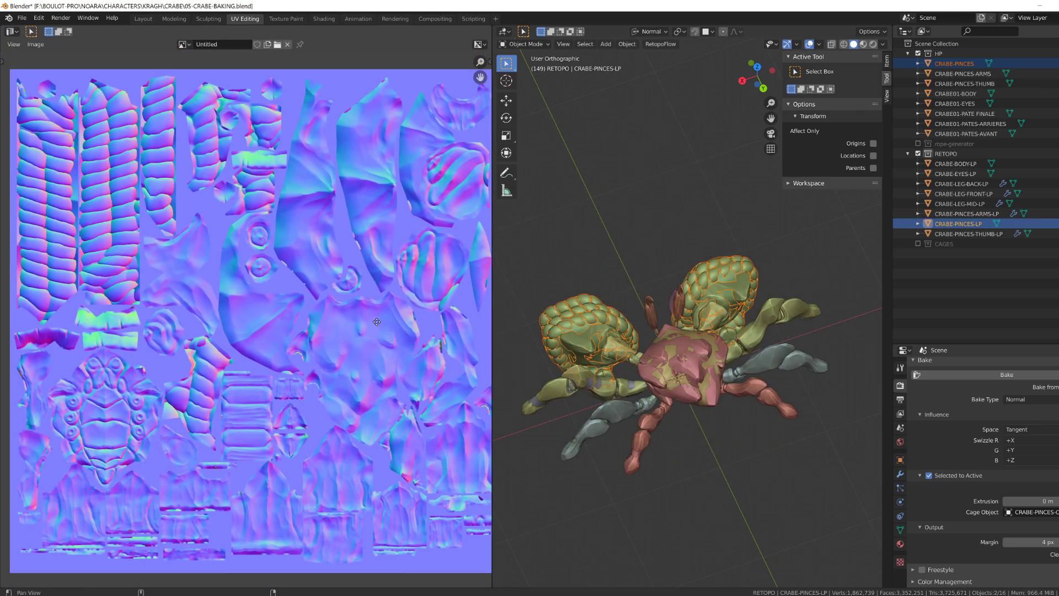
pyautogui.moveTo(376, 322); pyautogui.dragTo(344, 304, button='middle')
pyautogui.press('Tab')
pyautogui.click(182, 44)
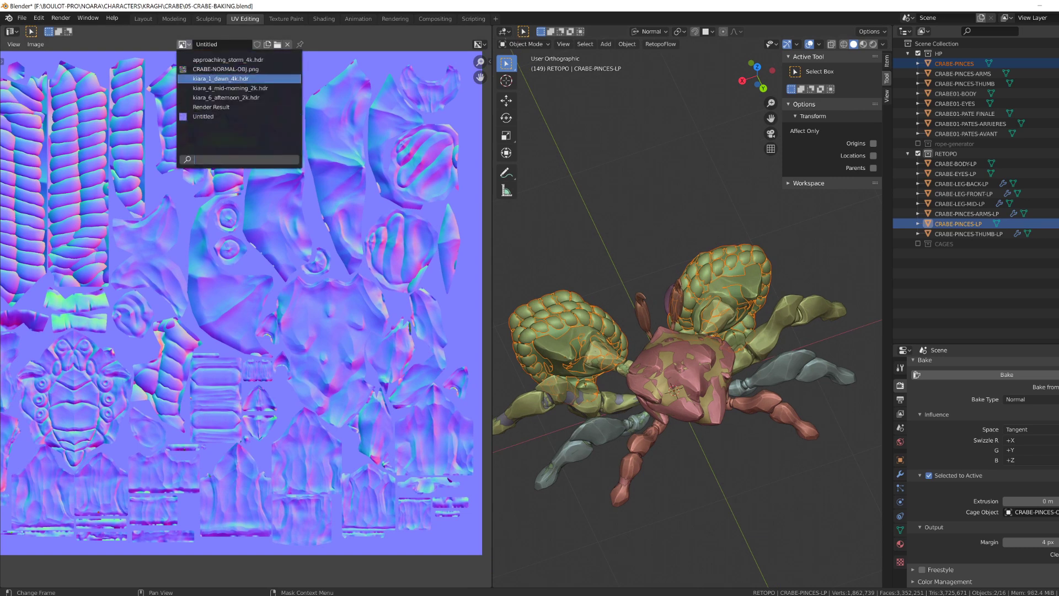
pyautogui.click(237, 79)
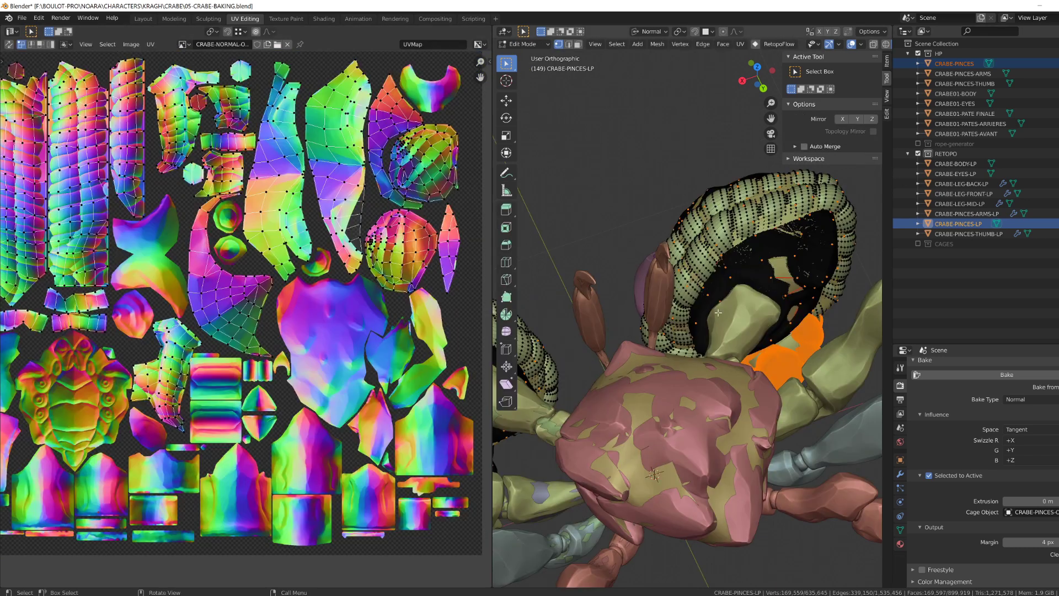
pyautogui.press('Tab')
pyautogui.click(184, 44)
pyautogui.click(234, 69)
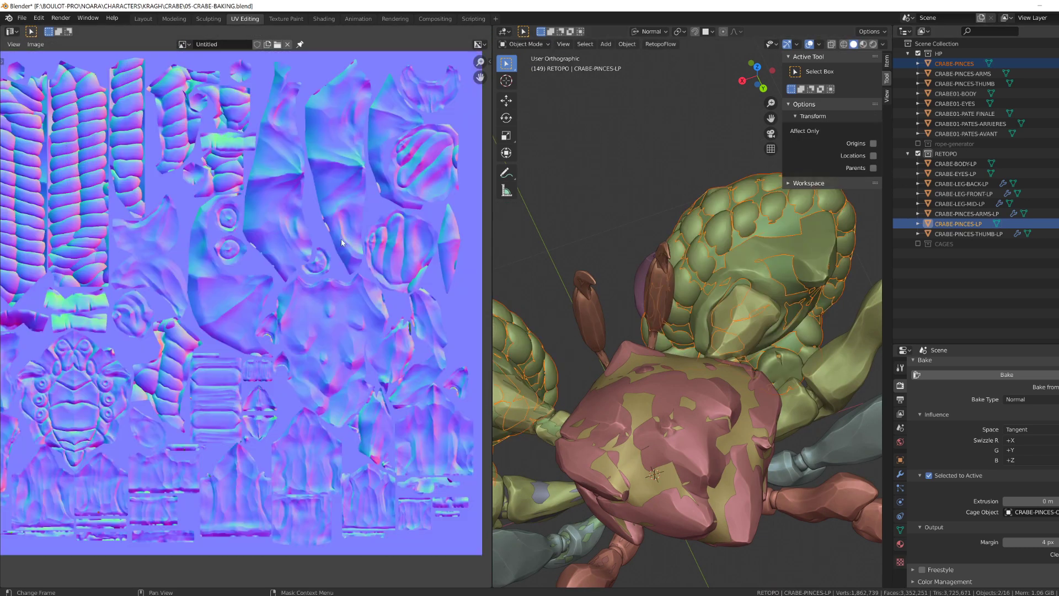
# Step: Bake CRABE-PINCES onto CRABE-PINCES-LP with the normal space set to Object, and save the image over CRABE-NORMAL-OBJ.png
pyautogui.click(184, 44)
pyautogui.click(235, 79)
pyautogui.click(954, 63)
pyautogui.keyDown('ctrl'); pyautogui.click(960, 225); pyautogui.keyUp('ctrl')
pyautogui.click(1020, 430)
pyautogui.click(1020, 441)
pyautogui.click(1009, 374)
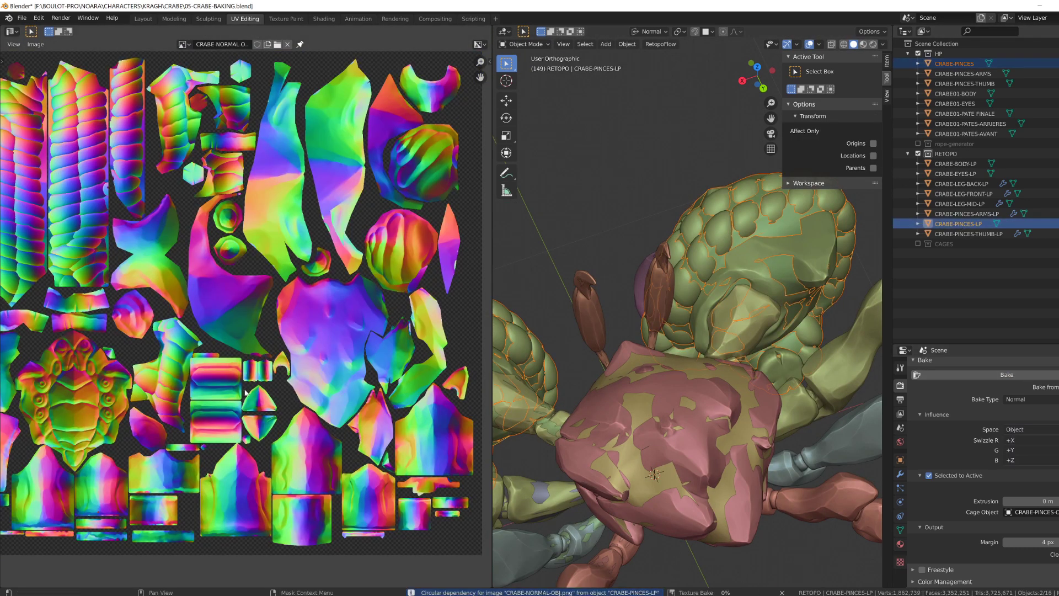
pyautogui.hotkey('alt', 'shift', 's')
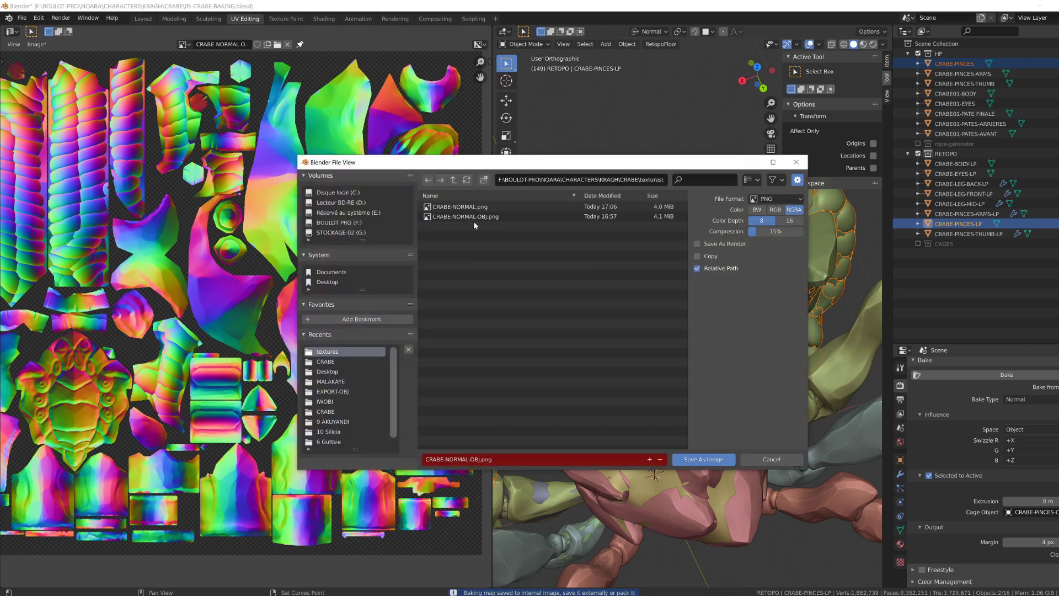
pyautogui.doubleClick(472, 222)
# Step: Hide the HP collection and display the crab in the viewport with flat textured shading
pyautogui.click(918, 54)
pyautogui.click(883, 44)
pyautogui.click(925, 82)
pyautogui.click(925, 120)
pyautogui.scroll(-3, 610, 481)
pyautogui.moveTo(610, 481); pyautogui.dragTo(668, 467, button='middle')
pyautogui.click(661, 440)
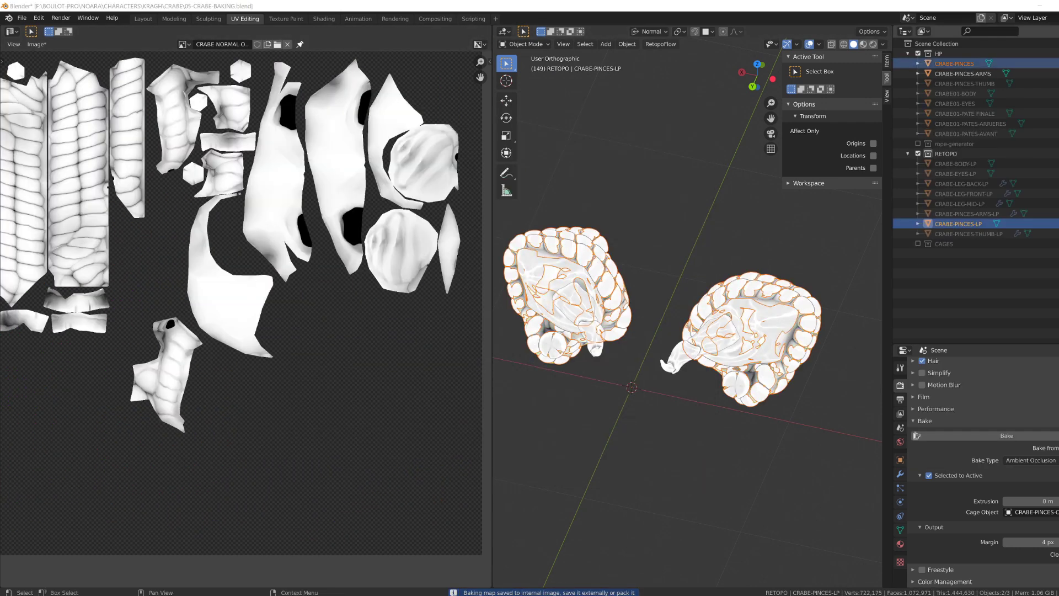
# Step: Hide the high-poly claw and arm objects and save the baked ambient occlusion image under a name ending in -AO.png
pyautogui.moveTo(1057, 63); pyautogui.dragTo(1057, 73)
pyautogui.moveTo(629, 359); pyautogui.dragTo(756, 342, button='middle')
pyautogui.hotkey('alt', 'shift', 's')
pyautogui.click(470, 459)
pyautogui.moveTo(470, 460); pyautogui.dragTo(475, 460)
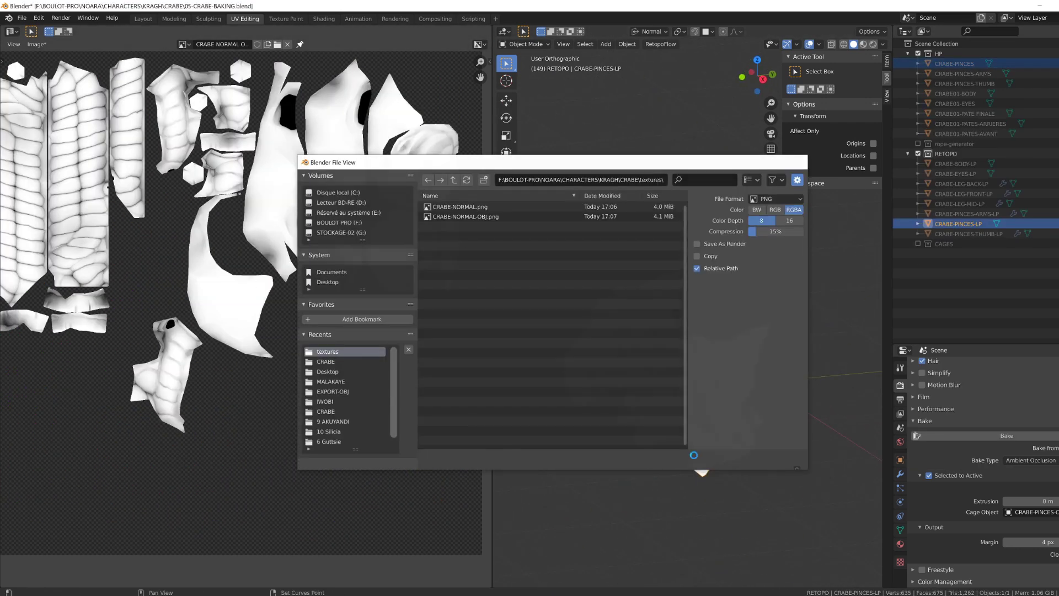
# Step: Isolate the high-poly claws and arms with CRABE-PINCES-ARMS-LP, and select CRABE-PINCES-ARMS with its low-poly version active
pyautogui.moveTo(1058, 63); pyautogui.dragTo(1057, 73)
pyautogui.click(1056, 164)
pyautogui.click(1057, 224)
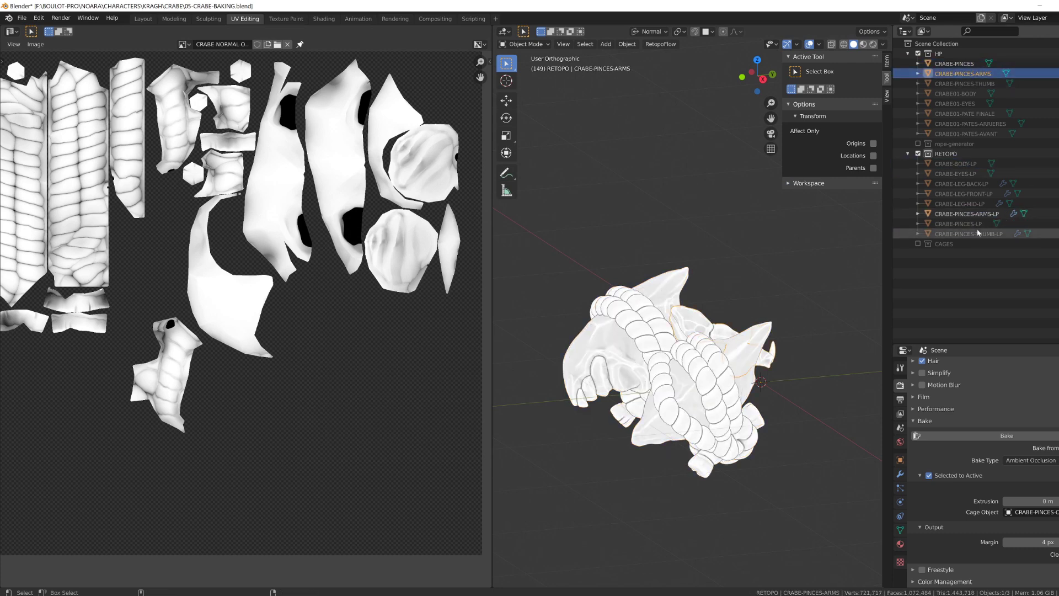
pyautogui.keyDown('ctrl'); pyautogui.click(966, 213); pyautogui.keyUp('ctrl')
# Step: Set the bake cage to the CRABE-PINCES-ARMS cage and try baking ambient occlusion onto CRABE-PINCES-ARMS-LP
pyautogui.click(1032, 512)
pyautogui.write('A')
pyautogui.click(1018, 418)
pyautogui.click(1007, 435)
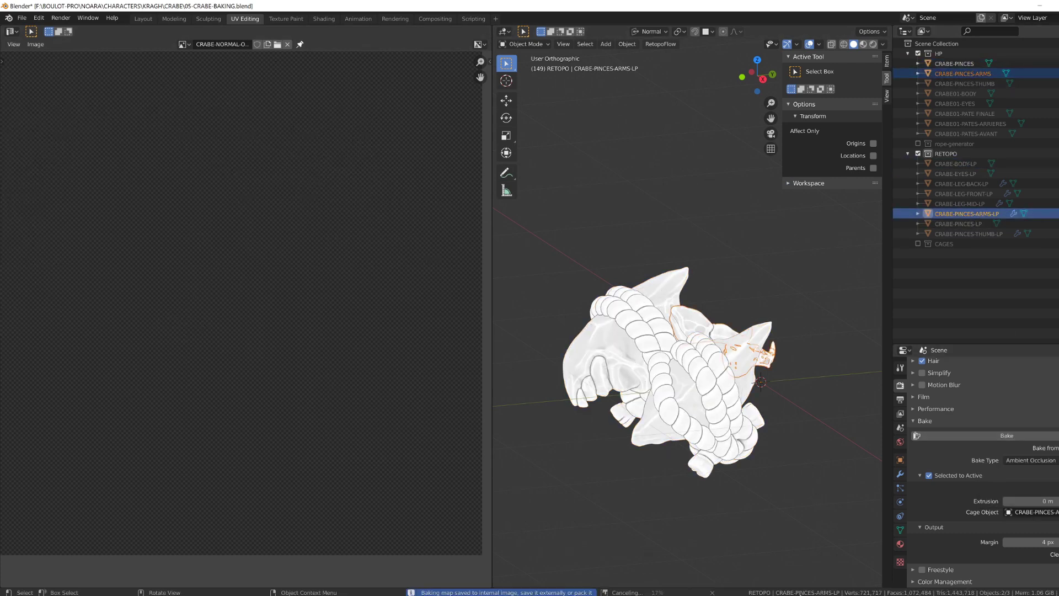
# Step: Show the image properties, reload the saved AO image, and bake ambient occlusion onto CRABE-PINCES-ARMS-LP again
pyautogui.press('n')
pyautogui.click(277, 45)
pyautogui.doubleClick(485, 216)
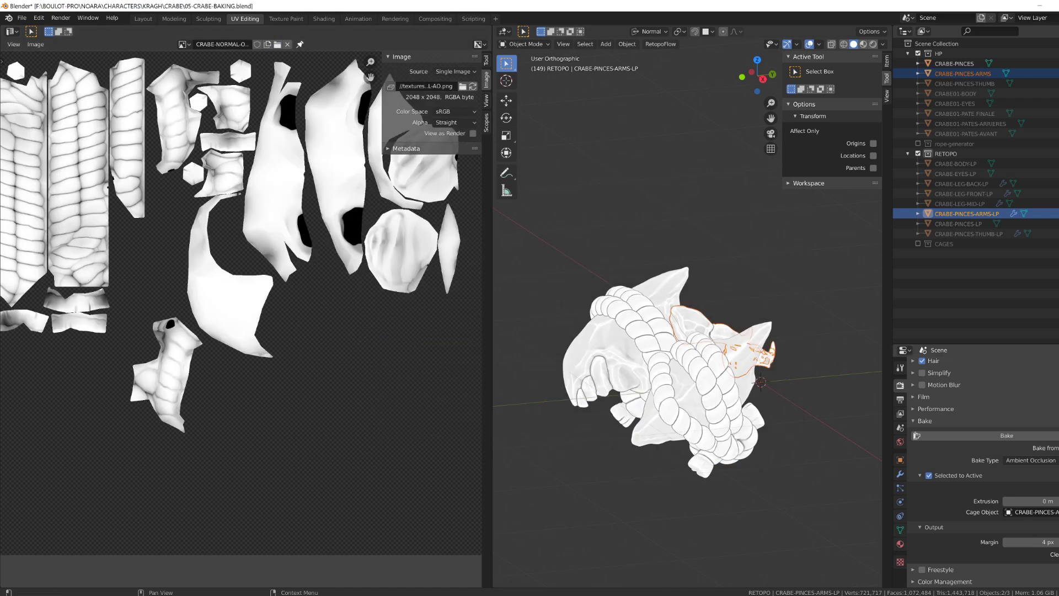
pyautogui.click(1006, 435)
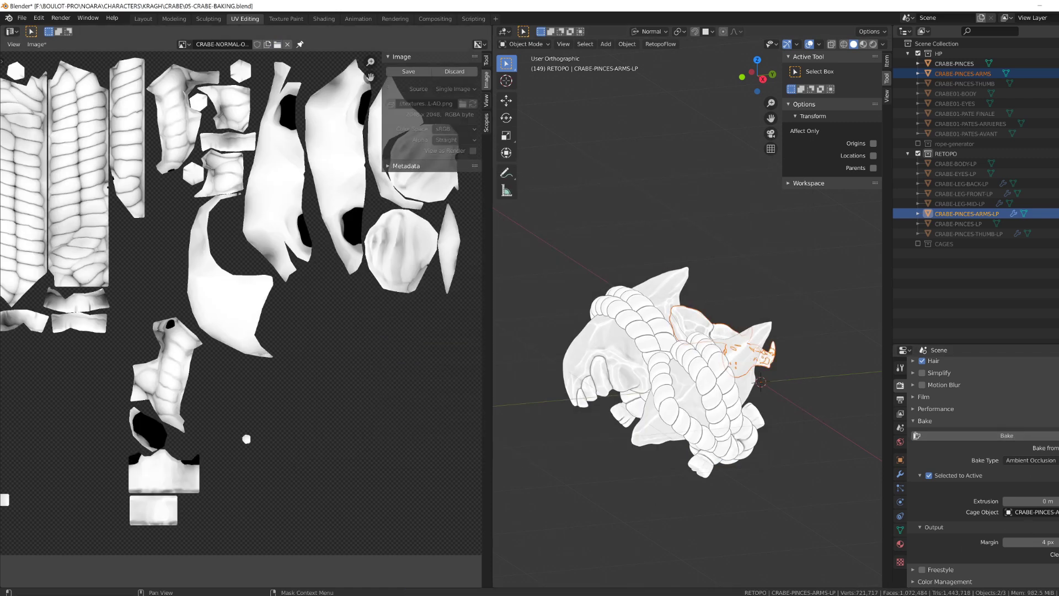
# Step: Hide the high-poly claws and arms, show the claw and thumb low-poly meshes, and inspect the baked arms
pyautogui.scroll(-1, 345, 380)
pyautogui.moveTo(1058, 63); pyautogui.dragTo(1058, 73)
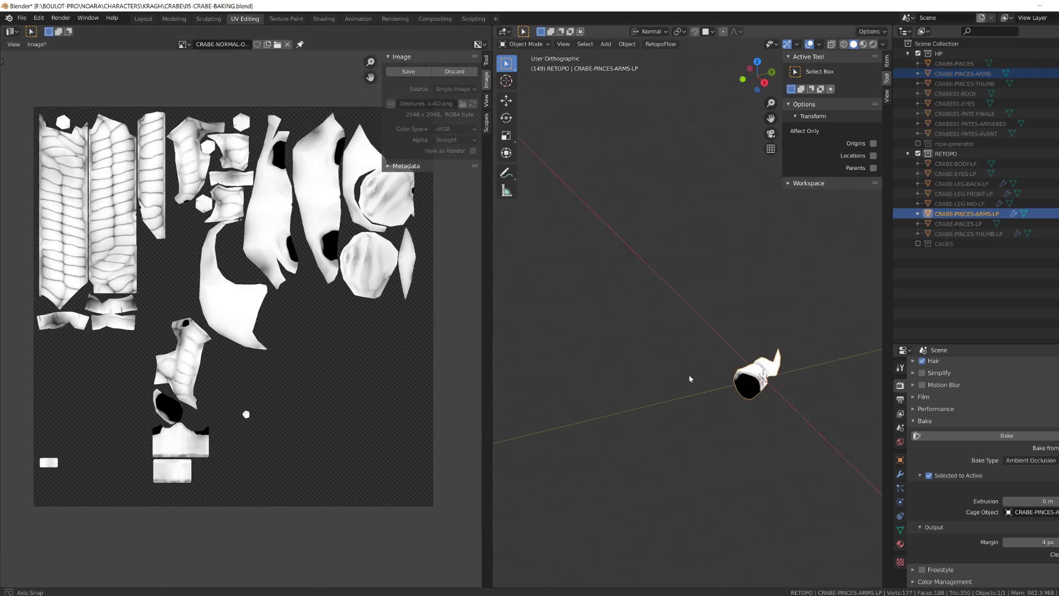
pyautogui.moveTo(690, 378); pyautogui.dragTo(788, 380, button='middle')
pyautogui.moveTo(1058, 224); pyautogui.dragTo(1058, 233)
pyautogui.moveTo(772, 356); pyautogui.dragTo(565, 356, button='middle')
# Step: Hide the low-poly claw meshes, show only CRABE-PINCES-THUMB, and open the bake's cage object choice
pyautogui.moveTo(1057, 234); pyautogui.dragTo(1058, 214)
pyautogui.click(1058, 84)
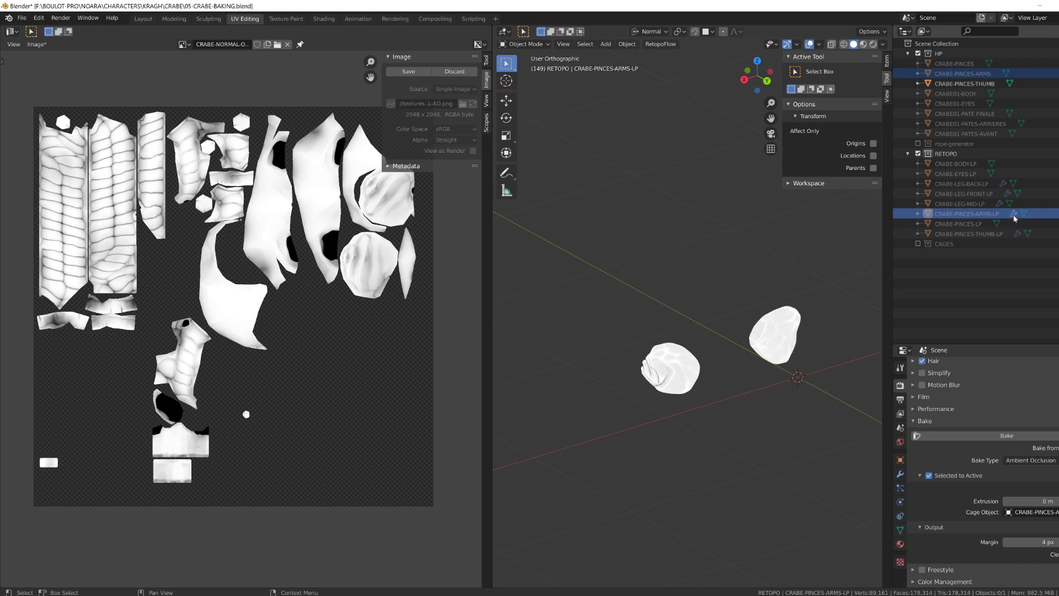
pyautogui.click(1029, 512)
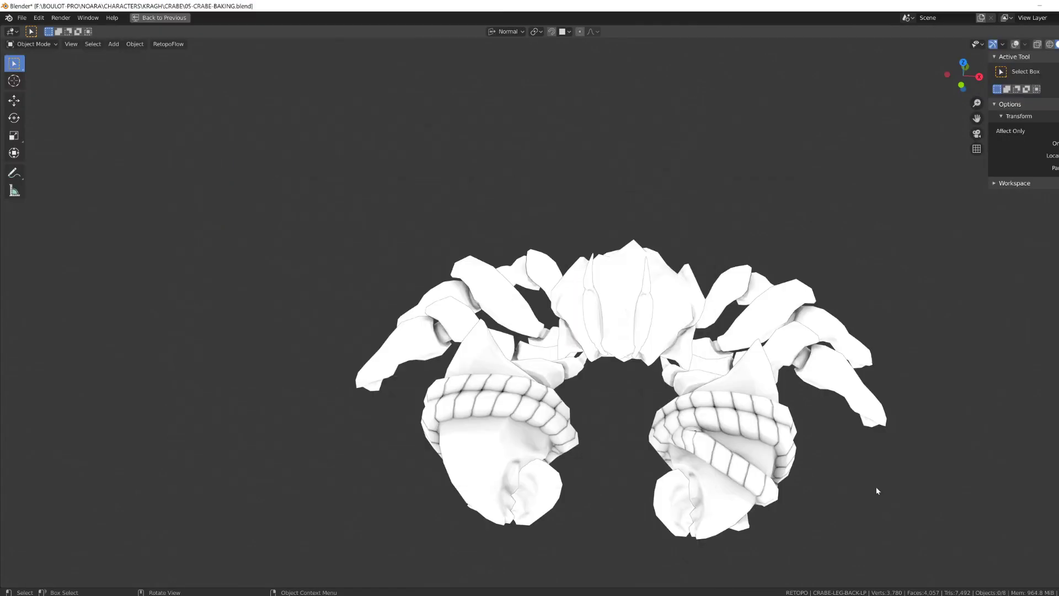
# Step: Isolate CRABE-PINCES-LP in local view and switch it to Texture Paint mode
pyautogui.moveTo(877, 490); pyautogui.dragTo(933, 60, button='middle')
pyautogui.click(783, 401)
pyautogui.press('KP_Divide')
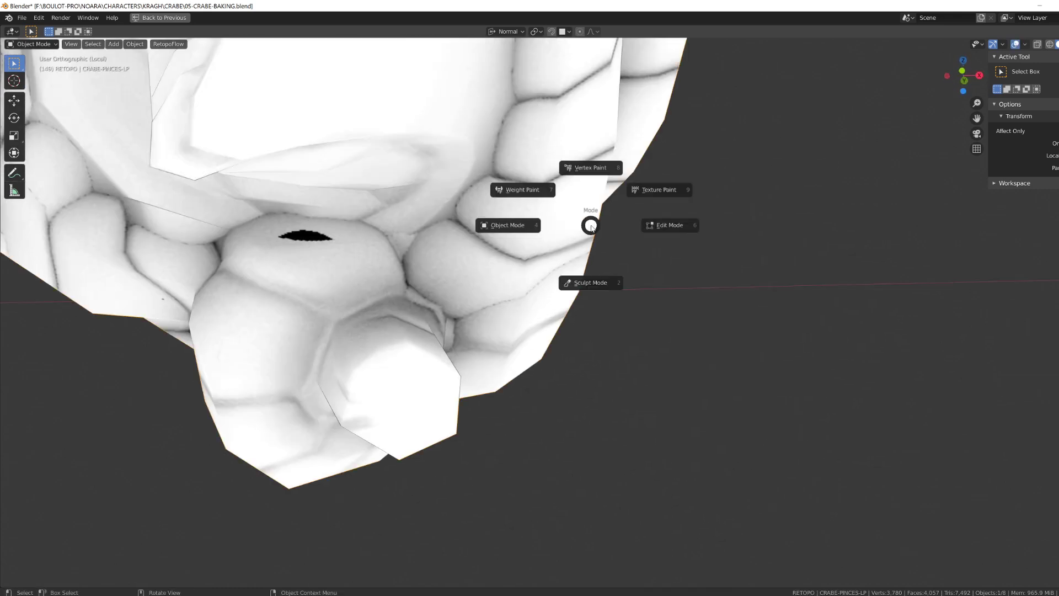
pyautogui.press('9')
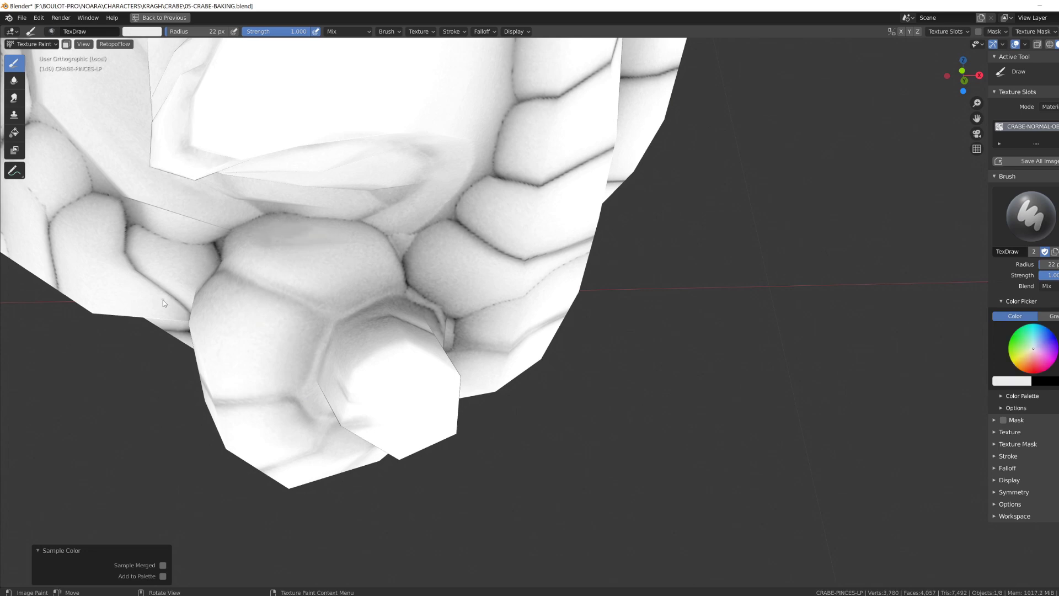
# Step: Paint over the claws' ambient occlusion artefacts with TexDraw, using tones sampled from the texture, and restore the multi-editor layout
pyautogui.scroll(-6, 164, 299)
pyautogui.moveTo(164, 299); pyautogui.dragTo(595, 373, button='middle')
pyautogui.scroll(6, 657, 330)
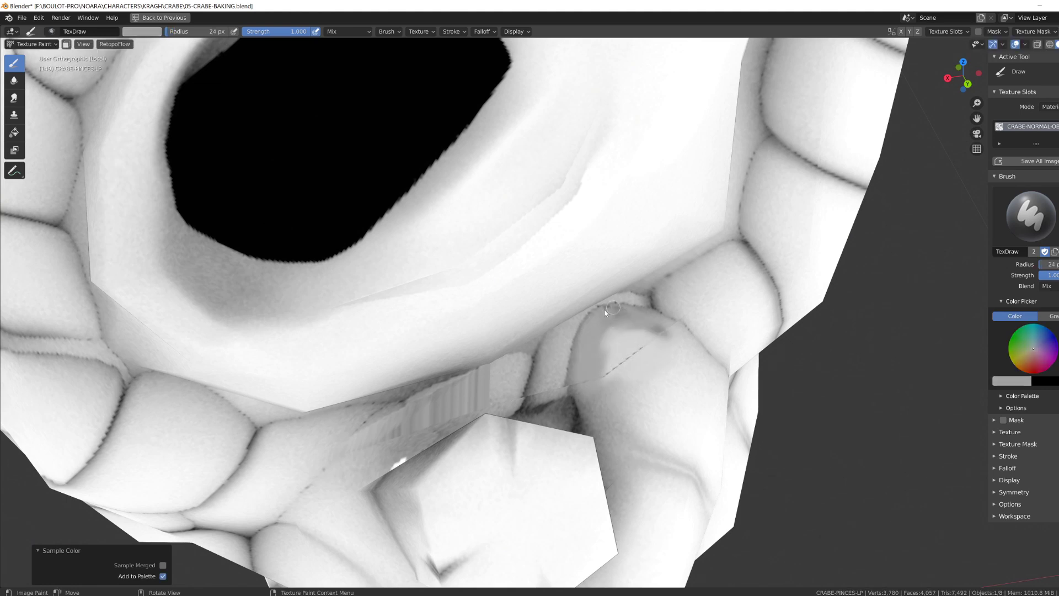
pyautogui.press('s')
pyautogui.scroll(-9, 697, 366)
pyautogui.moveTo(697, 367); pyautogui.dragTo(572, 433, button='middle')
pyautogui.hotkey('ctrl', 'space')
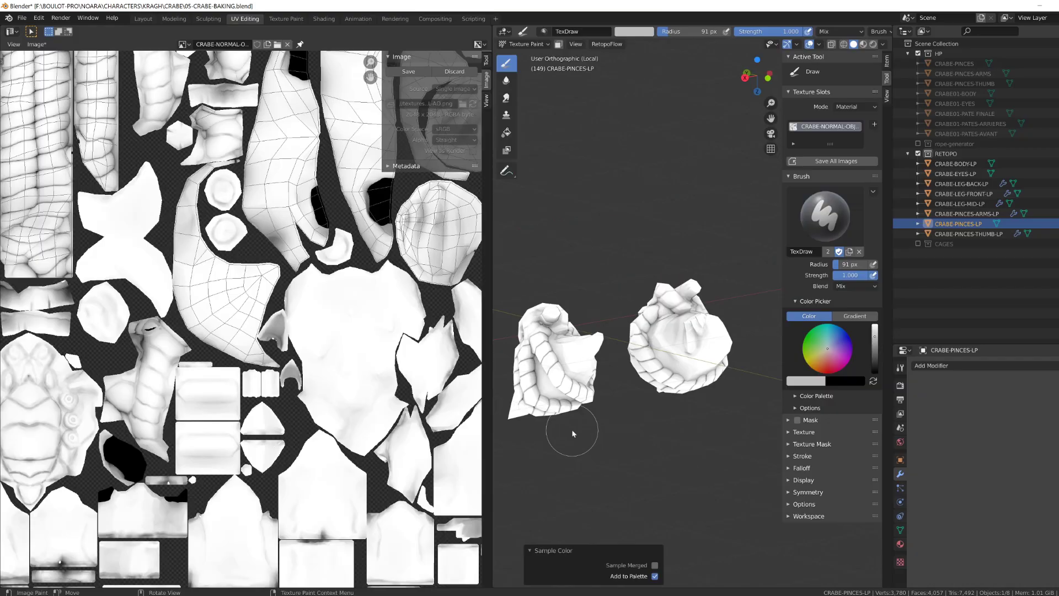
# Step: Save the retouched ambient occlusion image, and open curv smooth.blend from the BANQUE folder in a new Blender instance
pyautogui.click(36, 44)
pyautogui.click(71, 125)
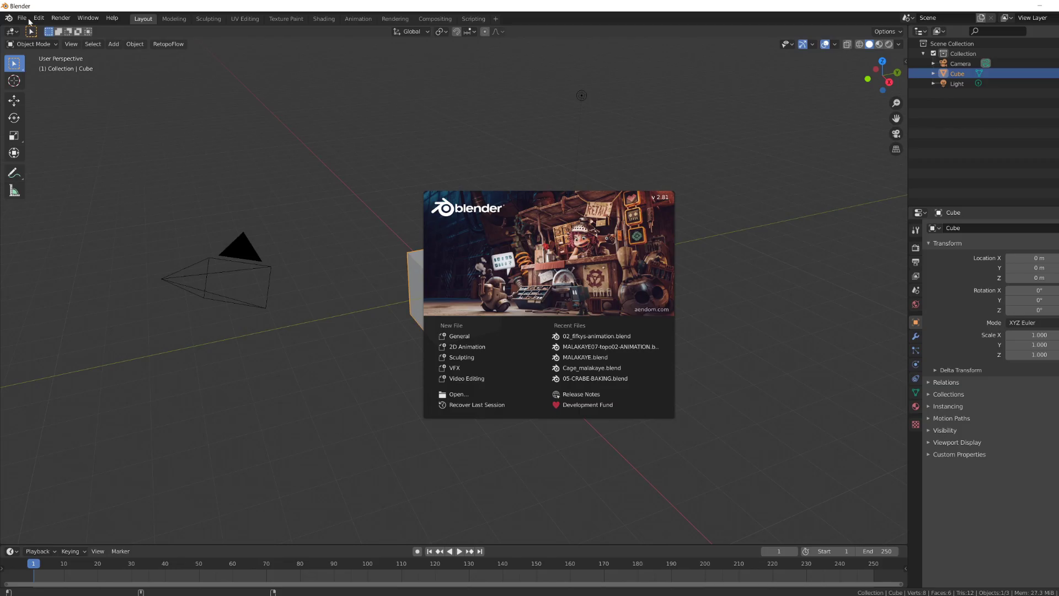
pyautogui.hotkey('ctrl', 'o')
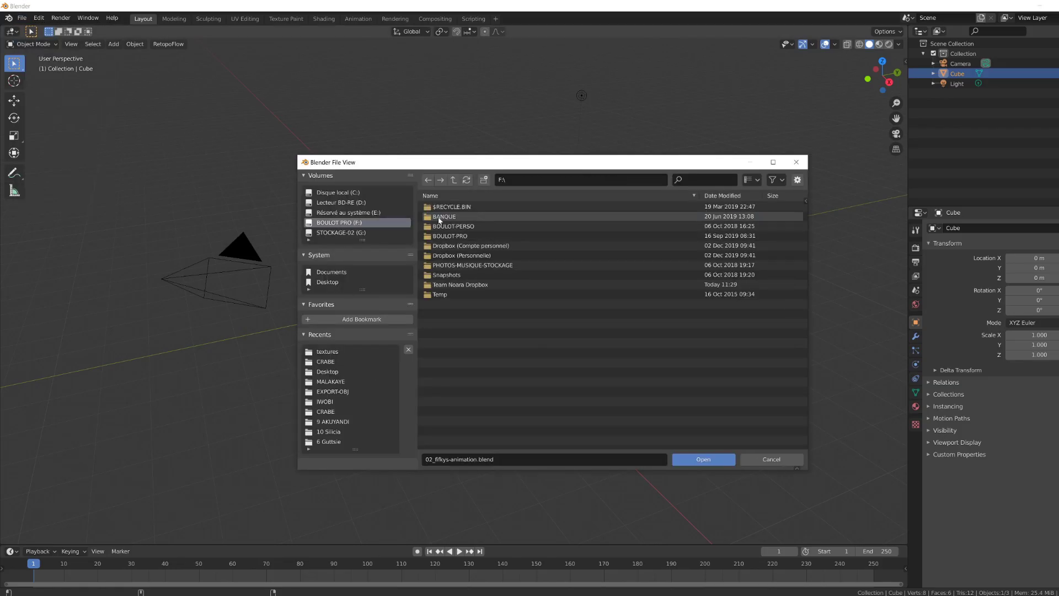
pyautogui.doubleClick(439, 216)
pyautogui.doubleClick(500, 384)
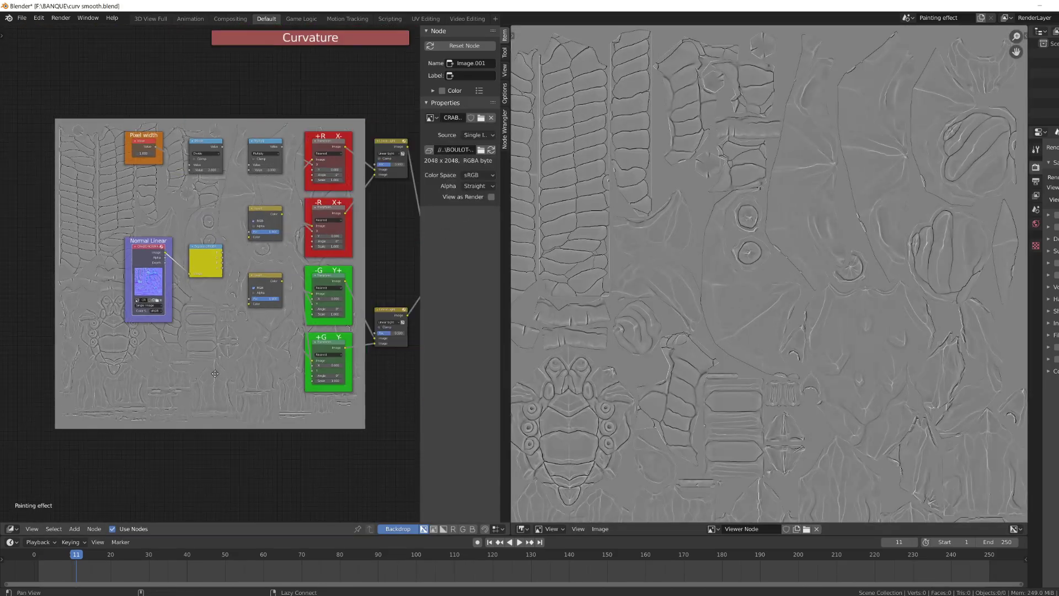
# Step: Preview the Curvature setup's final Gamma node and save the result as CRABE-CURVATURE.png in the crab's textures folder
pyautogui.scroll(2, 277, 268)
pyautogui.click(277, 268)
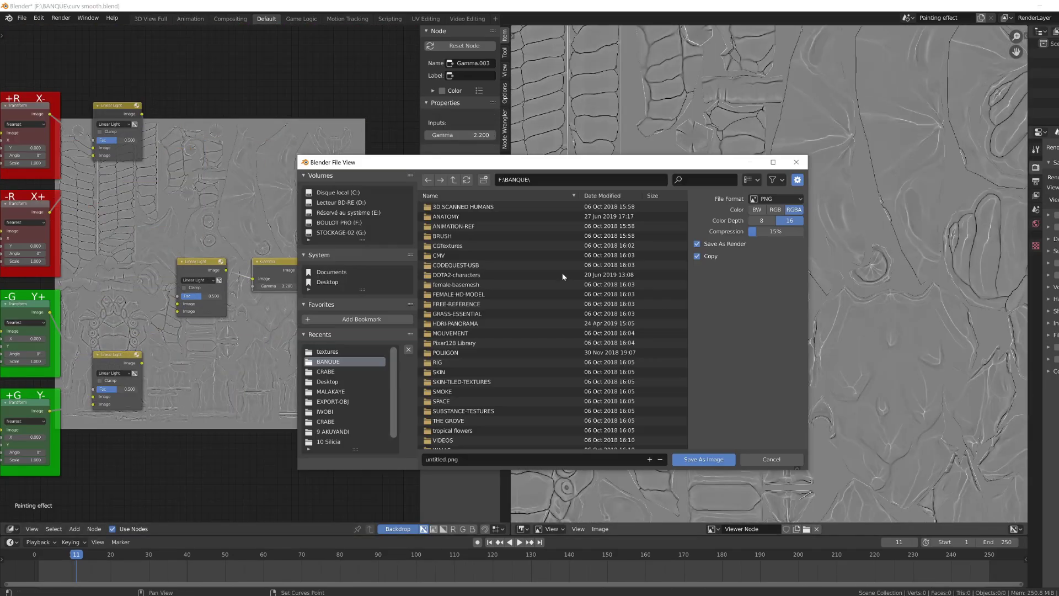
pyautogui.click(469, 459)
pyautogui.moveTo(492, 459); pyautogui.dragTo(445, 459)
pyautogui.write('CURVATURE')
pyautogui.press('Return')
pyautogui.click(705, 459)
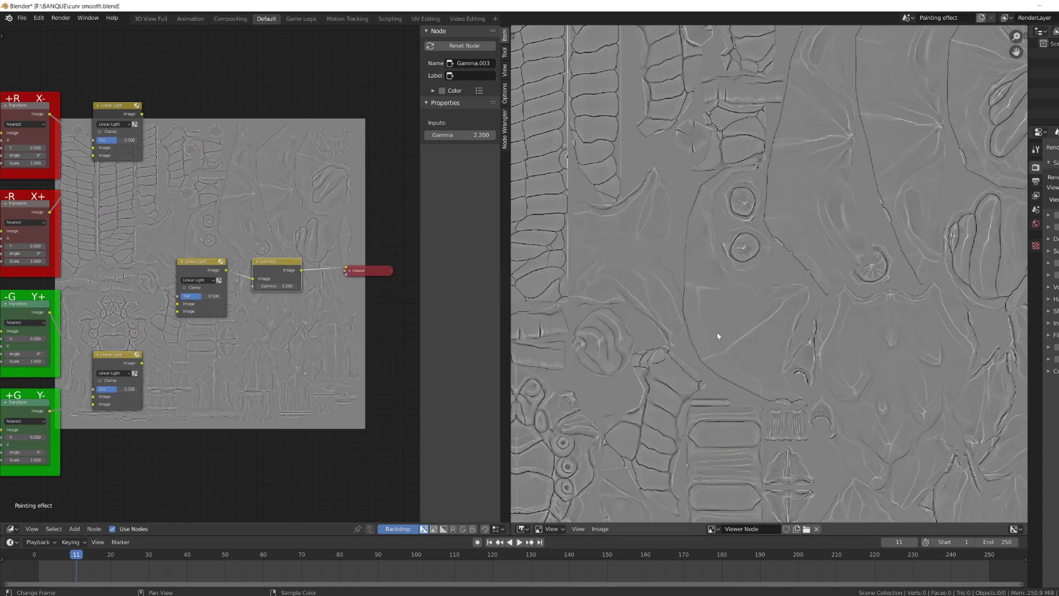
# Step: Set the Normal Linear image node feeding the Curvature Smooth setup to CRABE-NORMAL.png
pyautogui.scroll(-8, 364, 347)
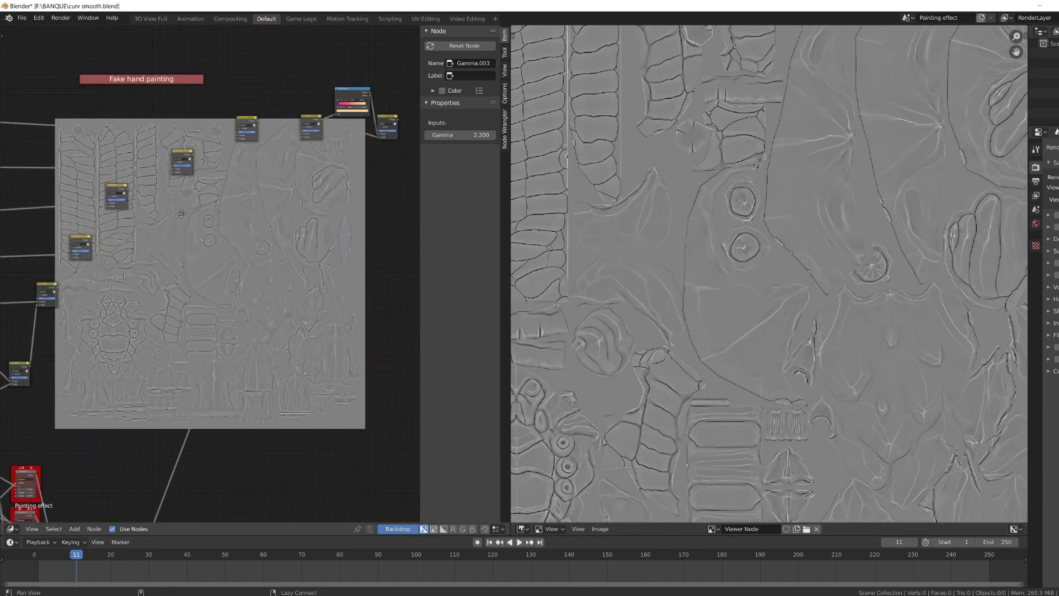
pyautogui.moveTo(181, 213); pyautogui.dragTo(99, 322, button='middle')
pyautogui.scroll(-2, 99, 322)
pyautogui.scroll(6, 113, 160)
pyautogui.click(136, 262)
pyautogui.write('c')
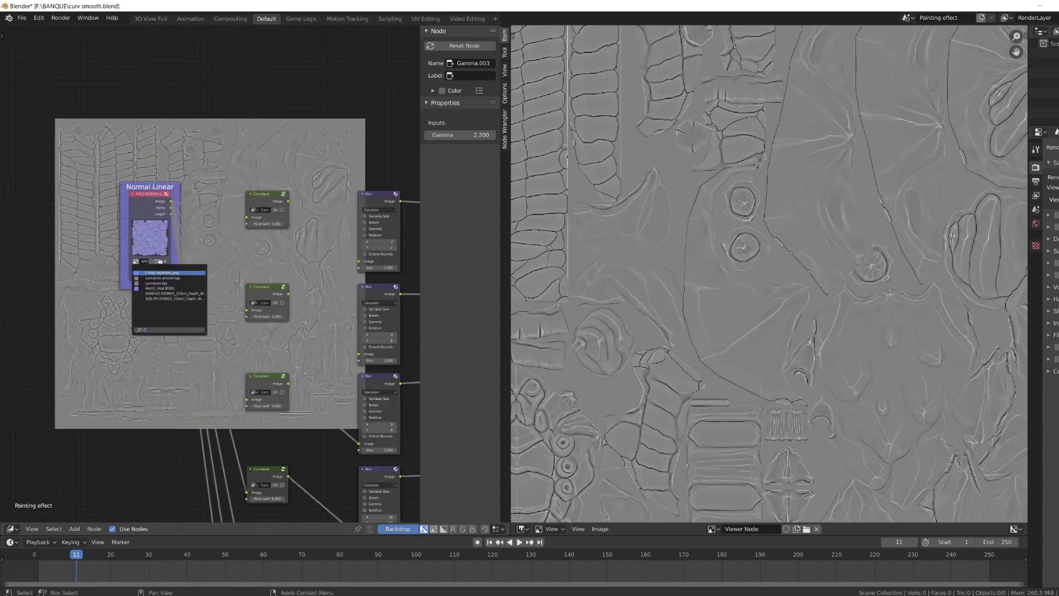
pyautogui.click(163, 277)
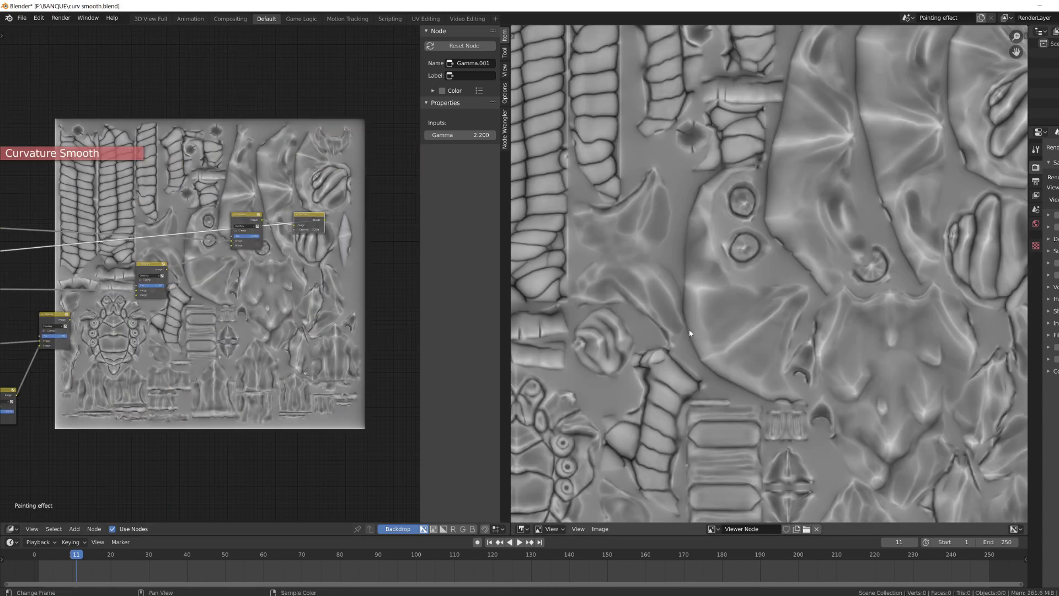
# Step: Save the Curvature Smooth result as a 16-bit PNG in the crab's textures folder
pyautogui.scroll(5, 692, 332)
pyautogui.hotkey('shift', 'alt', 's')
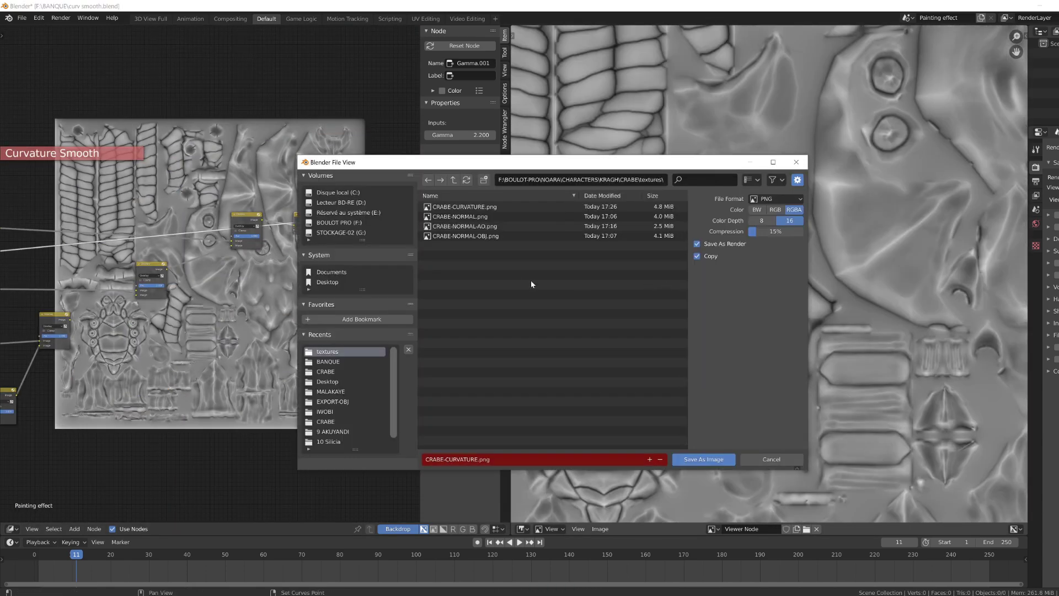
pyautogui.press('Return')
pyautogui.press('Return')
pyautogui.scroll(-2, 266, 366)
pyautogui.moveTo(267, 366); pyautogui.dragTo(397, 309, button='middle')
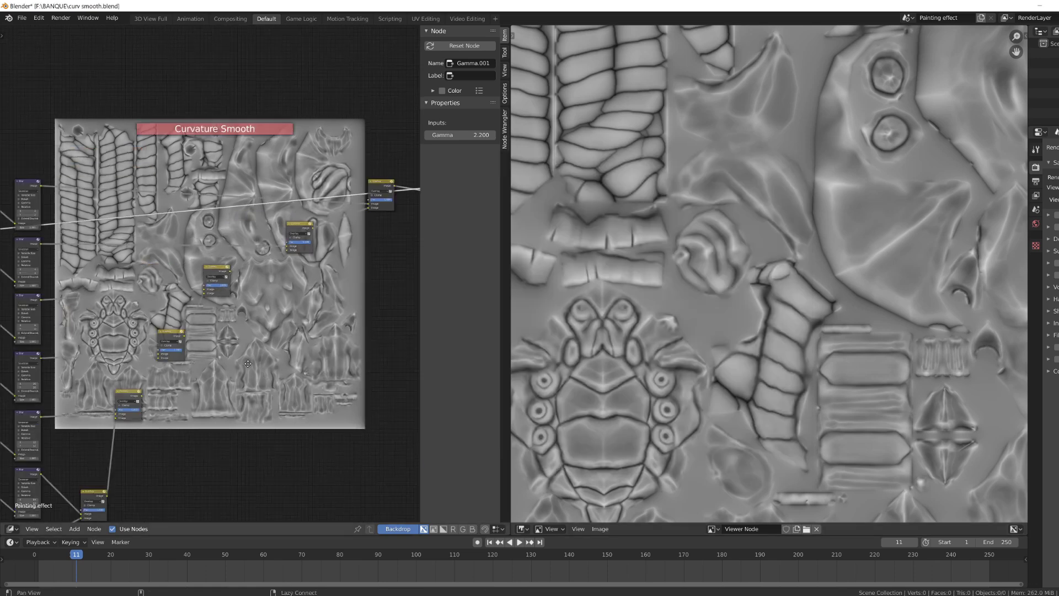
pyautogui.scroll(3, 49, 428)
pyautogui.moveTo(49, 429); pyautogui.dragTo(214, 320, button='middle')
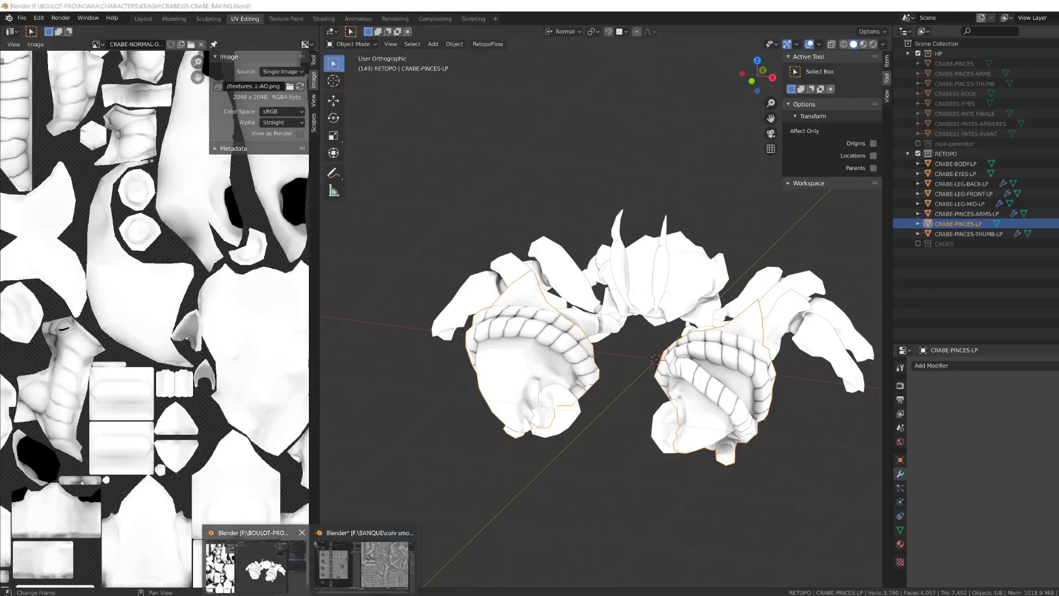
# Step: Return to 05-CRABE-BAKING.blend, load the smooth curvature texture onto the crab, and maximize the 3D viewport
pyautogui.click(124, 308)
pyautogui.doubleClick(465, 207)
pyautogui.click(141, 367)
pyautogui.hotkey('ctrl', 'space')
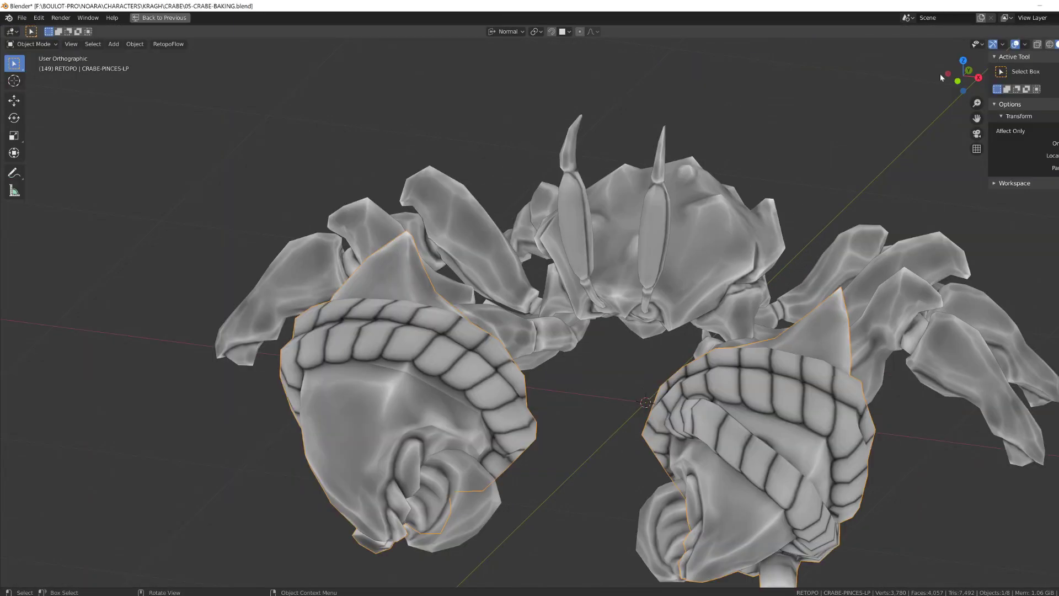
# Step: Inspect the curvature on the crab and switch CRABE-PINCES-LP to Texture Paint mode with the Smear brush
pyautogui.click(1014, 44)
pyautogui.scroll(-2, 733, 260)
pyautogui.moveTo(733, 260); pyautogui.dragTo(595, 277, button='middle')
pyautogui.hotkey('shift', 'alt', 'z')
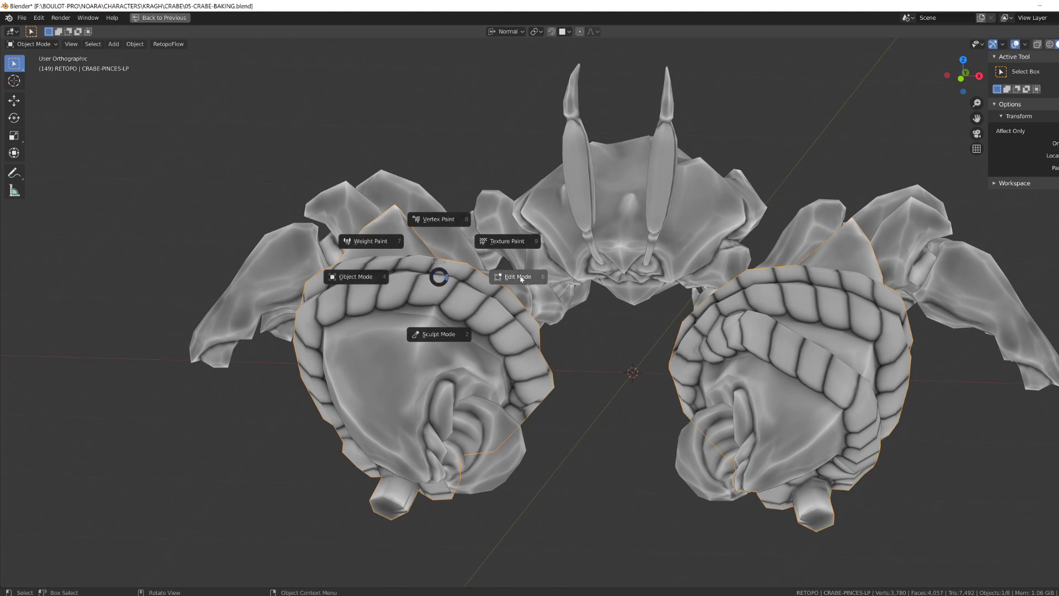
pyautogui.press('9')
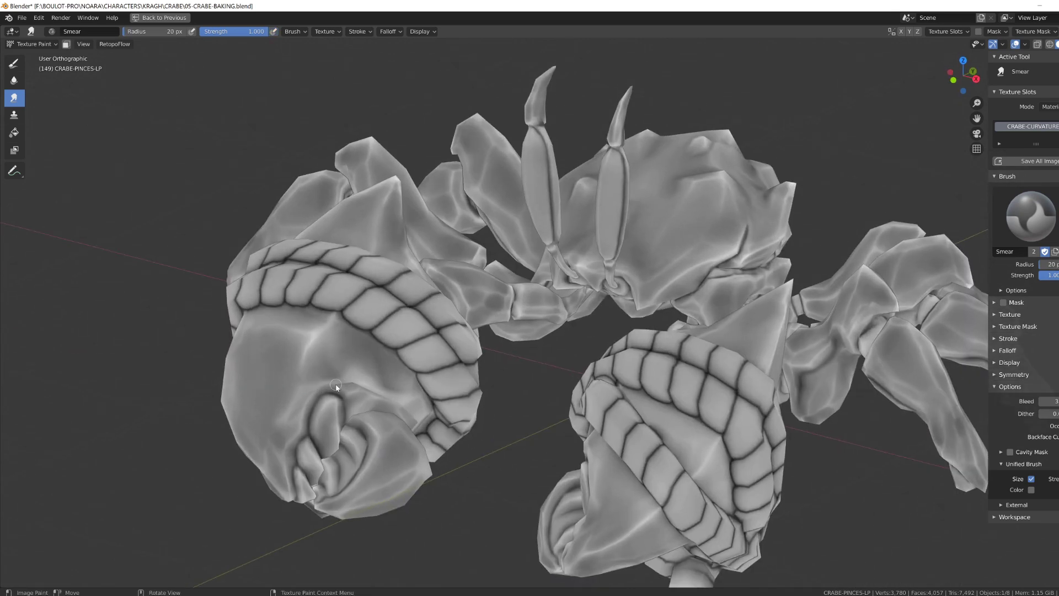
# Step: Smear the curvature seams on the claws' undersides and rear faces, using radii of 18 to 34 px and strength 0.865
pyautogui.moveTo(379, 407)
pyautogui.keyDown('alt'); pyautogui.mouseDown()
pyautogui.moveTo(399, 418)
pyautogui.moveTo(378, 399)
pyautogui.moveTo(380, 421)
pyautogui.moveTo(565, 400)
pyautogui.mouseUp(); pyautogui.keyUp('alt')
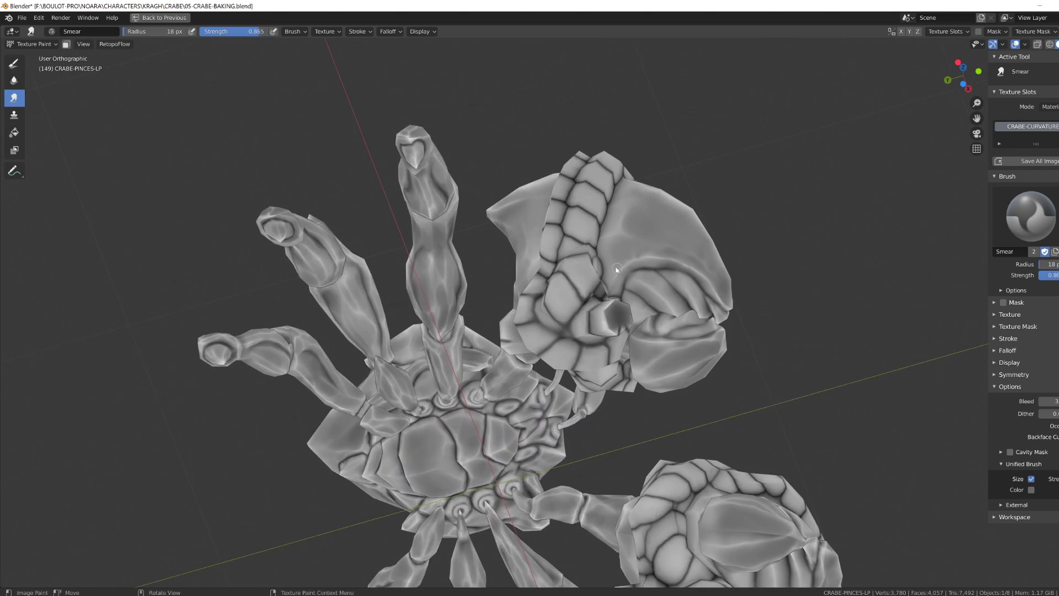
pyautogui.moveTo(616, 269)
pyautogui.mouseDown(button='middle')
pyautogui.moveTo(684, 402)
pyautogui.moveTo(736, 451)
pyautogui.mouseUp(button='middle')
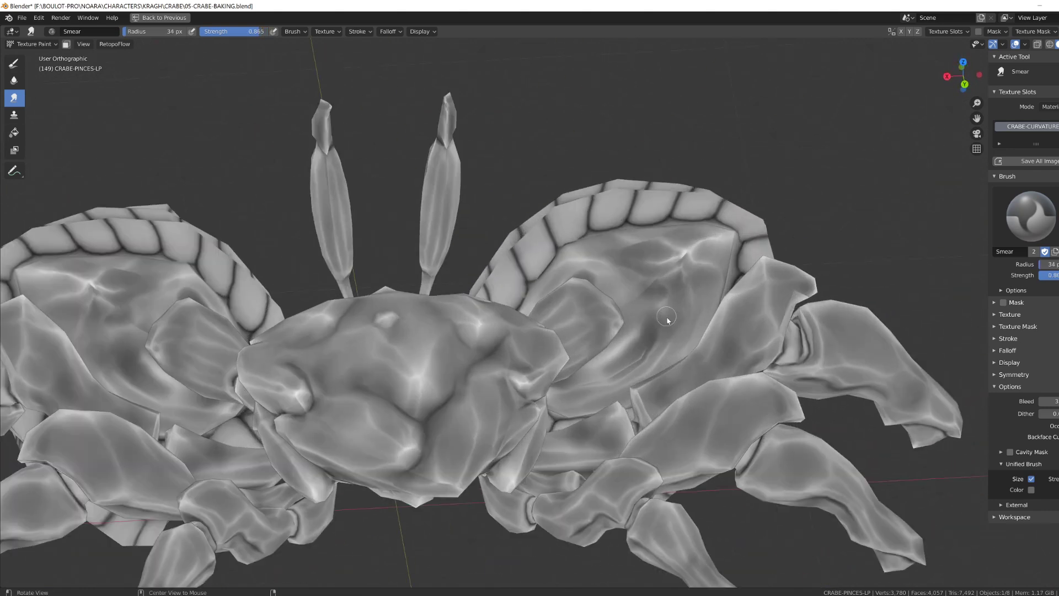
pyautogui.moveTo(558, 316); pyautogui.dragTo(603, 329, button='middle')
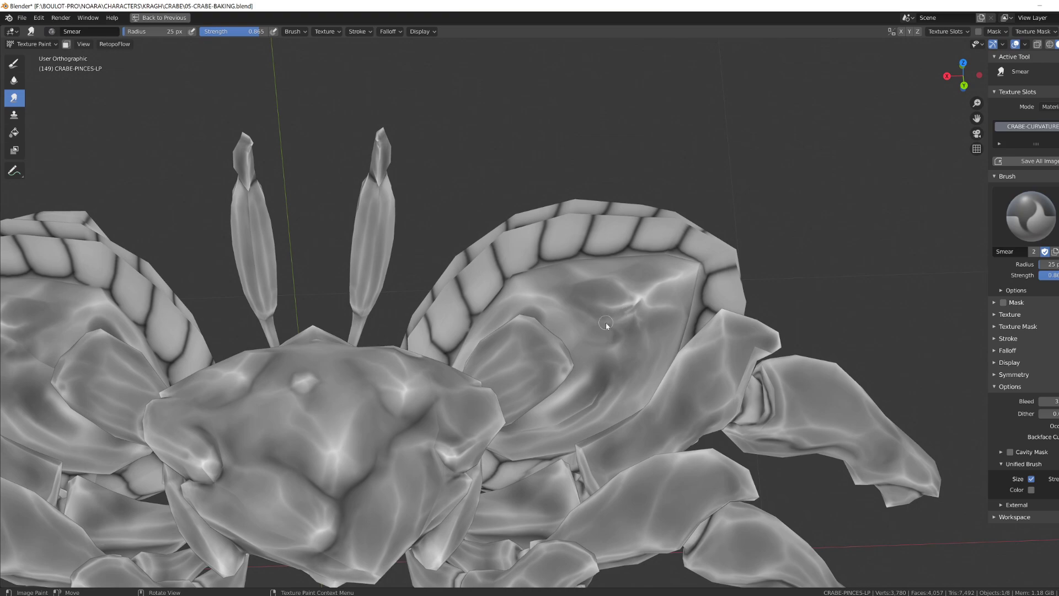
pyautogui.keyDown('ctrl'); pyautogui.keyDown('alt'); pyautogui.moveTo(648, 337); pyautogui.dragTo(651, 397); pyautogui.keyUp('alt'); pyautogui.keyUp('ctrl')
pyautogui.keyDown('alt'); pyautogui.moveTo(651, 397); pyautogui.dragTo(394, 333); pyautogui.keyUp('alt')
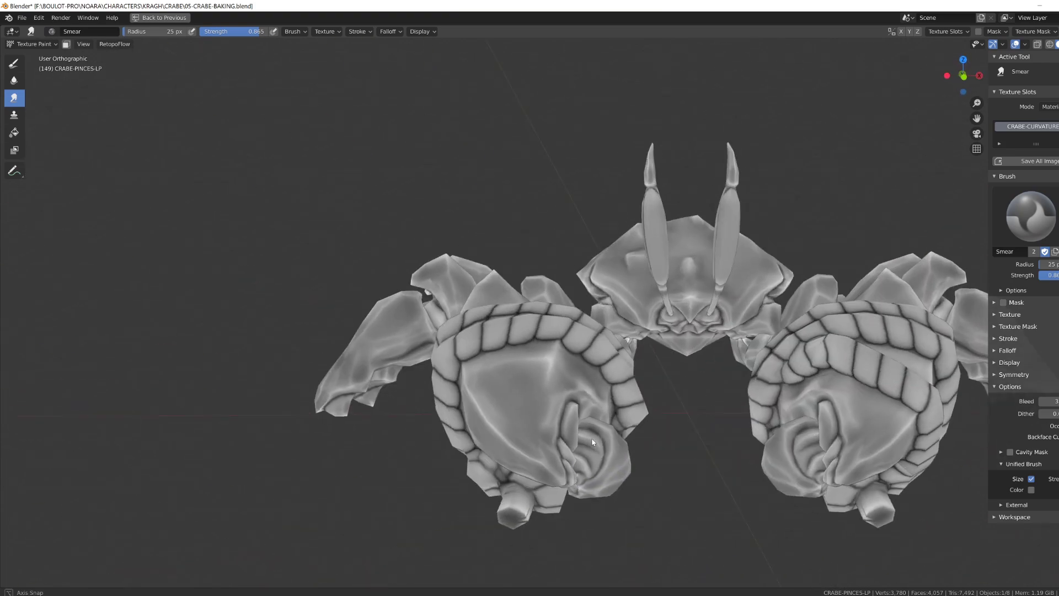
# Step: Smear the curvature seams along the claw's upper rope bands and pointed plate, using radii of 11 and 22 px
pyautogui.keyDown('ctrl'); pyautogui.keyDown('alt'); pyautogui.moveTo(568, 342); pyautogui.dragTo(574, 392); pyautogui.keyUp('alt'); pyautogui.keyUp('ctrl')
pyautogui.keyDown('alt'); pyautogui.moveTo(408, 409); pyautogui.dragTo(648, 466); pyautogui.keyUp('alt')
pyautogui.moveTo(649, 465); pyautogui.dragTo(574, 408, button='middle')
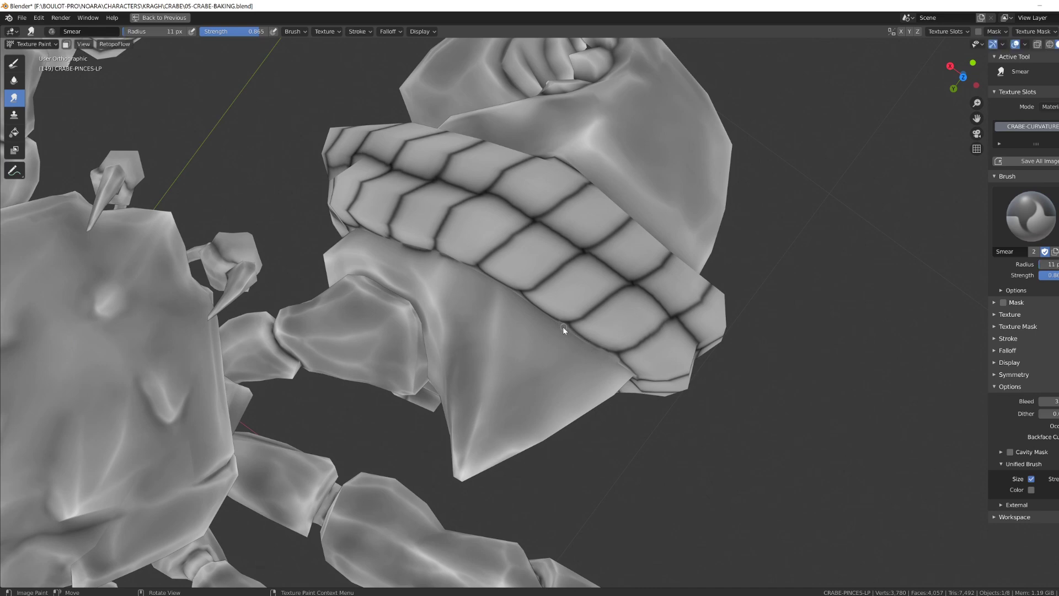
pyautogui.moveTo(564, 328); pyautogui.dragTo(529, 338, button='middle')
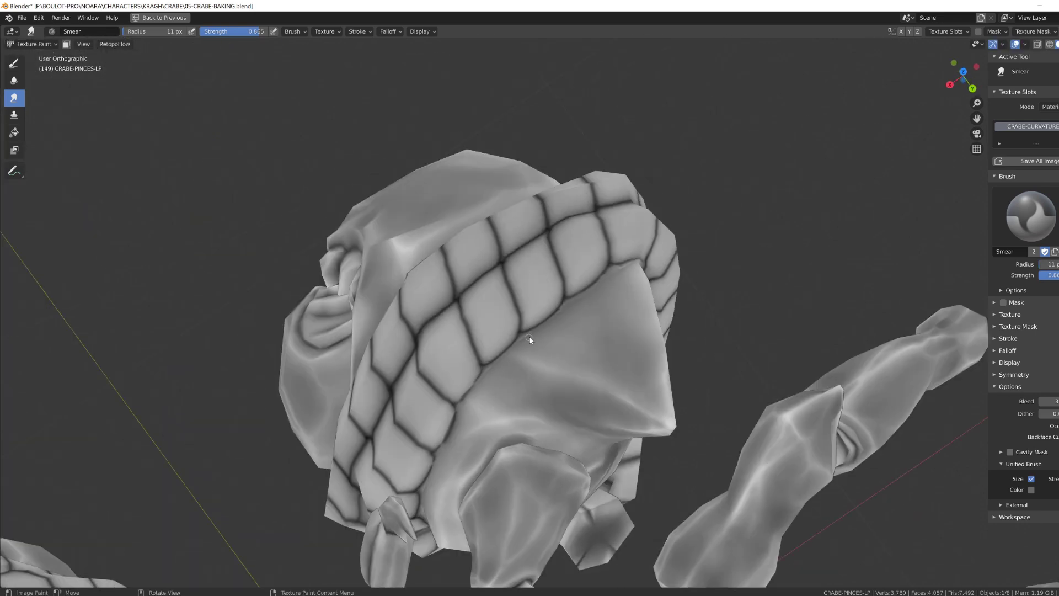
pyautogui.moveTo(487, 367); pyautogui.dragTo(573, 399, button='middle')
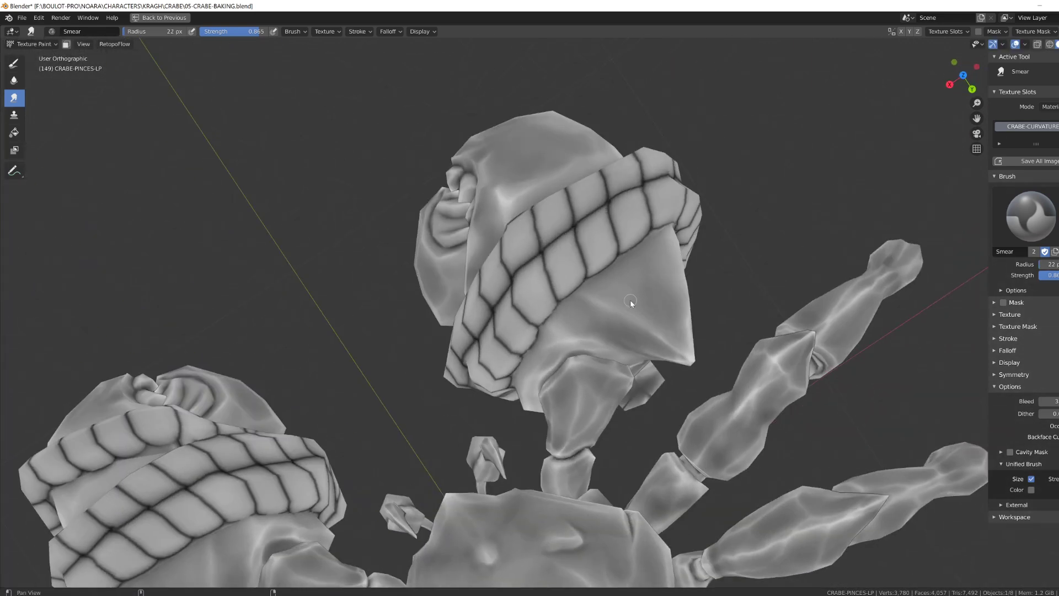
# Step: Smear the curvature artefacts on the claw's rear face and around its peg and rope bands, using radii of 22 and 27 px
pyautogui.moveTo(629, 302); pyautogui.dragTo(477, 411, button='middle')
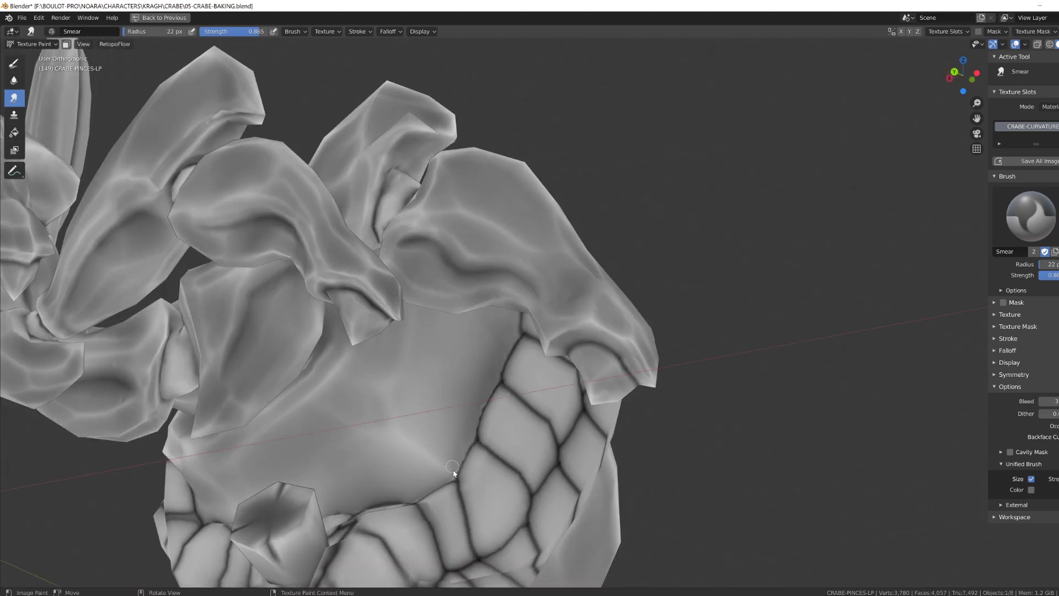
pyautogui.moveTo(500, 366); pyautogui.dragTo(490, 426, button='middle')
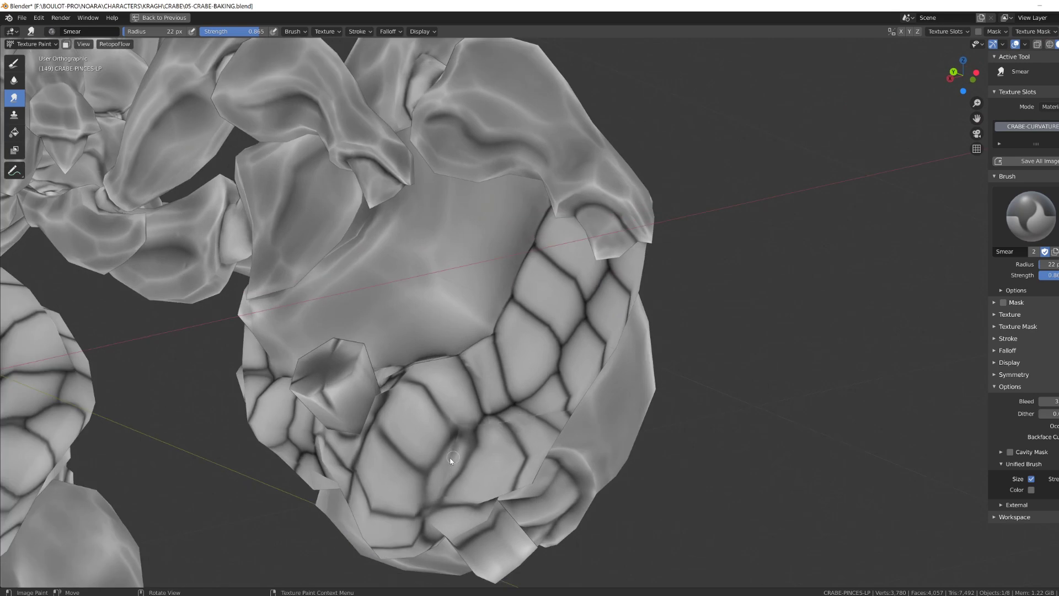
pyautogui.moveTo(451, 459); pyautogui.dragTo(518, 356, button='middle')
pyautogui.scroll(1, 468, 316)
pyautogui.scroll(2, 490, 366)
pyautogui.moveTo(460, 290); pyautogui.dragTo(795, 397, button='middle')
pyautogui.scroll(2, 501, 326)
pyautogui.scroll(-5, 500, 334)
pyautogui.scroll(-2, 772, 353)
pyautogui.scroll(3, 745, 320)
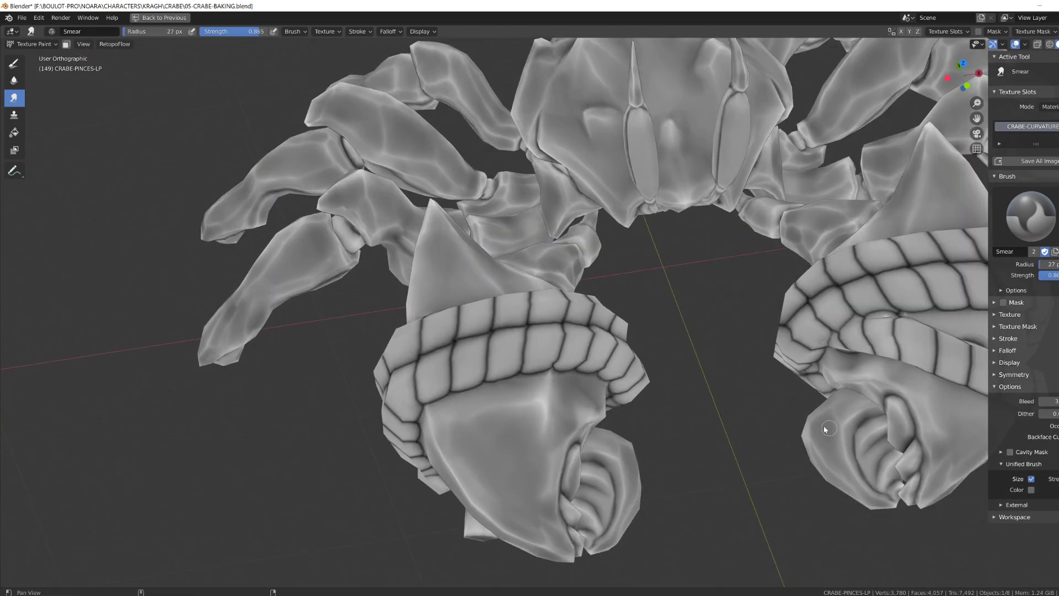
# Step: Smear the seams between the crossed rope bands on the other claw, using radii of 10 and 21 px
pyautogui.moveTo(823, 430); pyautogui.dragTo(491, 336, button='middle')
pyautogui.scroll(1, 494, 331)
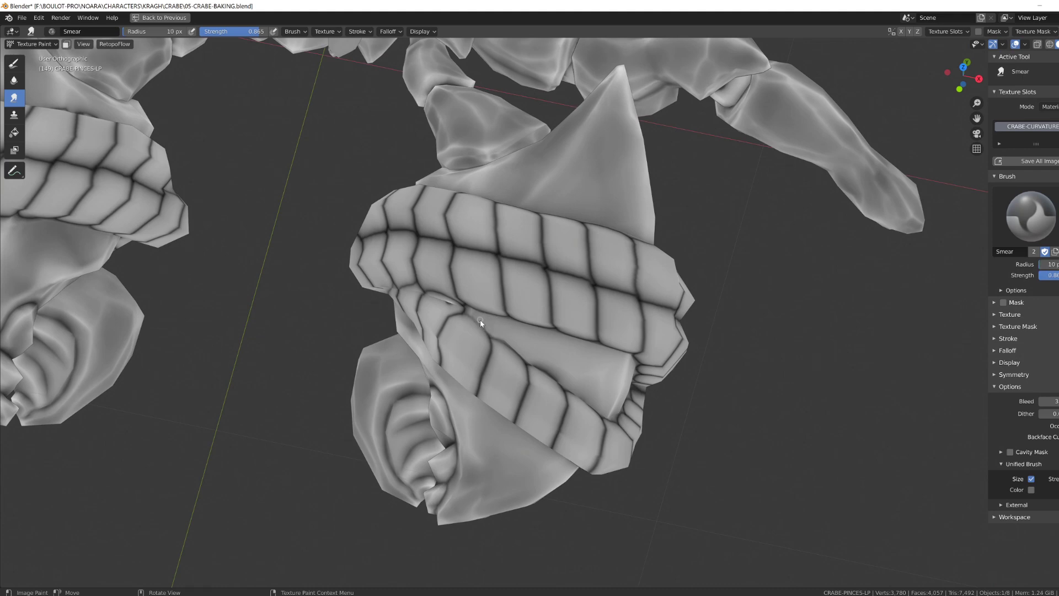
pyautogui.moveTo(689, 485); pyautogui.dragTo(557, 425, button='middle')
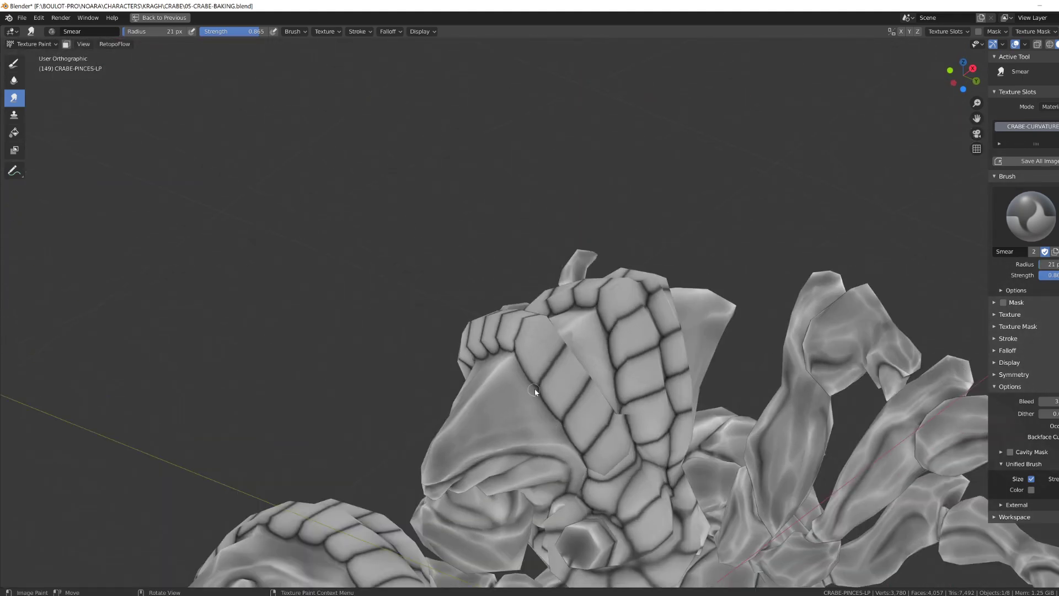
pyautogui.scroll(-2, 534, 391)
pyautogui.moveTo(534, 390); pyautogui.dragTo(563, 336, button='middle')
pyautogui.moveTo(458, 253)
pyautogui.mouseDown(button='middle')
pyautogui.moveTo(475, 225)
pyautogui.moveTo(542, 229)
pyautogui.moveTo(524, 240)
pyautogui.moveTo(507, 210)
pyautogui.moveTo(533, 317)
pyautogui.moveTo(555, 330)
pyautogui.moveTo(532, 285)
pyautogui.mouseUp(button='middle')
# Step: Smear the remaining curvature seams on the claws' undersides, starting at a 29 px radius and resizing the brush as needed
pyautogui.press('f')
pyautogui.click(549, 330)
pyautogui.scroll(-3, 531, 309)
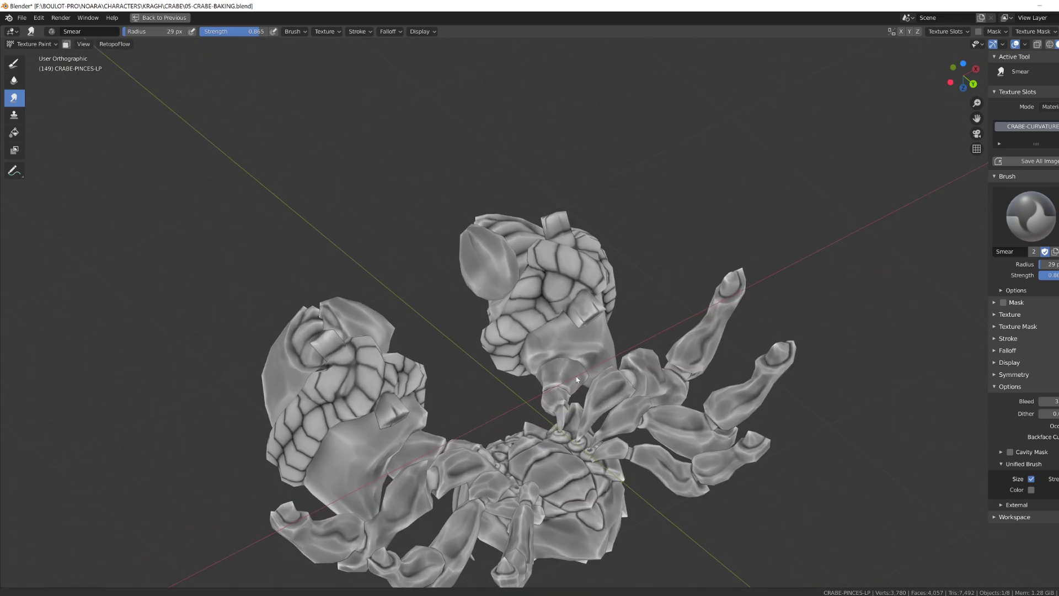
pyautogui.scroll(2, 530, 350)
pyautogui.press('f')
pyautogui.click(515, 343)
pyautogui.moveTo(527, 351)
pyautogui.mouseDown(button='middle')
pyautogui.moveTo(517, 343)
pyautogui.moveTo(550, 449)
pyautogui.moveTo(491, 386)
pyautogui.moveTo(443, 439)
pyautogui.mouseUp(button='middle')
pyautogui.press('f')
pyautogui.click(529, 314)
pyautogui.scroll(-3, 530, 314)
pyautogui.moveTo(557, 403)
pyautogui.mouseDown(button='middle')
pyautogui.moveTo(577, 453)
pyautogui.moveTo(618, 408)
pyautogui.mouseUp(button='middle')
# Step: Switch texture painting to CRABE-LEG-MID-LP and smear its curvature seams on both sides with radii of 20 and 18 px
pyautogui.click(1015, 44)
pyautogui.click(1015, 44)
pyautogui.hotkey('ctrl', 'Tab')
pyautogui.click(461, 333)
pyautogui.hotkey('ctrl', 'Tab')
pyautogui.press('f')
pyautogui.click(408, 291)
pyautogui.scroll(2, 413, 347)
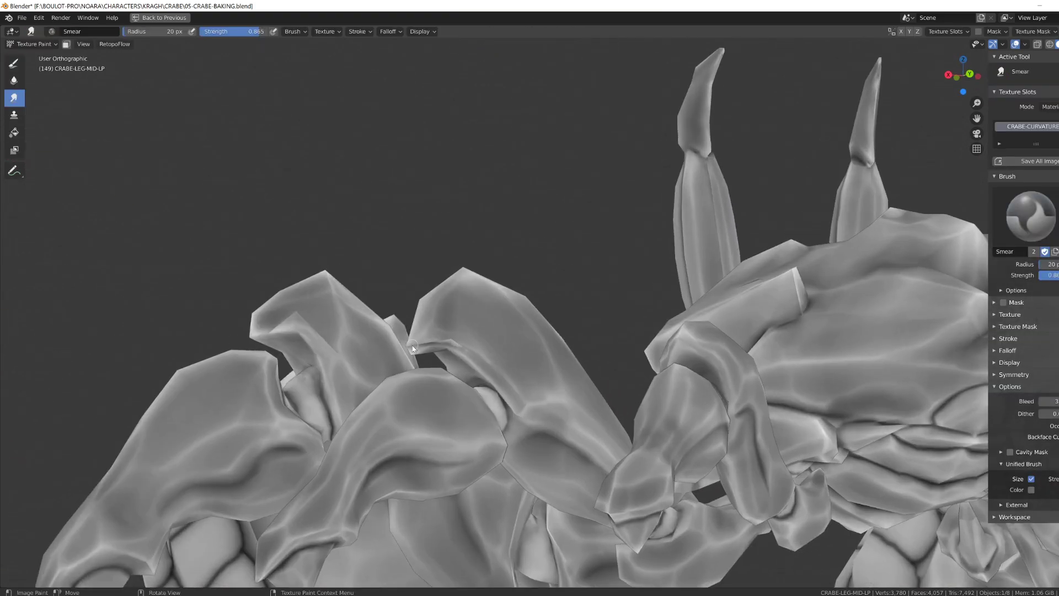
pyautogui.press('[')
pyautogui.moveTo(468, 352); pyautogui.dragTo(792, 428, button='middle')
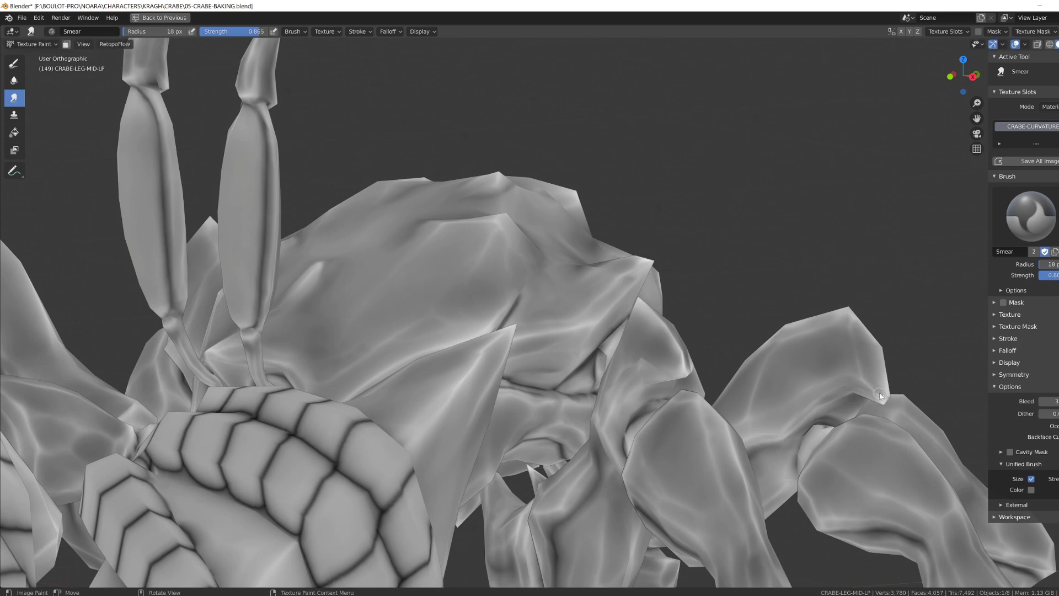
pyautogui.moveTo(880, 396); pyautogui.dragTo(602, 414, button='middle')
# Step: Select a neighbouring leg mesh in Object Mode, return to Texture Paint mode, and smear its curvature seams
pyautogui.hotkey('ctrl', 'Tab')
pyautogui.click(539, 417)
pyautogui.click(518, 416)
pyautogui.hotkey('ctrl', 'Tab')
pyautogui.click(584, 382)
pyautogui.scroll(-4, 517, 416)
pyautogui.moveTo(518, 416)
pyautogui.mouseDown(button='middle')
pyautogui.moveTo(457, 380)
pyautogui.moveTo(427, 328)
pyautogui.moveTo(467, 237)
pyautogui.moveTo(721, 349)
pyautogui.moveTo(556, 284)
pyautogui.mouseUp(button='middle')
pyautogui.moveTo(567, 335); pyautogui.dragTo(508, 390, button='middle')
pyautogui.click(575, 298)
# Step: Switch texture painting to CRABE-LEG-FRONT-LP and smear the front legs' underside seams with a 14 px radius
pyautogui.hotkey('ctrl', 'Tab')
pyautogui.click(454, 395)
pyautogui.click(622, 496)
pyautogui.hotkey('ctrl', 'Tab')
pyautogui.click(676, 466)
pyautogui.keyDown('shift'); pyautogui.moveTo(627, 449); pyautogui.dragTo(608, 360, button='middle'); pyautogui.keyUp('shift')
pyautogui.press('f')
pyautogui.click(603, 360)
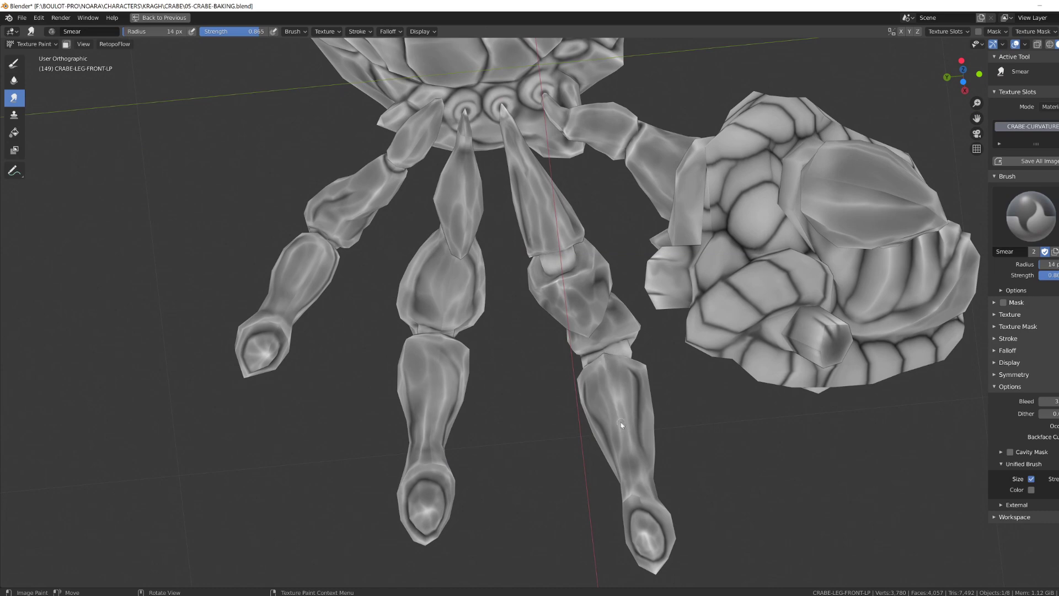
pyautogui.moveTo(621, 425); pyautogui.dragTo(528, 267, button='middle')
# Step: Switch texture painting to CRABE-LEG-MID-LP and smear the middle legs' underside seams with a 26 px radius
pyautogui.hotkey('ctrl', 'Tab')
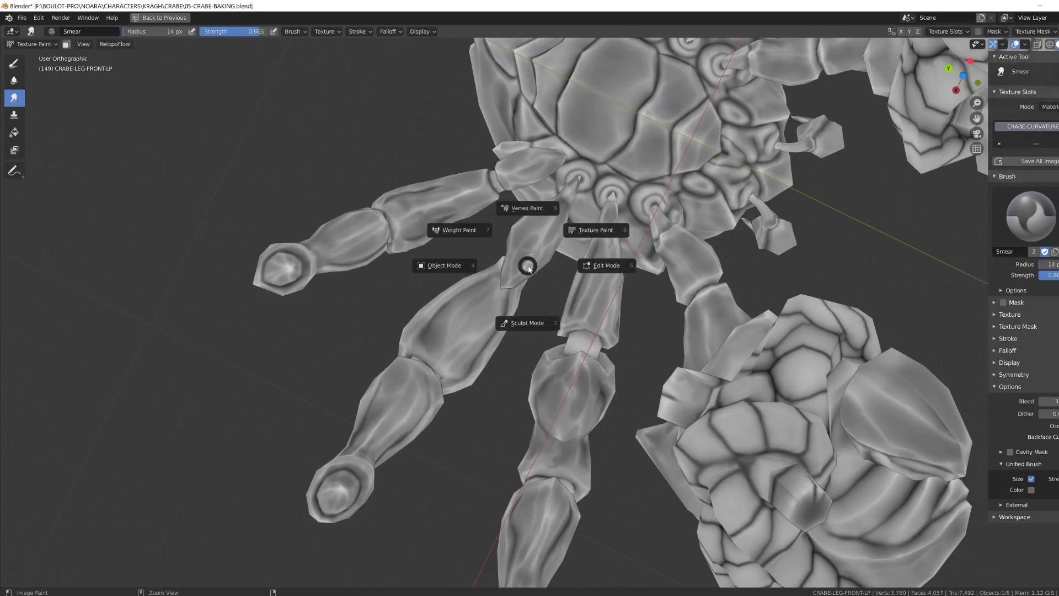
pyautogui.click(453, 266)
pyautogui.click(477, 309)
pyautogui.hotkey('ctrl', 'Tab')
pyautogui.click(534, 265)
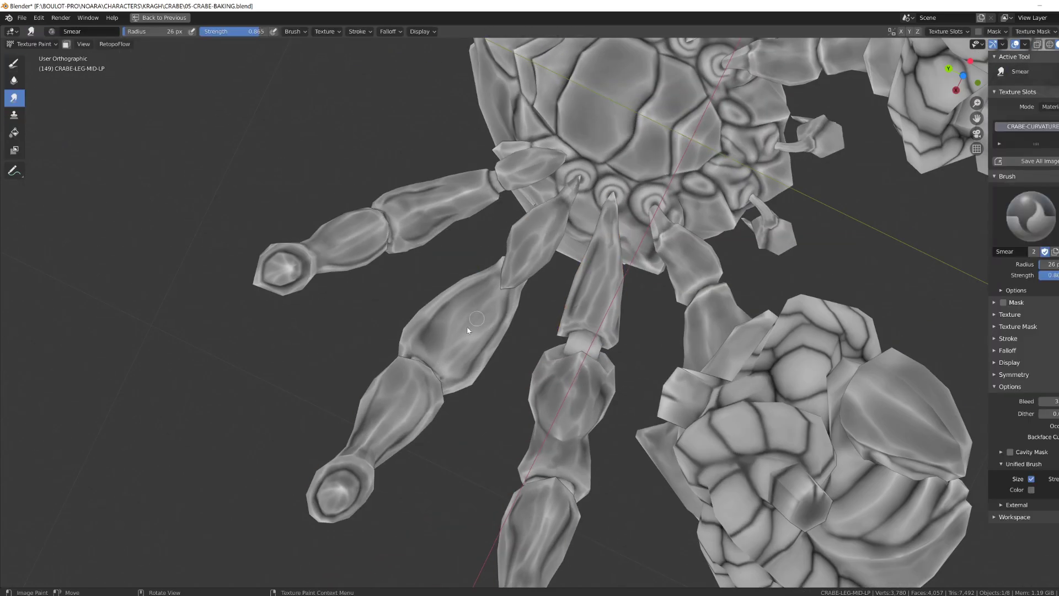
pyautogui.moveTo(467, 330)
pyautogui.mouseDown(button='middle')
pyautogui.moveTo(411, 489)
pyautogui.moveTo(484, 371)
pyautogui.moveTo(512, 366)
pyautogui.moveTo(645, 416)
pyautogui.moveTo(533, 428)
pyautogui.moveTo(669, 418)
pyautogui.moveTo(579, 478)
pyautogui.mouseUp(button='middle')
# Step: Switch texture painting back to CRABE-LEG-FRONT-LP and smear its leftover seams with a 20 px radius
pyautogui.hotkey('ctrl', 'Tab')
pyautogui.click(505, 428)
pyautogui.click(527, 430)
pyautogui.hotkey('ctrl', 'Tab')
pyautogui.click(563, 395)
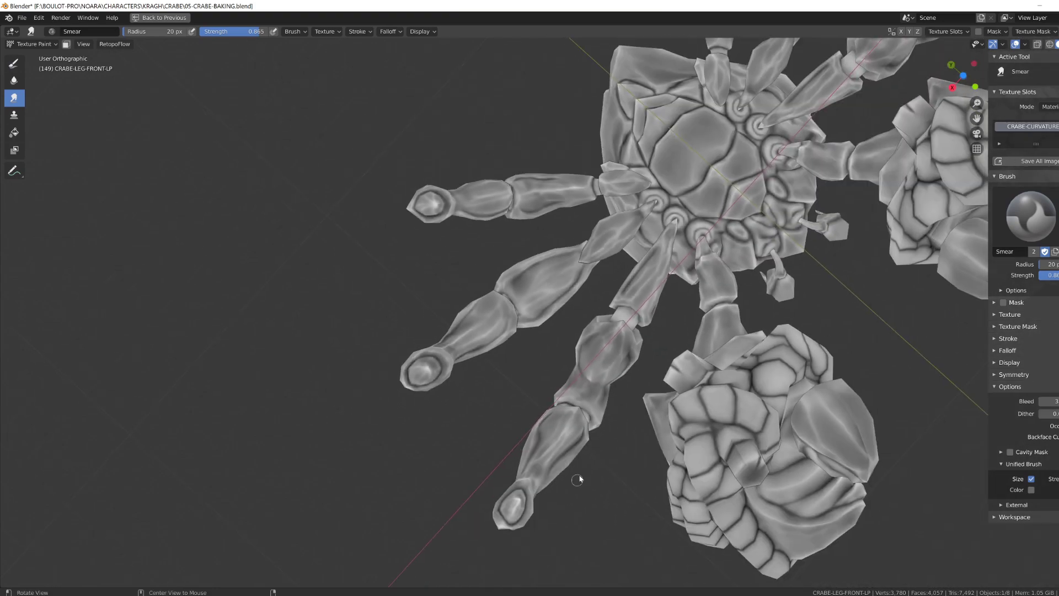
pyautogui.moveTo(580, 479)
pyautogui.keyDown('alt'); pyautogui.mouseDown()
pyautogui.moveTo(460, 556)
pyautogui.moveTo(574, 480)
pyautogui.mouseUp(); pyautogui.keyUp('alt')
# Step: Switch texture painting to CRABE-LEG-BACK-LP and smear the back legs' curvature seams with a 20 px radius
pyautogui.hotkey('ctrl', 'Tab')
pyautogui.click(607, 137)
pyautogui.hotkey('ctrl', 'Tab')
pyautogui.keyDown('alt'); pyautogui.moveTo(475, 496); pyautogui.dragTo(410, 411); pyautogui.keyUp('alt')
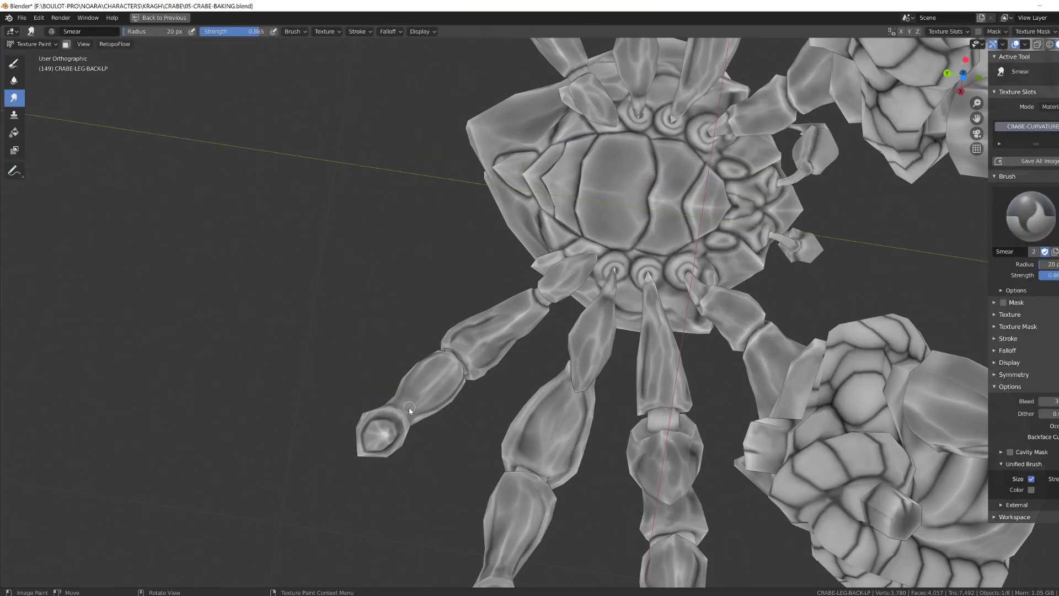
pyautogui.moveTo(409, 409); pyautogui.dragTo(542, 301, button='middle')
pyautogui.moveTo(580, 270)
pyautogui.mouseDown(button='middle')
pyautogui.moveTo(465, 409)
pyautogui.moveTo(577, 428)
pyautogui.moveTo(626, 407)
pyautogui.moveTo(593, 331)
pyautogui.moveTo(638, 484)
pyautogui.moveTo(673, 481)
pyautogui.moveTo(669, 439)
pyautogui.moveTo(678, 441)
pyautogui.mouseUp(button='middle')
# Step: Switch texture painting to CRABE-PINCES-THUMB-LP and set the Smear brush radius to 37 px
pyautogui.hotkey('ctrl', 'Tab')
pyautogui.click(619, 415)
pyautogui.click(601, 312)
pyautogui.hotkey('ctrl', 'Tab')
pyautogui.click(670, 279)
pyautogui.scroll(4, 703, 312)
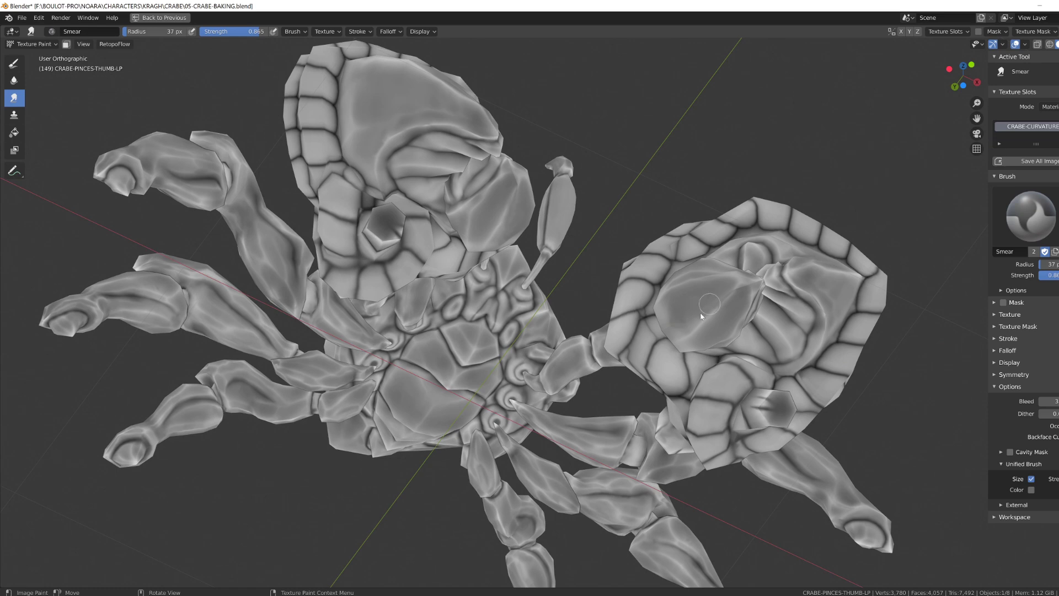
# Step: Set the Smear brush radius to 14 px and restore the full multi-editor layout
pyautogui.press('f')
pyautogui.moveTo(701, 316)
pyautogui.mouseDown(button='middle')
pyautogui.moveTo(655, 324)
pyautogui.moveTo(630, 355)
pyautogui.moveTo(666, 285)
pyautogui.moveTo(620, 364)
pyautogui.mouseUp(button='middle')
pyautogui.keyDown('ctrl'); pyautogui.moveTo(620, 364); pyautogui.dragTo(662, 455, button='middle'); pyautogui.keyUp('ctrl')
pyautogui.keyDown('ctrl'); pyautogui.moveTo(662, 455); pyautogui.dragTo(662, 419, button='middle'); pyautogui.keyUp('ctrl')
pyautogui.hotkey('ctrl', 'space')
# Step: Display the smooth curvature image in the image editor and save it
pyautogui.click(12, 32)
pyautogui.click(39, 89)
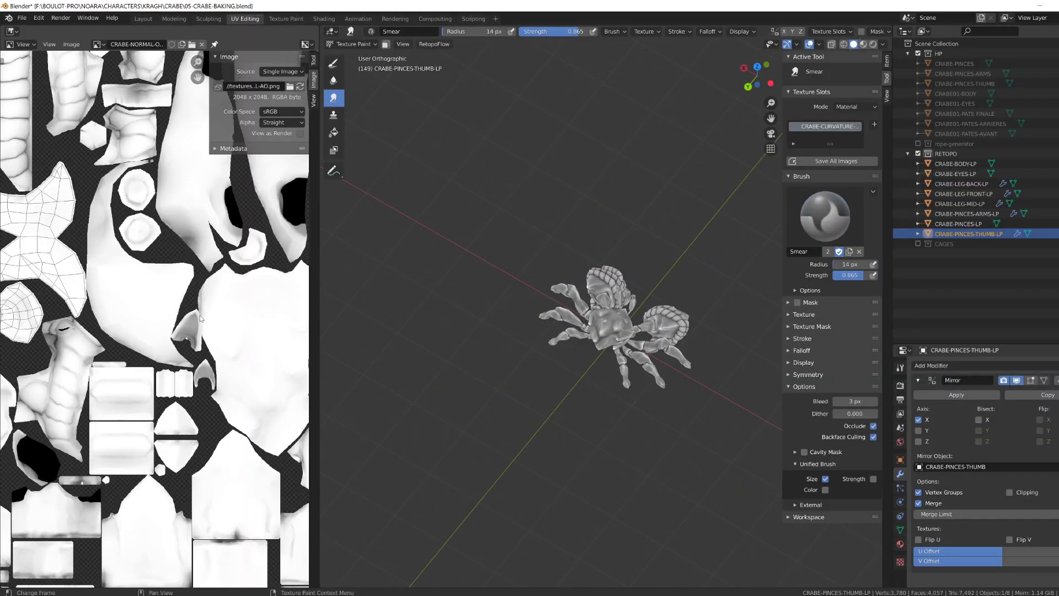
pyautogui.click(101, 44)
pyautogui.click(132, 69)
pyautogui.click(77, 47)
pyautogui.click(81, 124)
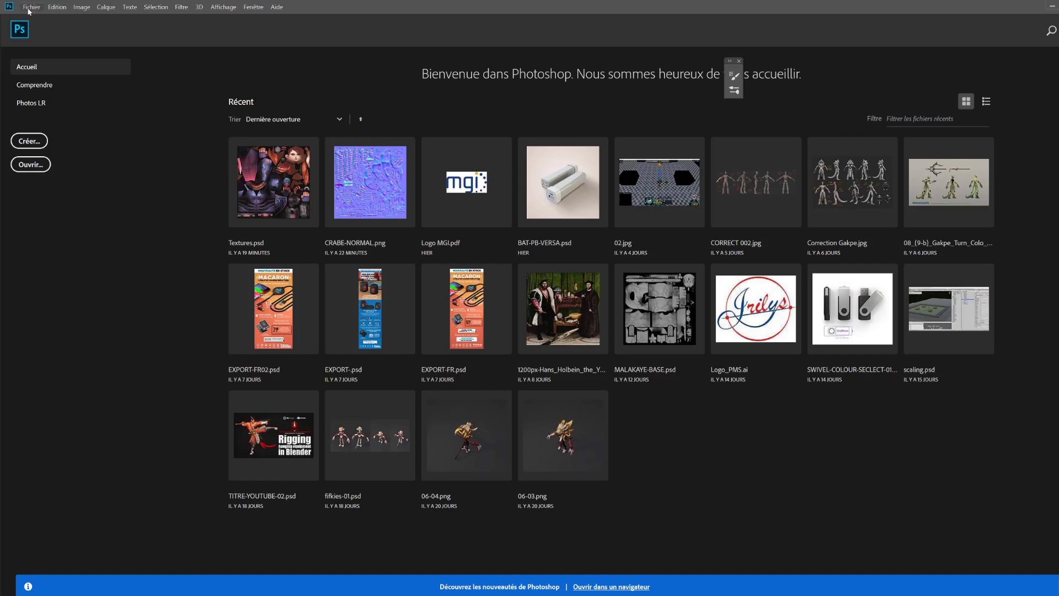
# Step: Switch to Photoshop and load the curvature, smooth curvature, AO and object-normal PNGs as layers of one document
pyautogui.click(32, 6)
pyautogui.click(44, 31)
pyautogui.click(739, 286)
pyautogui.keyDown('ctrl'); pyautogui.click(670, 285); pyautogui.keyUp('ctrl')
pyautogui.keyDown('ctrl'); pyautogui.click(558, 286); pyautogui.keyUp('ctrl')
pyautogui.keyDown('ctrl'); pyautogui.click(504, 286); pyautogui.keyUp('ctrl')
pyautogui.press('Return')
pyautogui.click(668, 214)
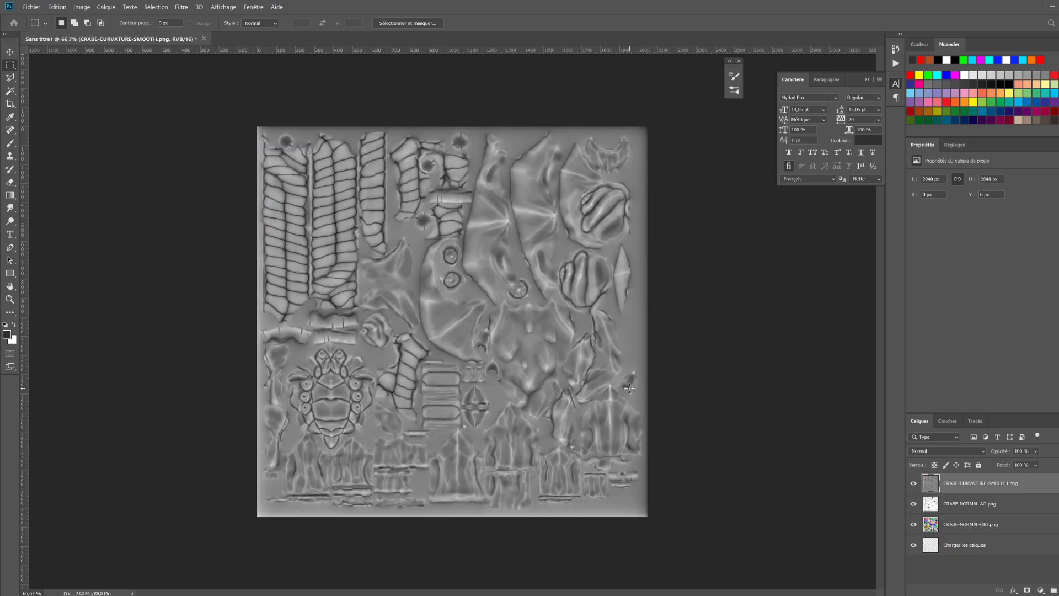
# Step: Hide the curvature and AO layers, then add a layer above CRABE-NORMAL-OBJ.png filled with light grey
pyautogui.moveTo(914, 525); pyautogui.dragTo(913, 483)
pyautogui.click(929, 545)
pyautogui.click(6, 334)
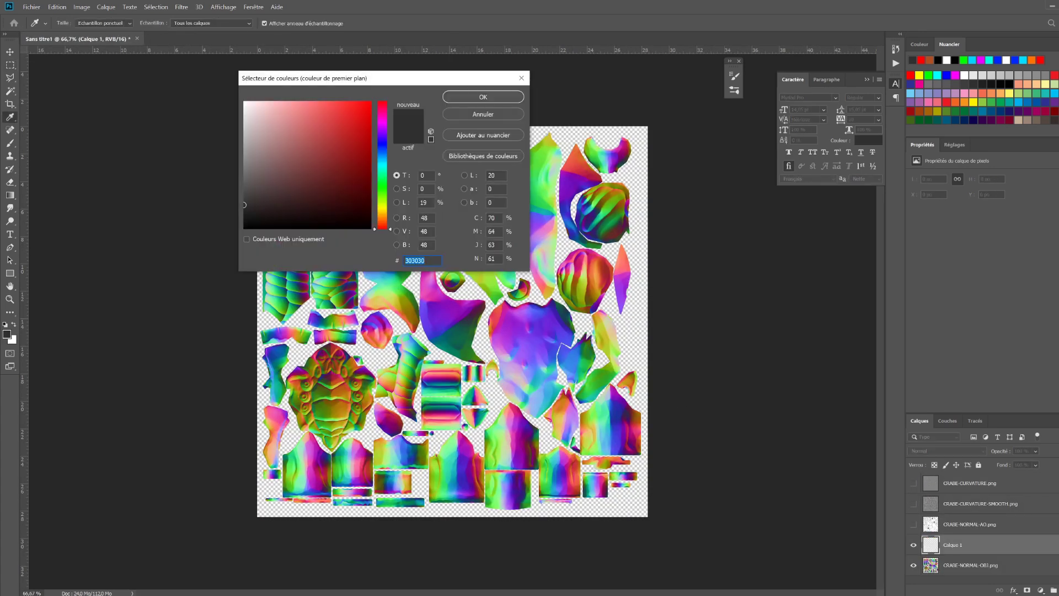
pyautogui.click(244, 152)
pyautogui.click(483, 97)
pyautogui.hotkey('alt', 'BackSpace')
# Step: Show the CRABE-NORMAL-AO.png layer and multiply it over the grey layer
pyautogui.click(913, 524)
pyautogui.click(928, 527)
pyautogui.click(942, 451)
pyautogui.click(942, 387)
# Step: Show CRABE-CURVATURE-SMOOTH.png, blend it with Lumière tamisée, and compare the image with and without it
pyautogui.click(913, 504)
pyautogui.click(932, 504)
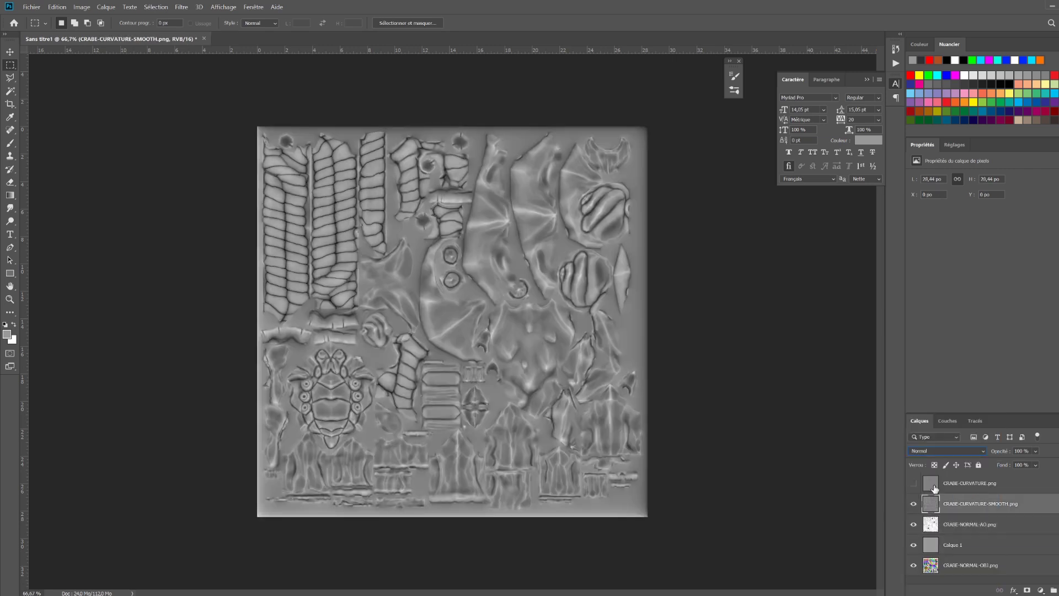
pyautogui.click(944, 451)
pyautogui.click(952, 471)
pyautogui.hotkey('ctrl', '+')
pyautogui.moveTo(480, 430); pyautogui.dragTo(471, 342)
pyautogui.click(913, 505)
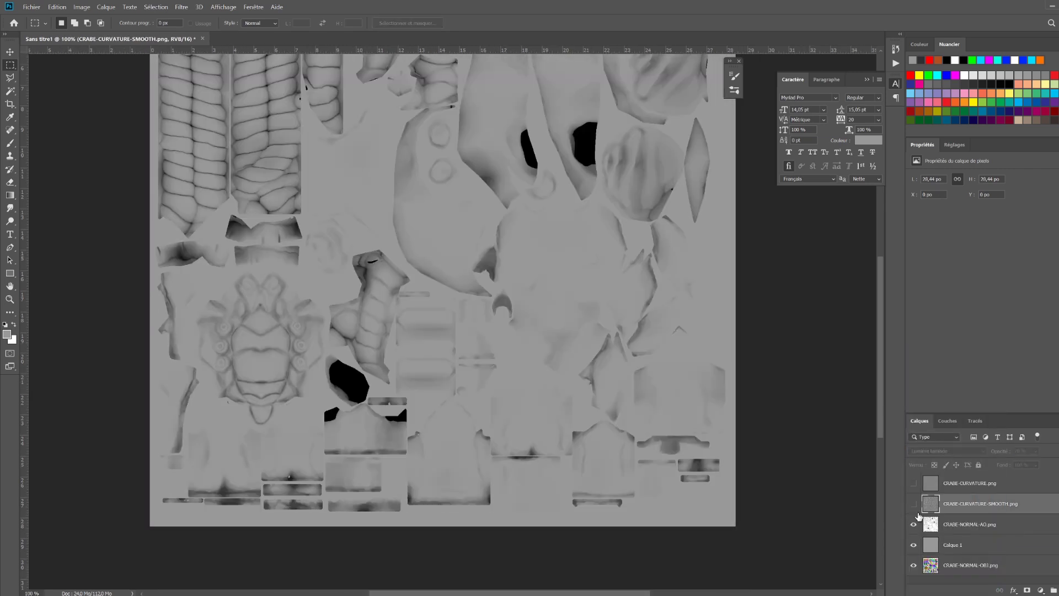
pyautogui.click(913, 504)
# Step: Show the CRABE-CURVATURE.png layer and set its blend mode to Lumière tamisée
pyautogui.click(913, 484)
pyautogui.click(933, 484)
pyautogui.click(932, 452)
pyautogui.click(926, 471)
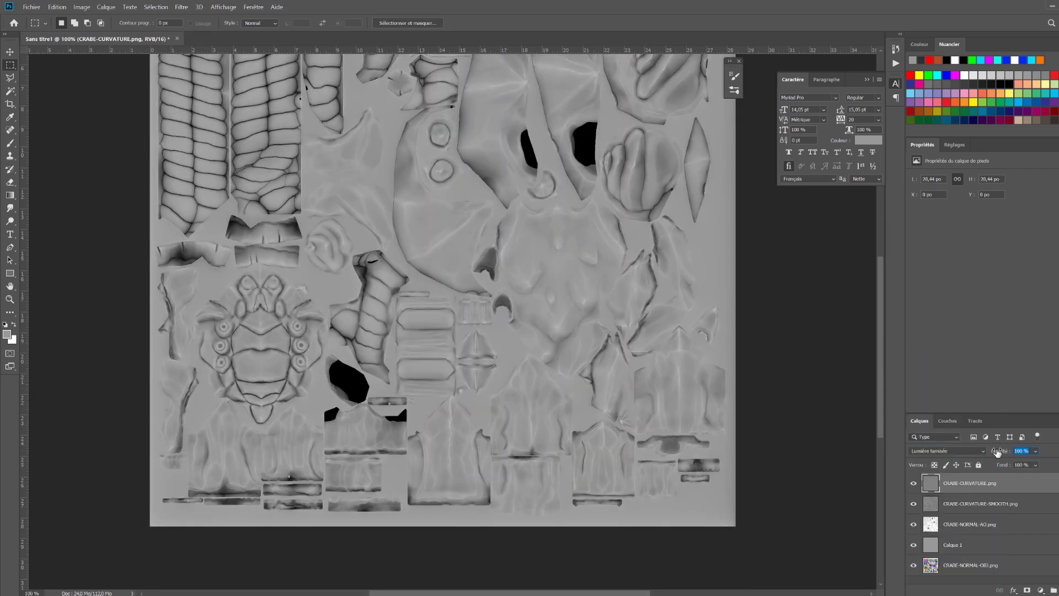
# Step: Isolate the CRABE-NORMAL-OBJ.png layer and copy its whole blue channel
pyautogui.click(942, 562)
pyautogui.keyDown('alt'); pyautogui.click(913, 566); pyautogui.keyUp('alt')
pyautogui.click(951, 421)
pyautogui.click(938, 495)
pyautogui.hotkey('ctrl', 'a')
pyautogui.hotkey('ctrl', 'c')
pyautogui.click(919, 421)
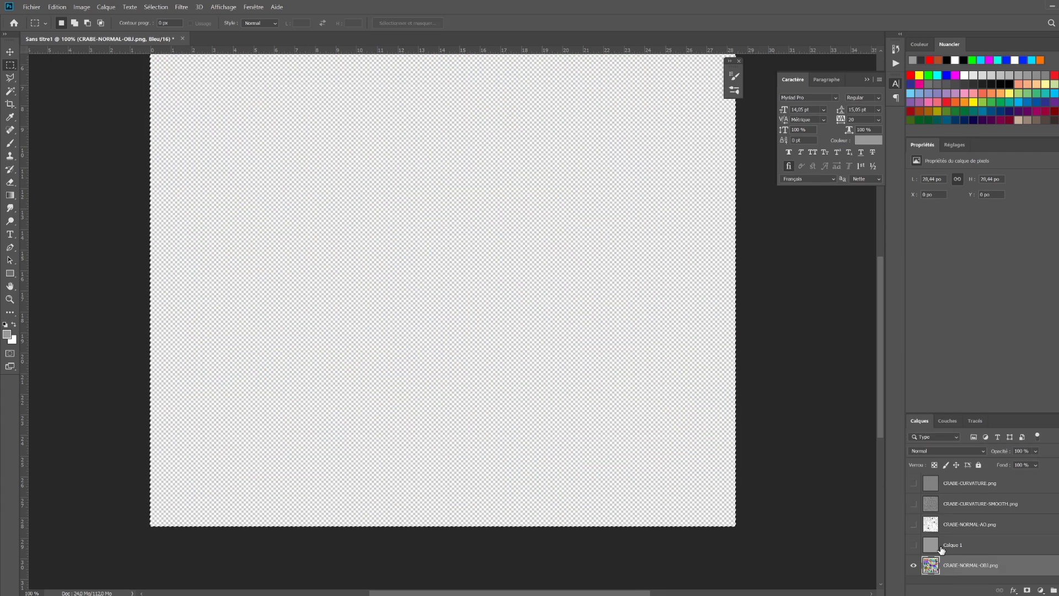
# Step: Paste the copied channel as a layer above the grey one, with Produit blending and 25 % opacity
pyautogui.click(941, 548)
pyautogui.hotkey('ctrl', 'v')
pyautogui.keyDown('alt'); pyautogui.click(913, 545); pyautogui.keyUp('alt')
pyautogui.hotkey('ctrl', 'shift', 'alt', 'e')
pyautogui.click(946, 451)
pyautogui.click(938, 365)
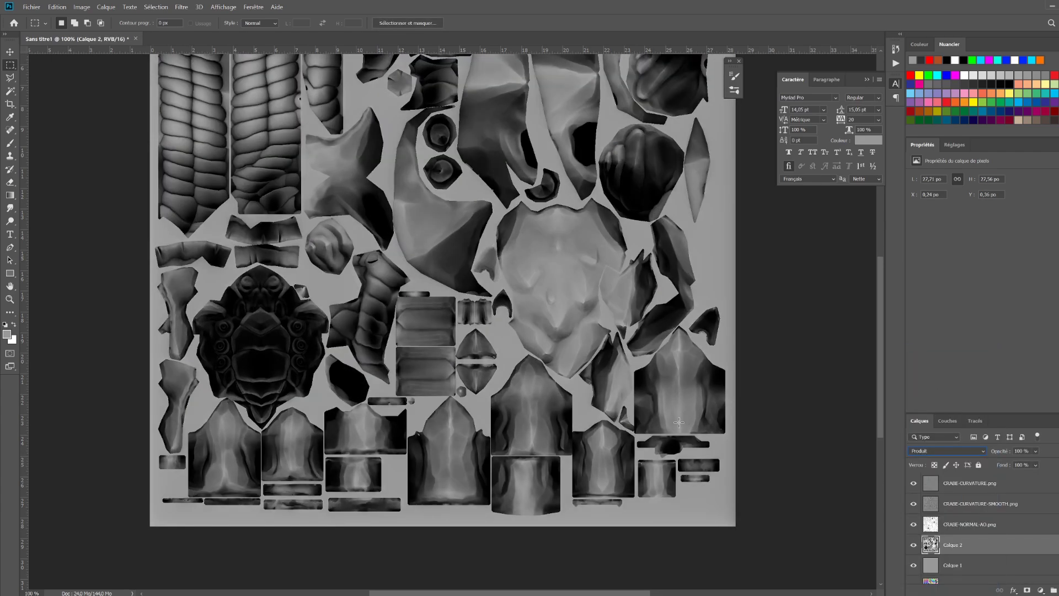
pyautogui.moveTo(1004, 451); pyautogui.dragTo(856, 451)
# Step: Display the histogram in expanded view to examine the composite's tonal distribution
pyautogui.keyDown('alt'); pyautogui.scroll(3, 414, 249); pyautogui.keyUp('alt')
pyautogui.click(955, 144)
pyautogui.click(921, 45)
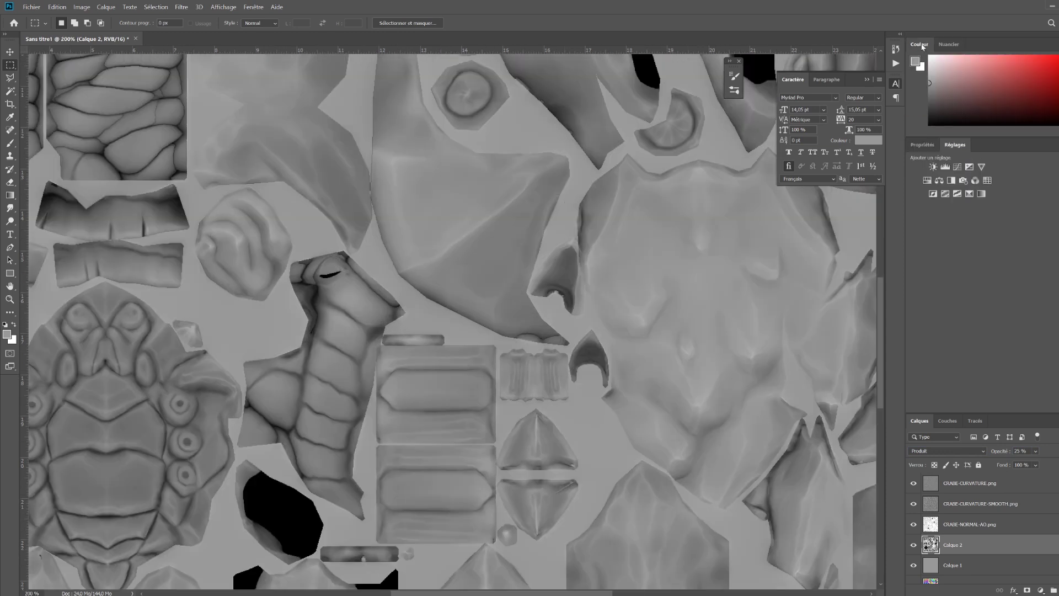
pyautogui.click(254, 6)
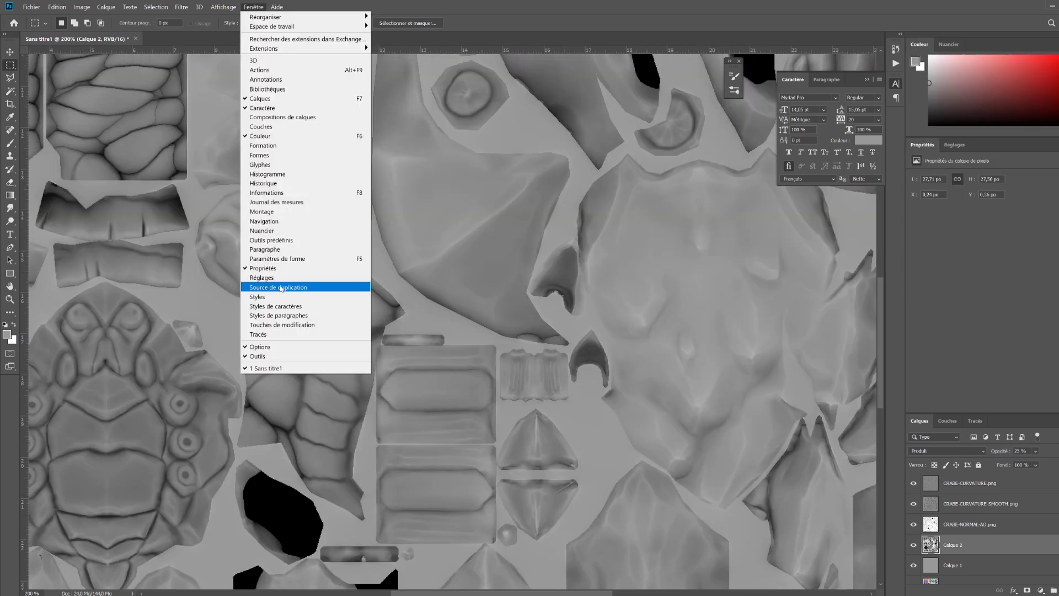
pyautogui.click(268, 174)
pyautogui.moveTo(829, 82); pyautogui.dragTo(784, 253)
pyautogui.moveTo(1036, 452)
pyautogui.mouseDown()
pyautogui.moveTo(1058, 464)
pyautogui.moveTo(1040, 465)
pyautogui.mouseUp()
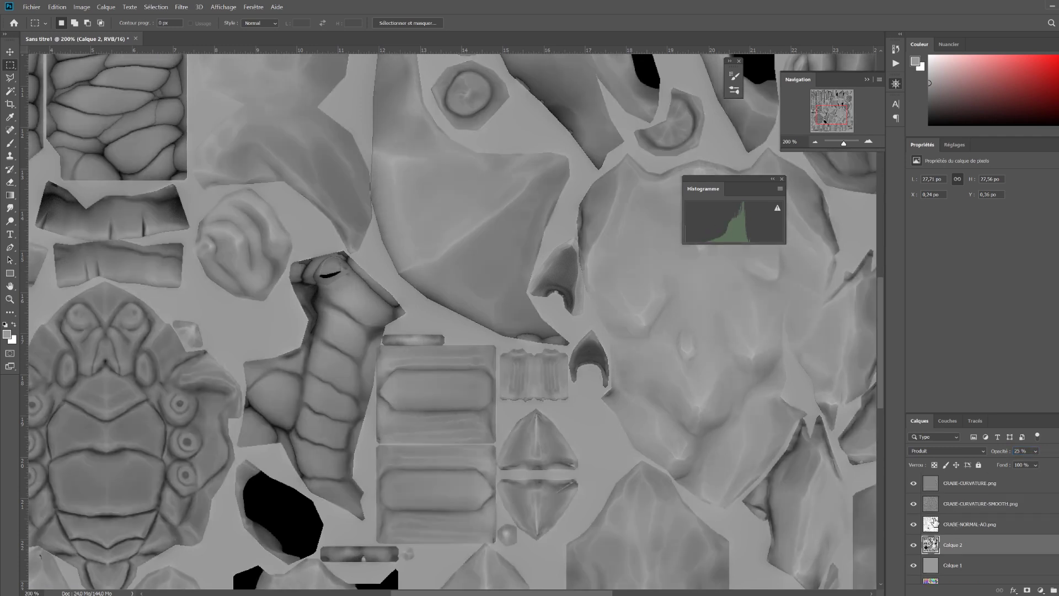
pyautogui.click(779, 189)
pyautogui.click(797, 213)
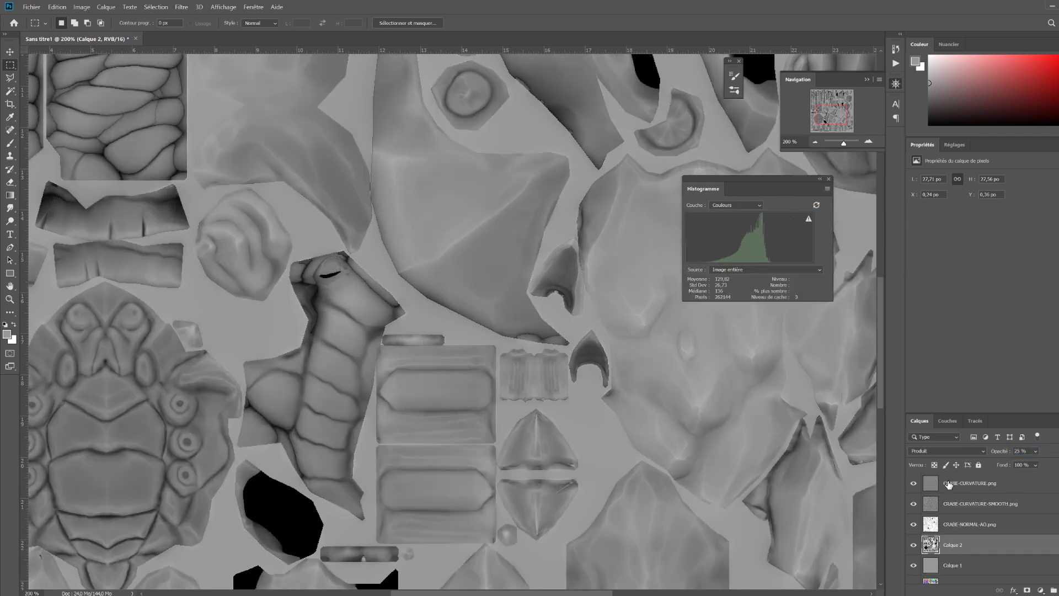
# Step: Add a Levels adjustment above all layers with black input 27 and a lowered white input, then hide it
pyautogui.click(950, 484)
pyautogui.click(1040, 590)
pyautogui.click(1007, 450)
pyautogui.moveTo(1058, 250); pyautogui.dragTo(1027, 252)
pyautogui.moveTo(942, 254); pyautogui.dragTo(961, 253)
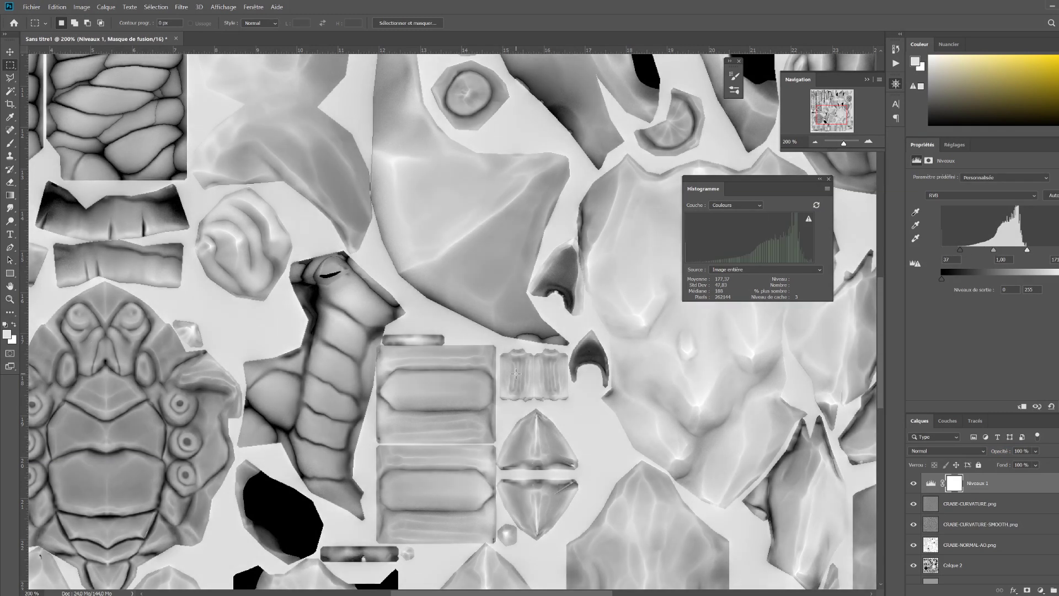
pyautogui.keyDown('alt'); pyautogui.scroll(-2, 515, 373); pyautogui.keyUp('alt')
pyautogui.keyDown('alt'); pyautogui.scroll(1, 515, 372); pyautogui.keyUp('alt')
pyautogui.click(913, 484)
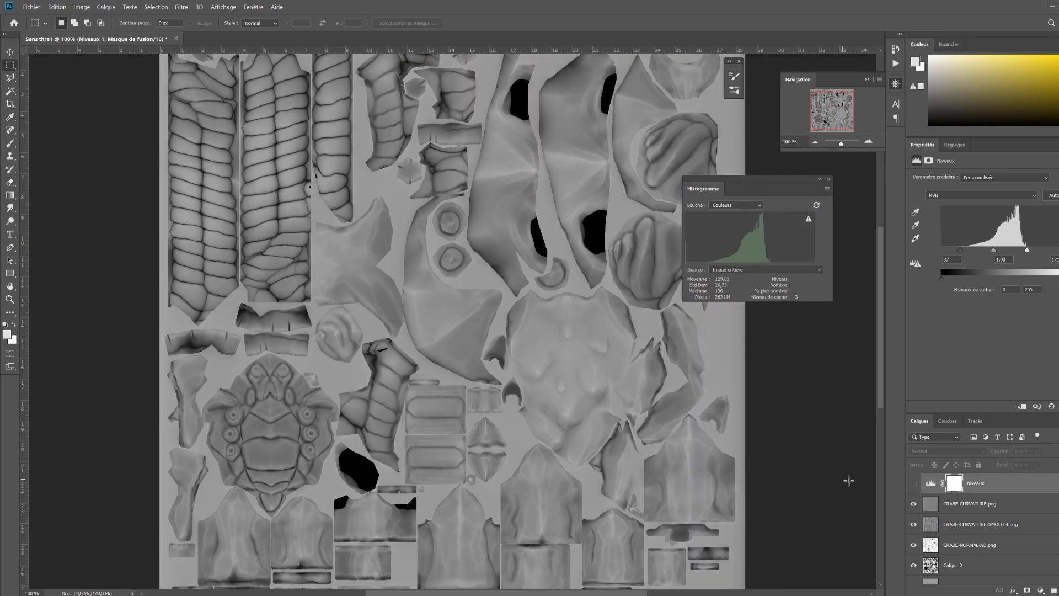
# Step: Add a white layer beneath the grey Calque 1 and toggle Calque 1 to compare the backgrounds
pyautogui.click(976, 503)
pyautogui.click(914, 553)
pyautogui.click(914, 553)
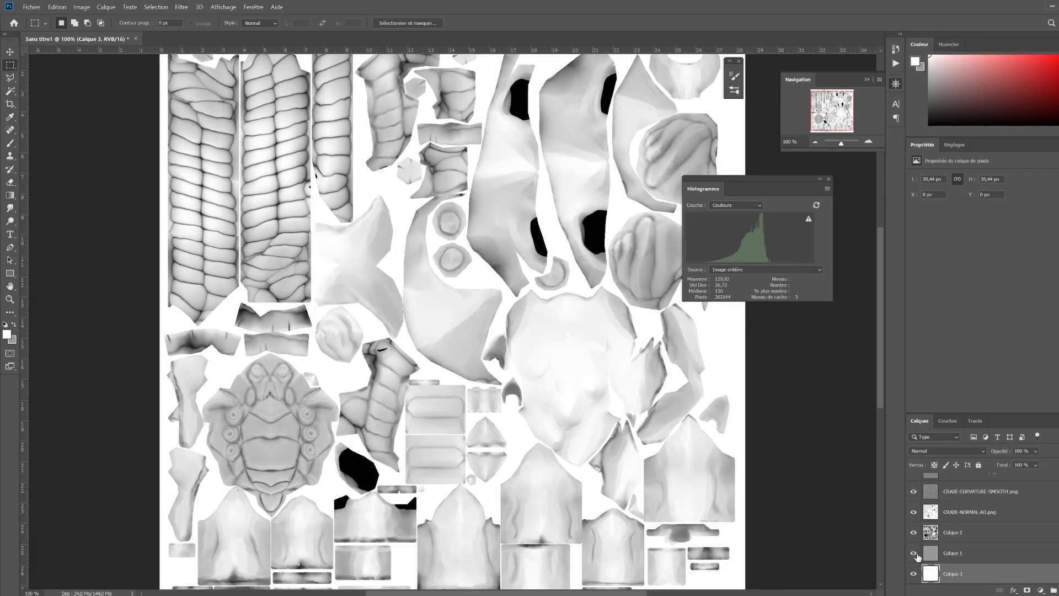
# Step: Set the CRABE-CURVATURE-SMOOTH.png layer's opacity to 75 % and hide the white layer
pyautogui.click(934, 551)
pyautogui.press('7')
pyautogui.press('5')
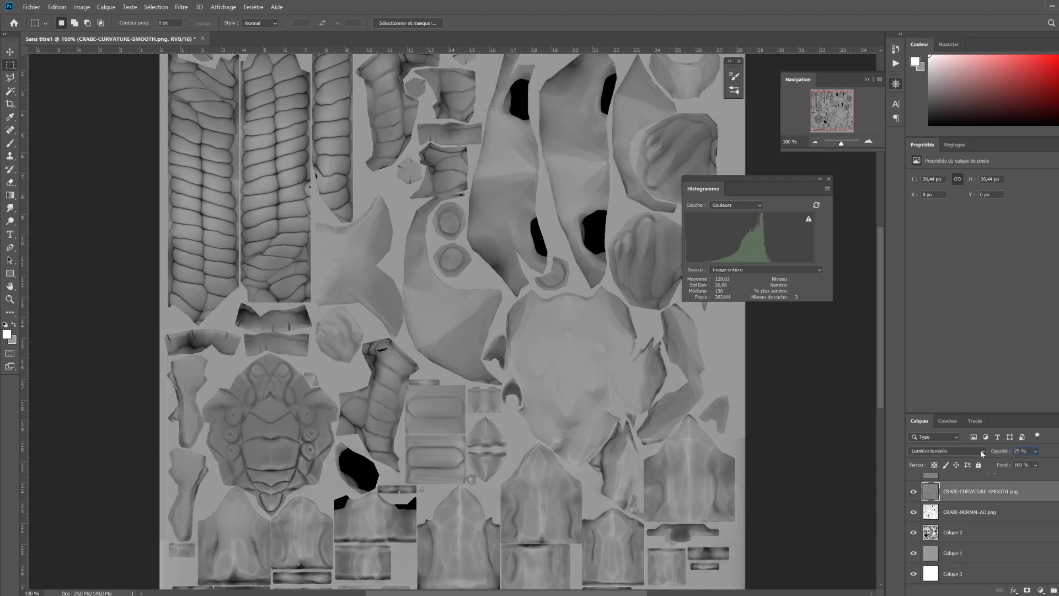
pyautogui.scroll(-1, 922, 543)
# Step: Close the histogram and save the layered document as BASE-COLOUR.psd in the textures folder
pyautogui.click(829, 181)
pyautogui.hotkey('ctrl', 'shift', 's')
pyautogui.write('BASE-COL')
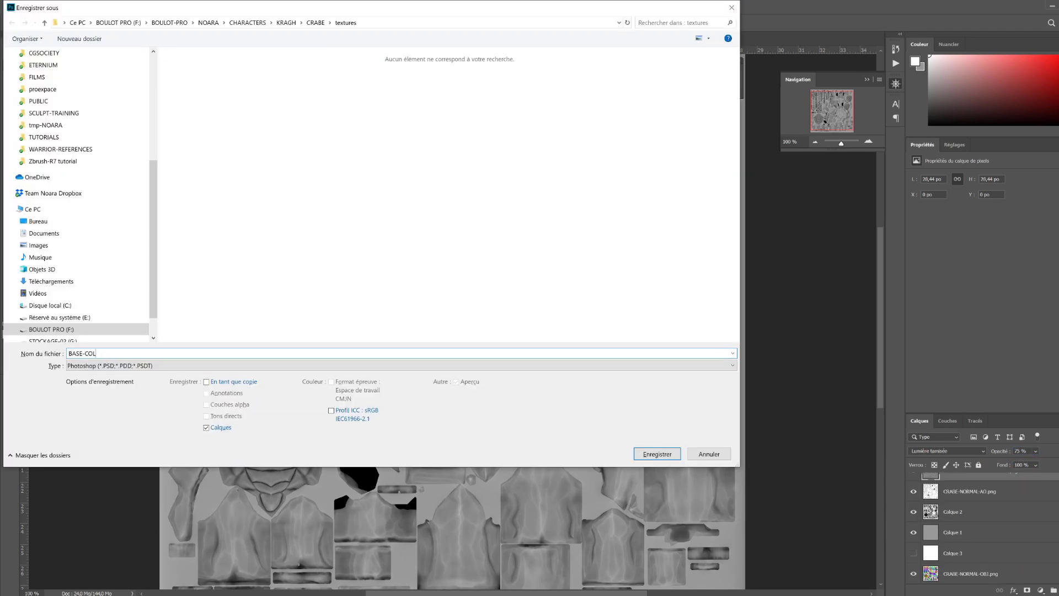
pyautogui.press('Return')
# Step: Export a copy of the base colour document to the textures folder in another image format
pyautogui.hotkey('ctrl', 'shift', 's')
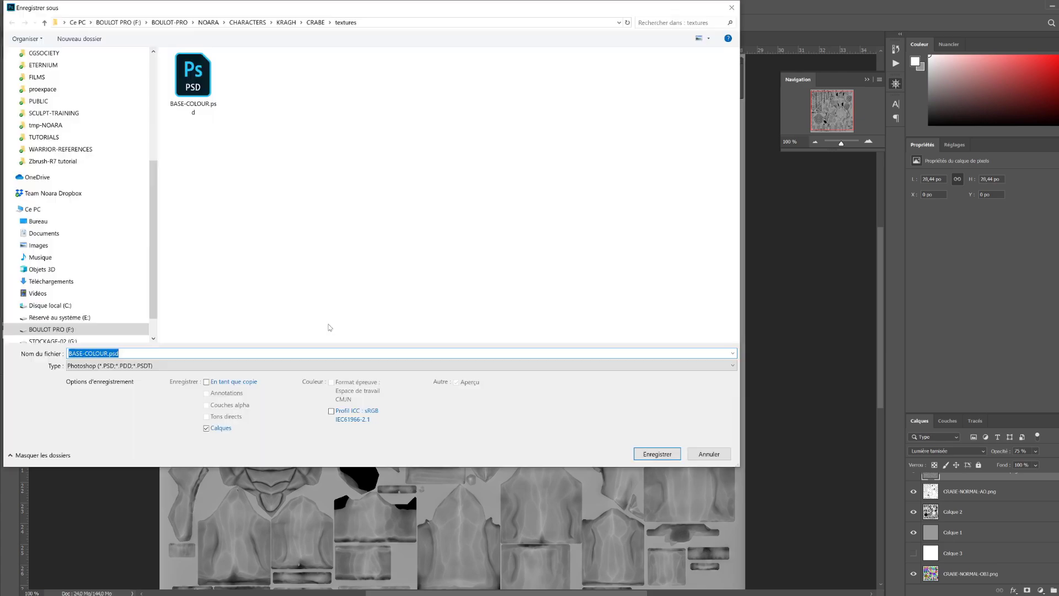
pyautogui.click(333, 366)
pyautogui.click(331, 444)
pyautogui.click(657, 454)
pyautogui.press('Return')
# Step: Switch to Blender and show the CAGES collection in place of RETOPO
pyautogui.moveTo(310, 595)
pyautogui.click(257, 562)
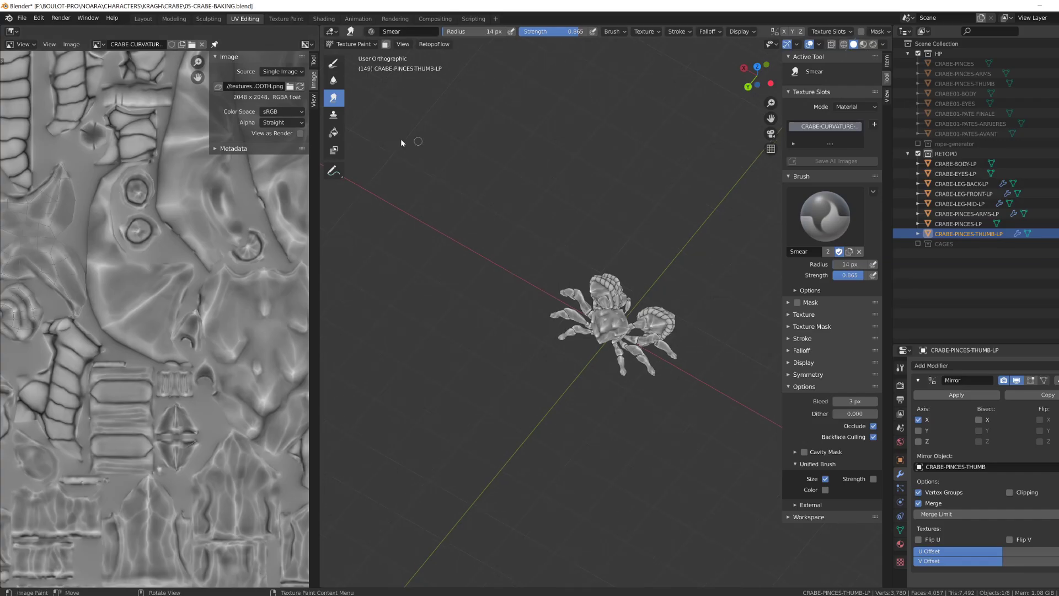
pyautogui.click(918, 154)
pyautogui.click(918, 164)
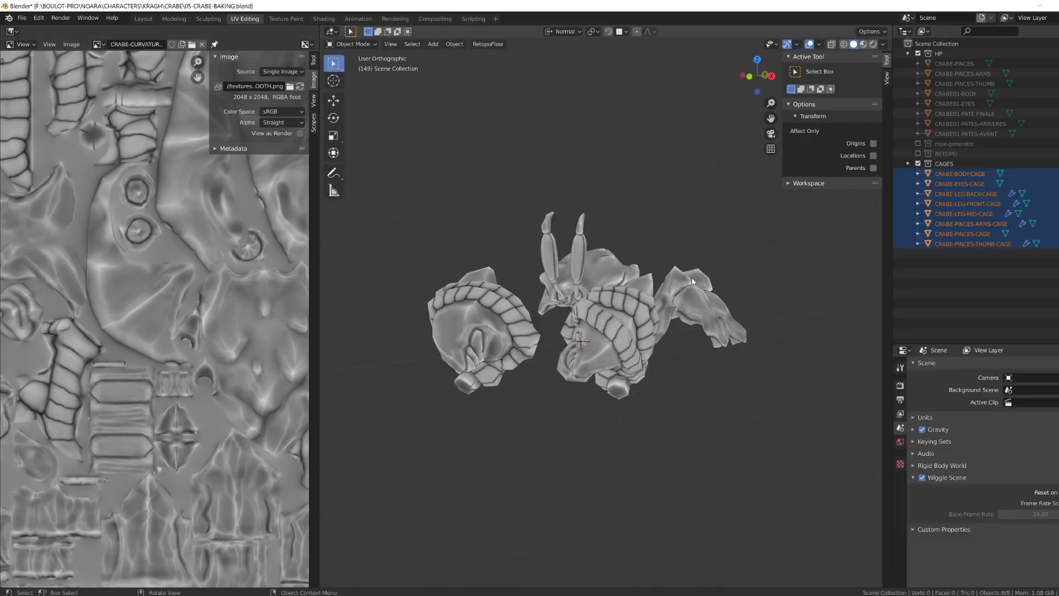
# Step: Try to delete all the cage objects together with the CAGES collection
pyautogui.press('Tab')
pyautogui.click(939, 165)
pyautogui.click(918, 154)
pyautogui.press('a')
pyautogui.press('Tab')
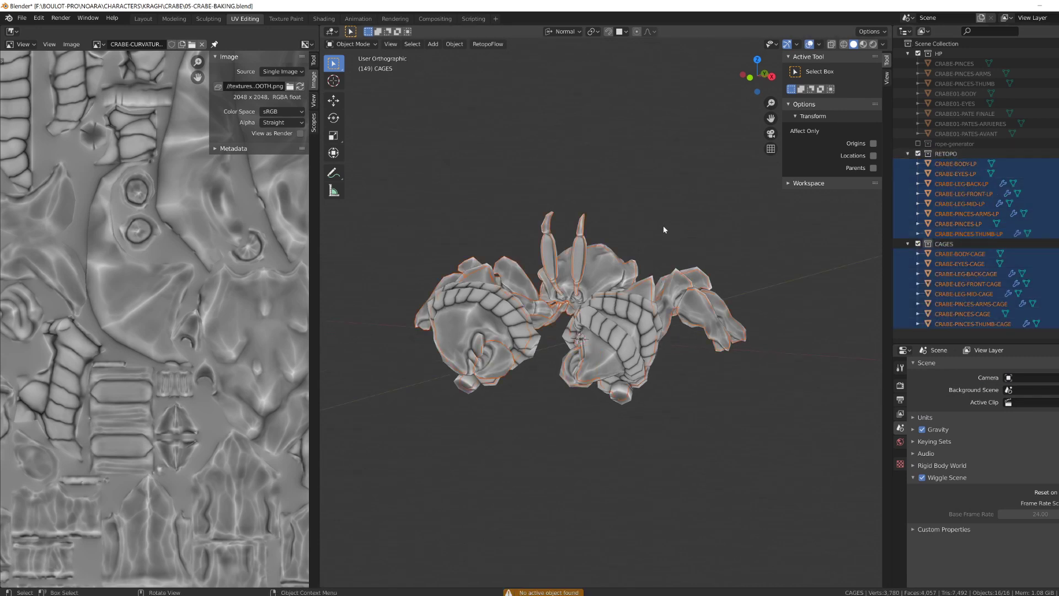
pyautogui.scroll(1, 643, 240)
pyautogui.moveTo(642, 240); pyautogui.dragTo(642, 263, button='middle')
pyautogui.click(959, 254)
pyautogui.press('a')
pyautogui.click(917, 153)
pyautogui.press('Delete')
pyautogui.click(939, 164)
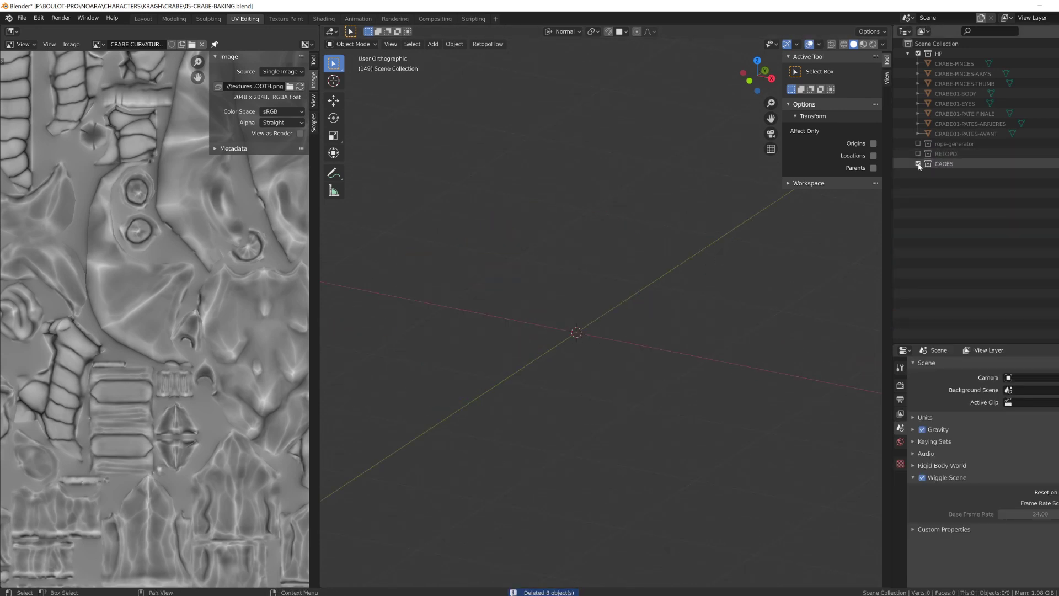
pyautogui.press('Delete')
# Step: Try to unhide and delete the high-poly crab and rope-generator objects
pyautogui.click(918, 154)
pyautogui.click(945, 56)
pyautogui.hotkey('alt', 'h')
pyautogui.click(917, 154)
pyautogui.click(948, 145)
pyautogui.press('Delete')
pyautogui.click(918, 144)
pyautogui.press('a')
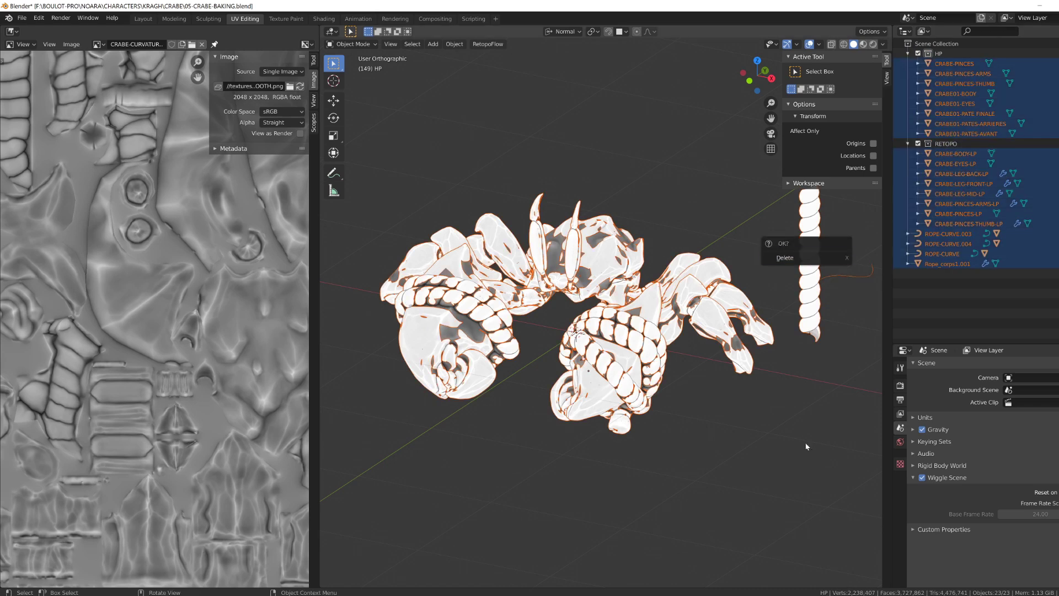
pyautogui.press('Delete')
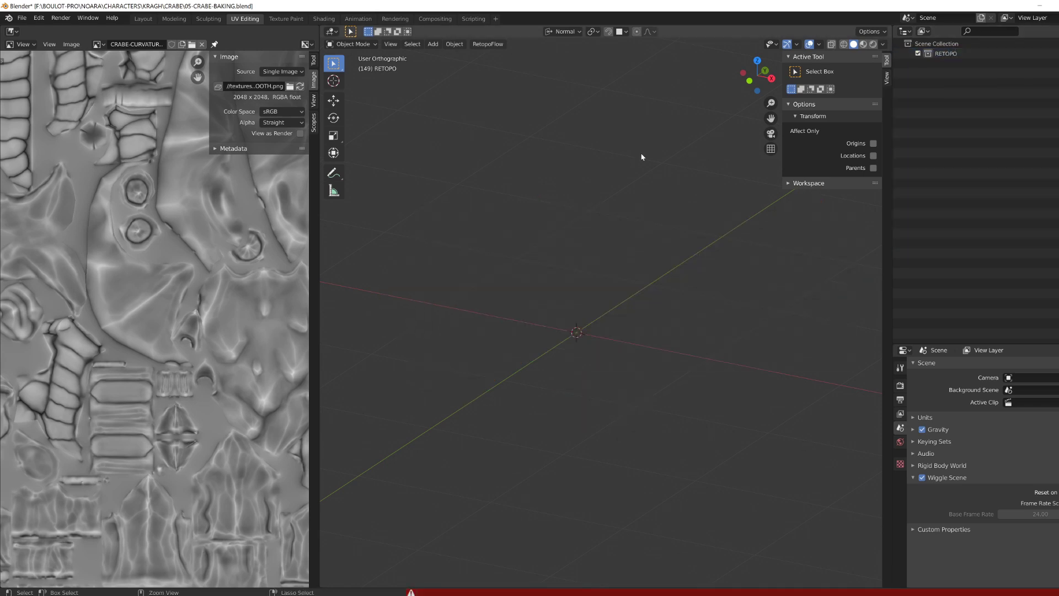
# Step: Undo the last deletion and revert the blend file to its saved version
pyautogui.hotkey('ctrl', 'z')
pyautogui.click(22, 17)
pyautogui.click(38, 60)
pyautogui.click(38, 61)
# Step: Exclude the RETOPO collection and delete all the high-poly objects in HP
pyautogui.click(918, 154)
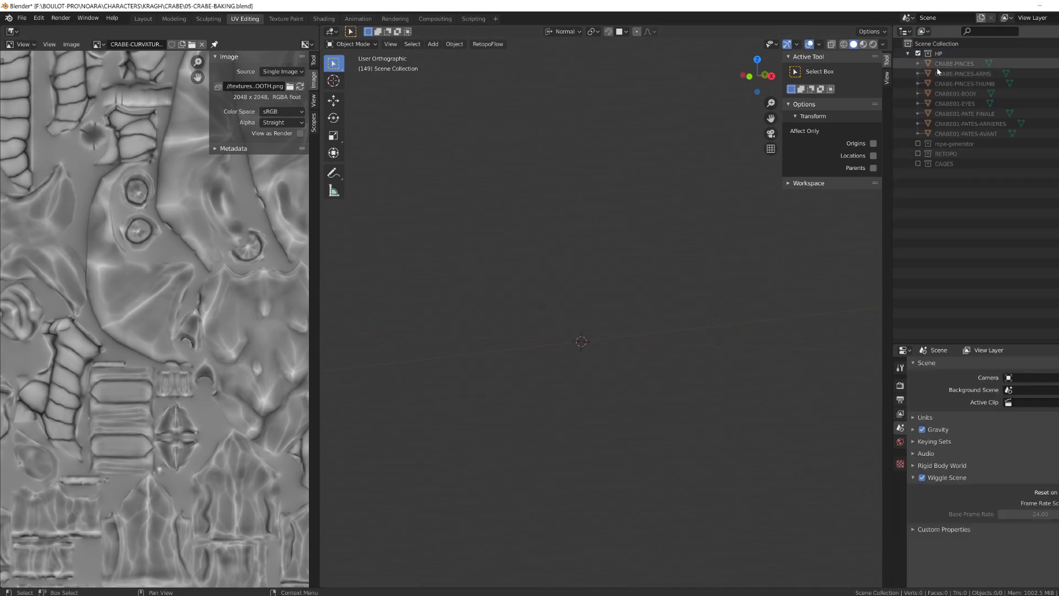
pyautogui.click(1058, 64)
pyautogui.moveTo(1058, 104); pyautogui.dragTo(1058, 74)
pyautogui.press('a')
pyautogui.press('x')
# Step: Delete the rope-generator and cage objects, remove the leftover collections and show RETOPO again
pyautogui.click(918, 63)
pyautogui.click(918, 83)
pyautogui.press('a')
pyautogui.press('x')
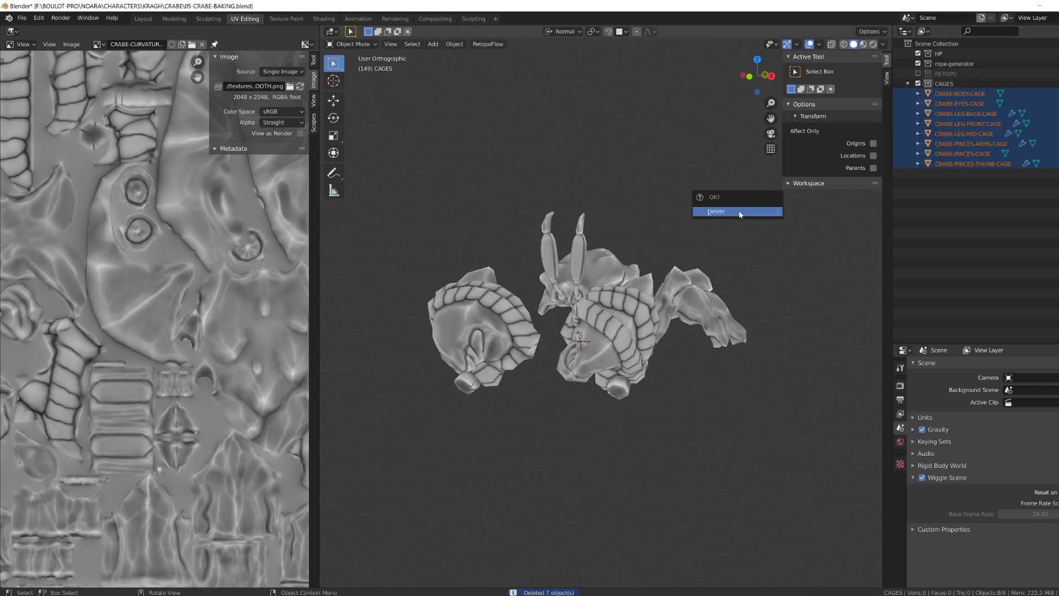
pyautogui.click(740, 214)
pyautogui.click(918, 53)
# Step: Apply the Mirror modifiers on the back, front and middle legs and on CRABE-PINCES-ARMS-LP
pyautogui.keyDown('alt'); pyautogui.moveTo(604, 254); pyautogui.dragTo(615, 277); pyautogui.keyUp('alt')
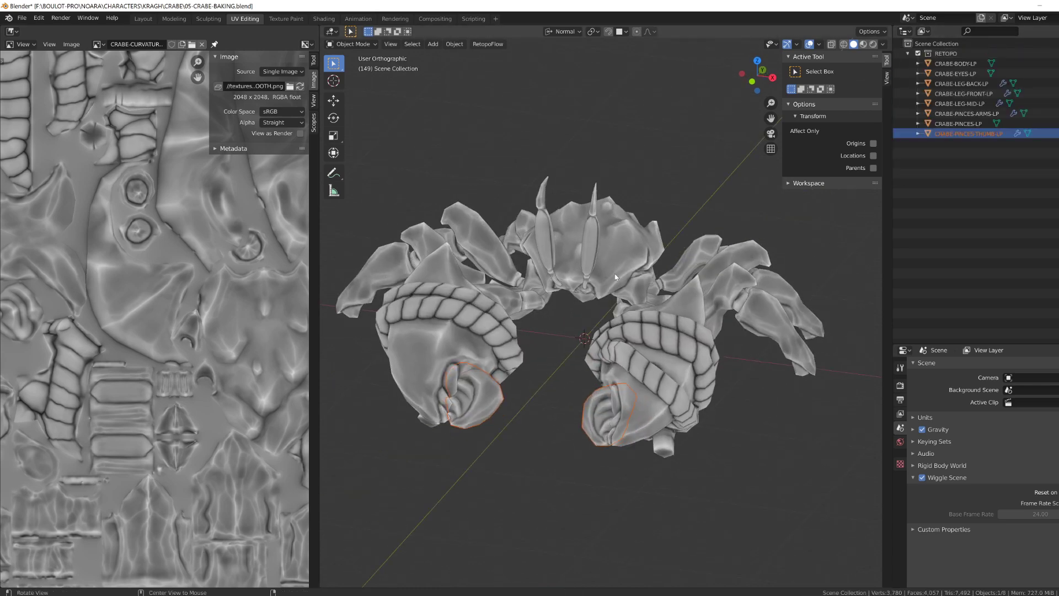
pyautogui.click(700, 302)
pyautogui.moveTo(739, 292); pyautogui.dragTo(751, 323, button='middle')
pyautogui.click(786, 326)
pyautogui.hotkey('ctrl', 'a')
pyautogui.click(777, 259)
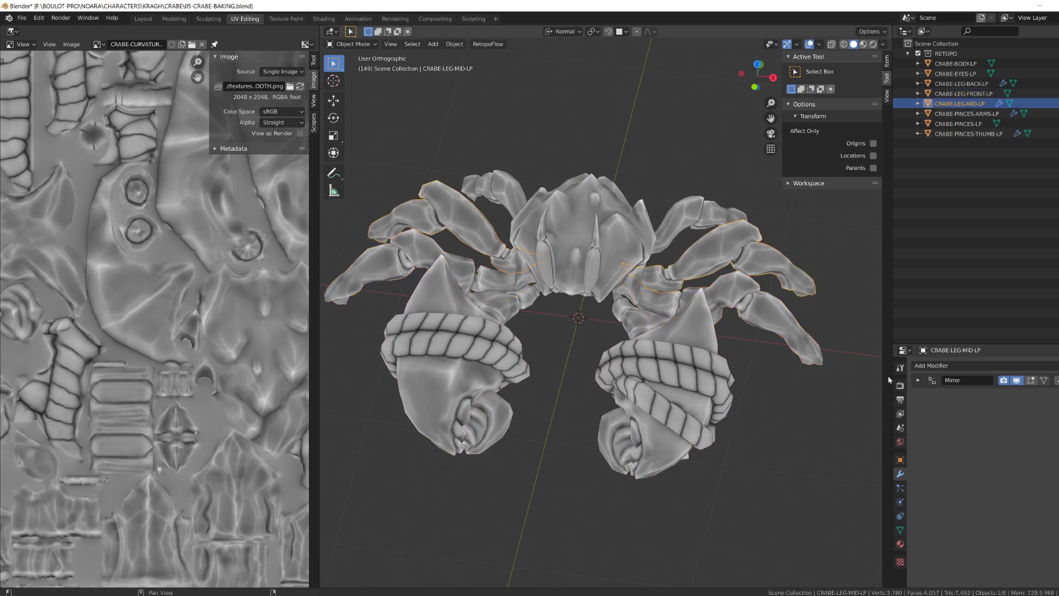
pyautogui.click(713, 419)
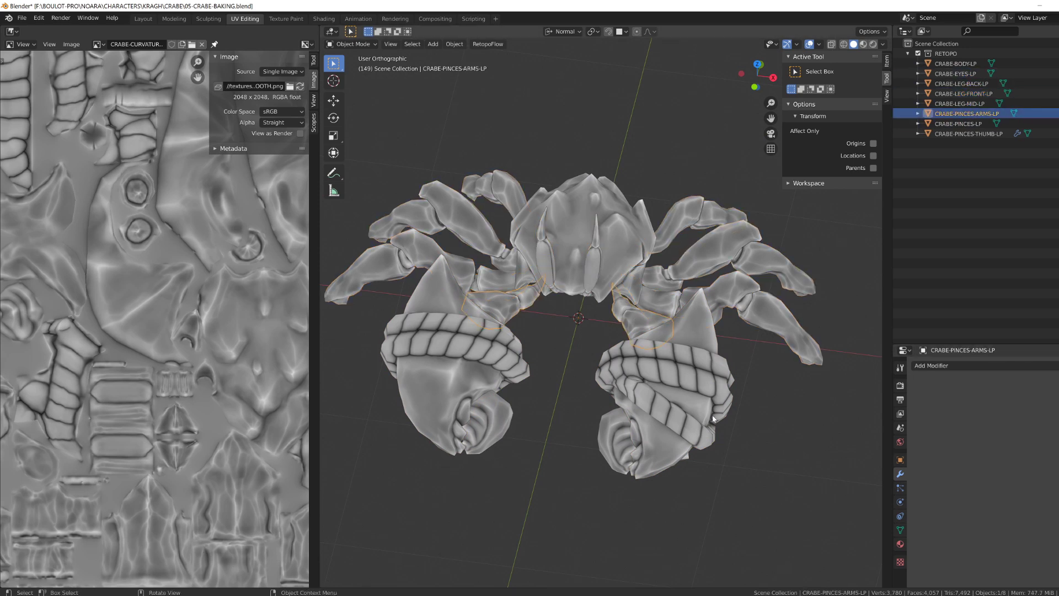
# Step: Join the low-poly body, legs, arms and pincers into CRABE-EYES-LP
pyautogui.keyDown('shift'); pyautogui.click(574, 294); pyautogui.keyUp('shift')
pyautogui.keyDown('shift'); pyautogui.click(585, 292); pyautogui.keyUp('shift')
pyautogui.hotkey('ctrl', 'j')
pyautogui.moveTo(583, 298); pyautogui.dragTo(586, 299, button='middle')
pyautogui.hotkey('ctrl', 'a')
pyautogui.click(616, 316)
pyautogui.click(616, 427)
pyautogui.keyDown('shift'); pyautogui.click(640, 283); pyautogui.keyUp('shift')
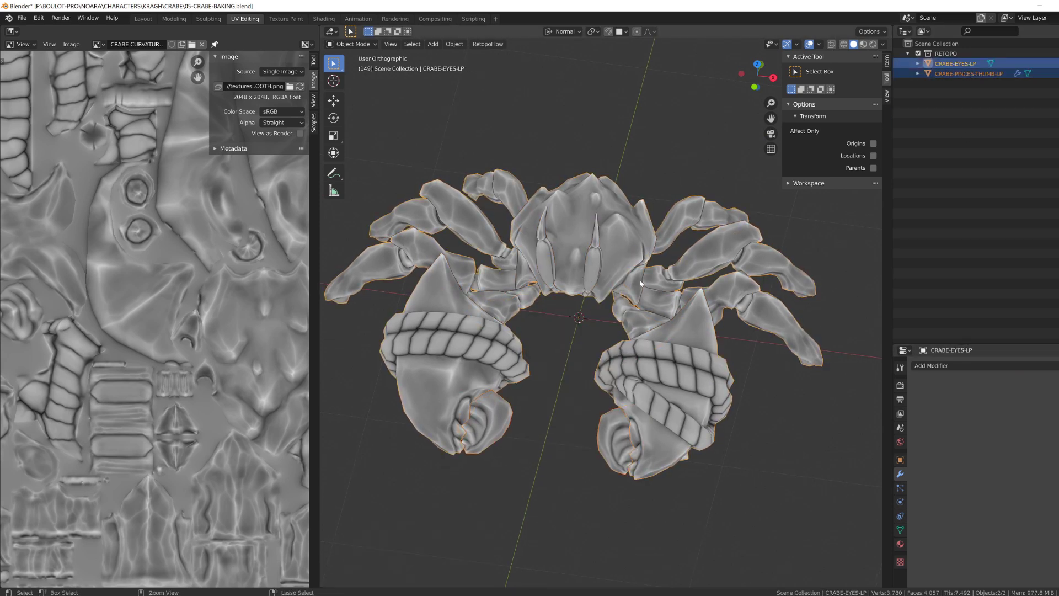
# Step: Undo the last two actions, apply the thumb's Mirror modifier and join all parts into CRABE-EYES-LP
pyautogui.hotkey('ctrl', 'z')
pyautogui.hotkey('ctrl', 'z')
pyautogui.hotkey('ctrl', 'a')
pyautogui.moveTo(629, 361); pyautogui.dragTo(631, 361, button='middle')
pyautogui.keyDown('shift'); pyautogui.click(613, 385); pyautogui.keyUp('shift')
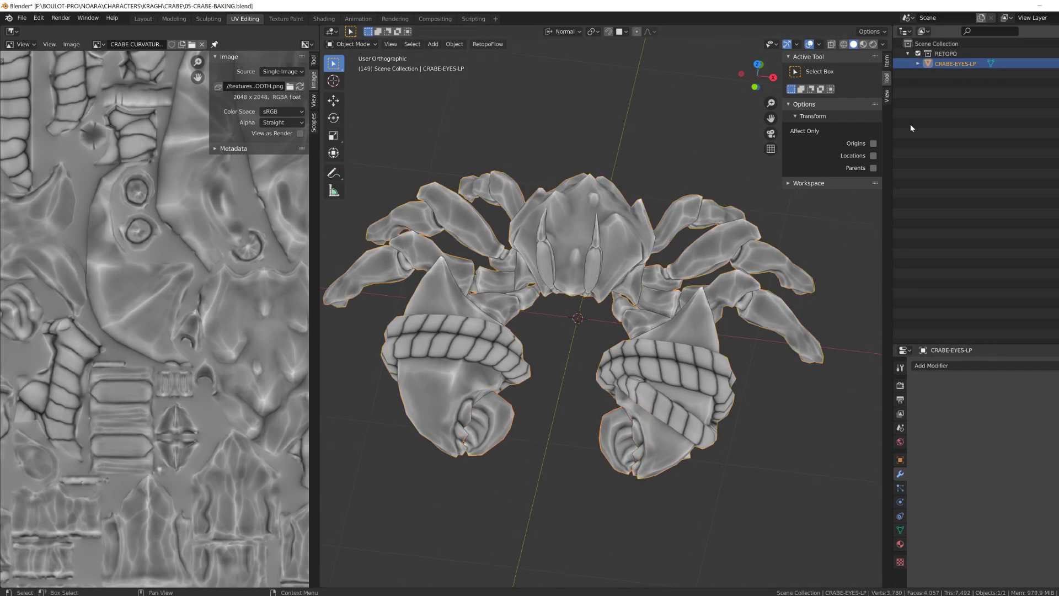
# Step: Rename the joined object CRABE and display its material settings
pyautogui.press('BackSpace')
pyautogui.press('Return')
pyautogui.click(900, 544)
# Step: Save the Blender scene as a new file named 06-CRABE-PAINT.blend in the CRABE folder
pyautogui.click(23, 18)
pyautogui.click(50, 97)
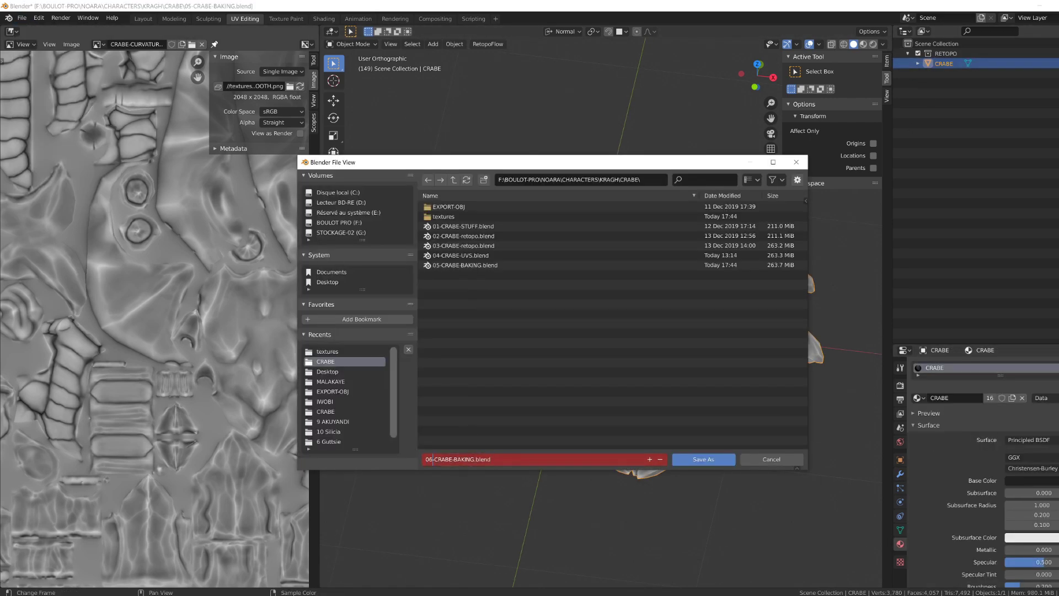
pyautogui.write('T')
pyautogui.press('Return')
pyautogui.press('Return')
# Step: Export the joined crab as 06-CRABE-PAINT.obj in the CRABE folder
pyautogui.moveTo(551, 331); pyautogui.dragTo(536, 306, button='middle')
pyautogui.click(22, 19)
pyautogui.moveTo(37, 163)
pyautogui.click(157, 231)
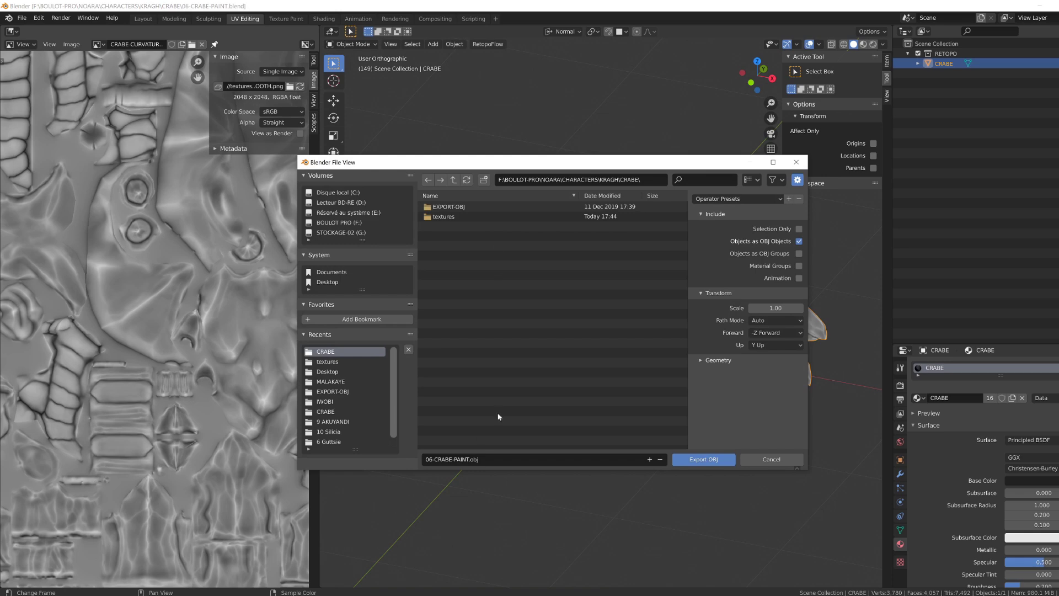
pyautogui.click(703, 459)
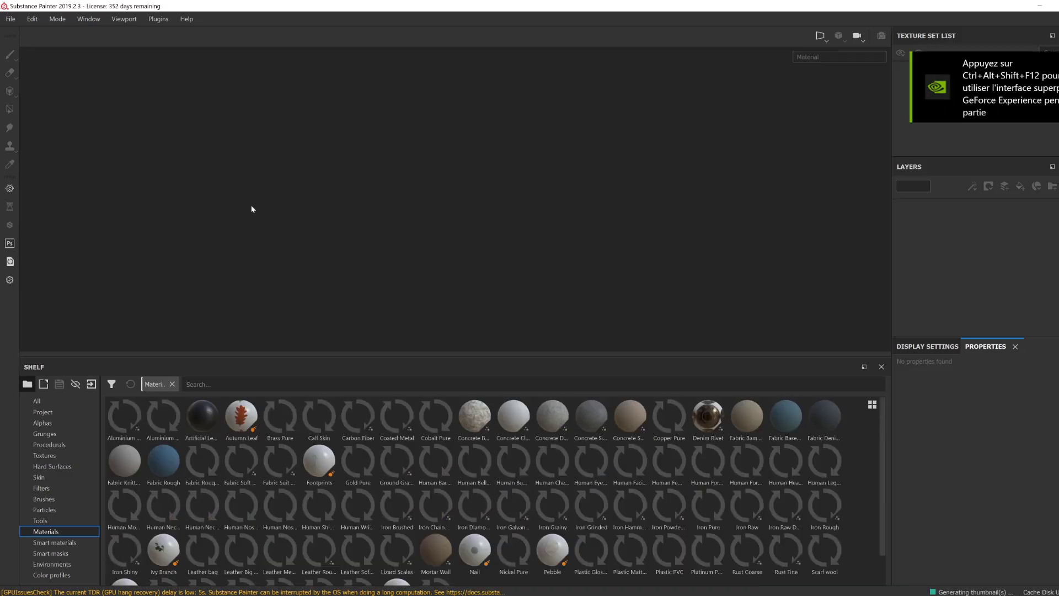
# Step: Switch to Substance Painter and set up a new PBR - Specular Glossiness project at 2048 resolution using 06-CRABE-PAINT.obj
pyautogui.hotkey('ctrl', 'n')
pyautogui.click(485, 267)
pyautogui.click(664, 189)
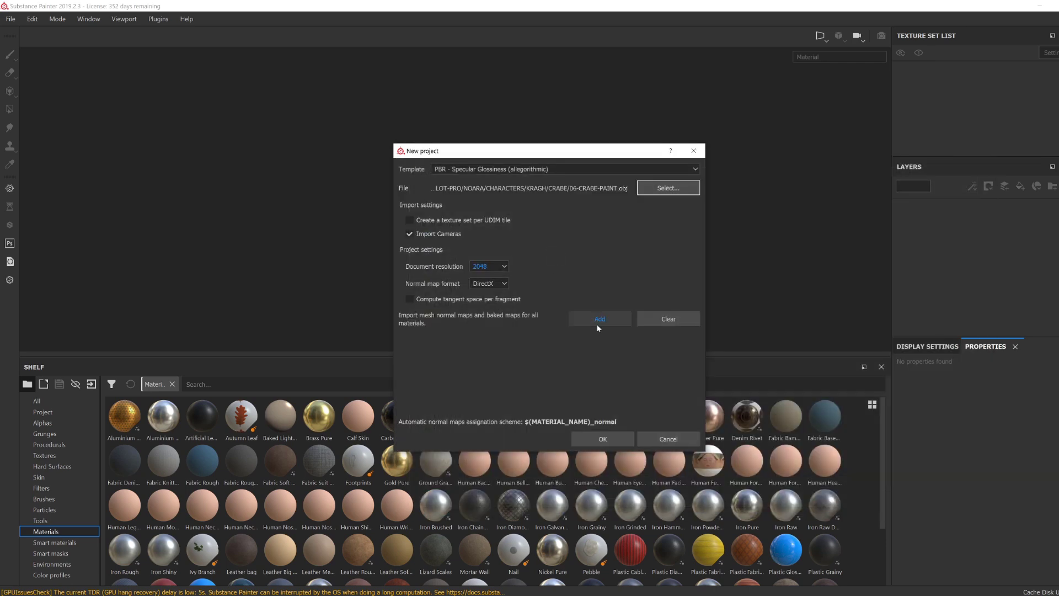
pyautogui.click(598, 323)
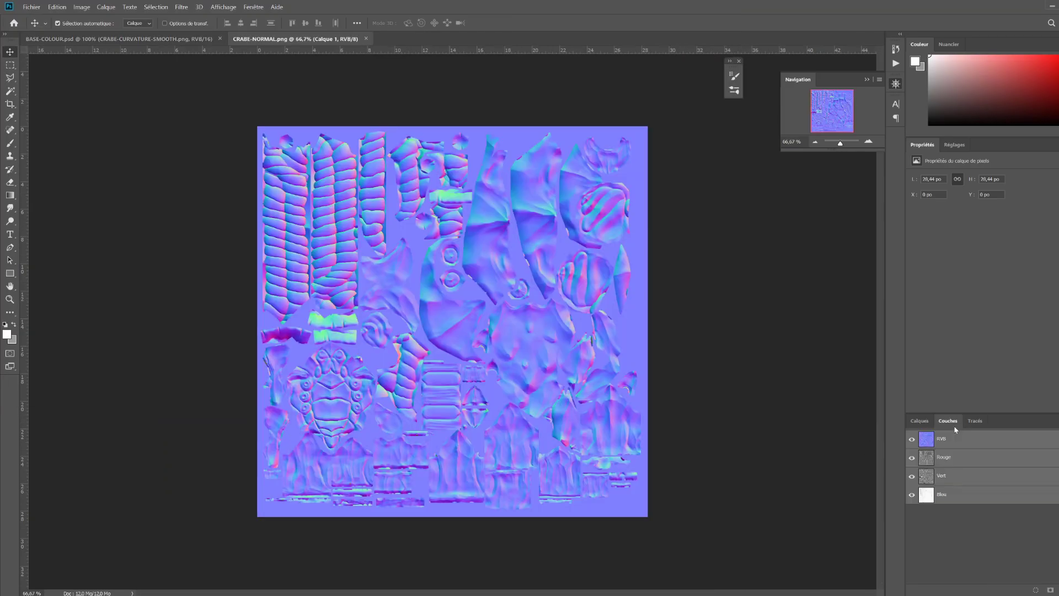
# Step: Switch to Photoshop, invert the green channel of CRABE-NORMAL.png and save a PNG copy as CRABE-NORMAL-GREEN-INV
pyautogui.click(943, 456)
pyautogui.hotkey('ctrl', 'shift', 's')
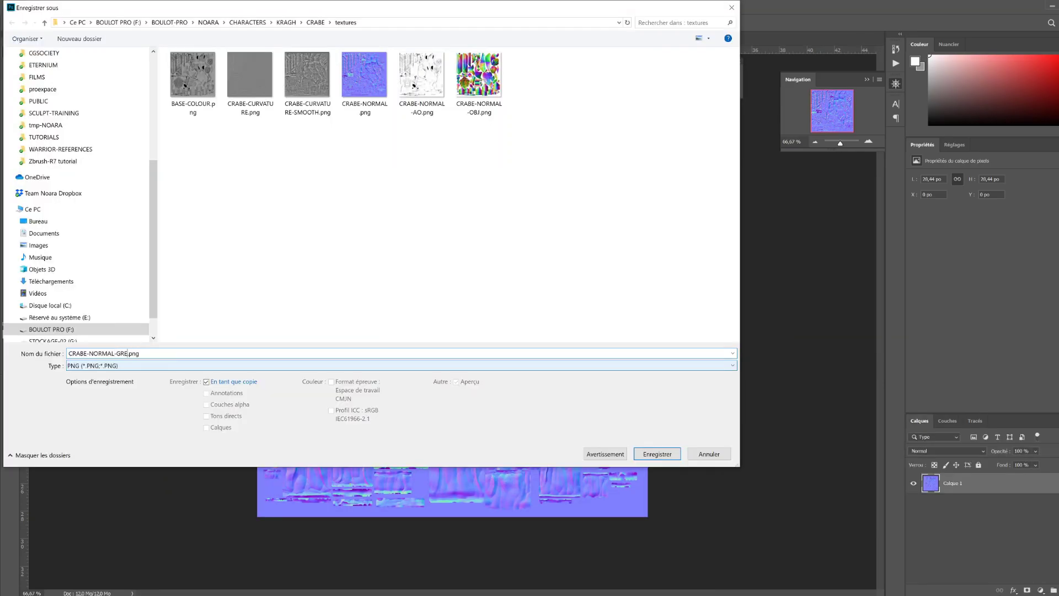
pyautogui.write('-GREEN-INV')
pyautogui.press('Return')
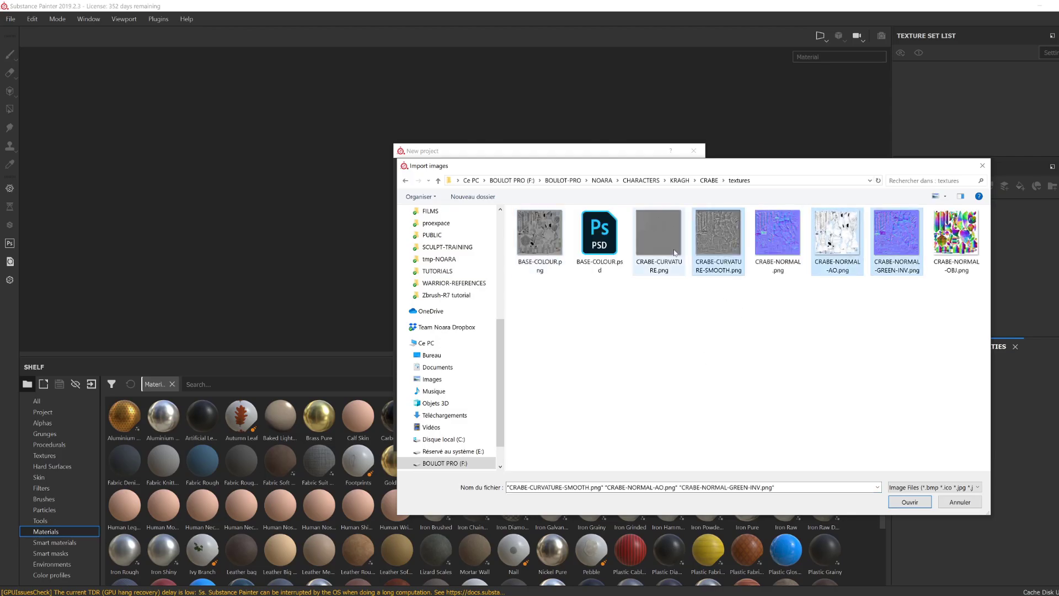
# Step: Create the Substance Painter project with the base colour, curvature, AO and green-inverted normal images, and shrink the shelf to enlarge the viewport
pyautogui.click(909, 501)
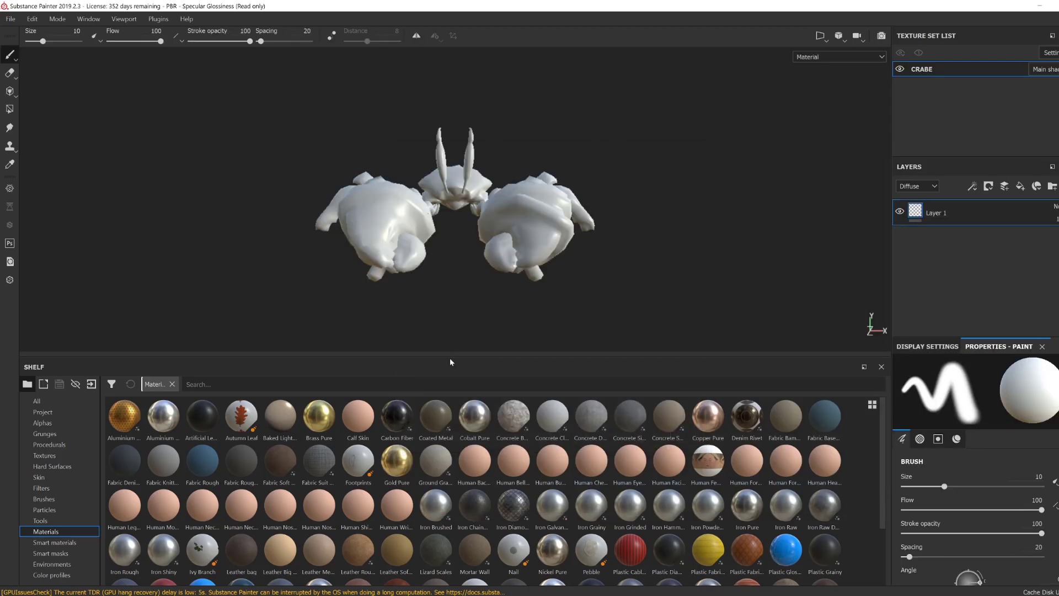
pyautogui.moveTo(450, 362); pyautogui.dragTo(450, 509)
pyautogui.click(927, 346)
pyautogui.click(996, 347)
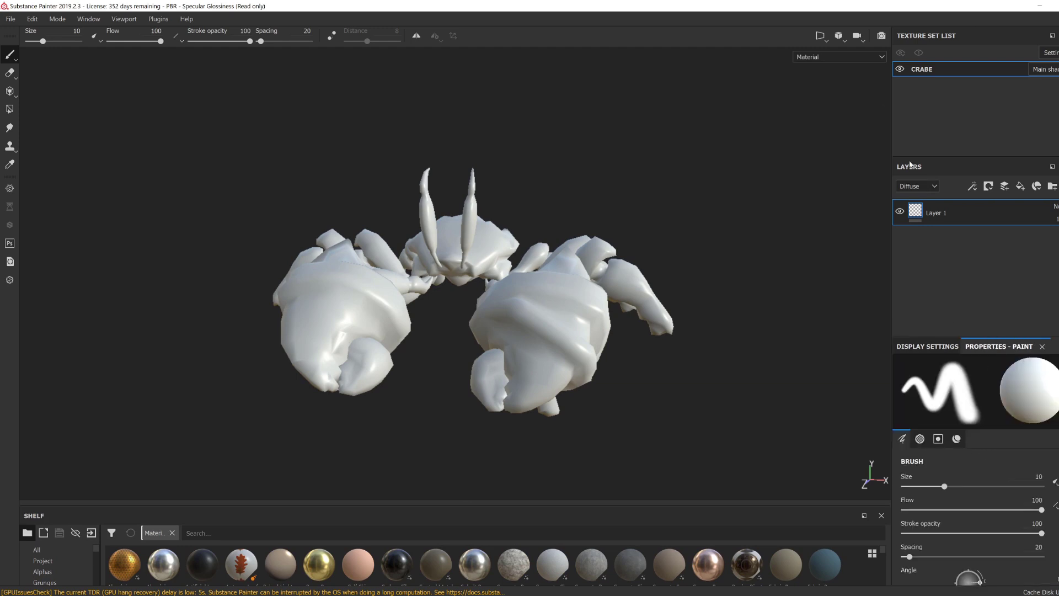
# Step: Assign CRABE-NORMAL-GREEN-INV, CRABE-NORMAL-AO, CRABE-CURVATURE-SMOOTH and BASE-COLOUR as normal, ambient occlusion, curvature and thickness mesh maps, and bake the position map
pyautogui.moveTo(1058, 55)
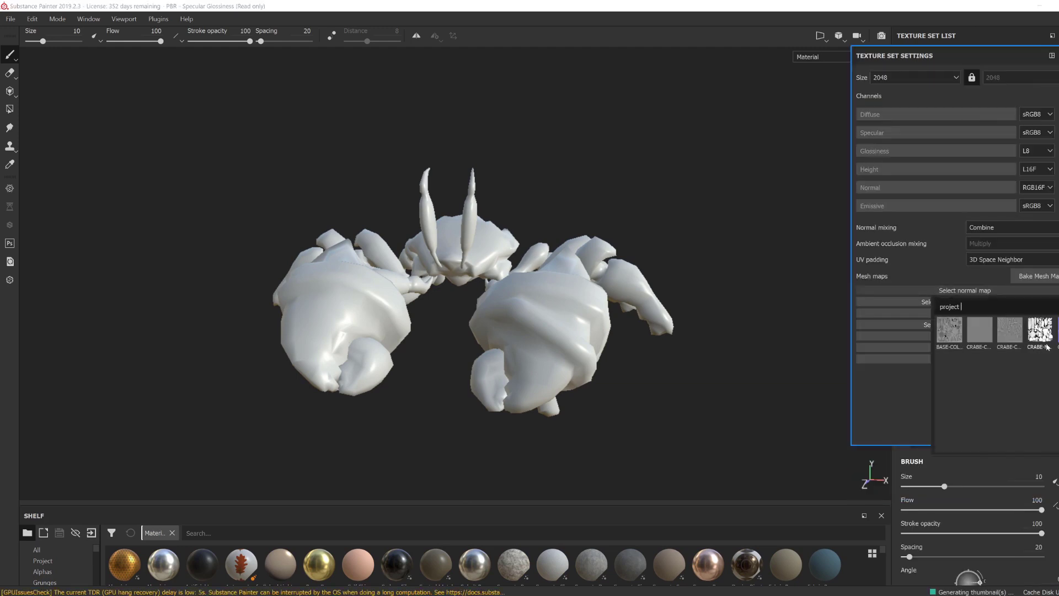
pyautogui.click(1046, 343)
pyautogui.click(1040, 379)
pyautogui.click(968, 362)
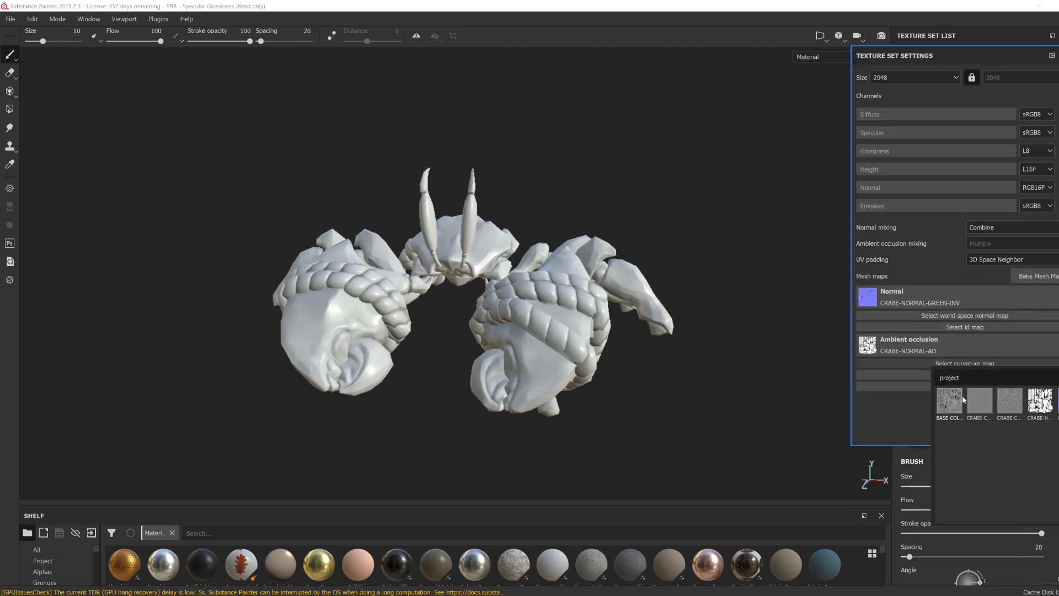
pyautogui.click(1011, 402)
pyautogui.click(954, 441)
pyautogui.keyDown('alt'); pyautogui.moveTo(701, 385); pyautogui.dragTo(662, 395); pyautogui.keyUp('alt')
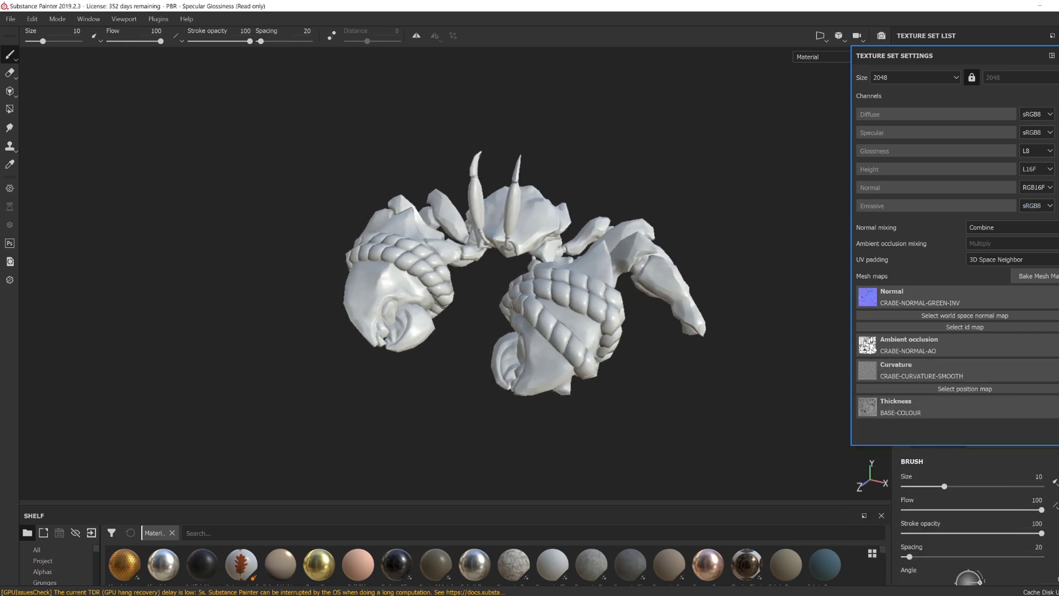
pyautogui.click(1047, 277)
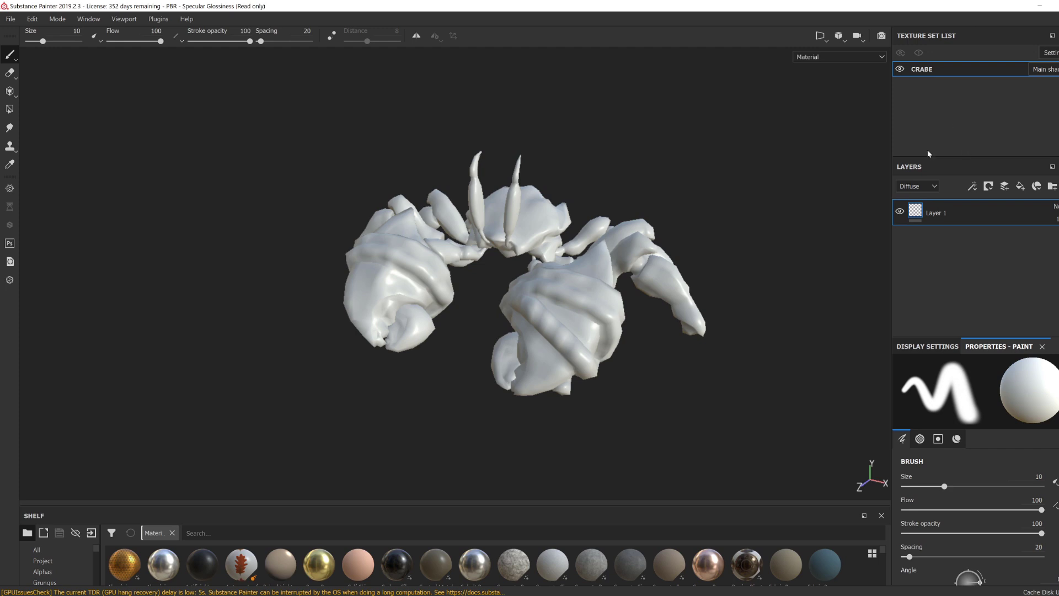
# Step: Replace the empty paint layer with a fill layer that uses the BASE-COLOUR texture for its diffuse channel
pyautogui.click(1020, 186)
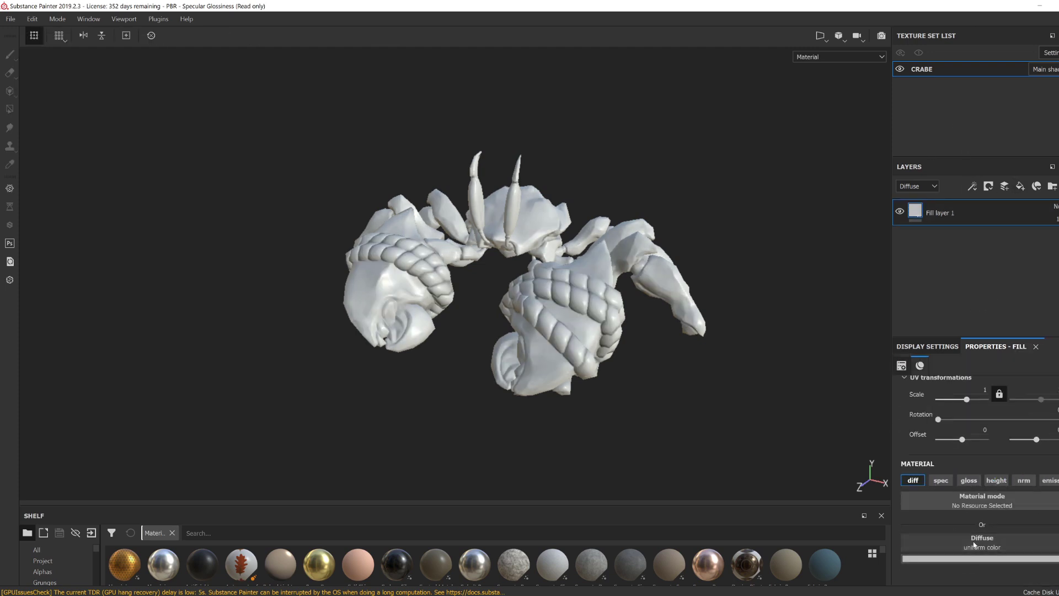
pyautogui.click(974, 545)
pyautogui.click(42, 560)
pyautogui.moveTo(917, 540); pyautogui.dragTo(917, 539)
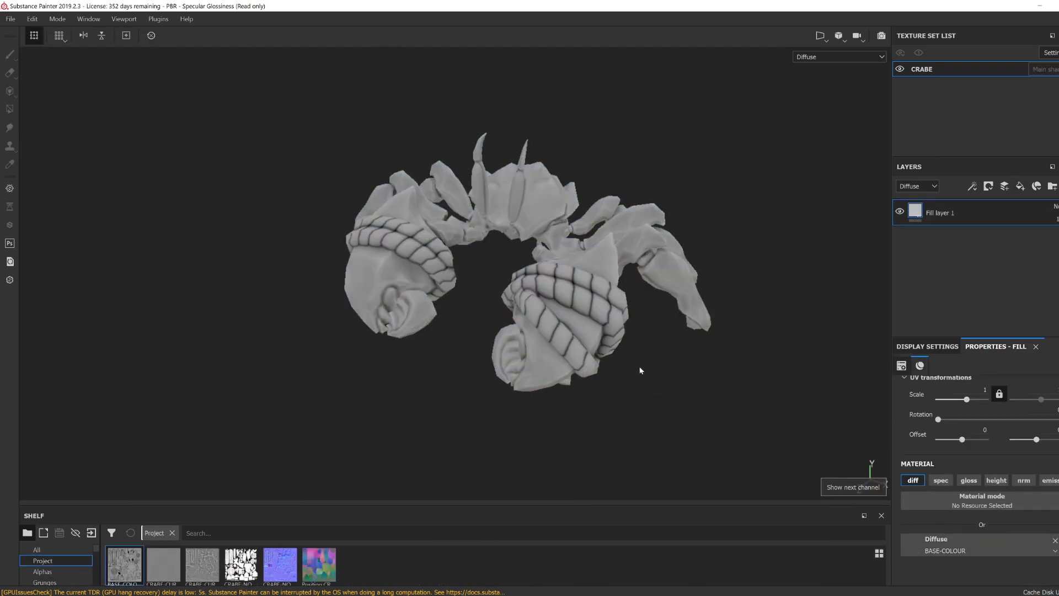
# Step: Switch the 3D viewport to an orthographic view and inspect the textured crab
pyautogui.keyDown('alt'); pyautogui.moveTo(631, 379); pyautogui.dragTo(640, 272); pyautogui.keyUp('alt')
pyautogui.click(824, 35)
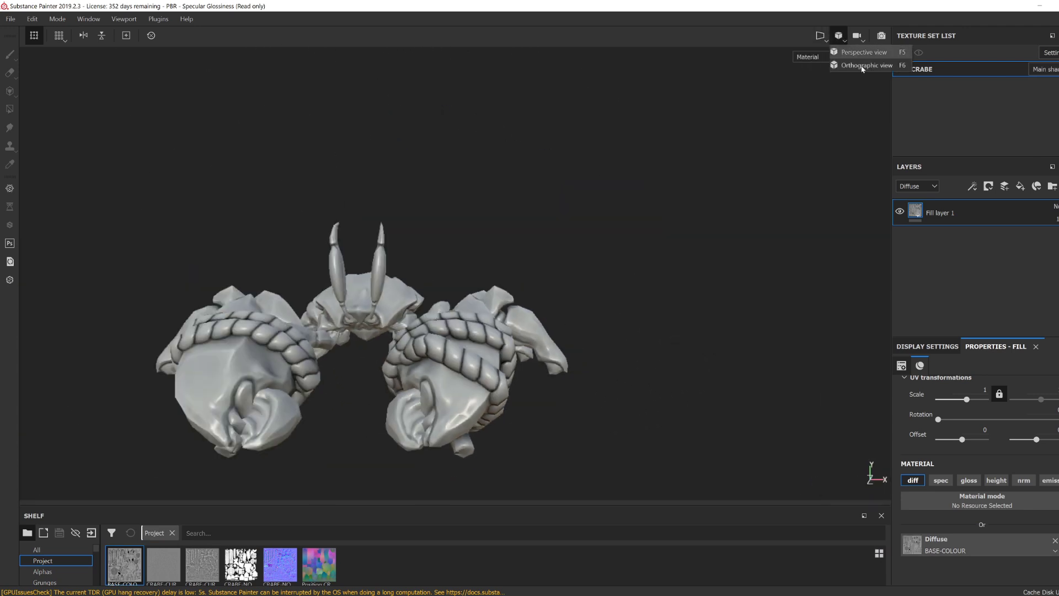
pyautogui.click(862, 65)
pyautogui.keyDown('alt'); pyautogui.moveTo(457, 386); pyautogui.dragTo(534, 413, button='right'); pyautogui.keyUp('alt')
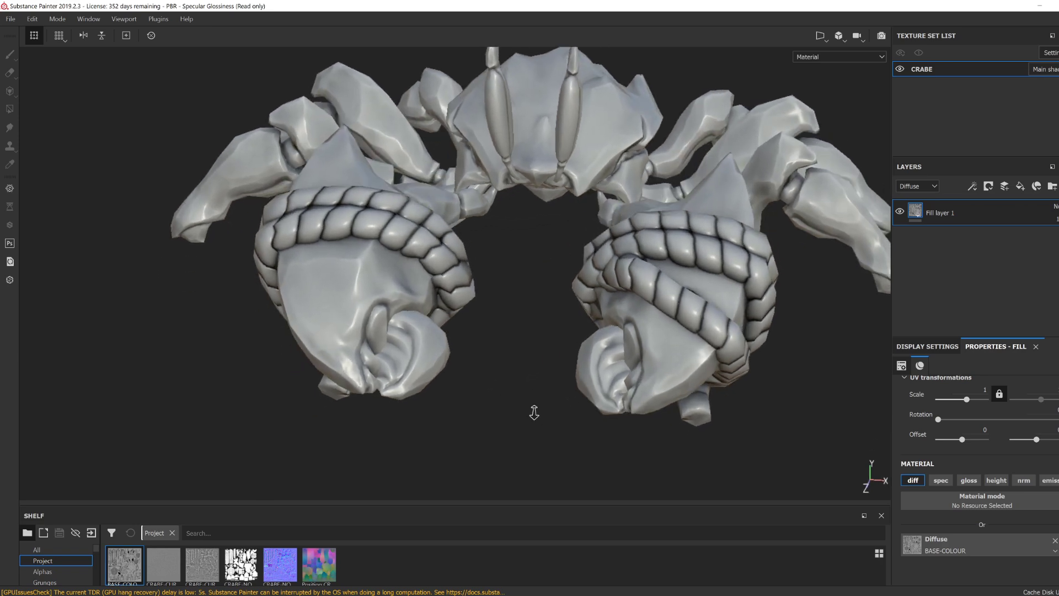
pyautogui.keyDown('alt'); pyautogui.moveTo(534, 412); pyautogui.dragTo(344, 386); pyautogui.keyUp('alt')
# Step: Save the Substance Painter project under the name crabe
pyautogui.click(10, 20)
pyautogui.click(32, 128)
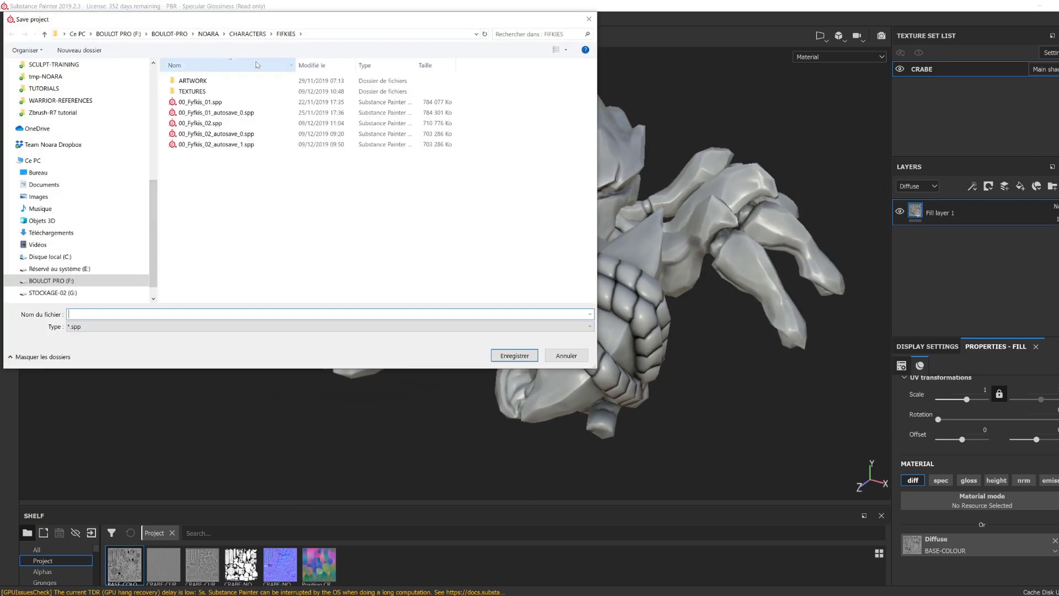
pyautogui.write('crabe')
pyautogui.press('Return')
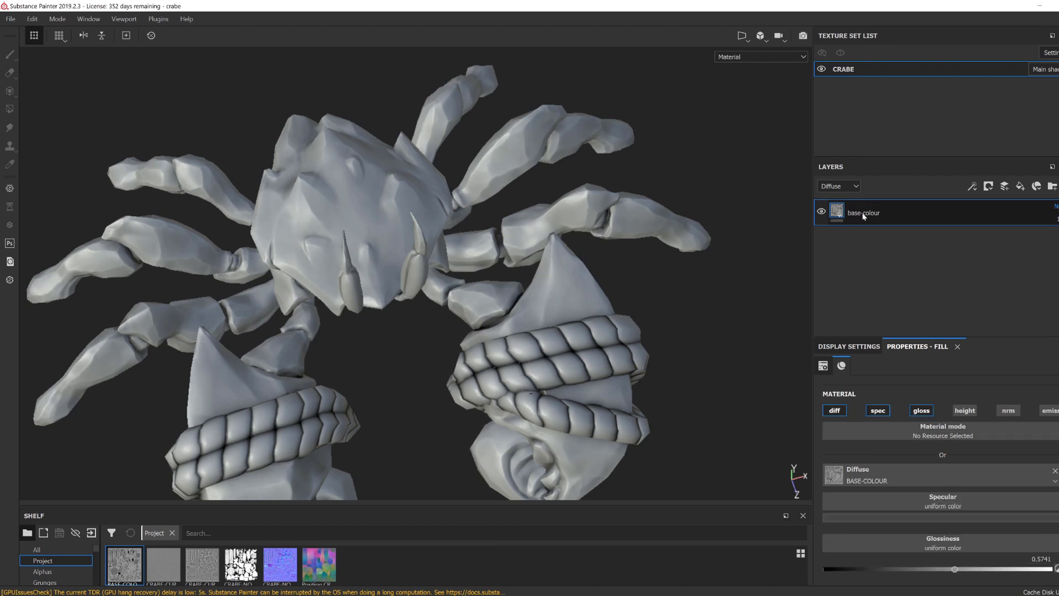
# Step: Add a Gradient filter to the base-colour layer with a dark brown Color 1 and a deep red Color 2
pyautogui.click(987, 267)
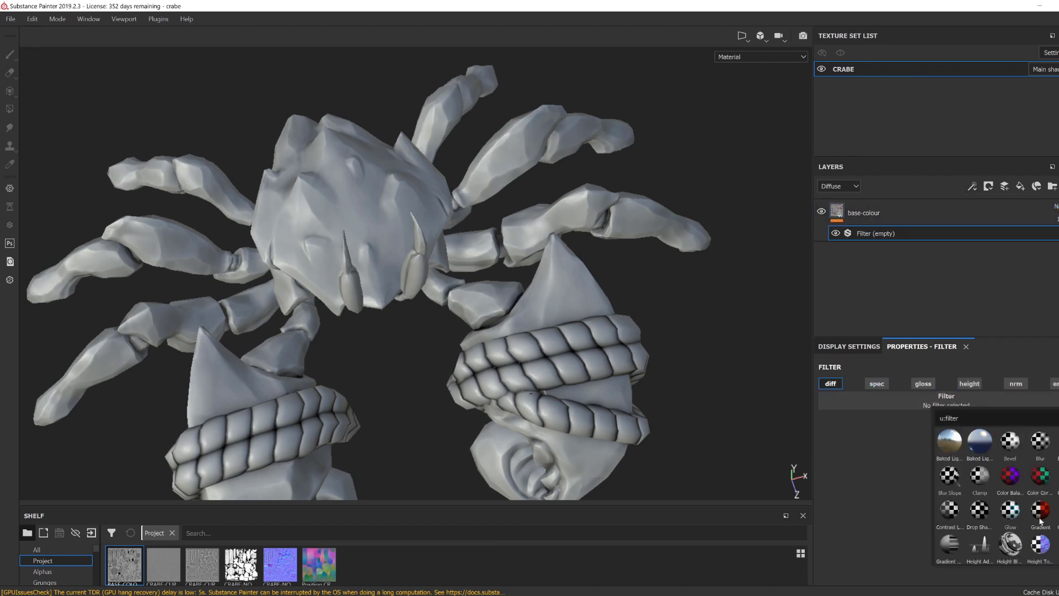
pyautogui.click(1040, 513)
pyautogui.click(912, 461)
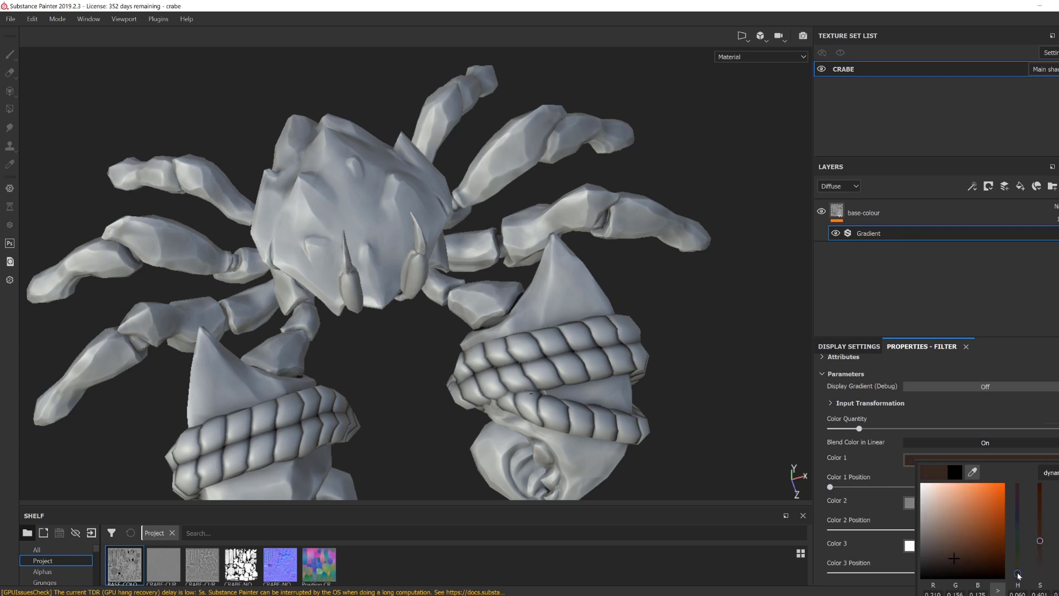
pyautogui.click(909, 502)
pyautogui.moveTo(1038, 474); pyautogui.dragTo(1035, 424)
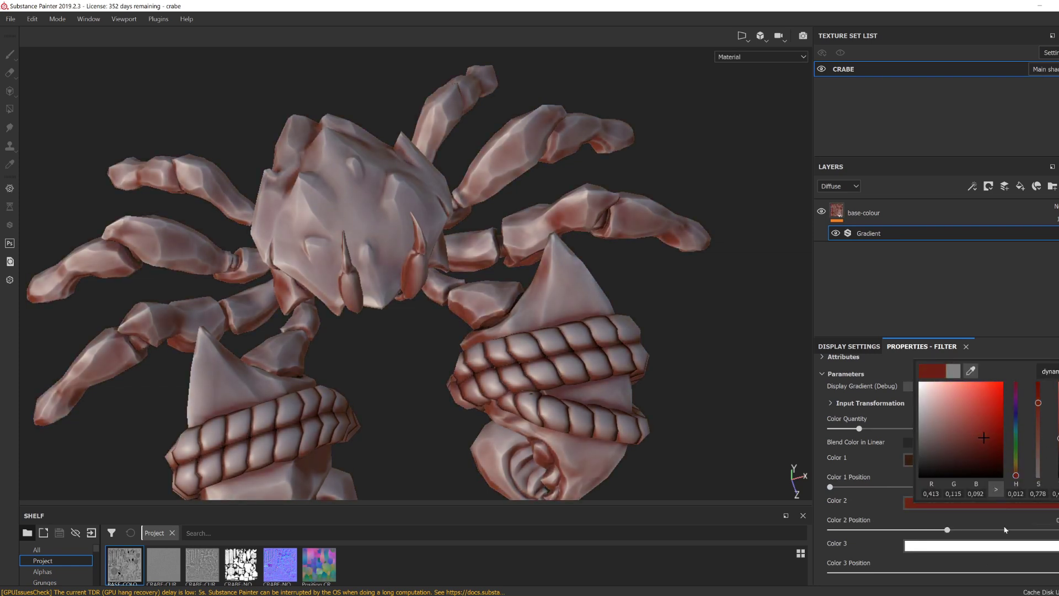
# Step: Set the gradient's Color 3 to a light salmon tone, checking it in the diffuse channel view
pyautogui.click(993, 546)
pyautogui.click(979, 425)
pyautogui.press('c')
pyautogui.click(985, 442)
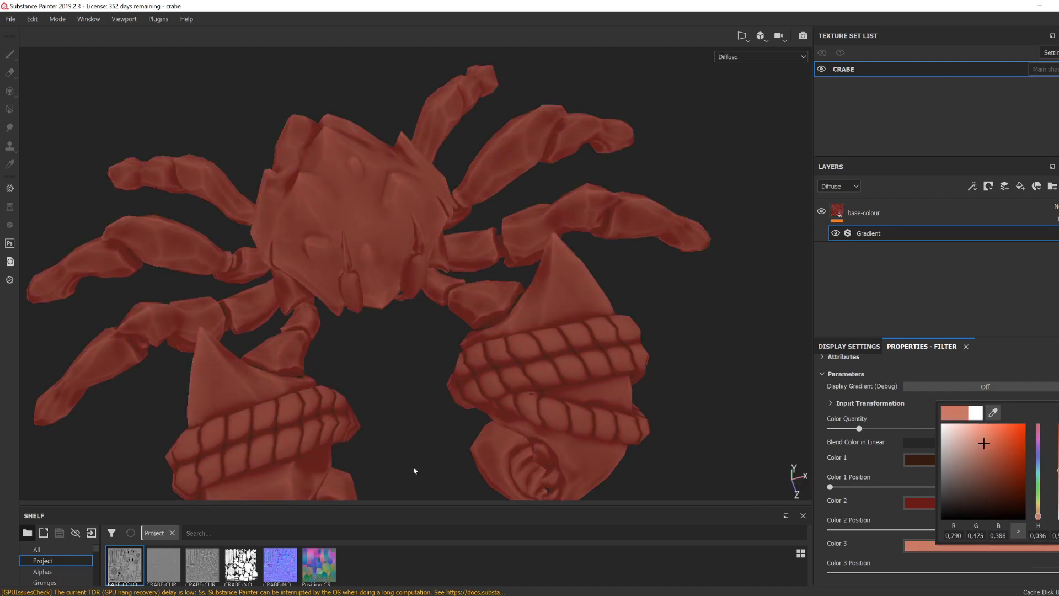
# Step: Adjust the positions of the three gradient colours and check the crab in the material view
pyautogui.keyDown('alt'); pyautogui.moveTo(414, 470); pyautogui.dragTo(353, 232); pyautogui.keyUp('alt')
pyautogui.moveTo(830, 487); pyautogui.dragTo(842, 488)
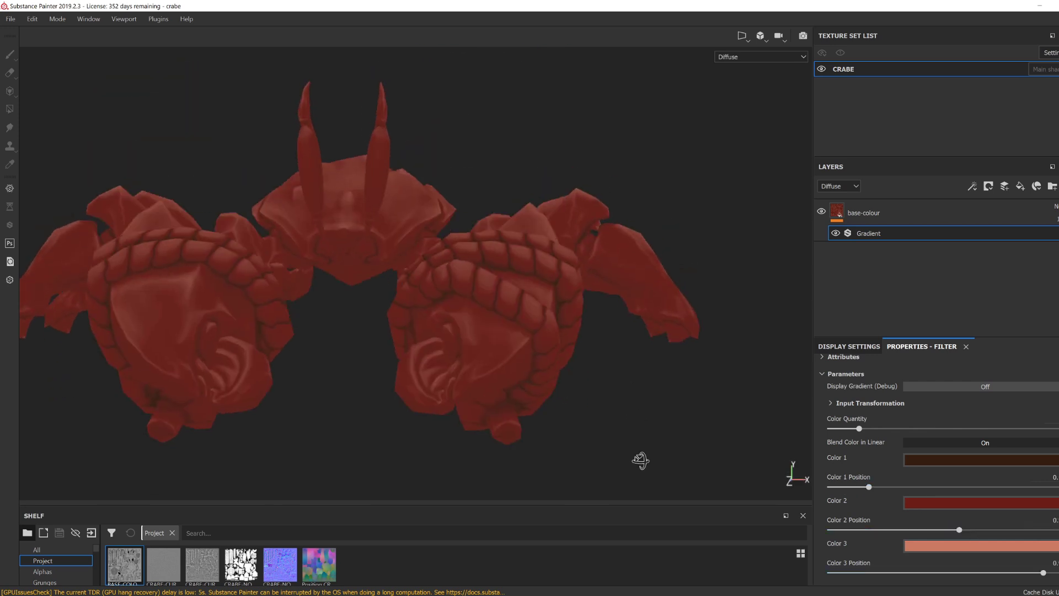
pyautogui.moveTo(1039, 573); pyautogui.dragTo(1048, 574)
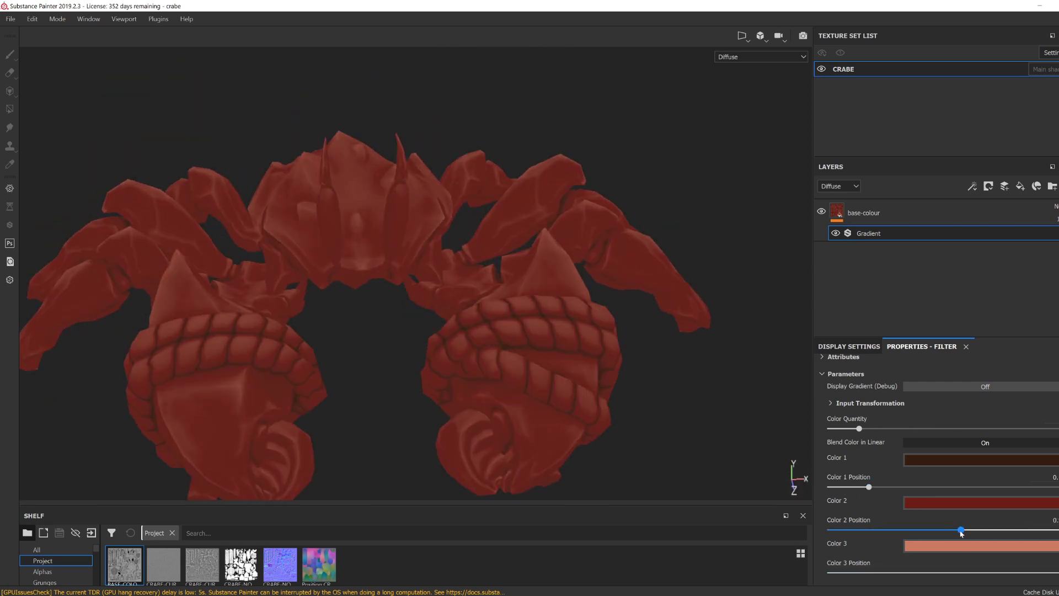
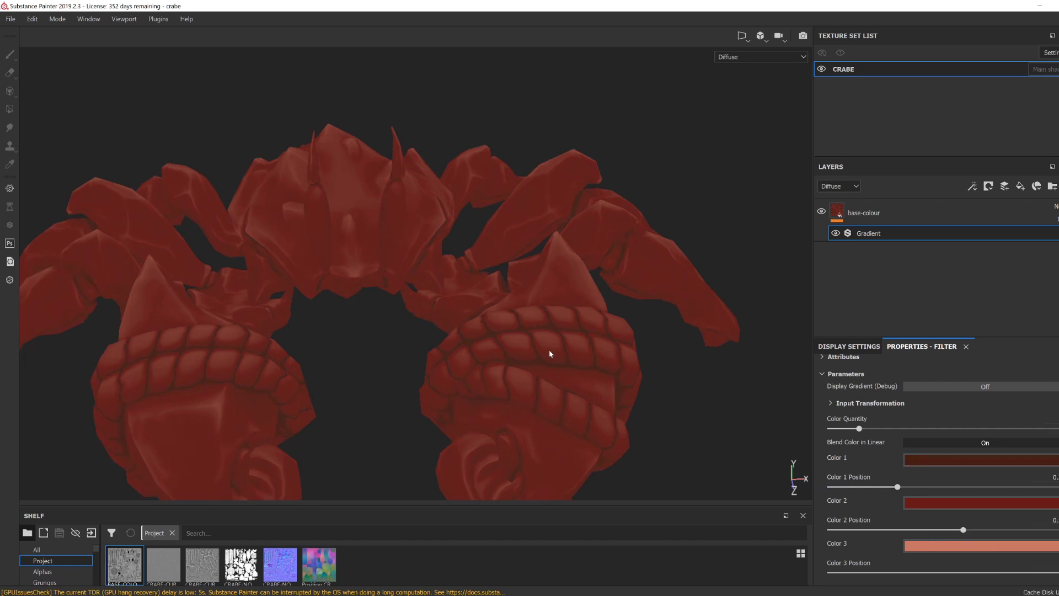
pyautogui.press('m')
pyautogui.keyDown('alt'); pyautogui.moveTo(549, 354); pyautogui.dragTo(346, 376); pyautogui.keyUp('alt')
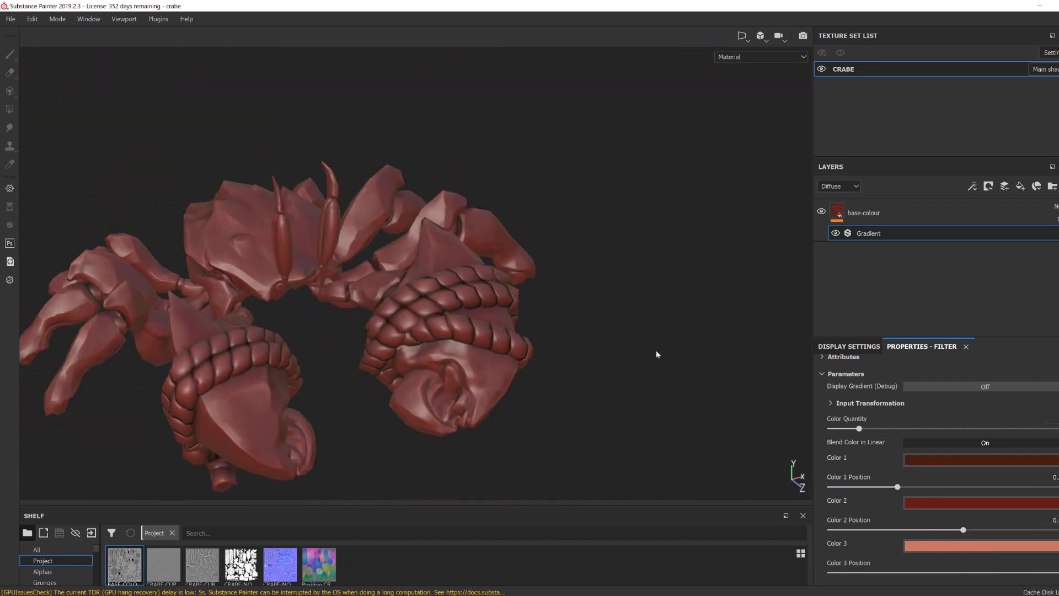
# Step: Use the BASE-COLOUR texture for the base-colour layer's specular channel and raise its glossiness to 0.6675
pyautogui.click(852, 347)
pyautogui.click(927, 346)
pyautogui.click(856, 213)
pyautogui.scroll(-1, 943, 512)
pyautogui.click(930, 509)
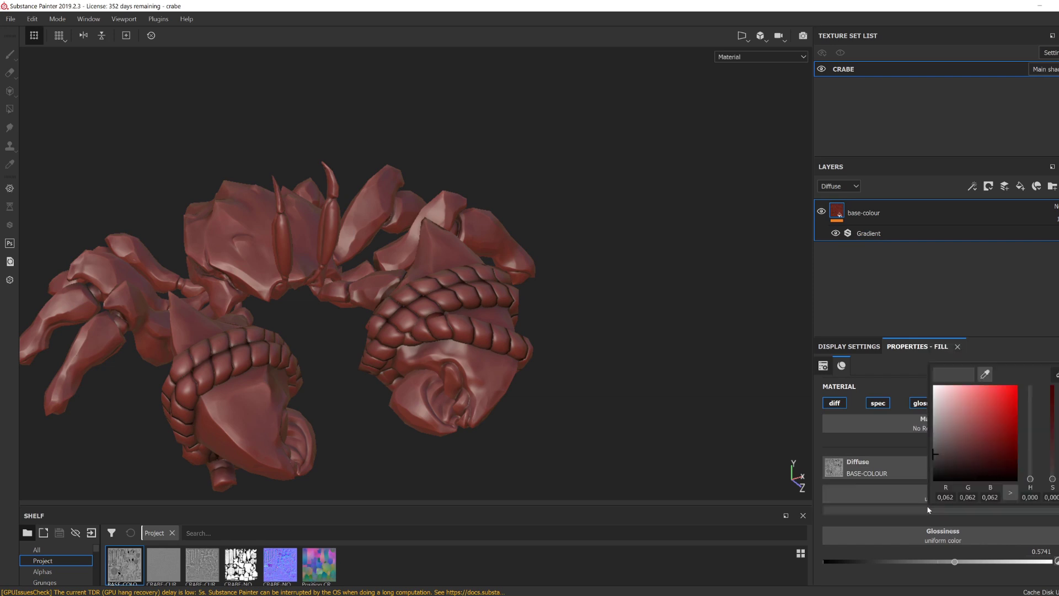
pyautogui.click(917, 496)
pyautogui.moveTo(125, 565); pyautogui.dragTo(887, 496)
pyautogui.moveTo(955, 549); pyautogui.dragTo(977, 550)
pyautogui.click(908, 495)
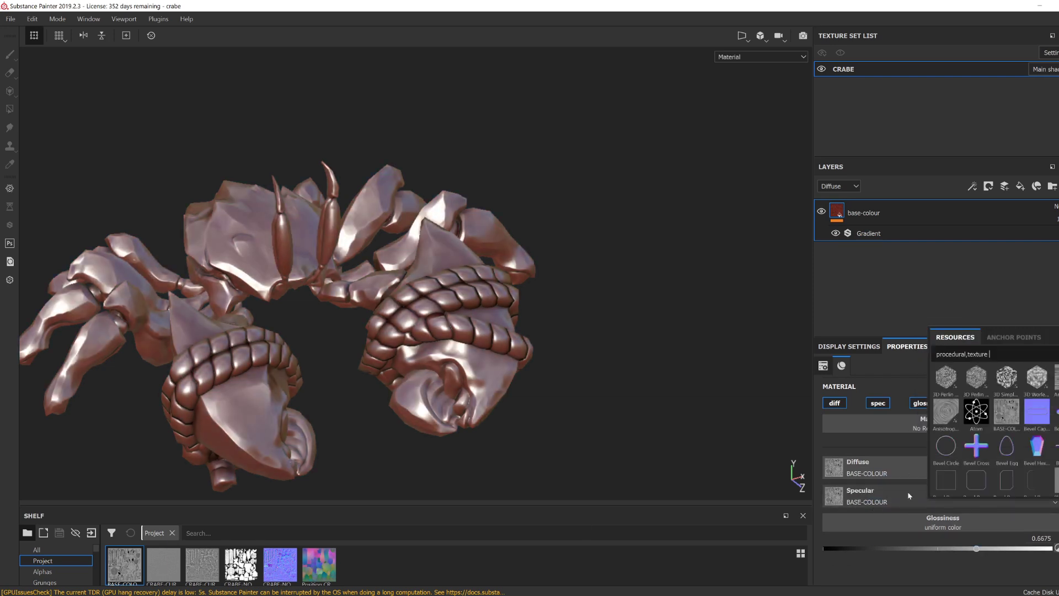
# Step: Add a Levels effect to the base-colour layer that affects the Specular channel
pyautogui.click(974, 187)
pyautogui.click(991, 242)
pyautogui.click(959, 384)
pyautogui.click(943, 405)
pyautogui.scroll(-1, 673, 412)
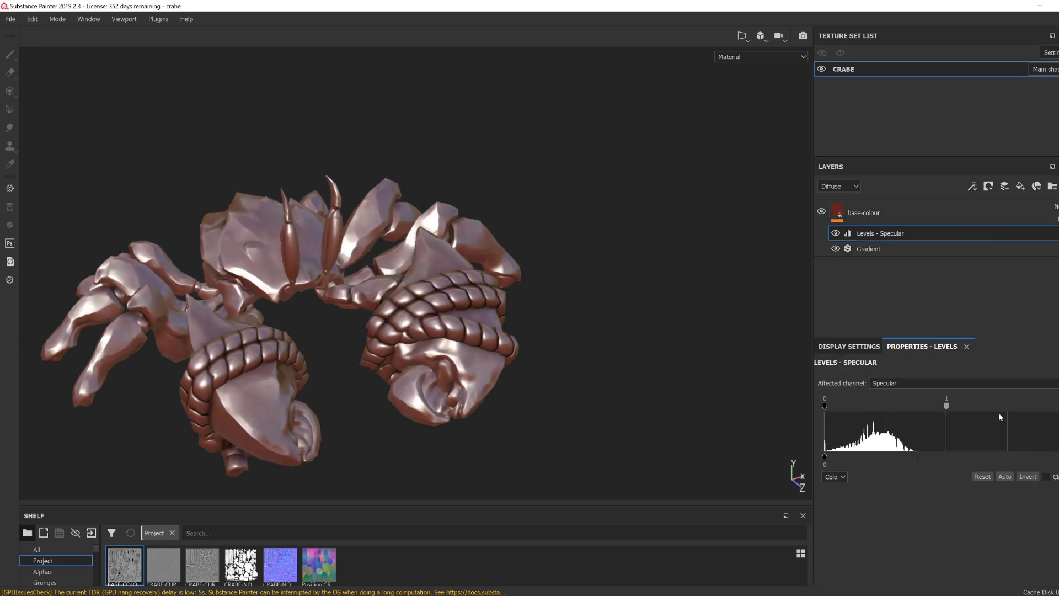
# Step: Try to tone down the specular with a Levels input white of about 0.39, midtone of 6.76 and output white of about 0.13
pyautogui.moveTo(1058, 407); pyautogui.dragTo(921, 407)
pyautogui.keyDown('alt'); pyautogui.moveTo(661, 380); pyautogui.dragTo(652, 409); pyautogui.keyUp('alt')
pyautogui.scroll(3, 652, 409)
pyautogui.moveTo(873, 407); pyautogui.dragTo(891, 408)
pyautogui.moveTo(1058, 458); pyautogui.dragTo(856, 480)
pyautogui.keyDown('alt'); pyautogui.moveTo(351, 389); pyautogui.dragTo(326, 385); pyautogui.keyUp('alt')
pyautogui.scroll(-1, 326, 385)
pyautogui.keyDown('alt'); pyautogui.moveTo(320, 353); pyautogui.dragTo(495, 310, button='middle'); pyautogui.keyUp('alt')
pyautogui.keyDown('alt'); pyautogui.moveTo(496, 309); pyautogui.dragTo(467, 312); pyautogui.keyUp('alt')
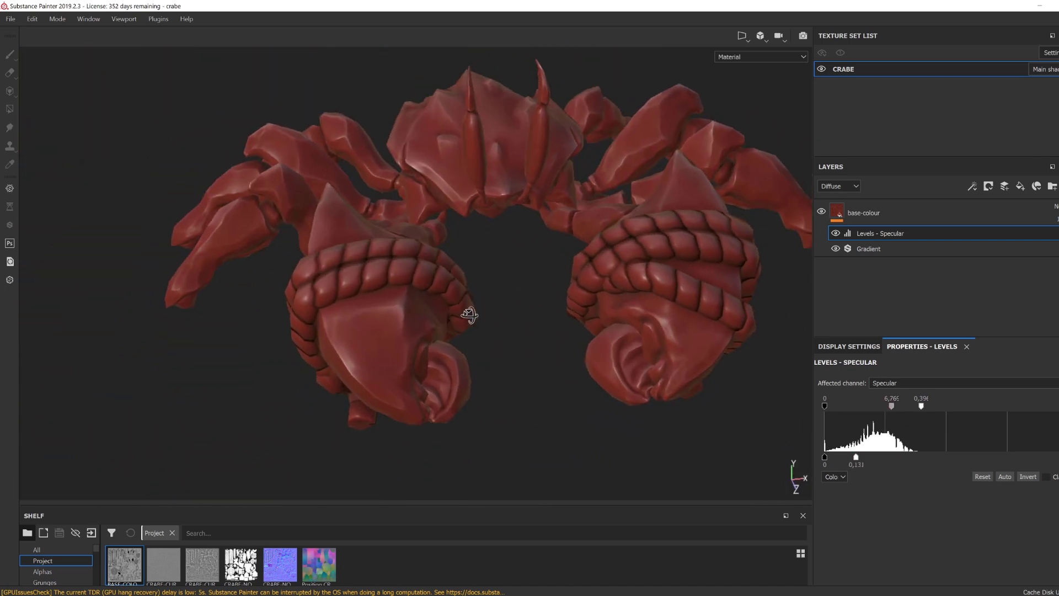
# Step: Fine-tune the specular Levels output white to about 0.122, comparing the separate channels with the full material
pyautogui.moveTo(856, 458); pyautogui.dragTo(861, 459)
pyautogui.press('c')
pyautogui.press('c')
pyautogui.moveTo(497, 355)
pyautogui.keyDown('alt'); pyautogui.mouseDown()
pyautogui.moveTo(539, 362)
pyautogui.moveTo(491, 364)
pyautogui.mouseUp(); pyautogui.keyUp('alt')
pyautogui.press('m')
# Step: Replace the specular Levels effect with a Gradient filter that affects only the specular channel
pyautogui.click(884, 237)
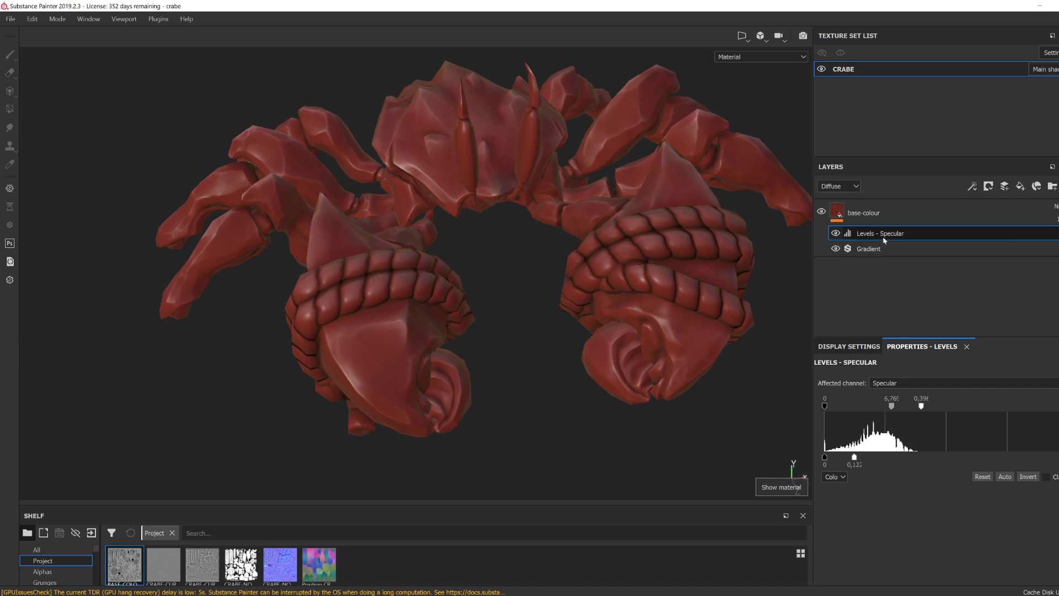
pyautogui.press('Delete')
pyautogui.click(972, 187)
pyautogui.click(984, 266)
pyautogui.click(949, 543)
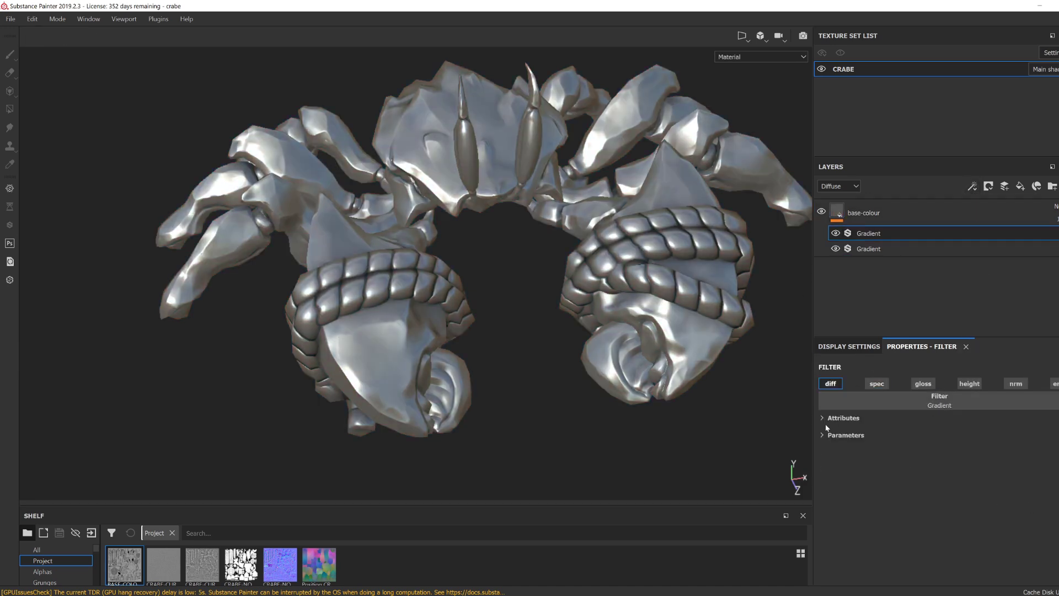
pyautogui.click(830, 383)
# Step: Set the specular gradient's Color 1 to very dark red and Color 2 to a dark muted red, and raise both colour positions
pyautogui.click(971, 503)
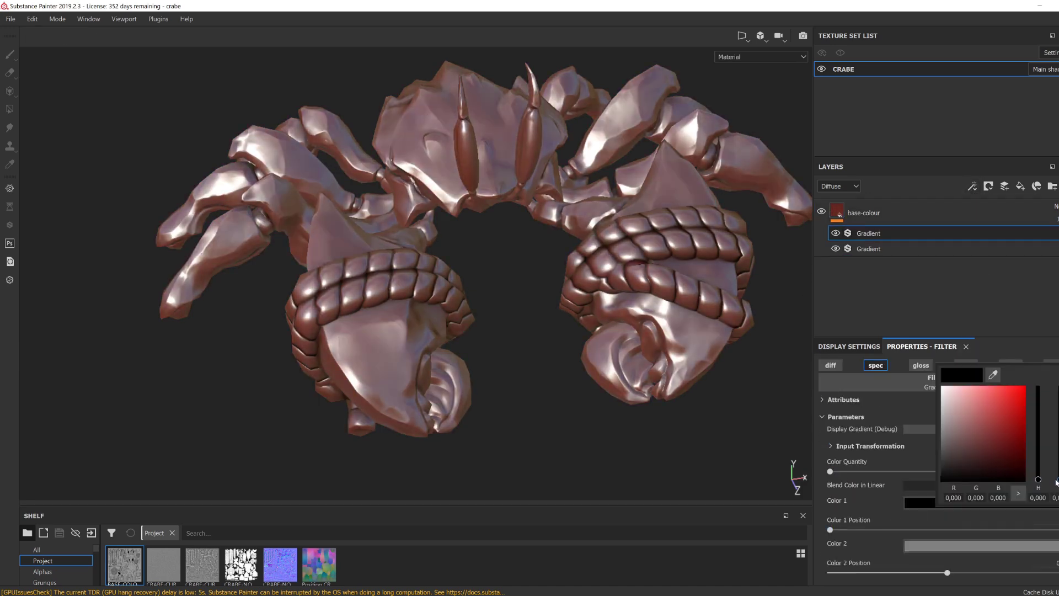
pyautogui.press('c')
pyautogui.click(950, 546)
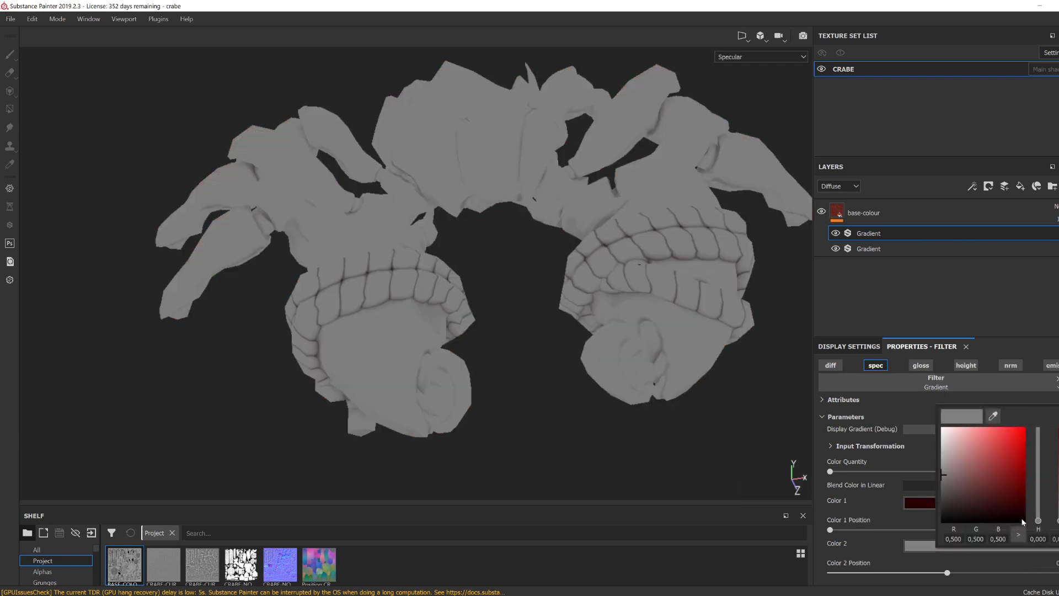
pyautogui.click(1000, 499)
pyautogui.moveTo(947, 572); pyautogui.dragTo(982, 559)
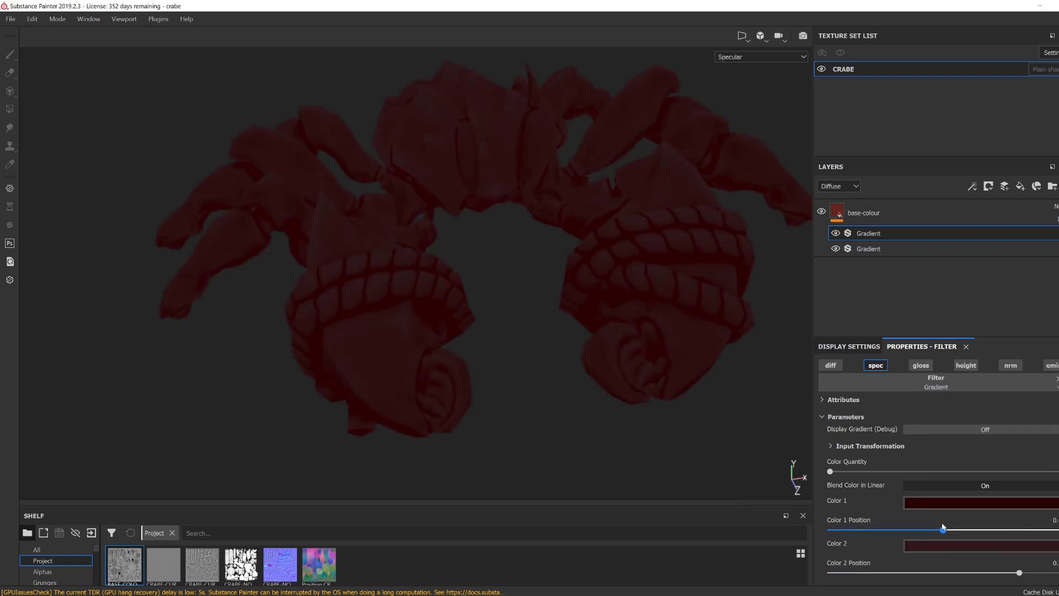
# Step: Desaturate the specular gradient's dark reds, setting Color 2 to about R 0.180, G 0.151, B 0.151
pyautogui.press('m')
pyautogui.click(983, 545)
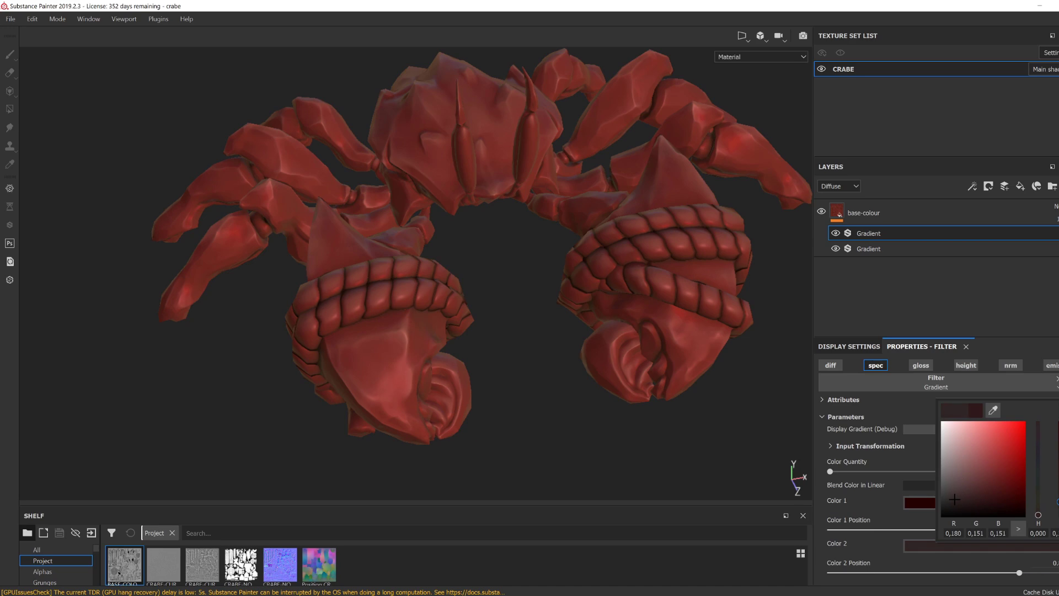
pyautogui.click(968, 503)
pyautogui.click(973, 460)
# Step: Examine the crab's individual texture channels one after another from a closer front view
pyautogui.press('c')
pyautogui.keyDown('alt'); pyautogui.moveTo(600, 444); pyautogui.dragTo(524, 320); pyautogui.keyUp('alt')
pyautogui.press('c')
pyautogui.press('c')
pyautogui.press('c')
pyautogui.press('c')
pyautogui.press('c')
pyautogui.press('c')
pyautogui.press('c')
pyautogui.press('c')
pyautogui.press('c')
pyautogui.press('c')
pyautogui.press('c')
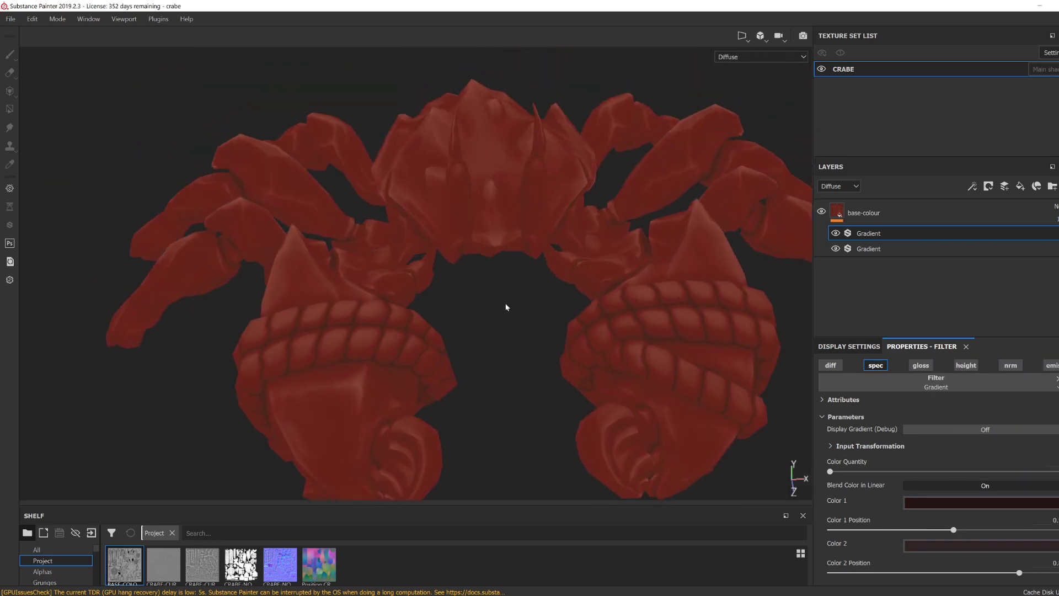
# Step: Add a Levels effect to the base-colour layer that affects the Glossiness channel
pyautogui.click(919, 366)
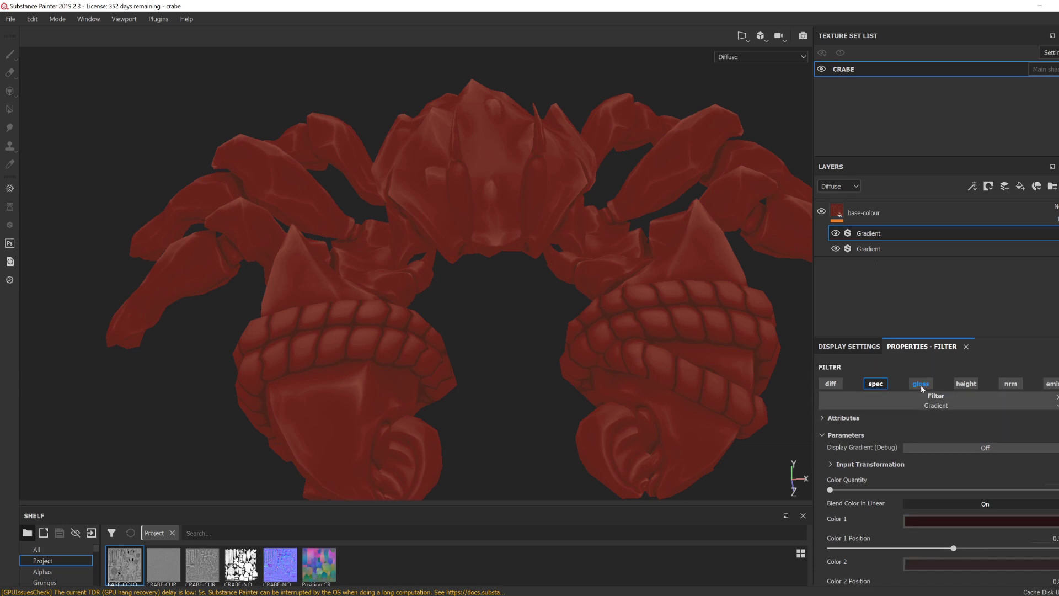
pyautogui.click(973, 187)
pyautogui.click(991, 241)
pyautogui.click(904, 382)
pyautogui.click(893, 397)
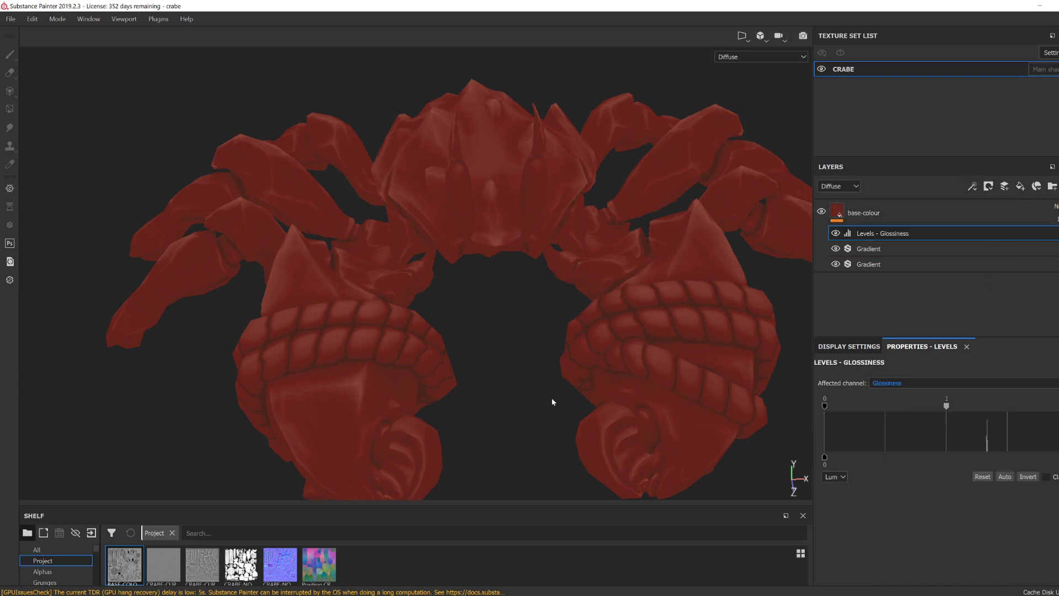
pyautogui.press('m')
pyautogui.click(908, 214)
pyautogui.click(882, 233)
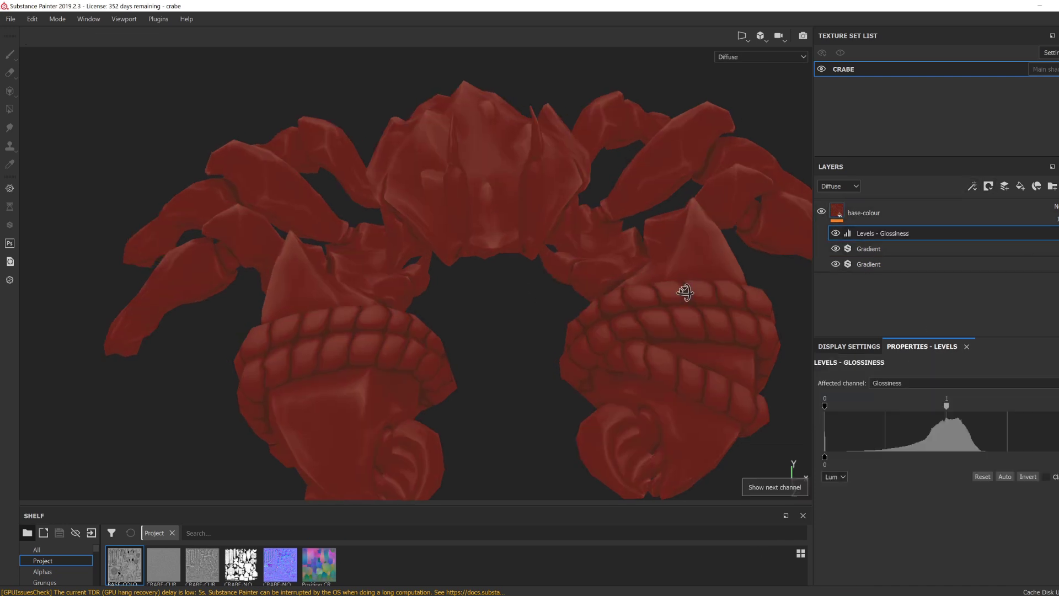
# Step: Set the glossiness Levels input black to about 0.31 and input white to about 0.64, checking the full material
pyautogui.press('c')
pyautogui.moveTo(904, 406); pyautogui.dragTo(911, 405)
pyautogui.moveTo(824, 406); pyautogui.dragTo(905, 406)
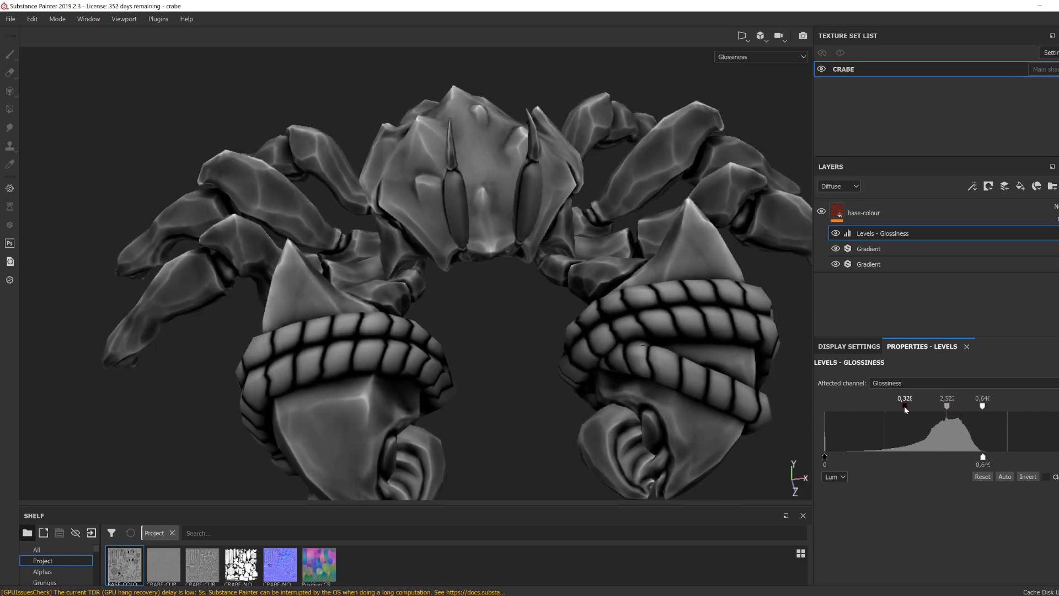
pyautogui.press('m')
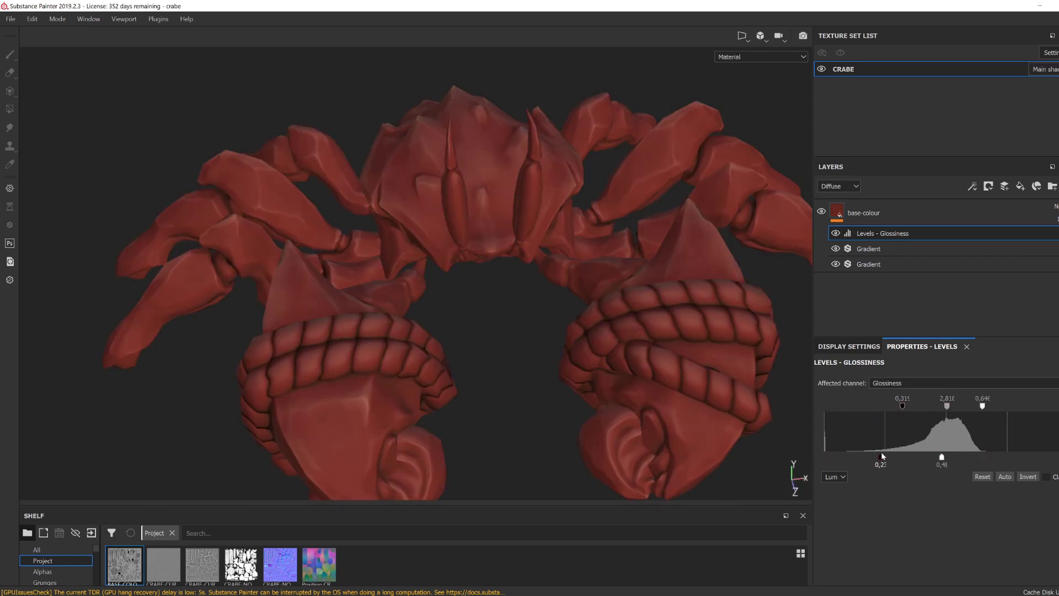
# Step: Set the glossiness Levels output black to about 0.29, output white to about 0.60 and midtone to about 7.85
pyautogui.moveTo(882, 457); pyautogui.dragTo(898, 457)
pyautogui.press('c')
pyautogui.keyDown('alt'); pyautogui.moveTo(647, 371); pyautogui.dragTo(651, 393); pyautogui.keyUp('alt')
pyautogui.moveTo(942, 457); pyautogui.dragTo(972, 457)
pyautogui.moveTo(947, 406); pyautogui.dragTo(961, 406)
pyautogui.press('m')
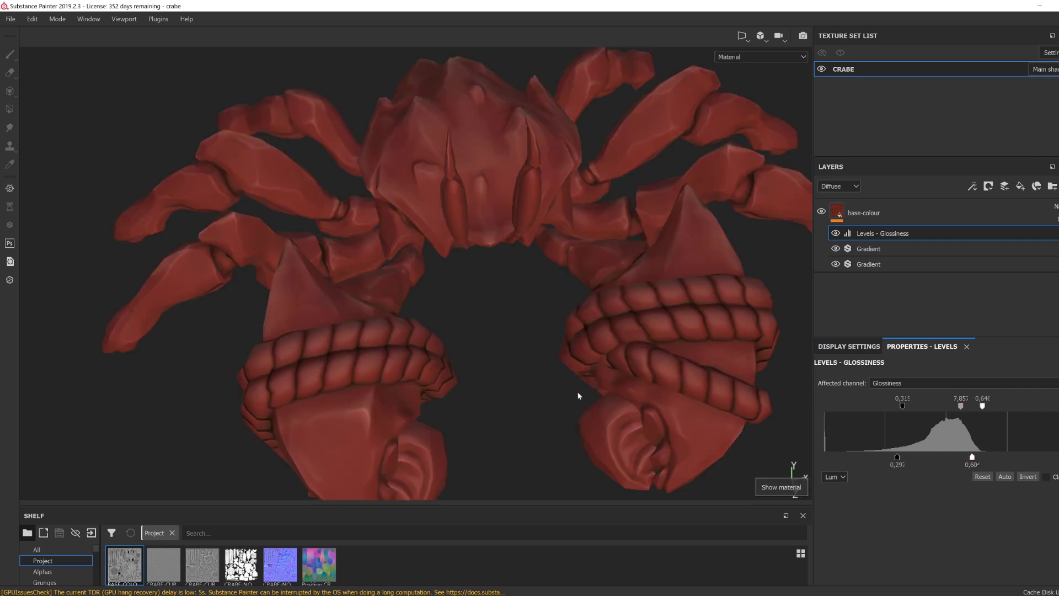
pyautogui.keyDown('alt'); pyautogui.moveTo(578, 395); pyautogui.dragTo(458, 373); pyautogui.keyUp('alt')
pyautogui.scroll(-3, 523, 399)
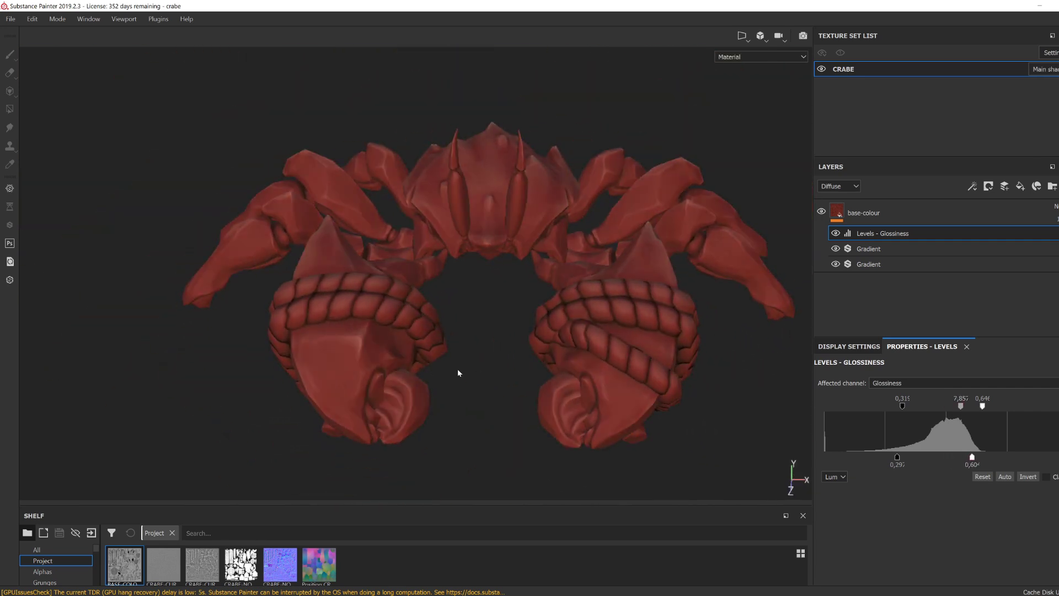
# Step: Create a folder named base-colour and add a new fill layer above the existing base-colour layer
pyautogui.click(911, 215)
pyautogui.click(1052, 185)
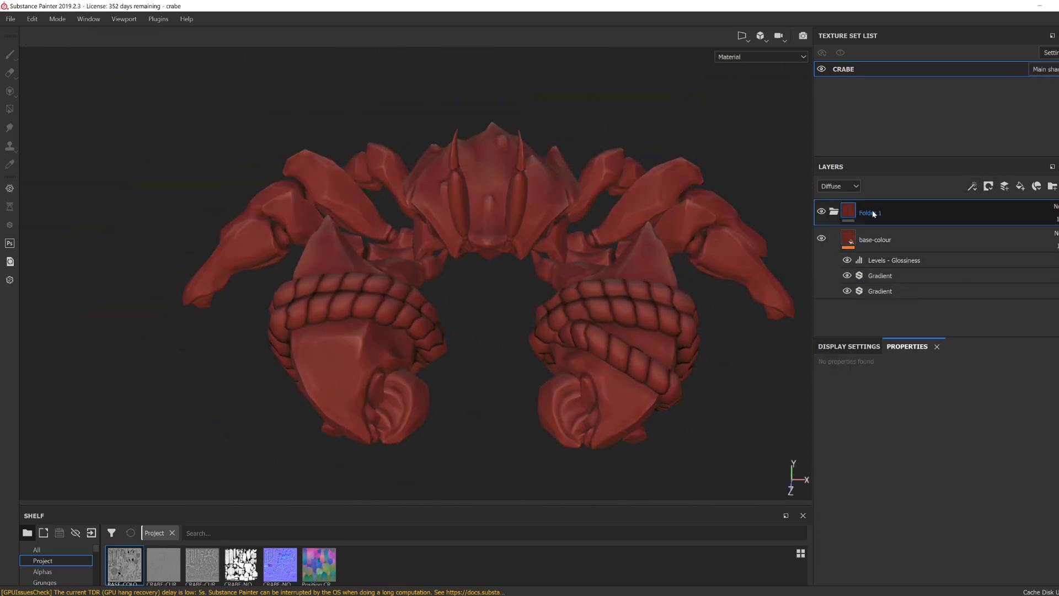
pyautogui.scroll(2, 572, 276)
pyautogui.keyDown('alt'); pyautogui.moveTo(559, 270); pyautogui.dragTo(579, 281); pyautogui.keyUp('alt')
pyautogui.click(1020, 186)
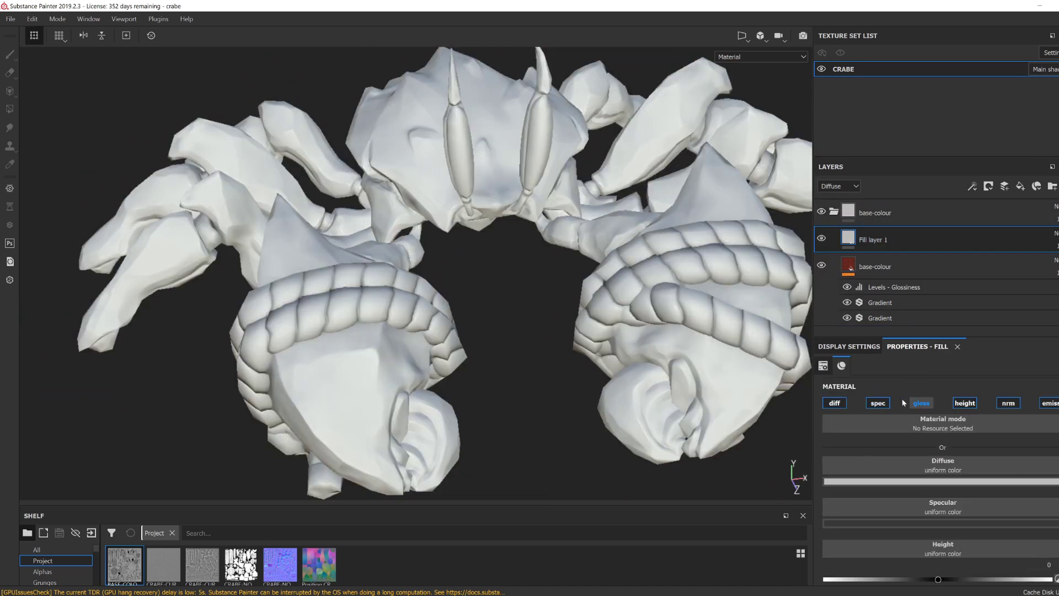
# Step: Give the new fill layer a black mask with a Fill effect and rename the layer value-gradient-01
pyautogui.rightClick(884, 239)
pyautogui.click(940, 35)
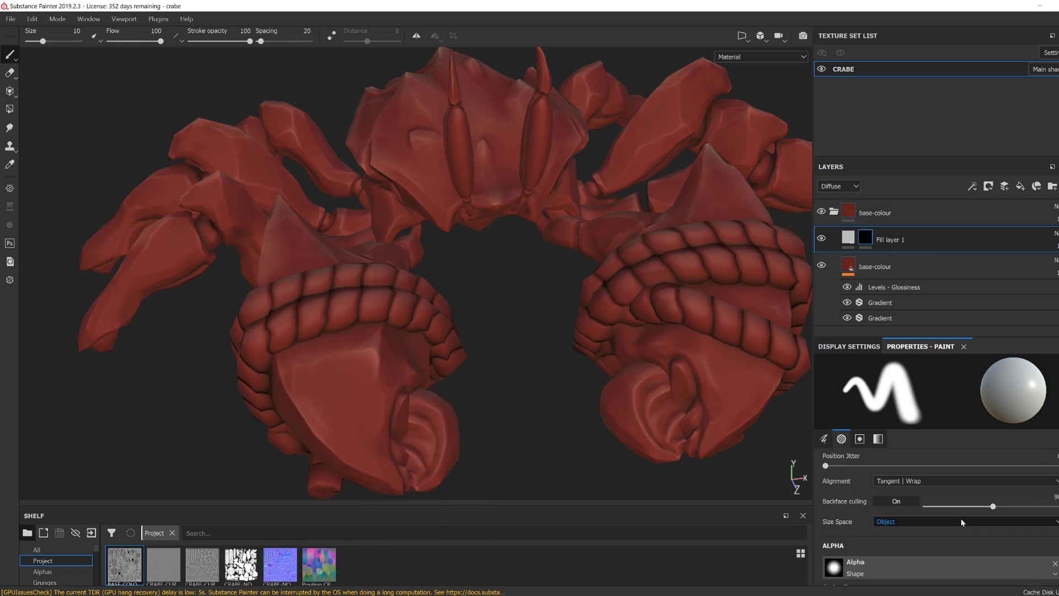
pyautogui.click(972, 186)
pyautogui.click(943, 220)
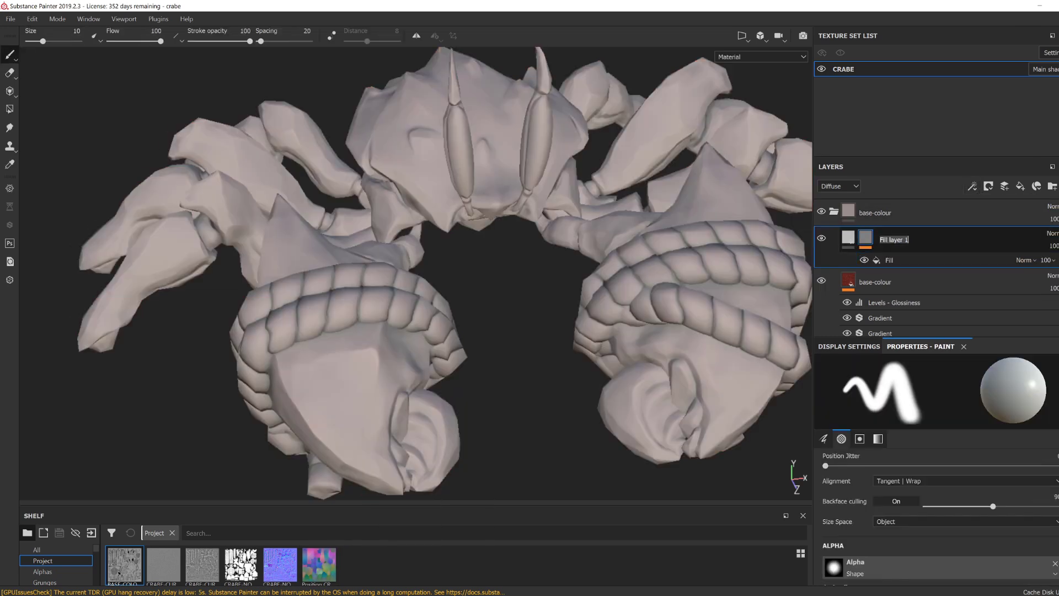
pyautogui.doubleClick(885, 239)
pyautogui.press('Return')
# Step: Use the Position CRABE map as the grayscale source of the mask's Fill effect
pyautogui.scroll(-3, 899, 512)
pyautogui.click(916, 260)
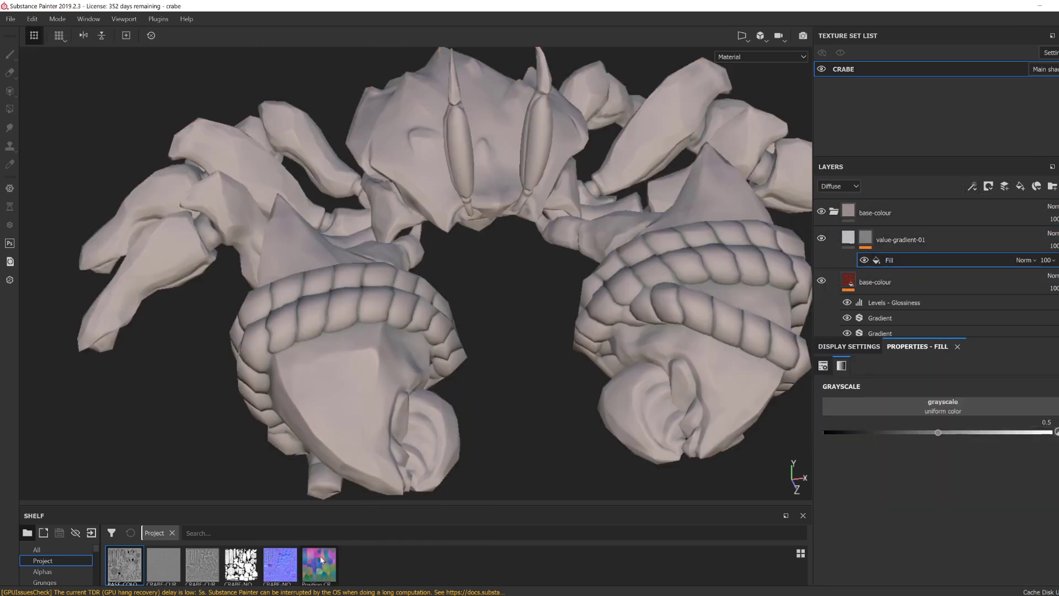
pyautogui.moveTo(319, 565); pyautogui.dragTo(936, 405)
pyautogui.keyDown('alt'); pyautogui.moveTo(523, 288); pyautogui.dragTo(526, 320); pyautogui.keyUp('alt')
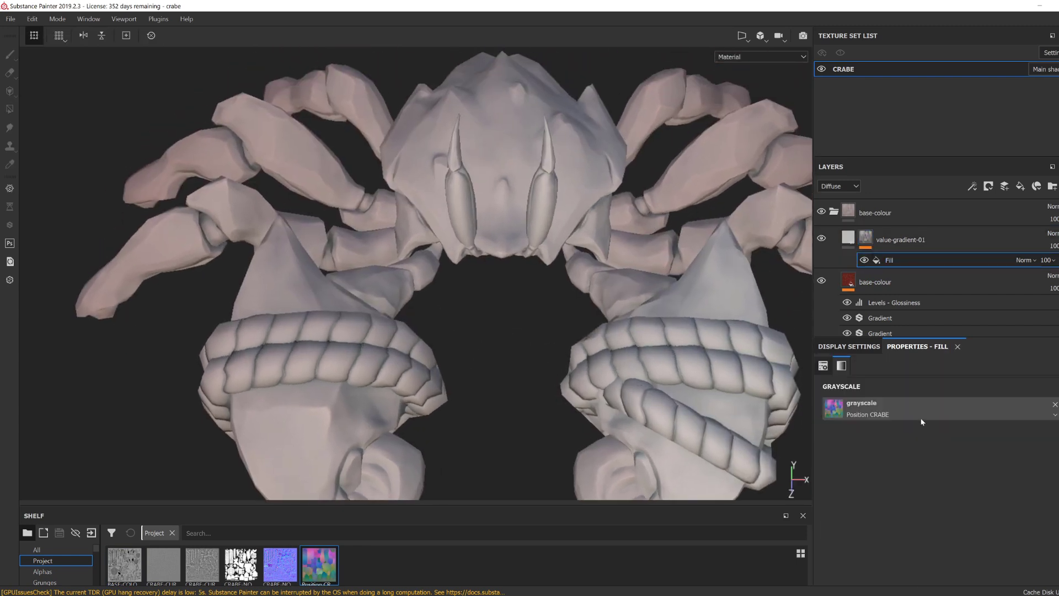
# Step: Replace the mask's Fill effect with a Grayscale Conversion generator that uses Position CRABE as its source
pyautogui.click(972, 186)
pyautogui.click(996, 201)
pyautogui.click(947, 387)
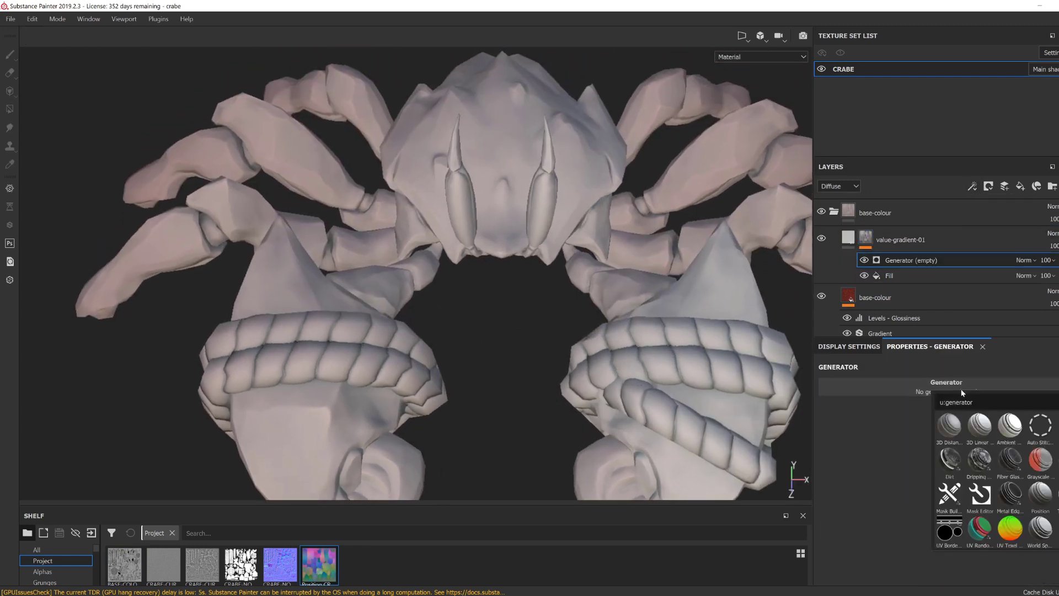
pyautogui.click(959, 528)
pyautogui.moveTo(319, 565); pyautogui.dragTo(958, 561)
# Step: Try the Red channel as the generator's grayscale type, settling on the Green channel
pyautogui.click(921, 380)
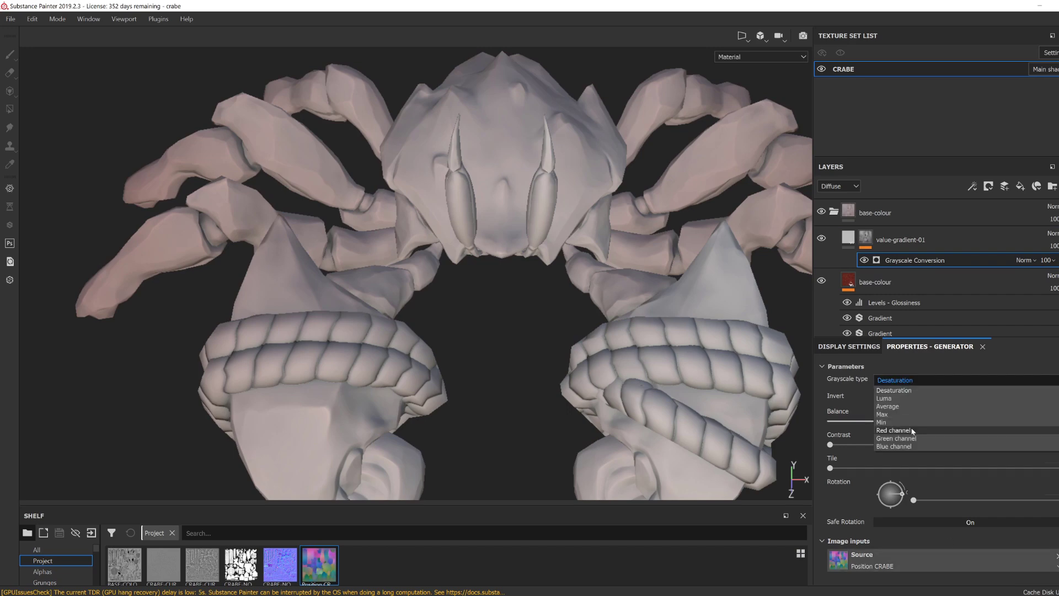
pyautogui.click(913, 432)
pyautogui.scroll(-3, 558, 350)
pyautogui.click(916, 380)
pyautogui.click(912, 439)
pyautogui.keyDown('alt'); pyautogui.moveTo(548, 414); pyautogui.dragTo(496, 309); pyautogui.keyUp('alt')
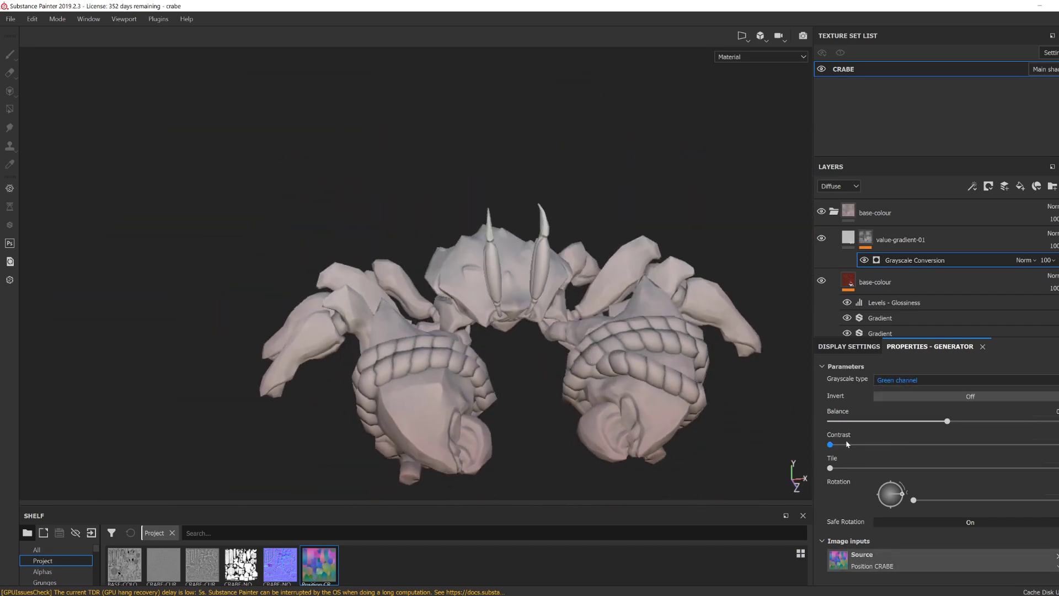
# Step: Adjust the Grayscale Conversion's balance and contrast so the mask fades from the upper body down to the claws
pyautogui.moveTo(846, 442); pyautogui.dragTo(934, 429)
pyautogui.moveTo(963, 444); pyautogui.dragTo(915, 431)
pyautogui.keyDown('alt'); pyautogui.moveTo(557, 469); pyautogui.dragTo(587, 435); pyautogui.keyUp('alt')
pyautogui.moveTo(915, 423); pyautogui.dragTo(926, 430)
pyautogui.moveTo(929, 445); pyautogui.dragTo(876, 450)
pyautogui.moveTo(926, 422); pyautogui.dragTo(829, 453)
pyautogui.keyDown('alt'); pyautogui.moveTo(513, 358); pyautogui.dragTo(422, 427); pyautogui.keyUp('alt')
# Step: Set the value-gradient-01 layer to the Screen blending mode and restrict it to the diffuse channel
pyautogui.click(948, 240)
pyautogui.click(1052, 234)
pyautogui.click(1042, 197)
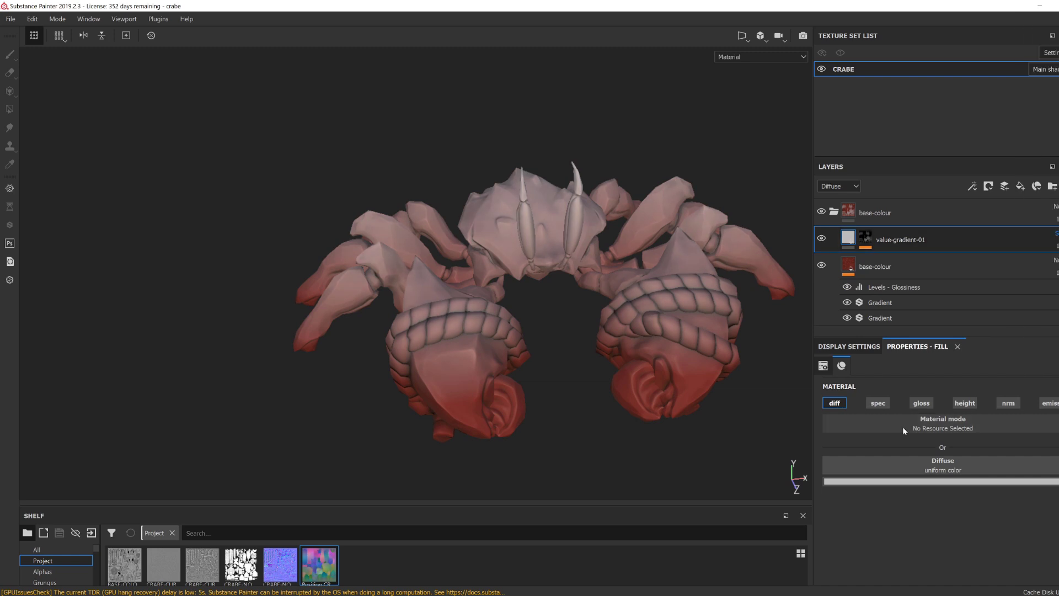
# Step: Set the value-gradient-01 diffuse colour to a burnt orange of about R 0.353, G 0.107, B 0.025
pyautogui.click(898, 481)
pyautogui.click(942, 397)
pyautogui.click(992, 451)
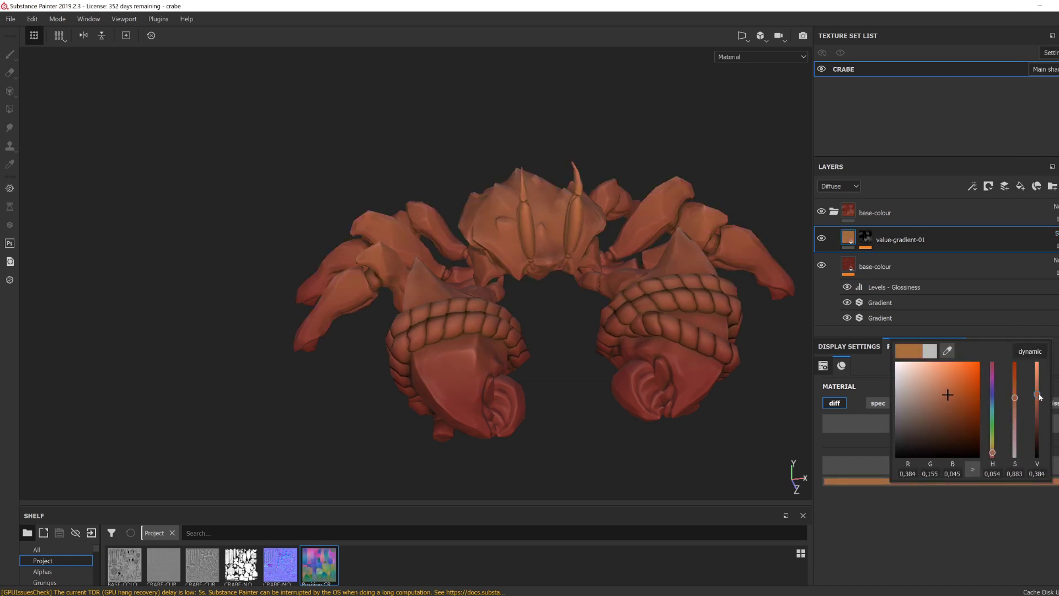
pyautogui.scroll(4, 589, 375)
pyautogui.keyDown('alt'); pyautogui.moveTo(579, 374); pyautogui.dragTo(604, 346); pyautogui.keyUp('alt')
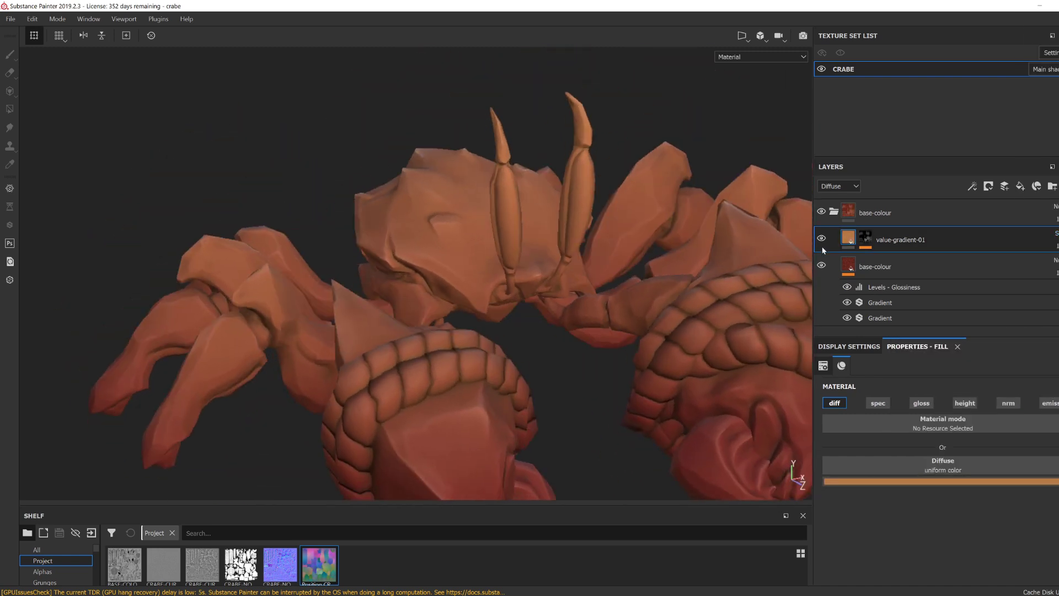
pyautogui.click(932, 481)
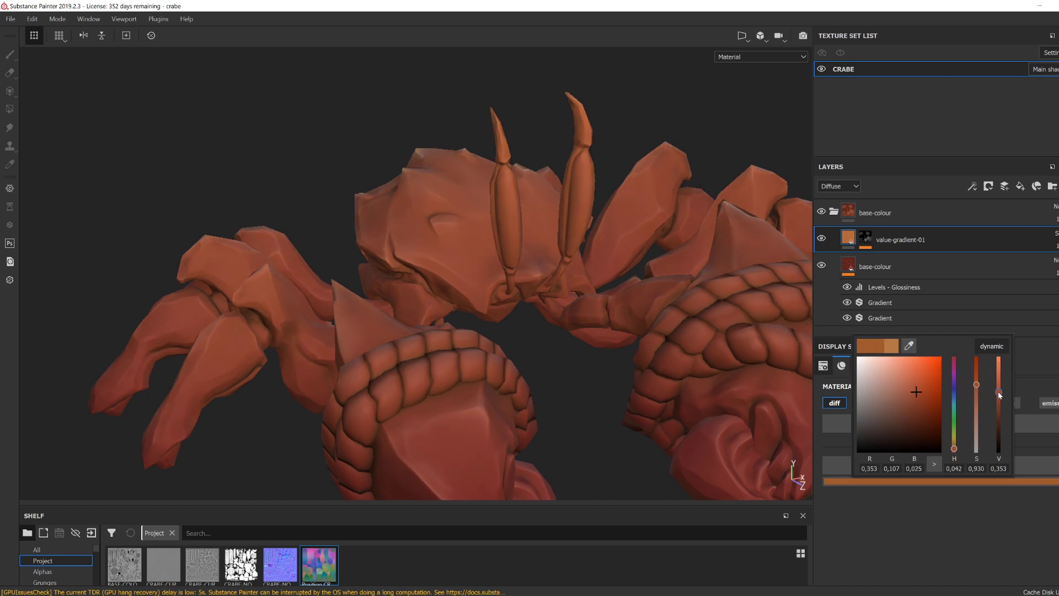
pyautogui.scroll(-5, 605, 371)
pyautogui.moveTo(605, 371)
pyautogui.keyDown('alt'); pyautogui.mouseDown()
pyautogui.moveTo(689, 347)
pyautogui.moveTo(789, 295)
pyautogui.moveTo(590, 378)
pyautogui.moveTo(524, 387)
pyautogui.moveTo(588, 378)
pyautogui.mouseUp(); pyautogui.keyUp('alt')
pyautogui.rightClick(944, 240)
pyautogui.click(976, 23)
pyautogui.hotkey('ctrl', 'z')
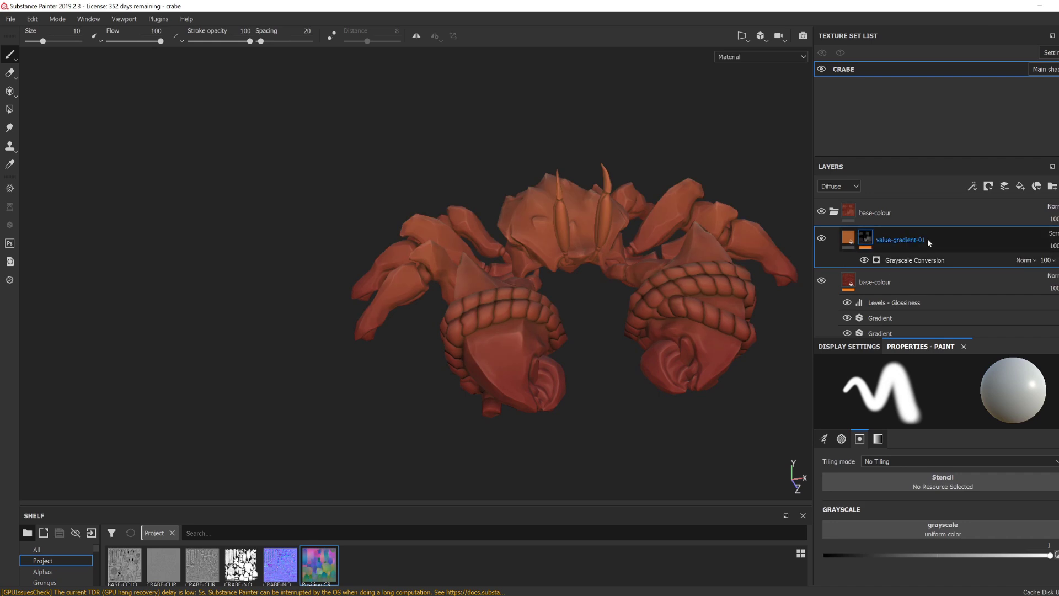
# Step: Group value-gradient-01 into a folder named main-light with an active black mask, and show only the Diffuse channel
pyautogui.rightClick(928, 241)
pyautogui.click(915, 187)
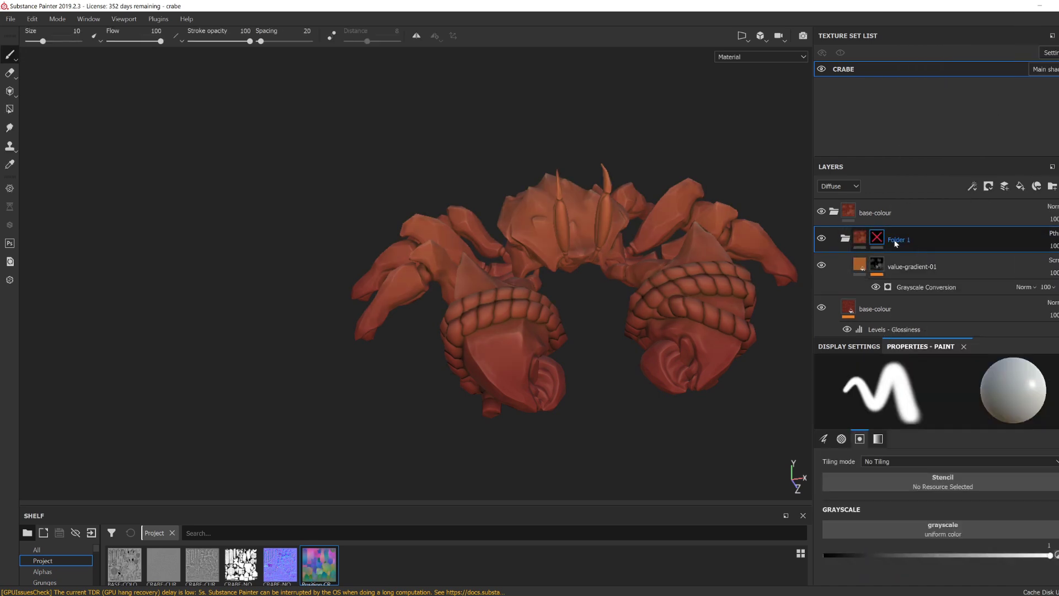
pyautogui.keyDown('alt'); pyautogui.moveTo(739, 236); pyautogui.dragTo(420, 404); pyautogui.keyUp('alt')
pyautogui.press('c')
pyautogui.press('c')
pyautogui.keyDown('shift'); pyautogui.click(876, 238); pyautogui.keyUp('shift')
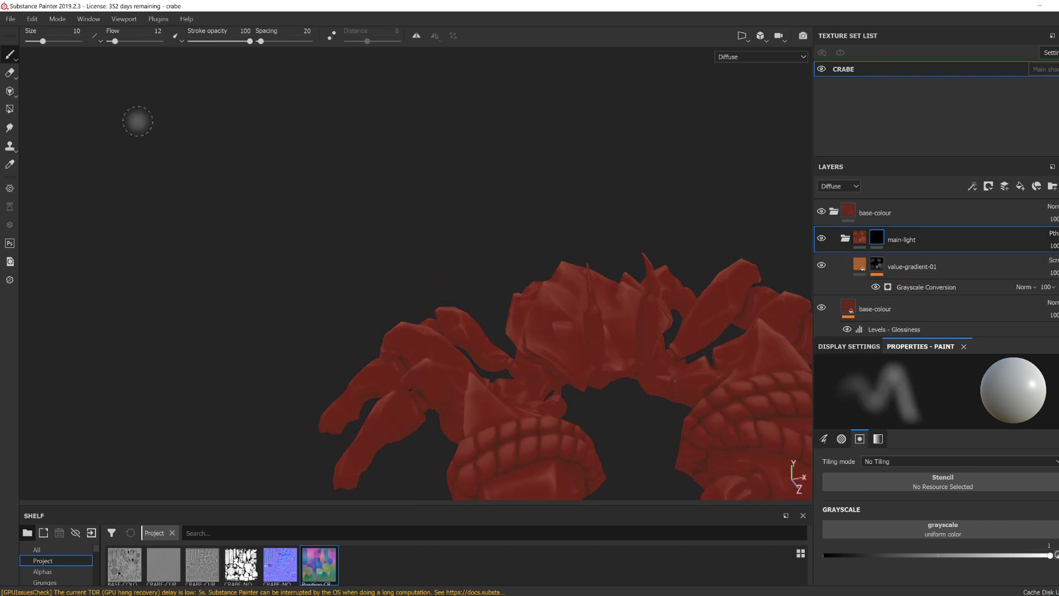
# Step: Compare the main-light folder with its mask disabled, and replace the black mask with a white one
pyautogui.keyDown('alt'); pyautogui.moveTo(137, 121); pyautogui.dragTo(478, 336); pyautogui.keyUp('alt')
pyautogui.keyDown('alt'); pyautogui.moveTo(460, 228); pyautogui.dragTo(497, 265); pyautogui.keyUp('alt')
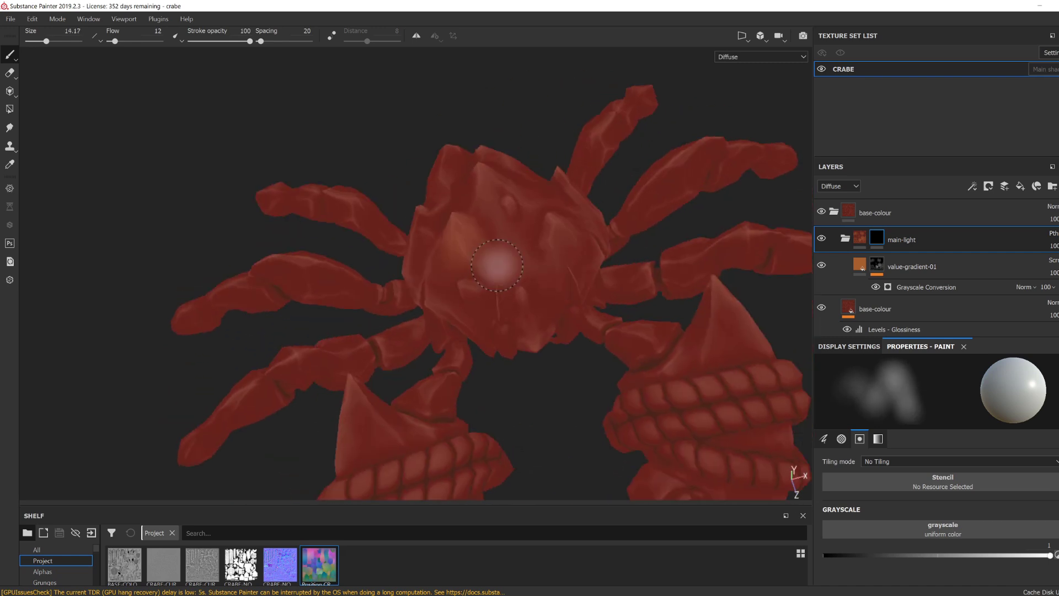
pyautogui.keyDown('shift'); pyautogui.click(877, 239); pyautogui.keyUp('shift')
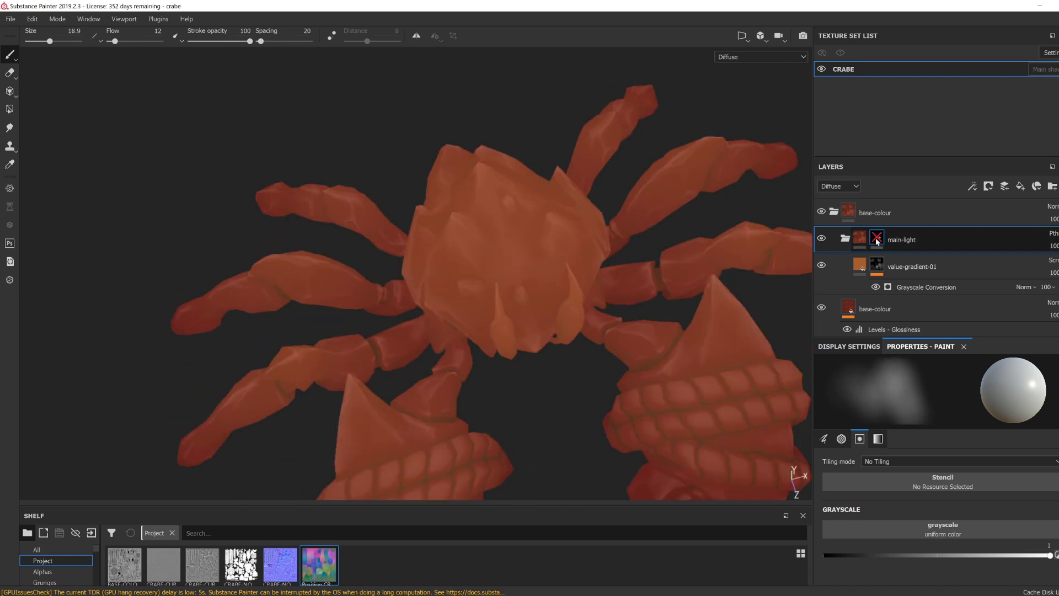
pyautogui.rightClick(879, 239)
pyautogui.click(913, 248)
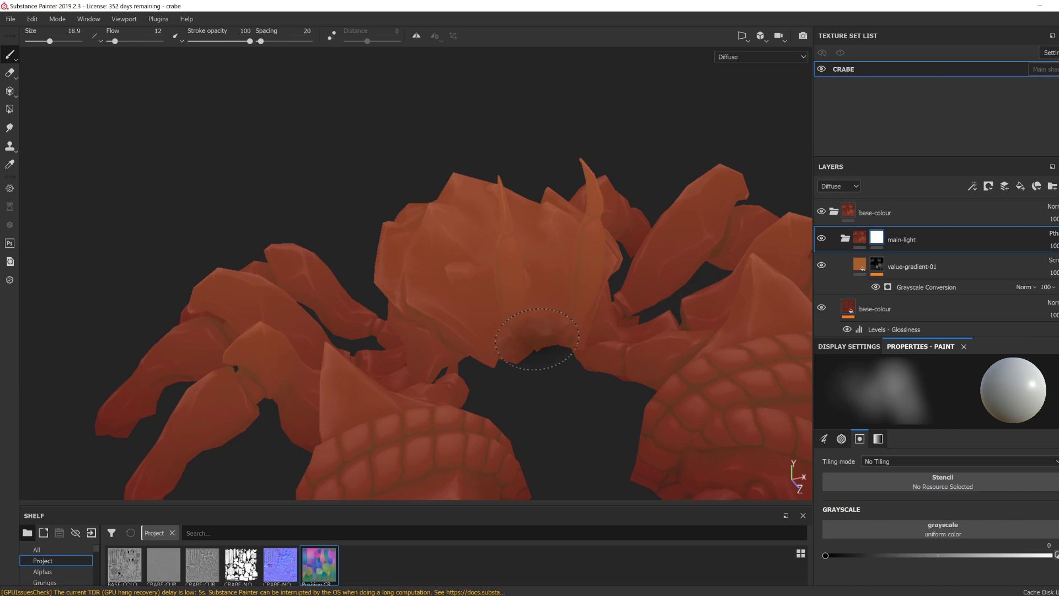
# Step: Paint black on the main-light mask along the eye stalks with a soft brush
pyautogui.keyDown('alt'); pyautogui.moveTo(548, 357); pyautogui.dragTo(513, 341); pyautogui.keyUp('alt')
pyautogui.scroll(3, 513, 340)
pyautogui.keyDown('ctrl'); pyautogui.moveTo(546, 342); pyautogui.dragTo(511, 342, button='right'); pyautogui.keyUp('ctrl')
pyautogui.keyDown('alt'); pyautogui.moveTo(321, 168); pyautogui.dragTo(441, 182); pyautogui.keyUp('alt')
pyautogui.keyDown('ctrl'); pyautogui.moveTo(496, 187); pyautogui.dragTo(529, 188, button='right'); pyautogui.keyUp('ctrl')
pyautogui.moveTo(543, 165)
pyautogui.mouseDown()
pyautogui.moveTo(546, 217)
pyautogui.moveTo(526, 160)
pyautogui.mouseUp()
pyautogui.keyDown('alt'); pyautogui.moveTo(496, 138); pyautogui.dragTo(449, 124); pyautogui.keyUp('alt')
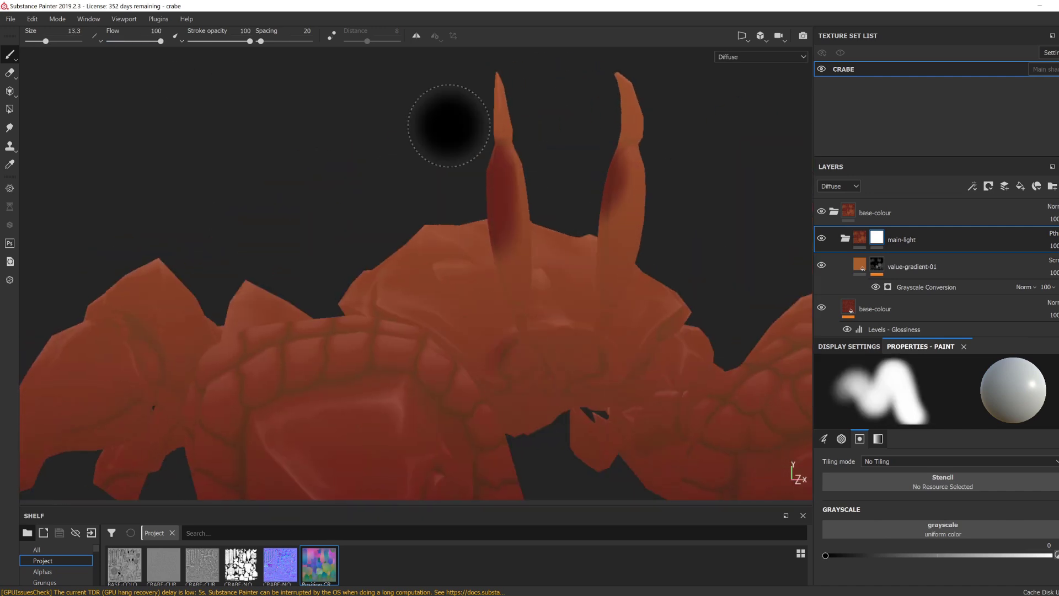
# Step: Turn on symmetry and continue masking the orange light off both eye stalks with a smaller black brush
pyautogui.click(416, 35)
pyautogui.moveTo(431, 182)
pyautogui.keyDown('alt'); pyautogui.mouseDown()
pyautogui.moveTo(485, 248)
pyautogui.moveTo(479, 83)
pyautogui.mouseUp(); pyautogui.keyUp('alt')
pyautogui.moveTo(583, 164)
pyautogui.keyDown('alt'); pyautogui.mouseDown()
pyautogui.moveTo(508, 243)
pyautogui.moveTo(598, 177)
pyautogui.moveTo(553, 220)
pyautogui.moveTo(348, 314)
pyautogui.moveTo(307, 359)
pyautogui.moveTo(314, 336)
pyautogui.moveTo(333, 349)
pyautogui.moveTo(421, 336)
pyautogui.mouseUp(); pyautogui.keyUp('alt')
pyautogui.moveTo(404, 397)
pyautogui.keyDown('alt'); pyautogui.mouseDown()
pyautogui.moveTo(386, 255)
pyautogui.moveTo(358, 303)
pyautogui.moveTo(524, 320)
pyautogui.moveTo(346, 346)
pyautogui.mouseUp(); pyautogui.keyUp('alt')
pyautogui.press('[')
pyautogui.keyDown('ctrl'); pyautogui.moveTo(347, 346); pyautogui.dragTo(317, 343, button='right'); pyautogui.keyUp('ctrl')
pyautogui.moveTo(317, 343)
pyautogui.keyDown('alt'); pyautogui.mouseDown()
pyautogui.moveTo(313, 294)
pyautogui.moveTo(393, 371)
pyautogui.mouseUp(); pyautogui.keyUp('alt')
pyautogui.keyDown('ctrl'); pyautogui.moveTo(394, 371); pyautogui.dragTo(405, 371, button='right'); pyautogui.keyUp('ctrl')
pyautogui.moveTo(463, 376)
pyautogui.keyDown('alt'); pyautogui.mouseDown()
pyautogui.moveTo(367, 325)
pyautogui.moveTo(436, 352)
pyautogui.mouseUp(); pyautogui.keyUp('alt')
# Step: Raise the brush flow and paint black mask strokes along the shell's shaded edges
pyautogui.click(139, 41)
pyautogui.keyDown('ctrl'); pyautogui.moveTo(386, 353); pyautogui.dragTo(394, 353, button='right'); pyautogui.keyUp('ctrl')
pyautogui.keyDown('alt'); pyautogui.moveTo(431, 353); pyautogui.dragTo(386, 336); pyautogui.keyUp('alt')
pyautogui.moveTo(342, 362)
pyautogui.mouseDown()
pyautogui.moveTo(389, 347)
pyautogui.moveTo(265, 353)
pyautogui.mouseUp()
pyautogui.moveTo(212, 361)
pyautogui.mouseDown()
pyautogui.moveTo(380, 378)
pyautogui.moveTo(408, 353)
pyautogui.moveTo(513, 359)
pyautogui.mouseUp()
# Step: Lower the brush flow to 12 and softly shade around the bumps on the shell in the mask
pyautogui.click(114, 41)
pyautogui.keyDown('ctrl'); pyautogui.moveTo(513, 358); pyautogui.dragTo(532, 358, button='right'); pyautogui.keyUp('ctrl')
pyautogui.moveTo(541, 368); pyautogui.dragTo(530, 361)
pyautogui.keyDown('alt'); pyautogui.moveTo(503, 309); pyautogui.dragTo(538, 321); pyautogui.keyUp('alt')
pyautogui.keyDown('ctrl'); pyautogui.moveTo(450, 340); pyautogui.dragTo(440, 340, button='right'); pyautogui.keyUp('ctrl')
pyautogui.moveTo(441, 331)
pyautogui.mouseDown()
pyautogui.moveTo(469, 353)
pyautogui.moveTo(438, 298)
pyautogui.moveTo(463, 262)
pyautogui.moveTo(434, 284)
pyautogui.moveTo(437, 228)
pyautogui.mouseUp()
pyautogui.press('x')
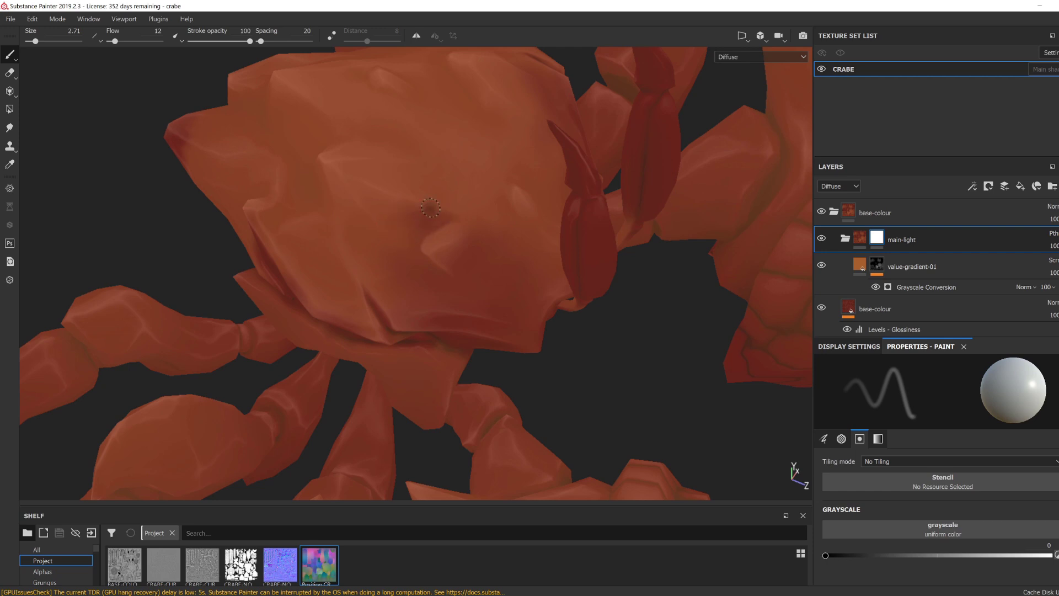
# Step: Shade the hollows beneath the shell's side ridges on the main-light mask with soft black strokes
pyautogui.moveTo(424, 230)
pyautogui.keyDown('alt'); pyautogui.mouseDown()
pyautogui.moveTo(464, 220)
pyautogui.moveTo(355, 337)
pyautogui.mouseUp(); pyautogui.keyUp('alt')
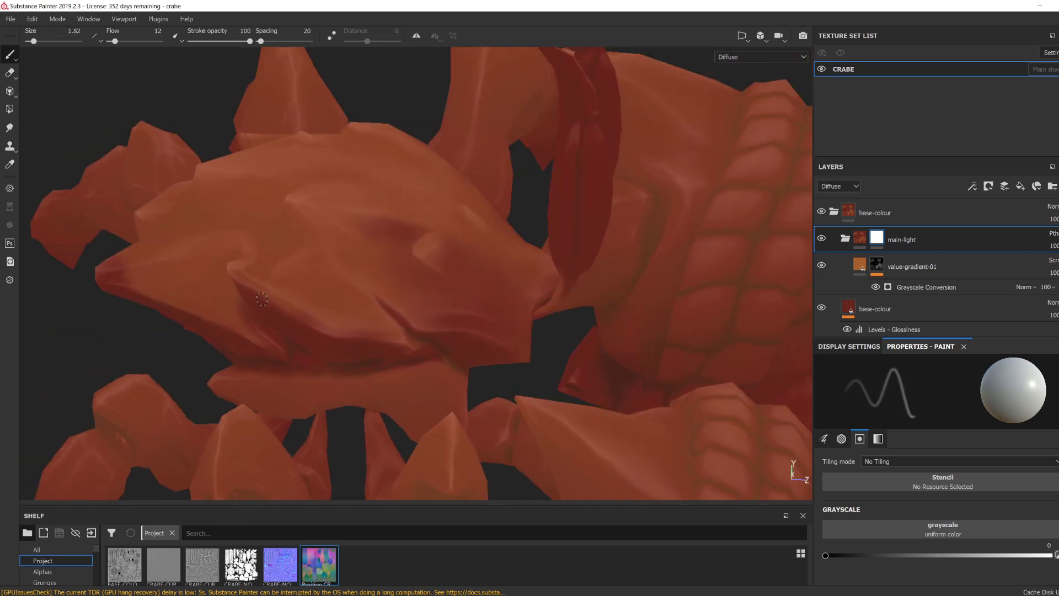
pyautogui.moveTo(270, 301)
pyautogui.keyDown('alt'); pyautogui.mouseDown()
pyautogui.moveTo(402, 307)
pyautogui.moveTo(364, 342)
pyautogui.mouseUp(); pyautogui.keyUp('alt')
pyautogui.keyDown('ctrl'); pyautogui.moveTo(353, 331); pyautogui.dragTo(381, 330, button='right'); pyautogui.keyUp('ctrl')
pyautogui.keyDown('alt'); pyautogui.moveTo(380, 331); pyautogui.dragTo(370, 308); pyautogui.keyUp('alt')
pyautogui.keyDown('ctrl'); pyautogui.moveTo(370, 307); pyautogui.dragTo(377, 308, button='right'); pyautogui.keyUp('ctrl')
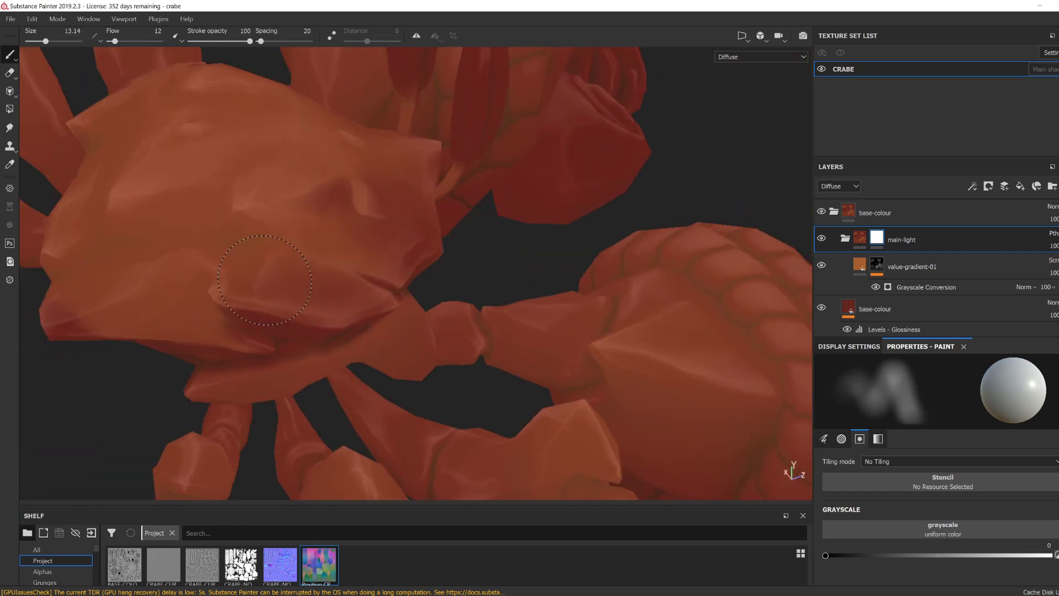
# Step: Continue blending black around the shell's side ridge and rear with a medium soft brush
pyautogui.moveTo(264, 280)
pyautogui.keyDown('alt'); pyautogui.mouseDown()
pyautogui.moveTo(275, 278)
pyautogui.moveTo(170, 295)
pyautogui.mouseUp(); pyautogui.keyUp('alt')
pyautogui.press('[')
pyautogui.press('[')
pyautogui.press('[')
pyautogui.keyDown('ctrl'); pyautogui.moveTo(170, 295); pyautogui.dragTo(176, 295, button='right'); pyautogui.keyUp('ctrl')
pyautogui.moveTo(151, 348)
pyautogui.keyDown('alt'); pyautogui.mouseDown()
pyautogui.moveTo(298, 357)
pyautogui.moveTo(340, 275)
pyautogui.mouseUp(); pyautogui.keyUp('alt')
pyautogui.keyDown('ctrl'); pyautogui.moveTo(353, 260); pyautogui.dragTo(359, 256, button='right'); pyautogui.keyUp('ctrl')
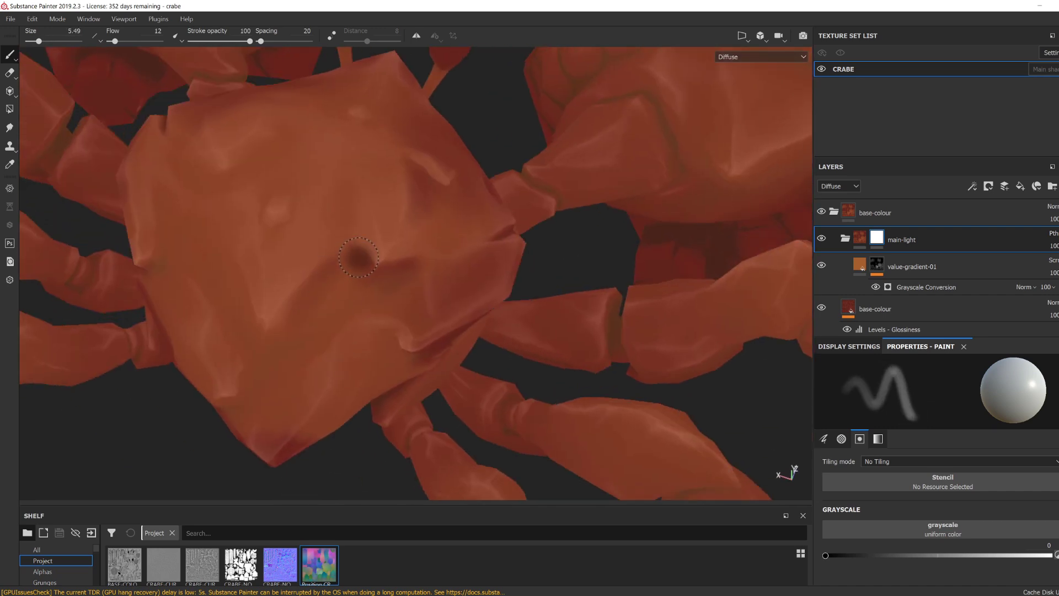
# Step: Darken the creases between the large bumps on the shell's rear half with a smaller black brush
pyautogui.moveTo(295, 346)
pyautogui.keyDown('alt'); pyautogui.mouseDown()
pyautogui.moveTo(214, 331)
pyautogui.moveTo(245, 329)
pyautogui.moveTo(290, 349)
pyautogui.moveTo(316, 325)
pyautogui.mouseUp(); pyautogui.keyUp('alt')
pyautogui.press('[')
pyautogui.press('[')
pyautogui.press('[')
pyautogui.press('[')
pyautogui.keyDown('ctrl'); pyautogui.moveTo(272, 334); pyautogui.dragTo(288, 338, button='right'); pyautogui.keyUp('ctrl')
pyautogui.moveTo(288, 338)
pyautogui.keyDown('alt'); pyautogui.mouseDown()
pyautogui.moveTo(239, 341)
pyautogui.moveTo(475, 377)
pyautogui.moveTo(408, 281)
pyautogui.moveTo(452, 290)
pyautogui.mouseUp(); pyautogui.keyUp('alt')
pyautogui.press(']')
pyautogui.press(']')
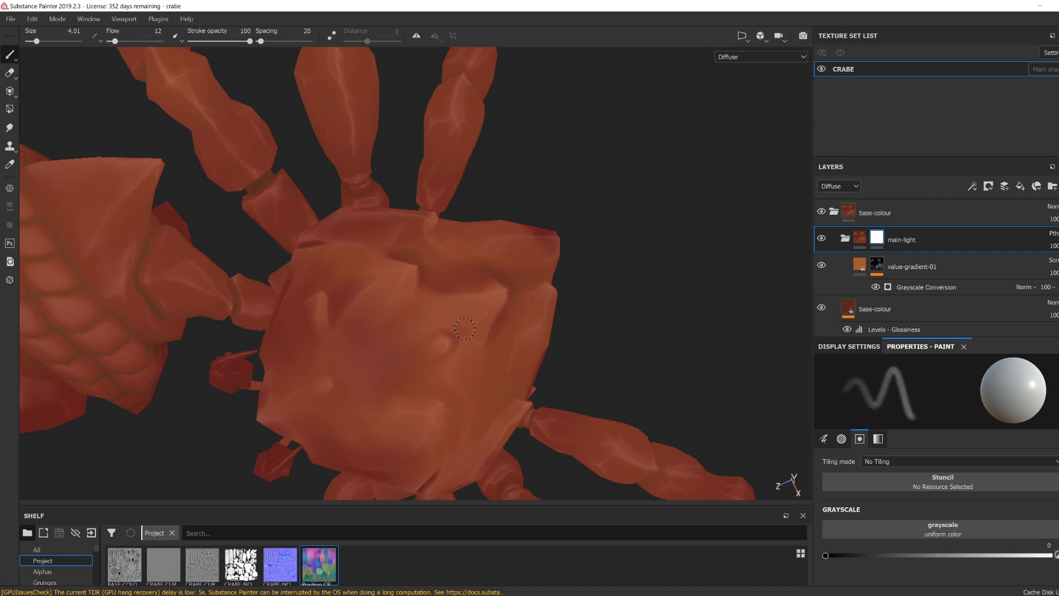
# Step: Display the mask alone and paint soft black shading on the front of the shell
pyautogui.keyDown('alt'); pyautogui.moveTo(368, 389); pyautogui.dragTo(347, 377); pyautogui.keyUp('alt')
pyautogui.press('[')
pyautogui.press('c')
pyautogui.press('c')
pyautogui.press('c')
pyautogui.keyDown('ctrl'); pyautogui.moveTo(346, 376); pyautogui.dragTo(351, 380, button='right'); pyautogui.keyUp('ctrl')
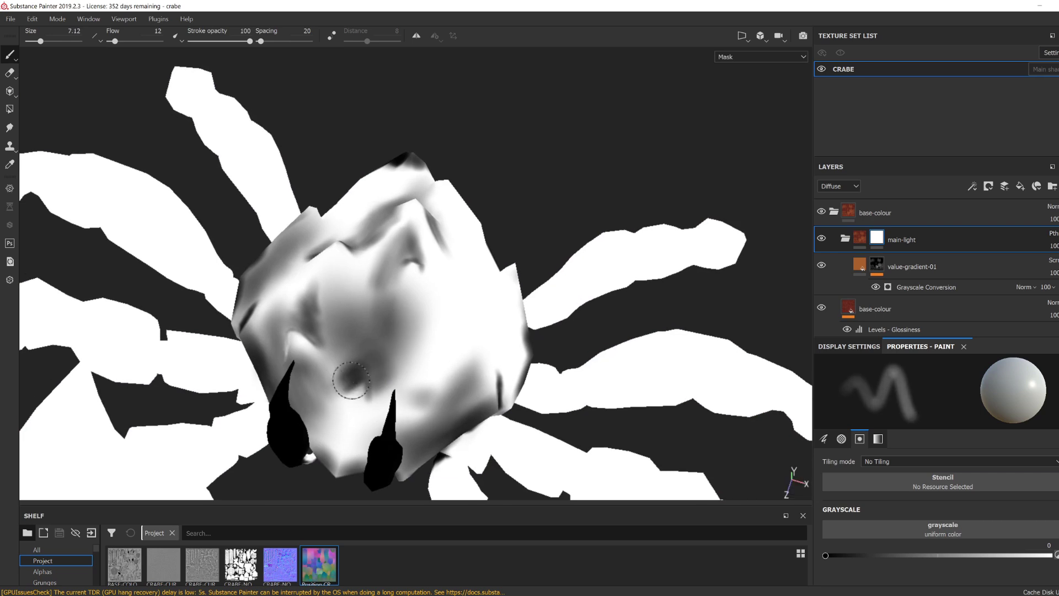
# Step: Smooth the mask's grey transitions on the shell with the Smudge tool
pyautogui.keyDown('alt'); pyautogui.moveTo(371, 388); pyautogui.dragTo(259, 359); pyautogui.keyUp('alt')
pyautogui.press('5')
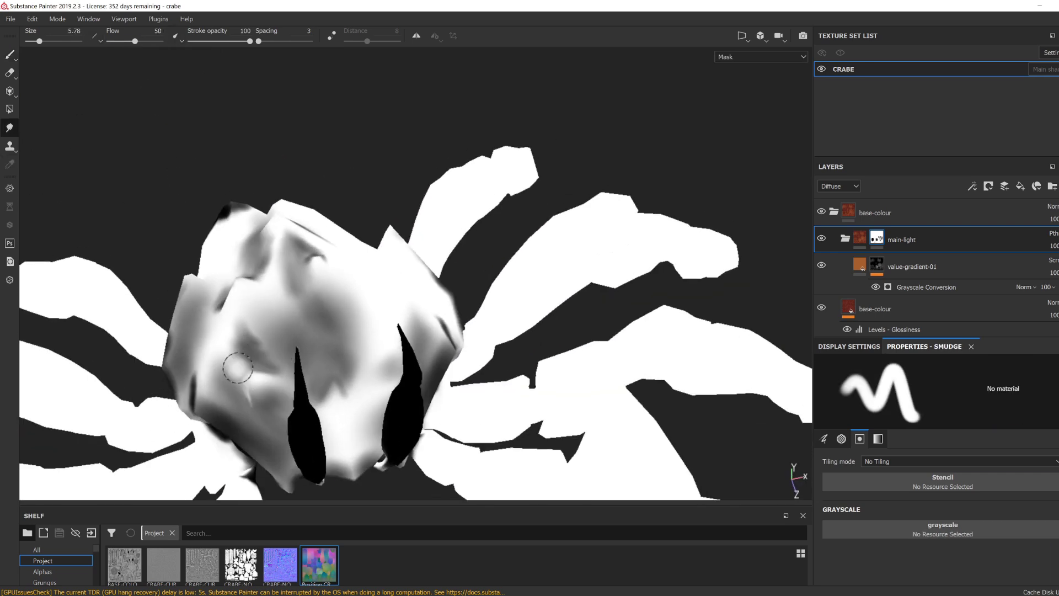
pyautogui.moveTo(238, 368)
pyautogui.keyDown('alt'); pyautogui.mouseDown()
pyautogui.moveTo(268, 363)
pyautogui.moveTo(207, 386)
pyautogui.mouseUp(); pyautogui.keyUp('alt')
pyautogui.keyDown('ctrl'); pyautogui.moveTo(338, 246); pyautogui.dragTo(329, 232, button='right'); pyautogui.keyUp('ctrl')
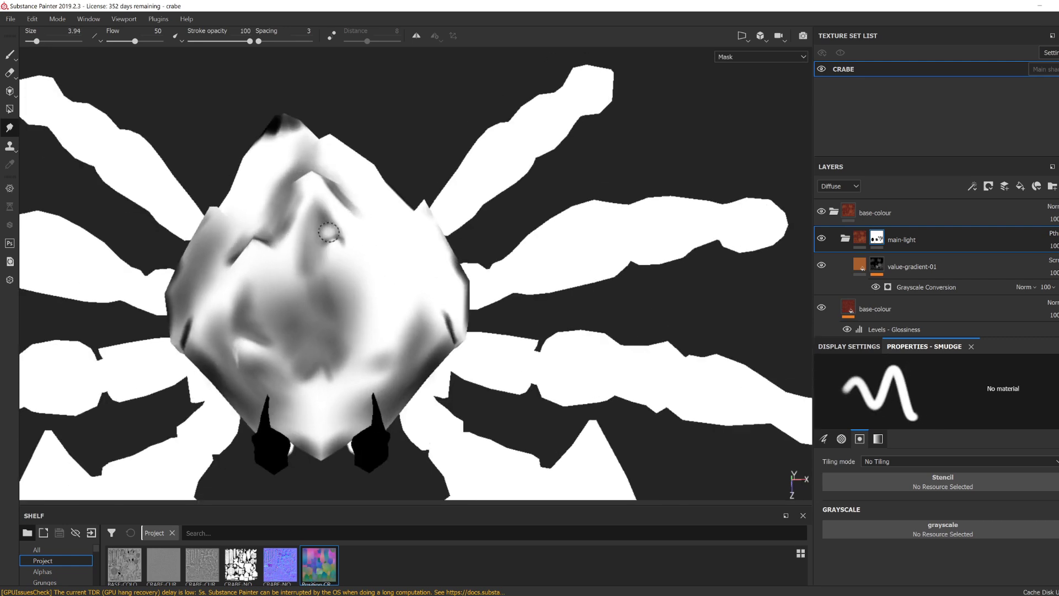
# Step: Return to the Paint tool in Diffuse view and refine the shell's front between the eye stalks
pyautogui.click(10, 54)
pyautogui.press('c')
pyautogui.moveTo(359, 378)
pyautogui.keyDown('alt'); pyautogui.mouseDown()
pyautogui.moveTo(364, 347)
pyautogui.moveTo(338, 359)
pyautogui.mouseUp(); pyautogui.keyUp('alt')
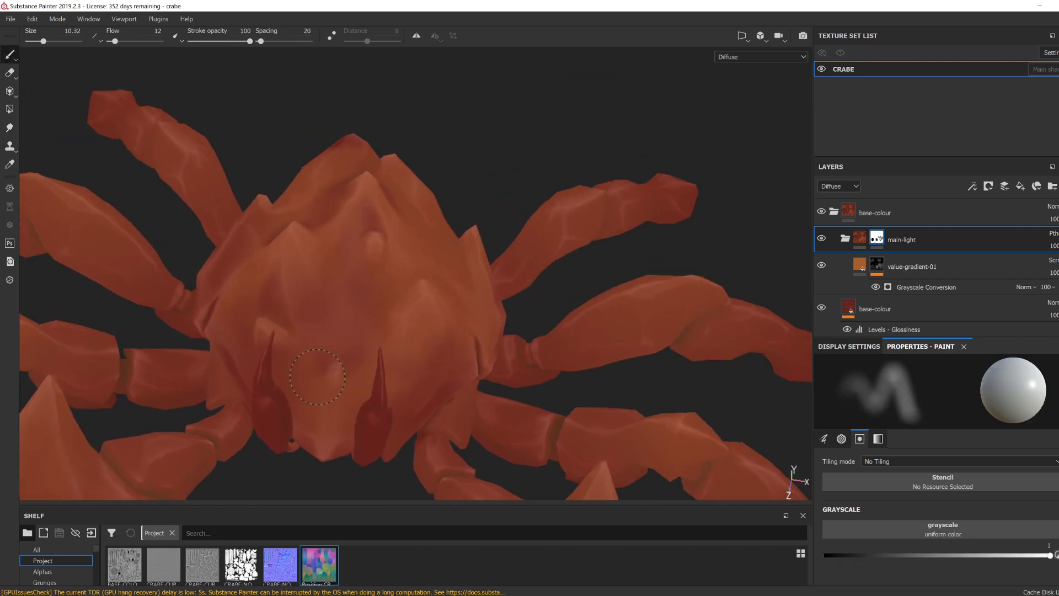
pyautogui.keyDown('ctrl'); pyautogui.moveTo(353, 380); pyautogui.dragTo(343, 382, button='right'); pyautogui.keyUp('ctrl')
pyautogui.press('x')
pyautogui.moveTo(353, 416)
pyautogui.keyDown('alt'); pyautogui.mouseDown()
pyautogui.moveTo(359, 390)
pyautogui.moveTo(359, 416)
pyautogui.moveTo(407, 366)
pyautogui.mouseUp(); pyautogui.keyUp('alt')
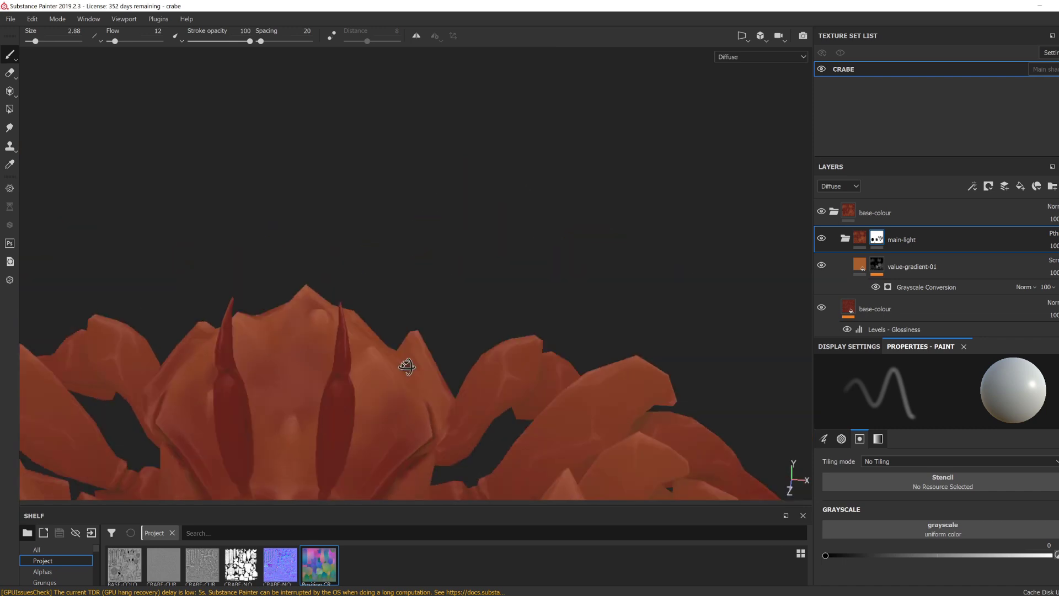
pyautogui.keyDown('alt'); pyautogui.moveTo(407, 367); pyautogui.dragTo(386, 325, button='right'); pyautogui.keyUp('alt')
pyautogui.keyDown('alt'); pyautogui.moveTo(386, 326); pyautogui.dragTo(454, 348); pyautogui.keyUp('alt')
# Step: Check the crab in Material view with value-gradient-01 hidden and shown
pyautogui.press('m')
pyautogui.keyDown('alt'); pyautogui.moveTo(534, 339); pyautogui.dragTo(477, 416); pyautogui.keyUp('alt')
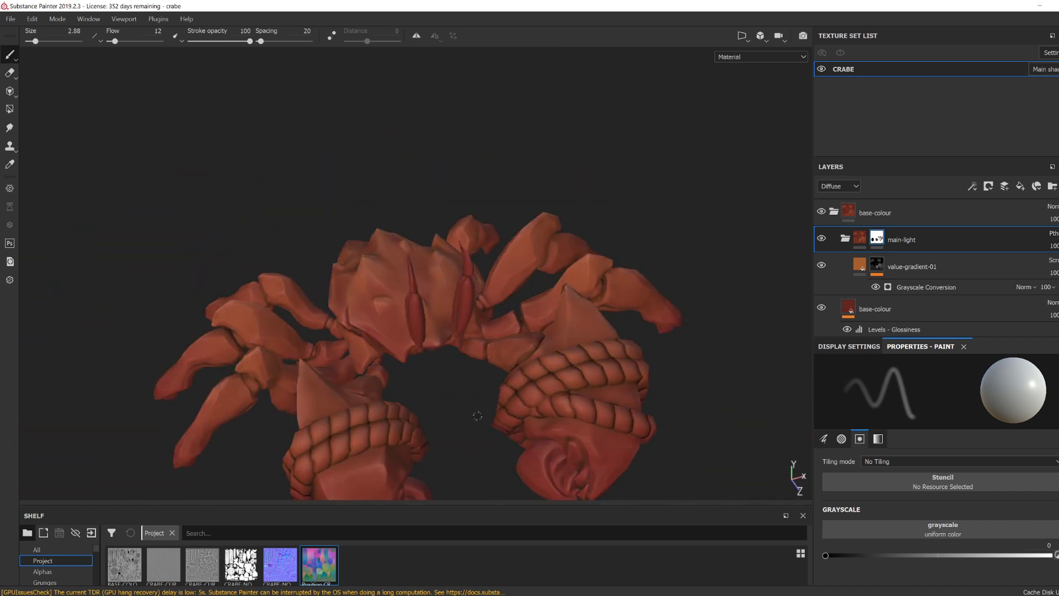
pyautogui.click(821, 265)
pyautogui.click(822, 266)
pyautogui.keyDown('alt'); pyautogui.moveTo(381, 381); pyautogui.dragTo(420, 366); pyautogui.keyUp('alt')
pyautogui.keyDown('alt'); pyautogui.moveTo(421, 366); pyautogui.dragTo(474, 331, button='right'); pyautogui.keyUp('alt')
# Step: In Diffuse view, refine the mask around the small bump on top of the shell with white and thin black strokes
pyautogui.keyDown('ctrl'); pyautogui.moveTo(469, 322); pyautogui.dragTo(482, 322, button='right'); pyautogui.keyUp('ctrl')
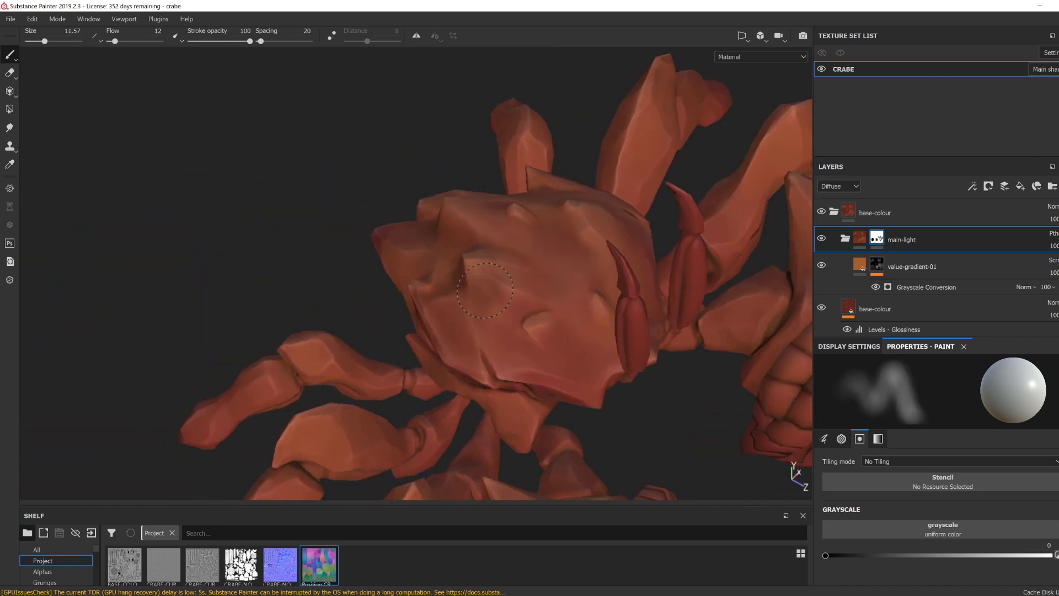
pyautogui.moveTo(494, 315)
pyautogui.keyDown('alt'); pyautogui.mouseDown()
pyautogui.moveTo(518, 322)
pyautogui.moveTo(532, 312)
pyautogui.moveTo(396, 281)
pyautogui.mouseUp(); pyautogui.keyUp('alt')
pyautogui.press('c')
pyautogui.keyDown('ctrl'); pyautogui.moveTo(396, 281); pyautogui.dragTo(393, 280, button='right'); pyautogui.keyUp('ctrl')
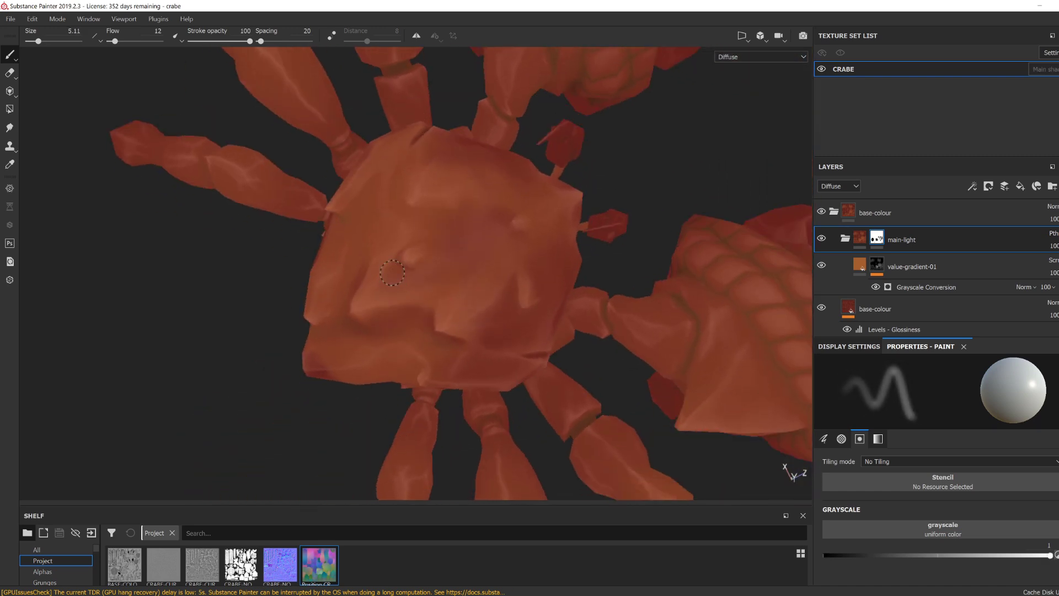
pyautogui.scroll(2, 392, 273)
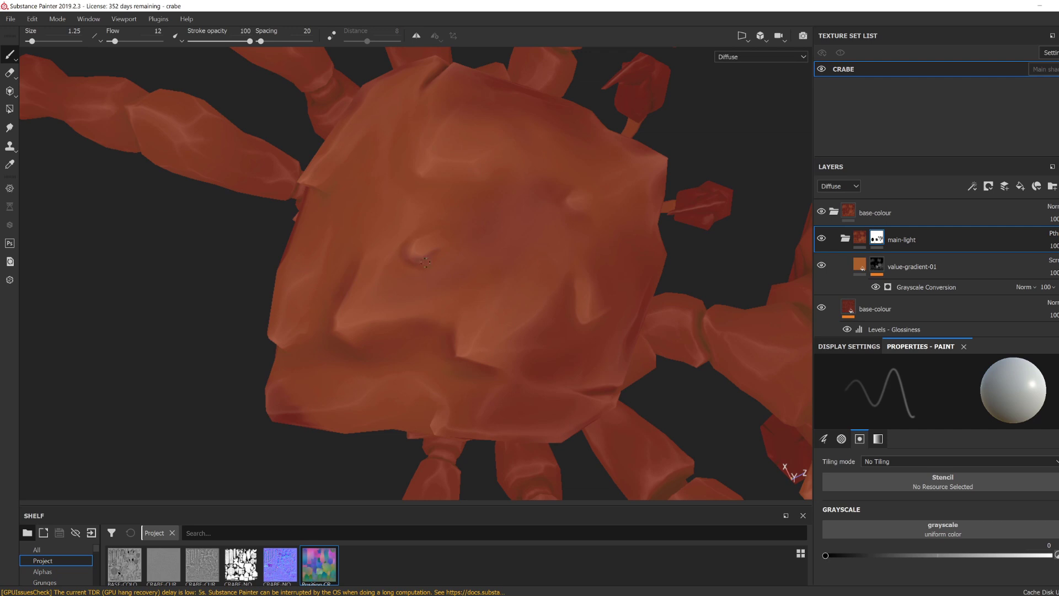
pyautogui.moveTo(450, 368)
pyautogui.keyDown('alt'); pyautogui.mouseDown()
pyautogui.moveTo(477, 353)
pyautogui.moveTo(337, 376)
pyautogui.mouseUp(); pyautogui.keyUp('alt')
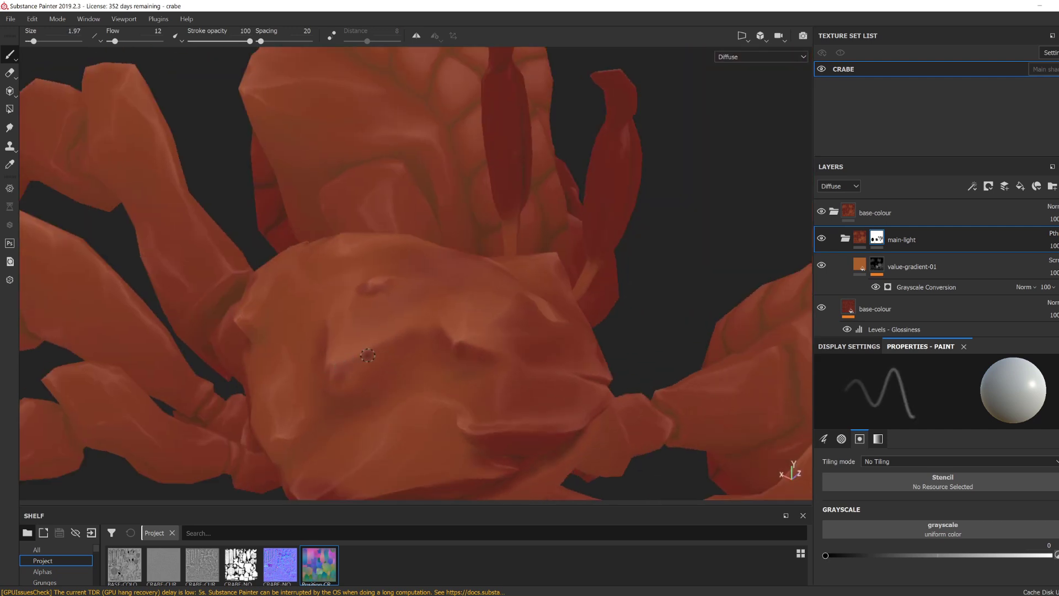
# Step: Deepen the shadows under the shell's side ridges with a small black brush
pyautogui.keyDown('alt'); pyautogui.moveTo(409, 351); pyautogui.dragTo(458, 351); pyautogui.keyUp('alt')
pyautogui.keyDown('alt'); pyautogui.moveTo(456, 389); pyautogui.dragTo(425, 406); pyautogui.keyUp('alt')
pyautogui.keyDown('ctrl'); pyautogui.moveTo(423, 409); pyautogui.dragTo(408, 410, button='right'); pyautogui.keyUp('ctrl')
pyautogui.keyDown('alt'); pyautogui.moveTo(450, 406); pyautogui.dragTo(401, 420); pyautogui.keyUp('alt')
pyautogui.keyDown('ctrl'); pyautogui.moveTo(401, 421); pyautogui.dragTo(406, 419, button='right'); pyautogui.keyUp('ctrl')
# Step: Adjust the broad shading over the whole shell with a larger soft black brush
pyautogui.moveTo(399, 426)
pyautogui.keyDown('alt'); pyautogui.mouseDown()
pyautogui.moveTo(381, 422)
pyautogui.moveTo(394, 392)
pyautogui.moveTo(398, 403)
pyautogui.moveTo(441, 362)
pyautogui.moveTo(365, 403)
pyautogui.moveTo(380, 386)
pyautogui.moveTo(371, 298)
pyautogui.mouseUp(); pyautogui.keyUp('alt')
pyautogui.press('[')
pyautogui.press('[')
pyautogui.press('[')
pyautogui.keyDown('alt'); pyautogui.moveTo(371, 298); pyautogui.dragTo(541, 331, button='right'); pyautogui.keyUp('alt')
pyautogui.keyDown('alt'); pyautogui.moveTo(541, 330); pyautogui.dragTo(485, 348, button='middle'); pyautogui.keyUp('alt')
pyautogui.keyDown('ctrl'); pyautogui.moveTo(364, 287); pyautogui.dragTo(350, 288, button='right'); pyautogui.keyUp('ctrl')
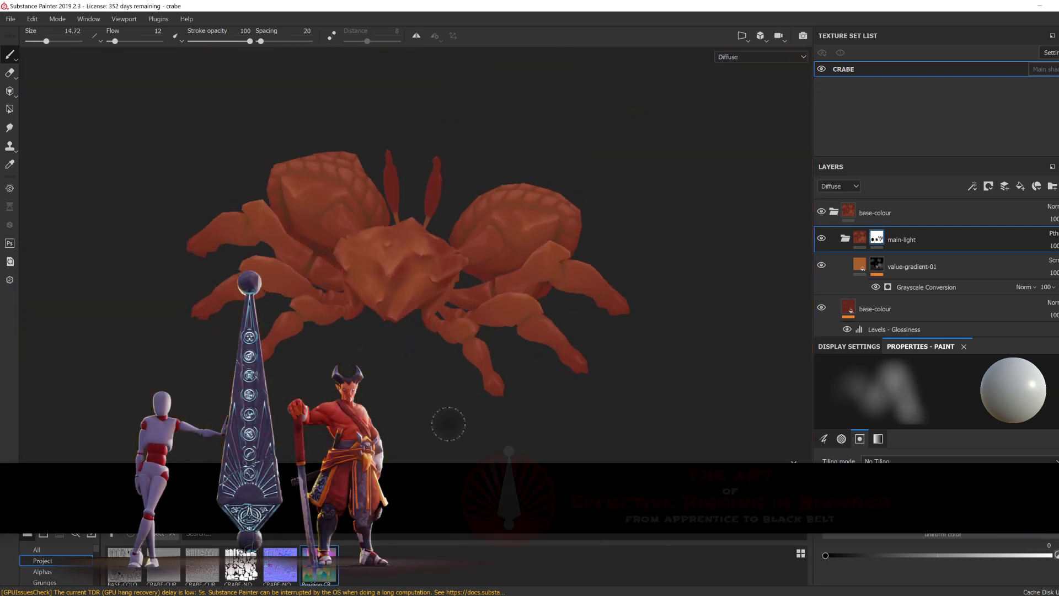
# Step: Paint white on the mask toward the shell's rear tip to restore the light there
pyautogui.keyDown('alt'); pyautogui.moveTo(419, 267); pyautogui.dragTo(422, 293); pyautogui.keyUp('alt')
pyautogui.keyDown('alt'); pyautogui.moveTo(422, 293); pyautogui.dragTo(441, 255, button='right'); pyautogui.keyUp('alt')
pyautogui.keyDown('ctrl'); pyautogui.moveTo(441, 255); pyautogui.dragTo(433, 256, button='right'); pyautogui.keyUp('ctrl')
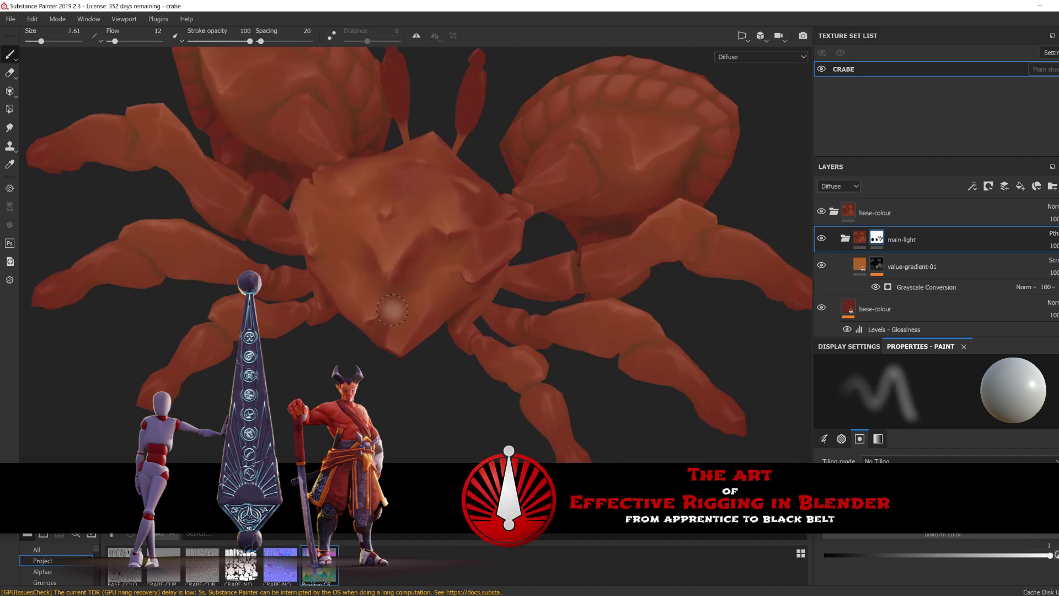
pyautogui.moveTo(397, 307)
pyautogui.keyDown('alt'); pyautogui.mouseDown()
pyautogui.moveTo(495, 354)
pyautogui.moveTo(356, 369)
pyautogui.mouseUp(); pyautogui.keyUp('alt')
pyautogui.keyDown('ctrl'); pyautogui.moveTo(356, 369); pyautogui.dragTo(361, 369, button='right'); pyautogui.keyUp('ctrl')
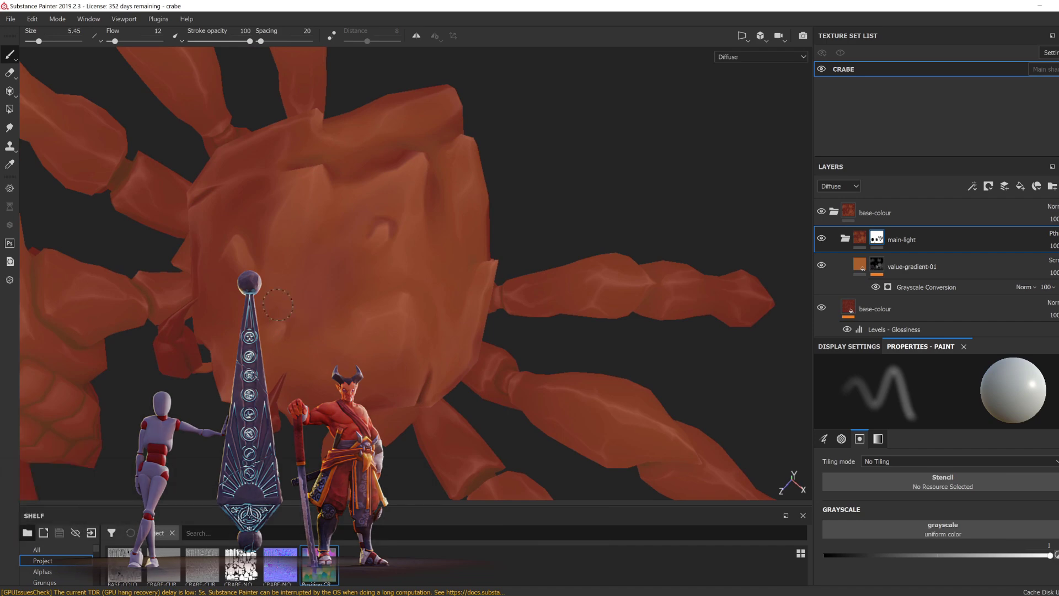
# Step: Outline the small bump near the eye stalks and the shell's front edge with thin black mask strokes
pyautogui.scroll(5, 295, 334)
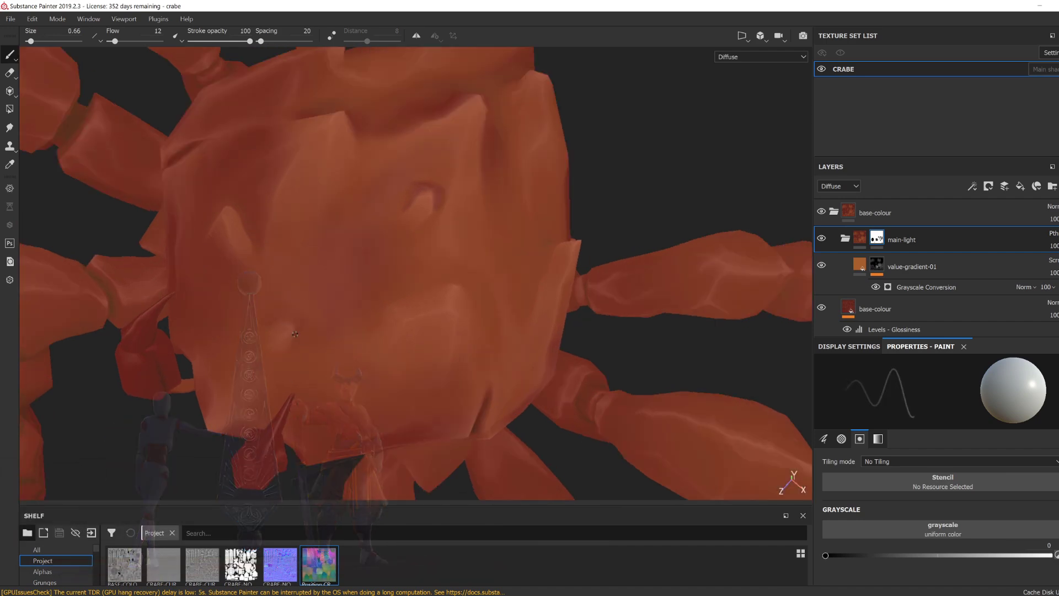
pyautogui.scroll(-3, 288, 323)
pyautogui.moveTo(287, 323)
pyautogui.keyDown('alt'); pyautogui.mouseDown()
pyautogui.moveTo(358, 309)
pyautogui.moveTo(436, 326)
pyautogui.moveTo(466, 317)
pyautogui.mouseUp(); pyautogui.keyUp('alt')
pyautogui.keyDown('ctrl'); pyautogui.moveTo(466, 317); pyautogui.dragTo(473, 317, button='right'); pyautogui.keyUp('ctrl')
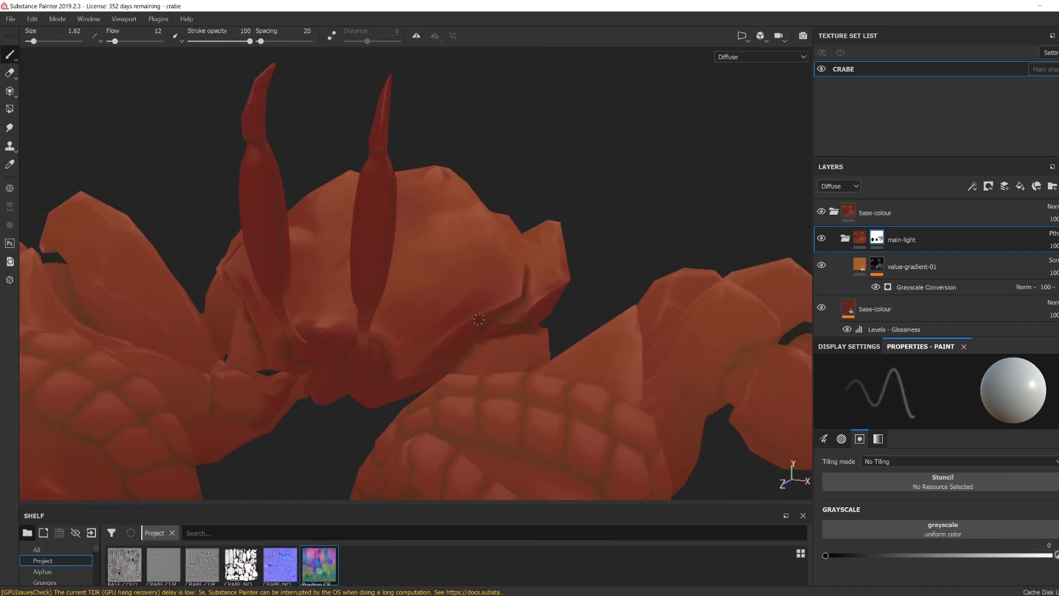
pyautogui.moveTo(473, 317)
pyautogui.keyDown('alt'); pyautogui.mouseDown()
pyautogui.moveTo(463, 345)
pyautogui.moveTo(436, 331)
pyautogui.mouseUp(); pyautogui.keyUp('alt')
pyautogui.moveTo(376, 378)
pyautogui.keyDown('alt'); pyautogui.mouseDown()
pyautogui.moveTo(463, 392)
pyautogui.moveTo(455, 395)
pyautogui.mouseUp(); pyautogui.keyUp('alt')
# Step: Shade the body directly beneath the shell's side edge with a larger soft black brush
pyautogui.keyDown('ctrl'); pyautogui.moveTo(408, 380); pyautogui.dragTo(422, 380, button='right'); pyautogui.keyUp('ctrl')
pyautogui.moveTo(397, 375)
pyautogui.keyDown('alt'); pyautogui.mouseDown()
pyautogui.moveTo(347, 425)
pyautogui.moveTo(336, 410)
pyautogui.mouseUp(); pyautogui.keyUp('alt')
pyautogui.keyDown('ctrl'); pyautogui.moveTo(461, 360); pyautogui.dragTo(471, 360, button='right'); pyautogui.keyUp('ctrl')
pyautogui.keyDown('alt'); pyautogui.moveTo(471, 361); pyautogui.dragTo(454, 365); pyautogui.keyUp('alt')
pyautogui.press(']')
pyautogui.press(']')
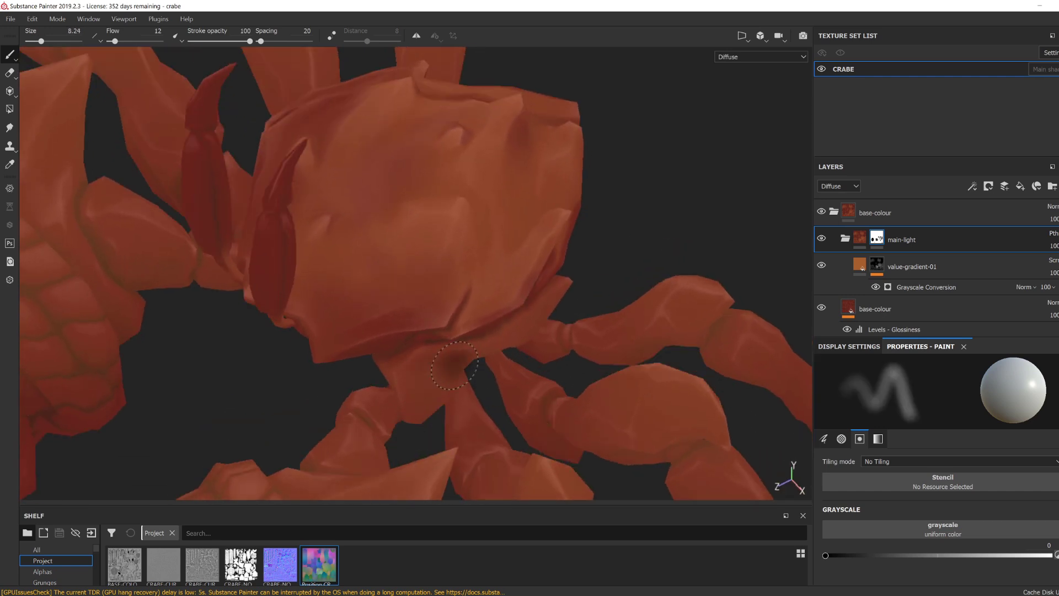
# Step: Refine the shading on the lower body plate above the leg joints, alternating white and black
pyautogui.keyDown('alt'); pyautogui.moveTo(417, 398); pyautogui.dragTo(439, 366); pyautogui.keyUp('alt')
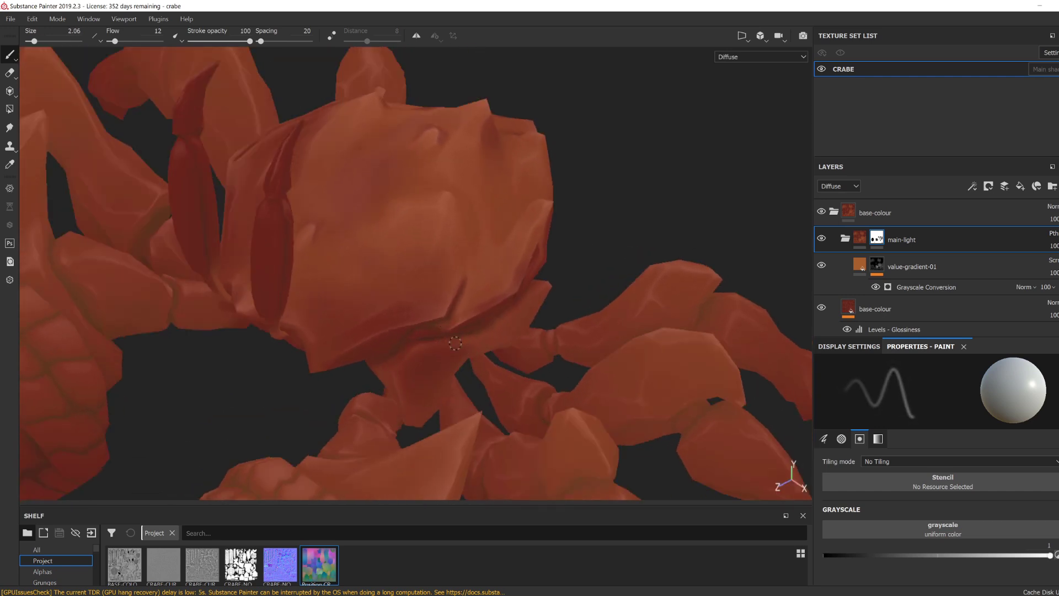
pyautogui.keyDown('alt'); pyautogui.moveTo(502, 331); pyautogui.dragTo(493, 298); pyautogui.keyUp('alt')
pyautogui.press('x')
pyautogui.keyDown('ctrl'); pyautogui.moveTo(494, 330); pyautogui.dragTo(504, 331, button='right'); pyautogui.keyUp('ctrl')
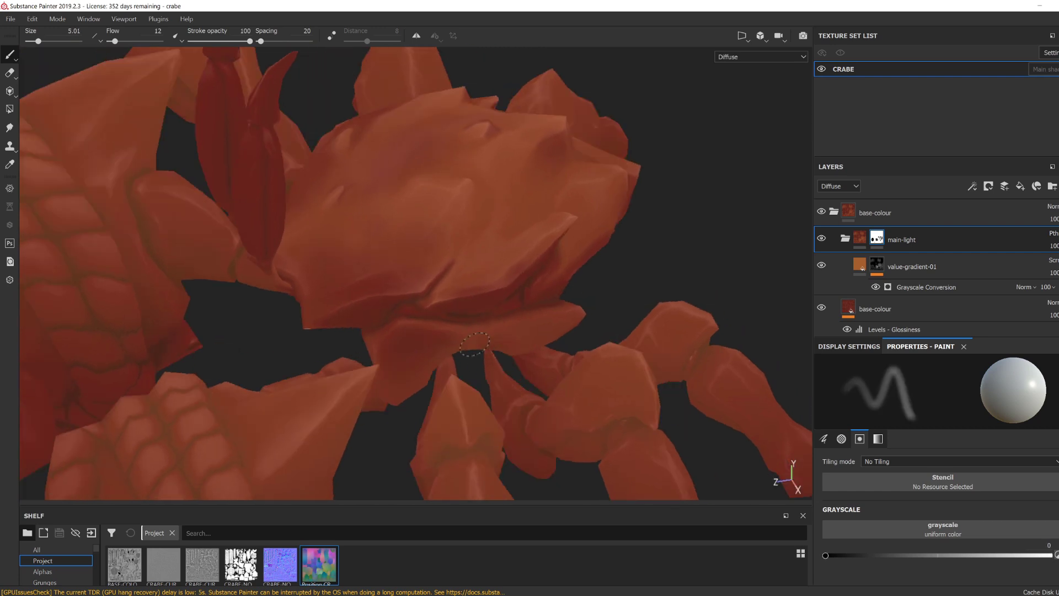
pyautogui.moveTo(504, 331)
pyautogui.keyDown('alt'); pyautogui.mouseDown()
pyautogui.moveTo(480, 345)
pyautogui.moveTo(499, 349)
pyautogui.moveTo(485, 331)
pyautogui.mouseUp(); pyautogui.keyUp('alt')
pyautogui.keyDown('alt'); pyautogui.moveTo(353, 325); pyautogui.dragTo(221, 315, button='right'); pyautogui.keyUp('alt')
# Step: Change the diffuse colour of the value-gradient-01 fill to turquoise
pyautogui.keyDown('alt'); pyautogui.moveTo(331, 358); pyautogui.dragTo(573, 426); pyautogui.keyUp('alt')
pyautogui.click(859, 264)
pyautogui.click(978, 483)
pyautogui.moveTo(1039, 445); pyautogui.dragTo(1046, 419)
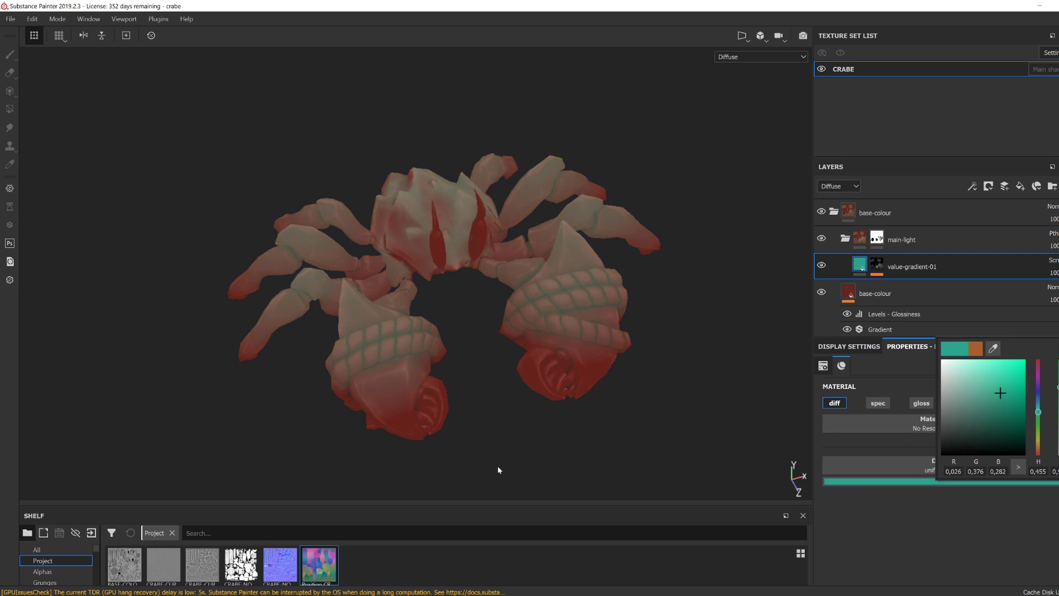
pyautogui.keyDown('alt'); pyautogui.moveTo(498, 470); pyautogui.dragTo(598, 436); pyautogui.keyUp('alt')
pyautogui.click(938, 481)
pyautogui.moveTo(1023, 395); pyautogui.dragTo(1023, 389)
# Step: Reselect the main-light mask and resume painting on the shell in Material view with a soft brush
pyautogui.keyDown('alt'); pyautogui.moveTo(498, 454); pyautogui.dragTo(406, 412); pyautogui.keyUp('alt')
pyautogui.keyDown('alt'); pyautogui.moveTo(406, 412); pyautogui.dragTo(791, 446, button='right'); pyautogui.keyUp('alt')
pyautogui.click(872, 270)
pyautogui.click(876, 238)
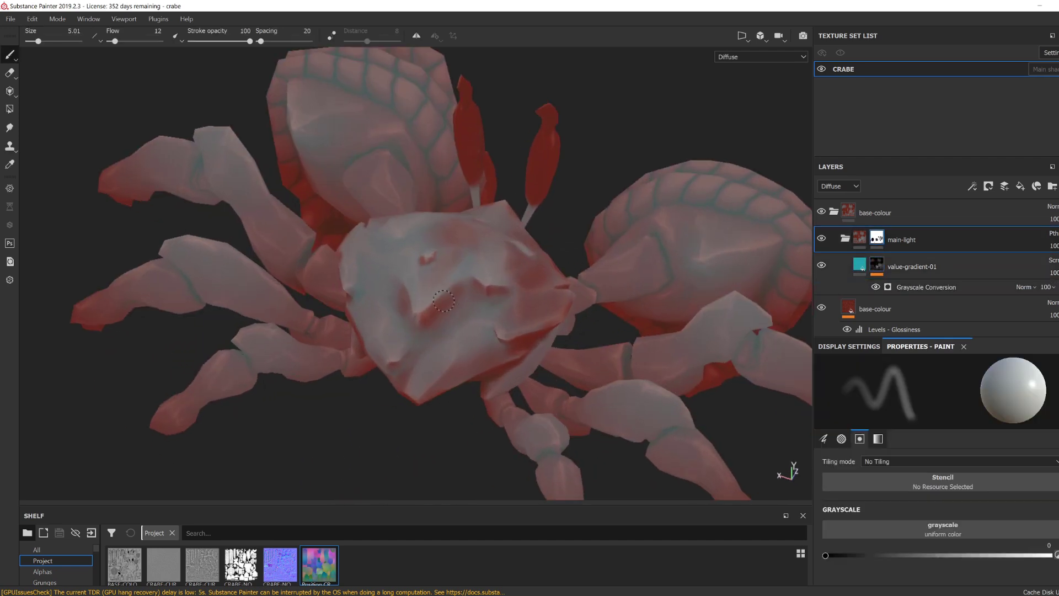
pyautogui.moveTo(475, 285)
pyautogui.keyDown('alt'); pyautogui.mouseDown()
pyautogui.moveTo(470, 309)
pyautogui.moveTo(522, 287)
pyautogui.mouseUp(); pyautogui.keyUp('alt')
pyautogui.press('m')
pyautogui.moveTo(386, 331)
pyautogui.keyDown('alt'); pyautogui.mouseDown()
pyautogui.moveTo(496, 325)
pyautogui.moveTo(551, 336)
pyautogui.mouseUp(); pyautogui.keyUp('alt')
pyautogui.keyDown('ctrl'); pyautogui.moveTo(402, 342); pyautogui.dragTo(406, 343, button='right'); pyautogui.keyUp('ctrl')
pyautogui.moveTo(370, 343)
pyautogui.keyDown('alt'); pyautogui.mouseDown()
pyautogui.moveTo(399, 348)
pyautogui.moveTo(383, 337)
pyautogui.moveTo(389, 347)
pyautogui.moveTo(402, 313)
pyautogui.moveTo(379, 308)
pyautogui.mouseUp(); pyautogui.keyUp('alt')
pyautogui.keyDown('ctrl'); pyautogui.moveTo(379, 317); pyautogui.dragTo(393, 317, button='right'); pyautogui.keyUp('ctrl')
# Step: Paint white strokes over the shell's bumps, alternating with black to keep the recesses dark
pyautogui.press('x')
pyautogui.keyDown('alt'); pyautogui.moveTo(386, 317); pyautogui.dragTo(369, 330); pyautogui.keyUp('alt')
pyautogui.moveTo(368, 331)
pyautogui.mouseDown()
pyautogui.moveTo(358, 327)
pyautogui.moveTo(413, 329)
pyautogui.mouseUp()
pyautogui.keyDown('ctrl'); pyautogui.moveTo(414, 329); pyautogui.dragTo(401, 329, button='right'); pyautogui.keyUp('ctrl')
pyautogui.moveTo(403, 331)
pyautogui.keyDown('alt'); pyautogui.mouseDown()
pyautogui.moveTo(405, 399)
pyautogui.moveTo(424, 412)
pyautogui.moveTo(433, 331)
pyautogui.mouseUp(); pyautogui.keyUp('alt')
pyautogui.press('x')
pyautogui.keyDown('ctrl'); pyautogui.moveTo(433, 326); pyautogui.dragTo(427, 326, button='right'); pyautogui.keyUp('ctrl')
# Step: Rework the shell's side ridges and lower rear edge on the mask, alternating black and white
pyautogui.press('x')
pyautogui.keyDown('alt'); pyautogui.moveTo(427, 326); pyautogui.dragTo(423, 326); pyautogui.keyUp('alt')
pyautogui.press('x')
pyautogui.keyDown('ctrl'); pyautogui.moveTo(423, 322); pyautogui.dragTo(428, 321, button='right'); pyautogui.keyUp('ctrl')
pyautogui.keyDown('alt'); pyautogui.moveTo(428, 322); pyautogui.dragTo(424, 364); pyautogui.keyUp('alt')
pyautogui.moveTo(425, 364)
pyautogui.keyDown('alt'); pyautogui.mouseDown(button='right')
pyautogui.moveTo(433, 373)
pyautogui.moveTo(449, 357)
pyautogui.mouseUp(button='right'); pyautogui.keyUp('alt')
pyautogui.press('x')
pyautogui.moveTo(458, 347)
pyautogui.keyDown('alt'); pyautogui.mouseDown()
pyautogui.moveTo(625, 320)
pyautogui.moveTo(499, 426)
pyautogui.moveTo(435, 386)
pyautogui.mouseUp(); pyautogui.keyUp('alt')
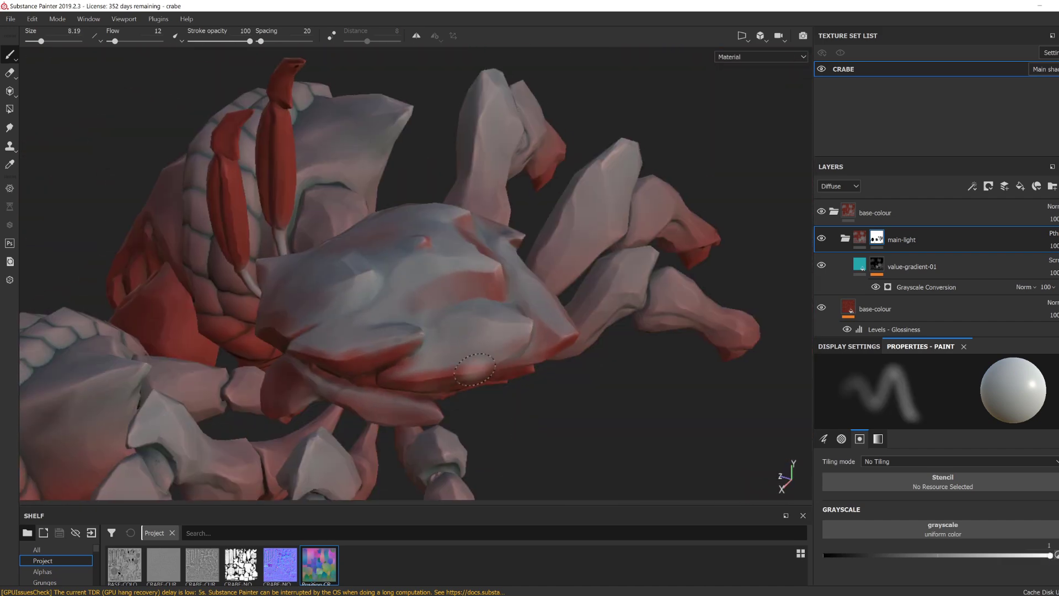
# Step: Define the shell's back edge and rear bump with small black and white mask strokes
pyautogui.keyDown('ctrl'); pyautogui.moveTo(435, 386); pyautogui.dragTo(421, 375, button='right'); pyautogui.keyUp('ctrl')
pyautogui.keyDown('alt'); pyautogui.moveTo(496, 356); pyautogui.dragTo(522, 359); pyautogui.keyUp('alt')
pyautogui.keyDown('ctrl'); pyautogui.moveTo(522, 358); pyautogui.dragTo(515, 358, button='right'); pyautogui.keyUp('ctrl')
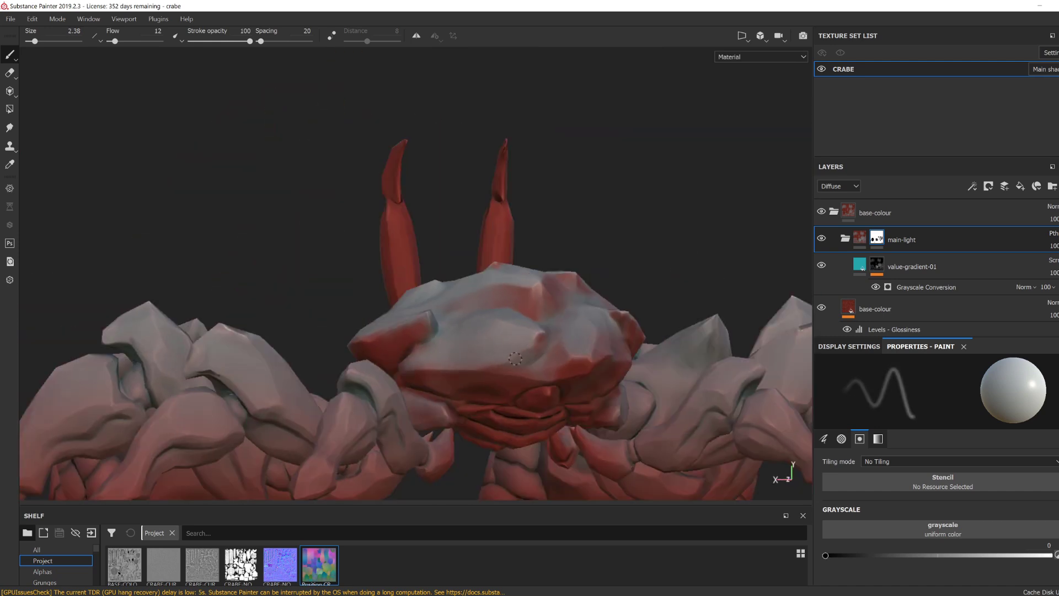
pyautogui.keyDown('alt'); pyautogui.moveTo(521, 363); pyautogui.dragTo(536, 349); pyautogui.keyUp('alt')
pyautogui.moveTo(472, 361)
pyautogui.keyDown('alt'); pyautogui.mouseDown()
pyautogui.moveTo(541, 347)
pyautogui.moveTo(538, 335)
pyautogui.moveTo(538, 353)
pyautogui.mouseUp(); pyautogui.keyUp('alt')
pyautogui.press('x')
pyautogui.keyDown('ctrl'); pyautogui.moveTo(538, 360); pyautogui.dragTo(543, 360, button='right'); pyautogui.keyUp('ctrl')
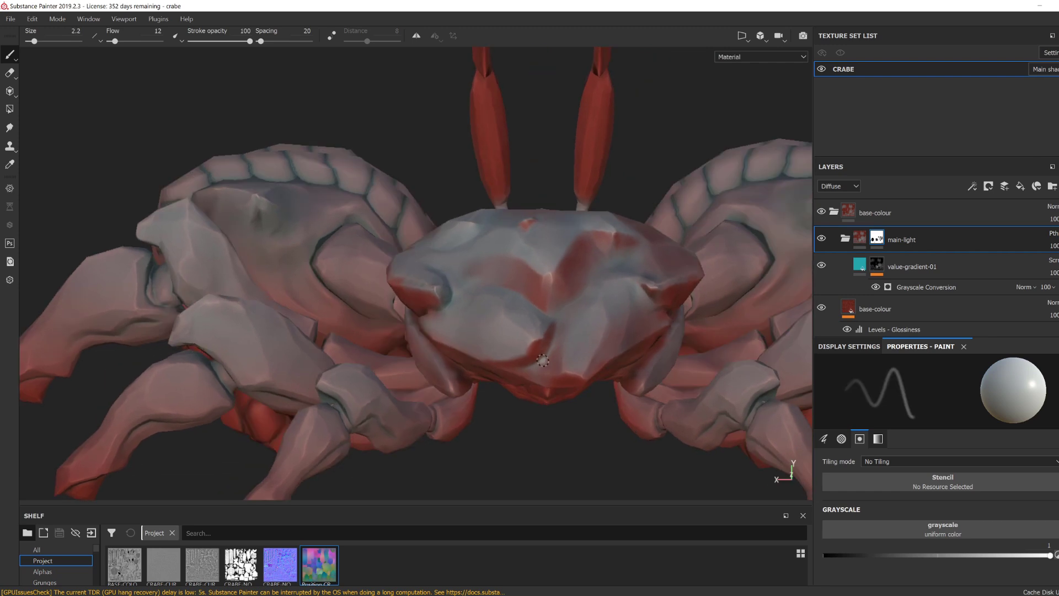
# Step: Blend the light and shadow across the shell's rear faces with brushes of varying size
pyautogui.moveTo(552, 361)
pyautogui.keyDown('alt'); pyautogui.mouseDown()
pyautogui.moveTo(533, 378)
pyautogui.moveTo(551, 353)
pyautogui.mouseUp(); pyautogui.keyUp('alt')
pyautogui.keyDown('ctrl'); pyautogui.moveTo(551, 347); pyautogui.dragTo(544, 348, button='right'); pyautogui.keyUp('ctrl')
pyautogui.press('x')
pyautogui.keyDown('alt'); pyautogui.moveTo(540, 308); pyautogui.dragTo(551, 324); pyautogui.keyUp('alt')
pyautogui.keyDown('ctrl'); pyautogui.moveTo(551, 323); pyautogui.dragTo(569, 323, button='right'); pyautogui.keyUp('ctrl')
pyautogui.keyDown('alt'); pyautogui.moveTo(621, 382); pyautogui.dragTo(632, 344); pyautogui.keyUp('alt')
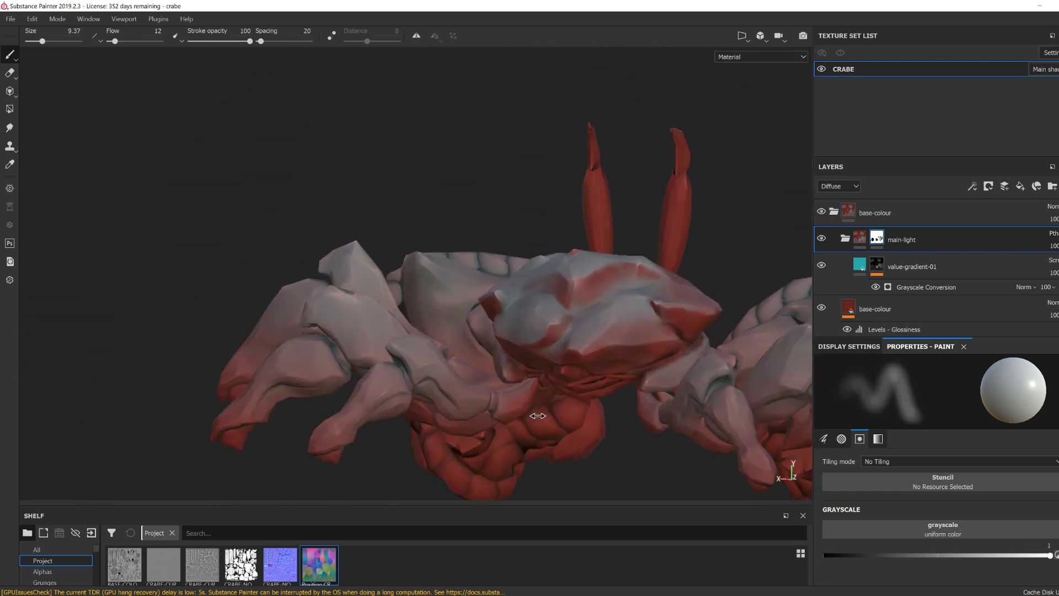
pyautogui.keyDown('alt'); pyautogui.moveTo(623, 414); pyautogui.dragTo(616, 445); pyautogui.keyUp('alt')
pyautogui.keyDown('ctrl'); pyautogui.moveTo(615, 444); pyautogui.dragTo(627, 430, button='right'); pyautogui.keyUp('ctrl')
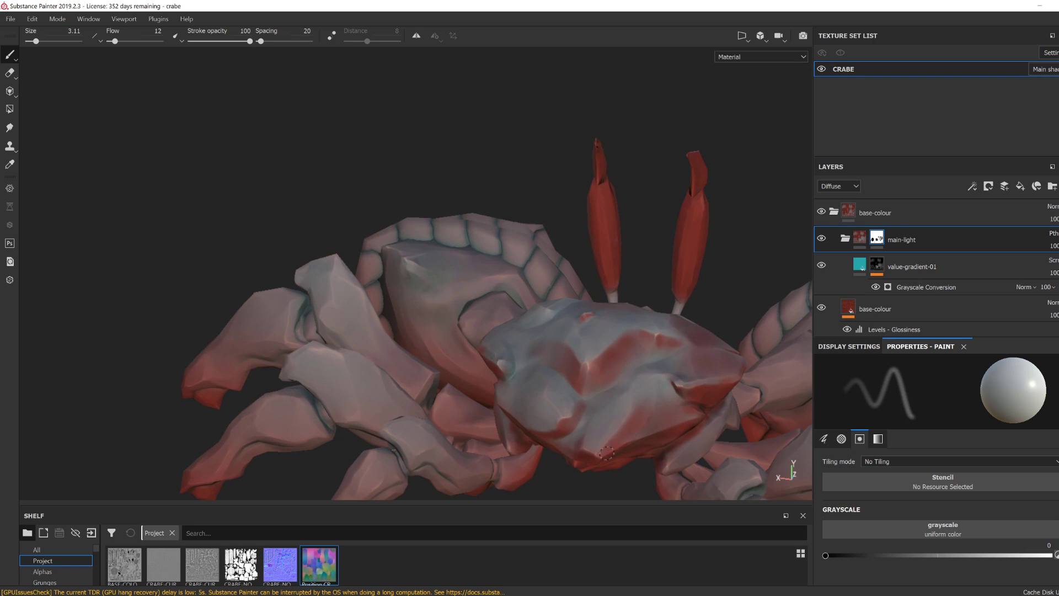
# Step: Touch up the mask along the shell's rear lower tip with a soft brush
pyautogui.moveTo(606, 453)
pyautogui.keyDown('alt'); pyautogui.mouseDown()
pyautogui.moveTo(577, 425)
pyautogui.moveTo(591, 418)
pyautogui.mouseUp(); pyautogui.keyUp('alt')
pyautogui.keyDown('alt'); pyautogui.moveTo(618, 370); pyautogui.dragTo(638, 395); pyautogui.keyUp('alt')
pyautogui.keyDown('ctrl'); pyautogui.moveTo(637, 396); pyautogui.dragTo(648, 413, button='right'); pyautogui.keyUp('ctrl')
pyautogui.press('x')
pyautogui.moveTo(611, 432); pyautogui.dragTo(591, 447)
# Step: Balance the top and front of the shell, finishing with soft white strokes beside the eye stalks
pyautogui.keyDown('alt'); pyautogui.moveTo(596, 444); pyautogui.dragTo(604, 388); pyautogui.keyUp('alt')
pyautogui.keyDown('ctrl'); pyautogui.moveTo(604, 389); pyautogui.dragTo(589, 386, button='right'); pyautogui.keyUp('ctrl')
pyautogui.press('x')
pyautogui.moveTo(576, 375)
pyautogui.keyDown('alt'); pyautogui.mouseDown()
pyautogui.moveTo(603, 426)
pyautogui.moveTo(699, 371)
pyautogui.mouseUp(); pyautogui.keyUp('alt')
pyautogui.press('x')
pyautogui.keyDown('ctrl'); pyautogui.moveTo(401, 358); pyautogui.dragTo(410, 358, button='right'); pyautogui.keyUp('ctrl')
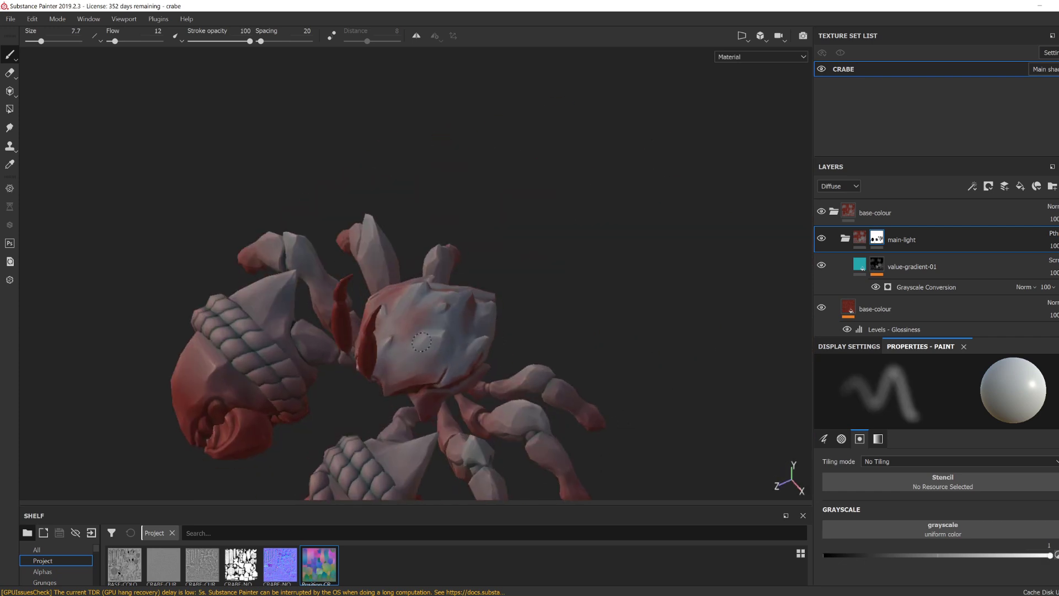
pyautogui.moveTo(421, 342)
pyautogui.keyDown('alt'); pyautogui.mouseDown()
pyautogui.moveTo(415, 315)
pyautogui.moveTo(341, 330)
pyautogui.mouseUp(); pyautogui.keyUp('alt')
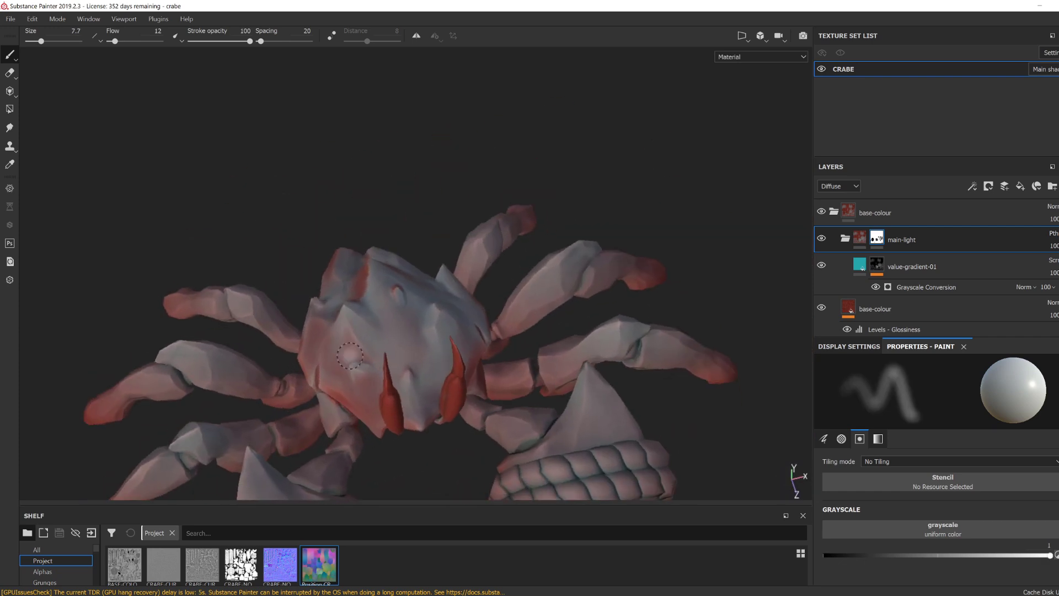
pyautogui.moveTo(332, 374)
pyautogui.keyDown('alt'); pyautogui.mouseDown()
pyautogui.moveTo(714, 355)
pyautogui.moveTo(776, 412)
pyautogui.moveTo(634, 409)
pyautogui.moveTo(639, 419)
pyautogui.mouseUp(); pyautogui.keyUp('alt')
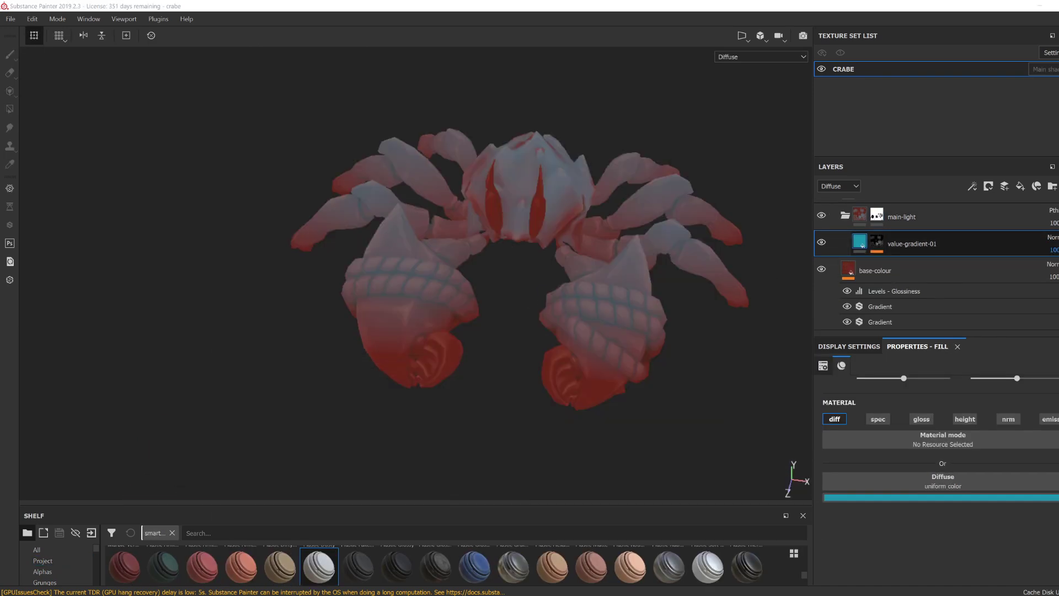
# Step: Try the Screen blending mode on value-gradient-01 and go back to Normal
pyautogui.click(1050, 237)
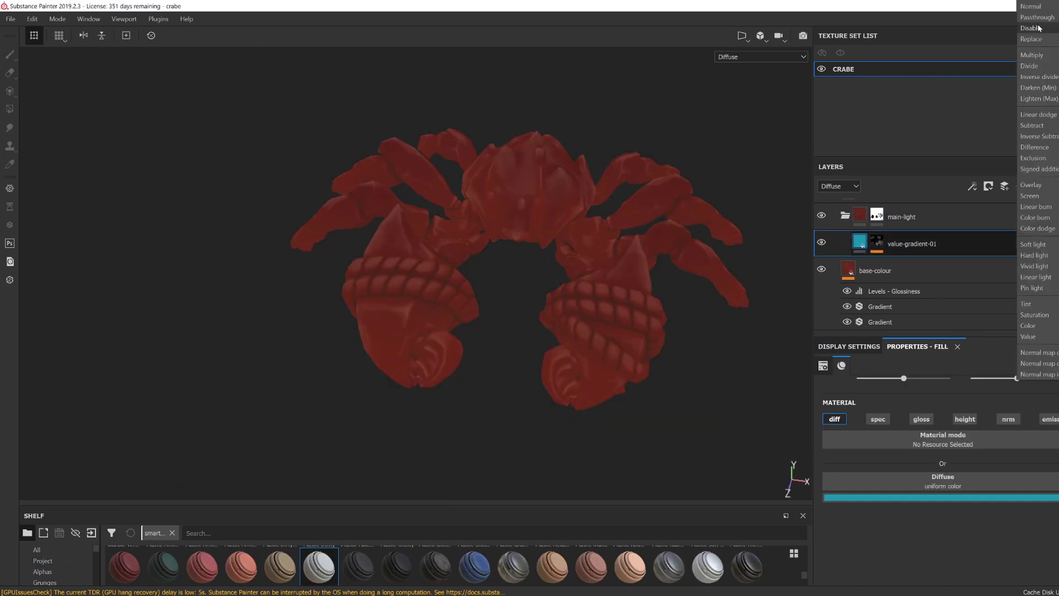
pyautogui.click(1038, 196)
pyautogui.keyDown('alt'); pyautogui.moveTo(728, 336); pyautogui.dragTo(708, 381); pyautogui.keyUp('alt')
pyautogui.keyDown('alt'); pyautogui.moveTo(706, 380); pyautogui.dragTo(695, 430, button='middle'); pyautogui.keyUp('alt')
pyautogui.click(1051, 238)
pyautogui.click(1041, 9)
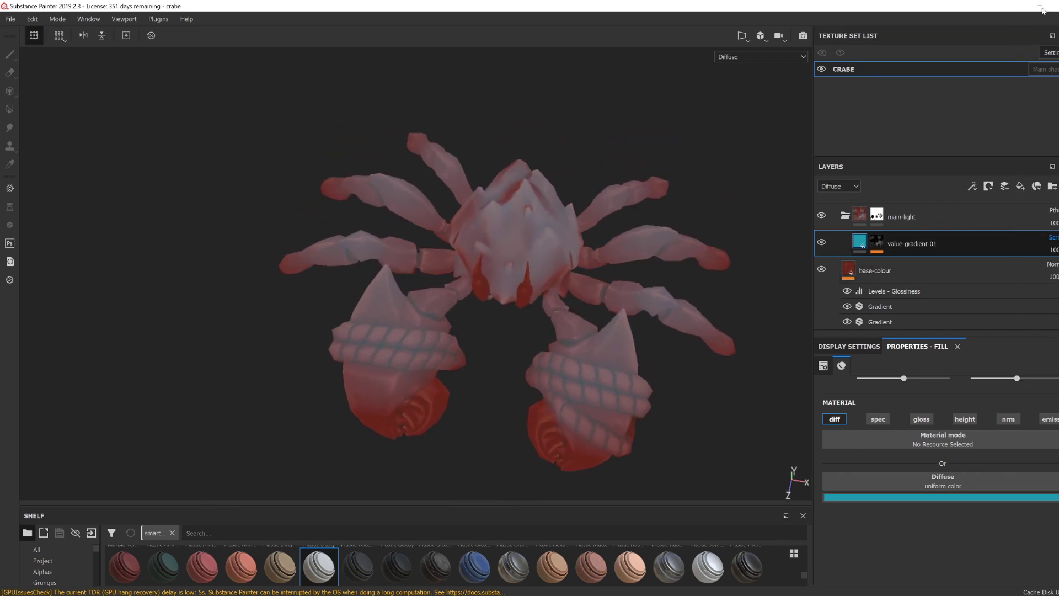
pyautogui.hotkey('ctrl', 'z')
# Step: Enlarge the shelf and show the project's own resources
pyautogui.keyDown('alt'); pyautogui.moveTo(627, 419); pyautogui.dragTo(628, 374); pyautogui.keyUp('alt')
pyautogui.moveTo(161, 503); pyautogui.dragTo(180, 380)
pyautogui.click(43, 437)
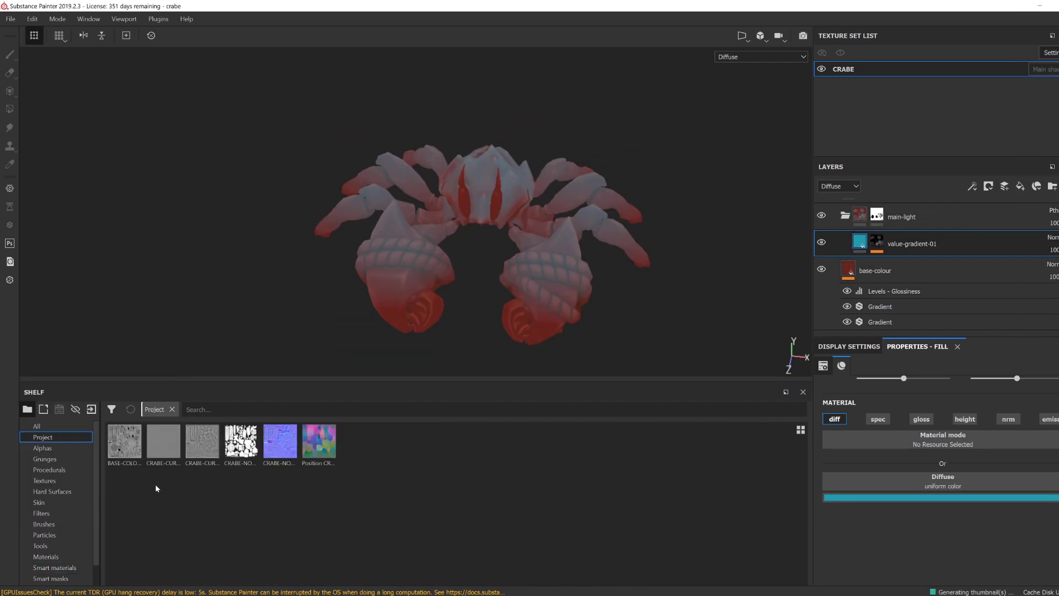
# Step: Use the BASE-COLOUR map as value-gradient-01's diffuse with the value-gradient-01 and main-light masks disabled, and add a Gradient filter
pyautogui.moveTo(124, 442); pyautogui.dragTo(916, 483)
pyautogui.click(972, 186)
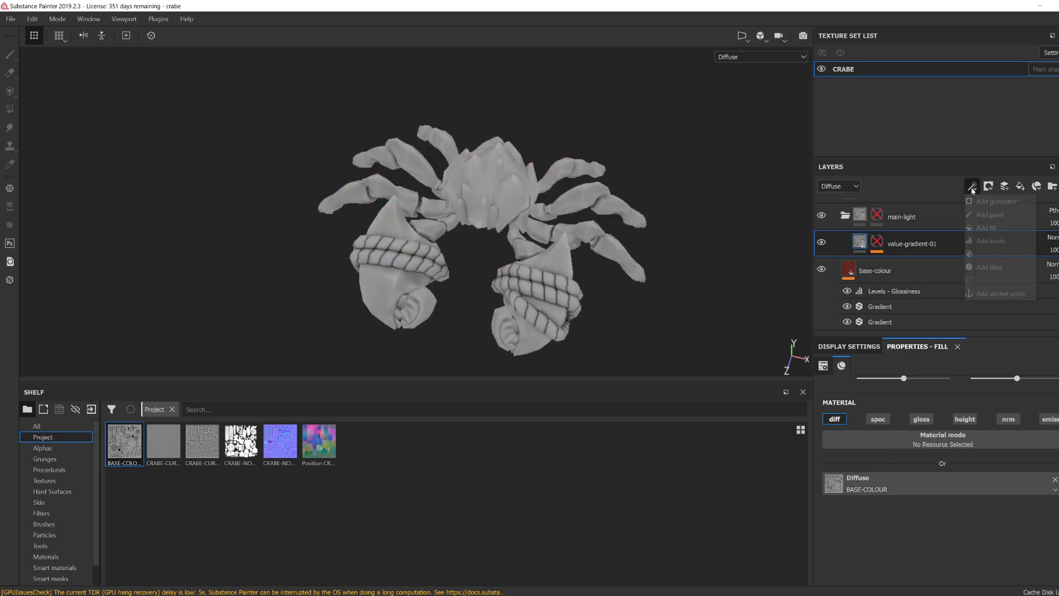
pyautogui.click(995, 294)
pyautogui.click(1007, 397)
pyautogui.click(1040, 506)
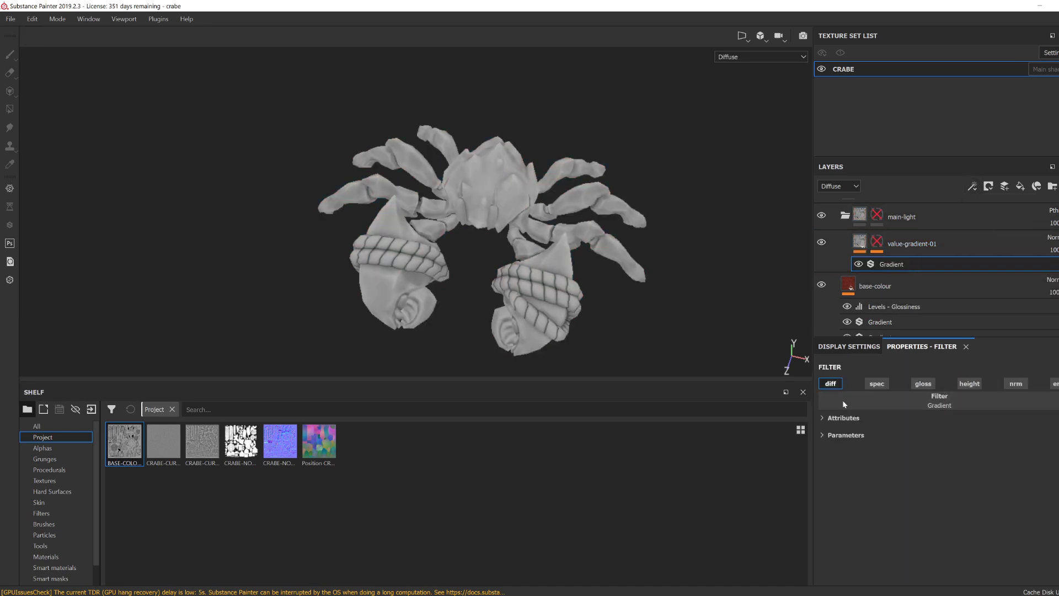
pyautogui.click(844, 401)
pyautogui.click(898, 472)
pyautogui.click(883, 402)
pyautogui.click(853, 479)
# Step: Set Color 1 of the Gradient filter on value-gradient-01 to a dark blue
pyautogui.click(846, 435)
pyautogui.scroll(-2, 893, 469)
pyautogui.click(936, 460)
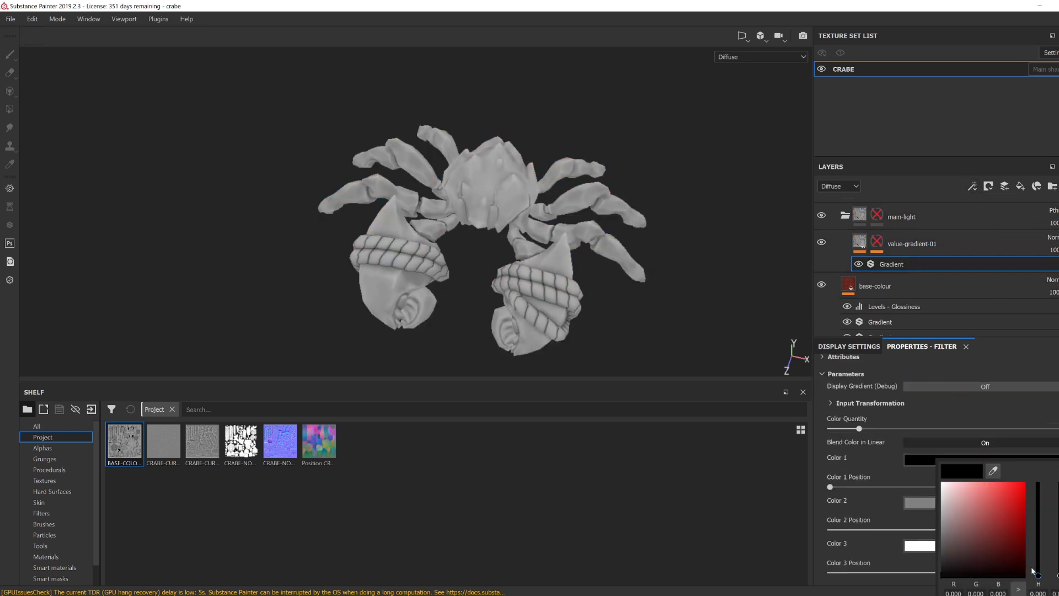
pyautogui.click(989, 545)
pyautogui.click(1038, 527)
pyautogui.moveTo(1038, 527); pyautogui.dragTo(1037, 524)
pyautogui.click(991, 542)
# Step: Copy the dark blue of Color 1 into Color 2 and Color 3, and lighten Color 2 to a mid blue
pyautogui.click(926, 503)
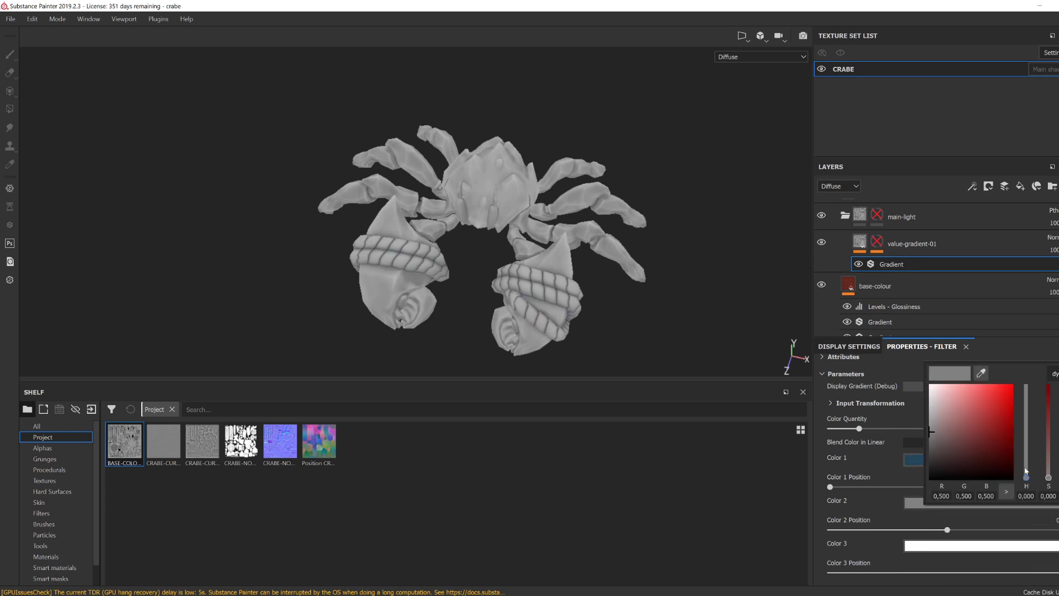
pyautogui.click(981, 373)
pyautogui.click(918, 459)
pyautogui.click(927, 546)
pyautogui.click(983, 415)
pyautogui.click(914, 505)
pyautogui.click(1037, 415)
pyautogui.click(1058, 428)
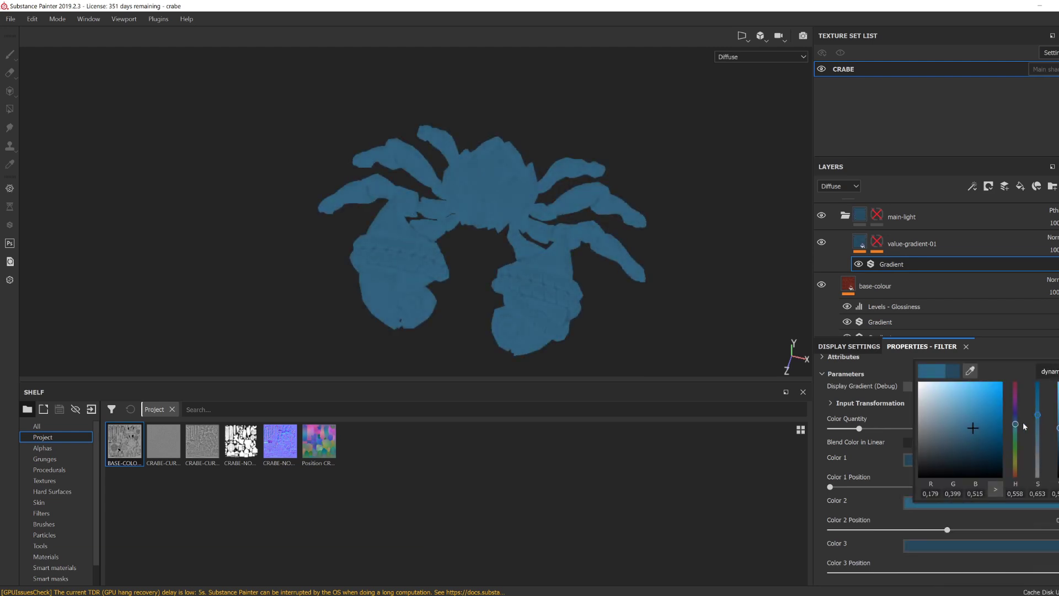
# Step: Set the gradient's Color 3 to a light sky blue and brighten Color 2
pyautogui.click(911, 545)
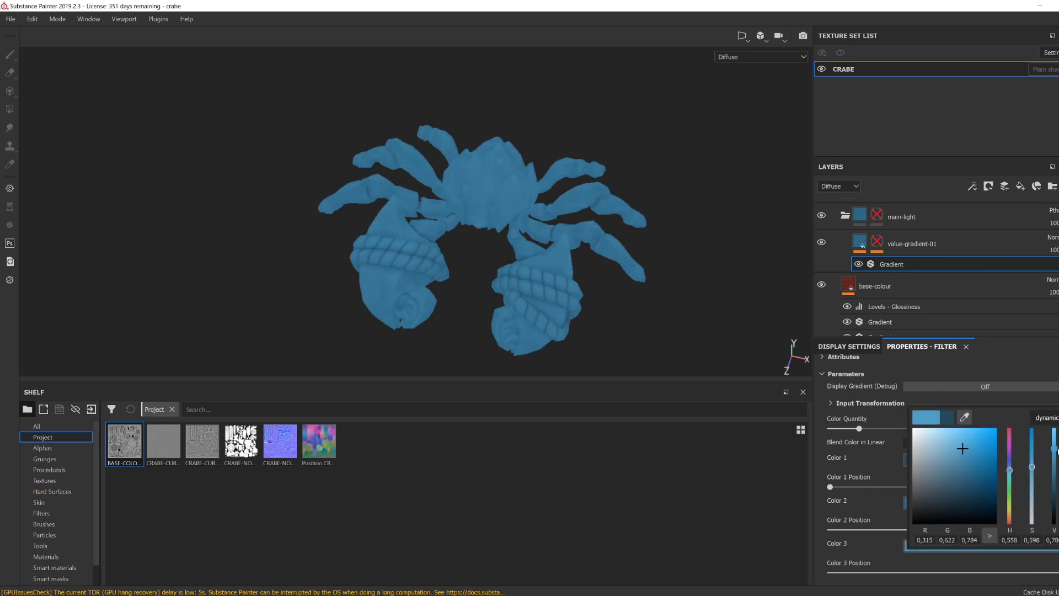
pyautogui.moveTo(1055, 443); pyautogui.dragTo(1054, 432)
pyautogui.click(1009, 472)
pyautogui.click(938, 503)
pyautogui.click(1058, 401)
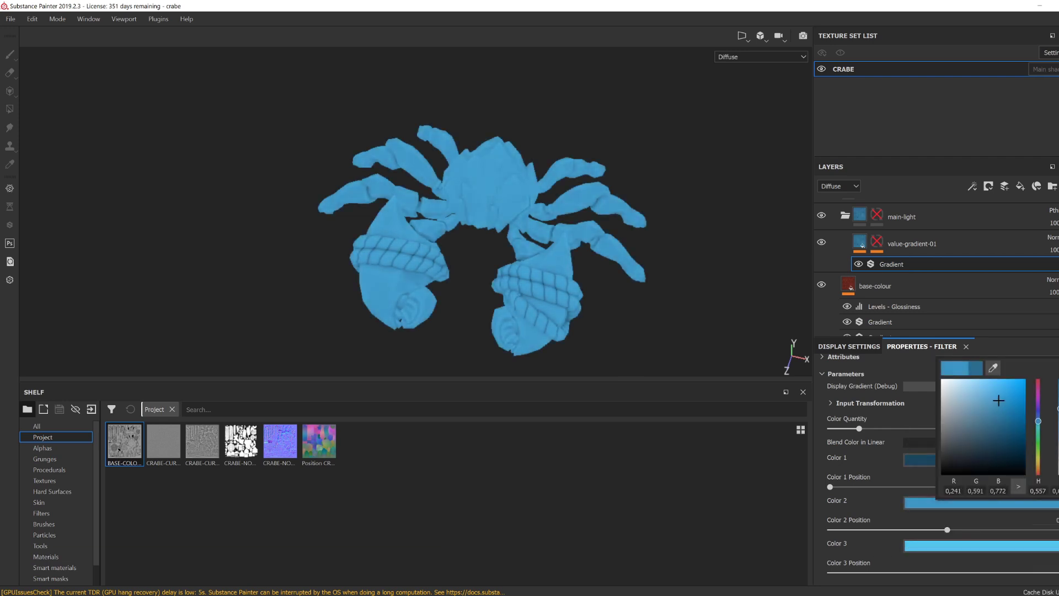
pyautogui.click(1039, 421)
pyautogui.click(974, 546)
# Step: Shift the Color 2 position slightly and turn the masks of value-gradient-01 and main-light back on
pyautogui.keyDown('alt'); pyautogui.moveTo(712, 324); pyautogui.dragTo(718, 356); pyautogui.keyUp('alt')
pyautogui.moveTo(946, 530)
pyautogui.mouseDown()
pyautogui.moveTo(924, 532)
pyautogui.moveTo(951, 532)
pyautogui.mouseUp()
pyautogui.click(976, 545)
pyautogui.click(912, 244)
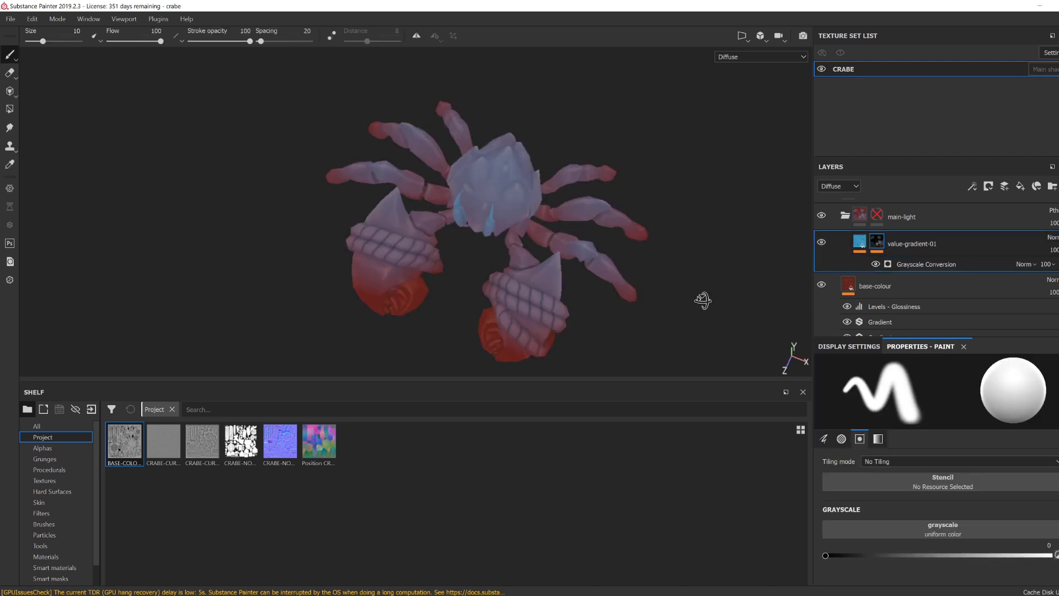
pyautogui.keyDown('alt'); pyautogui.moveTo(700, 299); pyautogui.dragTo(701, 313); pyautogui.keyUp('alt')
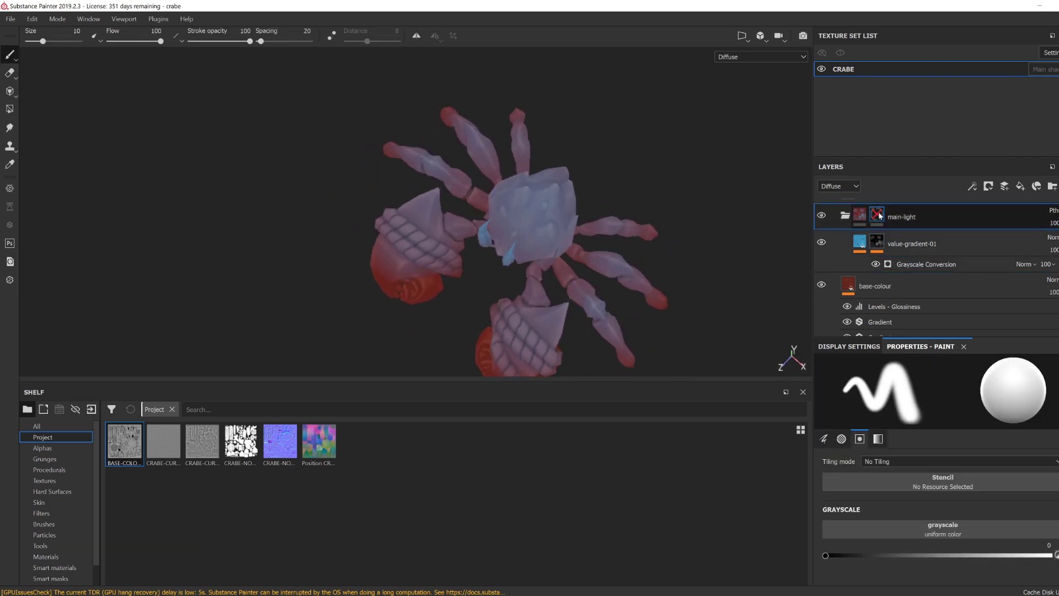
pyautogui.moveTo(700, 313)
pyautogui.keyDown('alt'); pyautogui.mouseDown()
pyautogui.moveTo(735, 326)
pyautogui.moveTo(703, 292)
pyautogui.mouseUp(); pyautogui.keyUp('alt')
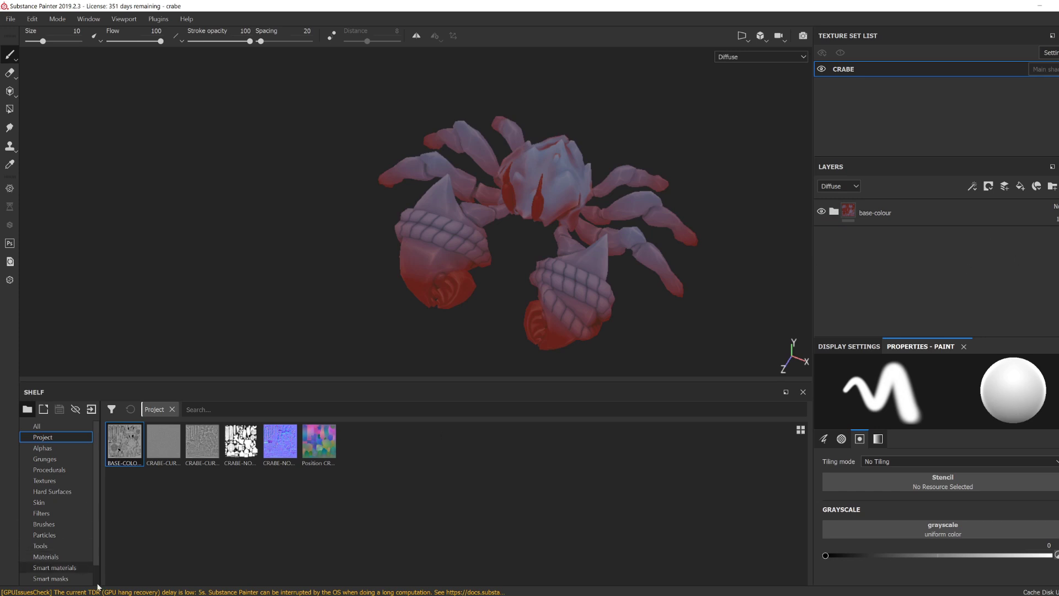
# Step: Add the ropes smart material above the base-colour folder and expand it
pyautogui.click(55, 567)
pyautogui.scroll(-5, 386, 497)
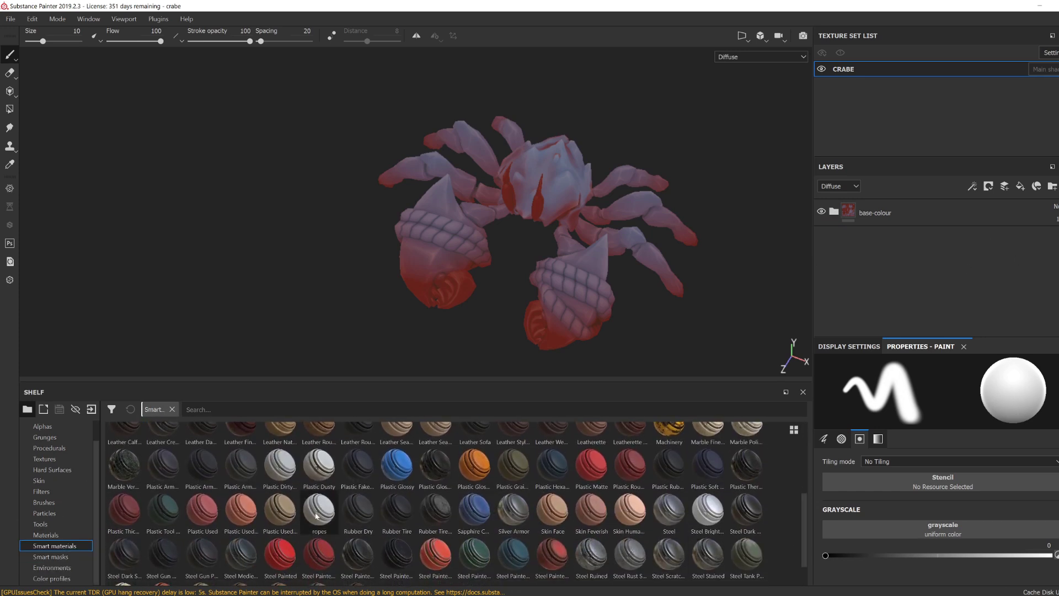
pyautogui.moveTo(318, 510); pyautogui.dragTo(827, 243)
pyautogui.moveTo(928, 240); pyautogui.dragTo(927, 200)
pyautogui.click(834, 211)
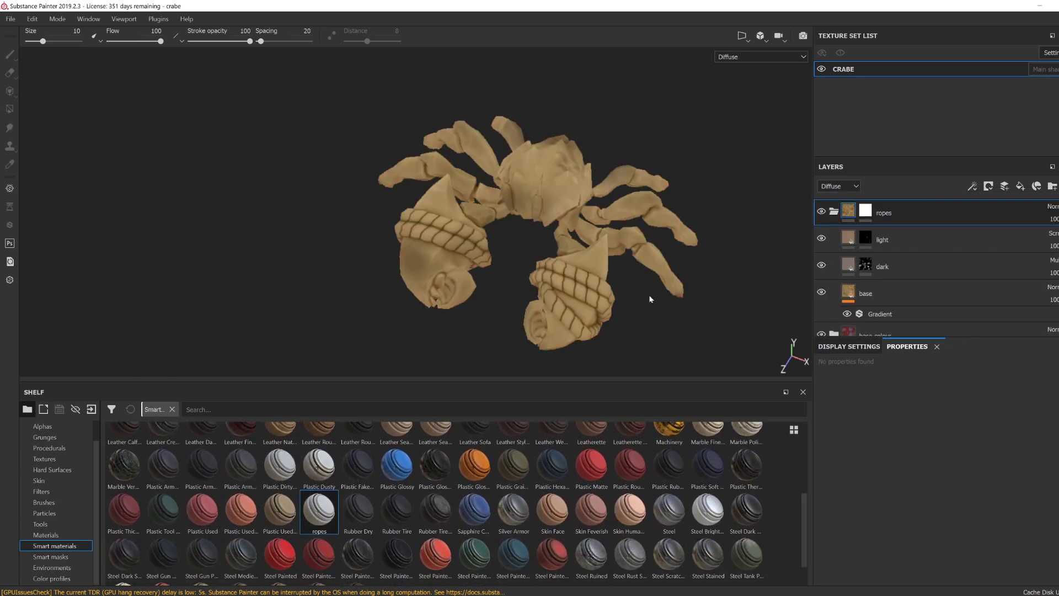
pyautogui.keyDown('alt'); pyautogui.moveTo(649, 295); pyautogui.dragTo(696, 287); pyautogui.keyUp('alt')
# Step: Hide the light and dark layers inside the ropes folder and clear their masks to black
pyautogui.click(884, 295)
pyautogui.click(865, 266)
pyautogui.rightClick(864, 264)
pyautogui.click(950, 267)
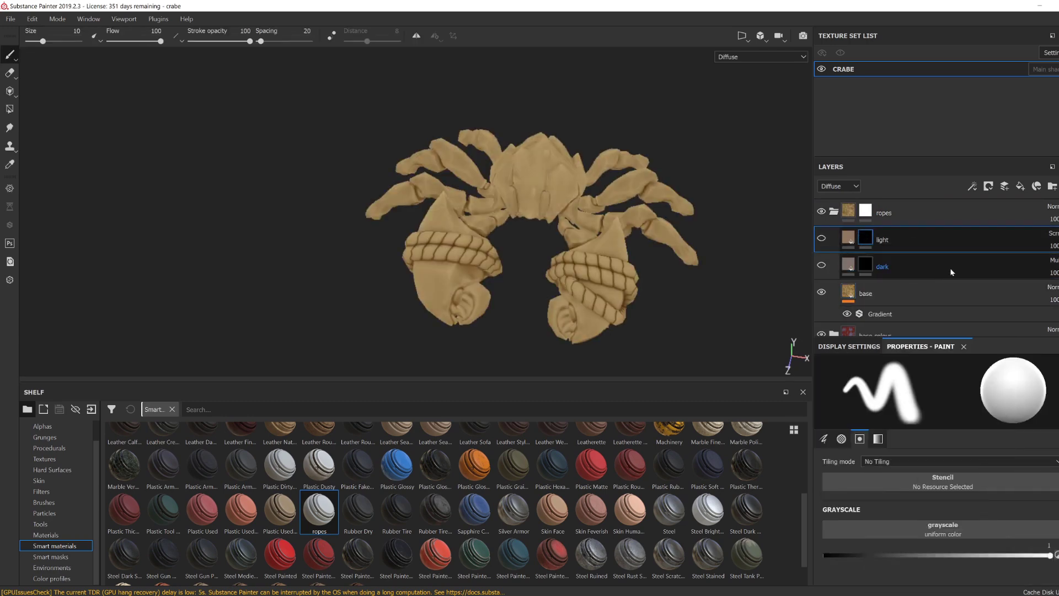
pyautogui.rightClick(865, 238)
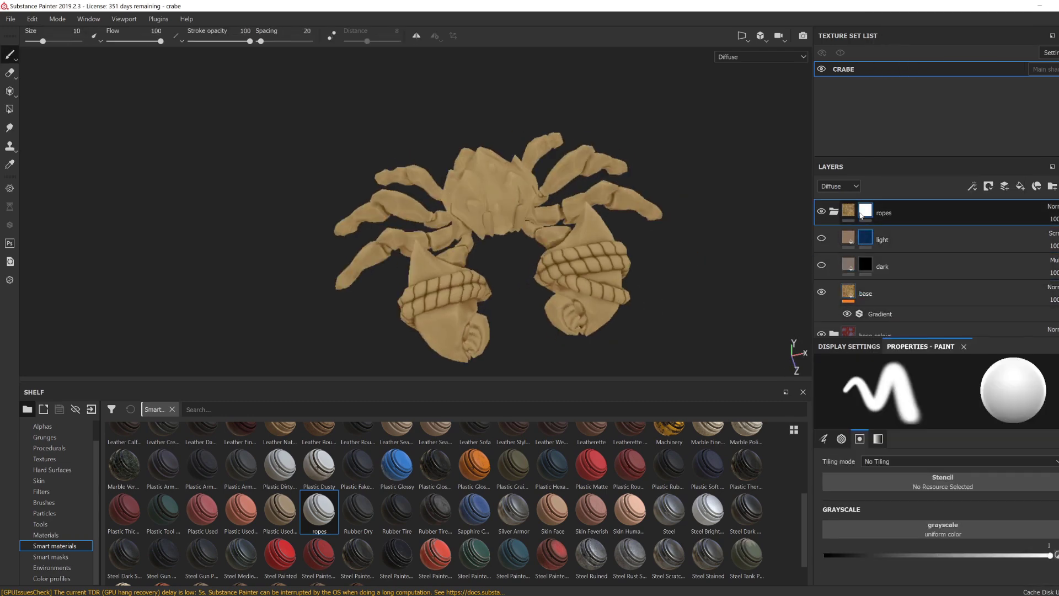
# Step: Turn the ropes folder's mask black and collapse the folder
pyautogui.rightClick(861, 215)
pyautogui.click(904, 235)
pyautogui.click(834, 212)
# Step: Paint white on the ropes mask over the ropes wrapped around the claws, with the viewport enlarged
pyautogui.scroll(4, 661, 265)
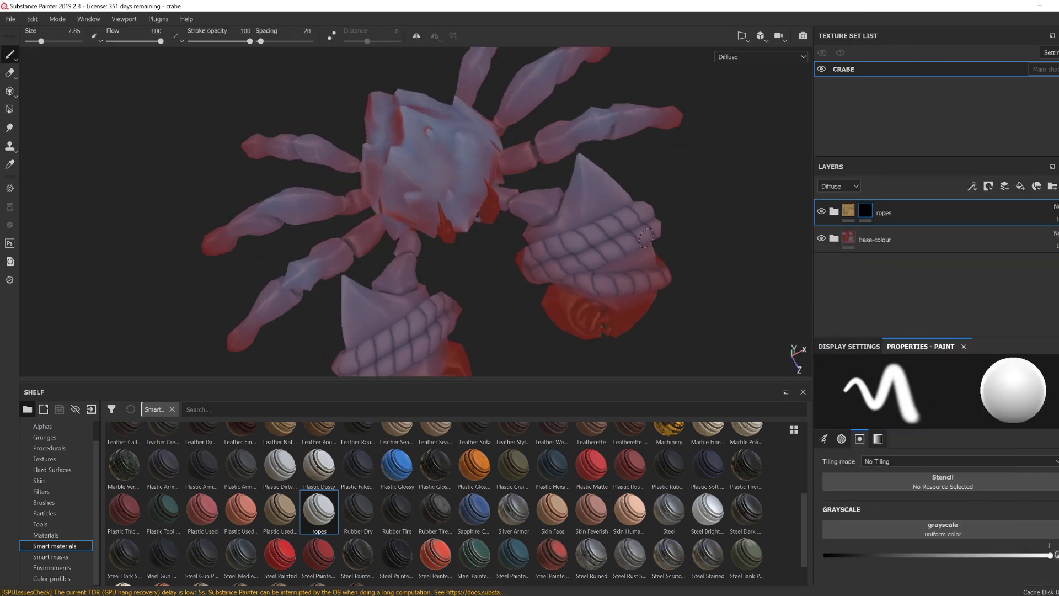
pyautogui.moveTo(544, 263); pyautogui.dragTo(643, 239)
pyautogui.keyDown('ctrl'); pyautogui.moveTo(635, 243); pyautogui.dragTo(641, 243, button='right'); pyautogui.keyUp('ctrl')
pyautogui.moveTo(546, 249); pyautogui.dragTo(633, 225)
pyautogui.keyDown('alt'); pyautogui.moveTo(651, 276); pyautogui.dragTo(623, 276); pyautogui.keyUp('alt')
pyautogui.press('Tab')
pyautogui.keyDown('alt'); pyautogui.moveTo(742, 463); pyautogui.dragTo(752, 383); pyautogui.keyUp('alt')
pyautogui.press('l')
pyautogui.moveTo(615, 335)
pyautogui.mouseDown()
pyautogui.moveTo(756, 311)
pyautogui.moveTo(745, 375)
pyautogui.mouseUp()
pyautogui.moveTo(554, 311)
pyautogui.mouseDown()
pyautogui.moveTo(704, 291)
pyautogui.moveTo(656, 315)
pyautogui.mouseUp()
pyautogui.moveTo(427, 309)
pyautogui.mouseDown()
pyautogui.moveTo(587, 324)
pyautogui.moveTo(595, 295)
pyautogui.moveTo(651, 403)
pyautogui.mouseUp()
pyautogui.moveTo(651, 402)
pyautogui.keyDown('alt'); pyautogui.mouseDown()
pyautogui.moveTo(655, 272)
pyautogui.moveTo(666, 390)
pyautogui.mouseUp(); pyautogui.keyUp('alt')
# Step: Show only the UV layout and fill the ropes mask over the rope islands with a larger brush
pyautogui.click(1009, 36)
pyautogui.click(1023, 78)
pyautogui.keyDown('alt'); pyautogui.moveTo(703, 113); pyautogui.dragTo(827, 422, button='middle'); pyautogui.keyUp('alt')
pyautogui.scroll(3, 827, 421)
pyautogui.moveTo(524, 362)
pyautogui.mouseDown()
pyautogui.moveTo(492, 400)
pyautogui.moveTo(549, 469)
pyautogui.moveTo(556, 271)
pyautogui.moveTo(596, 386)
pyautogui.moveTo(610, 208)
pyautogui.moveTo(673, 497)
pyautogui.moveTo(721, 357)
pyautogui.moveTo(741, 386)
pyautogui.mouseUp()
pyautogui.keyDown('alt'); pyautogui.moveTo(783, 248); pyautogui.dragTo(628, 252, button='middle'); pyautogui.keyUp('alt')
pyautogui.moveTo(628, 206)
pyautogui.mouseDown()
pyautogui.moveTo(666, 226)
pyautogui.moveTo(675, 346)
pyautogui.mouseUp()
pyautogui.moveTo(674, 346)
pyautogui.mouseDown(button='middle')
pyautogui.moveTo(593, 346)
pyautogui.moveTo(626, 326)
pyautogui.mouseUp(button='middle')
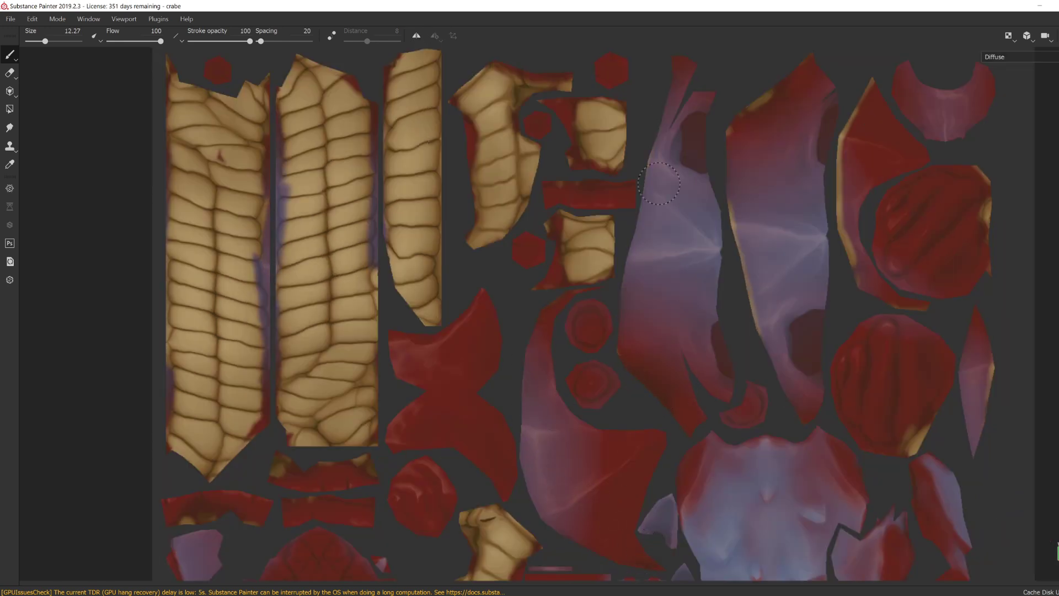
# Step: Refine the ropes mask along the side edges of the first long rope island with a smaller brush
pyautogui.moveTo(986, 230); pyautogui.dragTo(882, 244, button='middle')
pyautogui.keyDown('alt'); pyautogui.moveTo(751, 493); pyautogui.dragTo(864, 132, button='middle'); pyautogui.keyUp('alt')
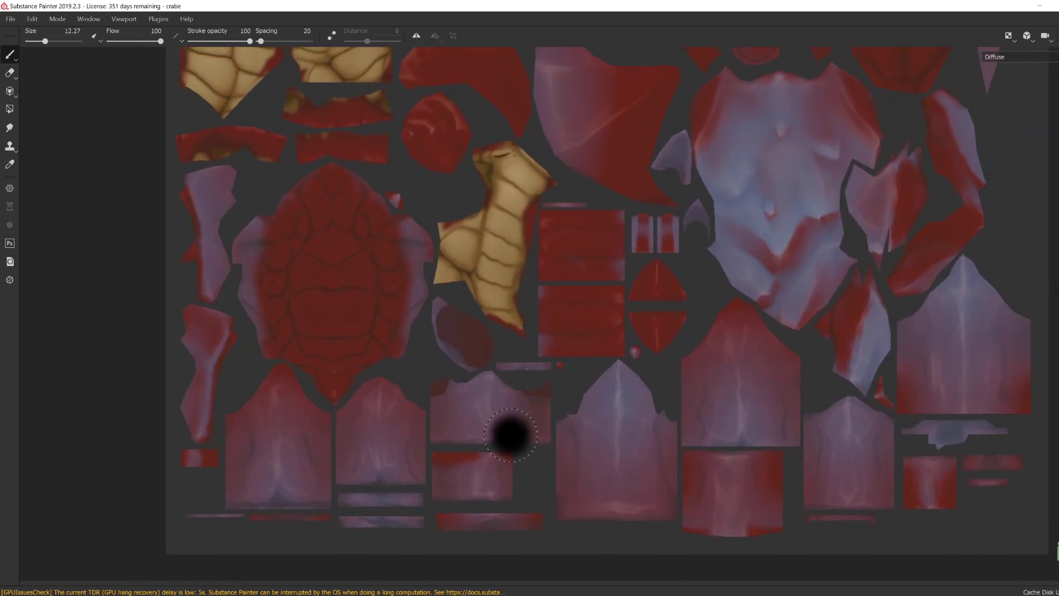
pyautogui.keyDown('alt'); pyautogui.moveTo(386, 99); pyautogui.dragTo(584, 319, button='middle'); pyautogui.keyUp('alt')
pyautogui.scroll(5, 583, 319)
pyautogui.keyDown('ctrl'); pyautogui.moveTo(530, 207); pyautogui.dragTo(498, 206, button='right'); pyautogui.keyUp('ctrl')
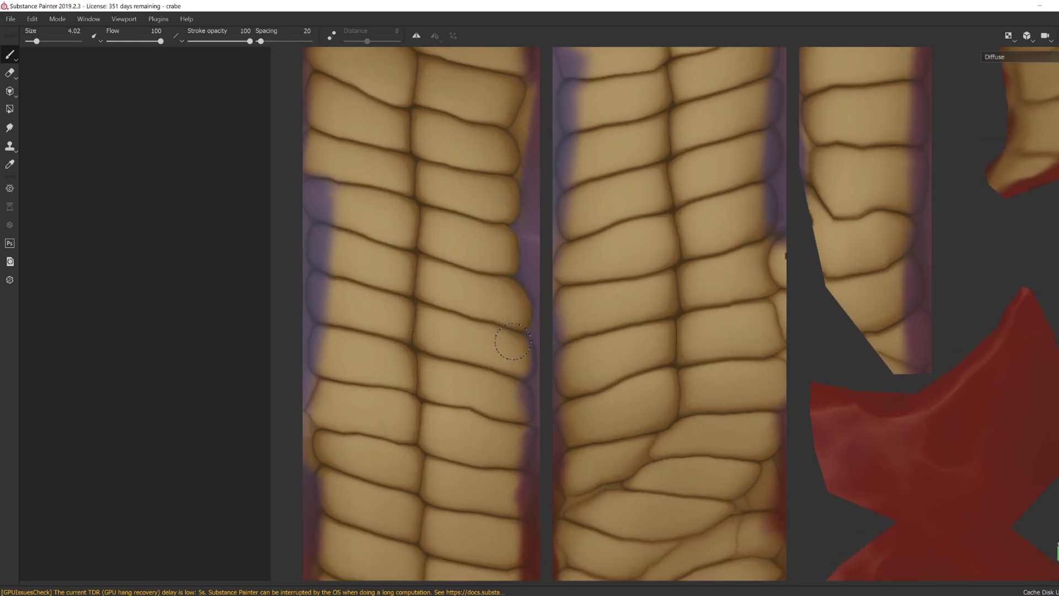
pyautogui.moveTo(512, 341); pyautogui.dragTo(522, 404)
pyautogui.keyDown('alt'); pyautogui.moveTo(524, 454); pyautogui.dragTo(529, 377, button='middle'); pyautogui.keyUp('alt')
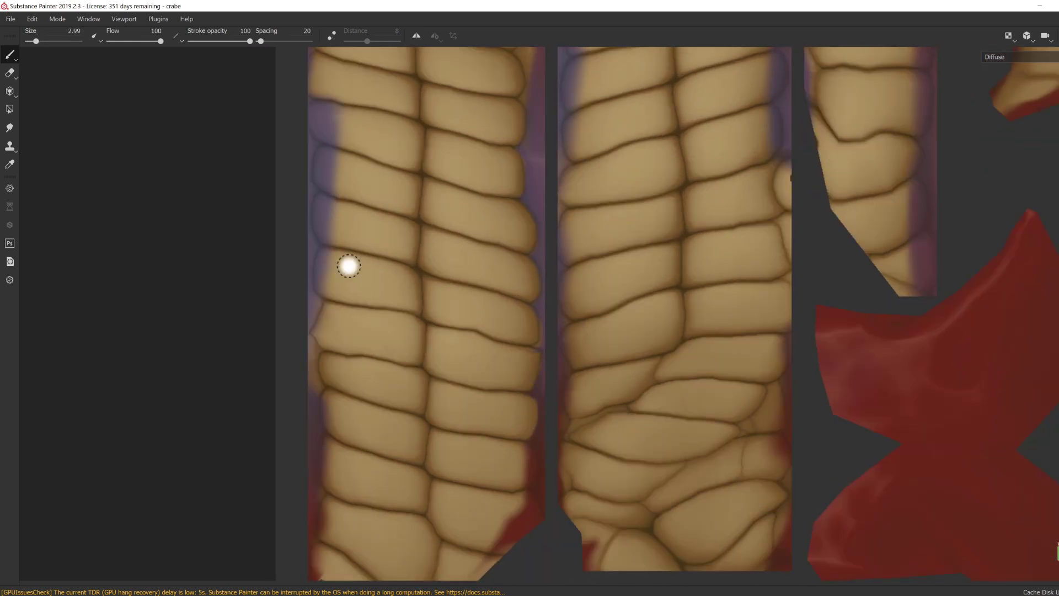
pyautogui.moveTo(348, 265); pyautogui.dragTo(349, 289, button='middle')
pyautogui.moveTo(361, 229); pyautogui.dragTo(388, 272, button='middle')
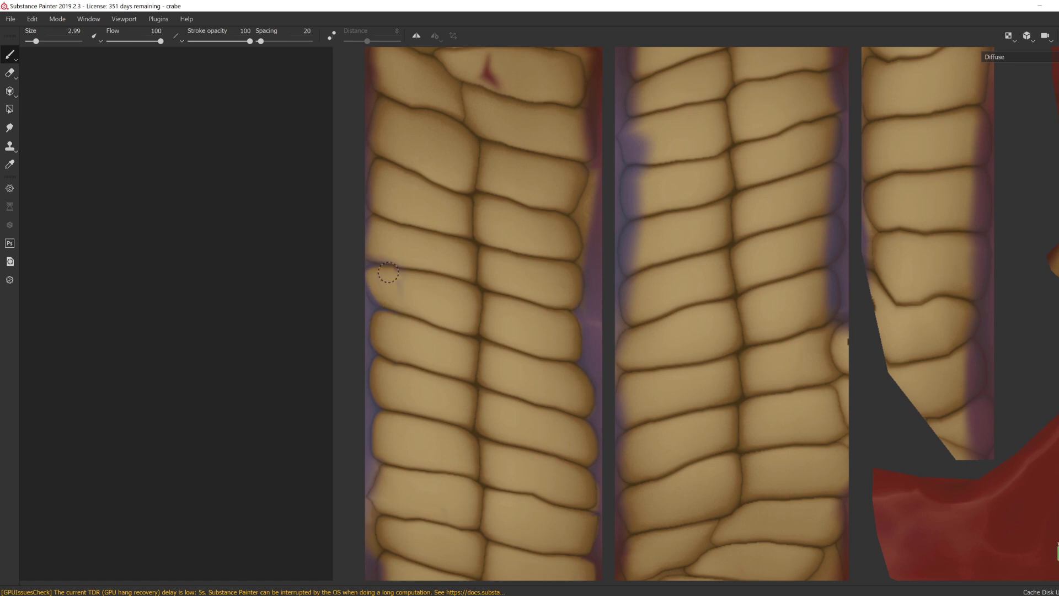
pyautogui.moveTo(376, 202); pyautogui.dragTo(409, 262, button='middle')
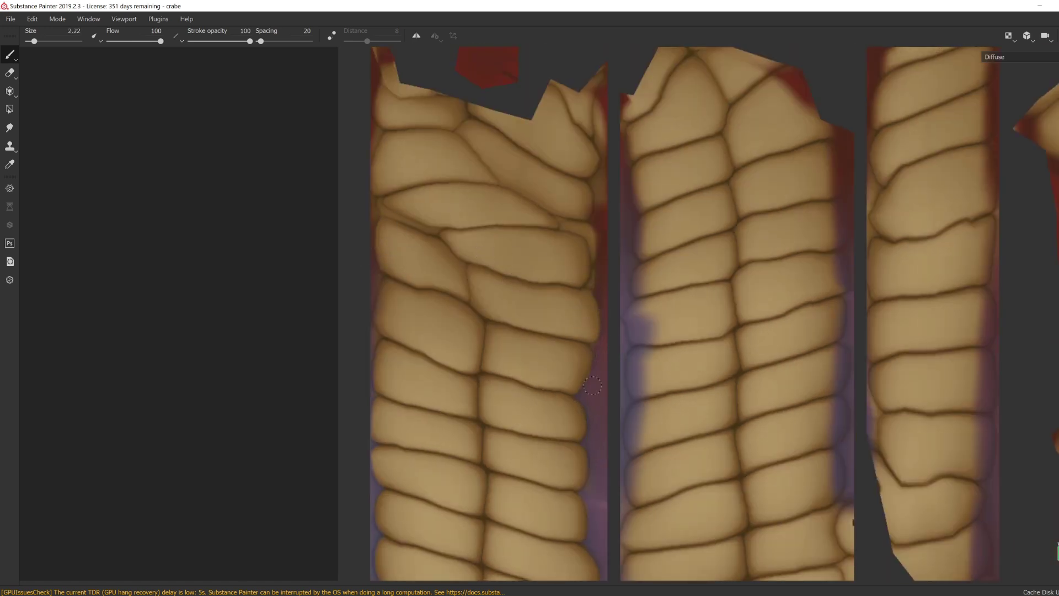
# Step: Fill the remaining gaps along the edges of the two long rope islands with a brush of size 2.22
pyautogui.moveTo(629, 445); pyautogui.dragTo(668, 329, button='middle')
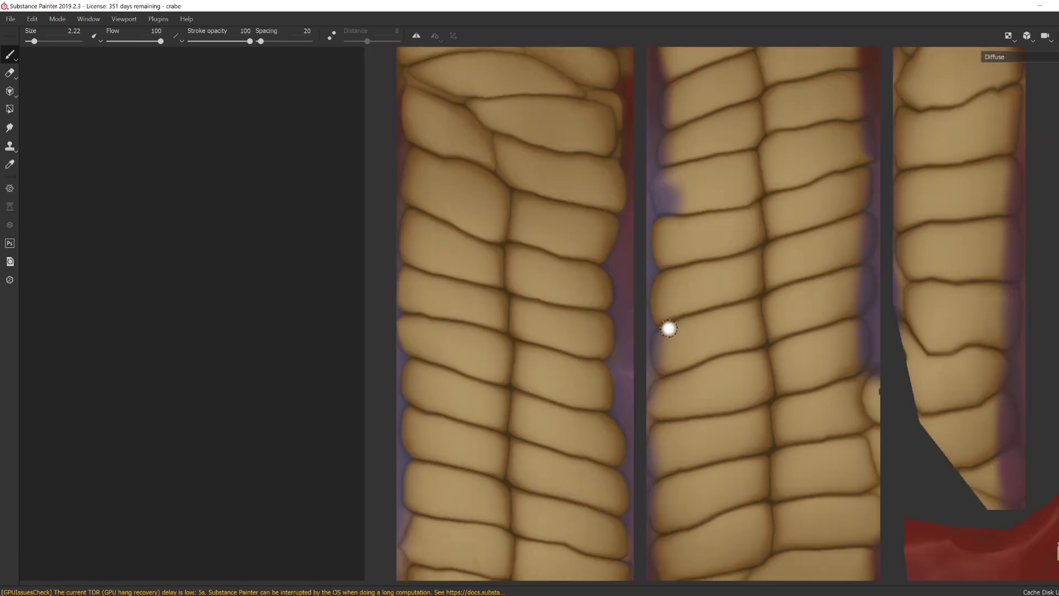
pyautogui.moveTo(661, 421); pyautogui.dragTo(654, 414, button='middle')
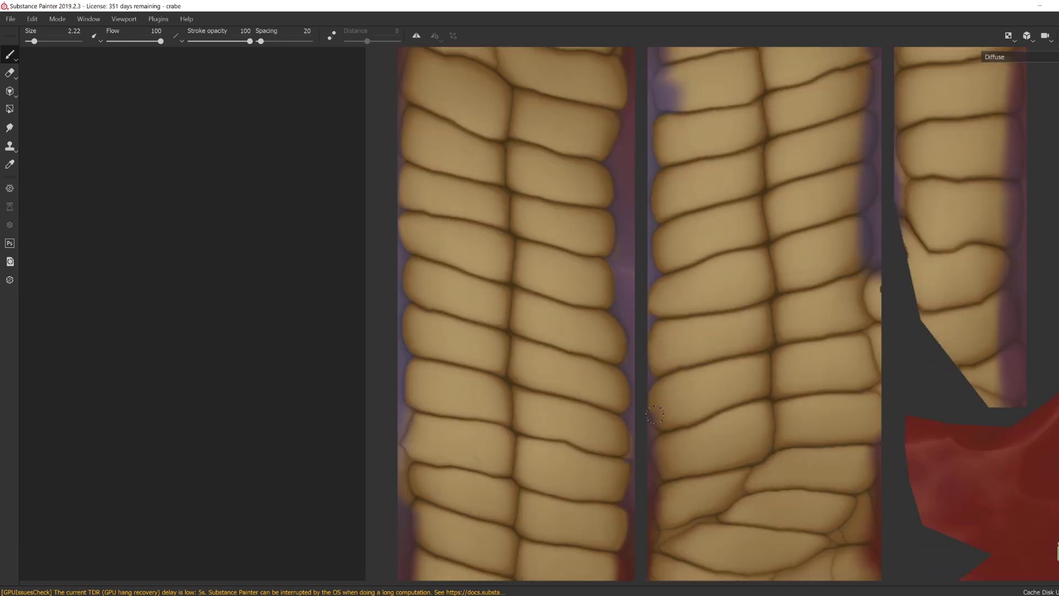
pyautogui.moveTo(653, 473); pyautogui.dragTo(630, 438, button='middle')
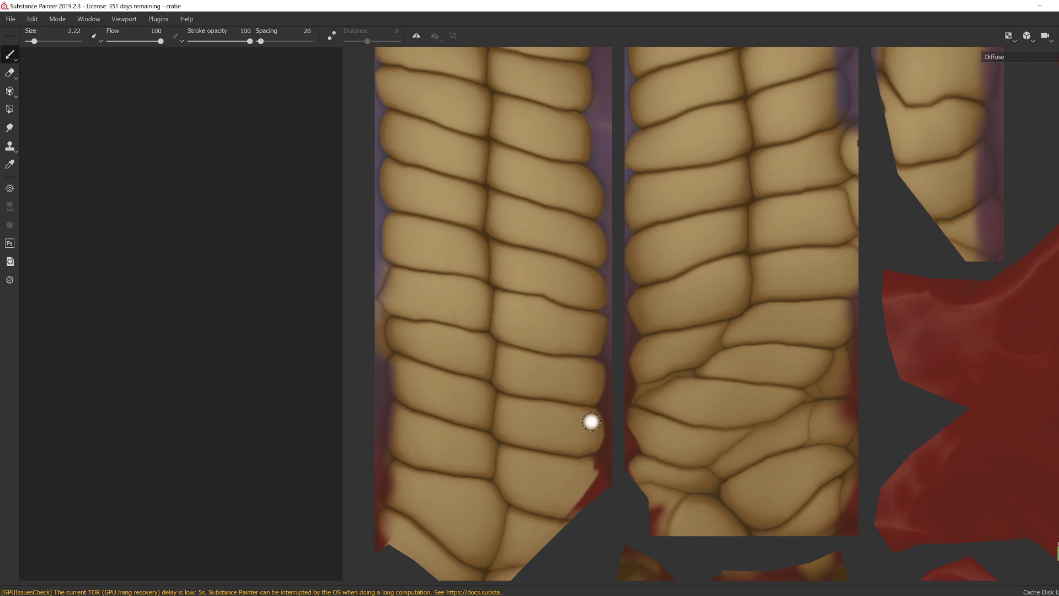
pyautogui.keyDown('alt'); pyautogui.moveTo(591, 421); pyautogui.dragTo(457, 415, button='middle'); pyautogui.keyUp('alt')
pyautogui.moveTo(706, 392); pyautogui.dragTo(706, 362)
pyautogui.keyDown('alt'); pyautogui.moveTo(698, 518); pyautogui.dragTo(697, 442, button='middle'); pyautogui.keyUp('alt')
# Step: Return to the 3D view only and paint the ropes mask along the looped rope's inner edge with a size 1.38 brush
pyautogui.click(1027, 36)
pyautogui.click(1032, 54)
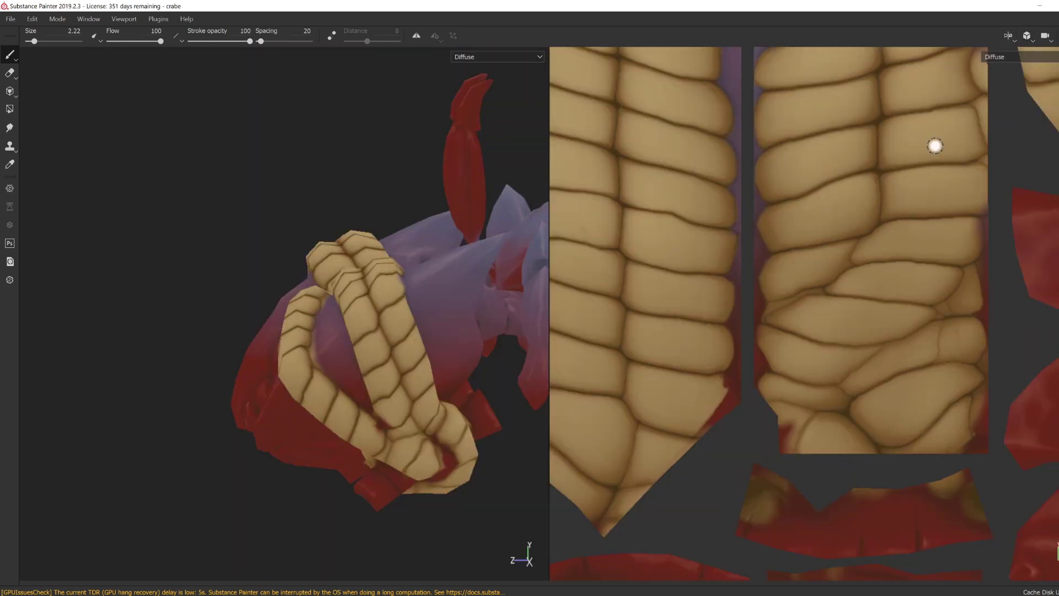
pyautogui.click(1008, 36)
pyautogui.click(1026, 66)
pyautogui.keyDown('alt'); pyautogui.moveTo(662, 309); pyautogui.dragTo(562, 297); pyautogui.keyUp('alt')
pyautogui.moveTo(563, 298)
pyautogui.keyDown('alt'); pyautogui.mouseDown(button='right')
pyautogui.moveTo(561, 329)
pyautogui.moveTo(562, 299)
pyautogui.mouseUp(button='right'); pyautogui.keyUp('alt')
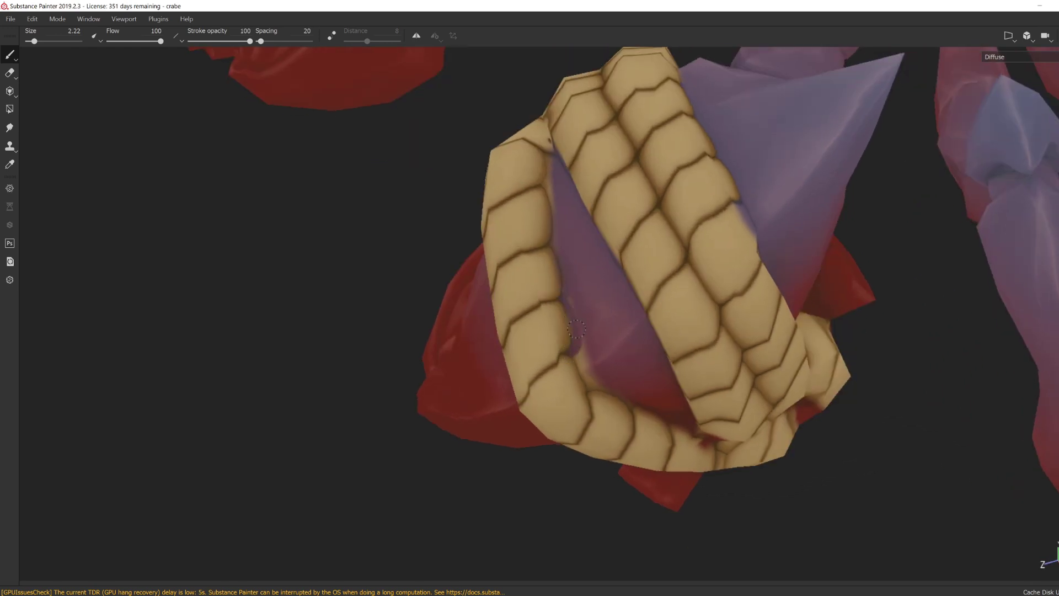
pyautogui.keyDown('alt'); pyautogui.moveTo(576, 330); pyautogui.dragTo(600, 367); pyautogui.keyUp('alt')
pyautogui.moveTo(585, 315)
pyautogui.keyDown('ctrl'); pyautogui.mouseDown(button='right')
pyautogui.moveTo(605, 313)
pyautogui.moveTo(570, 281)
pyautogui.mouseUp(button='right'); pyautogui.keyUp('ctrl')
pyautogui.moveTo(570, 280); pyautogui.dragTo(574, 333)
pyautogui.keyDown('alt'); pyautogui.moveTo(575, 359); pyautogui.dragTo(574, 334); pyautogui.keyUp('alt')
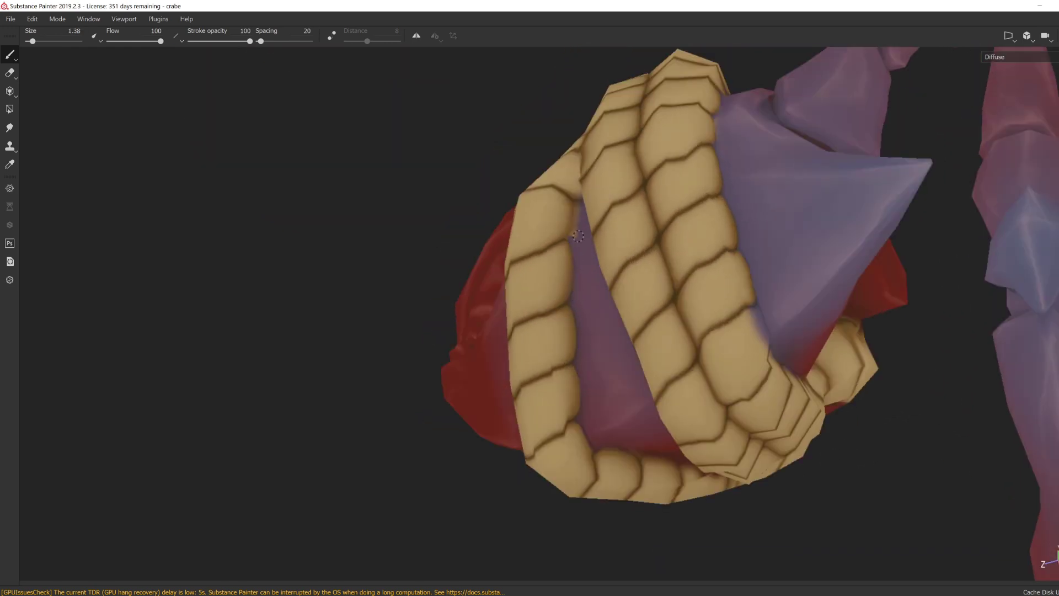
# Step: Round out the rope segments around the gap between the claw's ropes with a brush of size 2.75
pyautogui.keyDown('alt'); pyautogui.moveTo(578, 236); pyautogui.dragTo(496, 257); pyautogui.keyUp('alt')
pyautogui.keyDown('ctrl'); pyautogui.moveTo(510, 262); pyautogui.dragTo(561, 262, button='right'); pyautogui.keyUp('ctrl')
pyautogui.moveTo(624, 328)
pyautogui.keyDown('alt'); pyautogui.mouseDown()
pyautogui.moveTo(470, 333)
pyautogui.moveTo(504, 310)
pyautogui.mouseUp(); pyautogui.keyUp('alt')
pyautogui.moveTo(508, 310); pyautogui.dragTo(502, 309)
pyautogui.moveTo(593, 314); pyautogui.dragTo(578, 317)
pyautogui.keyDown('alt'); pyautogui.moveTo(601, 317); pyautogui.dragTo(441, 303, button='middle'); pyautogui.keyUp('alt')
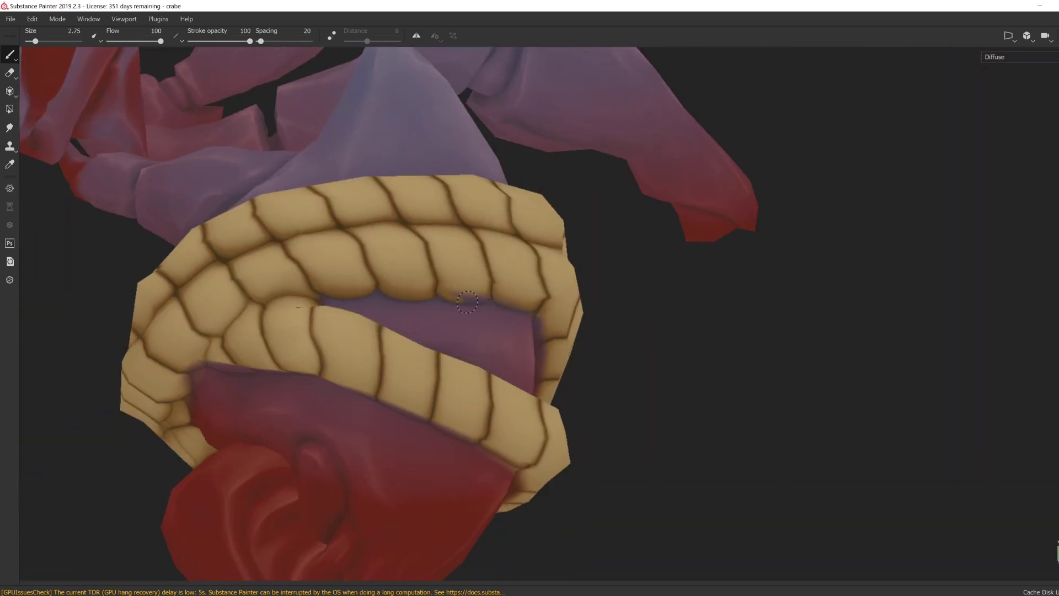
pyautogui.moveTo(468, 299); pyautogui.dragTo(476, 303)
pyautogui.keyDown('alt'); pyautogui.moveTo(496, 327); pyautogui.dragTo(408, 312); pyautogui.keyUp('alt')
pyautogui.moveTo(525, 284); pyautogui.dragTo(498, 278)
# Step: Fill the ropes mask where the two ropes cross on the claw with a brush of about size 8
pyautogui.keyDown('alt'); pyautogui.moveTo(559, 351); pyautogui.dragTo(578, 454); pyautogui.keyUp('alt')
pyautogui.keyDown('ctrl'); pyautogui.moveTo(583, 373); pyautogui.dragTo(605, 373, button='right'); pyautogui.keyUp('ctrl')
pyautogui.keyDown('alt'); pyautogui.moveTo(604, 398); pyautogui.dragTo(577, 375); pyautogui.keyUp('alt')
pyautogui.moveTo(589, 513); pyautogui.dragTo(580, 504)
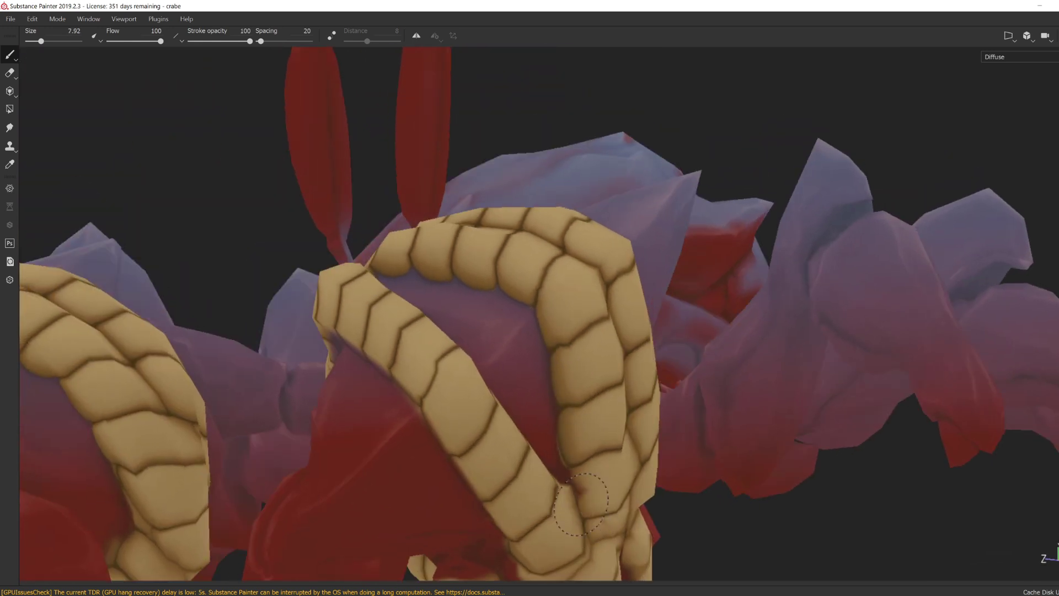
# Step: Refine the rope's inner edge around the other claw's opening with a size 2.43 brush and symmetry on
pyautogui.moveTo(564, 442)
pyautogui.keyDown('alt'); pyautogui.mouseDown()
pyautogui.moveTo(557, 411)
pyautogui.moveTo(657, 433)
pyautogui.moveTo(504, 421)
pyautogui.moveTo(394, 450)
pyautogui.moveTo(461, 426)
pyautogui.moveTo(430, 474)
pyautogui.moveTo(390, 504)
pyautogui.moveTo(472, 445)
pyautogui.moveTo(485, 492)
pyautogui.moveTo(431, 395)
pyautogui.moveTo(350, 379)
pyautogui.moveTo(355, 360)
pyautogui.moveTo(428, 414)
pyautogui.moveTo(397, 381)
pyautogui.moveTo(289, 374)
pyautogui.moveTo(232, 456)
pyautogui.mouseUp(); pyautogui.keyUp('alt')
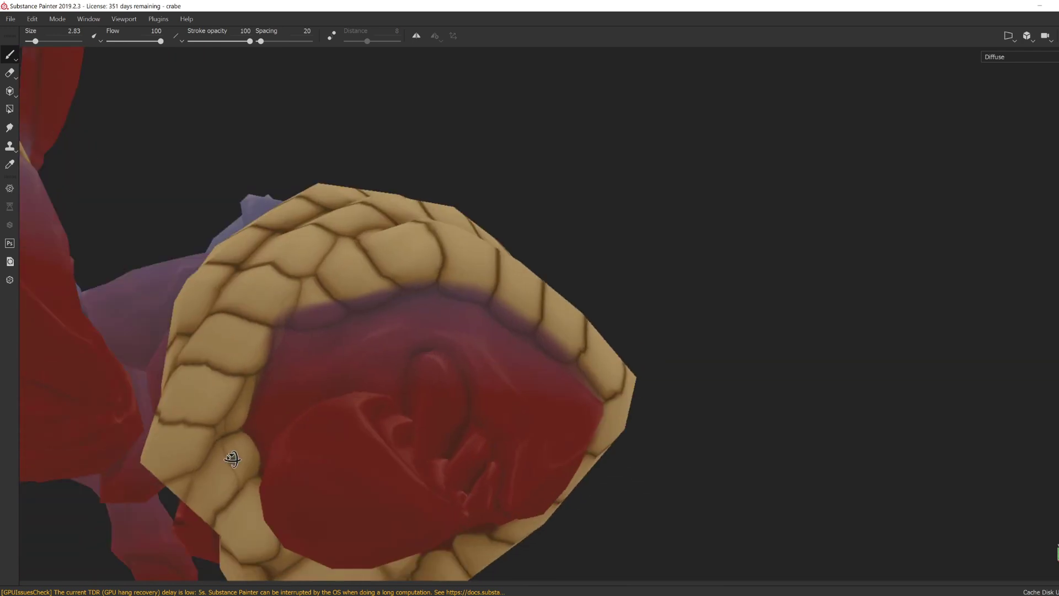
pyautogui.keyDown('alt'); pyautogui.moveTo(421, 300); pyautogui.dragTo(547, 321); pyautogui.keyUp('alt')
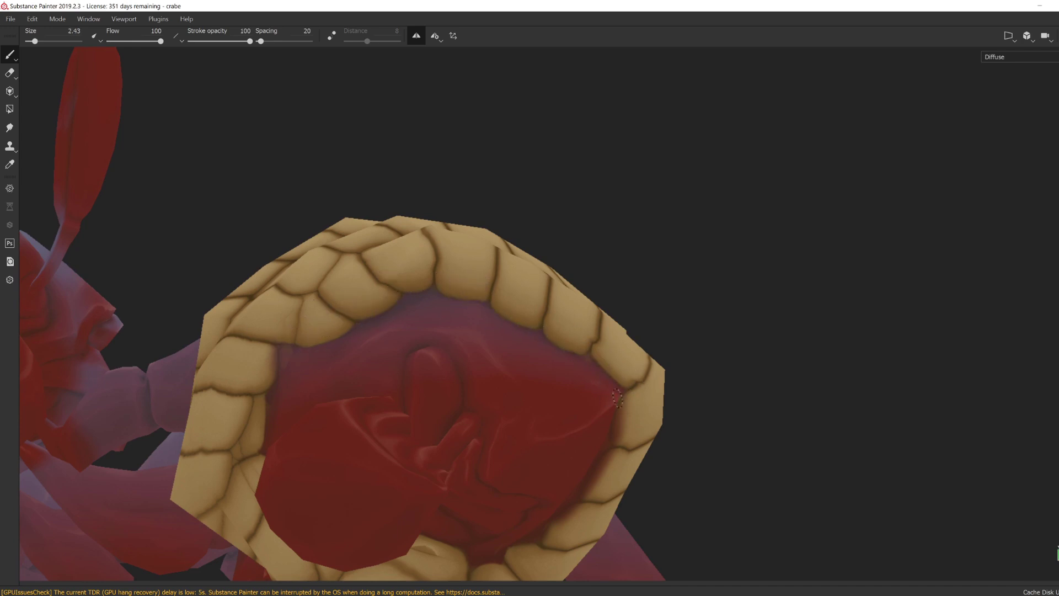
pyautogui.keyDown('alt'); pyautogui.moveTo(617, 397); pyautogui.dragTo(609, 439); pyautogui.keyUp('alt')
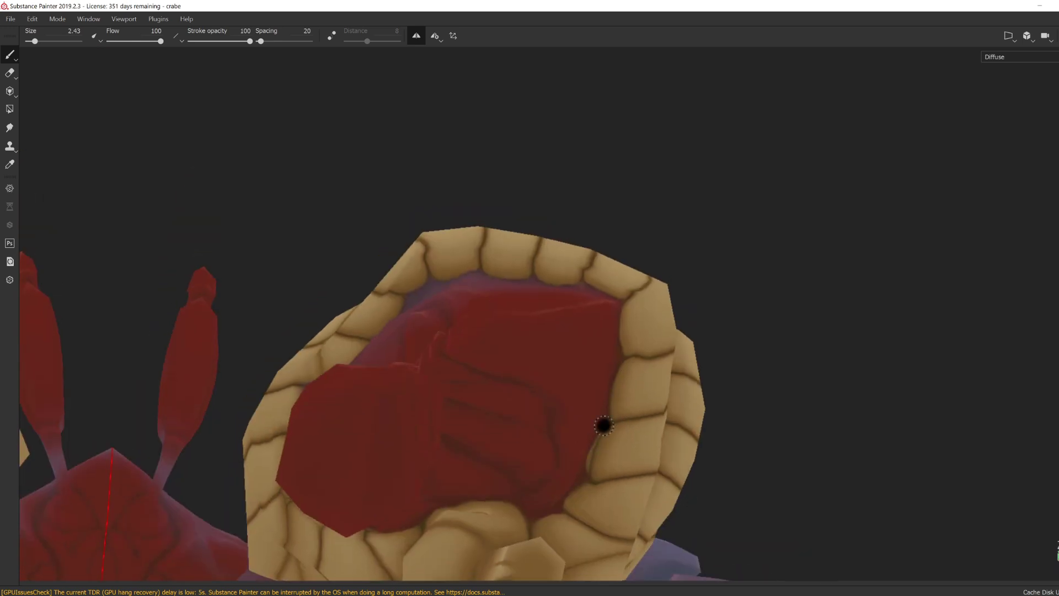
pyautogui.moveTo(568, 480)
pyautogui.keyDown('alt'); pyautogui.mouseDown()
pyautogui.moveTo(561, 518)
pyautogui.moveTo(535, 520)
pyautogui.moveTo(418, 303)
pyautogui.mouseUp(); pyautogui.keyUp('alt')
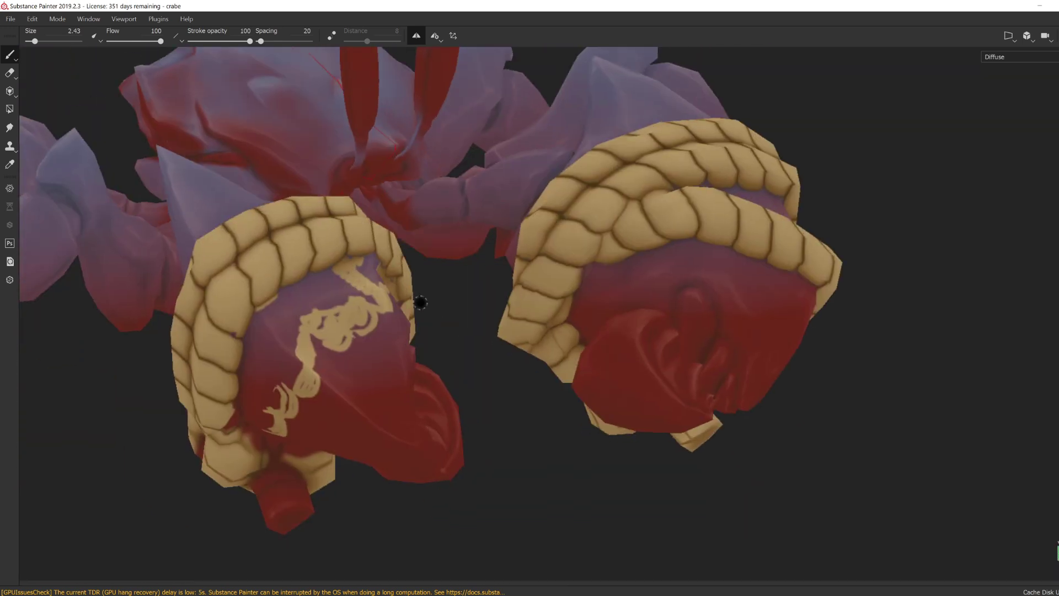
# Step: Turn symmetry off and erase the stray rope marks from the bare surface of the opposite claw
pyautogui.click(416, 35)
pyautogui.keyDown('ctrl'); pyautogui.moveTo(298, 373); pyautogui.dragTo(309, 372, button='right'); pyautogui.keyUp('ctrl')
pyautogui.moveTo(307, 372); pyautogui.dragTo(275, 426)
pyautogui.moveTo(305, 357)
pyautogui.mouseDown()
pyautogui.moveTo(334, 332)
pyautogui.moveTo(321, 326)
pyautogui.mouseUp()
pyautogui.keyDown('alt'); pyautogui.moveTo(330, 319); pyautogui.dragTo(292, 353); pyautogui.keyUp('alt')
pyautogui.moveTo(389, 297); pyautogui.dragTo(364, 256)
# Step: Clear the remaining rope marks from the claw's bare face and trim the nearby rope edge with a size 3.18 brush
pyautogui.keyDown('alt'); pyautogui.moveTo(355, 262); pyautogui.dragTo(301, 267); pyautogui.keyUp('alt')
pyautogui.moveTo(311, 296); pyautogui.dragTo(338, 277)
pyautogui.keyDown('alt'); pyautogui.moveTo(353, 265); pyautogui.dragTo(325, 256); pyautogui.keyUp('alt')
pyautogui.keyDown('ctrl'); pyautogui.moveTo(342, 252); pyautogui.dragTo(340, 251, button='right'); pyautogui.keyUp('ctrl')
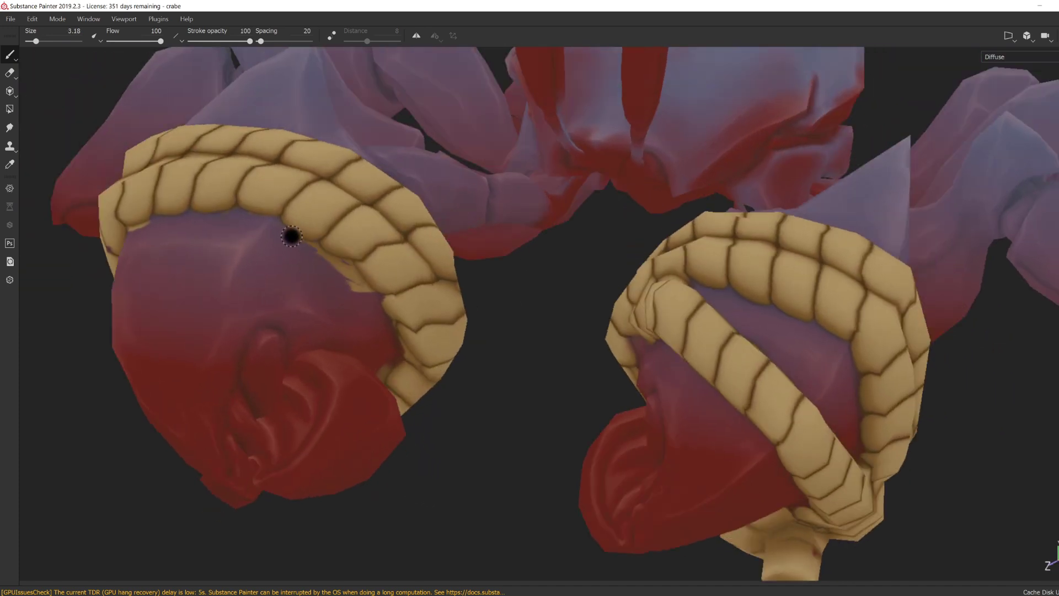
pyautogui.keyDown('alt'); pyautogui.moveTo(390, 300); pyautogui.dragTo(392, 386); pyautogui.keyUp('alt')
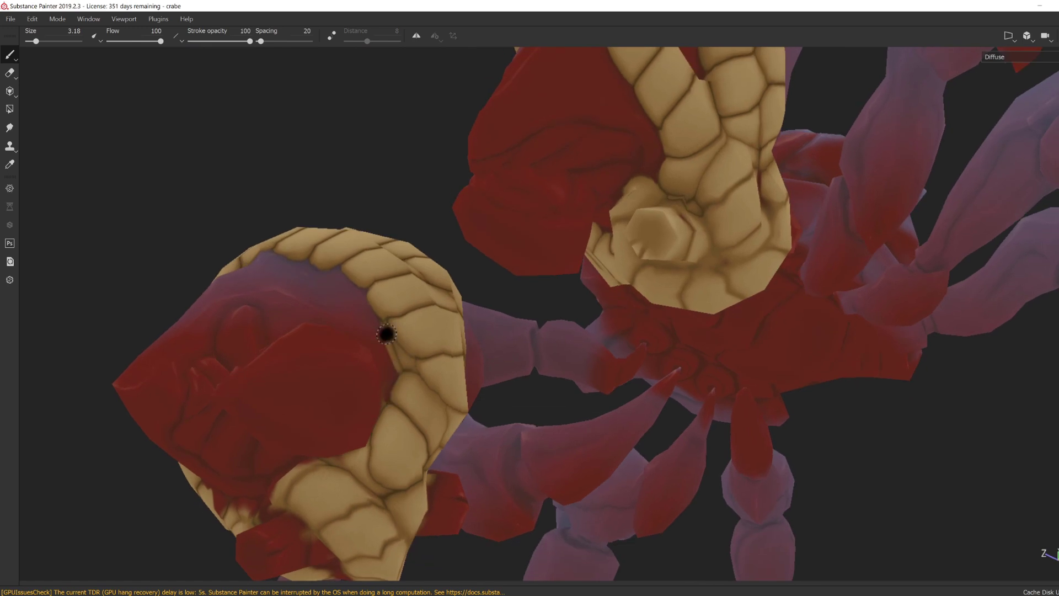
# Step: Fill the protruding rope end beneath the claw into the ropes mask with a size 13.11 brush
pyautogui.moveTo(391, 349)
pyautogui.keyDown('alt'); pyautogui.mouseDown()
pyautogui.moveTo(364, 441)
pyautogui.moveTo(374, 472)
pyautogui.moveTo(411, 410)
pyautogui.moveTo(406, 440)
pyautogui.moveTo(357, 407)
pyautogui.moveTo(349, 433)
pyautogui.mouseUp(); pyautogui.keyUp('alt')
pyautogui.keyDown('ctrl'); pyautogui.moveTo(342, 433); pyautogui.dragTo(353, 433, button='right'); pyautogui.keyUp('ctrl')
pyautogui.keyDown('alt'); pyautogui.moveTo(350, 433); pyautogui.dragTo(327, 415); pyautogui.keyUp('alt')
pyautogui.keyDown('alt'); pyautogui.moveTo(291, 353); pyautogui.dragTo(327, 469); pyautogui.keyUp('alt')
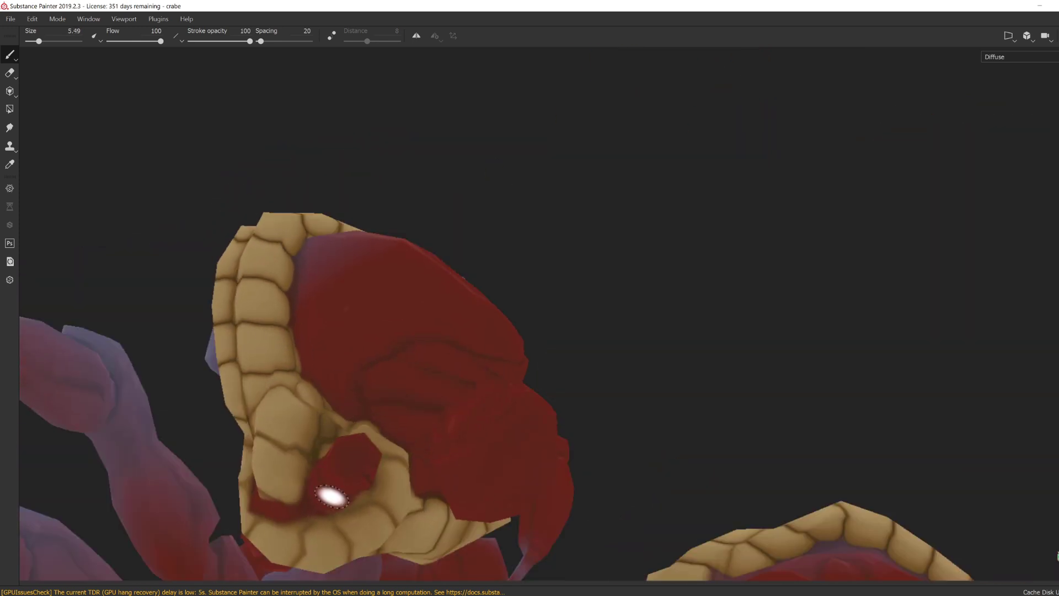
pyautogui.keyDown('ctrl'); pyautogui.moveTo(331, 494); pyautogui.dragTo(353, 494, button='right'); pyautogui.keyUp('ctrl')
pyautogui.moveTo(331, 494); pyautogui.dragTo(346, 486)
pyautogui.moveTo(346, 486)
pyautogui.keyDown('alt'); pyautogui.mouseDown()
pyautogui.moveTo(335, 499)
pyautogui.moveTo(347, 452)
pyautogui.moveTo(353, 466)
pyautogui.mouseUp(); pyautogui.keyUp('alt')
pyautogui.moveTo(353, 466); pyautogui.dragTo(320, 469)
pyautogui.scroll(-5, 319, 468)
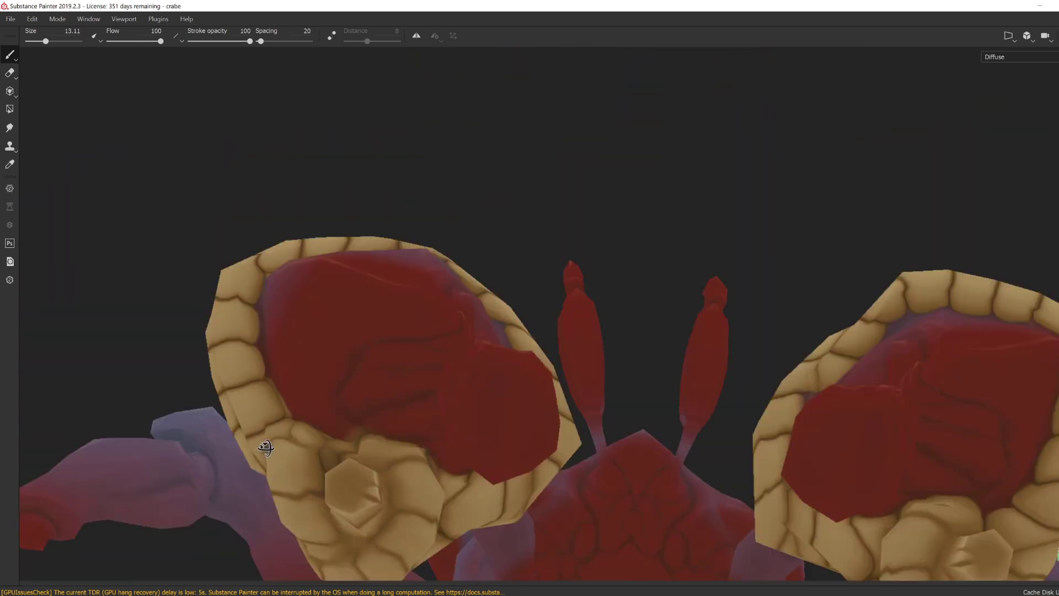
# Step: Smooth the rope's inner edge around the claw's front opening with a size 2.63 brush
pyautogui.moveTo(265, 444)
pyautogui.keyDown('alt'); pyautogui.mouseDown()
pyautogui.moveTo(367, 360)
pyautogui.moveTo(279, 359)
pyautogui.moveTo(259, 334)
pyautogui.mouseUp(); pyautogui.keyUp('alt')
pyautogui.moveTo(260, 282)
pyautogui.keyDown('alt'); pyautogui.mouseDown()
pyautogui.moveTo(292, 215)
pyautogui.moveTo(429, 458)
pyautogui.mouseUp(); pyautogui.keyUp('alt')
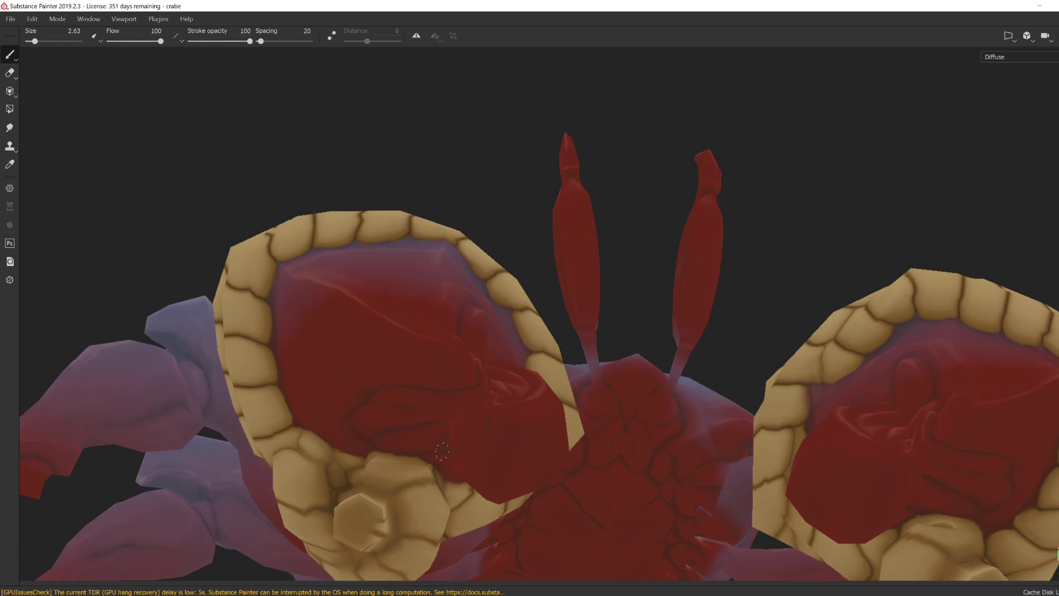
pyautogui.keyDown('alt'); pyautogui.moveTo(335, 440); pyautogui.dragTo(342, 307); pyautogui.keyUp('alt')
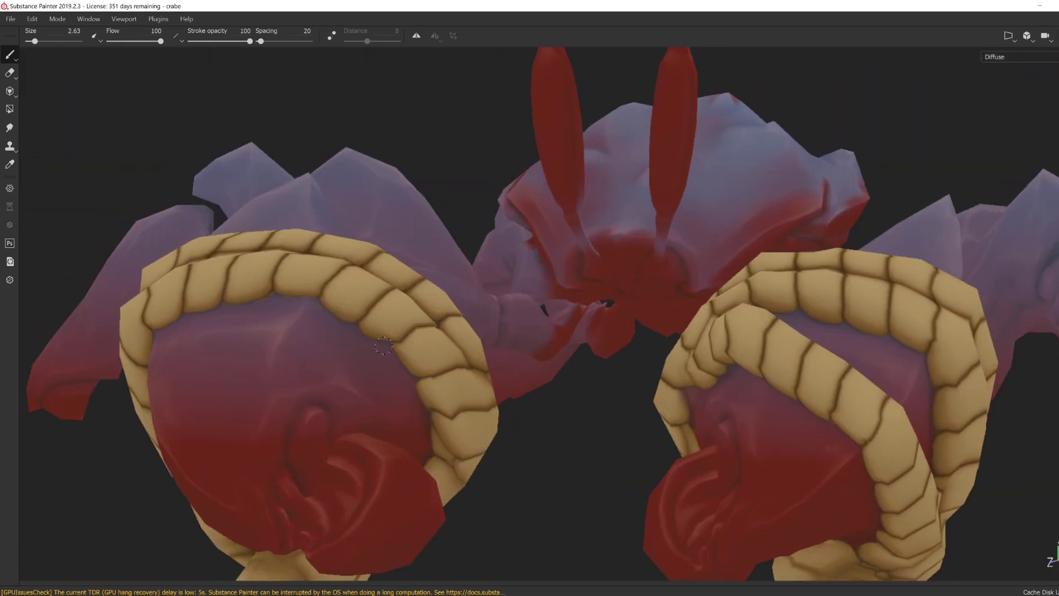
# Step: Fill the second rope end and its surrounding gap on the claw's underside into the ropes mask
pyautogui.keyDown('alt'); pyautogui.moveTo(262, 294); pyautogui.dragTo(541, 237); pyautogui.keyUp('alt')
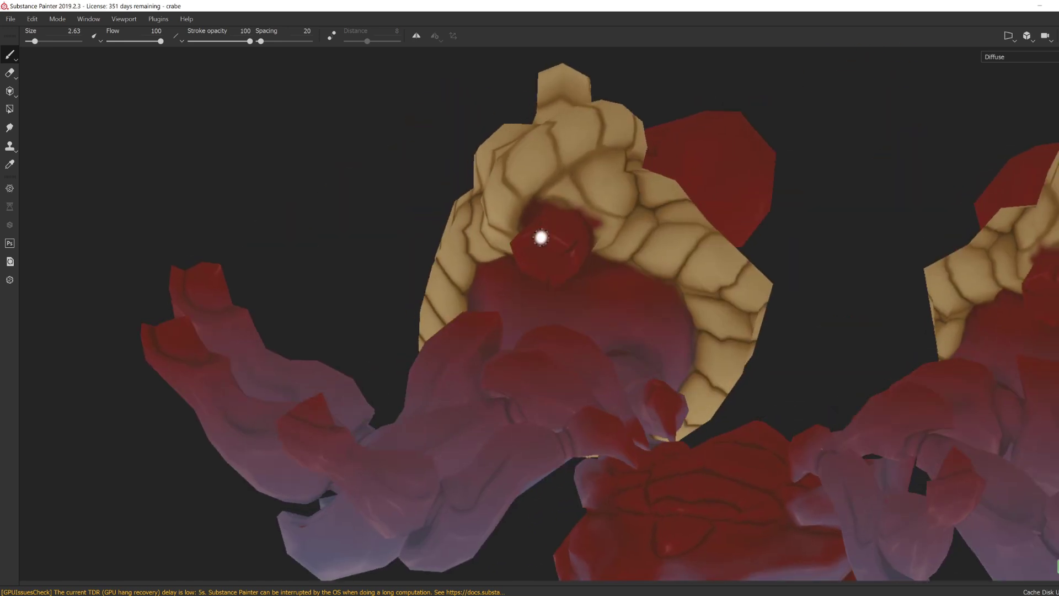
pyautogui.keyDown('ctrl'); pyautogui.moveTo(541, 237); pyautogui.dragTo(568, 234, button='right'); pyautogui.keyUp('ctrl')
pyautogui.moveTo(569, 218); pyautogui.dragTo(581, 227)
pyautogui.keyDown('alt'); pyautogui.moveTo(582, 226); pyautogui.dragTo(689, 224); pyautogui.keyUp('alt')
pyautogui.moveTo(549, 245); pyautogui.dragTo(485, 265)
pyautogui.moveTo(497, 262); pyautogui.dragTo(472, 276)
# Step: Trim the rope's inner edge along the claw's underside with a size 1.54 brush
pyautogui.moveTo(557, 265)
pyautogui.keyDown('alt'); pyautogui.mouseDown()
pyautogui.moveTo(488, 251)
pyautogui.moveTo(405, 343)
pyautogui.mouseUp(); pyautogui.keyUp('alt')
pyautogui.press('[')
pyautogui.keyDown('alt'); pyautogui.moveTo(488, 362); pyautogui.dragTo(435, 353, button='right'); pyautogui.keyUp('alt')
pyautogui.moveTo(529, 469)
pyautogui.keyDown('alt'); pyautogui.mouseDown()
pyautogui.moveTo(527, 441)
pyautogui.moveTo(432, 406)
pyautogui.mouseUp(); pyautogui.keyUp('alt')
pyautogui.keyDown('alt'); pyautogui.moveTo(432, 407); pyautogui.dragTo(458, 541, button='middle'); pyautogui.keyUp('alt')
pyautogui.keyDown('alt'); pyautogui.moveTo(459, 541); pyautogui.dragTo(523, 567, button='right'); pyautogui.keyUp('alt')
pyautogui.keyDown('alt'); pyautogui.moveTo(522, 568); pyautogui.dragTo(475, 524); pyautogui.keyUp('alt')
pyautogui.press('x')
pyautogui.keyDown('ctrl'); pyautogui.moveTo(469, 337); pyautogui.dragTo(447, 337, button='right'); pyautogui.keyUp('ctrl')
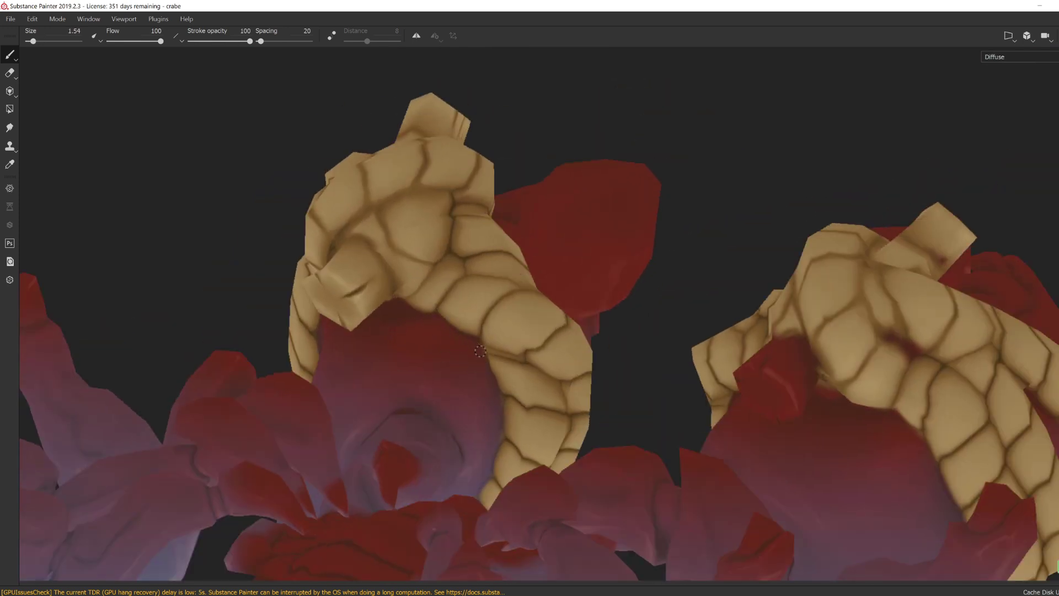
pyautogui.moveTo(480, 352)
pyautogui.keyDown('alt'); pyautogui.mouseDown()
pyautogui.moveTo(484, 413)
pyautogui.moveTo(440, 361)
pyautogui.moveTo(448, 405)
pyautogui.moveTo(424, 420)
pyautogui.moveTo(436, 424)
pyautogui.mouseUp(); pyautogui.keyUp('alt')
pyautogui.keyDown('alt'); pyautogui.moveTo(447, 364); pyautogui.dragTo(516, 343); pyautogui.keyUp('alt')
pyautogui.keyDown('alt'); pyautogui.moveTo(416, 269); pyautogui.dragTo(337, 234); pyautogui.keyUp('alt')
pyautogui.keyDown('alt'); pyautogui.moveTo(397, 202); pyautogui.dragTo(423, 352, button='middle'); pyautogui.keyUp('alt')
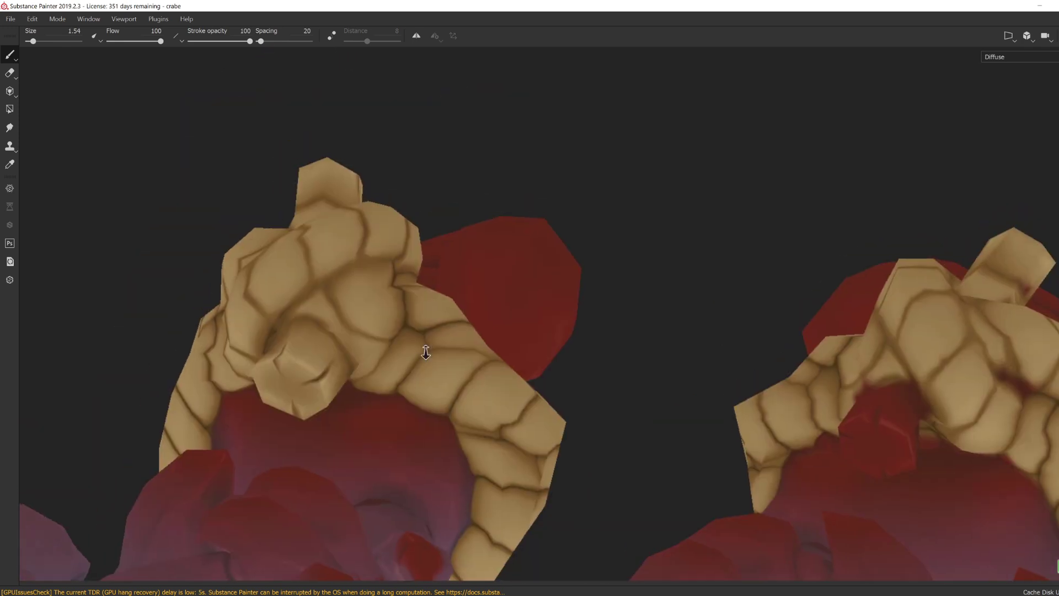
# Step: Fill the red rope end and the gaps between rope segments on the other claw into the ropes mask
pyautogui.press('f')
pyautogui.keyDown('alt'); pyautogui.moveTo(697, 349); pyautogui.dragTo(429, 413, button='middle'); pyautogui.keyUp('alt')
pyautogui.scroll(5, 429, 413)
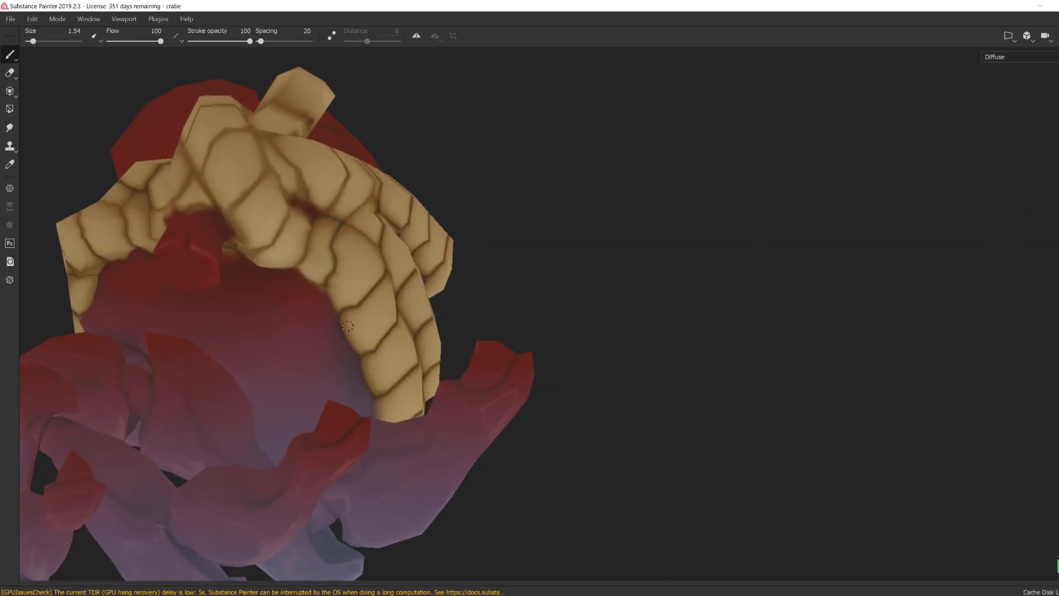
pyautogui.moveTo(323, 287)
pyautogui.keyDown('alt'); pyautogui.mouseDown()
pyautogui.moveTo(379, 397)
pyautogui.moveTo(371, 337)
pyautogui.moveTo(237, 243)
pyautogui.moveTo(387, 223)
pyautogui.moveTo(237, 289)
pyautogui.moveTo(292, 295)
pyautogui.mouseUp(); pyautogui.keyUp('alt')
pyautogui.keyDown('alt'); pyautogui.moveTo(292, 295); pyautogui.dragTo(491, 309); pyautogui.keyUp('alt')
pyautogui.keyDown('ctrl'); pyautogui.moveTo(491, 309); pyautogui.dragTo(460, 310, button='right'); pyautogui.keyUp('ctrl')
pyautogui.moveTo(284, 293)
pyautogui.mouseDown()
pyautogui.moveTo(315, 290)
pyautogui.moveTo(477, 336)
pyautogui.moveTo(326, 250)
pyautogui.moveTo(161, 282)
pyautogui.moveTo(258, 347)
pyautogui.mouseUp()
pyautogui.keyDown('ctrl'); pyautogui.moveTo(258, 347); pyautogui.dragTo(215, 348, button='right'); pyautogui.keyUp('ctrl')
pyautogui.keyDown('alt'); pyautogui.moveTo(217, 353); pyautogui.dragTo(550, 357); pyautogui.keyUp('alt')
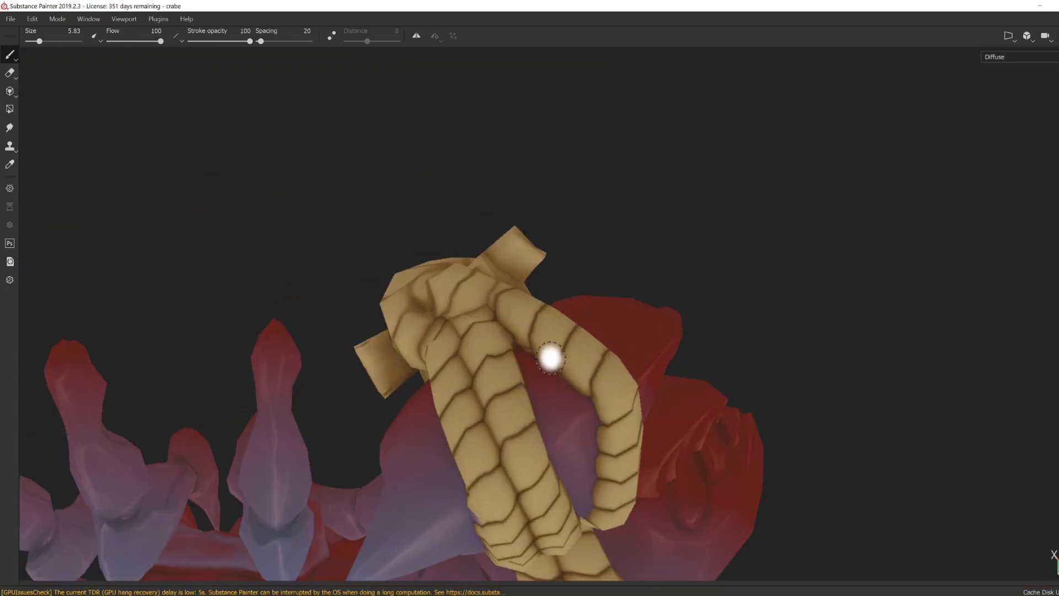
# Step: Clean up the rope edges over the top and front of the claw with a brush of about size 1.7
pyautogui.keyDown('alt'); pyautogui.moveTo(591, 414); pyautogui.dragTo(441, 347); pyautogui.keyUp('alt')
pyautogui.keyDown('alt'); pyautogui.moveTo(441, 346); pyautogui.dragTo(584, 359, button='right'); pyautogui.keyUp('alt')
pyautogui.keyDown('alt'); pyautogui.moveTo(585, 358); pyautogui.dragTo(496, 353); pyautogui.keyUp('alt')
pyautogui.keyDown('ctrl'); pyautogui.moveTo(497, 353); pyautogui.dragTo(463, 337, button='right'); pyautogui.keyUp('ctrl')
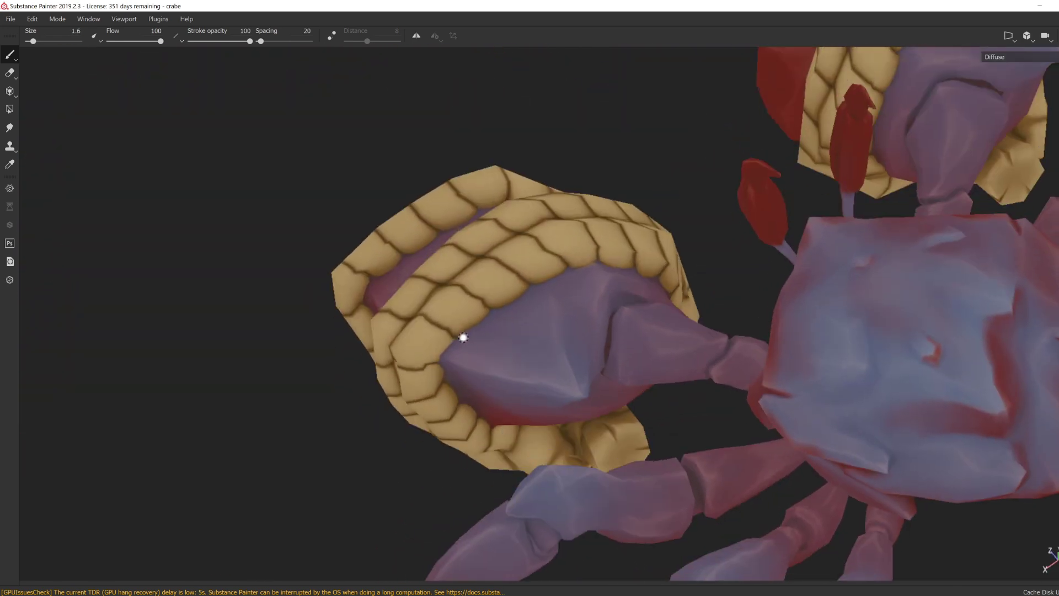
pyautogui.keyDown('alt'); pyautogui.moveTo(455, 333); pyautogui.dragTo(538, 352); pyautogui.keyUp('alt')
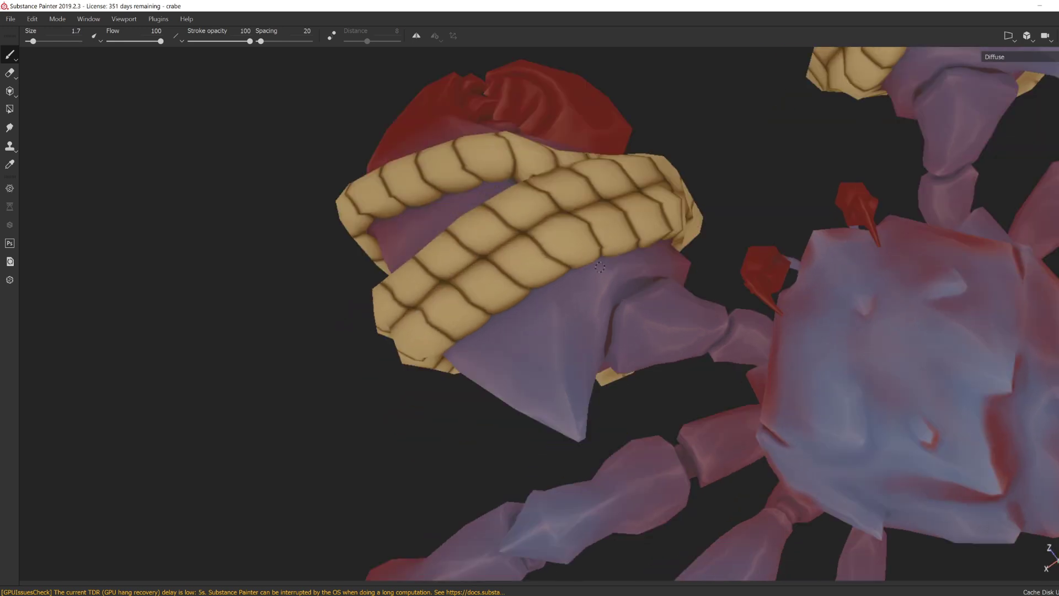
pyautogui.keyDown('alt'); pyautogui.moveTo(635, 237); pyautogui.dragTo(513, 331, button='right'); pyautogui.keyUp('alt')
pyautogui.keyDown('alt'); pyautogui.moveTo(513, 331); pyautogui.dragTo(416, 260); pyautogui.keyUp('alt')
pyautogui.keyDown('alt'); pyautogui.moveTo(416, 259); pyautogui.dragTo(472, 316, button='right'); pyautogui.keyUp('alt')
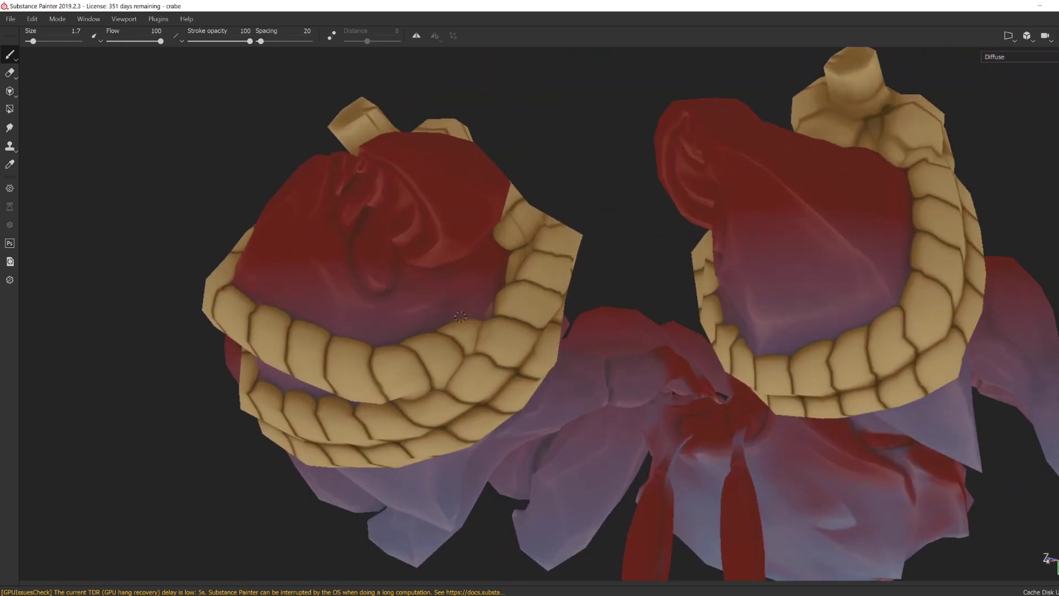
pyautogui.keyDown('alt'); pyautogui.moveTo(471, 317); pyautogui.dragTo(684, 331); pyautogui.keyUp('alt')
pyautogui.keyDown('alt'); pyautogui.moveTo(684, 331); pyautogui.dragTo(564, 351, button='right'); pyautogui.keyUp('alt')
pyautogui.keyDown('alt'); pyautogui.moveTo(564, 351); pyautogui.dragTo(570, 419); pyautogui.keyUp('alt')
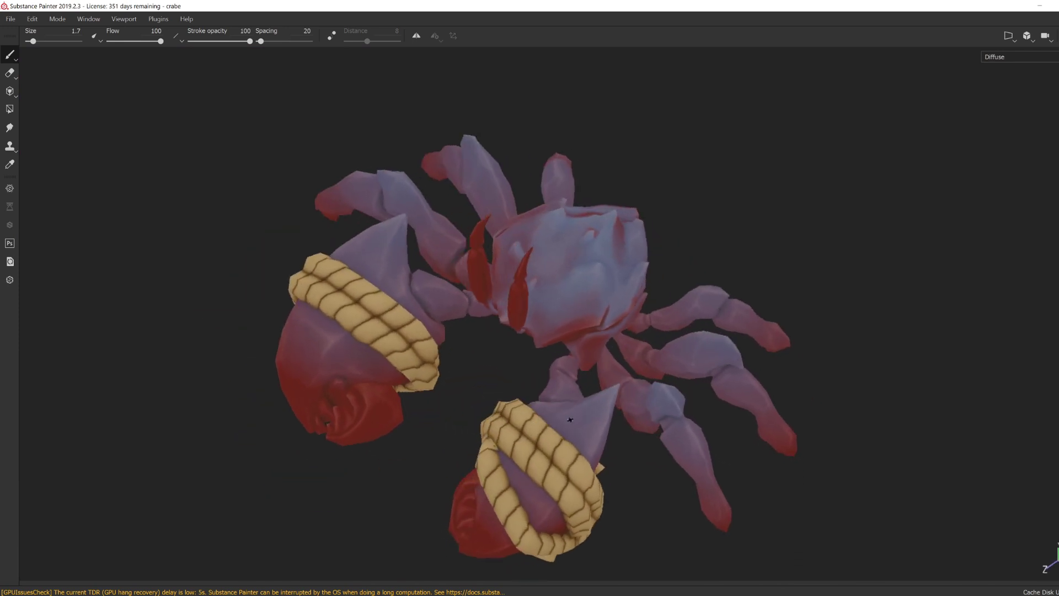
# Step: Rename the main-light folder as colour-var and its value-gradient-01 layer as blue-gradient-01
pyautogui.press('Tab')
pyautogui.click(845, 265)
pyautogui.click(910, 292)
pyautogui.doubleClick(890, 271)
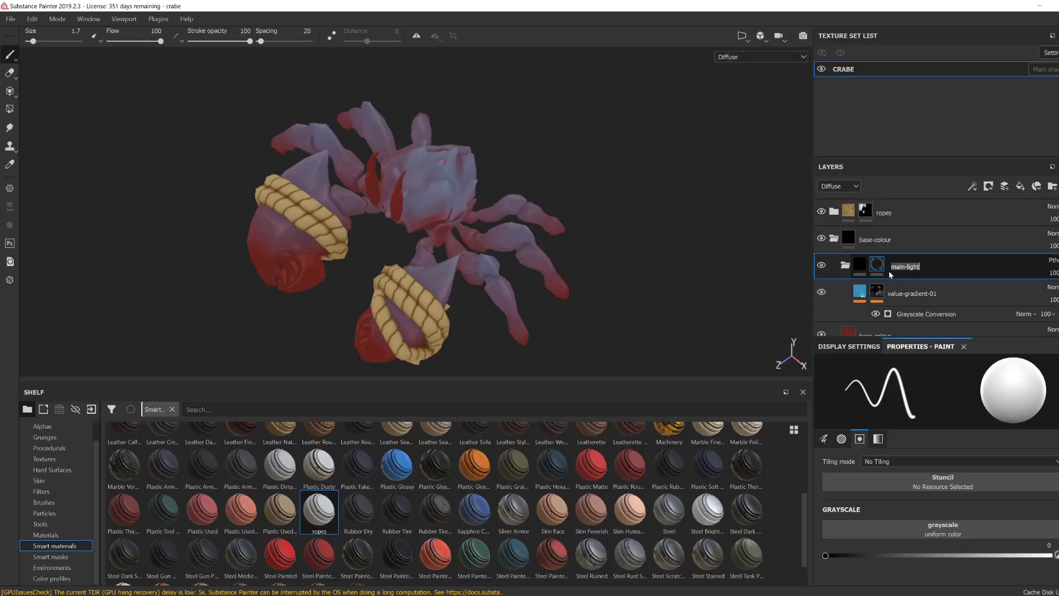
pyautogui.doubleClick(905, 293)
pyautogui.moveTo(905, 293); pyautogui.dragTo(849, 314)
pyautogui.write('blue')
pyautogui.press('Return')
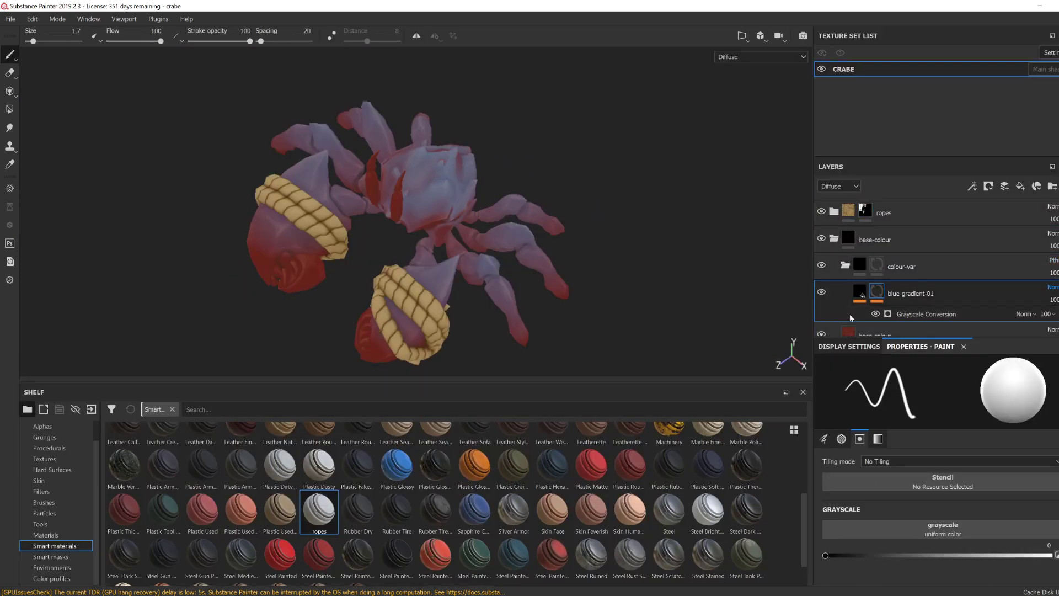
# Step: Select the colour-var folder's mask and set up a symmetrical soft brush with pen-pressure flow of 34 and no size pressure
pyautogui.click(836, 272)
pyautogui.keyDown('alt'); pyautogui.moveTo(557, 242); pyautogui.dragTo(628, 265, button='right'); pyautogui.keyUp('alt')
pyautogui.keyDown('alt'); pyautogui.moveTo(628, 265); pyautogui.dragTo(623, 295); pyautogui.keyUp('alt')
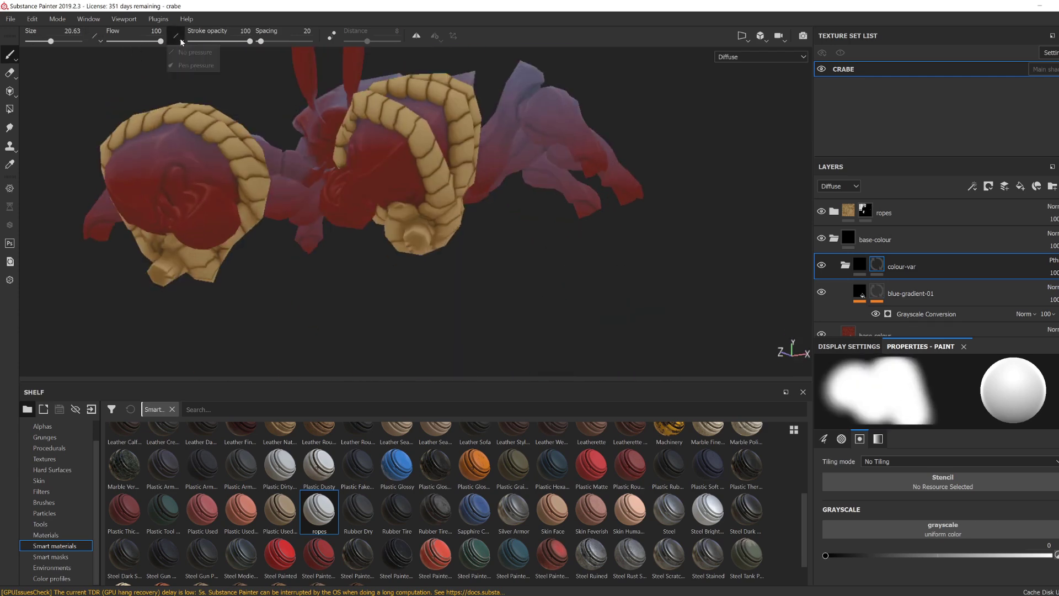
pyautogui.keyDown('alt'); pyautogui.moveTo(419, 232); pyautogui.dragTo(462, 217); pyautogui.keyUp('alt')
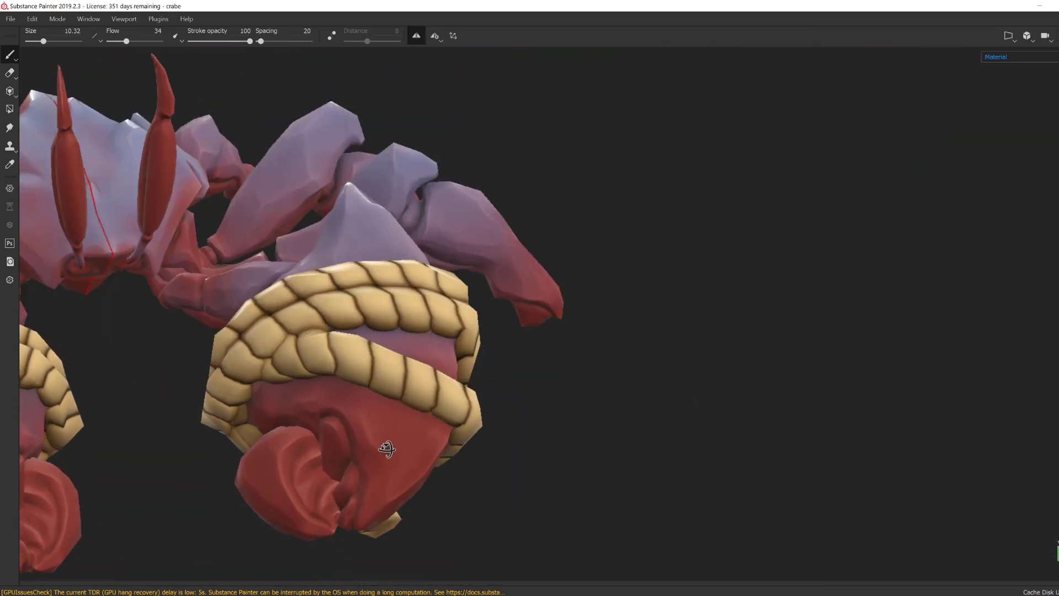
# Step: Paint out the blue around both claws' arm sockets in the colour-var mask, using brush sizes from about 4 to 9
pyautogui.moveTo(387, 449)
pyautogui.keyDown('alt'); pyautogui.mouseDown()
pyautogui.moveTo(338, 333)
pyautogui.moveTo(224, 337)
pyautogui.mouseUp(); pyautogui.keyUp('alt')
pyautogui.moveTo(403, 321)
pyautogui.keyDown('alt'); pyautogui.mouseDown()
pyautogui.moveTo(442, 337)
pyautogui.moveTo(419, 308)
pyautogui.mouseUp(); pyautogui.keyUp('alt')
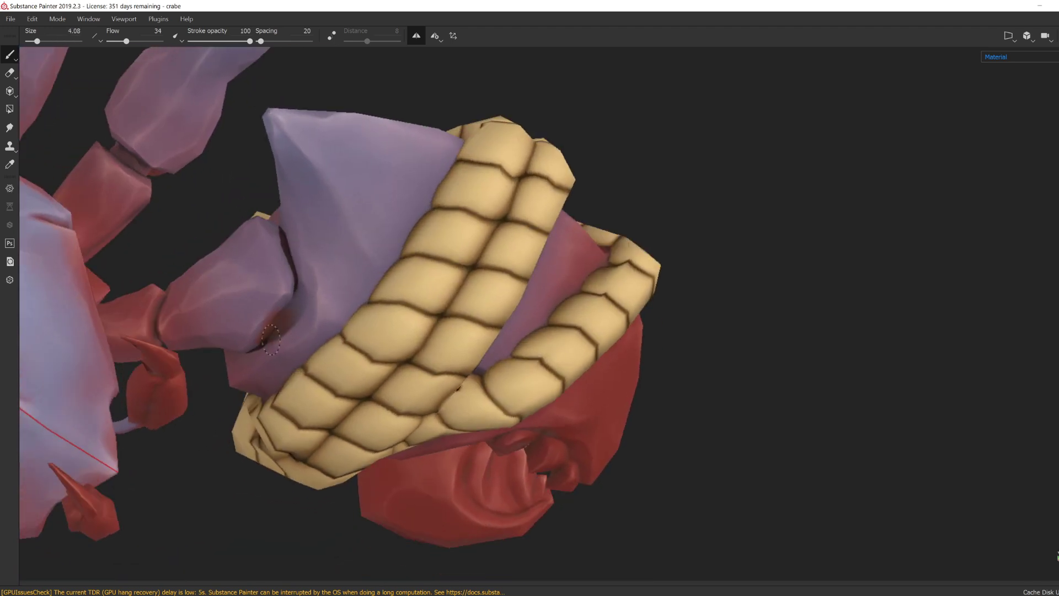
pyautogui.moveTo(295, 331)
pyautogui.mouseDown()
pyautogui.moveTo(312, 253)
pyautogui.moveTo(303, 248)
pyautogui.mouseUp()
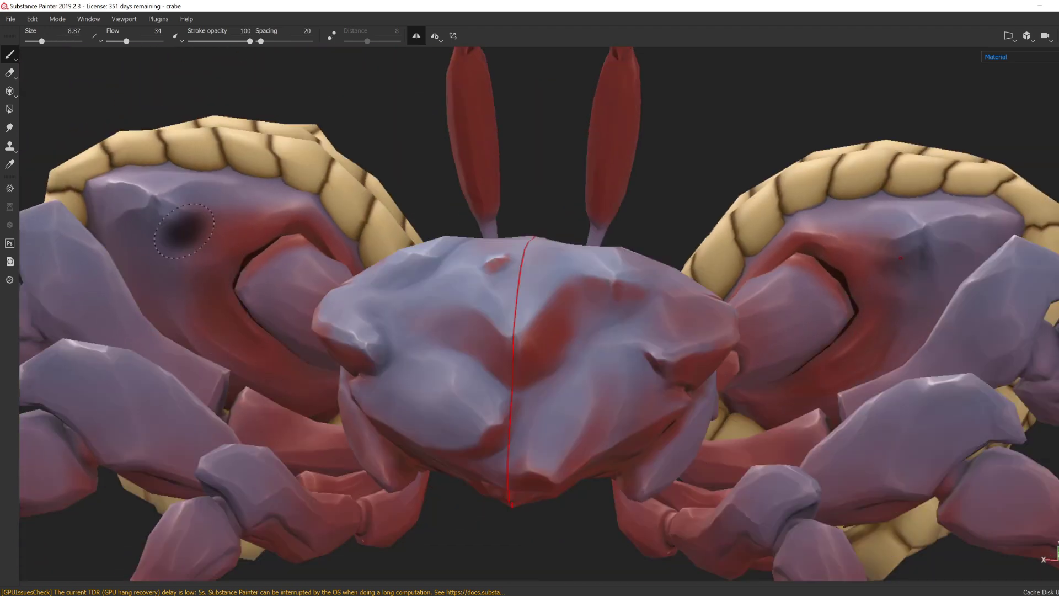
pyautogui.keyDown('alt'); pyautogui.moveTo(184, 230); pyautogui.dragTo(275, 228); pyautogui.keyUp('alt')
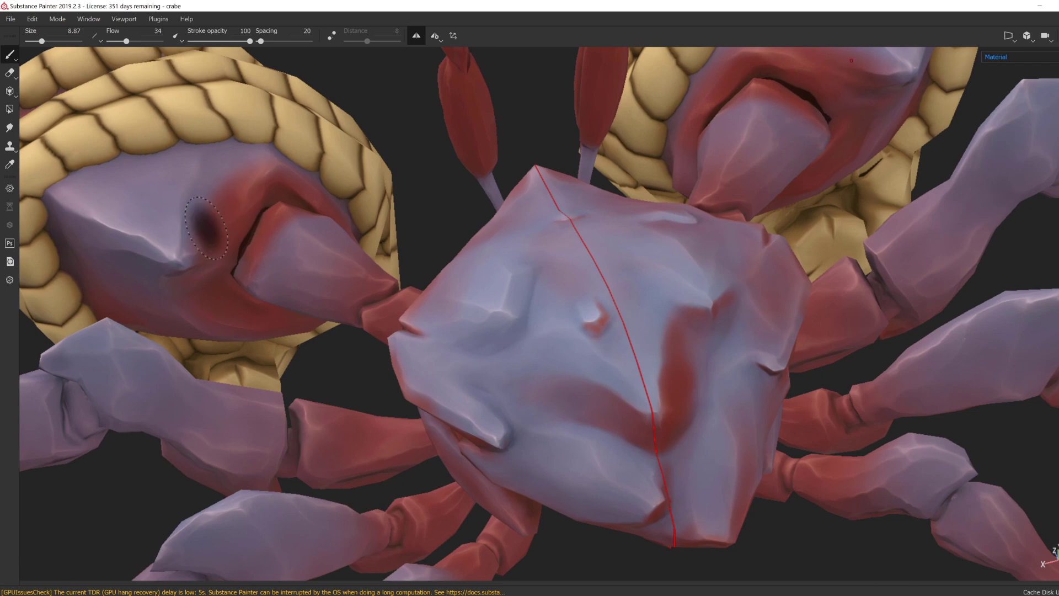
pyautogui.moveTo(205, 227)
pyautogui.keyDown('alt'); pyautogui.mouseDown()
pyautogui.moveTo(272, 178)
pyautogui.moveTo(288, 189)
pyautogui.moveTo(290, 283)
pyautogui.moveTo(363, 238)
pyautogui.moveTo(359, 180)
pyautogui.moveTo(289, 279)
pyautogui.moveTo(279, 314)
pyautogui.moveTo(308, 312)
pyautogui.moveTo(288, 307)
pyautogui.moveTo(274, 367)
pyautogui.moveTo(236, 428)
pyautogui.moveTo(301, 336)
pyautogui.moveTo(355, 322)
pyautogui.moveTo(315, 367)
pyautogui.moveTo(312, 402)
pyautogui.moveTo(359, 454)
pyautogui.moveTo(359, 352)
pyautogui.mouseUp(); pyautogui.keyUp('alt')
pyautogui.keyDown('alt'); pyautogui.moveTo(312, 395); pyautogui.dragTo(420, 439); pyautogui.keyUp('alt')
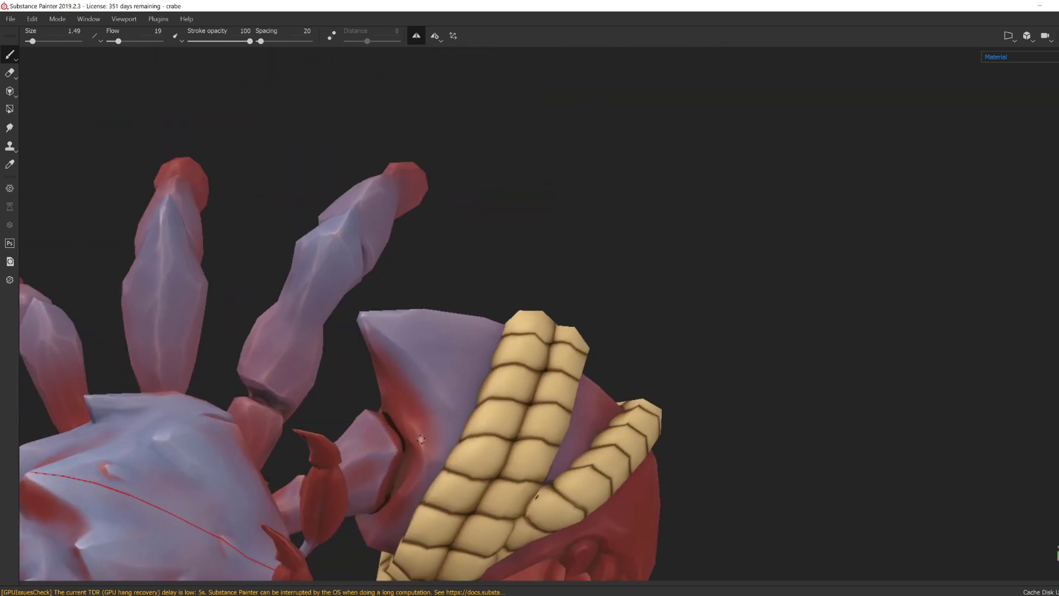
# Step: Refine the red shading and blue highlights around the claw socket and arm segments with flow 19
pyautogui.keyDown('alt'); pyautogui.moveTo(417, 481); pyautogui.dragTo(429, 425); pyautogui.keyUp('alt')
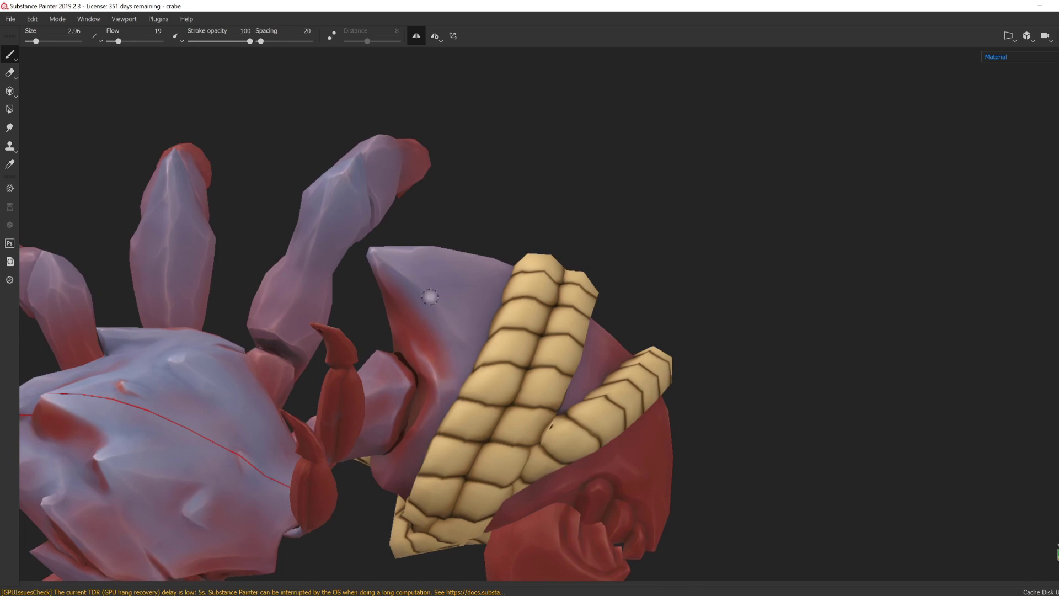
pyautogui.keyDown('alt'); pyautogui.moveTo(430, 296); pyautogui.dragTo(408, 298); pyautogui.keyUp('alt')
pyautogui.press('x')
pyautogui.keyDown('ctrl'); pyautogui.moveTo(403, 298); pyautogui.dragTo(411, 297, button='right'); pyautogui.keyUp('ctrl')
pyautogui.moveTo(435, 353)
pyautogui.keyDown('alt'); pyautogui.mouseDown()
pyautogui.moveTo(449, 364)
pyautogui.moveTo(441, 408)
pyautogui.moveTo(331, 346)
pyautogui.moveTo(360, 483)
pyautogui.moveTo(349, 487)
pyautogui.moveTo(377, 484)
pyautogui.moveTo(296, 511)
pyautogui.moveTo(402, 568)
pyautogui.moveTo(520, 574)
pyautogui.moveTo(503, 463)
pyautogui.moveTo(499, 477)
pyautogui.moveTo(447, 489)
pyautogui.moveTo(739, 385)
pyautogui.moveTo(474, 444)
pyautogui.moveTo(444, 442)
pyautogui.moveTo(411, 396)
pyautogui.mouseUp(); pyautogui.keyUp('alt')
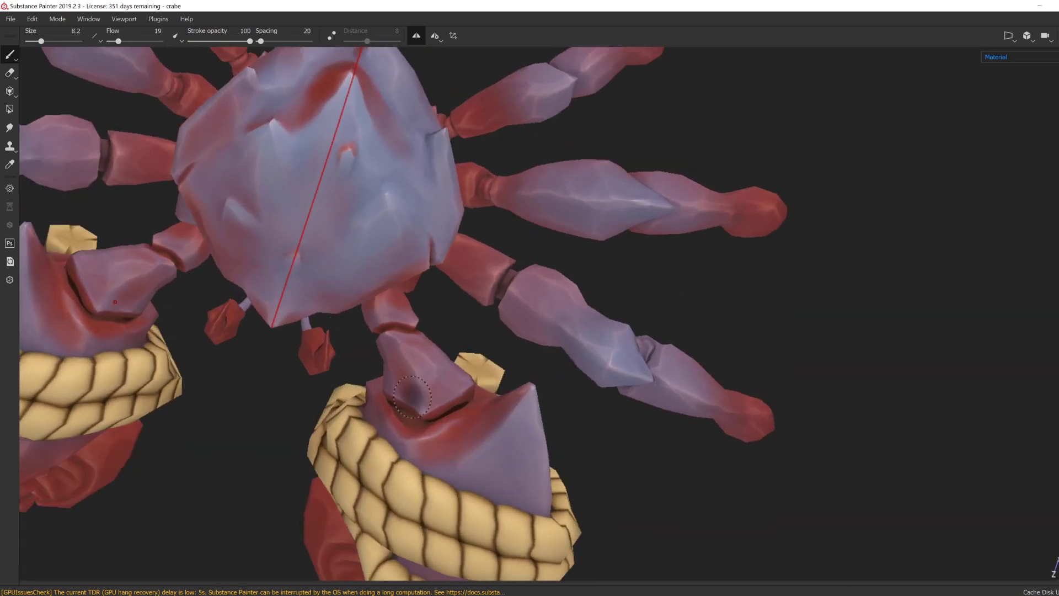
pyautogui.keyDown('alt'); pyautogui.moveTo(405, 358); pyautogui.dragTo(408, 312); pyautogui.keyUp('alt')
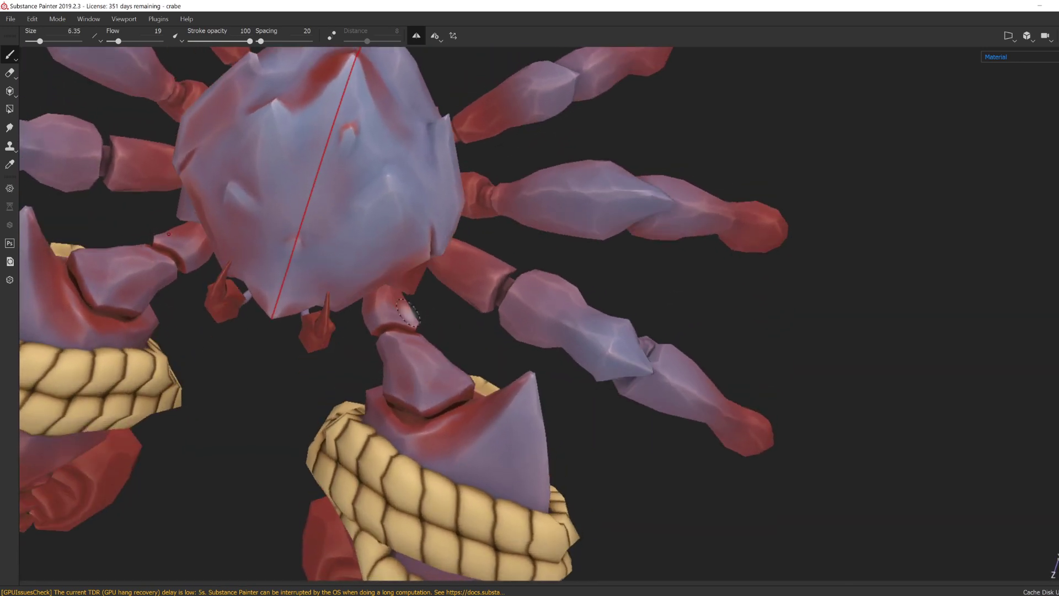
# Step: Paint highlights on the shell's bumps and red shading in its creases, and turn symmetry off
pyautogui.scroll(-4, 369, 313)
pyautogui.moveTo(603, 369)
pyautogui.keyDown('alt'); pyautogui.mouseDown()
pyautogui.moveTo(373, 392)
pyautogui.moveTo(359, 356)
pyautogui.moveTo(574, 371)
pyautogui.moveTo(475, 389)
pyautogui.mouseUp(); pyautogui.keyUp('alt')
pyautogui.scroll(5, 359, 356)
pyautogui.keyDown('alt'); pyautogui.moveTo(425, 200); pyautogui.dragTo(274, 394); pyautogui.keyUp('alt')
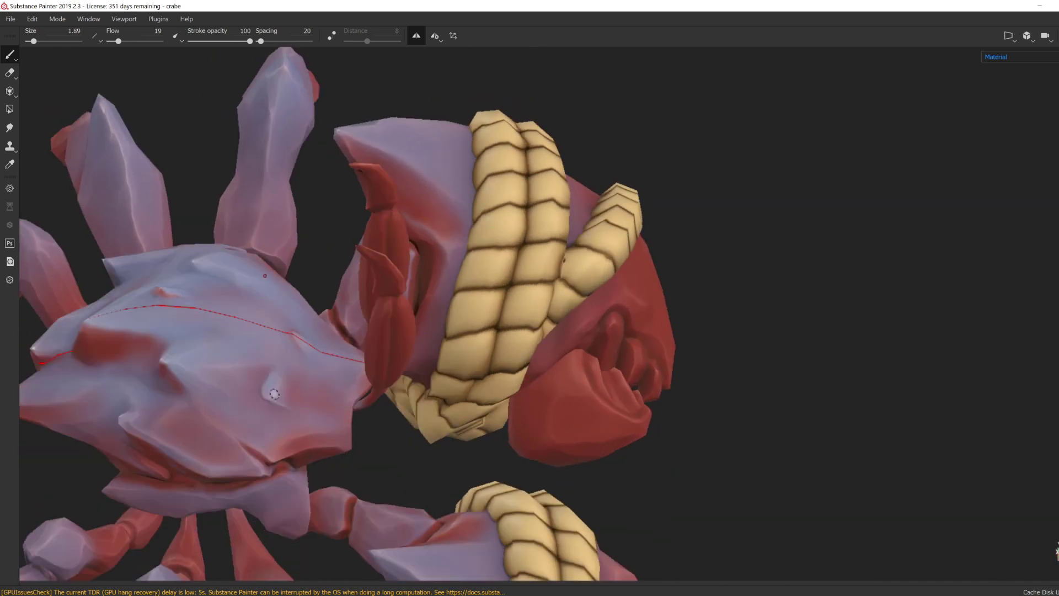
pyautogui.moveTo(185, 356)
pyautogui.keyDown('alt'); pyautogui.mouseDown()
pyautogui.moveTo(423, 425)
pyautogui.moveTo(419, 469)
pyautogui.moveTo(375, 469)
pyautogui.mouseUp(); pyautogui.keyUp('alt')
pyautogui.keyDown('ctrl'); pyautogui.moveTo(359, 476); pyautogui.dragTo(370, 477, button='right'); pyautogui.keyUp('ctrl')
pyautogui.keyDown('alt'); pyautogui.moveTo(364, 513); pyautogui.dragTo(368, 441, button='middle'); pyautogui.keyUp('alt')
pyautogui.keyDown('alt'); pyautogui.moveTo(359, 493); pyautogui.dragTo(350, 467); pyautogui.keyUp('alt')
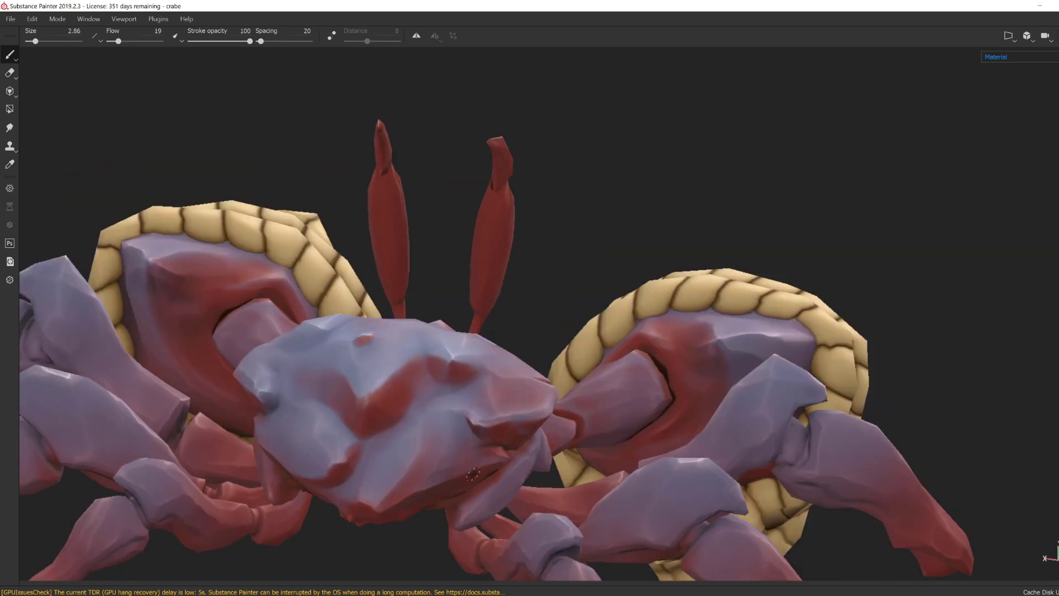
# Step: Shade the shell's side ridges and front edge asymmetrically, switching the viewport to the Diffuse channel
pyautogui.moveTo(471, 474)
pyautogui.keyDown('alt'); pyautogui.mouseDown()
pyautogui.moveTo(526, 442)
pyautogui.moveTo(469, 430)
pyautogui.moveTo(475, 446)
pyautogui.moveTo(495, 447)
pyautogui.moveTo(432, 421)
pyautogui.moveTo(434, 410)
pyautogui.moveTo(400, 406)
pyautogui.moveTo(412, 412)
pyautogui.moveTo(255, 477)
pyautogui.moveTo(249, 489)
pyautogui.moveTo(309, 432)
pyautogui.mouseUp(); pyautogui.keyUp('alt')
pyautogui.keyDown('ctrl'); pyautogui.moveTo(309, 432); pyautogui.dragTo(325, 432, button='right'); pyautogui.keyUp('ctrl')
pyautogui.moveTo(326, 432)
pyautogui.keyDown('alt'); pyautogui.mouseDown()
pyautogui.moveTo(329, 472)
pyautogui.moveTo(357, 398)
pyautogui.moveTo(276, 365)
pyautogui.moveTo(331, 381)
pyautogui.moveTo(185, 373)
pyautogui.mouseUp(); pyautogui.keyUp('alt')
pyautogui.press('c')
pyautogui.keyDown('ctrl'); pyautogui.moveTo(185, 373); pyautogui.dragTo(188, 359, button='right'); pyautogui.keyUp('ctrl')
pyautogui.moveTo(192, 359)
pyautogui.keyDown('alt'); pyautogui.mouseDown()
pyautogui.moveTo(270, 380)
pyautogui.moveTo(302, 369)
pyautogui.mouseUp(); pyautogui.keyUp('alt')
pyautogui.keyDown('ctrl'); pyautogui.moveTo(302, 369); pyautogui.dragTo(315, 369, button='right'); pyautogui.keyUp('ctrl')
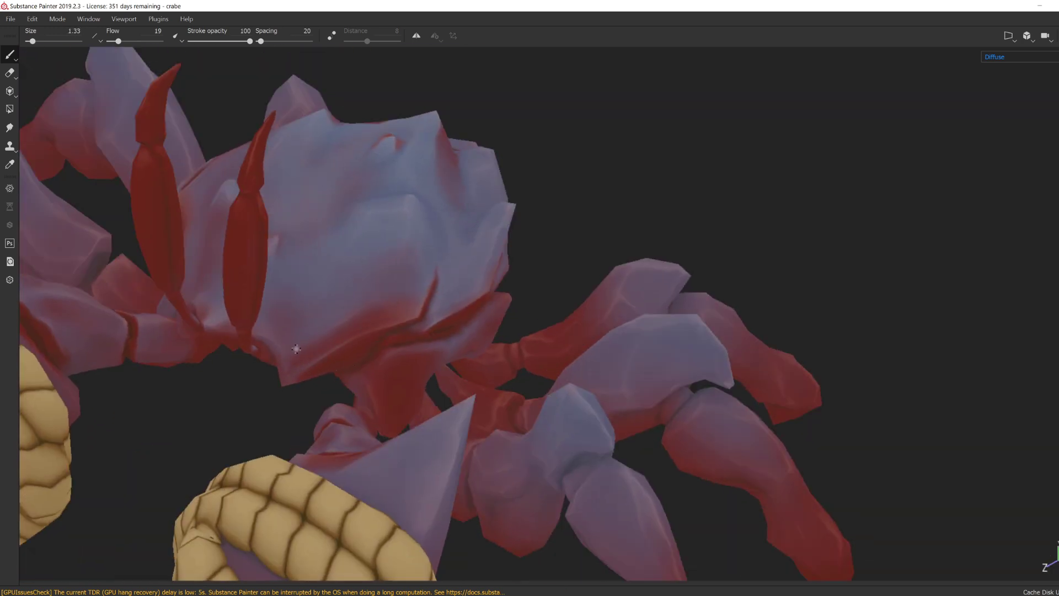
# Step: Refine the colour variation on the ridges around the eye stalks and shell front, enlarging the brush to 12.21 for broader shading
pyautogui.keyDown('alt'); pyautogui.moveTo(287, 366); pyautogui.dragTo(277, 363); pyautogui.keyUp('alt')
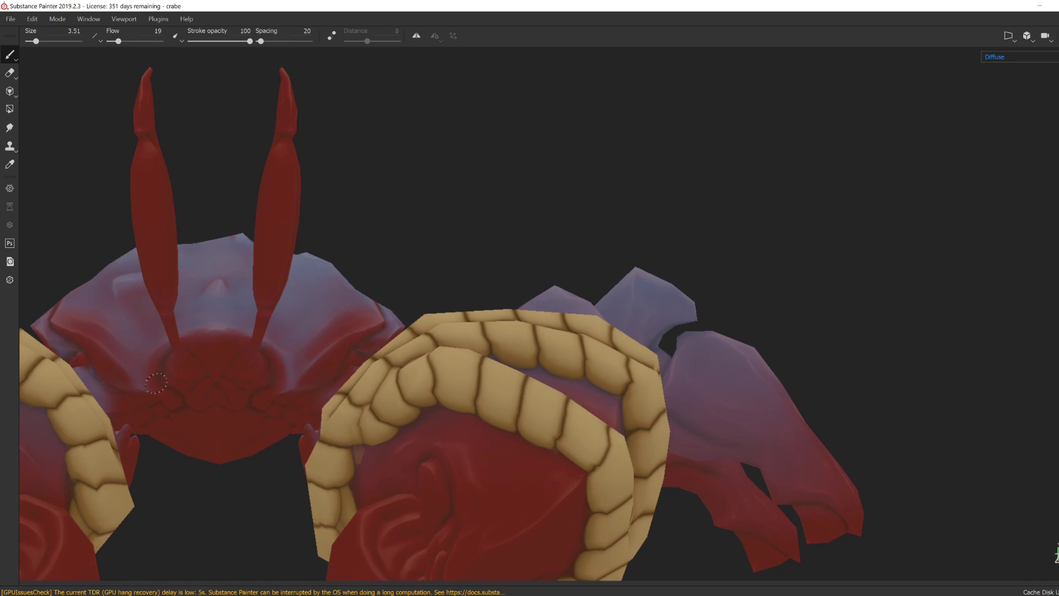
pyautogui.keyDown('alt'); pyautogui.moveTo(156, 383); pyautogui.dragTo(224, 337); pyautogui.keyUp('alt')
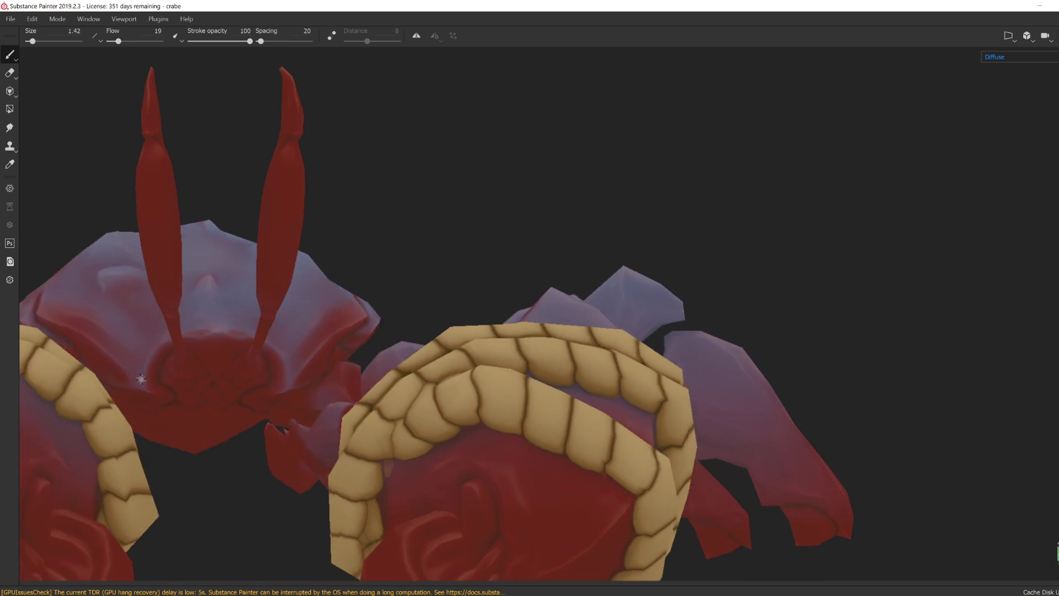
pyautogui.moveTo(173, 468)
pyautogui.keyDown('alt'); pyautogui.mouseDown()
pyautogui.moveTo(347, 395)
pyautogui.moveTo(419, 413)
pyautogui.moveTo(366, 428)
pyautogui.moveTo(294, 319)
pyautogui.moveTo(354, 296)
pyautogui.moveTo(418, 239)
pyautogui.moveTo(397, 265)
pyautogui.mouseUp(); pyautogui.keyUp('alt')
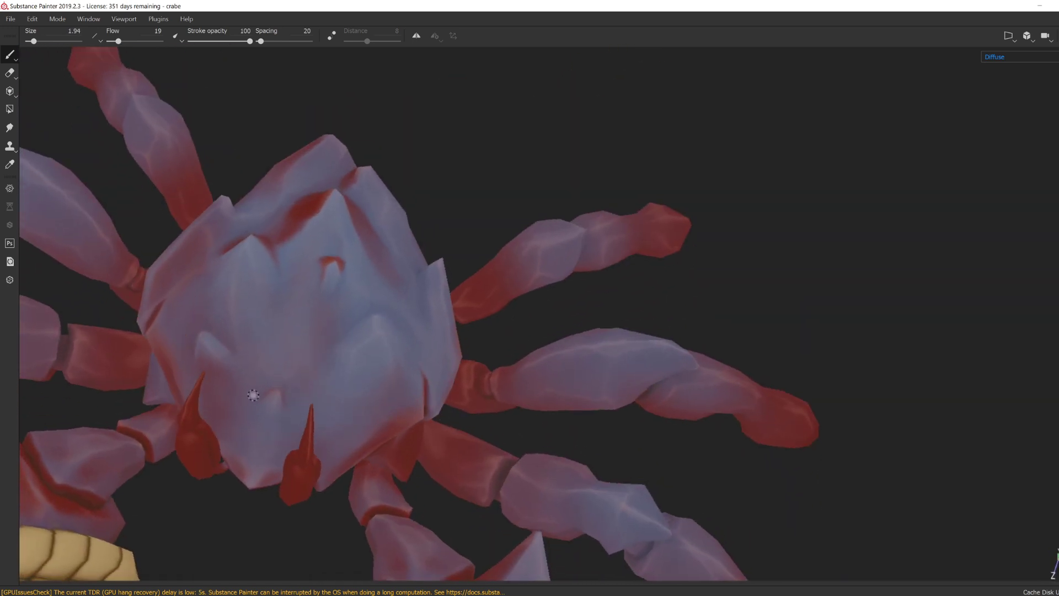
pyautogui.moveTo(256, 392)
pyautogui.keyDown('alt'); pyautogui.mouseDown()
pyautogui.moveTo(324, 402)
pyautogui.moveTo(358, 445)
pyautogui.mouseUp(); pyautogui.keyUp('alt')
pyautogui.keyDown('ctrl'); pyautogui.moveTo(358, 446); pyautogui.dragTo(389, 447, button='right'); pyautogui.keyUp('ctrl')
pyautogui.keyDown('alt'); pyautogui.moveTo(342, 456); pyautogui.dragTo(239, 417); pyautogui.keyUp('alt')
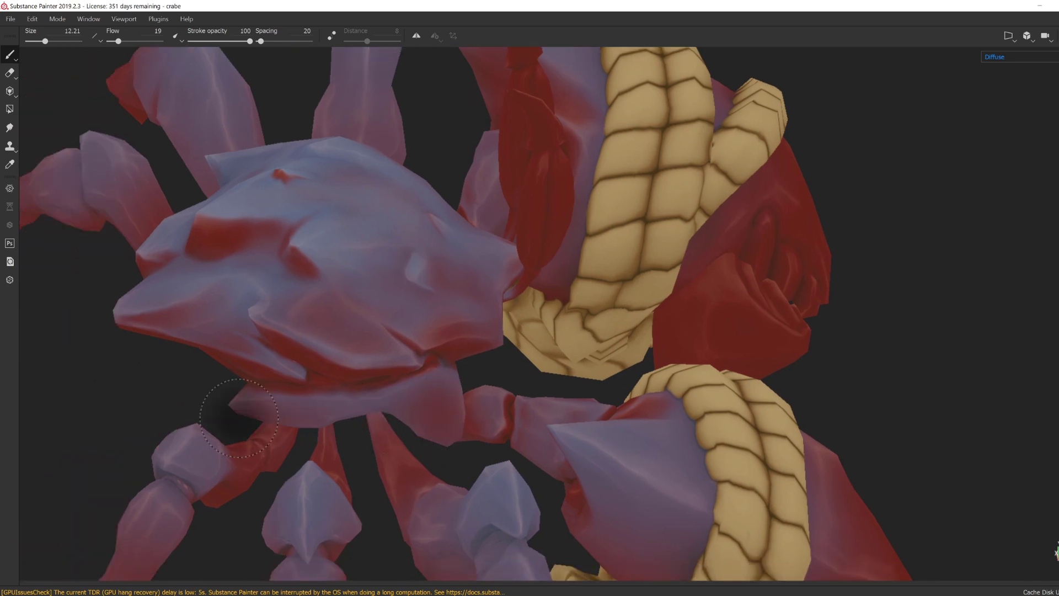
# Step: Refine the red shading in the joints of the side legs with a small brush of about 2.4 to 3.2
pyautogui.moveTo(447, 376)
pyautogui.keyDown('alt'); pyautogui.mouseDown()
pyautogui.moveTo(240, 413)
pyautogui.moveTo(389, 456)
pyautogui.moveTo(302, 453)
pyautogui.mouseUp(); pyautogui.keyUp('alt')
pyautogui.keyDown('alt'); pyautogui.moveTo(185, 509); pyautogui.dragTo(182, 543); pyautogui.keyUp('alt')
pyautogui.keyDown('ctrl'); pyautogui.moveTo(342, 450); pyautogui.dragTo(326, 450, button='right'); pyautogui.keyUp('ctrl')
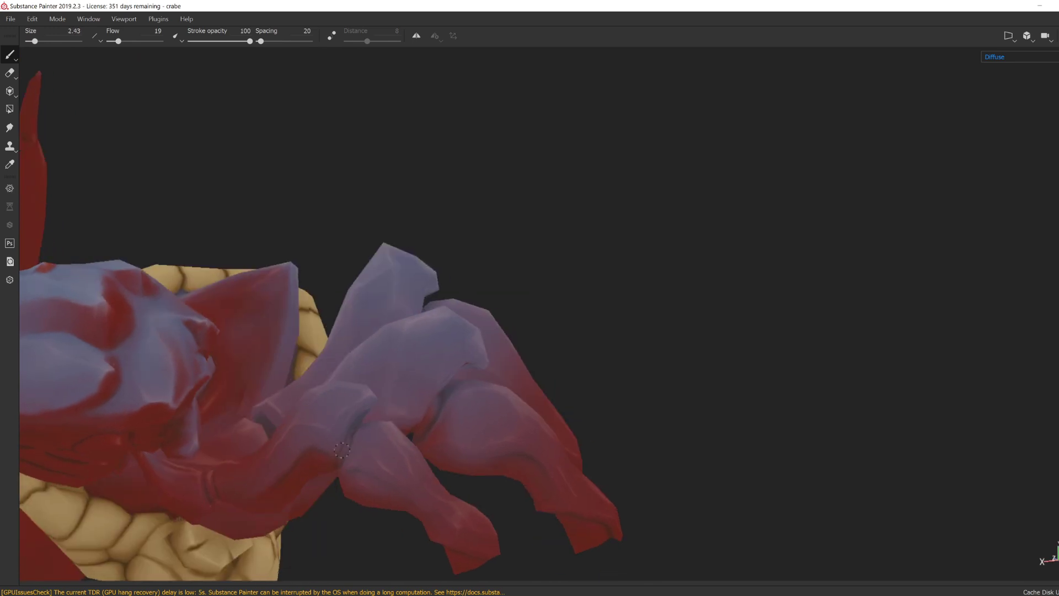
pyautogui.moveTo(563, 413)
pyautogui.keyDown('alt'); pyautogui.mouseDown()
pyautogui.moveTo(410, 448)
pyautogui.moveTo(389, 438)
pyautogui.moveTo(524, 430)
pyautogui.mouseUp(); pyautogui.keyUp('alt')
pyautogui.keyDown('ctrl'); pyautogui.moveTo(379, 427); pyautogui.dragTo(385, 427, button='right'); pyautogui.keyUp('ctrl')
pyautogui.moveTo(379, 426)
pyautogui.keyDown('alt'); pyautogui.mouseDown()
pyautogui.moveTo(400, 408)
pyautogui.moveTo(425, 407)
pyautogui.mouseUp(); pyautogui.keyUp('alt')
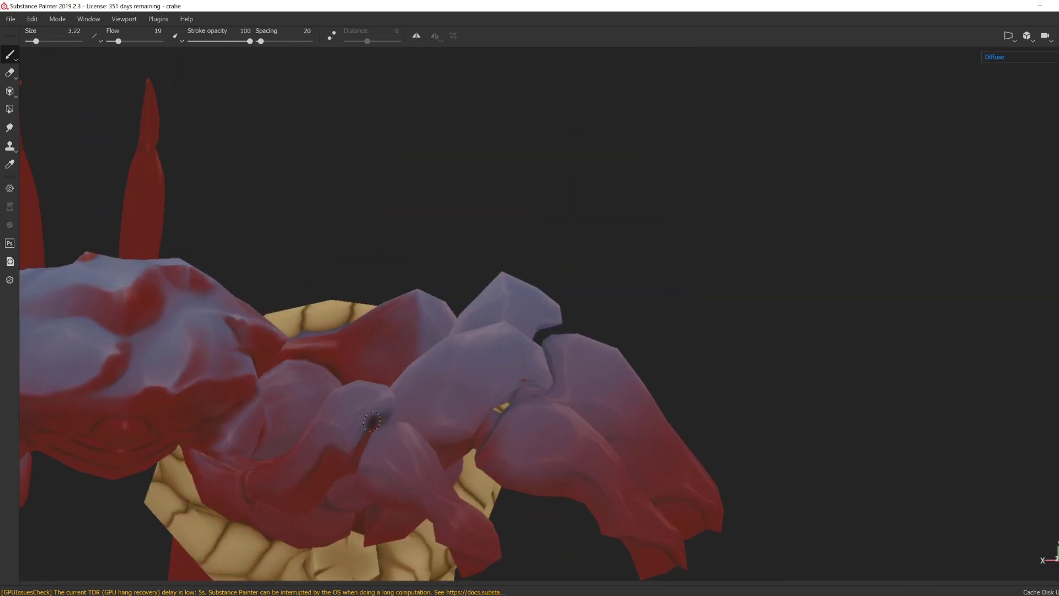
# Step: Blend the red and blue variation around the upper leg joints, varying the brush size between 3.48 and 4.37
pyautogui.press('x')
pyautogui.keyDown('ctrl'); pyautogui.moveTo(369, 425); pyautogui.dragTo(350, 424, button='right'); pyautogui.keyUp('ctrl')
pyautogui.moveTo(381, 364)
pyautogui.keyDown('alt'); pyautogui.mouseDown()
pyautogui.moveTo(385, 395)
pyautogui.moveTo(370, 366)
pyautogui.mouseUp(); pyautogui.keyUp('alt')
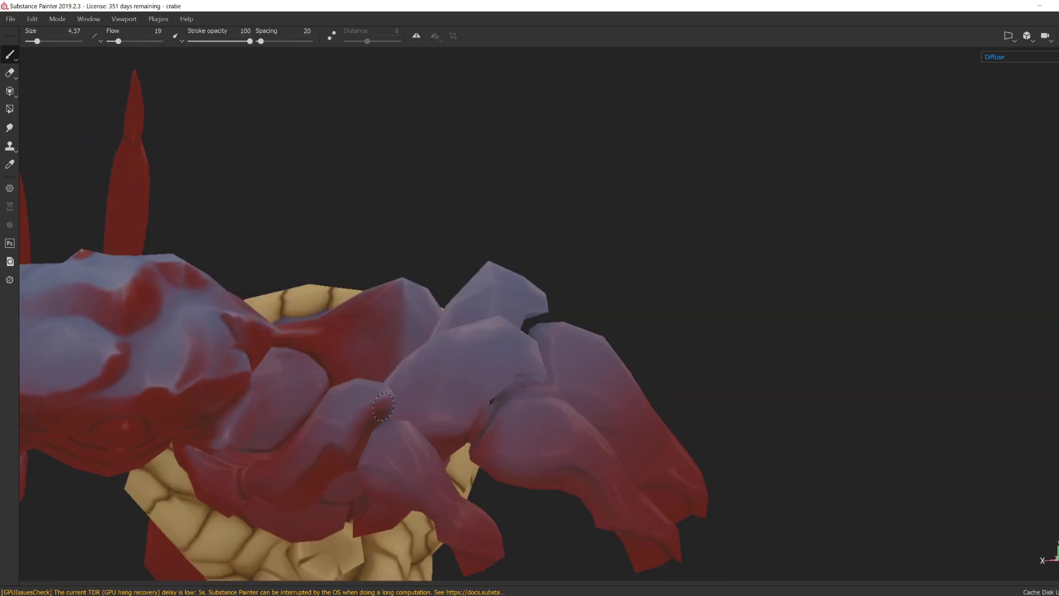
pyautogui.moveTo(383, 406)
pyautogui.keyDown('alt'); pyautogui.mouseDown()
pyautogui.moveTo(412, 433)
pyautogui.moveTo(394, 370)
pyautogui.mouseUp(); pyautogui.keyUp('alt')
pyautogui.keyDown('ctrl'); pyautogui.moveTo(394, 363); pyautogui.dragTo(383, 362, button='right'); pyautogui.keyUp('ctrl')
pyautogui.moveTo(383, 361)
pyautogui.keyDown('alt'); pyautogui.mouseDown()
pyautogui.moveTo(485, 447)
pyautogui.moveTo(395, 422)
pyautogui.mouseUp(); pyautogui.keyUp('alt')
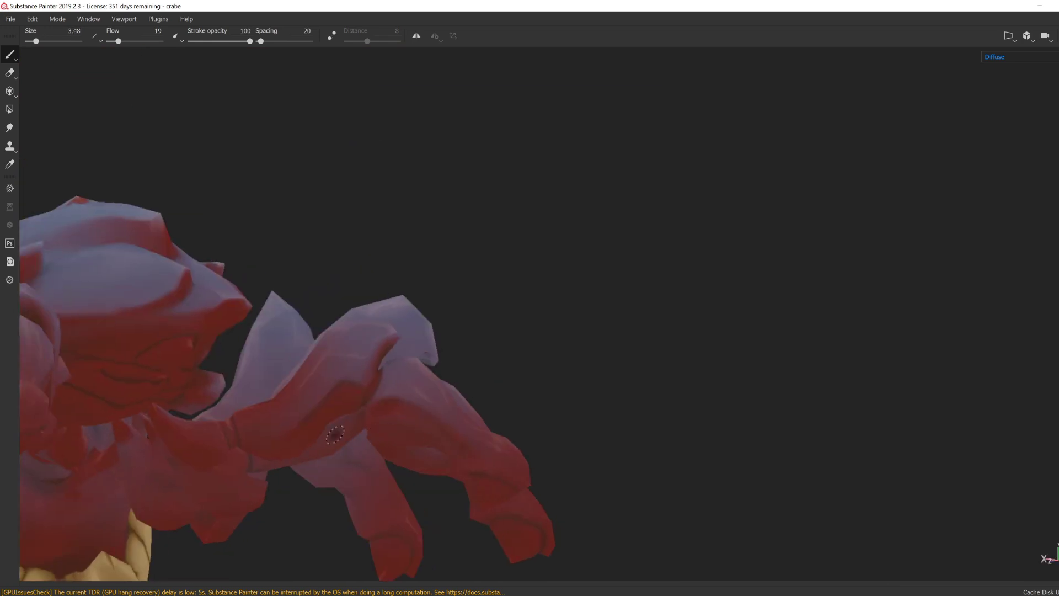
# Step: Shade the undersides and joints of the legs beside the roped claw red with a brush of about 5.8
pyautogui.moveTo(234, 444)
pyautogui.keyDown('alt'); pyautogui.mouseDown()
pyautogui.moveTo(373, 383)
pyautogui.moveTo(473, 469)
pyautogui.moveTo(477, 493)
pyautogui.moveTo(489, 412)
pyautogui.moveTo(443, 362)
pyautogui.moveTo(678, 428)
pyautogui.moveTo(395, 351)
pyautogui.moveTo(355, 373)
pyautogui.moveTo(338, 359)
pyautogui.moveTo(309, 411)
pyautogui.moveTo(168, 411)
pyautogui.moveTo(213, 484)
pyautogui.moveTo(408, 310)
pyautogui.mouseUp(); pyautogui.keyUp('alt')
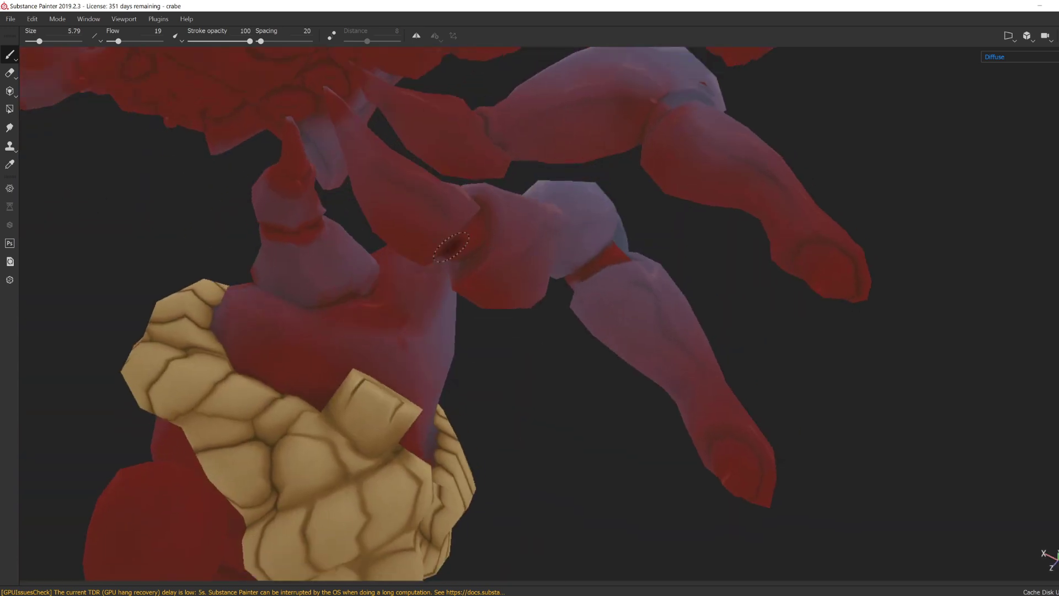
pyautogui.moveTo(451, 246)
pyautogui.keyDown('alt'); pyautogui.mouseDown()
pyautogui.moveTo(423, 229)
pyautogui.moveTo(461, 496)
pyautogui.moveTo(436, 251)
pyautogui.moveTo(239, 173)
pyautogui.mouseUp(); pyautogui.keyUp('alt')
pyautogui.scroll(-6, 255, 186)
pyautogui.moveTo(579, 518)
pyautogui.keyDown('alt'); pyautogui.mouseDown()
pyautogui.moveTo(818, 397)
pyautogui.moveTo(949, 442)
pyautogui.mouseUp(); pyautogui.keyUp('alt')
pyautogui.scroll(3, 818, 397)
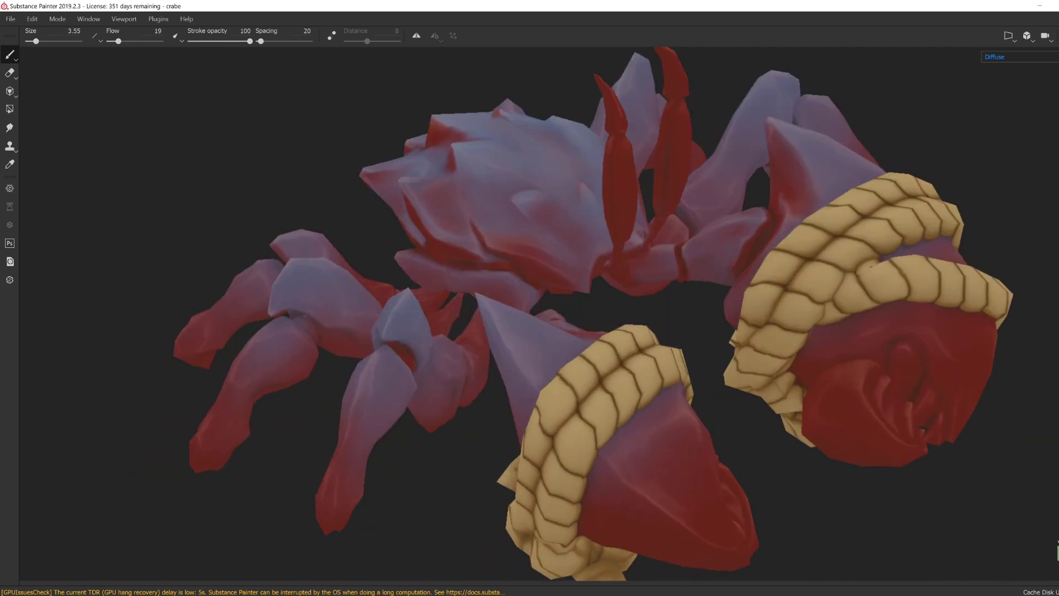
# Step: Touch up the colour variation on the lower legs and claw arm from the side and below, with brush sizes up to 9.94
pyautogui.moveTo(872, 267)
pyautogui.keyDown('alt'); pyautogui.mouseDown()
pyautogui.moveTo(496, 331)
pyautogui.moveTo(353, 243)
pyautogui.moveTo(397, 306)
pyautogui.moveTo(291, 310)
pyautogui.moveTo(328, 336)
pyautogui.moveTo(228, 328)
pyautogui.moveTo(274, 307)
pyautogui.moveTo(242, 353)
pyautogui.moveTo(387, 325)
pyautogui.moveTo(294, 395)
pyautogui.mouseUp(); pyautogui.keyUp('alt')
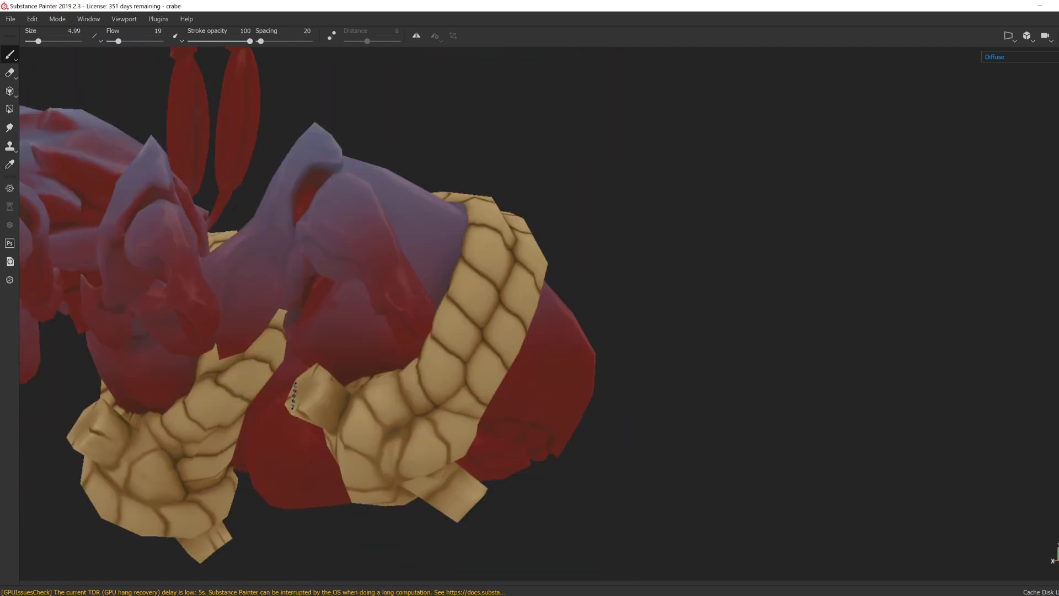
pyautogui.moveTo(256, 273)
pyautogui.keyDown('alt'); pyautogui.mouseDown()
pyautogui.moveTo(143, 334)
pyautogui.moveTo(220, 479)
pyautogui.mouseUp(); pyautogui.keyUp('alt')
pyautogui.keyDown('alt'); pyautogui.moveTo(158, 521); pyautogui.dragTo(286, 490); pyautogui.keyUp('alt')
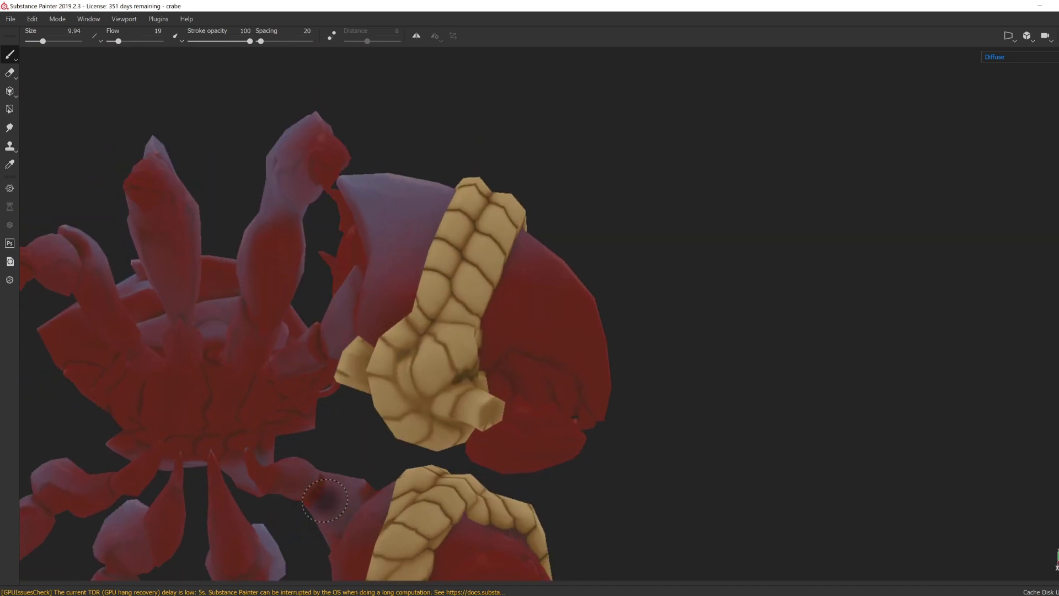
pyautogui.moveTo(332, 523)
pyautogui.keyDown('alt'); pyautogui.mouseDown()
pyautogui.moveTo(310, 397)
pyautogui.moveTo(309, 407)
pyautogui.moveTo(348, 414)
pyautogui.moveTo(379, 404)
pyautogui.moveTo(375, 395)
pyautogui.moveTo(355, 407)
pyautogui.mouseUp(); pyautogui.keyUp('alt')
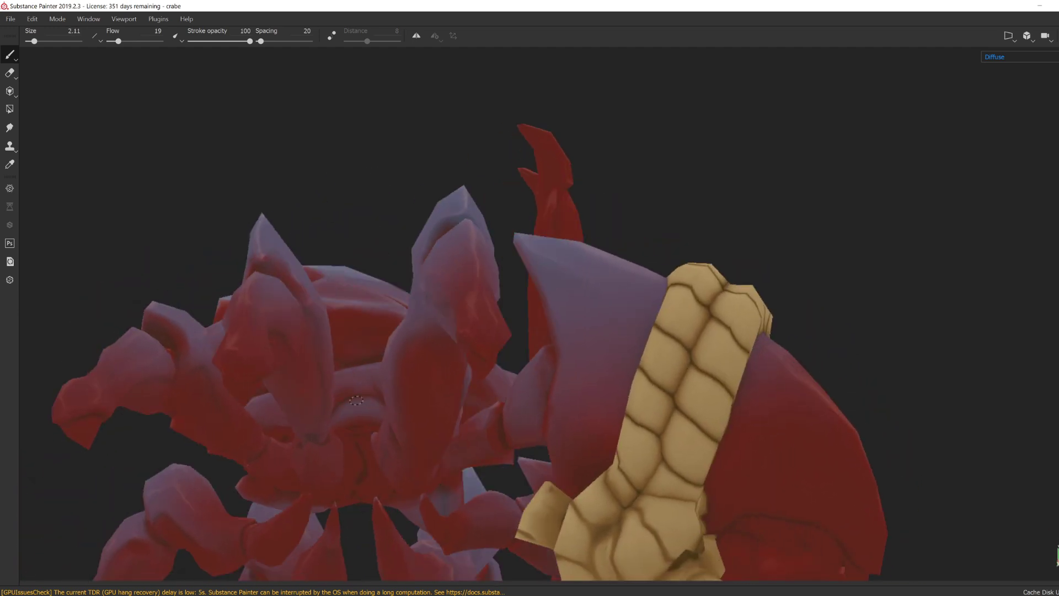
# Step: Switch the viewport to the full Material view of the crab and save the project
pyautogui.scroll(-5, 356, 400)
pyautogui.keyDown('alt'); pyautogui.moveTo(669, 428); pyautogui.dragTo(440, 492); pyautogui.keyUp('alt')
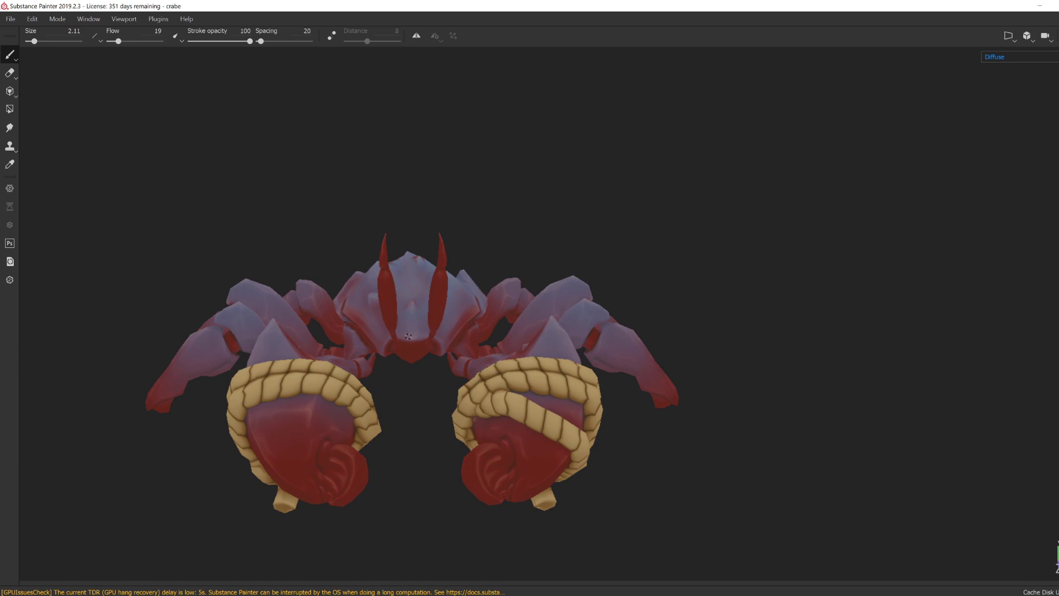
pyautogui.keyDown('alt'); pyautogui.moveTo(408, 335); pyautogui.dragTo(433, 361); pyautogui.keyUp('alt')
pyautogui.press('m')
pyautogui.scroll(-3, 409, 380)
pyautogui.hotkey('ctrl', 's')
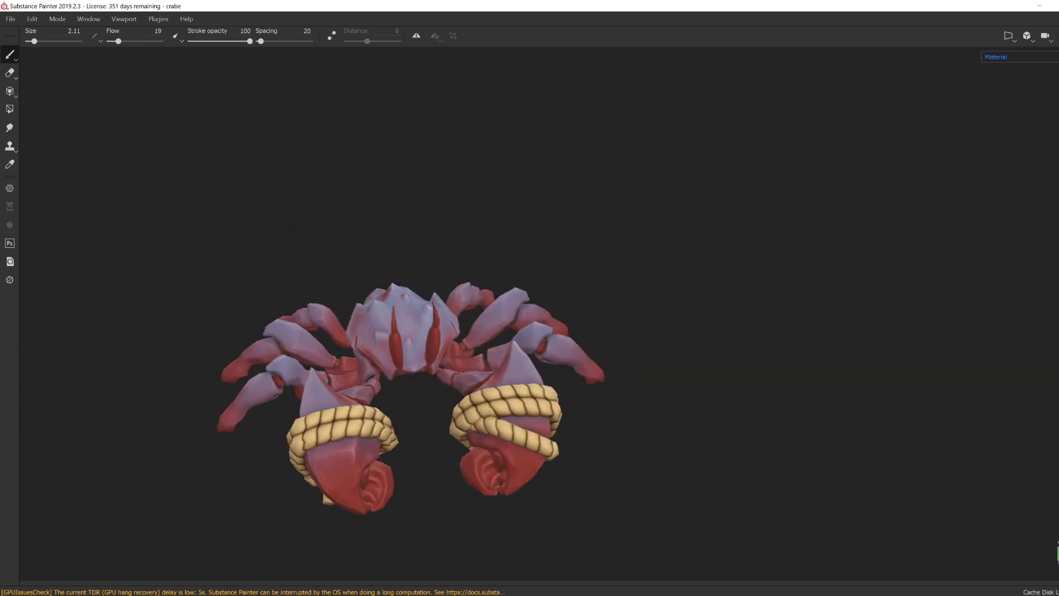
pyautogui.keyDown('alt'); pyautogui.moveTo(591, 445); pyautogui.dragTo(680, 425); pyautogui.keyUp('alt')
# Step: Restore the interface panels and make Color 2 of the blue-gradient-01 layer's Gradient filter a more saturated blue
pyautogui.press('Tab')
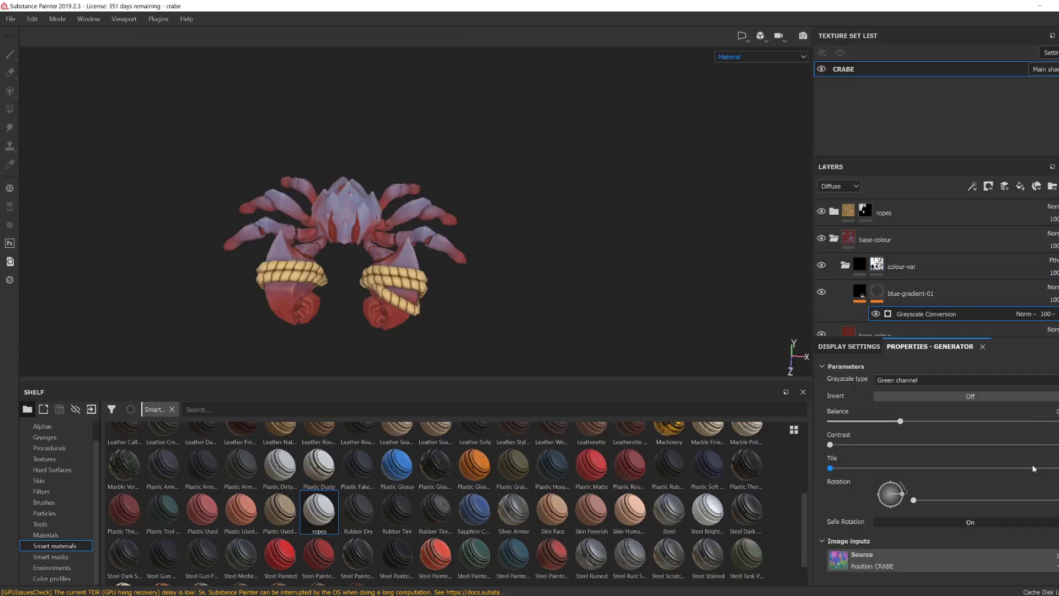
pyautogui.click(860, 293)
pyautogui.scroll(-3, 984, 501)
pyautogui.click(899, 314)
pyautogui.scroll(-1, 925, 385)
pyautogui.click(1009, 503)
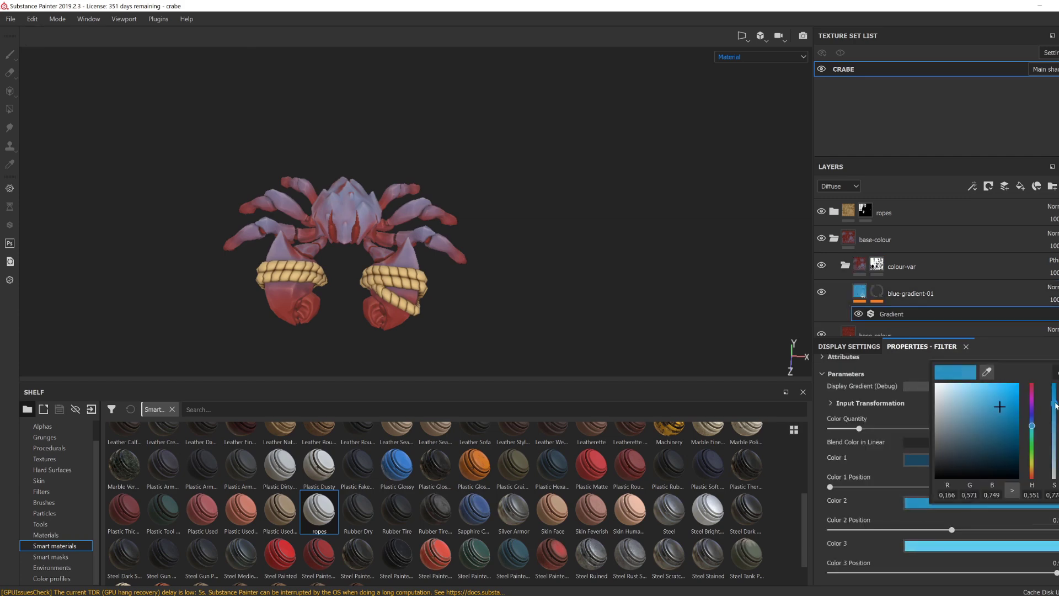
pyautogui.click(1009, 405)
pyautogui.click(1004, 460)
# Step: Shrink the shelf to enlarge the viewport and frame the crab from the front
pyautogui.moveTo(497, 281)
pyautogui.keyDown('alt'); pyautogui.mouseDown()
pyautogui.moveTo(494, 338)
pyautogui.moveTo(496, 284)
pyautogui.mouseUp(); pyautogui.keyUp('alt')
pyautogui.moveTo(499, 379); pyautogui.dragTo(498, 540)
pyautogui.keyDown('alt'); pyautogui.moveTo(502, 469); pyautogui.dragTo(469, 445); pyautogui.keyUp('alt')
pyautogui.keyDown('alt'); pyautogui.moveTo(470, 445); pyautogui.dragTo(529, 466, button='middle'); pyautogui.keyUp('alt')
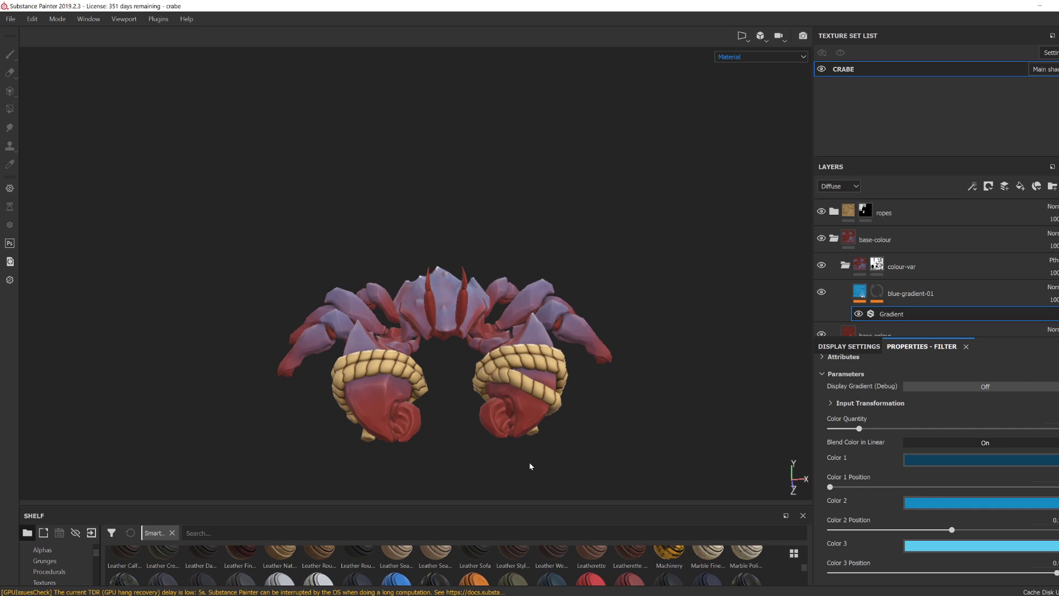
# Step: Select the colour-var folder's mask, show the Diffuse channel and paint red shading on the undersides of the legs
pyautogui.click(877, 265)
pyautogui.keyDown('alt'); pyautogui.moveTo(475, 441); pyautogui.dragTo(474, 386); pyautogui.keyUp('alt')
pyautogui.keyDown('alt'); pyautogui.moveTo(474, 386); pyautogui.dragTo(423, 356, button='right'); pyautogui.keyUp('alt')
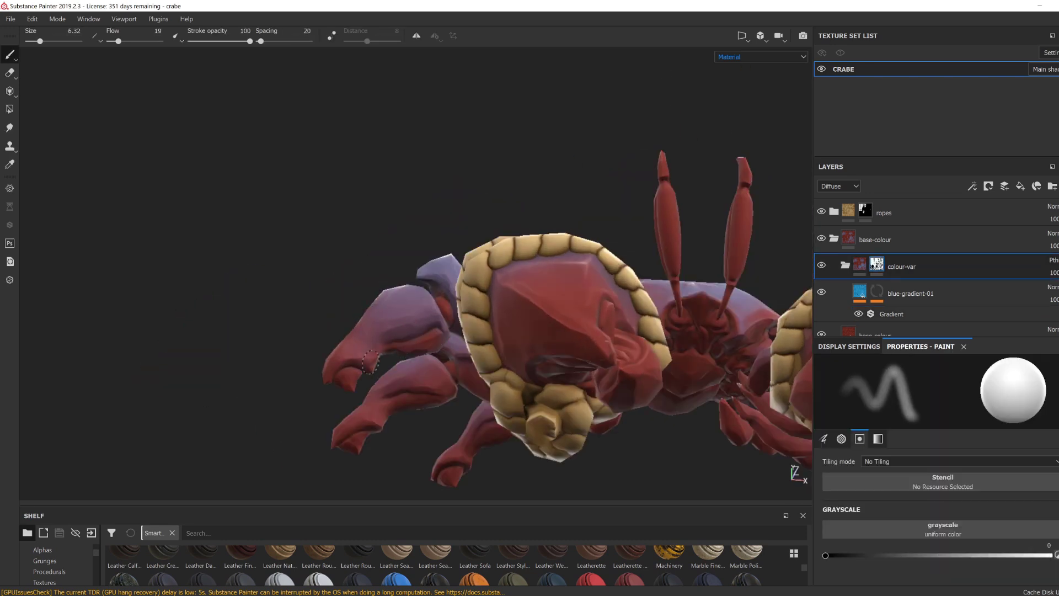
pyautogui.keyDown('alt'); pyautogui.moveTo(371, 362); pyautogui.dragTo(448, 332); pyautogui.keyUp('alt')
pyautogui.press('c')
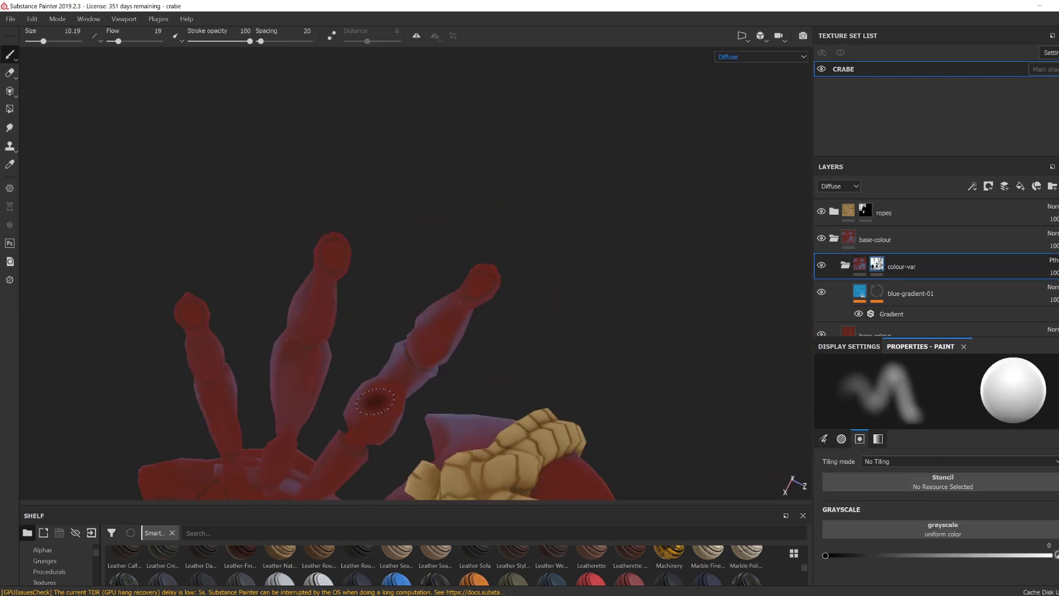
pyautogui.keyDown('alt'); pyautogui.moveTo(376, 401); pyautogui.dragTo(462, 348); pyautogui.keyUp('alt')
pyautogui.keyDown('ctrl'); pyautogui.moveTo(462, 348); pyautogui.dragTo(444, 350, button='right'); pyautogui.keyUp('ctrl')
pyautogui.keyDown('alt'); pyautogui.moveTo(464, 351); pyautogui.dragTo(496, 351); pyautogui.keyUp('alt')
pyautogui.keyDown('alt'); pyautogui.moveTo(399, 390); pyautogui.dragTo(370, 379); pyautogui.keyUp('alt')
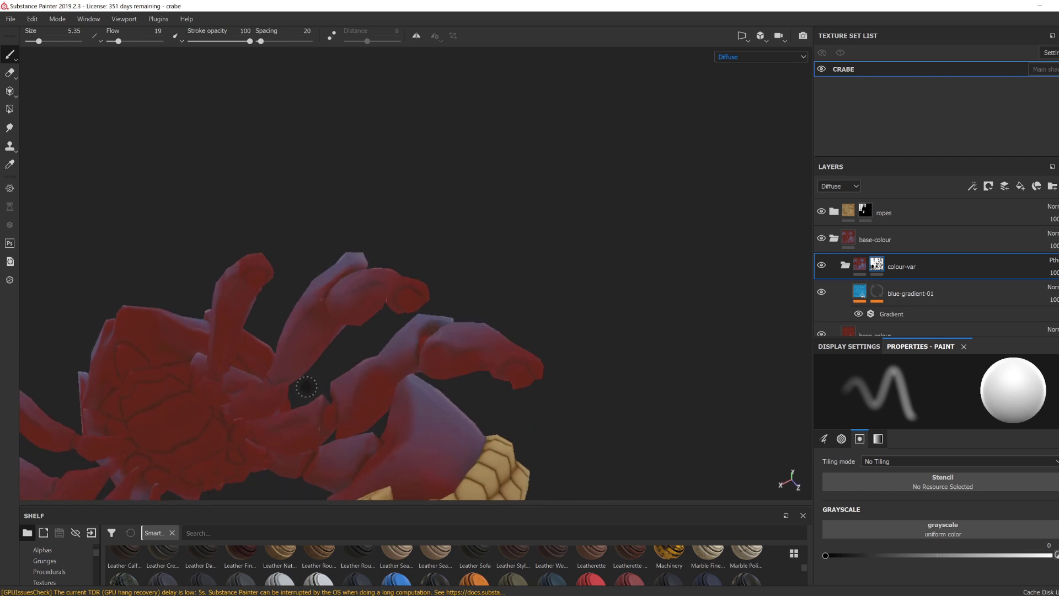
# Step: Touch up the colour-var mask on the leg bases and upper leg segments, alternating black and white with a brush up to 11.41
pyautogui.press('[')
pyautogui.moveTo(306, 387)
pyautogui.keyDown('alt'); pyautogui.mouseDown()
pyautogui.moveTo(338, 310)
pyautogui.moveTo(205, 390)
pyautogui.mouseUp(); pyautogui.keyUp('alt')
pyautogui.press('x')
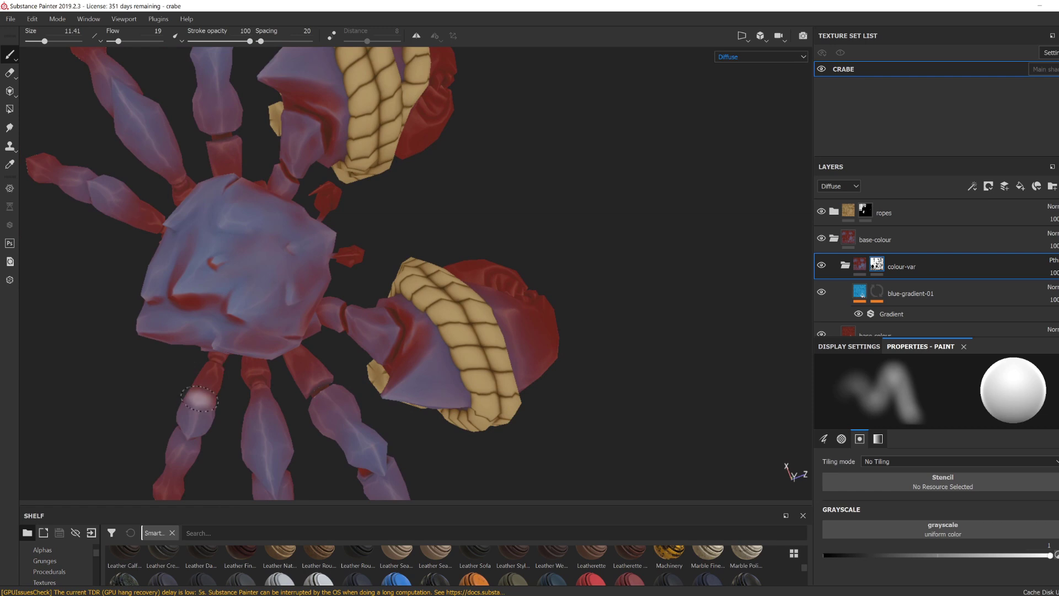
pyautogui.keyDown('alt'); pyautogui.moveTo(368, 414); pyautogui.dragTo(727, 410); pyautogui.keyUp('alt')
pyautogui.keyDown('ctrl'); pyautogui.moveTo(727, 411); pyautogui.dragTo(700, 410, button='right'); pyautogui.keyUp('ctrl')
pyautogui.press('x')
pyautogui.moveTo(700, 411)
pyautogui.keyDown('alt'); pyautogui.mouseDown()
pyautogui.moveTo(415, 326)
pyautogui.moveTo(344, 374)
pyautogui.moveTo(319, 414)
pyautogui.moveTo(358, 364)
pyautogui.moveTo(348, 432)
pyautogui.moveTo(489, 419)
pyautogui.moveTo(279, 357)
pyautogui.moveTo(343, 378)
pyautogui.moveTo(359, 442)
pyautogui.moveTo(373, 453)
pyautogui.mouseUp(); pyautogui.keyUp('alt')
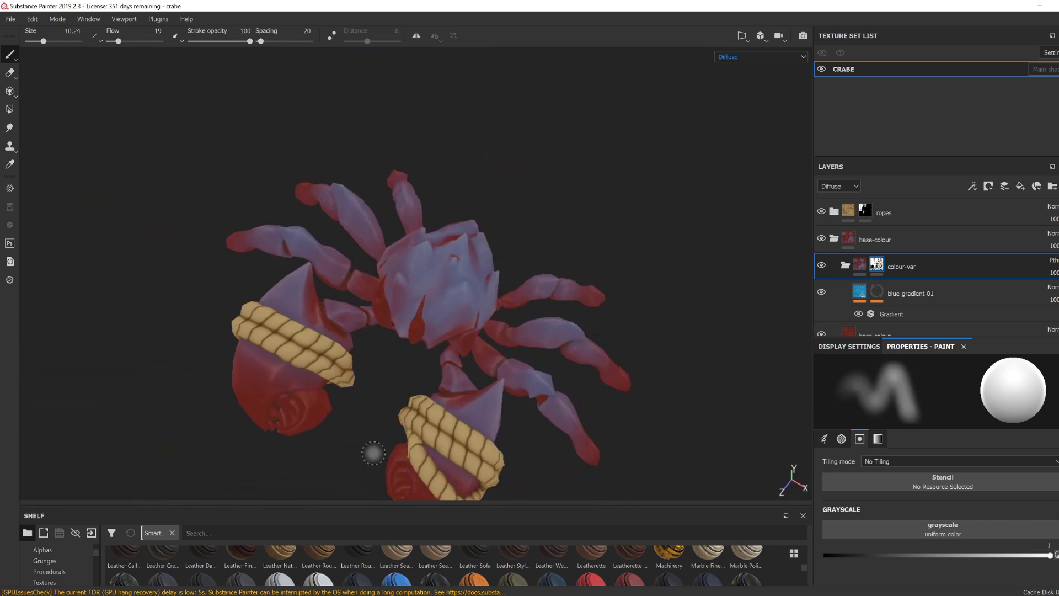
# Step: Add a fill layer named col-var above blue-gradient-01, limit it to the diffuse channel and give it a bright turquoise colour
pyautogui.click(1021, 186)
pyautogui.write('col-v')
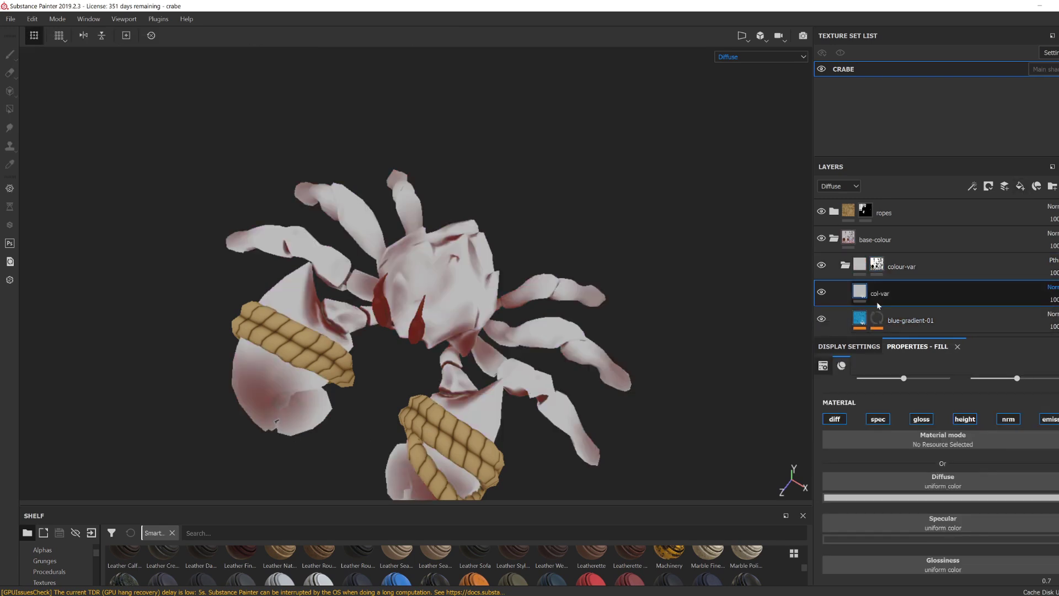
pyautogui.write('ar')
pyautogui.press('Return')
pyautogui.click(878, 419)
pyautogui.click(938, 497)
pyautogui.moveTo(1038, 386); pyautogui.dragTo(1037, 441)
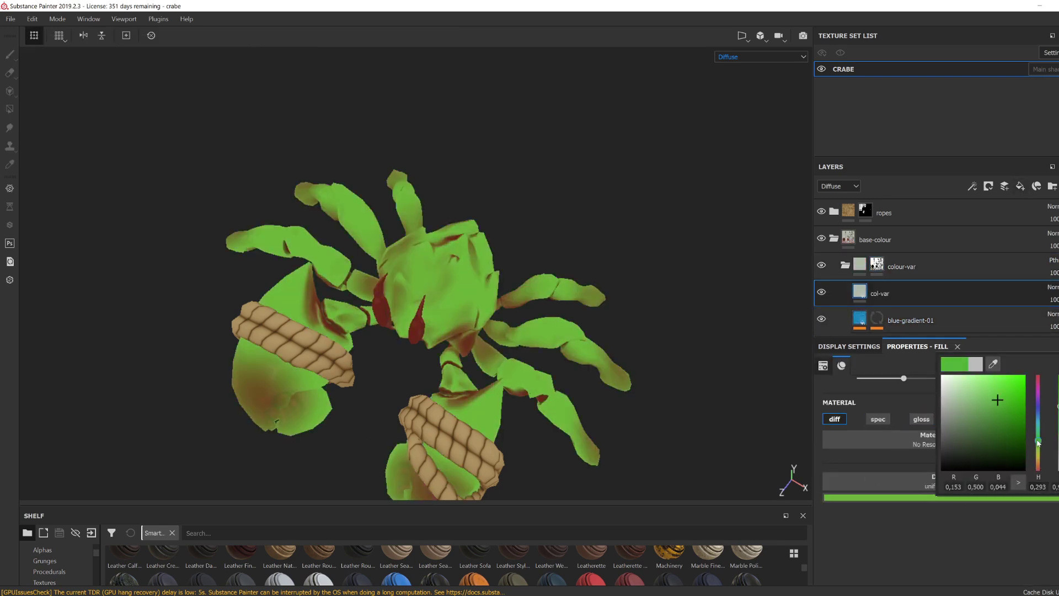
# Step: Try the Linear dodge, Tint and Overlay blend modes on the col-var layer, toggling its visibility to compare
pyautogui.click(1052, 287)
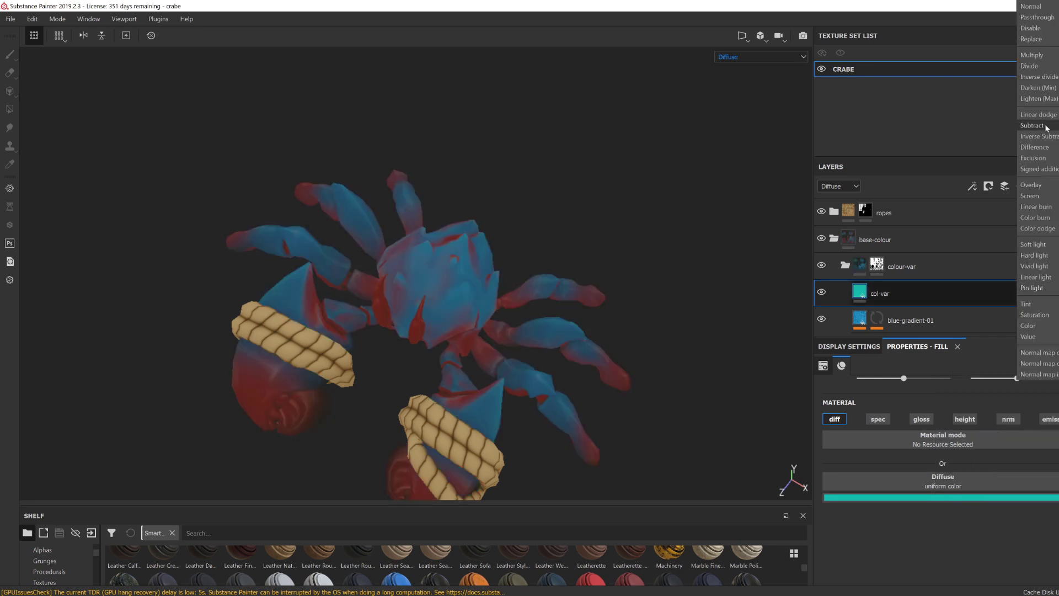
pyautogui.click(1047, 119)
pyautogui.click(1052, 287)
pyautogui.click(1054, 307)
pyautogui.click(1052, 286)
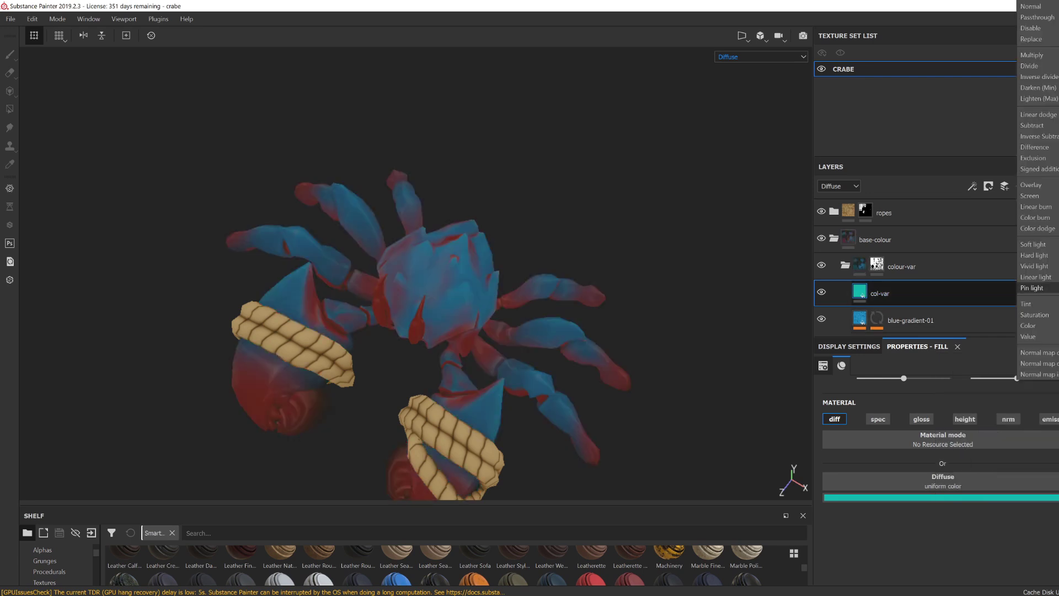
pyautogui.click(1049, 185)
pyautogui.keyDown('alt'); pyautogui.moveTo(617, 265); pyautogui.dragTo(609, 276); pyautogui.keyUp('alt')
pyautogui.click(821, 292)
pyautogui.click(821, 291)
# Step: Try the Soft light and Screen blend modes on the col-var layer with a darker teal fill
pyautogui.click(1052, 287)
pyautogui.click(1043, 245)
pyautogui.click(1052, 287)
pyautogui.click(1036, 196)
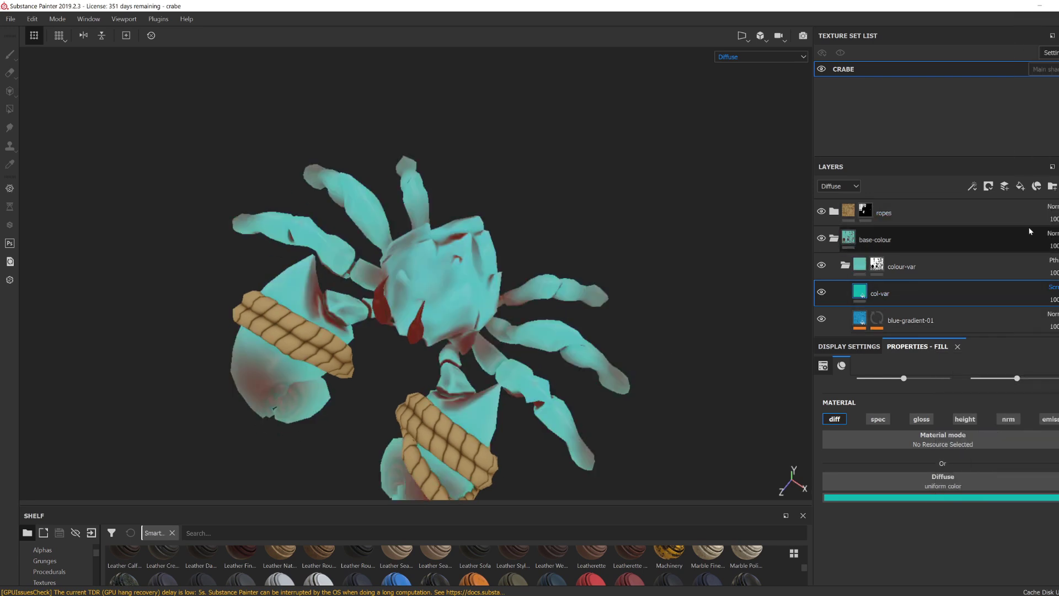
pyautogui.click(1052, 286)
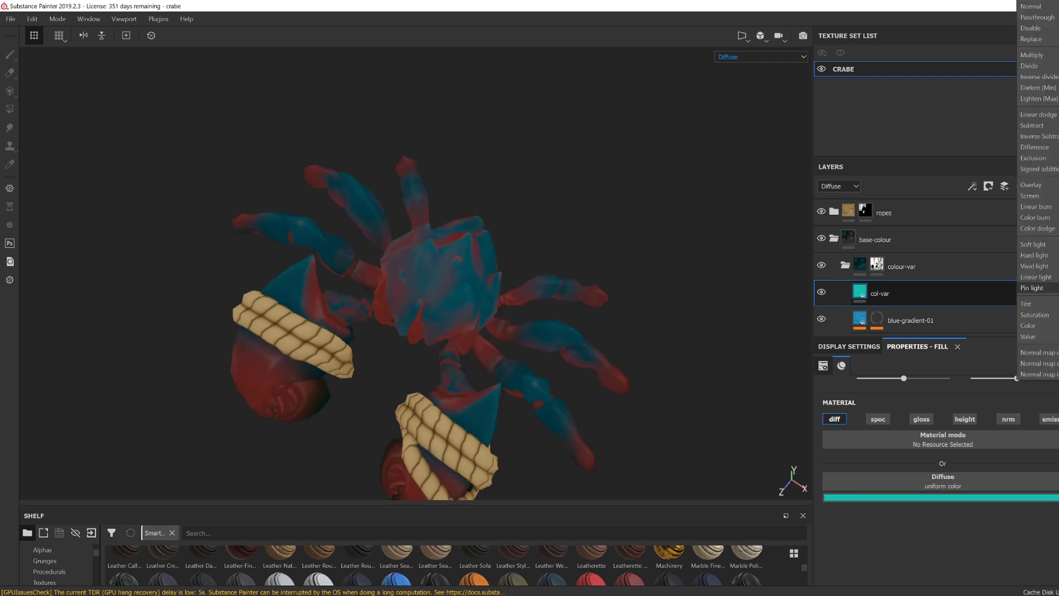
pyautogui.click(1029, 196)
pyautogui.keyDown('alt'); pyautogui.moveTo(714, 400); pyautogui.dragTo(716, 391); pyautogui.keyUp('alt')
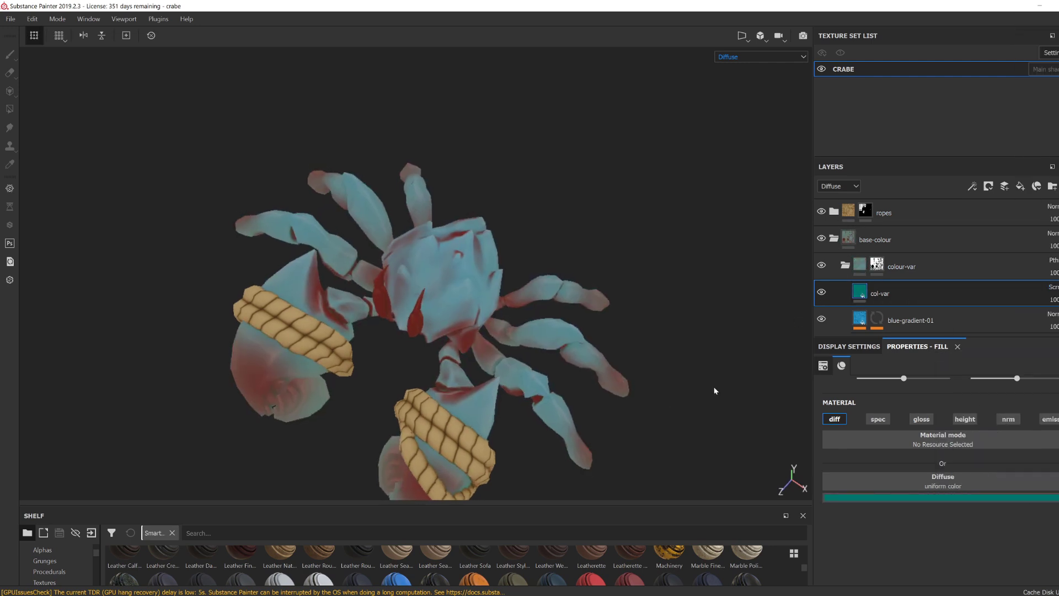
# Step: Set the col-var layer's blend mode to Color and lighten its diffuse fill to a softer turquoise, comparing with the layer hidden
pyautogui.click(1053, 288)
pyautogui.click(1030, 326)
pyautogui.click(939, 497)
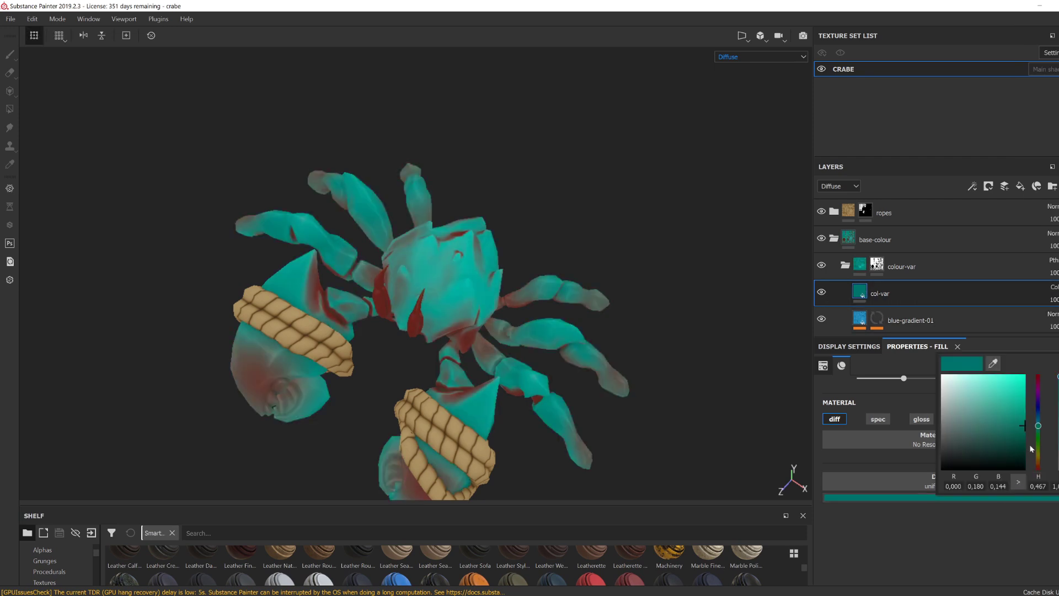
pyautogui.click(987, 426)
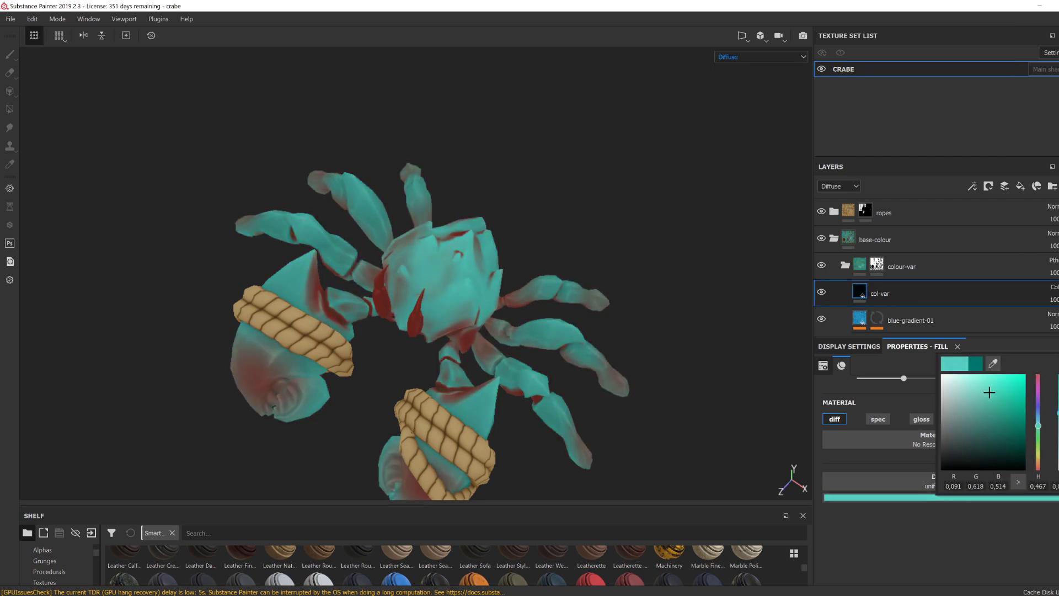
pyautogui.moveTo(999, 392); pyautogui.dragTo(998, 396)
pyautogui.click(821, 292)
pyautogui.click(822, 292)
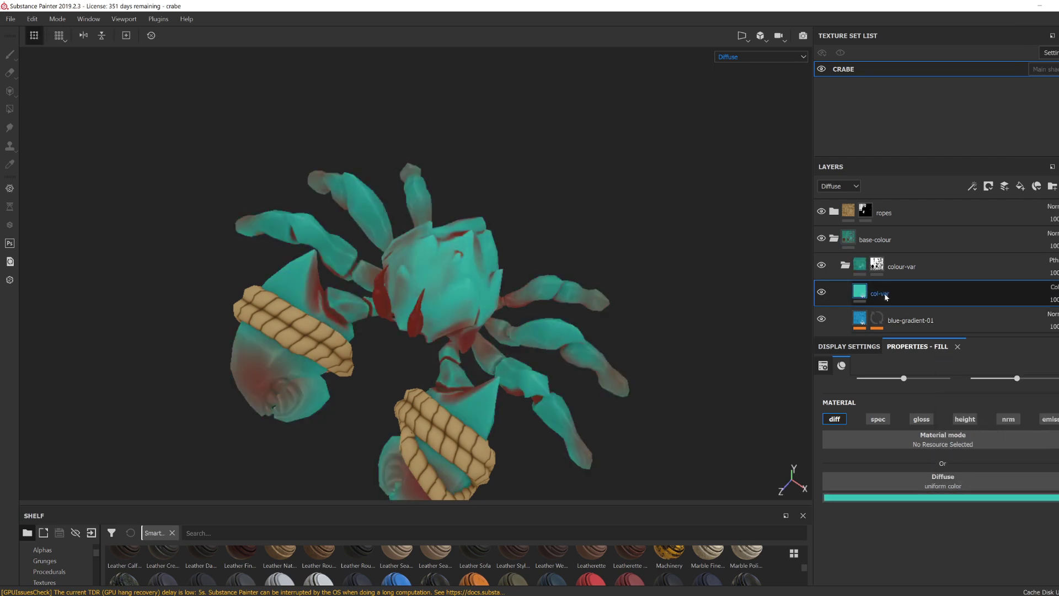
# Step: Try the Tint and Saturation blend modes on the col-var layer, and return it to Color
pyautogui.click(1053, 287)
pyautogui.click(1030, 302)
pyautogui.click(1053, 287)
pyautogui.click(1030, 314)
pyautogui.click(1053, 287)
pyautogui.click(1047, 326)
# Step: Add a black mask to the col-var layer and paint turquoise over the shell with a soft brush enlarged from 23.04 to 42.25
pyautogui.rightClick(899, 293)
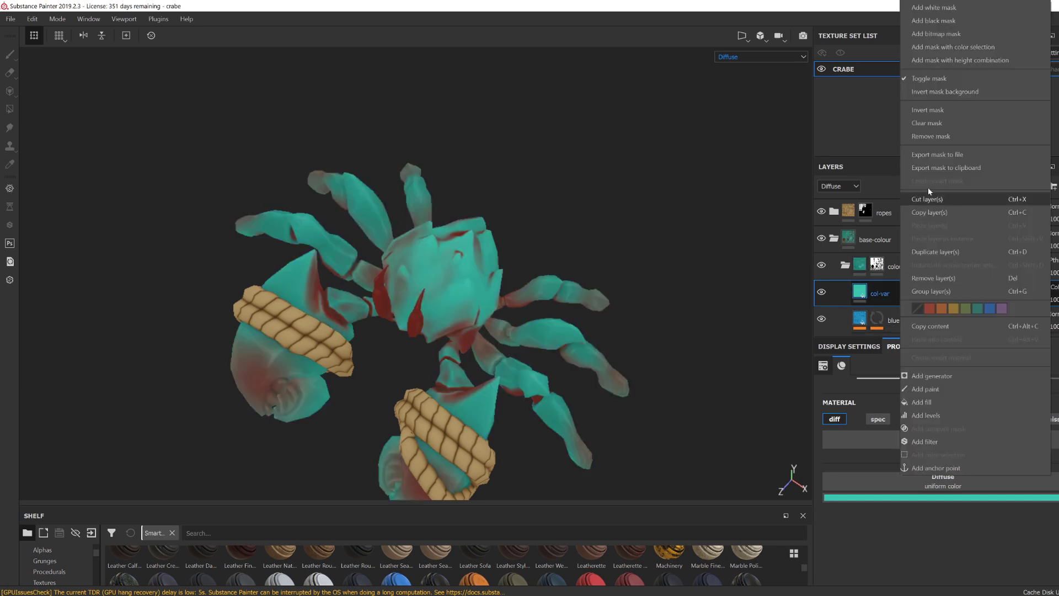
pyautogui.click(932, 21)
pyautogui.keyDown('alt'); pyautogui.moveTo(491, 241); pyautogui.dragTo(522, 281); pyautogui.keyUp('alt')
pyautogui.click(454, 232)
pyautogui.moveTo(454, 233)
pyautogui.keyDown('ctrl'); pyautogui.mouseDown(button='right')
pyautogui.moveTo(518, 237)
pyautogui.moveTo(485, 255)
pyautogui.mouseUp(button='right'); pyautogui.keyUp('ctrl')
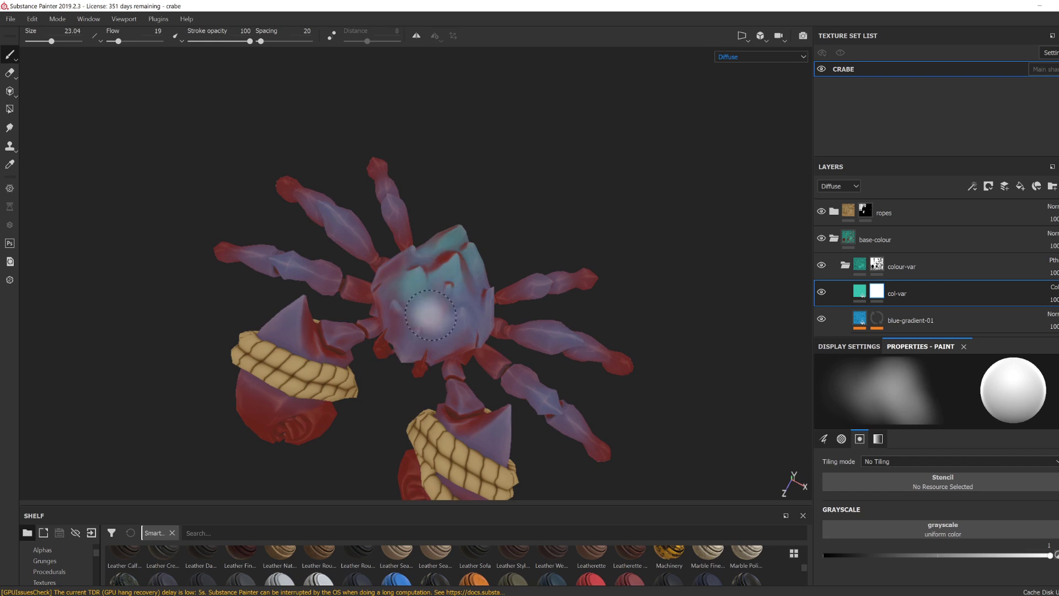
pyautogui.keyDown('alt'); pyautogui.moveTo(431, 315); pyautogui.dragTo(445, 336); pyautogui.keyUp('alt')
pyautogui.moveTo(530, 308)
pyautogui.keyDown('alt'); pyautogui.mouseDown()
pyautogui.moveTo(484, 349)
pyautogui.moveTo(472, 380)
pyautogui.mouseUp(); pyautogui.keyUp('alt')
pyautogui.keyDown('ctrl'); pyautogui.moveTo(457, 259); pyautogui.dragTo(488, 259, button='right'); pyautogui.keyUp('ctrl')
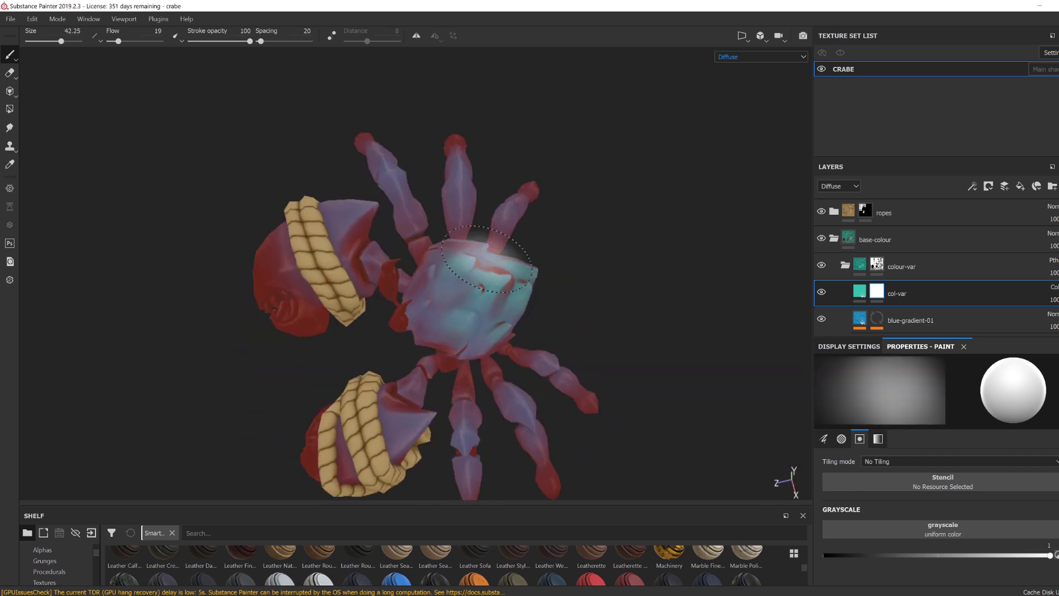
# Step: Paint turquoise onto the claw tips above the ropes and the upper leg segments with a brush of about 20 to 24
pyautogui.moveTo(464, 254)
pyautogui.keyDown('alt'); pyautogui.mouseDown()
pyautogui.moveTo(428, 321)
pyautogui.moveTo(333, 312)
pyautogui.moveTo(506, 385)
pyautogui.moveTo(495, 389)
pyautogui.mouseUp(); pyautogui.keyUp('alt')
pyautogui.keyDown('alt'); pyautogui.moveTo(566, 400); pyautogui.dragTo(470, 193); pyautogui.keyUp('alt')
pyautogui.keyDown('ctrl'); pyautogui.moveTo(594, 327); pyautogui.dragTo(564, 327, button='right'); pyautogui.keyUp('ctrl')
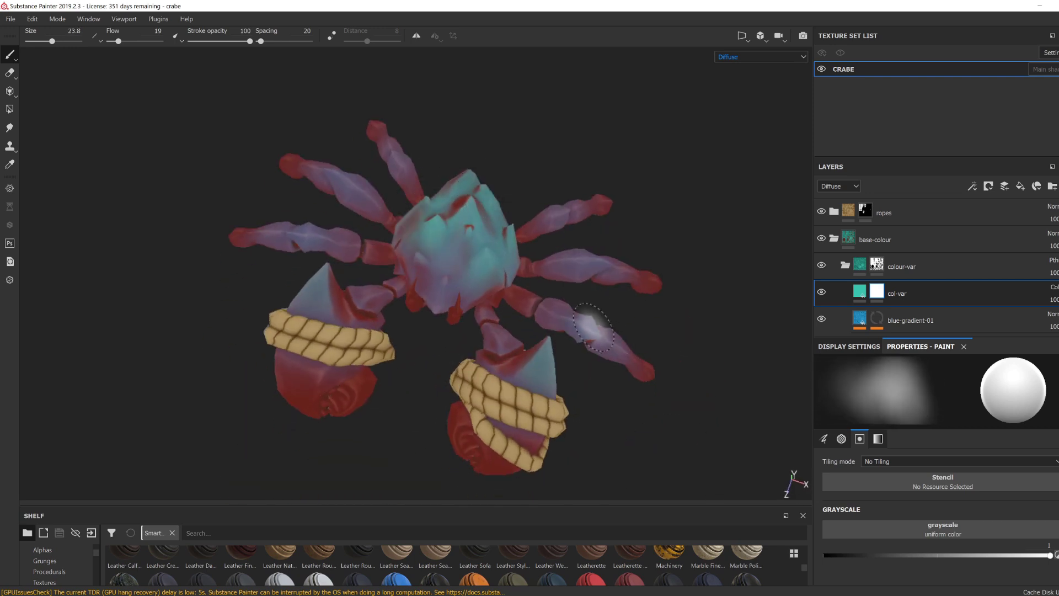
pyautogui.keyDown('alt'); pyautogui.moveTo(606, 346); pyautogui.dragTo(594, 269); pyautogui.keyUp('alt')
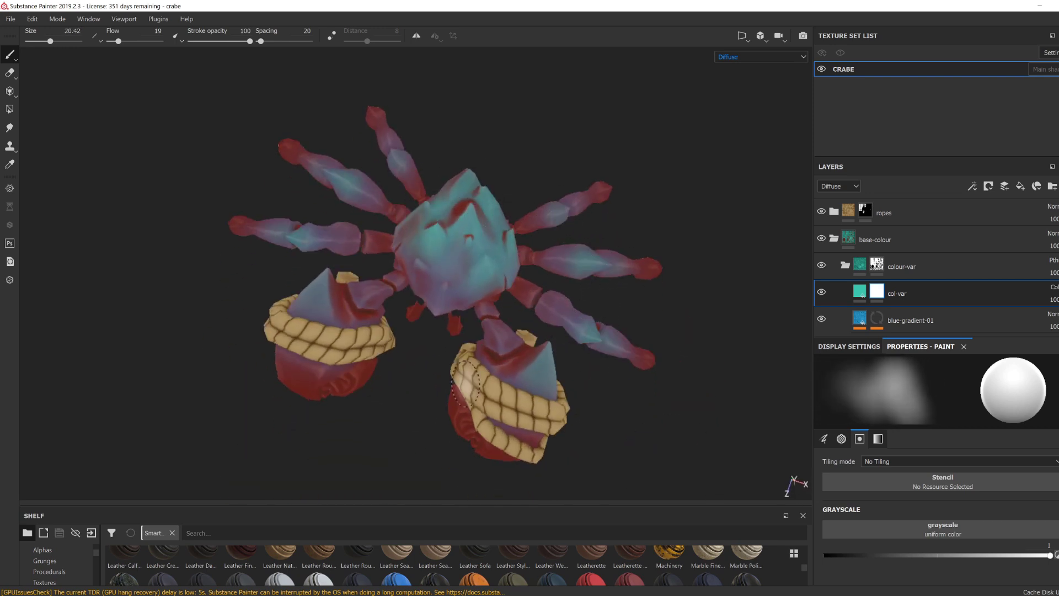
# Step: Hide the interface panels and display the crab in the full Material view from the front
pyautogui.keyDown('alt'); pyautogui.moveTo(398, 393); pyautogui.dragTo(423, 390); pyautogui.keyUp('alt')
pyautogui.press('Tab')
pyautogui.click(1016, 57)
pyautogui.click(1009, 74)
pyautogui.keyDown('alt'); pyautogui.moveTo(905, 342); pyautogui.dragTo(910, 260); pyautogui.keyUp('alt')
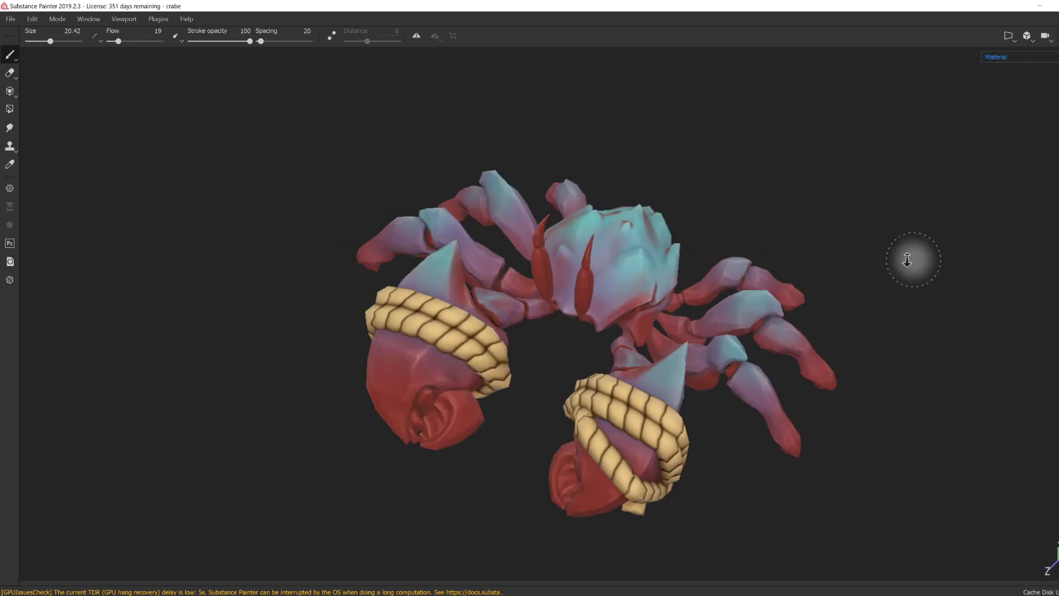
# Step: Open the texture export configuration for the crab and select the PBR SpecGloss preset
pyautogui.keyDown('alt'); pyautogui.moveTo(944, 300); pyautogui.dragTo(787, 316, button='right'); pyautogui.keyUp('alt')
pyautogui.keyDown('alt'); pyautogui.moveTo(788, 315); pyautogui.dragTo(557, 333); pyautogui.keyUp('alt')
pyautogui.click(10, 20)
pyautogui.click(51, 128)
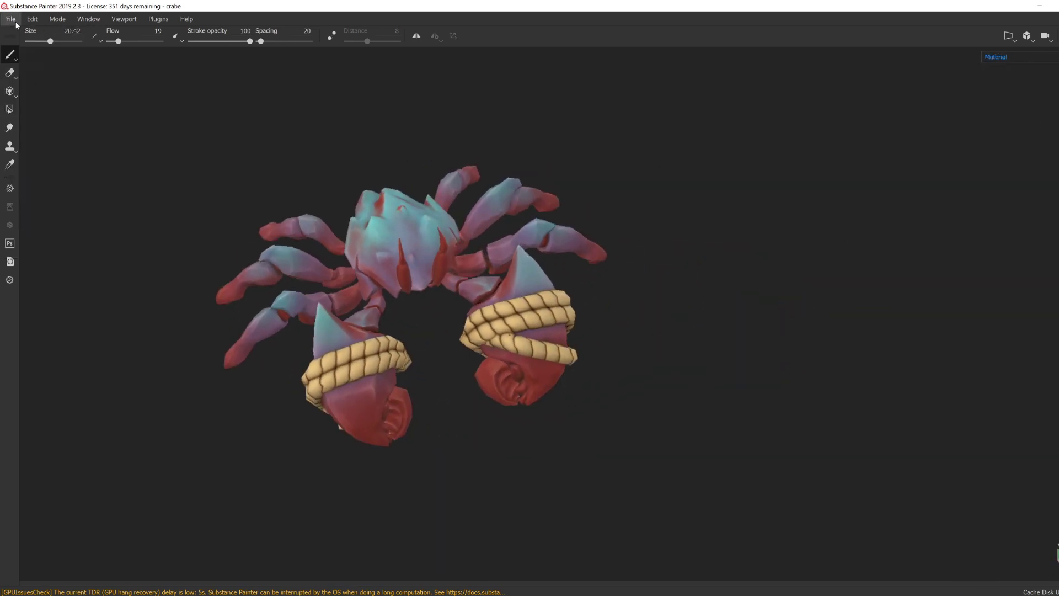
pyautogui.click(10, 20)
pyautogui.click(44, 237)
pyautogui.click(273, 203)
pyautogui.click(334, 113)
pyautogui.click(300, 281)
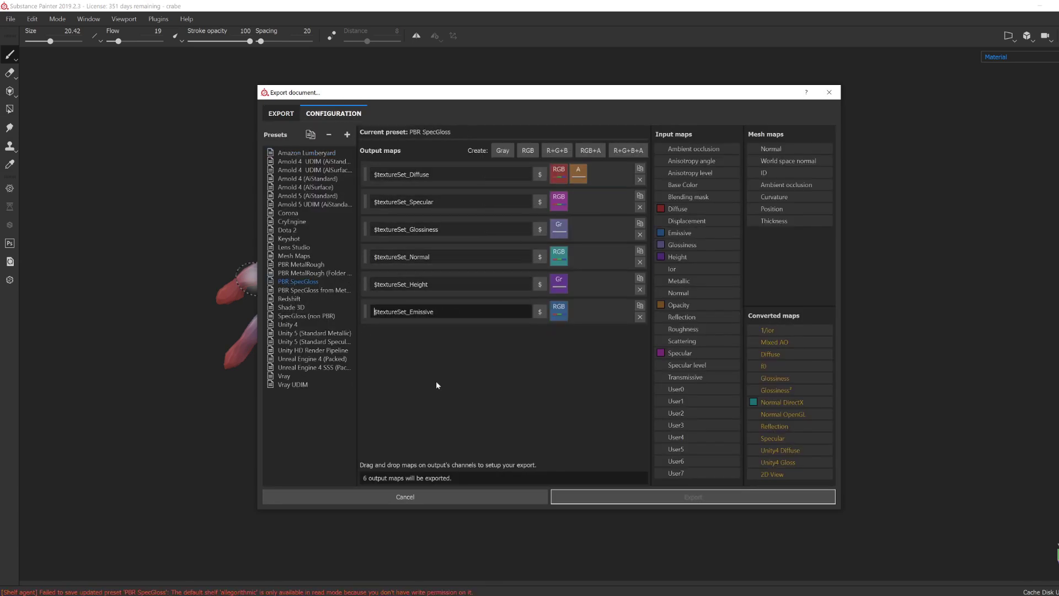
# Step: Remove the Height output map from the PBR SpecGloss export preset
pyautogui.click(640, 317)
pyautogui.click(280, 114)
pyautogui.click(343, 115)
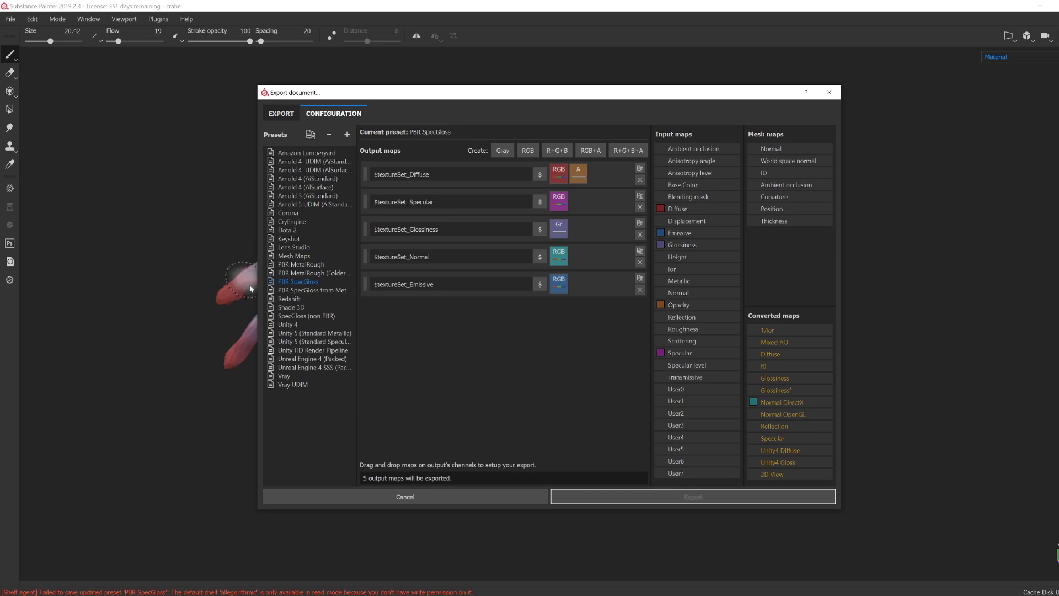
# Step: Export the crab's textures into a new folder created inside the CRABE textures directory
pyautogui.click(280, 114)
pyautogui.click(480, 134)
pyautogui.scroll(-6, 309, 231)
pyautogui.click(309, 405)
pyautogui.doubleClick(419, 191)
pyautogui.rightClick(444, 225)
pyautogui.moveTo(395, 373)
pyautogui.click(468, 373)
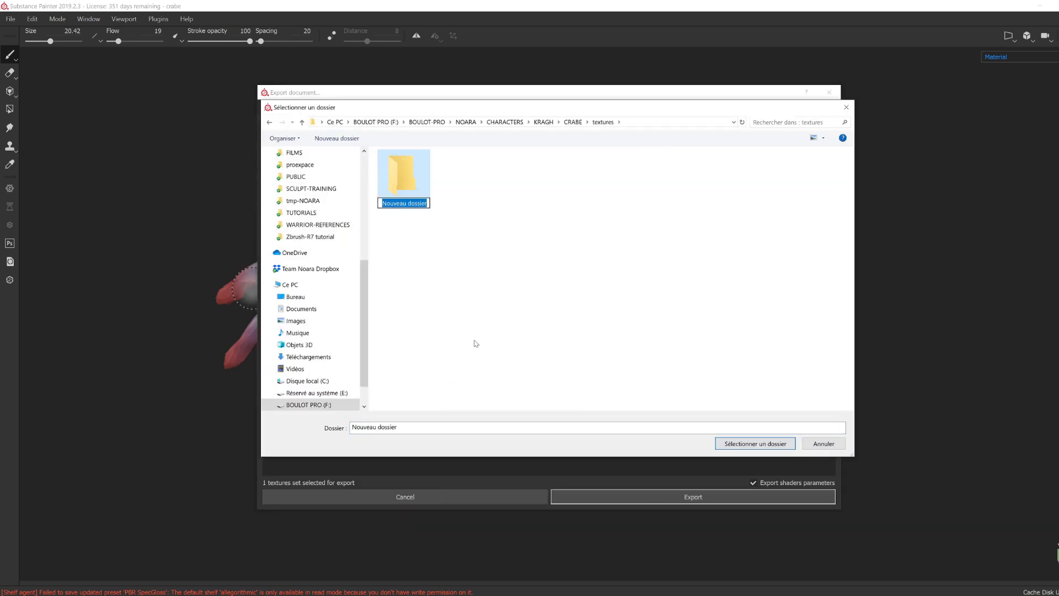
pyautogui.press('Return')
pyautogui.click(662, 497)
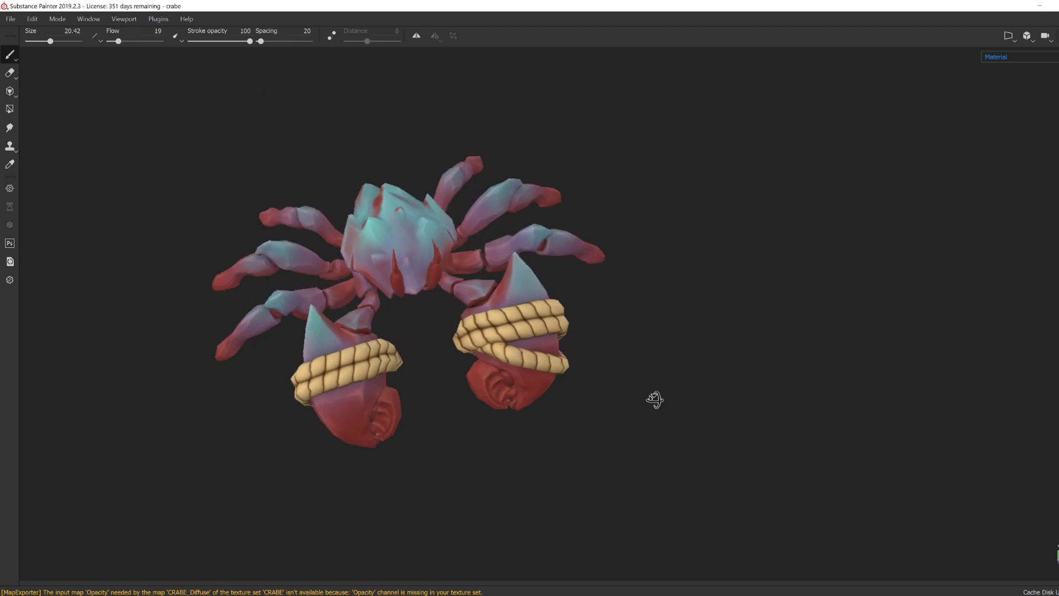
# Step: Bring back the interface panels and examine the base-colour layer's fill properties and the crab from the front
pyautogui.keyDown('alt'); pyautogui.moveTo(654, 399); pyautogui.dragTo(556, 385); pyautogui.keyUp('alt')
pyautogui.press('Tab')
pyautogui.scroll(-3, 883, 293)
pyautogui.click(864, 295)
pyautogui.scroll(-5, 932, 456)
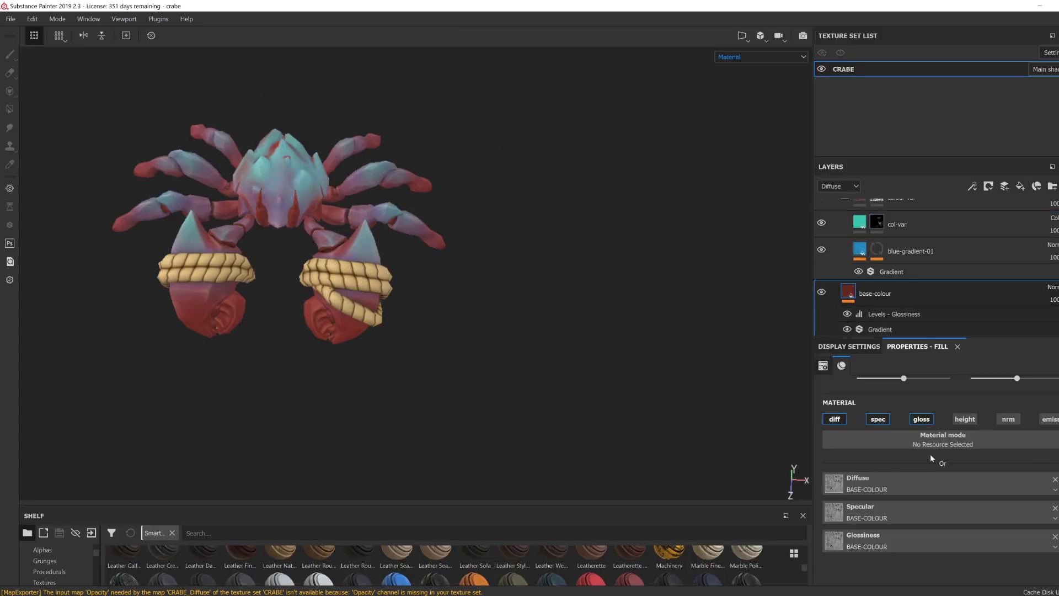
pyautogui.moveTo(634, 393)
pyautogui.keyDown('alt'); pyautogui.mouseDown()
pyautogui.moveTo(625, 407)
pyautogui.moveTo(669, 378)
pyautogui.mouseUp(); pyautogui.keyUp('alt')
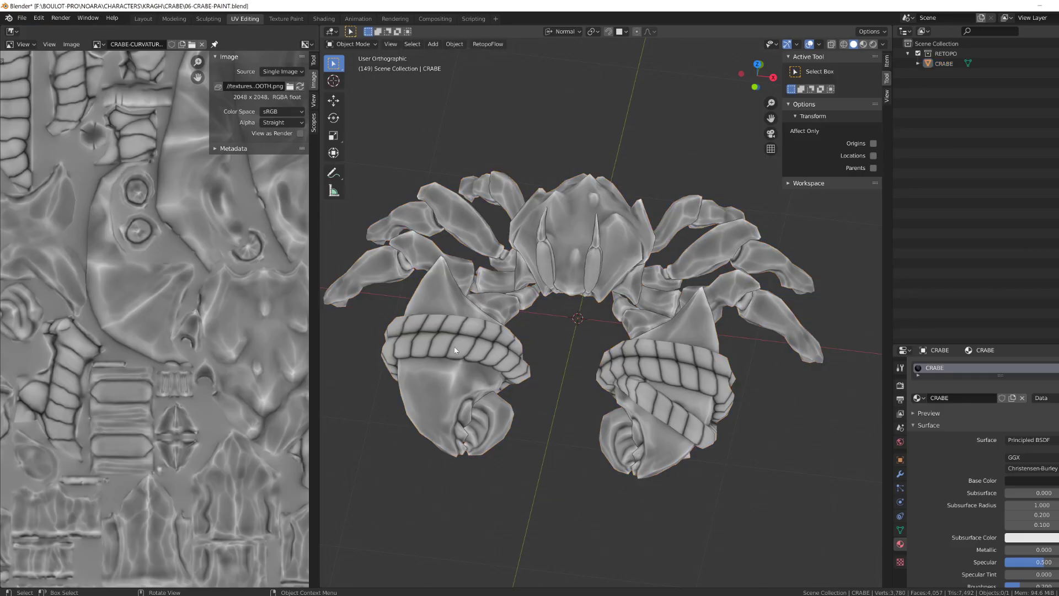
# Step: Switch to Blender and append data from the topo02-ANIMATION blend file in the MALAKAYE folder to the crab scene
pyautogui.click(23, 18)
pyautogui.click(41, 130)
pyautogui.click(331, 382)
pyautogui.doubleClick(454, 324)
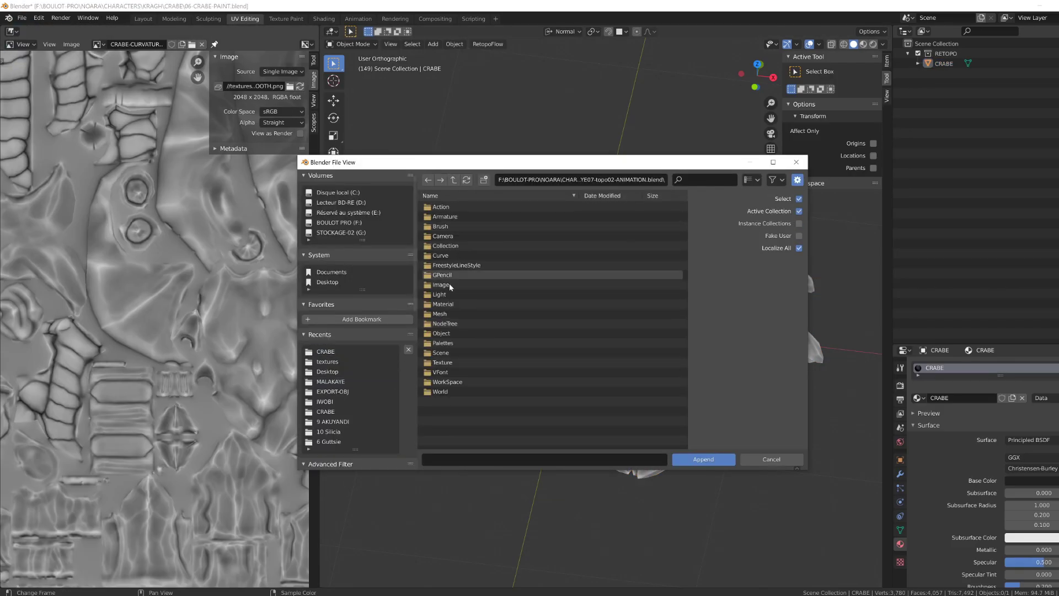
pyautogui.doubleClick(455, 226)
# Step: Change the UV editor area to the Shader Editor and widen it
pyautogui.click(22, 44)
pyautogui.click(12, 31)
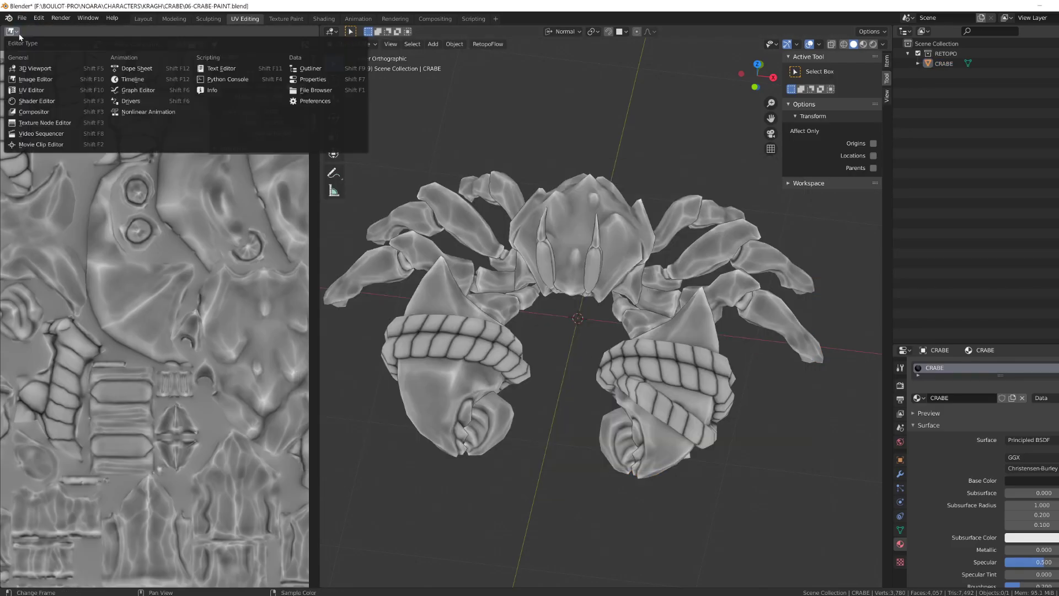
pyautogui.click(36, 102)
pyautogui.moveTo(318, 266); pyautogui.dragTo(443, 270)
# Step: Set the render engine to Eevee and display the crab in rendered viewport shading
pyautogui.click(900, 385)
pyautogui.click(1043, 367)
pyautogui.click(1039, 378)
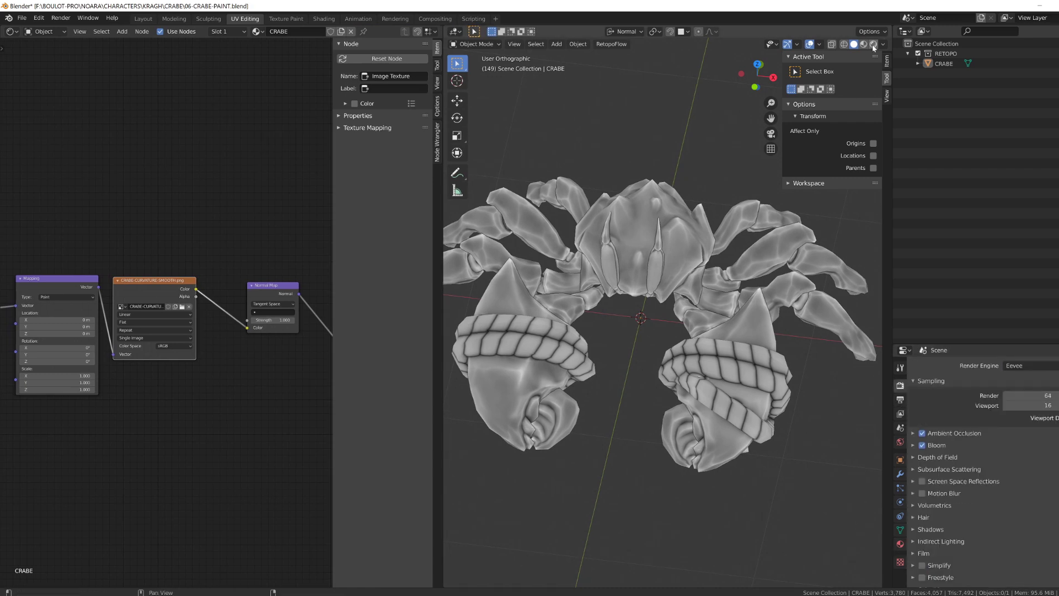
pyautogui.click(873, 44)
# Step: Delete all nodes of the CRABE material except the Material Output
pyautogui.moveTo(200, 448); pyautogui.dragTo(192, 414, button='middle')
pyautogui.scroll(-4, 191, 414)
pyautogui.click(242, 309)
pyautogui.press('x')
pyautogui.moveTo(237, 279); pyautogui.dragTo(15, 383)
pyautogui.press('x')
pyautogui.hotkey('shift', 'a')
pyautogui.moveTo(191, 466)
pyautogui.click(283, 491)
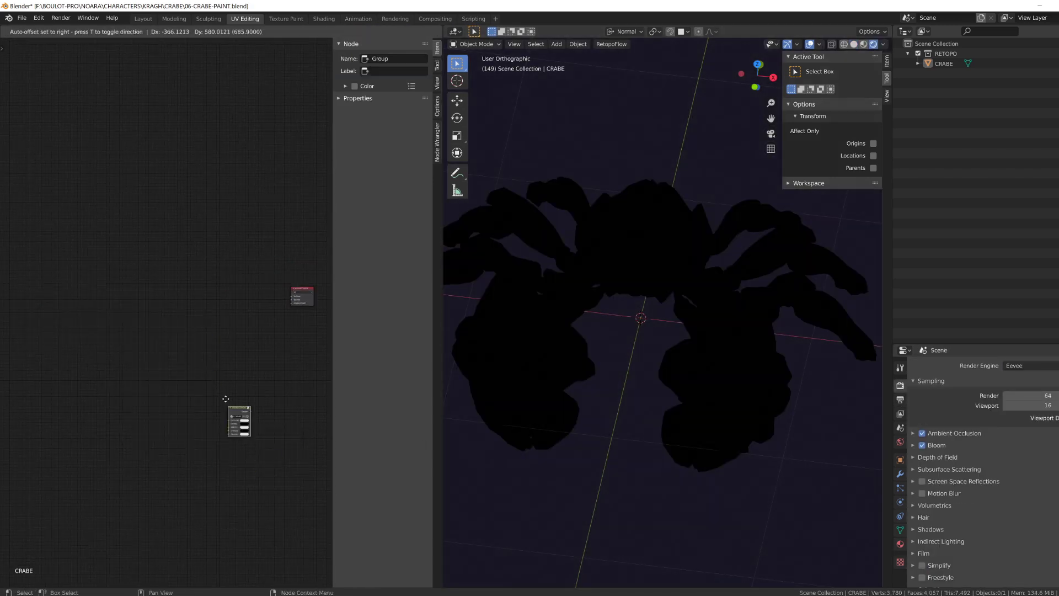
# Step: Append the NOARA-Specular node group from a blend file in the CHARACTERS directory and add it to the CRABE material
pyautogui.click(42, 128)
pyautogui.click(454, 181)
pyautogui.click(455, 182)
pyautogui.click(454, 182)
pyautogui.click(454, 182)
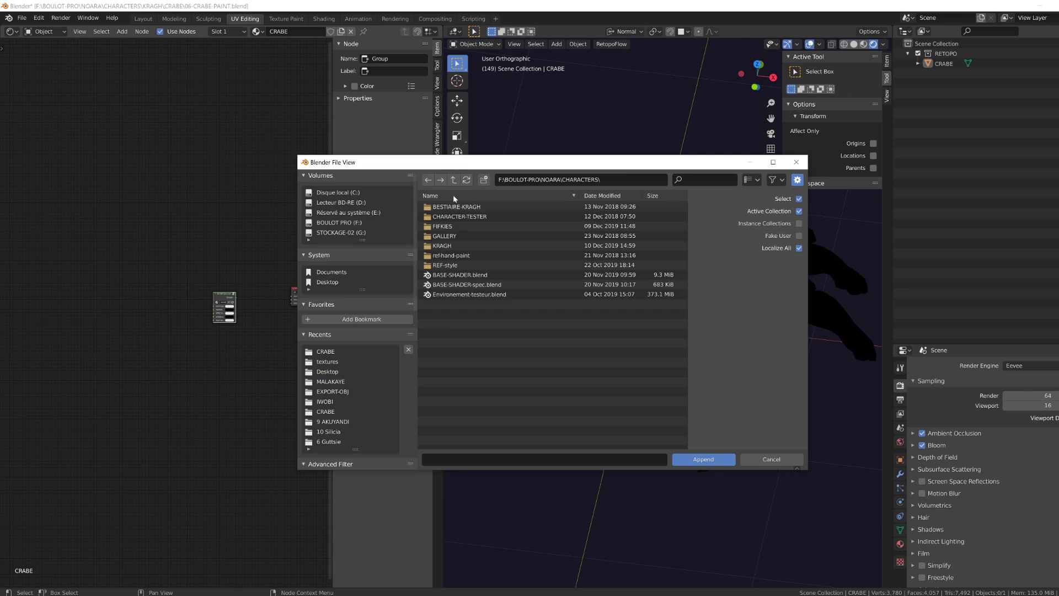
pyautogui.doubleClick(459, 227)
pyautogui.doubleClick(466, 265)
pyautogui.click(457, 305)
pyautogui.doubleClick(471, 238)
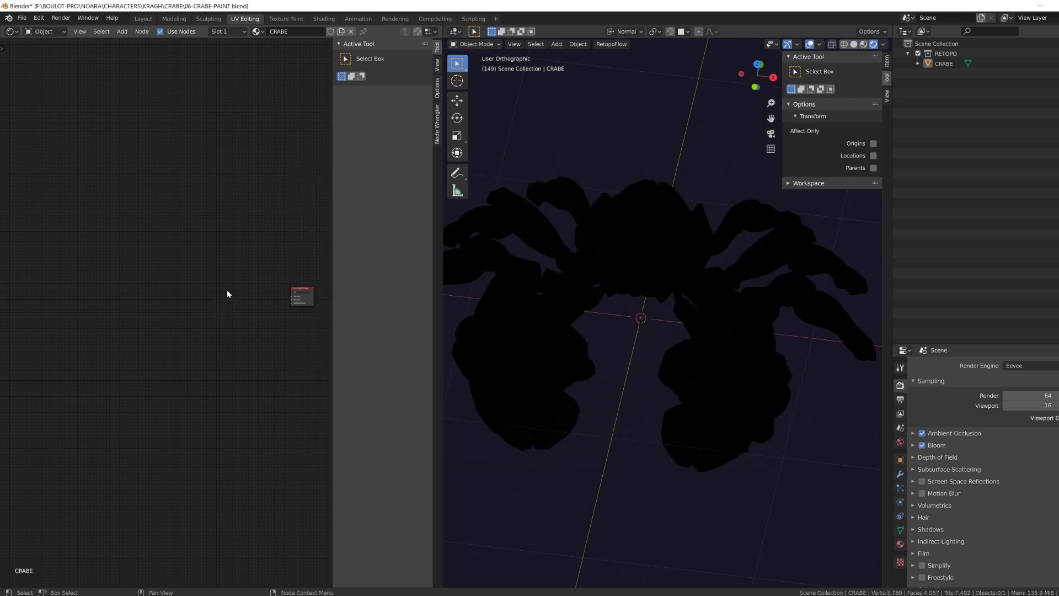
pyautogui.hotkey('shift', 'a')
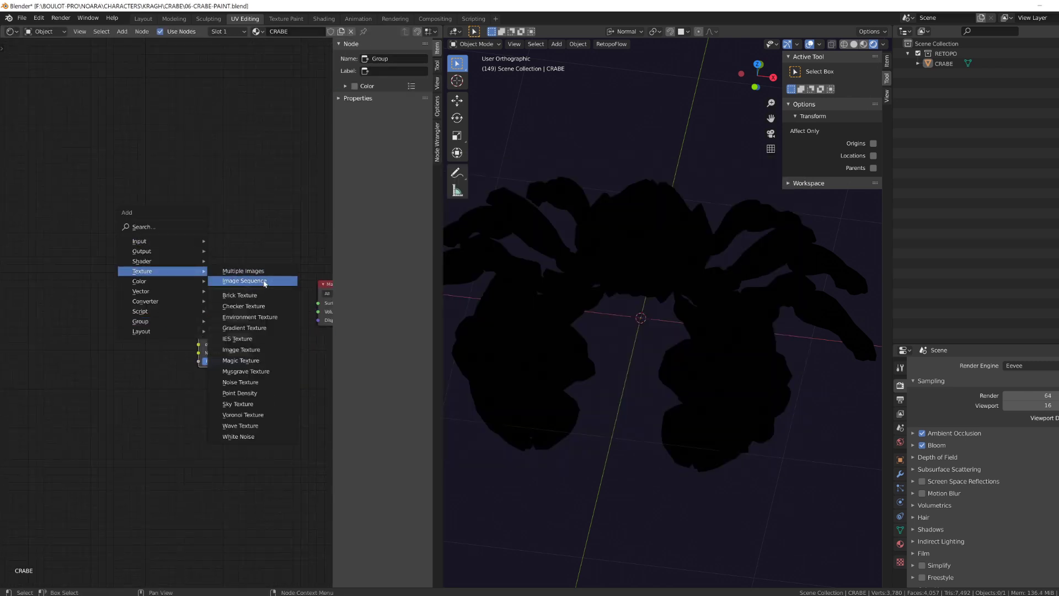
# Step: Try to add CRABE_Diffuse.png to the material as an image sequence
pyautogui.click(264, 282)
pyautogui.click(331, 362)
pyautogui.doubleClick(475, 223)
# Step: Add an Image Texture node with CRABE_Diffuse.png and connect its colour to the shader group's DIFFUSE input
pyautogui.hotkey('shift', 'a')
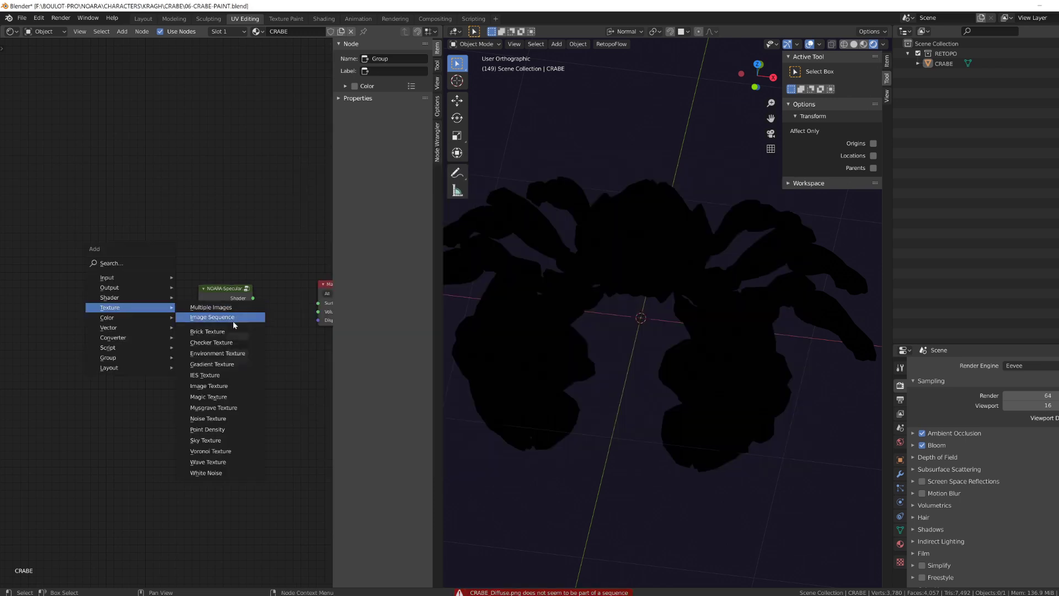
pyautogui.click(220, 386)
pyautogui.click(93, 280)
pyautogui.click(164, 310)
pyautogui.doubleClick(459, 225)
pyautogui.doubleClick(467, 210)
pyautogui.doubleClick(471, 208)
pyautogui.hotkey('shift', 'd')
pyautogui.moveTo(143, 290); pyautogui.dragTo(198, 319)
# Step: Connect the shader group to the Material Output and feed CRABE_Glossiness.png as Non-Color data into GLOSSINESS, using a duplicated texture node
pyautogui.click(82, 383)
pyautogui.keyDown('ctrl'); pyautogui.keyDown('shift'); pyautogui.click(225, 300); pyautogui.keyUp('shift'); pyautogui.keyUp('ctrl')
pyautogui.moveTo(224, 300); pyautogui.dragTo(286, 238, button='middle')
pyautogui.click(160, 319)
pyautogui.hotkey('shift', 'd')
pyautogui.click(156, 423)
pyautogui.click(172, 338)
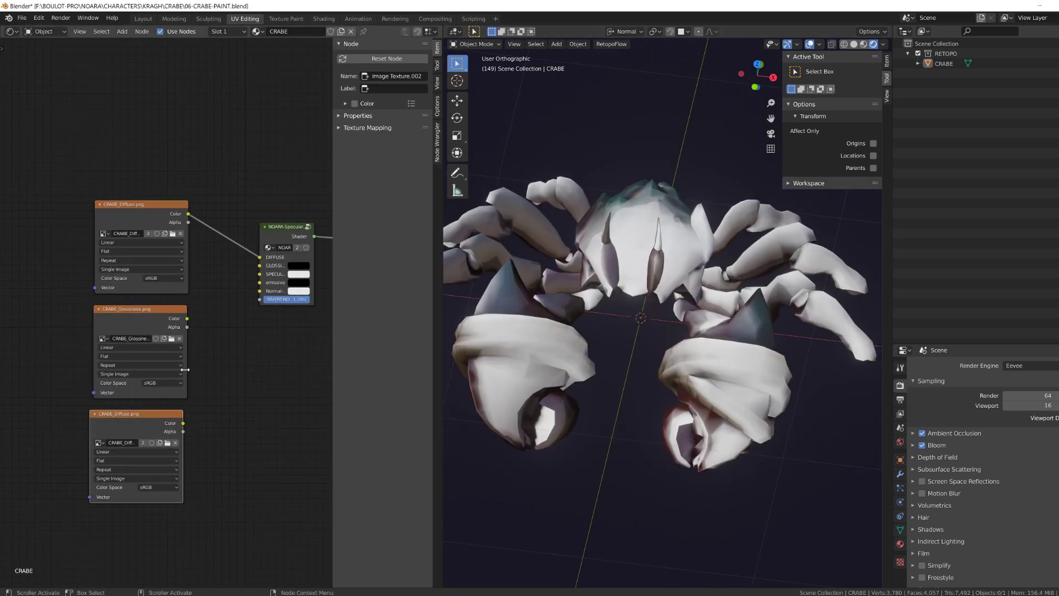
pyautogui.moveTo(187, 319); pyautogui.dragTo(260, 266)
# Step: Load CRABE_Specular.png in the third texture node and connect its colour to the SPECULAR input
pyautogui.click(168, 443)
pyautogui.doubleClick(477, 247)
pyautogui.moveTo(183, 423); pyautogui.dragTo(260, 274)
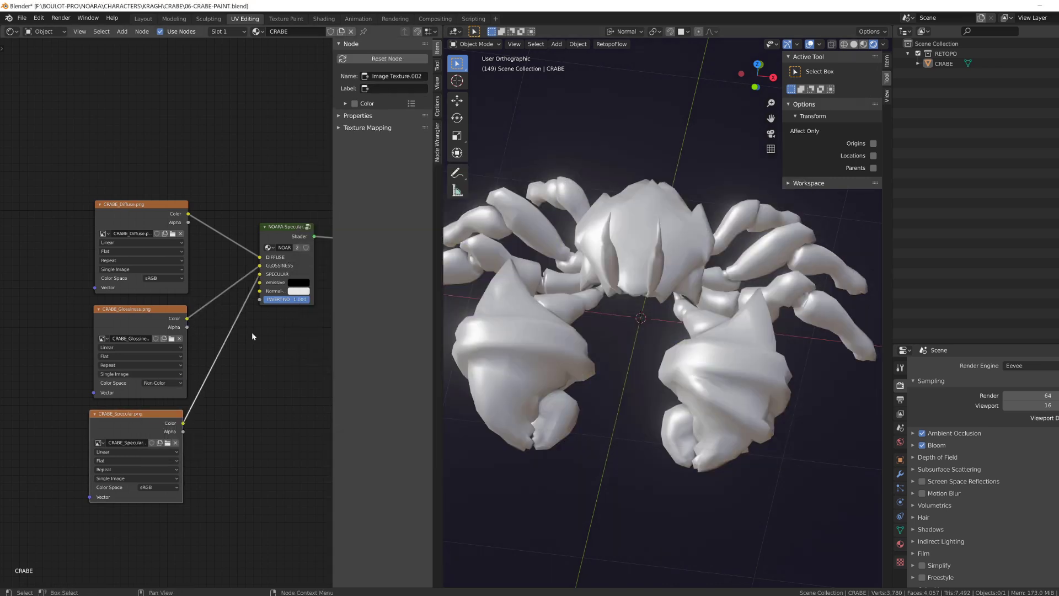
# Step: Duplicate a texture node for the CRABE_Normal map as Non-Color data and connect it to the shader group's Normal input
pyautogui.moveTo(204, 435); pyautogui.dragTo(219, 342, button='middle')
pyautogui.hotkey('shift', 'd')
pyautogui.click(218, 444)
pyautogui.click(182, 453)
pyautogui.doubleClick(474, 234)
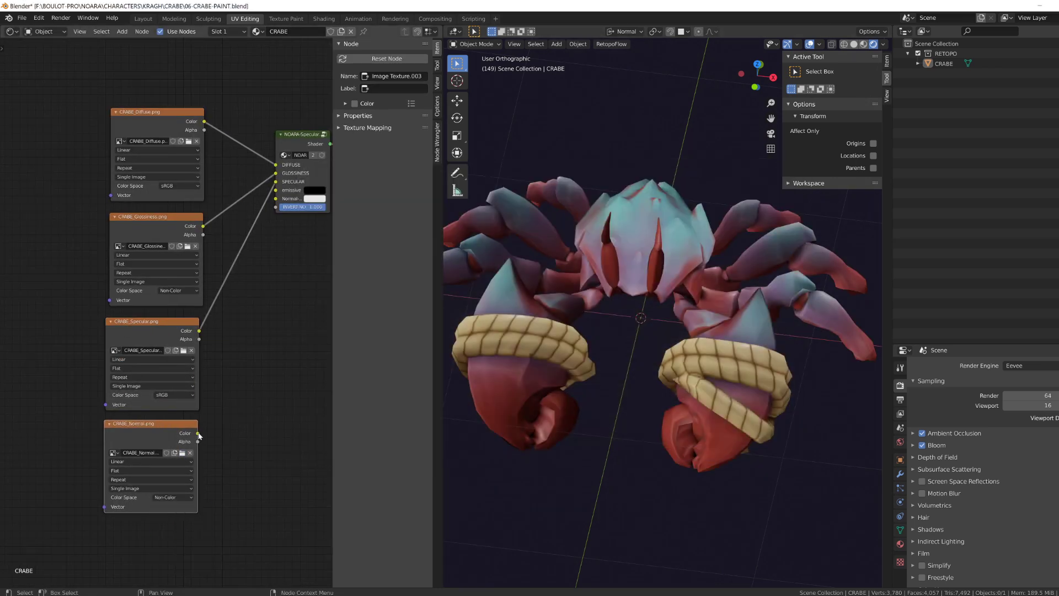
pyautogui.moveTo(198, 434); pyautogui.dragTo(275, 199)
# Step: Switch the node editor to the World shader and enlarge the 3D viewport area around the crab
pyautogui.scroll(-10, 166, 320)
pyautogui.moveTo(485, 380); pyautogui.dragTo(529, 359, button='middle')
pyautogui.moveTo(442, 371); pyautogui.dragTo(262, 380)
pyautogui.moveTo(546, 399); pyautogui.dragTo(585, 409, button='middle')
pyautogui.click(49, 31)
pyautogui.click(42, 56)
pyautogui.moveTo(262, 313); pyautogui.dragTo(317, 315)
pyautogui.moveTo(651, 400); pyautogui.dragTo(581, 319, button='middle')
pyautogui.moveTo(892, 302); pyautogui.dragTo(855, 367)
pyautogui.scroll(10, 102, 326)
# Step: Compare the kiara_1_dawn and approaching_storm HDRIs as world lighting, and leave the kiara_4_mid-morning HDRI connected to the Background colour
pyautogui.keyDown('alt'); pyautogui.moveTo(99, 387); pyautogui.dragTo(153, 424); pyautogui.keyUp('alt')
pyautogui.moveTo(101, 221); pyautogui.dragTo(138, 279)
pyautogui.keyDown('alt'); pyautogui.moveTo(641, 414); pyautogui.dragTo(637, 441); pyautogui.keyUp('alt')
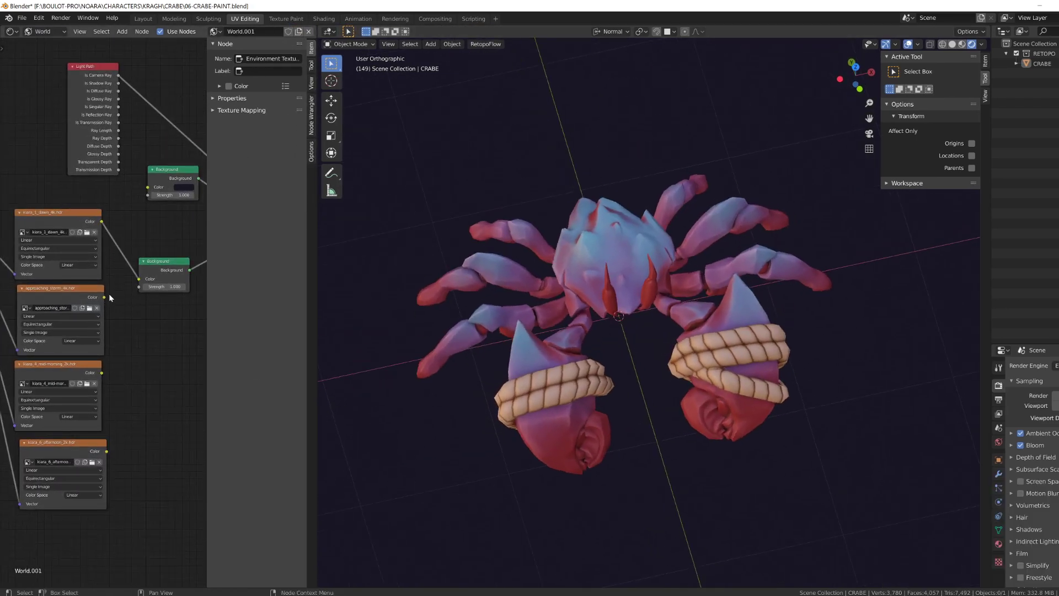
pyautogui.moveTo(105, 297); pyautogui.dragTo(138, 279)
pyautogui.keyDown('alt'); pyautogui.moveTo(442, 436); pyautogui.dragTo(460, 405); pyautogui.keyUp('alt')
pyautogui.moveTo(102, 373); pyautogui.dragTo(138, 279)
pyautogui.keyDown('alt'); pyautogui.moveTo(571, 436); pyautogui.dragTo(559, 455); pyautogui.keyUp('alt')
pyautogui.scroll(-10, 100, 362)
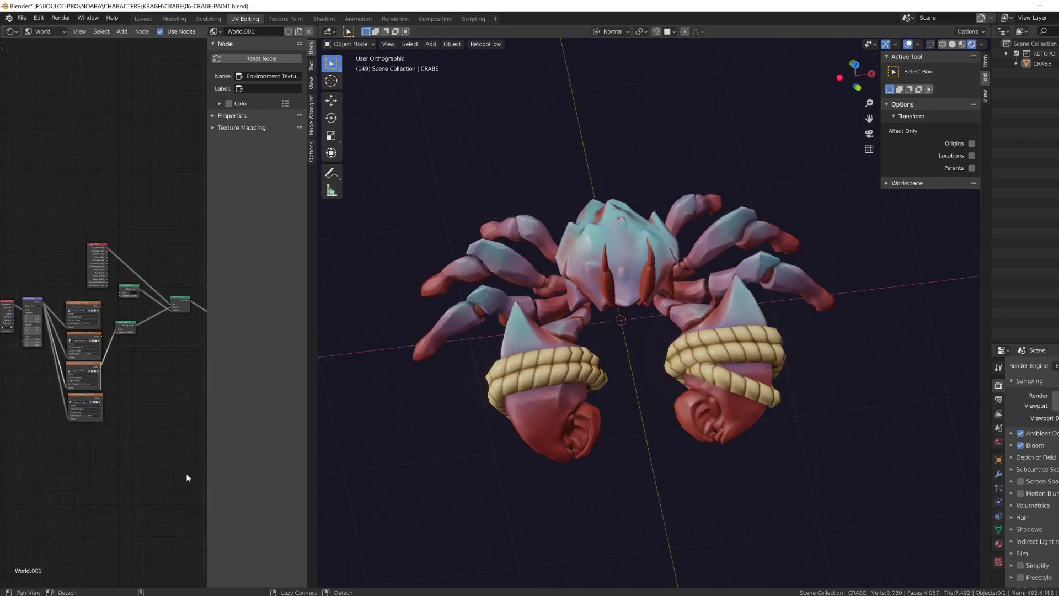
pyautogui.moveTo(460, 469)
pyautogui.keyDown('alt'); pyautogui.mouseDown()
pyautogui.moveTo(520, 478)
pyautogui.moveTo(510, 449)
pyautogui.mouseUp(); pyautogui.keyUp('alt')
# Step: Switch back to Substance Painter and examine the colours of the base-colour layer's Gradient filters
pyautogui.hotkey('alt', 'Tab')
pyautogui.moveTo(430, 342)
pyautogui.keyDown('alt'); pyautogui.mouseDown()
pyautogui.moveTo(411, 291)
pyautogui.moveTo(469, 325)
pyautogui.mouseUp(); pyautogui.keyUp('alt')
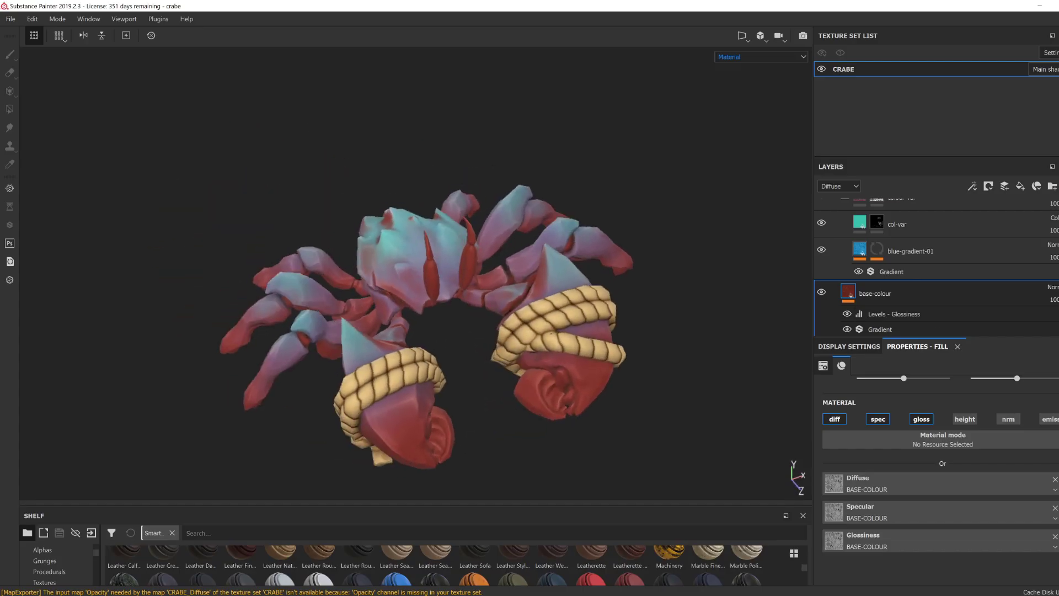
pyautogui.scroll(-1, 910, 309)
pyautogui.click(904, 306)
pyautogui.click(904, 321)
pyautogui.scroll(-1, 948, 502)
pyautogui.click(949, 503)
pyautogui.click(918, 460)
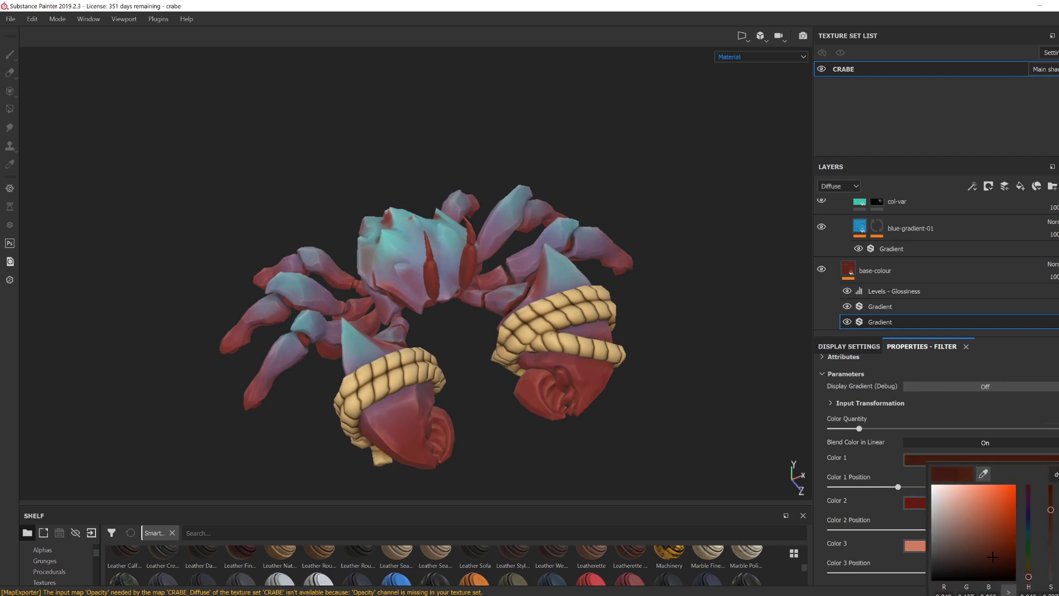
pyautogui.click(914, 546)
# Step: Examine the three colours of the Gradient filter on the blue-gradient-01 layer
pyautogui.click(904, 249)
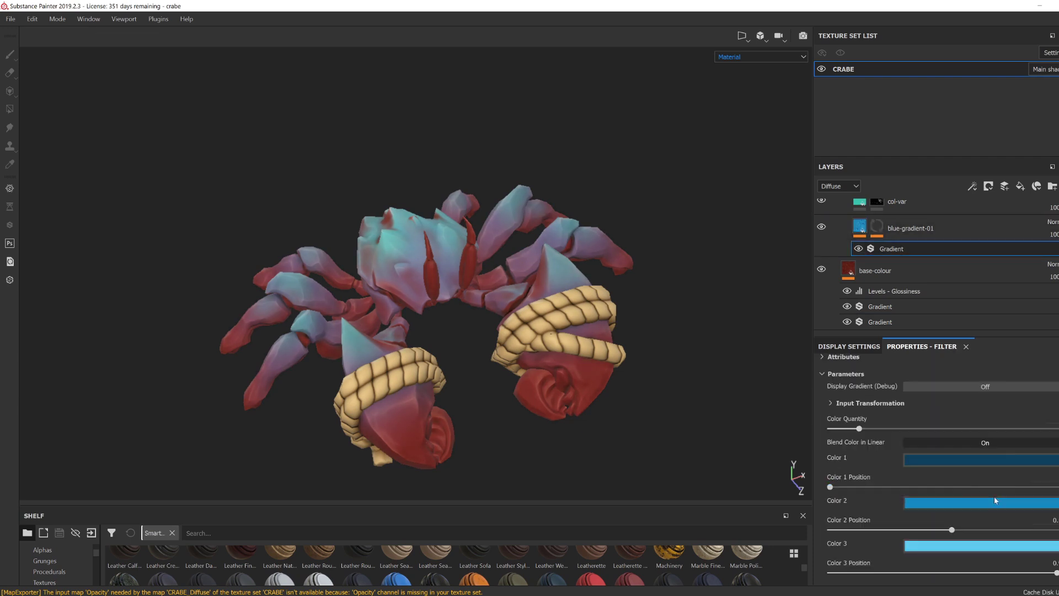
pyautogui.click(919, 460)
pyautogui.click(919, 502)
pyautogui.click(919, 545)
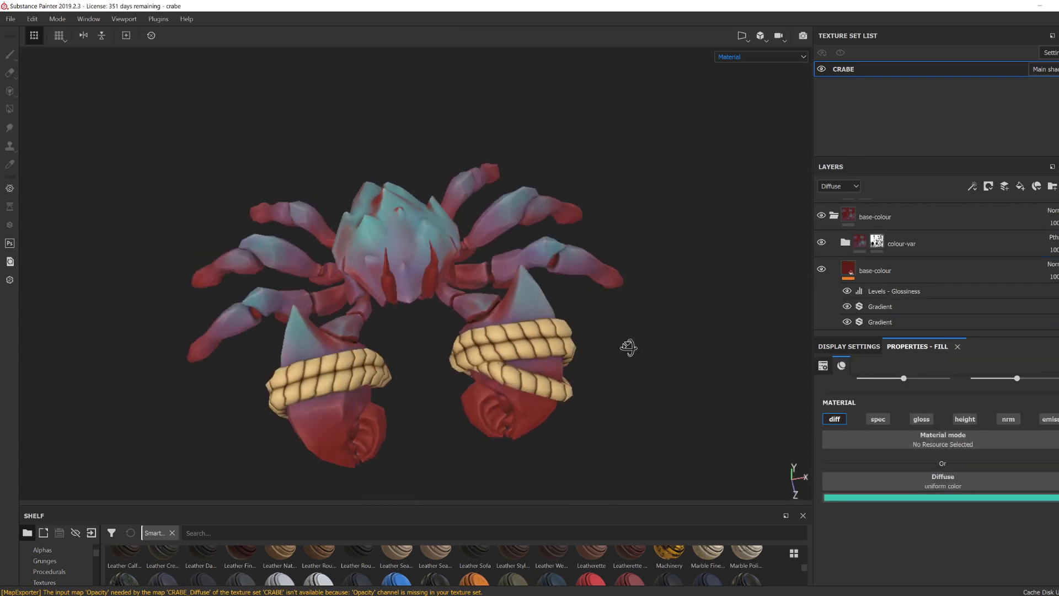
# Step: Collapse the base-colour folder and duplicate it
pyautogui.keyDown('alt'); pyautogui.moveTo(628, 348); pyautogui.dragTo(619, 368); pyautogui.keyUp('alt')
pyautogui.click(833, 215)
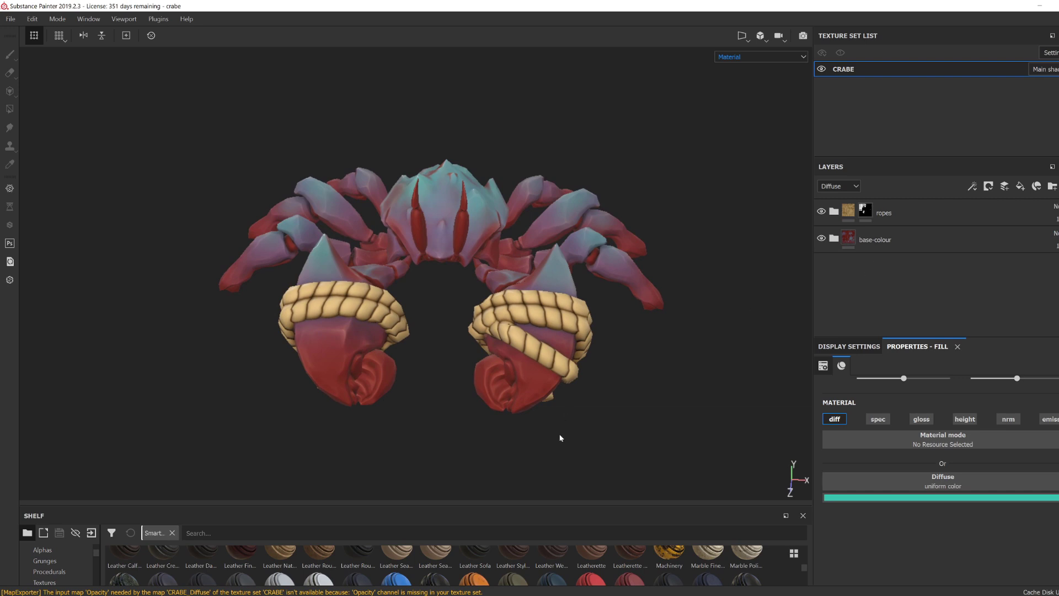
pyautogui.click(835, 243)
pyautogui.click(917, 248)
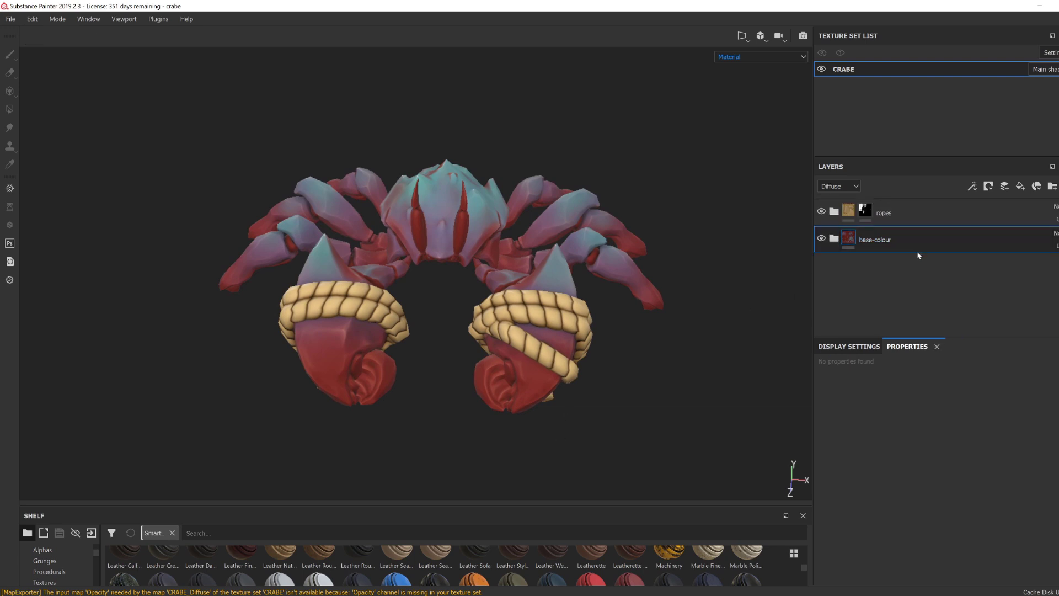
pyautogui.hotkey('ctrl', 'd')
# Step: Rename the duplicated base-colour folder, keeping the base- prefix
pyautogui.doubleClick(923, 247)
pyautogui.press('BackSpace')
pyautogui.press('BackSpace')
pyautogui.press('BackSpace')
pyautogui.press('BackSpace')
pyautogui.press('BackSpace')
pyautogui.press('BackSpace')
pyautogui.press('BackSpace')
pyautogui.press('BackSpace')
pyautogui.press('BackSpace')
pyautogui.press('BackSpace')
pyautogui.press('BackSpace')
pyautogui.press('BackSpace')
pyautogui.press('BackSpace')
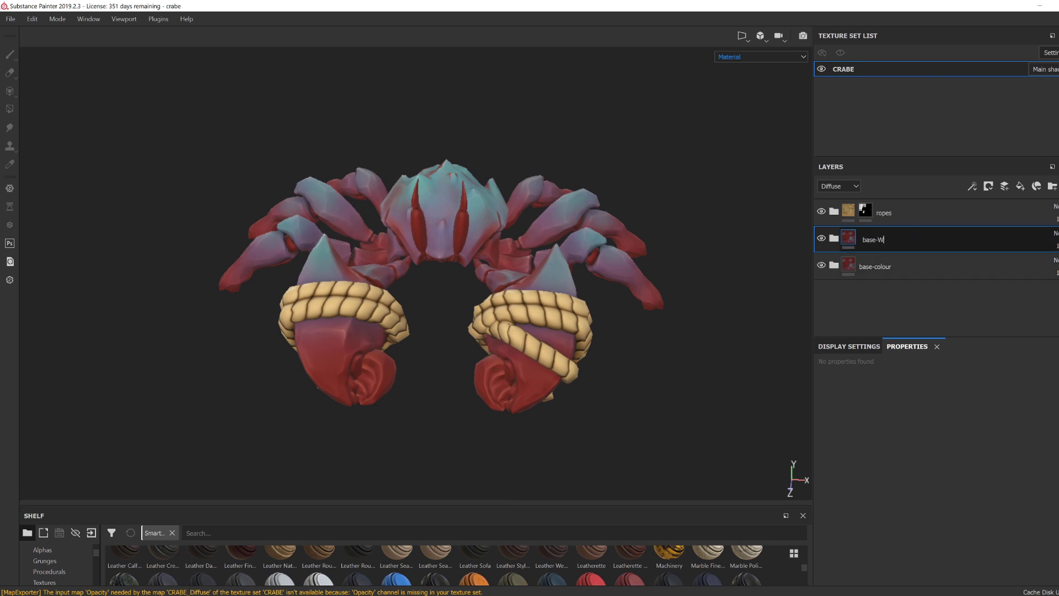
pyautogui.write('blue')
pyautogui.press('Return')
# Step: Expand the duplicated folder and hide its colour-var group
pyautogui.click(833, 239)
pyautogui.click(822, 265)
pyautogui.click(904, 293)
# Step: Shift the base-colour layer's lower Gradient filter to dark brown for Color 1 and orange-brown (0.419, 0.278, 0.088) for Color 2
pyautogui.scroll(-2, 924, 295)
pyautogui.click(925, 280)
pyautogui.click(926, 297)
pyautogui.scroll(-1, 992, 441)
pyautogui.click(1012, 460)
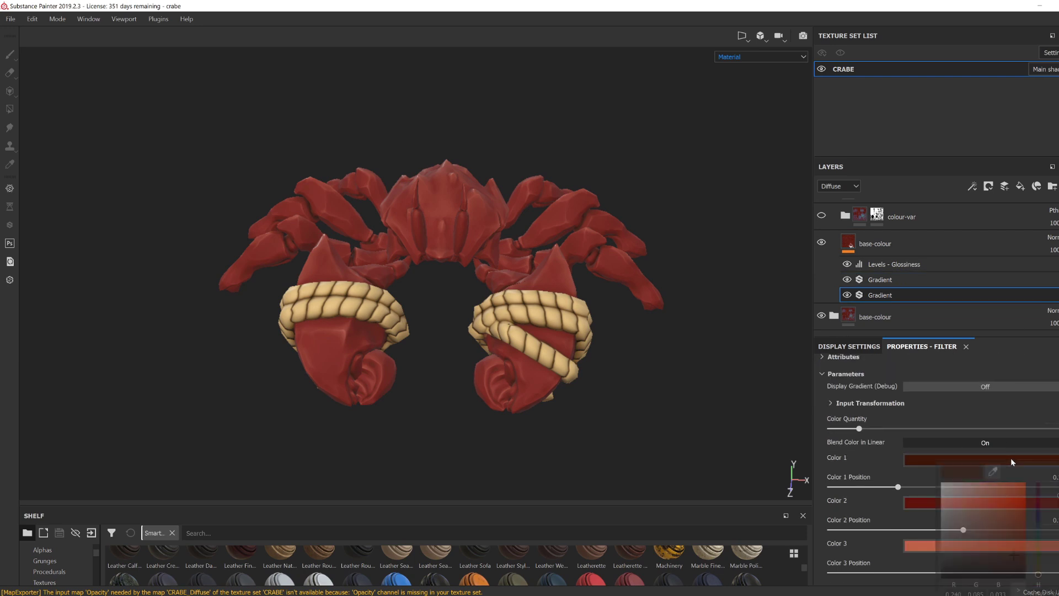
pyautogui.click(1037, 568)
pyautogui.click(1004, 502)
pyautogui.click(1030, 468)
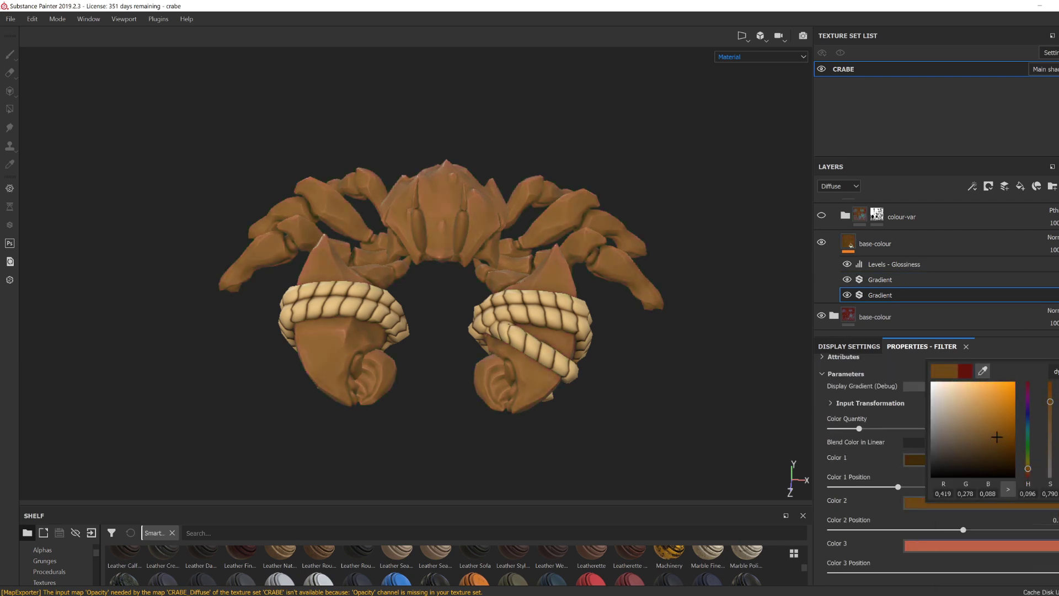
# Step: Set the gradient's Color 3 to yellow (0.808, 0.728, 0.344) and shift Color 2 to a yellower brown
pyautogui.click(982, 545)
pyautogui.moveTo(1038, 517); pyautogui.dragTo(1039, 512)
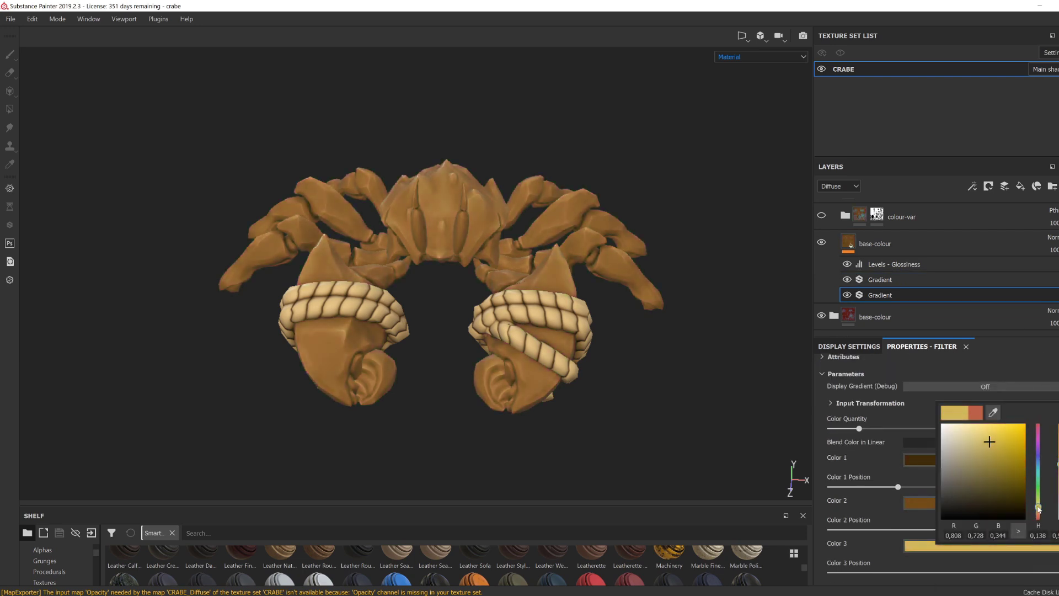
pyautogui.click(920, 502)
pyautogui.click(901, 220)
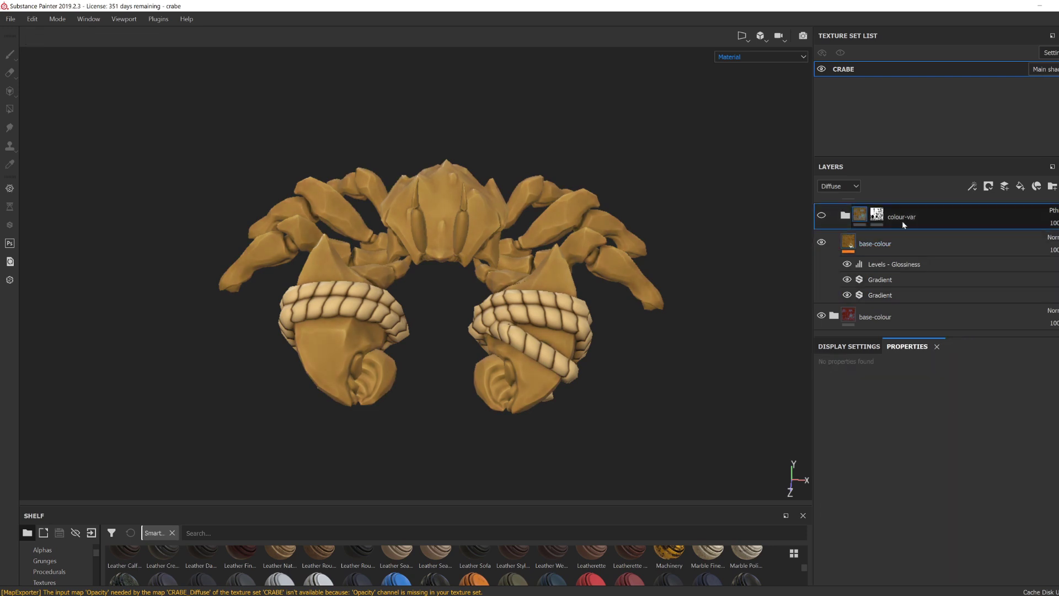
# Step: Black out the mask of the hidden colour-var group and add a black mask to the base-brown folder
pyautogui.rightClick(876, 215)
pyautogui.click(904, 251)
pyautogui.scroll(1, 905, 240)
pyautogui.rightClick(906, 240)
pyautogui.click(936, 21)
# Step: Show the 3D and 2D views side by side and set the paint brush's alignment to UV
pyautogui.keyDown('alt'); pyautogui.moveTo(526, 410); pyautogui.dragTo(544, 391); pyautogui.keyUp('alt')
pyautogui.click(742, 37)
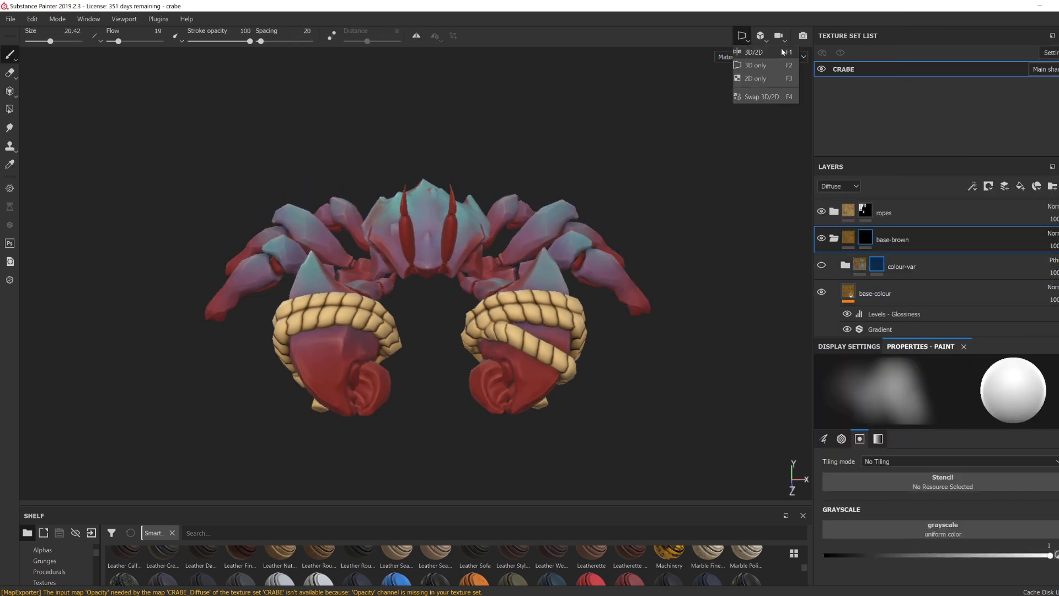
pyautogui.click(765, 78)
pyautogui.click(742, 36)
pyautogui.click(761, 52)
pyautogui.scroll(7, 932, 496)
pyautogui.scroll(-4, 920, 499)
pyautogui.click(919, 500)
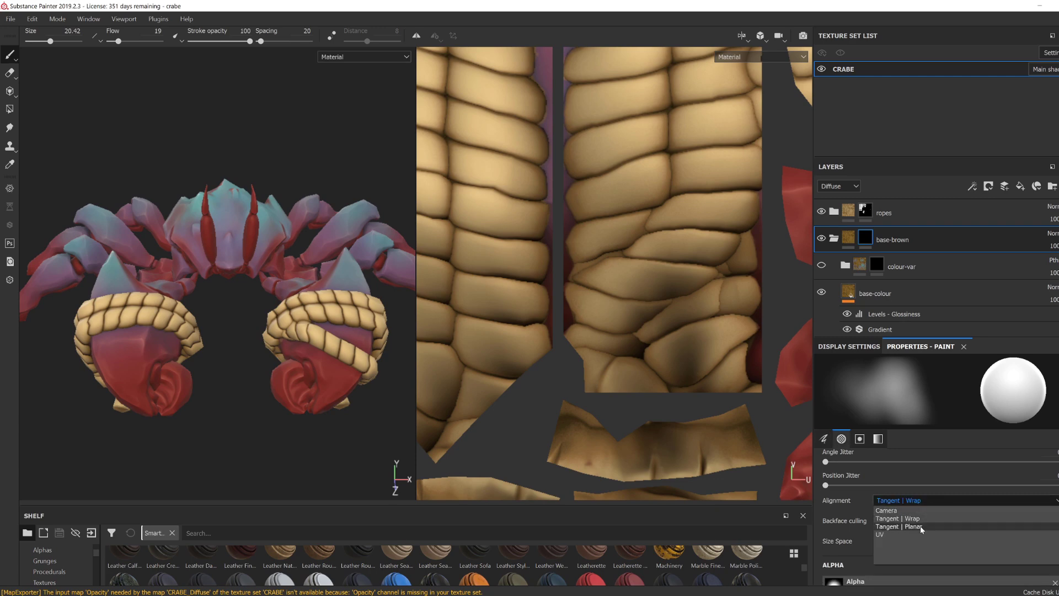
pyautogui.click(920, 534)
# Step: Paint the base-brown mask over the rounded UV island of the claws' inner face, resizing the brush as needed
pyautogui.press('Tab')
pyautogui.scroll(-3, 750, 361)
pyautogui.keyDown('alt'); pyautogui.moveTo(926, 464); pyautogui.dragTo(838, 373, button='middle'); pyautogui.keyUp('alt')
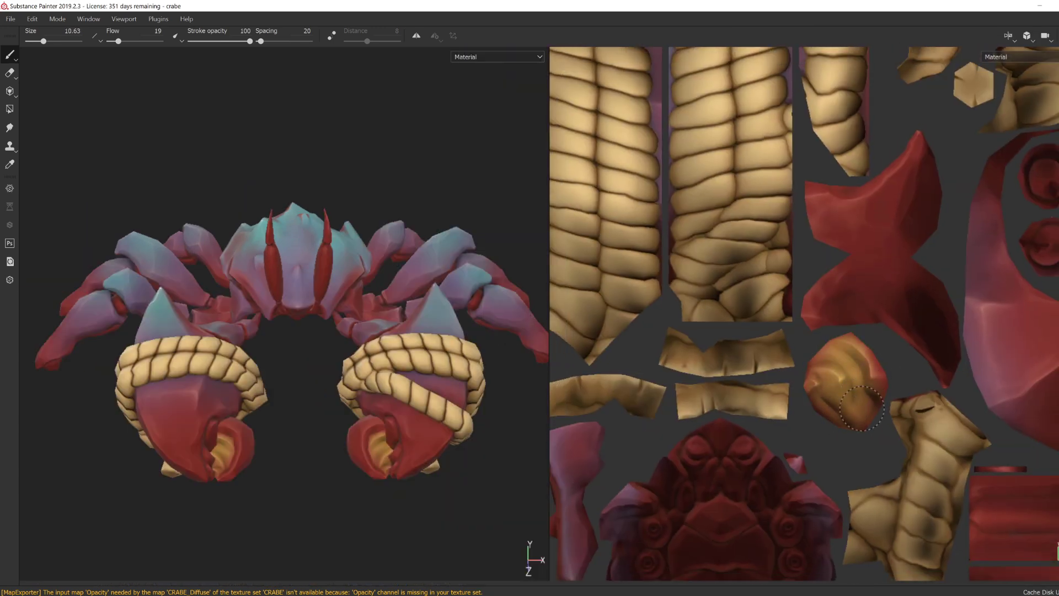
pyautogui.moveTo(830, 555)
pyautogui.keyDown('alt'); pyautogui.mouseDown(button='middle')
pyautogui.moveTo(799, 456)
pyautogui.moveTo(666, 353)
pyautogui.mouseUp(button='middle'); pyautogui.keyUp('alt')
pyautogui.keyDown('ctrl'); pyautogui.moveTo(926, 376); pyautogui.dragTo(893, 376, button='right'); pyautogui.keyUp('ctrl')
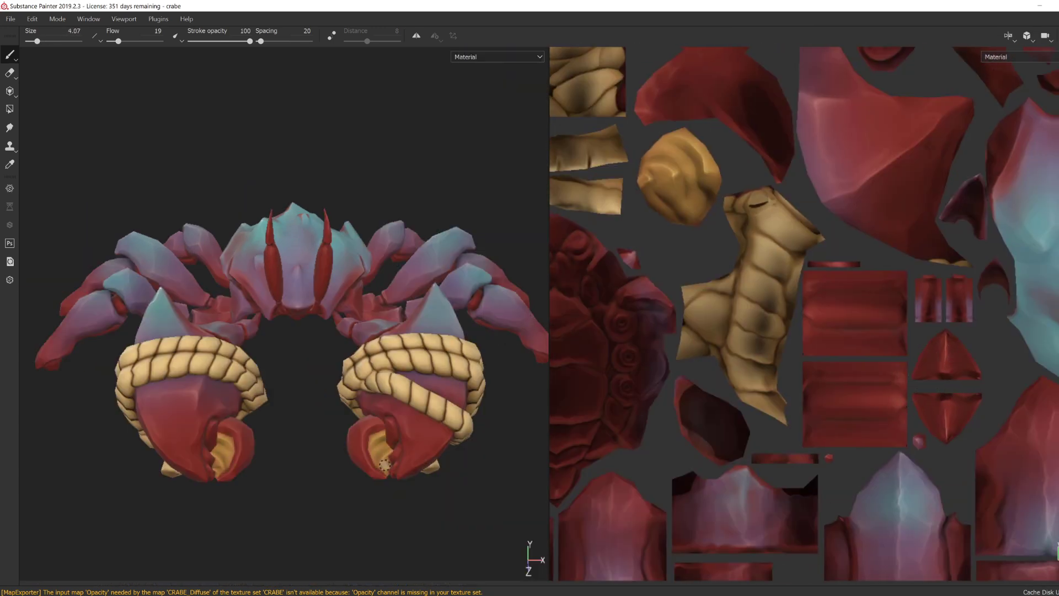
# Step: Turn on symmetry, display only the diffuse channel and paint the base-brown mask over the two large ridged shell islands
pyautogui.click(416, 36)
pyautogui.scroll(-3, 976, 370)
pyautogui.keyDown('alt'); pyautogui.moveTo(1026, 364); pyautogui.dragTo(896, 397, button='middle'); pyautogui.keyUp('alt')
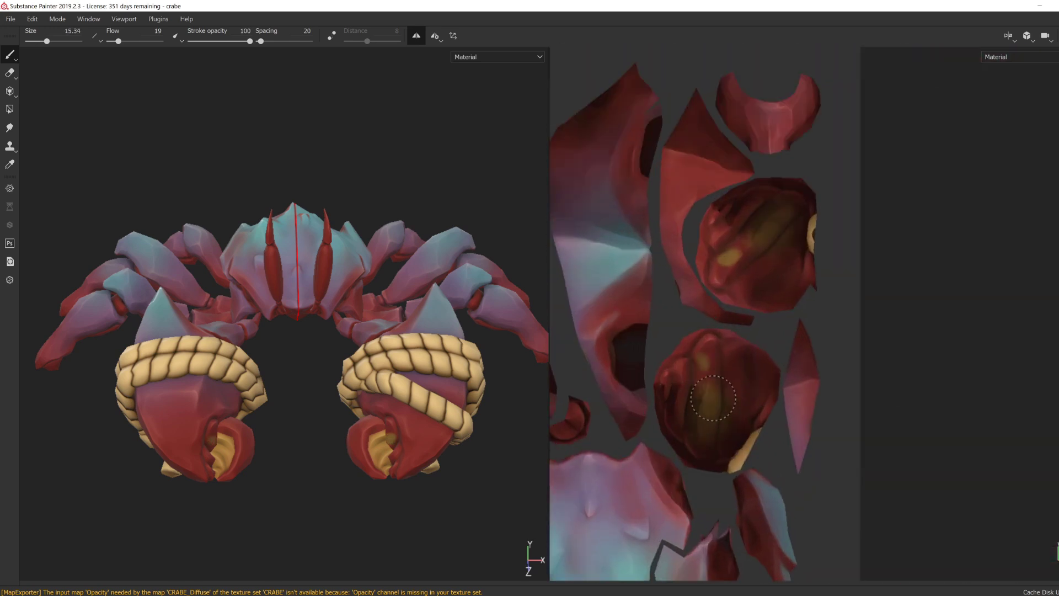
pyautogui.press('c')
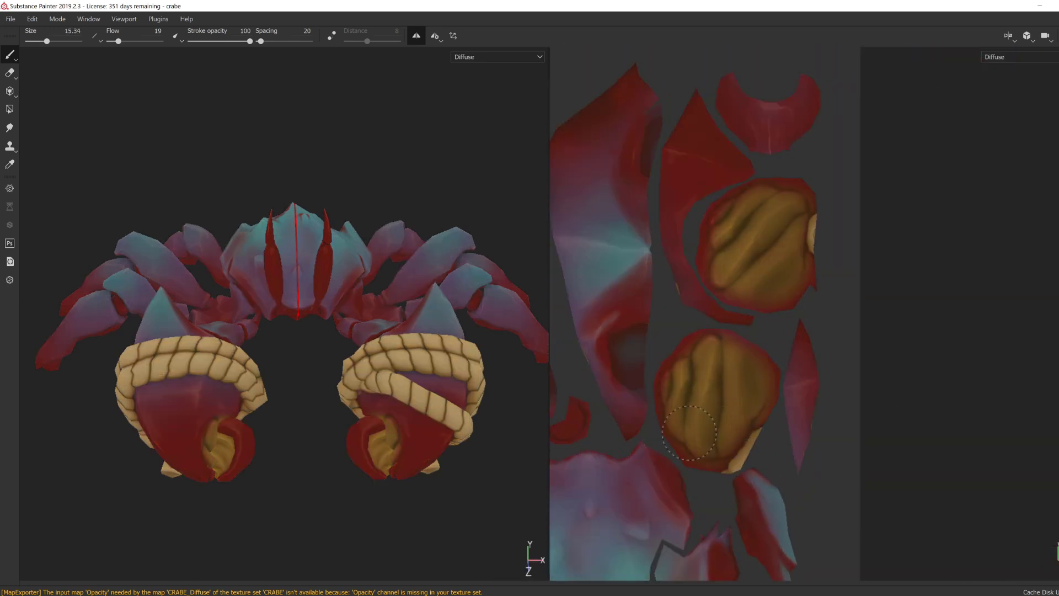
pyautogui.keyDown('alt'); pyautogui.moveTo(408, 441); pyautogui.dragTo(430, 441); pyautogui.keyUp('alt')
# Step: Set the brush alignment to Tangent | Wrap and paint the base-brown mask around the claws' inner edges on the model
pyautogui.press('Tab')
pyautogui.click(908, 500)
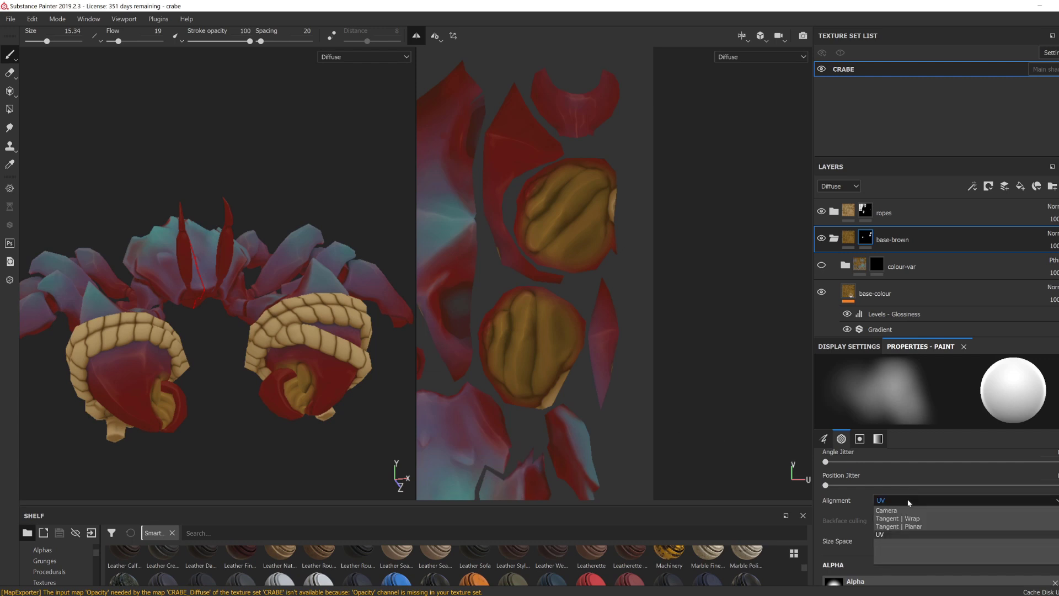
pyautogui.click(905, 526)
pyautogui.press('Tab')
pyautogui.keyDown('alt'); pyautogui.moveTo(357, 482); pyautogui.dragTo(265, 419); pyautogui.keyUp('alt')
pyautogui.keyDown('alt'); pyautogui.moveTo(220, 408); pyautogui.dragTo(286, 409, button='right'); pyautogui.keyUp('alt')
pyautogui.moveTo(281, 340)
pyautogui.keyDown('alt'); pyautogui.mouseDown()
pyautogui.moveTo(288, 390)
pyautogui.moveTo(199, 413)
pyautogui.moveTo(253, 436)
pyautogui.moveTo(193, 420)
pyautogui.moveTo(242, 459)
pyautogui.moveTo(265, 329)
pyautogui.mouseUp(); pyautogui.keyUp('alt')
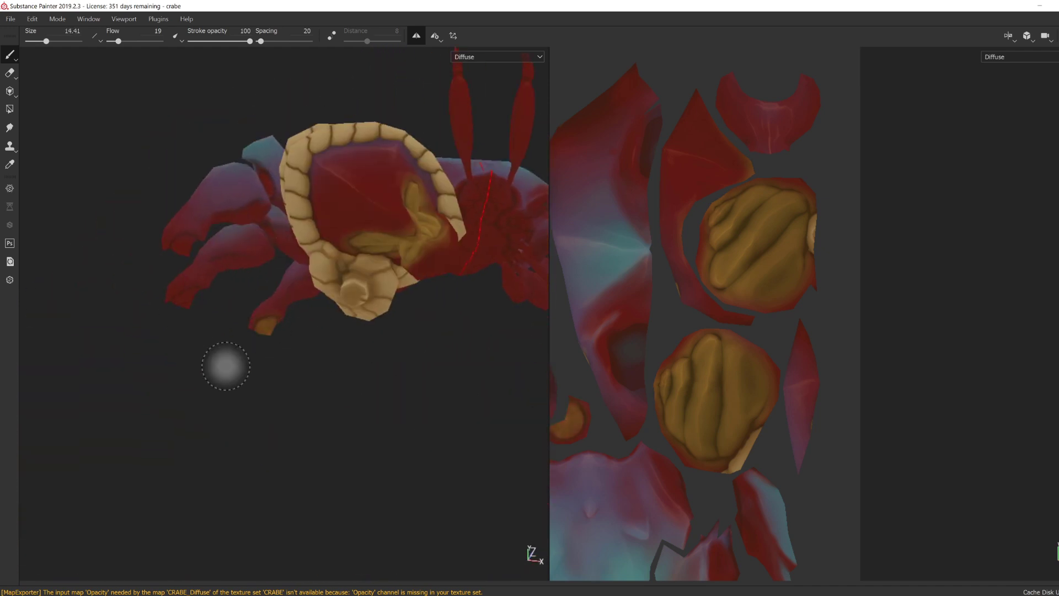
# Step: Paint the base-brown mask symmetrically over the underside plates of the crab's body with a smaller brush
pyautogui.keyDown('alt'); pyautogui.moveTo(226, 366); pyautogui.dragTo(312, 466); pyautogui.keyUp('alt')
pyautogui.moveTo(169, 276)
pyautogui.keyDown('alt'); pyautogui.mouseDown()
pyautogui.moveTo(373, 362)
pyautogui.moveTo(380, 271)
pyautogui.mouseUp(); pyautogui.keyUp('alt')
pyautogui.keyDown('alt'); pyautogui.moveTo(381, 271); pyautogui.dragTo(413, 251, button='right'); pyautogui.keyUp('alt')
pyautogui.keyDown('ctrl'); pyautogui.moveTo(400, 249); pyautogui.dragTo(383, 249, button='right'); pyautogui.keyUp('ctrl')
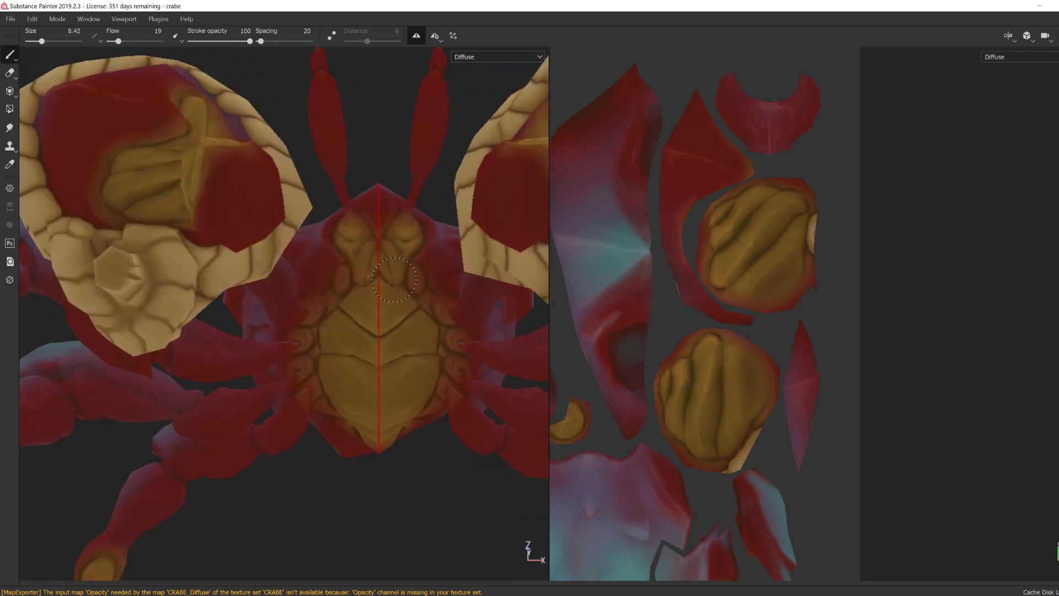
# Step: Paint the base-brown mask onto the tips of the crab's legs with a softly faded edge
pyautogui.keyDown('alt'); pyautogui.moveTo(404, 326); pyautogui.dragTo(378, 319, button='right'); pyautogui.keyUp('alt')
pyautogui.moveTo(378, 319)
pyautogui.keyDown('alt'); pyautogui.mouseDown()
pyautogui.moveTo(328, 307)
pyautogui.moveTo(381, 353)
pyautogui.moveTo(416, 412)
pyautogui.moveTo(260, 379)
pyautogui.moveTo(394, 397)
pyautogui.moveTo(452, 425)
pyautogui.moveTo(404, 373)
pyautogui.moveTo(412, 398)
pyautogui.mouseUp(); pyautogui.keyUp('alt')
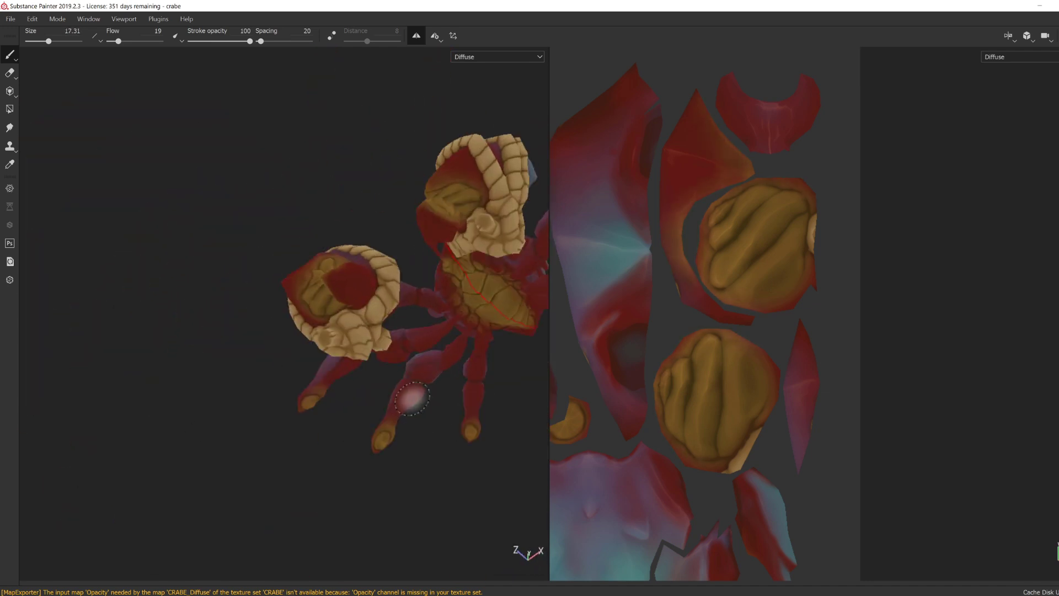
pyautogui.keyDown('alt'); pyautogui.moveTo(392, 408); pyautogui.dragTo(413, 454, button='right'); pyautogui.keyUp('alt')
pyautogui.keyDown('alt'); pyautogui.moveTo(414, 454); pyautogui.dragTo(512, 458); pyautogui.keyUp('alt')
pyautogui.keyDown('alt'); pyautogui.moveTo(512, 458); pyautogui.dragTo(255, 445, button='middle'); pyautogui.keyUp('alt')
pyautogui.keyDown('alt'); pyautogui.moveTo(254, 444); pyautogui.dragTo(331, 403); pyautogui.keyUp('alt')
pyautogui.hotkey('alt', 'Tab')
pyautogui.hotkey('alt', 'Tab')
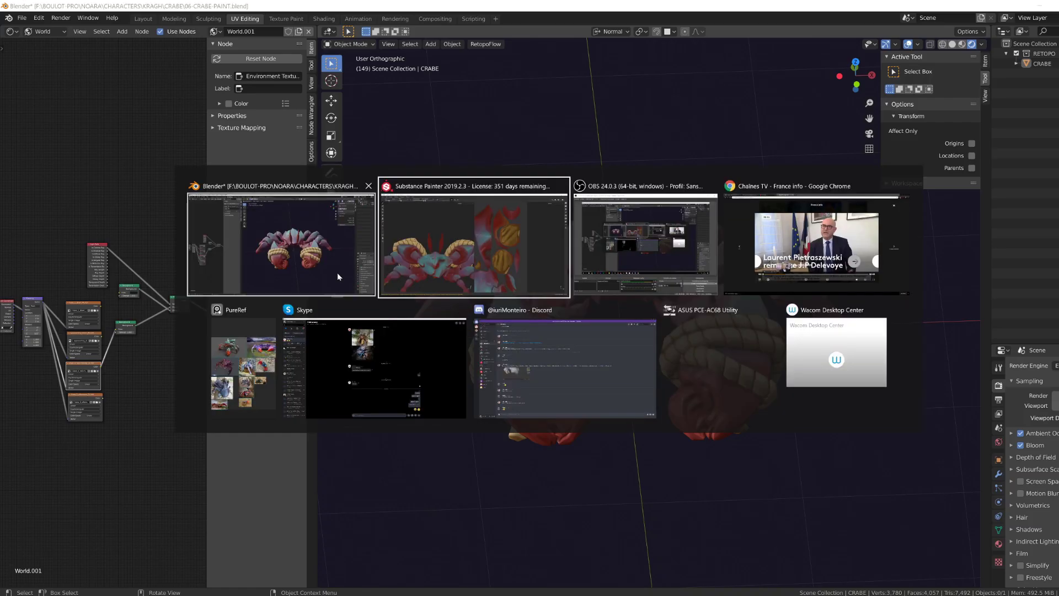
# Step: Paint the mask of the base-colour folder's colour-var group on the eye stalks to bring out purple shades
pyautogui.click(834, 239)
pyautogui.click(876, 291)
pyautogui.keyDown('alt'); pyautogui.click(876, 292); pyautogui.keyUp('alt')
pyautogui.keyDown('alt'); pyautogui.click(877, 292); pyautogui.keyUp('alt')
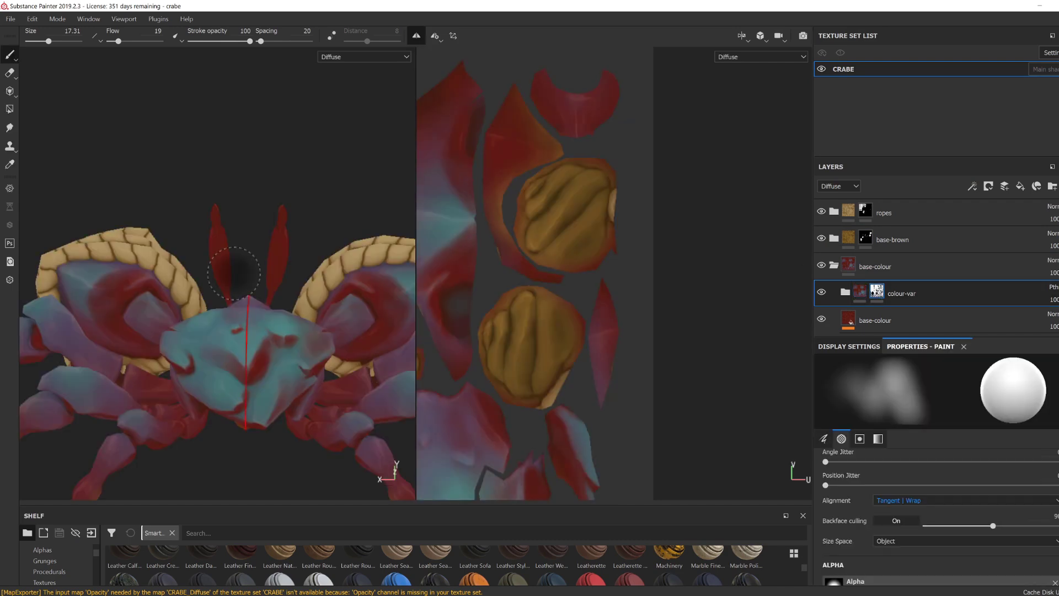
pyautogui.keyDown('alt'); pyautogui.moveTo(236, 272); pyautogui.dragTo(334, 259, button='right'); pyautogui.keyUp('alt')
pyautogui.keyDown('ctrl'); pyautogui.moveTo(334, 259); pyautogui.dragTo(305, 248, button='right'); pyautogui.keyUp('ctrl')
pyautogui.moveTo(293, 302)
pyautogui.keyDown('alt'); pyautogui.mouseDown()
pyautogui.moveTo(307, 234)
pyautogui.moveTo(229, 243)
pyautogui.moveTo(199, 229)
pyautogui.mouseUp(); pyautogui.keyUp('alt')
pyautogui.keyDown('ctrl'); pyautogui.moveTo(199, 226); pyautogui.dragTo(227, 224, button='right'); pyautogui.keyUp('ctrl')
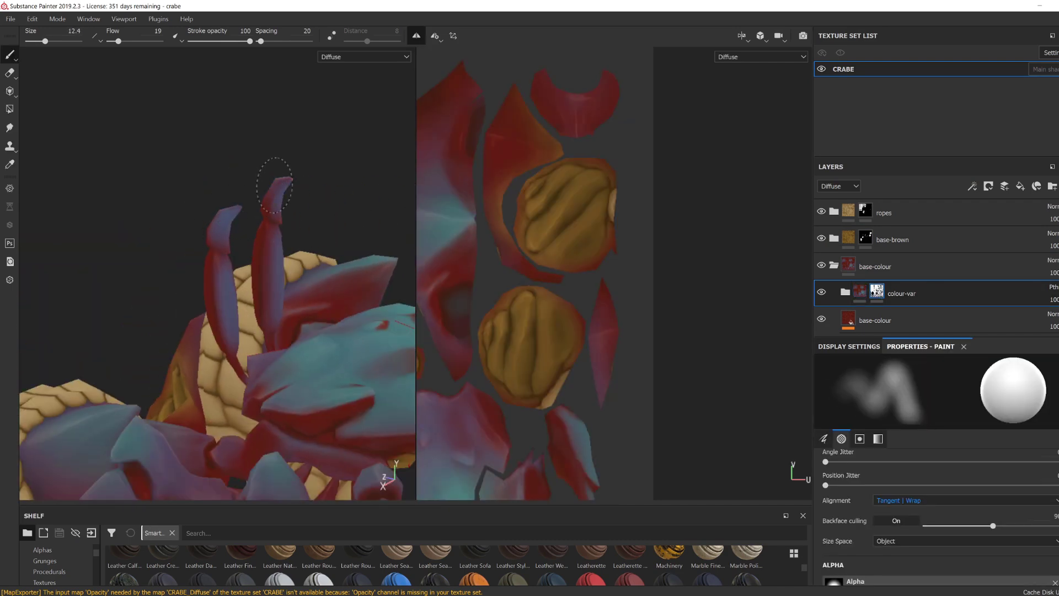
pyautogui.keyDown('alt'); pyautogui.moveTo(244, 219); pyautogui.dragTo(231, 291); pyautogui.keyUp('alt')
# Step: Paint the teal col-var layer's mask on the eye-stalk tips and mask the colour-var group off the lower stalks
pyautogui.click(844, 293)
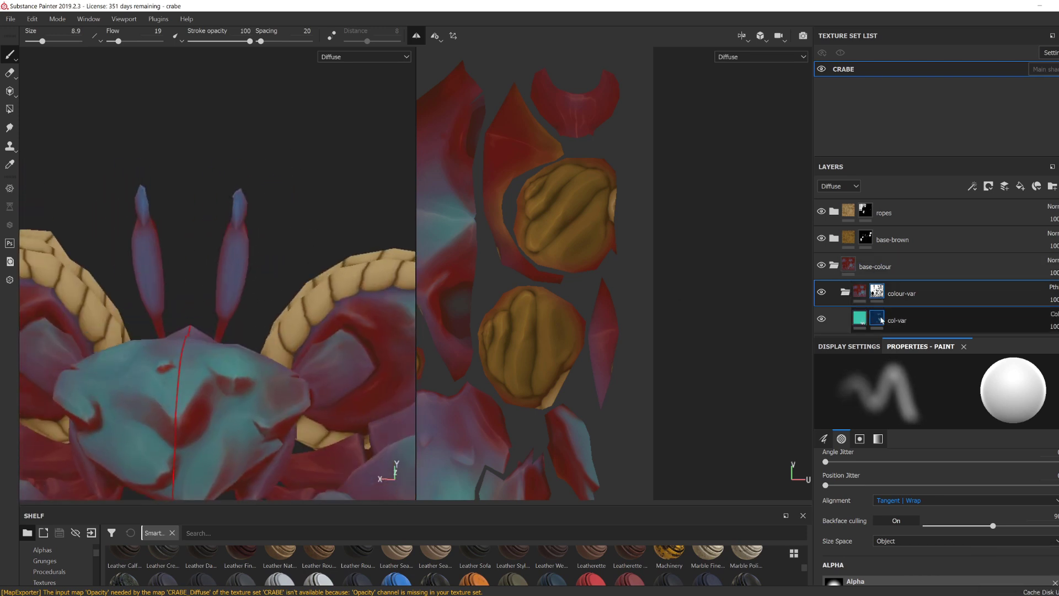
pyautogui.click(878, 319)
pyautogui.keyDown('ctrl'); pyautogui.moveTo(238, 282); pyautogui.dragTo(228, 281, button='right'); pyautogui.keyUp('ctrl')
pyautogui.keyDown('alt'); pyautogui.moveTo(236, 235); pyautogui.dragTo(392, 238); pyautogui.keyUp('alt')
pyautogui.click(877, 291)
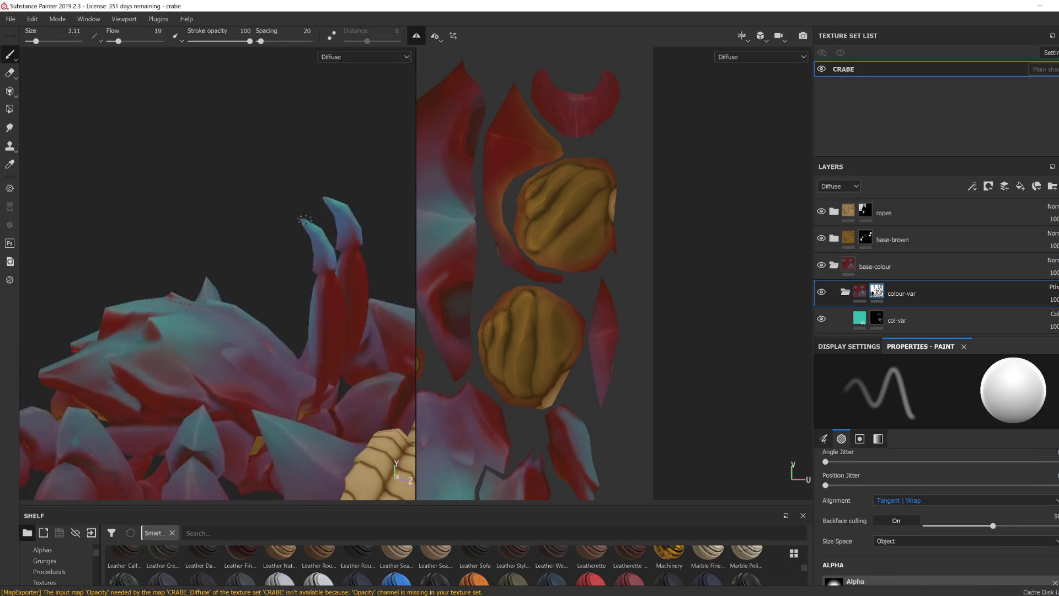
# Step: Return to the material display, turn symmetry off, check the whole crab and save the project
pyautogui.keyDown('alt'); pyautogui.moveTo(364, 276); pyautogui.dragTo(345, 407, button='right'); pyautogui.keyUp('alt')
pyautogui.press('Tab')
pyautogui.keyDown('alt'); pyautogui.moveTo(345, 407); pyautogui.dragTo(380, 386); pyautogui.keyUp('alt')
pyautogui.press('m')
pyautogui.press('Tab')
pyautogui.keyDown('alt'); pyautogui.moveTo(516, 323); pyautogui.dragTo(513, 345, button='right'); pyautogui.keyUp('alt')
pyautogui.press('f')
pyautogui.press('l')
pyautogui.keyDown('alt'); pyautogui.moveTo(348, 453); pyautogui.dragTo(316, 439); pyautogui.keyUp('alt')
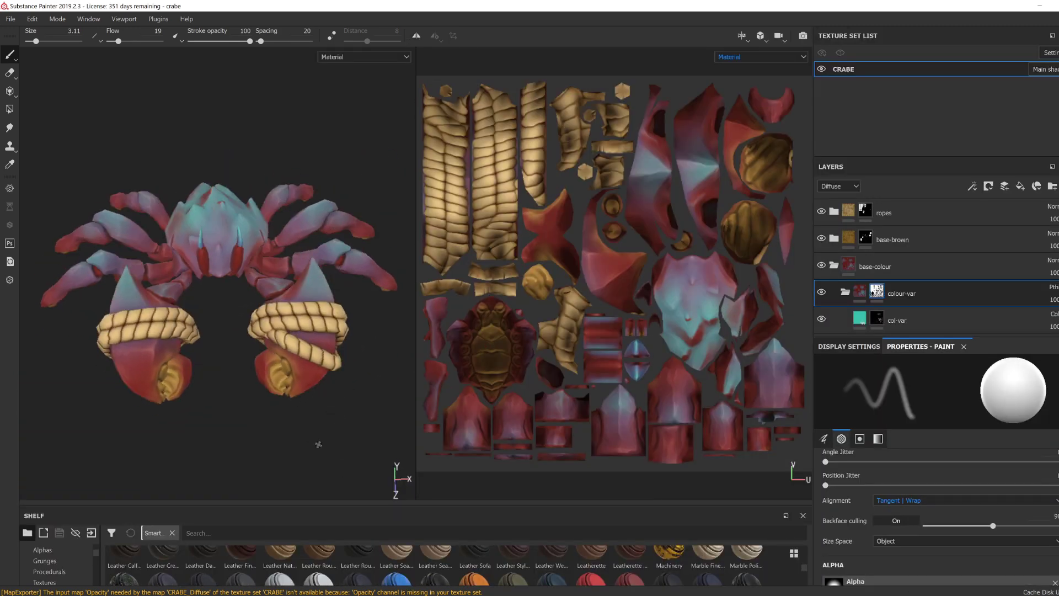
pyautogui.hotkey('ctrl', 's')
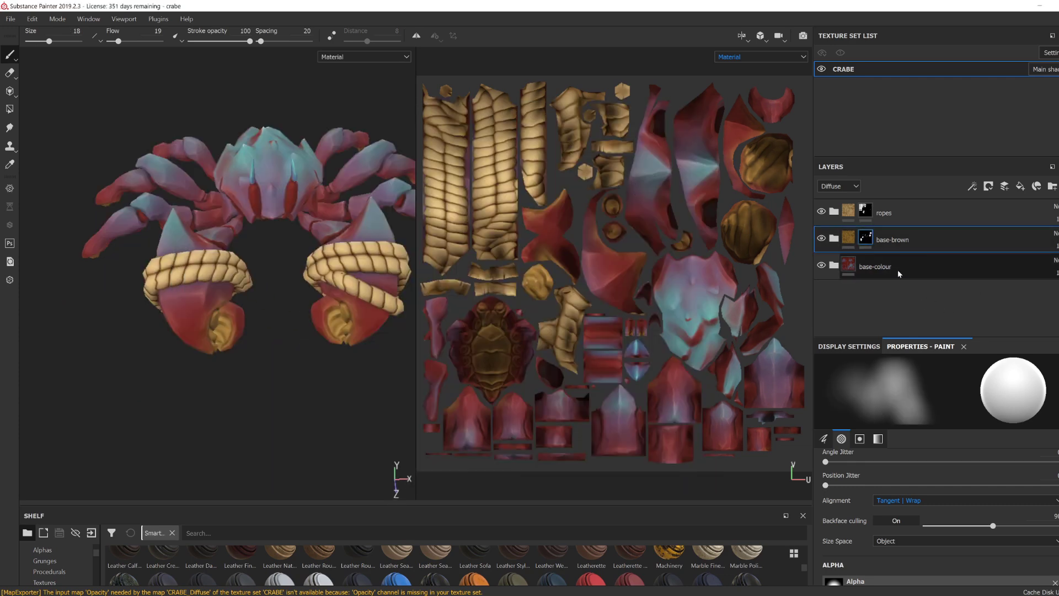
# Step: Duplicate the base-brown folder, rename the copy dark-pattern and disable its mask
pyautogui.hotkey('ctrl', 'd')
pyautogui.doubleClick(885, 244)
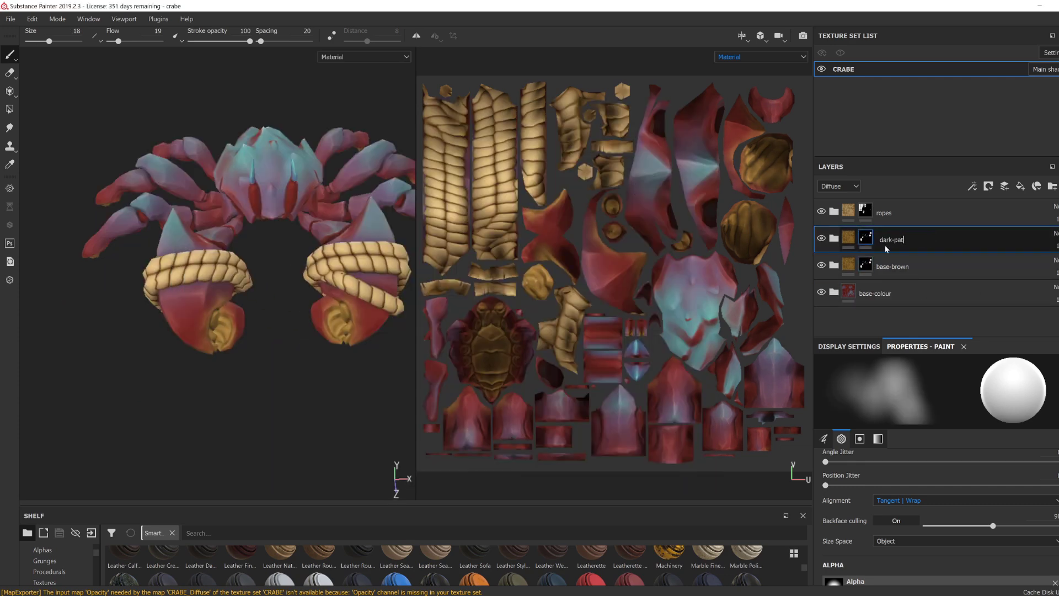
pyautogui.write('tern')
pyautogui.press('Return')
pyautogui.keyDown('shift'); pyautogui.click(865, 237); pyautogui.keyUp('shift')
# Step: Delete the colour-var group inside the dark-pattern folder
pyautogui.click(834, 238)
pyautogui.click(944, 267)
pyautogui.press('Delete')
# Step: Set the lower Gradient filter's Color 1 to dark brown and Color 2 to near-black brown (0.084, 0.061, 0.052)
pyautogui.click(905, 302)
pyautogui.click(904, 318)
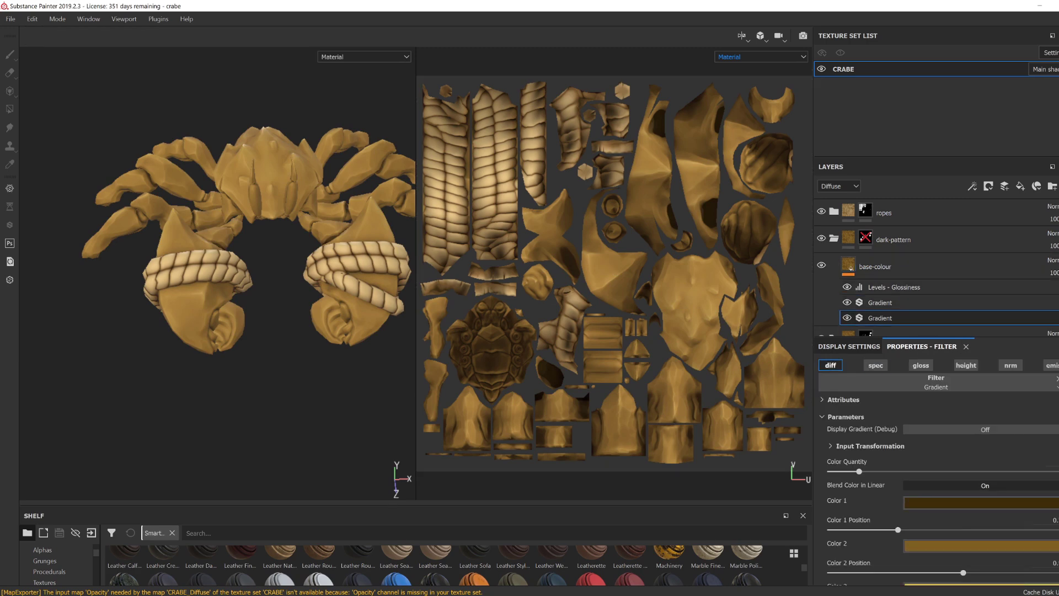
pyautogui.click(981, 503)
pyautogui.moveTo(981, 452); pyautogui.dragTo(981, 466)
pyautogui.click(1020, 545)
pyautogui.moveTo(1038, 507); pyautogui.dragTo(1038, 514)
pyautogui.moveTo(1004, 468); pyautogui.dragTo(972, 509)
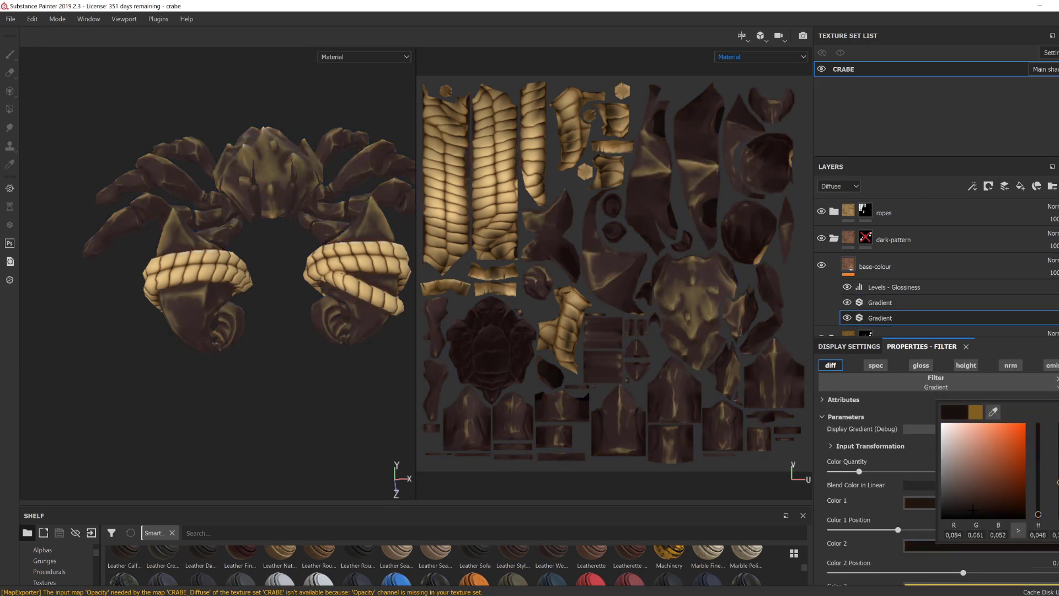
# Step: Set the gradient's Color 3 to a muted dark blue (0.142, 0.218, 0.257)
pyautogui.scroll(-1, 962, 572)
pyautogui.click(993, 548)
pyautogui.moveTo(1038, 514); pyautogui.dragTo(1038, 517)
pyautogui.moveTo(988, 449); pyautogui.dragTo(978, 501)
pyautogui.moveTo(1038, 475); pyautogui.dragTo(1038, 472)
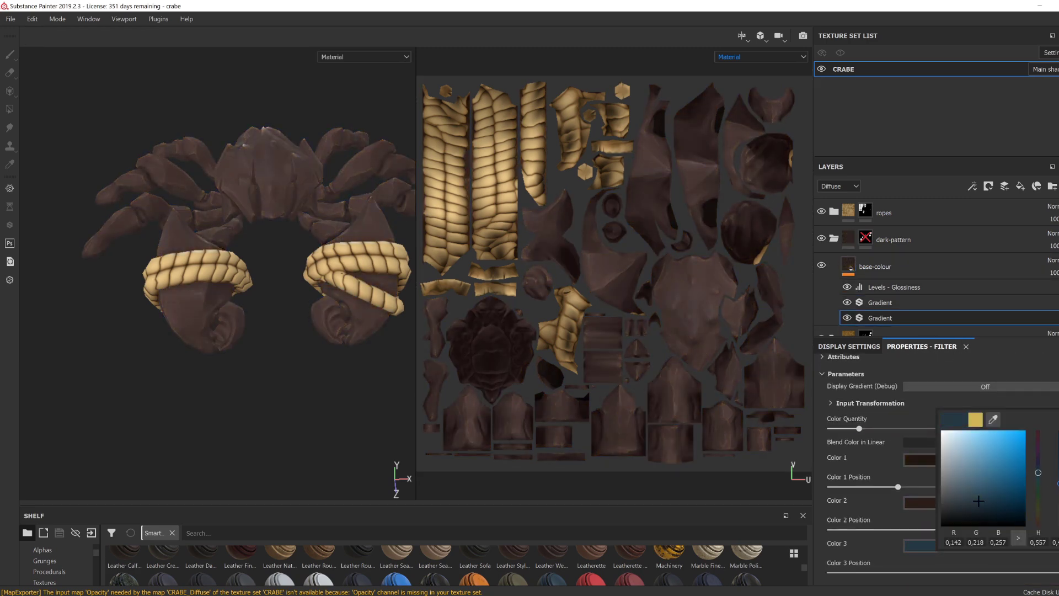
# Step: Change the gradient's Color 2 to dark blue (0.099, 0.136, 0.162) and shift the hue of Color 1
pyautogui.click(1010, 501)
pyautogui.click(1030, 421)
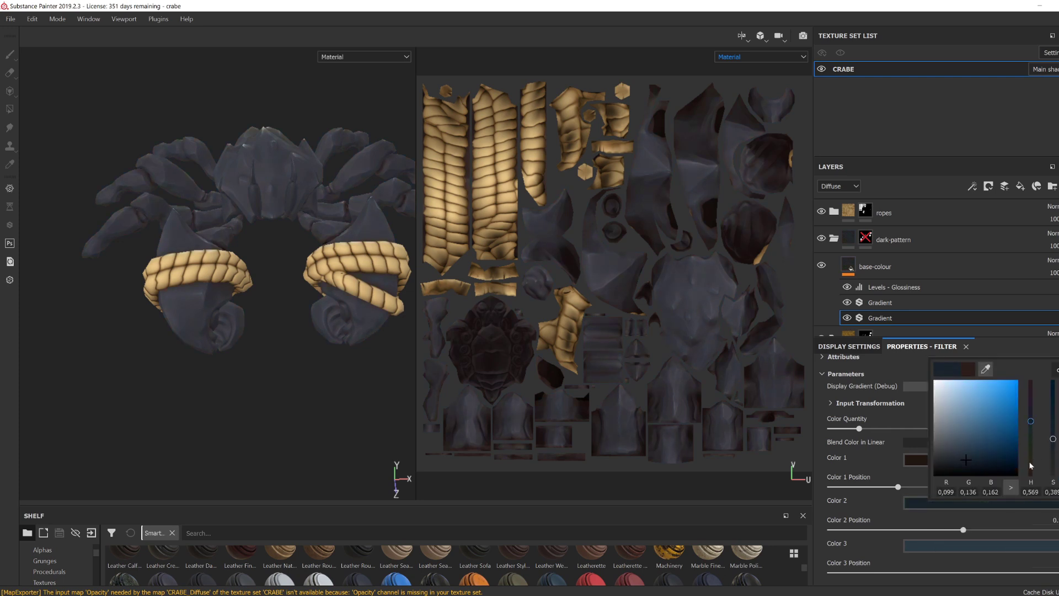
pyautogui.click(916, 459)
pyautogui.moveTo(1023, 574); pyautogui.dragTo(1023, 520)
# Step: Open the specular Gradient filter on the dark-pattern folder's base-colour layer
pyautogui.click(822, 374)
pyautogui.click(904, 302)
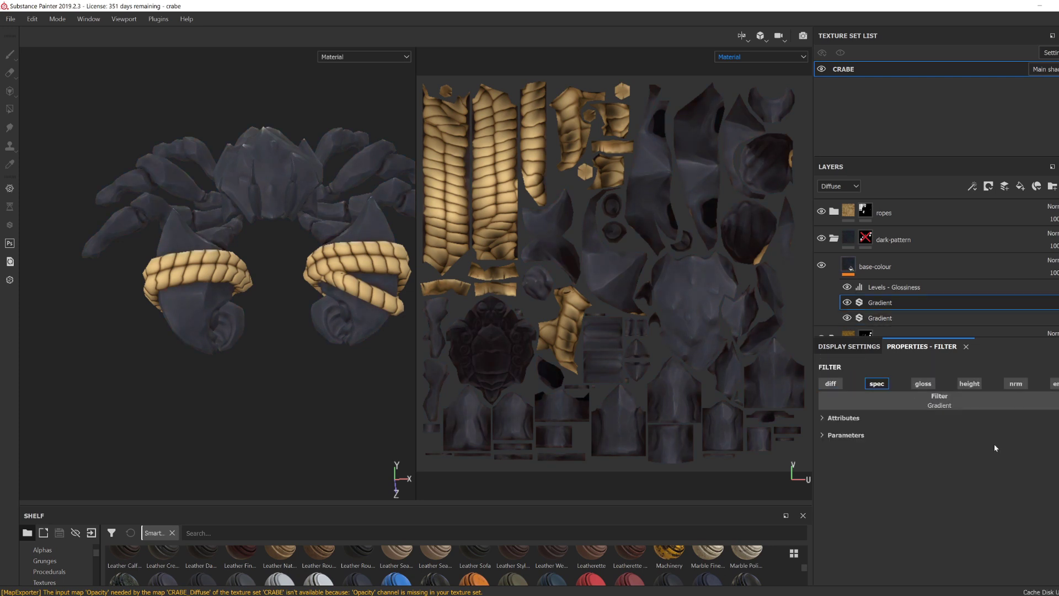
# Step: Shift both colours of the specular Gradient filter on the base-colour layer to a dark blue hue
pyautogui.click(846, 435)
pyautogui.click(936, 521)
pyautogui.click(1038, 439)
pyautogui.click(937, 561)
pyautogui.click(1037, 476)
# Step: Enable the mask on the dark-pattern folder so the dark colour is hidden from the crab's unpainted areas
pyautogui.click(865, 238)
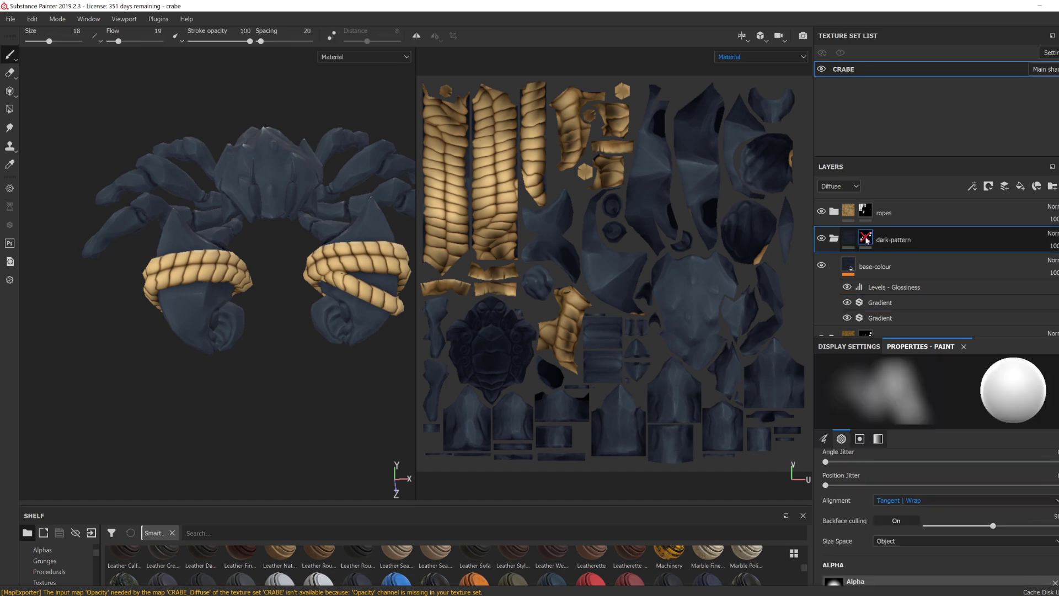
pyautogui.rightClick(868, 237)
pyautogui.click(897, 298)
pyautogui.keyDown('shift'); pyautogui.click(867, 238); pyautogui.keyUp('shift')
# Step: Show only the 3D view without the side panels and reduce the brush size to about 2.52
pyautogui.keyDown('alt'); pyautogui.moveTo(276, 331); pyautogui.dragTo(325, 386); pyautogui.keyUp('alt')
pyautogui.scroll(3, 325, 353)
pyautogui.keyDown('ctrl'); pyautogui.moveTo(342, 320); pyautogui.dragTo(309, 320, button='right'); pyautogui.keyUp('ctrl')
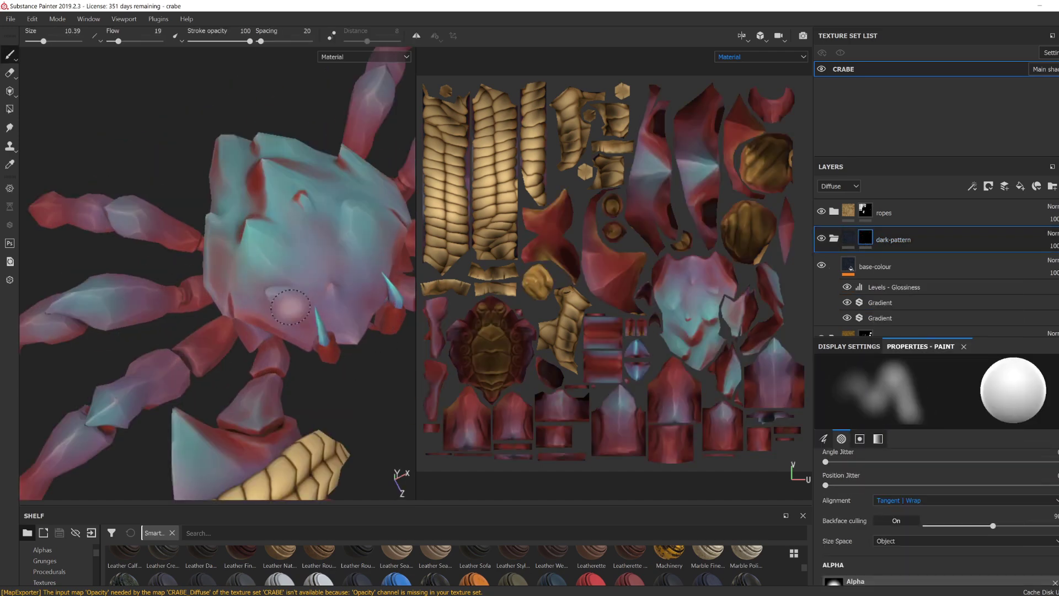
pyautogui.press('Tab')
pyautogui.click(1008, 36)
pyautogui.click(1026, 66)
pyautogui.keyDown('alt'); pyautogui.moveTo(672, 447); pyautogui.dragTo(621, 368); pyautogui.keyUp('alt')
pyautogui.keyDown('ctrl'); pyautogui.moveTo(621, 368); pyautogui.dragTo(604, 369, button='right'); pyautogui.keyUp('ctrl')
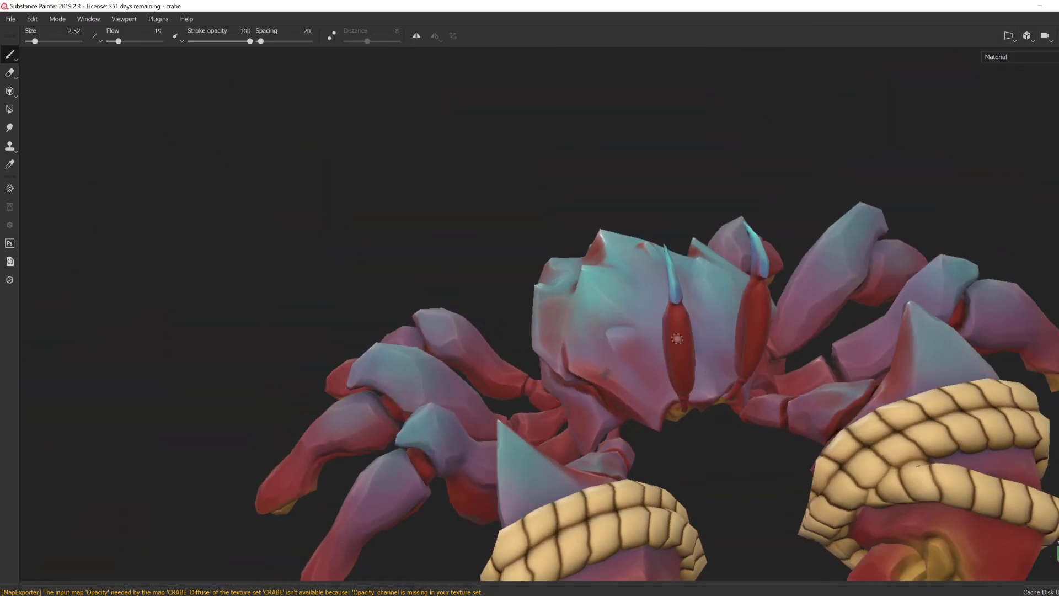
# Step: Set the brush flow to 75, turn on pen pressure for size and paint a dark stroke on the shell's front
pyautogui.click(175, 36)
pyautogui.moveTo(119, 41); pyautogui.dragTo(148, 42)
pyautogui.click(94, 36)
pyautogui.click(129, 67)
pyautogui.moveTo(618, 383)
pyautogui.keyDown('alt'); pyautogui.mouseDown()
pyautogui.moveTo(612, 376)
pyautogui.moveTo(645, 345)
pyautogui.mouseUp(); pyautogui.keyUp('alt')
pyautogui.moveTo(645, 344)
pyautogui.keyDown('alt'); pyautogui.mouseDown()
pyautogui.moveTo(650, 335)
pyautogui.moveTo(598, 366)
pyautogui.moveTo(632, 344)
pyautogui.mouseUp(); pyautogui.keyUp('alt')
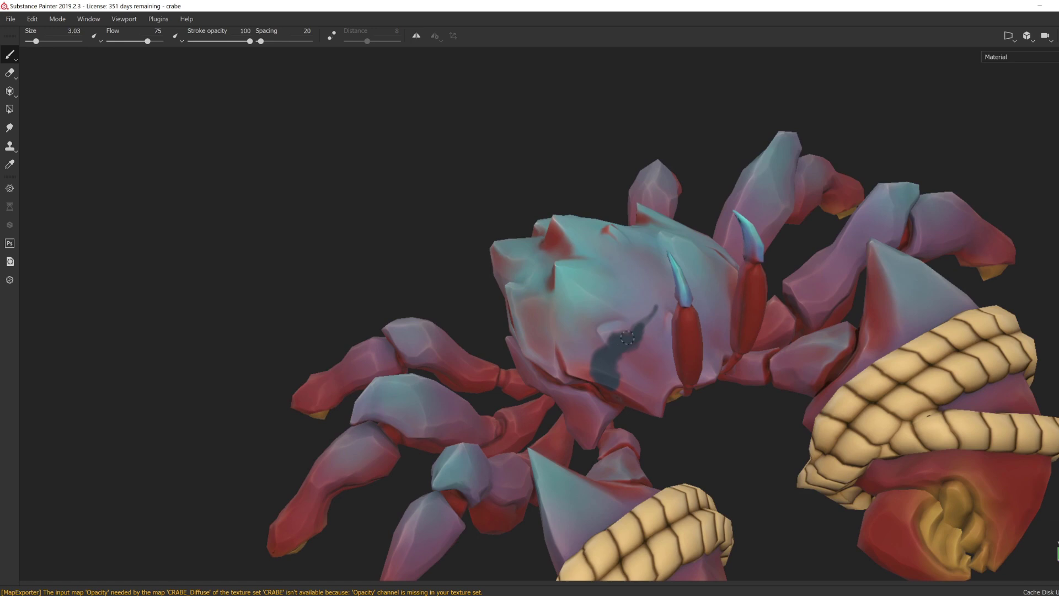
# Step: Turn off pen pressure for the brush flow and set the flow to 100
pyautogui.click(178, 38)
pyautogui.click(188, 53)
pyautogui.moveTo(147, 41); pyautogui.dragTo(161, 42)
pyautogui.keyDown('alt'); pyautogui.moveTo(620, 355); pyautogui.dragTo(595, 423); pyautogui.keyUp('alt')
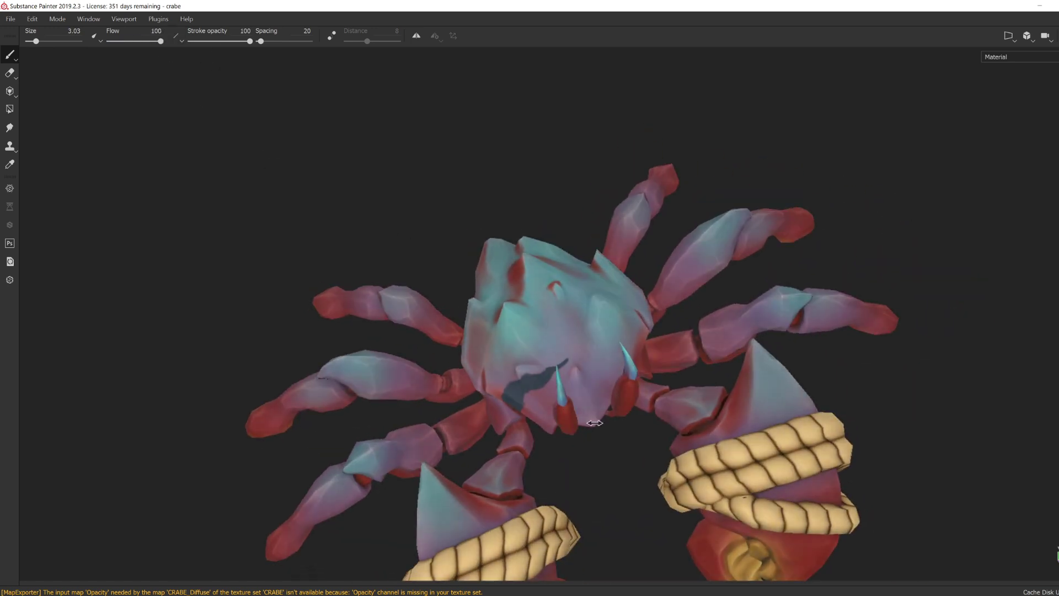
# Step: Bring the panels back and shift the colours of both Gradient filters on the base-colour layer to dark brown
pyautogui.press('Tab')
pyautogui.click(987, 460)
pyautogui.click(1038, 569)
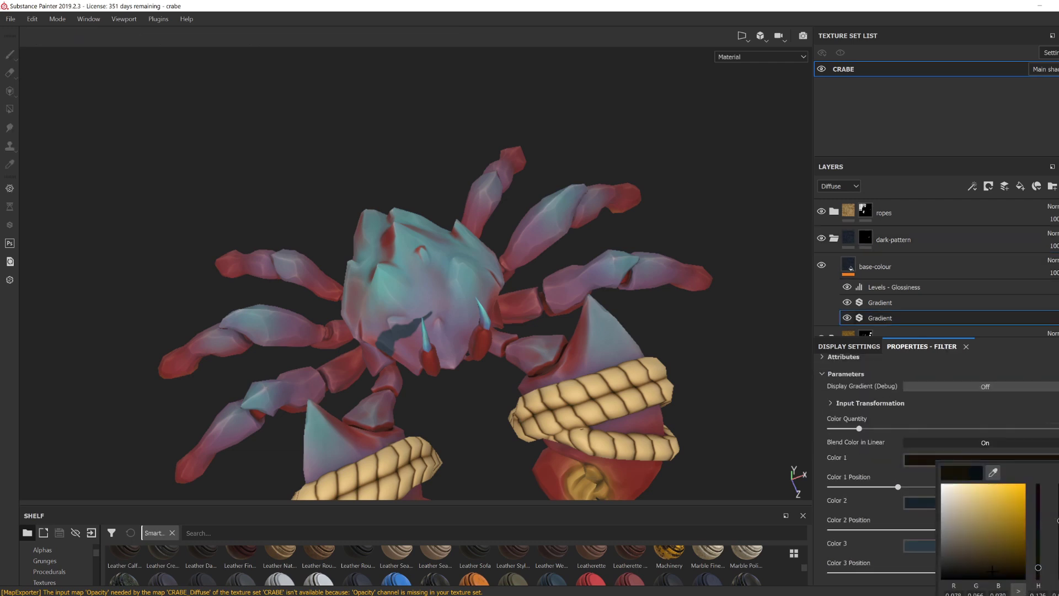
pyautogui.click(926, 502)
pyautogui.click(1027, 468)
pyautogui.click(982, 546)
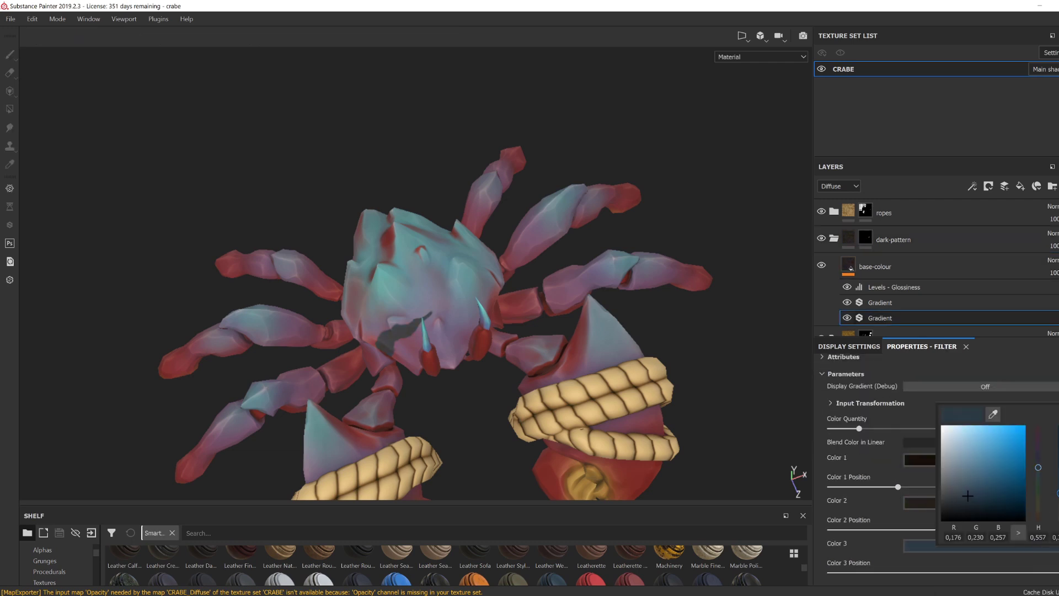
pyautogui.click(1038, 513)
pyautogui.click(955, 491)
pyautogui.click(915, 502)
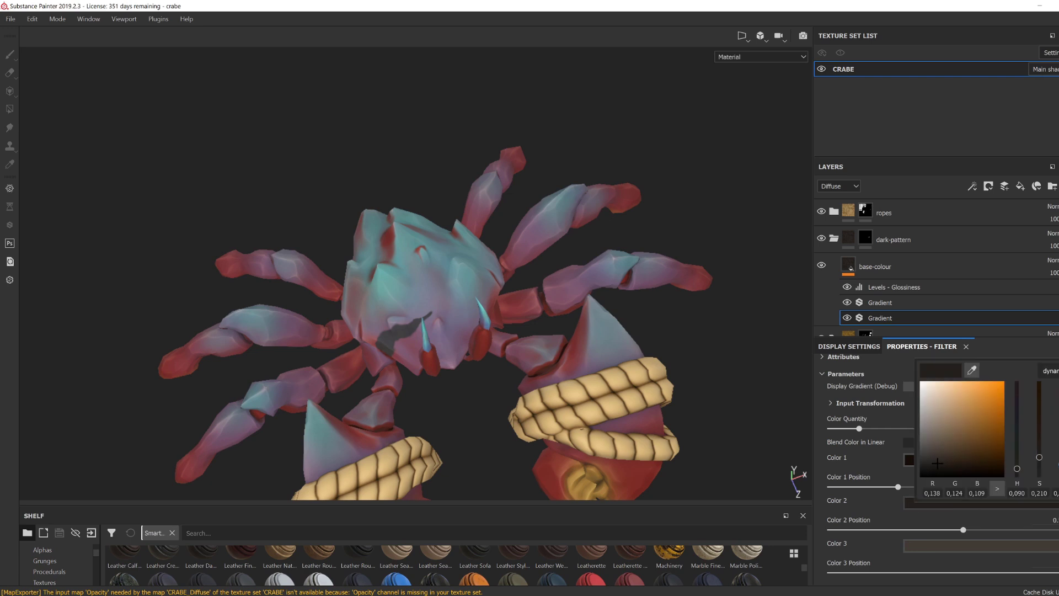
pyautogui.click(908, 459)
pyautogui.click(881, 303)
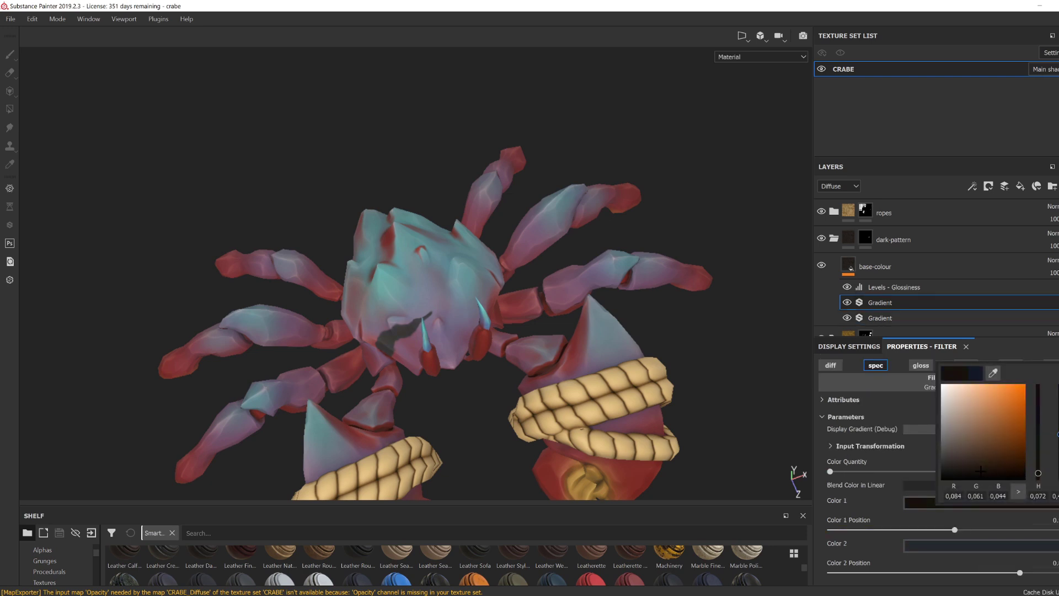
pyautogui.click(1038, 512)
# Step: Paint tapered dark stripes on the dark-pattern mask across the front of the shell behind the eyes
pyautogui.click(865, 238)
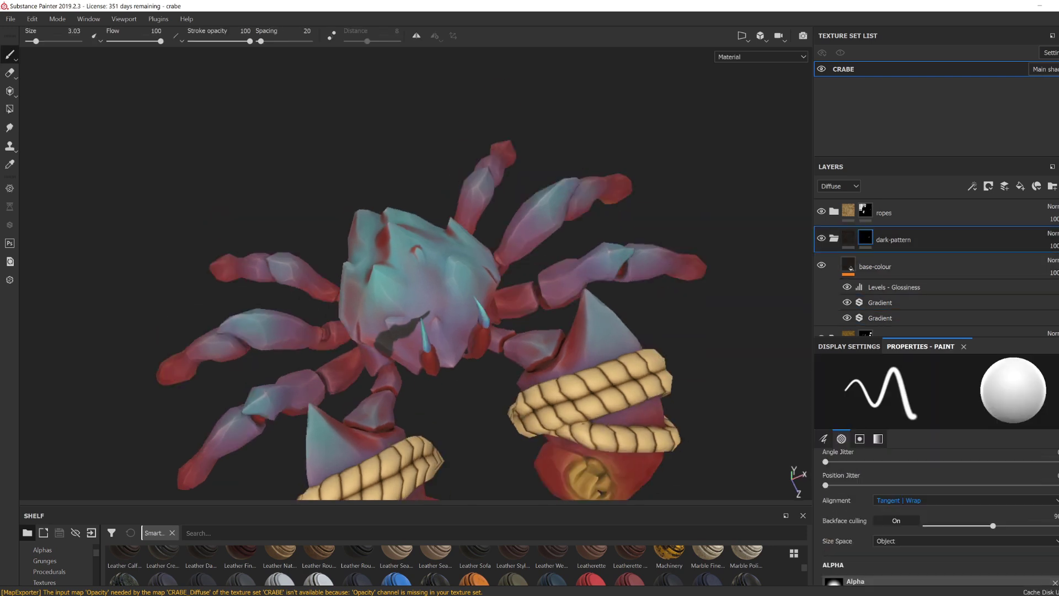
pyautogui.moveTo(478, 411)
pyautogui.keyDown('alt'); pyautogui.mouseDown()
pyautogui.moveTo(433, 366)
pyautogui.moveTo(411, 405)
pyautogui.moveTo(484, 421)
pyautogui.moveTo(420, 379)
pyautogui.moveTo(433, 390)
pyautogui.moveTo(418, 338)
pyautogui.moveTo(425, 243)
pyautogui.moveTo(486, 271)
pyautogui.mouseUp(); pyautogui.keyUp('alt')
pyautogui.scroll(3, 410, 405)
pyautogui.moveTo(487, 271)
pyautogui.keyDown('alt'); pyautogui.mouseDown()
pyautogui.moveTo(470, 290)
pyautogui.moveTo(469, 266)
pyautogui.moveTo(468, 279)
pyautogui.mouseUp(); pyautogui.keyUp('alt')
pyautogui.keyDown('alt'); pyautogui.moveTo(468, 279); pyautogui.dragTo(470, 242); pyautogui.keyUp('alt')
pyautogui.moveTo(467, 268); pyautogui.dragTo(491, 314)
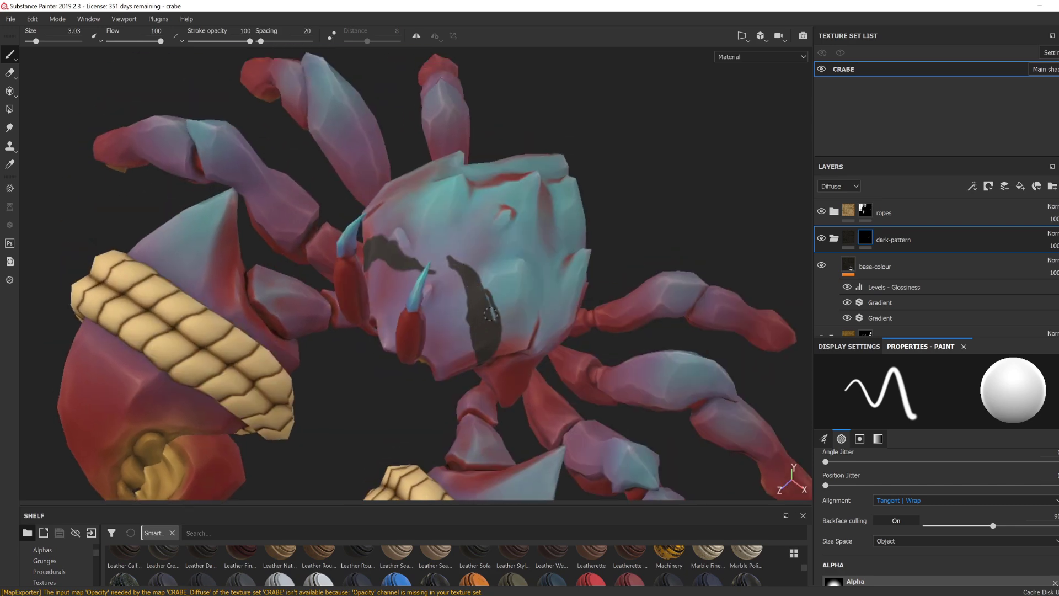
pyautogui.moveTo(448, 250)
pyautogui.keyDown('alt'); pyautogui.mouseDown()
pyautogui.moveTo(488, 212)
pyautogui.moveTo(486, 243)
pyautogui.moveTo(454, 284)
pyautogui.mouseUp(); pyautogui.keyUp('alt')
pyautogui.moveTo(453, 284); pyautogui.dragTo(478, 266)
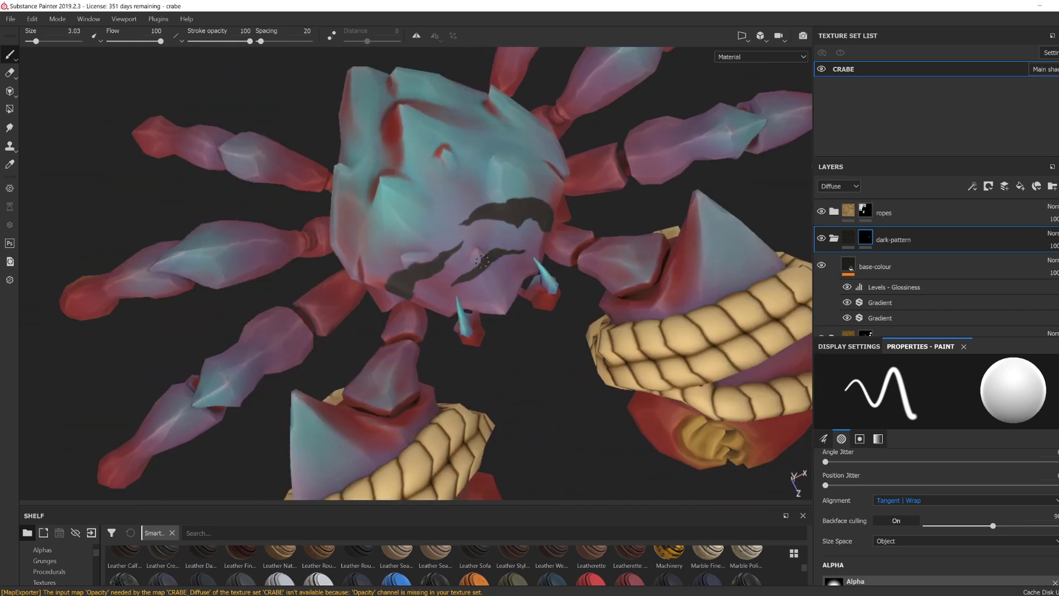
# Step: Extend the dark stripes down one side of the shell, enlarging the brush to about 4.08
pyautogui.moveTo(453, 288)
pyautogui.keyDown('alt'); pyautogui.mouseDown()
pyautogui.moveTo(386, 326)
pyautogui.moveTo(419, 303)
pyautogui.moveTo(417, 333)
pyautogui.moveTo(418, 290)
pyautogui.moveTo(452, 345)
pyautogui.mouseUp(); pyautogui.keyUp('alt')
pyautogui.moveTo(444, 307)
pyautogui.keyDown('alt'); pyautogui.mouseDown()
pyautogui.moveTo(446, 296)
pyautogui.moveTo(453, 347)
pyautogui.moveTo(495, 280)
pyautogui.moveTo(585, 317)
pyautogui.moveTo(437, 384)
pyautogui.moveTo(430, 353)
pyautogui.moveTo(422, 386)
pyautogui.moveTo(449, 378)
pyautogui.moveTo(406, 350)
pyautogui.moveTo(441, 380)
pyautogui.moveTo(397, 399)
pyautogui.mouseUp(); pyautogui.keyUp('alt')
pyautogui.keyDown('alt'); pyautogui.moveTo(371, 361); pyautogui.dragTo(401, 402); pyautogui.keyUp('alt')
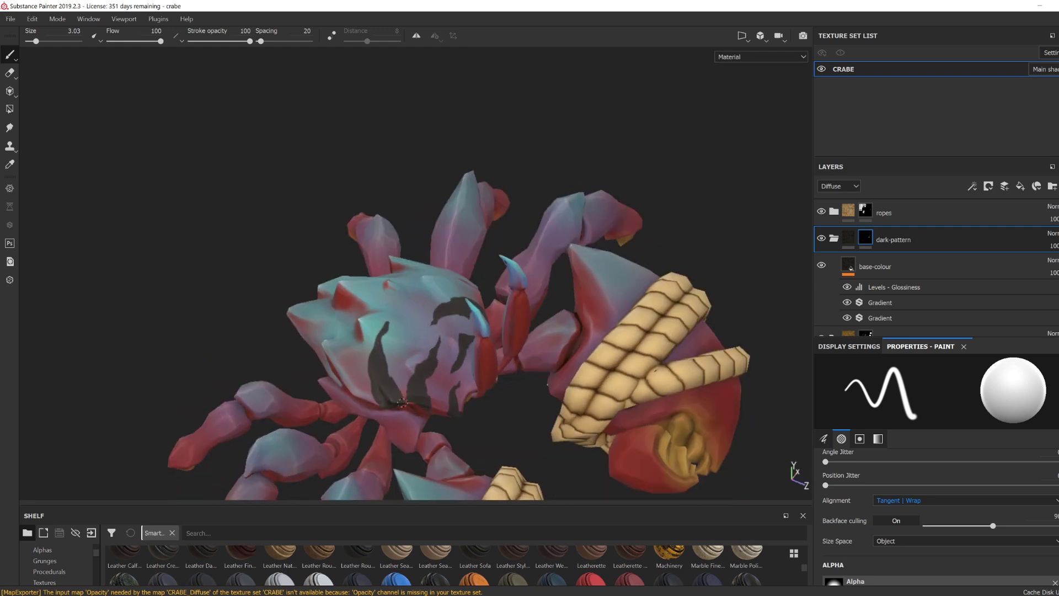
pyautogui.moveTo(380, 344)
pyautogui.keyDown('alt'); pyautogui.mouseDown()
pyautogui.moveTo(407, 402)
pyautogui.moveTo(354, 374)
pyautogui.mouseUp(); pyautogui.keyUp('alt')
pyautogui.press(']')
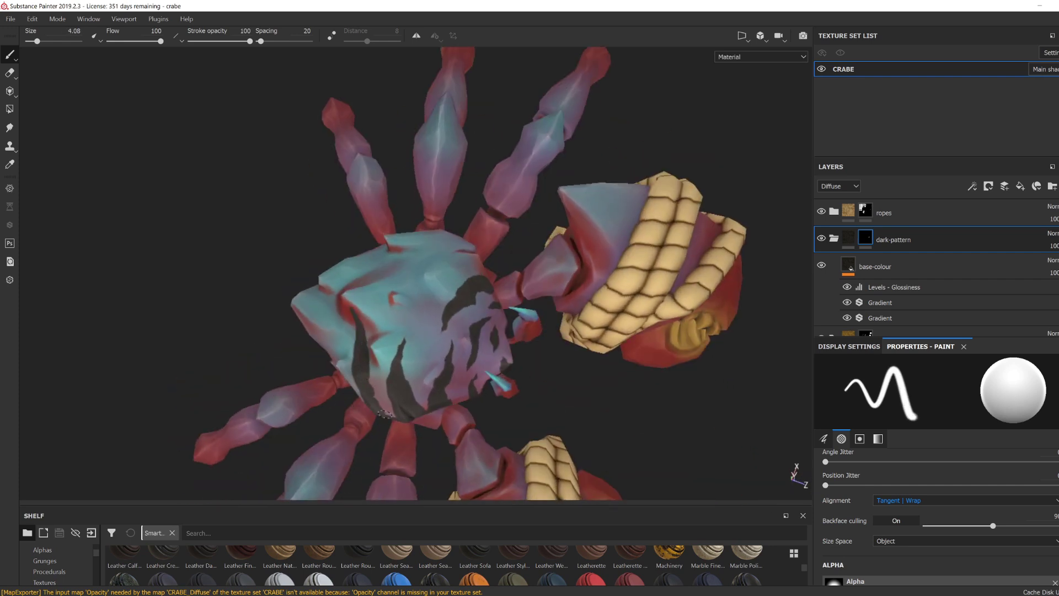
# Step: Paint broad dark stripes across the middle and opposite flank of the shell with a brush size of about 4.19
pyautogui.moveTo(393, 409)
pyautogui.keyDown('alt'); pyautogui.mouseDown()
pyautogui.moveTo(375, 336)
pyautogui.moveTo(352, 394)
pyautogui.moveTo(381, 364)
pyautogui.moveTo(446, 328)
pyautogui.mouseUp(); pyautogui.keyUp('alt')
pyautogui.keyDown('ctrl'); pyautogui.moveTo(447, 328); pyautogui.dragTo(437, 328, button='right'); pyautogui.keyUp('ctrl')
pyautogui.moveTo(437, 326)
pyautogui.keyDown('alt'); pyautogui.mouseDown()
pyautogui.moveTo(451, 357)
pyautogui.moveTo(435, 333)
pyautogui.moveTo(442, 308)
pyautogui.moveTo(407, 319)
pyautogui.moveTo(504, 371)
pyautogui.moveTo(596, 302)
pyautogui.moveTo(369, 409)
pyautogui.moveTo(375, 436)
pyautogui.moveTo(356, 442)
pyautogui.moveTo(415, 416)
pyautogui.mouseUp(); pyautogui.keyUp('alt')
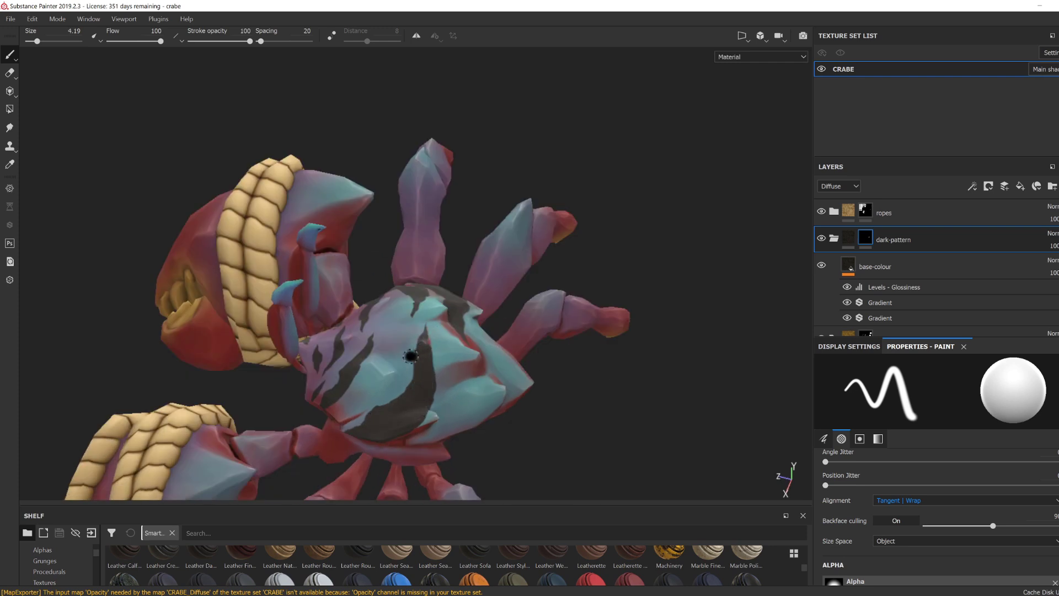
pyautogui.moveTo(410, 356); pyautogui.dragTo(409, 387)
pyautogui.moveTo(414, 419)
pyautogui.keyDown('alt'); pyautogui.mouseDown()
pyautogui.moveTo(374, 402)
pyautogui.moveTo(437, 487)
pyautogui.moveTo(449, 408)
pyautogui.mouseUp(); pyautogui.keyUp('alt')
# Step: Swap the mask paint value and refine the shell's stripes with a brush size of about 3.05
pyautogui.press('x')
pyautogui.press('[')
pyautogui.press('[')
pyautogui.moveTo(376, 310); pyautogui.dragTo(385, 350)
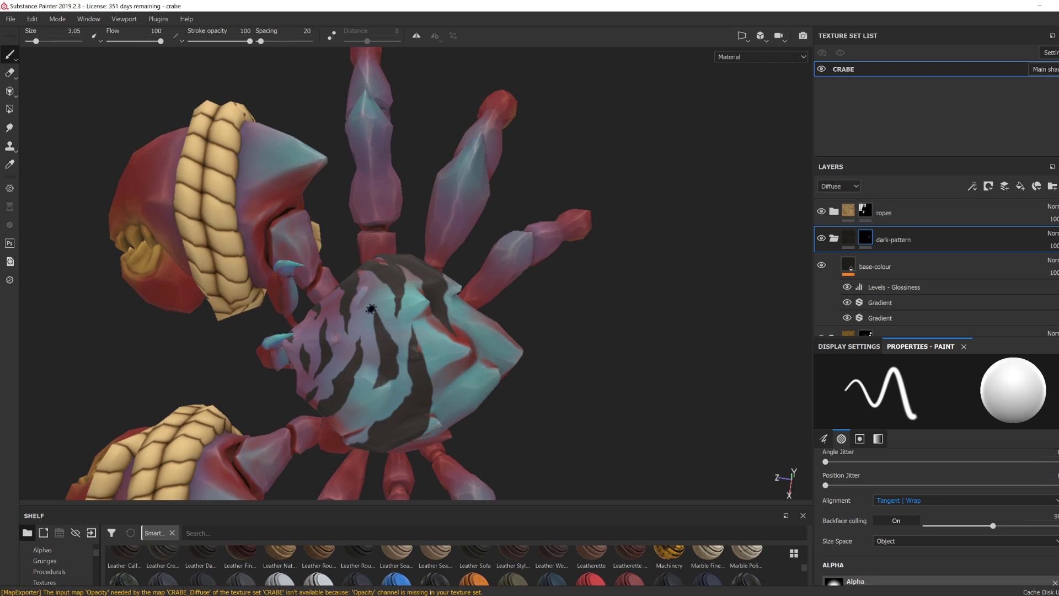
pyautogui.keyDown('alt'); pyautogui.moveTo(371, 309); pyautogui.dragTo(386, 369); pyautogui.keyUp('alt')
pyautogui.keyDown('alt'); pyautogui.moveTo(309, 408); pyautogui.dragTo(367, 400); pyautogui.keyUp('alt')
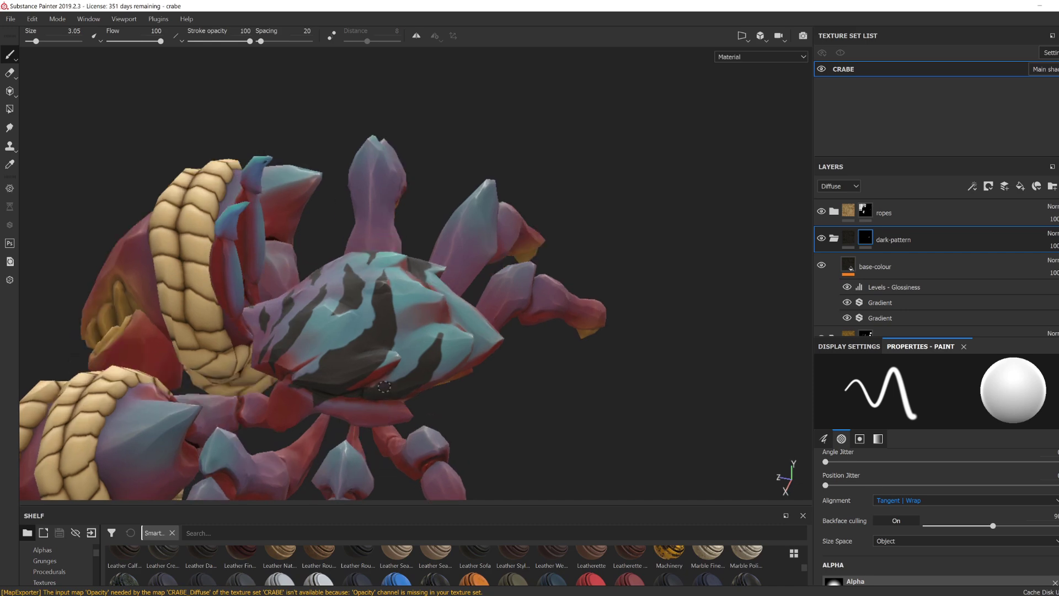
# Step: Fill the rear of the shell with smaller dark stripes, reducing the brush size to about 2.1
pyautogui.keyDown('alt'); pyautogui.moveTo(450, 338); pyautogui.dragTo(401, 335); pyautogui.keyUp('alt')
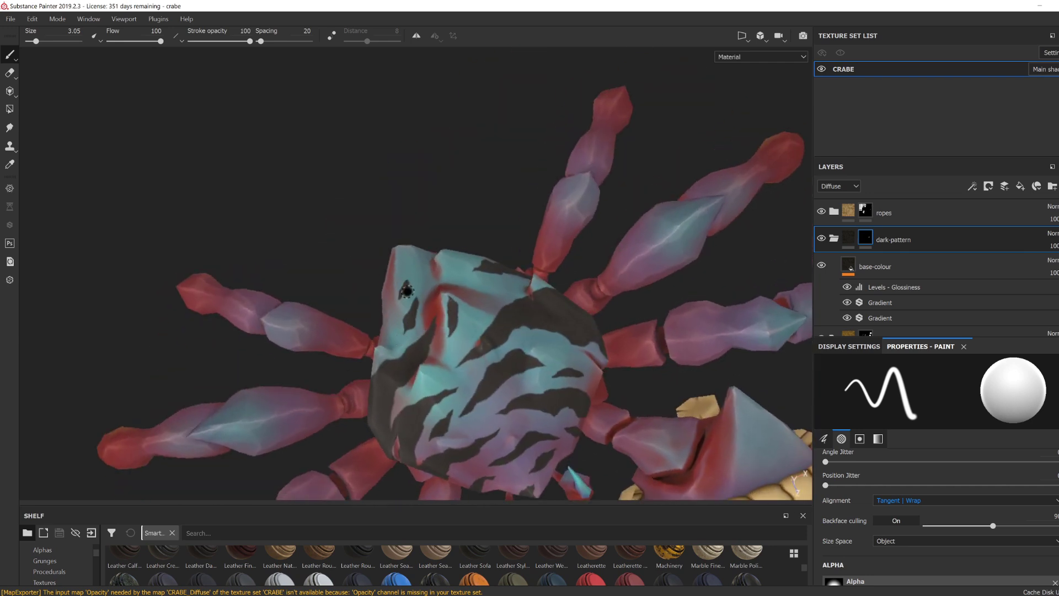
pyautogui.keyDown('ctrl'); pyautogui.moveTo(407, 292); pyautogui.dragTo(400, 297, button='right'); pyautogui.keyUp('ctrl')
pyautogui.keyDown('alt'); pyautogui.moveTo(400, 315); pyautogui.dragTo(584, 358); pyautogui.keyUp('alt')
pyautogui.keyDown('alt'); pyautogui.moveTo(585, 358); pyautogui.dragTo(634, 375, button='right'); pyautogui.keyUp('alt')
pyautogui.keyDown('alt'); pyautogui.moveTo(635, 375); pyautogui.dragTo(369, 399, button='middle'); pyautogui.keyUp('alt')
pyautogui.keyDown('alt'); pyautogui.moveTo(370, 399); pyautogui.dragTo(520, 286); pyautogui.keyUp('alt')
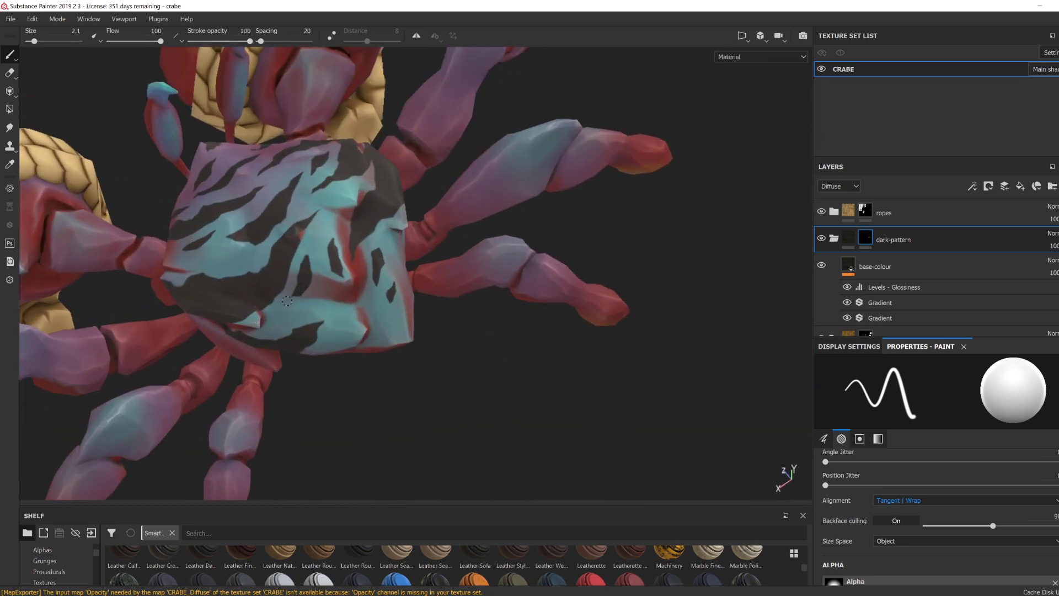
# Step: Save the project and export the crab's textures with the striped shell
pyautogui.keyDown('alt'); pyautogui.moveTo(313, 260); pyautogui.dragTo(585, 359); pyautogui.keyUp('alt')
pyautogui.keyDown('alt'); pyautogui.moveTo(584, 359); pyautogui.dragTo(648, 395, button='middle'); pyautogui.keyUp('alt')
pyautogui.keyDown('alt'); pyautogui.moveTo(648, 395); pyautogui.dragTo(621, 392); pyautogui.keyUp('alt')
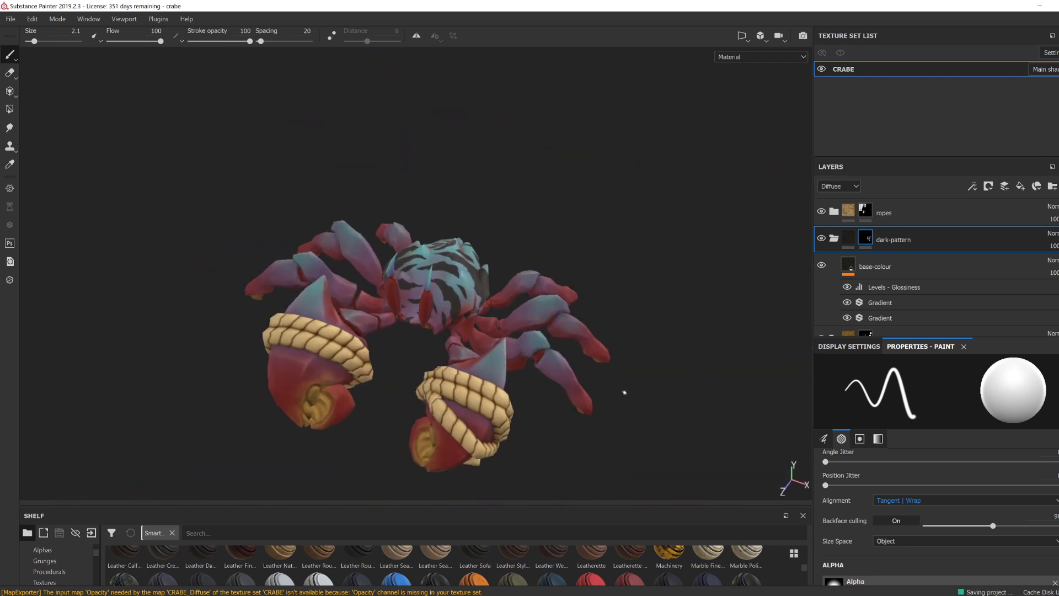
pyautogui.click(11, 19)
pyautogui.click(63, 196)
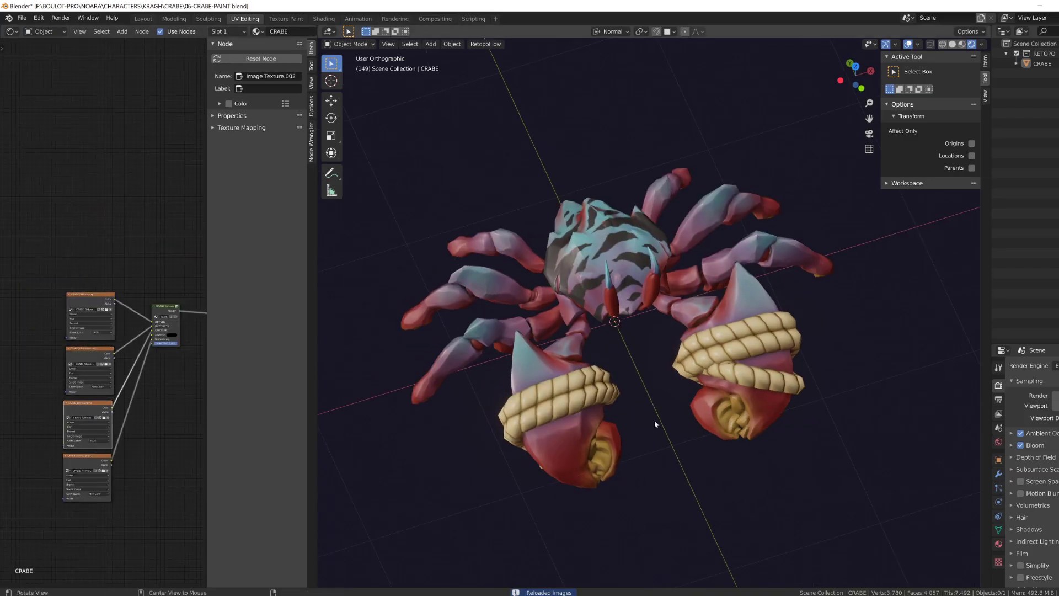
# Step: Switch to Blender and inspect the striped shell on the crab with the exported textures
pyautogui.moveTo(654, 421); pyautogui.dragTo(752, 447, button='middle')
pyautogui.scroll(-5, 397, 392)
pyautogui.keyDown('alt'); pyautogui.moveTo(753, 450); pyautogui.dragTo(805, 422); pyautogui.keyUp('alt')
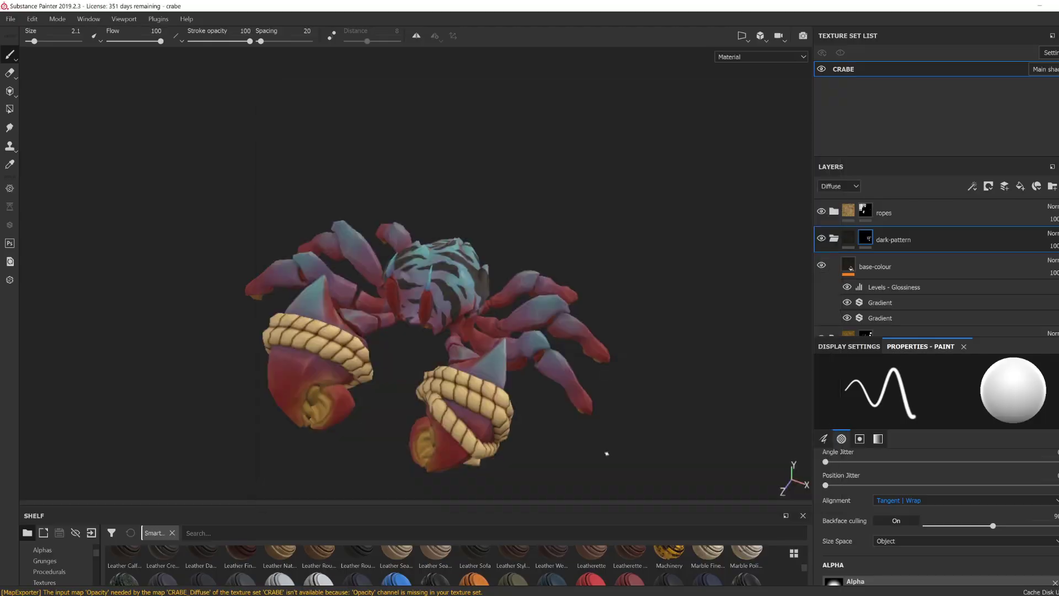
# Step: Switch back to Substance Painter and refine the stripes along the shell's lower edge with a brush size of about 2.34
pyautogui.scroll(8, 605, 449)
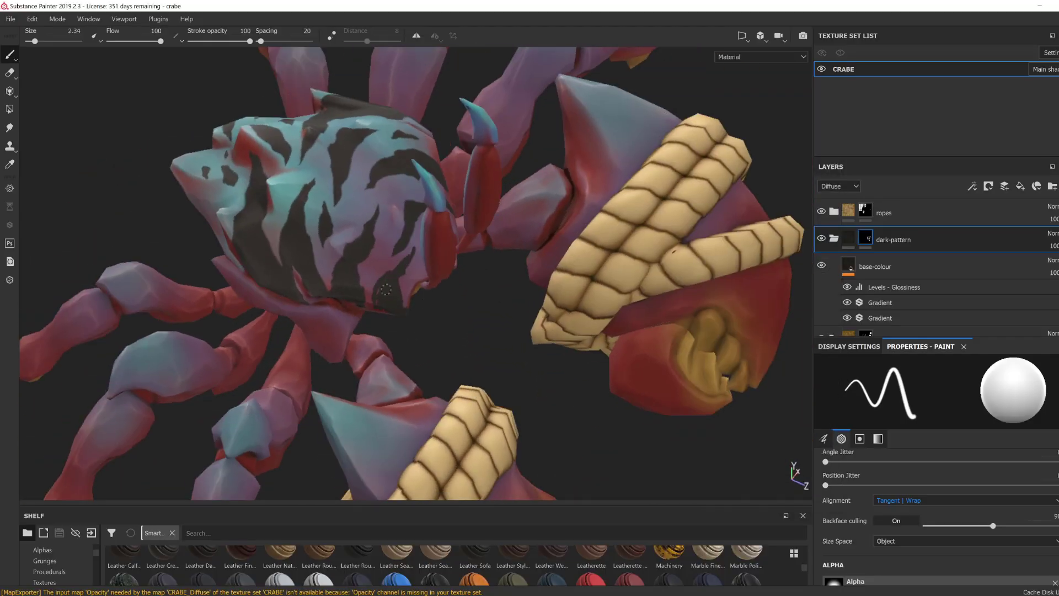
pyautogui.moveTo(377, 283)
pyautogui.keyDown('alt'); pyautogui.mouseDown()
pyautogui.moveTo(386, 298)
pyautogui.moveTo(412, 250)
pyautogui.moveTo(420, 286)
pyautogui.moveTo(397, 454)
pyautogui.moveTo(321, 314)
pyautogui.moveTo(363, 275)
pyautogui.mouseUp(); pyautogui.keyUp('alt')
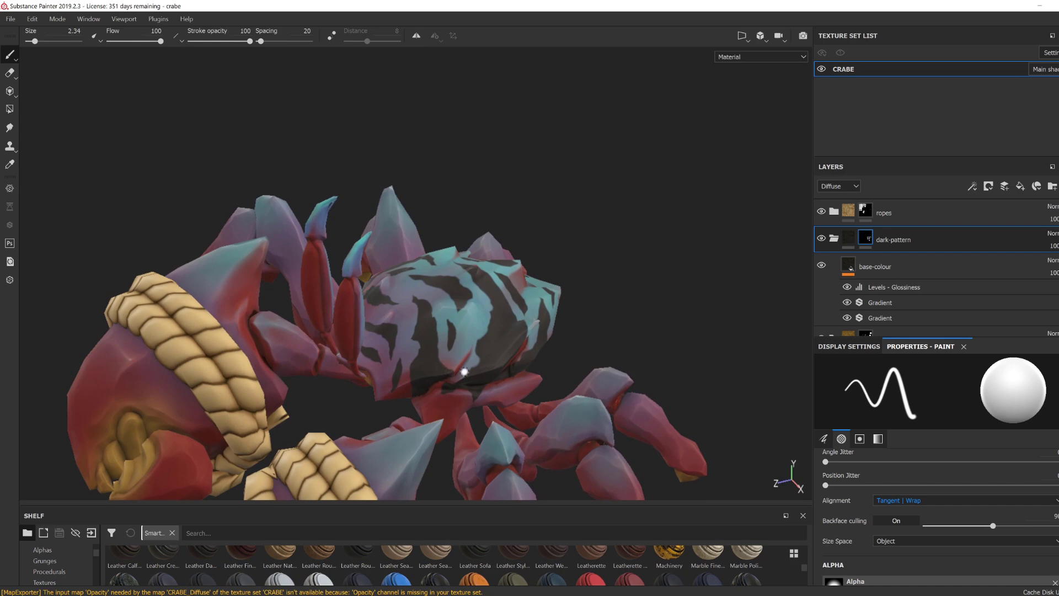
pyautogui.keyDown('alt'); pyautogui.moveTo(465, 372); pyautogui.dragTo(466, 308); pyautogui.keyUp('alt')
# Step: Display only the Diffuse channel and paint mirrored dark stripes on the claw arms with a brush size of about 3.2
pyautogui.press('c')
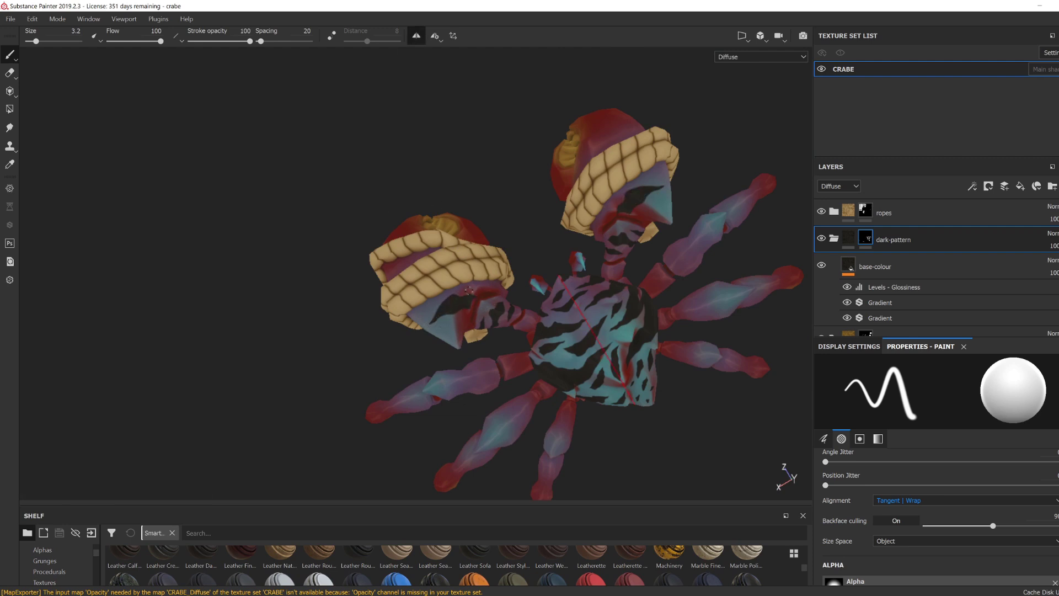
pyautogui.keyDown('alt'); pyautogui.moveTo(469, 289); pyautogui.dragTo(448, 381); pyautogui.keyUp('alt')
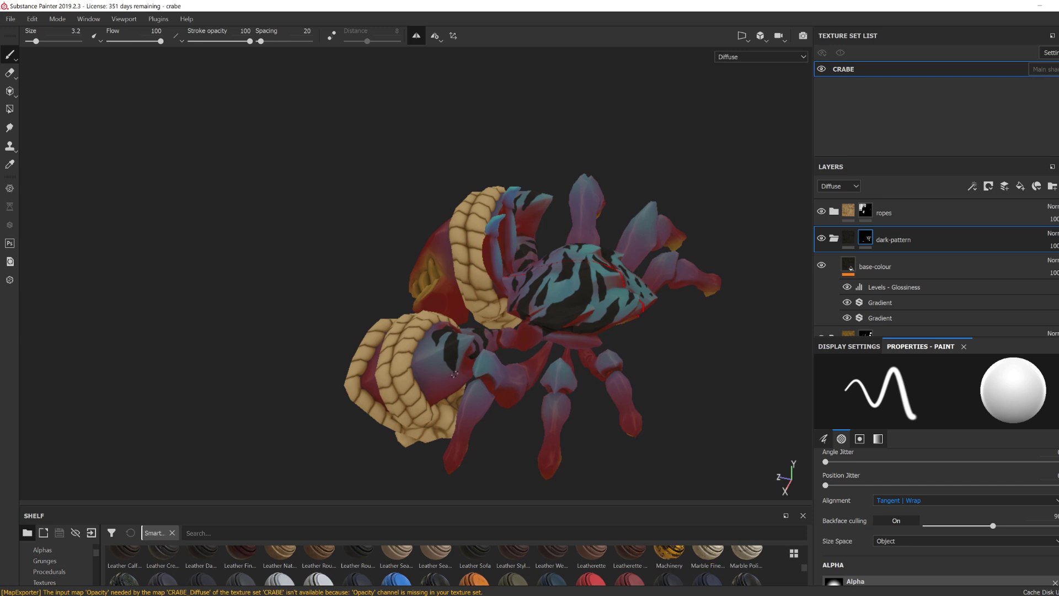
pyautogui.keyDown('alt'); pyautogui.moveTo(455, 374); pyautogui.dragTo(425, 405); pyautogui.keyUp('alt')
pyautogui.scroll(3, 419, 379)
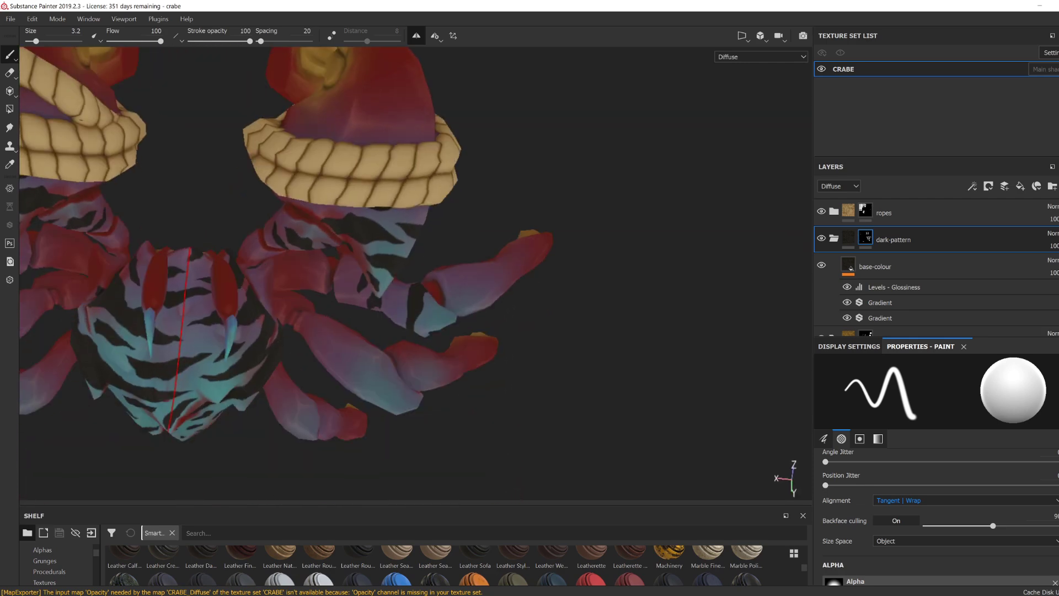
# Step: Paint mirrored dark stripes around the joints of the front legs and raise the brush size to about 3.57
pyautogui.moveTo(436, 313)
pyautogui.keyDown('alt'); pyautogui.mouseDown()
pyautogui.moveTo(441, 301)
pyautogui.moveTo(284, 349)
pyautogui.moveTo(416, 274)
pyautogui.moveTo(423, 286)
pyautogui.mouseUp(); pyautogui.keyUp('alt')
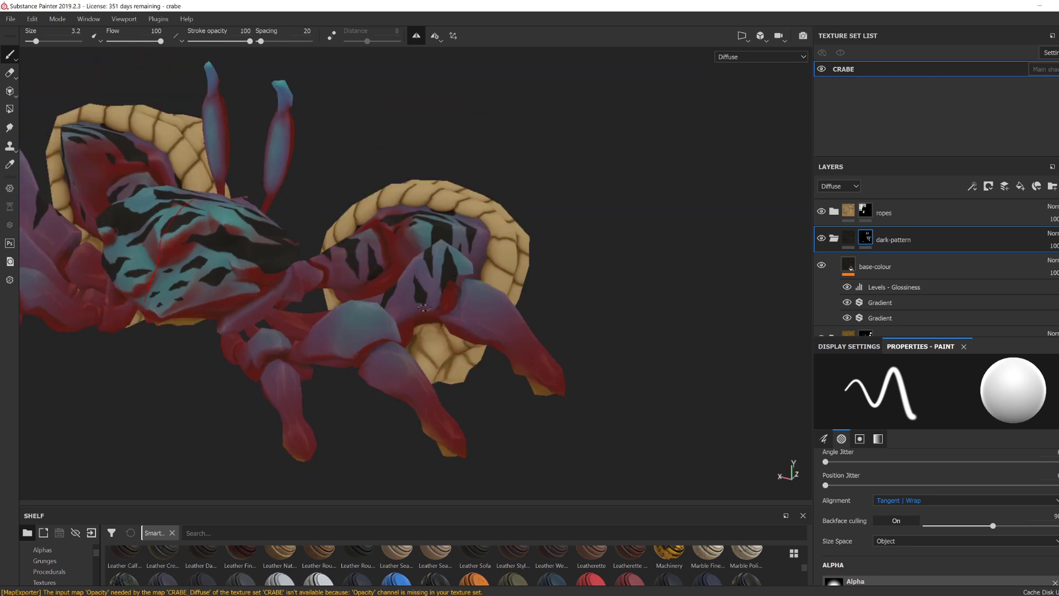
pyautogui.keyDown('alt'); pyautogui.moveTo(423, 308); pyautogui.dragTo(336, 353, button='right'); pyautogui.keyUp('alt')
pyautogui.keyDown('alt'); pyautogui.moveTo(337, 353); pyautogui.dragTo(257, 419); pyautogui.keyUp('alt')
pyautogui.keyDown('alt'); pyautogui.moveTo(258, 418); pyautogui.dragTo(633, 319, button='right'); pyautogui.keyUp('alt')
pyautogui.keyDown('alt'); pyautogui.moveTo(634, 320); pyautogui.dragTo(574, 353); pyautogui.keyUp('alt')
pyautogui.keyDown('alt'); pyautogui.moveTo(475, 265); pyautogui.dragTo(529, 249, button='right'); pyautogui.keyUp('alt')
pyautogui.keyDown('ctrl'); pyautogui.moveTo(510, 248); pyautogui.dragTo(514, 248, button='right'); pyautogui.keyUp('ctrl')
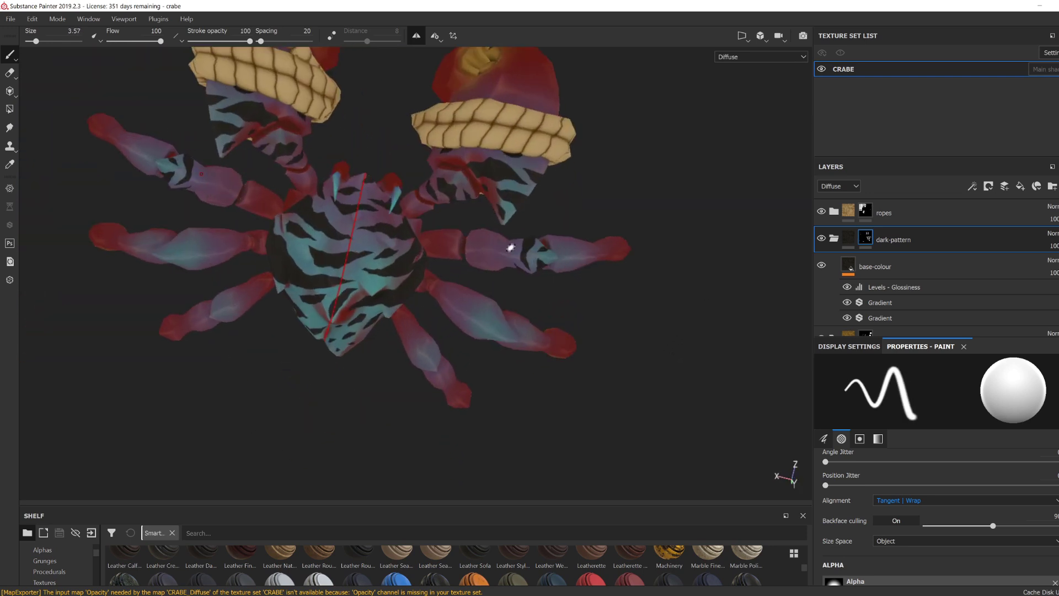
# Step: Set the brush size to about 4.27 while working on the front legs, and export the updated textures
pyautogui.moveTo(510, 247)
pyautogui.keyDown('alt'); pyautogui.mouseDown()
pyautogui.moveTo(537, 241)
pyautogui.moveTo(521, 265)
pyautogui.moveTo(505, 256)
pyautogui.moveTo(523, 264)
pyautogui.mouseUp(); pyautogui.keyUp('alt')
pyautogui.keyDown('ctrl'); pyautogui.moveTo(527, 247); pyautogui.dragTo(518, 247, button='right'); pyautogui.keyUp('ctrl')
pyautogui.moveTo(518, 246)
pyautogui.keyDown('alt'); pyautogui.mouseDown()
pyautogui.moveTo(526, 298)
pyautogui.moveTo(461, 342)
pyautogui.moveTo(499, 319)
pyautogui.moveTo(407, 304)
pyautogui.moveTo(319, 327)
pyautogui.moveTo(476, 260)
pyautogui.moveTo(476, 301)
pyautogui.moveTo(484, 276)
pyautogui.moveTo(499, 279)
pyautogui.moveTo(509, 305)
pyautogui.moveTo(488, 269)
pyautogui.moveTo(416, 308)
pyautogui.moveTo(577, 287)
pyautogui.moveTo(468, 276)
pyautogui.moveTo(485, 288)
pyautogui.moveTo(524, 281)
pyautogui.moveTo(585, 297)
pyautogui.mouseUp(); pyautogui.keyUp('alt')
pyautogui.keyDown('ctrl'); pyautogui.moveTo(593, 347); pyautogui.dragTo(601, 347, button='right'); pyautogui.keyUp('ctrl')
pyautogui.moveTo(601, 348)
pyautogui.keyDown('alt'); pyautogui.mouseDown()
pyautogui.moveTo(605, 402)
pyautogui.moveTo(619, 286)
pyautogui.moveTo(560, 366)
pyautogui.mouseUp(); pyautogui.keyUp('alt')
pyautogui.scroll(-5, 619, 287)
pyautogui.click(11, 19)
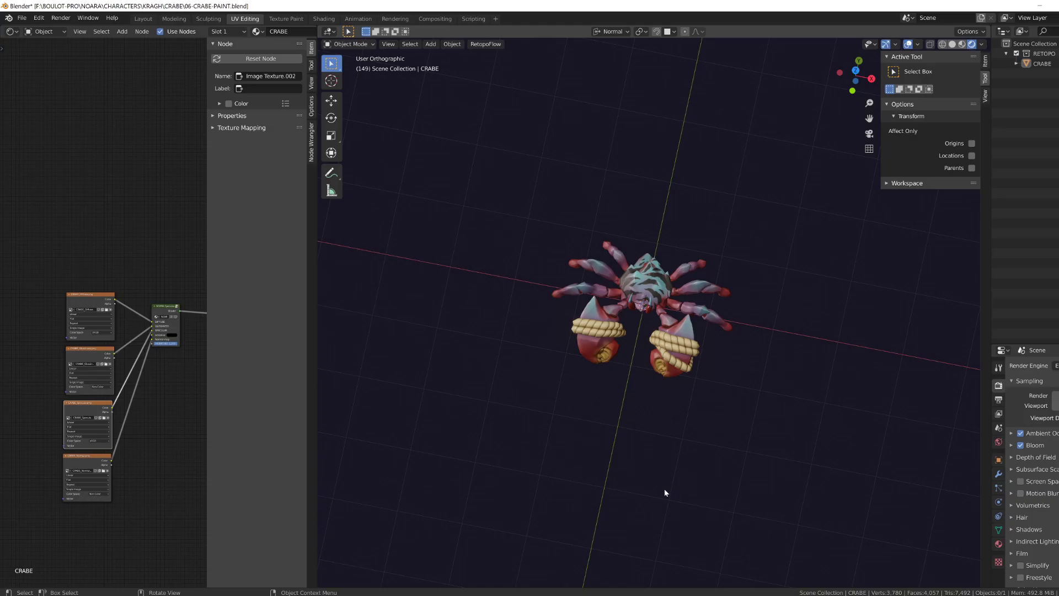
# Step: Switch to Blender and examine the updated stripes on the claws and legs from several angles
pyautogui.moveTo(667, 513); pyautogui.dragTo(744, 436, button='middle')
pyautogui.scroll(5, 712, 393)
pyautogui.click(93, 468)
pyautogui.moveTo(469, 479); pyautogui.dragTo(758, 473, button='middle')
pyautogui.scroll(-3, 504, 485)
pyautogui.scroll(-3, 798, 461)
pyautogui.scroll(4, 759, 473)
pyautogui.keyDown('shift'); pyautogui.moveTo(758, 473); pyautogui.dragTo(717, 448, button='middle'); pyautogui.keyUp('shift')
pyautogui.moveTo(653, 461); pyautogui.dragTo(759, 456, button='middle')
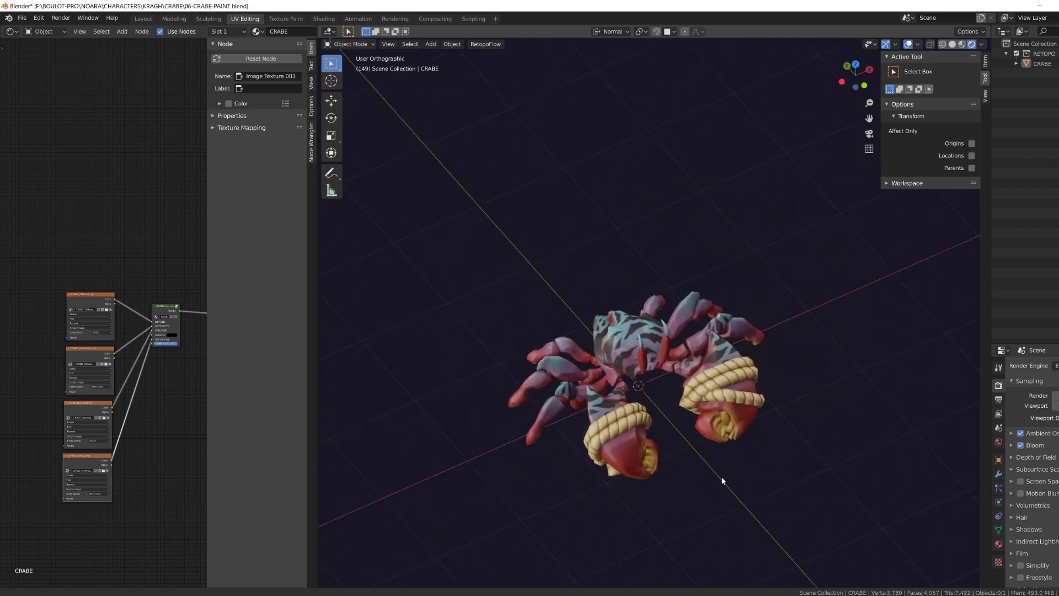
pyautogui.hotkey('ctrl', 'space')
pyautogui.scroll(-2, 774, 445)
pyautogui.hotkey('ctrl', 'space')
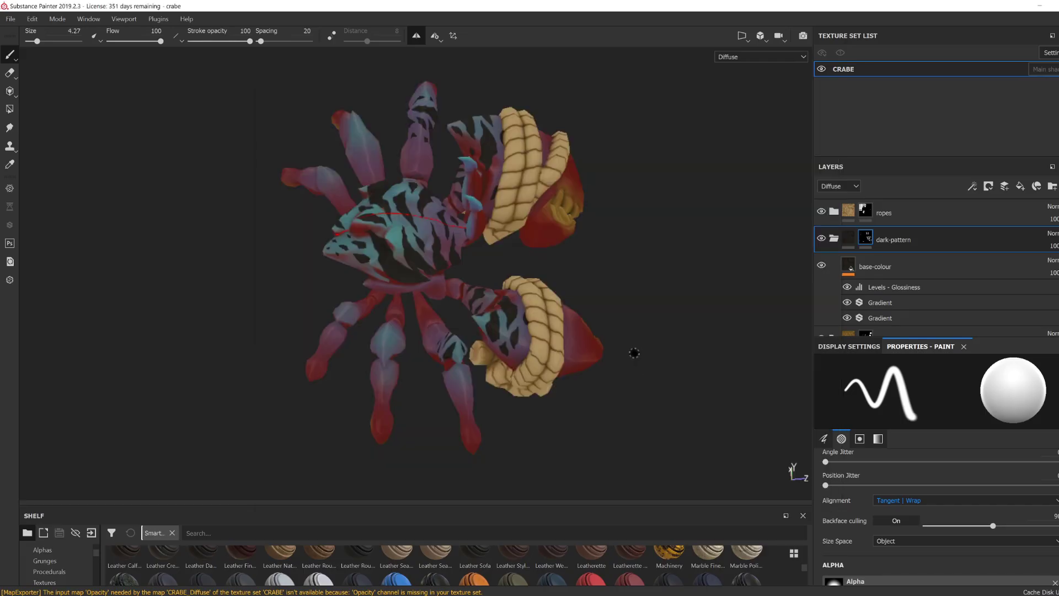
# Step: Return to Substance Painter, display the full Material and extend the front leg stripes with a brush size of about 2.85
pyautogui.keyDown('alt'); pyautogui.moveTo(631, 350); pyautogui.dragTo(624, 409); pyautogui.keyUp('alt')
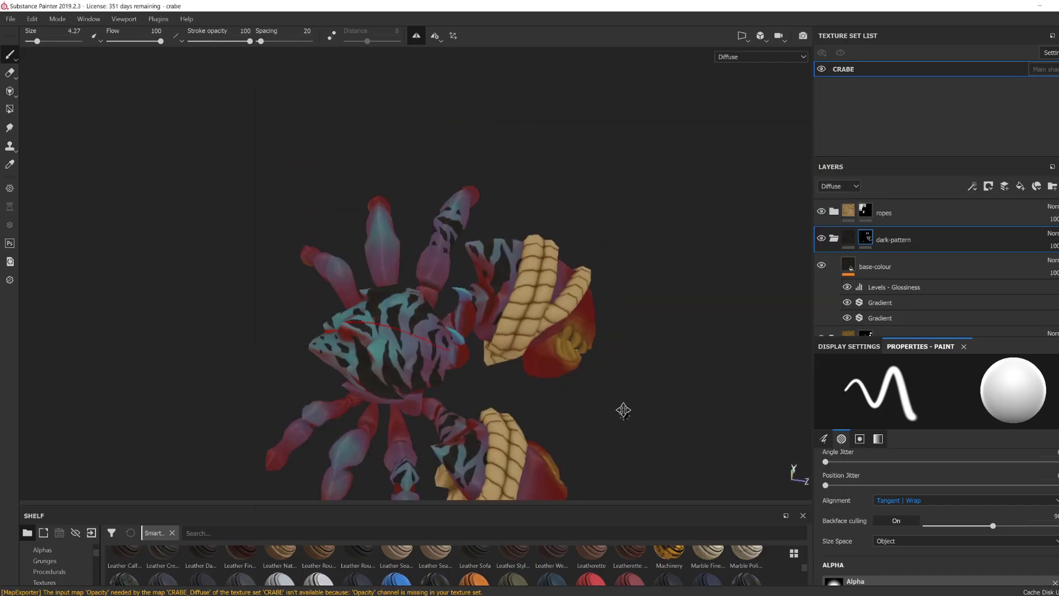
pyautogui.click(760, 56)
pyautogui.click(734, 75)
pyautogui.moveTo(557, 359)
pyautogui.keyDown('alt'); pyautogui.mouseDown()
pyautogui.moveTo(577, 378)
pyautogui.moveTo(534, 428)
pyautogui.moveTo(597, 383)
pyautogui.moveTo(558, 320)
pyautogui.moveTo(579, 314)
pyautogui.moveTo(496, 293)
pyautogui.mouseUp(); pyautogui.keyUp('alt')
pyautogui.scroll(3, 476, 284)
pyautogui.keyDown('ctrl'); pyautogui.moveTo(476, 285); pyautogui.dragTo(464, 285, button='right'); pyautogui.keyUp('ctrl')
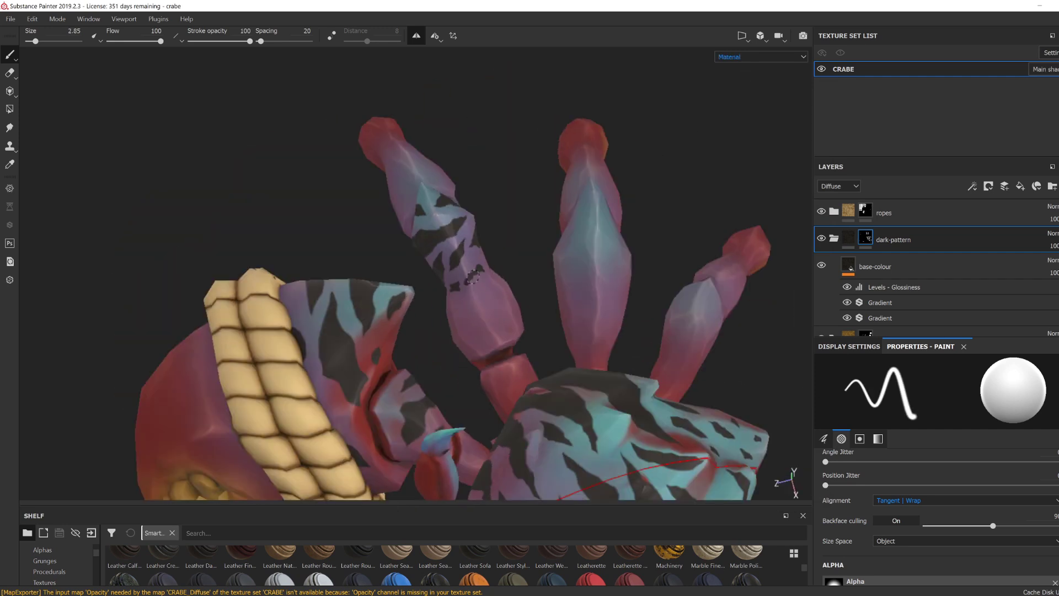
# Step: Paint mirrored dark stripes on the second pair of legs, reducing the brush size to about 1.66
pyautogui.keyDown('alt'); pyautogui.moveTo(469, 291); pyautogui.dragTo(585, 286); pyautogui.keyUp('alt')
pyautogui.keyDown('ctrl'); pyautogui.moveTo(593, 284); pyautogui.dragTo(580, 285, button='right'); pyautogui.keyUp('ctrl')
pyautogui.moveTo(580, 285)
pyautogui.keyDown('alt'); pyautogui.mouseDown()
pyautogui.moveTo(629, 292)
pyautogui.moveTo(578, 321)
pyautogui.moveTo(572, 274)
pyautogui.moveTo(569, 336)
pyautogui.moveTo(560, 269)
pyautogui.moveTo(600, 307)
pyautogui.moveTo(599, 274)
pyautogui.moveTo(604, 298)
pyautogui.moveTo(581, 348)
pyautogui.moveTo(602, 332)
pyautogui.moveTo(577, 307)
pyautogui.moveTo(551, 345)
pyautogui.moveTo(523, 342)
pyautogui.moveTo(503, 378)
pyautogui.moveTo(484, 344)
pyautogui.moveTo(483, 310)
pyautogui.moveTo(619, 289)
pyautogui.moveTo(527, 307)
pyautogui.moveTo(524, 326)
pyautogui.moveTo(530, 319)
pyautogui.moveTo(409, 314)
pyautogui.moveTo(428, 289)
pyautogui.moveTo(389, 252)
pyautogui.moveTo(426, 311)
pyautogui.moveTo(412, 290)
pyautogui.moveTo(379, 313)
pyautogui.moveTo(378, 276)
pyautogui.moveTo(366, 456)
pyautogui.moveTo(389, 338)
pyautogui.moveTo(465, 336)
pyautogui.moveTo(381, 296)
pyautogui.mouseUp(); pyautogui.keyUp('alt')
pyautogui.scroll(-4, 381, 295)
pyautogui.scroll(4, 327, 254)
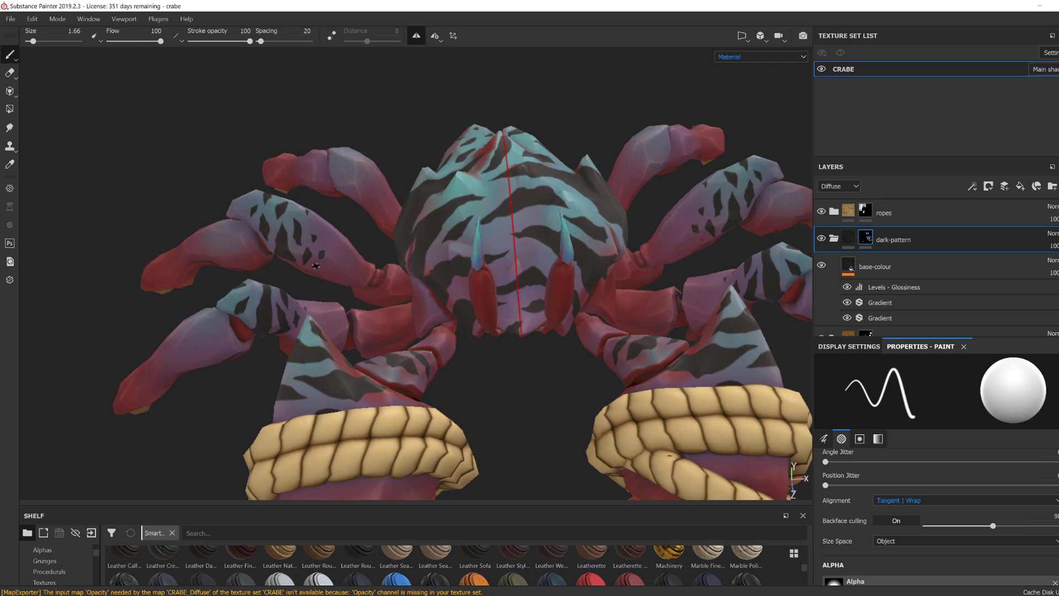
# Step: Examine the striped shell, claws and legs from above, the side and underneath, in the Material and Diffuse views
pyautogui.keyDown('alt'); pyautogui.moveTo(316, 266); pyautogui.dragTo(317, 267); pyautogui.keyUp('alt')
pyautogui.scroll(-3, 327, 263)
pyautogui.keyDown('alt'); pyautogui.moveTo(353, 298); pyautogui.dragTo(542, 356); pyautogui.keyUp('alt')
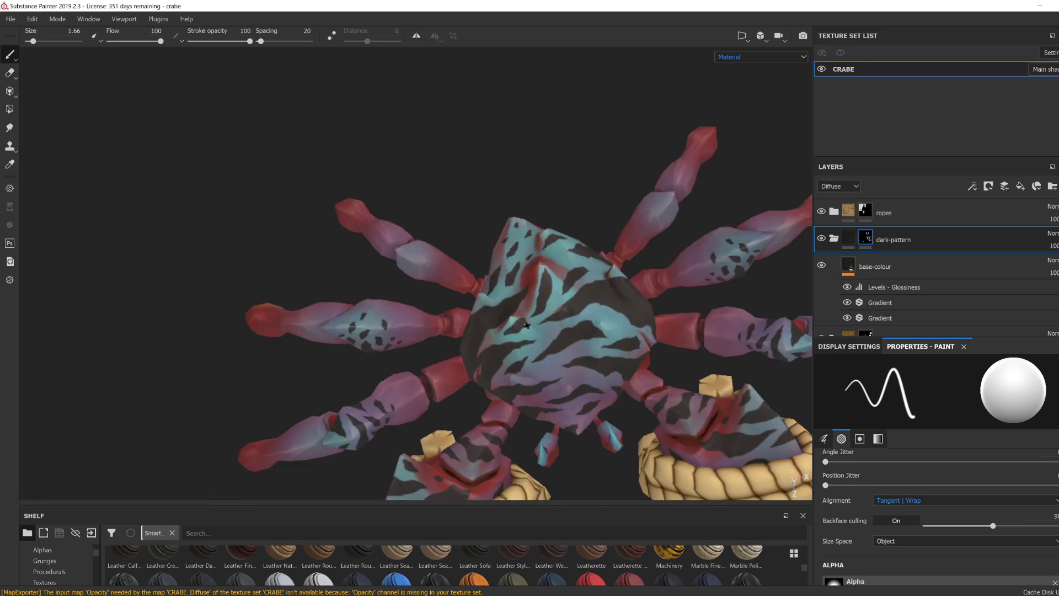
pyautogui.keyDown('alt'); pyautogui.moveTo(510, 336); pyautogui.dragTo(512, 451); pyautogui.keyUp('alt')
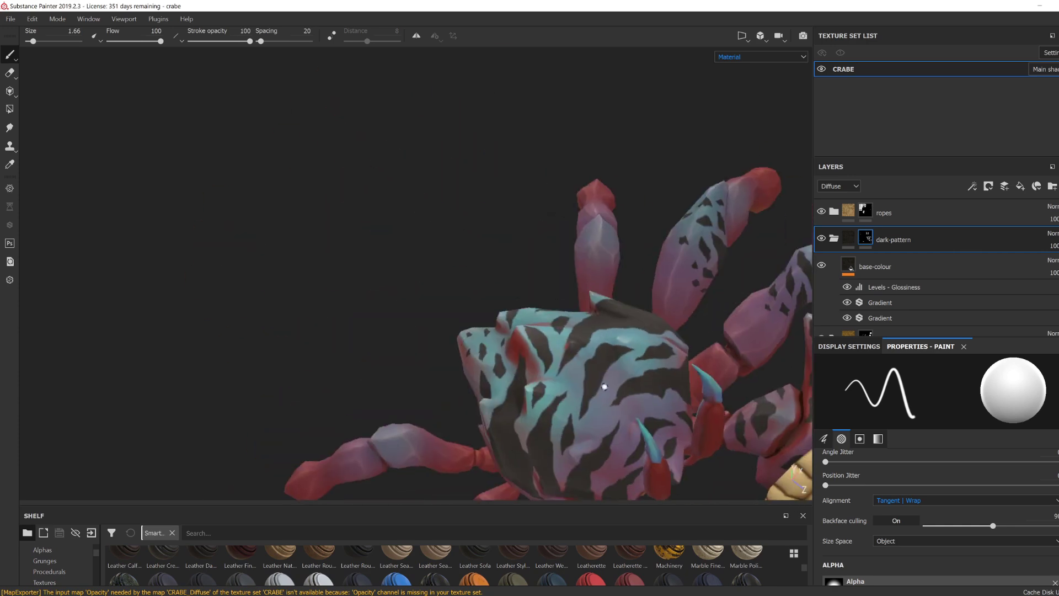
pyautogui.keyDown('alt'); pyautogui.moveTo(604, 387); pyautogui.dragTo(444, 338); pyautogui.keyUp('alt')
pyautogui.press('c')
pyautogui.press('l')
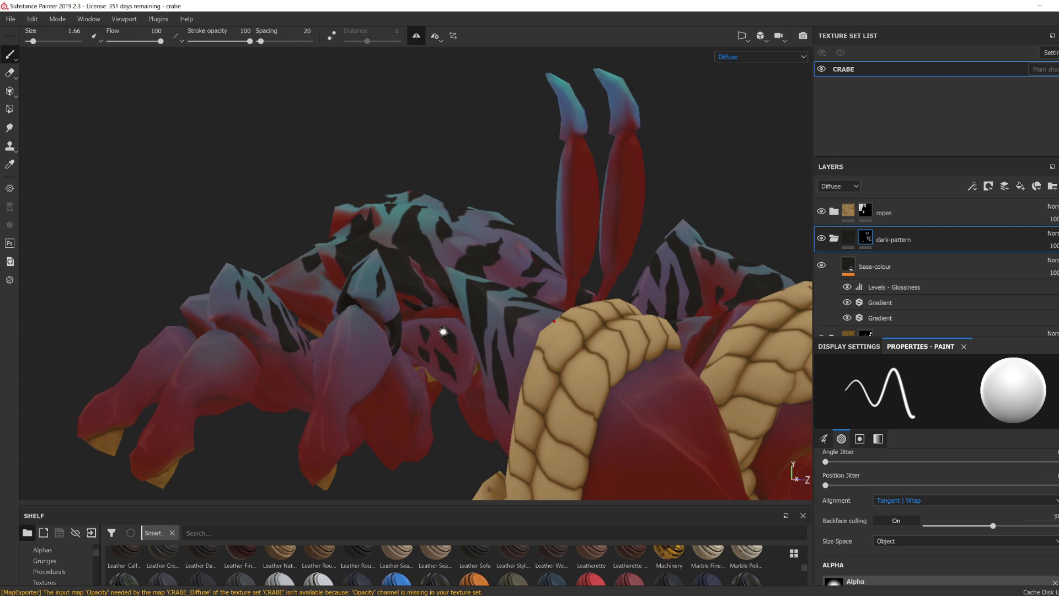
pyautogui.moveTo(460, 344)
pyautogui.keyDown('alt'); pyautogui.mouseDown()
pyautogui.moveTo(453, 328)
pyautogui.moveTo(468, 386)
pyautogui.moveTo(468, 300)
pyautogui.moveTo(468, 317)
pyautogui.moveTo(445, 308)
pyautogui.moveTo(397, 264)
pyautogui.moveTo(324, 157)
pyautogui.mouseUp(); pyautogui.keyUp('alt')
pyautogui.moveTo(464, 273)
pyautogui.keyDown('alt'); pyautogui.mouseDown()
pyautogui.moveTo(674, 252)
pyautogui.moveTo(678, 274)
pyautogui.moveTo(649, 275)
pyautogui.moveTo(672, 270)
pyautogui.moveTo(703, 226)
pyautogui.moveTo(669, 225)
pyautogui.moveTo(620, 302)
pyautogui.mouseUp(); pyautogui.keyUp('alt')
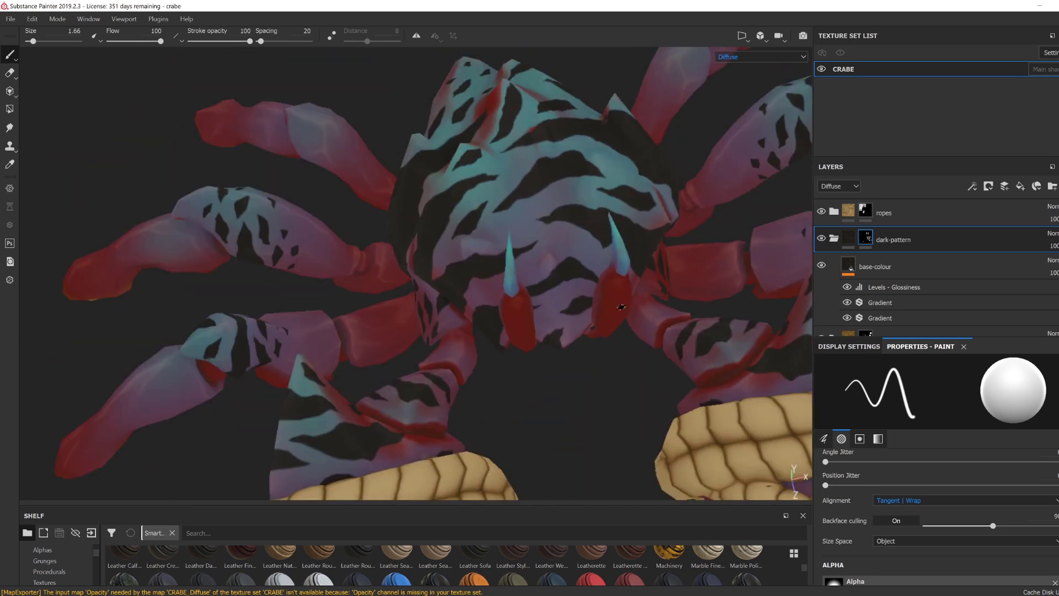
pyautogui.keyDown('alt'); pyautogui.moveTo(621, 302); pyautogui.dragTo(605, 432, button='right'); pyautogui.keyUp('alt')
pyautogui.keyDown('alt'); pyautogui.moveTo(605, 432); pyautogui.dragTo(532, 218); pyautogui.keyUp('alt')
pyautogui.keyDown('alt'); pyautogui.moveTo(532, 218); pyautogui.dragTo(576, 204, button='right'); pyautogui.keyUp('alt')
# Step: Paint mirrored dark stripes on the undersides of the claw arms above the ropes, with a brush size of about 2.11
pyautogui.press('l')
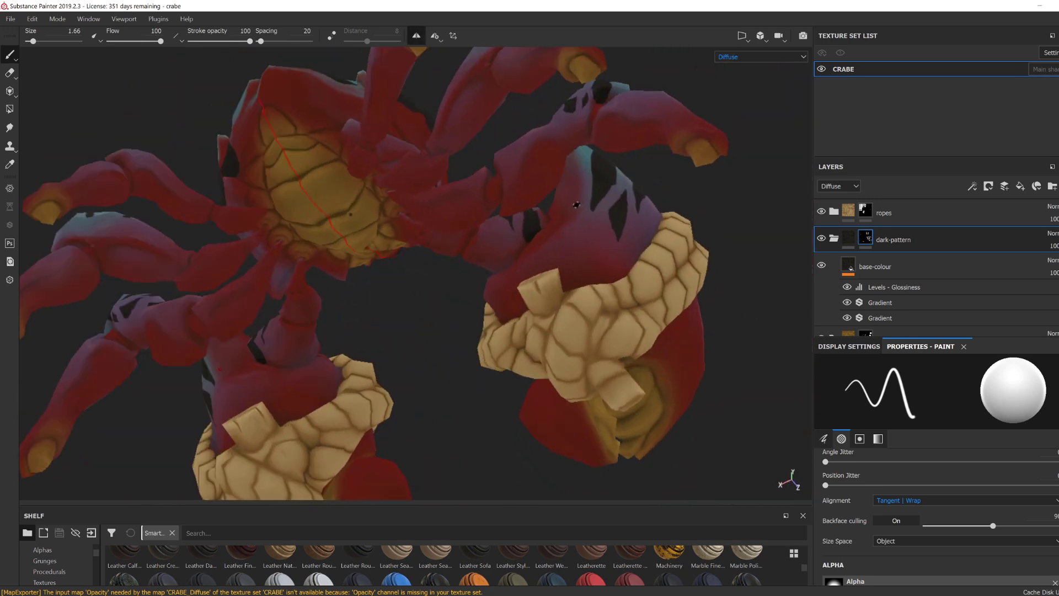
pyautogui.moveTo(564, 247); pyautogui.dragTo(581, 198)
pyautogui.keyDown('alt'); pyautogui.moveTo(585, 232); pyautogui.dragTo(578, 212); pyautogui.keyUp('alt')
pyautogui.keyDown('ctrl'); pyautogui.moveTo(574, 221); pyautogui.dragTo(579, 220, button='right'); pyautogui.keyUp('ctrl')
pyautogui.moveTo(573, 227)
pyautogui.mouseDown()
pyautogui.moveTo(579, 202)
pyautogui.moveTo(623, 258)
pyautogui.moveTo(627, 226)
pyautogui.moveTo(652, 188)
pyautogui.moveTo(580, 218)
pyautogui.moveTo(571, 206)
pyautogui.moveTo(574, 280)
pyautogui.moveTo(551, 282)
pyautogui.moveTo(576, 292)
pyautogui.moveTo(634, 257)
pyautogui.moveTo(522, 340)
pyautogui.mouseUp()
pyautogui.press('[')
pyautogui.keyDown('alt'); pyautogui.moveTo(655, 197); pyautogui.dragTo(622, 251); pyautogui.keyUp('alt')
pyautogui.keyDown('alt'); pyautogui.moveTo(631, 164); pyautogui.dragTo(622, 206); pyautogui.keyUp('alt')
pyautogui.scroll(-5, 621, 206)
pyautogui.scroll(2, 622, 220)
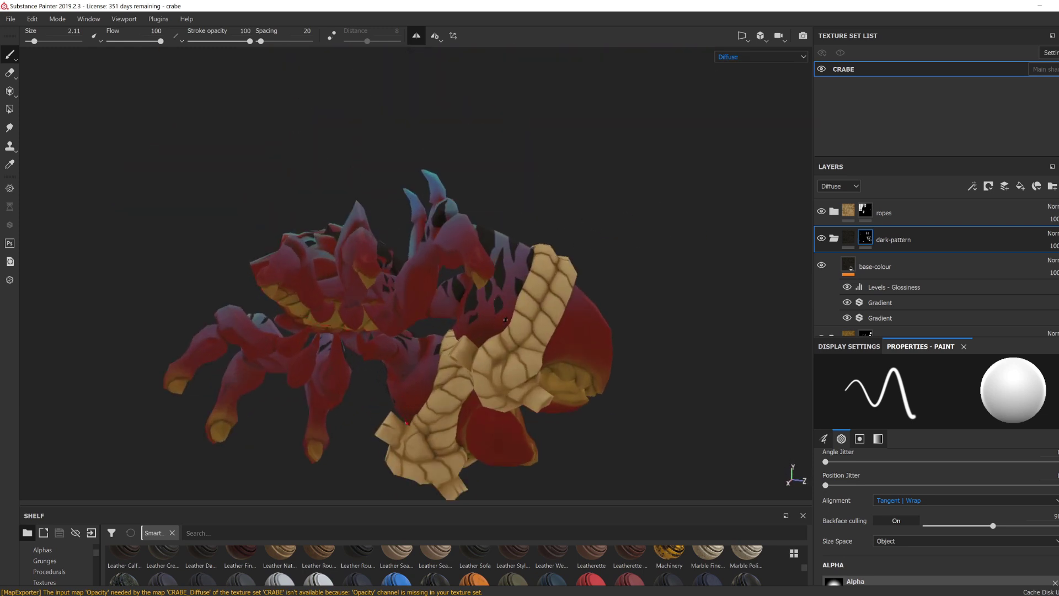
# Step: Collapse the dark-pattern folder, duplicate the ropes folder as eyes and give the copy a white mask
pyautogui.keyDown('alt'); pyautogui.moveTo(505, 319); pyautogui.dragTo(629, 351); pyautogui.keyUp('alt')
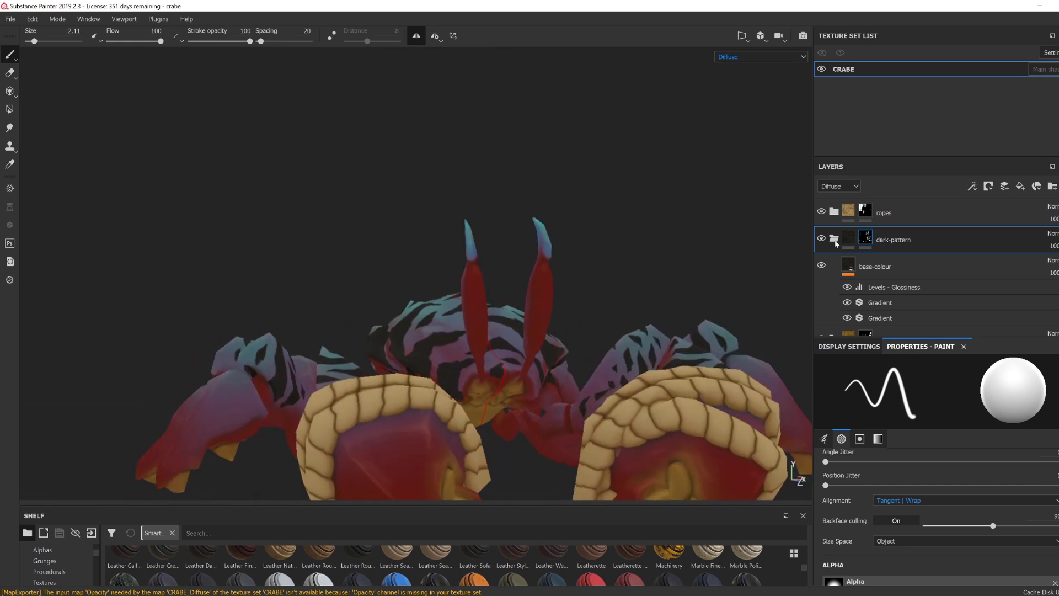
pyautogui.click(833, 239)
pyautogui.click(894, 214)
pyautogui.press('Return')
pyautogui.rightClick(866, 213)
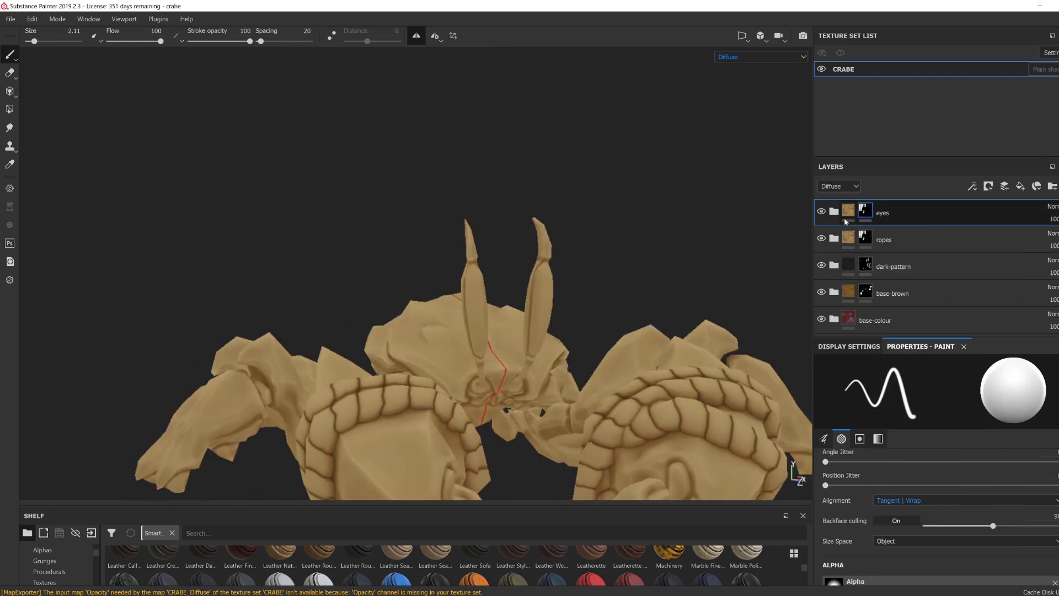
# Step: Set the Gradient colours of the eyes folder's base layer to near-black tones and lower the Color 3 position
pyautogui.click(834, 212)
pyautogui.click(848, 290)
pyautogui.scroll(-2, 858, 270)
pyautogui.click(860, 268)
pyautogui.scroll(-2, 858, 219)
pyautogui.scroll(-3, 1028, 499)
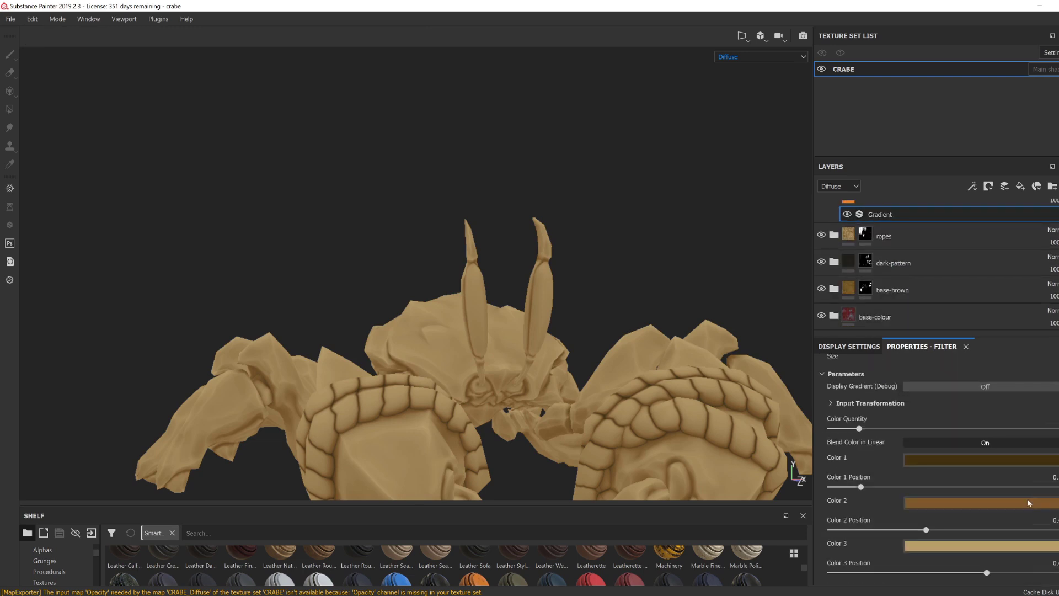
pyautogui.click(1027, 460)
pyautogui.click(920, 502)
pyautogui.moveTo(944, 431); pyautogui.dragTo(955, 501)
pyautogui.click(936, 541)
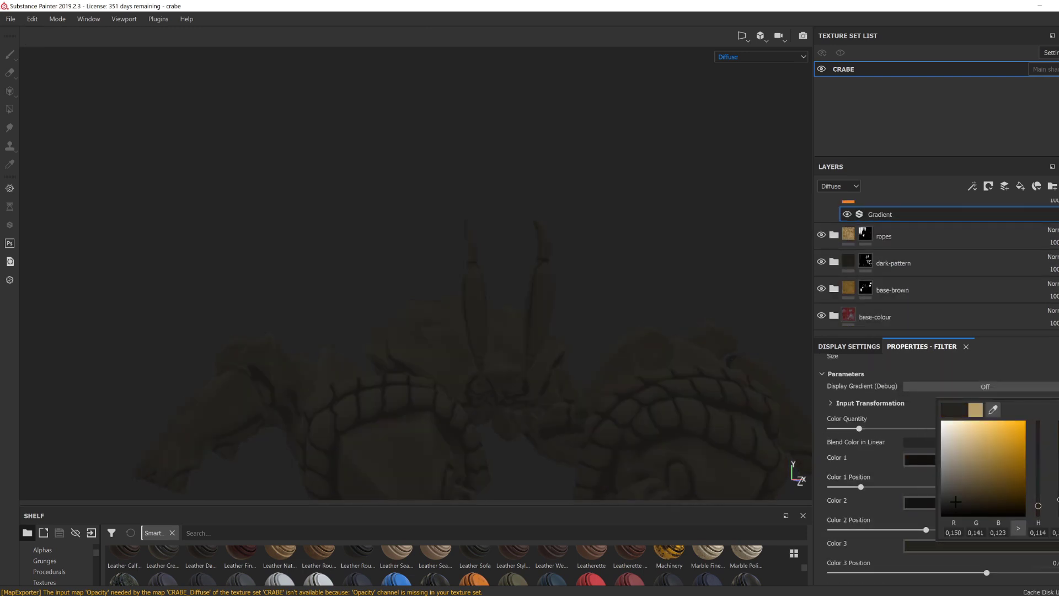
pyautogui.click(915, 503)
pyautogui.click(913, 463)
pyautogui.click(867, 572)
# Step: Delete the extra layers above base in the eyes folder, including light
pyautogui.scroll(3, 904, 276)
pyautogui.click(905, 293)
pyautogui.click(904, 265)
pyautogui.press('Delete')
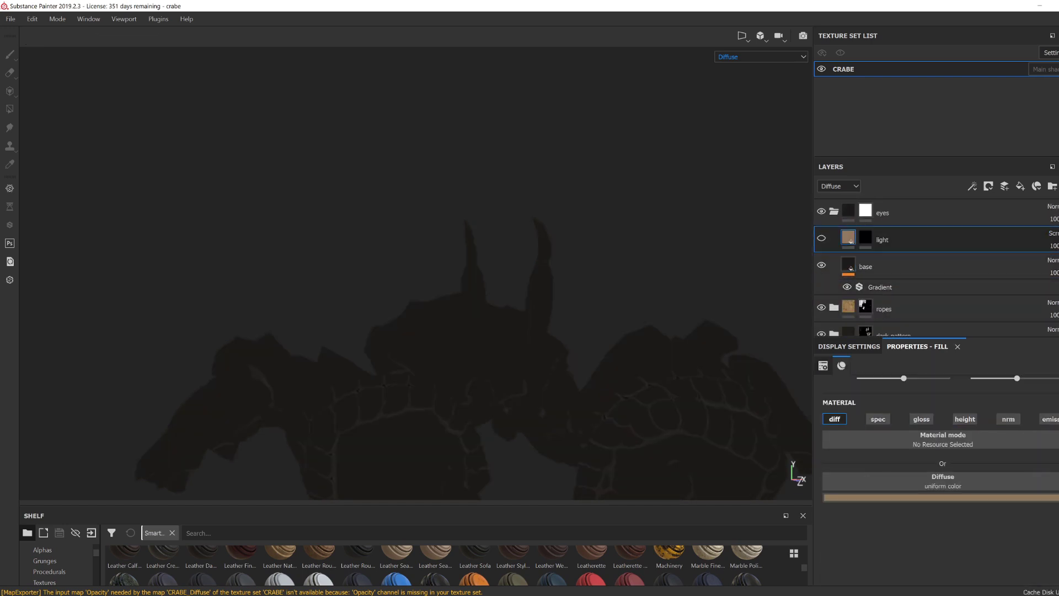
pyautogui.press('Delete')
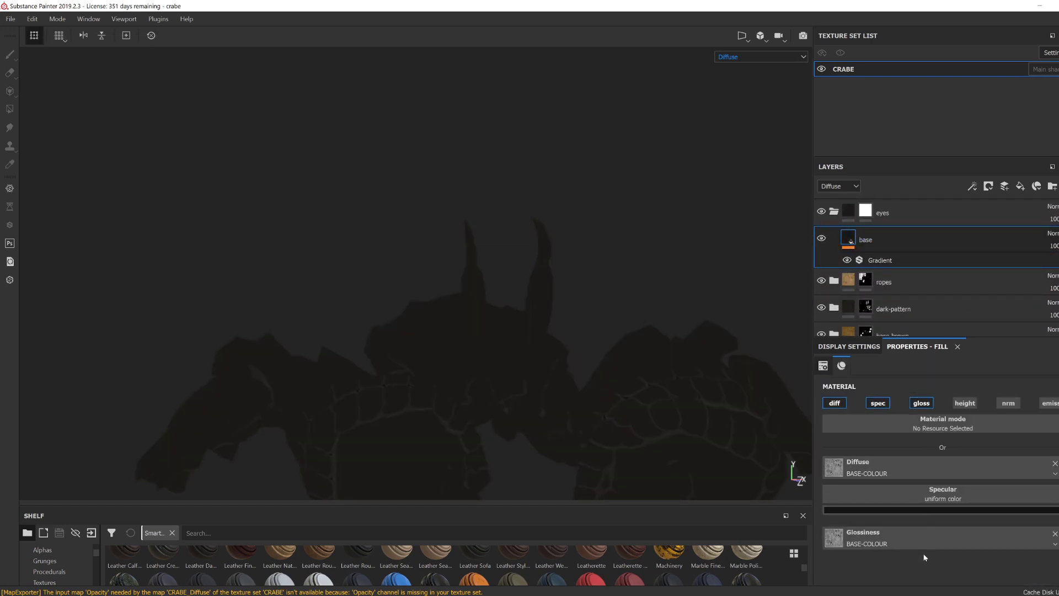
# Step: Change the eyes base layer's Specular to grey and fine-tune its dark Gradient colours in the Diffuse view
pyautogui.click(941, 509)
pyautogui.press('m')
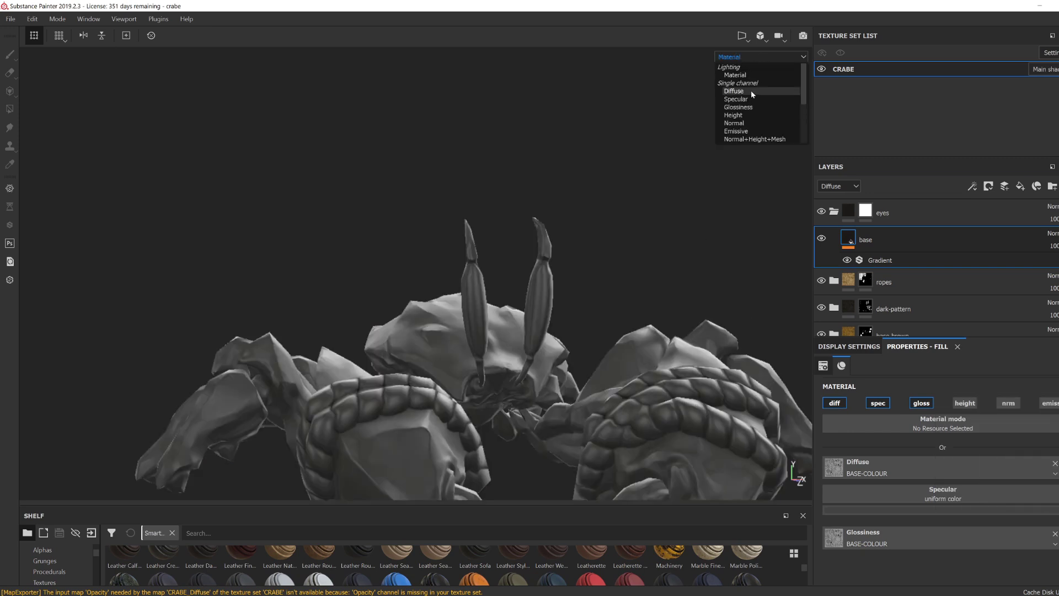
pyautogui.click(750, 91)
pyautogui.click(879, 260)
pyautogui.click(919, 460)
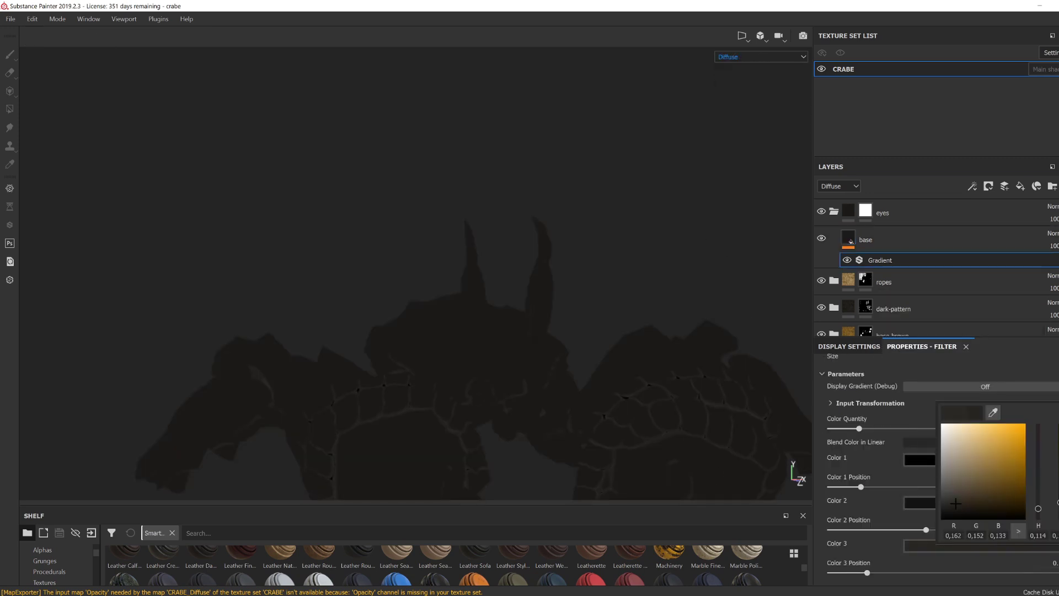
pyautogui.moveTo(926, 529); pyautogui.dragTo(947, 539)
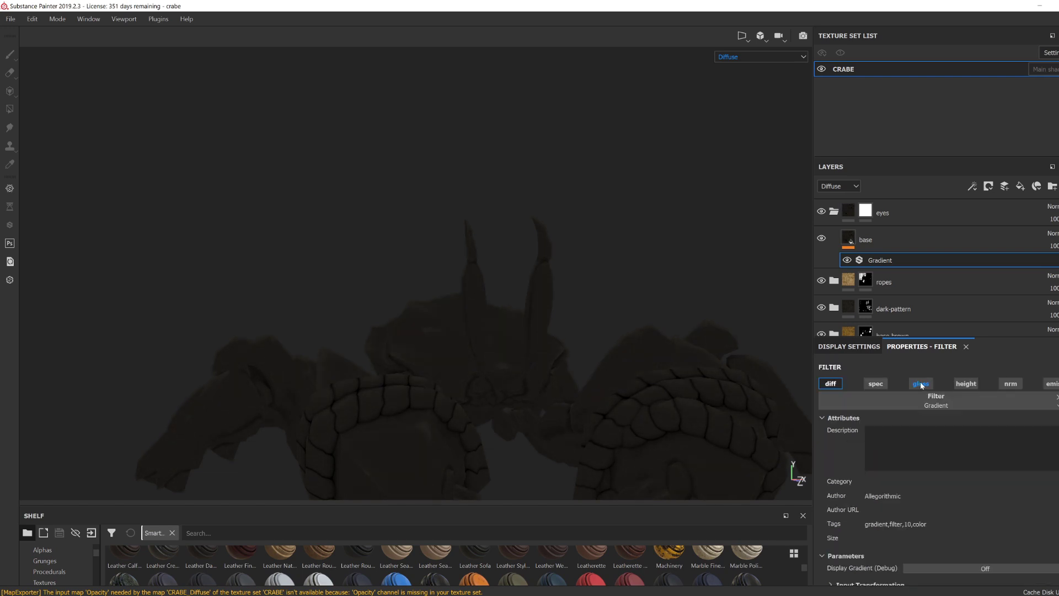
# Step: Add a Levels effect affecting Glossiness to the eyes base layer and display the Glossiness channel
pyautogui.click(981, 244)
pyautogui.click(998, 240)
pyautogui.click(922, 382)
pyautogui.click(919, 409)
pyautogui.click(752, 58)
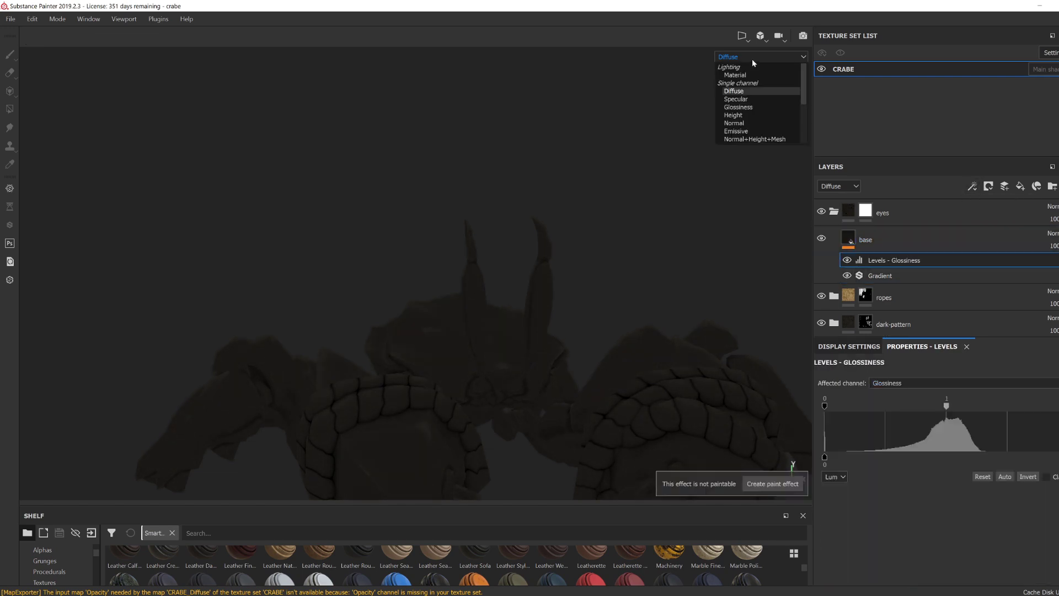
pyautogui.click(751, 106)
# Step: Raise the contrast of the eyes' glossiness Levels with tighter input points and a white output of 0.911
pyautogui.moveTo(824, 406); pyautogui.dragTo(891, 407)
pyautogui.moveTo(979, 406); pyautogui.dragTo(952, 406)
pyautogui.moveTo(1058, 457); pyautogui.dragTo(1046, 457)
pyautogui.moveTo(1058, 406); pyautogui.dragTo(976, 406)
pyautogui.moveTo(920, 406)
pyautogui.mouseDown()
pyautogui.moveTo(950, 407)
pyautogui.moveTo(937, 407)
pyautogui.mouseUp()
pyautogui.moveTo(976, 407); pyautogui.dragTo(955, 406)
pyautogui.moveTo(926, 407); pyautogui.dragTo(929, 407)
# Step: Display the full Material, rotate the lighting and refine the glossiness Levels' black point to about 0.39 and midtone to about 0.81
pyautogui.click(893, 239)
pyautogui.click(763, 58)
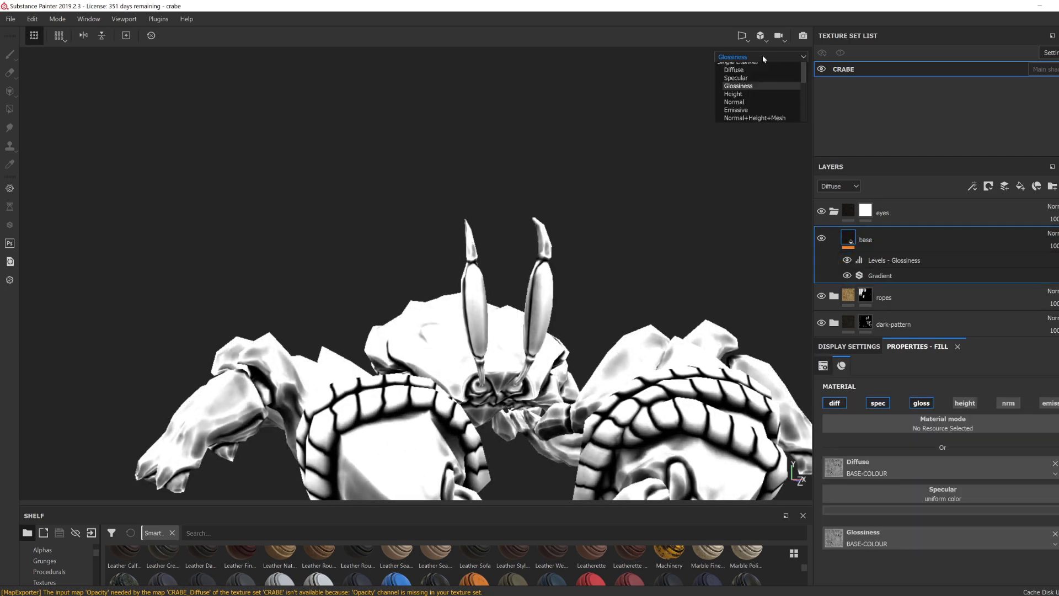
pyautogui.click(764, 62)
pyautogui.keyDown('alt'); pyautogui.moveTo(584, 298); pyautogui.dragTo(540, 304); pyautogui.keyUp('alt')
pyautogui.keyDown('shift'); pyautogui.moveTo(540, 304); pyautogui.dragTo(607, 303, button='right'); pyautogui.keyUp('shift')
pyautogui.click(902, 266)
pyautogui.moveTo(911, 407); pyautogui.dragTo(917, 407)
pyautogui.moveTo(939, 407); pyautogui.dragTo(934, 407)
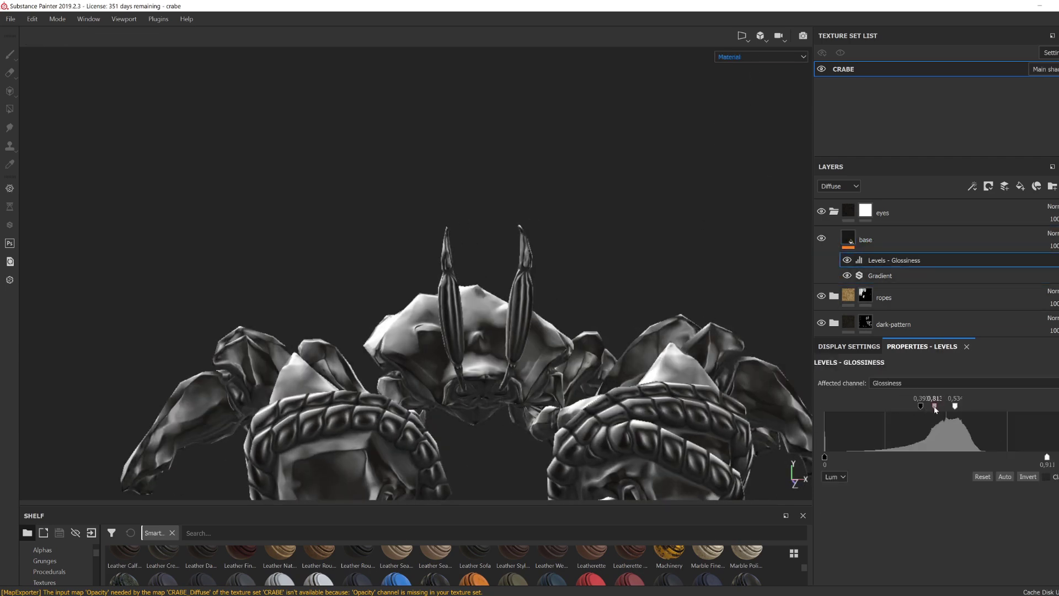
# Step: Set the environment map to Panorama and lower the white output of the eyes' glossiness Levels
pyautogui.keyDown('alt'); pyautogui.moveTo(551, 309); pyautogui.dragTo(585, 311); pyautogui.keyUp('alt')
pyautogui.click(849, 347)
pyautogui.click(1012, 436)
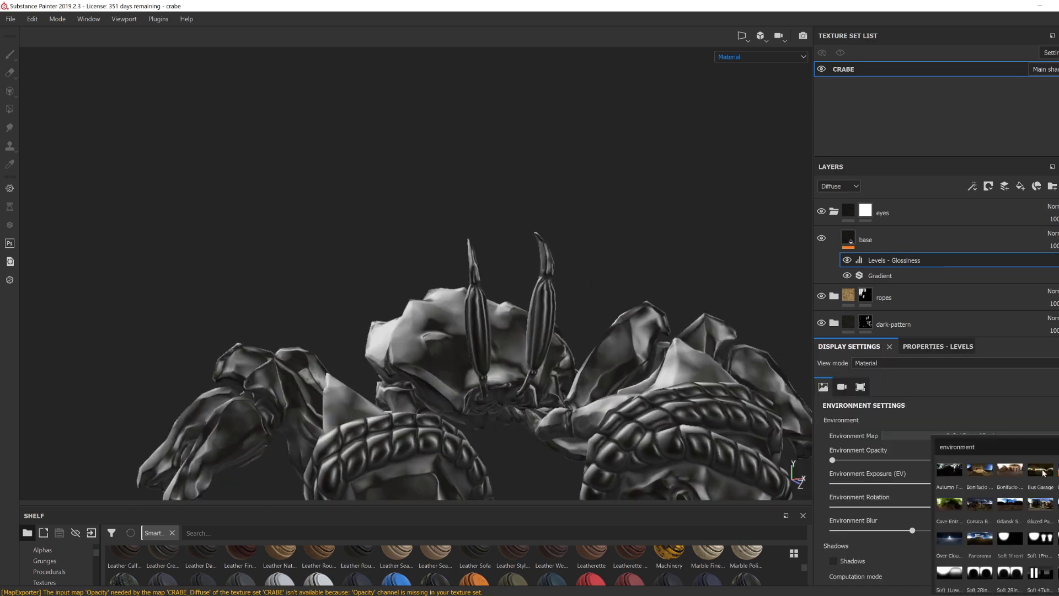
pyautogui.click(980, 538)
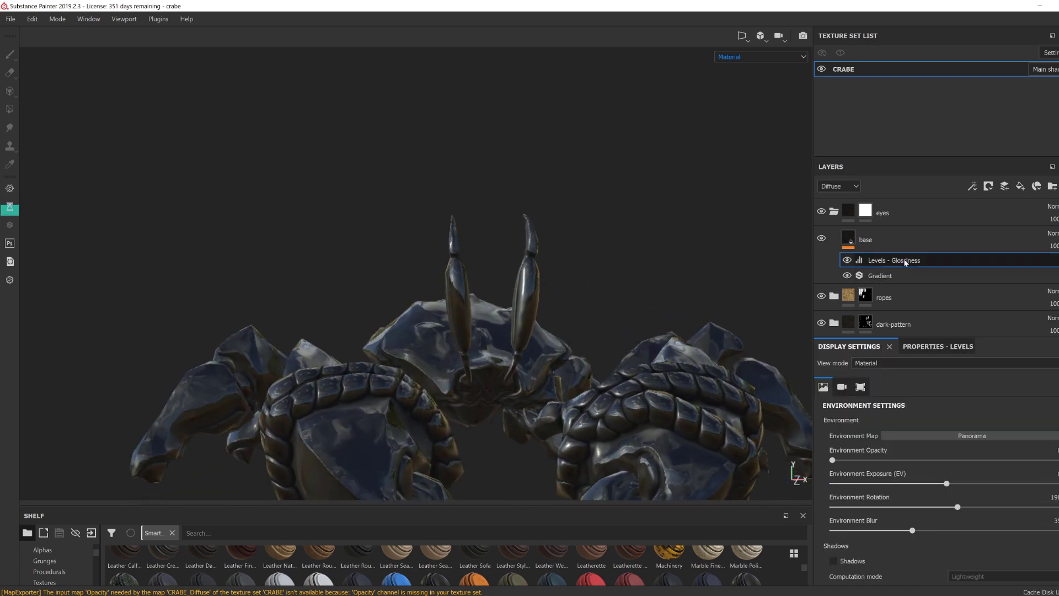
pyautogui.click(929, 348)
pyautogui.moveTo(1021, 457); pyautogui.dragTo(1012, 458)
# Step: Replace the eyes folder's mask with a black mask
pyautogui.click(865, 239)
pyautogui.rightClick(868, 210)
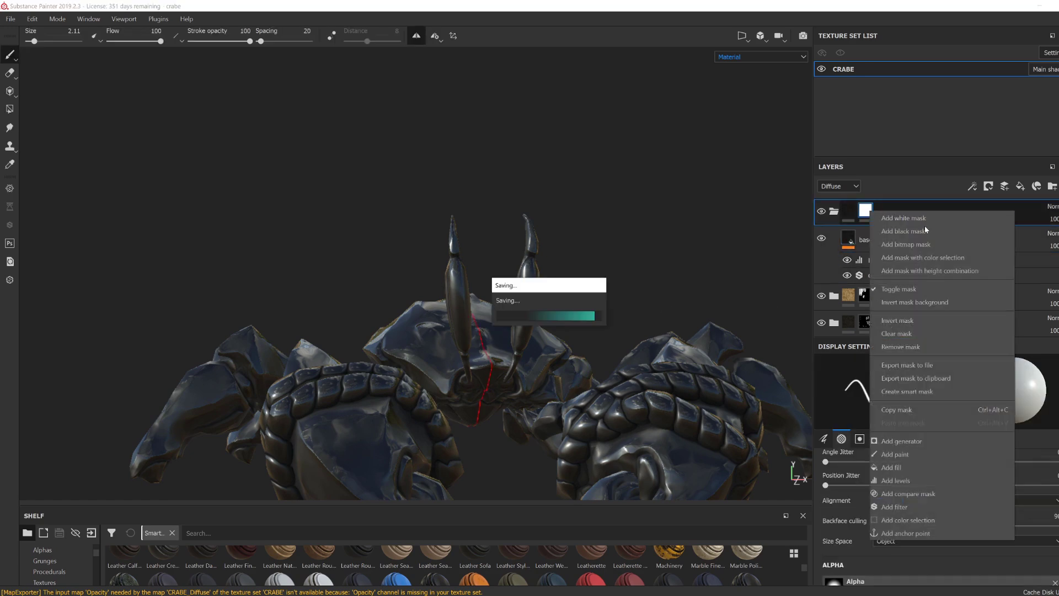
pyautogui.click(922, 230)
# Step: Paint mirrored glossy dark eyes onto both eyestalks through the eyes mask, using a brush size of about 3.83
pyautogui.moveTo(542, 295)
pyautogui.keyDown('alt'); pyautogui.mouseDown(button='right')
pyautogui.moveTo(513, 253)
pyautogui.moveTo(523, 229)
pyautogui.mouseUp(button='right'); pyautogui.keyUp('alt')
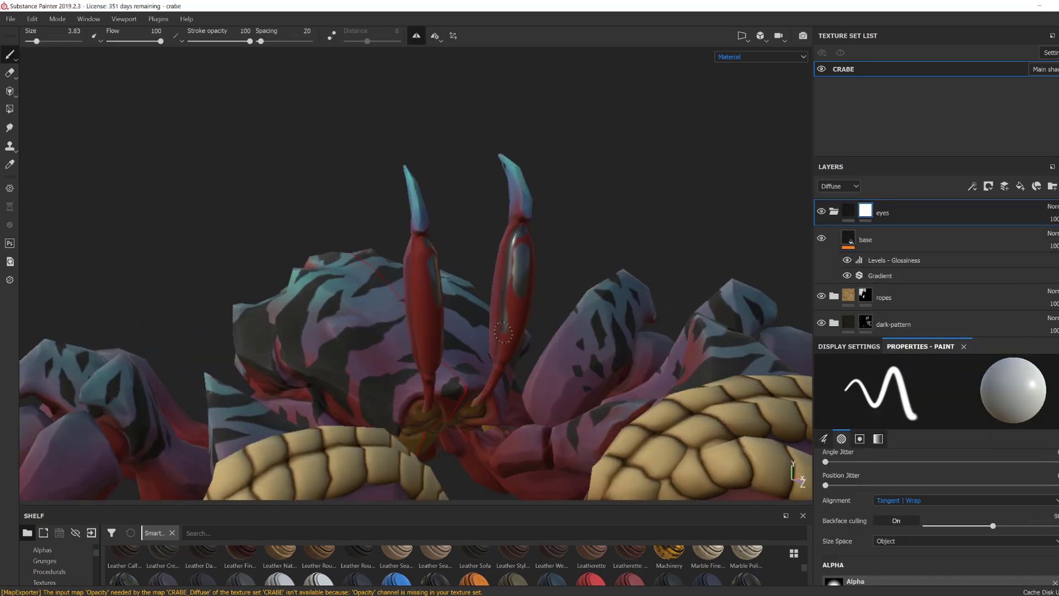
pyautogui.keyDown('alt'); pyautogui.moveTo(506, 336); pyautogui.dragTo(546, 353); pyautogui.keyUp('alt')
pyautogui.moveTo(508, 309); pyautogui.dragTo(513, 360)
pyautogui.keyDown('alt'); pyautogui.moveTo(513, 361); pyautogui.dragTo(487, 393); pyautogui.keyUp('alt')
pyautogui.press('c')
pyautogui.press('c')
pyautogui.press('c')
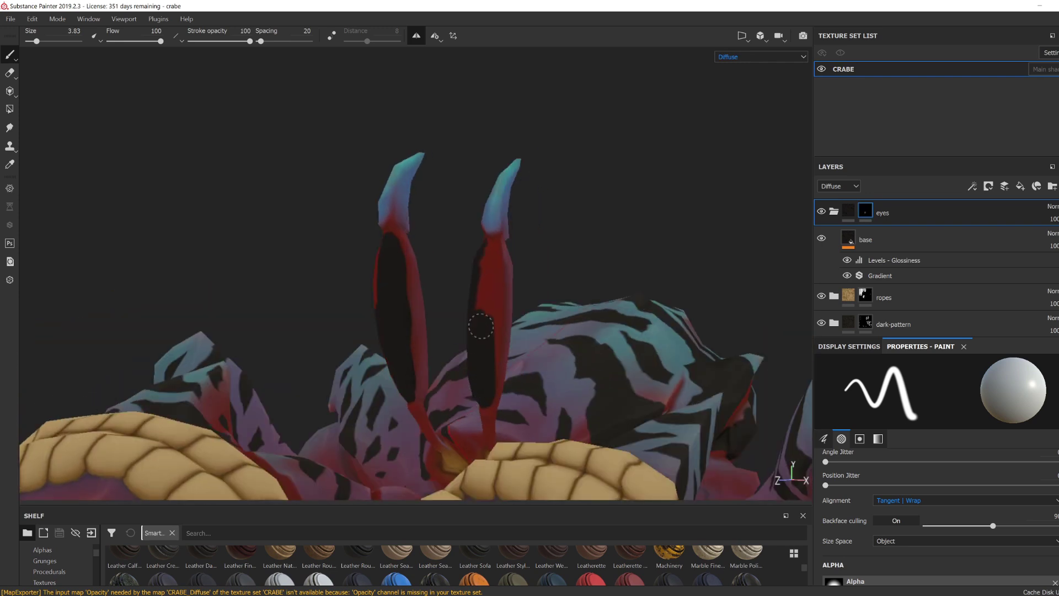
pyautogui.keyDown('alt'); pyautogui.moveTo(499, 335); pyautogui.dragTo(515, 324); pyautogui.keyUp('alt')
pyautogui.moveTo(497, 296); pyautogui.dragTo(496, 327)
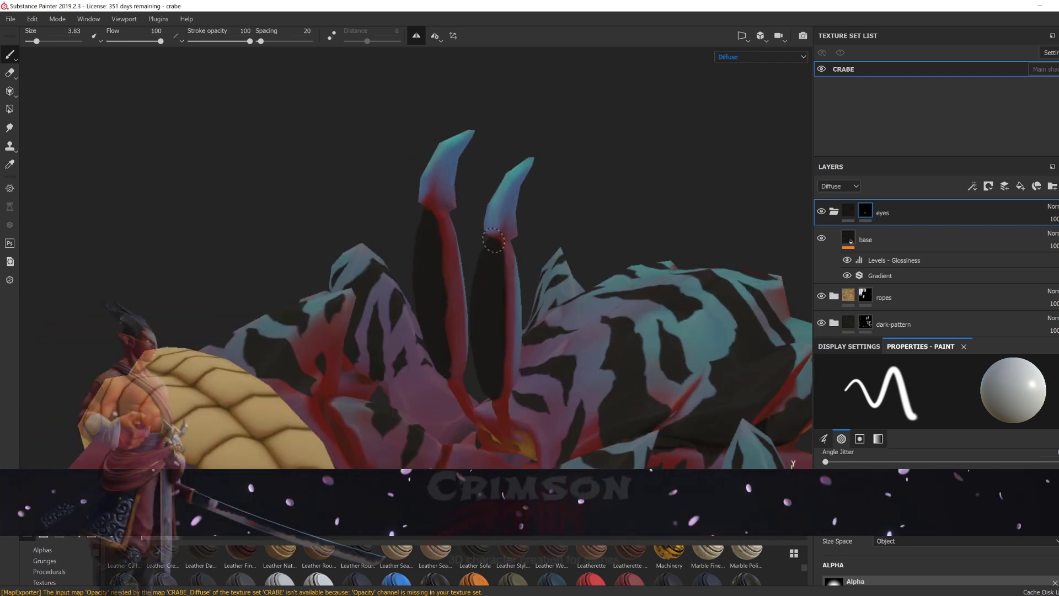
# Step: Clean up the outlines of the dark eyes by alternately erasing and restoring the mask with a brush size of about 2.25
pyautogui.keyDown('alt'); pyautogui.moveTo(515, 270); pyautogui.dragTo(507, 257); pyautogui.keyUp('alt')
pyautogui.press('x')
pyautogui.moveTo(503, 345); pyautogui.dragTo(504, 326)
pyautogui.keyDown('alt'); pyautogui.moveTo(505, 326); pyautogui.dragTo(529, 344, button='right'); pyautogui.keyUp('alt')
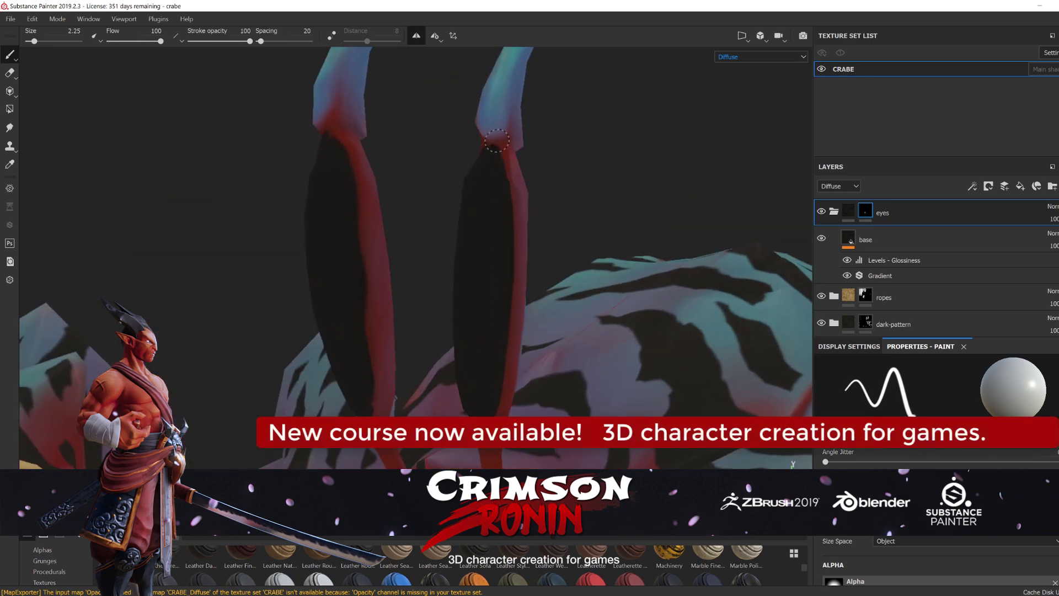
pyautogui.keyDown('alt'); pyautogui.moveTo(497, 140); pyautogui.dragTo(568, 247); pyautogui.keyUp('alt')
pyautogui.keyDown('alt'); pyautogui.moveTo(491, 218); pyautogui.dragTo(623, 220); pyautogui.keyUp('alt')
pyautogui.press('x')
pyautogui.moveTo(440, 269); pyautogui.dragTo(437, 382)
pyautogui.keyDown('alt'); pyautogui.moveTo(437, 381); pyautogui.dragTo(488, 284); pyautogui.keyUp('alt')
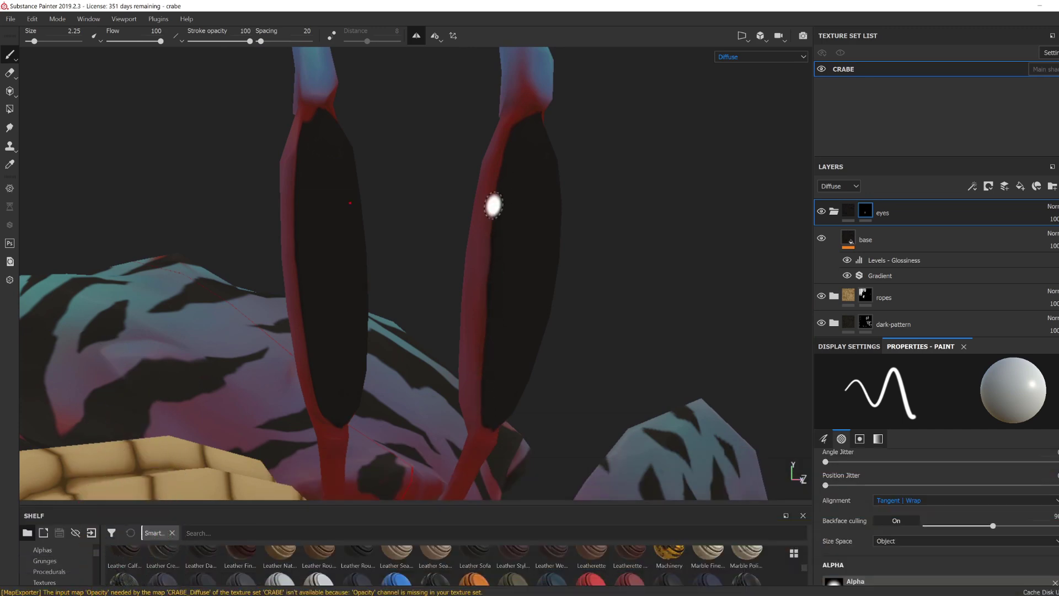
# Step: Examine the whole crab with its dark eyes from the front in the Material view
pyautogui.moveTo(494, 205)
pyautogui.keyDown('alt'); pyautogui.mouseDown()
pyautogui.moveTo(733, 383)
pyautogui.moveTo(789, 337)
pyautogui.mouseUp(); pyautogui.keyUp('alt')
pyautogui.scroll(-10, 592, 221)
pyautogui.scroll(4, 466, 195)
pyautogui.keyDown('alt'); pyautogui.moveTo(466, 195); pyautogui.dragTo(662, 308); pyautogui.keyUp('alt')
pyautogui.press('m')
pyautogui.keyDown('alt'); pyautogui.moveTo(662, 308); pyautogui.dragTo(522, 381, button='right'); pyautogui.keyUp('alt')
pyautogui.keyDown('alt'); pyautogui.moveTo(523, 380); pyautogui.dragTo(485, 402); pyautogui.keyUp('alt')
# Step: Set the eyes base layer's Specular to a very dark blue tone and collapse the eyes folder
pyautogui.click(946, 276)
pyautogui.click(952, 239)
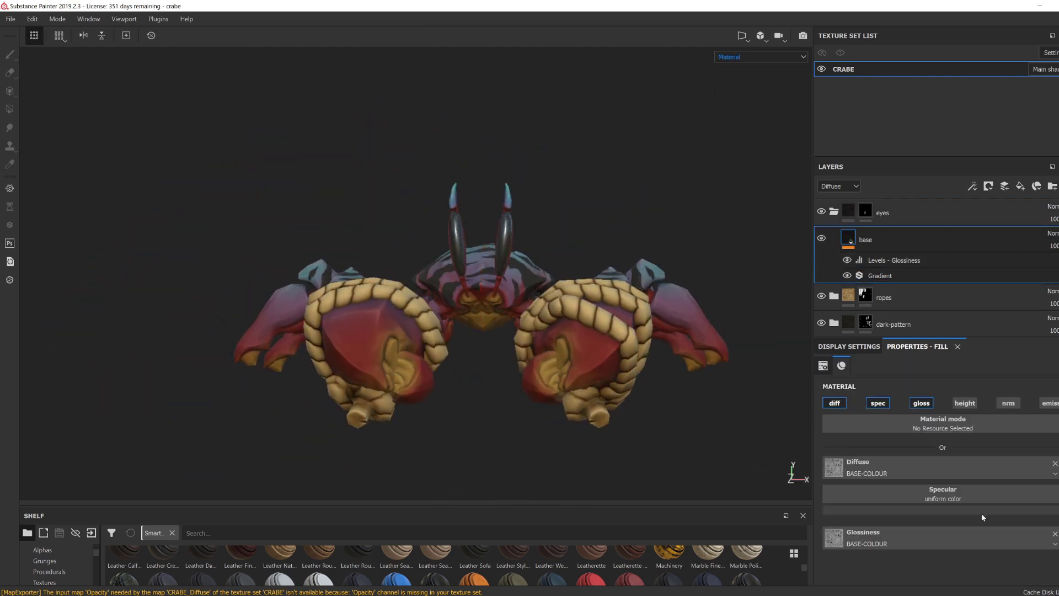
pyautogui.click(982, 513)
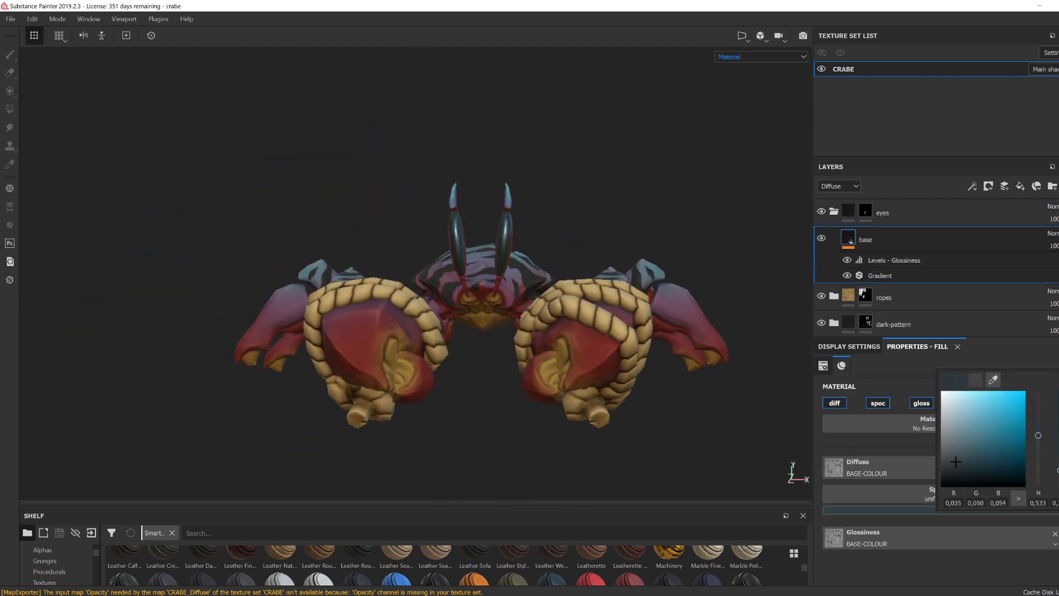
pyautogui.keyDown('alt'); pyautogui.moveTo(574, 446); pyautogui.dragTo(589, 469); pyautogui.keyUp('alt')
pyautogui.click(833, 212)
pyautogui.keyDown('alt'); pyautogui.moveTo(579, 389); pyautogui.dragTo(572, 413); pyautogui.keyUp('alt')
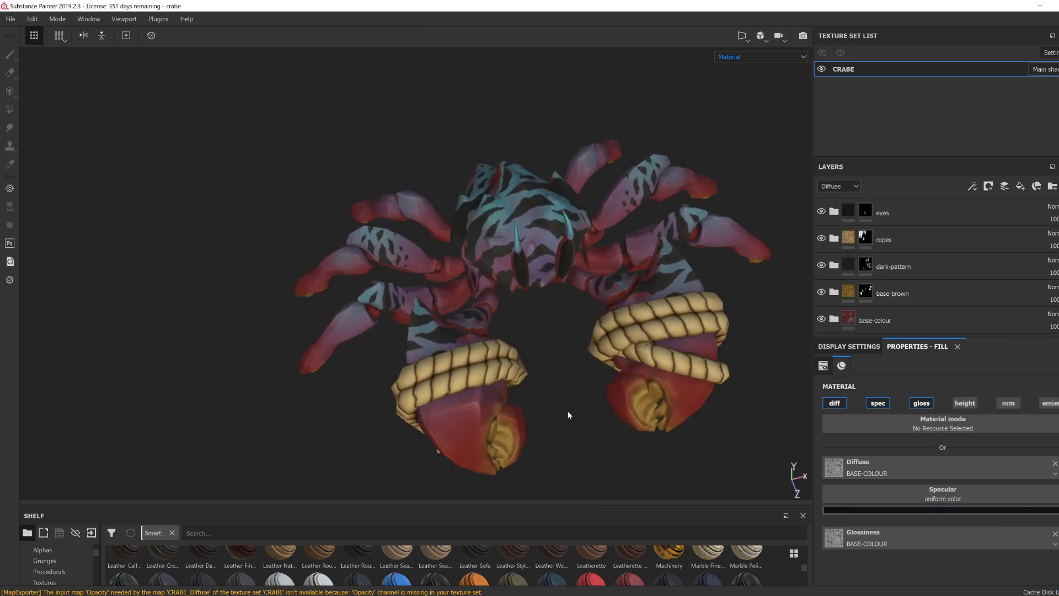
# Step: Add a fill layer named spec-glo above base in the eyes folder and display the Specular channel
pyautogui.press('c')
pyautogui.press('c')
pyautogui.press('c')
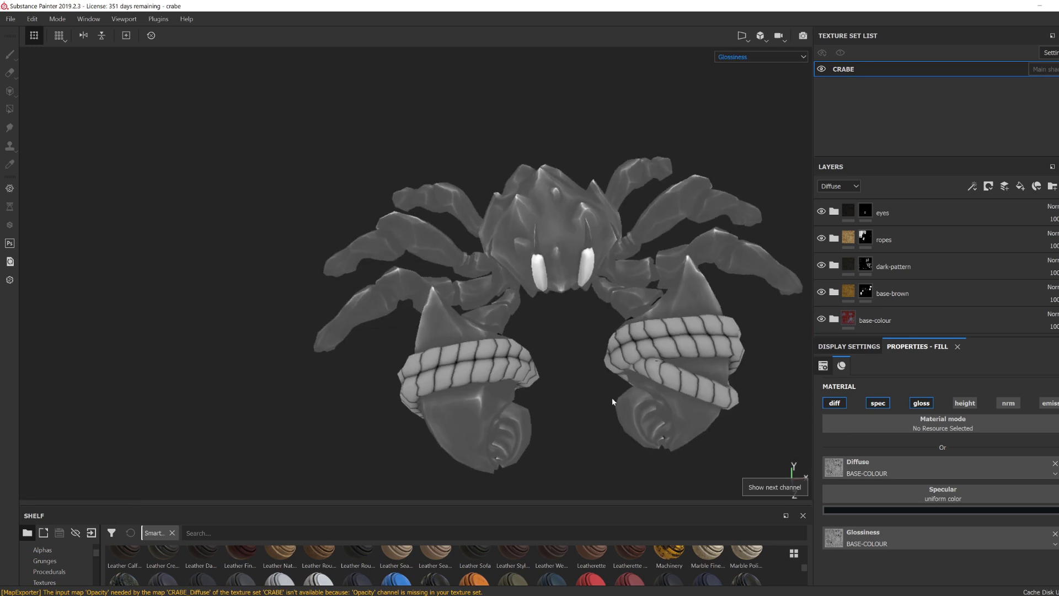
pyautogui.click(842, 314)
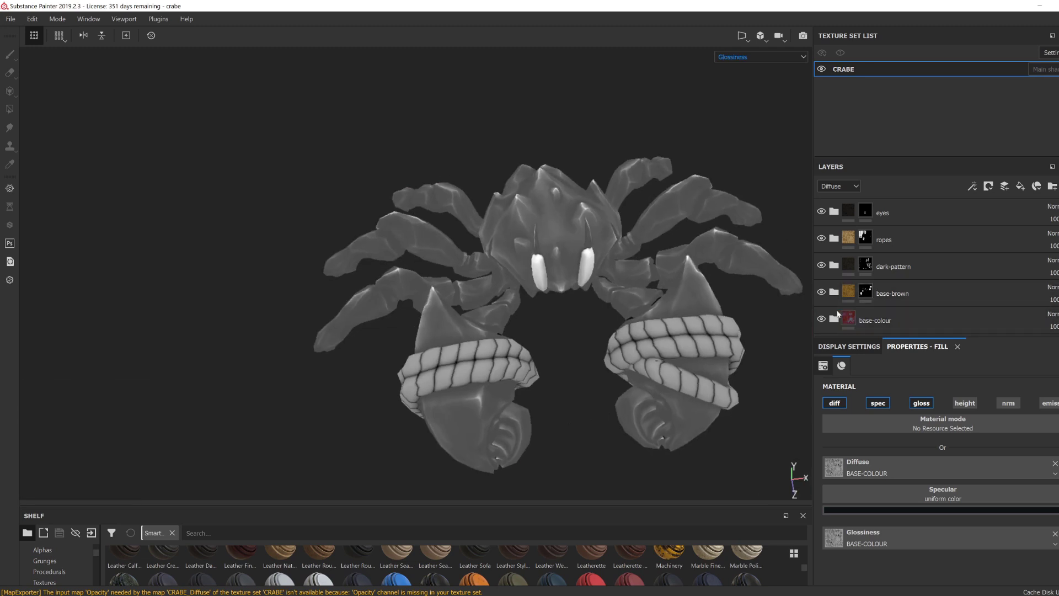
pyautogui.click(1020, 187)
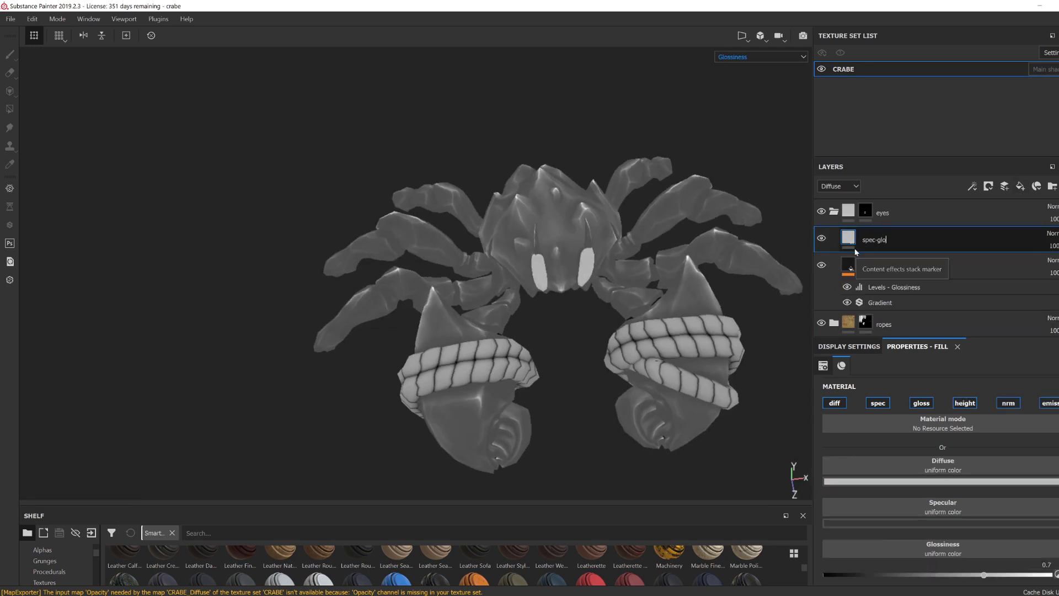
pyautogui.click(766, 57)
pyautogui.click(763, 81)
# Step: Restrict the spec-glo fill layer to the Specular channel and create a matching Specular-only fill layer named ao above it
pyautogui.moveTo(562, 324)
pyautogui.keyDown('alt'); pyautogui.mouseDown()
pyautogui.moveTo(482, 220)
pyautogui.moveTo(554, 322)
pyautogui.mouseUp(); pyautogui.keyUp('alt')
pyautogui.scroll(-3, 932, 286)
pyautogui.click(933, 309)
pyautogui.scroll(3, 943, 286)
pyautogui.click(910, 224)
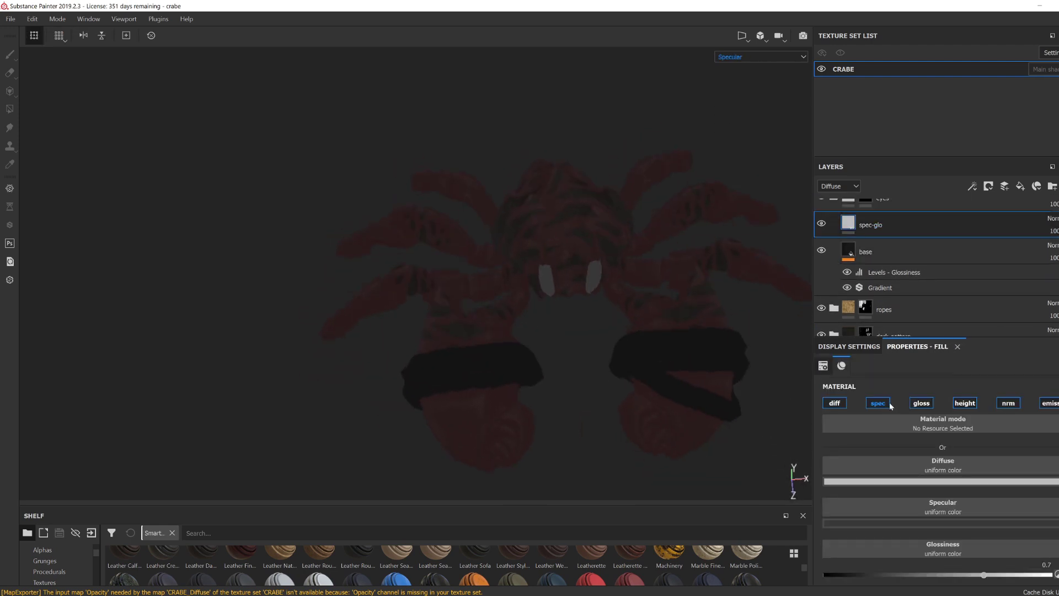
pyautogui.doubleClick(869, 224)
pyautogui.write('ao')
pyautogui.click(835, 403)
pyautogui.click(921, 404)
pyautogui.click(964, 403)
pyautogui.click(1008, 403)
pyautogui.click(1048, 404)
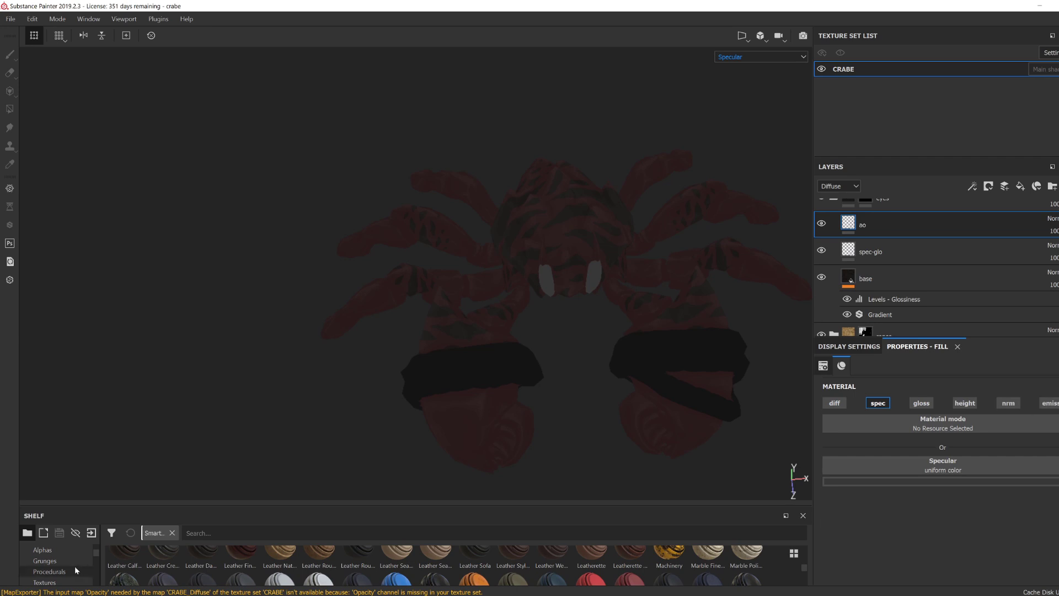
# Step: Assign the CRABE-NORMAL-AO texture to the ao fill layer's Specular and set the layer stack to the Specular channel
pyautogui.moveTo(155, 503); pyautogui.dragTo(149, 406)
pyautogui.click(57, 485)
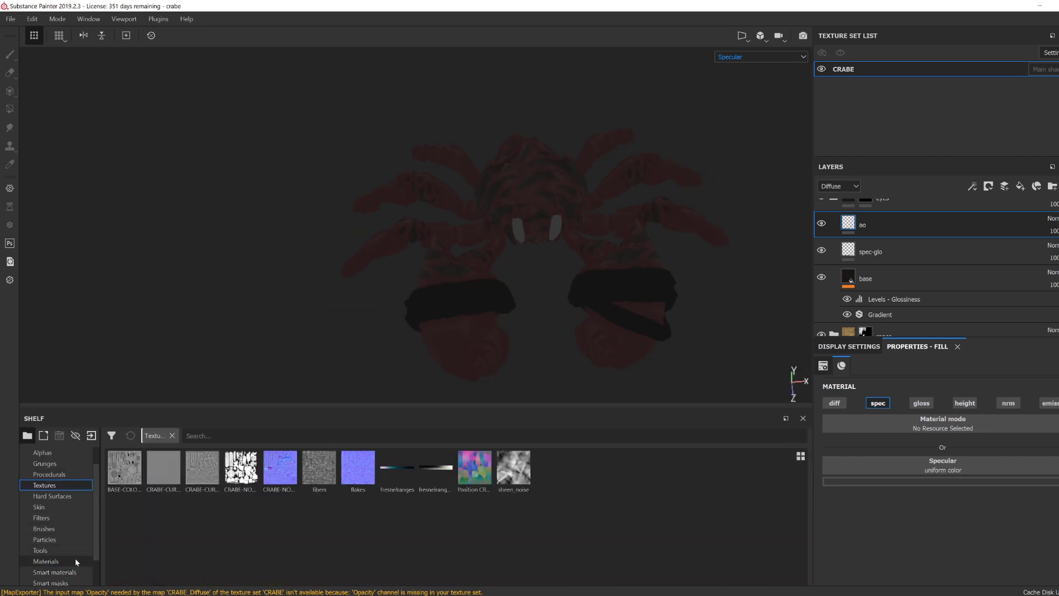
pyautogui.click(859, 187)
pyautogui.click(852, 207)
# Step: Move ao and spec-glo out of the eyes folder to just below it, set ao to Multiply and hide spec-glo
pyautogui.scroll(1, 866, 223)
pyautogui.keyDown('shift'); pyautogui.click(877, 267); pyautogui.keyUp('shift')
pyautogui.moveTo(877, 267); pyautogui.dragTo(882, 202)
pyautogui.moveTo(922, 241); pyautogui.dragTo(923, 278)
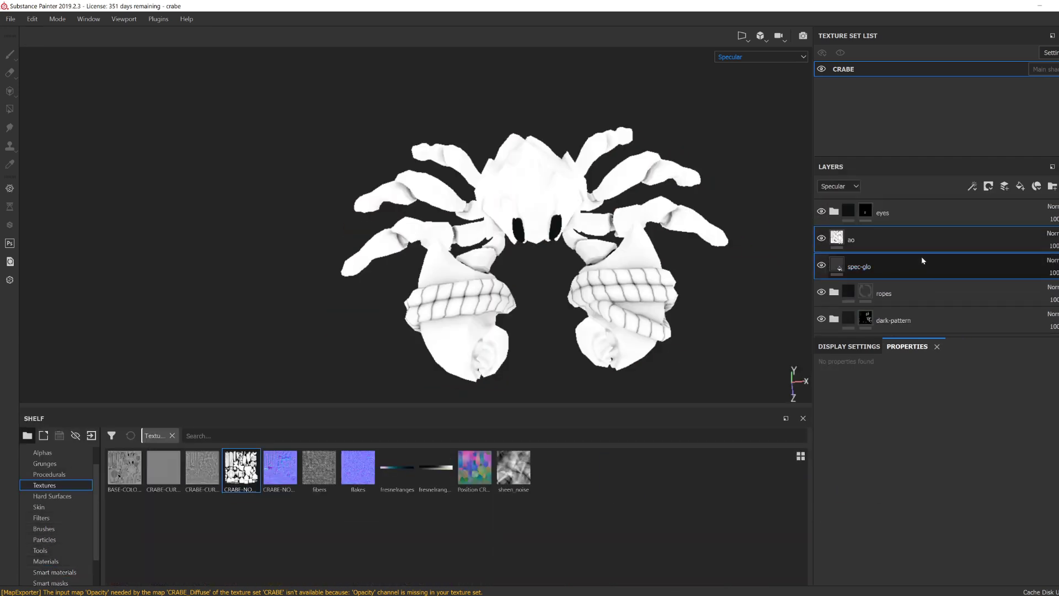
pyautogui.click(884, 239)
pyautogui.click(821, 265)
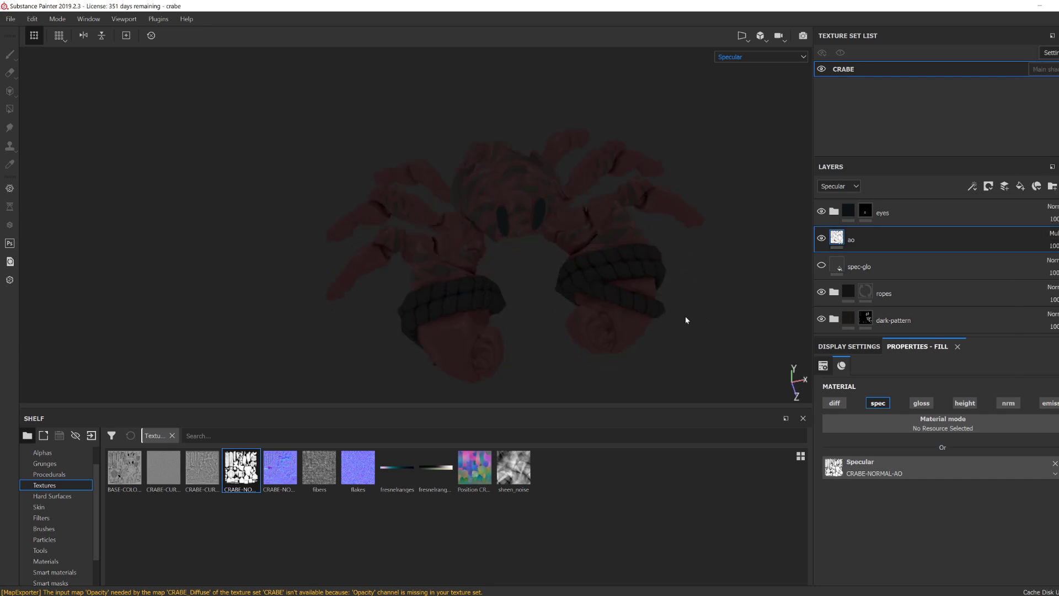
# Step: Set Color 2 of the crab base-colour layer's Specular gradient to a greyish pink, adjust the colour positions, and check the material
pyautogui.press('m')
pyautogui.click(895, 271)
pyautogui.keyDown('alt'); pyautogui.moveTo(707, 320); pyautogui.dragTo(739, 344); pyautogui.keyUp('alt')
pyautogui.scroll(-3, 882, 298)
pyautogui.click(834, 315)
pyautogui.scroll(-5, 905, 309)
pyautogui.click(915, 325)
pyautogui.scroll(-1, 1051, 307)
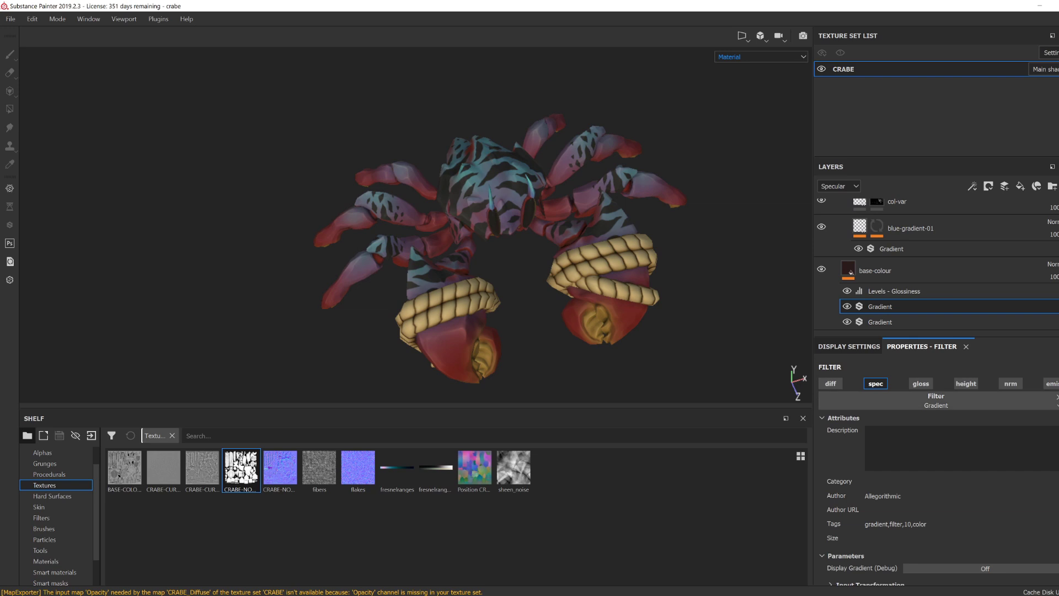
pyautogui.scroll(-5, 937, 469)
pyautogui.click(919, 502)
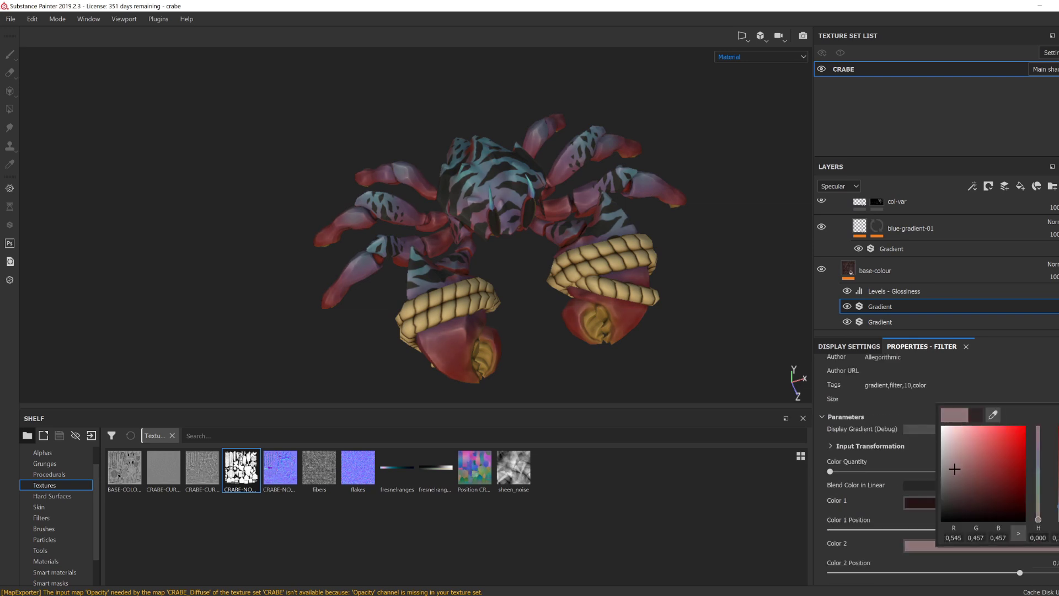
pyautogui.press('c')
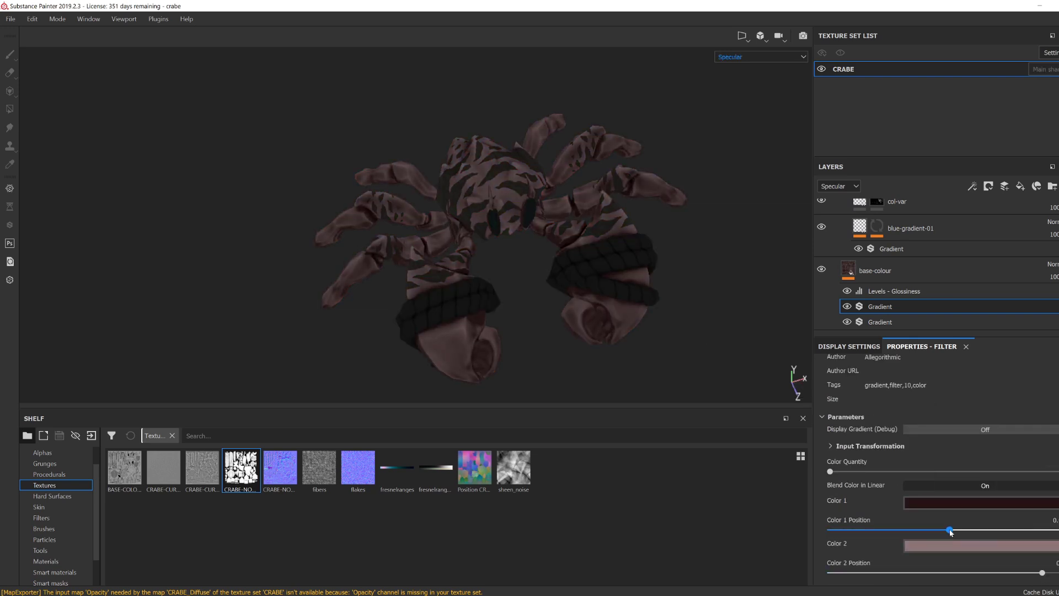
pyautogui.press('m')
pyautogui.keyDown('alt'); pyautogui.moveTo(725, 303); pyautogui.dragTo(711, 337); pyautogui.keyUp('alt')
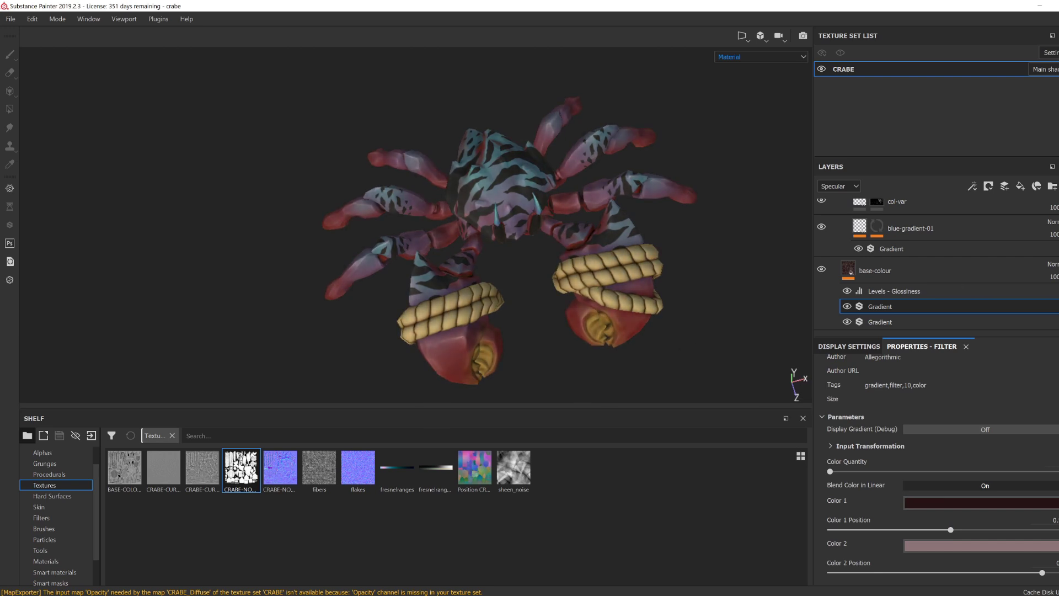
# Step: Examine the base-brown folder's colour-var group and its sublayers
pyautogui.scroll(5, 938, 259)
pyautogui.click(836, 243)
pyautogui.click(845, 263)
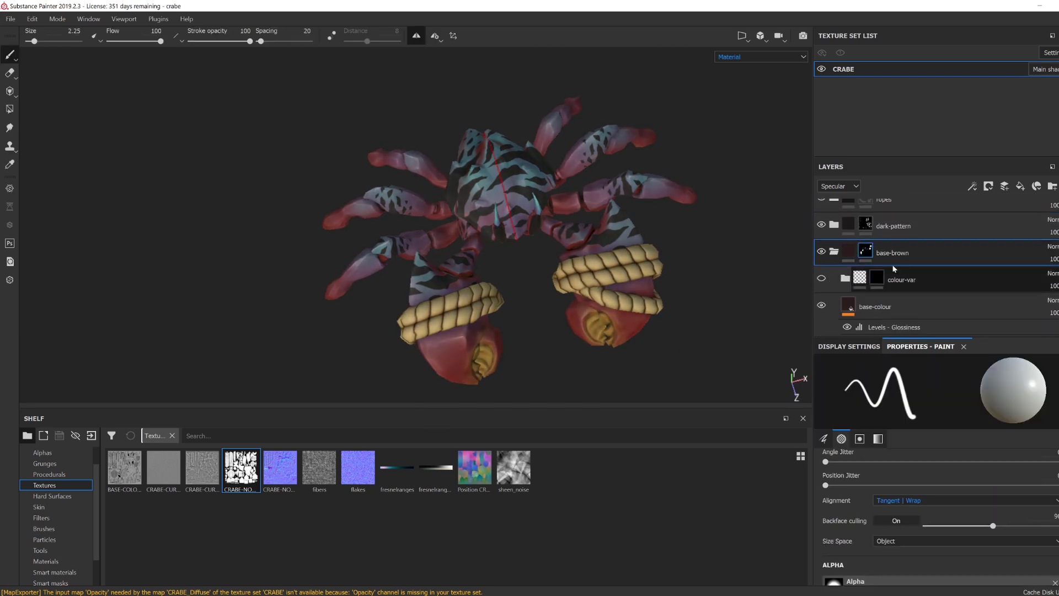
pyautogui.click(834, 253)
pyautogui.click(845, 277)
pyautogui.scroll(-2, 859, 273)
pyautogui.click(862, 269)
pyautogui.scroll(2, 862, 276)
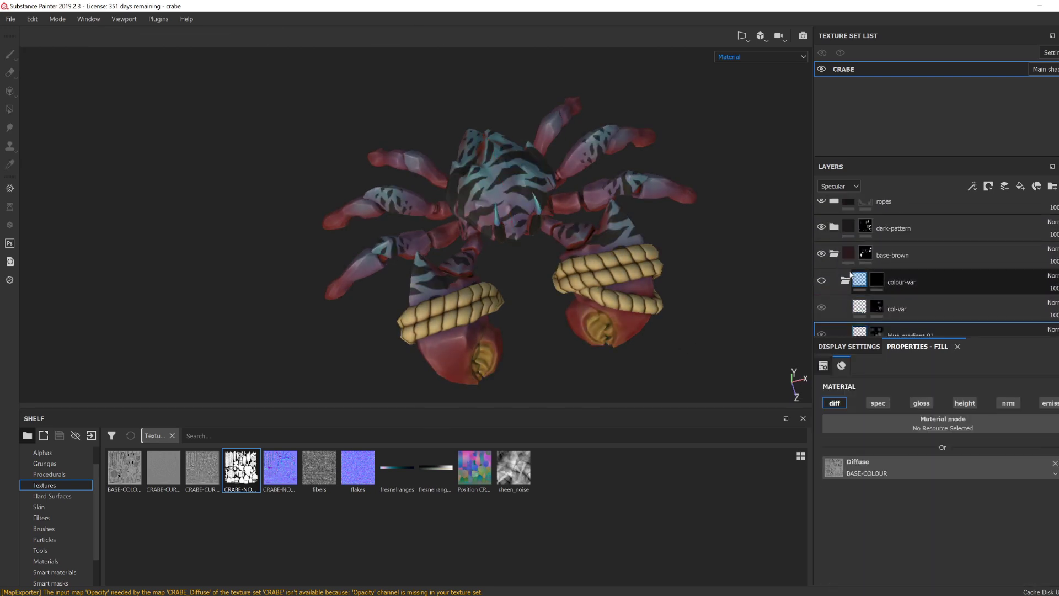
# Step: Set Color 2 of the dark-pattern base-colour layer's Specular gradient to a muted grey and adjust the colour positions
pyautogui.click(834, 227)
pyautogui.click(936, 291)
pyautogui.click(919, 502)
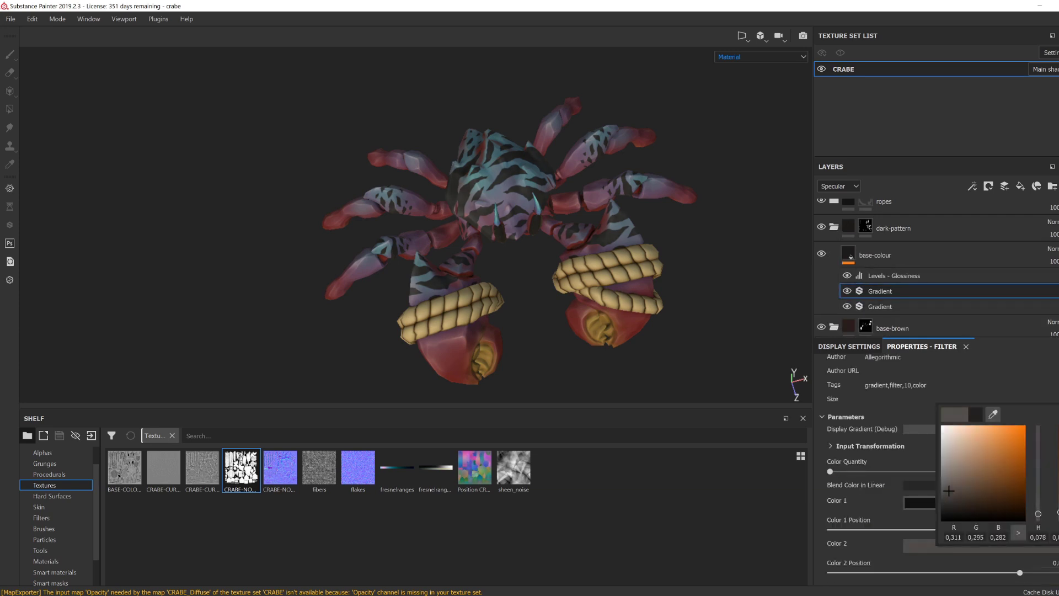
pyautogui.press('c')
pyautogui.press('m')
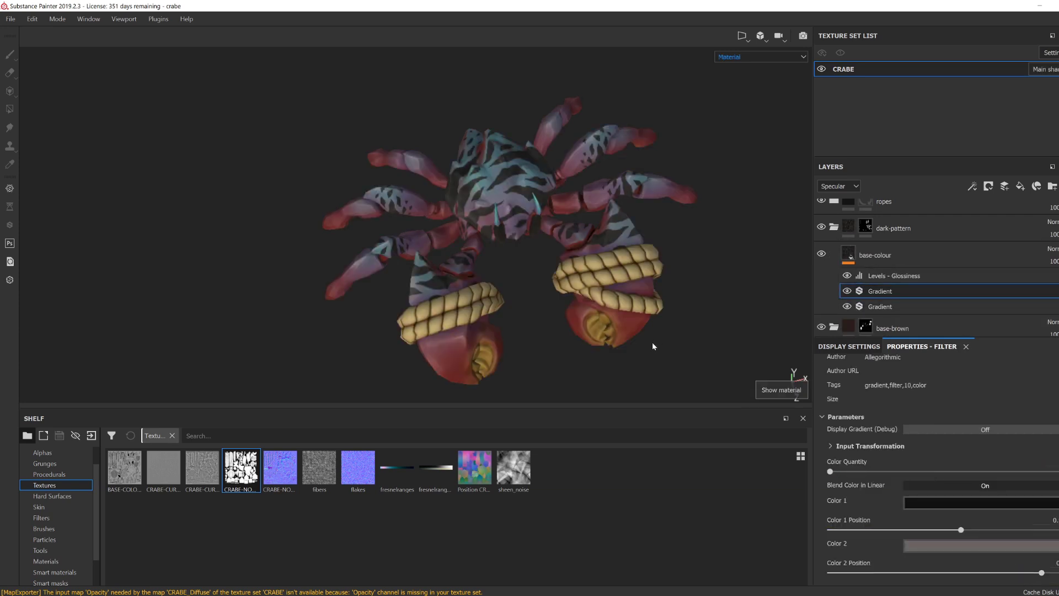
# Step: Try Grunge Plaster Damaged in the spec-glo layer's Specular and replace it with Grunge Rough Dirty
pyautogui.scroll(2, 905, 266)
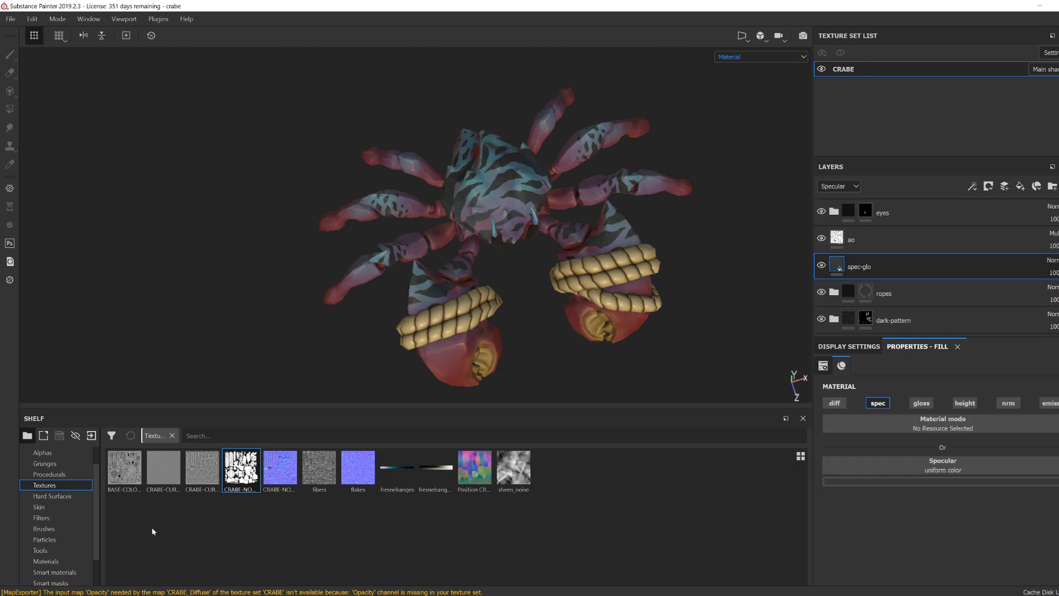
pyautogui.click(45, 463)
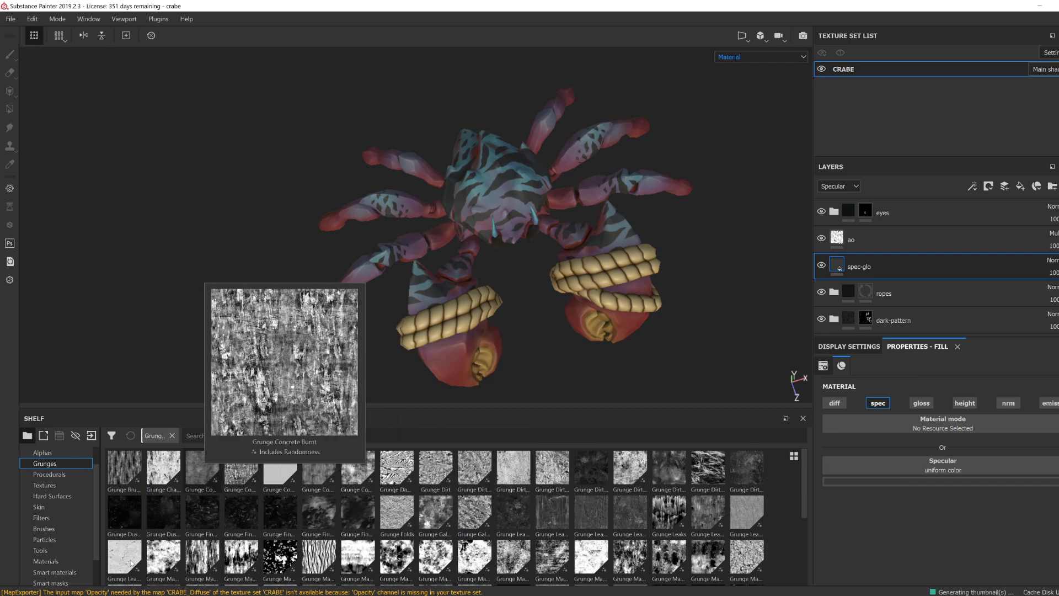
pyautogui.scroll(-2, 127, 556)
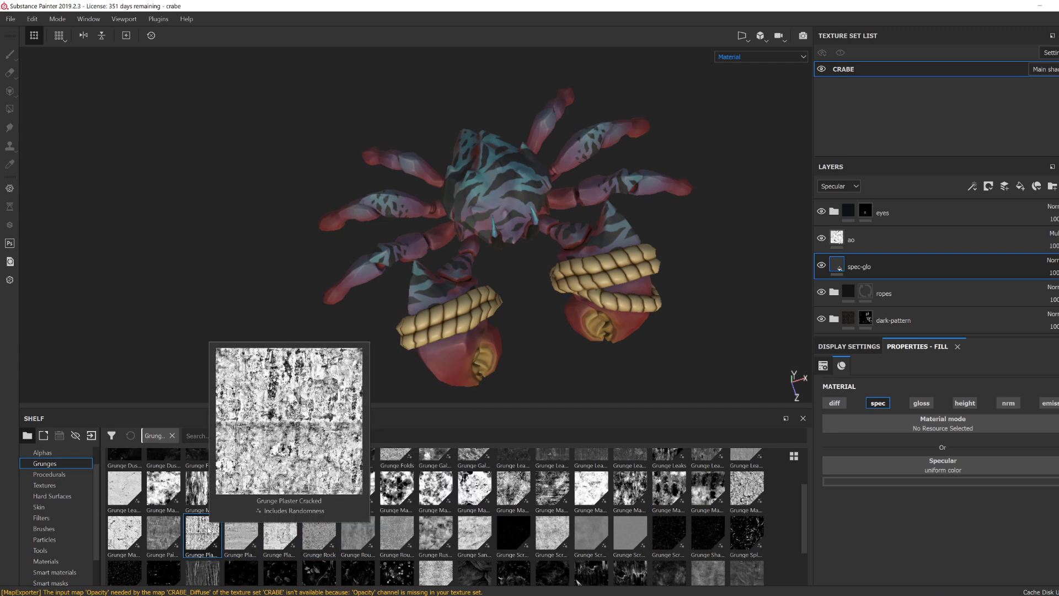
pyautogui.moveTo(466, 494); pyautogui.dragTo(943, 465)
pyautogui.press('c')
pyautogui.press('c')
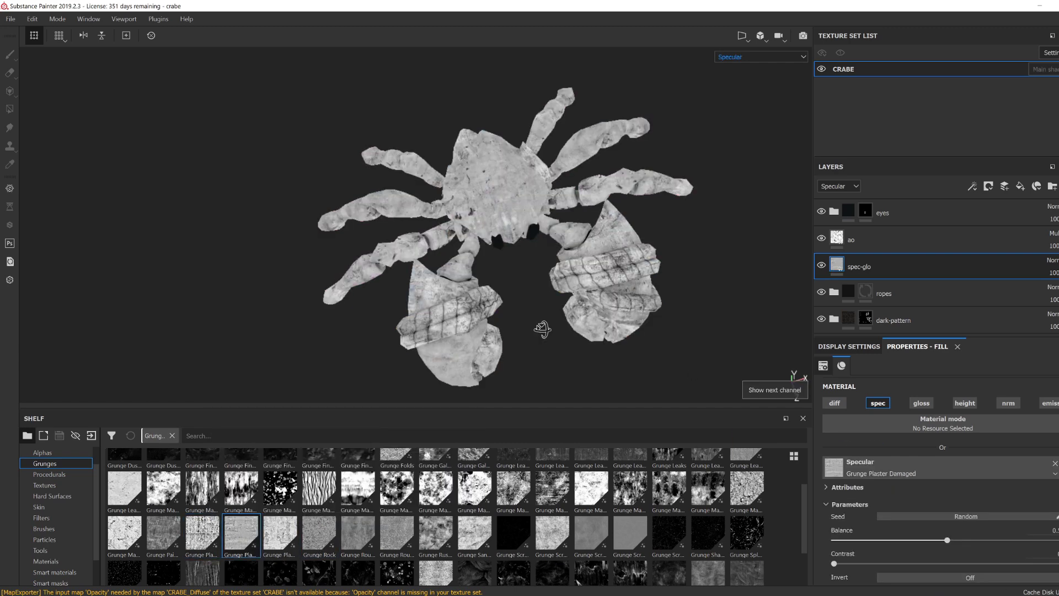
pyautogui.keyDown('alt'); pyautogui.moveTo(543, 330); pyautogui.dragTo(638, 359, button='right'); pyautogui.keyUp('alt')
pyautogui.keyDown('alt'); pyautogui.moveTo(638, 359); pyautogui.dragTo(546, 375); pyautogui.keyUp('alt')
pyautogui.moveTo(353, 536); pyautogui.dragTo(554, 328)
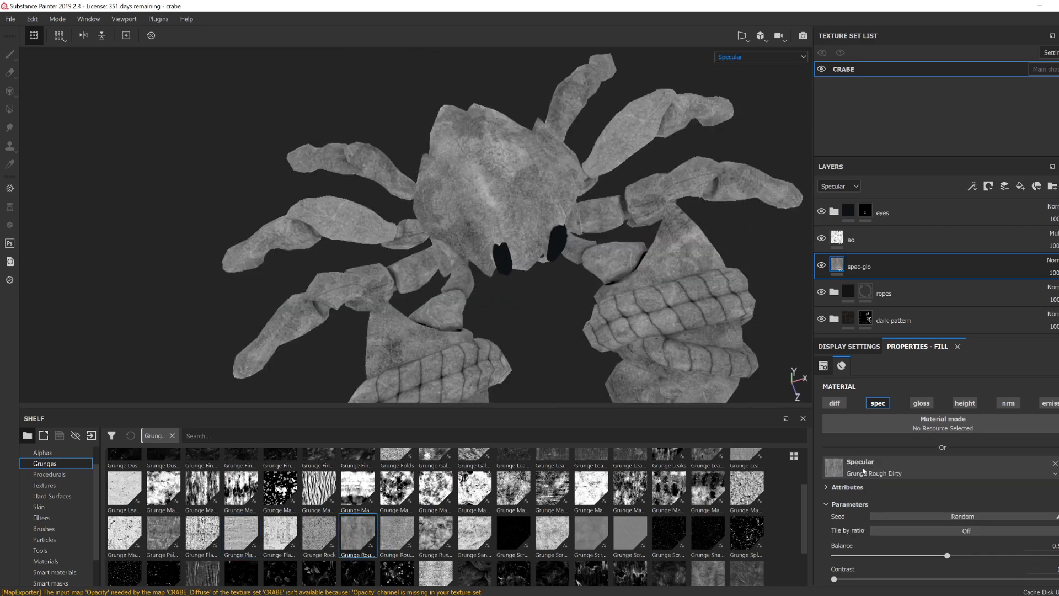
# Step: Set the spec-glo fill's UV scale to 0.91 and its blending mode to Overlay
pyautogui.scroll(5, 558, 326)
pyautogui.scroll(7, 915, 435)
pyautogui.moveTo(912, 423); pyautogui.dragTo(912, 423)
pyautogui.click(1051, 260)
pyautogui.click(1037, 188)
pyautogui.scroll(-1, 938, 458)
pyautogui.press('m')
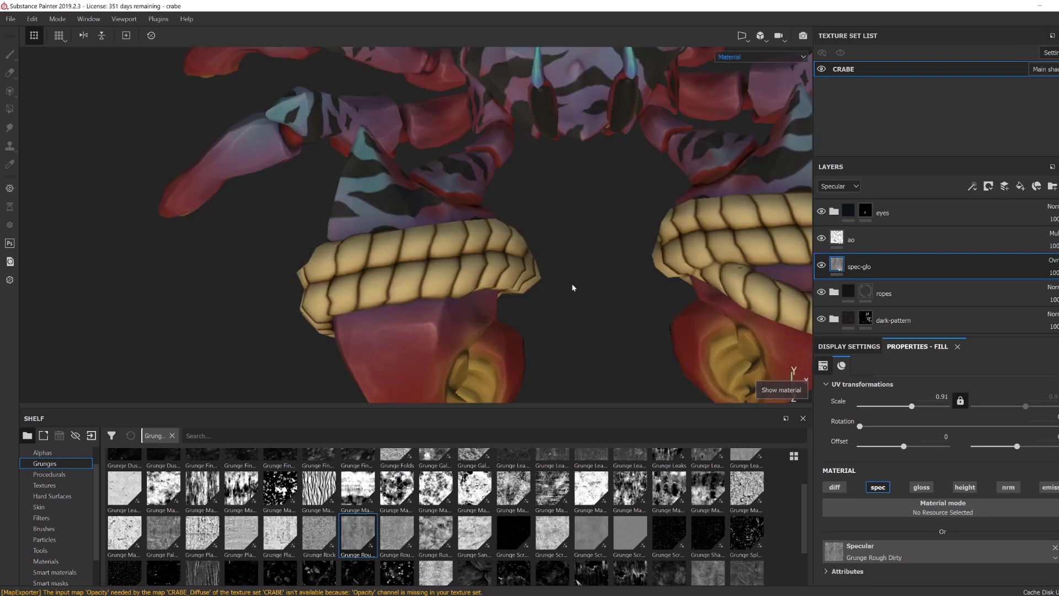
# Step: Check the whole crab from the front in the Material view and save the project
pyautogui.scroll(-3, 572, 287)
pyautogui.keyDown('alt'); pyautogui.moveTo(572, 286); pyautogui.dragTo(507, 381); pyautogui.keyUp('alt')
pyautogui.scroll(-2, 572, 250)
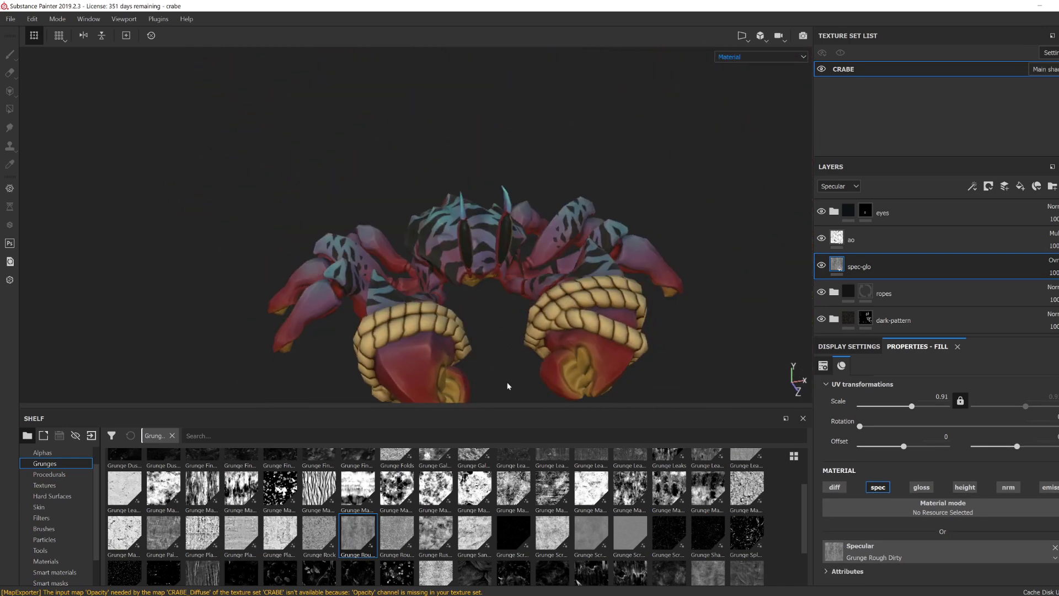
pyautogui.keyDown('alt'); pyautogui.moveTo(695, 289); pyautogui.dragTo(641, 343); pyautogui.keyUp('alt')
pyautogui.hotkey('ctrl', 's')
pyautogui.scroll(2, 534, 321)
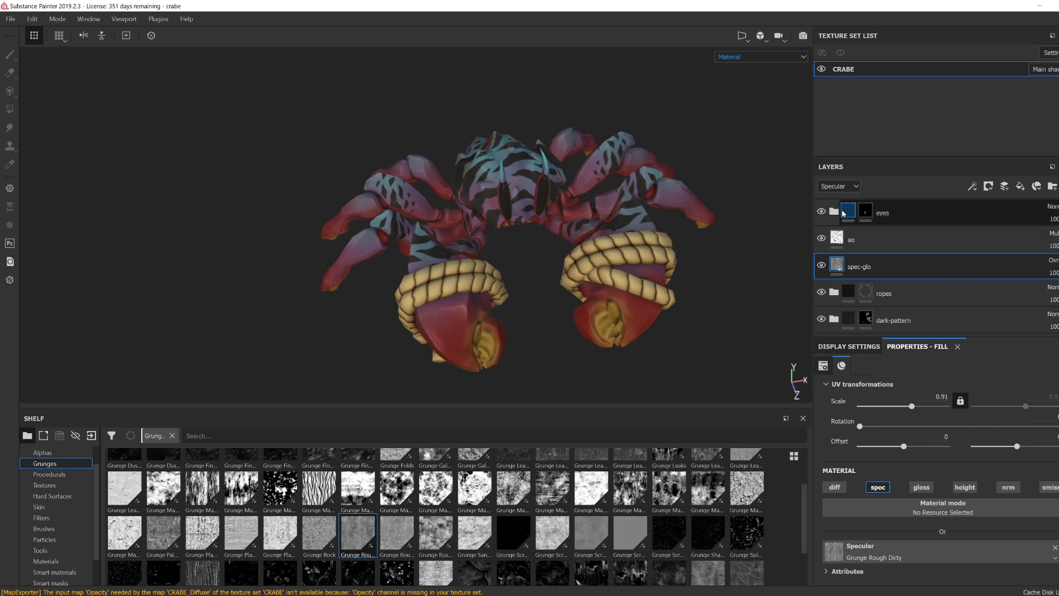
# Step: Rename spec-glo to spec-noise, place it below the ropes folder, and move the ao layer above the eyes folder
pyautogui.scroll(-2, 941, 480)
pyautogui.scroll(1, 940, 480)
pyautogui.moveTo(745, 324)
pyautogui.keyDown('alt'); pyautogui.mouseDown()
pyautogui.moveTo(710, 354)
pyautogui.moveTo(738, 332)
pyautogui.mouseUp(); pyautogui.keyUp('alt')
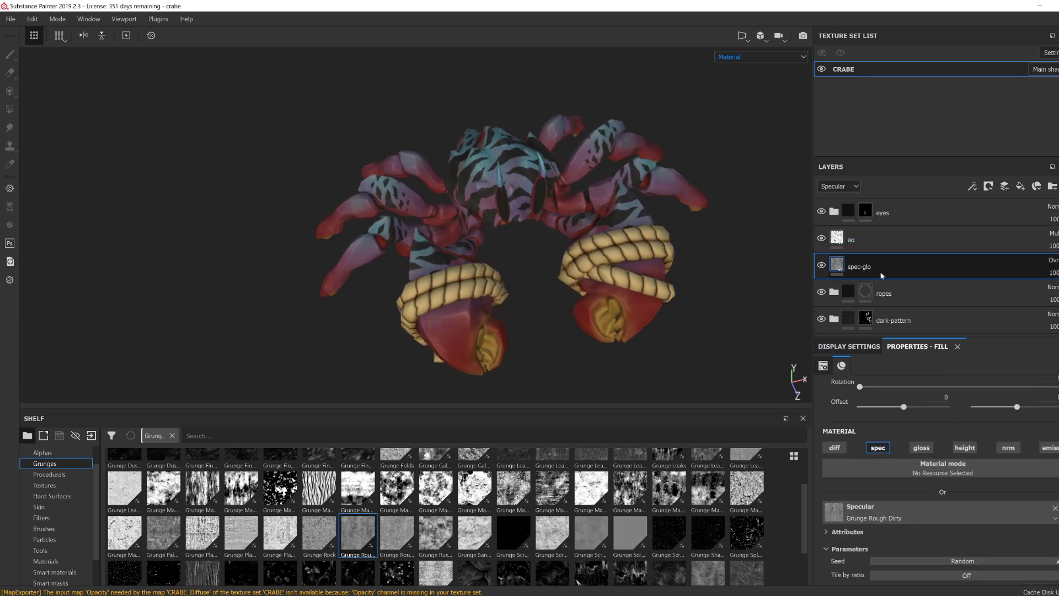
pyautogui.moveTo(938, 295); pyautogui.dragTo(898, 203)
pyautogui.click(822, 267)
pyautogui.click(866, 264)
pyautogui.keyDown('alt'); pyautogui.moveTo(723, 290); pyautogui.dragTo(709, 307); pyautogui.keyUp('alt')
pyautogui.press('c')
pyautogui.press('c')
pyautogui.press('m')
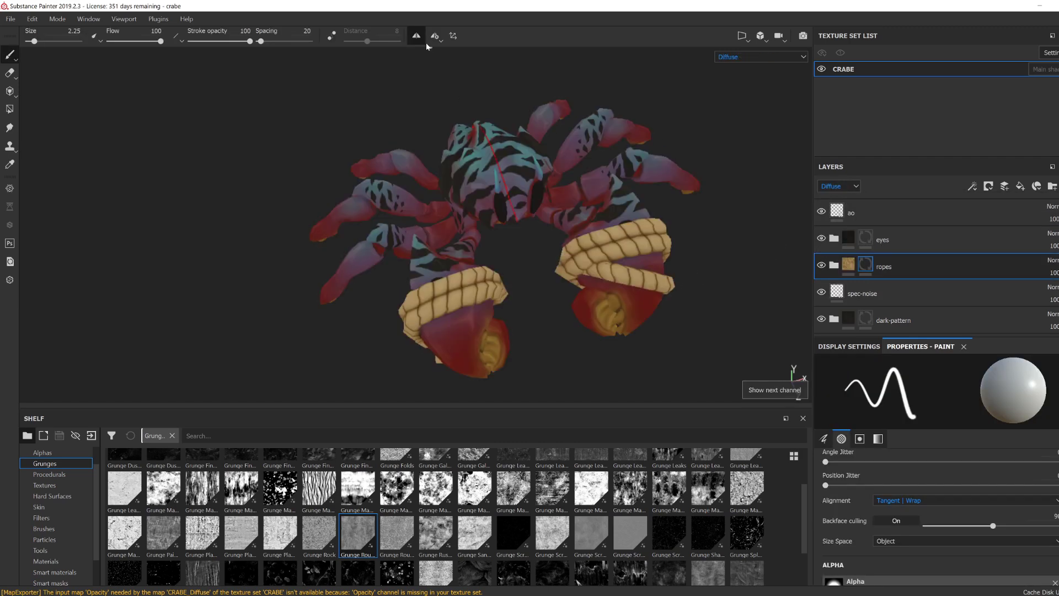
# Step: Export the CRABE textures as 8-bit PNG at 2048x2048 with the PBR SpecGloss config and check them in the other open application
pyautogui.click(15, 24)
pyautogui.click(33, 164)
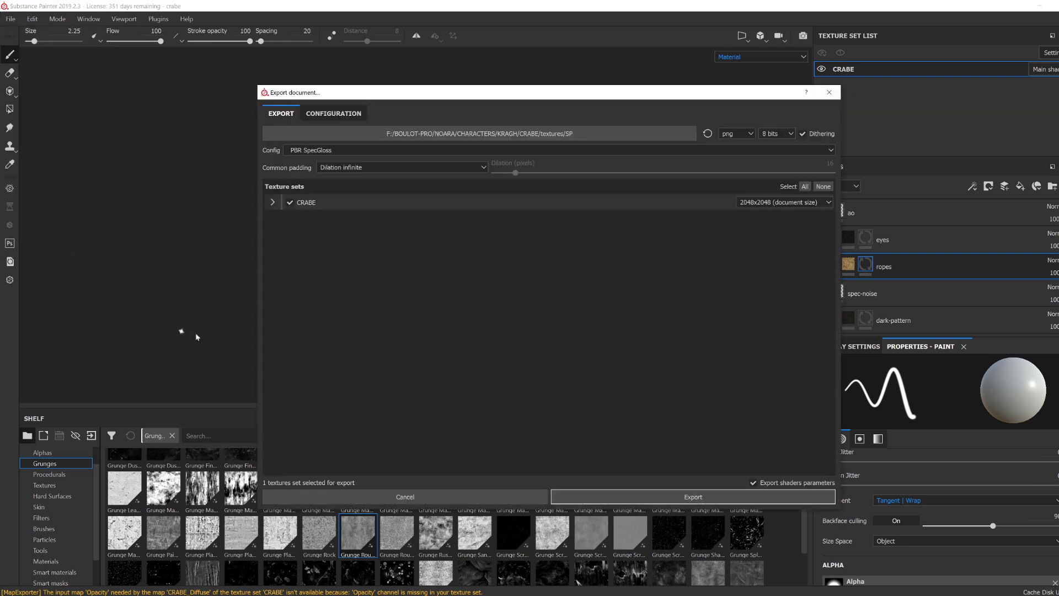
pyautogui.press('Return')
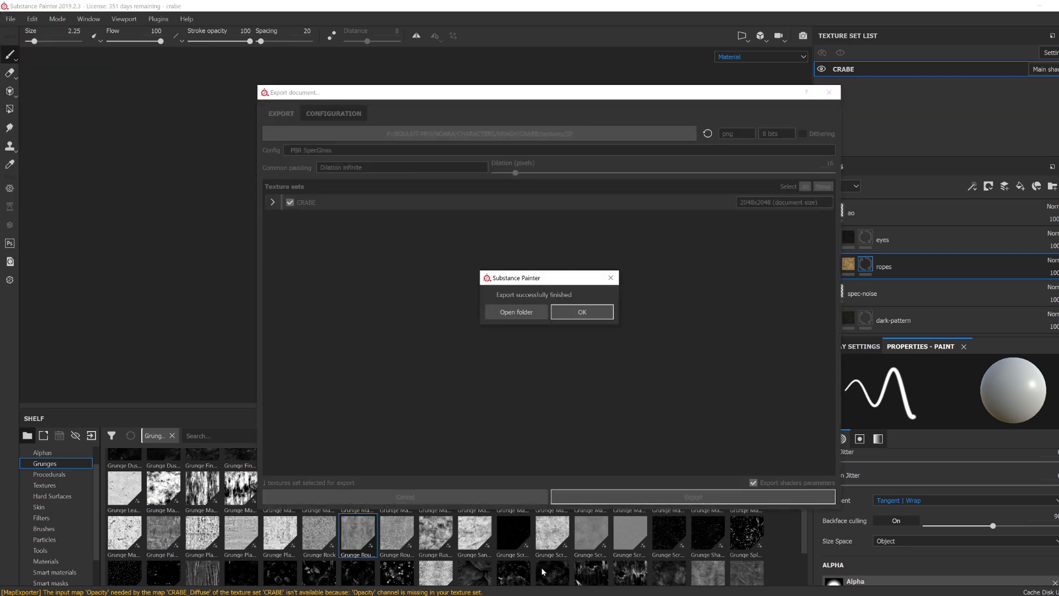
pyautogui.press('Return')
pyautogui.hotkey('alt', 'Tab')
pyautogui.hotkey('alt', 'r')
pyautogui.moveTo(554, 510)
pyautogui.mouseDown(button='middle')
pyautogui.moveTo(535, 486)
pyautogui.moveTo(555, 436)
pyautogui.moveTo(666, 455)
pyautogui.mouseUp(button='middle')
pyautogui.hotkey('alt', 'Tab')
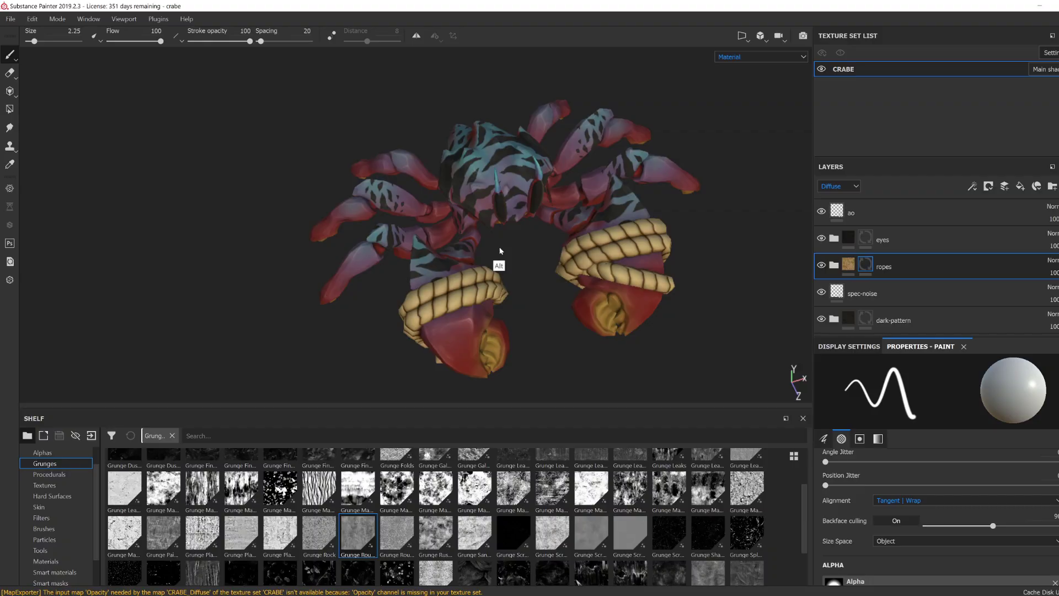
# Step: Adjust Color 2 and Color 3 of the base-brown base-colour layer's Diffuse gradient to more muted beige-brown tones
pyautogui.scroll(-5, 864, 265)
pyautogui.click(863, 253)
pyautogui.click(834, 250)
pyautogui.scroll(-2, 860, 254)
pyautogui.scroll(1, 881, 248)
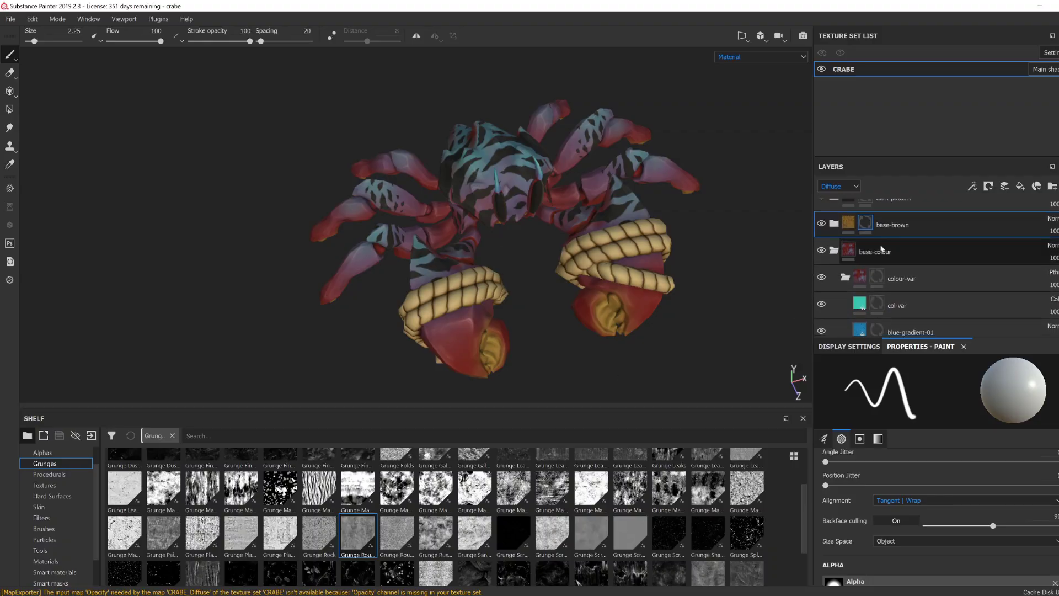
pyautogui.press('Delete')
pyautogui.click(909, 301)
pyautogui.scroll(-4, 1041, 425)
pyautogui.click(1039, 506)
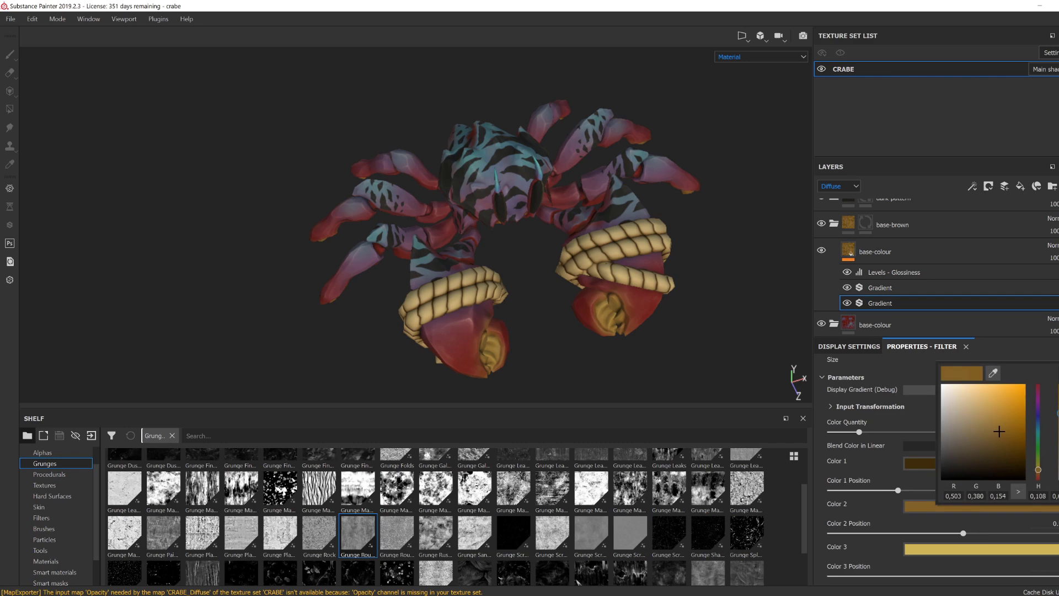
pyautogui.click(970, 549)
# Step: Select the base-brown folder's mask, reduce the brush size, and examine the crab's underside in the Diffuse channel
pyautogui.click(865, 223)
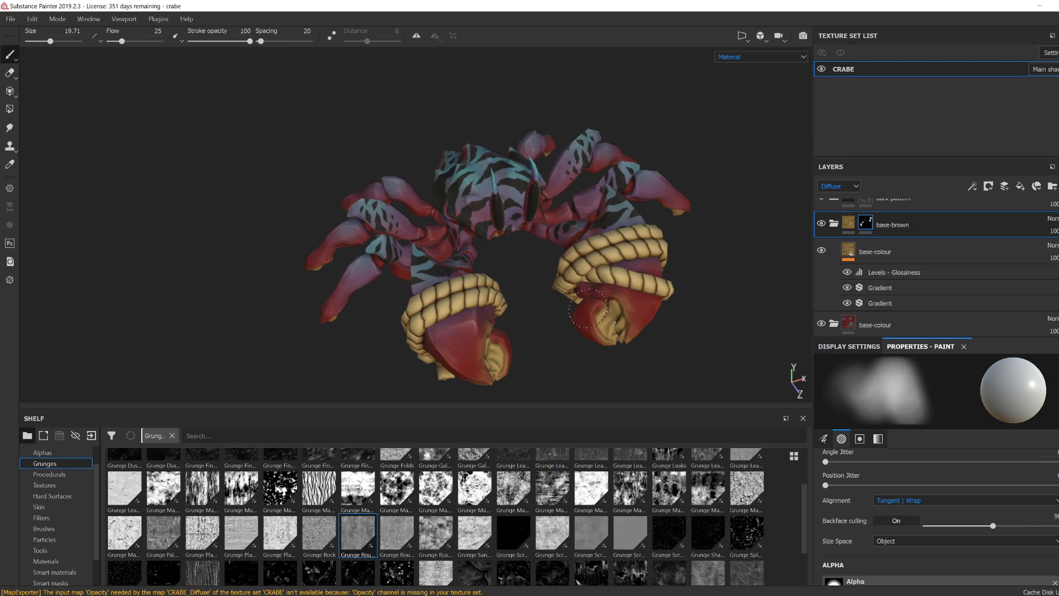
pyautogui.keyDown('alt'); pyautogui.moveTo(598, 309); pyautogui.dragTo(609, 177); pyautogui.keyUp('alt')
pyautogui.press('c')
pyautogui.keyDown('alt'); pyautogui.moveTo(492, 351); pyautogui.dragTo(627, 309); pyautogui.keyUp('alt')
pyautogui.keyDown('alt'); pyautogui.moveTo(555, 262); pyautogui.dragTo(499, 341); pyautogui.keyUp('alt')
pyautogui.keyDown('alt'); pyautogui.moveTo(609, 357); pyautogui.dragTo(575, 225); pyautogui.keyUp('alt')
pyautogui.keyDown('alt'); pyautogui.moveTo(574, 226); pyautogui.dragTo(698, 386, button='right'); pyautogui.keyUp('alt')
pyautogui.press('[')
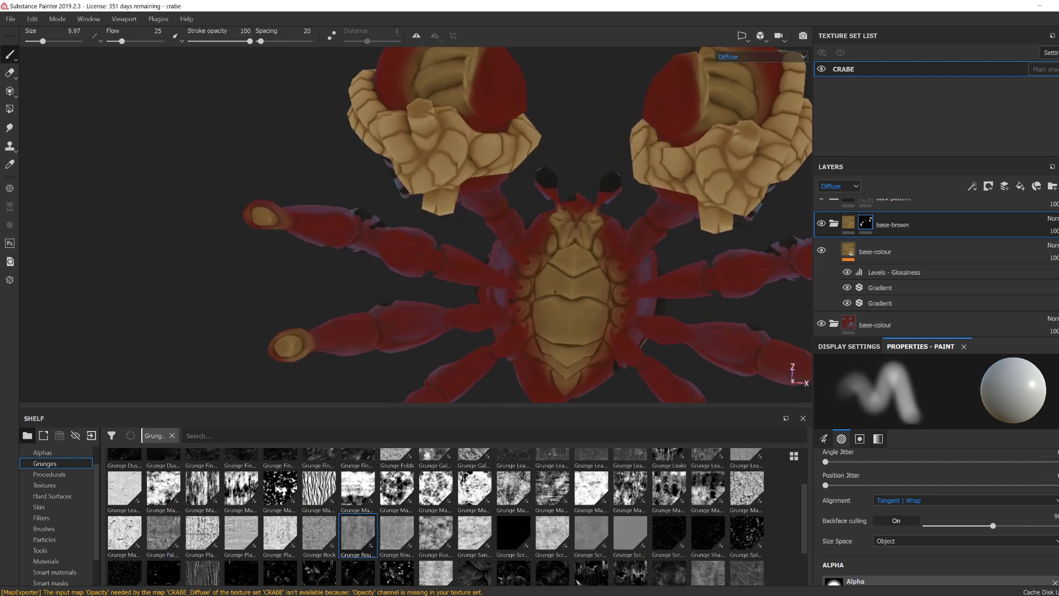
# Step: Add a Diffuse-only fill layer named lighten above base-colour in the base-brown folder
pyautogui.scroll(5, 837, 284)
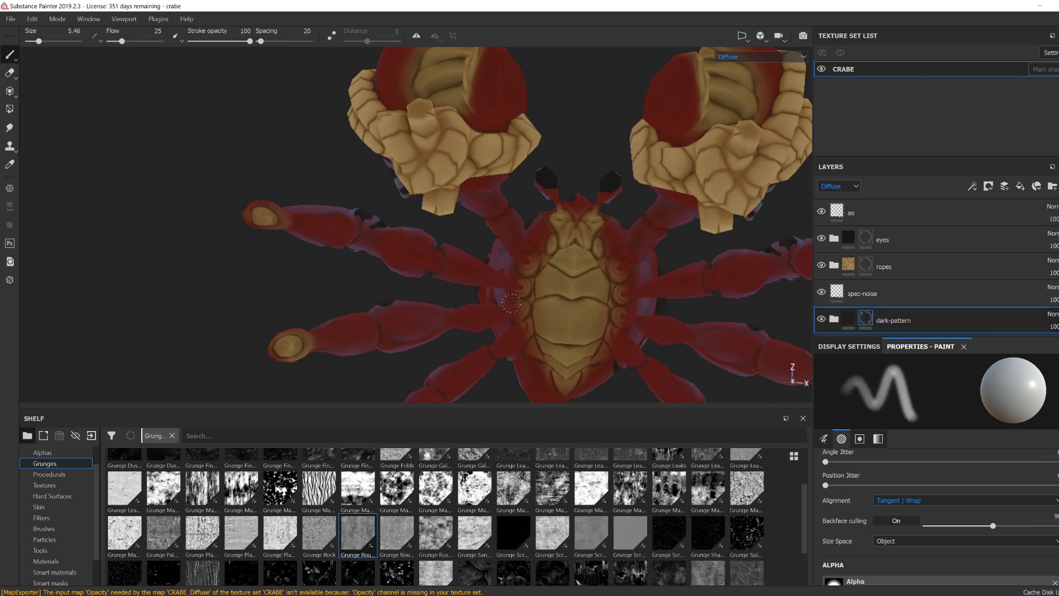
pyautogui.scroll(-3, 874, 293)
pyautogui.click(874, 292)
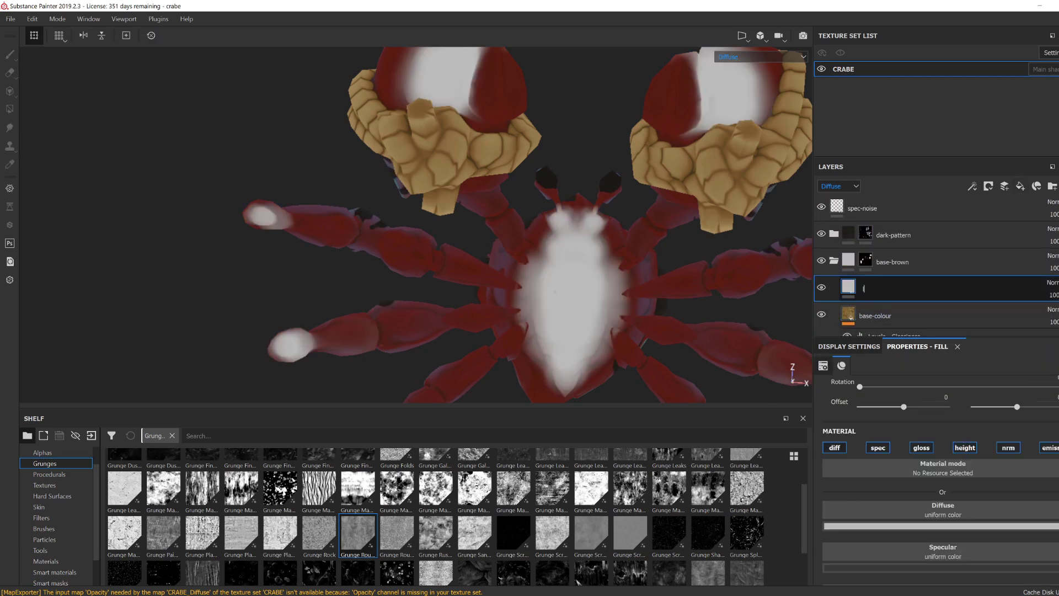
# Step: Set the lighten layer's blending mode to Screen after trying Overlay, and set its Diffuse colour to a golden yellow
pyautogui.click(1051, 282)
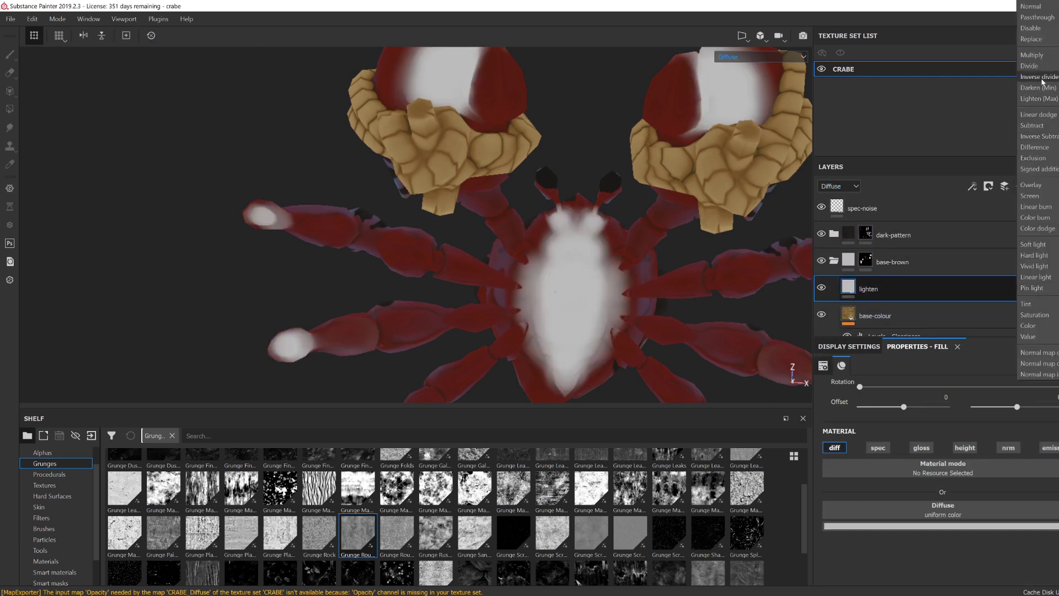
pyautogui.click(1031, 185)
pyautogui.click(1051, 282)
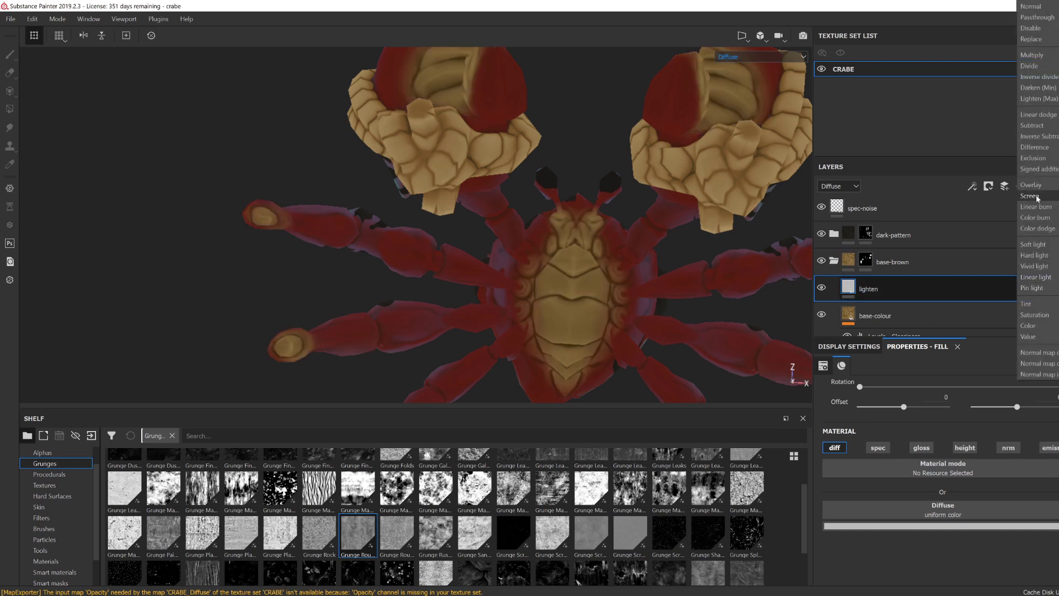
pyautogui.click(1031, 197)
pyautogui.click(961, 526)
pyautogui.click(975, 431)
pyautogui.moveTo(1038, 500); pyautogui.dragTo(1038, 489)
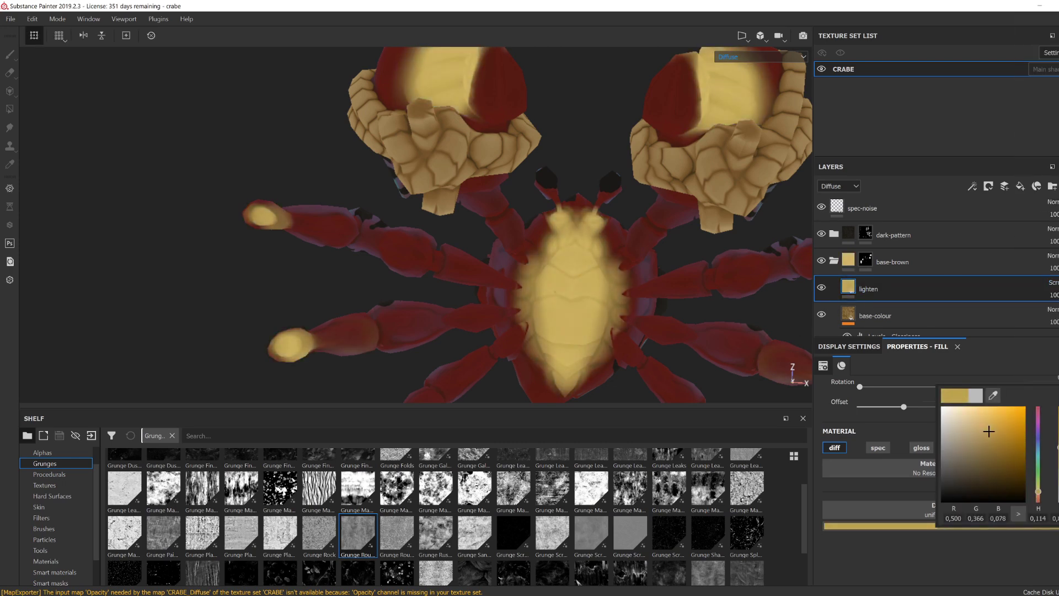
pyautogui.moveTo(989, 431); pyautogui.dragTo(988, 436)
# Step: Give the lighten layer a black mask and turn on symmetry with a soft brush at flow 13
pyautogui.rightClick(877, 288)
pyautogui.click(907, 21)
pyautogui.keyDown('alt'); pyautogui.moveTo(596, 309); pyautogui.dragTo(587, 291); pyautogui.keyUp('alt')
pyautogui.keyDown('alt'); pyautogui.moveTo(586, 291); pyautogui.dragTo(583, 299, button='right'); pyautogui.keyUp('alt')
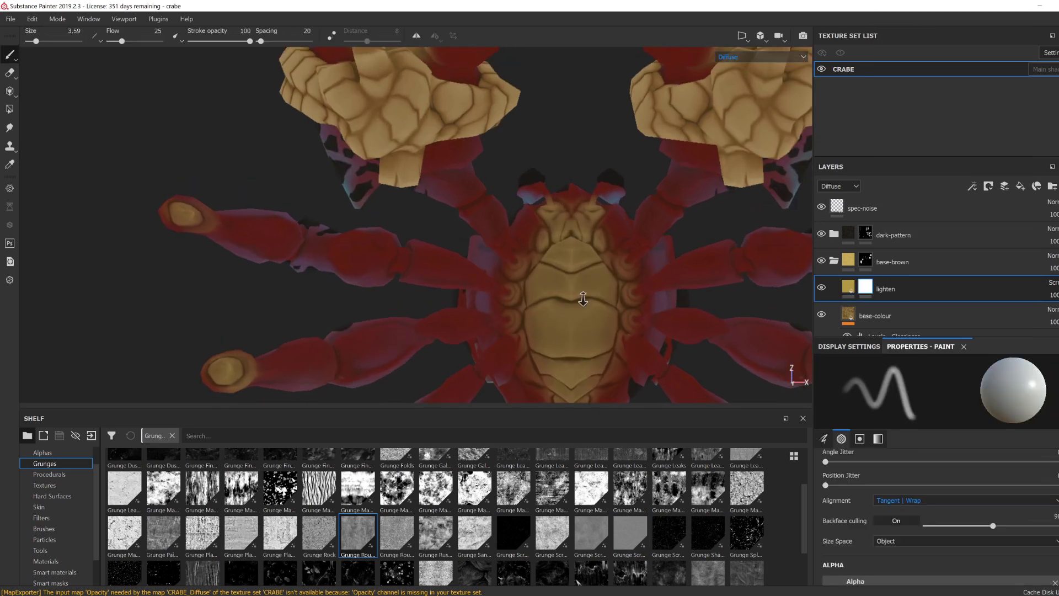
pyautogui.press('l')
pyautogui.click(439, 39)
pyautogui.scroll(2, 582, 289)
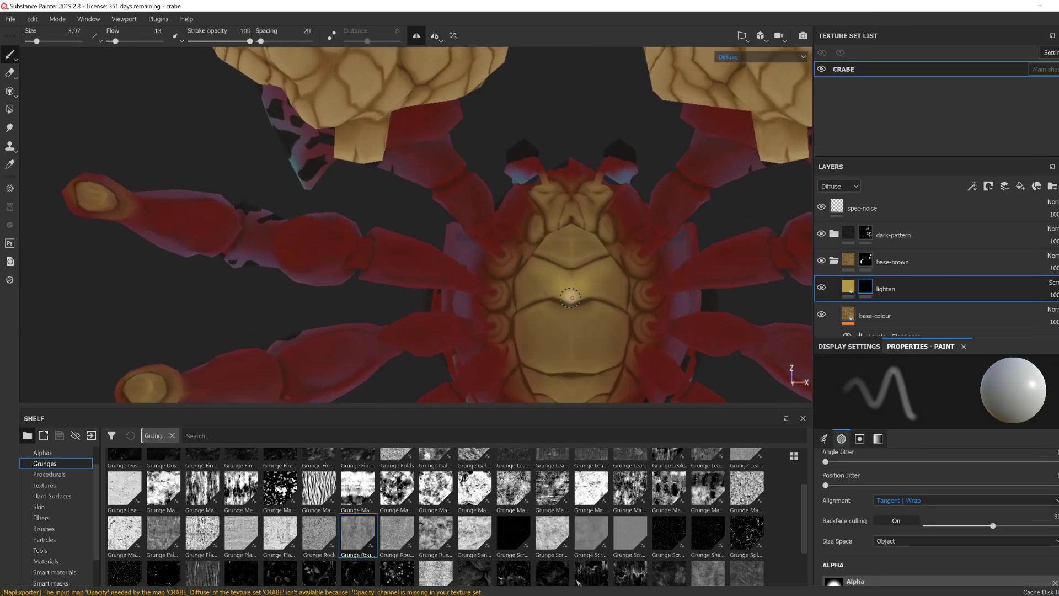
# Step: Darken the lighten layer's golden Diffuse colour slightly and reselect its black mask for painting
pyautogui.click(848, 287)
pyautogui.click(993, 525)
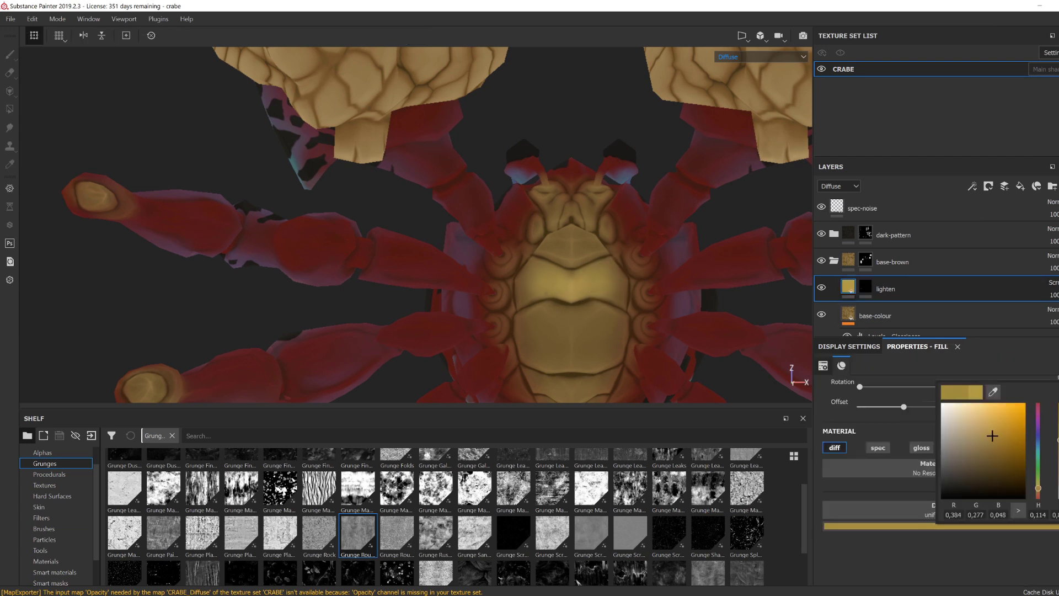
pyautogui.moveTo(992, 434); pyautogui.dragTo(991, 447)
pyautogui.click(865, 287)
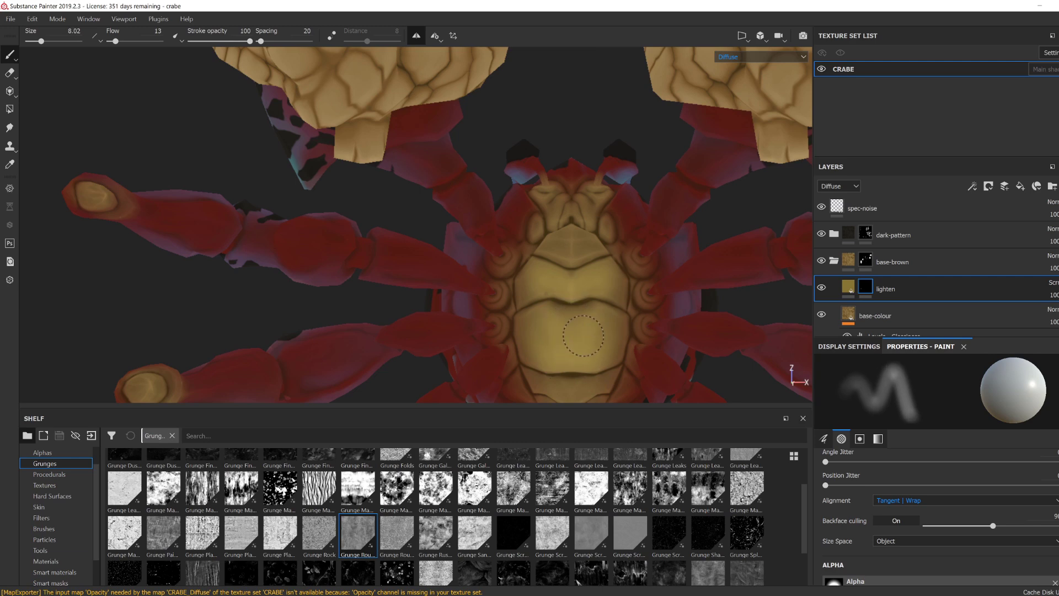
# Step: Paint soft highlights on the lighten mask over the central belly plates, varying the brush size between about 2.5 and 8
pyautogui.keyDown('alt'); pyautogui.moveTo(626, 314); pyautogui.dragTo(622, 305); pyautogui.keyUp('alt')
pyautogui.keyDown('ctrl'); pyautogui.moveTo(622, 305); pyautogui.dragTo(571, 304, button='right'); pyautogui.keyUp('ctrl')
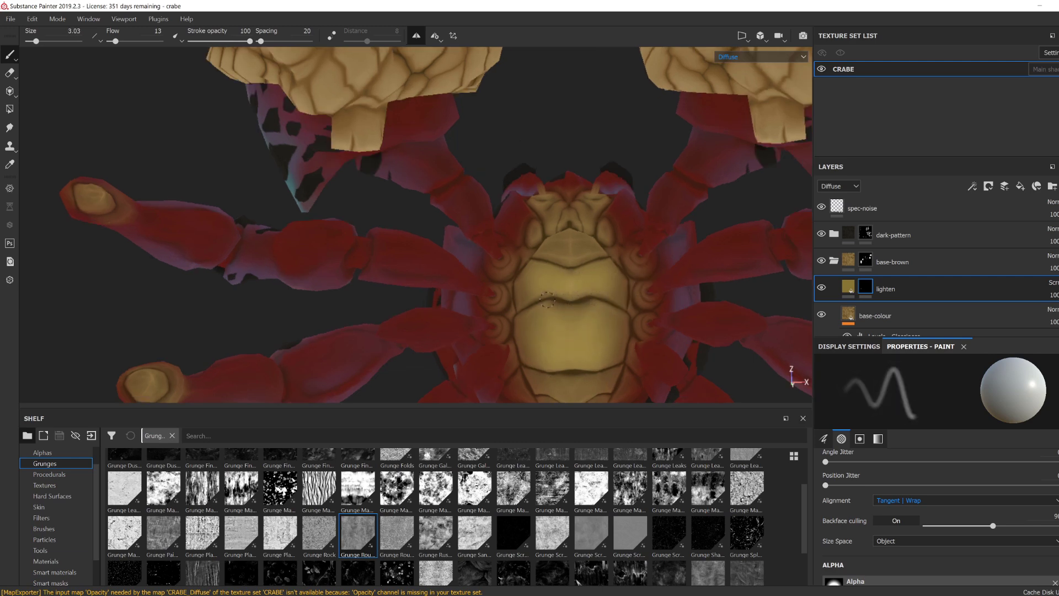
pyautogui.keyDown('alt'); pyautogui.moveTo(547, 300); pyautogui.dragTo(585, 318); pyautogui.keyUp('alt')
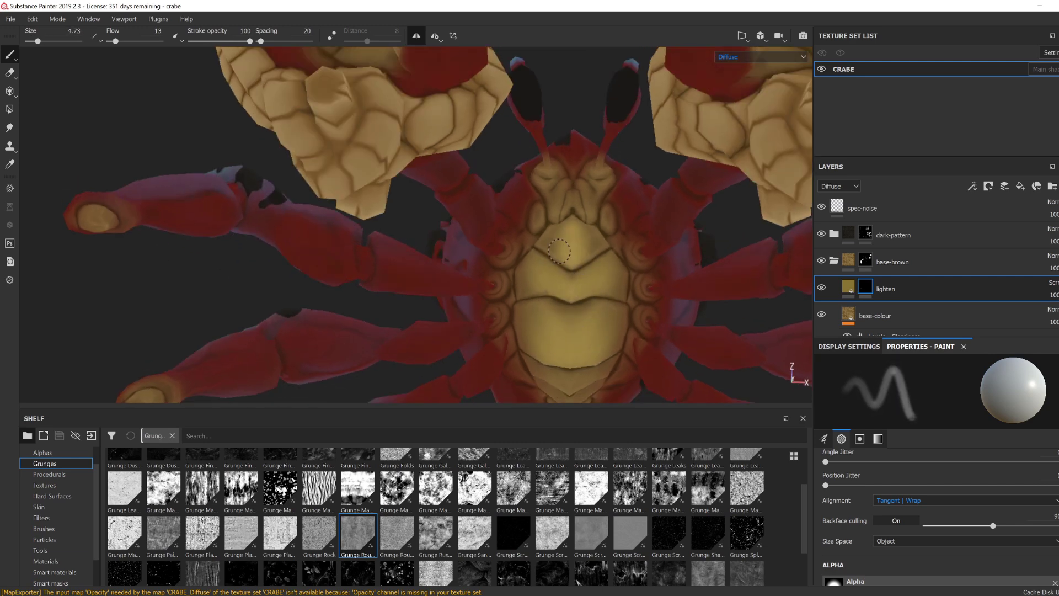
pyautogui.keyDown('ctrl'); pyautogui.moveTo(575, 214); pyautogui.dragTo(543, 215, button='right'); pyautogui.keyUp('ctrl')
pyautogui.keyDown('alt'); pyautogui.moveTo(544, 240); pyautogui.dragTo(546, 215); pyautogui.keyUp('alt')
pyautogui.keyDown('alt'); pyautogui.moveTo(567, 389); pyautogui.dragTo(591, 334, button='middle'); pyautogui.keyUp('alt')
pyautogui.moveTo(591, 336)
pyautogui.keyDown('ctrl'); pyautogui.mouseDown(button='right')
pyautogui.moveTo(629, 336)
pyautogui.moveTo(587, 351)
pyautogui.moveTo(604, 359)
pyautogui.mouseUp(button='right'); pyautogui.keyUp('ctrl')
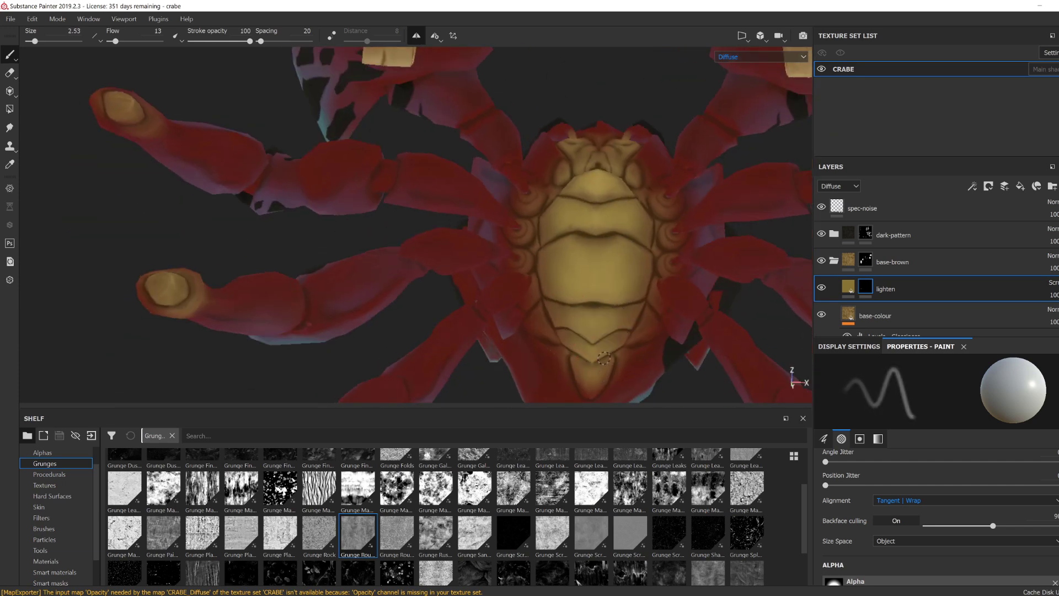
# Step: Lighten the small rear belly plates and the leg sockets on the lighten mask, using brush sizes of about 1.5 to 5
pyautogui.moveTo(617, 303)
pyautogui.keyDown('alt'); pyautogui.mouseDown()
pyautogui.moveTo(552, 265)
pyautogui.moveTo(538, 215)
pyautogui.mouseUp(); pyautogui.keyUp('alt')
pyautogui.keyDown('ctrl'); pyautogui.moveTo(537, 215); pyautogui.dragTo(530, 246, button='right'); pyautogui.keyUp('ctrl')
pyautogui.keyDown('ctrl'); pyautogui.moveTo(531, 246); pyautogui.dragTo(523, 254, button='right'); pyautogui.keyUp('ctrl')
pyautogui.keyDown('alt'); pyautogui.moveTo(538, 261); pyautogui.dragTo(523, 226); pyautogui.keyUp('alt')
pyautogui.hotkey('ctrl', 'z')
pyautogui.hotkey('ctrl', 'y')
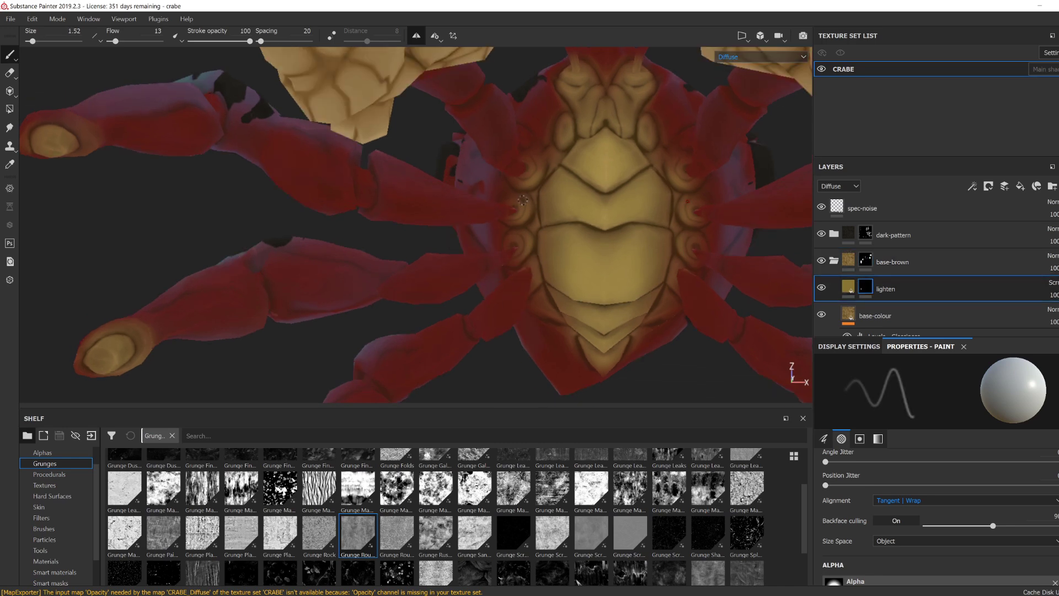
pyautogui.keyDown('alt'); pyautogui.moveTo(539, 165); pyautogui.dragTo(579, 221); pyautogui.keyUp('alt')
pyautogui.keyDown('ctrl'); pyautogui.moveTo(579, 222); pyautogui.dragTo(598, 222, button='right'); pyautogui.keyUp('ctrl')
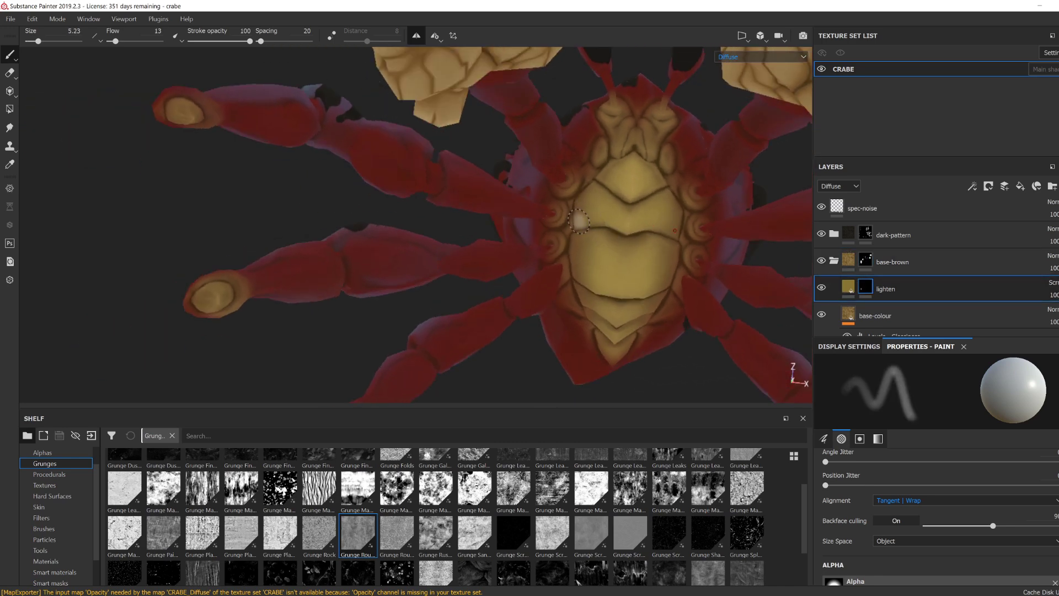
pyautogui.keyDown('ctrl'); pyautogui.moveTo(620, 174); pyautogui.dragTo(612, 192, button='right'); pyautogui.keyUp('ctrl')
# Step: Paint highlights on the brown folds inside the claw opening on the lighten mask with a brush size around 1.6
pyautogui.moveTo(582, 191)
pyautogui.keyDown('alt'); pyautogui.mouseDown()
pyautogui.moveTo(562, 229)
pyautogui.moveTo(578, 197)
pyautogui.moveTo(541, 186)
pyautogui.moveTo(590, 291)
pyautogui.moveTo(503, 260)
pyautogui.moveTo(519, 216)
pyautogui.moveTo(492, 258)
pyautogui.mouseUp(); pyautogui.keyUp('alt')
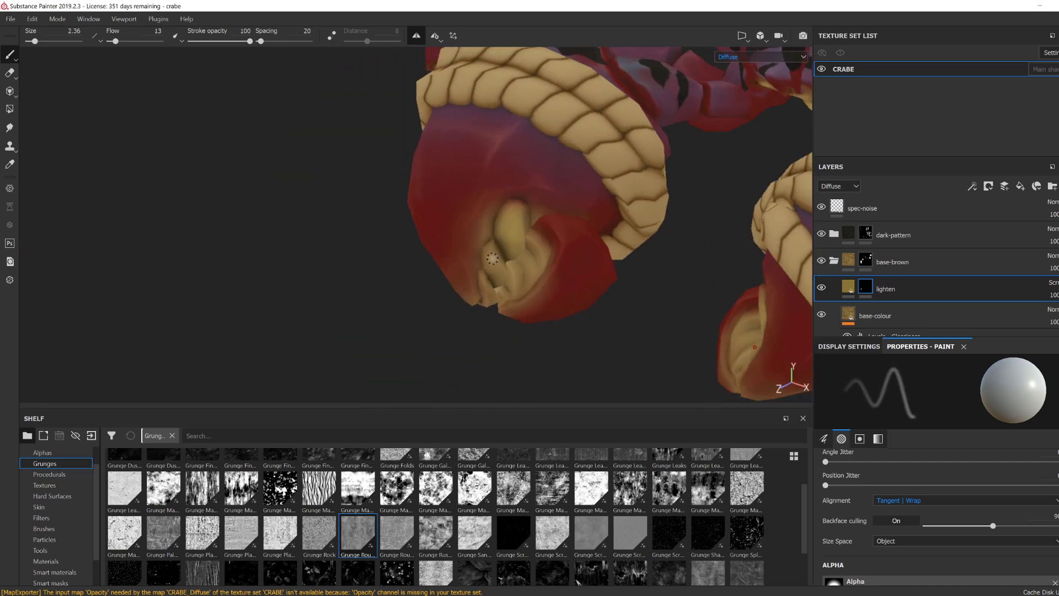
pyautogui.keyDown('alt'); pyautogui.click(864, 287); pyautogui.keyUp('alt')
pyautogui.click(848, 287)
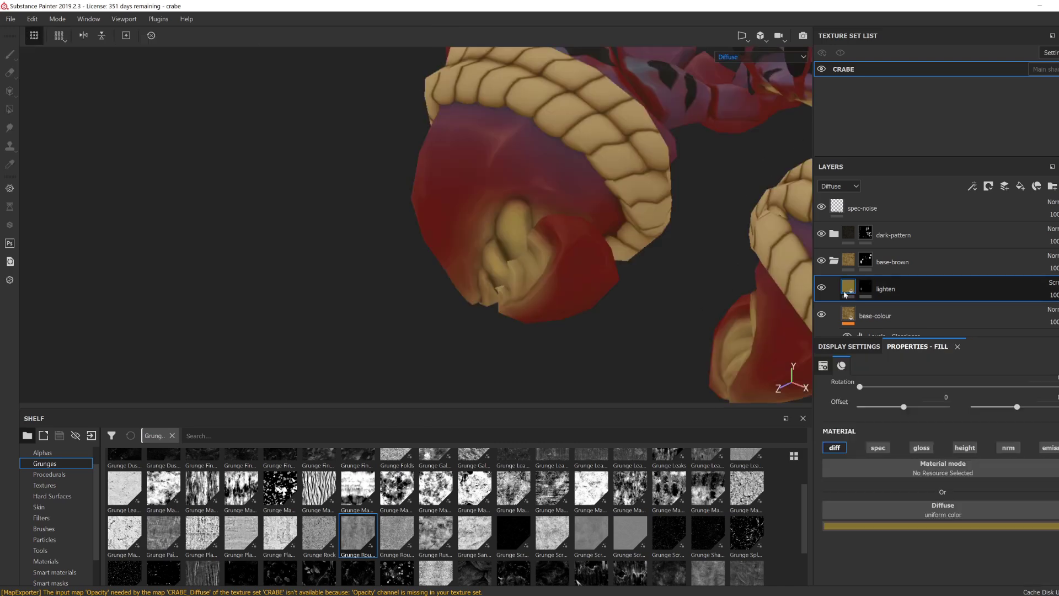
pyautogui.keyDown('alt'); pyautogui.moveTo(546, 226); pyautogui.dragTo(555, 253); pyautogui.keyUp('alt')
pyautogui.click(865, 287)
pyautogui.keyDown('ctrl'); pyautogui.moveTo(521, 265); pyautogui.dragTo(509, 266, button='right'); pyautogui.keyUp('ctrl')
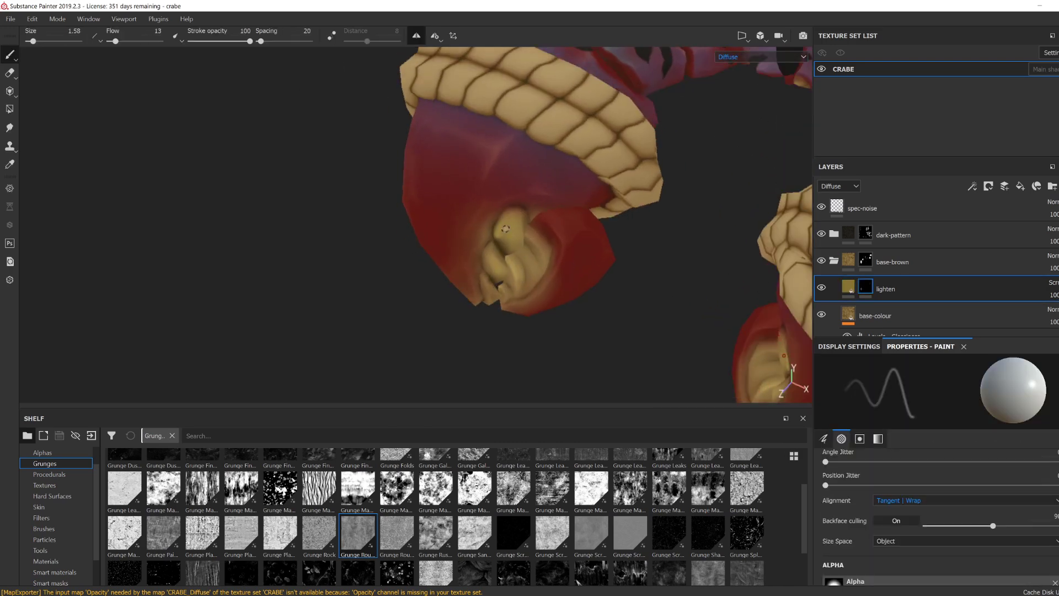
pyautogui.moveTo(487, 251)
pyautogui.keyDown('alt'); pyautogui.mouseDown()
pyautogui.moveTo(488, 294)
pyautogui.moveTo(540, 276)
pyautogui.mouseUp(); pyautogui.keyUp('alt')
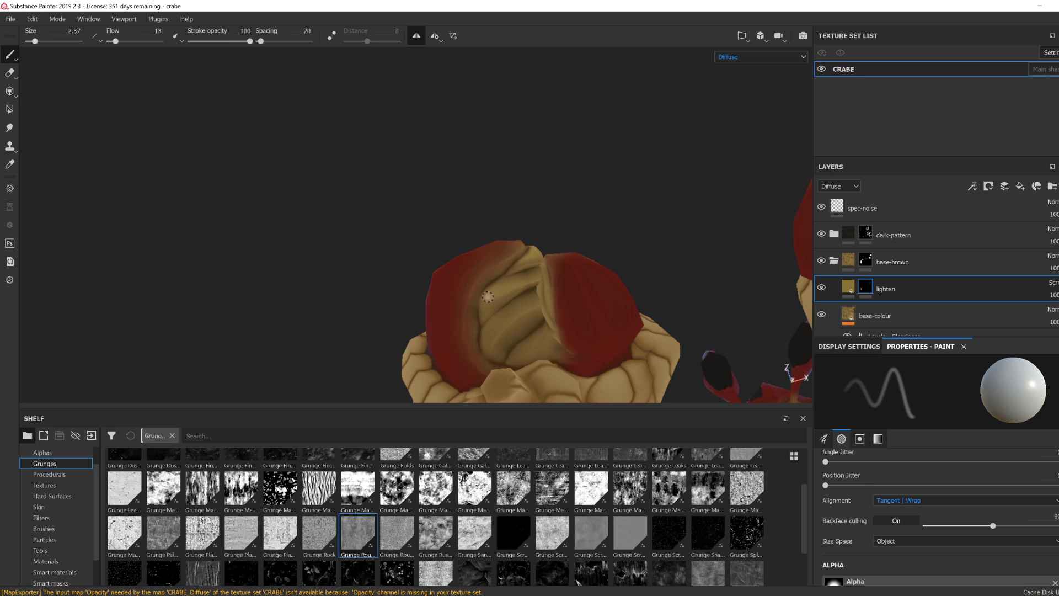
# Step: Show the 3D and UV views side by side and lighten the claw's brown ridges on the UV islands
pyautogui.keyDown('alt'); pyautogui.moveTo(494, 313); pyautogui.dragTo(488, 372); pyautogui.keyUp('alt')
pyautogui.press('F1')
pyautogui.scroll(3, 739, 107)
pyautogui.keyDown('alt'); pyautogui.moveTo(739, 108); pyautogui.dragTo(602, 257, button='middle'); pyautogui.keyUp('alt')
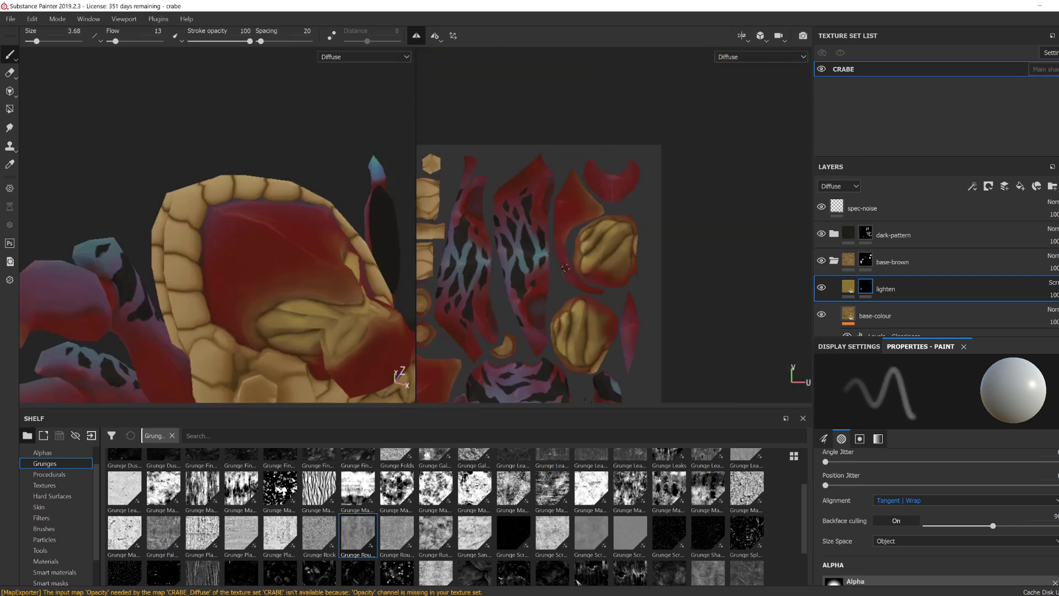
pyautogui.scroll(4, 602, 256)
pyautogui.scroll(1, 603, 237)
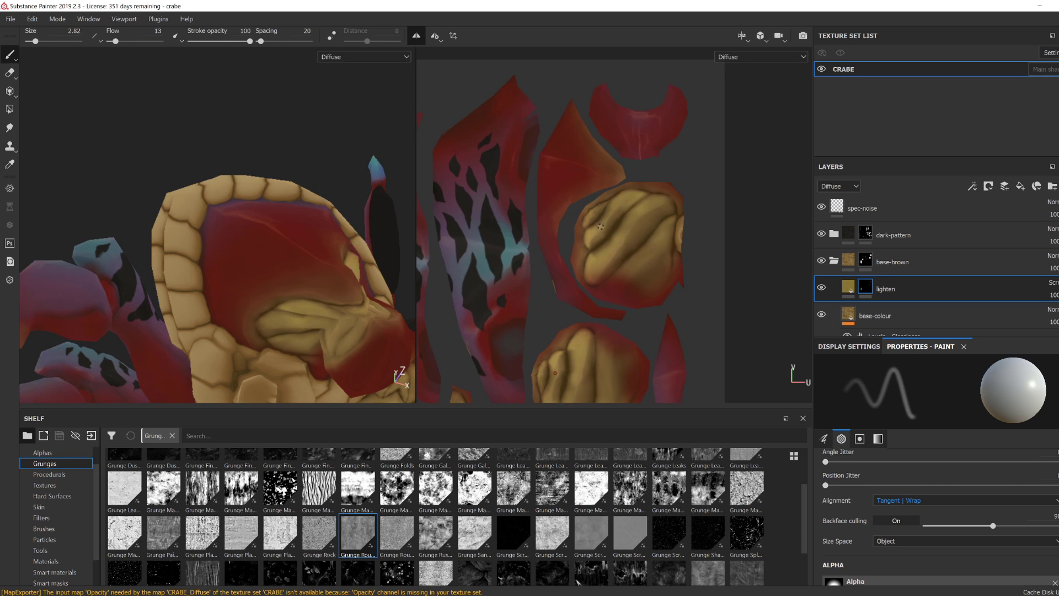
pyautogui.scroll(1, 596, 227)
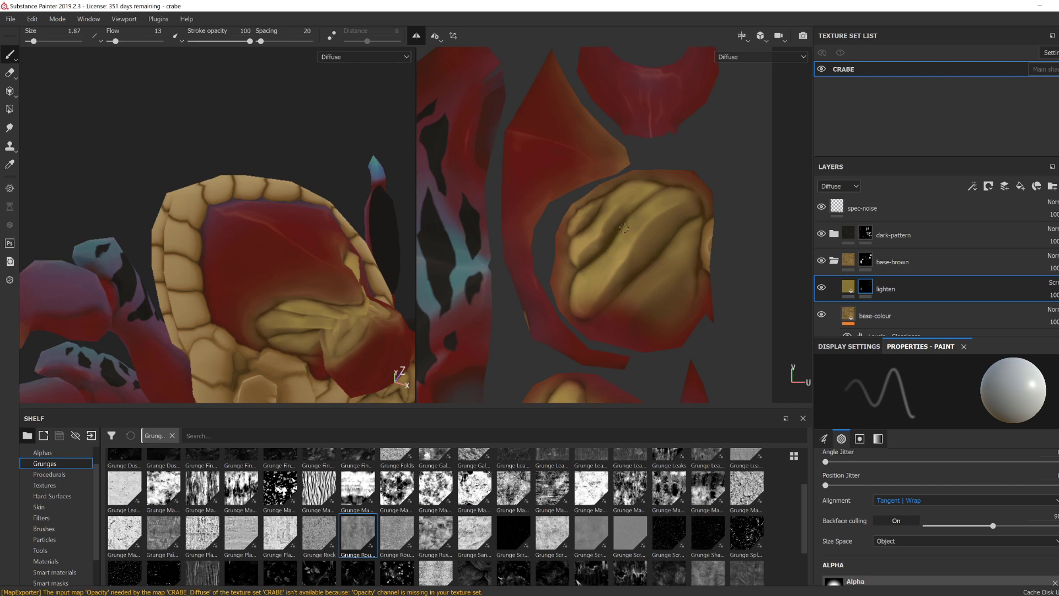
pyautogui.scroll(-4, 604, 306)
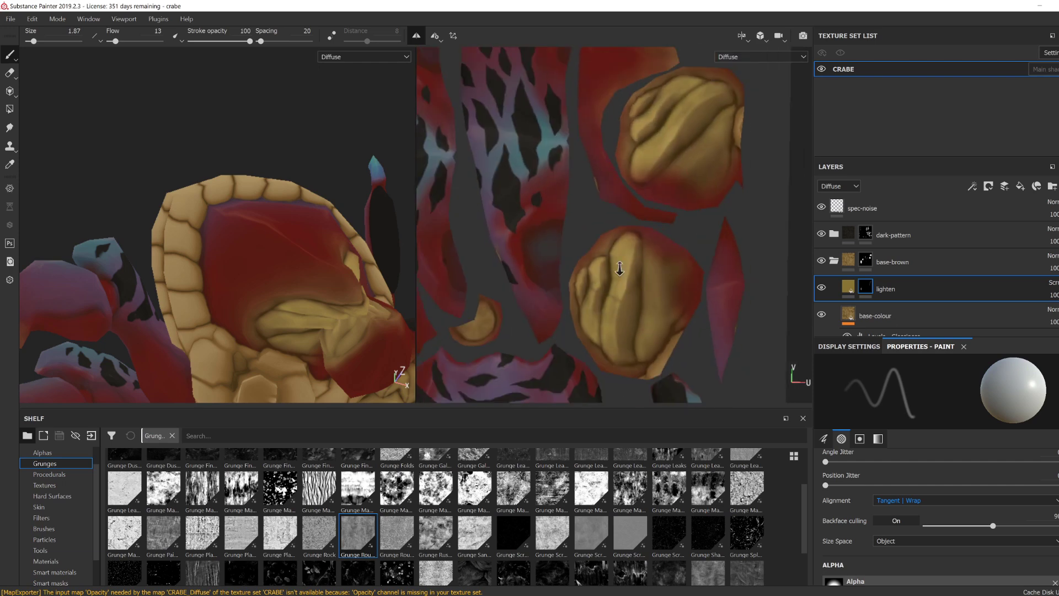
pyautogui.scroll(5, 597, 318)
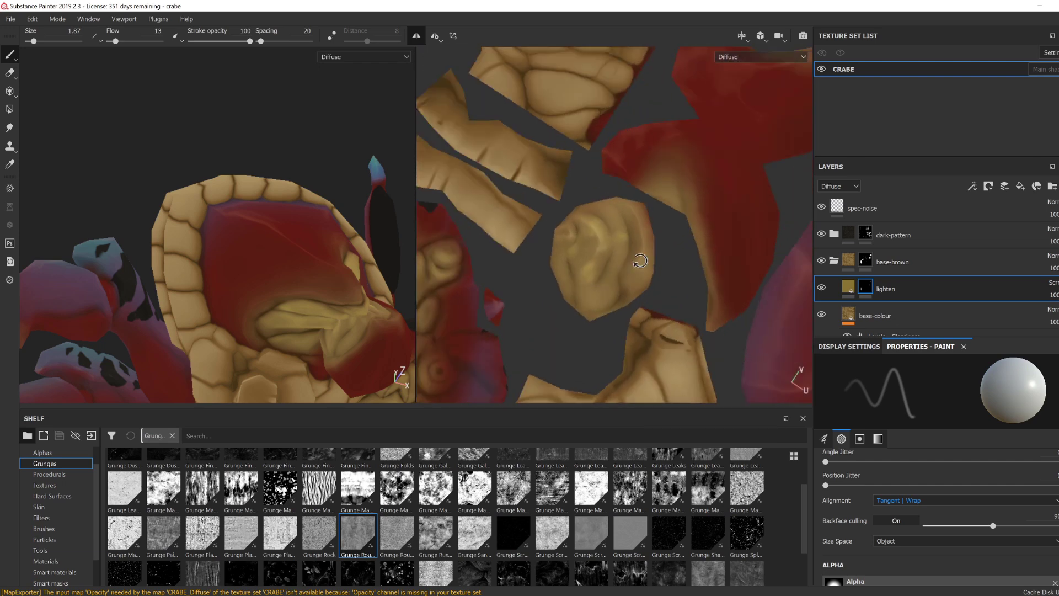
pyautogui.scroll(2, 643, 248)
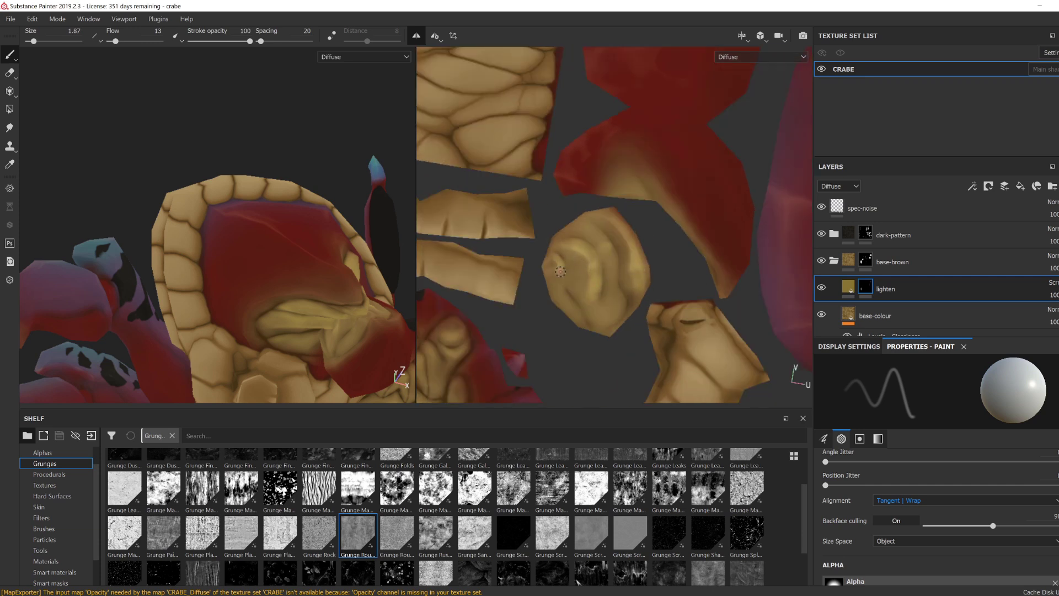
# Step: Paint highlights along the folds of the oval brown UV island on the lighten mask with brush sizes of about 2 to 4
pyautogui.keyDown('alt'); pyautogui.moveTo(363, 341); pyautogui.dragTo(551, 277); pyautogui.keyUp('alt')
pyautogui.keyDown('alt'); pyautogui.moveTo(447, 323); pyautogui.dragTo(574, 263); pyautogui.keyUp('alt')
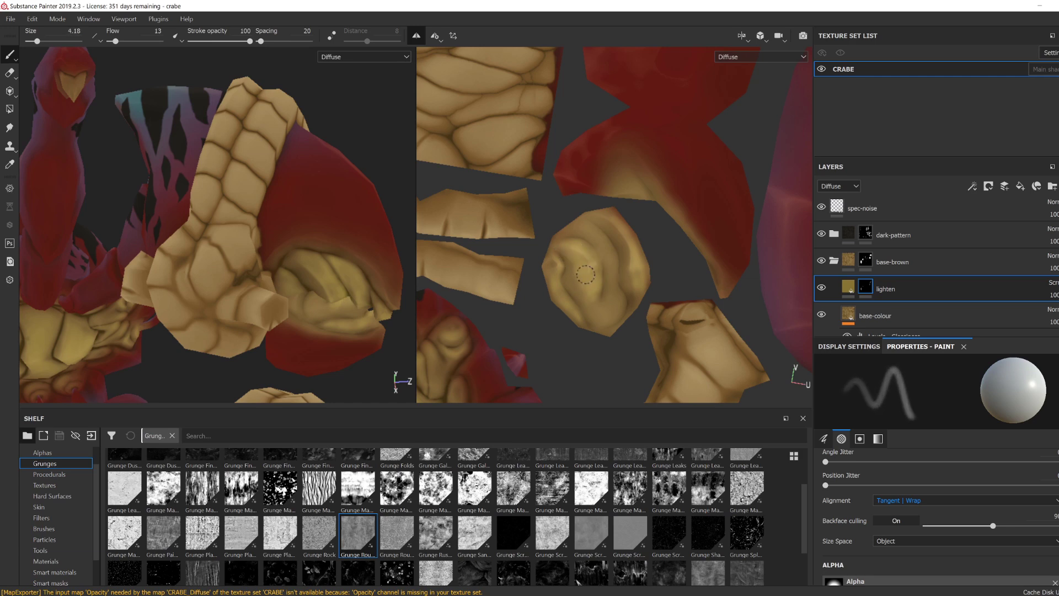
pyautogui.keyDown('alt'); pyautogui.moveTo(596, 304); pyautogui.dragTo(606, 252); pyautogui.keyUp('alt')
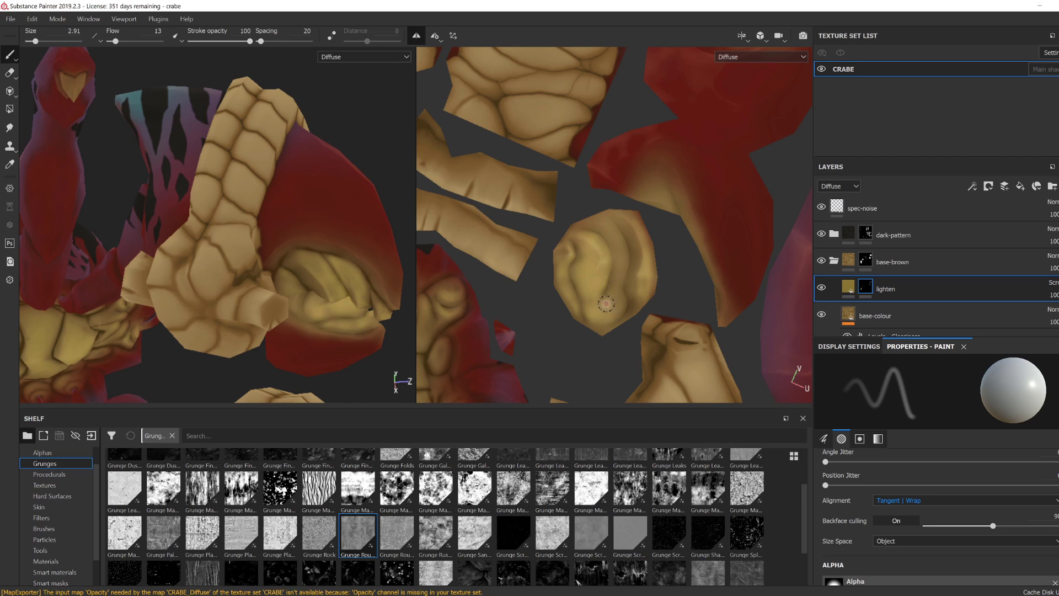
pyautogui.keyDown('alt'); pyautogui.moveTo(606, 303); pyautogui.dragTo(572, 261); pyautogui.keyUp('alt')
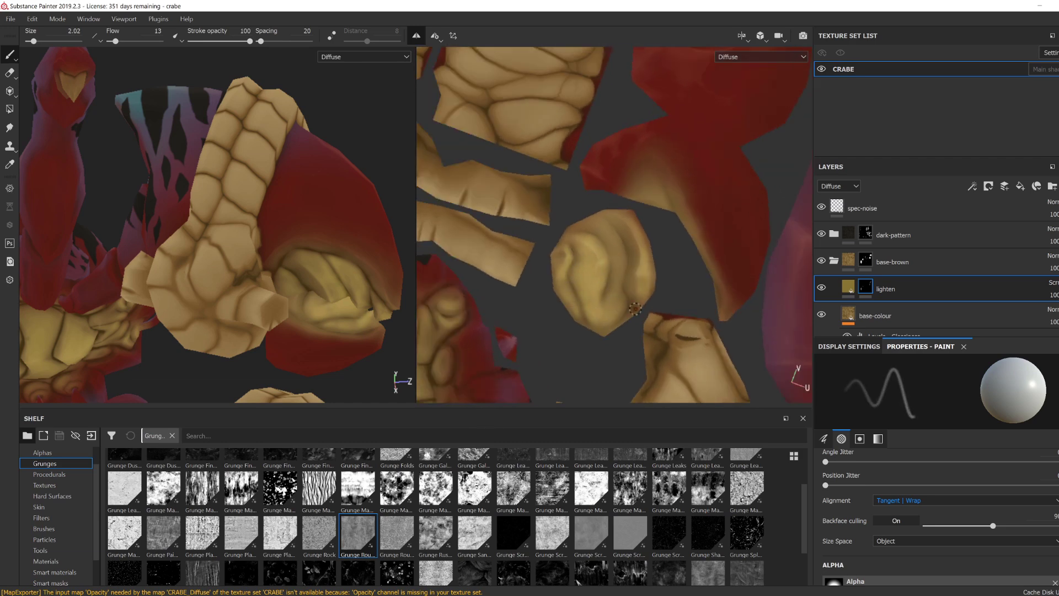
pyautogui.keyDown('alt'); pyautogui.moveTo(635, 308); pyautogui.dragTo(642, 255); pyautogui.keyUp('alt')
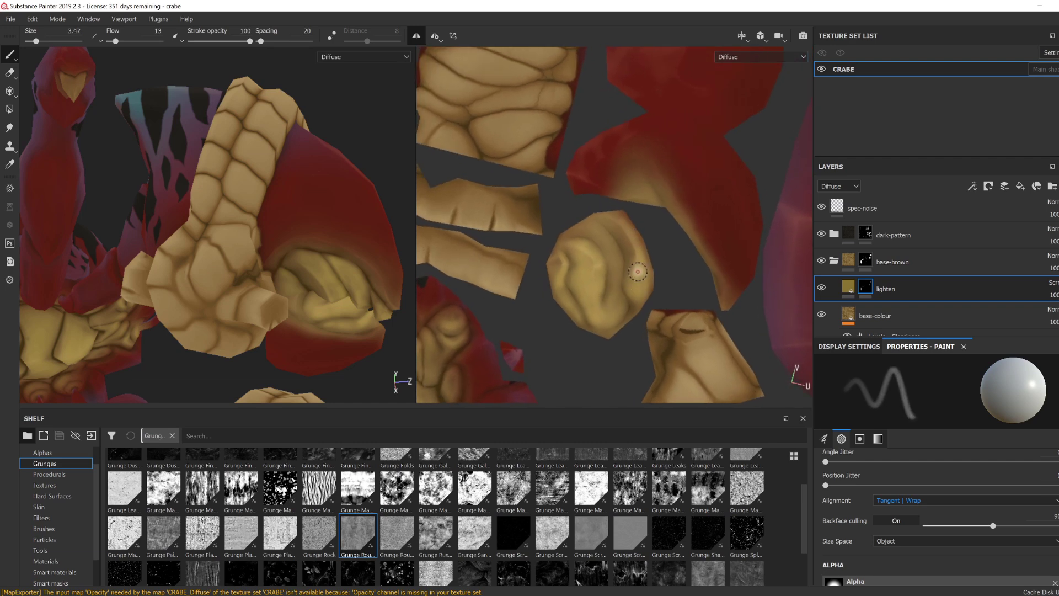
pyautogui.keyDown('alt'); pyautogui.moveTo(643, 299); pyautogui.dragTo(598, 308, button='right'); pyautogui.keyUp('alt')
pyautogui.keyDown('alt'); pyautogui.moveTo(599, 309); pyautogui.dragTo(579, 325); pyautogui.keyUp('alt')
# Step: Switch to the base-brown folder's mask and work around the claw opening with a soft brush of size 9.39
pyautogui.keyDown('alt'); pyautogui.moveTo(118, 392); pyautogui.dragTo(222, 387); pyautogui.keyUp('alt')
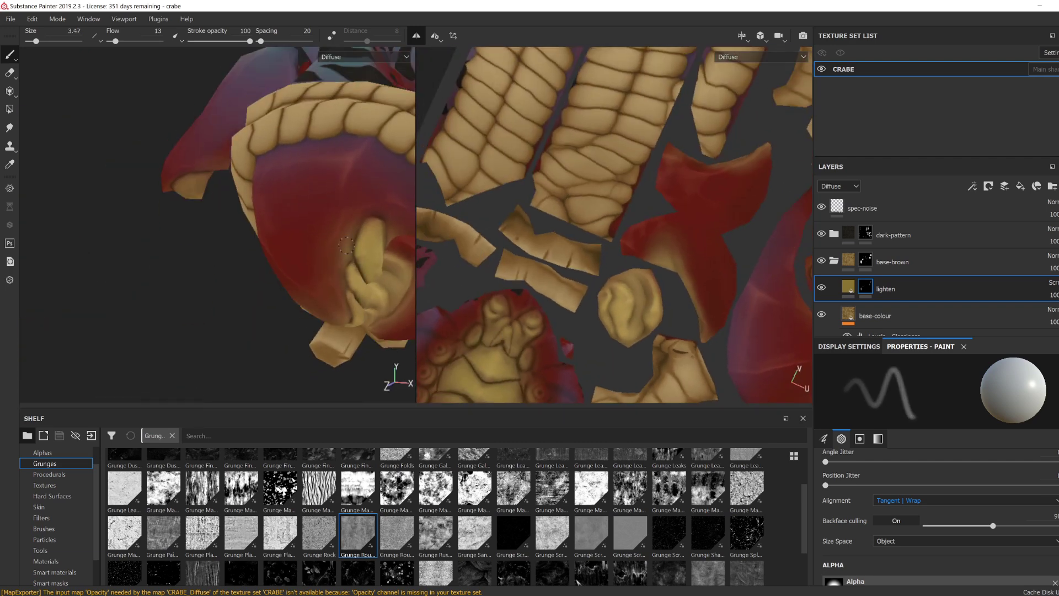
pyautogui.keyDown('alt'); pyautogui.moveTo(346, 245); pyautogui.dragTo(300, 244); pyautogui.keyUp('alt')
pyautogui.click(865, 260)
pyautogui.moveTo(281, 238)
pyautogui.keyDown('ctrl'); pyautogui.mouseDown(button='right')
pyautogui.moveTo(294, 246)
pyautogui.moveTo(289, 265)
pyautogui.mouseUp(button='right'); pyautogui.keyUp('ctrl')
pyautogui.keyDown('alt'); pyautogui.moveTo(351, 236); pyautogui.dragTo(350, 235); pyautogui.keyUp('alt')
pyautogui.keyDown('ctrl'); pyautogui.moveTo(349, 223); pyautogui.dragTo(378, 229, button='right'); pyautogui.keyUp('ctrl')
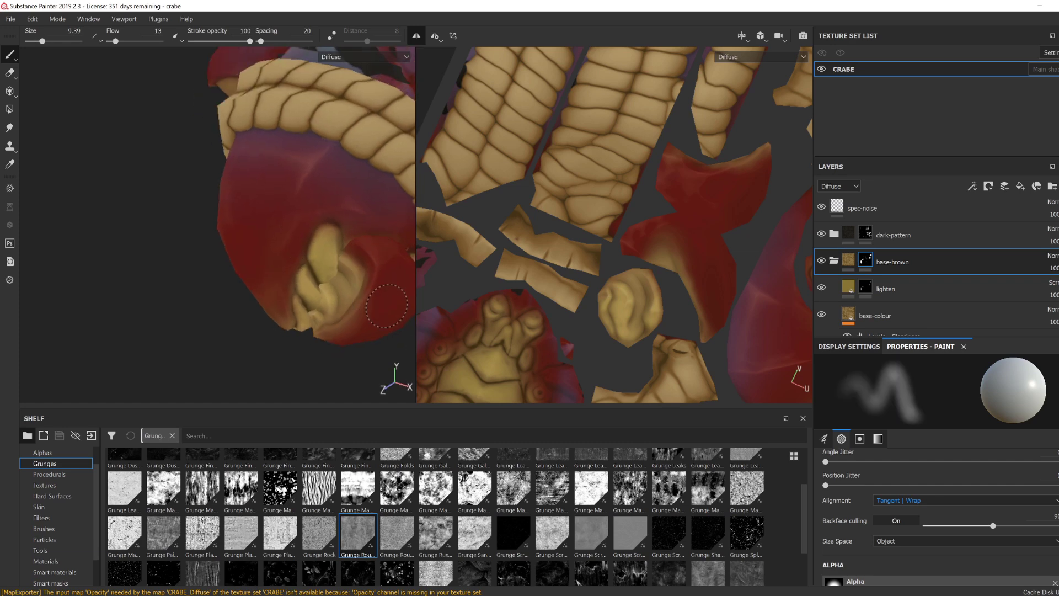
# Step: Display the full material instead of the Diffuse channel and examine the whole crab from the front
pyautogui.moveTo(309, 259)
pyautogui.keyDown('alt'); pyautogui.mouseDown()
pyautogui.moveTo(392, 300)
pyautogui.moveTo(358, 281)
pyautogui.mouseUp(); pyautogui.keyUp('alt')
pyautogui.keyDown('alt'); pyautogui.moveTo(359, 281); pyautogui.dragTo(309, 243, button='right'); pyautogui.keyUp('alt')
pyautogui.keyDown('alt'); pyautogui.moveTo(265, 254); pyautogui.dragTo(232, 293); pyautogui.keyUp('alt')
pyautogui.keyDown('alt'); pyautogui.moveTo(361, 348); pyautogui.dragTo(334, 314); pyautogui.keyUp('alt')
pyautogui.press('Tab')
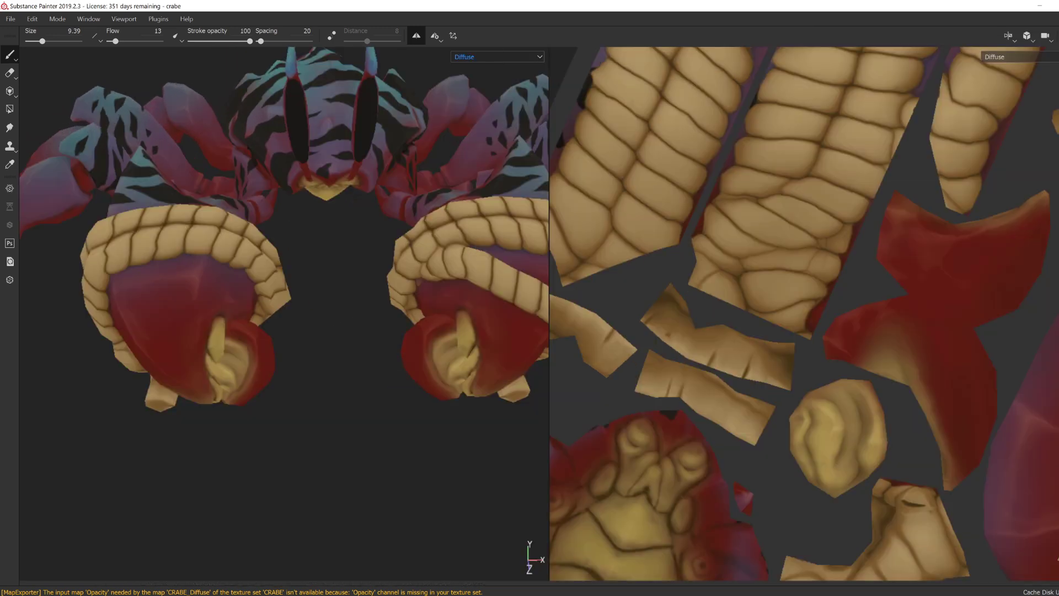
pyautogui.scroll(-3, 231, 486)
pyautogui.click(497, 57)
pyautogui.click(469, 67)
pyautogui.press('Tab')
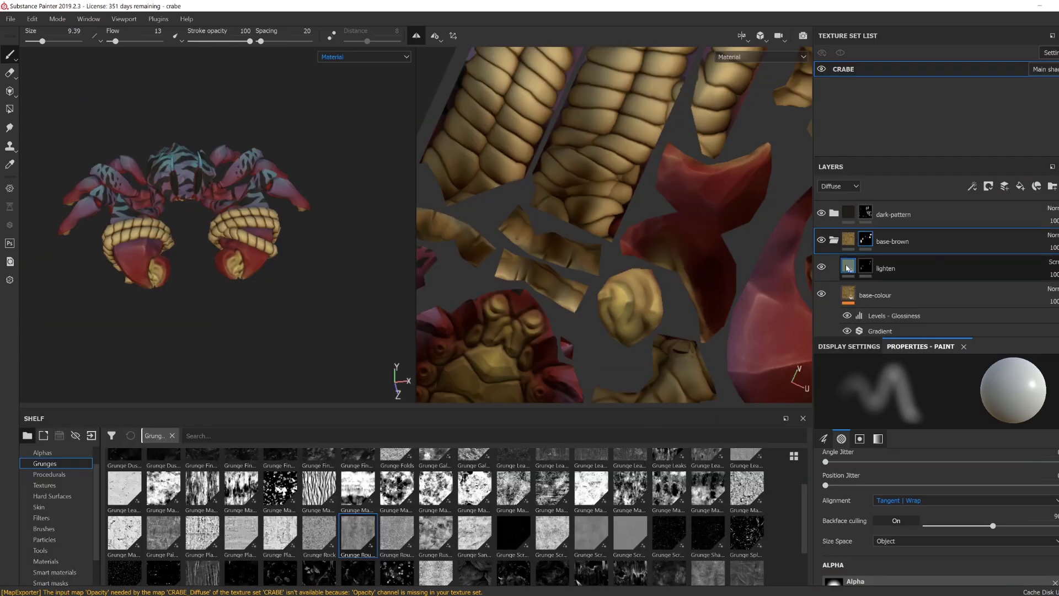
# Step: Shift the hue of the lighten layer's Diffuse colour from golden yellow toward orange
pyautogui.click(848, 266)
pyautogui.click(993, 526)
pyautogui.moveTo(1038, 488); pyautogui.dragTo(1038, 507)
# Step: Shift the colours of the brown base-colour layer's Gradient filters toward a warmer orange-brown
pyautogui.click(910, 295)
pyautogui.click(910, 331)
pyautogui.scroll(-2, 916, 309)
pyautogui.click(993, 502)
pyautogui.click(993, 546)
pyautogui.click(910, 299)
pyautogui.scroll(-1, 1002, 537)
pyautogui.click(933, 504)
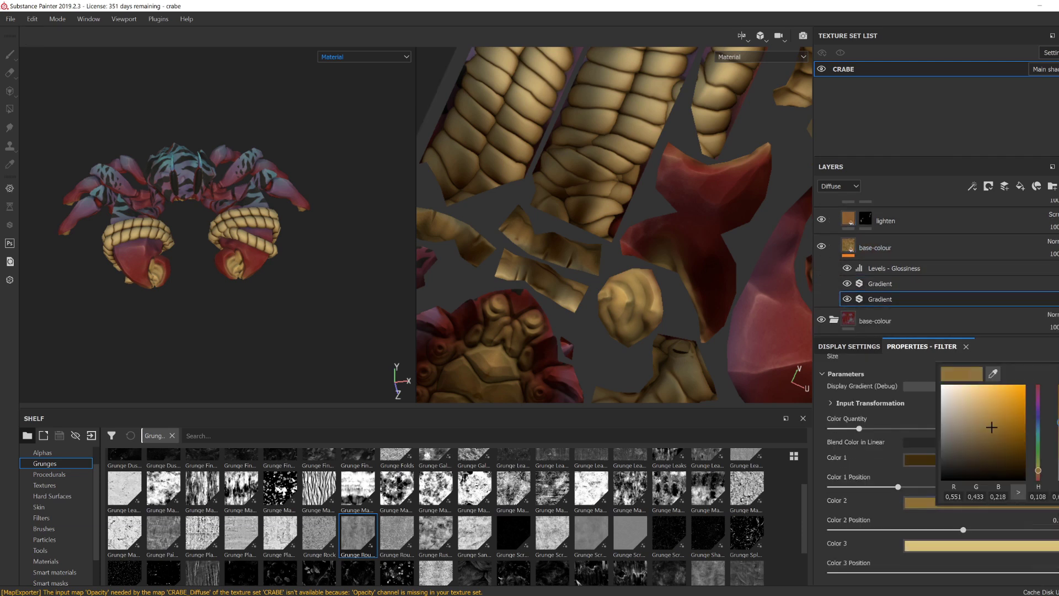
pyautogui.click(922, 463)
pyautogui.moveTo(1037, 468); pyautogui.dragTo(1011, 471)
pyautogui.click(913, 544)
pyautogui.click(909, 504)
# Step: Widen the 3D view, make the ropes folder's dark layer visible and reset its mask to black
pyautogui.keyDown('alt'); pyautogui.moveTo(419, 361); pyautogui.dragTo(386, 347); pyautogui.keyUp('alt')
pyautogui.keyDown('alt'); pyautogui.moveTo(331, 298); pyautogui.dragTo(598, 295); pyautogui.keyUp('alt')
pyautogui.scroll(2, 850, 276)
pyautogui.click(833, 274)
pyautogui.scroll(3, 830, 287)
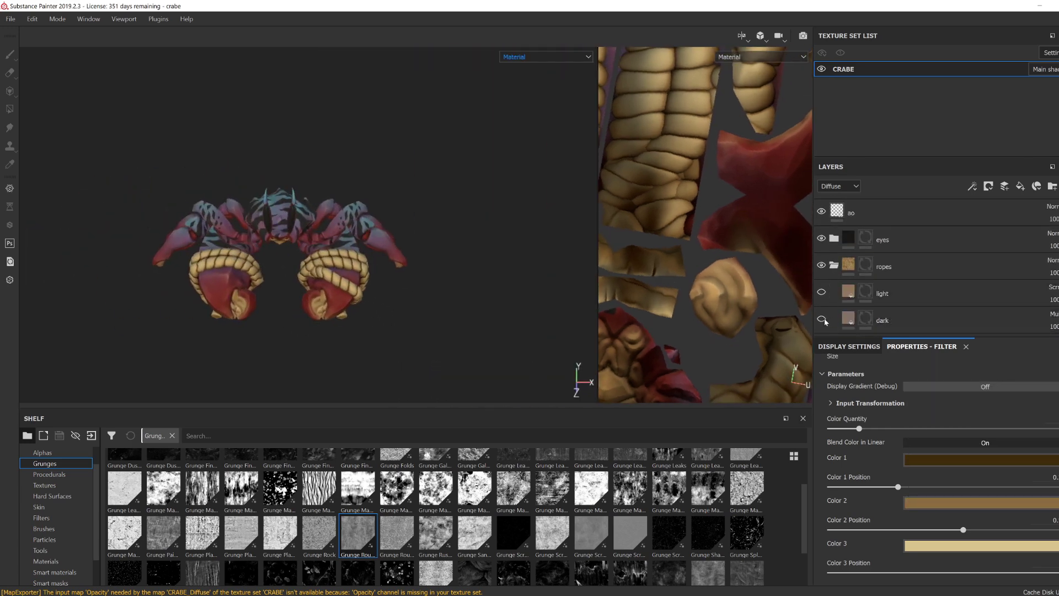
pyautogui.click(822, 320)
pyautogui.rightClick(868, 324)
pyautogui.click(901, 122)
# Step: Set the ropes folder's dark layer to a saturated brown Diffuse colour and display the Diffuse channel
pyautogui.keyDown('alt'); pyautogui.moveTo(278, 270); pyautogui.dragTo(319, 260, button='right'); pyautogui.keyUp('alt')
pyautogui.keyDown('alt'); pyautogui.moveTo(319, 260); pyautogui.dragTo(381, 267); pyautogui.keyUp('alt')
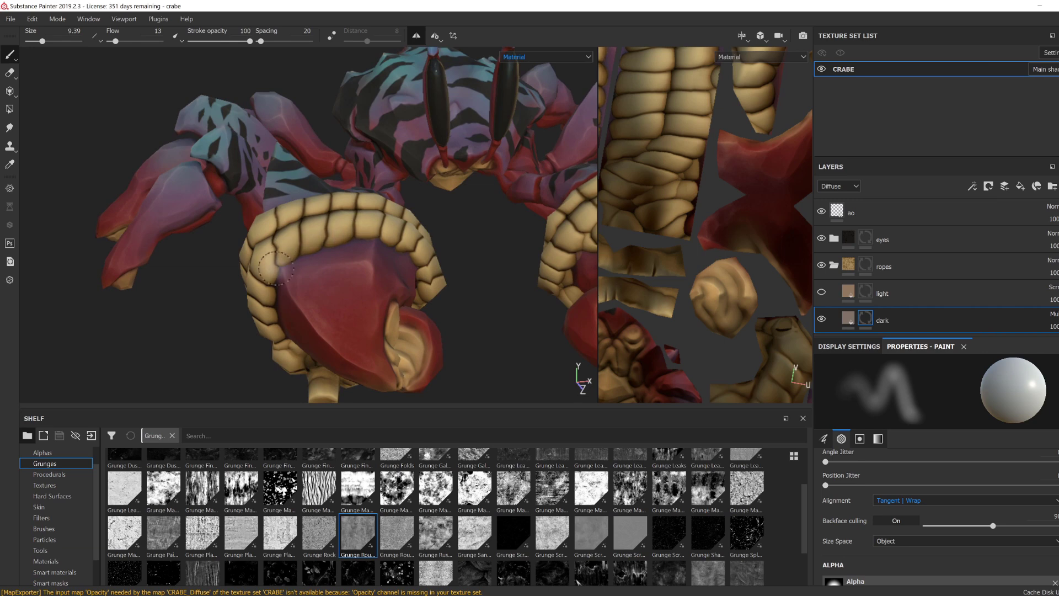
pyautogui.keyDown('alt'); pyautogui.moveTo(276, 268); pyautogui.dragTo(279, 291); pyautogui.keyUp('alt')
pyautogui.click(848, 319)
pyautogui.click(936, 525)
pyautogui.moveTo(960, 449); pyautogui.dragTo(981, 449)
pyautogui.press('c')
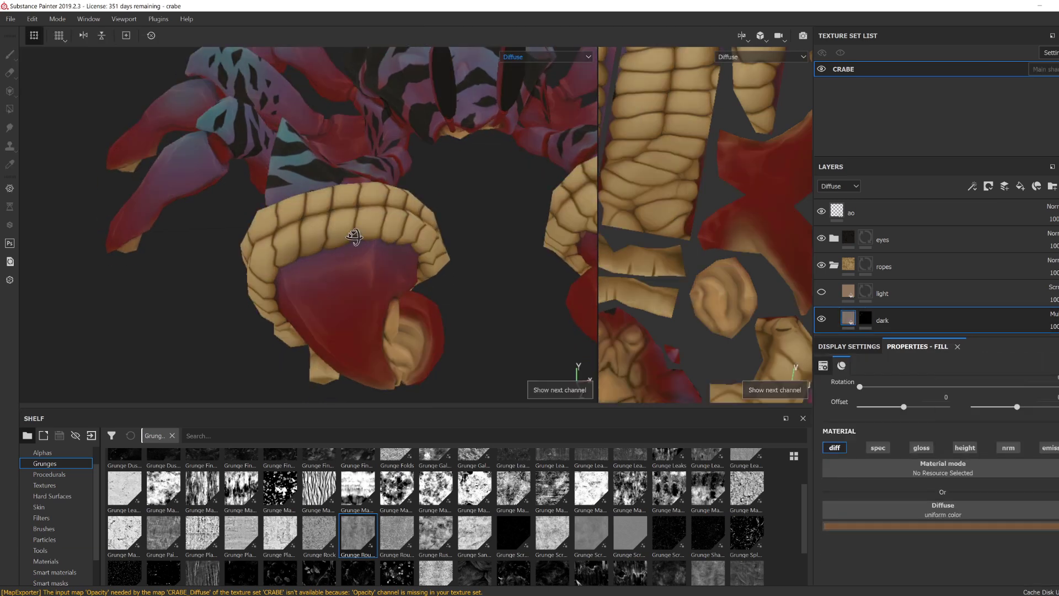
pyautogui.press('1')
# Step: Change the dark layer's Diffuse colour to a bright golden yellow
pyautogui.moveTo(354, 237)
pyautogui.keyDown('alt'); pyautogui.mouseDown()
pyautogui.moveTo(381, 234)
pyautogui.moveTo(380, 309)
pyautogui.moveTo(345, 347)
pyautogui.moveTo(346, 317)
pyautogui.mouseUp(); pyautogui.keyUp('alt')
pyautogui.click(848, 318)
pyautogui.click(936, 525)
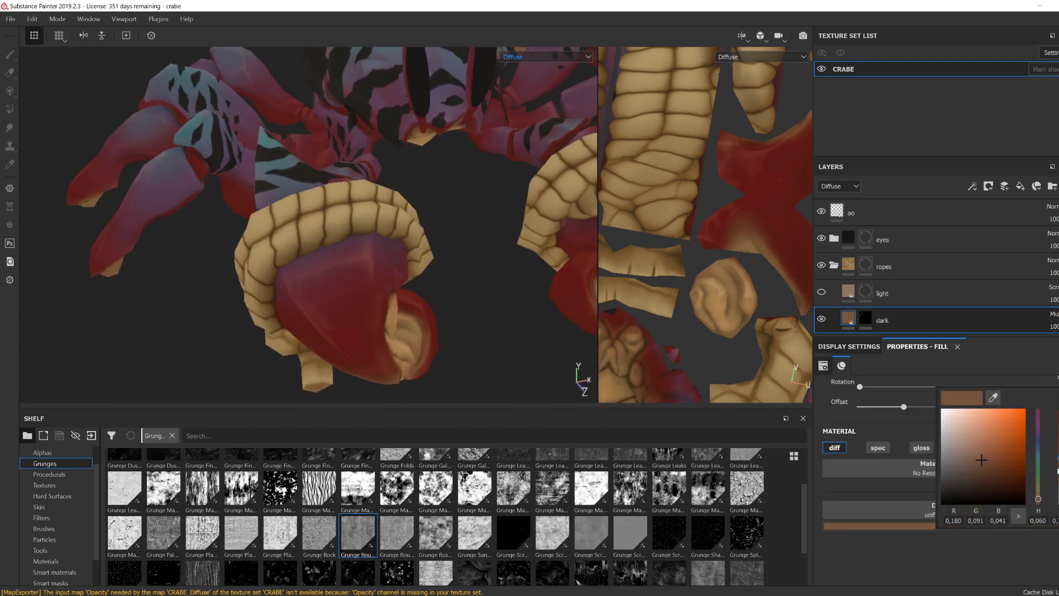
pyautogui.moveTo(1010, 460); pyautogui.dragTo(1010, 440)
pyautogui.moveTo(1039, 500); pyautogui.dragTo(1039, 496)
pyautogui.moveTo(397, 293)
pyautogui.keyDown('alt'); pyautogui.mouseDown()
pyautogui.moveTo(357, 237)
pyautogui.moveTo(403, 220)
pyautogui.mouseUp(); pyautogui.keyUp('alt')
# Step: Paint warm shading onto the claw ropes through the dark layer's mask with a soft brush of size about 8
pyautogui.click(865, 318)
pyautogui.moveTo(304, 292)
pyautogui.keyDown('alt'); pyautogui.mouseDown()
pyautogui.moveTo(391, 352)
pyautogui.moveTo(450, 361)
pyautogui.mouseUp(); pyautogui.keyUp('alt')
pyautogui.keyDown('ctrl'); pyautogui.moveTo(297, 245); pyautogui.dragTo(291, 245, button='right'); pyautogui.keyUp('ctrl')
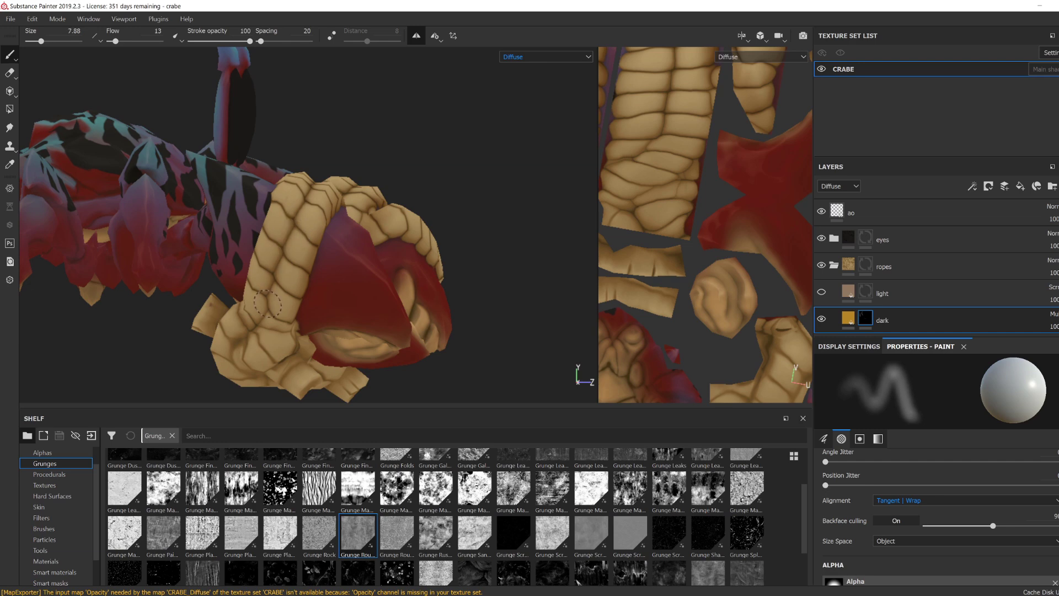
pyautogui.moveTo(288, 193)
pyautogui.keyDown('alt'); pyautogui.mouseDown()
pyautogui.moveTo(300, 244)
pyautogui.moveTo(331, 246)
pyautogui.mouseUp(); pyautogui.keyUp('alt')
pyautogui.moveTo(310, 119)
pyautogui.mouseDown()
pyautogui.moveTo(326, 182)
pyautogui.moveTo(309, 221)
pyautogui.mouseUp()
pyautogui.moveTo(300, 157)
pyautogui.keyDown('alt'); pyautogui.mouseDown()
pyautogui.moveTo(213, 195)
pyautogui.moveTo(236, 236)
pyautogui.moveTo(248, 394)
pyautogui.moveTo(307, 225)
pyautogui.moveTo(296, 295)
pyautogui.moveTo(401, 249)
pyautogui.moveTo(448, 312)
pyautogui.moveTo(349, 311)
pyautogui.moveTo(233, 364)
pyautogui.mouseUp(); pyautogui.keyUp('alt')
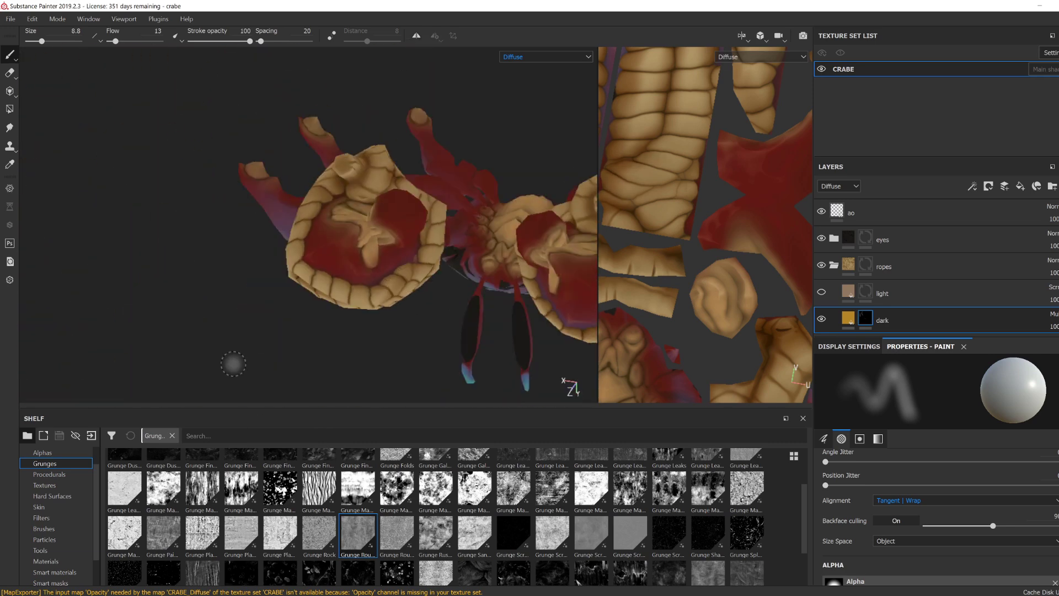
# Step: Refine the base-brown folder's mask around the claw pincers with a small brush of size about 3.5 and symmetry enabled
pyautogui.keyDown('alt'); pyautogui.moveTo(346, 278); pyautogui.dragTo(390, 314); pyautogui.keyUp('alt')
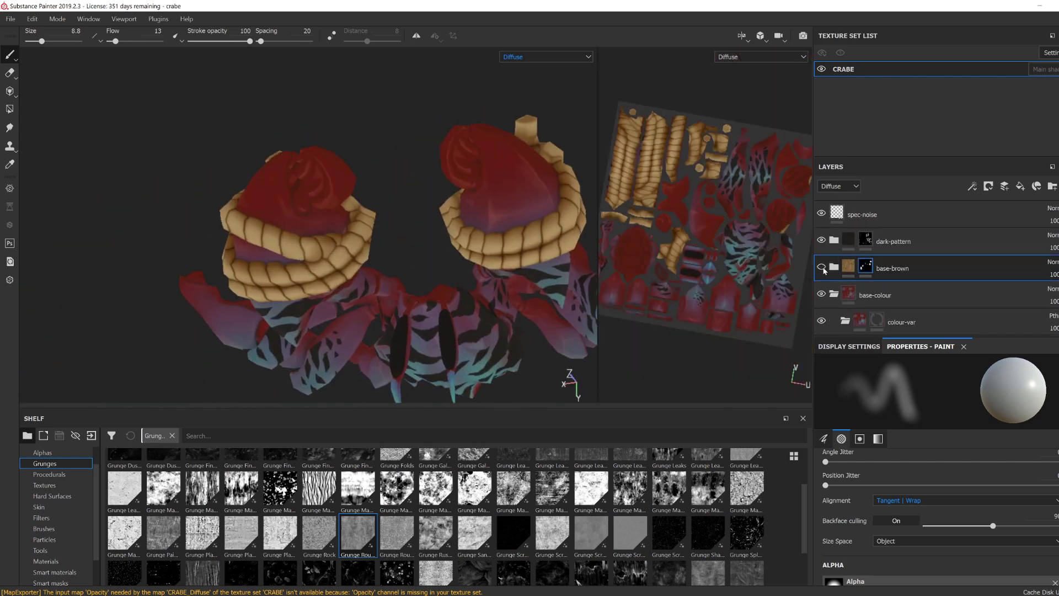
pyautogui.scroll(5, 430, 220)
pyautogui.keyDown('ctrl'); pyautogui.moveTo(359, 218); pyautogui.dragTo(345, 218, button='right'); pyautogui.keyUp('ctrl')
pyautogui.keyDown('alt'); pyautogui.moveTo(328, 204); pyautogui.dragTo(285, 194); pyautogui.keyUp('alt')
pyautogui.moveTo(280, 141)
pyautogui.keyDown('alt'); pyautogui.mouseDown()
pyautogui.moveTo(293, 135)
pyautogui.moveTo(331, 226)
pyautogui.moveTo(377, 250)
pyautogui.moveTo(272, 288)
pyautogui.moveTo(333, 264)
pyautogui.moveTo(378, 272)
pyautogui.mouseUp(); pyautogui.keyUp('alt')
pyautogui.click(416, 36)
pyautogui.moveTo(353, 259)
pyautogui.keyDown('alt'); pyautogui.mouseDown()
pyautogui.moveTo(331, 220)
pyautogui.moveTo(314, 287)
pyautogui.mouseUp(); pyautogui.keyUp('alt')
pyautogui.keyDown('ctrl'); pyautogui.moveTo(313, 300); pyautogui.dragTo(306, 300, button='right'); pyautogui.keyUp('ctrl')
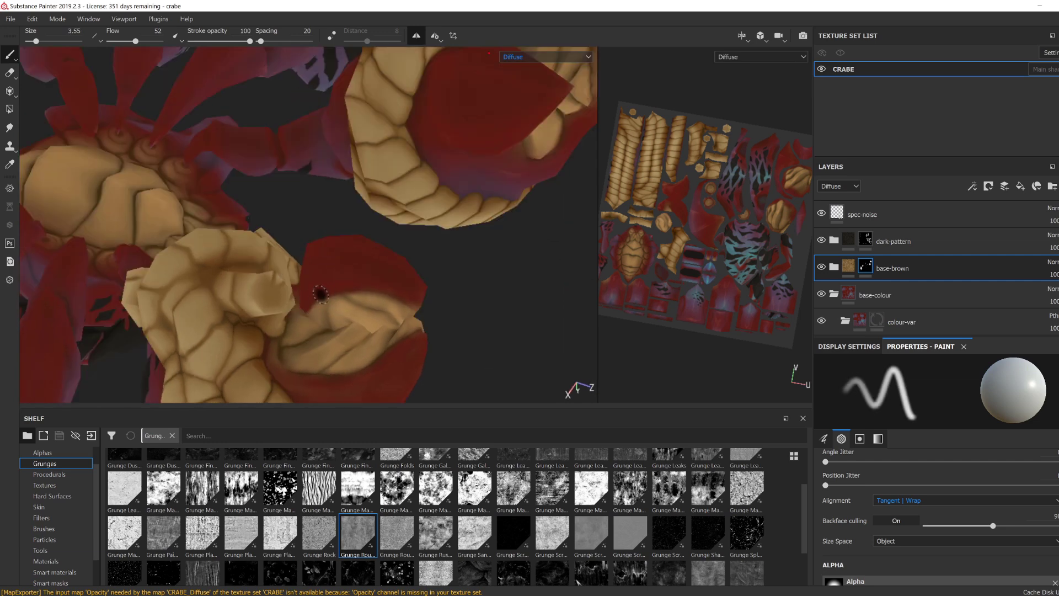
pyautogui.keyDown('alt'); pyautogui.moveTo(304, 296); pyautogui.dragTo(386, 284); pyautogui.keyUp('alt')
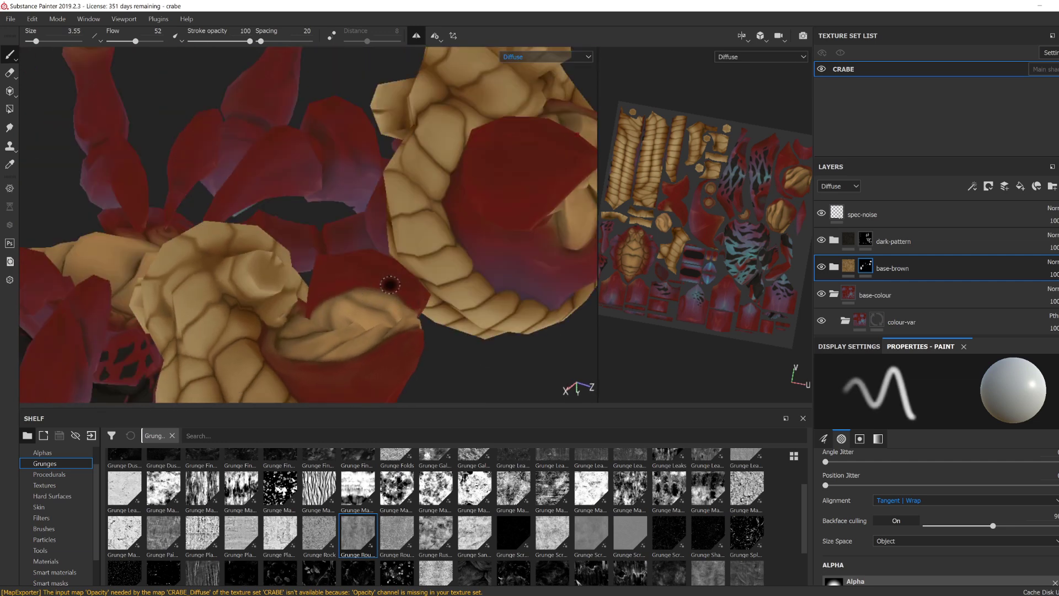
pyautogui.keyDown('ctrl'); pyautogui.moveTo(390, 285); pyautogui.dragTo(384, 285, button='right'); pyautogui.keyUp('ctrl')
pyautogui.keyDown('alt'); pyautogui.moveTo(384, 285); pyautogui.dragTo(341, 315); pyautogui.keyUp('alt')
pyautogui.moveTo(269, 357)
pyautogui.keyDown('alt'); pyautogui.mouseDown()
pyautogui.moveTo(407, 320)
pyautogui.moveTo(317, 300)
pyautogui.mouseUp(); pyautogui.keyUp('alt')
pyautogui.keyDown('ctrl'); pyautogui.moveTo(317, 300); pyautogui.dragTo(341, 300, button='right'); pyautogui.keyUp('ctrl')
pyautogui.keyDown('alt'); pyautogui.moveTo(341, 300); pyautogui.dragTo(332, 271); pyautogui.keyUp('alt')
pyautogui.keyDown('ctrl'); pyautogui.moveTo(331, 271); pyautogui.dragTo(315, 270, button='right'); pyautogui.keyUp('ctrl')
pyautogui.keyDown('alt'); pyautogui.moveTo(316, 271); pyautogui.dragTo(312, 287); pyautogui.keyUp('alt')
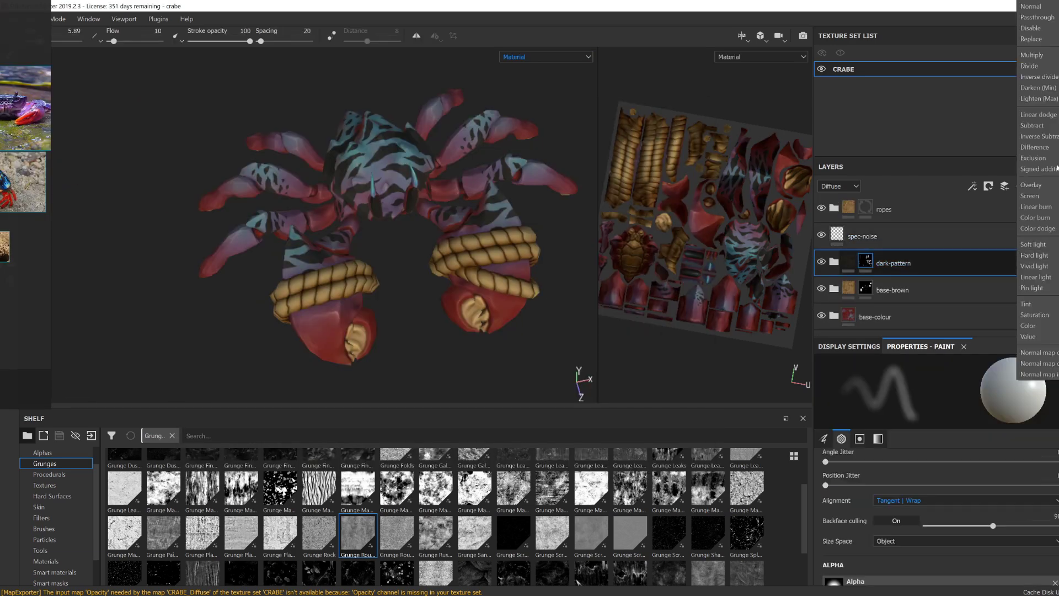
# Step: Duplicate the black fill layer inside the dark-pattern folder and hide the original
pyautogui.click(886, 291)
pyautogui.rightClick(932, 295)
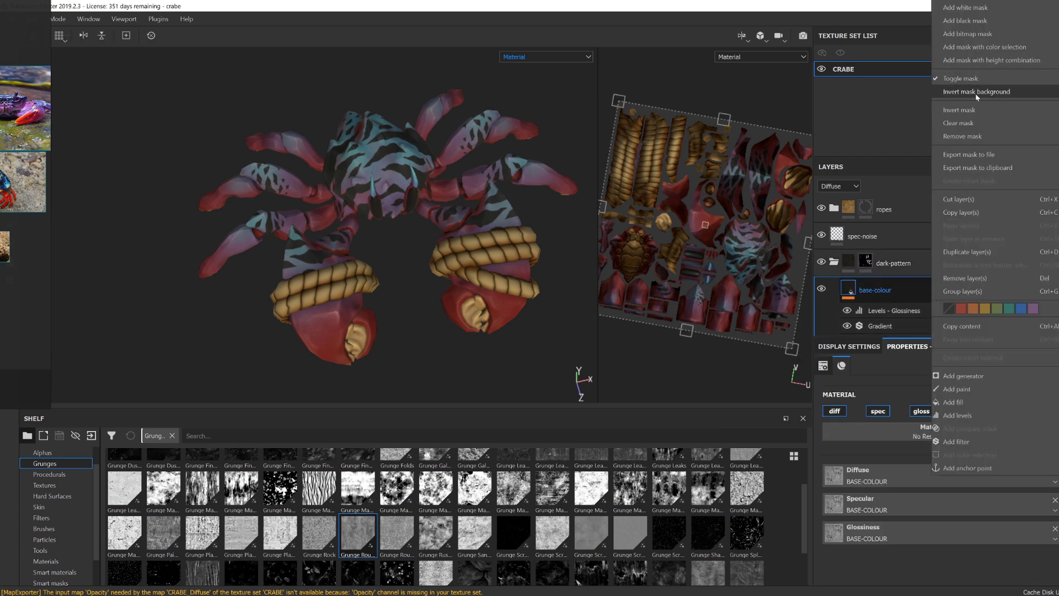
pyautogui.click(887, 292)
pyautogui.rightClick(881, 292)
pyautogui.click(882, 298)
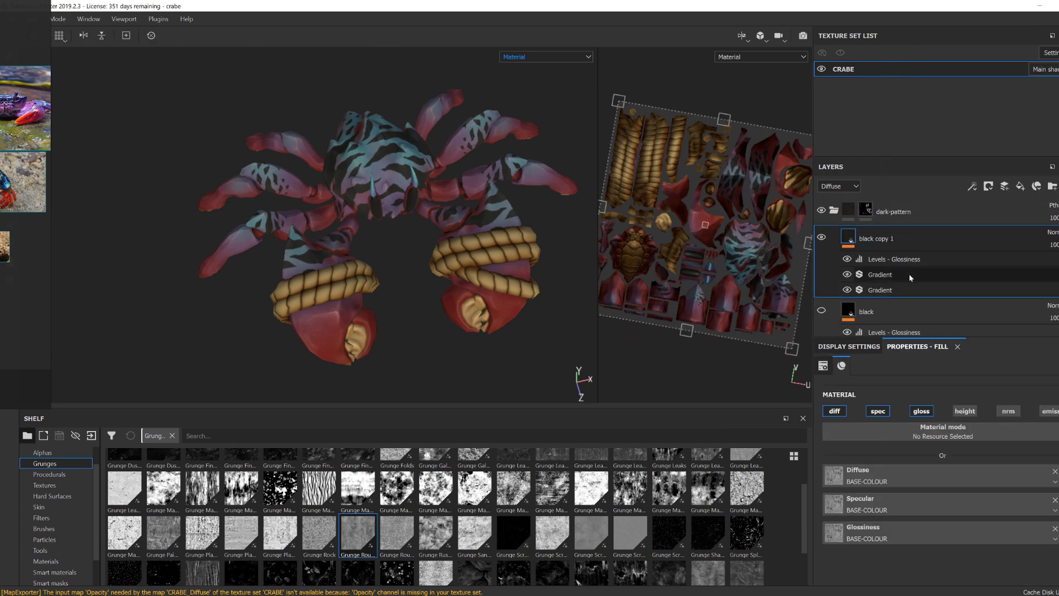
# Step: Inspect the duplicated black layer's lower Gradient filter, comparing the pattern with the filter off and on
pyautogui.click(910, 277)
pyautogui.click(881, 290)
pyautogui.scroll(-1, 880, 290)
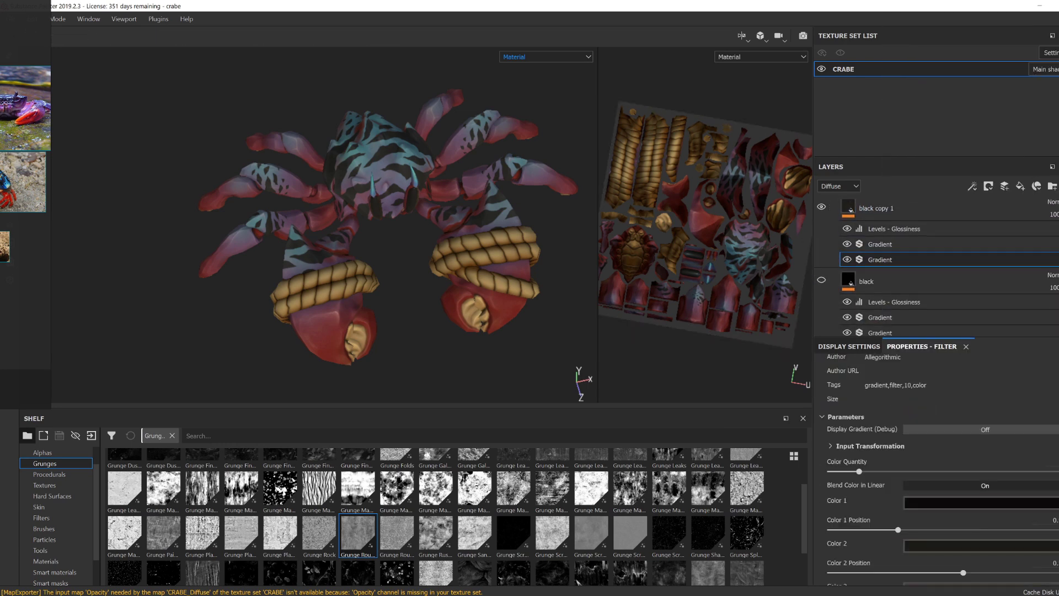
pyautogui.scroll(-2, 877, 474)
pyautogui.scroll(2, 876, 474)
pyautogui.click(847, 259)
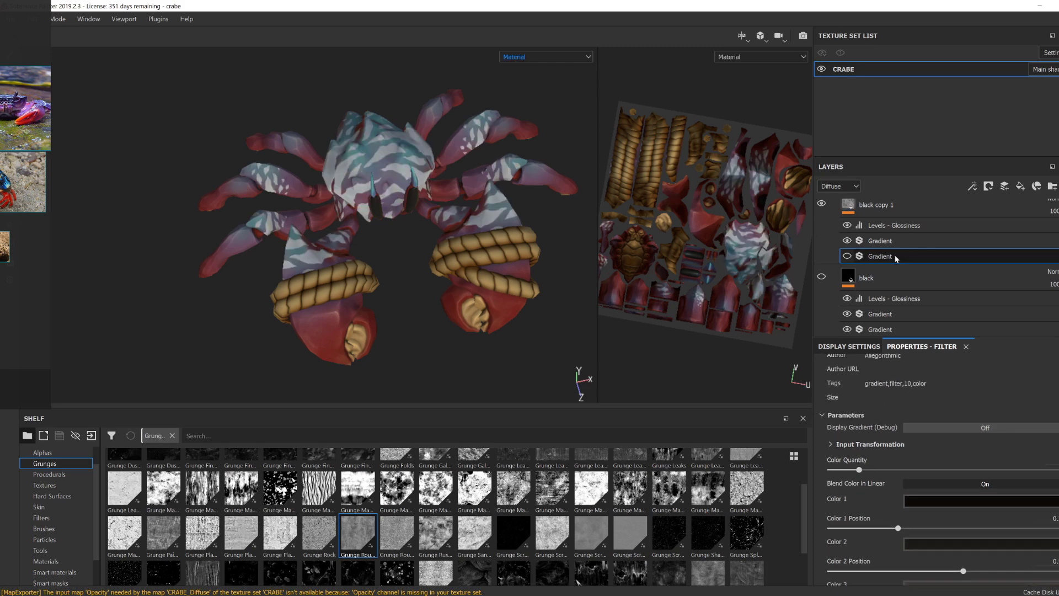
pyautogui.click(847, 259)
# Step: Recolour the duplicate's lower Gradient filter with brown for Color 1, dark teal for Color 2 and pale violet for Color 3
pyautogui.click(982, 501)
pyautogui.click(993, 450)
pyautogui.scroll(-1, 981, 518)
pyautogui.click(982, 545)
pyautogui.moveTo(1038, 512); pyautogui.dragTo(1020, 429)
pyautogui.click(919, 505)
pyautogui.click(1043, 439)
pyautogui.keyDown('alt'); pyautogui.moveTo(544, 328); pyautogui.dragTo(541, 350); pyautogui.keyUp('alt')
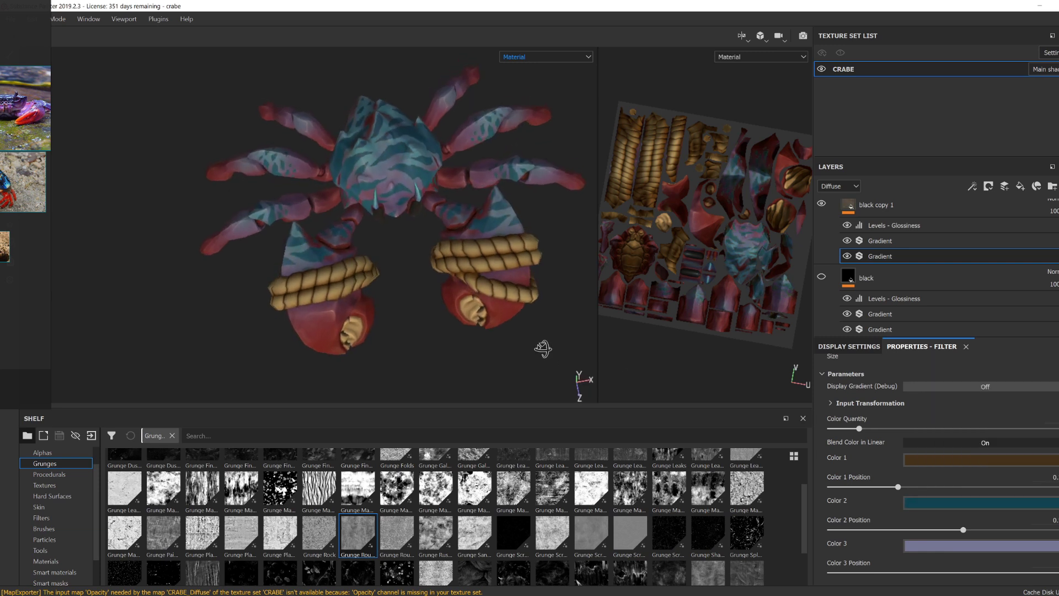
# Step: Try Multiply blending on the duplicated black layer and return it to Normal
pyautogui.scroll(1, 1048, 231)
pyautogui.click(1052, 224)
pyautogui.click(1030, 28)
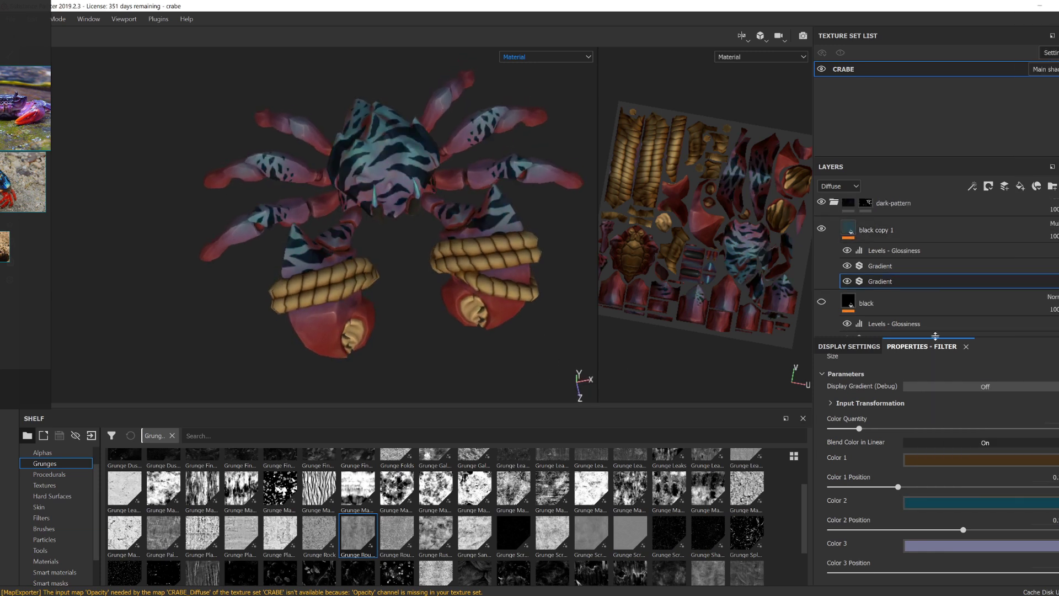
pyautogui.scroll(-3, 938, 364)
pyautogui.click(847, 281)
pyautogui.click(1052, 224)
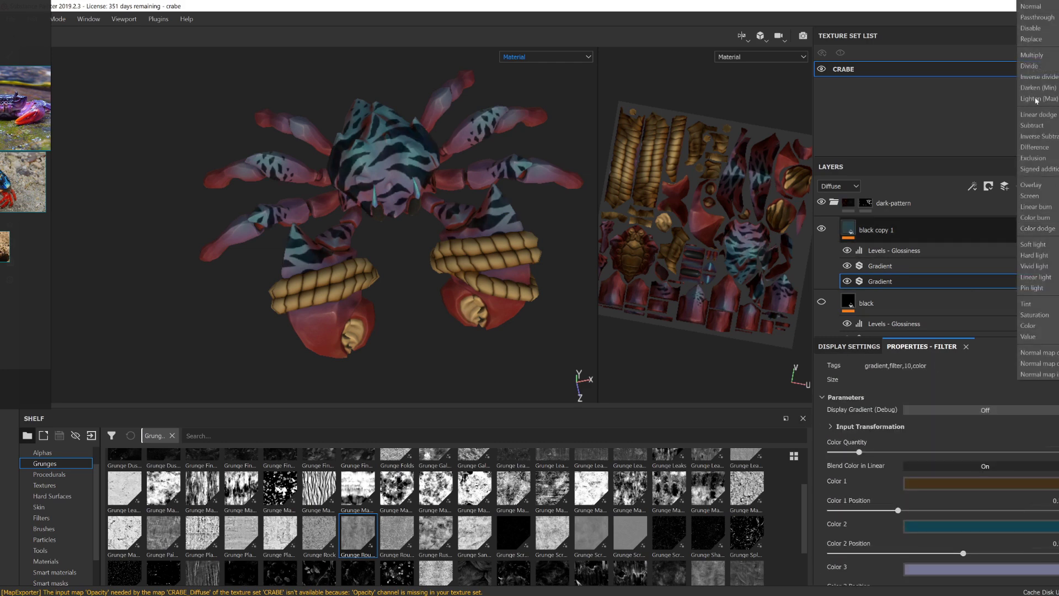
pyautogui.click(1031, 6)
# Step: Shift the duplicate's lower Gradient filter to blues, with dark navy, deep blue and light grey-blue for Colors 1 to 3
pyautogui.click(1019, 526)
pyautogui.click(1010, 480)
pyautogui.click(982, 568)
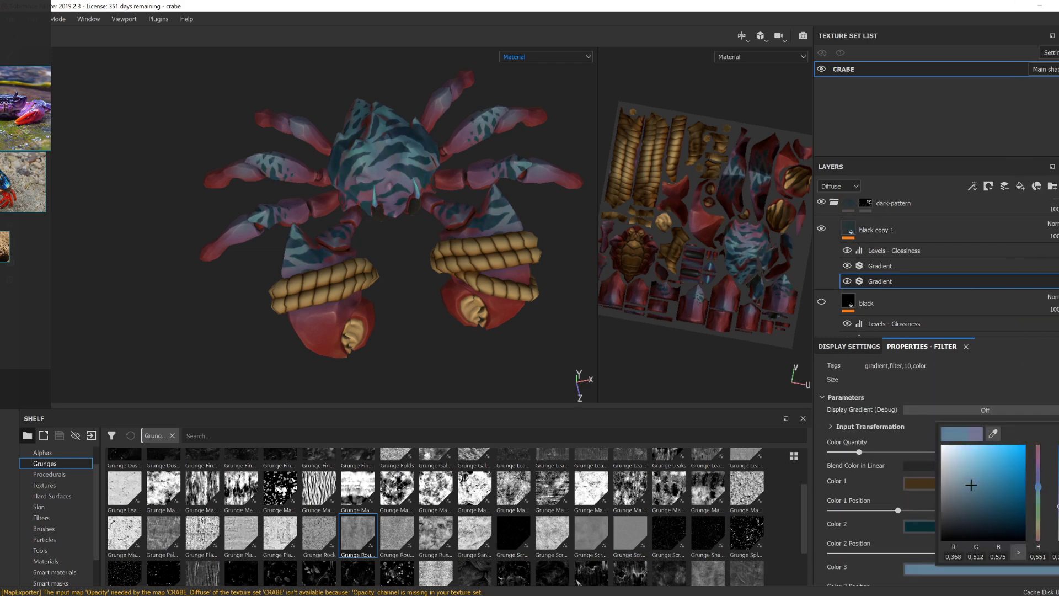
pyautogui.moveTo(1038, 486); pyautogui.dragTo(1038, 488)
pyautogui.click(927, 483)
pyautogui.moveTo(1029, 447); pyautogui.dragTo(1030, 401)
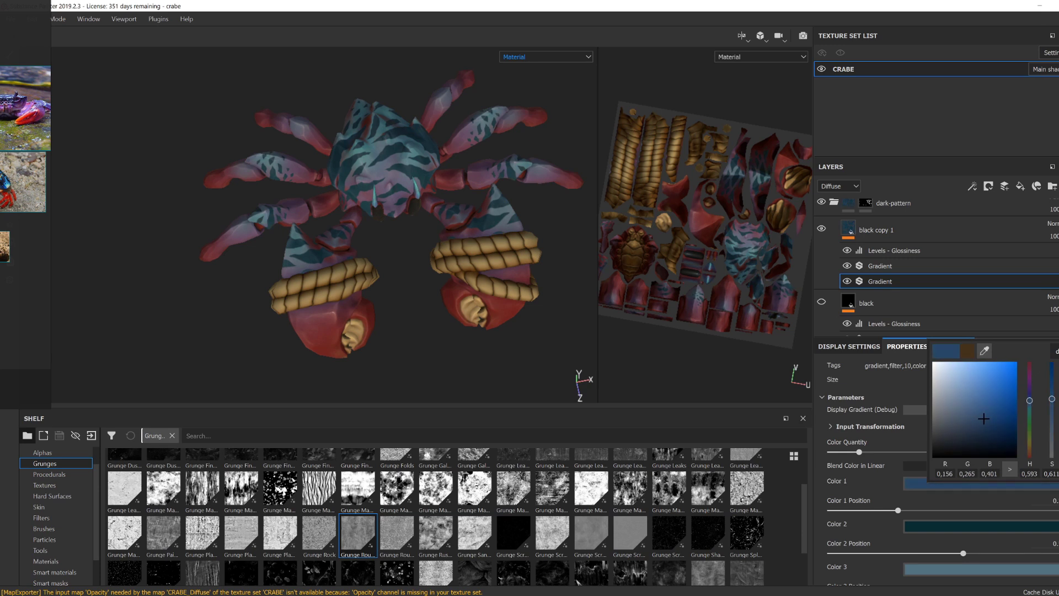
pyautogui.moveTo(986, 428); pyautogui.dragTo(994, 440)
pyautogui.moveTo(1030, 400); pyautogui.dragTo(1030, 404)
pyautogui.click(1021, 526)
pyautogui.moveTo(1039, 448); pyautogui.dragTo(1038, 443)
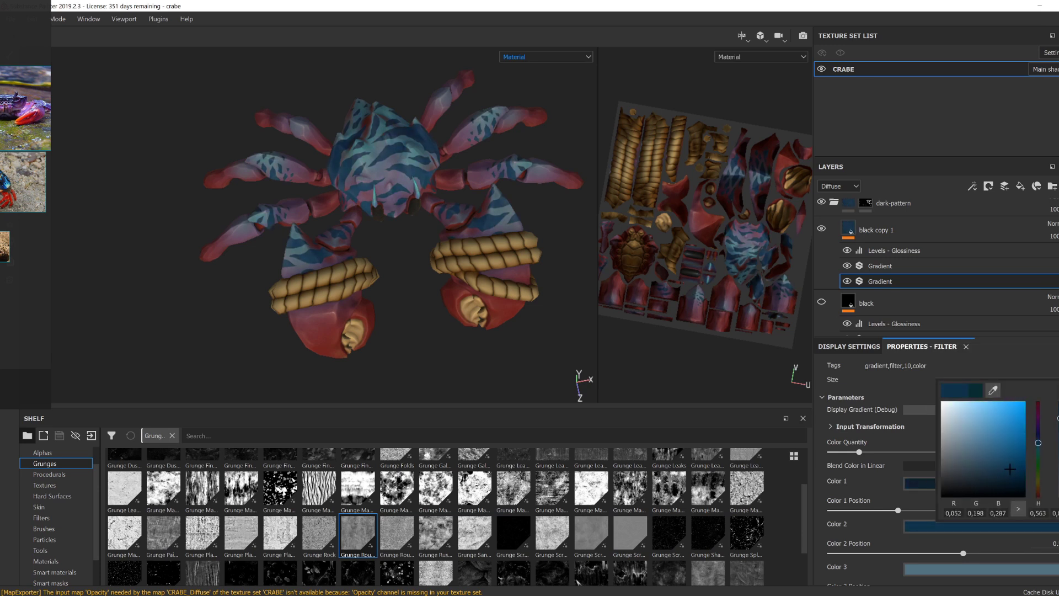
# Step: Compare the duplicate with the original black layer, delete its lower Gradient filter and give its Diffuse a uniform colour
pyautogui.click(822, 229)
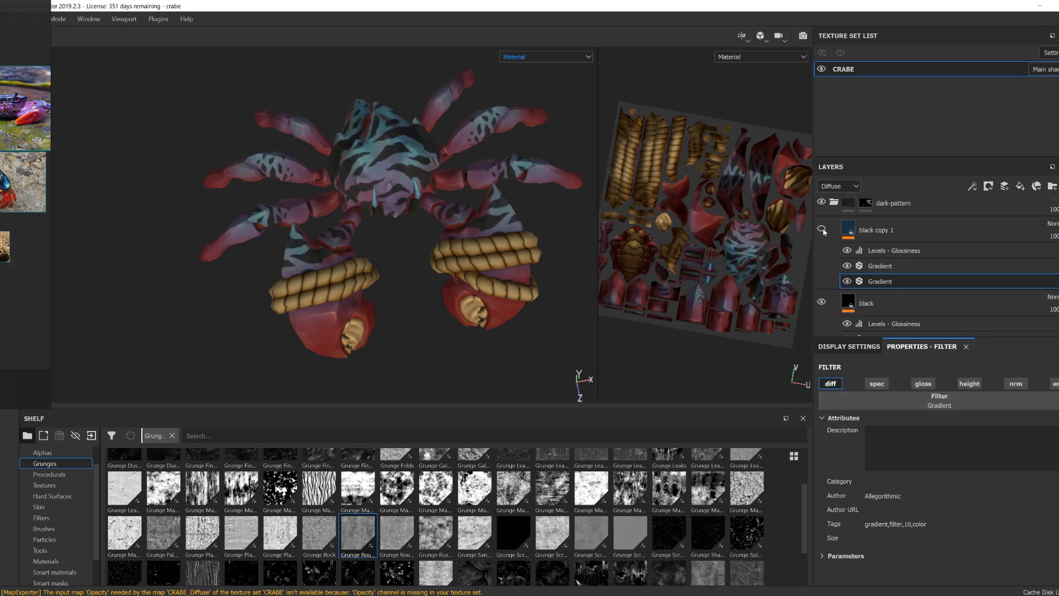
pyautogui.click(823, 229)
pyautogui.keyDown('alt'); pyautogui.moveTo(552, 386); pyautogui.dragTo(573, 379); pyautogui.keyUp('alt')
pyautogui.click(925, 229)
pyautogui.click(921, 281)
pyautogui.press('Delete')
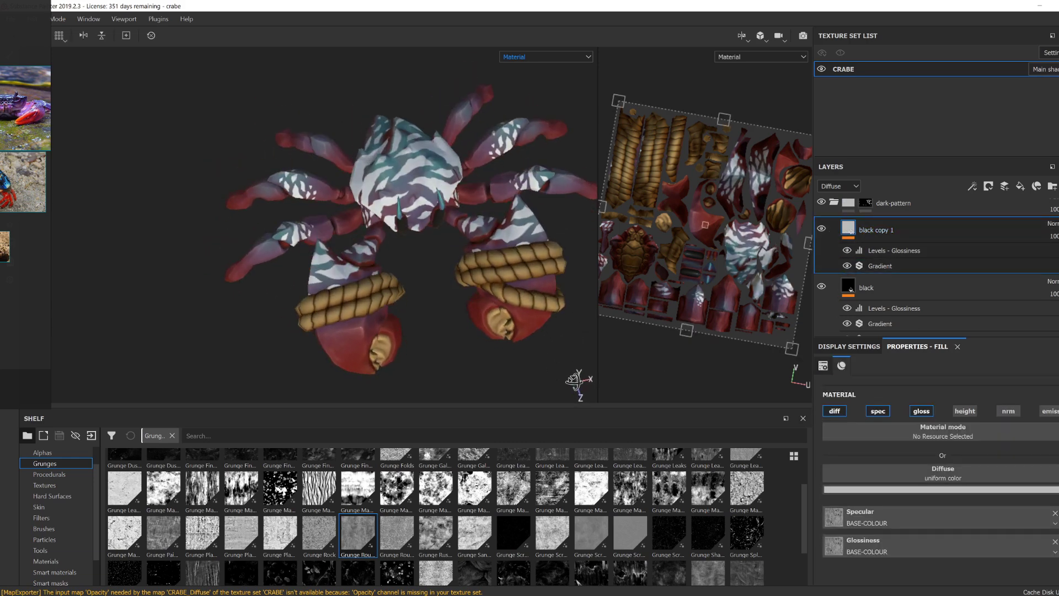
# Step: Try Screen blending on the duplicated layer with a golden yellow Diffuse colour
pyautogui.click(1052, 224)
pyautogui.click(1042, 193)
pyautogui.click(1052, 223)
pyautogui.click(1043, 205)
pyautogui.click(994, 489)
pyautogui.click(988, 409)
pyautogui.click(1038, 451)
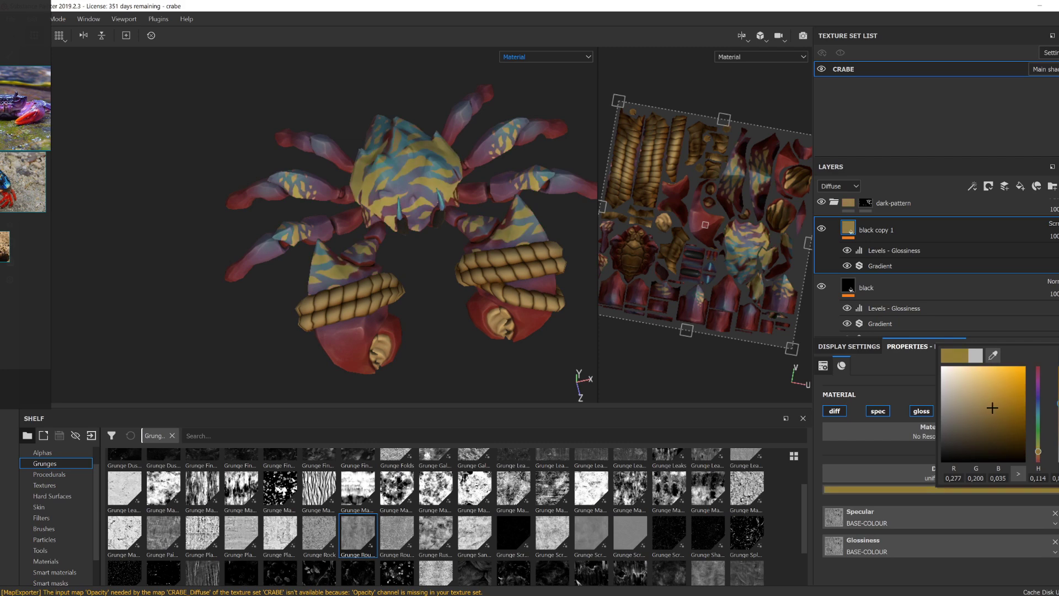
pyautogui.moveTo(991, 407)
pyautogui.mouseDown()
pyautogui.moveTo(1000, 442)
pyautogui.moveTo(1002, 401)
pyautogui.mouseUp()
# Step: Hide the original black layer, and set the duplicate to Multiply blending with an orange Diffuse colour
pyautogui.click(821, 286)
pyautogui.click(993, 490)
pyautogui.click(1052, 223)
pyautogui.click(1042, 237)
pyautogui.click(1053, 223)
pyautogui.click(1042, 53)
pyautogui.click(1004, 490)
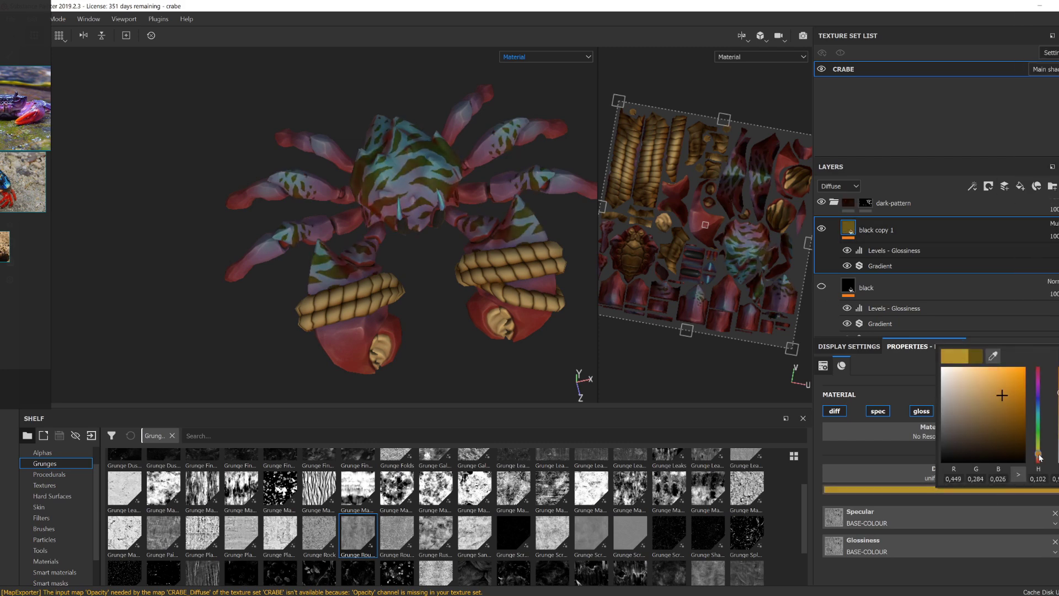
pyautogui.moveTo(1039, 457)
pyautogui.mouseDown()
pyautogui.moveTo(1039, 416)
pyautogui.moveTo(1038, 462)
pyautogui.mouseUp()
pyautogui.click(1002, 386)
pyautogui.click(821, 228)
pyautogui.click(821, 229)
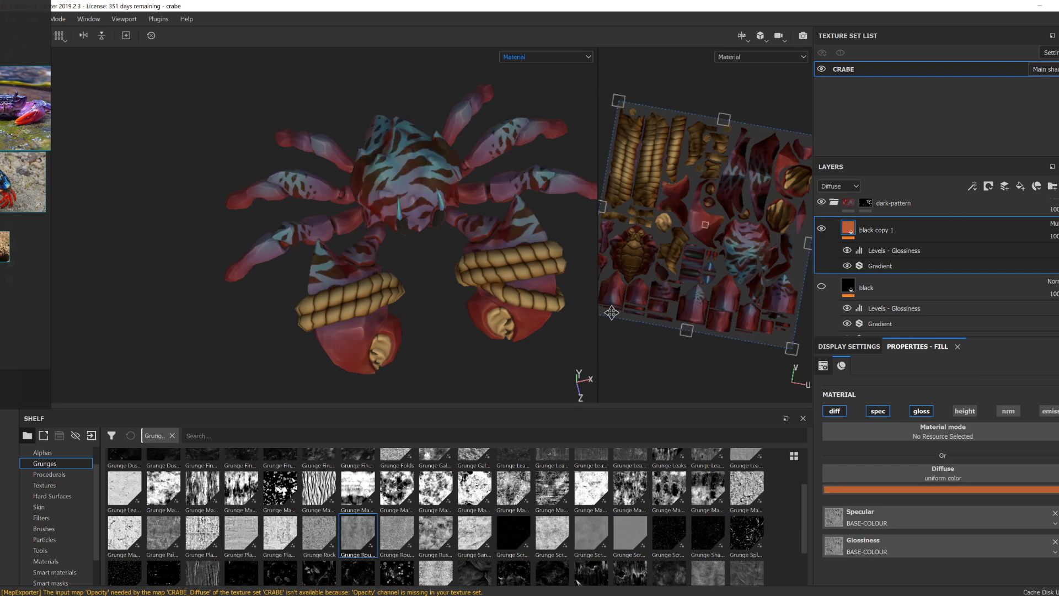
# Step: Rename the duplicated layer in the dark-pattern folder as red
pyautogui.keyDown('alt'); pyautogui.moveTo(491, 326); pyautogui.dragTo(544, 289); pyautogui.keyUp('alt')
pyautogui.scroll(1, 910, 248)
pyautogui.doubleClick(875, 238)
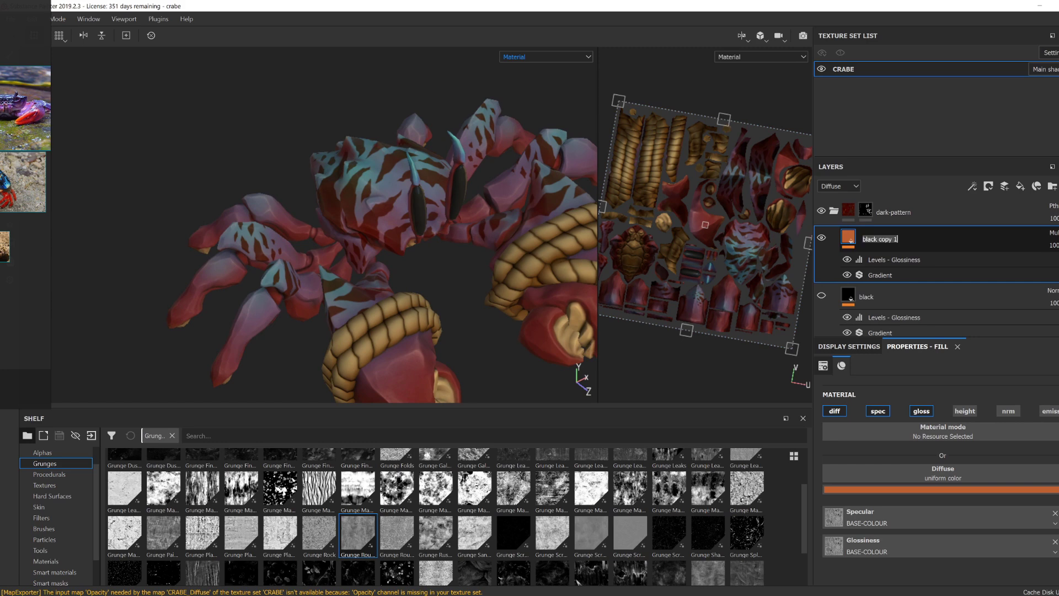
pyautogui.write('red')
pyautogui.press('Return')
# Step: Turn off the red layer's spec and gloss channels and delete its Levels and Gradient effects
pyautogui.click(882, 413)
pyautogui.click(918, 414)
pyautogui.click(1056, 275)
pyautogui.click(1056, 259)
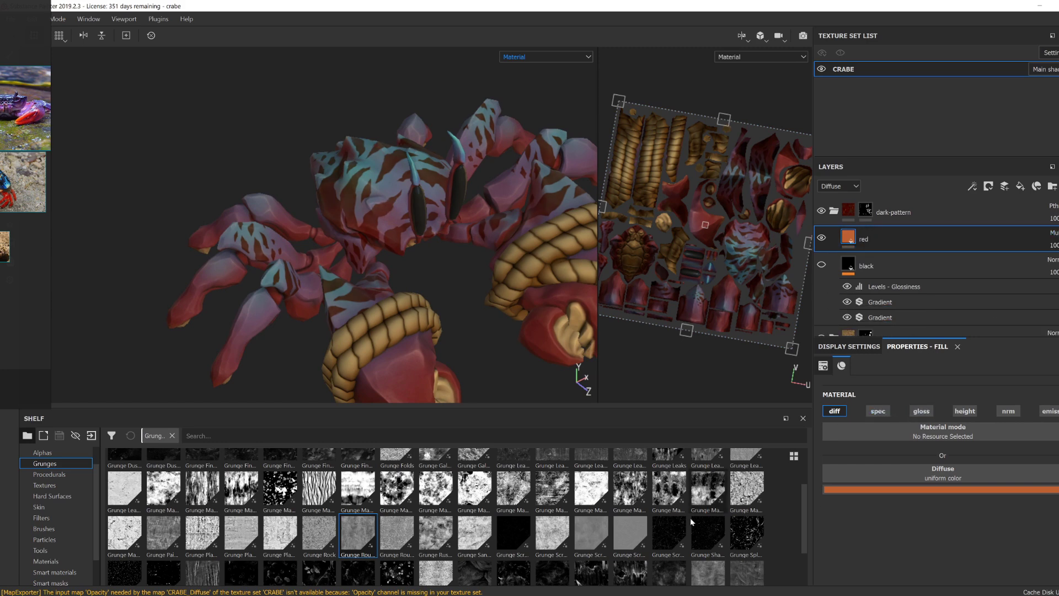
# Step: Brighten the red layer's orange Diffuse colour and shrink the shelf to enlarge the viewports
pyautogui.keyDown('alt'); pyautogui.moveTo(505, 331); pyautogui.dragTo(493, 353); pyautogui.keyUp('alt')
pyautogui.click(938, 490)
pyautogui.moveTo(991, 401); pyautogui.dragTo(993, 383)
pyautogui.keyDown('alt'); pyautogui.moveTo(496, 347); pyautogui.dragTo(489, 364); pyautogui.keyUp('alt')
pyautogui.scroll(-3, 489, 364)
pyautogui.moveTo(532, 407); pyautogui.dragTo(513, 489)
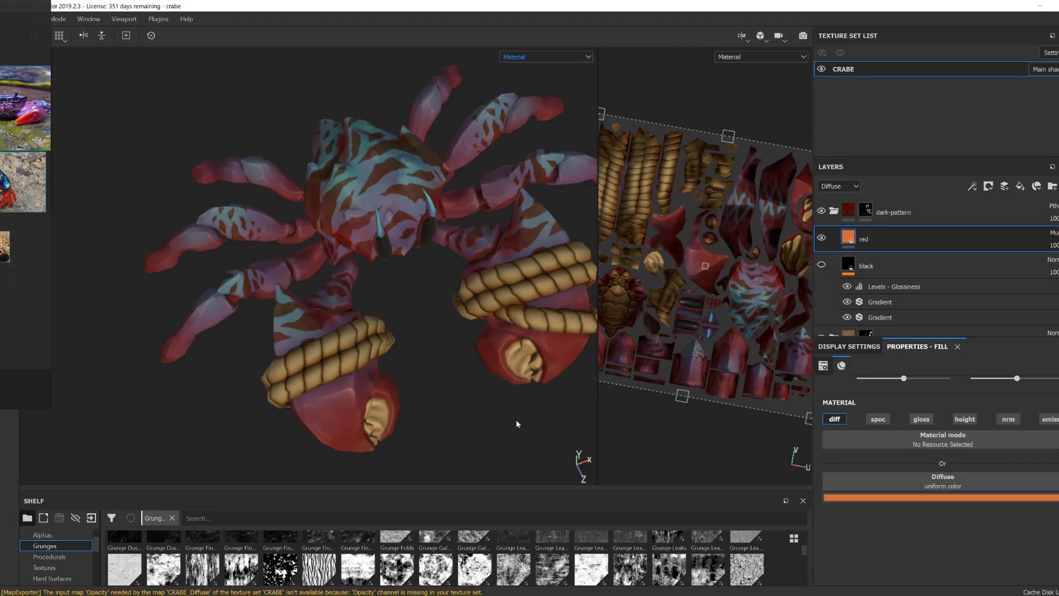
# Step: Shift the red layer's Diffuse hue from bright orange toward a golden orange
pyautogui.click(938, 489)
pyautogui.moveTo(989, 468); pyautogui.dragTo(991, 461)
pyautogui.moveTo(990, 470); pyautogui.dragTo(991, 467)
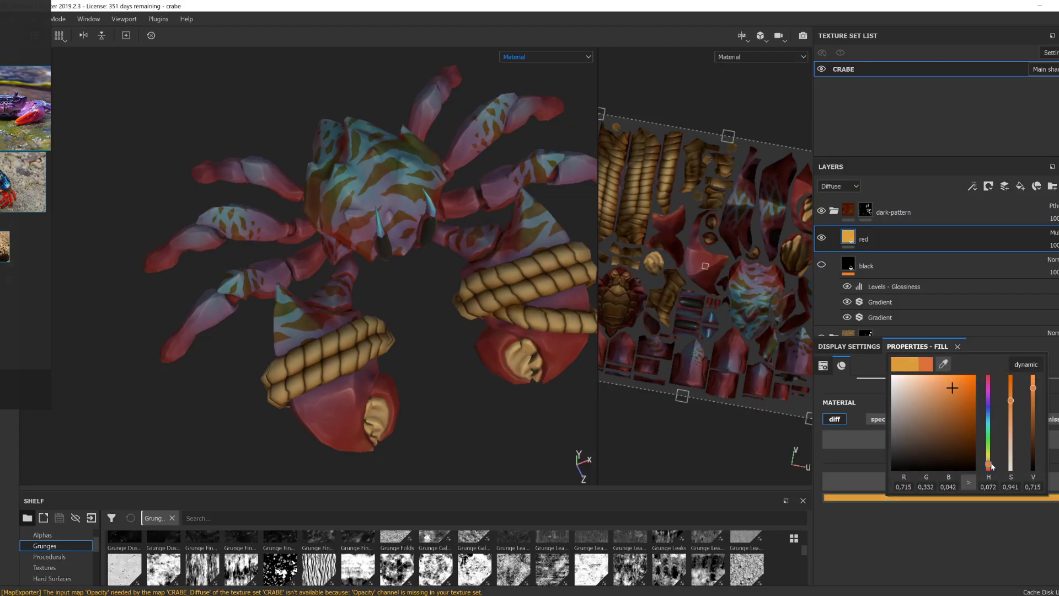
pyautogui.click(1010, 498)
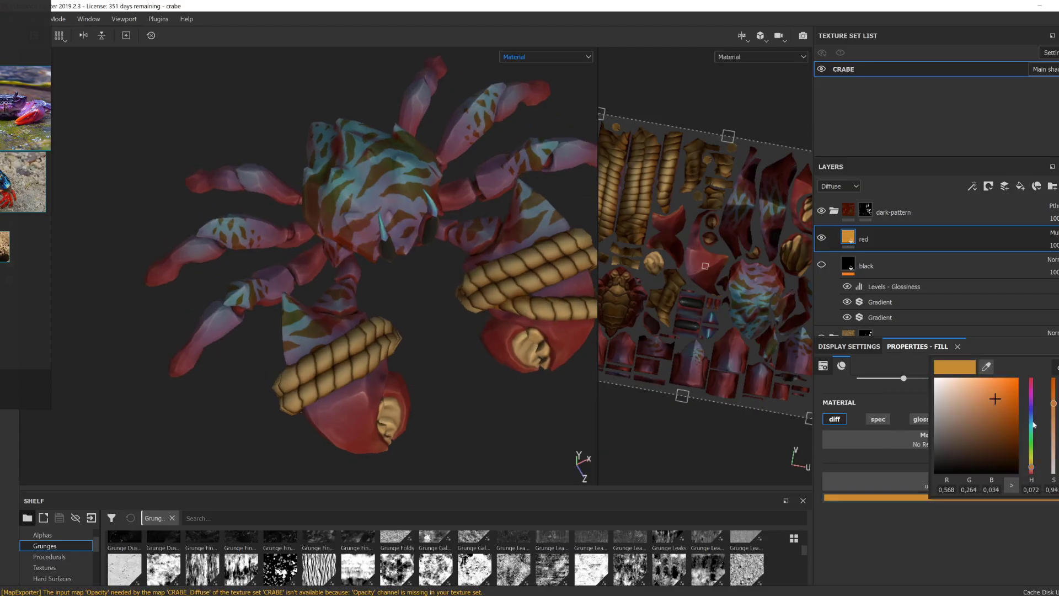
pyautogui.moveTo(1032, 467)
pyautogui.mouseDown()
pyautogui.moveTo(1033, 420)
pyautogui.moveTo(1033, 473)
pyautogui.mouseUp()
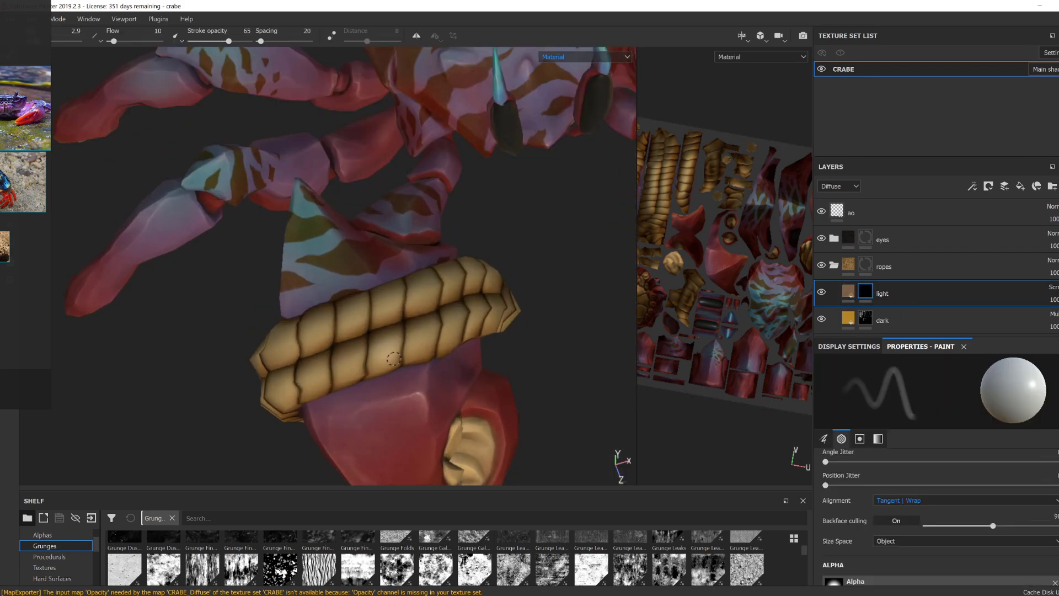
# Step: Paint highlights onto the claw ropes through the ropes folder's light layer mask with a brush of size about 2.5 to 3
pyautogui.keyDown('alt'); pyautogui.moveTo(383, 354); pyautogui.dragTo(413, 343); pyautogui.keyUp('alt')
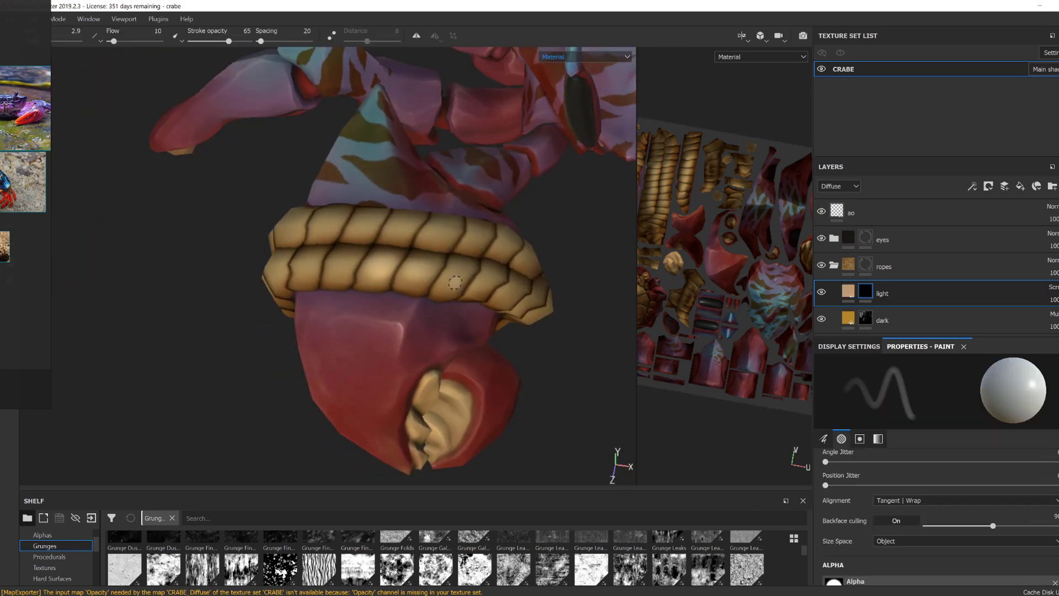
pyautogui.keyDown('alt'); pyautogui.moveTo(329, 263); pyautogui.dragTo(492, 289); pyautogui.keyUp('alt')
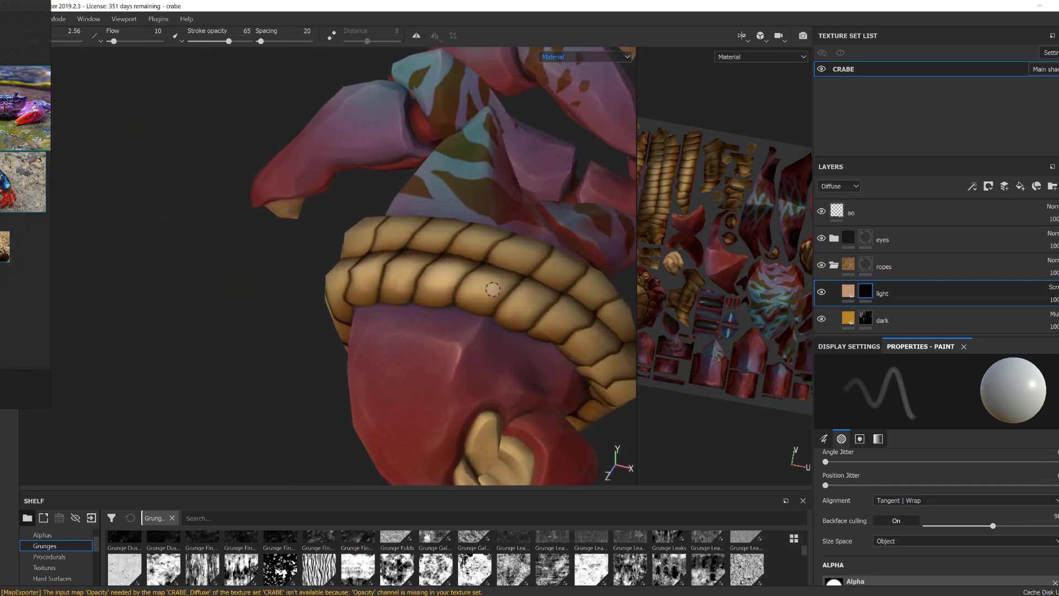
pyautogui.keyDown('alt'); pyautogui.moveTo(395, 305); pyautogui.dragTo(464, 300); pyautogui.keyUp('alt')
pyautogui.moveTo(447, 309)
pyautogui.mouseDown()
pyautogui.moveTo(434, 334)
pyautogui.moveTo(358, 299)
pyautogui.moveTo(423, 354)
pyautogui.moveTo(408, 379)
pyautogui.moveTo(426, 349)
pyautogui.moveTo(462, 343)
pyautogui.moveTo(451, 319)
pyautogui.moveTo(371, 287)
pyautogui.moveTo(317, 362)
pyautogui.moveTo(430, 339)
pyautogui.moveTo(430, 347)
pyautogui.moveTo(412, 308)
pyautogui.moveTo(381, 333)
pyautogui.moveTo(363, 309)
pyautogui.moveTo(370, 253)
pyautogui.moveTo(474, 339)
pyautogui.moveTo(510, 238)
pyautogui.moveTo(480, 309)
pyautogui.moveTo(471, 276)
pyautogui.moveTo(506, 267)
pyautogui.moveTo(516, 251)
pyautogui.moveTo(506, 252)
pyautogui.moveTo(527, 274)
pyautogui.moveTo(519, 287)
pyautogui.moveTo(477, 268)
pyautogui.moveTo(546, 346)
pyautogui.moveTo(539, 355)
pyautogui.moveTo(593, 344)
pyautogui.mouseUp()
# Step: Display the Diffuse channel with the panels hidden and paint light-mask highlights around both claws' ropes, including the sides and knots
pyautogui.press('c')
pyautogui.press('l')
pyautogui.press('Tab')
pyautogui.keyDown('alt'); pyautogui.moveTo(516, 371); pyautogui.dragTo(486, 375); pyautogui.keyUp('alt')
pyautogui.keyDown('alt'); pyautogui.moveTo(468, 331); pyautogui.dragTo(436, 309); pyautogui.keyUp('alt')
pyautogui.scroll(-3, 398, 254)
pyautogui.scroll(4, 377, 337)
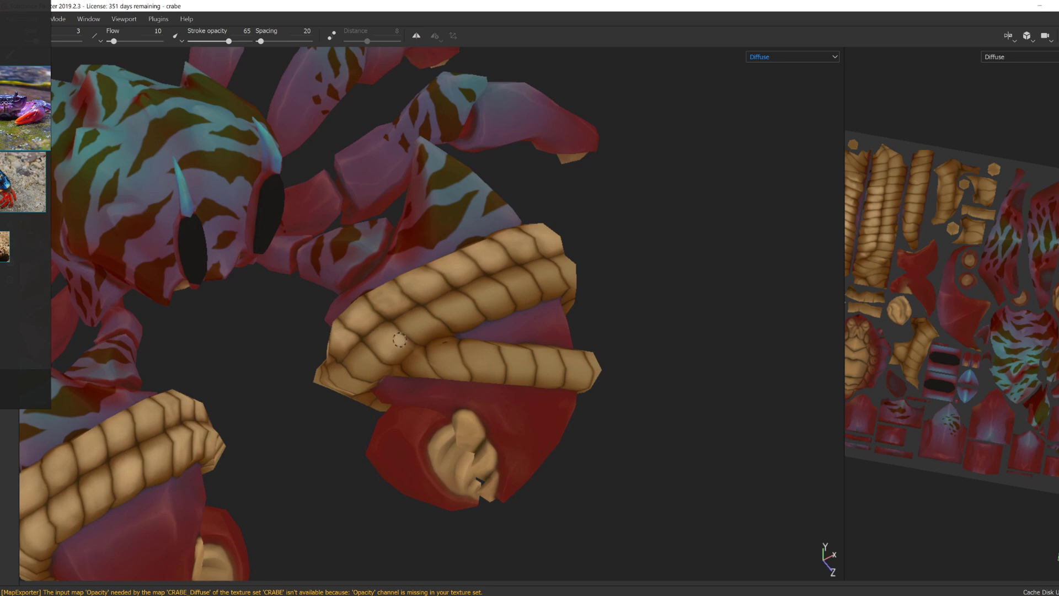
pyautogui.moveTo(417, 315)
pyautogui.keyDown('alt'); pyautogui.mouseDown()
pyautogui.moveTo(398, 309)
pyautogui.moveTo(443, 369)
pyautogui.moveTo(447, 352)
pyautogui.moveTo(552, 324)
pyautogui.moveTo(651, 377)
pyautogui.moveTo(610, 355)
pyautogui.moveTo(596, 361)
pyautogui.moveTo(595, 421)
pyautogui.moveTo(500, 292)
pyautogui.moveTo(615, 314)
pyautogui.moveTo(593, 298)
pyautogui.moveTo(643, 226)
pyautogui.mouseUp(); pyautogui.keyUp('alt')
pyautogui.keyDown('alt'); pyautogui.moveTo(664, 183); pyautogui.dragTo(636, 372); pyautogui.keyUp('alt')
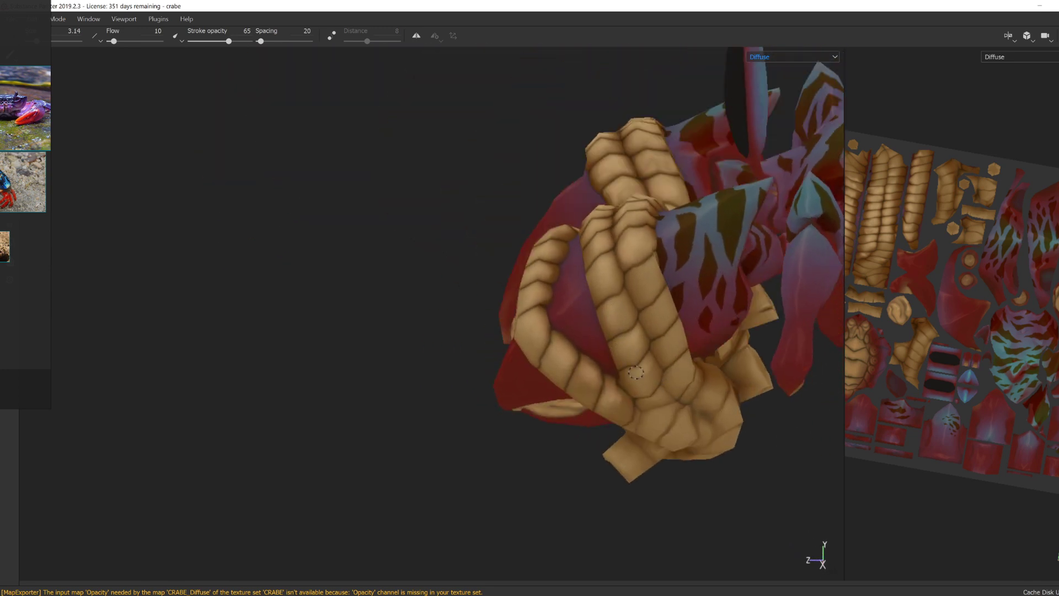
pyautogui.keyDown('alt'); pyautogui.moveTo(659, 429); pyautogui.dragTo(495, 355); pyautogui.keyUp('alt')
pyautogui.keyDown('alt'); pyautogui.moveTo(594, 391); pyautogui.dragTo(408, 321); pyautogui.keyUp('alt')
pyautogui.keyDown('alt'); pyautogui.moveTo(382, 356); pyautogui.dragTo(306, 391); pyautogui.keyUp('alt')
# Step: Restore the Material view and panels and examine the rope highlights on the whole crab
pyautogui.press('m')
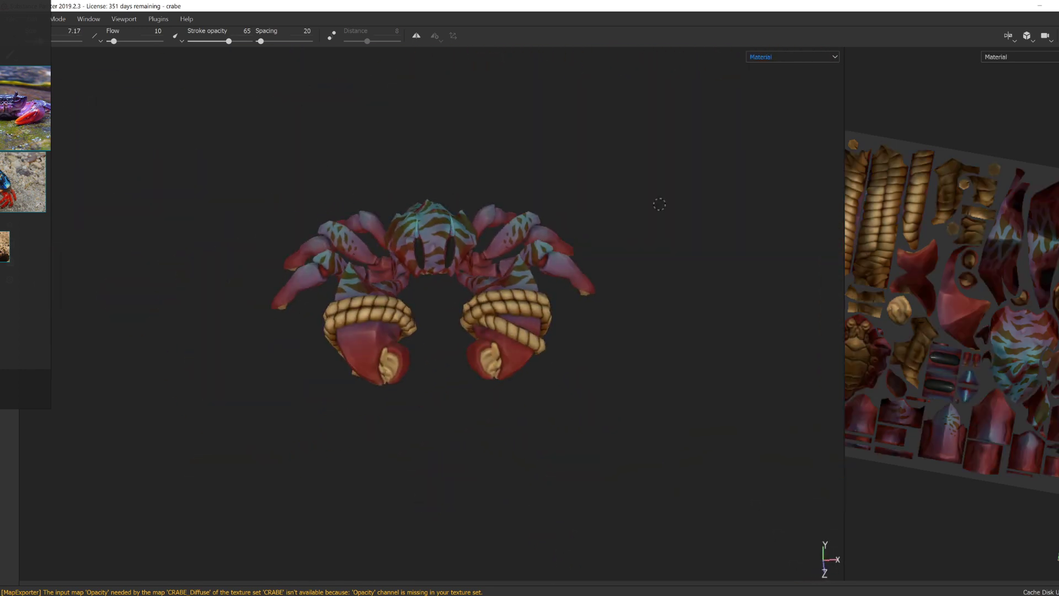
pyautogui.keyDown('alt'); pyautogui.moveTo(568, 359); pyautogui.dragTo(728, 416); pyautogui.keyUp('alt')
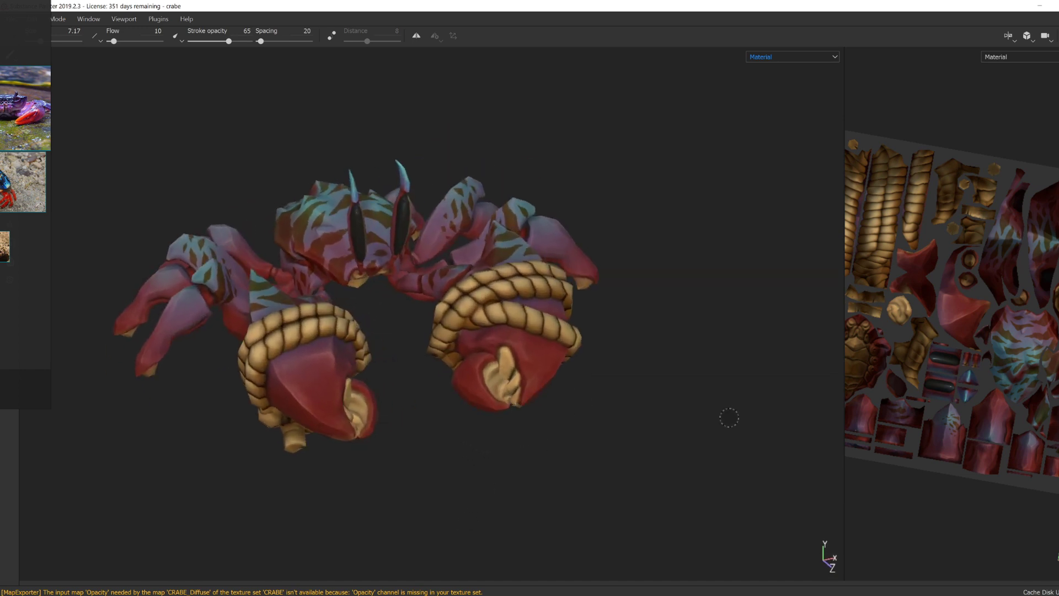
pyautogui.press('Tab')
pyautogui.keyDown('alt'); pyautogui.moveTo(524, 331); pyautogui.dragTo(474, 397); pyautogui.keyUp('alt')
# Step: Change the ropes folder's light layer Diffuse to a warm golden colour and display the Diffuse channel
pyautogui.click(850, 294)
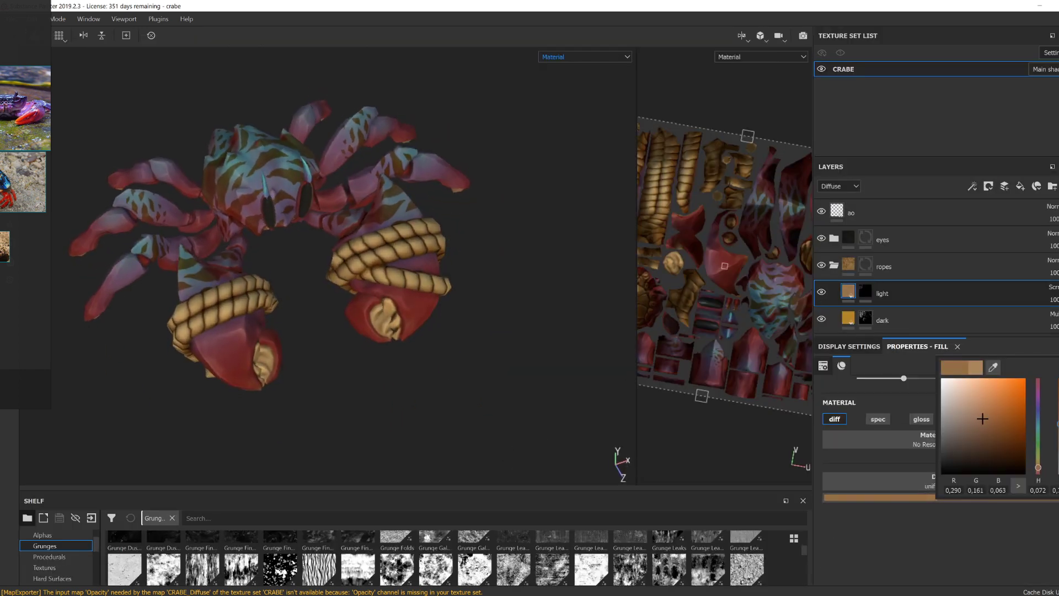
pyautogui.moveTo(1000, 415); pyautogui.dragTo(1000, 411)
pyautogui.press('c')
pyautogui.keyDown('alt'); pyautogui.moveTo(519, 450); pyautogui.dragTo(518, 491); pyautogui.keyUp('alt')
pyautogui.click(918, 497)
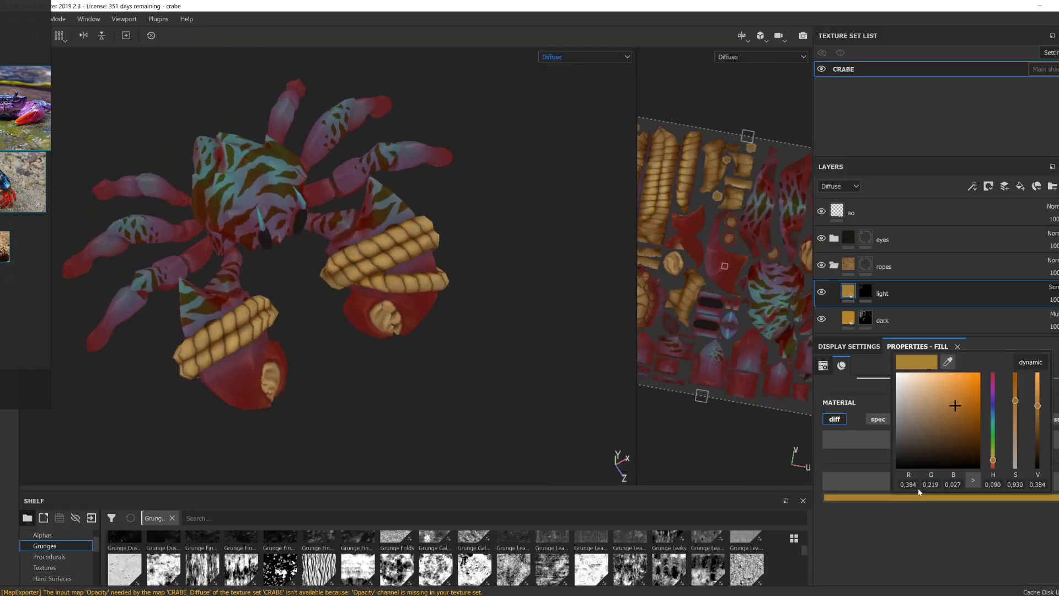
# Step: Paint broader highlights onto the claw ropes through the light layer's mask with a brush of size about 6.75
pyautogui.click(865, 293)
pyautogui.scroll(3, 371, 266)
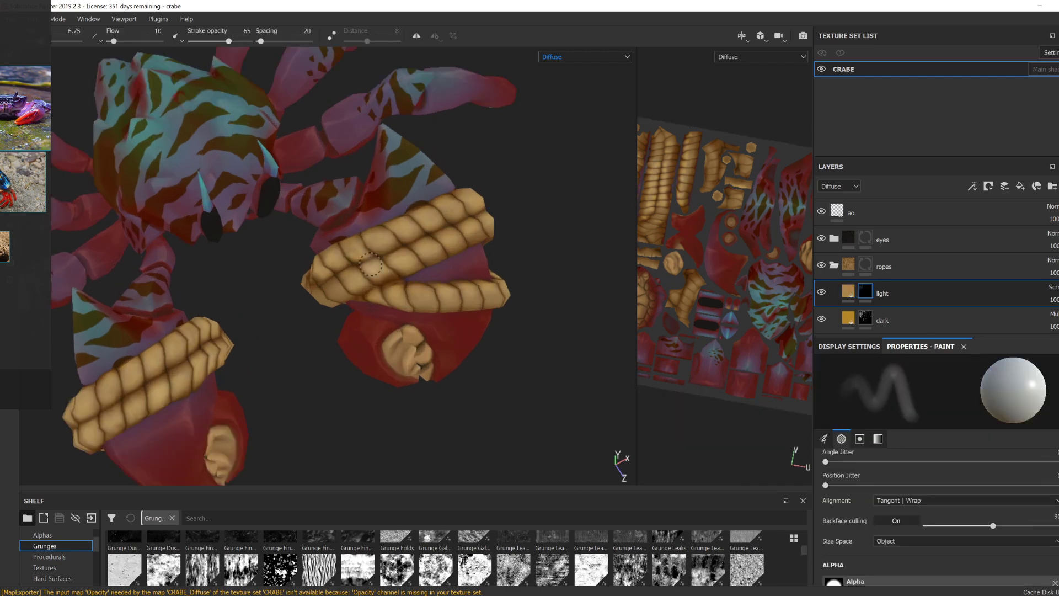
pyautogui.keyDown('alt'); pyautogui.moveTo(354, 248); pyautogui.dragTo(354, 245); pyautogui.keyUp('alt')
pyautogui.keyDown('alt'); pyautogui.moveTo(407, 289); pyautogui.dragTo(346, 245); pyautogui.keyUp('alt')
# Step: Add a fill layer above the ao layer and rename it occlusion
pyautogui.click(908, 213)
pyautogui.click(1021, 186)
pyautogui.doubleClick(866, 213)
pyautogui.write('occlu')
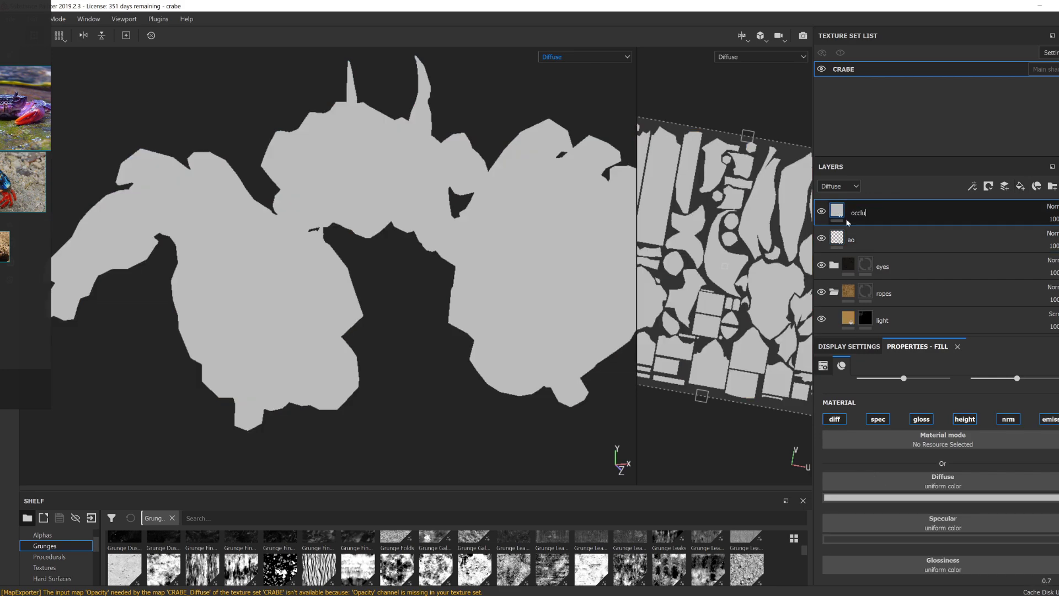
pyautogui.write('sion')
pyautogui.press('Return')
# Step: Set the occlusion layer's Diffuse to a near-black red and its Specular to black, and add a mask to it
pyautogui.click(939, 497)
pyautogui.moveTo(954, 447); pyautogui.dragTo(792, 574)
pyautogui.click(943, 539)
pyautogui.scroll(-1, 1000, 572)
pyautogui.rightClick(863, 213)
pyautogui.click(896, 231)
# Step: Make the occlusion mask black and prepare a brush of size 0.93 with flow and stroke opacity at 100
pyautogui.keyDown('alt'); pyautogui.moveTo(388, 338); pyautogui.dragTo(422, 331); pyautogui.keyUp('alt')
pyautogui.scroll(3, 380, 317)
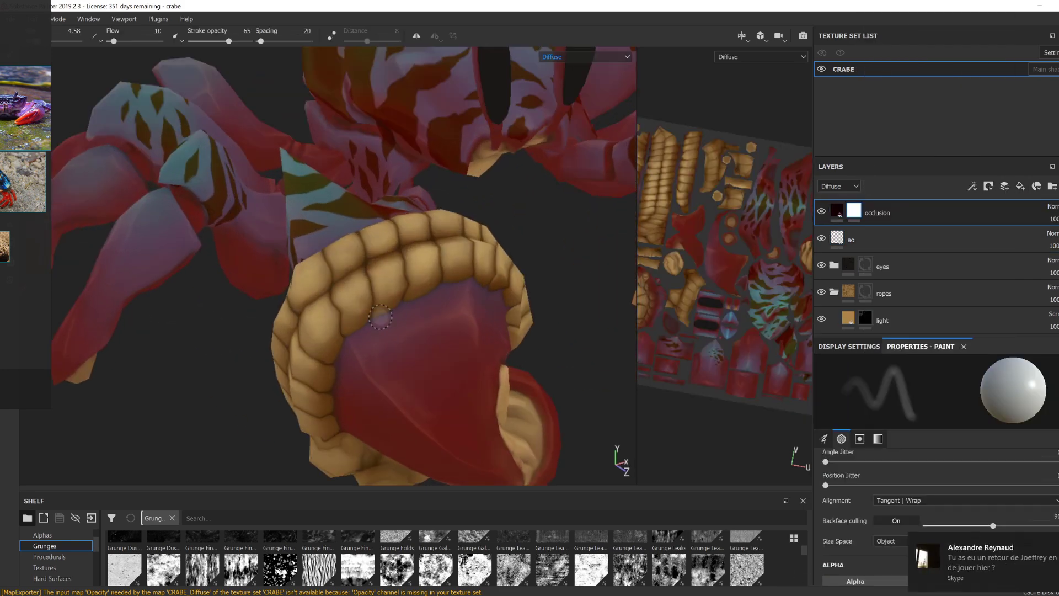
pyautogui.scroll(2, 363, 326)
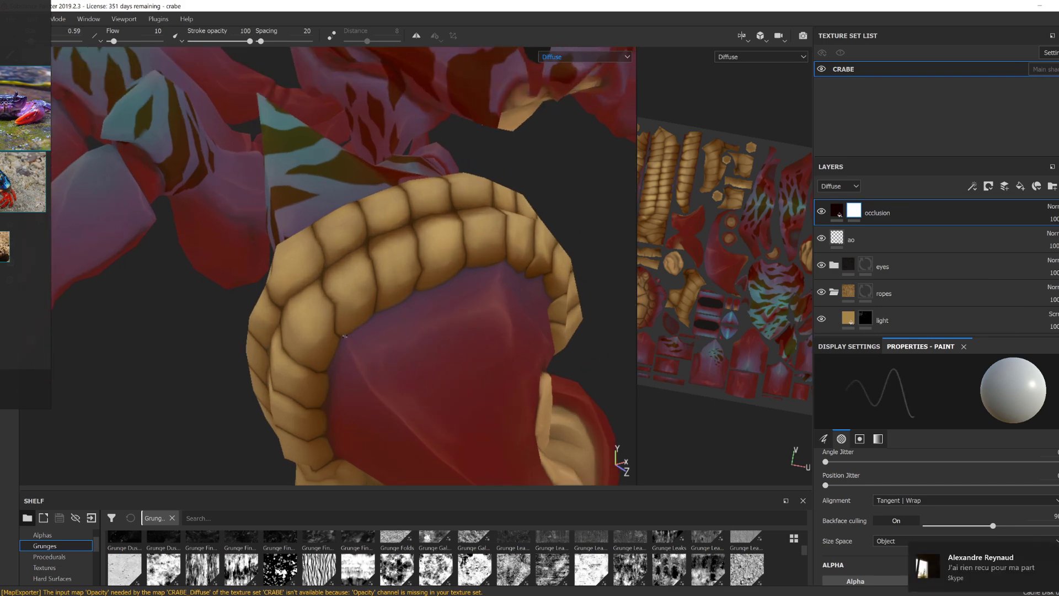
pyautogui.moveTo(130, 43); pyautogui.dragTo(166, 43)
pyautogui.moveTo(411, 318); pyautogui.dragTo(396, 338)
# Step: Restore the painting window to full size and move the reference images out of the viewport
pyautogui.doubleClick(988, 8)
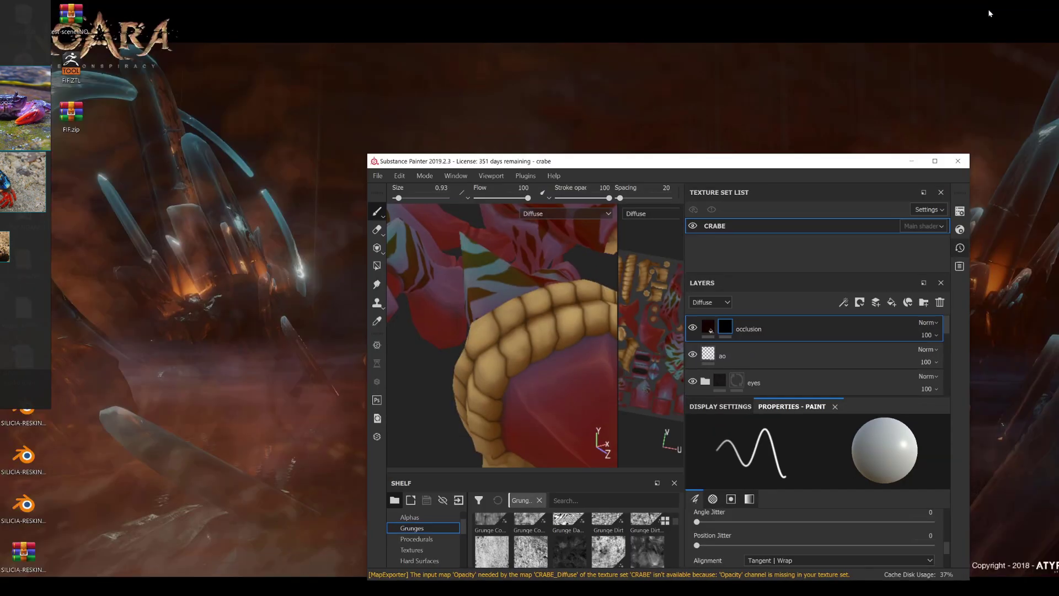
pyautogui.click(939, 161)
pyautogui.moveTo(47, 353)
pyautogui.mouseDown(button='right')
pyautogui.moveTo(26, 369)
pyautogui.moveTo(2, 358)
pyautogui.mouseUp(button='right')
pyautogui.rightClick(26, 369)
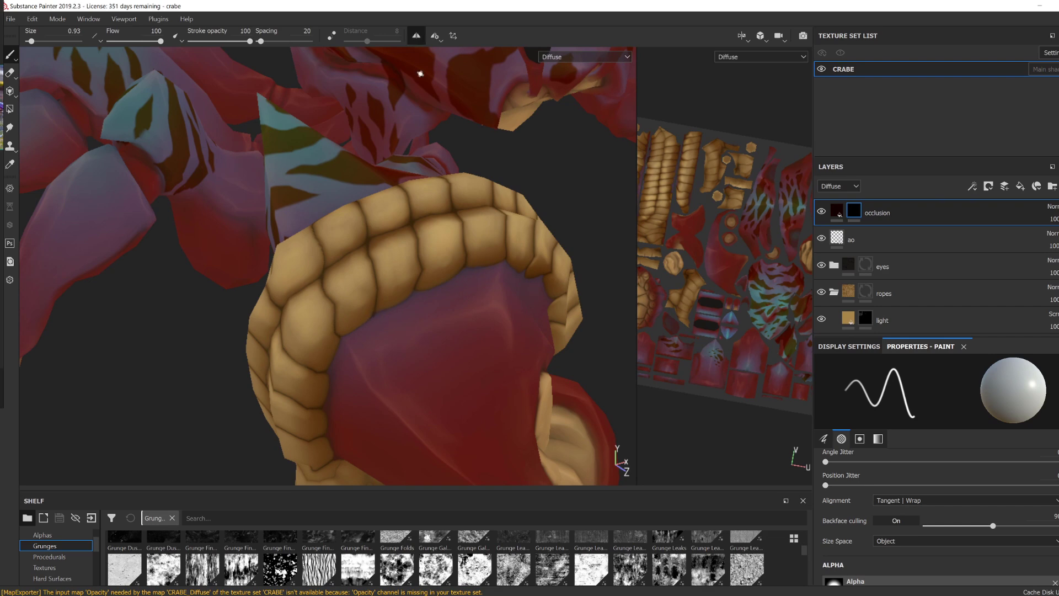
# Step: Paint thin occlusion lines where the ropes meet the claws, using symmetry and a size 0.74 brush, and save the project
pyautogui.keyDown('alt'); pyautogui.moveTo(359, 327); pyautogui.dragTo(342, 316); pyautogui.keyUp('alt')
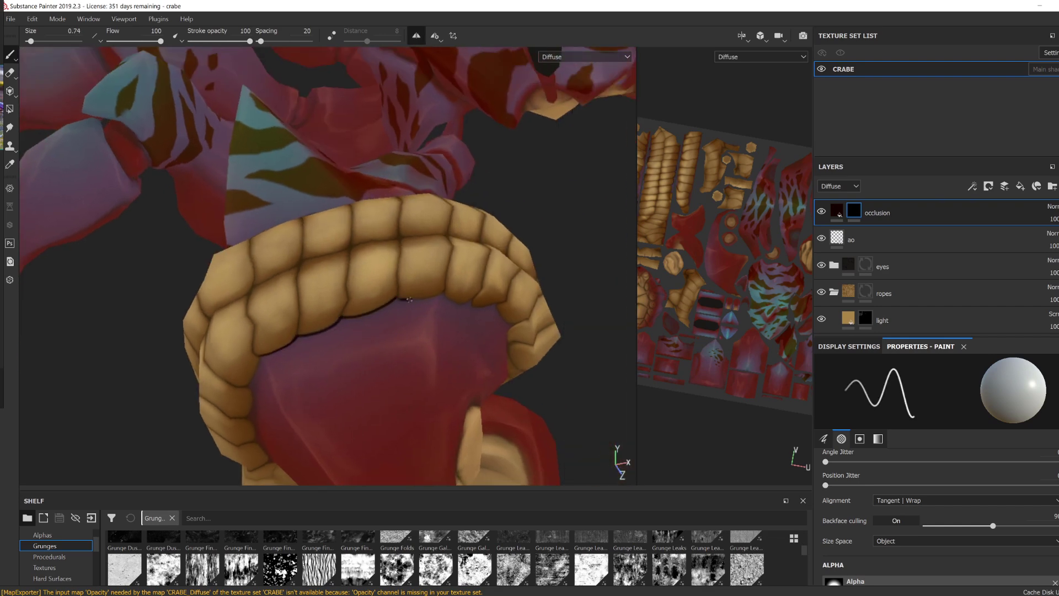
pyautogui.keyDown('alt'); pyautogui.moveTo(409, 300); pyautogui.dragTo(338, 283); pyautogui.keyUp('alt')
pyautogui.keyDown('alt'); pyautogui.moveTo(409, 320); pyautogui.dragTo(408, 324); pyautogui.keyUp('alt')
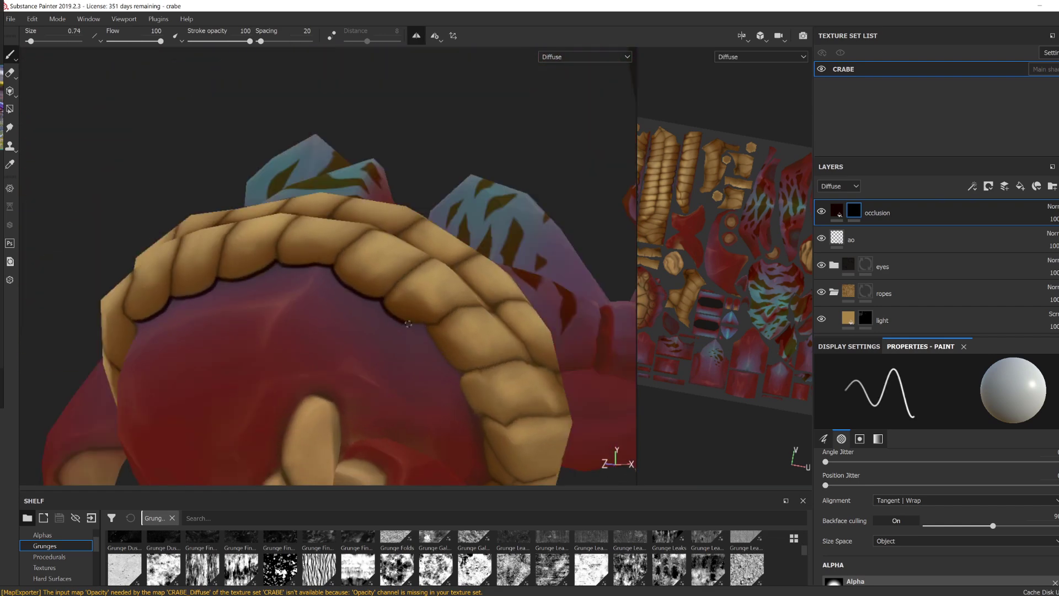
pyautogui.keyDown('alt'); pyautogui.moveTo(483, 394); pyautogui.dragTo(483, 257); pyautogui.keyUp('alt')
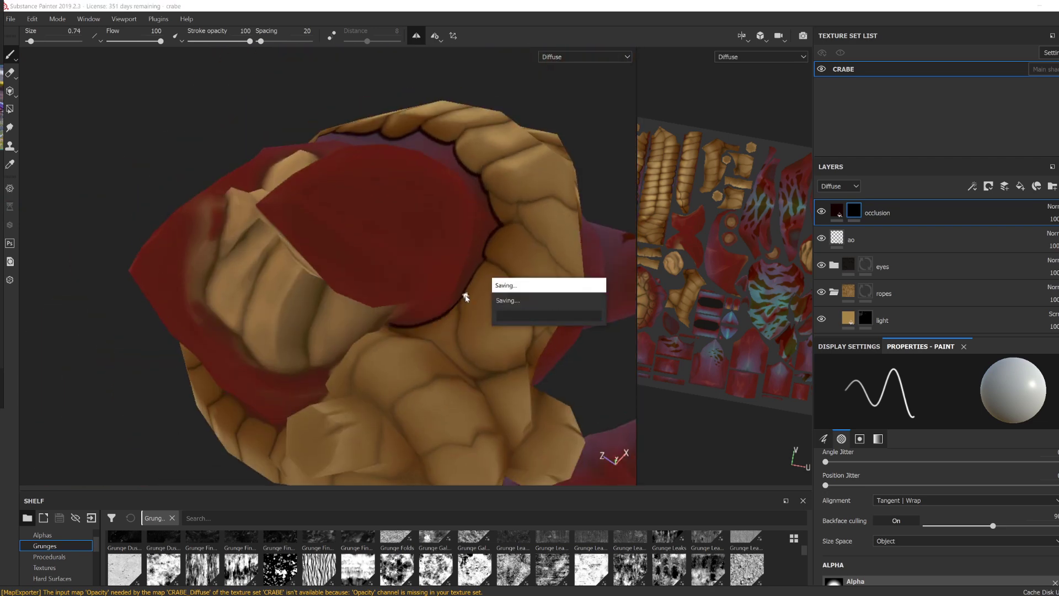
pyautogui.keyDown('alt'); pyautogui.moveTo(466, 293); pyautogui.dragTo(288, 311); pyautogui.keyUp('alt')
pyautogui.keyDown('alt'); pyautogui.moveTo(310, 360); pyautogui.dragTo(299, 206); pyautogui.keyUp('alt')
pyautogui.moveTo(309, 205)
pyautogui.keyDown('alt'); pyautogui.mouseDown()
pyautogui.moveTo(353, 237)
pyautogui.moveTo(306, 152)
pyautogui.mouseUp(); pyautogui.keyUp('alt')
pyautogui.keyDown('alt'); pyautogui.moveTo(325, 140); pyautogui.dragTo(342, 187); pyautogui.keyUp('alt')
pyautogui.moveTo(291, 253); pyautogui.dragTo(310, 208)
# Step: Frame the whole crab in the Material view and examine the occlusion around the claw ropes
pyautogui.press('f')
pyautogui.moveTo(348, 212)
pyautogui.keyDown('alt'); pyautogui.mouseDown()
pyautogui.moveTo(415, 386)
pyautogui.moveTo(379, 404)
pyautogui.moveTo(417, 395)
pyautogui.mouseUp(); pyautogui.keyUp('alt')
pyautogui.press('m')
pyautogui.keyDown('alt'); pyautogui.moveTo(417, 394); pyautogui.dragTo(468, 381, button='right'); pyautogui.keyUp('alt')
pyautogui.keyDown('ctrl'); pyautogui.moveTo(466, 265); pyautogui.dragTo(496, 250, button='right'); pyautogui.keyUp('ctrl')
pyautogui.keyDown('alt'); pyautogui.moveTo(460, 269); pyautogui.dragTo(410, 364); pyautogui.keyUp('alt')
pyautogui.scroll(5, 990, 506)
# Step: Set the occlusion layer's blending mode to Multiply and change its Diffuse colour to red
pyautogui.click(1052, 207)
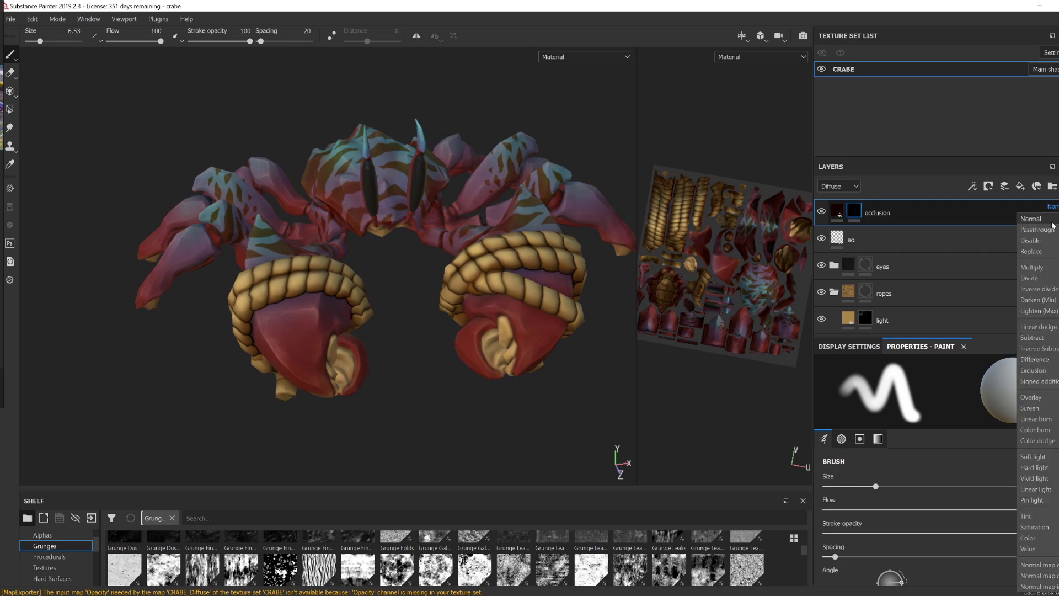
pyautogui.click(1051, 267)
pyautogui.click(837, 211)
pyautogui.scroll(-5, 966, 479)
pyautogui.click(965, 479)
pyautogui.moveTo(1004, 423); pyautogui.dragTo(995, 381)
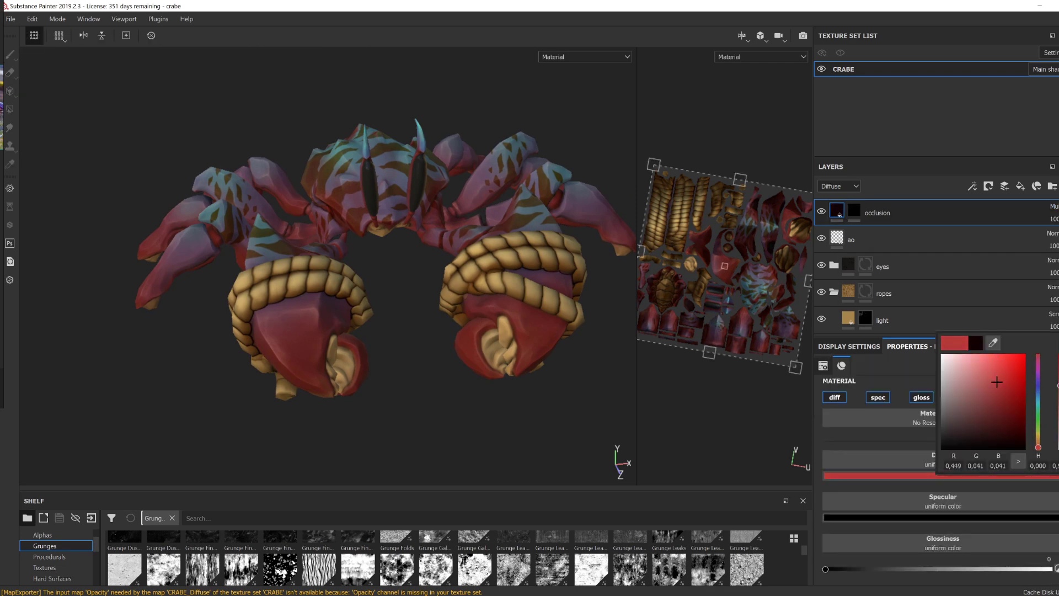
pyautogui.keyDown('alt'); pyautogui.moveTo(552, 353); pyautogui.dragTo(180, 191); pyautogui.keyUp('alt')
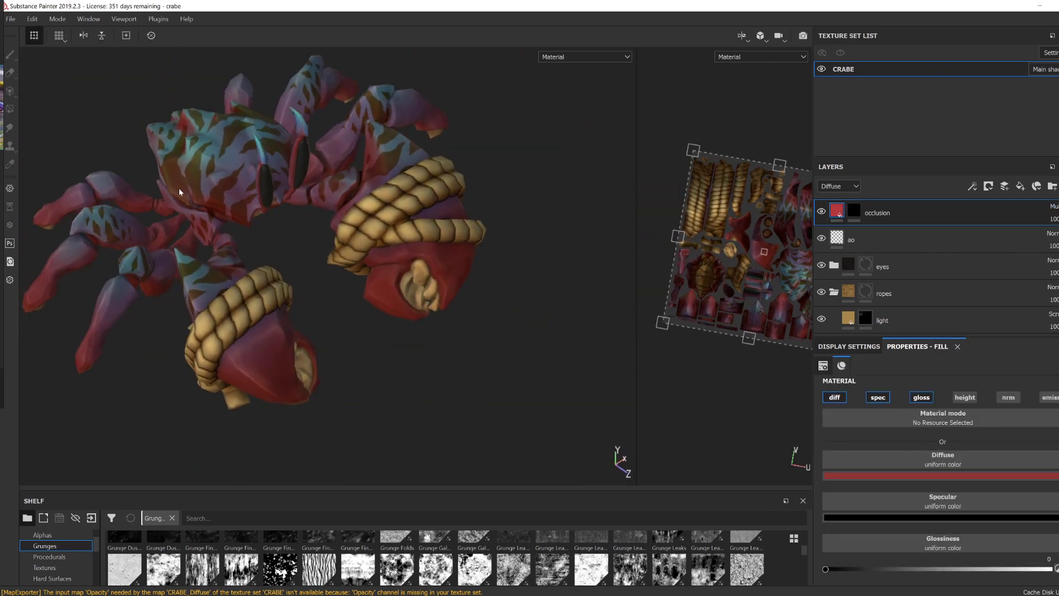
# Step: Export the textures with the new occlusion and switch to Blender to examine the crab render
pyautogui.hotkey('ctrl', 'shift', 'e')
pyautogui.click(690, 494)
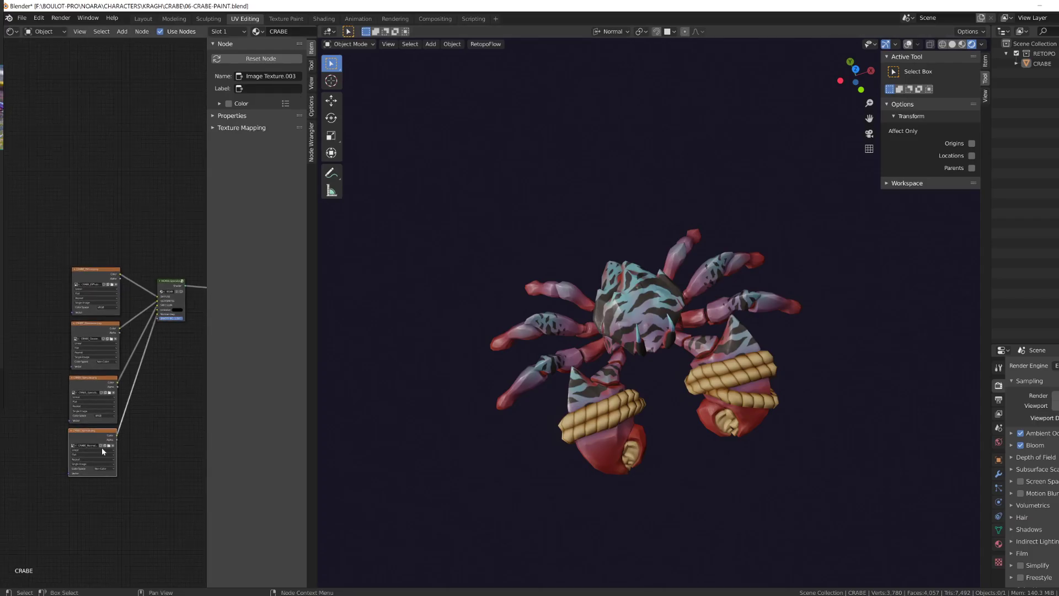
pyautogui.moveTo(386, 491)
pyautogui.mouseDown(button='middle')
pyautogui.moveTo(473, 499)
pyautogui.moveTo(459, 466)
pyautogui.moveTo(457, 529)
pyautogui.mouseUp(button='middle')
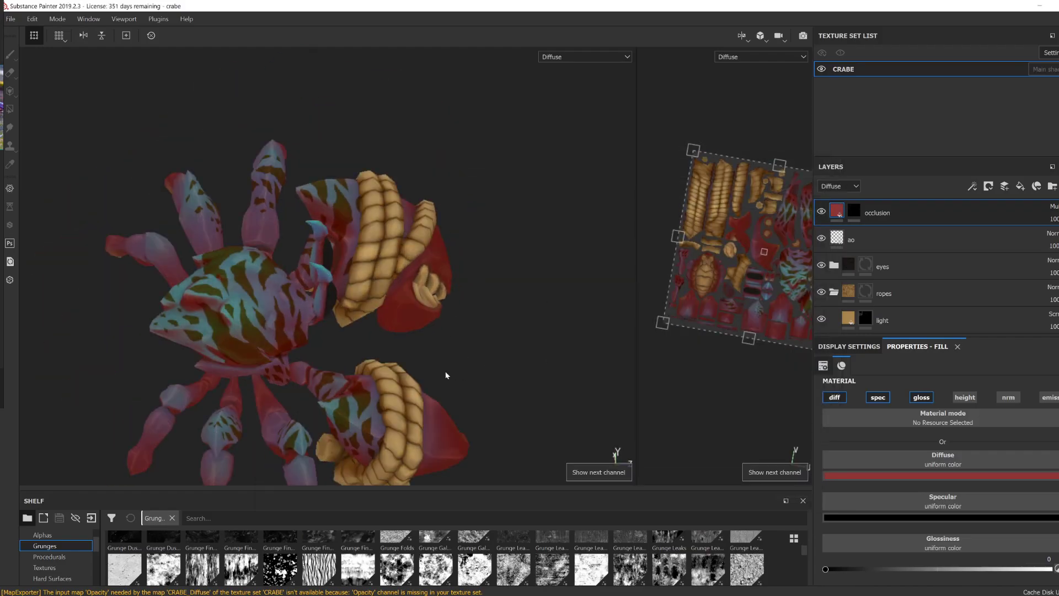
# Step: Return to Substance Painter and change the dark-pattern folder's red layer Diffuse to a reddish orange
pyautogui.keyDown('alt'); pyautogui.moveTo(444, 374); pyautogui.dragTo(497, 375); pyautogui.keyUp('alt')
pyautogui.scroll(1, 908, 289)
pyautogui.click(908, 289)
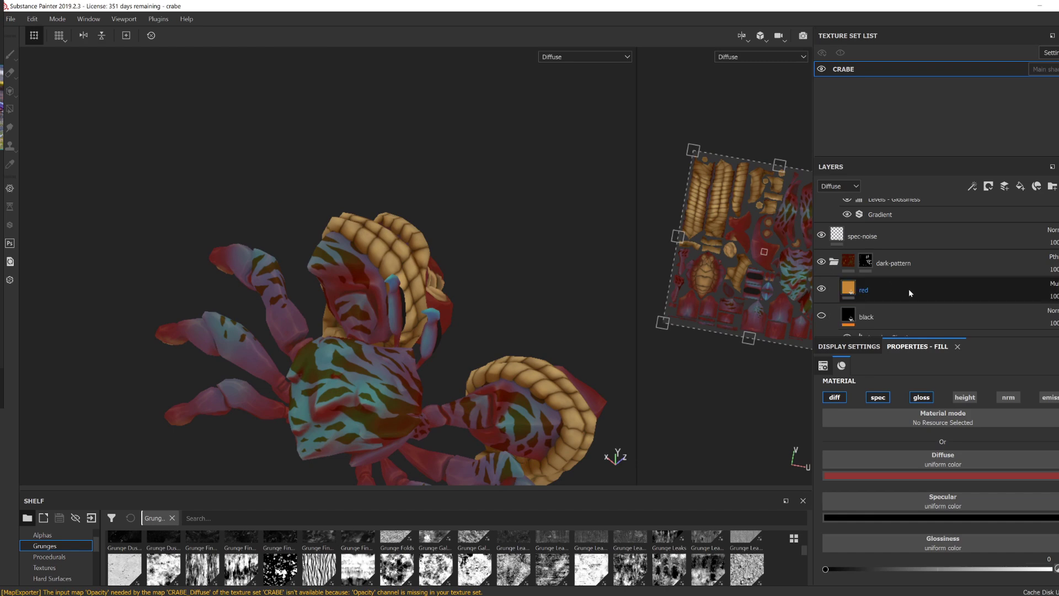
pyautogui.click(938, 480)
pyautogui.moveTo(1038, 449); pyautogui.dragTo(1042, 454)
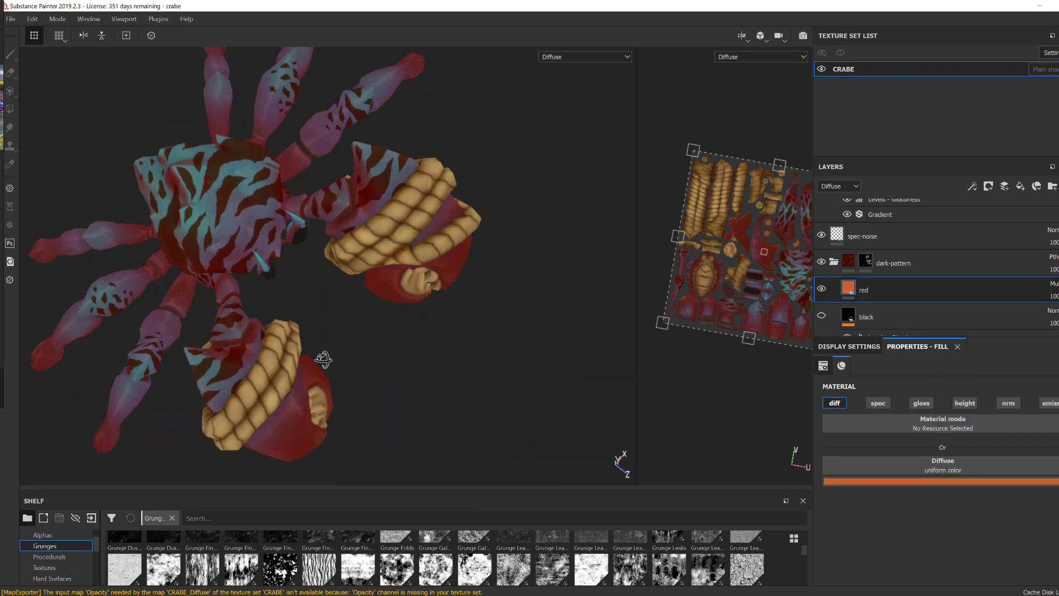
# Step: Export the textures with the recoloured dark pattern and inspect the crab in Blender
pyautogui.click(11, 19)
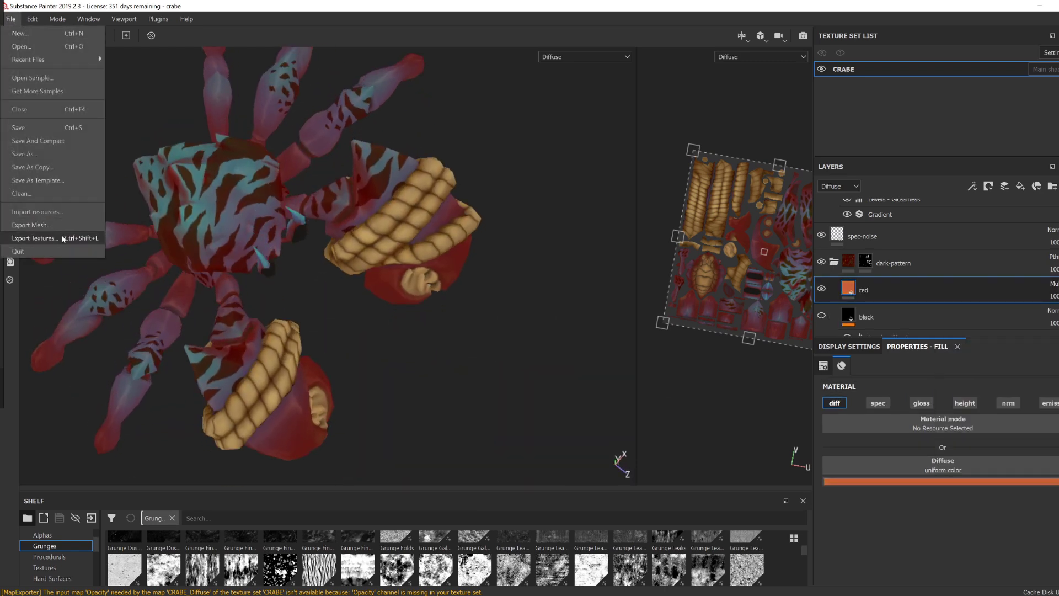
pyautogui.click(39, 237)
pyautogui.click(810, 497)
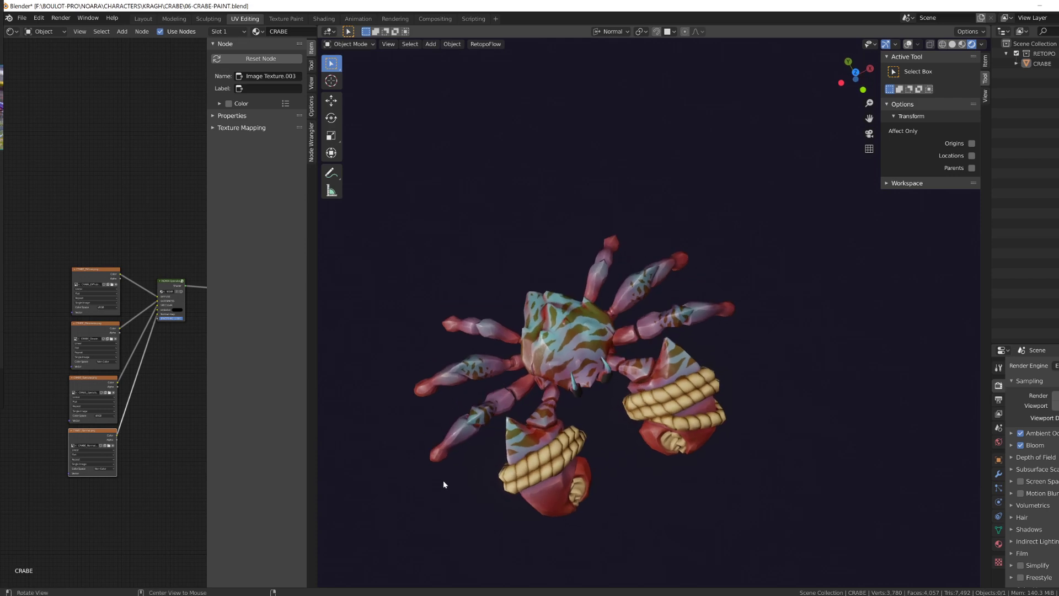
pyautogui.moveTo(442, 480)
pyautogui.mouseDown(button='middle')
pyautogui.moveTo(144, 478)
pyautogui.moveTo(497, 508)
pyautogui.mouseUp(button='middle')
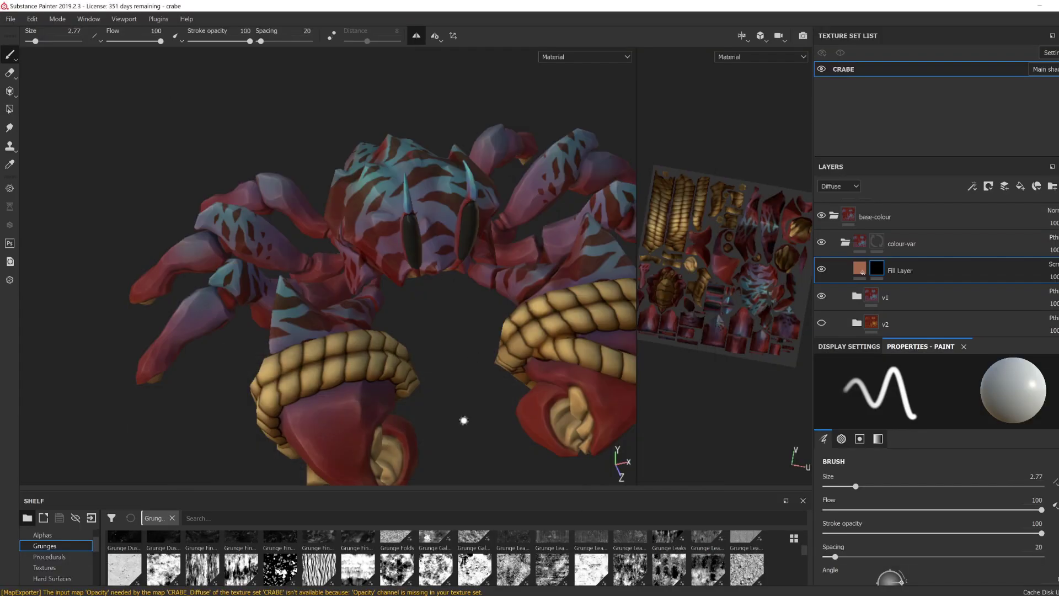
# Step: Return to Substance Painter, set the brush flow to 27 and start painting shell highlights through the colour-var Fill Layer's mask
pyautogui.keyDown('ctrl'); pyautogui.moveTo(463, 420); pyautogui.dragTo(424, 419); pyautogui.keyUp('ctrl')
pyautogui.moveTo(444, 365)
pyautogui.keyDown('alt'); pyautogui.mouseDown()
pyautogui.moveTo(322, 380)
pyautogui.moveTo(302, 361)
pyautogui.moveTo(274, 413)
pyautogui.mouseUp(); pyautogui.keyUp('alt')
pyautogui.press('c')
pyautogui.hotkey('ctrl', 'z')
pyautogui.moveTo(386, 358)
pyautogui.keyDown('alt'); pyautogui.mouseDown()
pyautogui.moveTo(409, 390)
pyautogui.moveTo(395, 422)
pyautogui.mouseUp(); pyautogui.keyUp('alt')
pyautogui.moveTo(243, 259); pyautogui.dragTo(216, 313)
pyautogui.moveTo(353, 408)
pyautogui.keyDown('alt'); pyautogui.mouseDown()
pyautogui.moveTo(394, 378)
pyautogui.moveTo(368, 419)
pyautogui.mouseUp(); pyautogui.keyUp('alt')
pyautogui.keyDown('ctrl'); pyautogui.keyDown('alt'); pyautogui.moveTo(358, 297); pyautogui.dragTo(353, 426); pyautogui.keyUp('alt'); pyautogui.keyUp('ctrl')
pyautogui.keyDown('alt'); pyautogui.moveTo(309, 331); pyautogui.dragTo(364, 331, button='right'); pyautogui.keyUp('alt')
pyautogui.keyDown('ctrl'); pyautogui.moveTo(318, 303); pyautogui.dragTo(300, 302, button='right'); pyautogui.keyUp('ctrl')
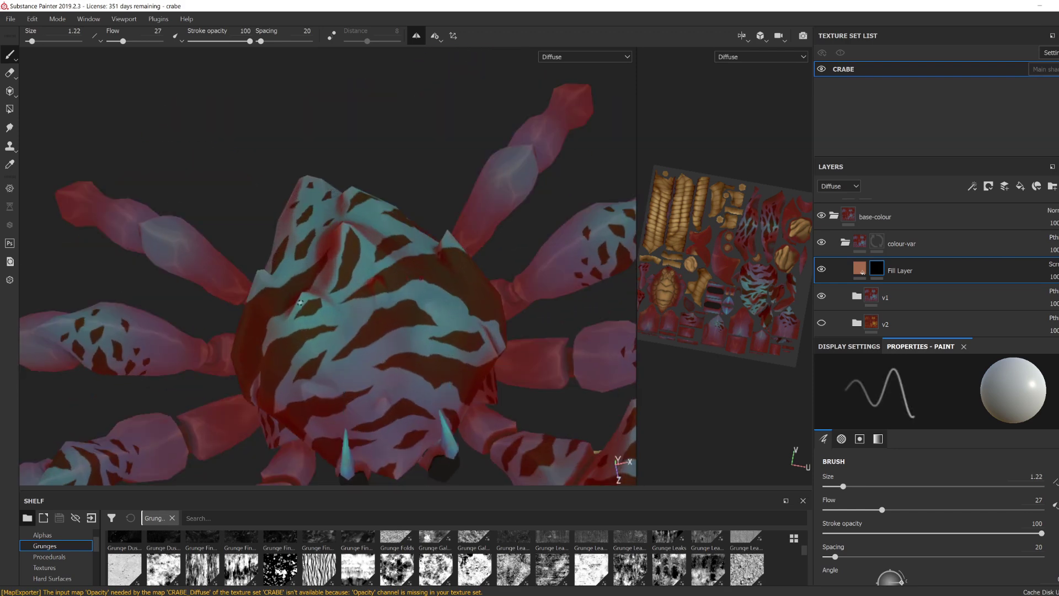
# Step: Change the colour-var Fill Layer's Diffuse to a muted pinkish brown and continue painting highlights on the shell
pyautogui.keyDown('alt'); pyautogui.moveTo(368, 196); pyautogui.dragTo(345, 356); pyautogui.keyUp('alt')
pyautogui.click(859, 269)
pyautogui.click(948, 481)
pyautogui.click(965, 387)
pyautogui.moveTo(406, 411)
pyautogui.keyDown('alt'); pyautogui.mouseDown()
pyautogui.moveTo(413, 370)
pyautogui.moveTo(333, 360)
pyautogui.moveTo(356, 395)
pyautogui.mouseUp(); pyautogui.keyUp('alt')
pyautogui.press('1')
pyautogui.moveTo(357, 395)
pyautogui.keyDown('ctrl'); pyautogui.mouseDown(button='right')
pyautogui.moveTo(371, 389)
pyautogui.moveTo(270, 371)
pyautogui.mouseUp(button='right'); pyautogui.keyUp('ctrl')
pyautogui.keyDown('alt'); pyautogui.moveTo(397, 353); pyautogui.dragTo(479, 356); pyautogui.keyUp('alt')
pyautogui.keyDown('alt'); pyautogui.moveTo(480, 355); pyautogui.dragTo(461, 342, button='right'); pyautogui.keyUp('alt')
pyautogui.keyDown('alt'); pyautogui.moveTo(461, 342); pyautogui.dragTo(513, 331); pyautogui.keyUp('alt')
# Step: Darken the Fill Layer's Diffuse slightly and paint shell highlights through its mask with flow 27 and stroke opacity 42
pyautogui.click(859, 269)
pyautogui.click(882, 482)
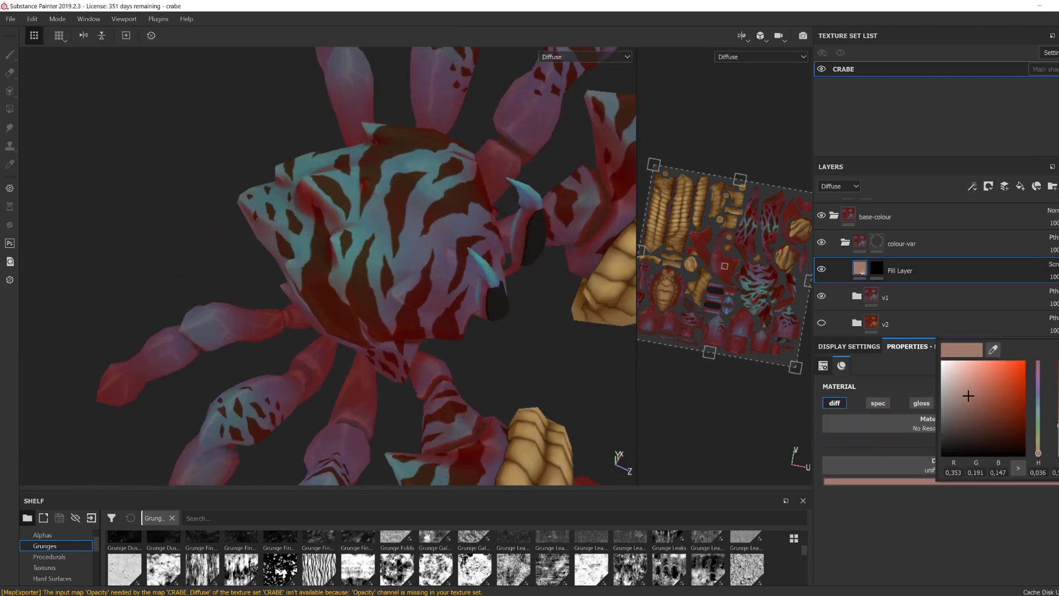
pyautogui.moveTo(968, 395); pyautogui.dragTo(972, 411)
pyautogui.click(876, 269)
pyautogui.keyDown('alt'); pyautogui.moveTo(399, 297); pyautogui.dragTo(491, 319, button='right'); pyautogui.keyUp('alt')
pyautogui.keyDown('ctrl'); pyautogui.moveTo(400, 293); pyautogui.dragTo(375, 297, button='right'); pyautogui.keyUp('ctrl')
pyautogui.moveTo(417, 308)
pyautogui.keyDown('ctrl'); pyautogui.mouseDown()
pyautogui.moveTo(385, 308)
pyautogui.moveTo(428, 293)
pyautogui.mouseUp(); pyautogui.keyUp('ctrl')
# Step: Paint fine highlights on the small bump on the shell's side with a size 0.55 brush, checking the Material view
pyautogui.keyDown('ctrl'); pyautogui.moveTo(429, 293); pyautogui.dragTo(488, 304, button='right'); pyautogui.keyUp('ctrl')
pyautogui.press('m')
pyautogui.moveTo(488, 303)
pyautogui.keyDown('alt'); pyautogui.mouseDown()
pyautogui.moveTo(441, 301)
pyautogui.moveTo(436, 282)
pyautogui.mouseUp(); pyautogui.keyUp('alt')
pyautogui.moveTo(380, 270)
pyautogui.keyDown('ctrl'); pyautogui.mouseDown(button='right')
pyautogui.moveTo(350, 269)
pyautogui.moveTo(361, 297)
pyautogui.mouseUp(button='right'); pyautogui.keyUp('ctrl')
pyautogui.moveTo(361, 298)
pyautogui.keyDown('alt'); pyautogui.mouseDown()
pyautogui.moveTo(371, 298)
pyautogui.moveTo(355, 301)
pyautogui.mouseUp(); pyautogui.keyUp('alt')
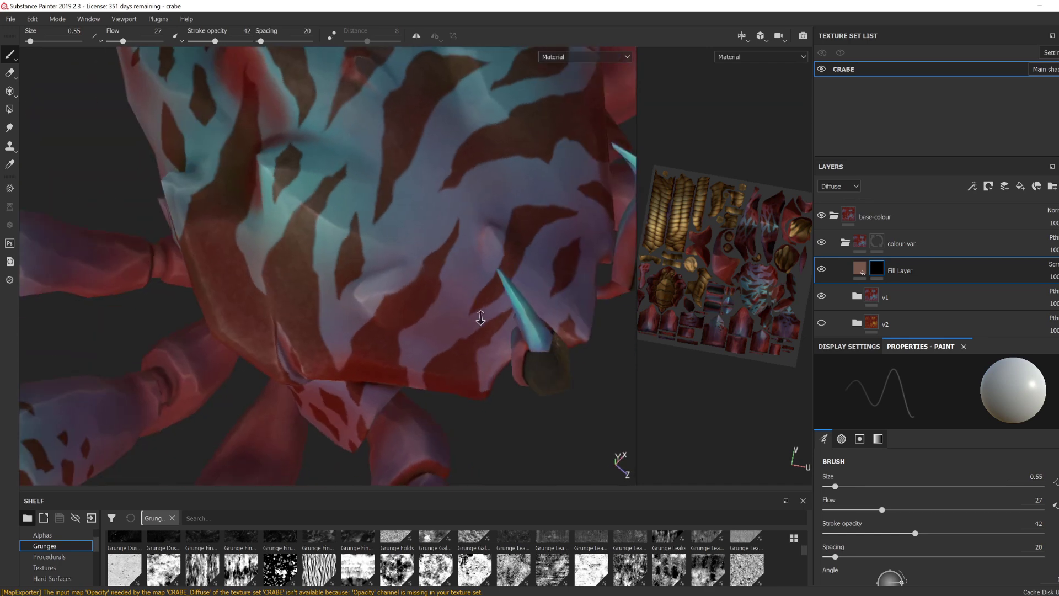
pyautogui.keyDown('alt'); pyautogui.moveTo(480, 314); pyautogui.dragTo(358, 242, button='right'); pyautogui.keyUp('alt')
pyautogui.keyDown('ctrl'); pyautogui.moveTo(353, 240); pyautogui.dragTo(378, 238, button='right'); pyautogui.keyUp('ctrl')
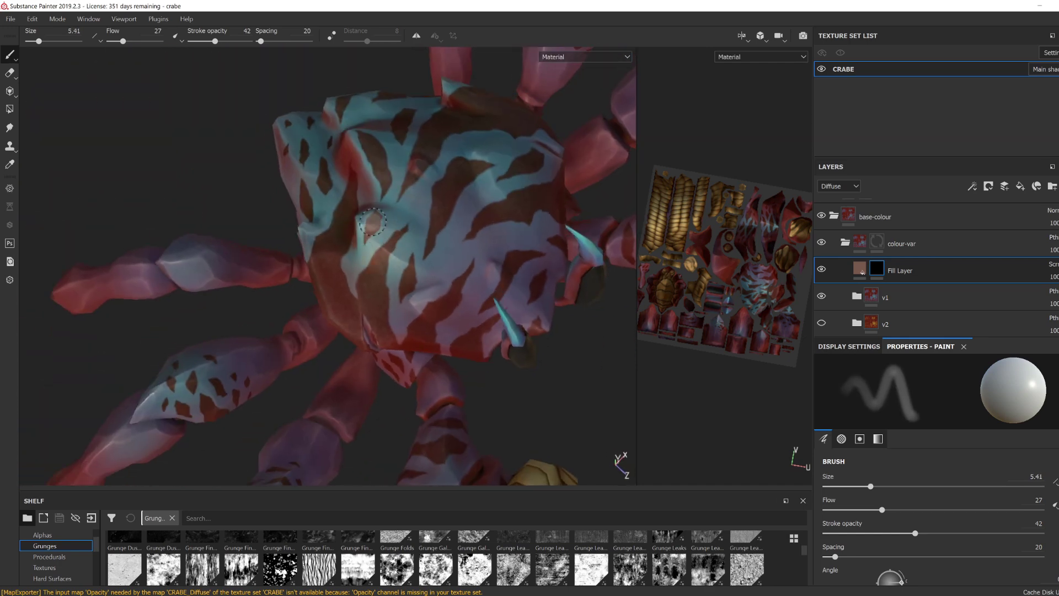
# Step: Paint a broad soft highlight around the next shell bump in the Diffuse channel, starting with a brush of size about 5.41
pyautogui.keyDown('alt'); pyautogui.moveTo(428, 245); pyautogui.dragTo(394, 248); pyautogui.keyUp('alt')
pyautogui.keyDown('ctrl'); pyautogui.moveTo(380, 248); pyautogui.dragTo(394, 248, button='right'); pyautogui.keyUp('ctrl')
pyautogui.press('c')
pyautogui.moveTo(394, 237)
pyautogui.mouseDown()
pyautogui.moveTo(379, 270)
pyautogui.moveTo(436, 248)
pyautogui.mouseUp()
pyautogui.keyDown('alt'); pyautogui.moveTo(353, 243); pyautogui.dragTo(406, 221, button='right'); pyautogui.keyUp('alt')
pyautogui.keyDown('ctrl'); pyautogui.moveTo(405, 220); pyautogui.dragTo(355, 218, button='right'); pyautogui.keyUp('ctrl')
pyautogui.keyDown('alt'); pyautogui.moveTo(356, 218); pyautogui.dragTo(392, 227); pyautogui.keyUp('alt')
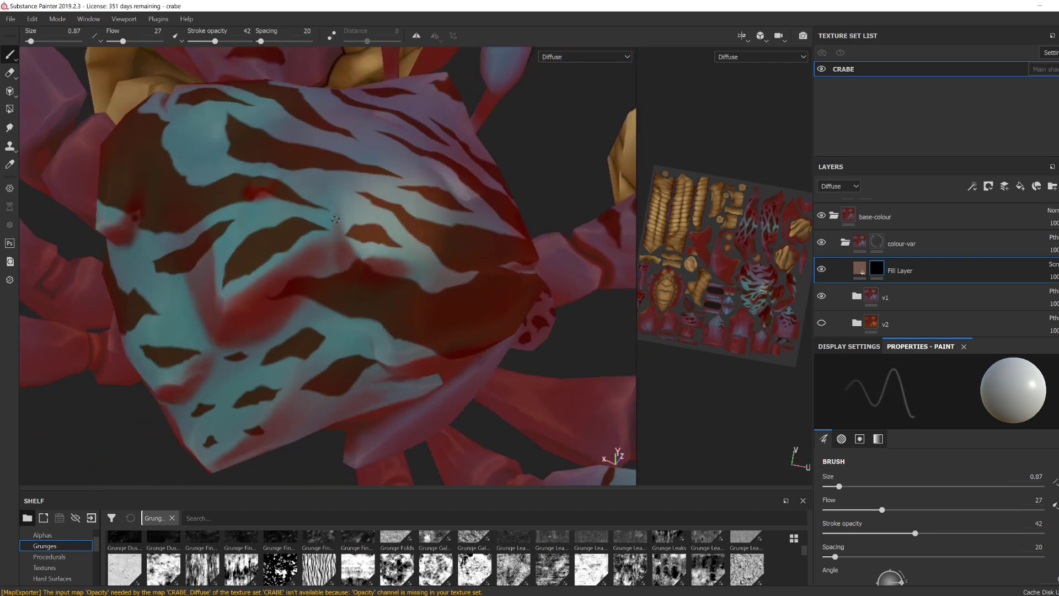
# Step: Soften the bump's highlight patch and paint thin ridge lines over it with a size 0.55 brush, checking the mask
pyautogui.press('m')
pyautogui.press('c')
pyautogui.moveTo(344, 252)
pyautogui.keyDown('alt'); pyautogui.mouseDown()
pyautogui.moveTo(419, 273)
pyautogui.moveTo(419, 237)
pyautogui.mouseUp(); pyautogui.keyUp('alt')
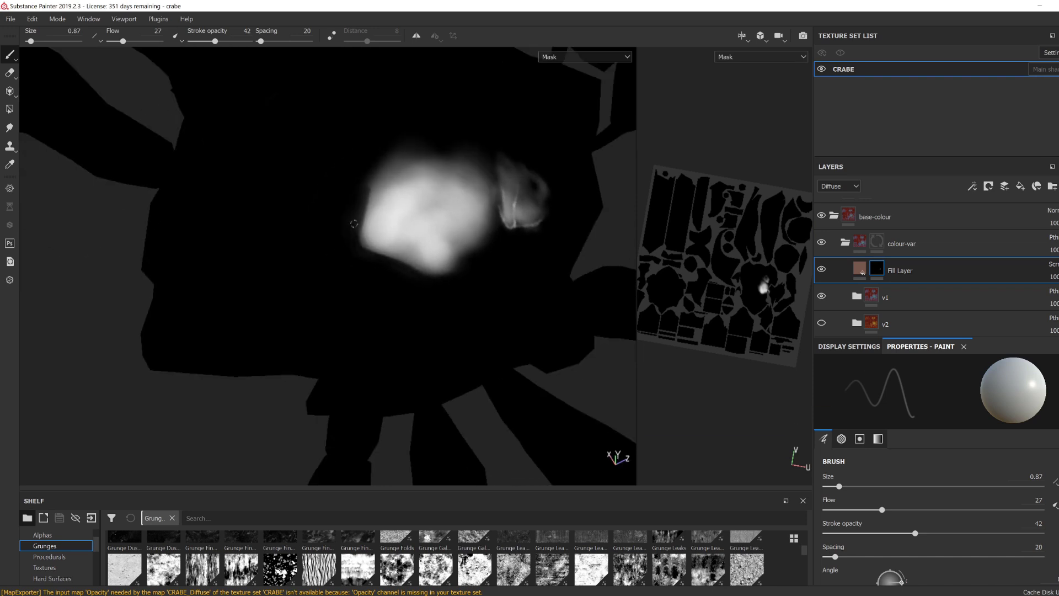
pyautogui.keyDown('ctrl'); pyautogui.moveTo(356, 216); pyautogui.dragTo(474, 189, button='right'); pyautogui.keyUp('ctrl')
pyautogui.moveTo(411, 233); pyautogui.dragTo(444, 217)
pyautogui.keyDown('ctrl'); pyautogui.moveTo(435, 245); pyautogui.dragTo(315, 244, button='right'); pyautogui.keyUp('ctrl')
pyautogui.press('m')
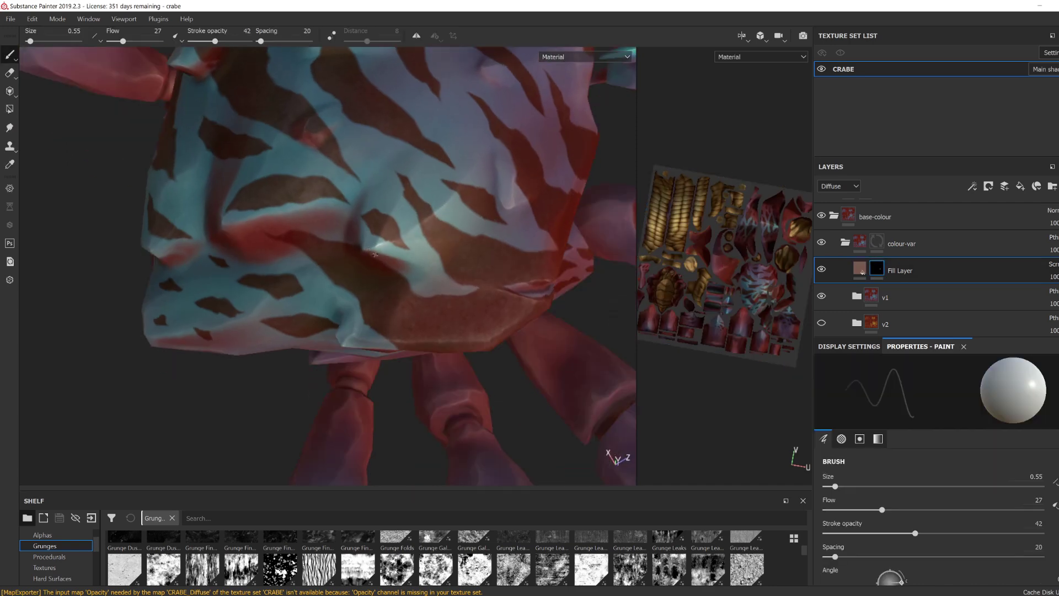
pyautogui.keyDown('alt'); pyautogui.moveTo(375, 255); pyautogui.dragTo(463, 301); pyautogui.keyUp('alt')
pyautogui.press('m')
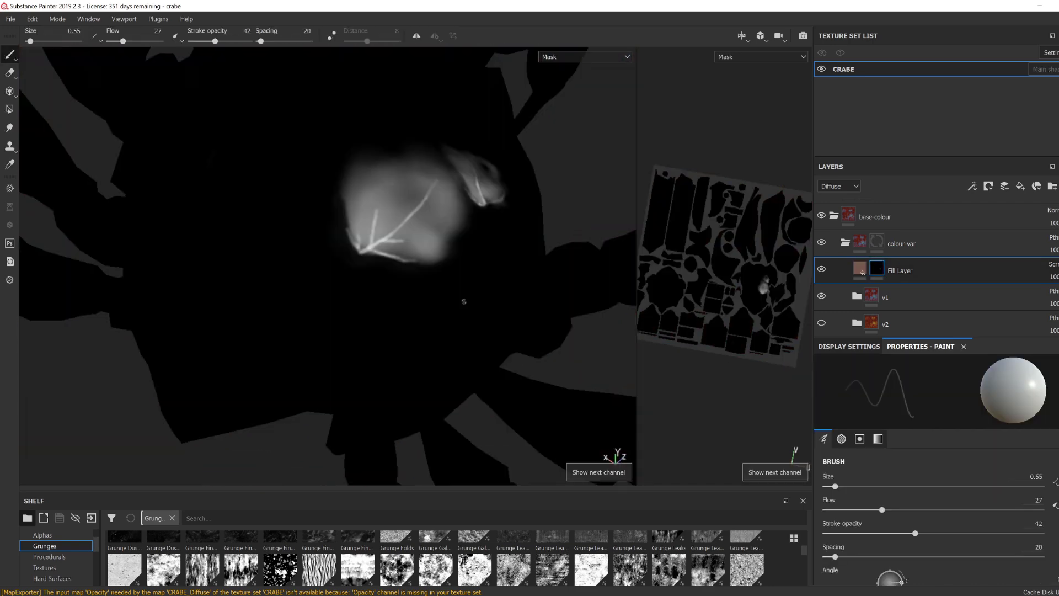
pyautogui.press('c')
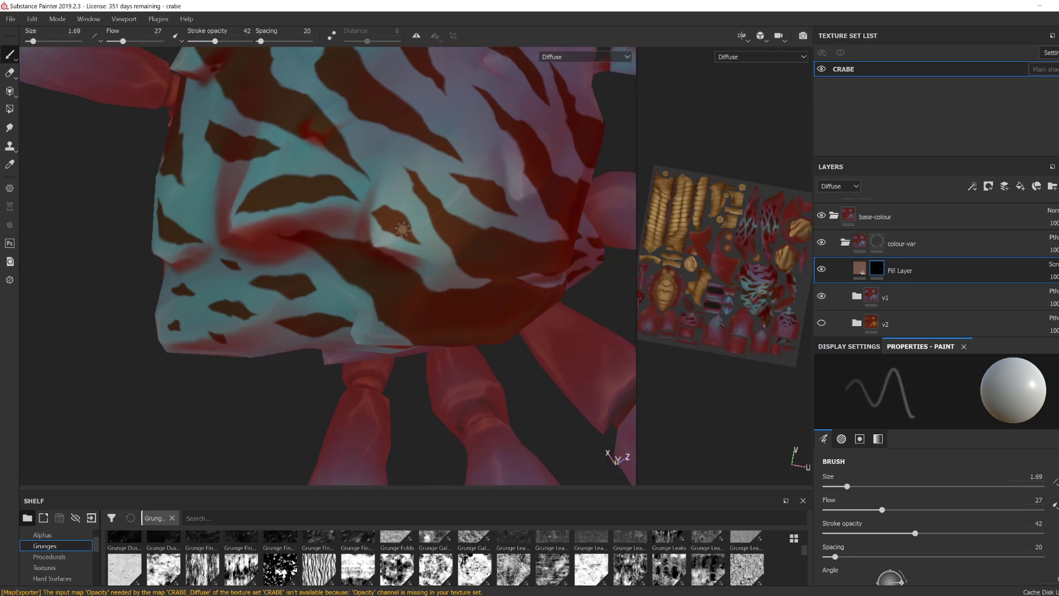
# Step: Paint soft highlights along the V-shaped ridge at the shell's rear with brush sizes of about 7.08 and 2.5
pyautogui.keyDown('alt'); pyautogui.moveTo(402, 230); pyautogui.dragTo(508, 287, button='right'); pyautogui.keyUp('alt')
pyautogui.keyDown('alt'); pyautogui.moveTo(508, 286); pyautogui.dragTo(486, 270); pyautogui.keyUp('alt')
pyautogui.keyDown('ctrl'); pyautogui.moveTo(306, 278); pyautogui.dragTo(327, 278, button='right'); pyautogui.keyUp('ctrl')
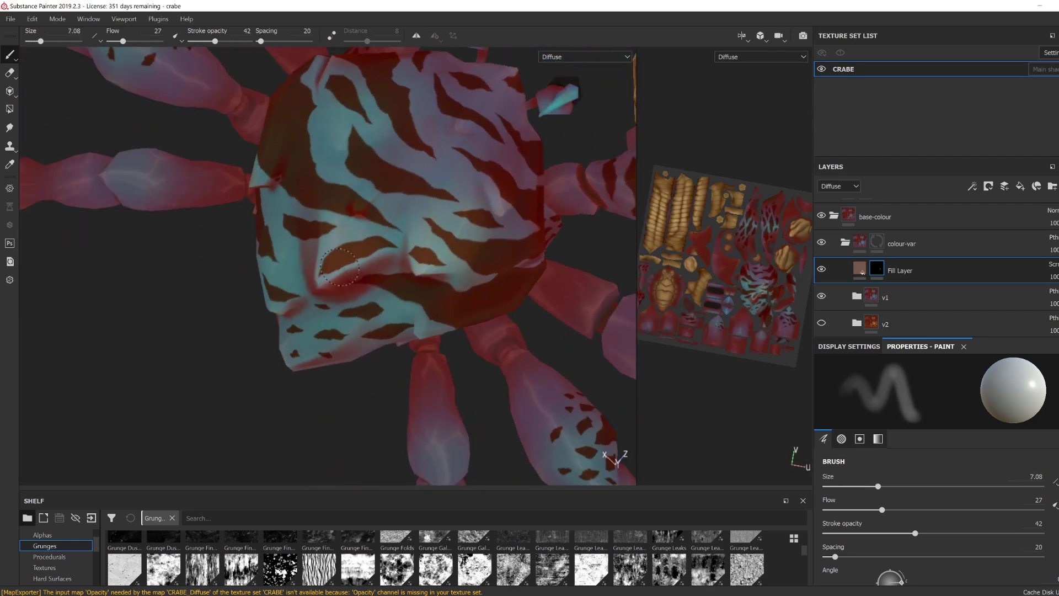
pyautogui.keyDown('alt'); pyautogui.moveTo(339, 267); pyautogui.dragTo(342, 272); pyautogui.keyUp('alt')
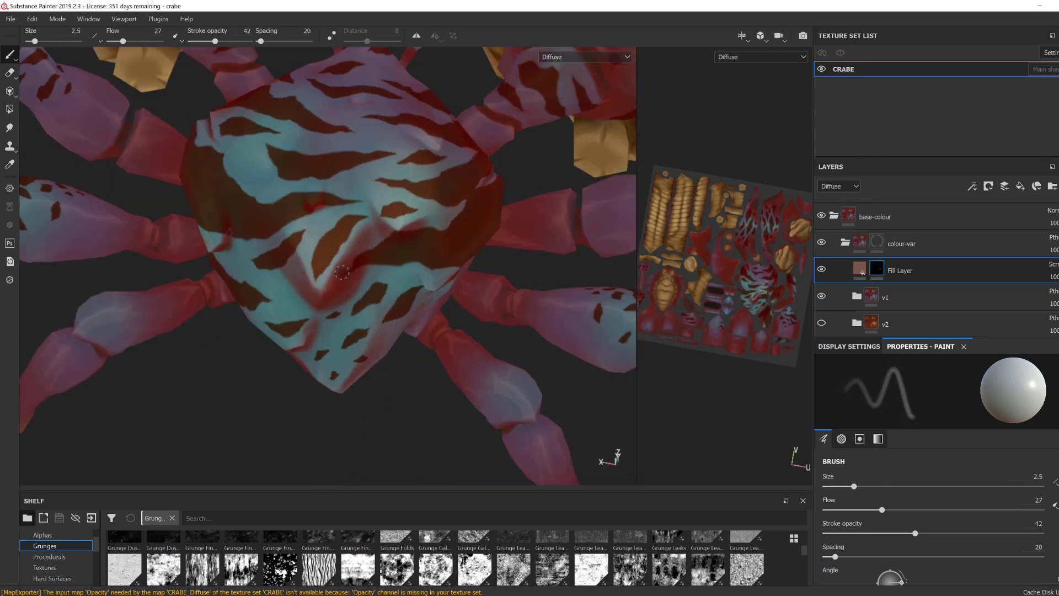
pyautogui.keyDown('alt'); pyautogui.click(871, 270); pyautogui.keyUp('alt')
pyautogui.moveTo(331, 197); pyautogui.dragTo(338, 200)
pyautogui.press('m')
pyautogui.keyDown('alt'); pyautogui.moveTo(355, 285); pyautogui.dragTo(342, 276); pyautogui.keyUp('alt')
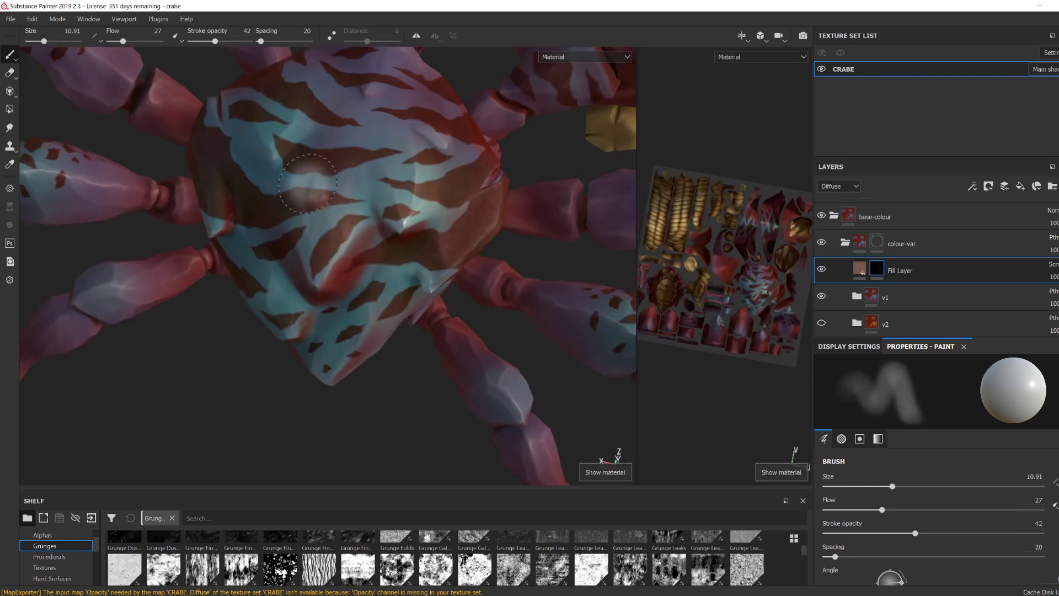
# Step: Refine the rear shell highlights through the Fill Layer's mask in the Material view with brush sizes 1.61 and 0.57
pyautogui.keyDown('shift'); pyautogui.moveTo(375, 226); pyautogui.dragTo(407, 220, button='right'); pyautogui.keyUp('shift')
pyautogui.moveTo(354, 178)
pyautogui.keyDown('ctrl'); pyautogui.mouseDown(button='right')
pyautogui.moveTo(323, 179)
pyautogui.moveTo(319, 200)
pyautogui.mouseUp(button='right'); pyautogui.keyUp('ctrl')
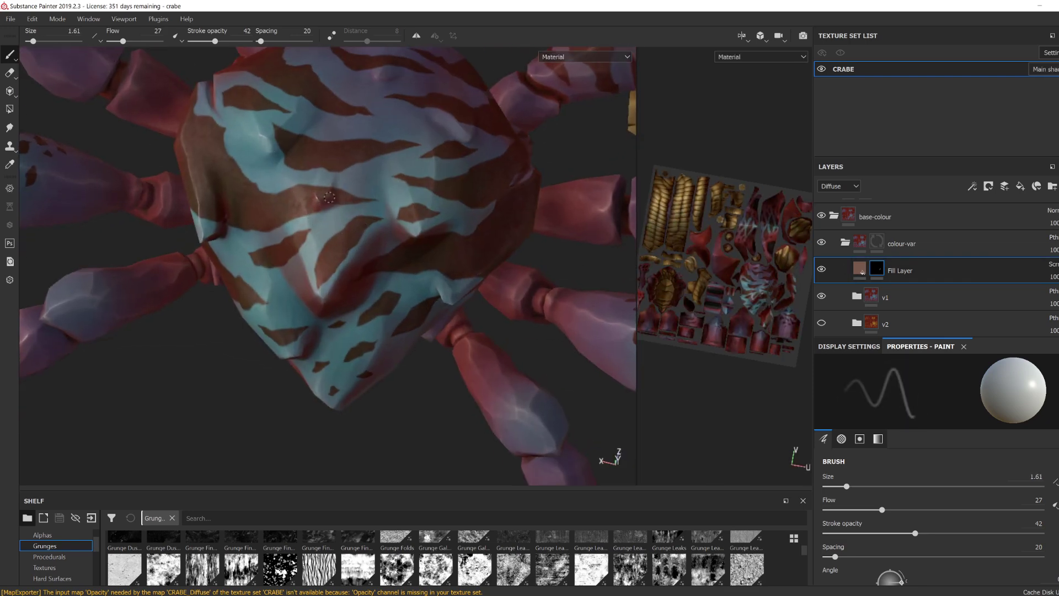
pyautogui.keyDown('alt'); pyautogui.click(874, 268); pyautogui.keyUp('alt')
pyautogui.click(859, 269)
pyautogui.press('1')
pyautogui.keyDown('alt'); pyautogui.click(876, 269); pyautogui.keyUp('alt')
pyautogui.click(859, 268)
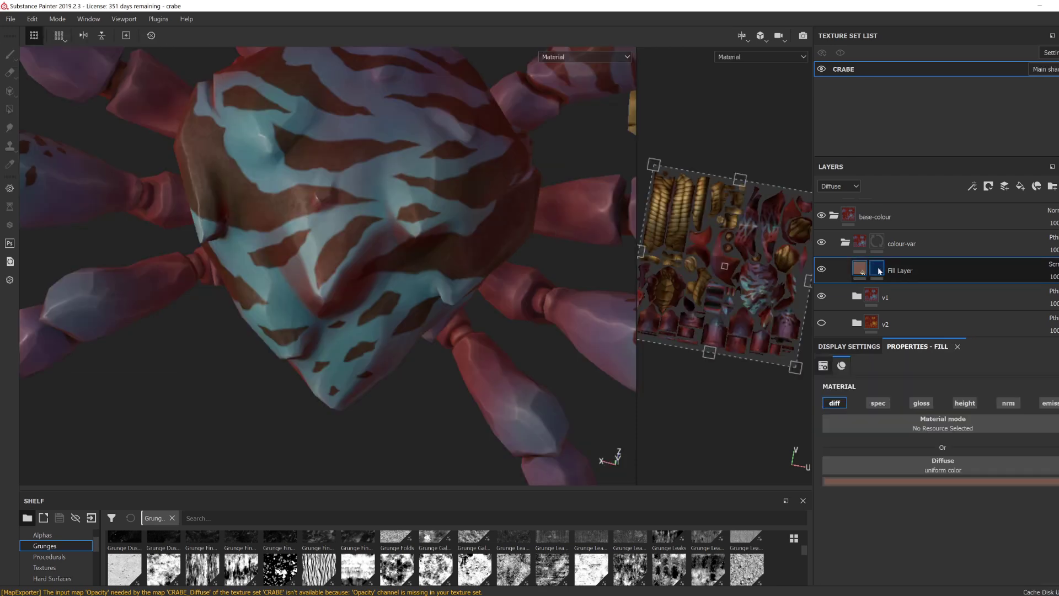
pyautogui.keyDown('alt'); pyautogui.click(876, 269); pyautogui.keyUp('alt')
pyautogui.click(859, 269)
pyautogui.press('1')
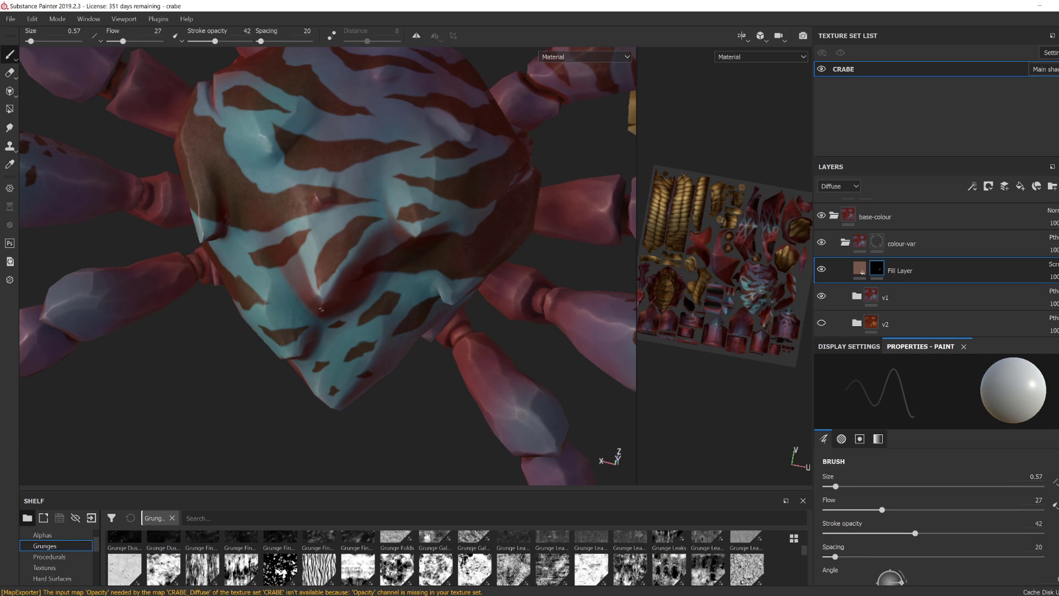
# Step: Hide and show the colour-var Fill Layer in the Diffuse channel to compare the shell with and without highlights
pyautogui.scroll(-4, 320, 310)
pyautogui.keyDown('alt'); pyautogui.moveTo(320, 309); pyautogui.dragTo(494, 388); pyautogui.keyUp('alt')
pyautogui.press('c')
pyautogui.click(822, 270)
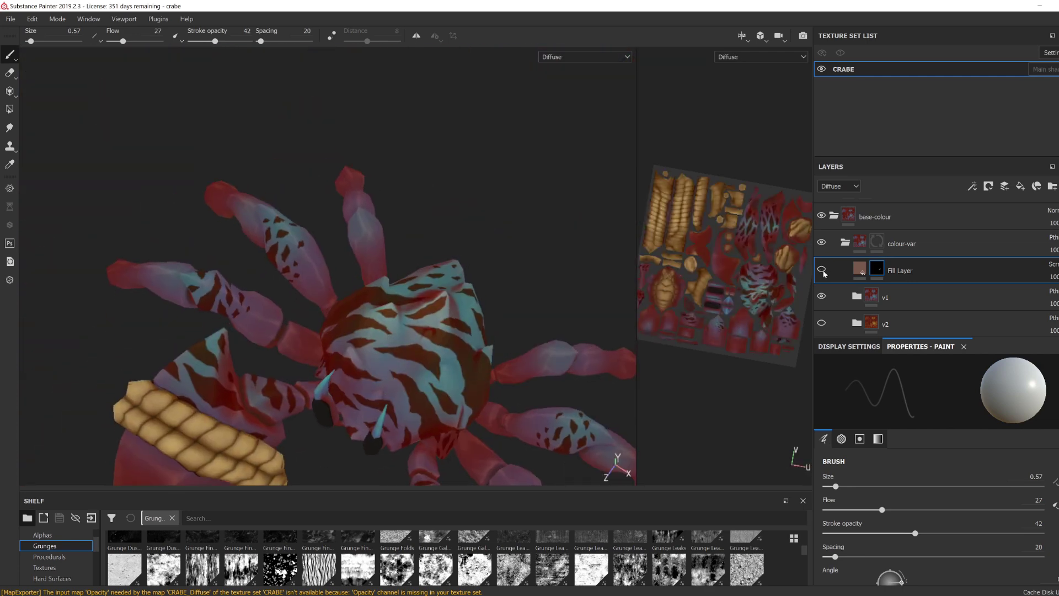
pyautogui.moveTo(309, 265)
pyautogui.keyDown('alt'); pyautogui.mouseDown()
pyautogui.moveTo(386, 265)
pyautogui.moveTo(402, 259)
pyautogui.moveTo(397, 248)
pyautogui.mouseUp(); pyautogui.keyUp('alt')
pyautogui.click(821, 269)
# Step: Paint broad soft highlights on the shell's side and rear tip in the Diffuse channel with brush sizes 10.56 and 8.38
pyautogui.scroll(5, 358, 256)
pyautogui.keyDown('ctrl'); pyautogui.moveTo(337, 256); pyautogui.dragTo(360, 256, button='right'); pyautogui.keyUp('ctrl')
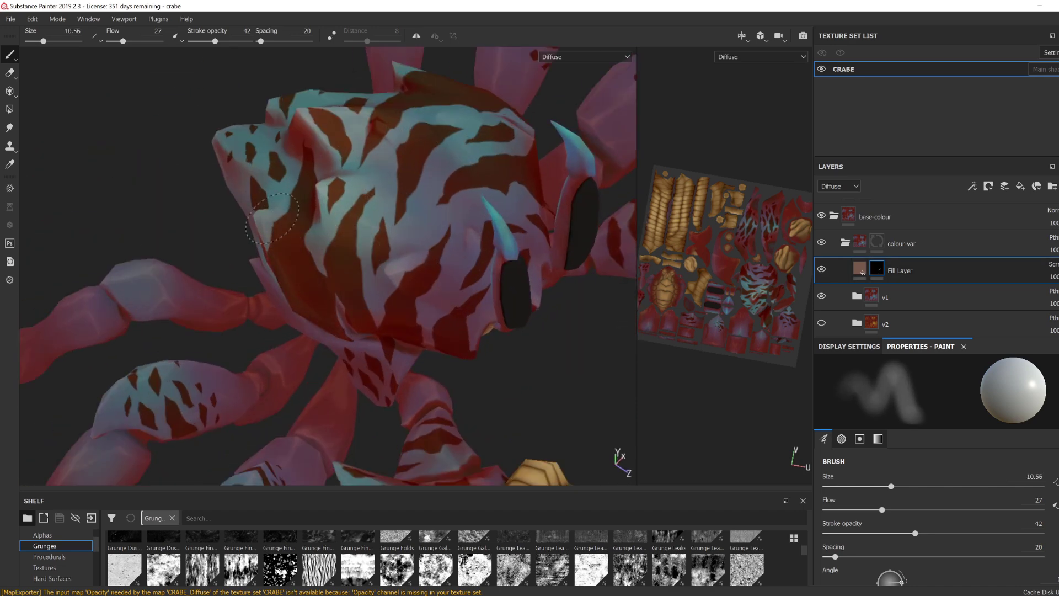
pyautogui.keyDown('alt'); pyautogui.moveTo(295, 255); pyautogui.dragTo(286, 315); pyautogui.keyUp('alt')
pyautogui.press('[')
pyautogui.moveTo(223, 322)
pyautogui.keyDown('alt'); pyautogui.mouseDown()
pyautogui.moveTo(248, 310)
pyautogui.moveTo(237, 265)
pyautogui.moveTo(243, 322)
pyautogui.moveTo(301, 312)
pyautogui.mouseUp(); pyautogui.keyUp('alt')
pyautogui.scroll(-4, 278, 320)
pyautogui.keyDown('ctrl'); pyautogui.moveTo(241, 317); pyautogui.dragTo(276, 317, button='right'); pyautogui.keyUp('ctrl')
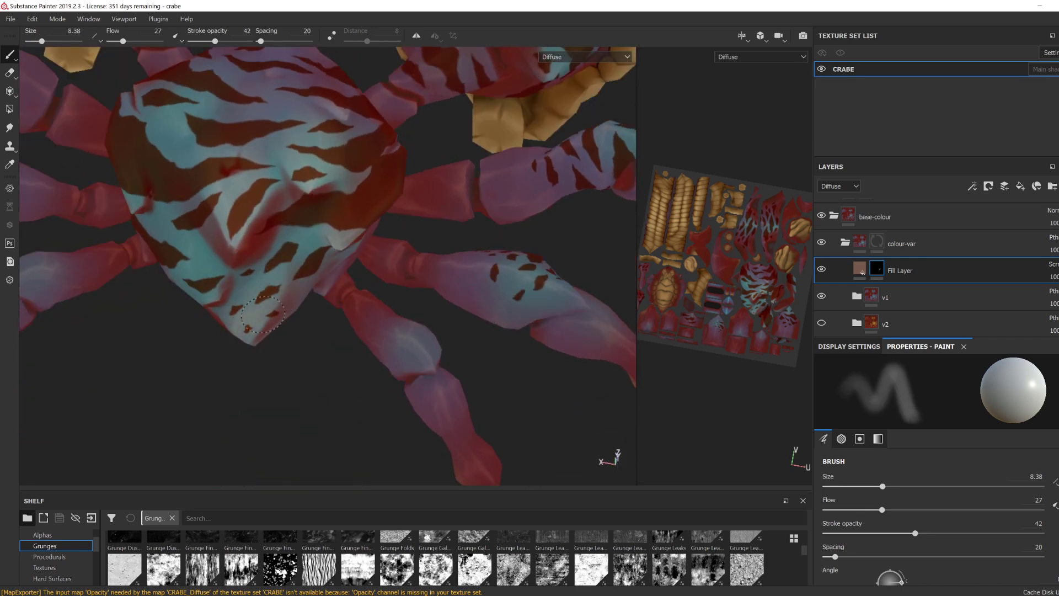
pyautogui.moveTo(263, 314)
pyautogui.keyDown('alt'); pyautogui.mouseDown()
pyautogui.moveTo(205, 298)
pyautogui.moveTo(237, 303)
pyautogui.moveTo(215, 286)
pyautogui.mouseUp(); pyautogui.keyUp('alt')
# Step: Refine the shell's rear tip highlights through the Fill Layer's mask with brush sizes 2.42 and 1, checking them in the Material view
pyautogui.keyDown('alt'); pyautogui.click(877, 269); pyautogui.keyUp('alt')
pyautogui.keyDown('ctrl'); pyautogui.moveTo(551, 283); pyautogui.dragTo(518, 283, button='right'); pyautogui.keyUp('ctrl')
pyautogui.click(859, 269)
pyautogui.click(215, 301)
pyautogui.click(876, 270)
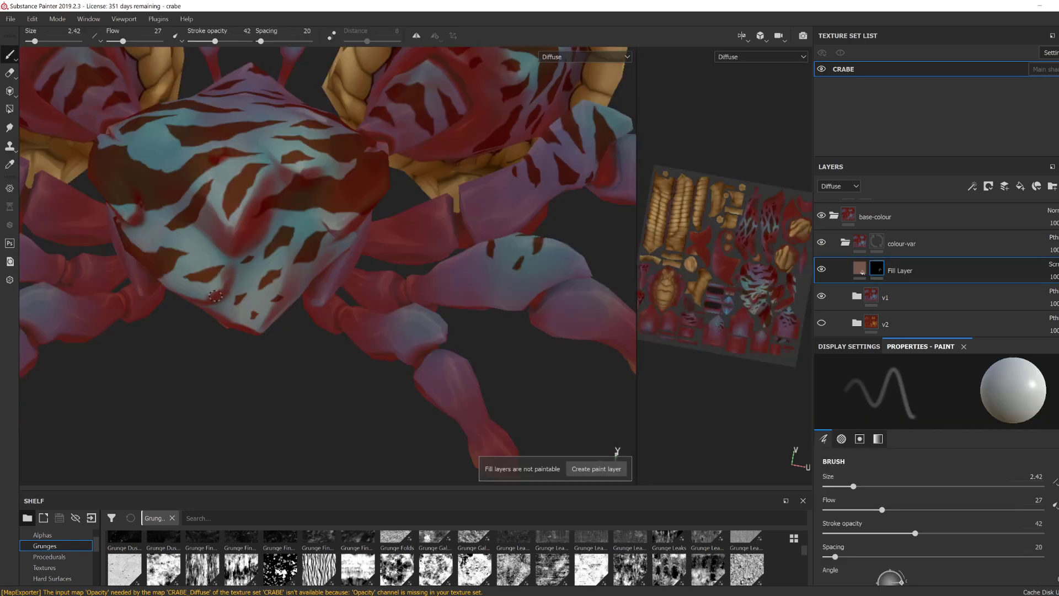
pyautogui.moveTo(221, 342)
pyautogui.keyDown('alt'); pyautogui.mouseDown()
pyautogui.moveTo(207, 304)
pyautogui.moveTo(287, 293)
pyautogui.mouseUp(); pyautogui.keyUp('alt')
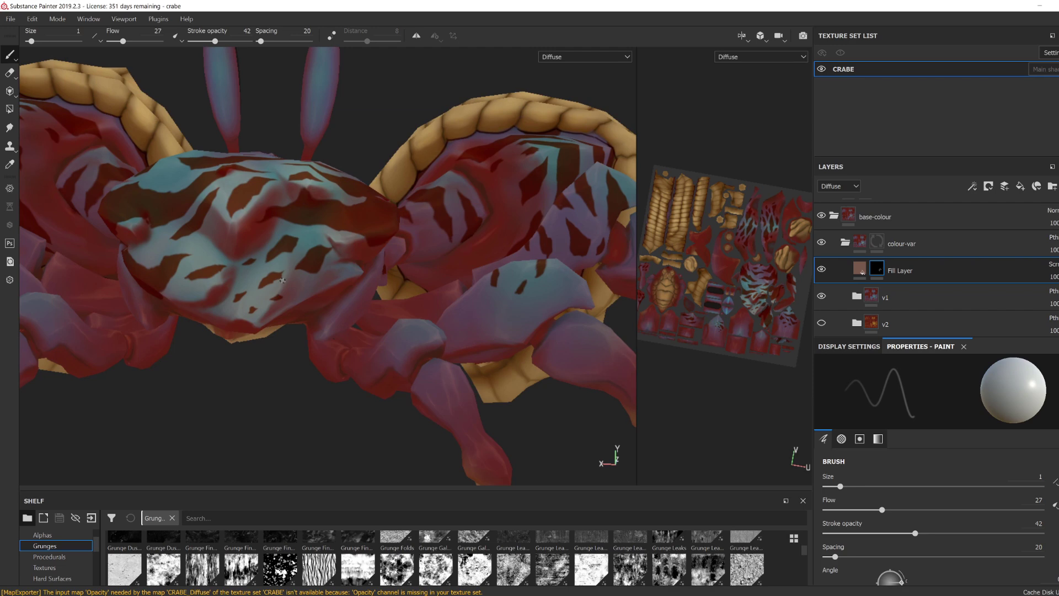
pyautogui.keyDown('alt'); pyautogui.moveTo(243, 319); pyautogui.dragTo(247, 343); pyautogui.keyUp('alt')
pyautogui.press('m')
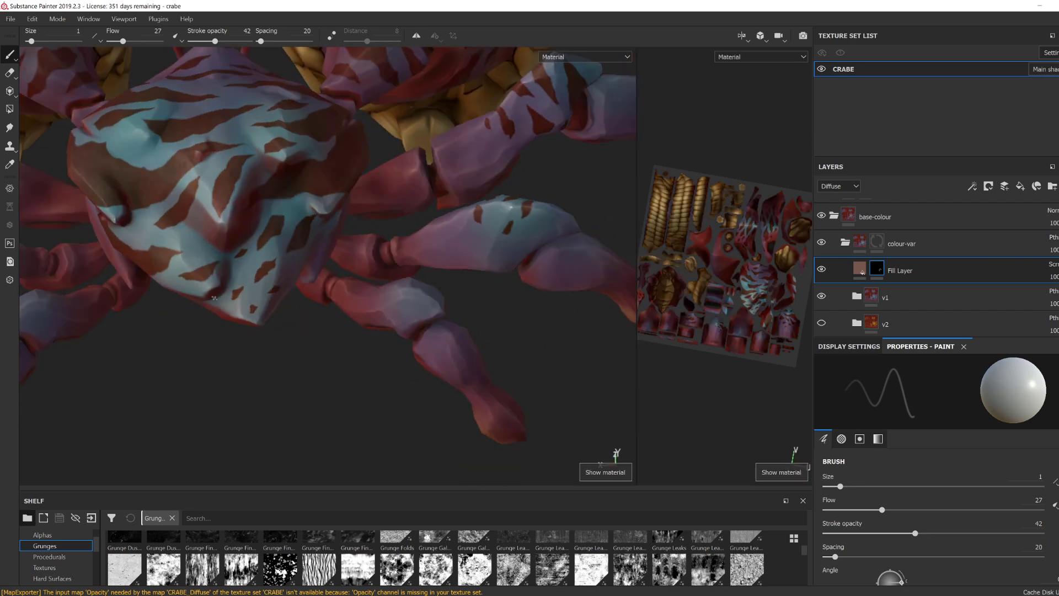
pyautogui.keyDown('alt'); pyautogui.moveTo(253, 306); pyautogui.dragTo(284, 205); pyautogui.keyUp('alt')
pyautogui.keyDown('alt'); pyautogui.moveTo(248, 158); pyautogui.dragTo(496, 254); pyautogui.keyUp('alt')
# Step: Paint a soft highlight on the shell's side bump in the Diffuse channel with brush sizes 7.83, 2.49 and 0.61
pyautogui.press('c')
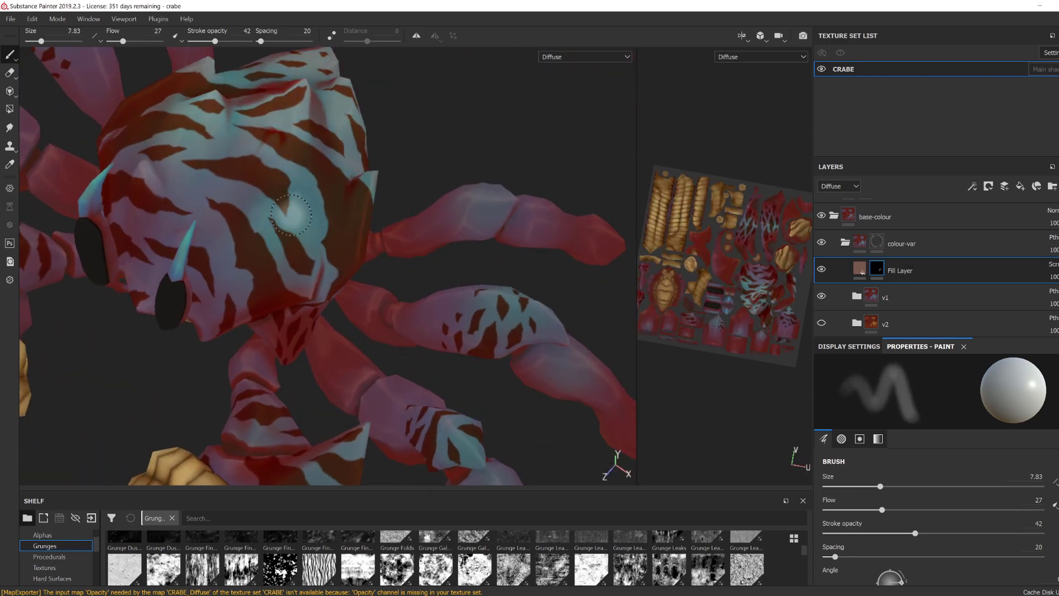
pyautogui.keyDown('alt'); pyautogui.moveTo(235, 271); pyautogui.dragTo(265, 299); pyautogui.keyUp('alt')
pyautogui.keyDown('alt'); pyautogui.moveTo(265, 298); pyautogui.dragTo(461, 224, button='right'); pyautogui.keyUp('alt')
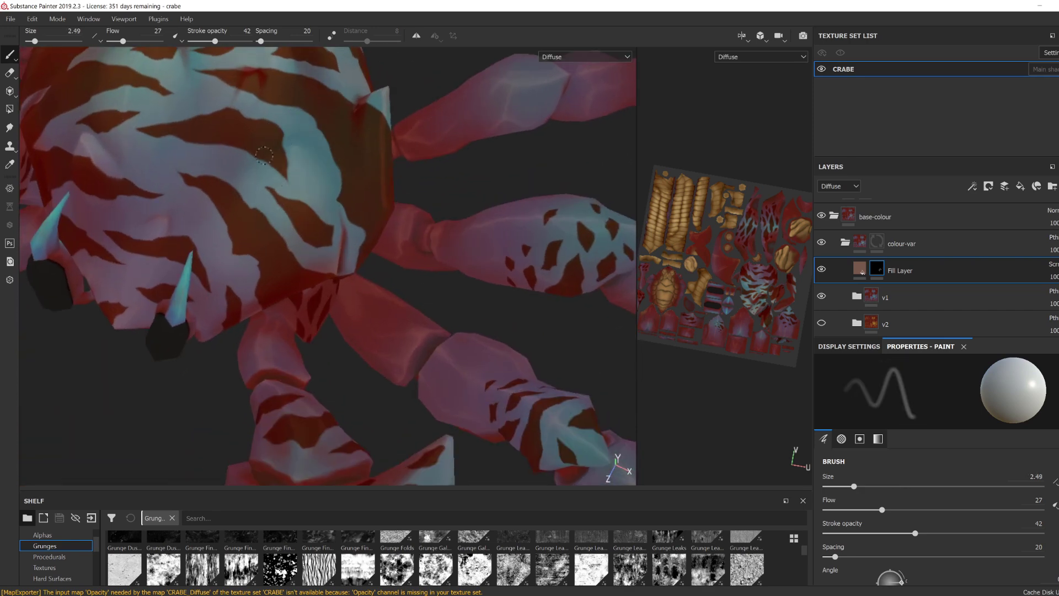
pyautogui.keyDown('alt'); pyautogui.moveTo(265, 155); pyautogui.dragTo(226, 113); pyautogui.keyUp('alt')
pyautogui.keyDown('ctrl'); pyautogui.moveTo(320, 122); pyautogui.dragTo(299, 121, button='right'); pyautogui.keyUp('ctrl')
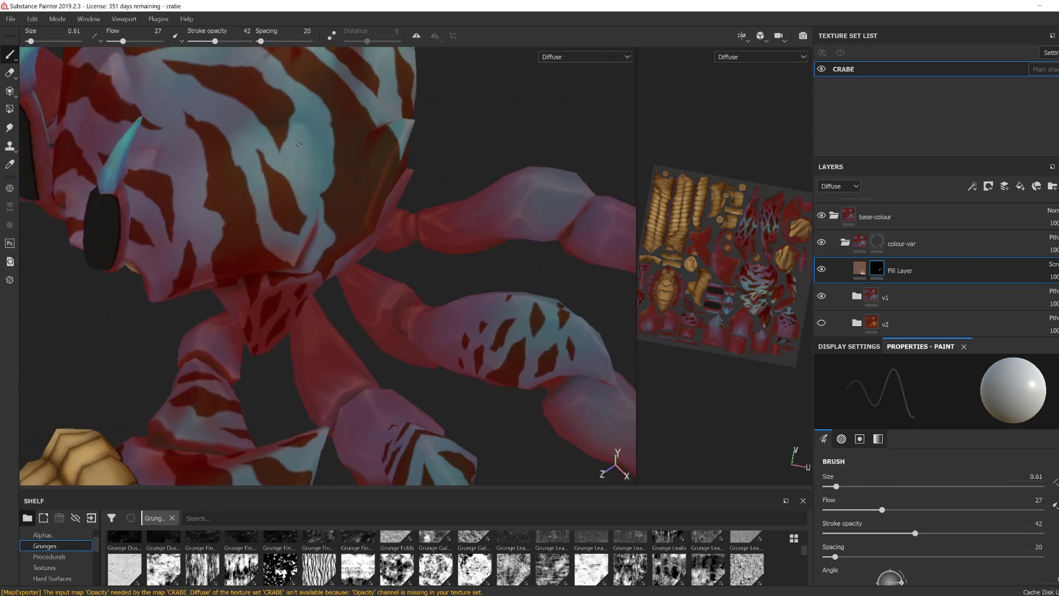
# Step: Examine the shell highlights from several angles in the Material view and return to the Diffuse channel
pyautogui.press('m')
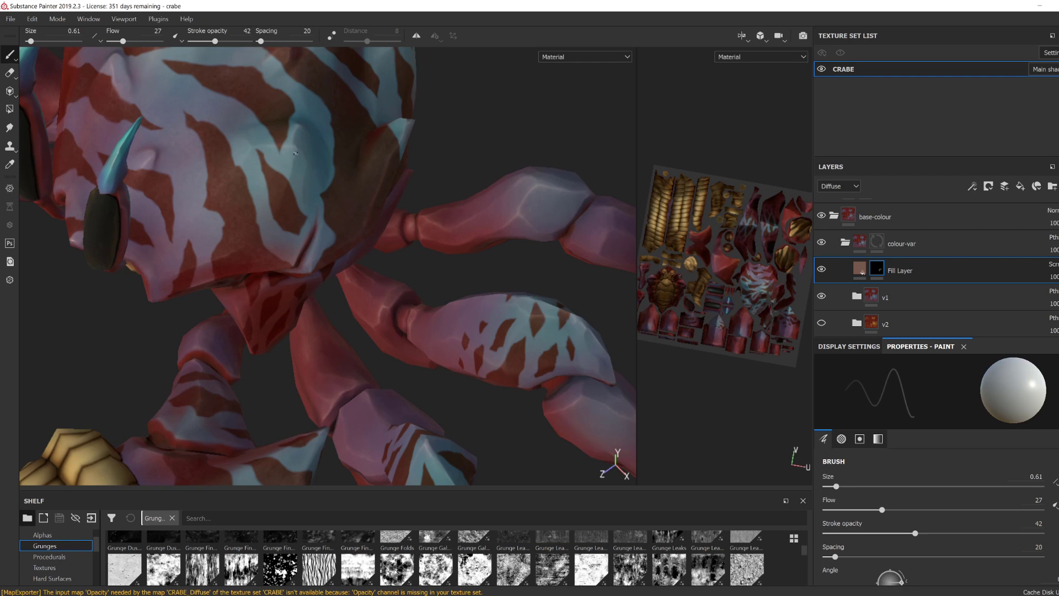
pyautogui.keyDown('alt'); pyautogui.moveTo(251, 147); pyautogui.dragTo(228, 247); pyautogui.keyUp('alt')
pyautogui.keyDown('alt'); pyautogui.moveTo(171, 317); pyautogui.dragTo(197, 270); pyautogui.keyUp('alt')
pyautogui.keyDown('alt'); pyautogui.moveTo(188, 159); pyautogui.dragTo(186, 233); pyautogui.keyUp('alt')
pyautogui.scroll(-3, 126, 325)
pyautogui.moveTo(419, 260)
pyautogui.keyDown('alt'); pyautogui.mouseDown()
pyautogui.moveTo(286, 272)
pyautogui.moveTo(285, 307)
pyautogui.moveTo(267, 336)
pyautogui.moveTo(259, 293)
pyautogui.mouseUp(); pyautogui.keyUp('alt')
pyautogui.press('c')
pyautogui.press('c')
pyautogui.press('c')
pyautogui.press('c')
# Step: Turn on symmetry and paint highlights along the V-shaped ridge of the claw arms with brush size 0.73
pyautogui.scroll(4, 271, 287)
pyautogui.keyDown('ctrl'); pyautogui.moveTo(328, 249); pyautogui.dragTo(370, 246, button='right'); pyautogui.keyUp('ctrl')
pyautogui.moveTo(317, 240)
pyautogui.keyDown('alt'); pyautogui.mouseDown()
pyautogui.moveTo(291, 290)
pyautogui.moveTo(216, 236)
pyautogui.moveTo(193, 248)
pyautogui.mouseUp(); pyautogui.keyUp('alt')
pyautogui.press('l')
pyautogui.moveTo(185, 241)
pyautogui.keyDown('ctrl'); pyautogui.mouseDown(button='right')
pyautogui.moveTo(209, 222)
pyautogui.moveTo(188, 222)
pyautogui.mouseUp(button='right'); pyautogui.keyUp('ctrl')
pyautogui.keyDown('alt'); pyautogui.moveTo(188, 222); pyautogui.dragTo(252, 206); pyautogui.keyUp('alt')
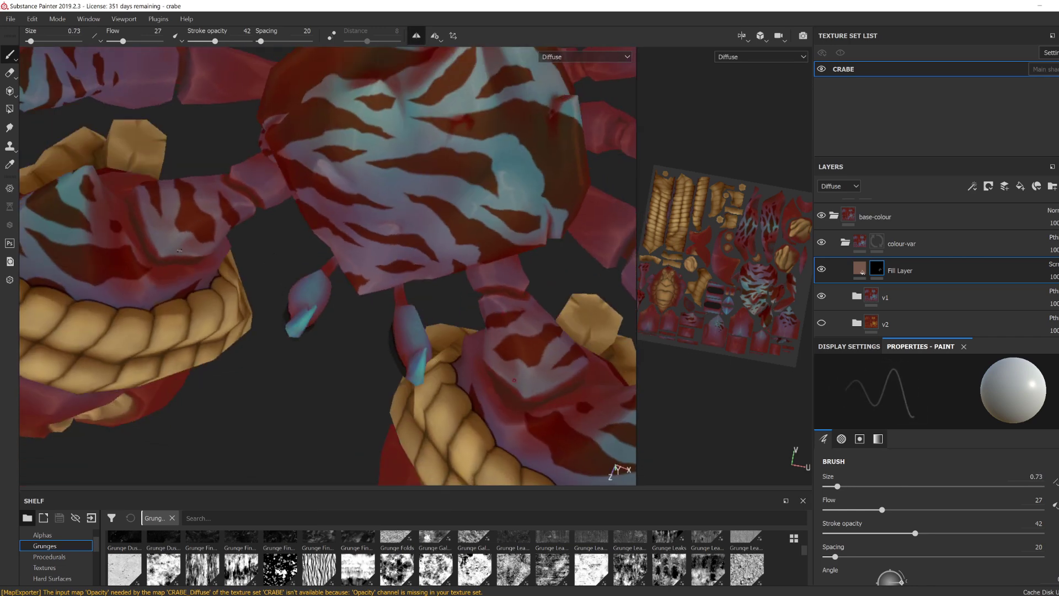
pyautogui.moveTo(184, 229)
pyautogui.keyDown('alt'); pyautogui.mouseDown()
pyautogui.moveTo(229, 197)
pyautogui.moveTo(237, 177)
pyautogui.moveTo(202, 228)
pyautogui.mouseUp(); pyautogui.keyUp('alt')
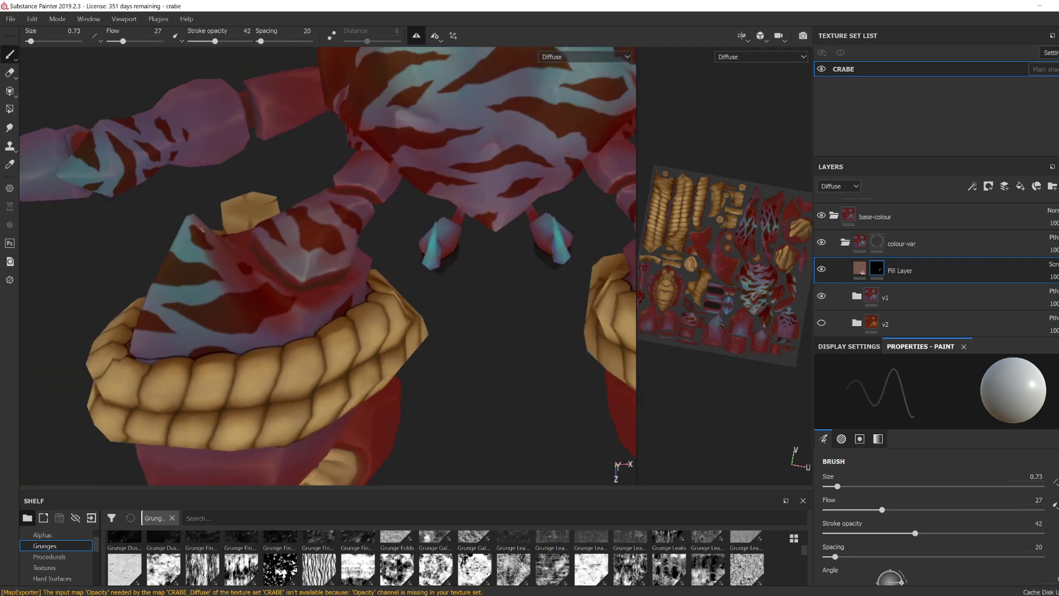
# Step: Highlight the pointed tips above the claws' ropes with brush sizes 1.03 and 10.21
pyautogui.keyDown('alt'); pyautogui.moveTo(228, 301); pyautogui.dragTo(176, 260); pyautogui.keyUp('alt')
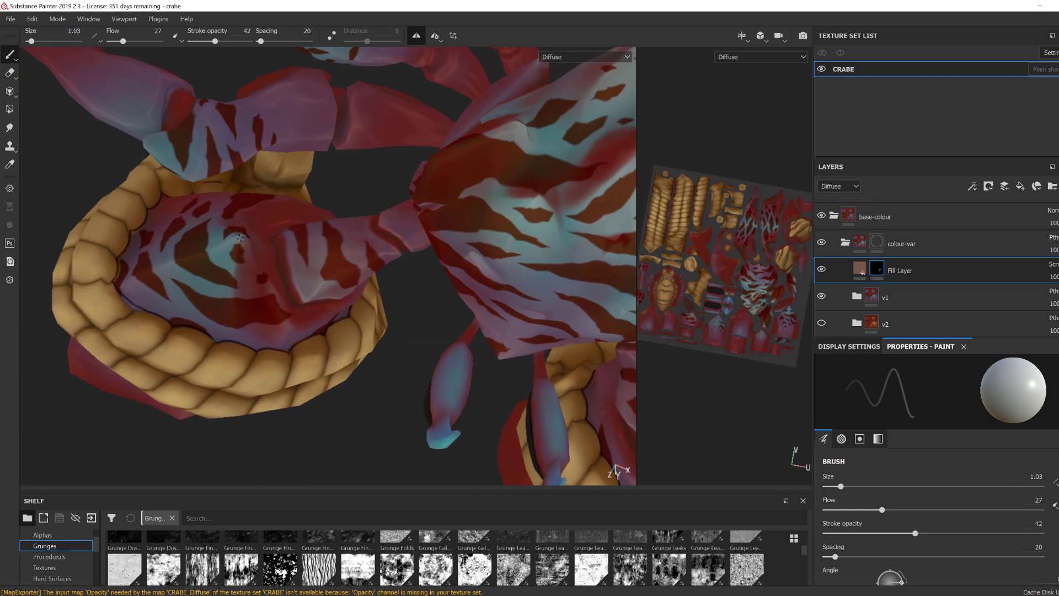
pyautogui.keyDown('alt'); pyautogui.moveTo(248, 355); pyautogui.dragTo(278, 269); pyautogui.keyUp('alt')
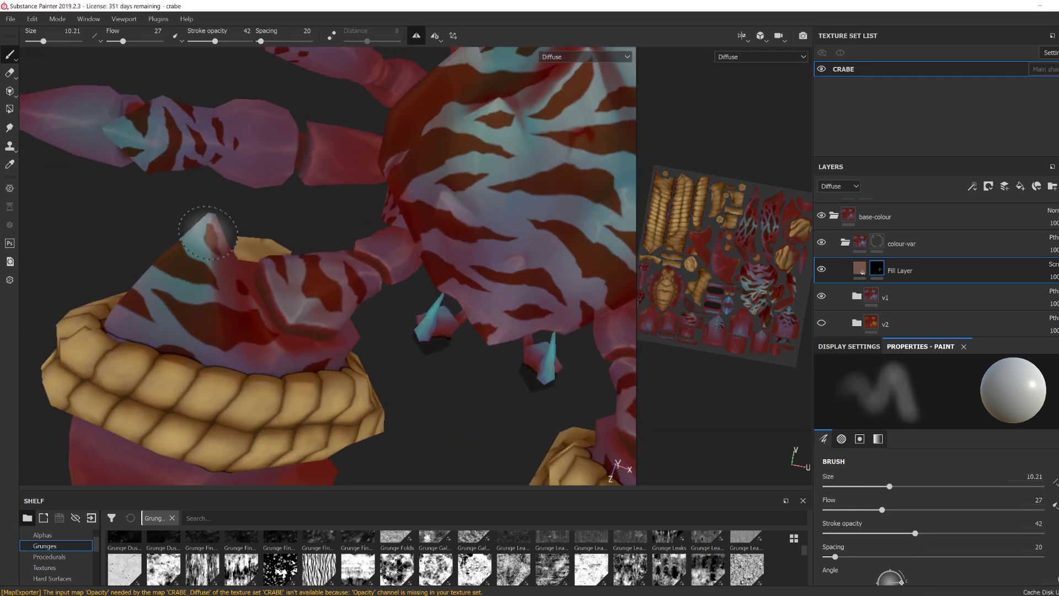
pyautogui.moveTo(207, 232)
pyautogui.keyDown('alt'); pyautogui.mouseDown()
pyautogui.moveTo(198, 292)
pyautogui.moveTo(165, 337)
pyautogui.moveTo(390, 358)
pyautogui.moveTo(315, 315)
pyautogui.mouseUp(); pyautogui.keyUp('alt')
# Step: Paint soft highlights and thin ridge lines on the claws' red pincers with brush sizes 3.6, 13.12 and 1.36
pyautogui.keyDown('ctrl'); pyautogui.moveTo(313, 320); pyautogui.dragTo(280, 326, button='right'); pyautogui.keyUp('ctrl')
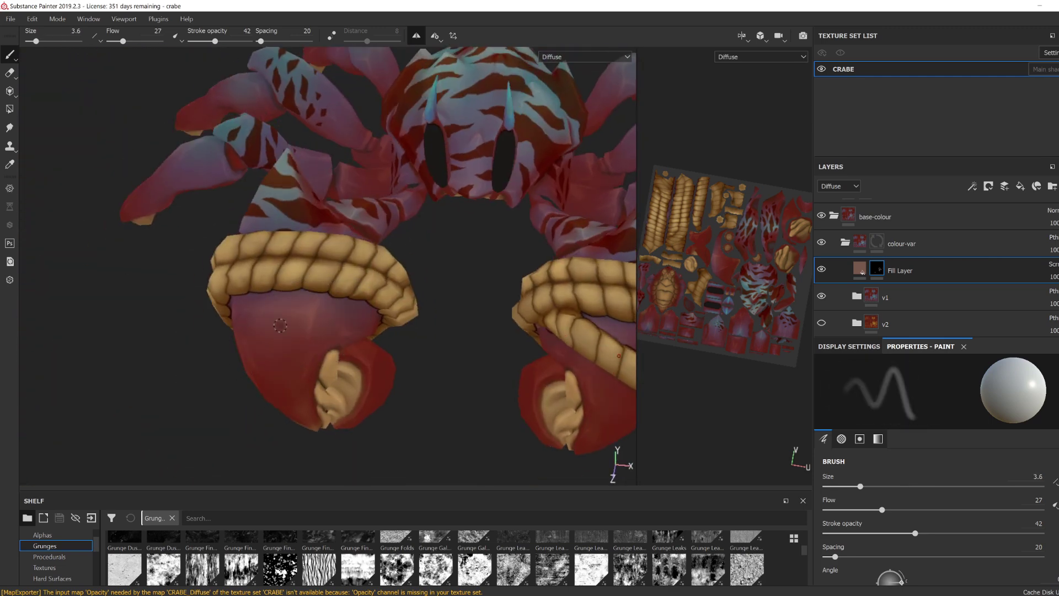
pyautogui.moveTo(327, 348)
pyautogui.keyDown('alt'); pyautogui.mouseDown()
pyautogui.moveTo(299, 351)
pyautogui.moveTo(383, 361)
pyautogui.mouseUp(); pyautogui.keyUp('alt')
pyautogui.keyDown('alt'); pyautogui.moveTo(234, 342); pyautogui.dragTo(237, 389); pyautogui.keyUp('alt')
pyautogui.keyDown('ctrl'); pyautogui.moveTo(232, 317); pyautogui.dragTo(270, 317, button='right'); pyautogui.keyUp('ctrl')
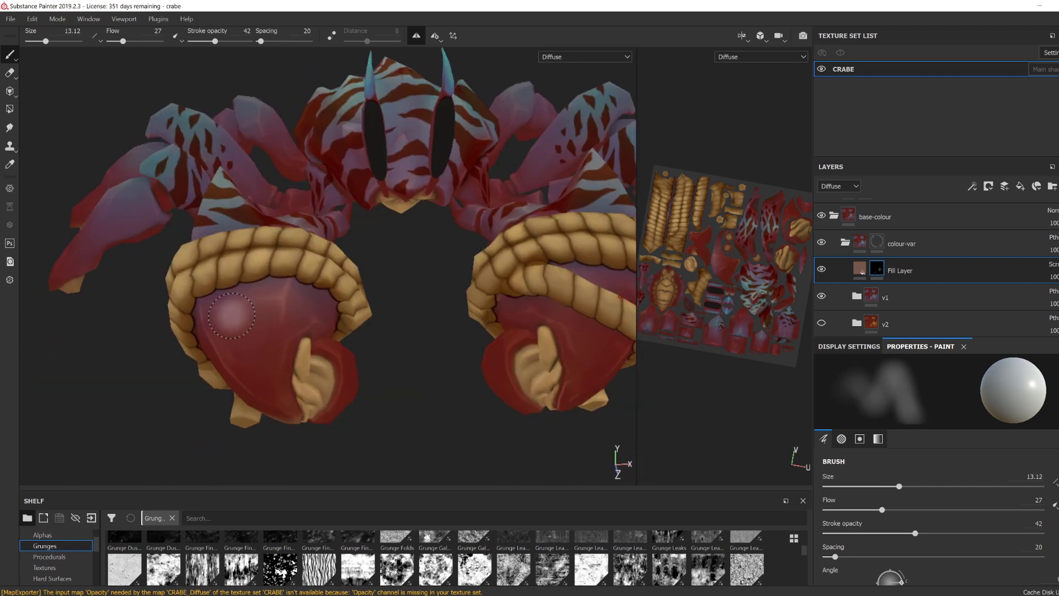
pyautogui.keyDown('alt'); pyautogui.moveTo(323, 371); pyautogui.dragTo(248, 361); pyautogui.keyUp('alt')
pyautogui.keyDown('ctrl'); pyautogui.moveTo(378, 370); pyautogui.dragTo(342, 368, button='right'); pyautogui.keyUp('ctrl')
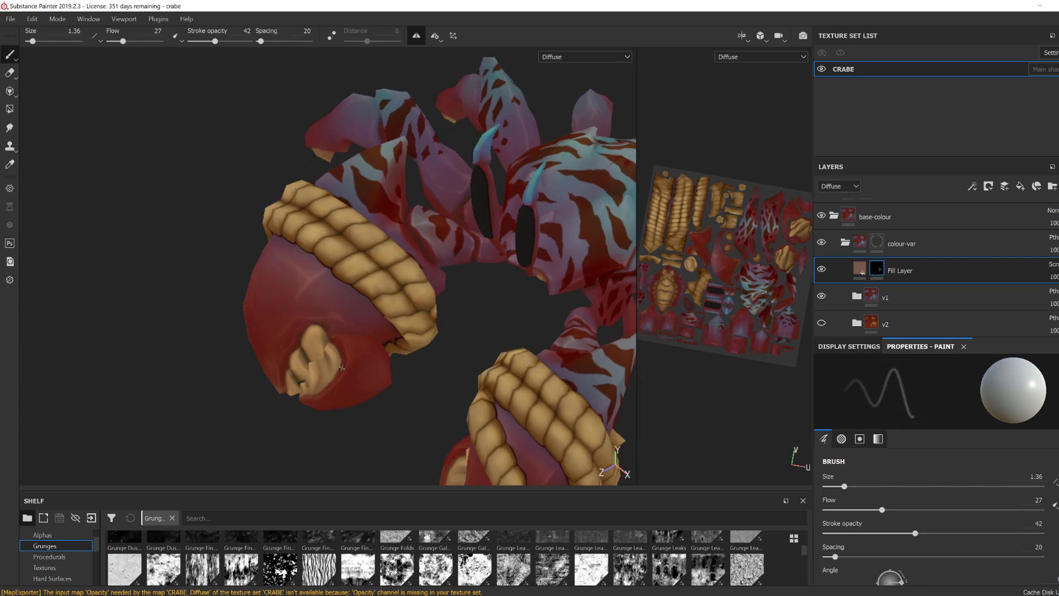
pyautogui.moveTo(301, 378)
pyautogui.keyDown('alt'); pyautogui.mouseDown()
pyautogui.moveTo(407, 334)
pyautogui.moveTo(331, 331)
pyautogui.mouseUp(); pyautogui.keyUp('alt')
pyautogui.keyDown('alt'); pyautogui.moveTo(331, 331); pyautogui.dragTo(386, 303, button='right'); pyautogui.keyUp('alt')
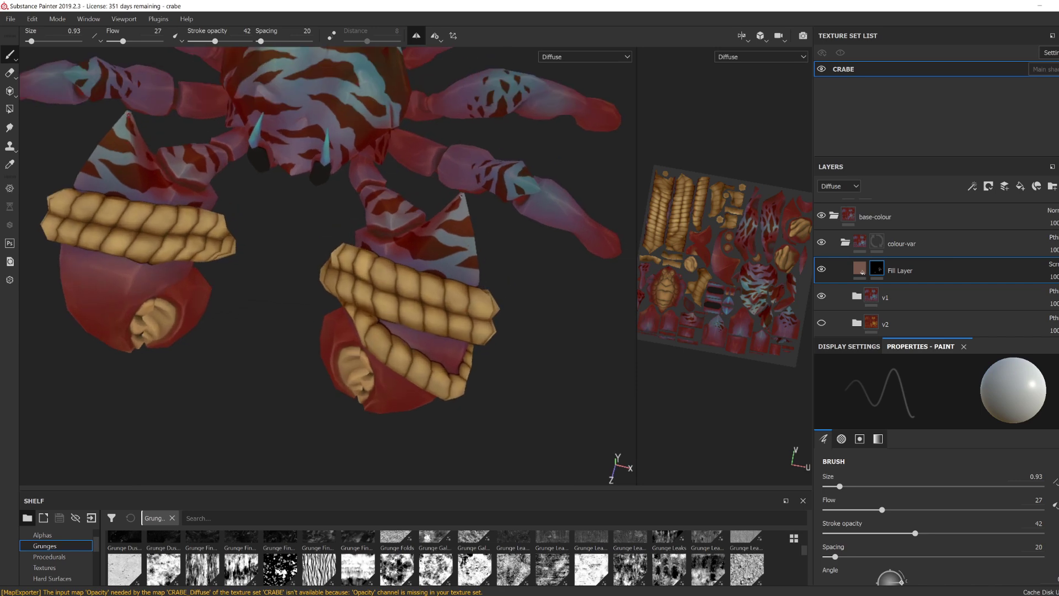
# Step: Paint thin ridge highlights on the claws and walking legs with symmetry on, using brush sizes 0.93 and 0.49
pyautogui.keyDown('alt'); pyautogui.moveTo(457, 200); pyautogui.dragTo(425, 364, button='right'); pyautogui.keyUp('alt')
pyautogui.keyDown('alt'); pyautogui.moveTo(426, 364); pyautogui.dragTo(348, 362); pyautogui.keyUp('alt')
pyautogui.keyDown('alt'); pyautogui.moveTo(348, 362); pyautogui.dragTo(364, 297, button='right'); pyautogui.keyUp('alt')
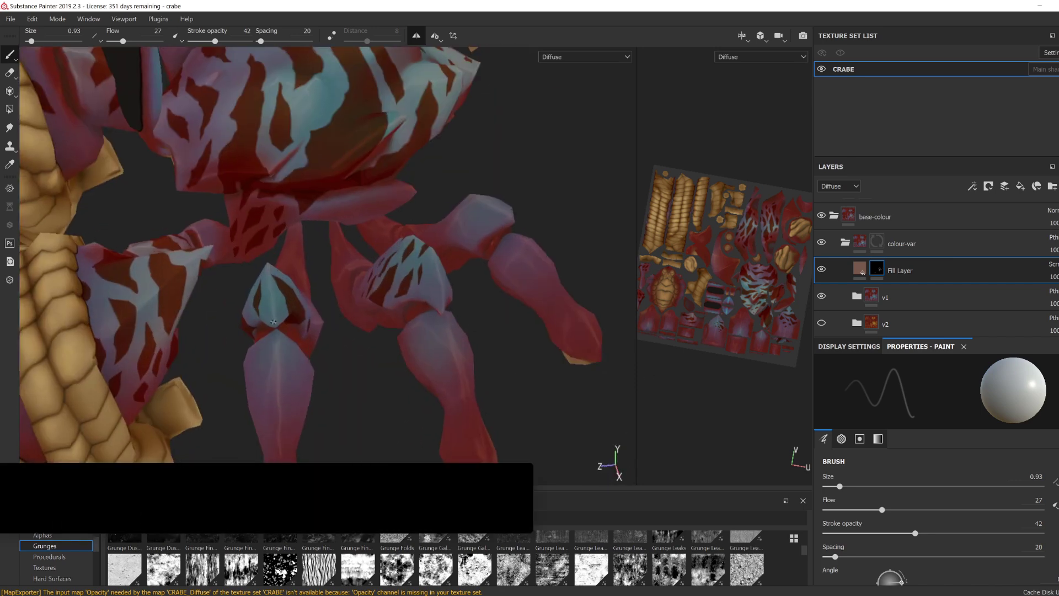
pyautogui.moveTo(364, 298)
pyautogui.keyDown('alt'); pyautogui.mouseDown()
pyautogui.moveTo(269, 311)
pyautogui.moveTo(281, 276)
pyautogui.mouseUp(); pyautogui.keyUp('alt')
pyautogui.keyDown('ctrl'); pyautogui.moveTo(282, 276); pyautogui.dragTo(270, 275, button='right'); pyautogui.keyUp('ctrl')
pyautogui.moveTo(271, 276)
pyautogui.keyDown('alt'); pyautogui.mouseDown()
pyautogui.moveTo(265, 287)
pyautogui.moveTo(309, 292)
pyautogui.mouseUp(); pyautogui.keyUp('alt')
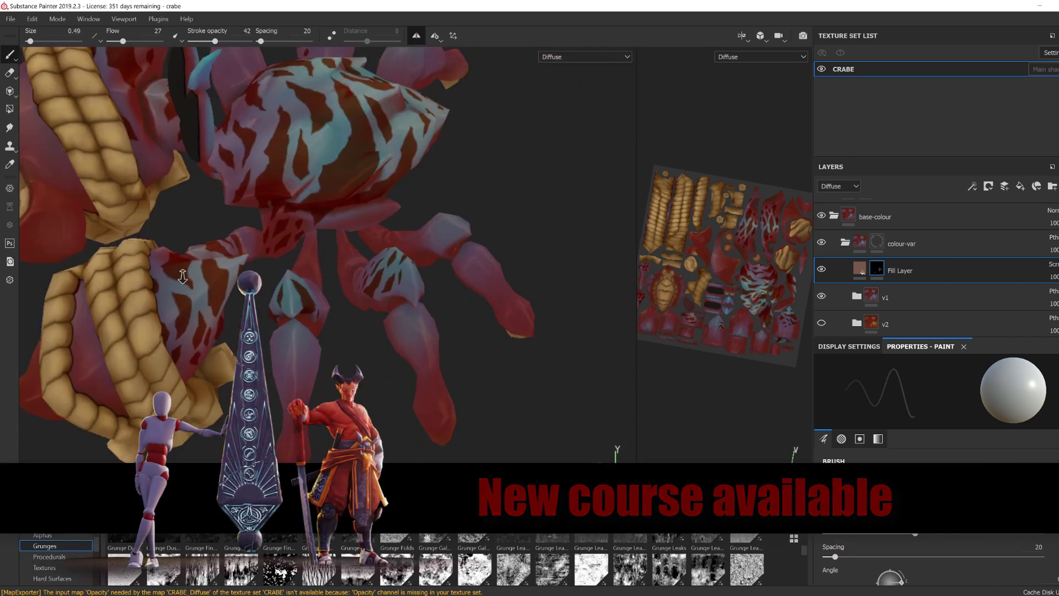
pyautogui.keyDown('alt'); pyautogui.moveTo(308, 292); pyautogui.dragTo(353, 292, button='right'); pyautogui.keyUp('alt')
pyautogui.moveTo(353, 292)
pyautogui.keyDown('alt'); pyautogui.mouseDown()
pyautogui.moveTo(341, 299)
pyautogui.moveTo(364, 295)
pyautogui.mouseUp(); pyautogui.keyUp('alt')
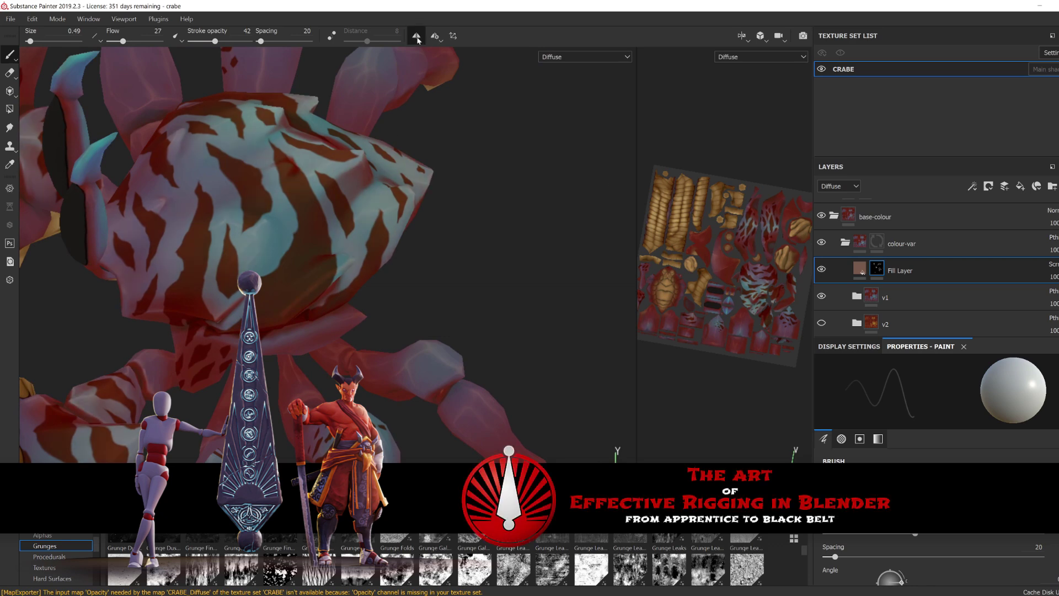
# Step: With symmetry off, paint broad leg highlights at brush size 10.78 and thin ridge lines at size 0.56
pyautogui.keyDown('alt'); pyautogui.moveTo(305, 290); pyautogui.dragTo(305, 298, button='right'); pyautogui.keyUp('alt')
pyautogui.keyDown('alt'); pyautogui.moveTo(305, 298); pyautogui.dragTo(368, 300); pyautogui.keyUp('alt')
pyautogui.keyDown('alt'); pyautogui.moveTo(316, 254); pyautogui.dragTo(331, 245); pyautogui.keyUp('alt')
pyautogui.keyDown('ctrl'); pyautogui.moveTo(331, 246); pyautogui.dragTo(353, 245, button='right'); pyautogui.keyUp('ctrl')
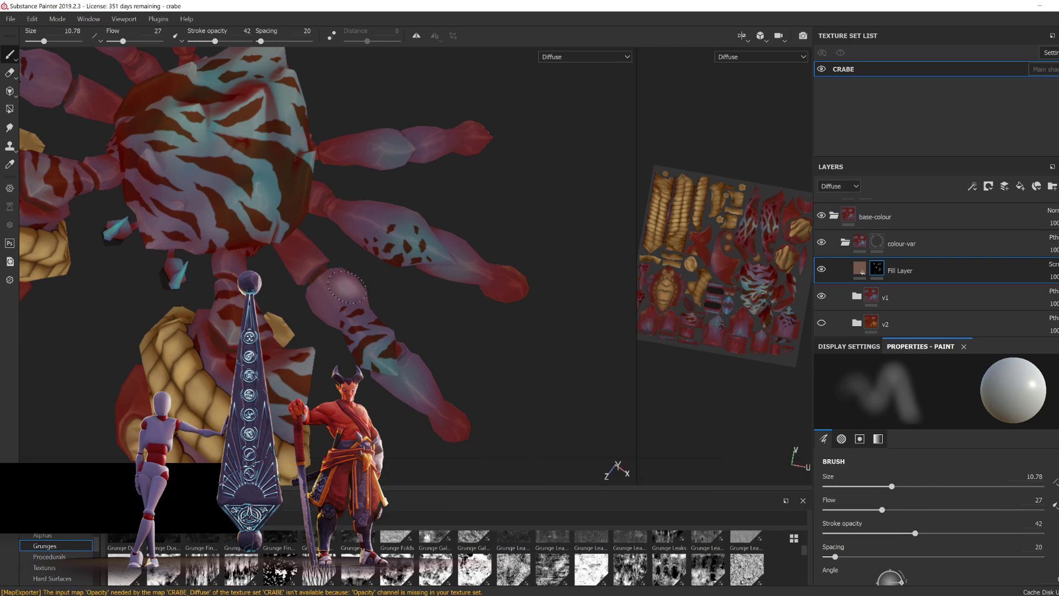
pyautogui.moveTo(353, 275)
pyautogui.keyDown('alt'); pyautogui.mouseDown()
pyautogui.moveTo(378, 342)
pyautogui.moveTo(413, 290)
pyautogui.moveTo(400, 331)
pyautogui.moveTo(331, 276)
pyautogui.mouseUp(); pyautogui.keyUp('alt')
pyautogui.moveTo(353, 272)
pyautogui.keyDown('ctrl'); pyautogui.mouseDown(button='right')
pyautogui.moveTo(331, 272)
pyautogui.moveTo(381, 254)
pyautogui.mouseUp(button='right'); pyautogui.keyUp('ctrl')
pyautogui.moveTo(380, 254)
pyautogui.keyDown('alt'); pyautogui.mouseDown()
pyautogui.moveTo(342, 275)
pyautogui.moveTo(312, 261)
pyautogui.moveTo(331, 287)
pyautogui.moveTo(307, 390)
pyautogui.moveTo(536, 314)
pyautogui.moveTo(353, 266)
pyautogui.mouseUp(); pyautogui.keyUp('alt')
pyautogui.keyDown('ctrl'); pyautogui.moveTo(353, 265); pyautogui.dragTo(329, 265, button='right'); pyautogui.keyUp('ctrl')
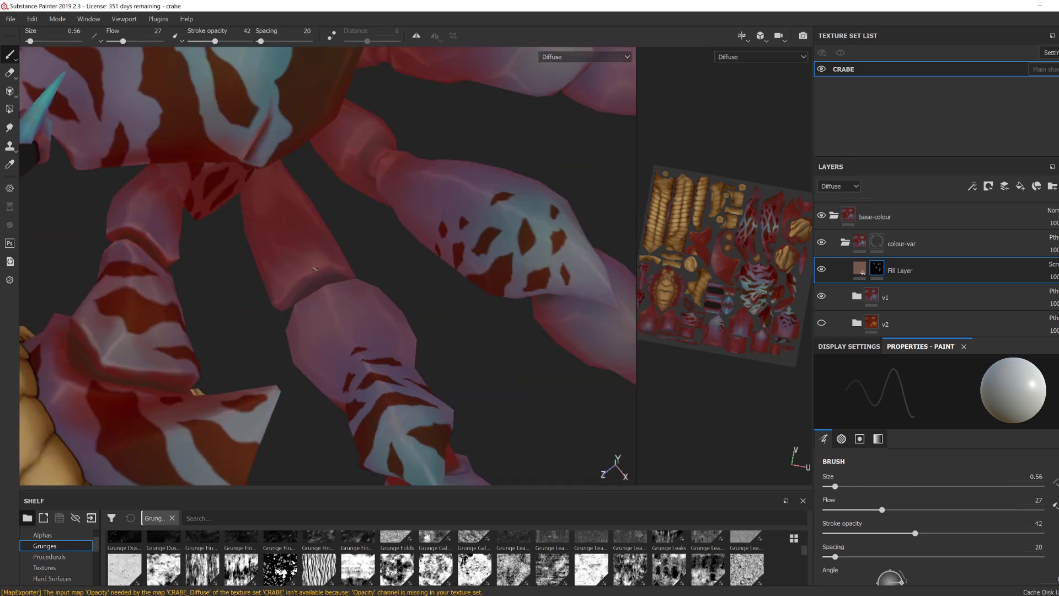
# Step: Raise the brush flow to 44 and paint brighter ridge lines across the leg segments with brush size 0.65
pyautogui.keyDown('alt'); pyautogui.moveTo(287, 289); pyautogui.dragTo(323, 330); pyautogui.keyUp('alt')
pyautogui.keyDown('ctrl'); pyautogui.moveTo(323, 331); pyautogui.dragTo(325, 302, button='right'); pyautogui.keyUp('ctrl')
pyautogui.keyDown('alt'); pyautogui.moveTo(369, 280); pyautogui.dragTo(288, 245); pyautogui.keyUp('alt')
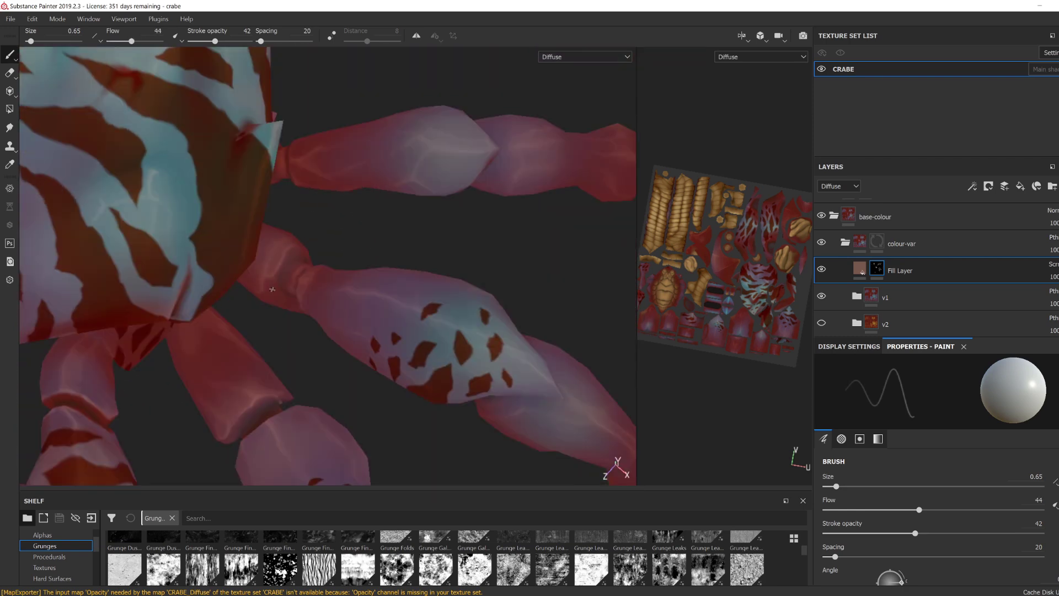
pyautogui.keyDown('alt'); pyautogui.moveTo(272, 289); pyautogui.dragTo(307, 379); pyautogui.keyUp('alt')
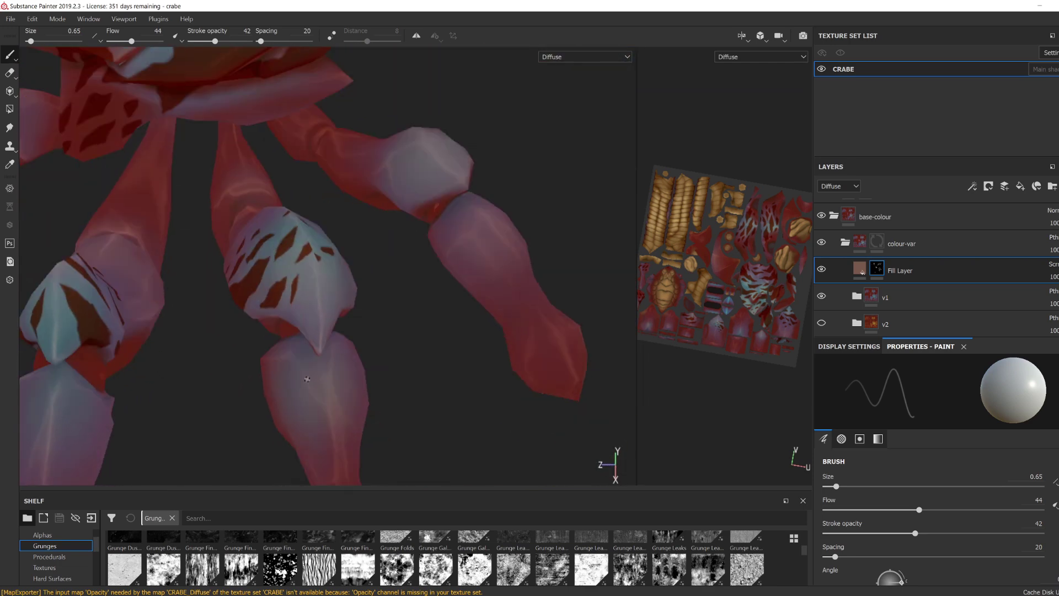
pyautogui.keyDown('alt'); pyautogui.moveTo(472, 294); pyautogui.dragTo(271, 308, button='right'); pyautogui.keyUp('alt')
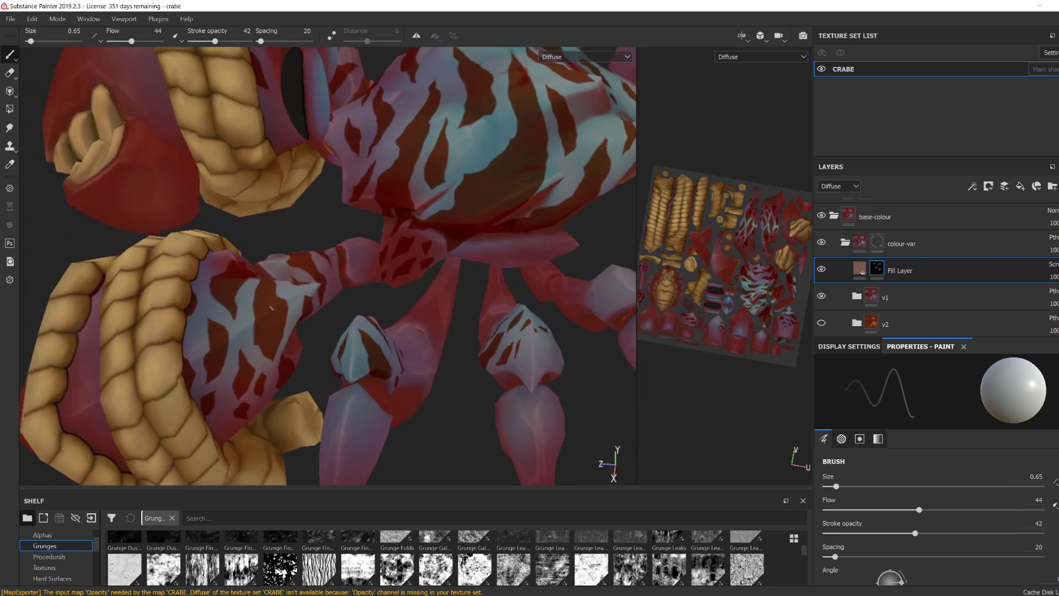
pyautogui.keyDown('alt'); pyautogui.moveTo(387, 330); pyautogui.dragTo(475, 353); pyautogui.keyUp('alt')
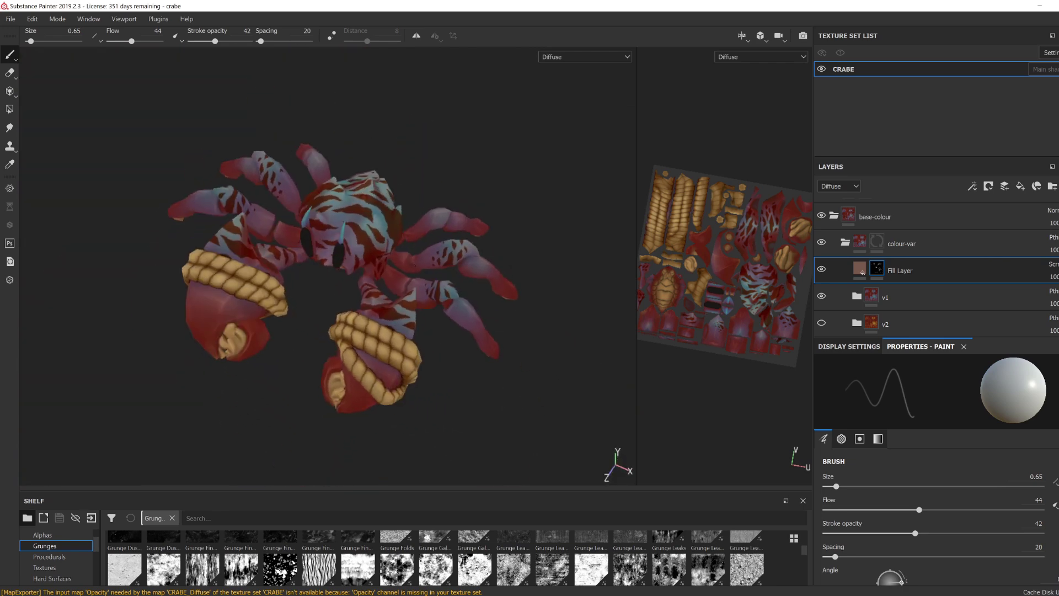
# Step: Examine the painted highlights on the whole crab from all around in the Diffuse channel and the Material view
pyautogui.keyDown('alt'); pyautogui.moveTo(452, 243); pyautogui.dragTo(342, 333, button='middle'); pyautogui.keyUp('alt')
pyautogui.scroll(3, 342, 333)
pyautogui.keyDown('alt'); pyautogui.moveTo(290, 350); pyautogui.dragTo(351, 328); pyautogui.keyUp('alt')
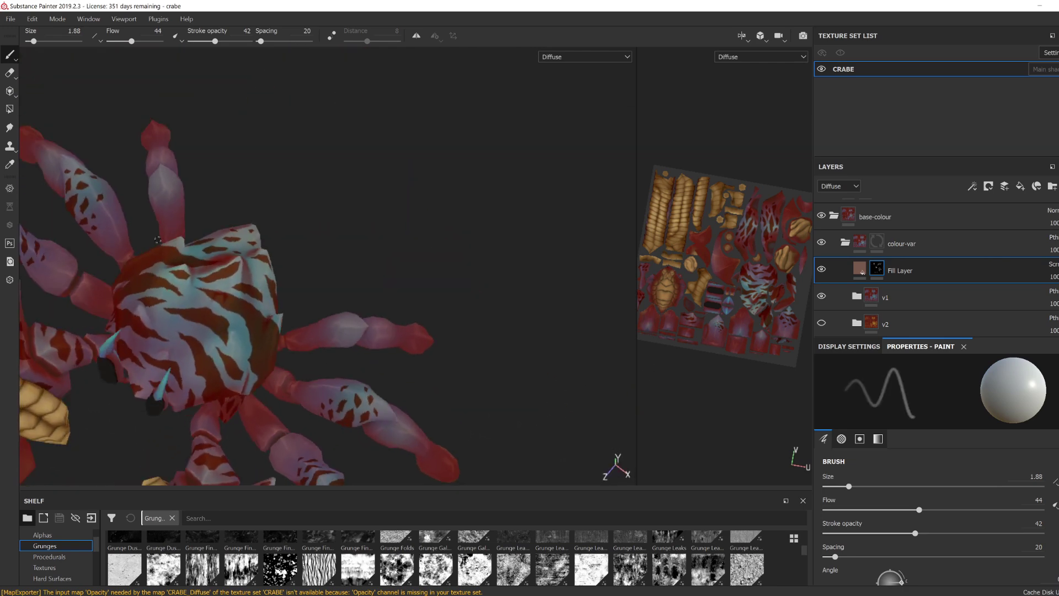
pyautogui.keyDown('alt'); pyautogui.moveTo(419, 299); pyautogui.dragTo(482, 371); pyautogui.keyUp('alt')
pyautogui.moveTo(347, 333)
pyautogui.keyDown('ctrl'); pyautogui.mouseDown(button='right')
pyautogui.moveTo(388, 355)
pyautogui.moveTo(337, 331)
pyautogui.mouseUp(button='right'); pyautogui.keyUp('ctrl')
pyautogui.keyDown('alt'); pyautogui.moveTo(337, 331); pyautogui.dragTo(397, 336, button='middle'); pyautogui.keyUp('alt')
pyautogui.keyDown('alt'); pyautogui.moveTo(331, 342); pyautogui.dragTo(381, 353); pyautogui.keyUp('alt')
pyautogui.keyDown('alt'); pyautogui.moveTo(381, 353); pyautogui.dragTo(326, 421, button='right'); pyautogui.keyUp('alt')
pyautogui.keyDown('alt'); pyautogui.moveTo(326, 421); pyautogui.dragTo(325, 387); pyautogui.keyUp('alt')
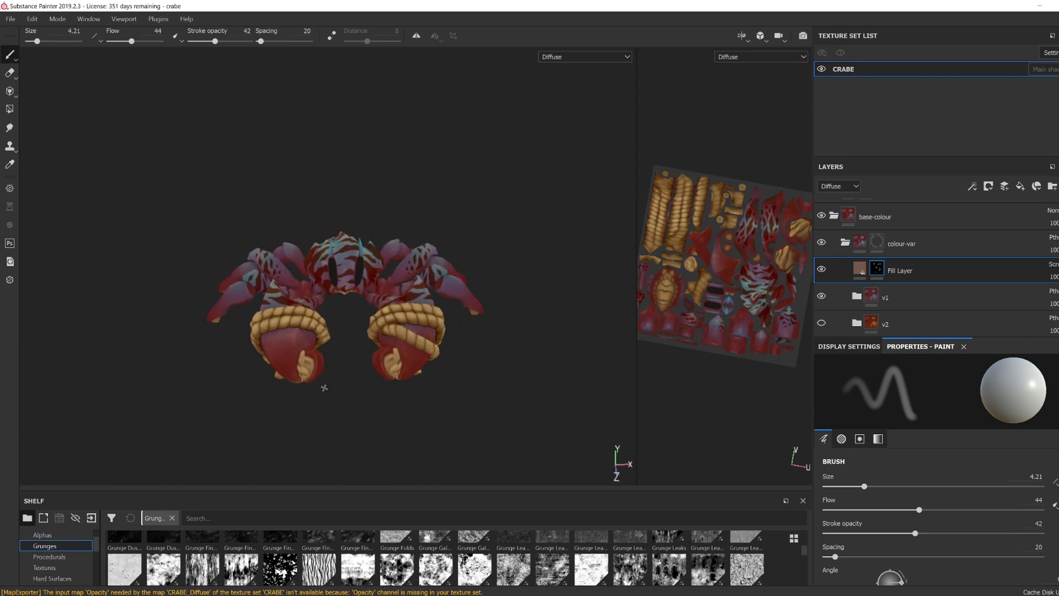
pyautogui.press('m')
pyautogui.keyDown('alt'); pyautogui.moveTo(397, 407); pyautogui.dragTo(342, 381); pyautogui.keyUp('alt')
pyautogui.keyDown('alt'); pyautogui.moveTo(315, 419); pyautogui.dragTo(407, 438, button='right'); pyautogui.keyUp('alt')
pyautogui.keyDown('alt'); pyautogui.moveTo(407, 439); pyautogui.dragTo(411, 378, button='middle'); pyautogui.keyUp('alt')
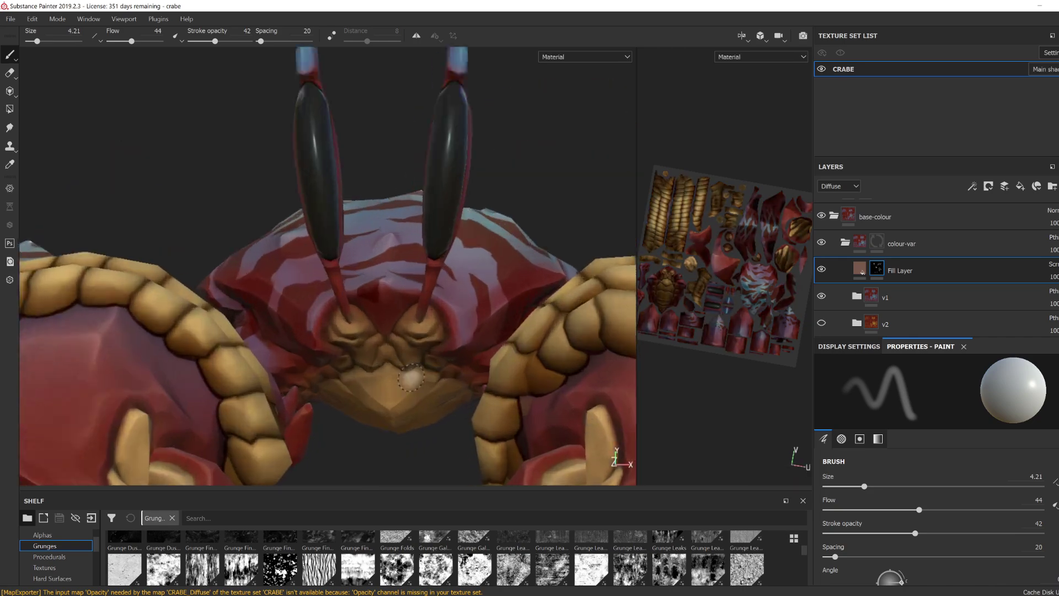
pyautogui.keyDown('alt'); pyautogui.moveTo(410, 378); pyautogui.dragTo(435, 419); pyautogui.keyUp('alt')
pyautogui.keyDown('alt'); pyautogui.moveTo(436, 419); pyautogui.dragTo(187, 333, button='right'); pyautogui.keyUp('alt')
pyautogui.keyDown('alt'); pyautogui.moveTo(186, 333); pyautogui.dragTo(342, 372); pyautogui.keyUp('alt')
# Step: Export the CRABE texture set as 8-bit PNG files at 2048x2048 with the PBR SpecGloss configuration
pyautogui.click(10, 19)
pyautogui.click(60, 238)
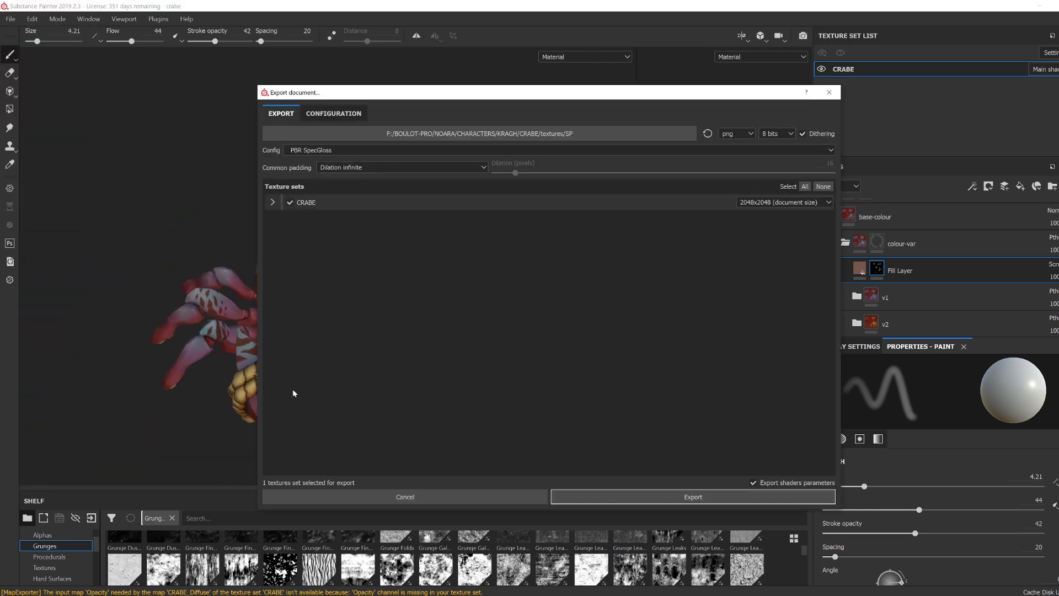
pyautogui.click(693, 497)
# Step: Switch to Blender, reload the crab's exported image textures, check the model from a distance, and save the file
pyautogui.hotkey('alt', 'Tab')
pyautogui.hotkey('alt', 'Tab')
pyautogui.hotkey('alt', 'Tab')
pyautogui.click(435, 594)
pyautogui.hotkey('alt', 'Tab')
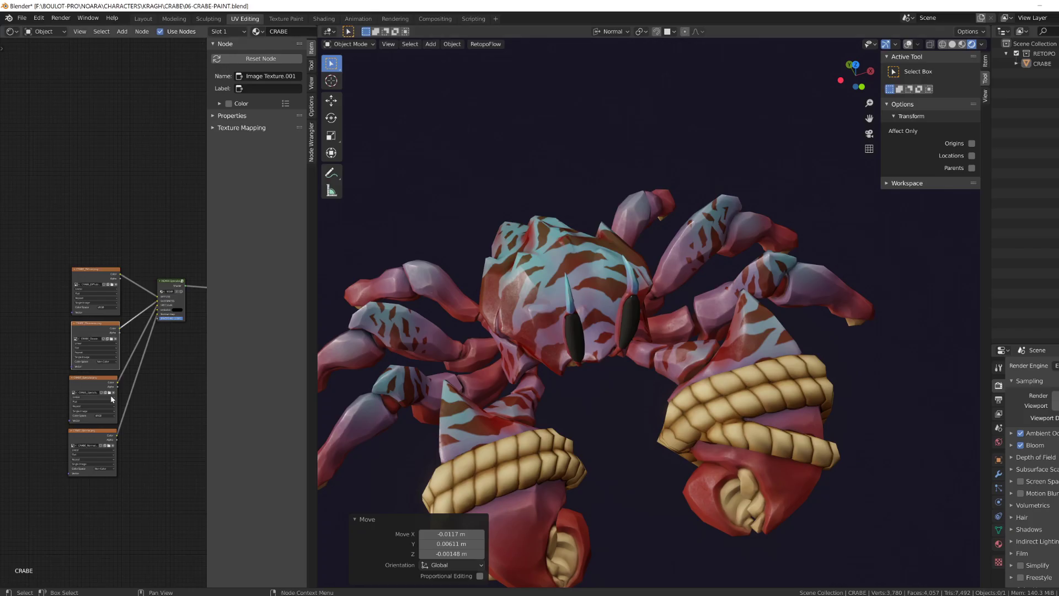
pyautogui.click(90, 389)
pyautogui.hotkey('alt', 'r')
pyautogui.keyDown('ctrl'); pyautogui.keyDown('alt'); pyautogui.moveTo(622, 408); pyautogui.dragTo(619, 505); pyautogui.keyUp('alt'); pyautogui.keyUp('ctrl')
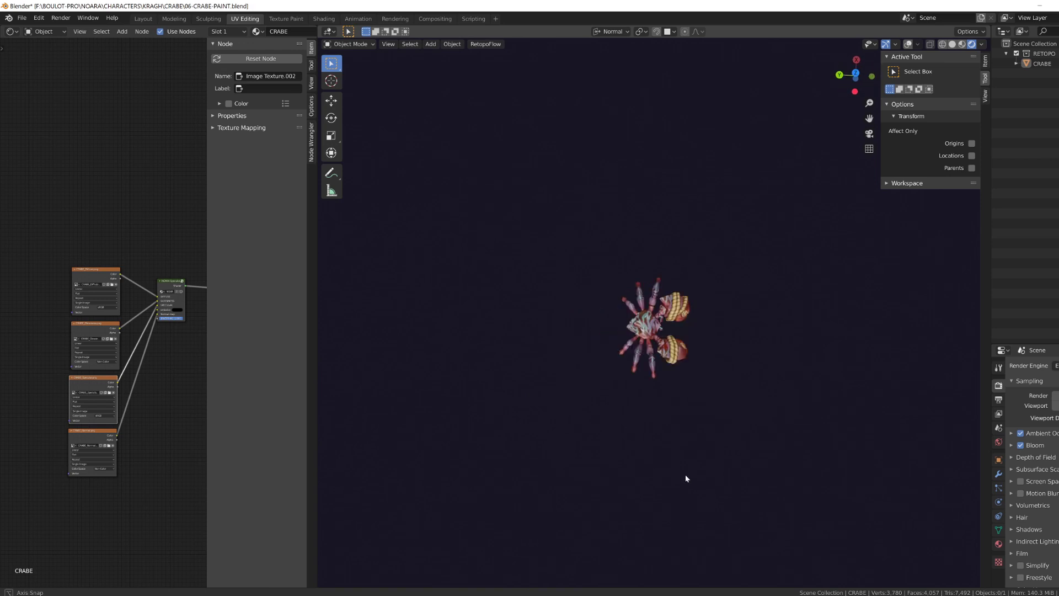
pyautogui.moveTo(686, 475); pyautogui.dragTo(667, 405, button='middle')
pyautogui.moveTo(667, 405)
pyautogui.mouseDown(button='middle')
pyautogui.moveTo(662, 381)
pyautogui.moveTo(670, 397)
pyautogui.mouseUp(button='middle')
pyautogui.hotkey('ctrl', 's')
# Step: Toggle the viewport overlays and link the Low_poly character into the crab scene from its animation .blend file
pyautogui.click(908, 45)
pyautogui.click(22, 18)
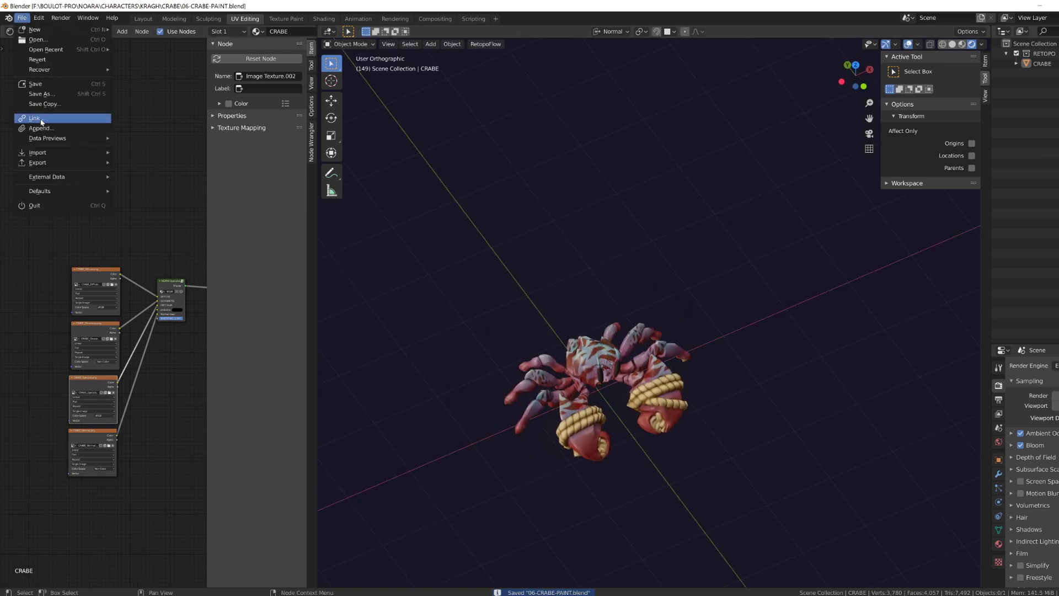
pyautogui.click(42, 121)
pyautogui.doubleClick(494, 266)
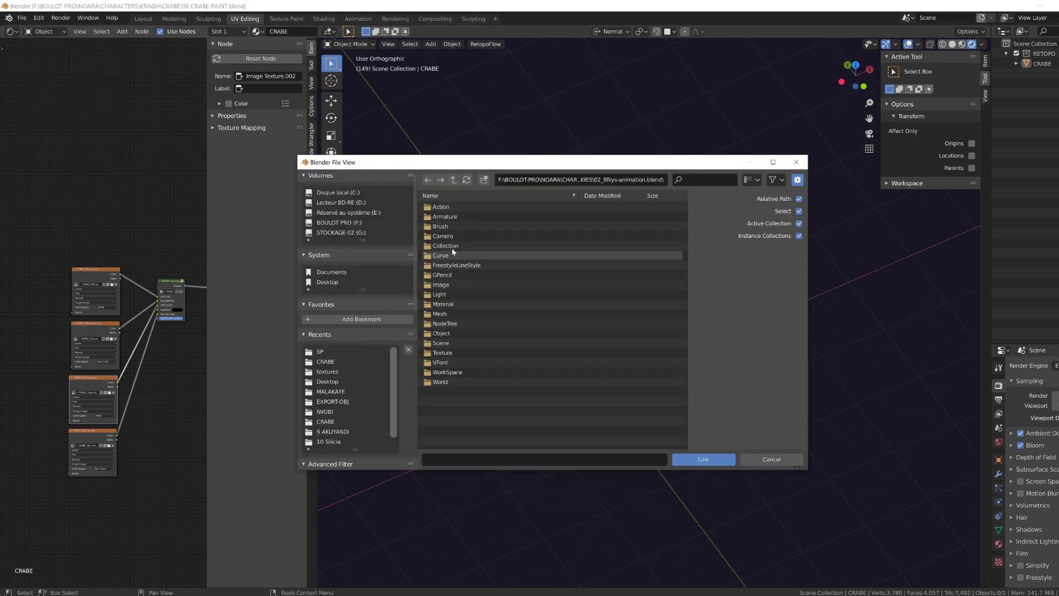
pyautogui.click(703, 459)
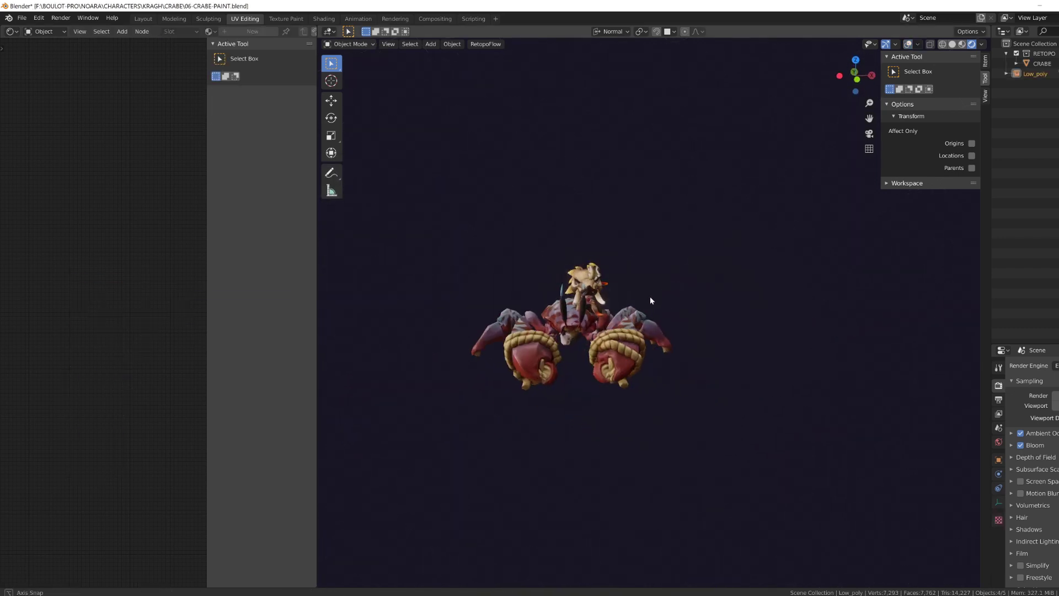
# Step: Move the linked Low_poly character behind the crab along Y and 1.54 m along X so it stands beside it
pyautogui.click(1007, 73)
pyautogui.press('g')
pyautogui.press('y')
pyautogui.moveTo(684, 353); pyautogui.dragTo(673, 375, button='middle')
pyautogui.click(772, 358)
pyautogui.press('g')
pyautogui.press('x')
pyautogui.click(750, 359)
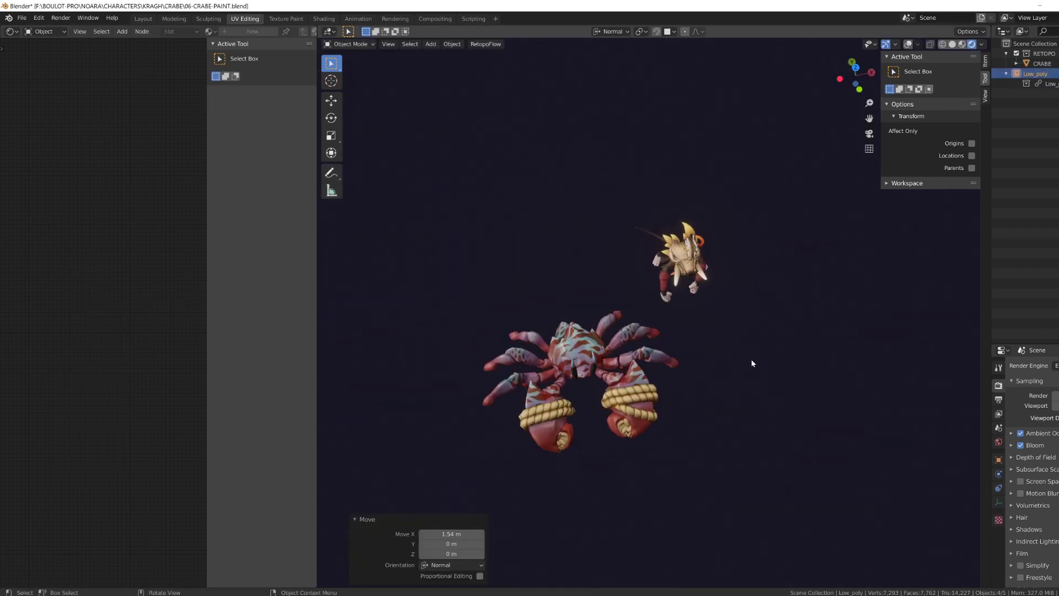
pyautogui.moveTo(750, 359); pyautogui.dragTo(728, 287, button='middle')
# Step: Link a second character into the crab scene from the animation .blend file inside the KRAGH character folder
pyautogui.click(22, 17)
pyautogui.click(36, 117)
pyautogui.press('p')
pyautogui.press('p')
pyautogui.press('p')
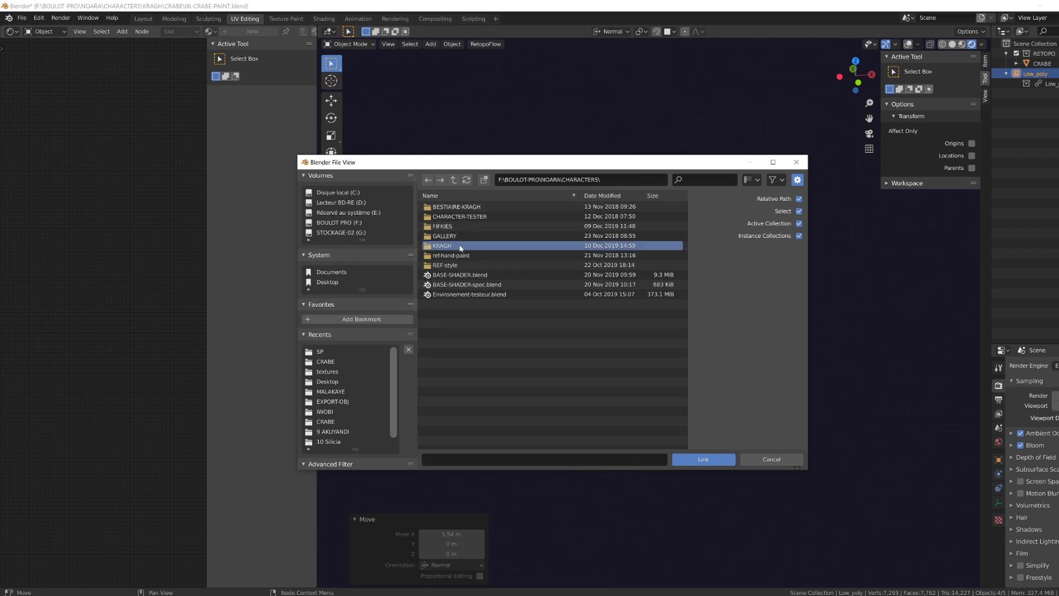
pyautogui.doubleClick(459, 245)
pyautogui.doubleClick(512, 325)
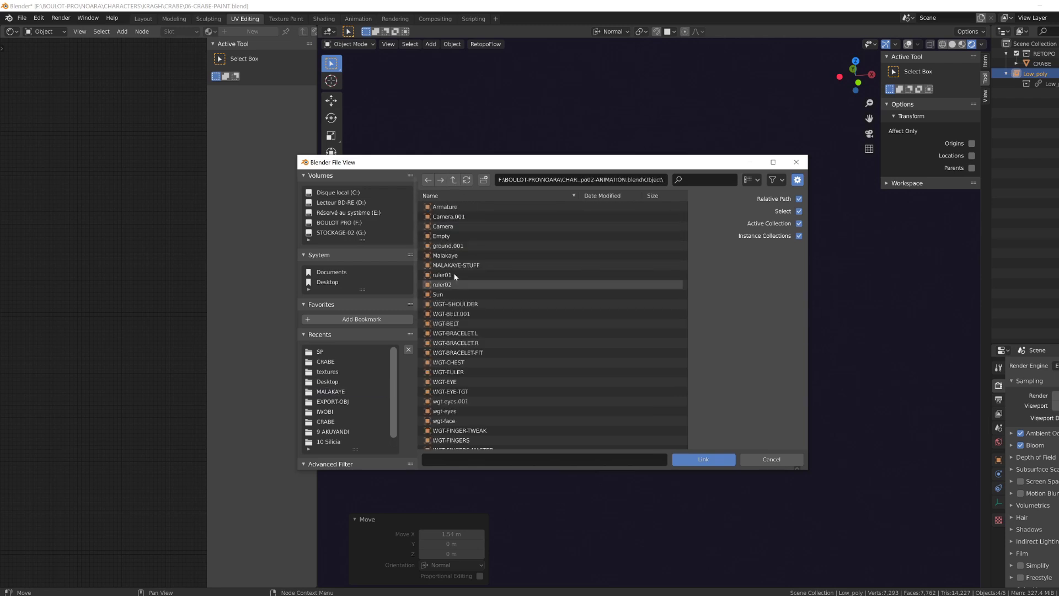
pyautogui.doubleClick(444, 245)
pyautogui.doubleClick(456, 207)
# Step: Move the newly linked character along Y and X beside the crab, and maximize the viewport
pyautogui.moveTo(695, 268)
pyautogui.mouseDown(button='middle')
pyautogui.moveTo(693, 310)
pyautogui.moveTo(662, 303)
pyautogui.moveTo(666, 343)
pyautogui.moveTo(681, 296)
pyautogui.moveTo(687, 327)
pyautogui.mouseUp(button='middle')
pyautogui.press('g')
pyautogui.press('y')
pyautogui.click(689, 331)
pyautogui.press('g')
pyautogui.press('x')
pyautogui.click(670, 300)
pyautogui.hotkey('ctrl', 'space')
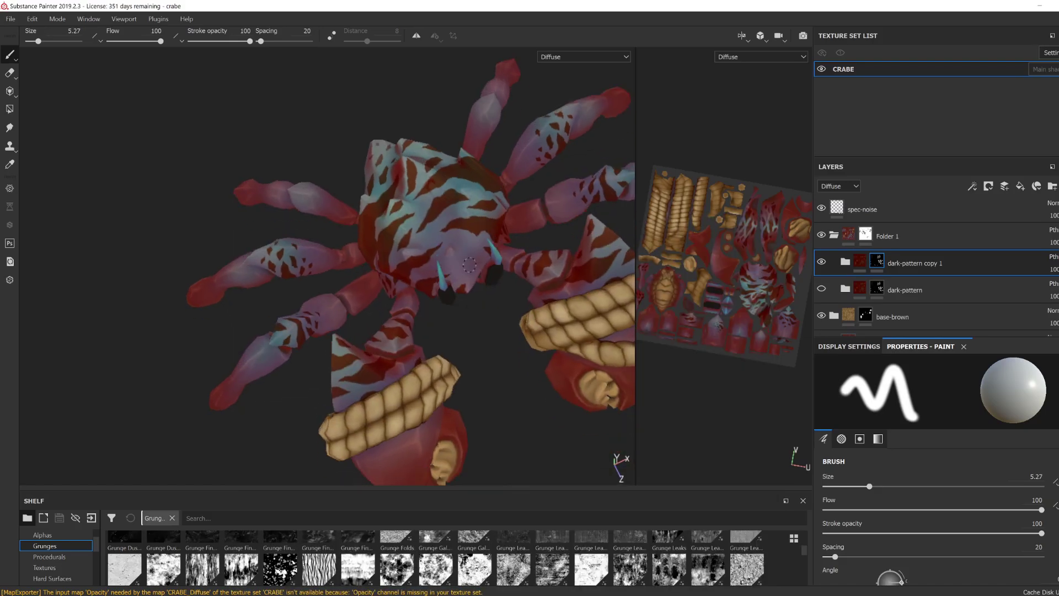
# Step: Switch to Substance Painter and erase the dark-pattern copy 1 stripes from the legs and claws with a brush of size 15.81
pyautogui.keyDown('alt'); pyautogui.moveTo(469, 265); pyautogui.dragTo(440, 289); pyautogui.keyUp('alt')
pyautogui.keyDown('alt'); pyautogui.moveTo(420, 246); pyautogui.dragTo(409, 262); pyautogui.keyUp('alt')
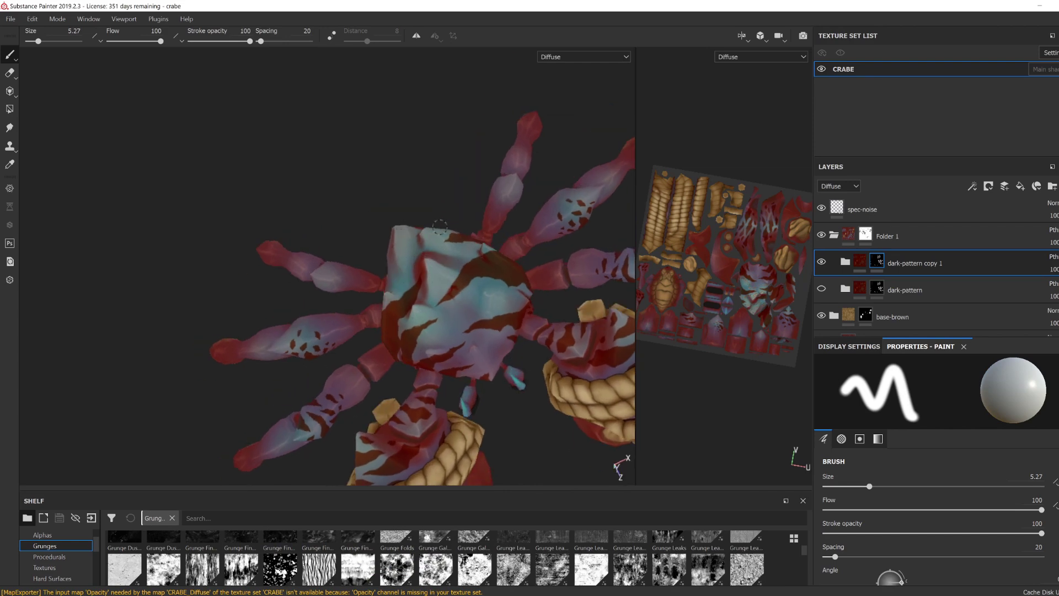
pyautogui.press(']')
pyautogui.moveTo(335, 361); pyautogui.dragTo(298, 342)
pyautogui.moveTo(336, 411); pyautogui.dragTo(323, 435)
pyautogui.keyDown('alt'); pyautogui.moveTo(375, 419); pyautogui.dragTo(386, 392); pyautogui.keyUp('alt')
pyautogui.keyDown('alt'); pyautogui.moveTo(411, 449); pyautogui.dragTo(420, 425); pyautogui.keyUp('alt')
pyautogui.moveTo(424, 395); pyautogui.dragTo(389, 373)
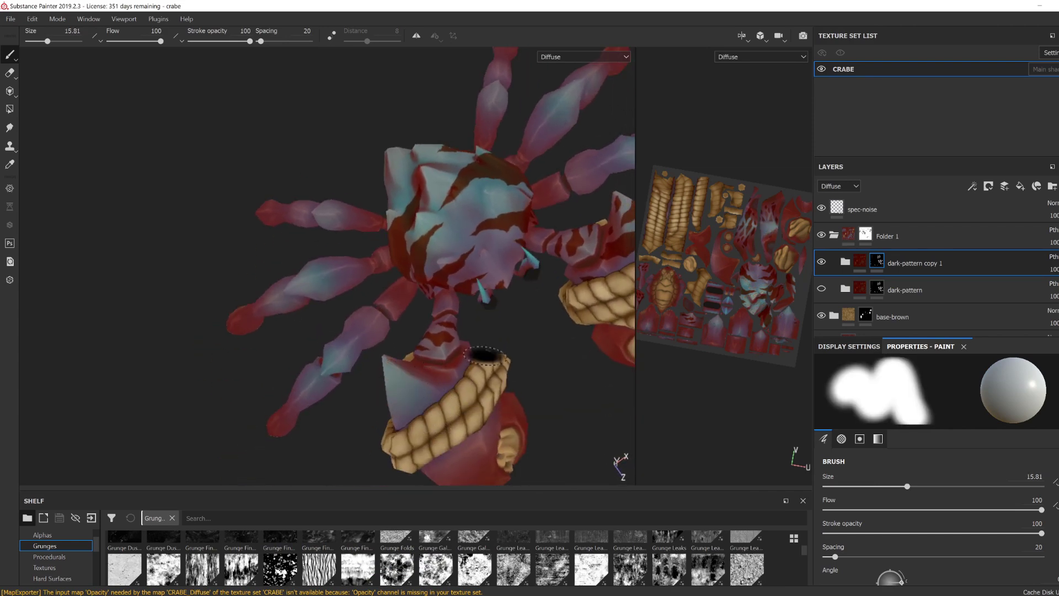
pyautogui.keyDown('alt'); pyautogui.moveTo(484, 354); pyautogui.dragTo(405, 319); pyautogui.keyUp('alt')
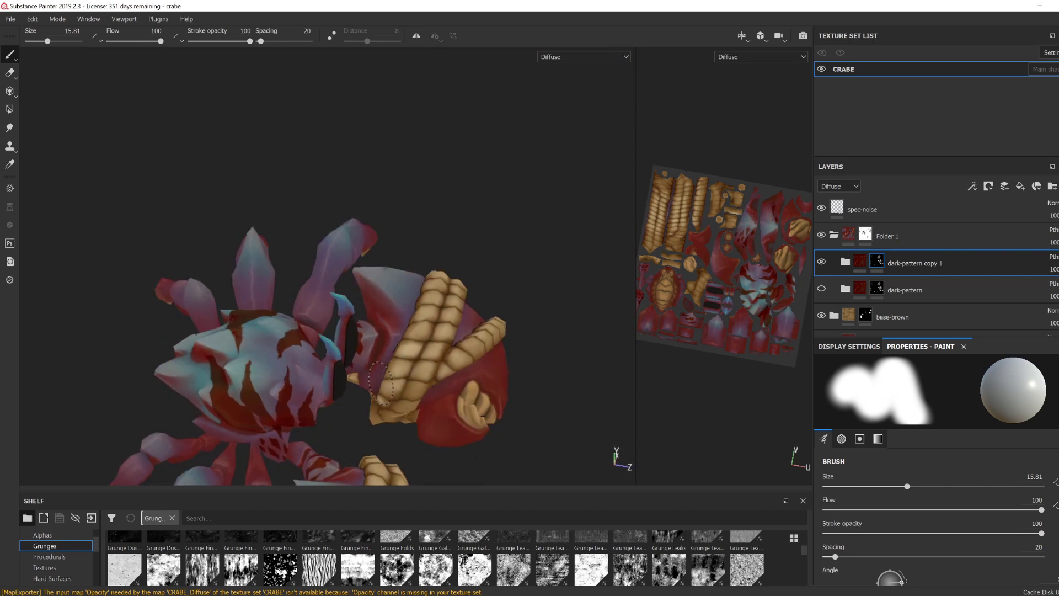
pyautogui.moveTo(380, 384)
pyautogui.keyDown('alt'); pyautogui.mouseDown()
pyautogui.moveTo(468, 338)
pyautogui.moveTo(392, 284)
pyautogui.moveTo(300, 310)
pyautogui.moveTo(243, 266)
pyautogui.moveTo(457, 288)
pyautogui.moveTo(414, 254)
pyautogui.moveTo(450, 210)
pyautogui.moveTo(472, 228)
pyautogui.moveTo(483, 334)
pyautogui.moveTo(386, 320)
pyautogui.mouseUp(); pyautogui.keyUp('alt')
# Step: Reduce the brush to 1.33 and rework the dark pattern into fewer, larger patches on the shell
pyautogui.press('[')
pyautogui.press('[')
pyautogui.press(']')
pyautogui.press(']')
pyautogui.press(']')
pyautogui.press(']')
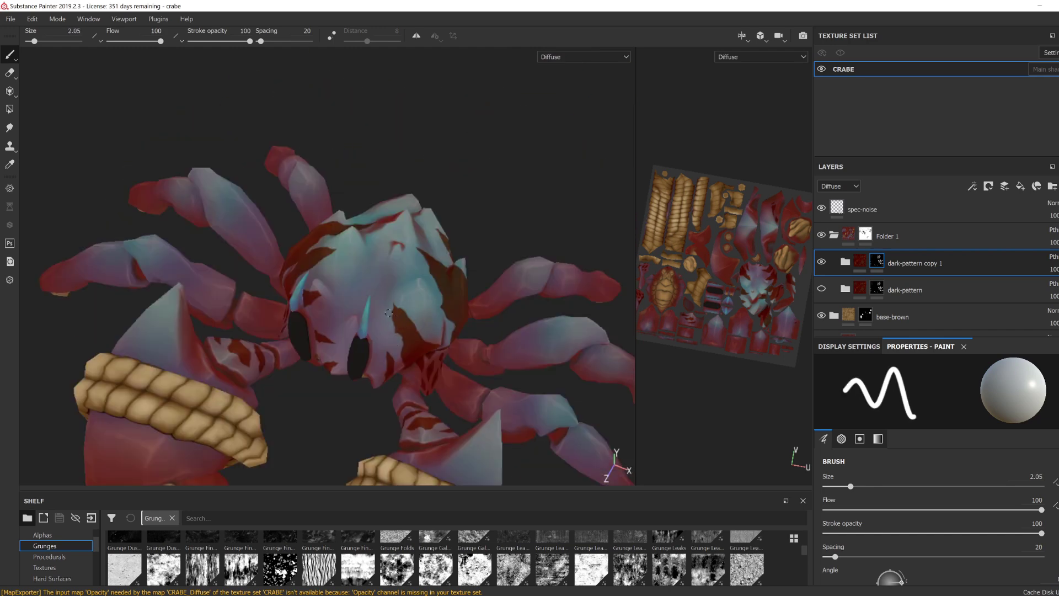
pyautogui.moveTo(408, 284)
pyautogui.keyDown('alt'); pyautogui.mouseDown()
pyautogui.moveTo(366, 325)
pyautogui.moveTo(379, 371)
pyautogui.moveTo(503, 258)
pyautogui.moveTo(448, 325)
pyautogui.mouseUp(); pyautogui.keyUp('alt')
pyautogui.keyDown('ctrl'); pyautogui.moveTo(448, 325); pyautogui.dragTo(432, 333, button='right'); pyautogui.keyUp('ctrl')
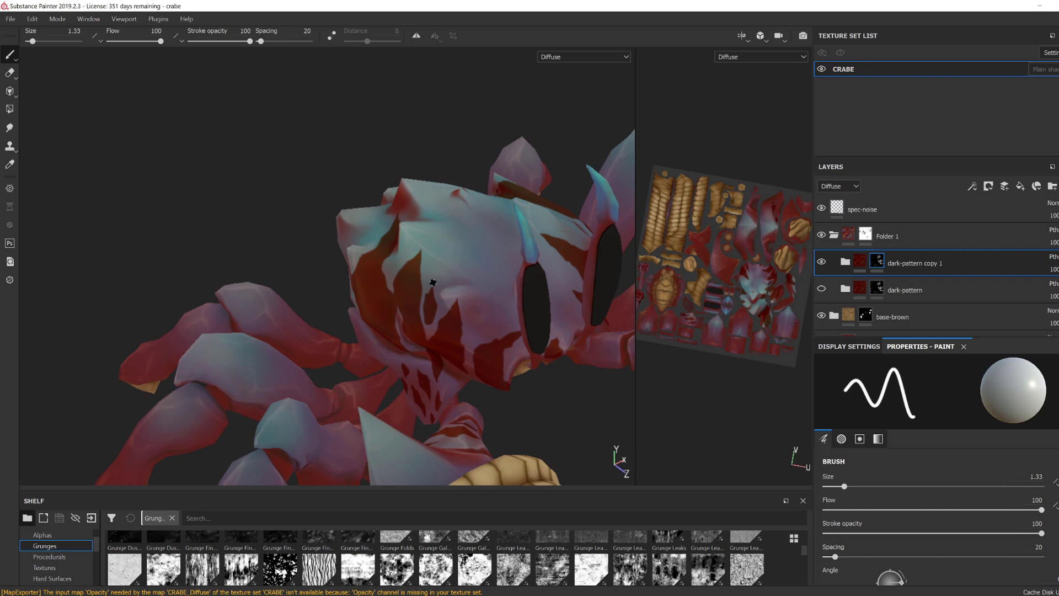
# Step: Set the brush to 1.06 and paint jagged dark stripes on the side of the shell near the eyes
pyautogui.keyDown('alt'); pyautogui.moveTo(435, 293); pyautogui.dragTo(387, 342); pyautogui.keyUp('alt')
pyautogui.keyDown('alt'); pyautogui.moveTo(391, 358); pyautogui.dragTo(328, 341, button='right'); pyautogui.keyUp('alt')
pyautogui.keyDown('ctrl'); pyautogui.moveTo(386, 405); pyautogui.dragTo(426, 407, button='right'); pyautogui.keyUp('ctrl')
pyautogui.moveTo(426, 407)
pyautogui.keyDown('alt'); pyautogui.mouseDown()
pyautogui.moveTo(451, 429)
pyautogui.moveTo(453, 461)
pyautogui.mouseUp(); pyautogui.keyUp('alt')
pyautogui.keyDown('ctrl'); pyautogui.moveTo(454, 461); pyautogui.dragTo(422, 459, button='right'); pyautogui.keyUp('ctrl')
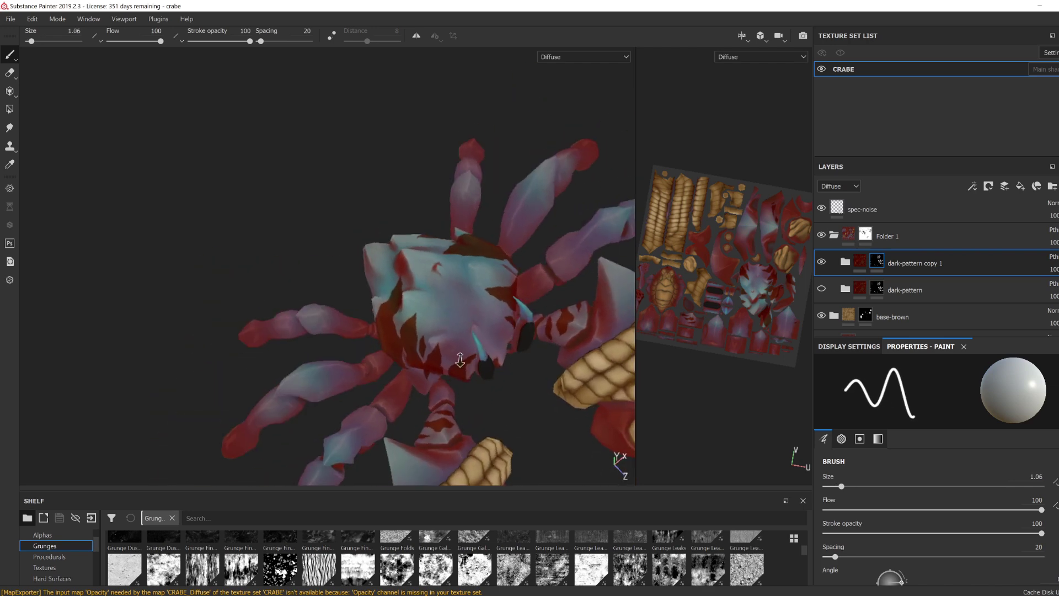
pyautogui.keyDown('alt'); pyautogui.moveTo(422, 397); pyautogui.dragTo(455, 405, button='right'); pyautogui.keyUp('alt')
pyautogui.moveTo(443, 346)
pyautogui.mouseDown()
pyautogui.moveTo(480, 307)
pyautogui.moveTo(528, 366)
pyautogui.moveTo(542, 353)
pyautogui.mouseUp()
pyautogui.keyDown('alt'); pyautogui.moveTo(542, 353); pyautogui.dragTo(579, 359, button='right'); pyautogui.keyUp('alt')
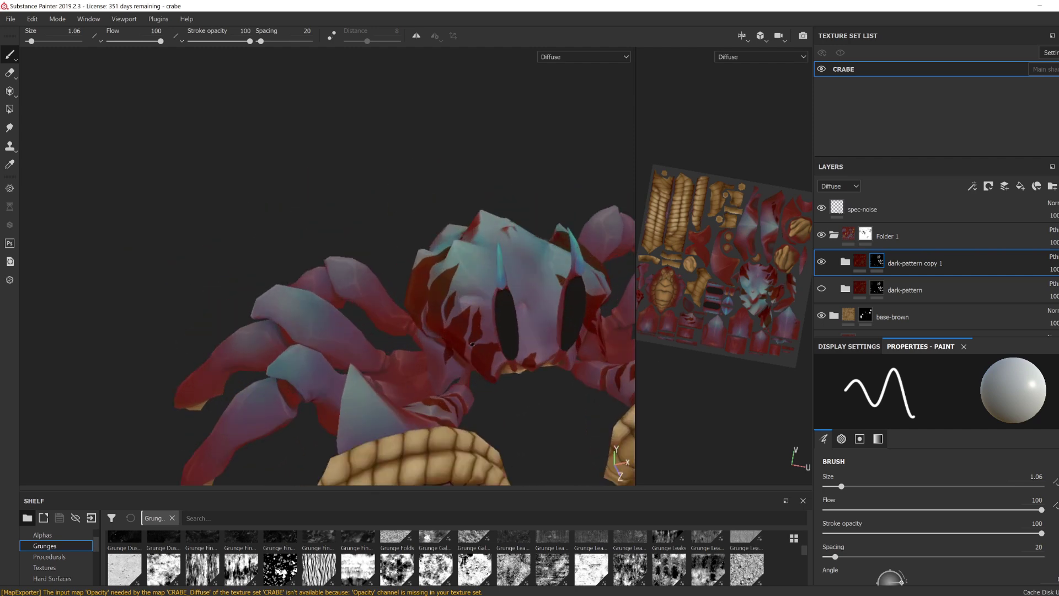
# Step: Examine the reworked shell pattern on the whole crab from a distance and in the Material view
pyautogui.keyDown('alt'); pyautogui.moveTo(442, 331); pyautogui.dragTo(346, 433); pyautogui.keyUp('alt')
pyautogui.scroll(-5, 484, 336)
pyautogui.press('d')
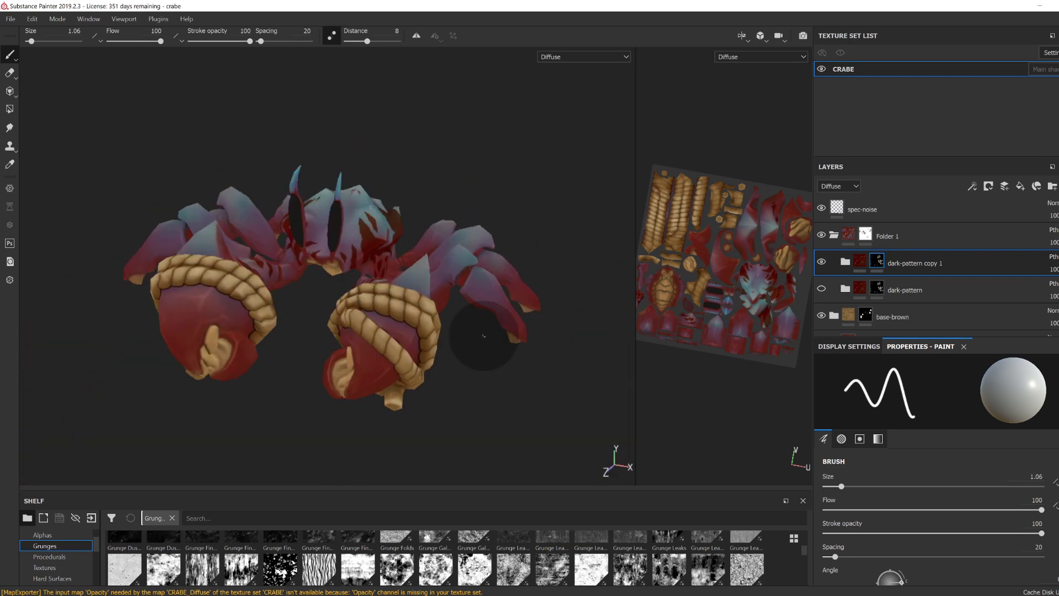
pyautogui.keyDown('alt'); pyautogui.moveTo(439, 314); pyautogui.dragTo(381, 378); pyautogui.keyUp('alt')
pyautogui.press('m')
pyautogui.scroll(5, 372, 374)
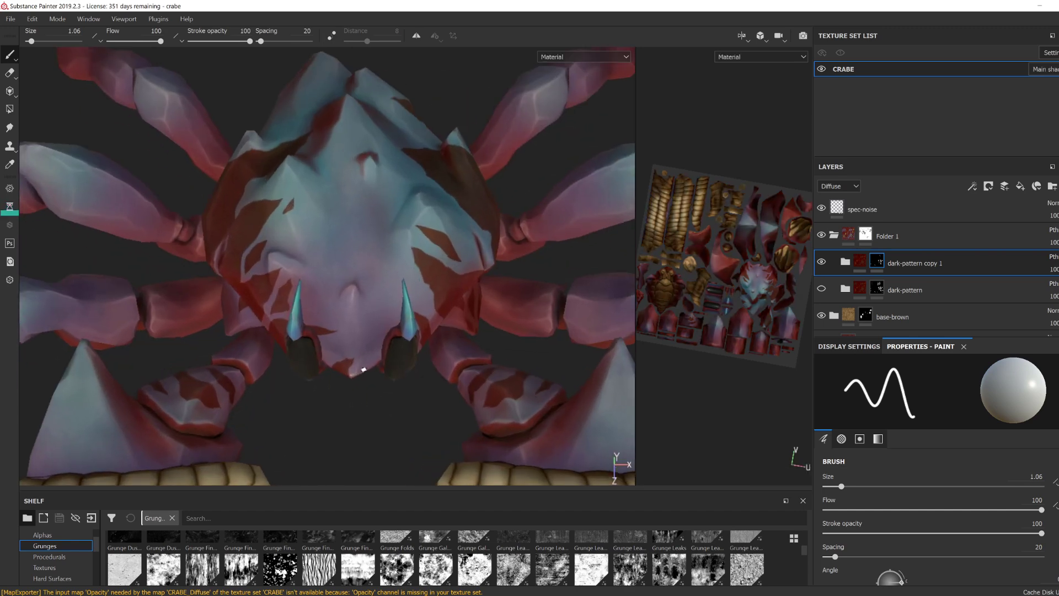
# Step: Save the project and extend the jagged dark stripes along the shell's front edge and both flanks
pyautogui.keyDown('alt'); pyautogui.moveTo(373, 298); pyautogui.dragTo(220, 340); pyautogui.keyUp('alt')
pyautogui.hotkey('ctrl', 's')
pyautogui.keyDown('alt'); pyautogui.moveTo(221, 340); pyautogui.dragTo(195, 335, button='right'); pyautogui.keyUp('alt')
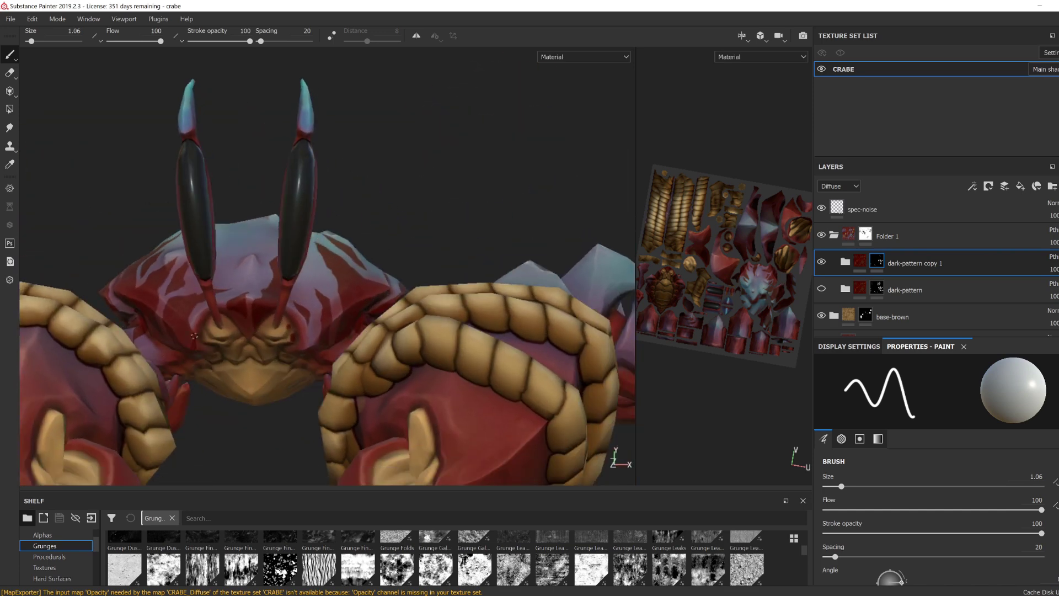
pyautogui.keyDown('alt'); pyautogui.moveTo(263, 359); pyautogui.dragTo(465, 337); pyautogui.keyUp('alt')
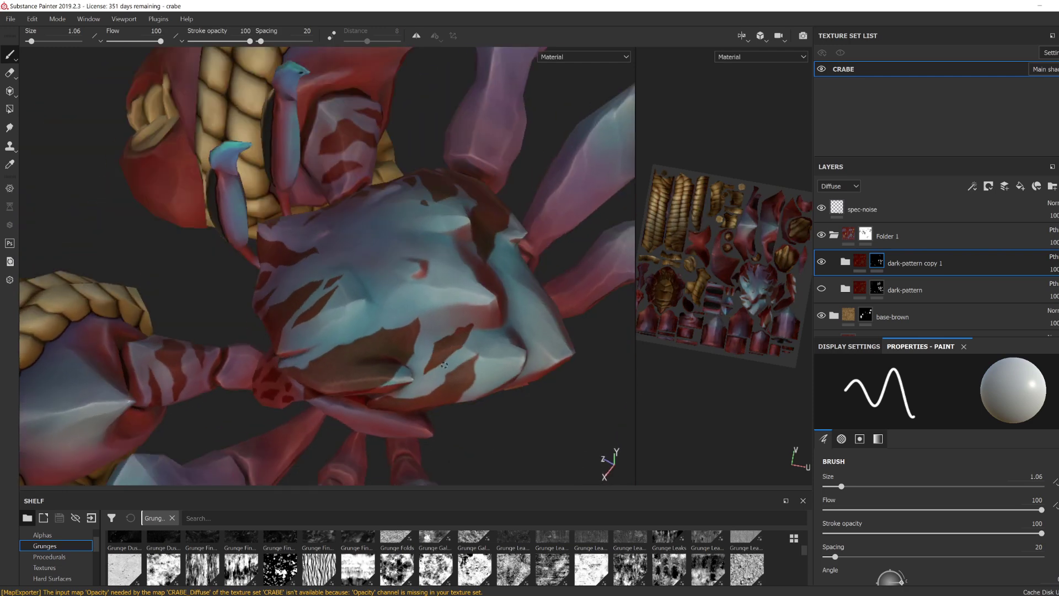
pyautogui.keyDown('alt'); pyautogui.moveTo(462, 336); pyautogui.dragTo(324, 319); pyautogui.keyUp('alt')
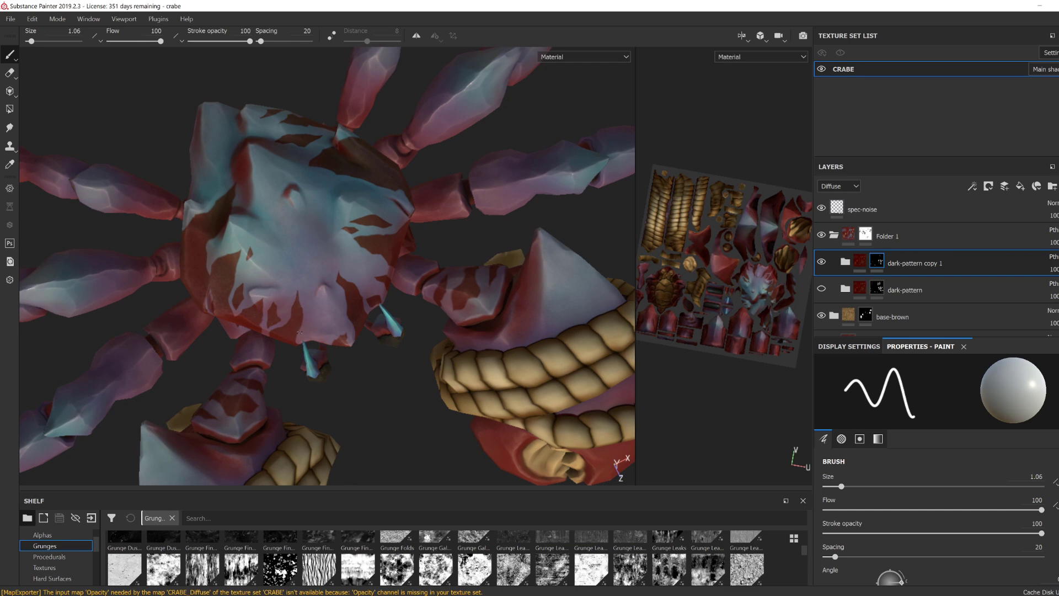
pyautogui.moveTo(299, 332)
pyautogui.keyDown('alt'); pyautogui.mouseDown()
pyautogui.moveTo(326, 336)
pyautogui.moveTo(380, 394)
pyautogui.moveTo(396, 315)
pyautogui.moveTo(419, 331)
pyautogui.mouseUp(); pyautogui.keyUp('alt')
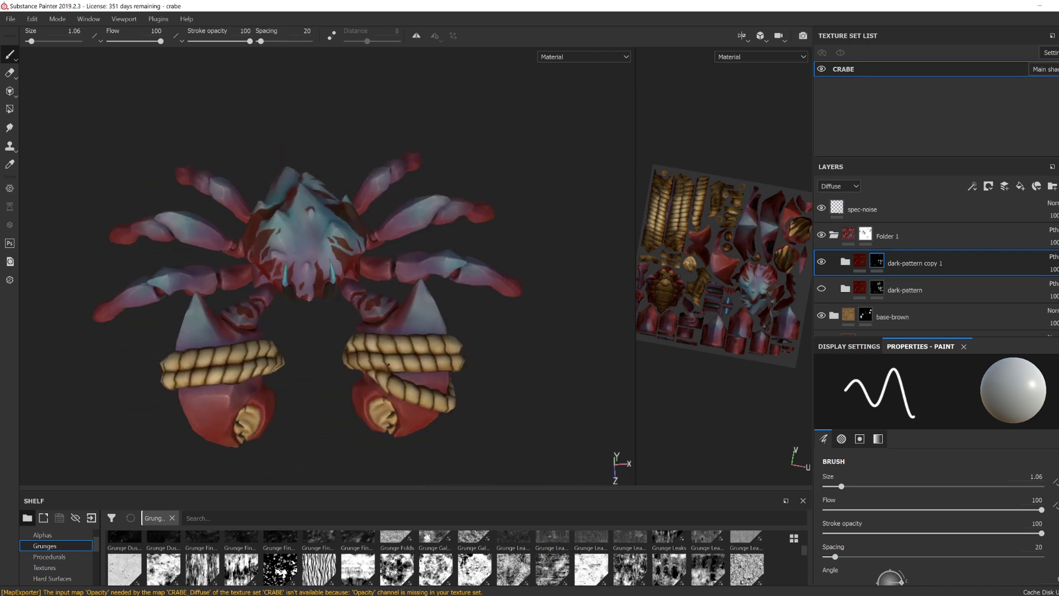
# Step: Set the brush to 1.31 and refine the pointed dark stripes on the shell's flank and lower edge
pyautogui.keyDown('alt'); pyautogui.moveTo(314, 356); pyautogui.dragTo(342, 359, button='right'); pyautogui.keyUp('alt')
pyautogui.keyDown('alt'); pyautogui.moveTo(342, 359); pyautogui.dragTo(315, 360); pyautogui.keyUp('alt')
pyautogui.keyDown('ctrl'); pyautogui.moveTo(314, 360); pyautogui.dragTo(329, 360, button='right'); pyautogui.keyUp('ctrl')
pyautogui.keyDown('alt'); pyautogui.moveTo(349, 98); pyautogui.dragTo(321, 95); pyautogui.keyUp('alt')
pyautogui.keyDown('ctrl'); pyautogui.moveTo(321, 96); pyautogui.dragTo(309, 96, button='right'); pyautogui.keyUp('ctrl')
pyautogui.keyDown('alt'); pyautogui.moveTo(333, 329); pyautogui.dragTo(422, 149); pyautogui.keyUp('alt')
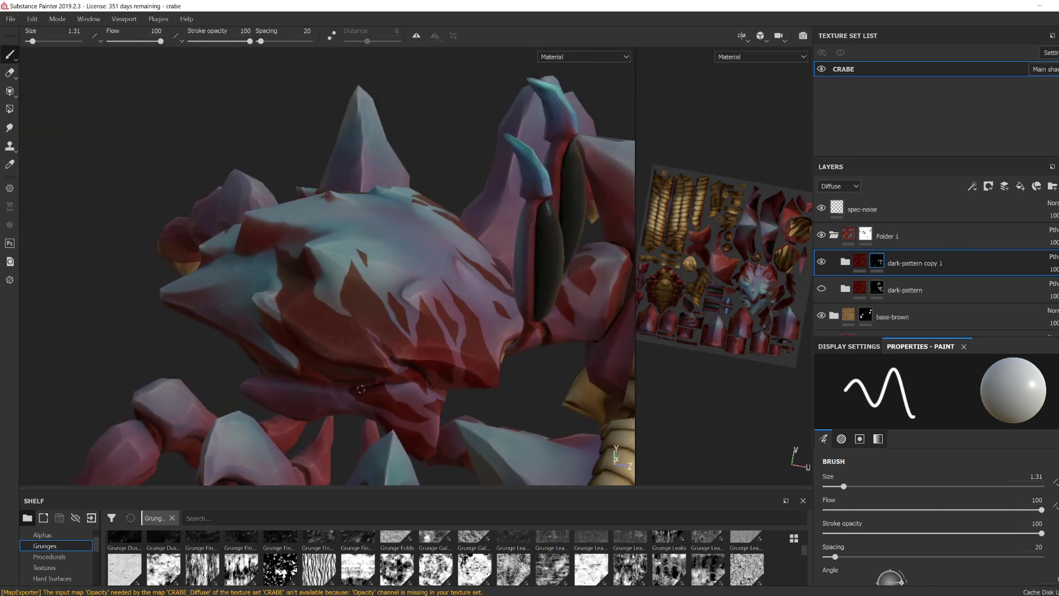
# Step: Reduce the brush to 0.75 and paint thin dark stripes around the claw arms, checking them in the Diffuse channel
pyautogui.keyDown('alt'); pyautogui.moveTo(360, 388); pyautogui.dragTo(404, 312); pyautogui.keyUp('alt')
pyautogui.keyDown('alt'); pyautogui.moveTo(404, 312); pyautogui.dragTo(370, 262, button='right'); pyautogui.keyUp('alt')
pyautogui.moveTo(373, 271)
pyautogui.keyDown('alt'); pyautogui.mouseDown()
pyautogui.moveTo(378, 309)
pyautogui.moveTo(276, 286)
pyautogui.moveTo(248, 301)
pyautogui.moveTo(375, 321)
pyautogui.moveTo(357, 302)
pyautogui.moveTo(364, 369)
pyautogui.moveTo(331, 342)
pyautogui.moveTo(344, 299)
pyautogui.moveTo(330, 361)
pyautogui.mouseUp(); pyautogui.keyUp('alt')
pyautogui.keyDown('alt'); pyautogui.moveTo(330, 362); pyautogui.dragTo(353, 345, button='right'); pyautogui.keyUp('alt')
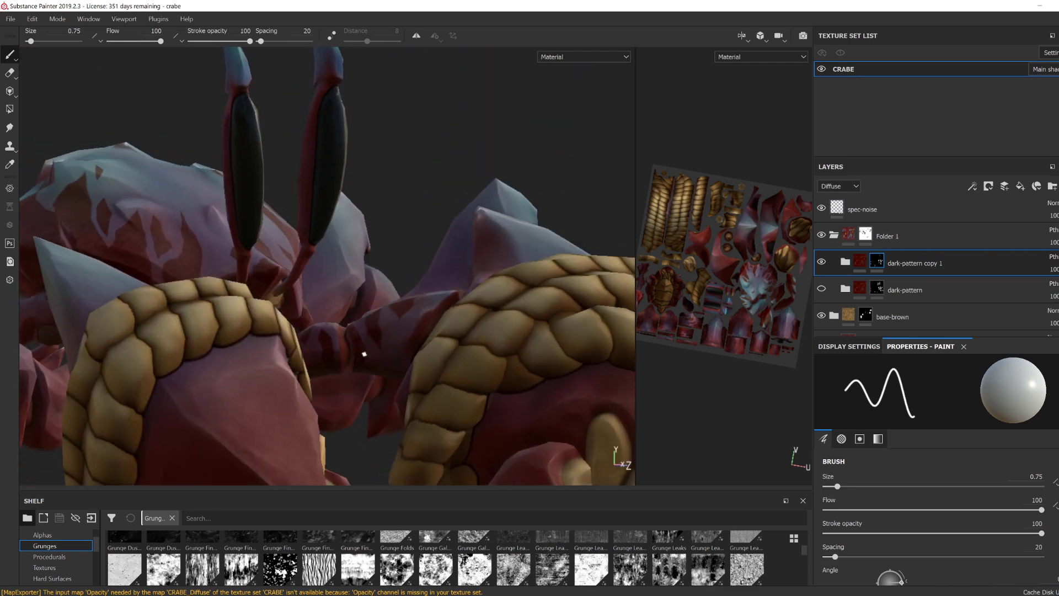
pyautogui.press('c')
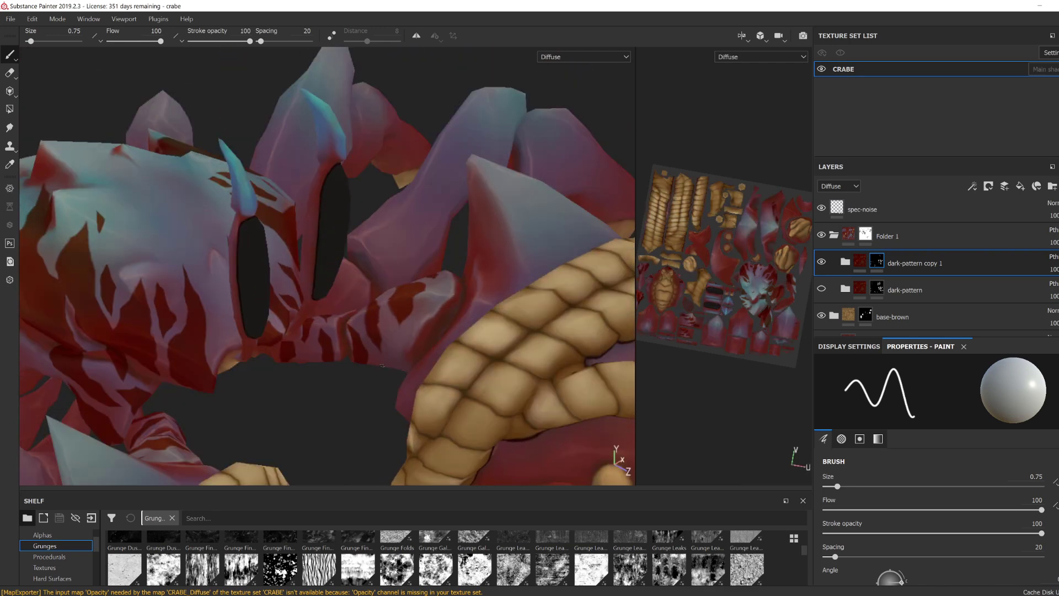
pyautogui.keyDown('alt'); pyautogui.moveTo(381, 365); pyautogui.dragTo(386, 279); pyautogui.keyUp('alt')
pyautogui.keyDown('alt'); pyautogui.moveTo(387, 278); pyautogui.dragTo(193, 326, button='right'); pyautogui.keyUp('alt')
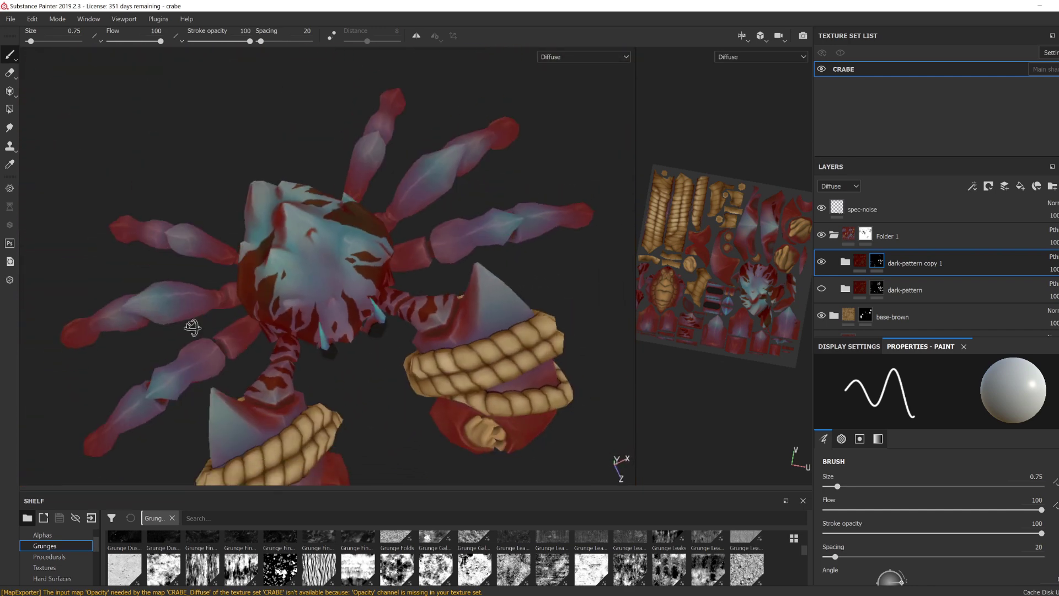
# Step: Paint dark stripes on the plate beneath the shell and on the base of the nearest walking leg
pyautogui.keyDown('alt'); pyautogui.moveTo(193, 326); pyautogui.dragTo(248, 336); pyautogui.keyUp('alt')
pyautogui.keyDown('alt'); pyautogui.moveTo(248, 336); pyautogui.dragTo(343, 298, button='right'); pyautogui.keyUp('alt')
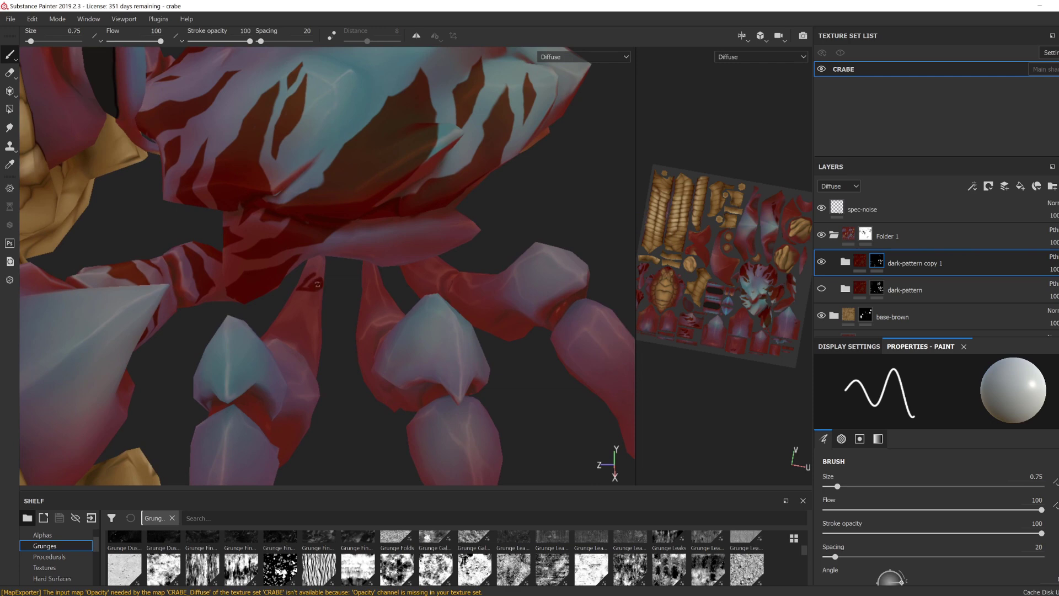
pyautogui.moveTo(317, 284)
pyautogui.keyDown('alt'); pyautogui.mouseDown()
pyautogui.moveTo(371, 303)
pyautogui.moveTo(348, 279)
pyautogui.moveTo(312, 308)
pyautogui.moveTo(353, 297)
pyautogui.moveTo(331, 350)
pyautogui.moveTo(326, 302)
pyautogui.moveTo(322, 328)
pyautogui.moveTo(301, 298)
pyautogui.moveTo(266, 321)
pyautogui.moveTo(279, 349)
pyautogui.moveTo(394, 295)
pyautogui.moveTo(366, 279)
pyautogui.moveTo(381, 269)
pyautogui.moveTo(366, 300)
pyautogui.moveTo(253, 291)
pyautogui.moveTo(397, 305)
pyautogui.moveTo(425, 237)
pyautogui.moveTo(508, 264)
pyautogui.moveTo(419, 258)
pyautogui.moveTo(441, 232)
pyautogui.moveTo(410, 204)
pyautogui.moveTo(480, 161)
pyautogui.moveTo(372, 234)
pyautogui.moveTo(387, 219)
pyautogui.mouseUp(); pyautogui.keyUp('alt')
pyautogui.keyDown('alt'); pyautogui.moveTo(345, 223); pyautogui.dragTo(298, 276, button='right'); pyautogui.keyUp('alt')
pyautogui.keyDown('alt'); pyautogui.moveTo(298, 276); pyautogui.dragTo(270, 349); pyautogui.keyUp('alt')
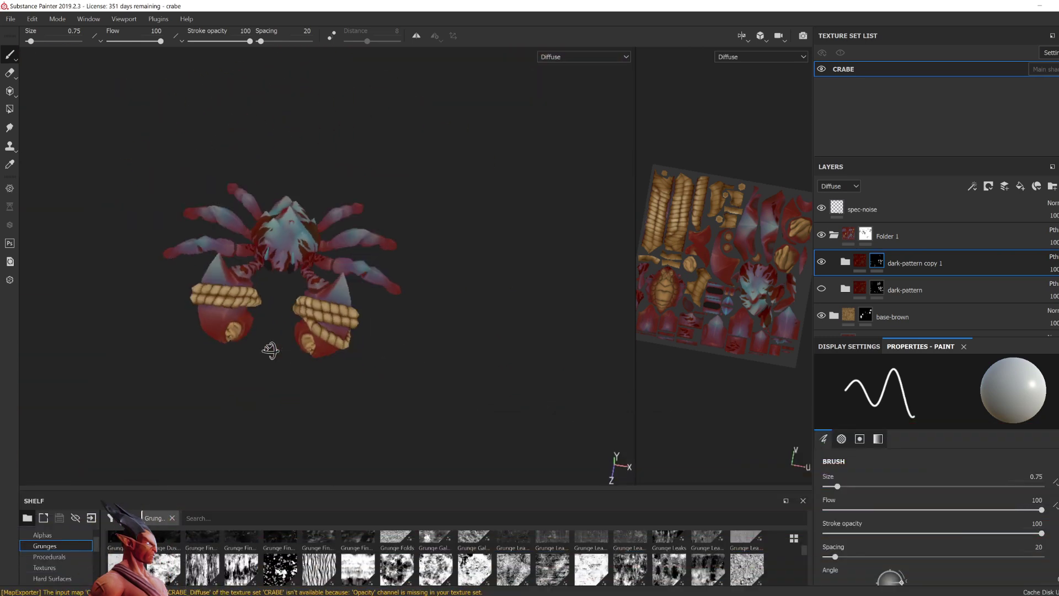
# Step: Add dark patches to the underside of the claw arms and frame the whole crab
pyautogui.keyDown('alt'); pyautogui.moveTo(270, 349); pyautogui.dragTo(331, 309, button='right'); pyautogui.keyUp('alt')
pyautogui.keyDown('alt'); pyautogui.moveTo(331, 309); pyautogui.dragTo(320, 286); pyautogui.keyUp('alt')
pyautogui.moveTo(312, 268); pyautogui.dragTo(305, 281)
pyautogui.keyDown('alt'); pyautogui.moveTo(270, 350); pyautogui.dragTo(353, 202); pyautogui.keyUp('alt')
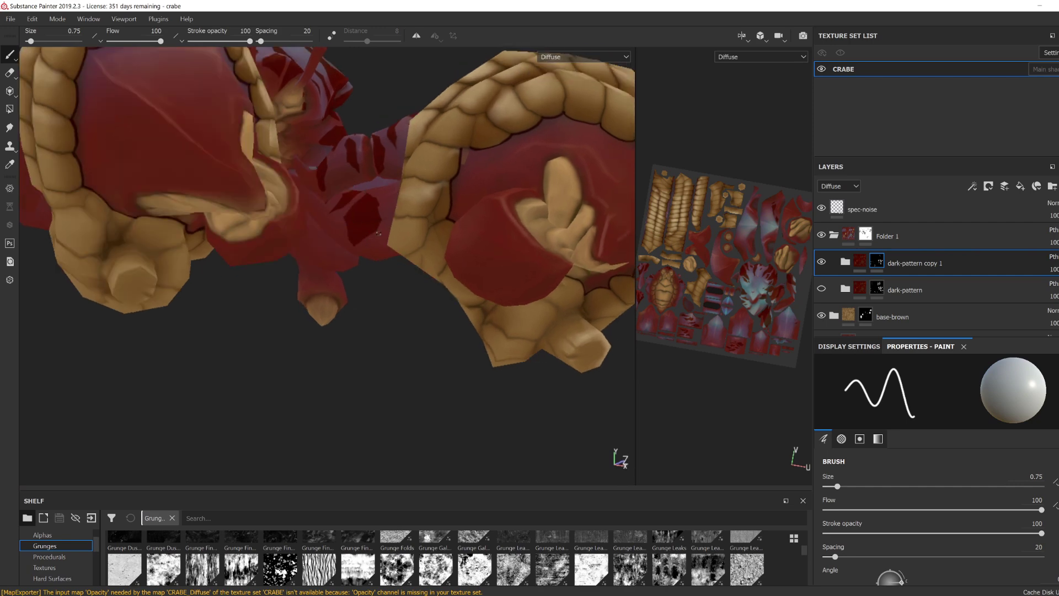
pyautogui.keyDown('alt'); pyautogui.moveTo(371, 241); pyautogui.dragTo(254, 401); pyautogui.keyUp('alt')
pyautogui.press('f')
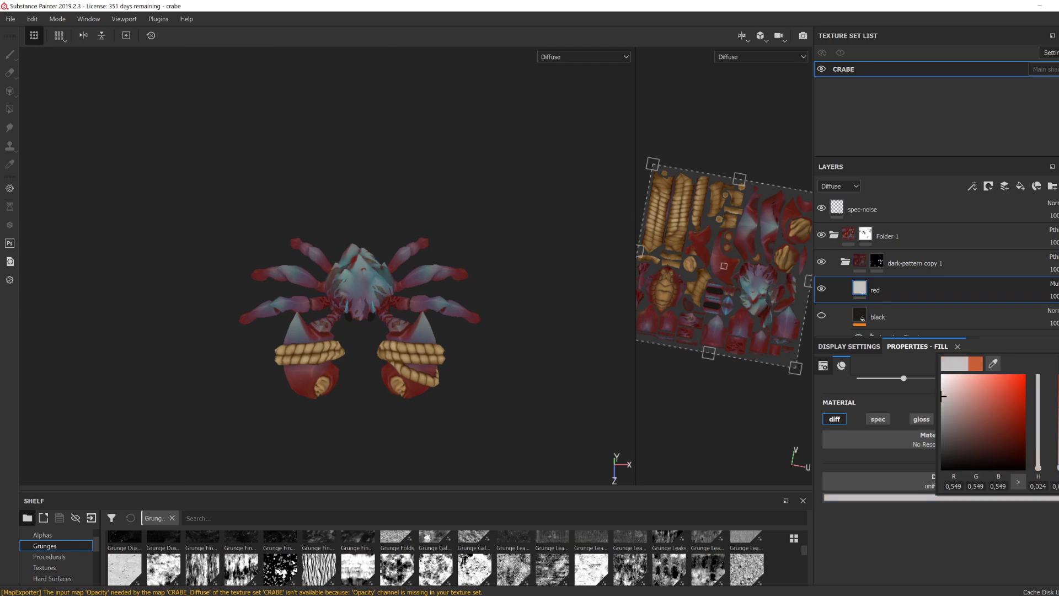
# Step: Select the dark-pattern copy 1 mask and paint dark stripes around the base segments of the front walking legs
pyautogui.keyDown('alt'); pyautogui.moveTo(387, 276); pyautogui.dragTo(438, 397, button='right'); pyautogui.keyUp('alt')
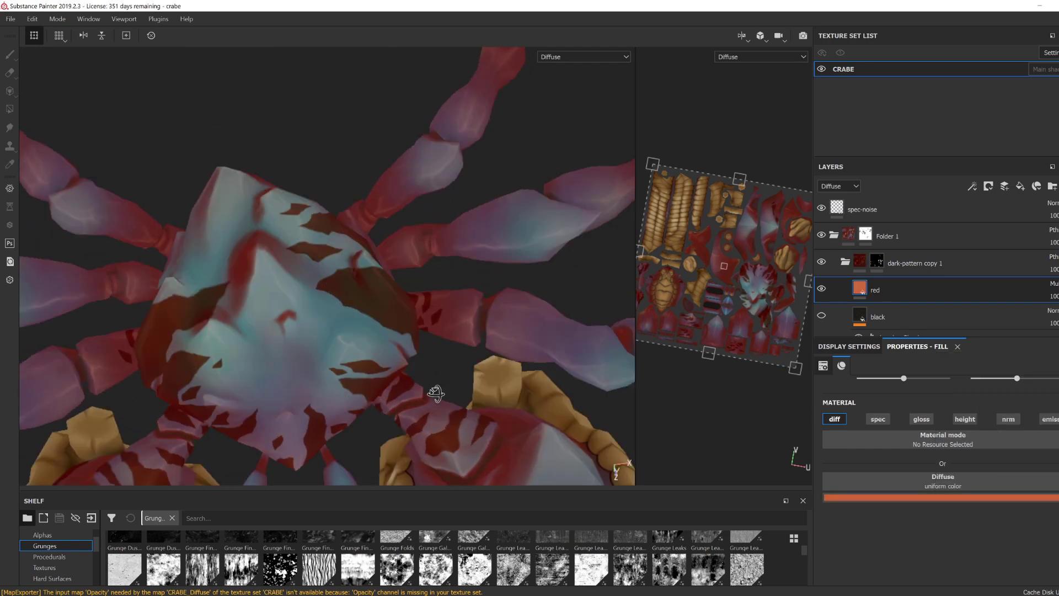
pyautogui.click(877, 261)
pyautogui.moveTo(438, 397)
pyautogui.keyDown('alt'); pyautogui.mouseDown()
pyautogui.moveTo(414, 381)
pyautogui.moveTo(436, 317)
pyautogui.moveTo(452, 310)
pyautogui.moveTo(450, 353)
pyautogui.moveTo(484, 304)
pyautogui.moveTo(520, 352)
pyautogui.moveTo(450, 384)
pyautogui.moveTo(591, 362)
pyautogui.moveTo(546, 336)
pyautogui.moveTo(488, 338)
pyautogui.moveTo(557, 364)
pyautogui.mouseUp(); pyautogui.keyUp('alt')
pyautogui.scroll(-4, 502, 300)
pyautogui.scroll(3, 450, 385)
pyautogui.scroll(2, 479, 329)
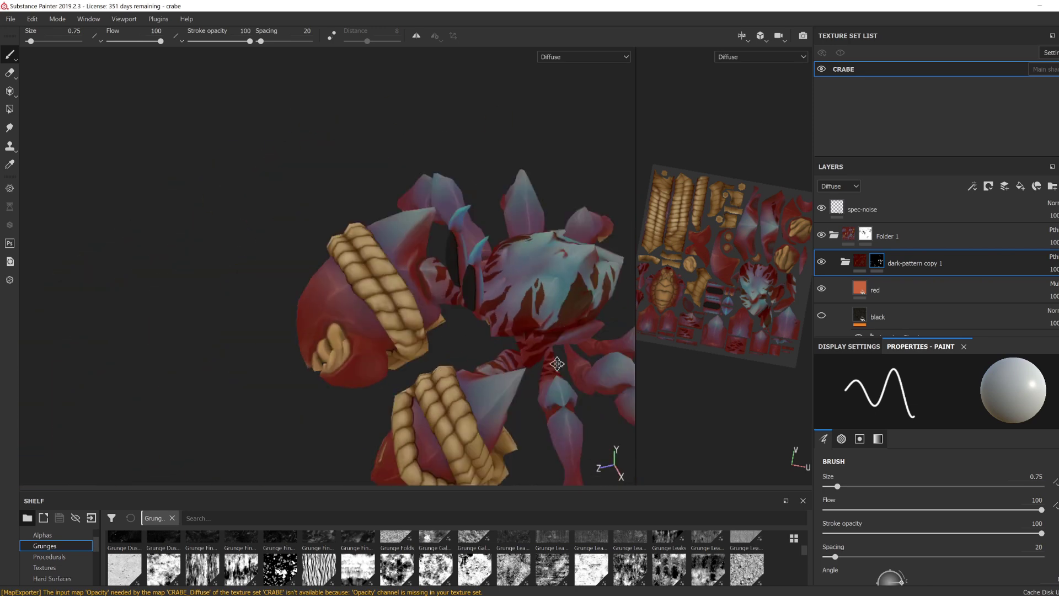
pyautogui.scroll(8, 323, 384)
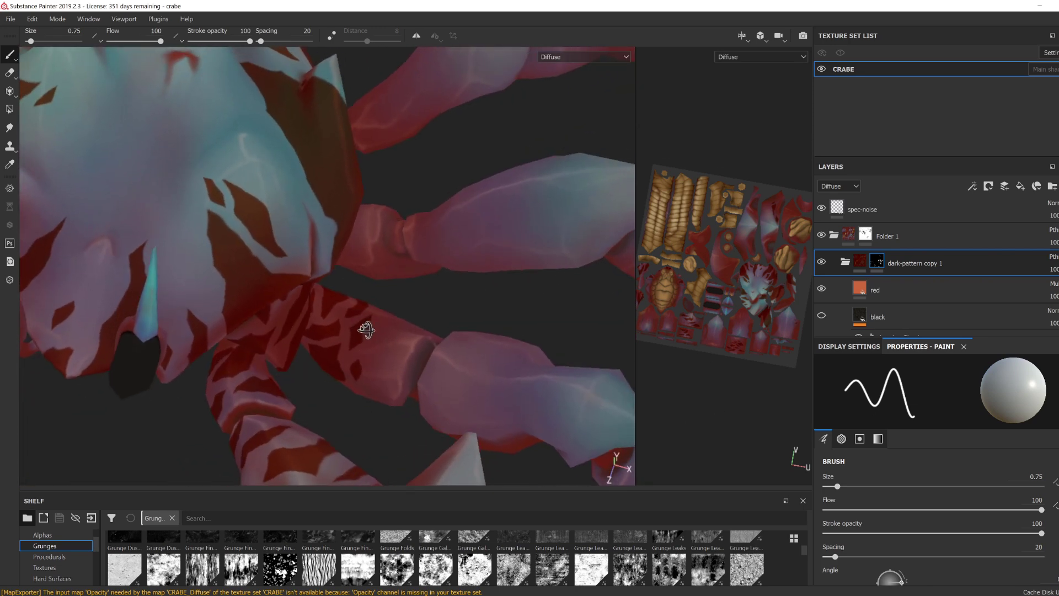
pyautogui.keyDown('alt'); pyautogui.moveTo(318, 321); pyautogui.dragTo(359, 393); pyautogui.keyUp('alt')
pyautogui.moveTo(419, 320)
pyautogui.keyDown('alt'); pyautogui.mouseDown()
pyautogui.moveTo(378, 338)
pyautogui.moveTo(315, 307)
pyautogui.moveTo(287, 320)
pyautogui.moveTo(320, 295)
pyautogui.moveTo(444, 298)
pyautogui.moveTo(390, 279)
pyautogui.moveTo(317, 298)
pyautogui.moveTo(346, 310)
pyautogui.moveTo(309, 297)
pyautogui.moveTo(375, 333)
pyautogui.mouseUp(); pyautogui.keyUp('alt')
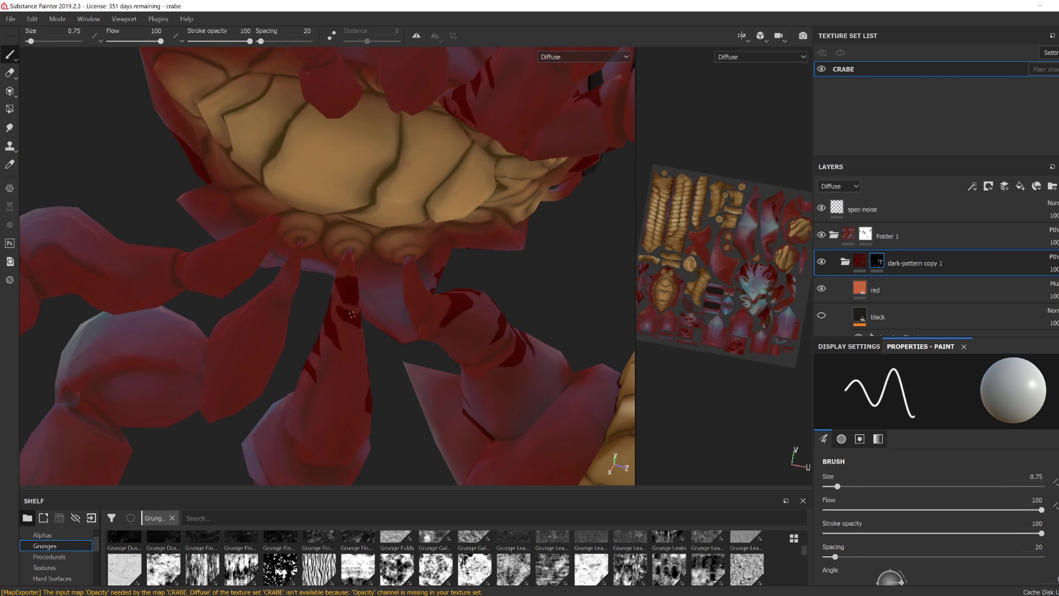
# Step: Turn on symmetry and paint mirrored dark patches on the plates below the shell and around the crab's underside
pyautogui.keyDown('alt'); pyautogui.moveTo(333, 302); pyautogui.dragTo(418, 49); pyautogui.keyUp('alt')
pyautogui.click(417, 36)
pyautogui.scroll(2, 440, 304)
pyautogui.moveTo(435, 330)
pyautogui.mouseDown()
pyautogui.moveTo(441, 323)
pyautogui.moveTo(428, 336)
pyautogui.mouseUp()
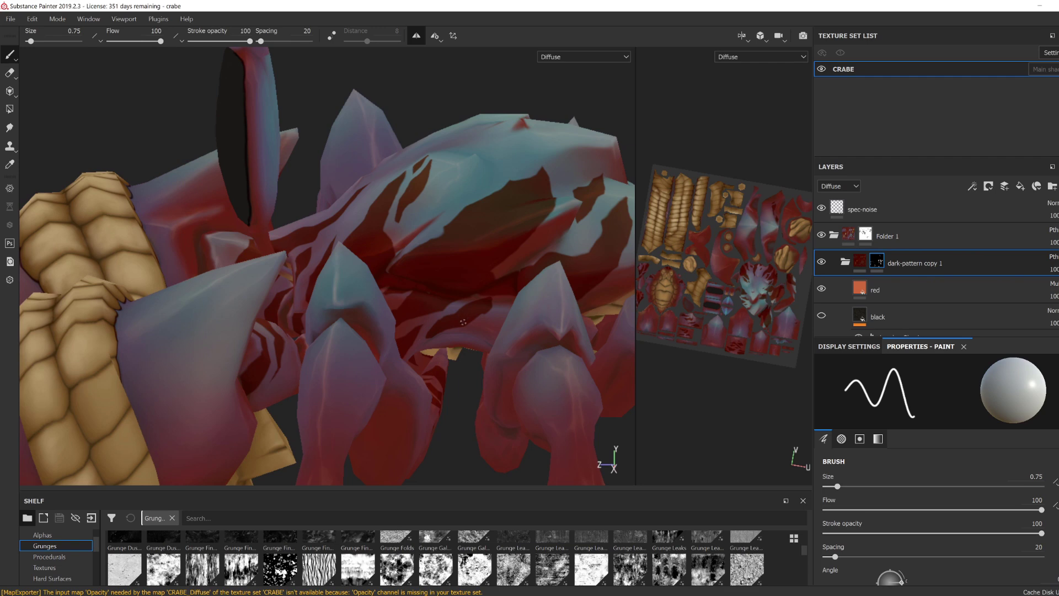
pyautogui.keyDown('alt'); pyautogui.moveTo(451, 314); pyautogui.dragTo(183, 212); pyautogui.keyUp('alt')
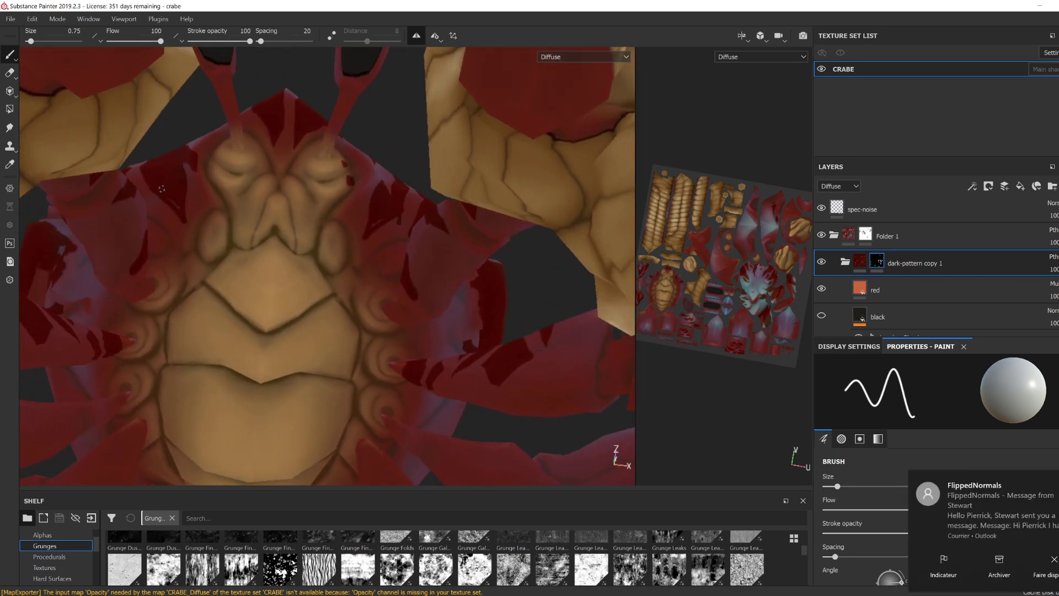
# Step: Turn off symmetry and paint more dark patches on the leg bases along the underside
pyautogui.keyDown('alt'); pyautogui.moveTo(365, 234); pyautogui.dragTo(382, 51); pyautogui.keyUp('alt')
pyautogui.keyDown('alt'); pyautogui.moveTo(377, 179); pyautogui.dragTo(327, 329); pyautogui.keyUp('alt')
pyautogui.keyDown('alt'); pyautogui.moveTo(252, 305); pyautogui.dragTo(304, 327); pyautogui.keyUp('alt')
pyautogui.keyDown('alt'); pyautogui.moveTo(461, 342); pyautogui.dragTo(334, 340); pyautogui.keyUp('alt')
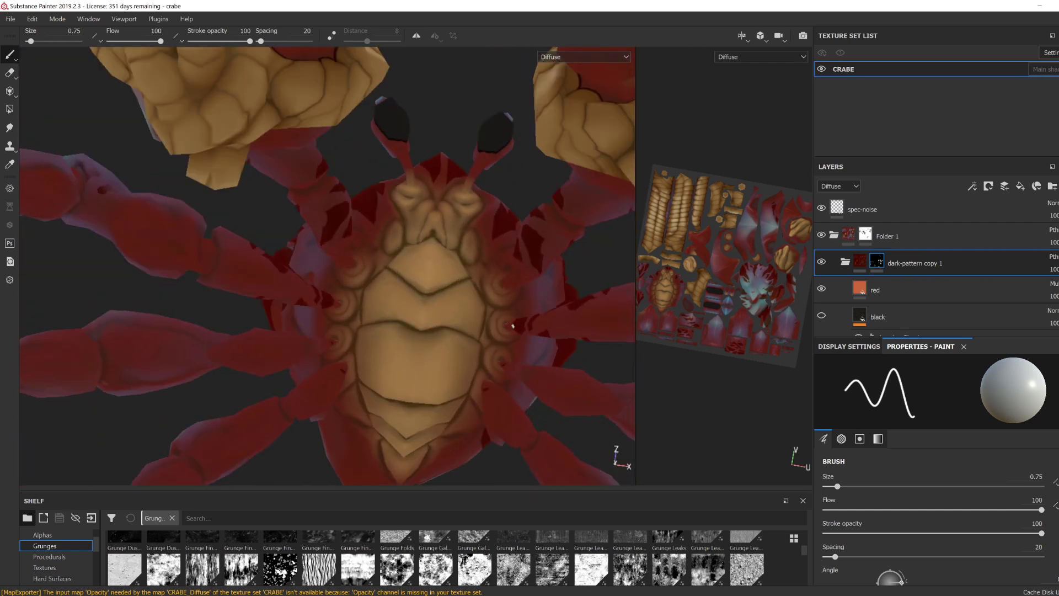
# Step: Enlarge the brush to 1.35, touch up the dark pattern on the UV islands in the 2D view, and hide the side panels
pyautogui.keyDown('alt'); pyautogui.moveTo(686, 336); pyautogui.dragTo(737, 347, button='right'); pyautogui.keyUp('alt')
pyautogui.keyDown('alt'); pyautogui.keyDown('shift'); pyautogui.moveTo(737, 347); pyautogui.dragTo(728, 331); pyautogui.keyUp('shift'); pyautogui.keyUp('alt')
pyautogui.keyDown('alt'); pyautogui.moveTo(745, 265); pyautogui.dragTo(686, 337, button='middle'); pyautogui.keyUp('alt')
pyautogui.keyDown('alt'); pyautogui.moveTo(695, 325); pyautogui.dragTo(761, 298, button='right'); pyautogui.keyUp('alt')
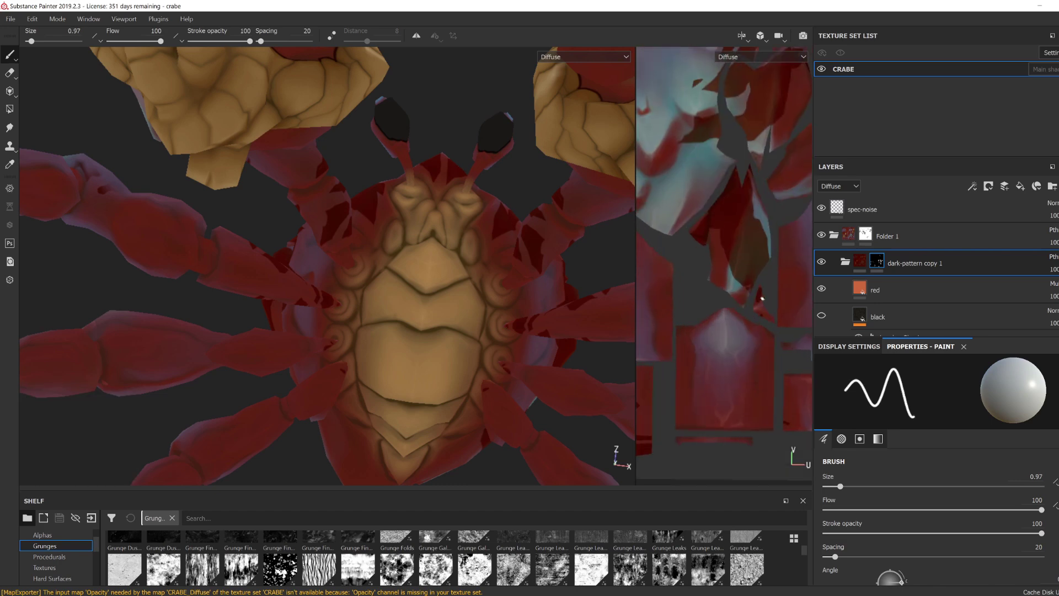
pyautogui.keyDown('alt'); pyautogui.moveTo(739, 324); pyautogui.dragTo(771, 293, button='middle'); pyautogui.keyUp('alt')
pyautogui.keyDown('alt'); pyautogui.moveTo(770, 293); pyautogui.dragTo(711, 309, button='right'); pyautogui.keyUp('alt')
pyautogui.press('Tab')
pyautogui.keyDown('alt'); pyautogui.moveTo(709, 454); pyautogui.dragTo(655, 514, button='middle'); pyautogui.keyUp('alt')
pyautogui.keyDown('alt'); pyautogui.moveTo(823, 347); pyautogui.dragTo(776, 532, button='middle'); pyautogui.keyUp('alt')
pyautogui.keyDown('alt'); pyautogui.moveTo(720, 278); pyautogui.dragTo(701, 410, button='middle'); pyautogui.keyUp('alt')
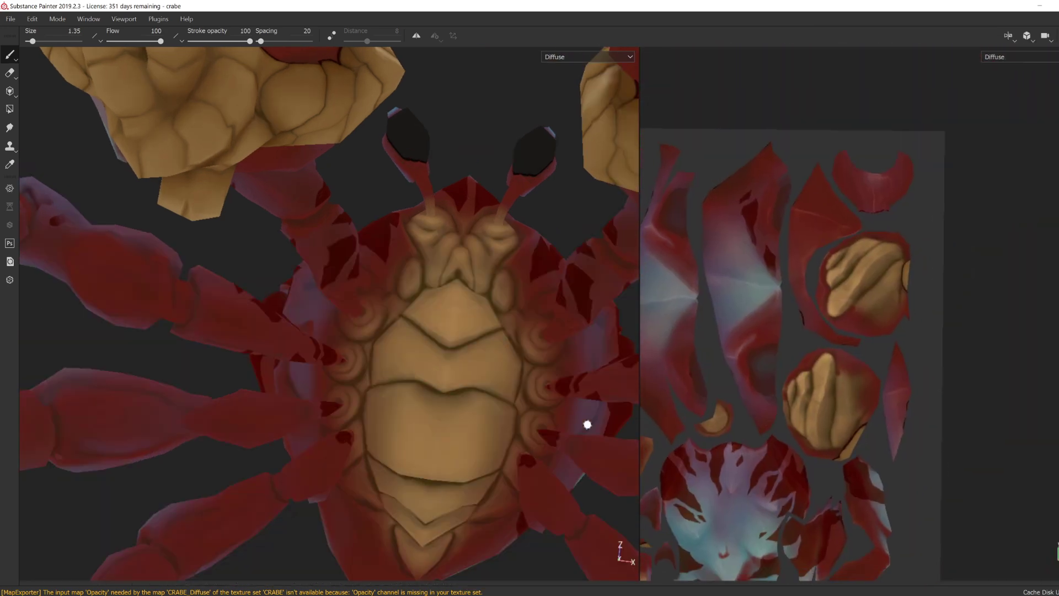
# Step: Paint dark patches beside the leg sockets on the crab's underside and bring its UV island into view
pyautogui.keyDown('alt'); pyautogui.moveTo(567, 387); pyautogui.dragTo(573, 337); pyautogui.keyUp('alt')
pyautogui.moveTo(569, 309); pyautogui.dragTo(547, 329)
pyautogui.moveTo(674, 399)
pyautogui.keyDown('alt'); pyautogui.mouseDown(button='middle')
pyautogui.moveTo(979, 300)
pyautogui.moveTo(978, 149)
pyautogui.mouseUp(button='middle'); pyautogui.keyUp('alt')
pyautogui.keyDown('alt'); pyautogui.moveTo(978, 149); pyautogui.dragTo(932, 166, button='right'); pyautogui.keyUp('alt')
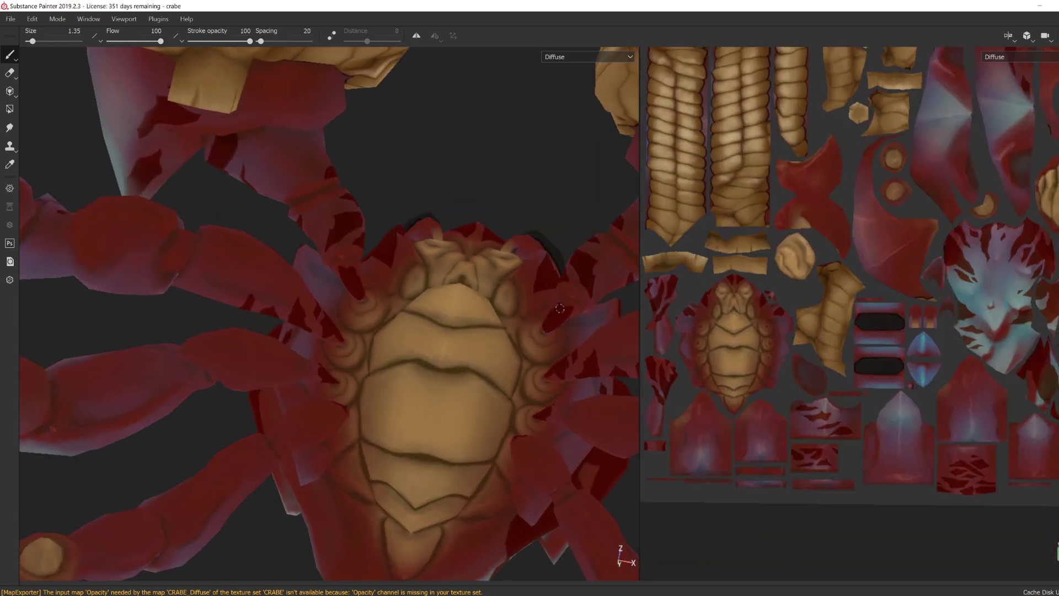
# Step: Examine the dark pattern on the crab's leg bases from below and on the matching UV islands
pyautogui.keyDown('alt'); pyautogui.moveTo(734, 353); pyautogui.dragTo(767, 441); pyautogui.keyUp('alt')
pyautogui.keyDown('alt'); pyautogui.moveTo(596, 452); pyautogui.dragTo(573, 419, button='right'); pyautogui.keyUp('alt')
pyautogui.keyDown('alt'); pyautogui.moveTo(463, 364); pyautogui.dragTo(318, 454); pyautogui.keyUp('alt')
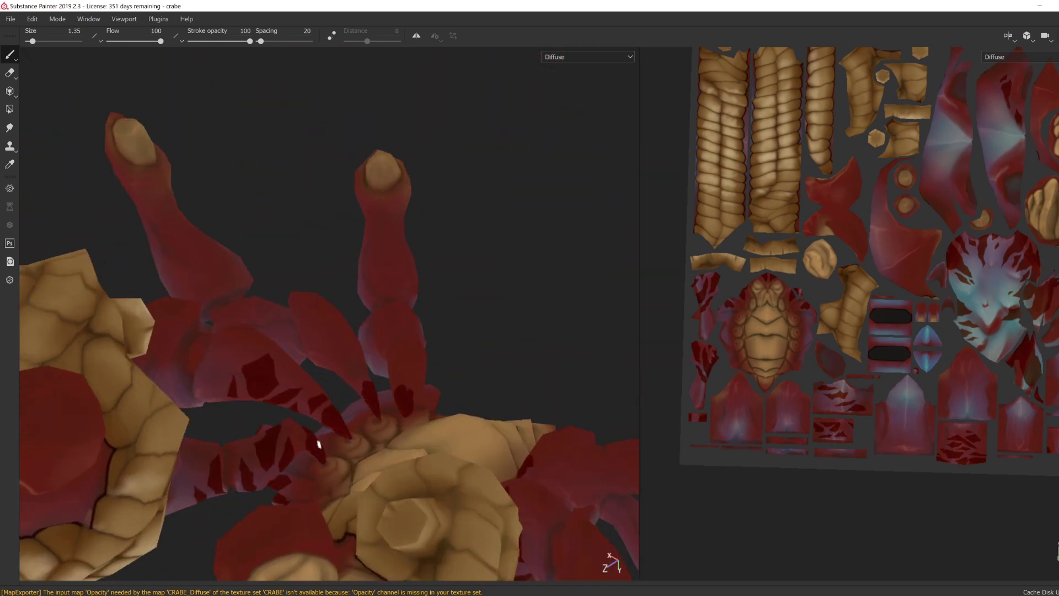
pyautogui.keyDown('alt'); pyautogui.moveTo(904, 445); pyautogui.dragTo(918, 469, button='middle'); pyautogui.keyUp('alt')
pyautogui.keyDown('alt'); pyautogui.moveTo(918, 468); pyautogui.dragTo(794, 328, button='right'); pyautogui.keyUp('alt')
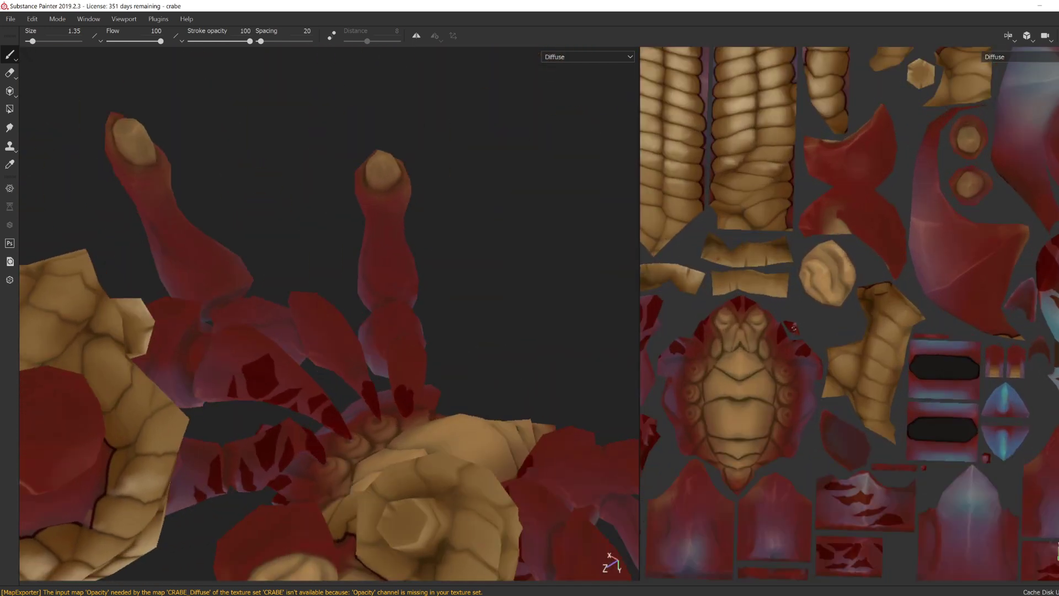
pyautogui.keyDown('alt'); pyautogui.moveTo(819, 367); pyautogui.dragTo(736, 447, button='middle'); pyautogui.keyUp('alt')
pyautogui.keyDown('alt'); pyautogui.moveTo(735, 447); pyautogui.dragTo(717, 395, button='right'); pyautogui.keyUp('alt')
pyautogui.keyDown('alt'); pyautogui.moveTo(422, 405); pyautogui.dragTo(389, 415); pyautogui.keyUp('alt')
pyautogui.keyDown('alt'); pyautogui.moveTo(944, 514); pyautogui.dragTo(739, 410, button='middle'); pyautogui.keyUp('alt')
pyautogui.keyDown('alt'); pyautogui.moveTo(834, 399); pyautogui.dragTo(831, 402, button='middle'); pyautogui.keyUp('alt')
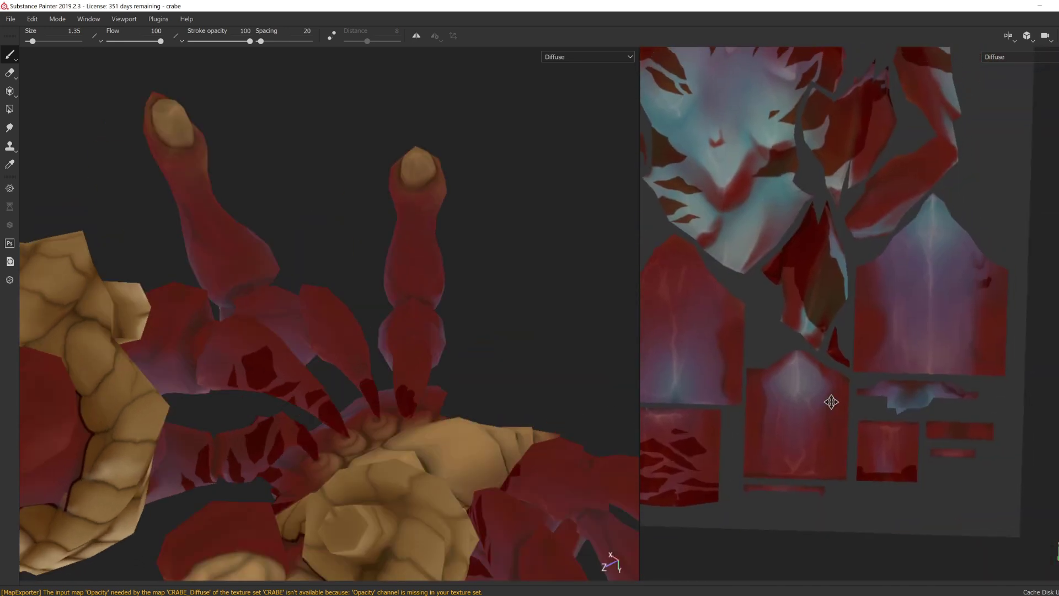
pyautogui.keyDown('alt'); pyautogui.moveTo(831, 402); pyautogui.dragTo(659, 405, button='right'); pyautogui.keyUp('alt')
pyautogui.keyDown('alt'); pyautogui.moveTo(659, 405); pyautogui.dragTo(945, 410, button='middle'); pyautogui.keyUp('alt')
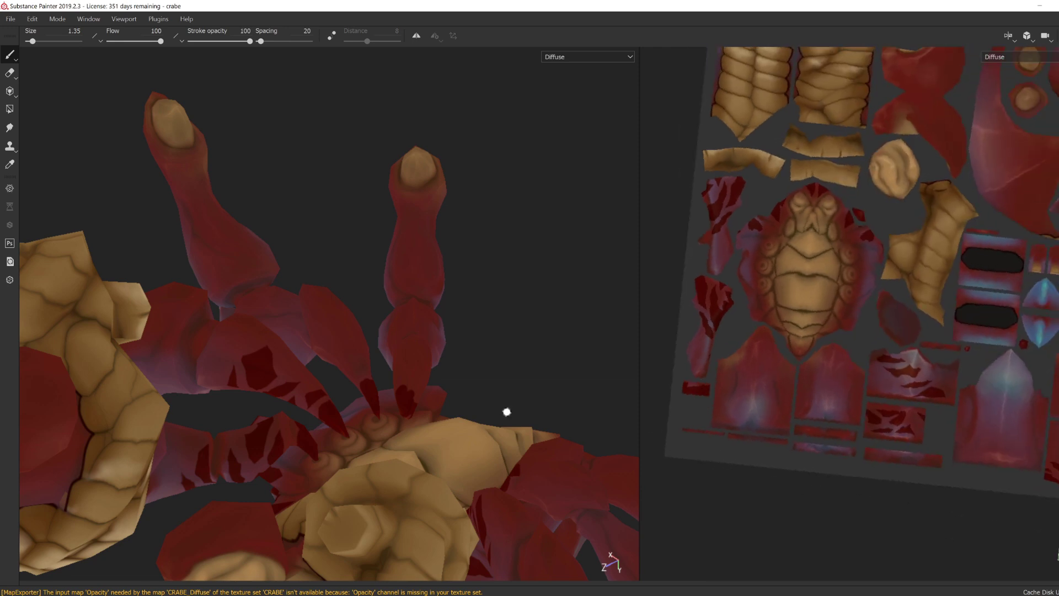
# Step: Reduce the brush size to 0.74 and paint fine dark jagged stripes on the undersides of the leg bases
pyautogui.keyDown('alt'); pyautogui.moveTo(506, 411); pyautogui.dragTo(269, 277); pyautogui.keyUp('alt')
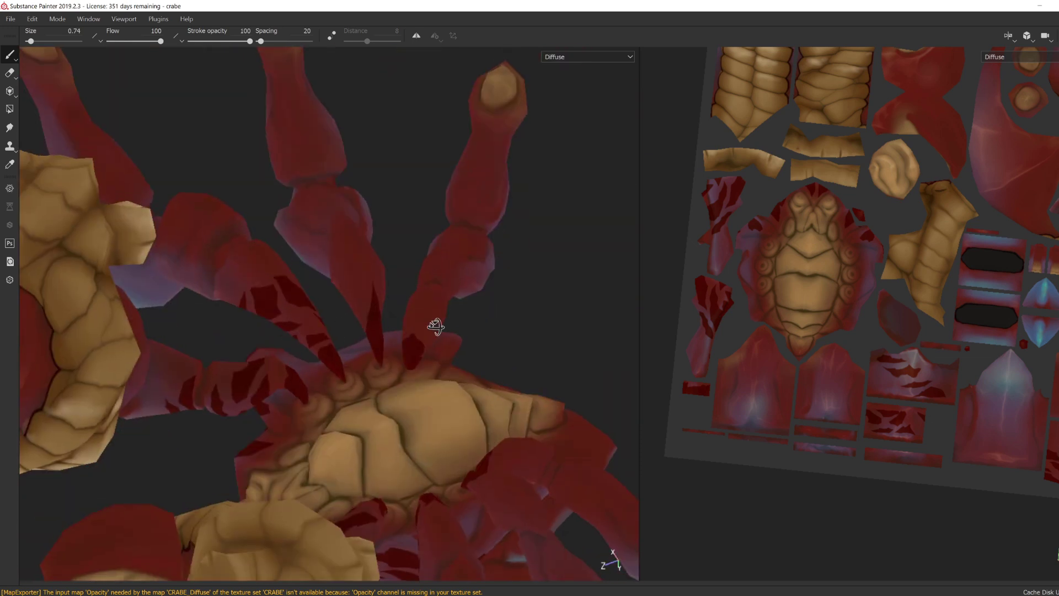
pyautogui.moveTo(435, 326)
pyautogui.keyDown('alt'); pyautogui.mouseDown()
pyautogui.moveTo(389, 361)
pyautogui.moveTo(435, 355)
pyautogui.moveTo(269, 299)
pyautogui.moveTo(496, 349)
pyautogui.moveTo(375, 342)
pyautogui.moveTo(253, 353)
pyautogui.moveTo(397, 414)
pyautogui.moveTo(272, 350)
pyautogui.moveTo(408, 341)
pyautogui.moveTo(373, 324)
pyautogui.moveTo(440, 359)
pyautogui.moveTo(442, 333)
pyautogui.moveTo(395, 344)
pyautogui.moveTo(465, 293)
pyautogui.moveTo(396, 345)
pyautogui.moveTo(407, 314)
pyautogui.moveTo(421, 338)
pyautogui.moveTo(427, 313)
pyautogui.moveTo(389, 337)
pyautogui.moveTo(393, 349)
pyautogui.moveTo(376, 327)
pyautogui.moveTo(295, 350)
pyautogui.moveTo(316, 322)
pyautogui.mouseUp(); pyautogui.keyUp('alt')
pyautogui.keyDown('alt'); pyautogui.moveTo(316, 368); pyautogui.dragTo(270, 449); pyautogui.keyUp('alt')
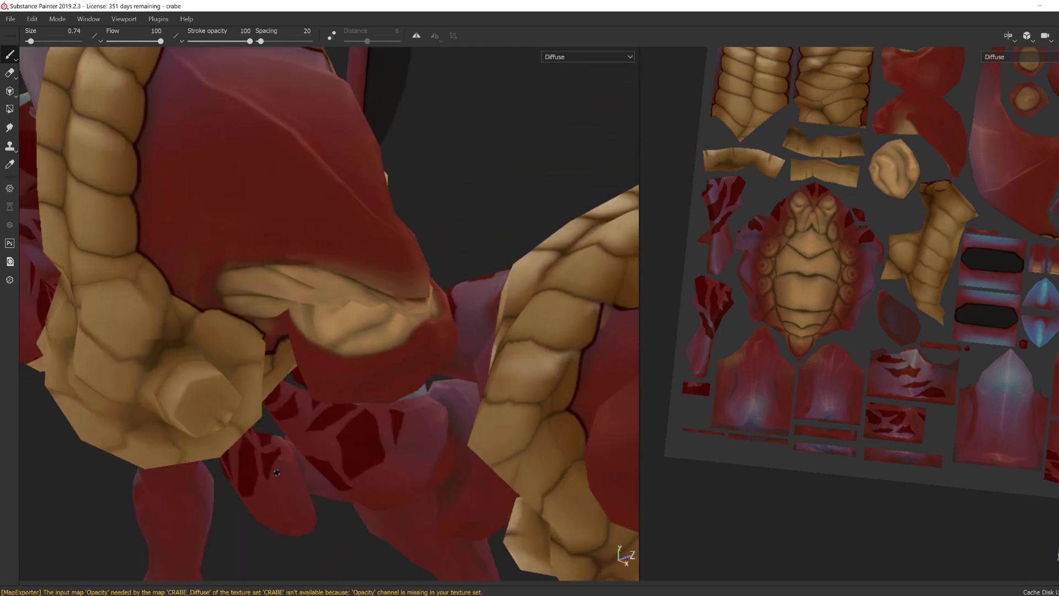
pyautogui.keyDown('alt'); pyautogui.moveTo(258, 447); pyautogui.dragTo(291, 470, button='right'); pyautogui.keyUp('alt')
pyautogui.keyDown('alt'); pyautogui.moveTo(291, 471); pyautogui.dragTo(259, 466); pyautogui.keyUp('alt')
pyautogui.press('f')
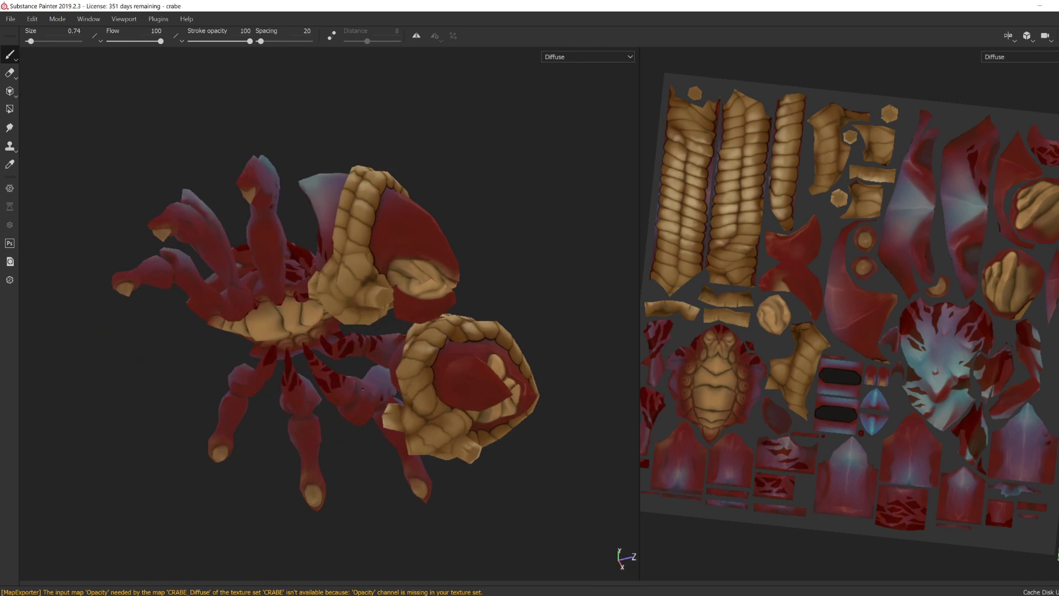
pyautogui.keyDown('alt'); pyautogui.moveTo(289, 386); pyautogui.dragTo(353, 411, button='right'); pyautogui.keyUp('alt')
pyautogui.keyDown('alt'); pyautogui.moveTo(352, 411); pyautogui.dragTo(285, 393); pyautogui.keyUp('alt')
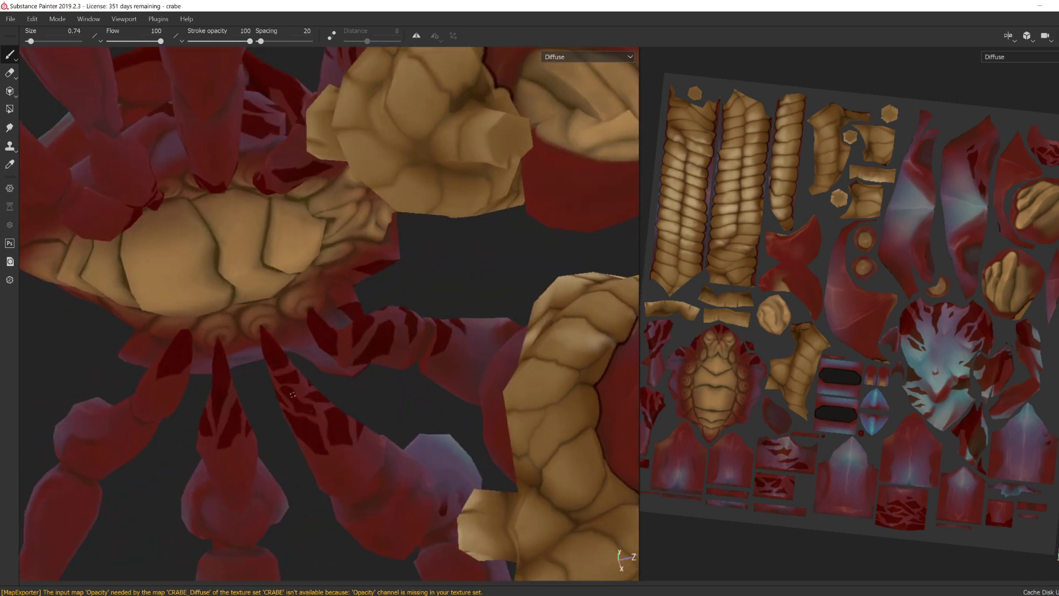
pyautogui.keyDown('alt'); pyautogui.moveTo(321, 428); pyautogui.dragTo(267, 445); pyautogui.keyUp('alt')
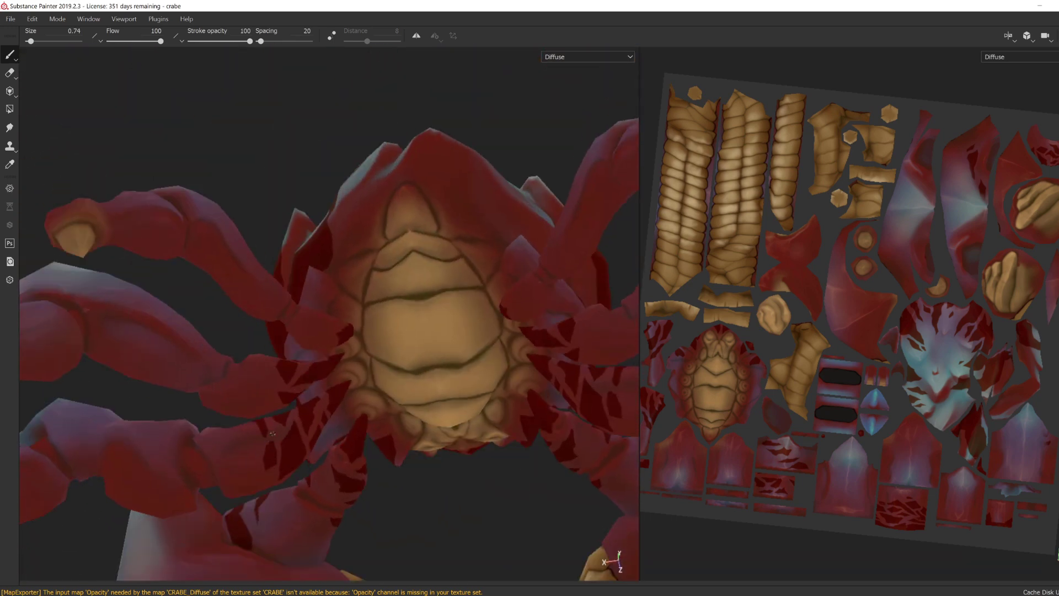
# Step: Turn on symmetry and paint mirrored dark stripes on the leg bases and side plates below the shell
pyautogui.moveTo(348, 449)
pyautogui.keyDown('alt'); pyautogui.mouseDown()
pyautogui.moveTo(210, 377)
pyautogui.moveTo(331, 447)
pyautogui.mouseUp(); pyautogui.keyUp('alt')
pyautogui.keyDown('alt'); pyautogui.moveTo(356, 330); pyautogui.dragTo(372, 324, button='right'); pyautogui.keyUp('alt')
pyautogui.press('l')
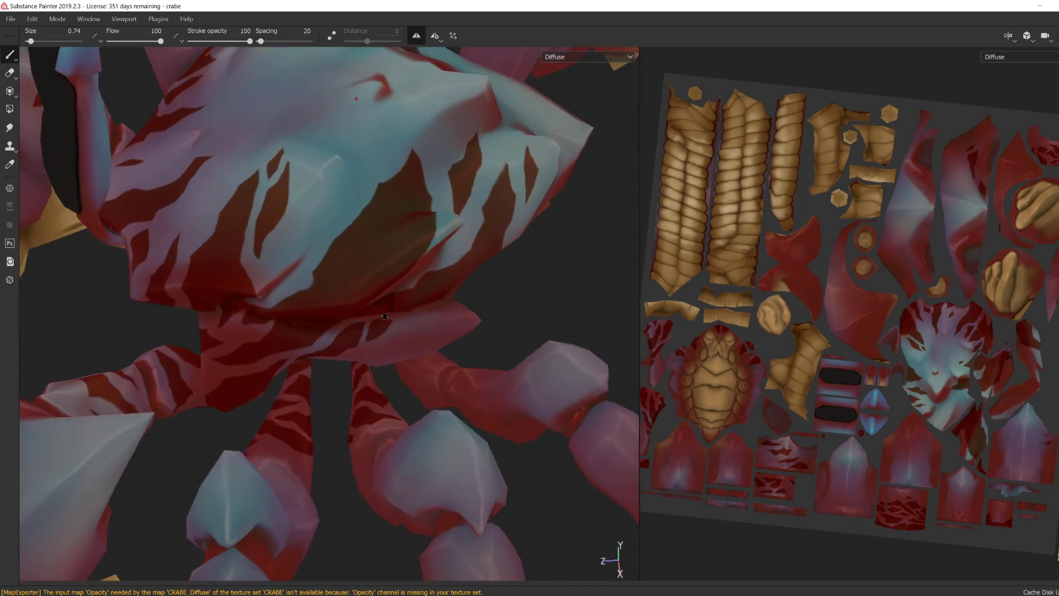
pyautogui.keyDown('alt'); pyautogui.moveTo(384, 317); pyautogui.dragTo(355, 347); pyautogui.keyUp('alt')
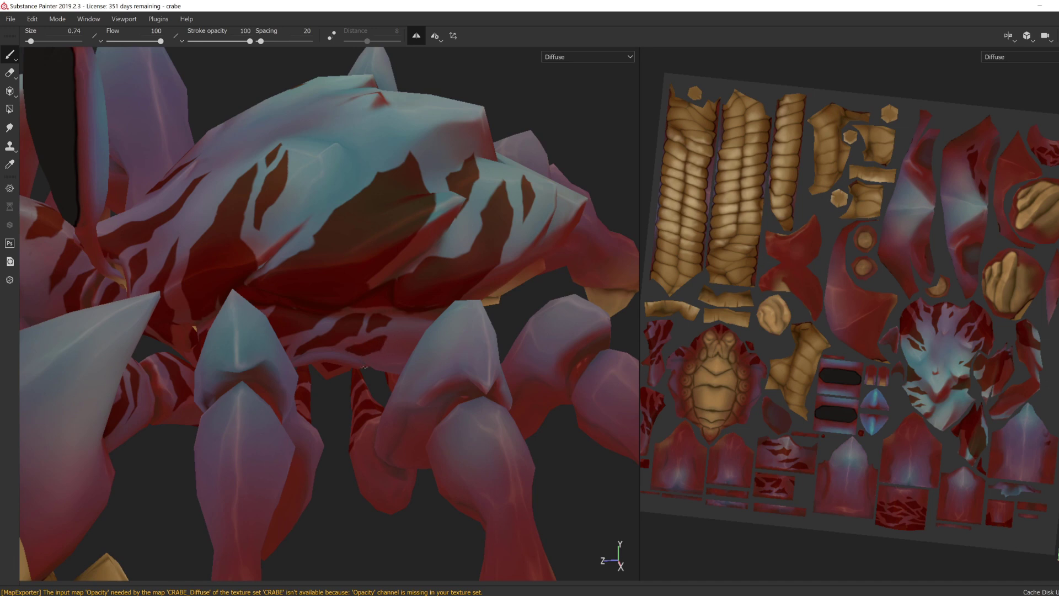
pyautogui.keyDown('alt'); pyautogui.moveTo(315, 340); pyautogui.dragTo(237, 380, button='right'); pyautogui.keyUp('alt')
pyautogui.keyDown('alt'); pyautogui.moveTo(237, 380); pyautogui.dragTo(568, 449); pyautogui.keyUp('alt')
pyautogui.keyDown('alt'); pyautogui.moveTo(568, 449); pyautogui.dragTo(199, 428, button='right'); pyautogui.keyUp('alt')
pyautogui.keyDown('alt'); pyautogui.moveTo(198, 428); pyautogui.dragTo(243, 446); pyautogui.keyUp('alt')
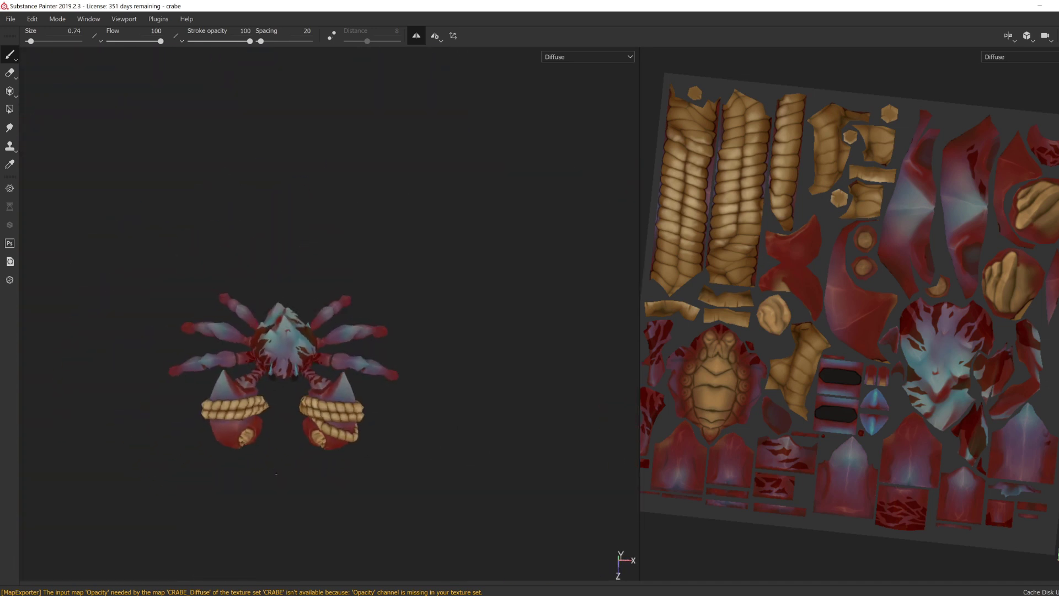
pyautogui.keyDown('alt'); pyautogui.moveTo(243, 446); pyautogui.dragTo(439, 383, button='right'); pyautogui.keyUp('alt')
pyautogui.scroll(10, 439, 383)
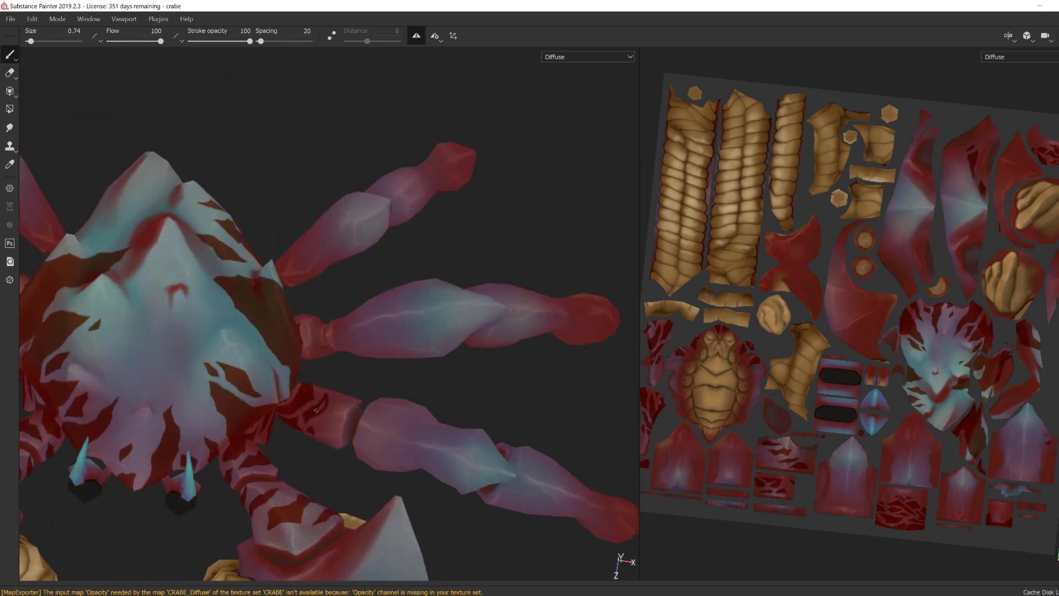
# Step: Extend the mirrored dark stripes around the base segments of the front legs and save the project
pyautogui.keyDown('alt'); pyautogui.moveTo(326, 394); pyautogui.dragTo(390, 438); pyautogui.keyUp('alt')
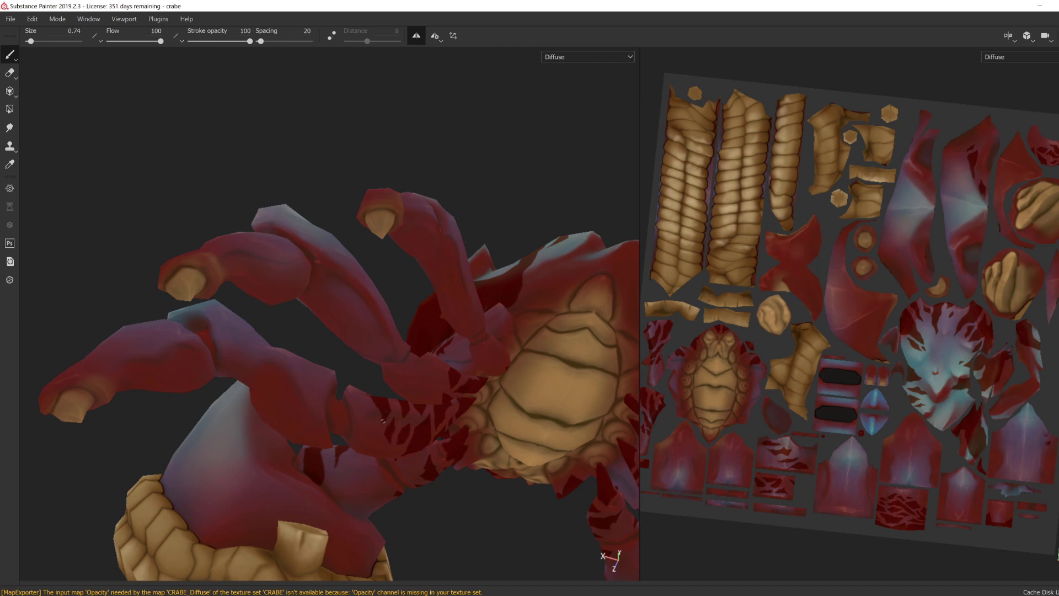
pyautogui.moveTo(392, 414)
pyautogui.keyDown('alt'); pyautogui.mouseDown()
pyautogui.moveTo(407, 440)
pyautogui.moveTo(497, 397)
pyautogui.moveTo(586, 373)
pyautogui.moveTo(414, 349)
pyautogui.moveTo(404, 435)
pyautogui.moveTo(419, 381)
pyautogui.moveTo(456, 440)
pyautogui.moveTo(386, 419)
pyautogui.mouseUp(); pyautogui.keyUp('alt')
pyautogui.keyDown('alt'); pyautogui.moveTo(386, 419); pyautogui.dragTo(364, 408, button='right'); pyautogui.keyUp('alt')
pyautogui.moveTo(364, 408)
pyautogui.keyDown('alt'); pyautogui.mouseDown()
pyautogui.moveTo(382, 435)
pyautogui.moveTo(355, 375)
pyautogui.moveTo(316, 387)
pyautogui.moveTo(456, 307)
pyautogui.moveTo(310, 374)
pyautogui.moveTo(319, 385)
pyautogui.mouseUp(); pyautogui.keyUp('alt')
pyautogui.hotkey('ctrl', 's')
pyautogui.hotkey('alt', 'Tab')
pyautogui.moveTo(318, 364)
pyautogui.keyDown('alt'); pyautogui.mouseDown()
pyautogui.moveTo(321, 385)
pyautogui.moveTo(372, 345)
pyautogui.moveTo(335, 365)
pyautogui.mouseUp(); pyautogui.keyUp('alt')
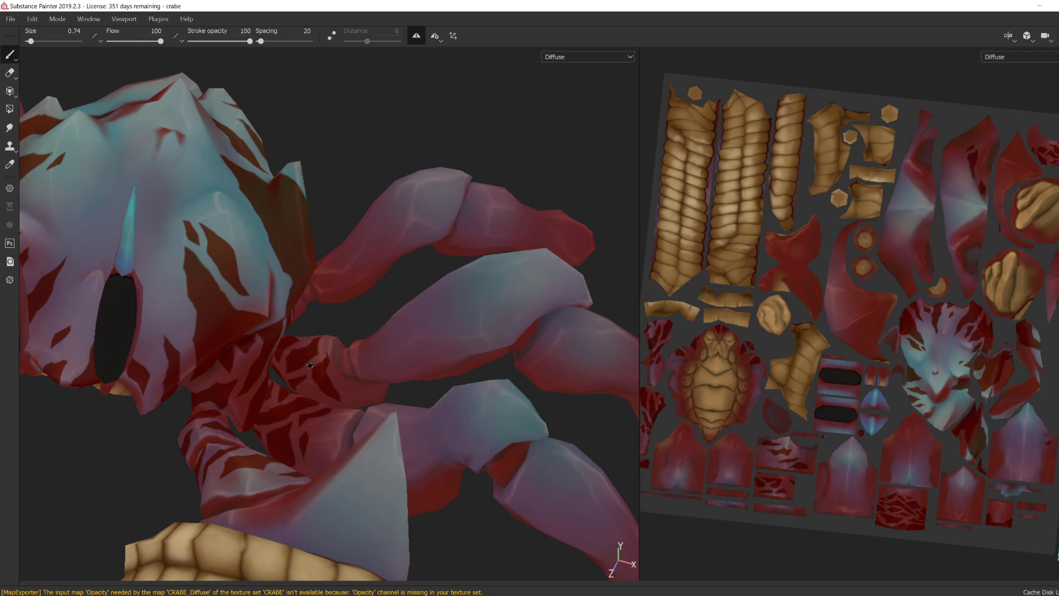
# Step: Show the whole crab with the full Material display in both views and save the project
pyautogui.keyDown('alt'); pyautogui.moveTo(310, 365); pyautogui.dragTo(520, 383, button='right'); pyautogui.keyUp('alt')
pyautogui.keyDown('alt'); pyautogui.moveTo(520, 383); pyautogui.dragTo(338, 412); pyautogui.keyUp('alt')
pyautogui.click(574, 57)
pyautogui.click(568, 75)
pyautogui.keyDown('alt'); pyautogui.moveTo(485, 309); pyautogui.dragTo(411, 409); pyautogui.keyUp('alt')
pyautogui.hotkey('ctrl', 's')
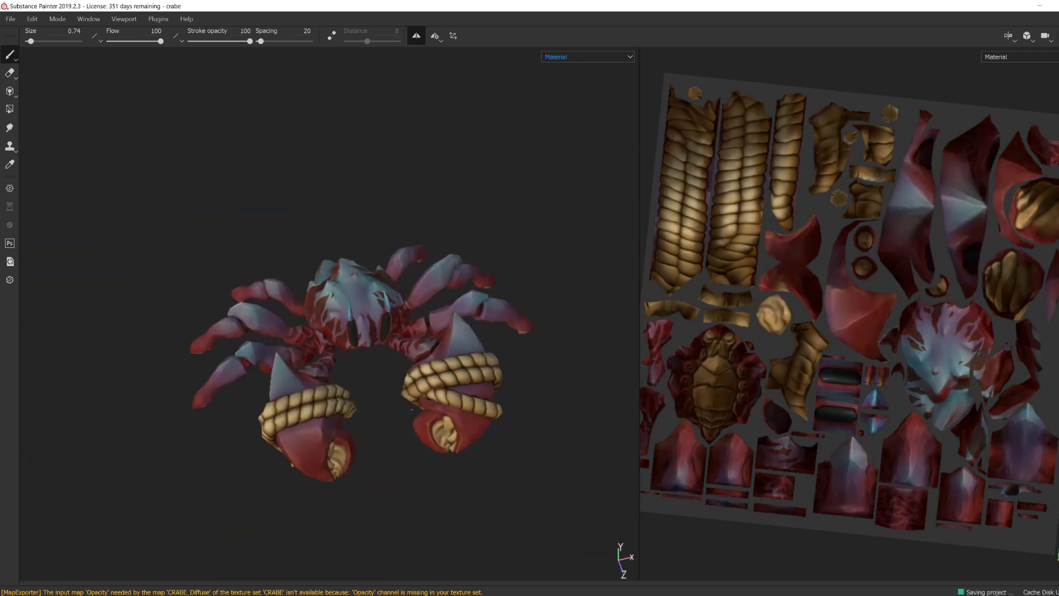
# Step: Export the crab's textures and check the reloaded images on the model beside the other characters in Blender
pyautogui.click(11, 19)
pyautogui.click(42, 217)
pyautogui.click(579, 496)
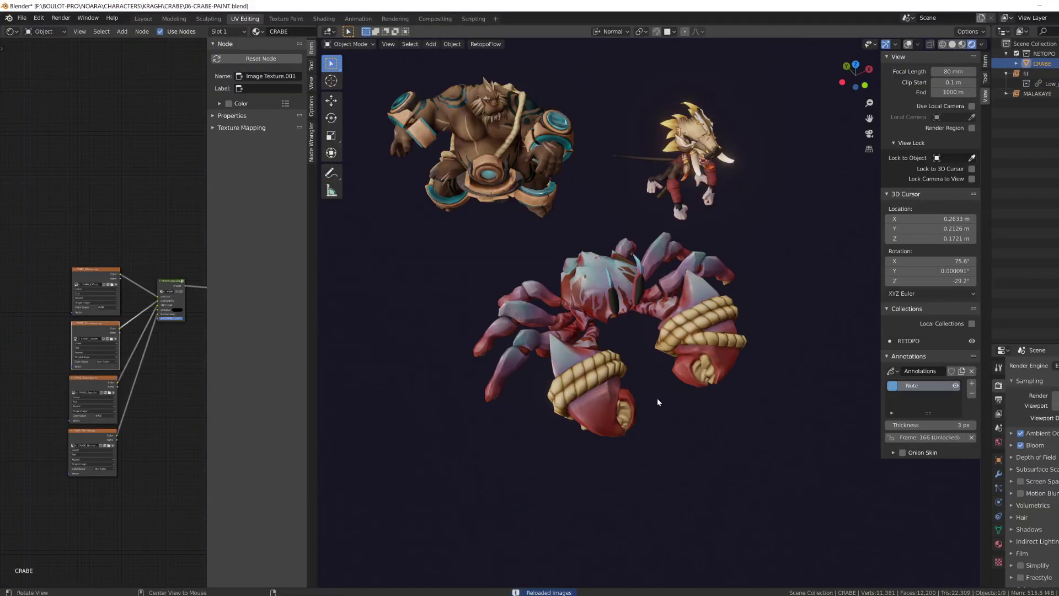
pyautogui.moveTo(656, 398)
pyautogui.keyDown('alt'); pyautogui.mouseDown()
pyautogui.moveTo(293, 394)
pyautogui.moveTo(504, 436)
pyautogui.moveTo(395, 431)
pyautogui.moveTo(480, 473)
pyautogui.moveTo(471, 477)
pyautogui.moveTo(375, 466)
pyautogui.moveTo(478, 437)
pyautogui.moveTo(456, 454)
pyautogui.moveTo(520, 456)
pyautogui.mouseUp(); pyautogui.keyUp('alt')
pyautogui.hotkey('ctrl', 'space')
pyautogui.scroll(-4, 293, 395)
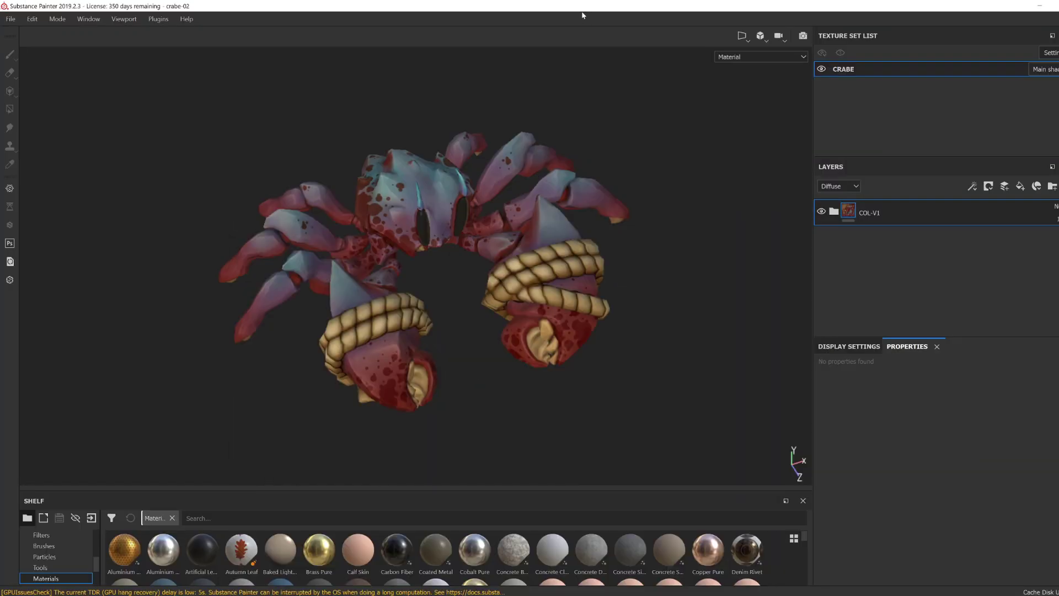
# Step: Duplicate the COL-V1 folder in the crabe-02 Substance Painter project, rename the copy COL-V2 and hide the original
pyautogui.hotkey('ctrl', 'd')
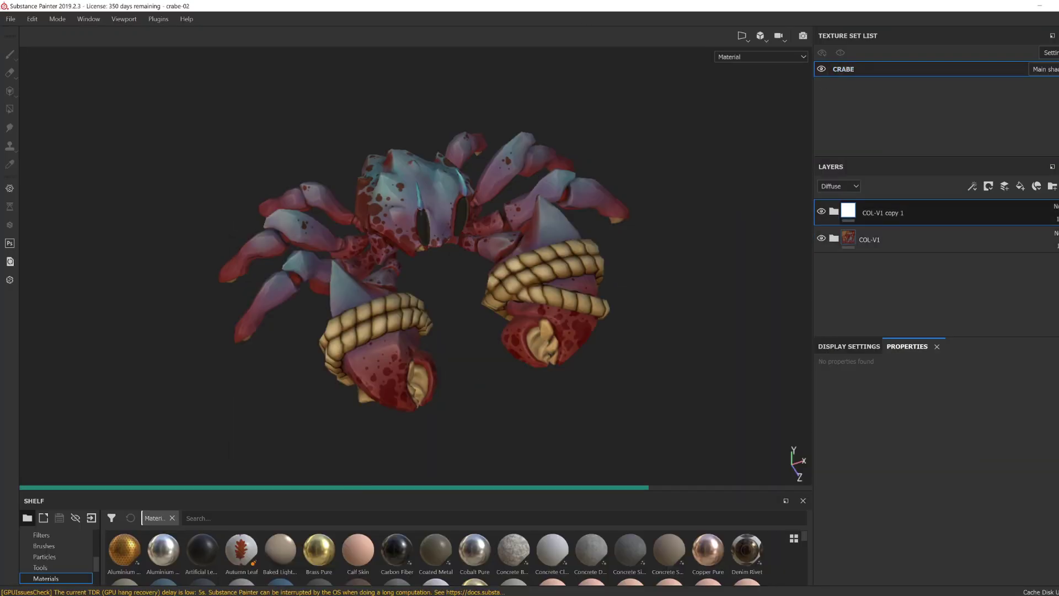
pyautogui.doubleClick(871, 213)
pyautogui.write('COL-V2')
pyautogui.press('Return')
pyautogui.click(821, 239)
# Step: Hide the DOT-PATTERN layer and the colour-var folder inside COL-V2
pyautogui.click(834, 211)
pyautogui.scroll(-2, 852, 281)
pyautogui.doubleClick(821, 250)
pyautogui.scroll(-2, 855, 254)
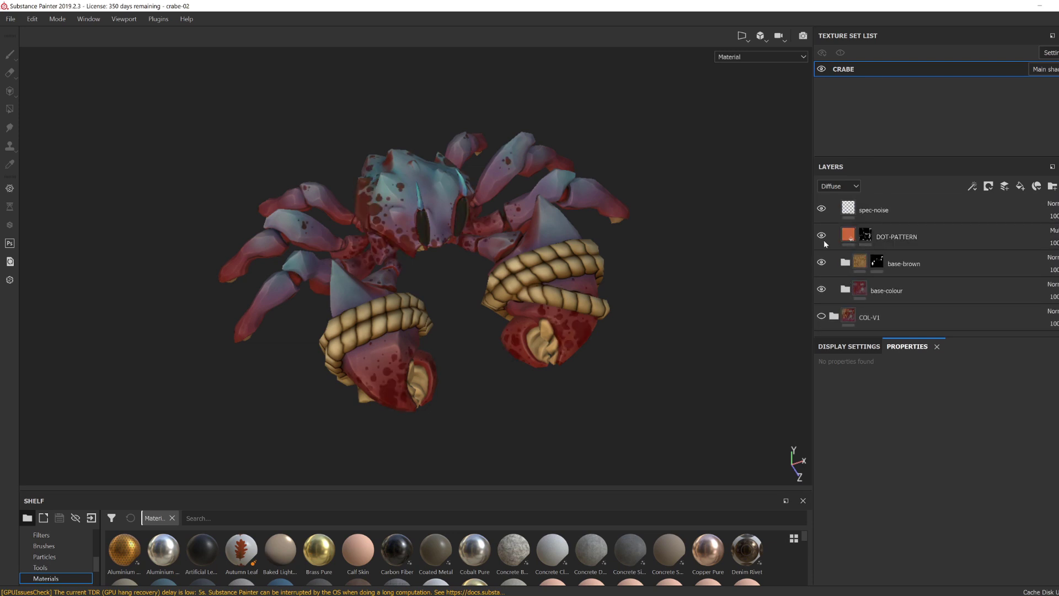
pyautogui.click(821, 237)
pyautogui.click(844, 289)
pyautogui.scroll(-3, 844, 289)
pyautogui.click(821, 216)
# Step: Recolour the base-colour layer's diffuse Gradient with brown for Color 1 and Color 2 and yellow with hue 0.132 for Color 3
pyautogui.click(892, 298)
pyautogui.scroll(-2, 938, 442)
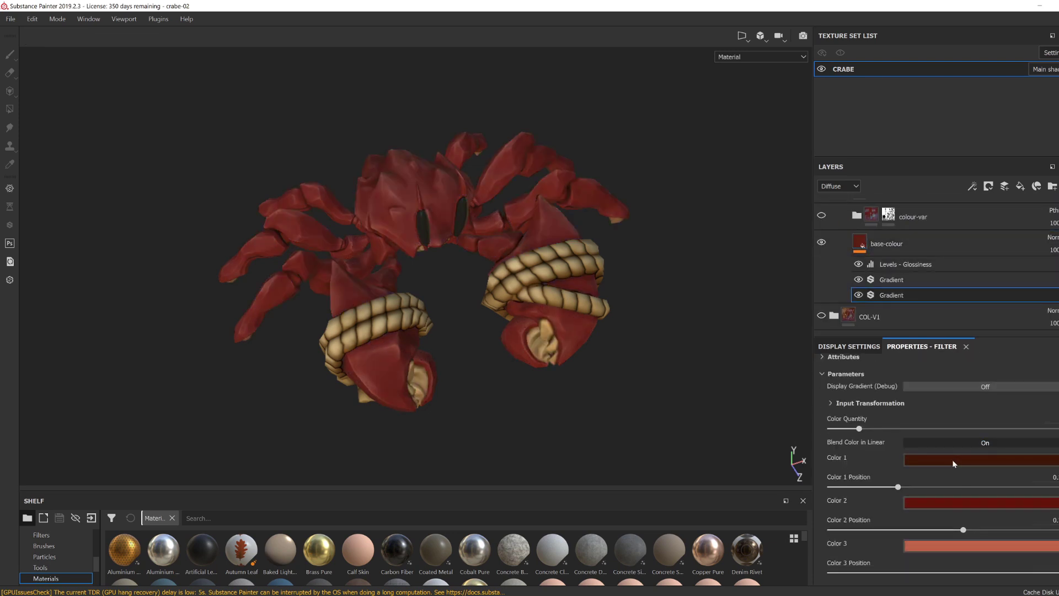
pyautogui.click(952, 459)
pyautogui.click(928, 503)
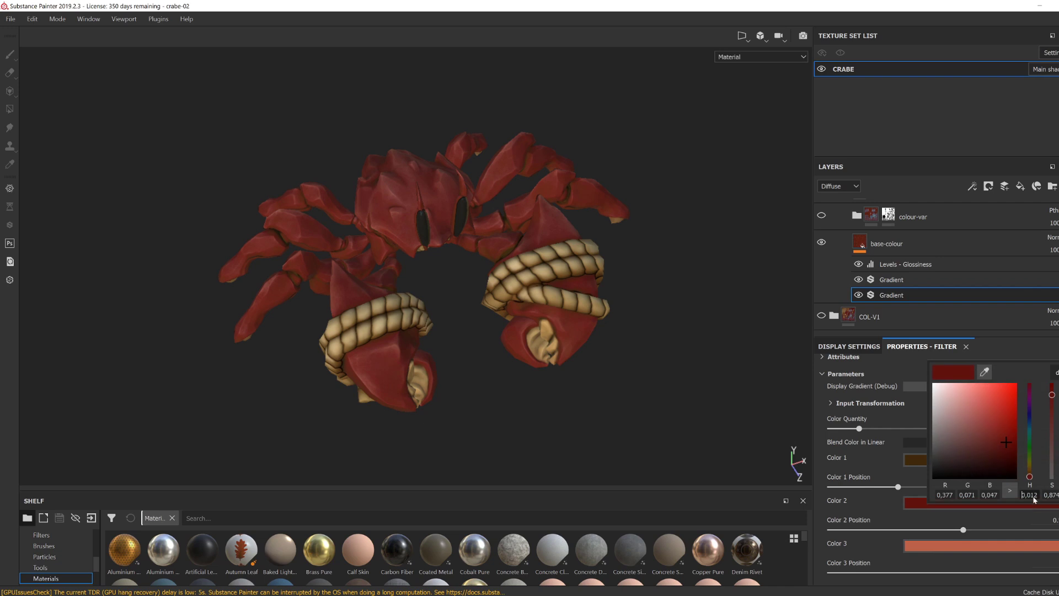
pyautogui.doubleClick(1030, 495)
pyautogui.write('0,102')
pyautogui.click(919, 546)
pyautogui.click(1038, 509)
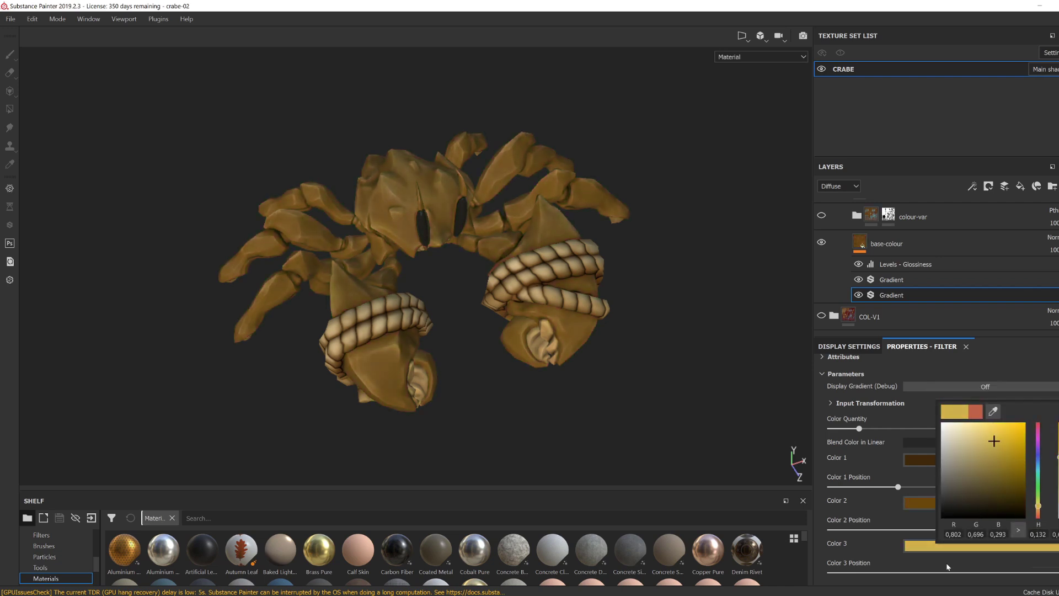
# Step: Refine the base-colour Gradient with hue 0.108 for Color 2, a dark reddish brown Color 1 and a higher Color 1 Position
pyautogui.click(948, 567)
pyautogui.click(972, 503)
pyautogui.click(1038, 468)
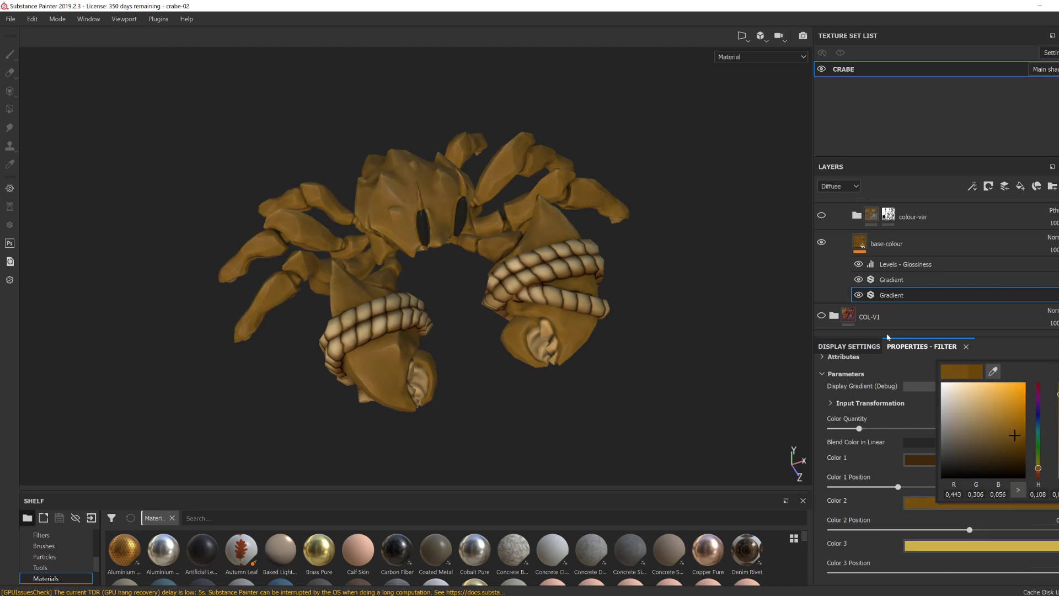
pyautogui.click(918, 459)
pyautogui.moveTo(898, 487); pyautogui.dragTo(925, 488)
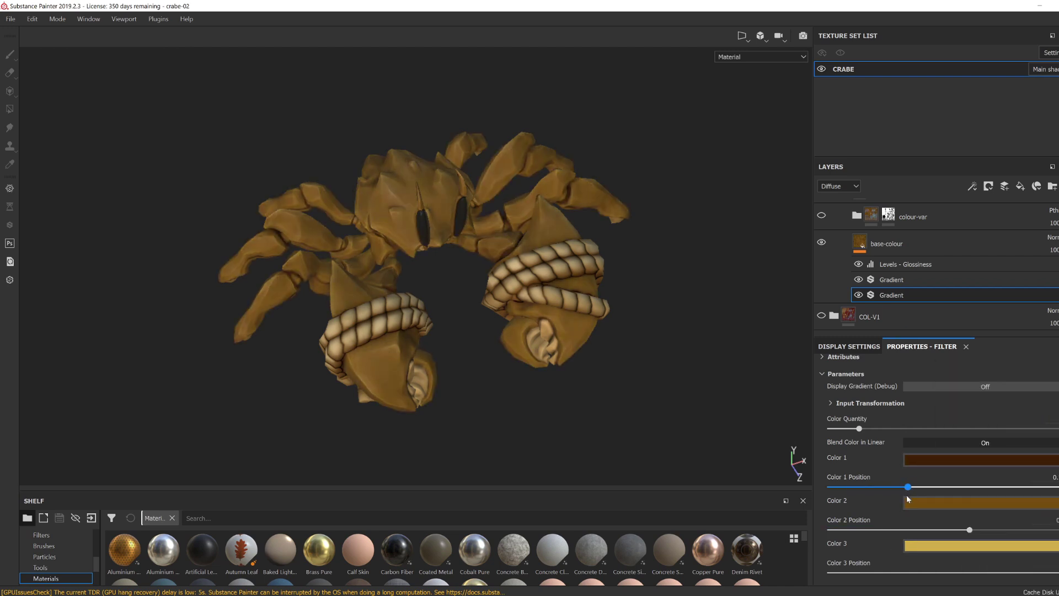
# Step: Show the colour-var folder again, open it and delete the unneeded item beside LIGHT and v1
pyautogui.scroll(1, 824, 254)
pyautogui.click(821, 250)
pyautogui.scroll(1, 456, 305)
pyautogui.moveTo(456, 305)
pyautogui.keyDown('alt'); pyautogui.mouseDown()
pyautogui.moveTo(445, 274)
pyautogui.moveTo(453, 312)
pyautogui.mouseUp(); pyautogui.keyUp('alt')
pyautogui.click(858, 252)
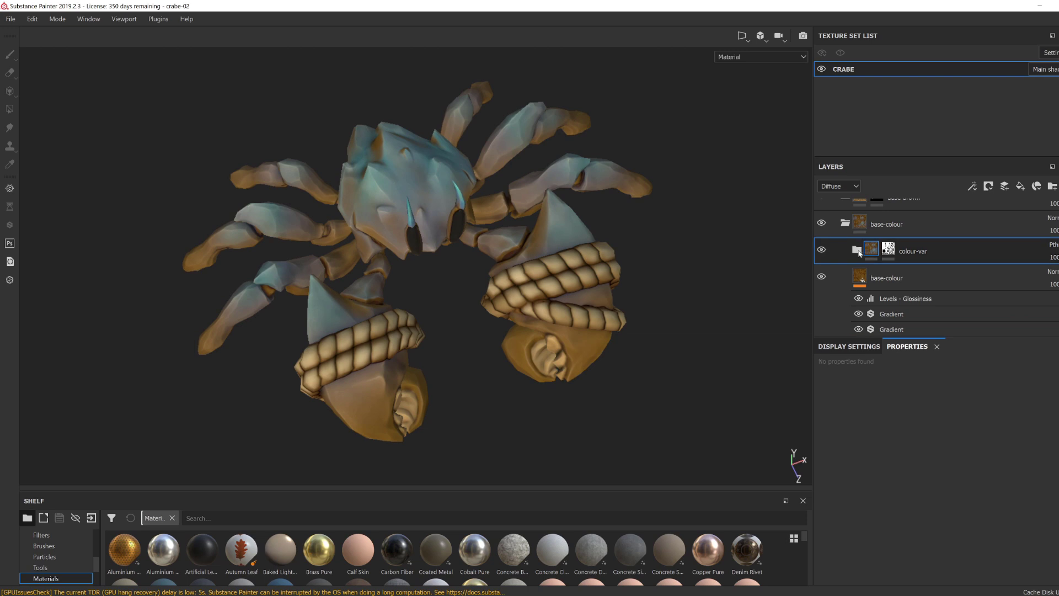
pyautogui.moveTo(474, 386)
pyautogui.keyDown('alt'); pyautogui.mouseDown()
pyautogui.moveTo(555, 371)
pyautogui.moveTo(485, 386)
pyautogui.mouseUp(); pyautogui.keyUp('alt')
pyautogui.click(856, 250)
pyautogui.scroll(-2, 866, 256)
pyautogui.click(911, 264)
pyautogui.press('Delete')
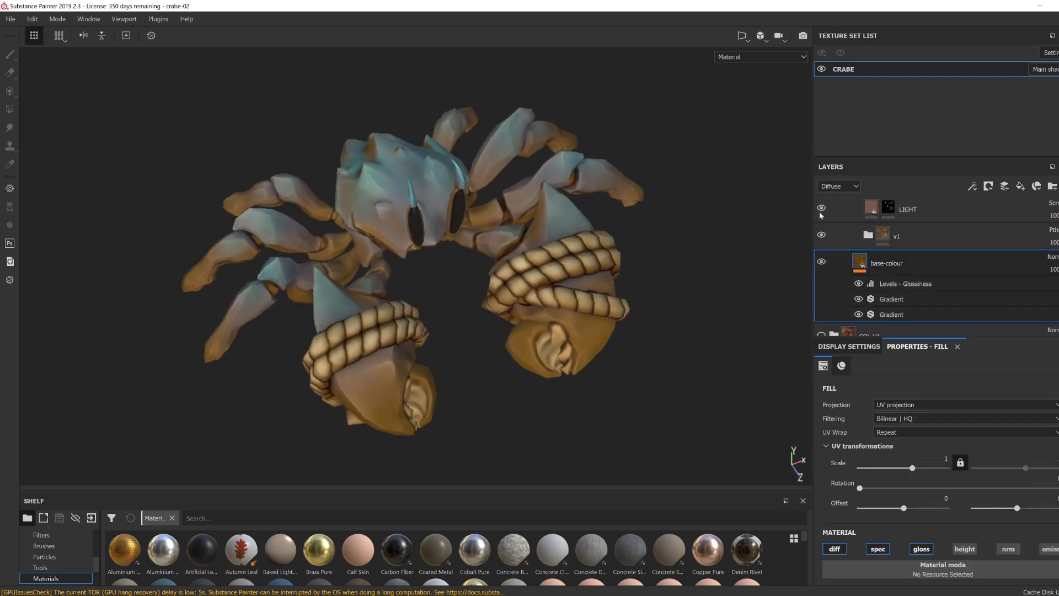
# Step: Recolour the blue-gradient-01 copy 1 Gradient in v1 with brown Color 1, yellow Color 2 and golden Color 3 at hue 0.120
pyautogui.click(871, 208)
pyautogui.scroll(-3, 914, 443)
pyautogui.click(867, 235)
pyautogui.click(883, 288)
pyautogui.click(913, 310)
pyautogui.click(936, 461)
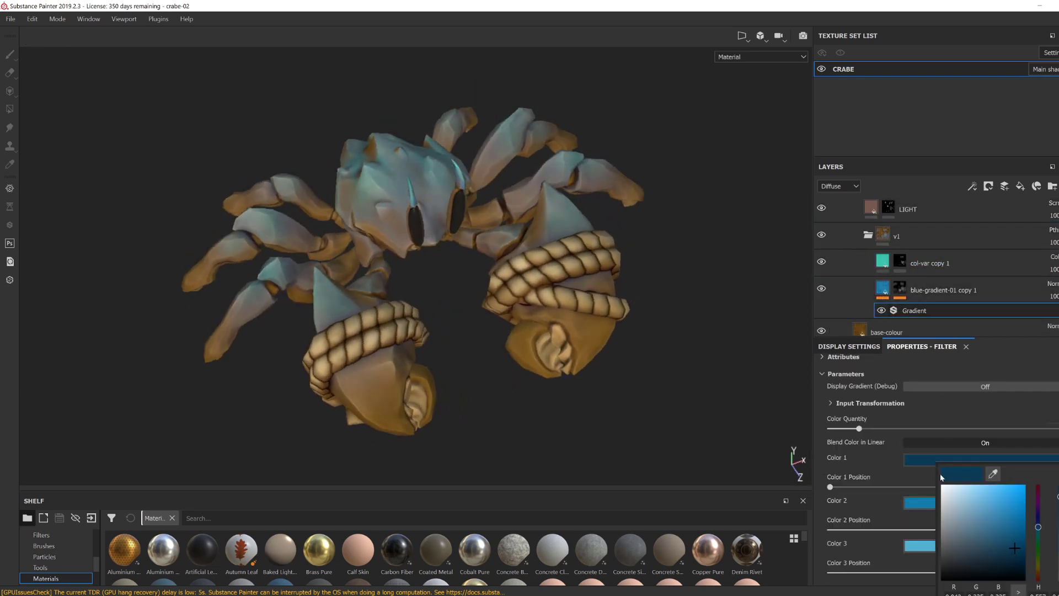
pyautogui.moveTo(1038, 555); pyautogui.dragTo(1038, 569)
pyautogui.click(917, 504)
pyautogui.moveTo(1020, 461); pyautogui.dragTo(1022, 466)
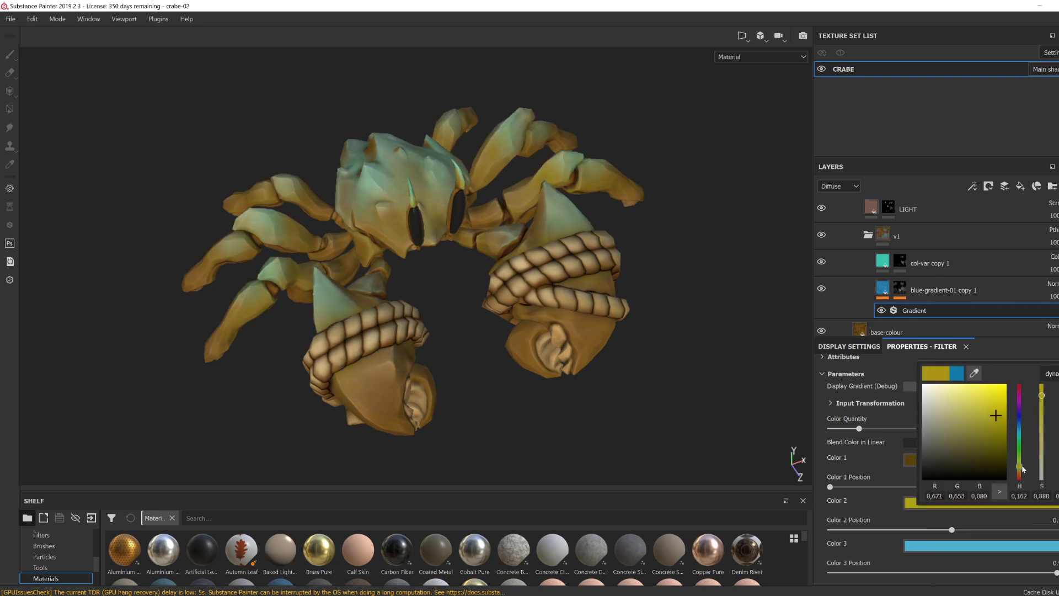
pyautogui.click(973, 546)
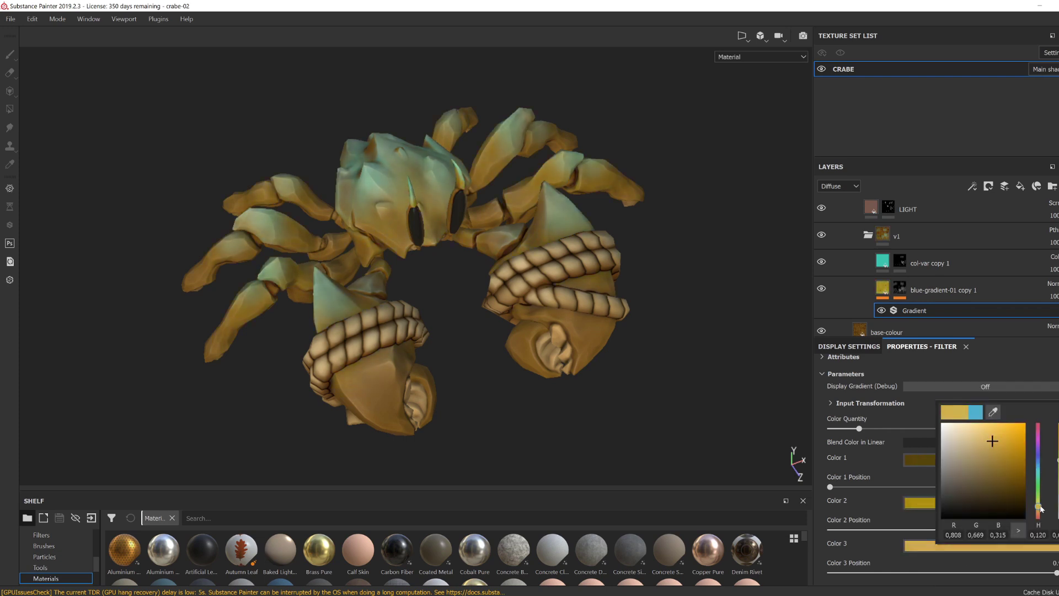
# Step: Change the col-var copy 1 layer's diffuse colour to golden orange and collapse the v1 folder
pyautogui.click(889, 264)
pyautogui.click(957, 525)
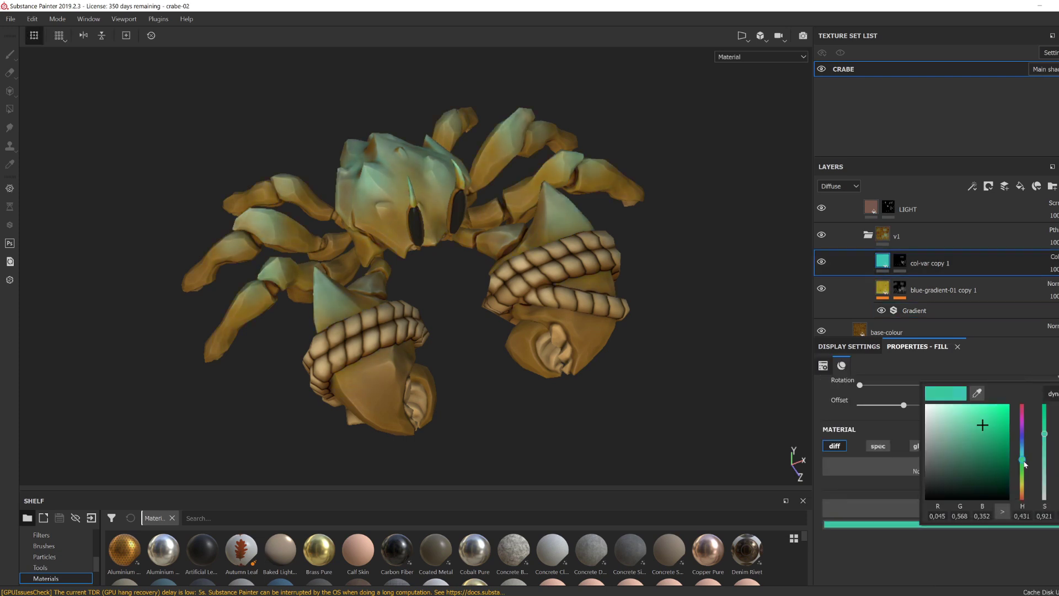
pyautogui.moveTo(1021, 449); pyautogui.dragTo(1013, 489)
pyautogui.click(899, 553)
pyautogui.click(867, 235)
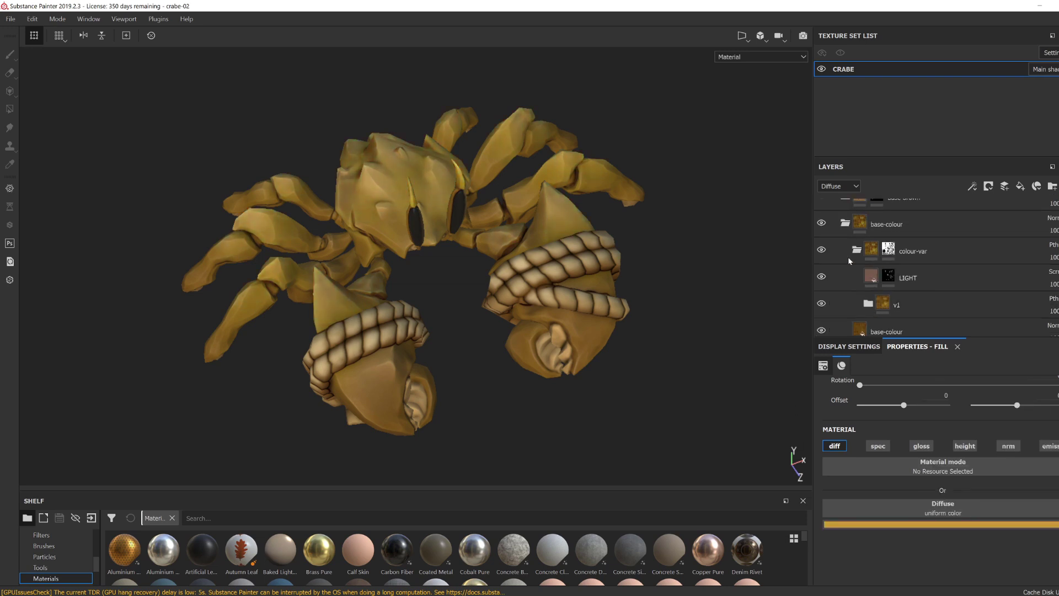
# Step: Shift the hue of Color 1 and Color 2 in the base-colour layer's specular Gradient
pyautogui.click(844, 223)
pyautogui.scroll(-4, 505, 285)
pyautogui.keyDown('alt'); pyautogui.moveTo(505, 285); pyautogui.dragTo(524, 271); pyautogui.keyUp('alt')
pyautogui.click(844, 289)
pyautogui.scroll(-4, 877, 282)
pyautogui.click(887, 265)
pyautogui.click(895, 297)
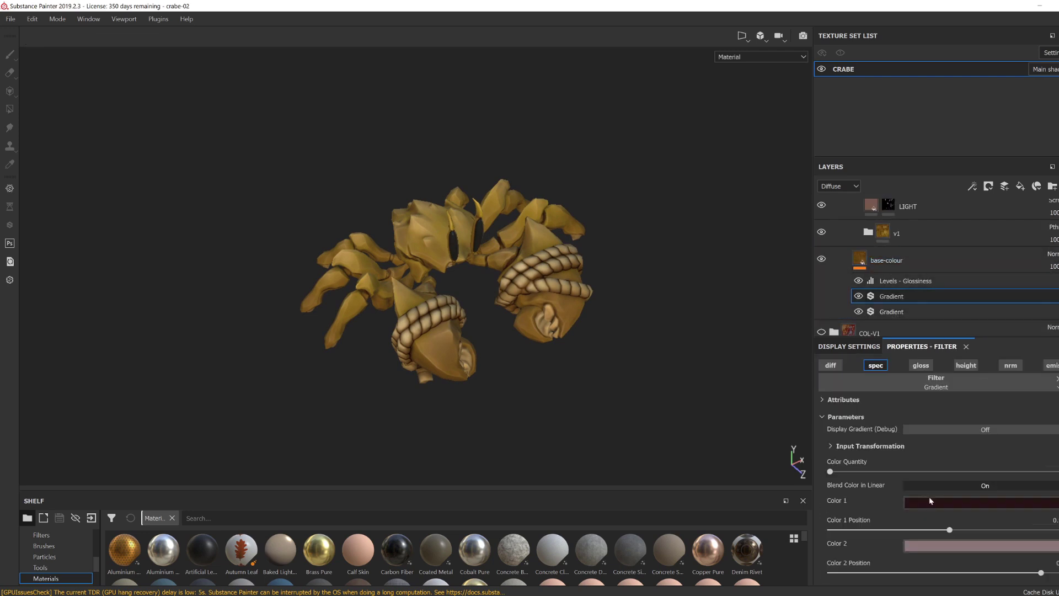
pyautogui.click(932, 502)
pyautogui.click(1041, 473)
pyautogui.click(932, 545)
pyautogui.moveTo(1042, 524); pyautogui.dragTo(1042, 516)
# Step: Shift Color 2 of the blue-gradient-01 copy 1 layer's Gradient in v1 to orange
pyautogui.click(913, 317)
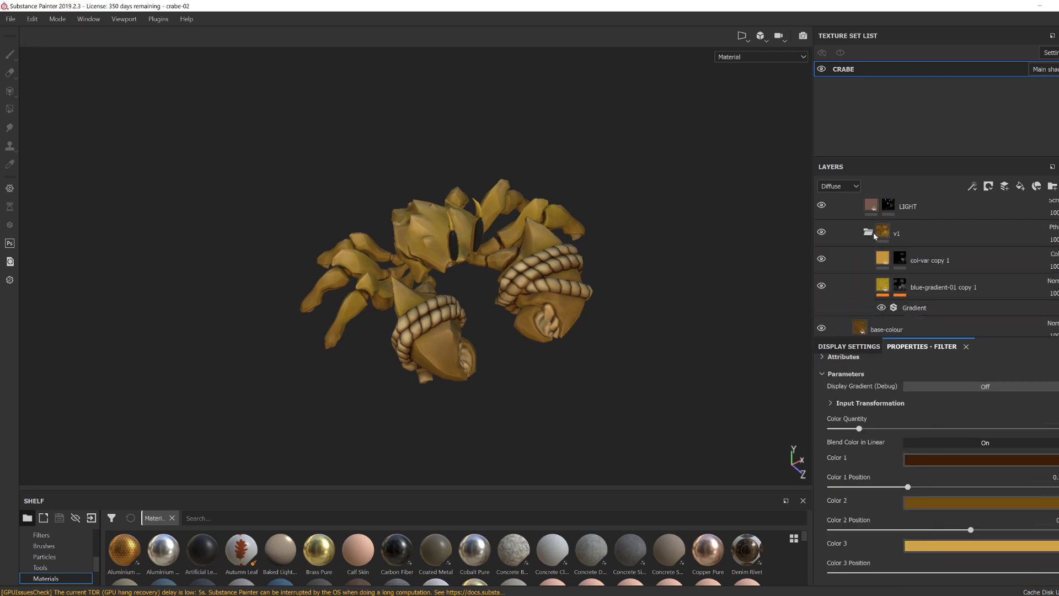
pyautogui.click(938, 287)
pyautogui.click(914, 307)
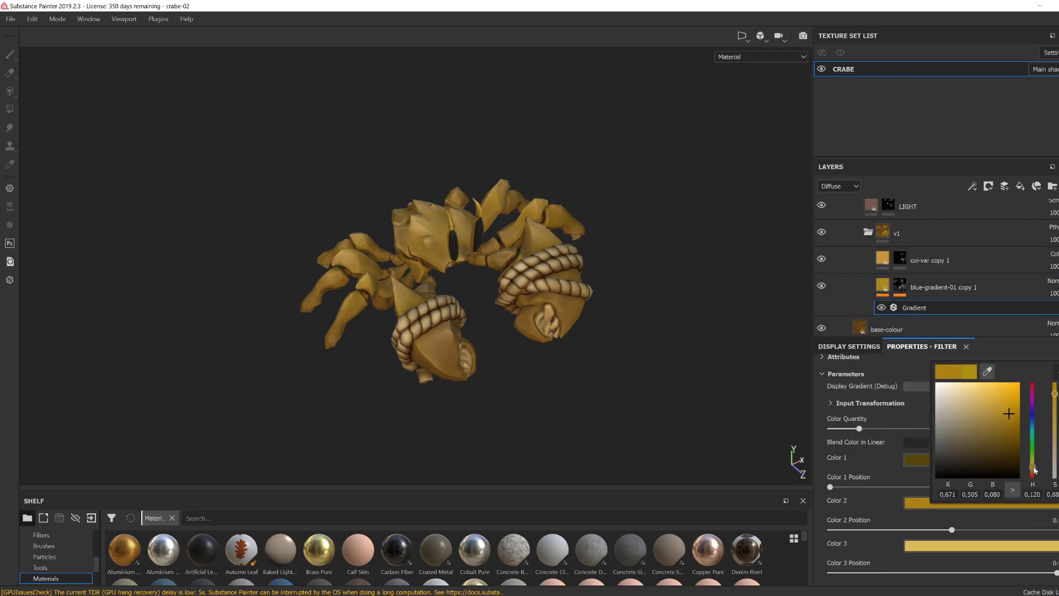
pyautogui.click(928, 499)
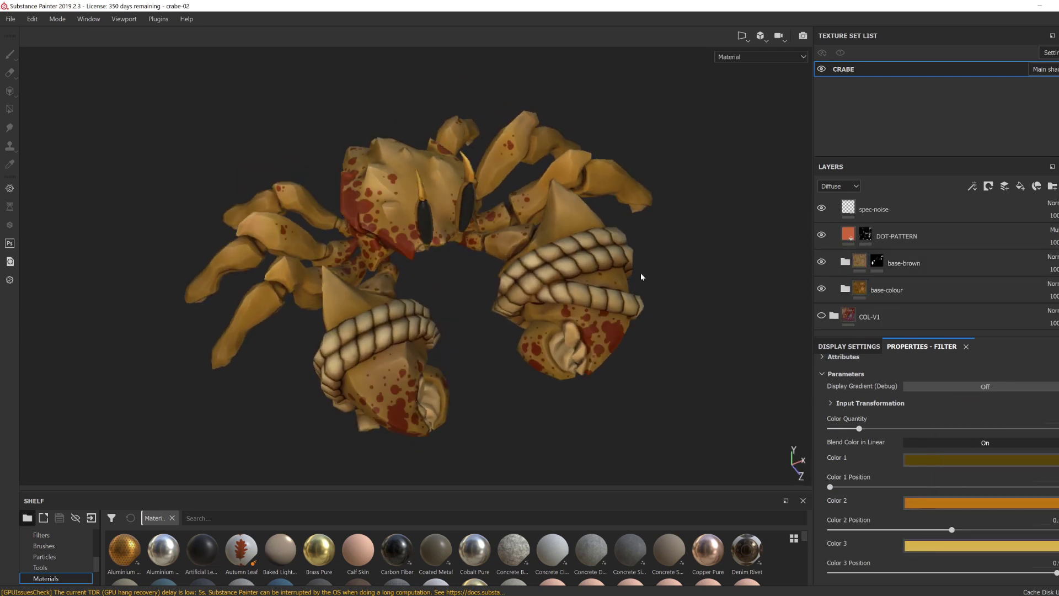
# Step: Change the DOT-PATTERN layer's diffuse colour to golden orange and collapse the COL-V2 folder
pyautogui.click(915, 524)
pyautogui.moveTo(1027, 499)
pyautogui.mouseDown()
pyautogui.moveTo(1030, 440)
pyautogui.moveTo(1029, 498)
pyautogui.mouseUp()
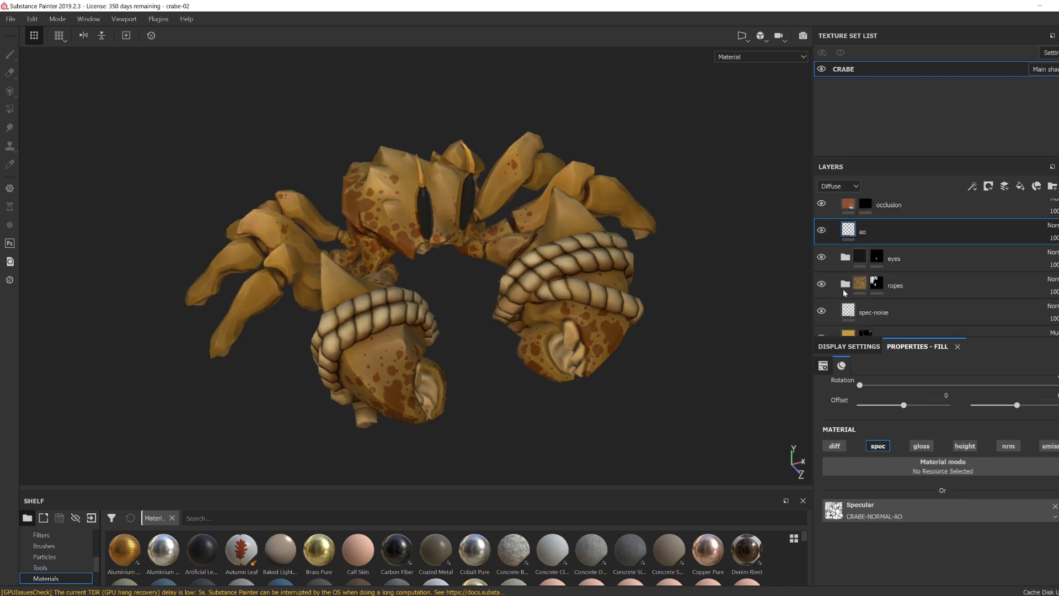
pyautogui.scroll(-2, 843, 293)
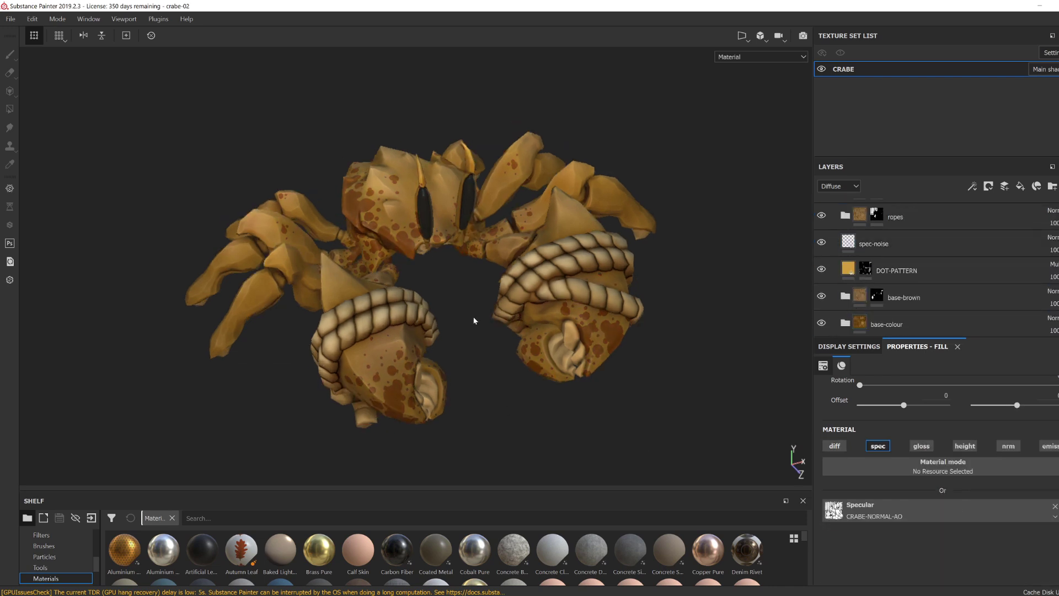
pyautogui.scroll(-2, 468, 311)
pyautogui.keyDown('alt'); pyautogui.moveTo(455, 294); pyautogui.dragTo(464, 318); pyautogui.keyUp('alt')
pyautogui.scroll(3, 834, 218)
pyautogui.click(834, 213)
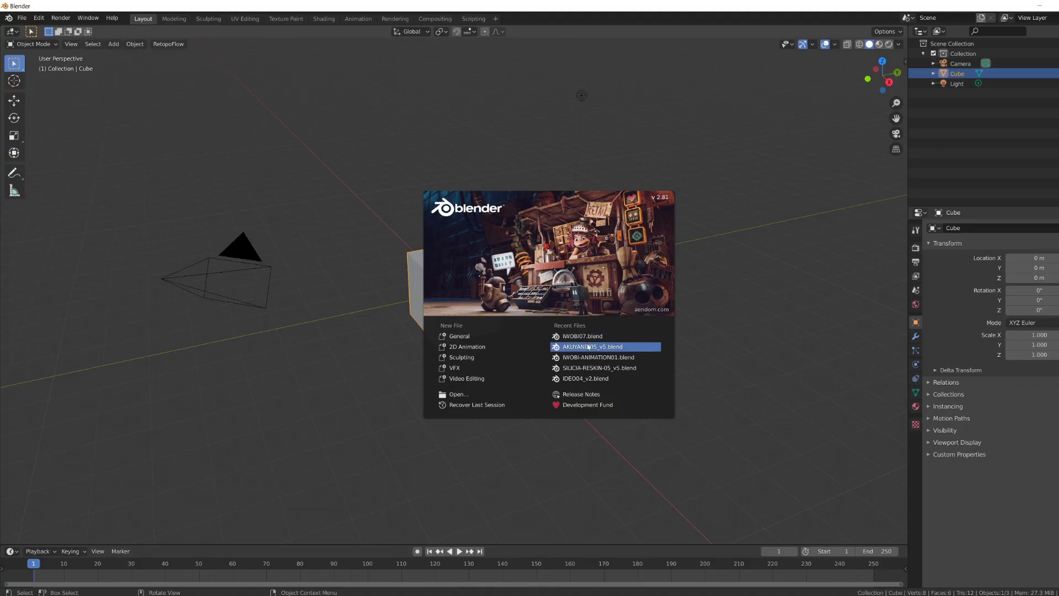
# Step: Switch to Blender and open the recent file 06-CRABE-PAINT.blend
pyautogui.click(21, 18)
pyautogui.moveTo(47, 49)
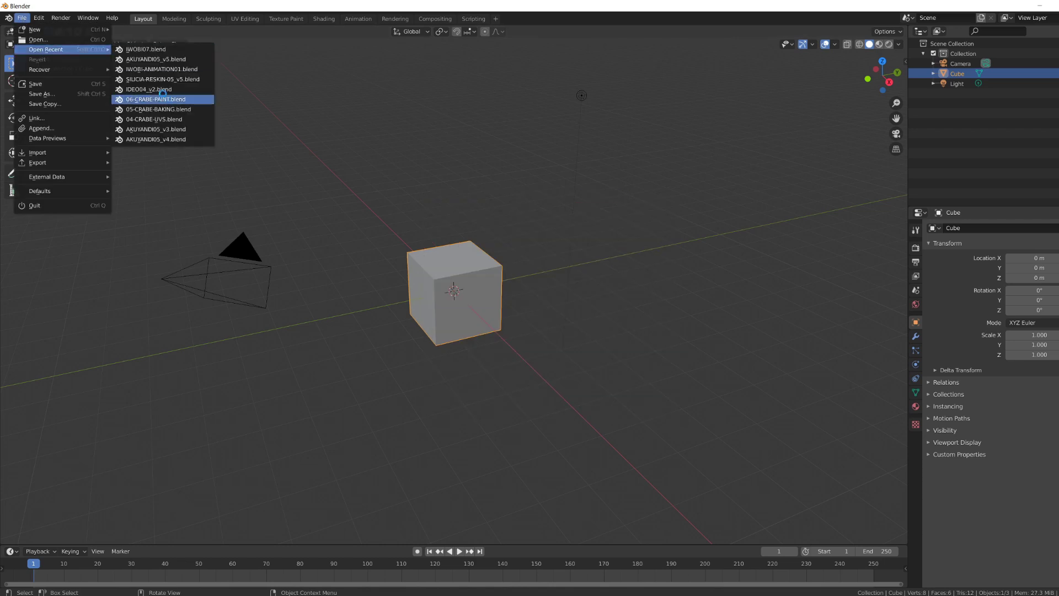
pyautogui.click(161, 98)
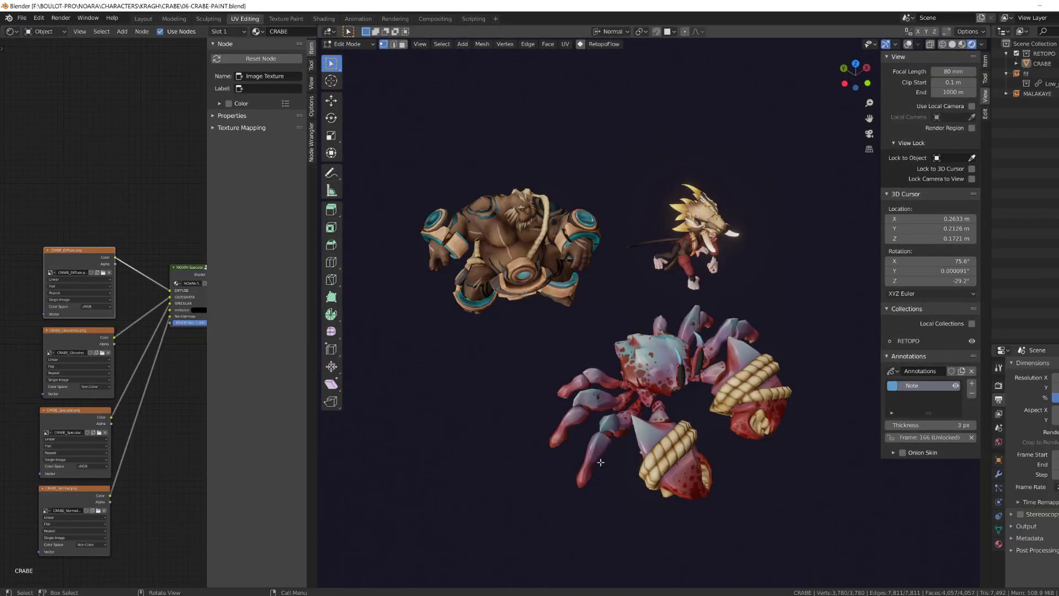
# Step: Maximize the 3D viewport, toggle its overlays and frame the crab alone from the front
pyautogui.hotkey('ctrl', 'space')
pyautogui.moveTo(603, 461); pyautogui.dragTo(732, 438, button='middle')
pyautogui.scroll(-1, 716, 532)
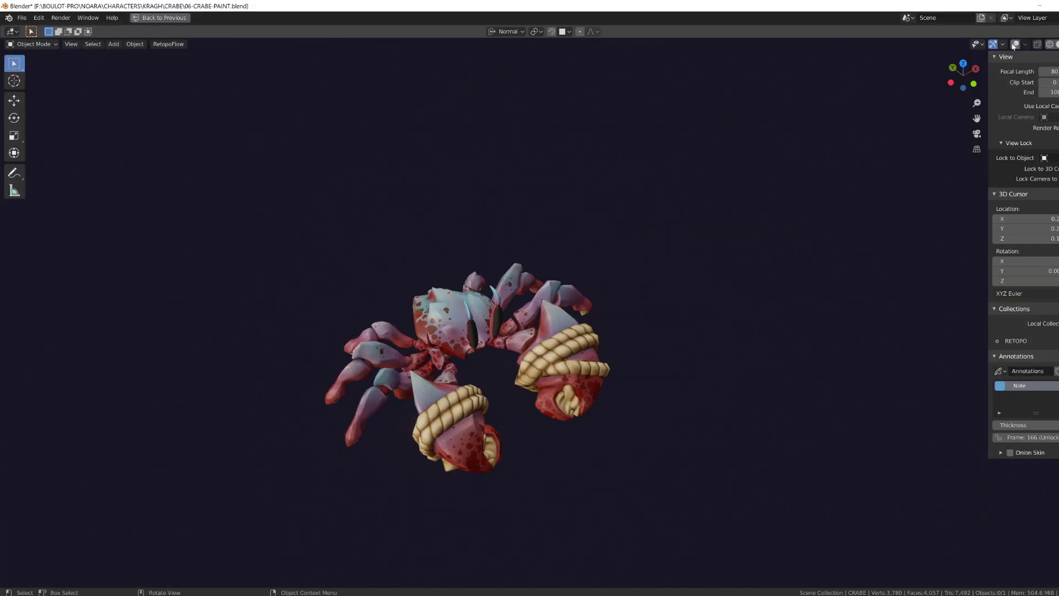
pyautogui.click(1014, 46)
pyautogui.click(1015, 48)
pyautogui.scroll(2, 722, 375)
pyautogui.moveTo(722, 375); pyautogui.dragTo(736, 351, button='middle')
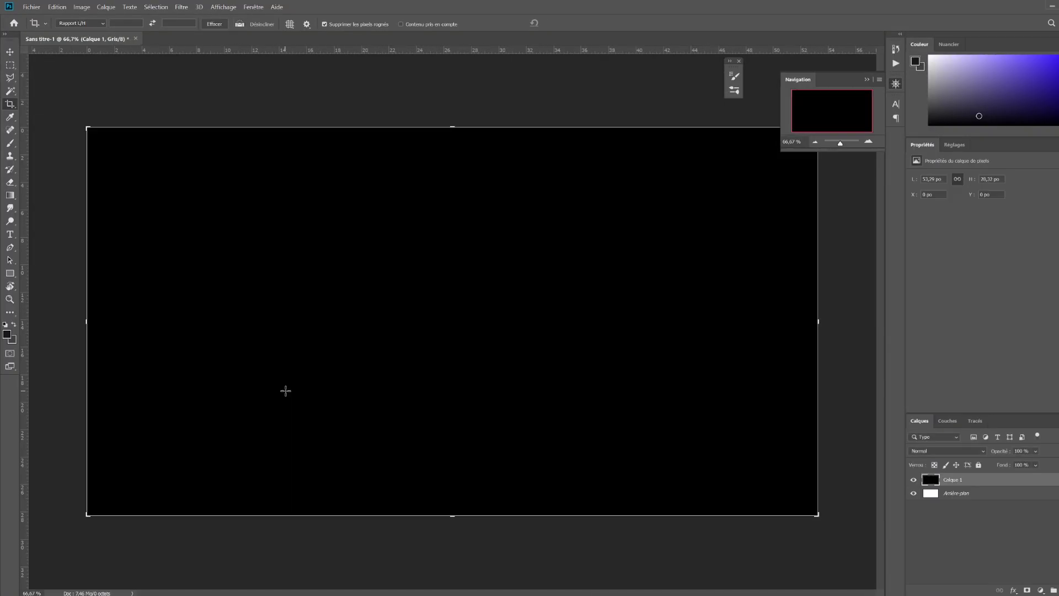
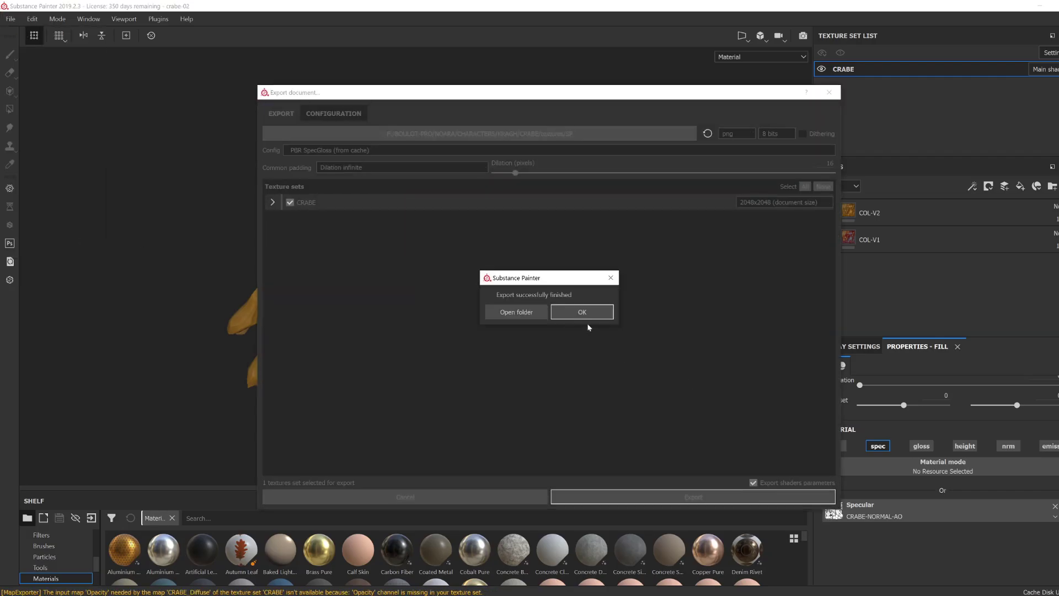
# Step: Finish the texture export and, back in Substance Painter, duplicate the COL-V2 folder as COL-V3
pyautogui.click(584, 318)
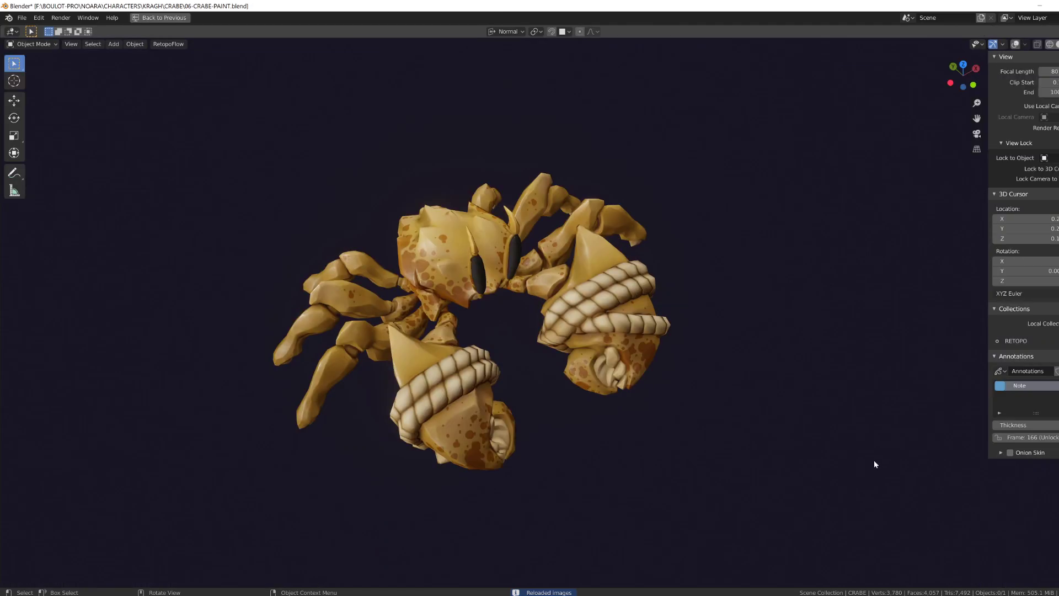
pyautogui.hotkey('alt', 'Tab')
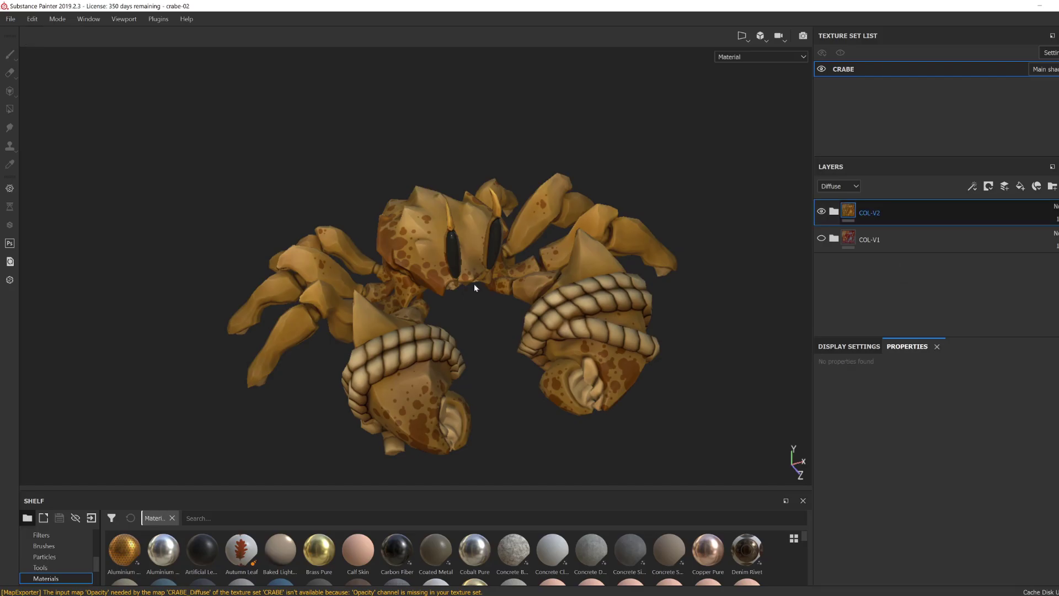
pyautogui.hotkey('ctrl', 'd')
pyautogui.doubleClick(928, 218)
pyautogui.write('COL-V3')
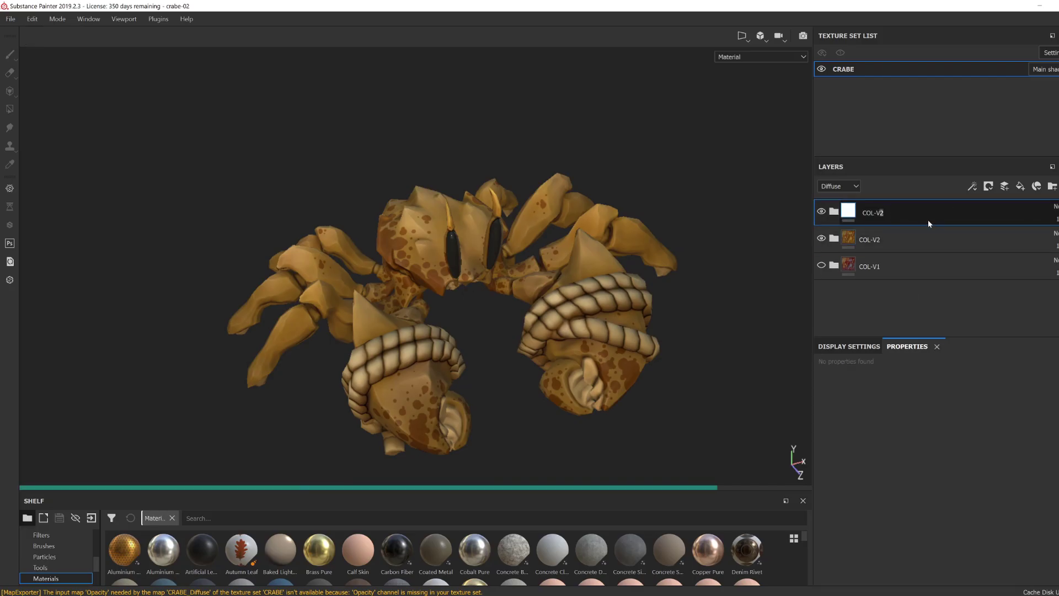
pyautogui.press('Return')
# Step: Open COL-V3 and check what its base-brown folder affects by toggling visibility, leaving base-brown collapsed
pyautogui.click(834, 212)
pyautogui.scroll(-5, 905, 268)
pyautogui.click(821, 289)
pyautogui.scroll(1, 860, 270)
pyautogui.click(845, 269)
pyautogui.scroll(-2, 846, 269)
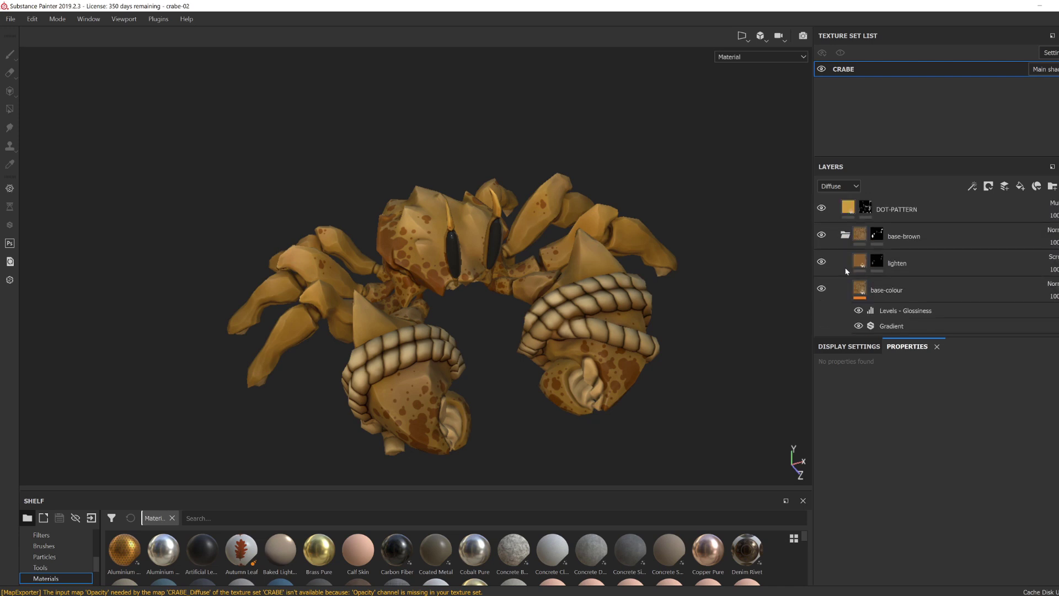
pyautogui.click(821, 229)
pyautogui.click(822, 229)
pyautogui.click(845, 201)
# Step: Recolour COL-V3's blue-gradient-01 copy 1 Gradient with dark green Color 1, bright green Color 2 and light green Color 3
pyautogui.scroll(2, 857, 260)
pyautogui.scroll(-2, 857, 260)
pyautogui.click(845, 260)
pyautogui.scroll(-2, 846, 261)
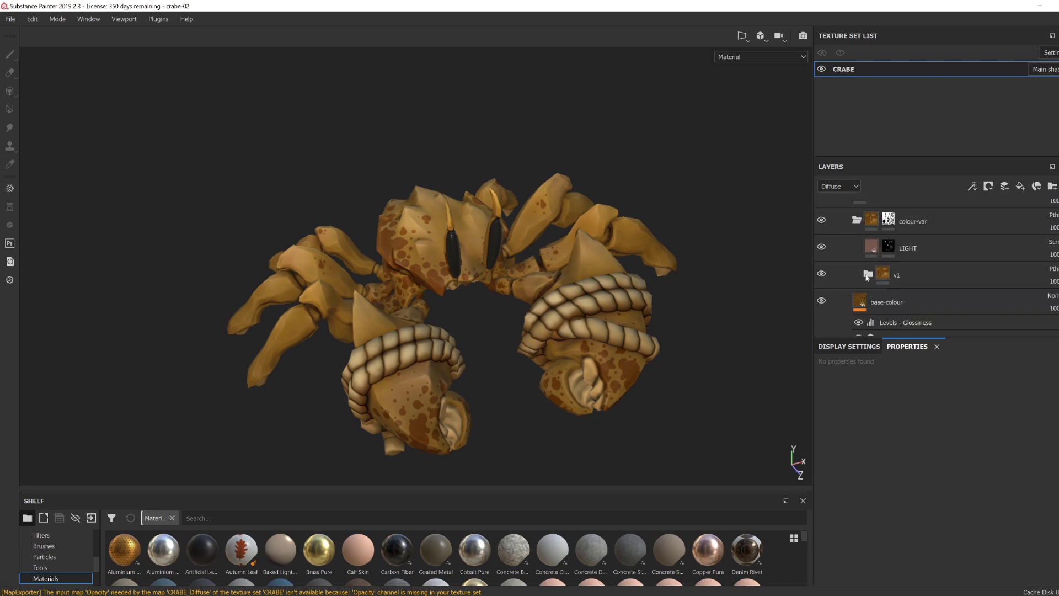
pyautogui.click(868, 272)
pyautogui.scroll(-2, 868, 272)
pyautogui.click(885, 261)
pyautogui.click(915, 282)
pyautogui.click(938, 461)
pyautogui.click(920, 508)
pyautogui.click(1024, 452)
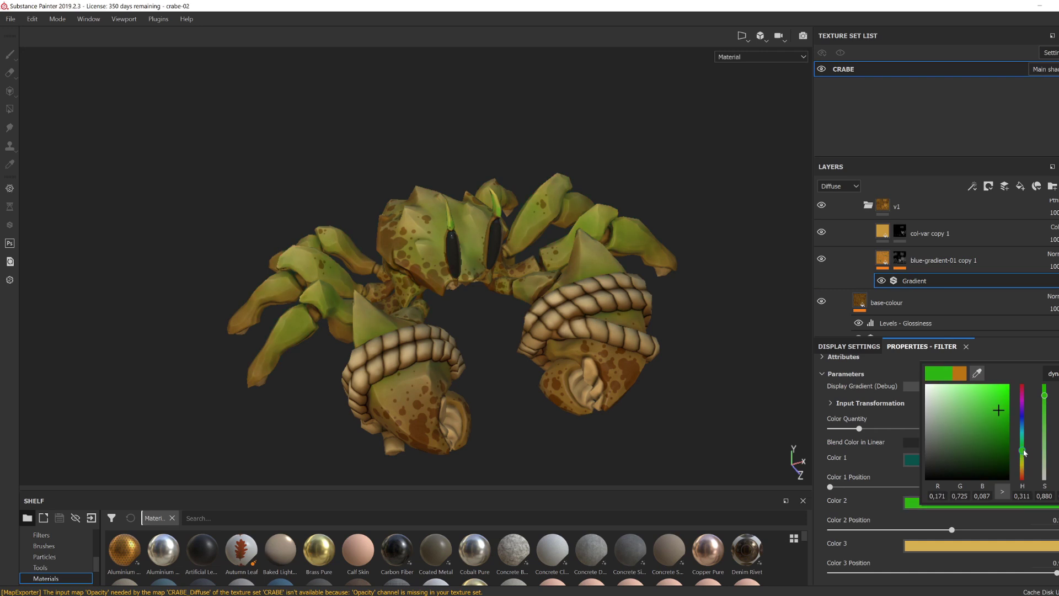
pyautogui.click(938, 546)
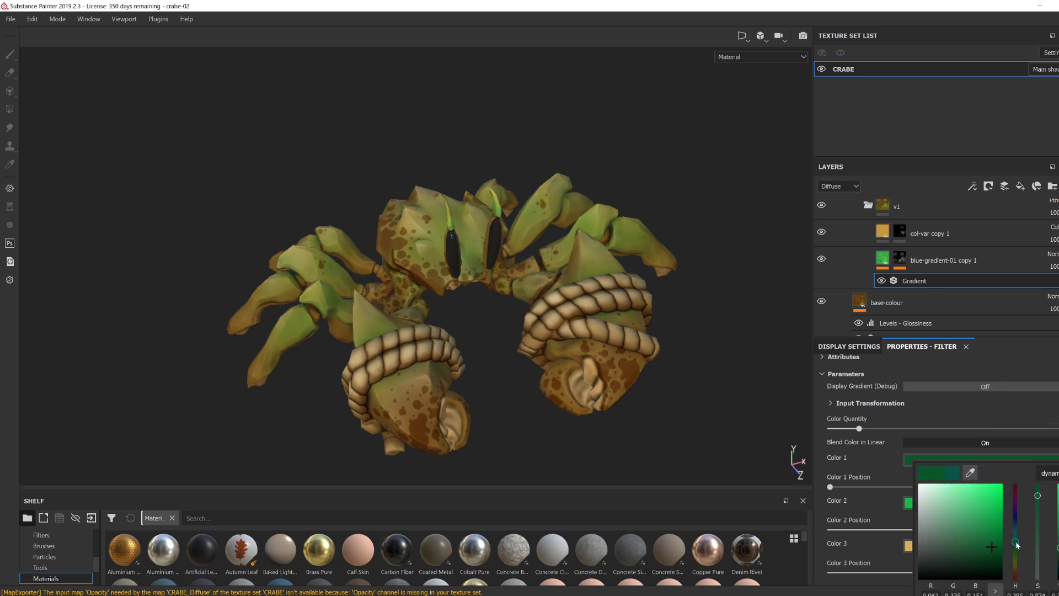
pyautogui.click(1010, 483)
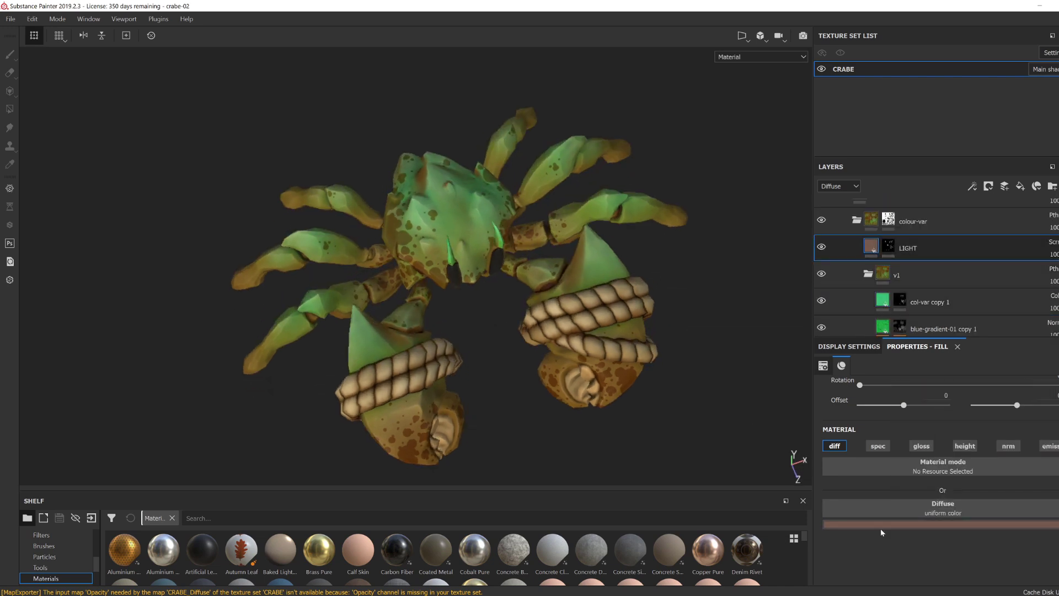
# Step: Change the LIGHT layer's diffuse colour in COL-V3 to a muted green
pyautogui.click(880, 528)
pyautogui.click(982, 438)
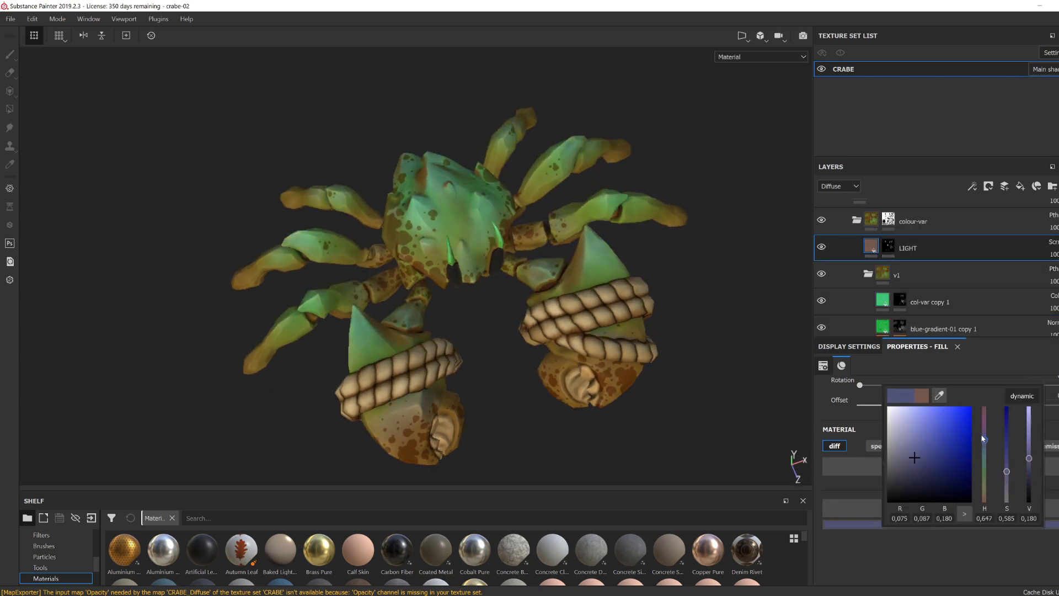
pyautogui.moveTo(982, 439); pyautogui.dragTo(1025, 490)
pyautogui.scroll(3, 887, 273)
# Step: Change COL-V3's DOT-PATTERN diffuse colour to orange and collapse the folder
pyautogui.click(901, 244)
pyautogui.click(920, 525)
pyautogui.keyDown('alt'); pyautogui.moveTo(529, 419); pyautogui.dragTo(504, 388); pyautogui.keyUp('alt')
pyautogui.scroll(10, 844, 230)
pyautogui.click(834, 213)
pyautogui.scroll(-2, 485, 378)
# Step: Export the green variant's textures and compare the variant captures in Photoshop by toggling Calque 3
pyautogui.click(10, 19)
pyautogui.click(46, 239)
pyautogui.click(573, 496)
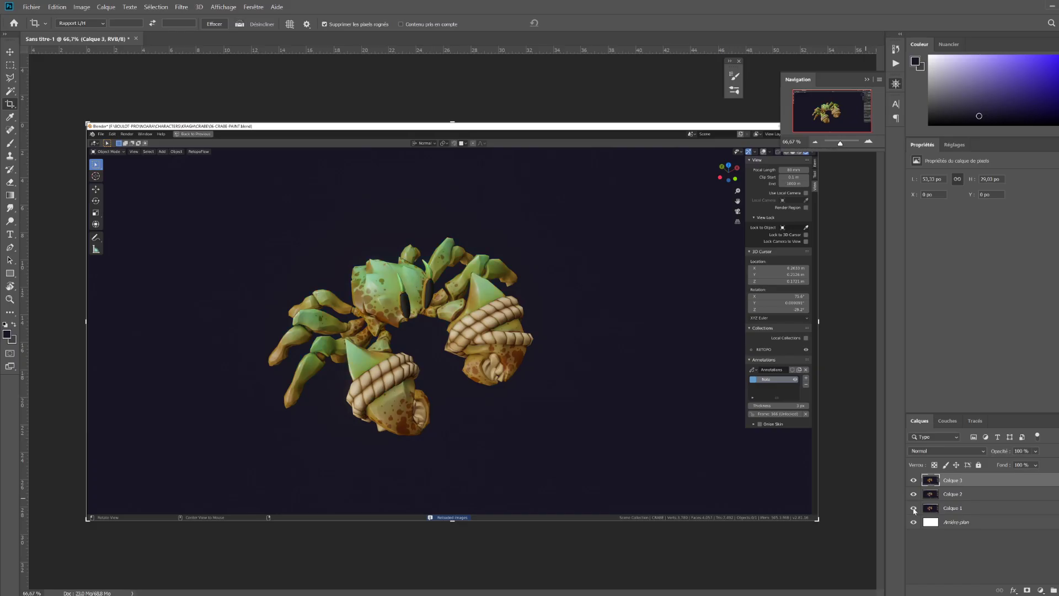
pyautogui.click(913, 480)
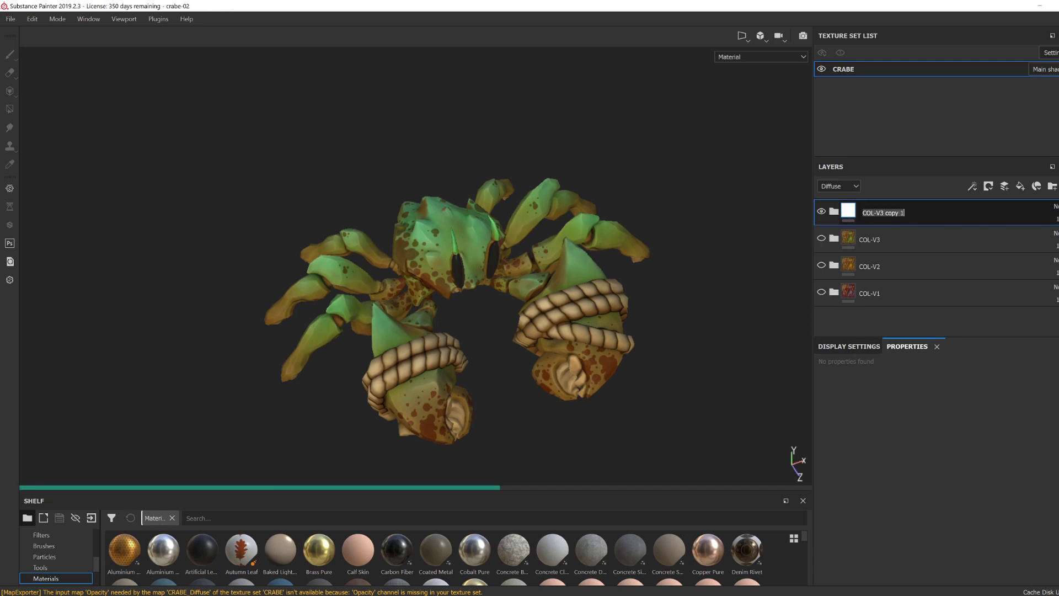
# Step: Name the duplicate of COL-V3 COL-V4, open it and hide its DOT-PATTERN layer and colour-var folder
pyautogui.click(834, 212)
pyautogui.click(822, 262)
pyautogui.click(821, 289)
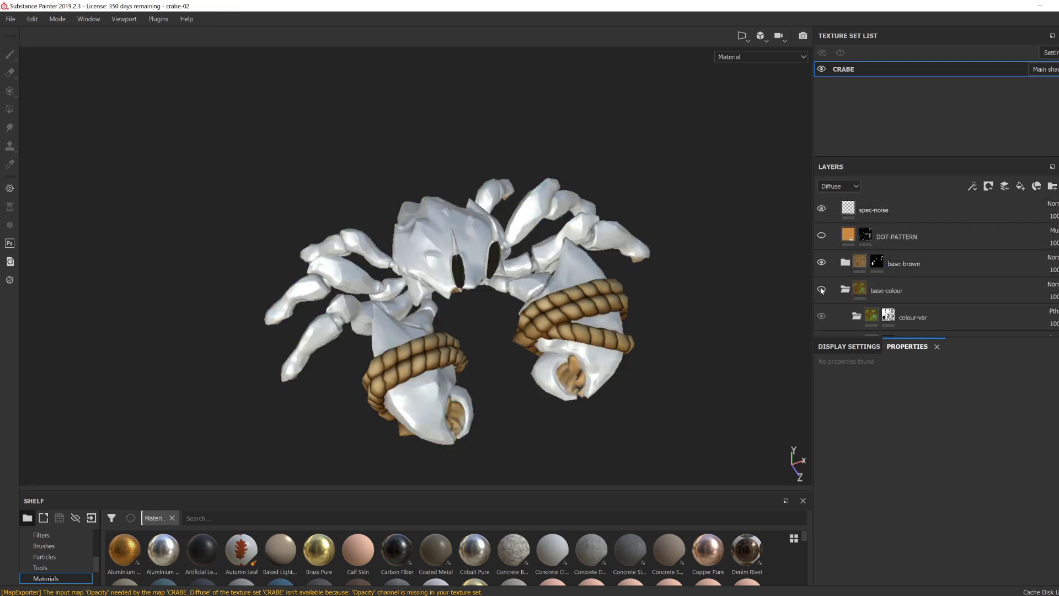
pyautogui.click(821, 289)
pyautogui.click(821, 316)
# Step: Recolour the base-colour layer's diffuse Gradient with blue Color 2 at hue 0.593, dark brown Color 1 and a shifted Color 3 hue
pyautogui.scroll(-10, 826, 305)
pyautogui.click(909, 279)
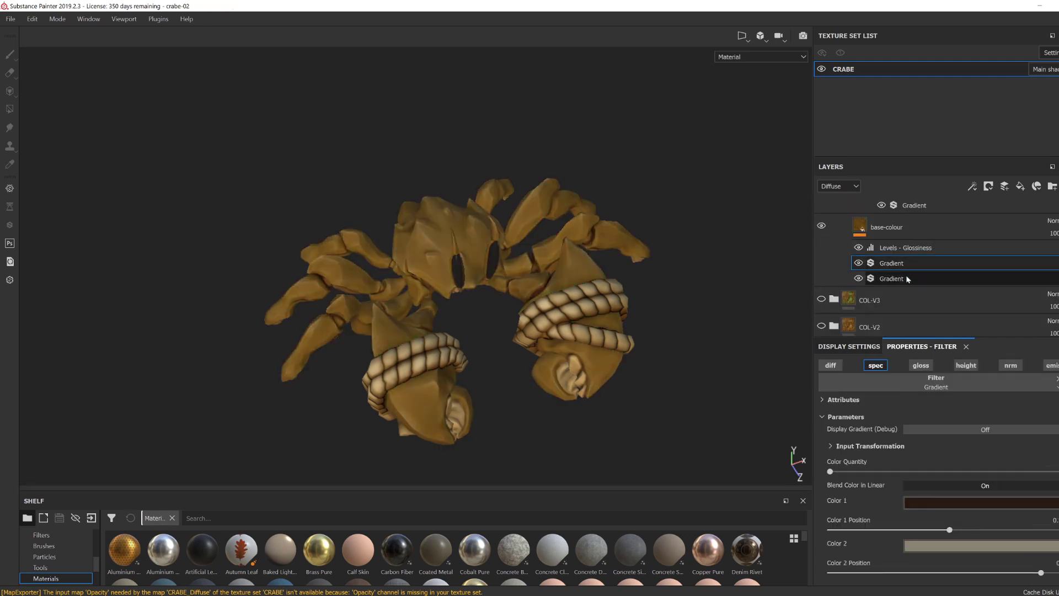
pyautogui.click(945, 503)
pyautogui.moveTo(1038, 466); pyautogui.dragTo(1039, 425)
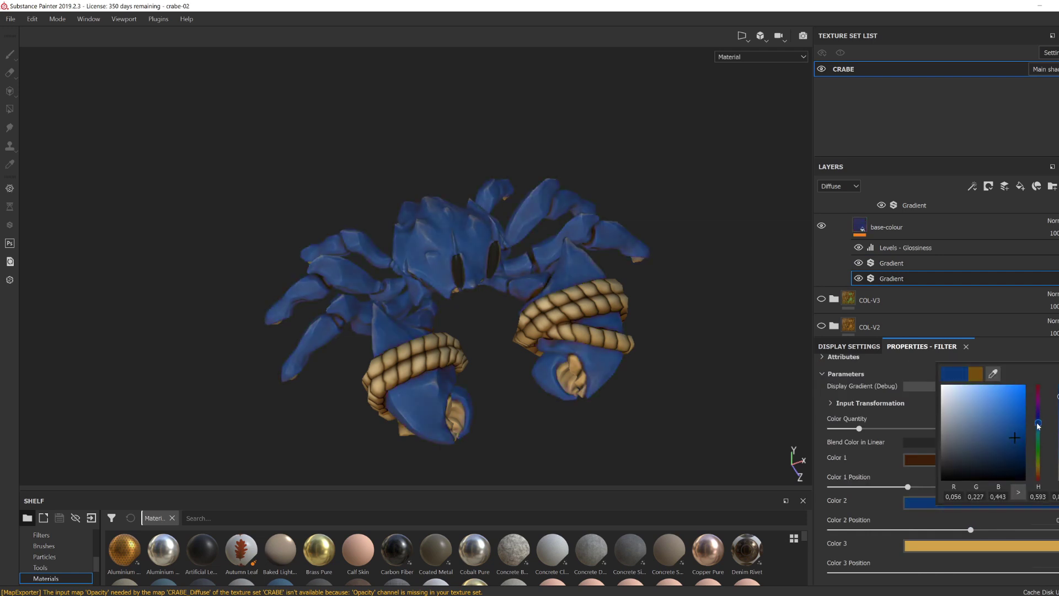
pyautogui.click(937, 459)
pyautogui.click(1029, 511)
pyautogui.moveTo(1031, 523); pyautogui.dragTo(1029, 579)
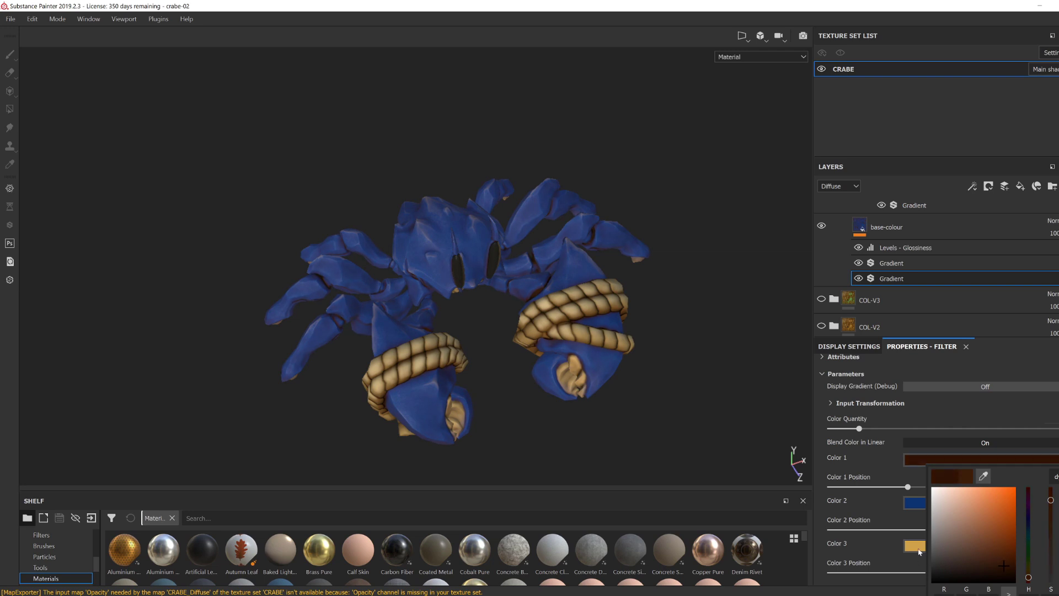
pyautogui.click(919, 552)
pyautogui.moveTo(1021, 485); pyautogui.dragTo(1021, 473)
# Step: Inspect the crab's single-channel display, return to material view and hide the LIGHT and col-var copy 1 layers
pyautogui.press('c')
pyautogui.keyDown('alt'); pyautogui.moveTo(499, 393); pyautogui.dragTo(496, 371); pyautogui.keyUp('alt')
pyautogui.scroll(5, 839, 248)
pyautogui.press('m')
pyautogui.click(823, 204)
pyautogui.click(821, 259)
# Step: Recolour COL-V4's blue-gradient-01 copy 1 Gradient with dark teal Color 1, teal Color 2 at hue 0.425 and light green Color 3
pyautogui.click(929, 289)
pyautogui.click(924, 309)
pyautogui.click(936, 502)
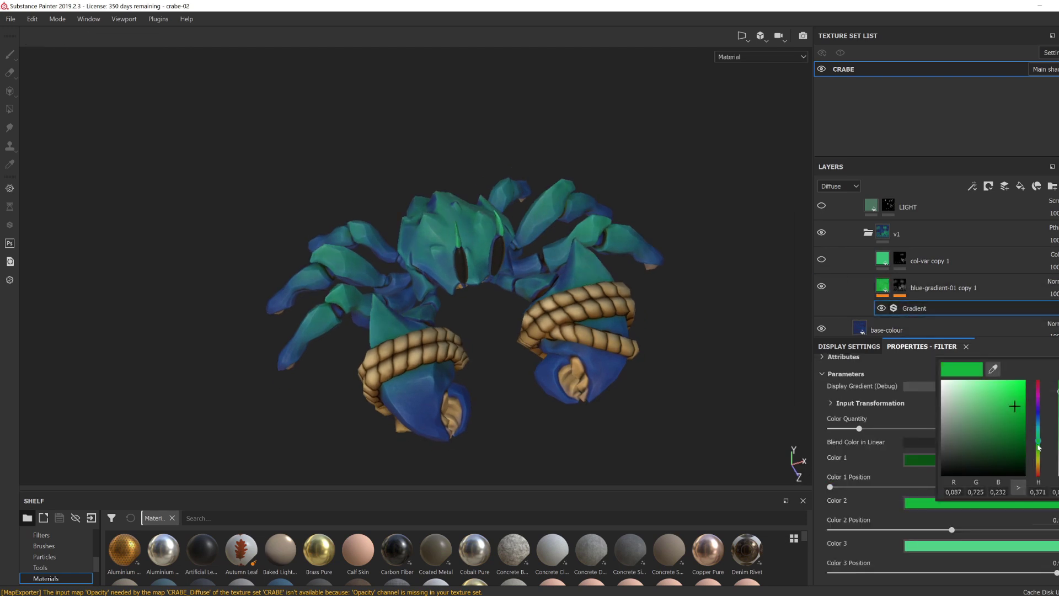
pyautogui.moveTo(1039, 448); pyautogui.dragTo(1033, 478)
pyautogui.moveTo(1030, 397); pyautogui.dragTo(1043, 433)
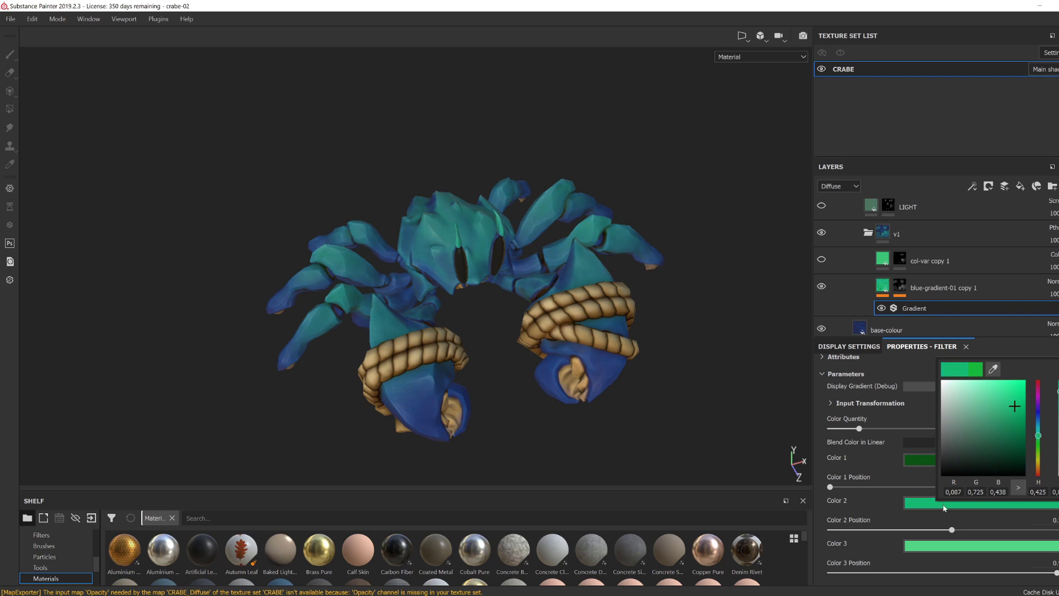
pyautogui.click(983, 545)
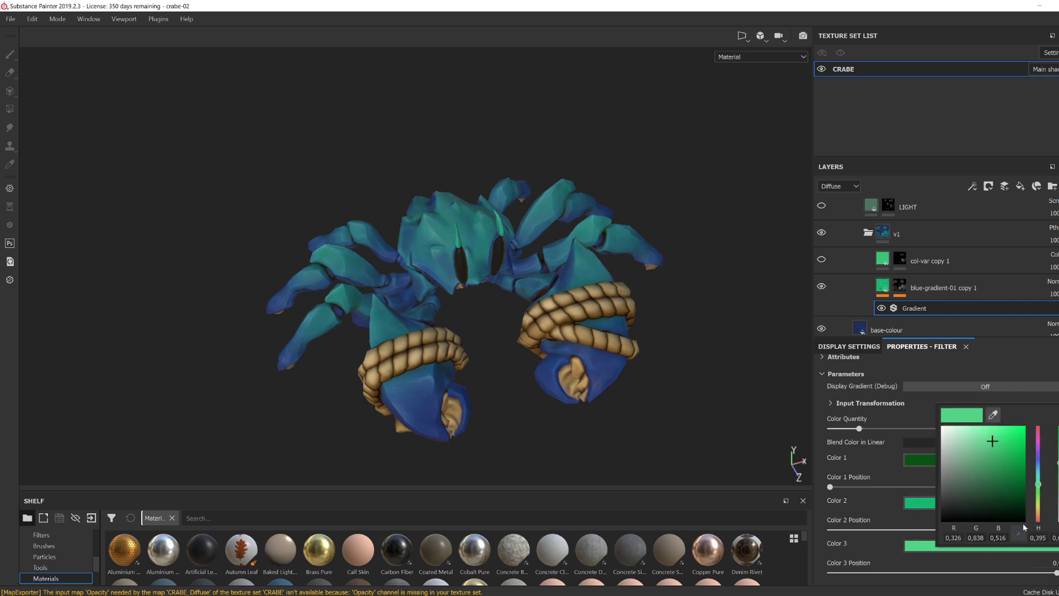
pyautogui.click(1009, 504)
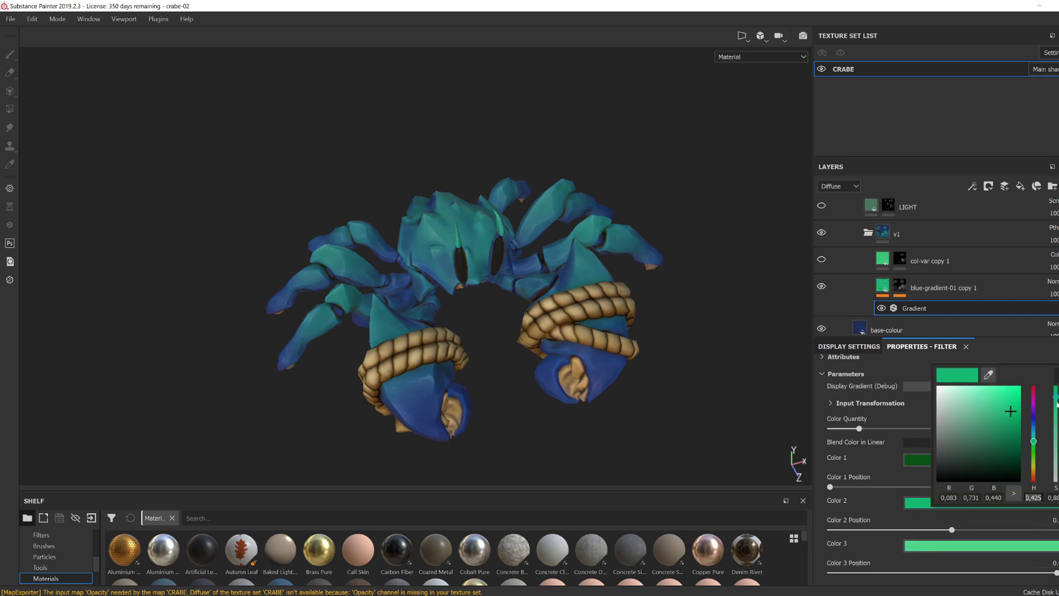
pyautogui.click(917, 459)
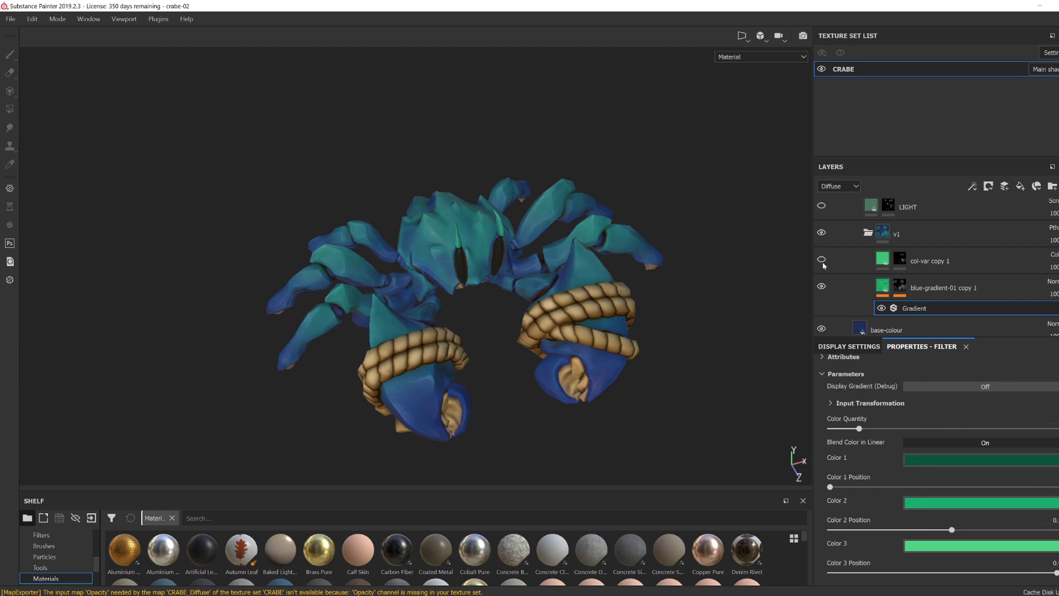
# Step: Show the LIGHT and col-var copy 1 layers again and change col-var copy 1's diffuse colour to lime green
pyautogui.click(869, 265)
pyautogui.scroll(1, 866, 264)
pyautogui.click(821, 240)
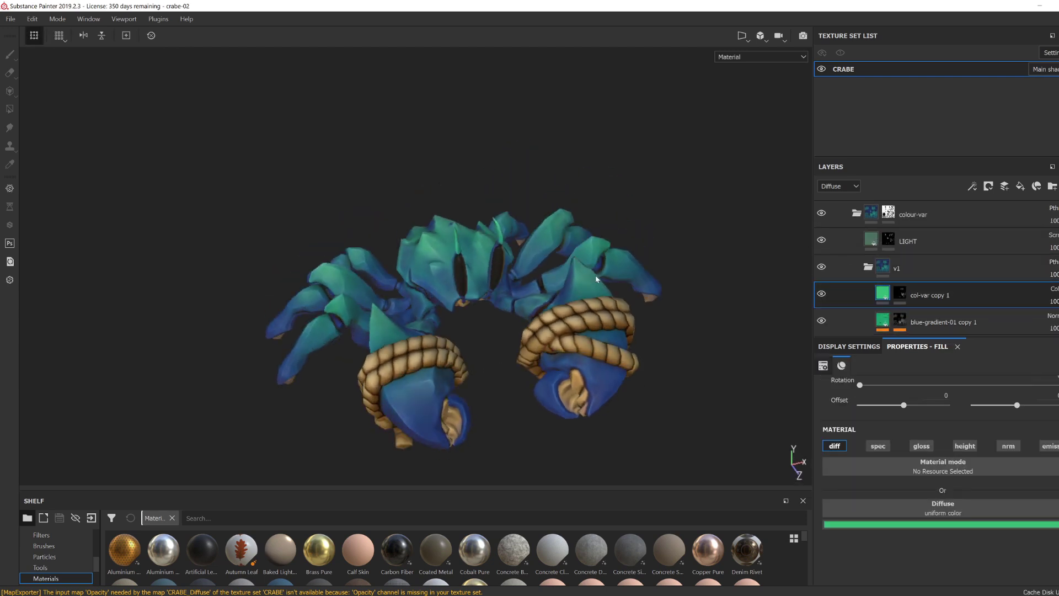
pyautogui.keyDown('alt'); pyautogui.moveTo(596, 277); pyautogui.dragTo(594, 317); pyautogui.keyUp('alt')
pyautogui.click(920, 524)
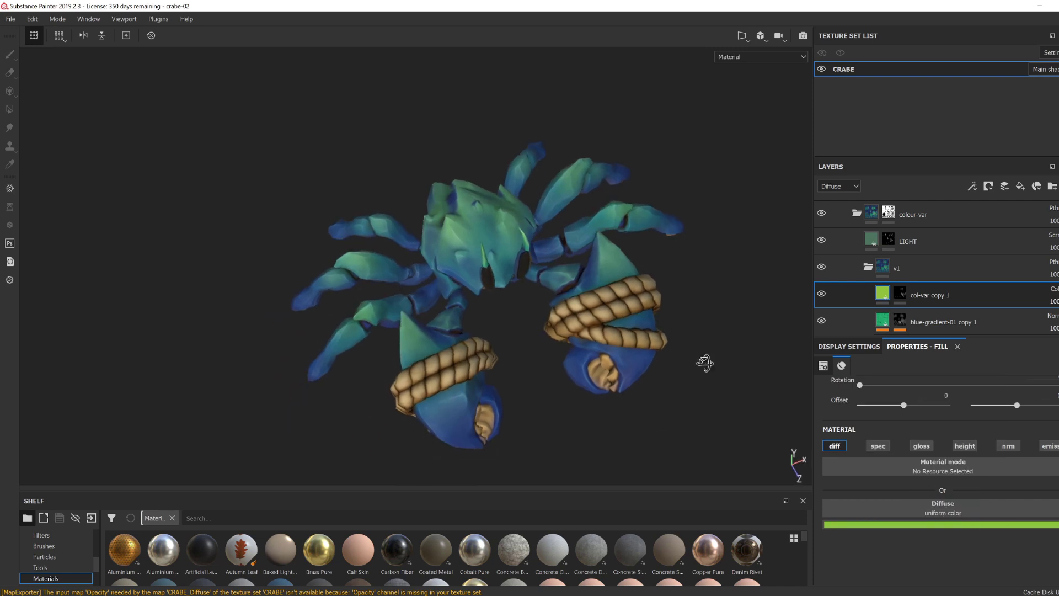
pyautogui.click(907, 523)
pyautogui.moveTo(997, 442)
pyautogui.mouseDown()
pyautogui.moveTo(998, 425)
pyautogui.moveTo(981, 445)
pyautogui.mouseUp()
# Step: Show COL-V4's DOT-PATTERN layer, set its diffuse colour to blue and collapse the folder
pyautogui.scroll(3, 850, 255)
pyautogui.click(850, 239)
pyautogui.click(891, 524)
pyautogui.keyDown('alt'); pyautogui.moveTo(675, 433); pyautogui.dragTo(650, 419); pyautogui.keyUp('alt')
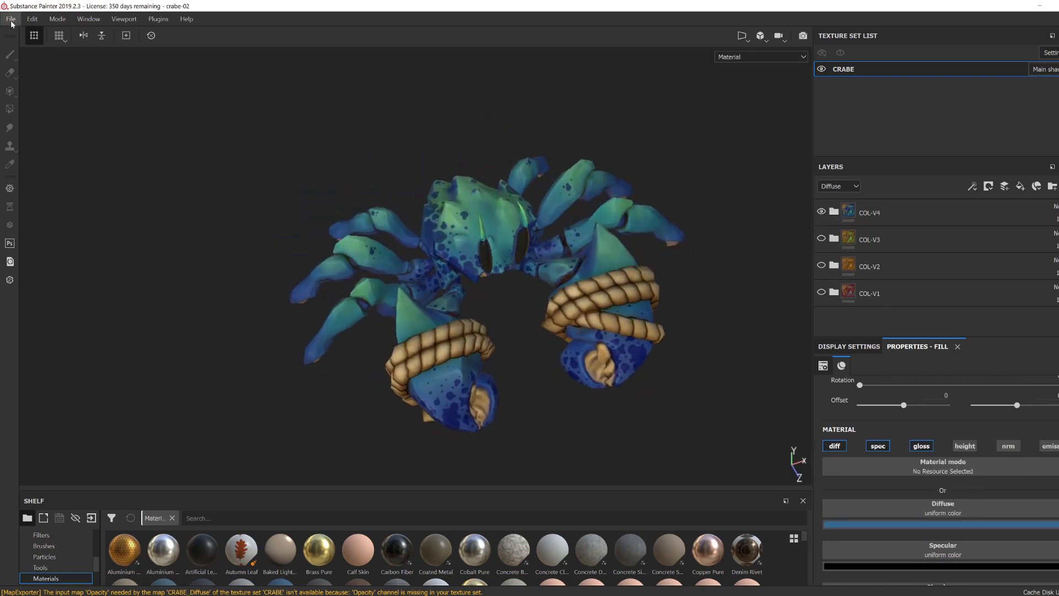
# Step: Export the CRABE textures with the blue COL-V4 variant visible
pyautogui.click(10, 19)
pyautogui.click(45, 142)
pyautogui.click(692, 496)
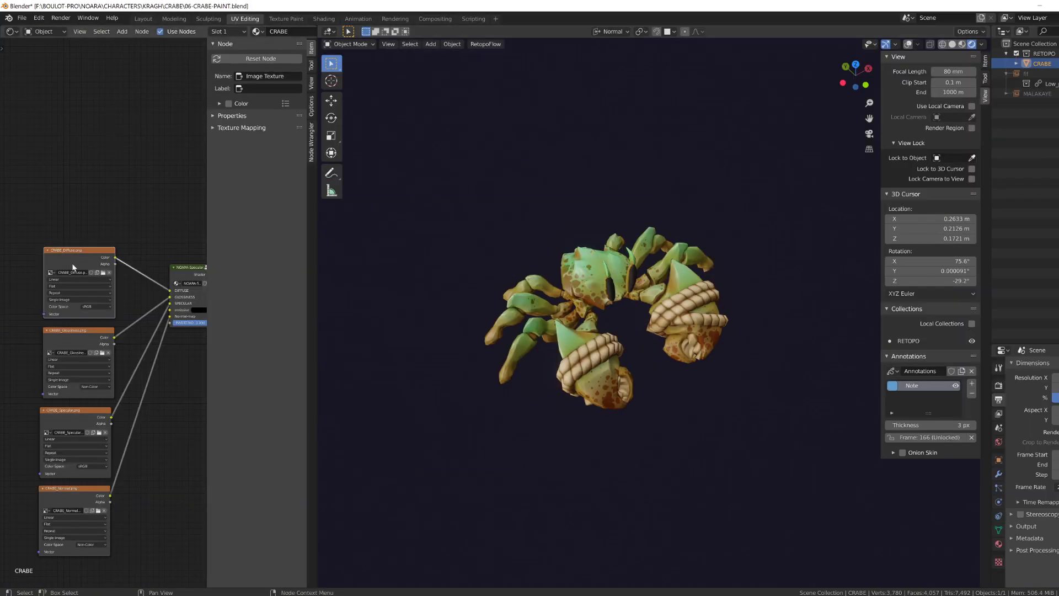
# Step: Reload the crab's image textures and maximize the 3D viewport
pyautogui.hotkey('alt', 'r')
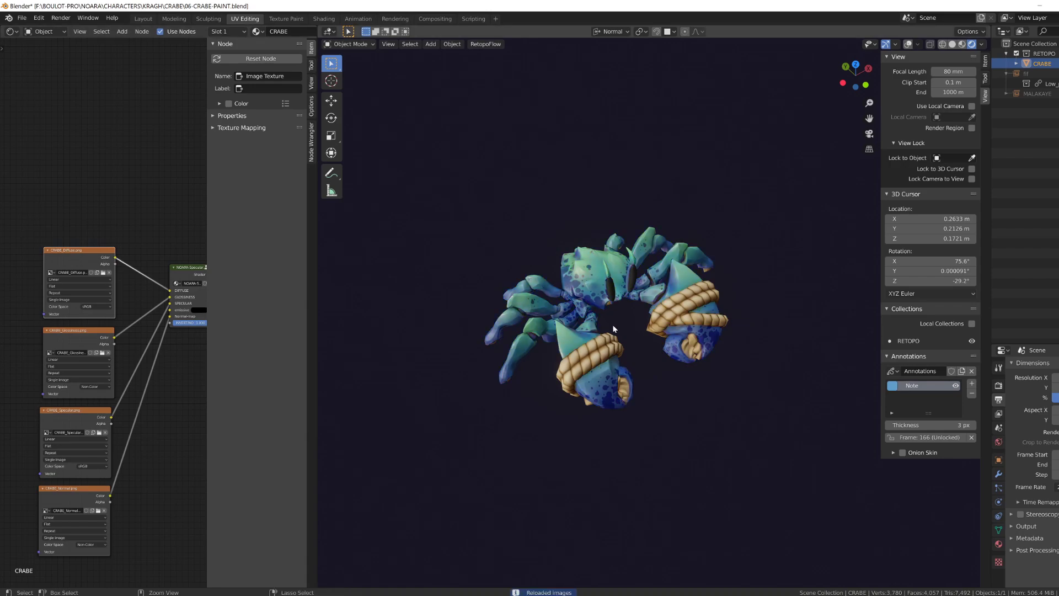
pyautogui.hotkey('ctrl', 'space')
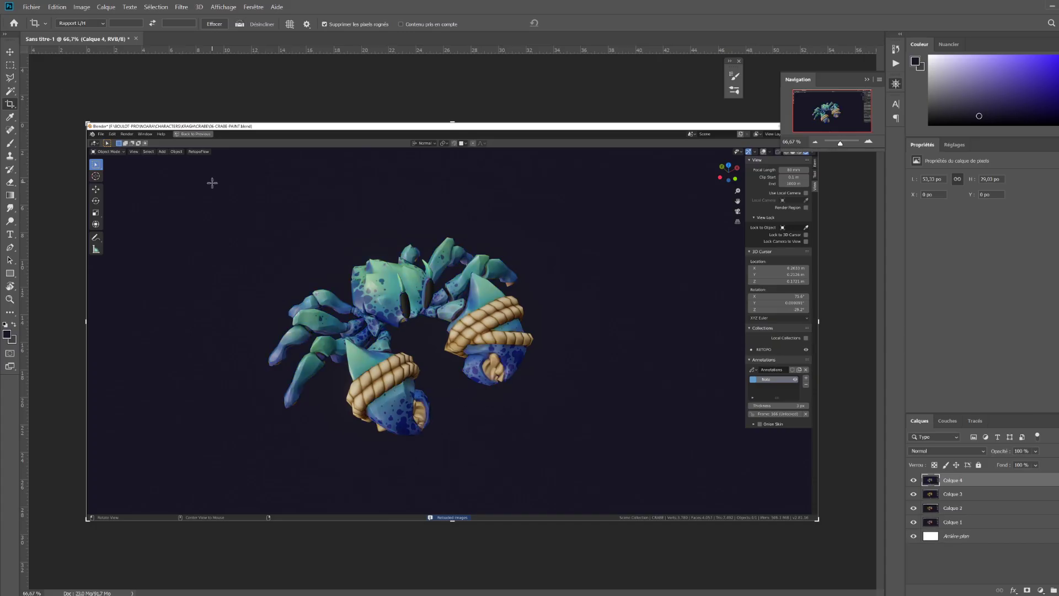
# Step: In Photoshop, crop the stacked viewport captures tightly around the crab, cutting away the Blender interface
pyautogui.moveTo(87, 123); pyautogui.dragTo(156, 154)
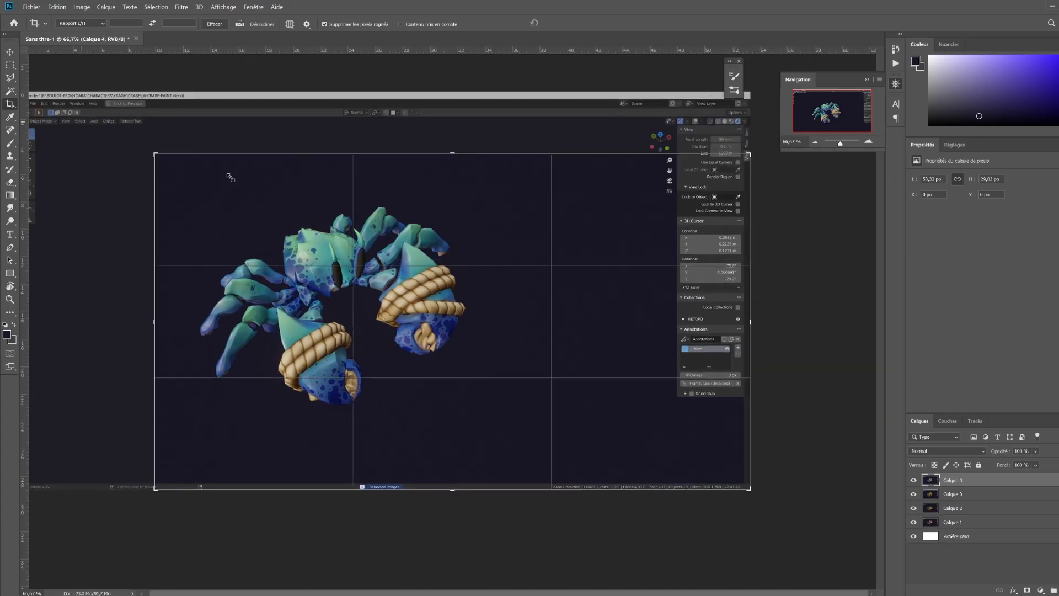
pyautogui.moveTo(751, 489); pyautogui.dragTo(652, 467)
pyautogui.press('Return')
# Step: Enlarge the canvas around the crab and fill the Arrière-plan layer with the captures' dark backdrop colour
pyautogui.press('i')
pyautogui.click(8, 105)
pyautogui.hotkey('ctrl', '-')
pyautogui.hotkey('ctrl', '-')
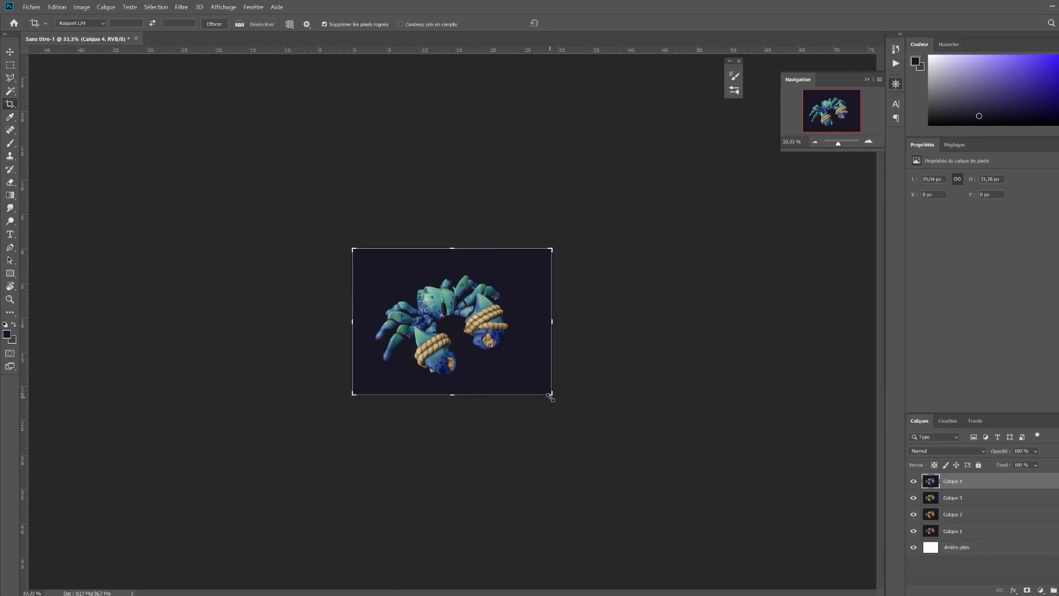
pyautogui.moveTo(552, 395); pyautogui.dragTo(661, 460)
pyautogui.press('Return')
pyautogui.hotkey('ctrl', '+')
pyautogui.click(956, 544)
pyautogui.hotkey('alt', 'BackSpace')
# Step: Spread the four crab layers into a two-by-two grid, with red and green above golden and blue
pyautogui.press('v')
pyautogui.moveTo(336, 257); pyautogui.dragTo(651, 248)
pyautogui.moveTo(281, 168); pyautogui.dragTo(282, 368)
pyautogui.moveTo(331, 431); pyautogui.dragTo(382, 430)
pyautogui.moveTo(331, 240); pyautogui.dragTo(375, 240)
pyautogui.moveTo(598, 239); pyautogui.dragTo(562, 239)
pyautogui.moveTo(593, 394); pyautogui.dragTo(536, 395)
pyautogui.moveTo(413, 441); pyautogui.dragTo(413, 423)
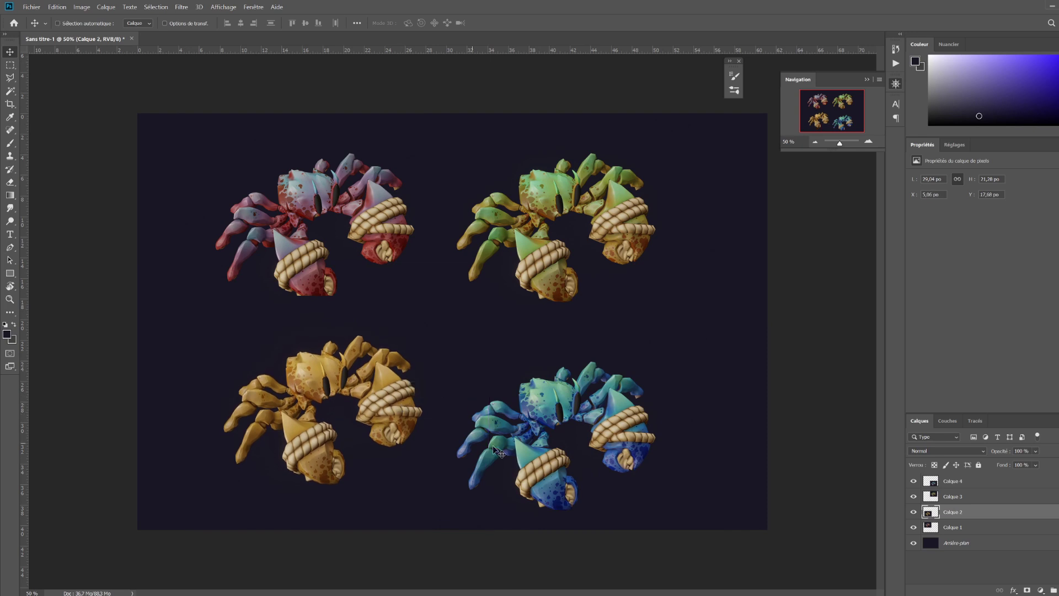
# Step: Undo the last move and raise the golden and blue crab layers together towards the upper row
pyautogui.hotkey('ctrl', 'z')
pyautogui.keyDown('shift'); pyautogui.click(555, 442); pyautogui.keyUp('shift')
pyautogui.moveTo(554, 442); pyautogui.dragTo(555, 414)
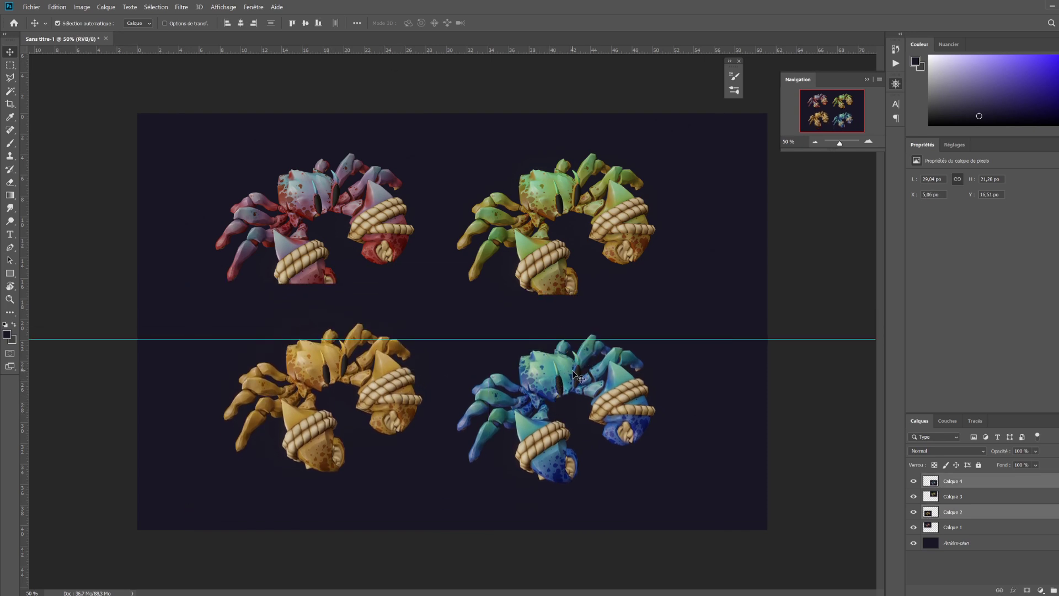
pyautogui.moveTo(581, 379); pyautogui.dragTo(581, 368)
# Step: Delete the band of the lower crab layers that covers the upper crabs' claws, and clear the selection
pyautogui.press('m')
pyautogui.moveTo(132, 243); pyautogui.dragTo(848, 322)
pyautogui.click(932, 514)
pyautogui.press('Delete')
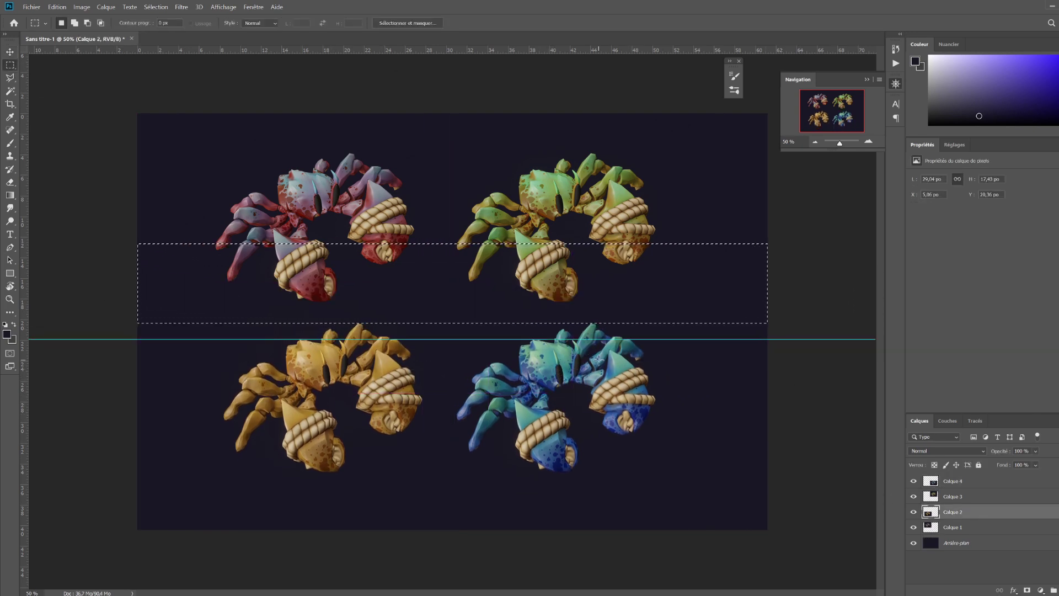
pyautogui.hotkey('ctrl', 'd')
# Step: Merge all visible layers into one and crop the canvas margins around the four crabs slightly
pyautogui.press('c')
pyautogui.hotkey('ctrl', 'shift', 'e')
pyautogui.moveTo(138, 529); pyautogui.dragTo(147, 518)
pyautogui.moveTo(758, 323); pyautogui.dragTo(743, 323)
pyautogui.press('Return')
# Step: Move the horizontal guide from between the crab rows to the image's upper edge
pyautogui.press('v')
pyautogui.hotkey('ctrl', '+')
pyautogui.moveTo(189, 361); pyautogui.dragTo(187, 59)
# Step: Apply the Camera Raw filter to the merged crab image, using its tone curve and detail settings
pyautogui.click(183, 7)
pyautogui.click(212, 61)
pyautogui.click(774, 123)
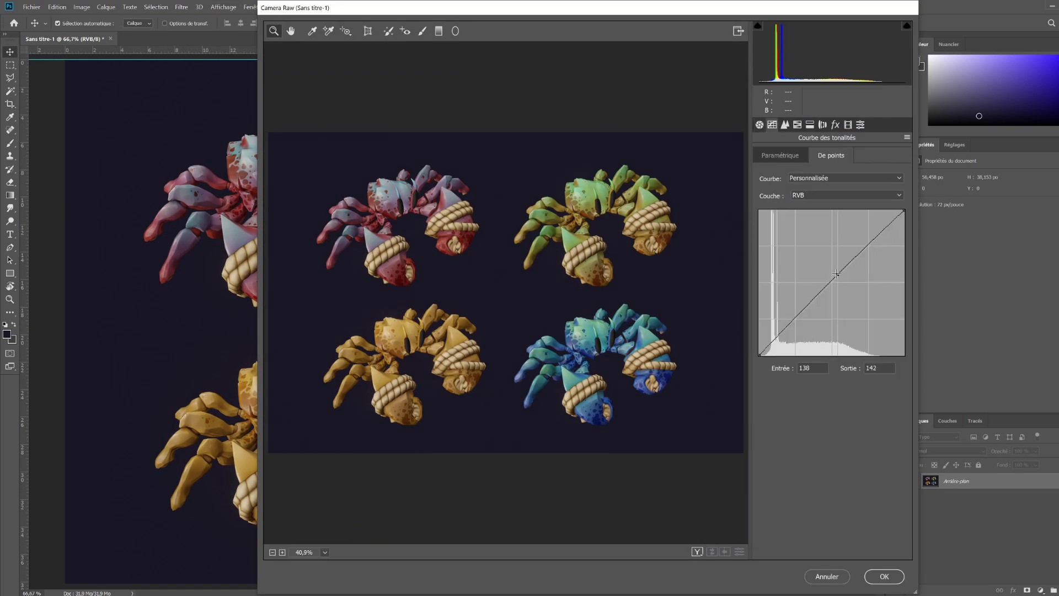
pyautogui.click(784, 124)
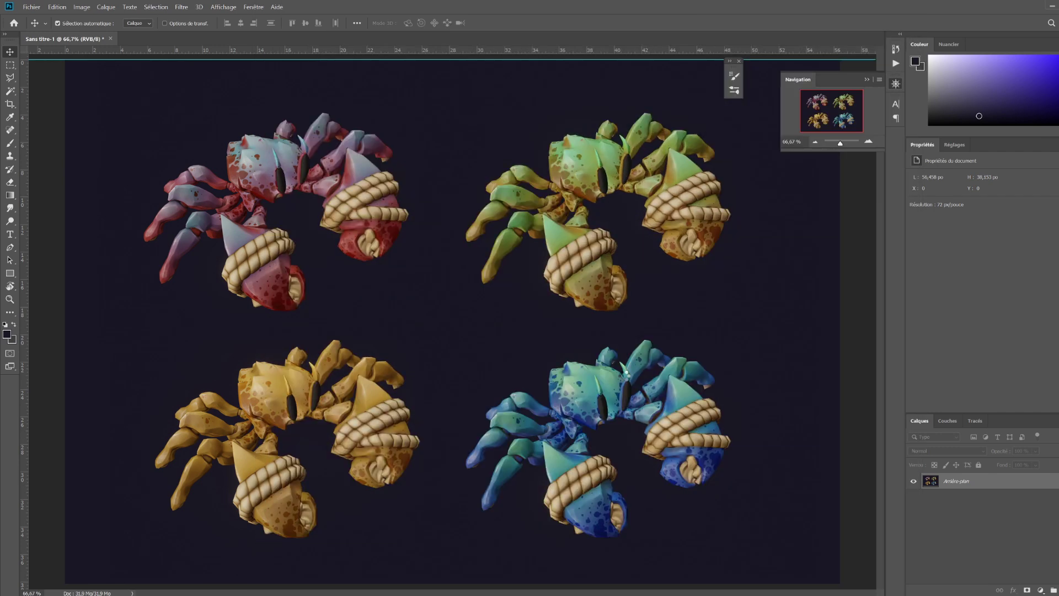
# Step: Add a white Verdana number 1 at about 272 pt beside the red crab and copy it beside the other three crabs
pyautogui.write('Verdana')
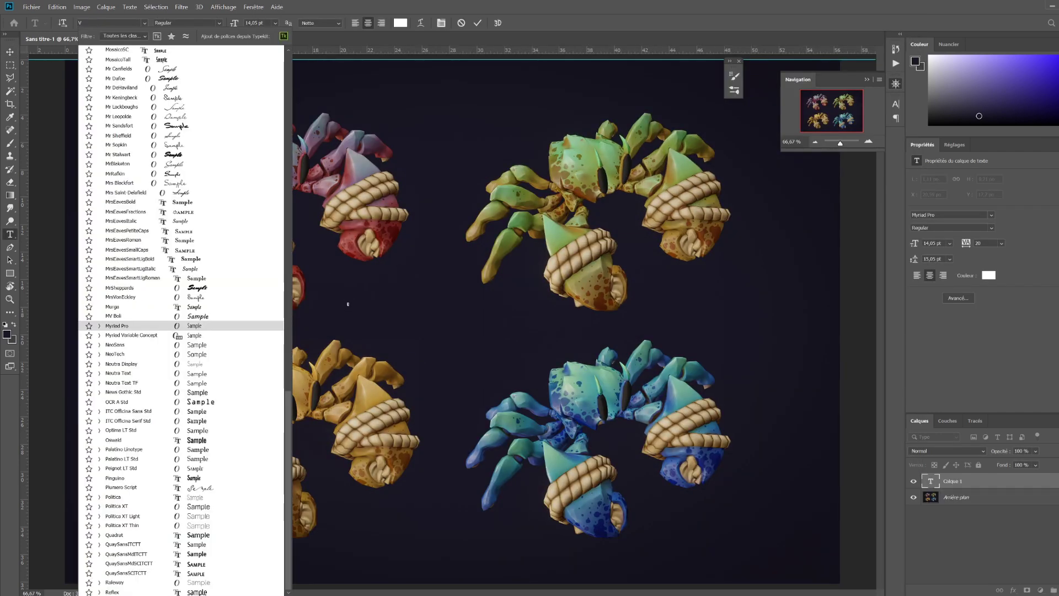
pyautogui.press('Return')
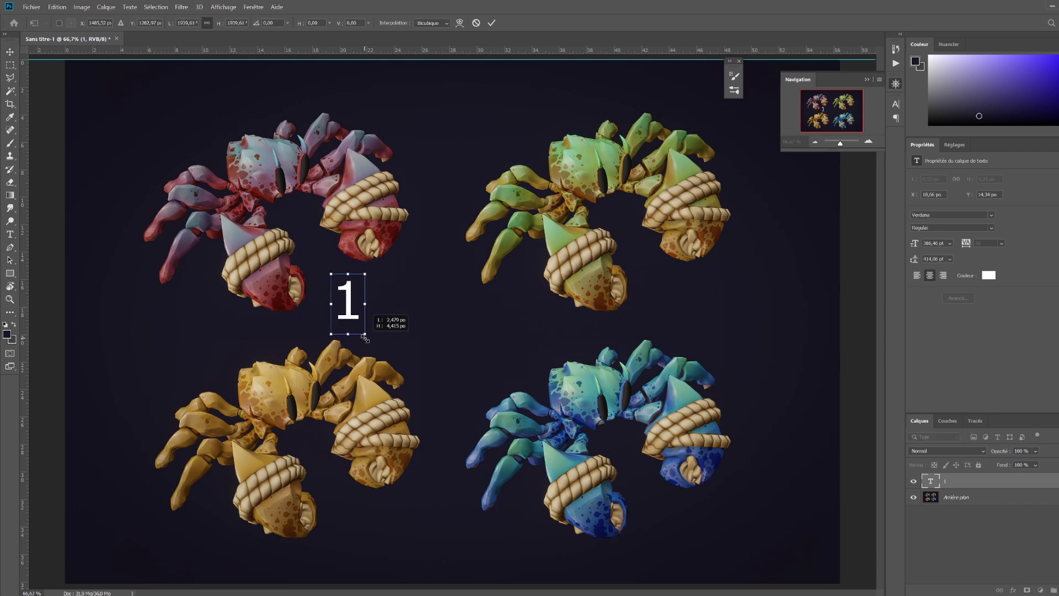
pyautogui.keyDown('alt'); pyautogui.moveTo(282, 381); pyautogui.dragTo(508, 381); pyautogui.keyUp('alt')
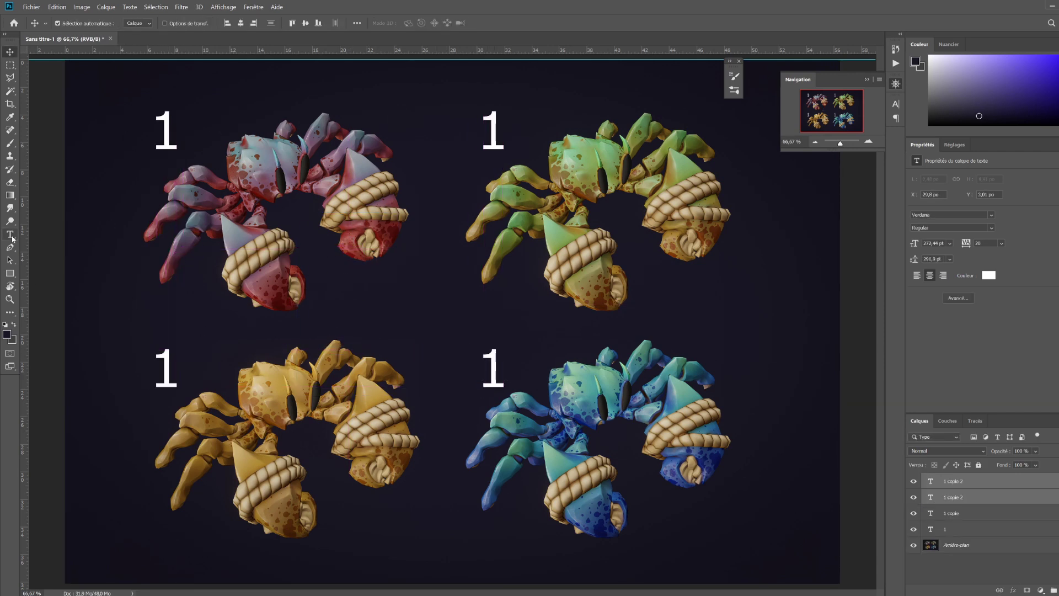
# Step: Change the copied numbers to 2 for the golden crab, 3 for the green crab and 4 for the blue crab
pyautogui.click(10, 234)
pyautogui.moveTo(179, 375); pyautogui.dragTo(152, 375)
pyautogui.write('2')
pyautogui.moveTo(506, 144); pyautogui.dragTo(477, 142)
pyautogui.write('3')
pyautogui.moveTo(506, 378); pyautogui.dragTo(478, 376)
pyautogui.write('4')
pyautogui.click(9, 51)
pyautogui.keyDown('shift'); pyautogui.click(981, 533); pyautogui.keyUp('shift')
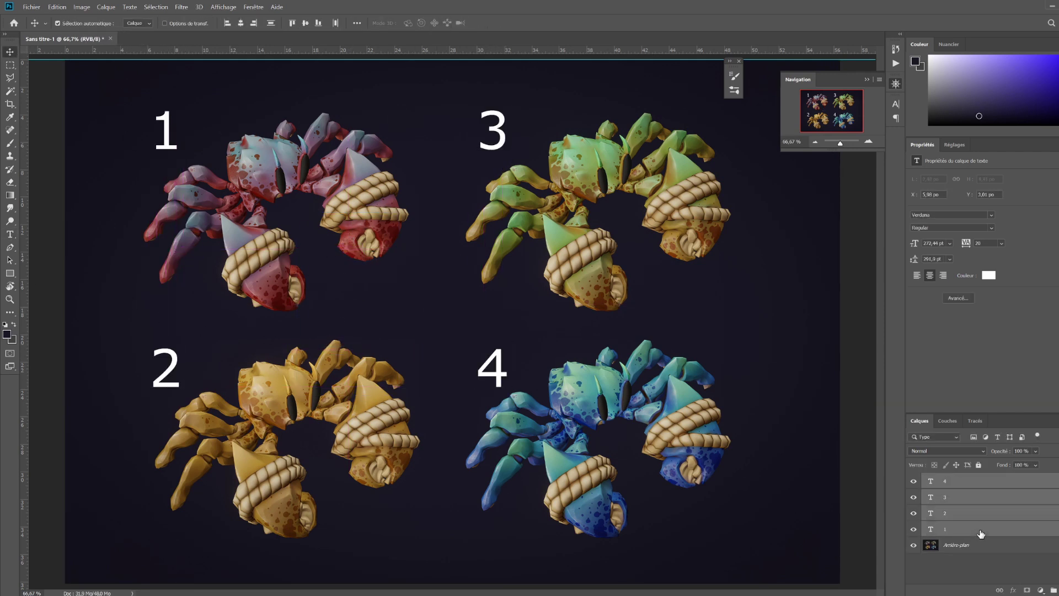
pyautogui.hotkey('ctrl', 't')
pyautogui.press('Escape')
# Step: Reduce the font size of the number labels beside the crabs
pyautogui.click(971, 481)
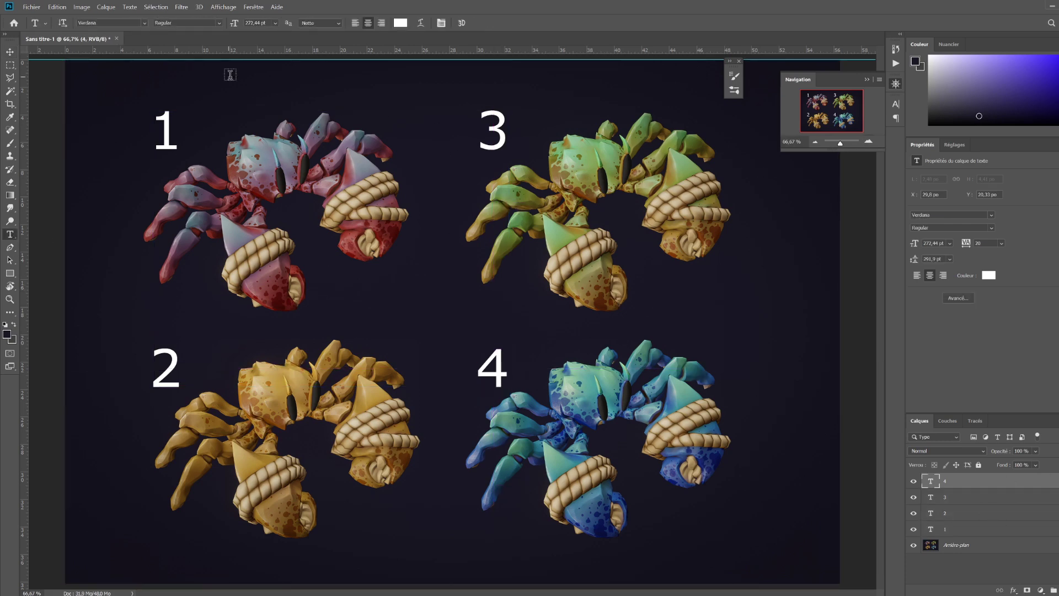
pyautogui.press('Return')
pyautogui.click(936, 504)
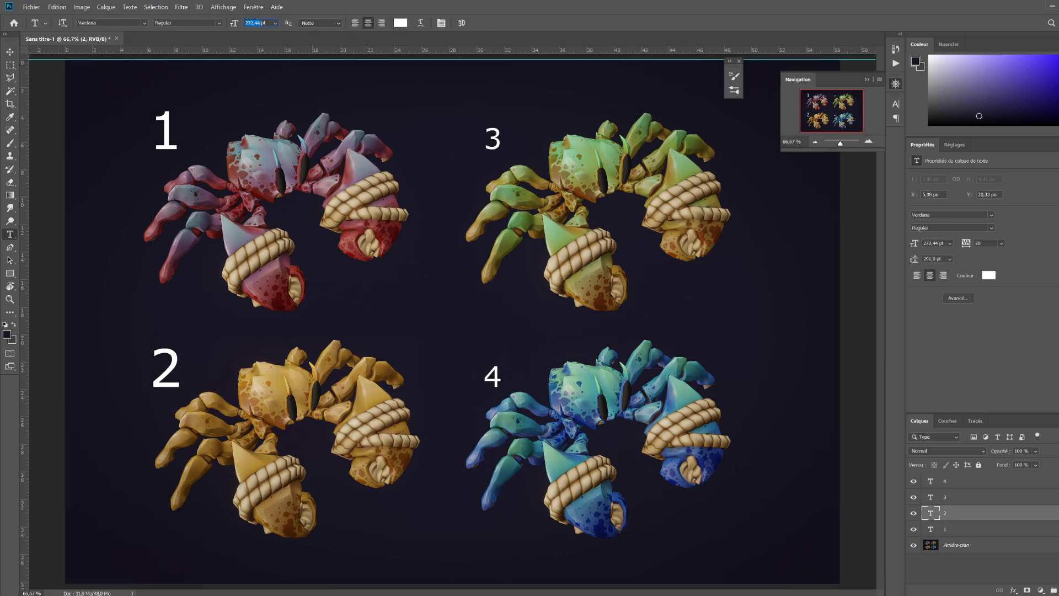